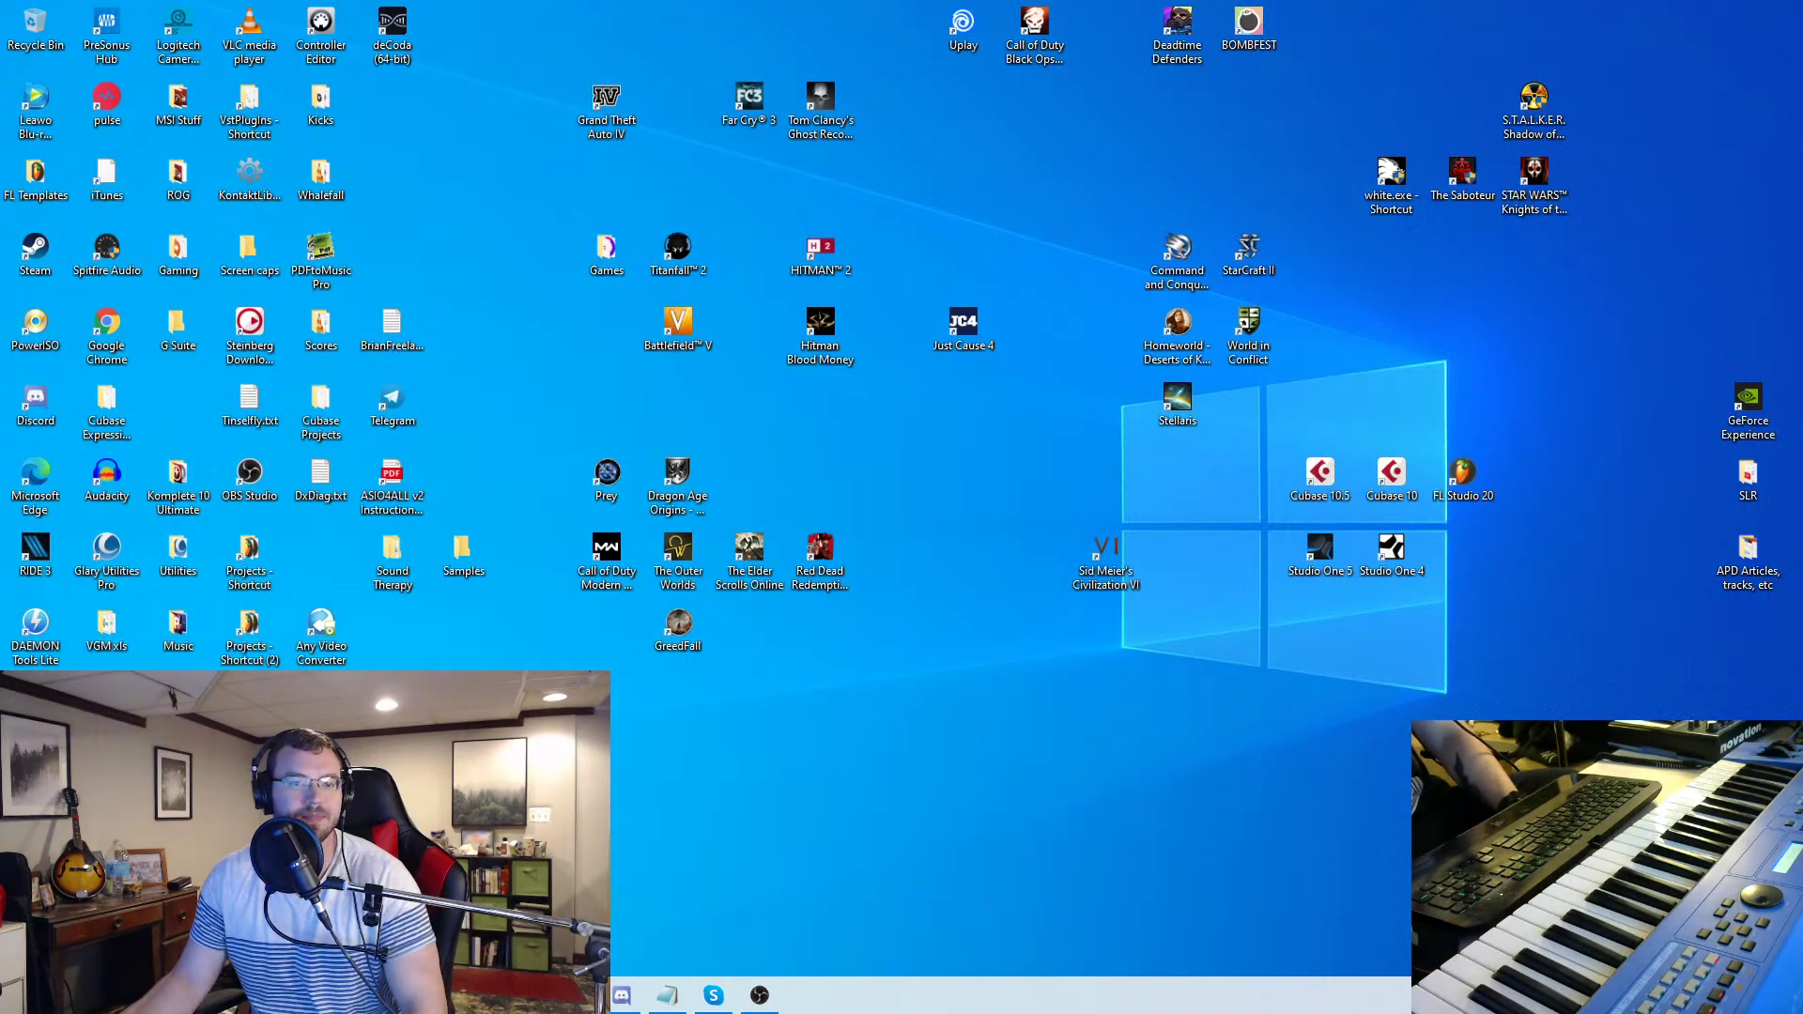
# Launch Vienna Ensemble Pro Server (64-bit)
pyautogui.press('super')
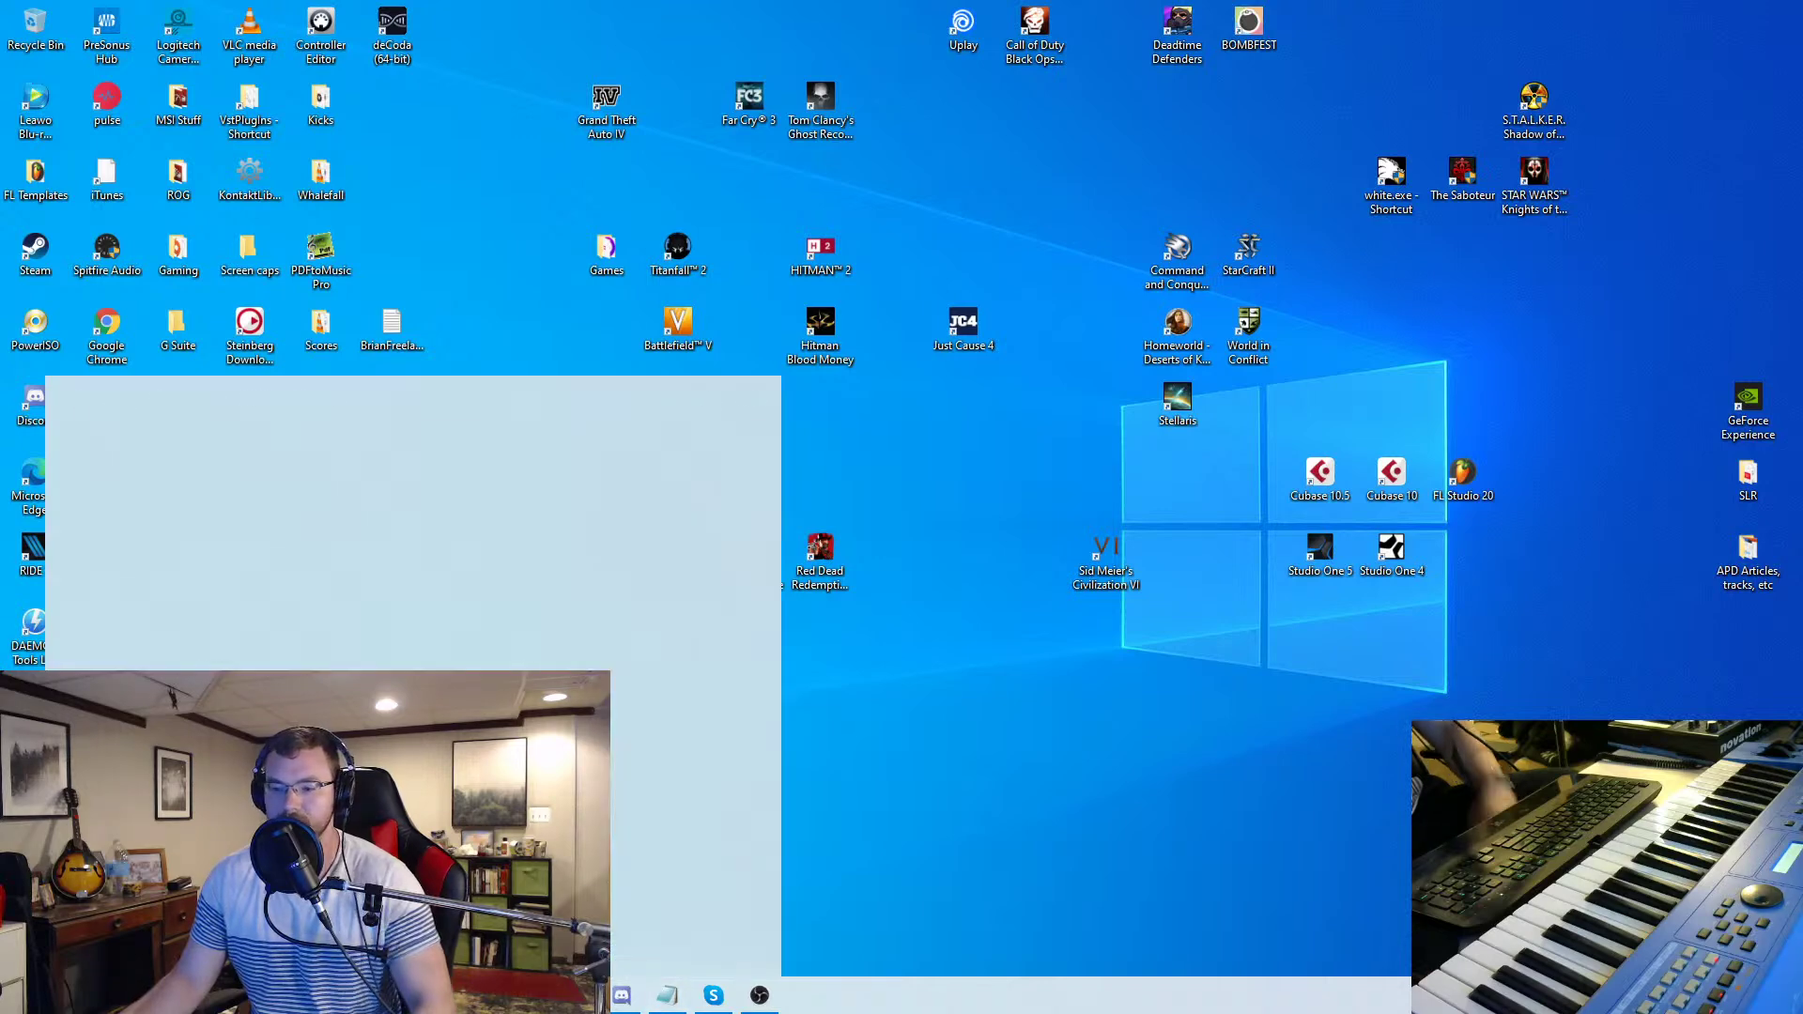
pyautogui.write('vienna')
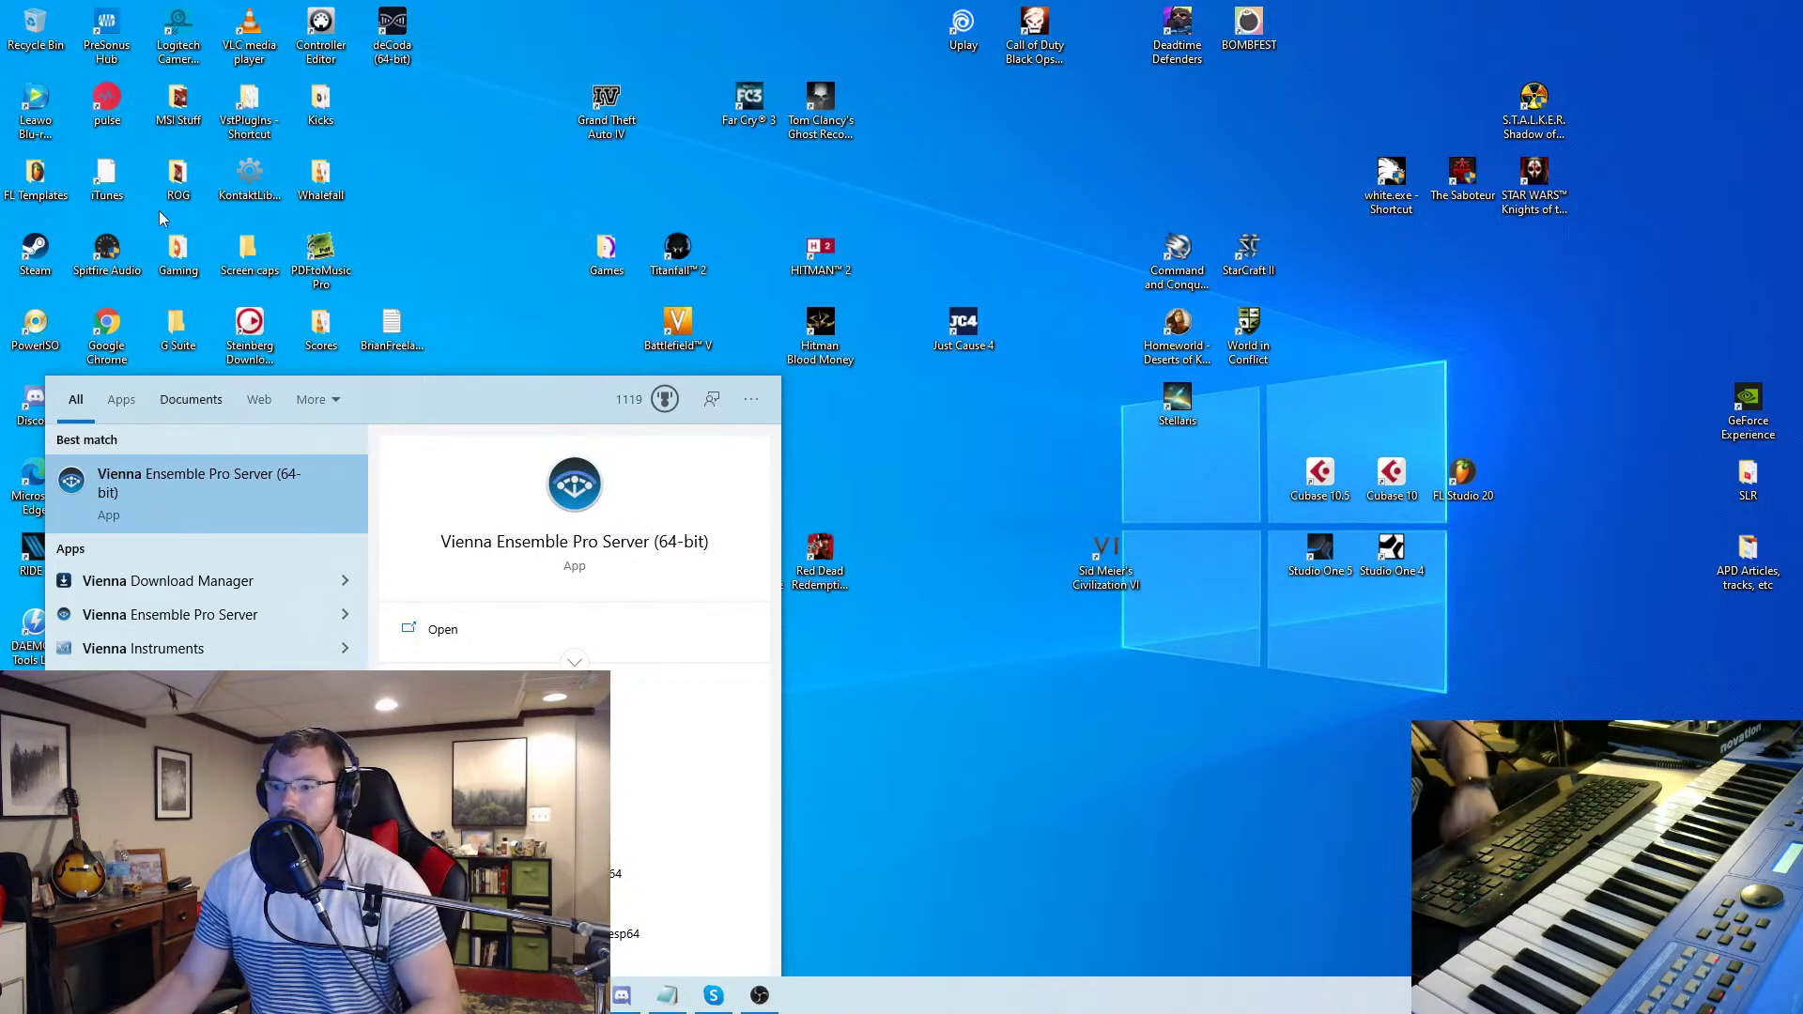
pyautogui.press('Return')
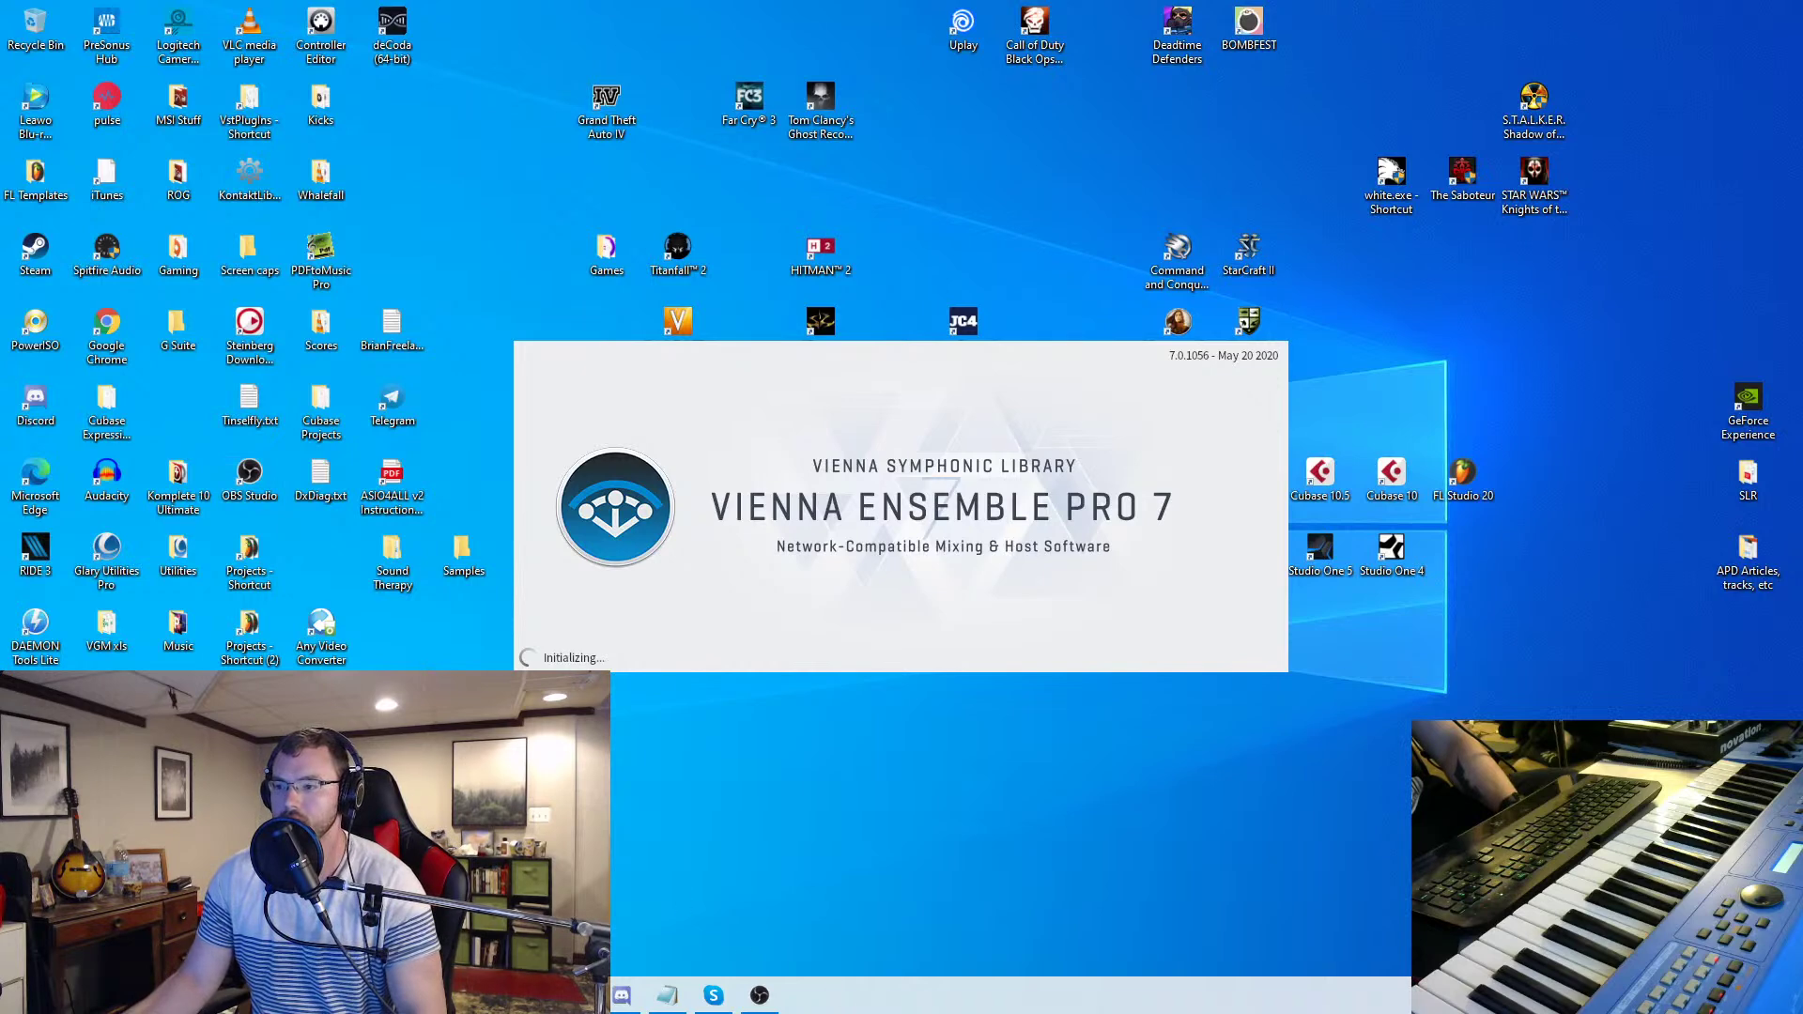
# Launch Voicemeeter
pyautogui.press('super')
pyautogui.write('voice')
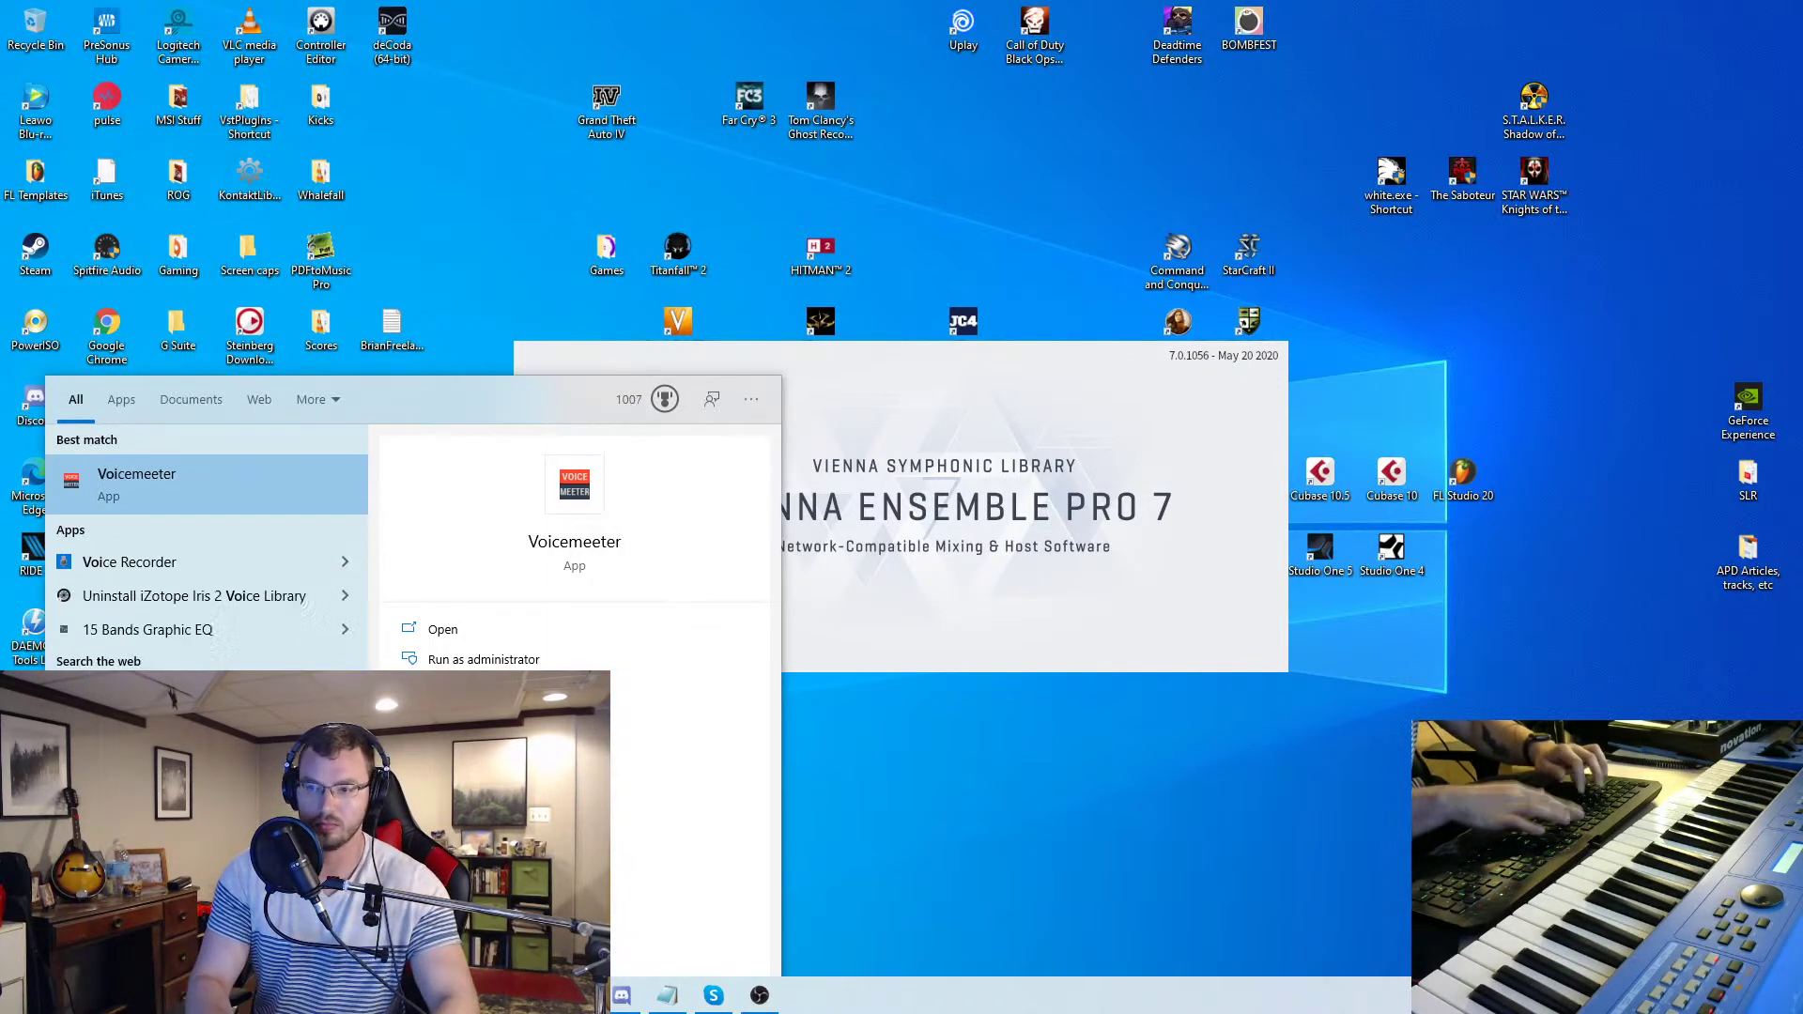
pyautogui.click(283, 495)
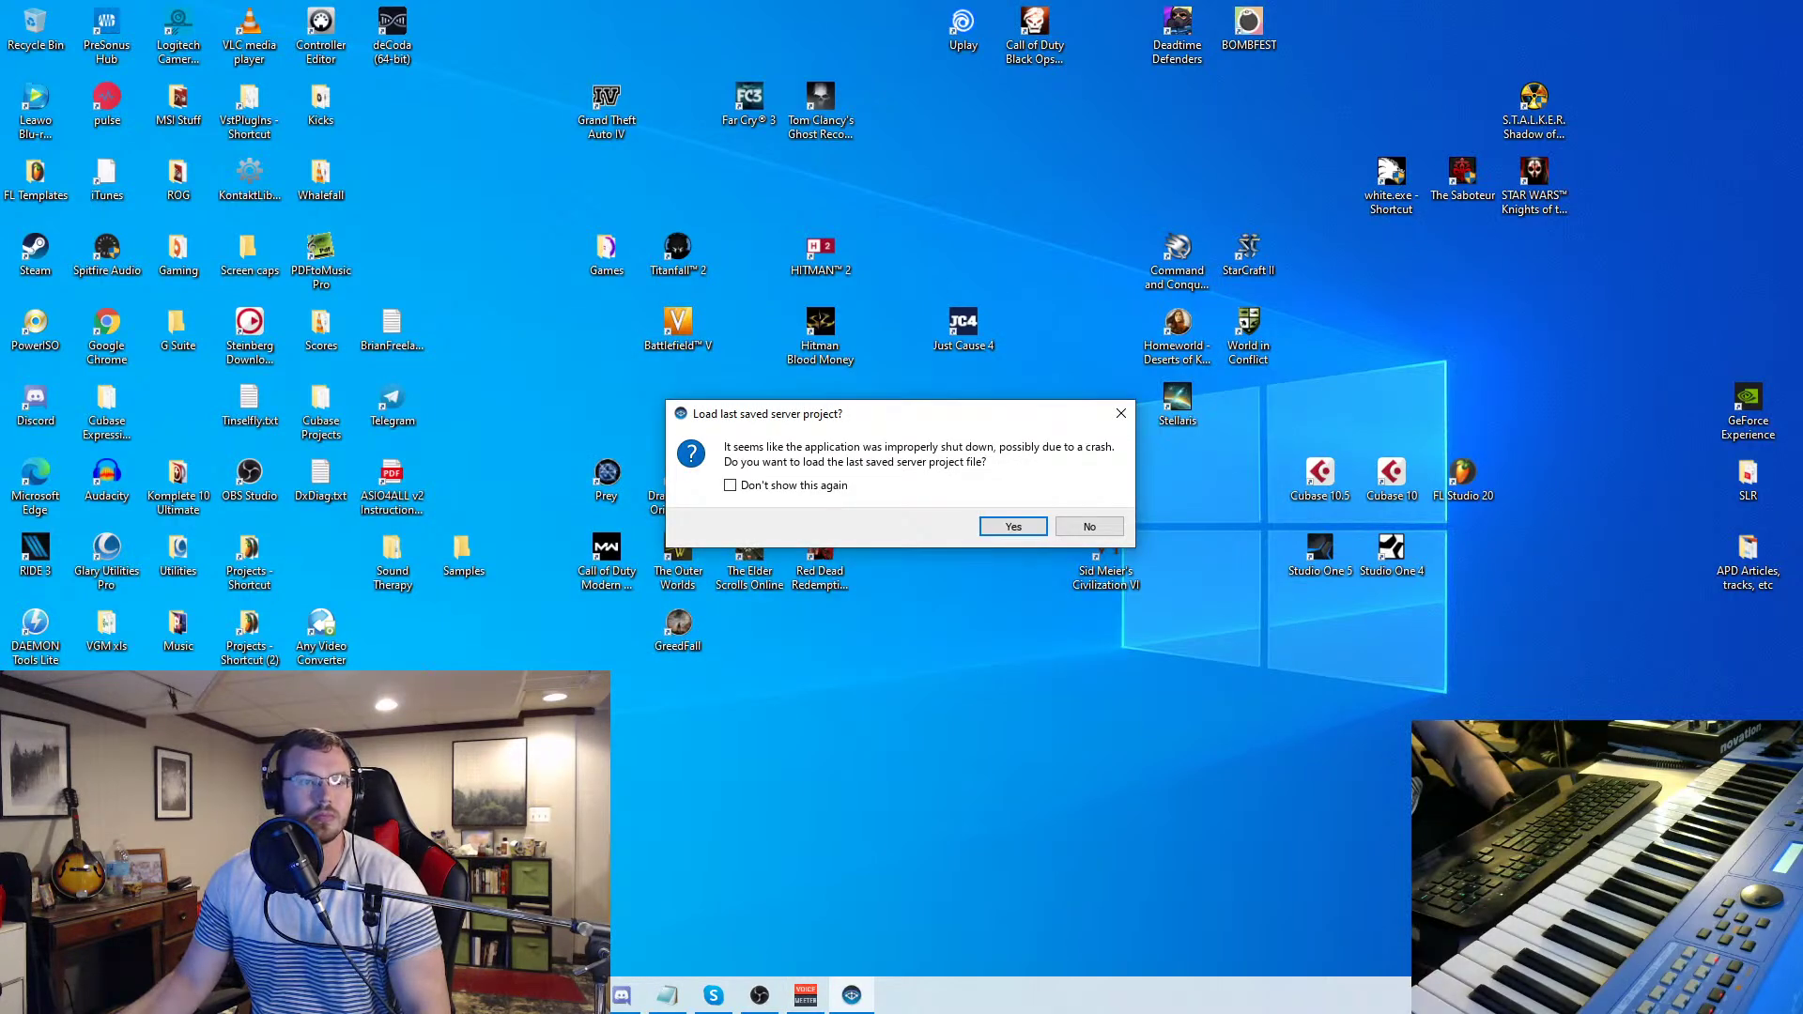
# Load the last saved Vienna Ensemble Pro server project and minimize the Voicemeeter window
pyautogui.click(1020, 532)
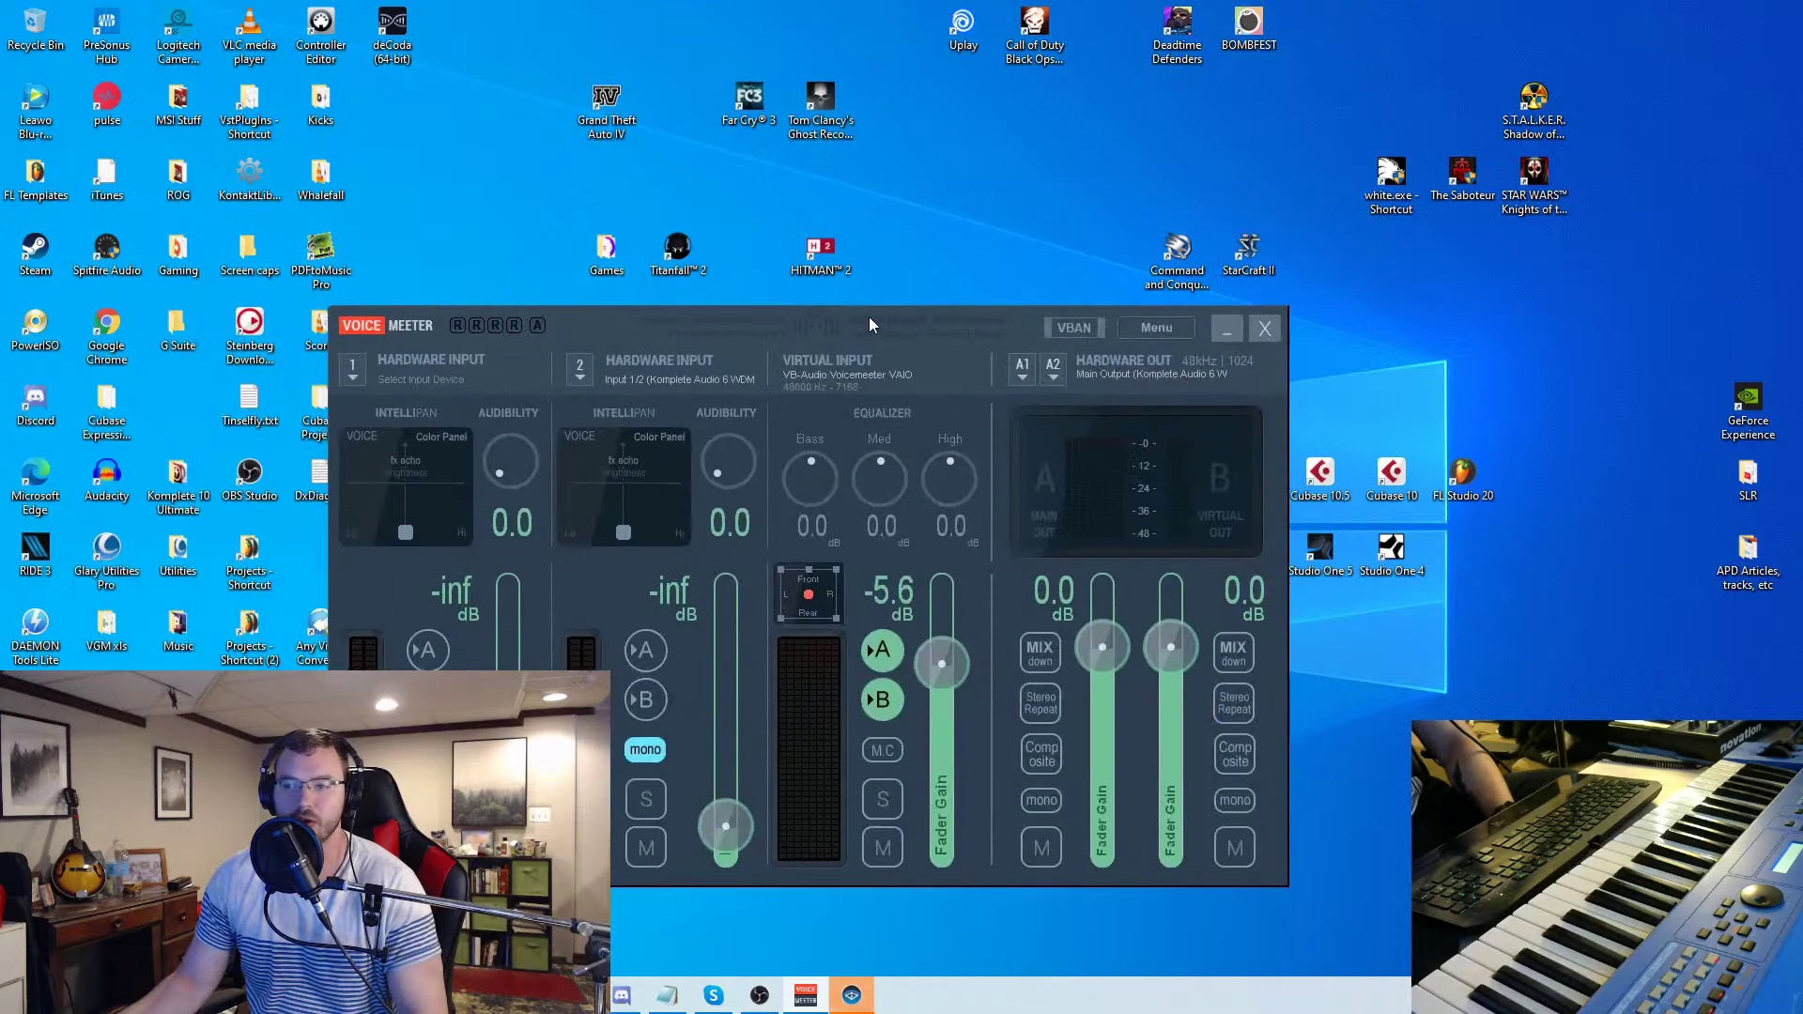
pyautogui.moveTo(870, 319); pyautogui.dragTo(926, 218)
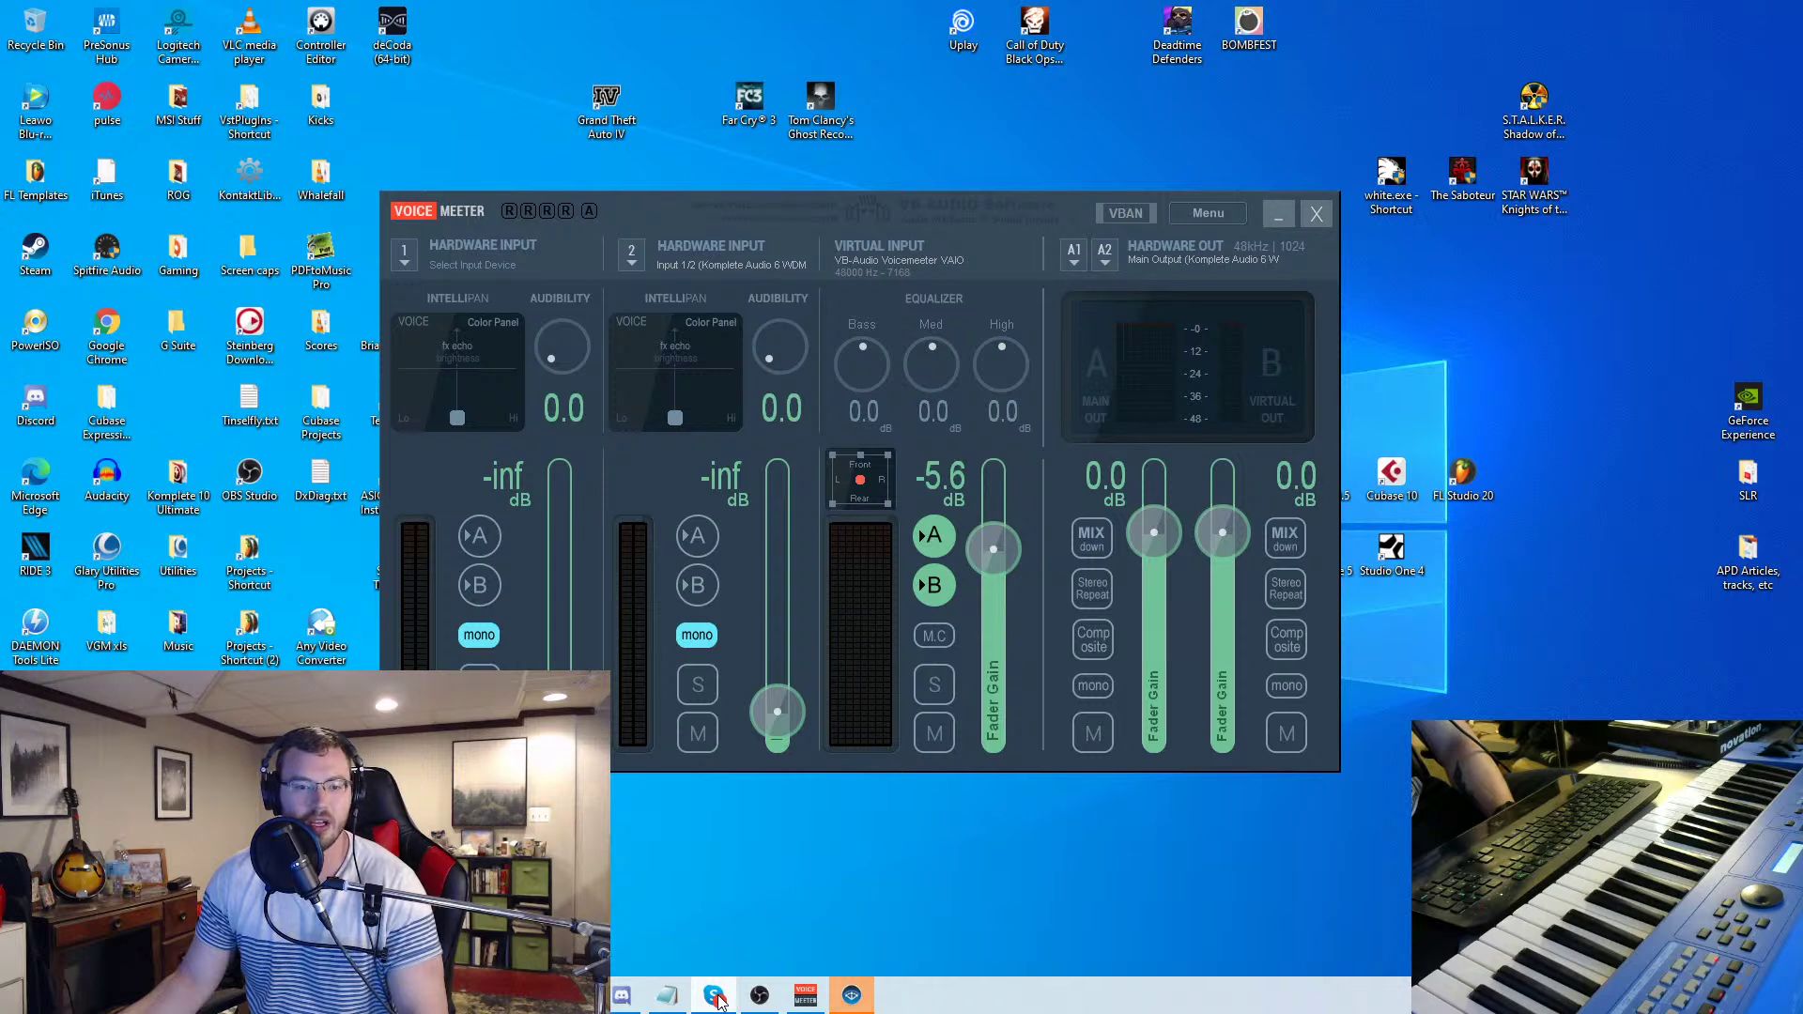
pyautogui.click(1275, 218)
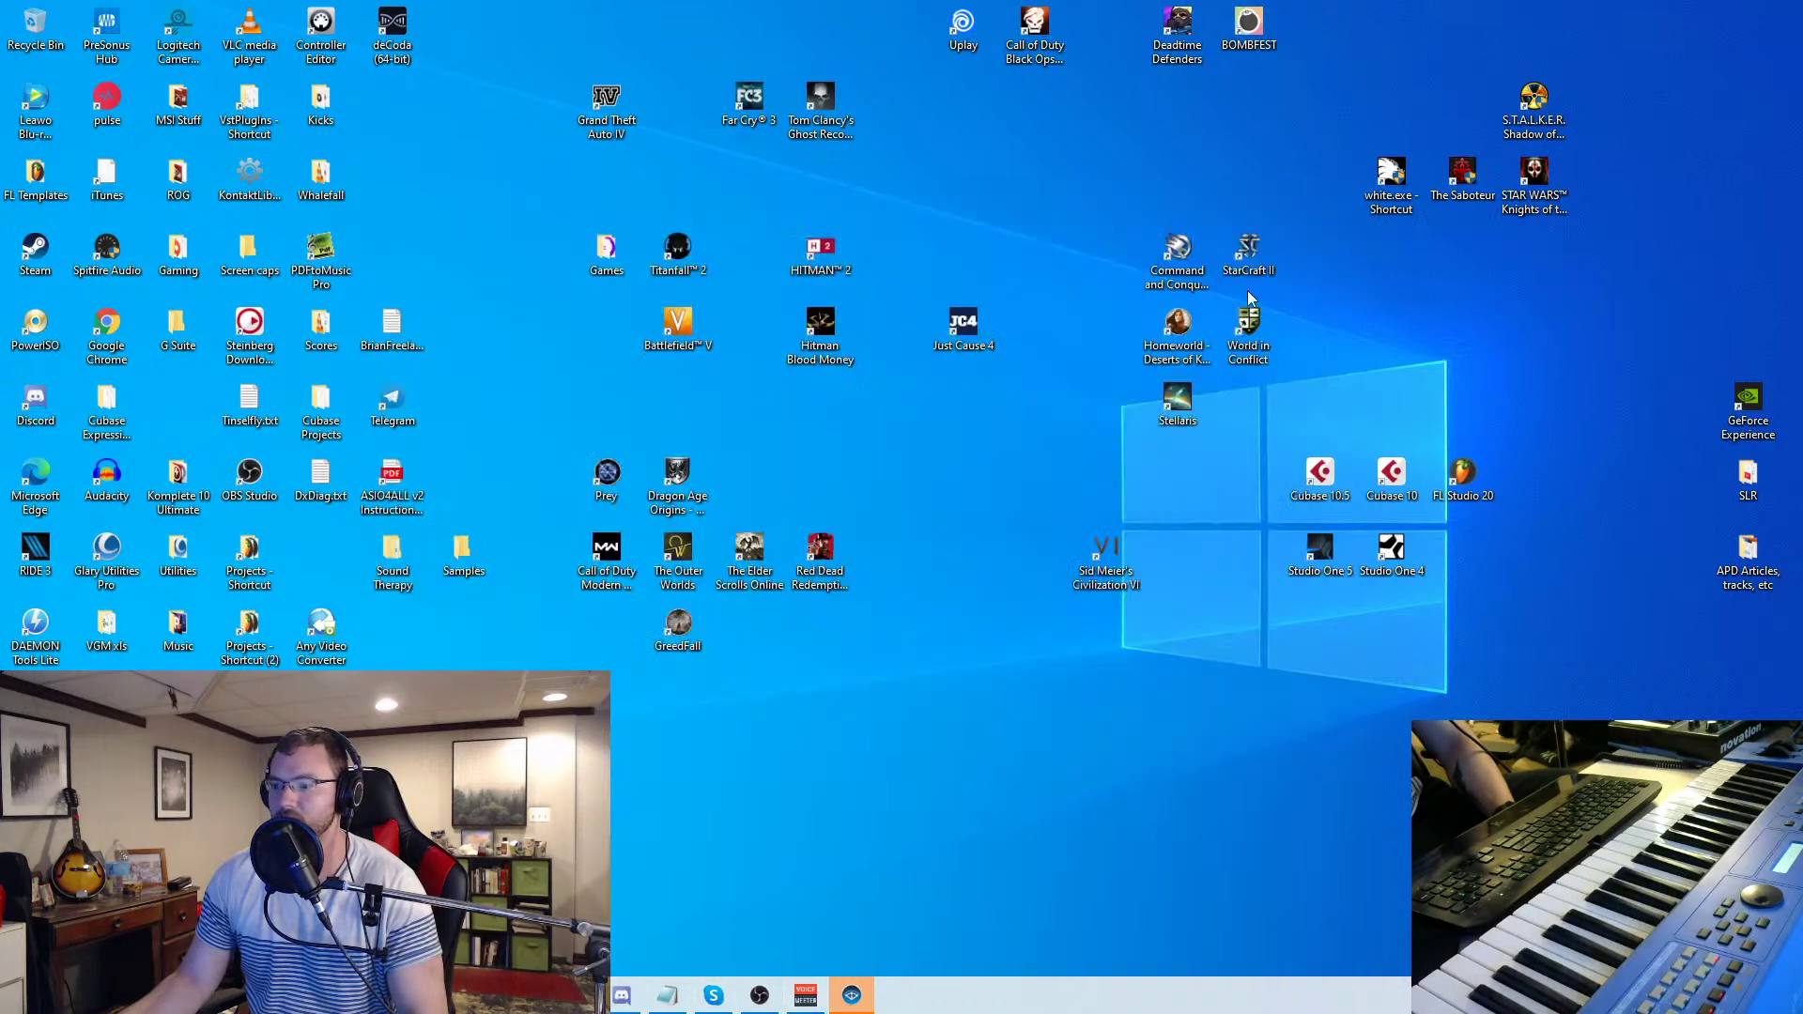
pyautogui.moveTo(0, 235); pyautogui.dragTo(0, 79)
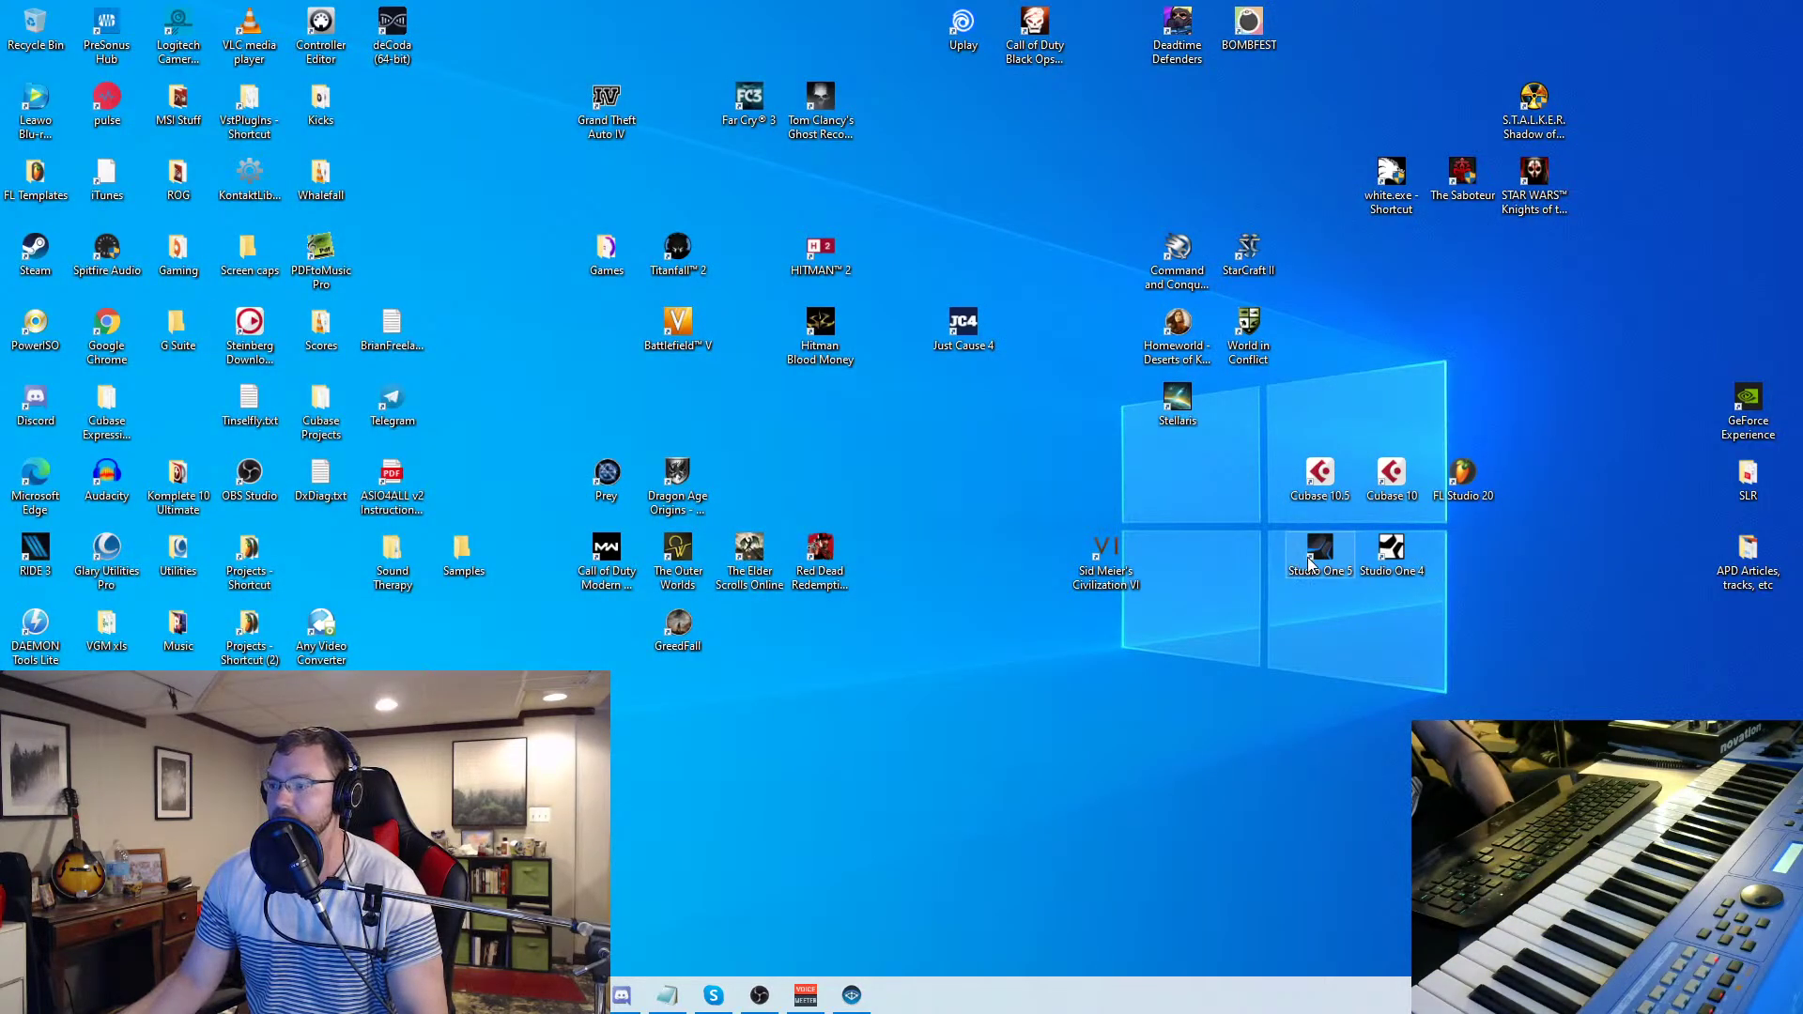
# Launch Studio One 5, decline reconnecting the external devices, and maximize its window
pyautogui.doubleClick(1309, 556)
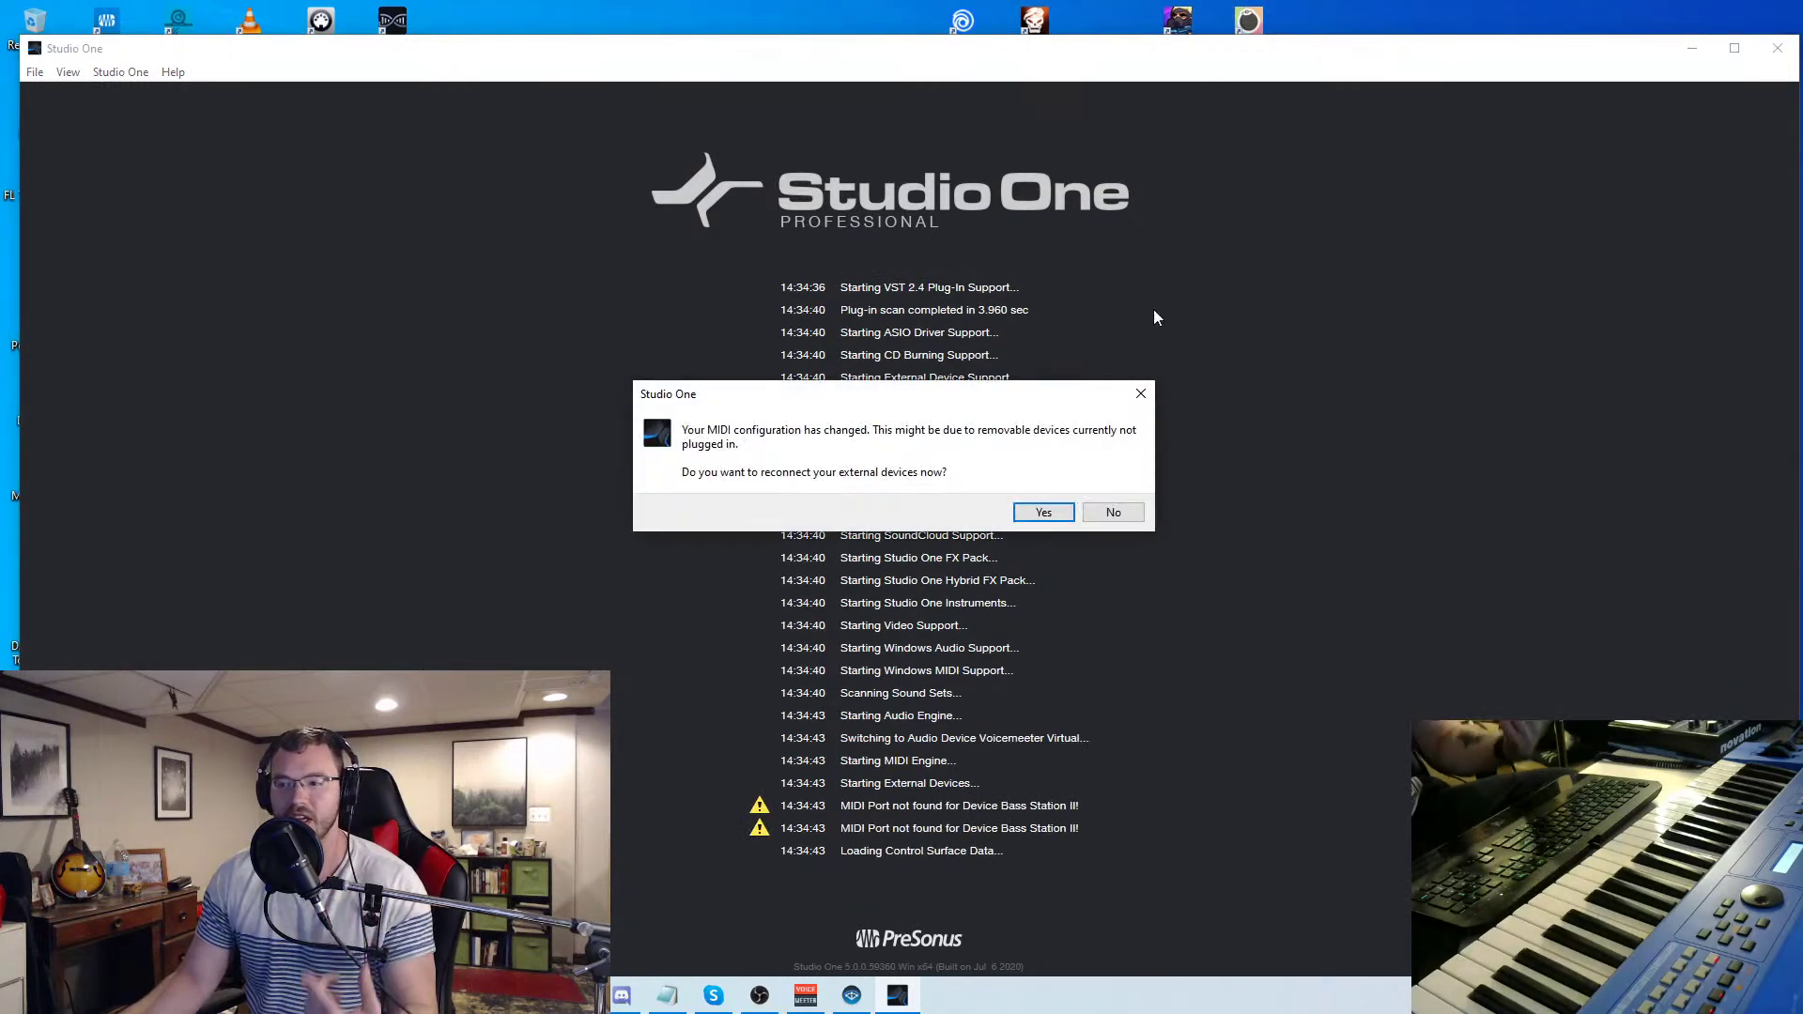
pyautogui.click(1112, 512)
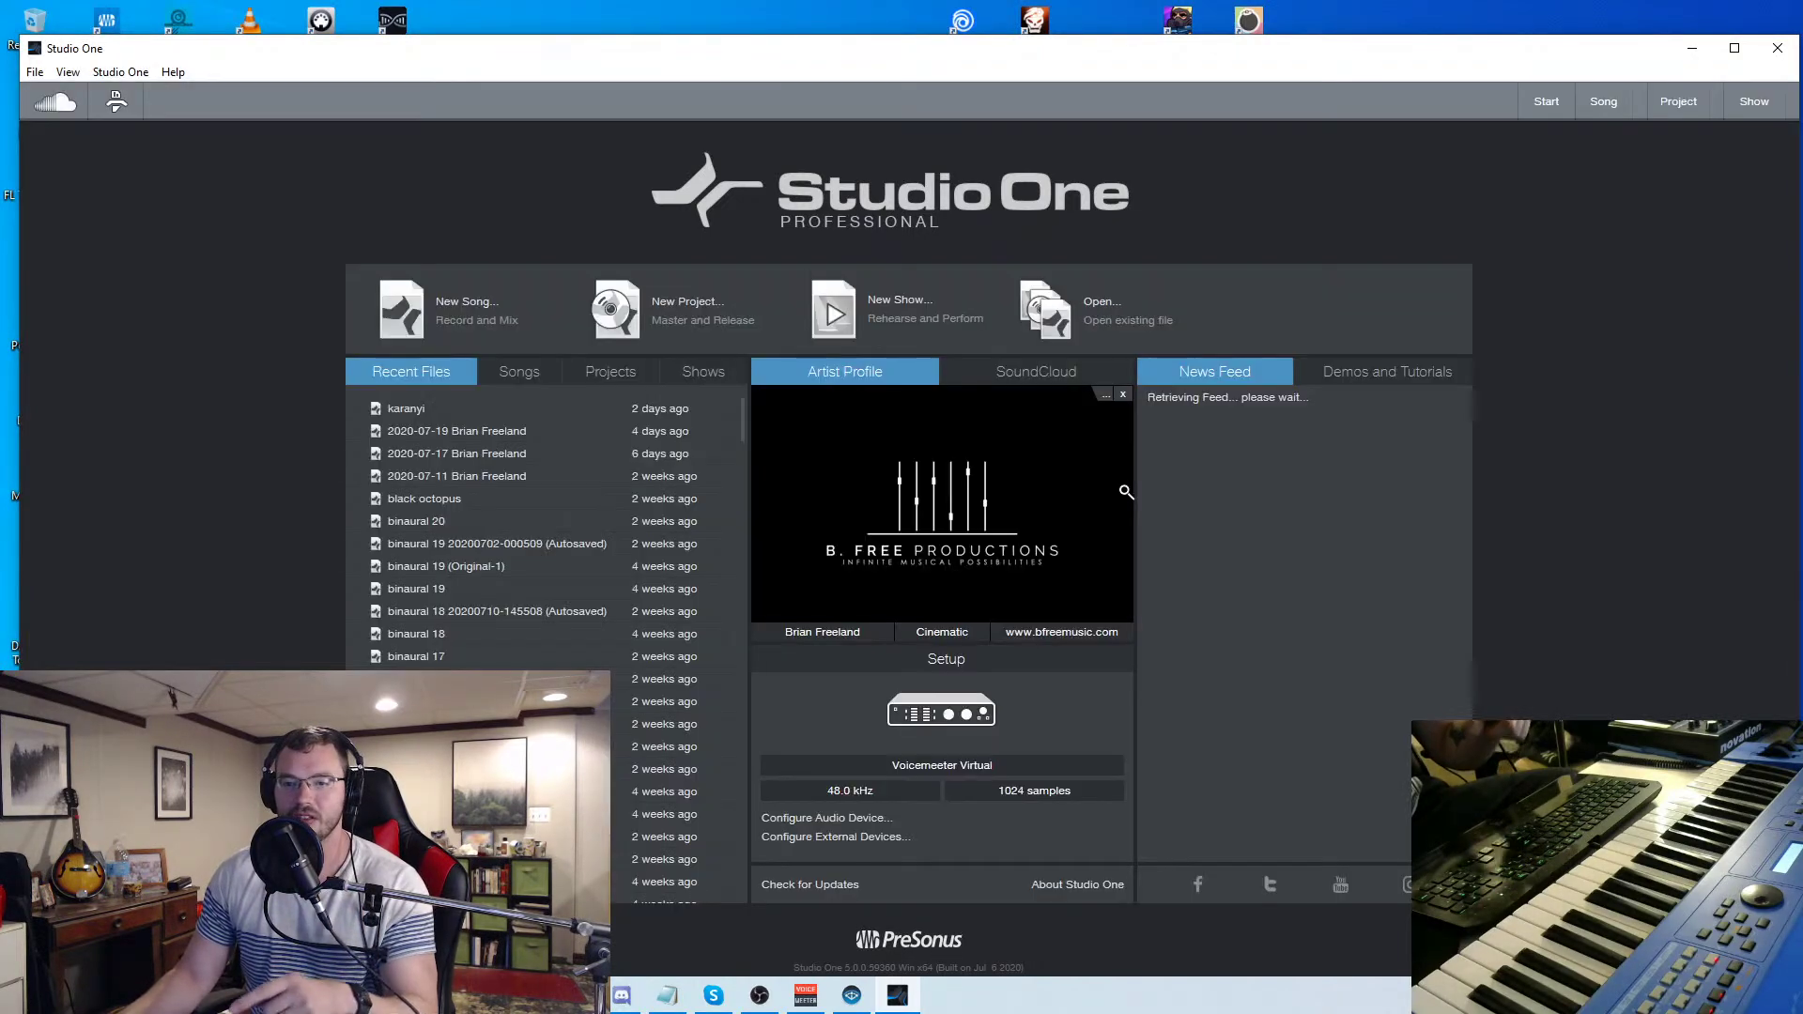
pyautogui.click(1734, 48)
# Create a new song from the user template whose name starts with "BBC Mics New 5 M"
pyautogui.click(475, 275)
pyautogui.scroll(-1, 702, 600)
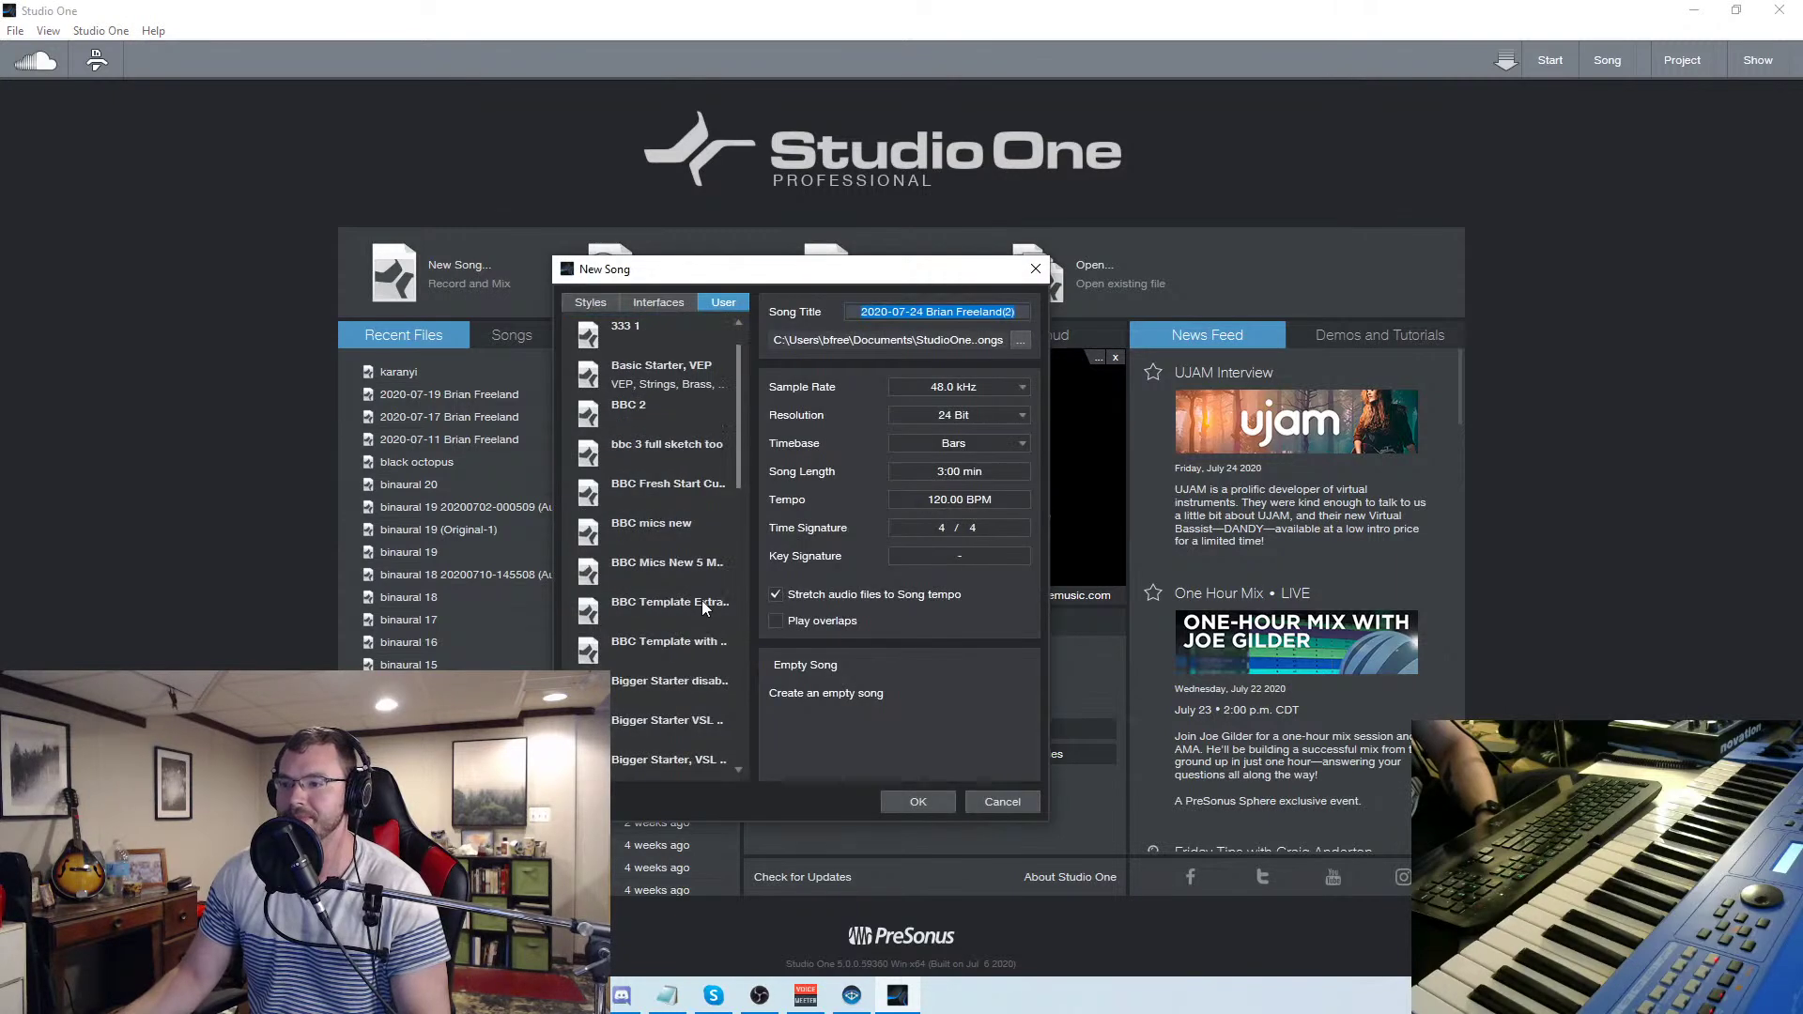
pyautogui.click(691, 566)
pyautogui.doubleClick(684, 578)
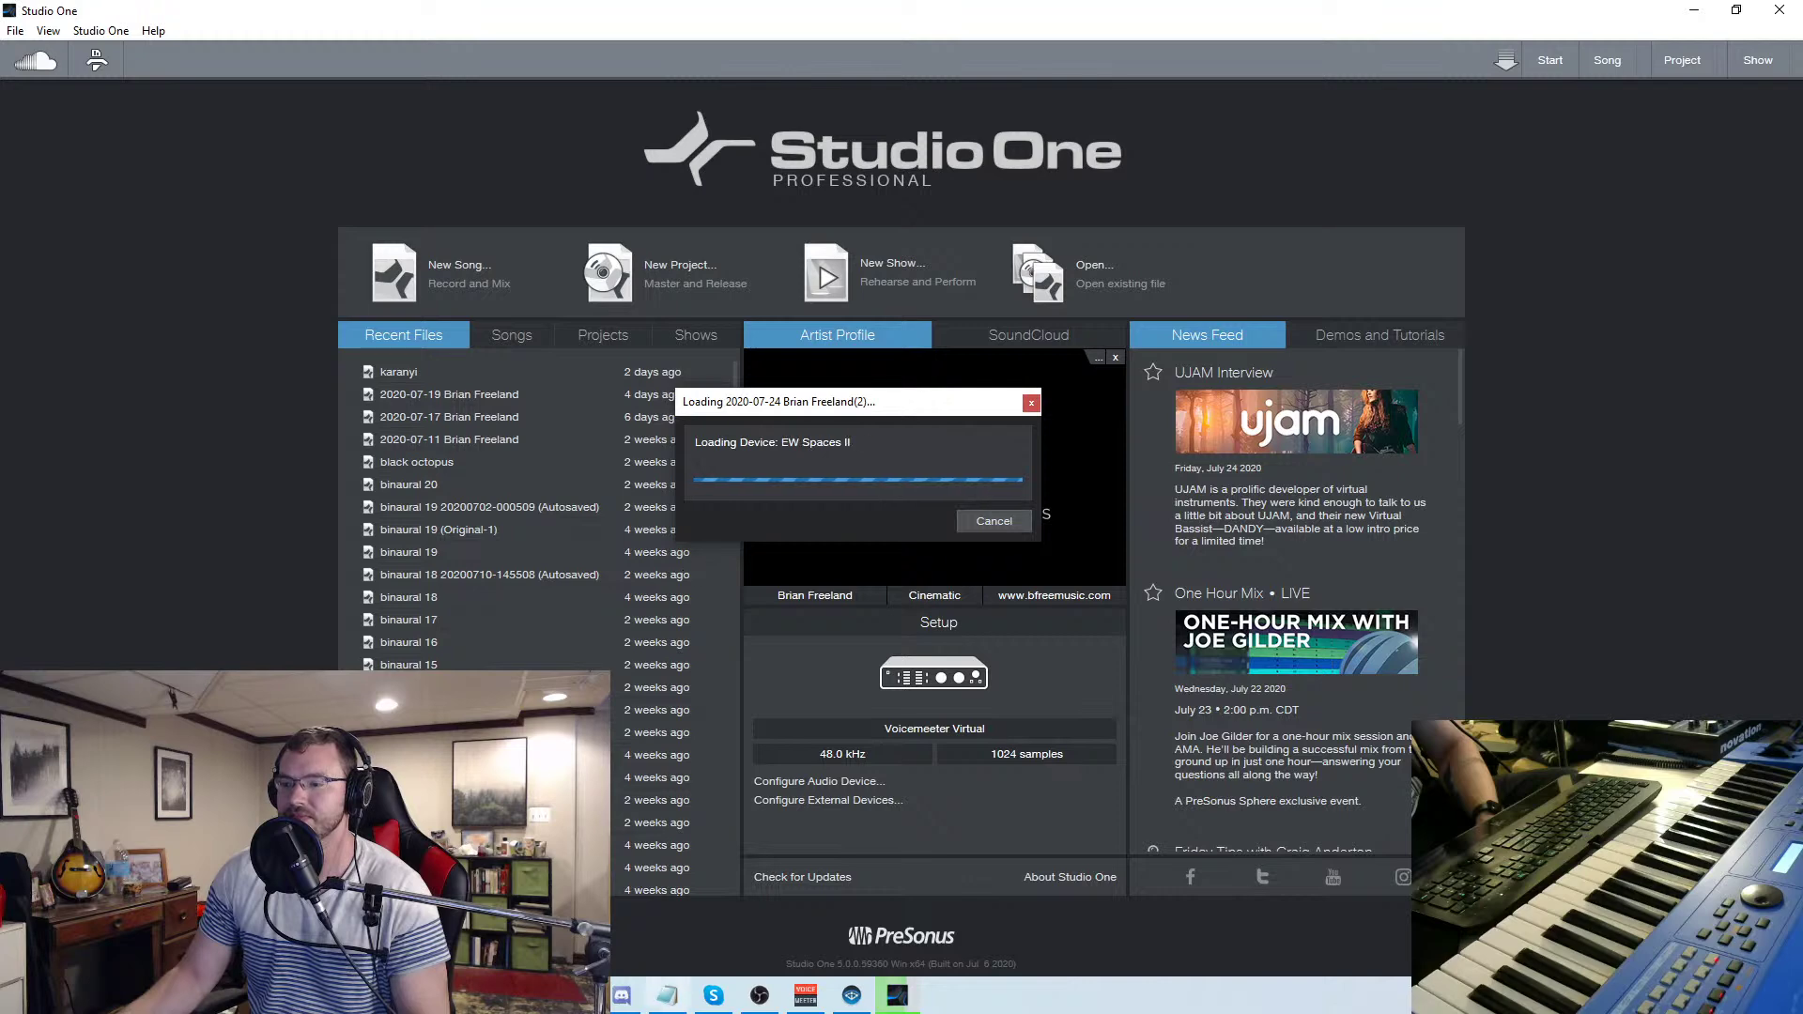
# Switch to the web browser and look over the bundles, free offer and deals list on the Audio Plugin Deals site
pyautogui.click(756, 1005)
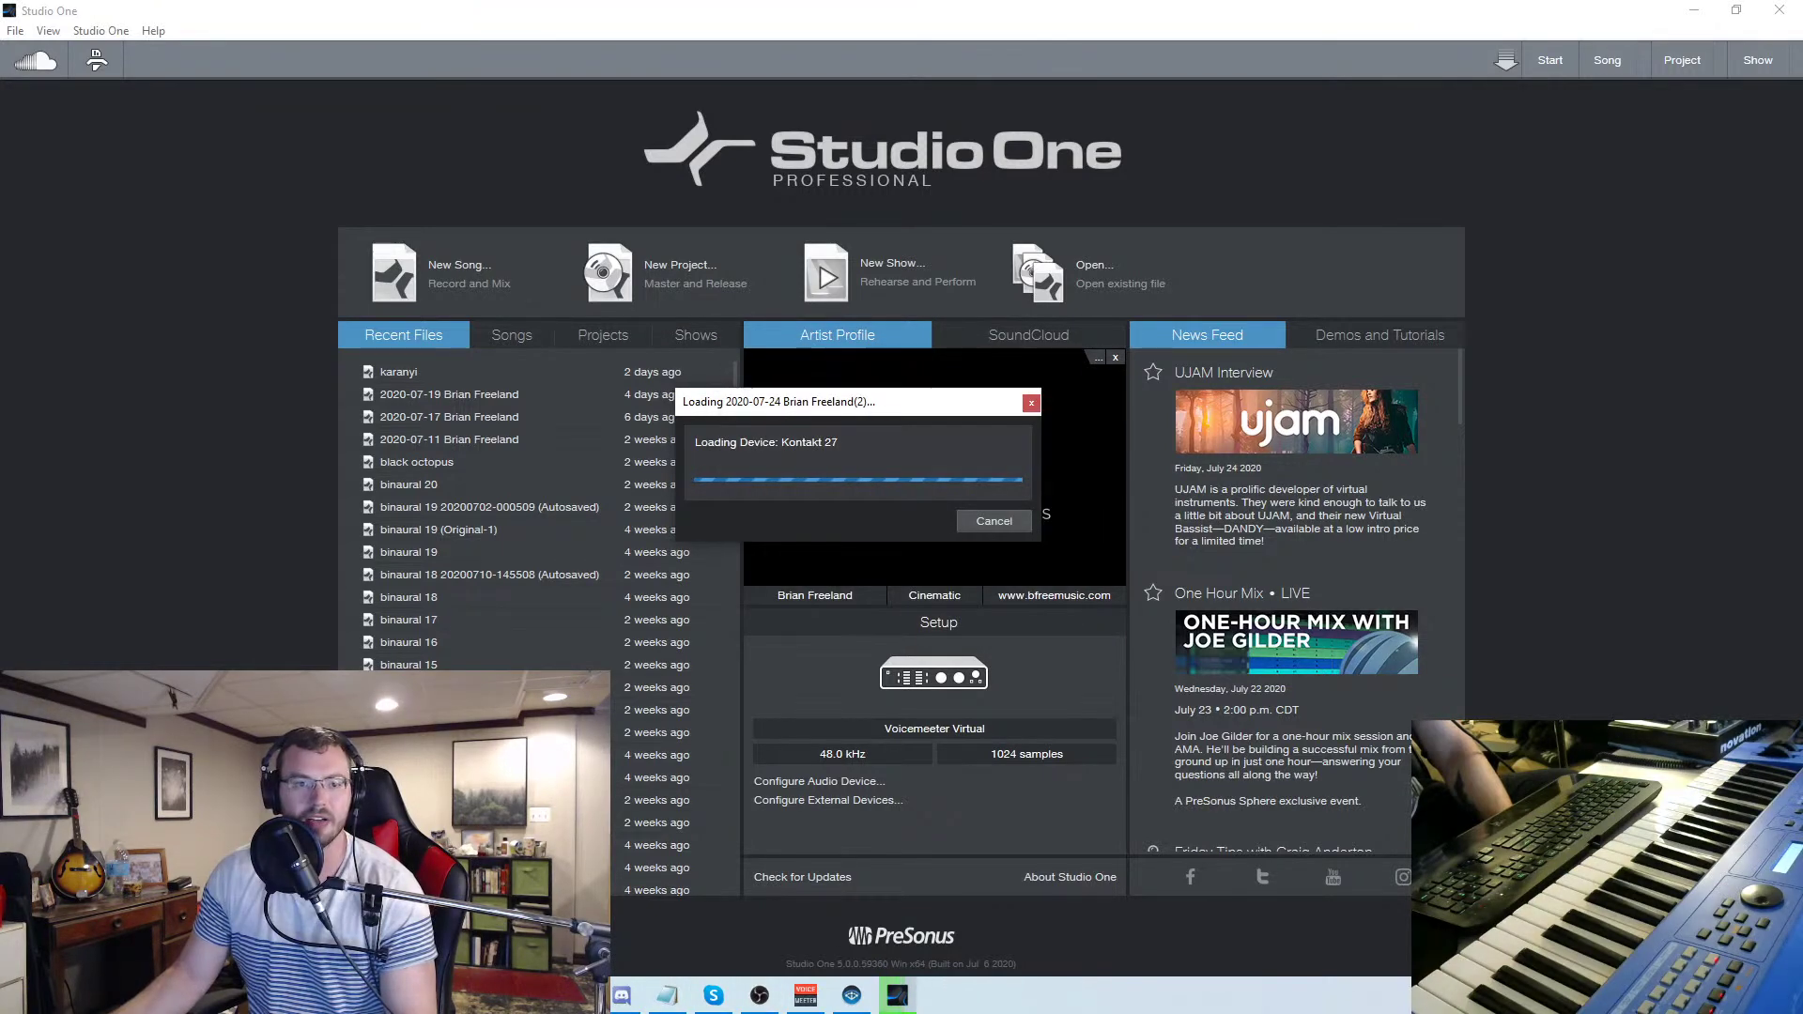
pyautogui.click(662, 995)
pyautogui.moveTo(0, 94); pyautogui.dragTo(672, 84)
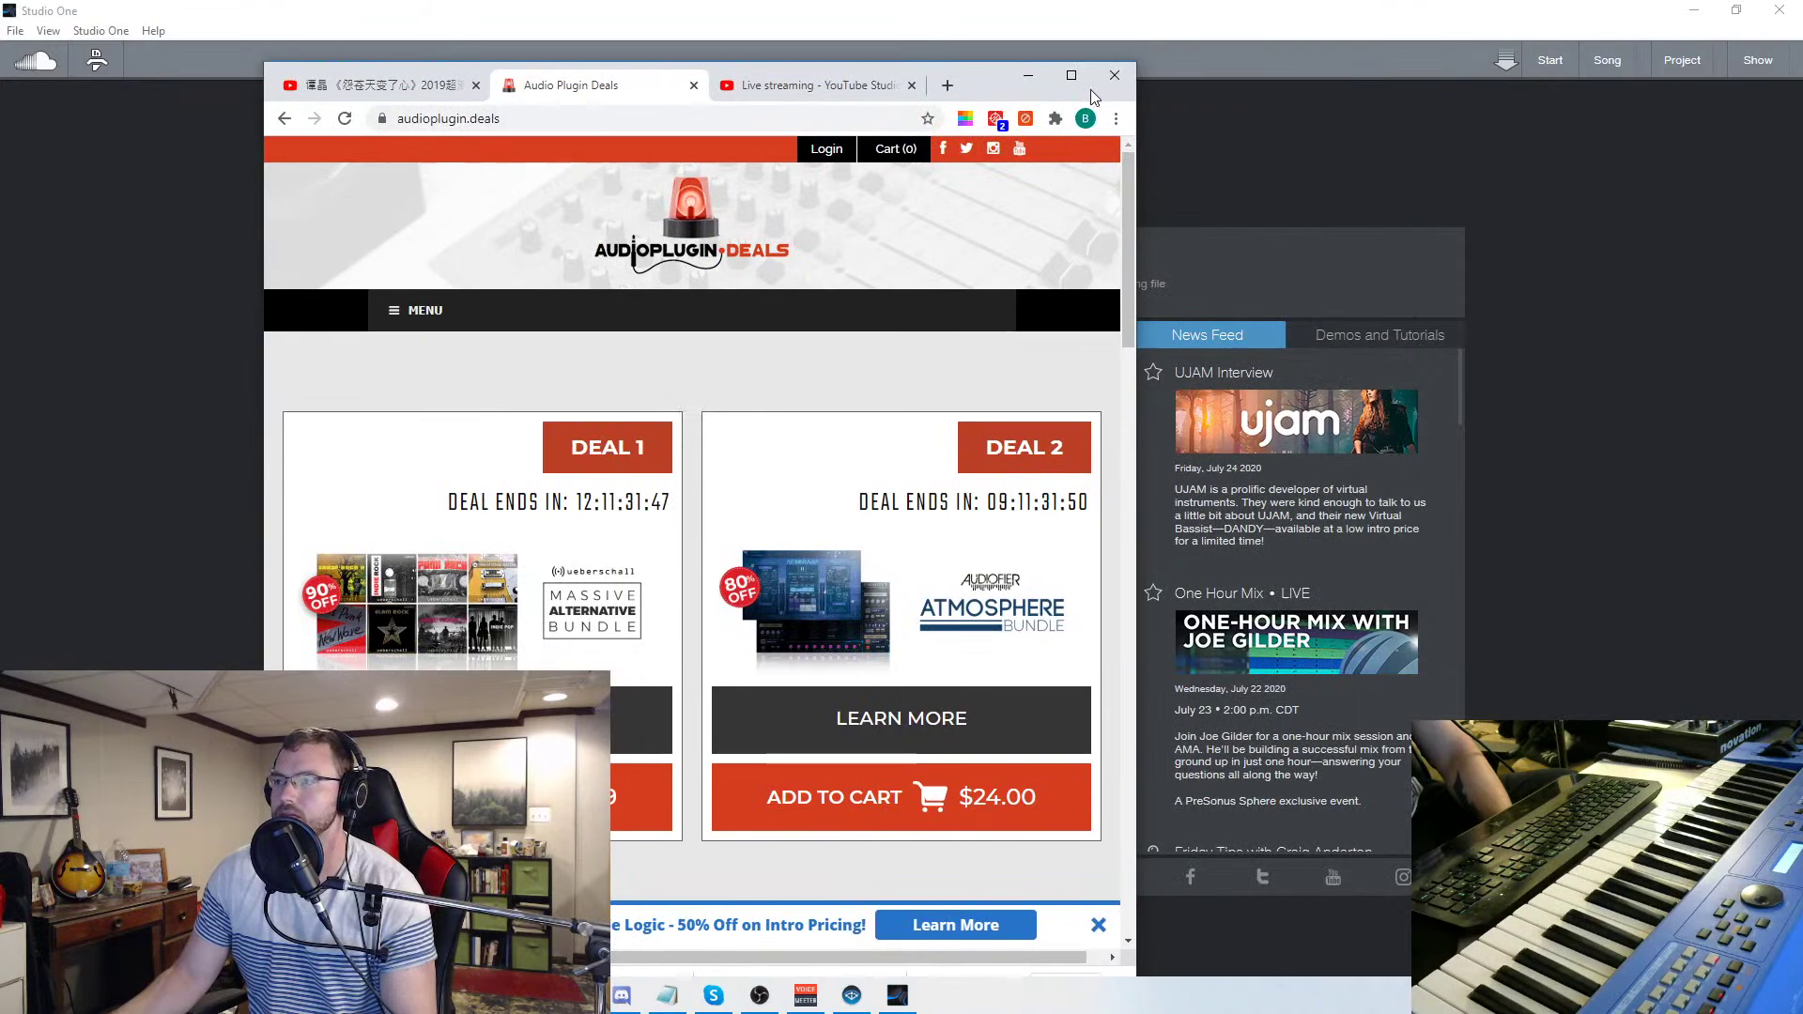
pyautogui.click(1073, 77)
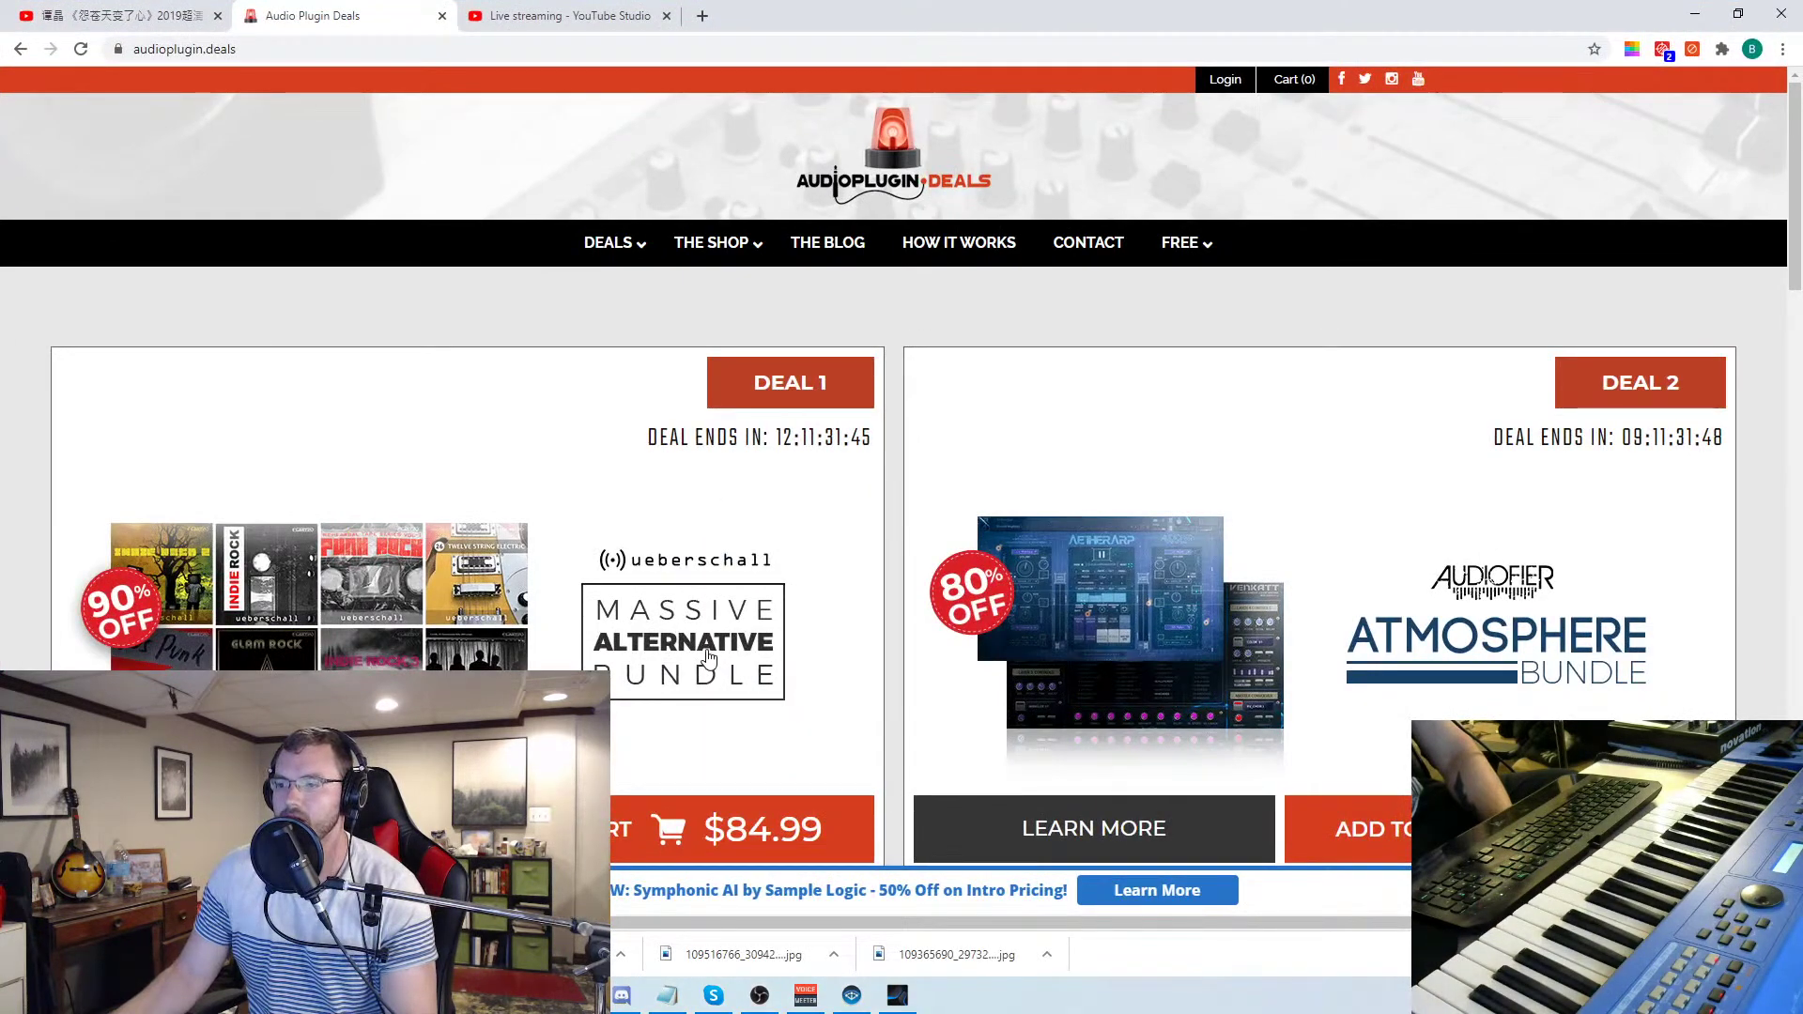
pyautogui.scroll(-6, 1545, 665)
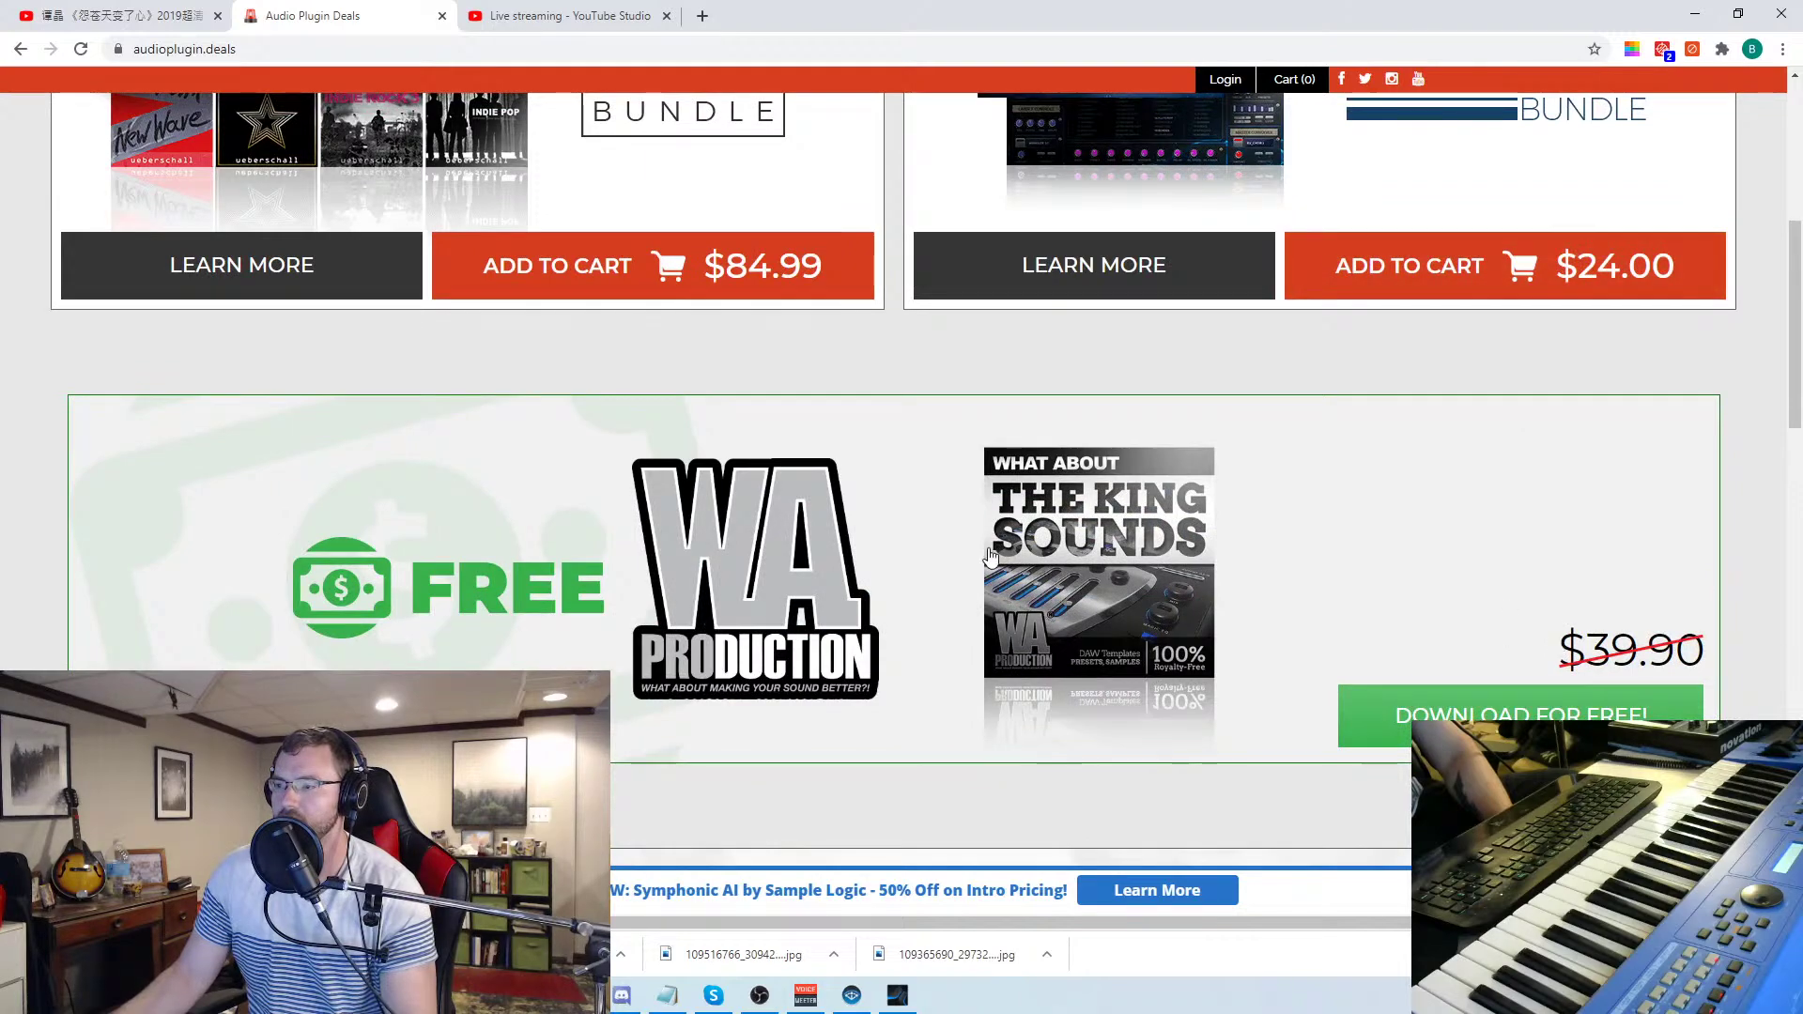
pyautogui.scroll(-5, 404, 624)
pyautogui.scroll(11, 404, 625)
pyautogui.moveTo(624, 249)
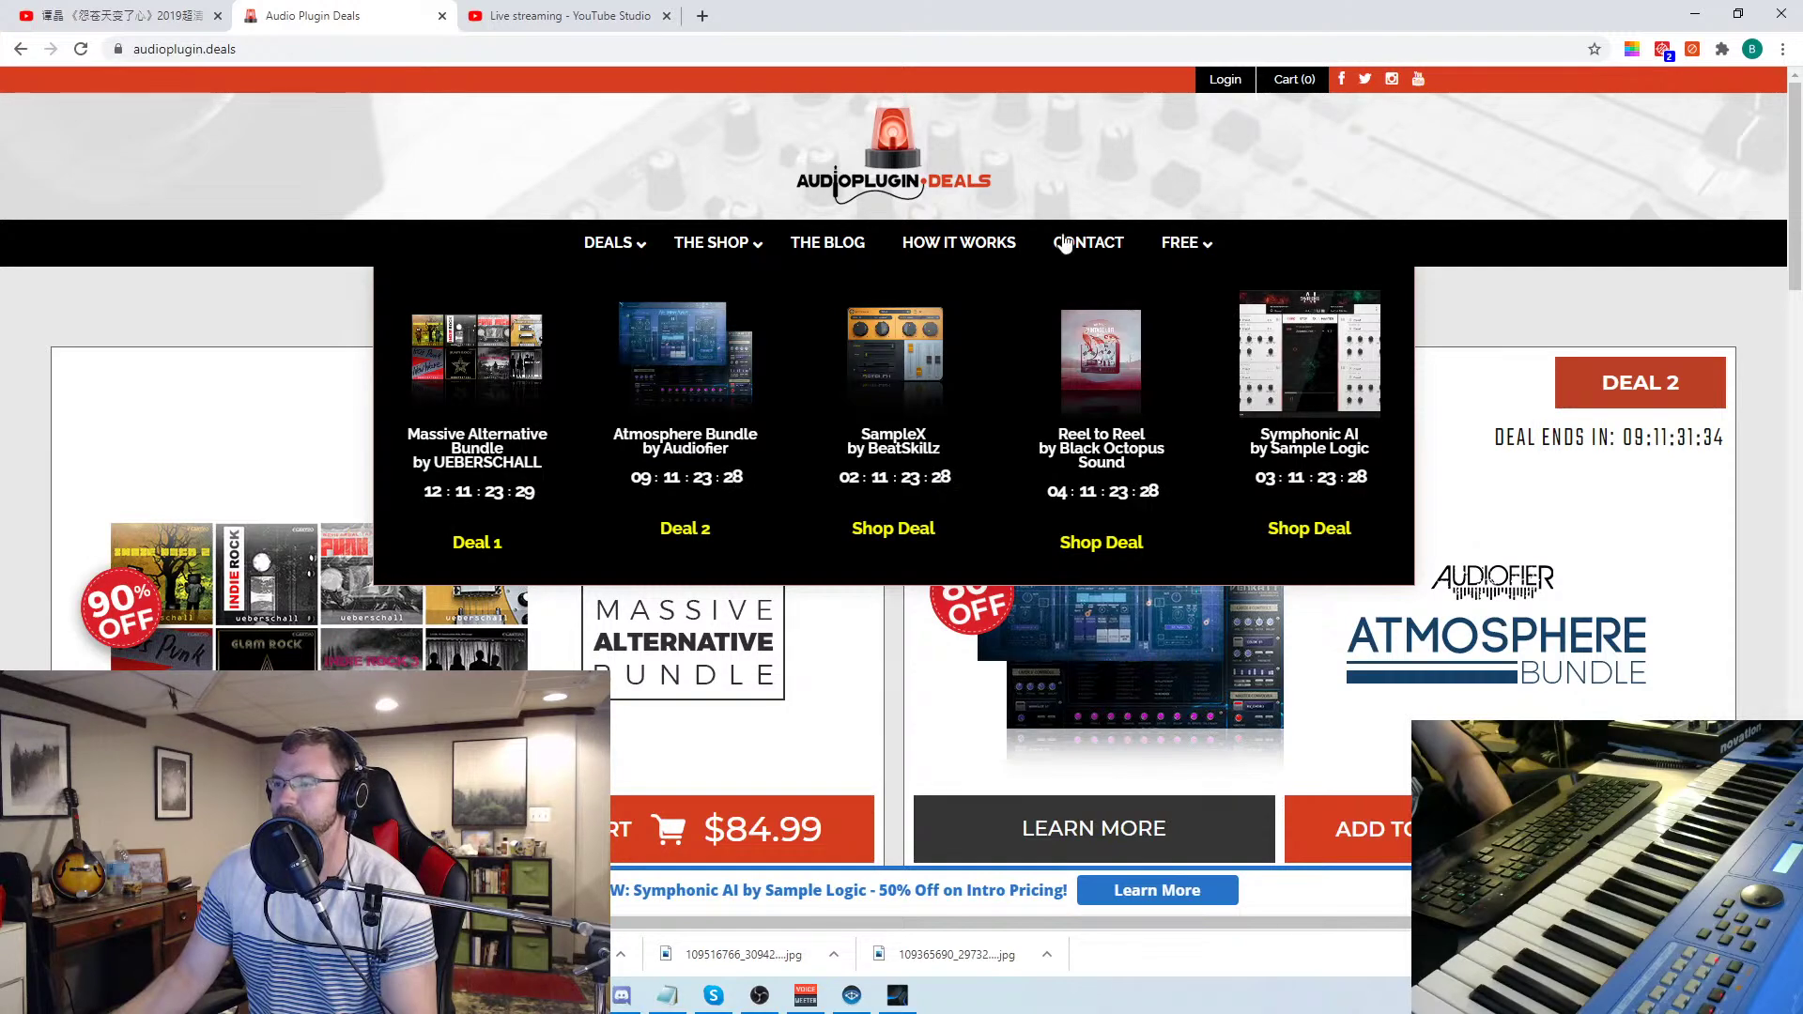
pyautogui.moveTo(1571, 17); pyautogui.dragTo(0, 56)
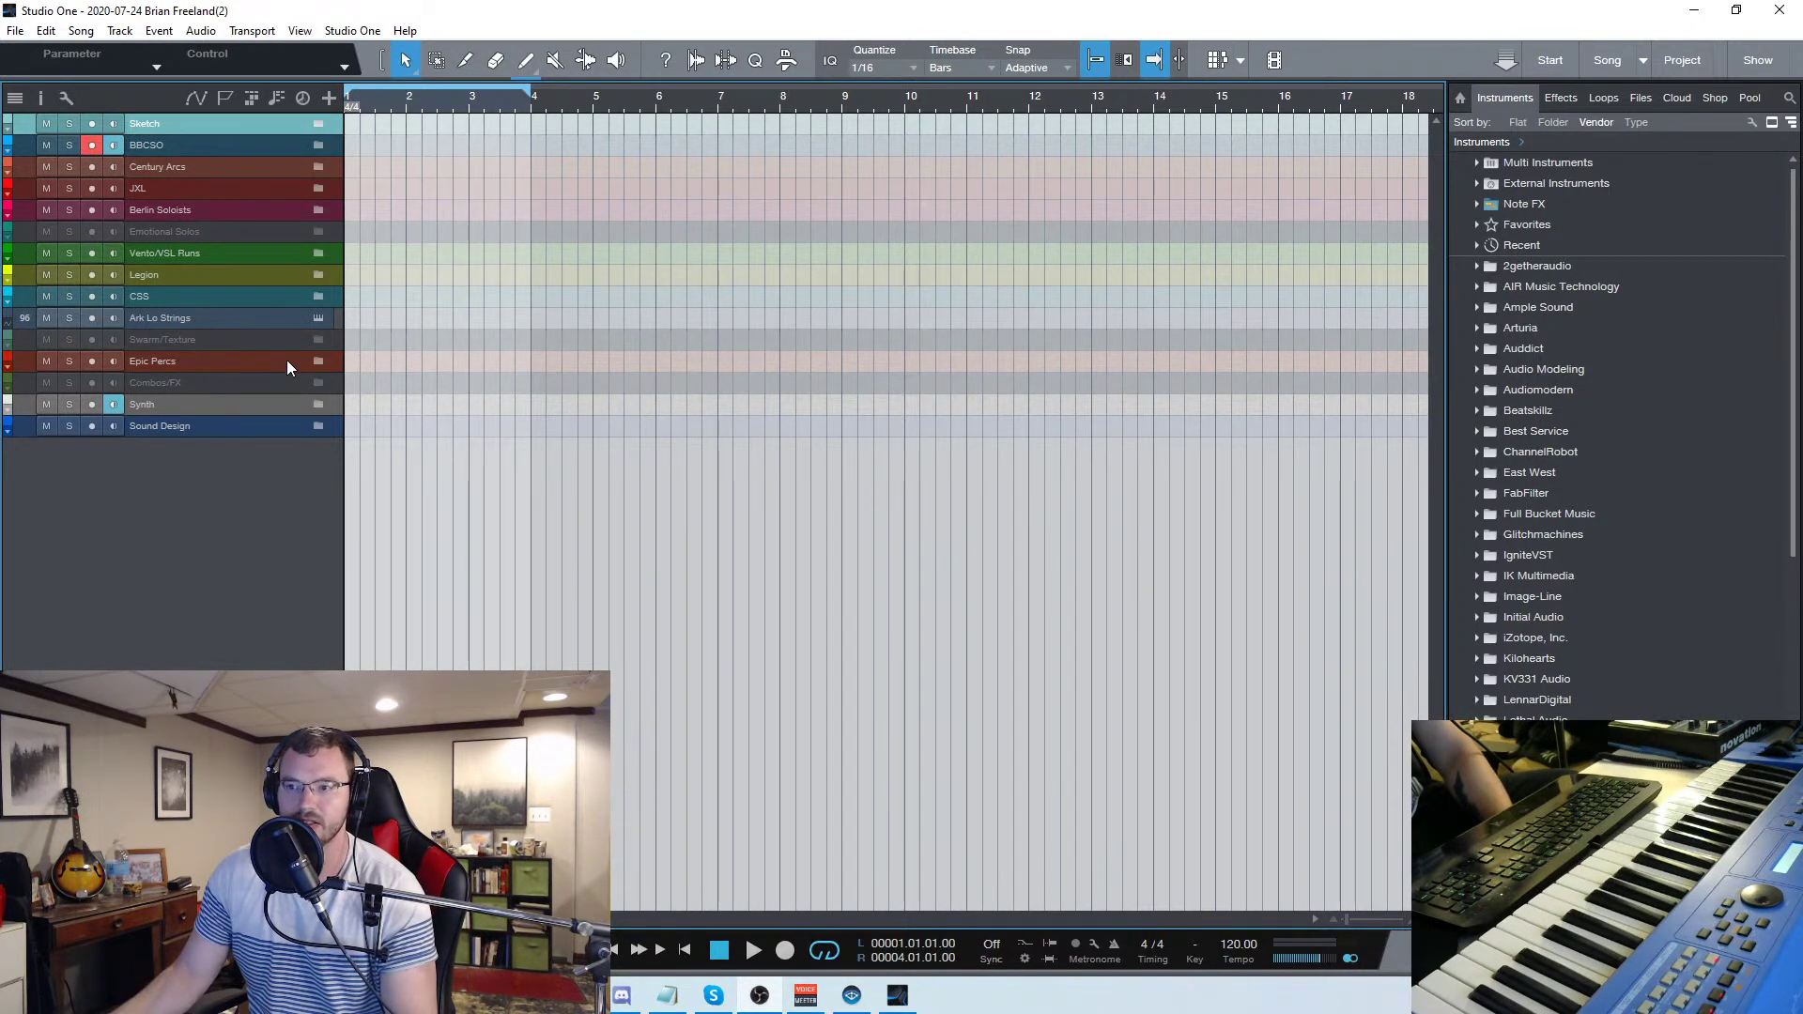
# Open the Studio One options and close them again
pyautogui.click(352, 30)
pyautogui.click(490, 280)
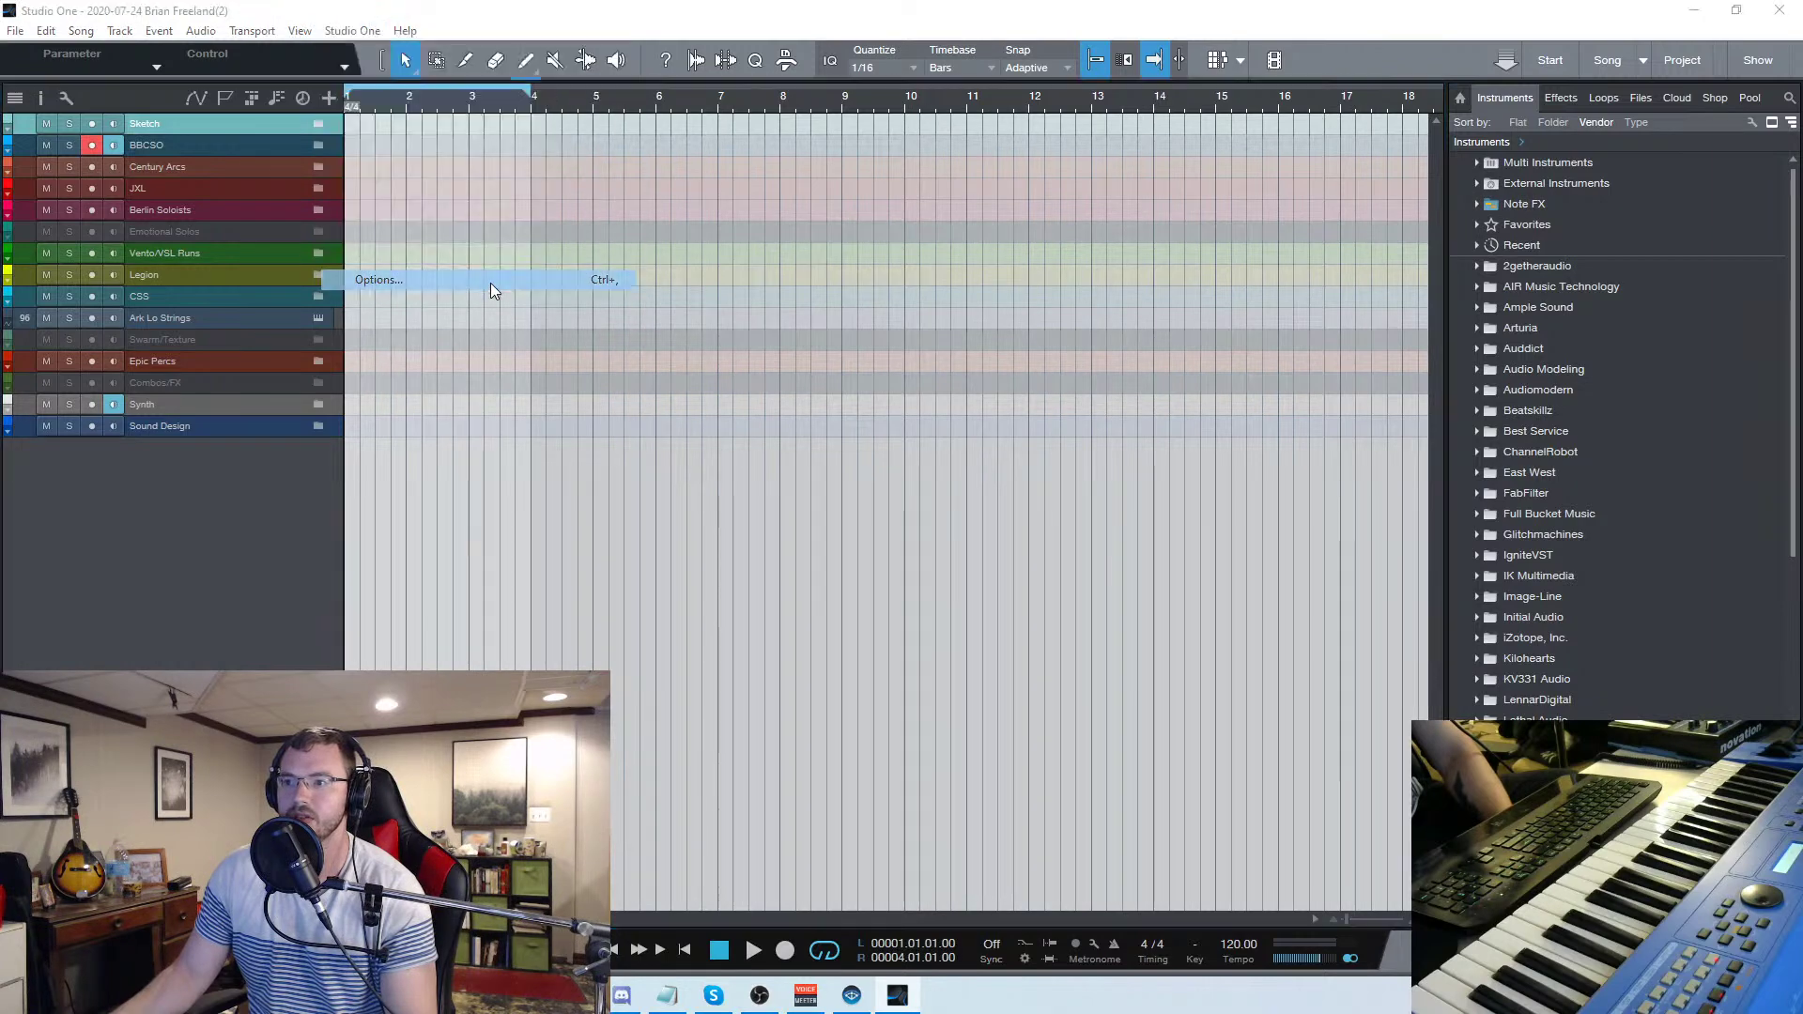
pyautogui.click(1176, 795)
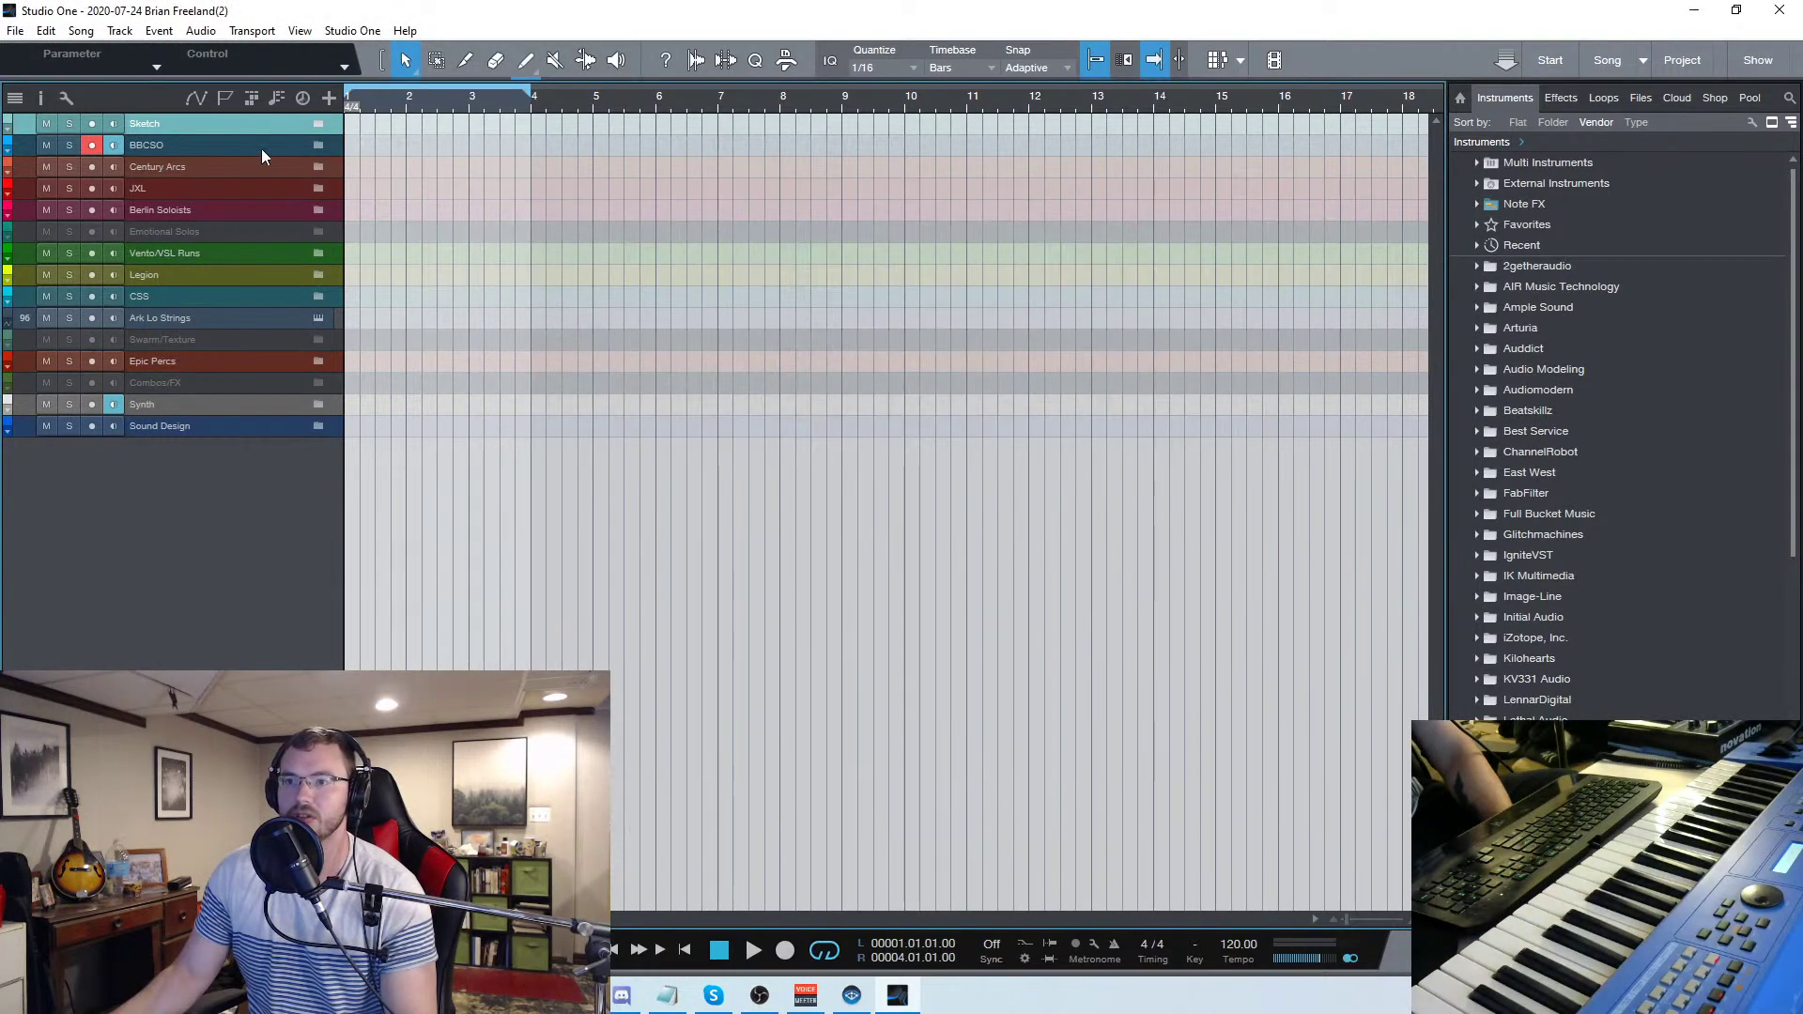
# Expand the BBCSO folder track and select the Violins track inside it
pyautogui.click(262, 146)
pyautogui.click(322, 146)
pyautogui.click(267, 177)
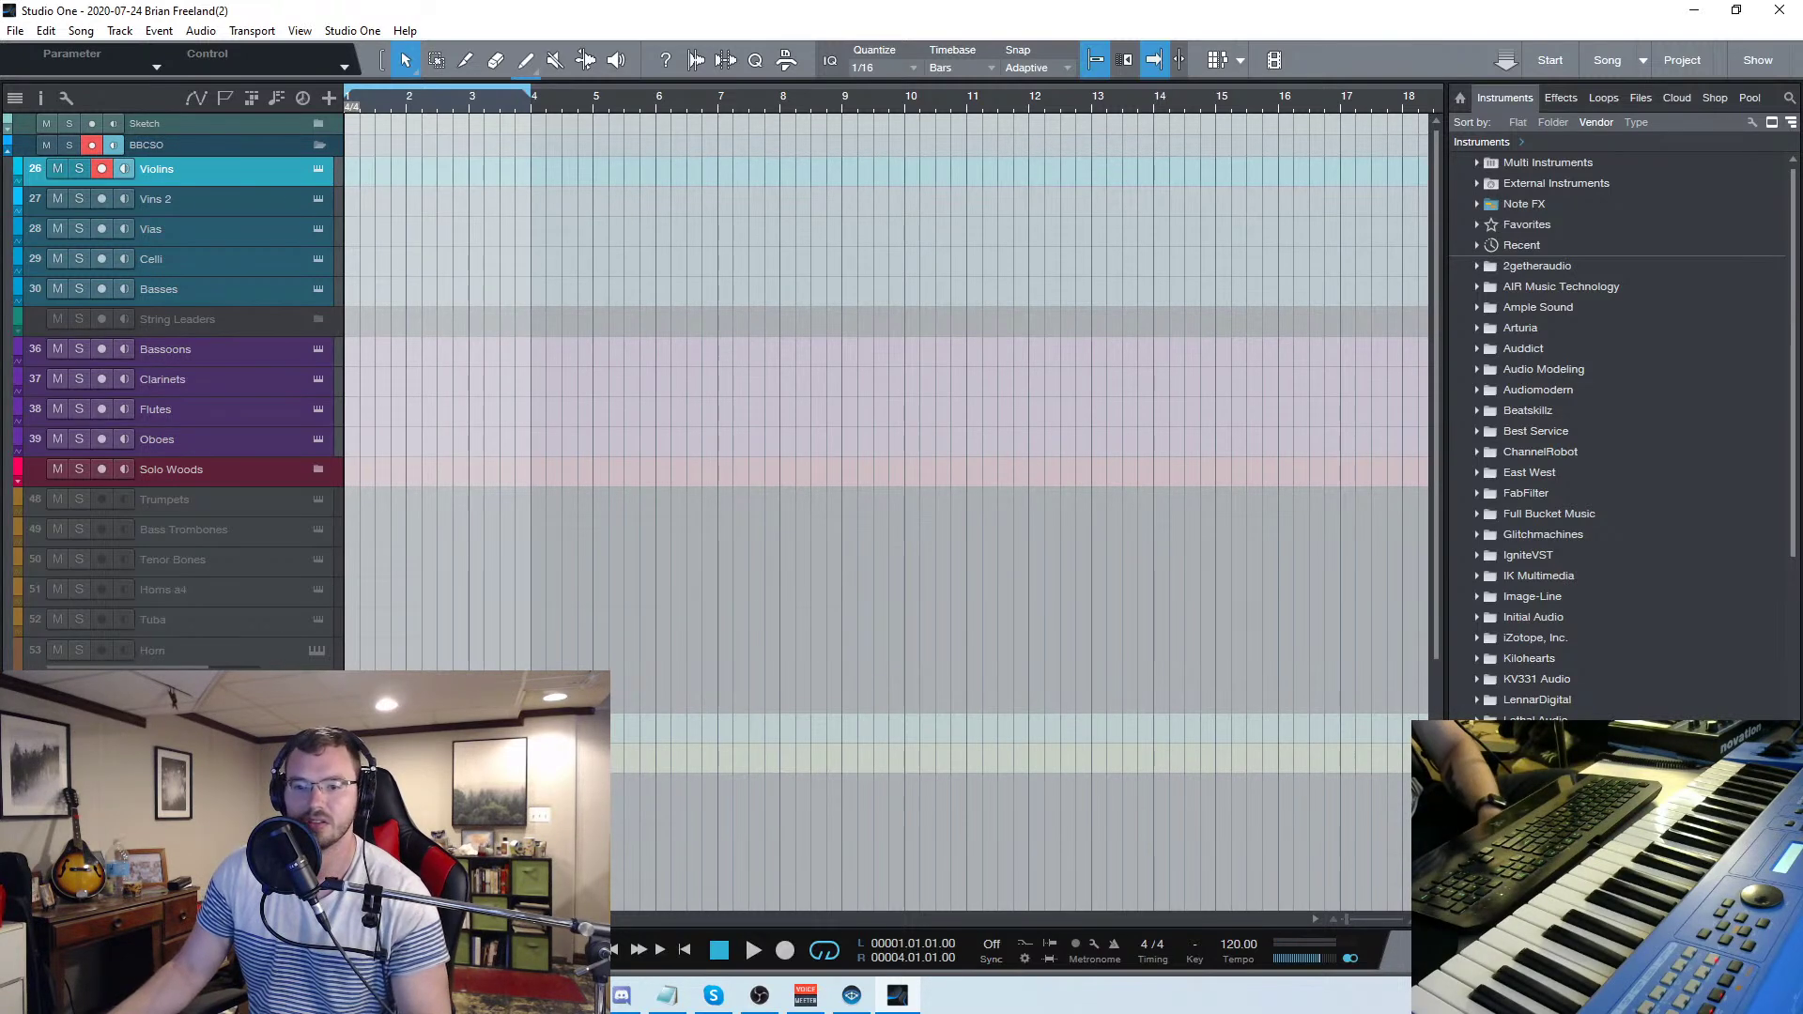
# Look through the woodwind, brass, percussion and harp tracks inside the BBCSO folder
pyautogui.scroll(-5, 160, 533)
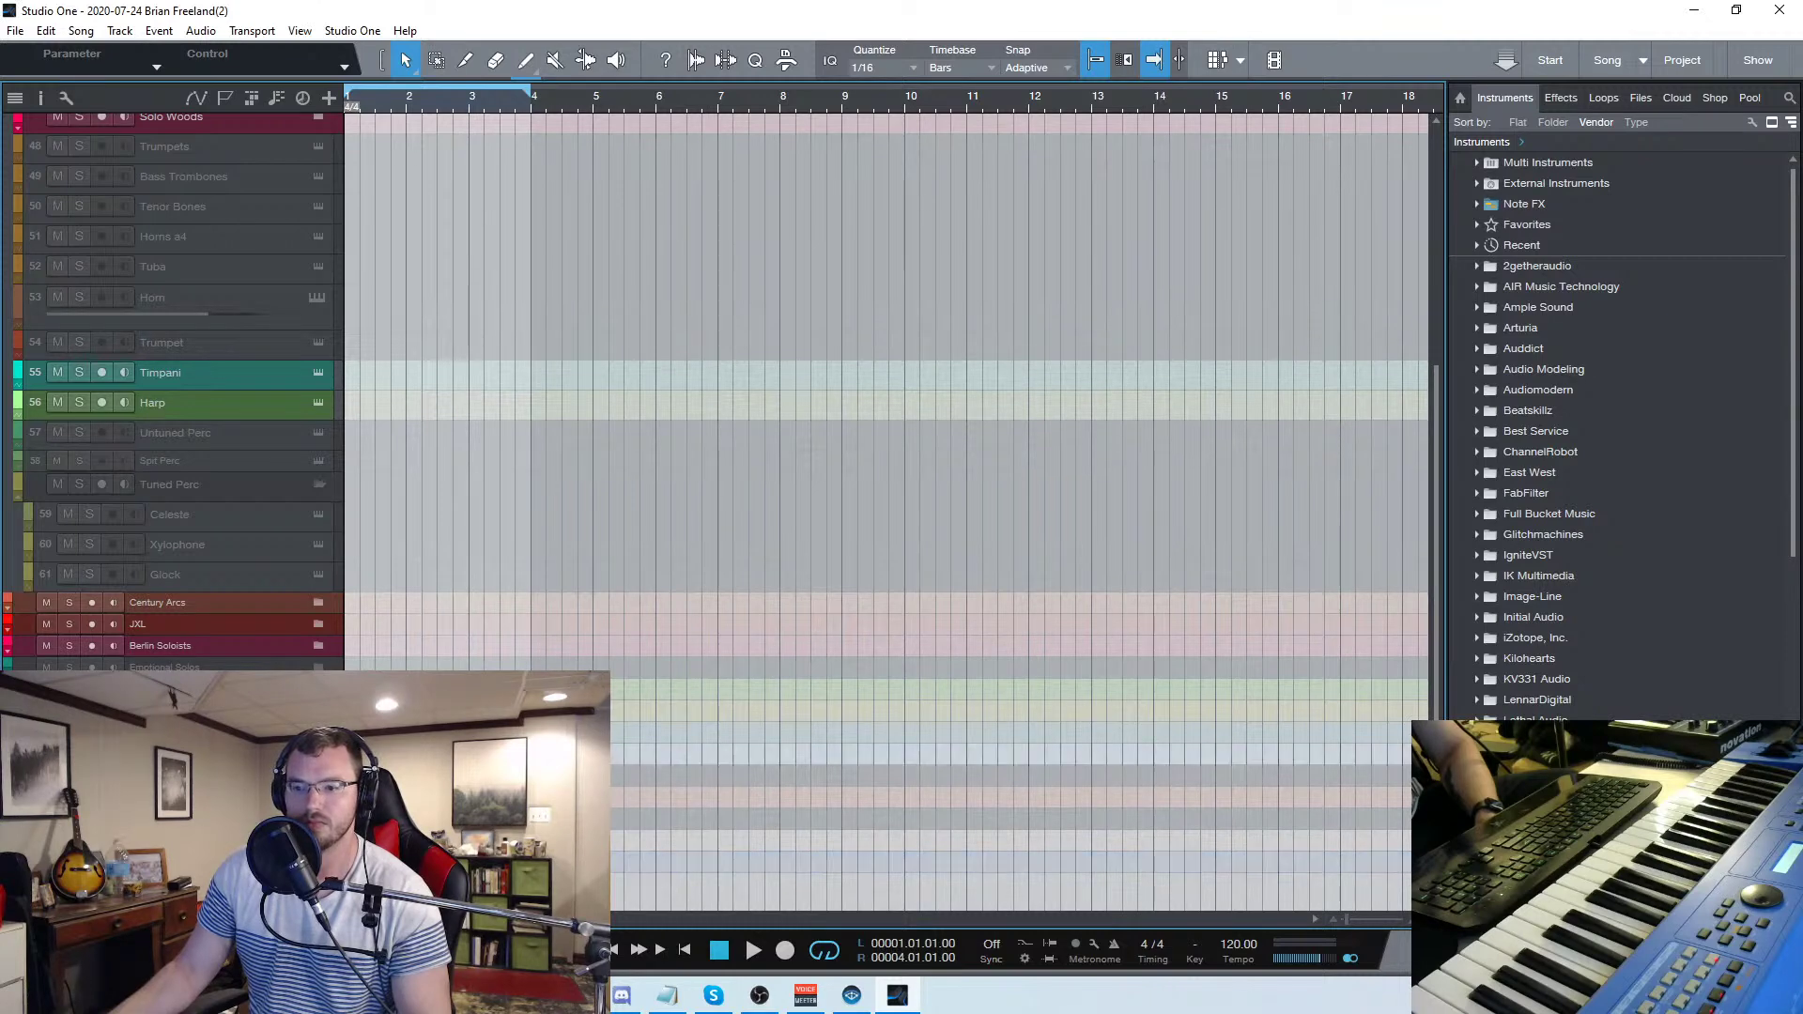
pyautogui.scroll(3, 720, 390)
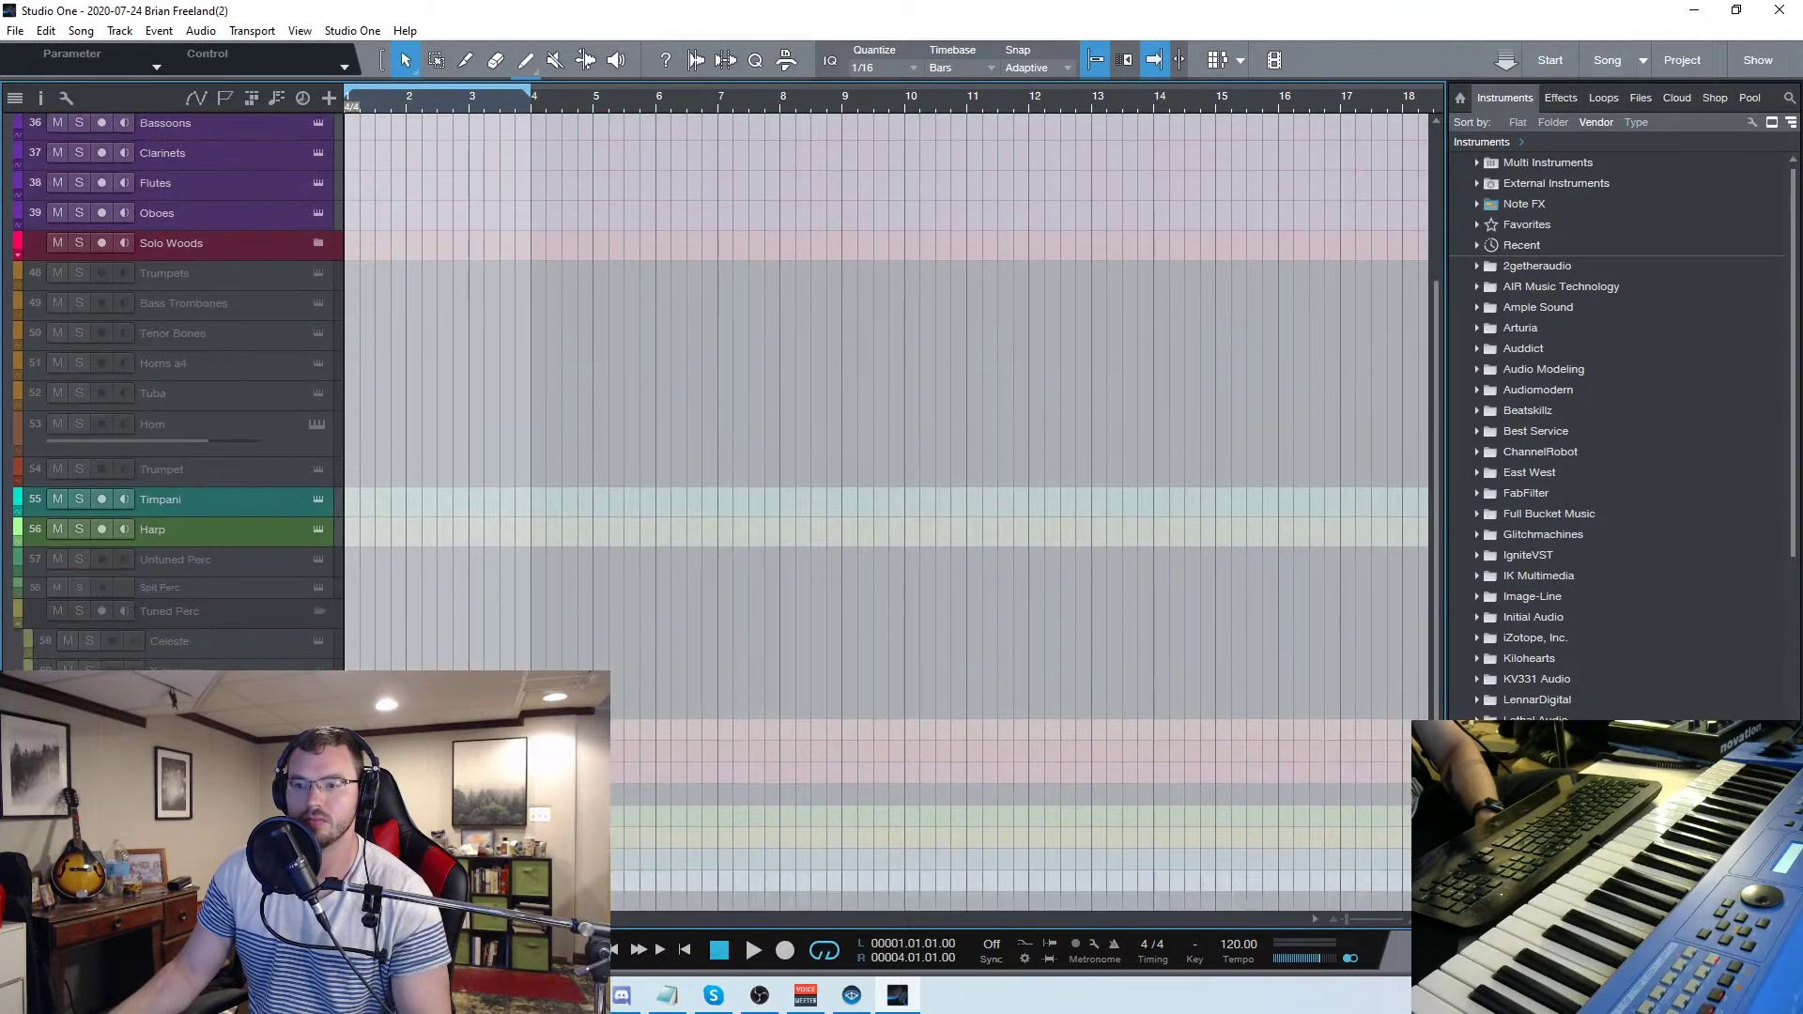
pyautogui.scroll(-3, 719, 389)
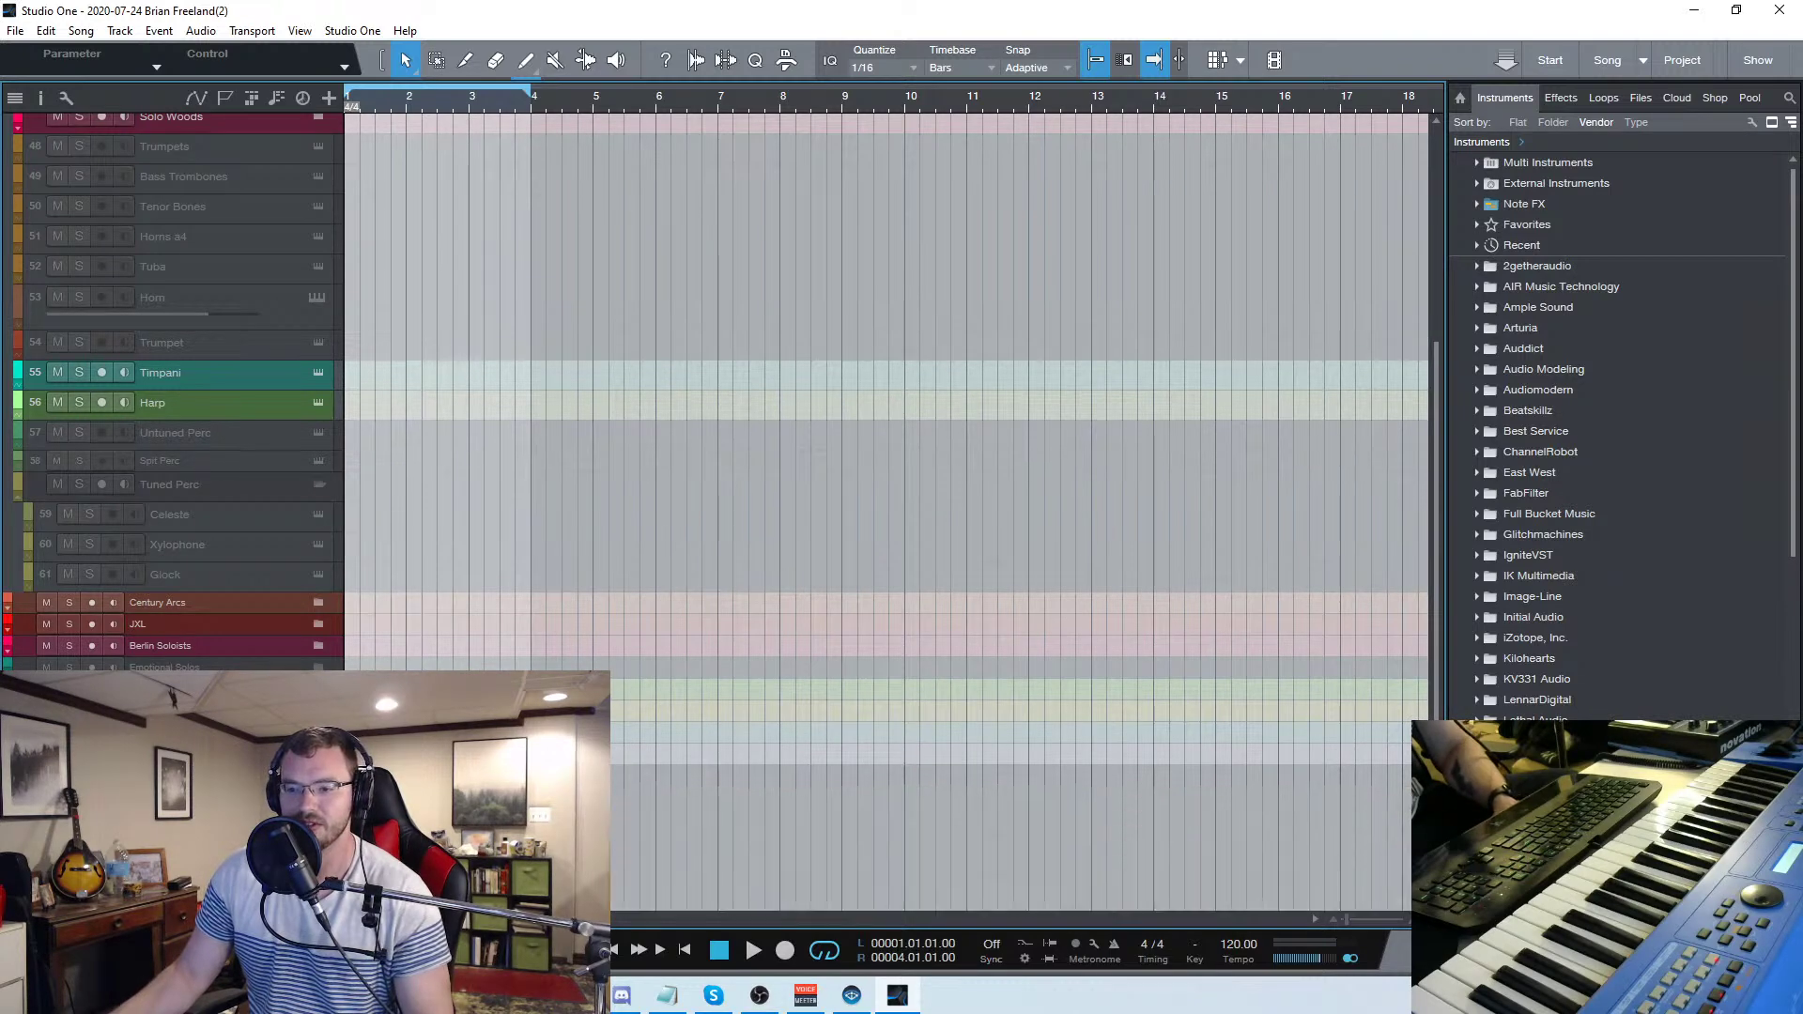
pyautogui.scroll(-2, 720, 390)
pyautogui.scroll(3, 719, 389)
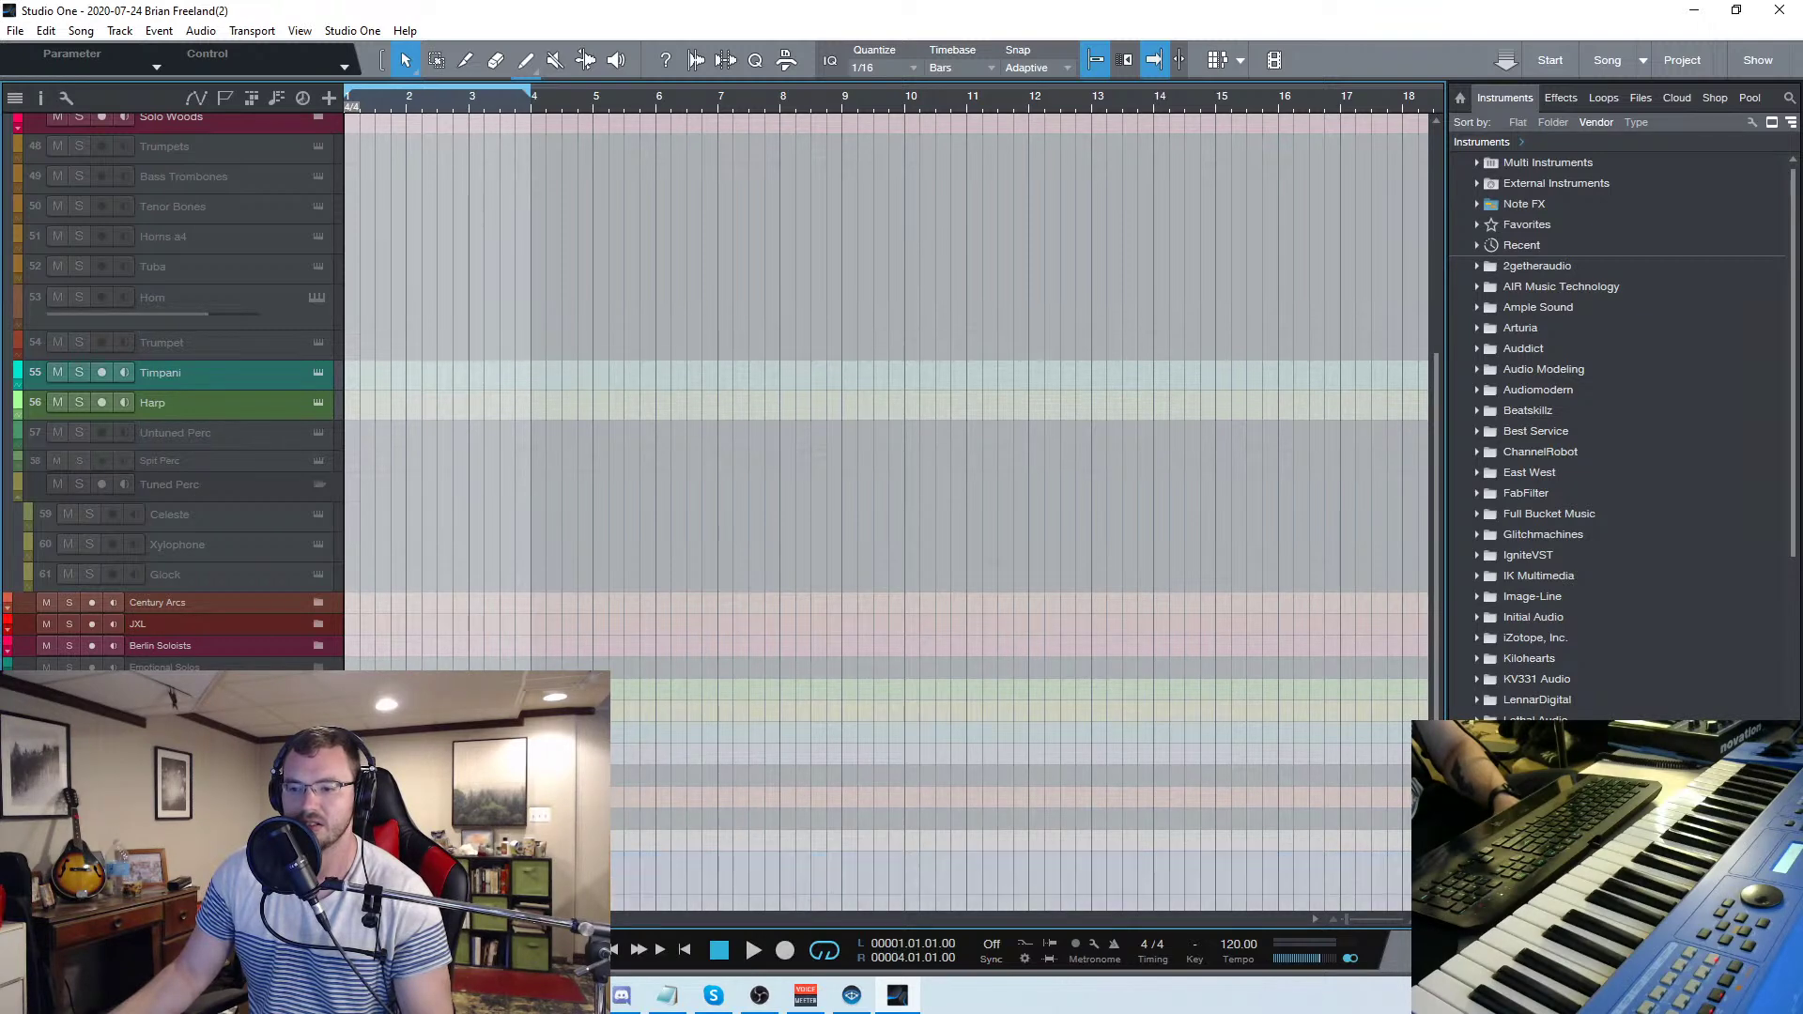
pyautogui.scroll(-1, 720, 390)
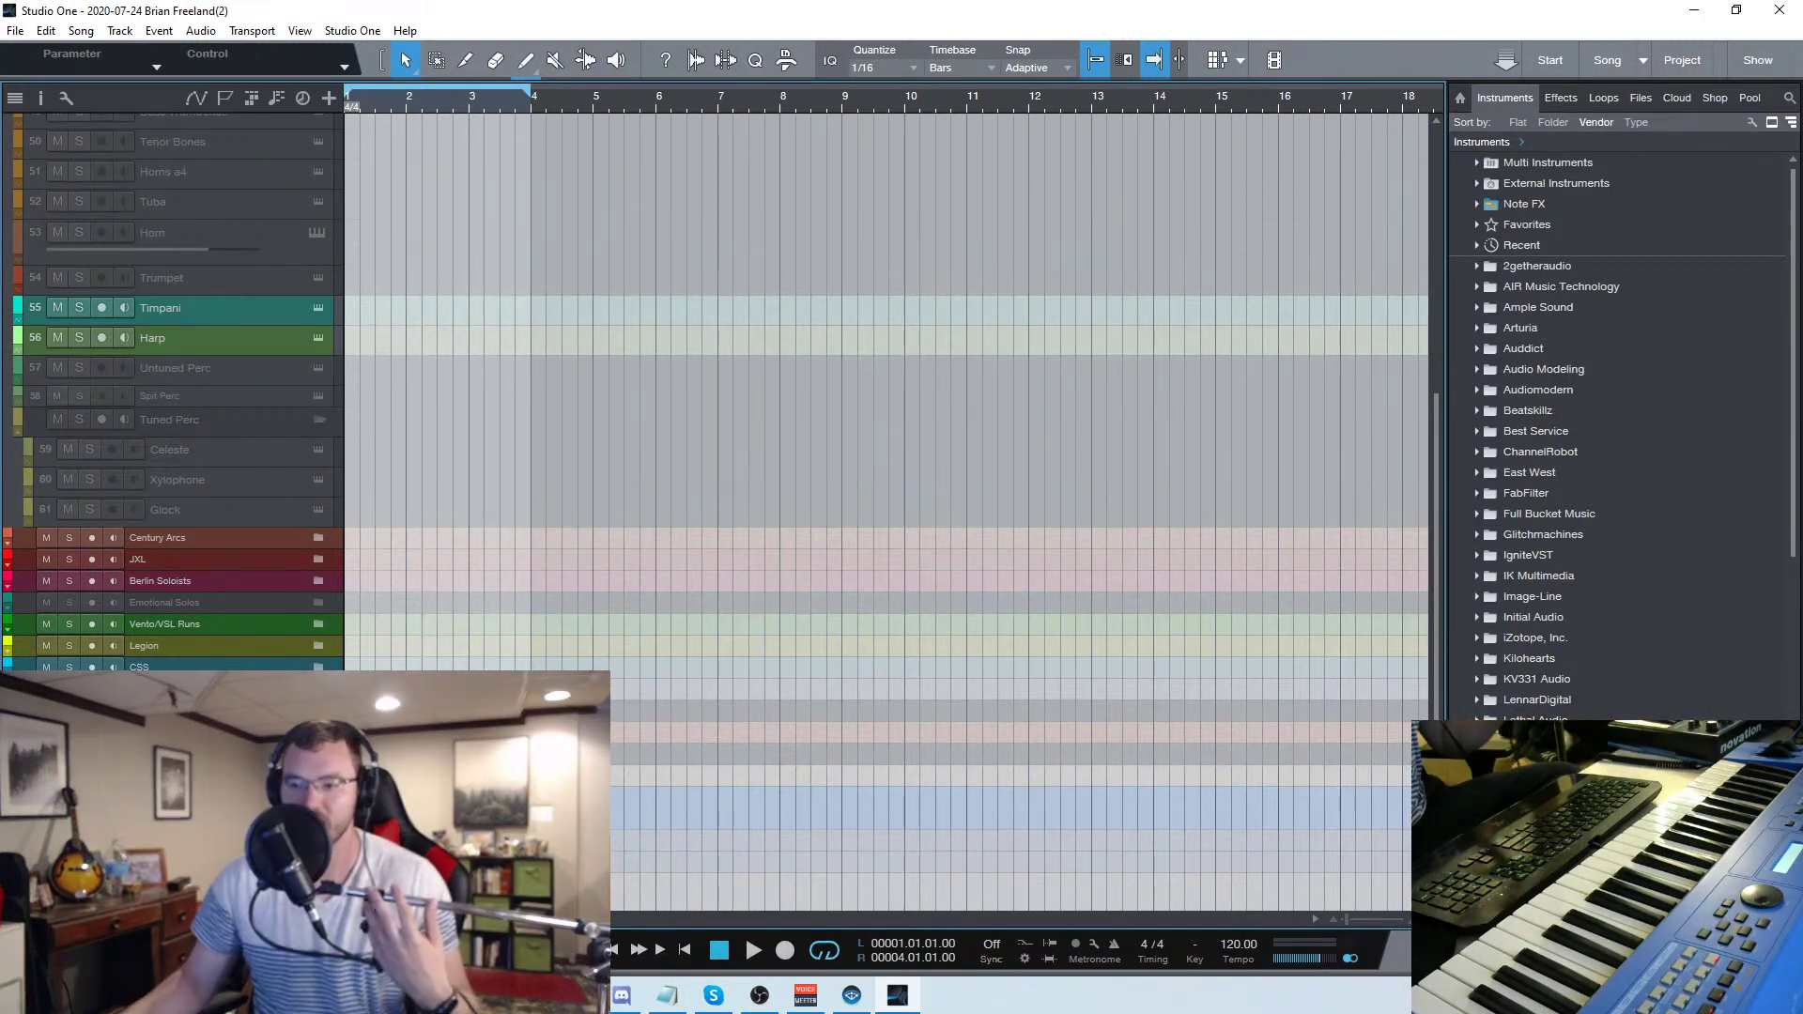
# Examine the track options, including complete duplication, available for the Harp track and the percussion track below it
pyautogui.rightClick(271, 335)
pyautogui.press('Escape')
pyautogui.rightClick(248, 337)
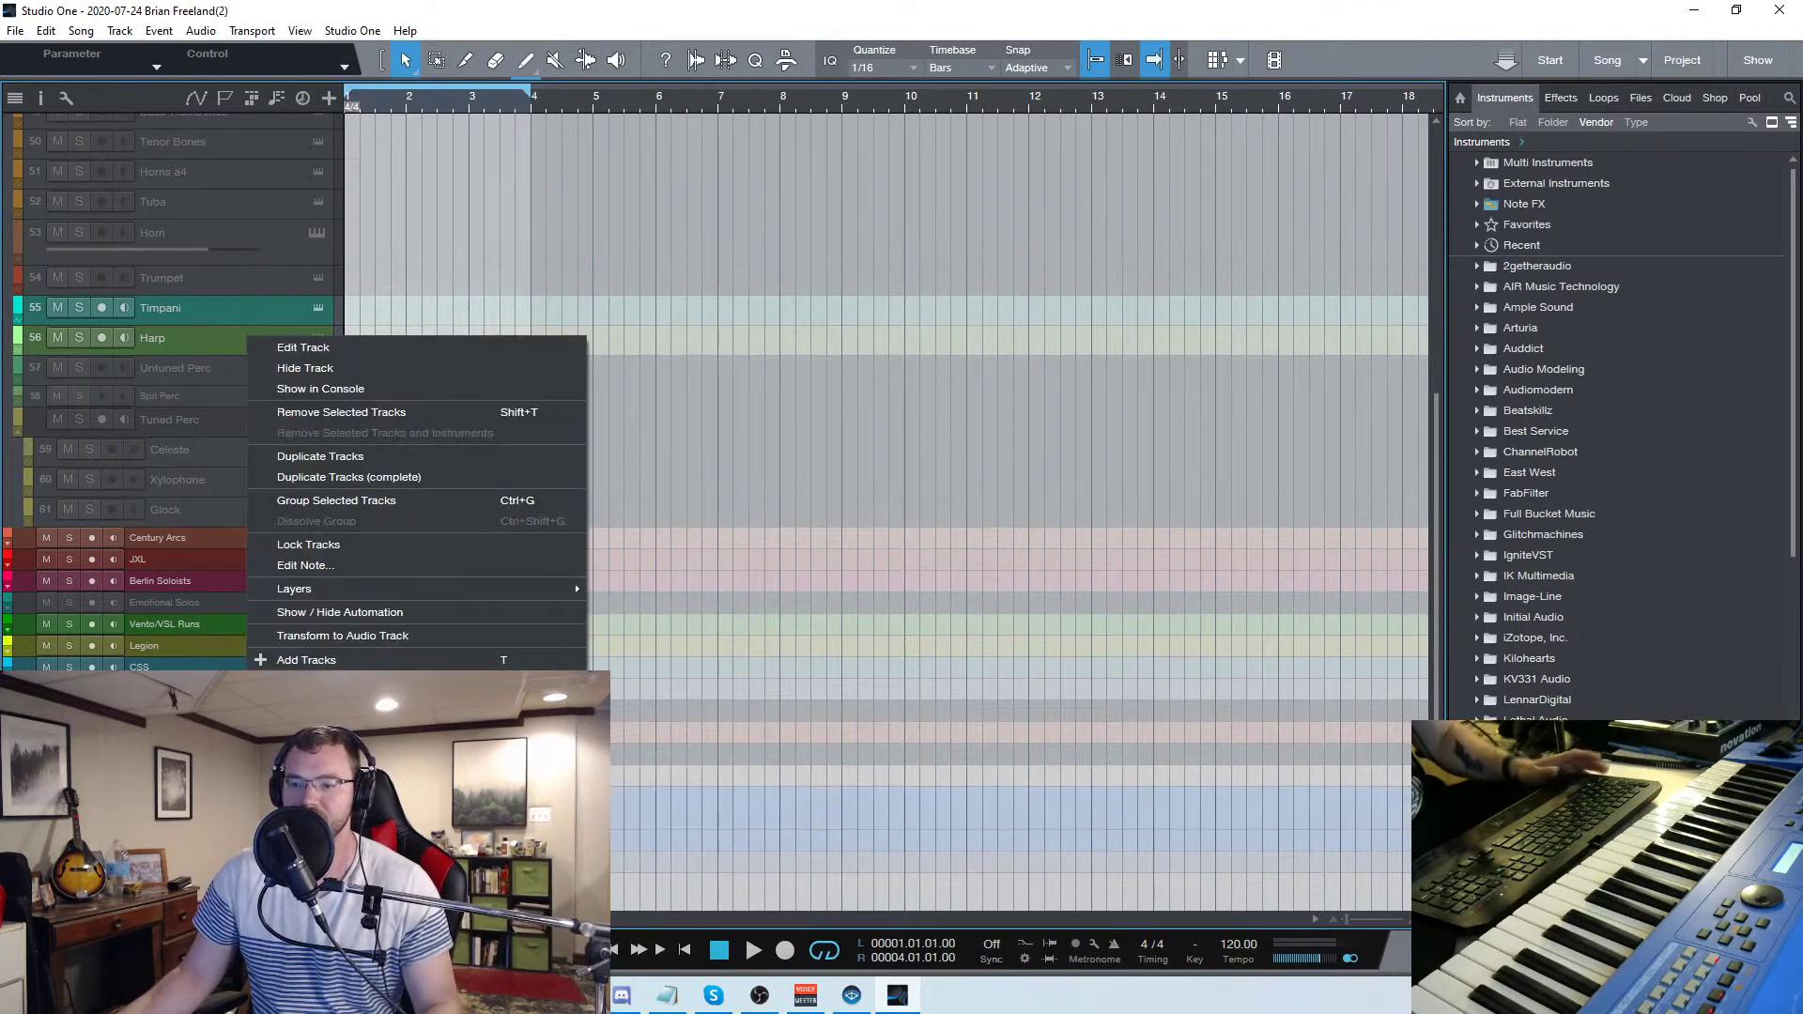
pyautogui.click(387, 476)
pyautogui.scroll(-1, 385, 477)
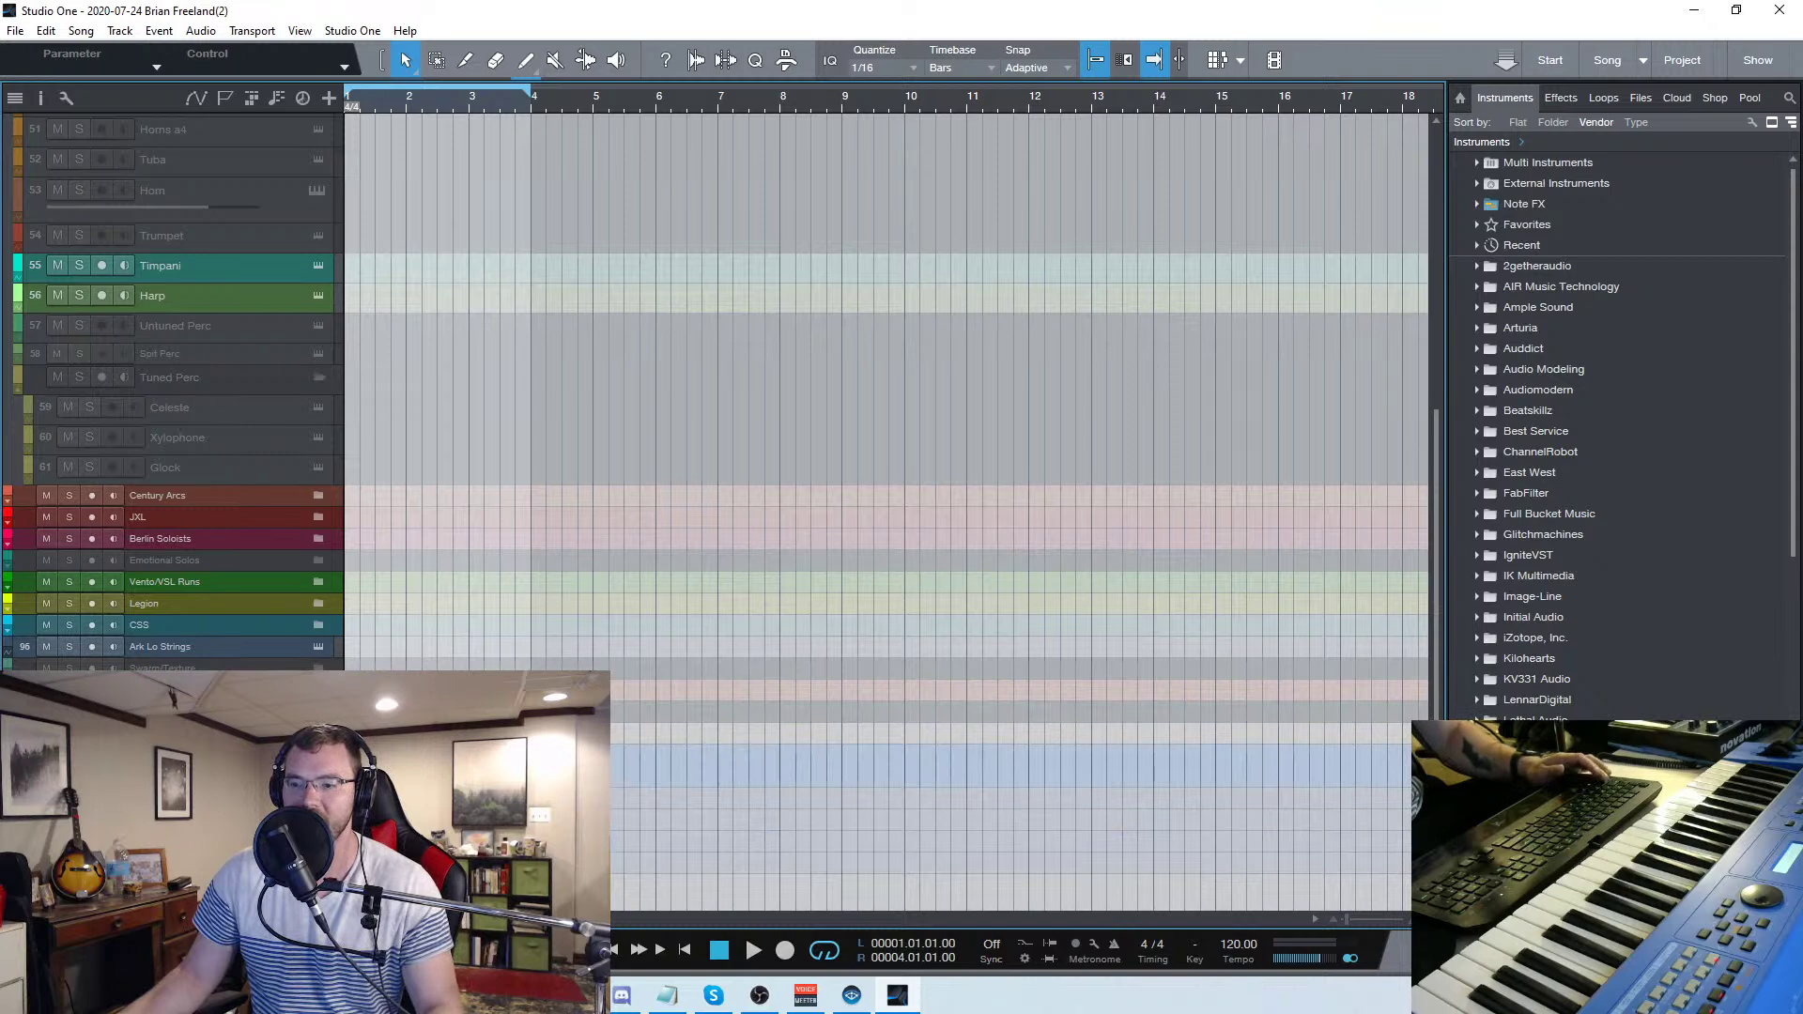
pyautogui.rightClick(270, 349)
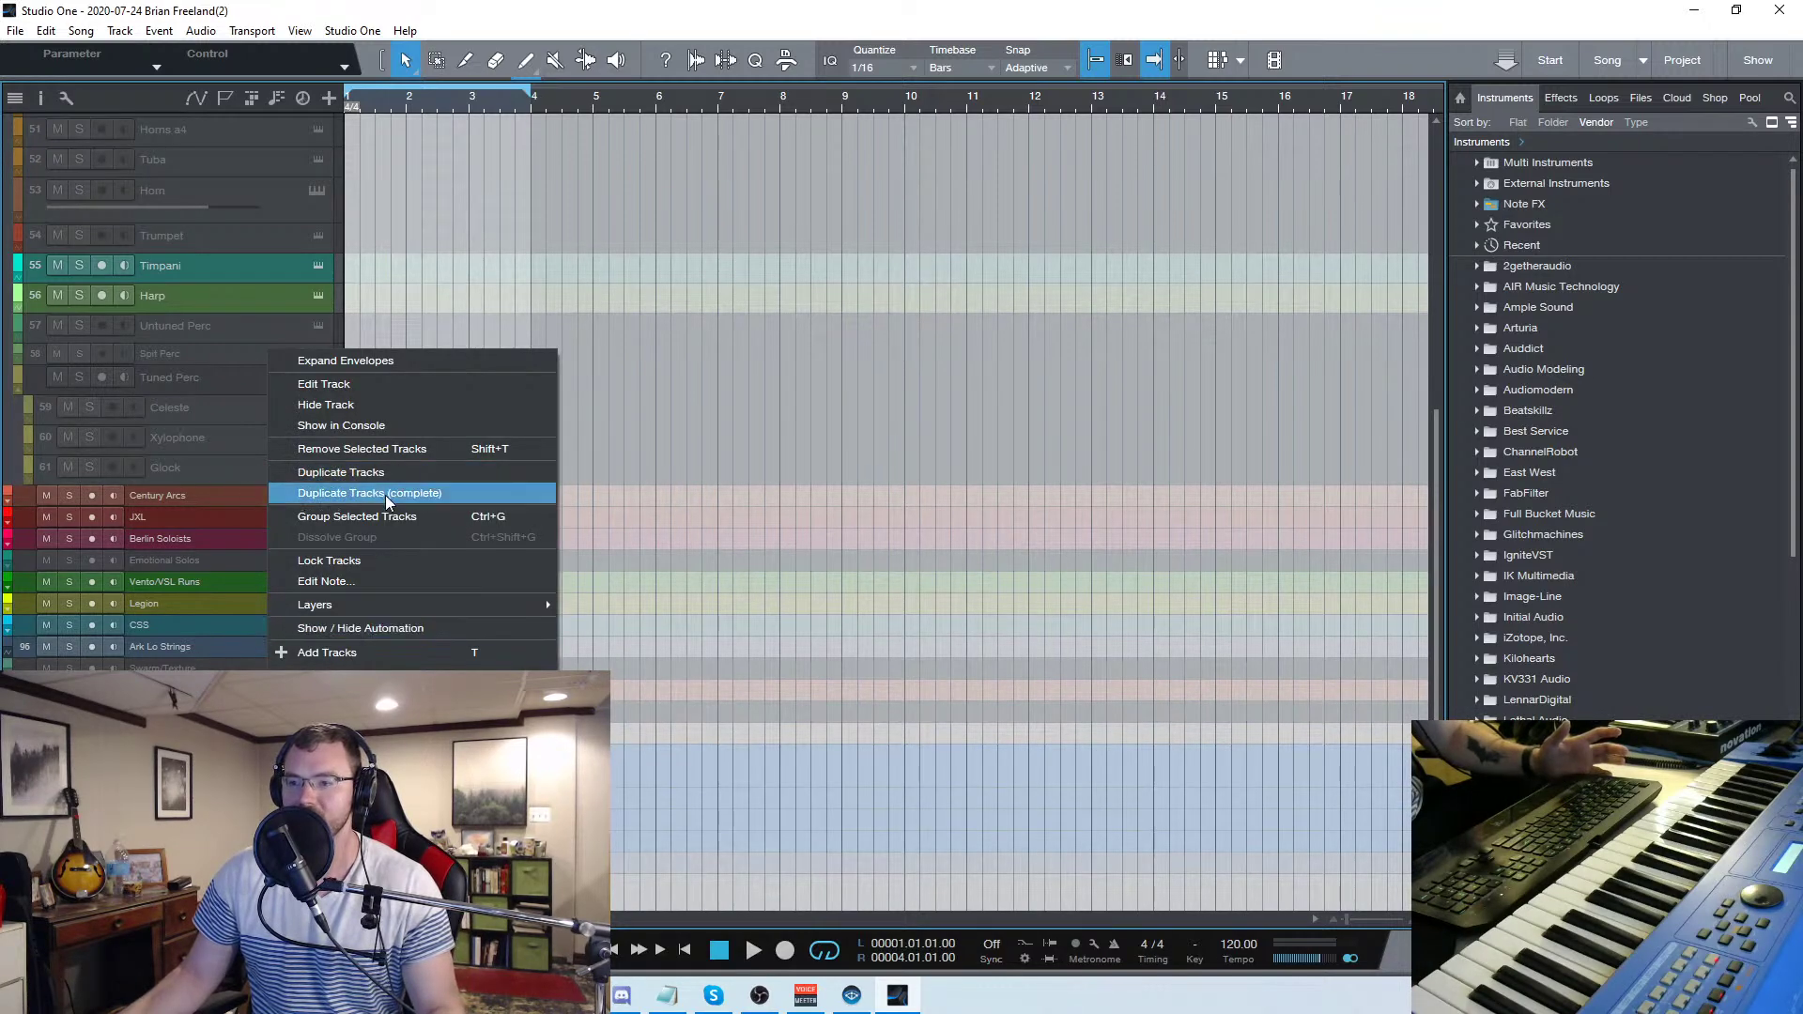
pyautogui.click(393, 455)
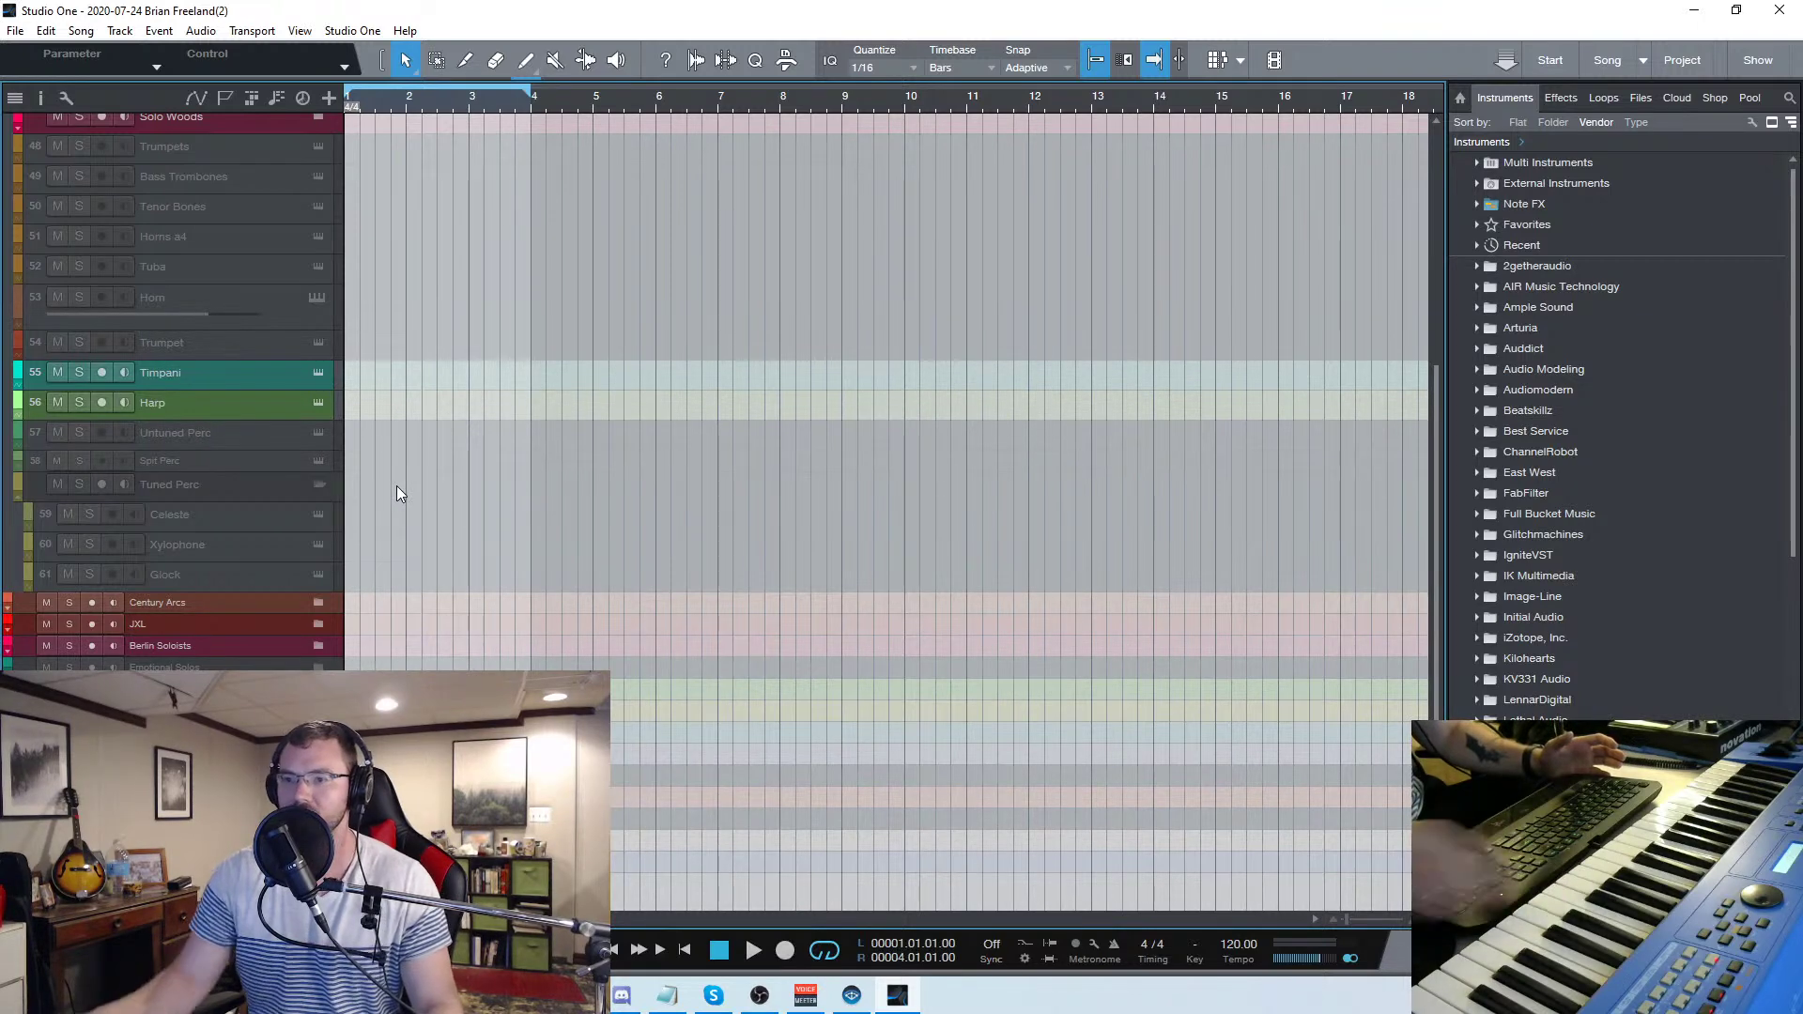
# Select the Timpani track to arm it for playing, and collapse the BBCSO folder track
pyautogui.scroll(3, 376, 487)
pyautogui.click(242, 514)
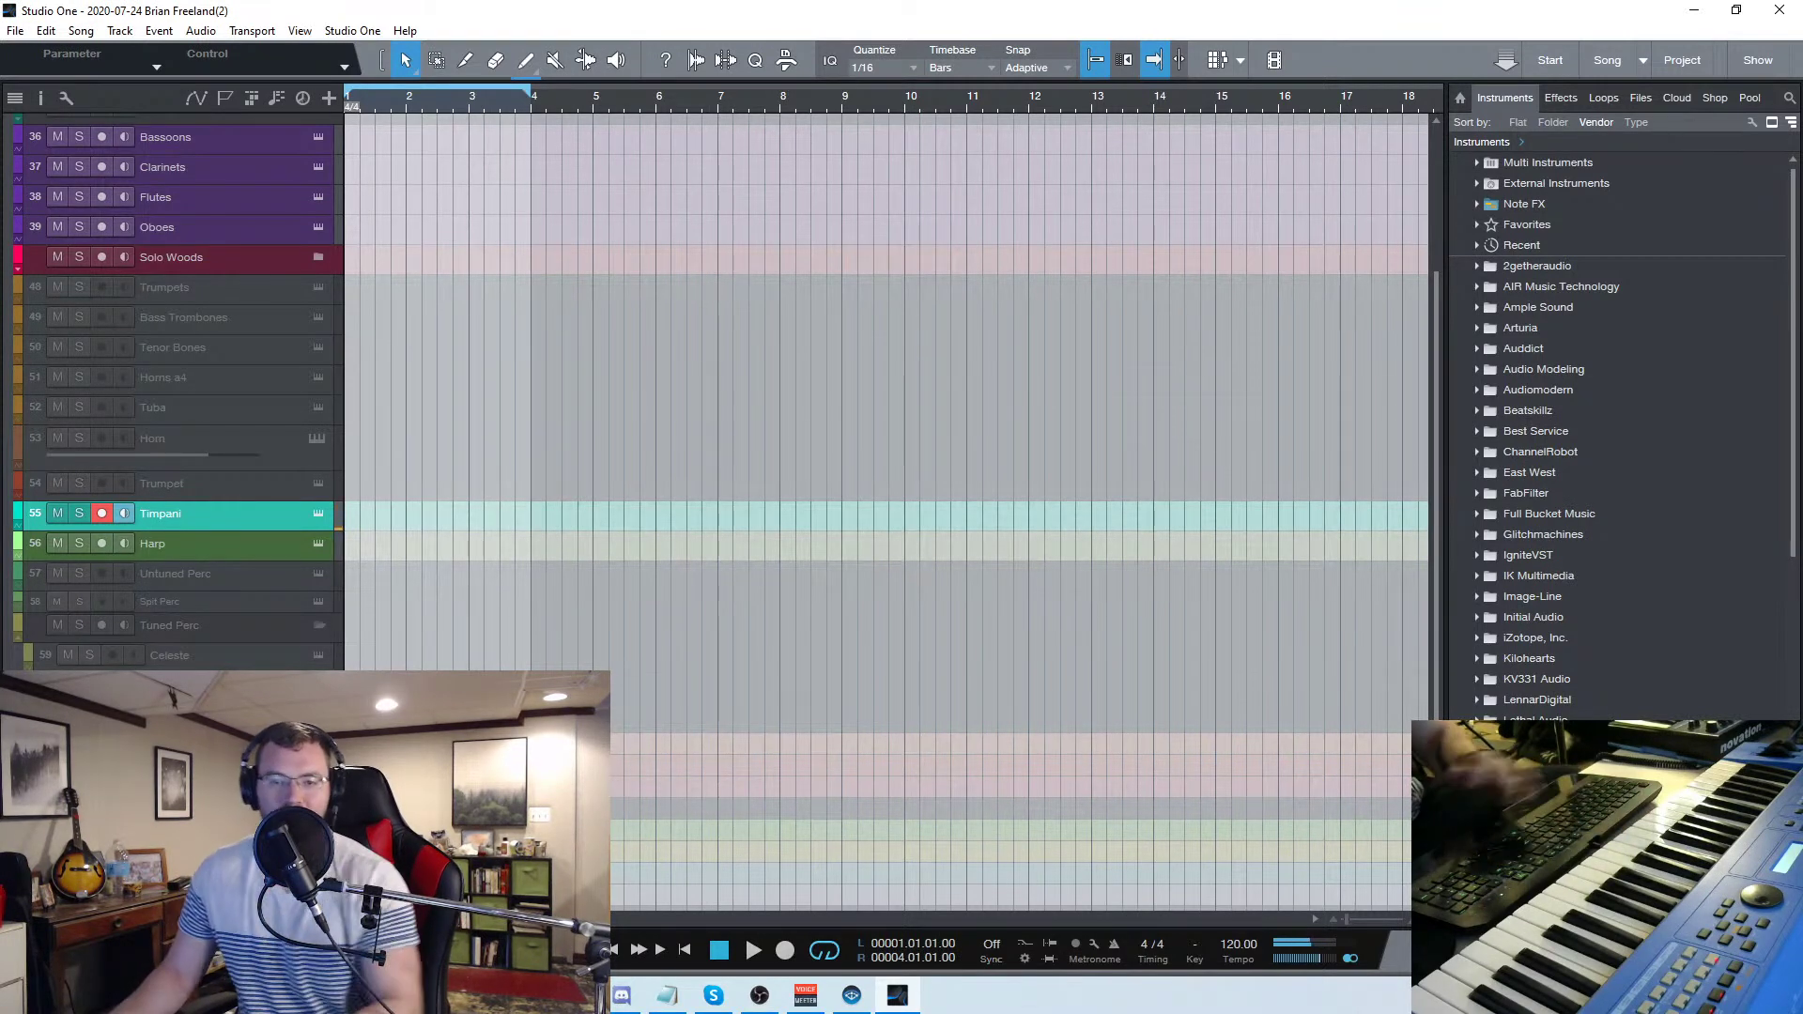
pyautogui.scroll(5, 323, 449)
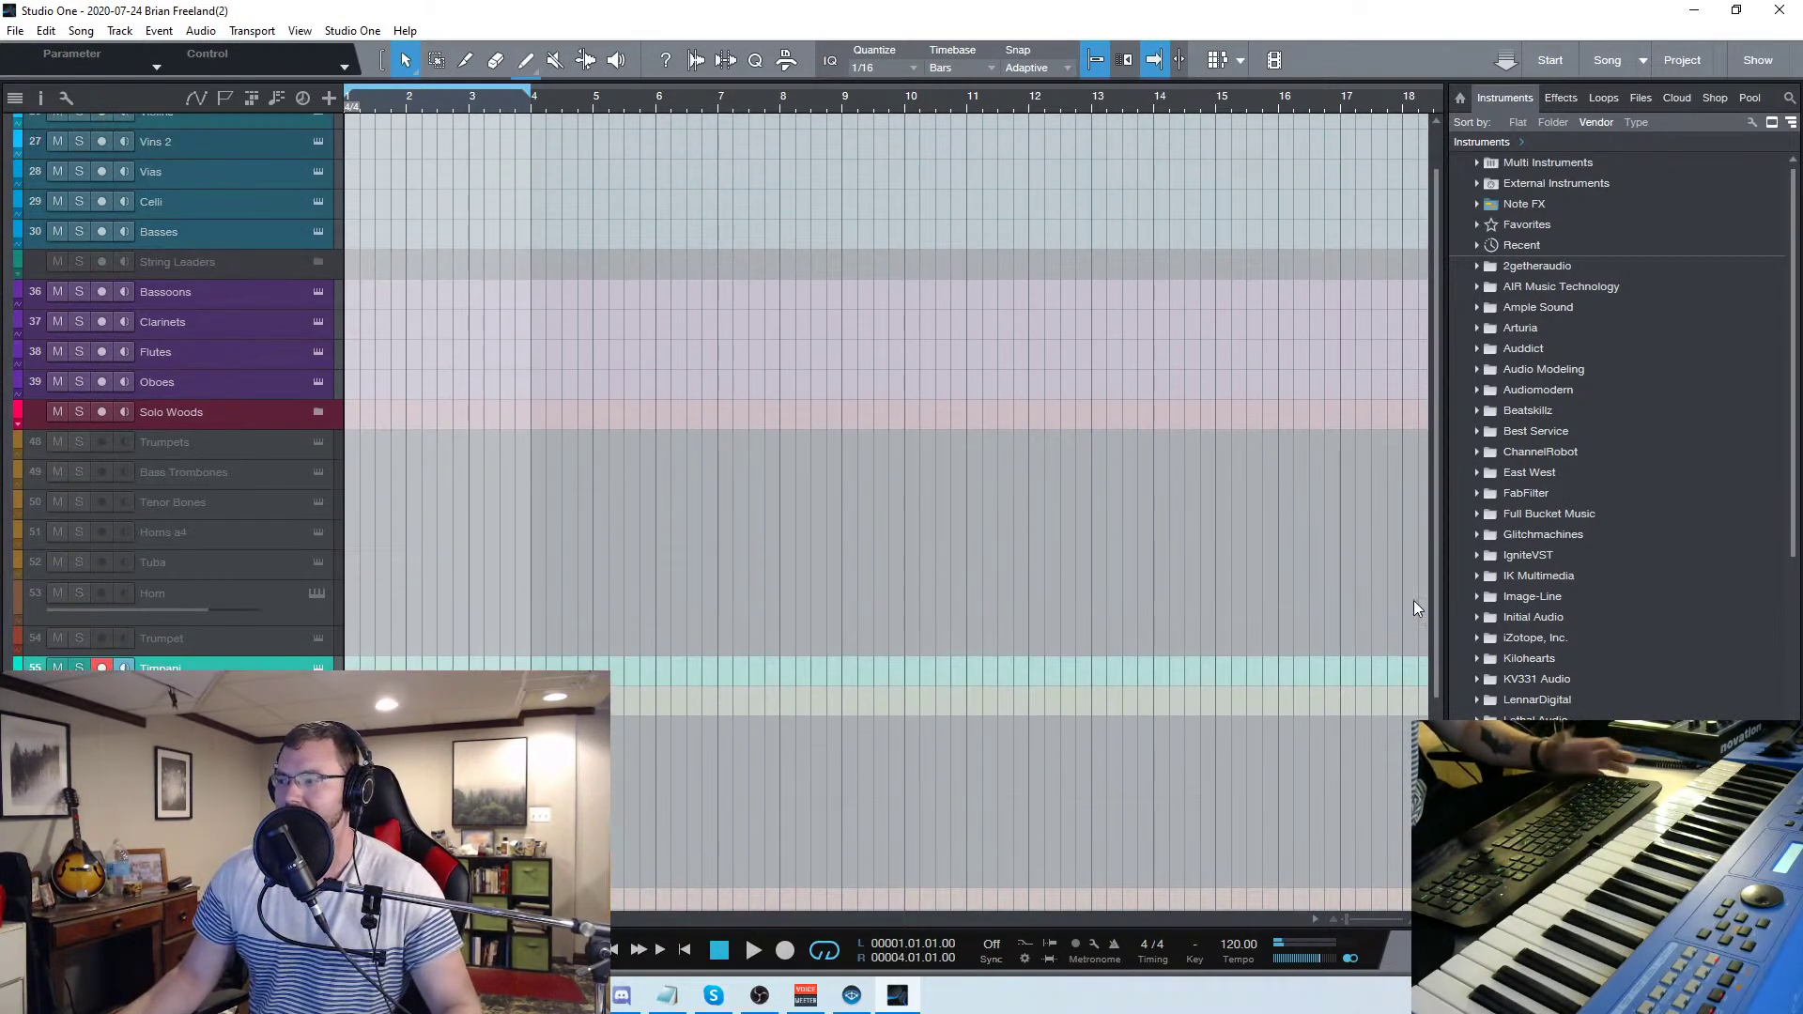
pyautogui.scroll(2, 1435, 600)
pyautogui.click(306, 144)
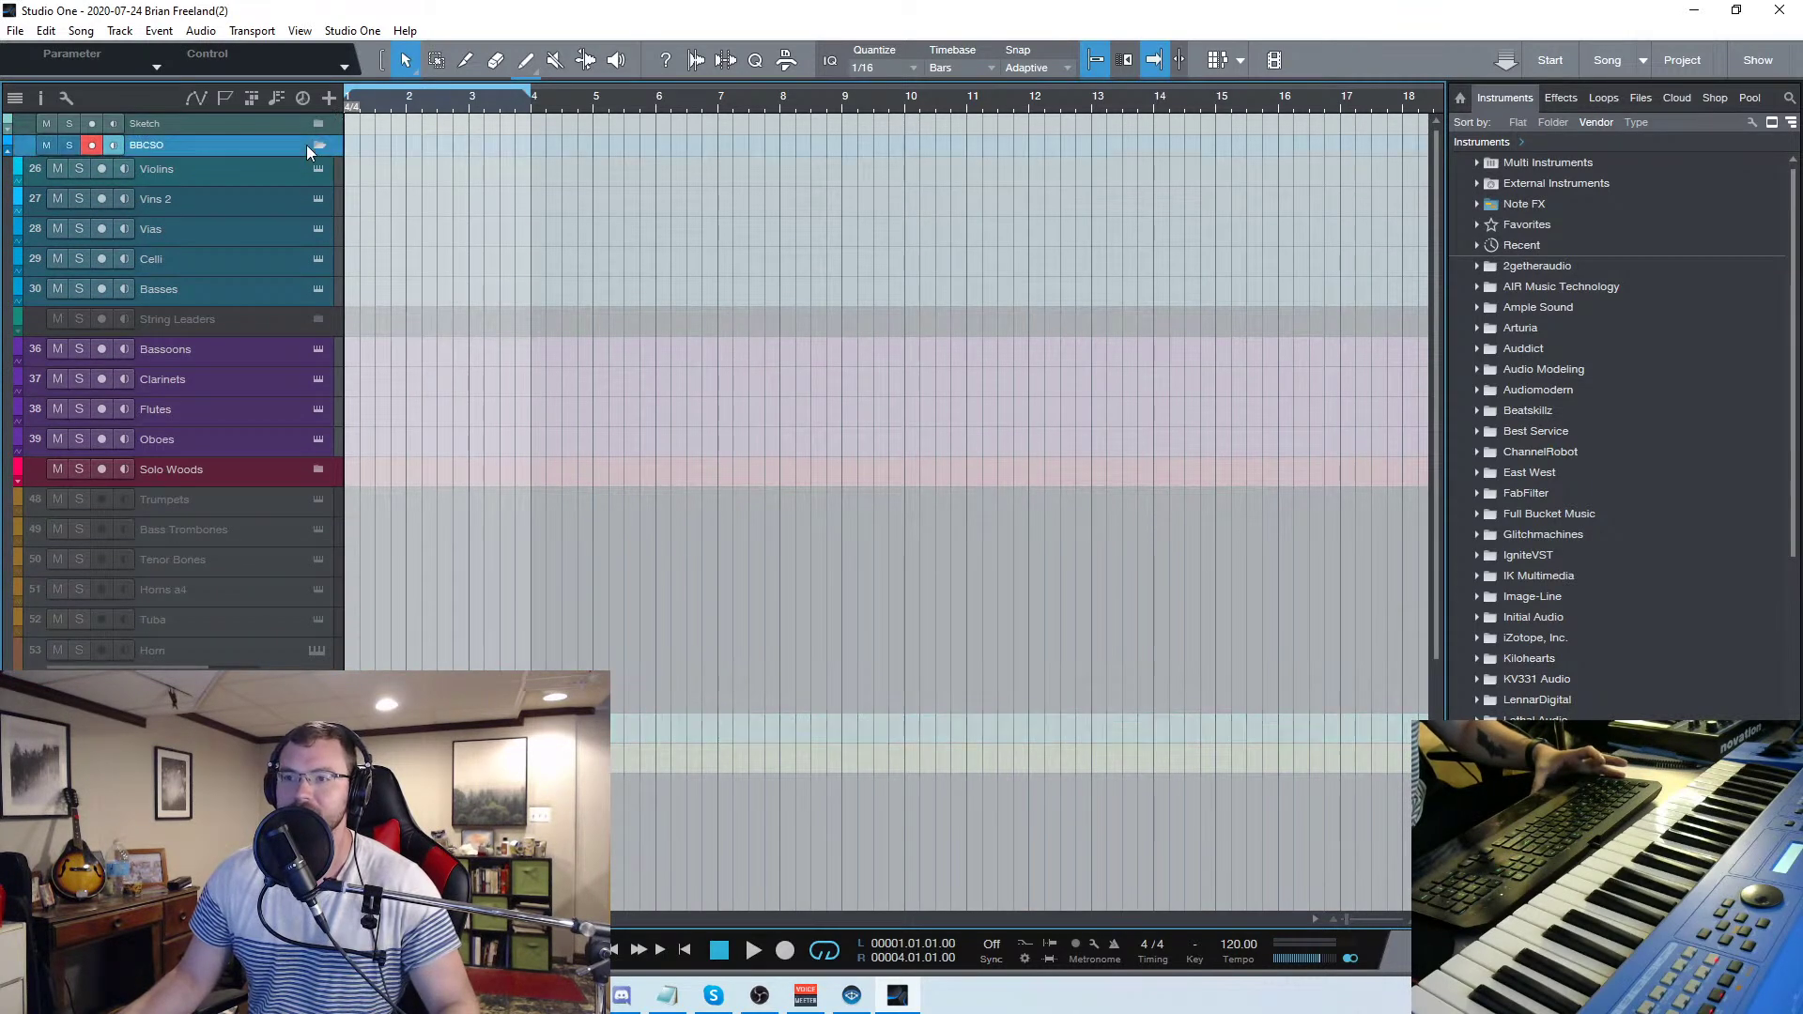
pyautogui.click(320, 144)
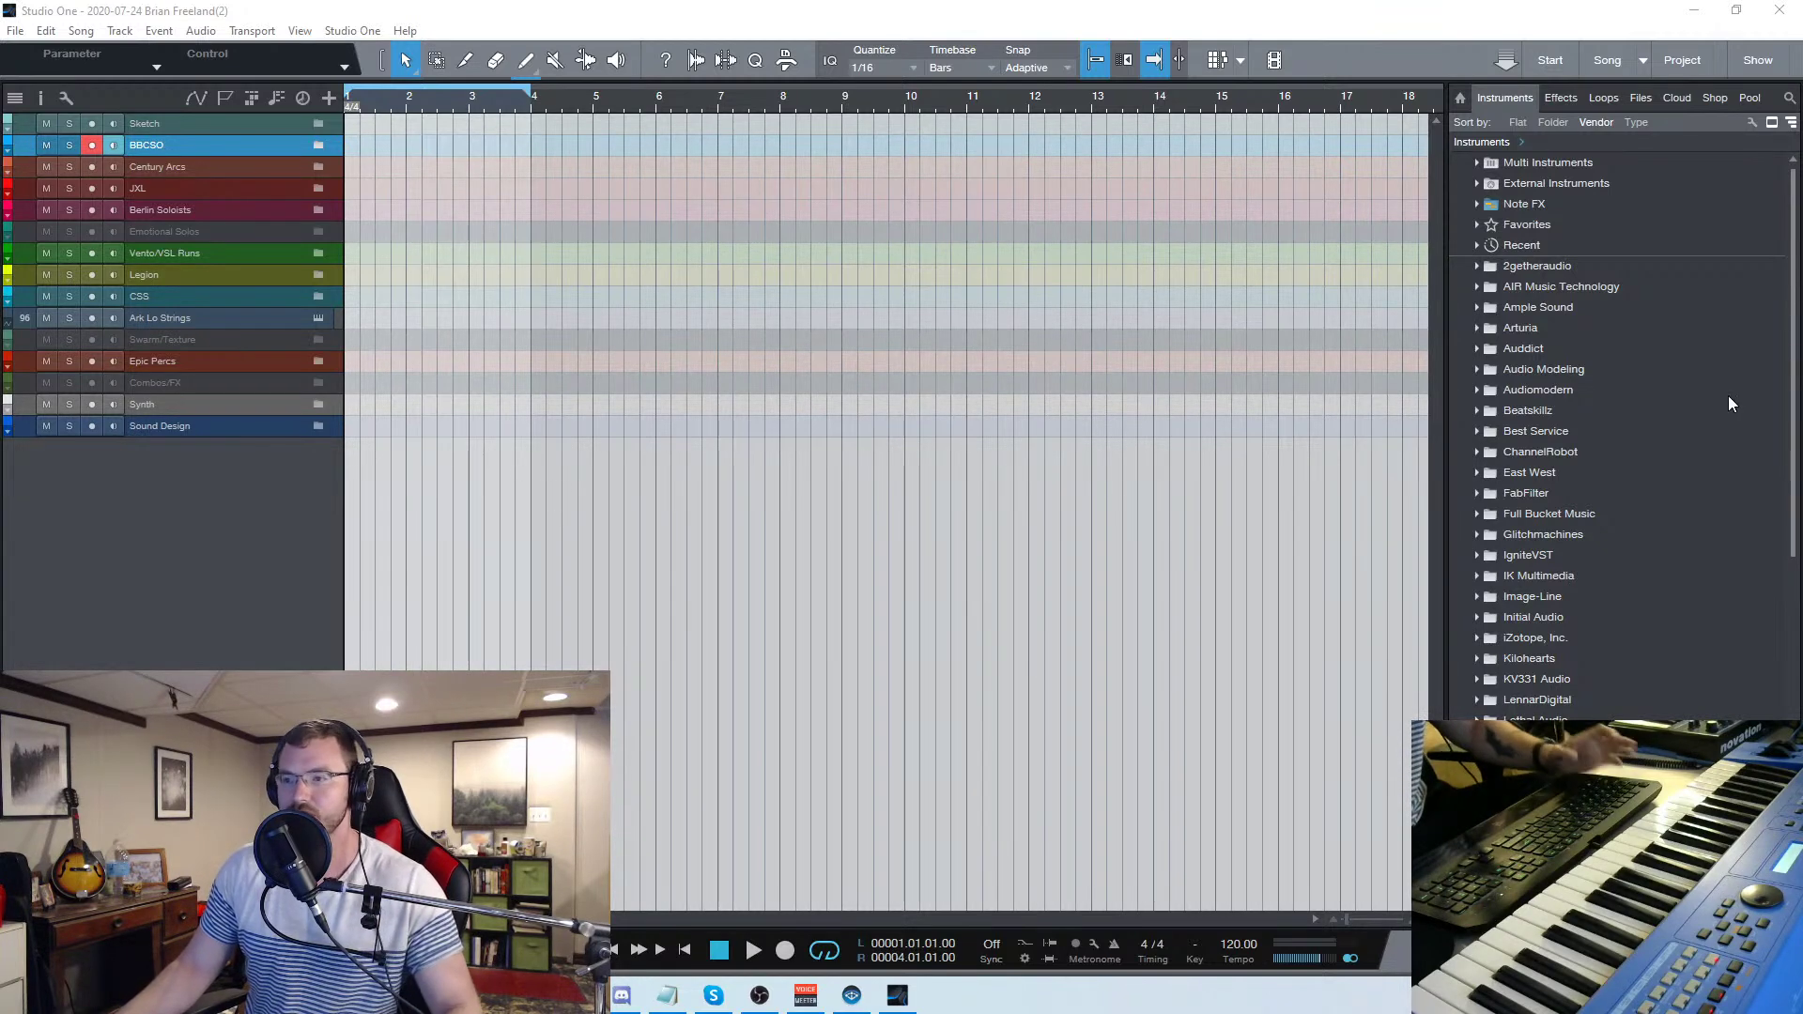
# Add a new Kontakt instrument track below the Sound Design track from the favorite instruments
pyautogui.scroll(-1, 1507, 476)
pyautogui.scroll(1, 1512, 226)
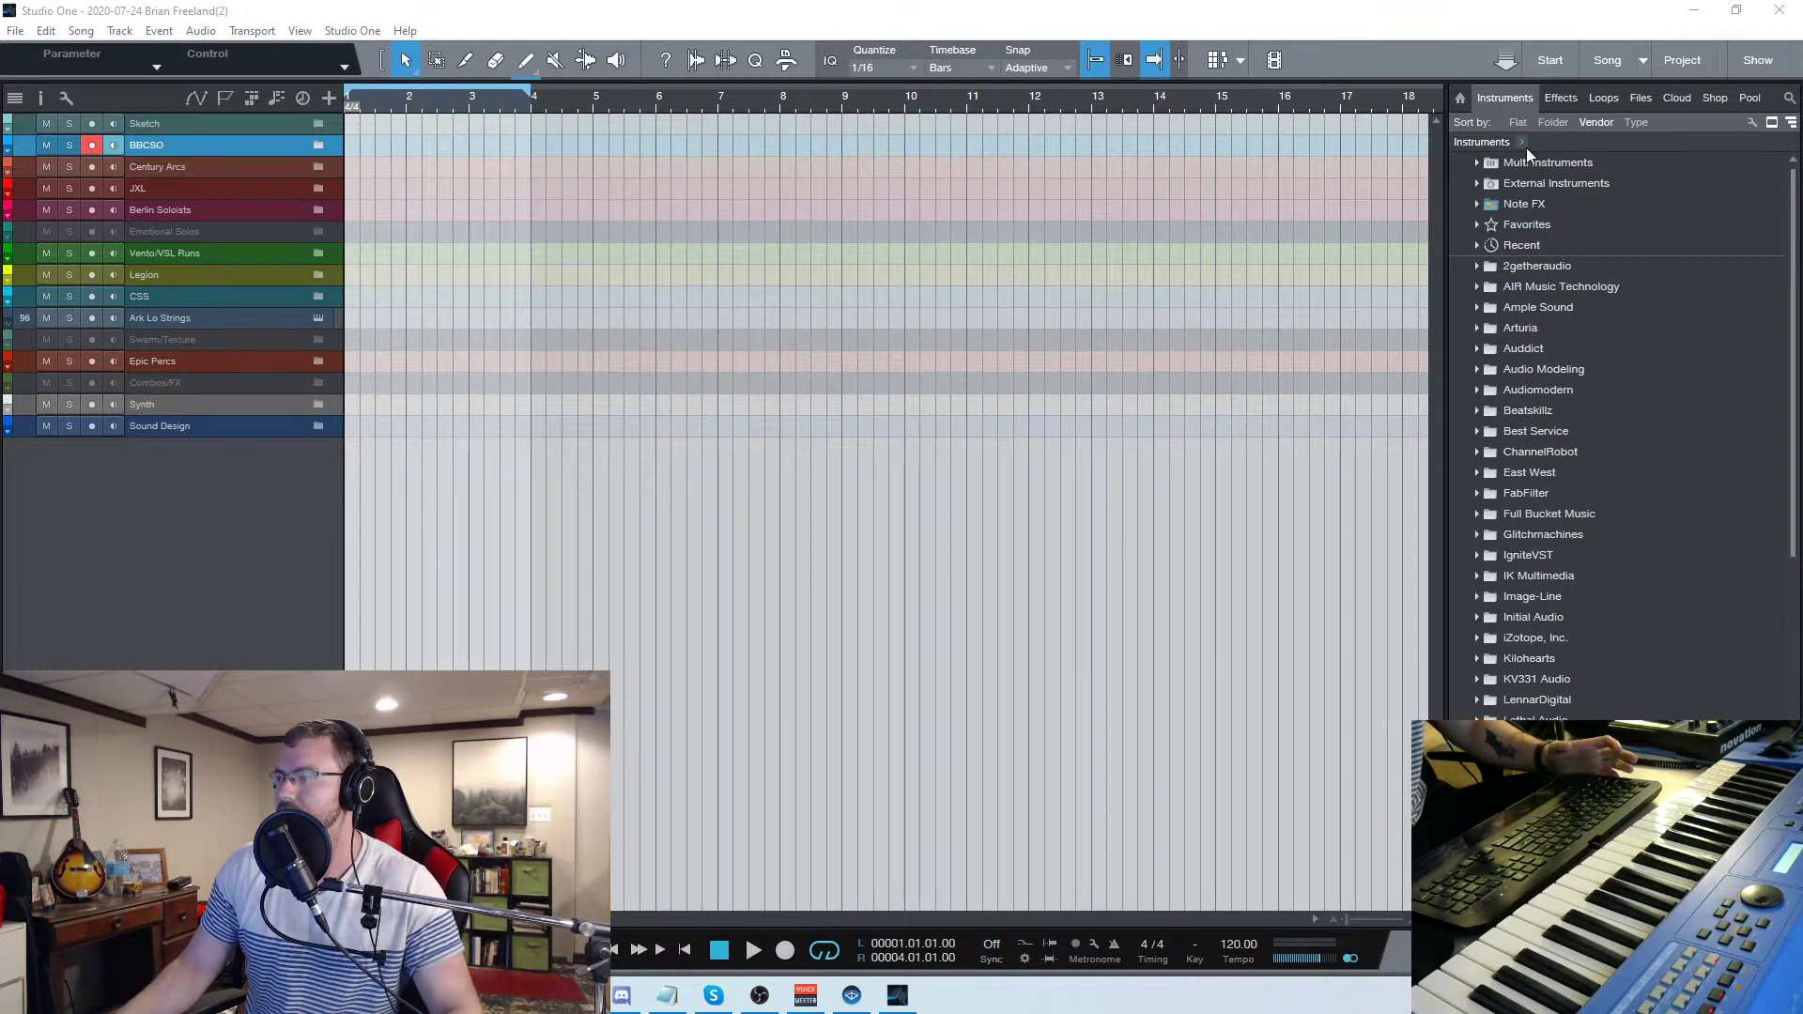
pyautogui.click(1478, 225)
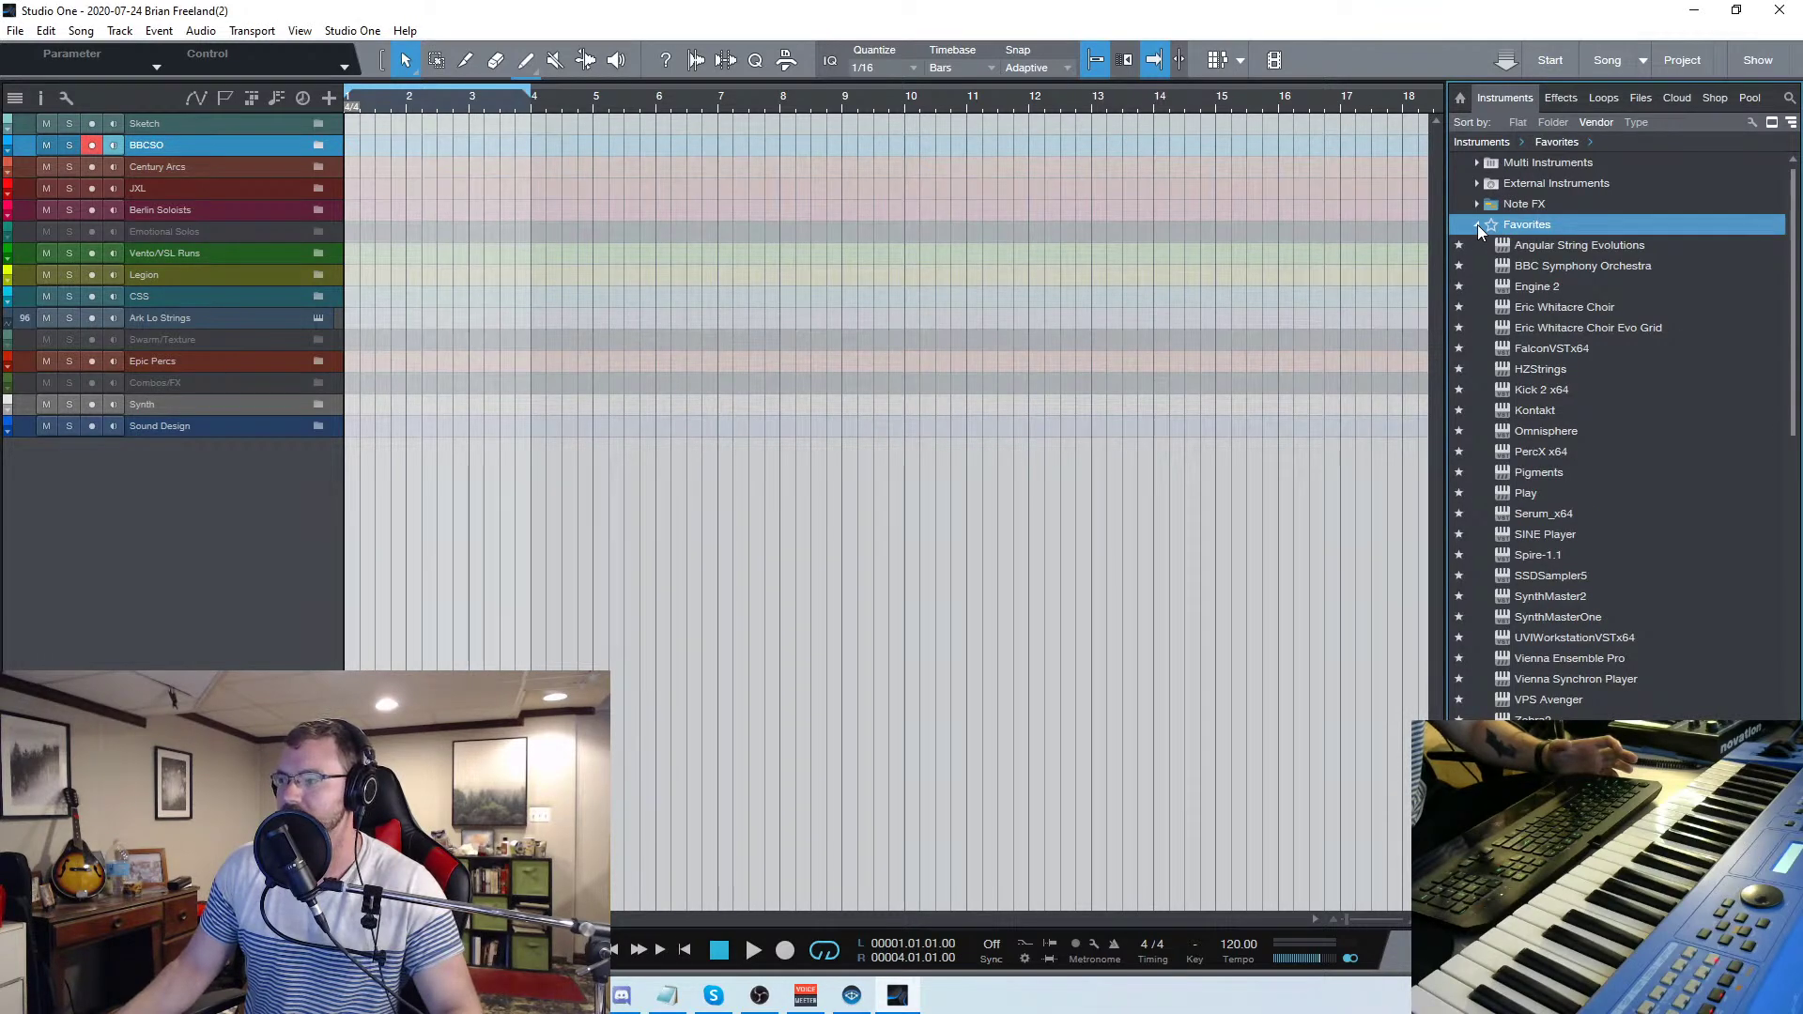
pyautogui.moveTo(1529, 416); pyautogui.dragTo(172, 554)
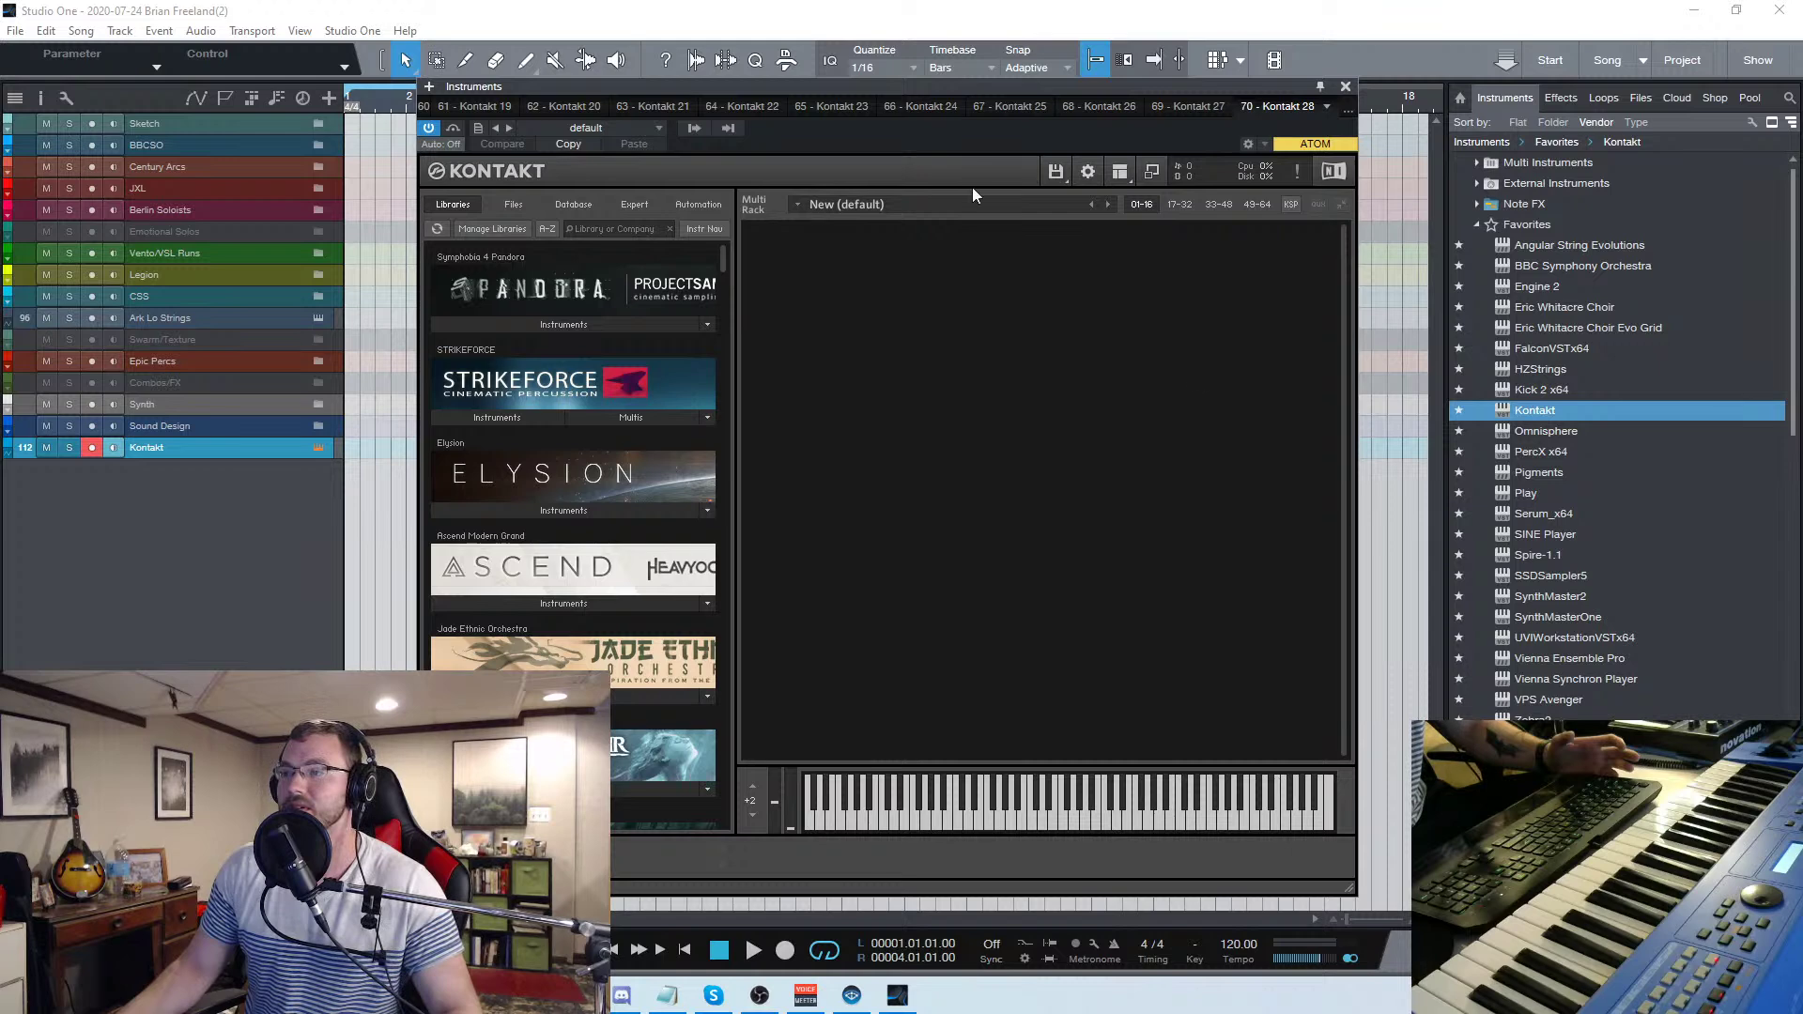
pyautogui.moveTo(950, 88); pyautogui.dragTo(929, 86)
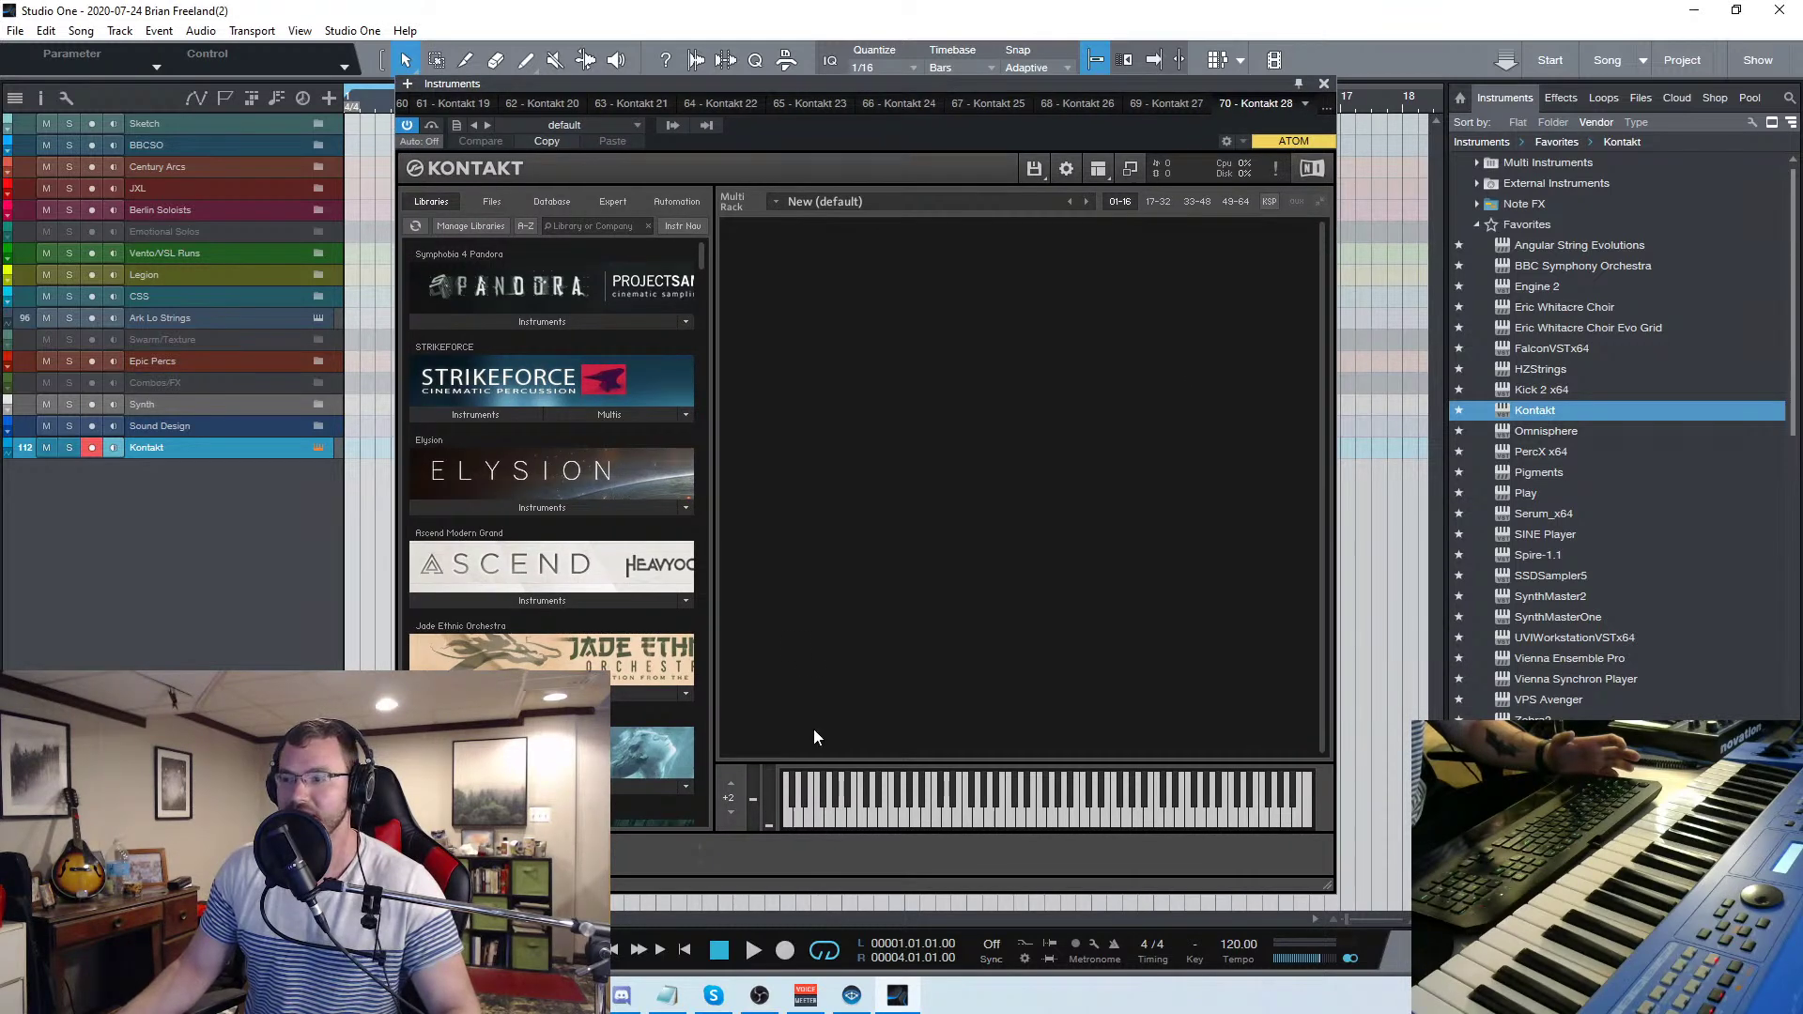
# Load Symphonic AI.nki into Kontakt from the Symphonic AI folder of the Sample Logic instruments in the Quick-Load browser
pyautogui.rightClick(819, 477)
pyautogui.scroll(-6, 818, 658)
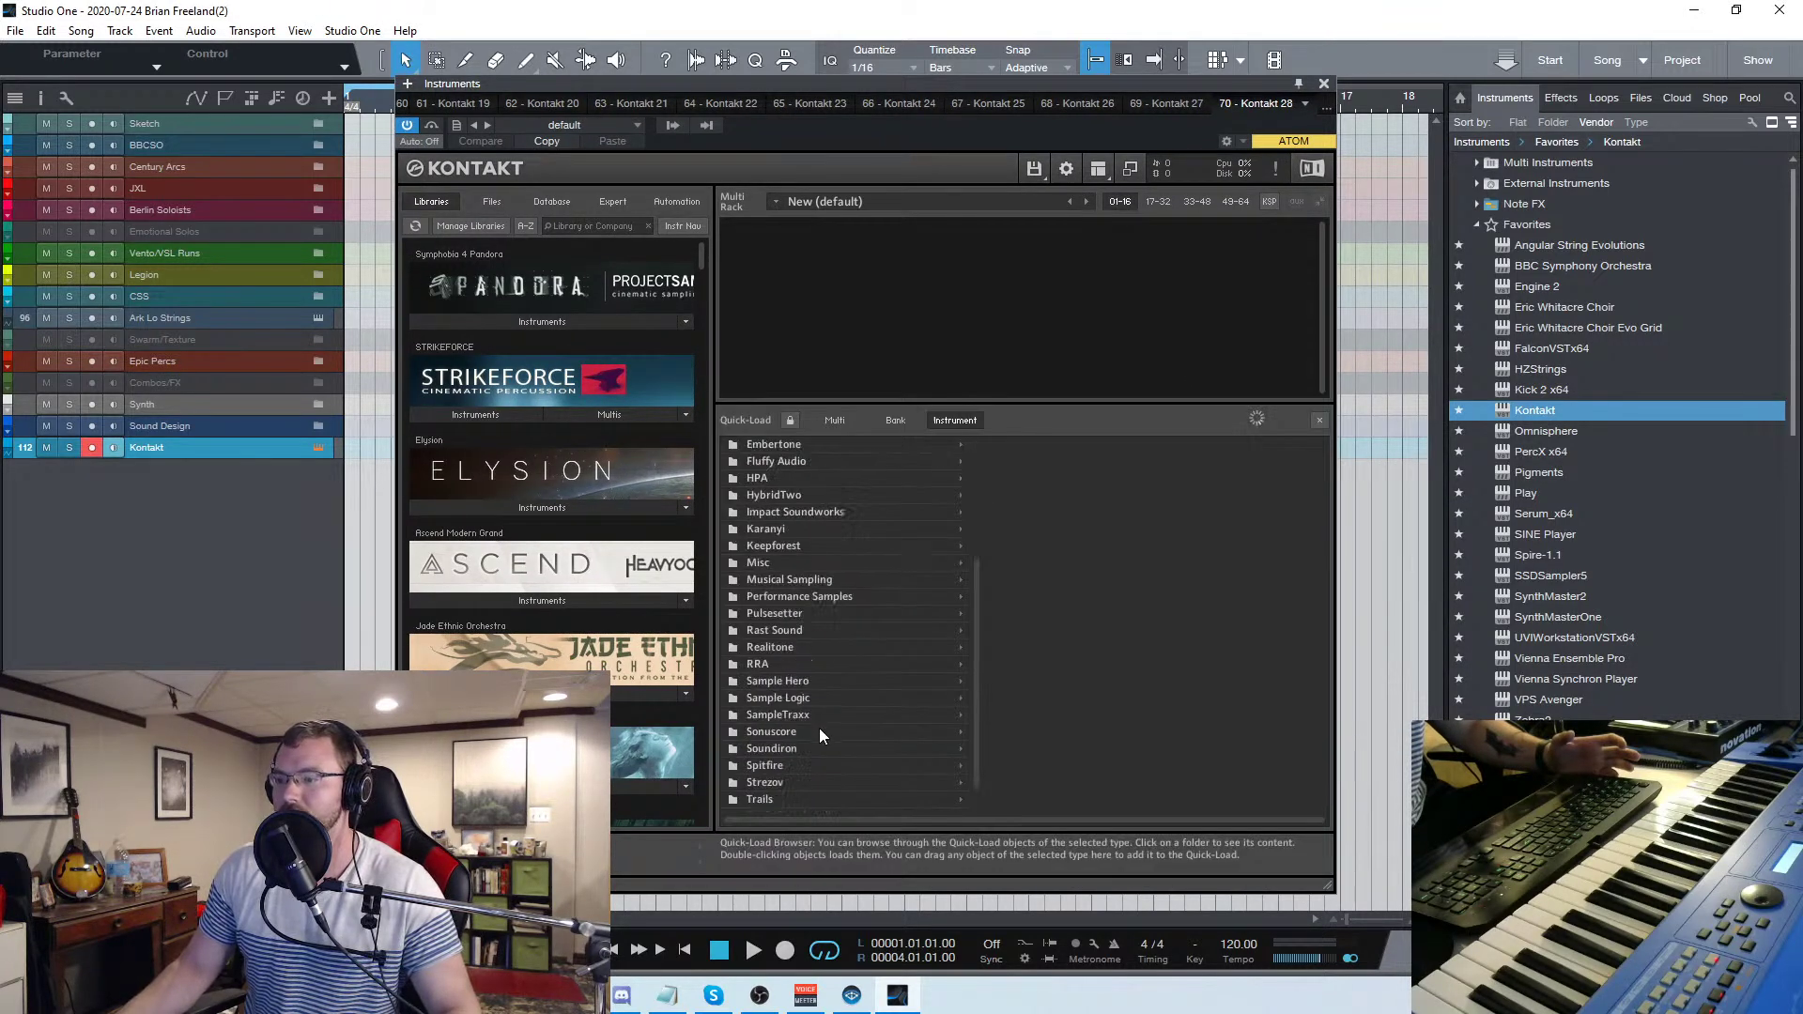
pyautogui.click(794, 668)
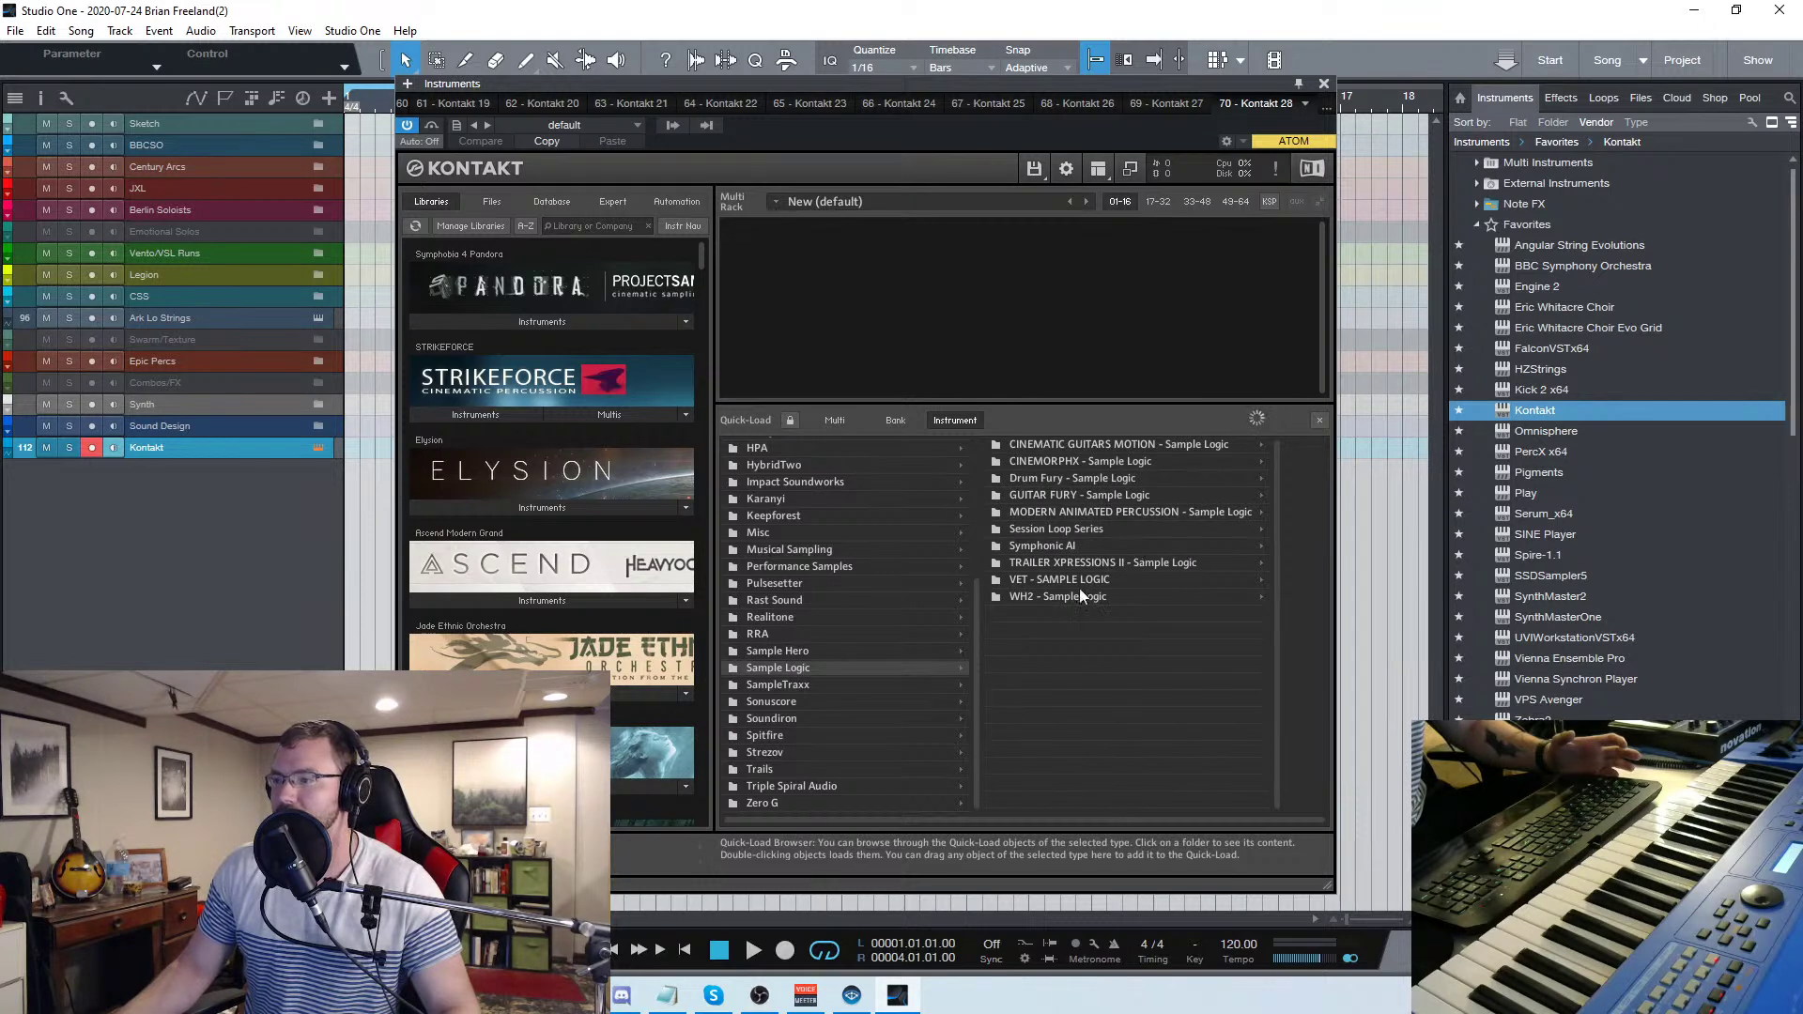
pyautogui.click(1043, 546)
pyautogui.click(1221, 445)
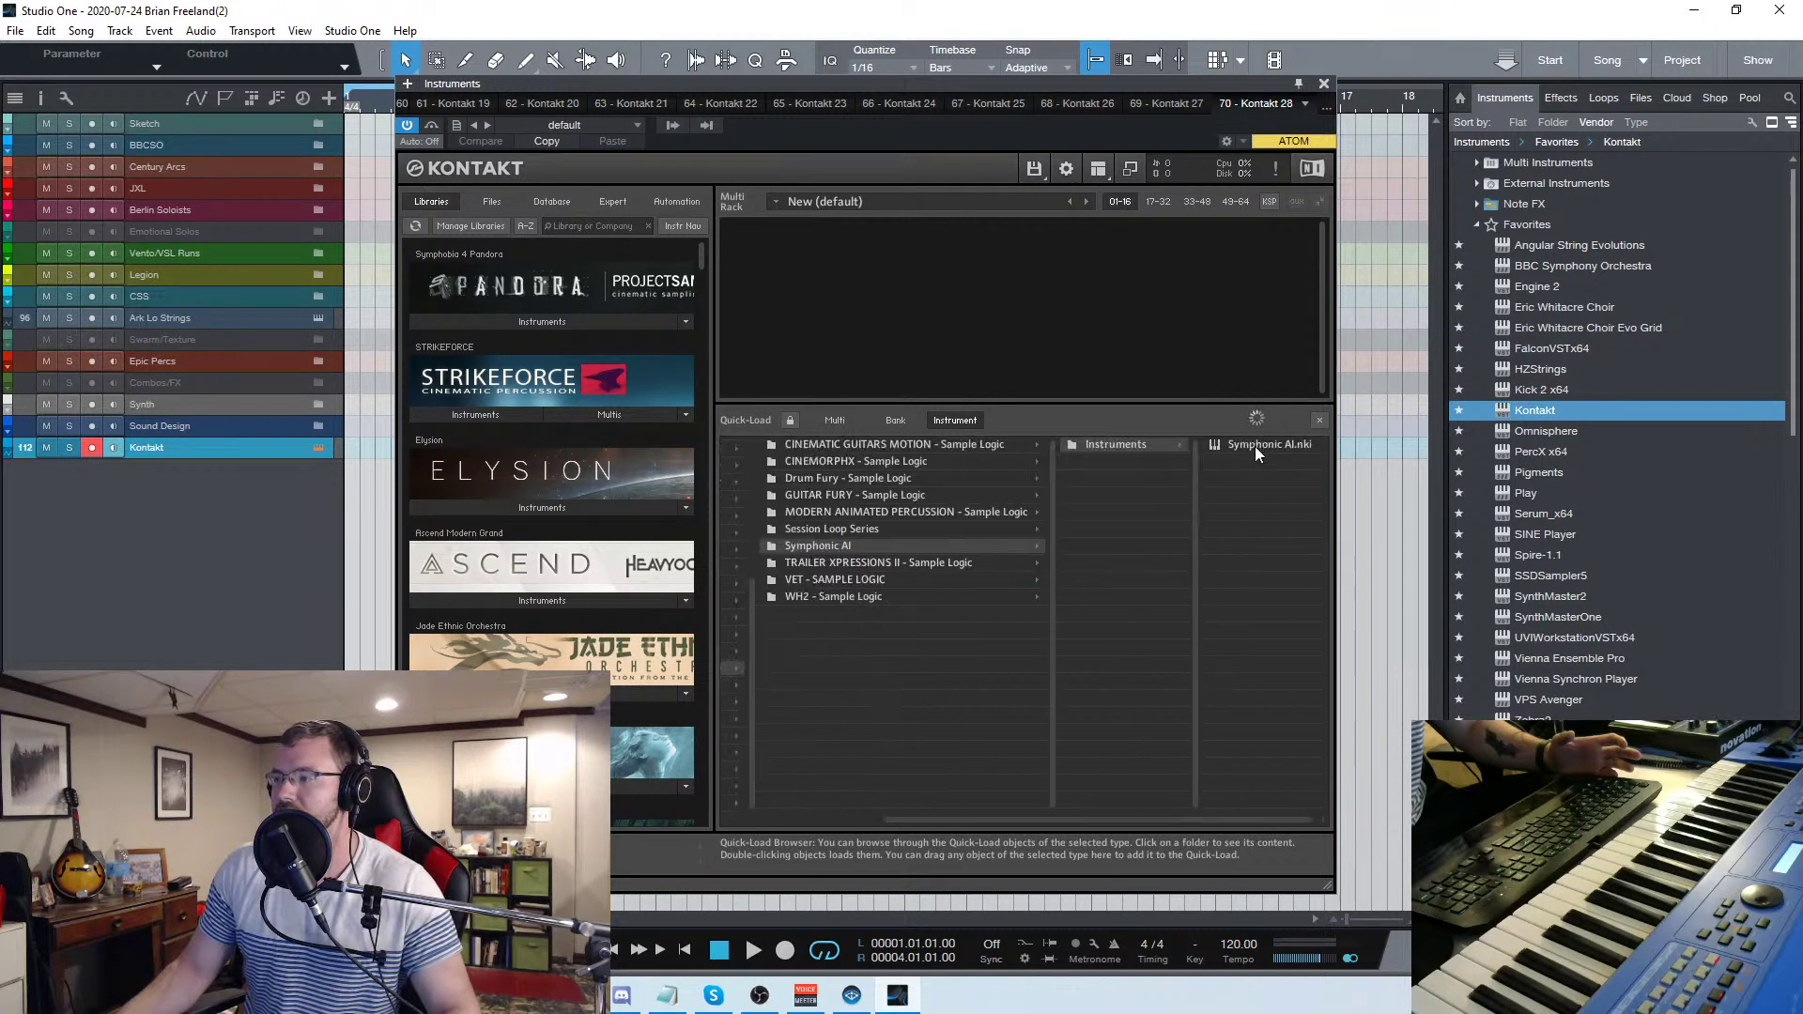
pyautogui.click(1259, 443)
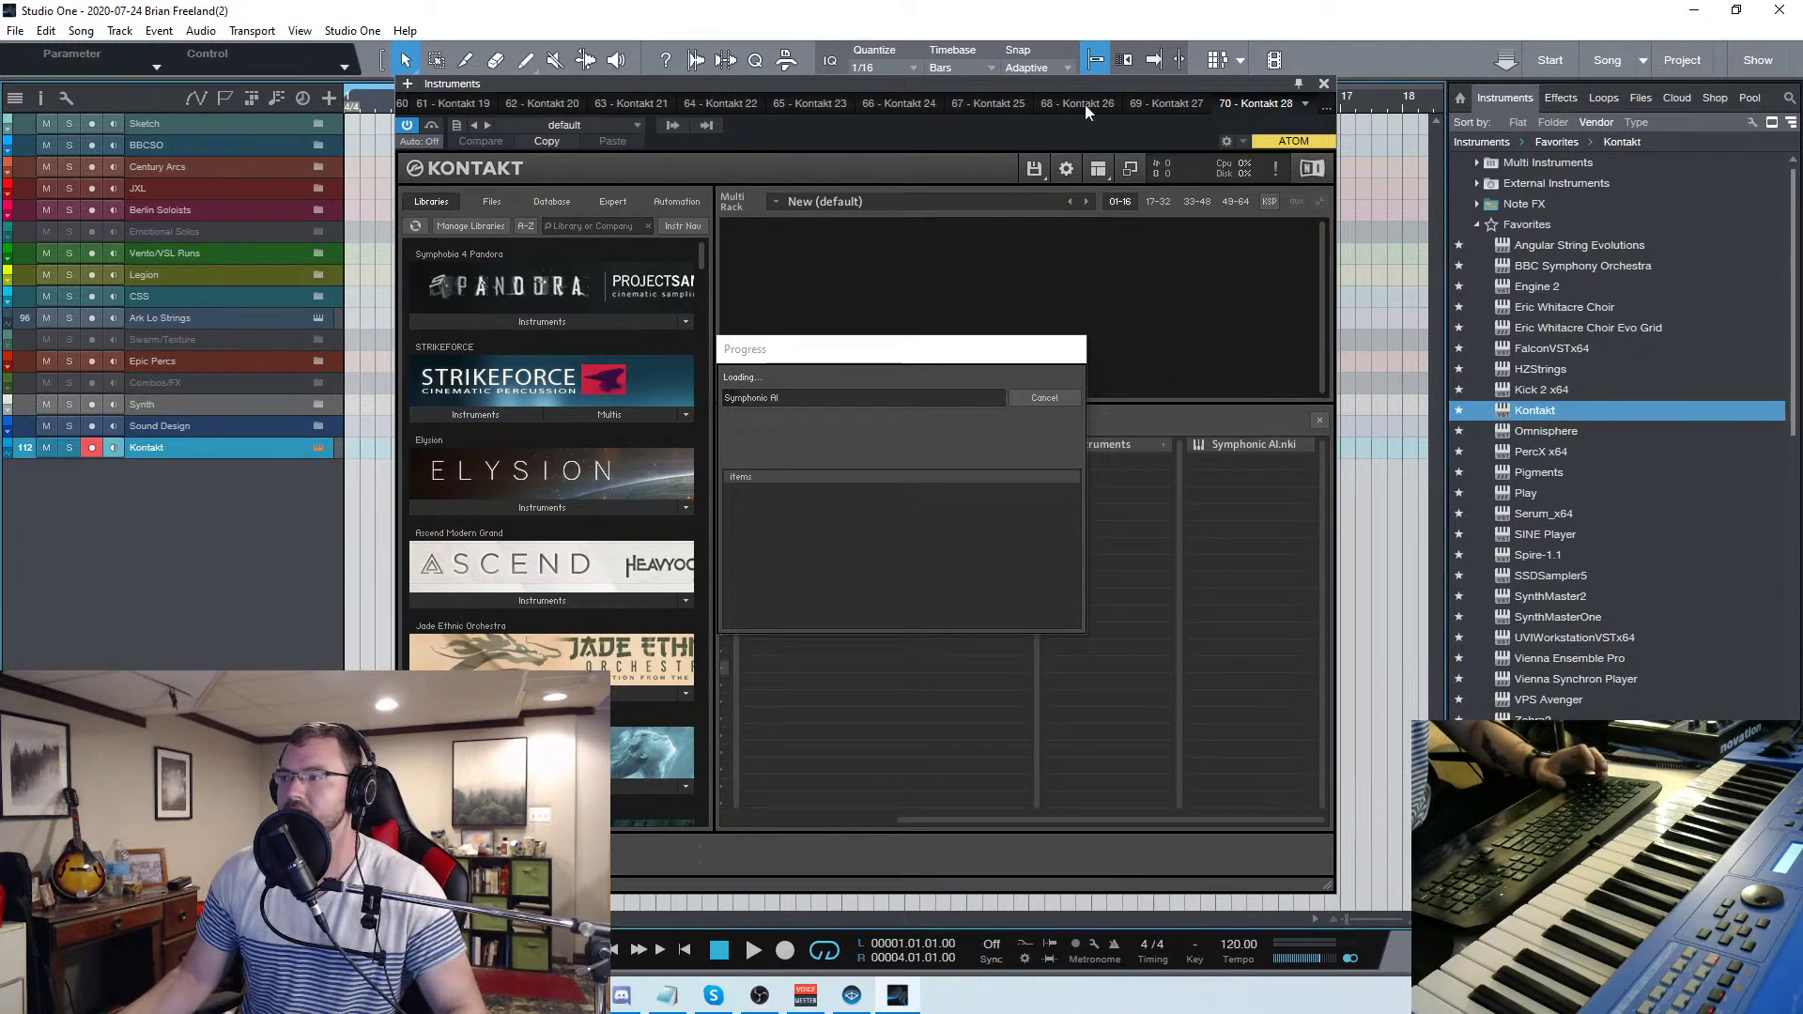
# Expand the Berlin Soloists folder track, create an empty part on its Piccolo track and dismiss the docked editor
pyautogui.click(318, 209)
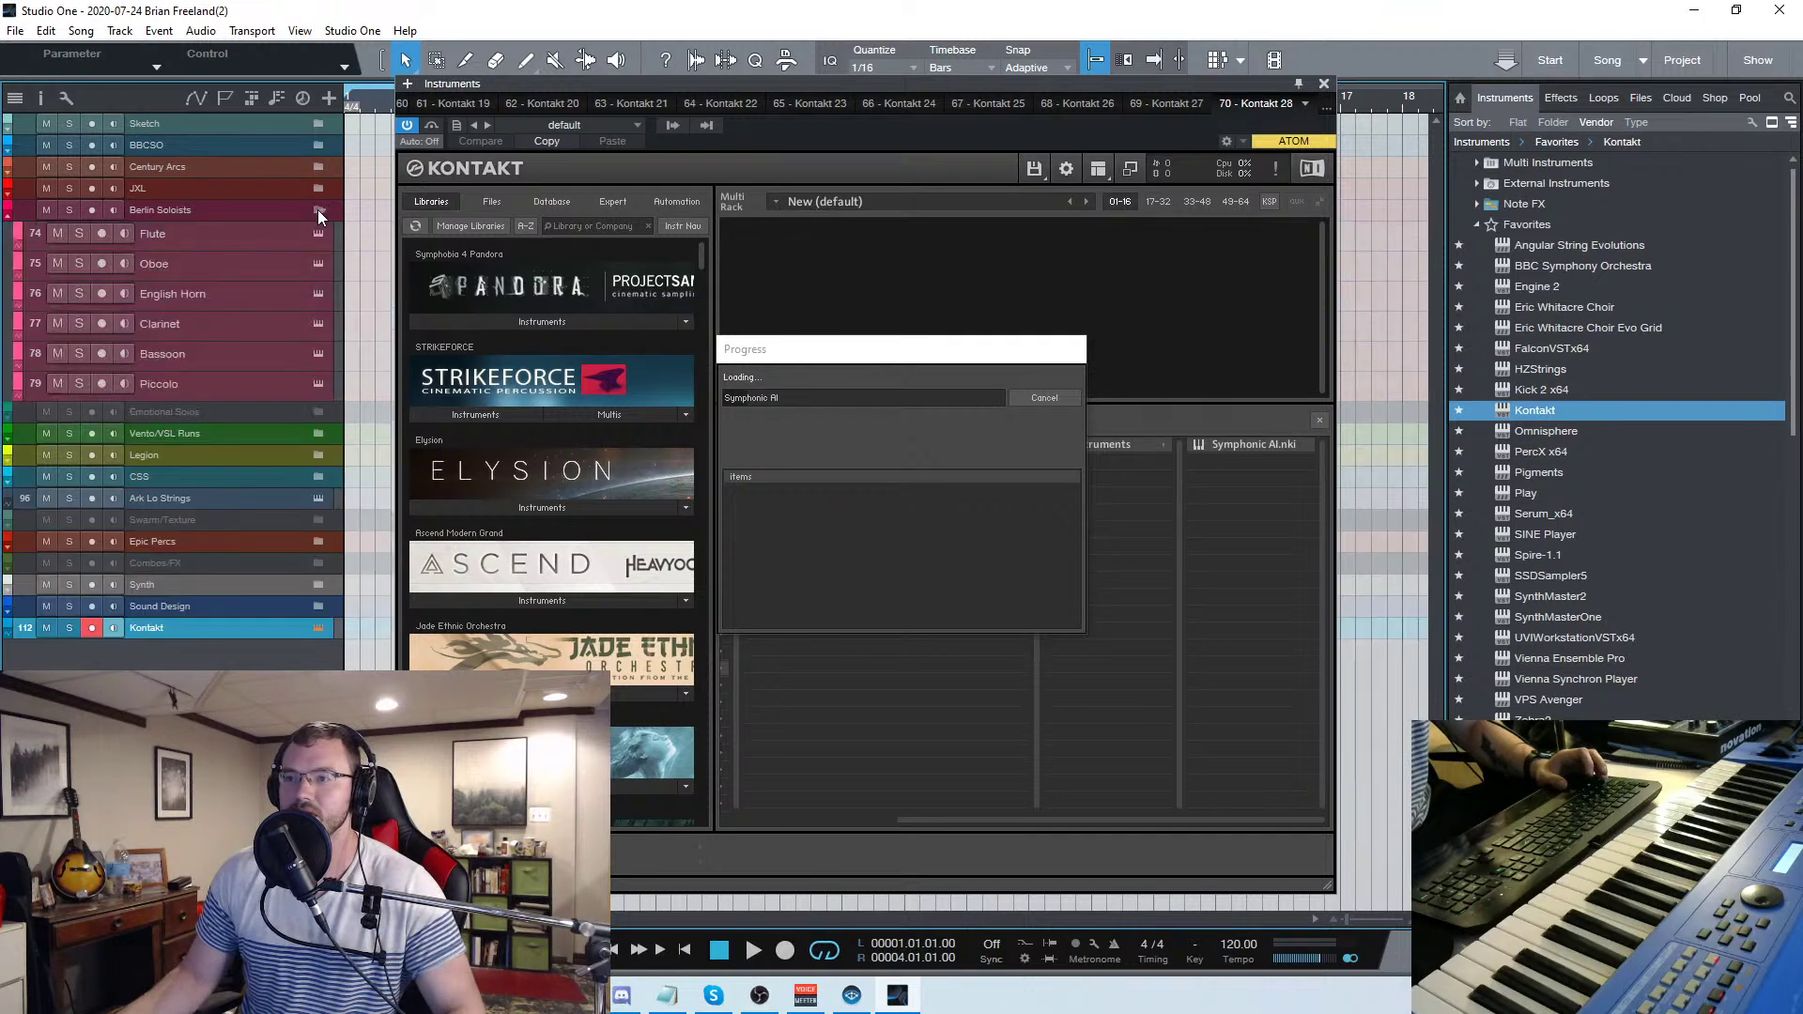
pyautogui.moveTo(916, 349); pyautogui.dragTo(958, 355)
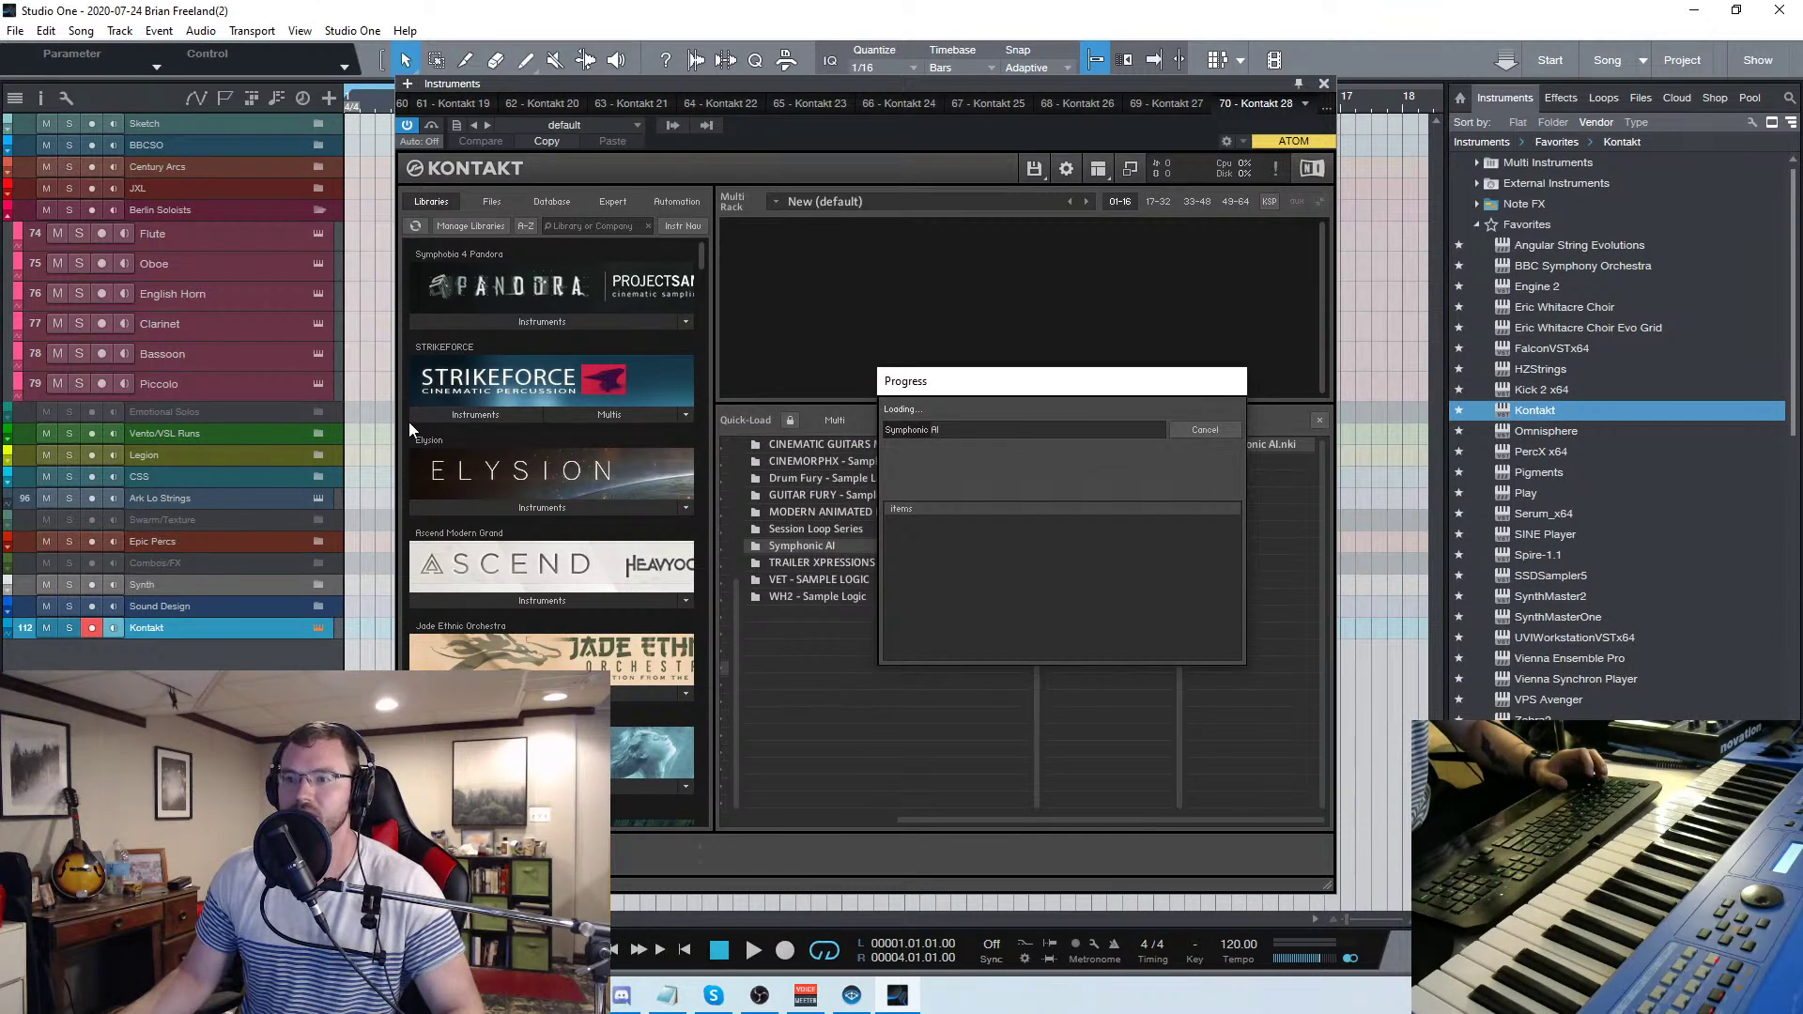
pyautogui.doubleClick(358, 387)
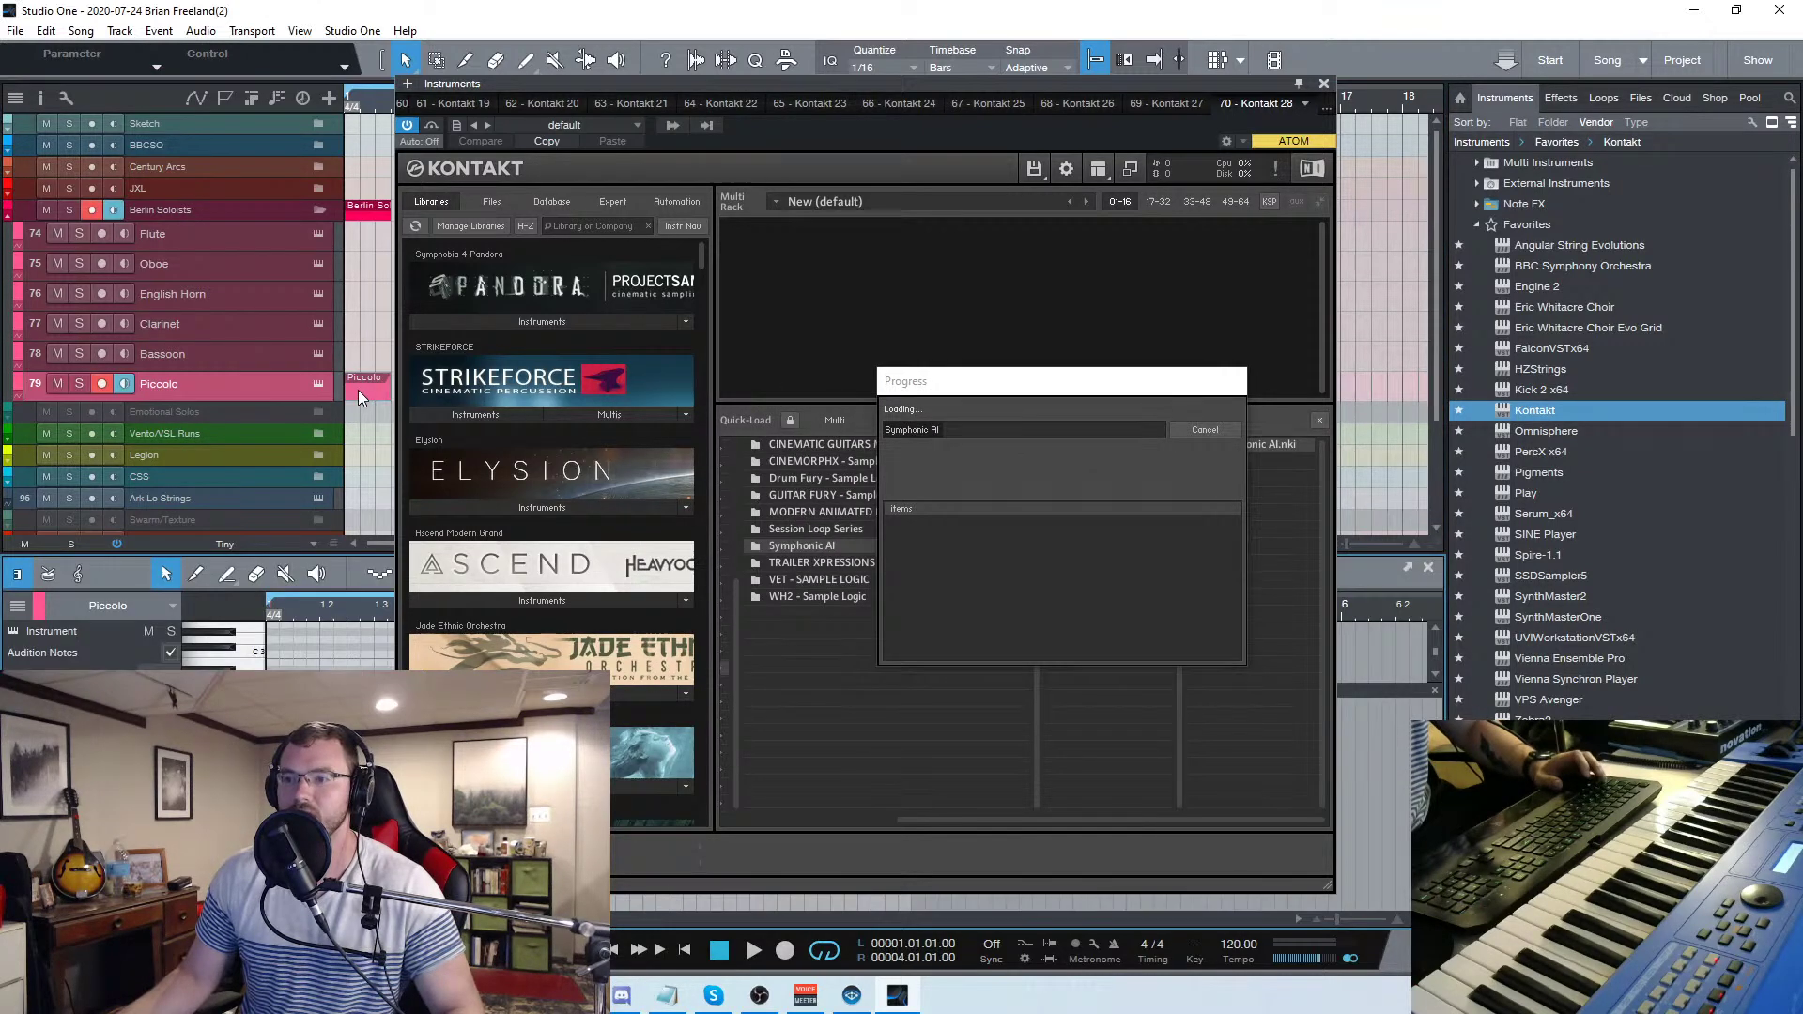
pyautogui.click(1429, 567)
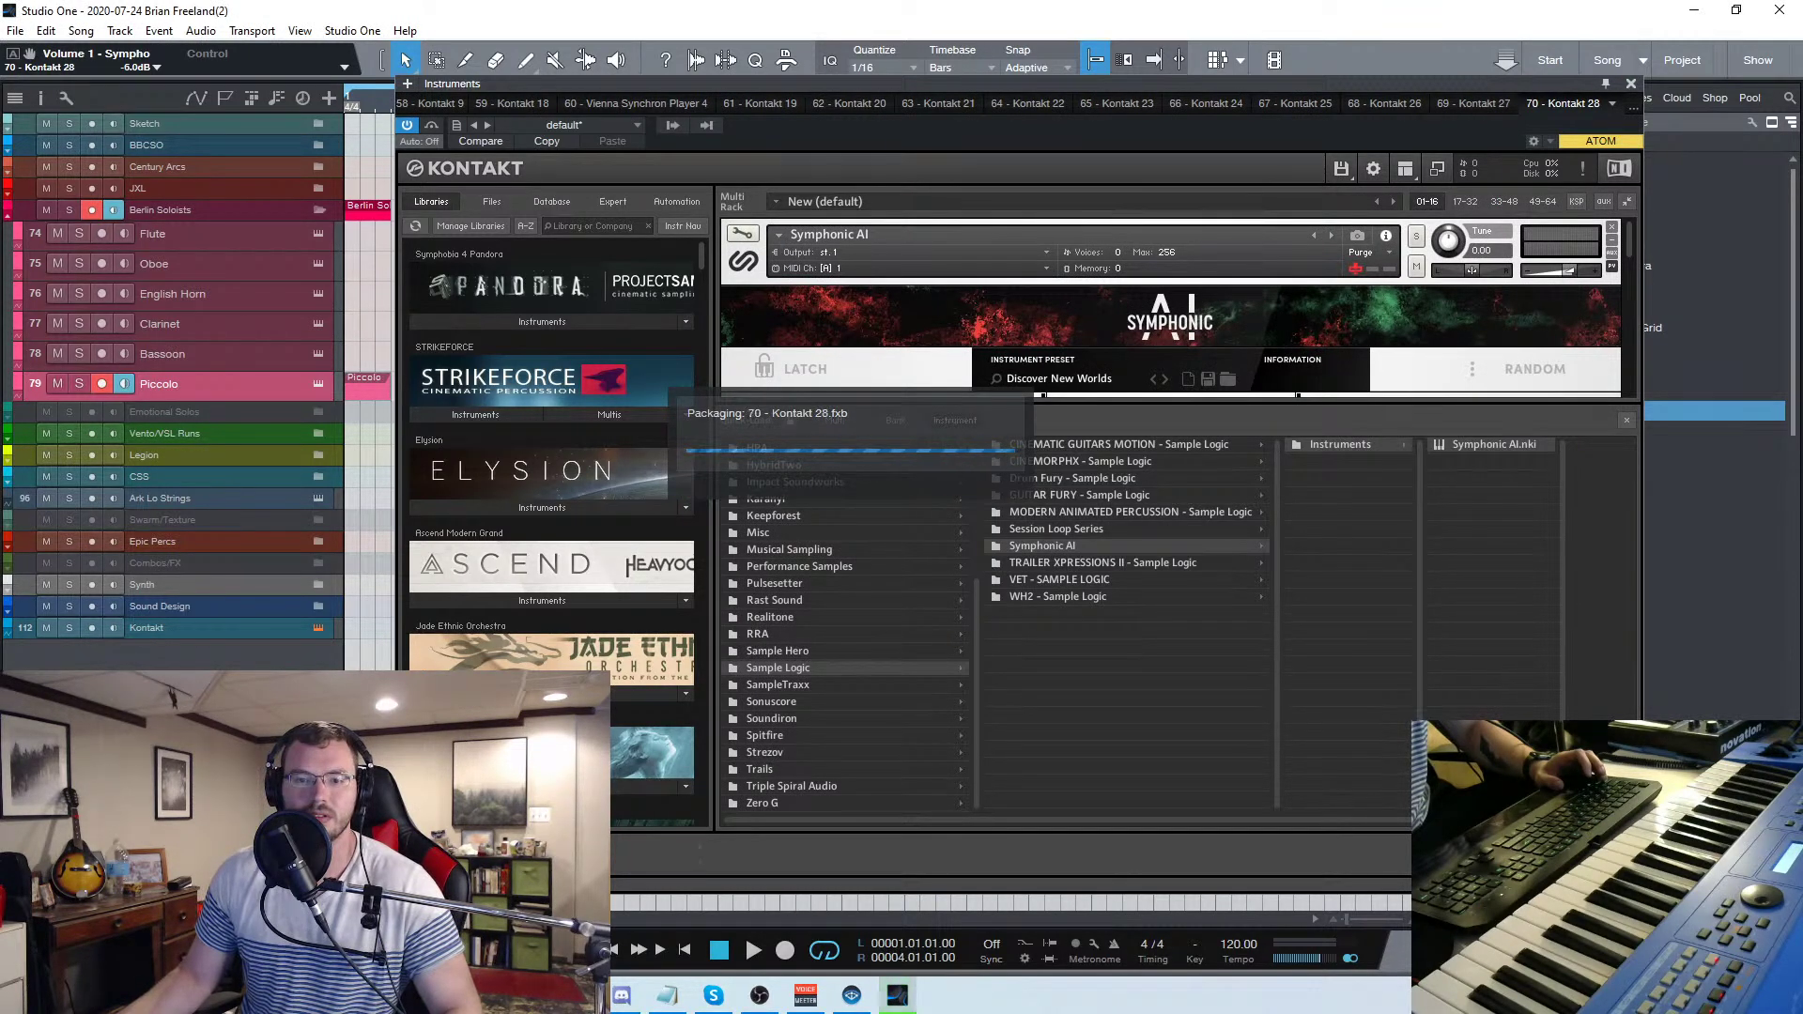
# Close the Quick-Load browser and the Kontakt window, then enlarge and reposition the floating note editor before closing it
pyautogui.click(1627, 420)
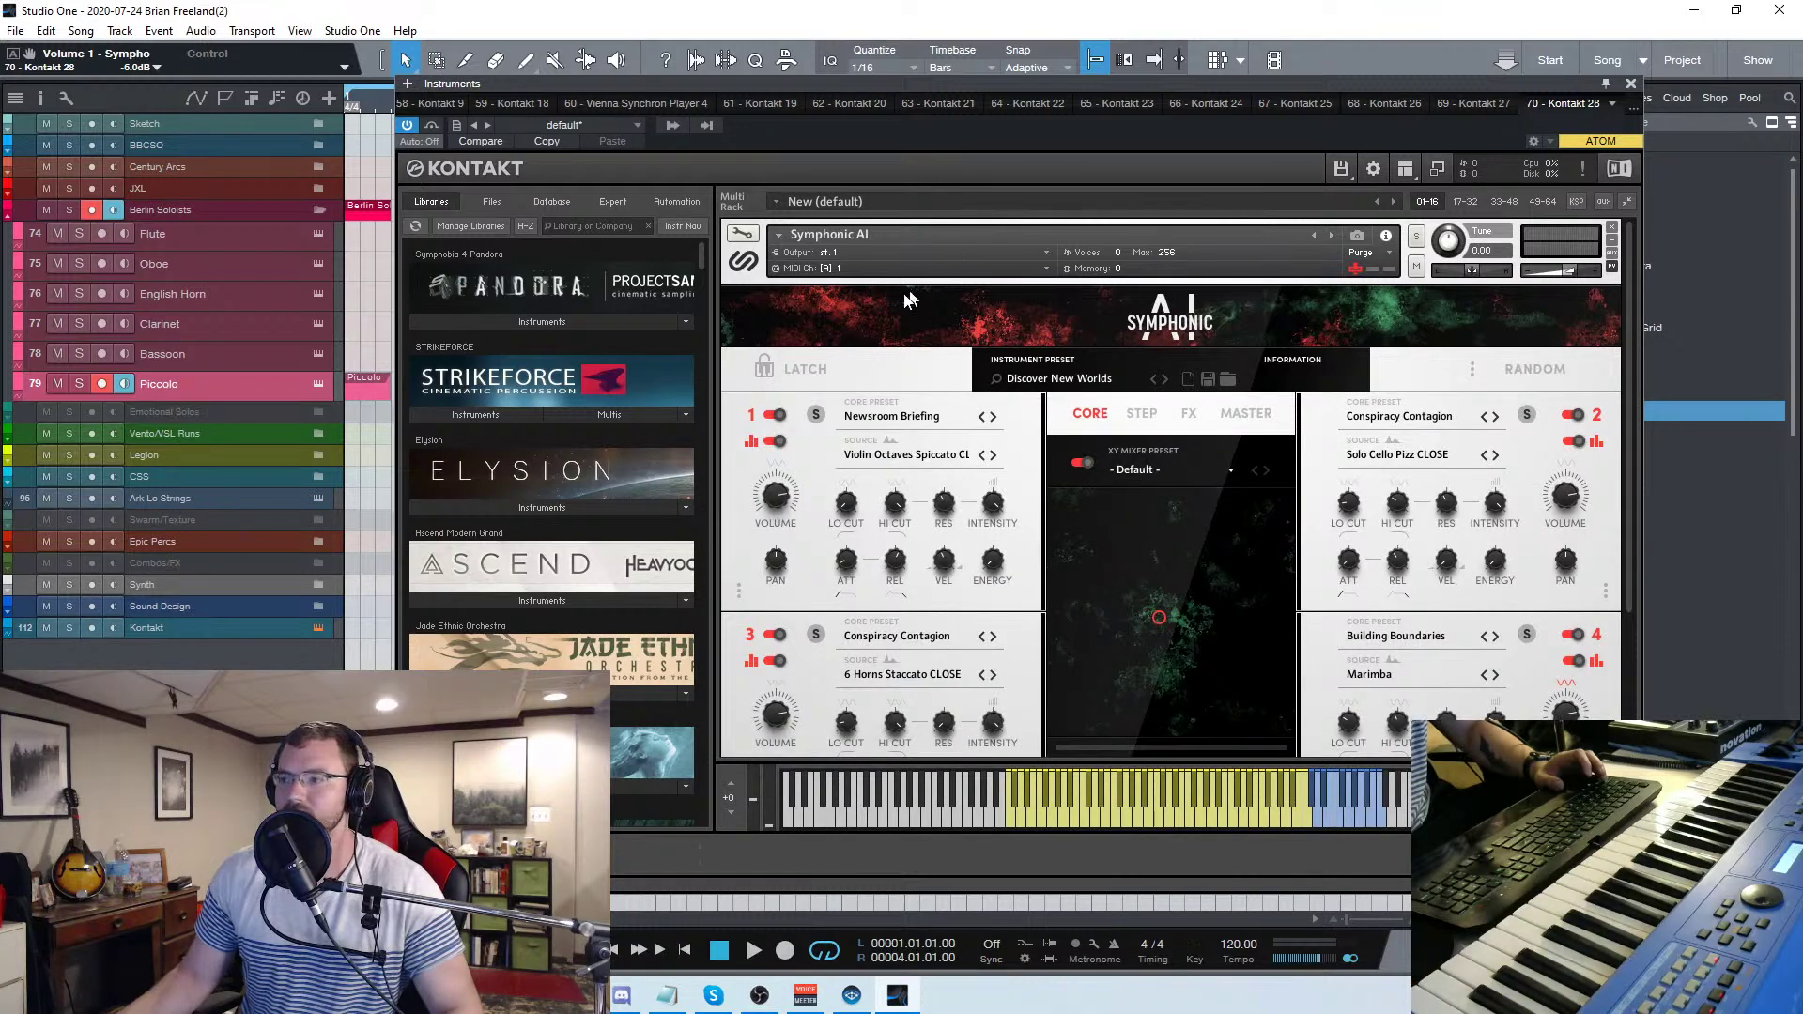
pyautogui.press('F2')
pyautogui.click(1632, 83)
pyautogui.moveTo(536, 352); pyautogui.dragTo(747, 236)
pyautogui.moveTo(1238, 582); pyautogui.dragTo(1749, 897)
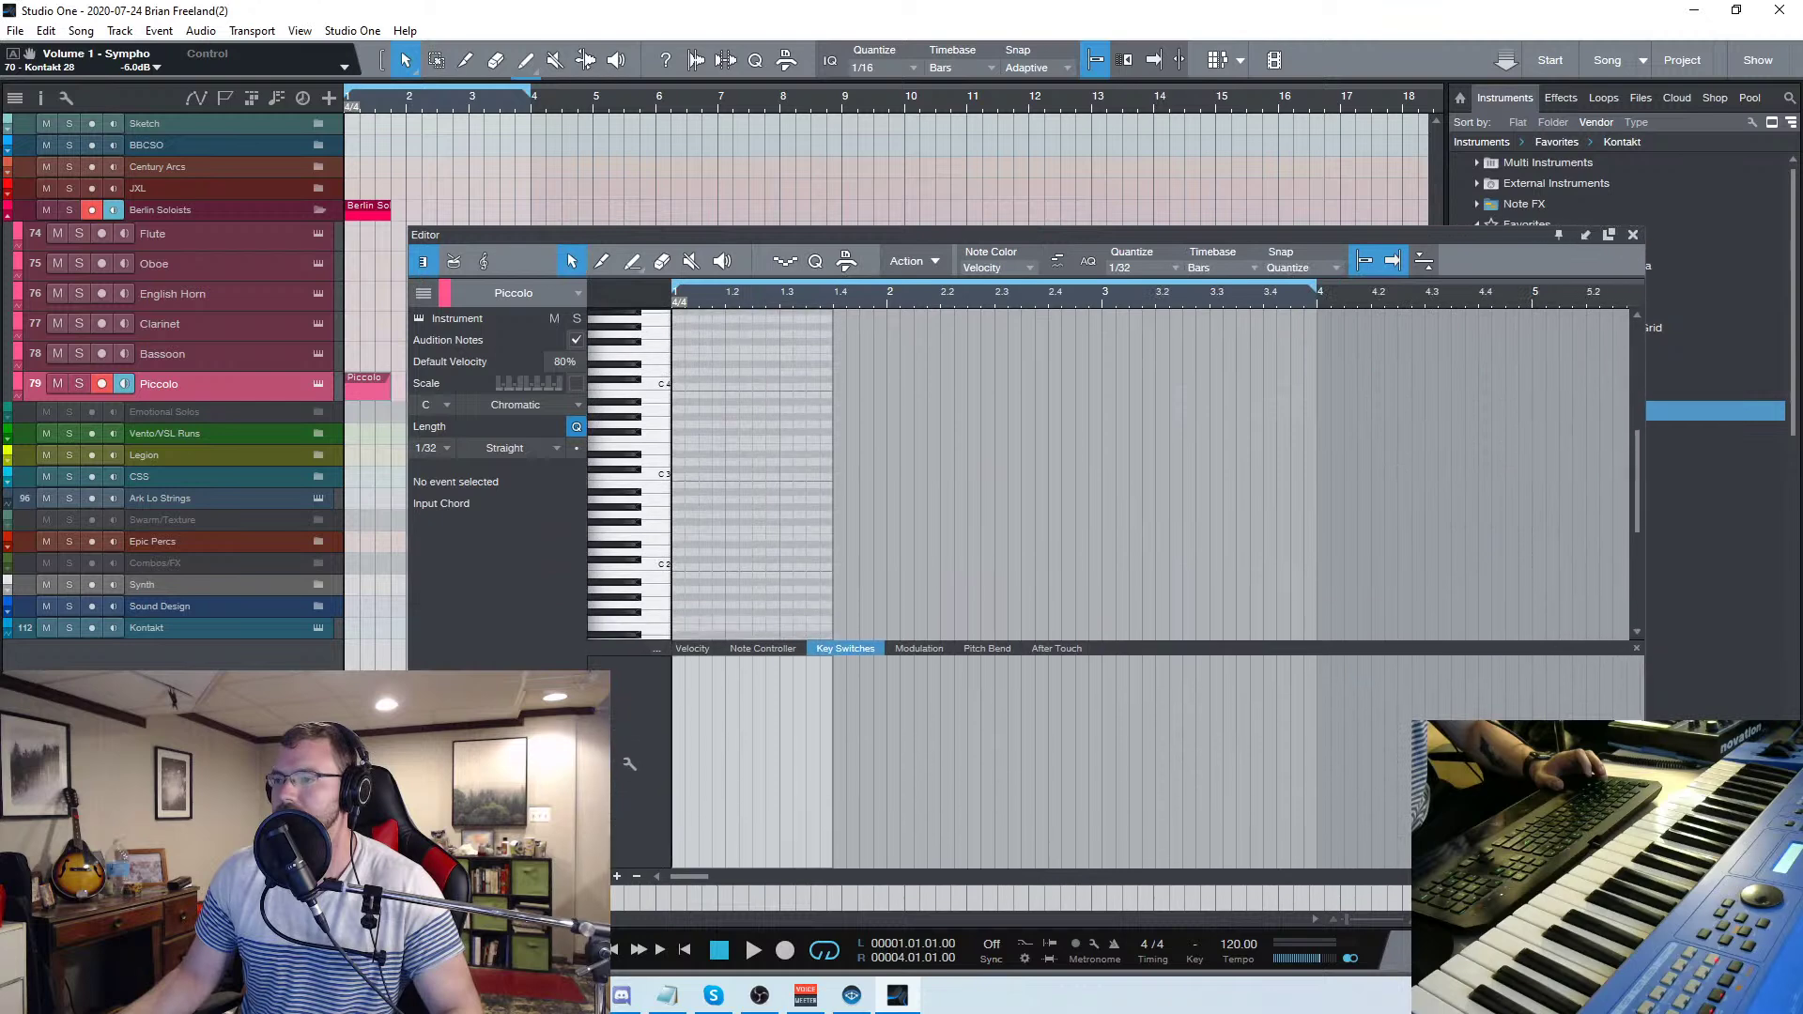
pyautogui.moveTo(1011, 235); pyautogui.dragTo(831, 245)
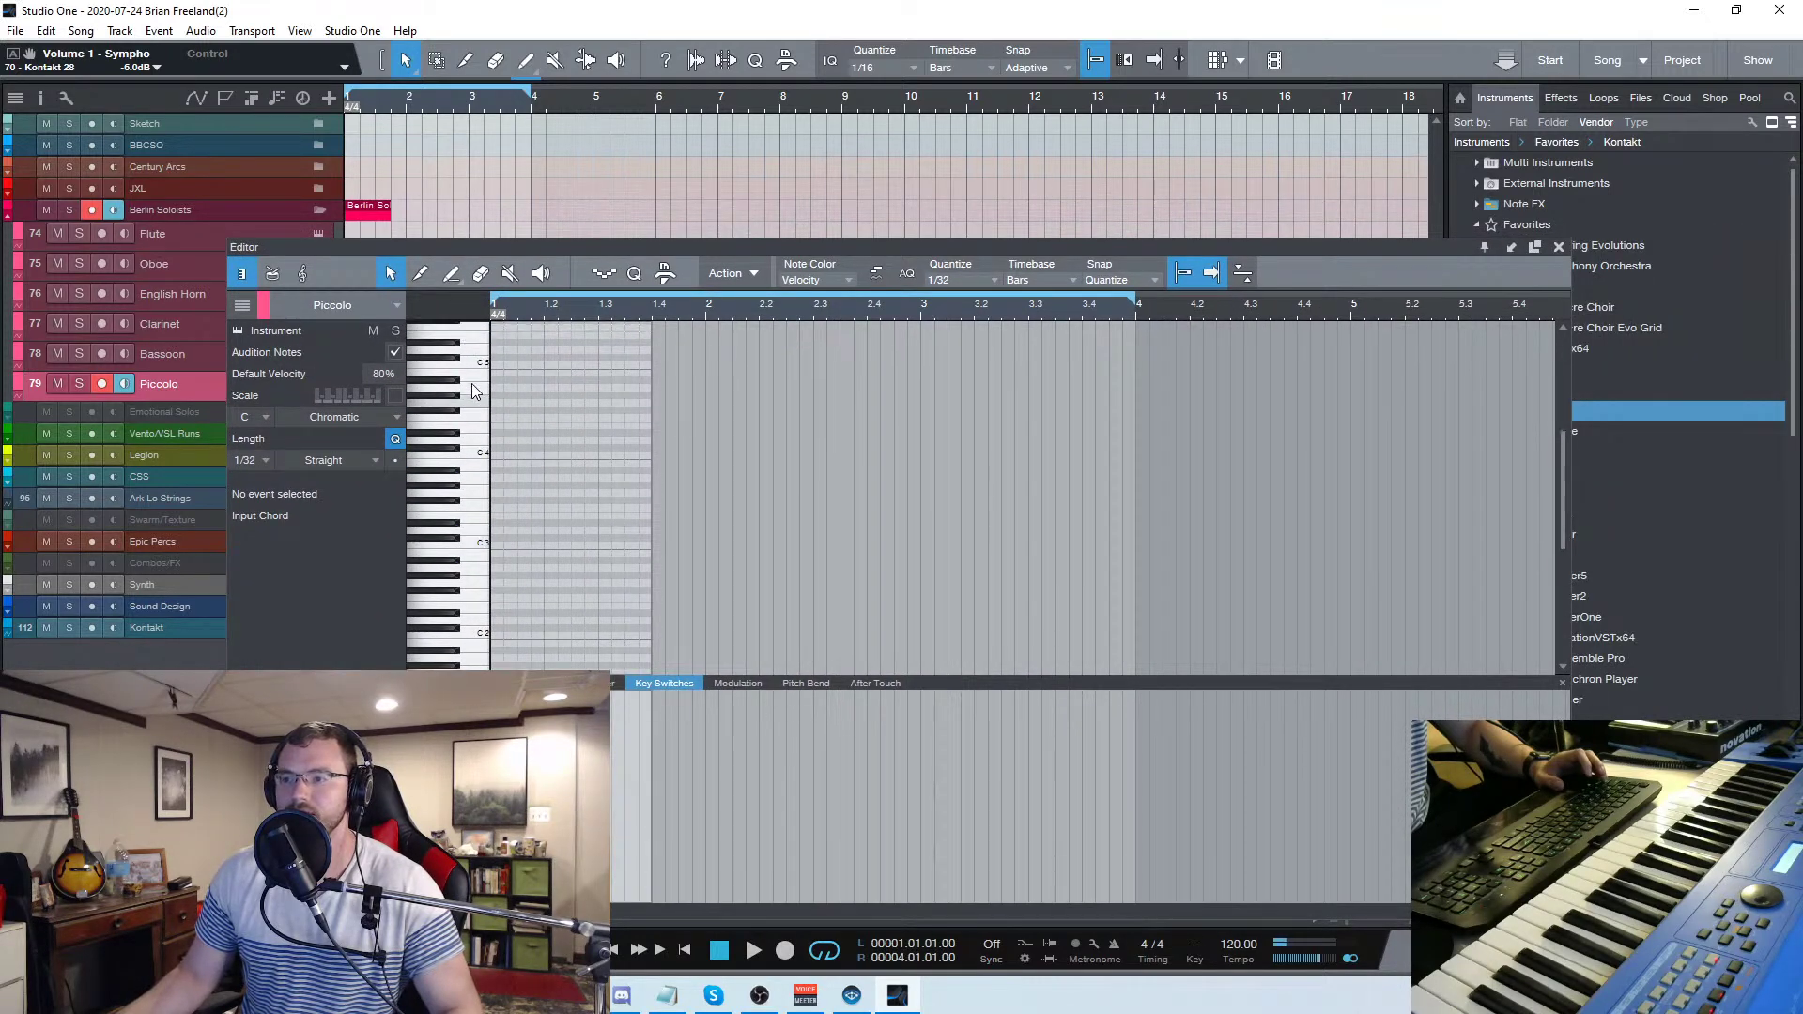
pyautogui.click(1559, 247)
# Delete the empty Piccolo part and collapse the Berlin Soloists folder track
pyautogui.moveTo(700, 553); pyautogui.dragTo(363, 148)
pyautogui.press('Delete')
pyautogui.click(320, 210)
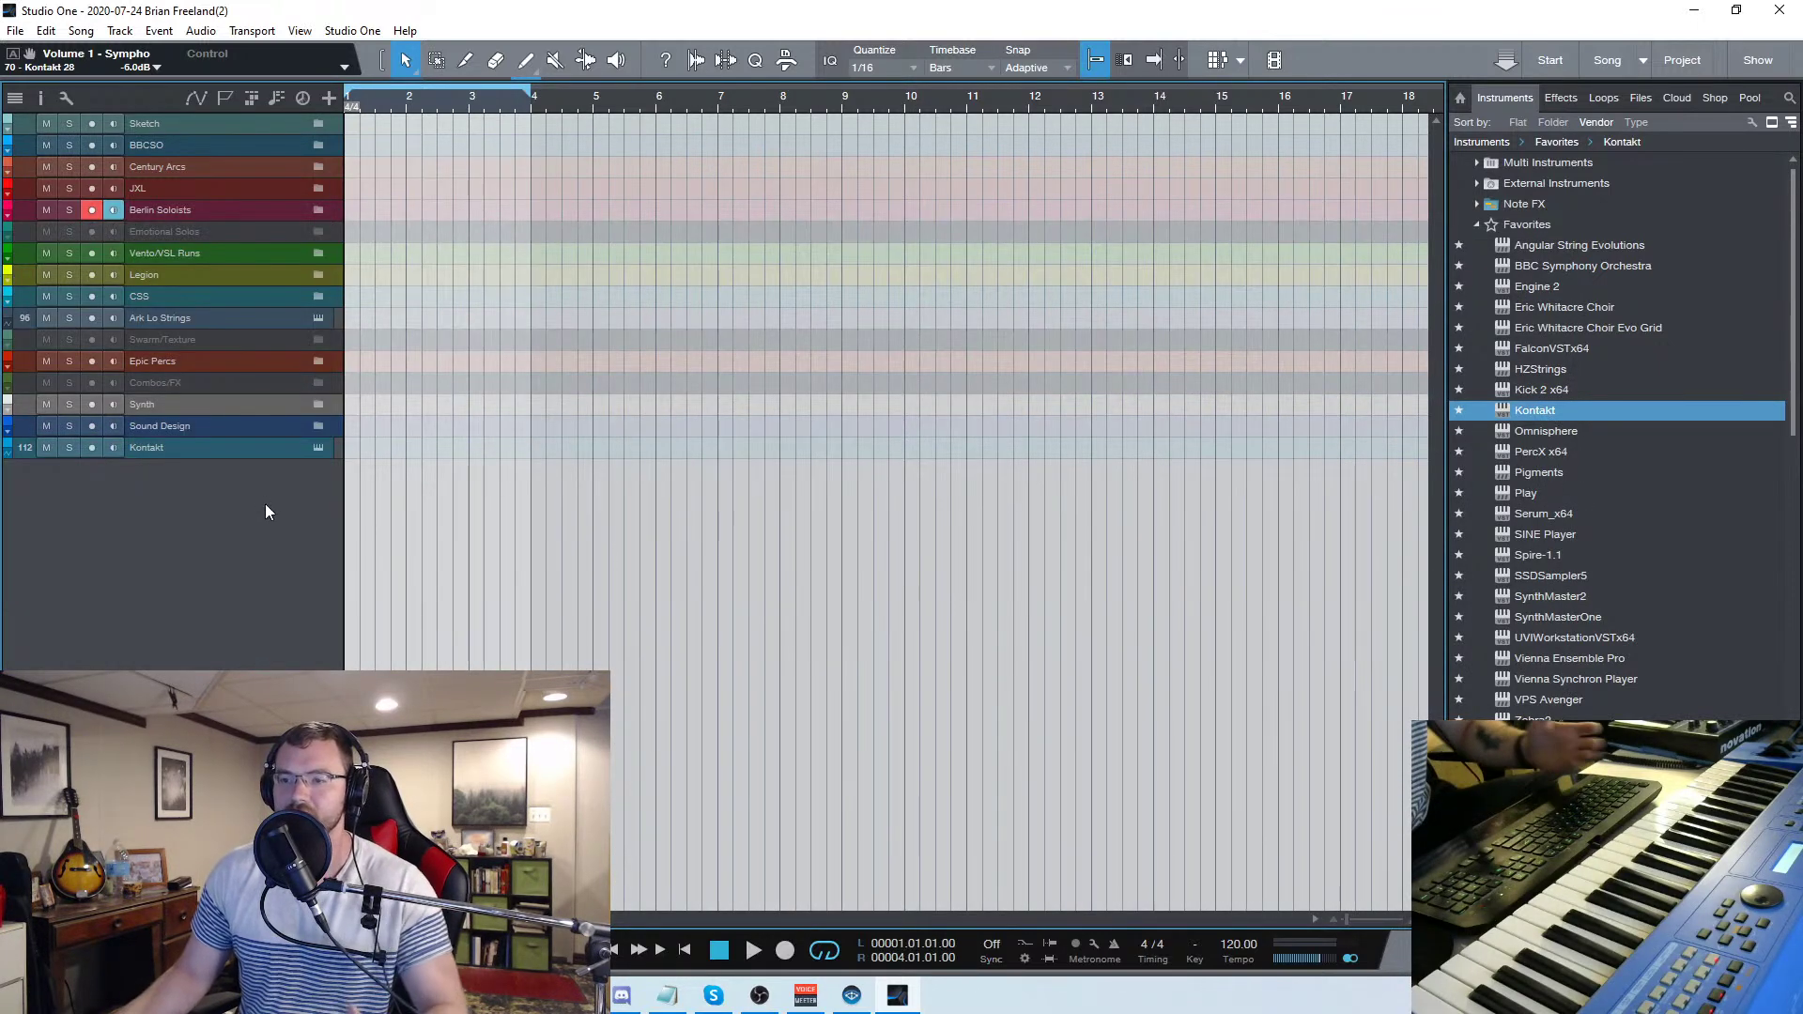
# Rename the Kontakt track as Symphonic
pyautogui.click(169, 449)
pyautogui.click(161, 447)
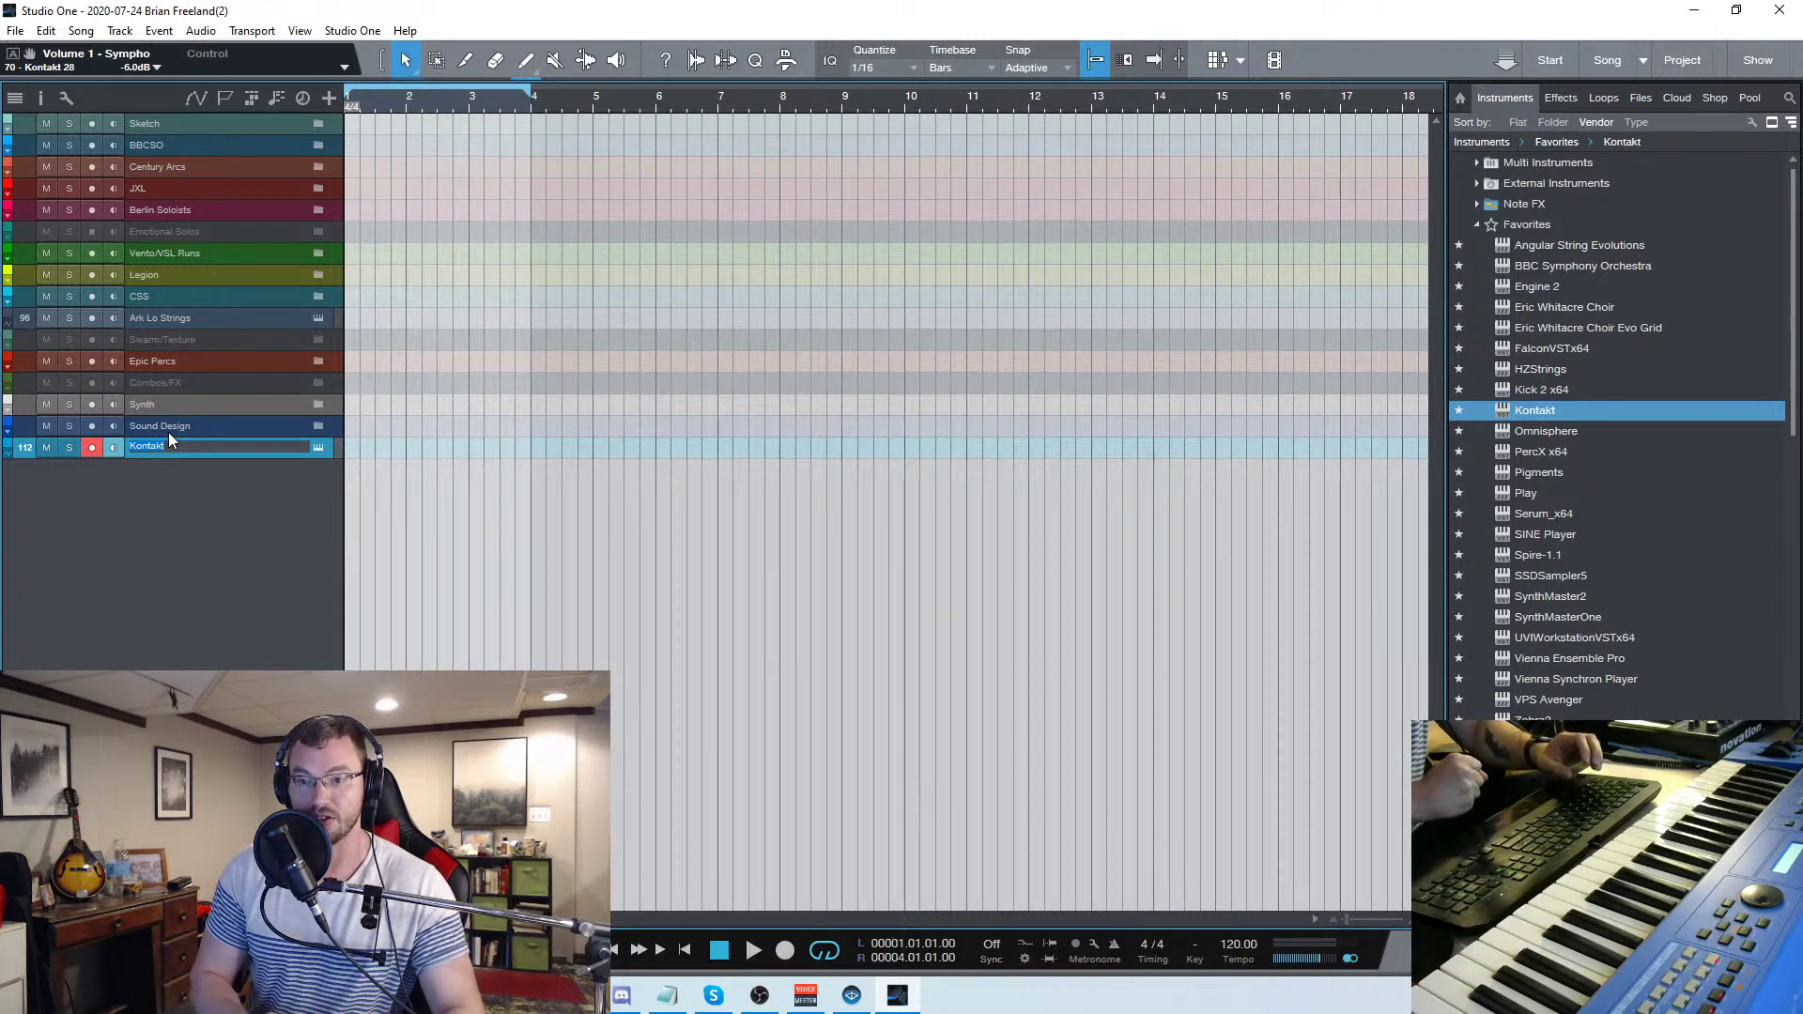
pyautogui.write('S')
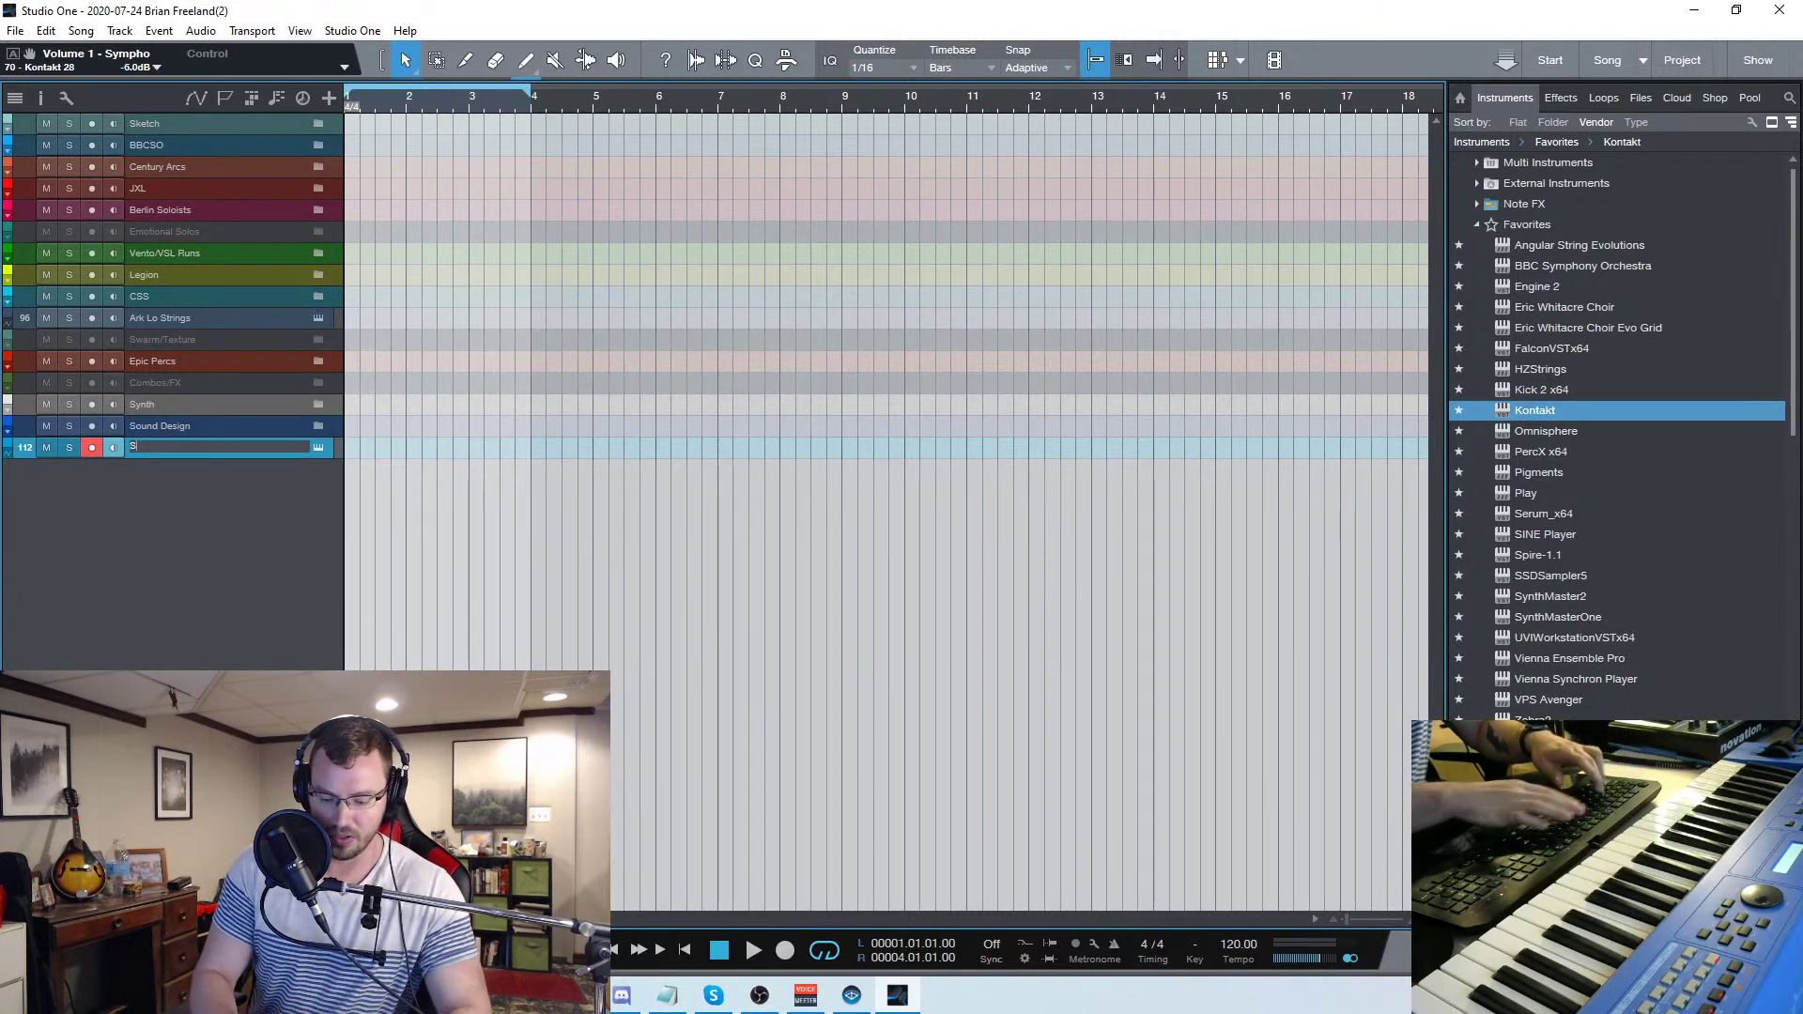
pyautogui.write('ymphony')
pyautogui.press('Return')
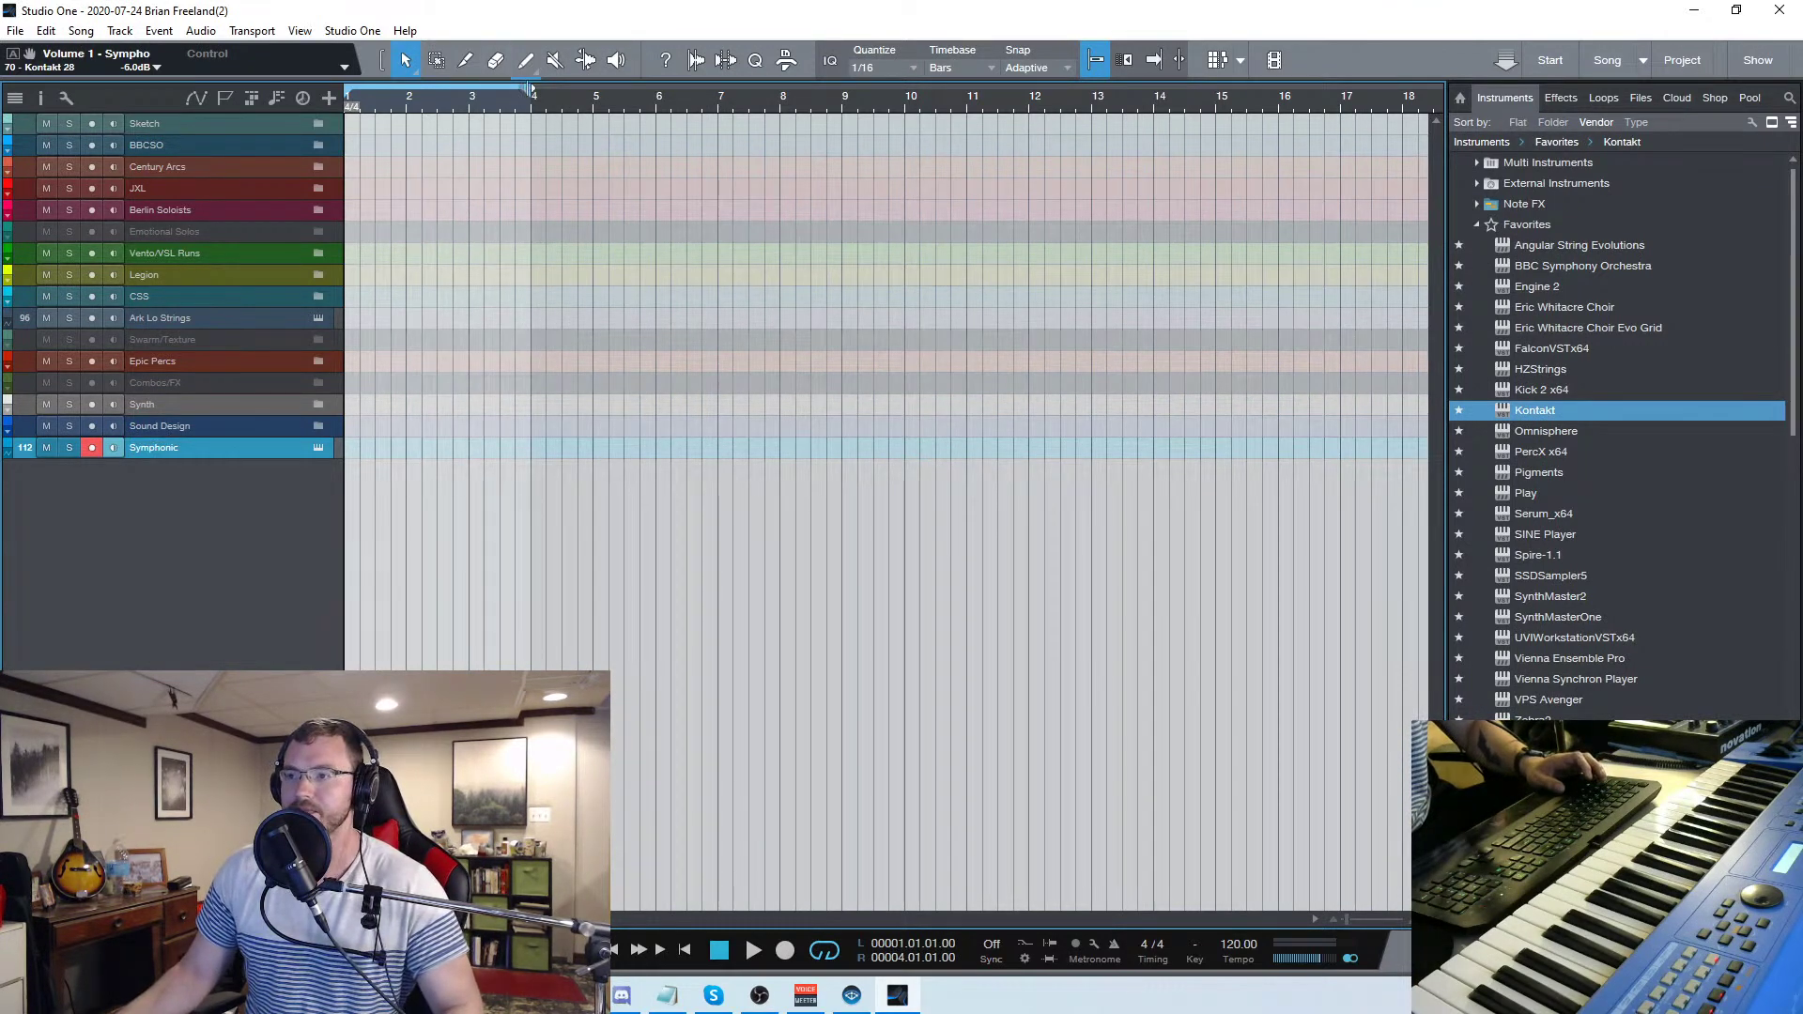
# Extend the loop range to bar 5 and draw an empty part from bar 1 to bar 5 on the Symphonic track
pyautogui.moveTo(534, 90); pyautogui.dragTo(599, 144)
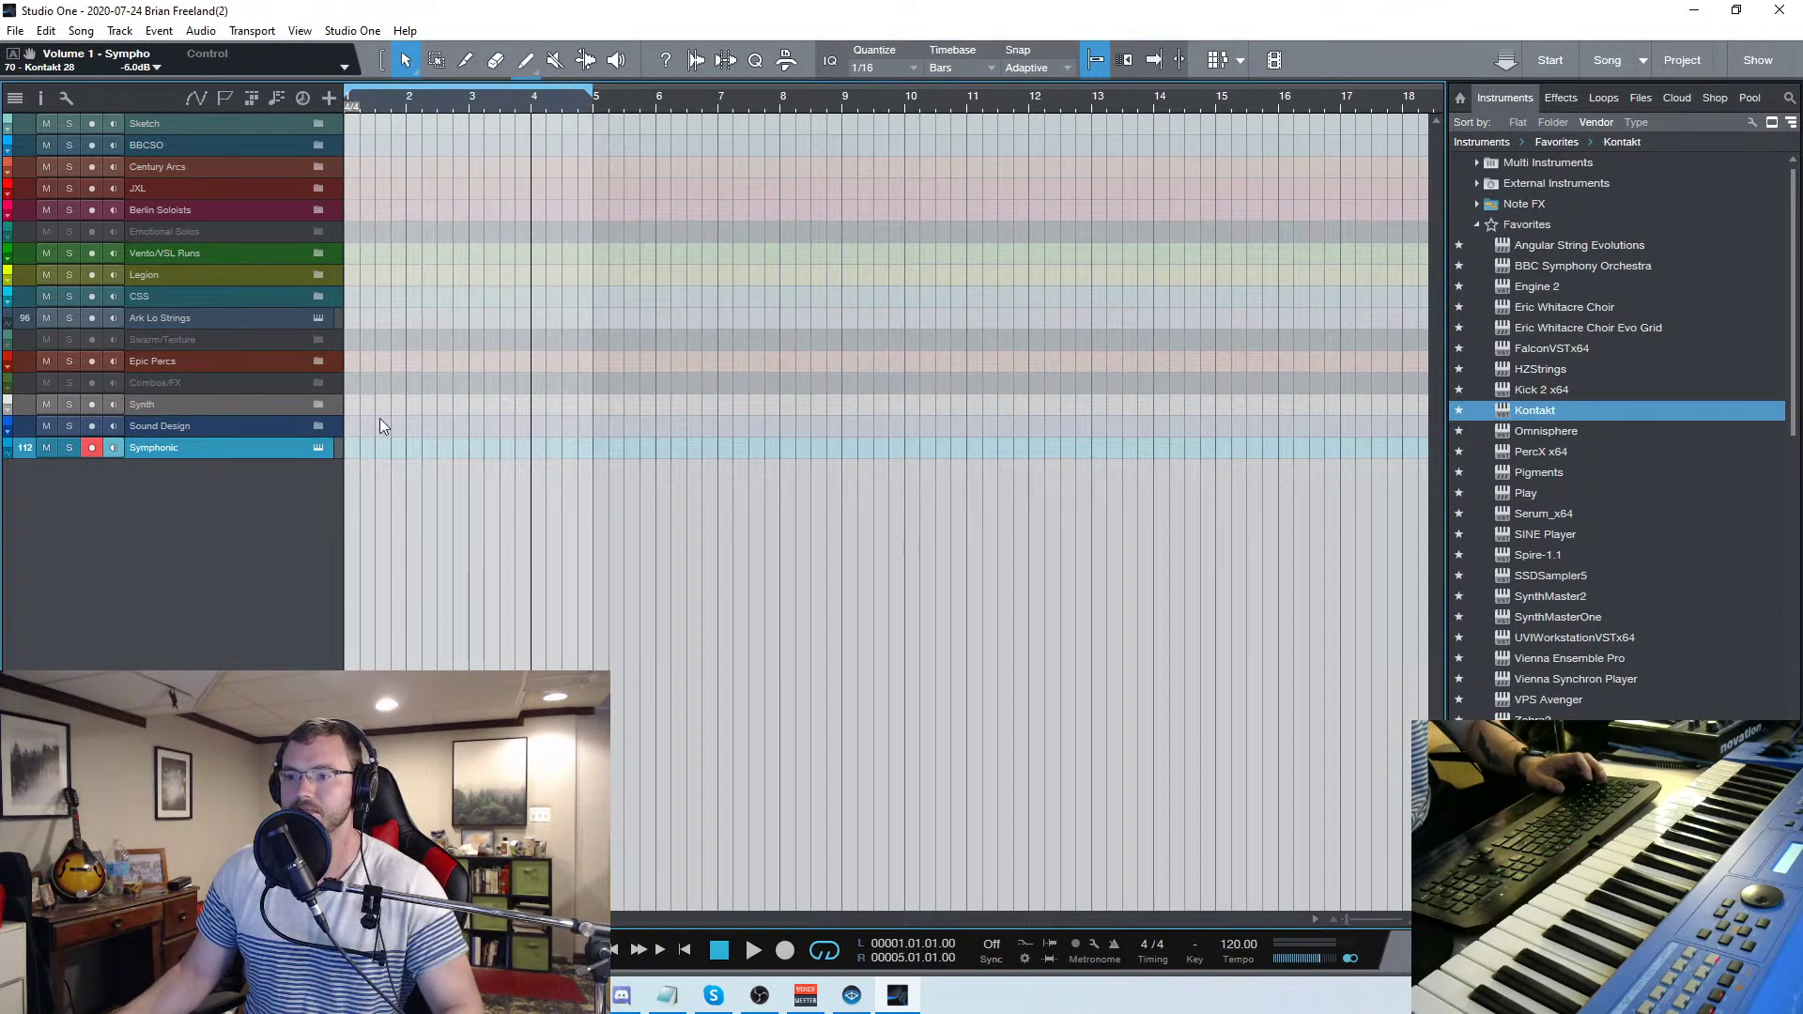
pyautogui.moveTo(354, 442); pyautogui.dragTo(596, 449)
# Extend the Symphonic track's name to Symphonic AI
pyautogui.doubleClick(201, 448)
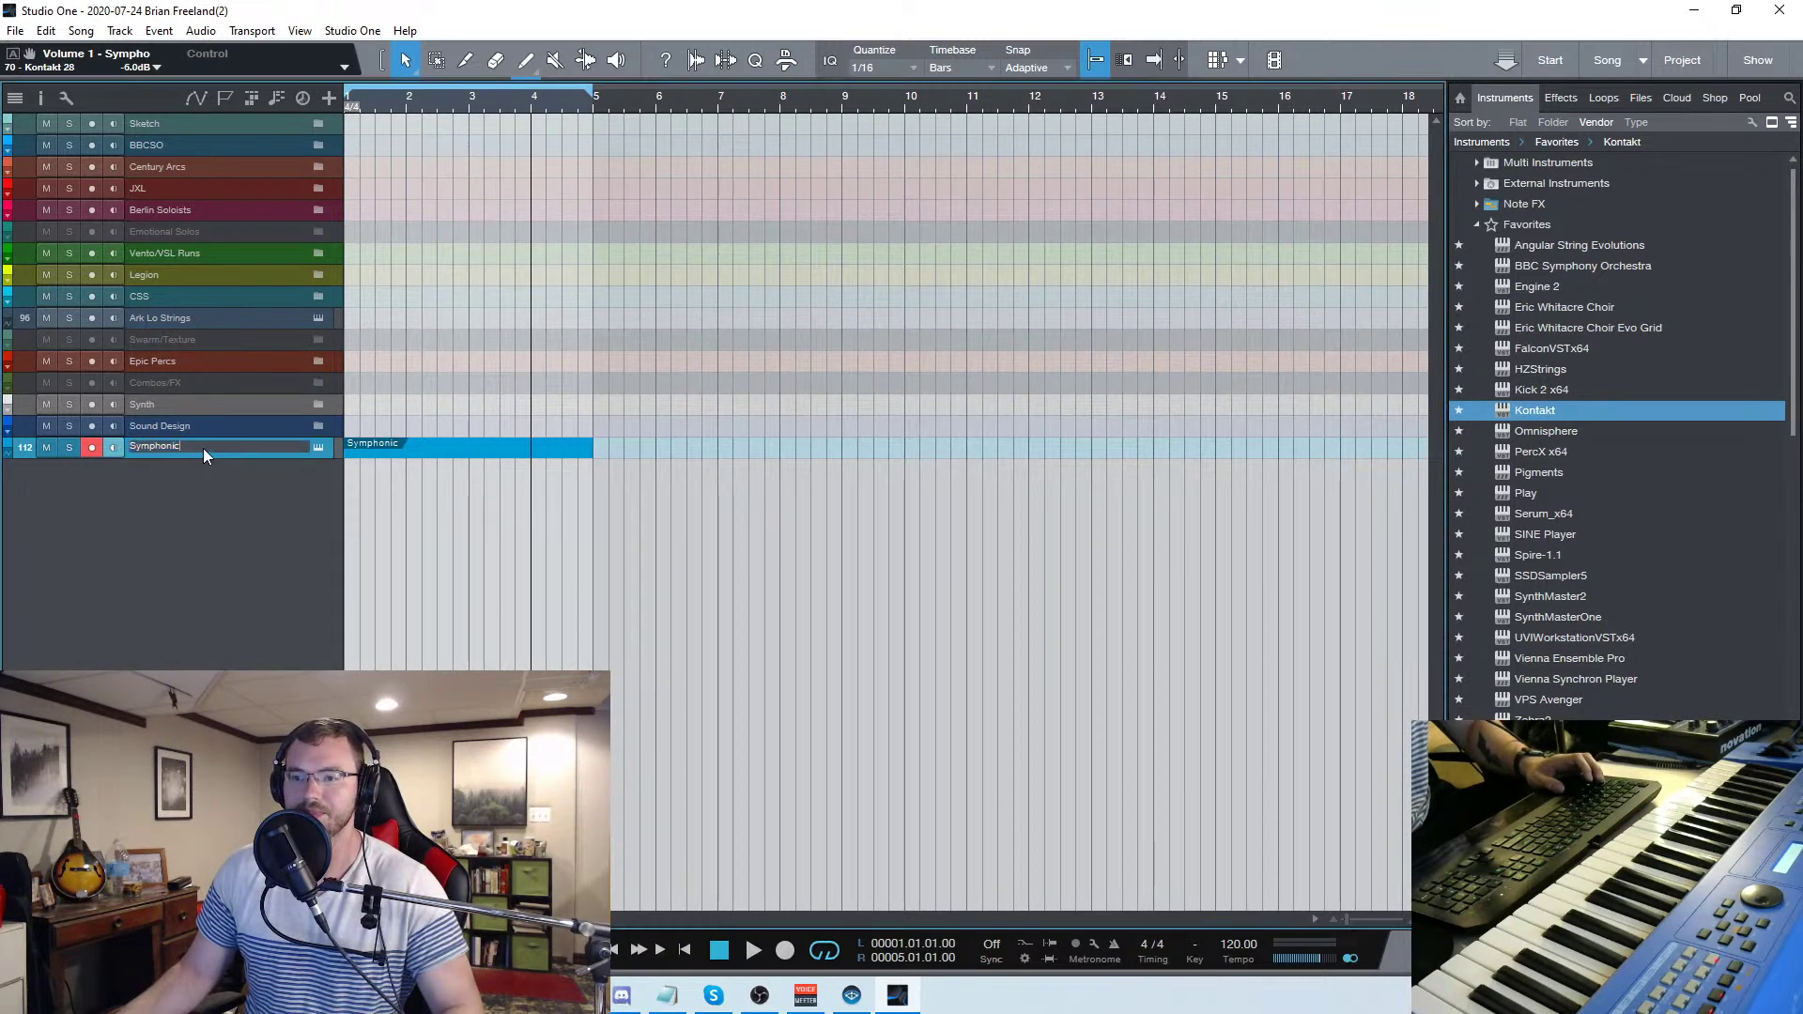
pyautogui.write('Al')
pyautogui.press('Return')
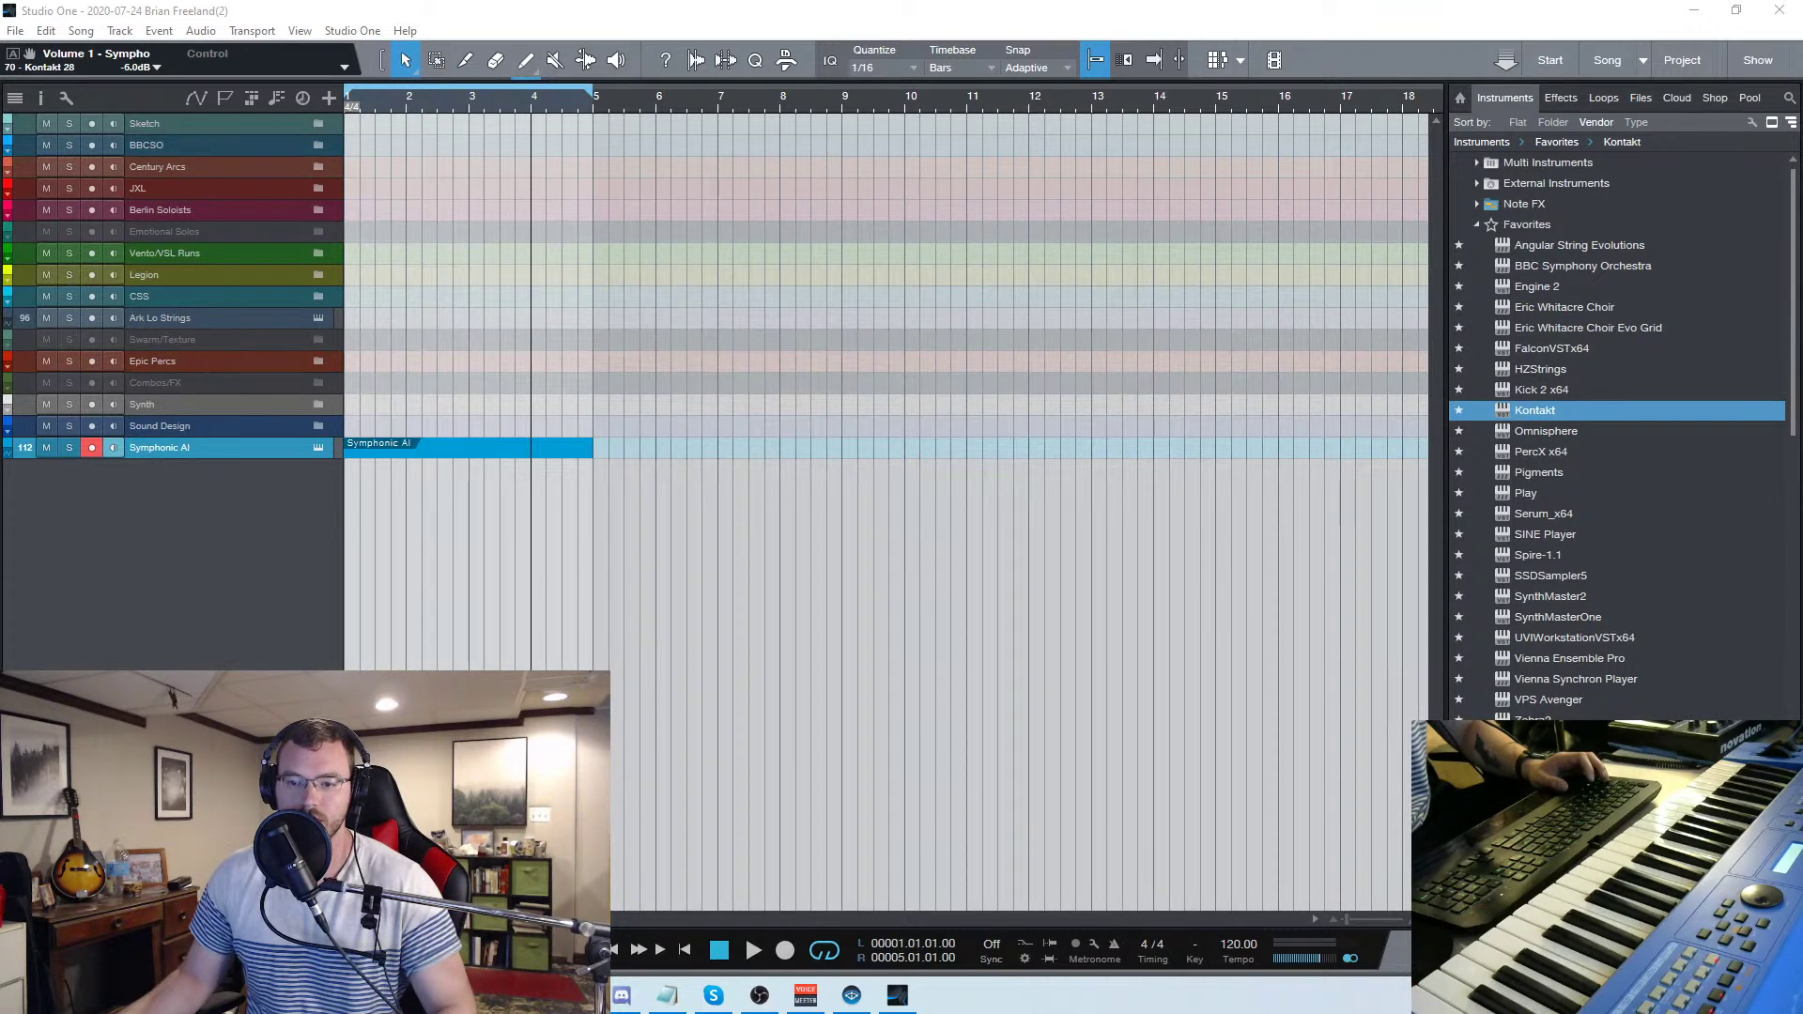
# Open the Symphonic AI part in the note editor and bring up the track's Kontakt instrument window
pyautogui.doubleClick(460, 454)
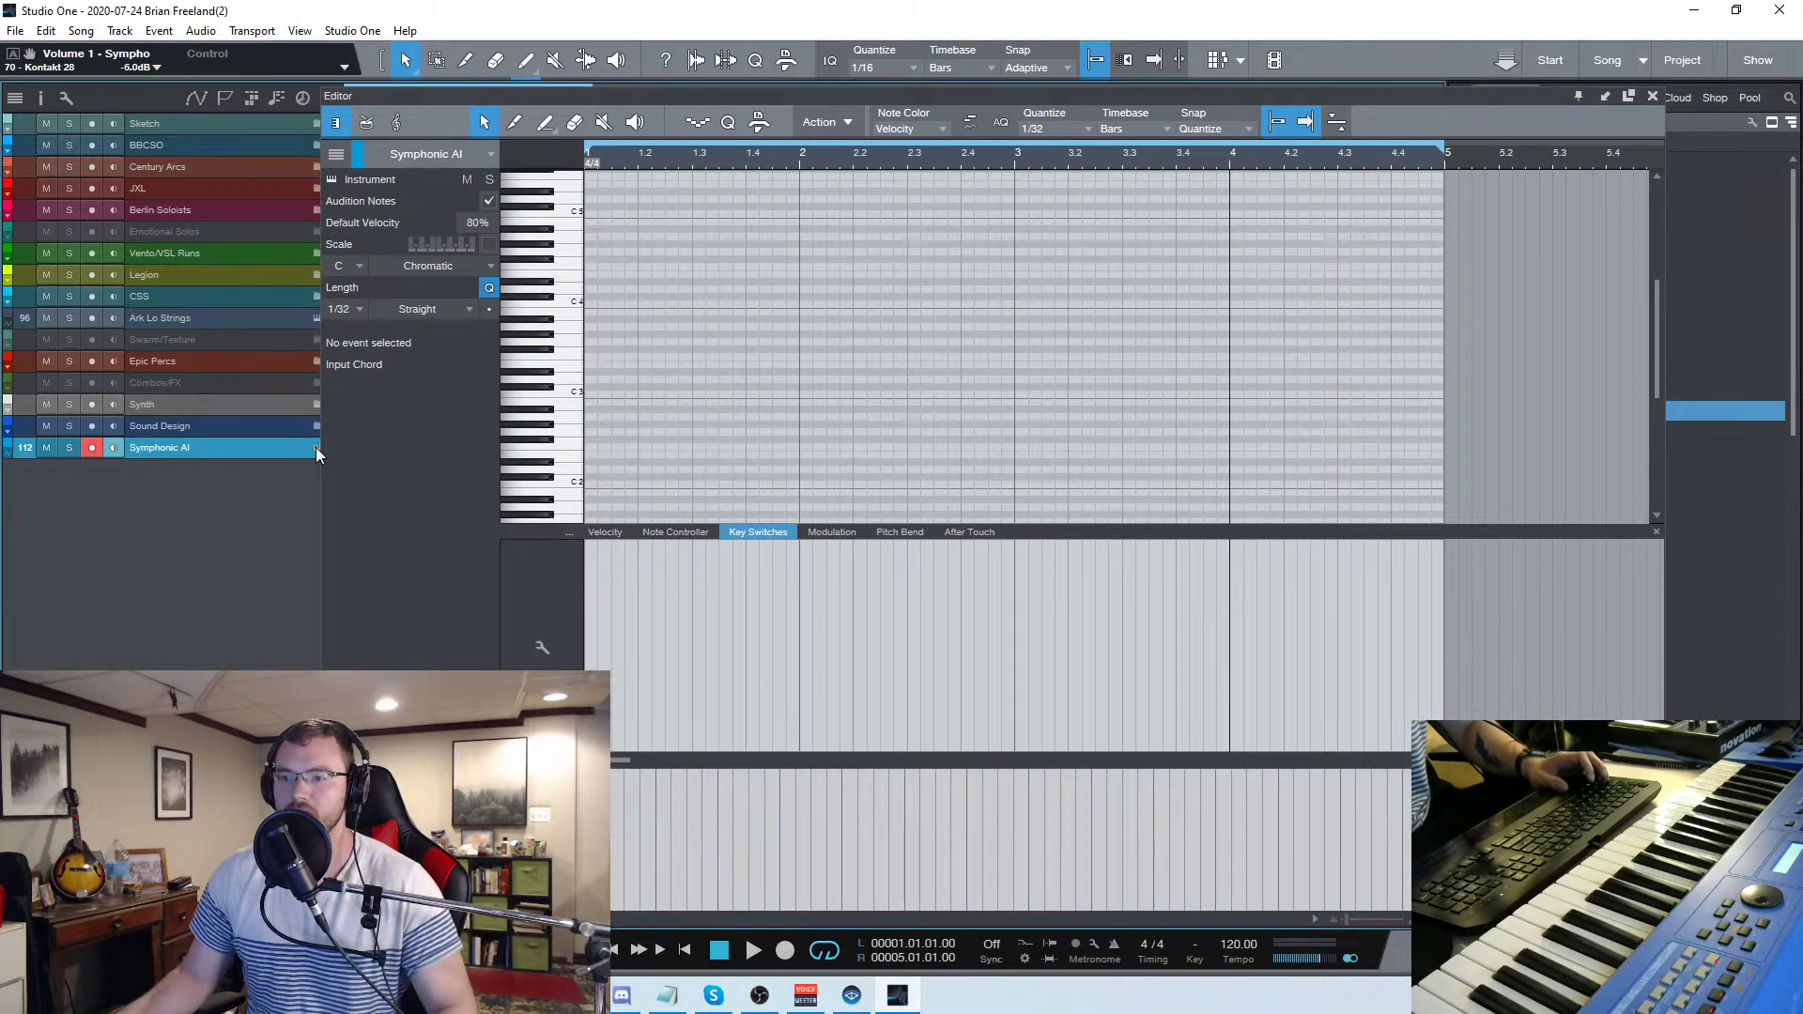
pyautogui.click(317, 447)
pyautogui.moveTo(1022, 86); pyautogui.dragTo(898, 81)
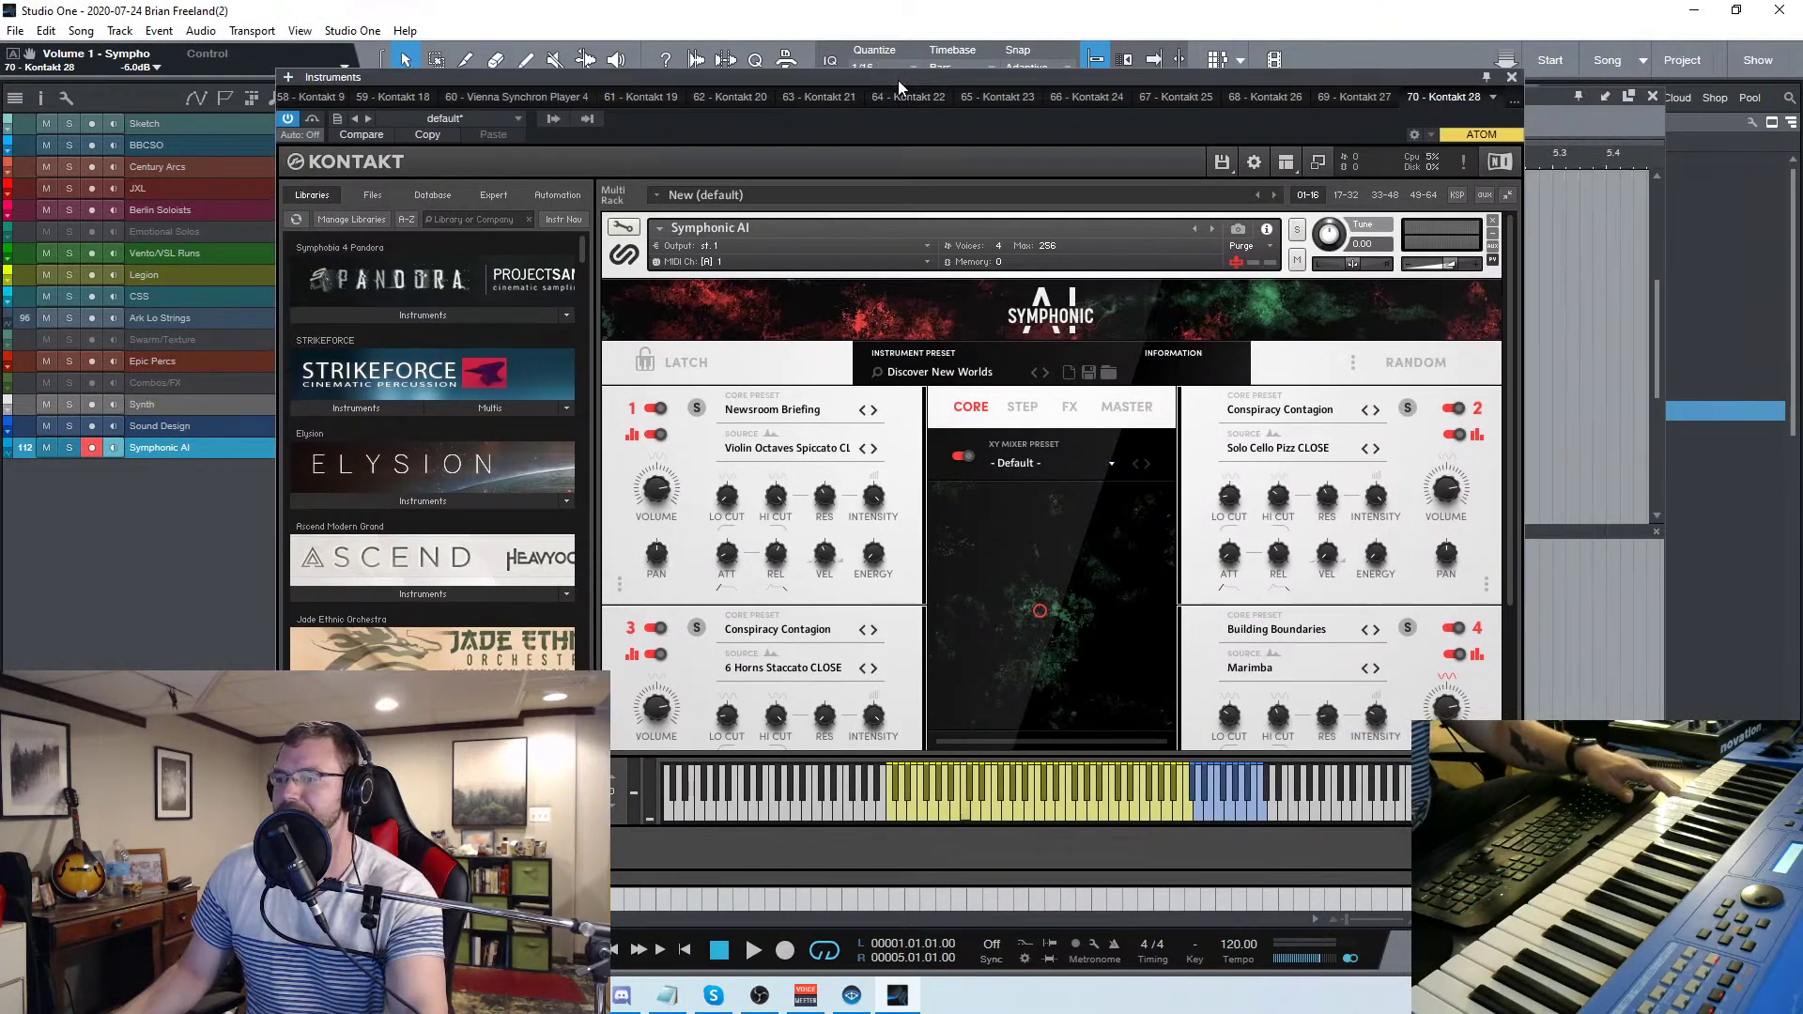
# Filter the Symphonic AI instrument presets by the Percussive tag, load American Booty and close the instrument window
pyautogui.moveTo(1512, 278); pyautogui.dragTo(1537, 359)
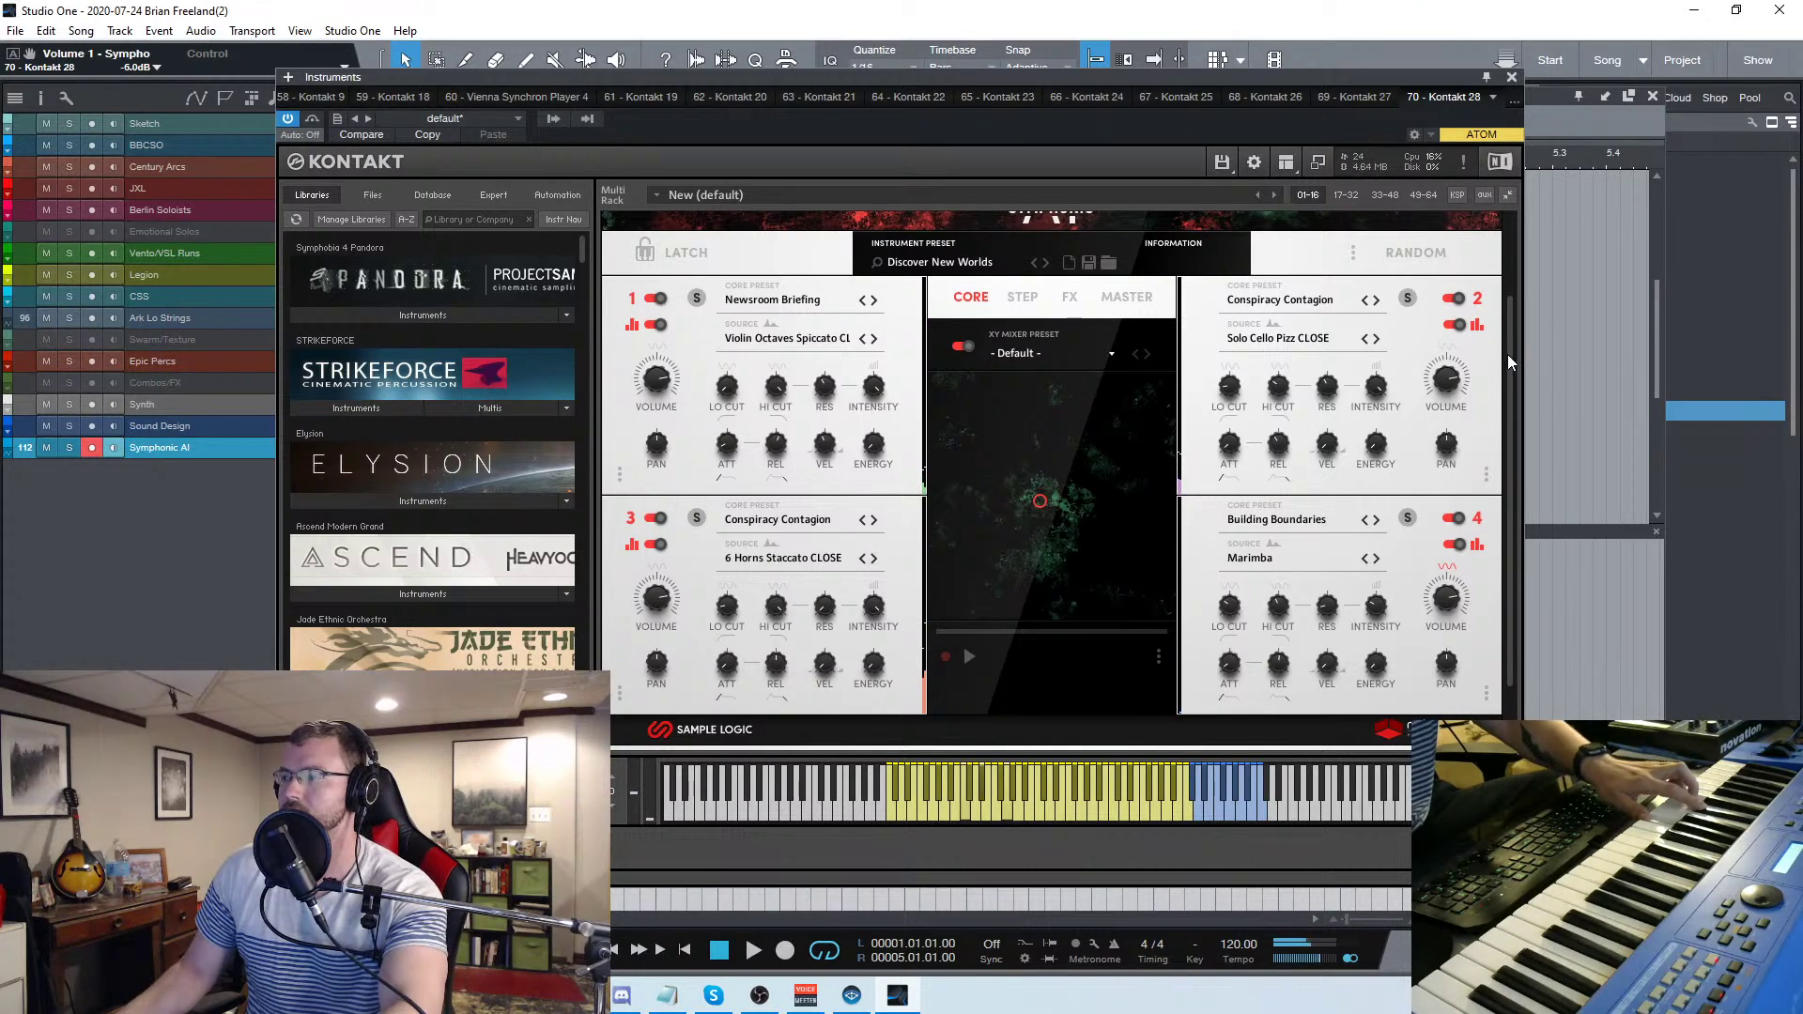
pyautogui.scroll(1, 1508, 362)
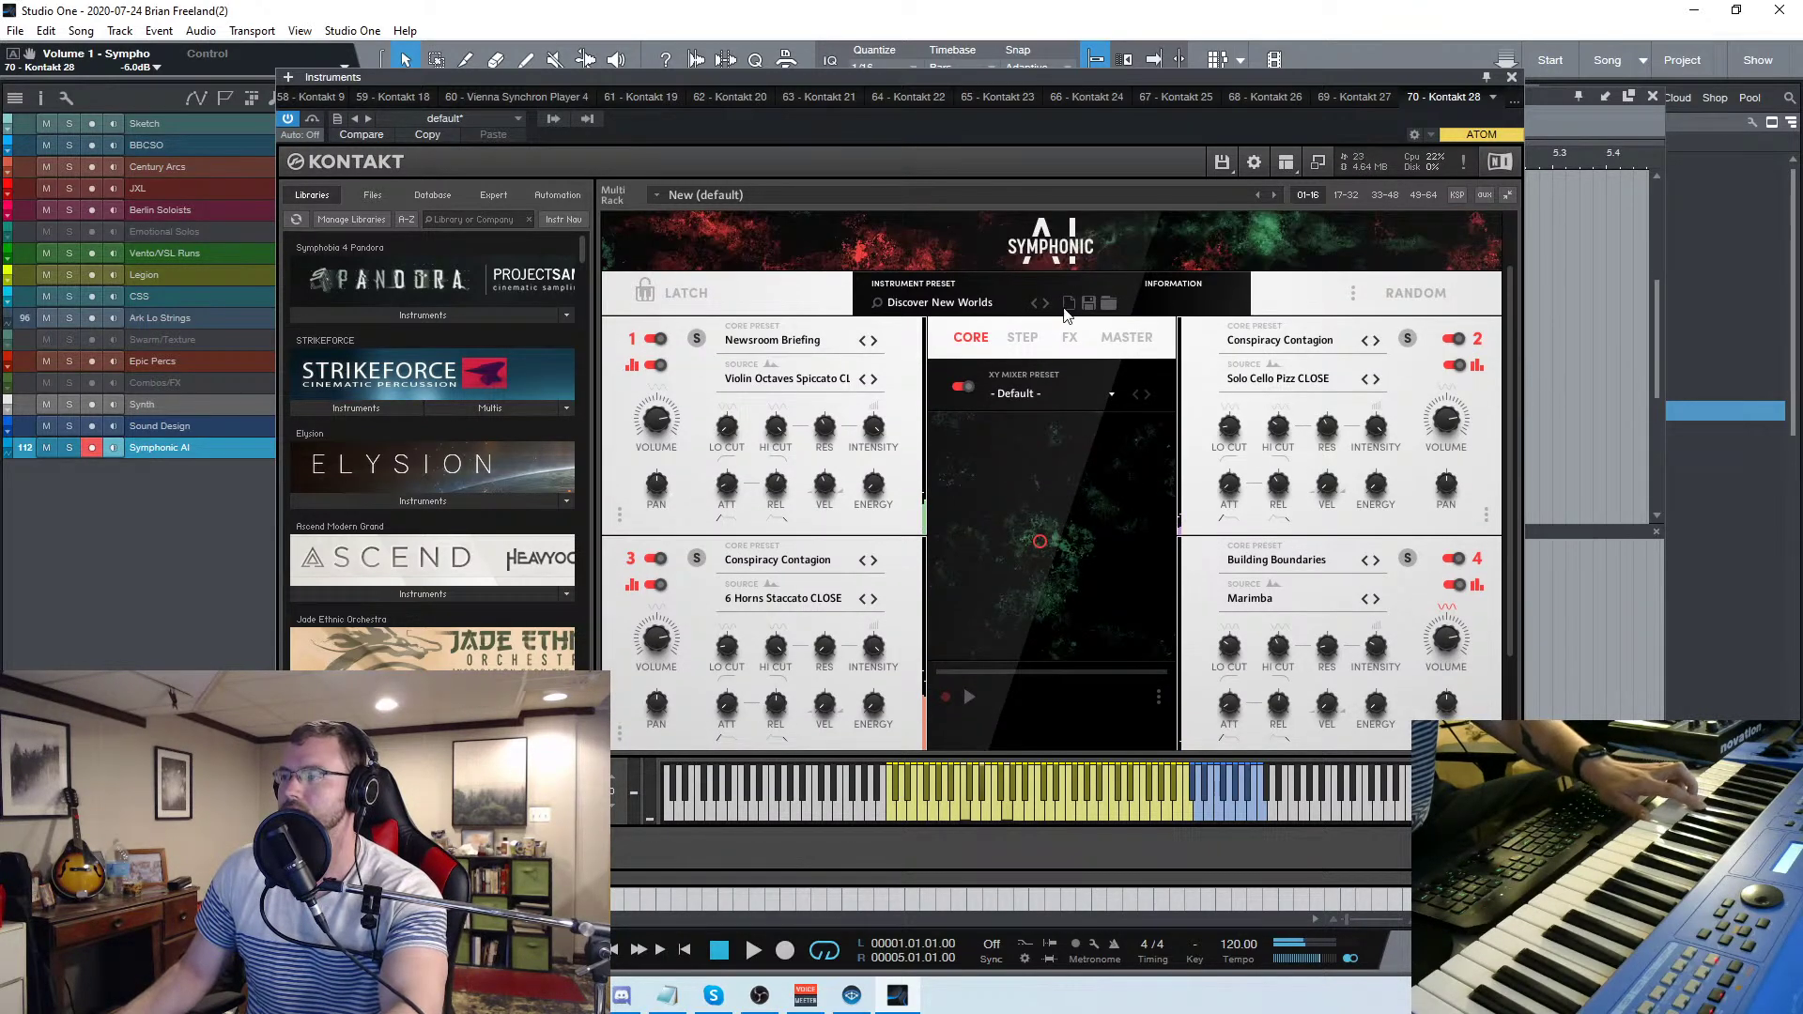
pyautogui.click(929, 305)
pyautogui.scroll(-3, 1054, 490)
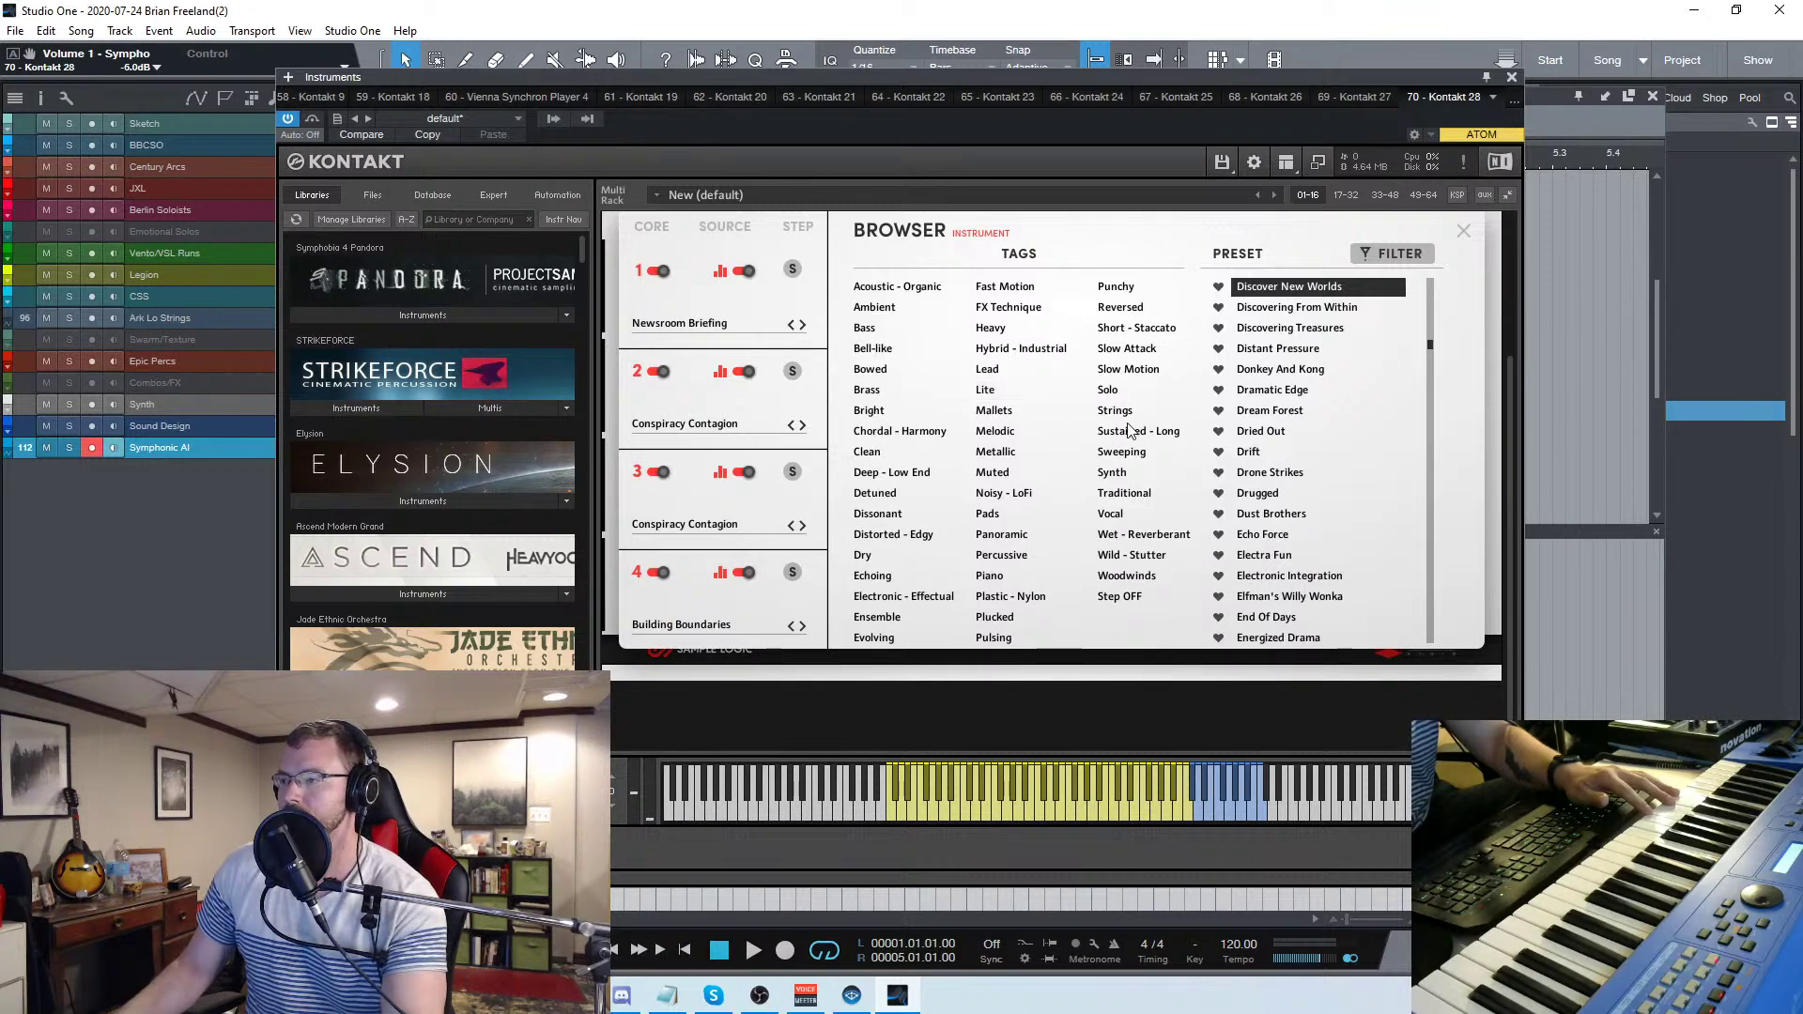
pyautogui.scroll(3, 1130, 430)
pyautogui.scroll(-2, 1033, 395)
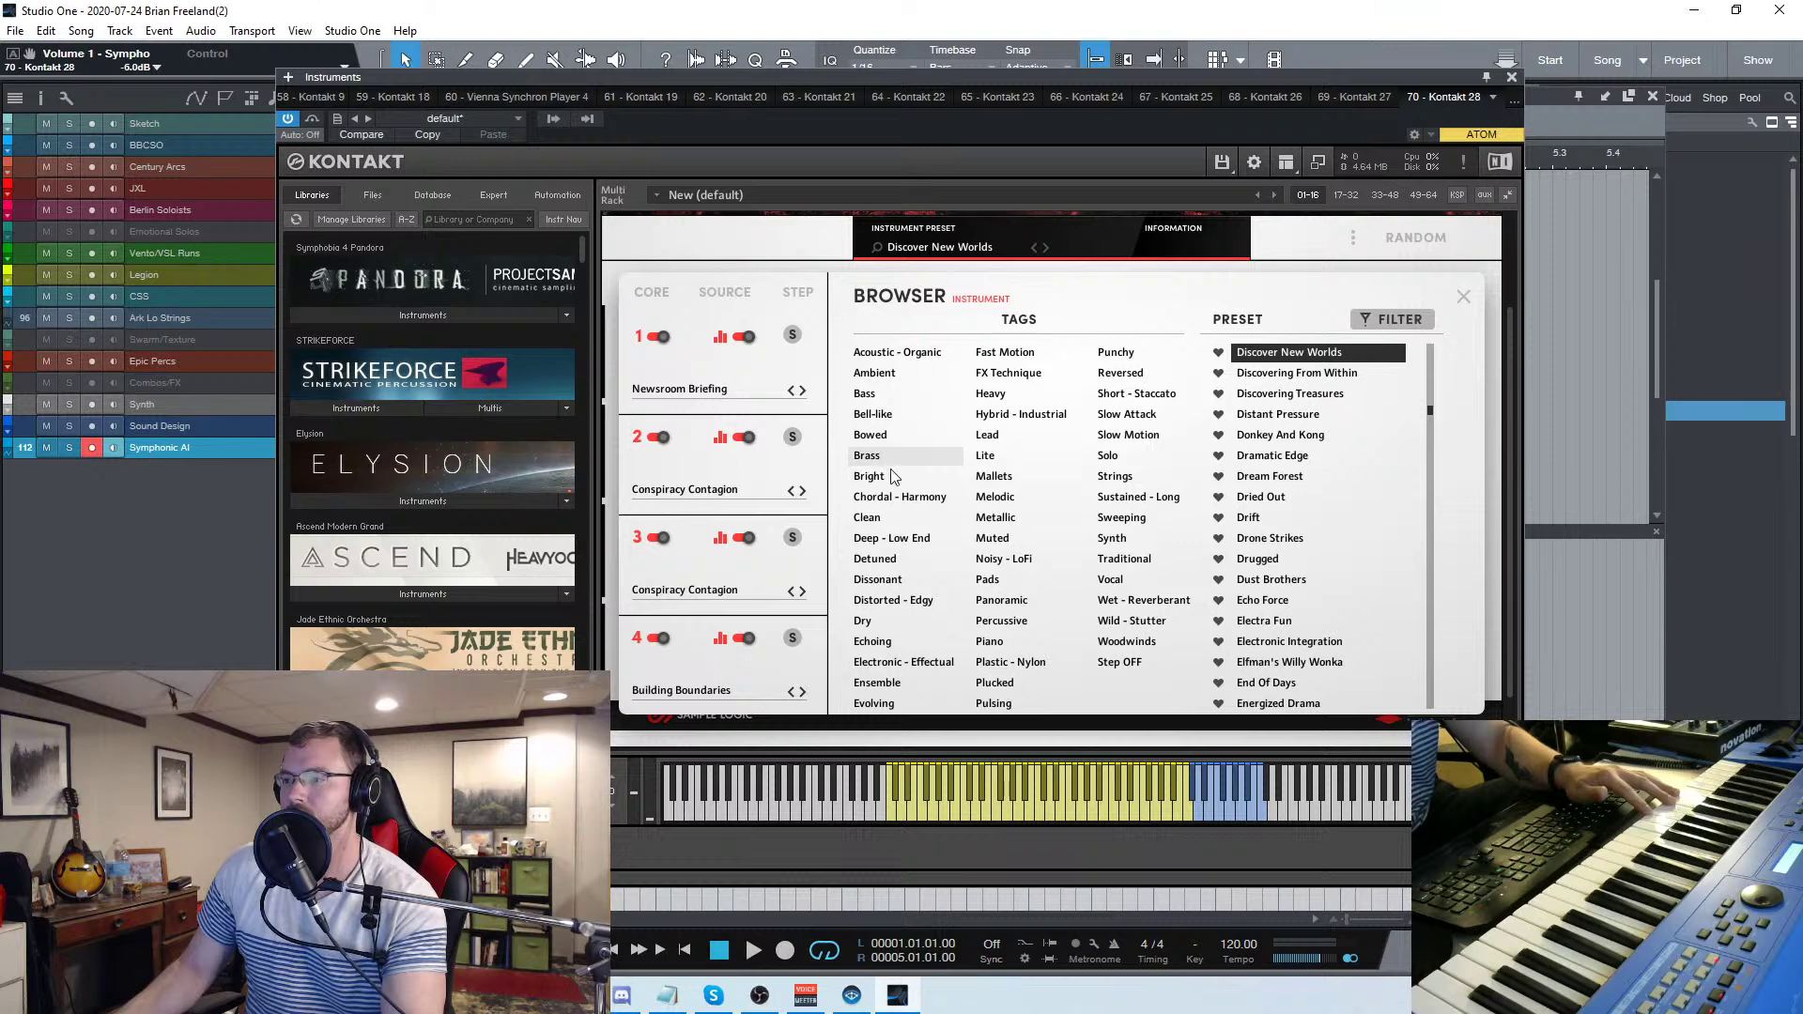
pyautogui.click(1011, 622)
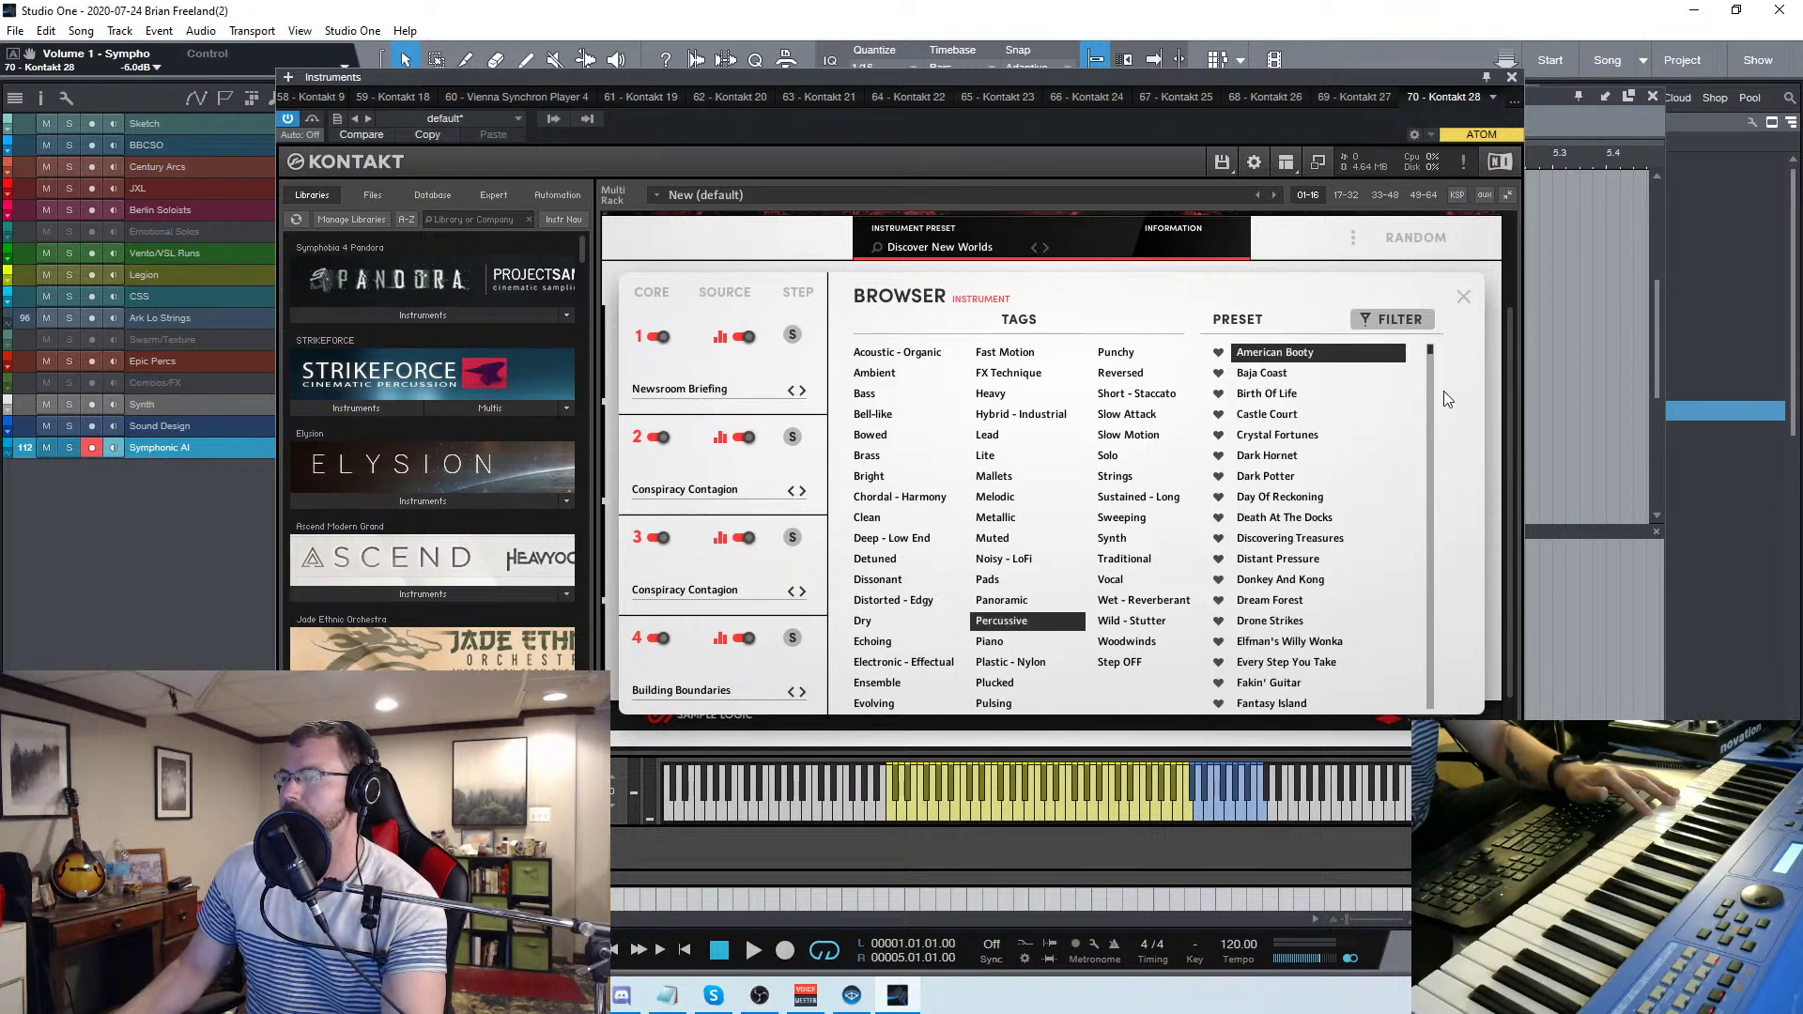
pyautogui.click(1316, 359)
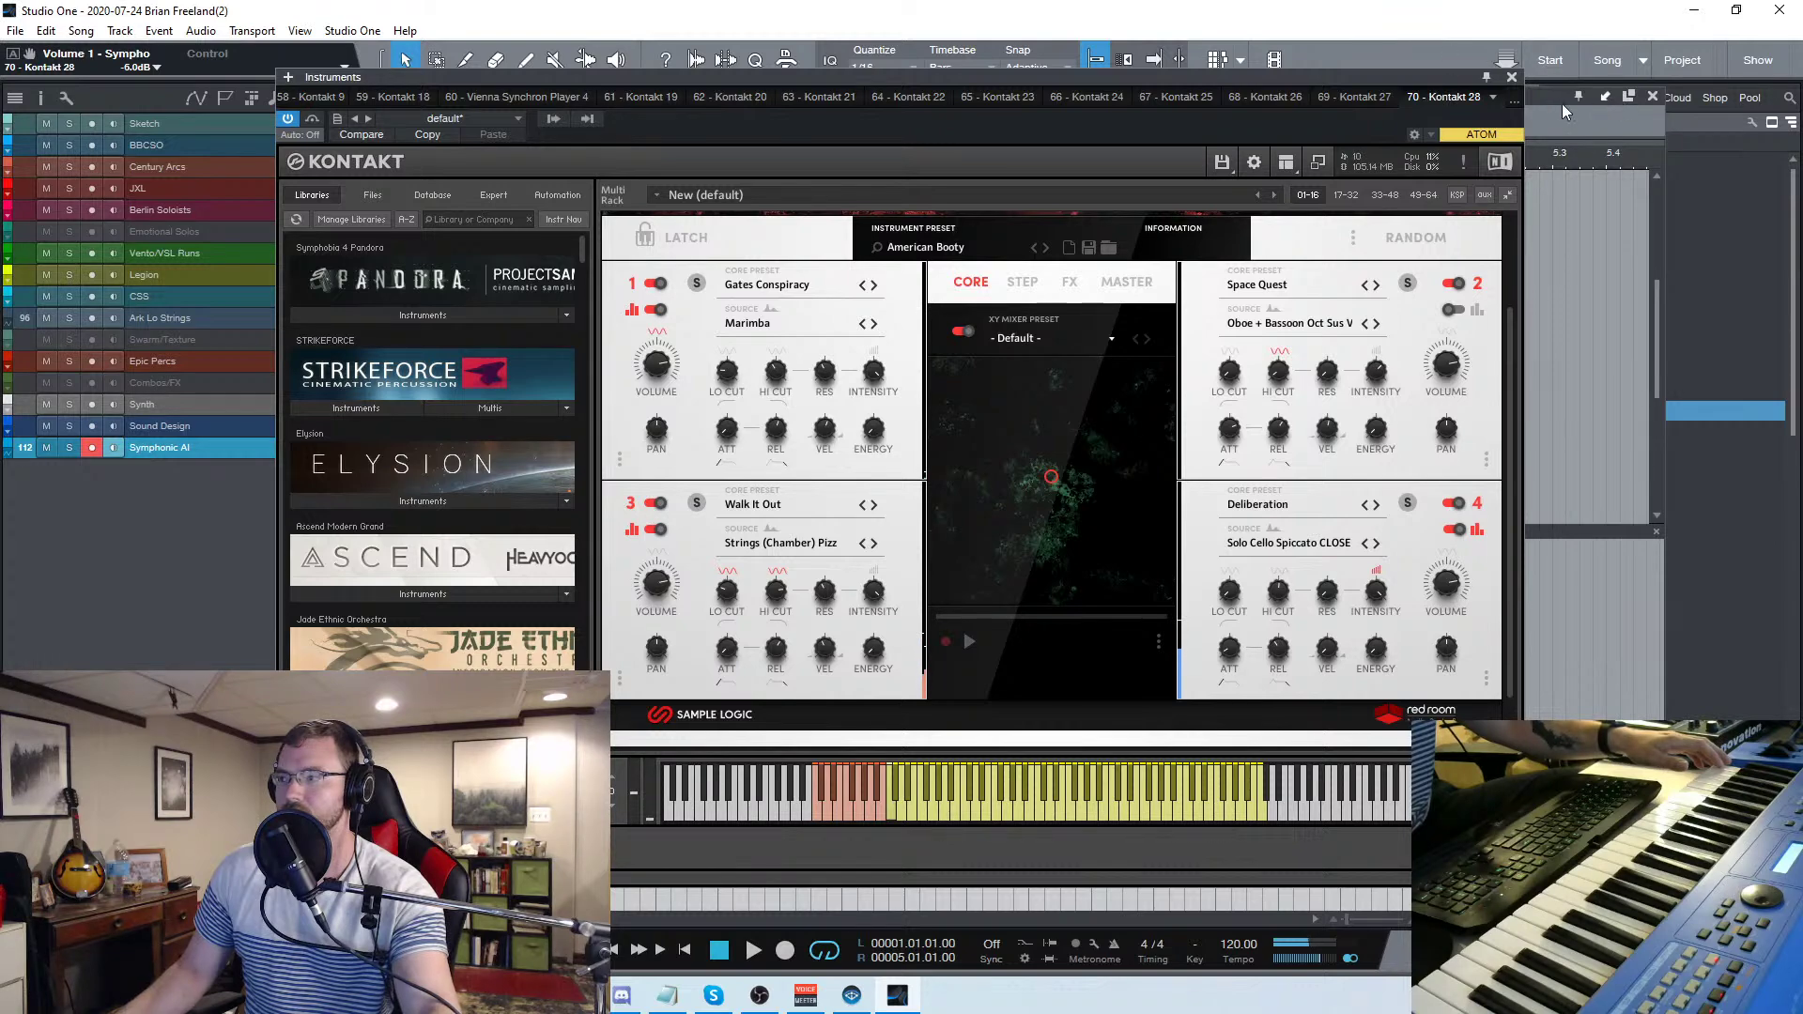
pyautogui.click(1511, 77)
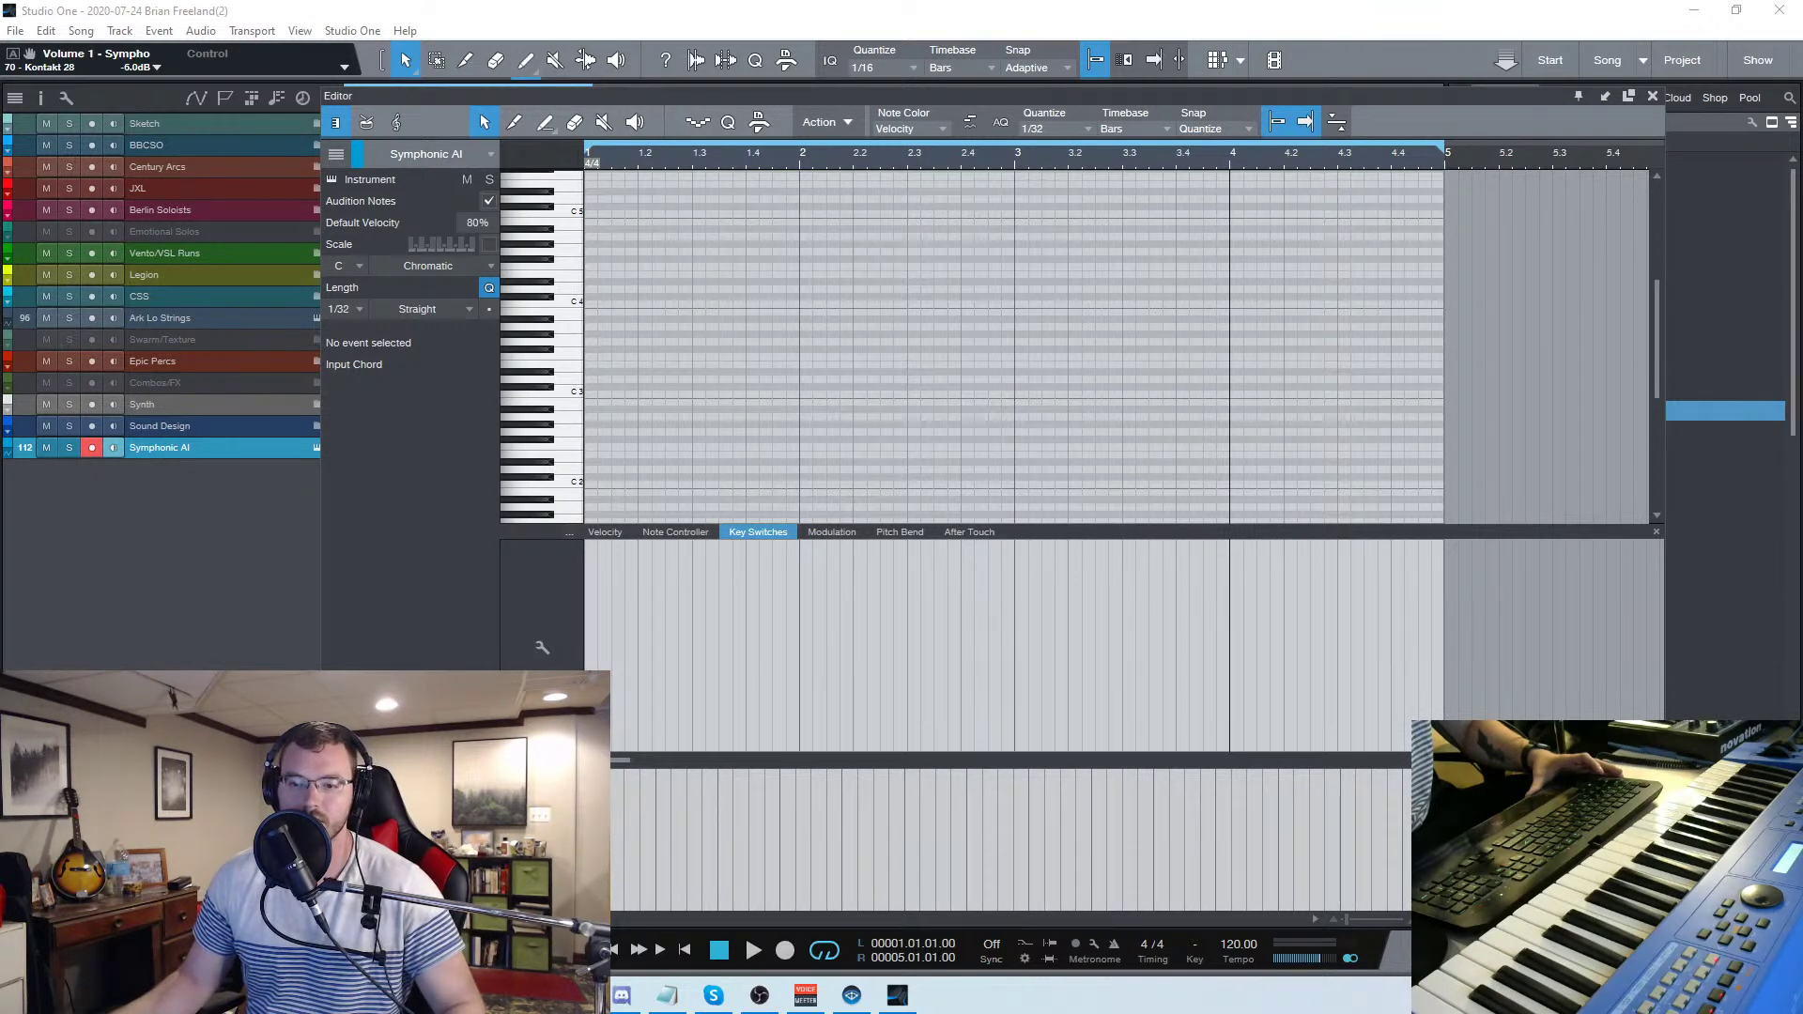
# Move the note editor below the arrangement ruler, then reopen and reposition the Symphonic AI track's Kontakt window
pyautogui.scroll(-2, 721, 393)
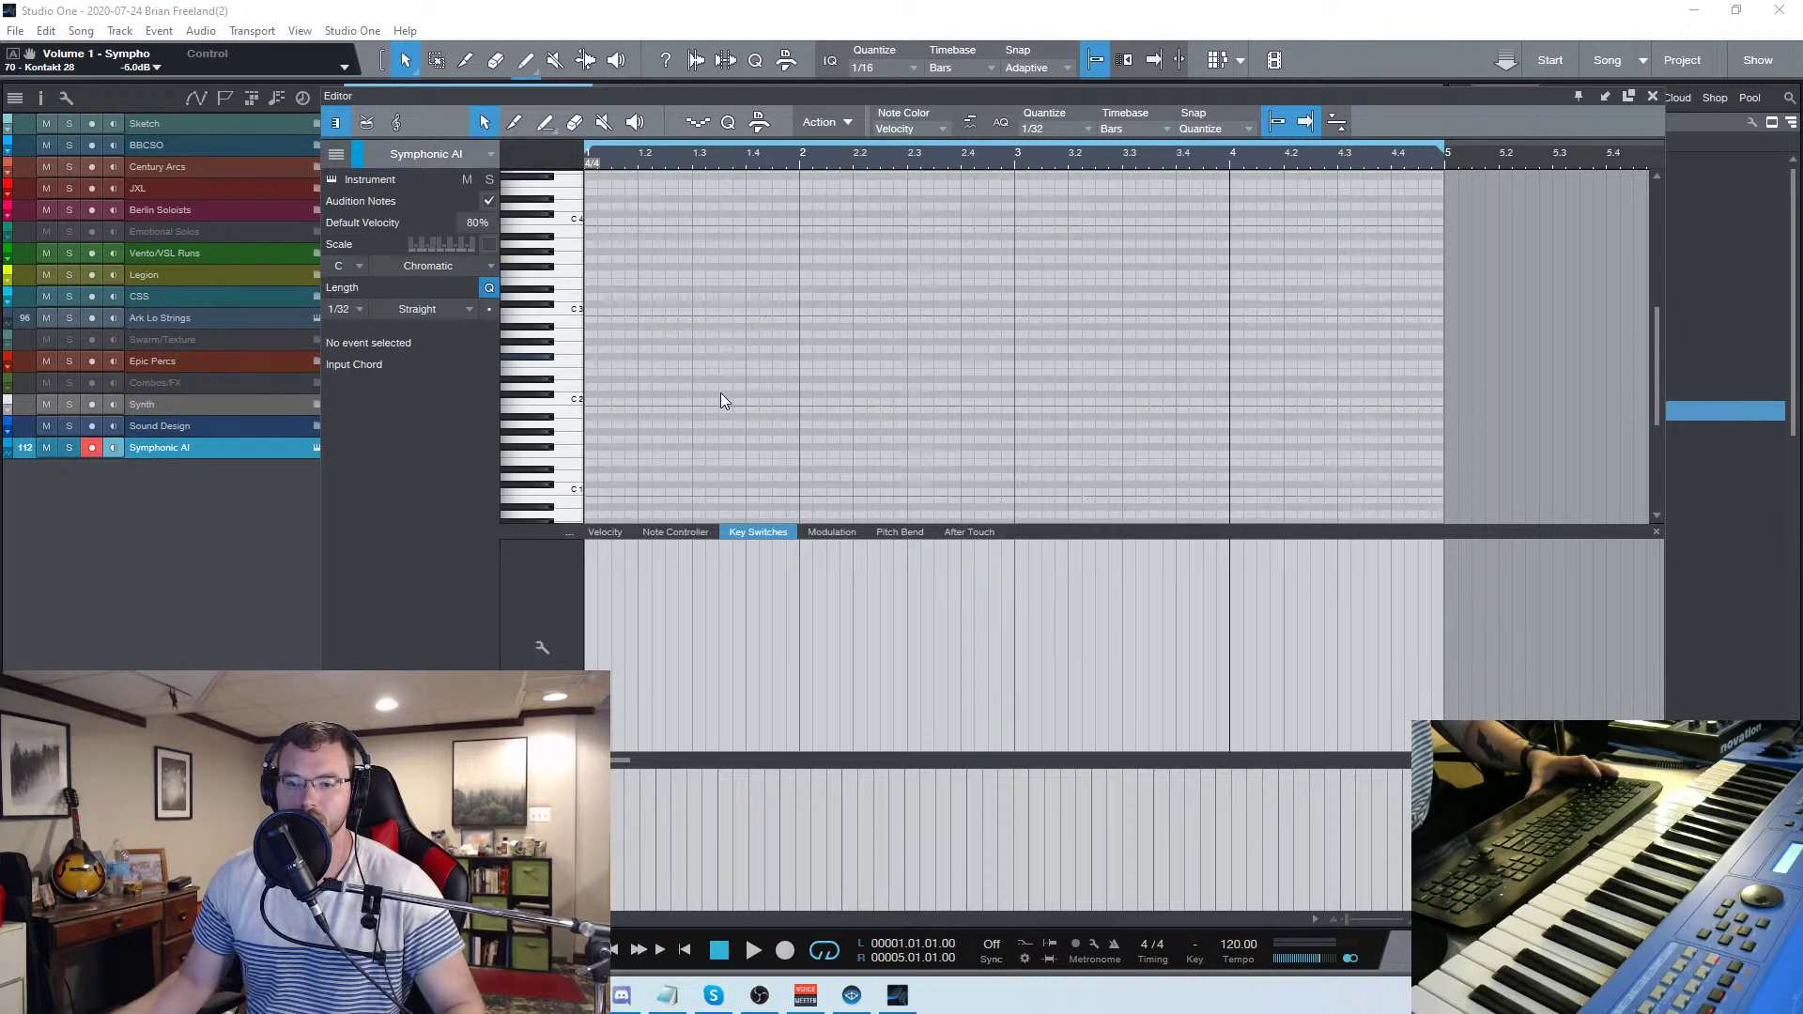
pyautogui.scroll(-1, 721, 402)
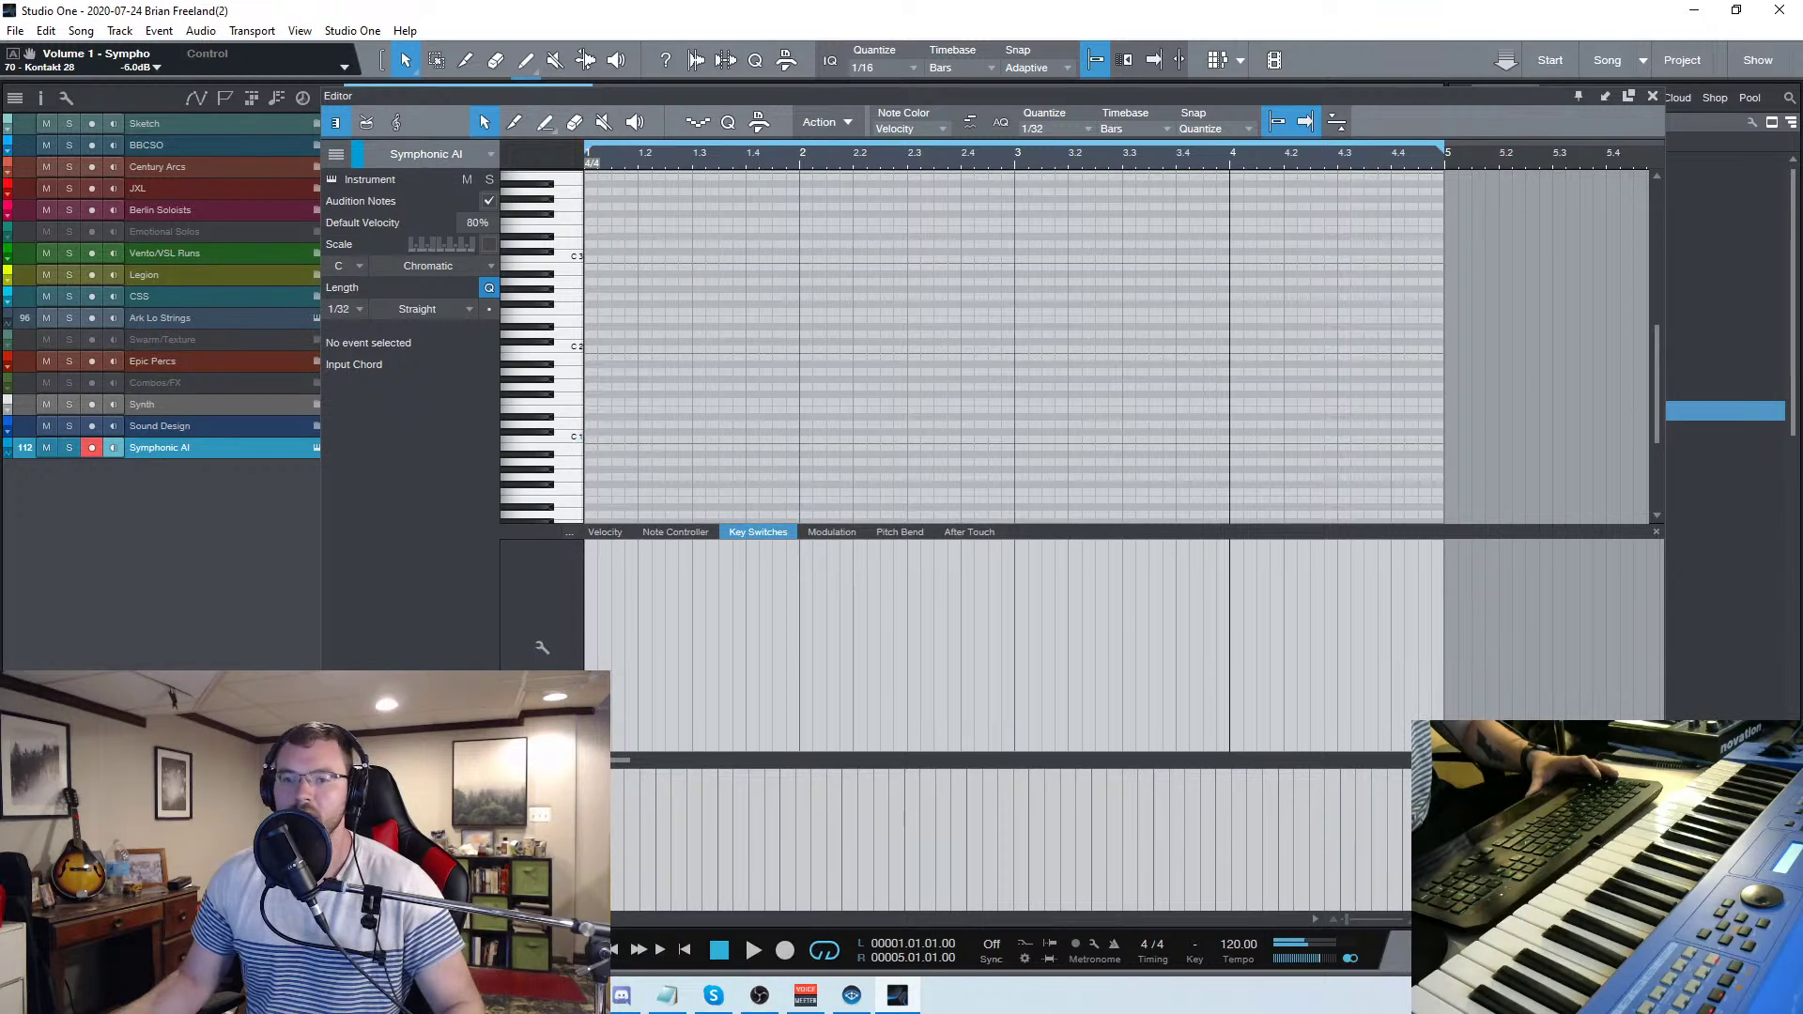
pyautogui.moveTo(1009, 87); pyautogui.dragTo(1035, 143)
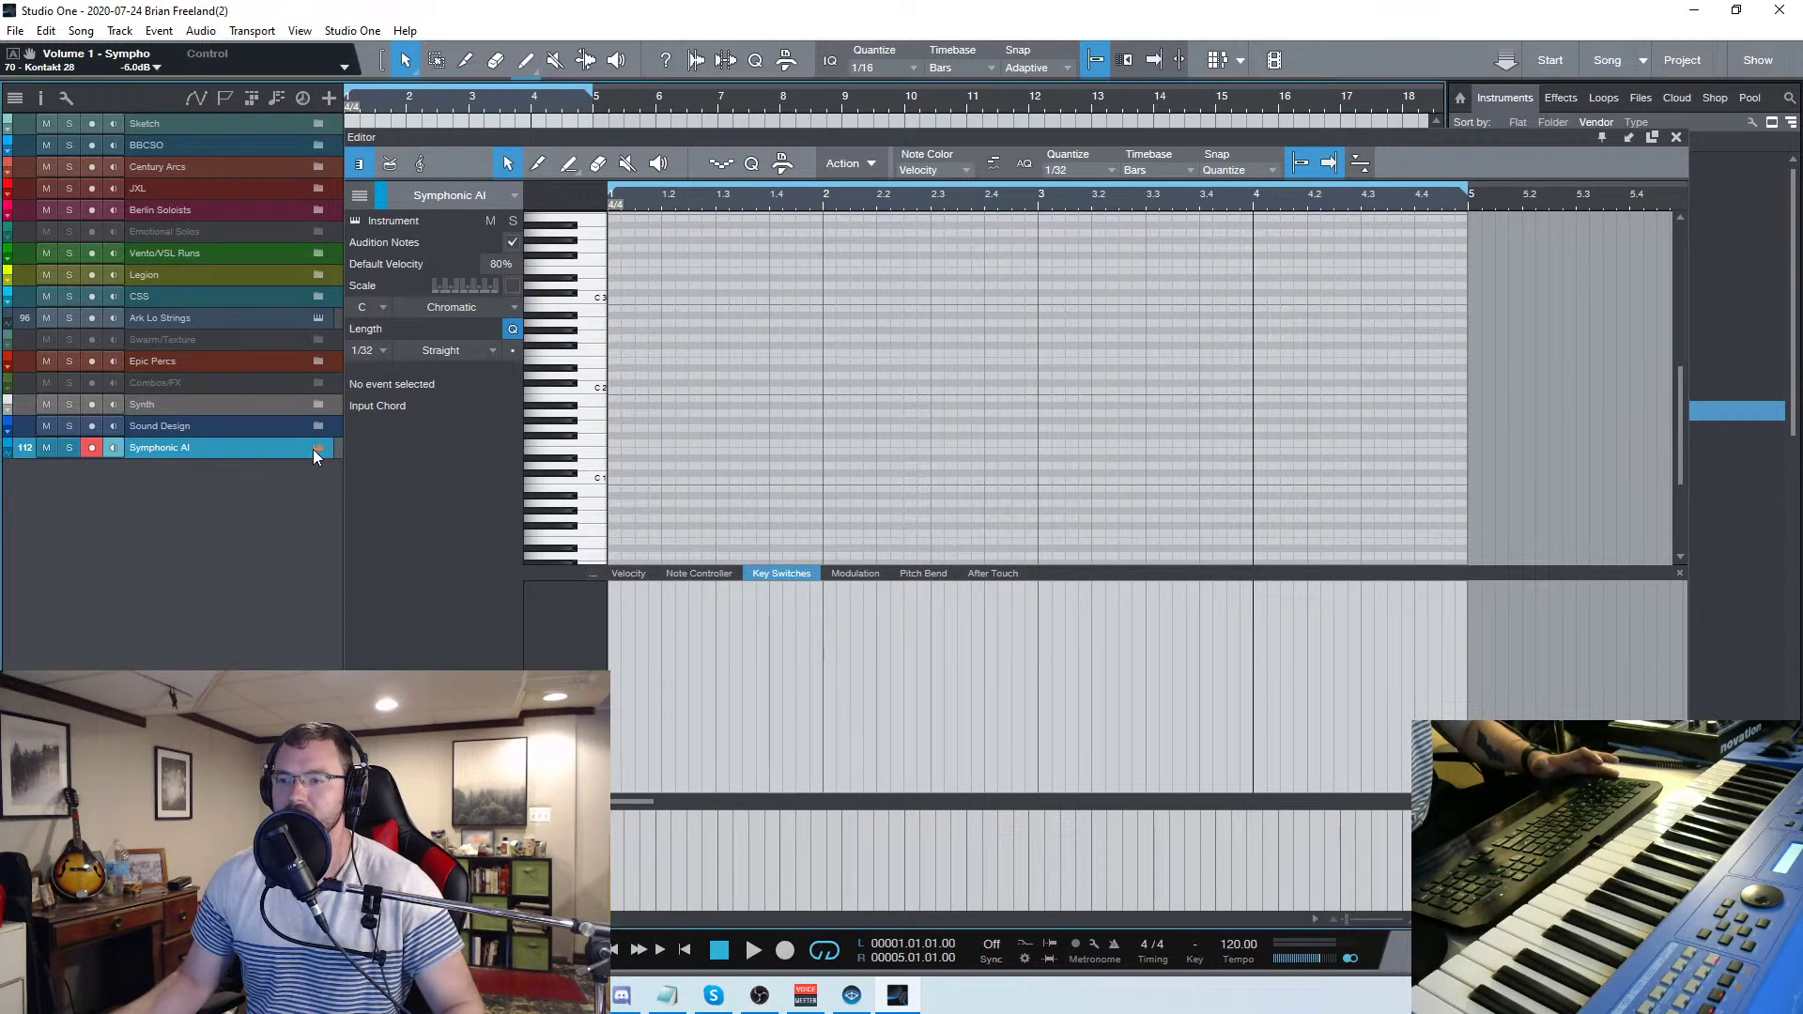
pyautogui.click(319, 448)
pyautogui.moveTo(939, 75); pyautogui.dragTo(816, 107)
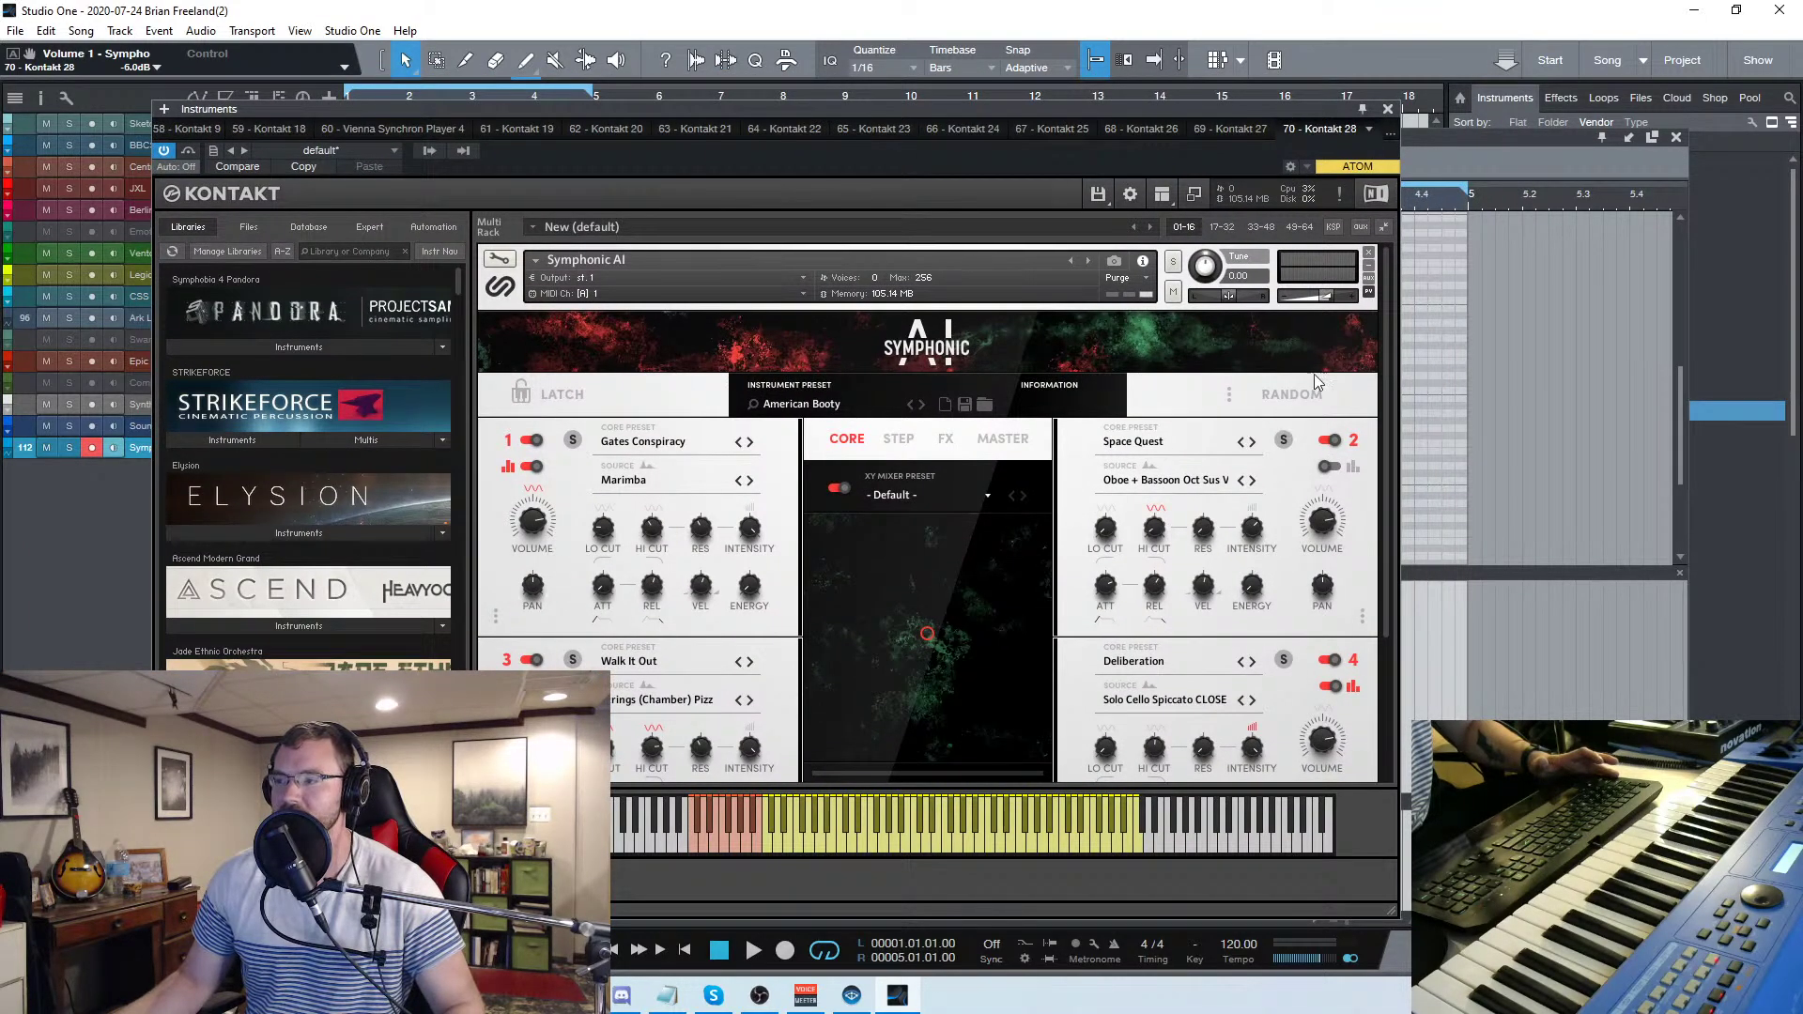
# Look over the four layers of the American Booty preset and close the Kontakt window
pyautogui.moveTo(1390, 348); pyautogui.dragTo(1380, 387)
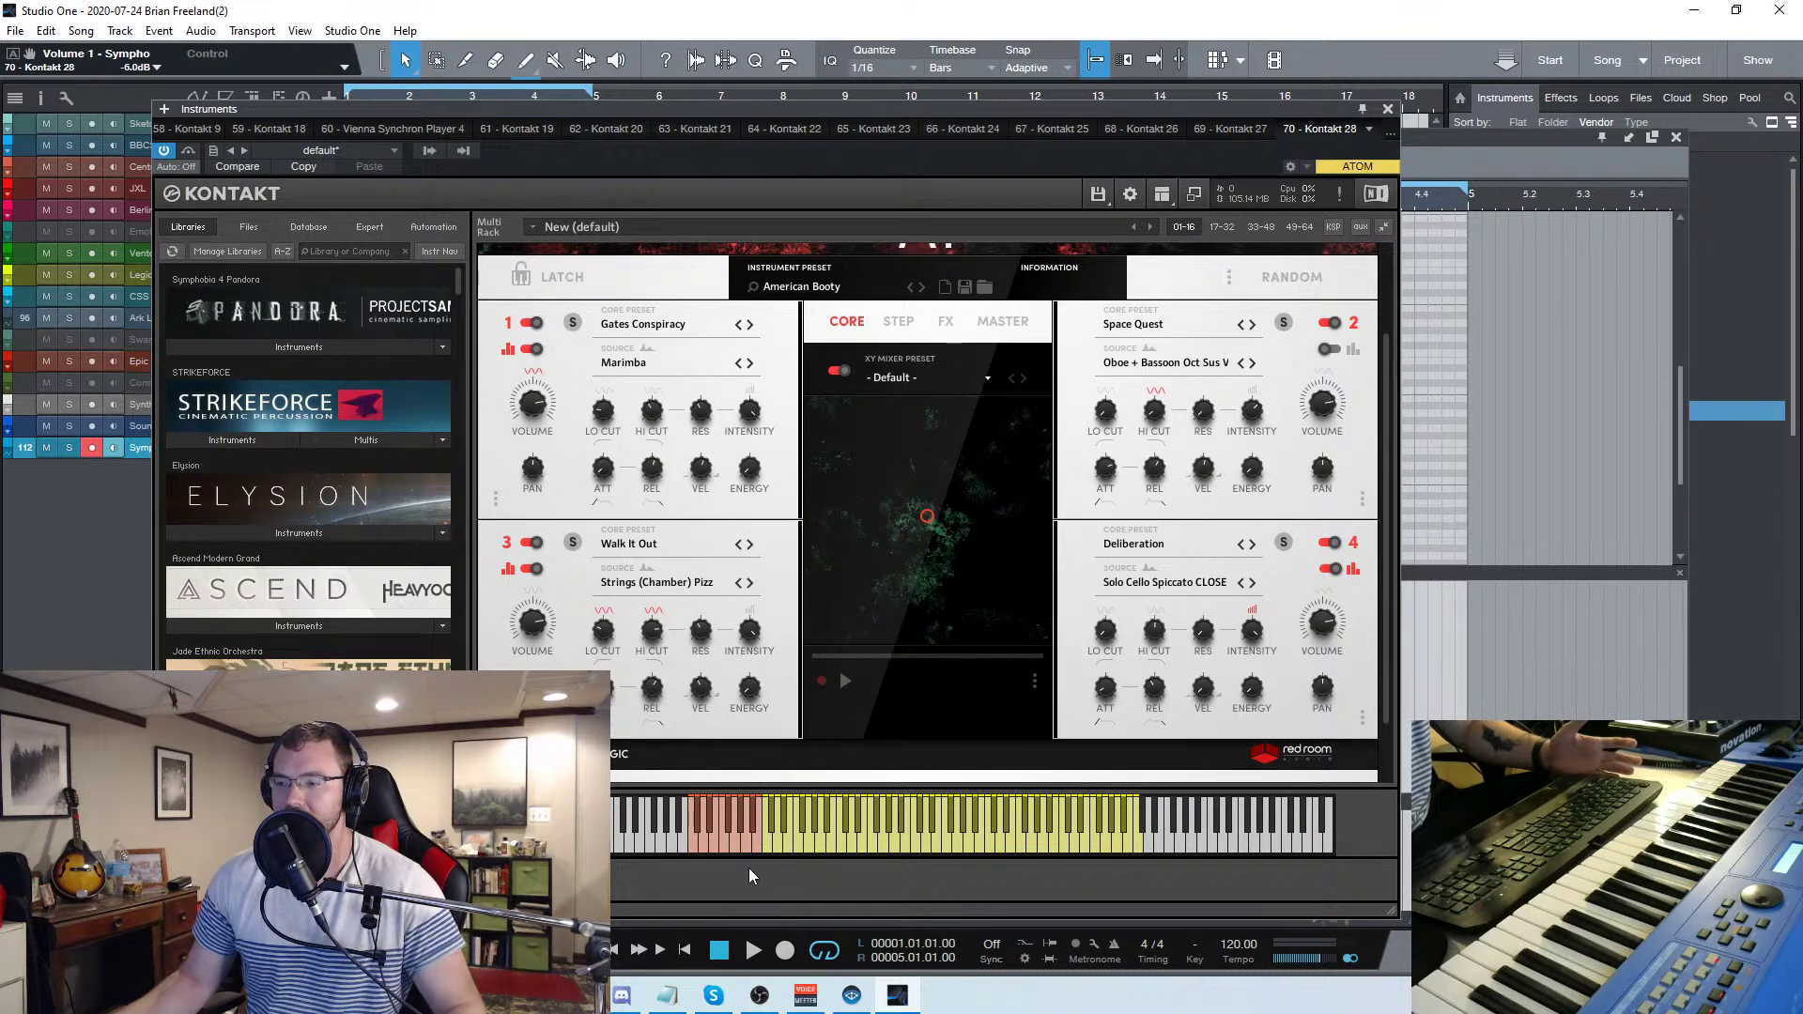
pyautogui.moveTo(895, 112); pyautogui.dragTo(909, 112)
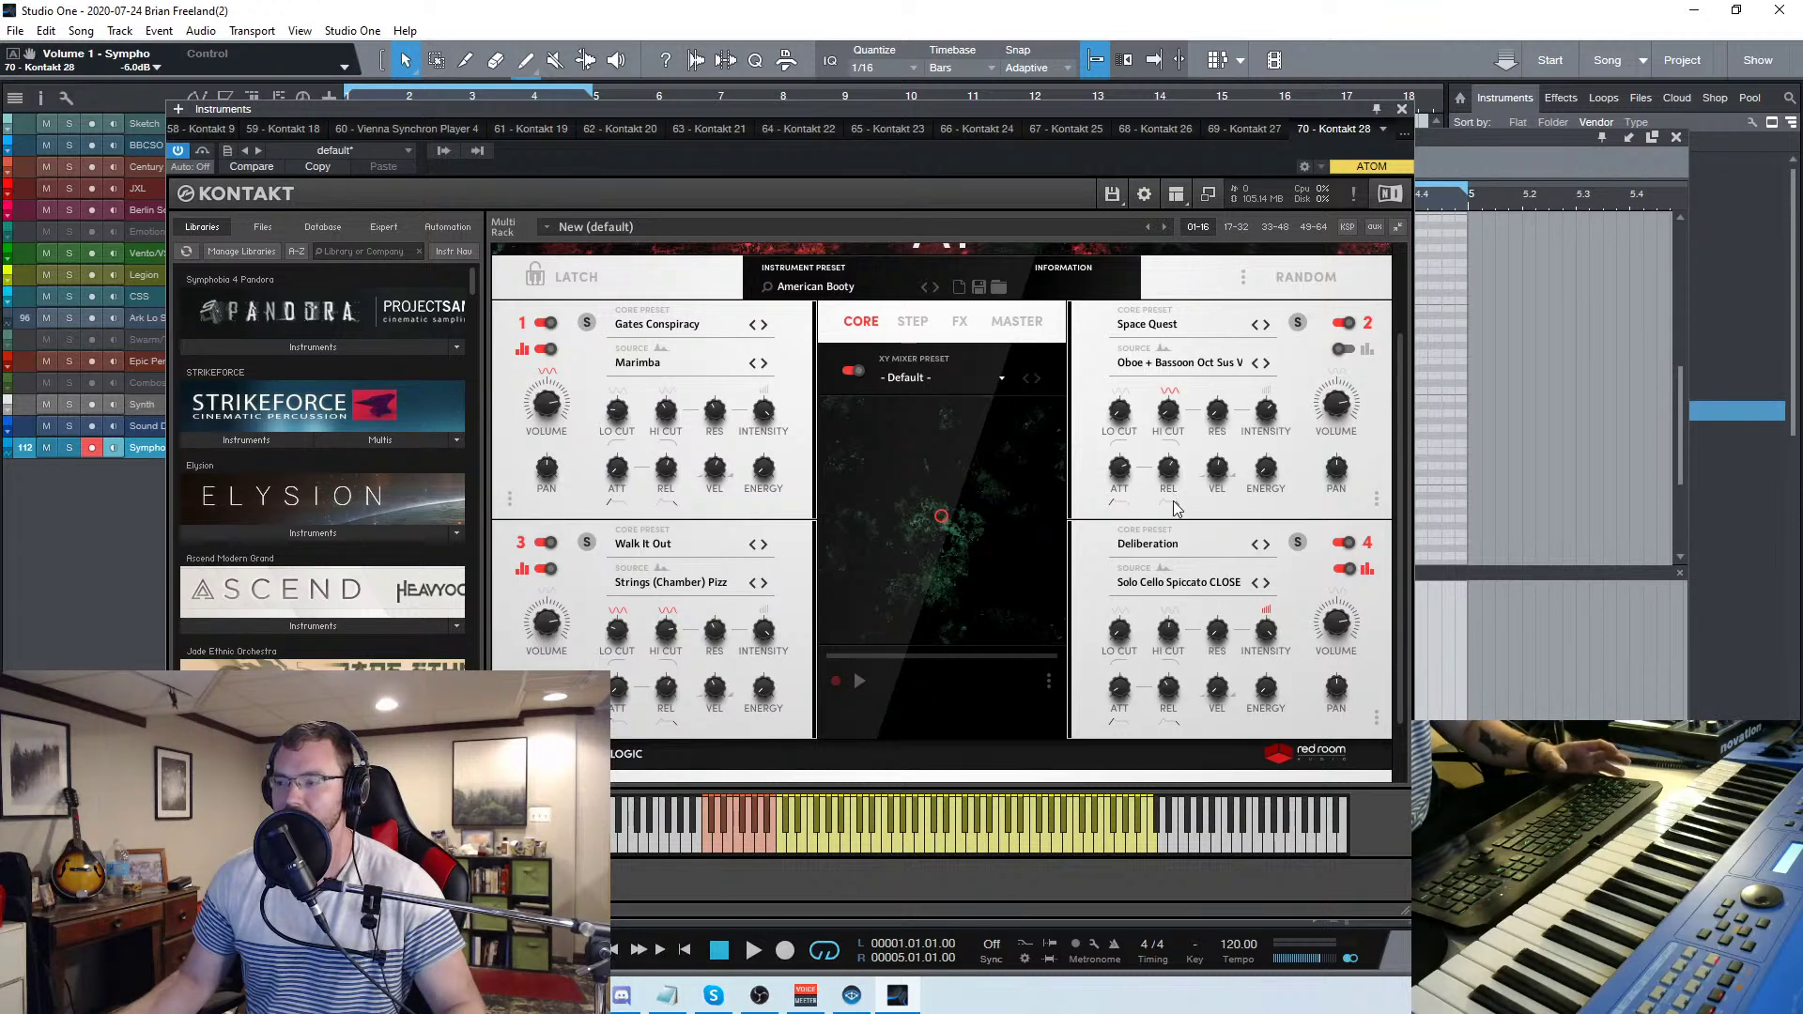
pyautogui.click(1402, 110)
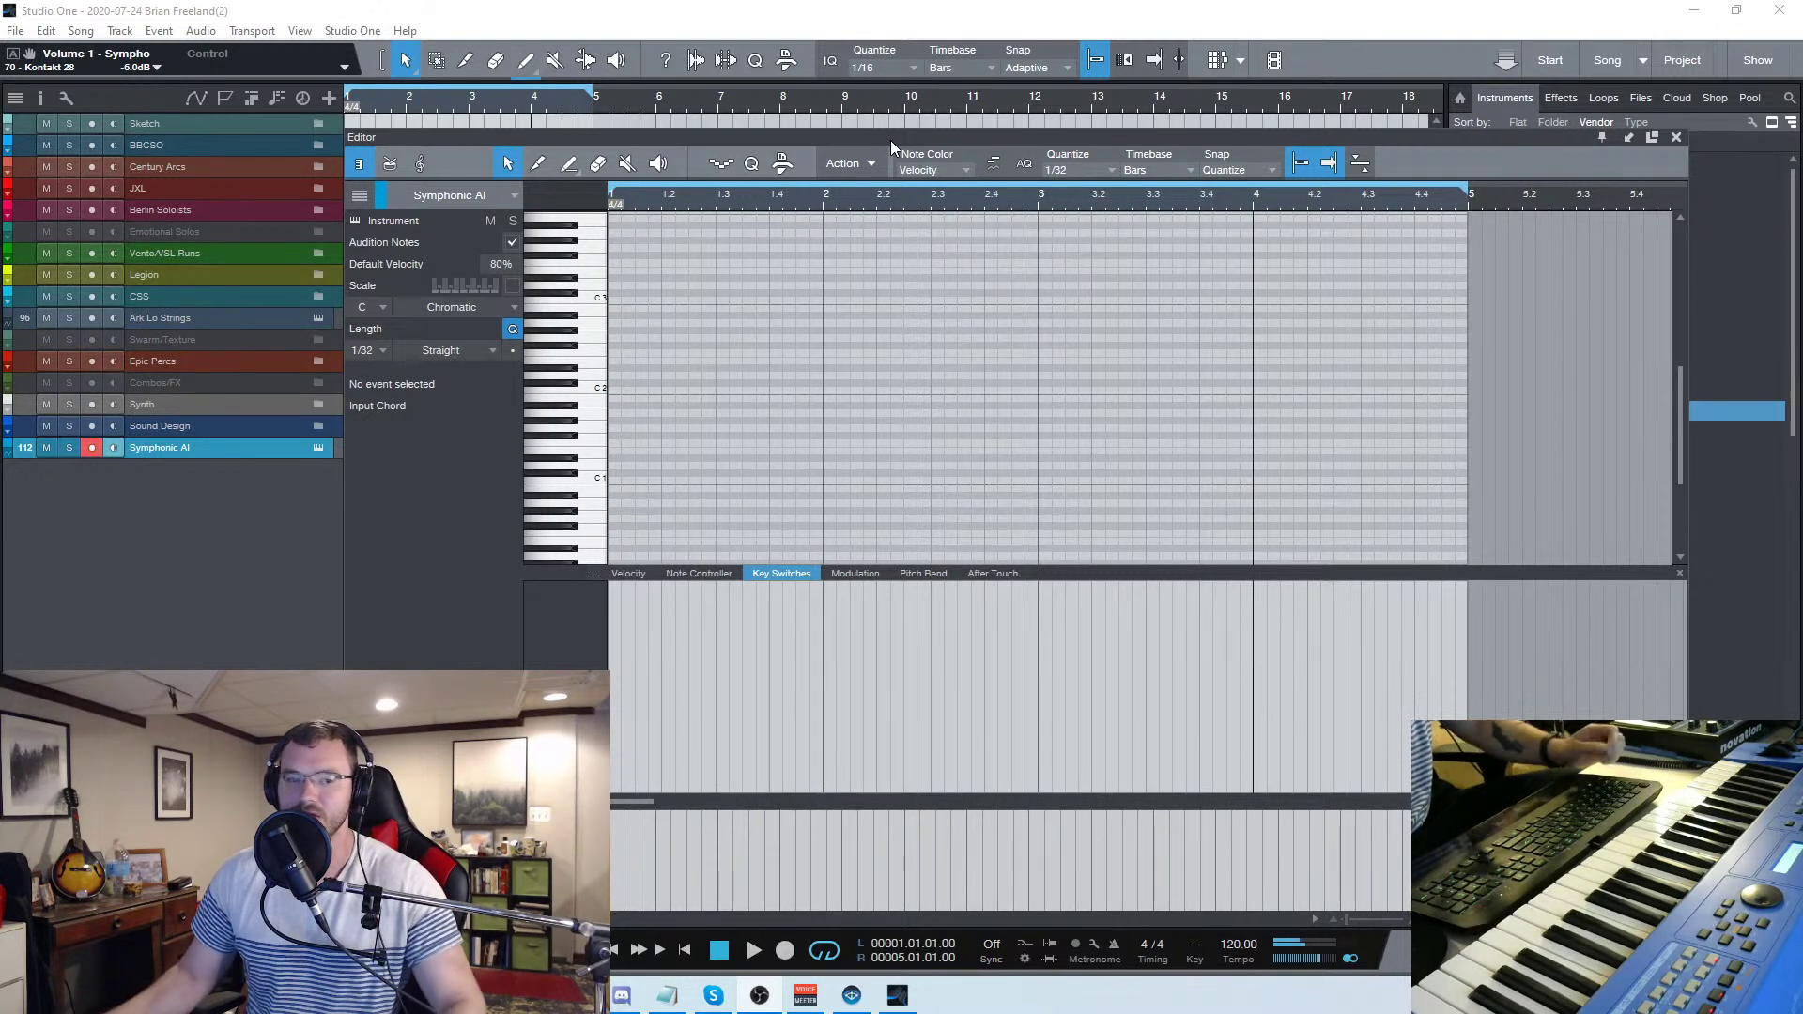
# Set the note editor's quantize to 1/2 and draw a D#1 note spanning bars 1 to 4 of the Symphonic AI part
pyautogui.click(610, 399)
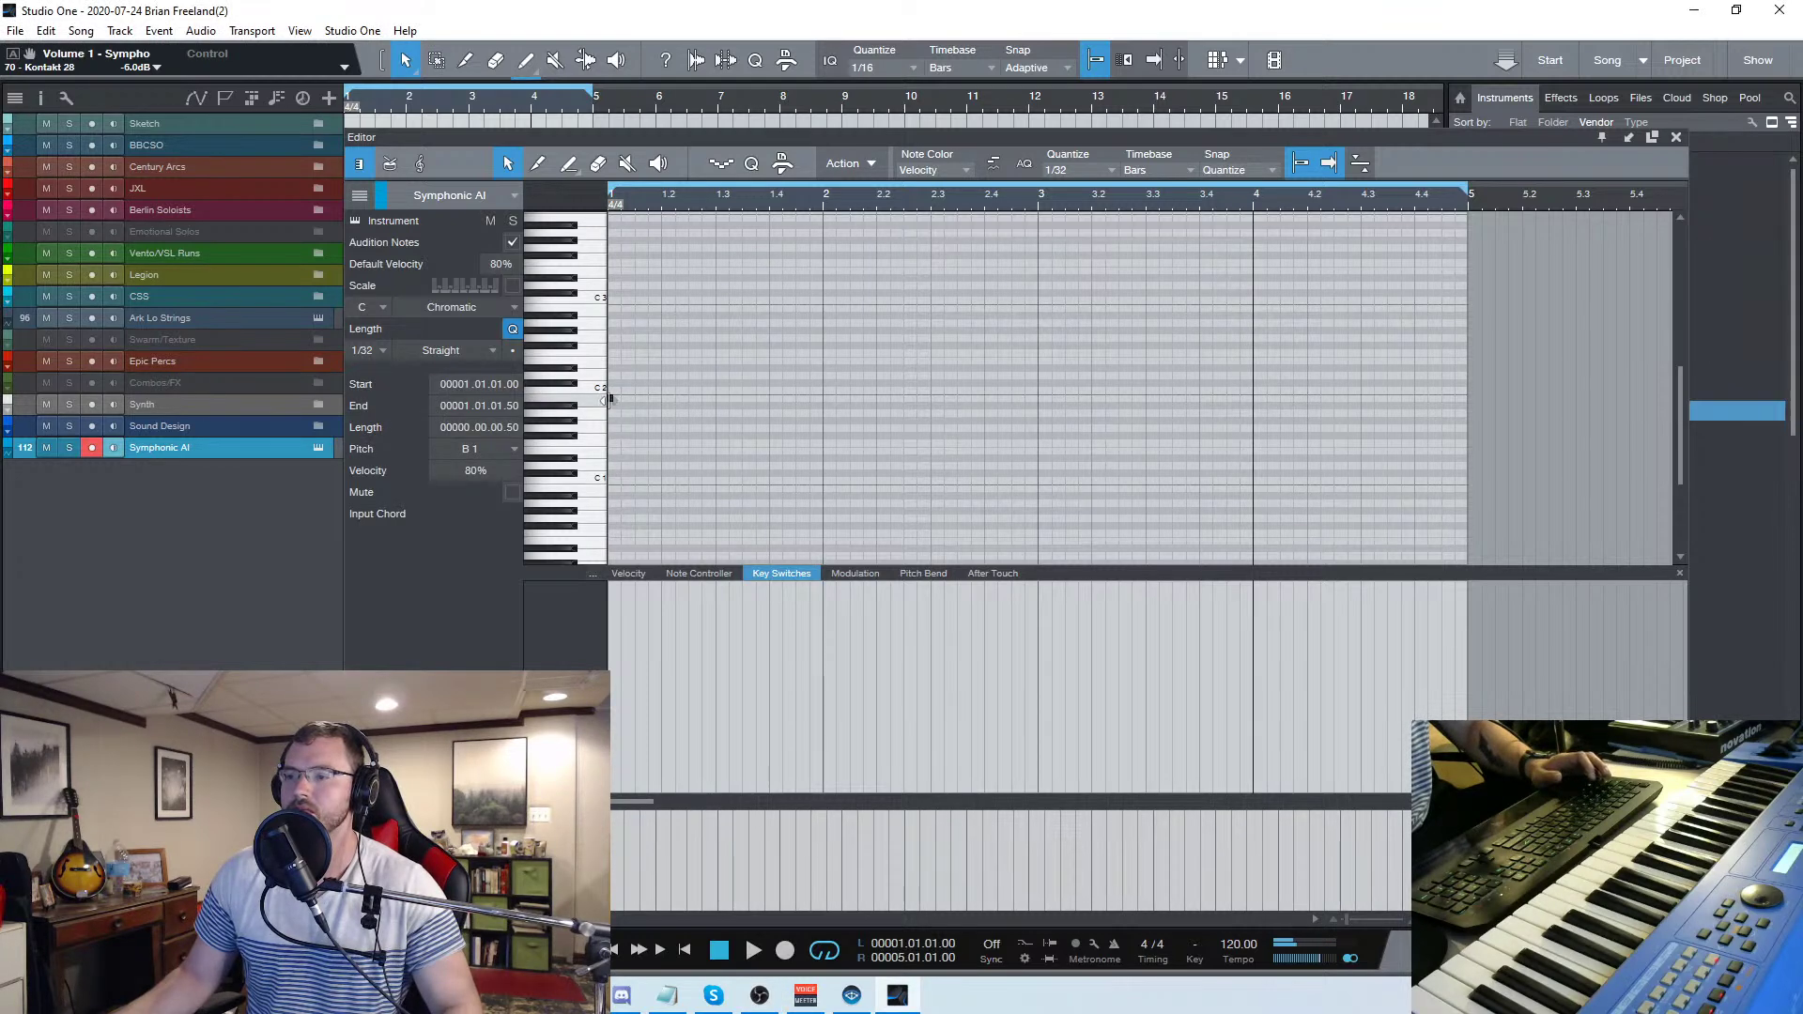
pyautogui.press('Delete')
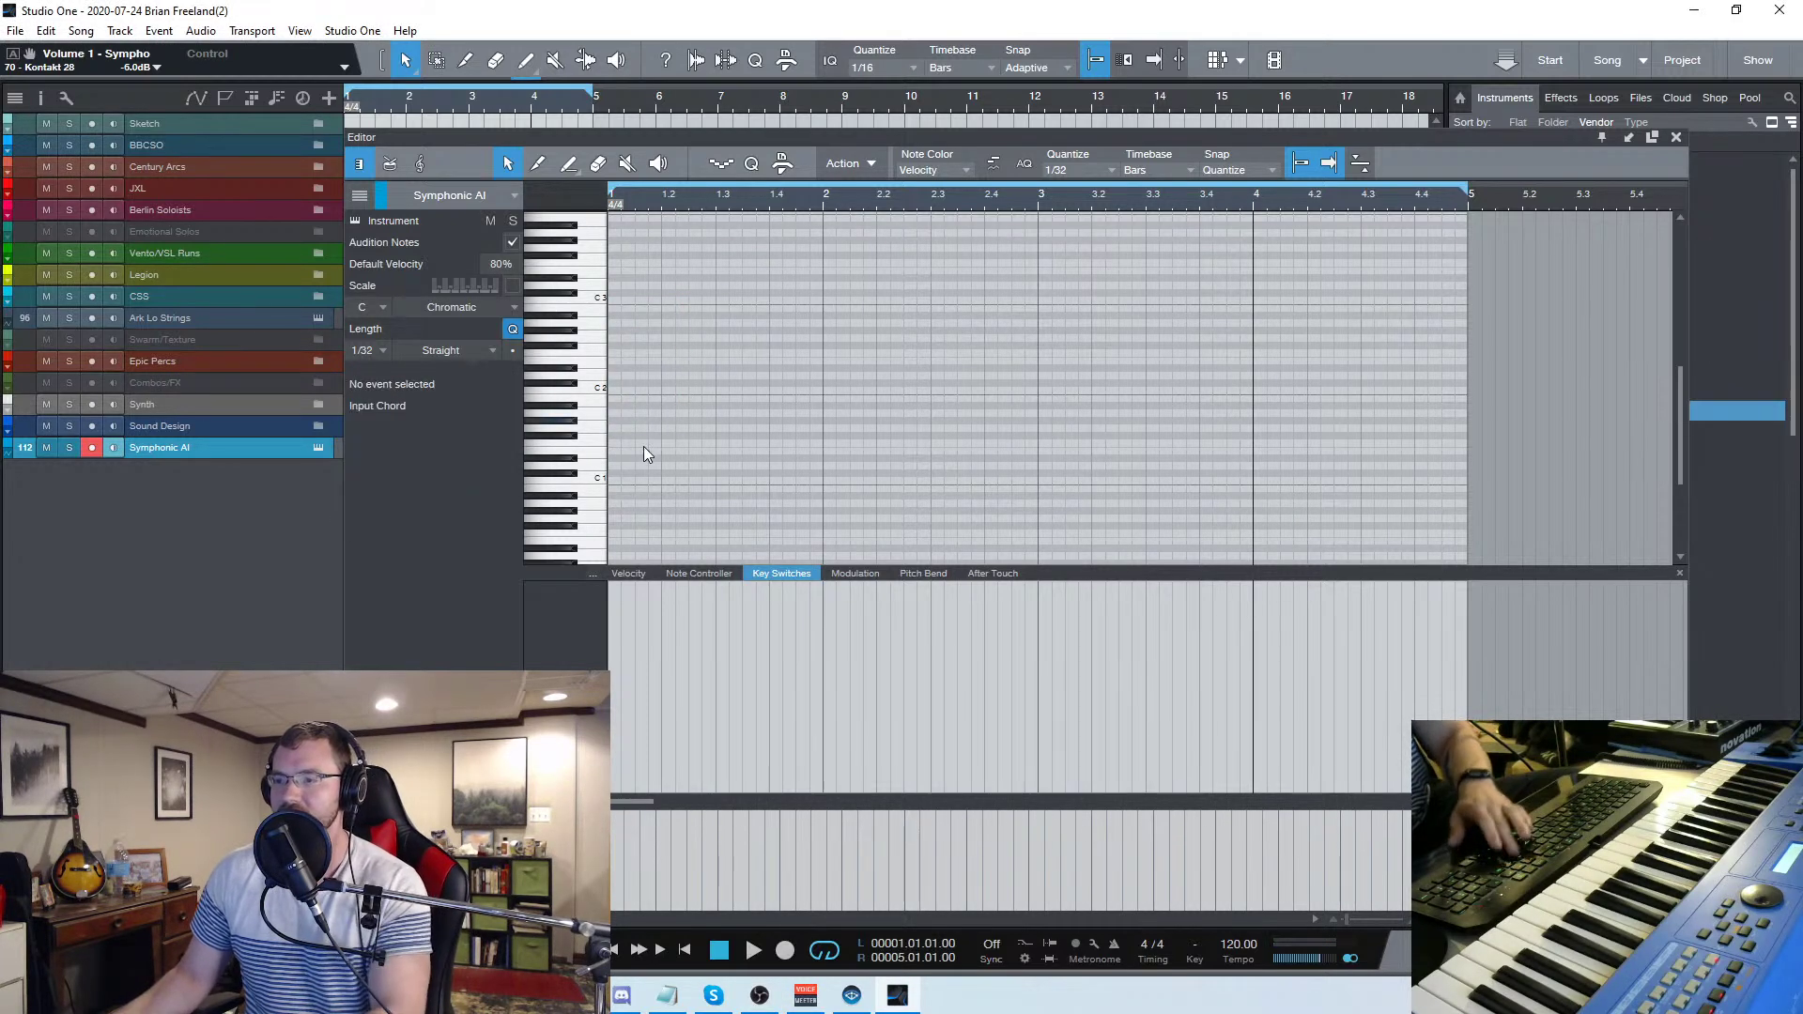
pyautogui.click(1066, 170)
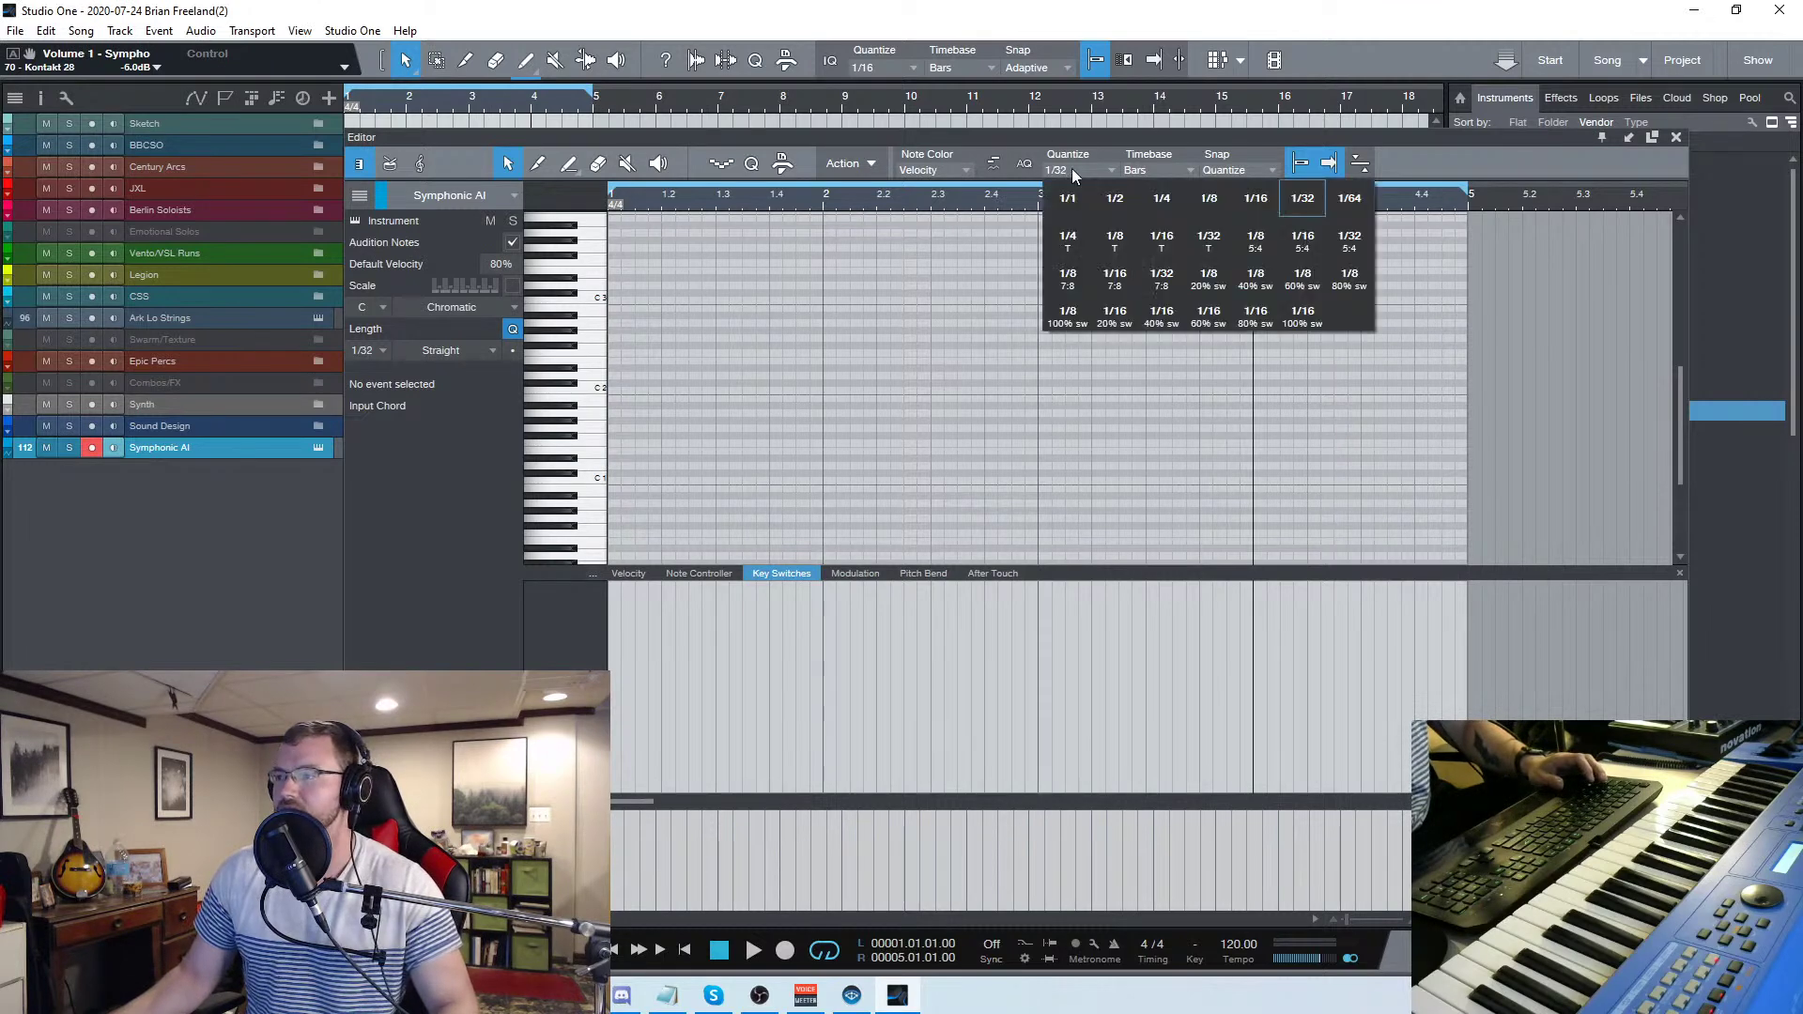
pyautogui.click(1130, 199)
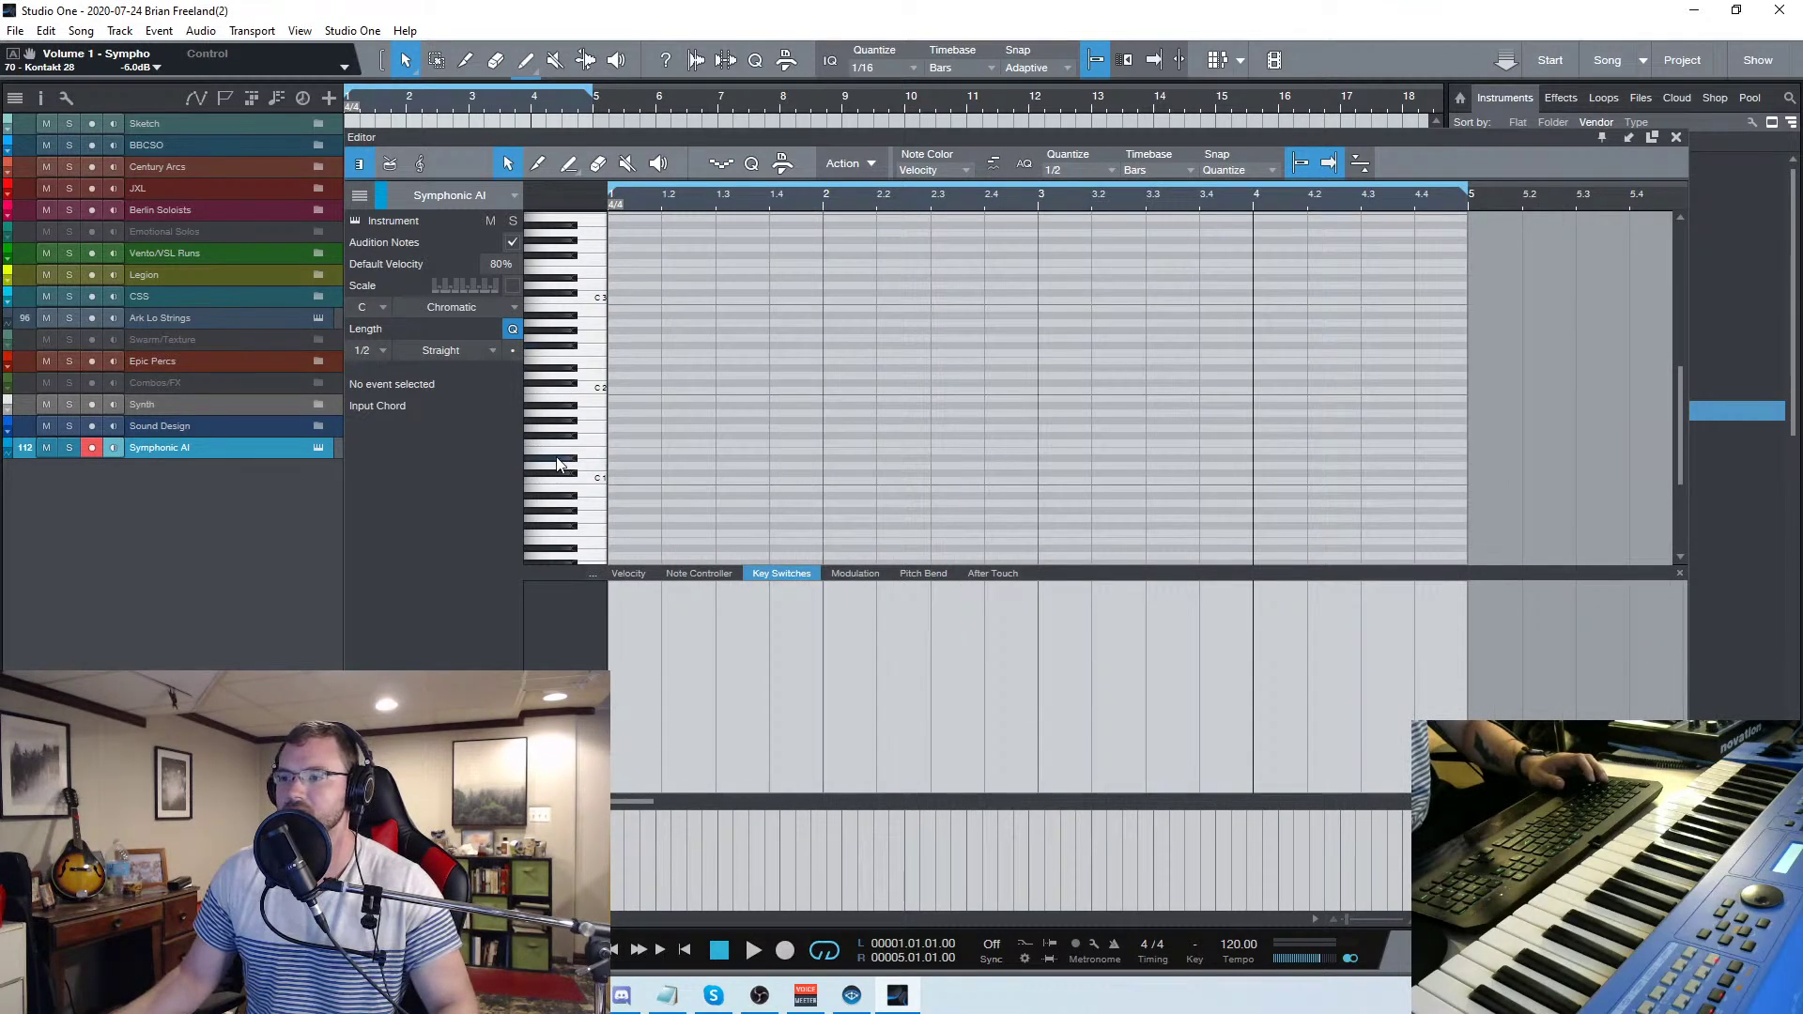
pyautogui.moveTo(622, 454); pyautogui.dragTo(1447, 457)
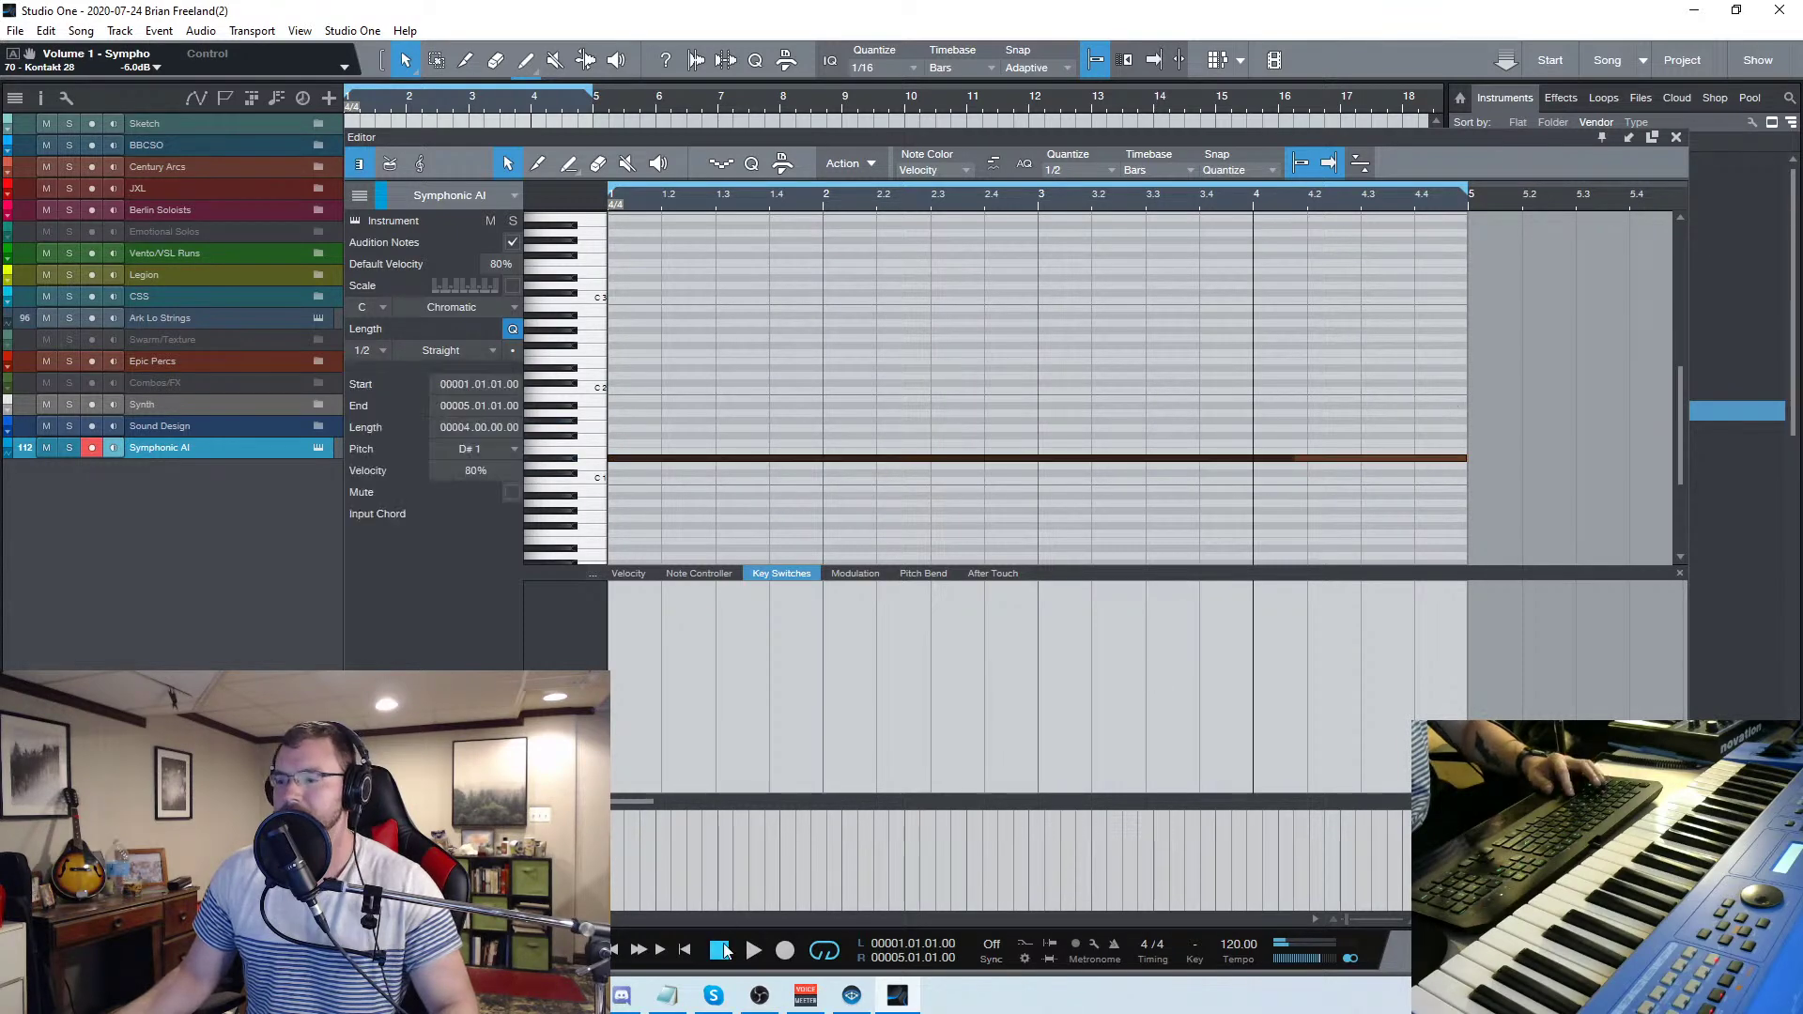
# Play the Symphonic AI part with auto-scroll toggled, check its Kontakt window during playback, and close the editor and instrument windows
pyautogui.press('f')
pyautogui.press('space')
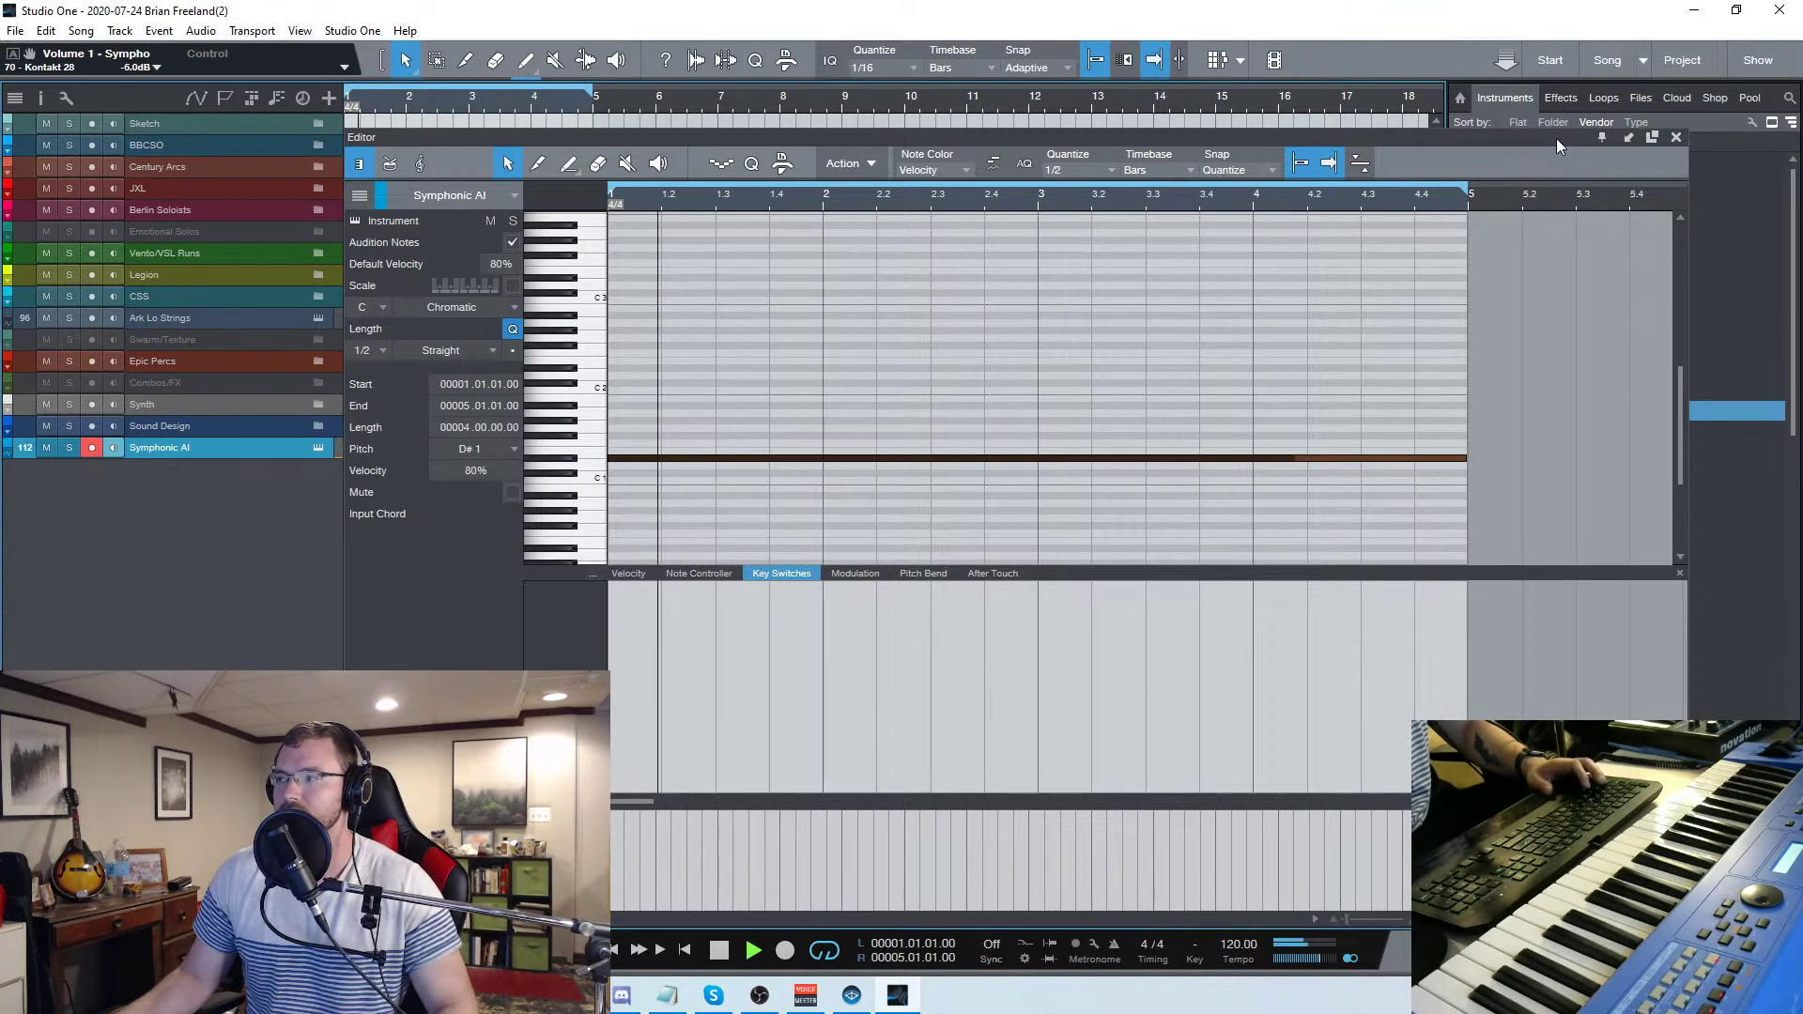
pyautogui.click(1676, 138)
pyautogui.click(319, 447)
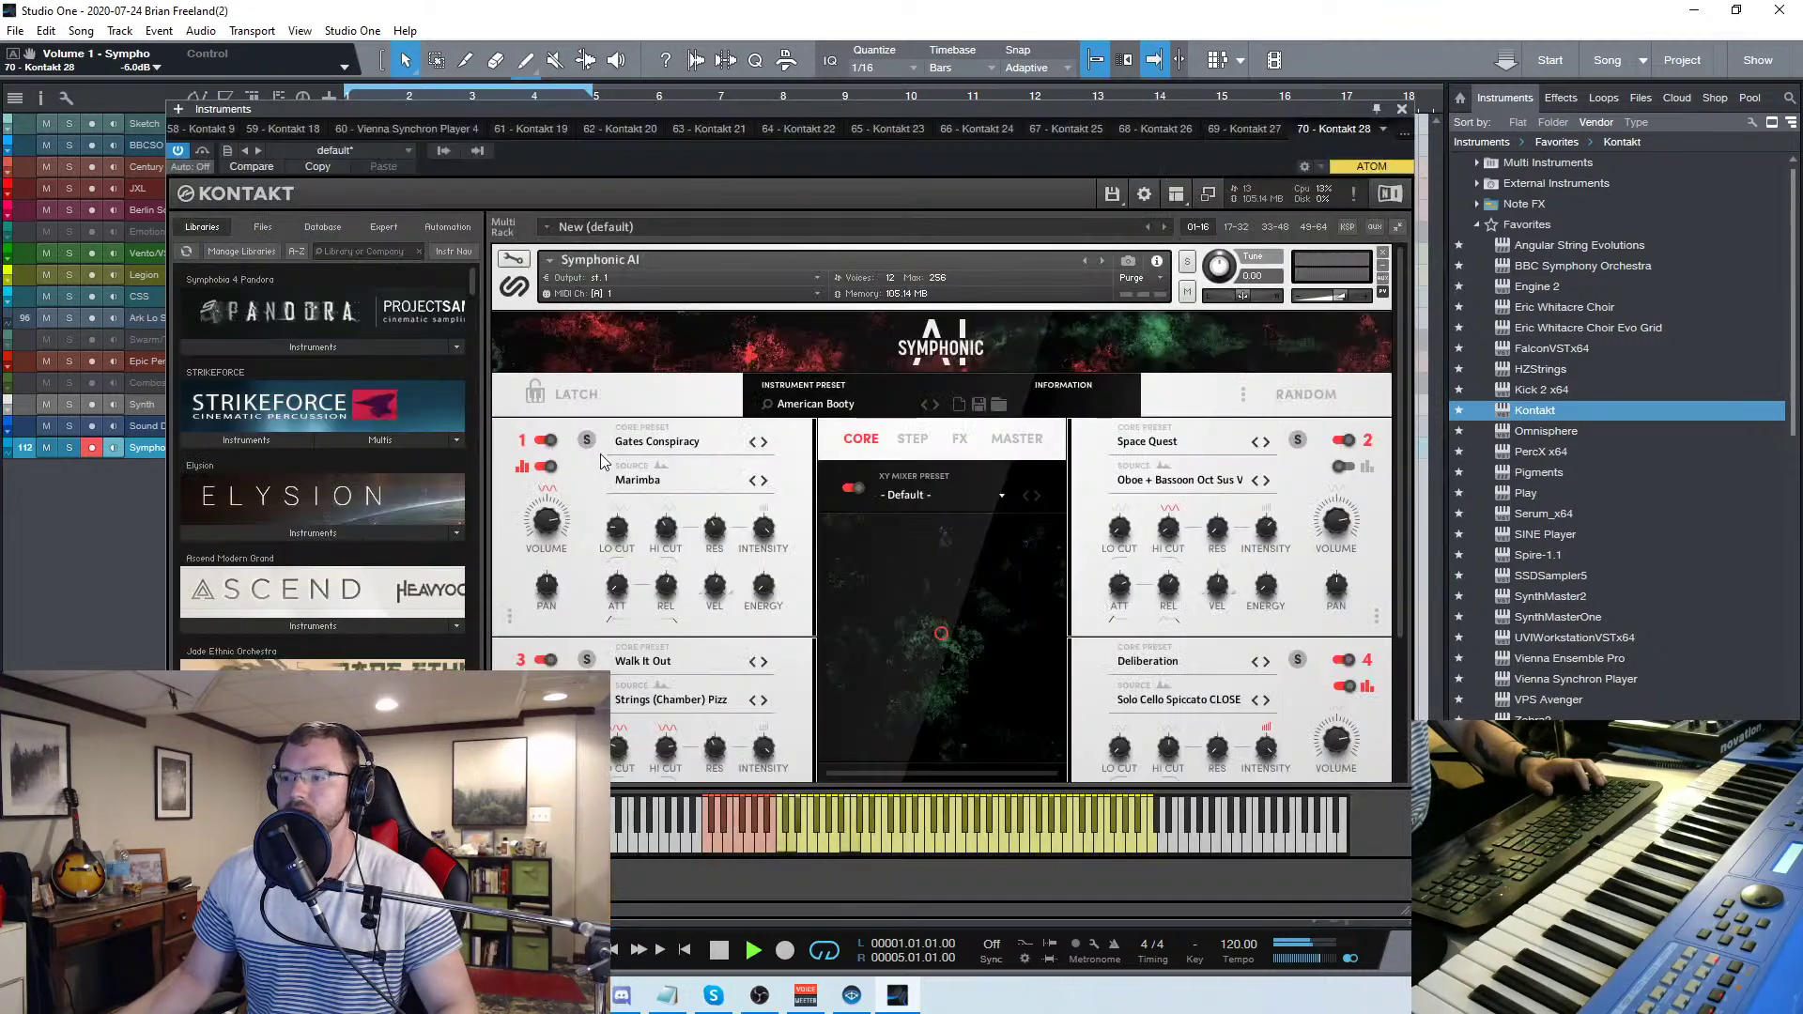
pyautogui.moveTo(1190, 110); pyautogui.dragTo(1173, 116)
pyautogui.click(1384, 114)
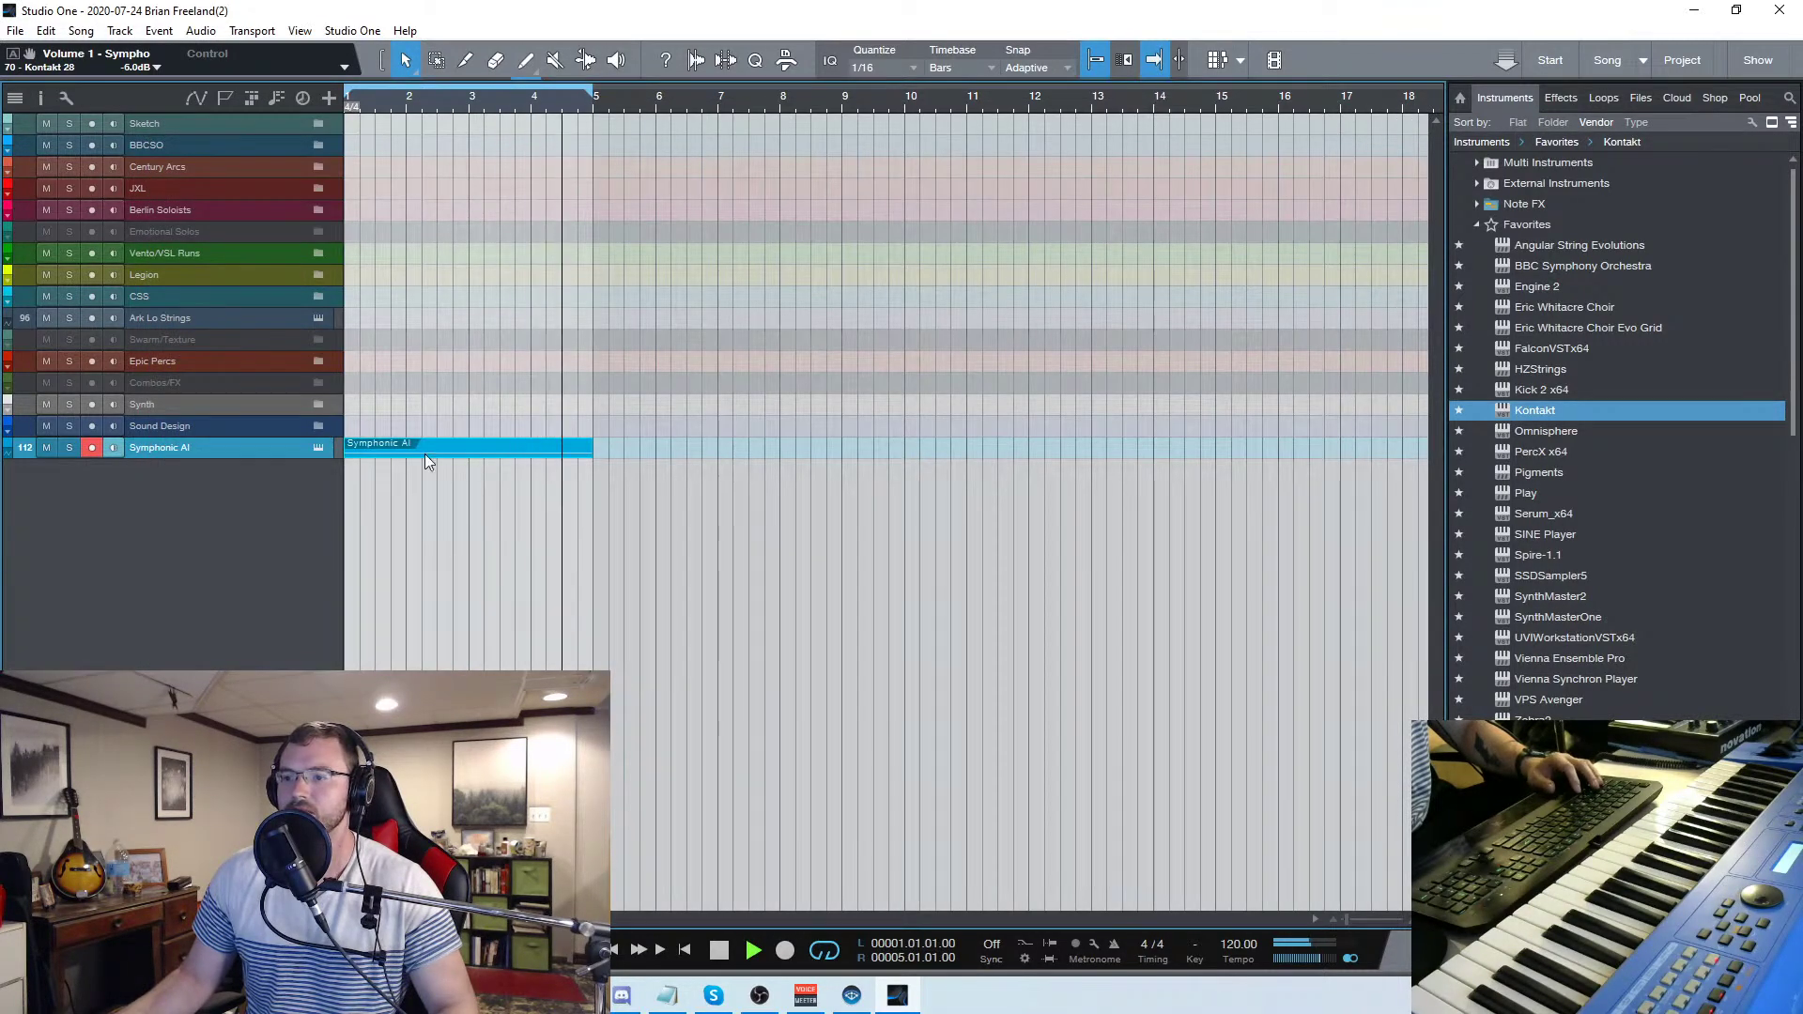
pyautogui.press('space')
pyautogui.click(319, 447)
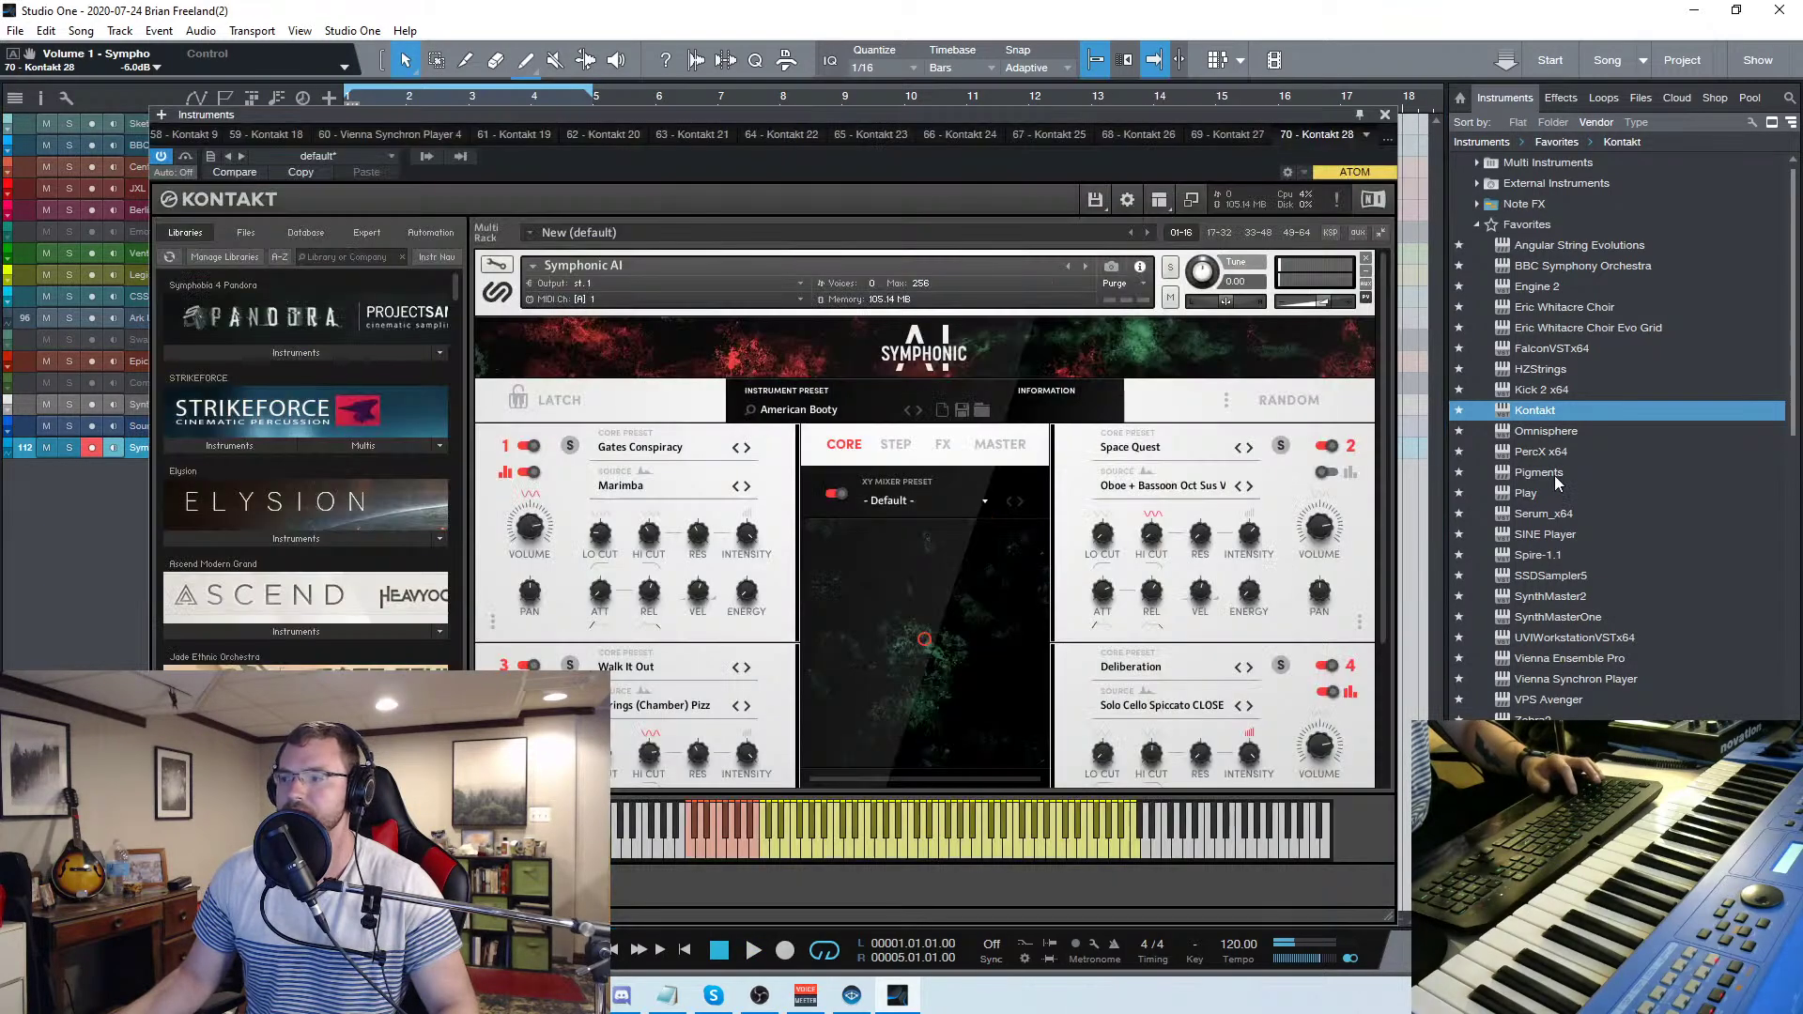
pyautogui.click(1384, 114)
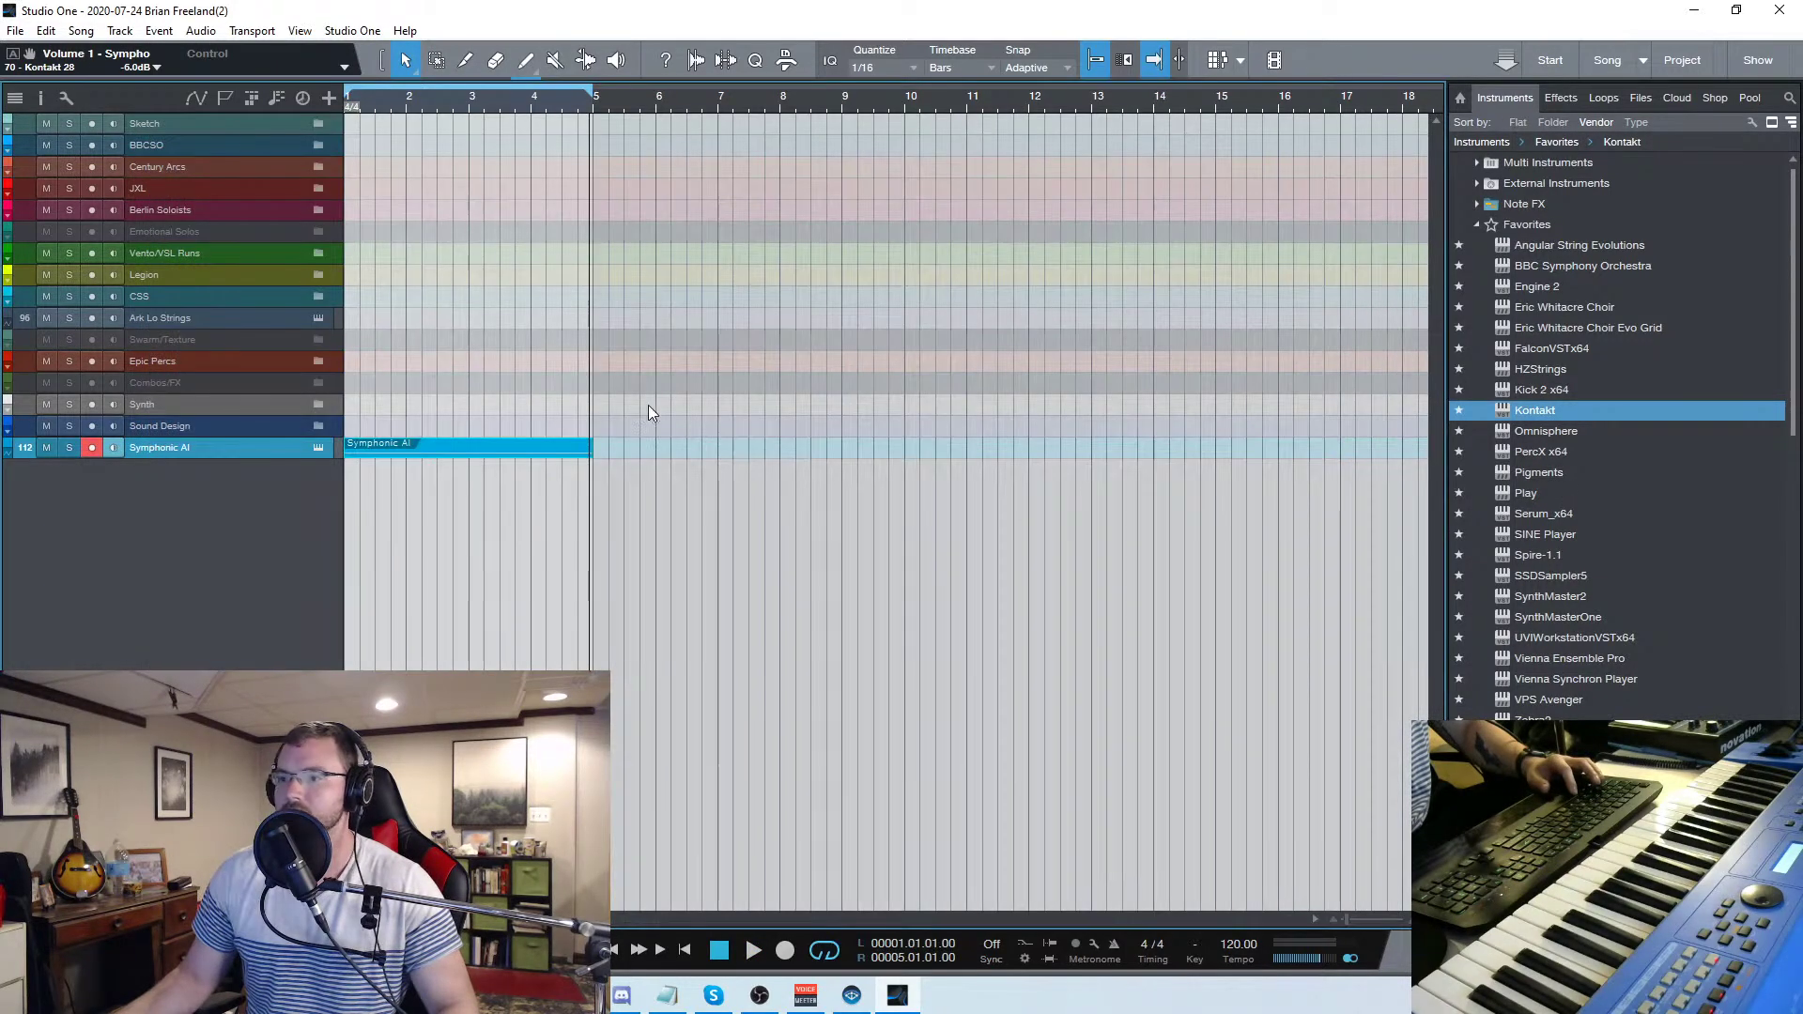
# Lower the velocity of the Symphonic AI part's D#1 note and copy the part to bars 5 to 8
pyautogui.doubleClick(498, 454)
pyautogui.click(629, 574)
pyautogui.moveTo(615, 663); pyautogui.dragTo(622, 726)
pyautogui.click(1676, 137)
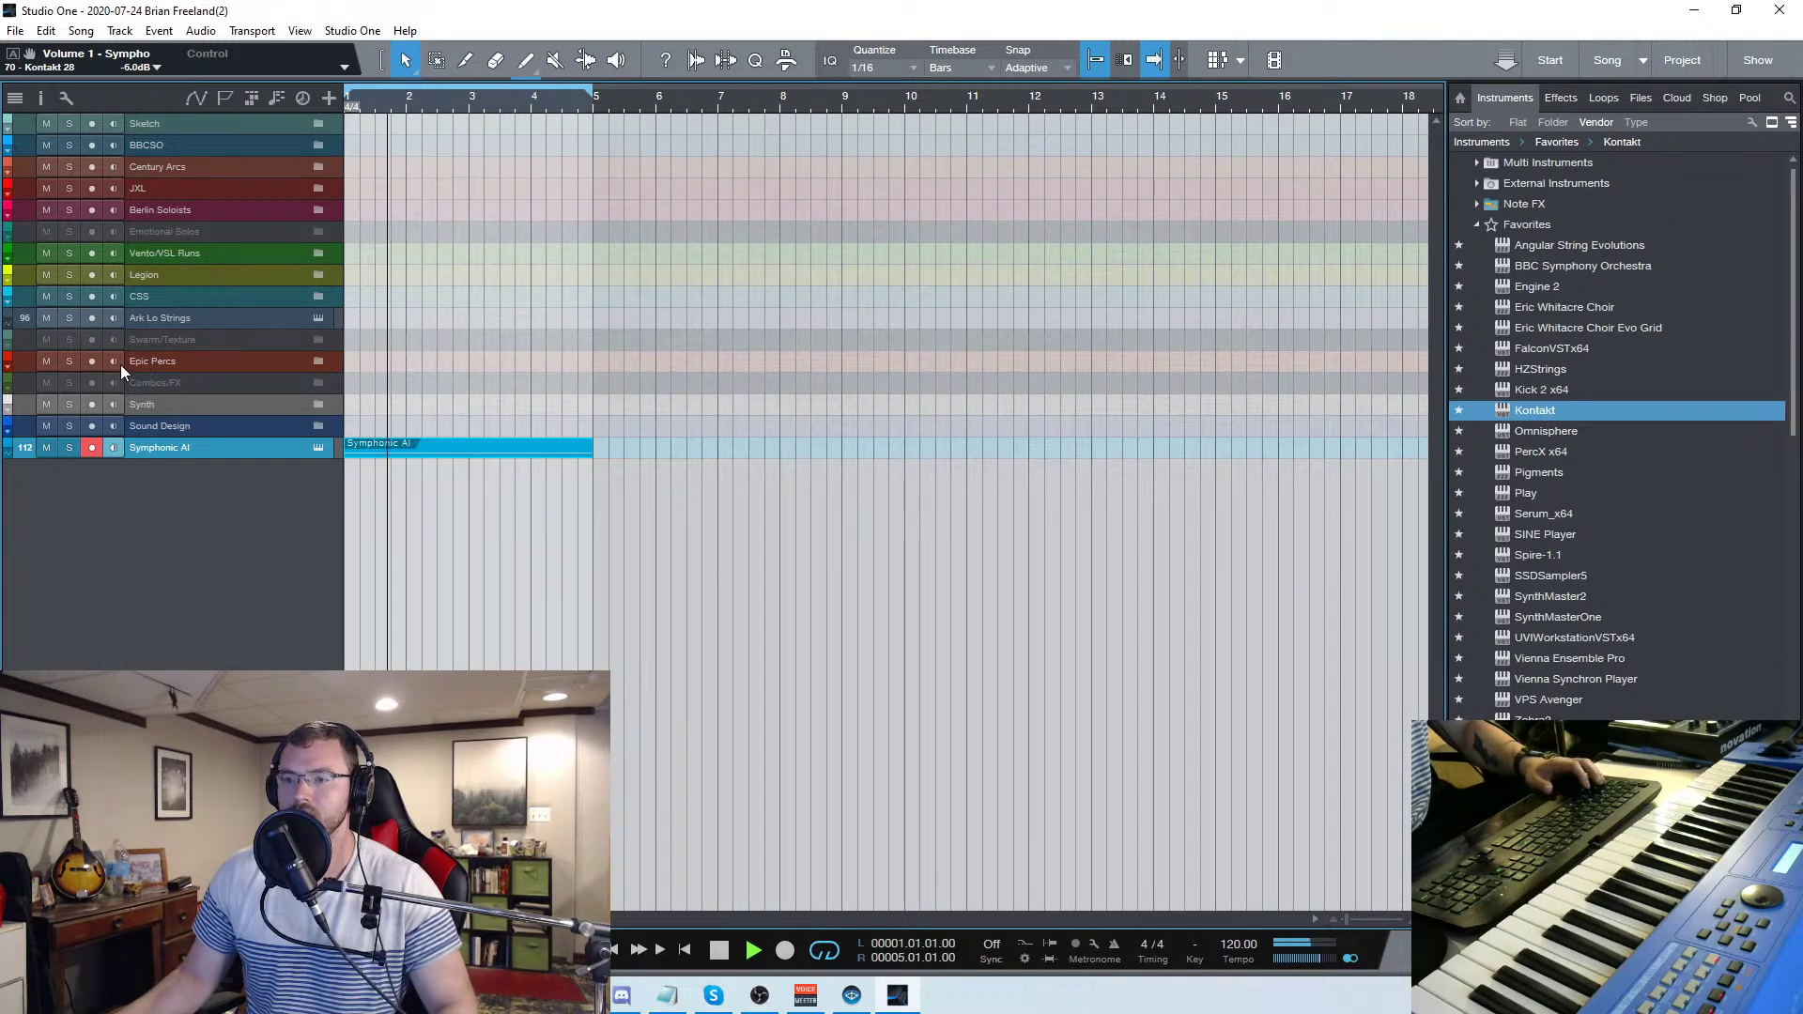
pyautogui.moveTo(410, 451); pyautogui.dragTo(656, 448)
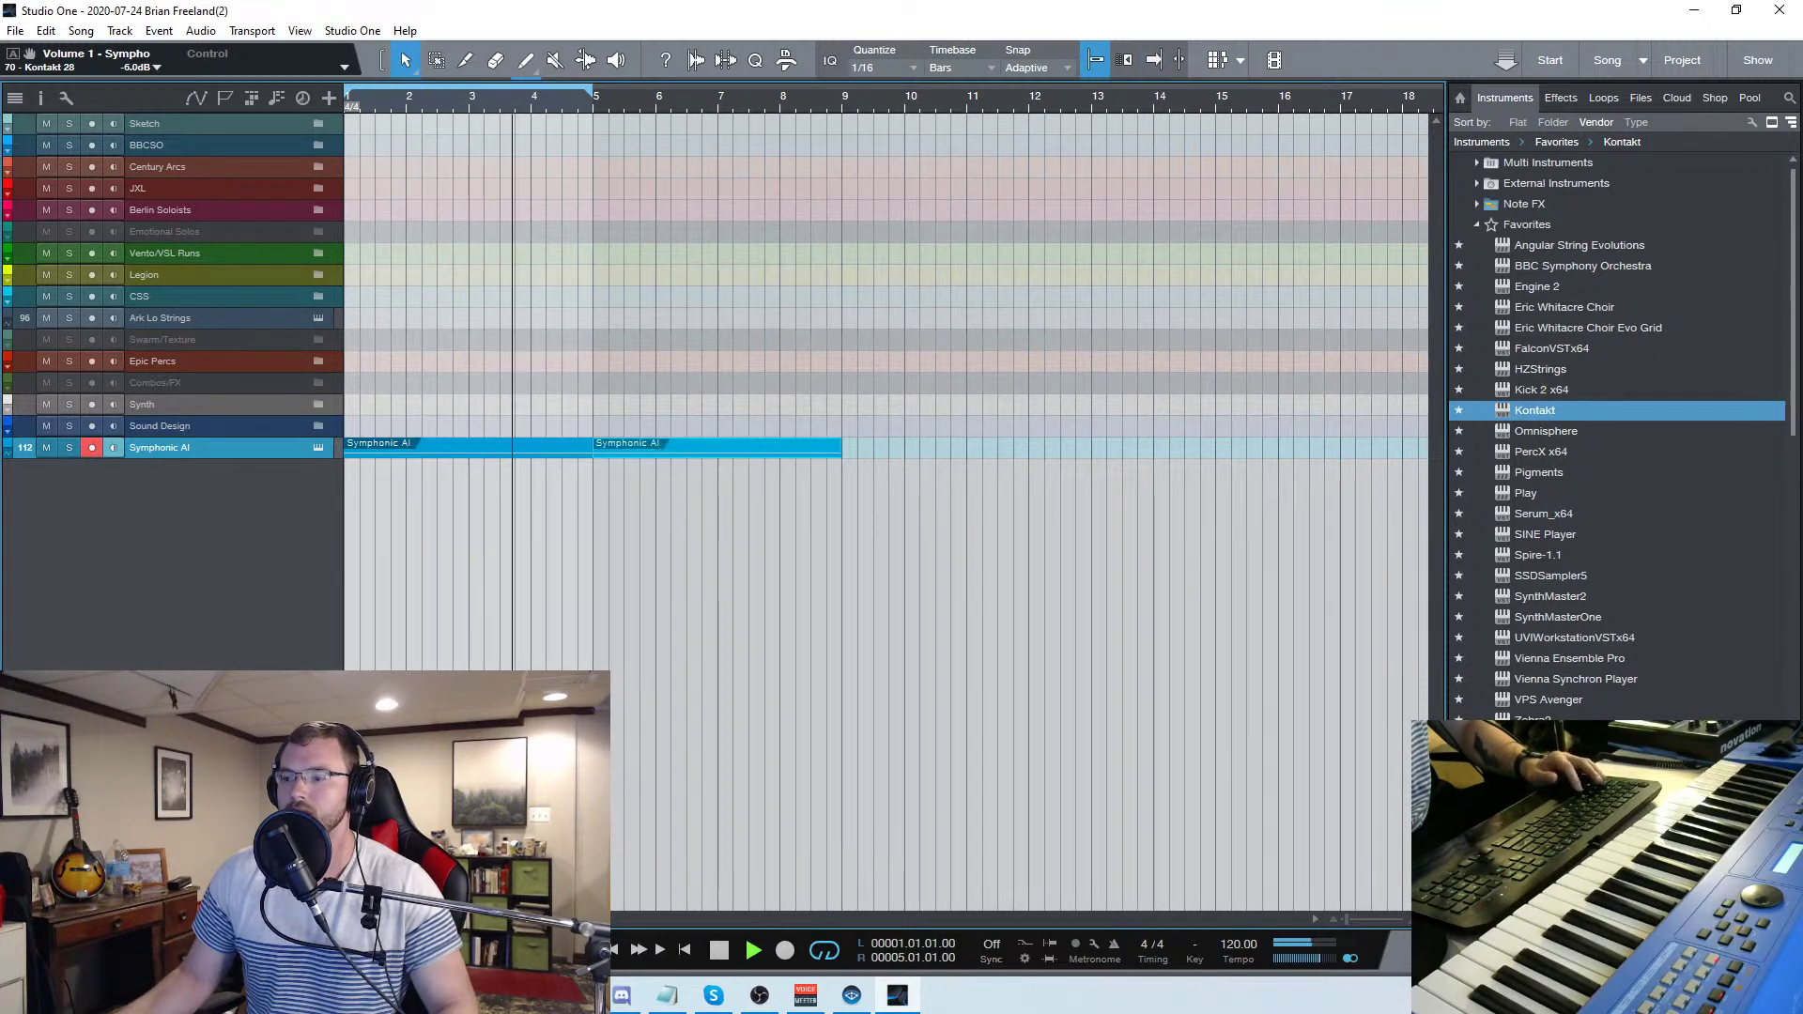
# Expand the Sketch folder, create a Grandeur part spanning bars 5 to 8 and open it in the note editor
pyautogui.click(319, 124)
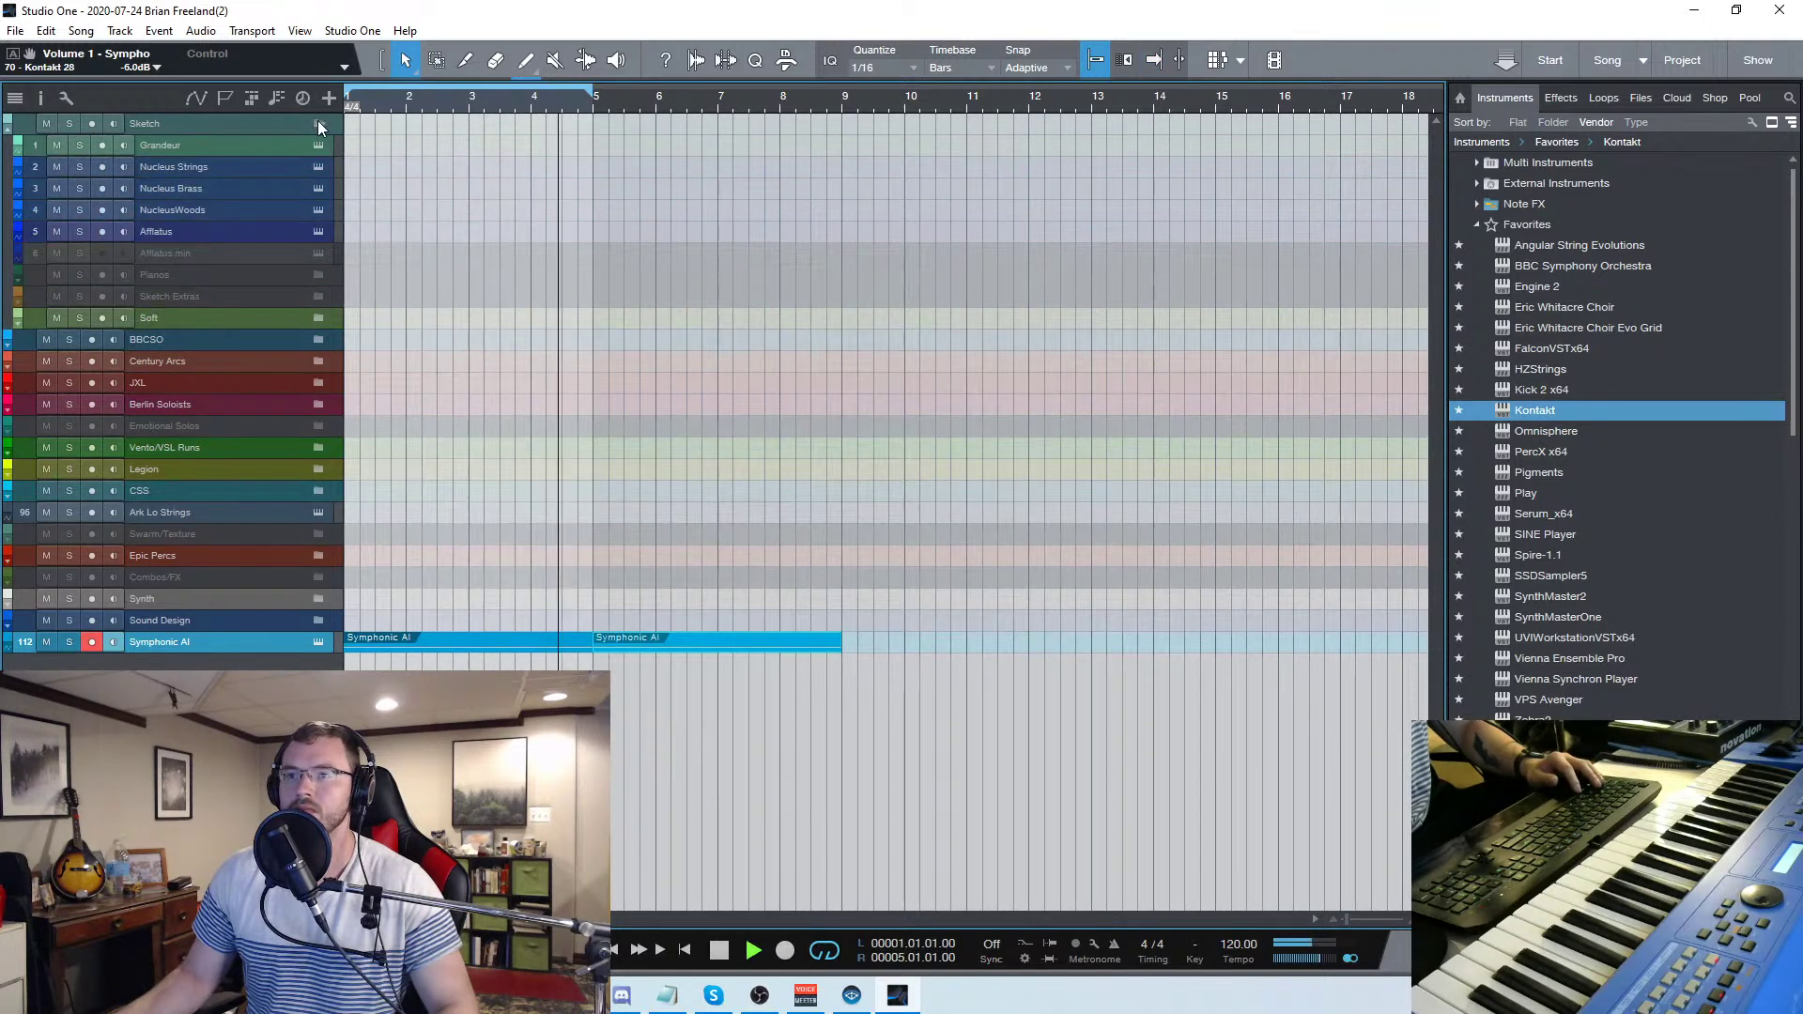
pyautogui.click(251, 145)
pyautogui.press('space')
pyautogui.moveTo(602, 140); pyautogui.dragTo(842, 142)
pyautogui.doubleClick(701, 149)
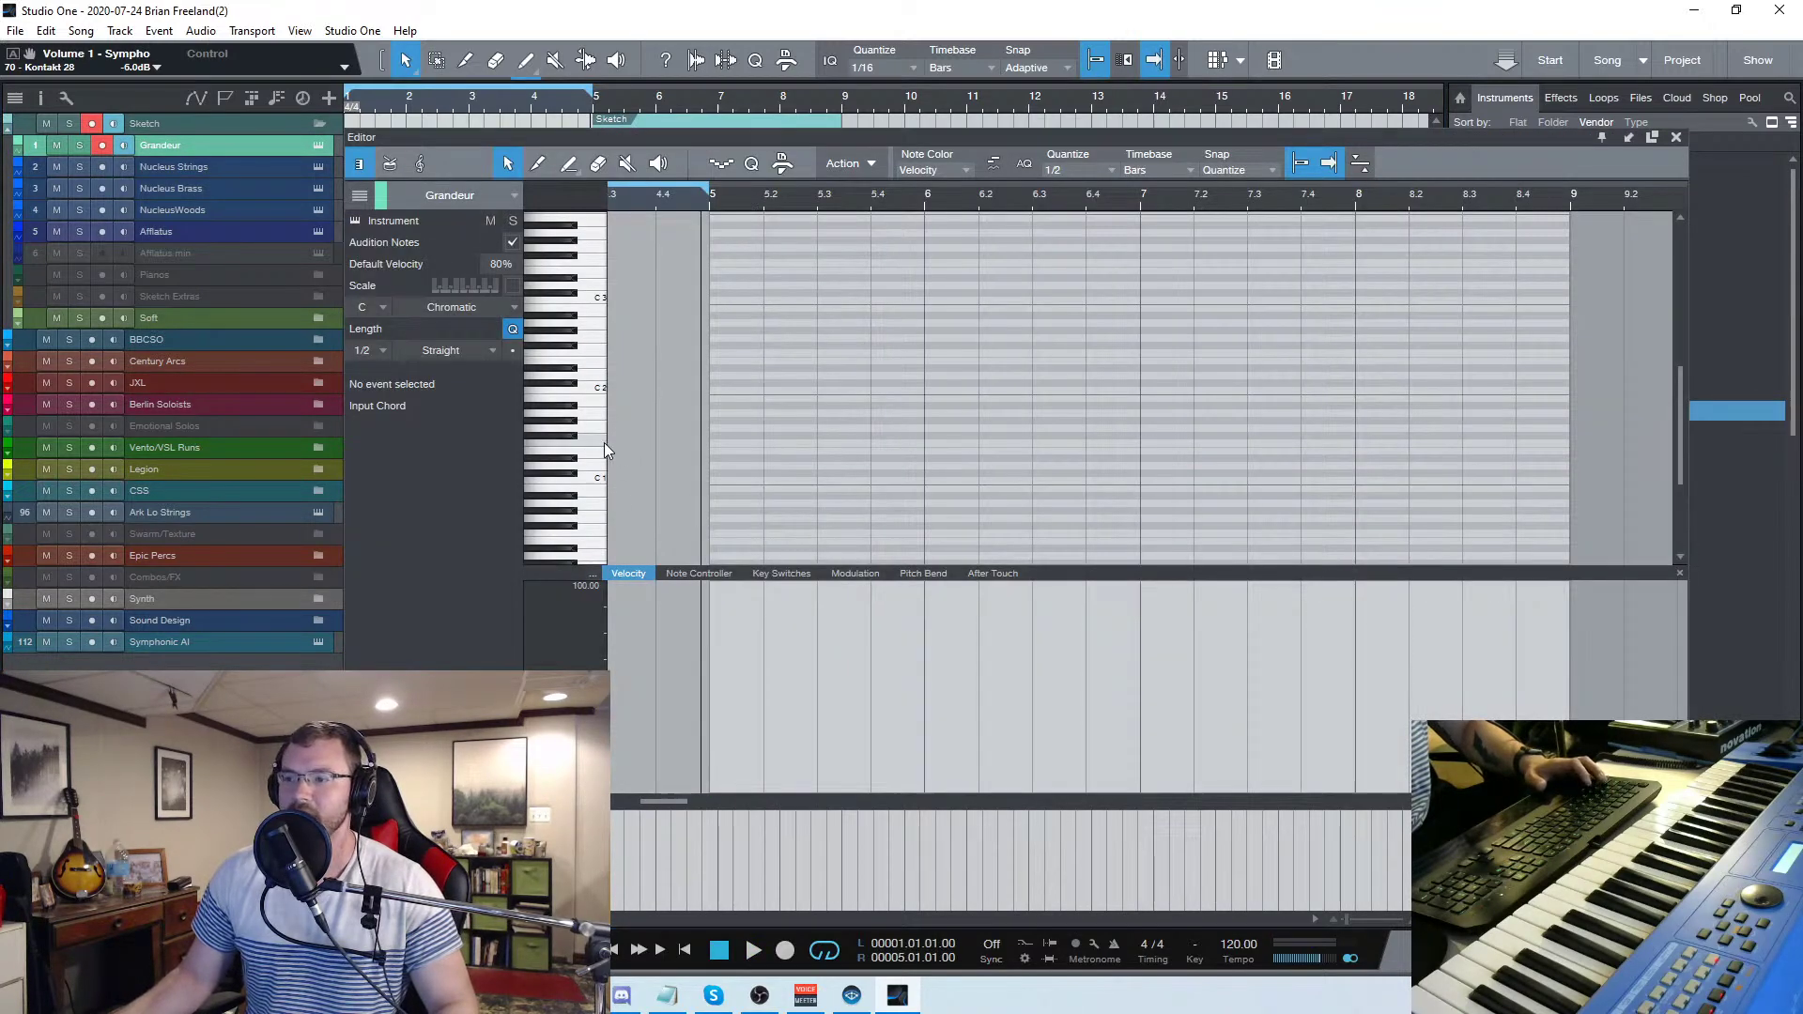
# Draw a D#0 note across the full Grandeur part, set its velocity to 48% and close the editor
pyautogui.scroll(-2, 576, 469)
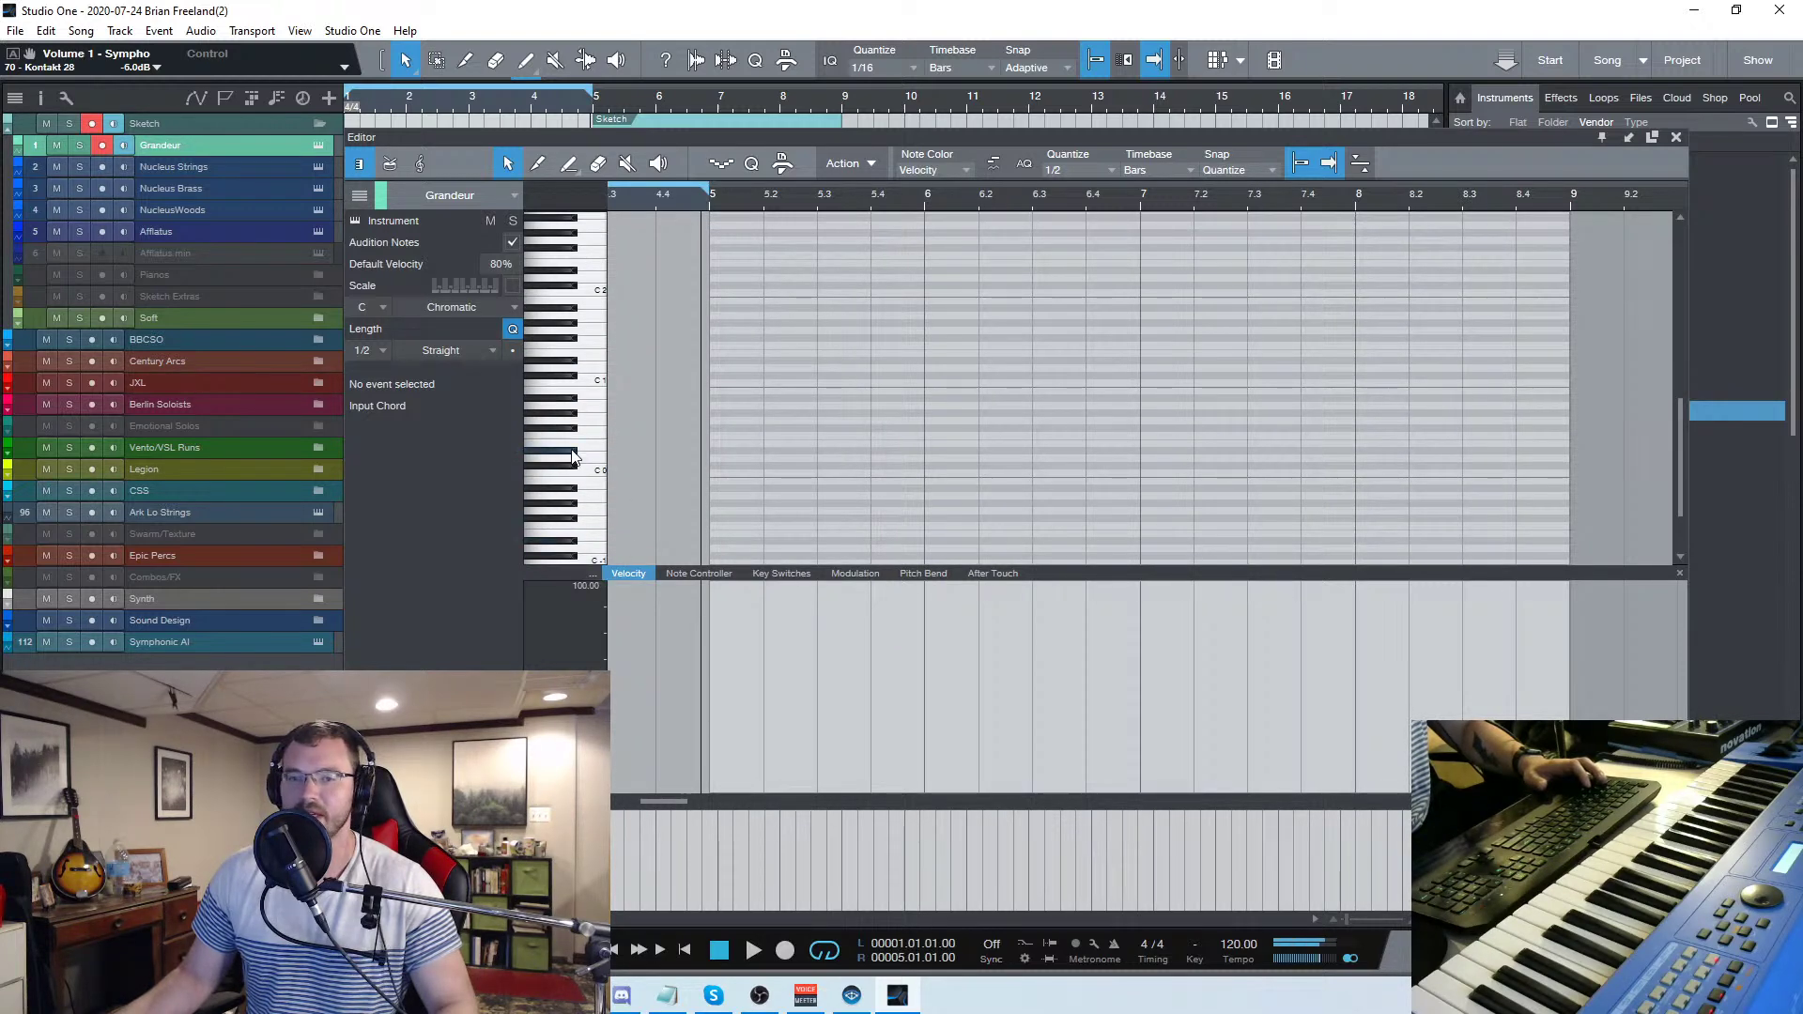
pyautogui.moveTo(714, 449); pyautogui.dragTo(1550, 414)
pyautogui.moveTo(713, 648); pyautogui.dragTo(714, 711)
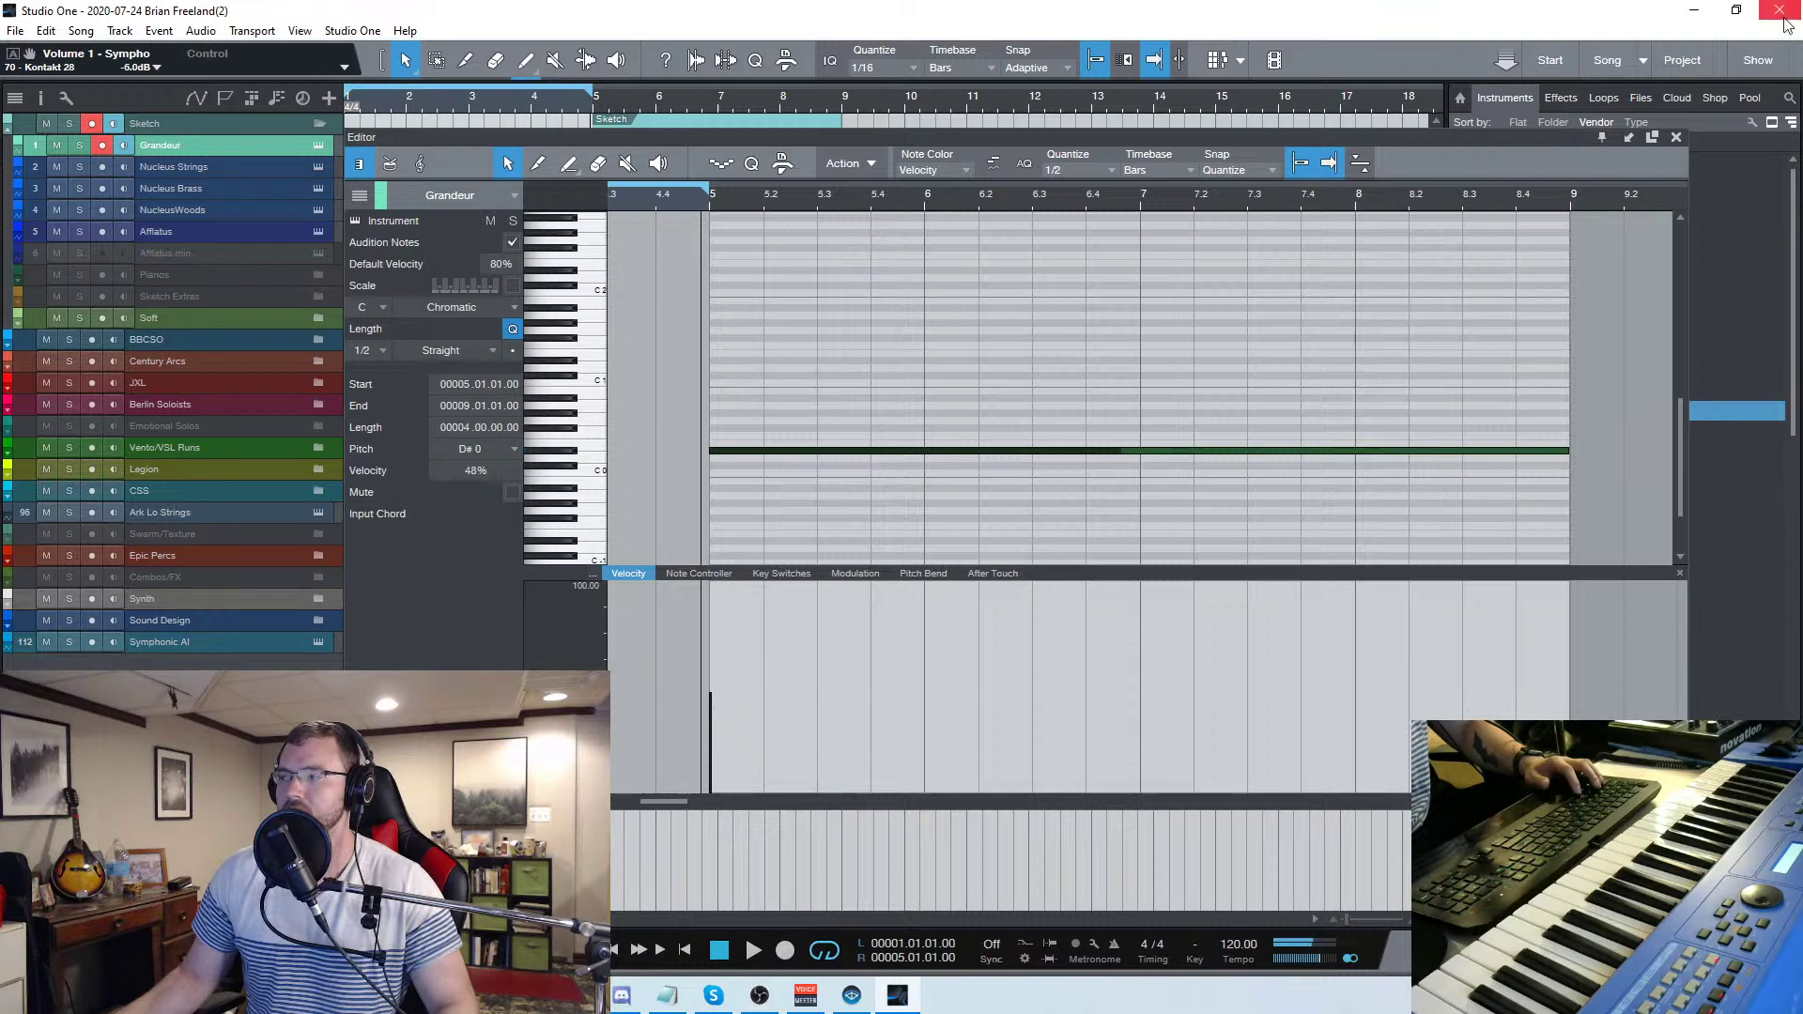
pyautogui.click(1676, 137)
# Extend the loop range to the start of bar 9 and play the arrangement from the beginning
pyautogui.press('Home')
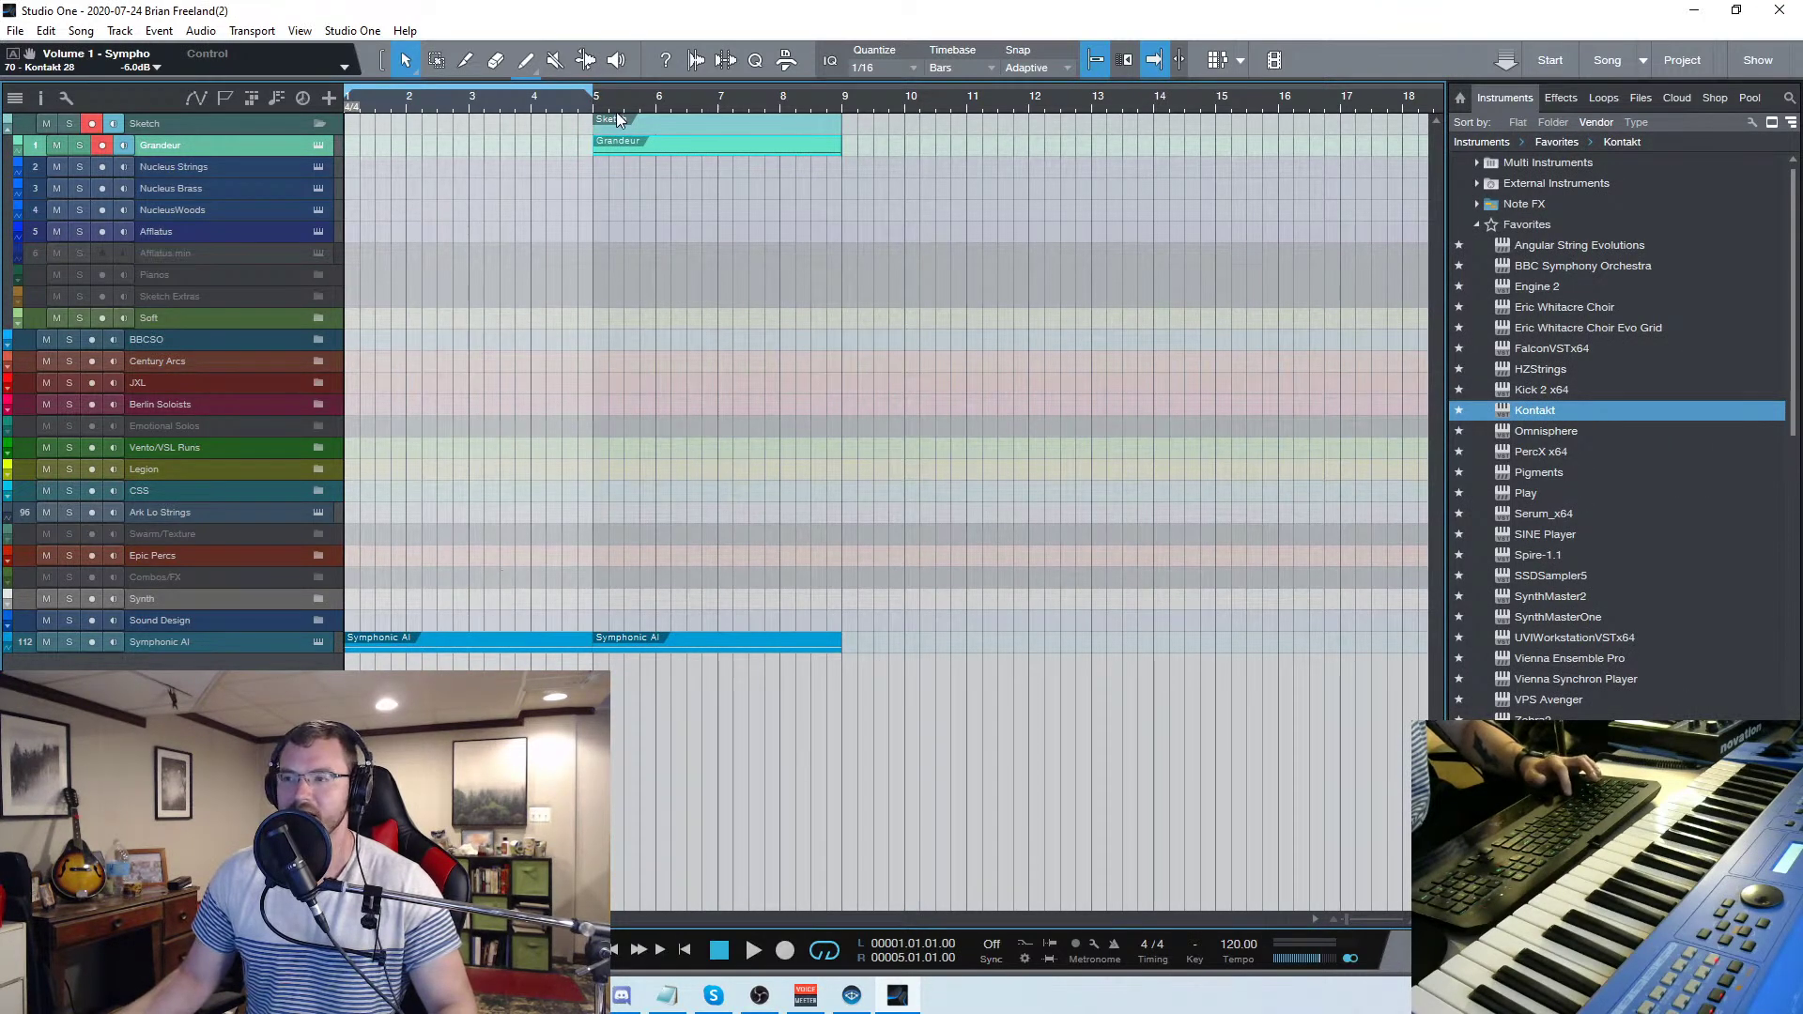
pyautogui.moveTo(594, 94)
pyautogui.mouseDown()
pyautogui.moveTo(902, 103)
pyautogui.moveTo(840, 166)
pyautogui.mouseUp()
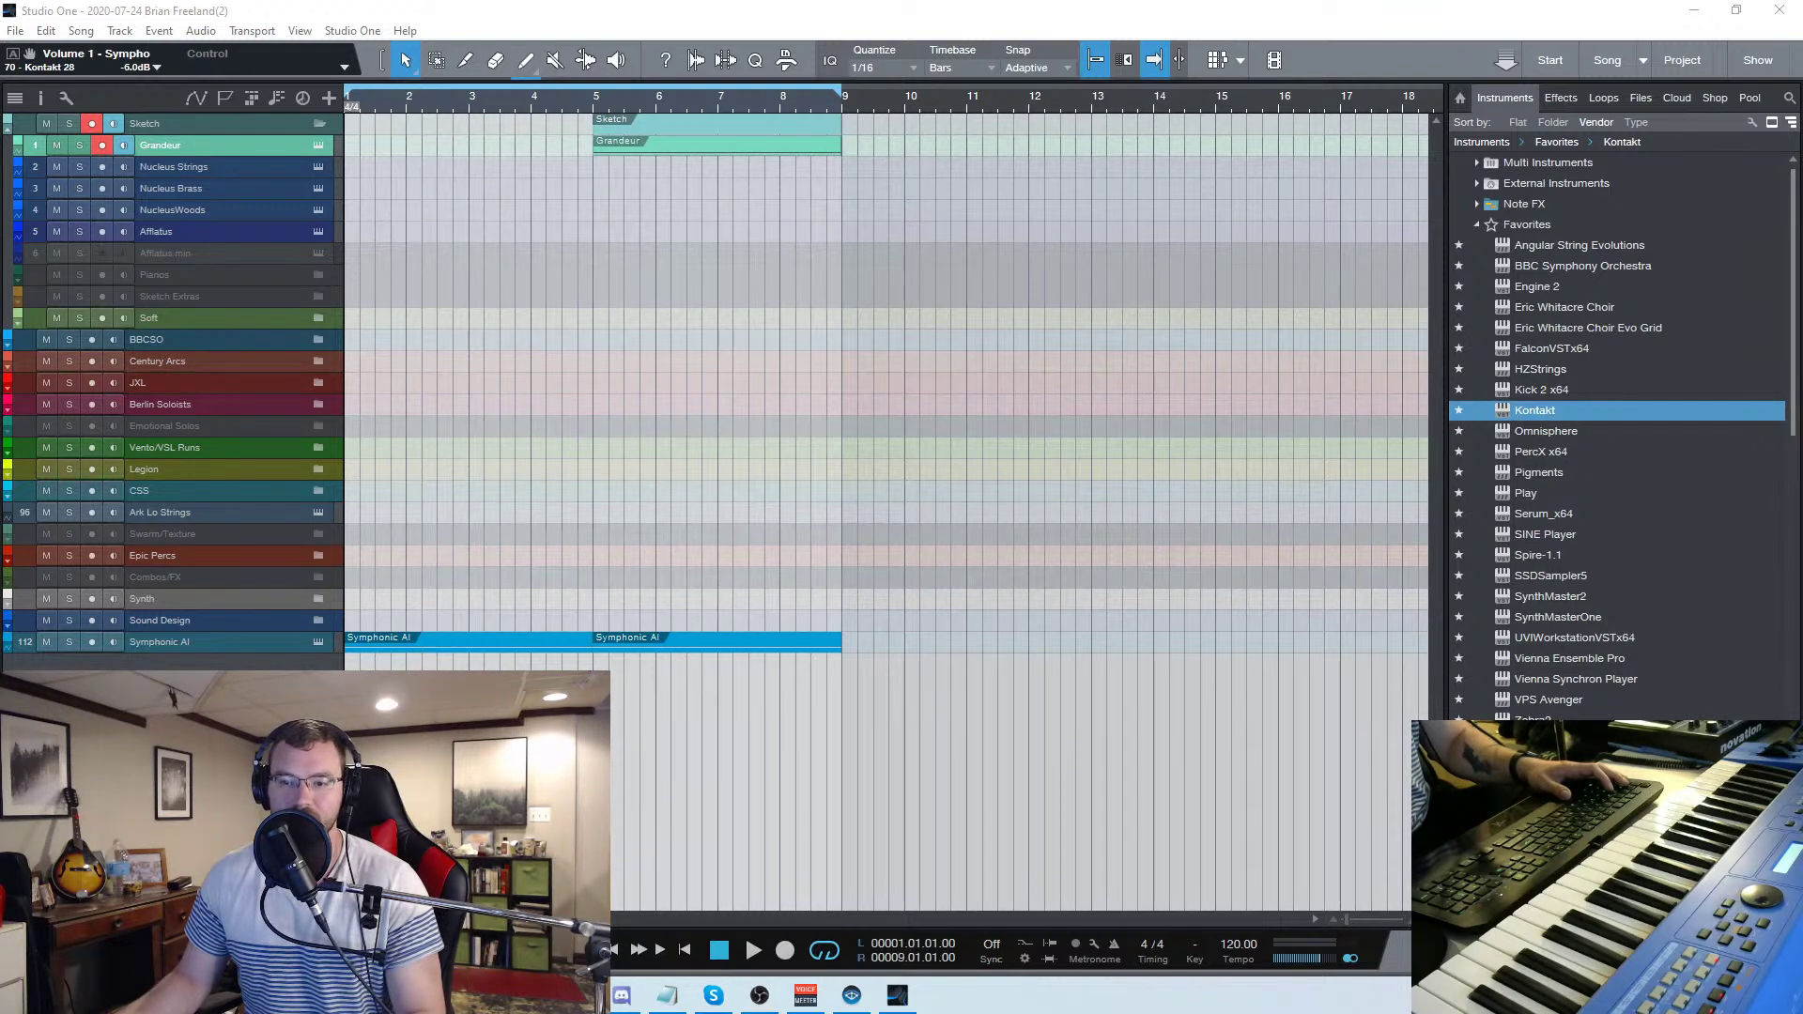
pyautogui.press('space')
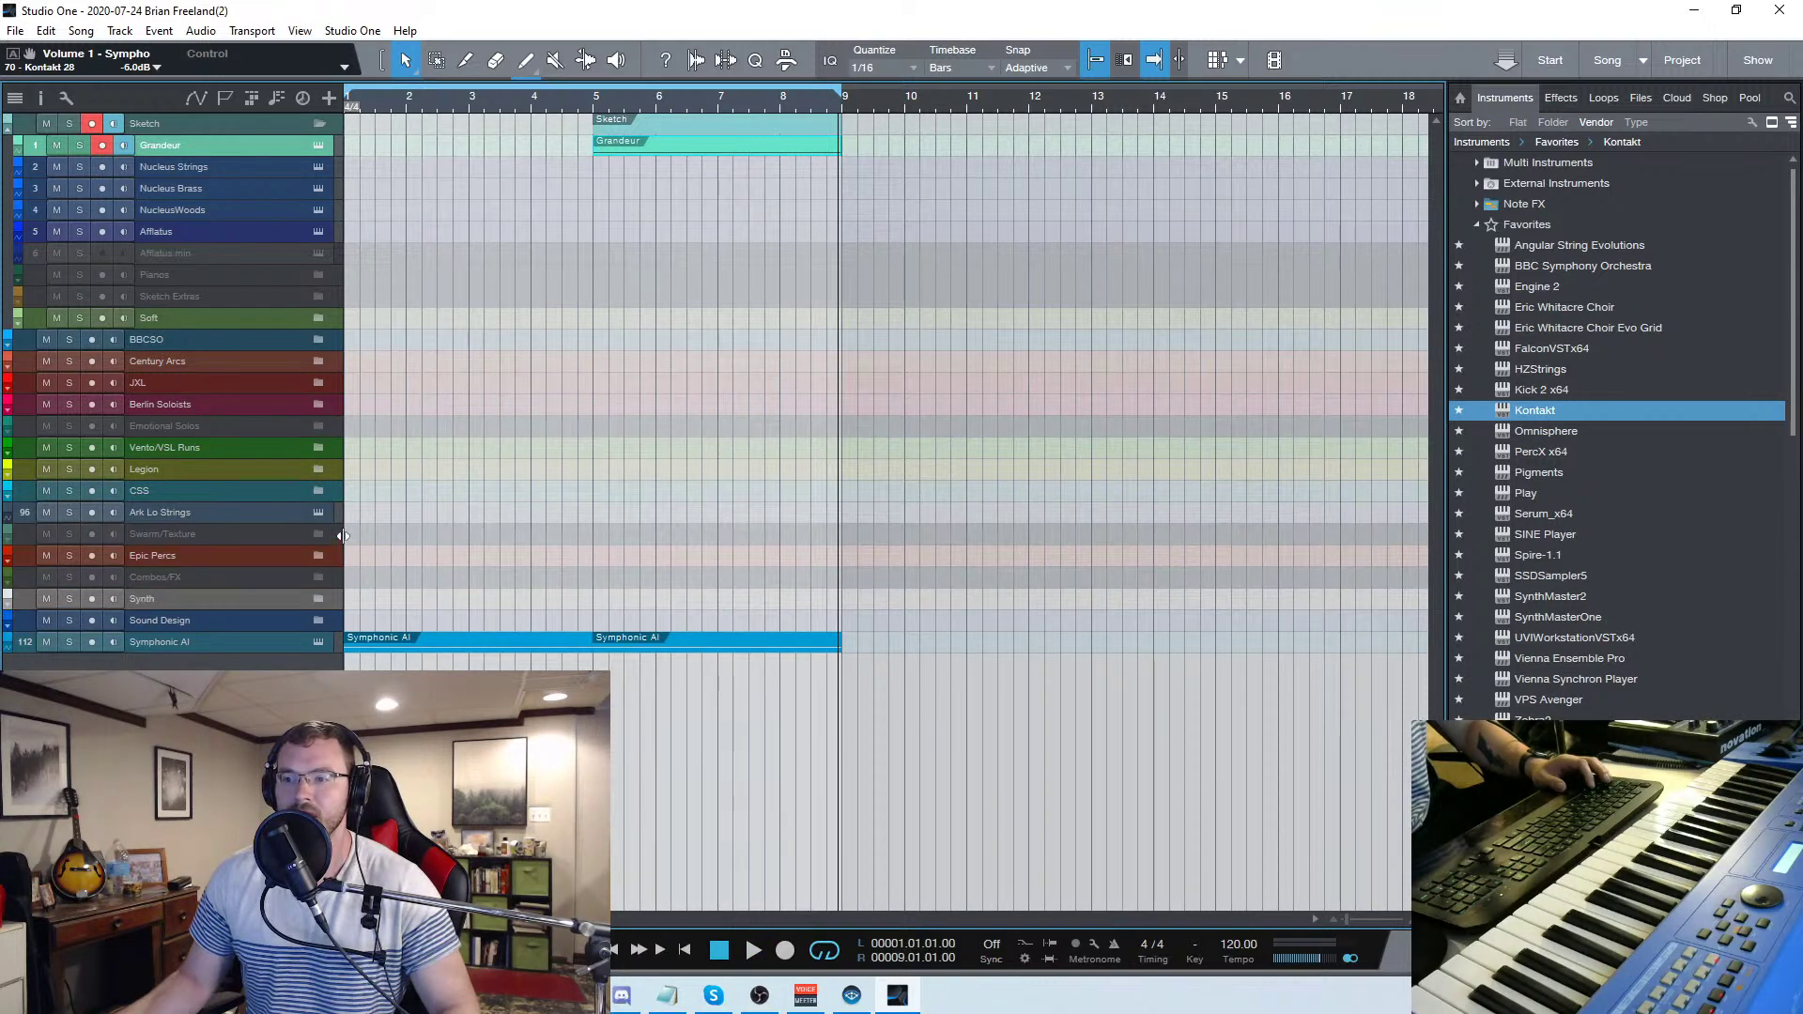
# Expand the Combos/FX folder, enable the Forzo track and create a part on it spanning bars 7 and 8
pyautogui.click(318, 576)
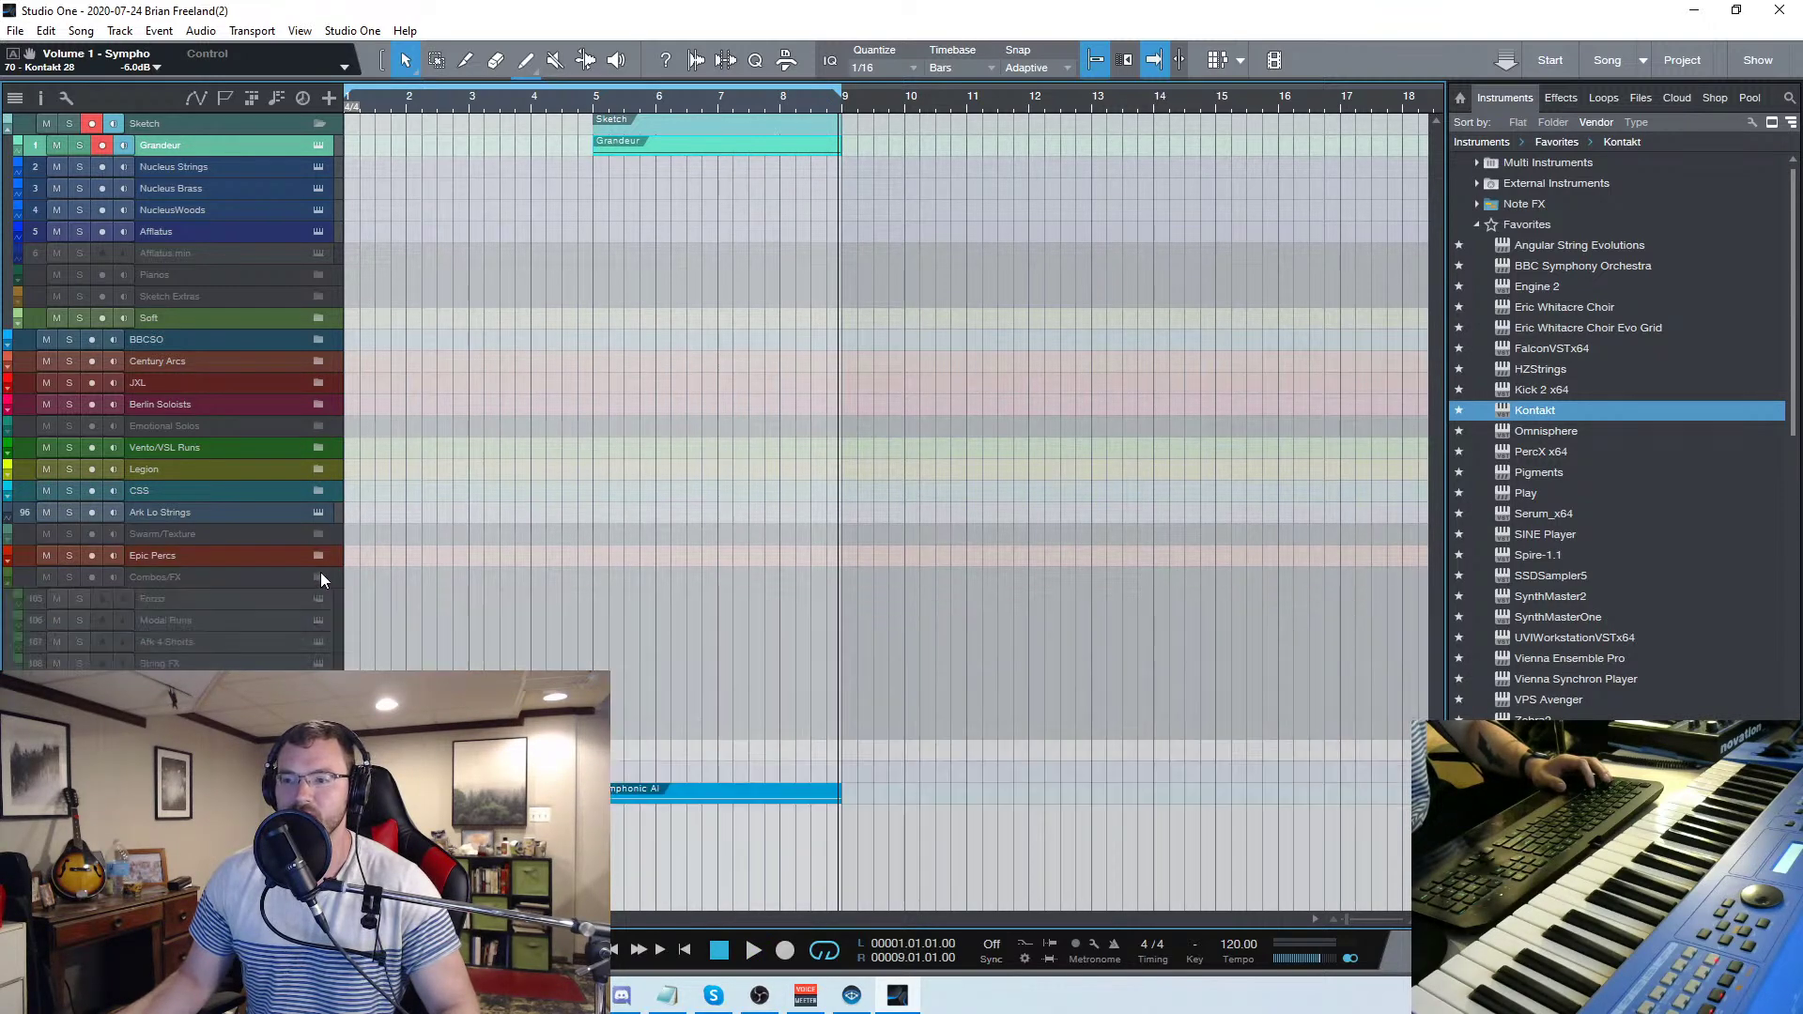
pyautogui.rightClick(260, 598)
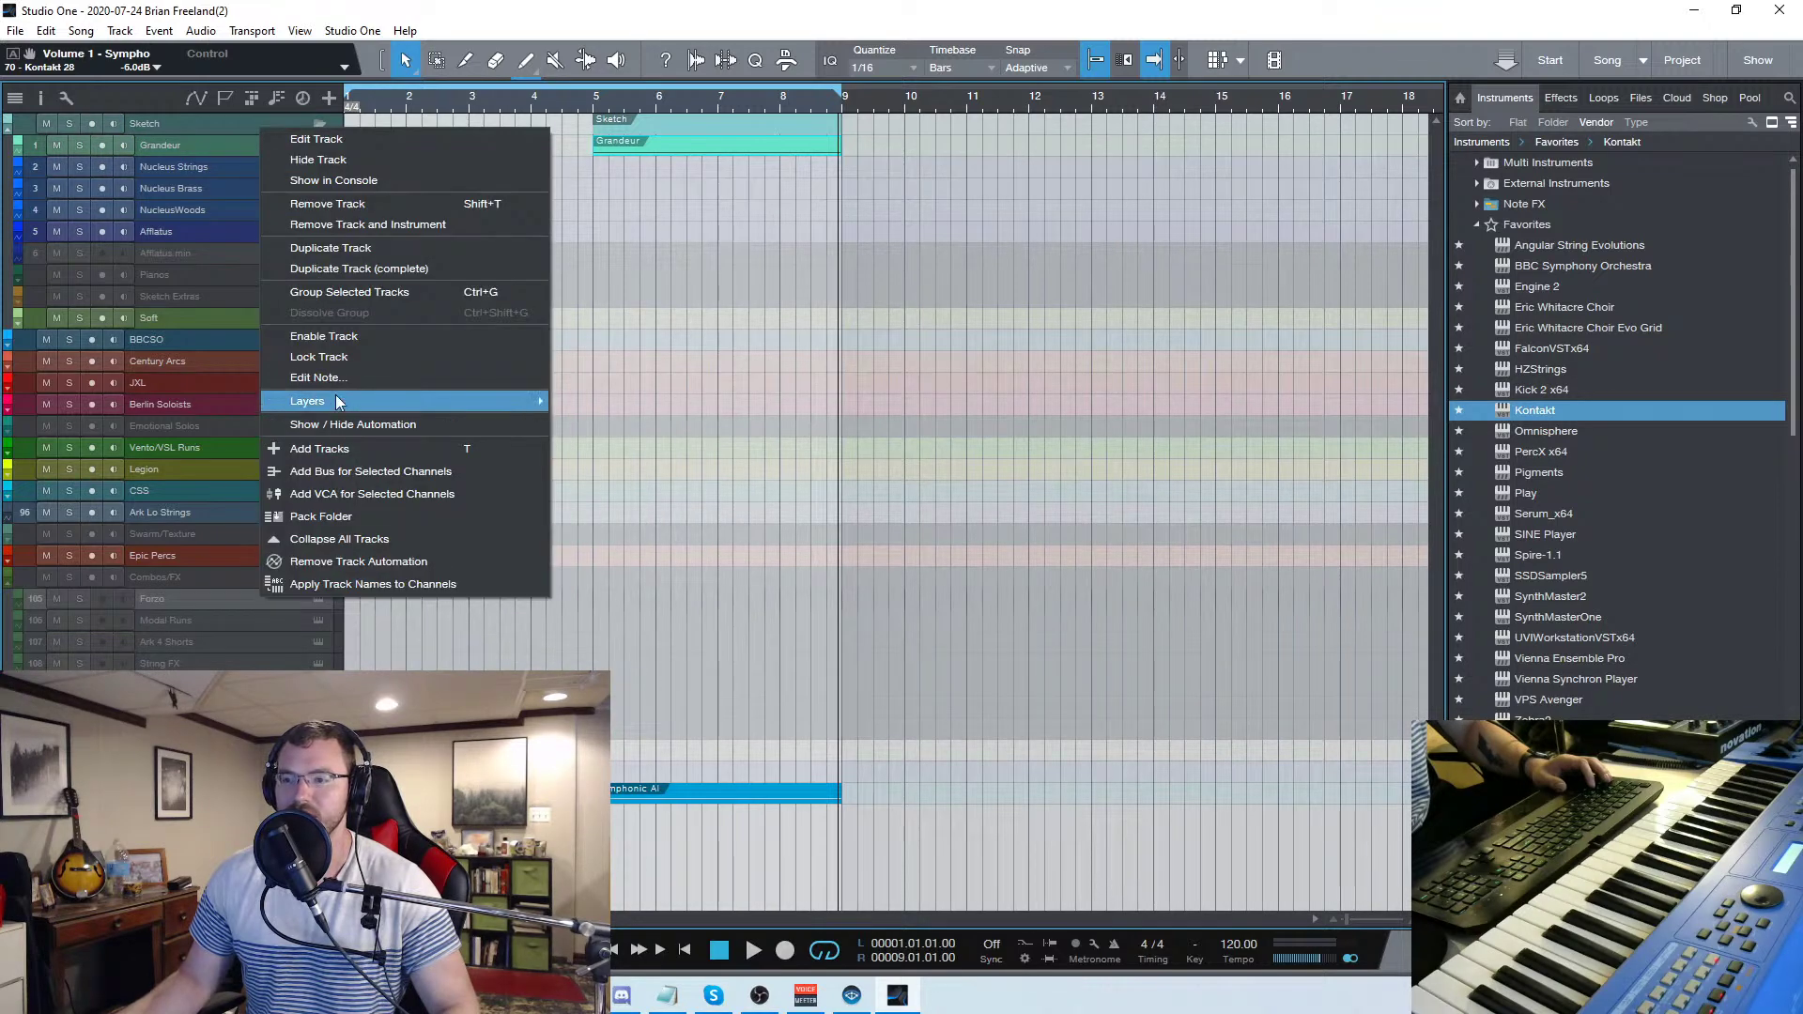
pyautogui.click(346, 343)
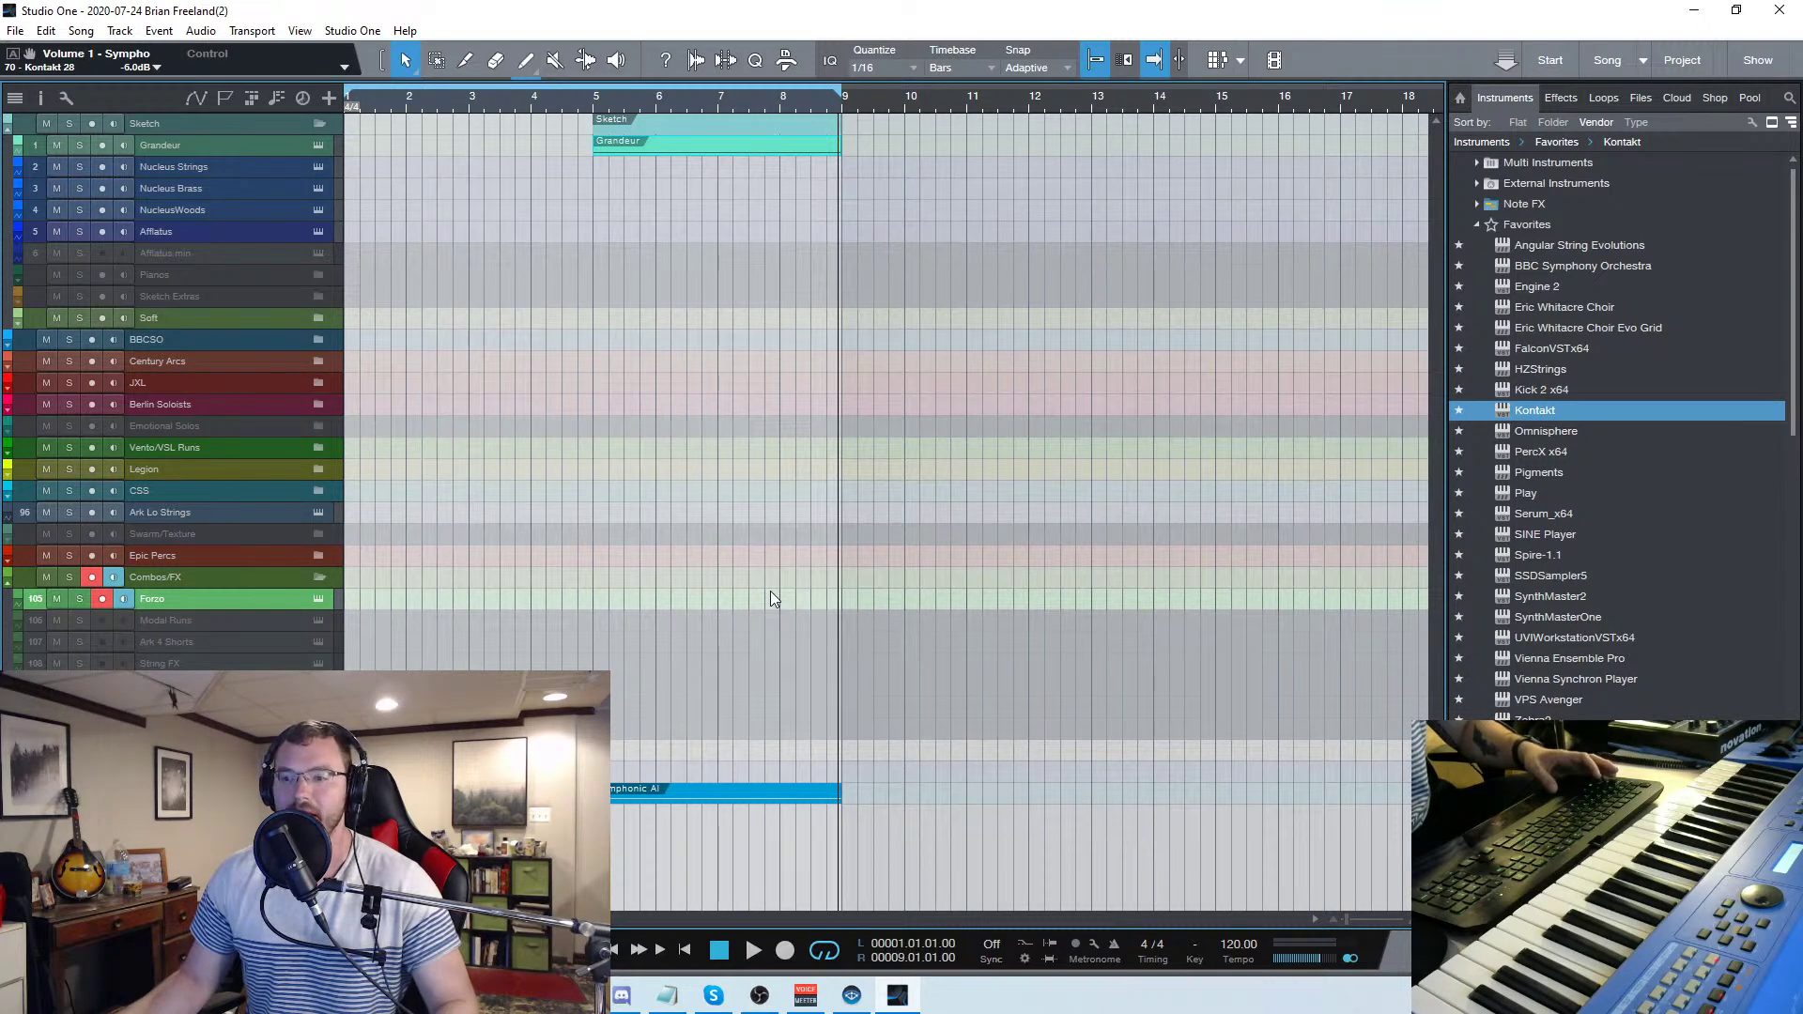
pyautogui.moveTo(746, 598); pyautogui.dragTo(844, 598)
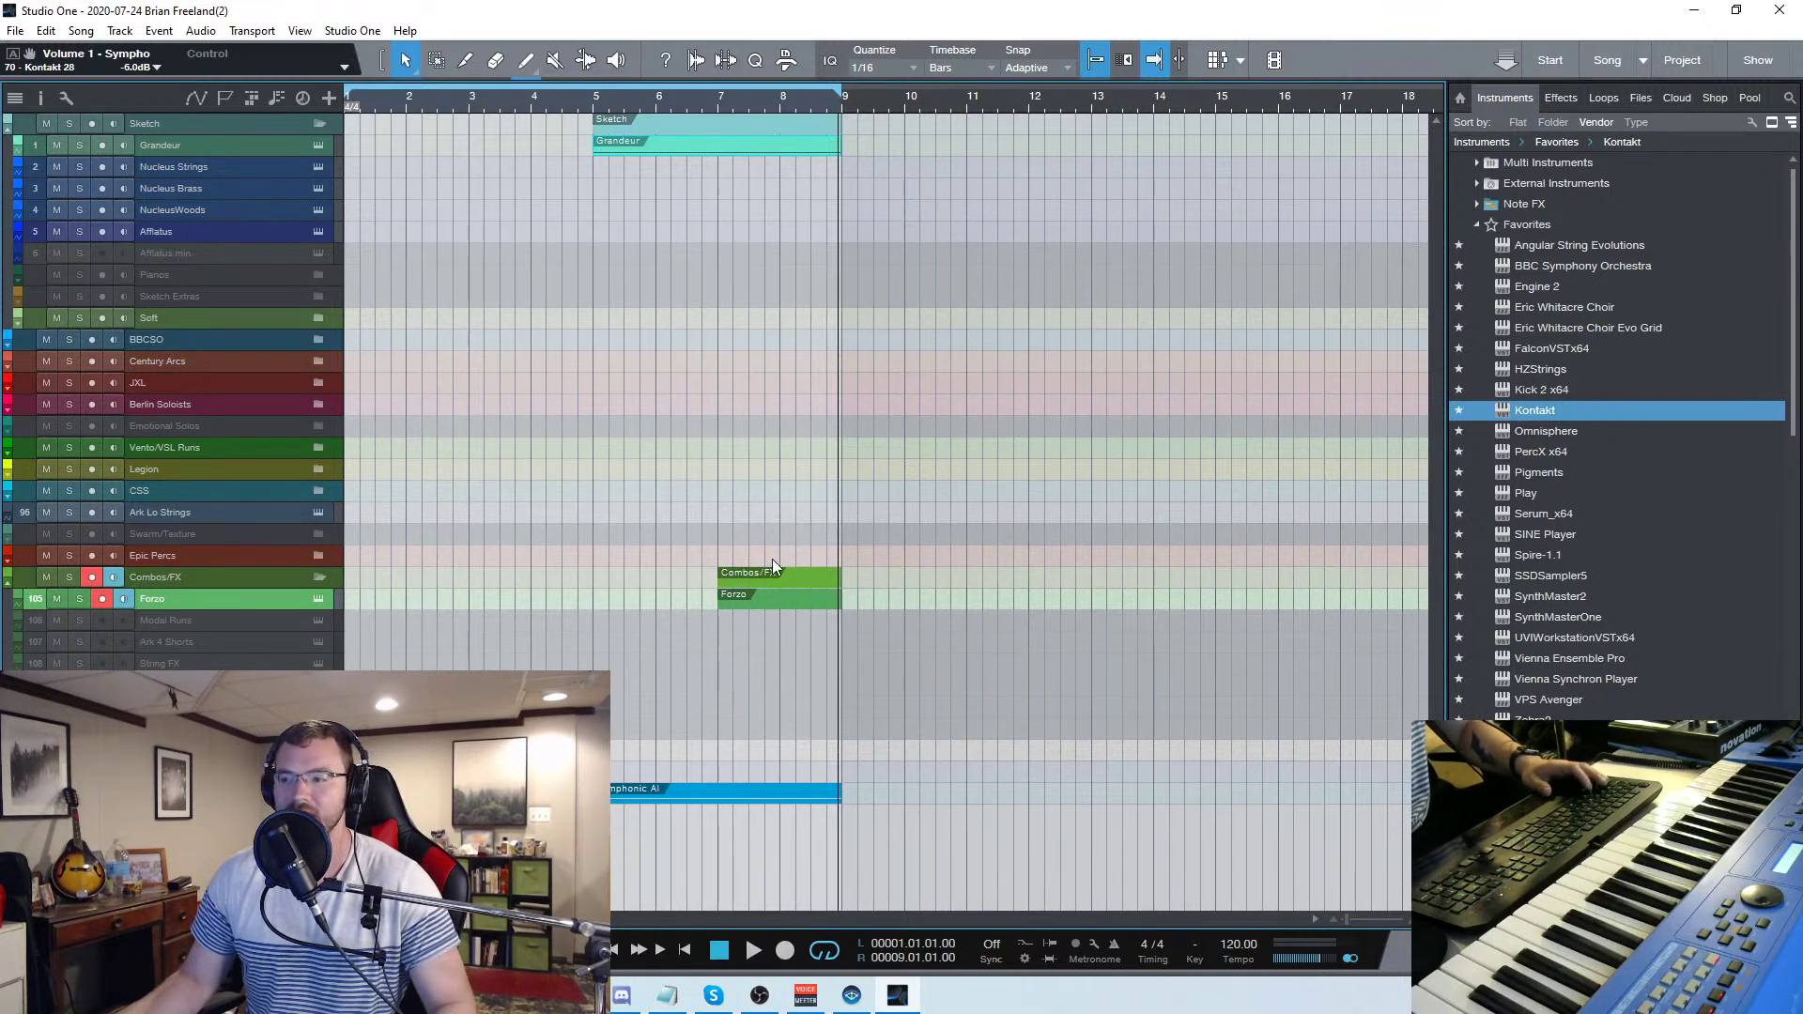
# Open the Forzo part in the note editor, bring bars 7 and 8 into view and show the key switches lane
pyautogui.doubleClick(752, 605)
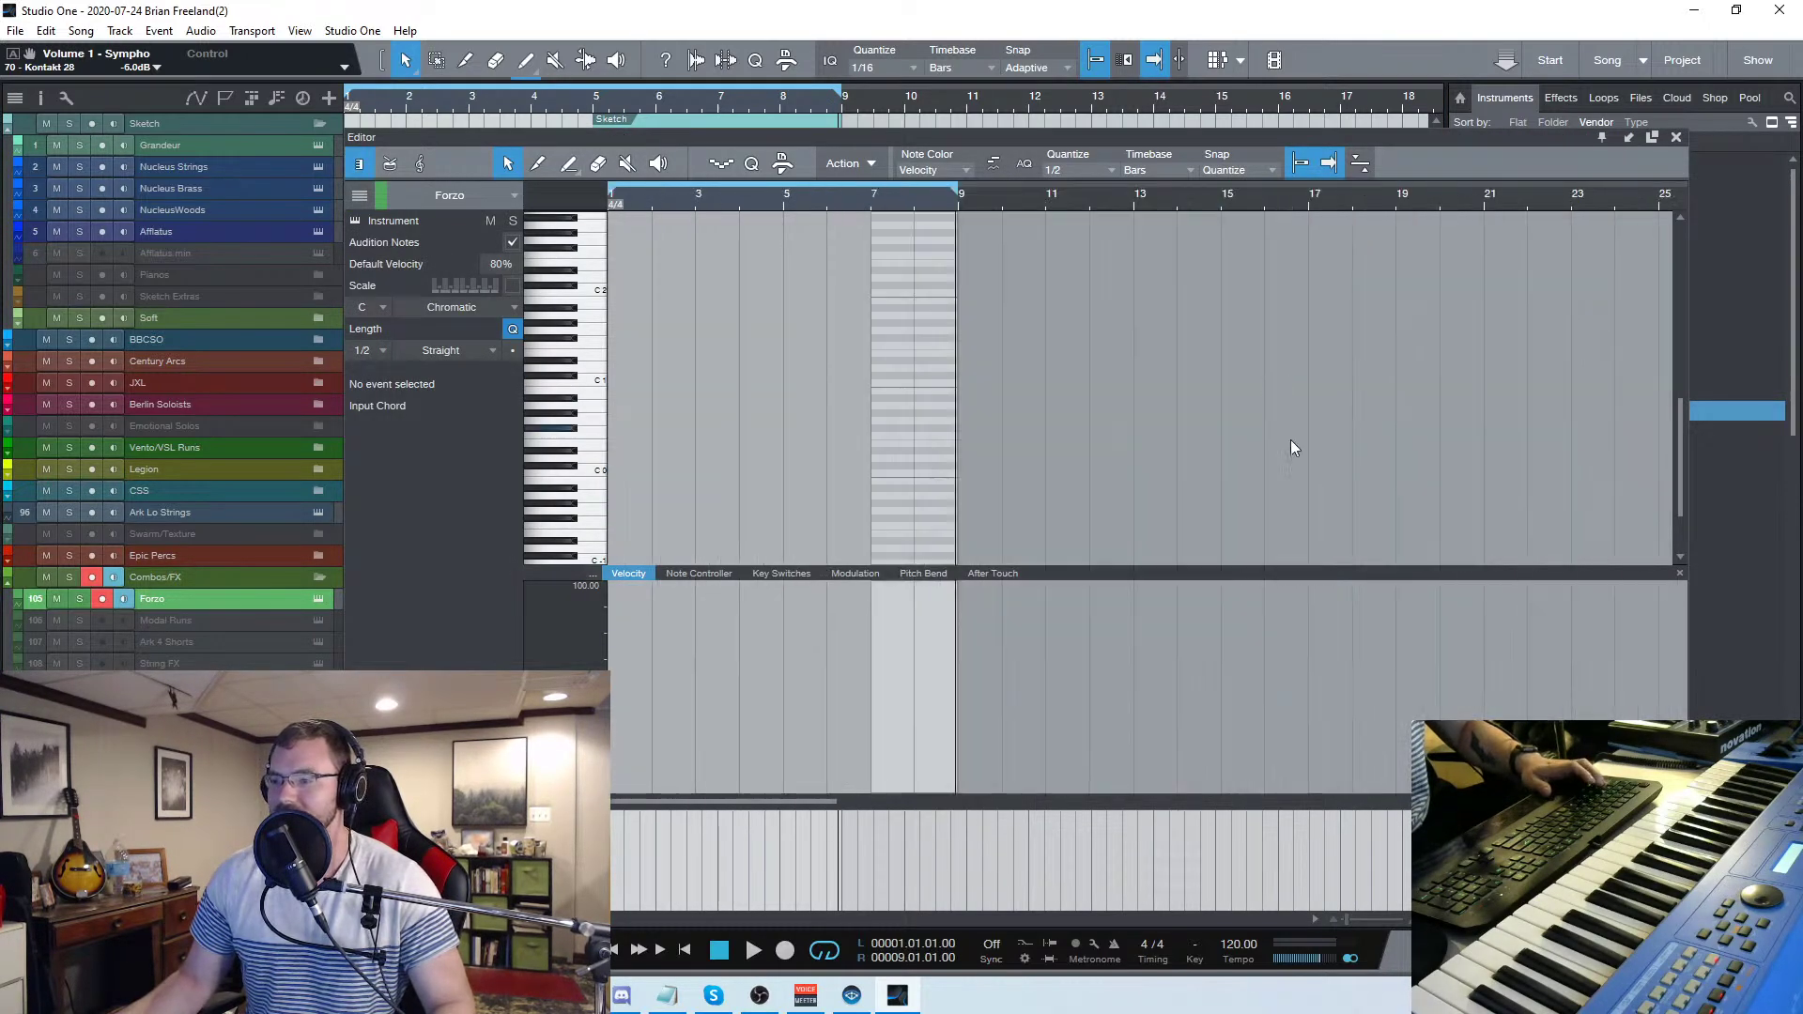
pyautogui.moveTo(672, 801); pyautogui.dragTo(662, 800)
pyautogui.click(782, 574)
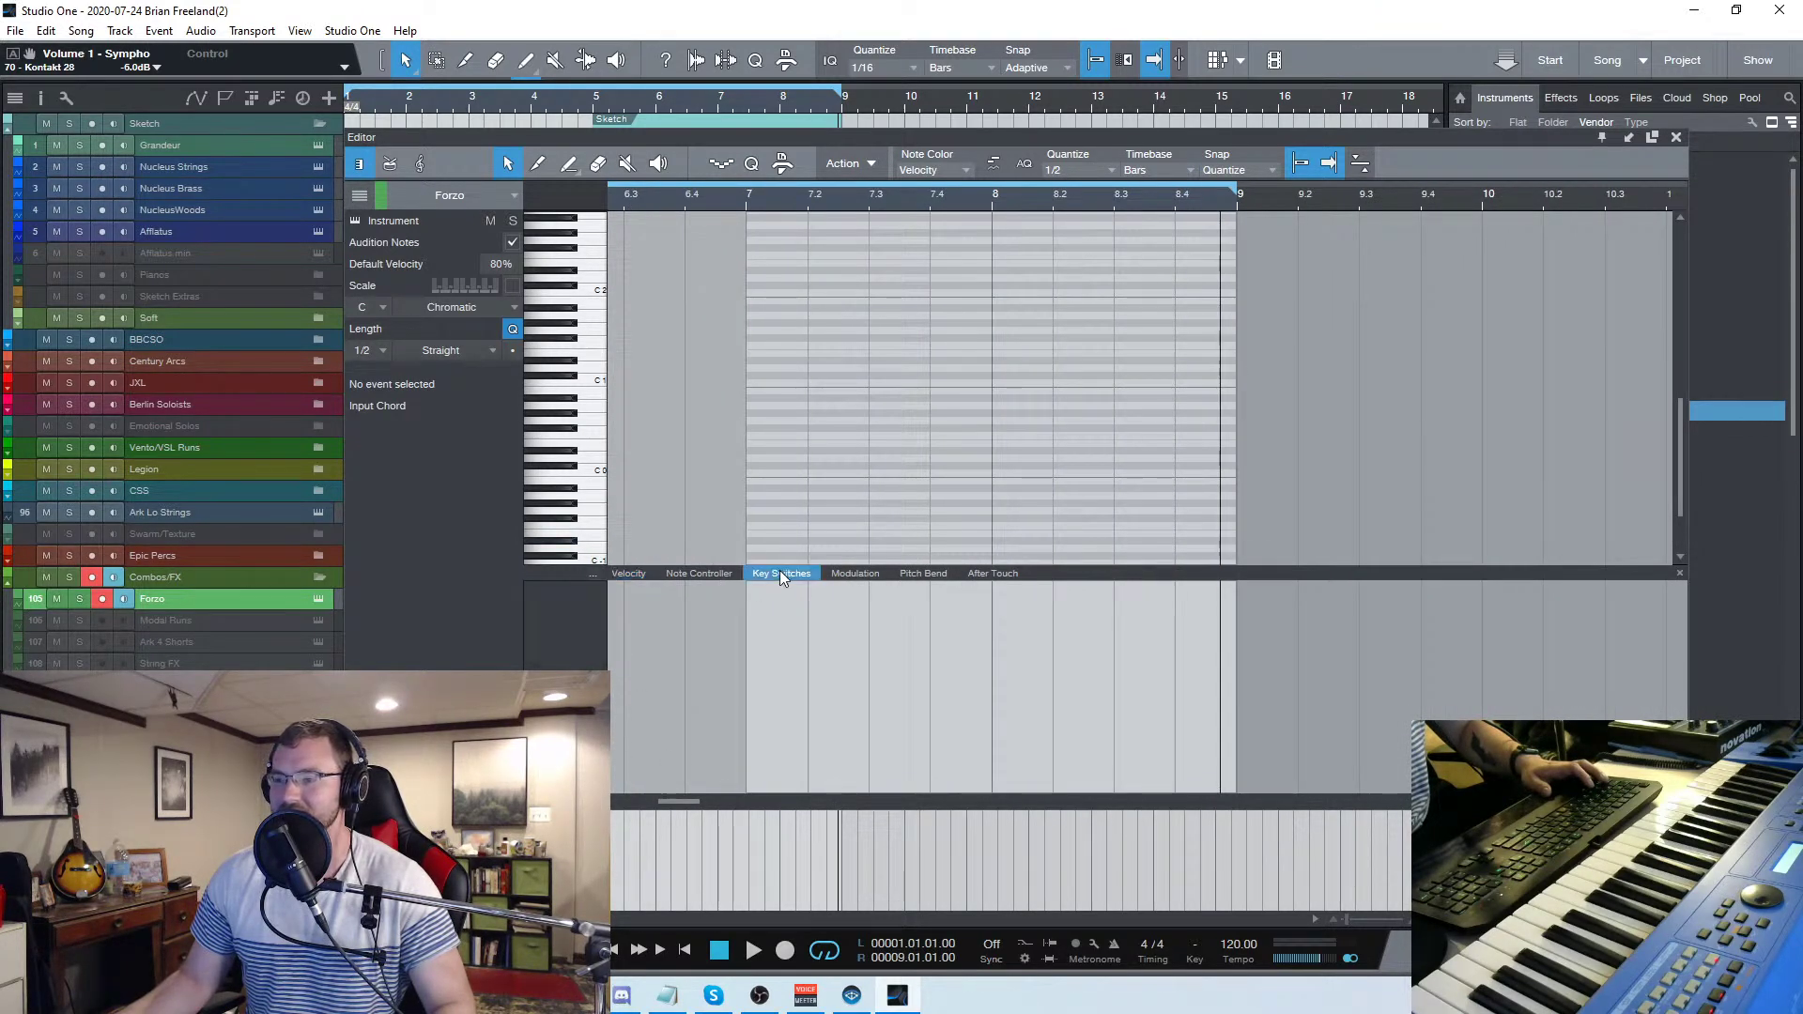
pyautogui.click(781, 574)
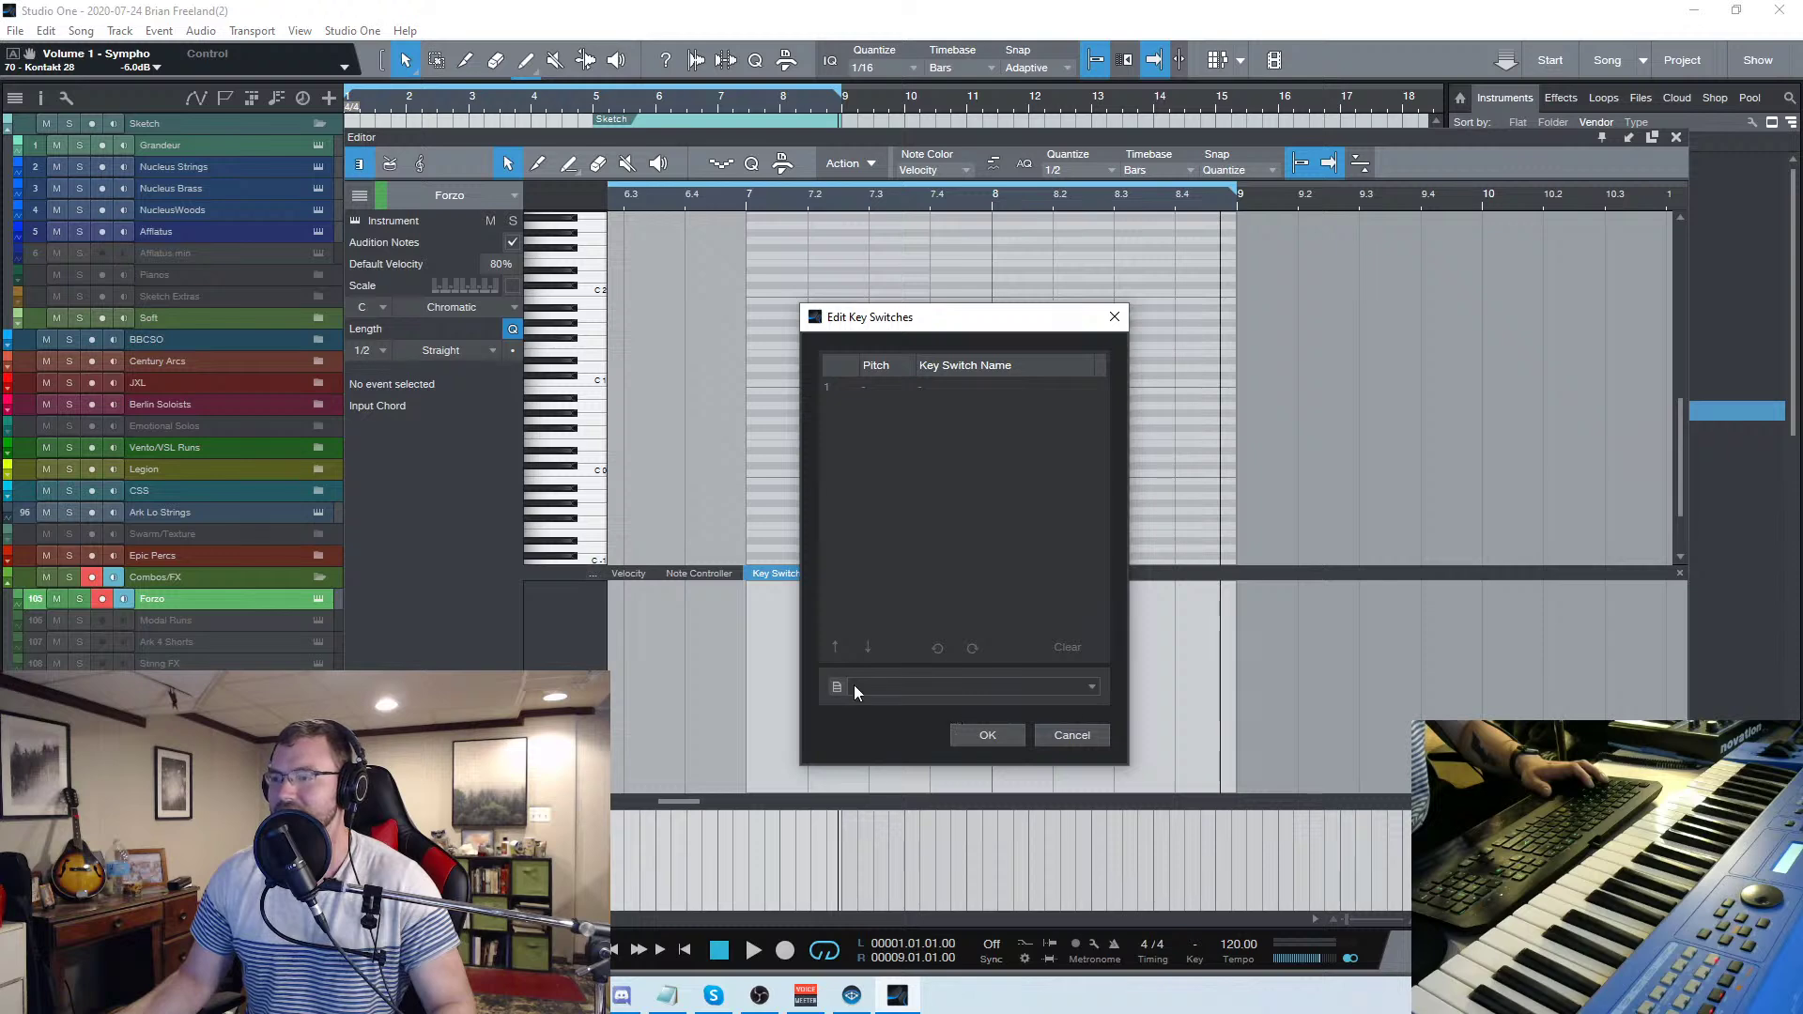
pyautogui.click(881, 686)
pyautogui.click(878, 703)
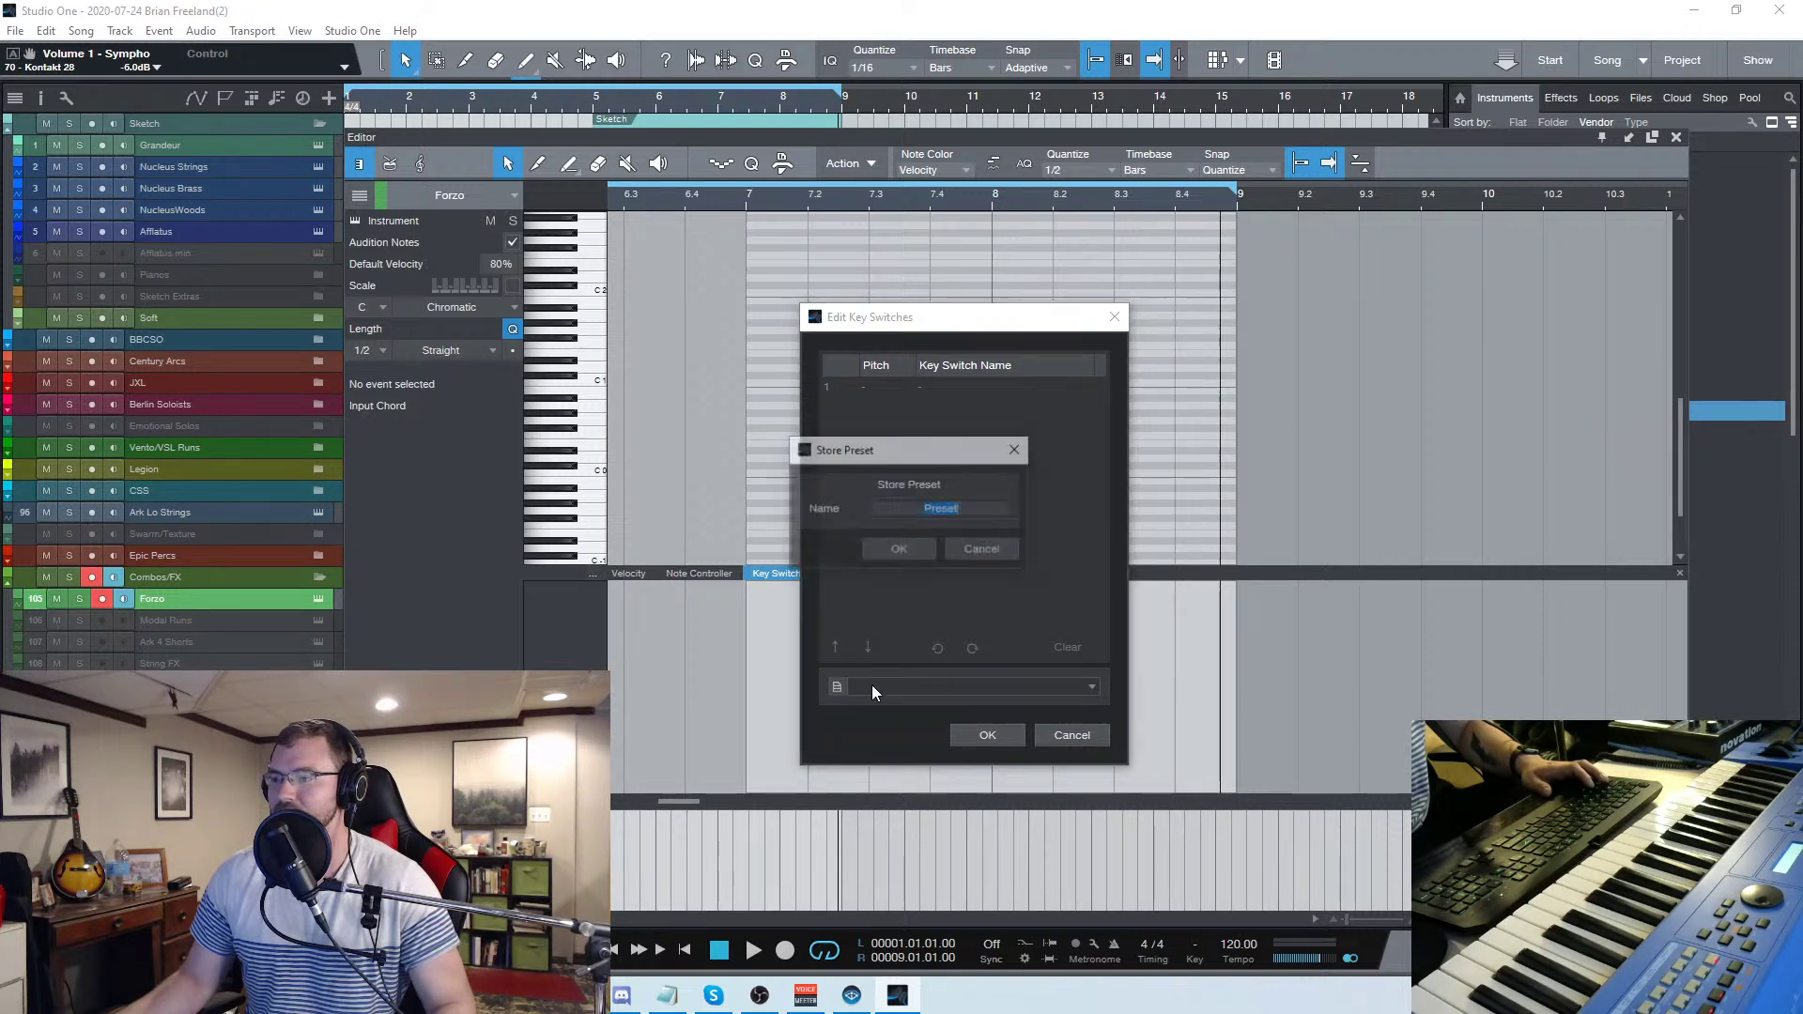
pyautogui.click(983, 551)
pyautogui.click(977, 686)
pyautogui.scroll(-1, 989, 615)
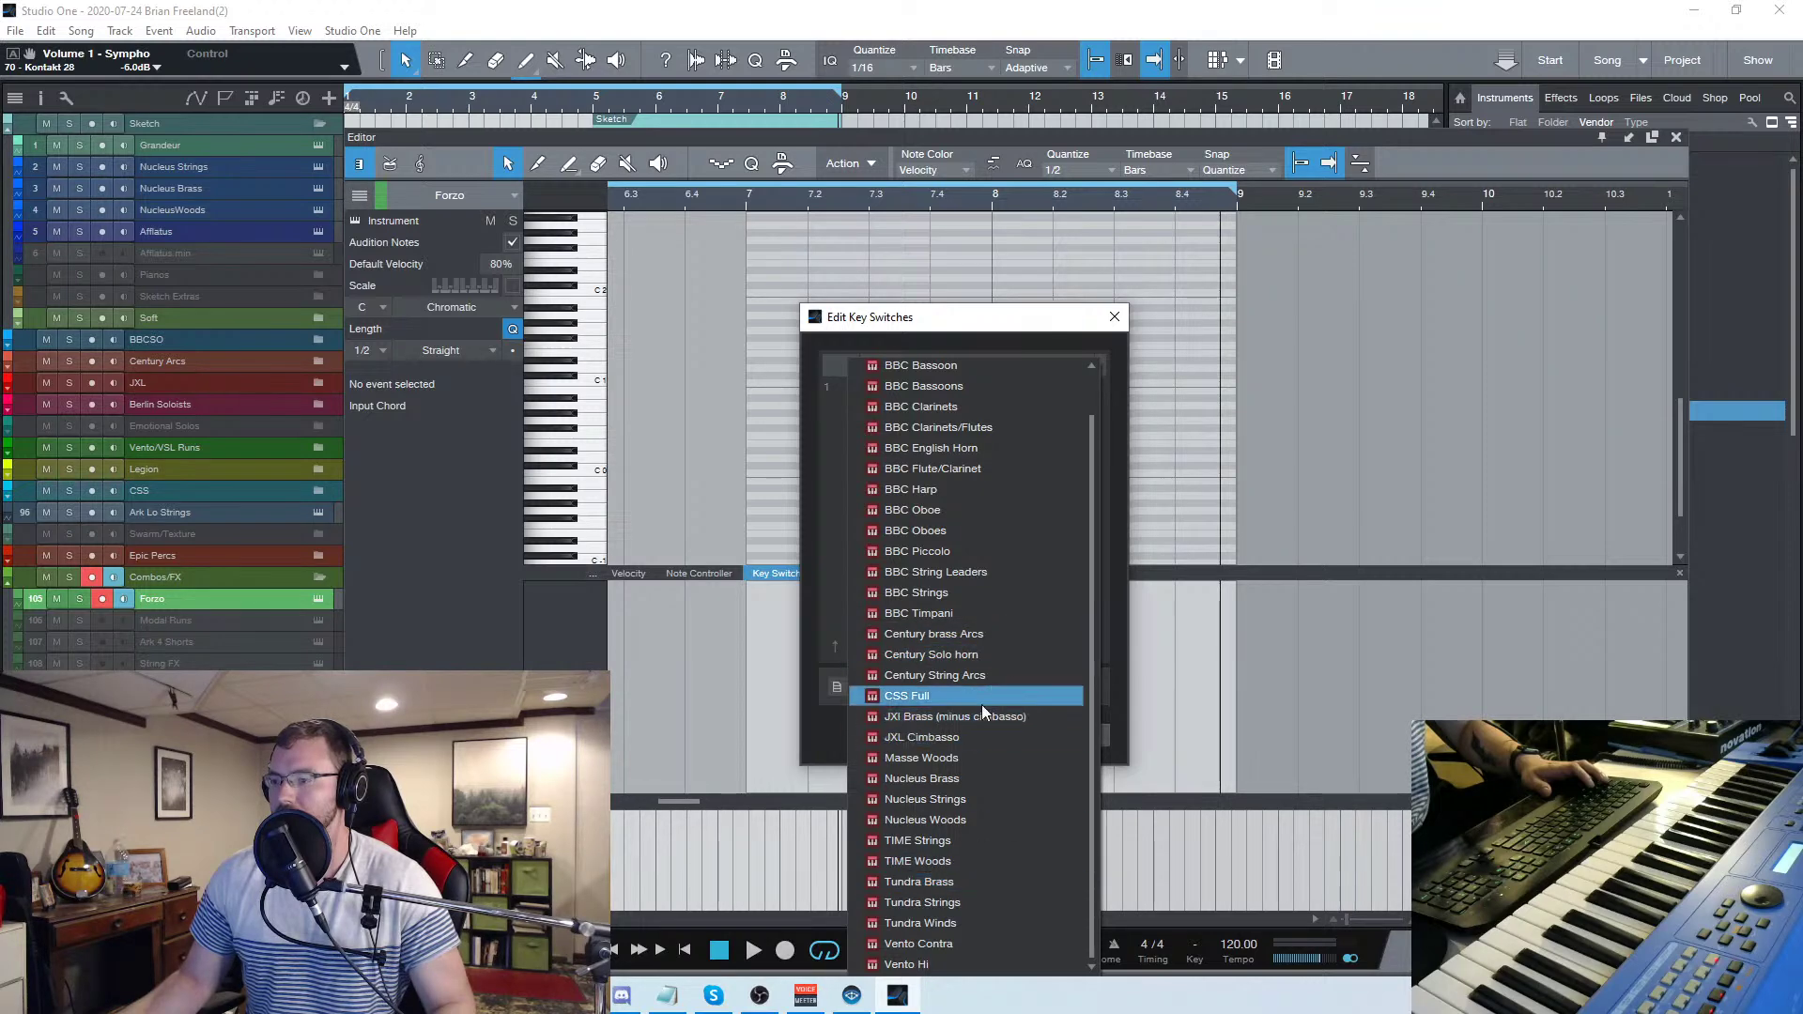
pyautogui.press('Escape')
pyautogui.click(1101, 321)
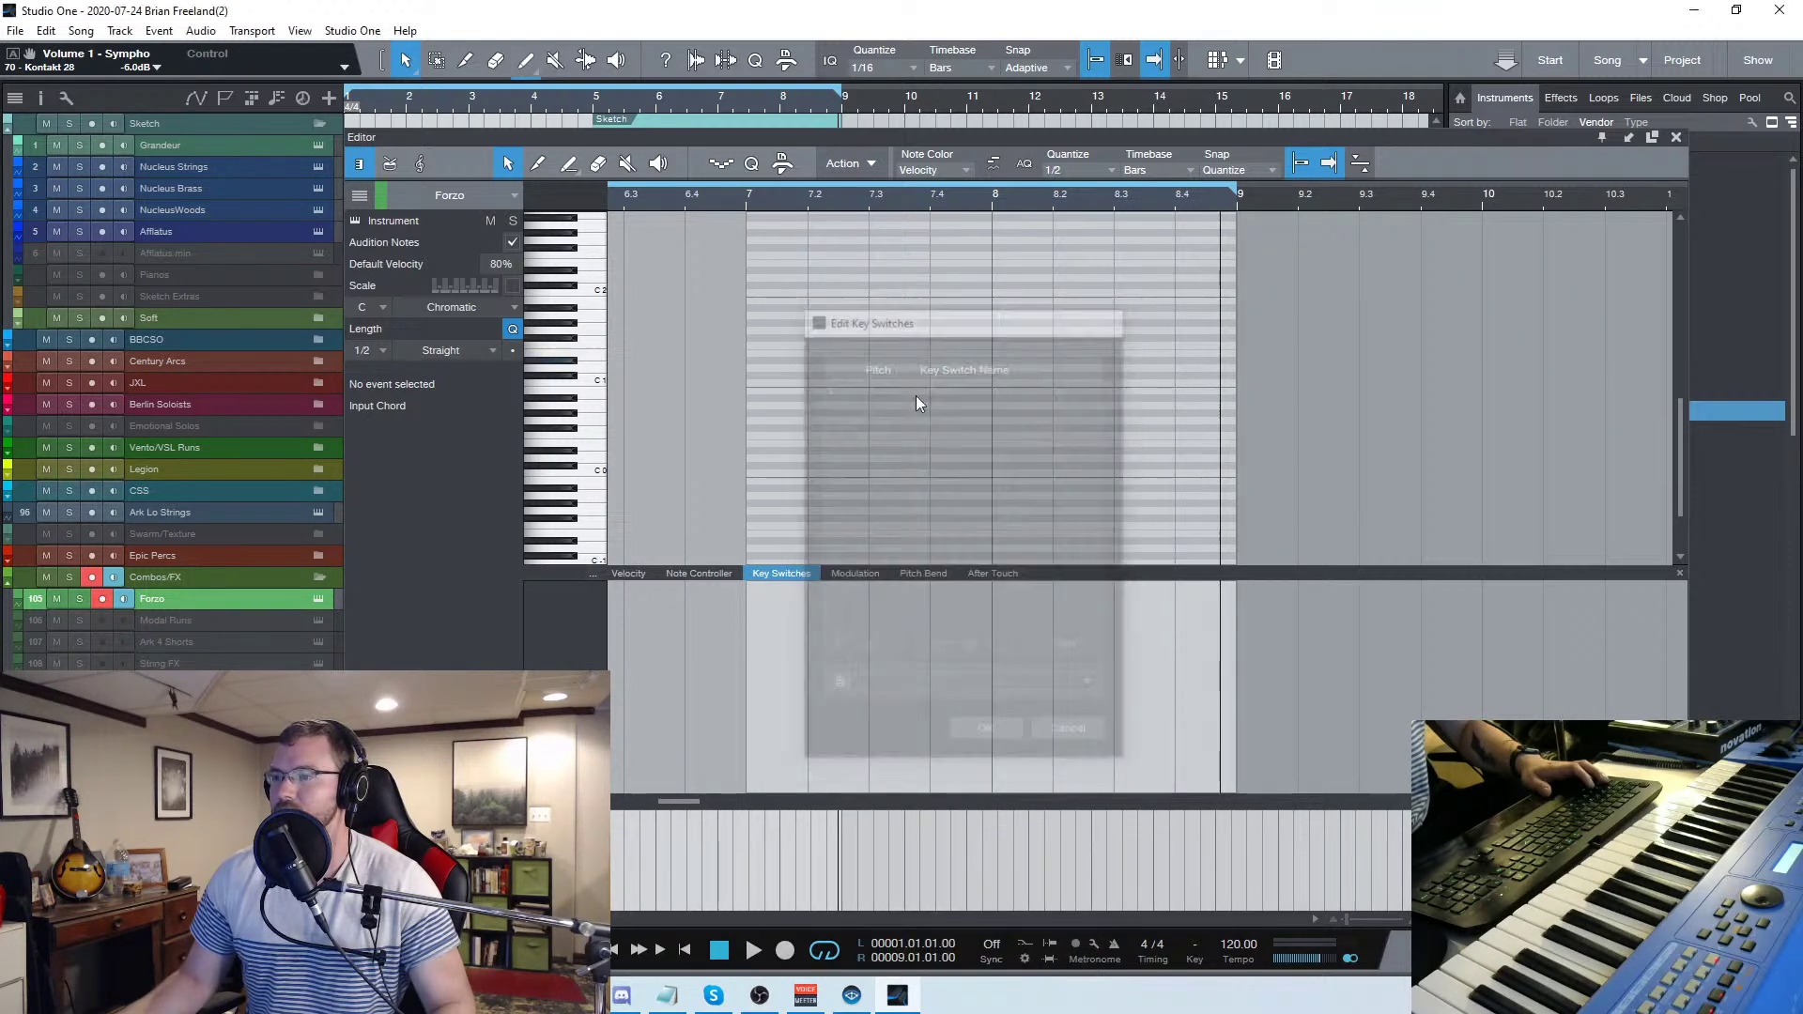
# Place a Cresc Bend (C 7) key switch at bar 7 of the Forzo part in drum view, and reopen the part in piano view
pyautogui.click(388, 166)
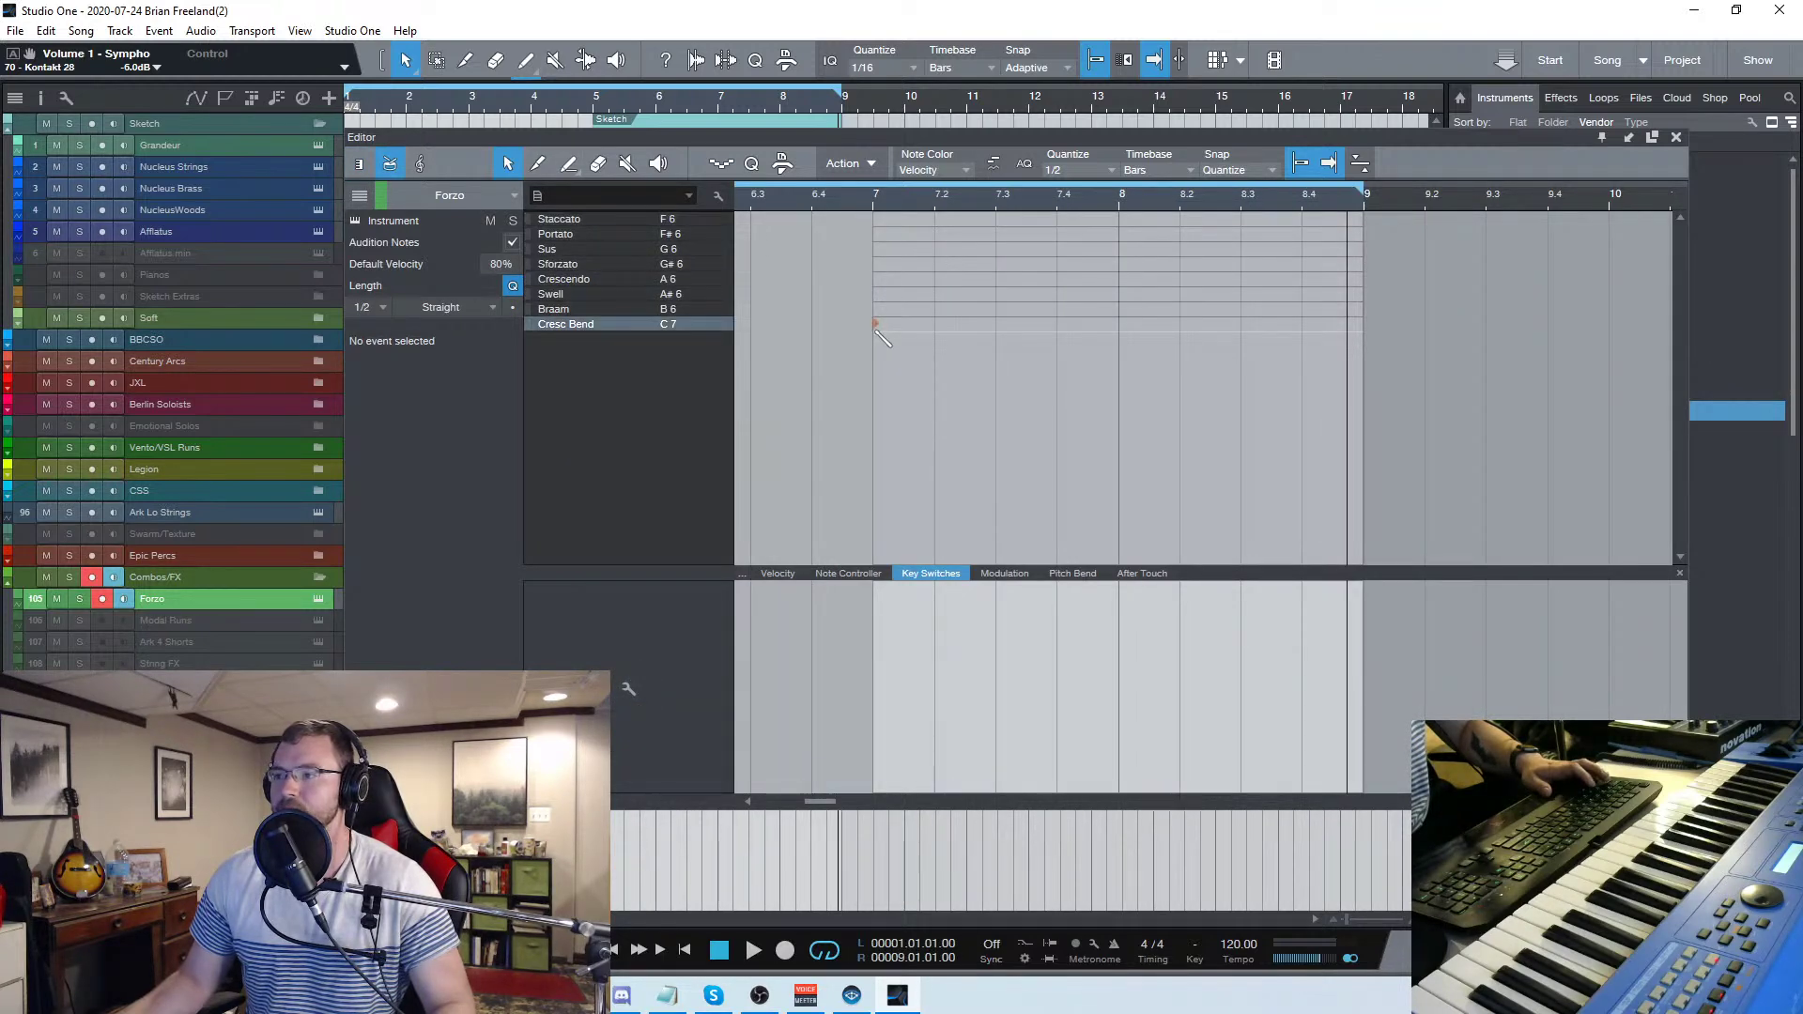
pyautogui.press('F2')
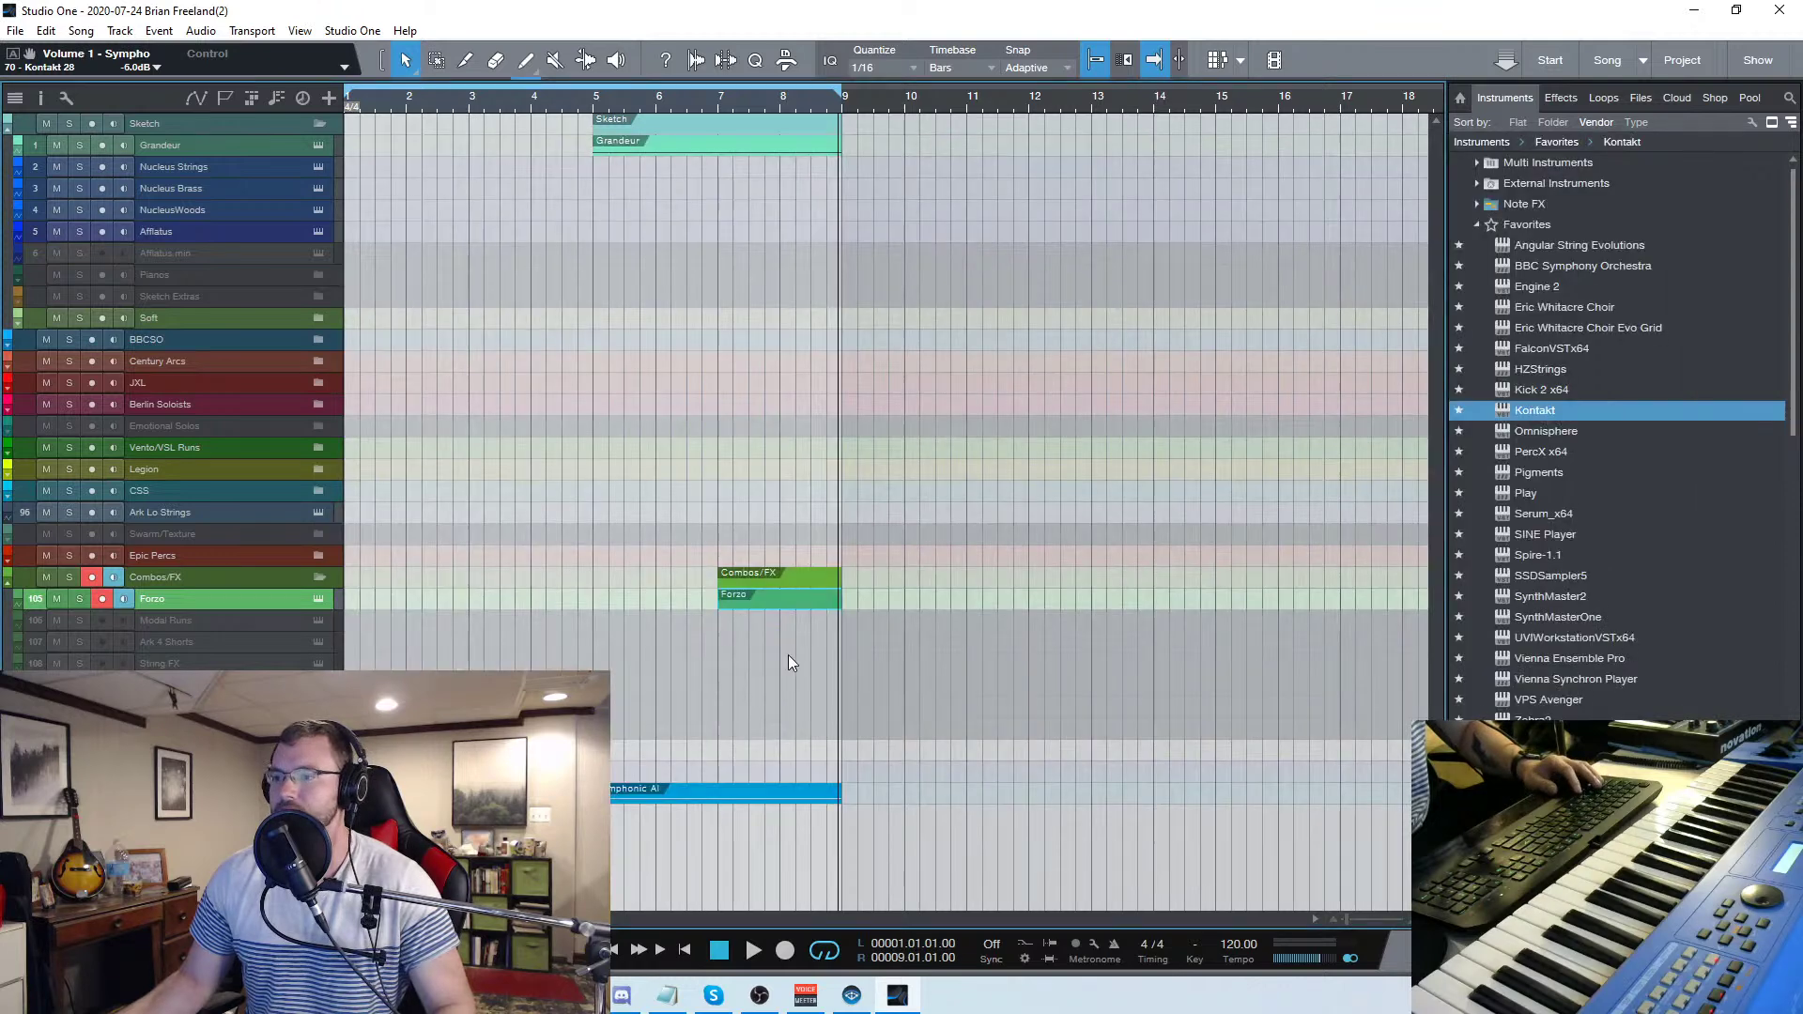
pyautogui.doubleClick(774, 597)
pyautogui.click(360, 163)
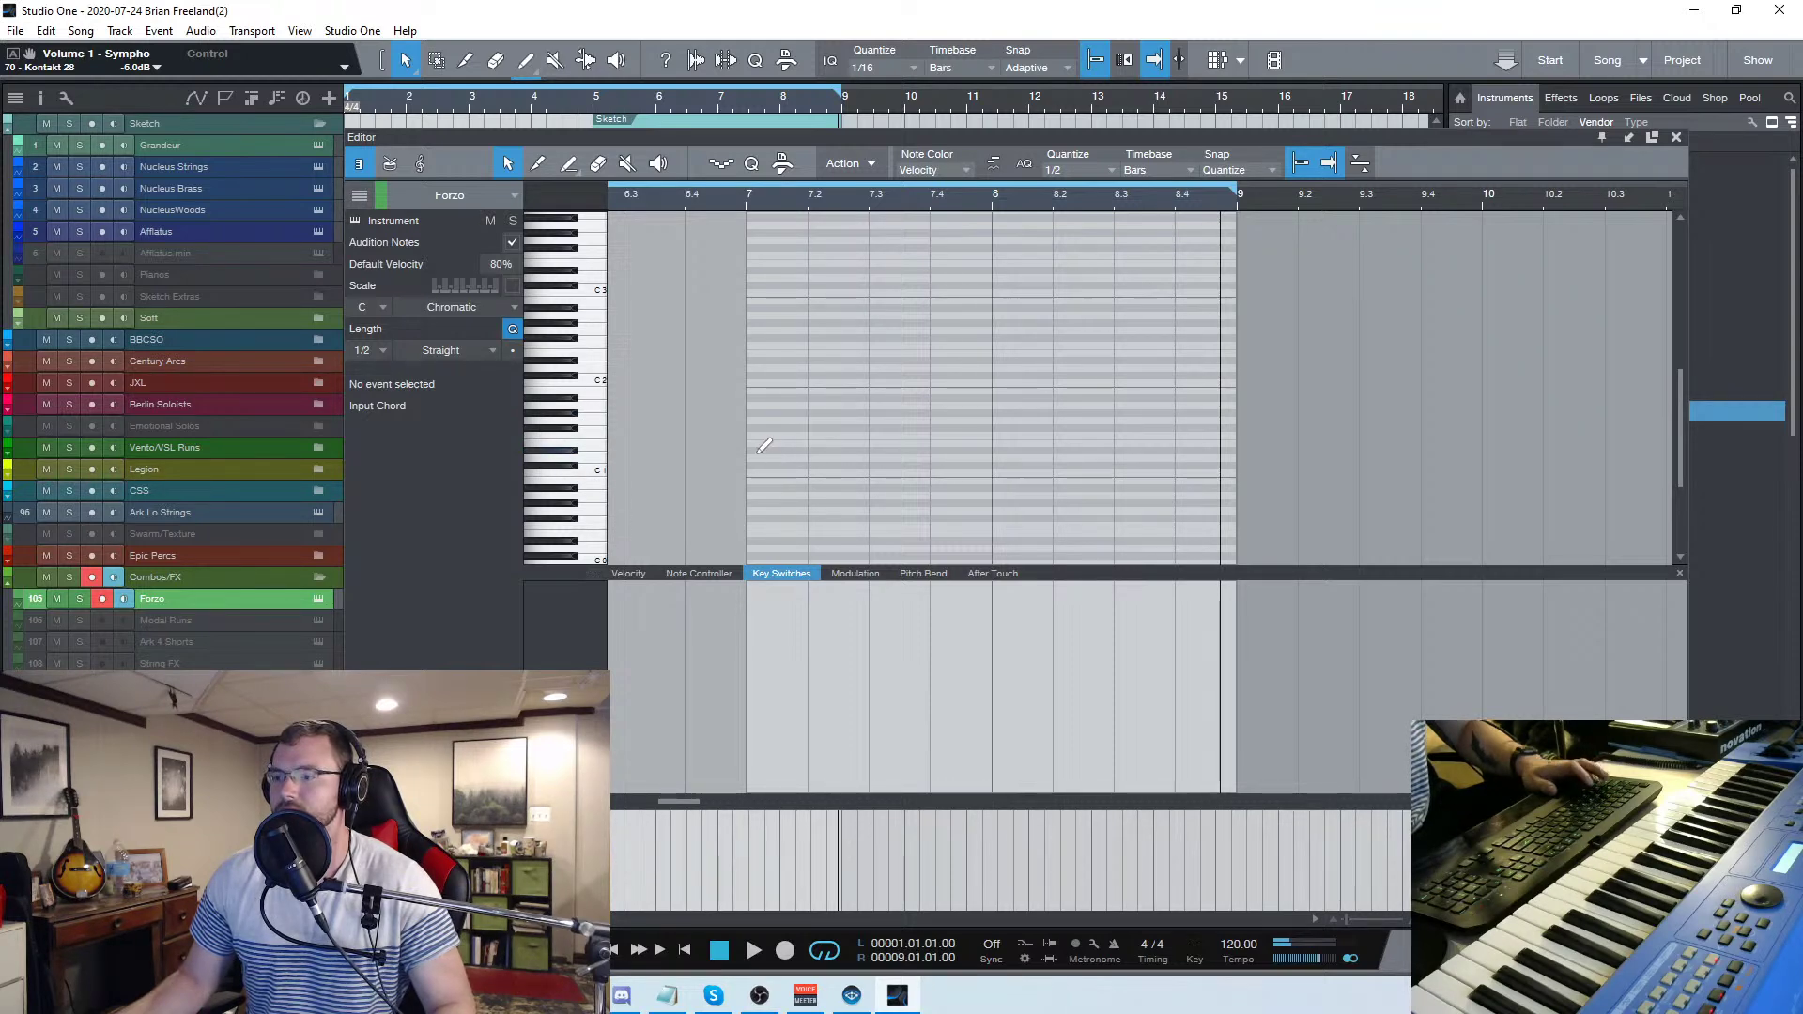
# Draw a two-bar D# 1 note from bar 7 in the Forzo part, add a flat modulation level and audition it
pyautogui.moveTo(752, 450); pyautogui.dragTo(1212, 448)
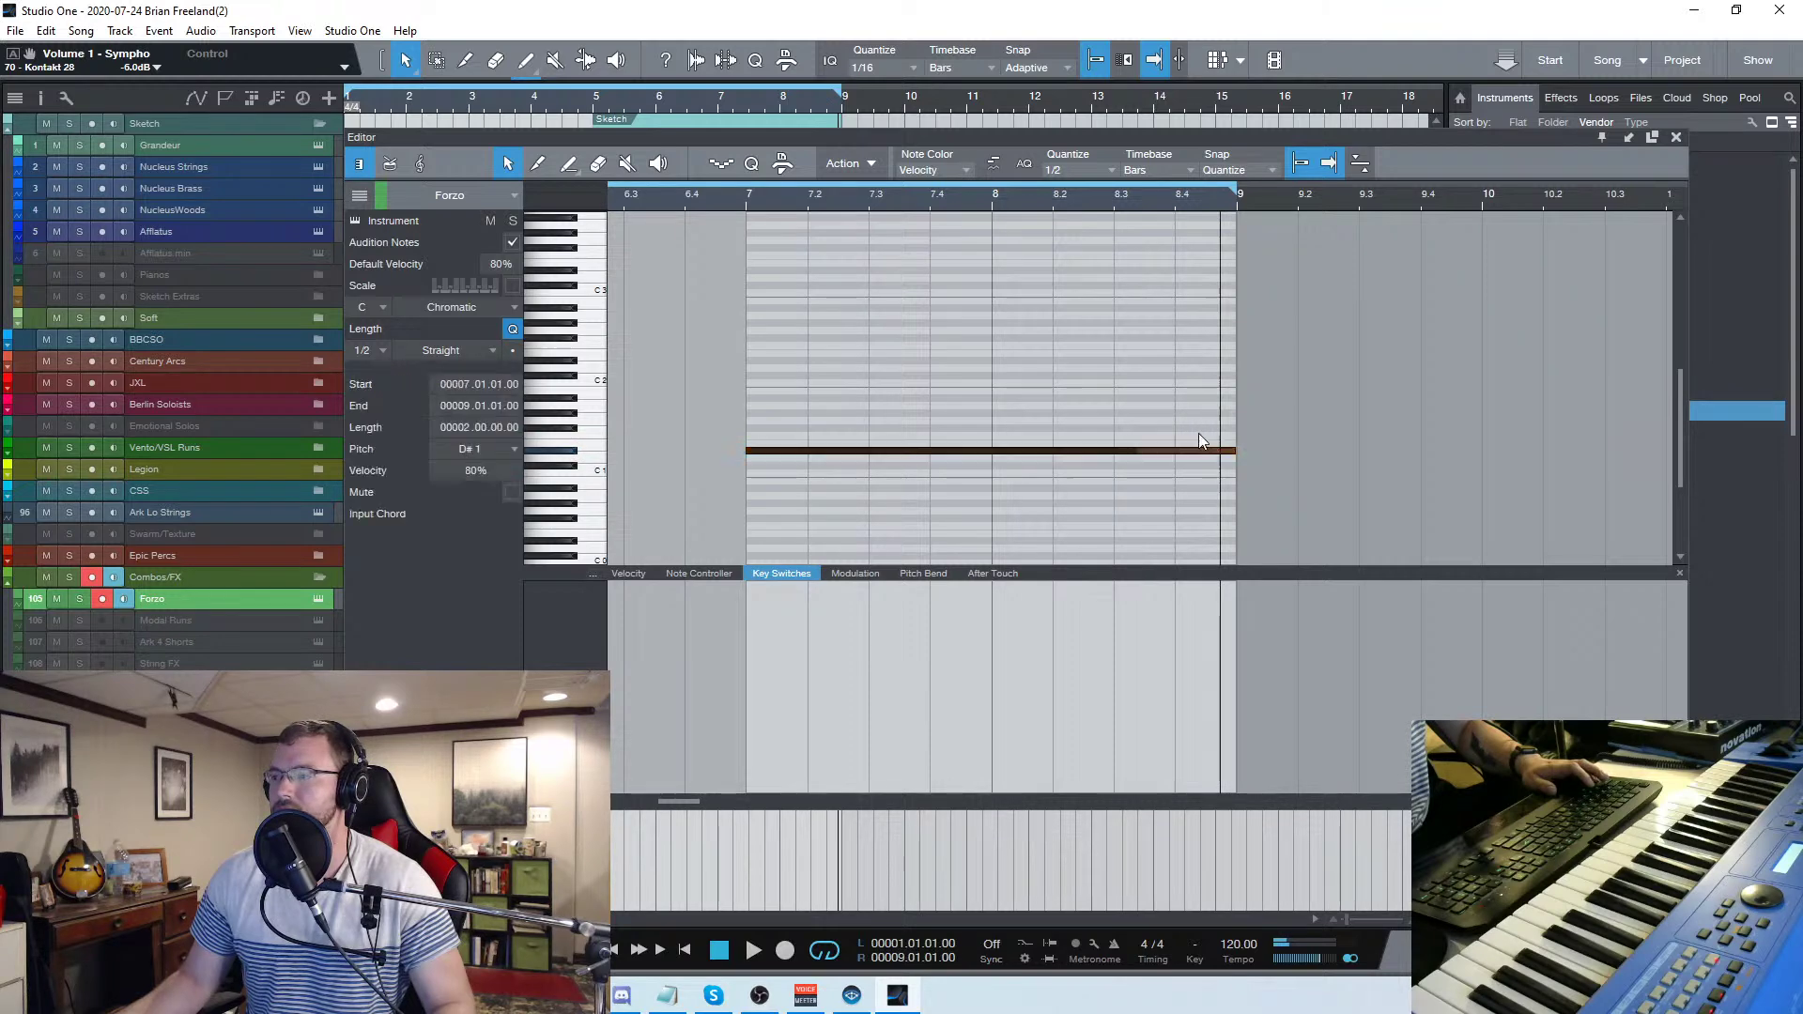
pyautogui.click(633, 573)
pyautogui.click(854, 574)
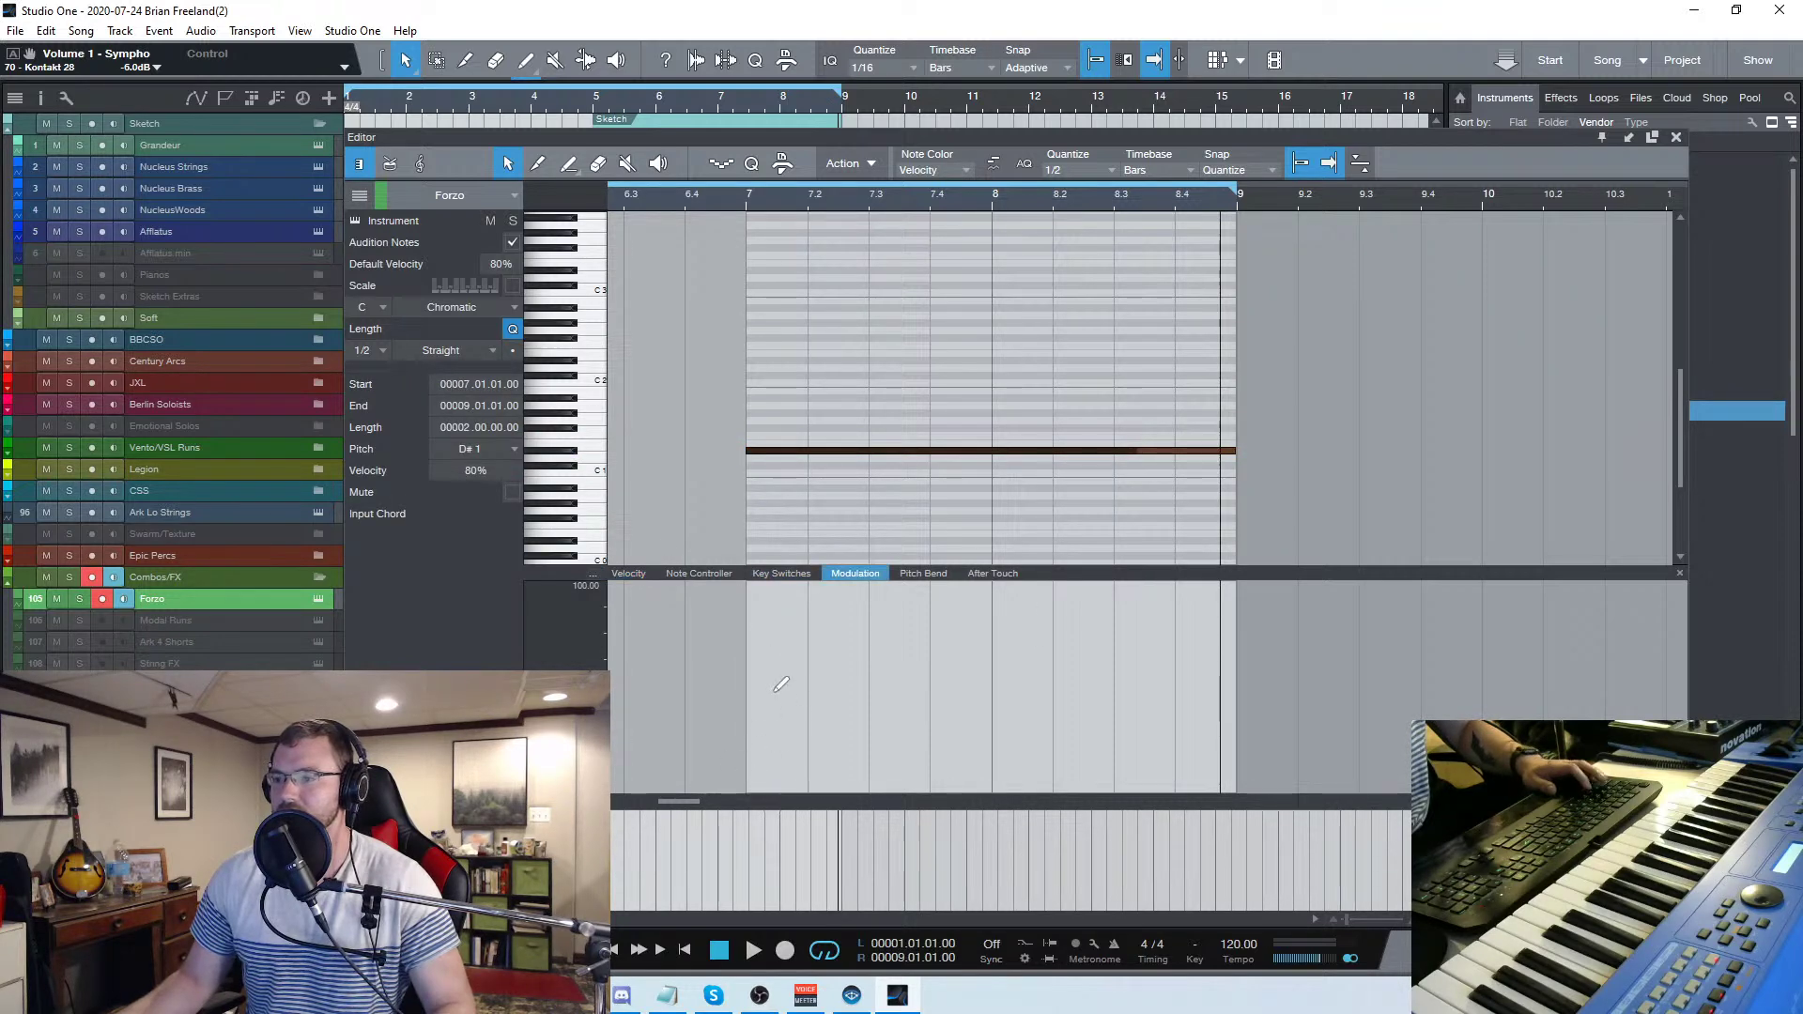
pyautogui.click(753, 716)
pyautogui.click(742, 194)
pyautogui.press('space')
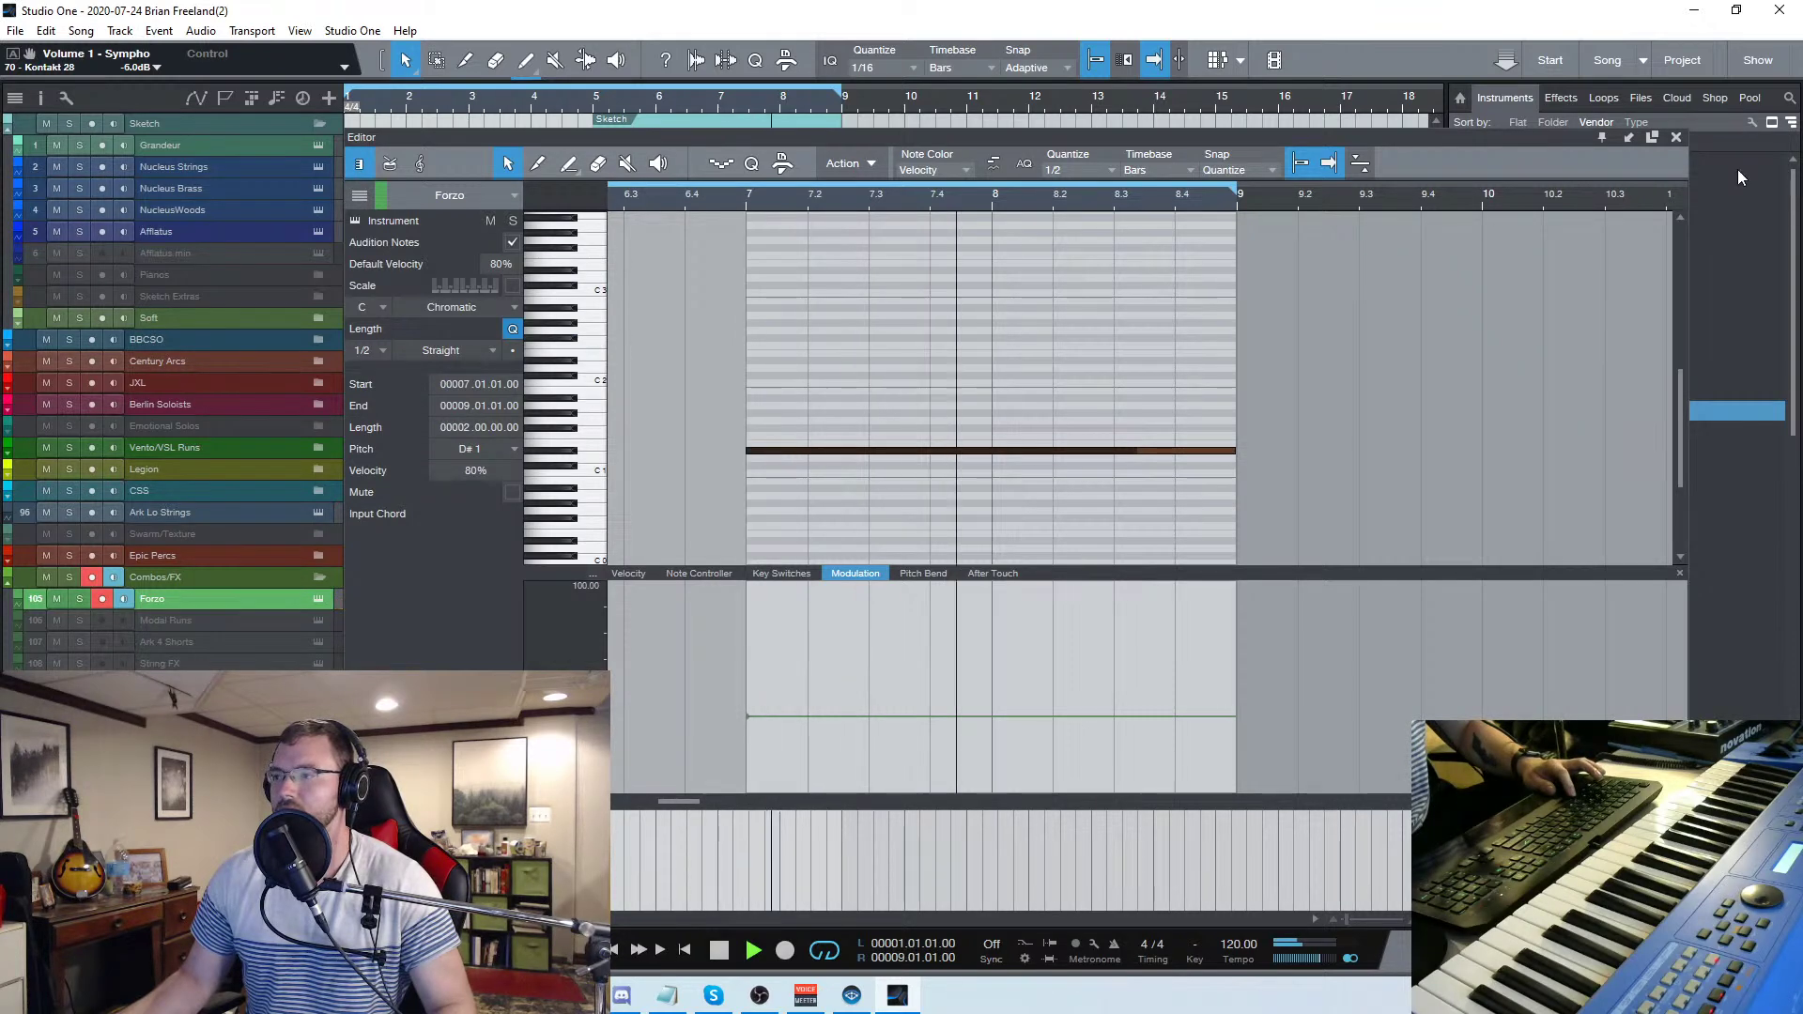
pyautogui.click(1677, 138)
pyautogui.press('space')
# Move the Forzo part to start at bar 8 and play the arrangement with the loop end extended to bar 11
pyautogui.moveTo(770, 609); pyautogui.dragTo(836, 609)
pyautogui.press('space')
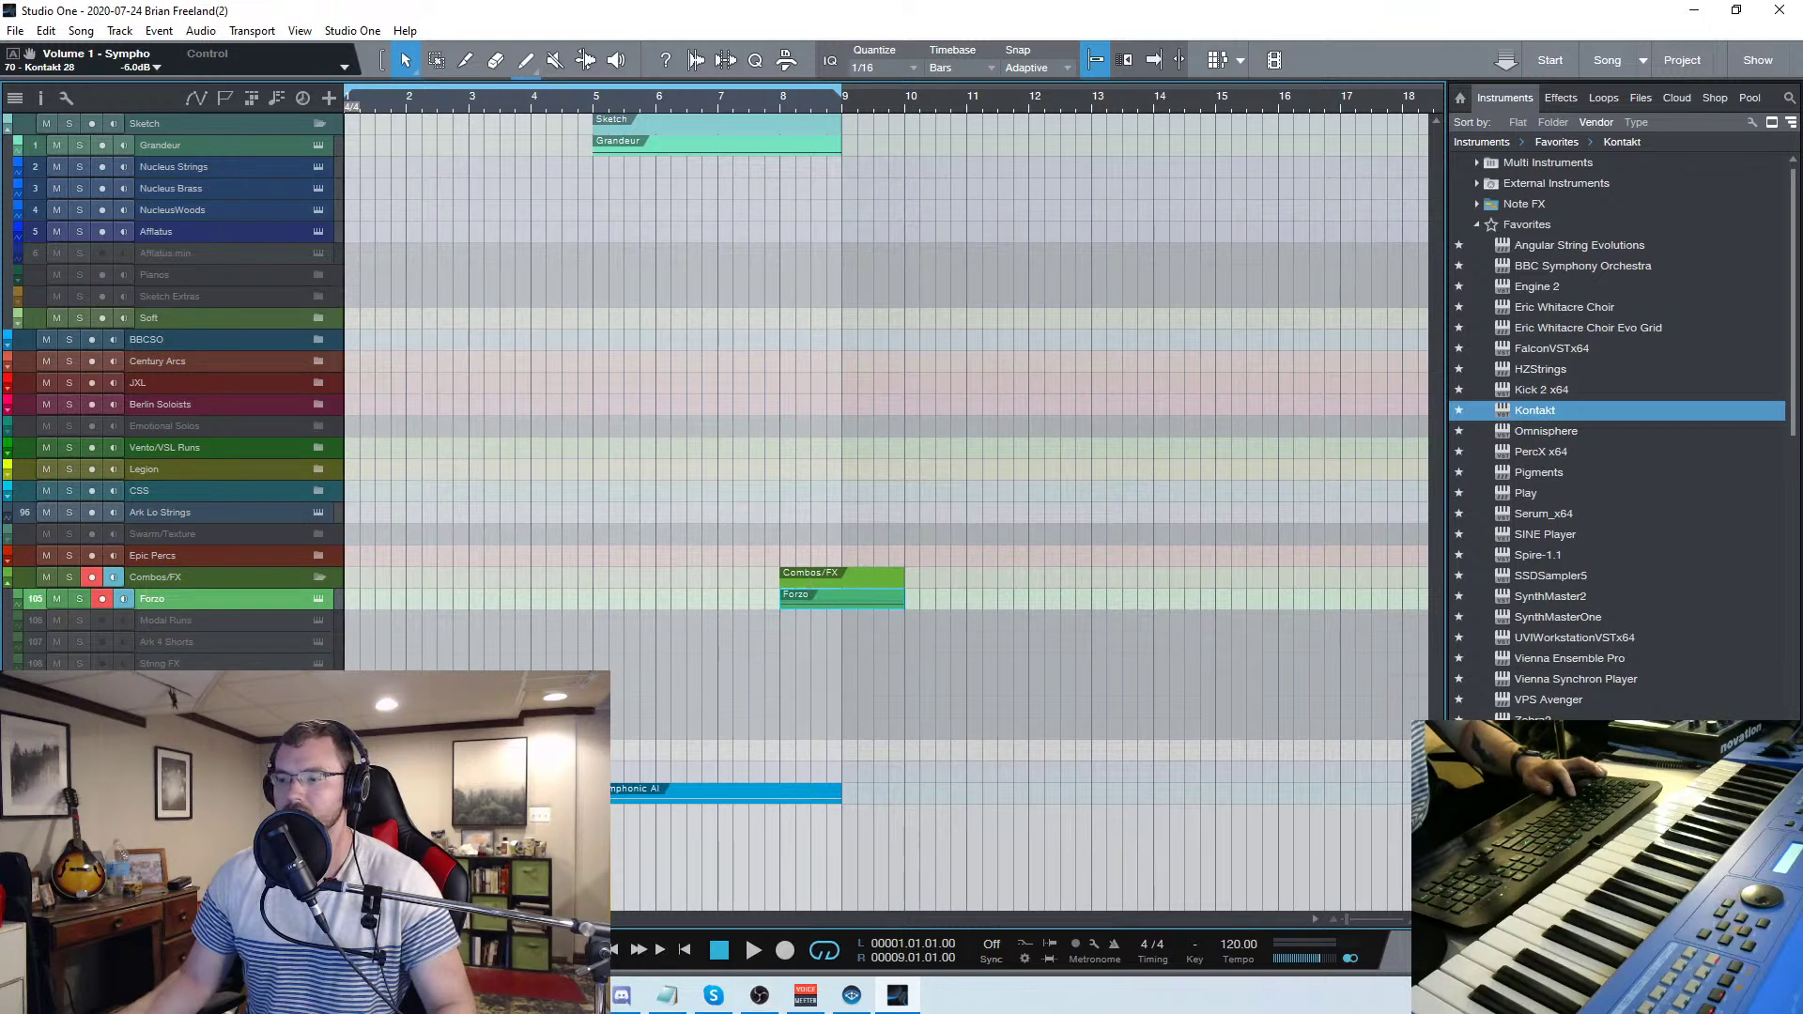
pyautogui.click(393, 358)
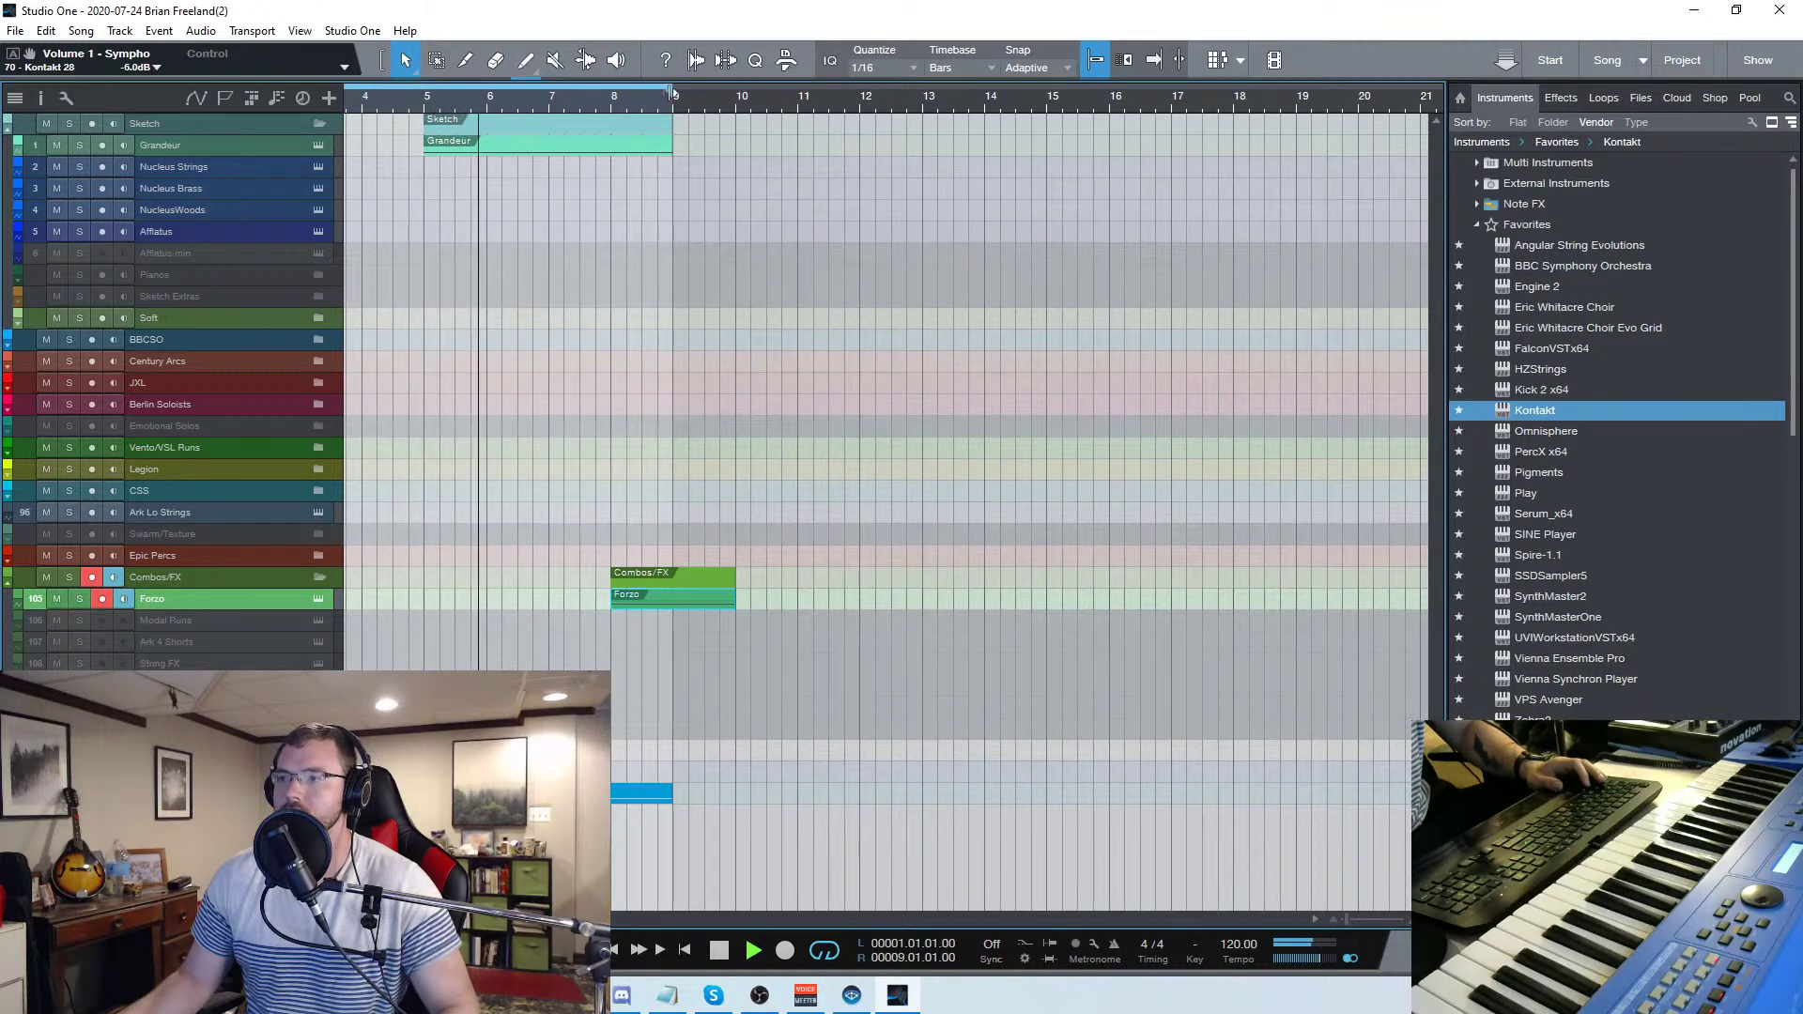
pyautogui.moveTo(714, 103); pyautogui.dragTo(801, 104)
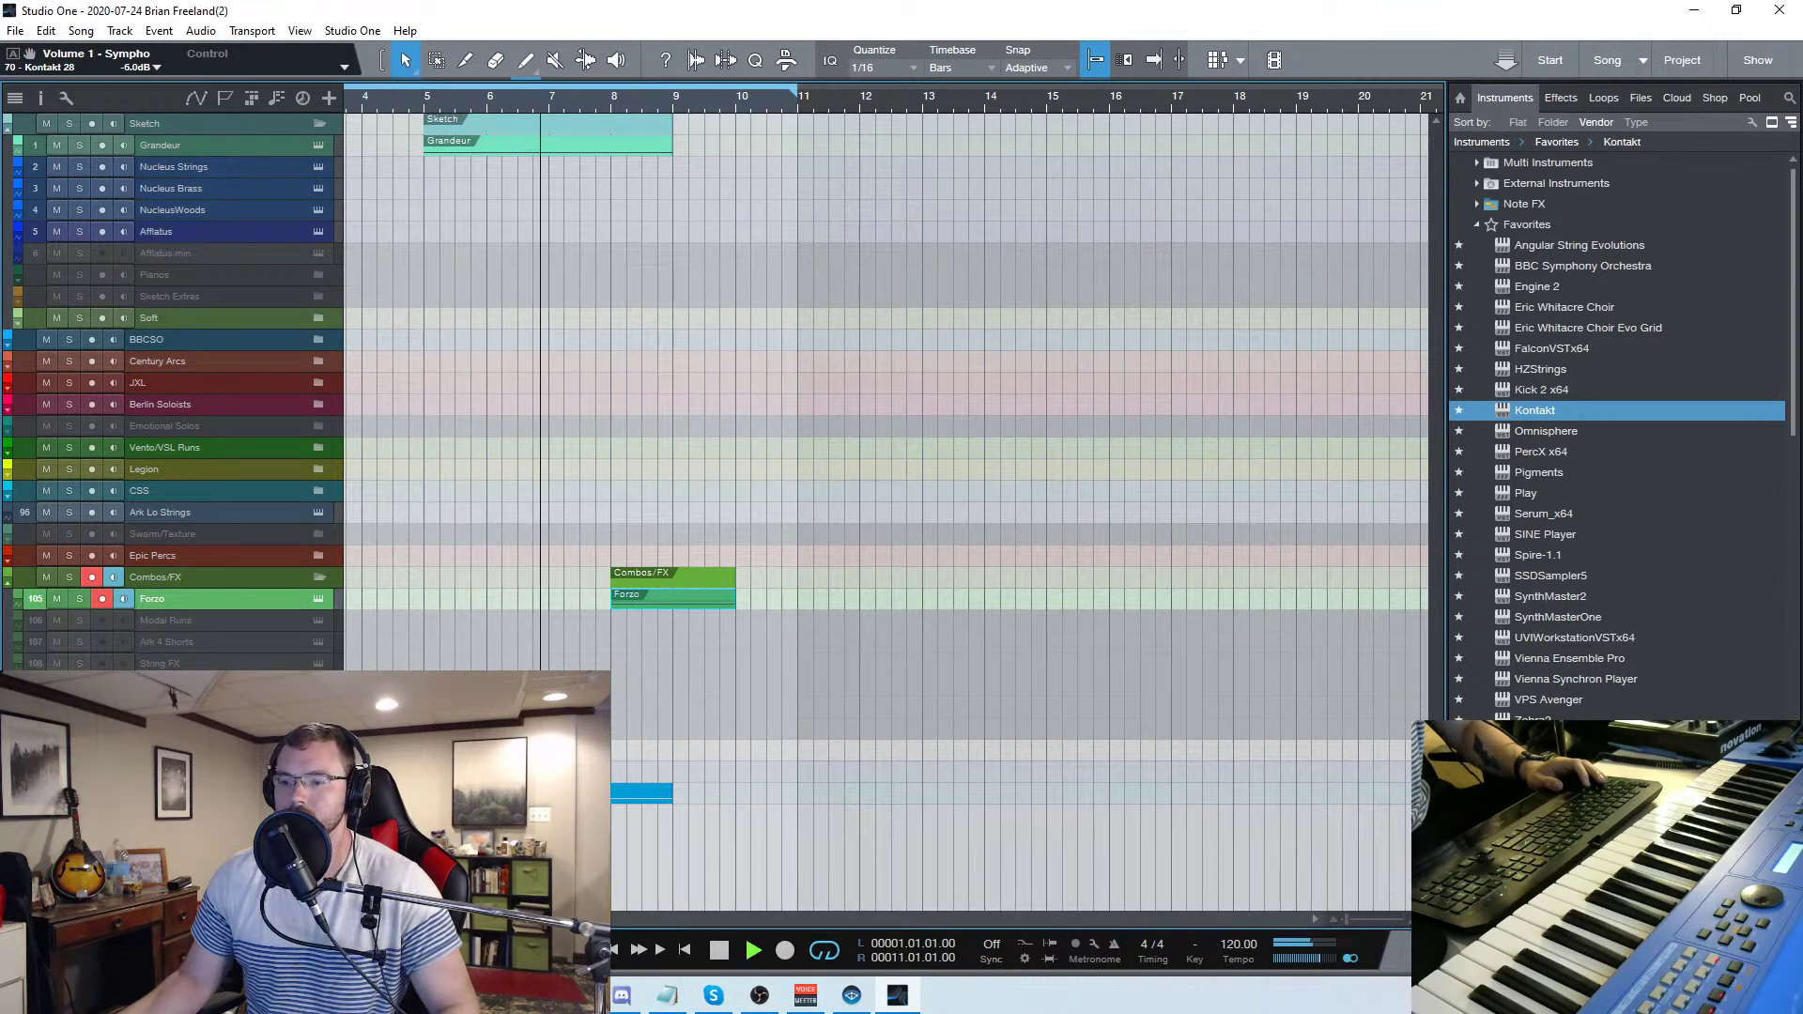
pyautogui.moveTo(431, 919); pyautogui.dragTo(408, 920)
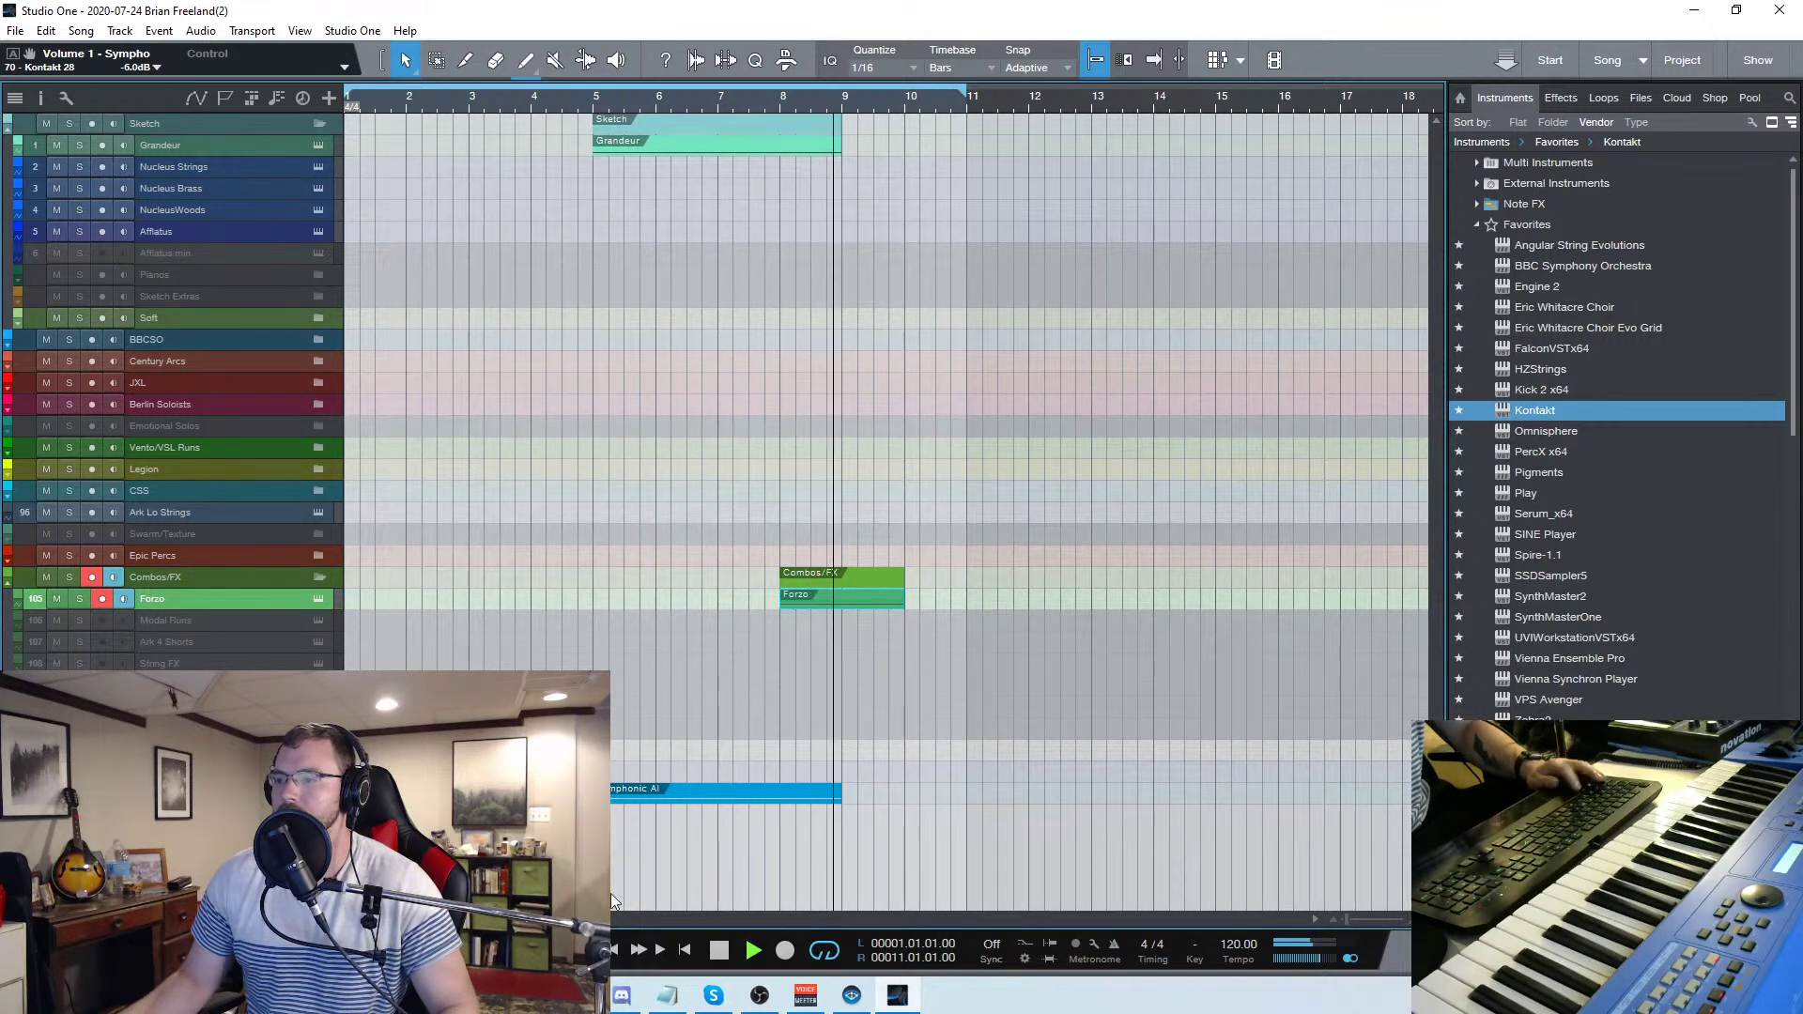
pyautogui.press('space')
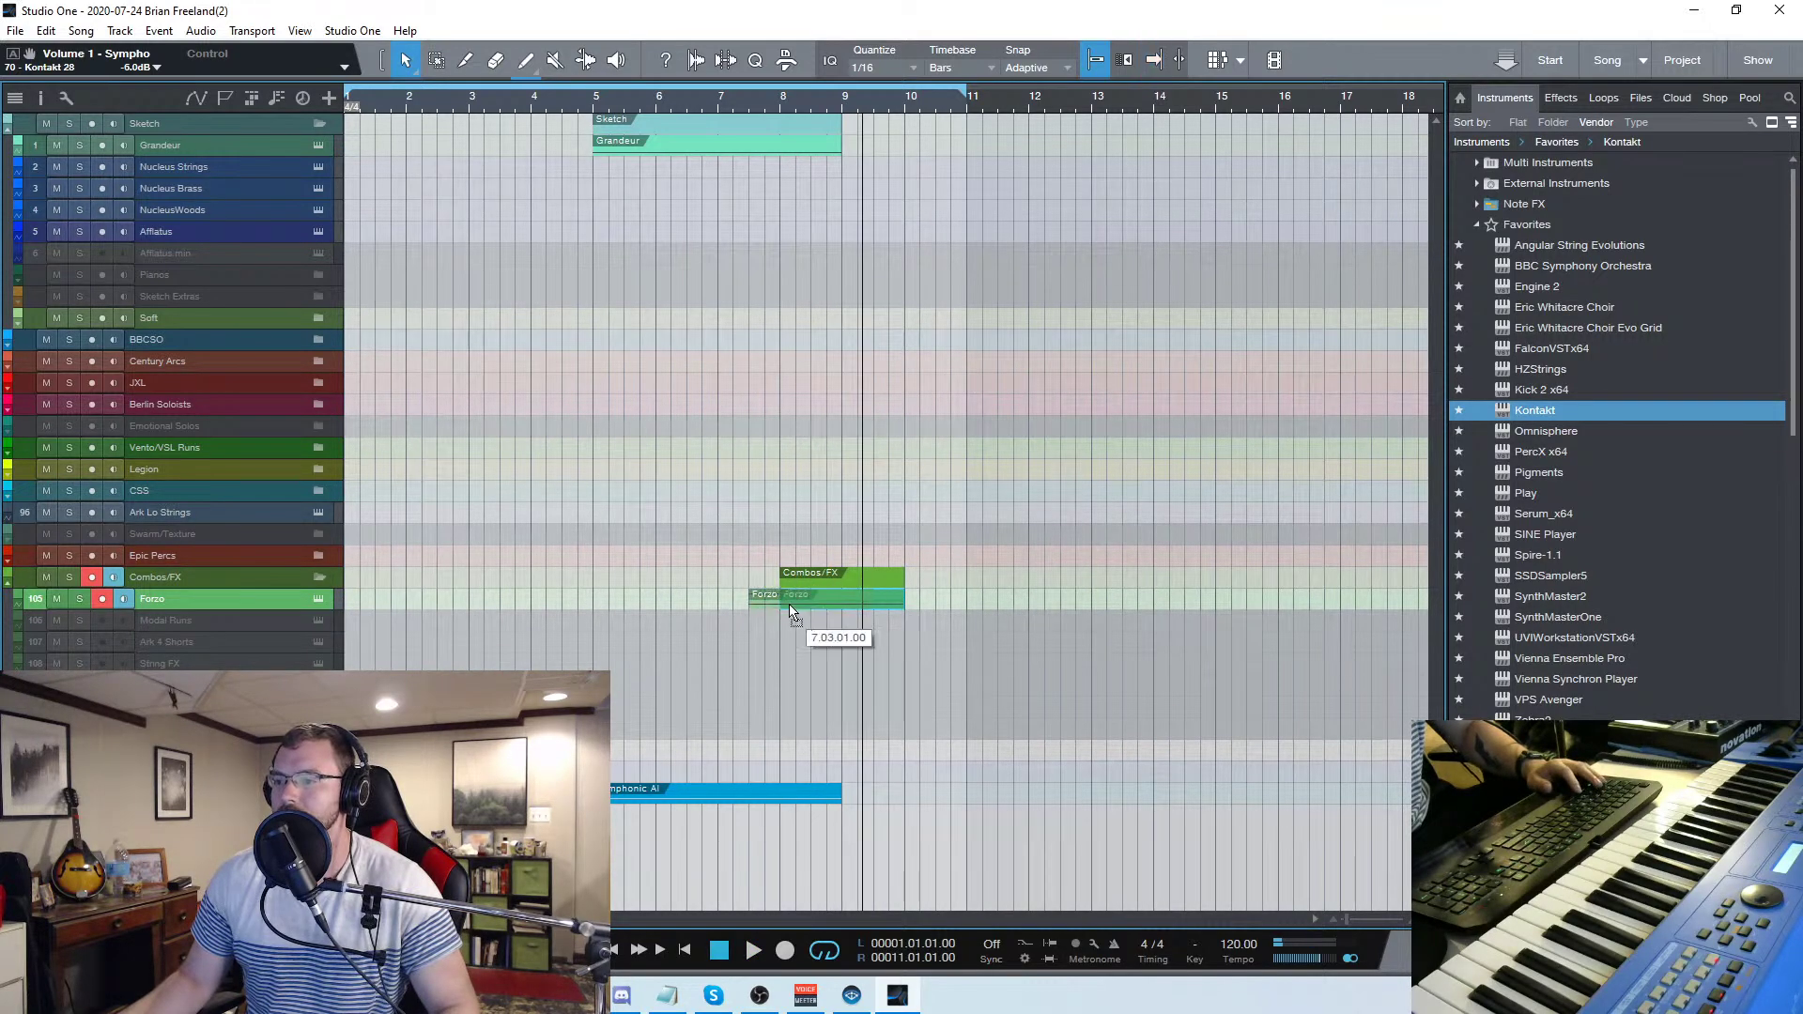
# Audition the Forzo part starting on beat 3 of bar 7, and shift its start to beat 4 of that bar
pyautogui.click(734, 103)
pyautogui.press('space')
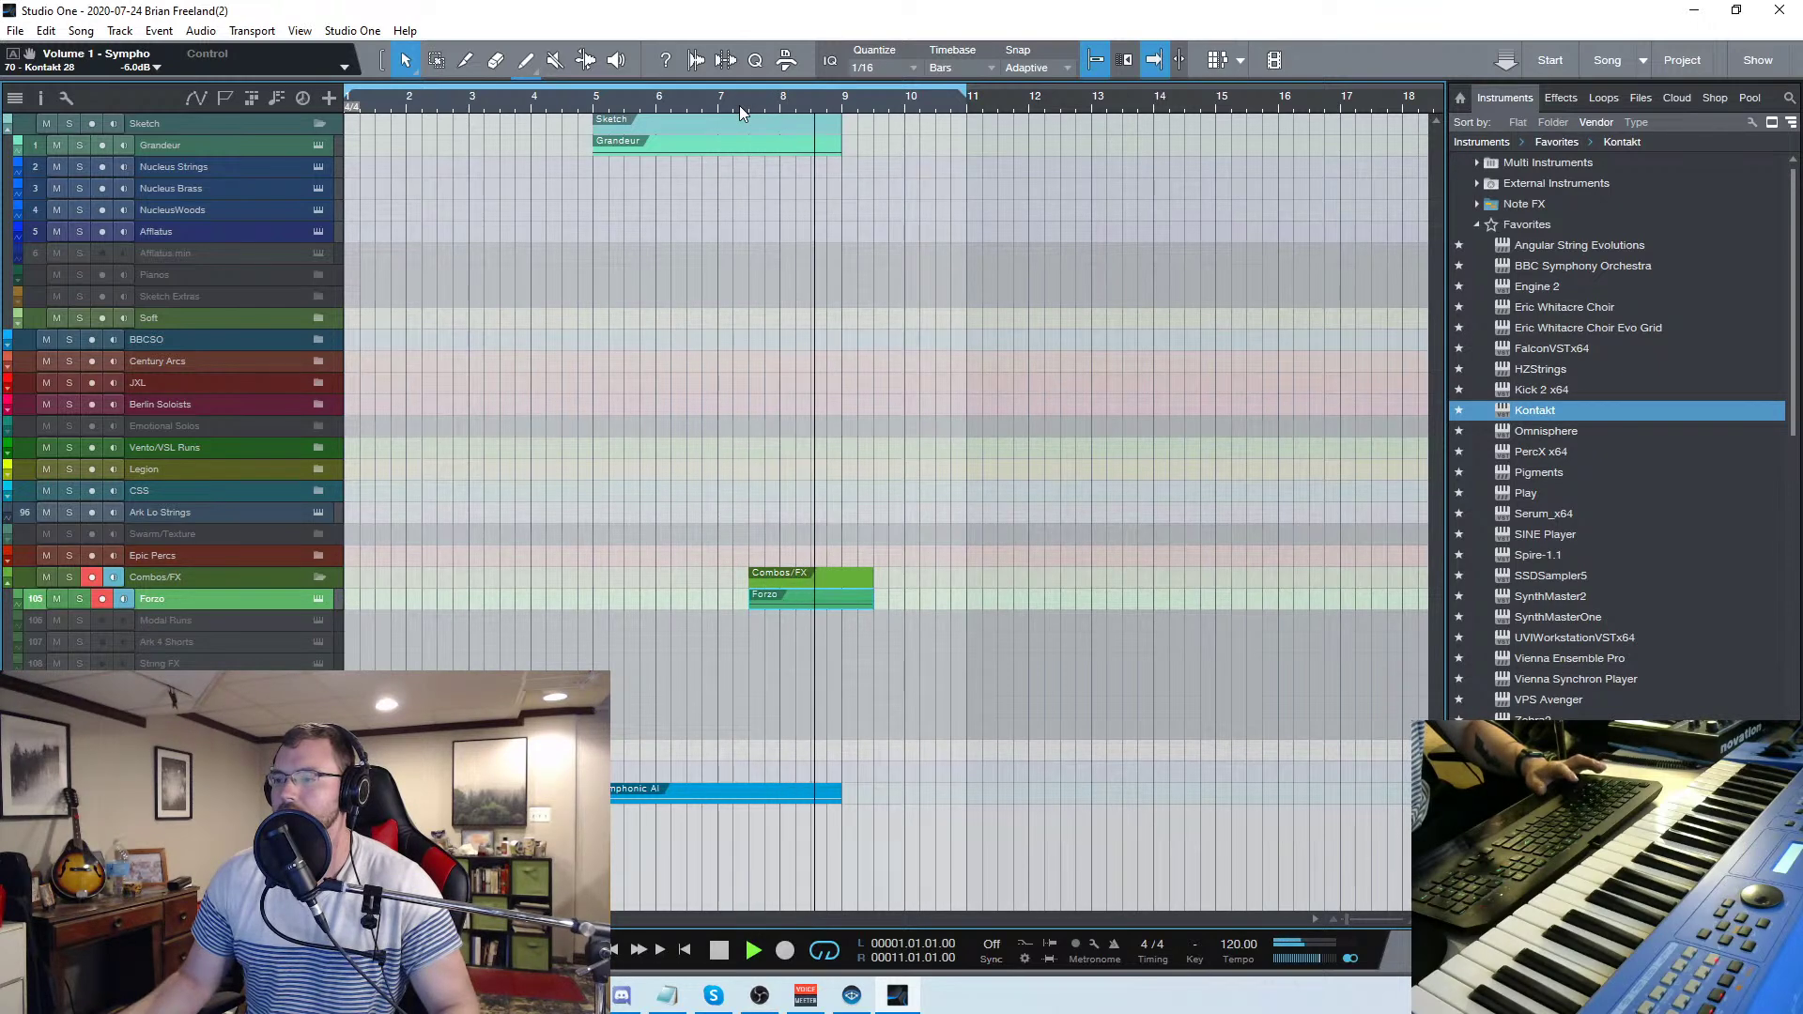
pyautogui.press('space')
pyautogui.moveTo(783, 599); pyautogui.dragTo(810, 609)
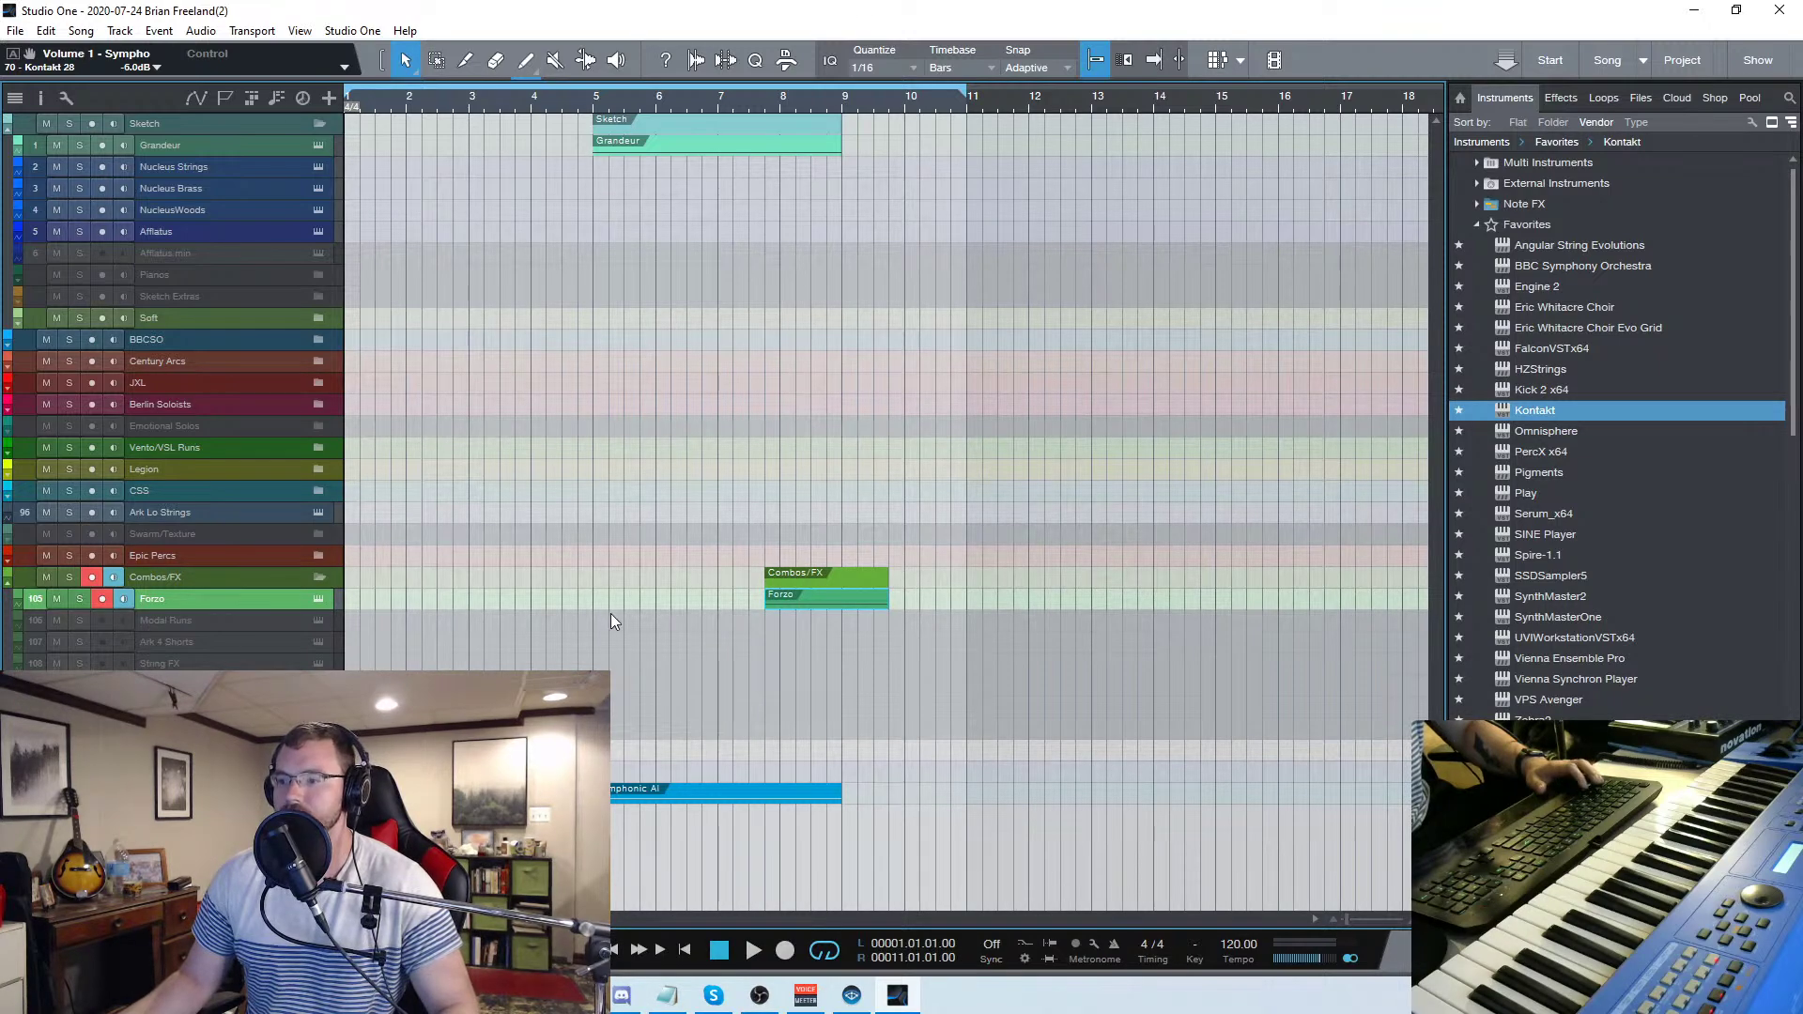
# Copy the Symphonic AI part to start at bar 9 and check the copy in the note editor
pyautogui.moveTo(668, 794); pyautogui.dragTo(881, 793)
pyautogui.doubleClick(893, 794)
pyautogui.click(1676, 141)
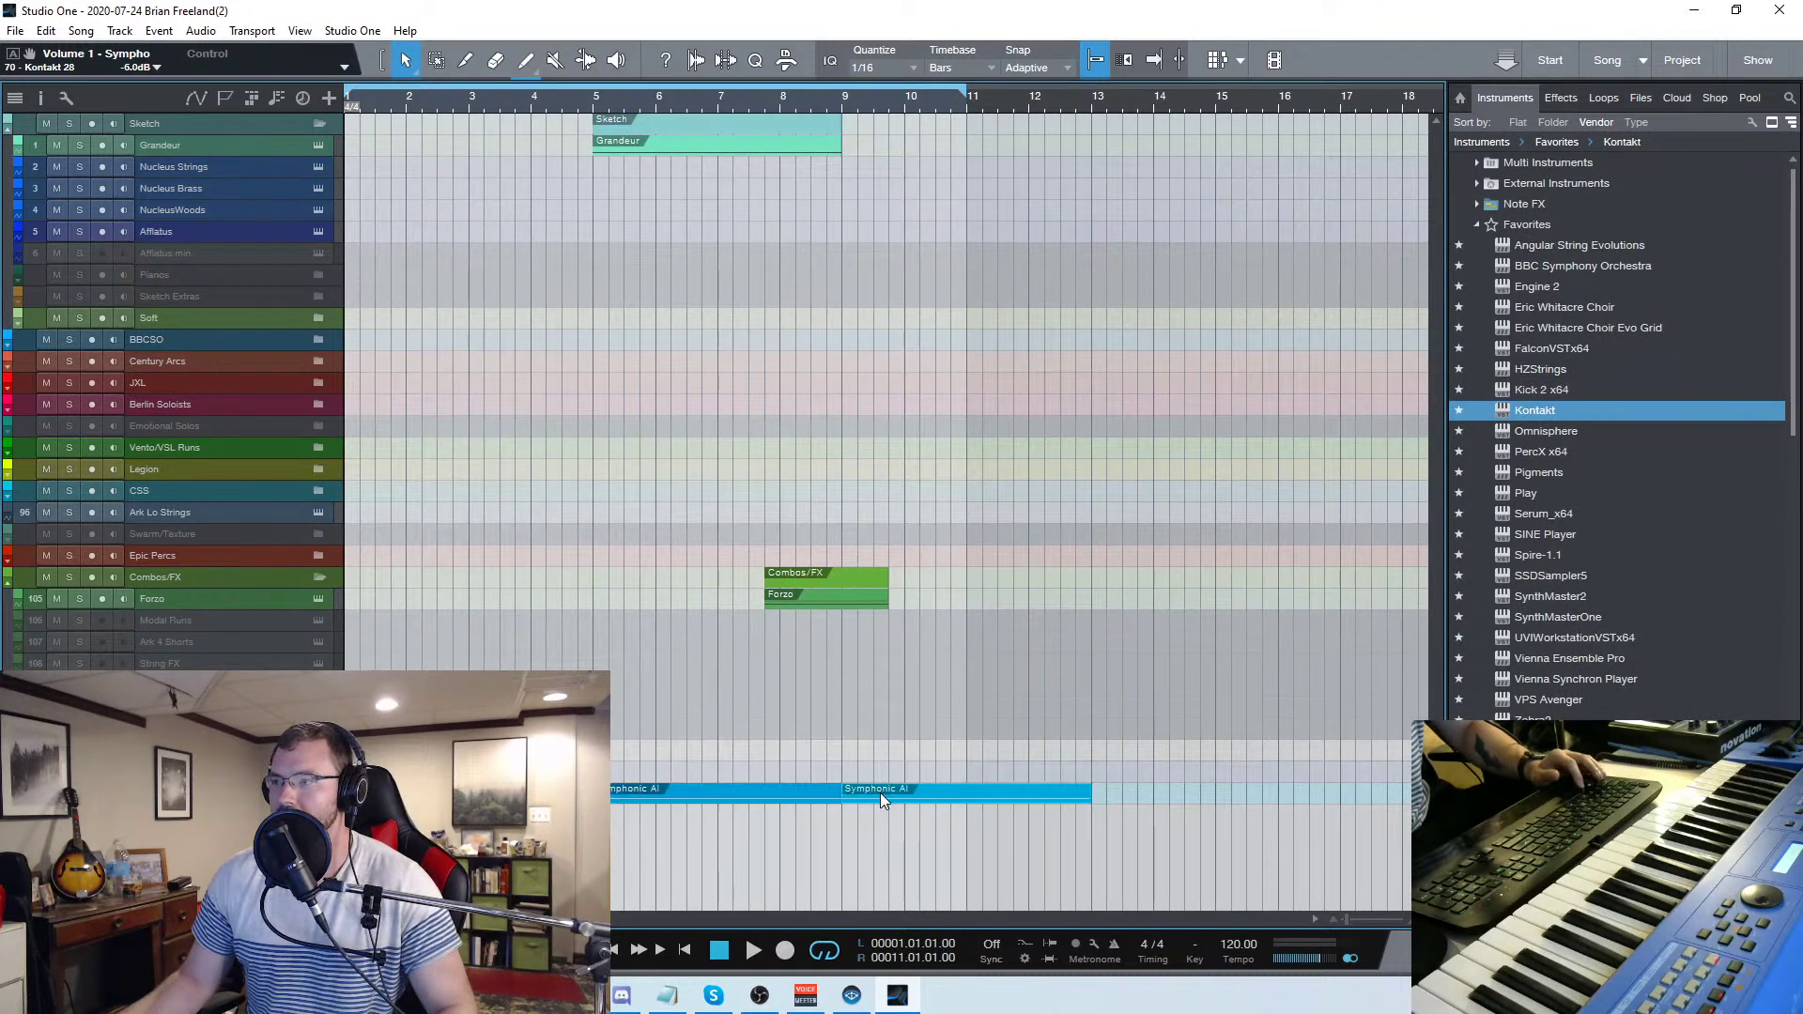
pyautogui.doubleClick(880, 792)
pyautogui.press('F2')
pyautogui.press('w')
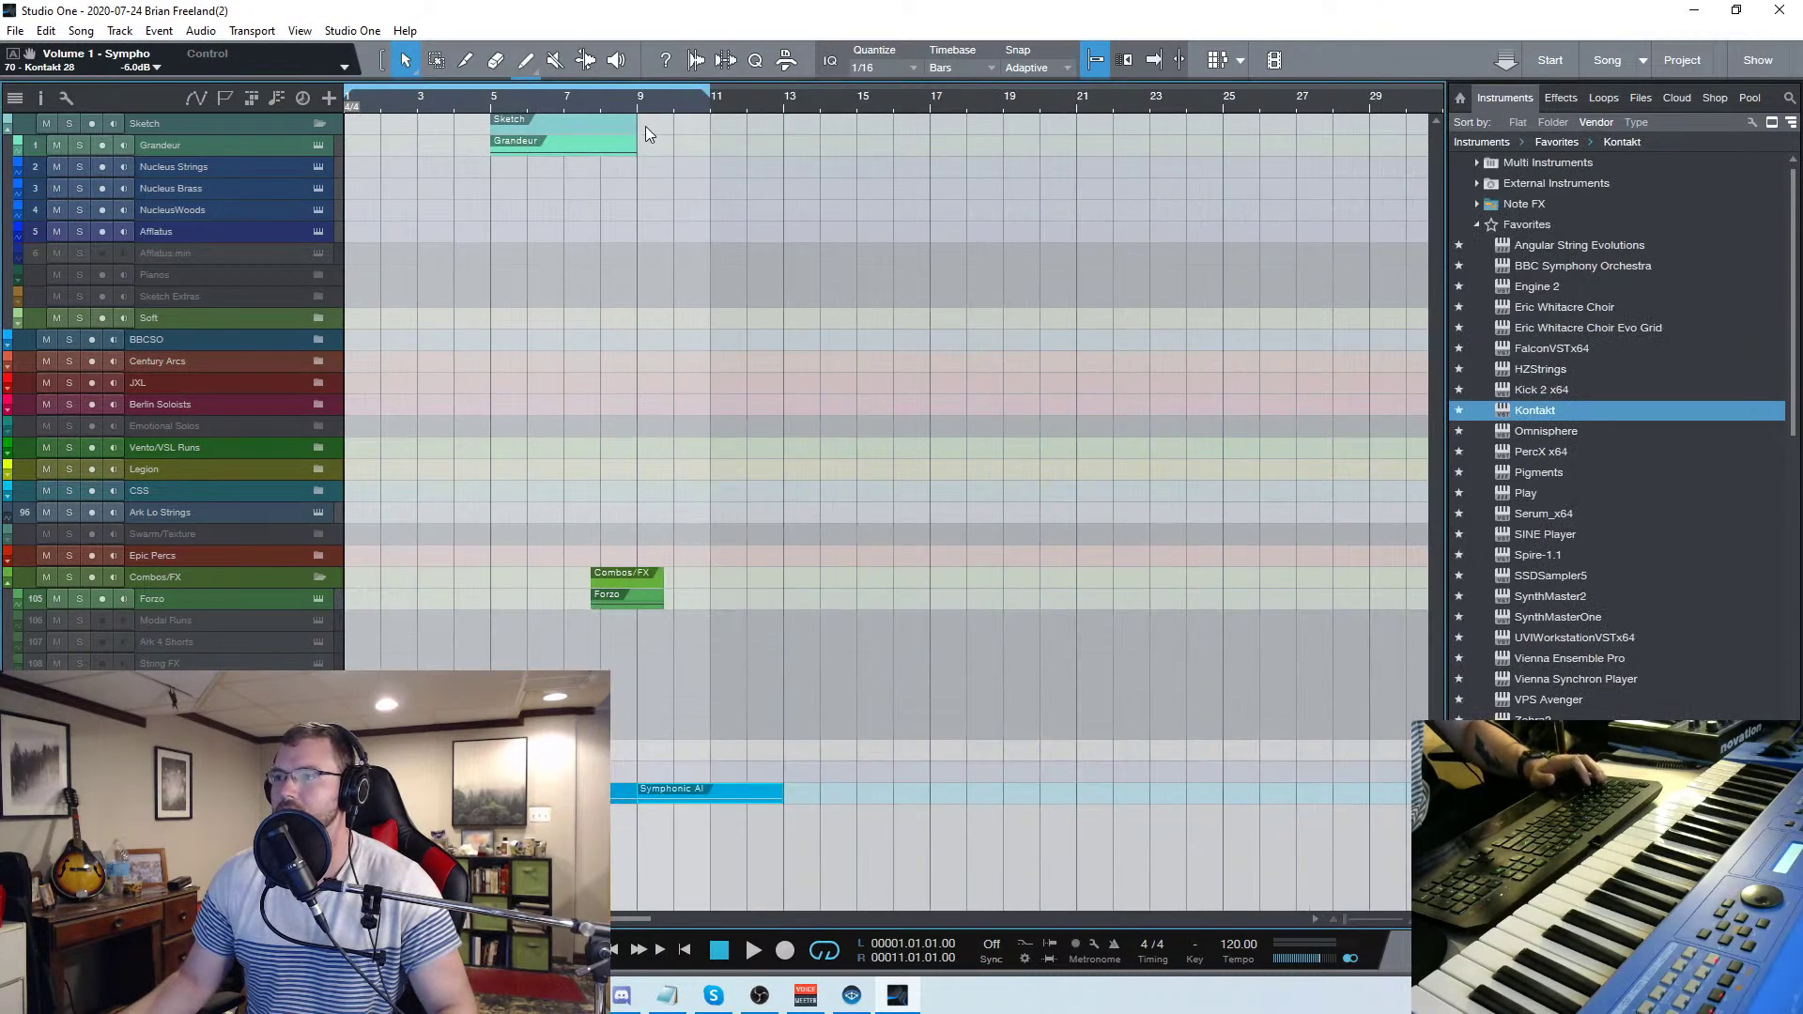
# Set the loop range to the eight bars from bar 9 to bar 17
pyautogui.moveTo(714, 94); pyautogui.dragTo(638, 94)
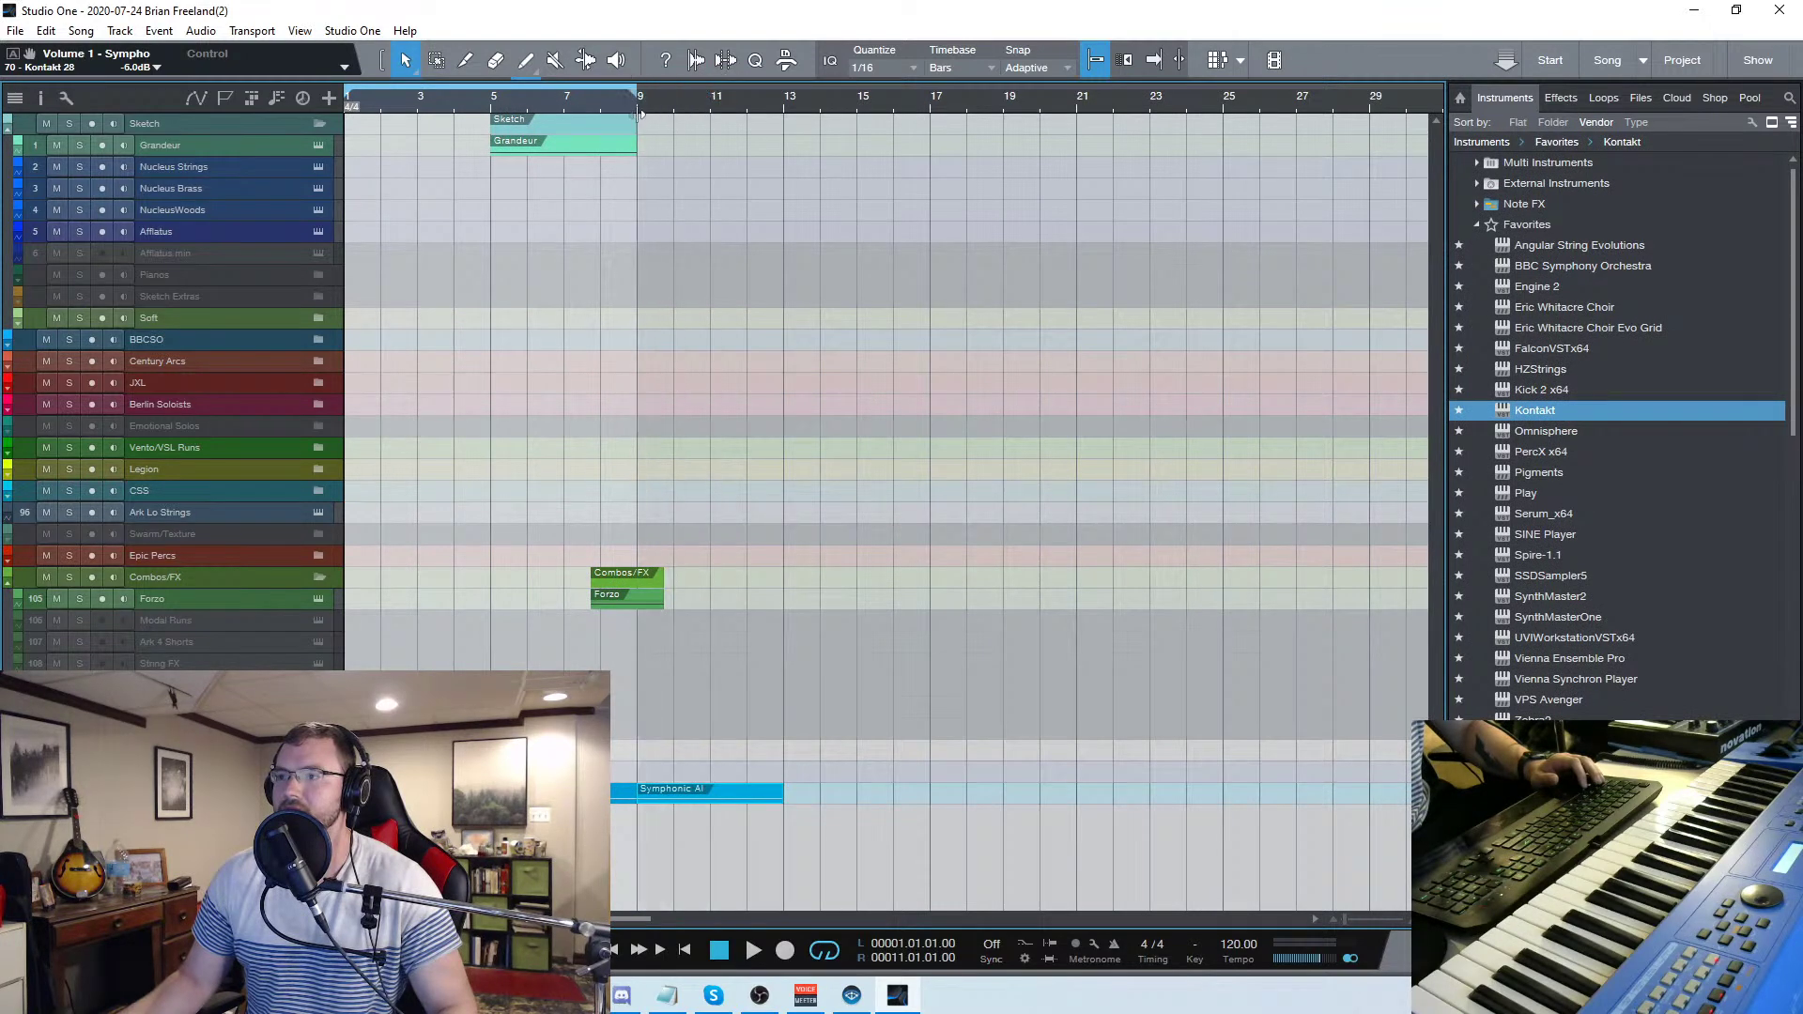
pyautogui.moveTo(350, 94); pyautogui.dragTo(254, 98)
pyautogui.keyDown('alt'); pyautogui.click(411, 97); pyautogui.keyUp('alt')
pyautogui.moveTo(402, 93)
pyautogui.mouseDown()
pyautogui.moveTo(639, 94)
pyautogui.moveTo(431, 98)
pyautogui.mouseUp()
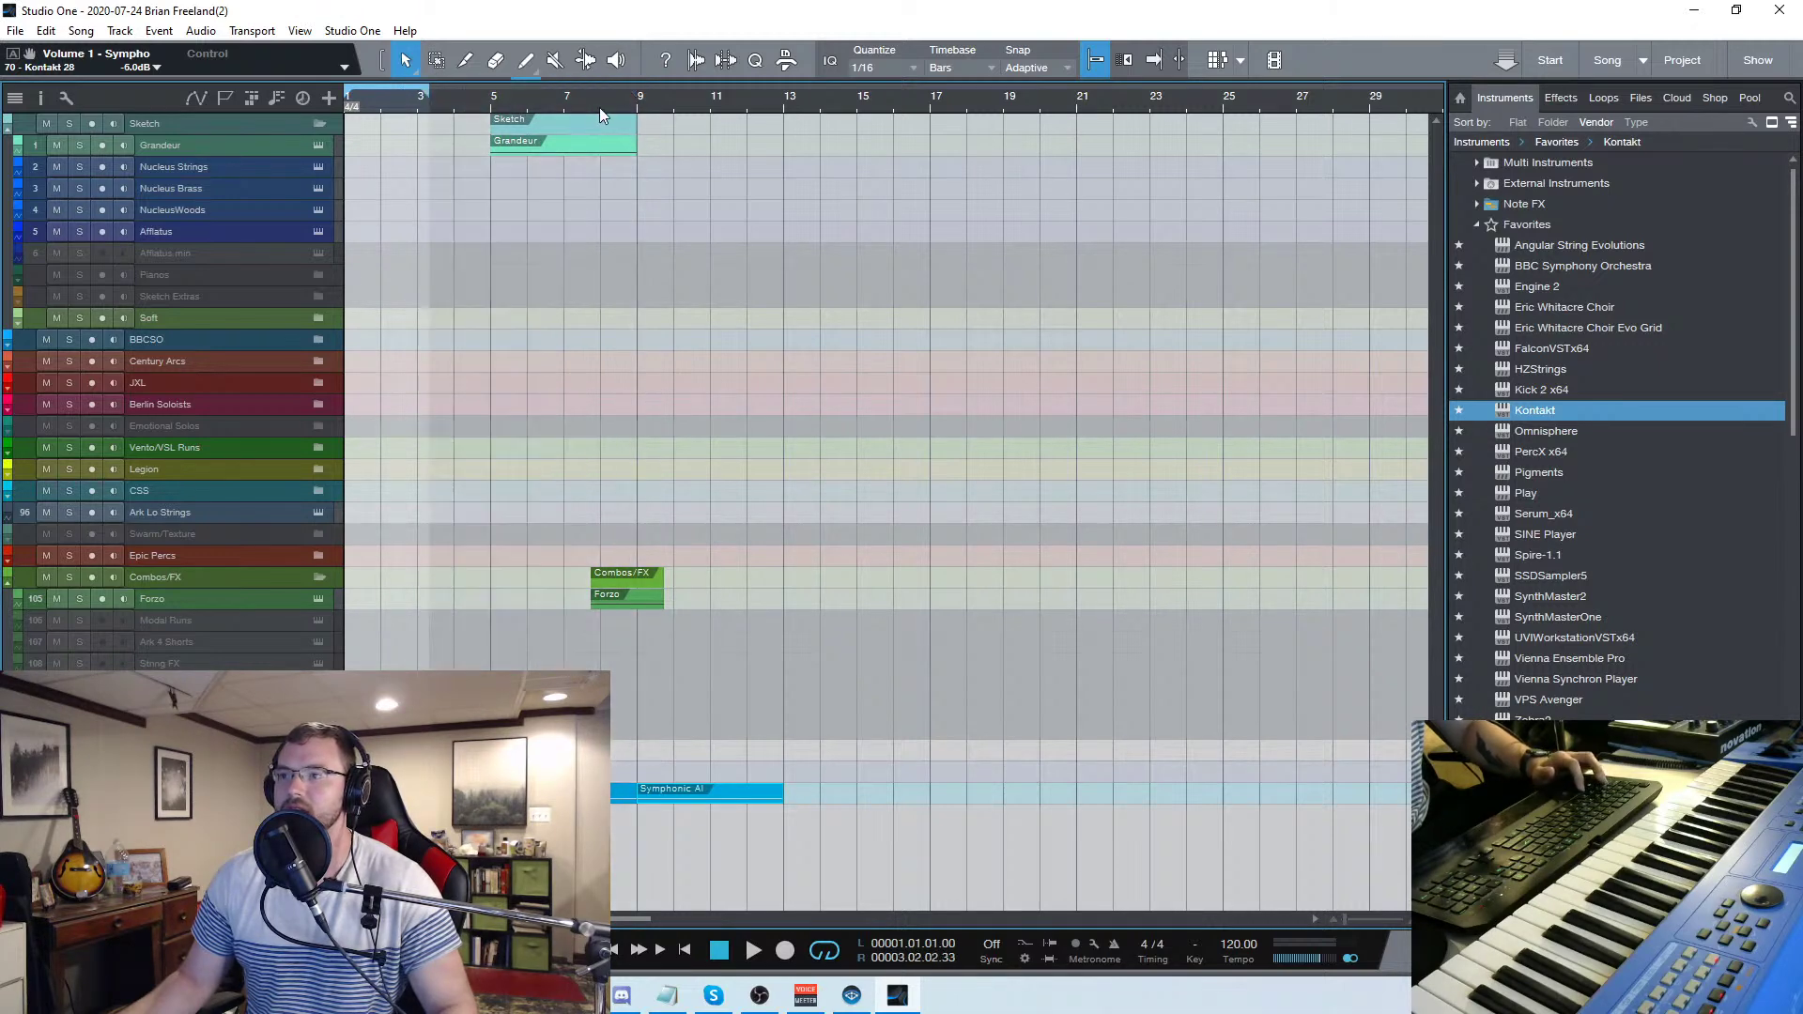
pyautogui.keyDown('alt'); pyautogui.click(633, 98); pyautogui.keyUp('alt')
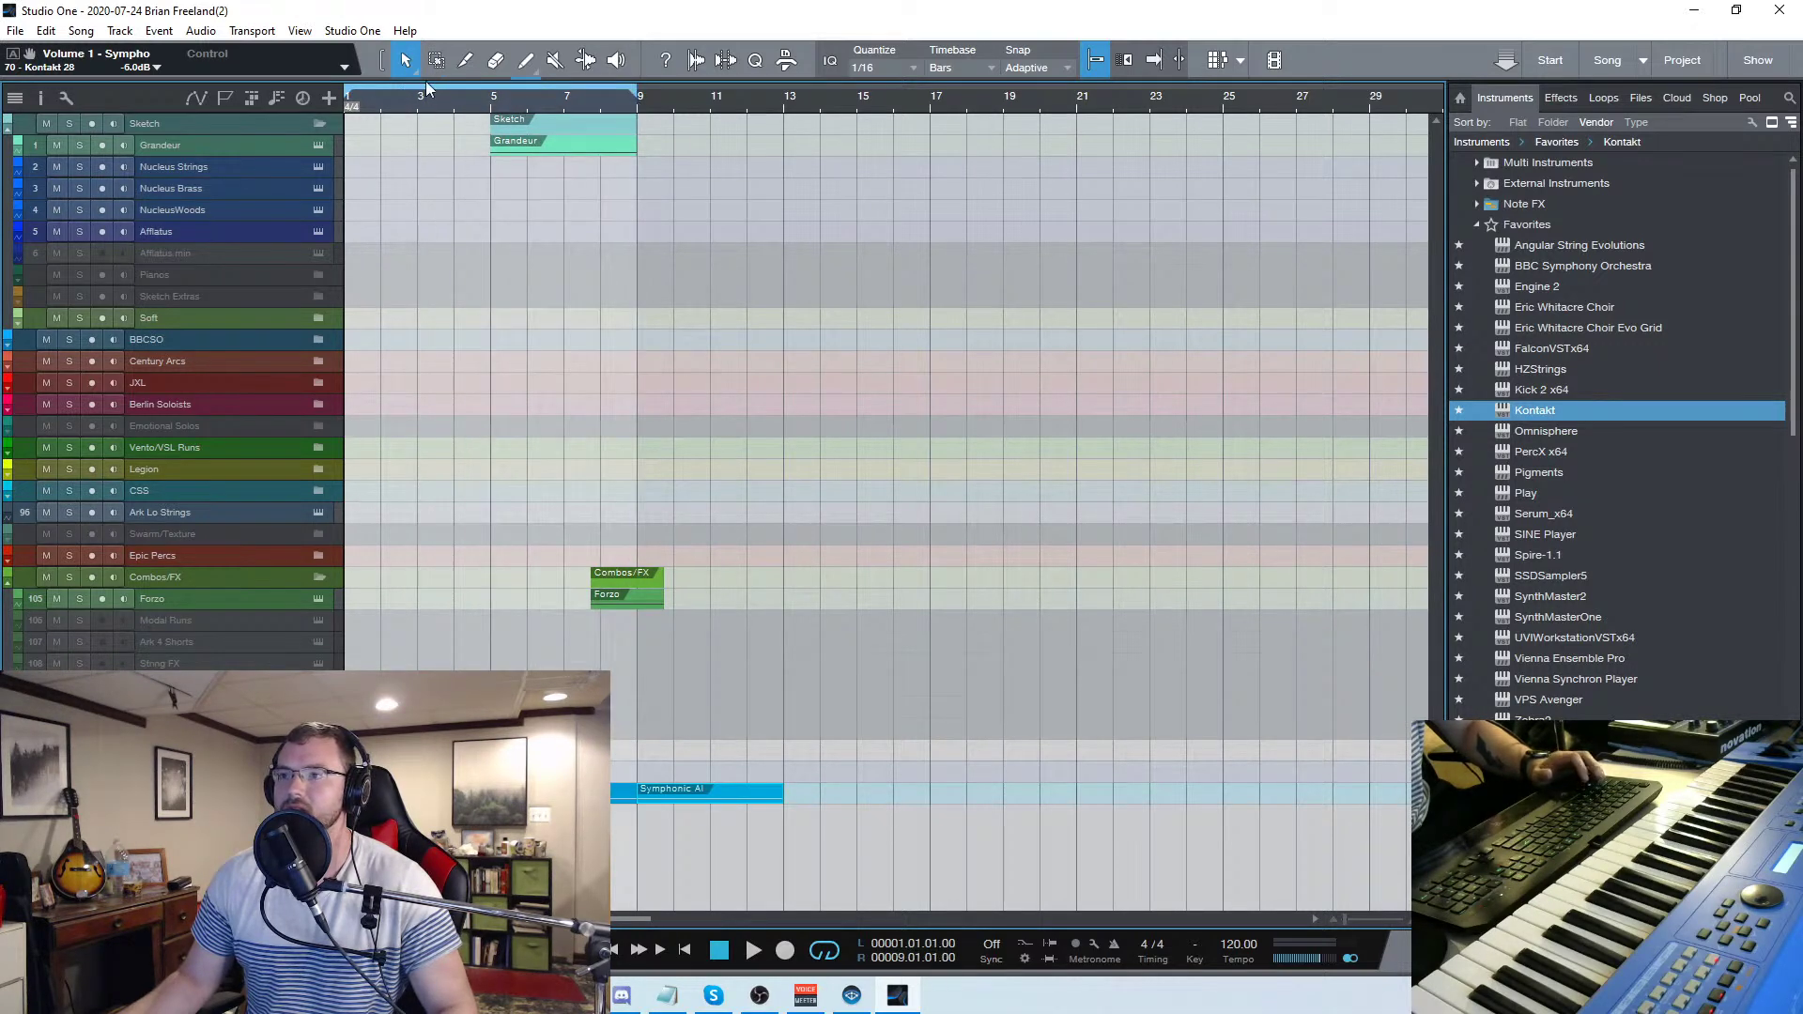
pyautogui.moveTo(419, 94); pyautogui.dragTo(711, 96)
# In the bar 9 Symphonic AI part, set the D# 1 note's velocity to 72% and add a copy an octave lower at D# 0
pyautogui.press('F2')
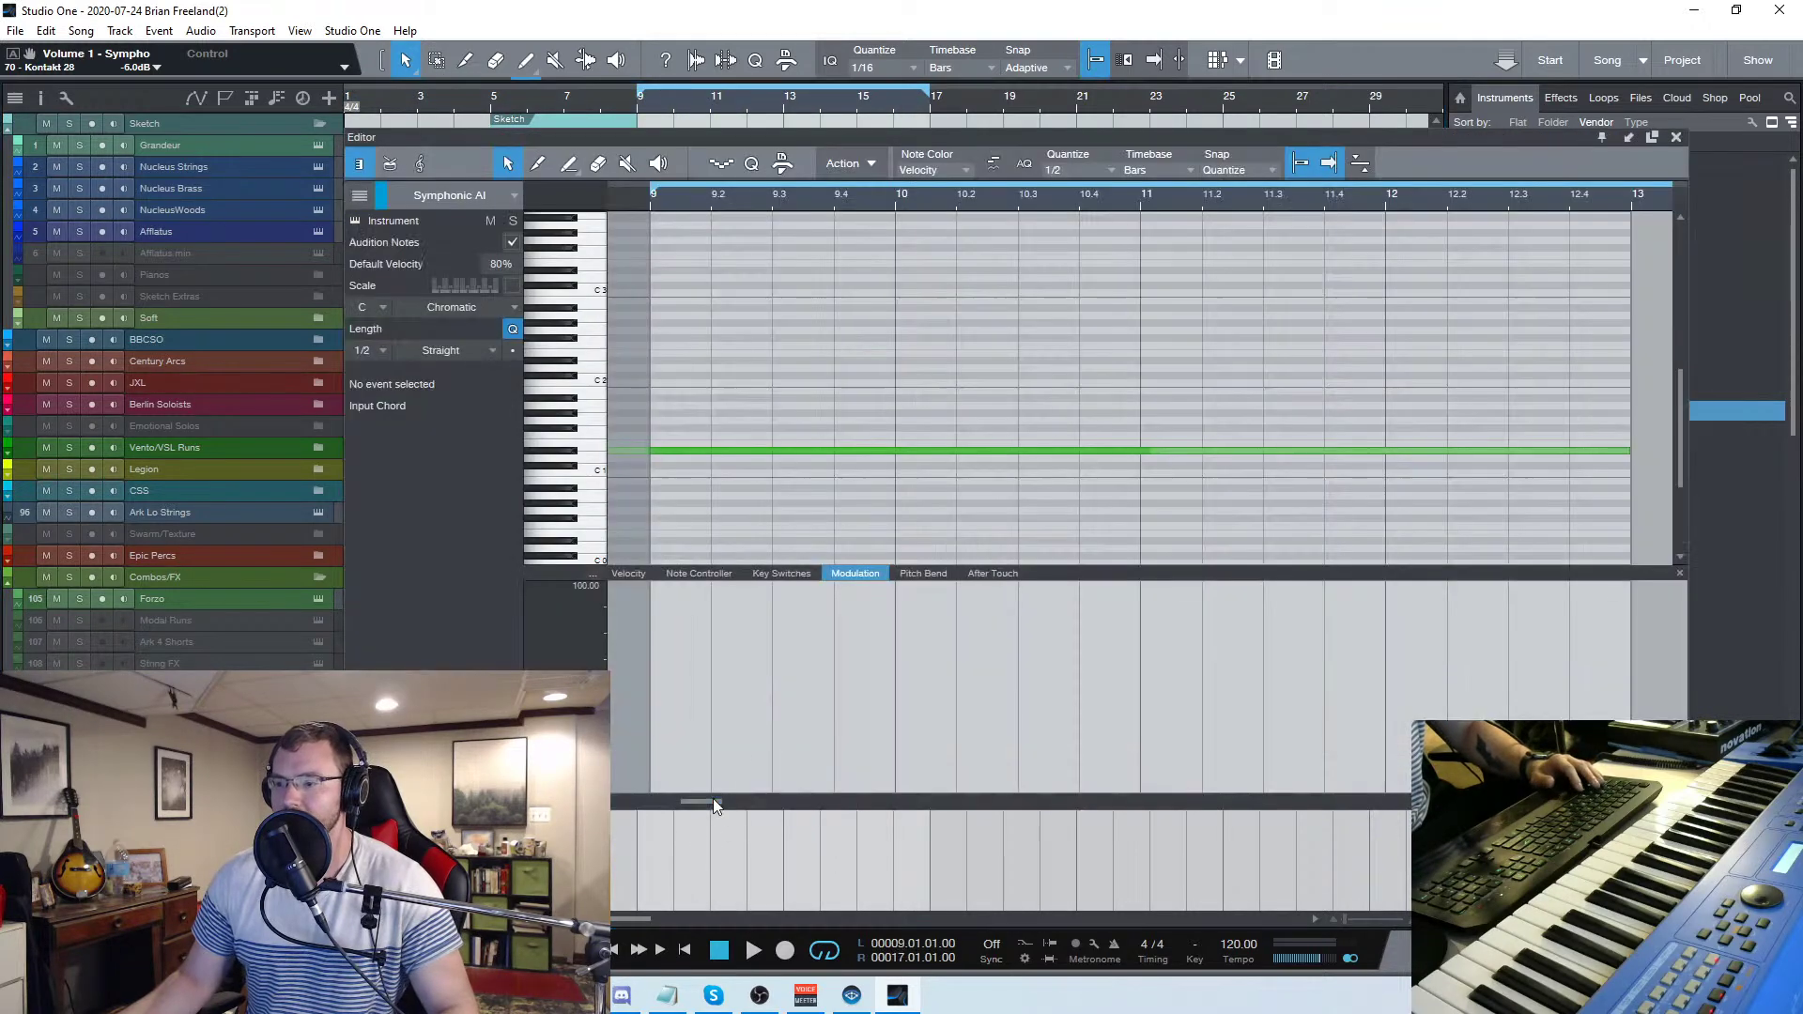
pyautogui.moveTo(664, 709); pyautogui.dragTo(661, 688)
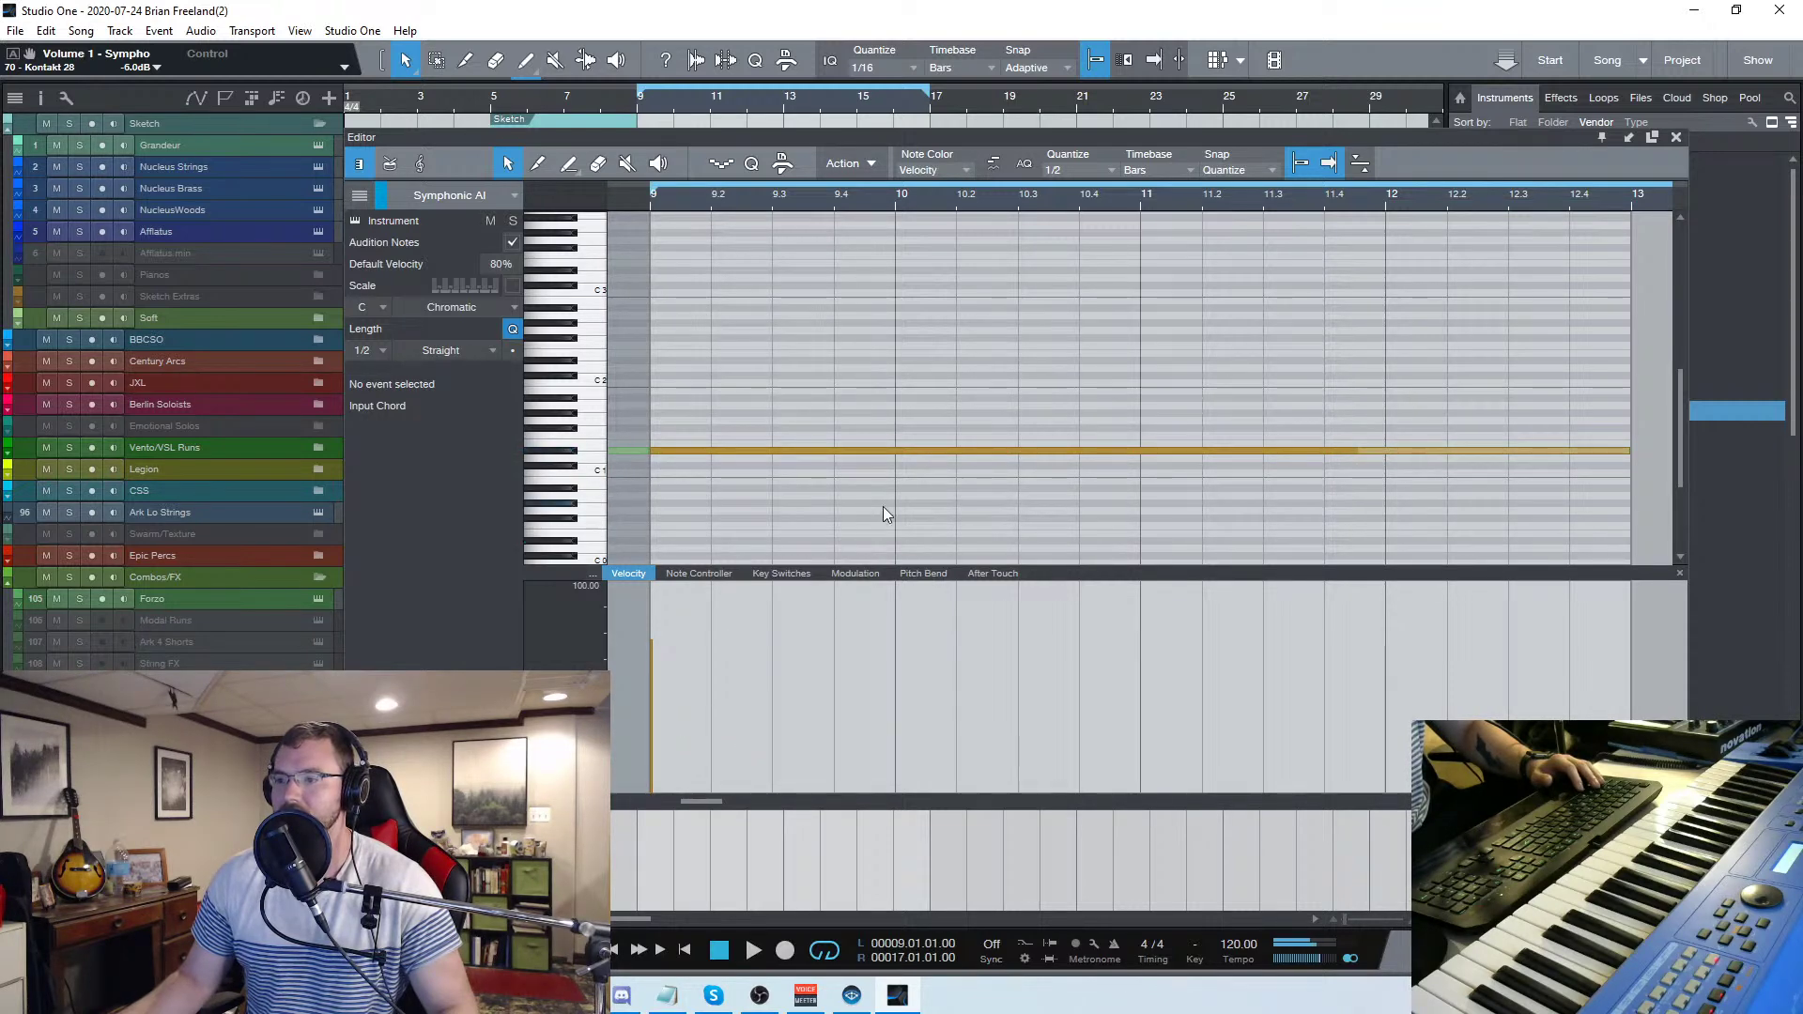
pyautogui.moveTo(858, 523); pyautogui.dragTo(953, 426)
pyautogui.click(652, 201)
pyautogui.hotkey('ctrl', 'v')
pyautogui.hotkey('shift', 'Down')
pyautogui.press('space')
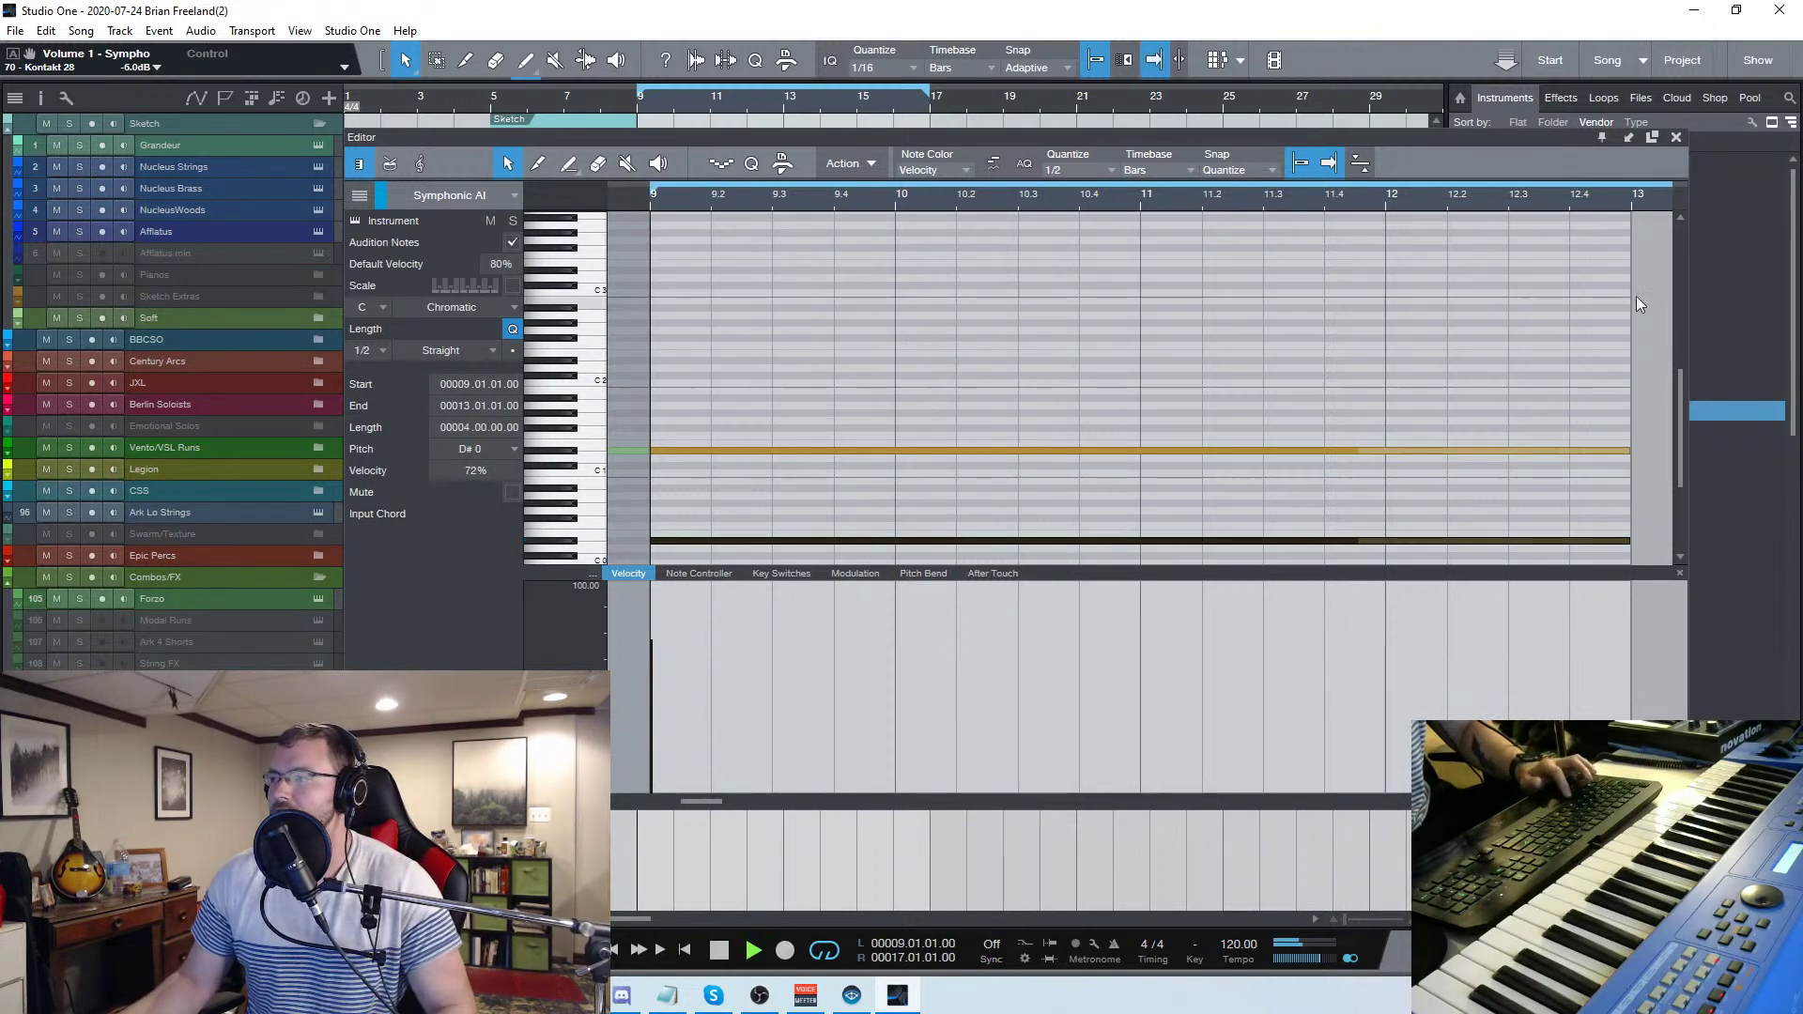
# Check the Symphonic AI instrument during playback, and extend the bar 9 part to bar 17 by repeating its four bars
pyautogui.click(1676, 137)
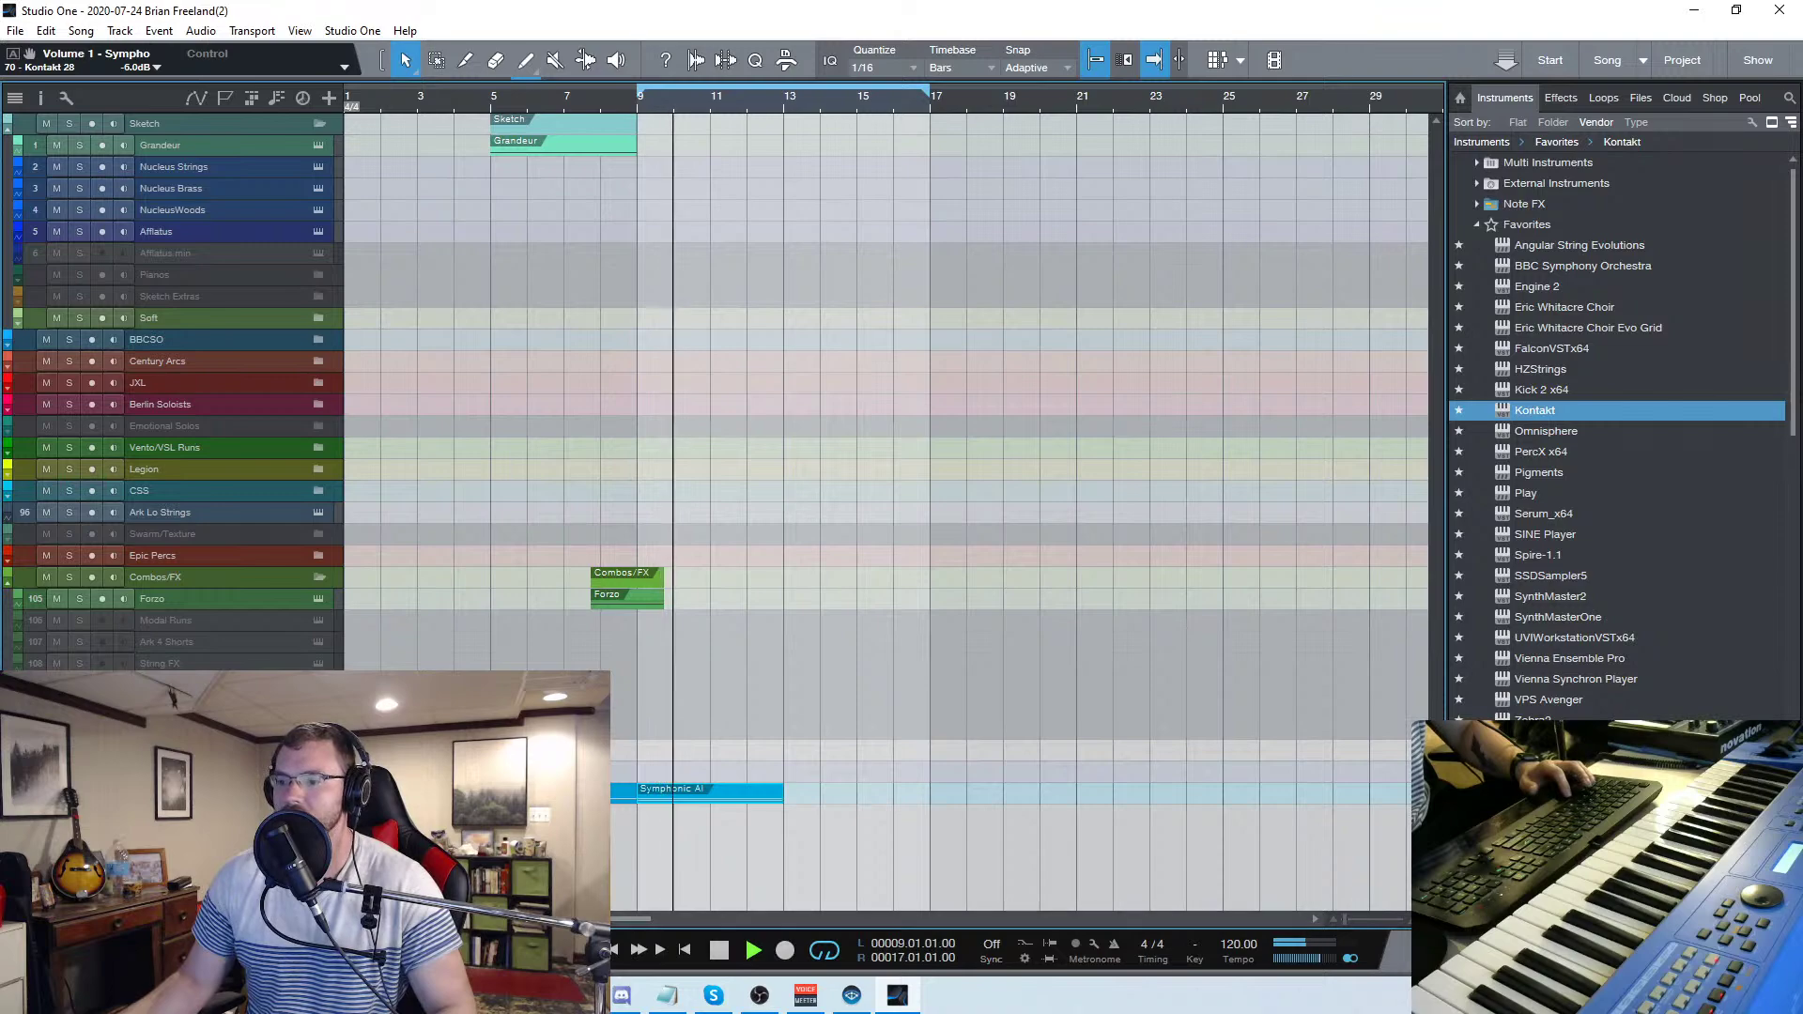
pyautogui.press('F11')
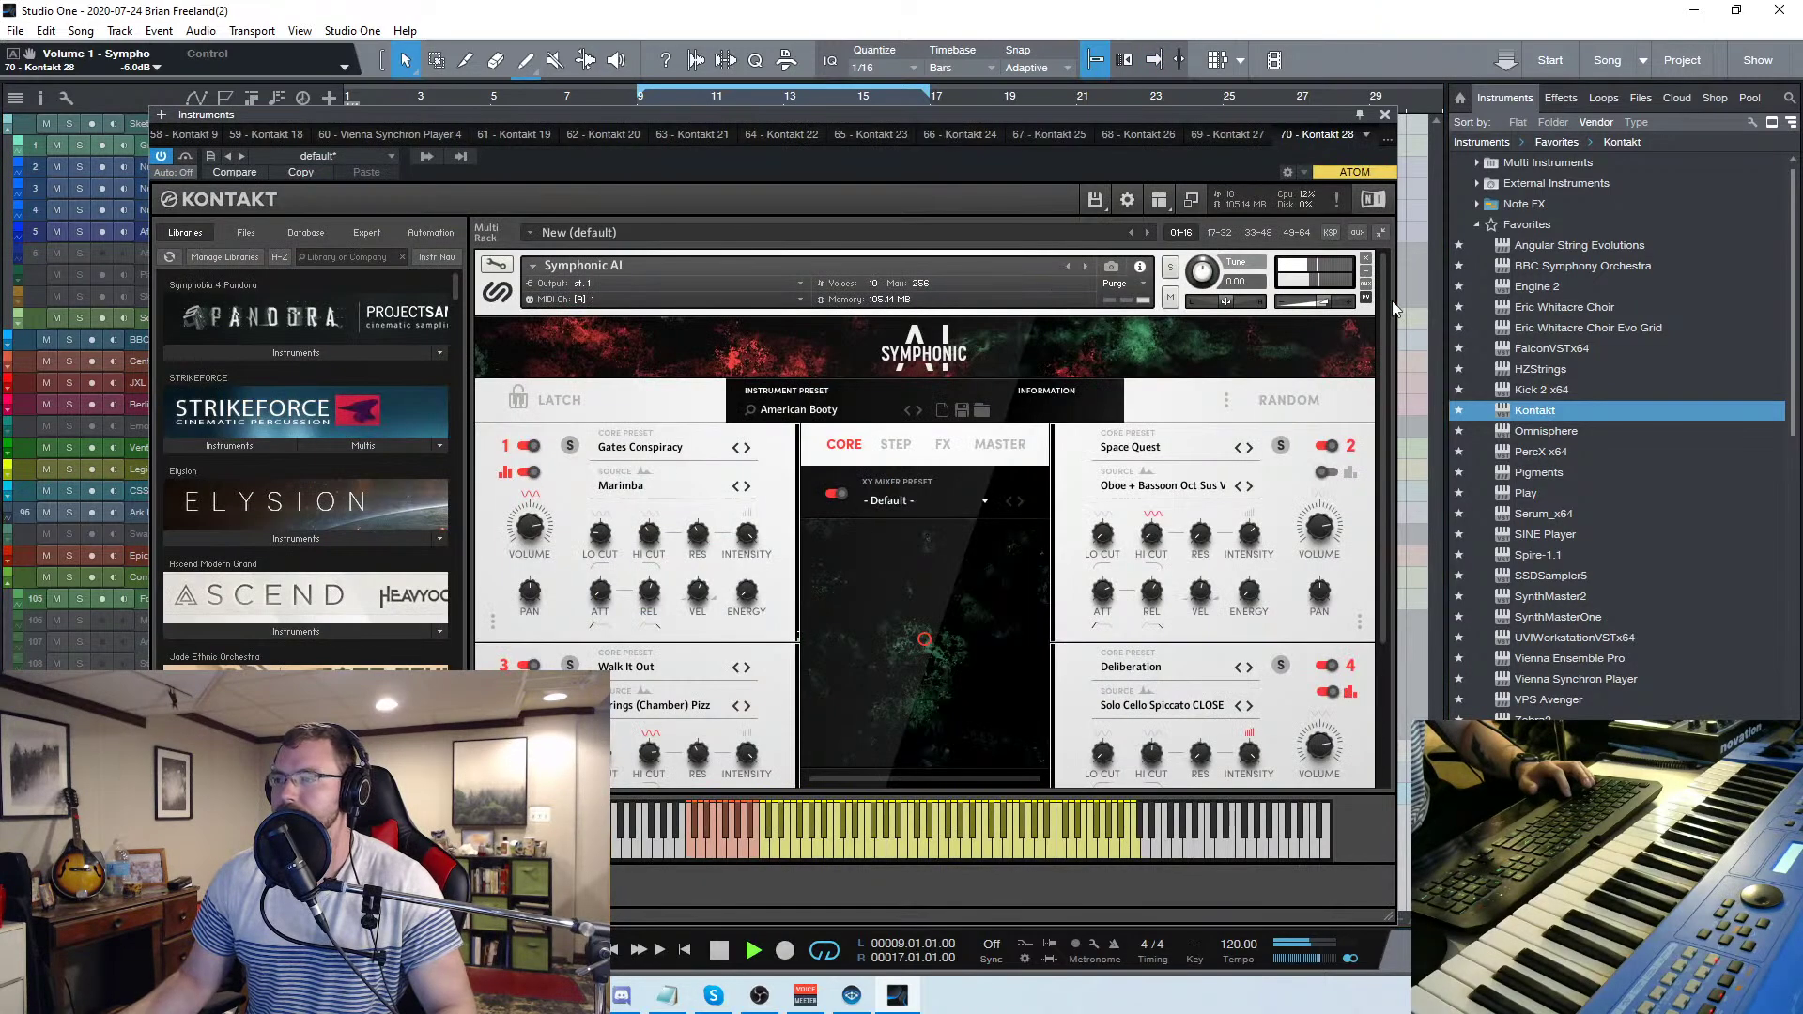
pyautogui.click(1385, 115)
pyautogui.press('space')
pyautogui.moveTo(667, 802)
pyautogui.mouseDown()
pyautogui.moveTo(825, 801)
pyautogui.moveTo(728, 819)
pyautogui.moveTo(687, 802)
pyautogui.mouseUp()
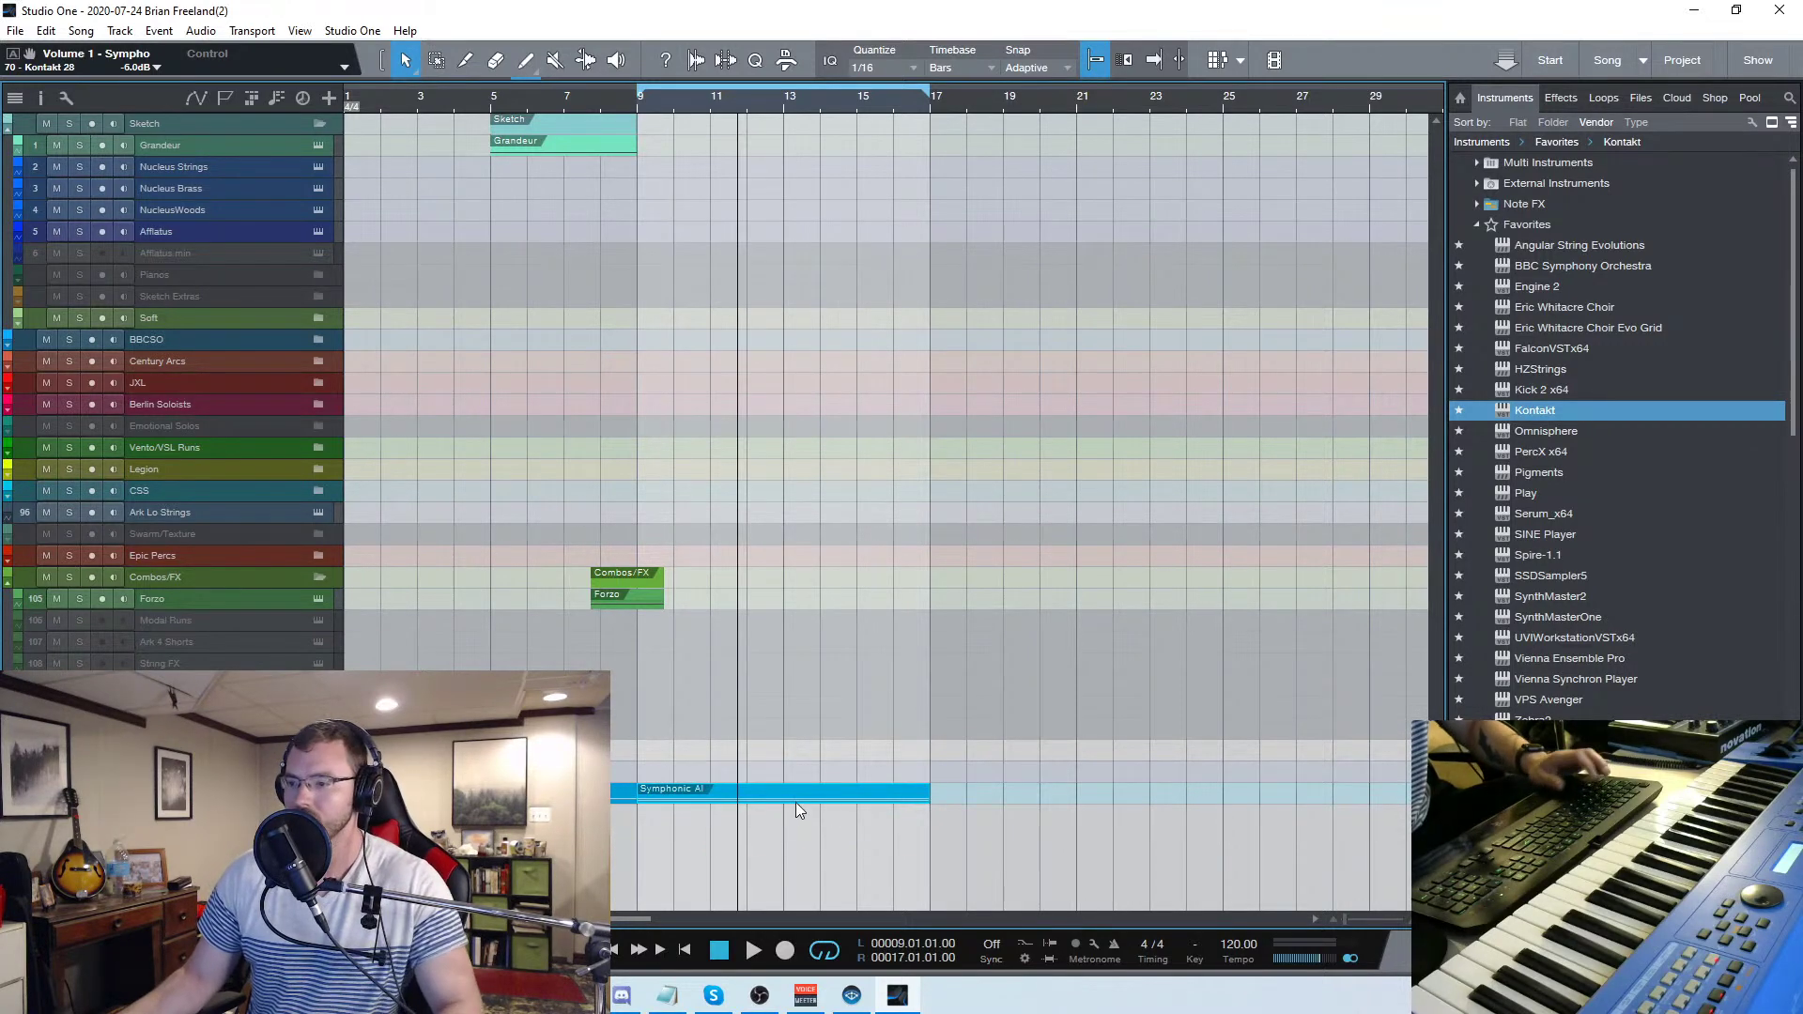
# Delete the D# 0 notes from the extended Symphonic AI part and transpose its D# 1 notes down an octave
pyautogui.doubleClick(796, 804)
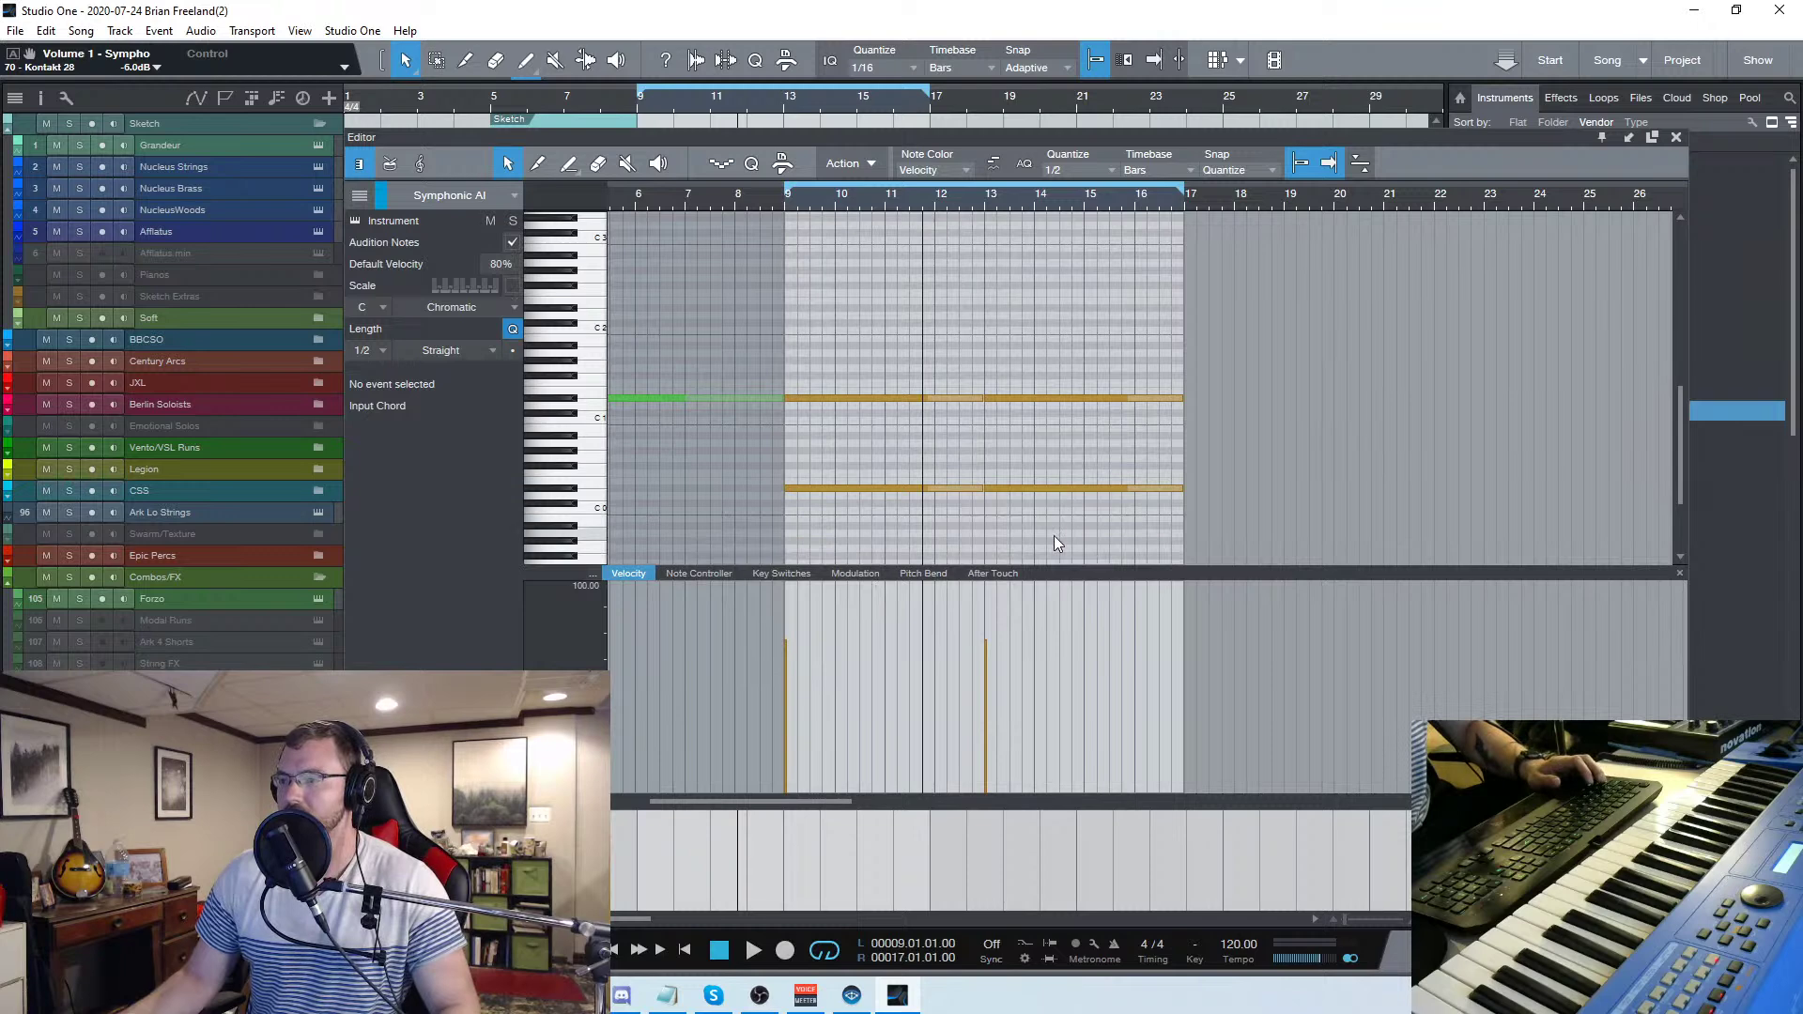
pyautogui.moveTo(1124, 522); pyautogui.dragTo(899, 475)
pyautogui.press('Delete')
pyautogui.click(835, 398)
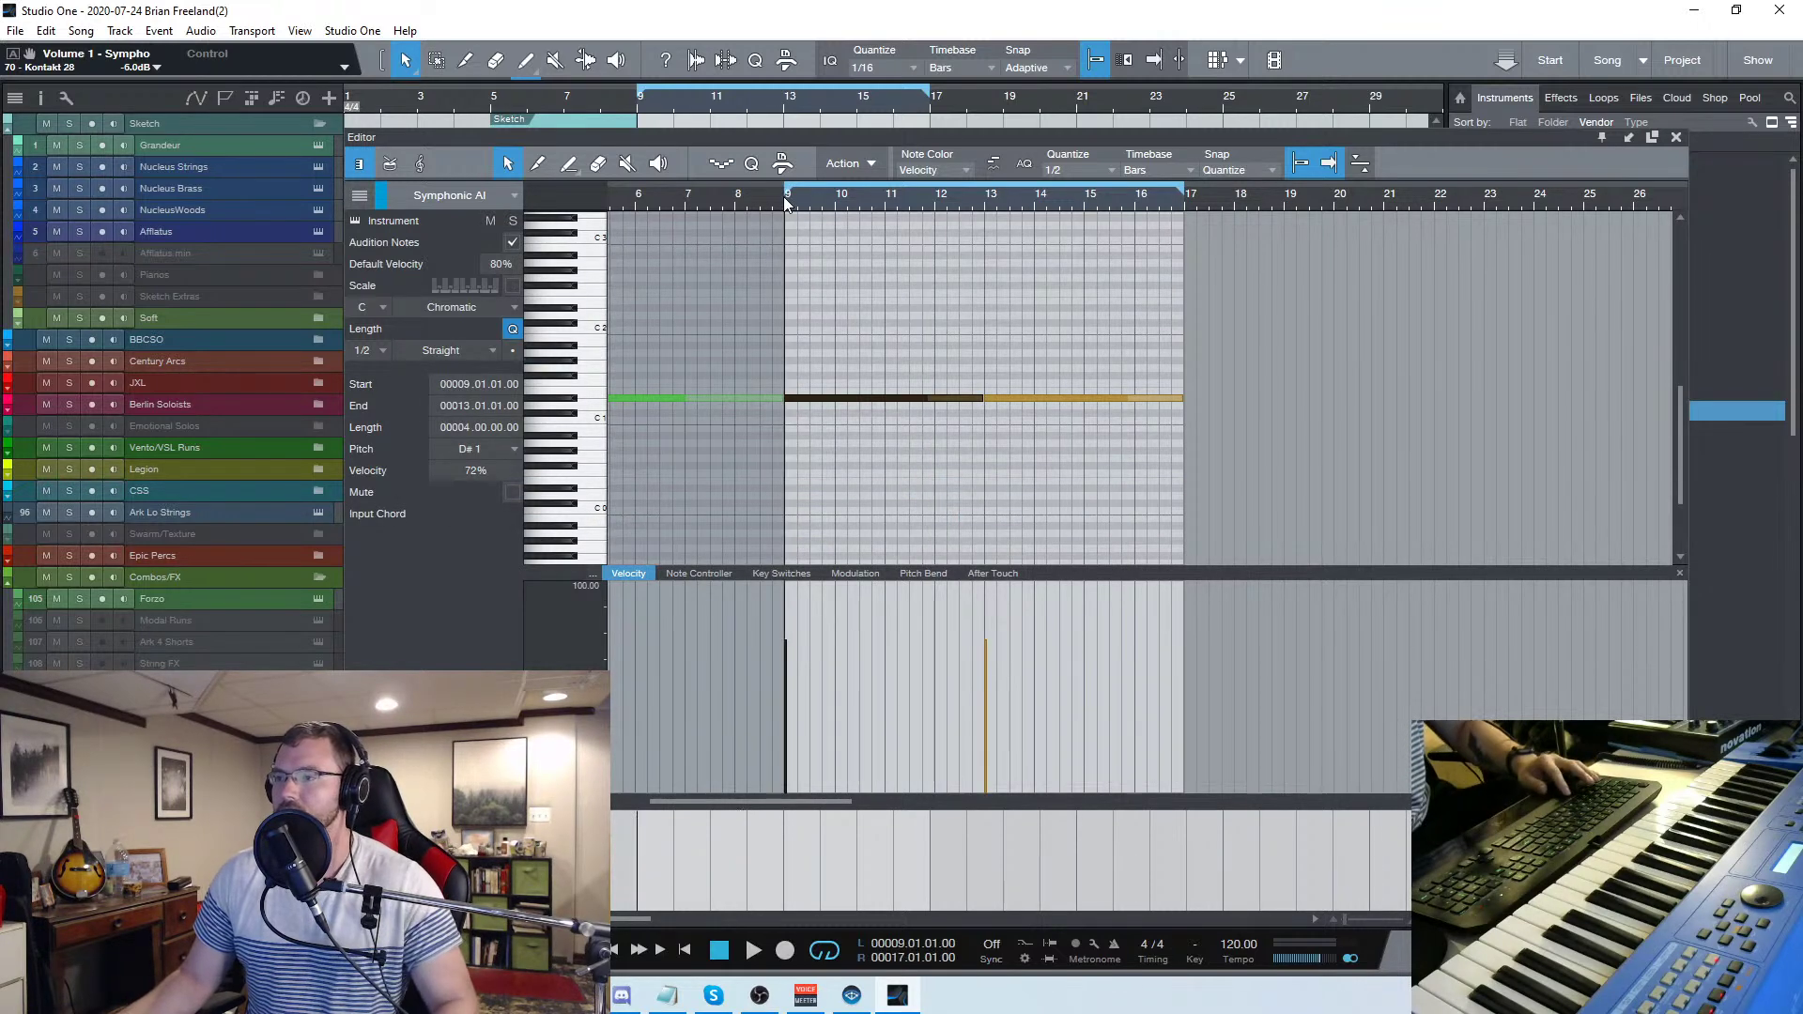
pyautogui.press('space')
pyautogui.click(902, 299)
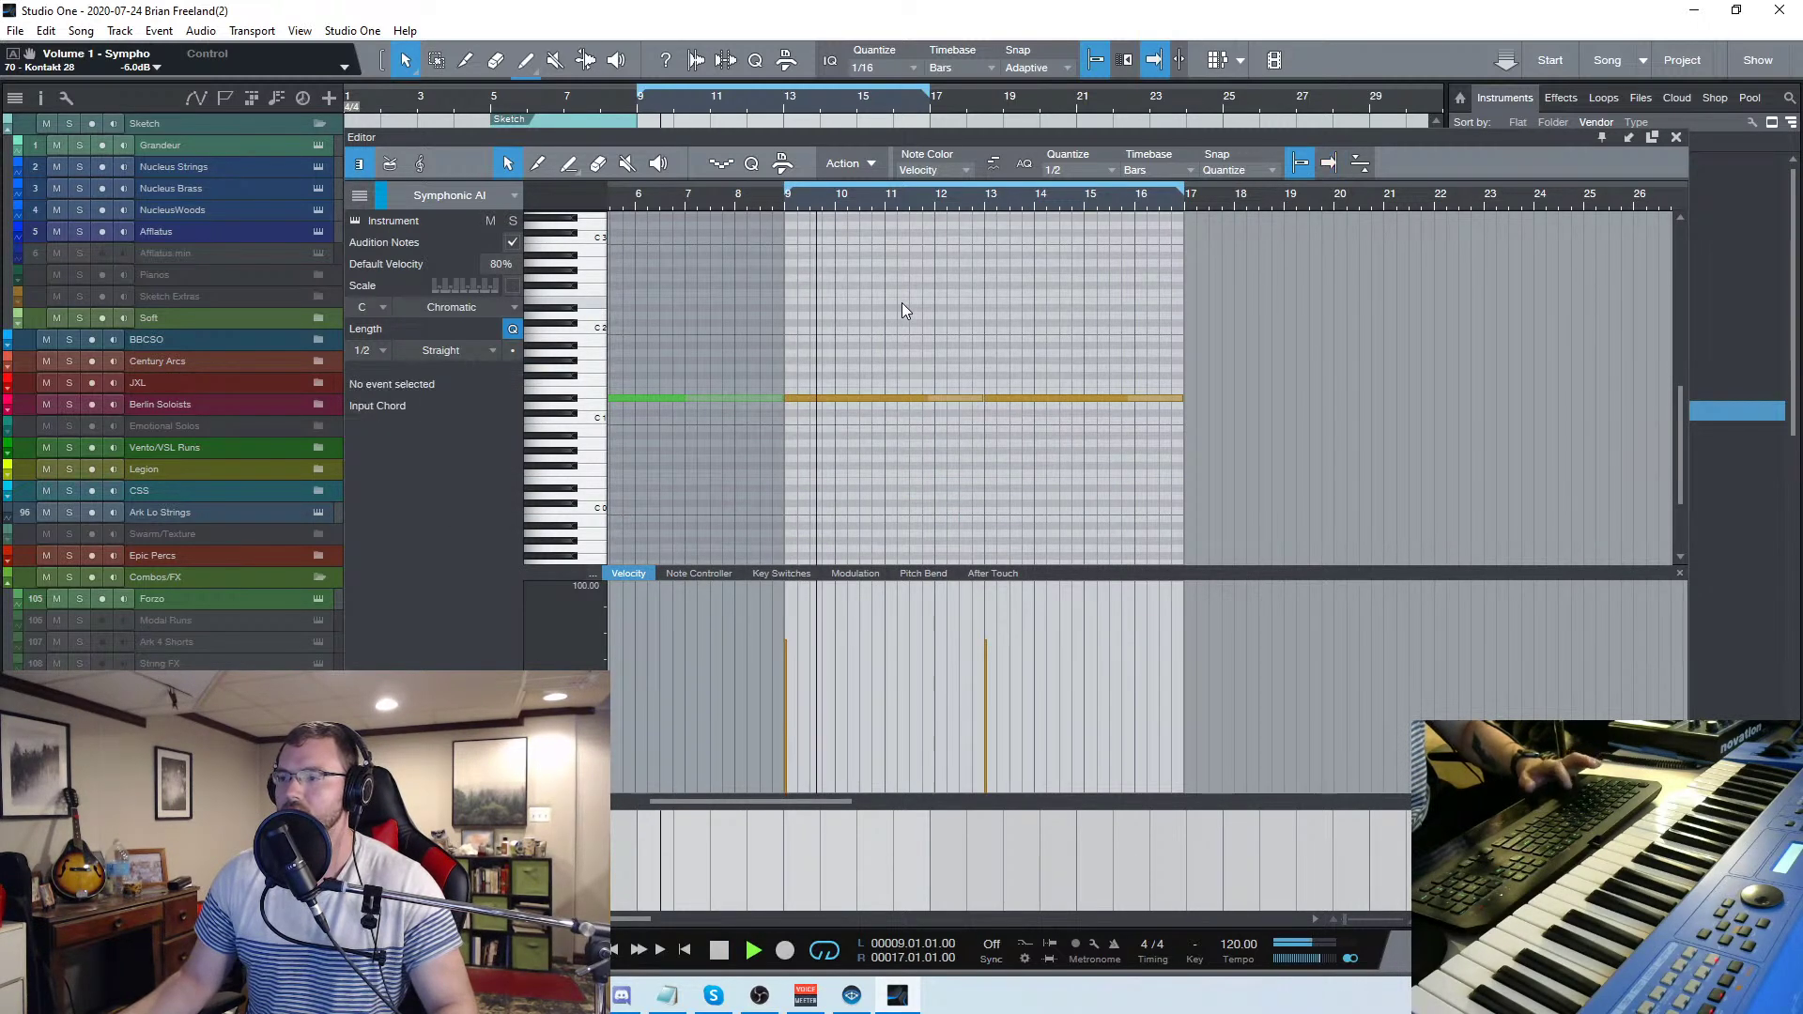
pyautogui.press('space')
pyautogui.moveTo(1135, 491); pyautogui.dragTo(819, 285)
pyautogui.hotkey('shift', 'Down')
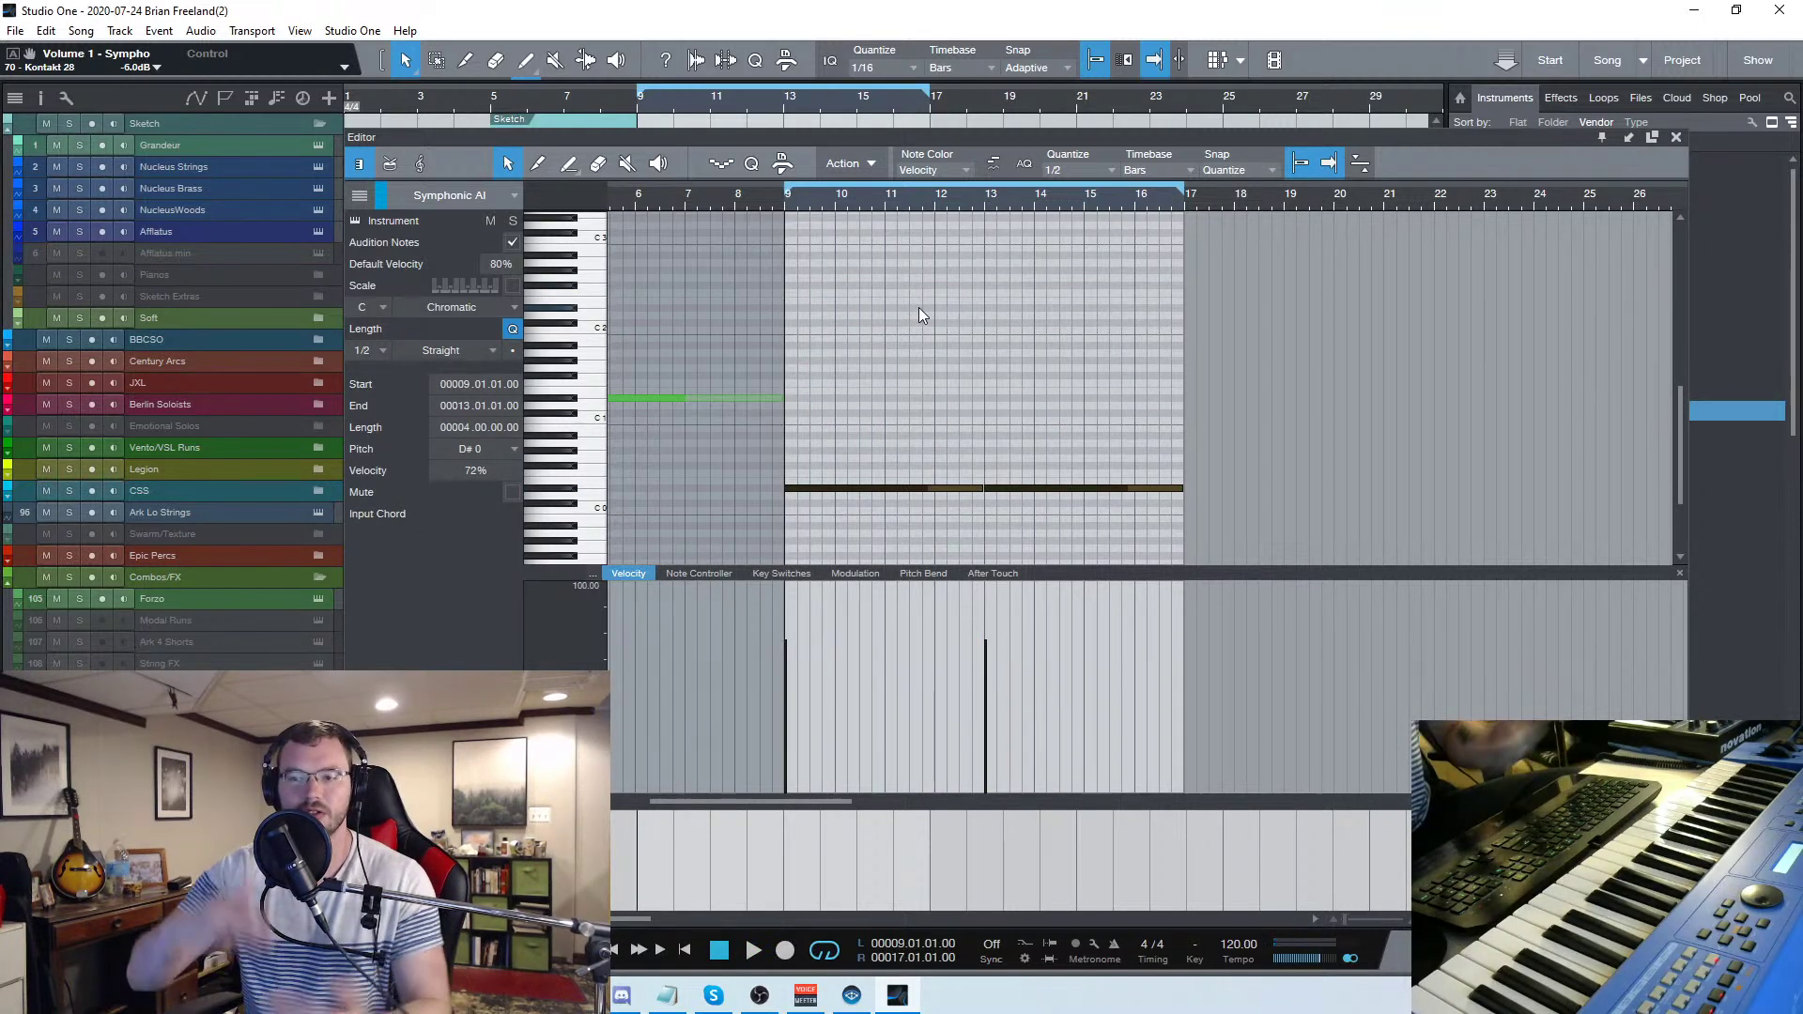
# Raise the velocity of the two D# 0 notes to 85% during playback and return to the arrangement
pyautogui.press('space')
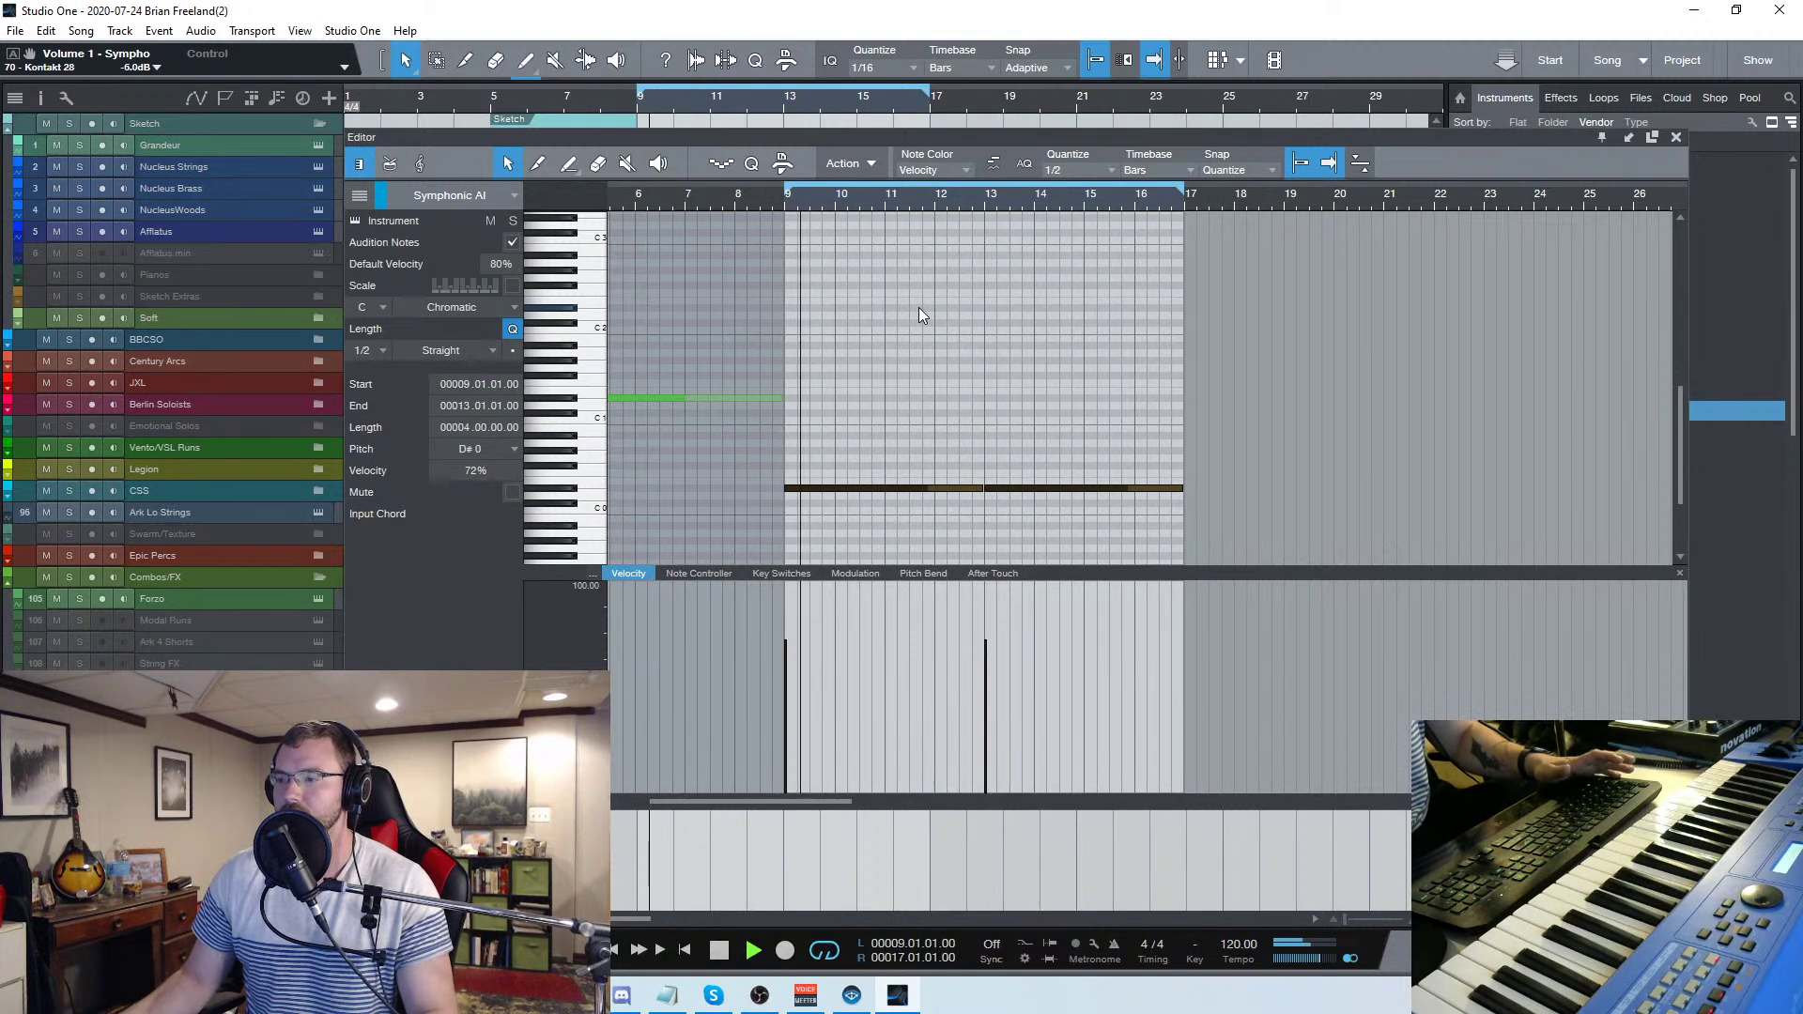
pyautogui.moveTo(981, 727); pyautogui.dragTo(994, 674)
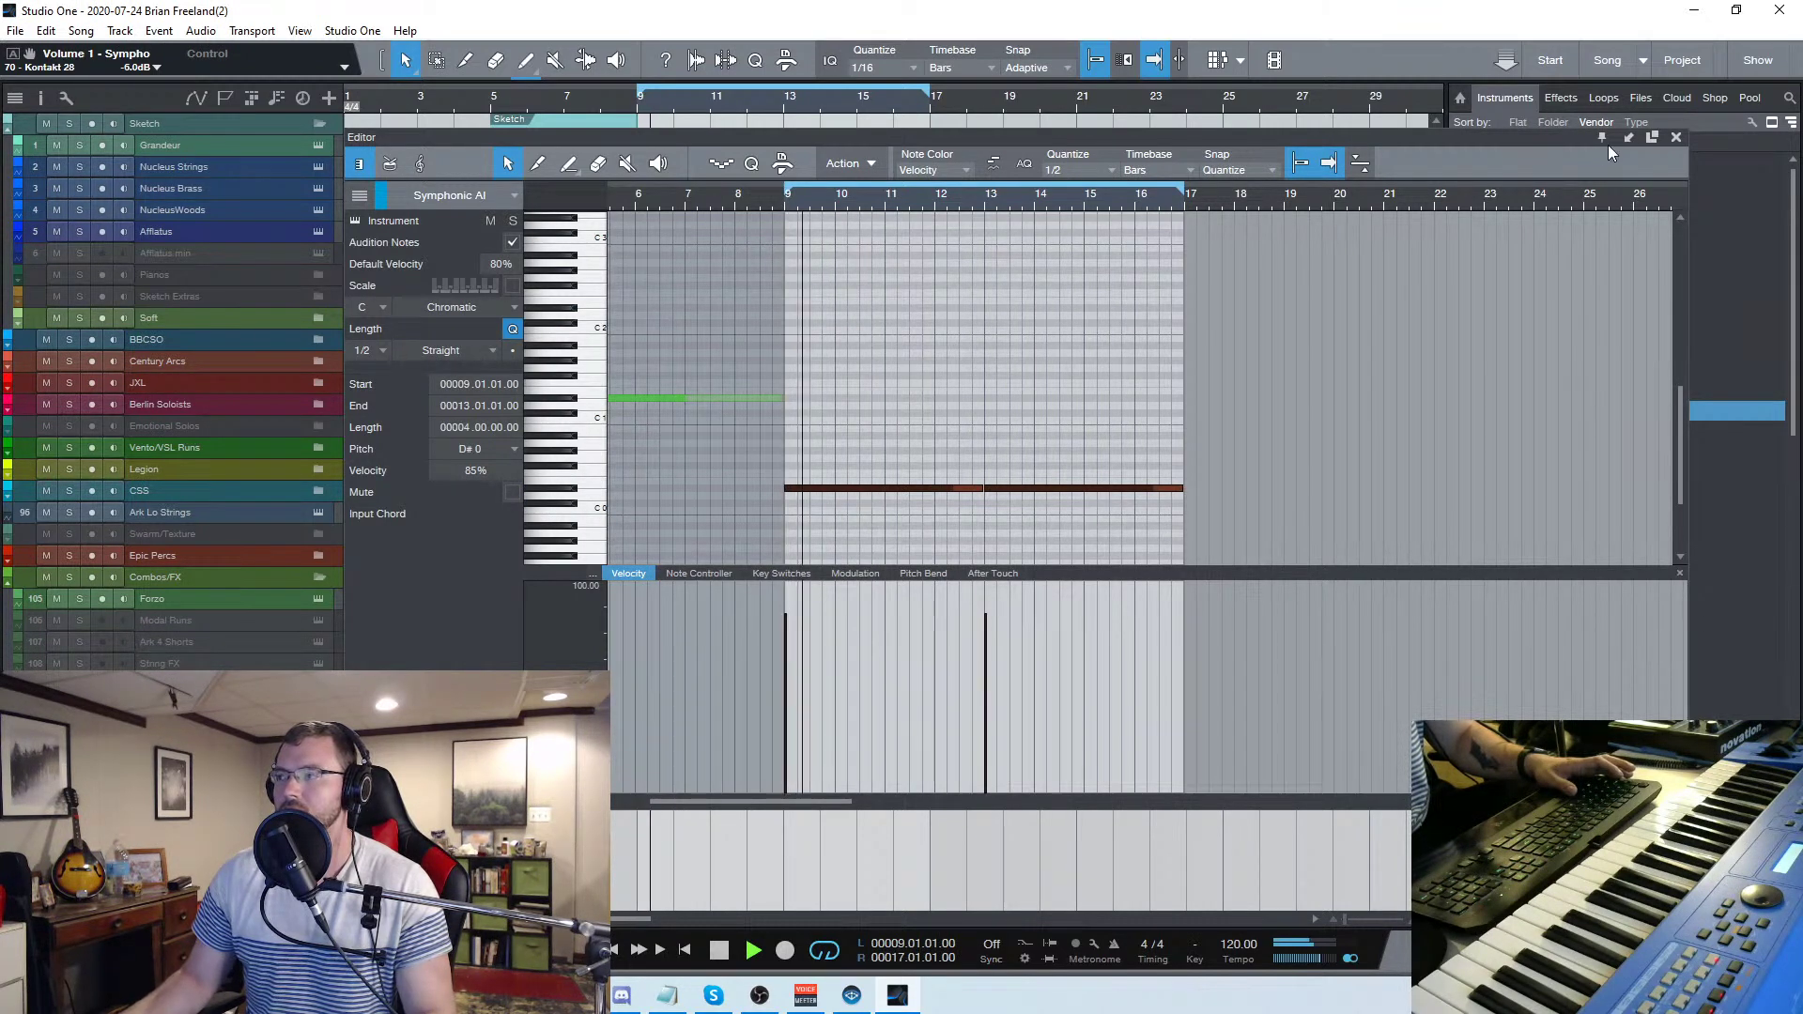
pyautogui.click(1675, 139)
pyautogui.press('space')
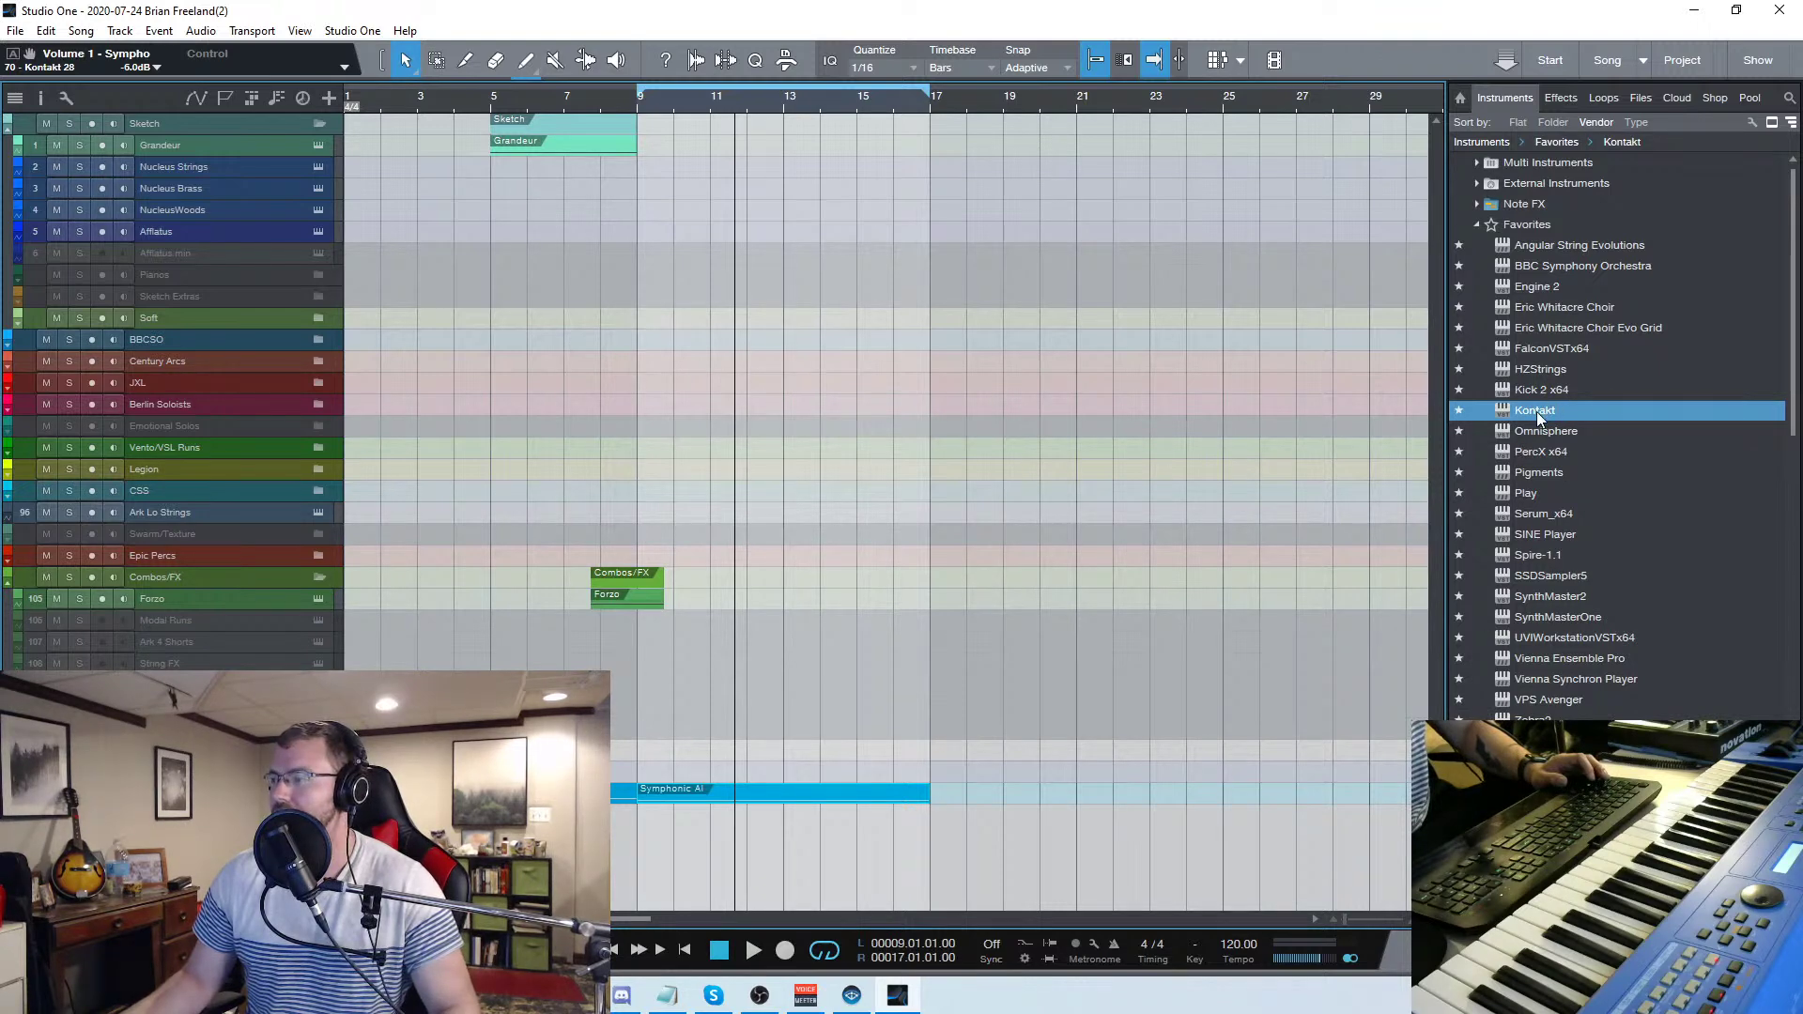
# Add a new Kontakt instrument track below Symphonic AI and load MAP.nki from the MODERN ANIMATED PERCUSSION - Sample Logic Quick-Load folder
pyautogui.moveTo(1537, 411); pyautogui.dragTo(638, 787)
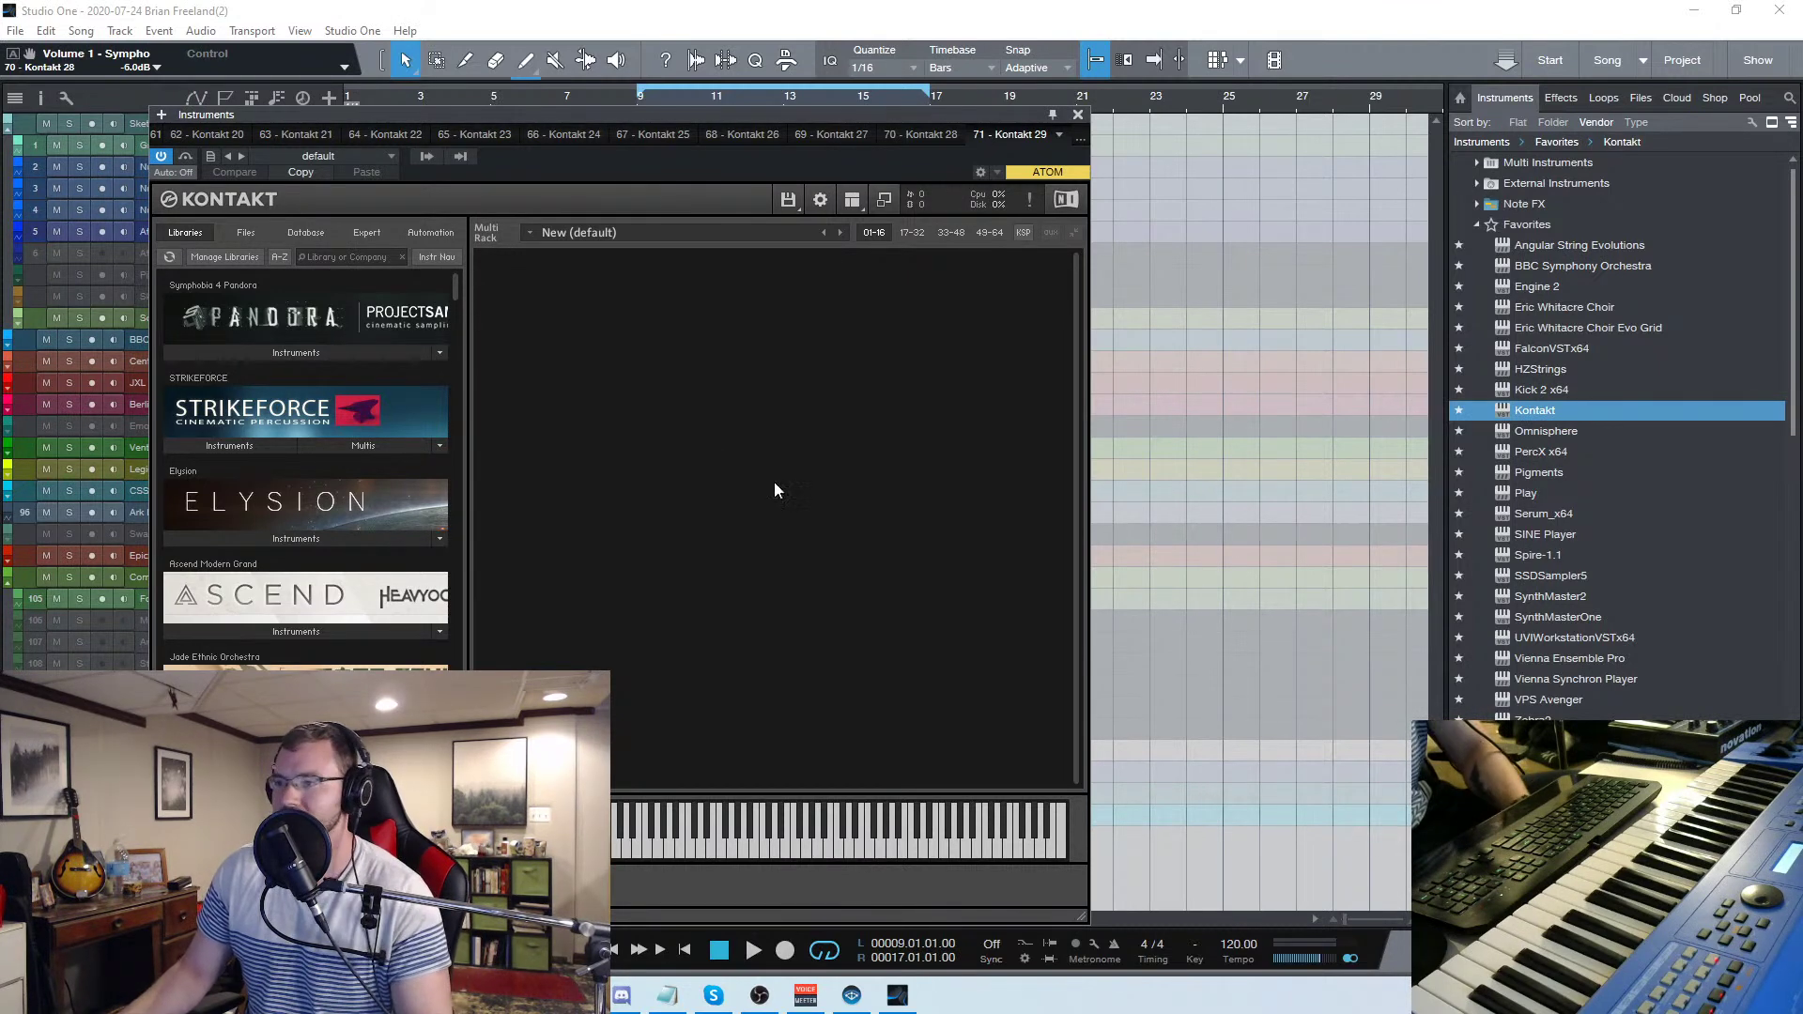
pyautogui.rightClick(634, 567)
pyautogui.scroll(-3, 612, 741)
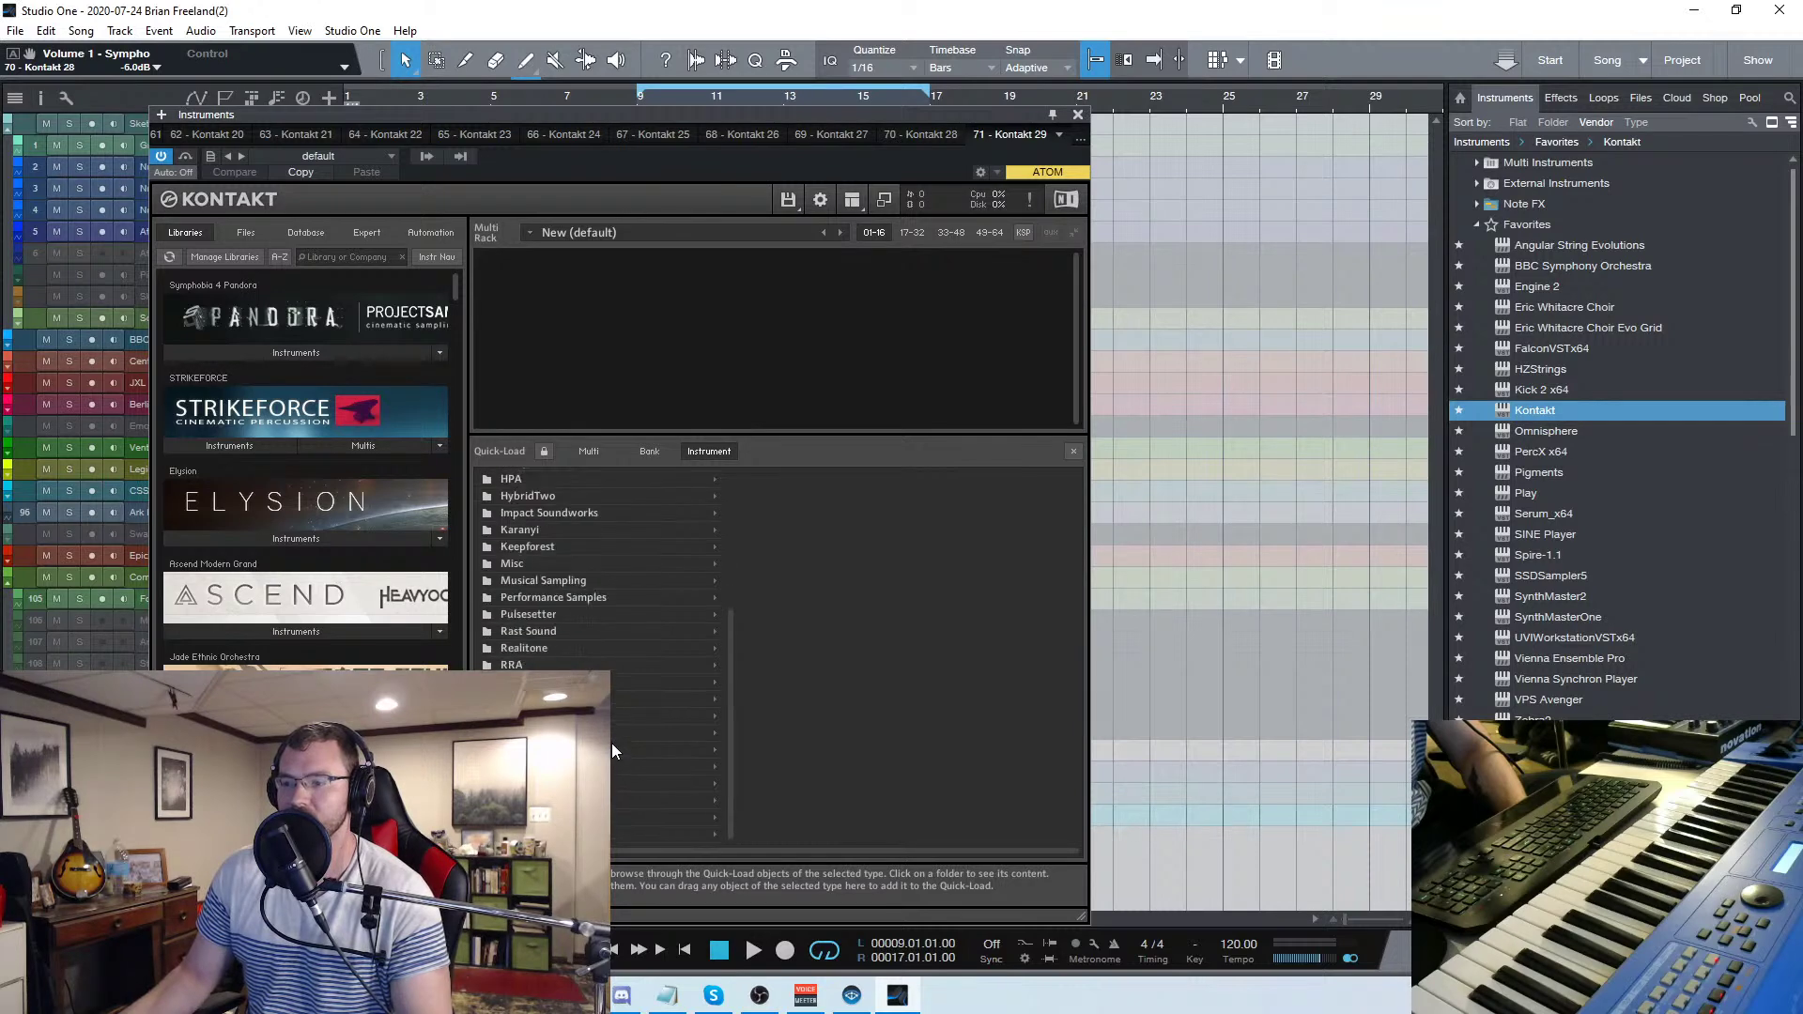
pyautogui.click(563, 698)
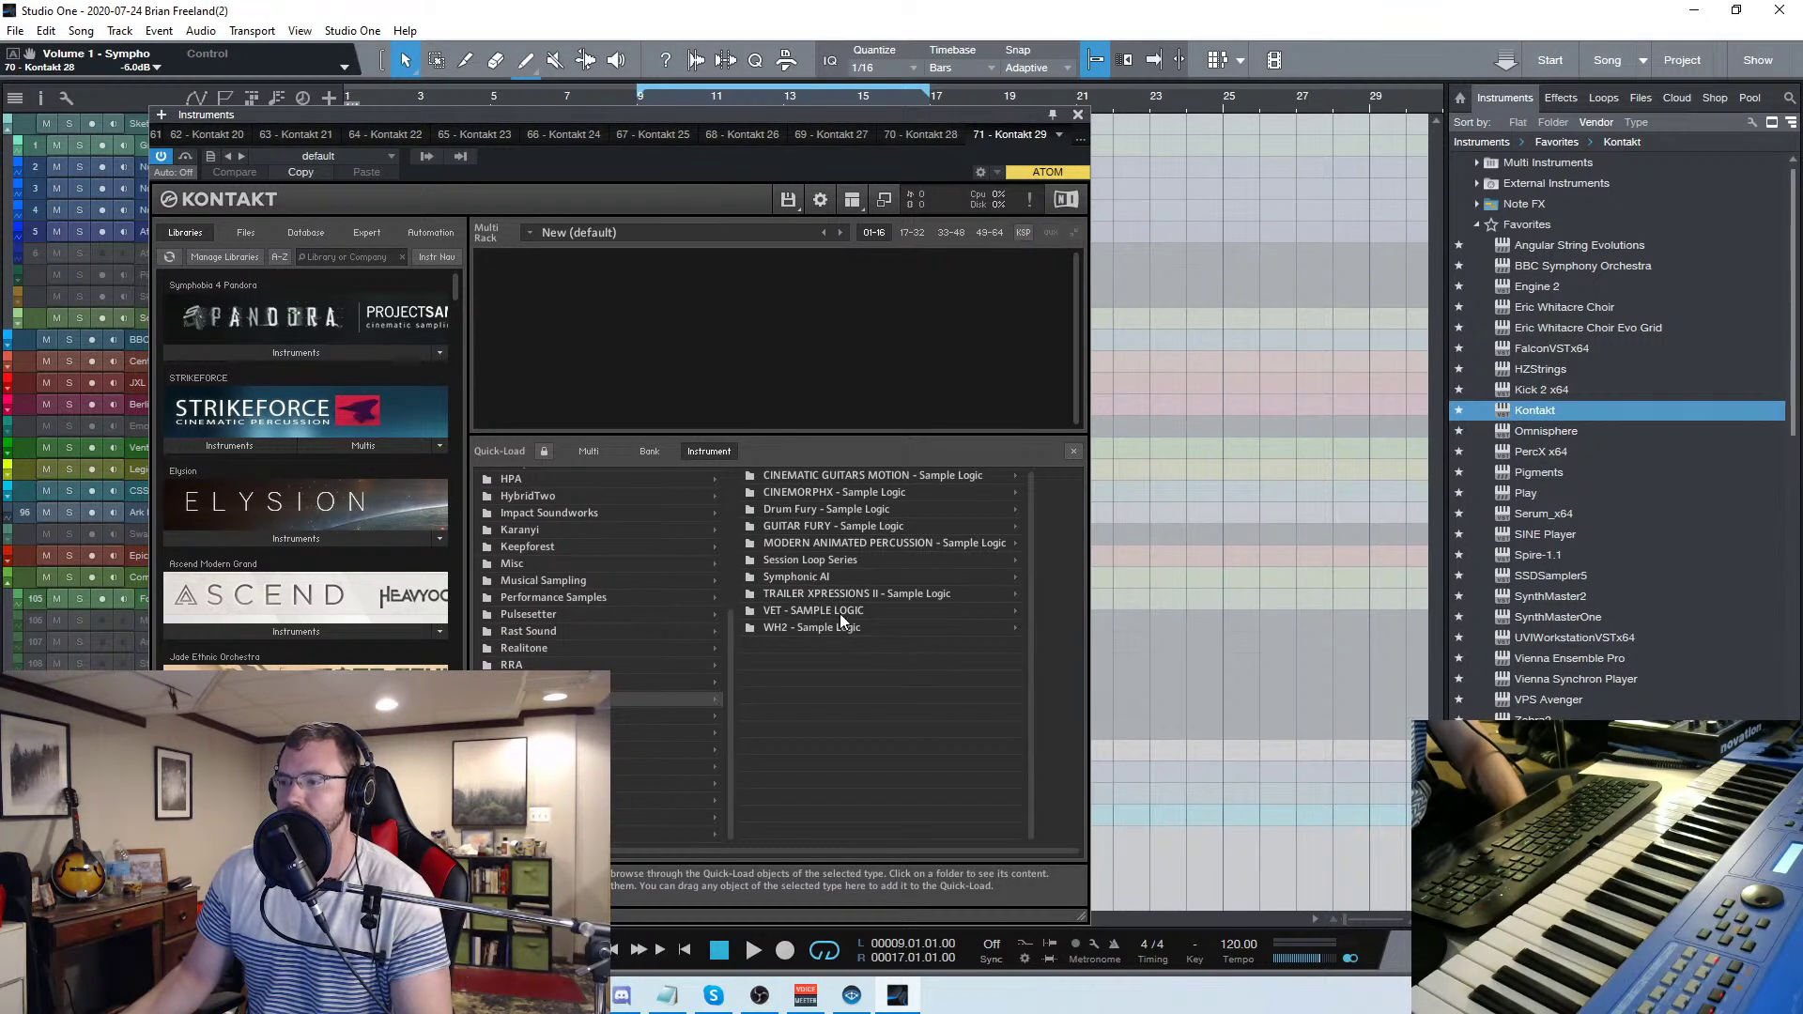
pyautogui.click(849, 545)
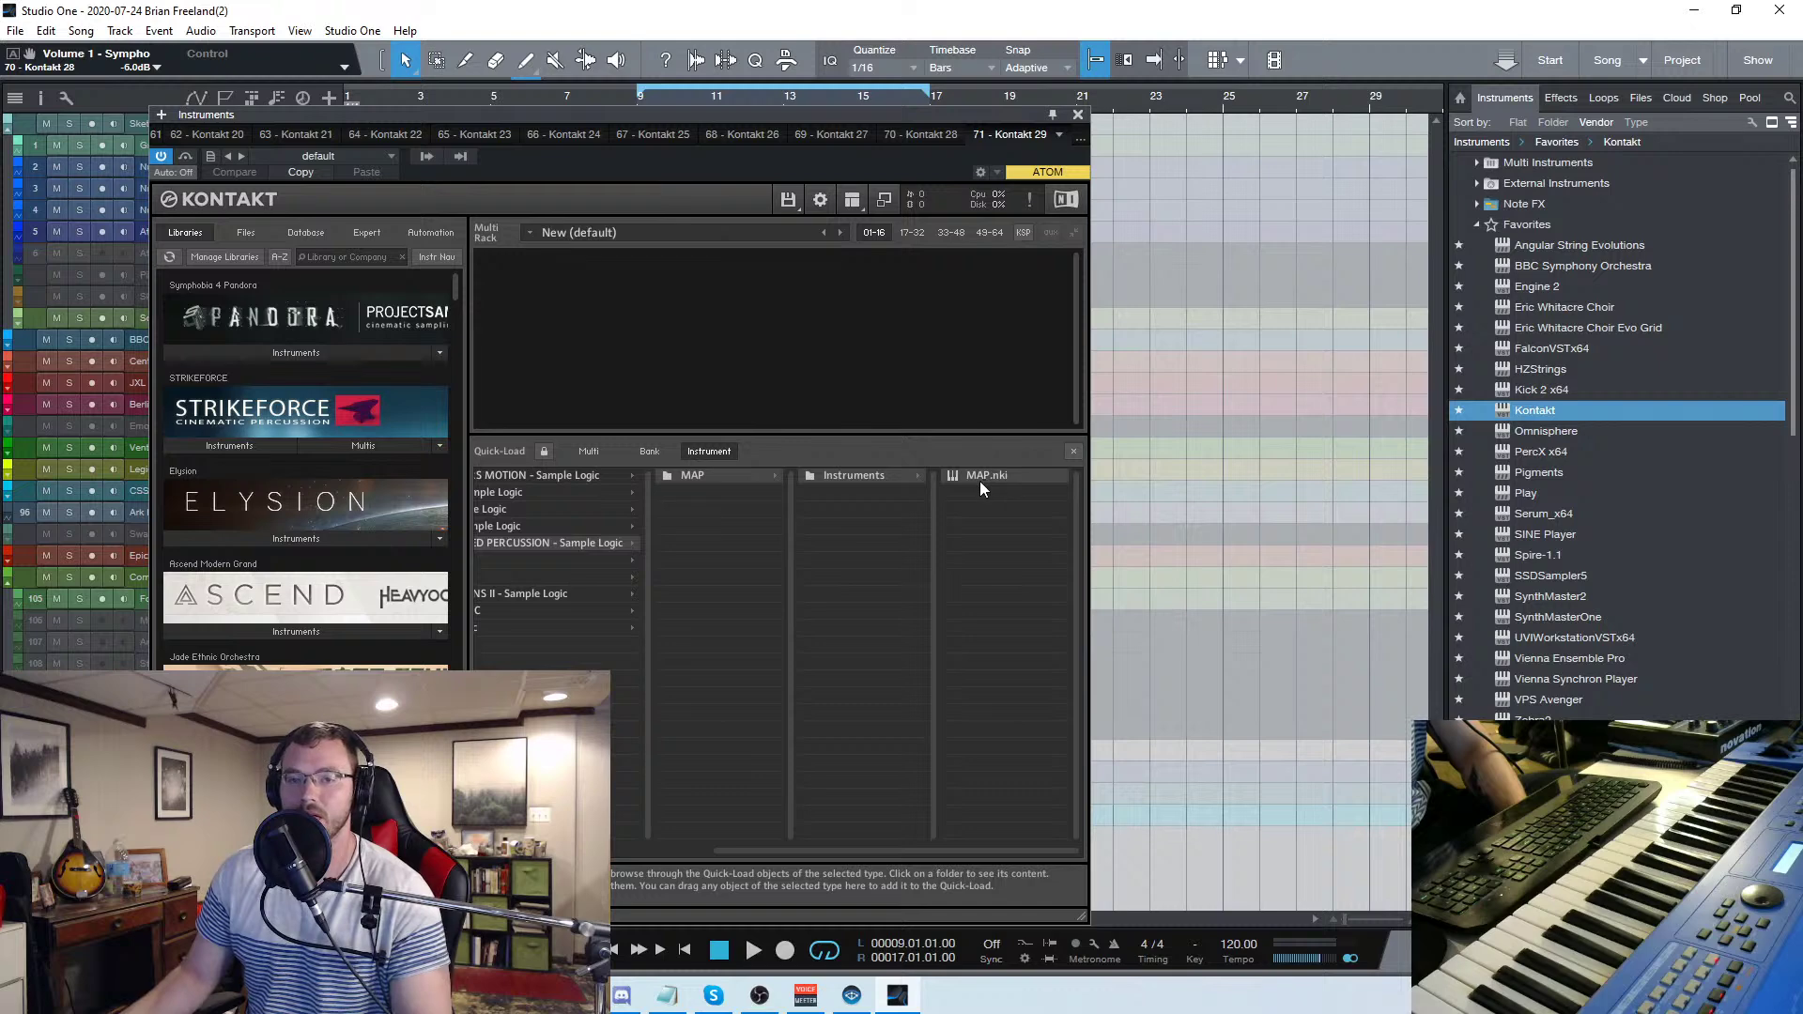
pyautogui.doubleClick(978, 481)
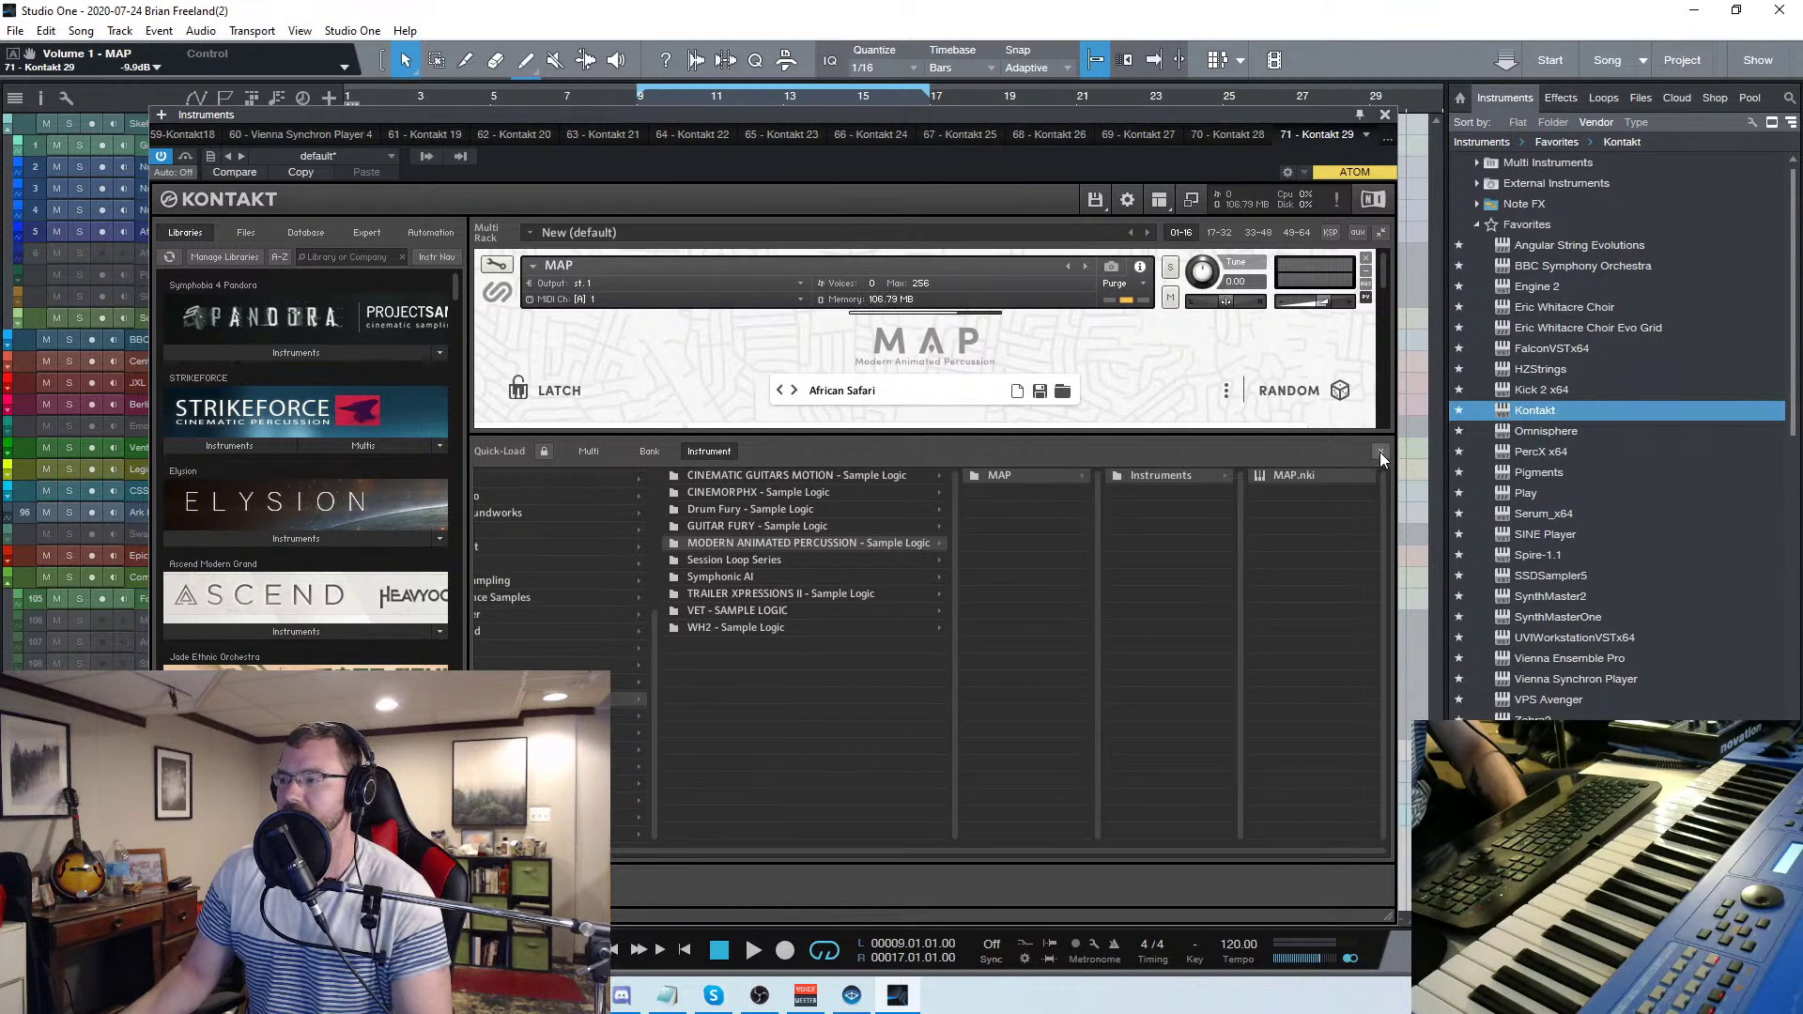
pyautogui.click(1378, 453)
pyautogui.click(1385, 114)
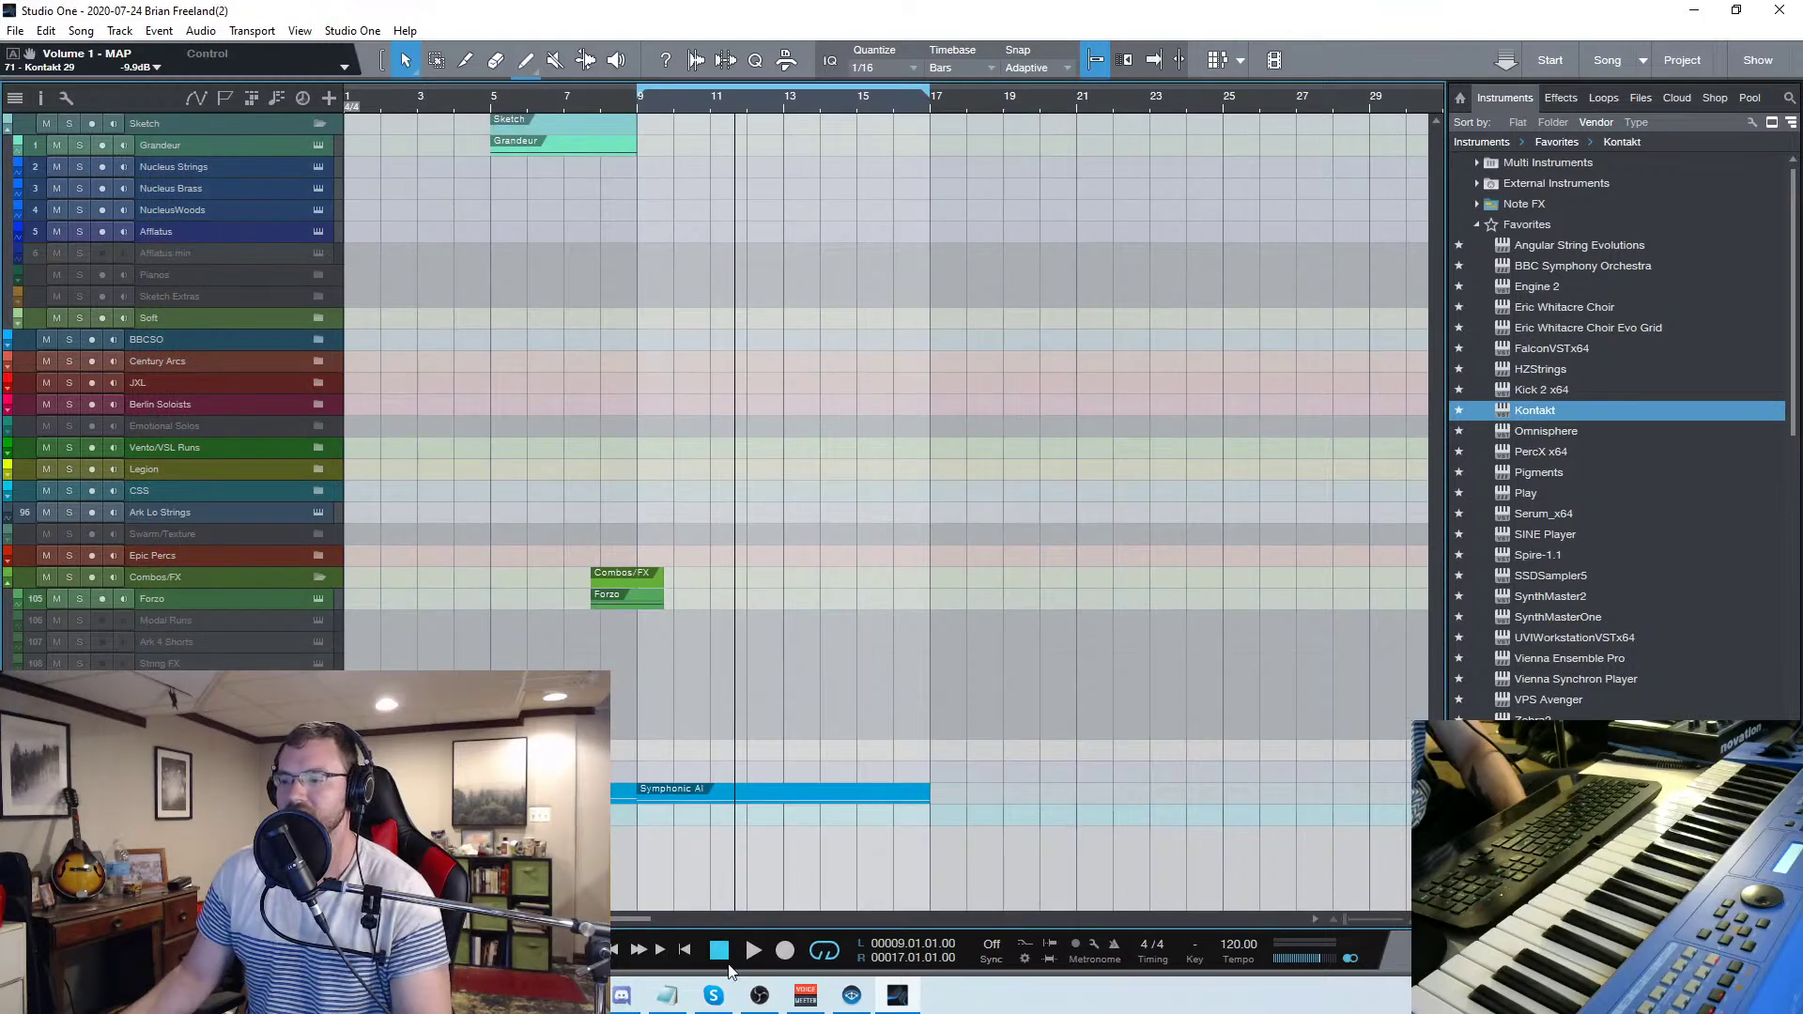
pyautogui.click(668, 996)
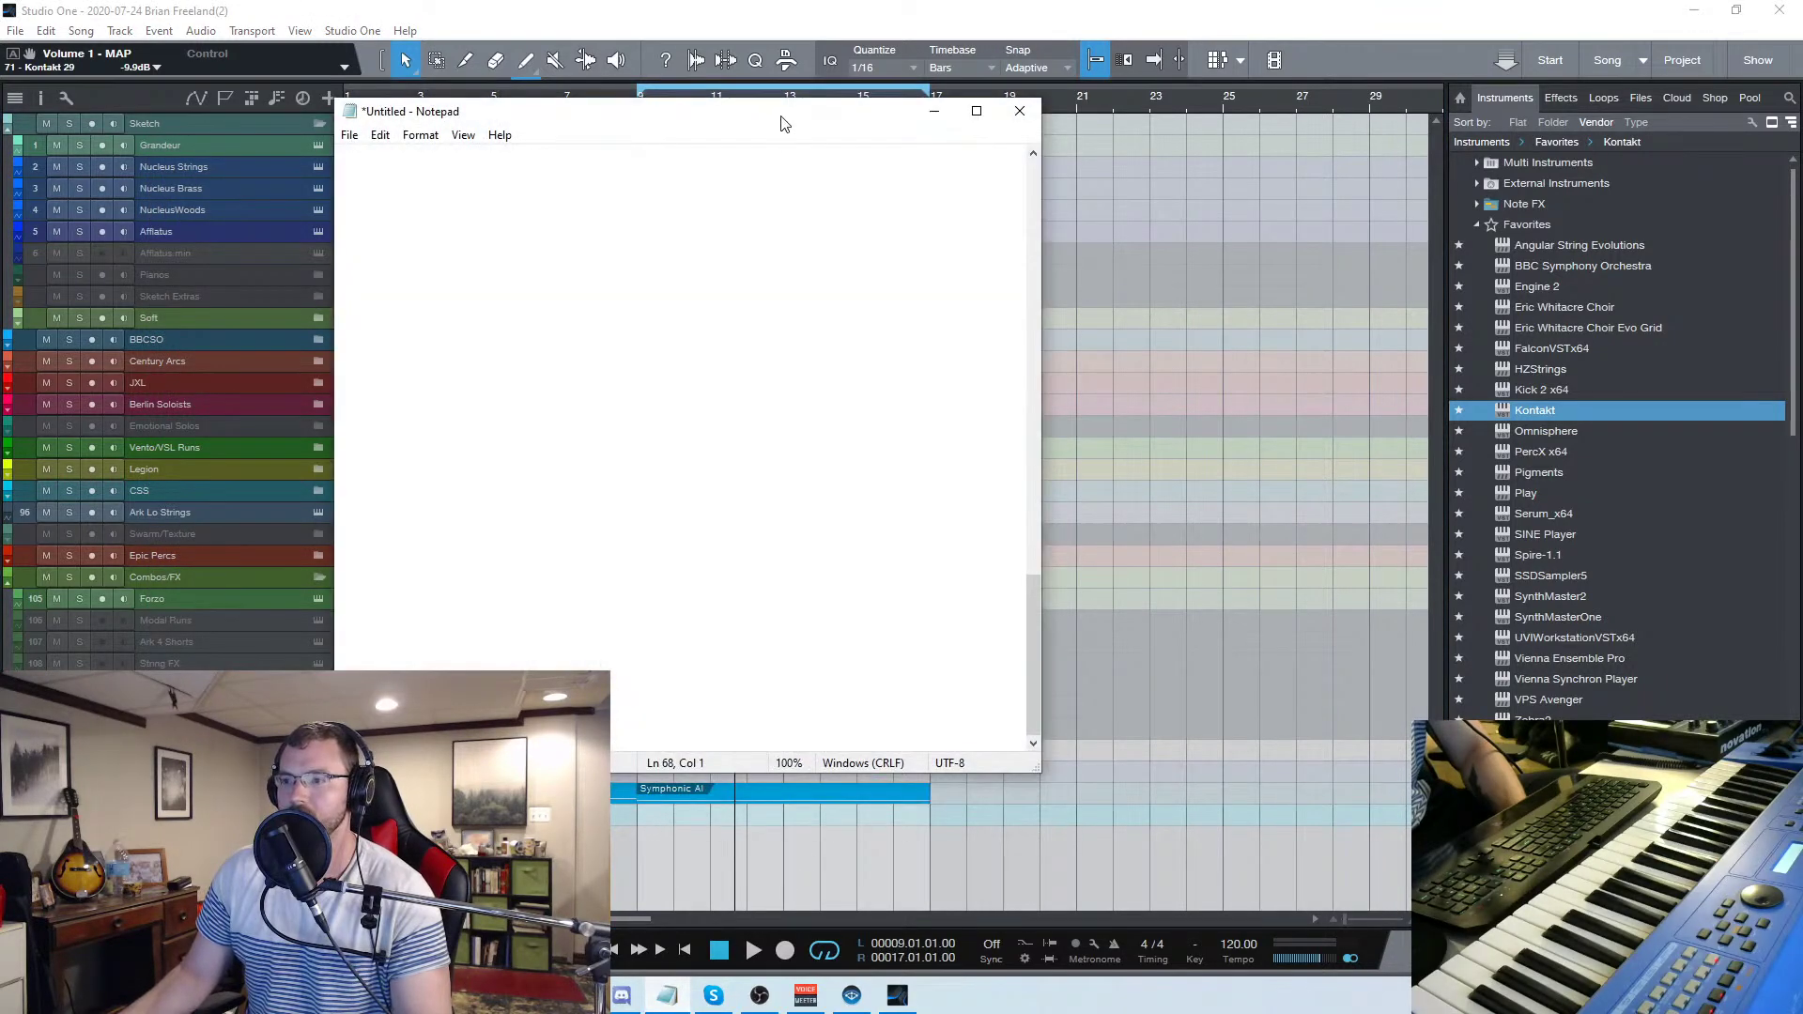
pyautogui.click(935, 111)
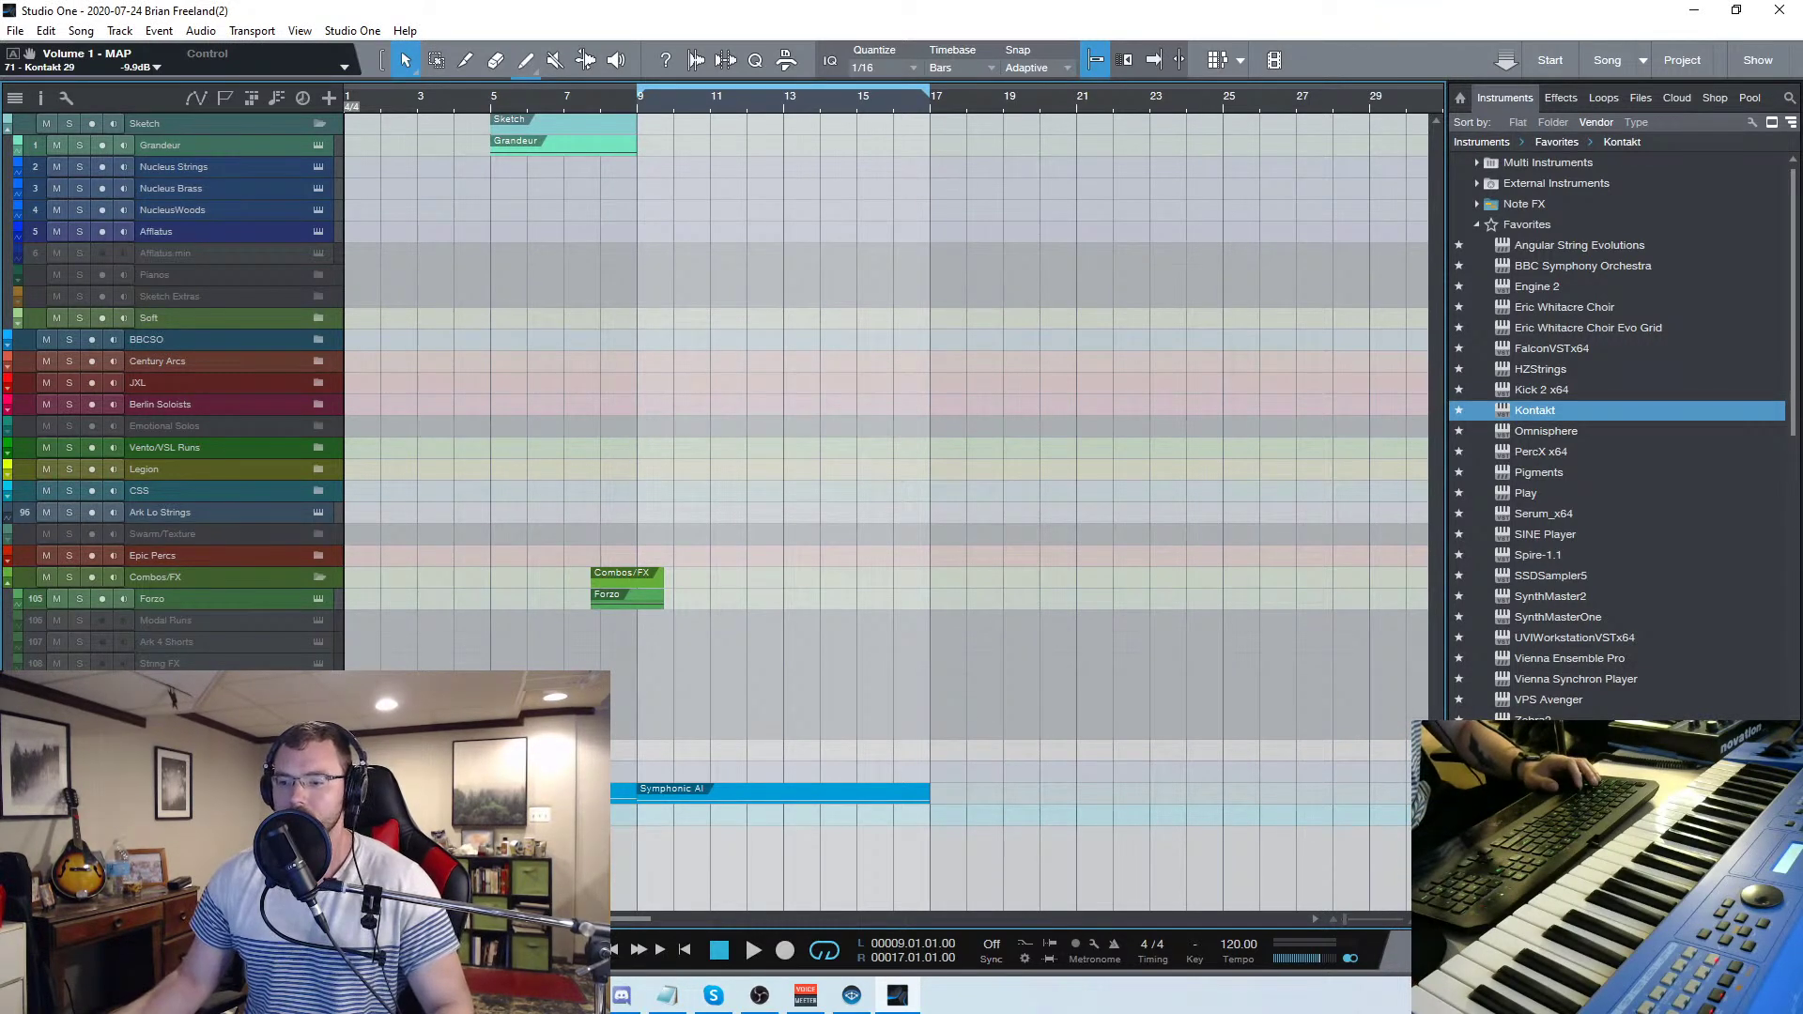
# Filter the MAP instrument's presets by the Cinematic tag and load the Firewalking preset
pyautogui.press('F11')
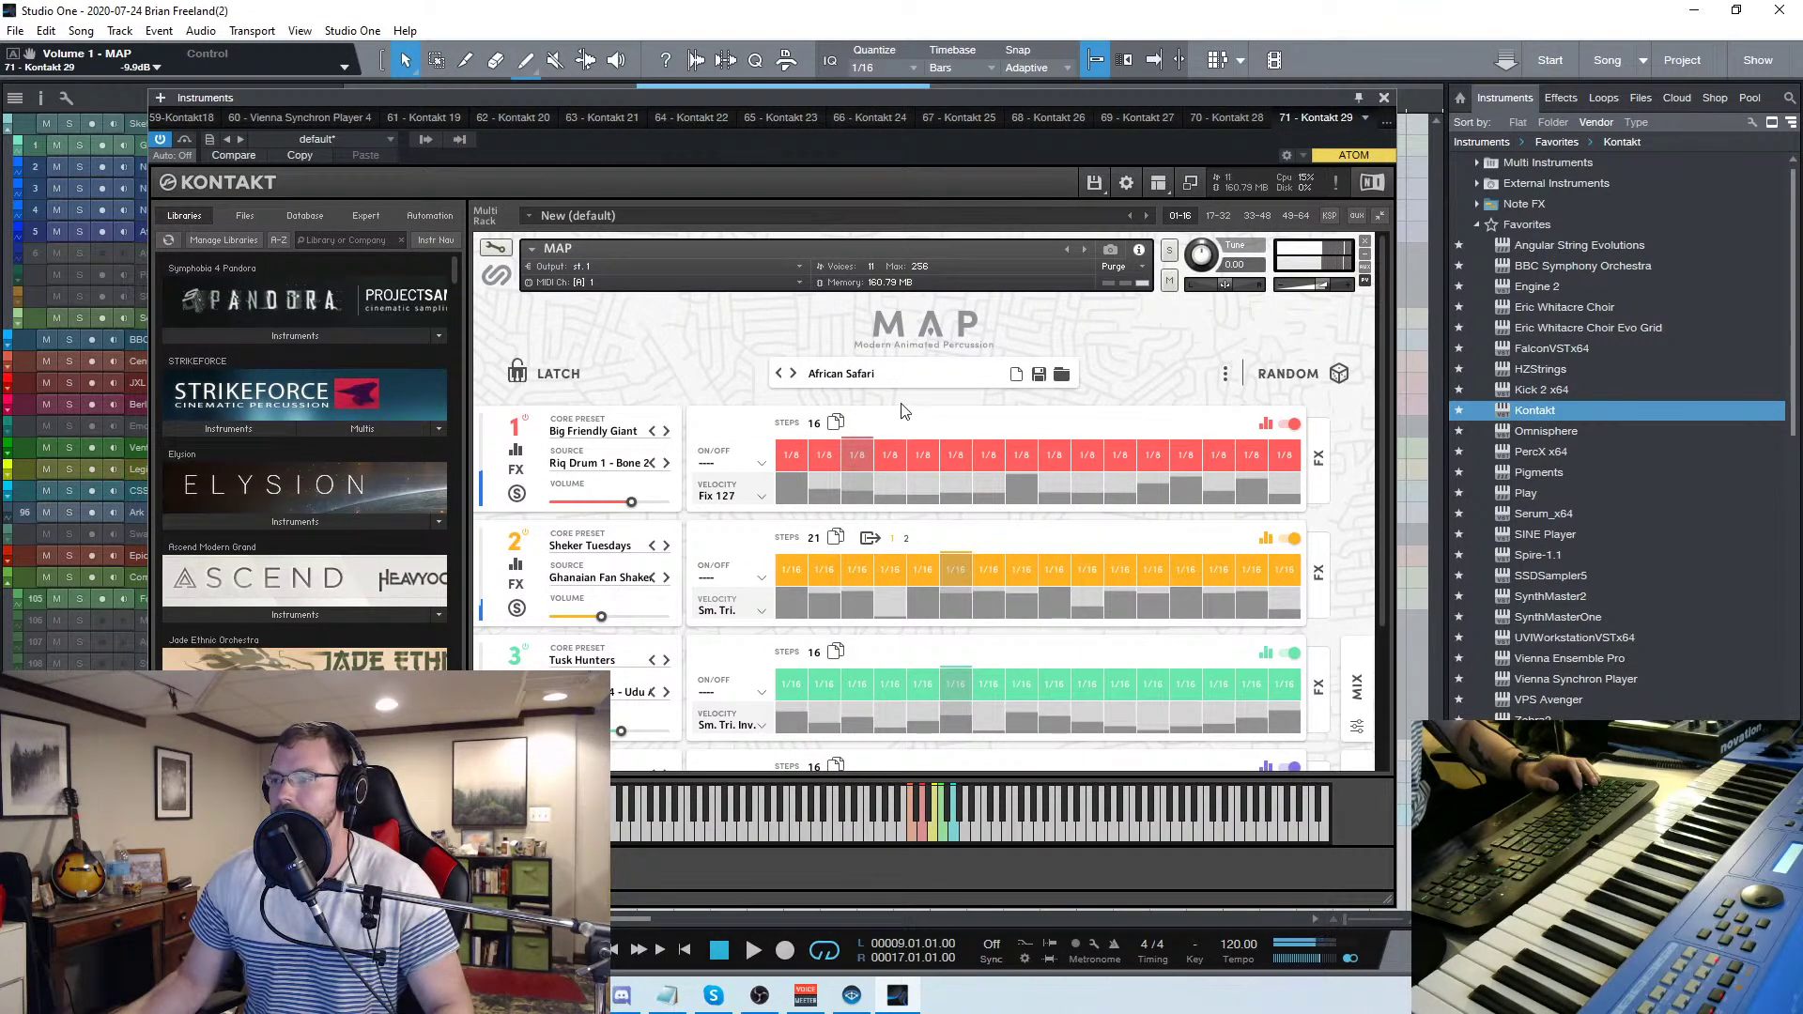
pyautogui.click(894, 378)
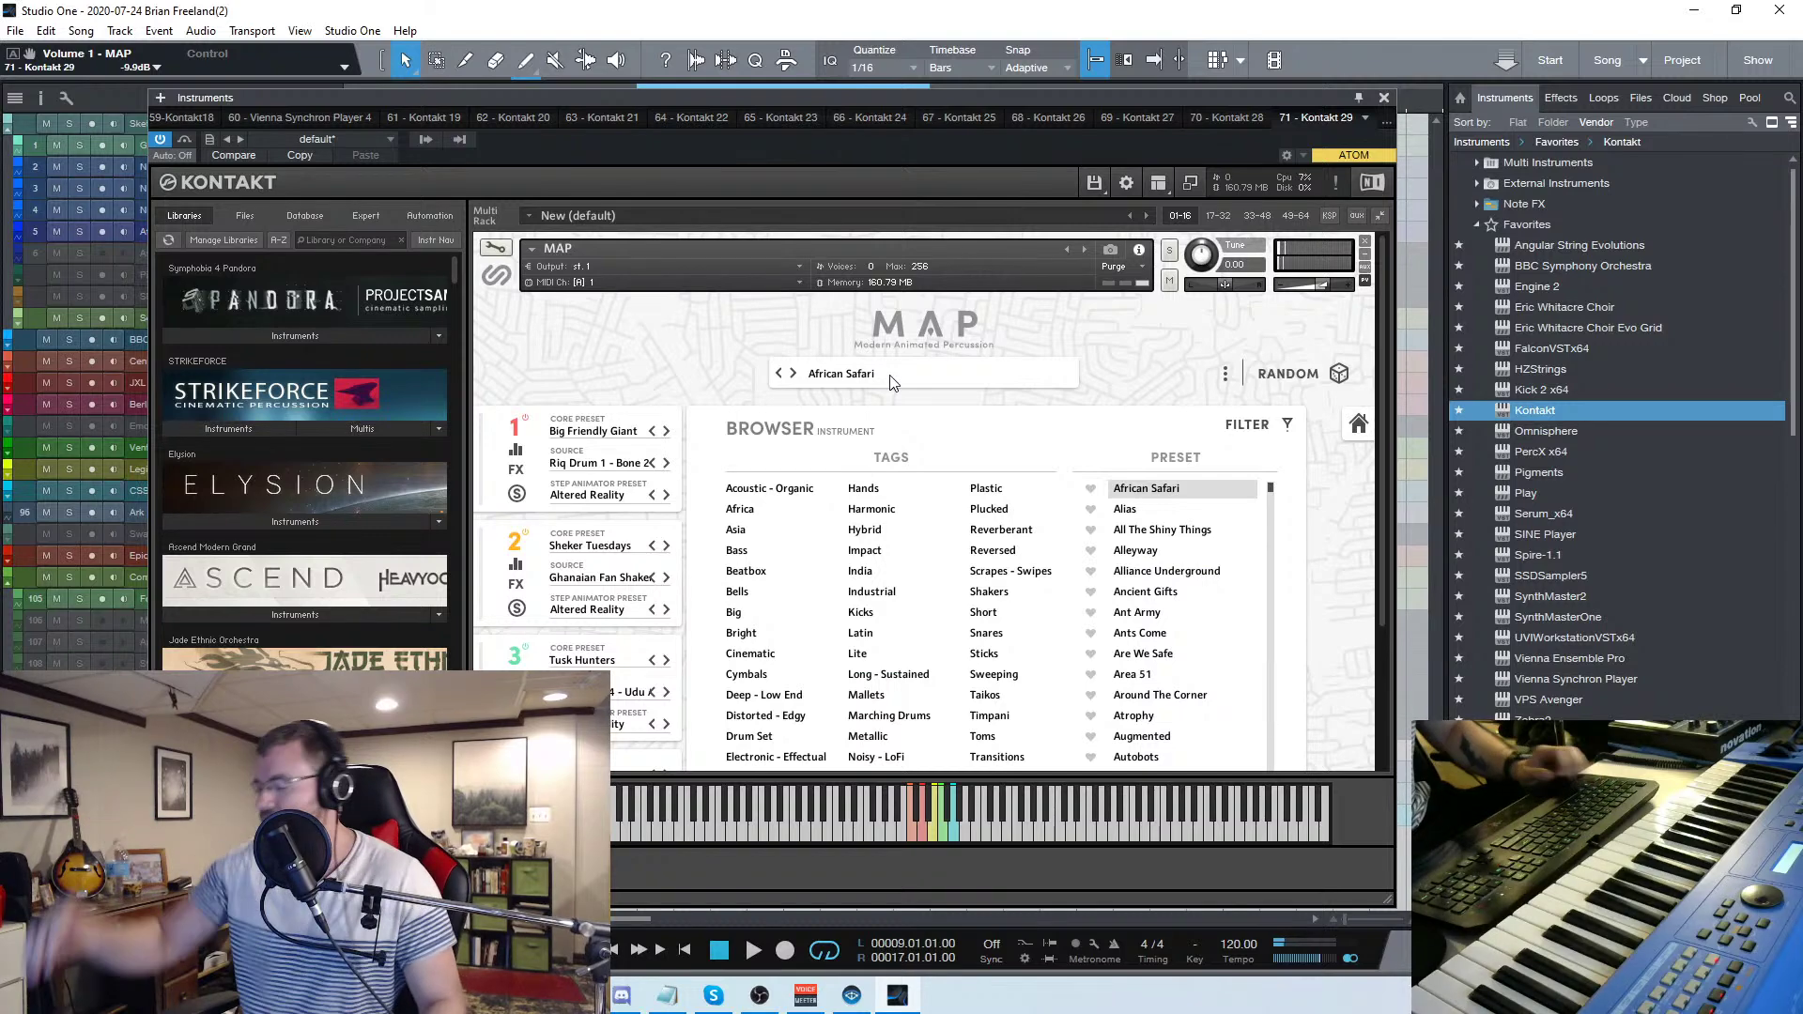
pyautogui.scroll(-5, 1277, 589)
pyautogui.scroll(-3, 1278, 589)
pyautogui.moveTo(1092, 103); pyautogui.dragTo(1084, 76)
pyautogui.scroll(-3, 1334, 549)
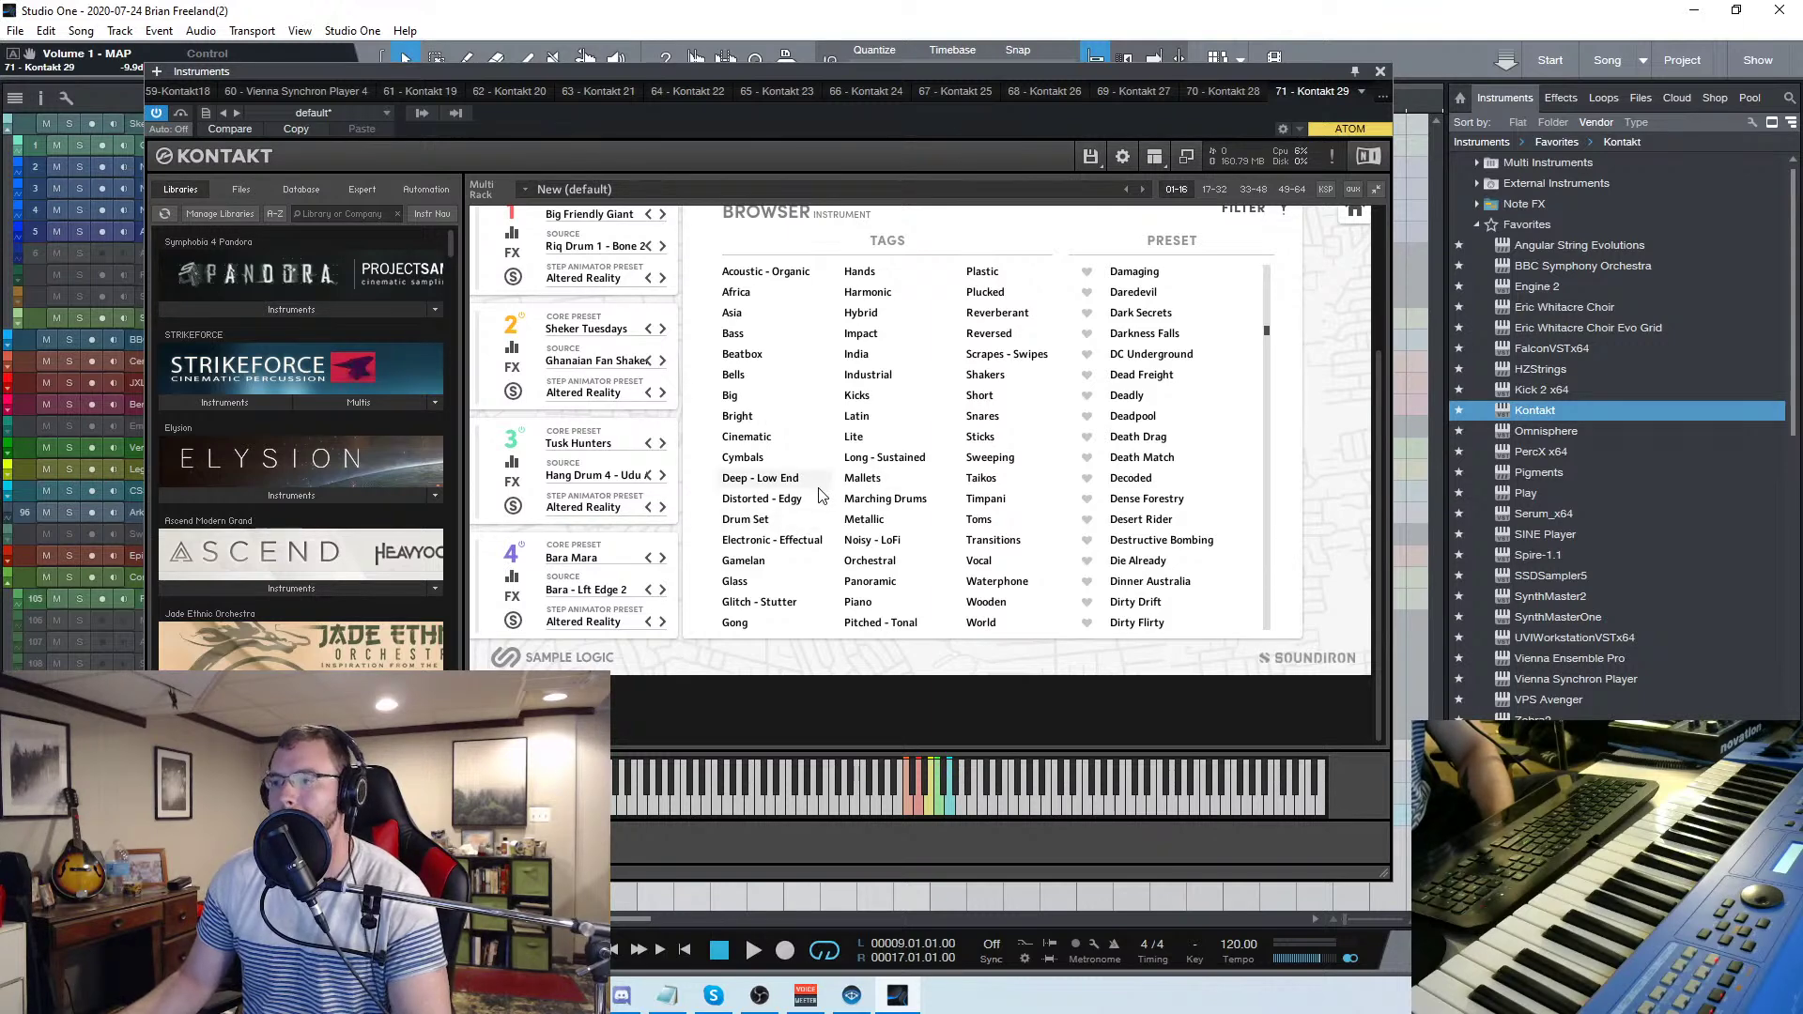
pyautogui.click(761, 436)
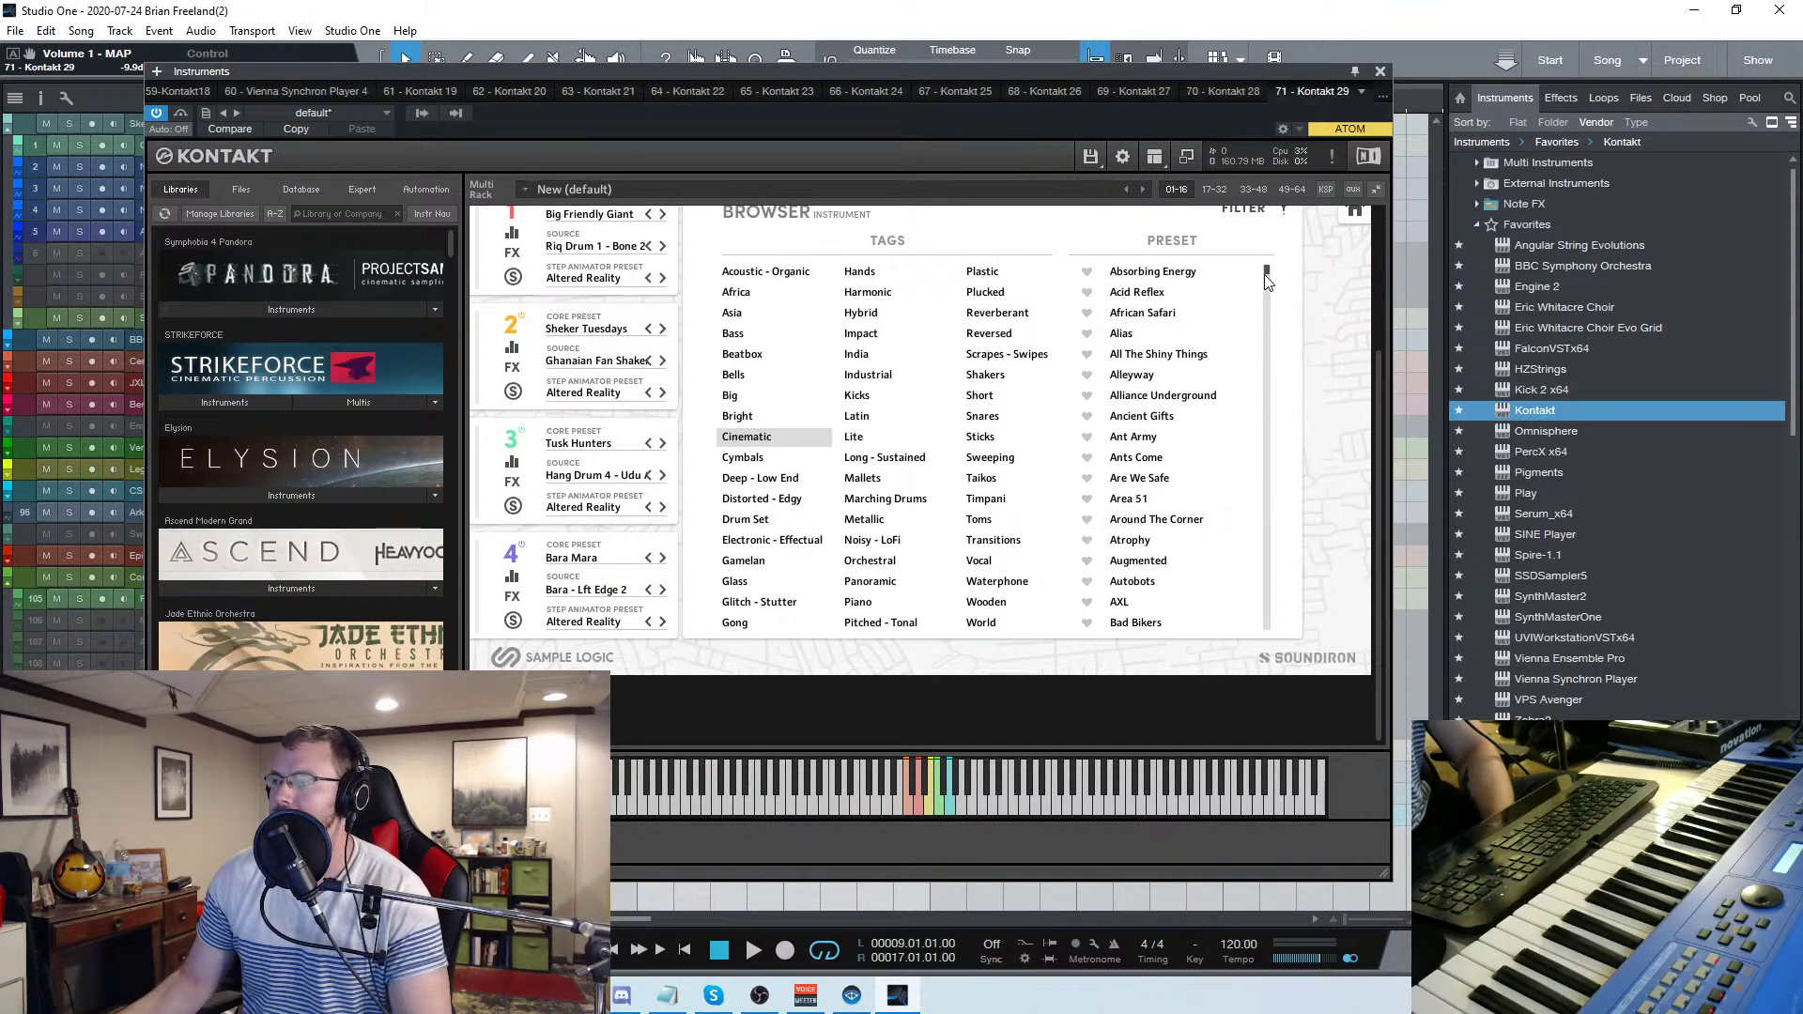
pyautogui.moveTo(1265, 285); pyautogui.dragTo(1272, 370)
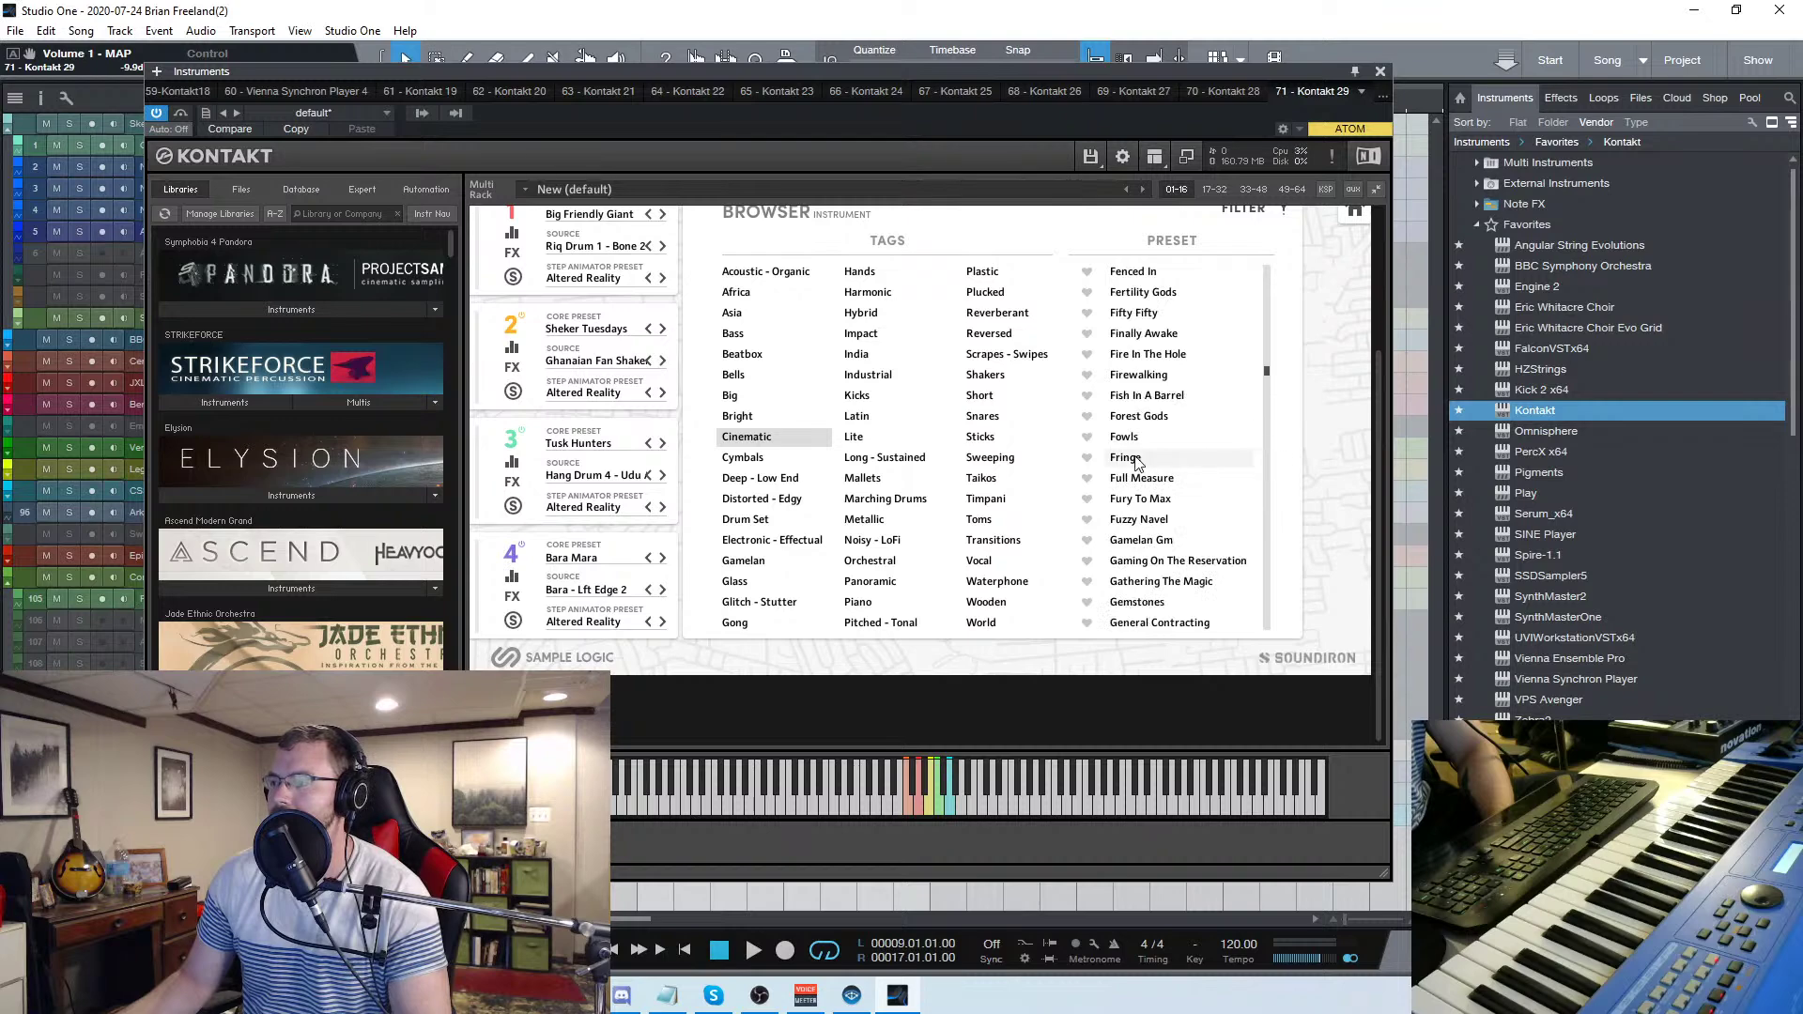
pyautogui.click(1138, 375)
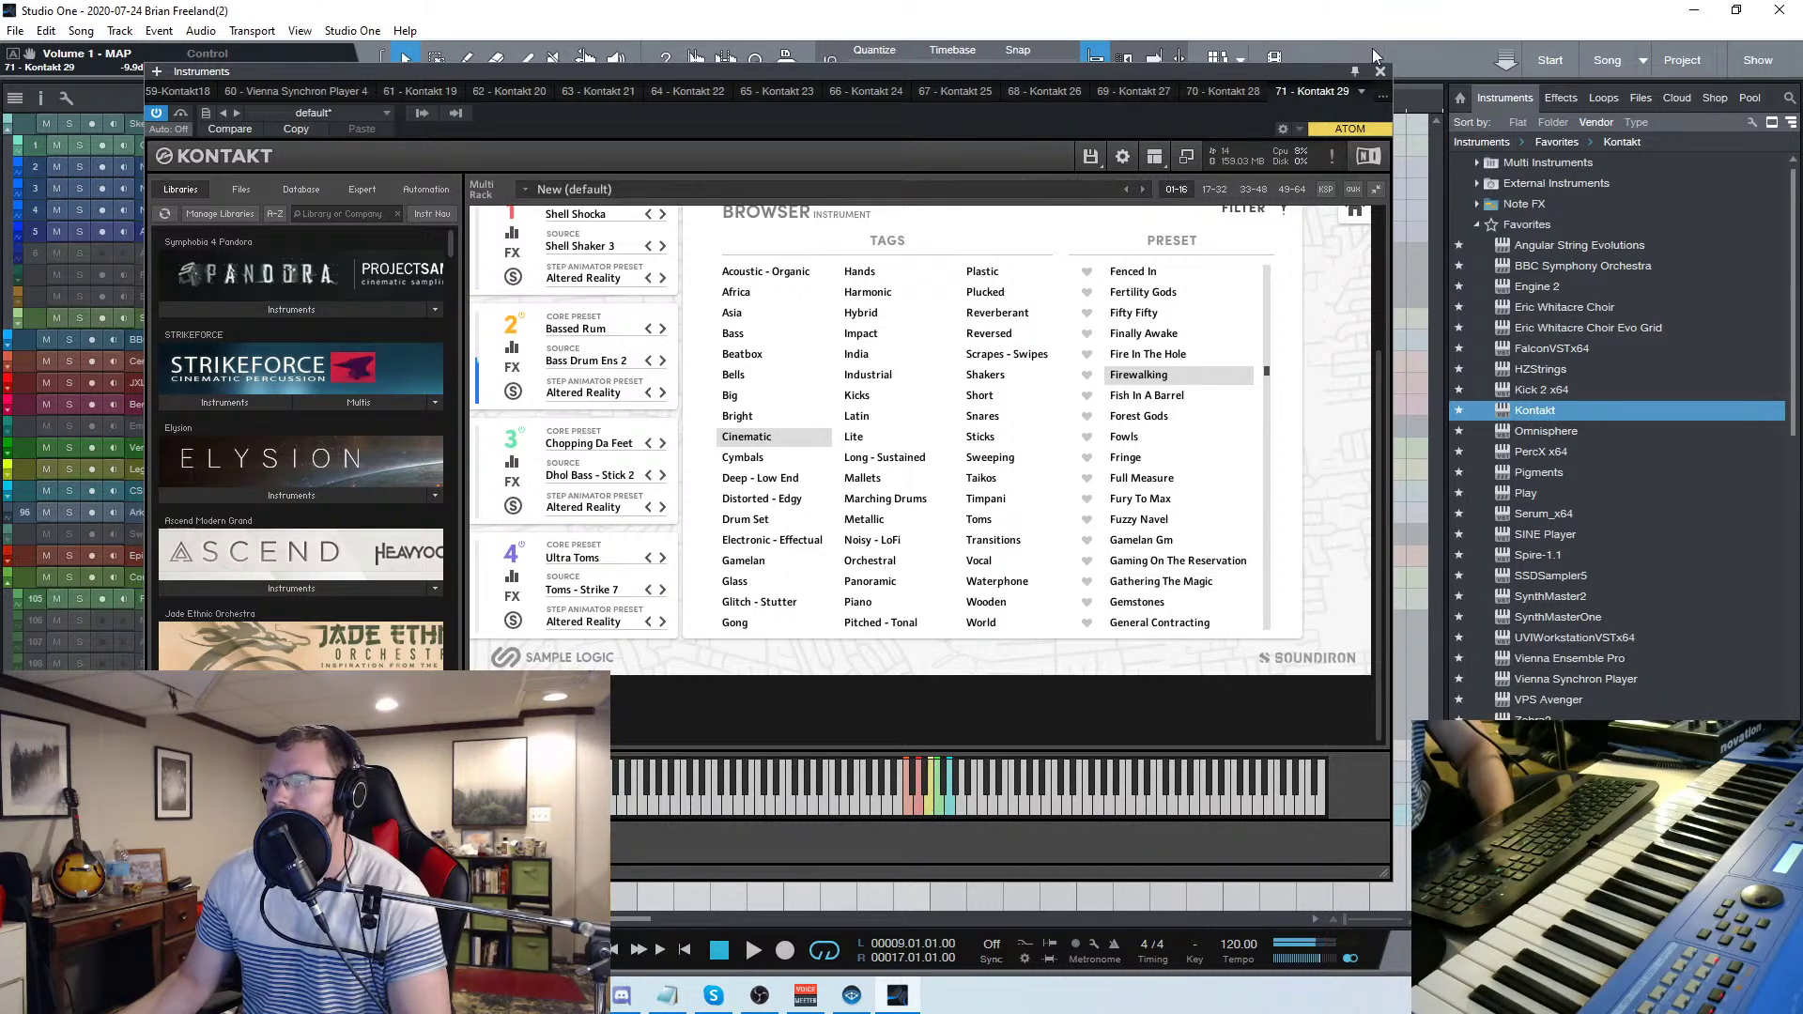
# Create a MAP part from bar 9 to bar 17 containing one eight-bar E 3 note, and return to the arrangement
pyautogui.click(1380, 71)
pyautogui.moveTo(637, 816); pyautogui.dragTo(930, 815)
pyautogui.doubleClick(789, 815)
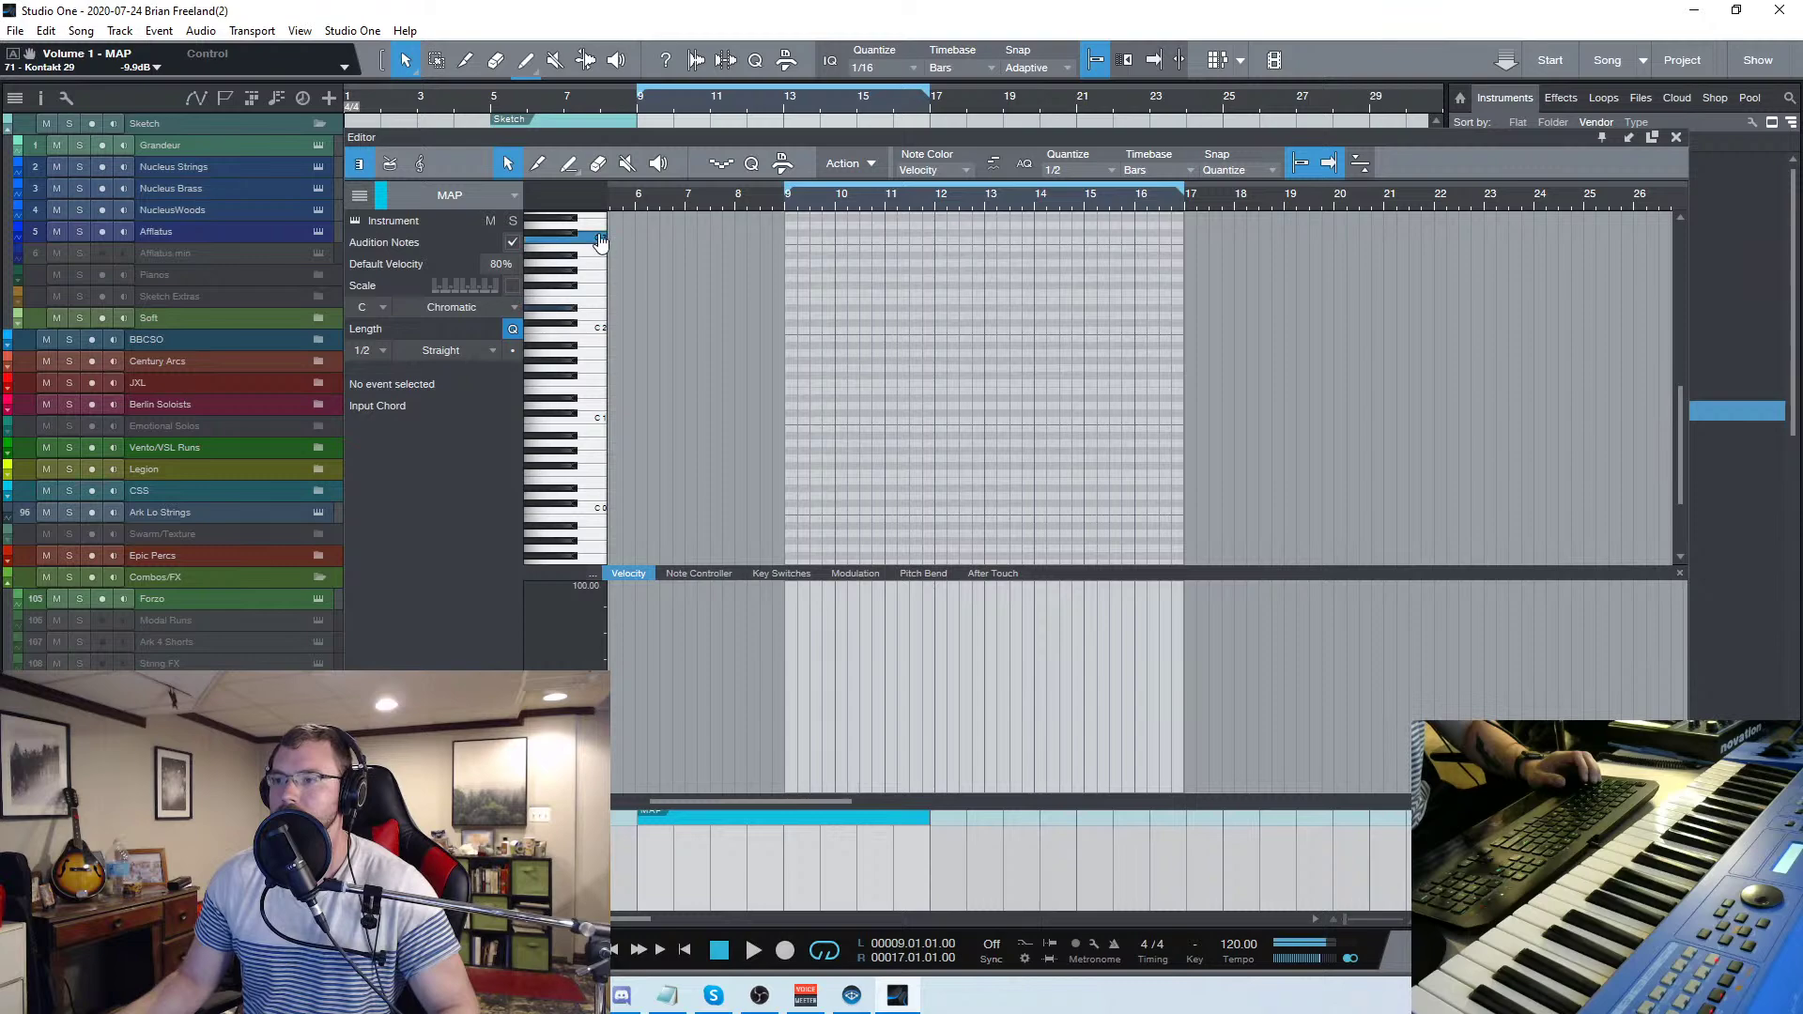
pyautogui.scroll(1, 601, 262)
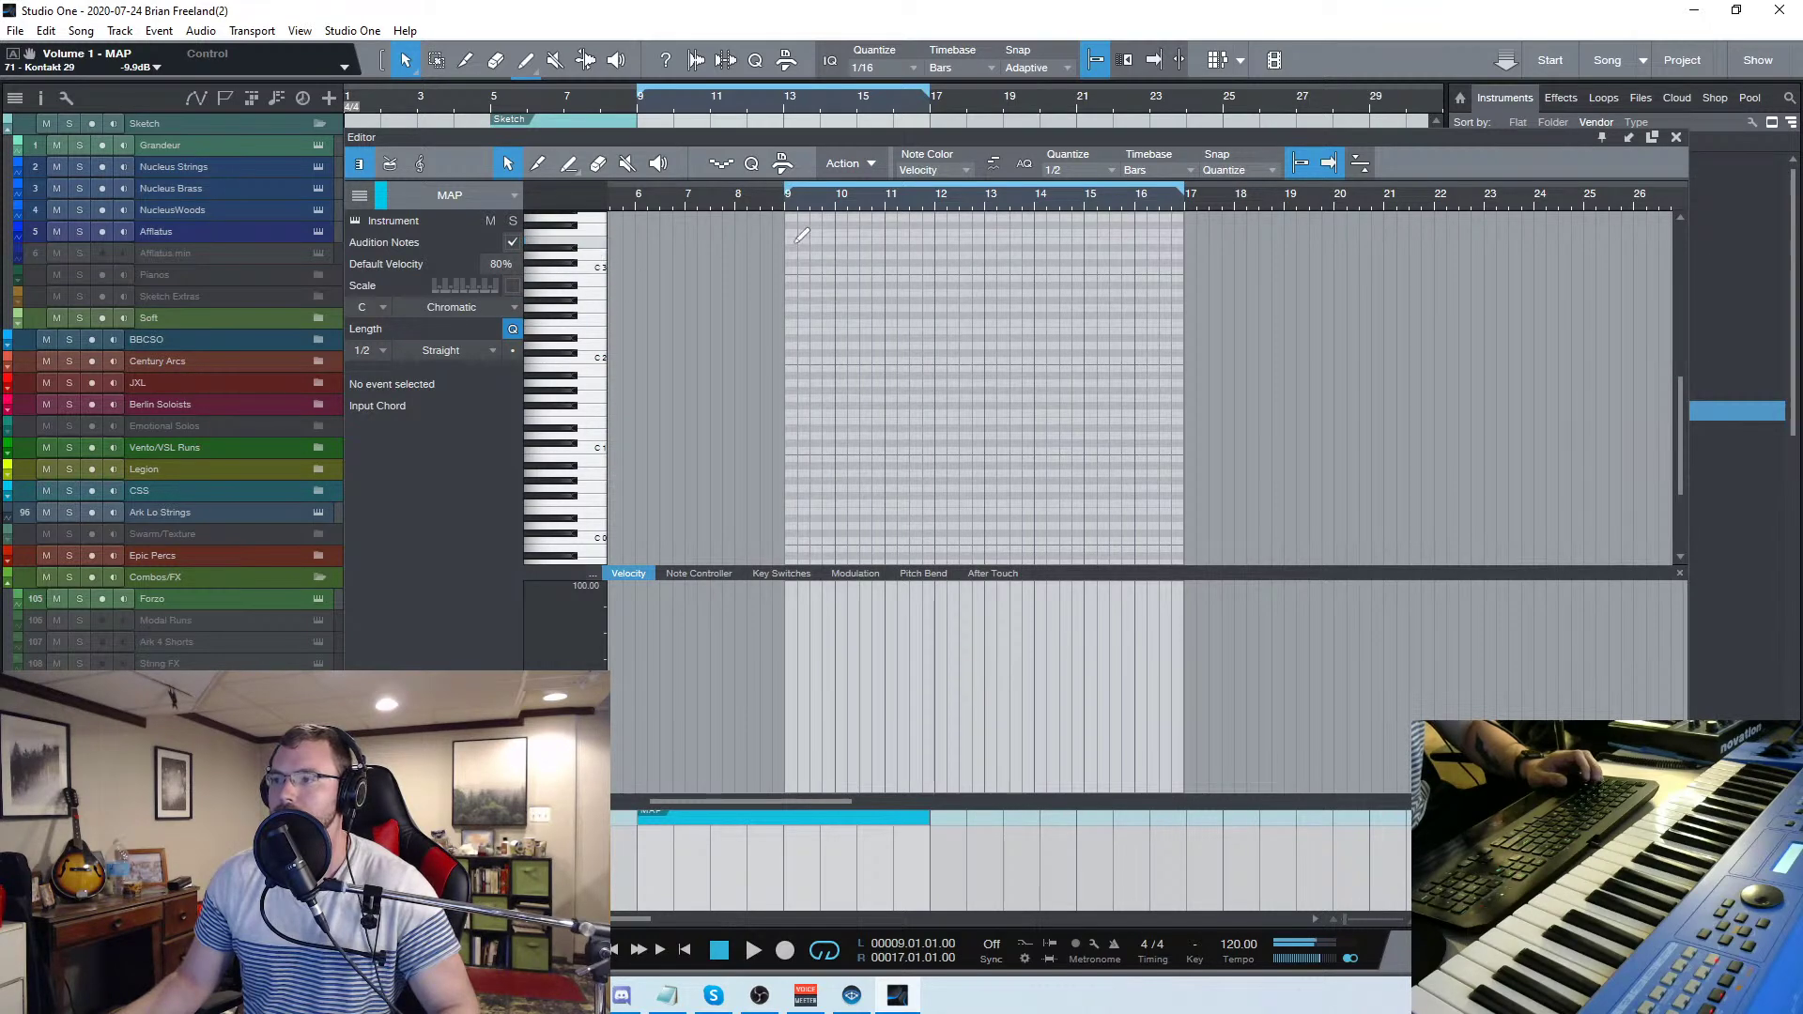
pyautogui.moveTo(787, 239); pyautogui.dragTo(1162, 239)
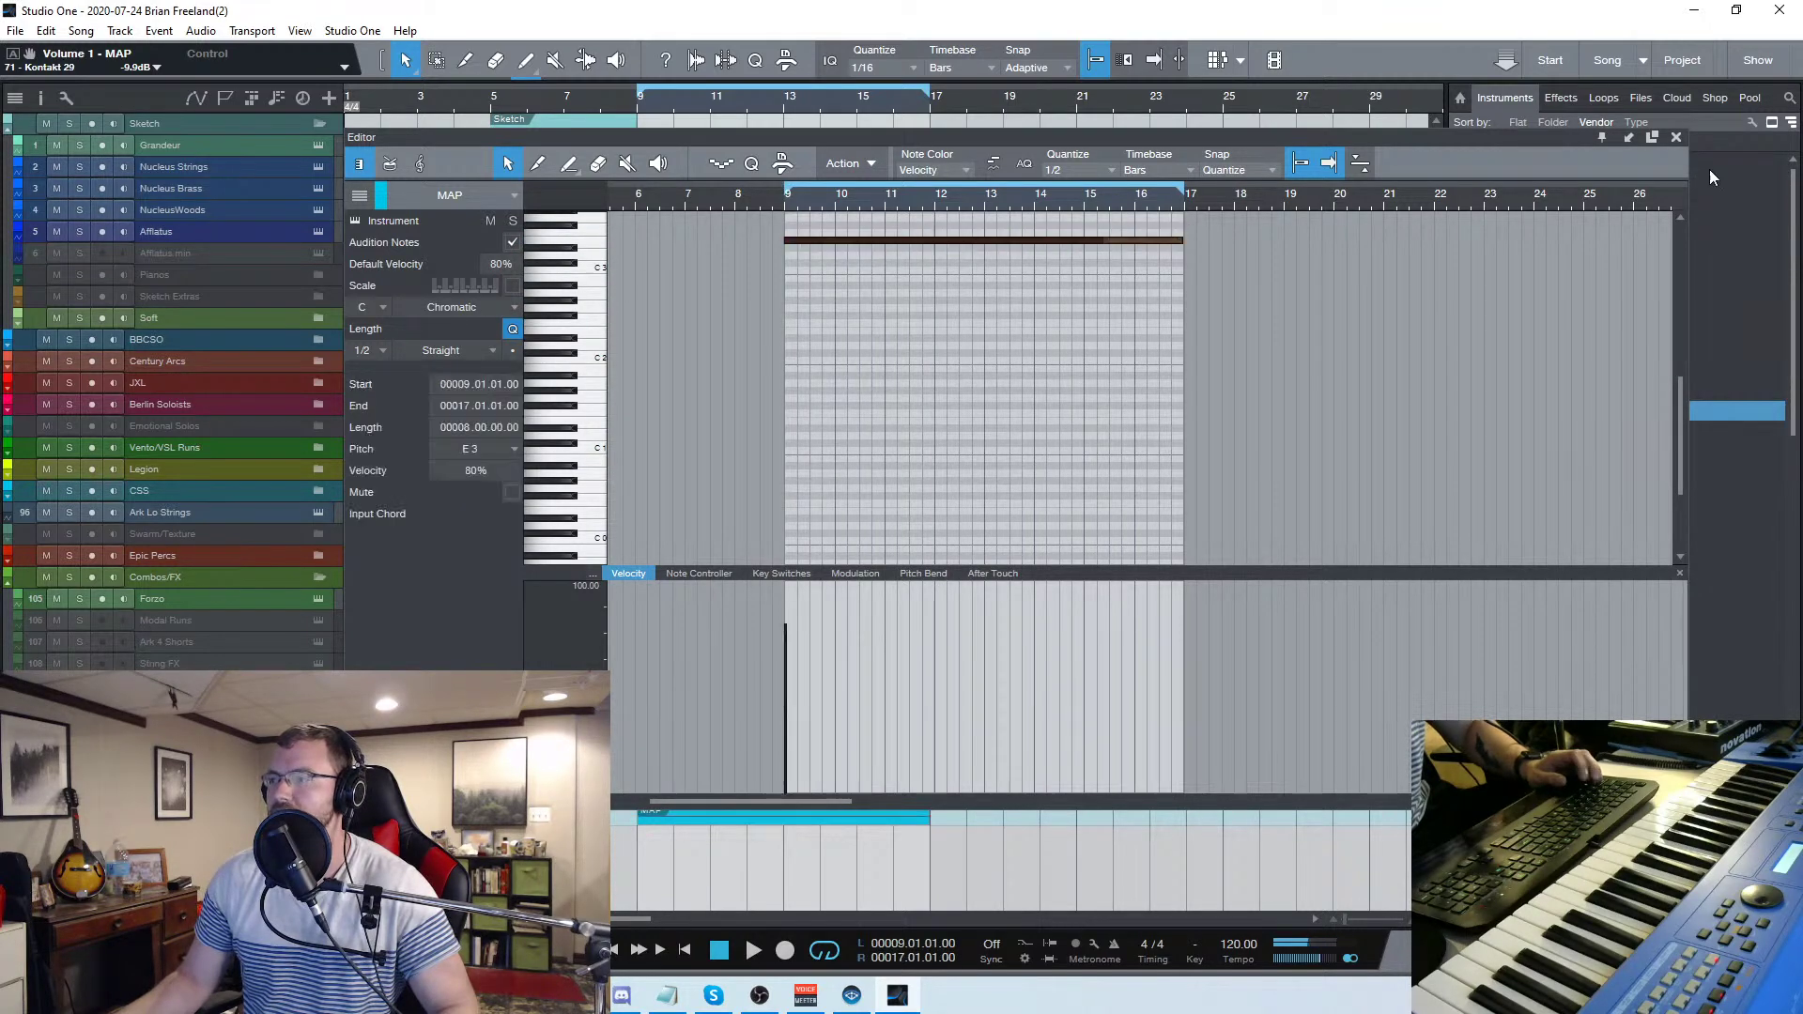
pyautogui.click(1676, 137)
# Duplicate the bar 5 Grandeur part to bars 9 and 13 while playing back from bar 7
pyautogui.click(565, 95)
pyautogui.press('space')
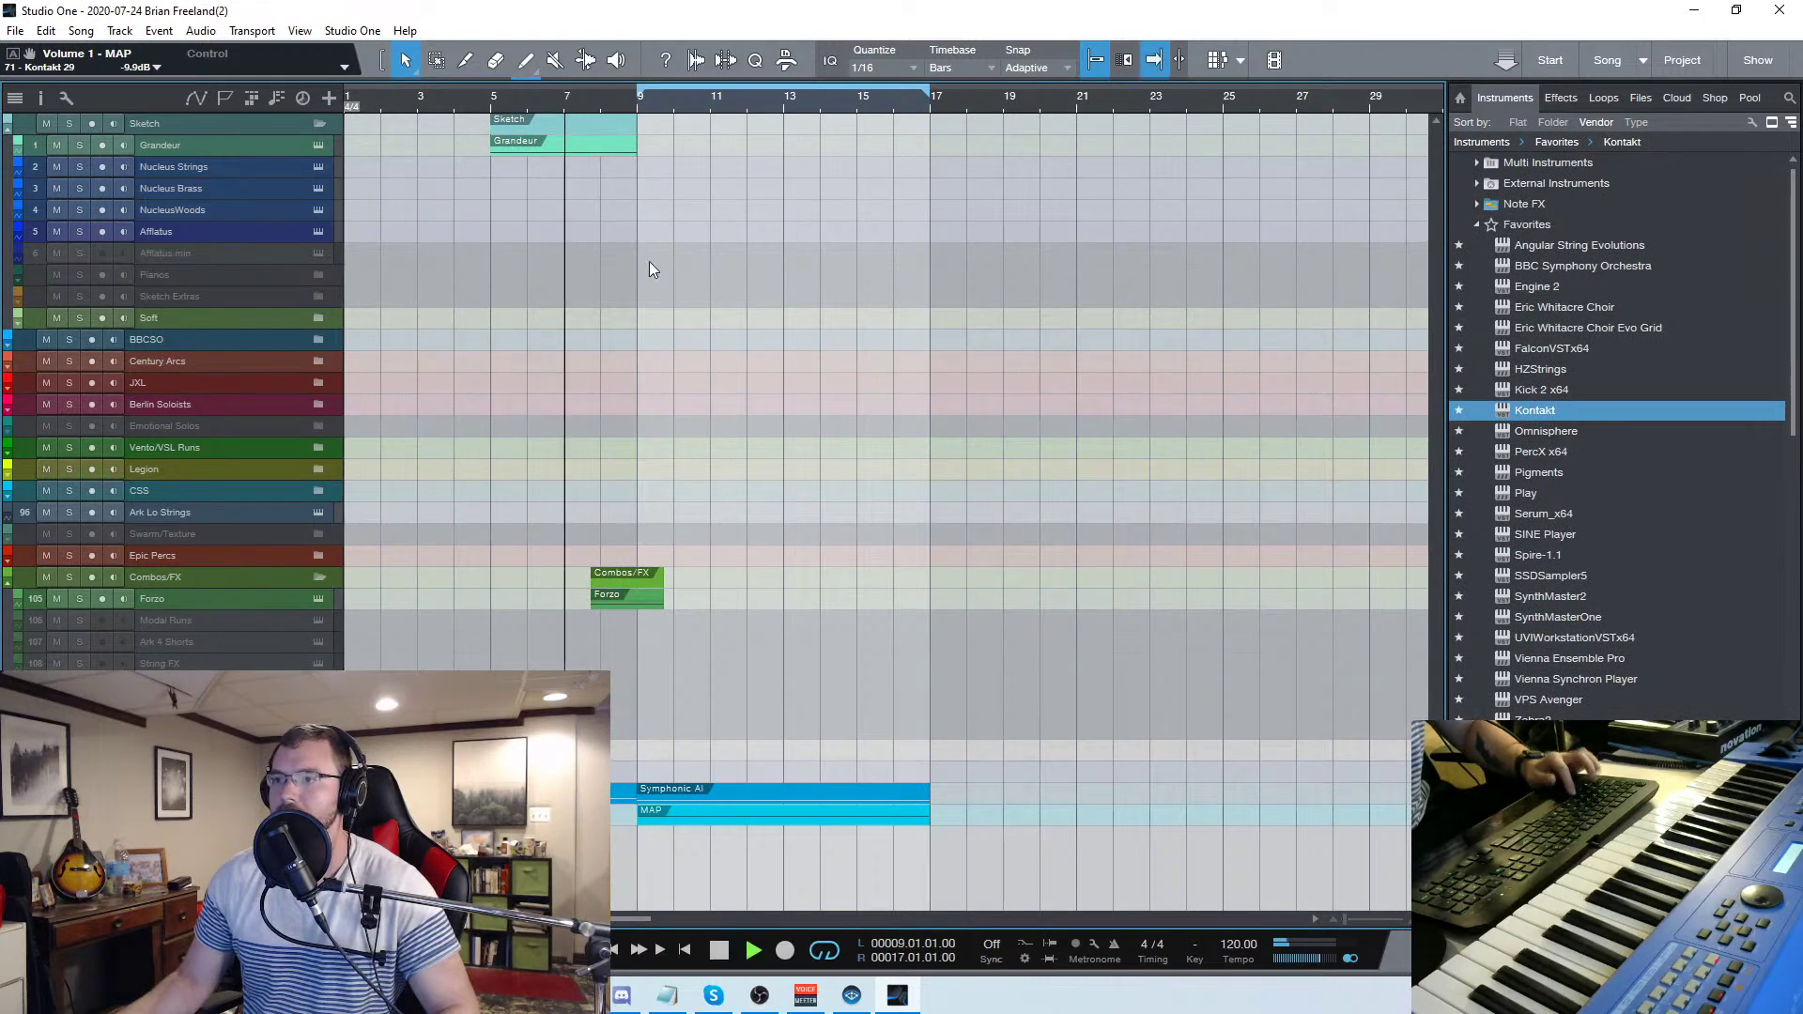
pyautogui.moveTo(500, 138); pyautogui.dragTo(665, 144)
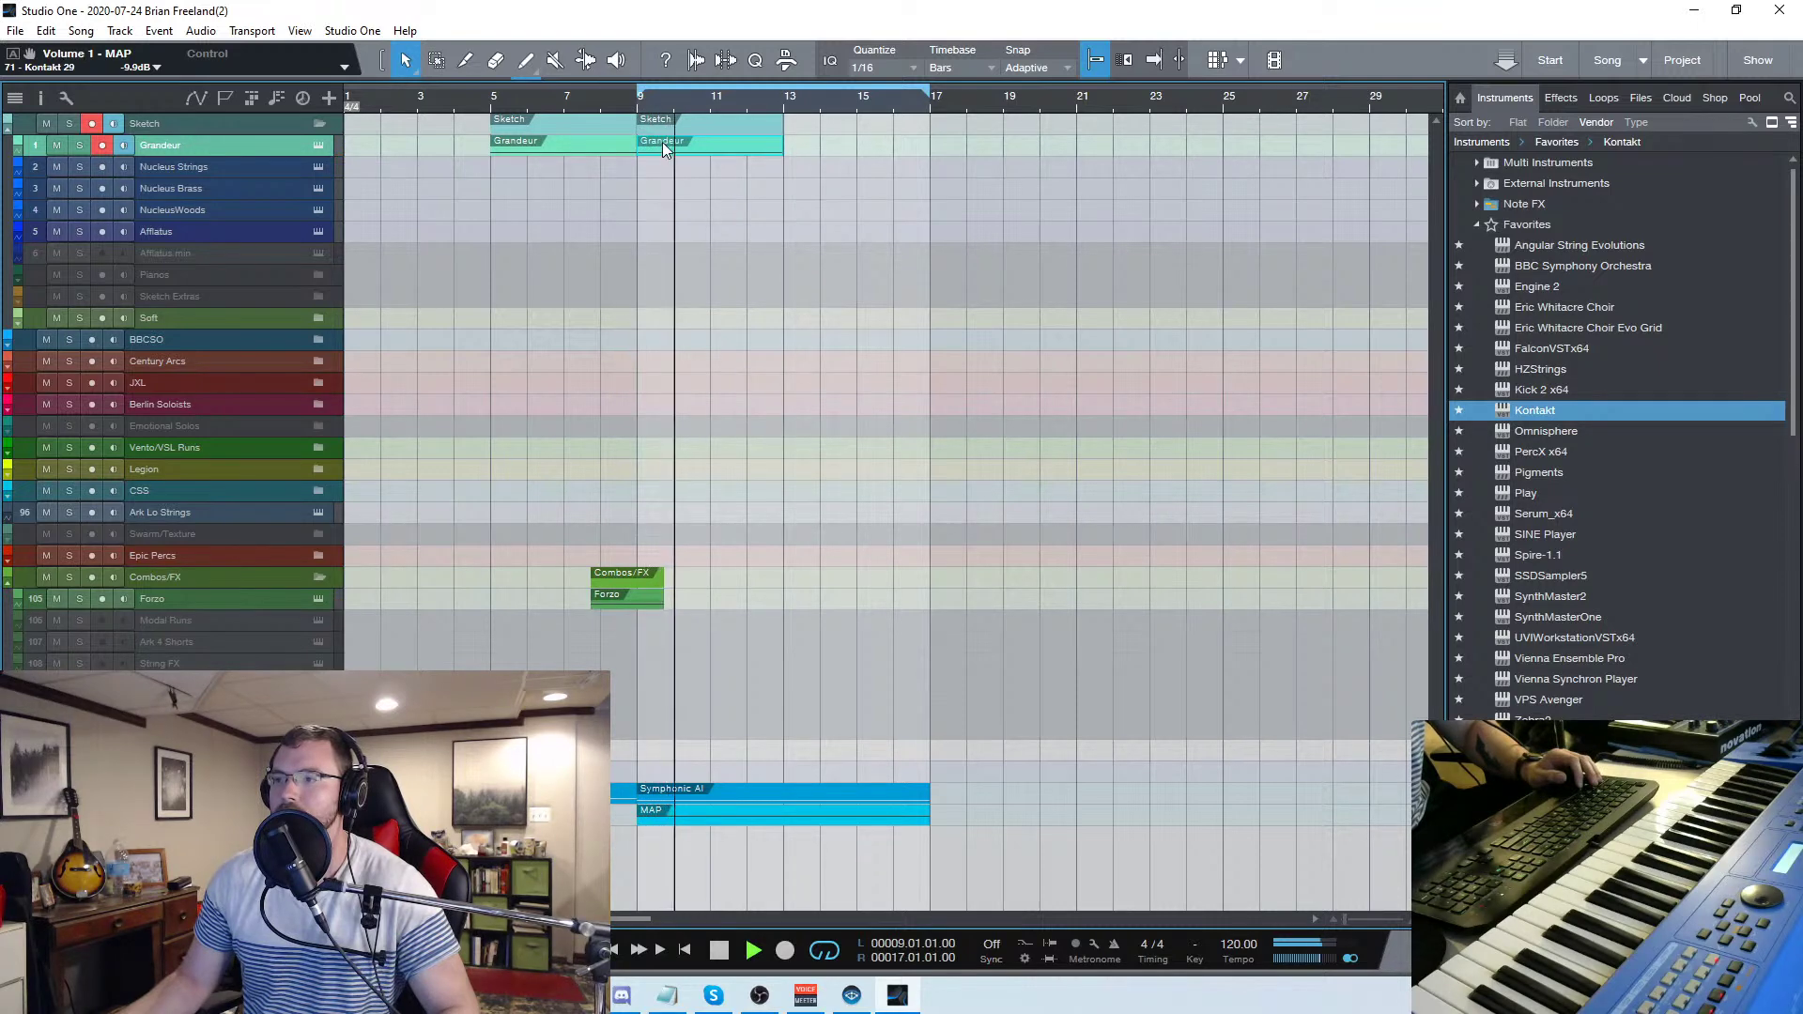
pyautogui.moveTo(663, 143); pyautogui.dragTo(812, 139)
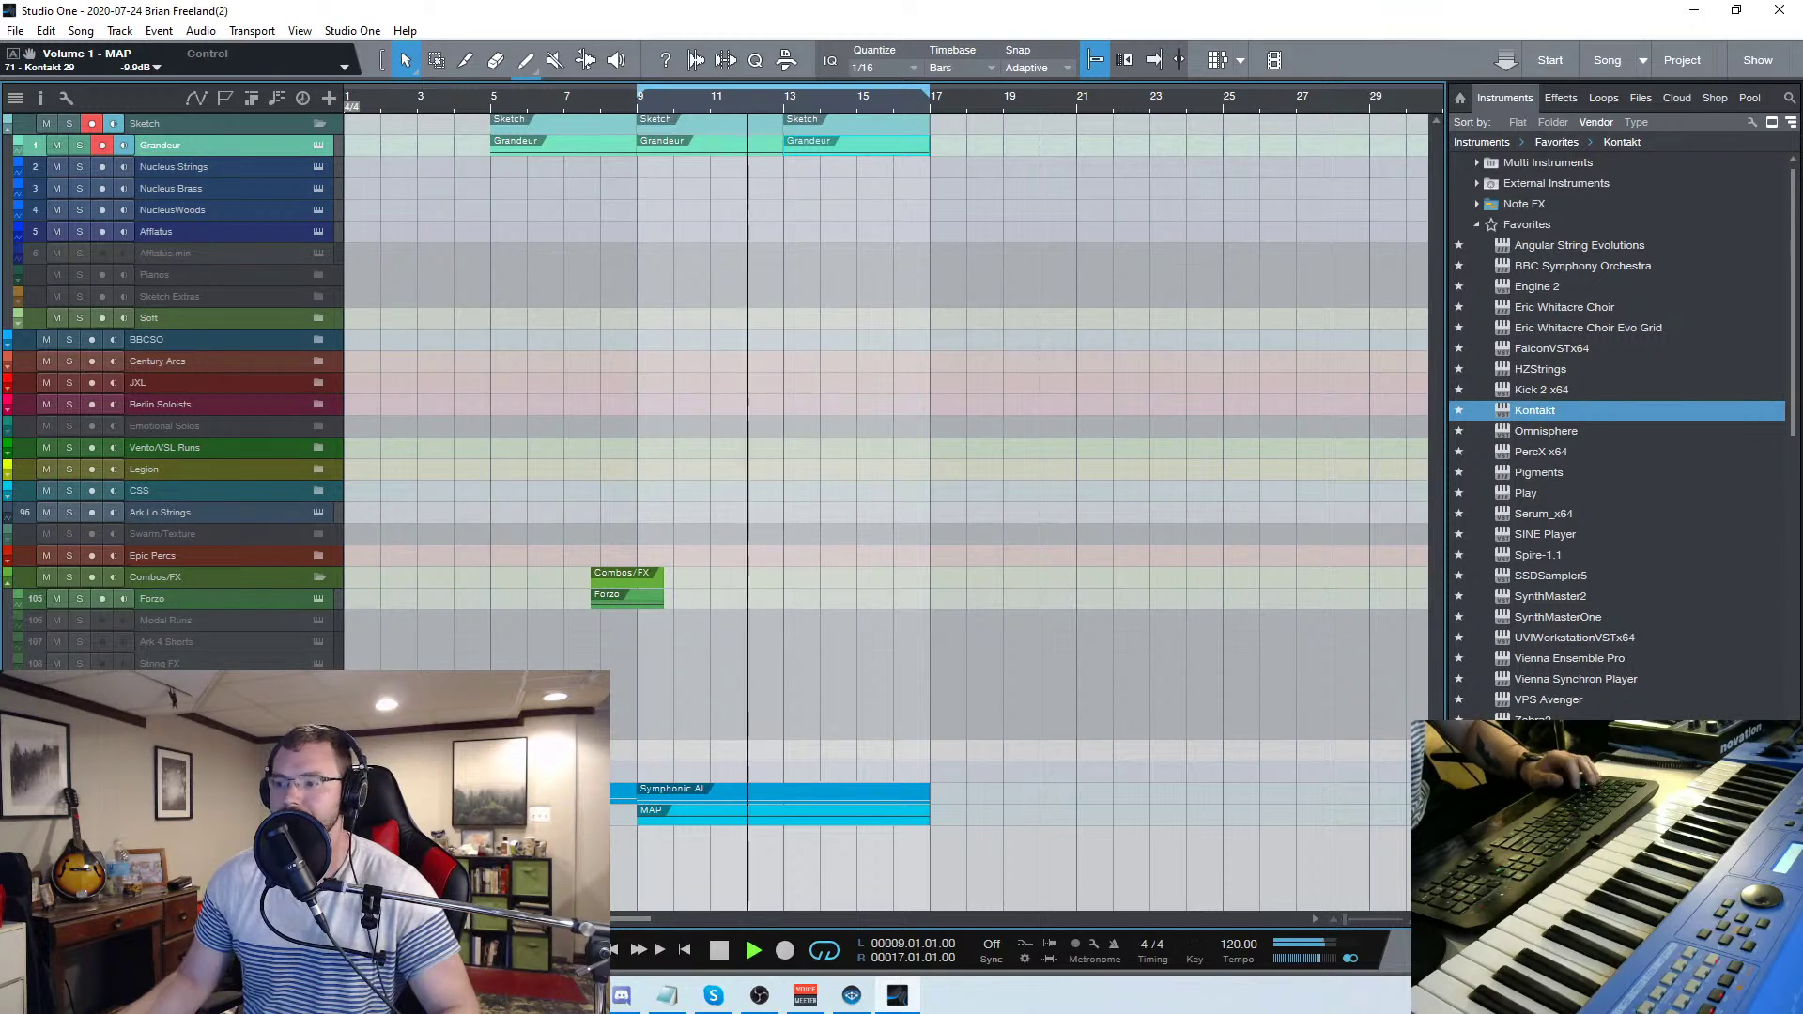
pyautogui.press('F12')
pyautogui.press('space')
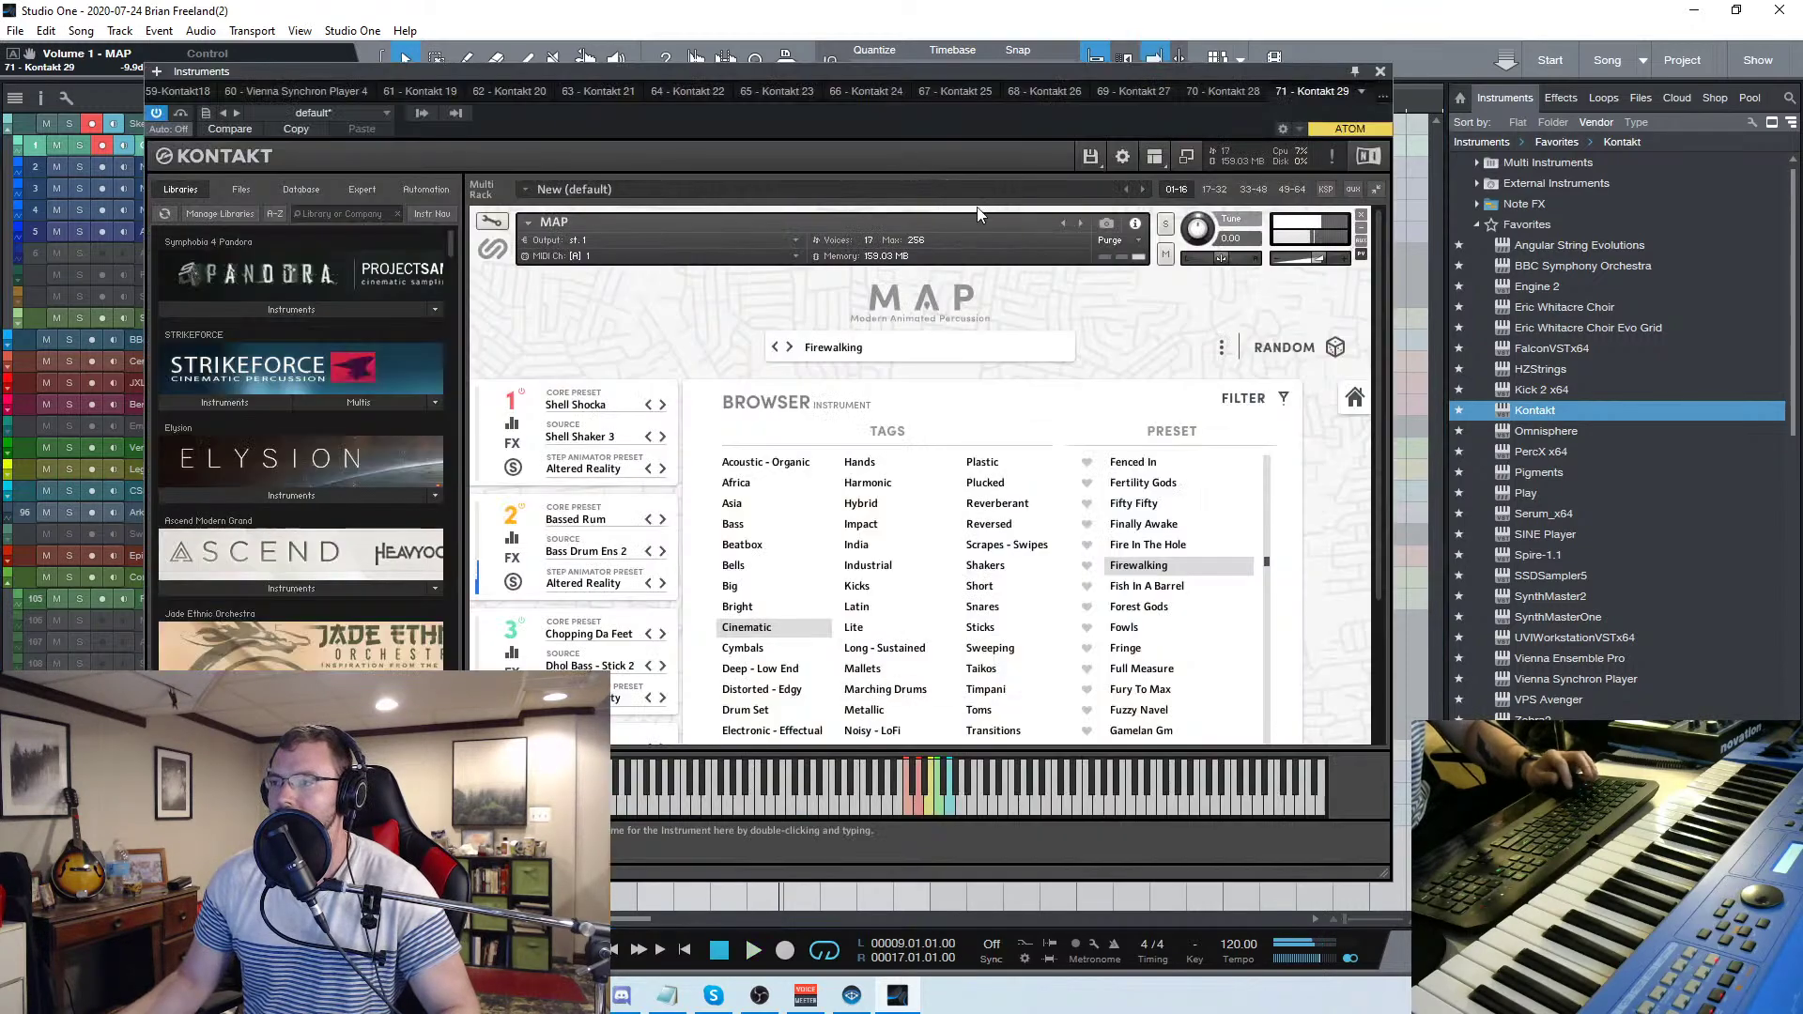
pyautogui.click(1381, 72)
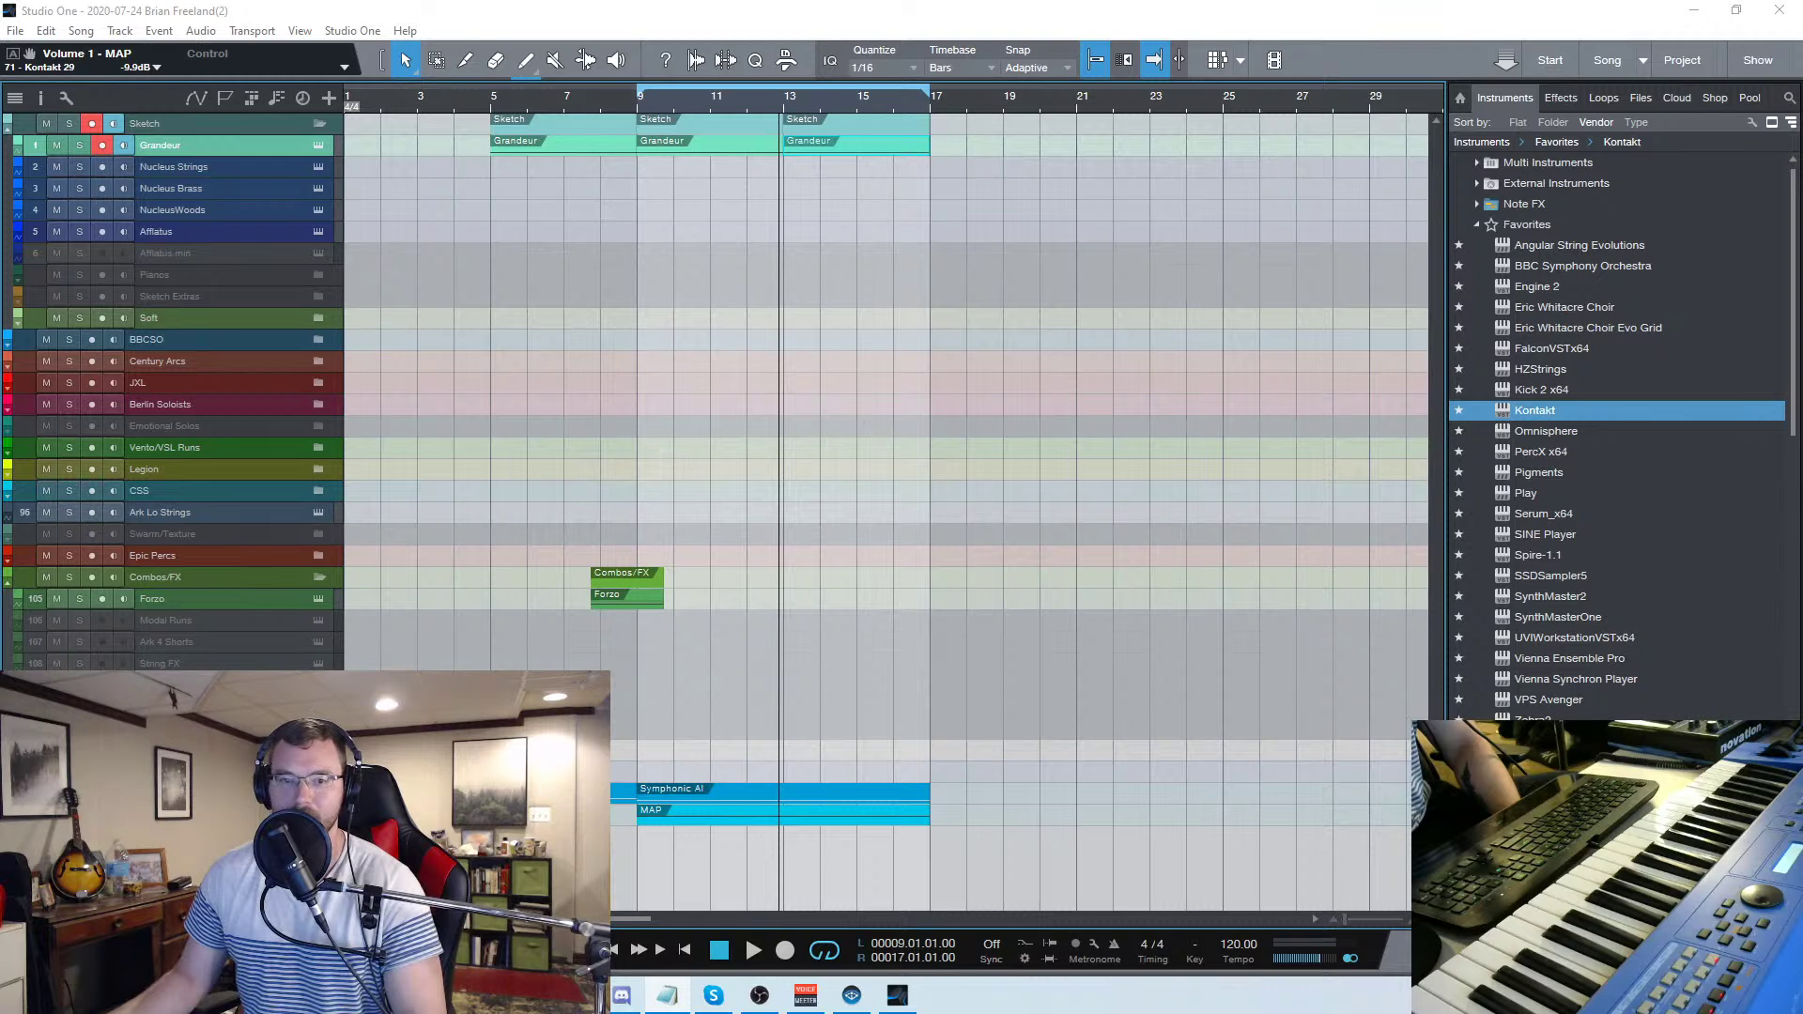
pyautogui.moveTo(2, 141); pyautogui.dragTo(928, 218)
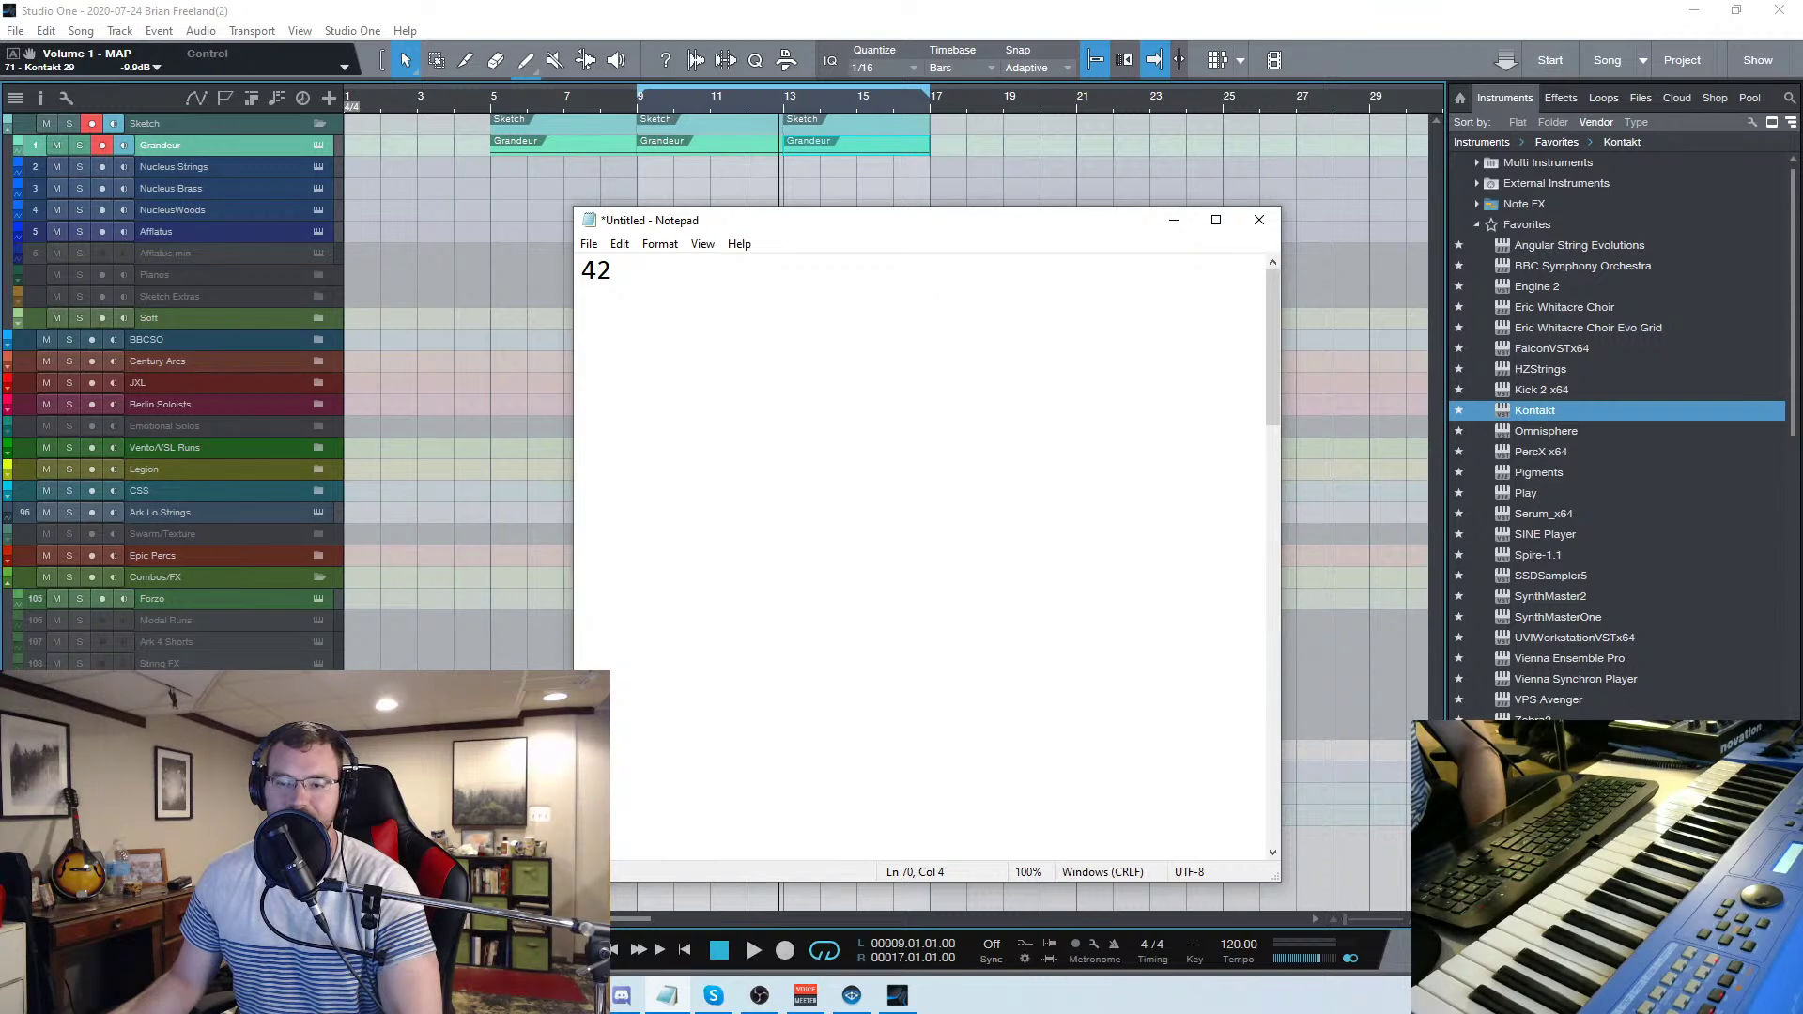
pyautogui.hotkey('alt', 'Tab')
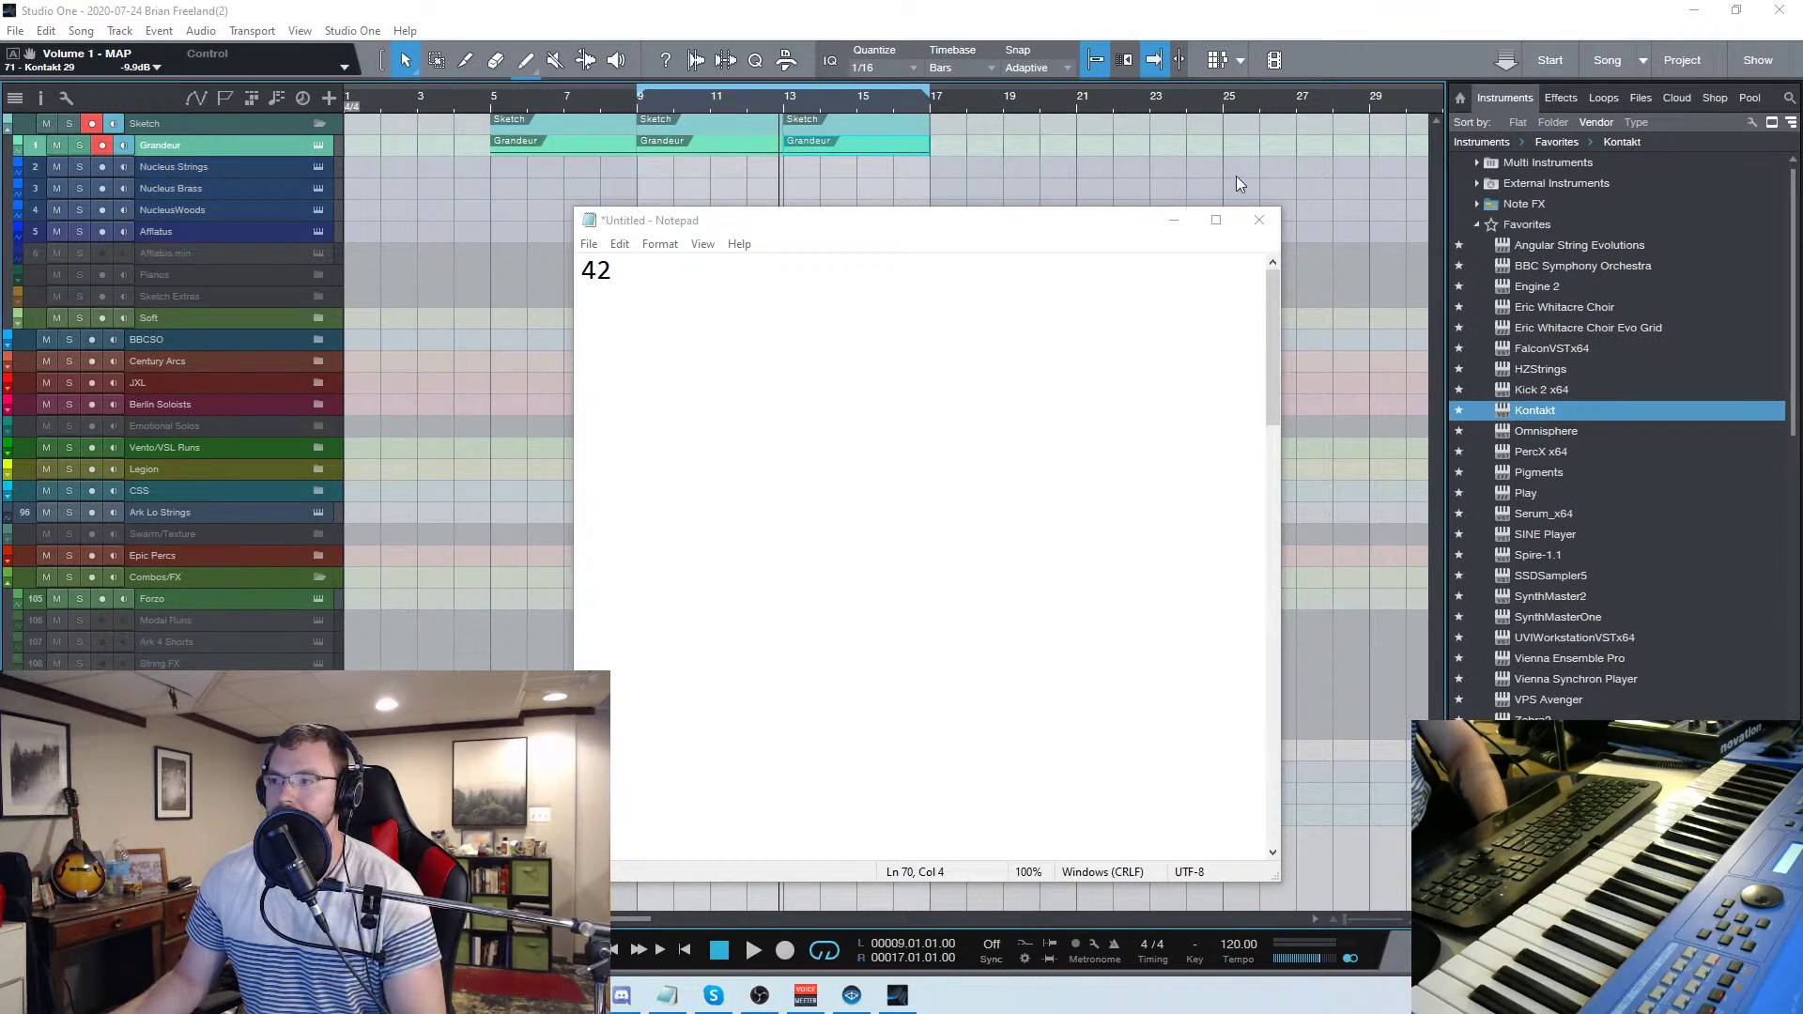
pyautogui.moveTo(990, 229); pyautogui.dragTo(0, 310)
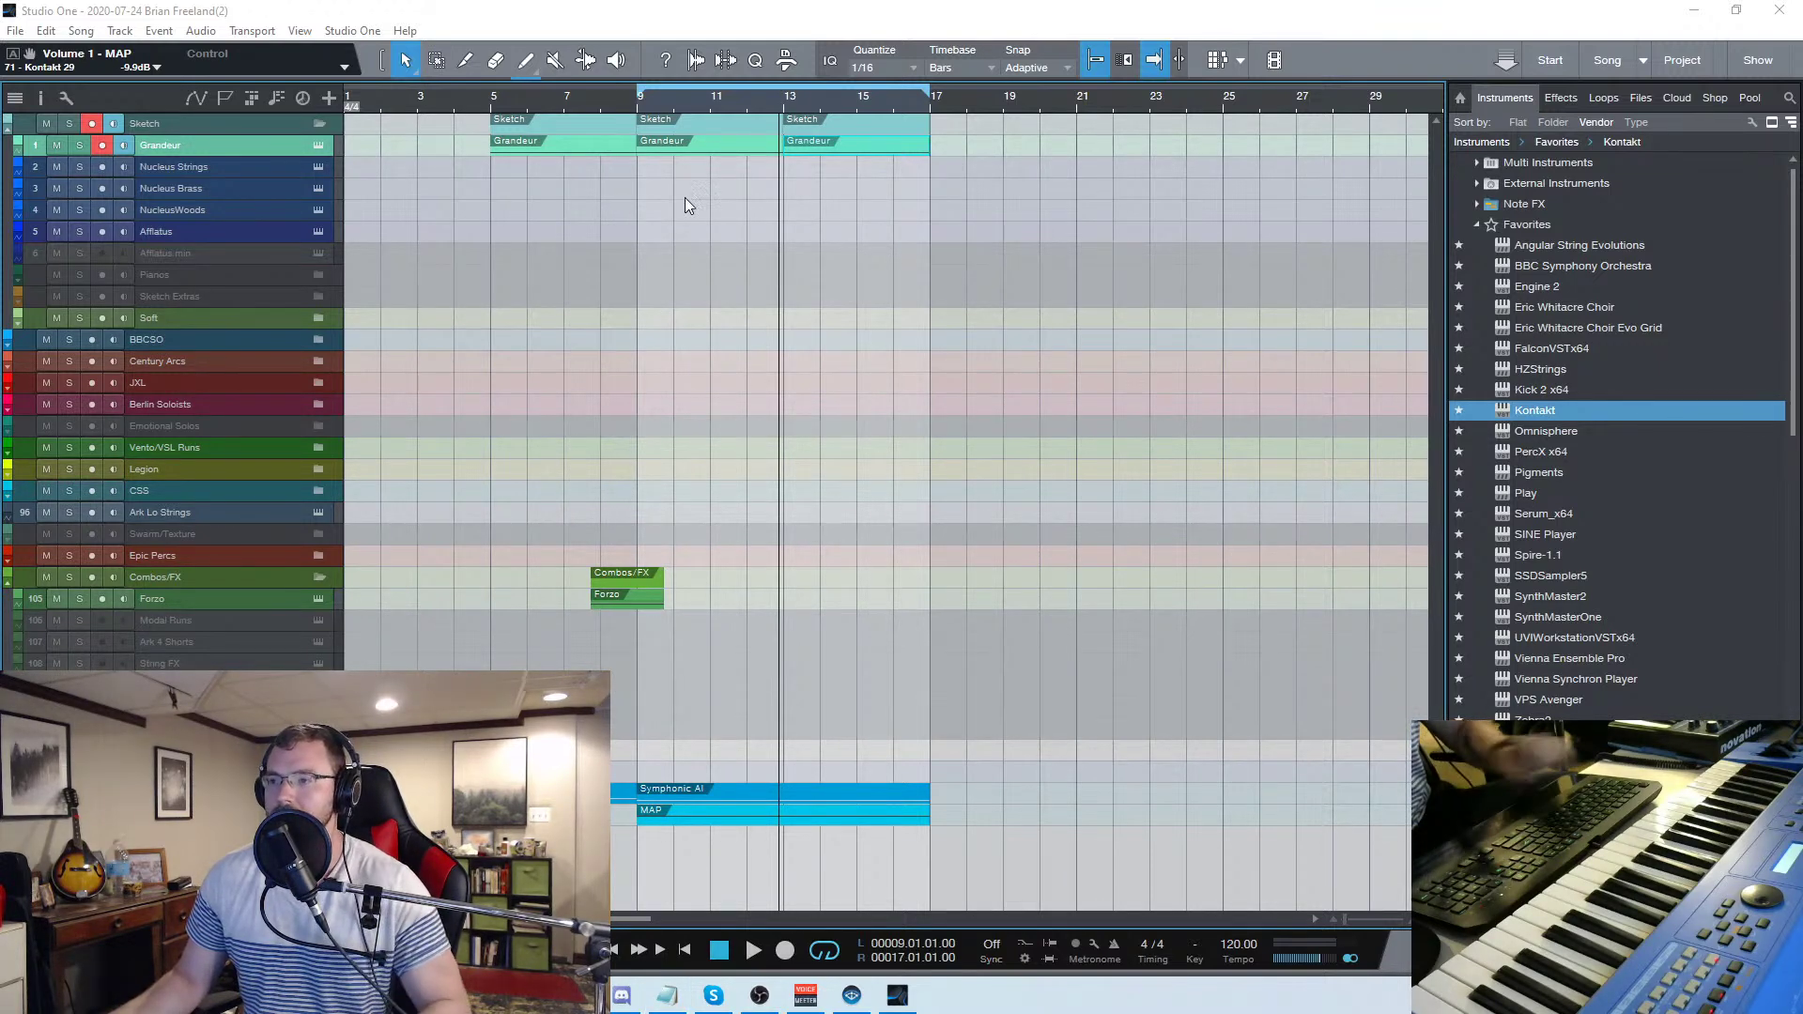
# Play the transition into bar 9 and change the MAP instrument's preset to Head Hunter
pyautogui.click(595, 96)
pyautogui.press('space')
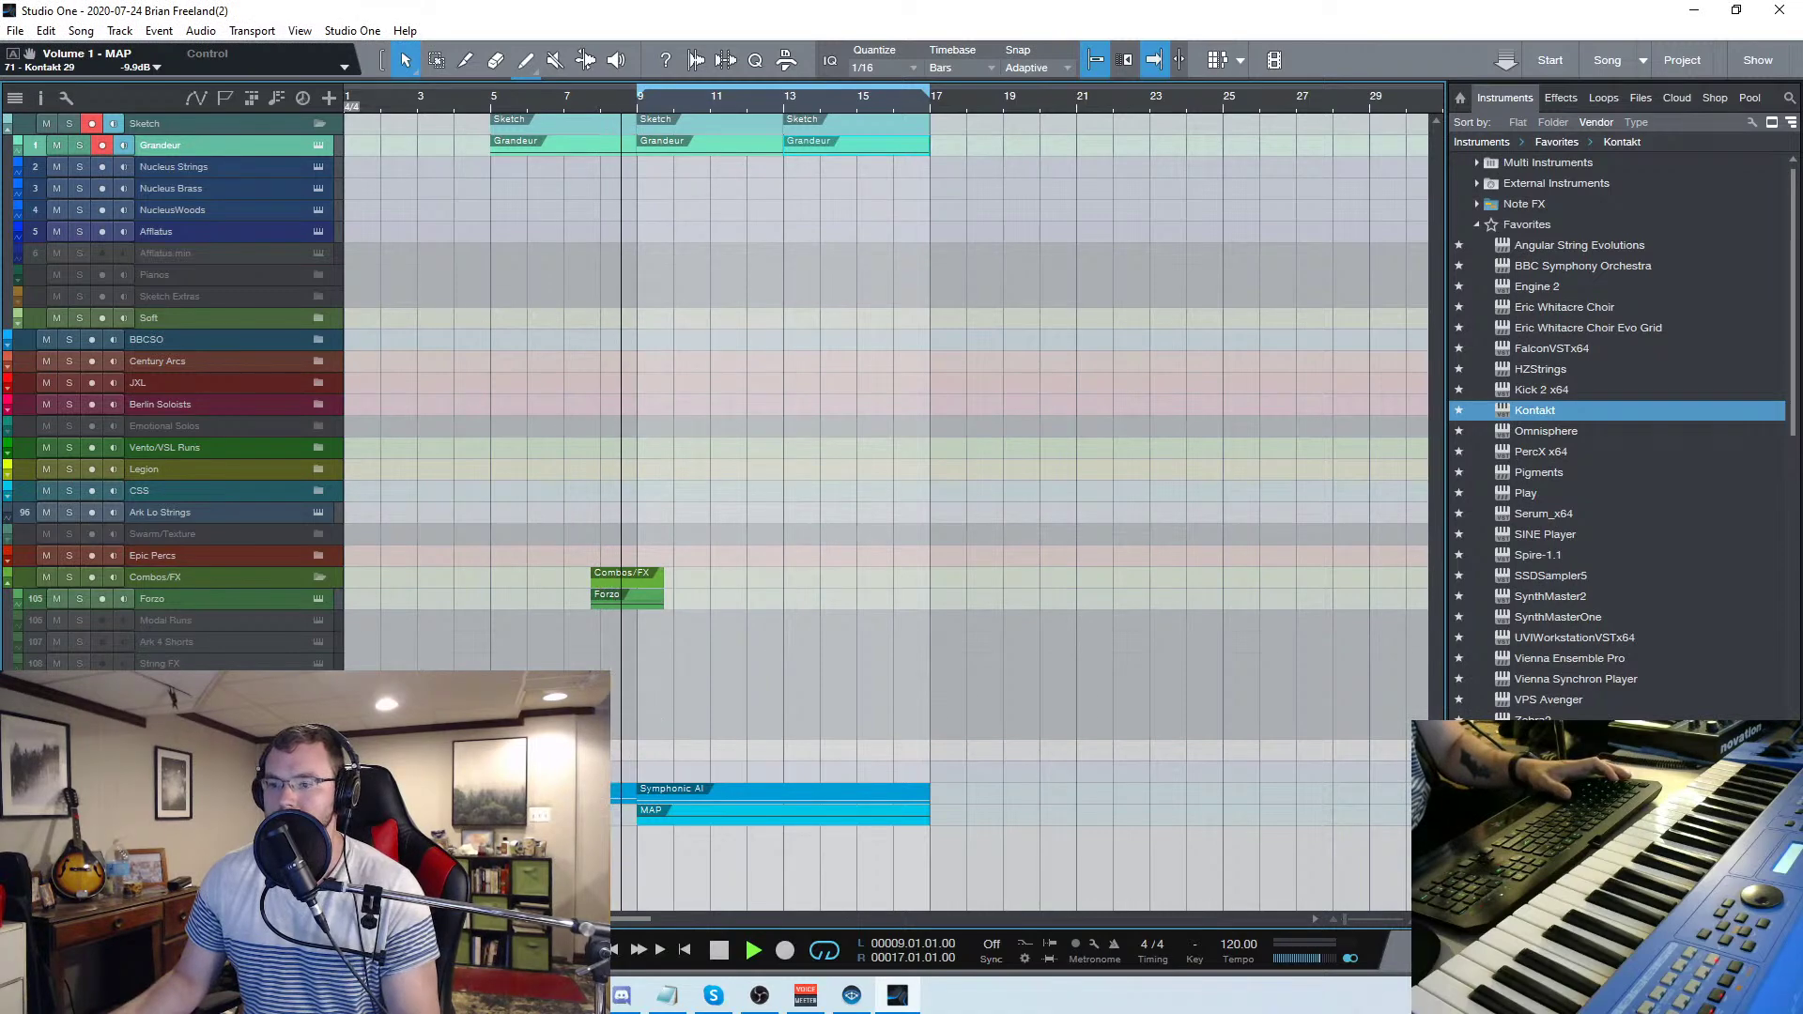
pyautogui.press('space')
pyautogui.click(318, 814)
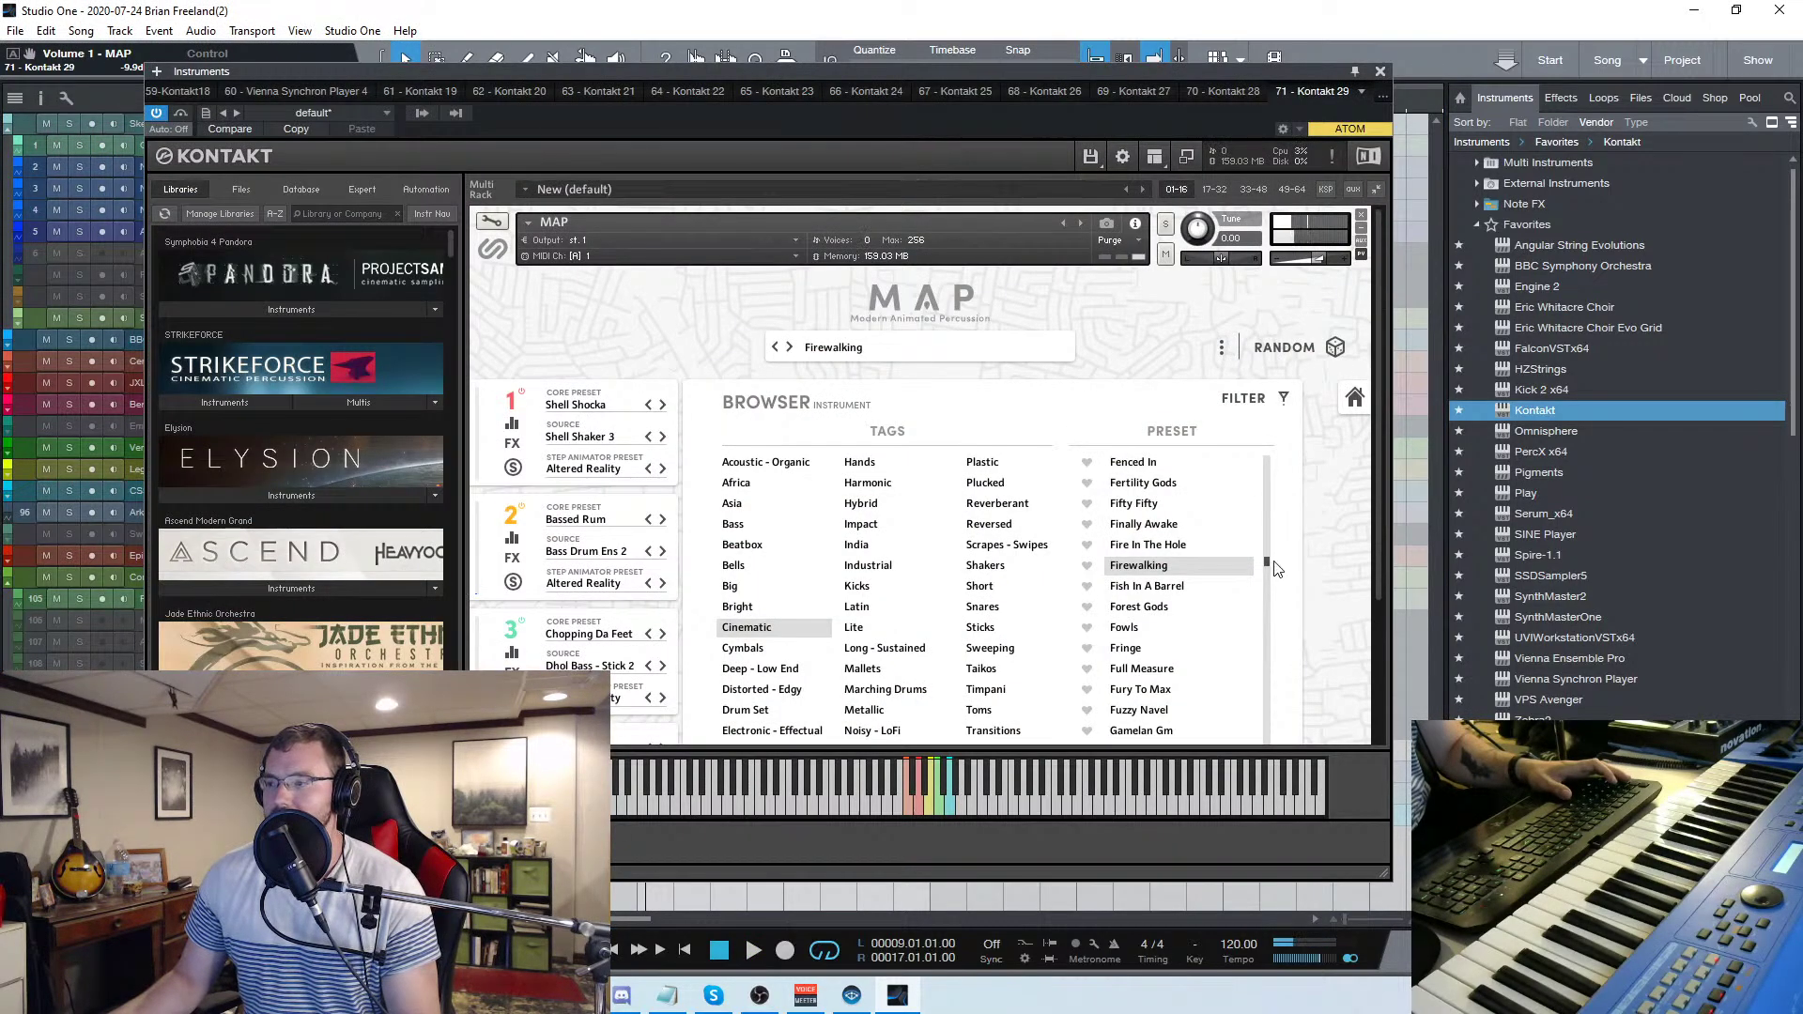
pyautogui.moveTo(1270, 572)
pyautogui.mouseDown()
pyautogui.moveTo(1272, 620)
pyautogui.moveTo(1272, 594)
pyautogui.mouseUp()
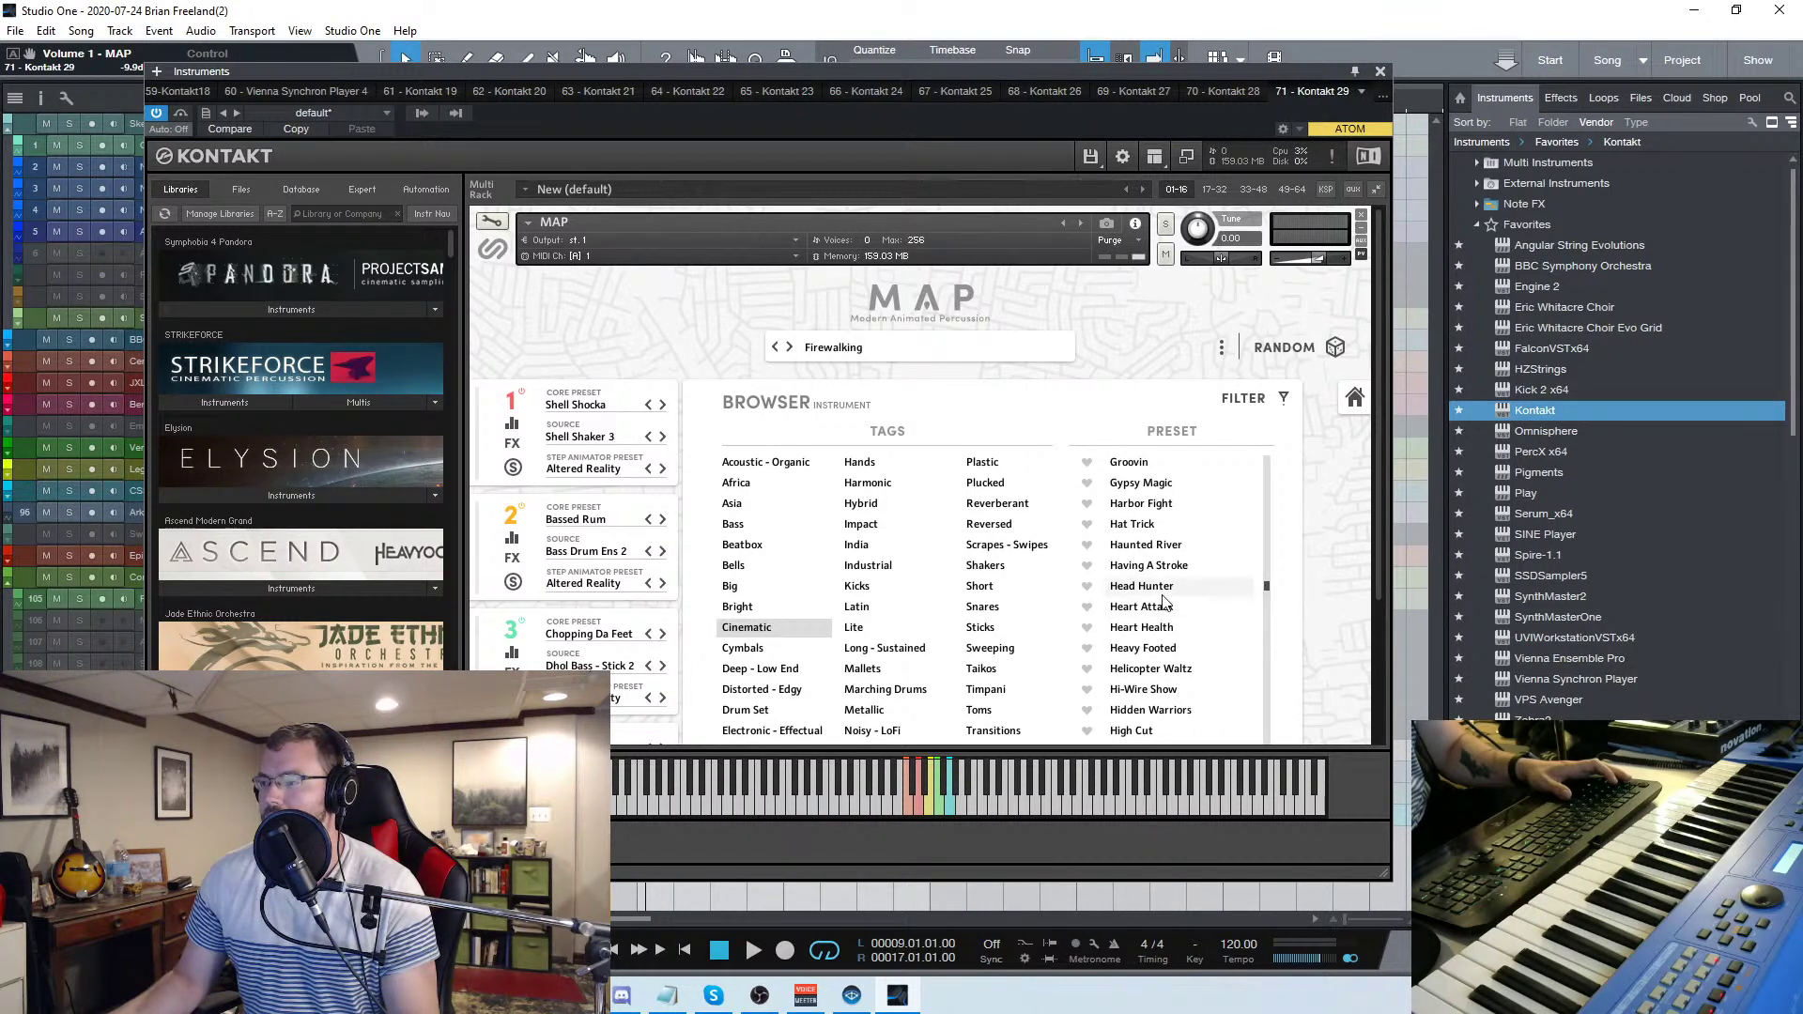
pyautogui.click(1211, 591)
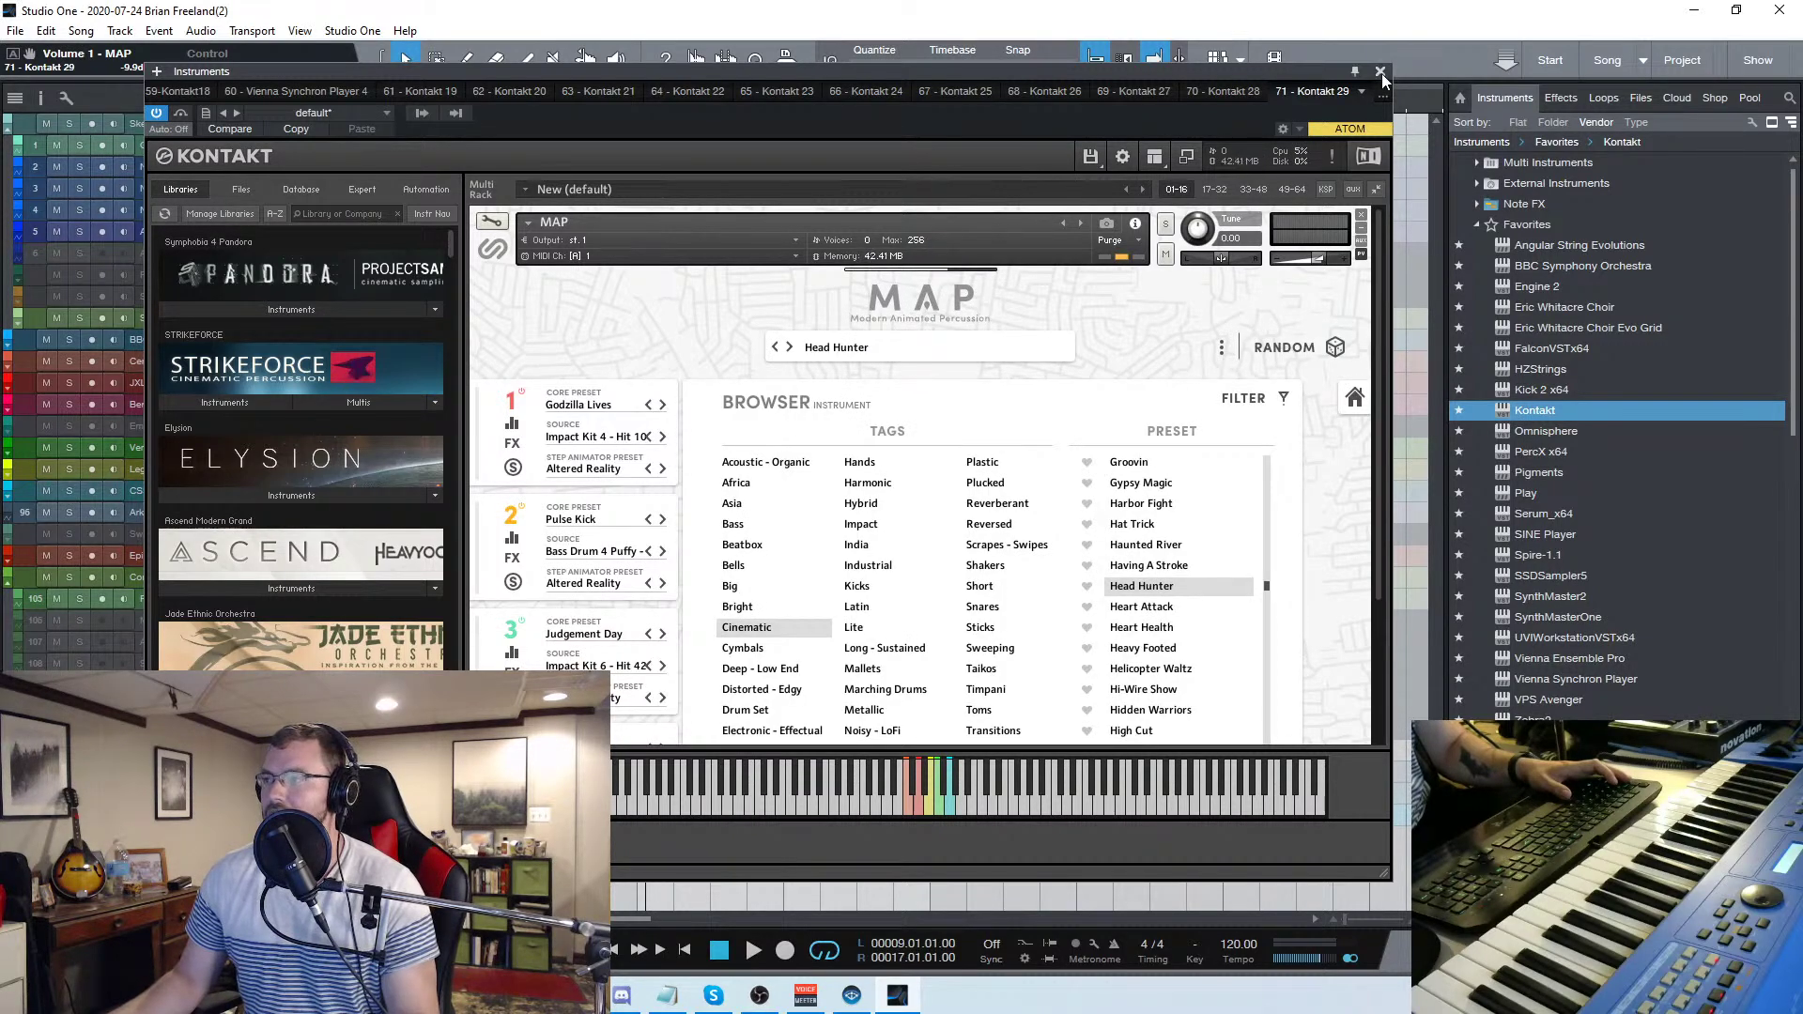
pyautogui.click(1379, 72)
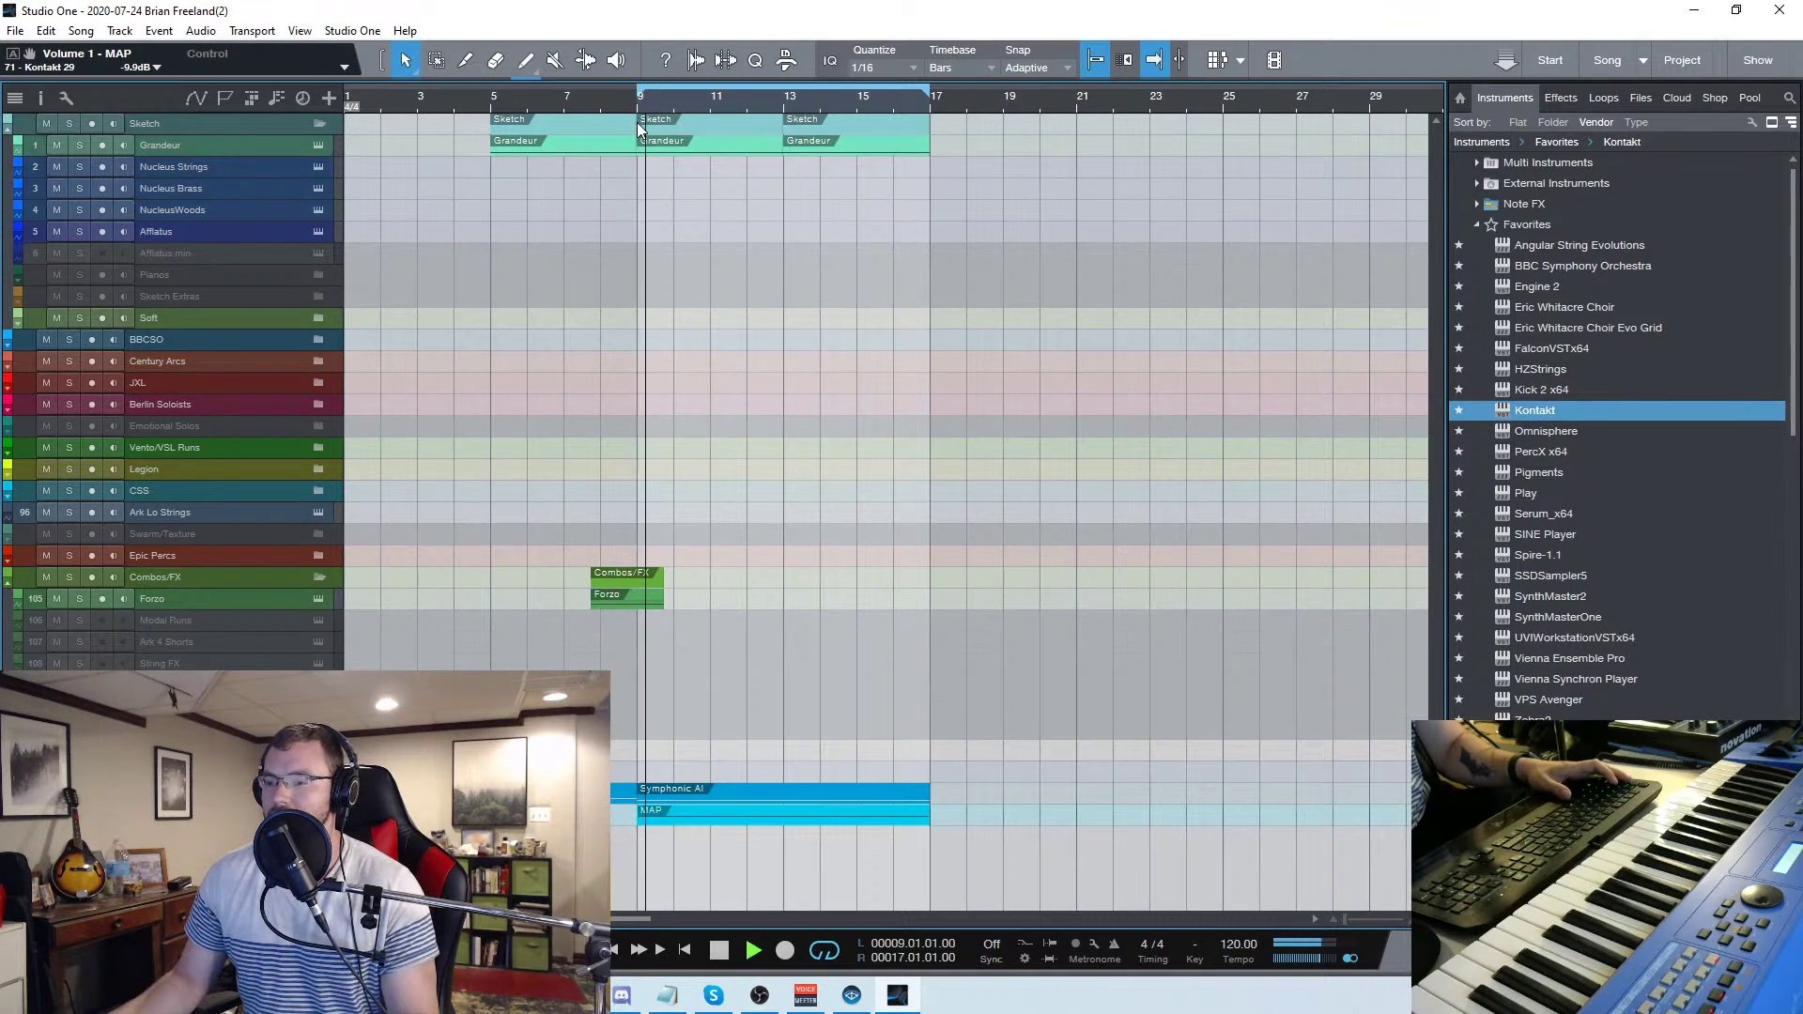
# Move the Forzo part to start at bar 8, and slightly lower the velocity of the selected Symphonic AI notes
pyautogui.moveTo(612, 599); pyautogui.dragTo(624, 601)
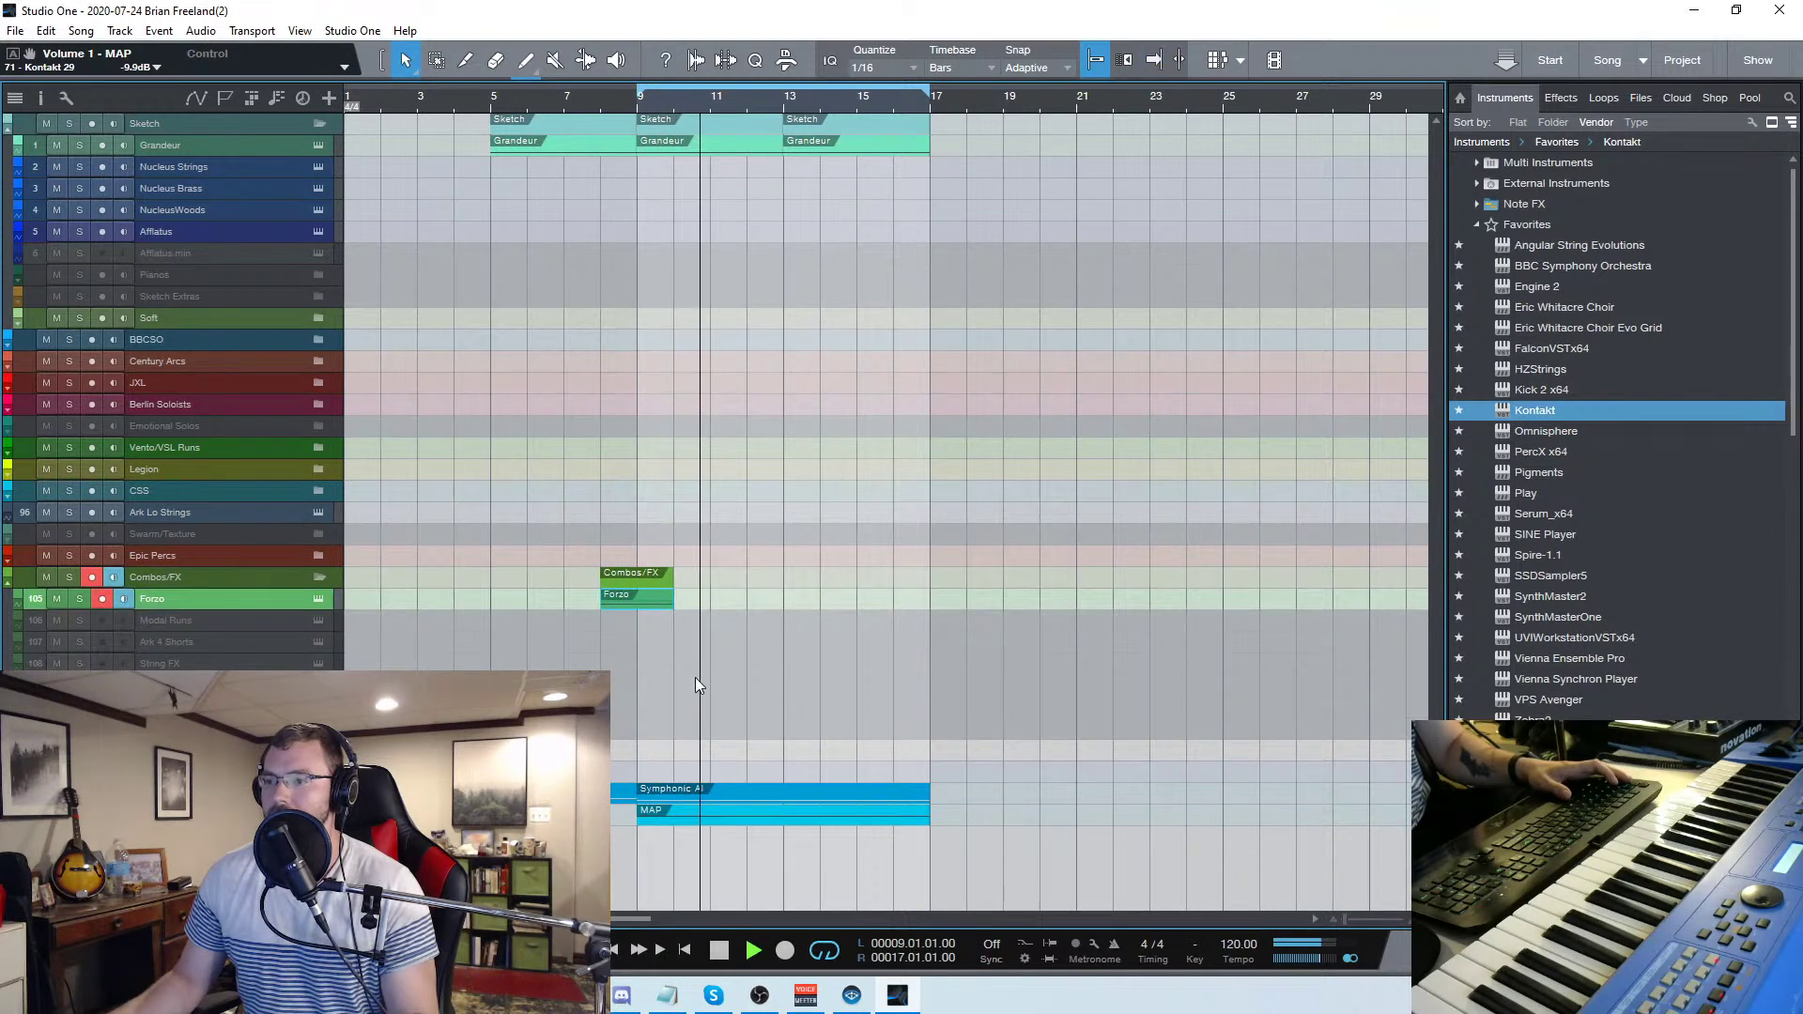
pyautogui.doubleClick(685, 789)
pyautogui.moveTo(834, 413); pyautogui.dragTo(1088, 554)
pyautogui.moveTo(988, 677); pyautogui.dragTo(995, 684)
pyautogui.click(1675, 137)
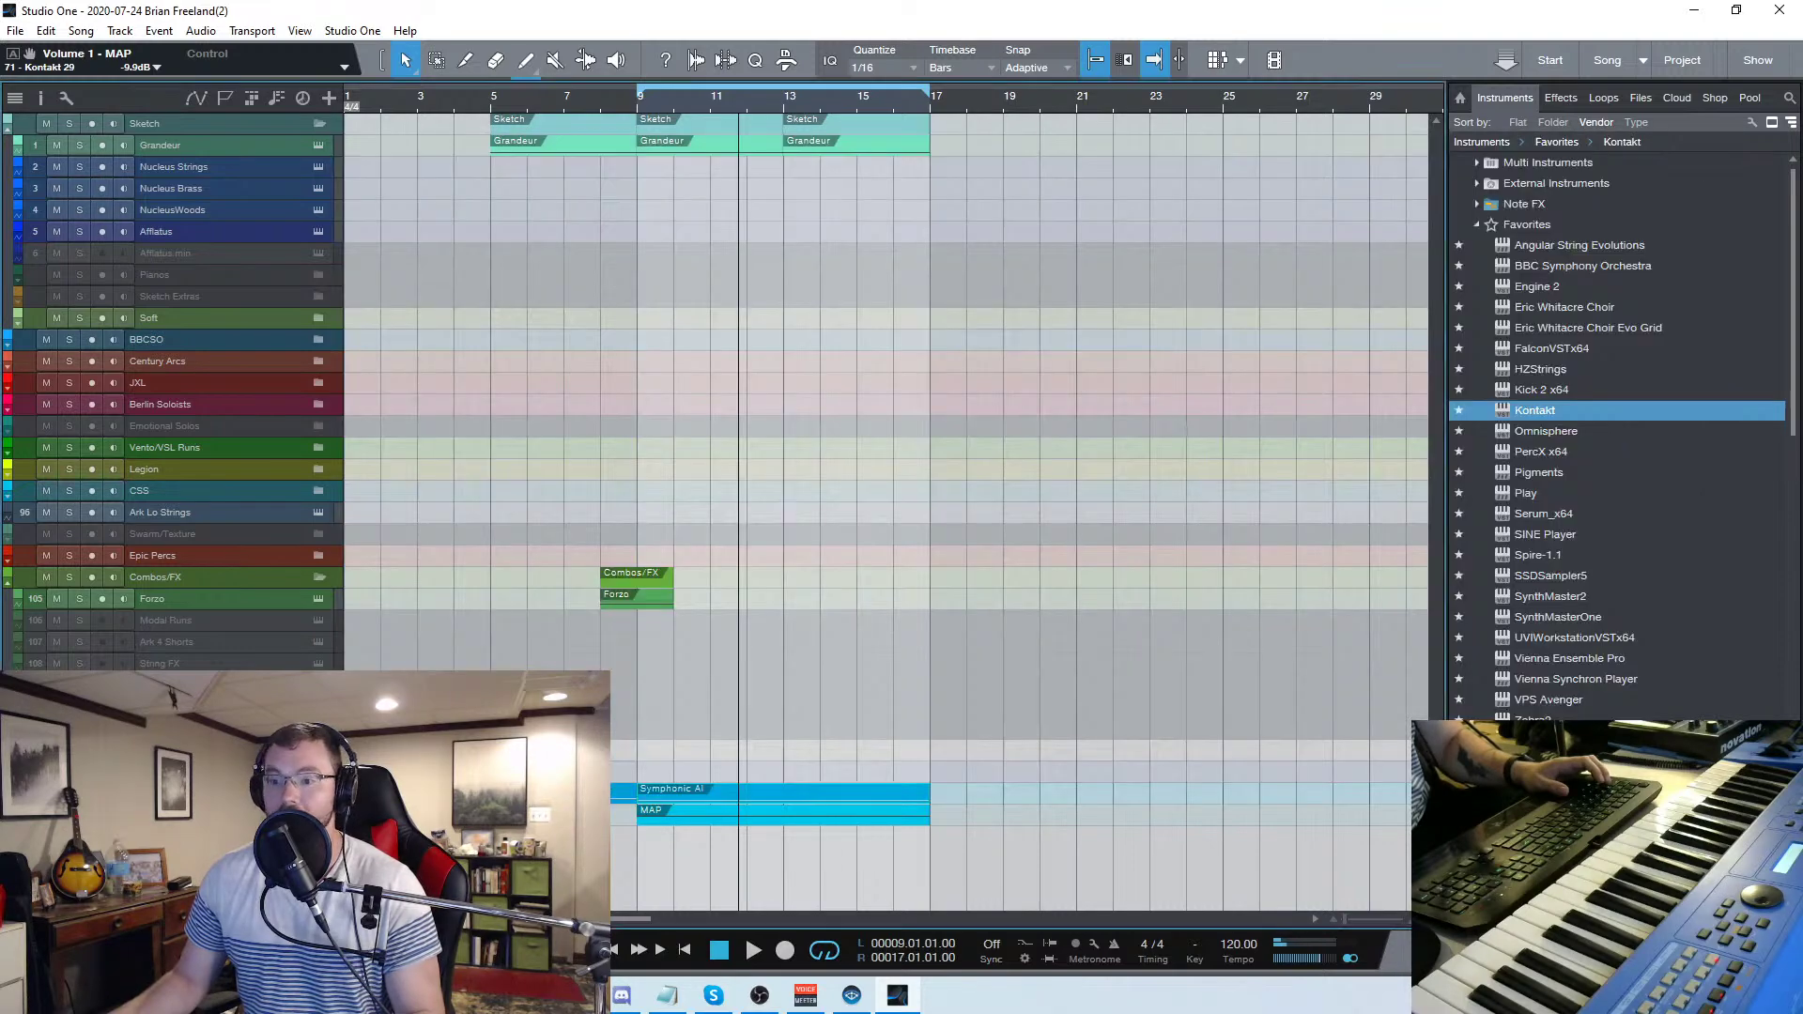
# Try successive sources for slot 1 of the Symphonic AI instrument, from Piano and Piano CLOSE through Pulse Width Mod Fast
pyautogui.press('F11')
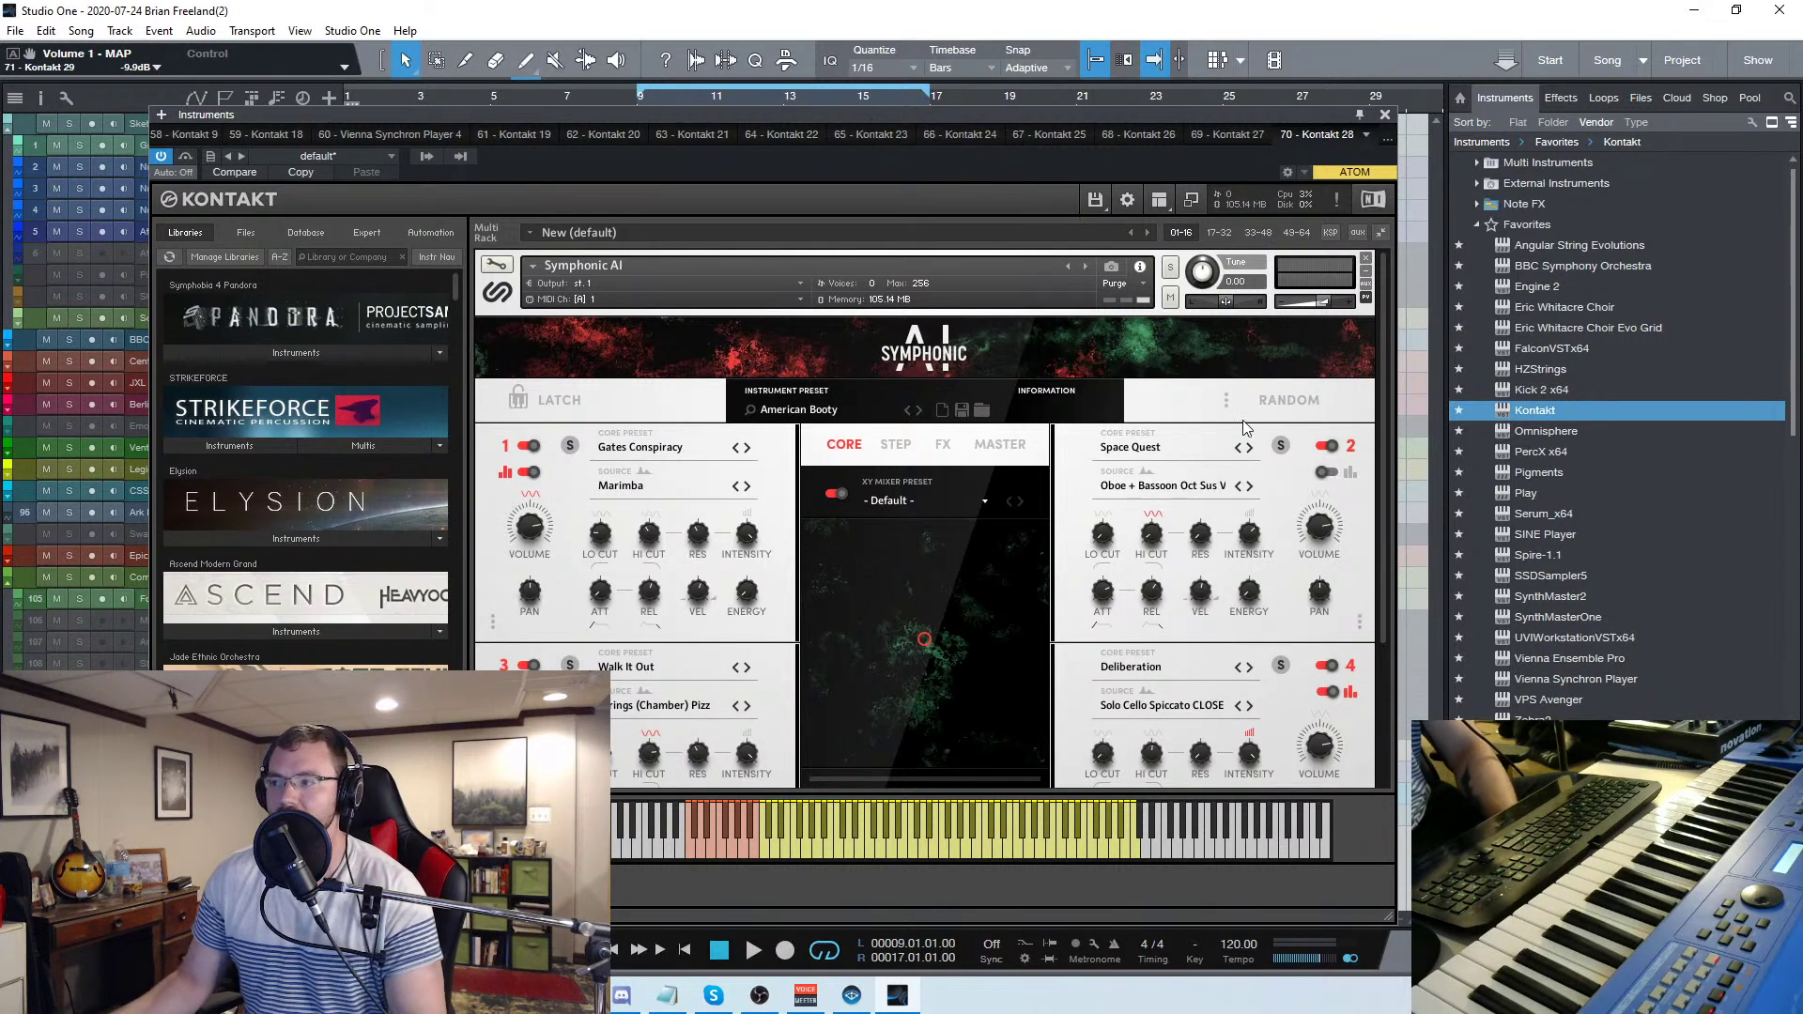
pyautogui.moveTo(1388, 355); pyautogui.dragTo(1388, 449)
pyautogui.click(616, 359)
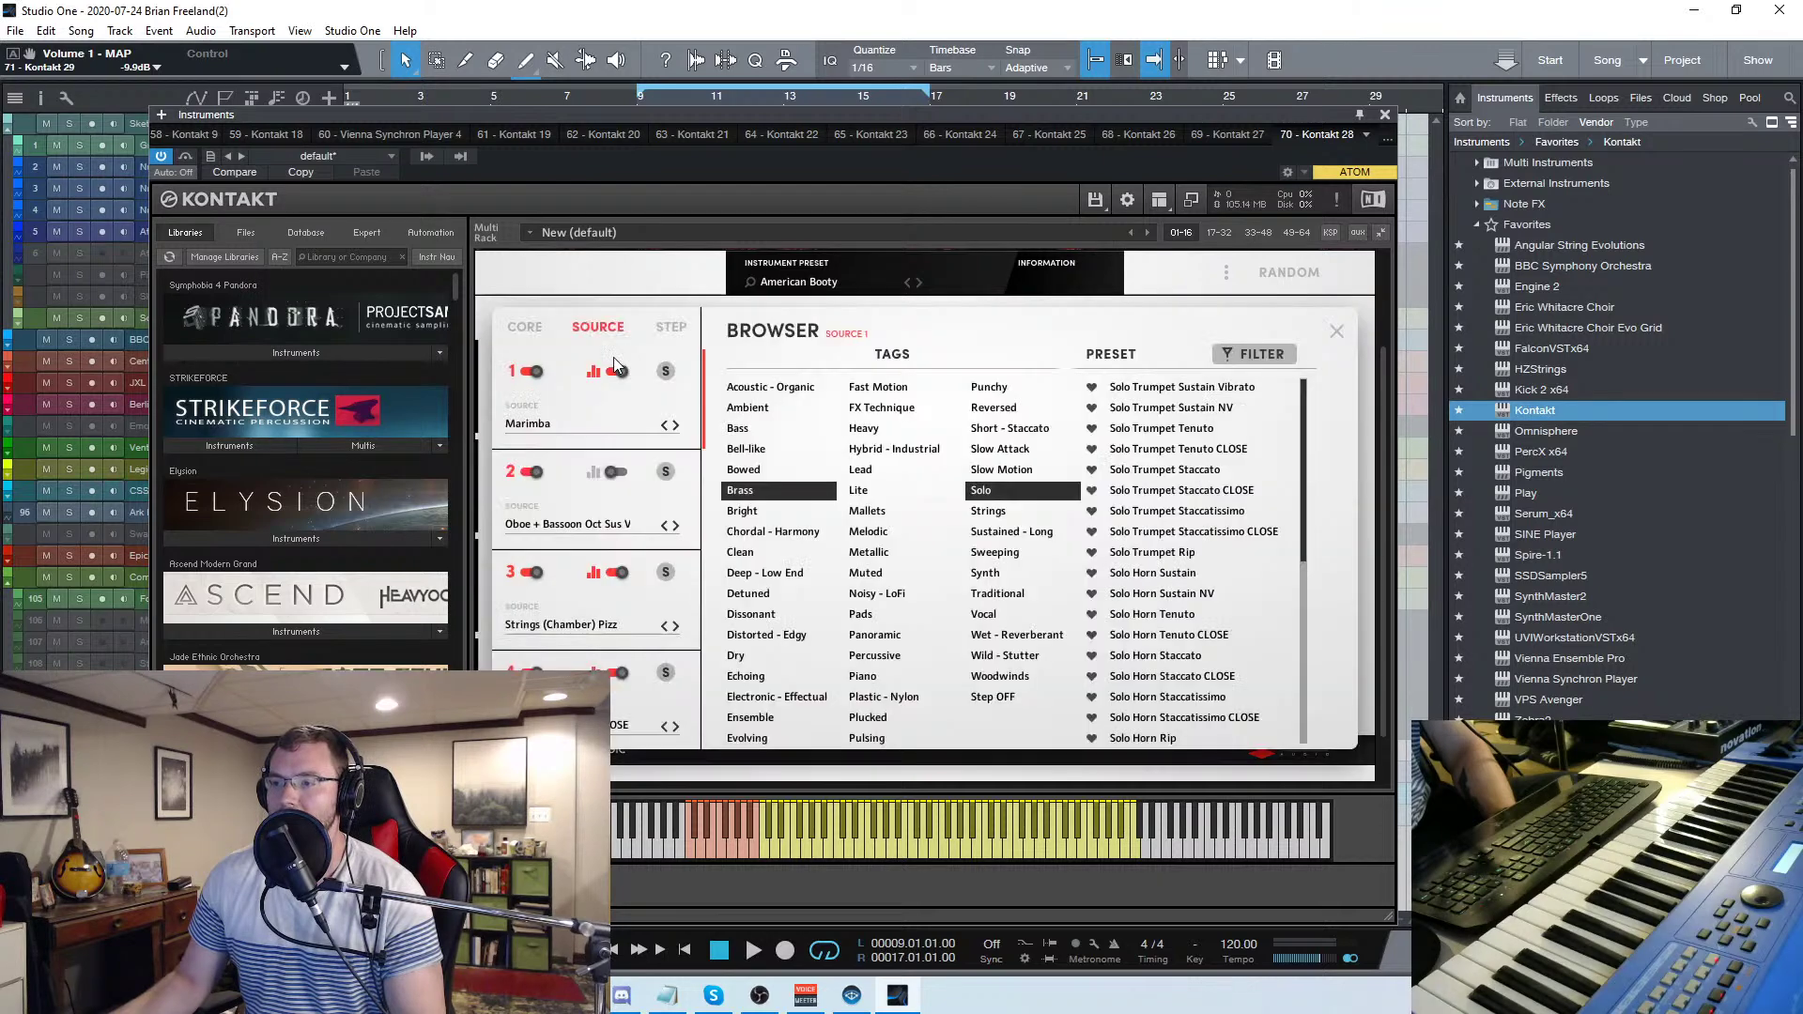
pyautogui.click(1337, 333)
pyautogui.click(748, 360)
pyautogui.click(748, 360)
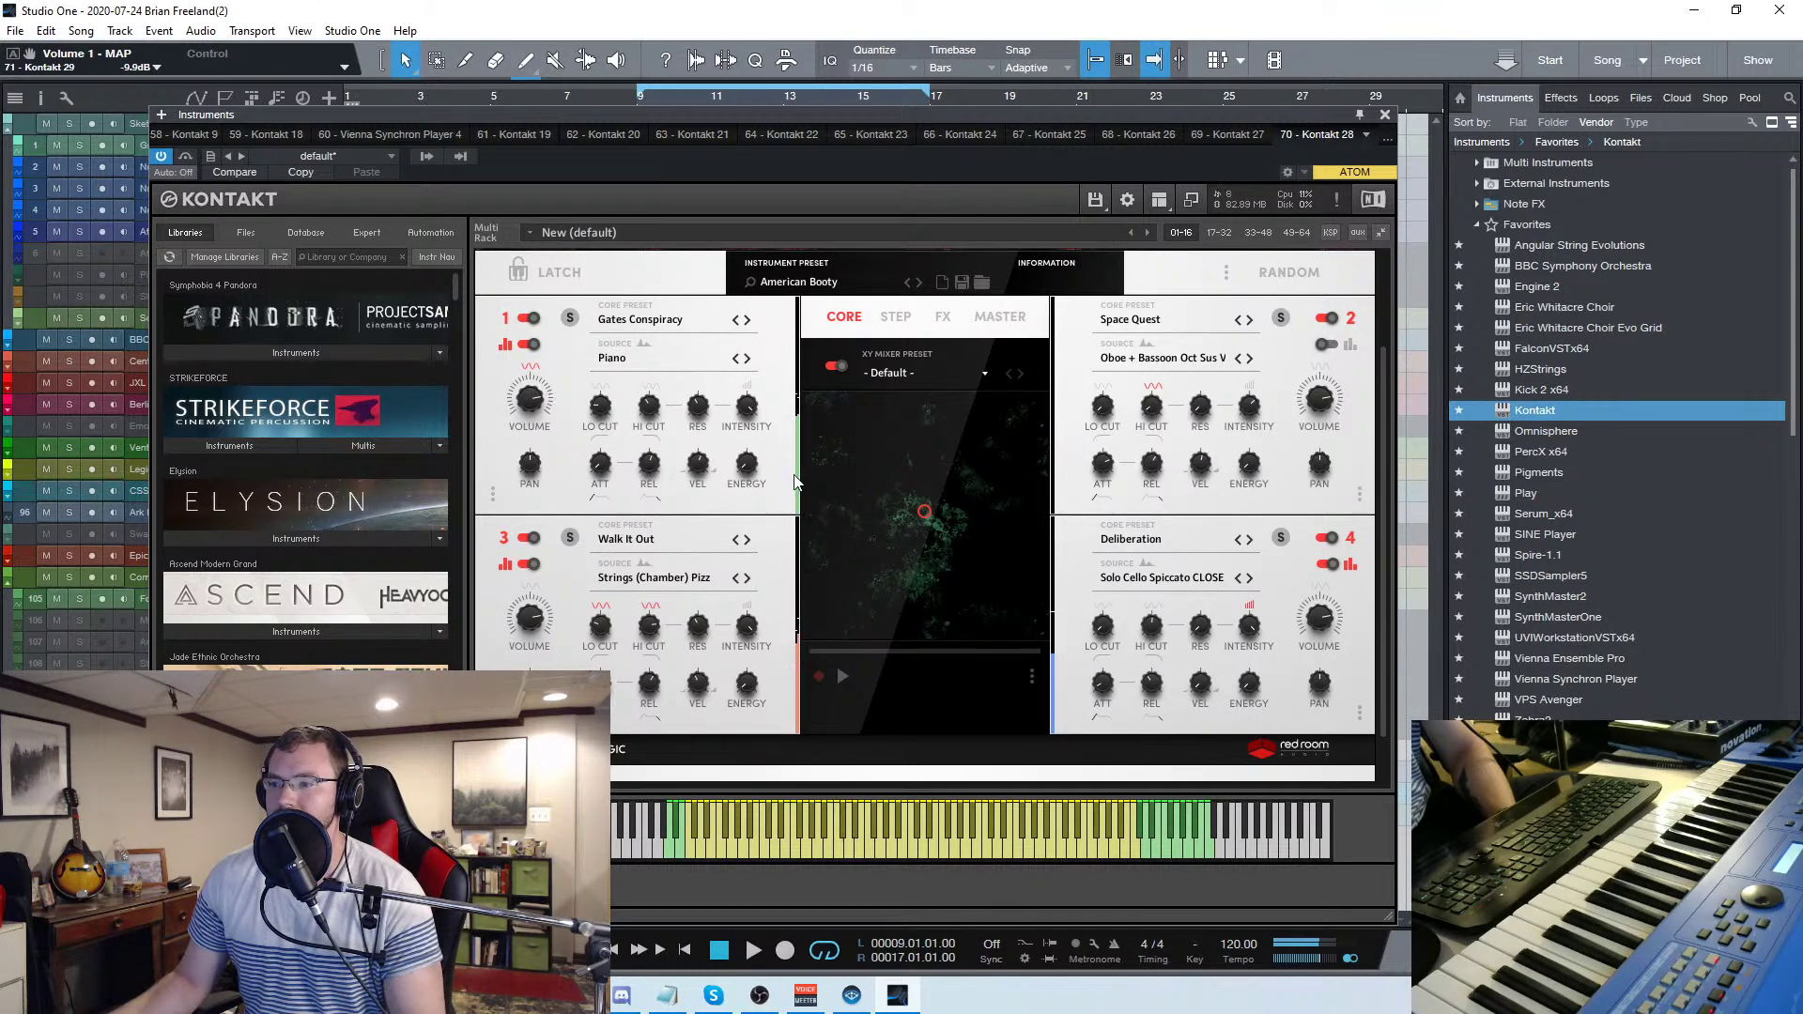
pyautogui.click(749, 360)
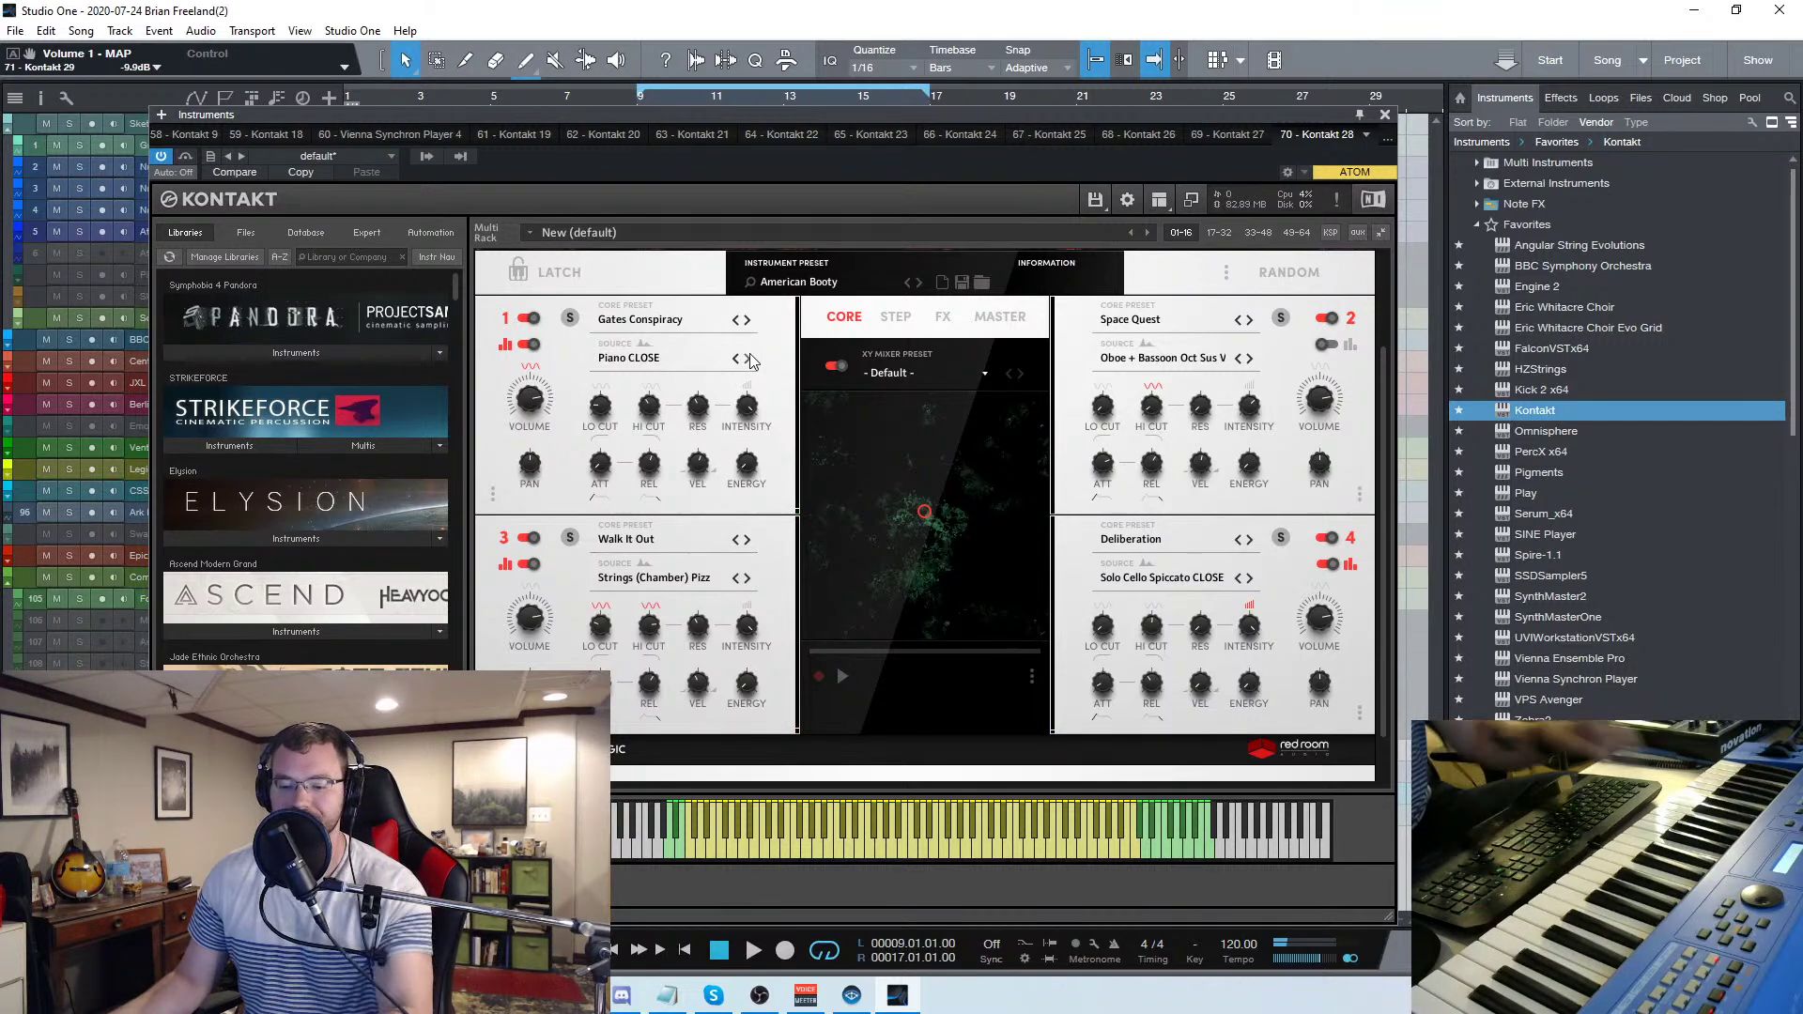
pyautogui.click(748, 359)
pyautogui.click(748, 359)
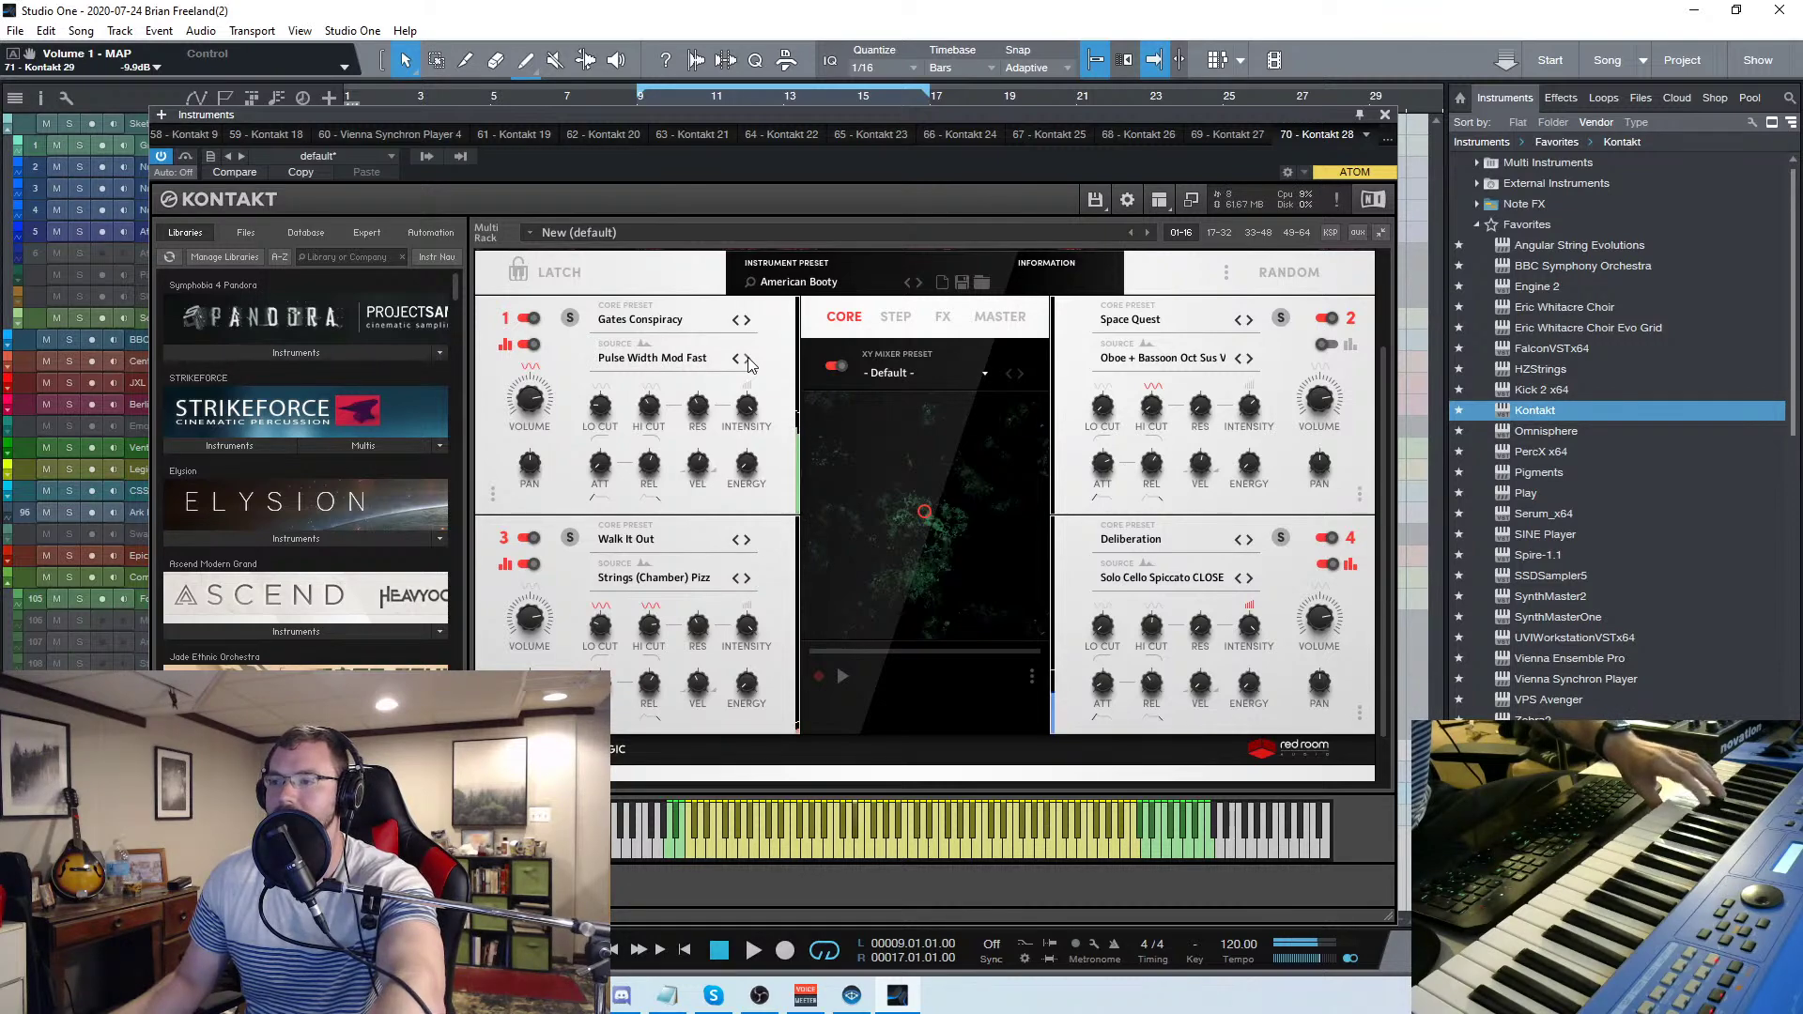
pyautogui.click(749, 359)
# Filter the slot 1 sources by the Heavy tag, audition Bram Acid Banger and load Bram Cacophony
pyautogui.click(678, 358)
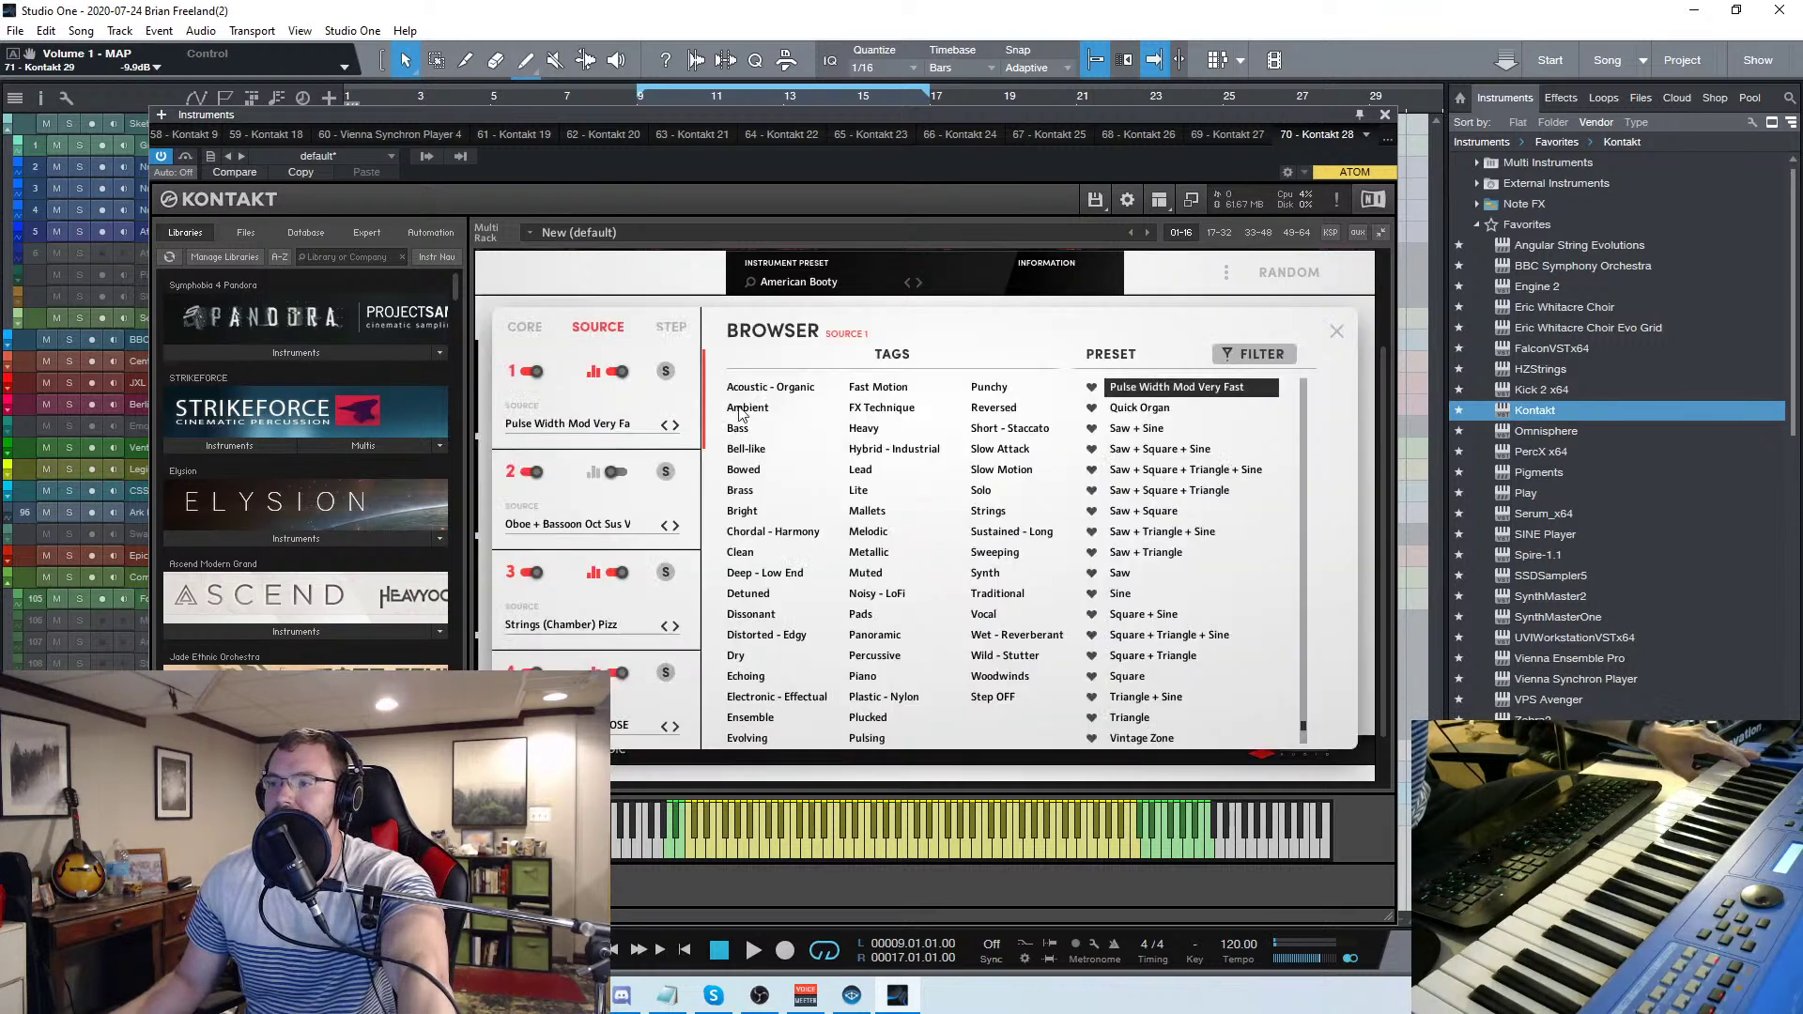
pyautogui.click(877, 430)
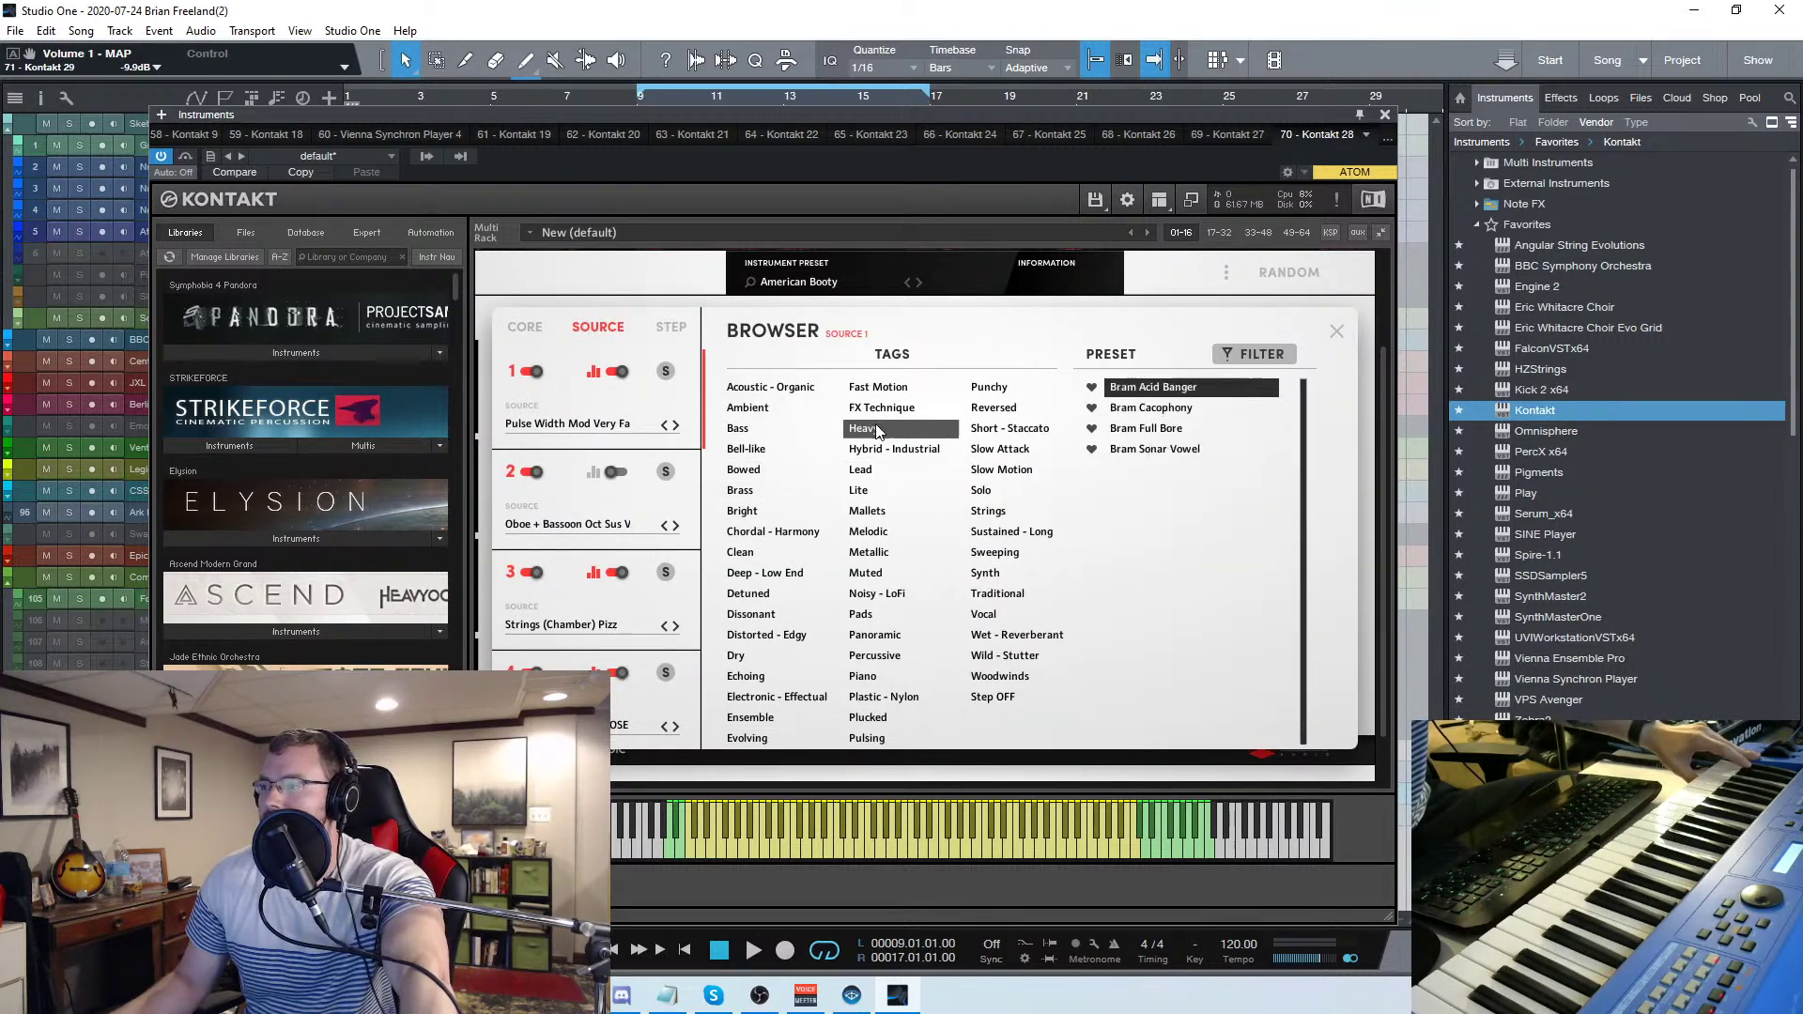
pyautogui.click(1153, 389)
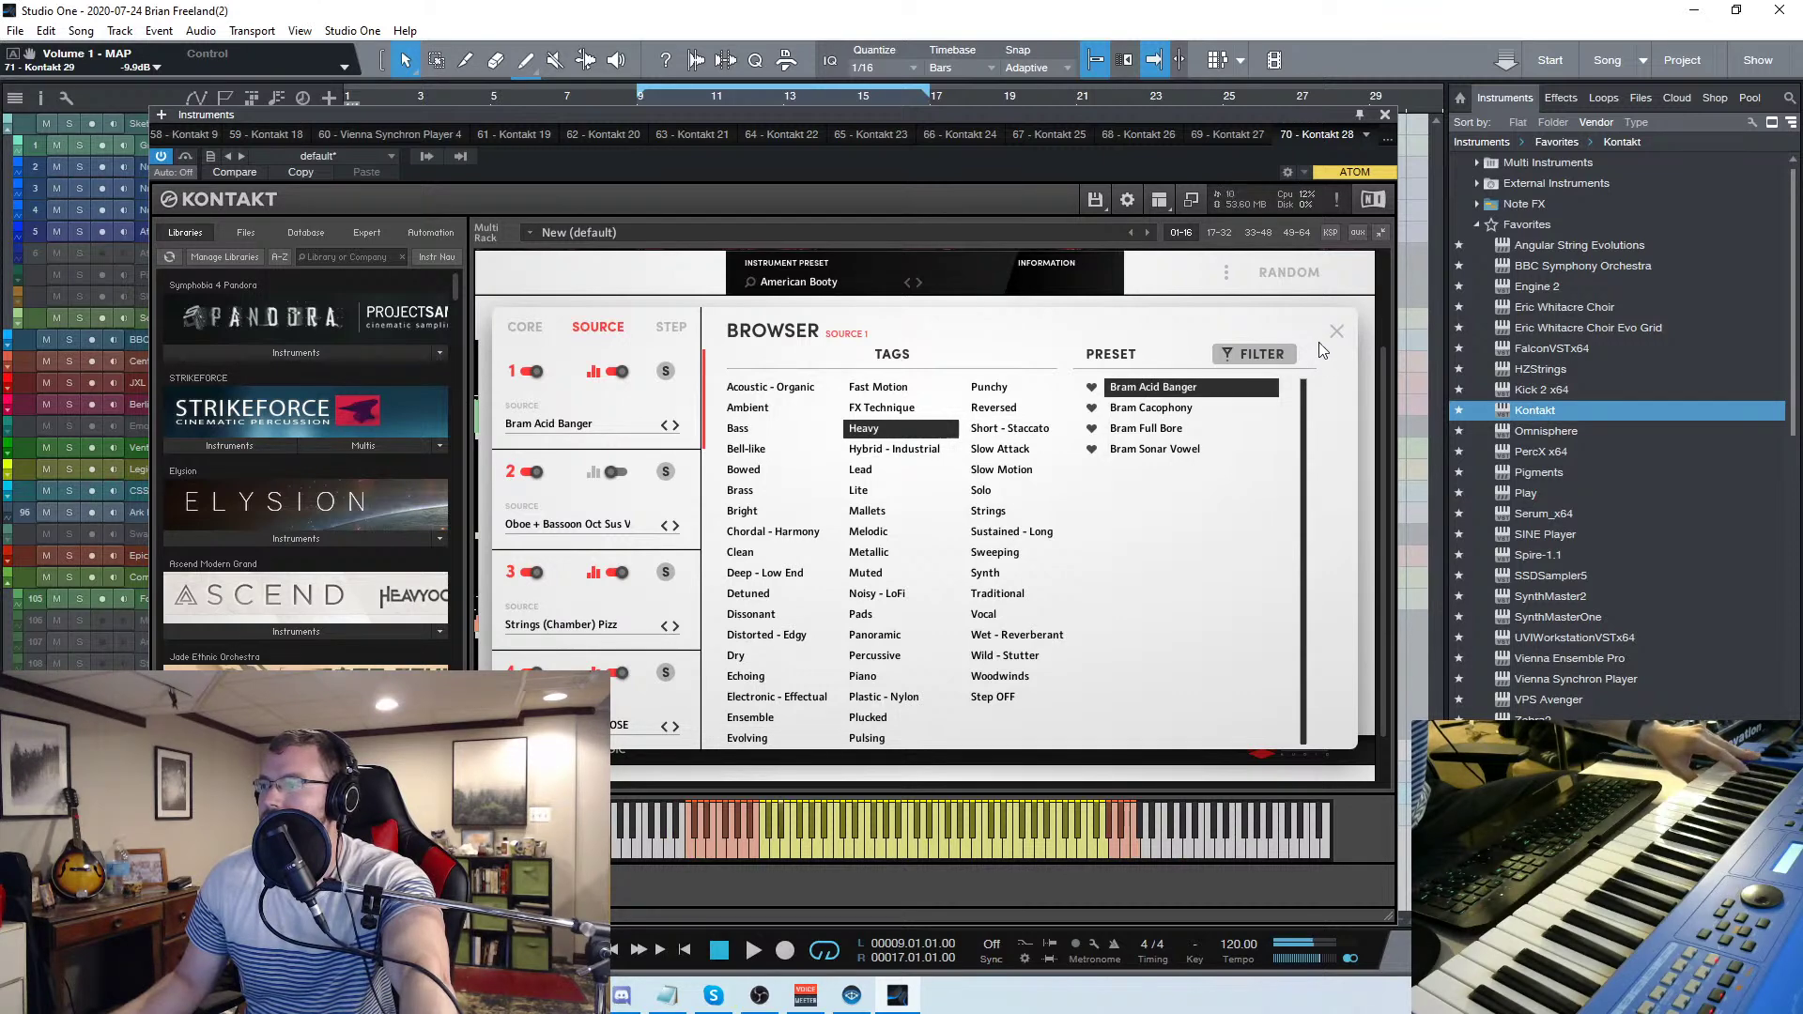
pyautogui.click(1181, 411)
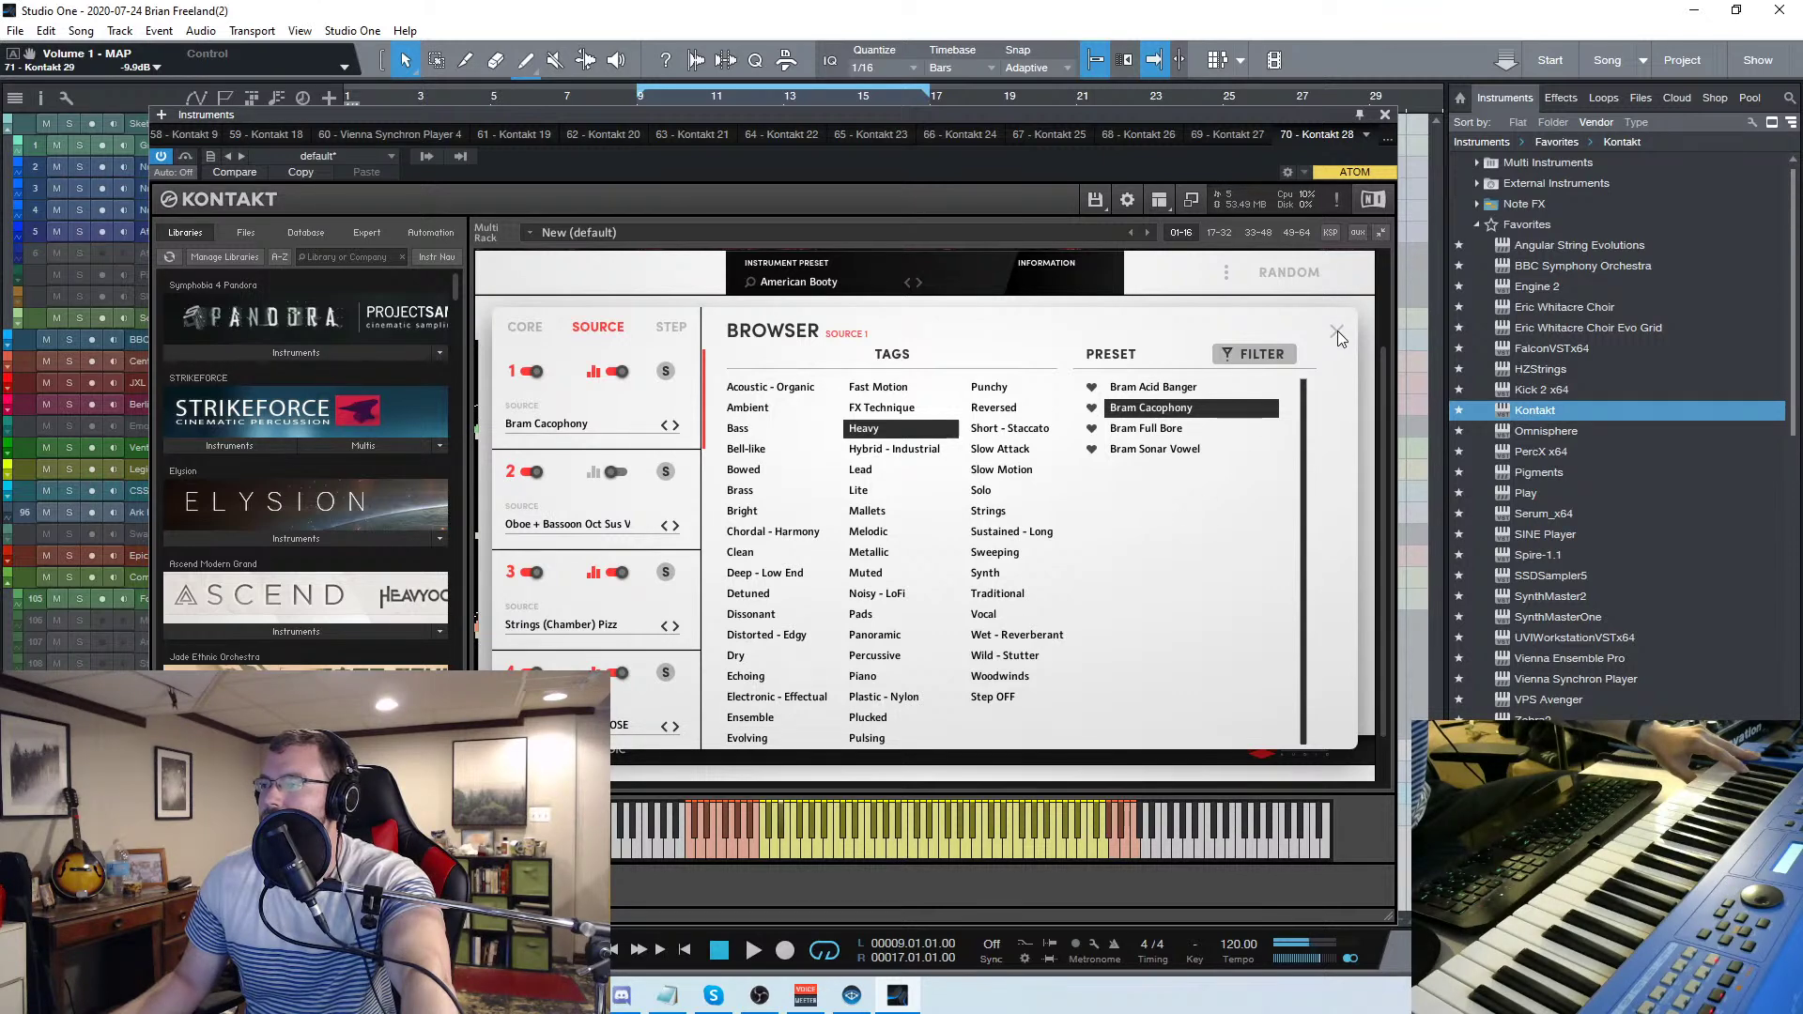
# Audition Bram Full Bore and Bram Sonar Vowel as the slot 1 source and return to Bram Cacophony
pyautogui.click(1170, 429)
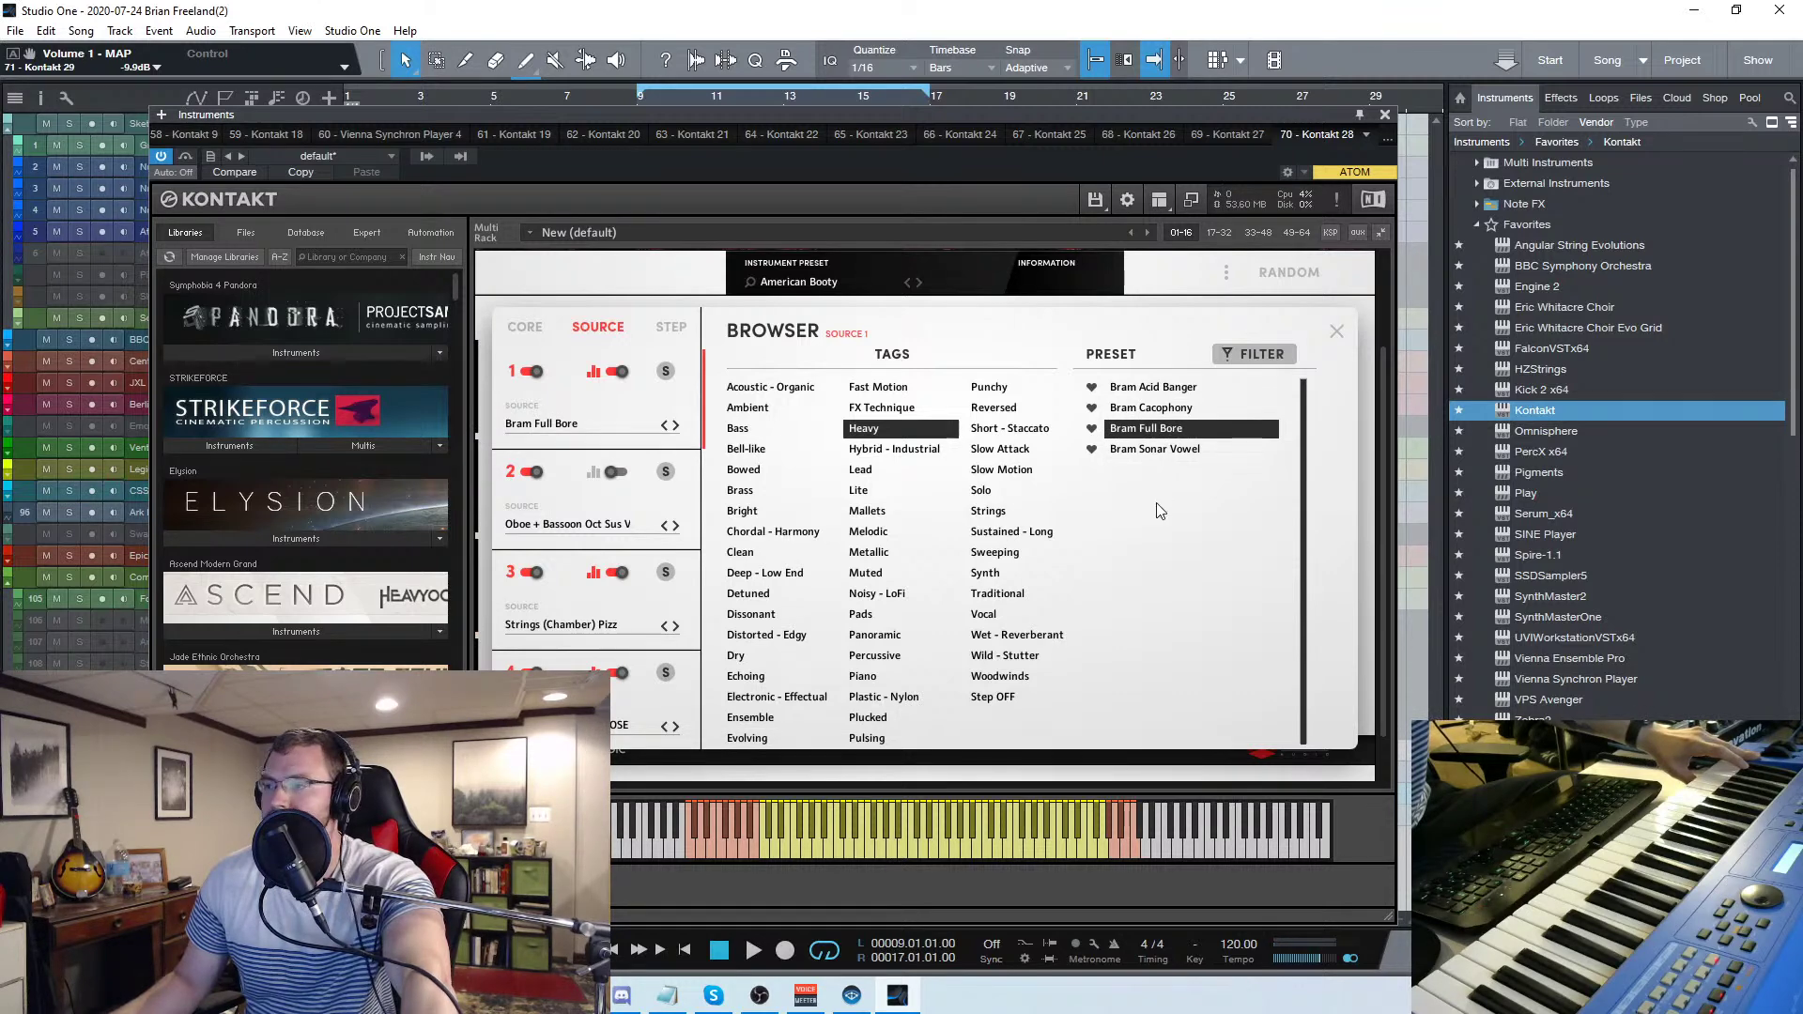
pyautogui.click(1160, 451)
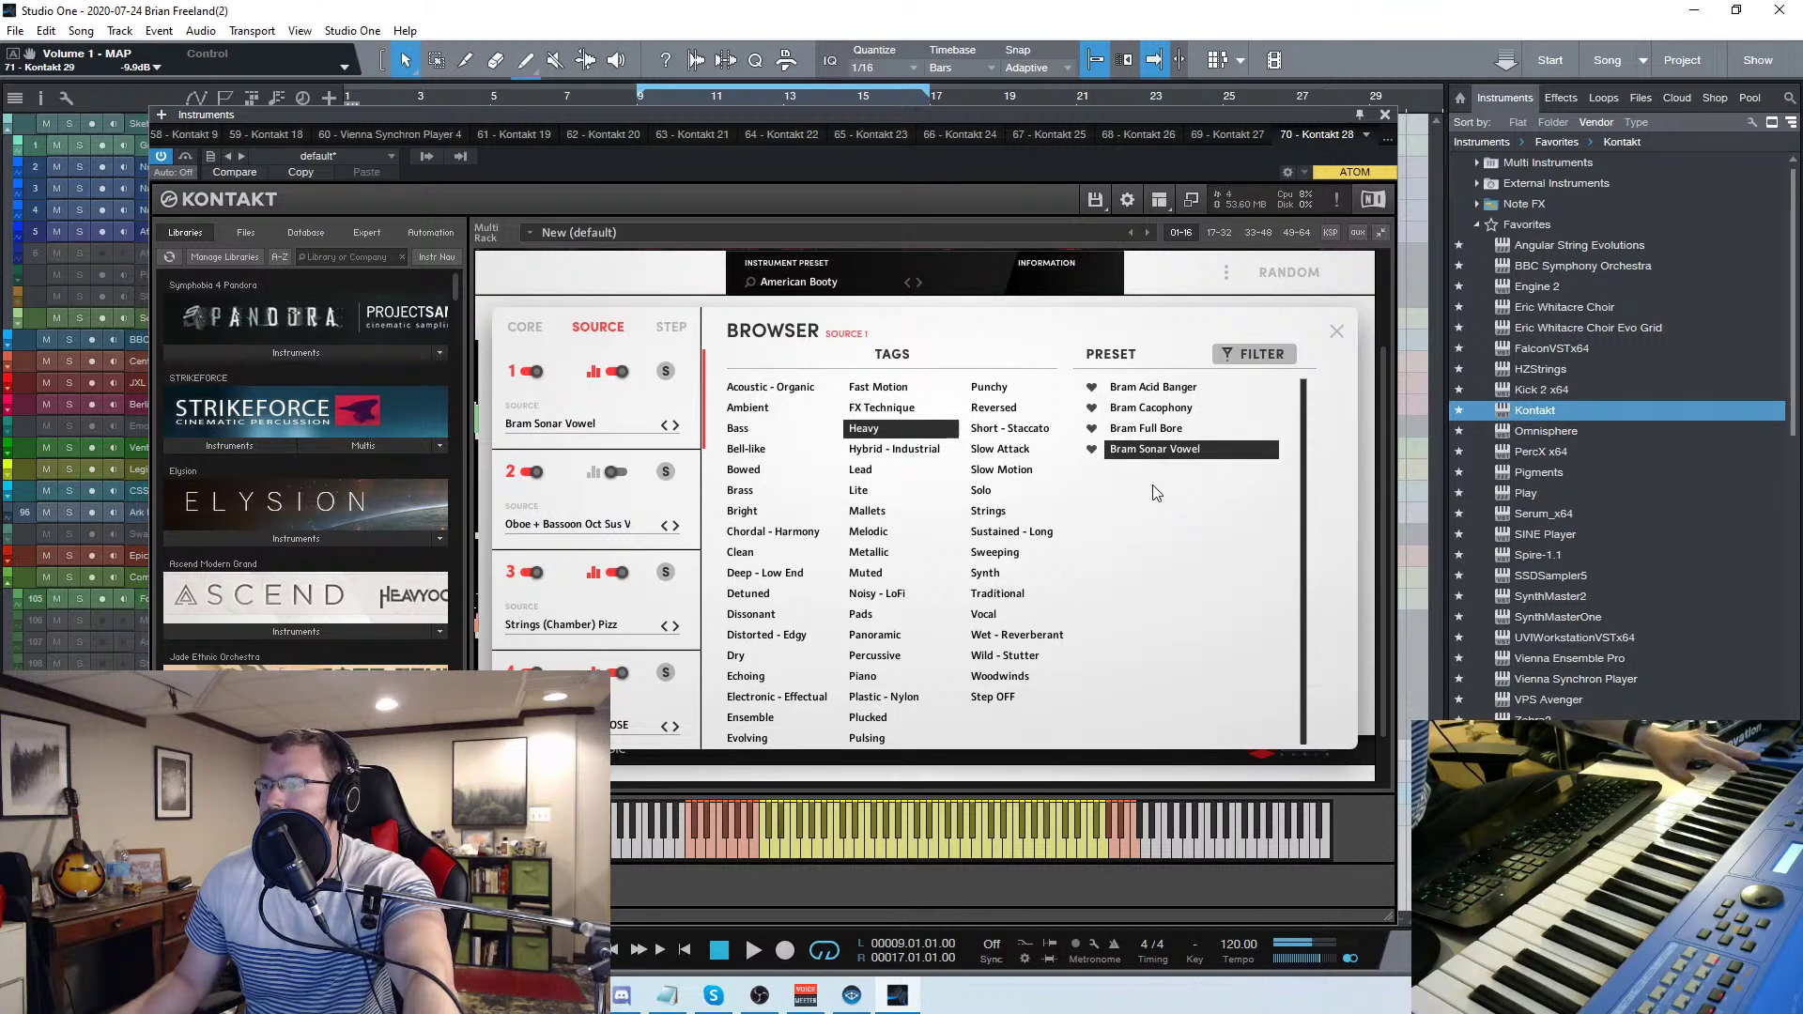
pyautogui.click(1160, 408)
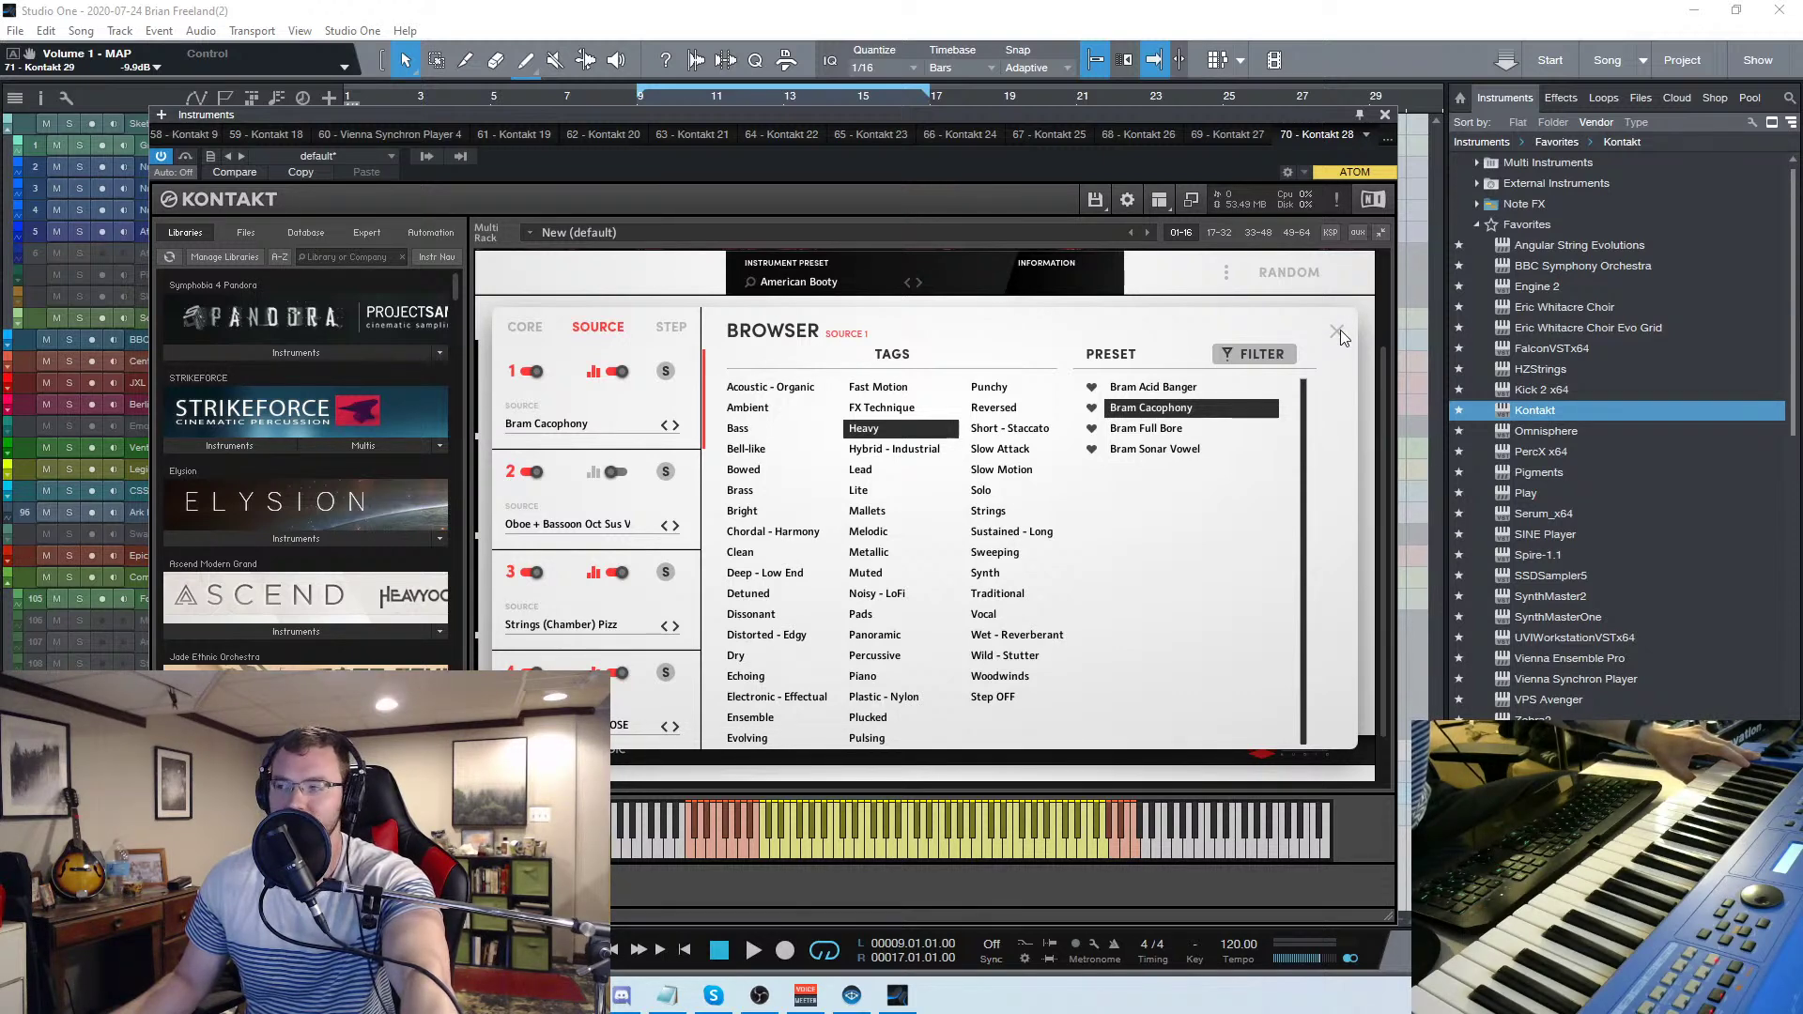
pyautogui.moveTo(874, 129); pyautogui.dragTo(886, 141)
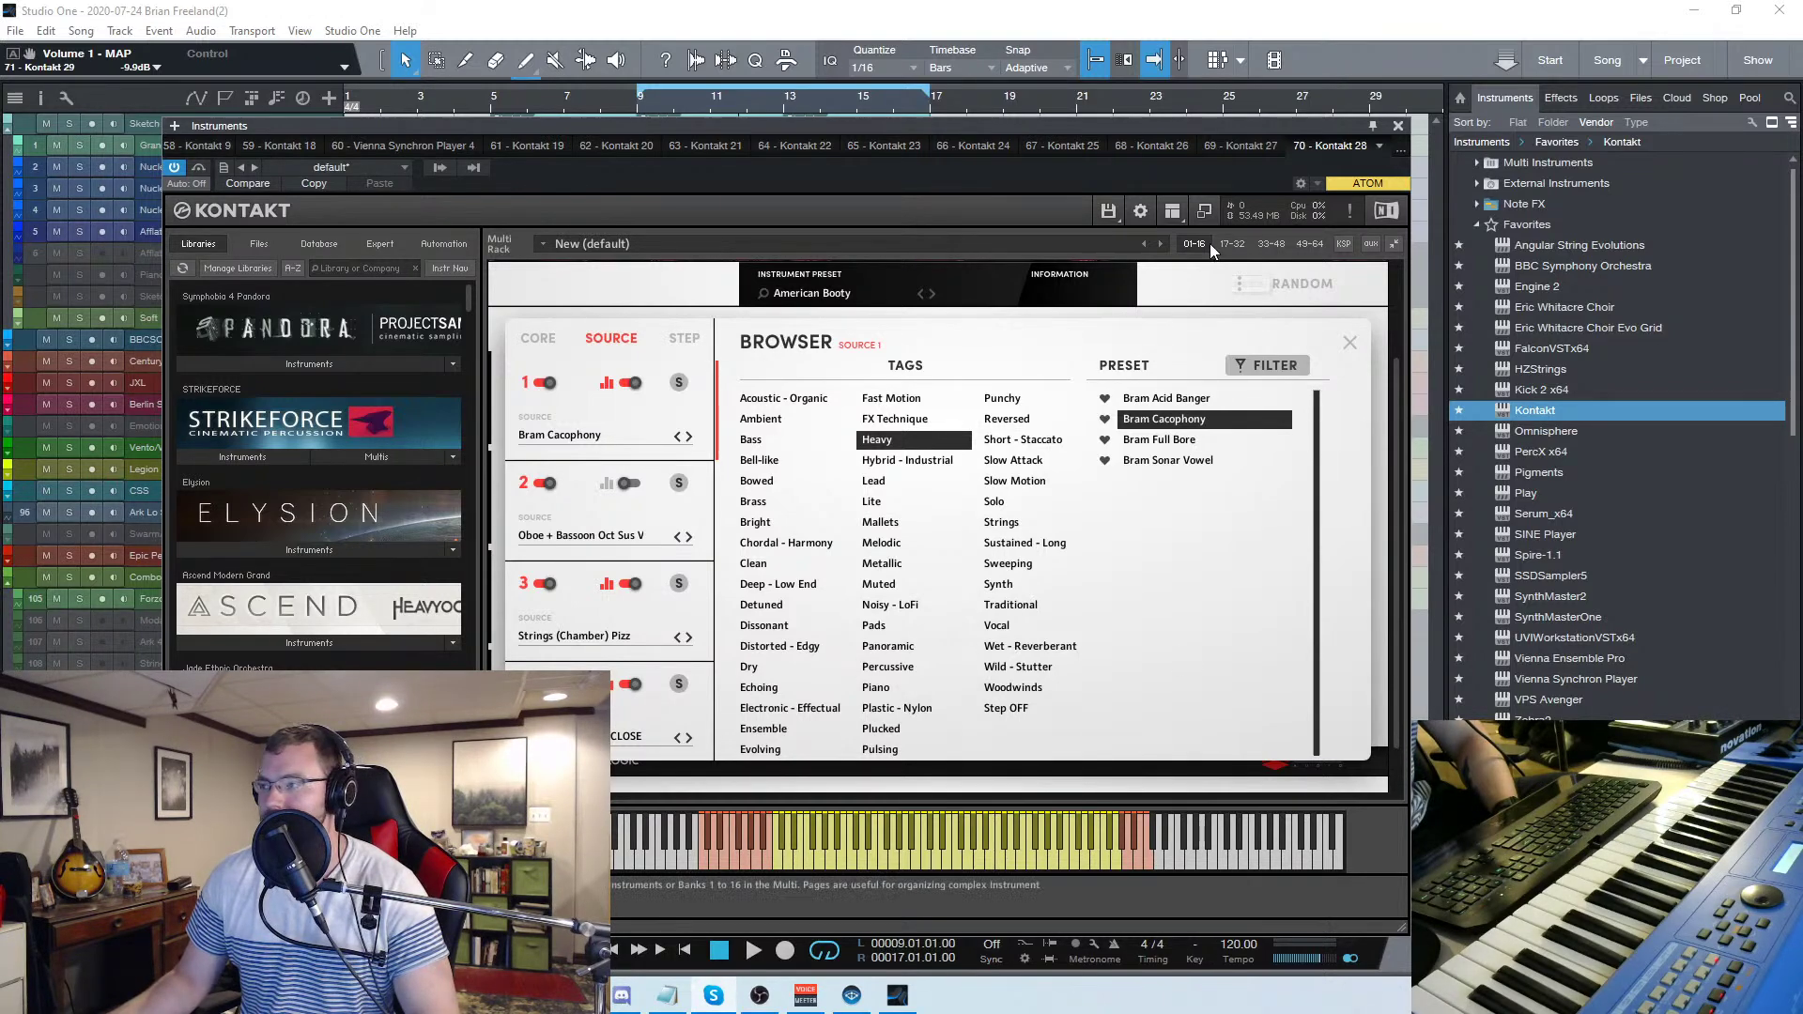
# Close the instrument window, play the lead-in to bar 9 and move the Forzo part to start about halfway through bar 8
pyautogui.hotkey('ctrl', 'w')
pyautogui.click(601, 106)
pyautogui.press('space')
pyautogui.moveTo(609, 606); pyautogui.dragTo(645, 599)
pyautogui.scroll(3, 621, 599)
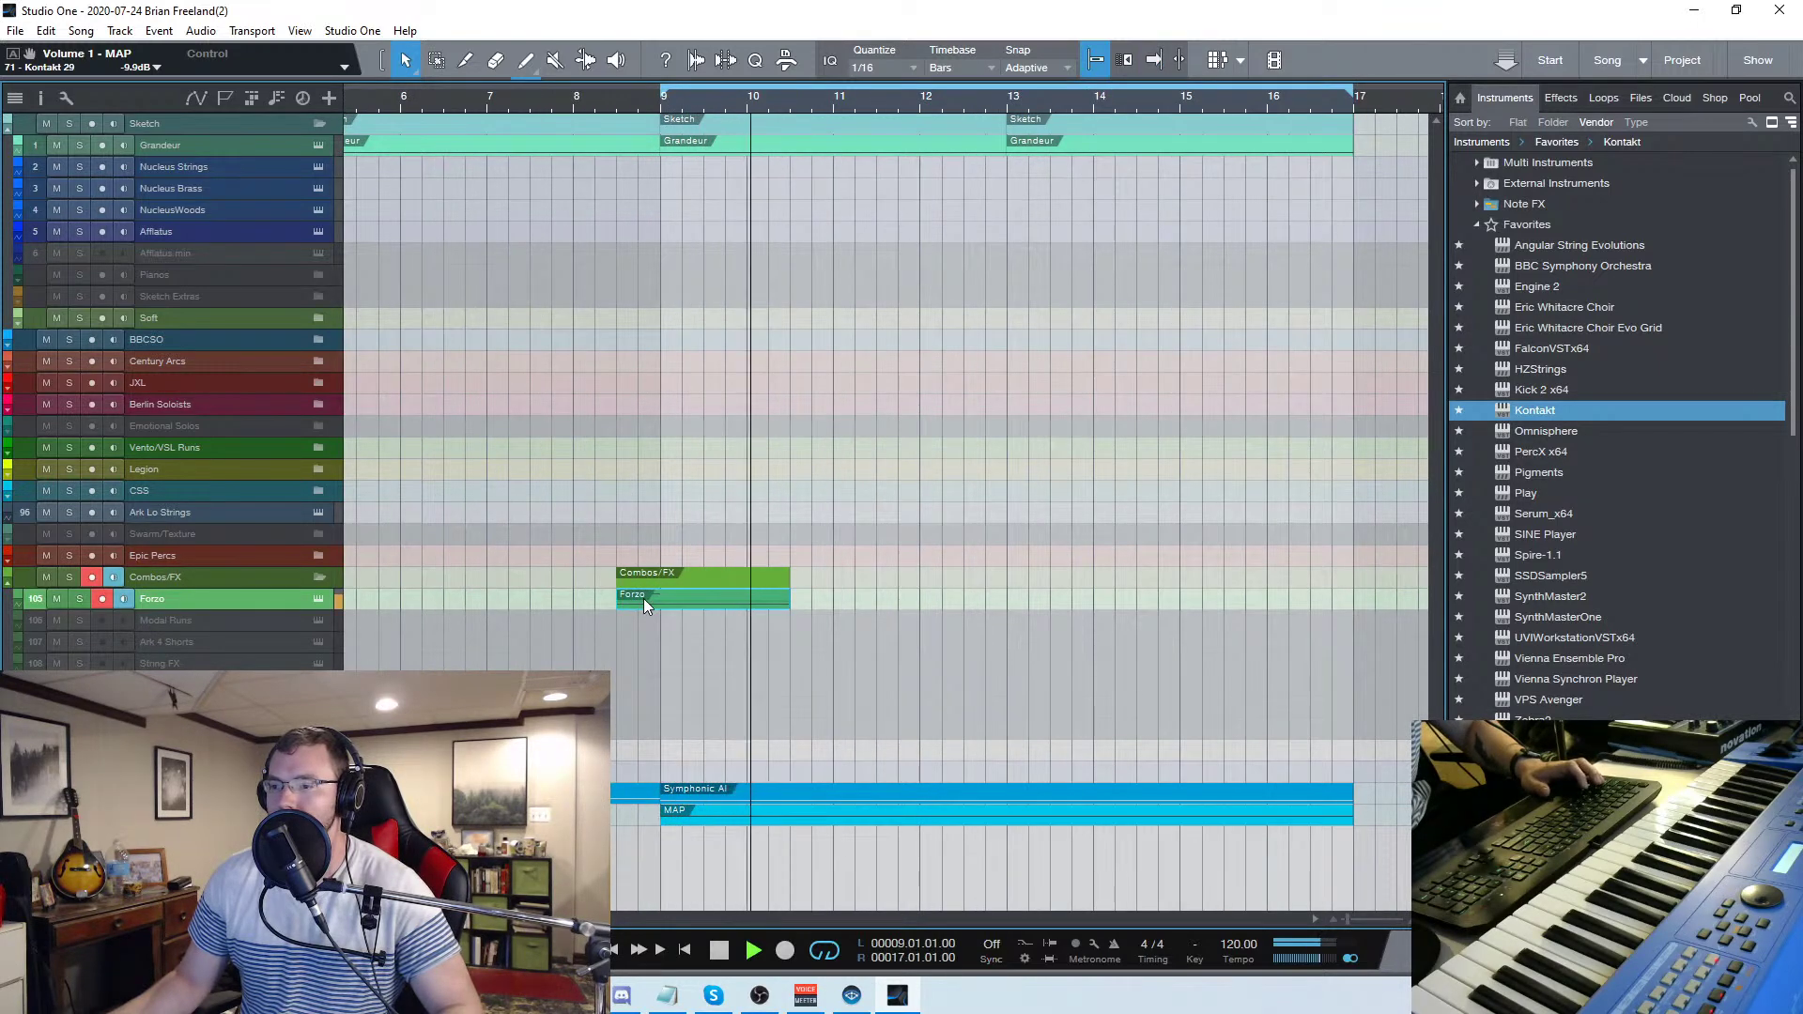
# Set the velocity of all Symphonic AI notes from bar 9 to 80% and play them from bar 9
pyautogui.doubleClick(768, 792)
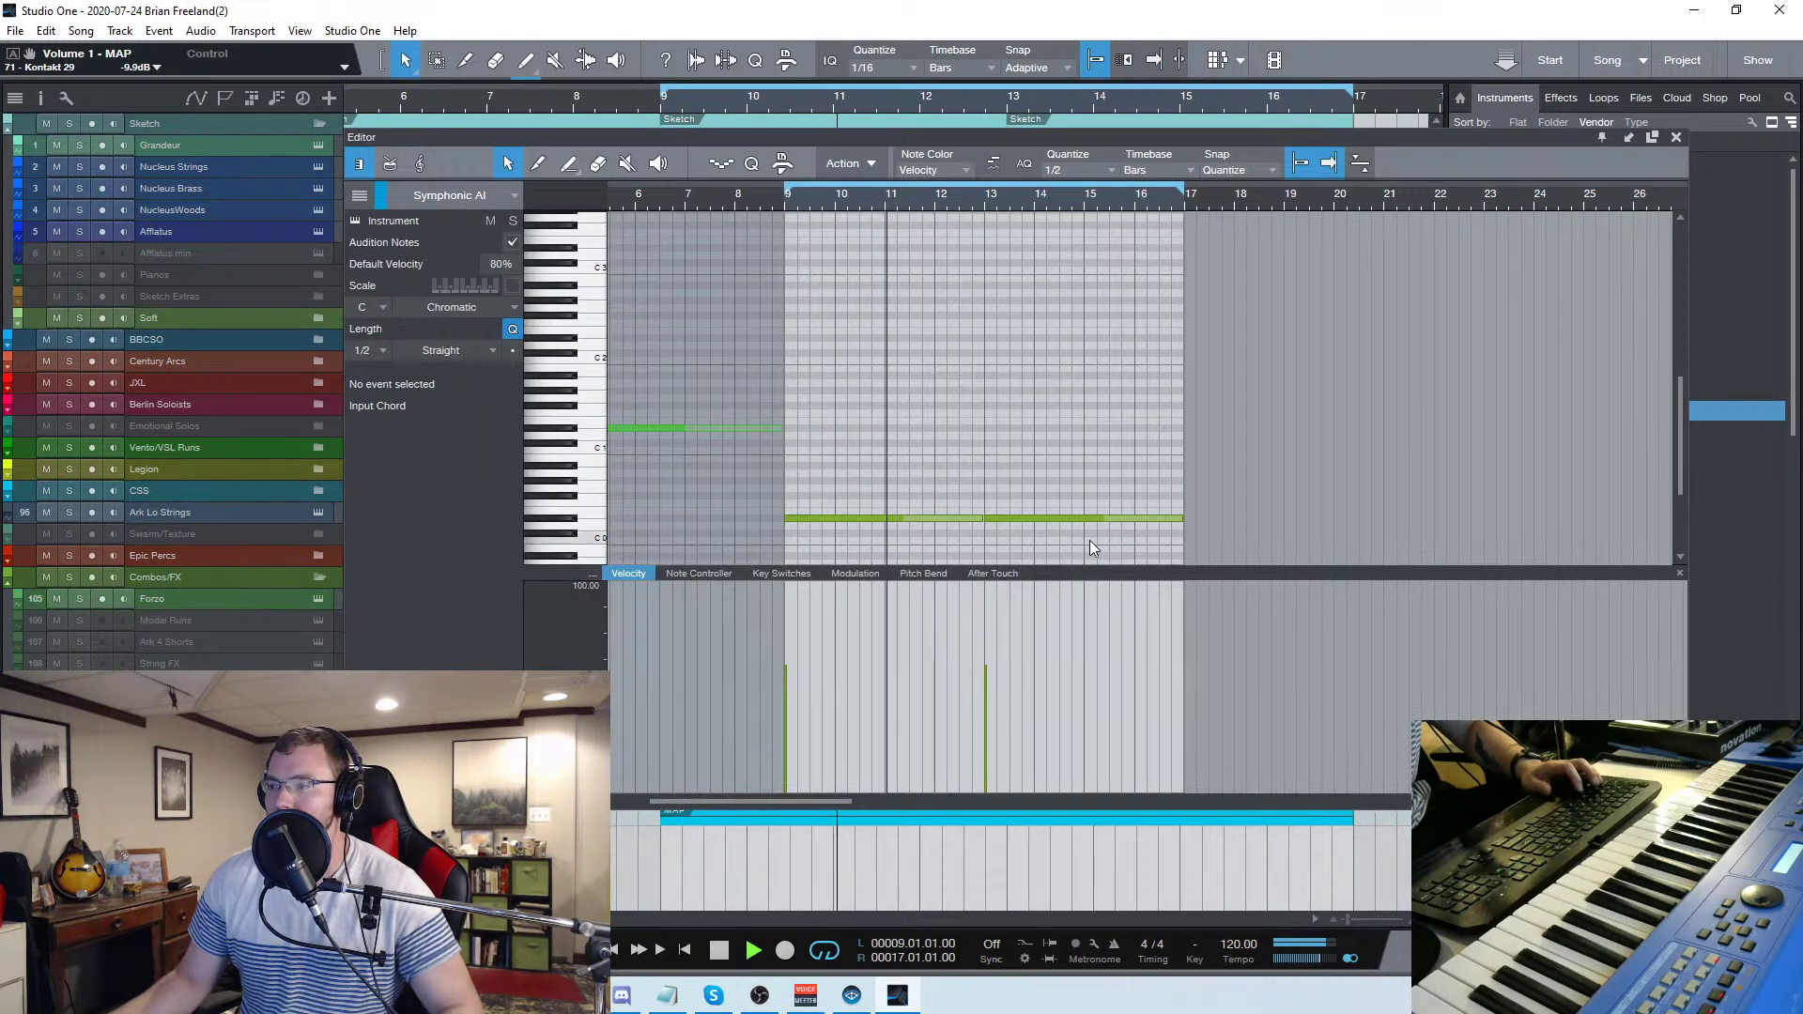
pyautogui.hotkey('ctrl', 'a')
pyautogui.moveTo(986, 724); pyautogui.dragTo(988, 693)
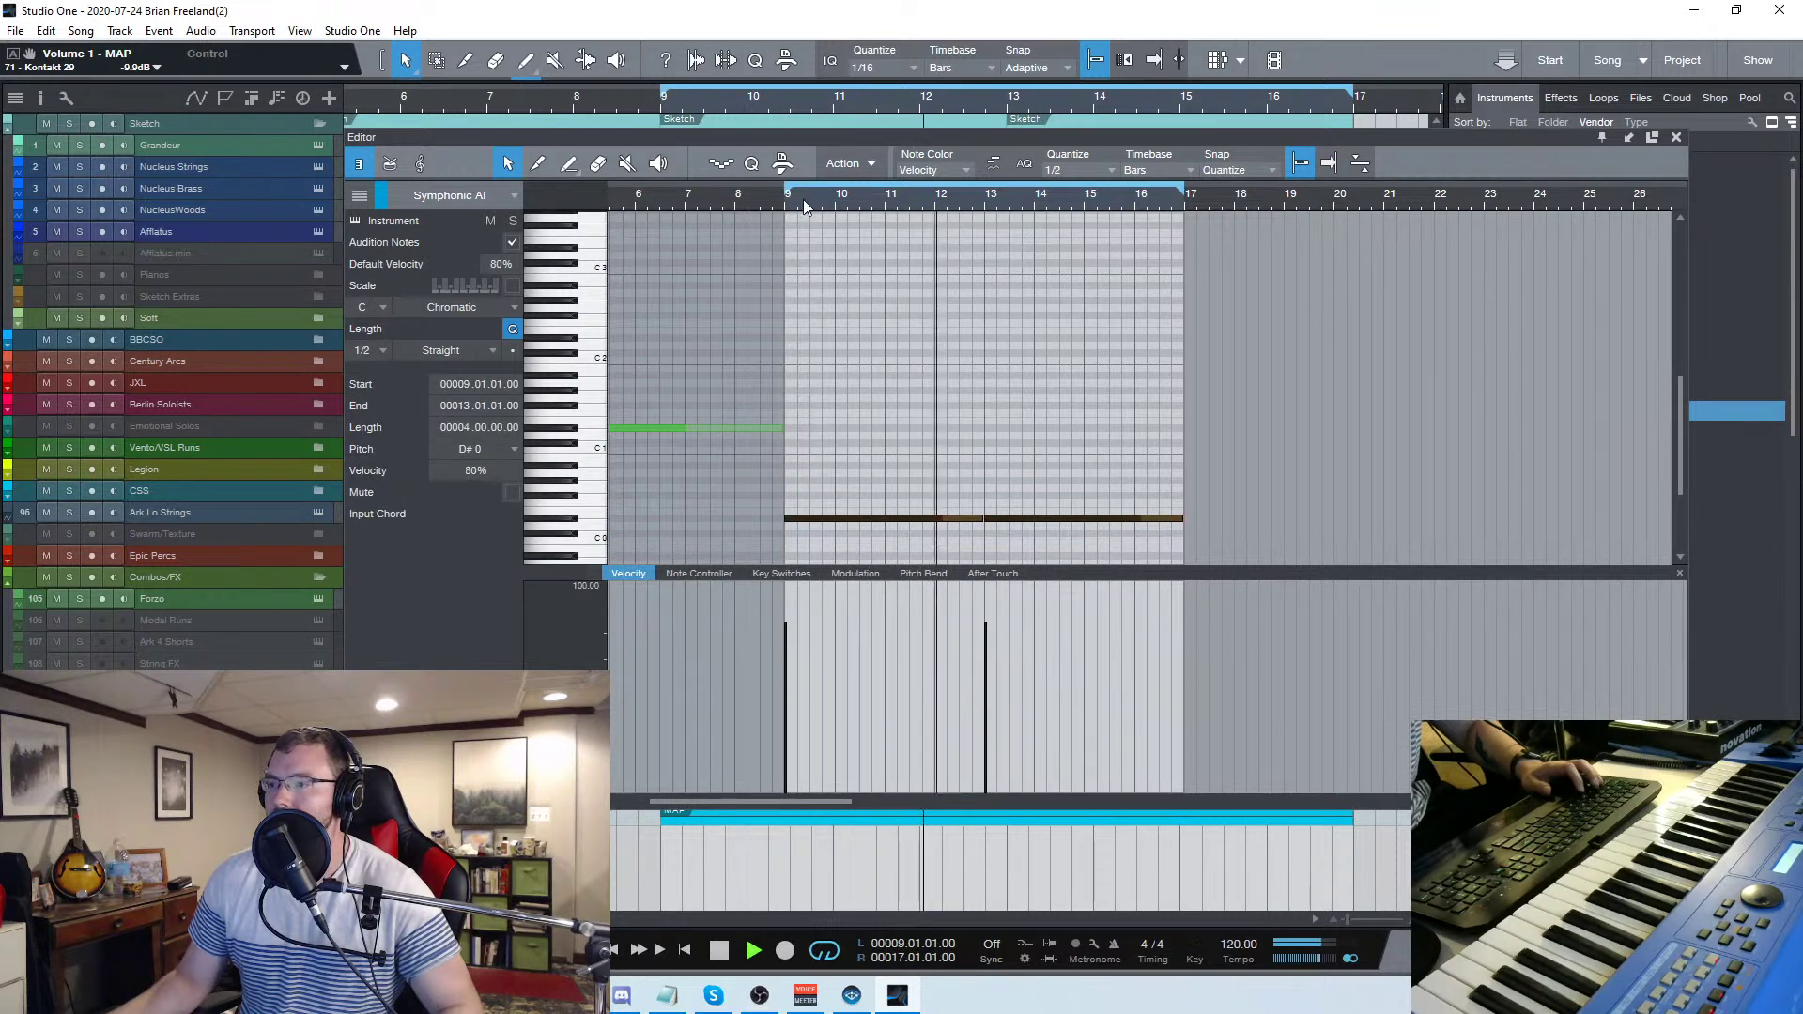
pyautogui.click(777, 204)
pyautogui.click(1070, 368)
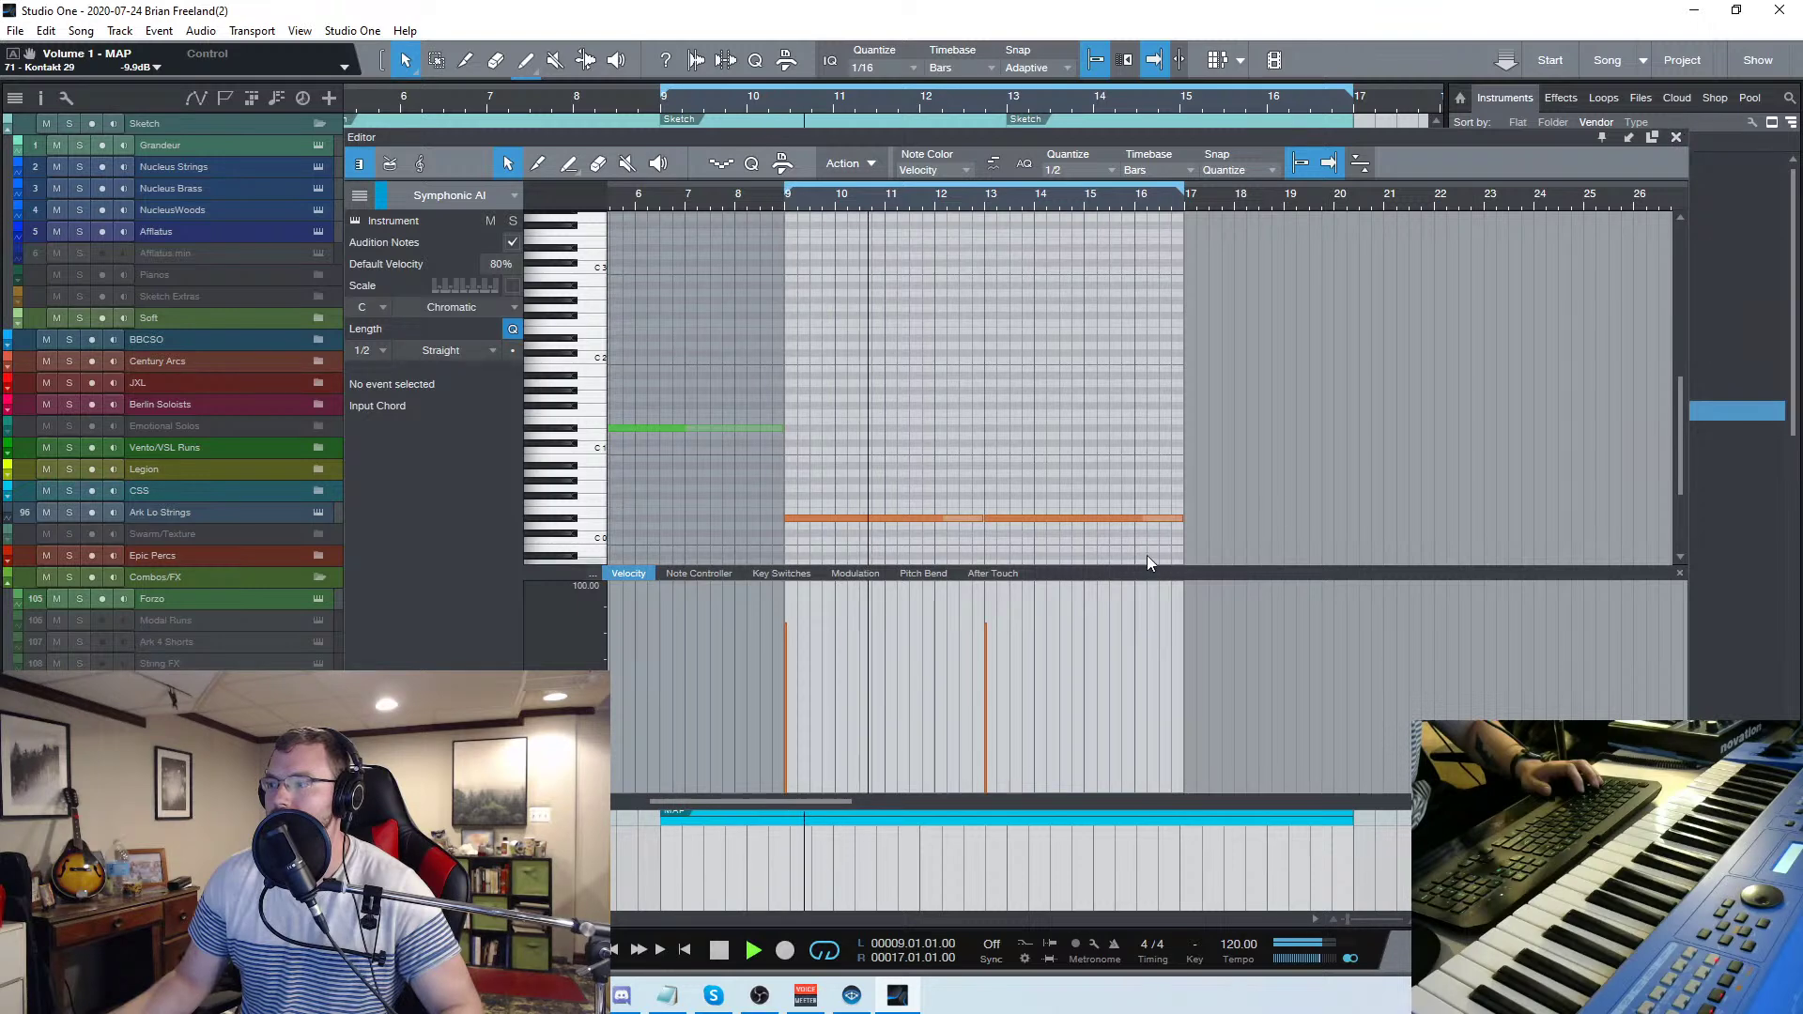
# Transpose all Symphonic AI notes from bar 9 up one octave to D#1 and listen from bar 9
pyautogui.hotkey('ctrl', 'a')
pyautogui.hotkey('shift', 'Up')
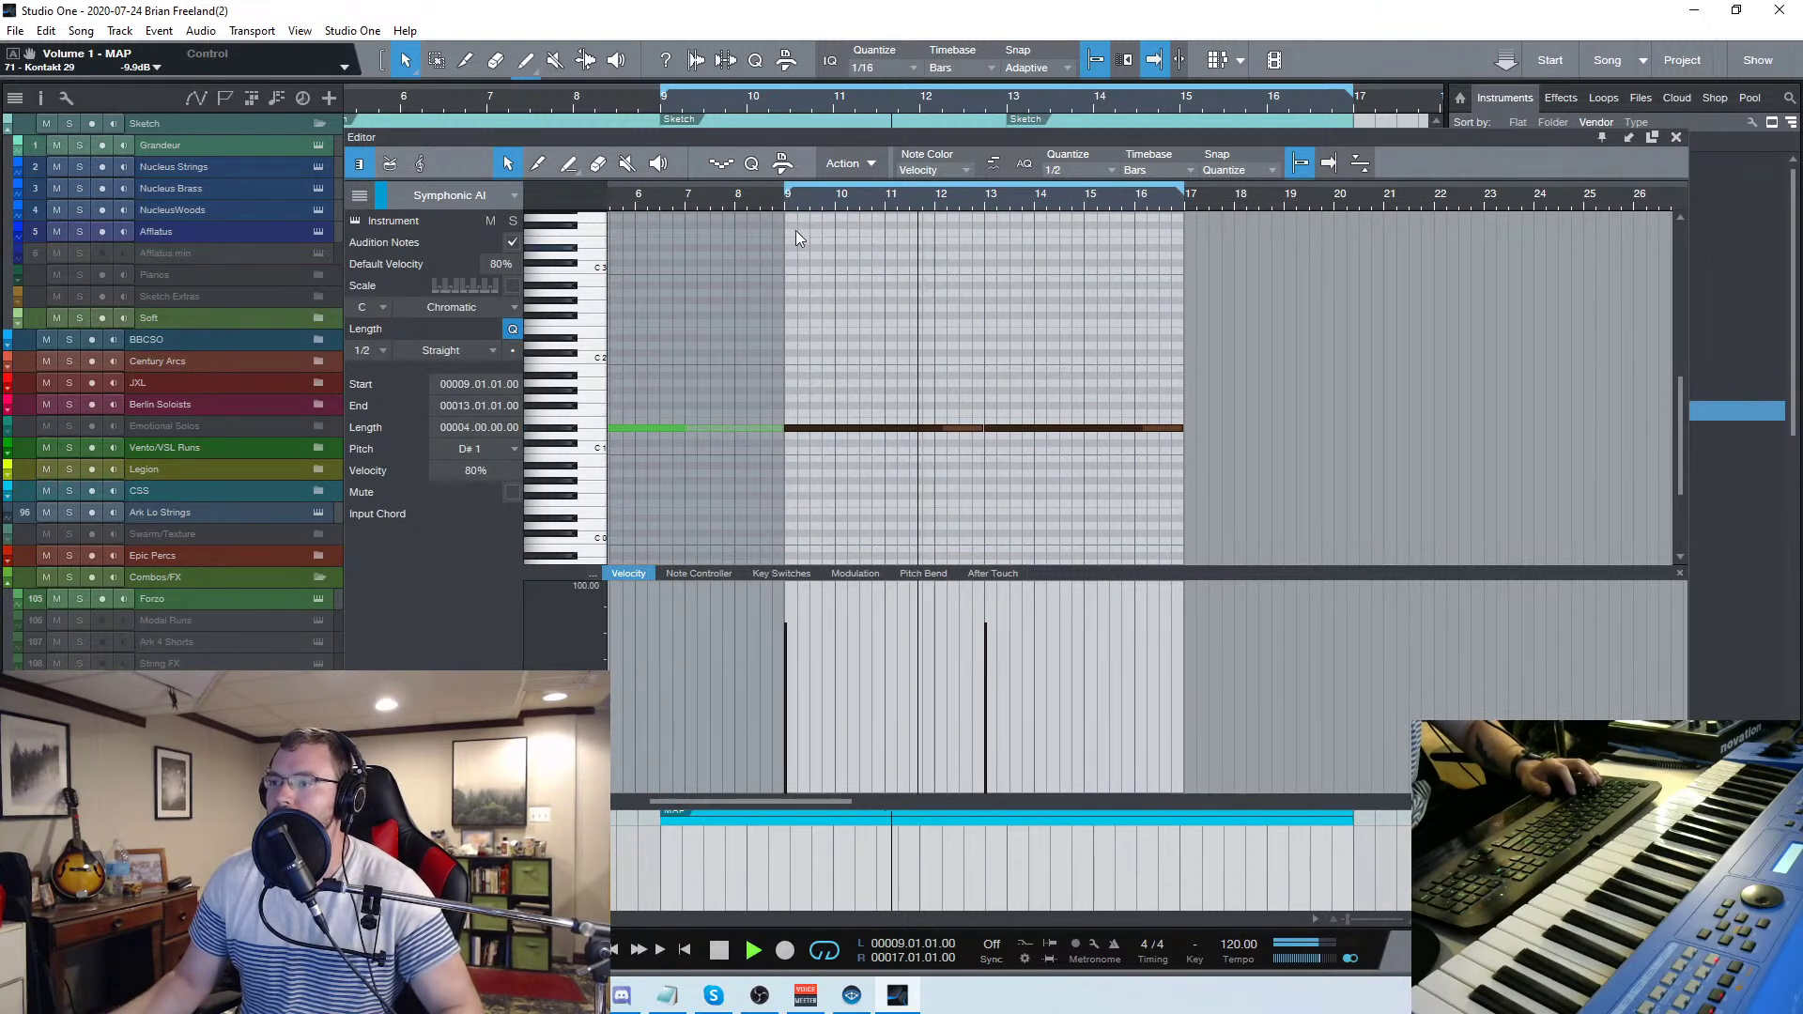
pyautogui.click(776, 203)
pyautogui.click(1039, 331)
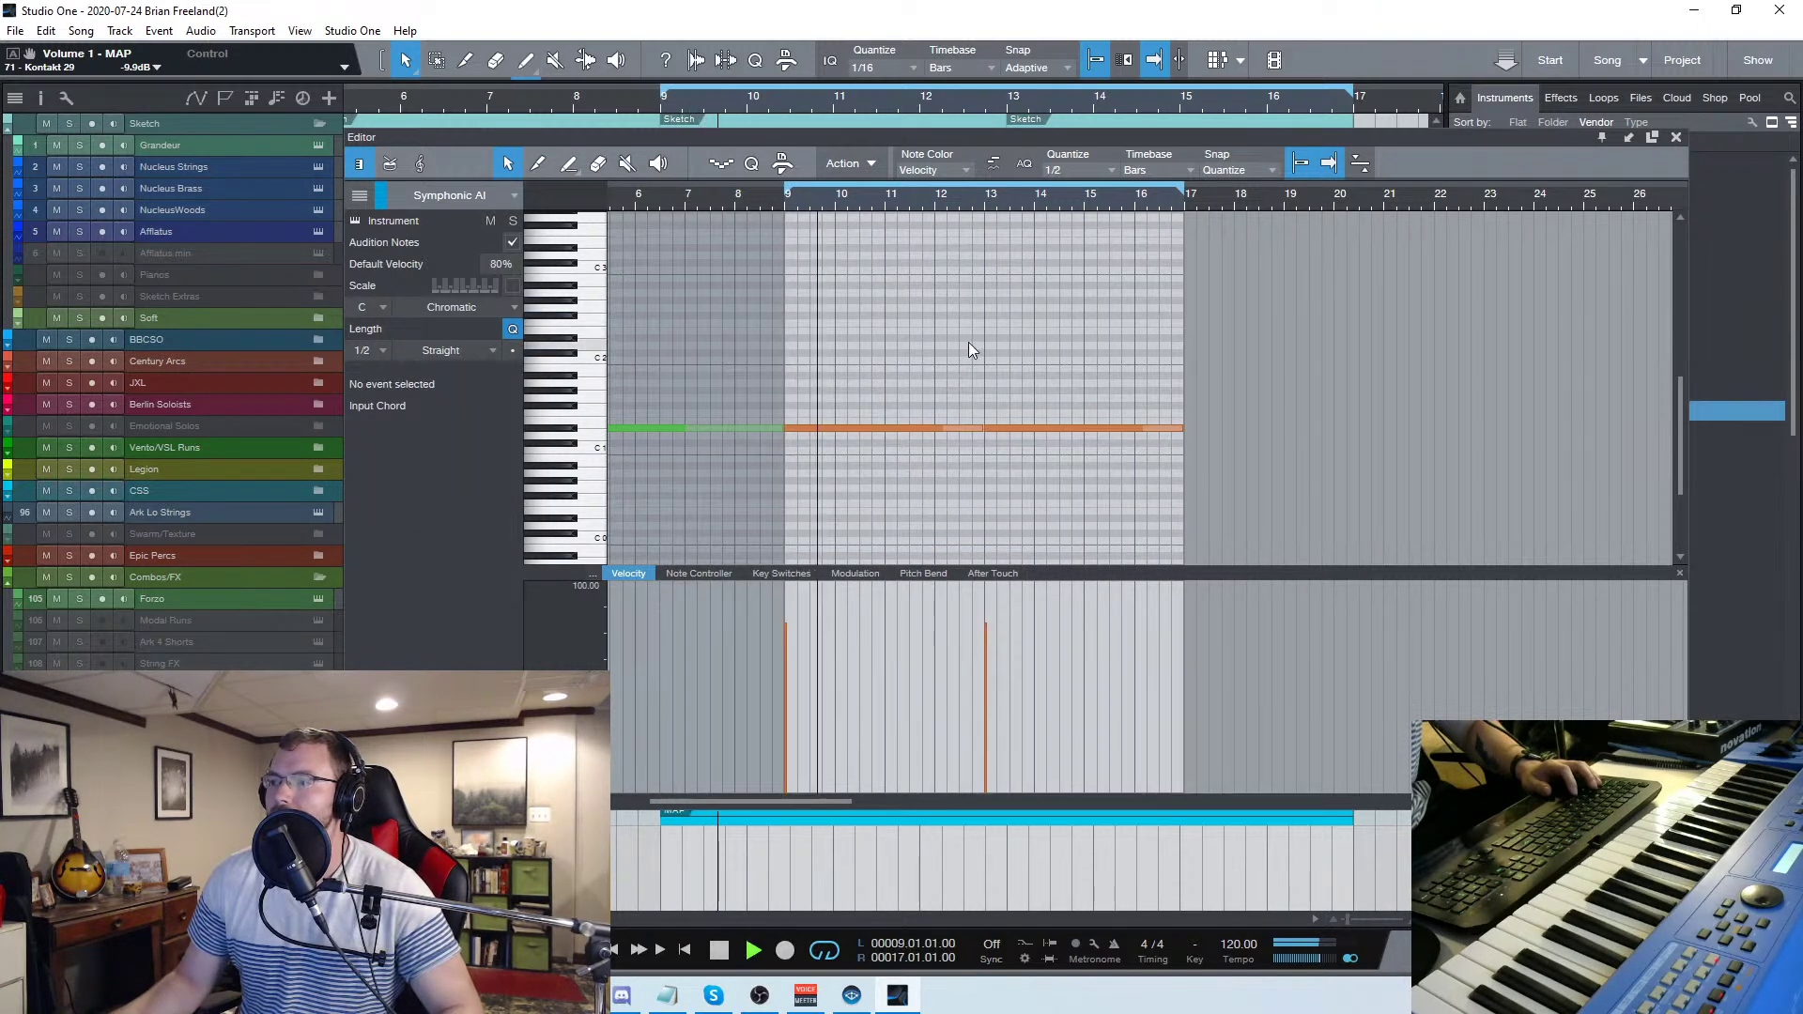
pyautogui.click(1676, 139)
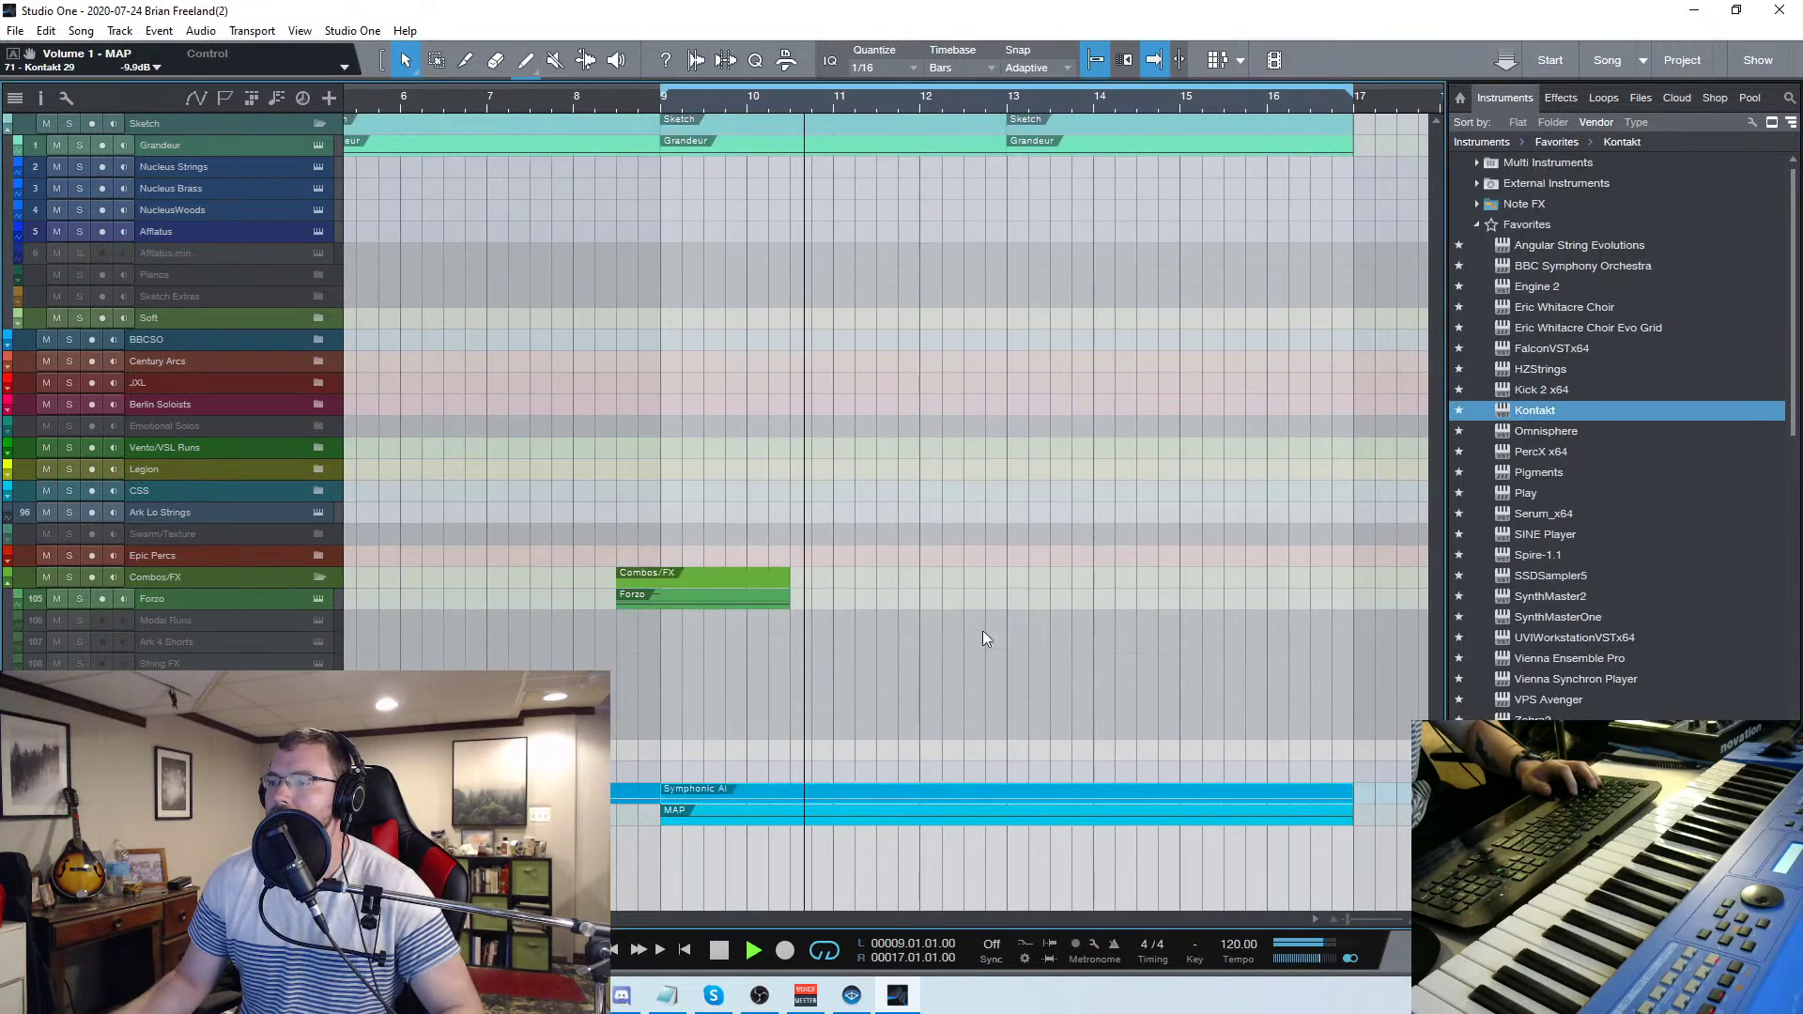
# Stop playback and enable the disabled Big Bang track in the Combos/FX folder
pyautogui.press('w')
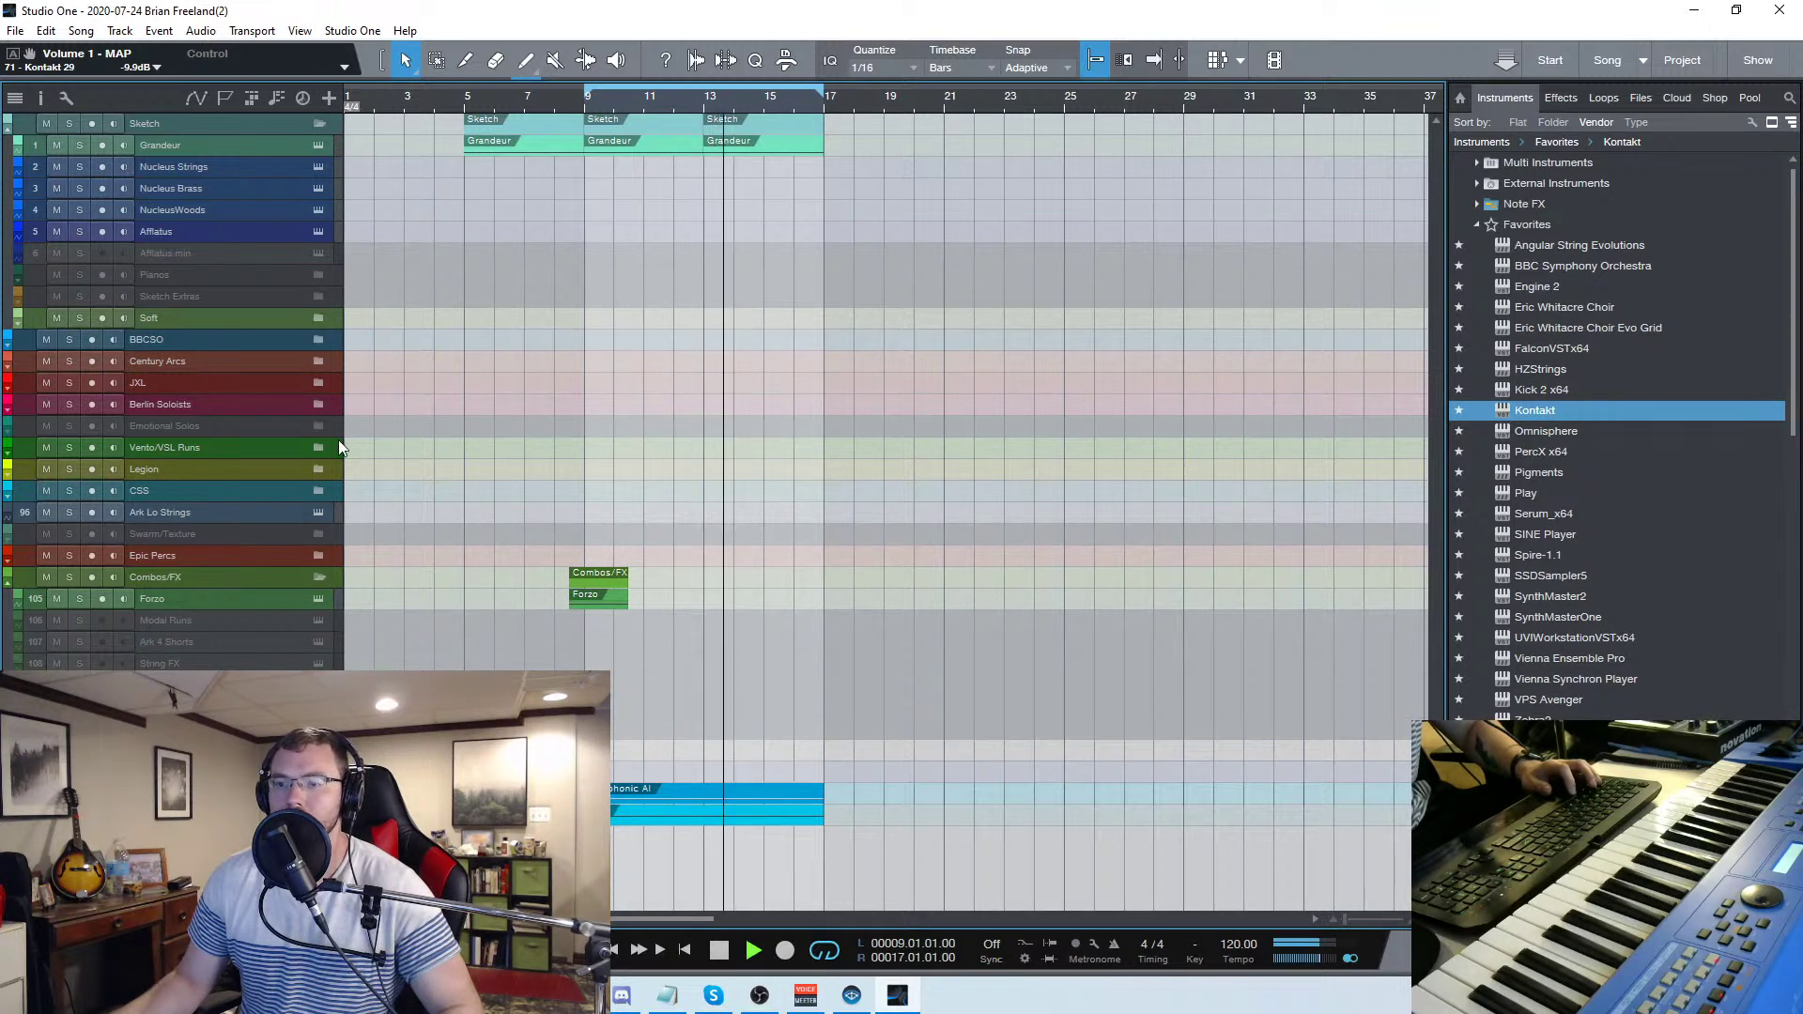
pyautogui.press('space')
pyautogui.click(318, 360)
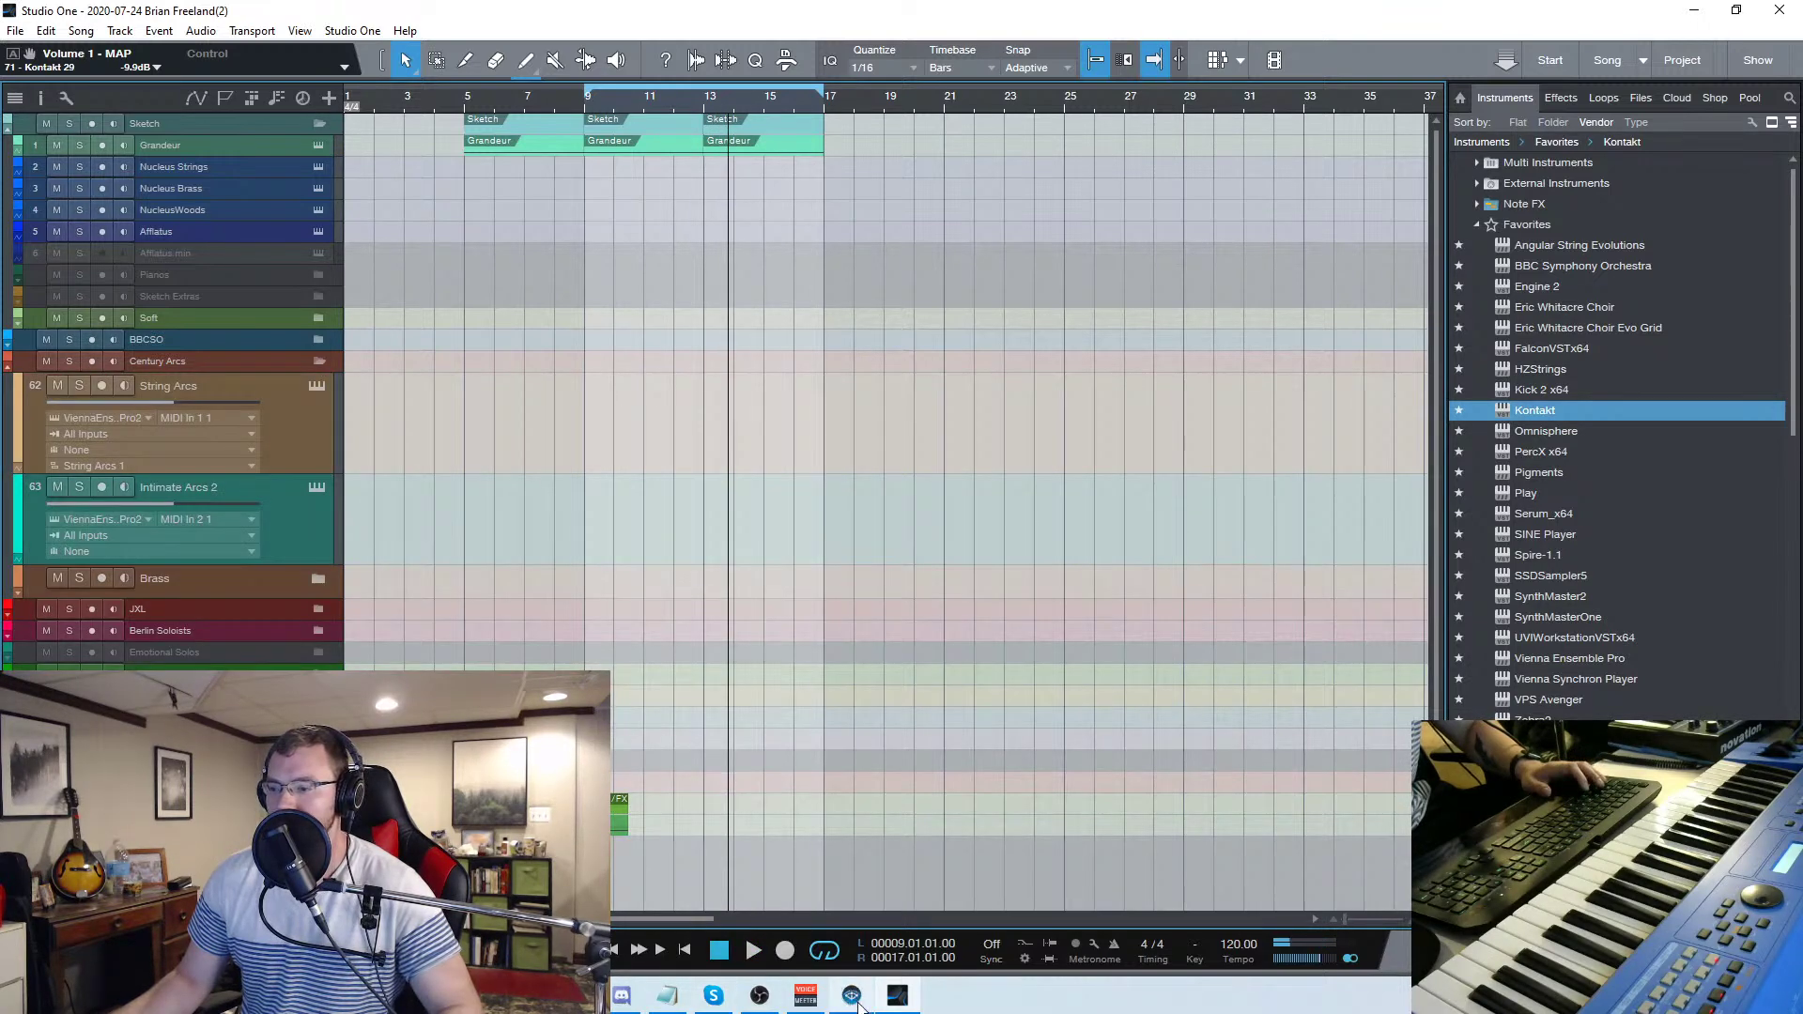
pyautogui.scroll(-4, 586, 571)
pyautogui.click(207, 797)
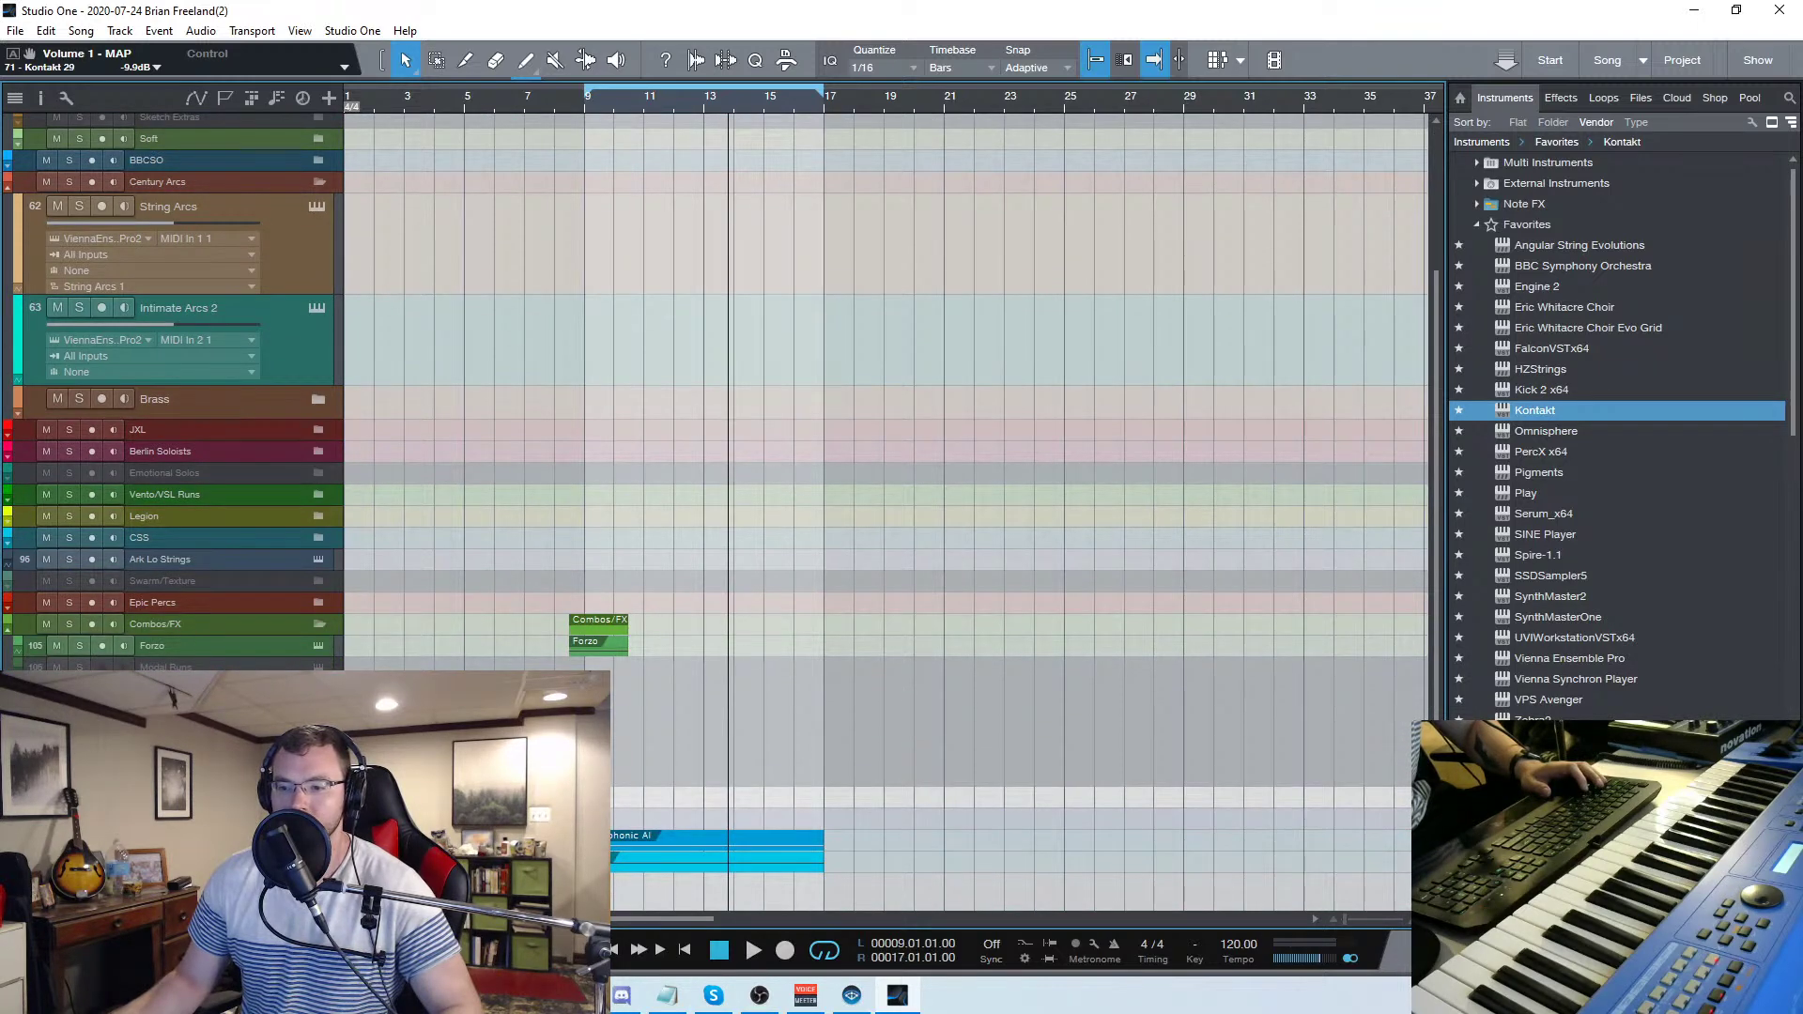
pyautogui.click(206, 817)
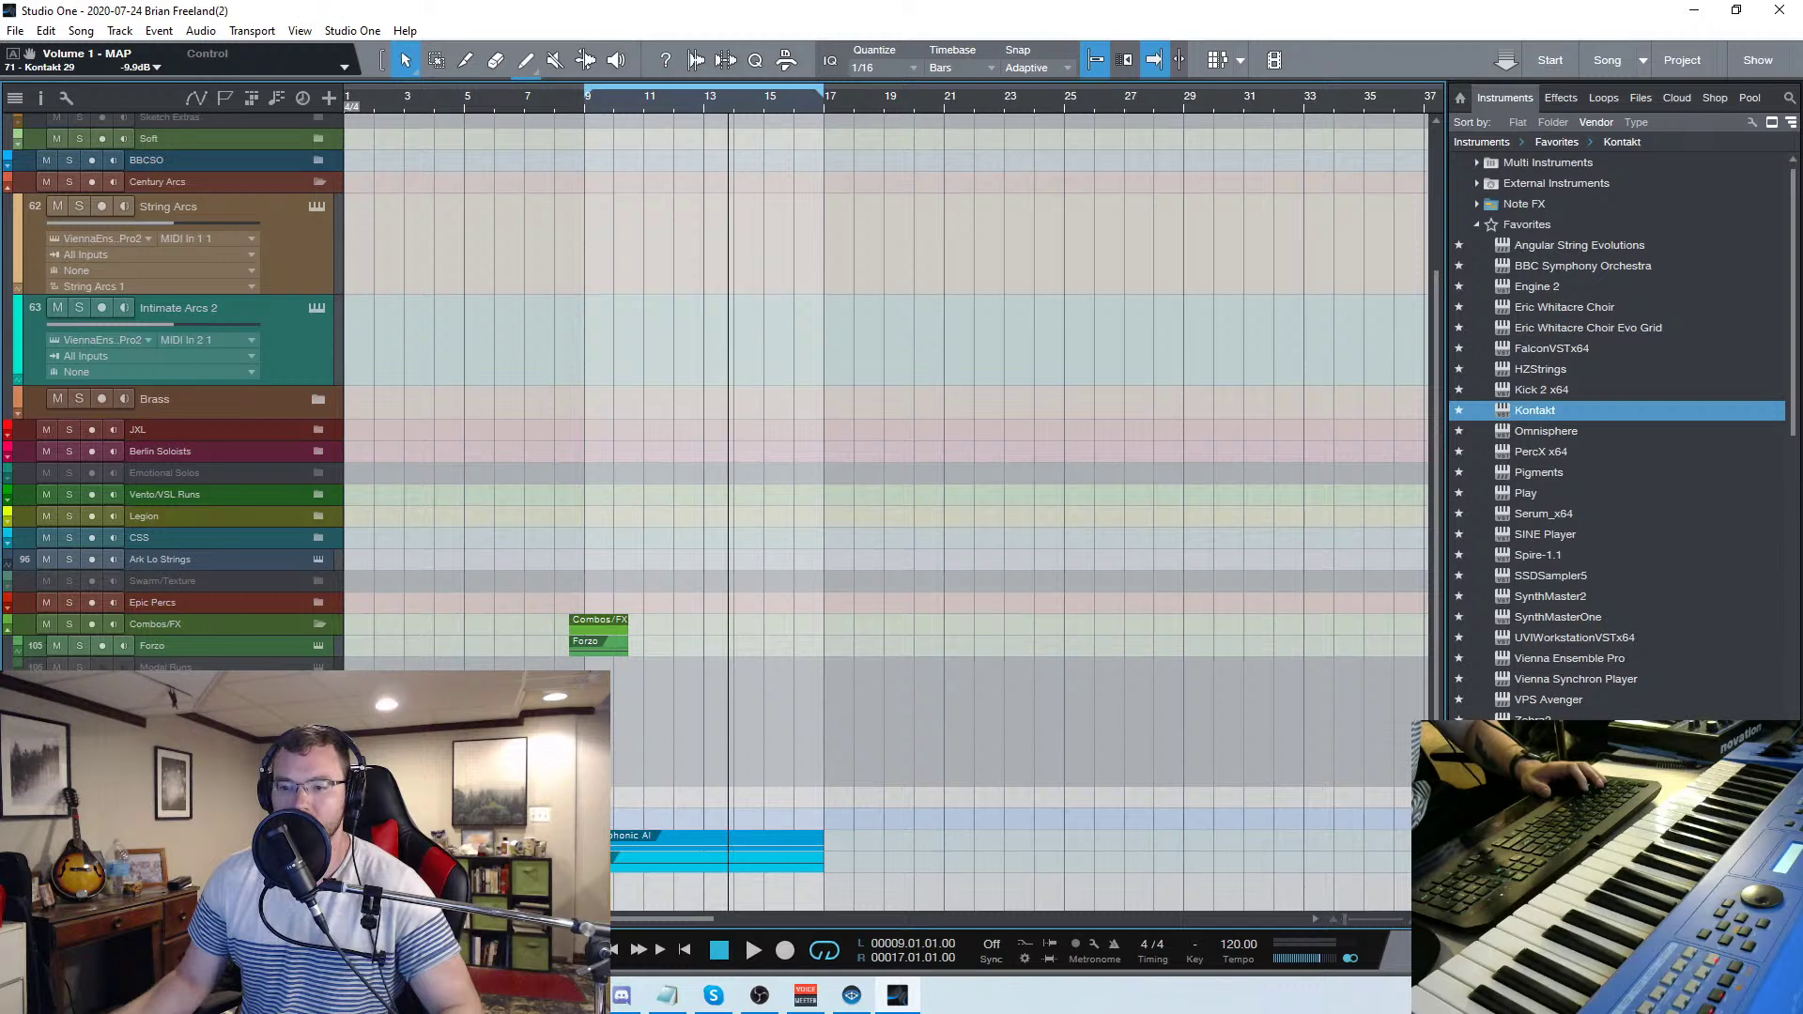
pyautogui.click(206, 798)
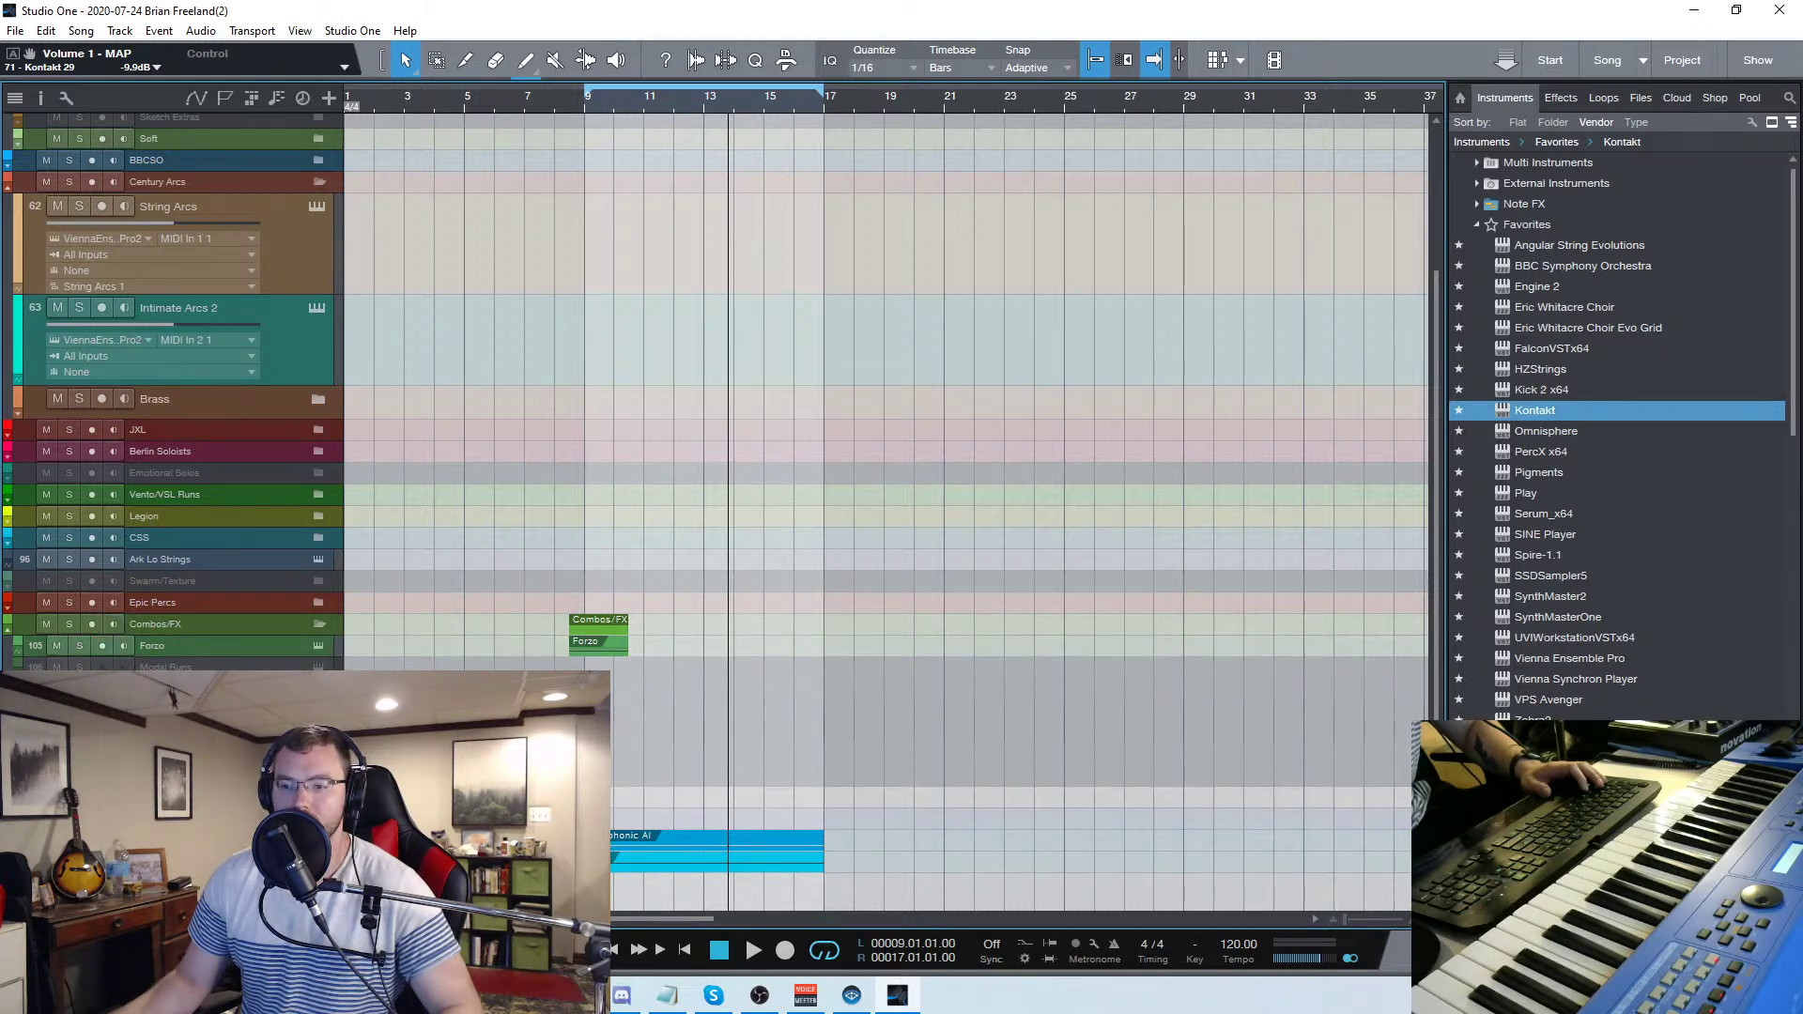
pyautogui.rightClick(233, 258)
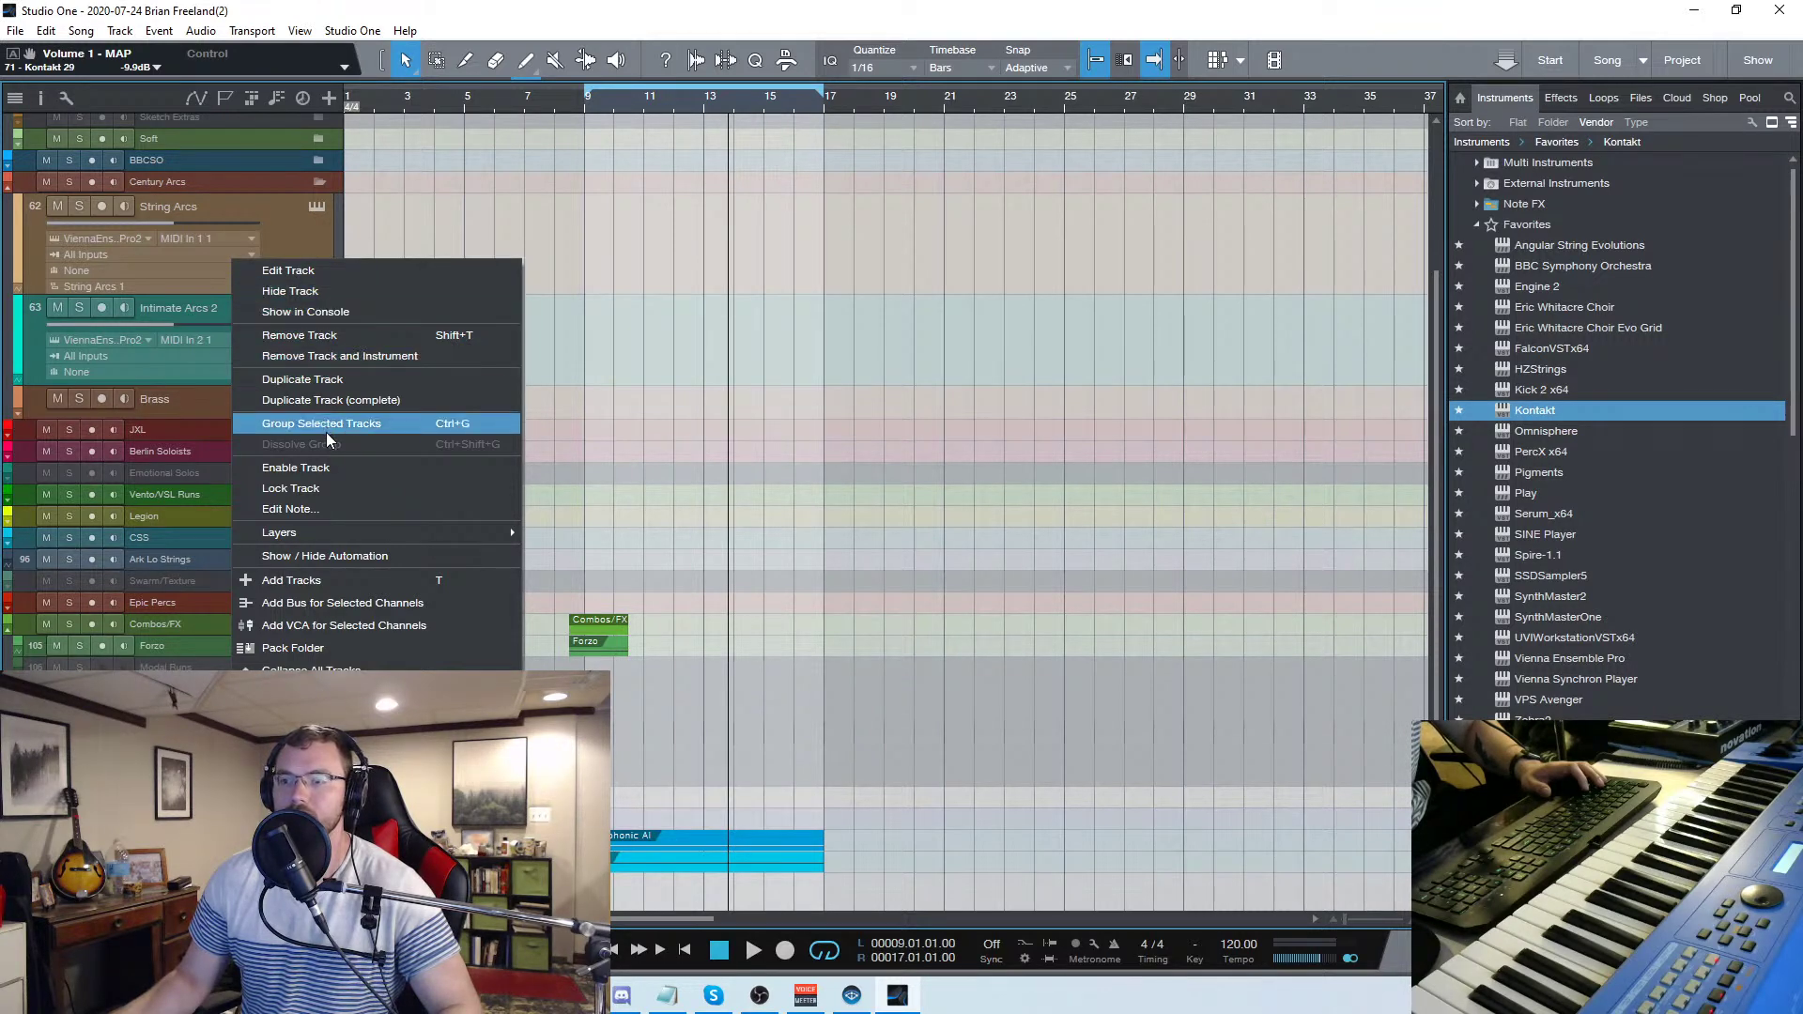
pyautogui.click(324, 467)
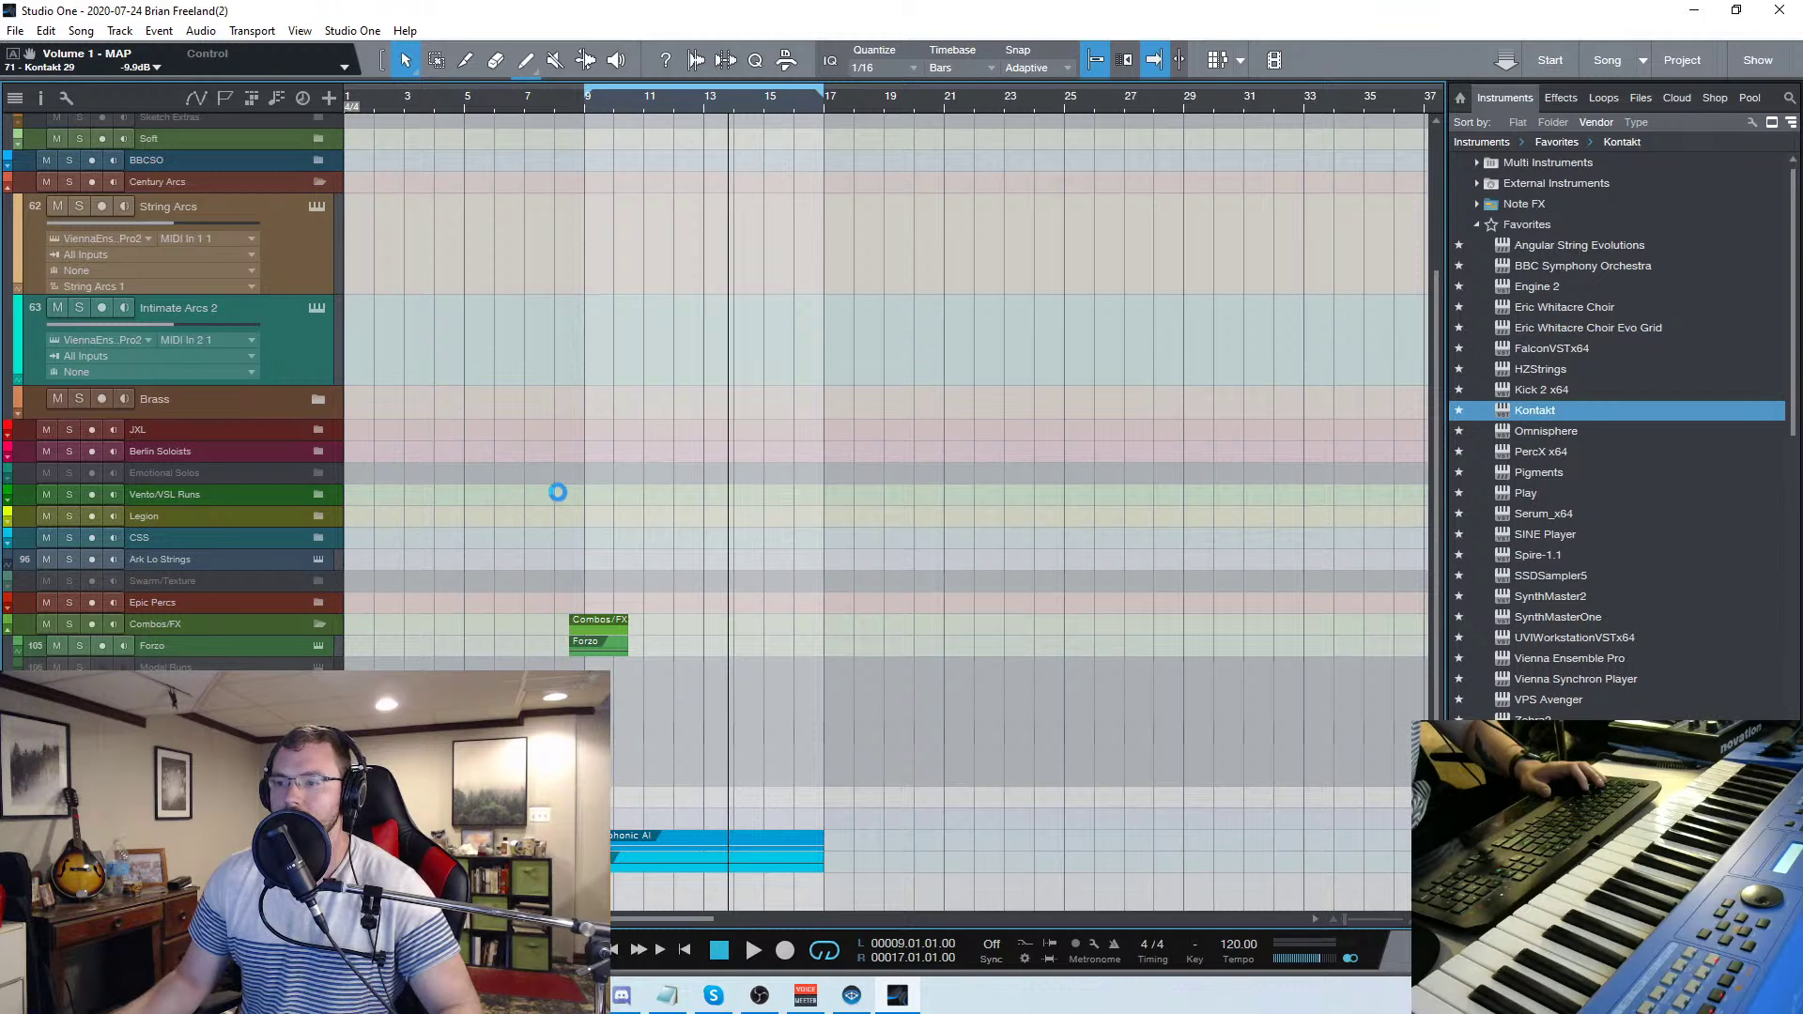
# Draw a four-bar part on the Big Bang track from bar 9 to bar 13 and check it in the note editor
pyautogui.moveTo(614, 741); pyautogui.dragTo(701, 752)
pyautogui.doubleClick(627, 728)
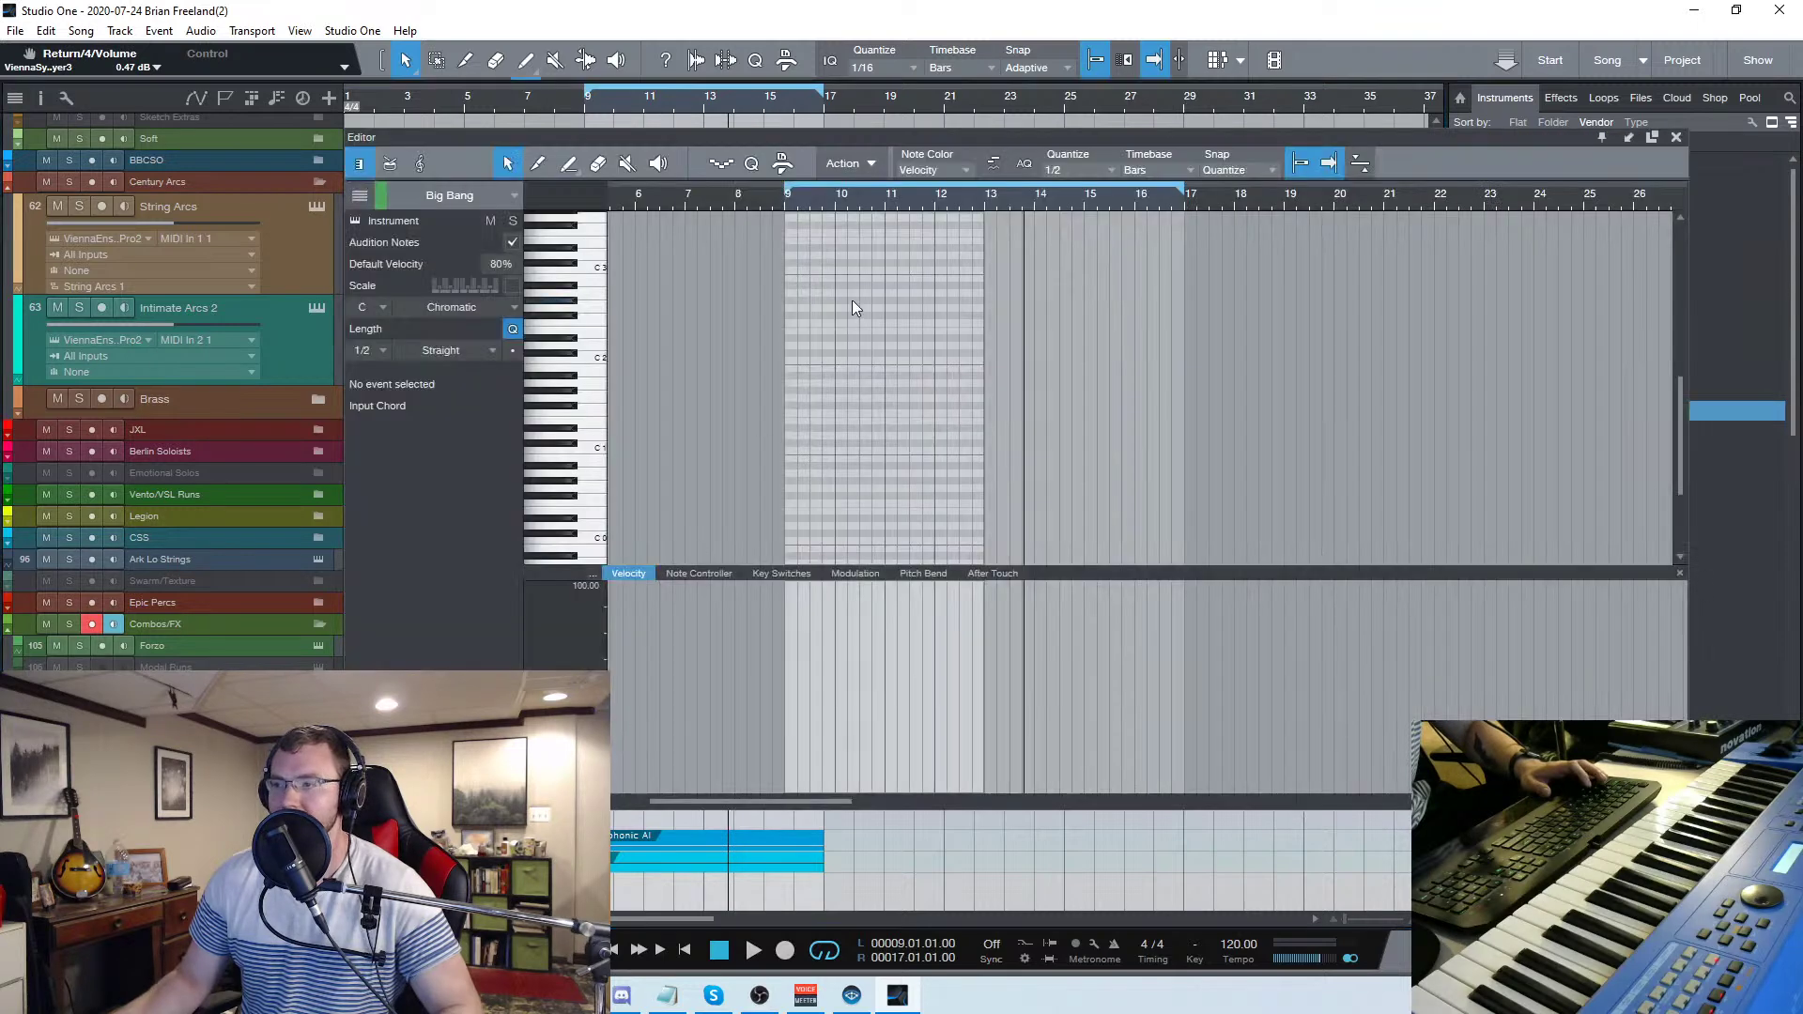
pyautogui.click(1676, 138)
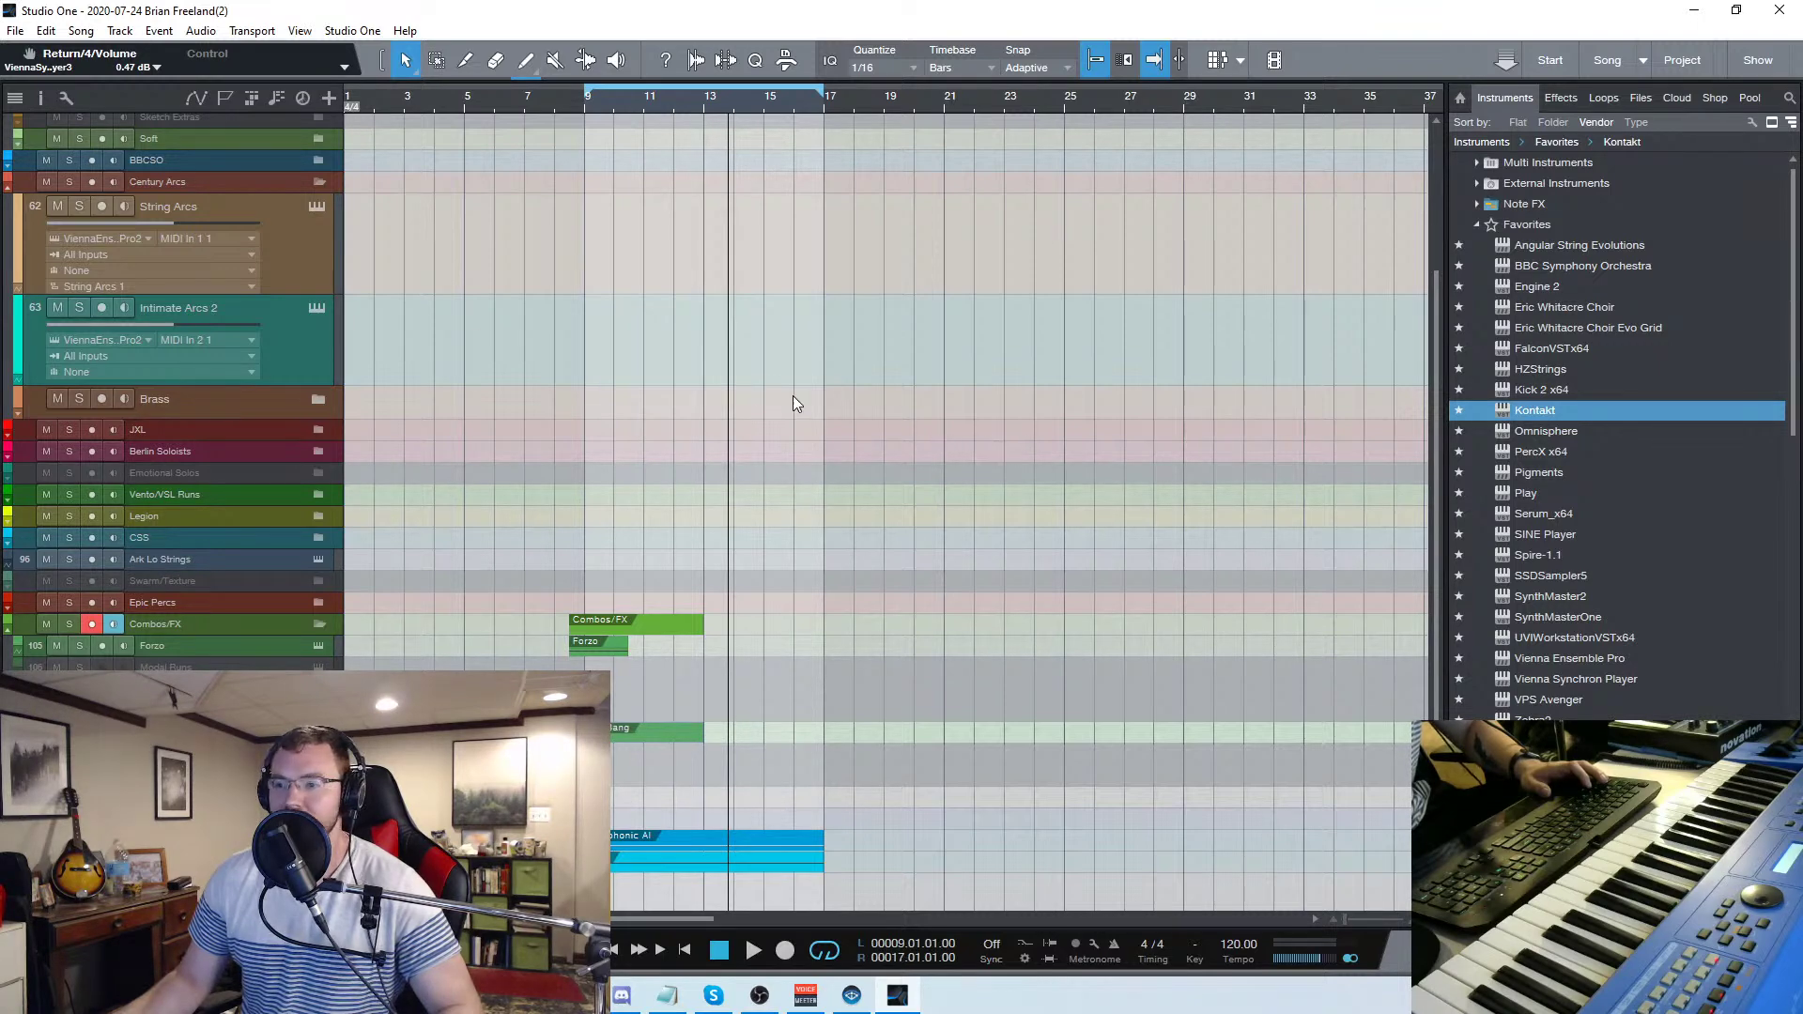
# Collapse Century Arcs, expand the JXL folder, draw a three-bar JXL Horns part from bar 9 and open it in the piano-roll view
pyautogui.scroll(4, 805, 408)
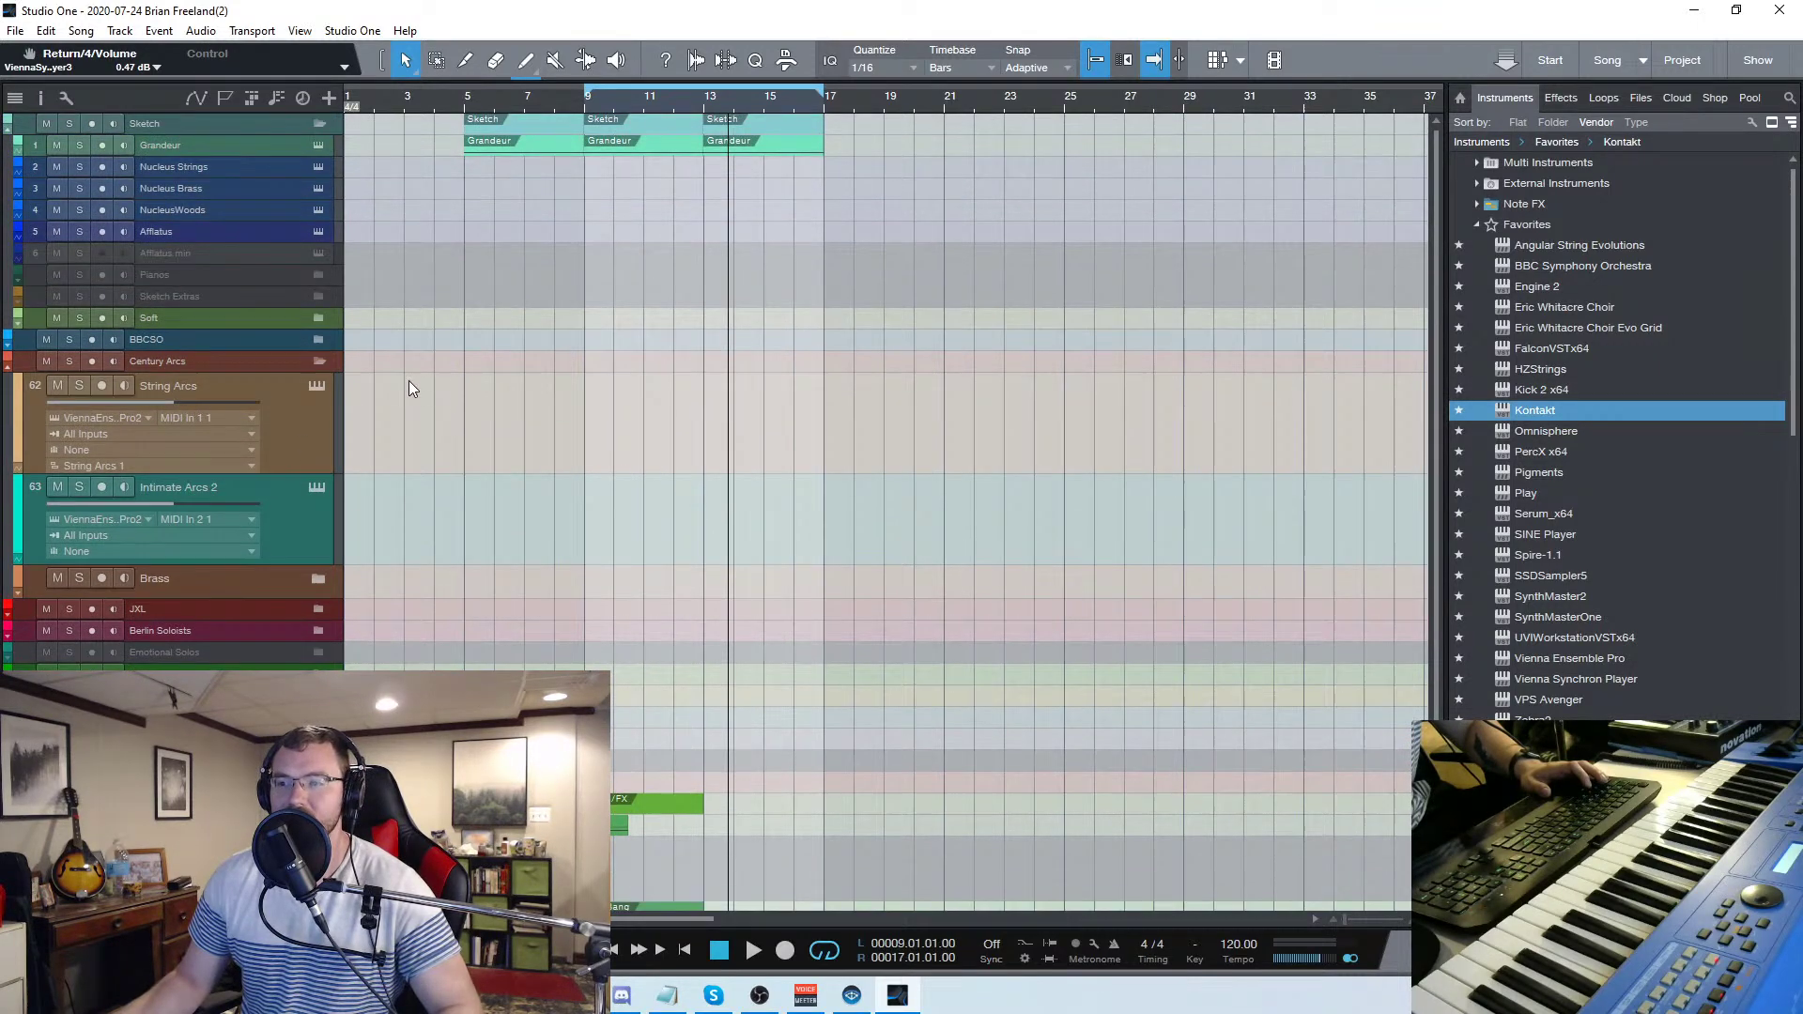
pyautogui.click(319, 361)
pyautogui.click(318, 382)
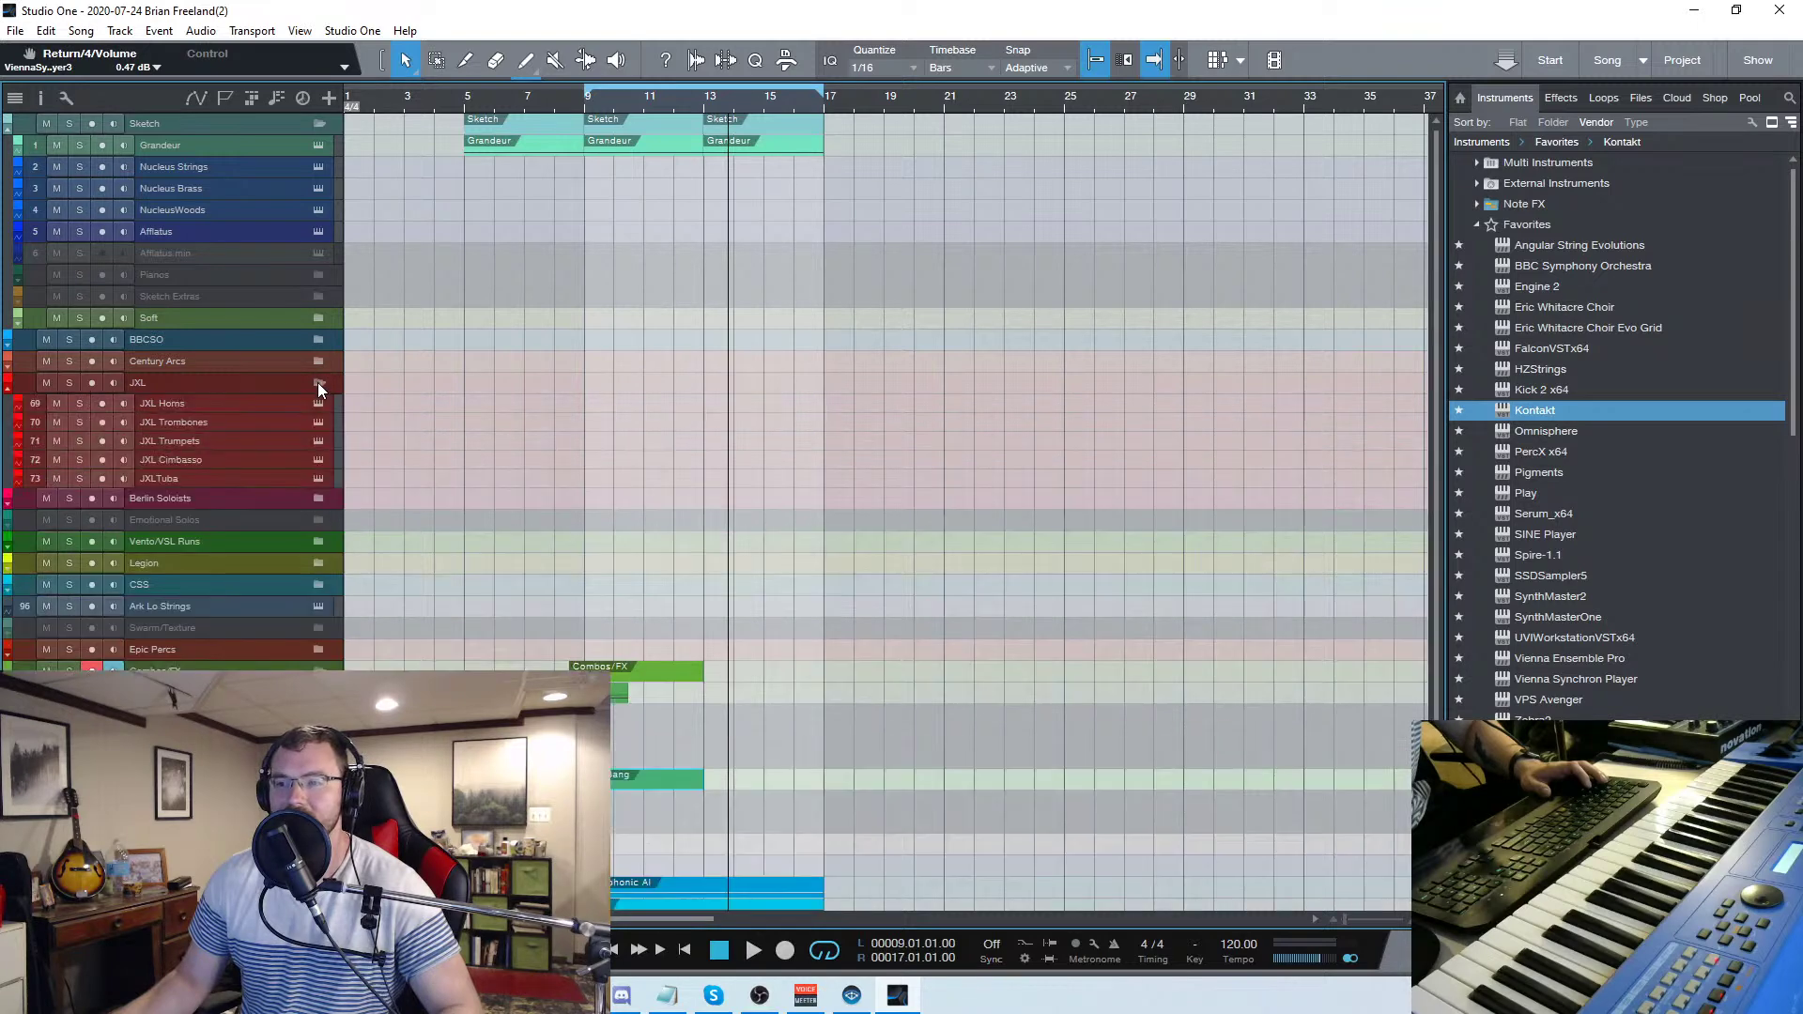
pyautogui.moveTo(594, 397); pyautogui.dragTo(657, 398)
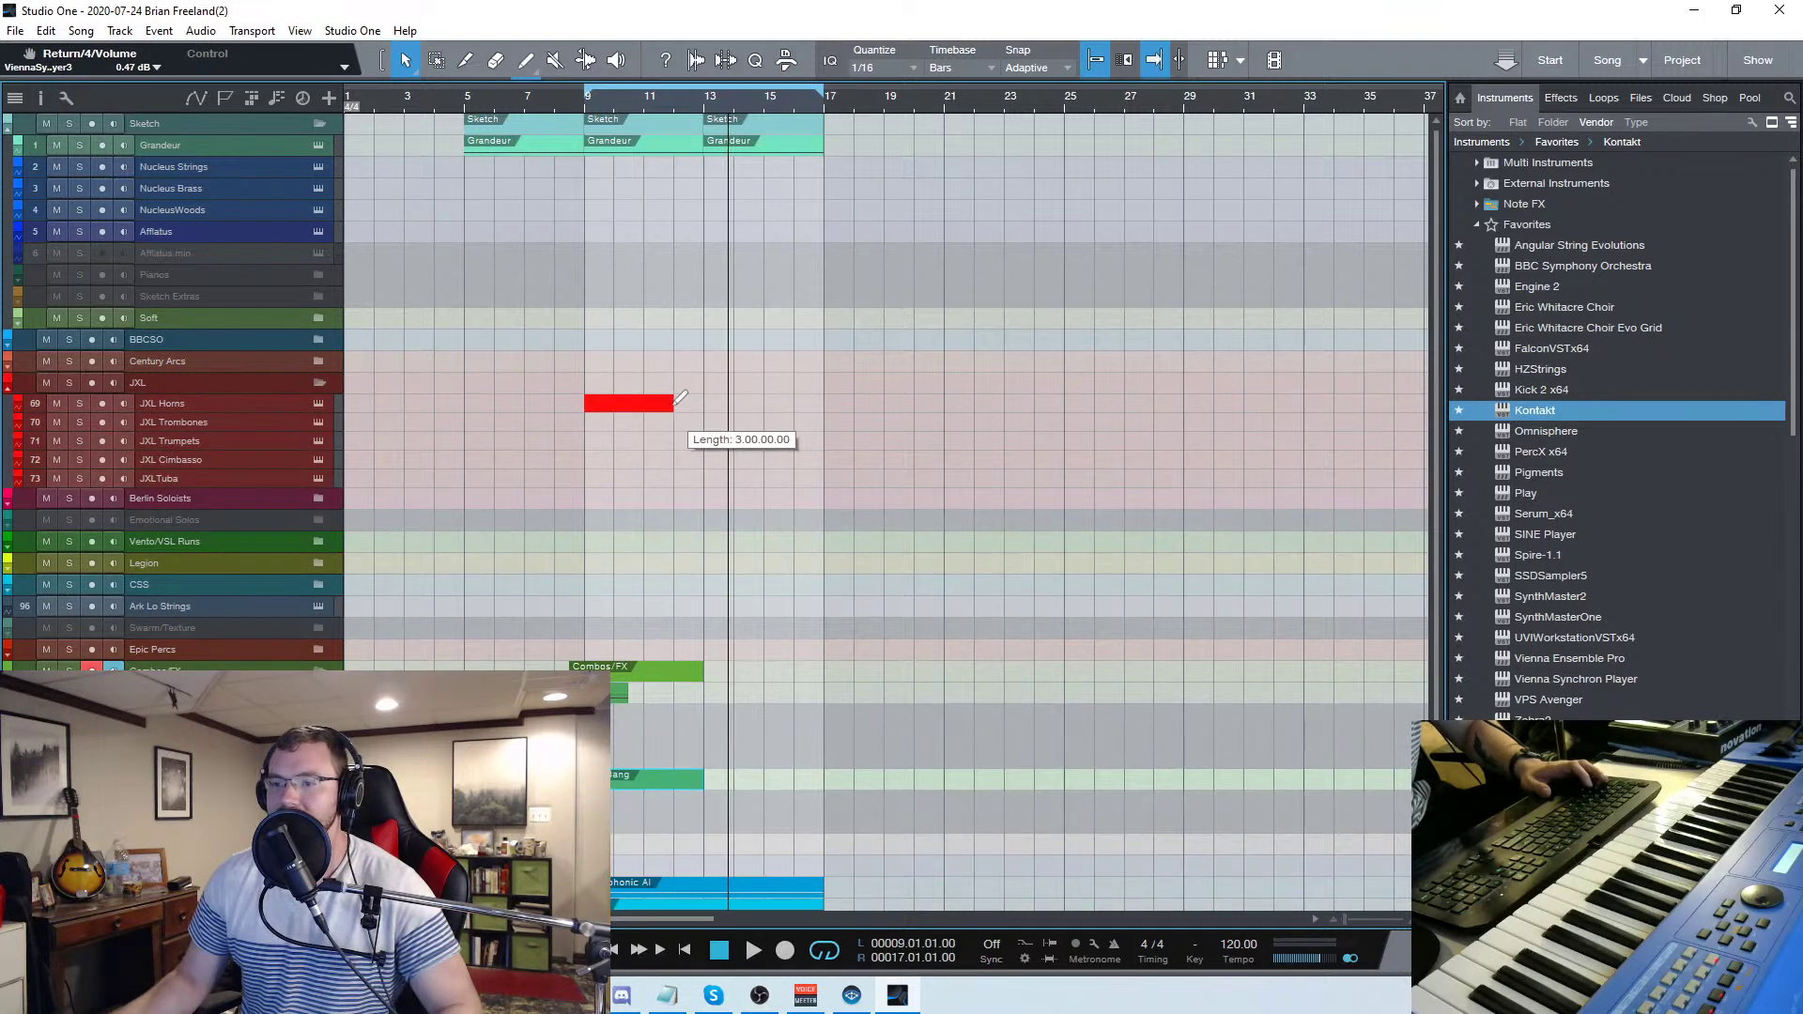
pyautogui.doubleClick(625, 407)
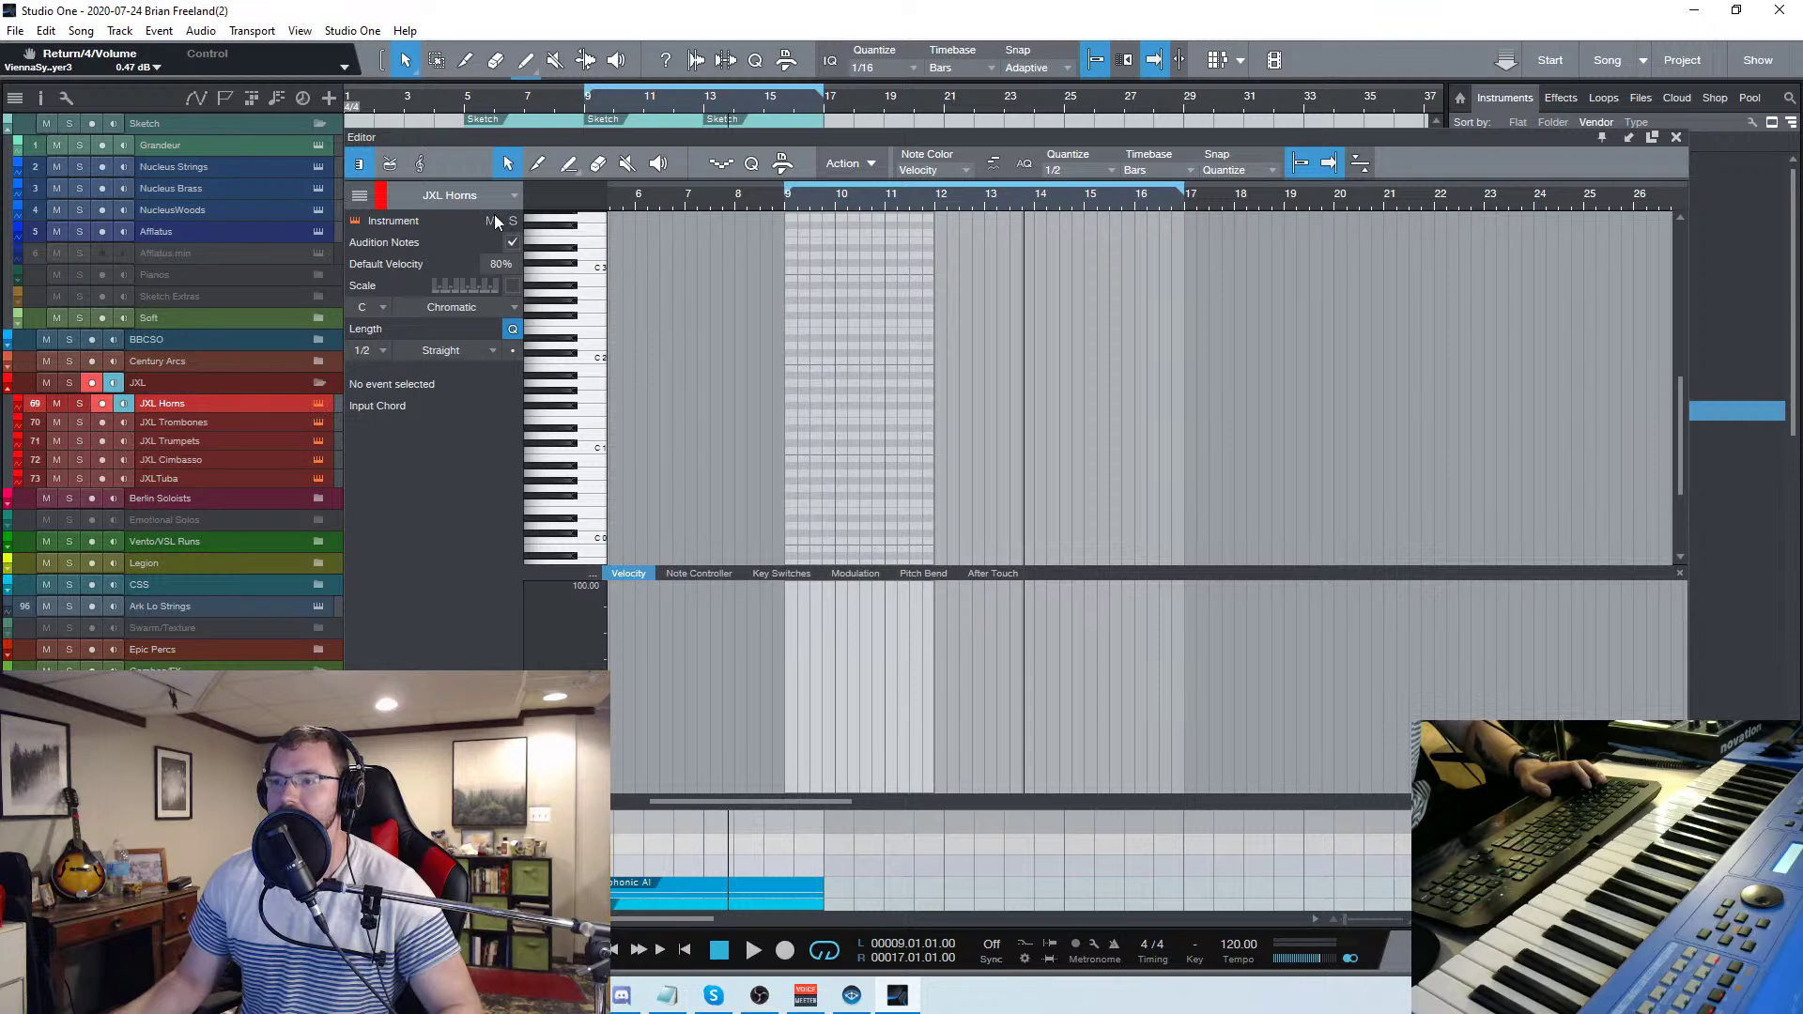
pyautogui.click(390, 165)
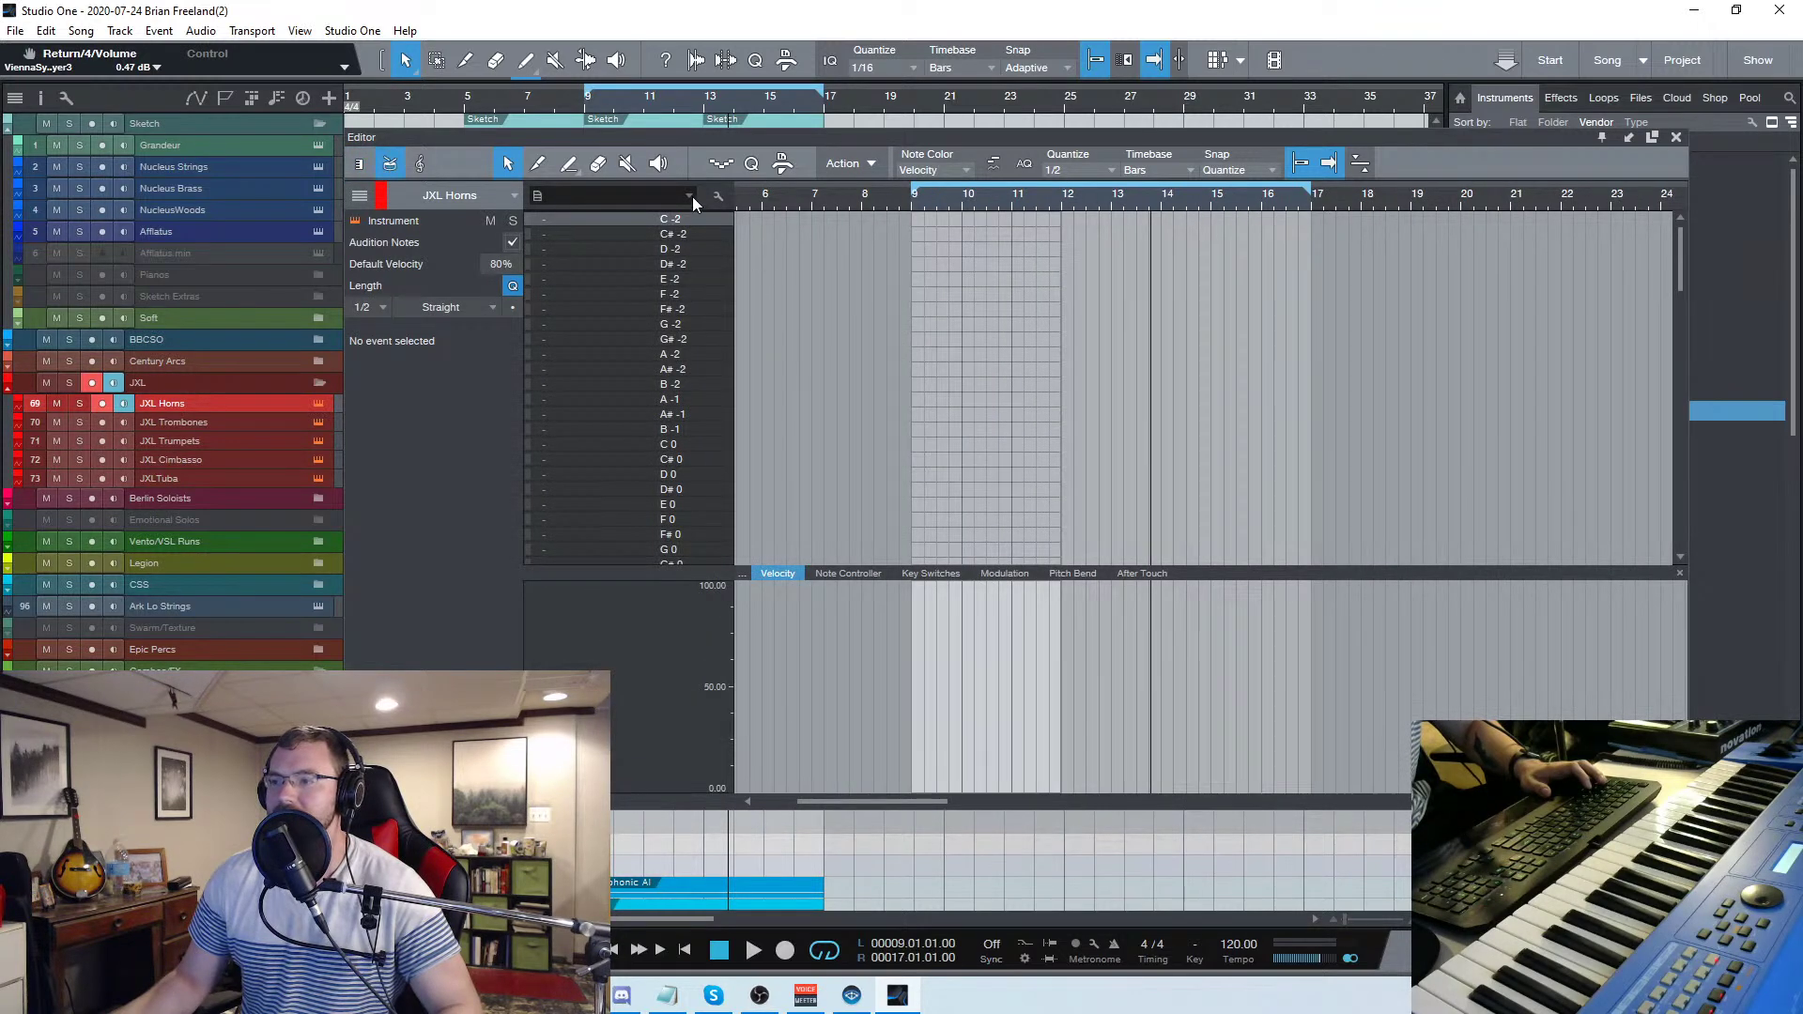
pyautogui.click(359, 165)
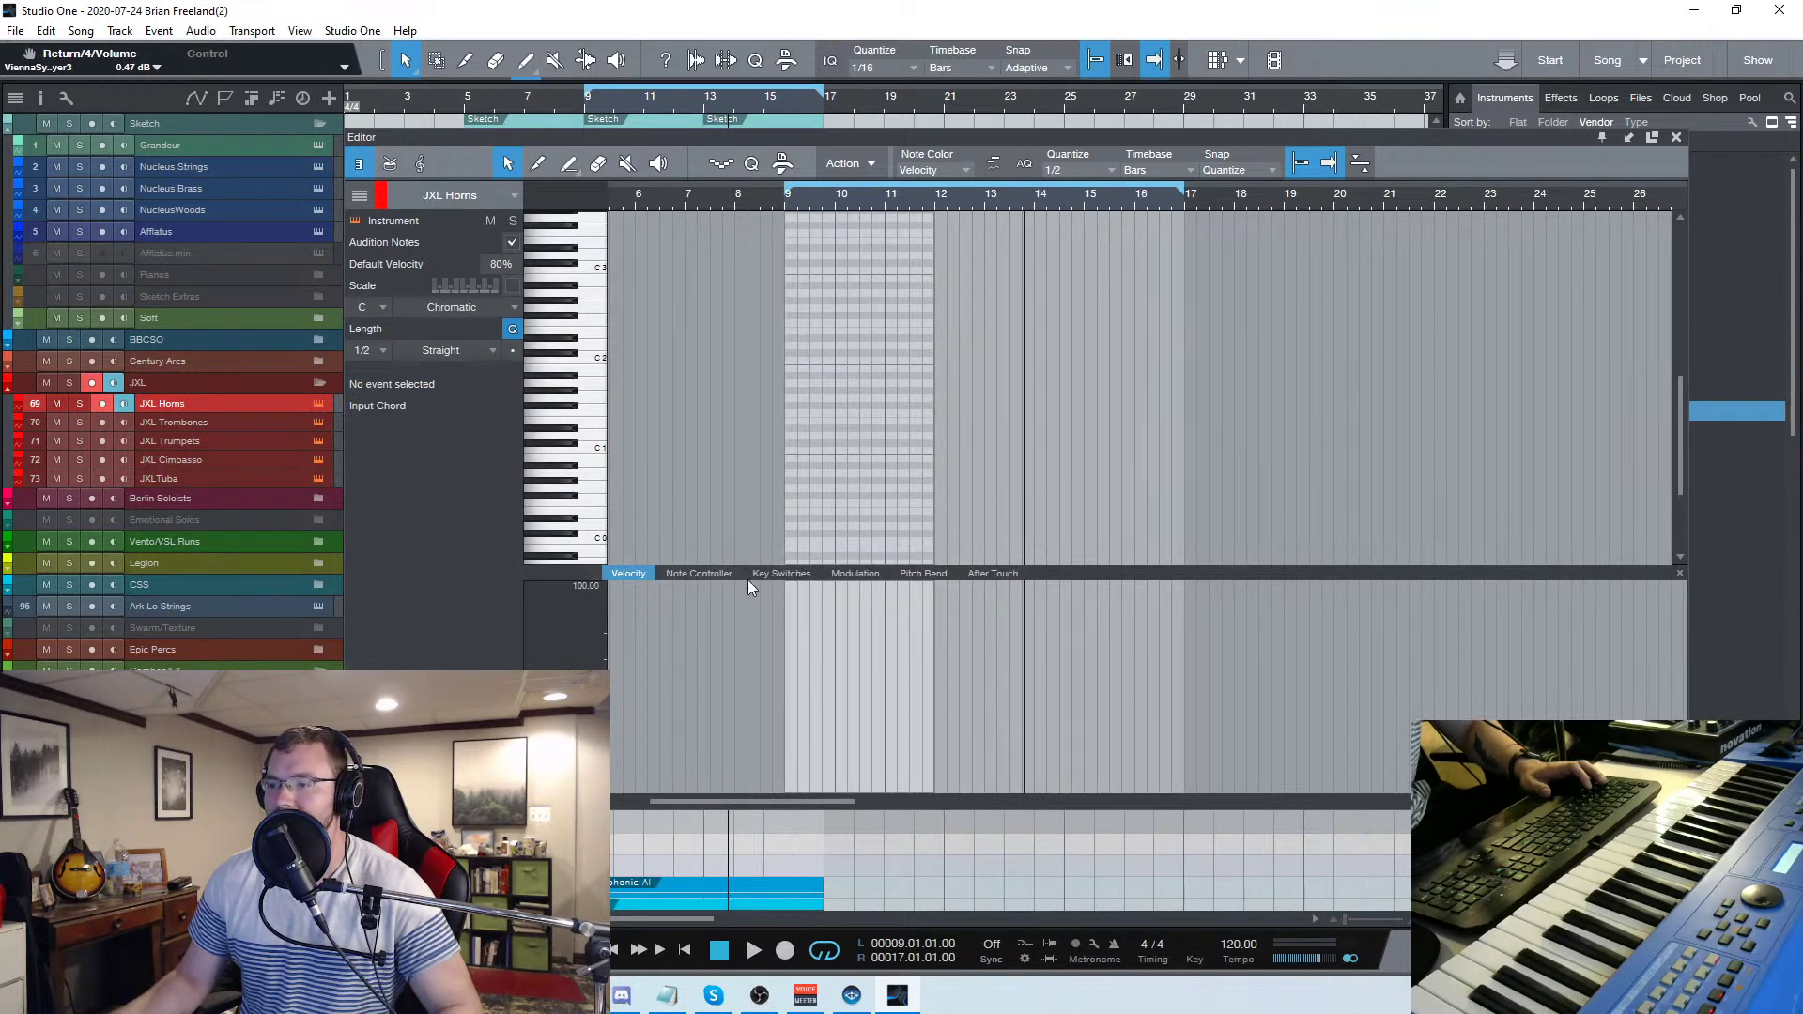
# Review the JXL Brass (minus cimbasso) key switches, examining the sforzando, staccato and marcato articulations
pyautogui.click(781, 573)
pyautogui.click(565, 700)
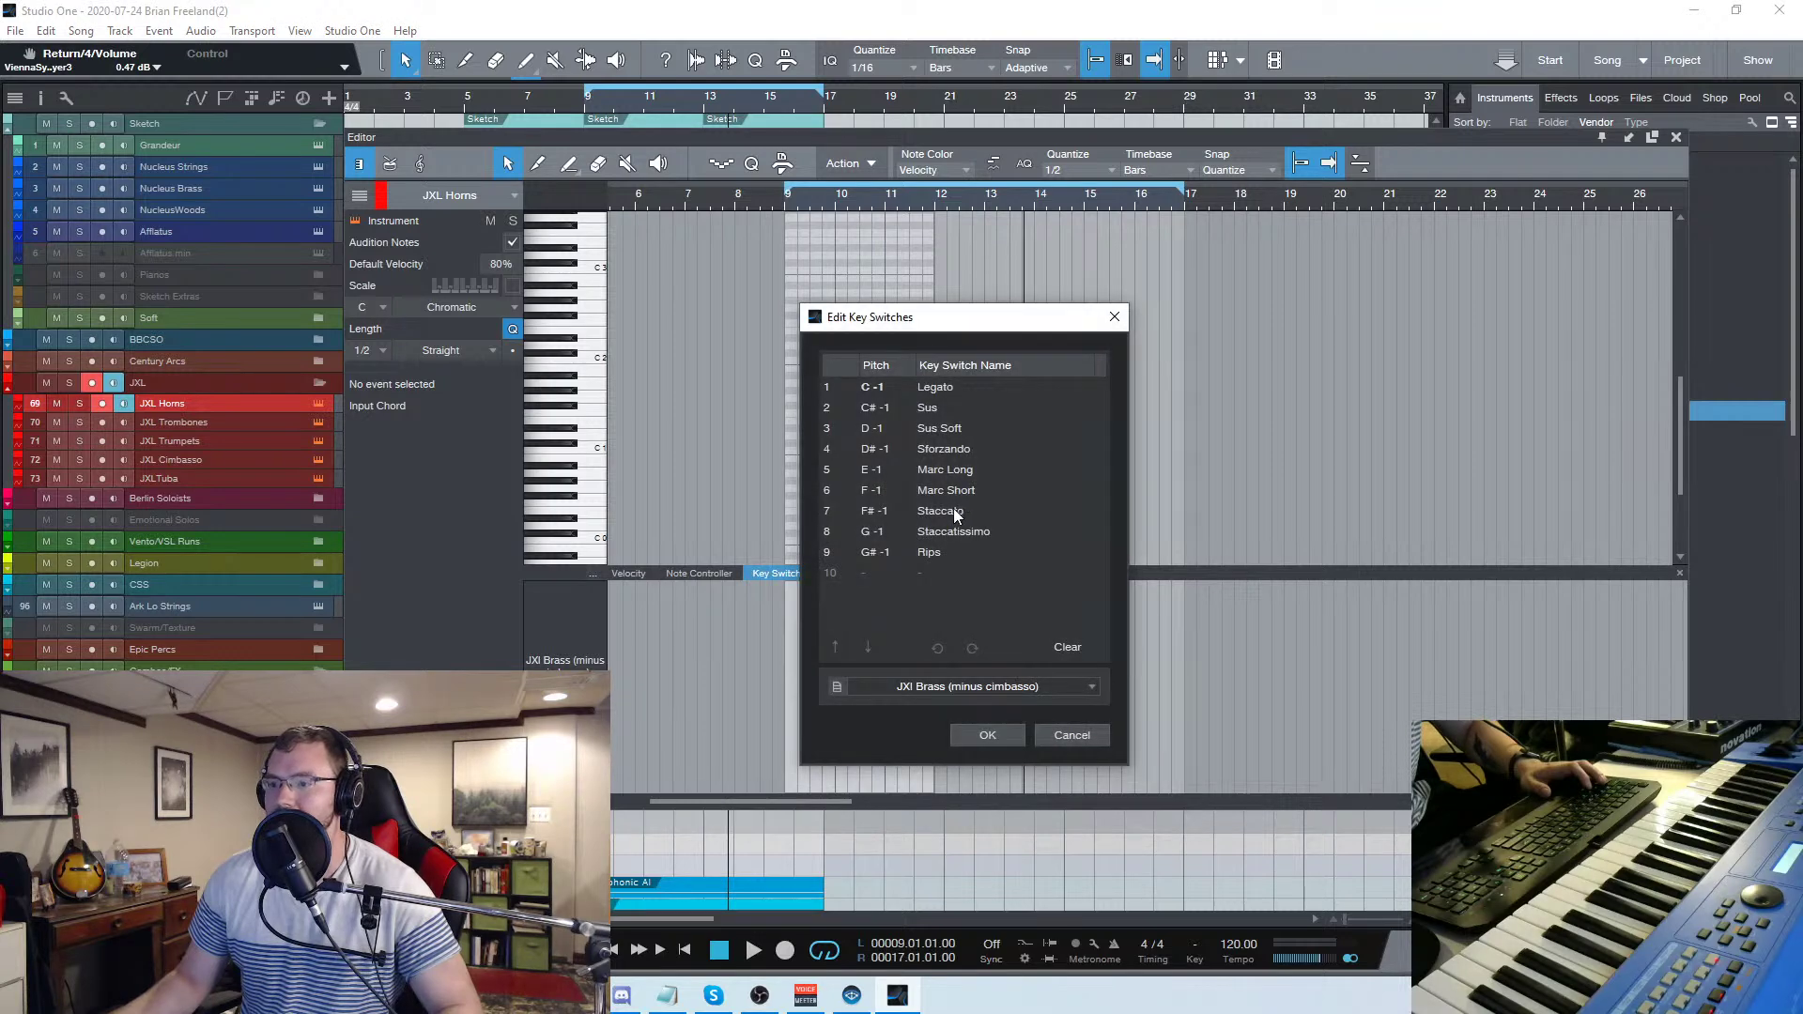
pyautogui.doubleClick(941, 449)
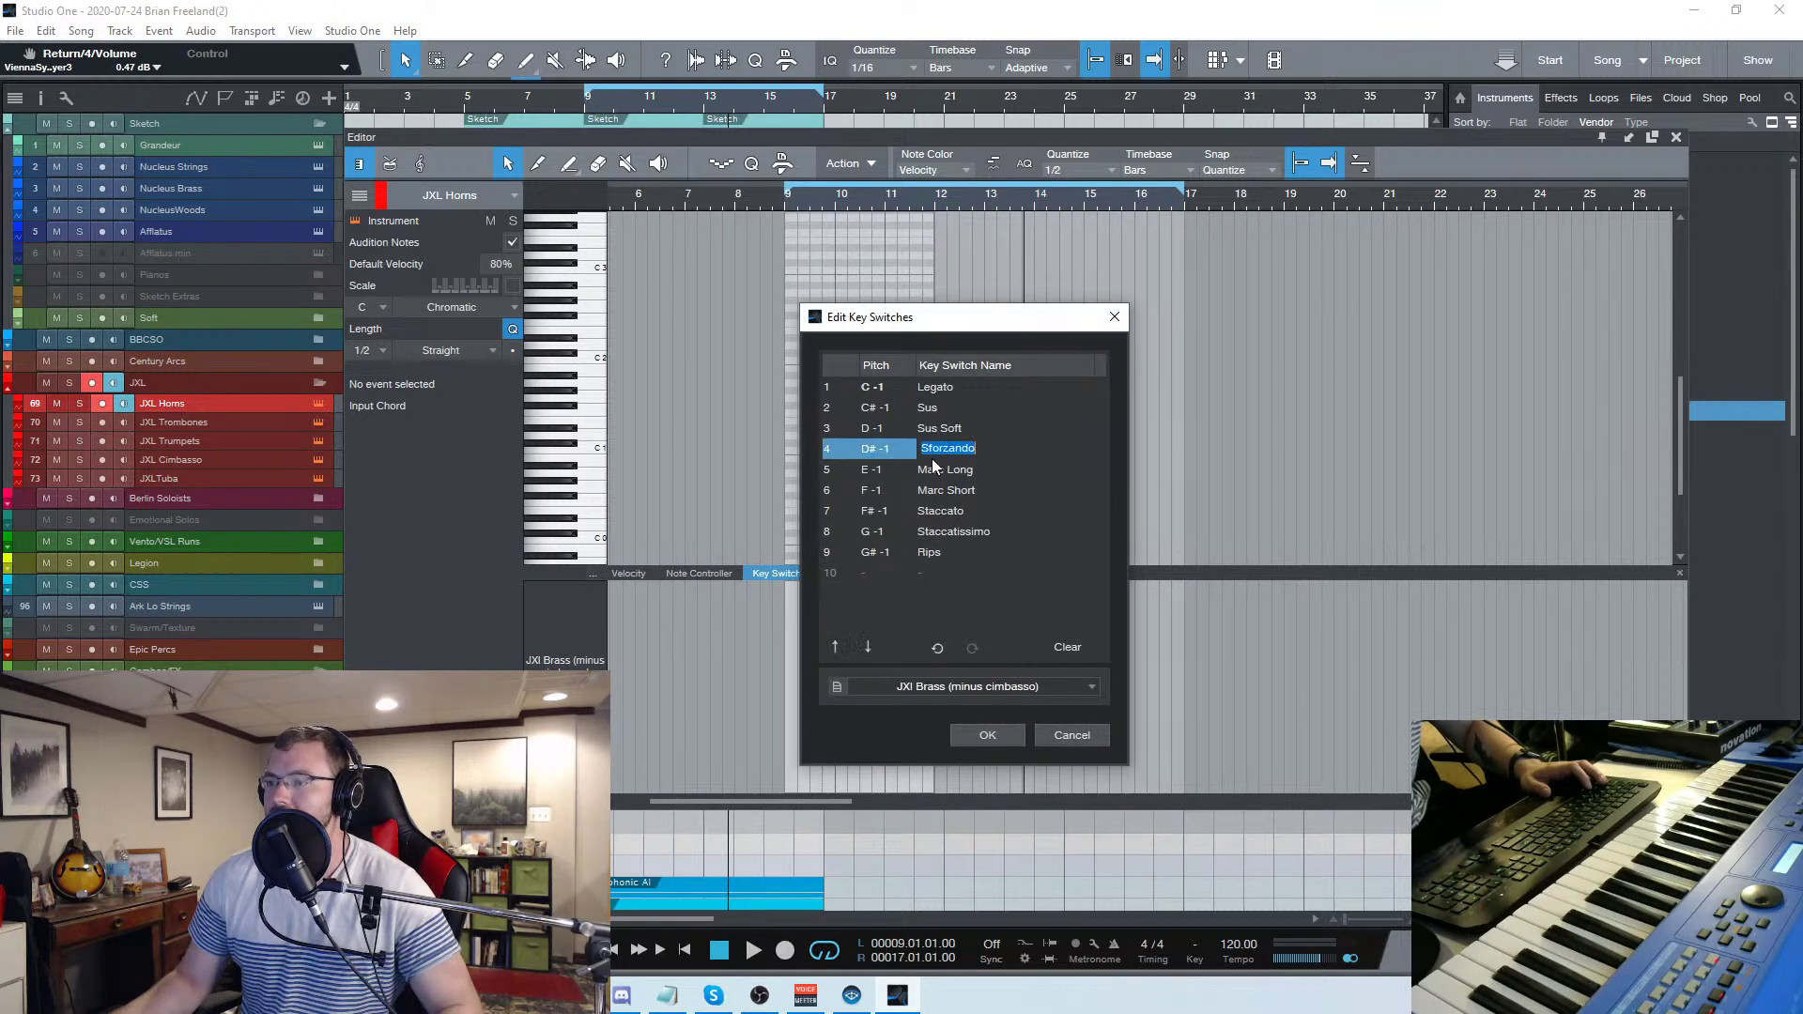
pyautogui.doubleClick(945, 532)
pyautogui.doubleClick(949, 511)
pyautogui.doubleClick(951, 490)
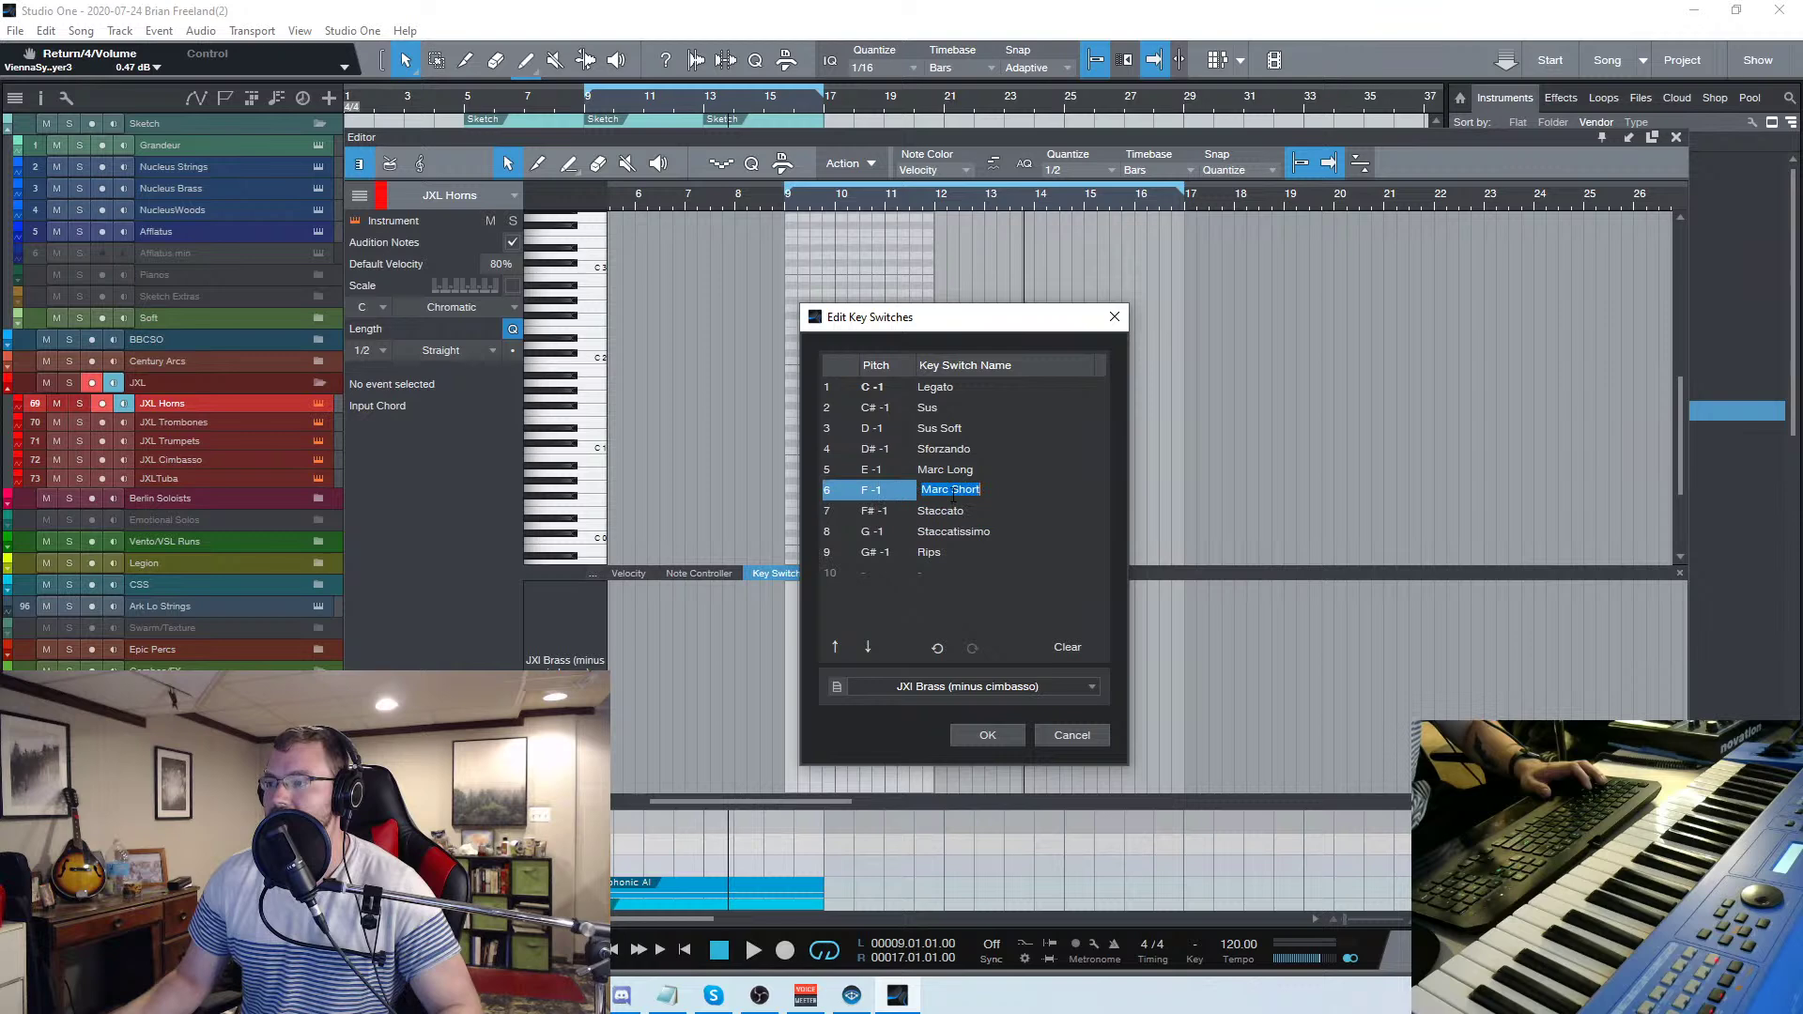
pyautogui.doubleClick(951, 470)
pyautogui.click(992, 737)
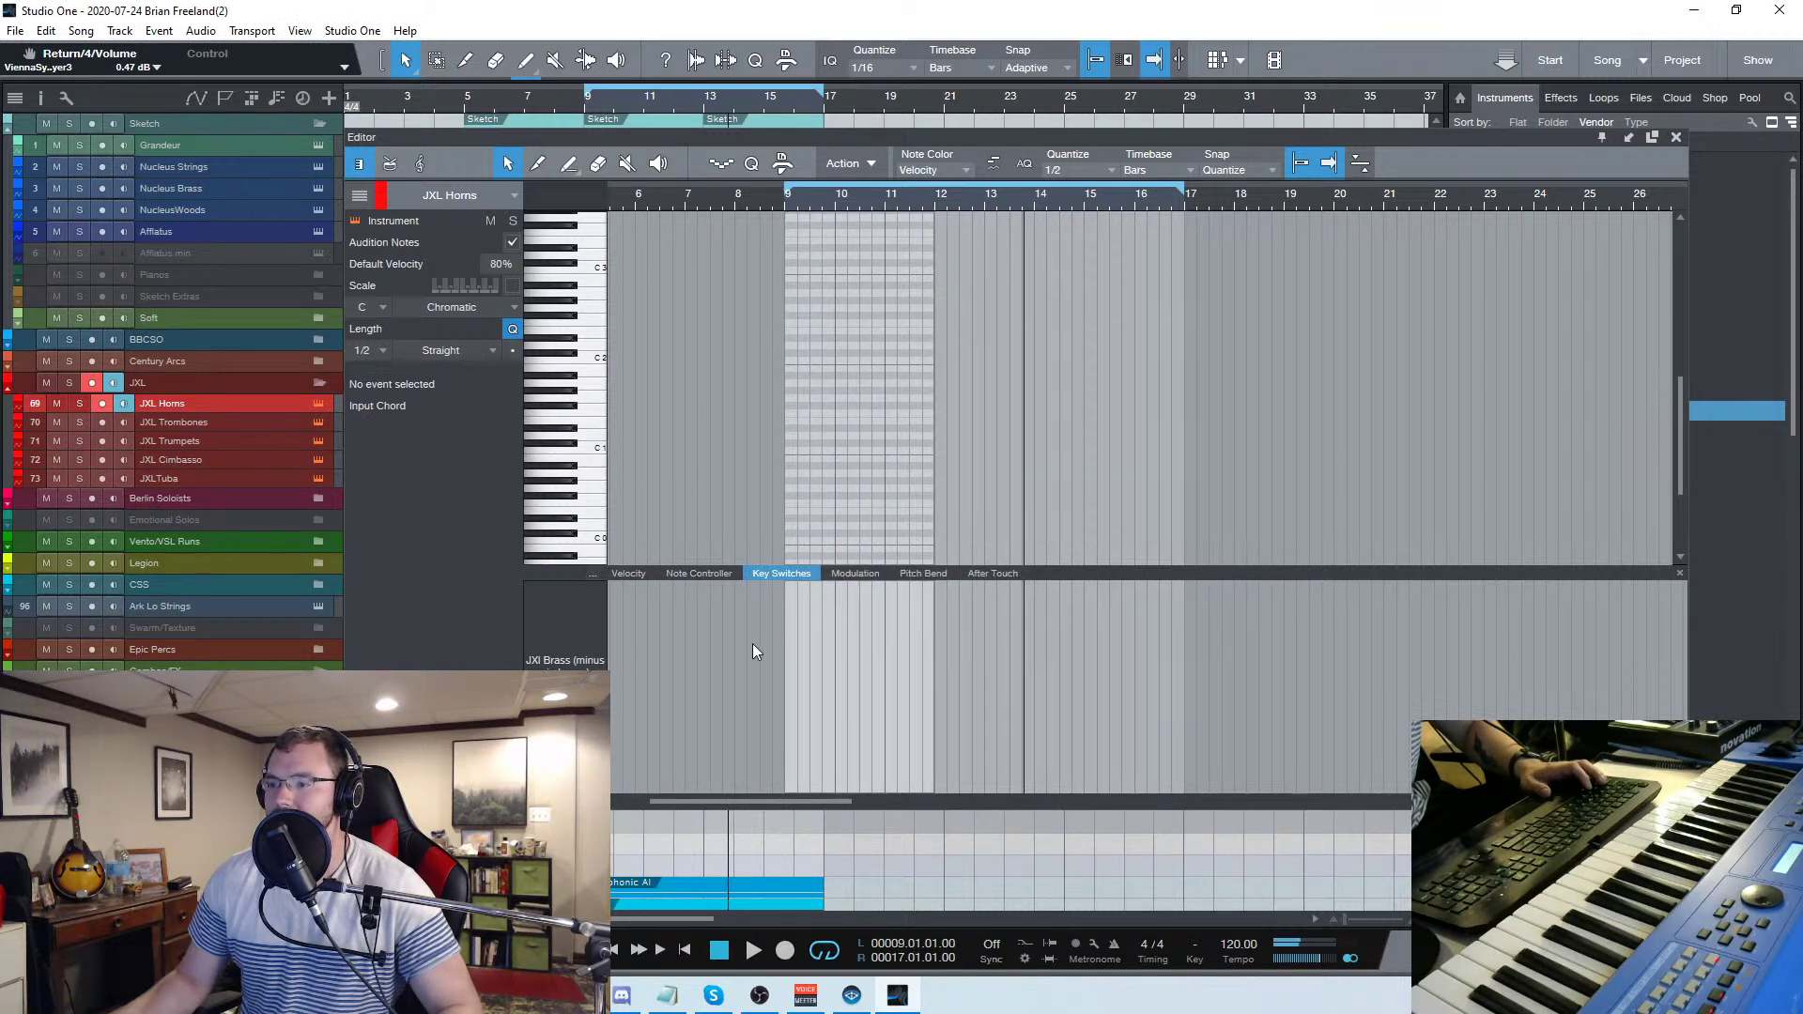
# Add a Marc Long key switch at bar 9 and draw a three-bar D#2 note in the JXL Horns part
pyautogui.click(787, 668)
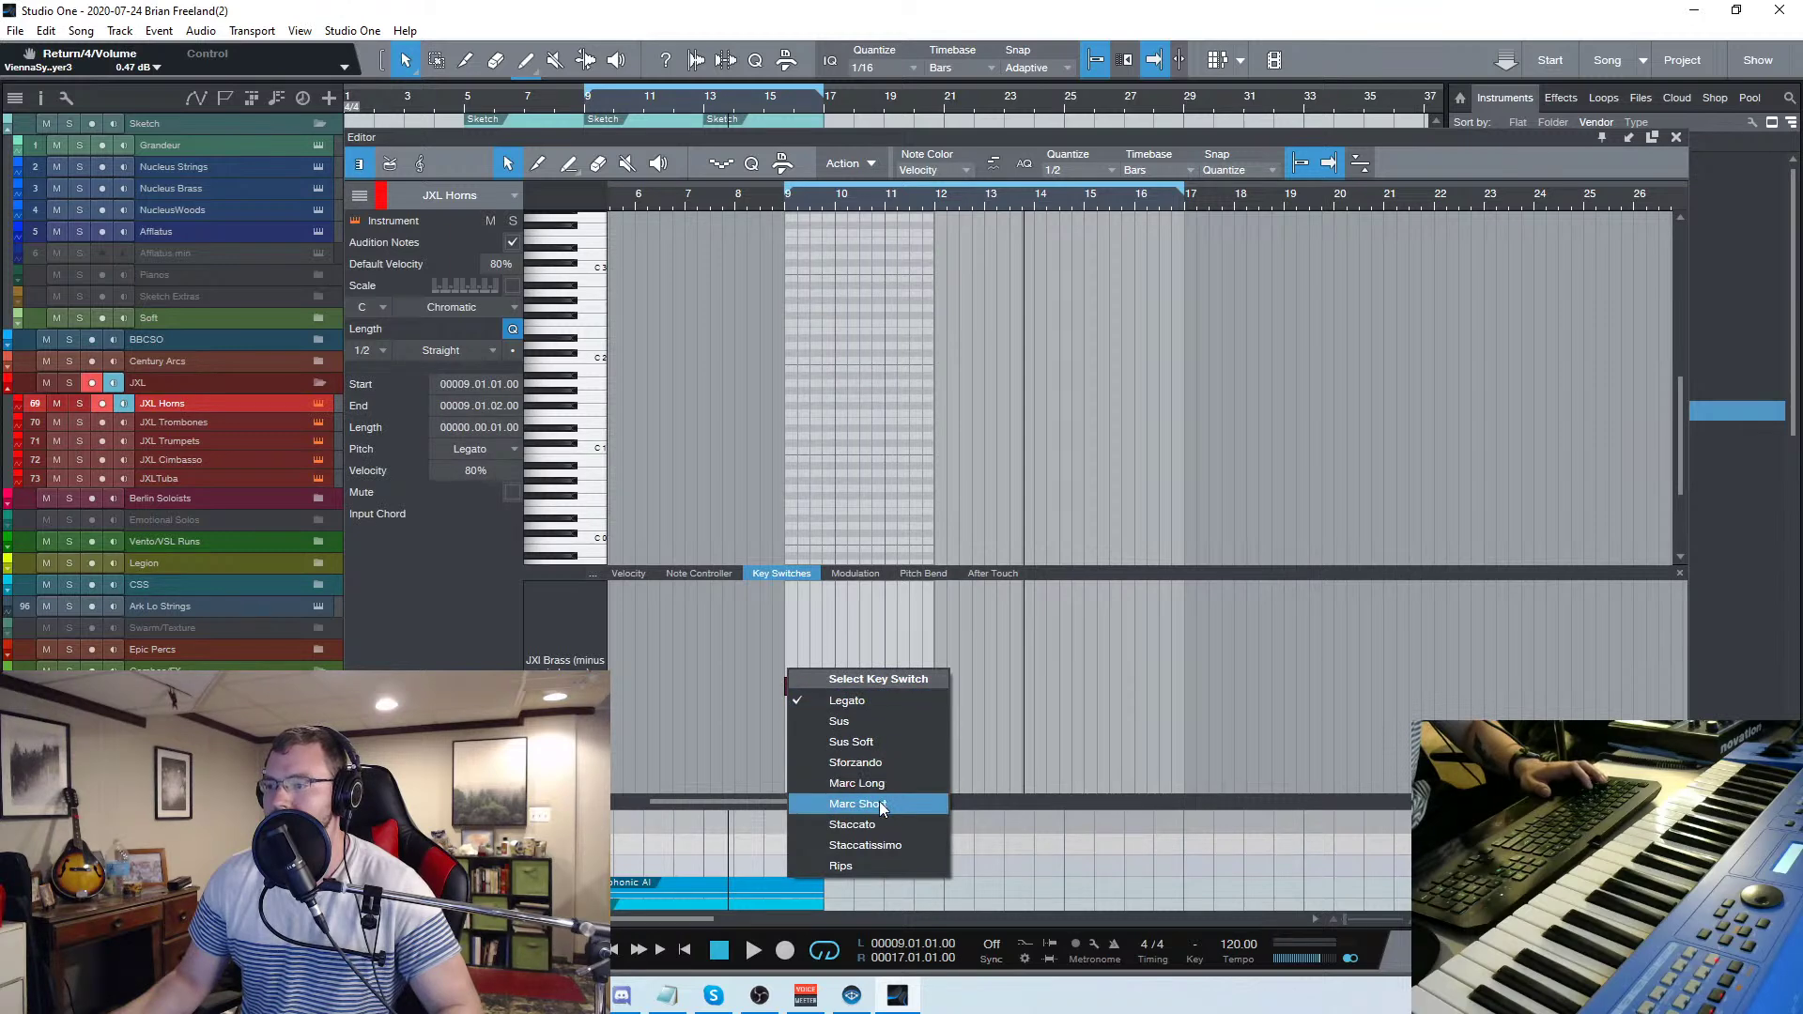
pyautogui.click(860, 784)
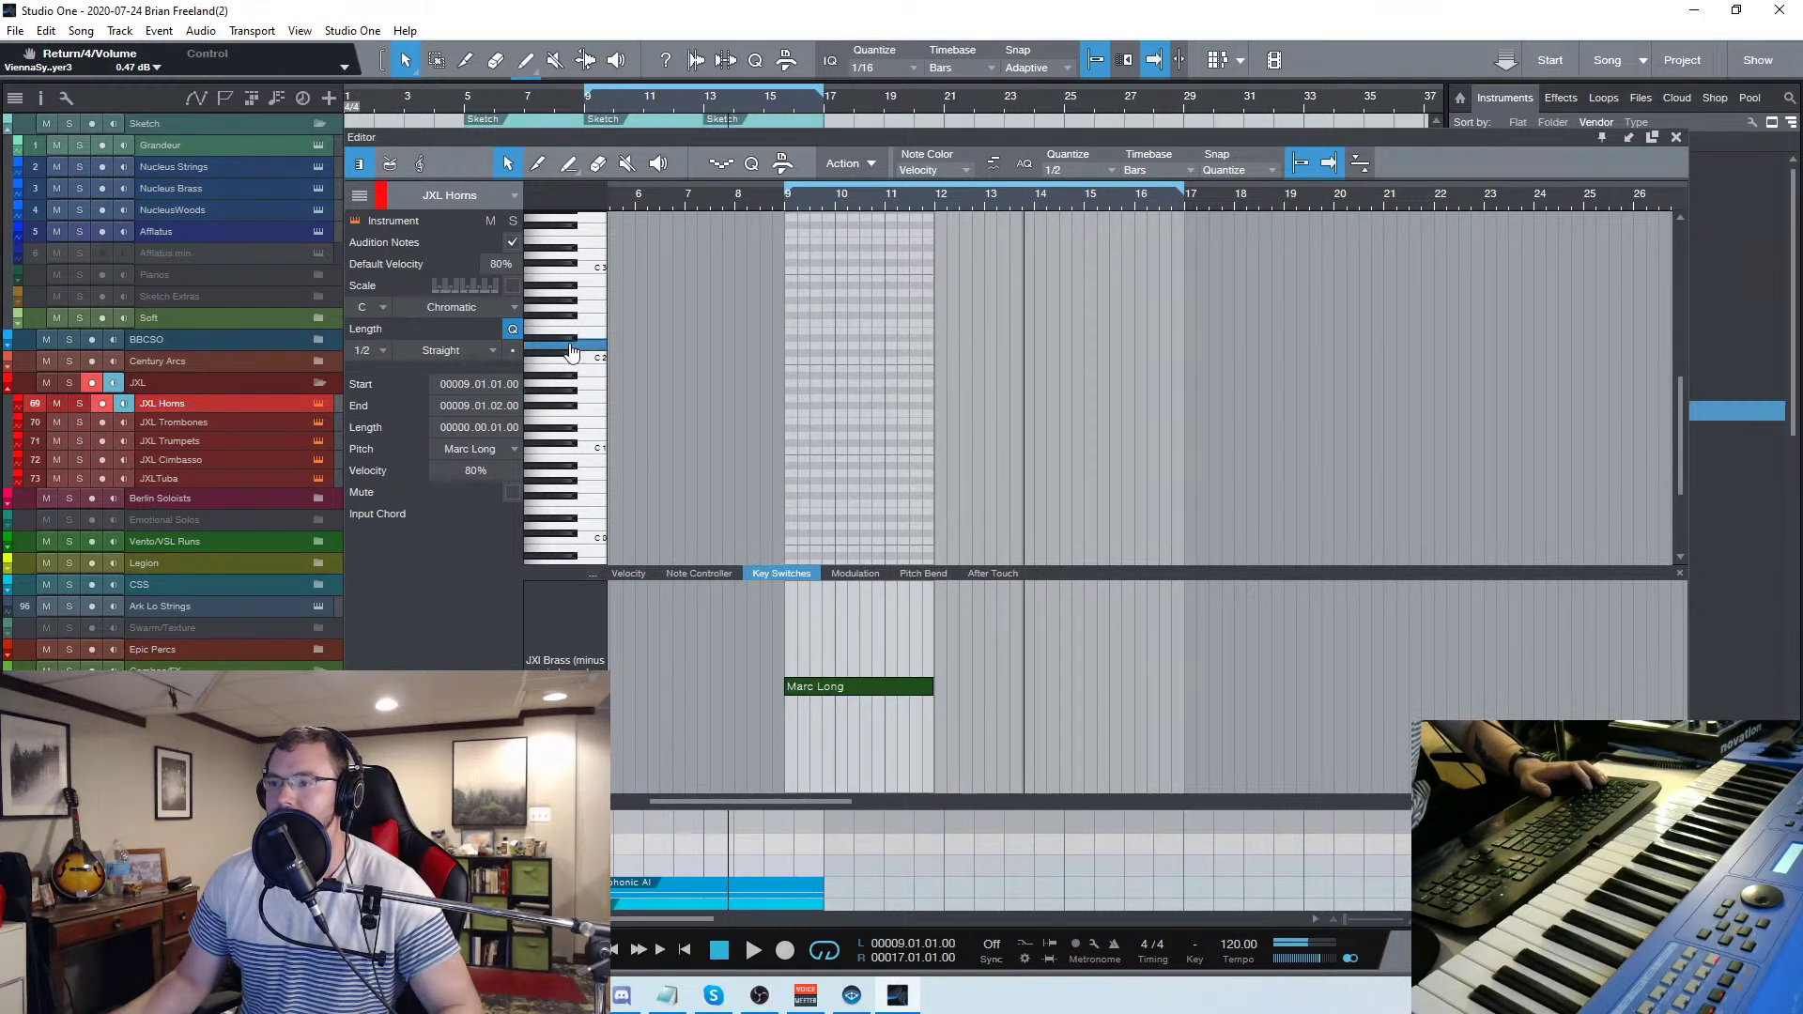
pyautogui.moveTo(787, 337); pyautogui.dragTo(933, 337)
# Play the JXL Horns entry from about the middle of bar 7 and reopen its part in the note editor
pyautogui.click(714, 201)
pyautogui.press('space')
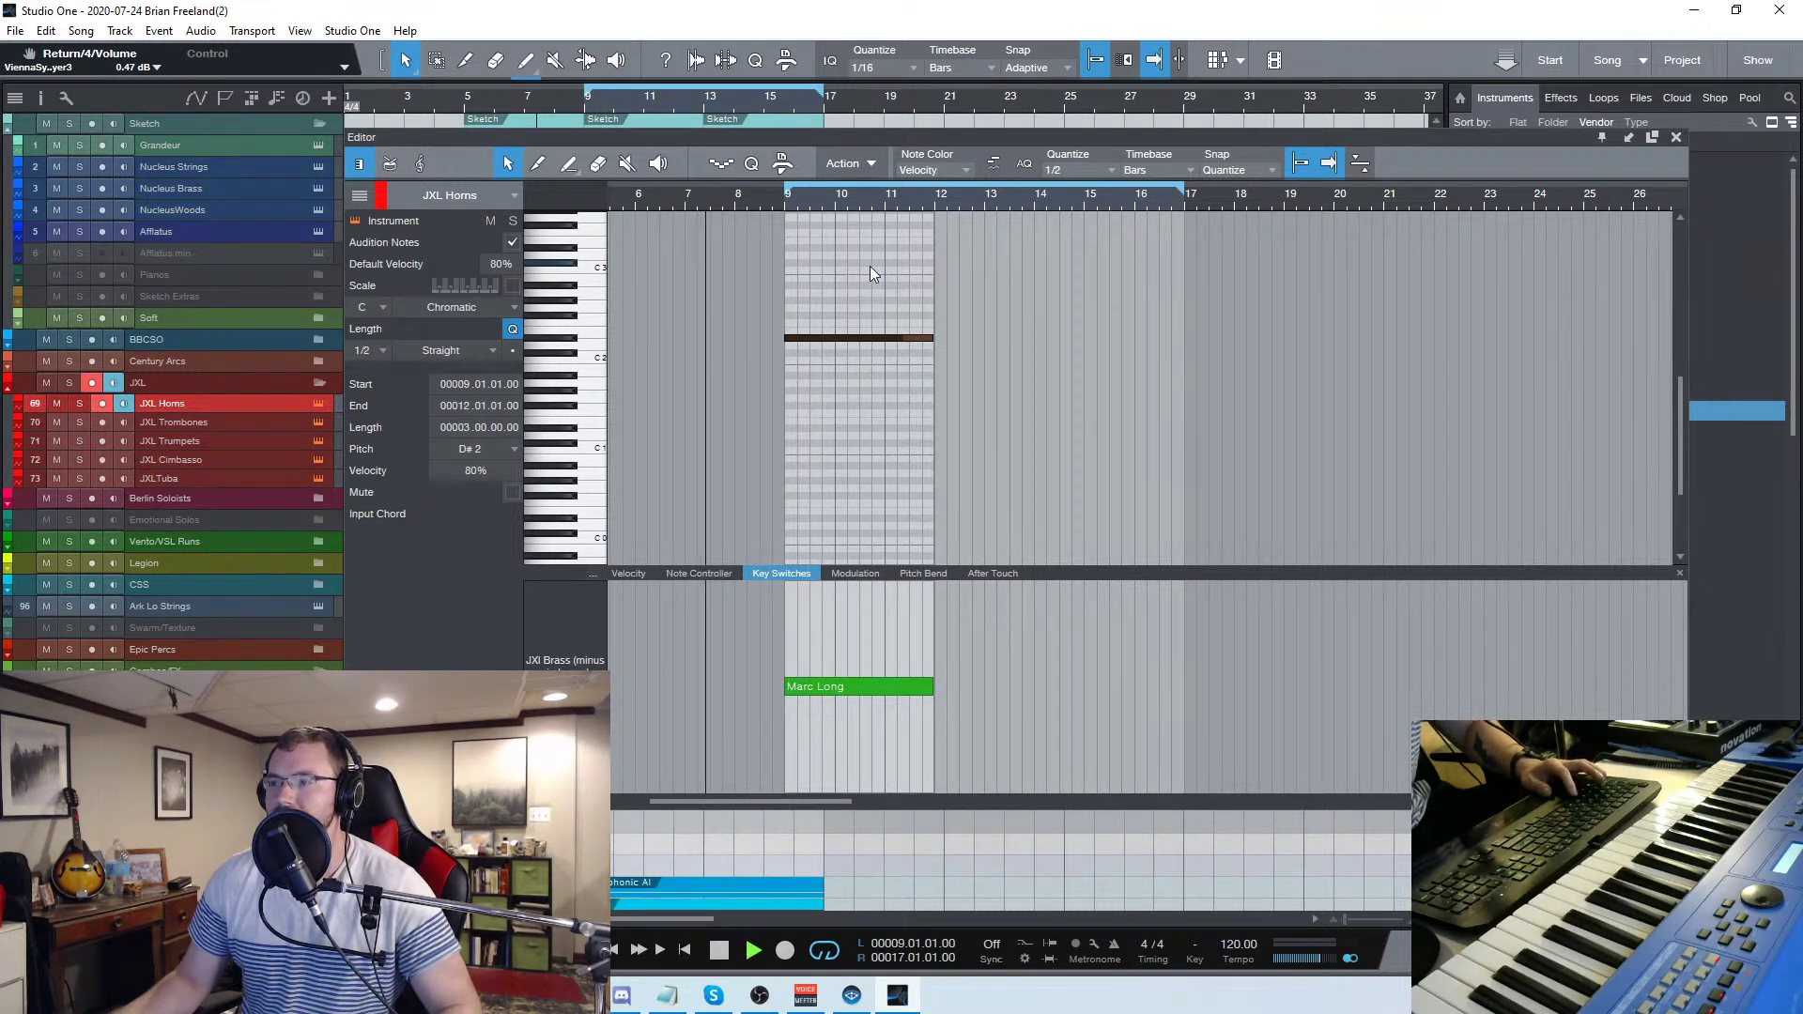
pyautogui.click(1676, 139)
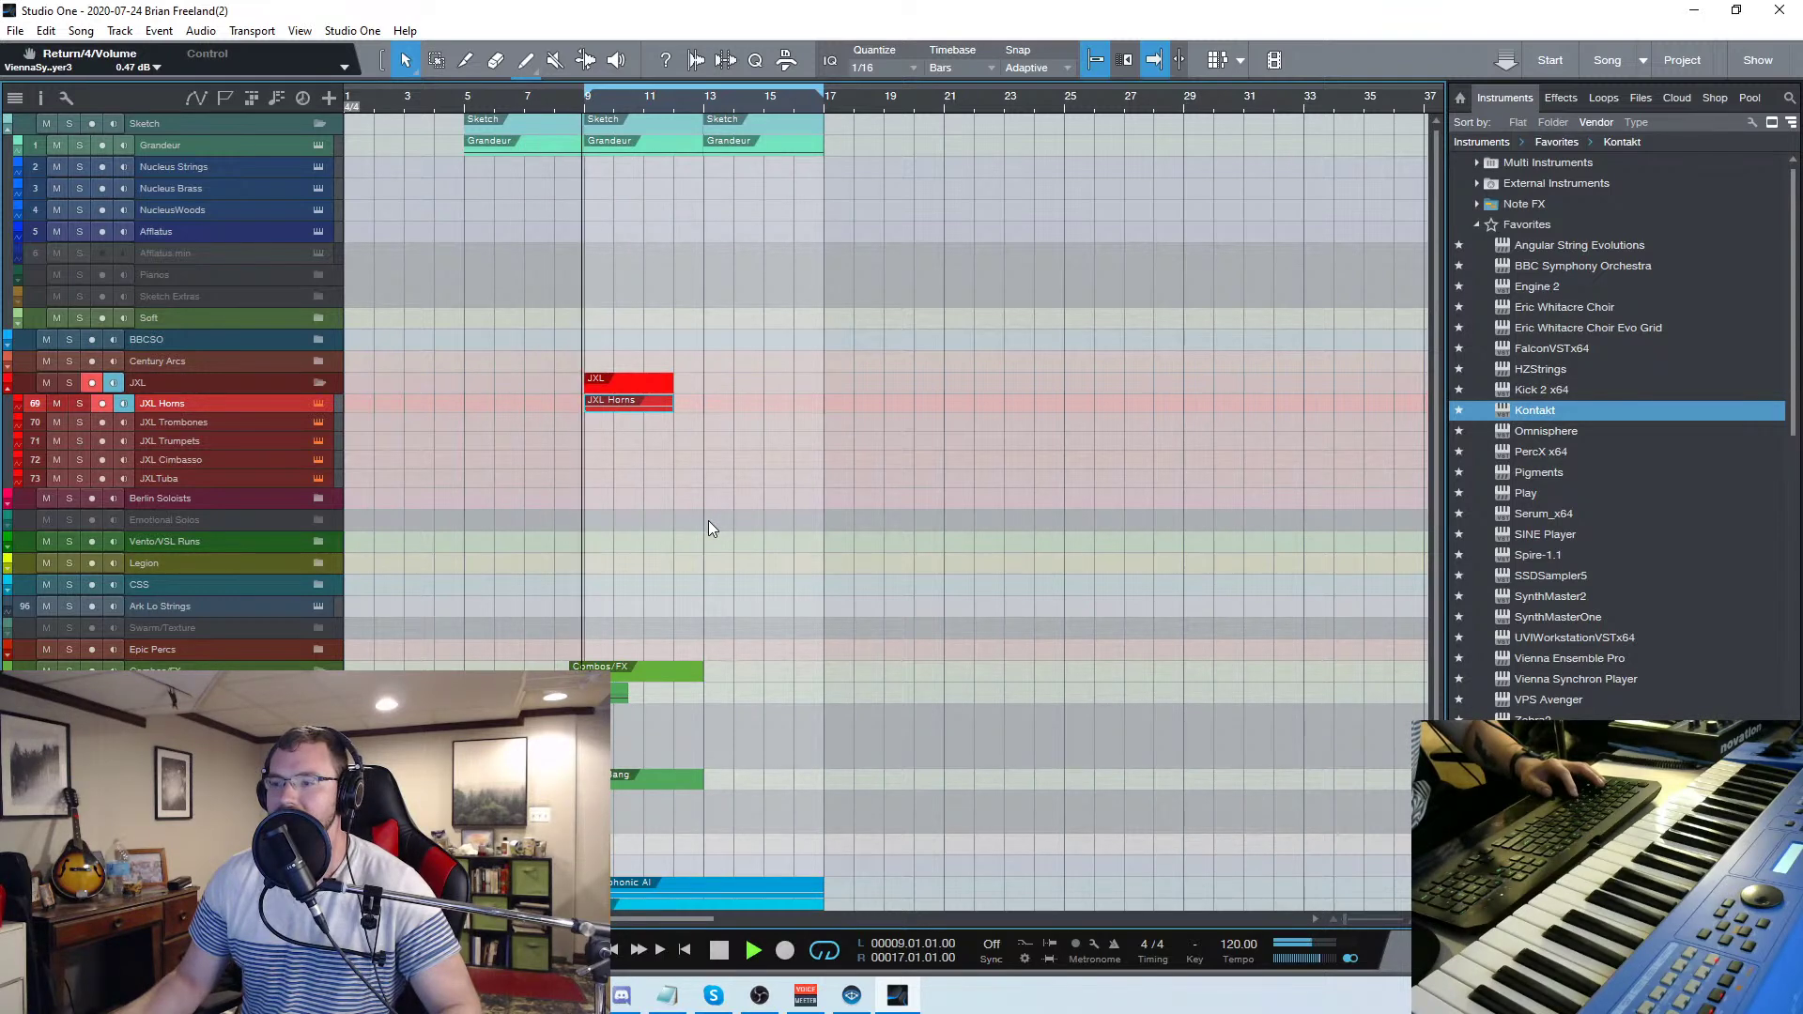
pyautogui.doubleClick(617, 403)
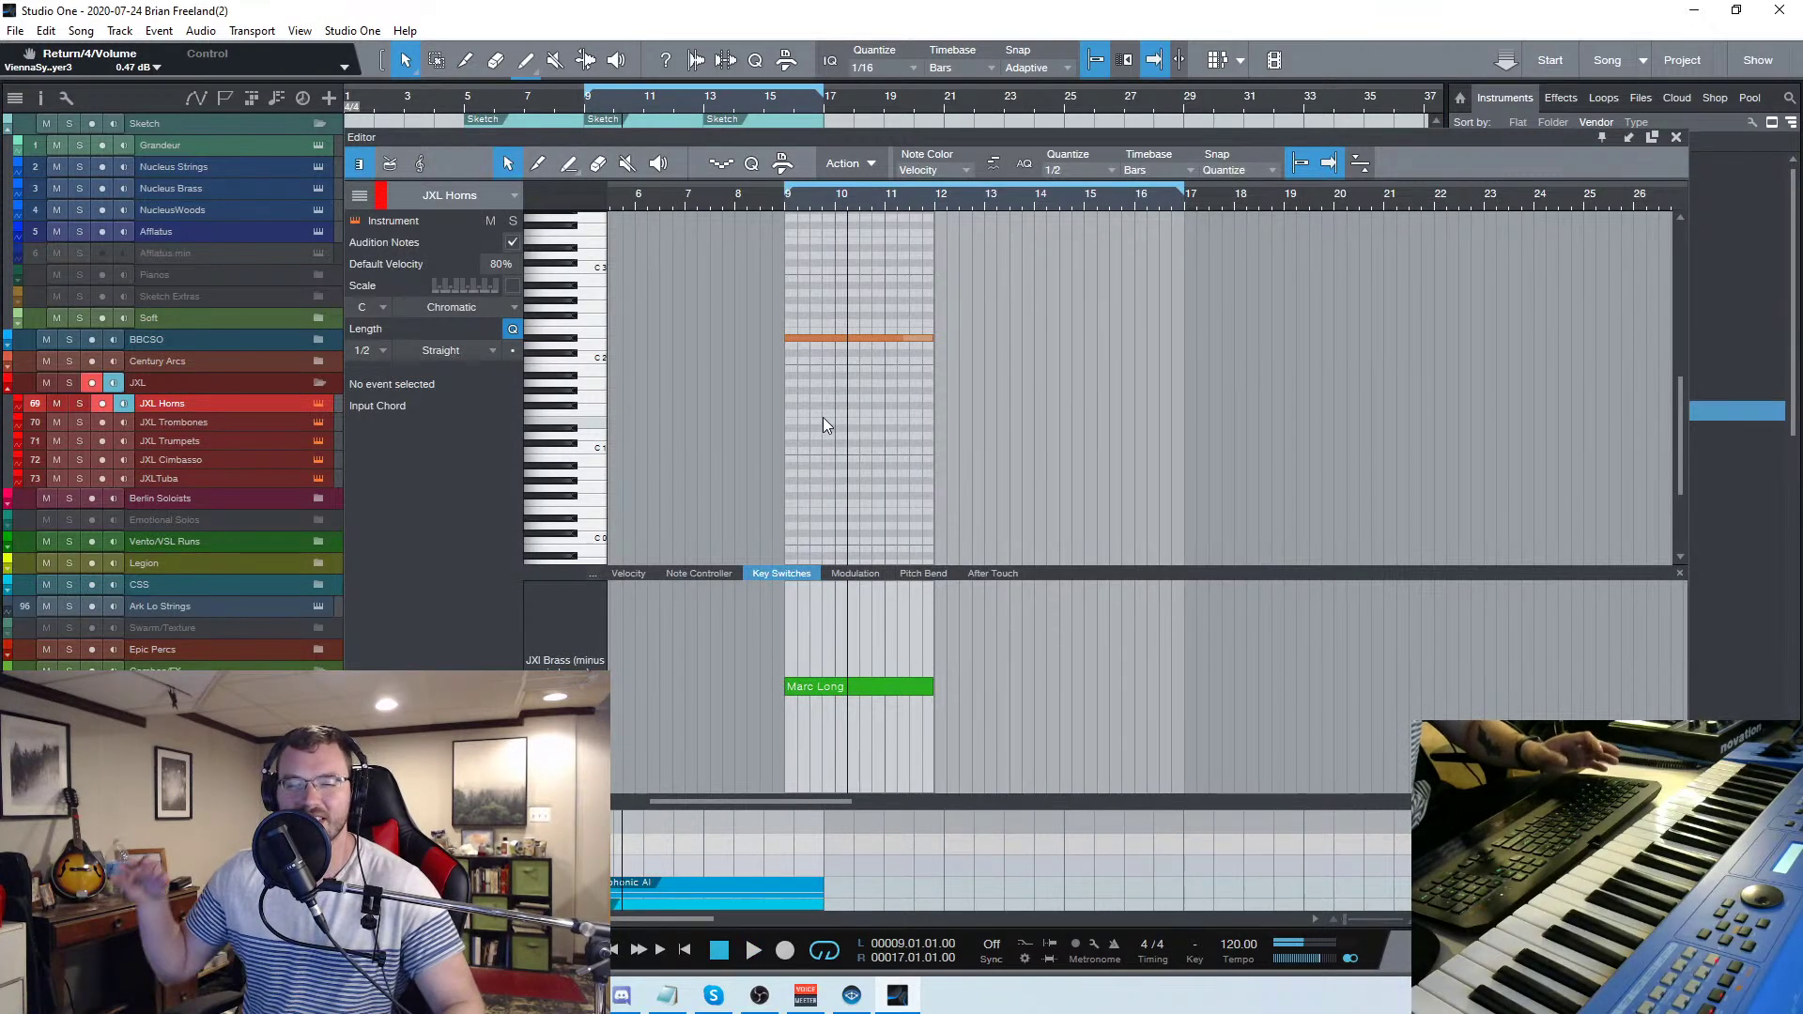
# Change the Marc Long key switch at bar 9 of the JXL Horns part to Sus
pyautogui.moveTo(823, 417); pyautogui.dragTo(897, 214)
pyautogui.click(846, 387)
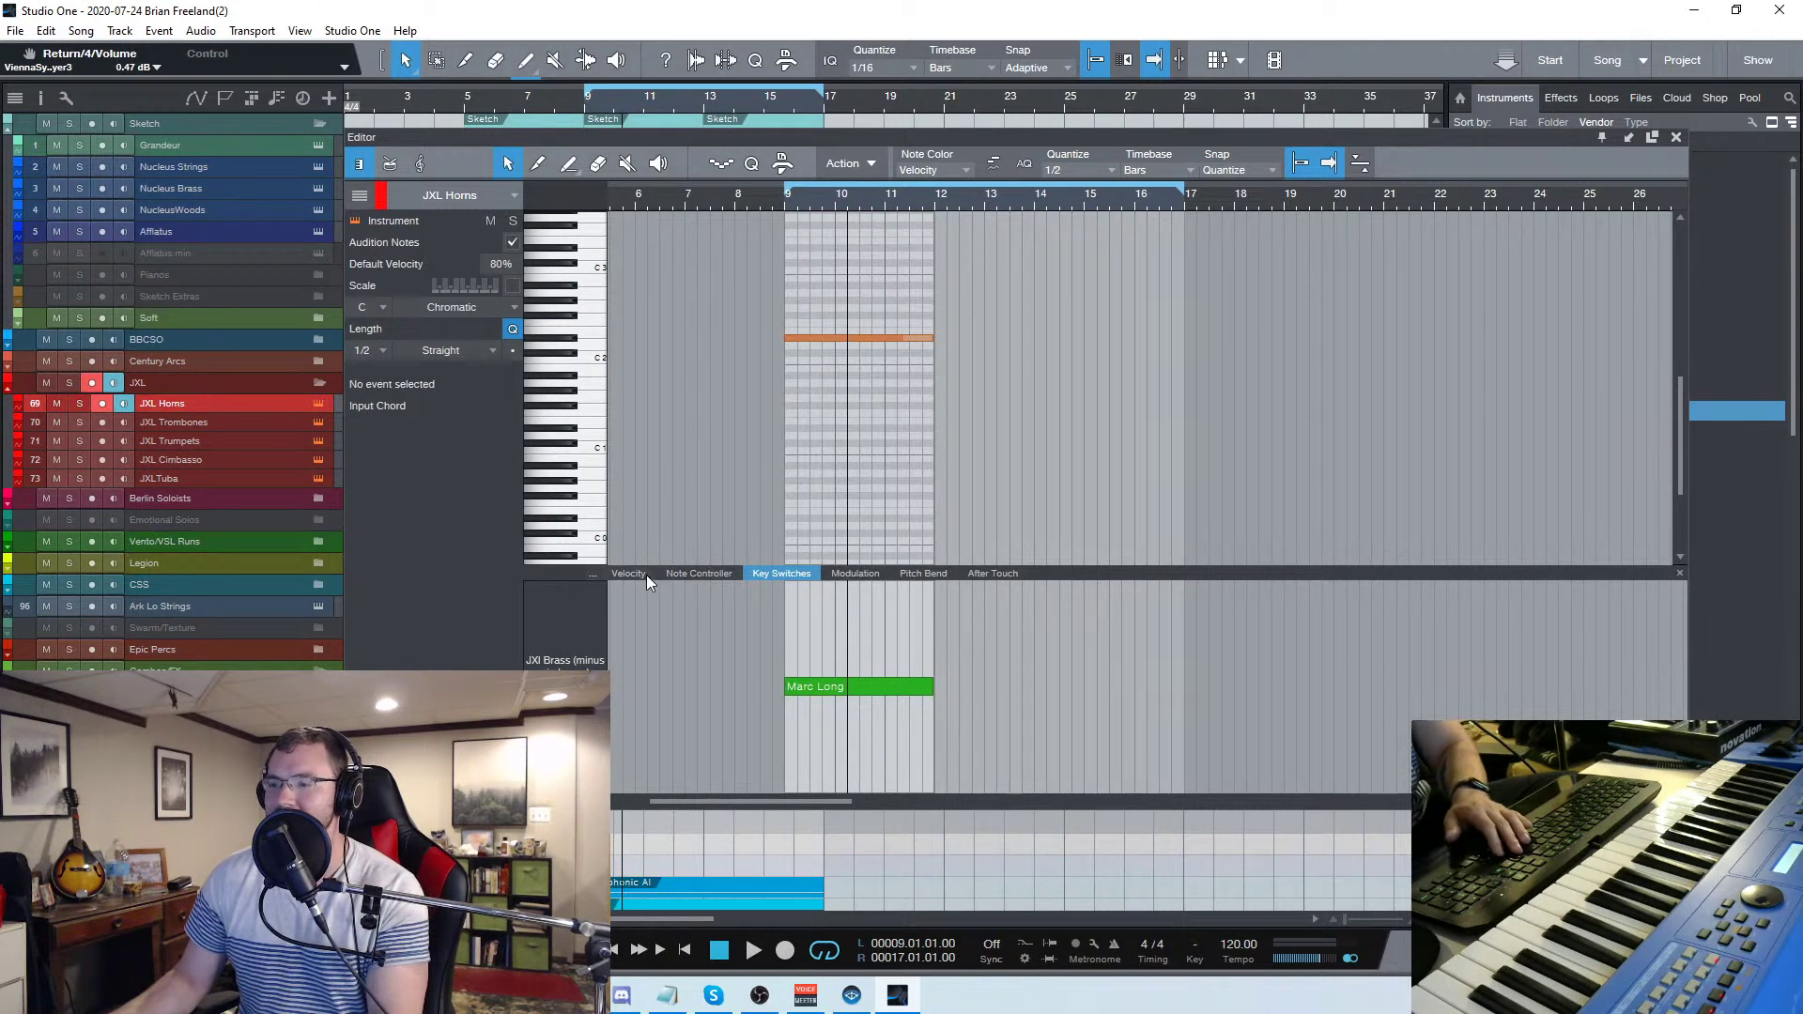
pyautogui.click(644, 575)
pyautogui.click(798, 574)
pyautogui.click(817, 688)
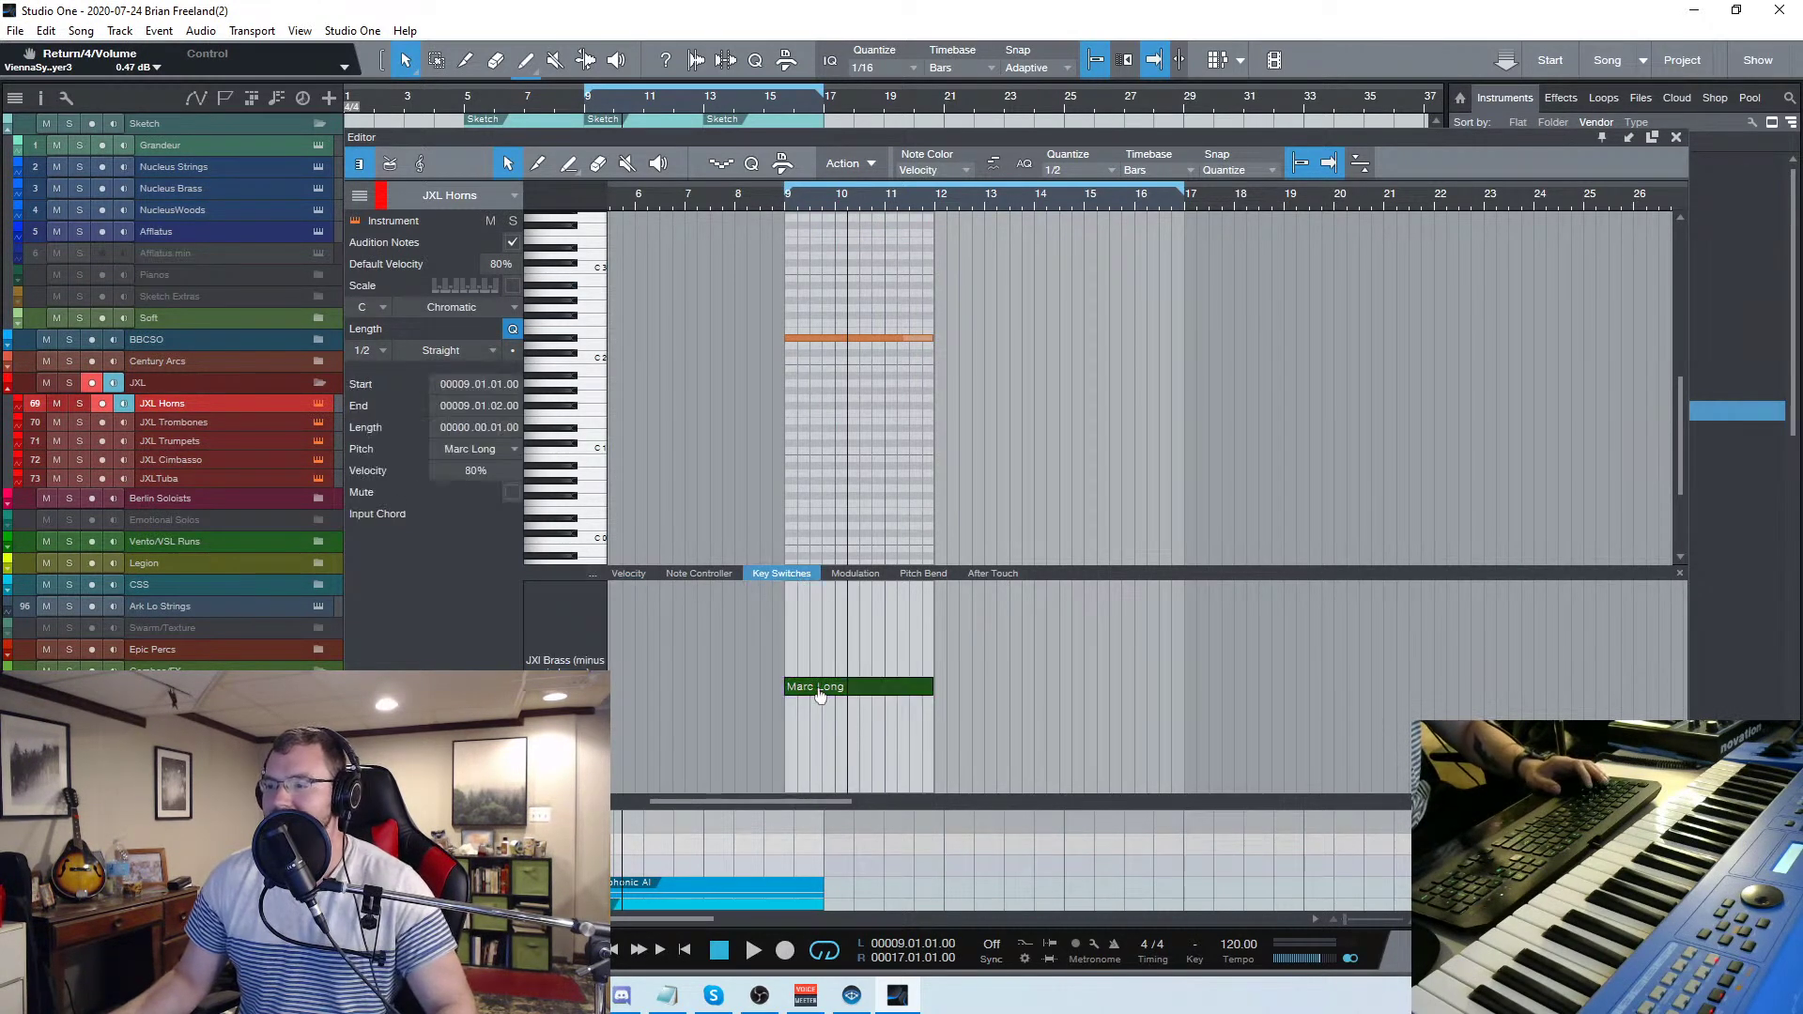
pyautogui.click(817, 687)
pyautogui.click(901, 743)
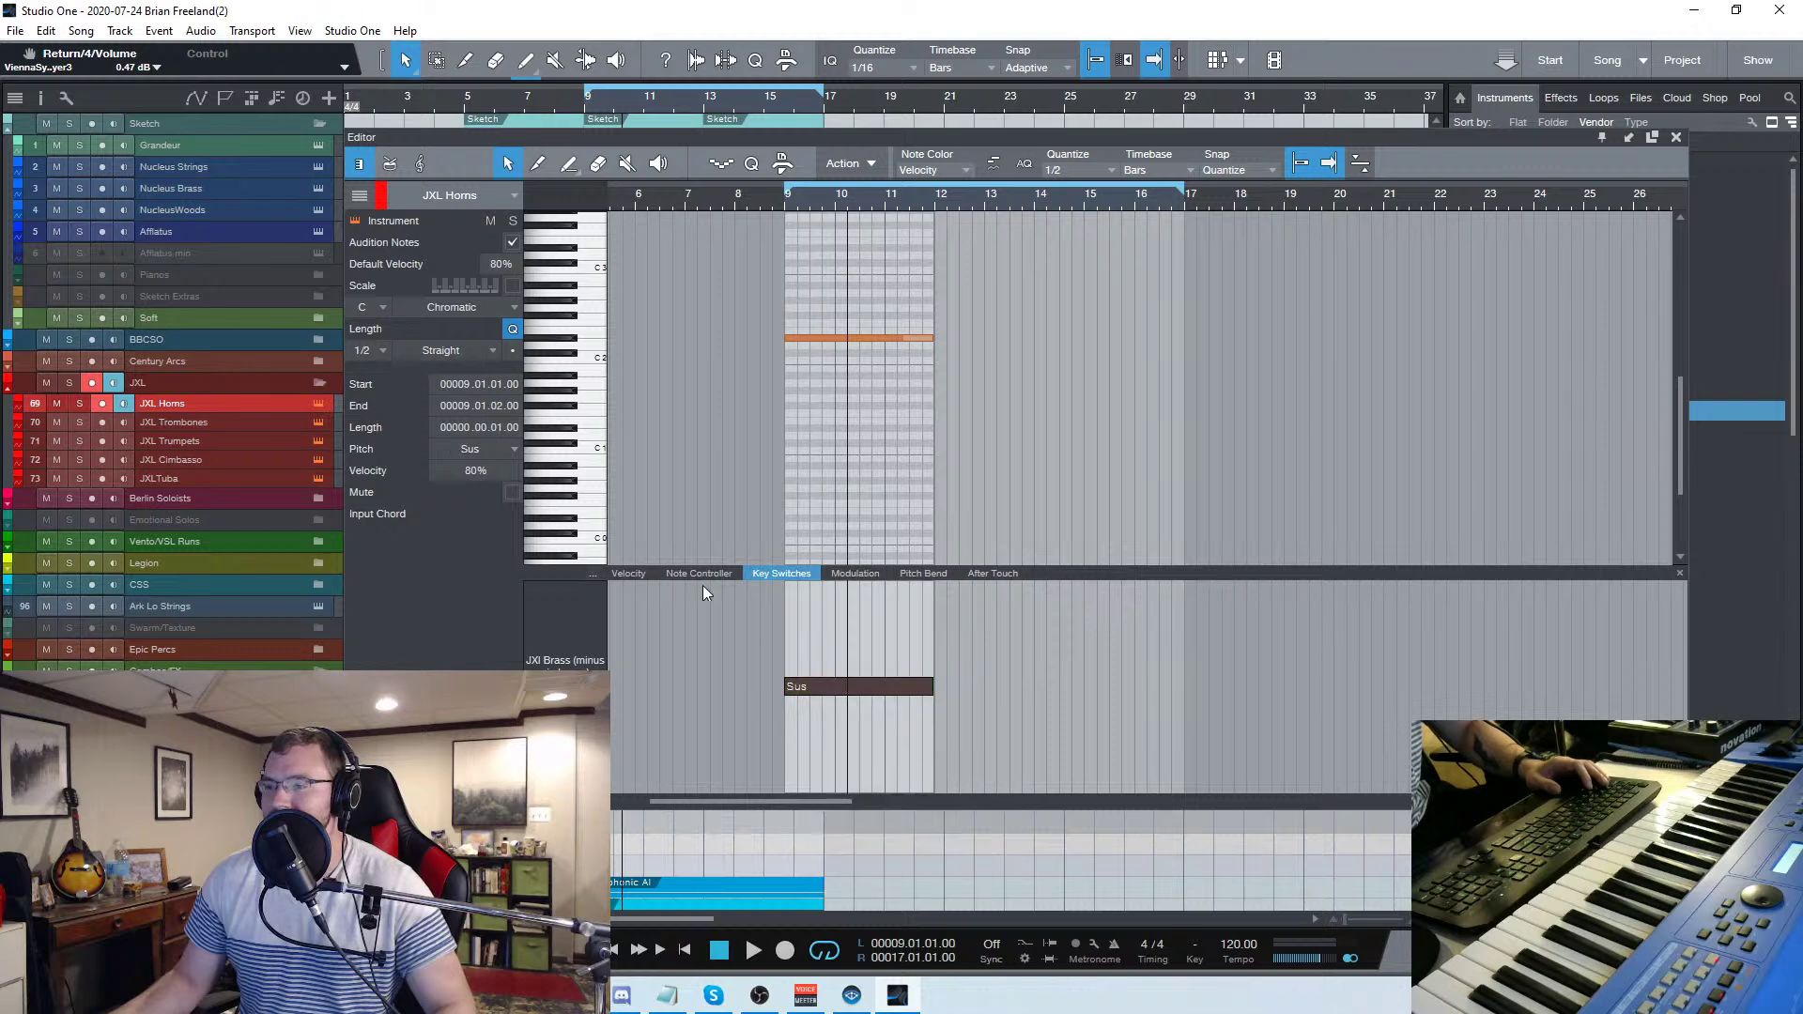
# Paint a modulation curve at 1/64 quantize that rises from bar 9, peaks mid-bar 10 and falls to bar 12, with a playback check
pyautogui.click(857, 576)
pyautogui.click(786, 737)
pyautogui.moveTo(850, 741); pyautogui.dragTo(934, 733)
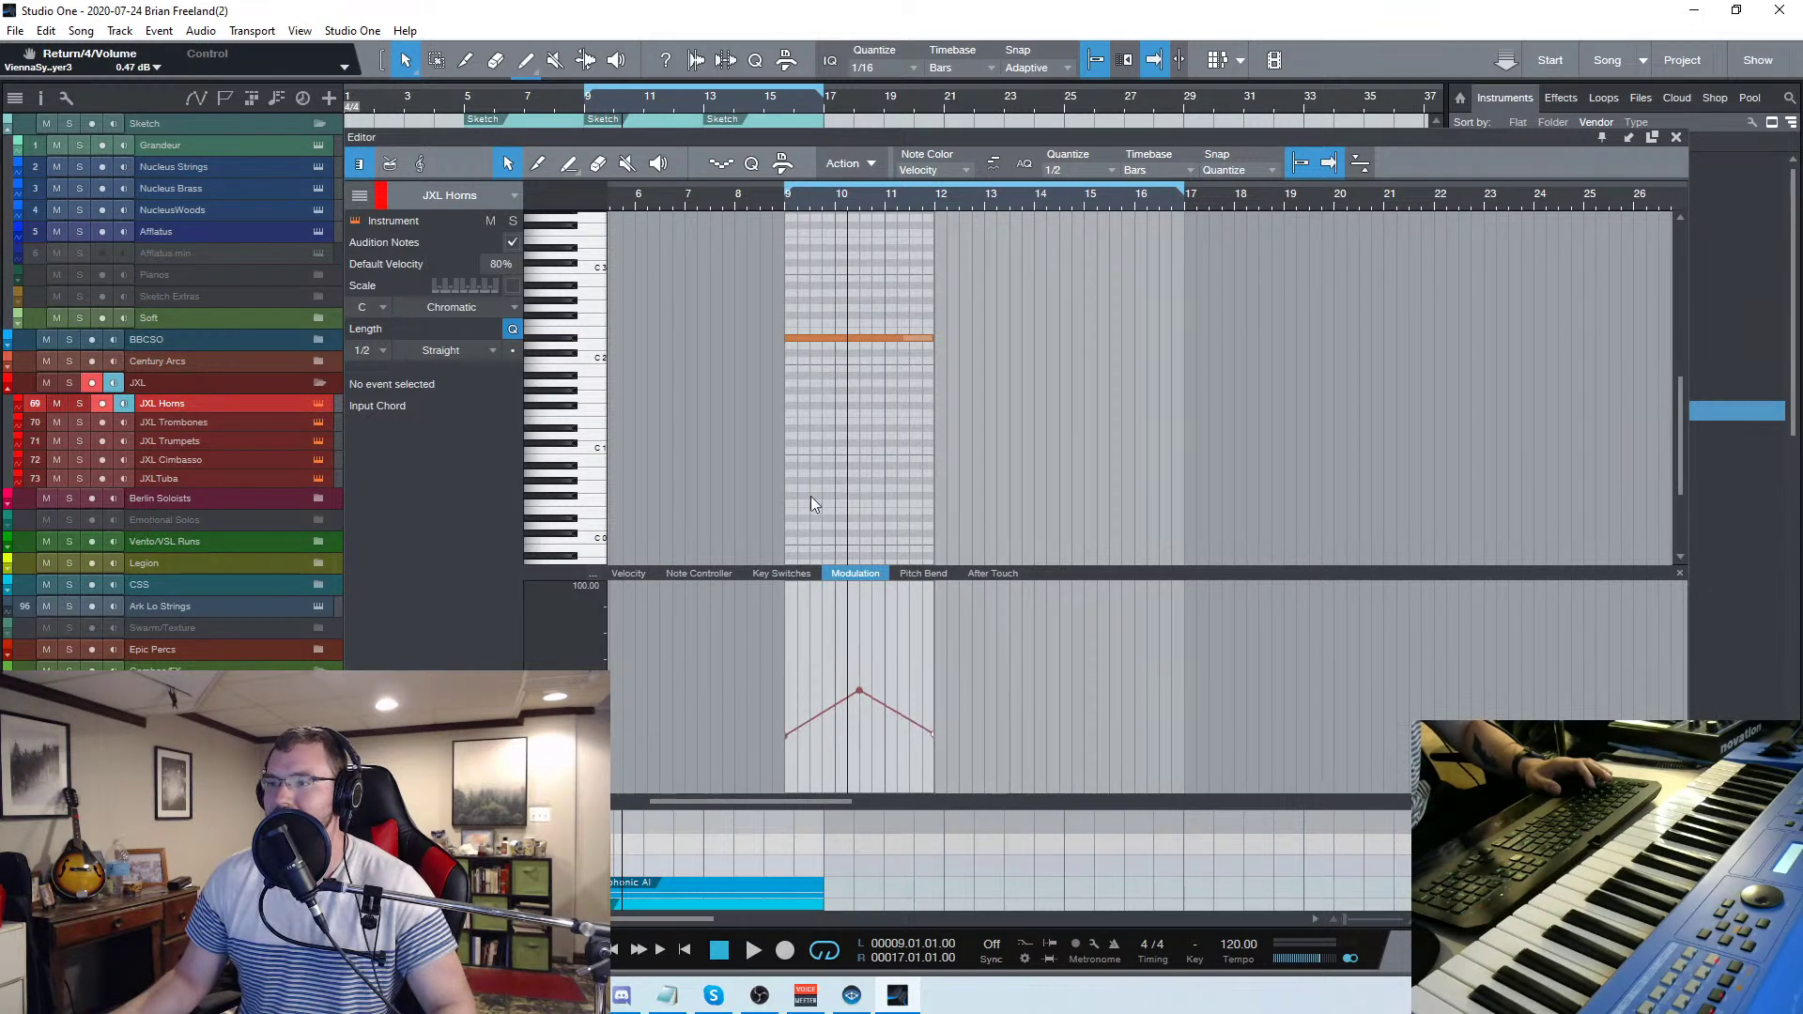
pyautogui.click(568, 164)
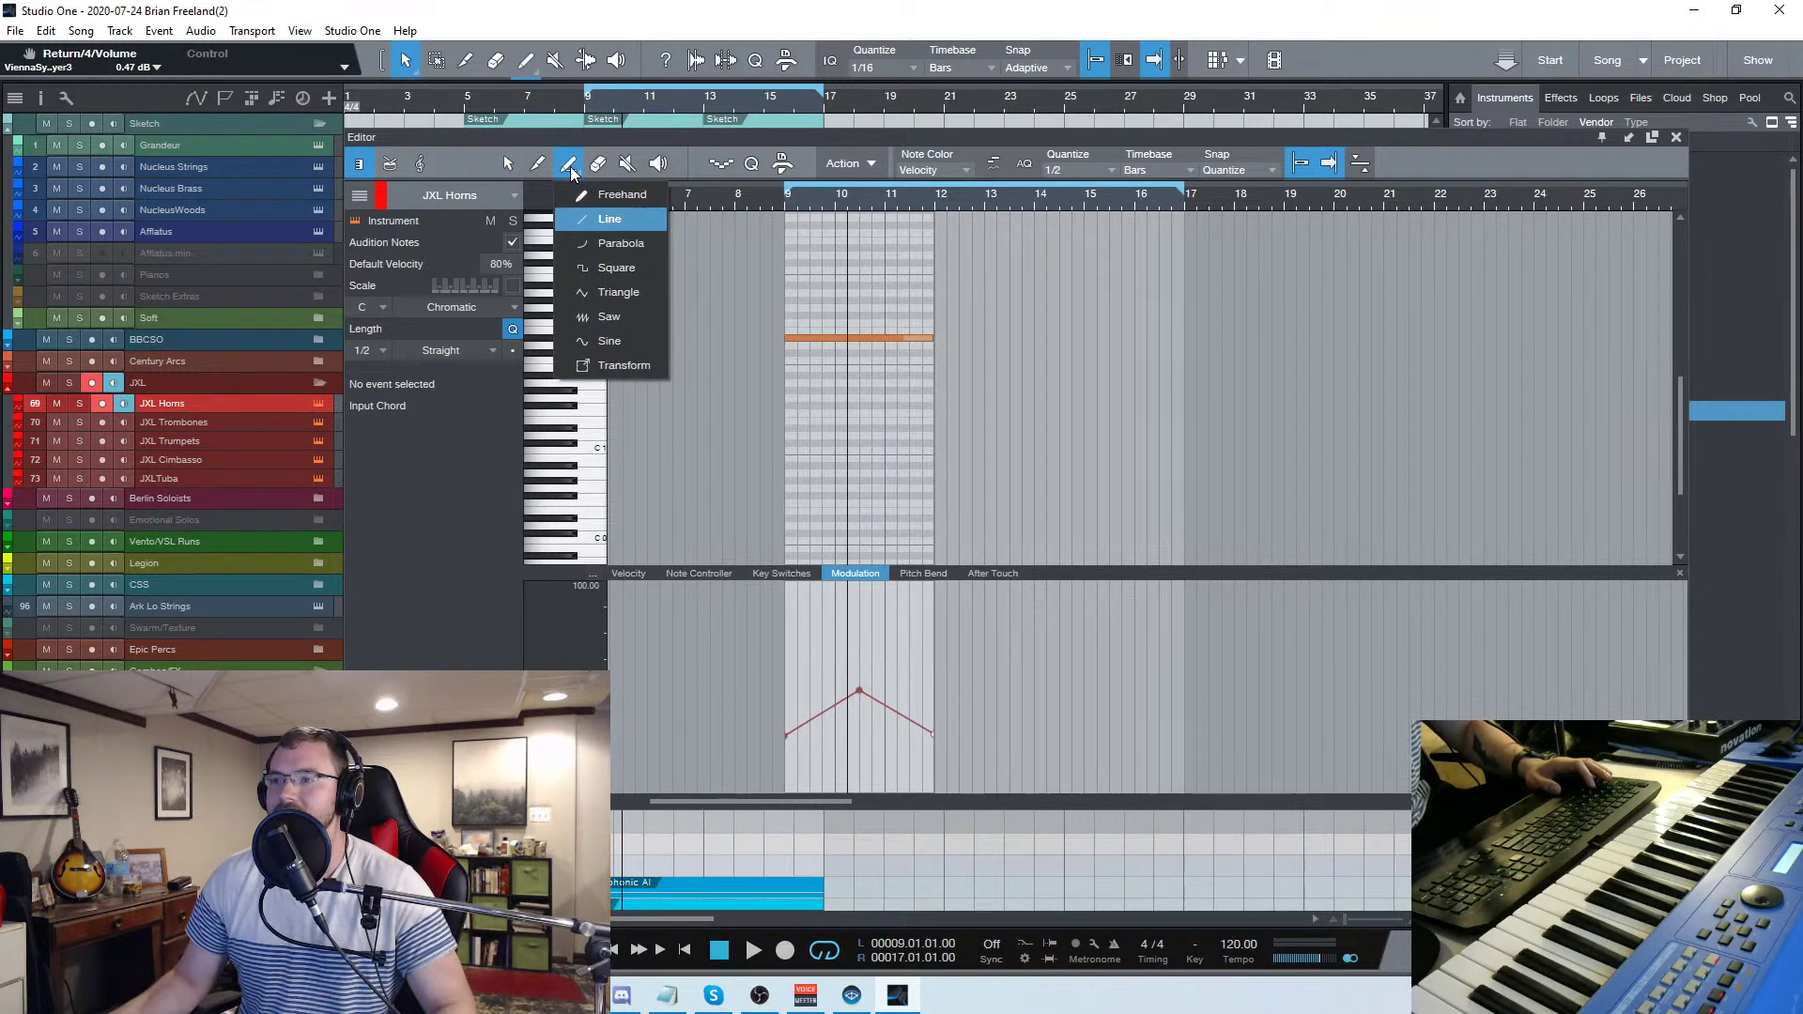
pyautogui.click(617, 210)
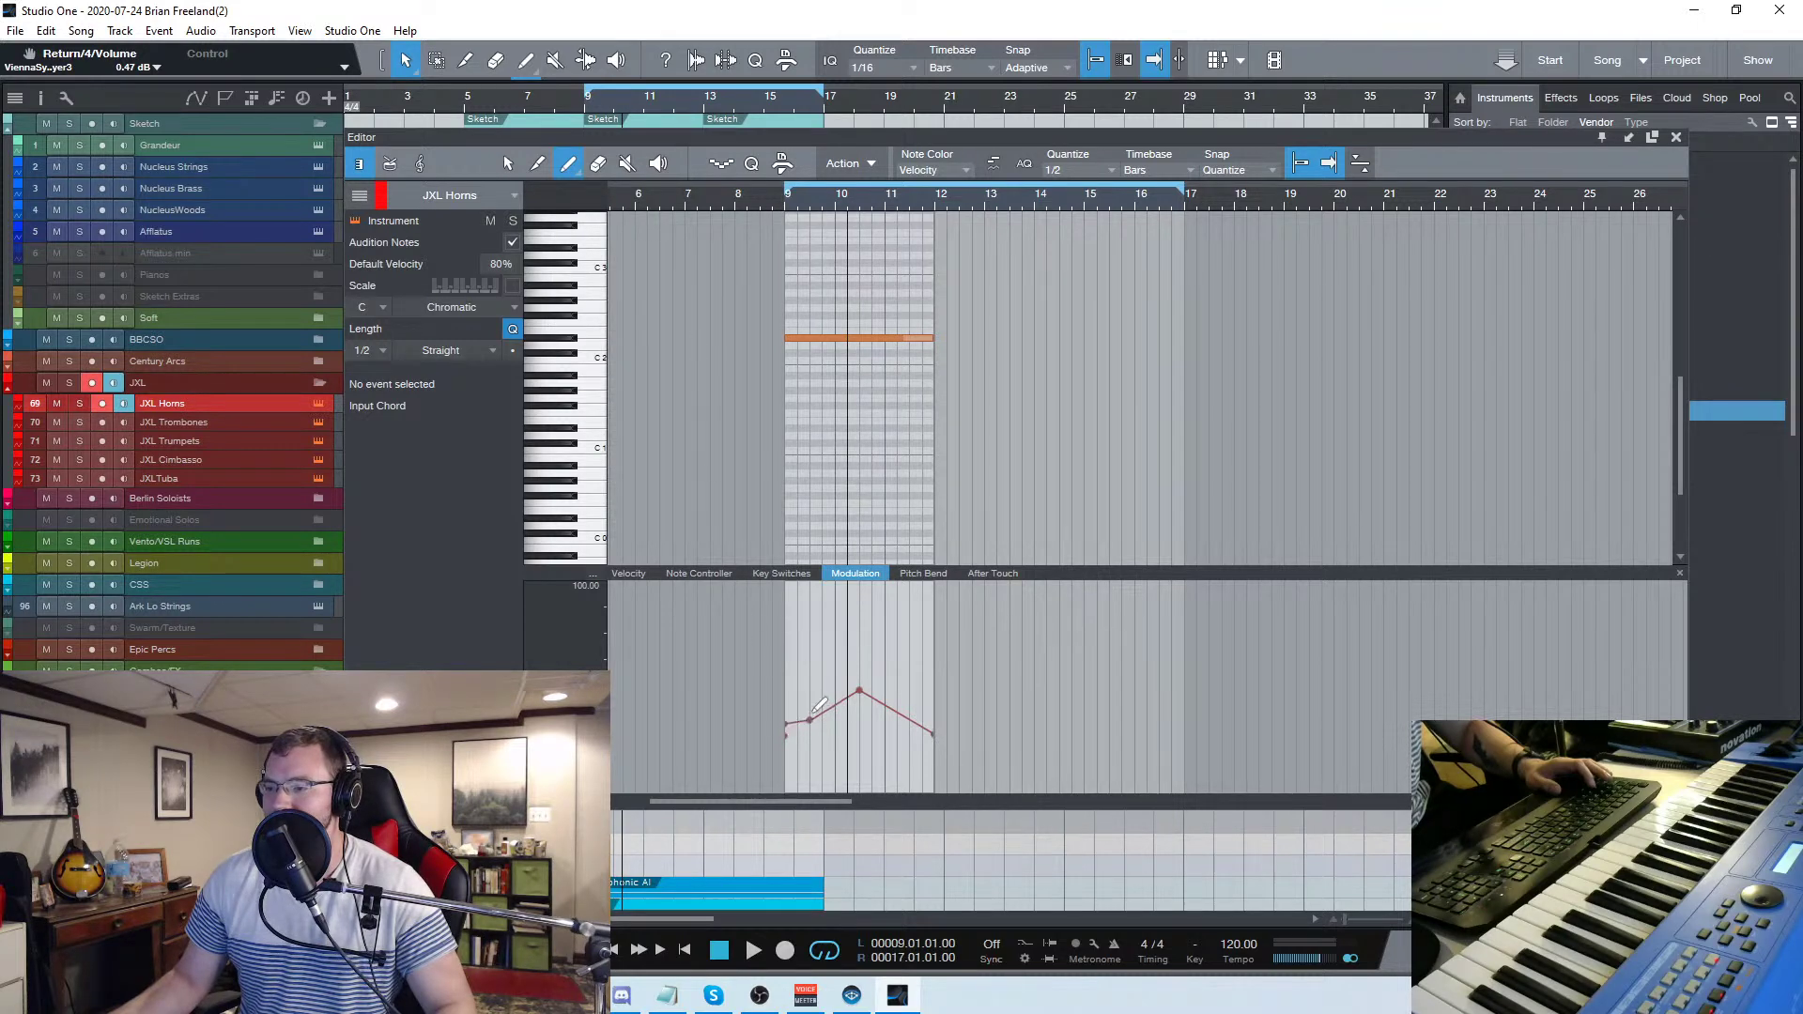
pyautogui.click(1078, 170)
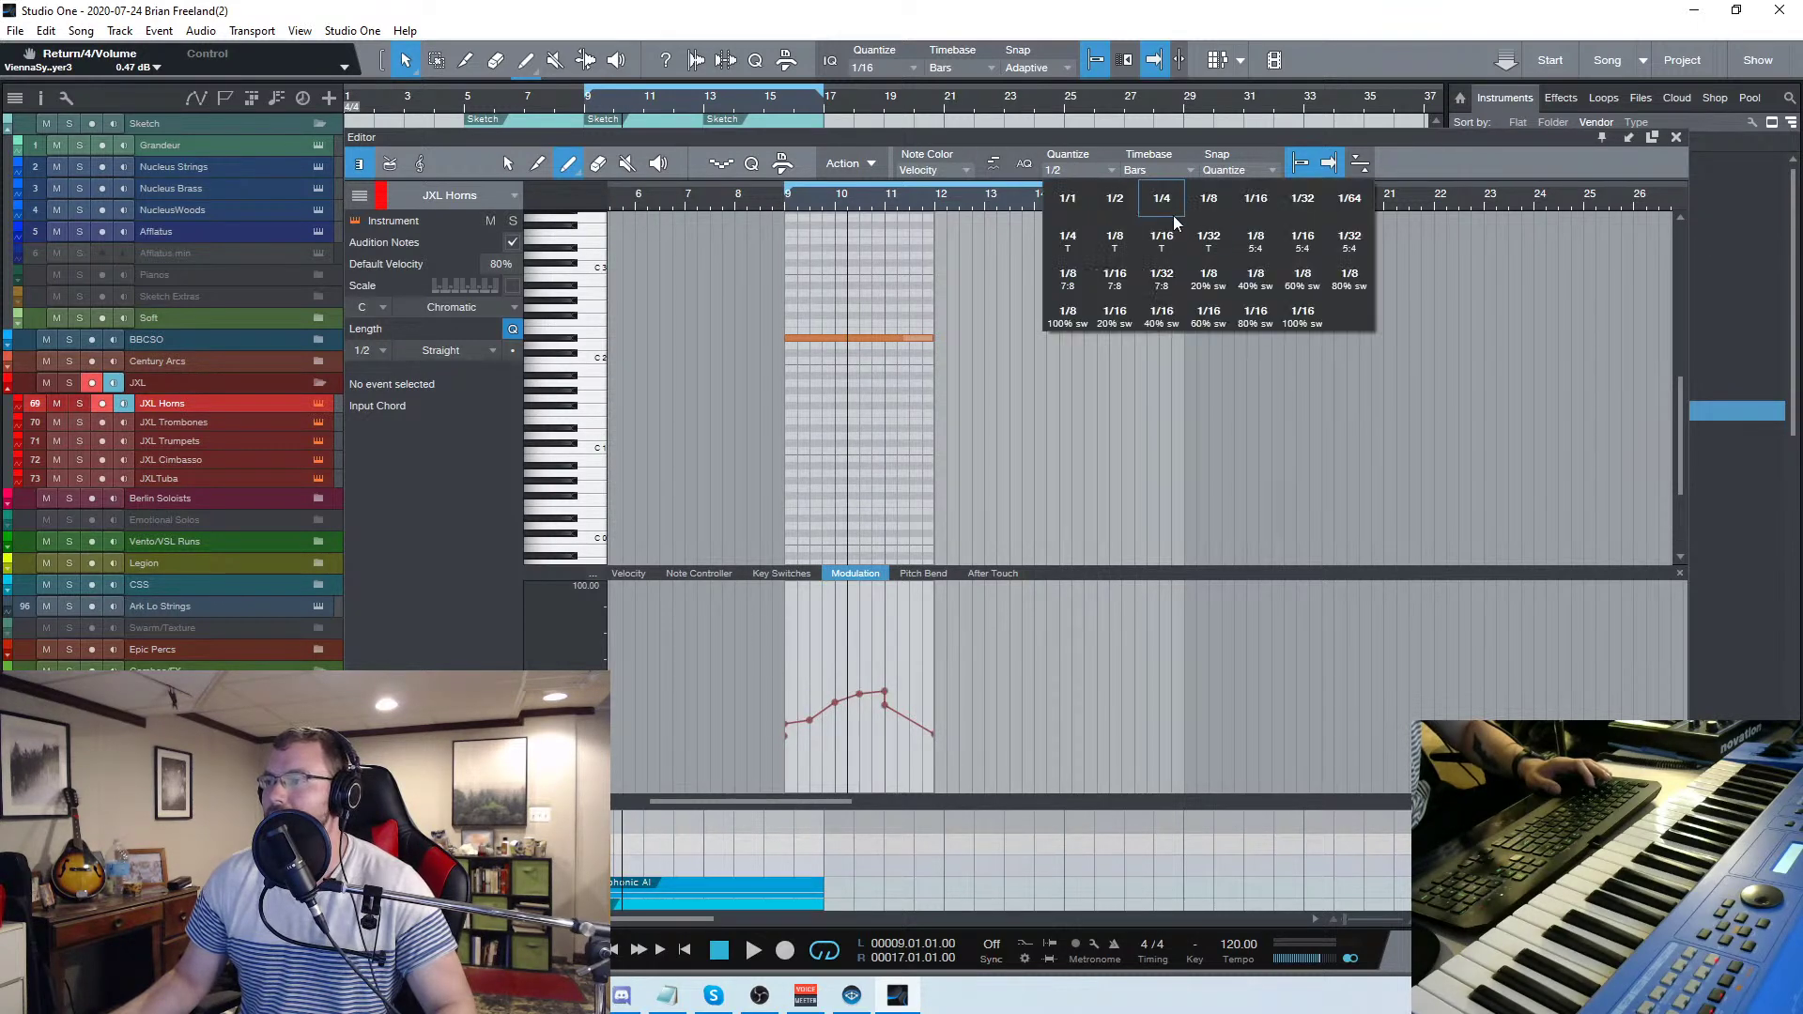
pyautogui.click(1349, 201)
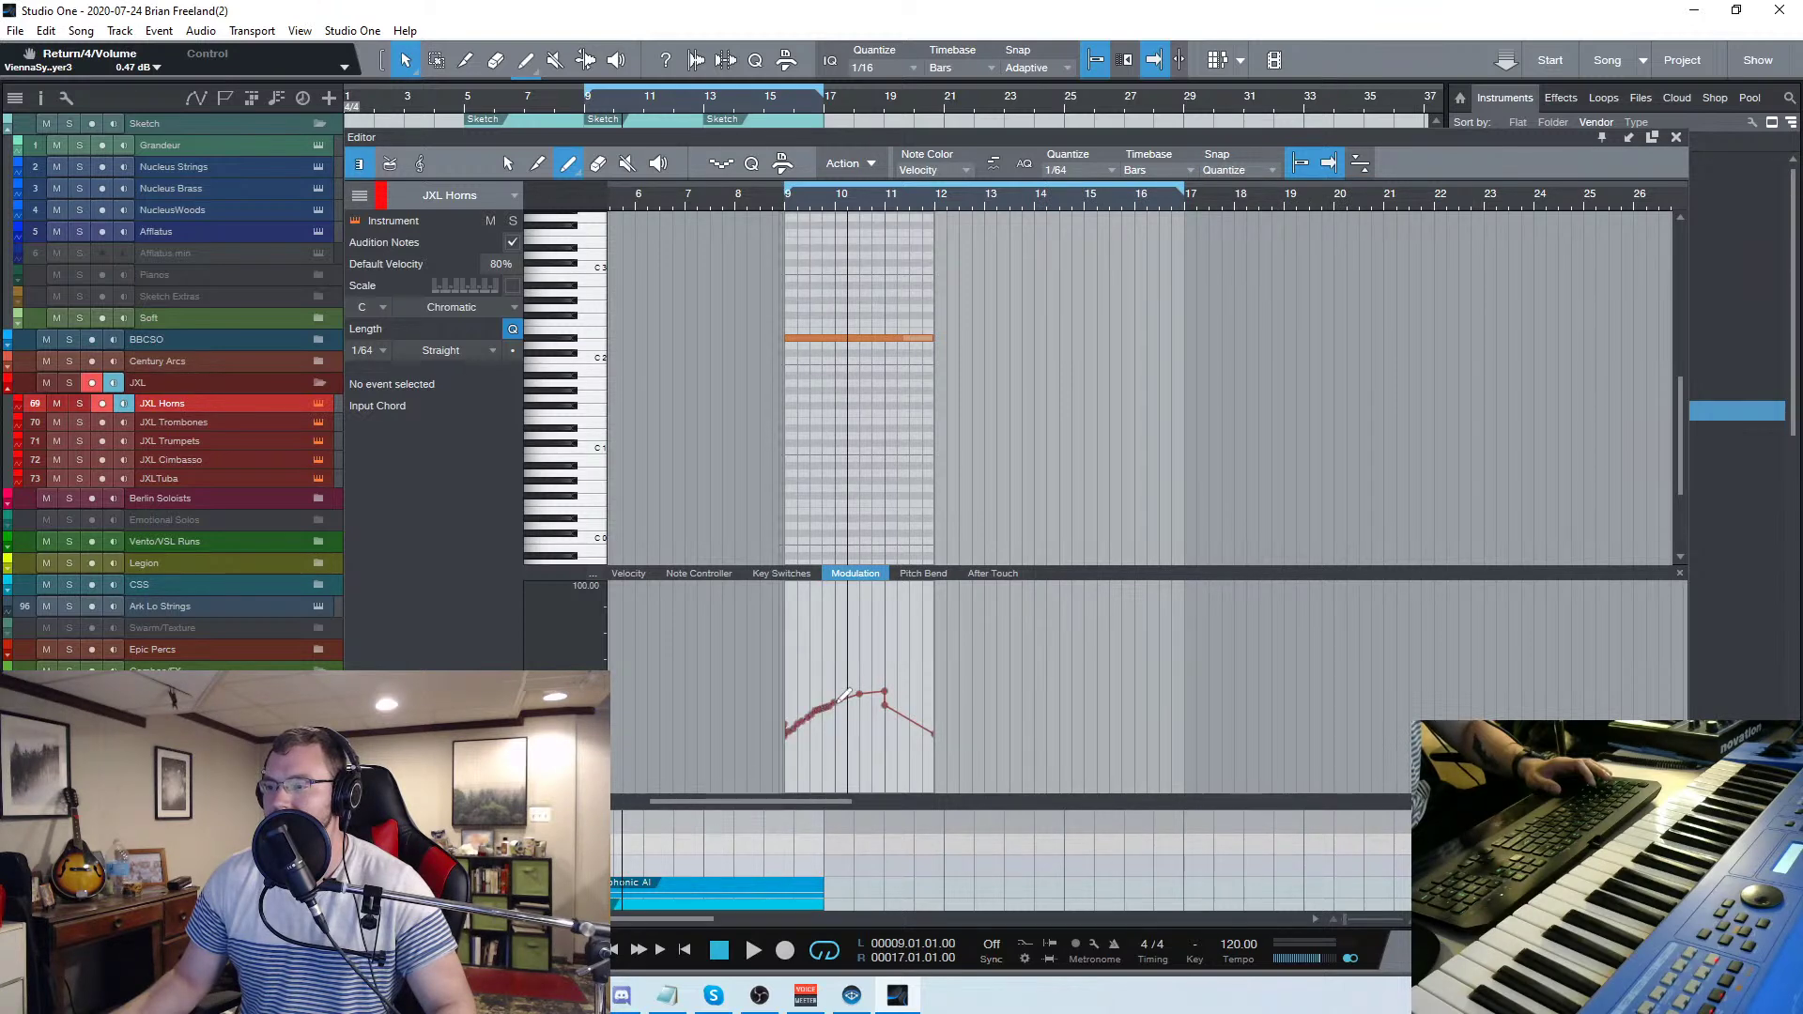
pyautogui.moveTo(935, 721); pyautogui.dragTo(939, 725)
pyautogui.press('space')
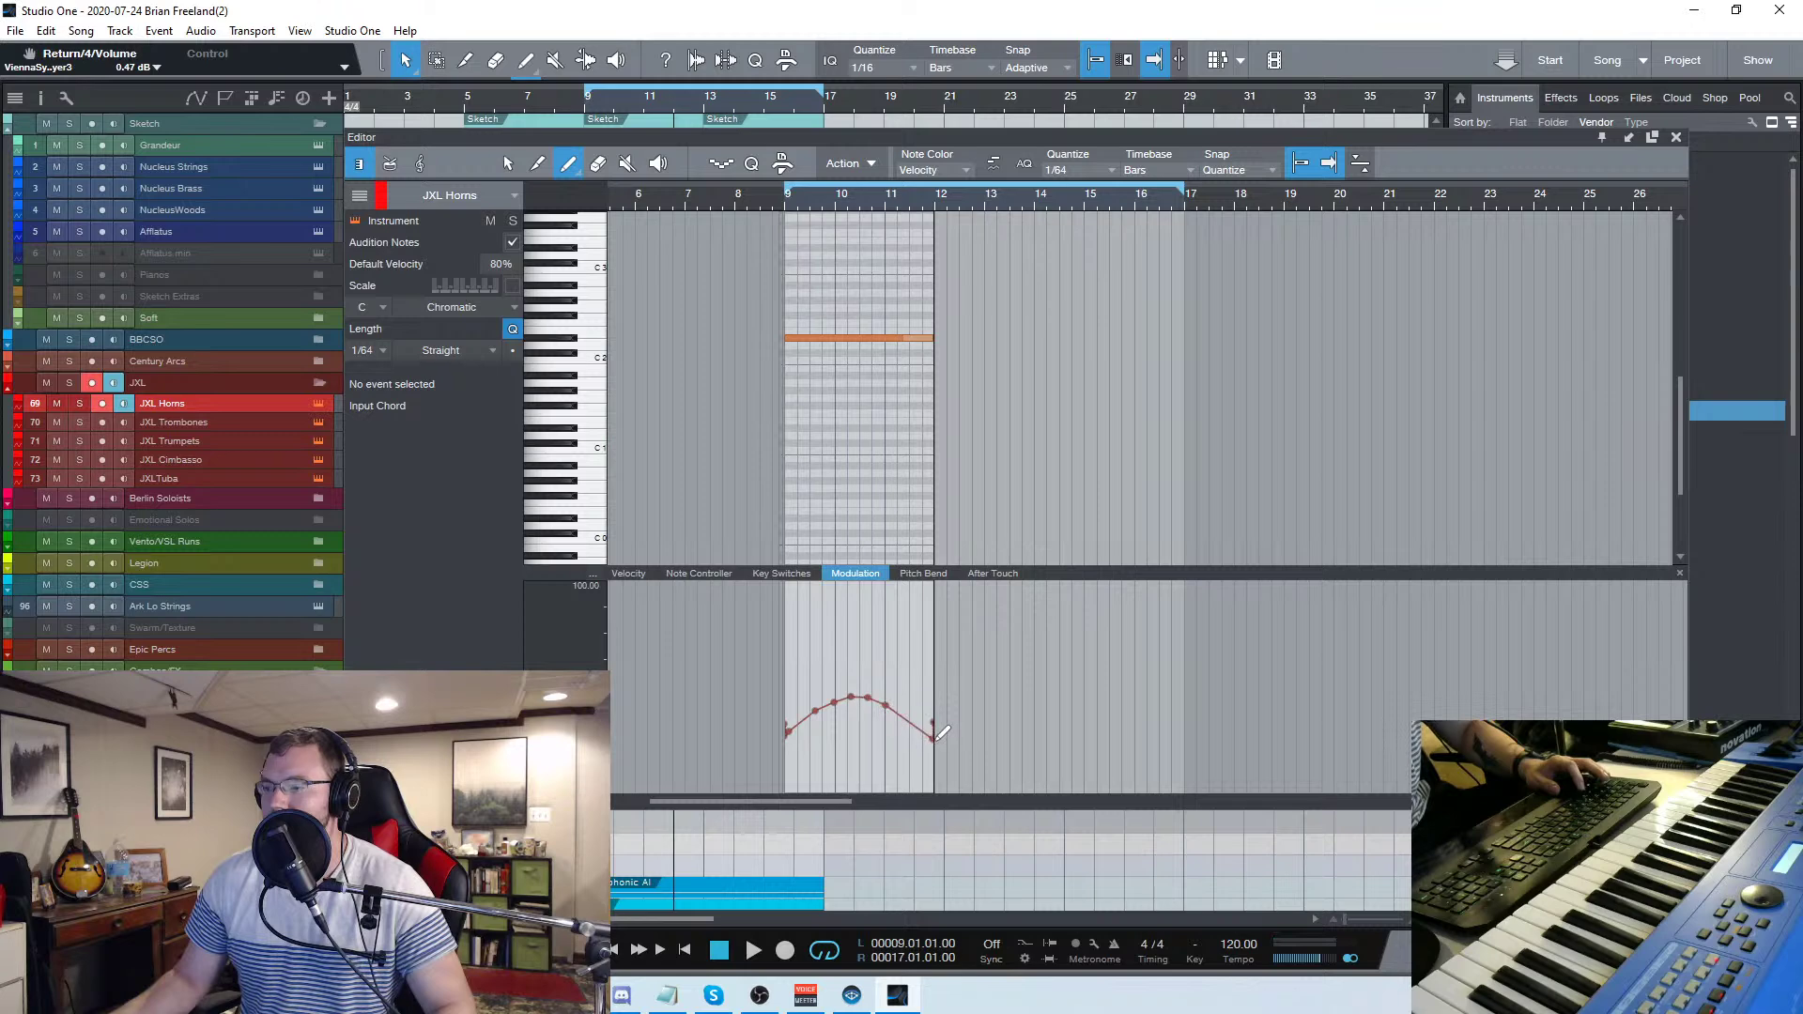
# Extend the end of the JXL Horns part to bar 15 and clean up the modulation points at bar 12
pyautogui.moveTo(935, 225); pyautogui.dragTo(1084, 244)
pyautogui.rightClick(955, 375)
pyautogui.click(1017, 381)
pyautogui.moveTo(968, 752); pyautogui.dragTo(930, 743)
pyautogui.press('Delete')
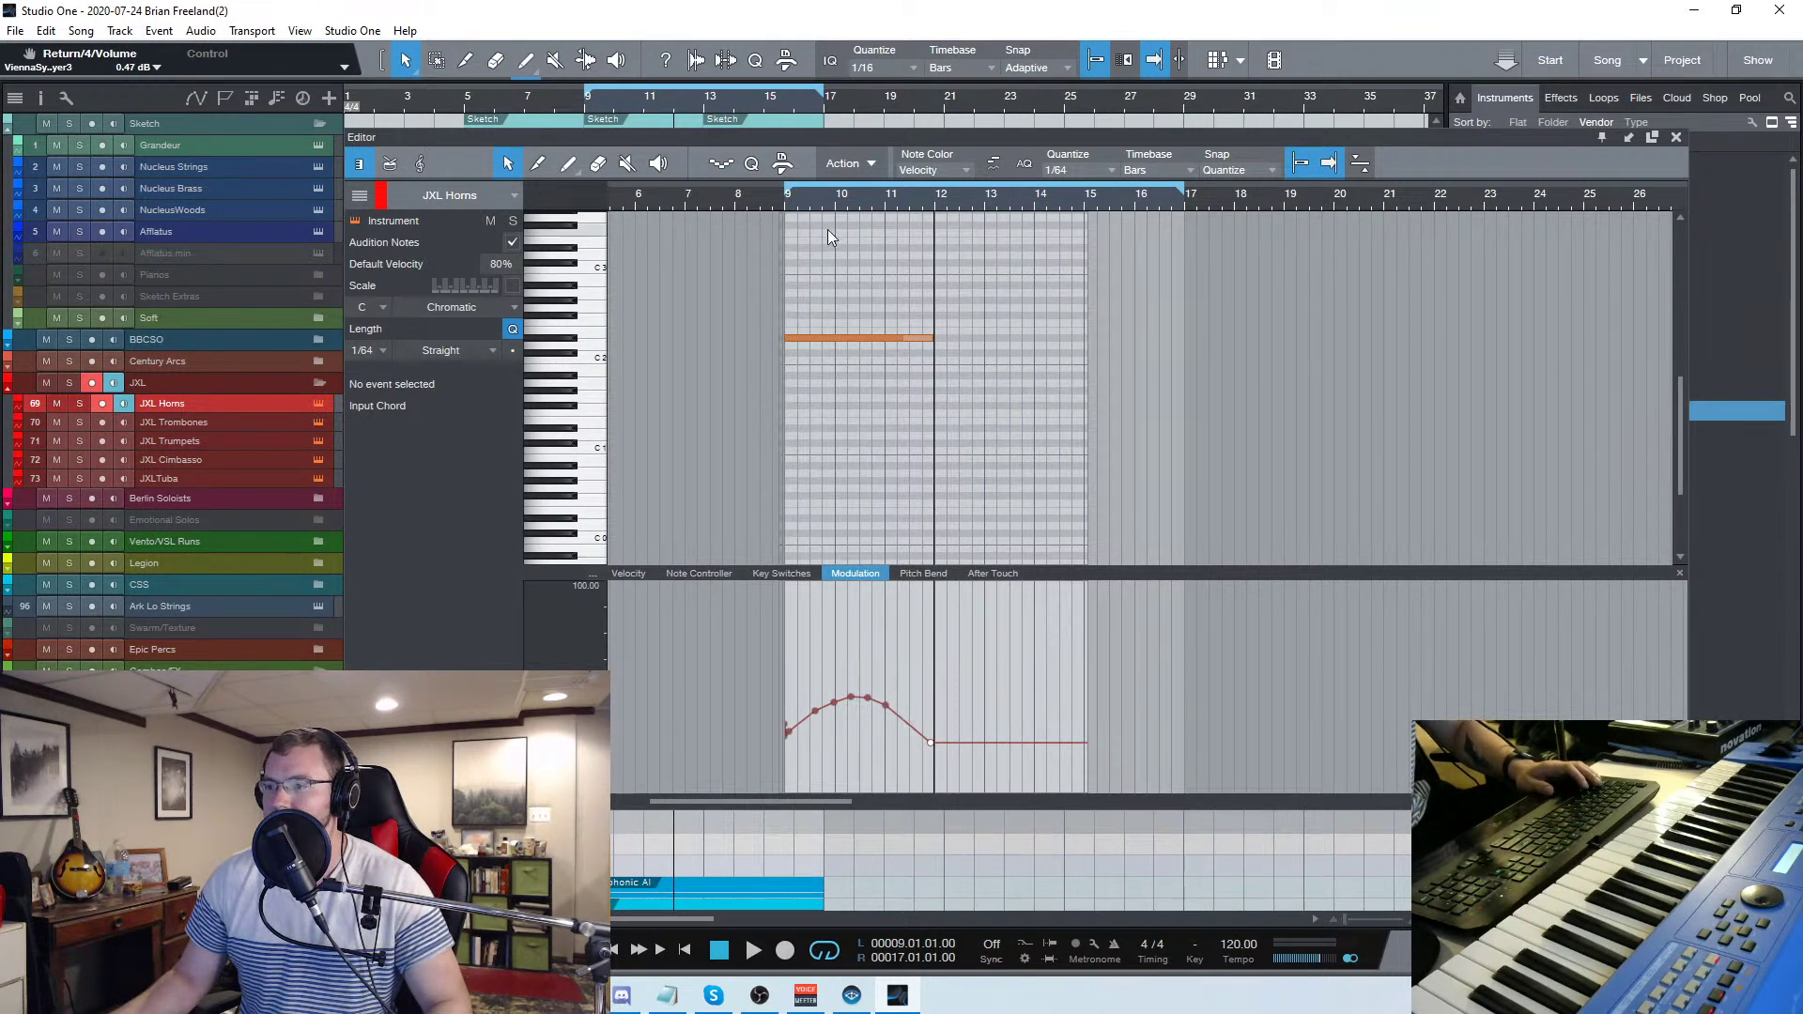
# Extend the start of the horns part back to early bar 7, tidy the modulation points at bar 9 and audition the entry
pyautogui.moveTo(783, 224); pyautogui.dragTo(699, 226)
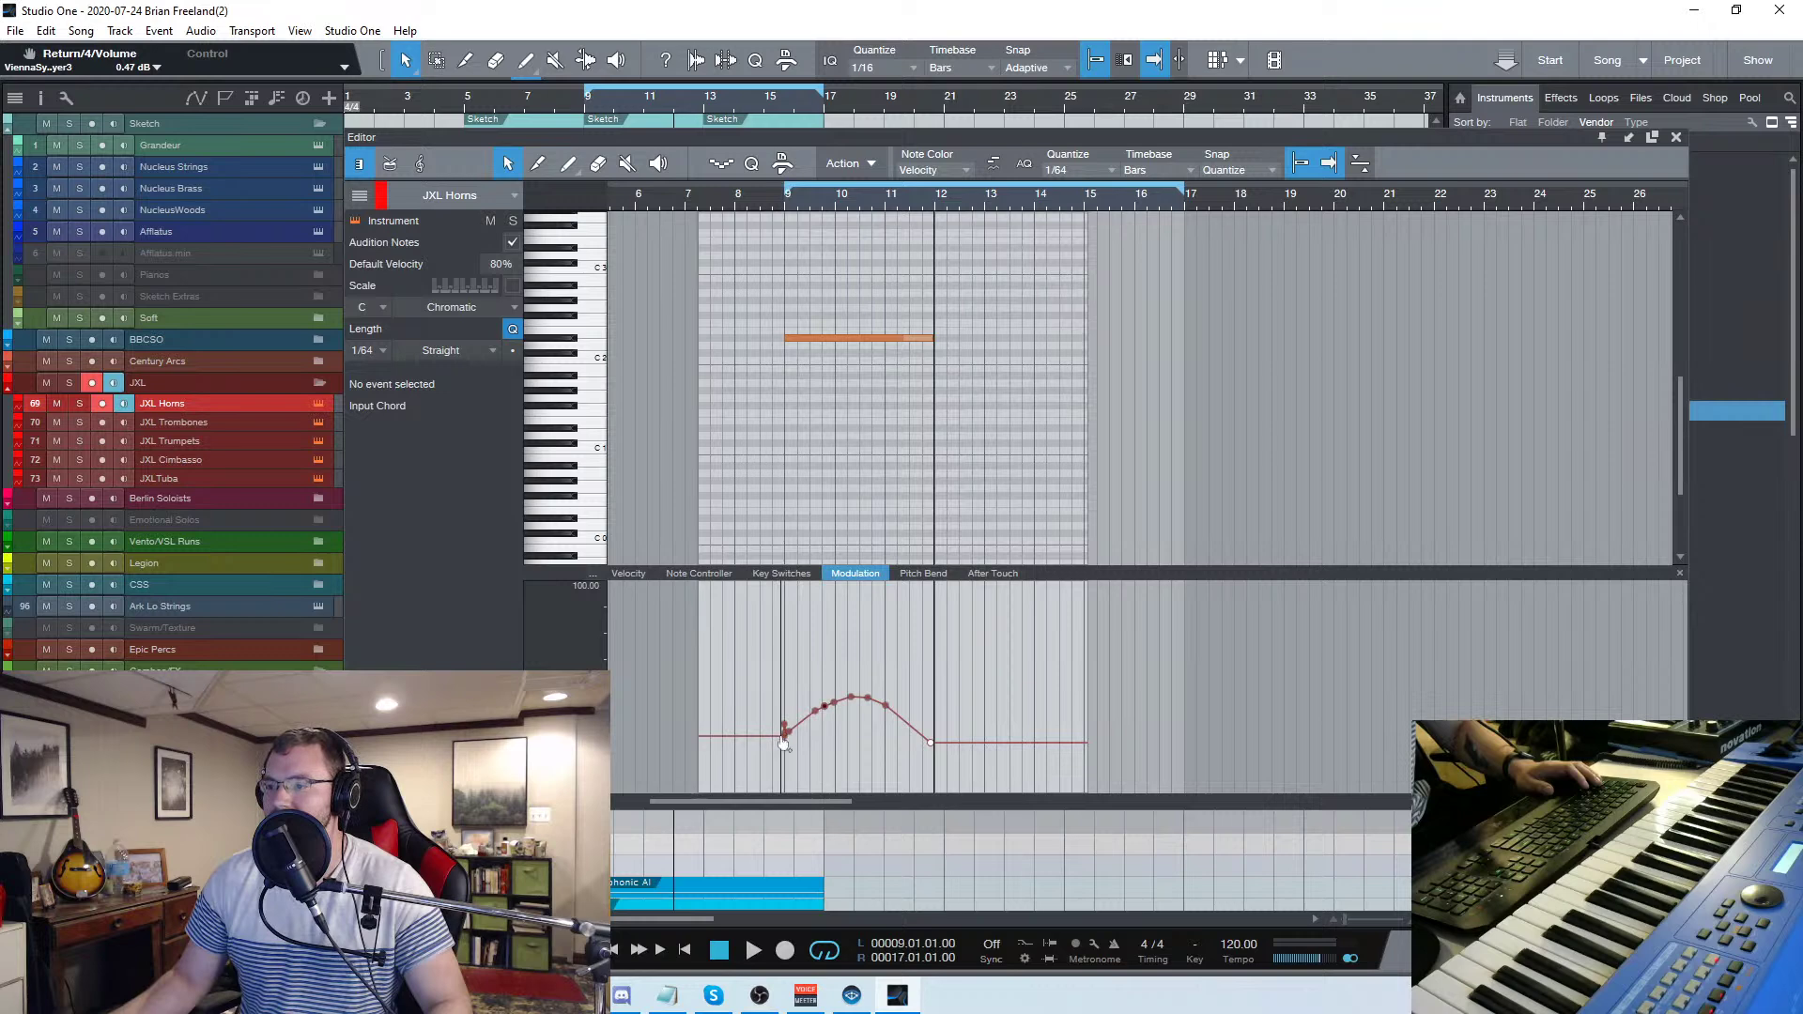
pyautogui.click(784, 729)
pyautogui.moveTo(787, 747); pyautogui.dragTo(783, 734)
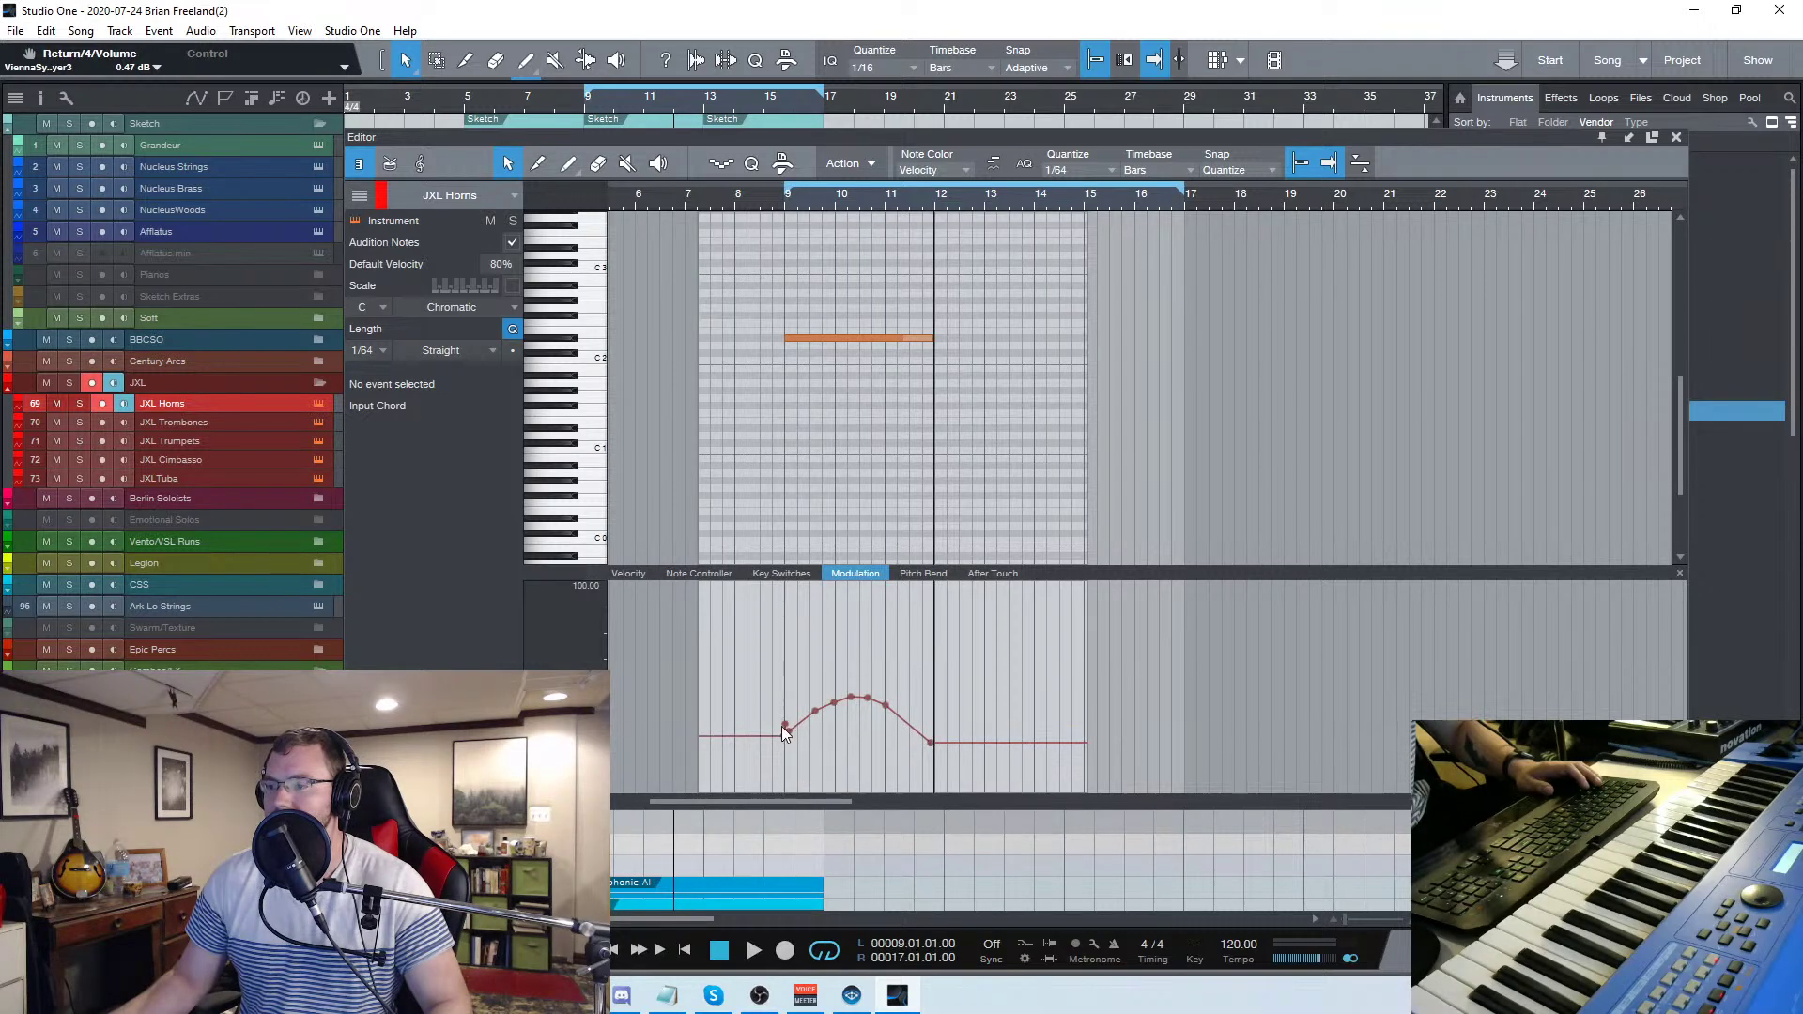
pyautogui.click(773, 193)
pyautogui.press('space')
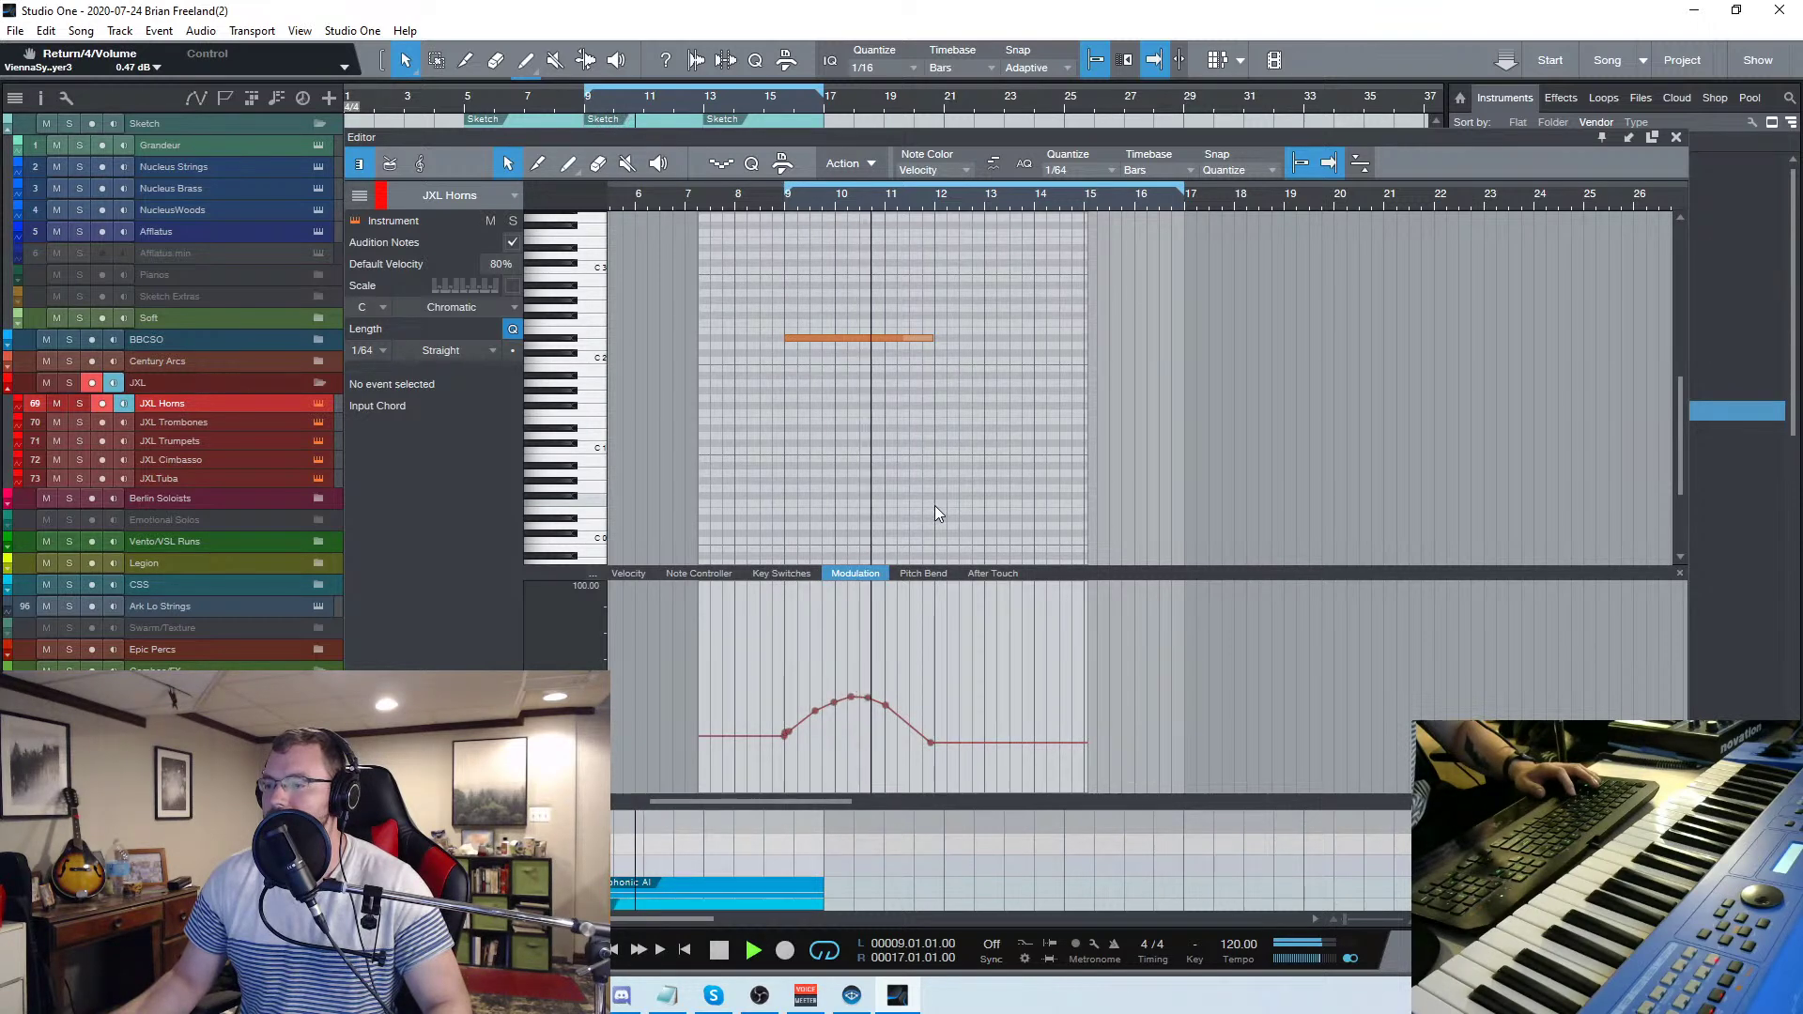
pyautogui.press('space')
# Copy the D#2 horn note to bar 9, lower the copy an octave to D#1 and audition both notes
pyautogui.moveTo(787, 413); pyautogui.dragTo(892, 274)
pyautogui.hotkey('ctrl', 'c')
pyautogui.click(786, 197)
pyautogui.hotkey('ctrl', 'v')
pyautogui.hotkey('shift', 'Down')
pyautogui.press('space')
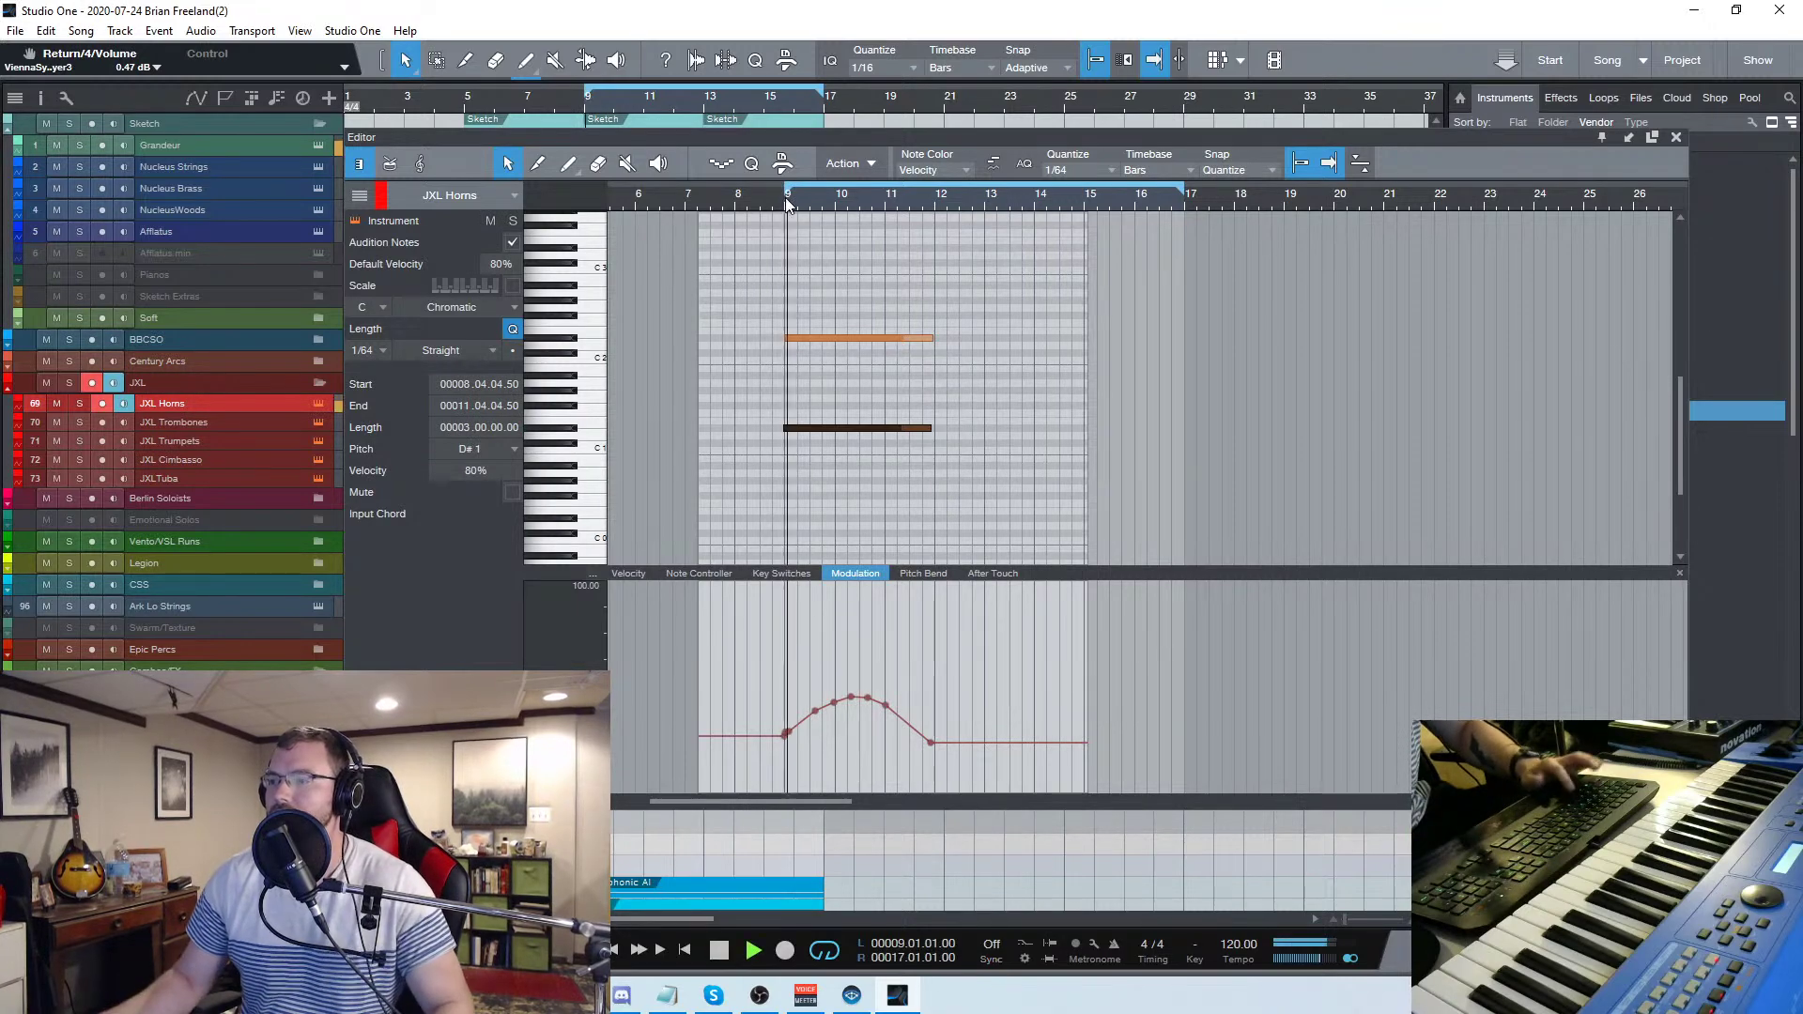
pyautogui.click(1034, 459)
pyautogui.scroll(3, 851, 426)
pyautogui.press('space')
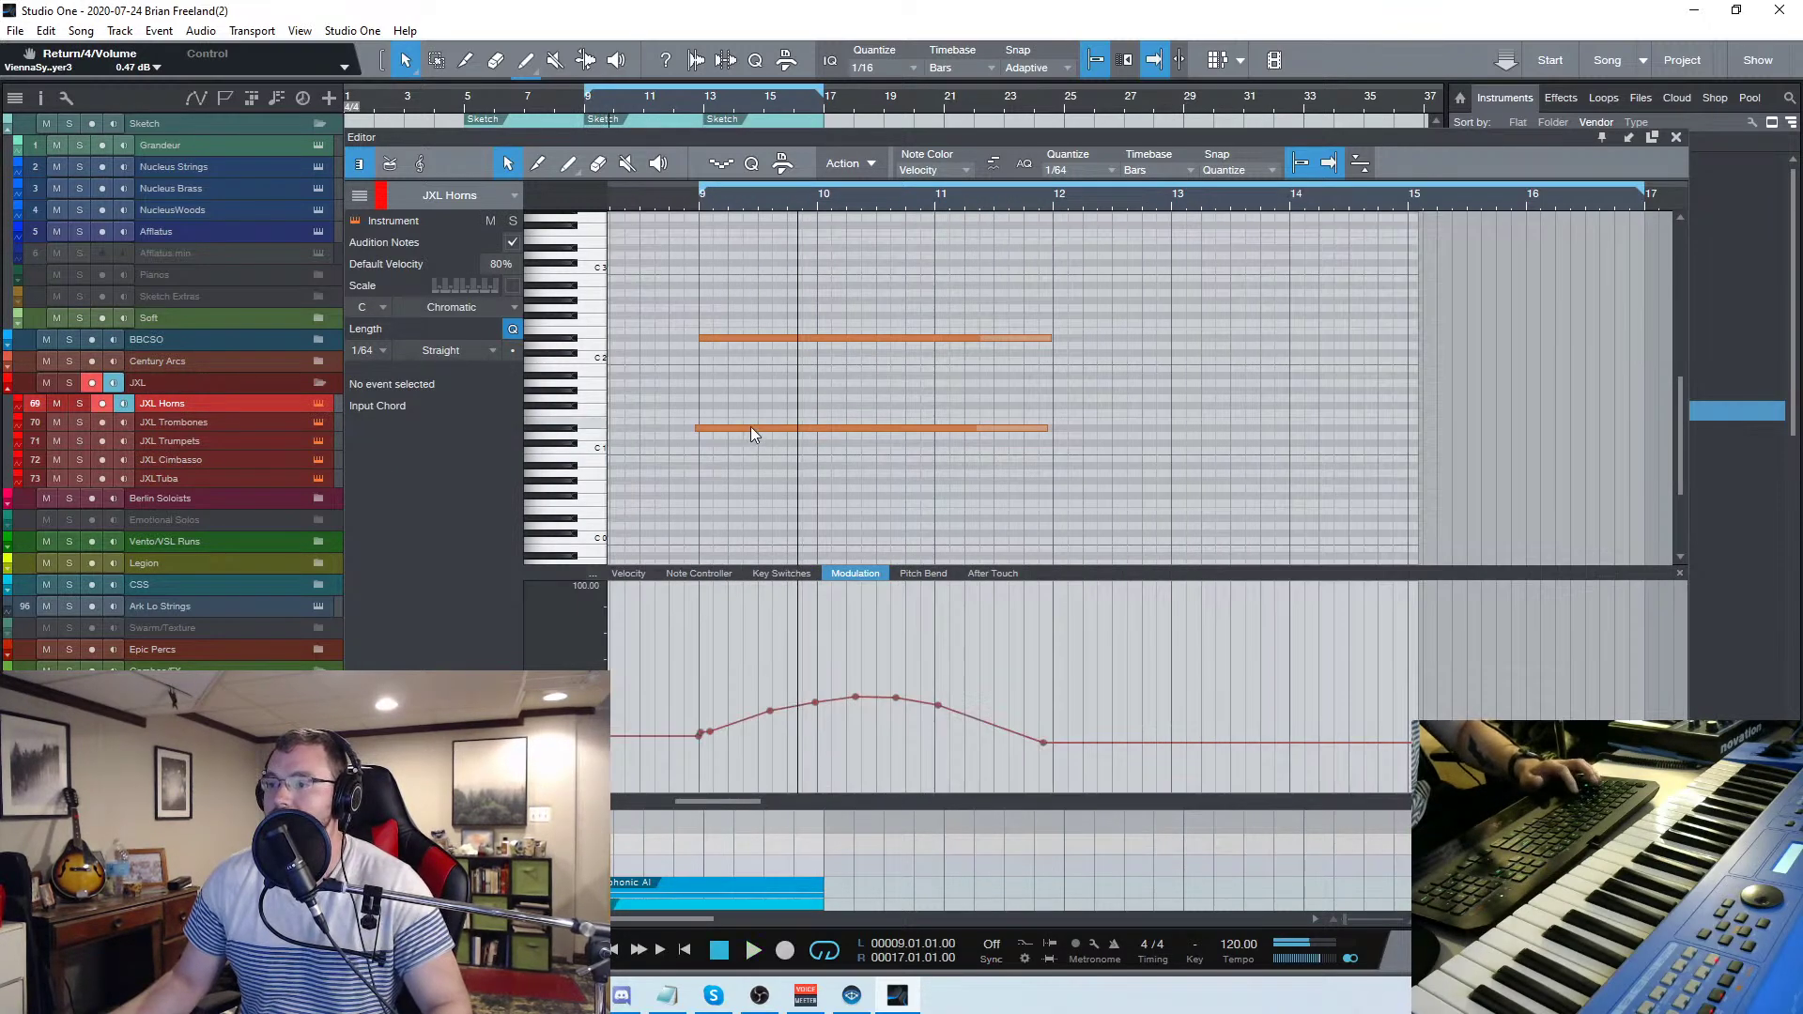
# Copy the D#1 note up to F#1, align it to bar 9 with quantize set to 1/4, and play the chord
pyautogui.click(751, 428)
pyautogui.moveTo(753, 431); pyautogui.dragTo(765, 404)
pyautogui.click(1071, 171)
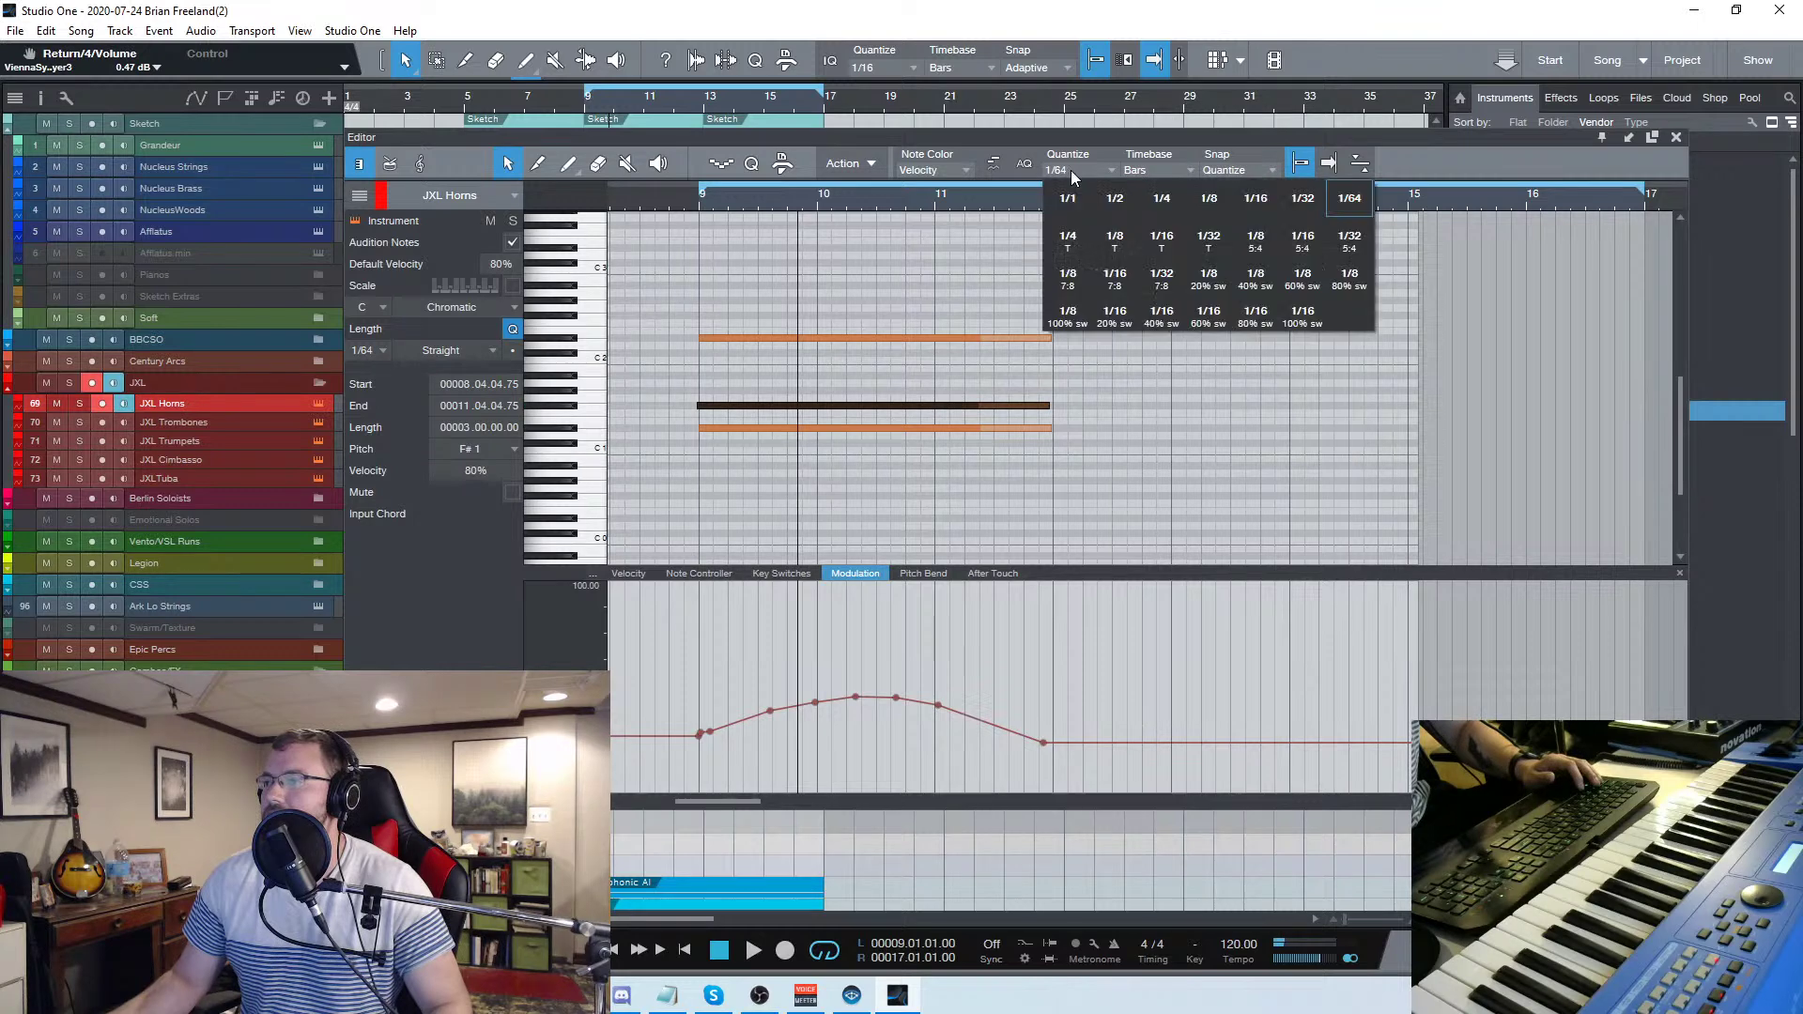
pyautogui.click(1158, 198)
pyautogui.moveTo(764, 413); pyautogui.dragTo(778, 414)
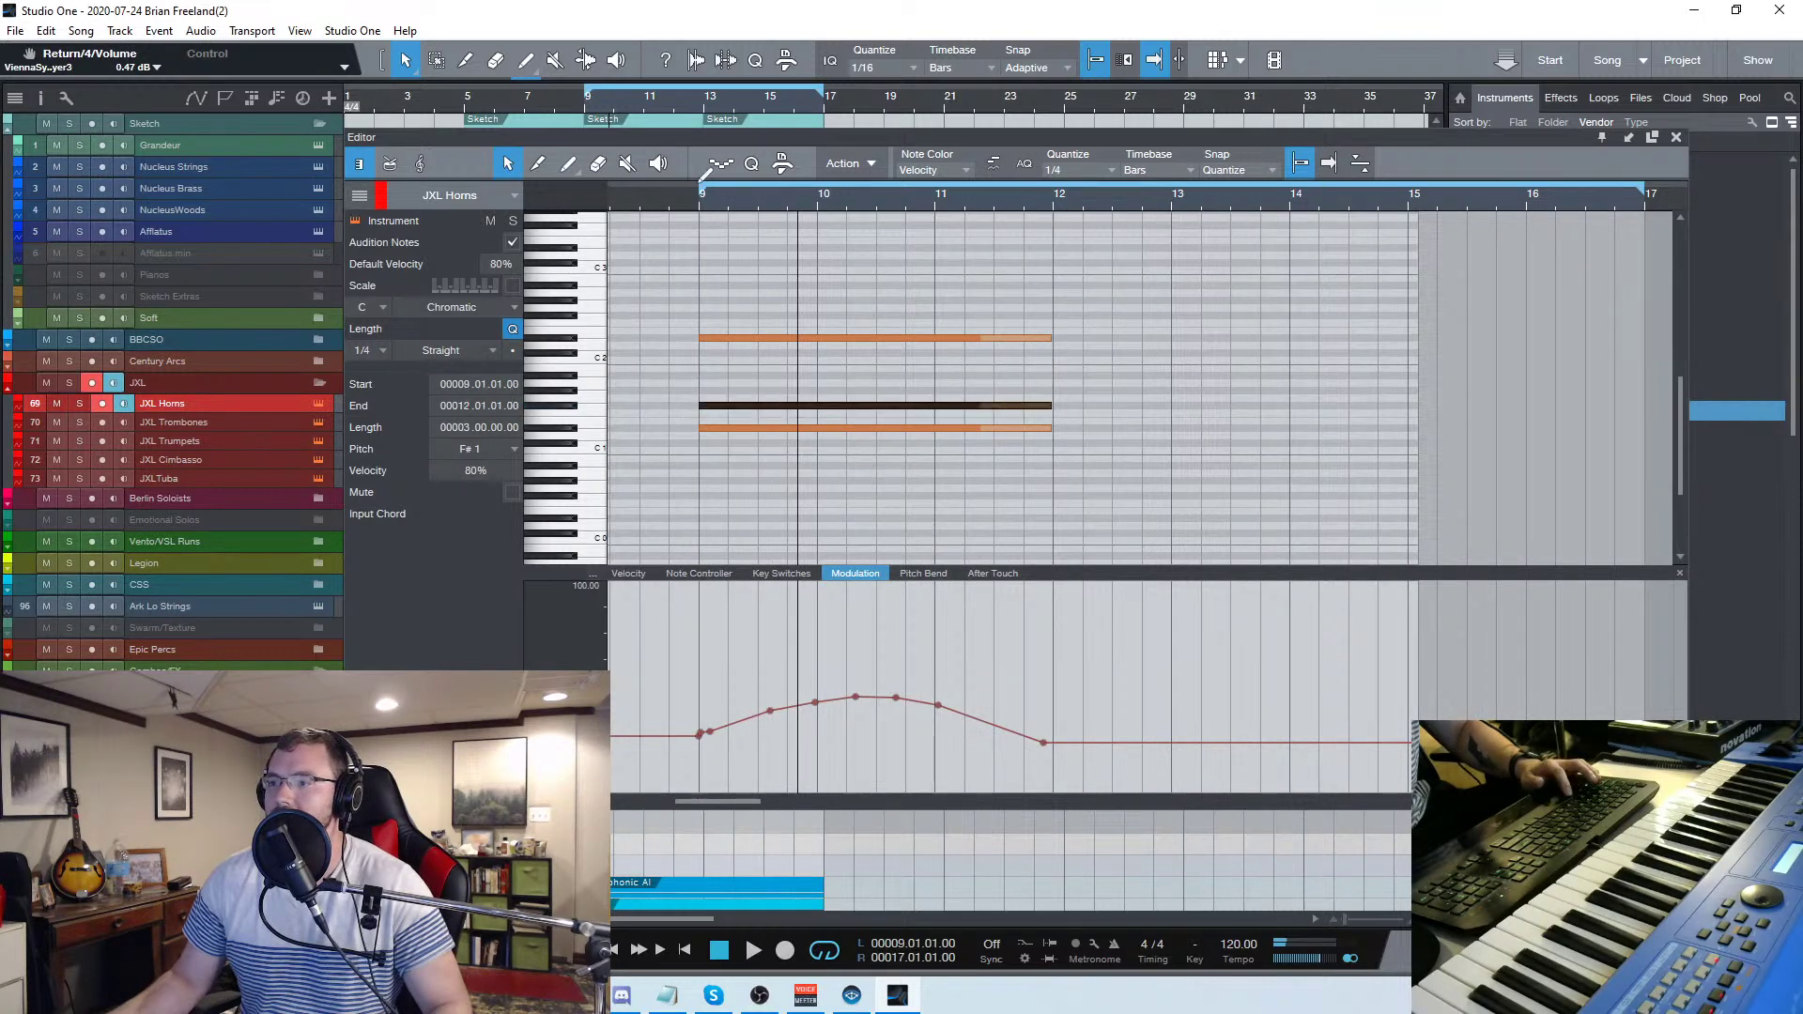
pyautogui.press('space')
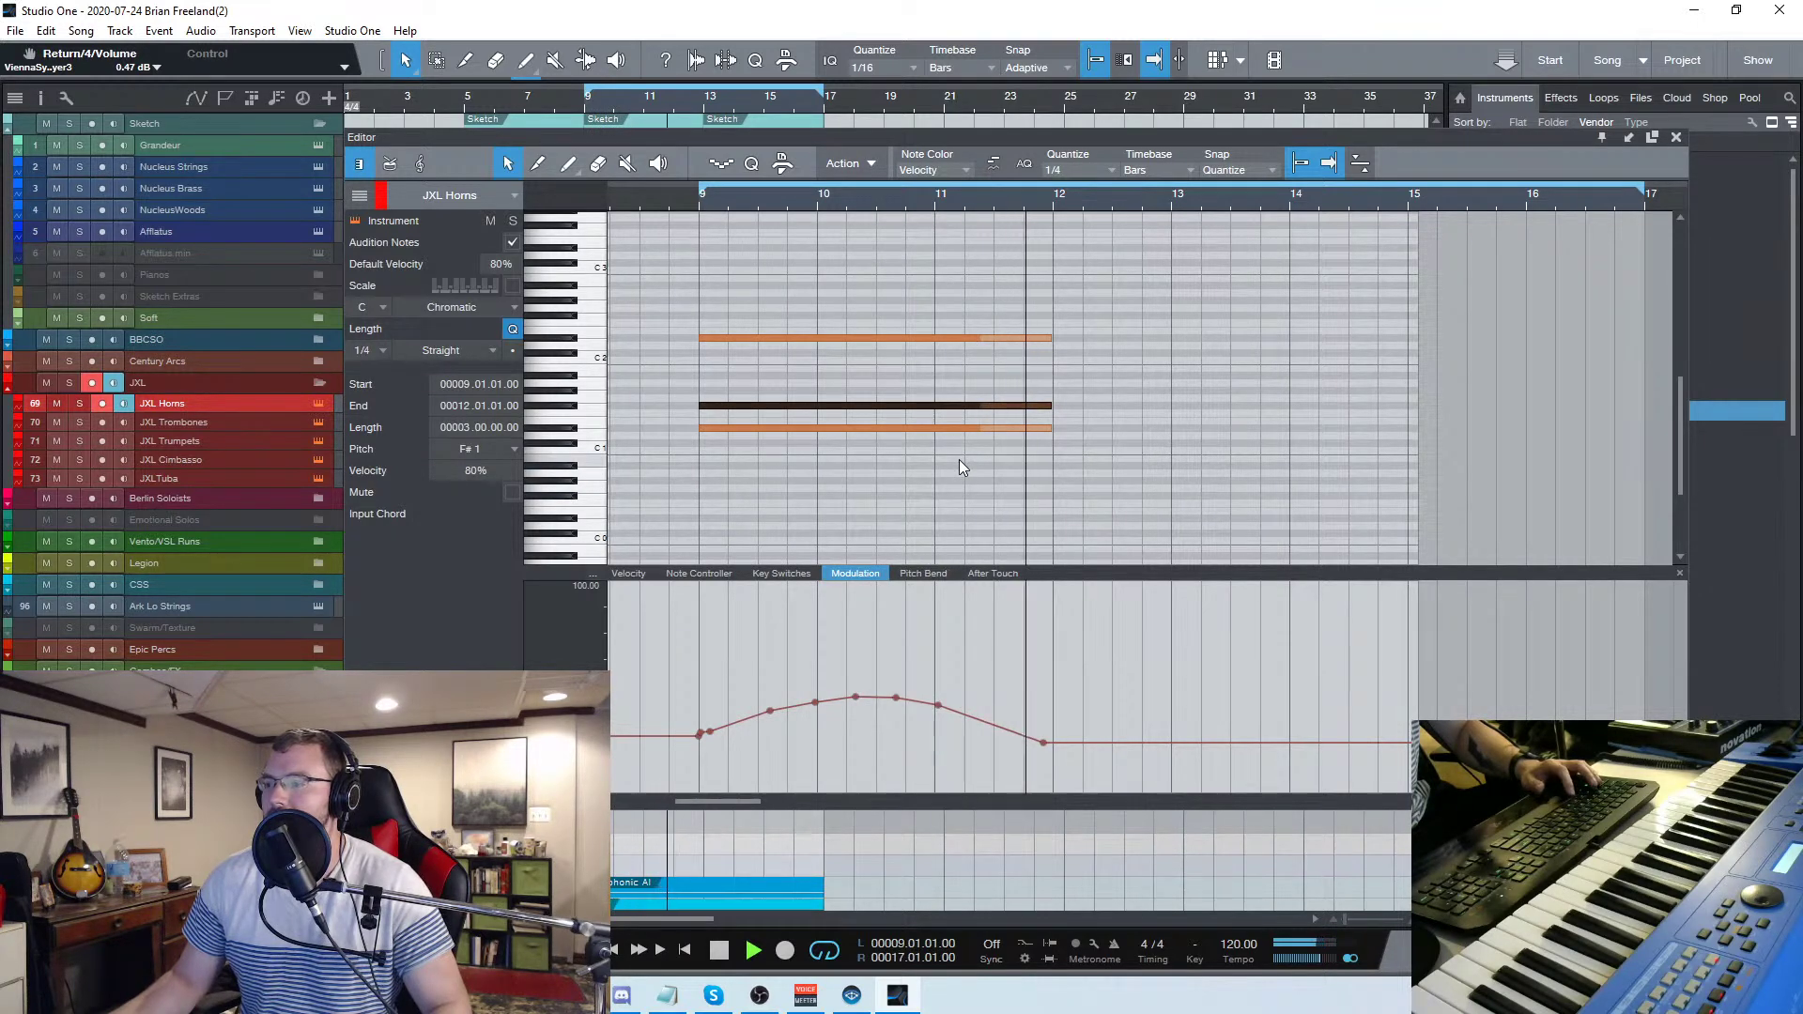
pyautogui.press('space')
# Lower the last two modulation points for a deeper fade toward bar 12 and play from bar 9
pyautogui.moveTo(1046, 750); pyautogui.dragTo(1053, 778)
pyautogui.moveTo(940, 707); pyautogui.dragTo(955, 730)
pyautogui.click(698, 205)
pyautogui.press('space')
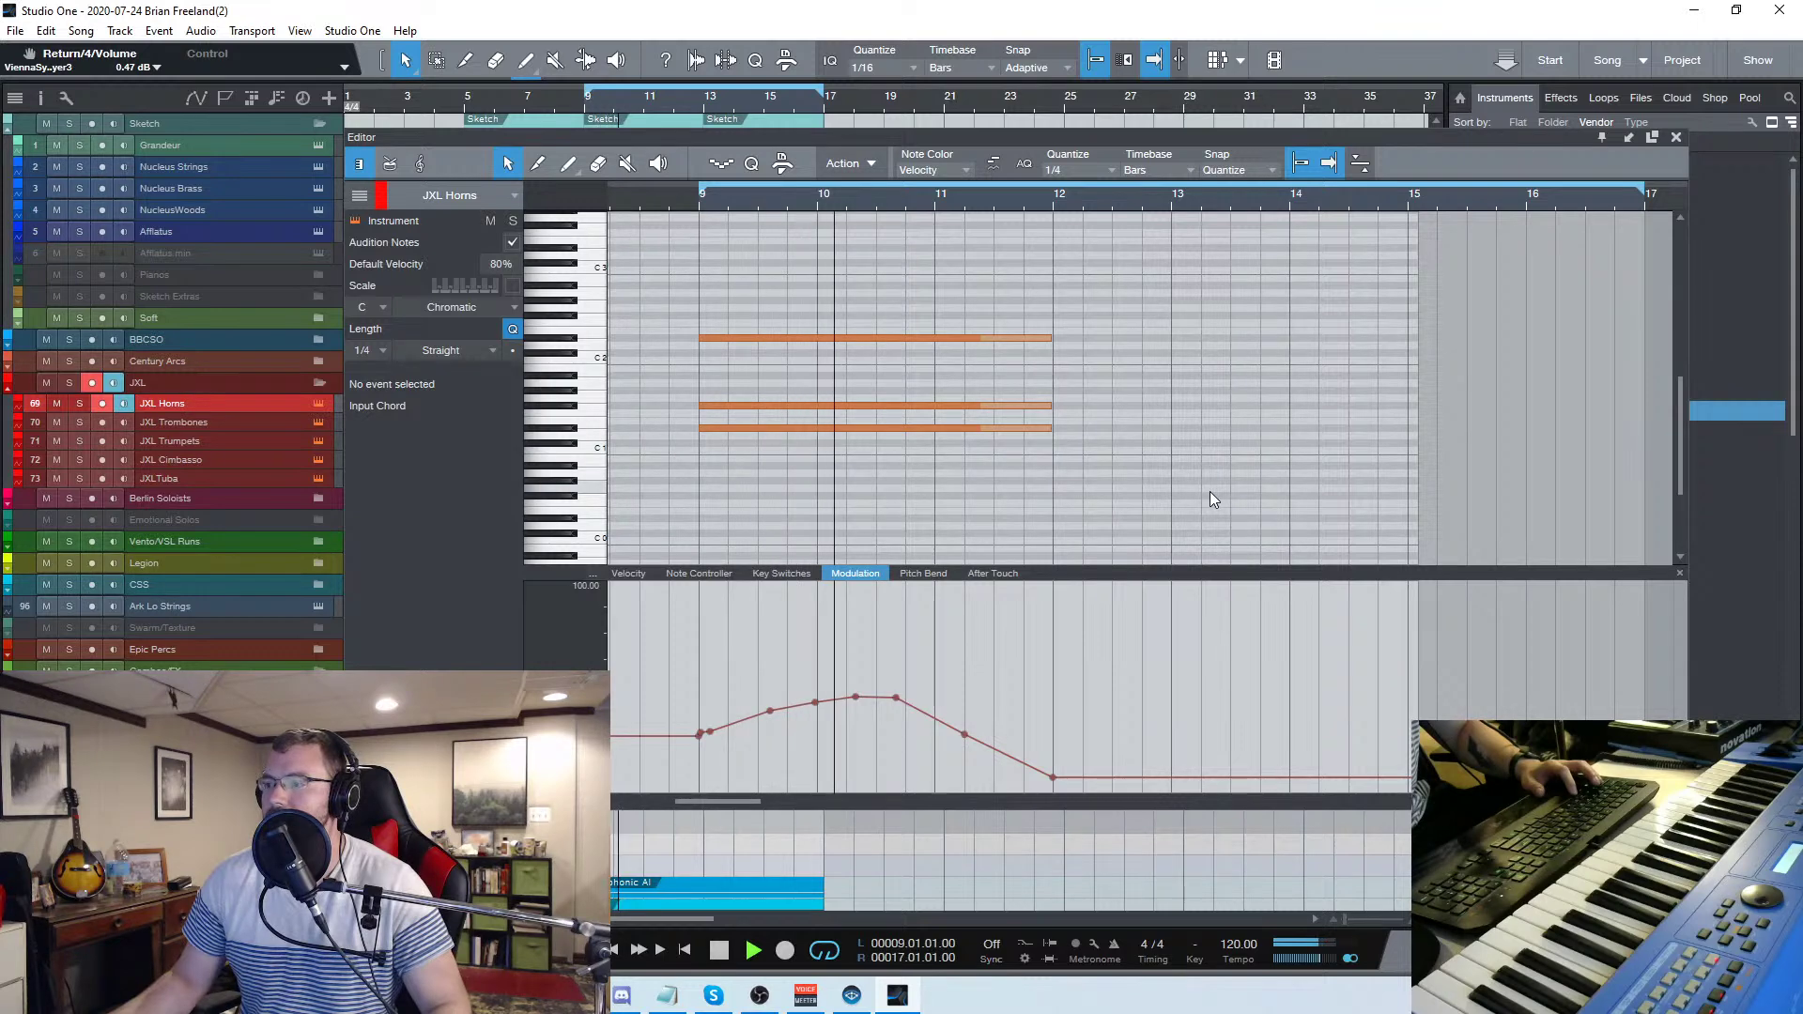
# Transpose all three horn notes up one octave and replay the chord from bar 9
pyautogui.moveTo(1209, 499); pyautogui.dragTo(853, 301)
pyautogui.hotkey('shift', 'Up')
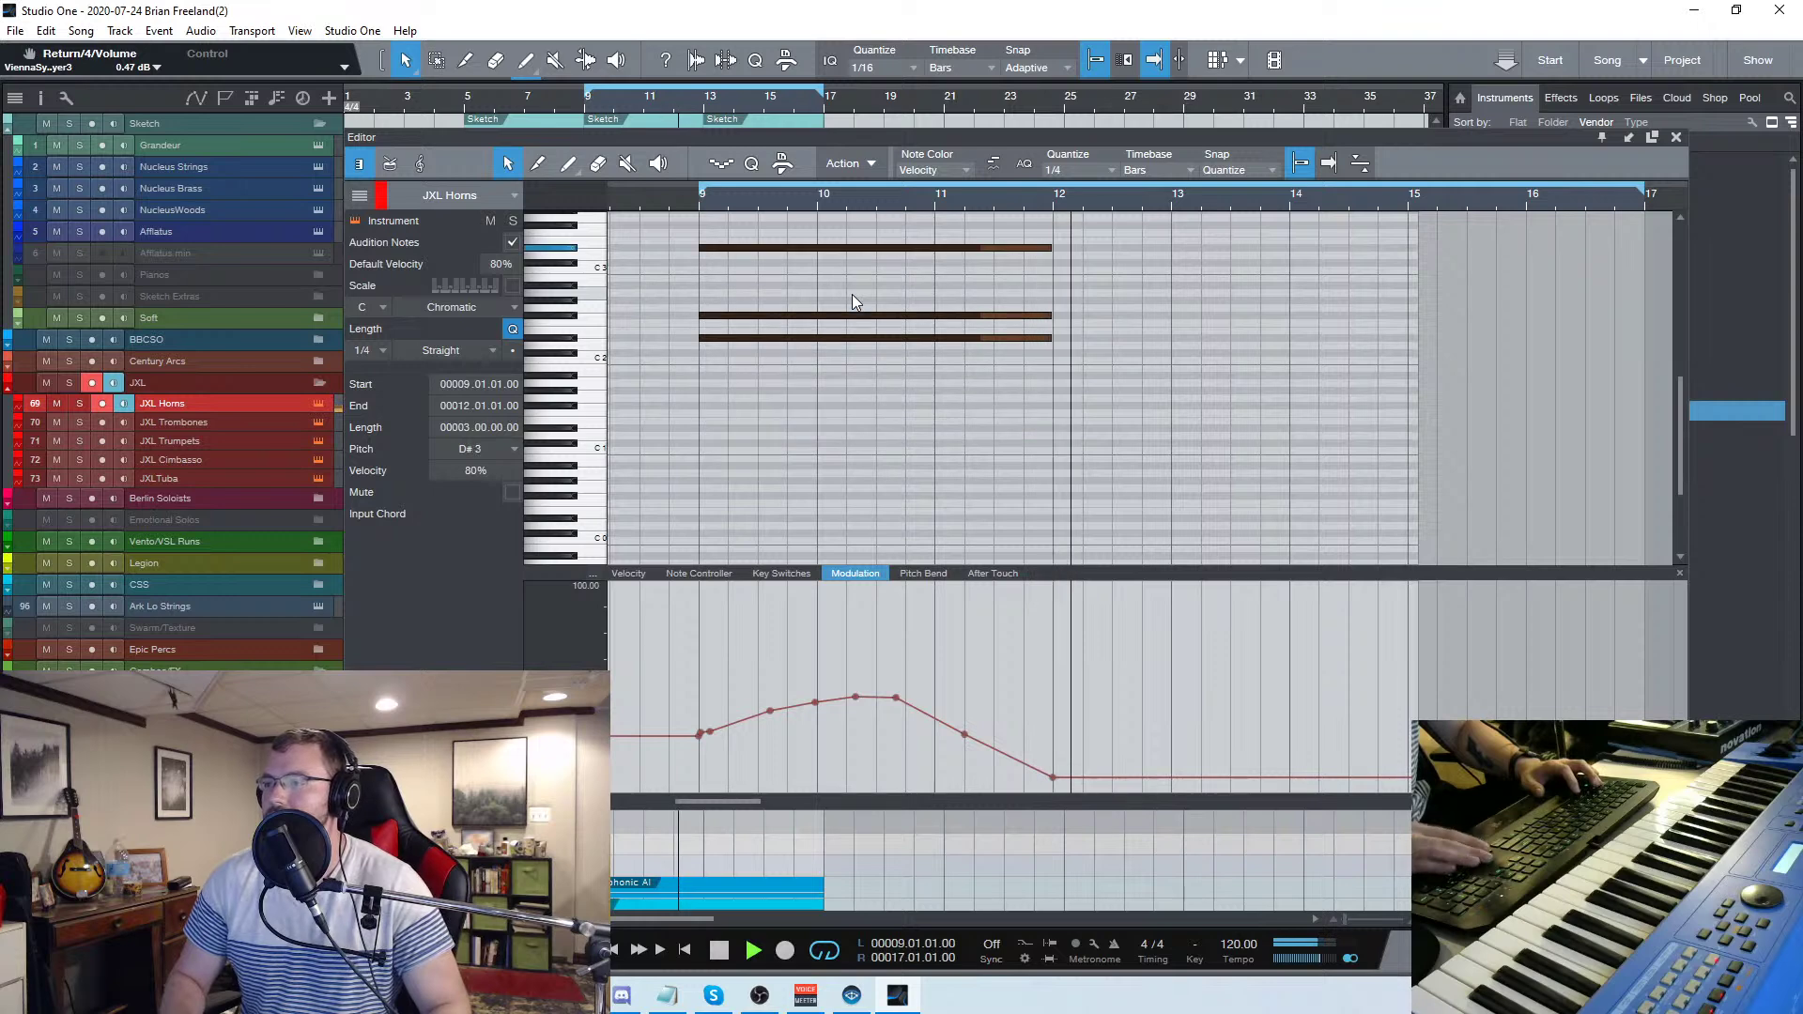
pyautogui.click(707, 201)
pyautogui.click(885, 388)
pyautogui.press('space')
# Raise the middle horn note to A#2 and play the chord from bar 9
pyautogui.scroll(1, 873, 395)
pyautogui.moveTo(832, 338); pyautogui.dragTo(833, 308)
pyautogui.click(699, 199)
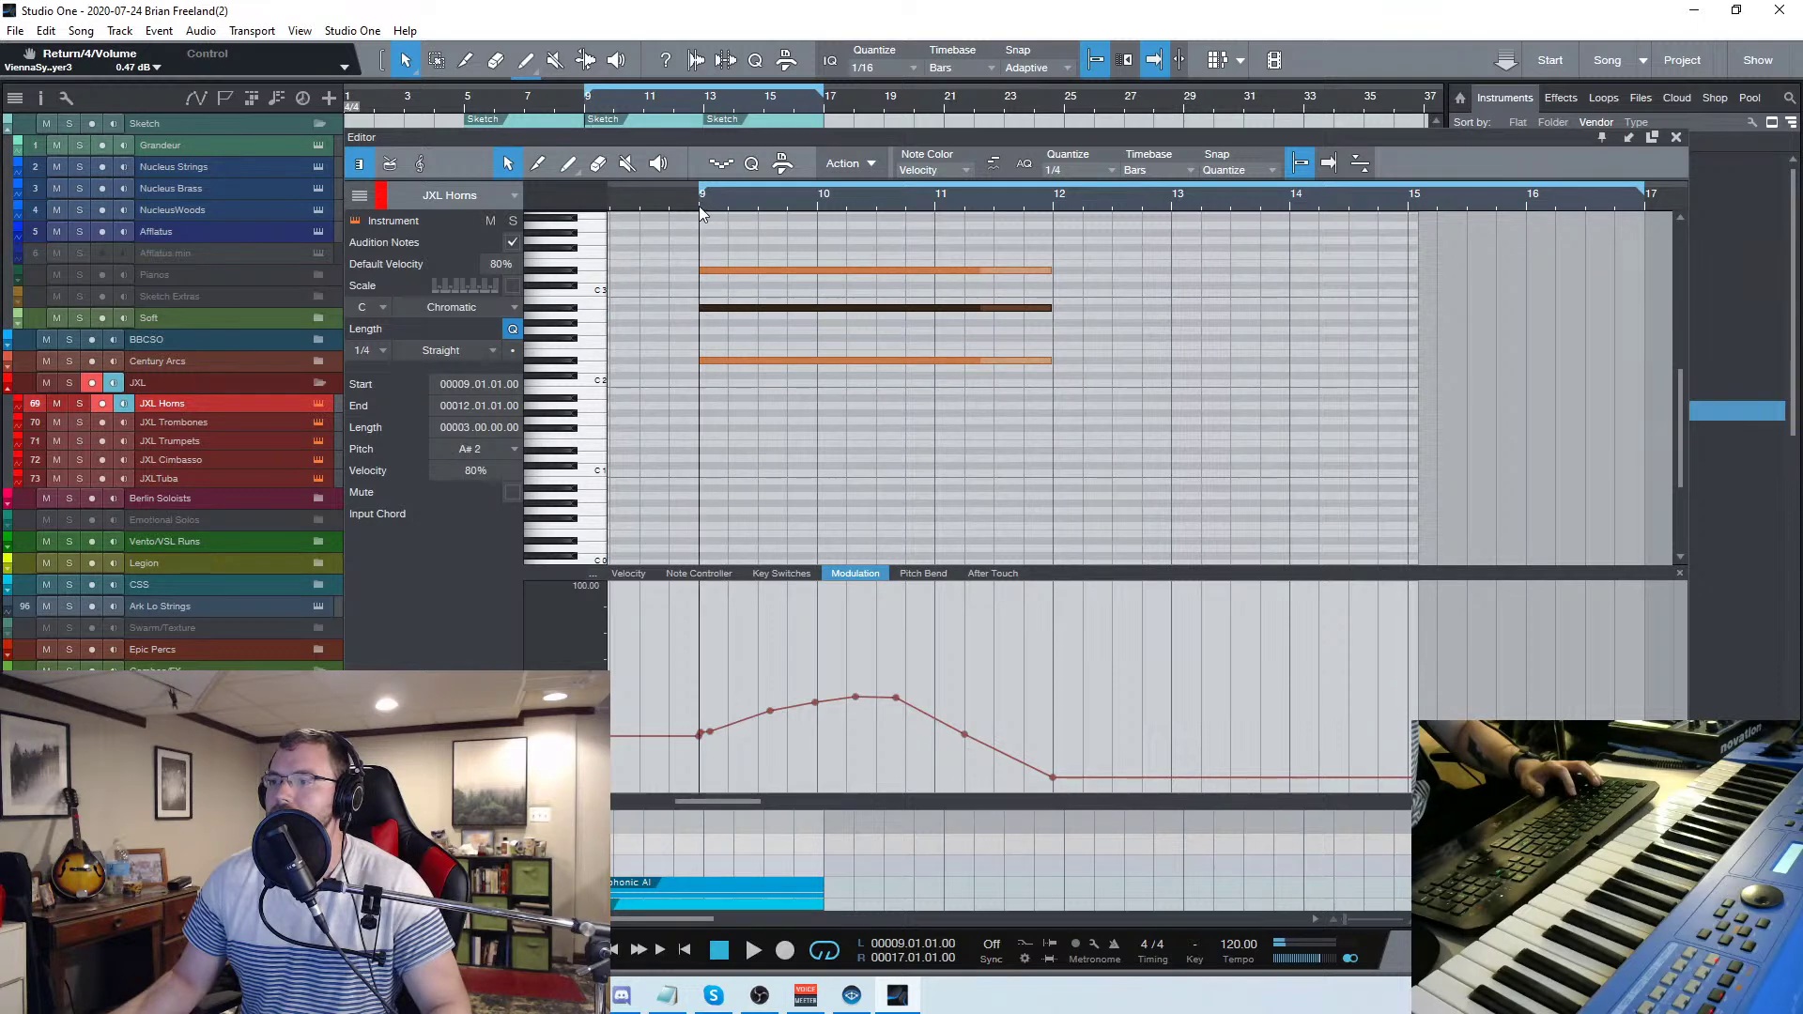
pyautogui.press('space')
pyautogui.click(1167, 329)
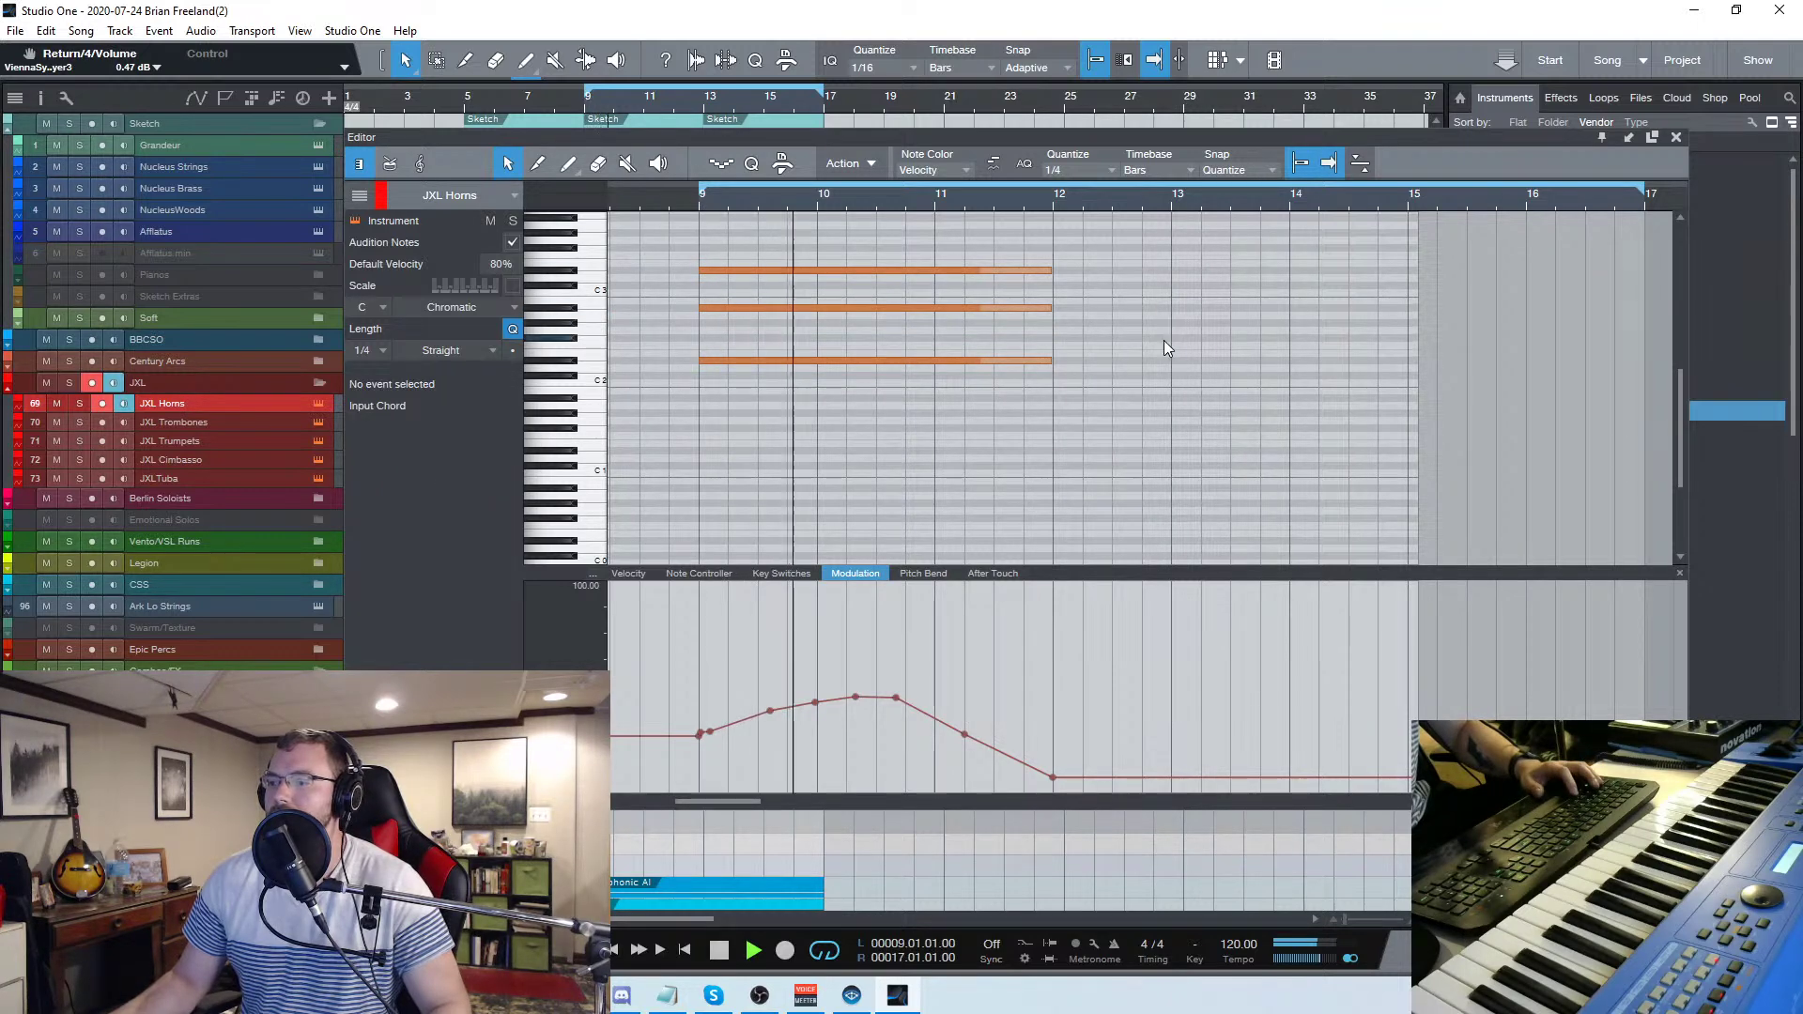
# Close the note editor and trim the end of the JXL Horns part to bar 12
pyautogui.click(1675, 139)
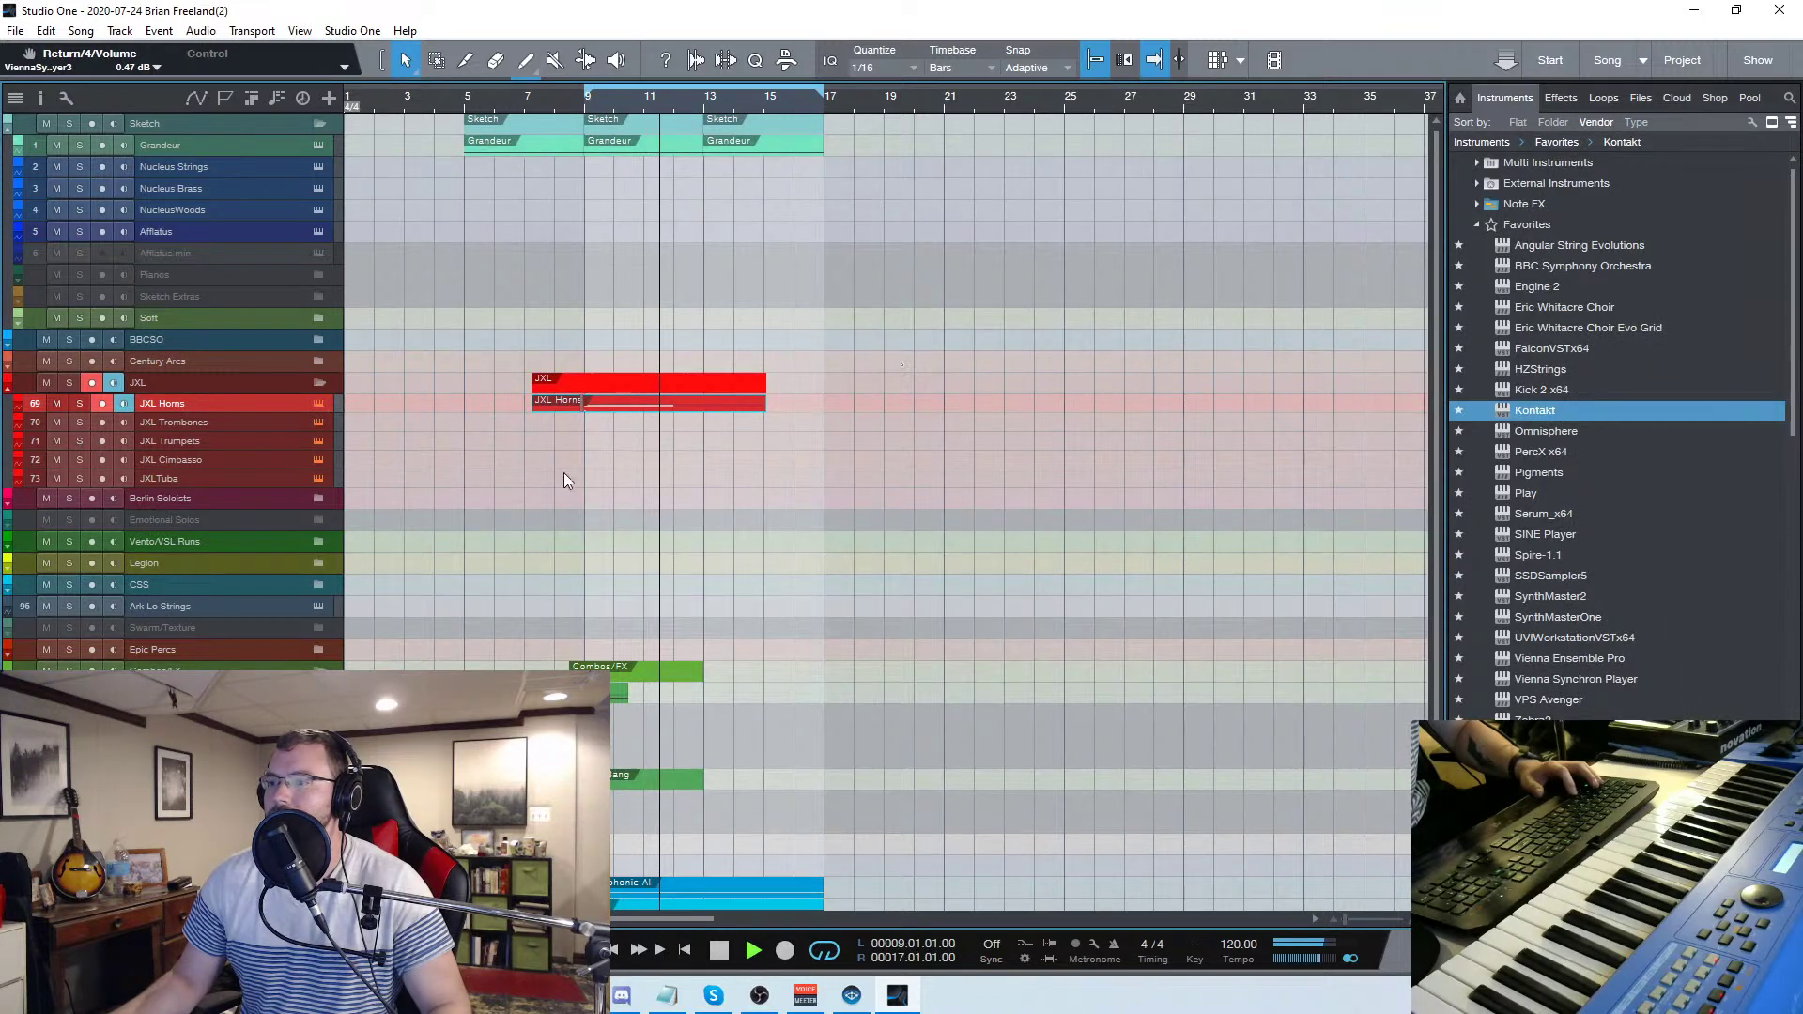
pyautogui.moveTo(764, 405); pyautogui.dragTo(681, 437)
# Try a copy of the JXL Horns part at bar 13, inspect its notes, remove it and undo the last deletion
pyautogui.moveTo(573, 406); pyautogui.dragTo(747, 397)
pyautogui.press('space')
pyautogui.doubleClick(756, 403)
pyautogui.moveTo(1124, 419); pyautogui.dragTo(1236, 231)
pyautogui.click(1675, 137)
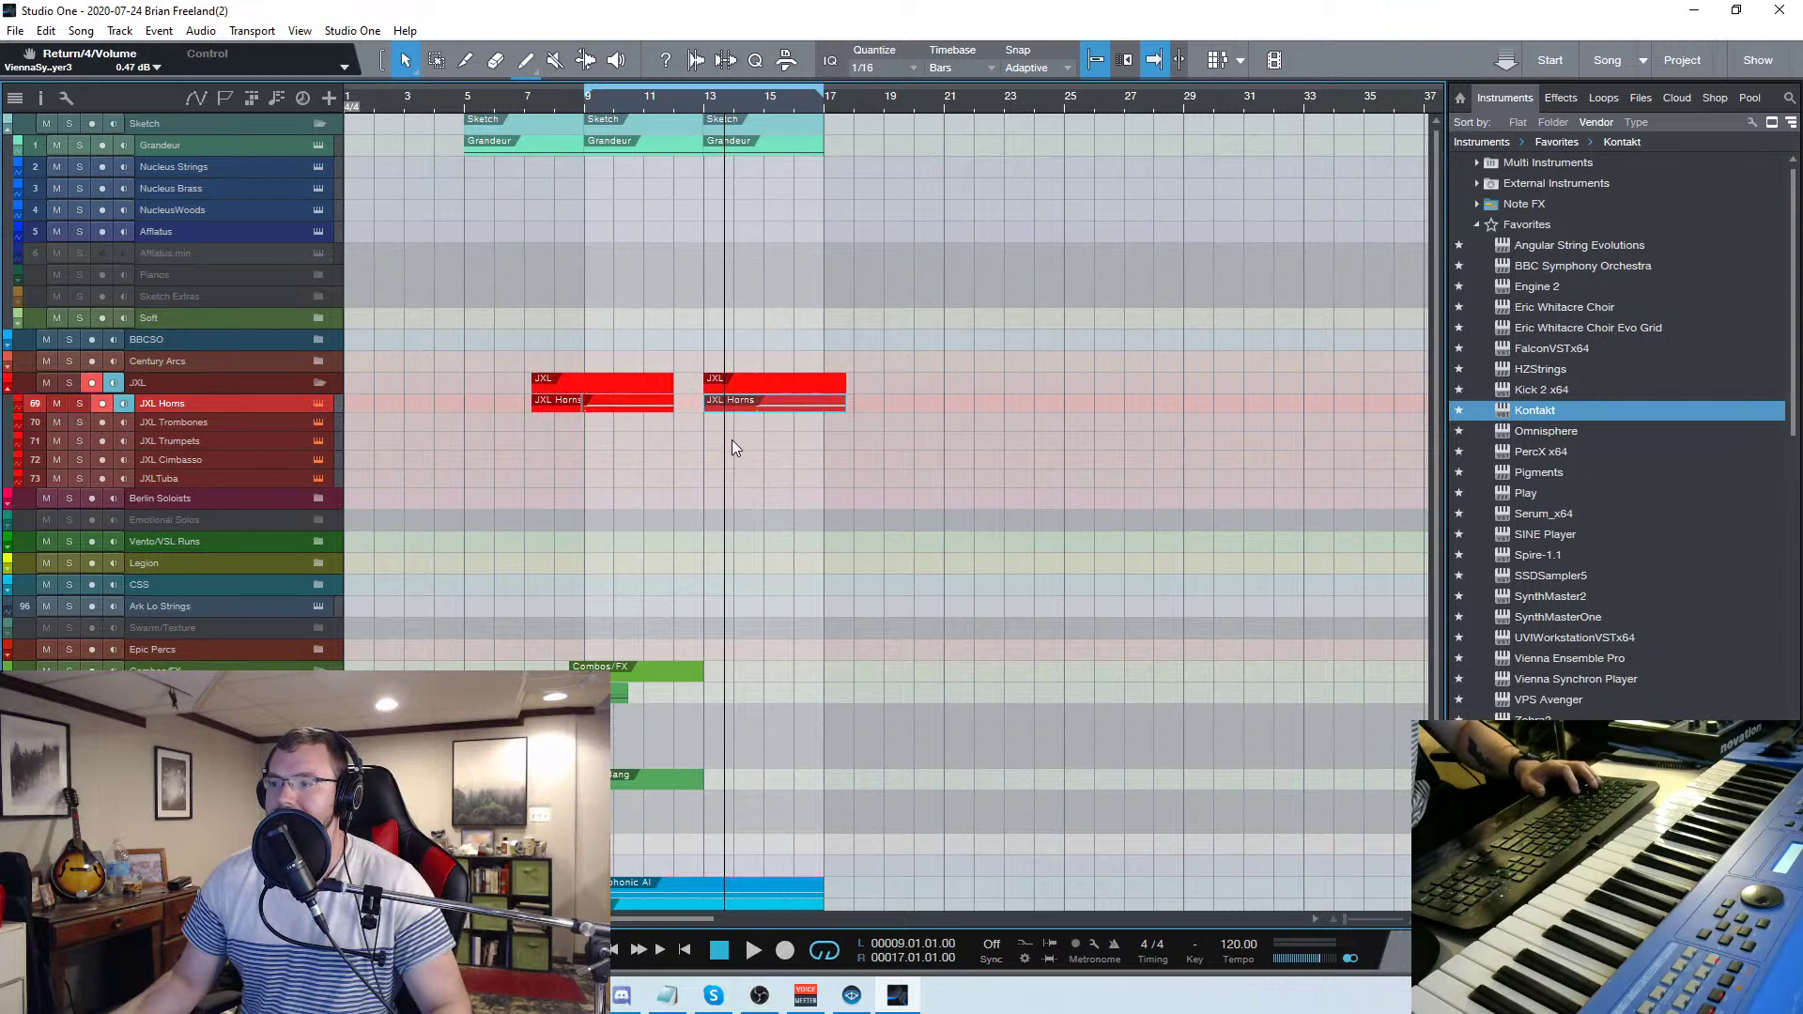
pyautogui.click(762, 409)
pyautogui.press('Delete')
pyautogui.press('Delete')
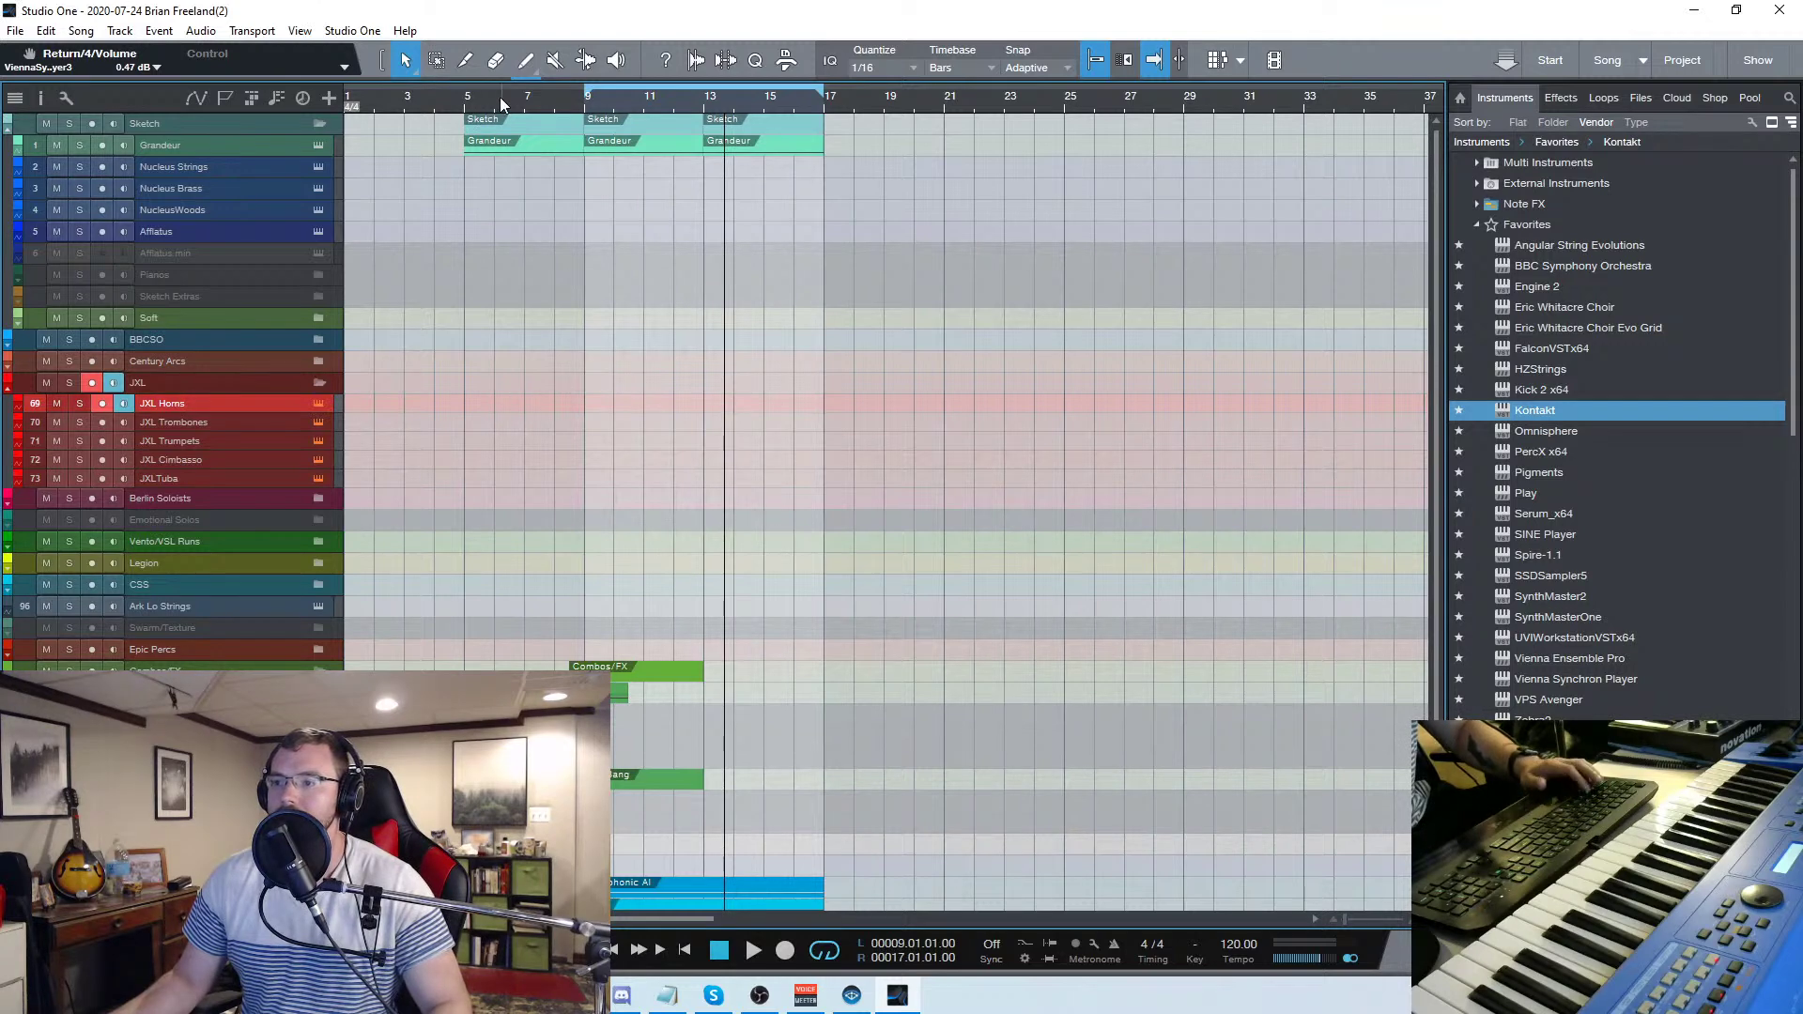
pyautogui.hotkey('ctrl', 'z')
# Trim the start of the JXL Horns part to one beat before bar 9 and play the entry
pyautogui.press('e')
pyautogui.press('e')
pyautogui.moveTo(782, 395); pyautogui.dragTo(821, 404)
pyautogui.press('g')
pyautogui.moveTo(395, 413); pyautogui.dragTo(683, 414)
pyautogui.click(678, 109)
pyautogui.press('space')
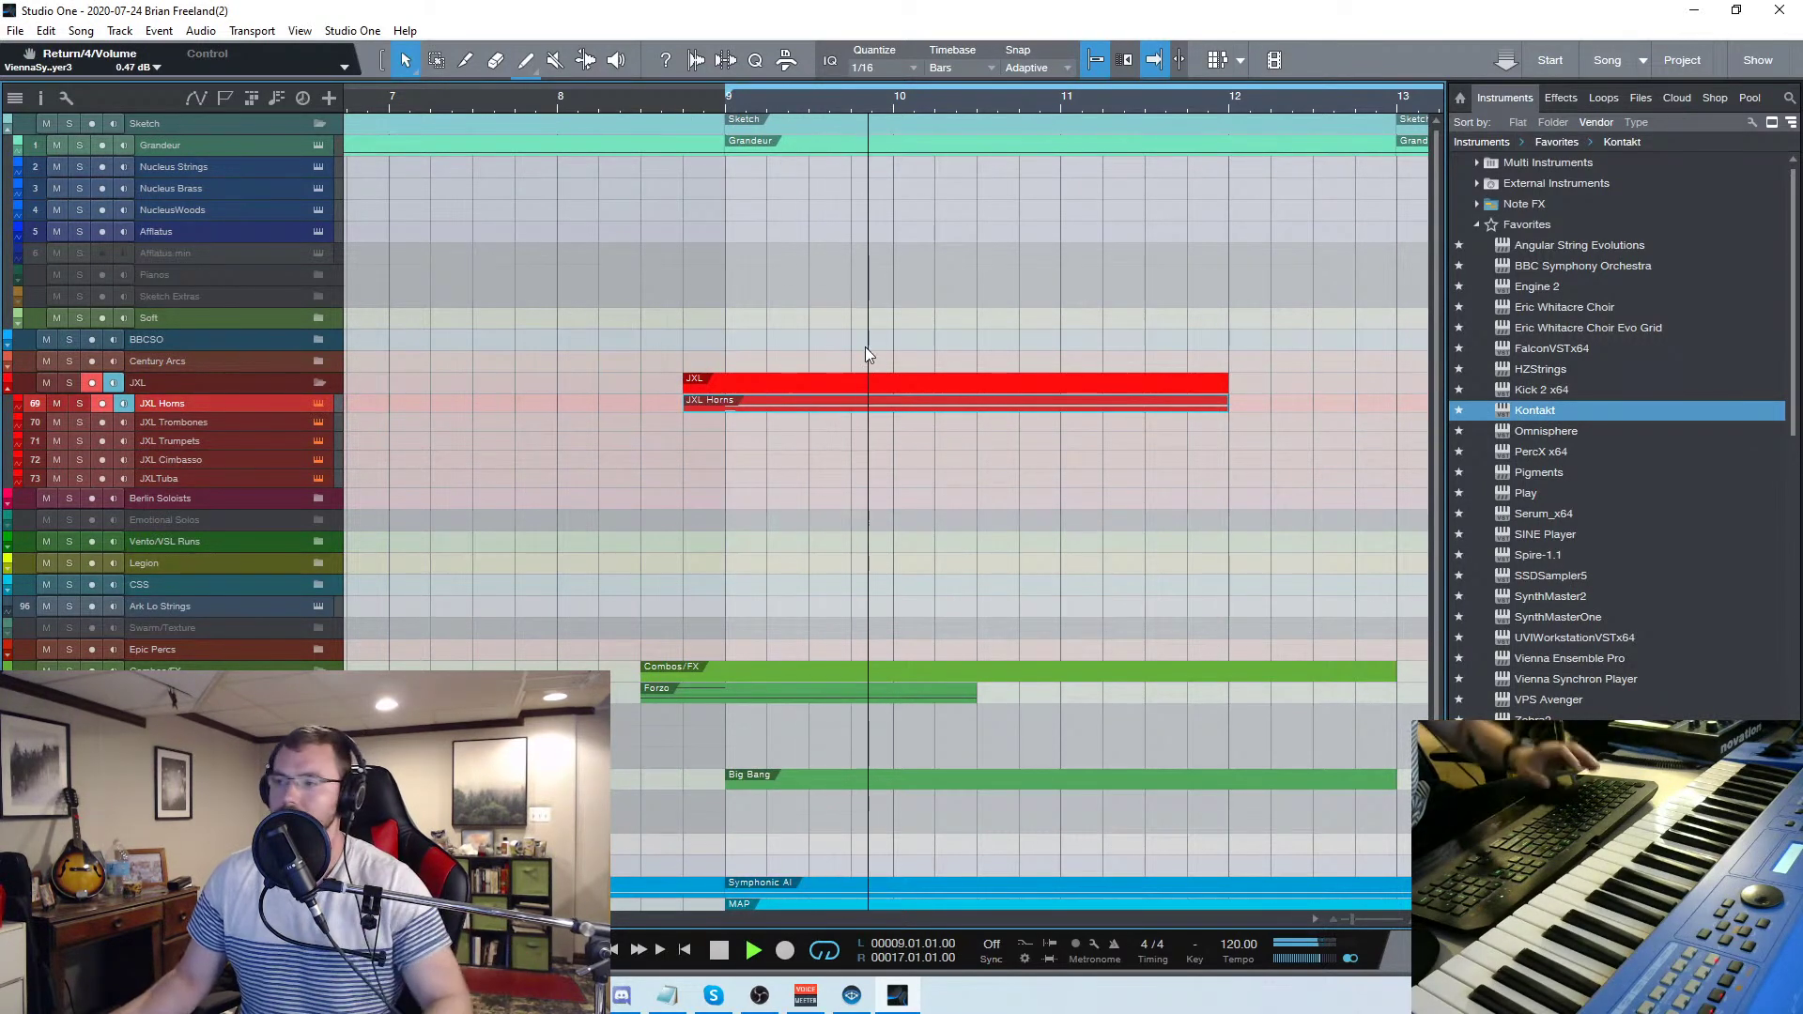
# Copy the JXL Horns part four bars along so its chord starts at bar 13, and open the copy in the note editor
pyautogui.hotkey('shift', 'z')
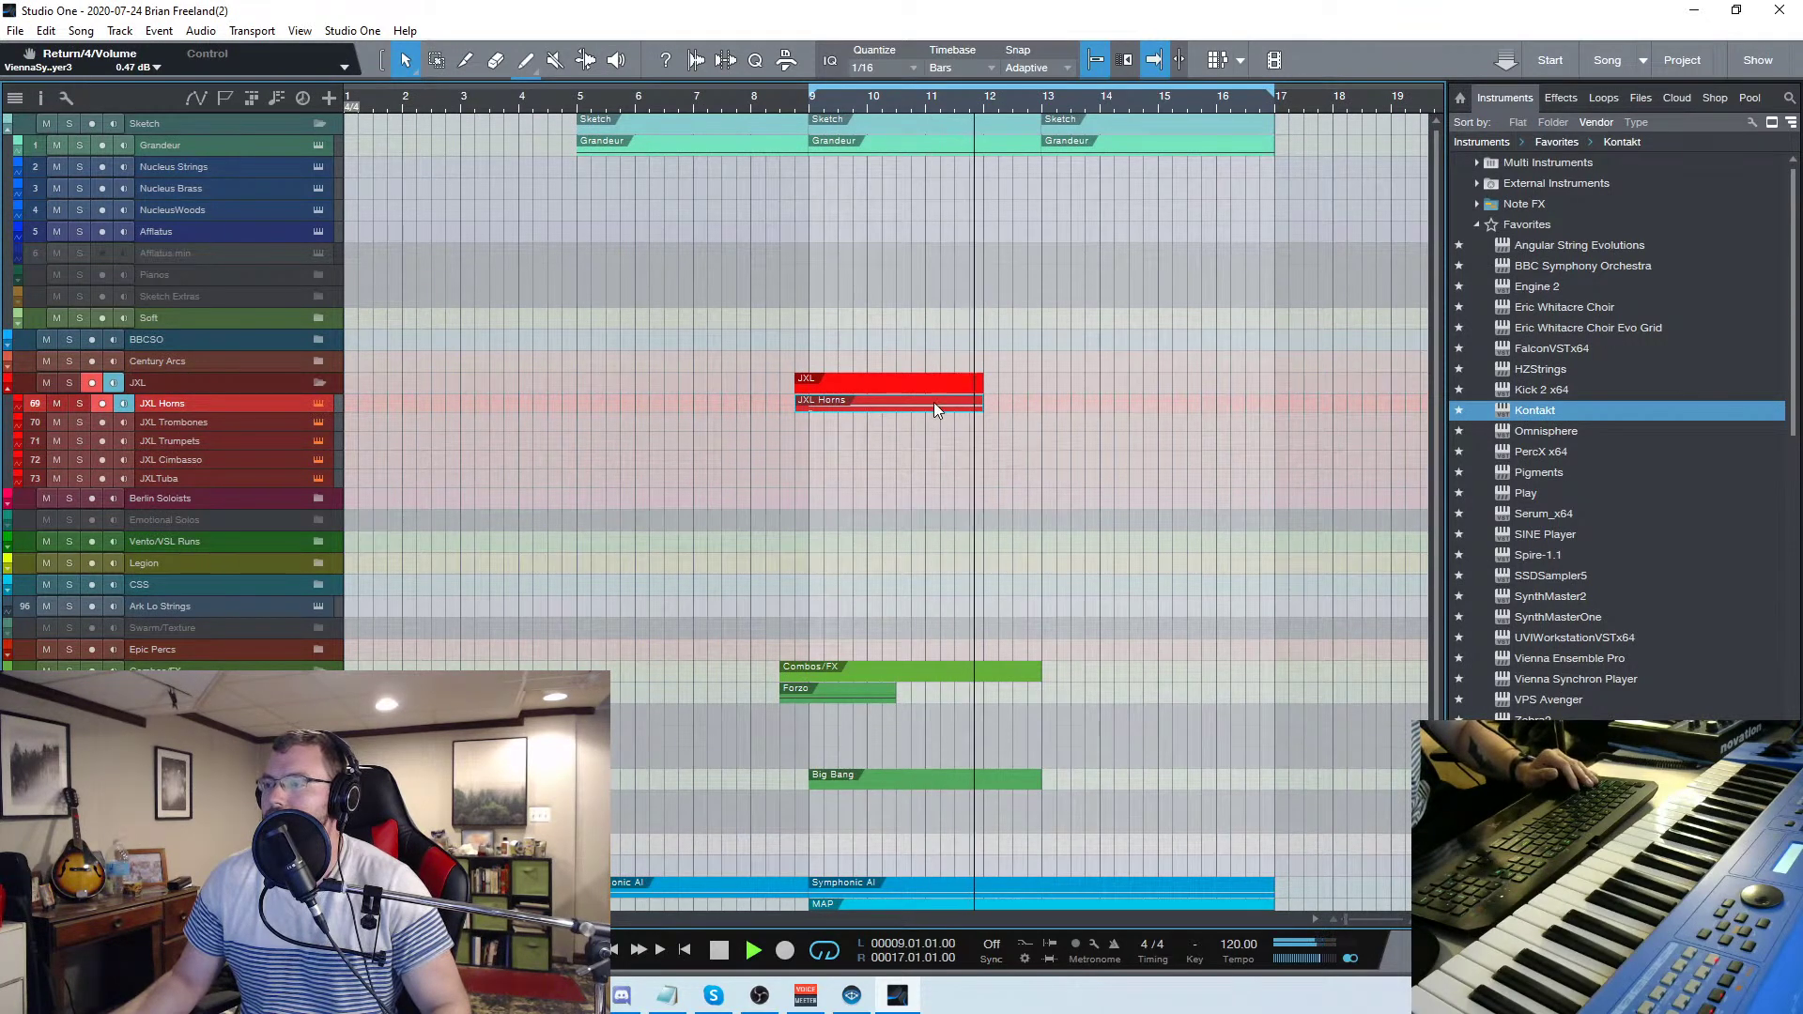
pyautogui.moveTo(914, 405); pyautogui.dragTo(1129, 403)
pyautogui.doubleClick(1128, 403)
pyautogui.press('space')
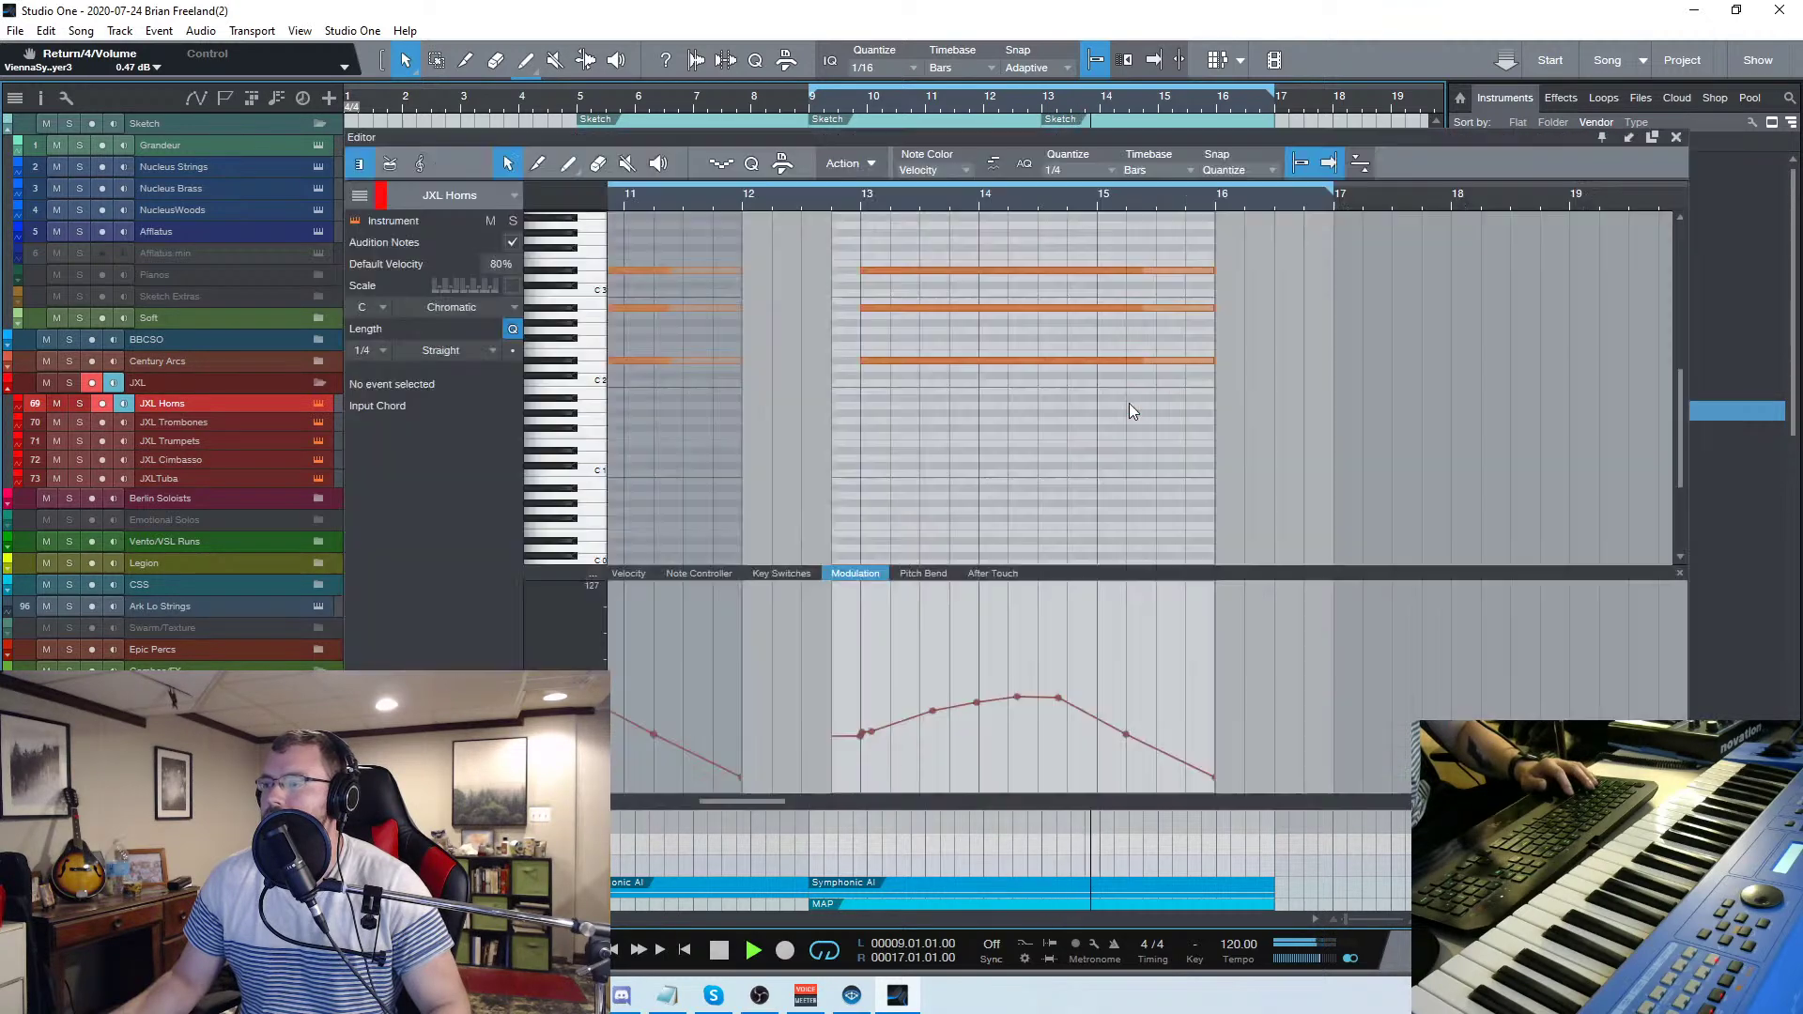
# Lower the middle note of the bar 13 horn chord to A2 and play the chord from bar 13
pyautogui.click(1007, 312)
pyautogui.moveTo(1008, 324); pyautogui.dragTo(1008, 325)
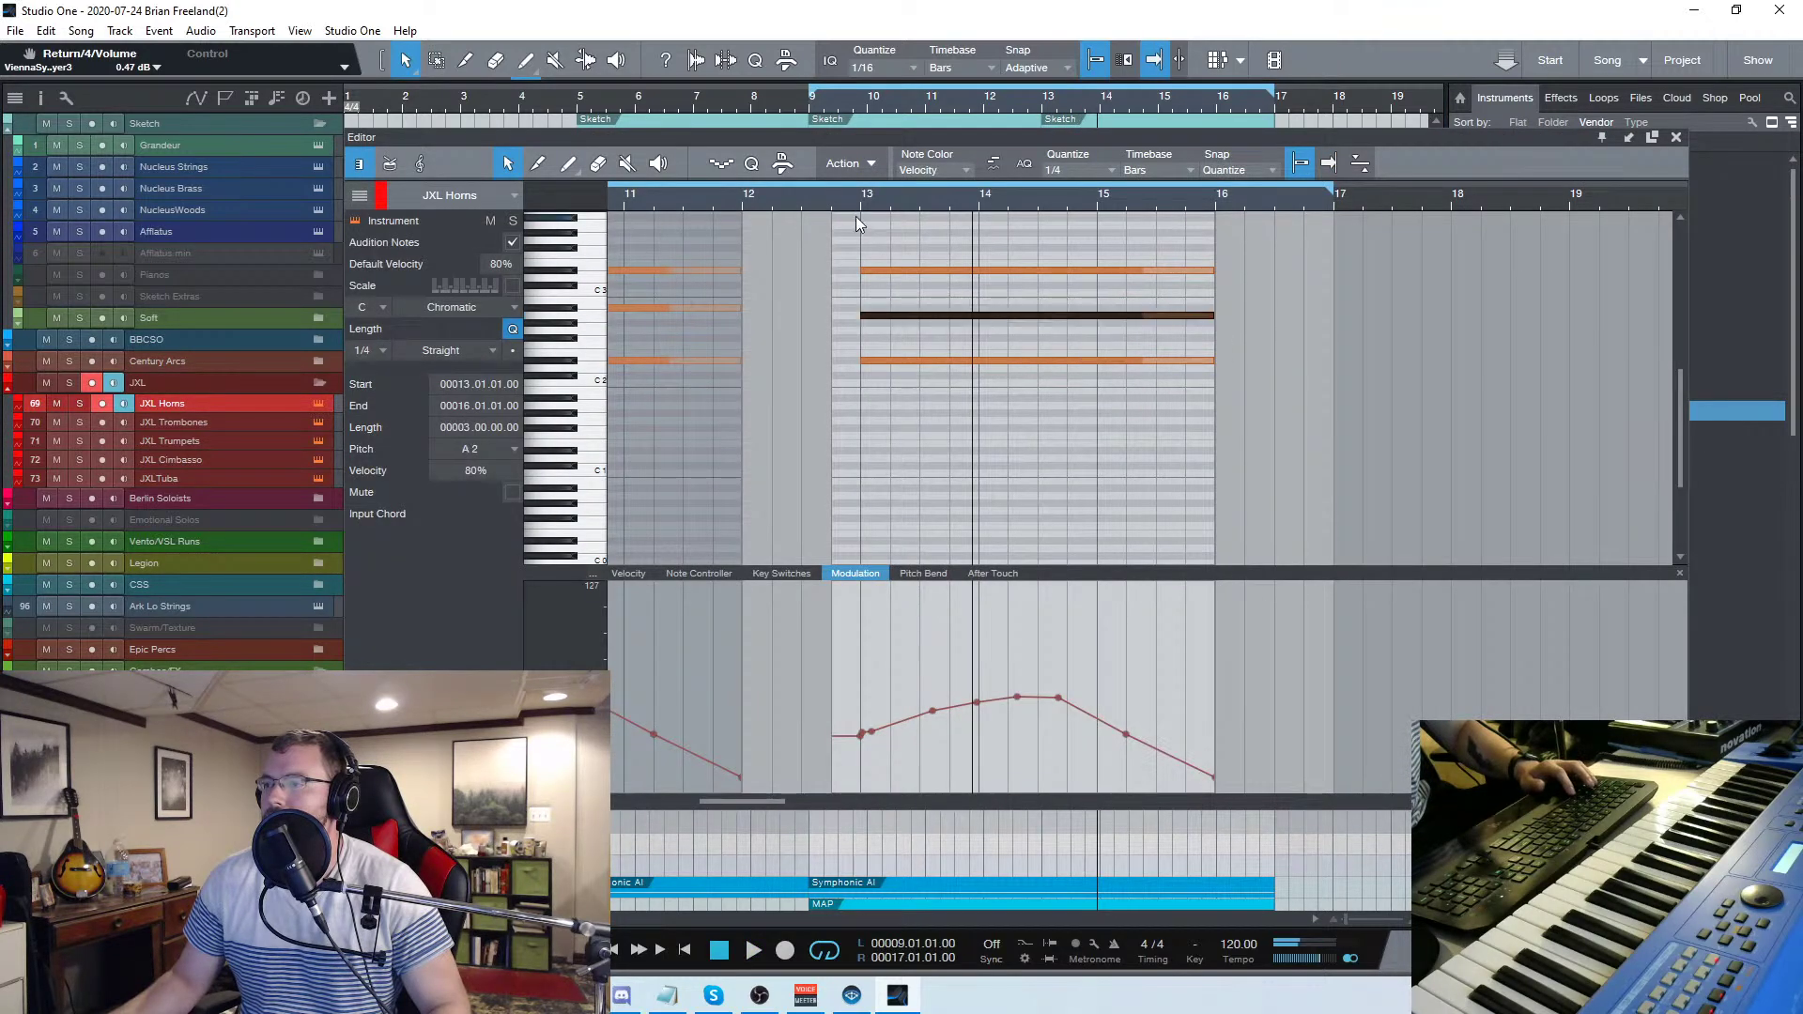
pyautogui.press('space')
pyautogui.click(855, 200)
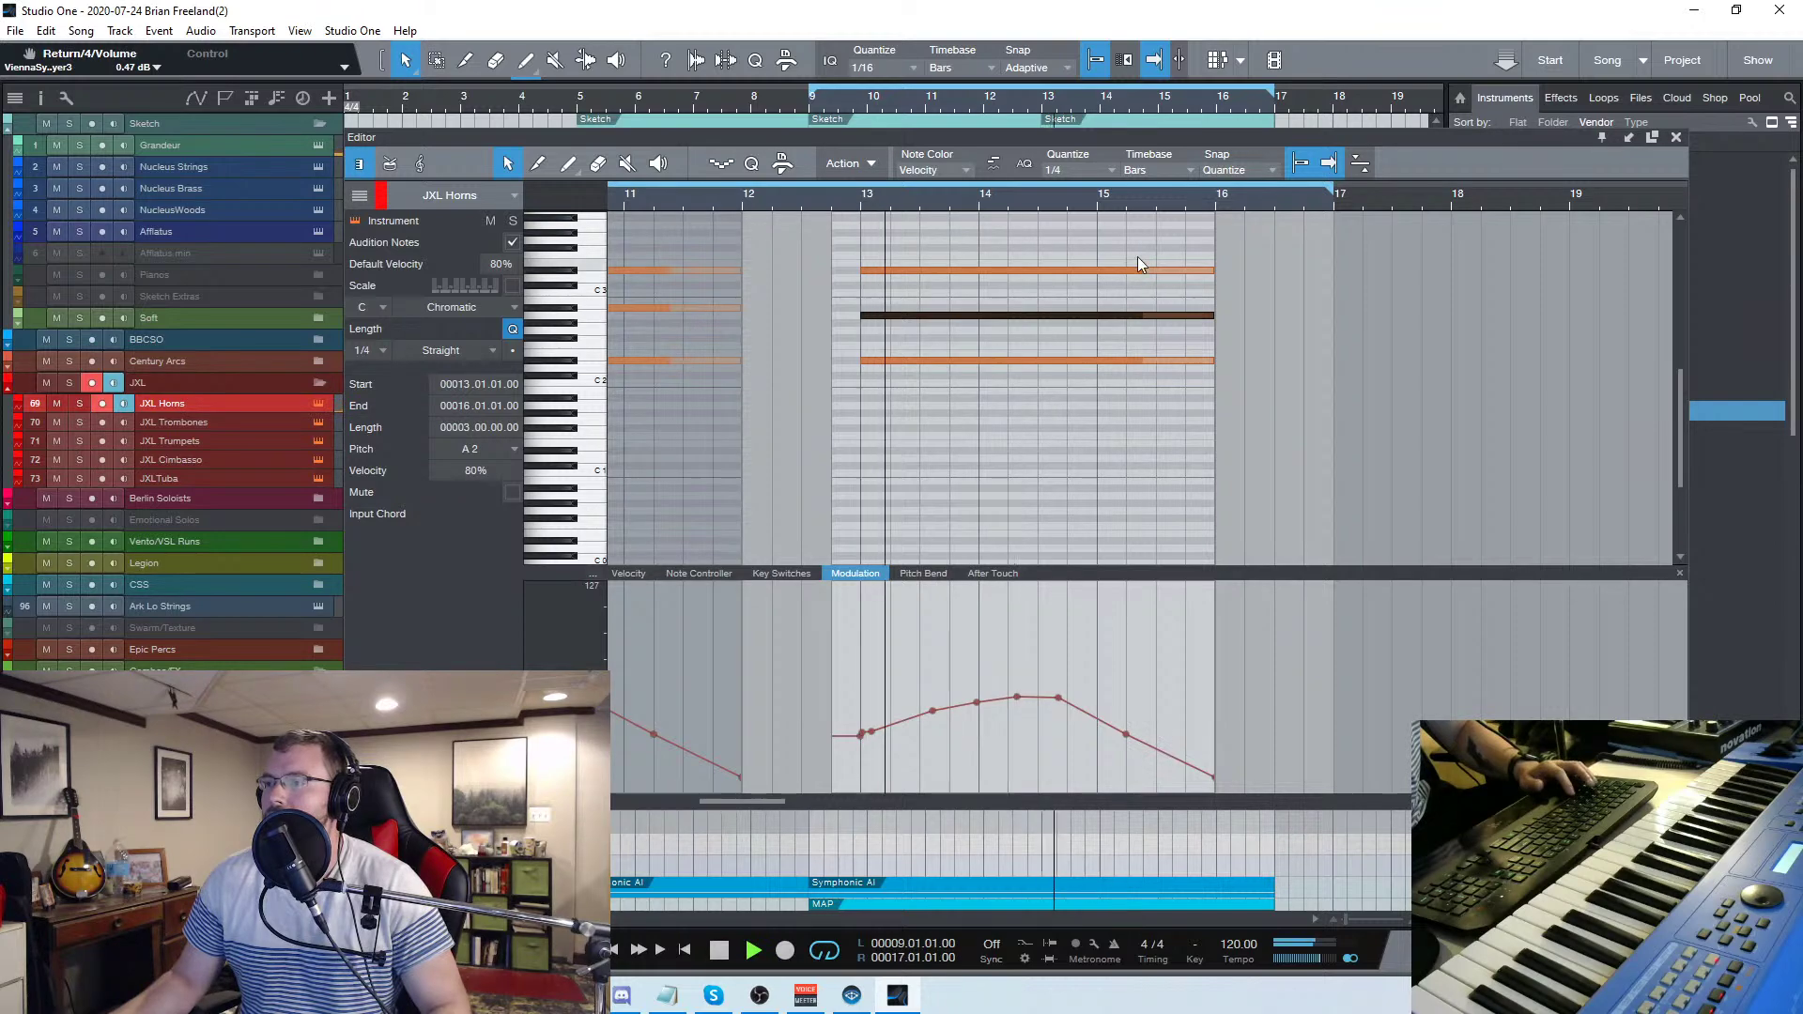
pyautogui.click(1134, 252)
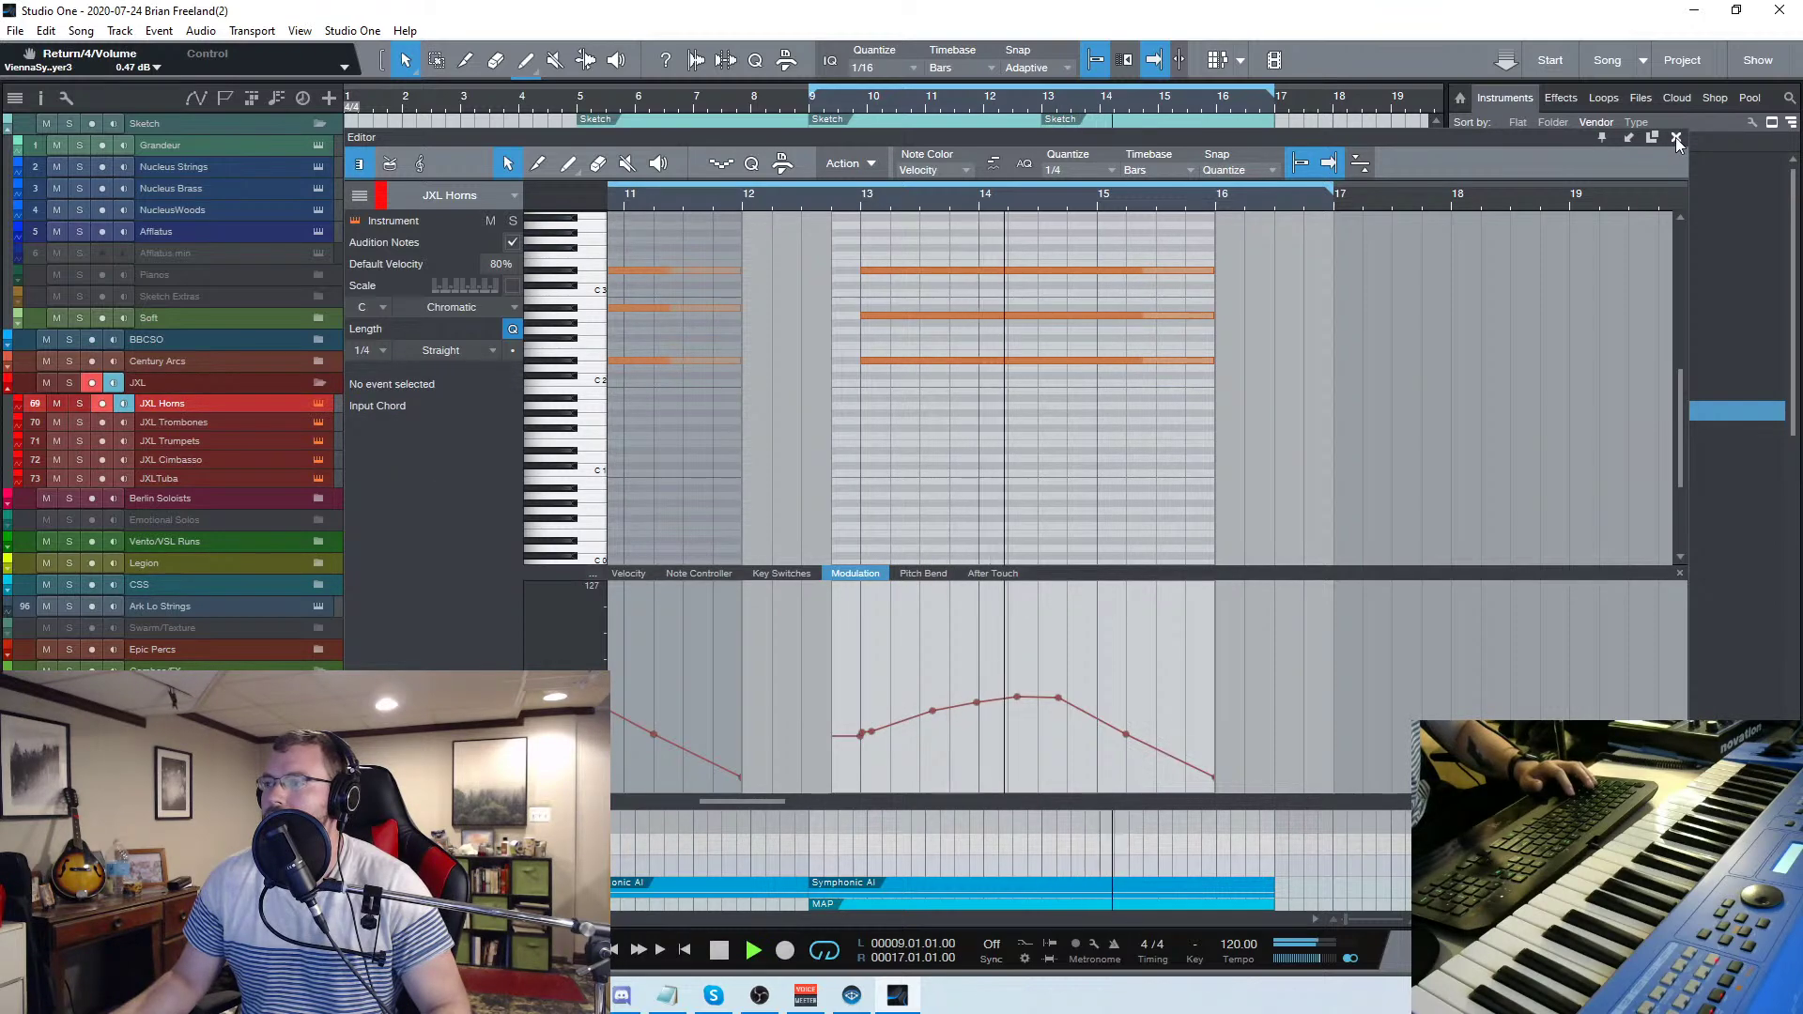
# Close the note editor, listen on while looking over the arrangement, and stop playback
pyautogui.click(1676, 137)
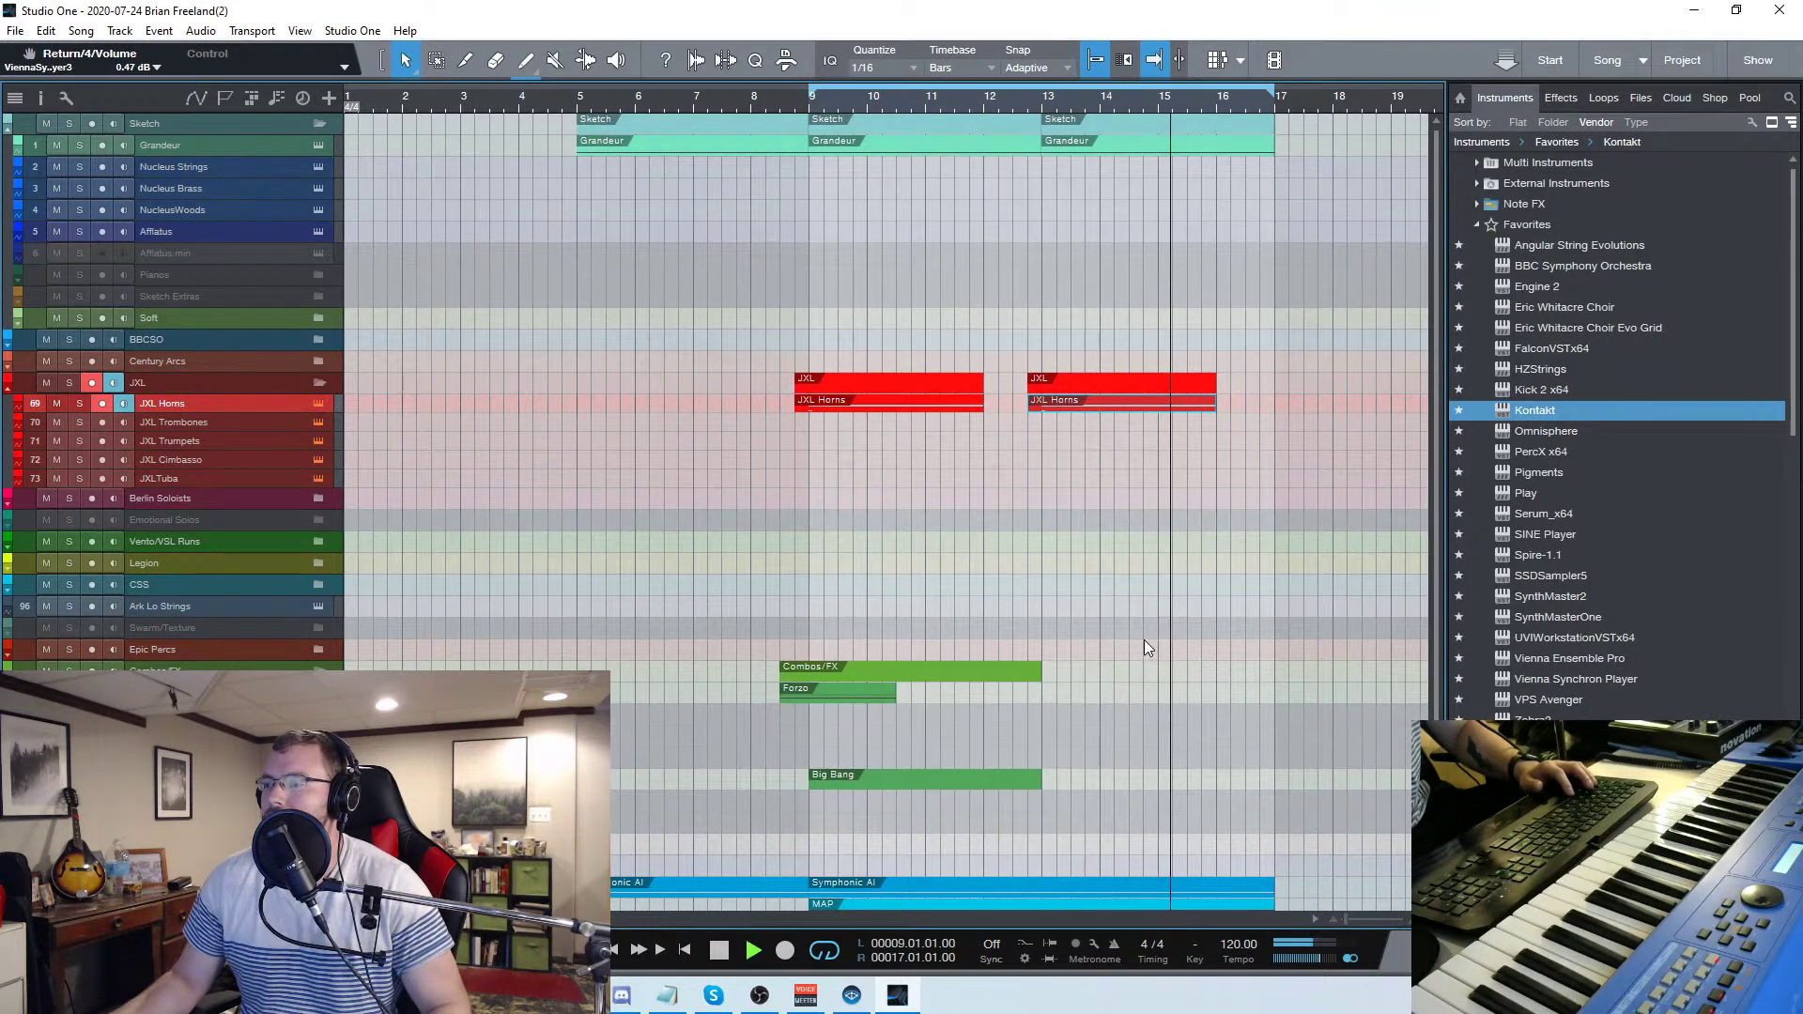
pyautogui.scroll(-2, 591, 570)
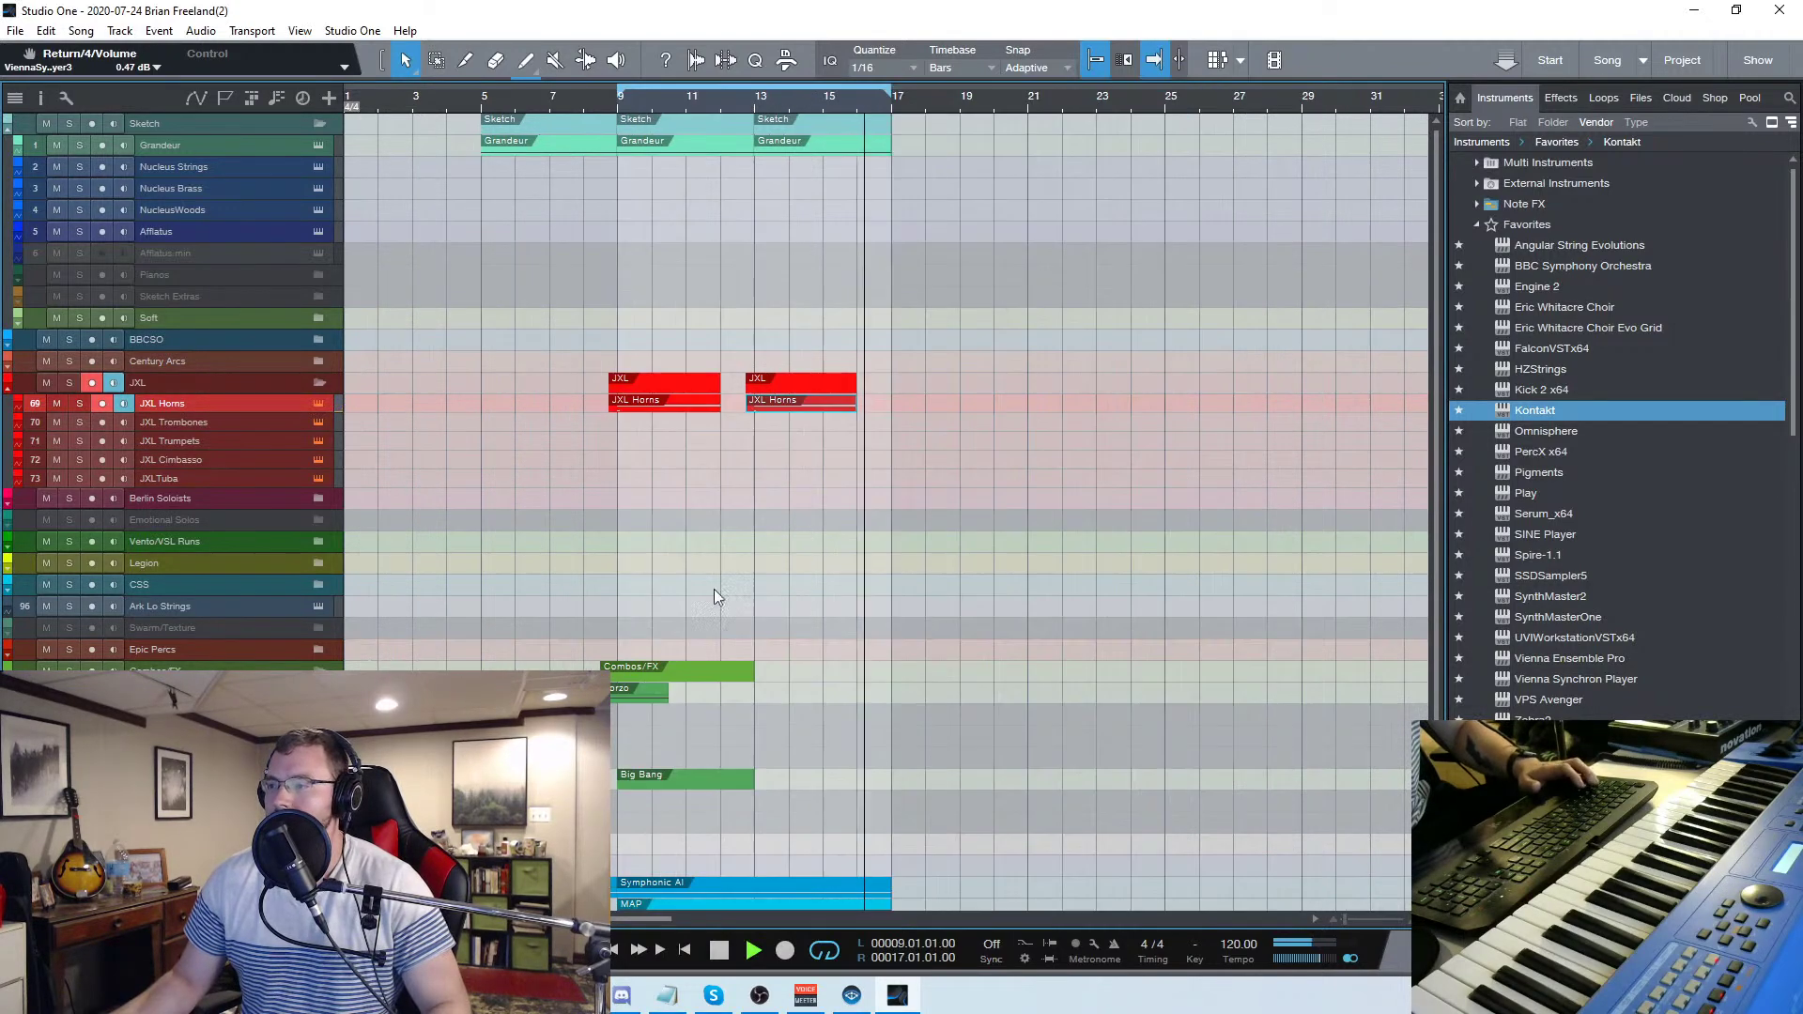
pyautogui.scroll(-1, 592, 570)
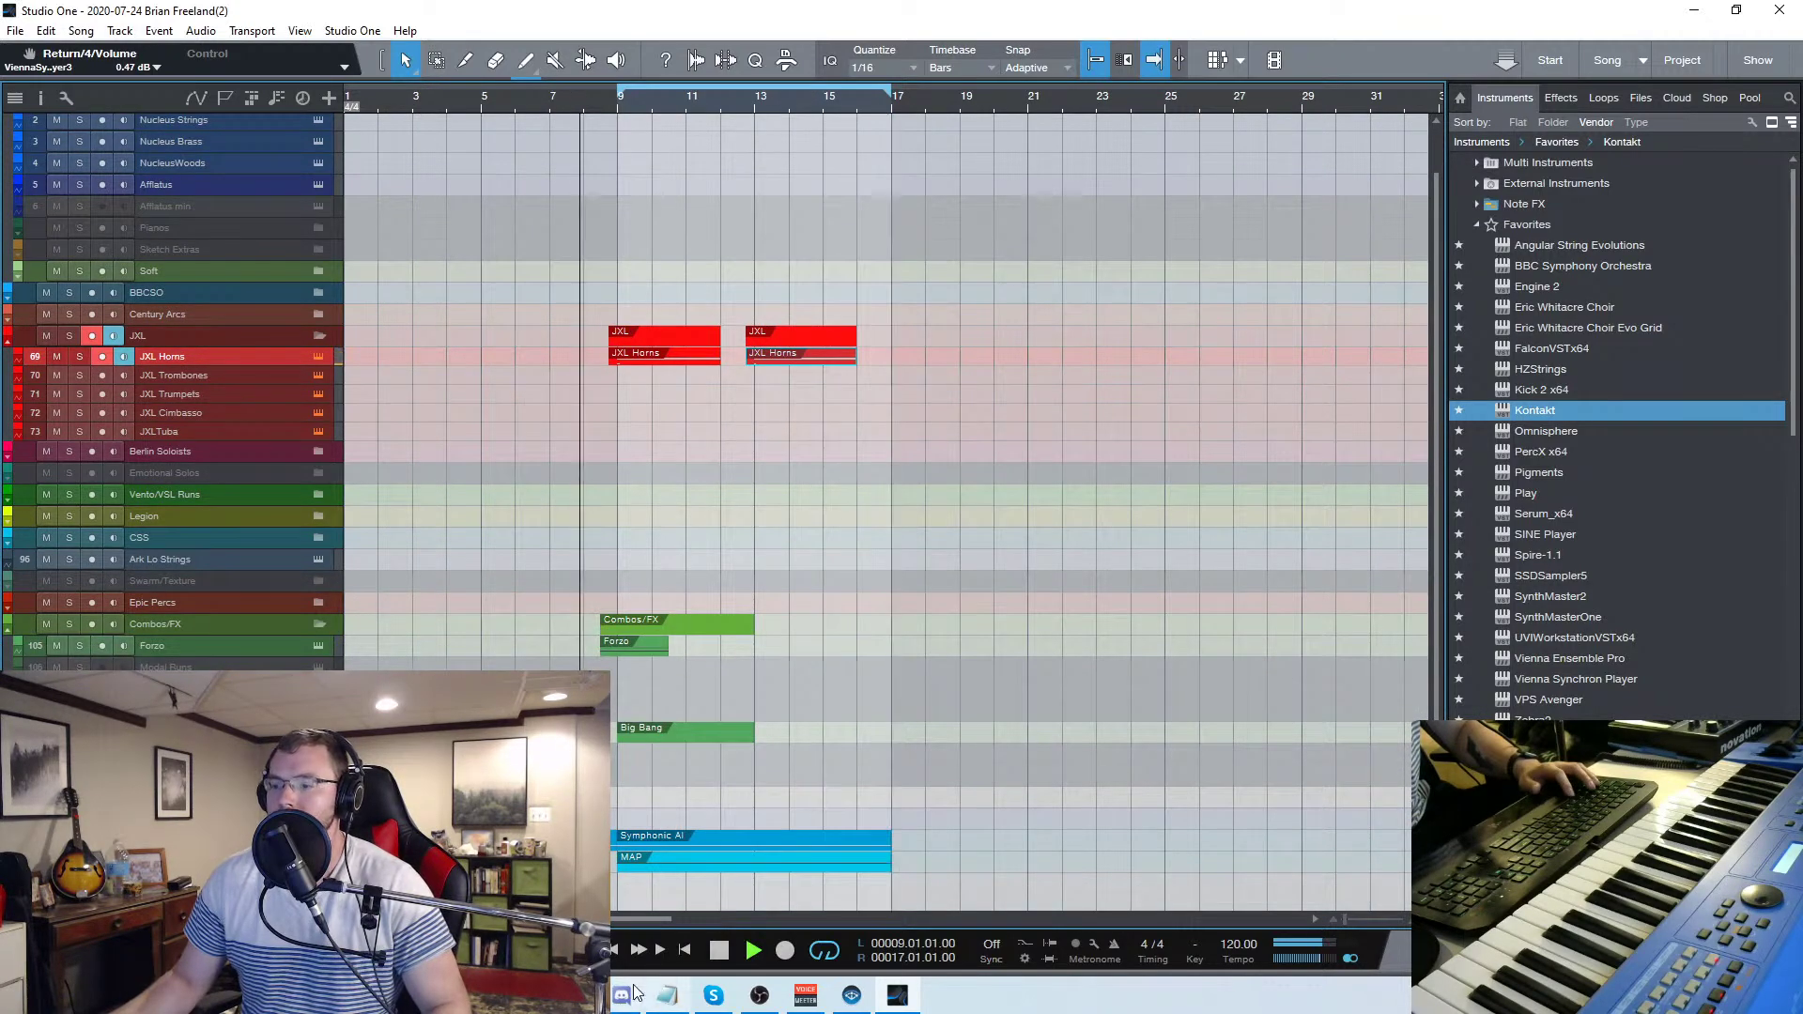
pyautogui.click(723, 952)
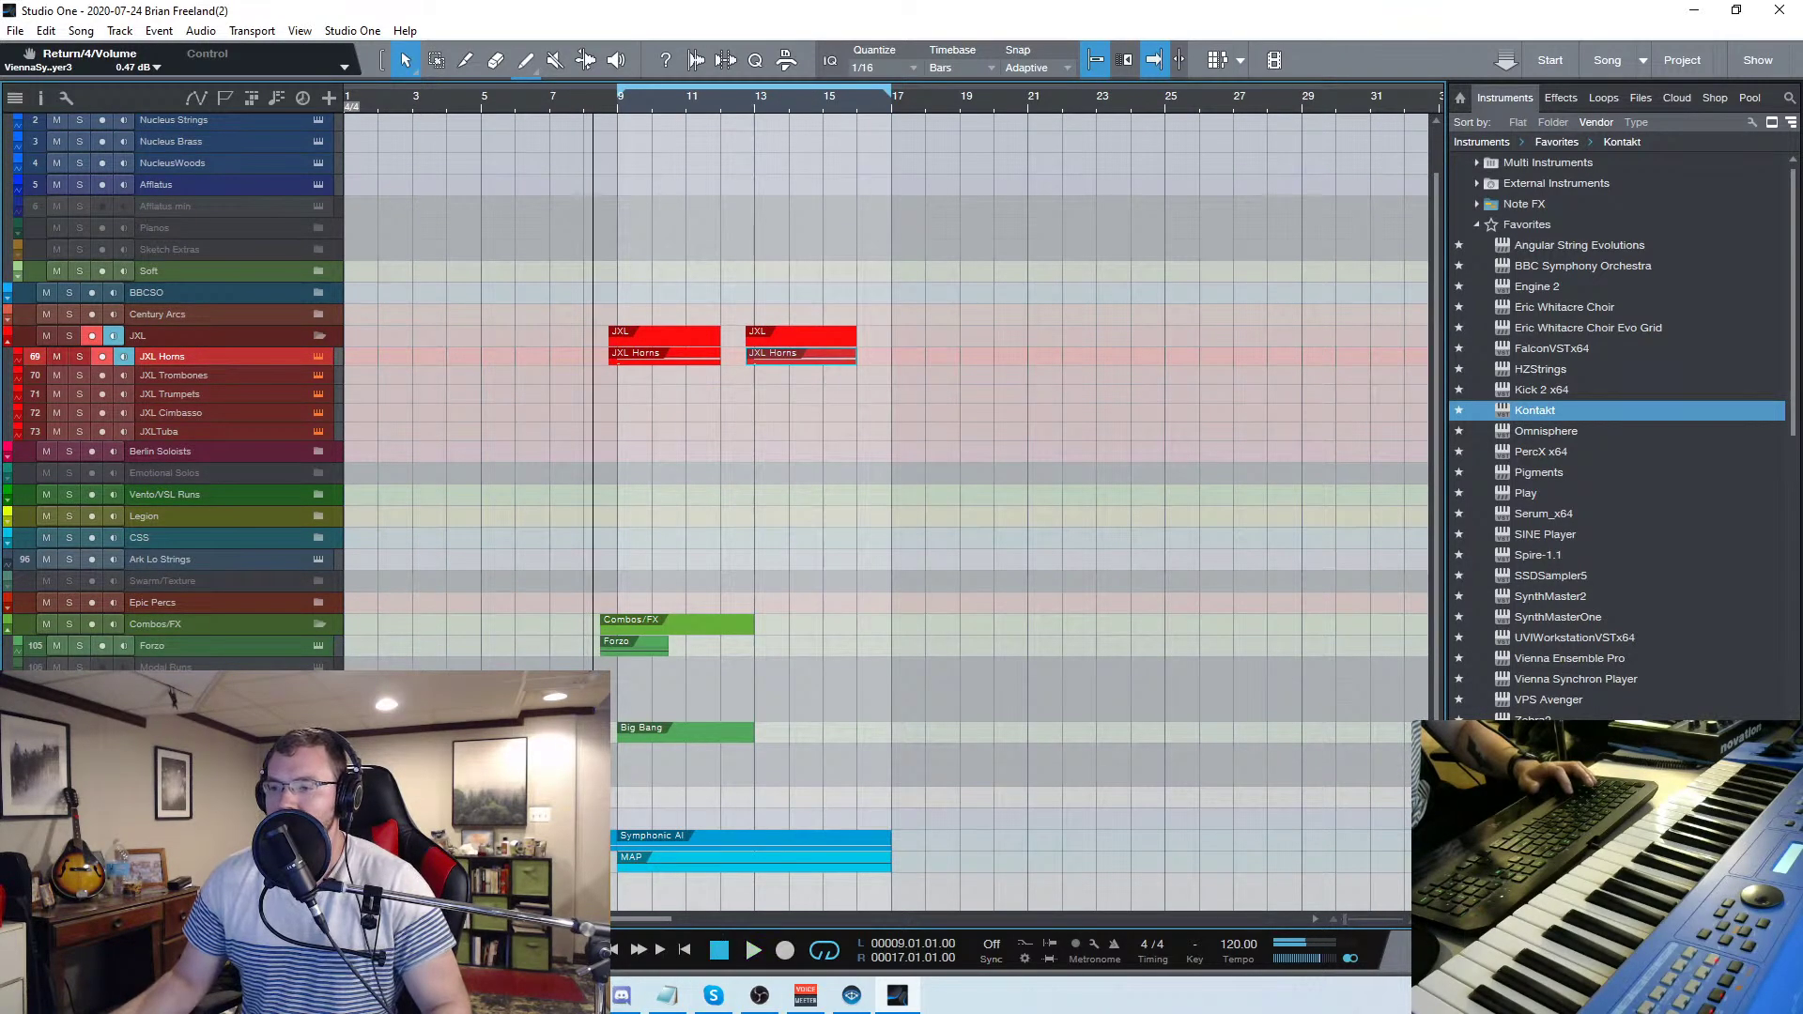
# Open the Big Bang track's Synchron Player and load the factory preset Big Bang Orchestra - Andromeda
pyautogui.doubleClick(646, 731)
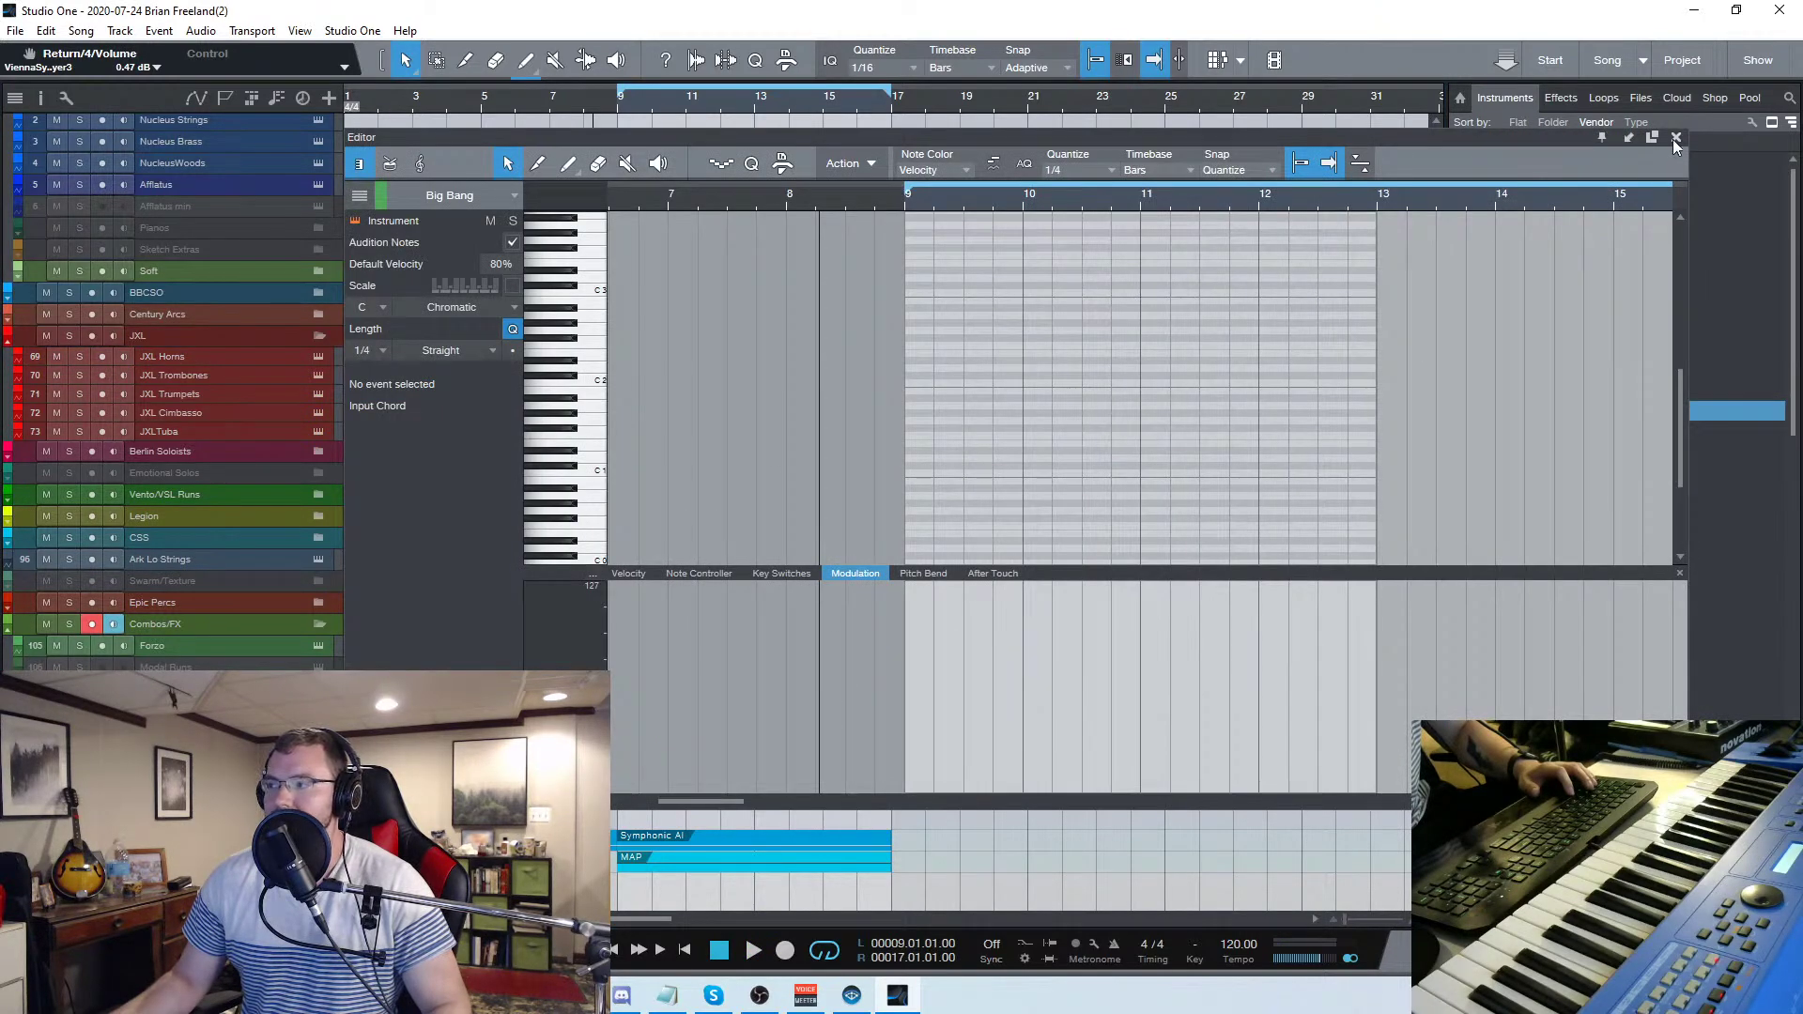
pyautogui.click(1676, 139)
pyautogui.press('F11')
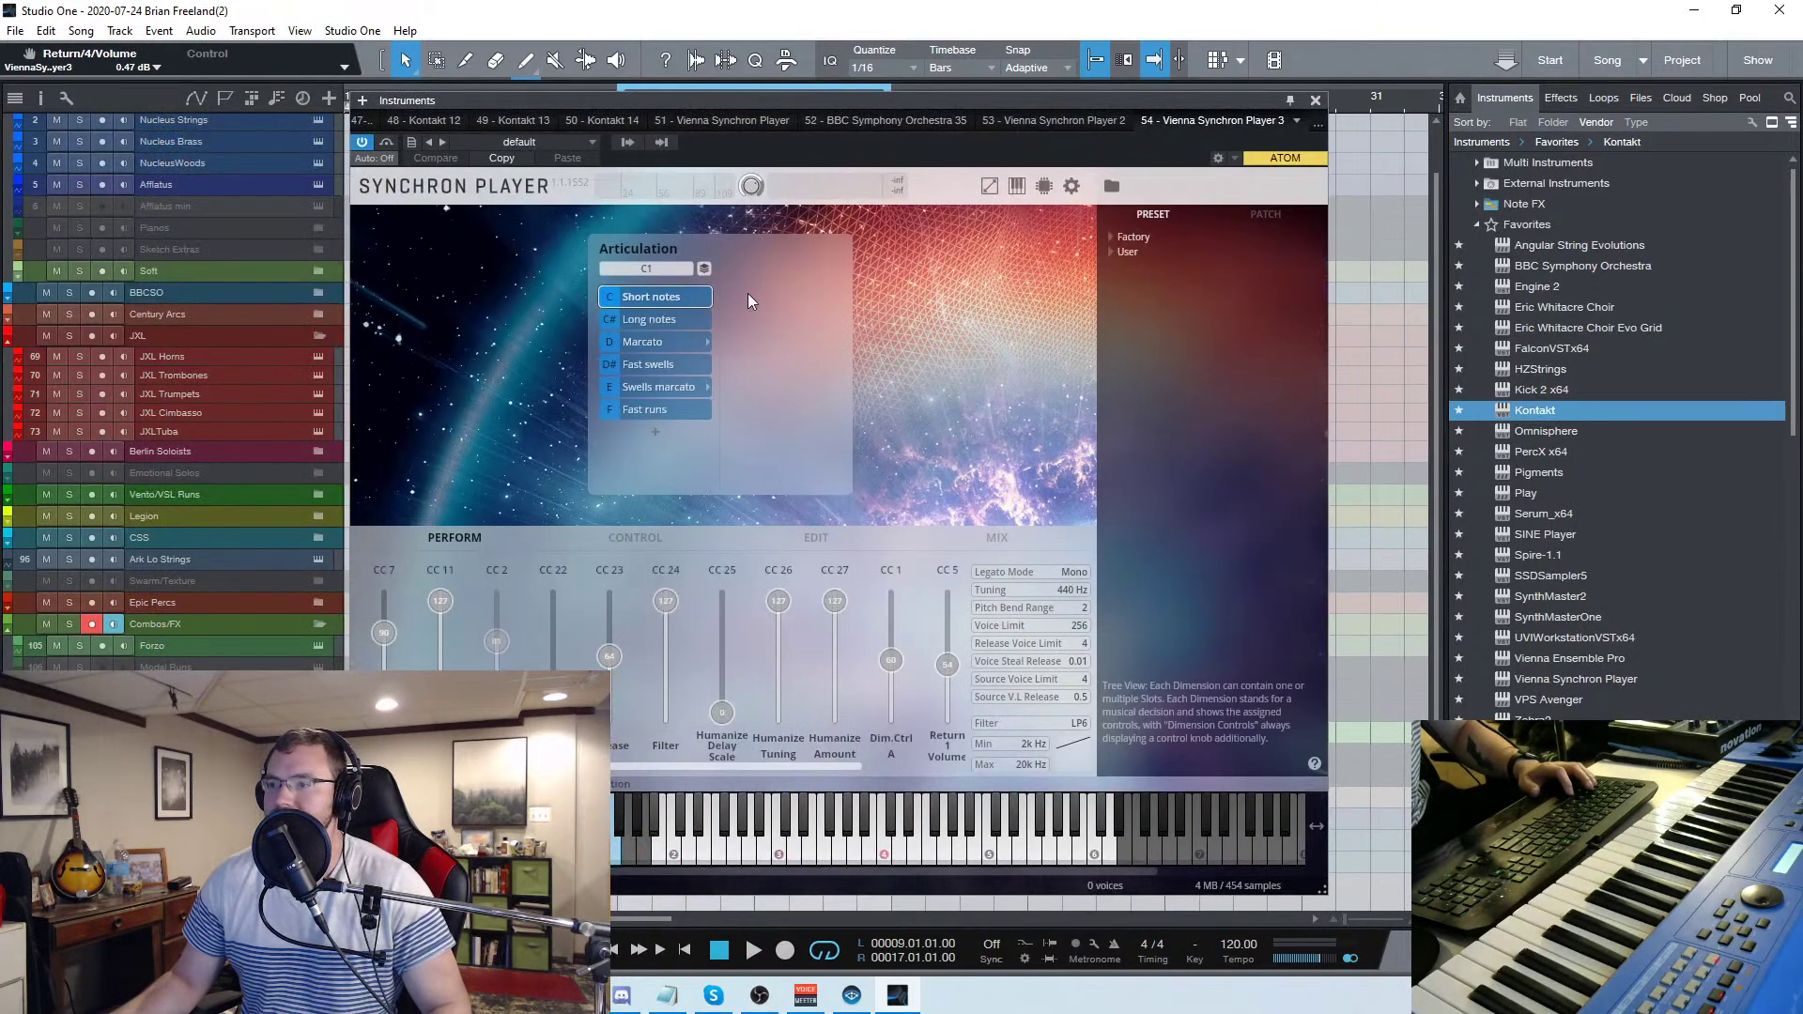
pyautogui.click(1110, 237)
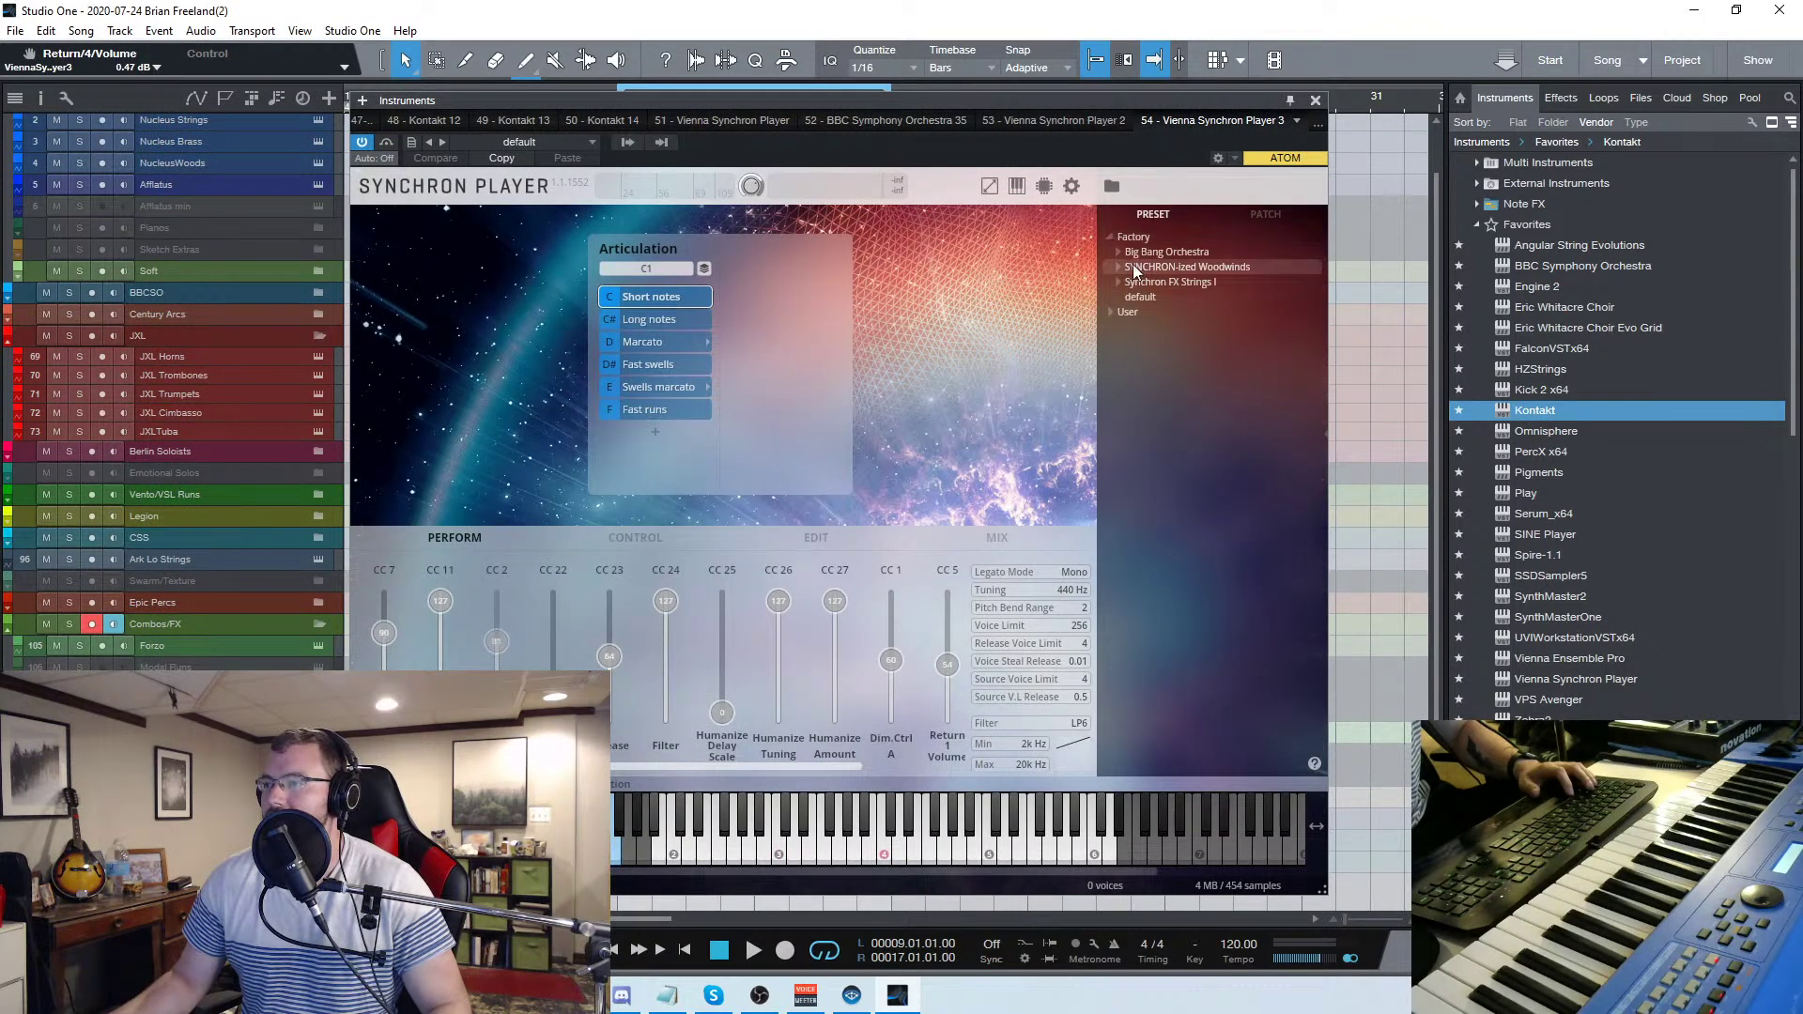
pyautogui.click(1117, 251)
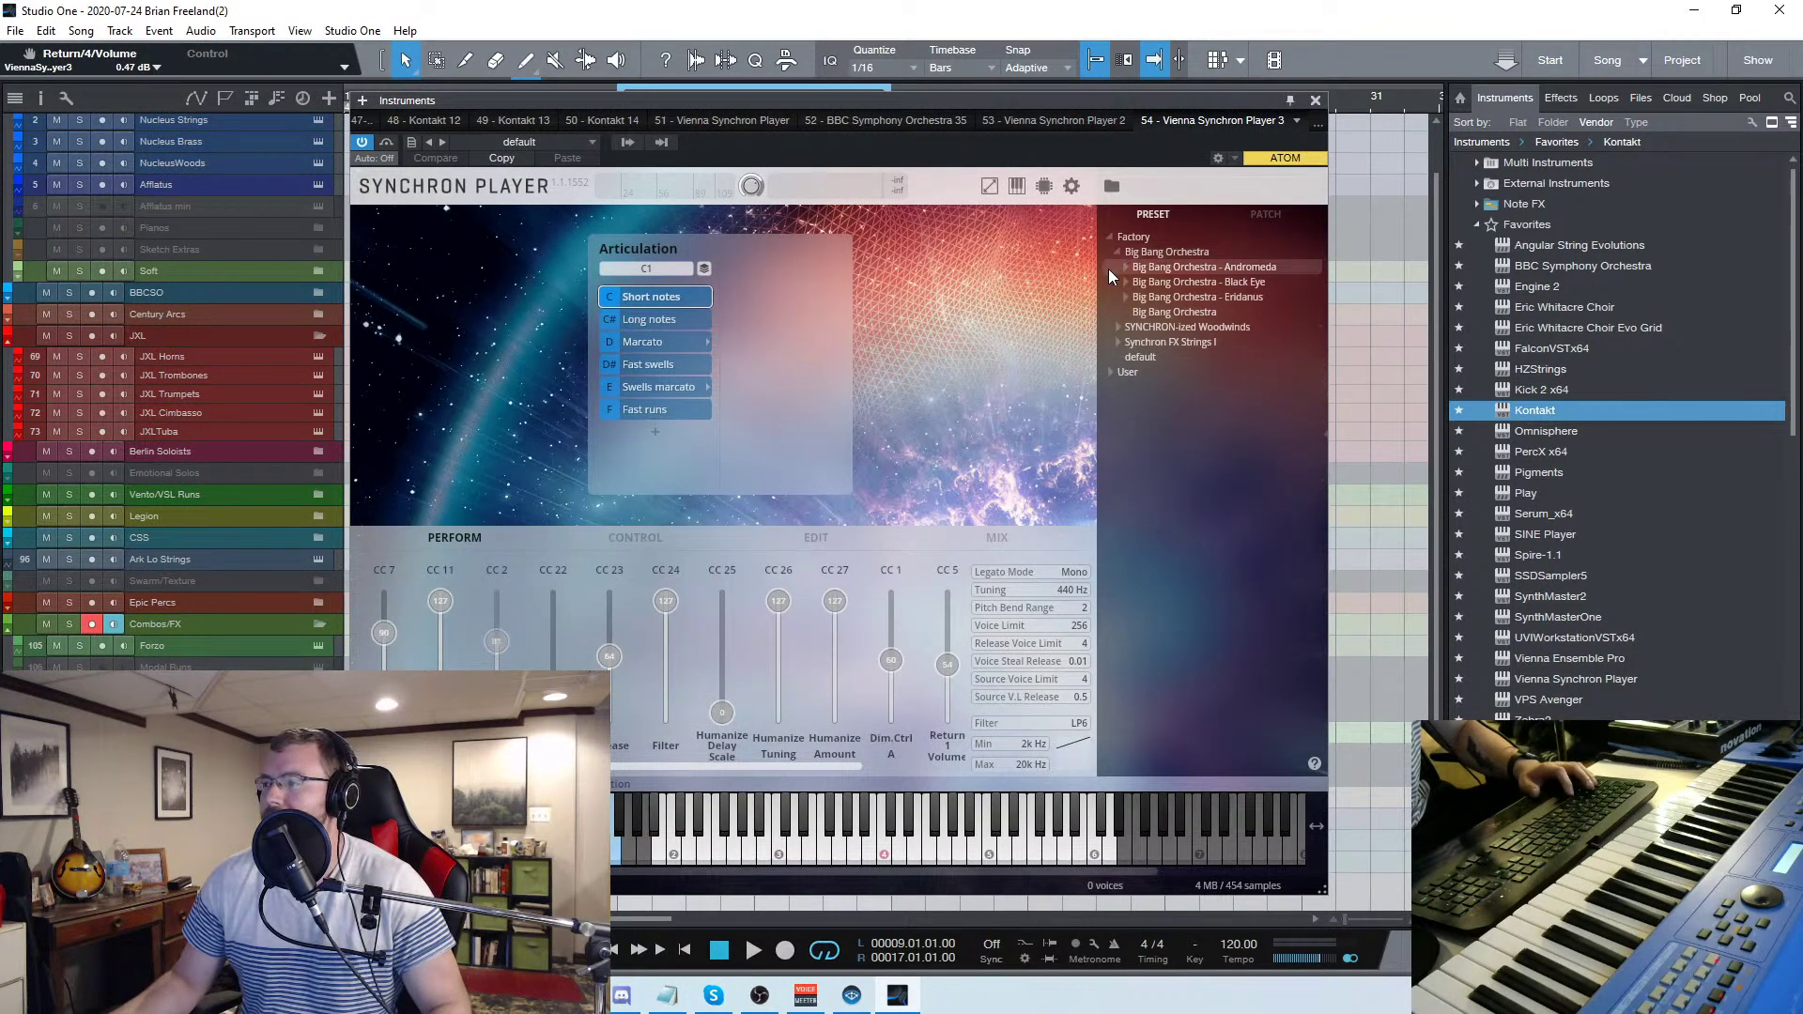
pyautogui.click(1125, 267)
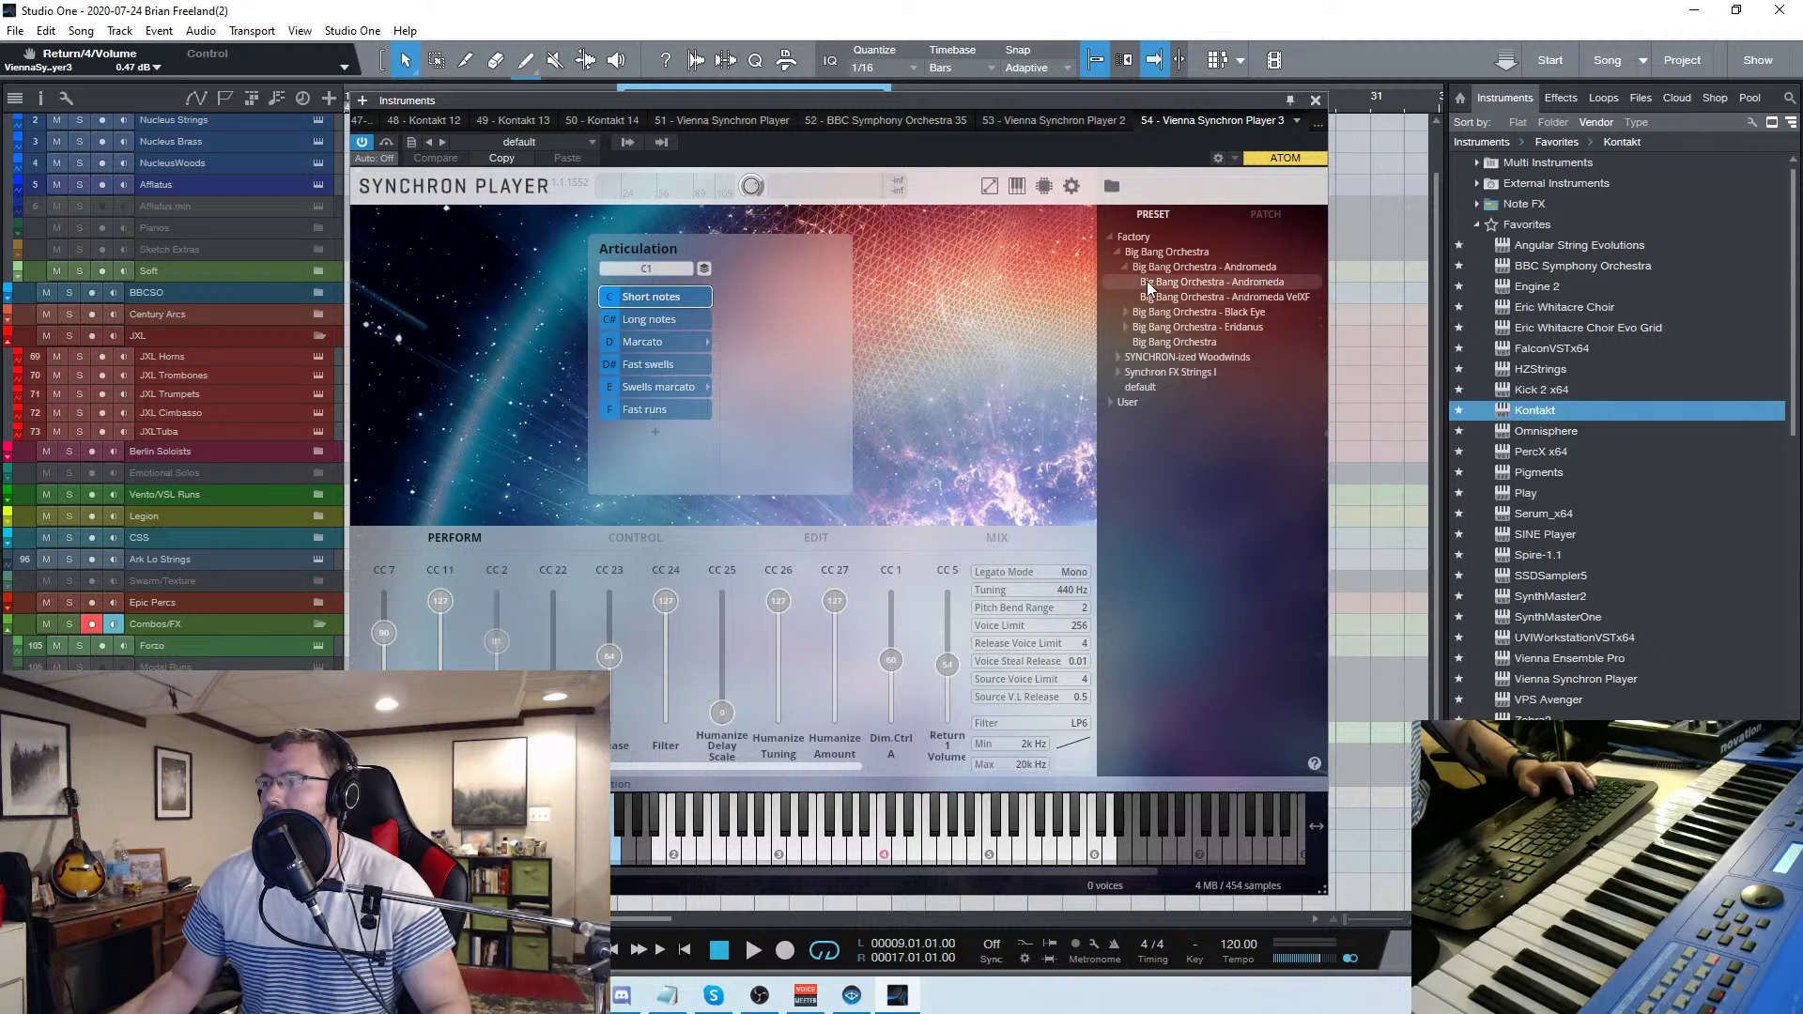
pyautogui.doubleClick(1146, 280)
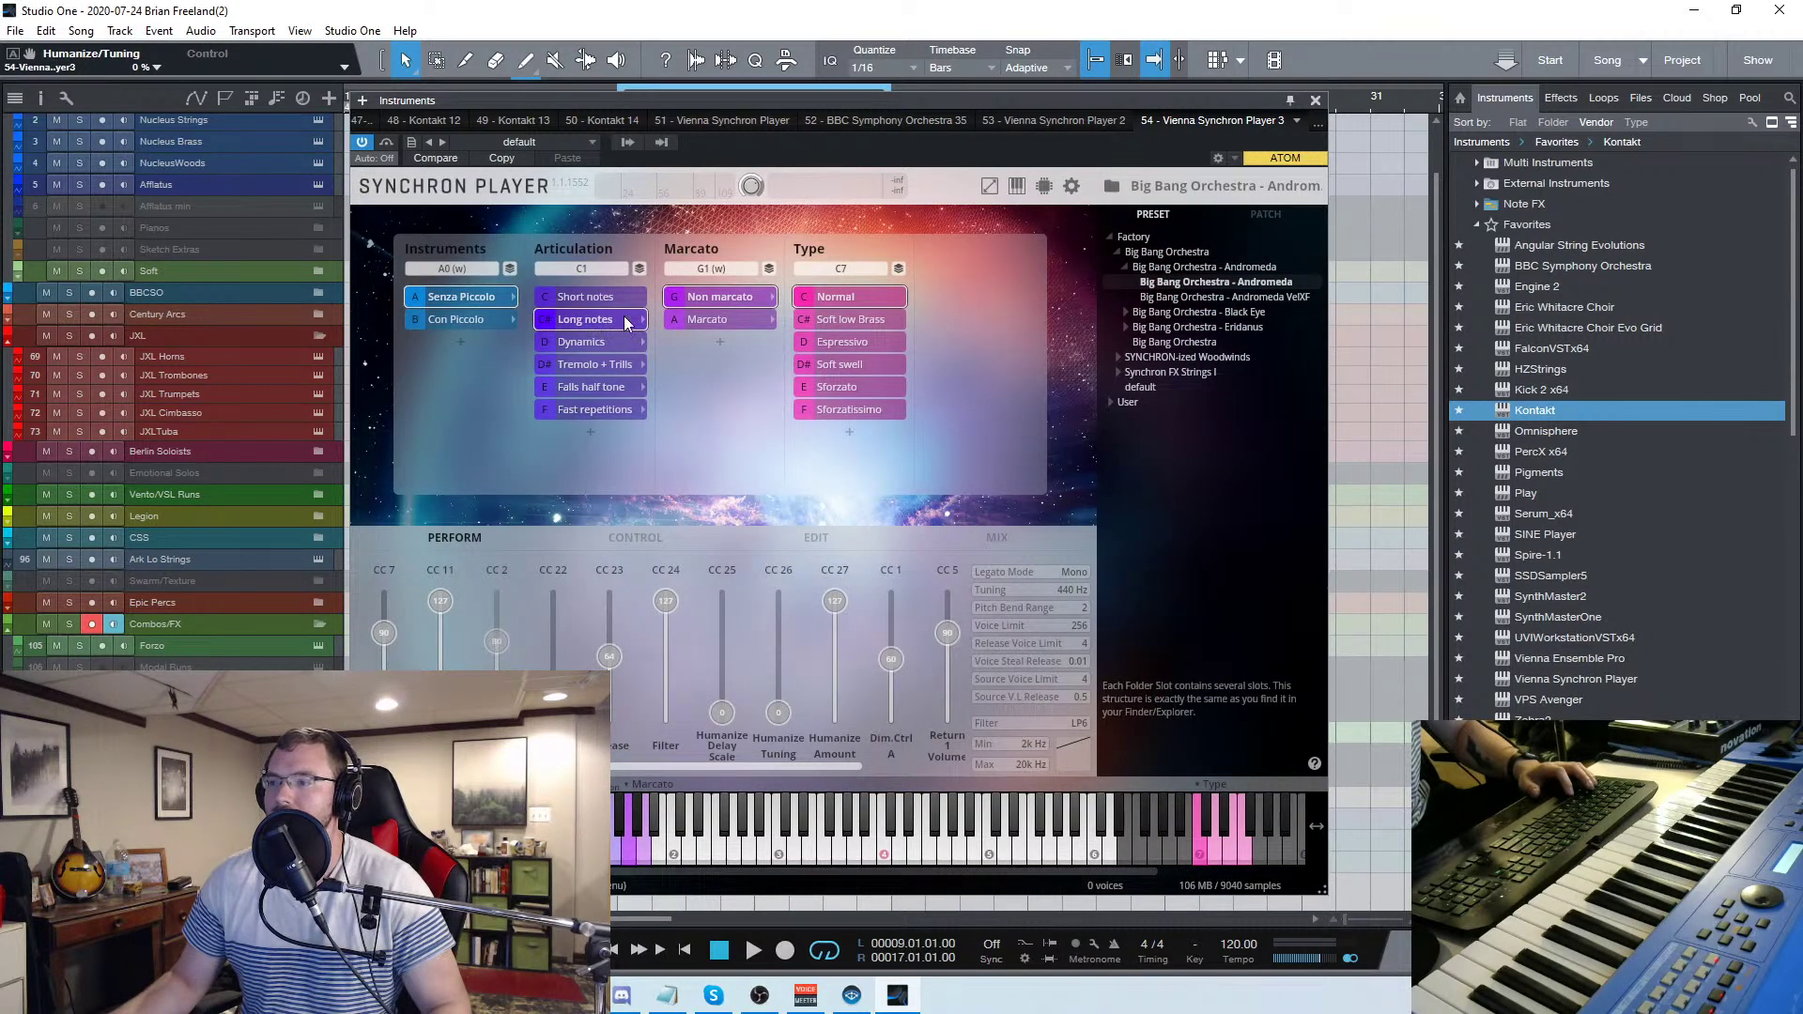
# Set the Andromeda patch to the Dynamics articulation with the Swell long type, try it out, and close the instrument window
pyautogui.click(584, 342)
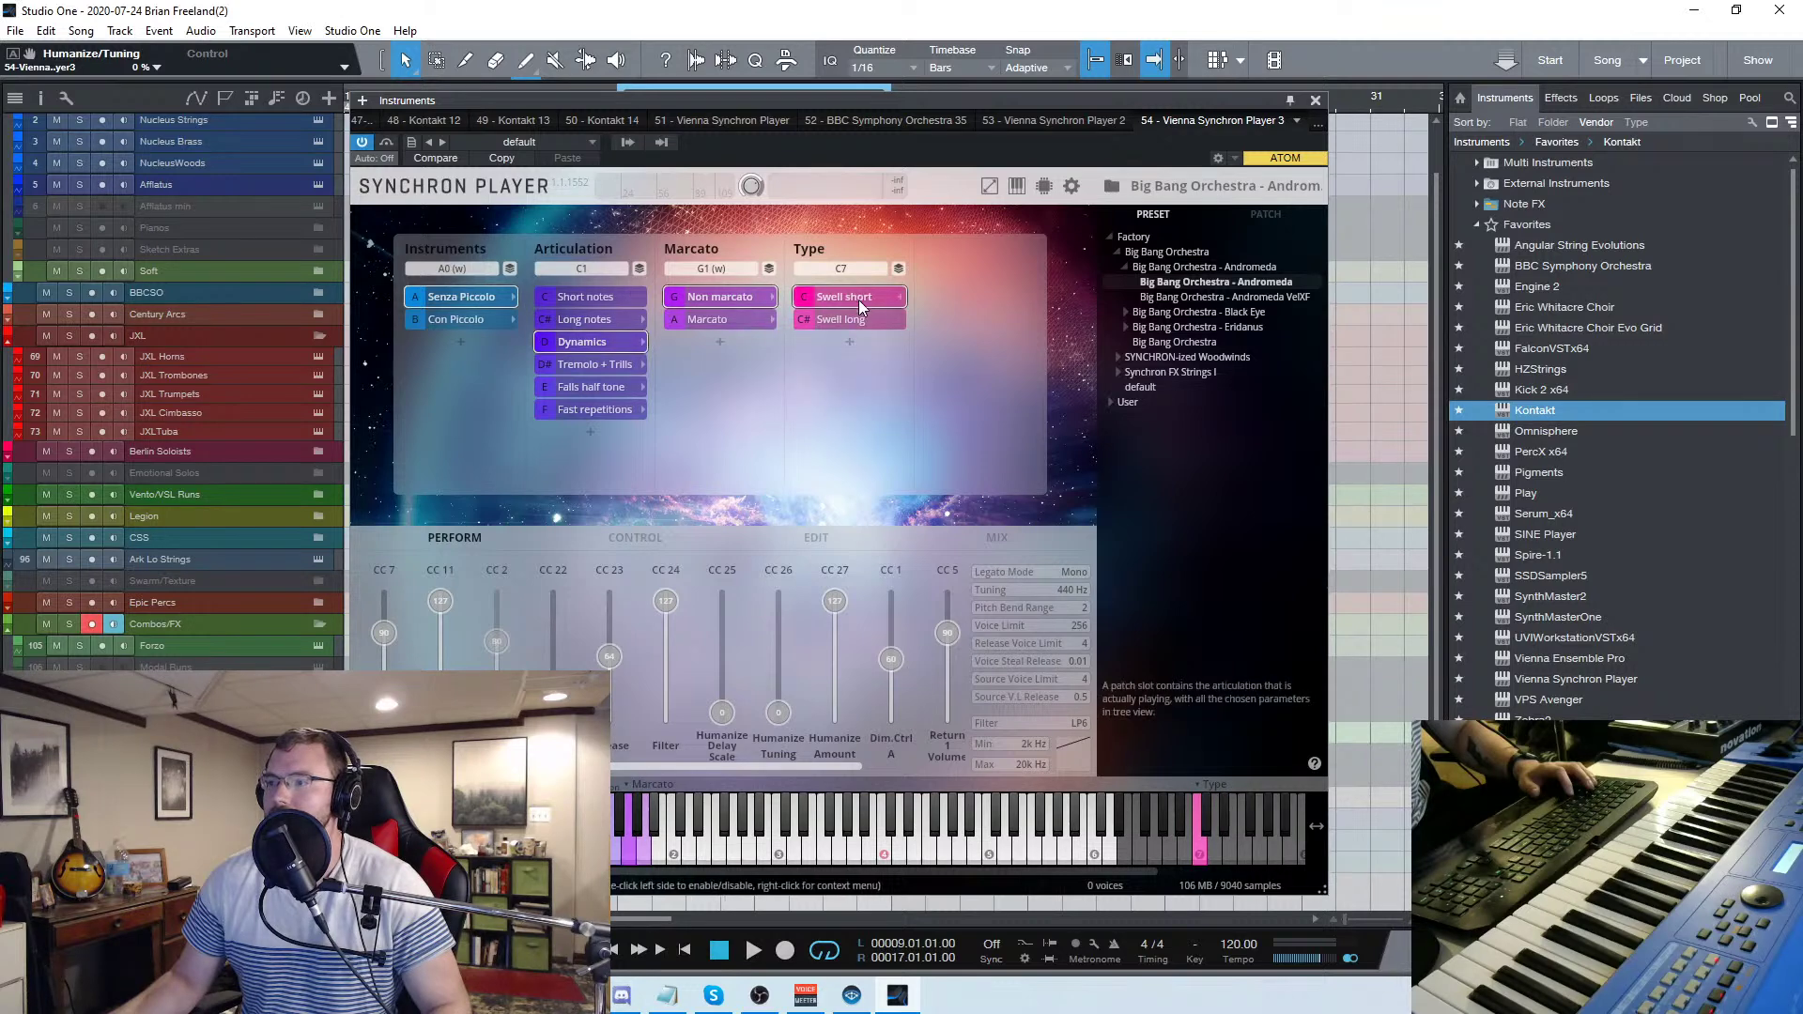
pyautogui.click(579, 319)
pyautogui.click(578, 344)
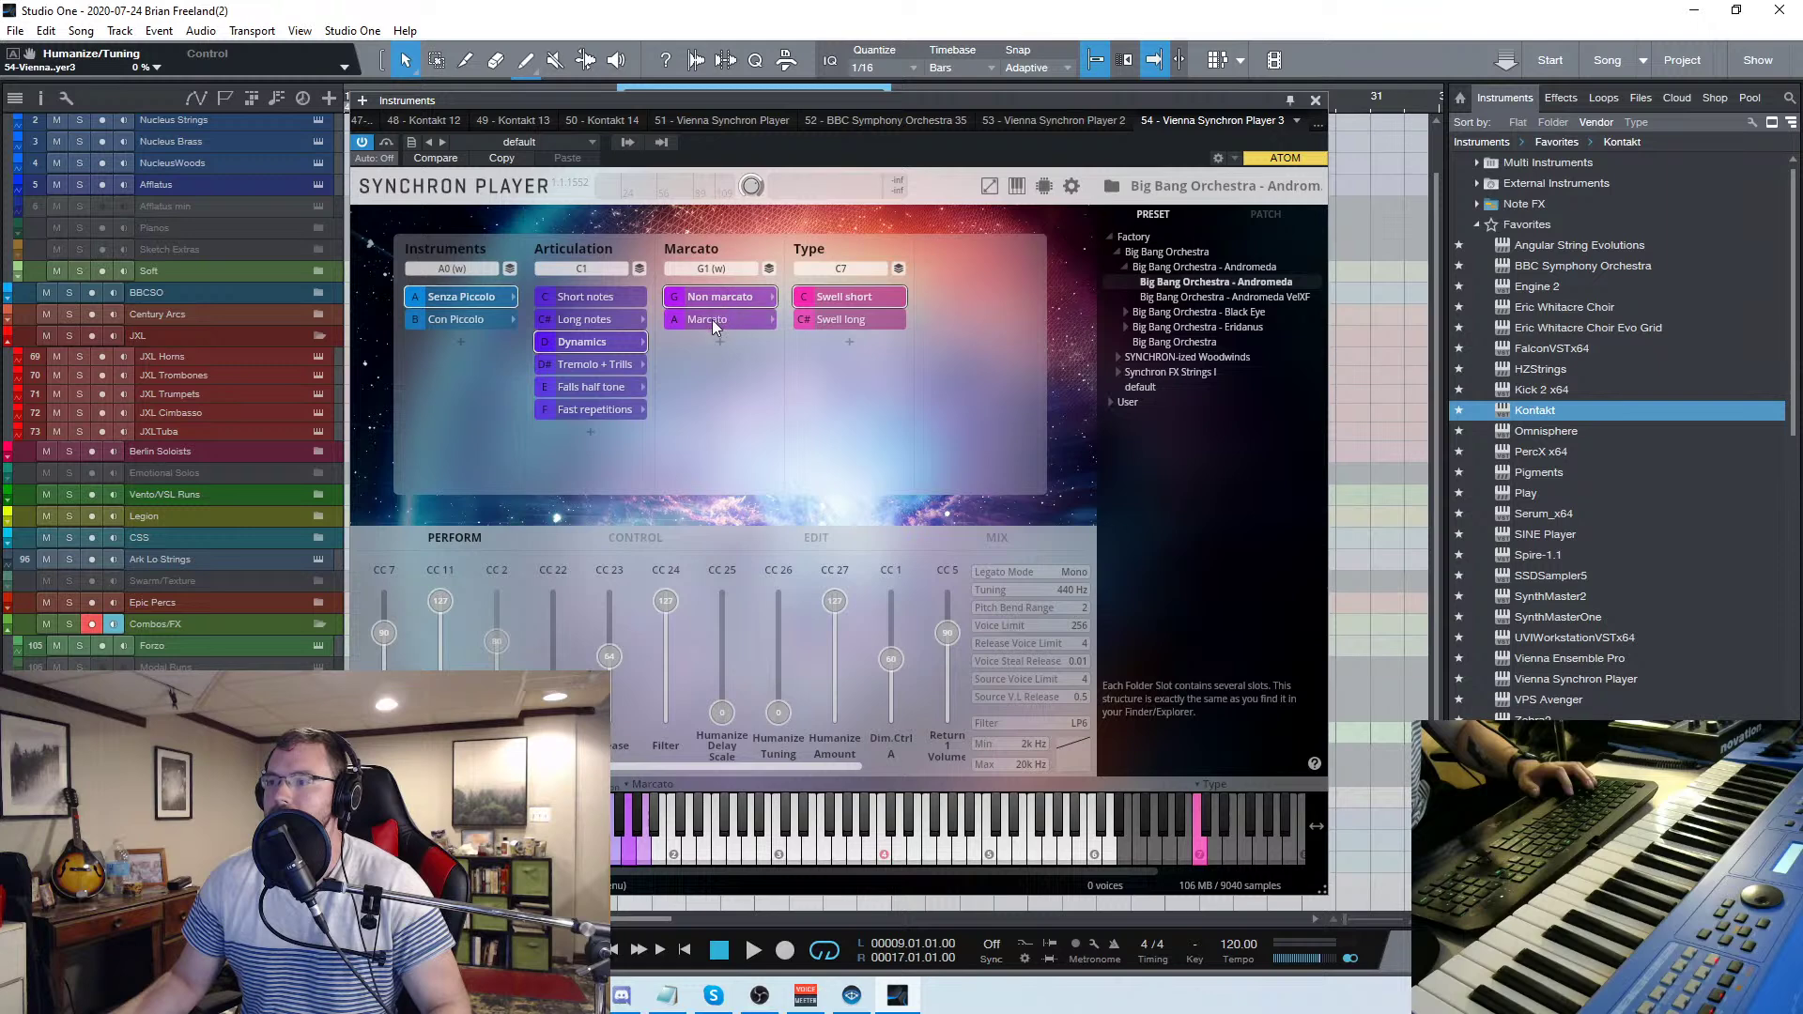
pyautogui.doubleClick(860, 320)
pyautogui.click(869, 368)
pyautogui.click(805, 321)
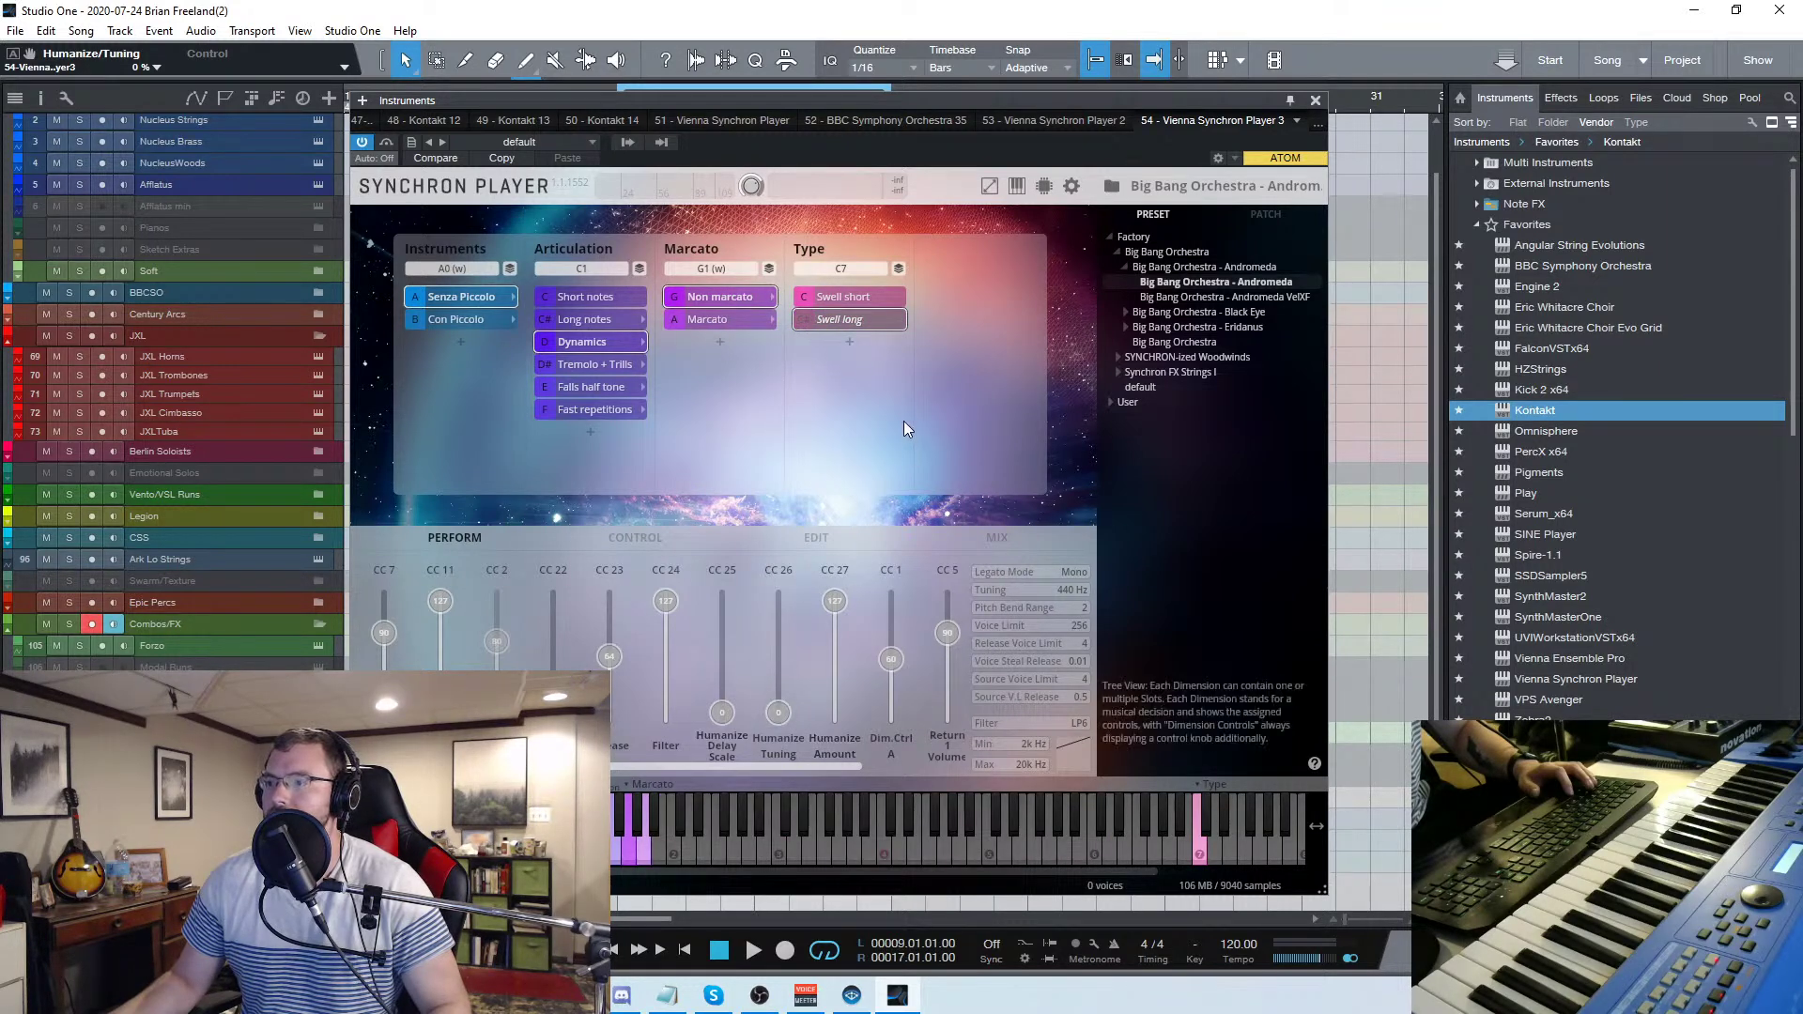
pyautogui.click(805, 317)
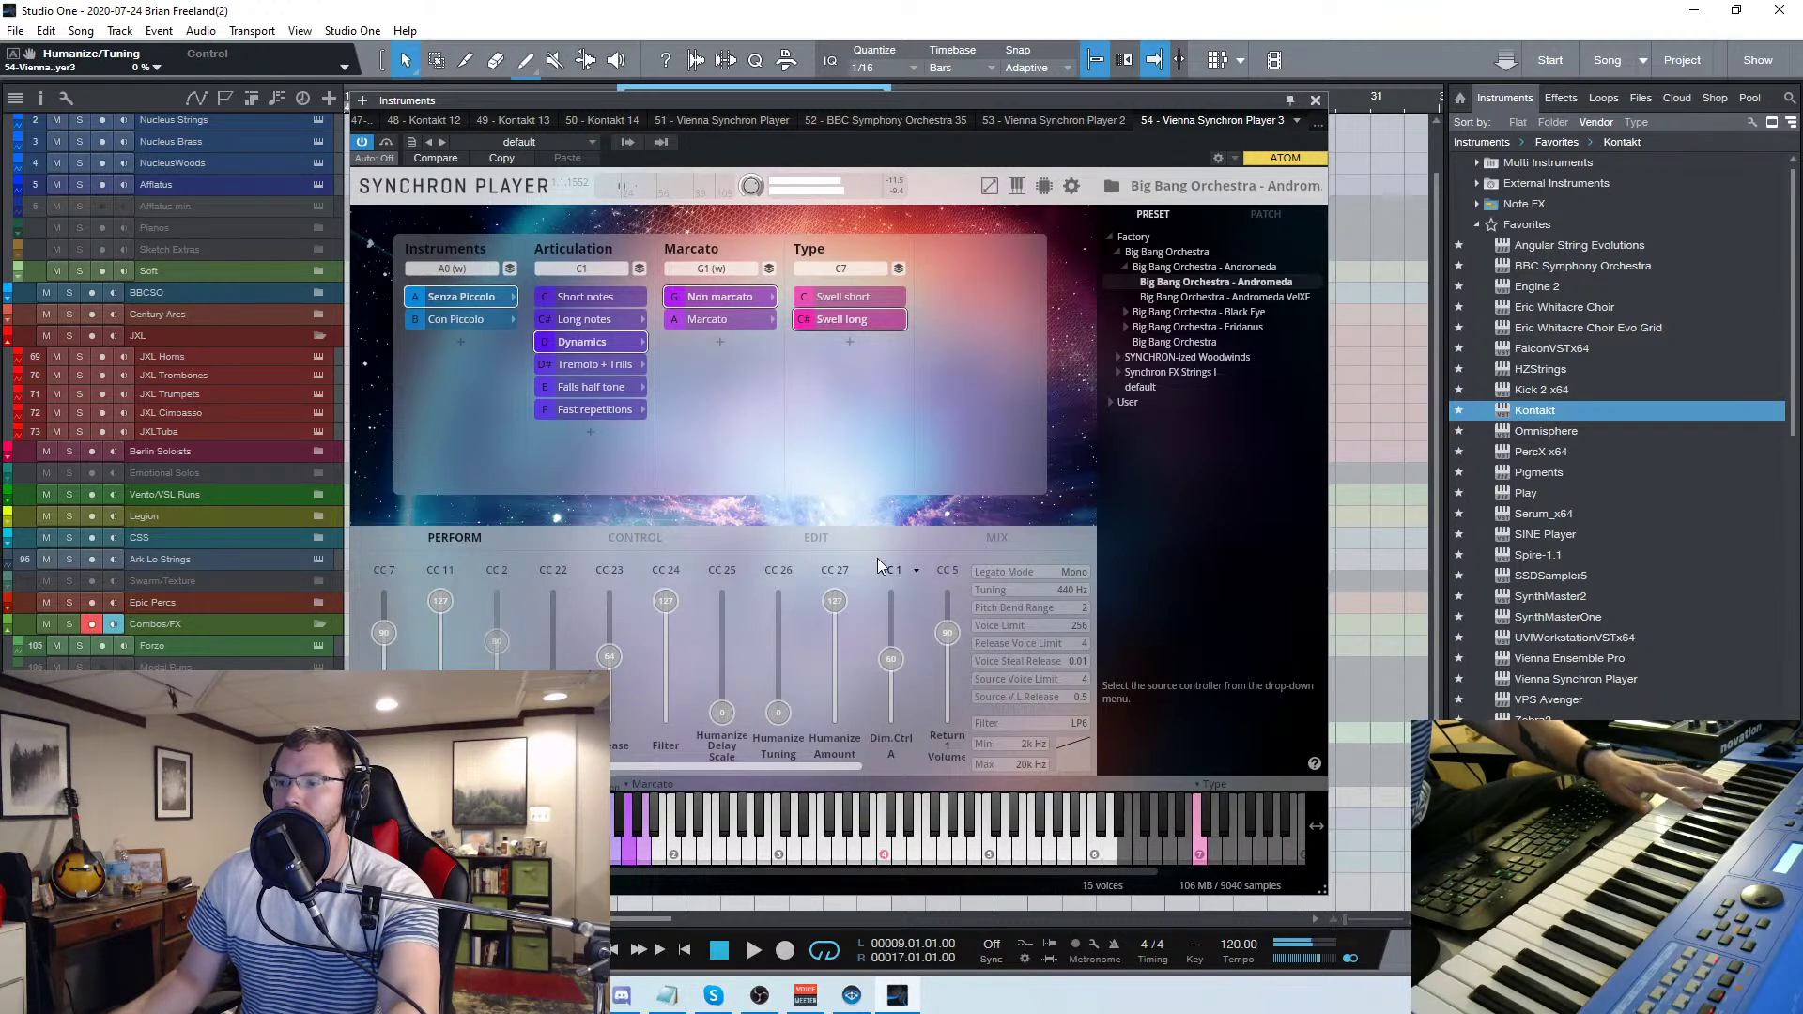
pyautogui.click(1315, 99)
pyautogui.click(575, 995)
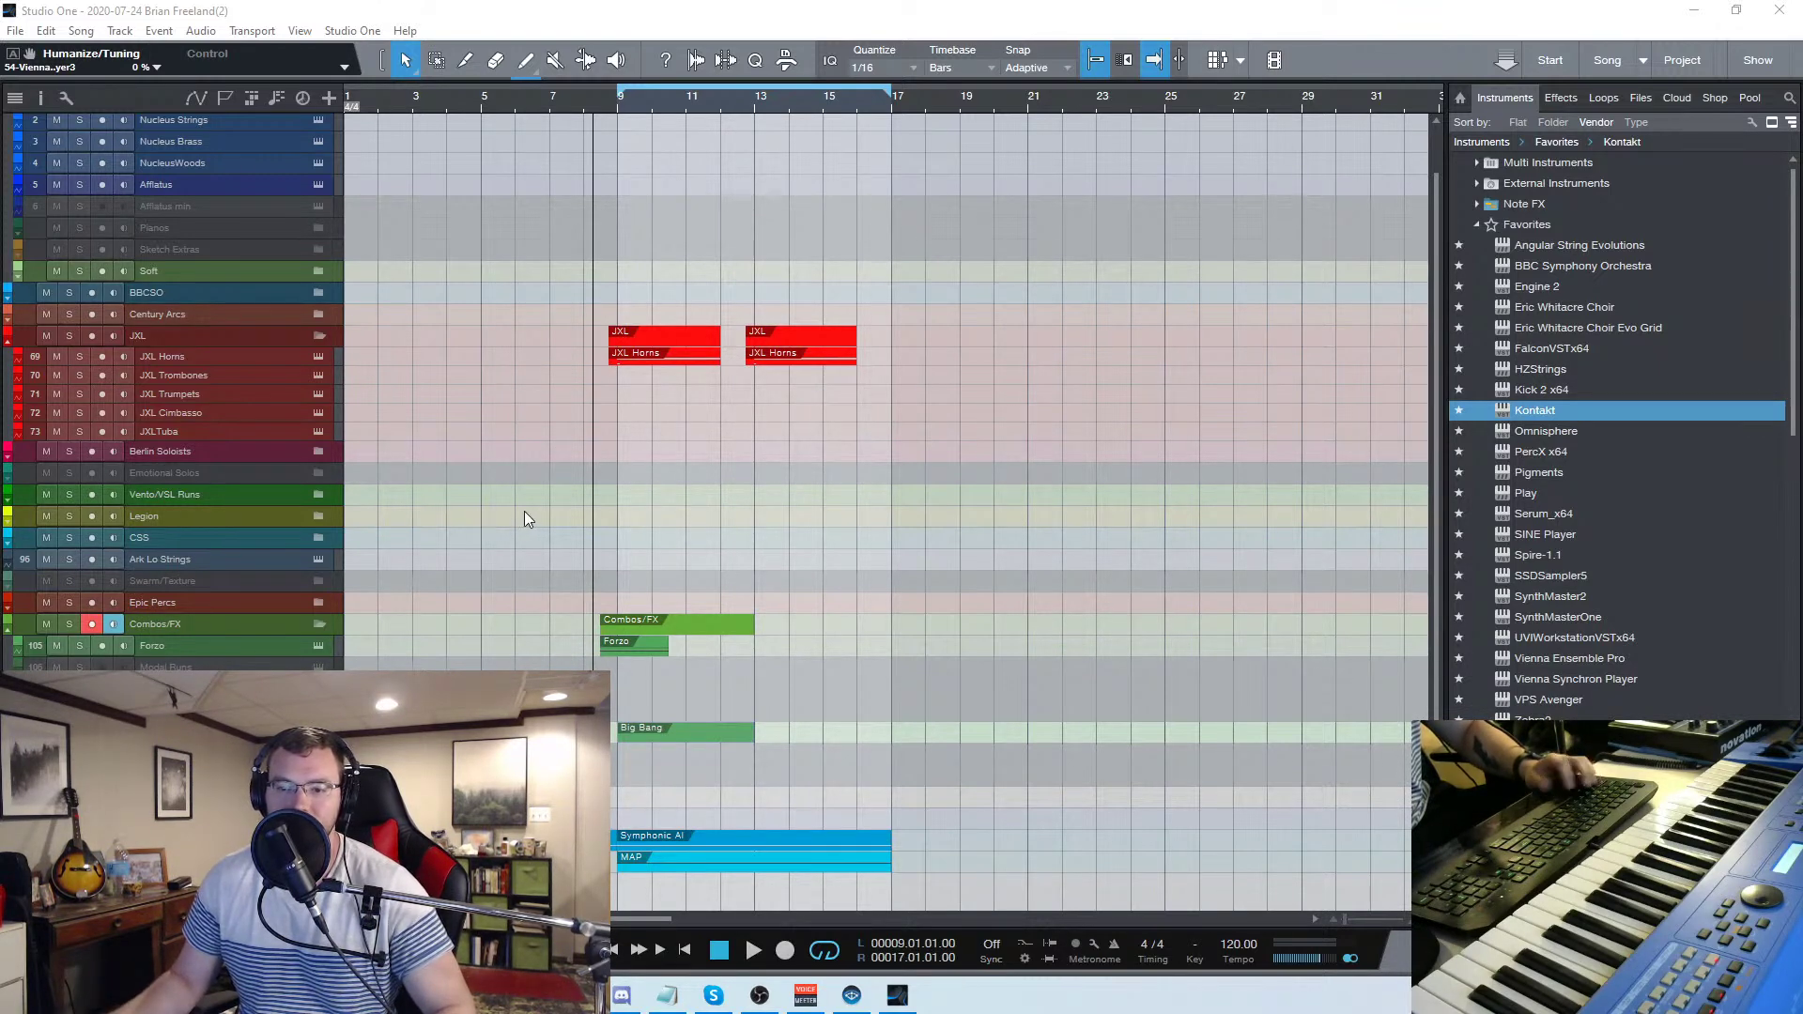
# Play the section from the lead-in before bar 9 and delete the Big Bang part
pyautogui.click(582, 108)
pyautogui.press('space')
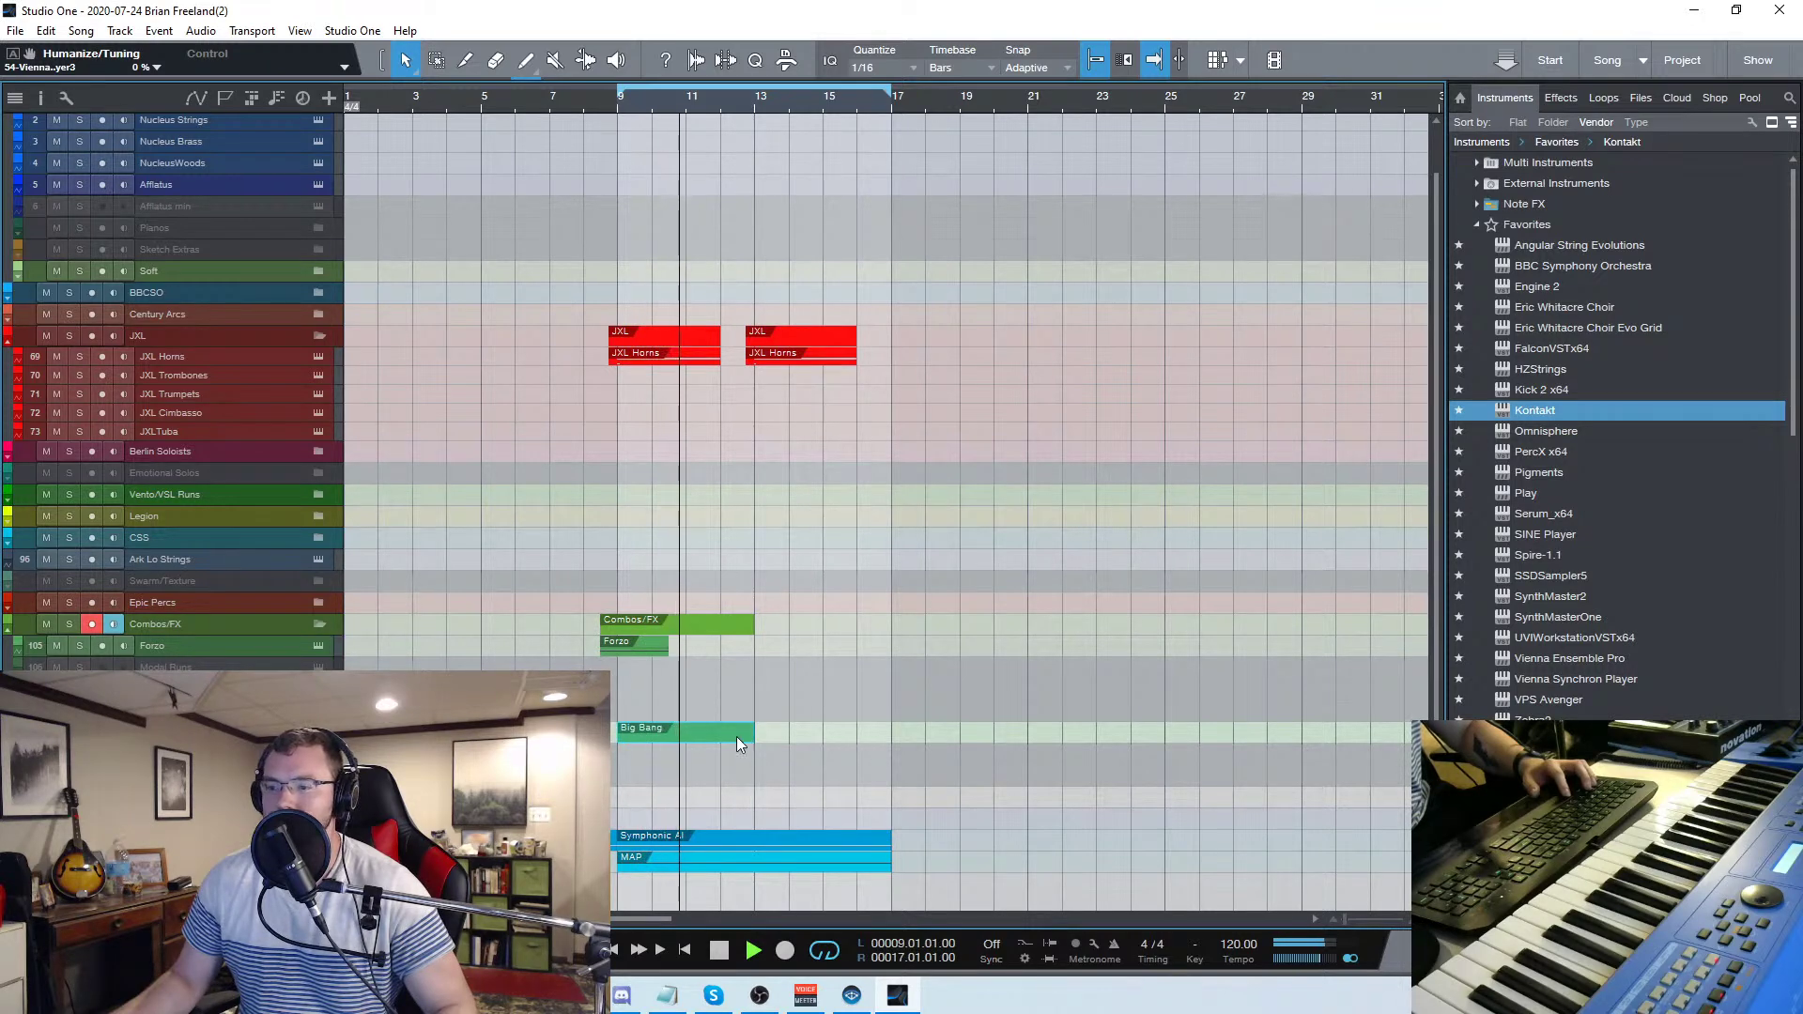
pyautogui.press('Delete')
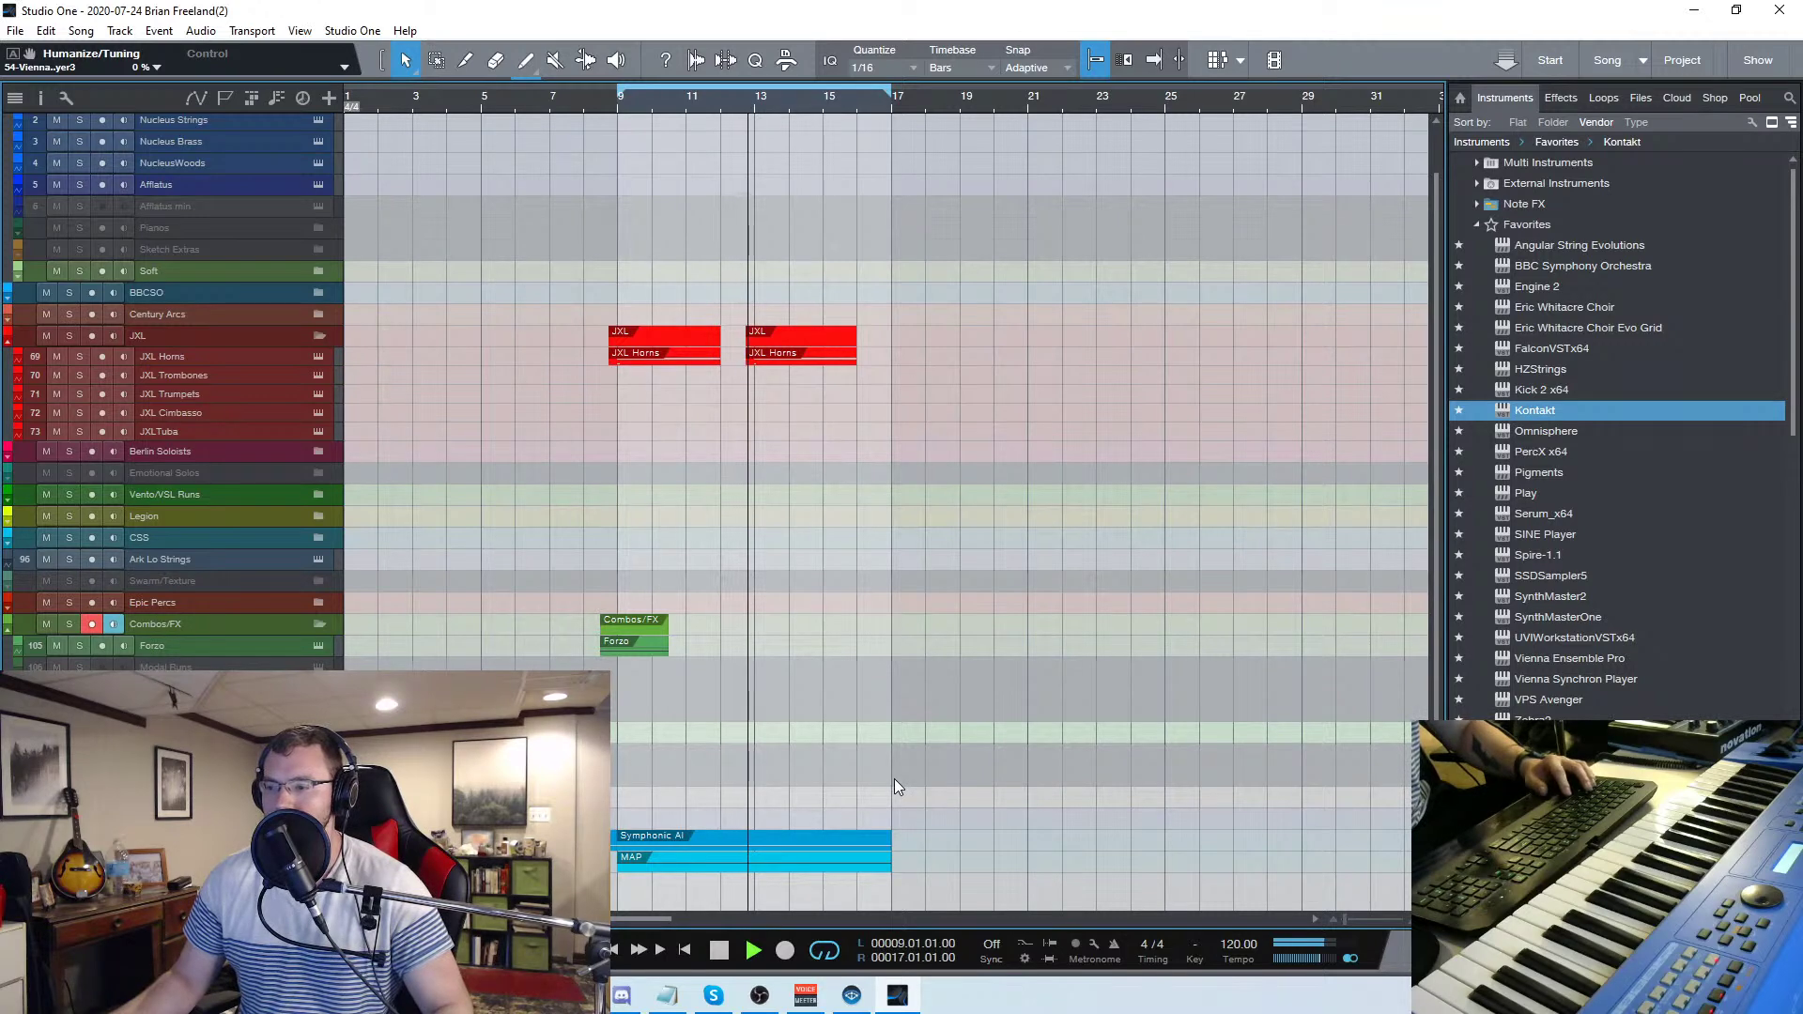
# Make a complete duplicate of the Symphonic AI track, including its instrument, and stop playback
pyautogui.rightClick(255, 348)
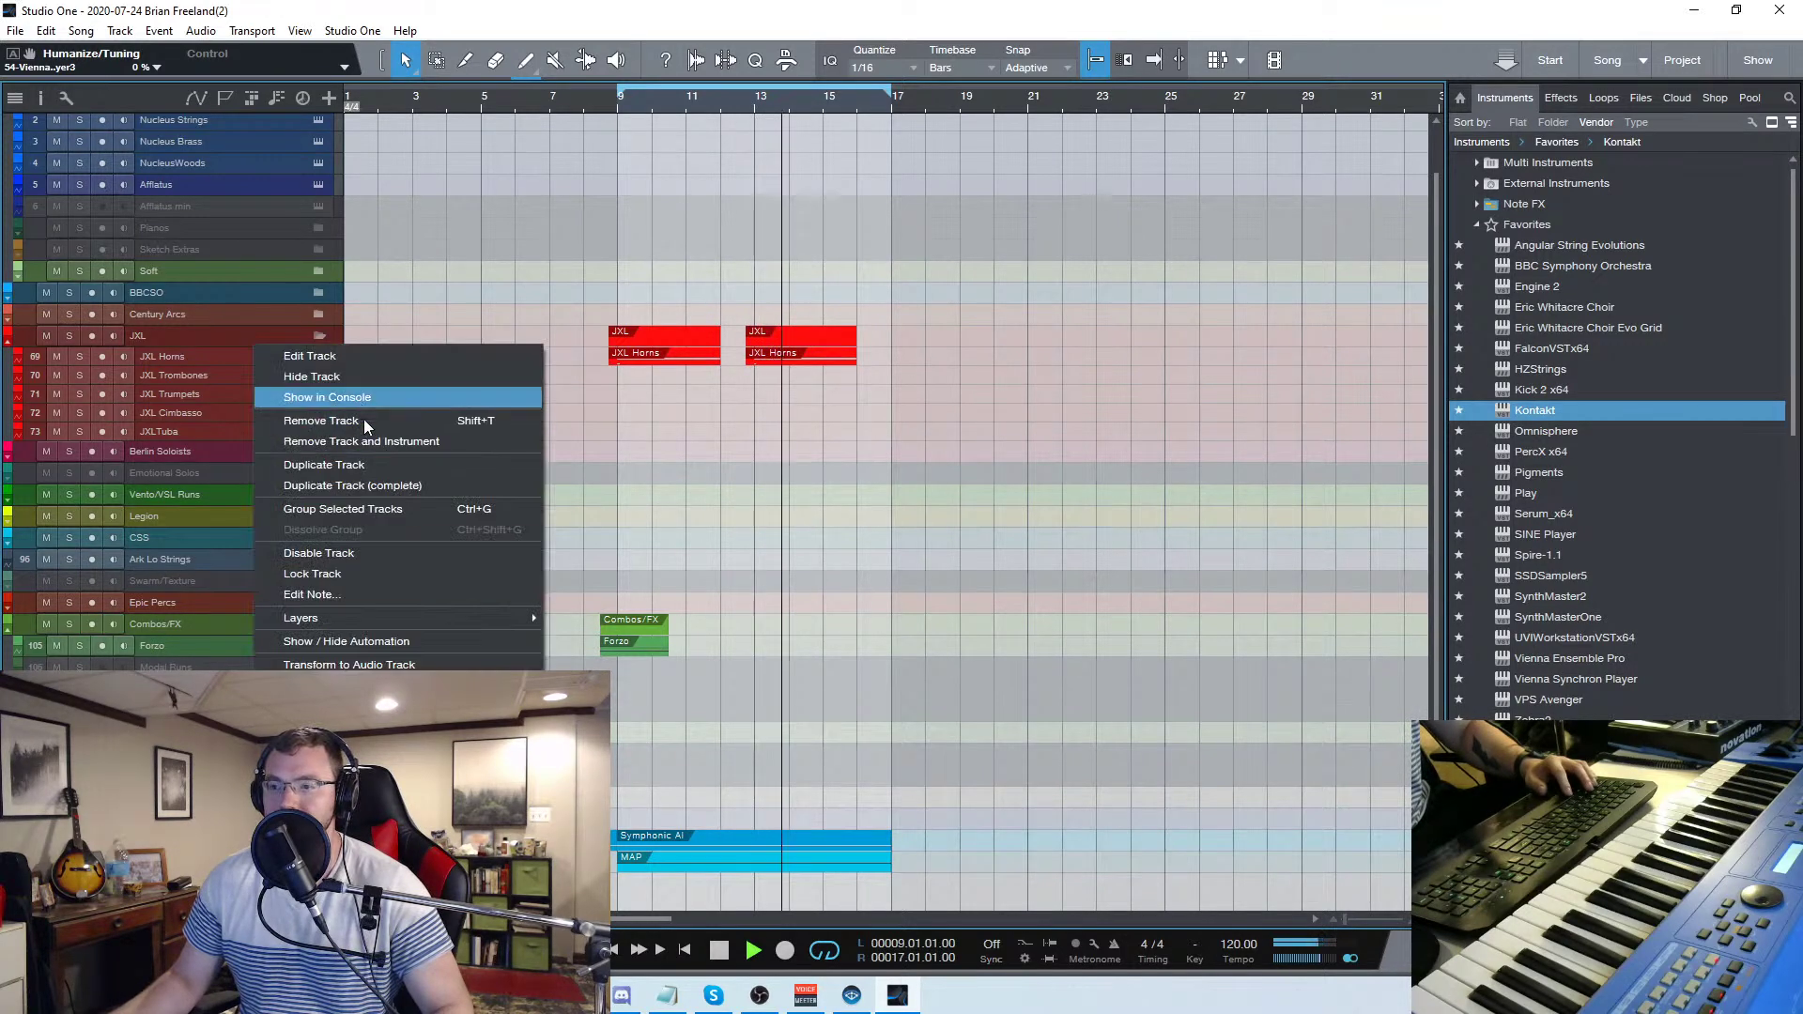
pyautogui.click(364, 485)
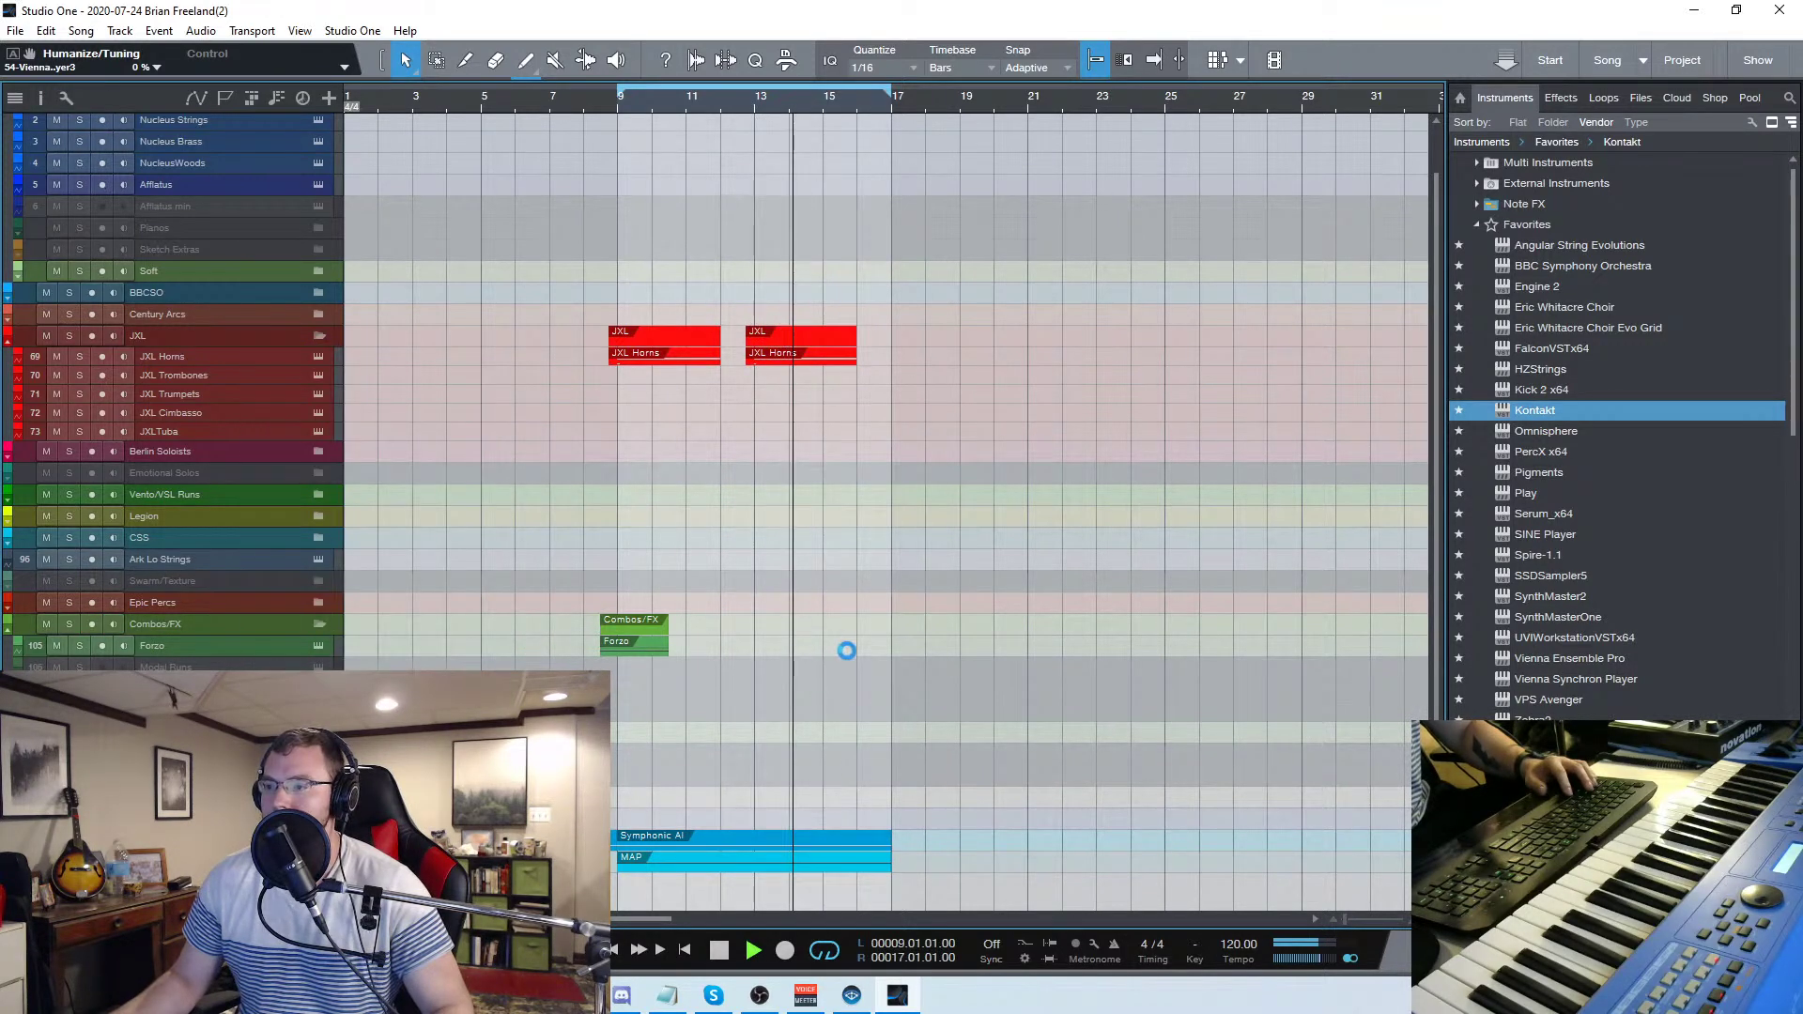
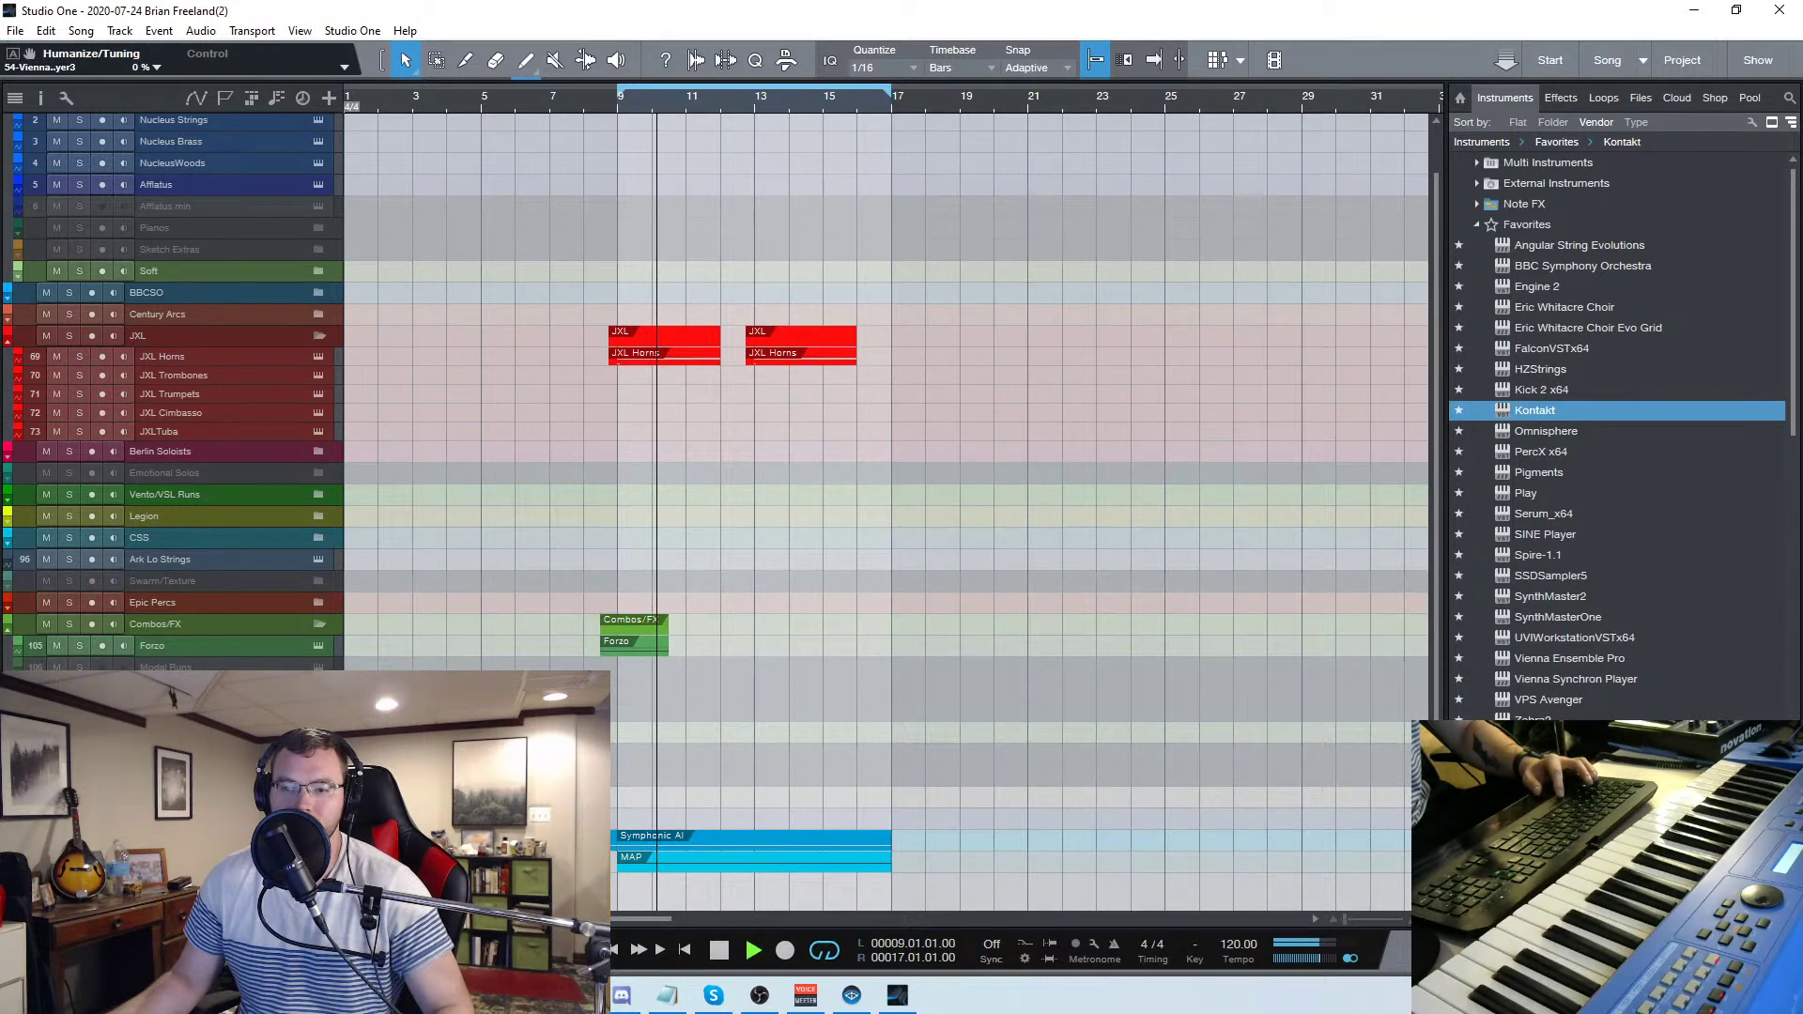
pyautogui.scroll(-1, 860, 689)
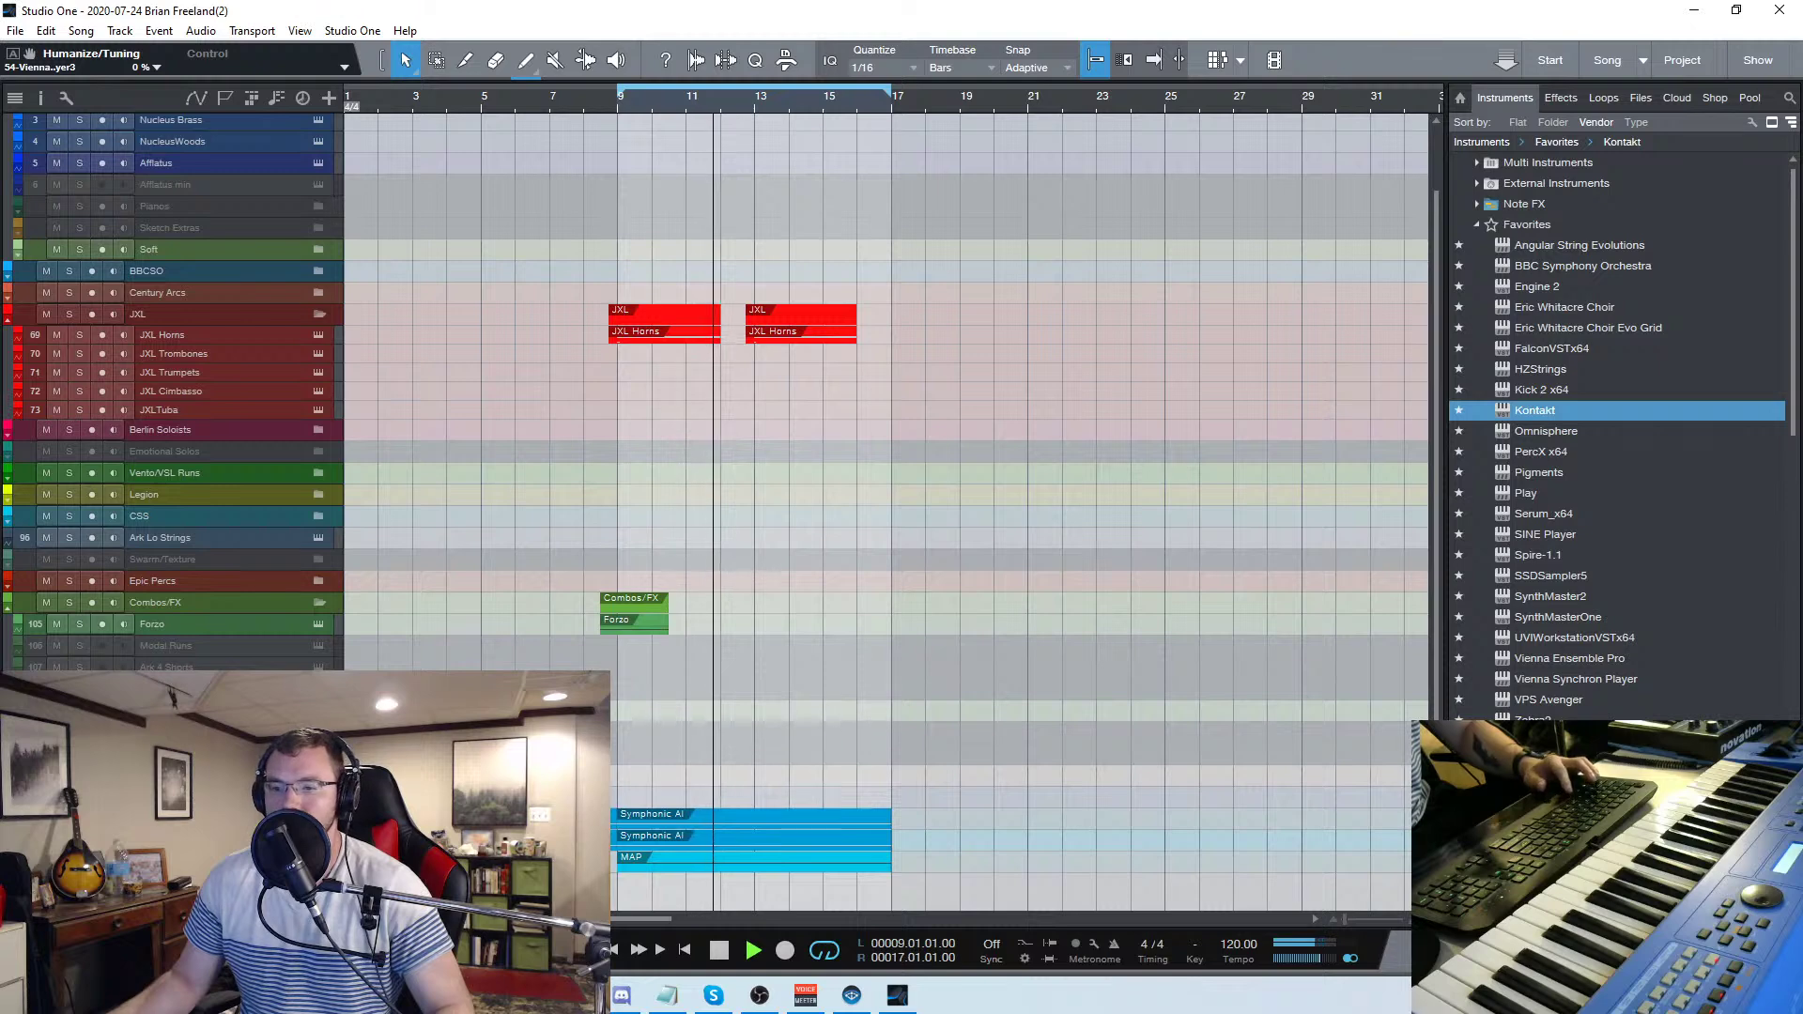
pyautogui.press('w')
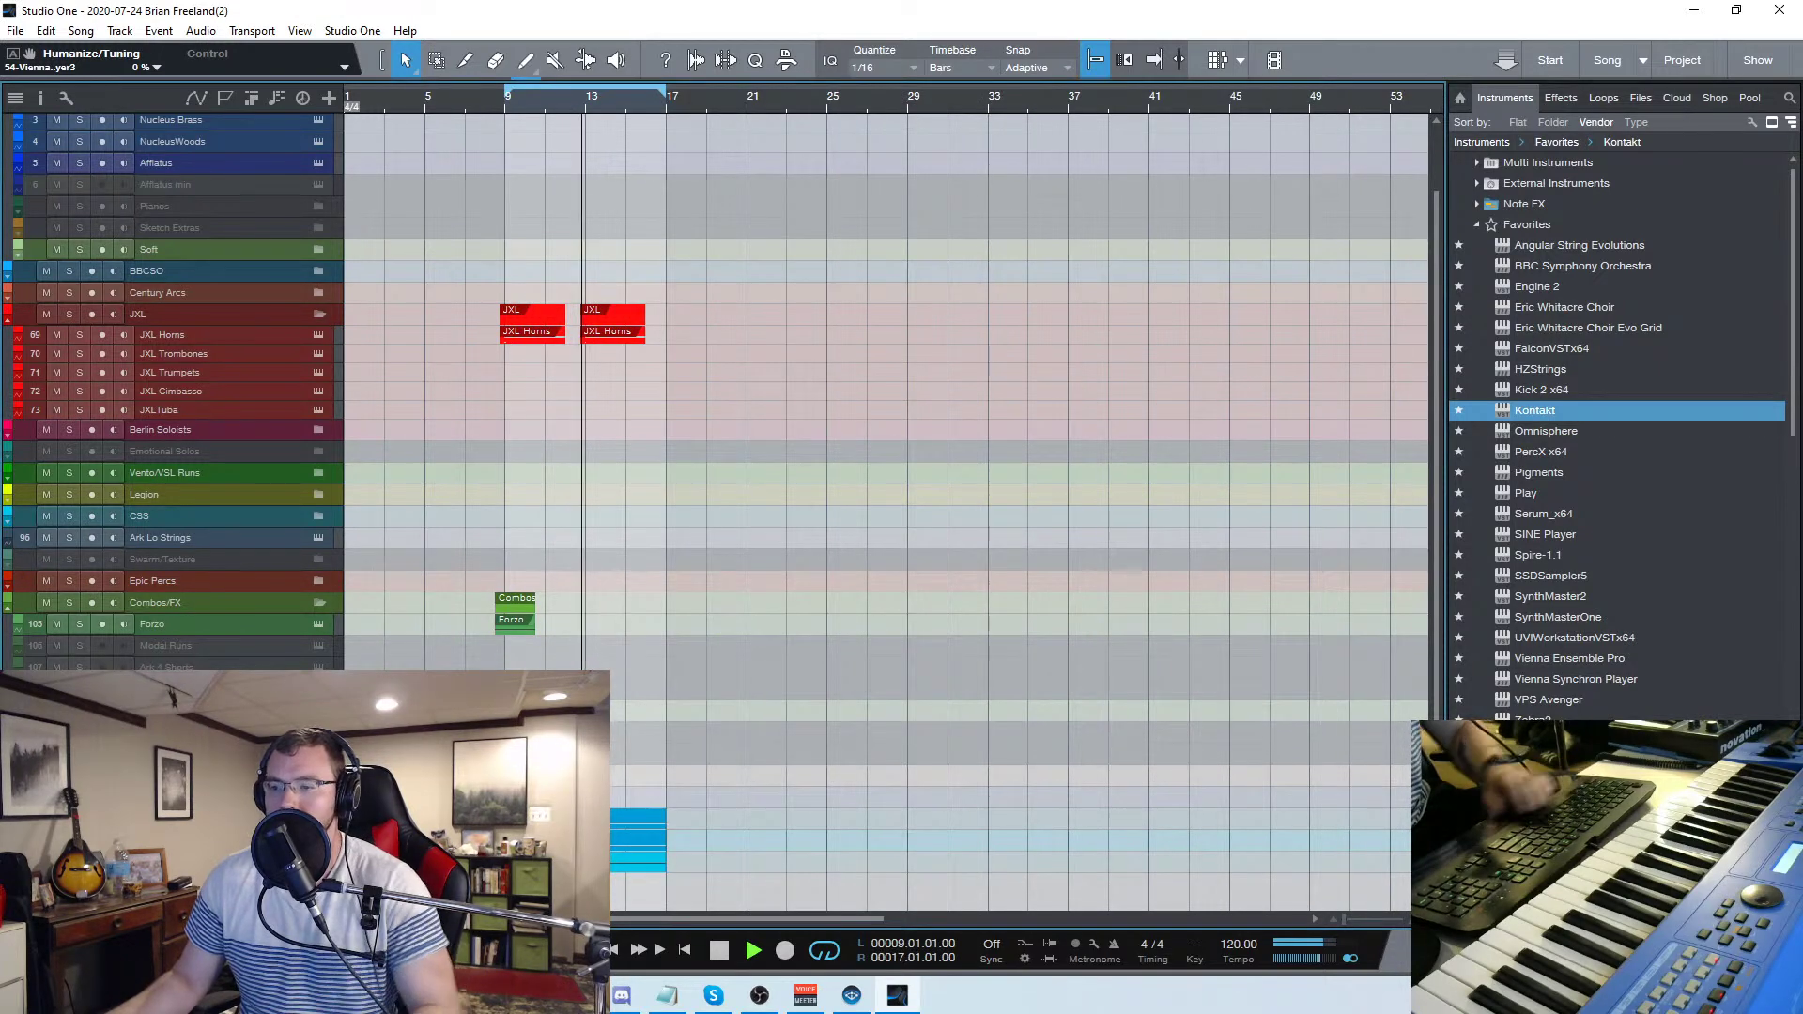
pyautogui.press('space')
pyautogui.press('f')
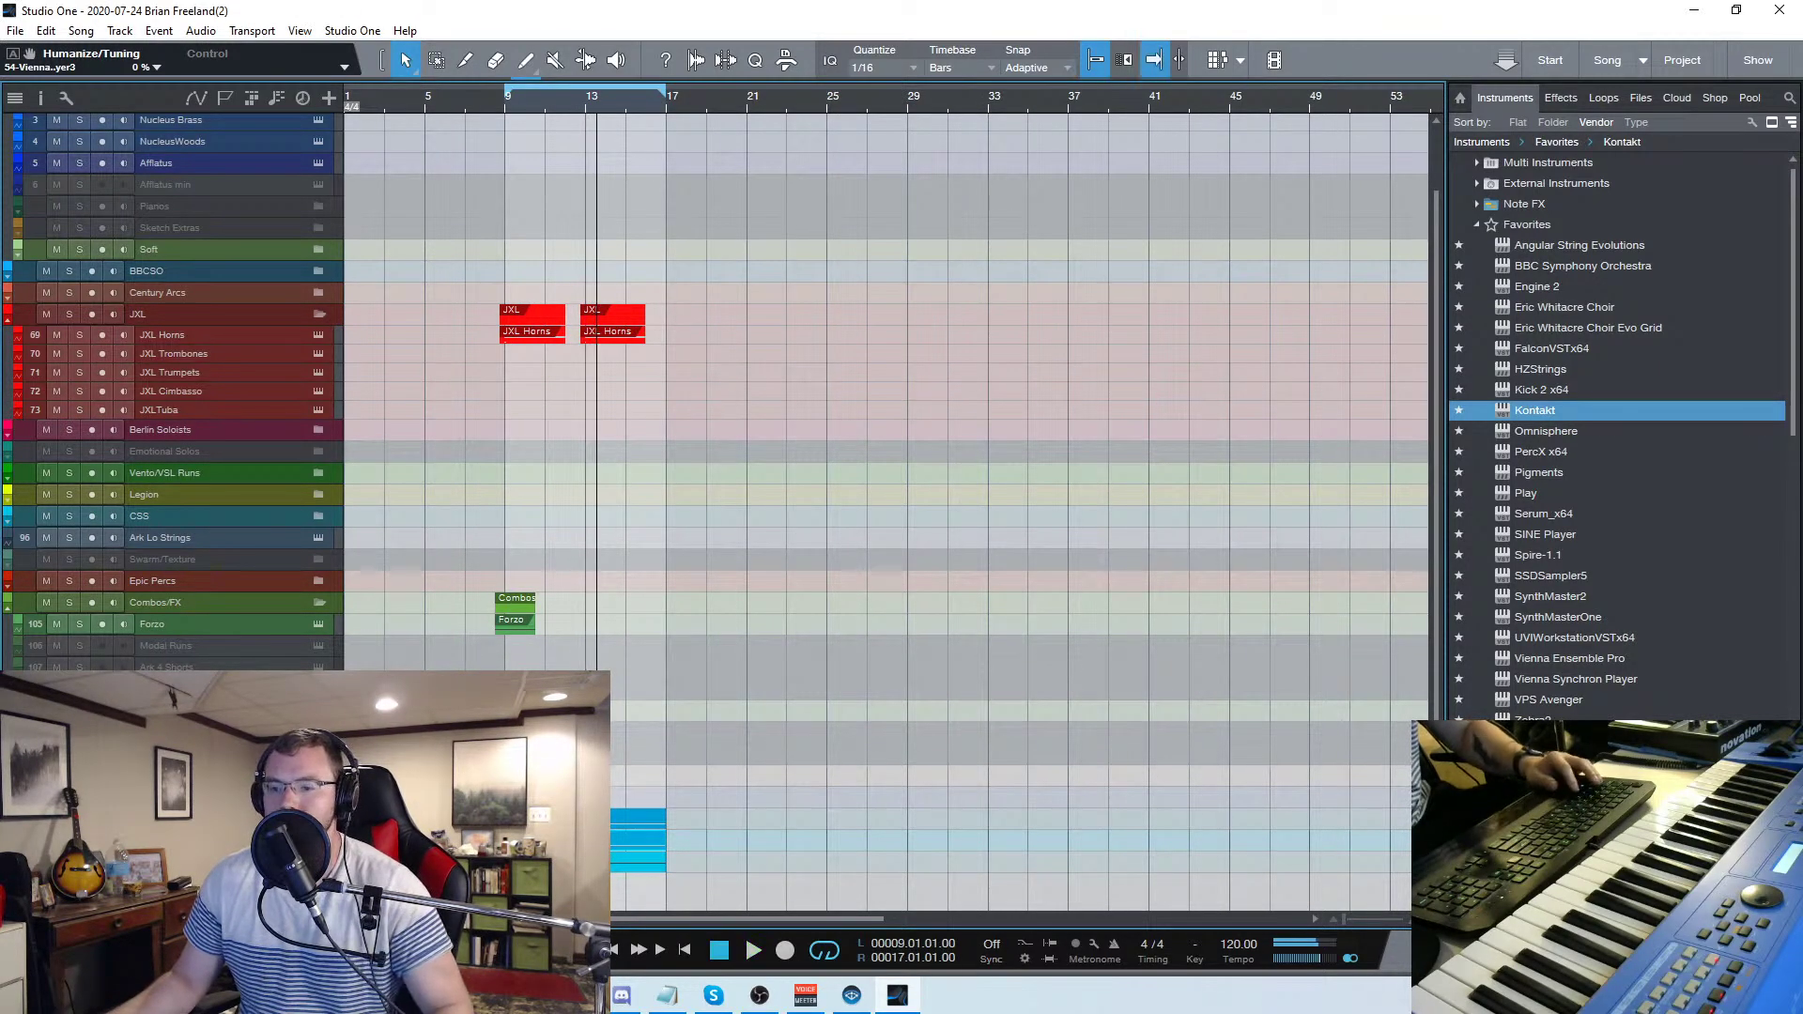
# Open the duplicated Symphonic AI instrument and try the Dark Potter preset from its Percussive presets
pyautogui.hotkey('shift', 'F11')
pyautogui.moveTo(1362, 97); pyautogui.dragTo(1016, 45)
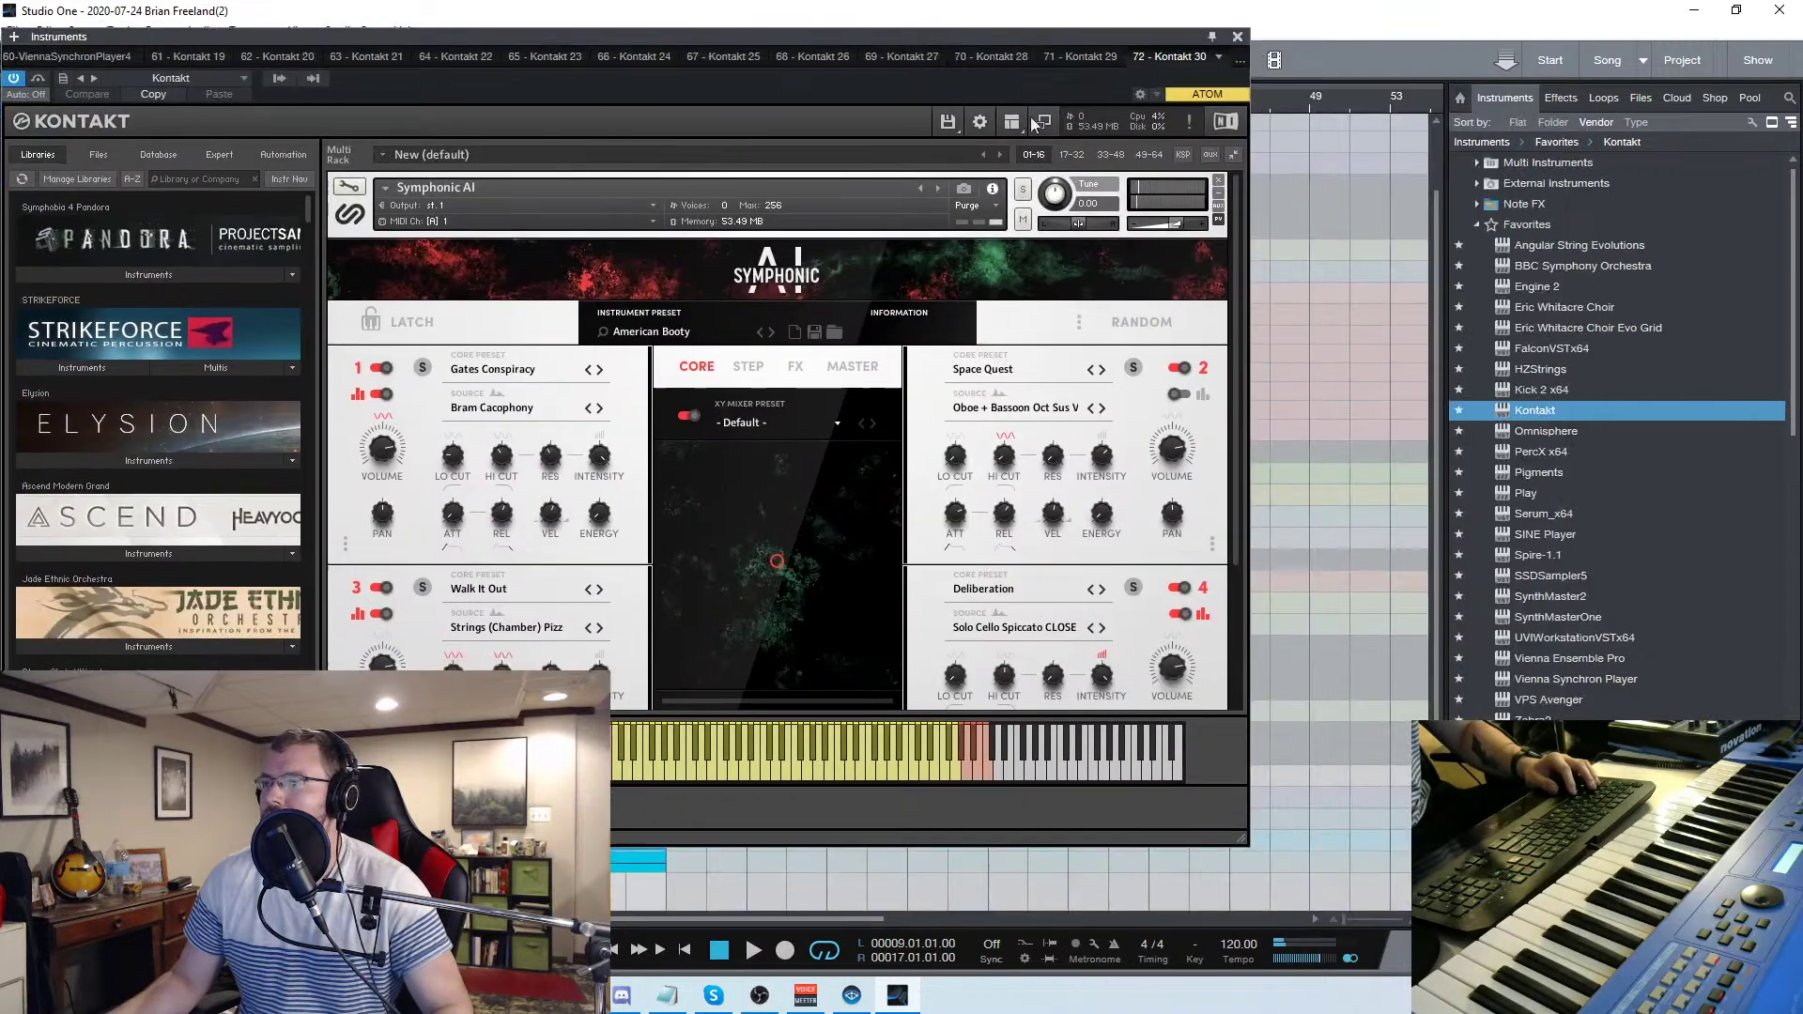
pyautogui.click(657, 331)
pyautogui.scroll(-1, 1062, 602)
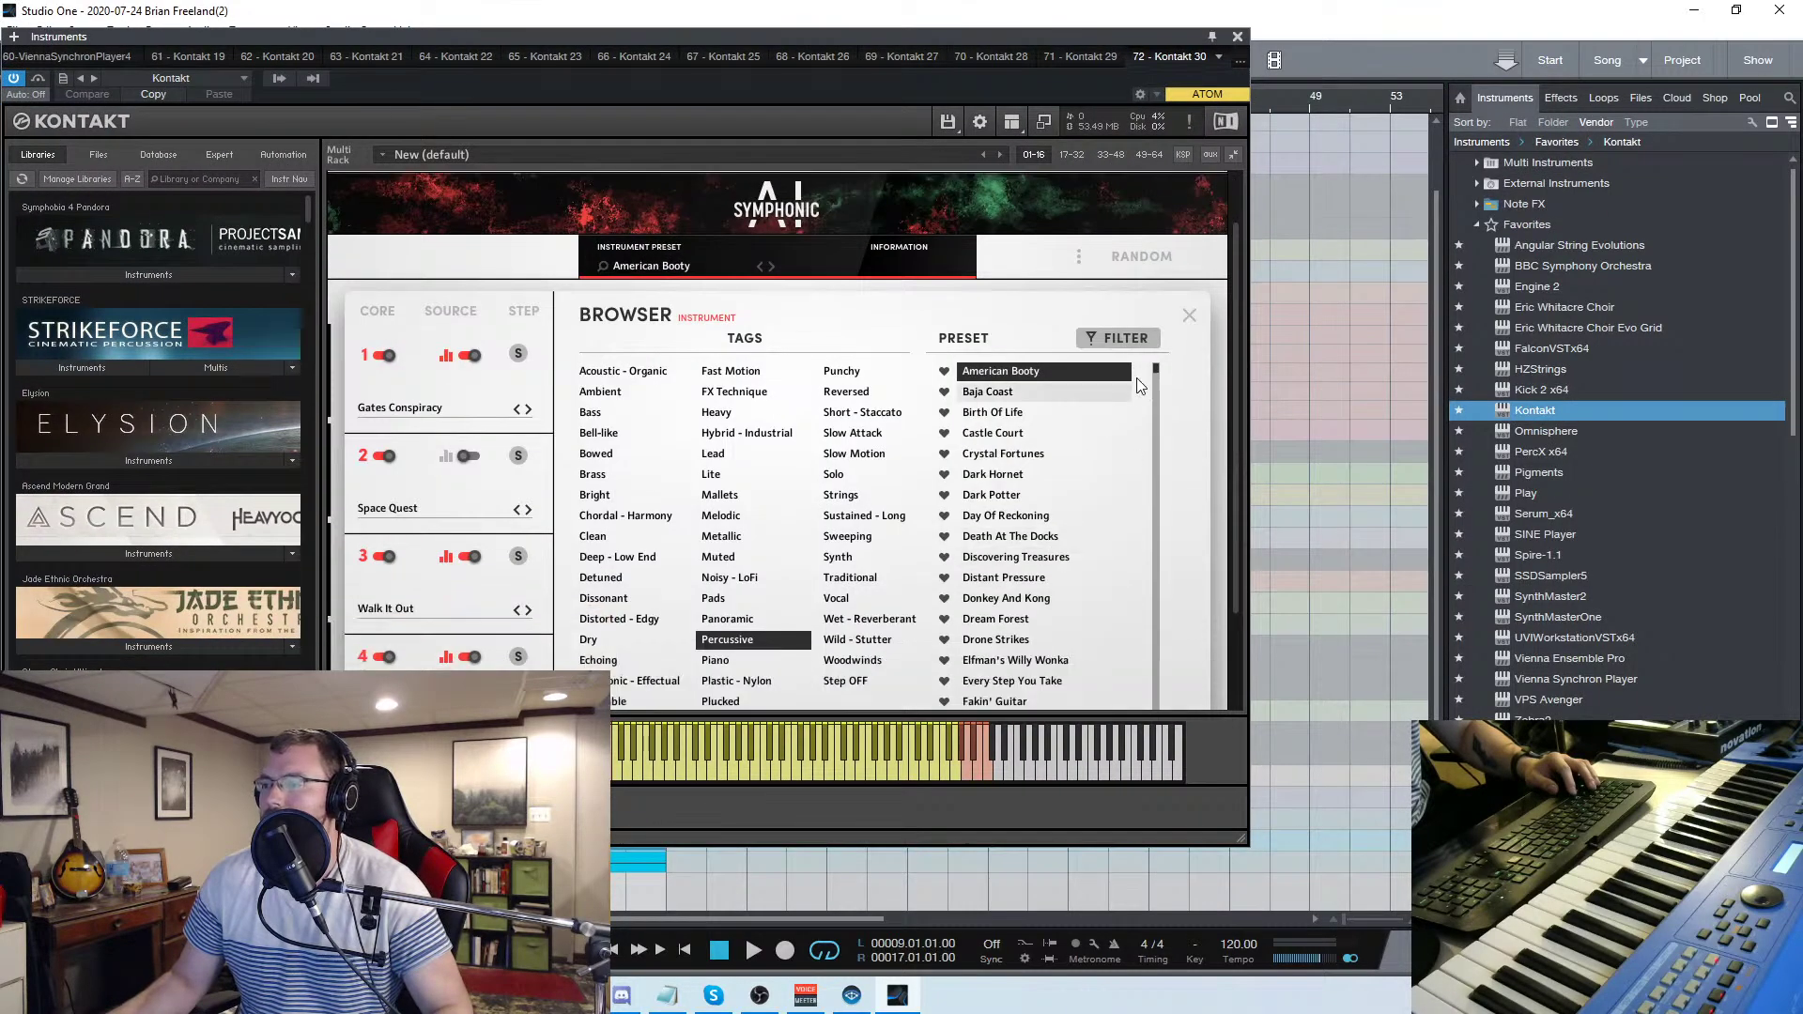
pyautogui.click(1038, 496)
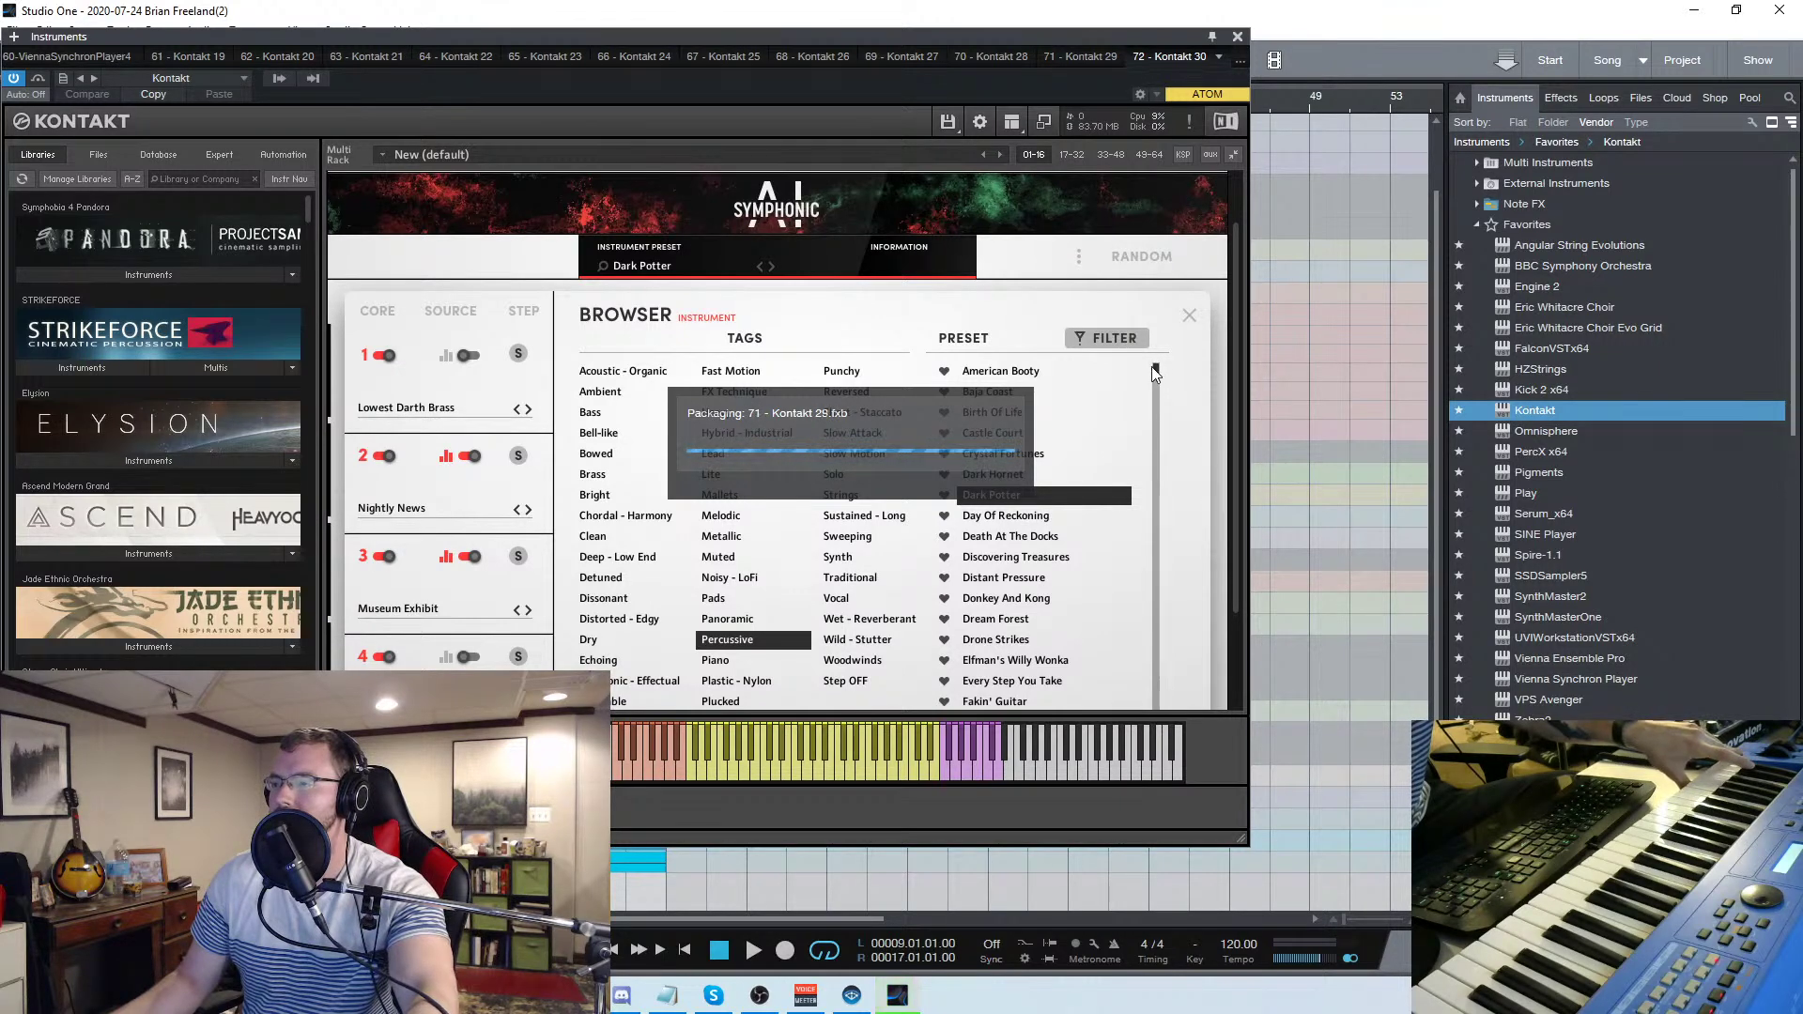
# Load the Donkey And Kong preset in the duplicated Symphonic AI, dismiss Kontakt's Quick-Load area, and close the instrument window
pyautogui.moveTo(1153, 367); pyautogui.dragTo(1158, 428)
pyautogui.click(1046, 434)
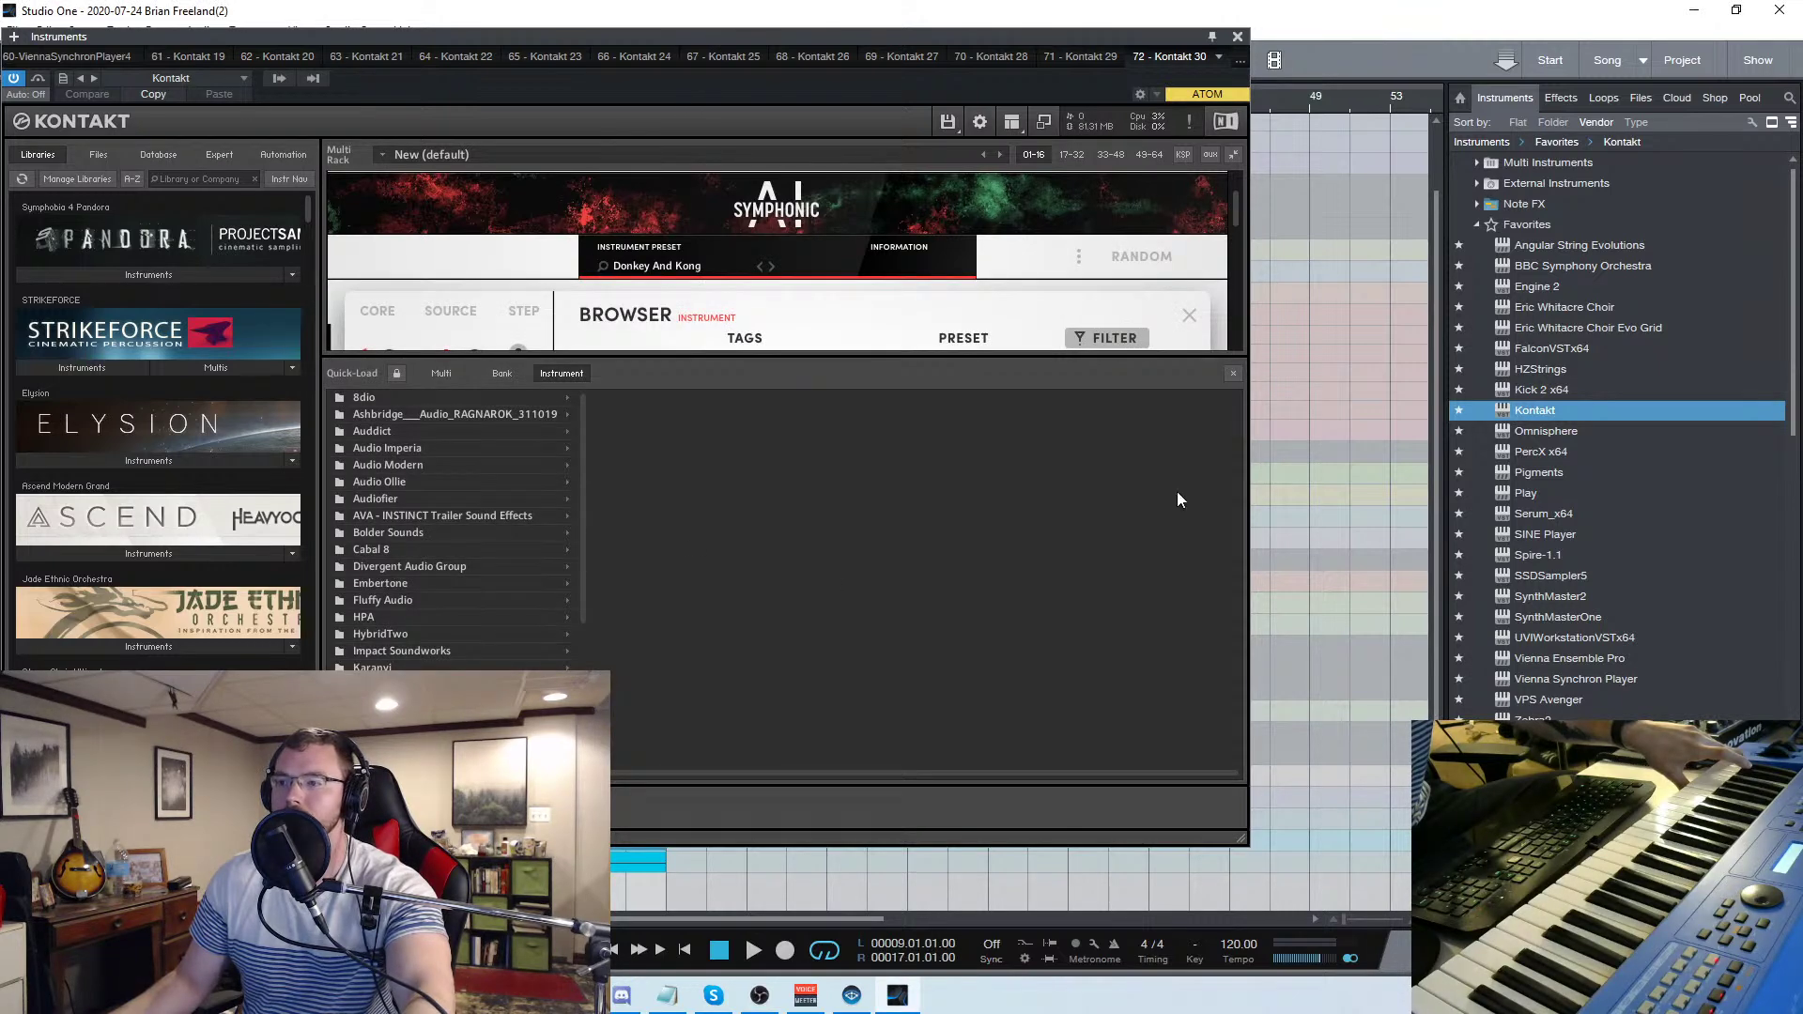
pyautogui.click(1231, 375)
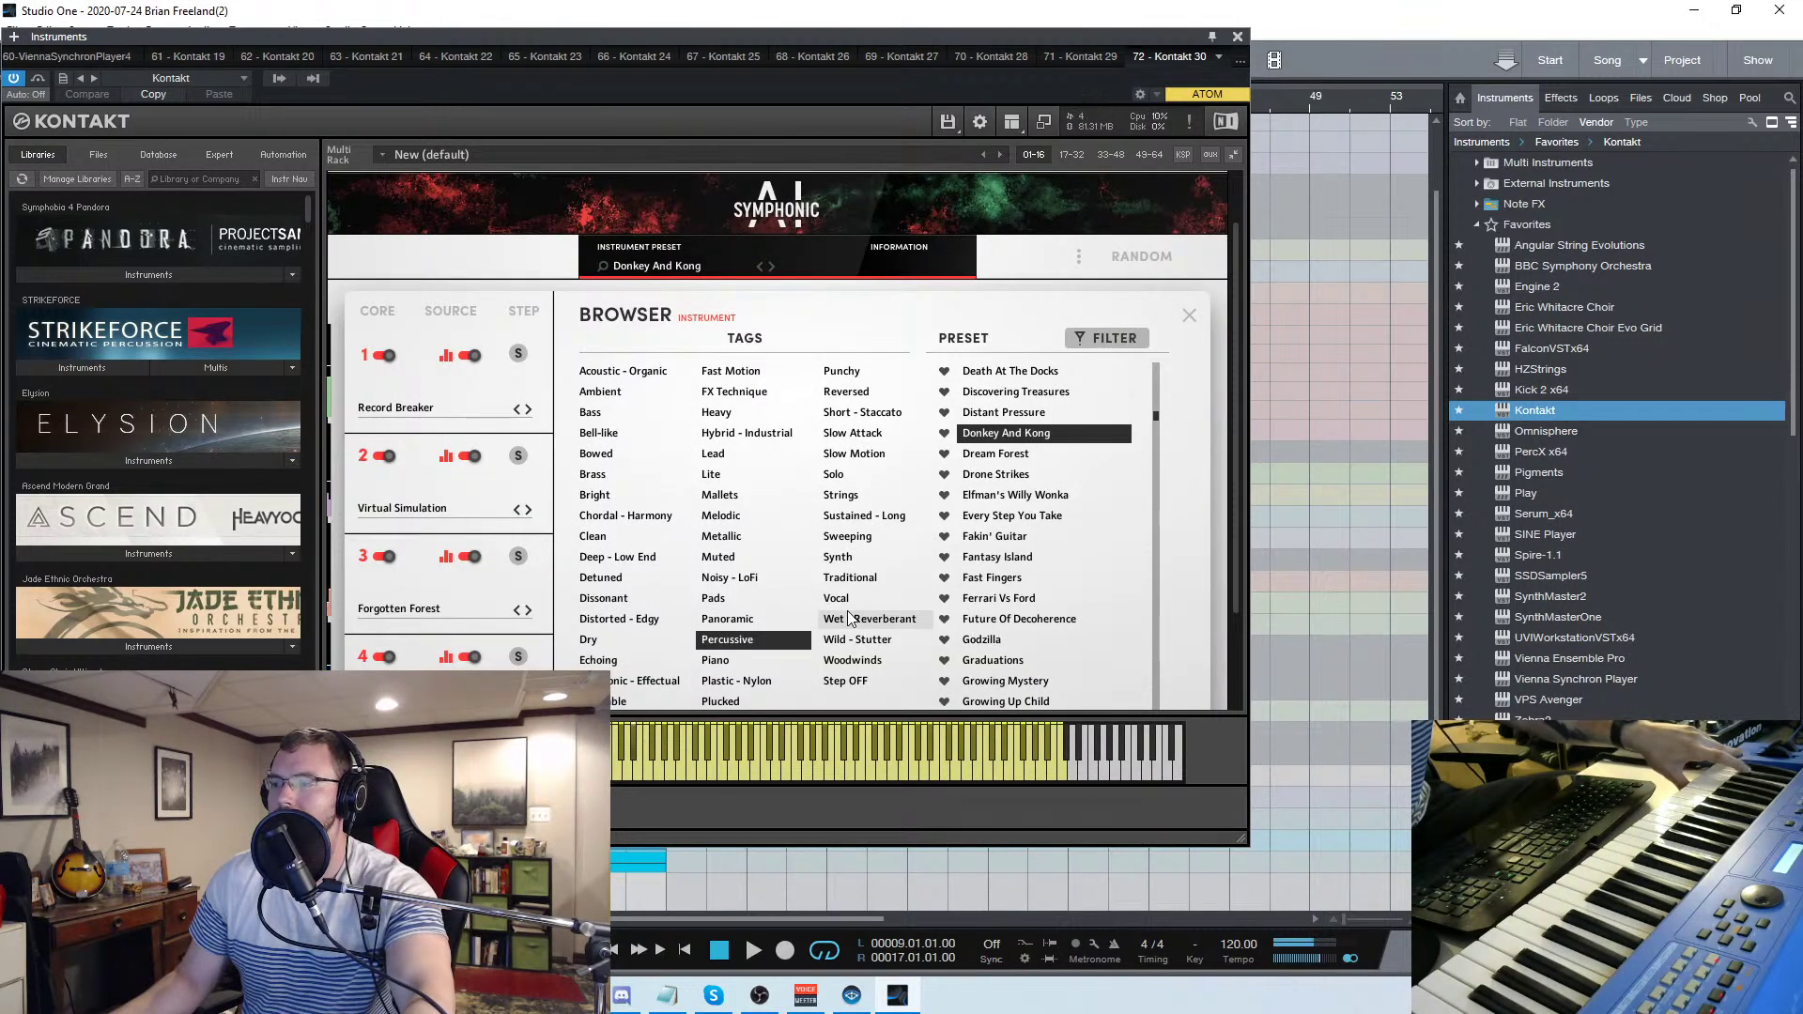
pyautogui.click(1238, 38)
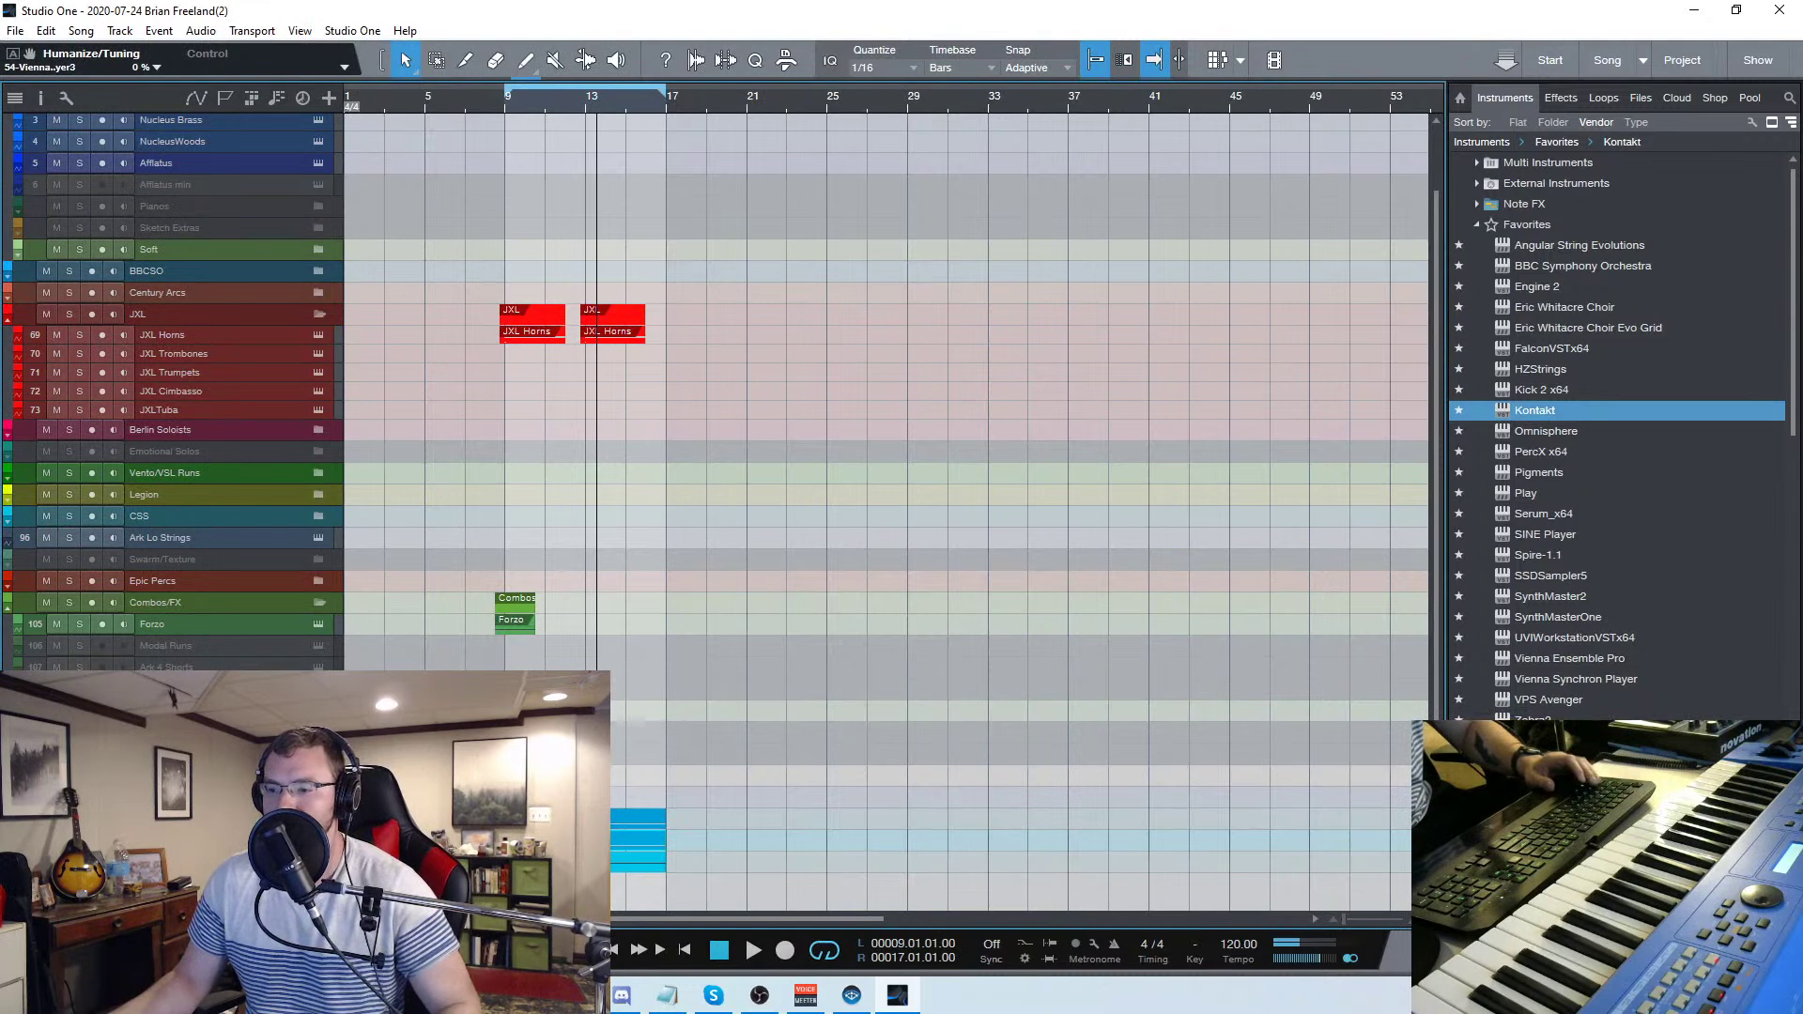
# Play back the arrangement around bar 9 and move the Forzo event so it starts at bar 8
pyautogui.press('w')
pyautogui.press('w')
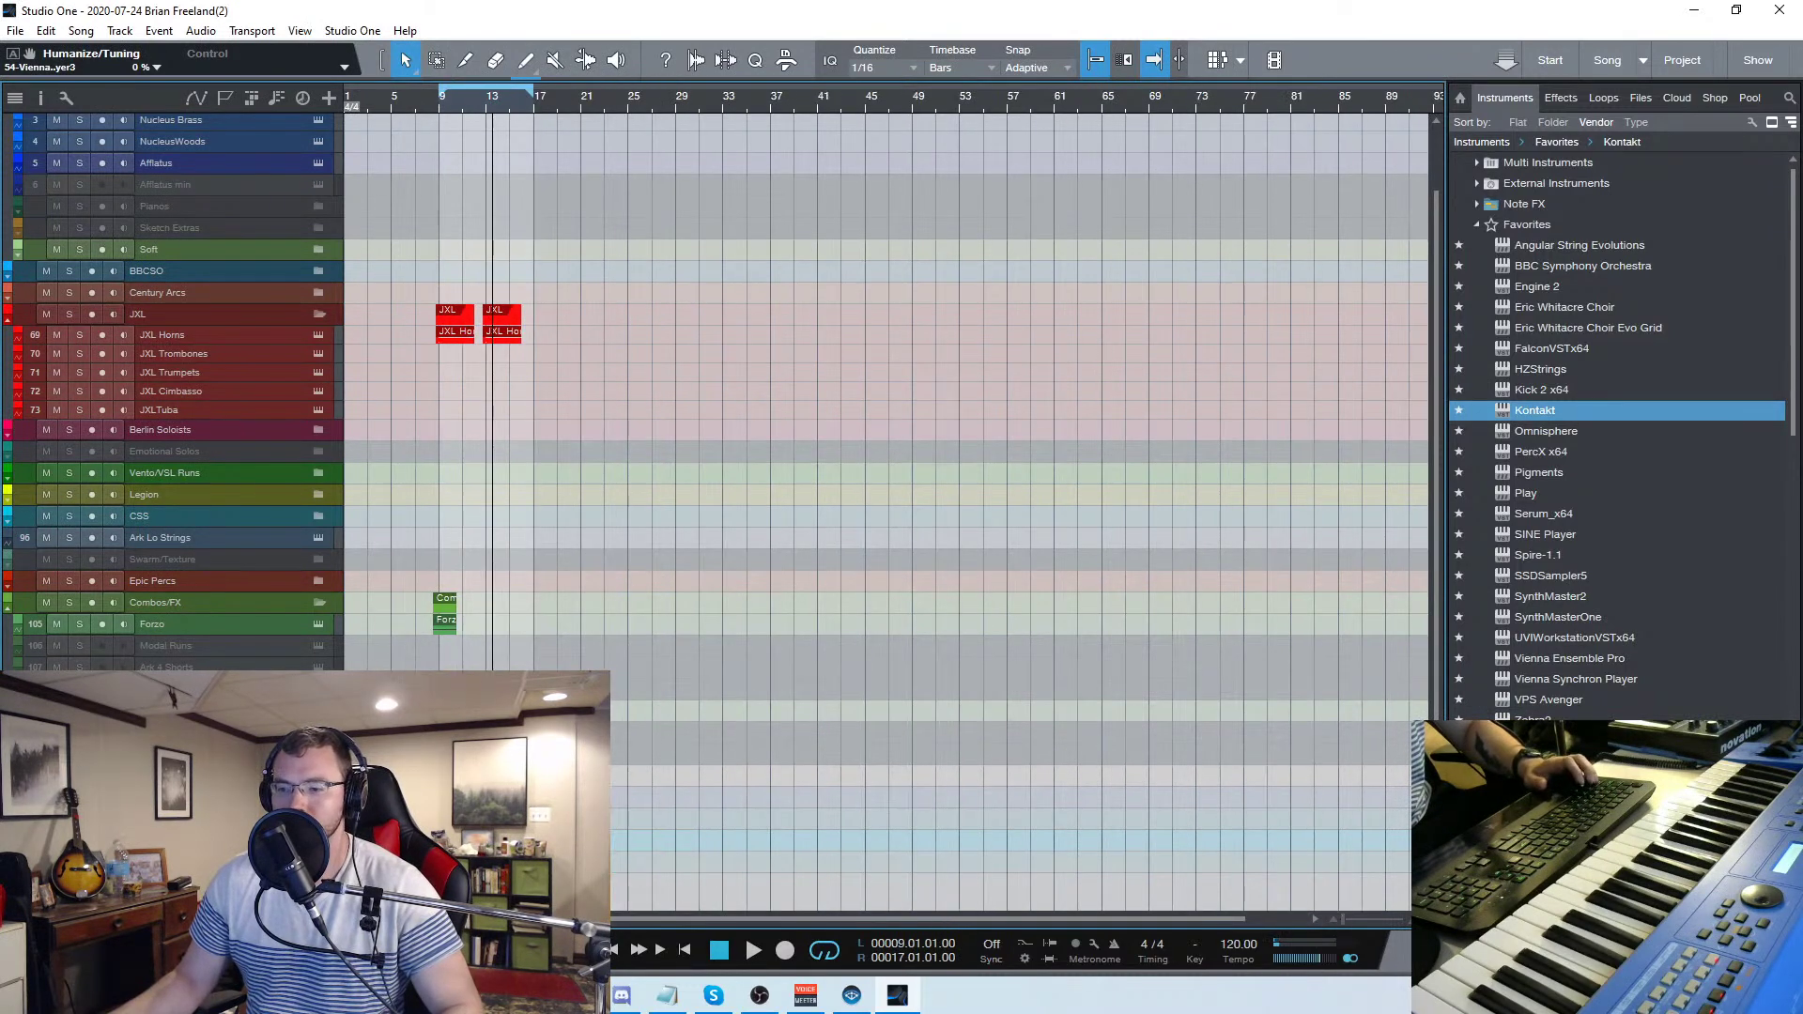
pyautogui.click(460, 105)
pyautogui.press('space')
pyautogui.press('e')
pyautogui.press('e')
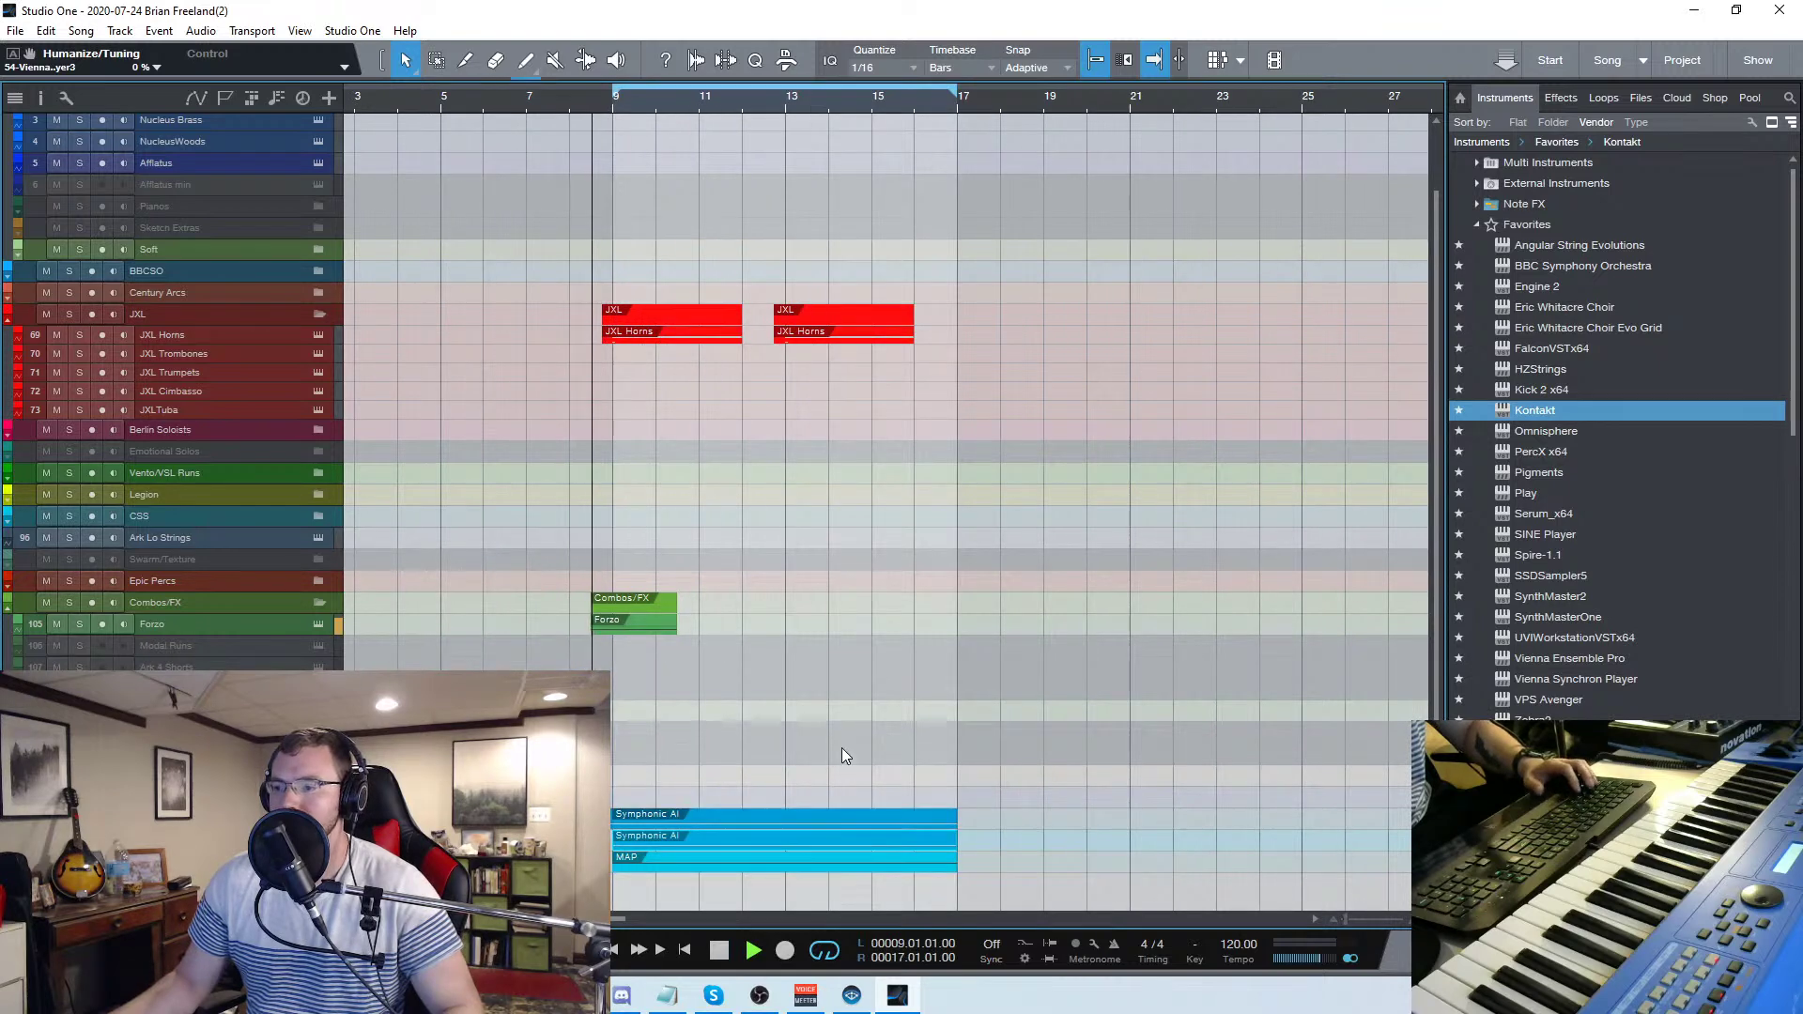
pyautogui.moveTo(640, 629); pyautogui.dragTo(619, 630)
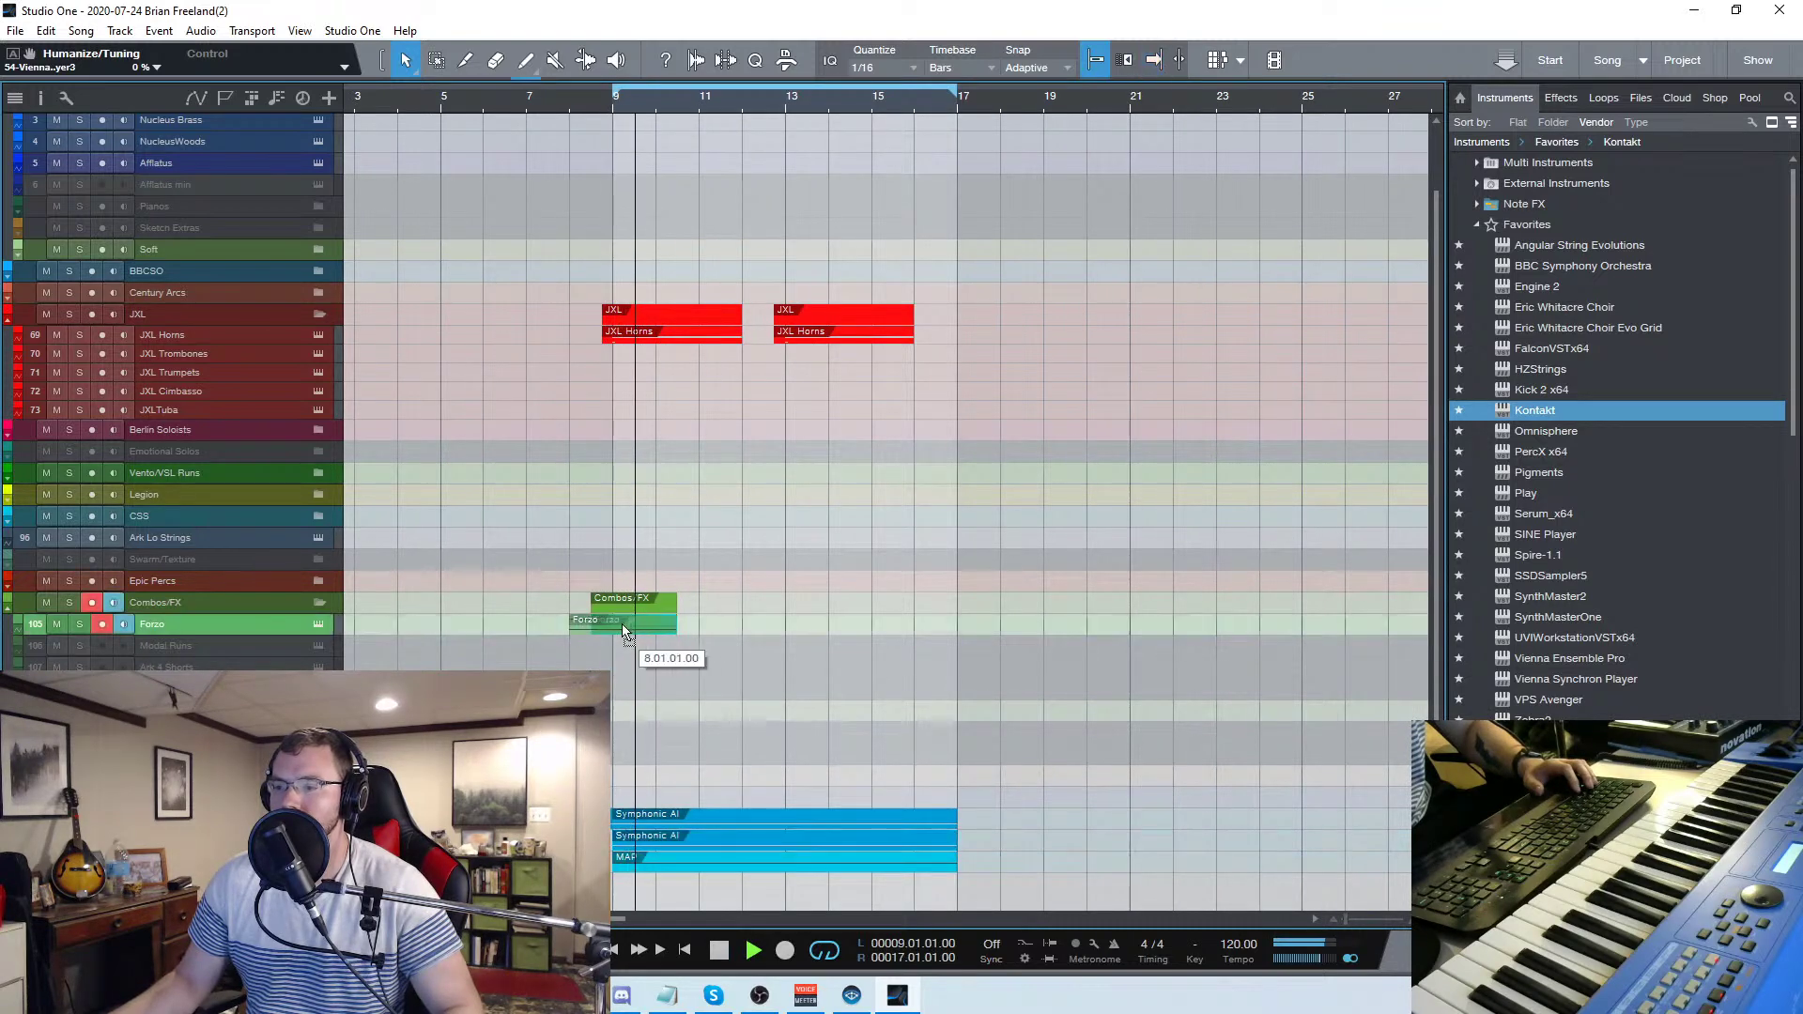
# Open the lower Symphonic AI event for note editing and transpose all its notes down one octave to D#0
pyautogui.doubleClick(711, 843)
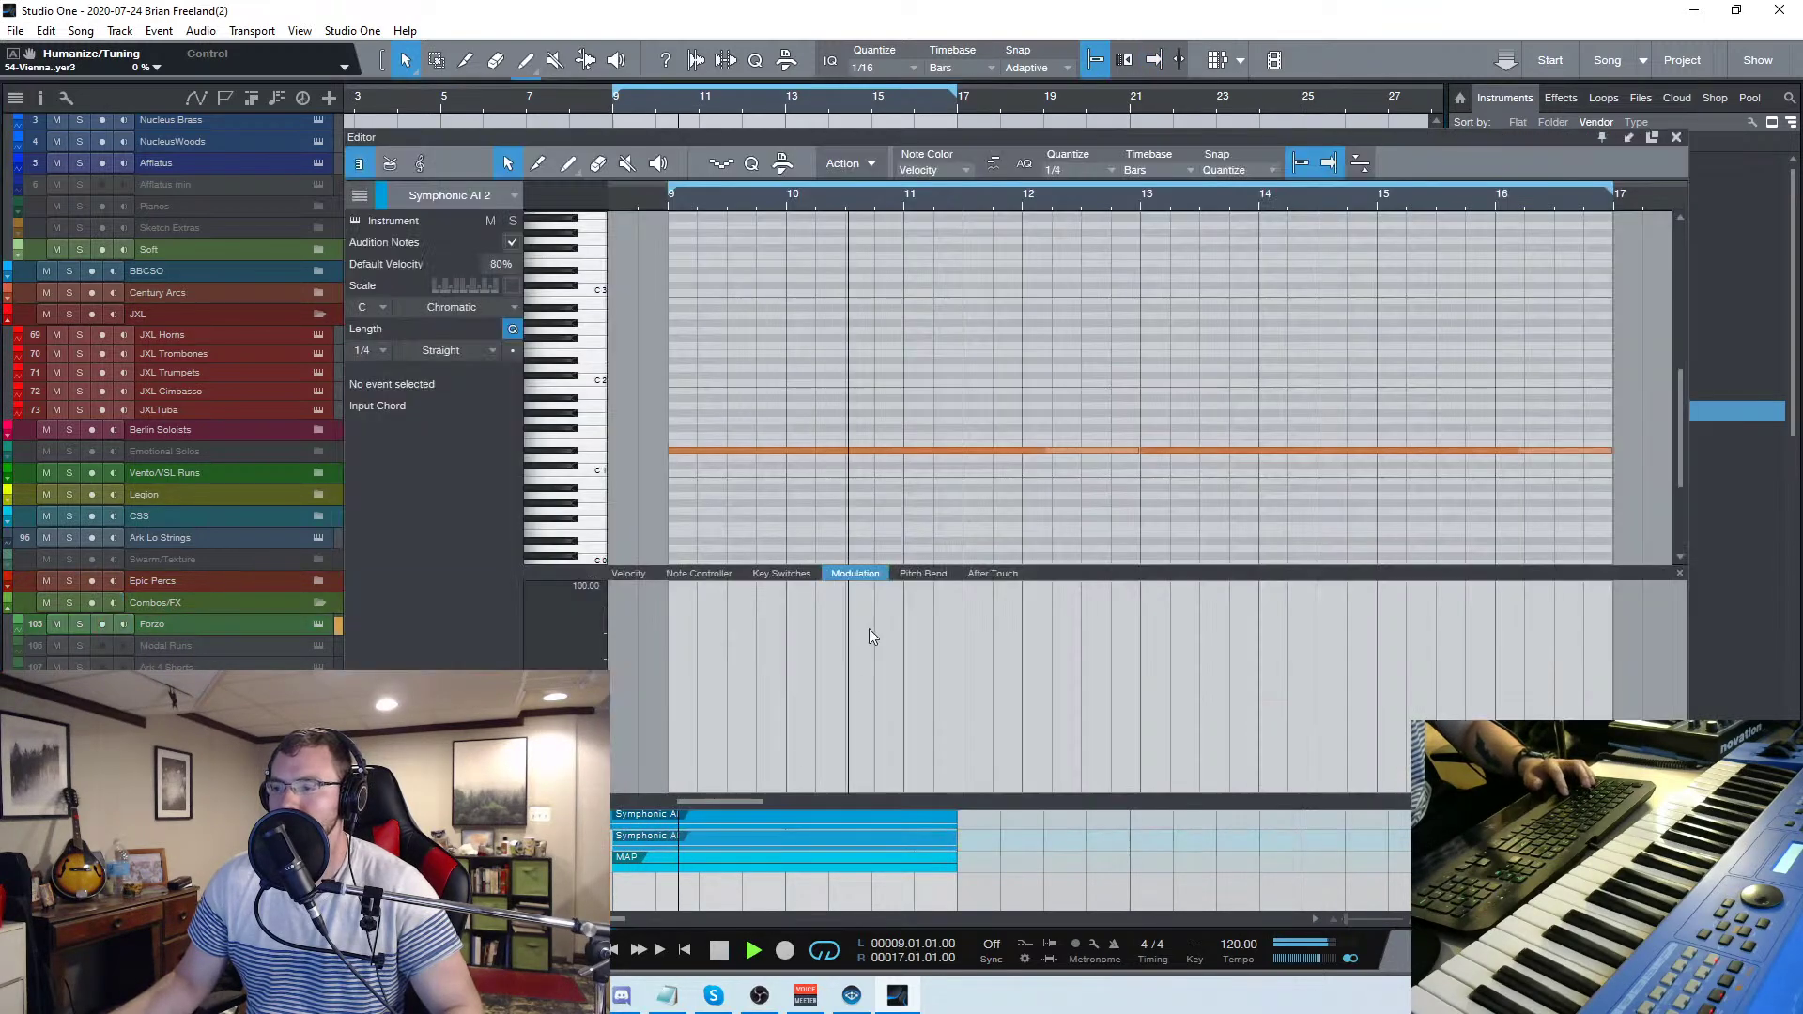
pyautogui.press('space')
pyautogui.hotkey('ctrl', 'a')
pyautogui.hotkey('shift', 'Down')
pyautogui.scroll(-2, 1484, 383)
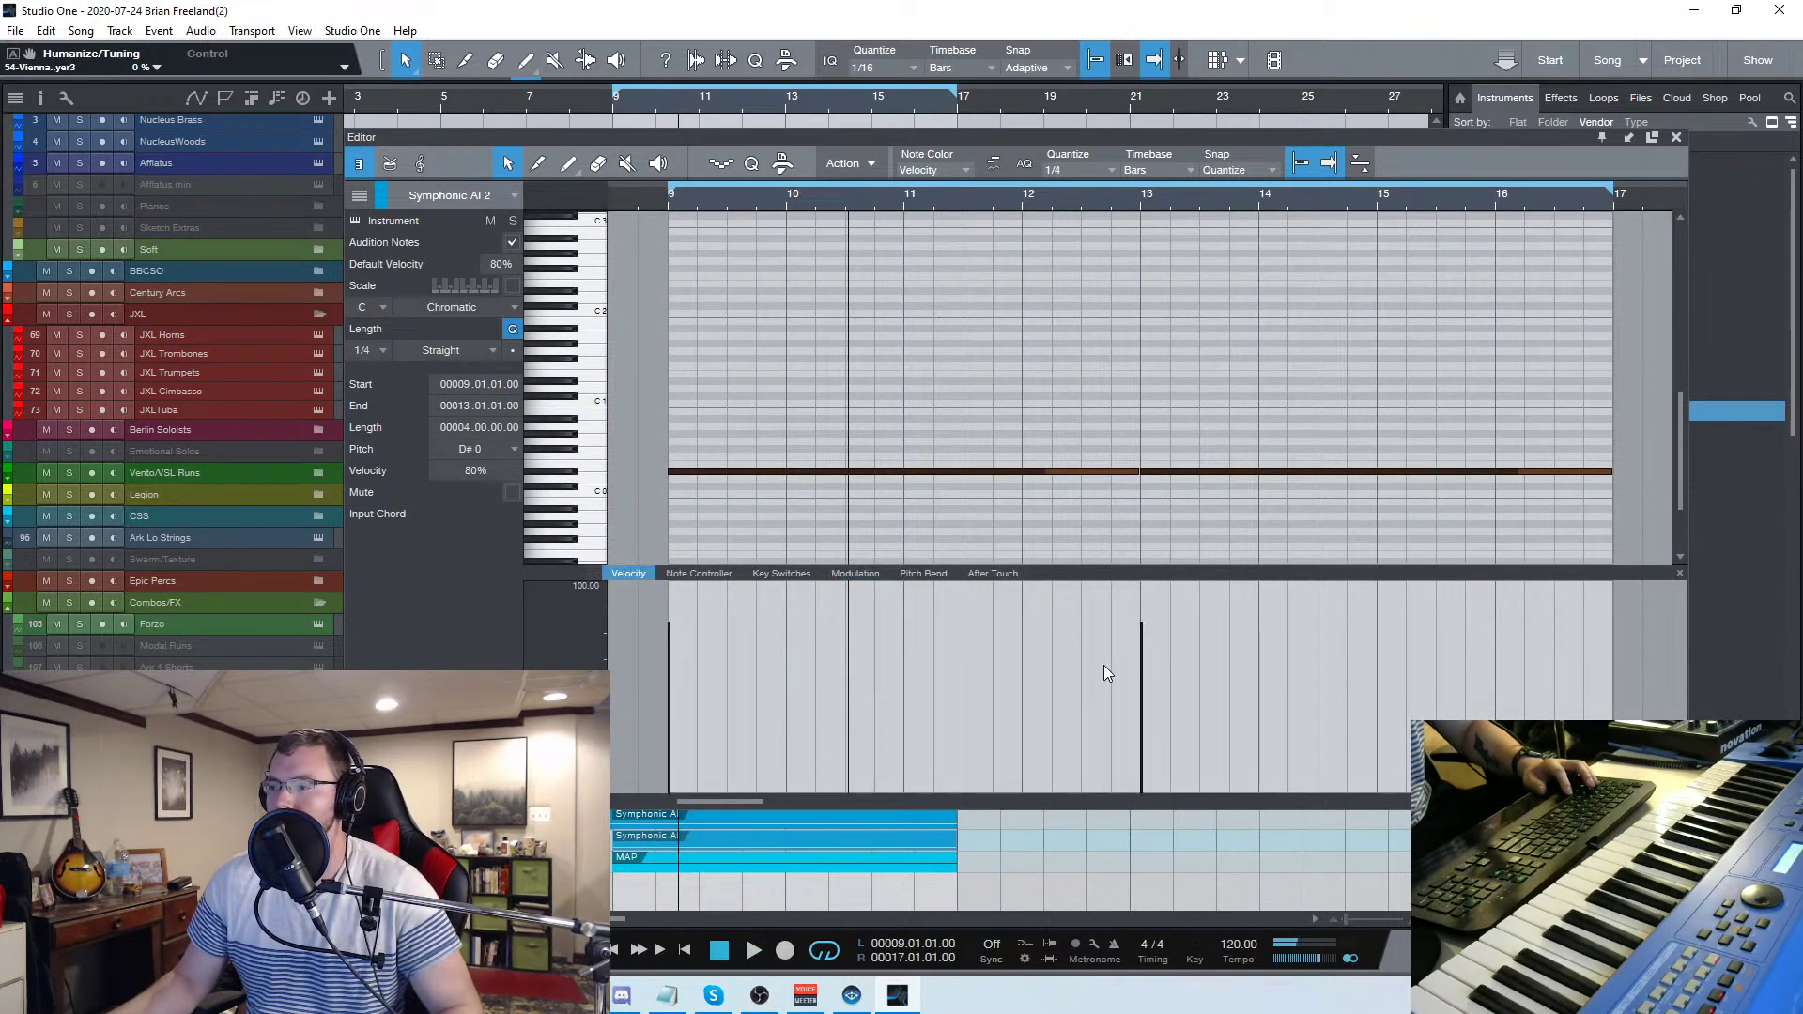
# Lower the velocity of both Symphonic AI notes, audition the passage from bar 9 and close the note editor
pyautogui.click(1153, 752)
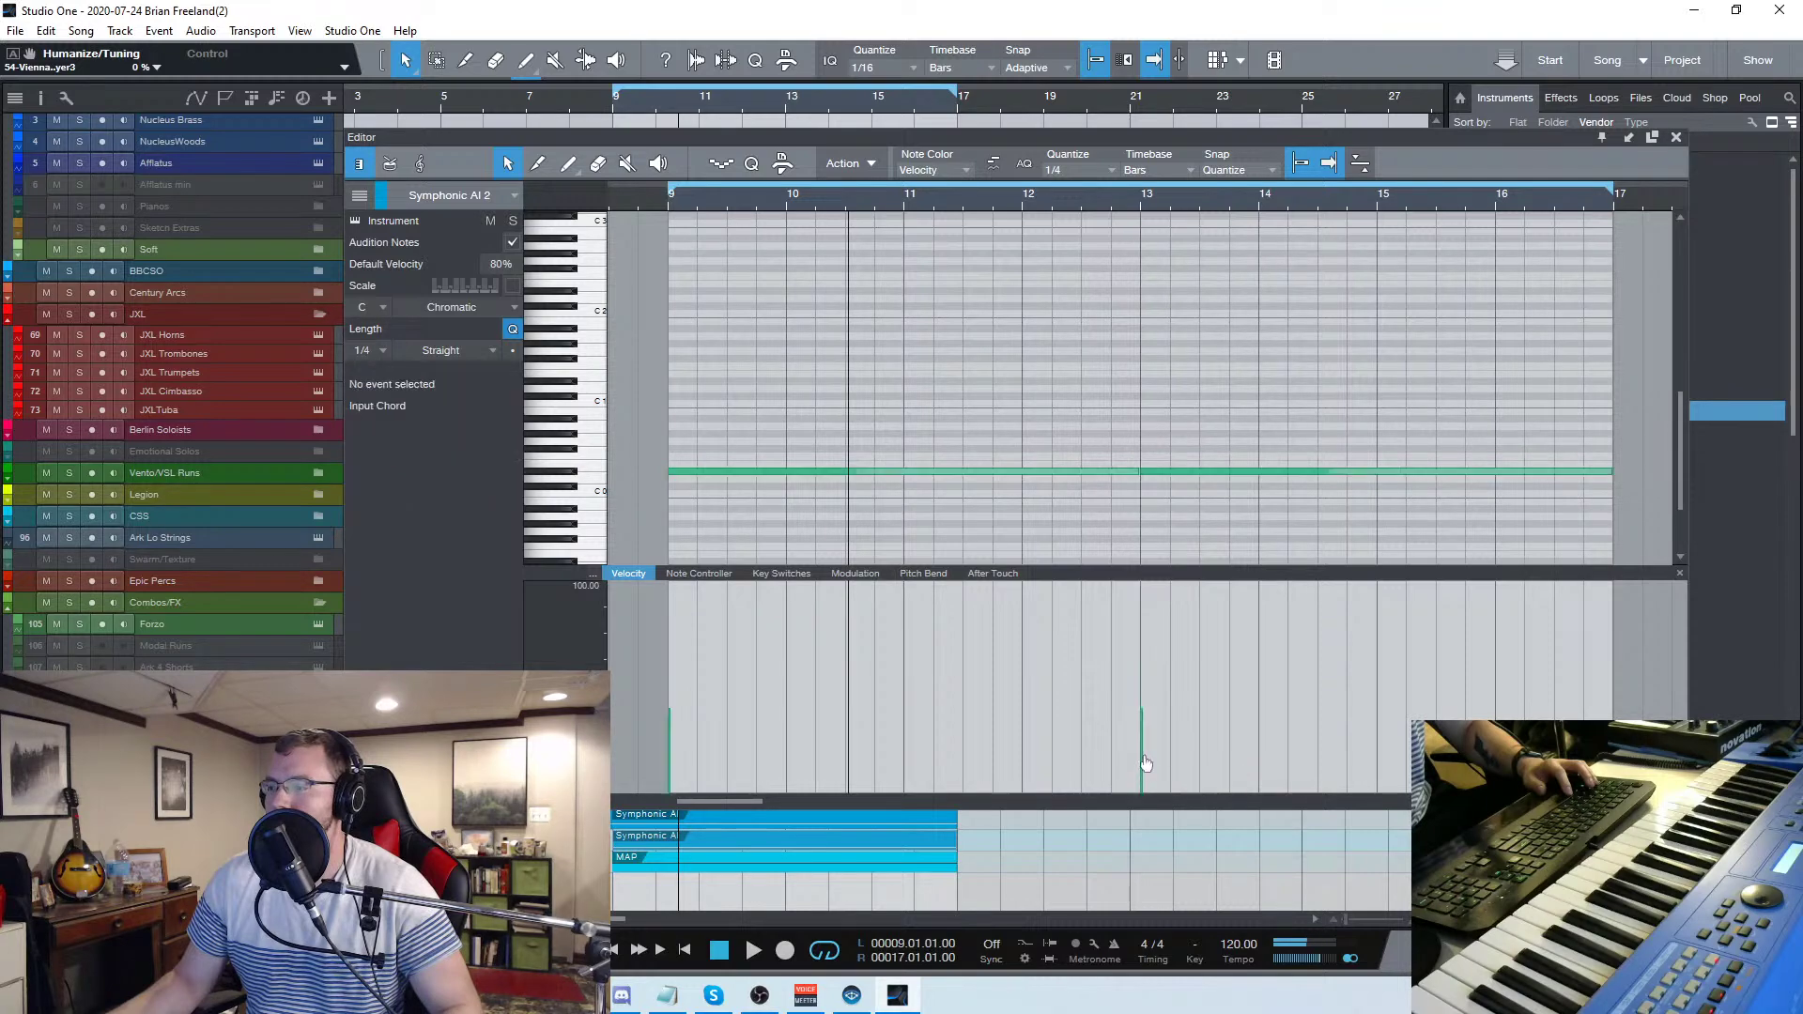
pyautogui.click(665, 211)
pyautogui.press('space')
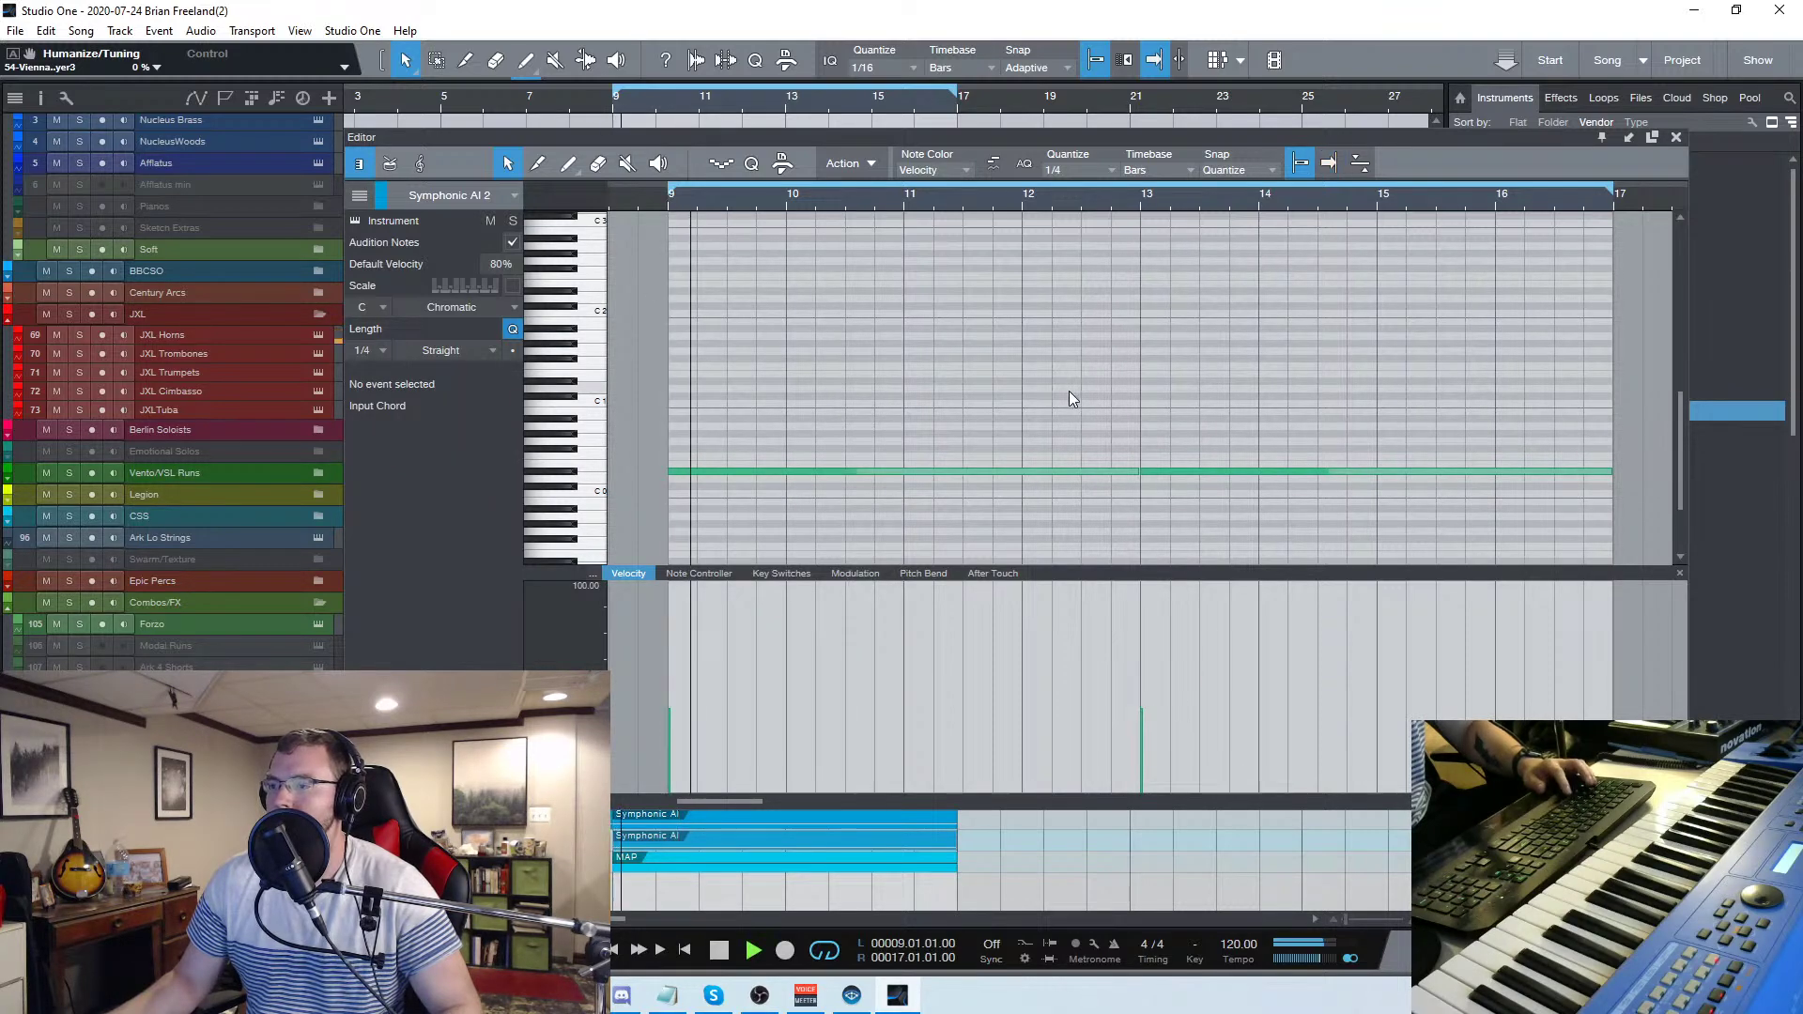
pyautogui.click(1675, 139)
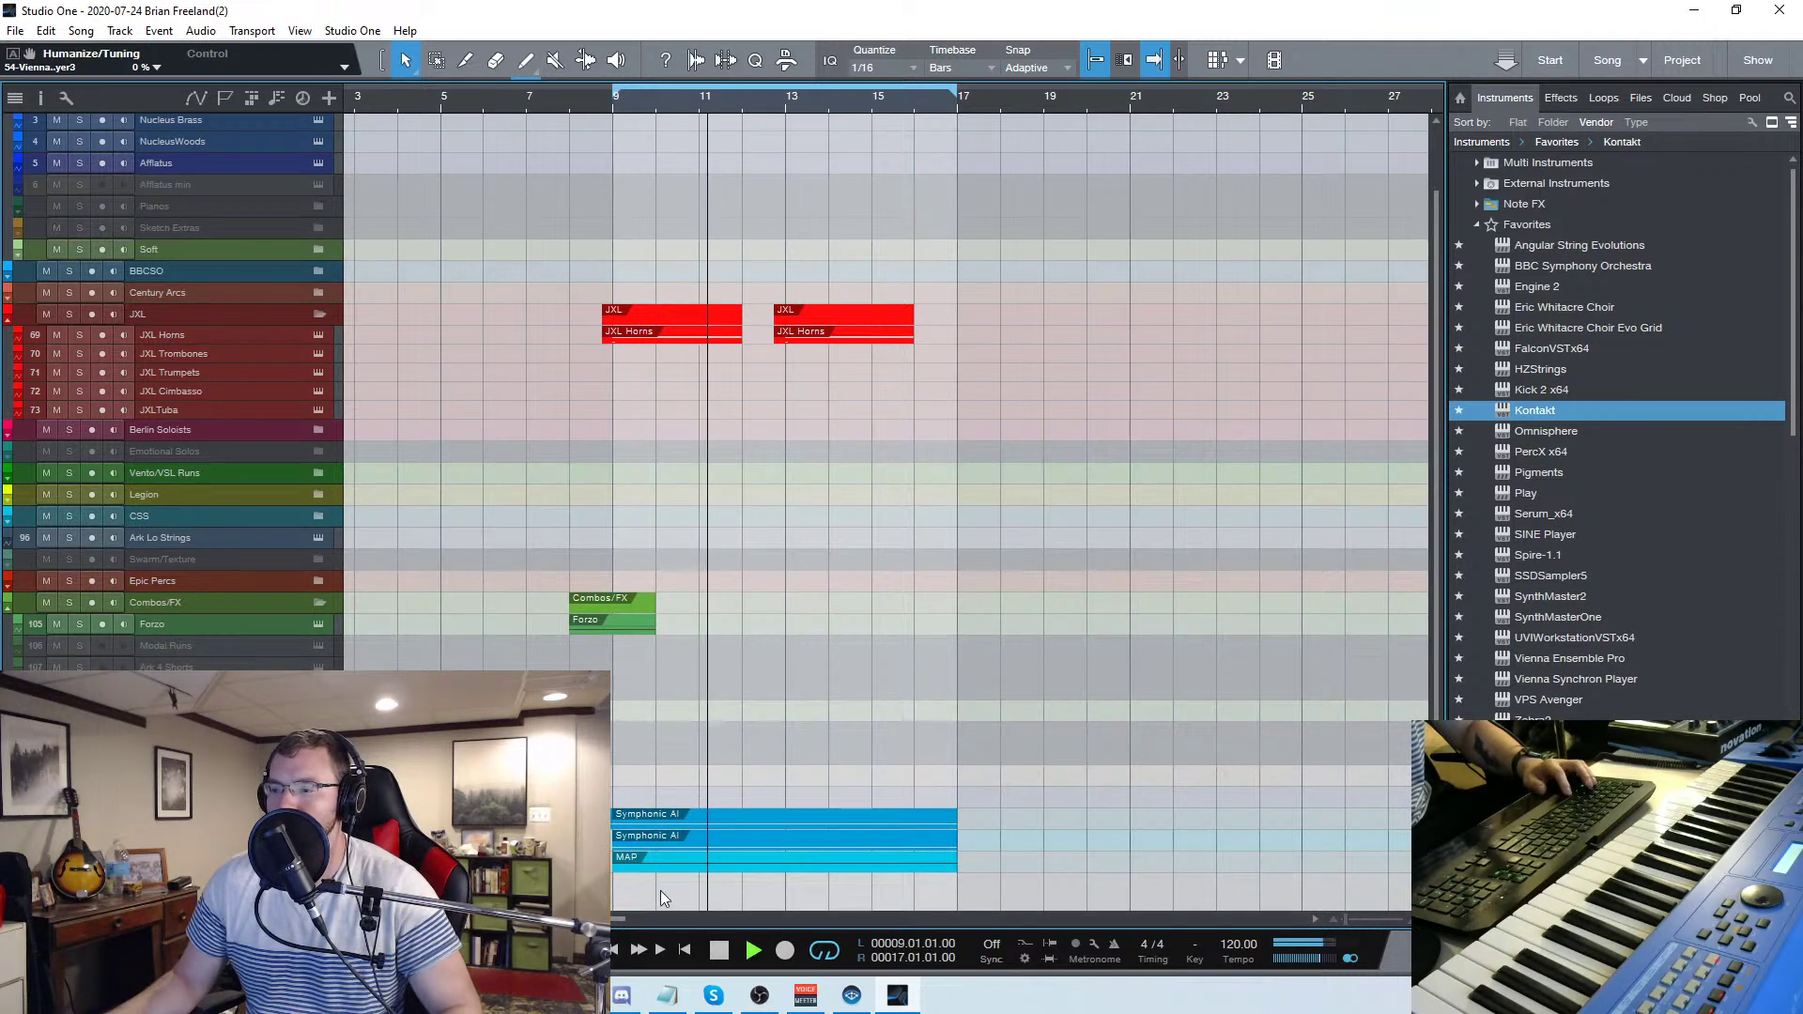
# Switch to File Explorer and look through the sample library folders on the HDD 2 (A:) drive
pyautogui.hscroll(2, 879, 469)
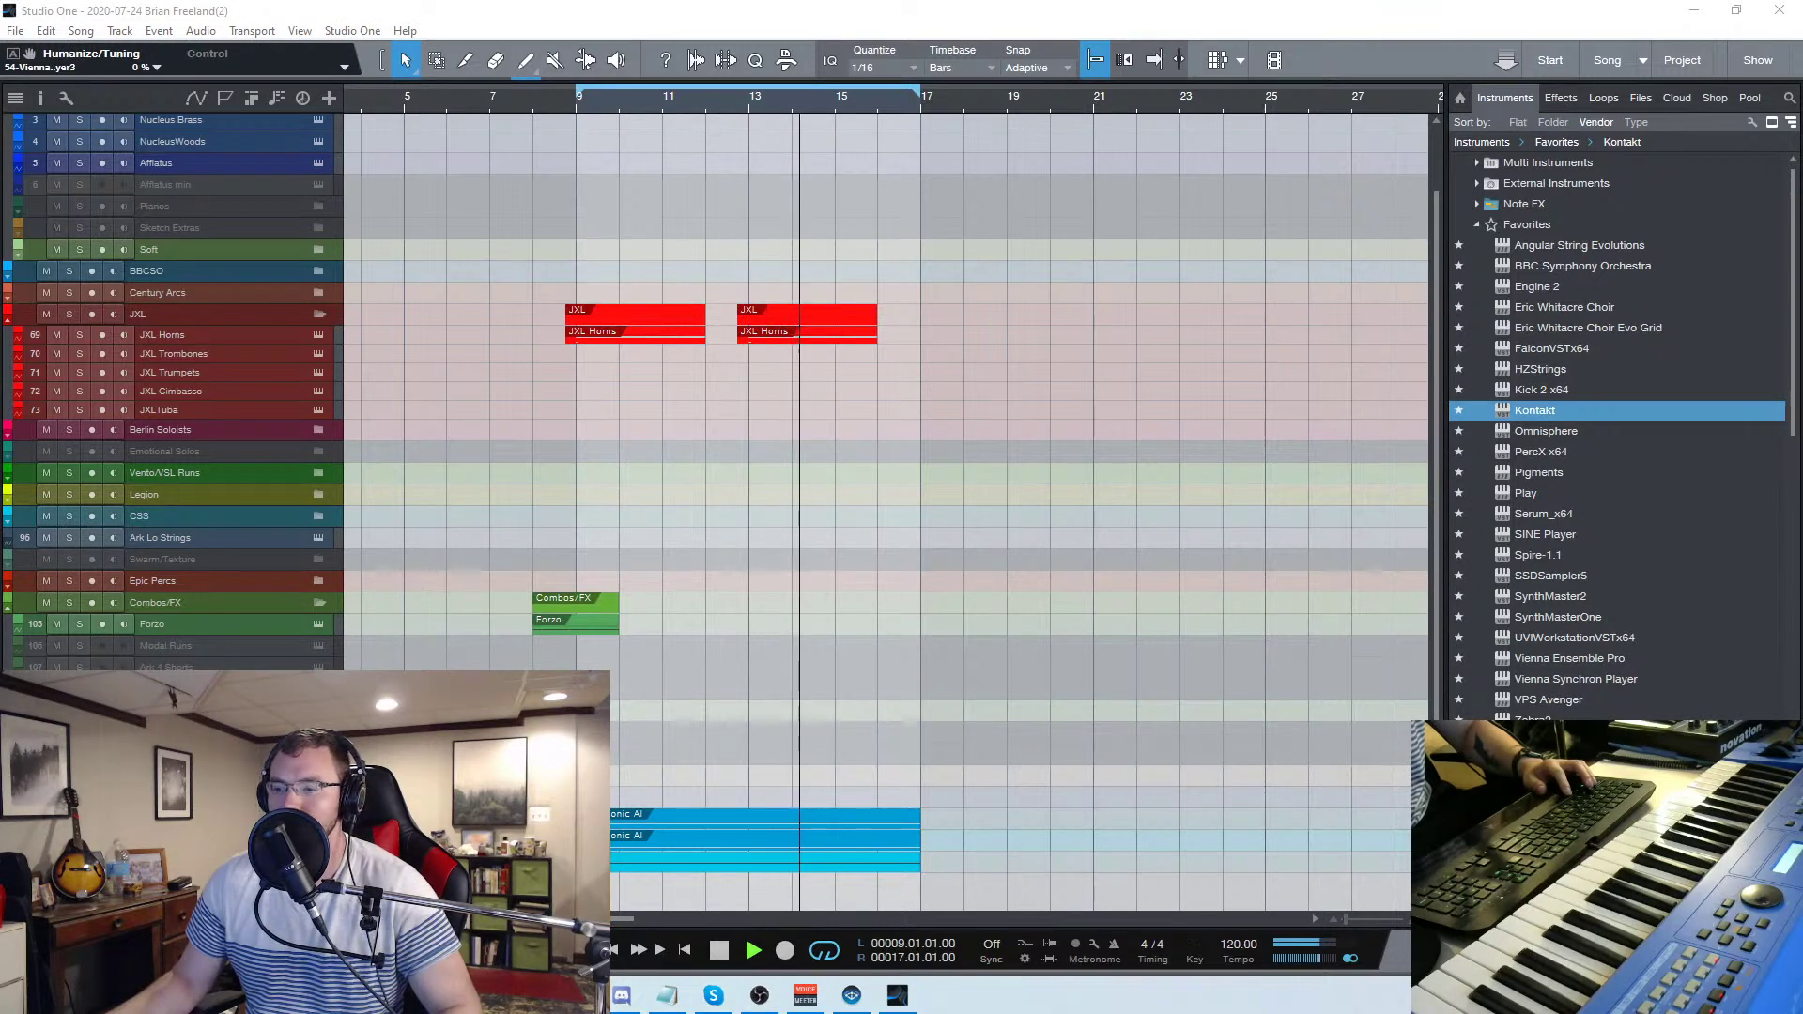
pyautogui.click(576, 995)
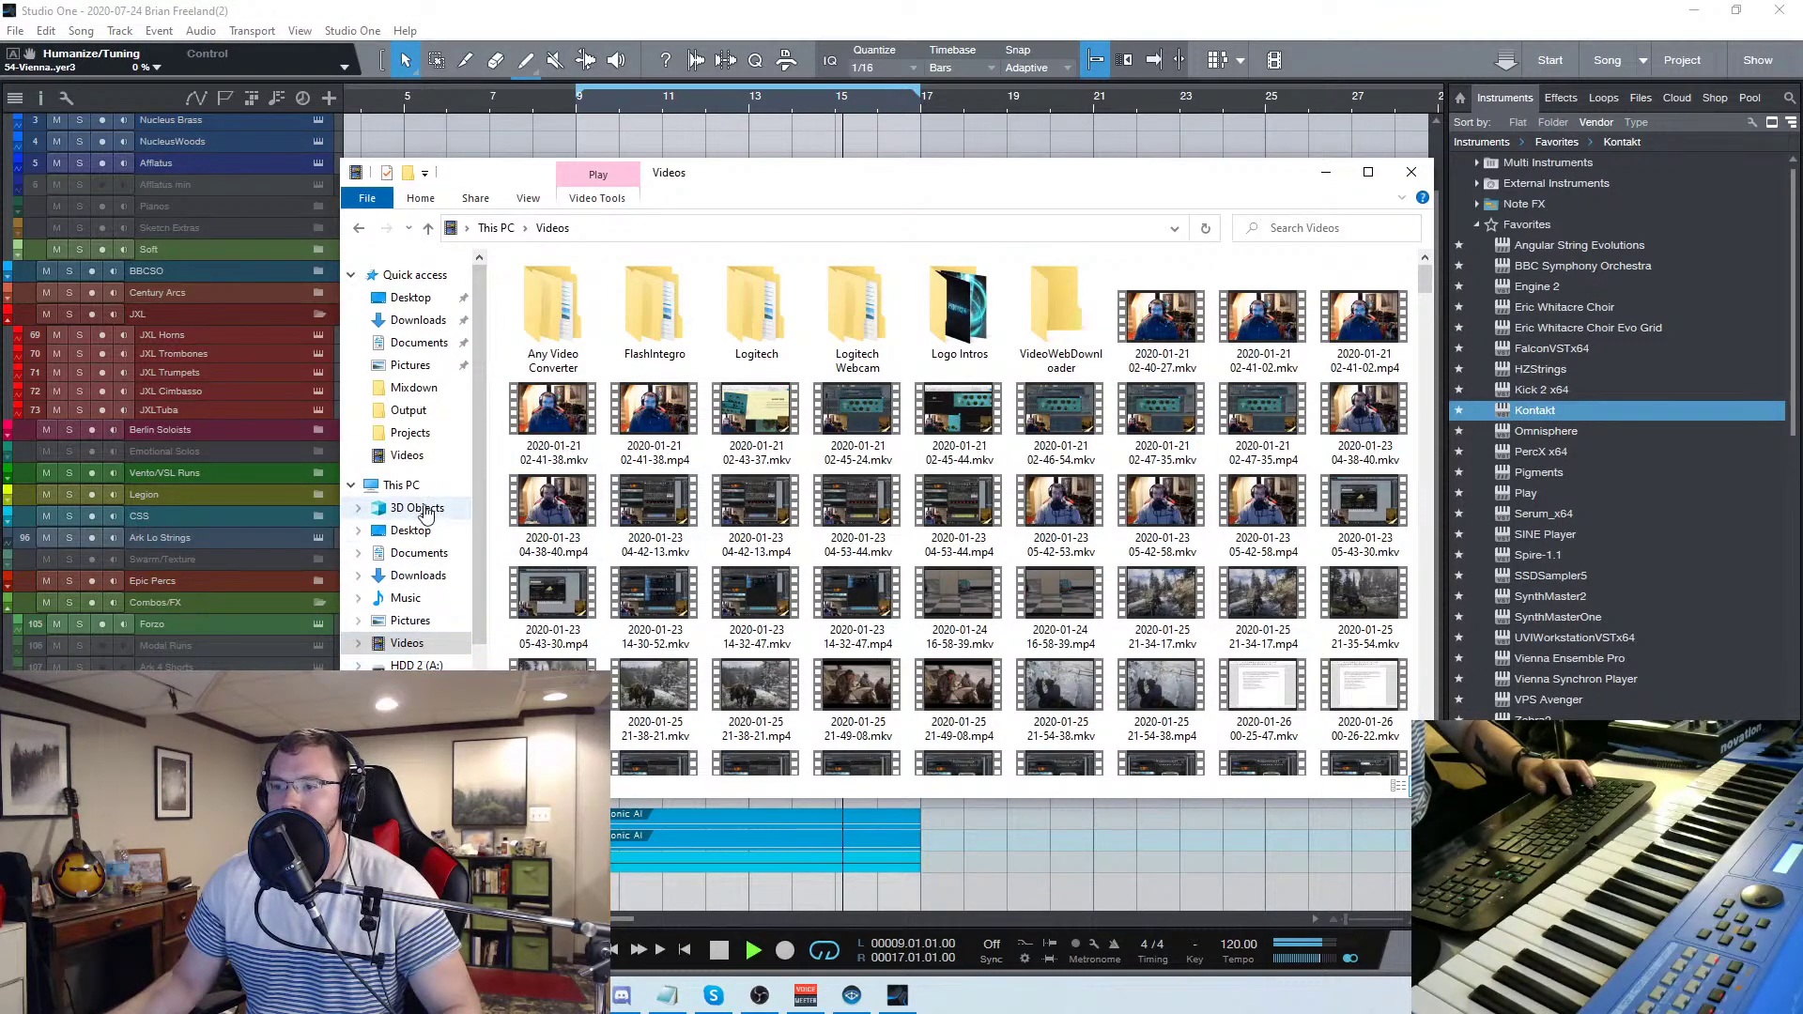
pyautogui.click(401, 485)
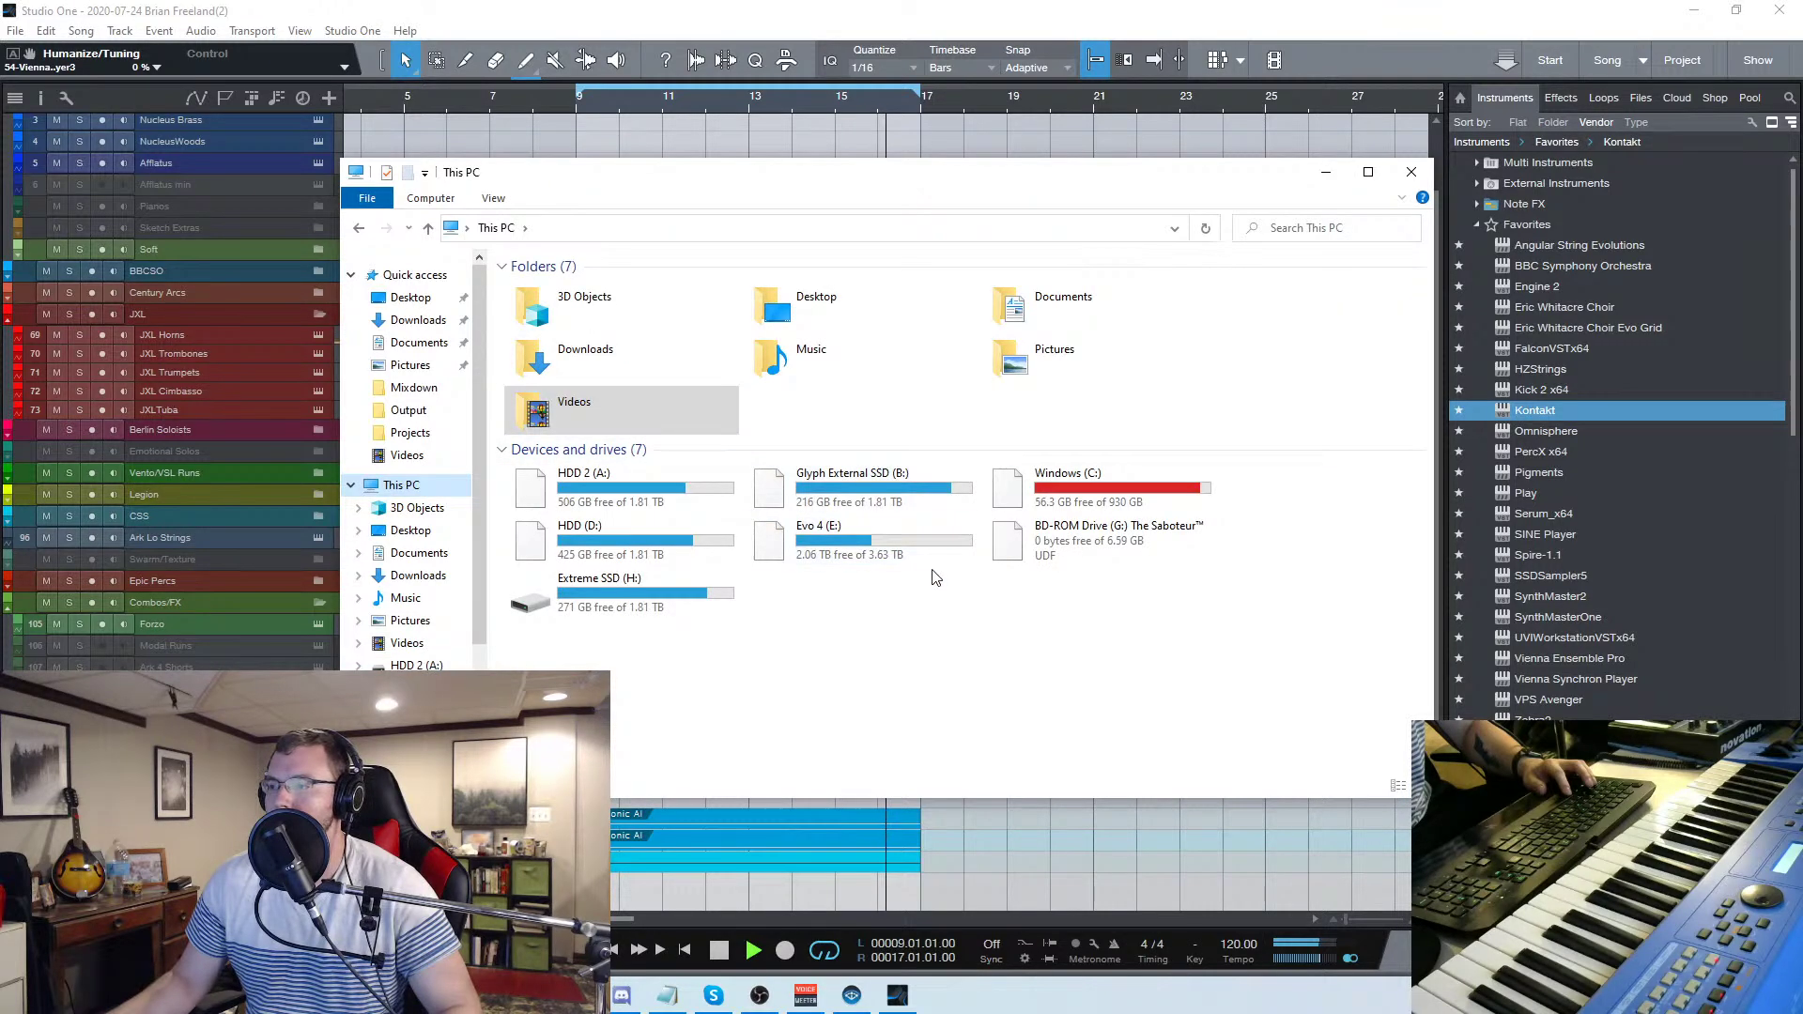
pyautogui.click(720, 956)
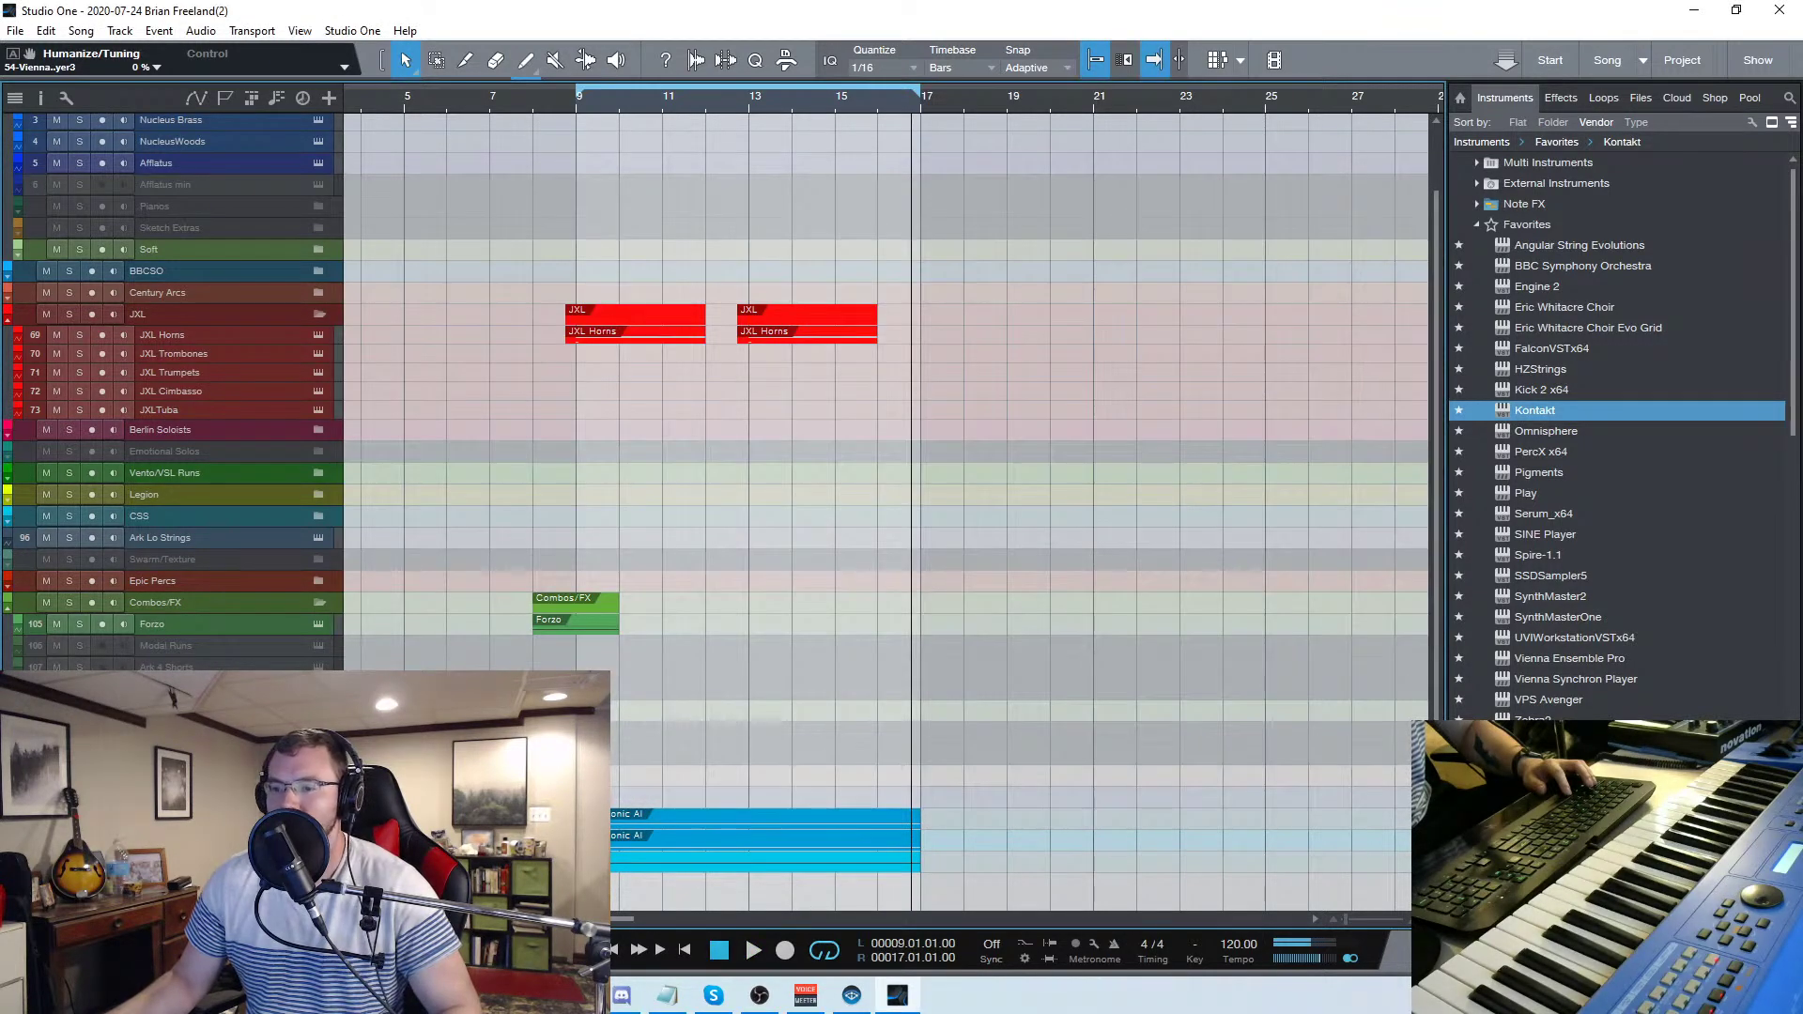
pyautogui.hotkey('alt', 'Tab')
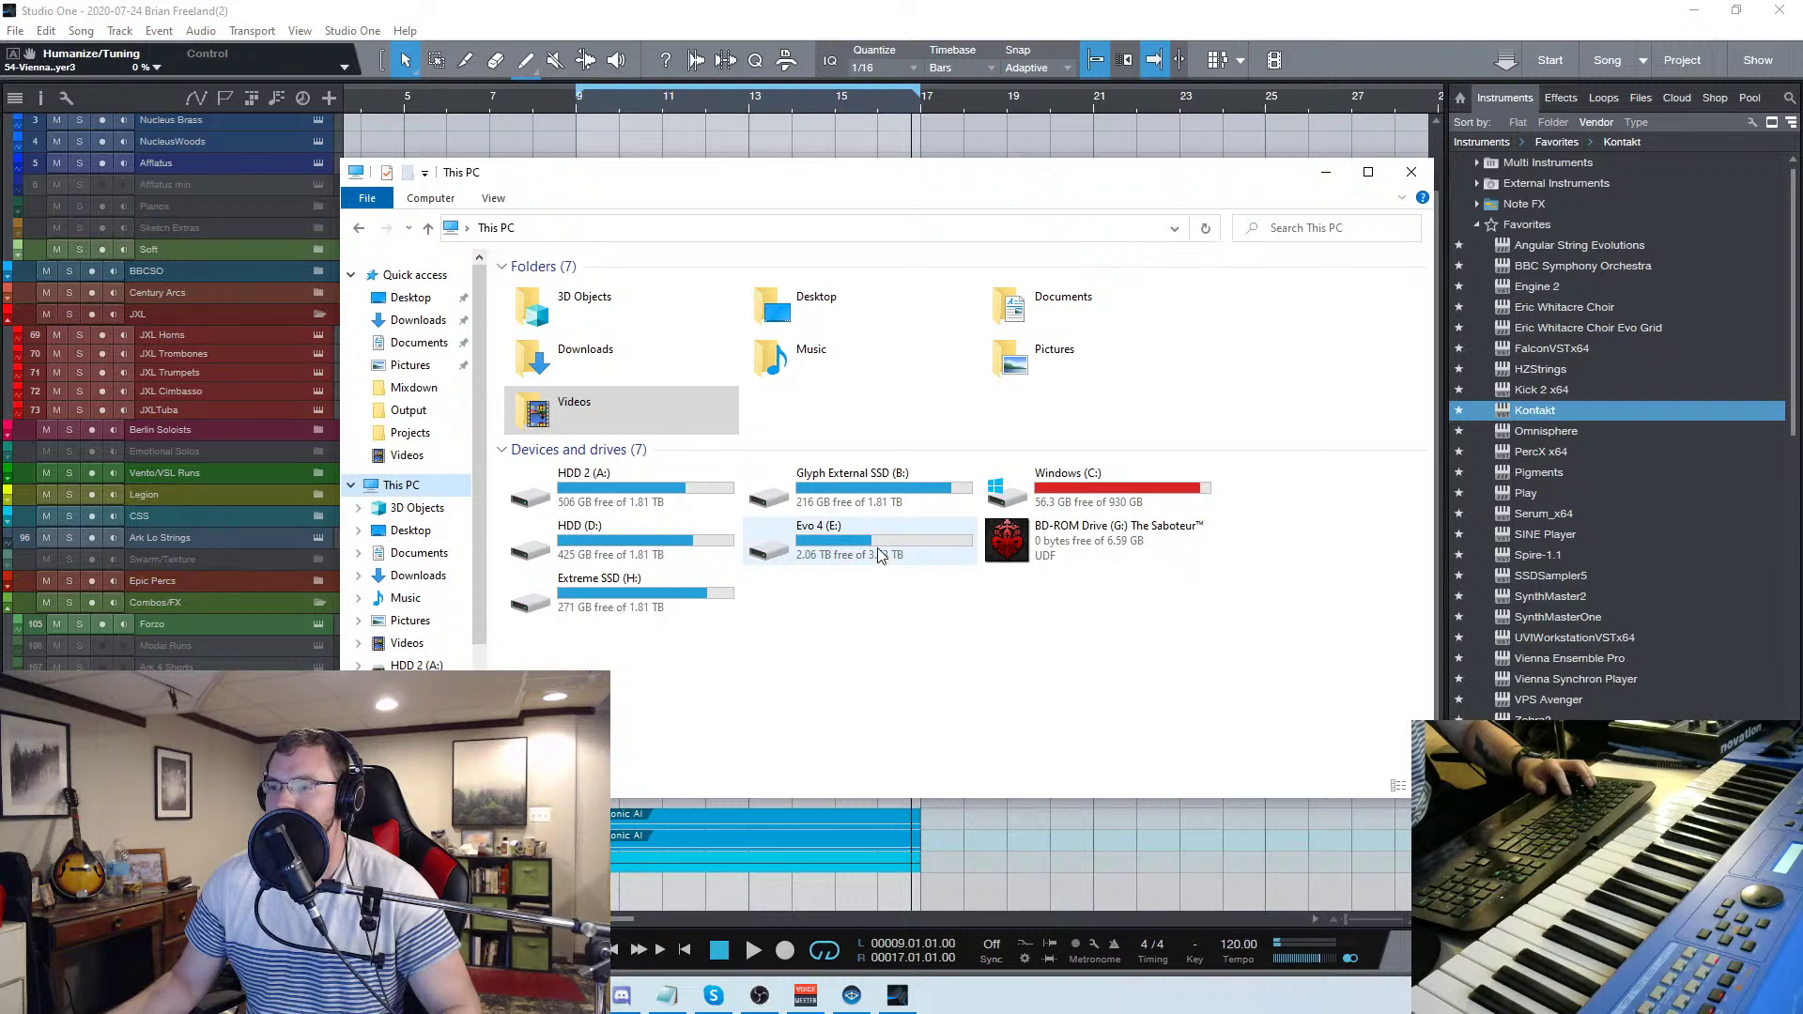
pyautogui.doubleClick(593, 481)
pyautogui.scroll(-5, 620, 493)
pyautogui.scroll(-1, 618, 507)
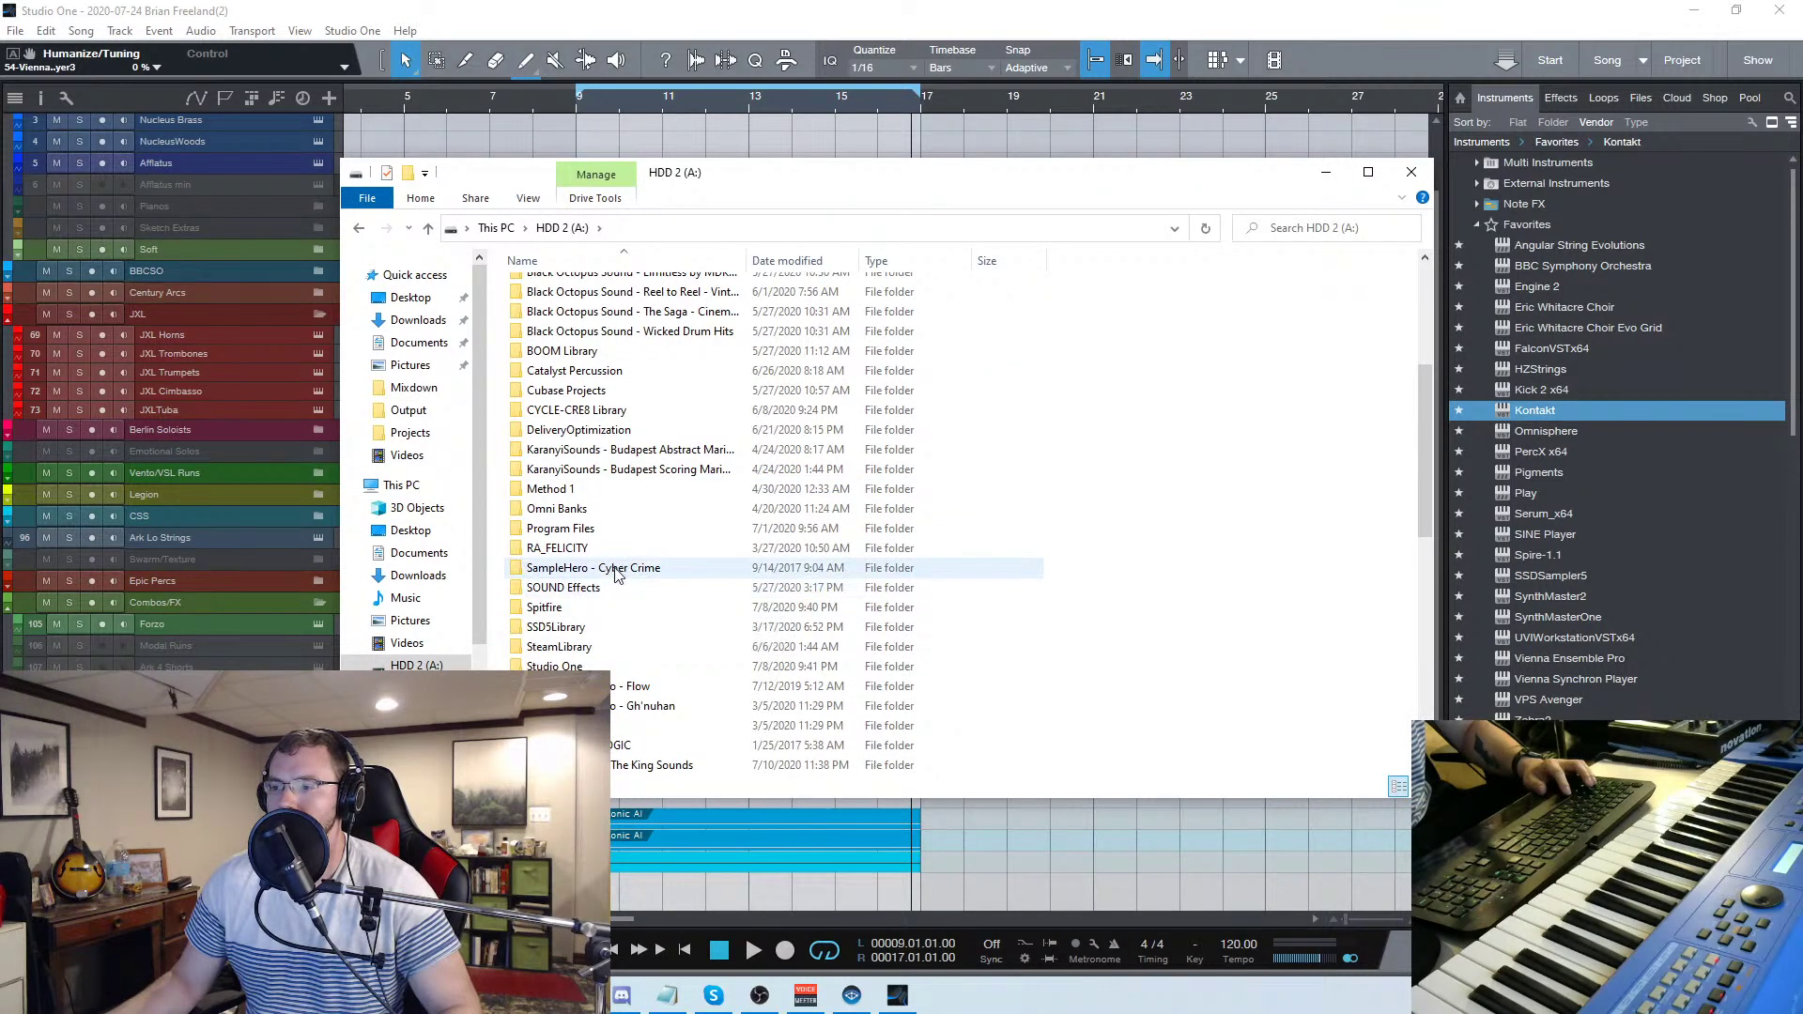
pyautogui.scroll(-3, 616, 574)
pyautogui.click(358, 228)
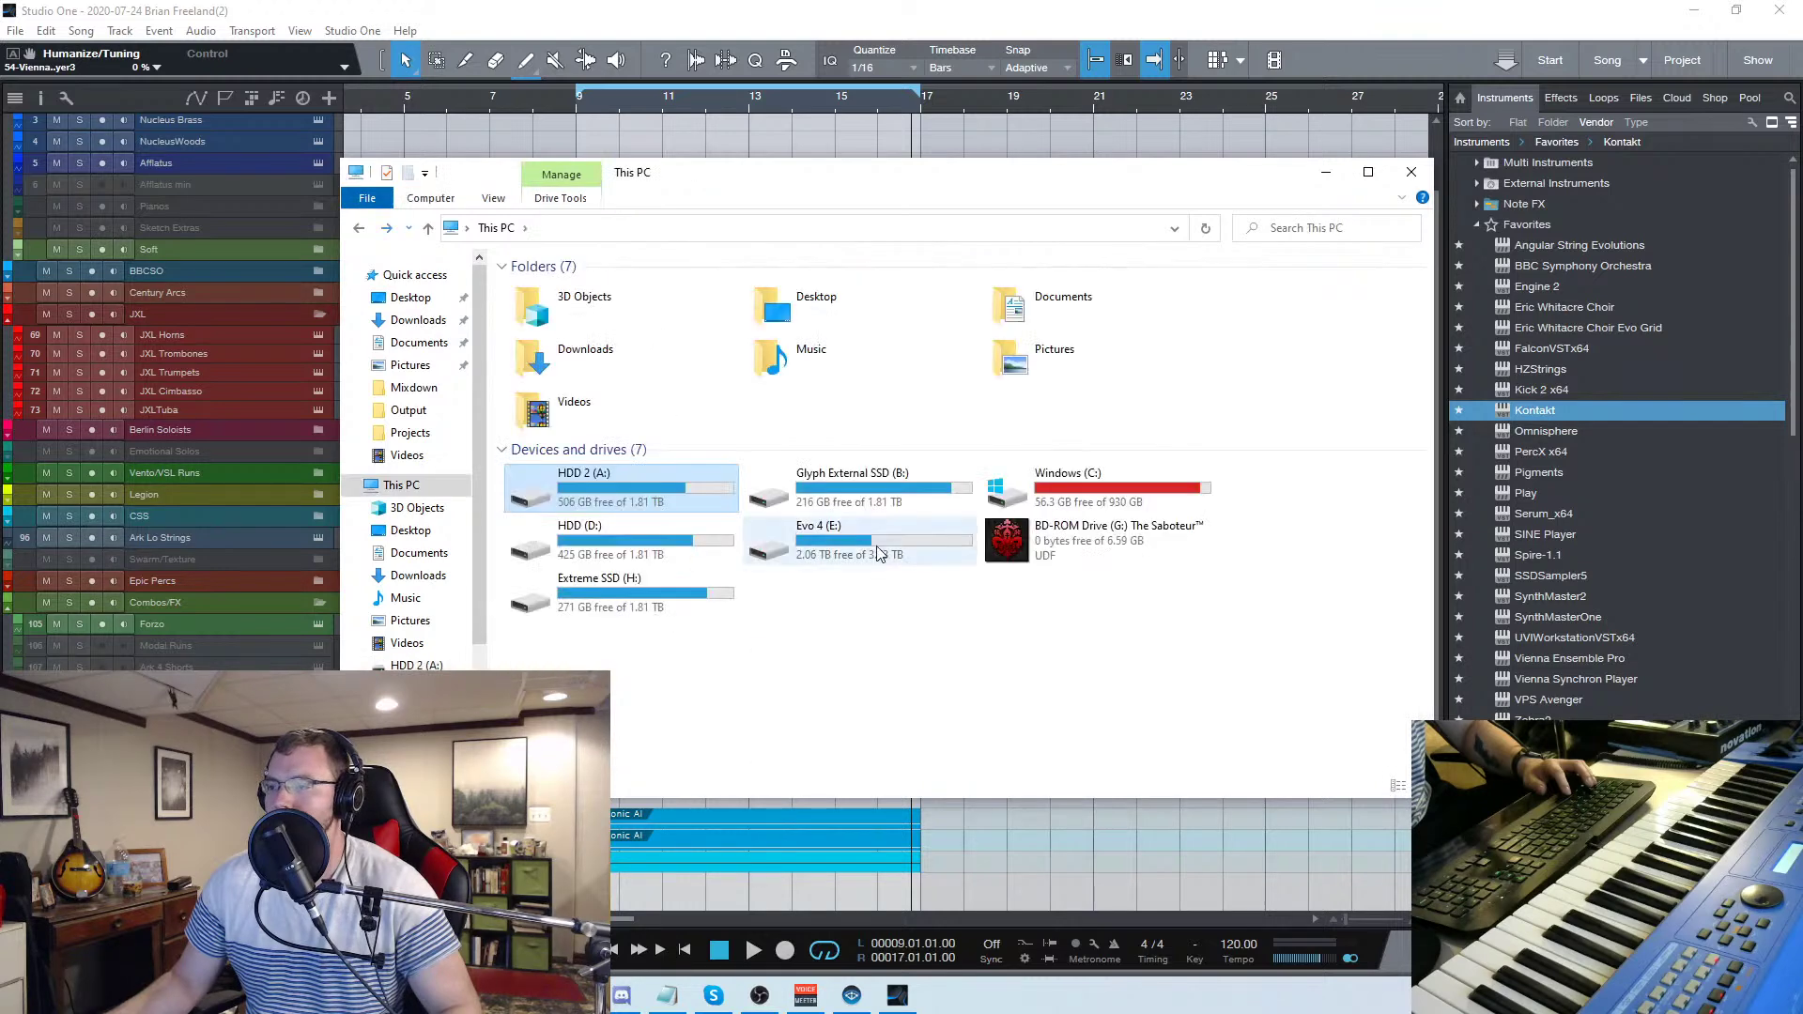
# Browse the F HD and G SSD library folders on the Evo 4 (E:) drive, and close File Explorer
pyautogui.doubleClick(878, 554)
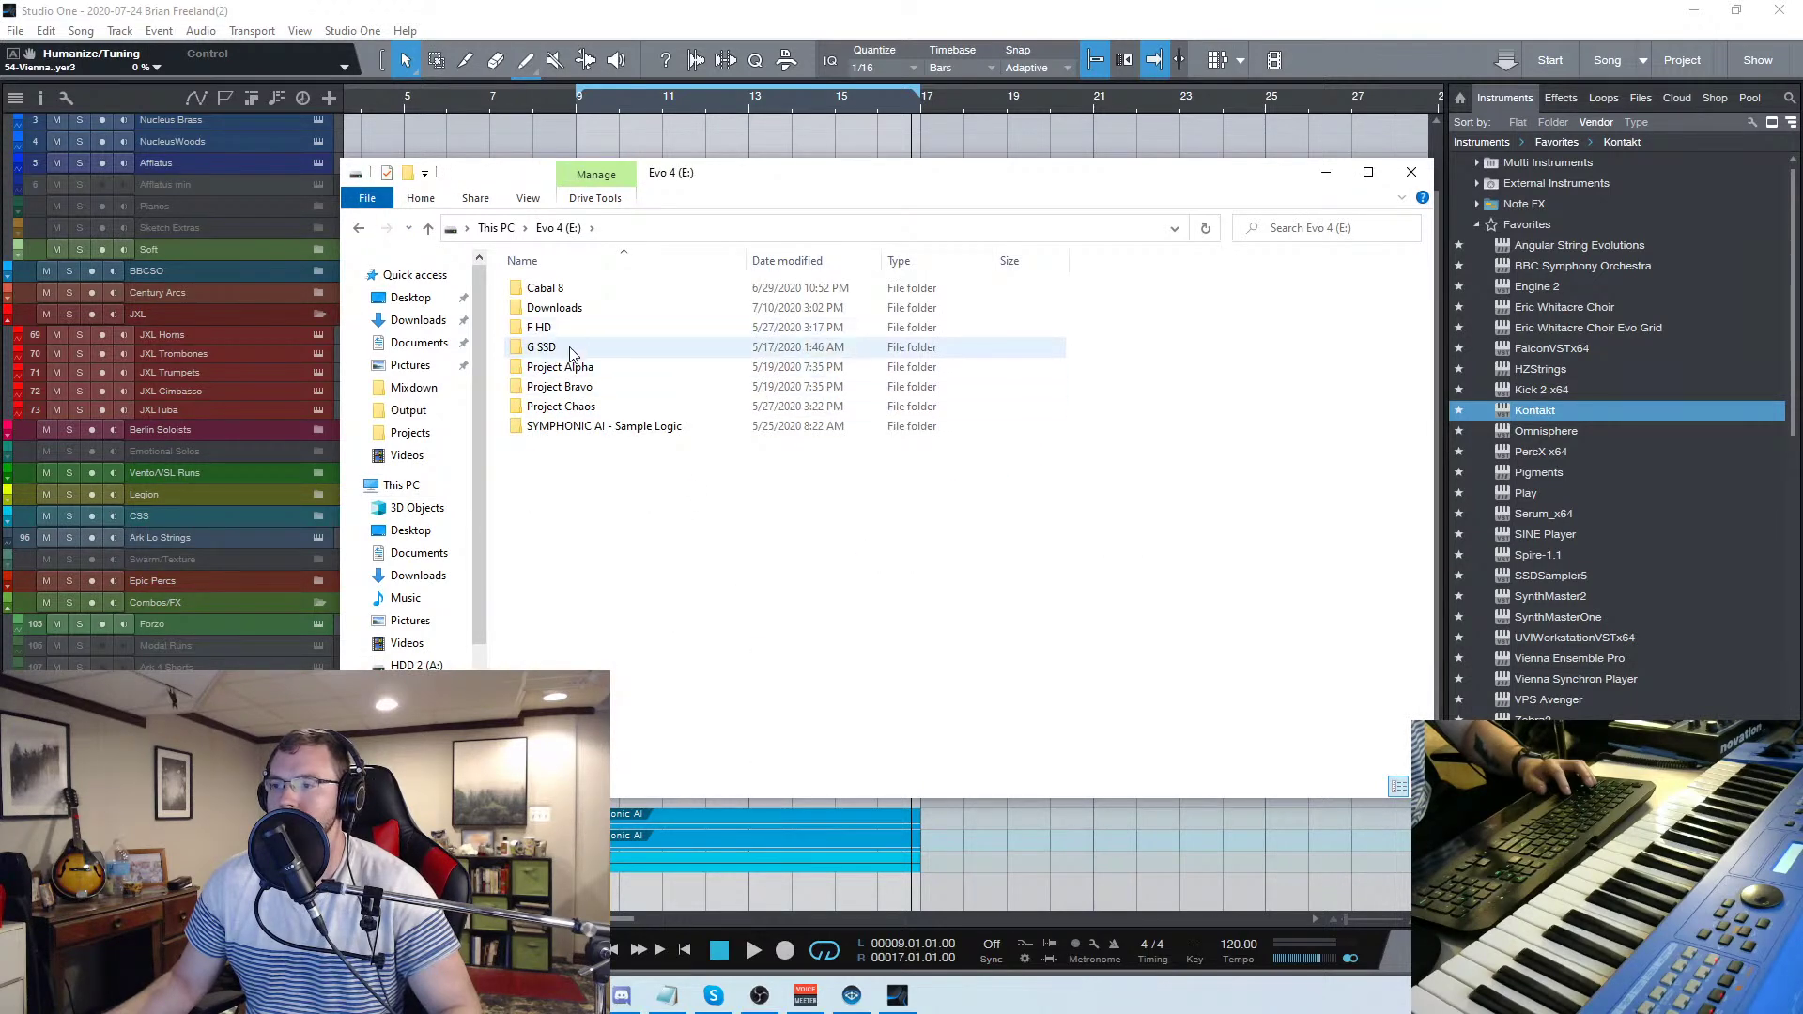
pyautogui.doubleClick(539, 327)
pyautogui.scroll(-4, 739, 470)
pyautogui.scroll(-15, 739, 482)
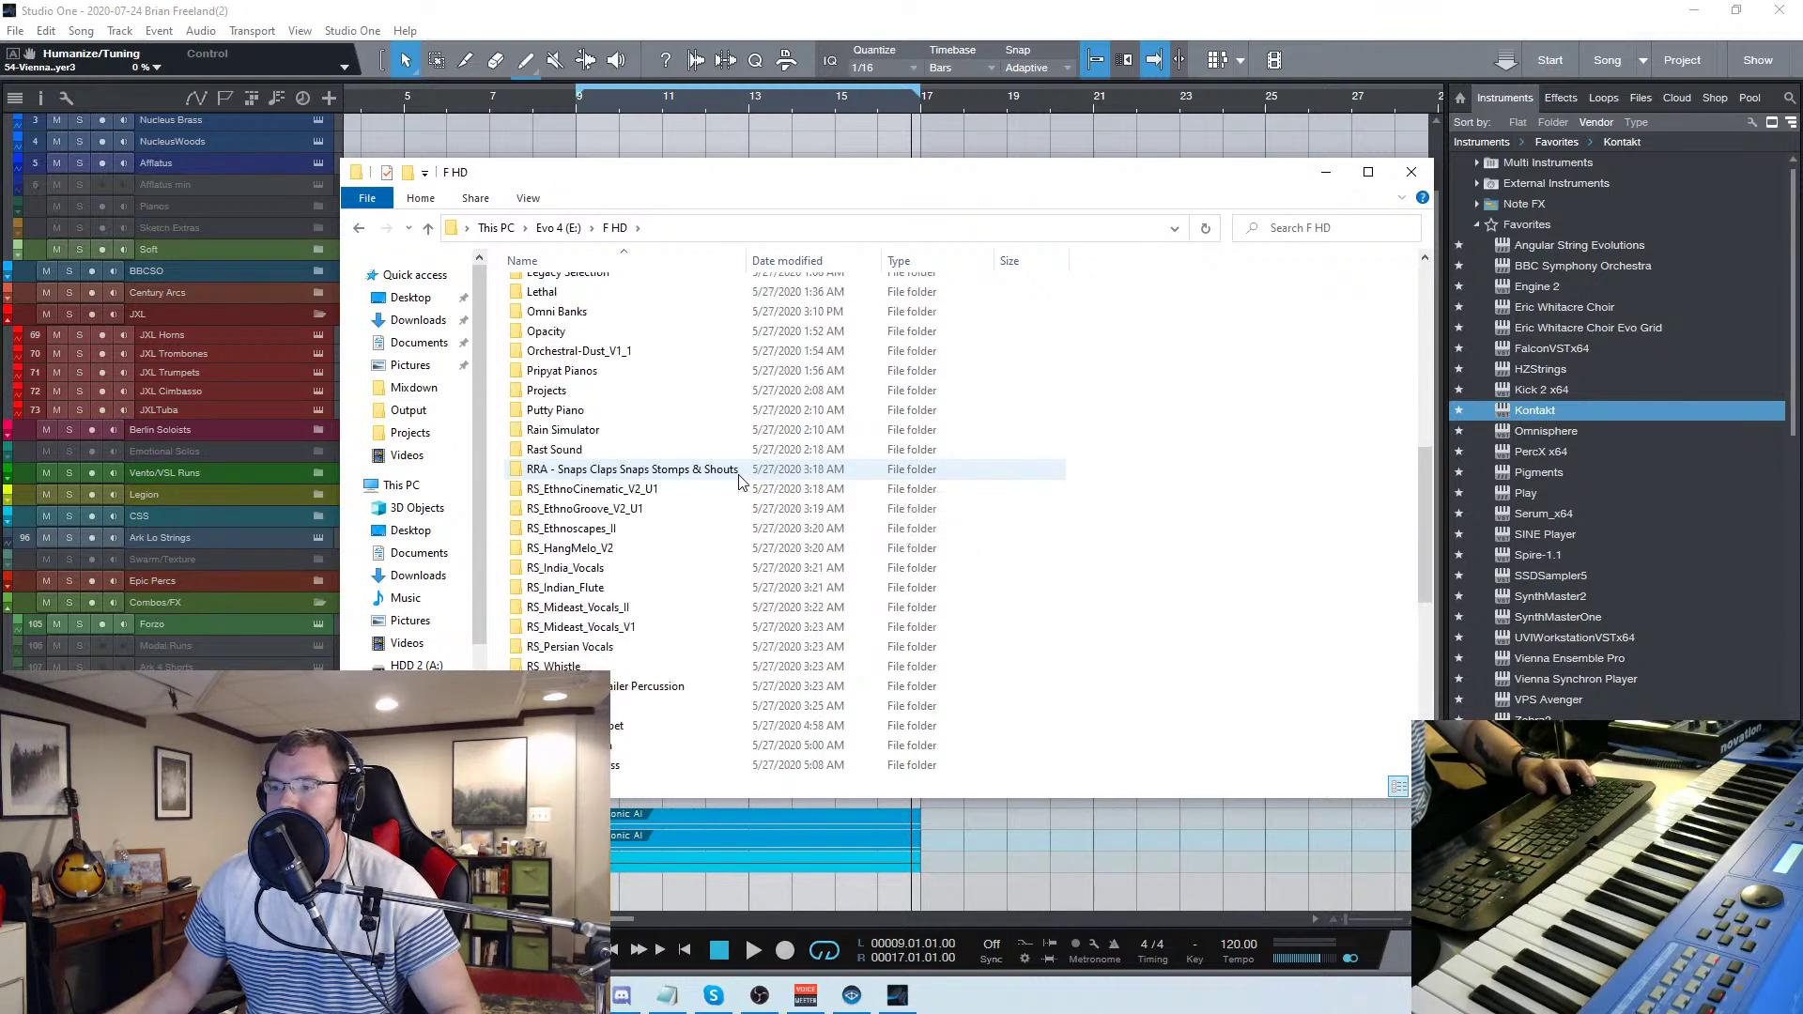
pyautogui.hotkey('alt', 'Left')
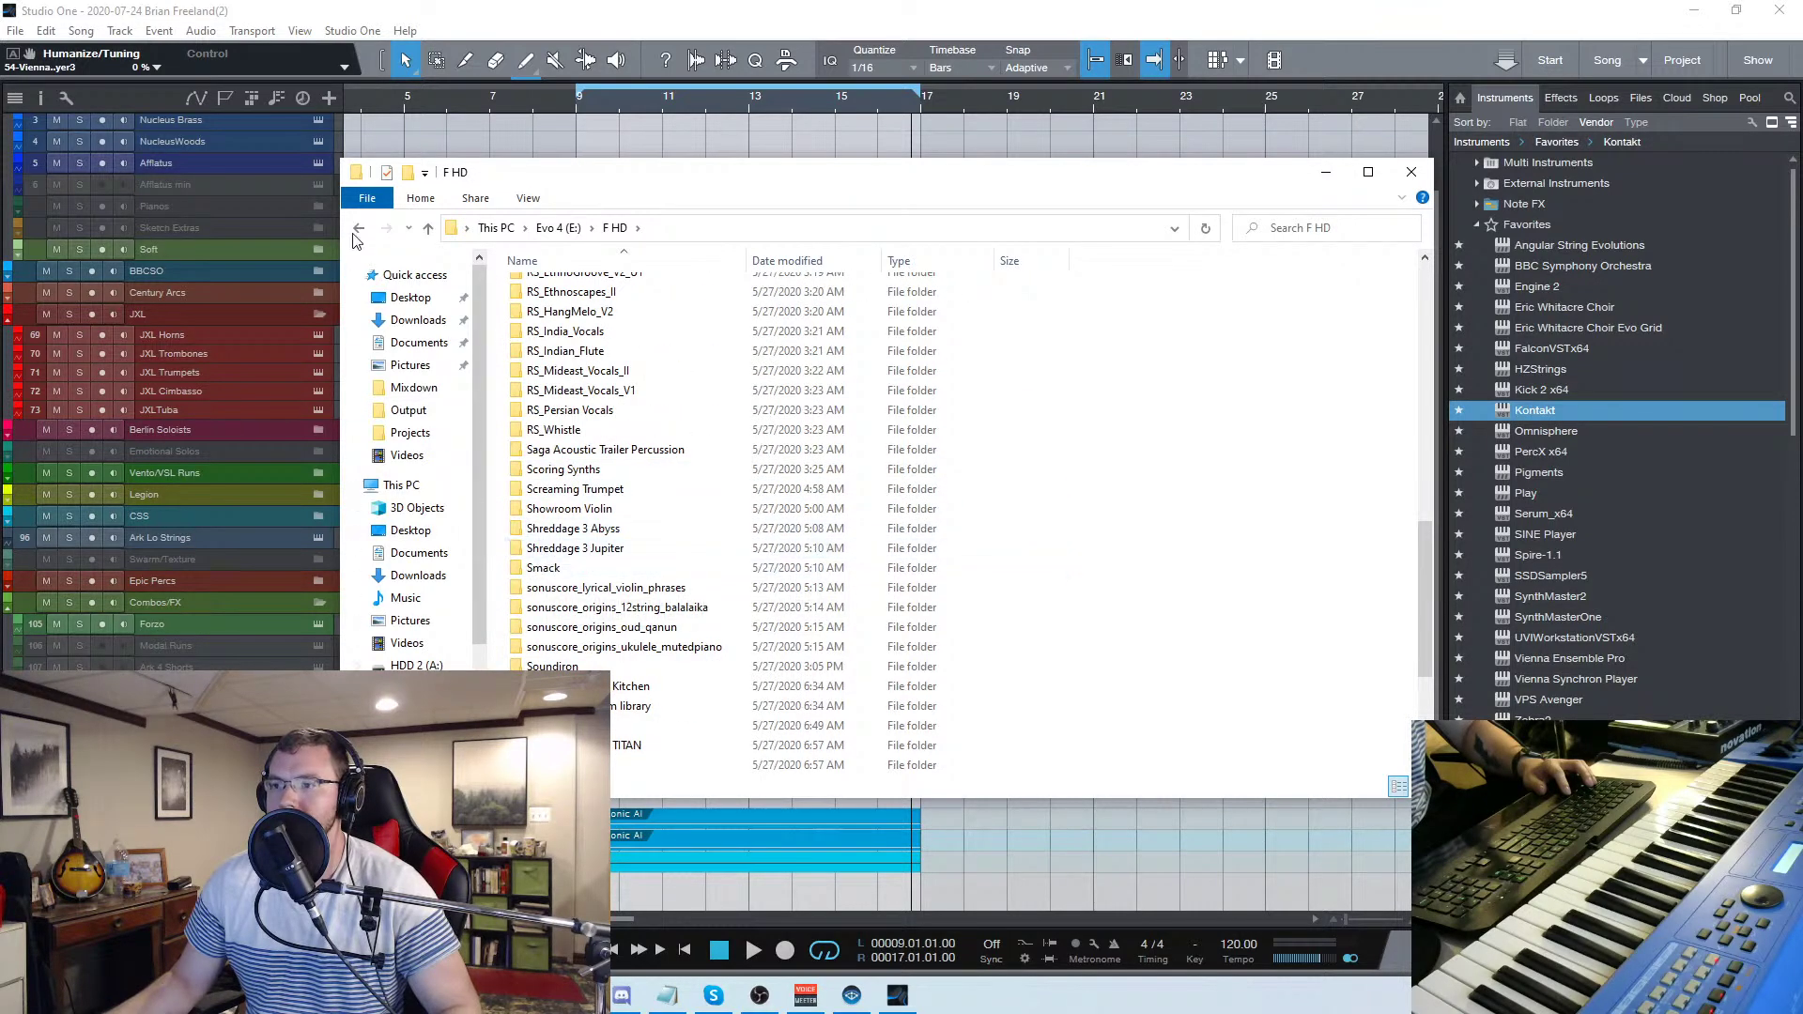
pyautogui.doubleClick(613, 350)
pyautogui.scroll(-2, 637, 513)
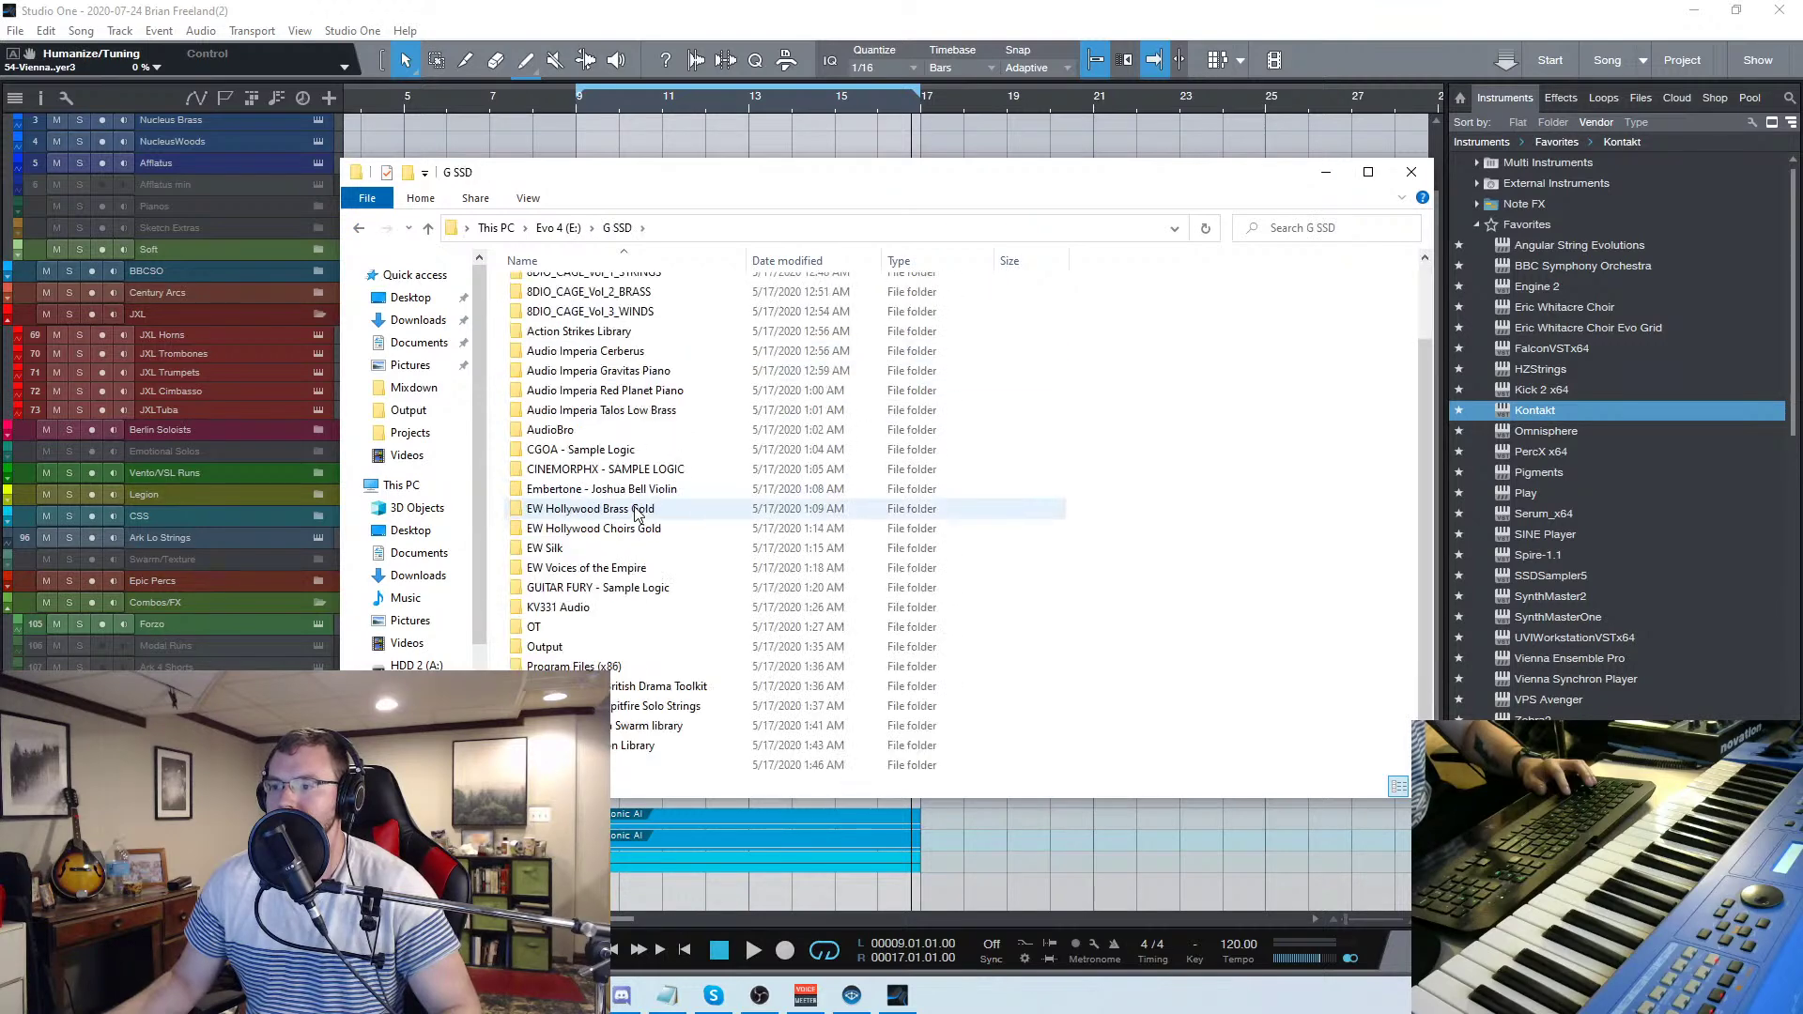
pyautogui.click(1408, 174)
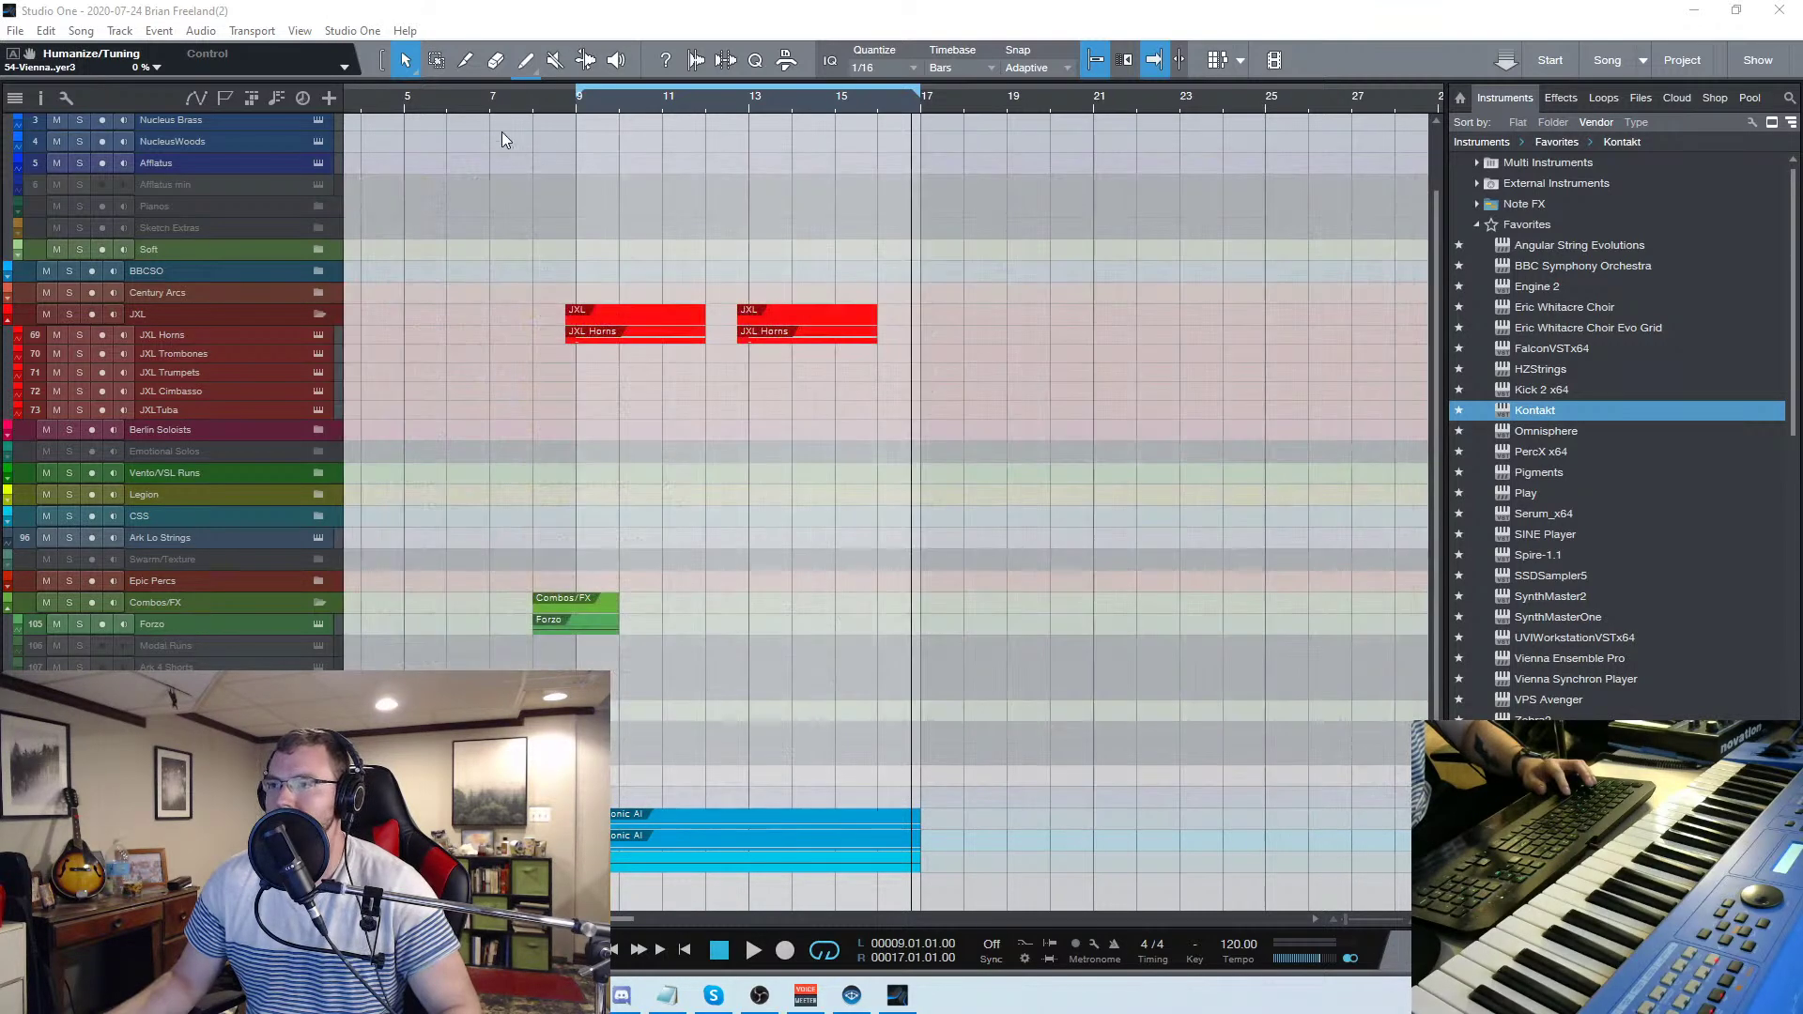
# Expand the Epic Percs folder and draw an empty event on the LAMP track from bar 9 to just past bar 12
pyautogui.press('space')
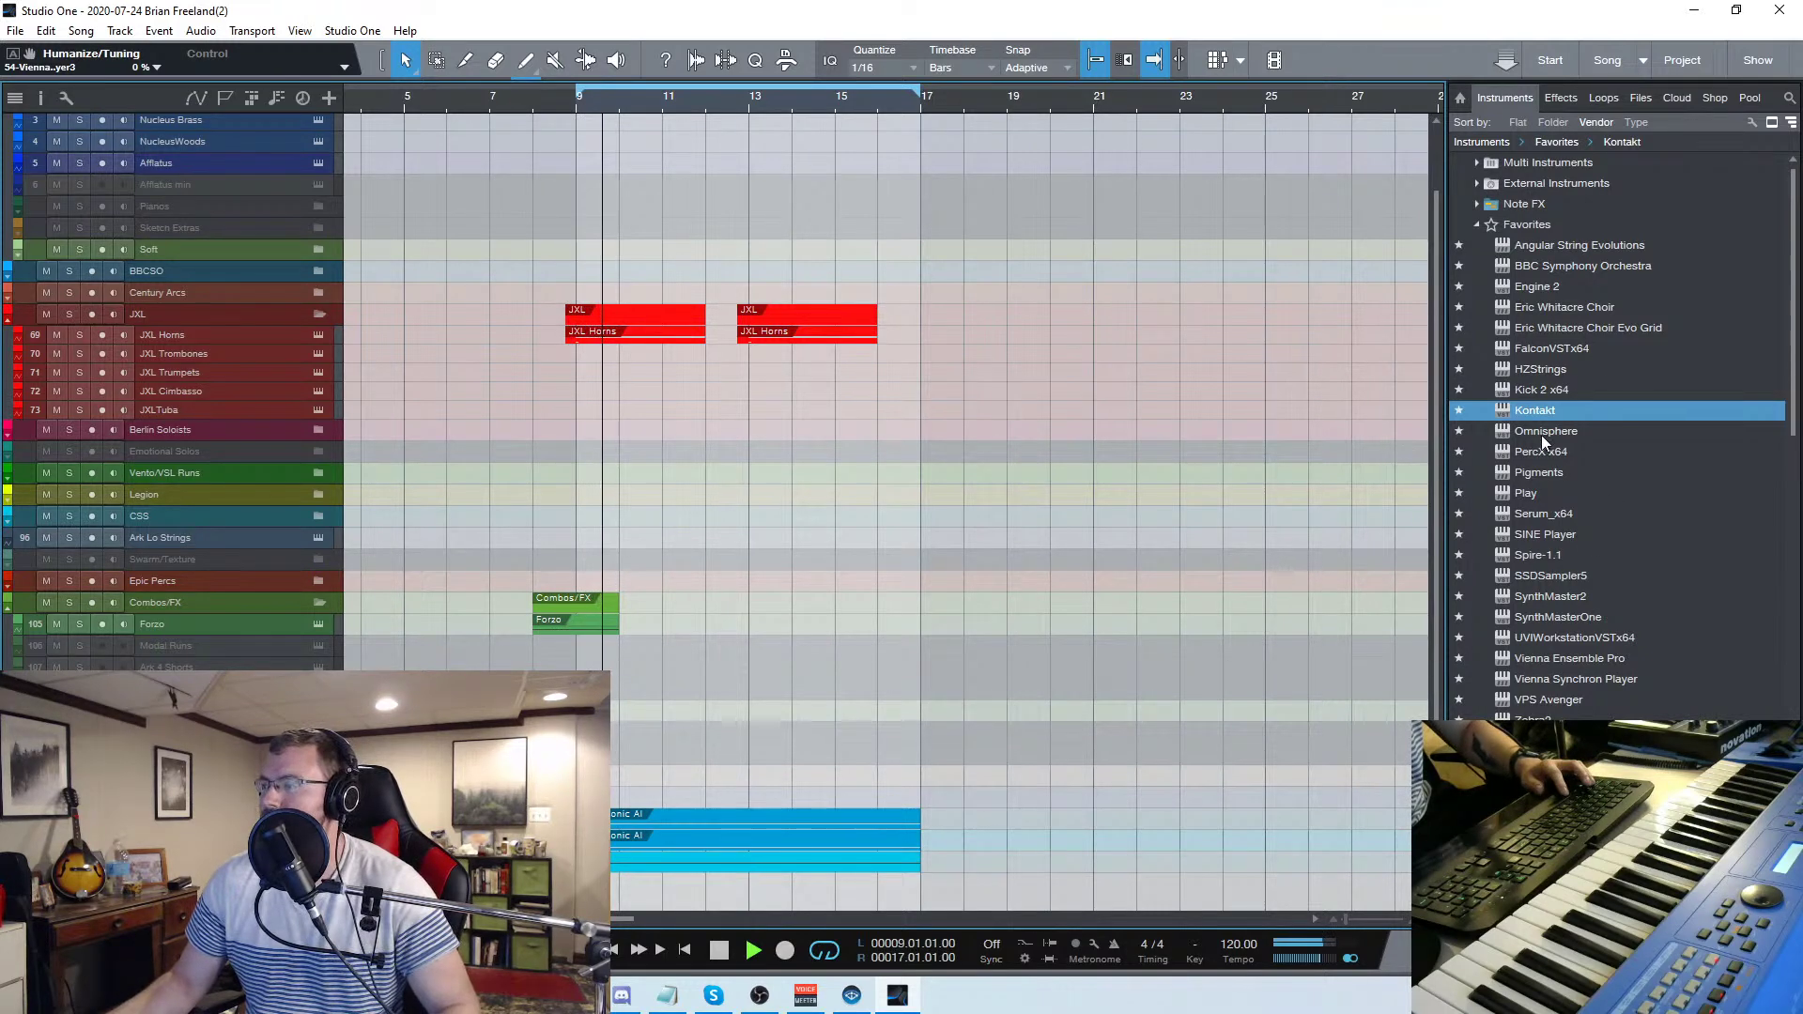
pyautogui.scroll(3, 633, 715)
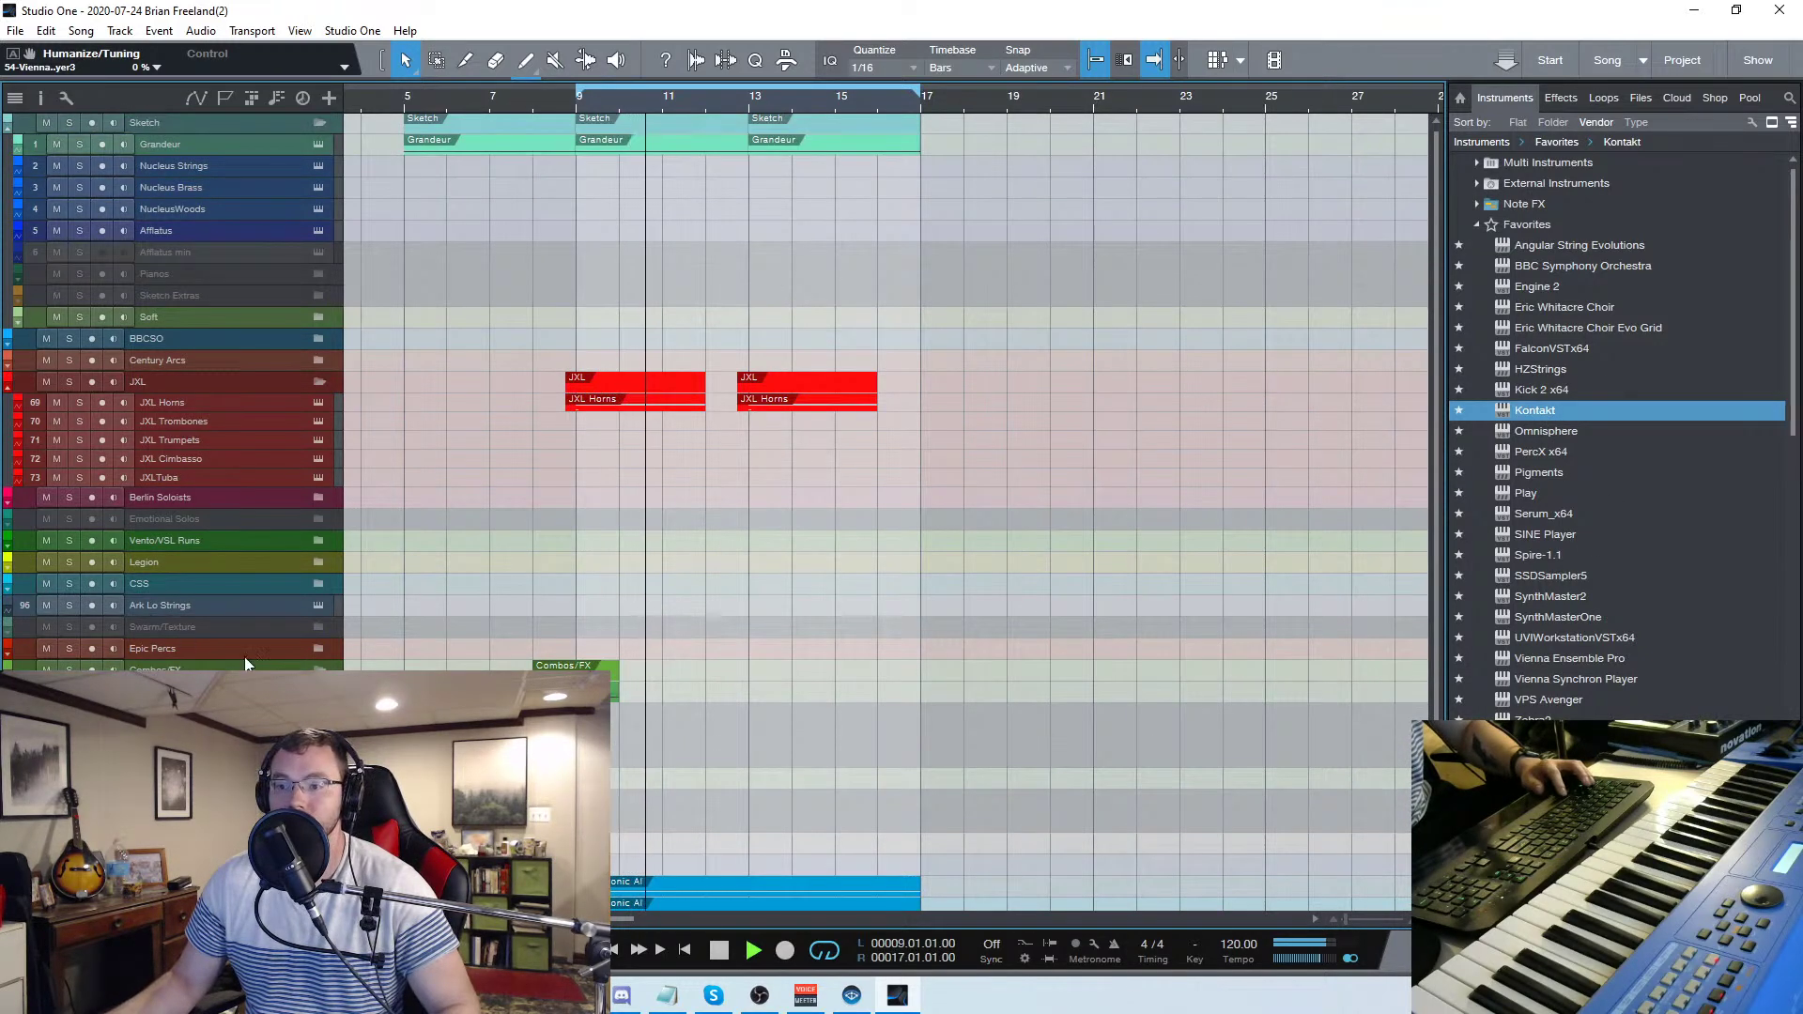
pyautogui.click(317, 648)
pyautogui.scroll(-4, 319, 644)
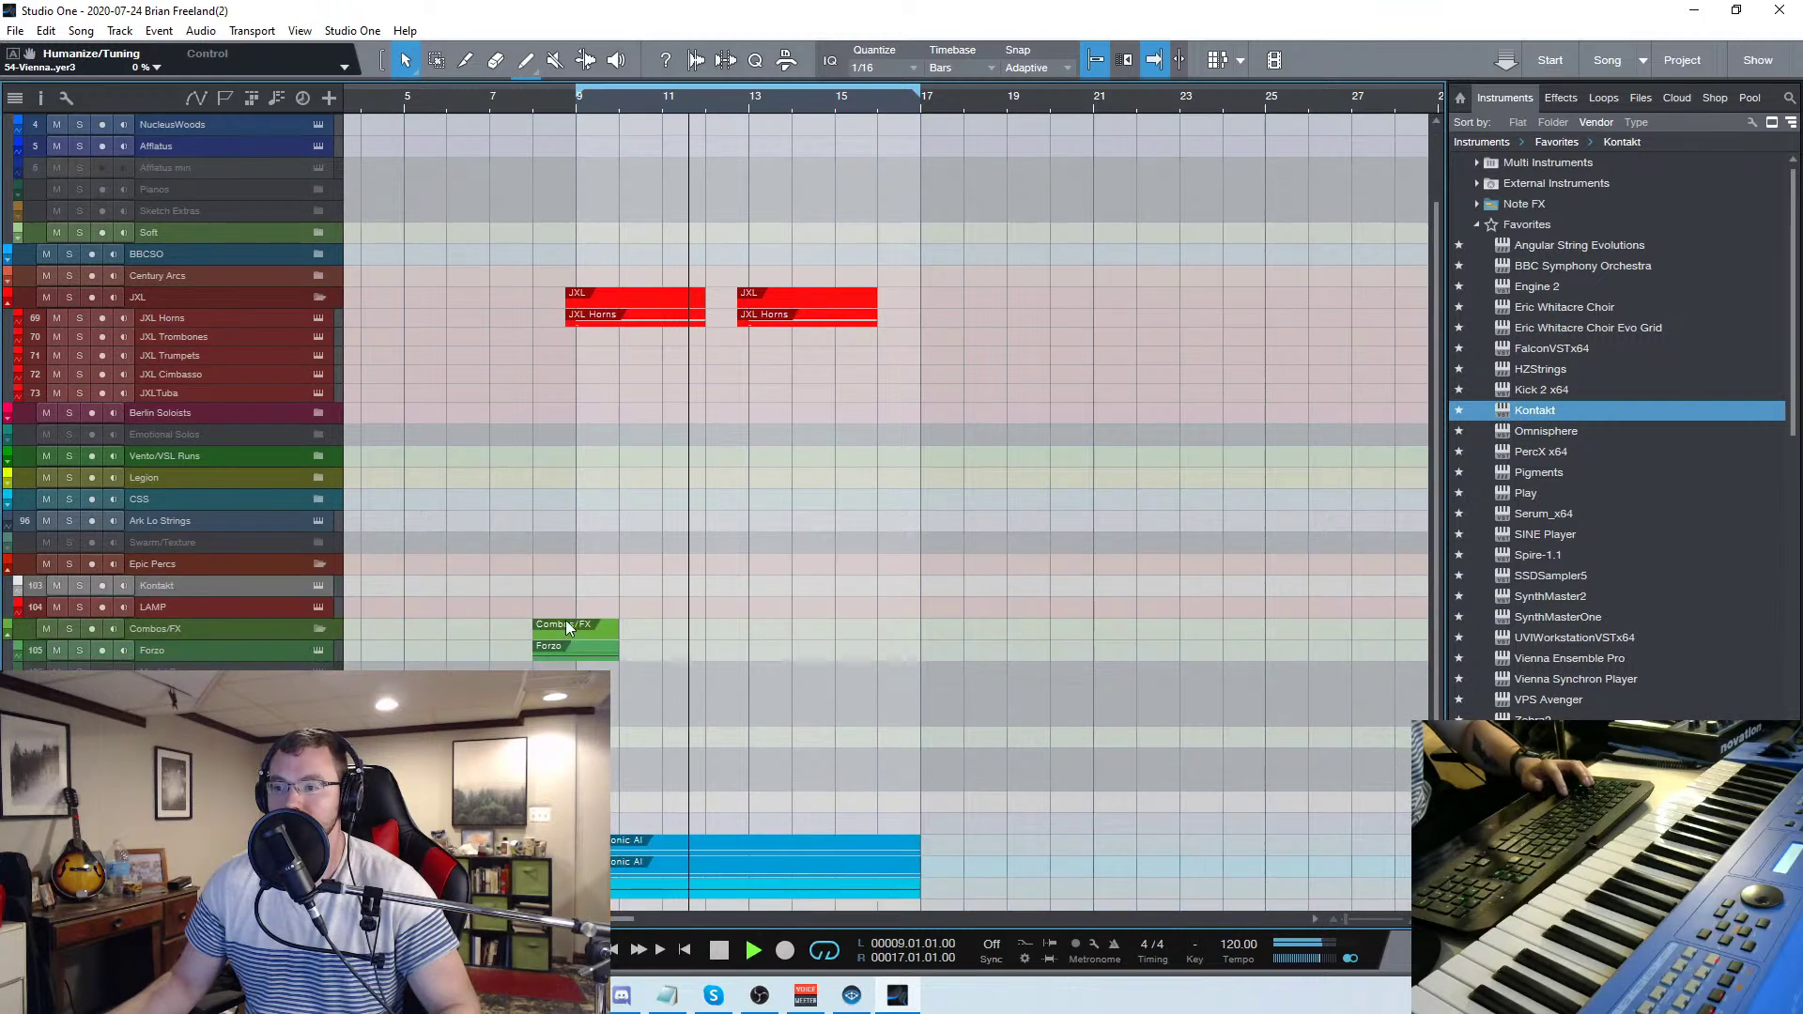
pyautogui.moveTo(592, 601); pyautogui.dragTo(716, 605)
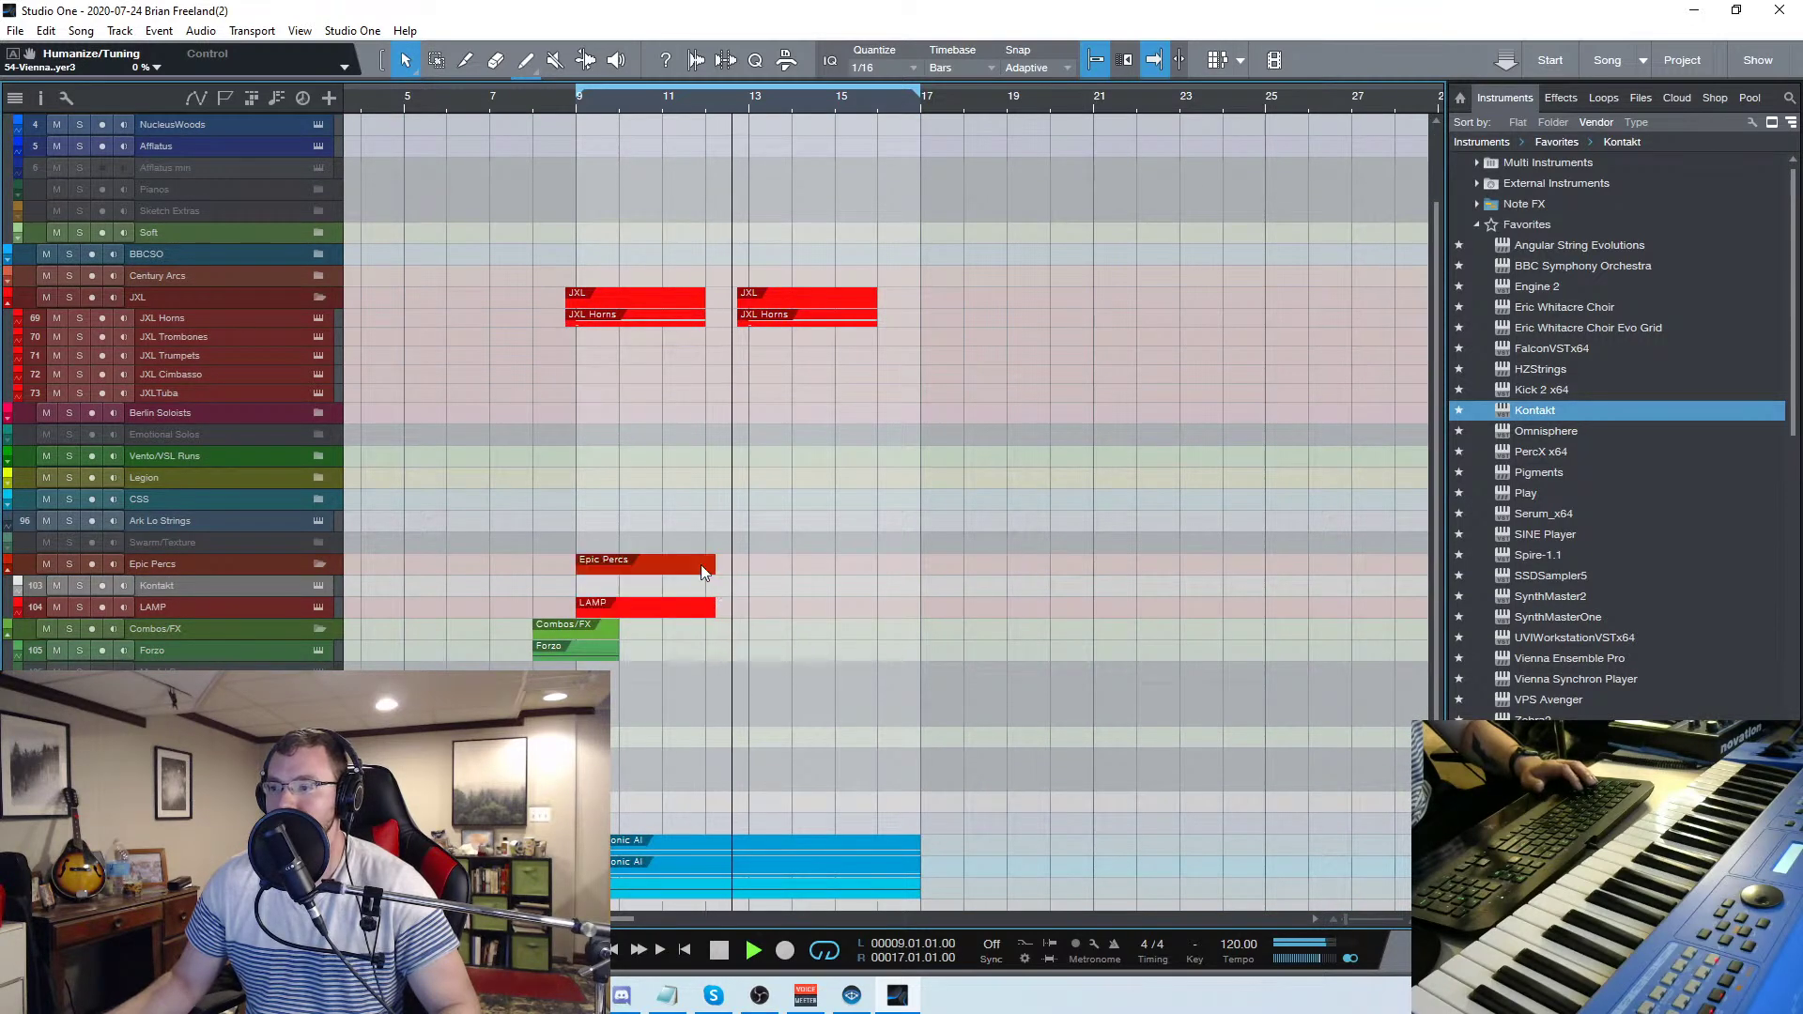
# Open the LAMP event for note editing, add a half-bar C2 note at bar 9 and audition it
pyautogui.doubleClick(664, 606)
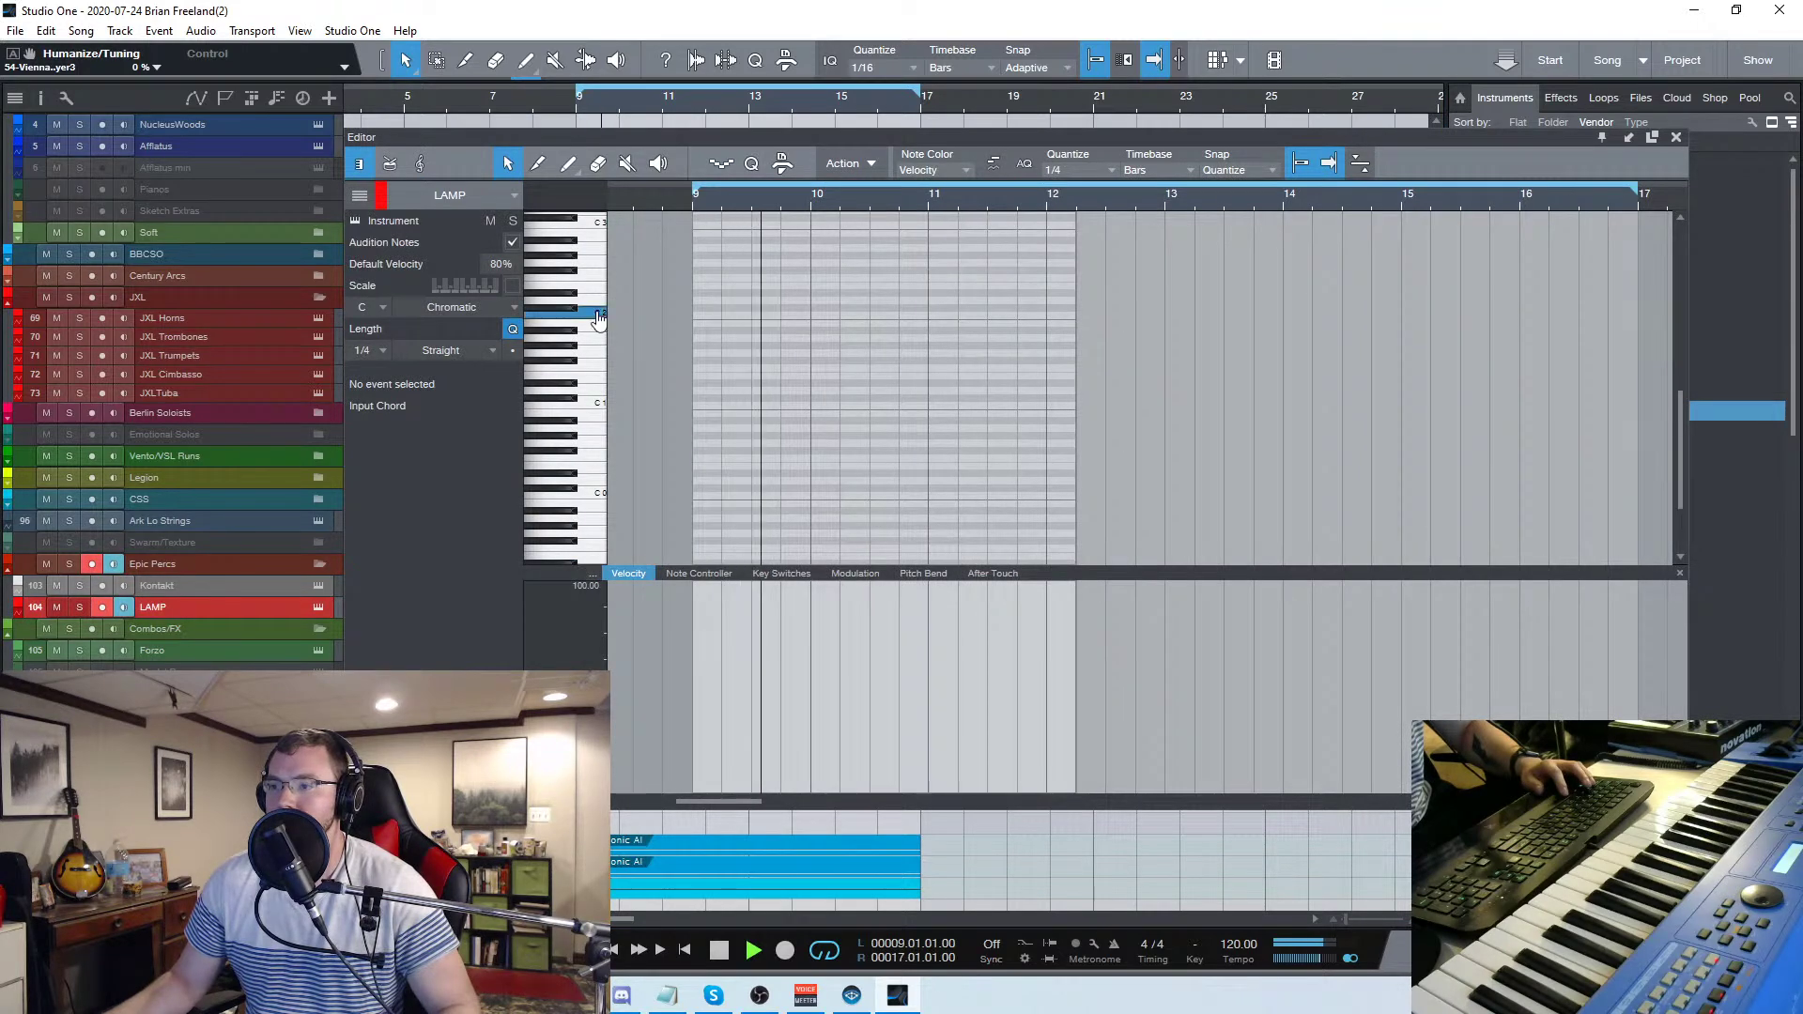
pyautogui.scroll(2, 601, 273)
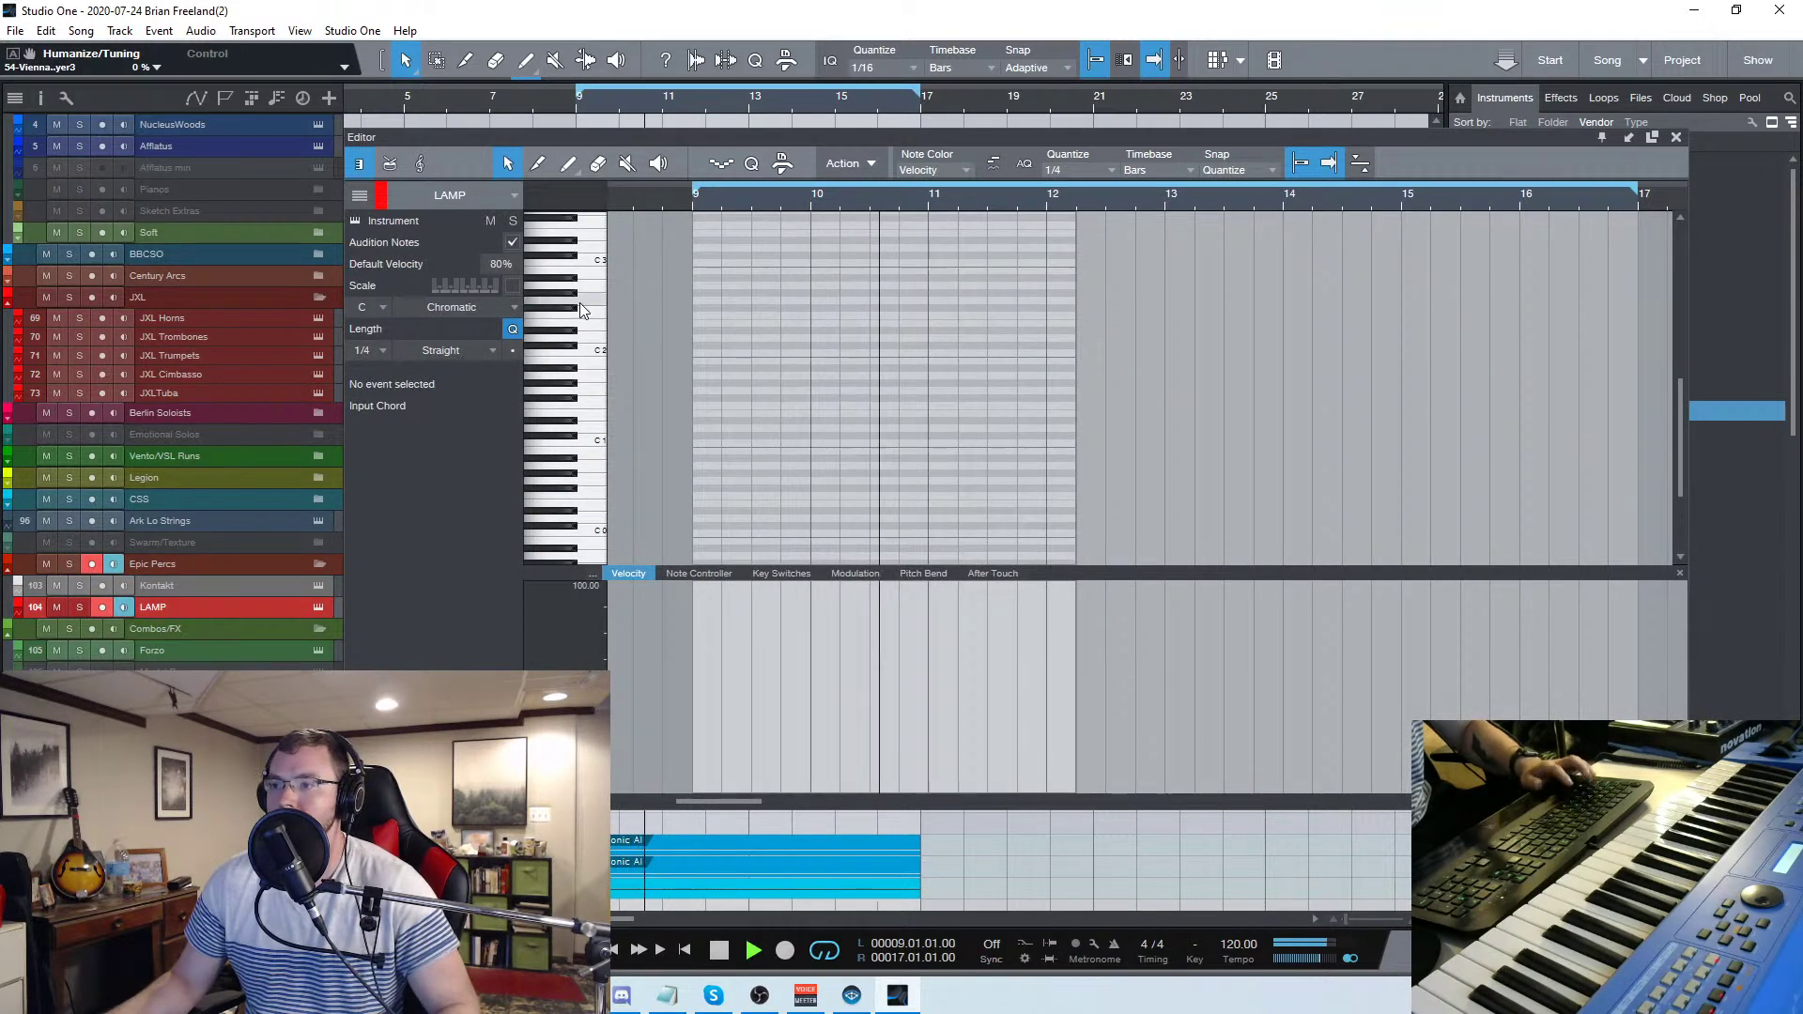
pyautogui.scroll(2, 658, 317)
pyautogui.press('space')
pyautogui.moveTo(875, 296)
pyautogui.mouseDown()
pyautogui.moveTo(860, 323)
pyautogui.moveTo(878, 325)
pyautogui.moveTo(831, 355)
pyautogui.mouseUp()
pyautogui.press('space')
pyautogui.scroll(-3, 859, 439)
pyautogui.scroll(1, 864, 386)
pyautogui.press('space')
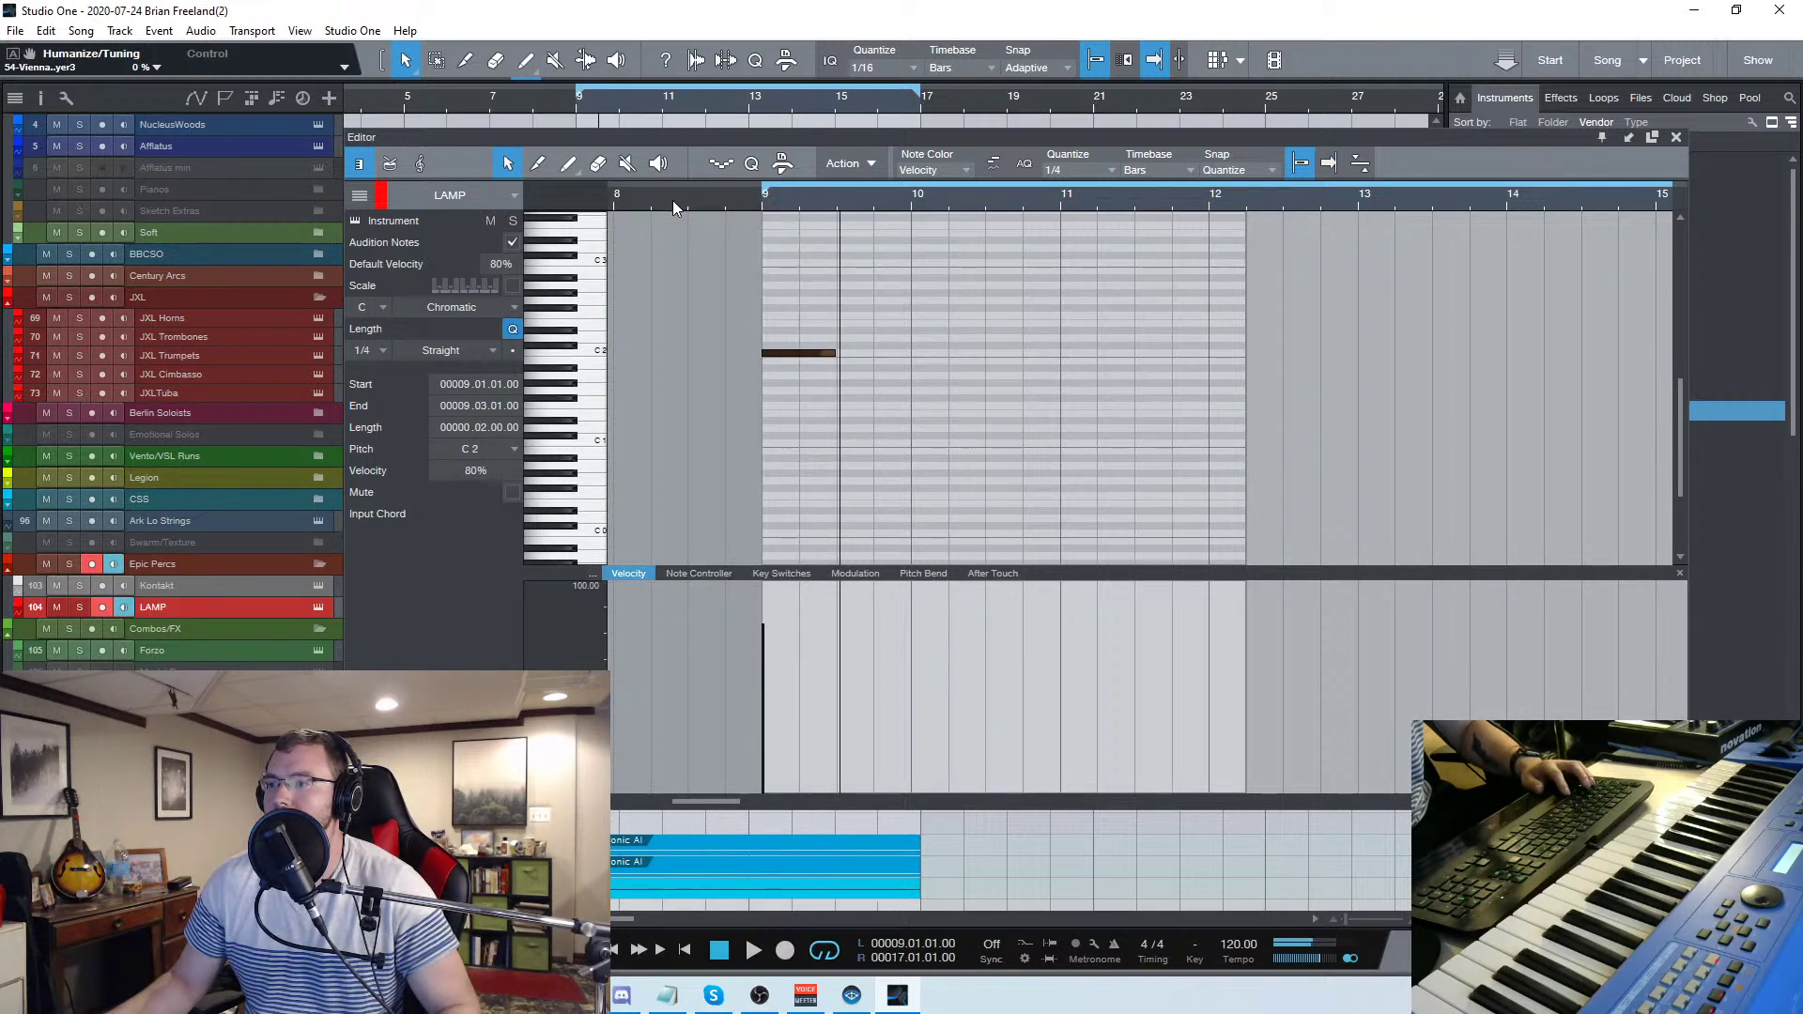
pyautogui.click(994, 413)
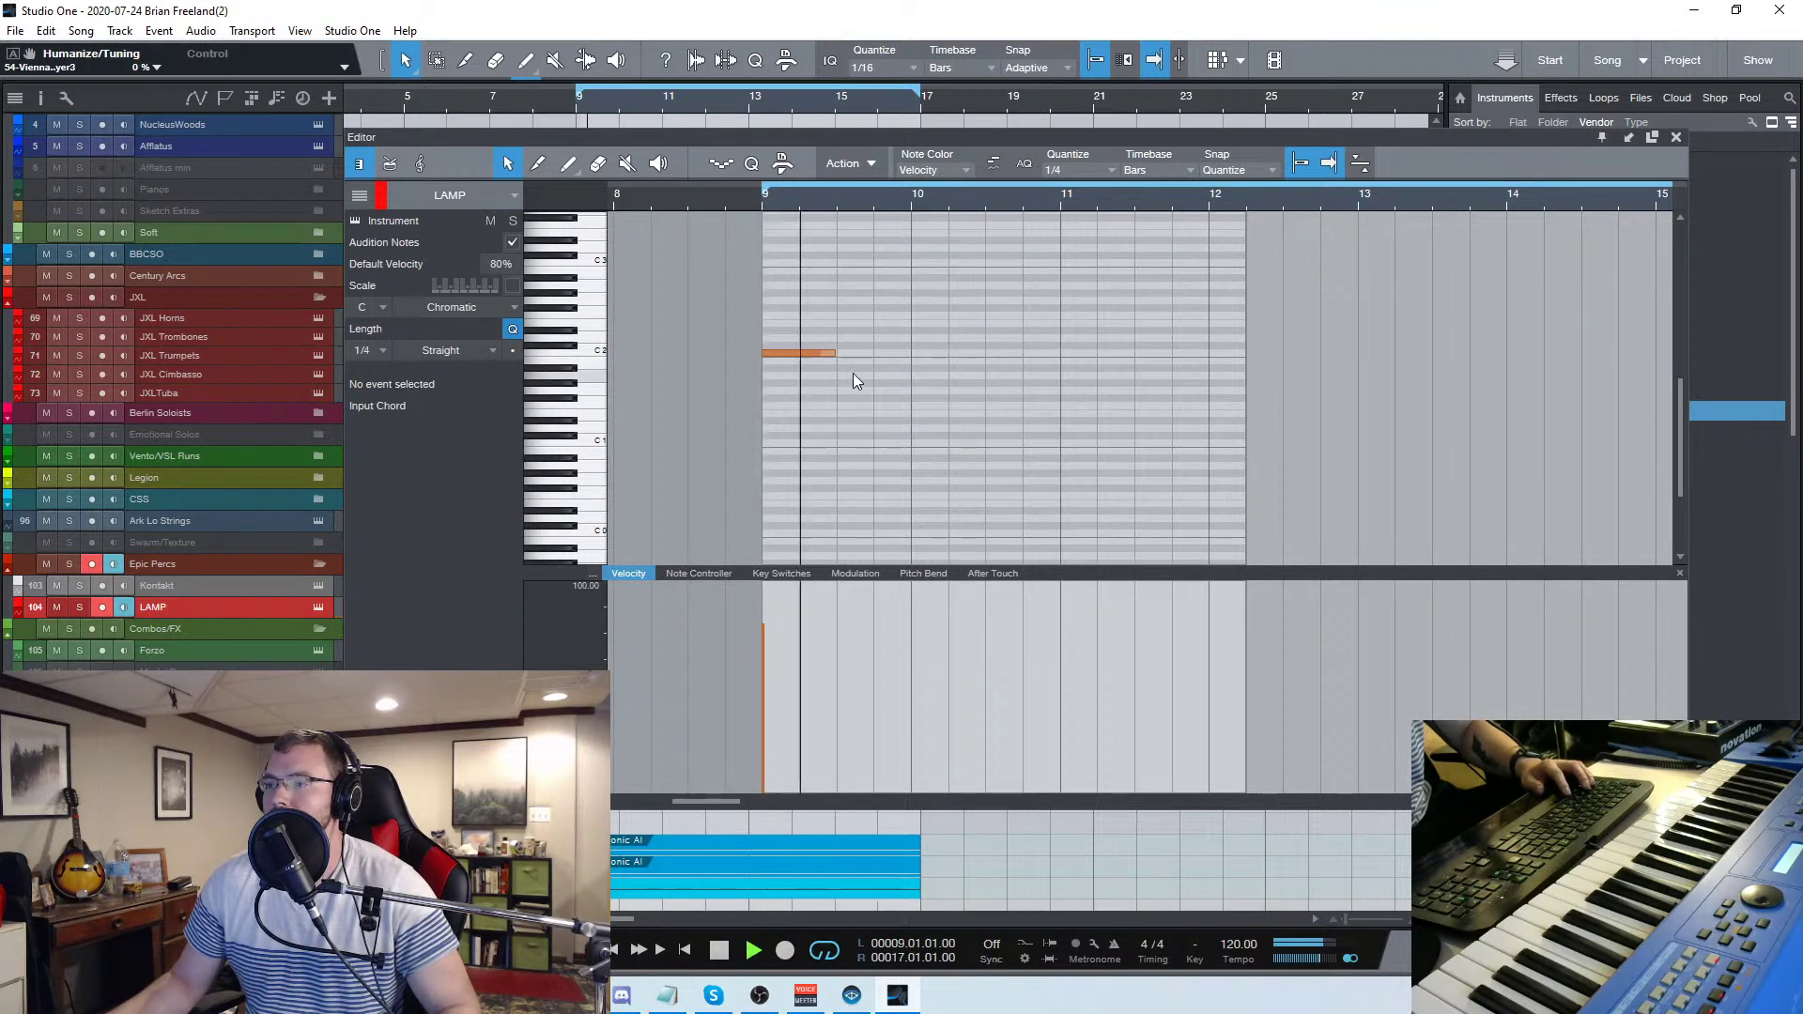
# Set the editor's quantize to 1/8 and add a short G1 note at 9.04.03, just before bar 10
pyautogui.scroll(2, 896, 366)
pyautogui.press('space')
pyautogui.click(1110, 174)
pyautogui.click(1207, 199)
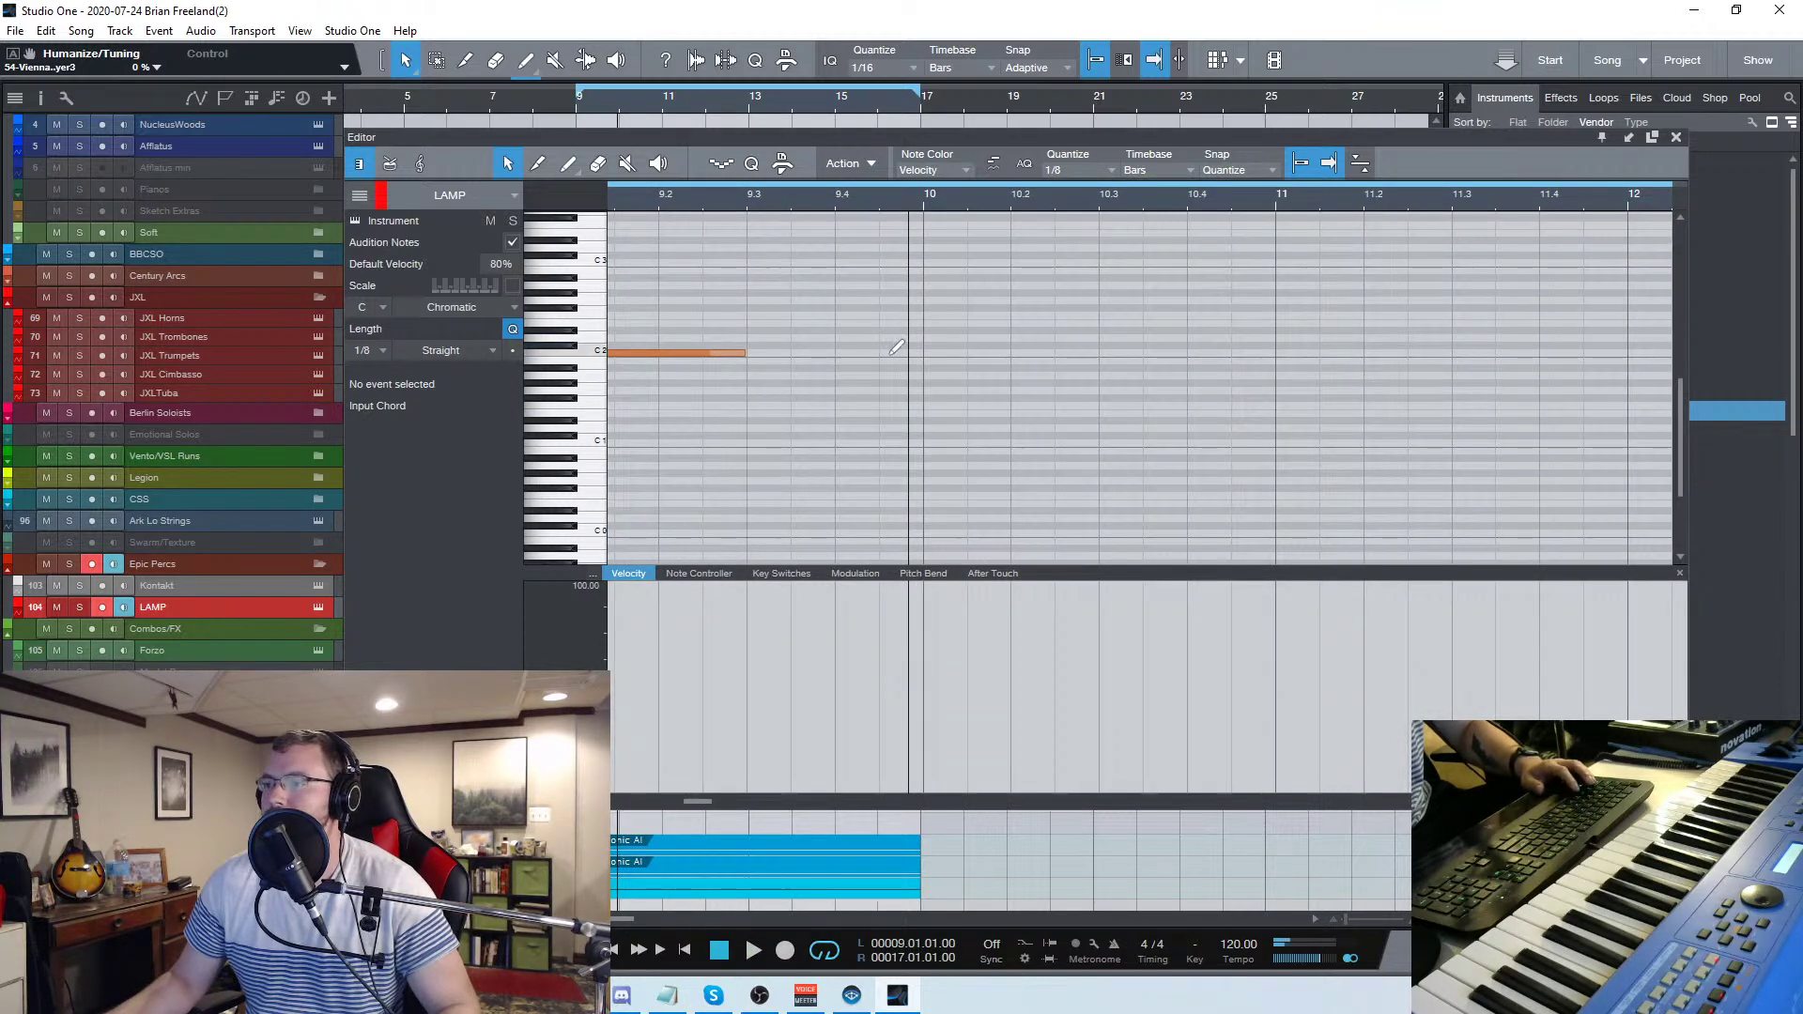
pyautogui.click(890, 394)
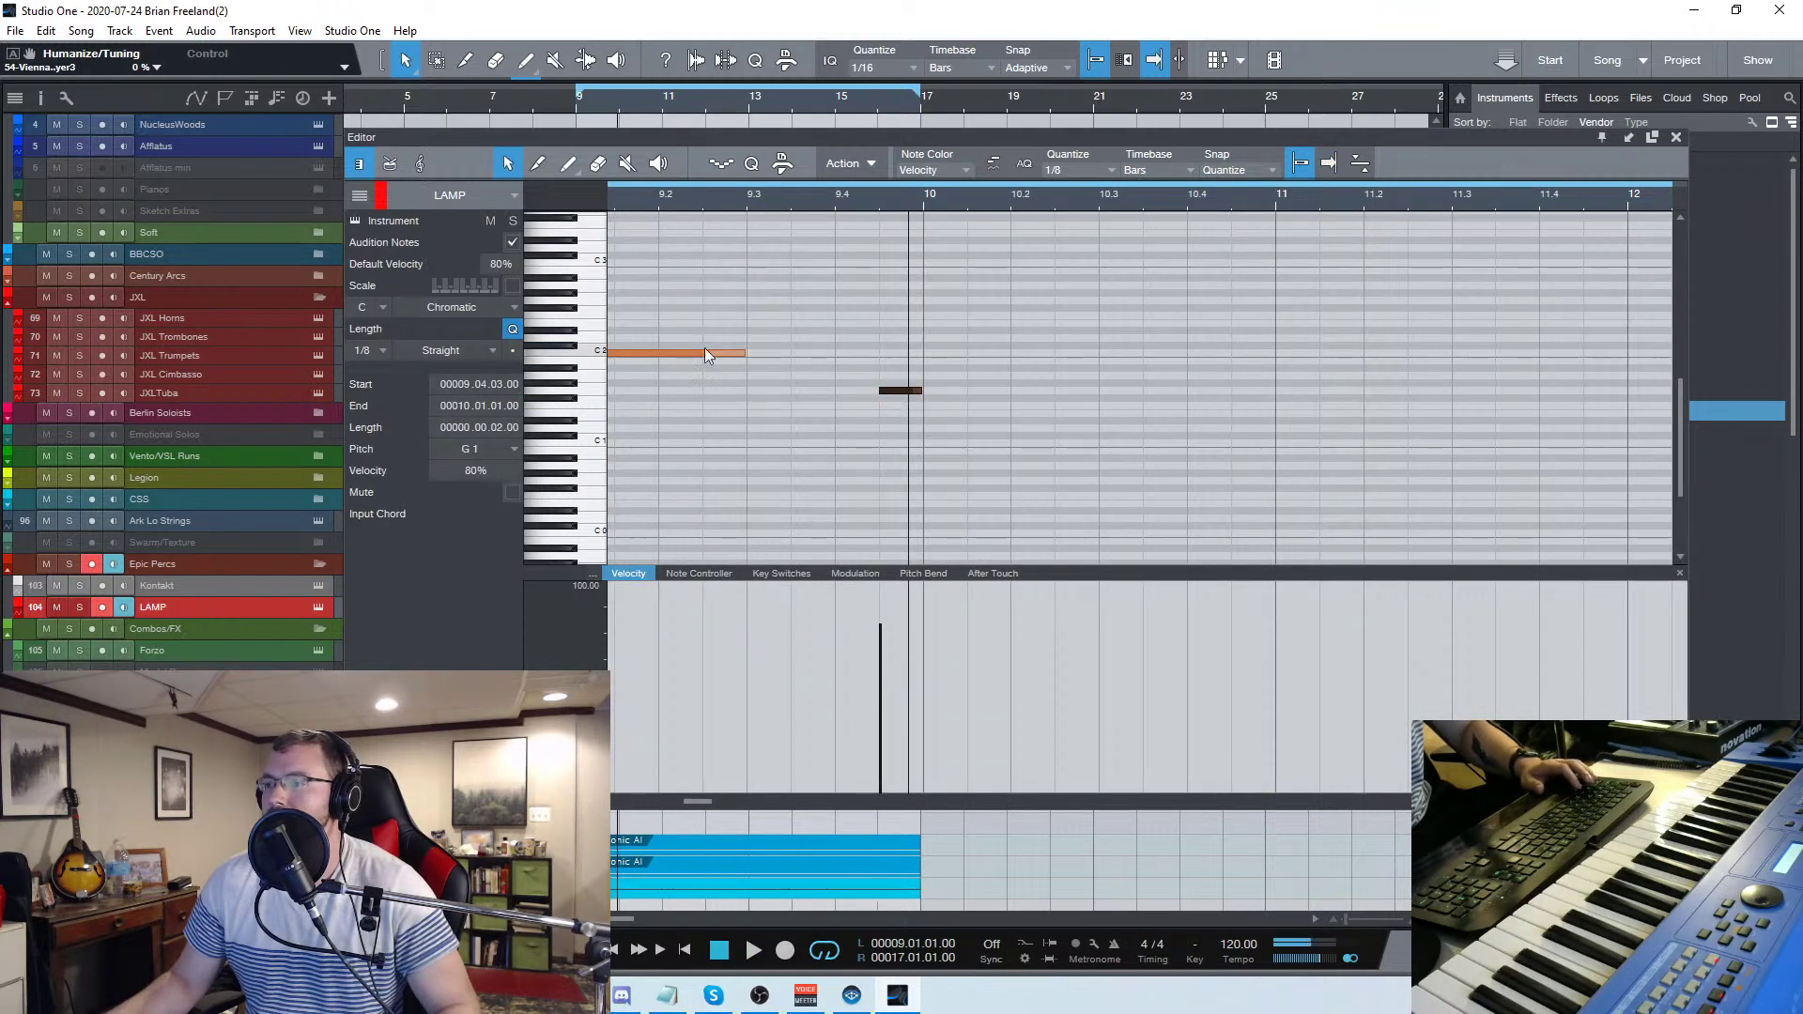
# Copy the C2 note from bar 9 to the start of bar 10 and play the pattern
pyautogui.moveTo(653, 355); pyautogui.dragTo(1016, 358)
pyautogui.press('space')
pyautogui.scroll(-3, 1244, 340)
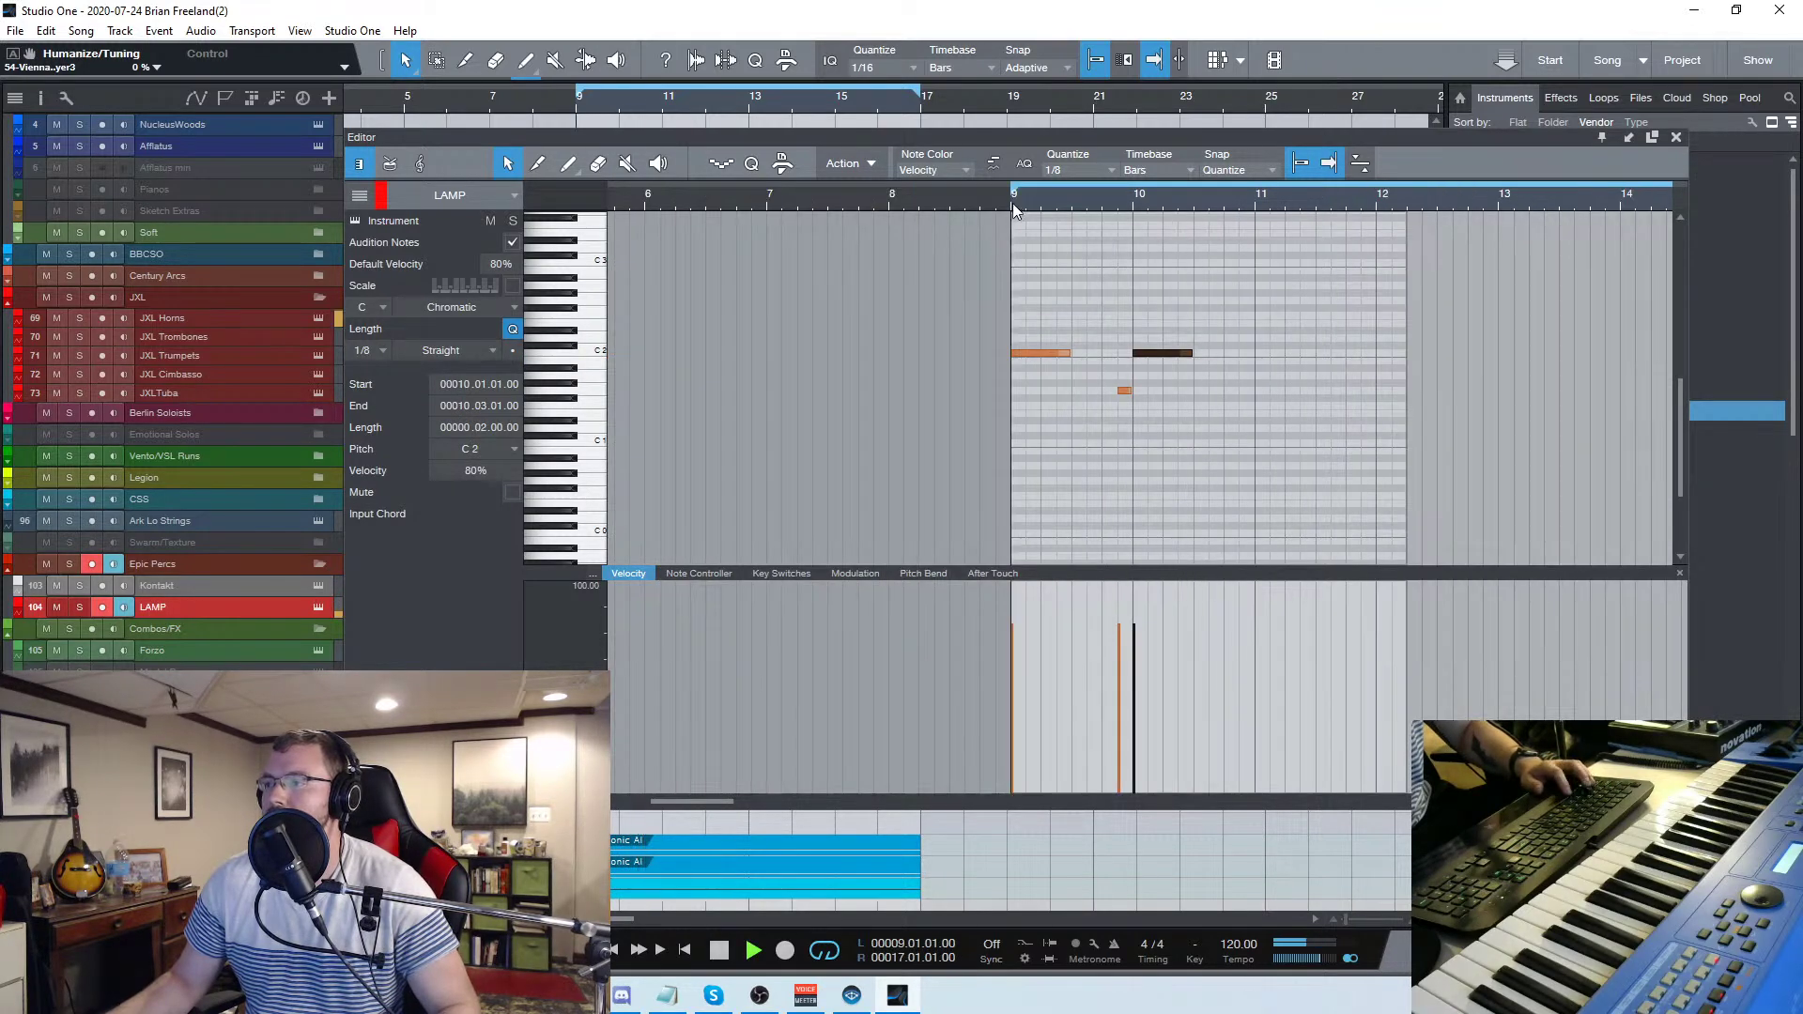
# Raise the LAMP note at bar 9 to D2 and audition the pattern
pyautogui.press('e')
pyautogui.press('space')
pyautogui.moveTo(925, 359); pyautogui.dragTo(933, 338)
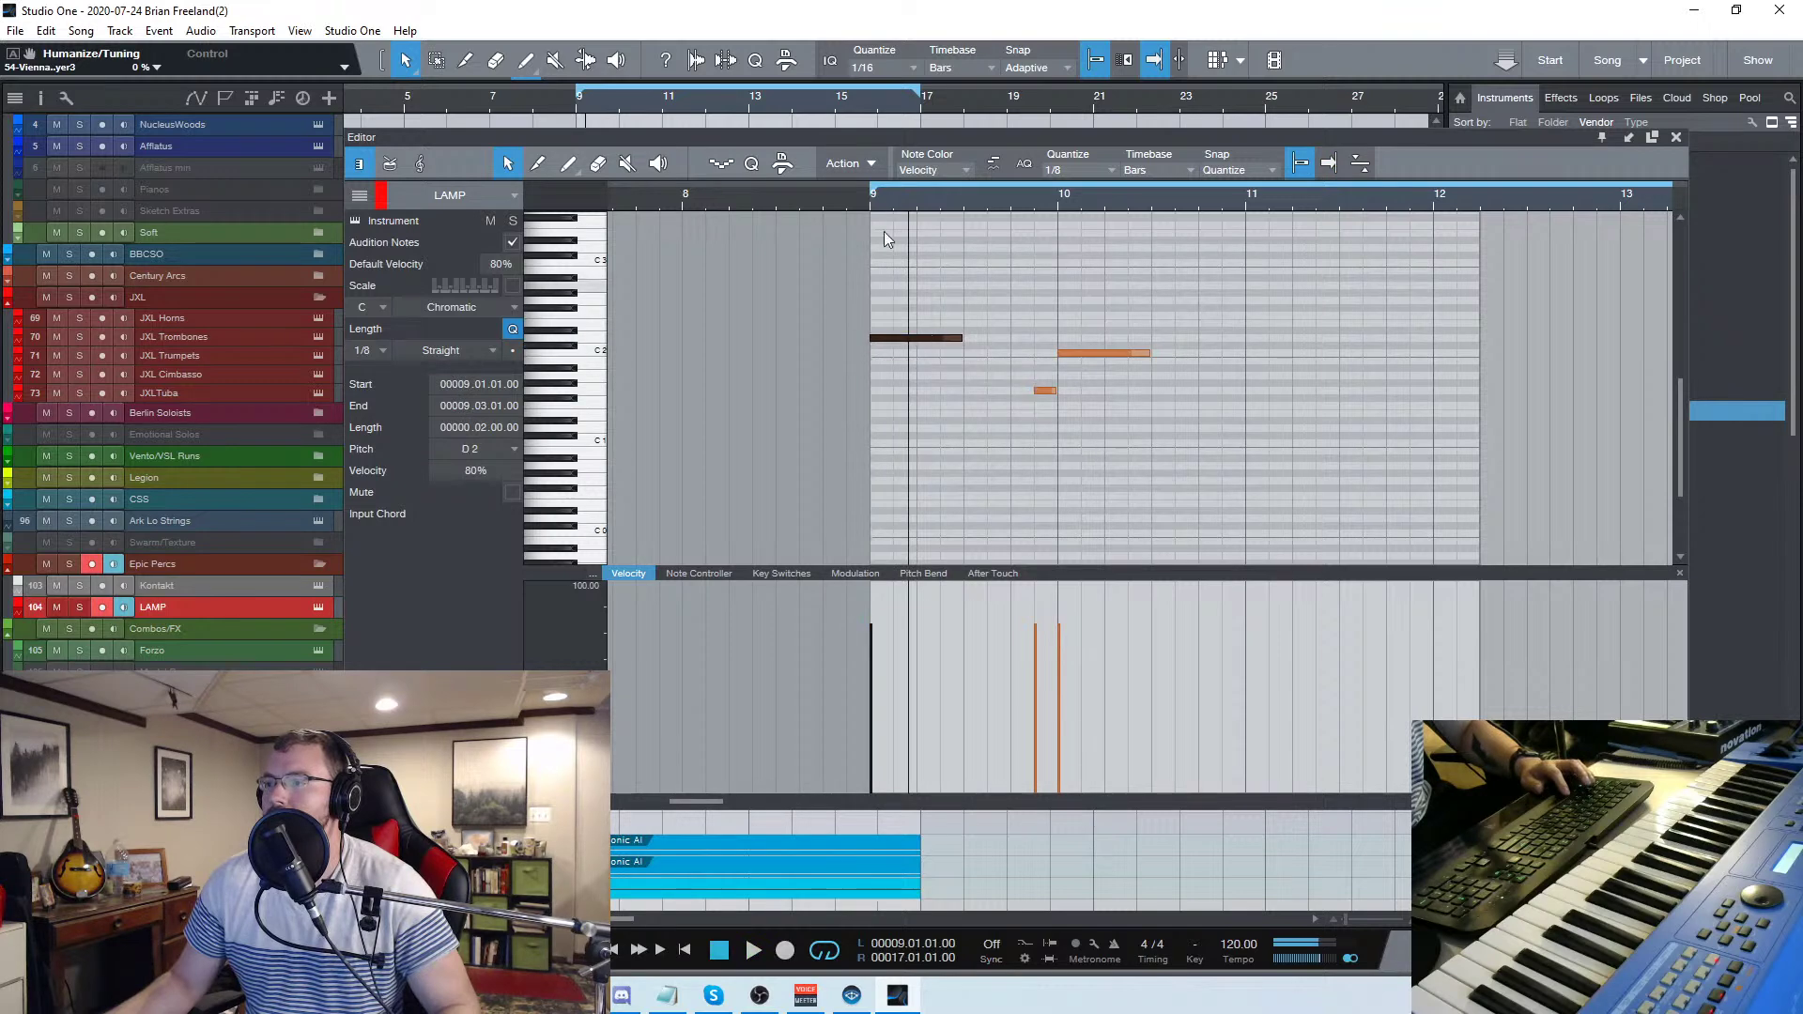
pyautogui.press('space')
pyautogui.click(1451, 441)
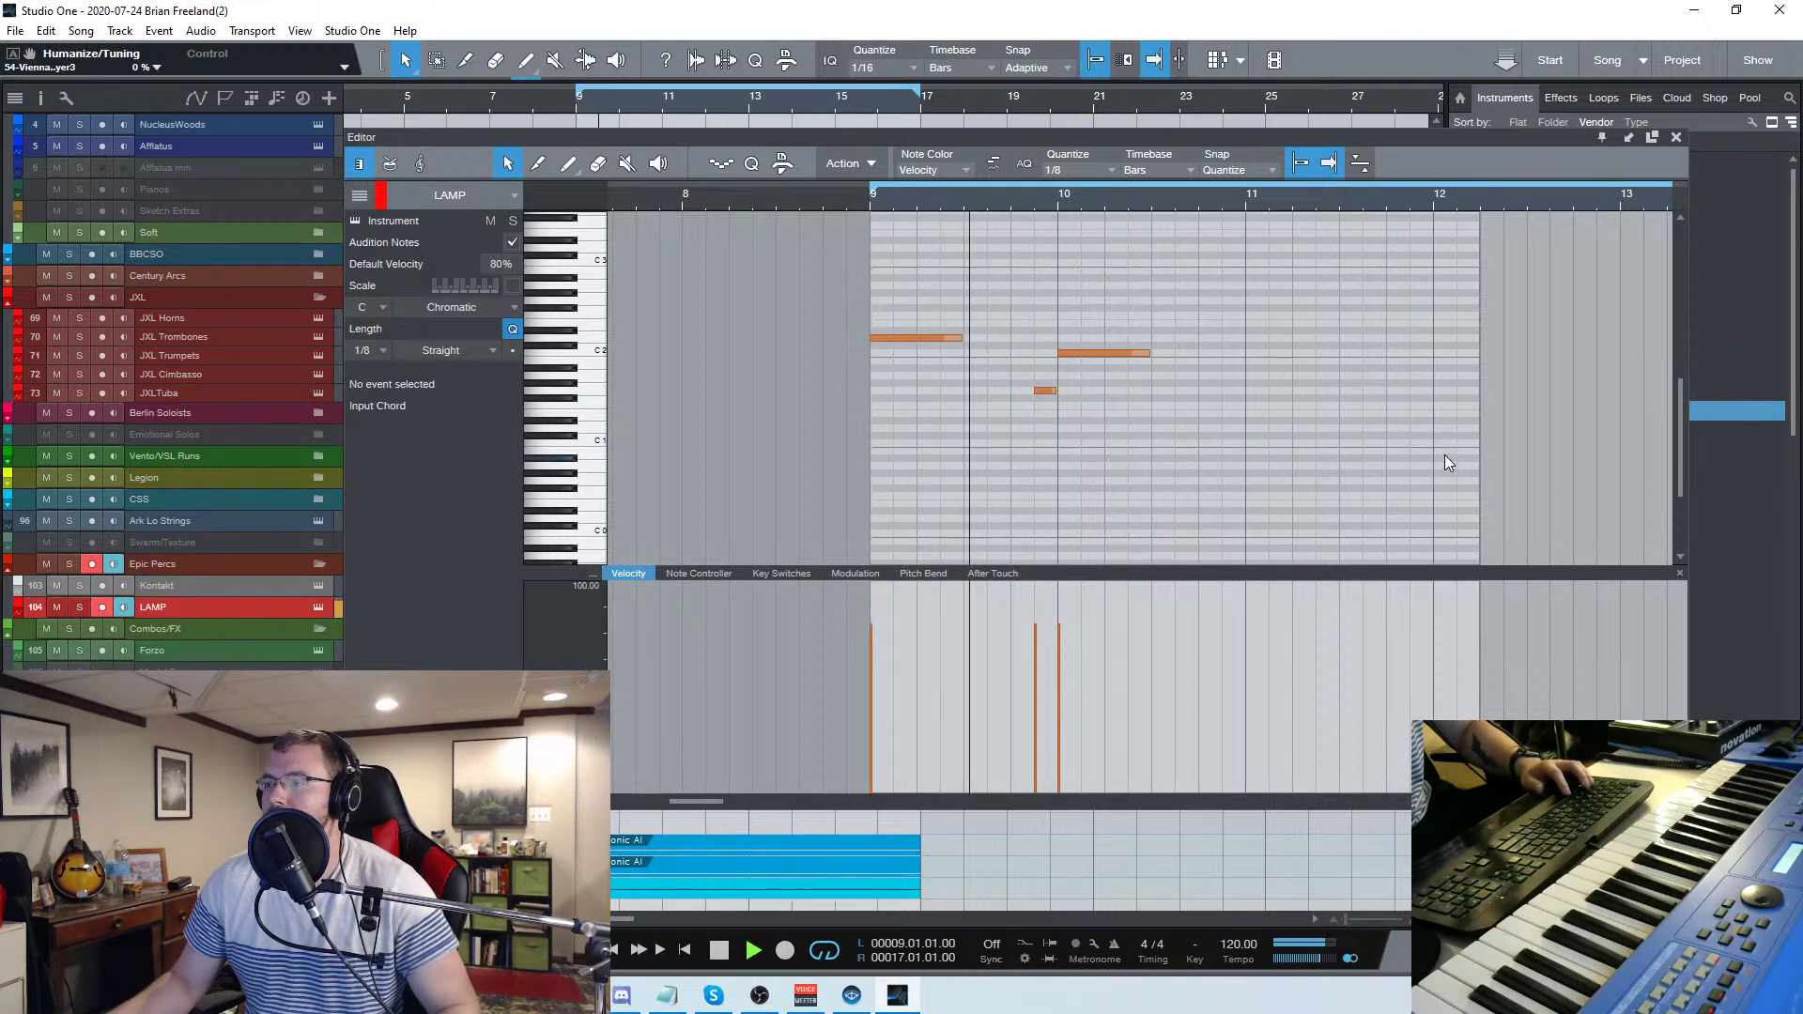
# Raise the short pickup note before bar 10 to A1 and audition the pattern again
pyautogui.press('space')
pyautogui.moveTo(1048, 392); pyautogui.dragTo(1050, 382)
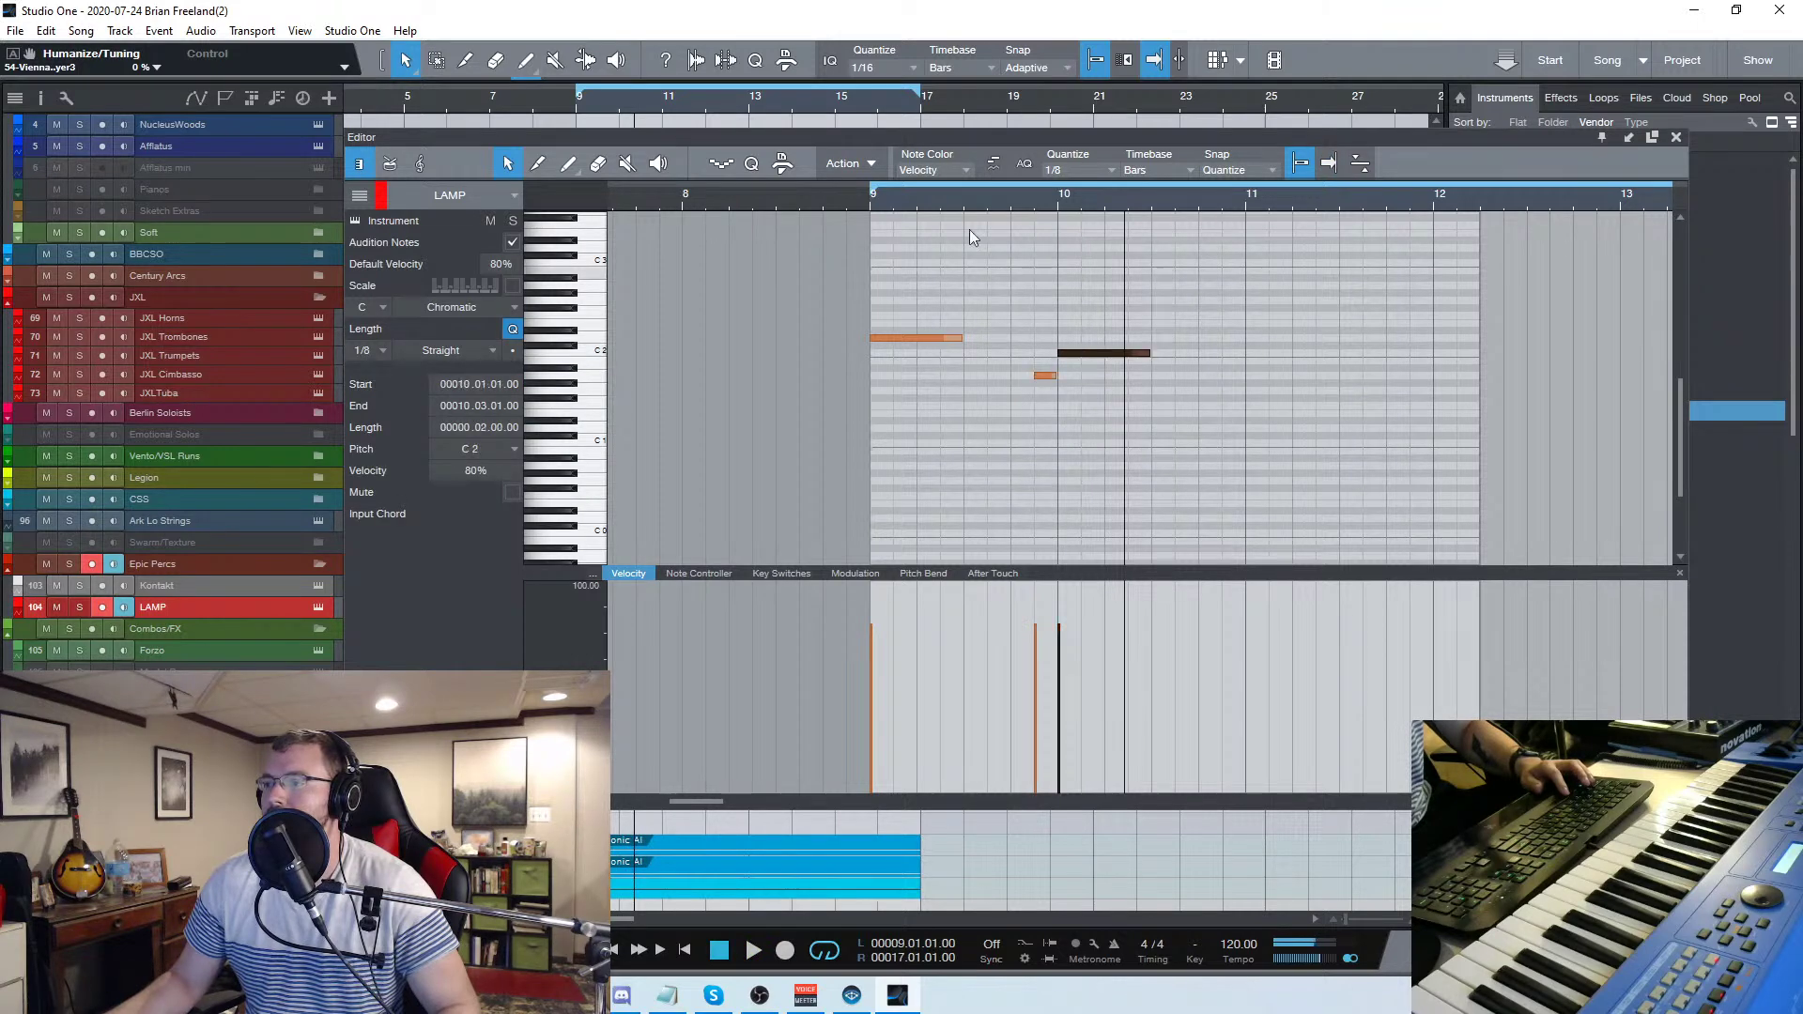
pyautogui.press('space')
pyautogui.click(1192, 454)
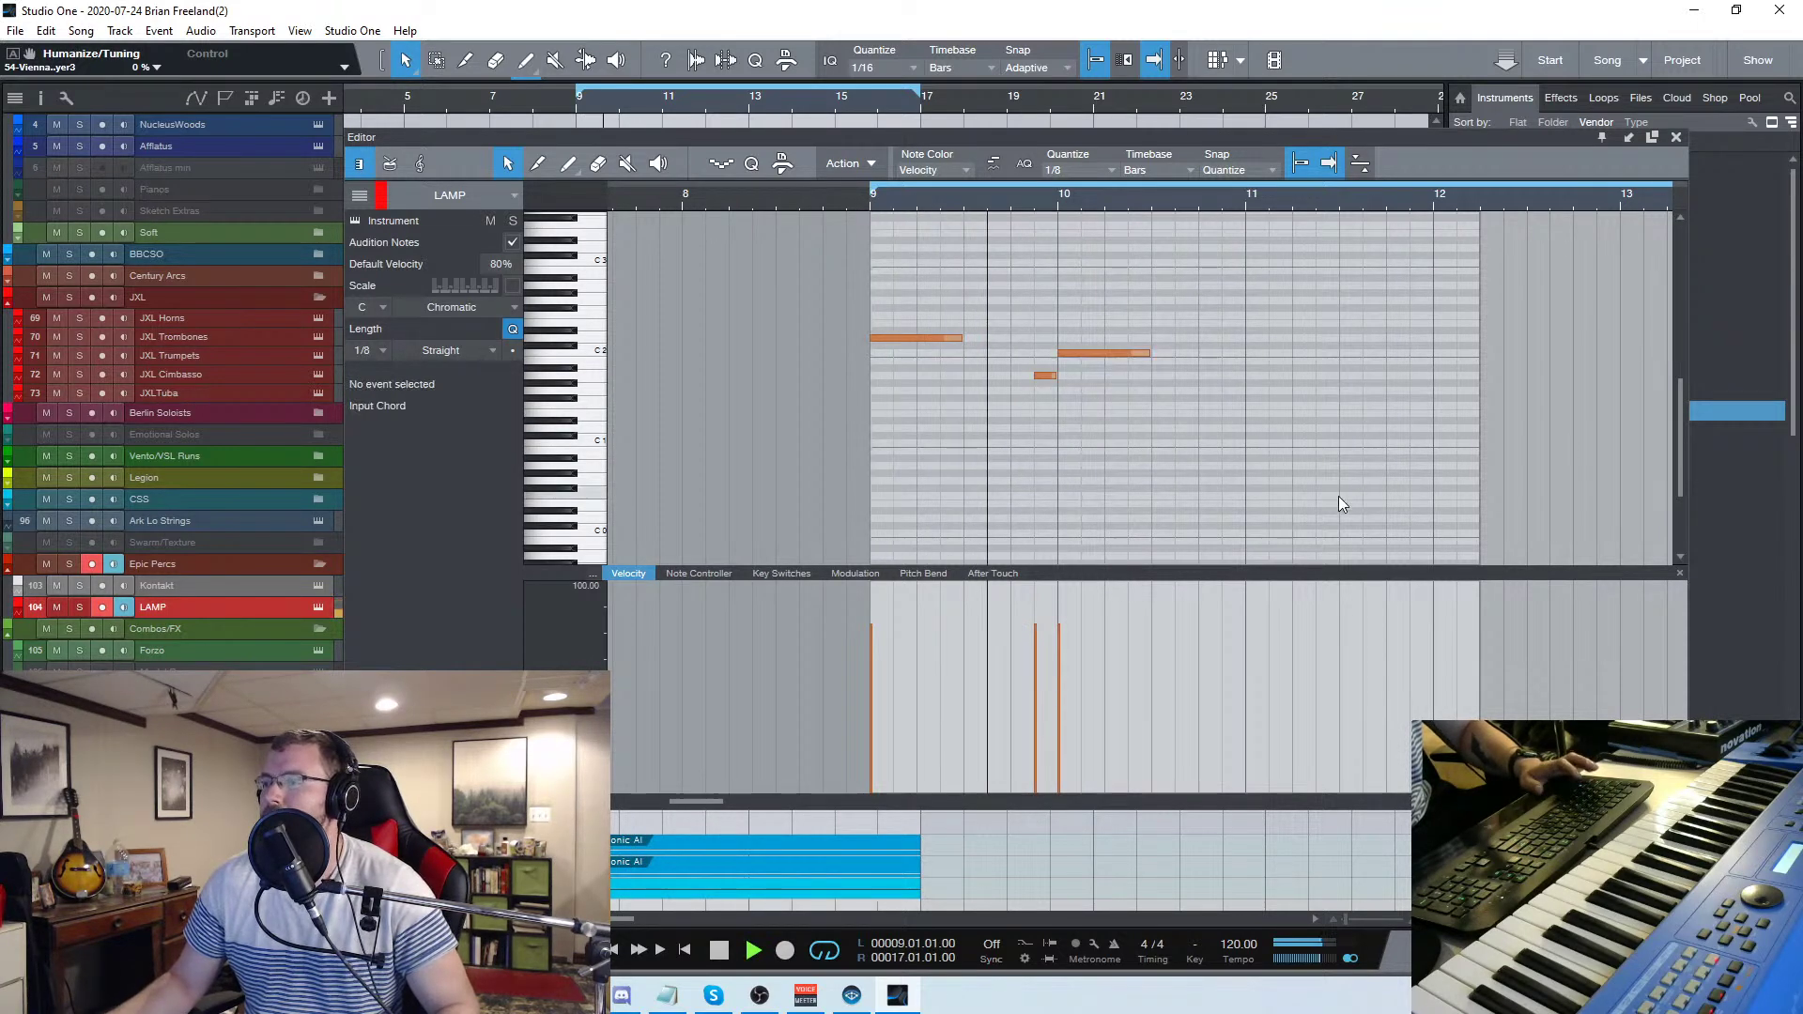
# Trim the LAMP part to two bars ending at bar 11 and repeat it back to back up to bar 17
pyautogui.click(1675, 137)
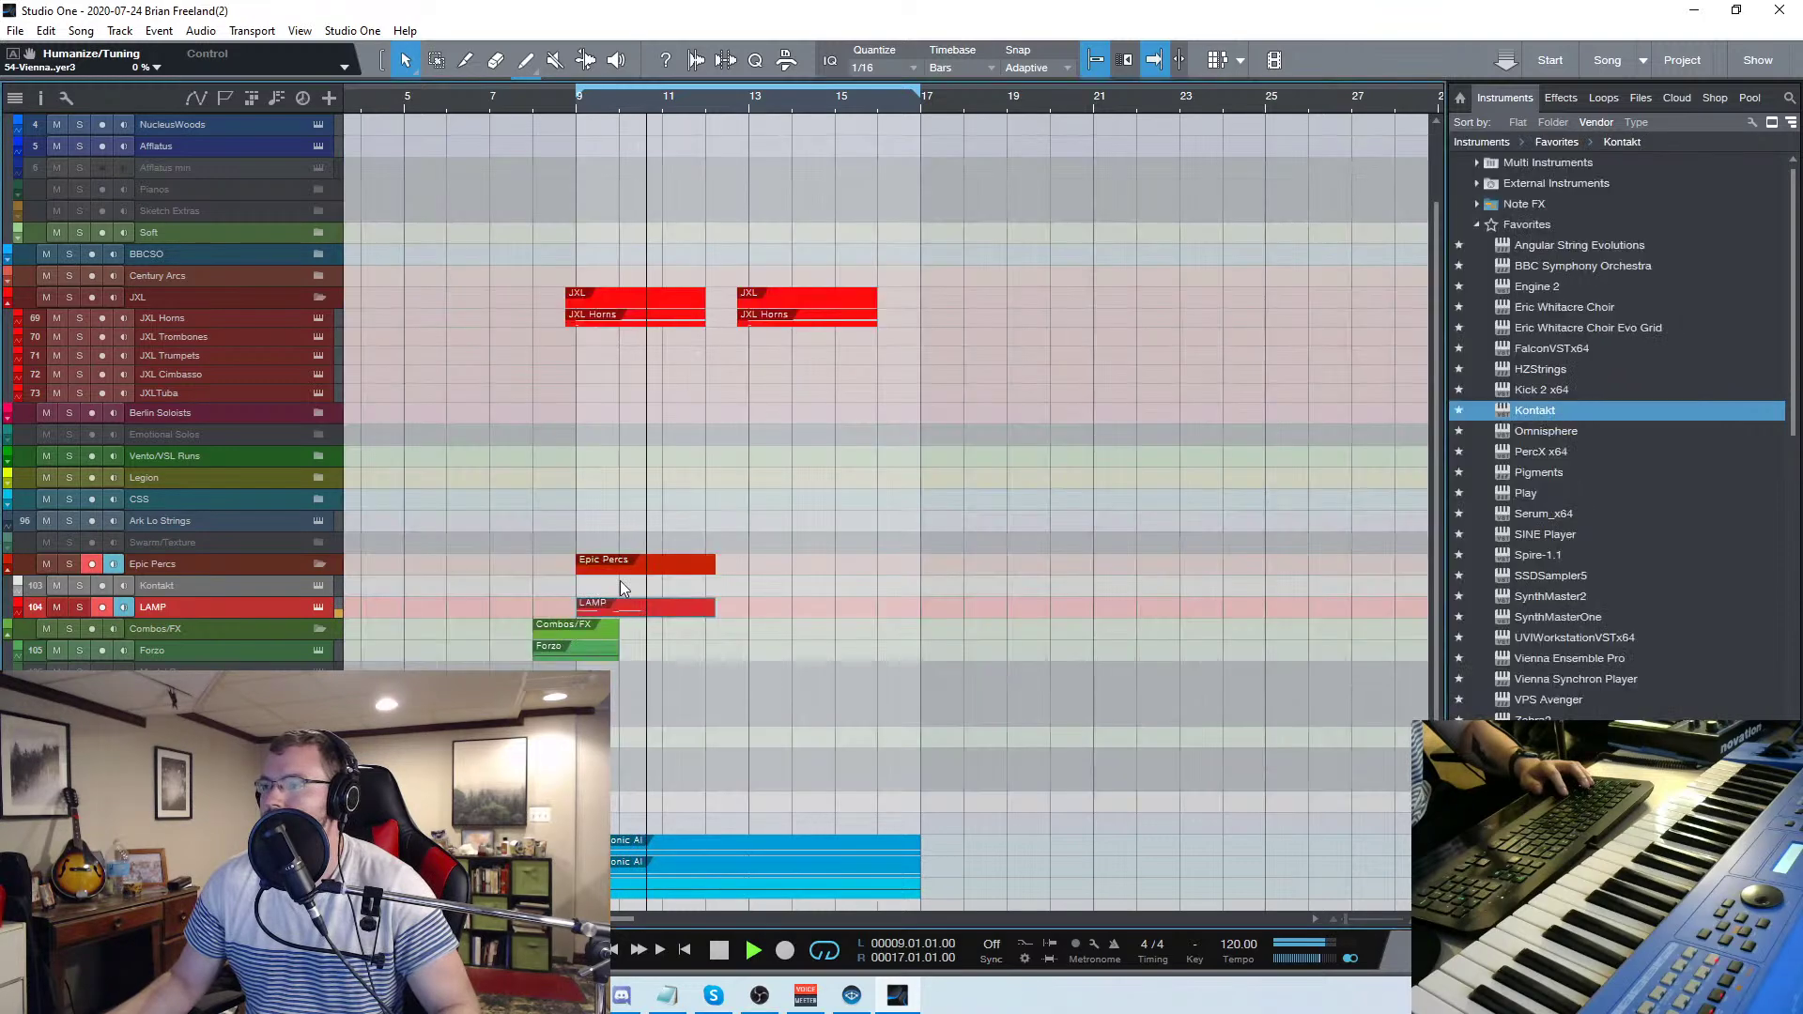
pyautogui.moveTo(714, 613)
pyautogui.mouseDown()
pyautogui.moveTo(661, 620)
pyautogui.moveTo(712, 611)
pyautogui.moveTo(695, 610)
pyautogui.mouseUp()
pyautogui.moveTo(789, 674); pyautogui.dragTo(644, 604)
pyautogui.moveTo(683, 609); pyautogui.dragTo(869, 616)
pyautogui.scroll(-1, 962, 686)
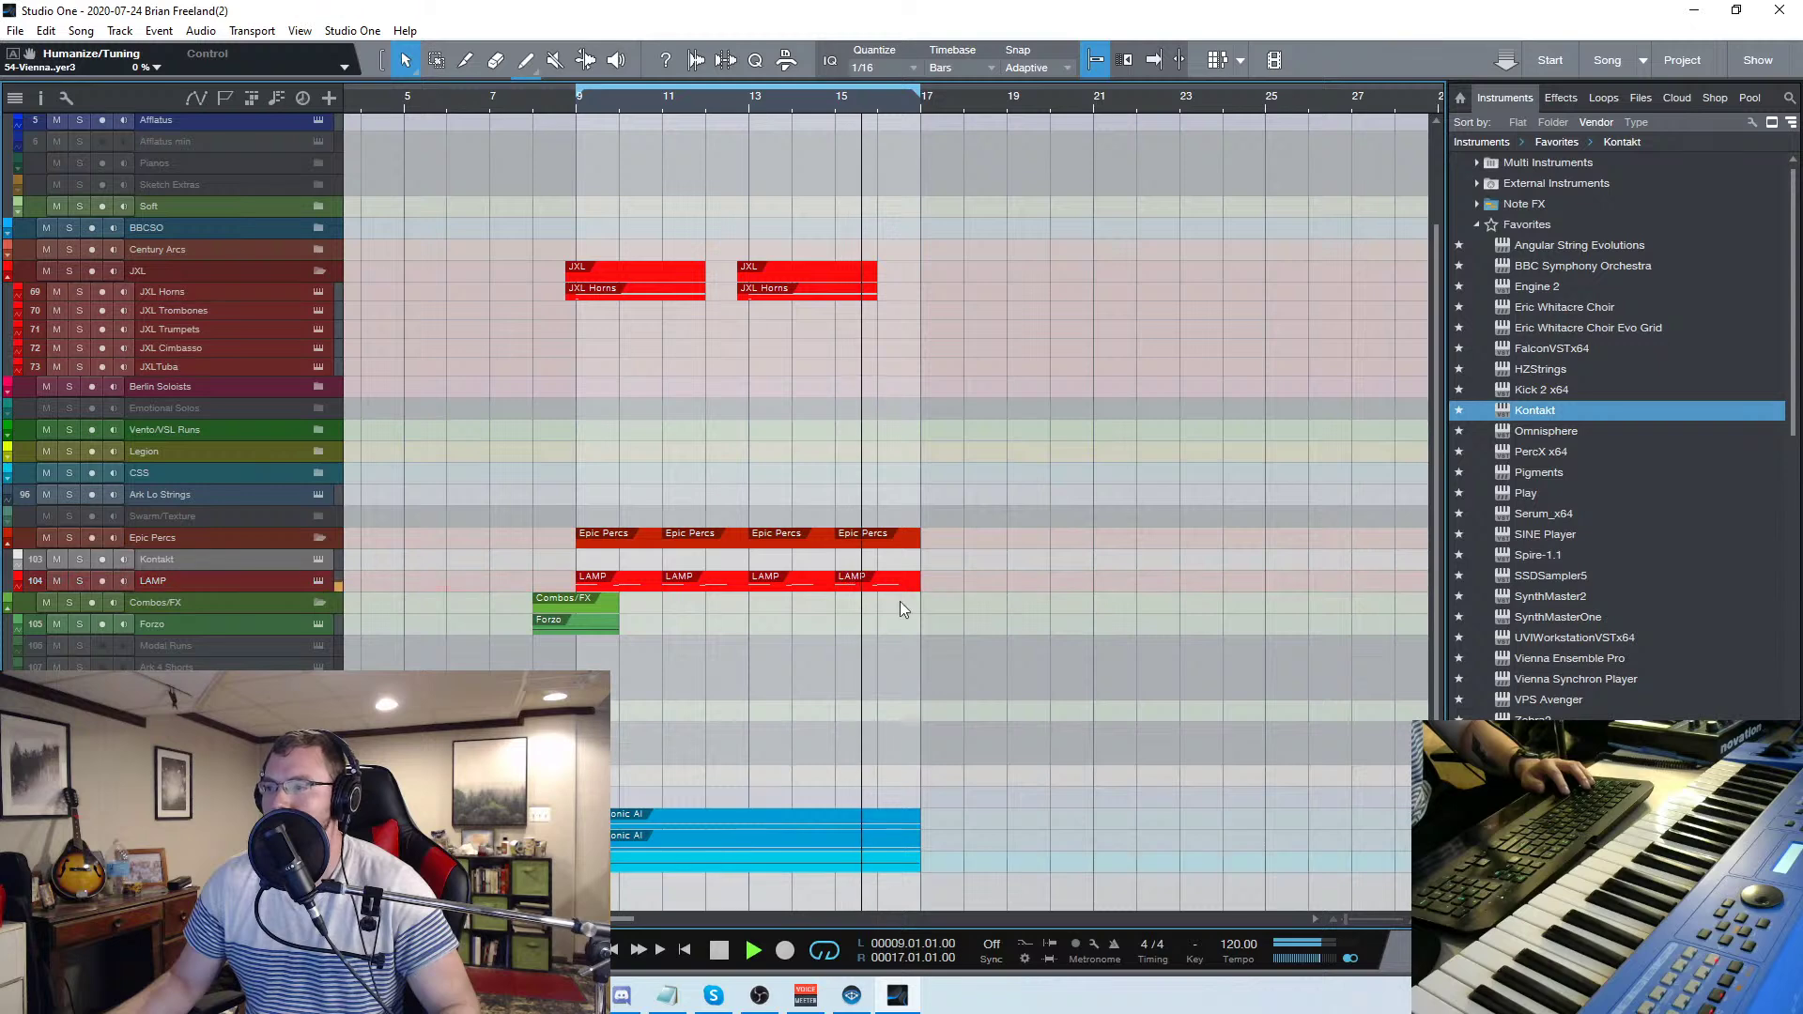
# Load the Inside The Monster preset in MAP and play the arrangement from bar 8
pyautogui.press('F11')
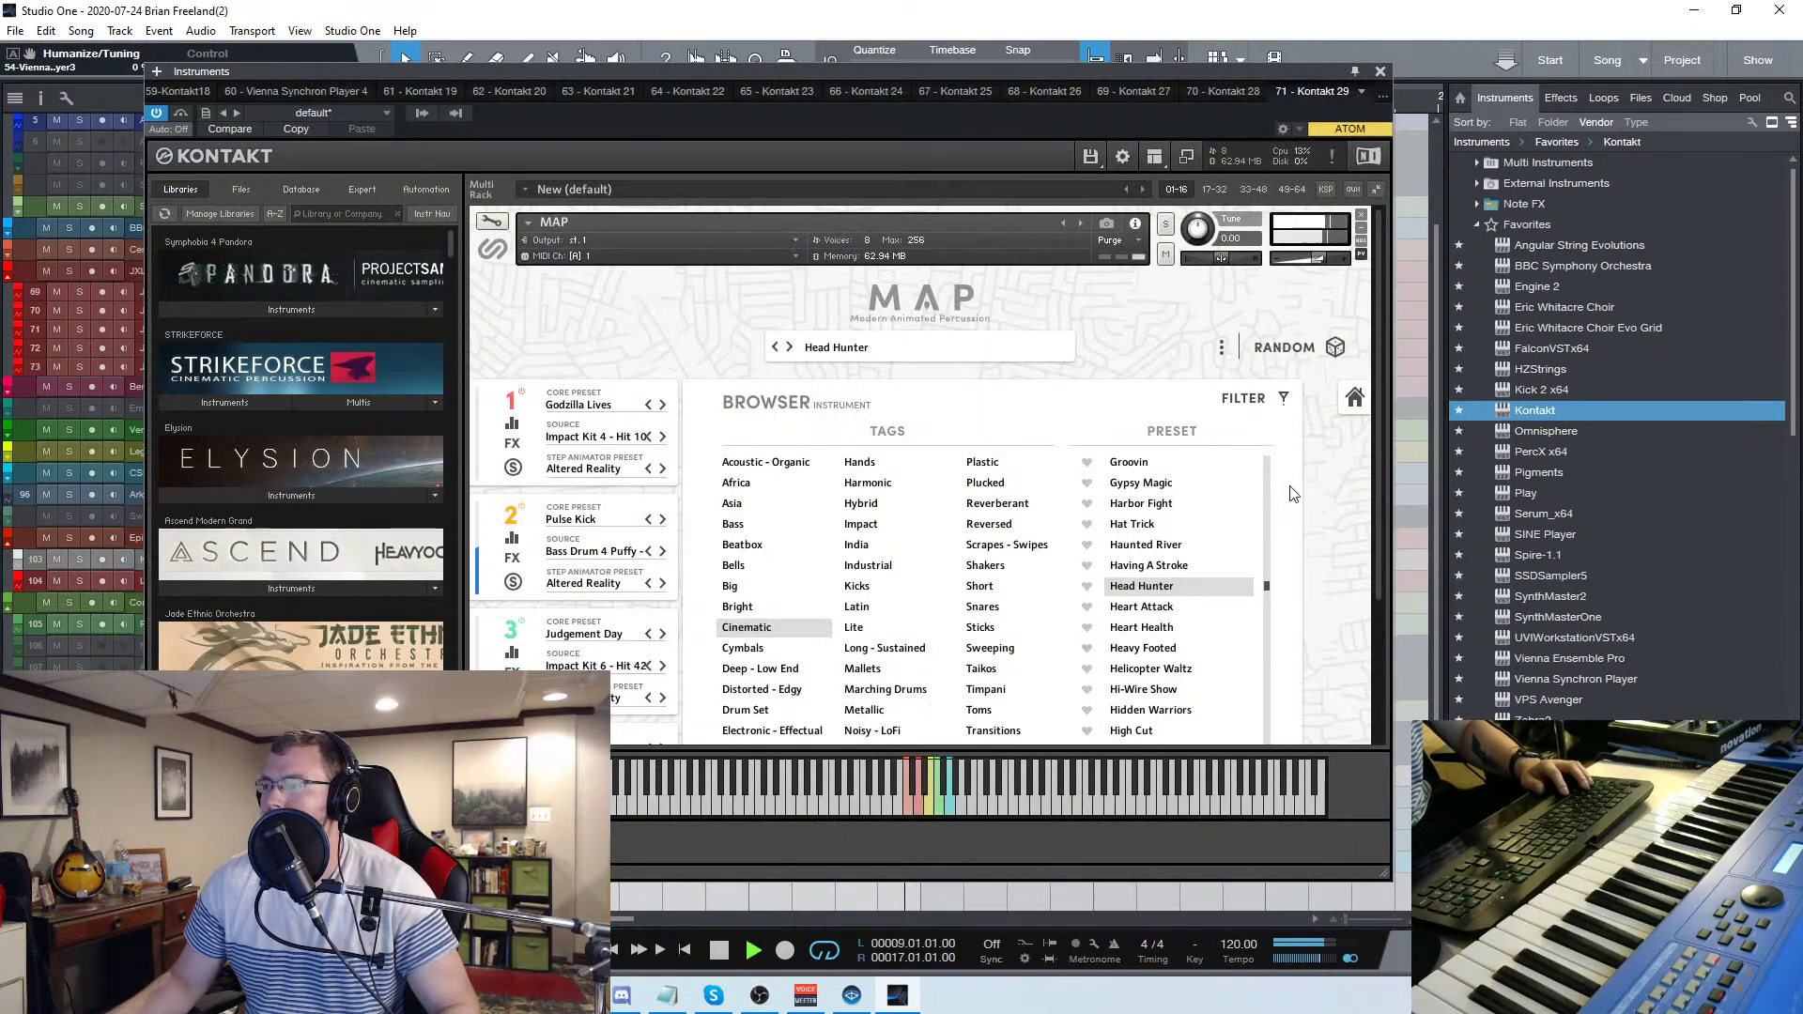
pyautogui.moveTo(1265, 597); pyautogui.dragTo(1170, 625)
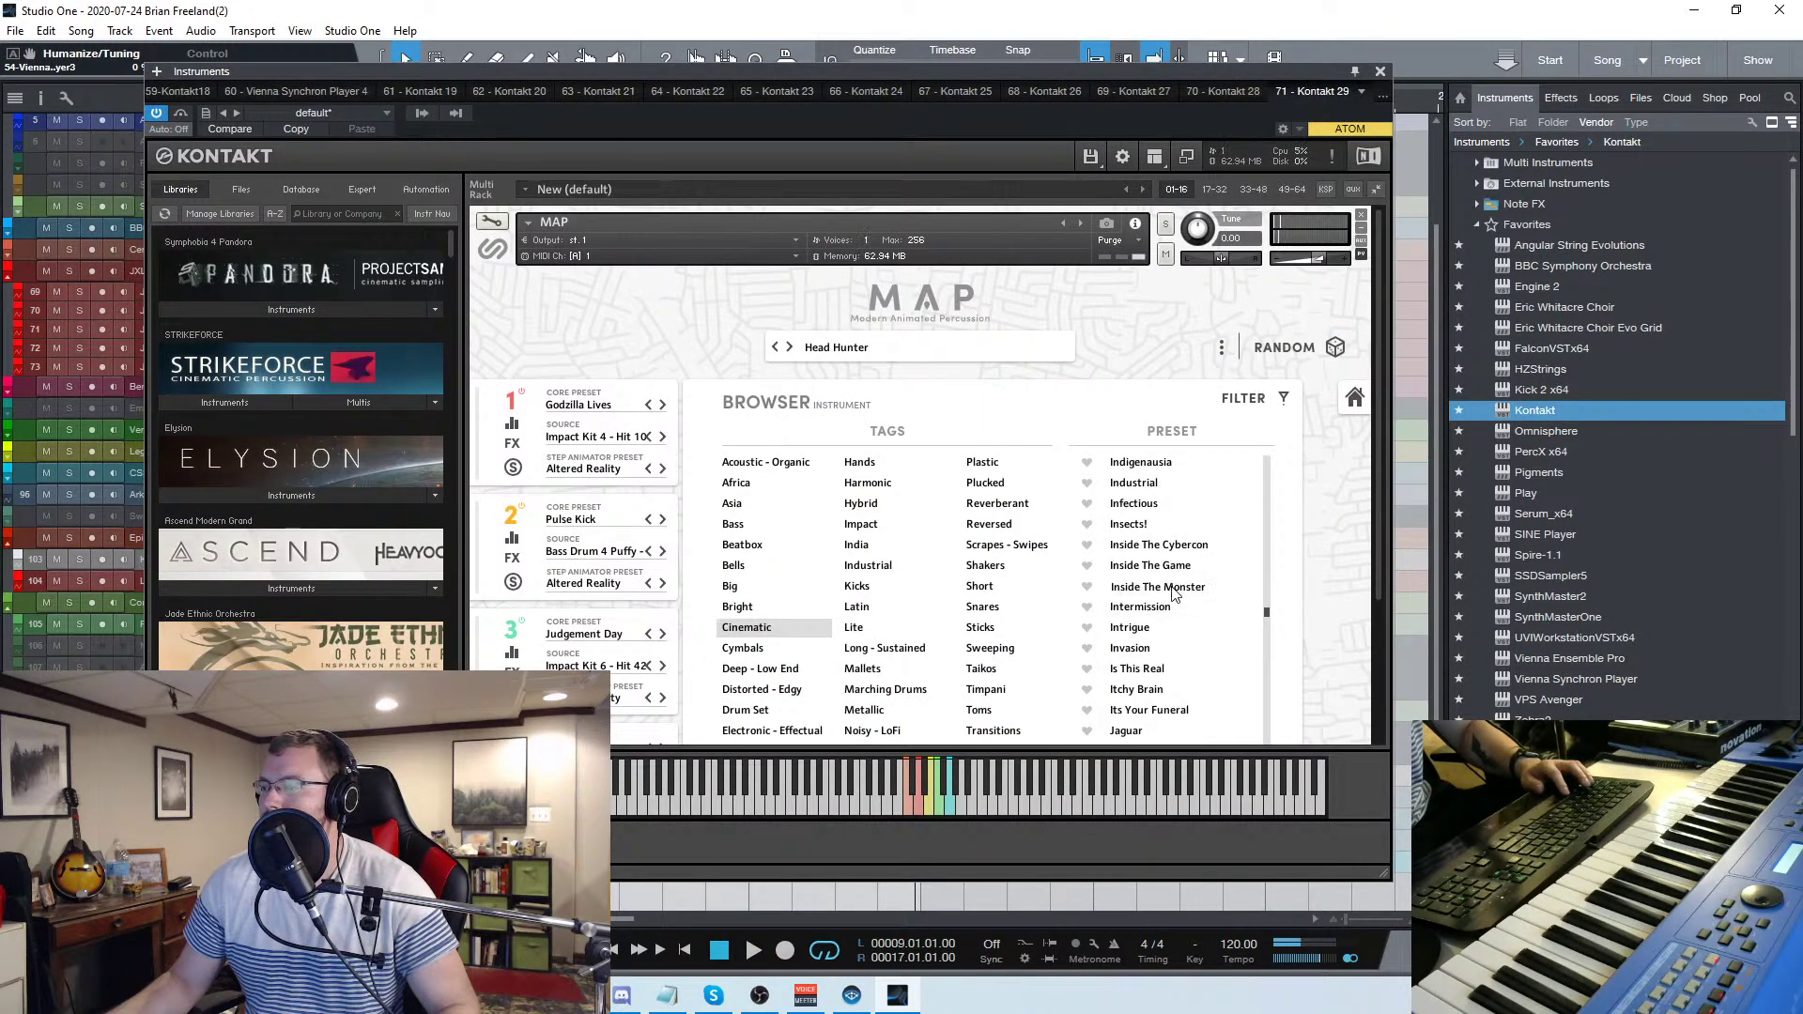
pyautogui.click(1173, 588)
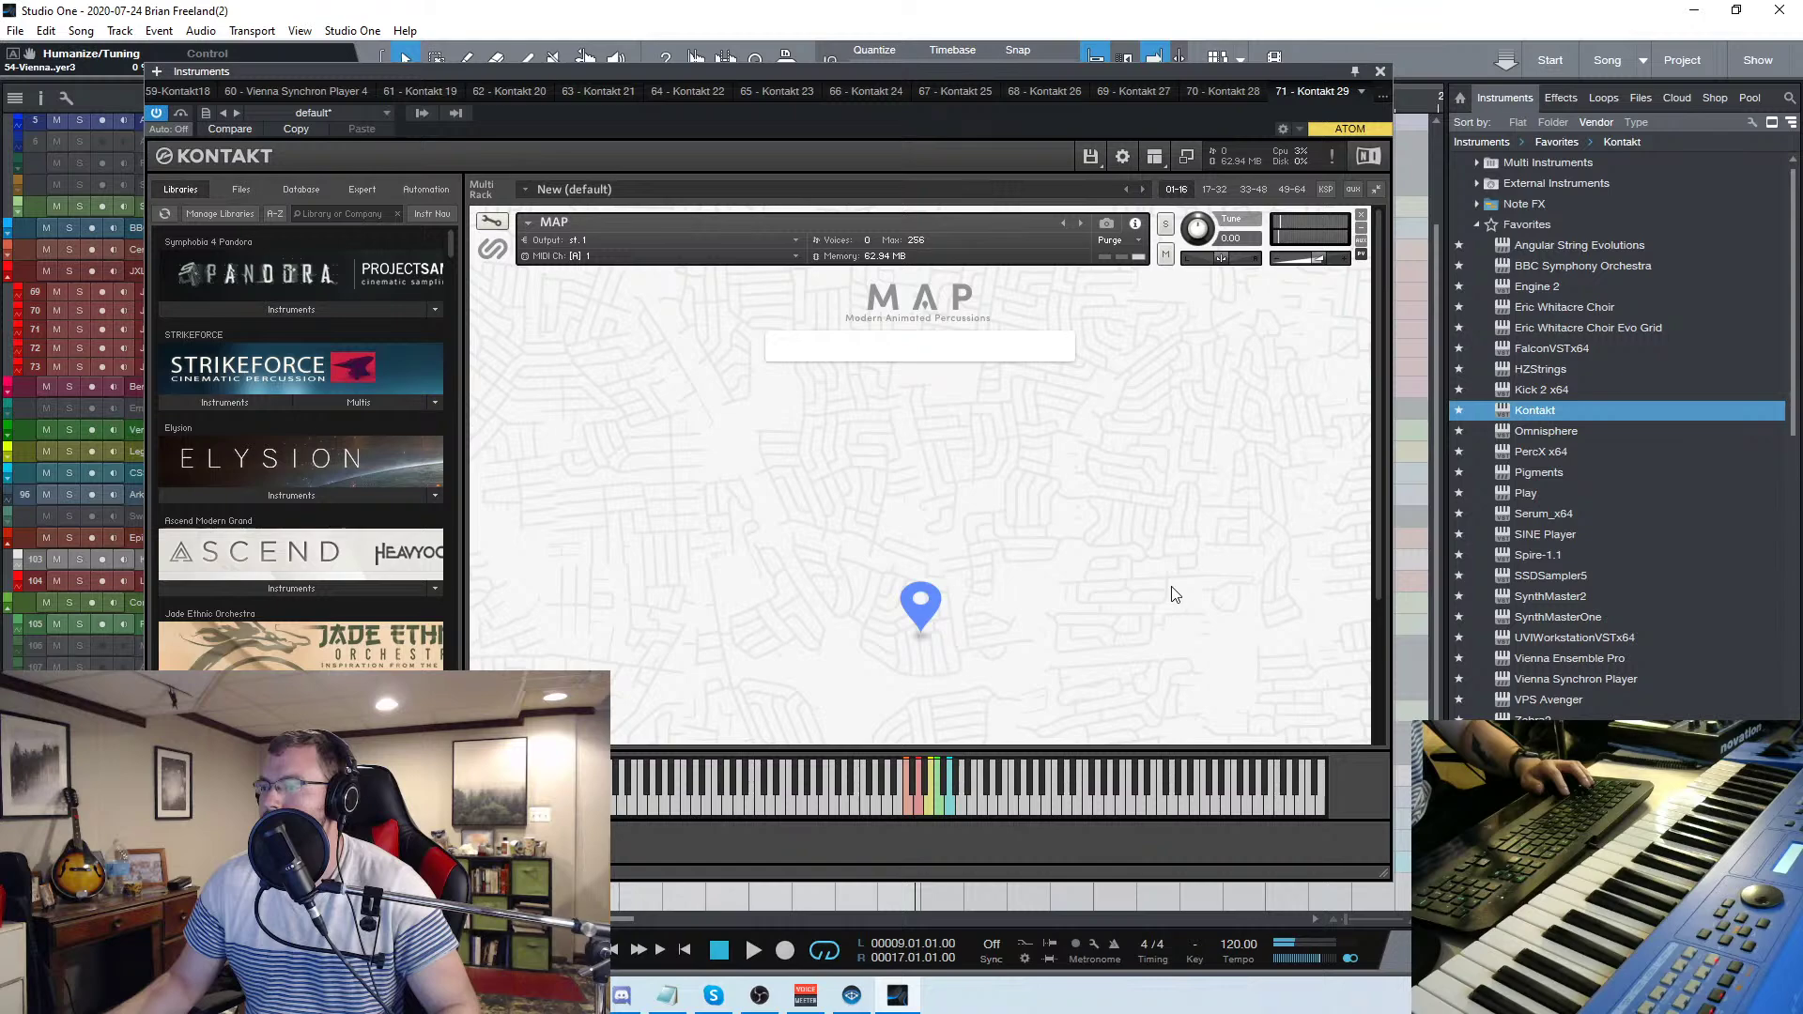
pyautogui.click(1380, 71)
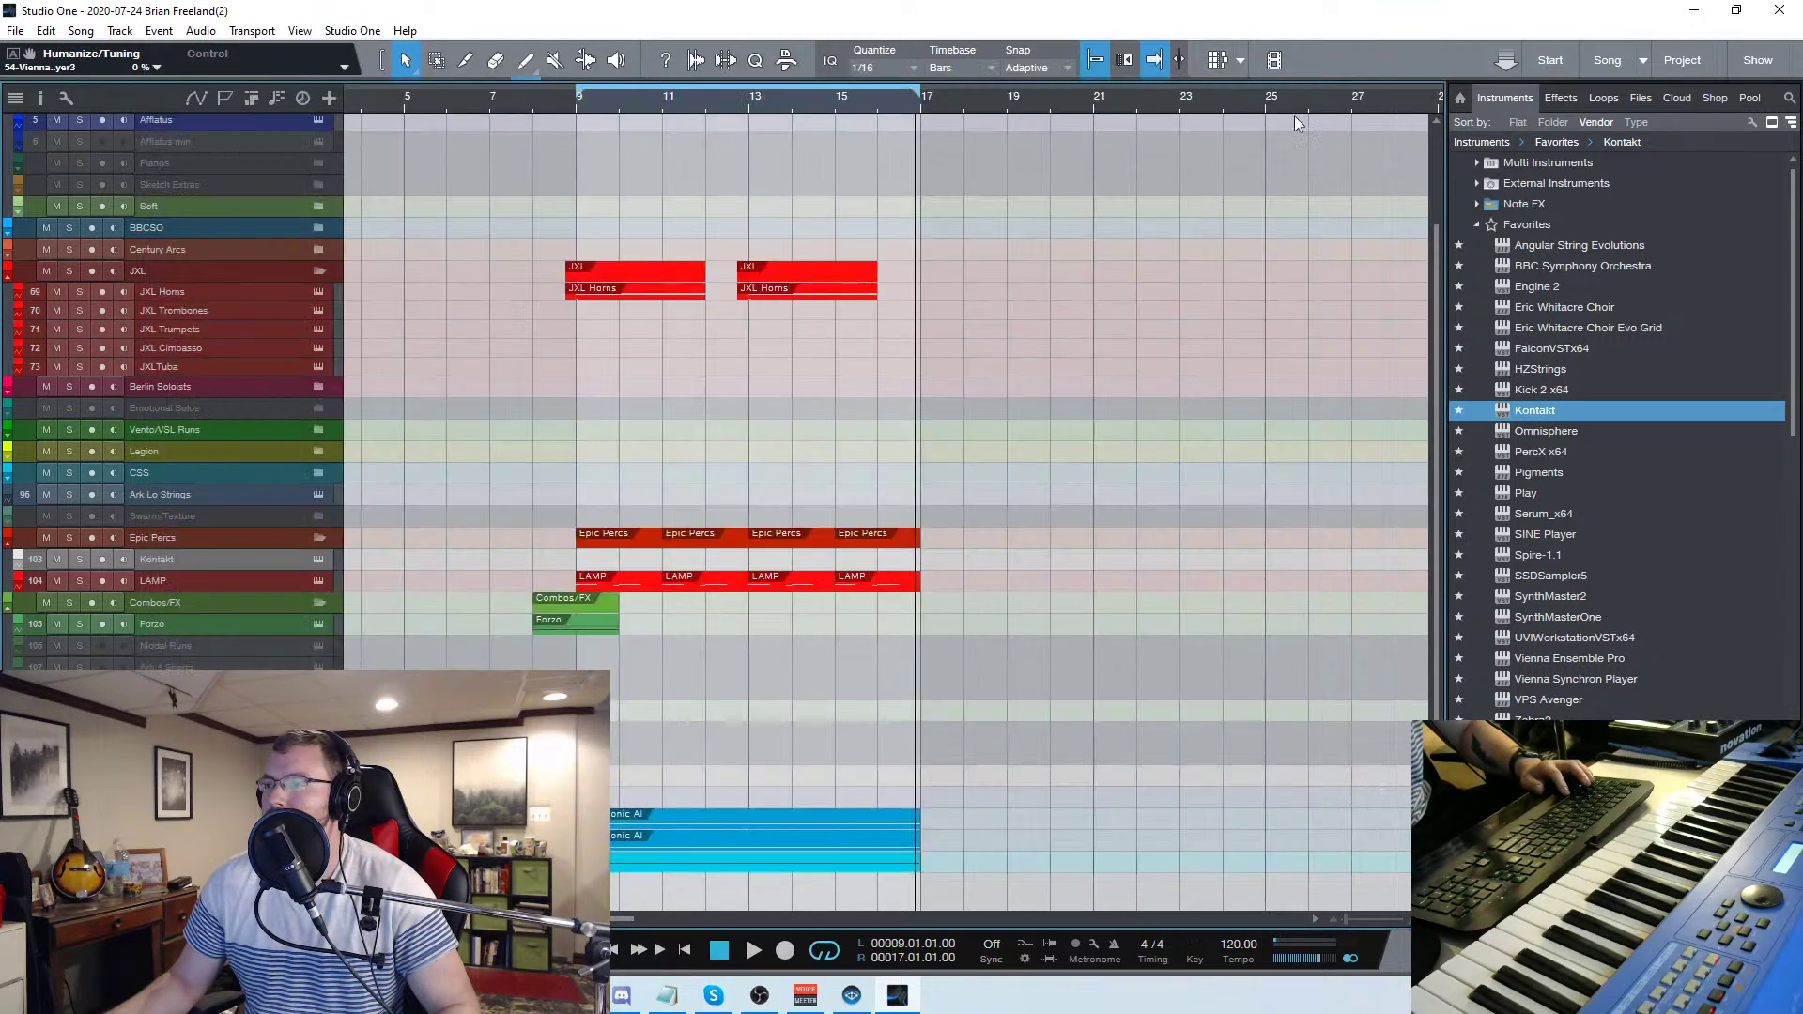
pyautogui.click(531, 109)
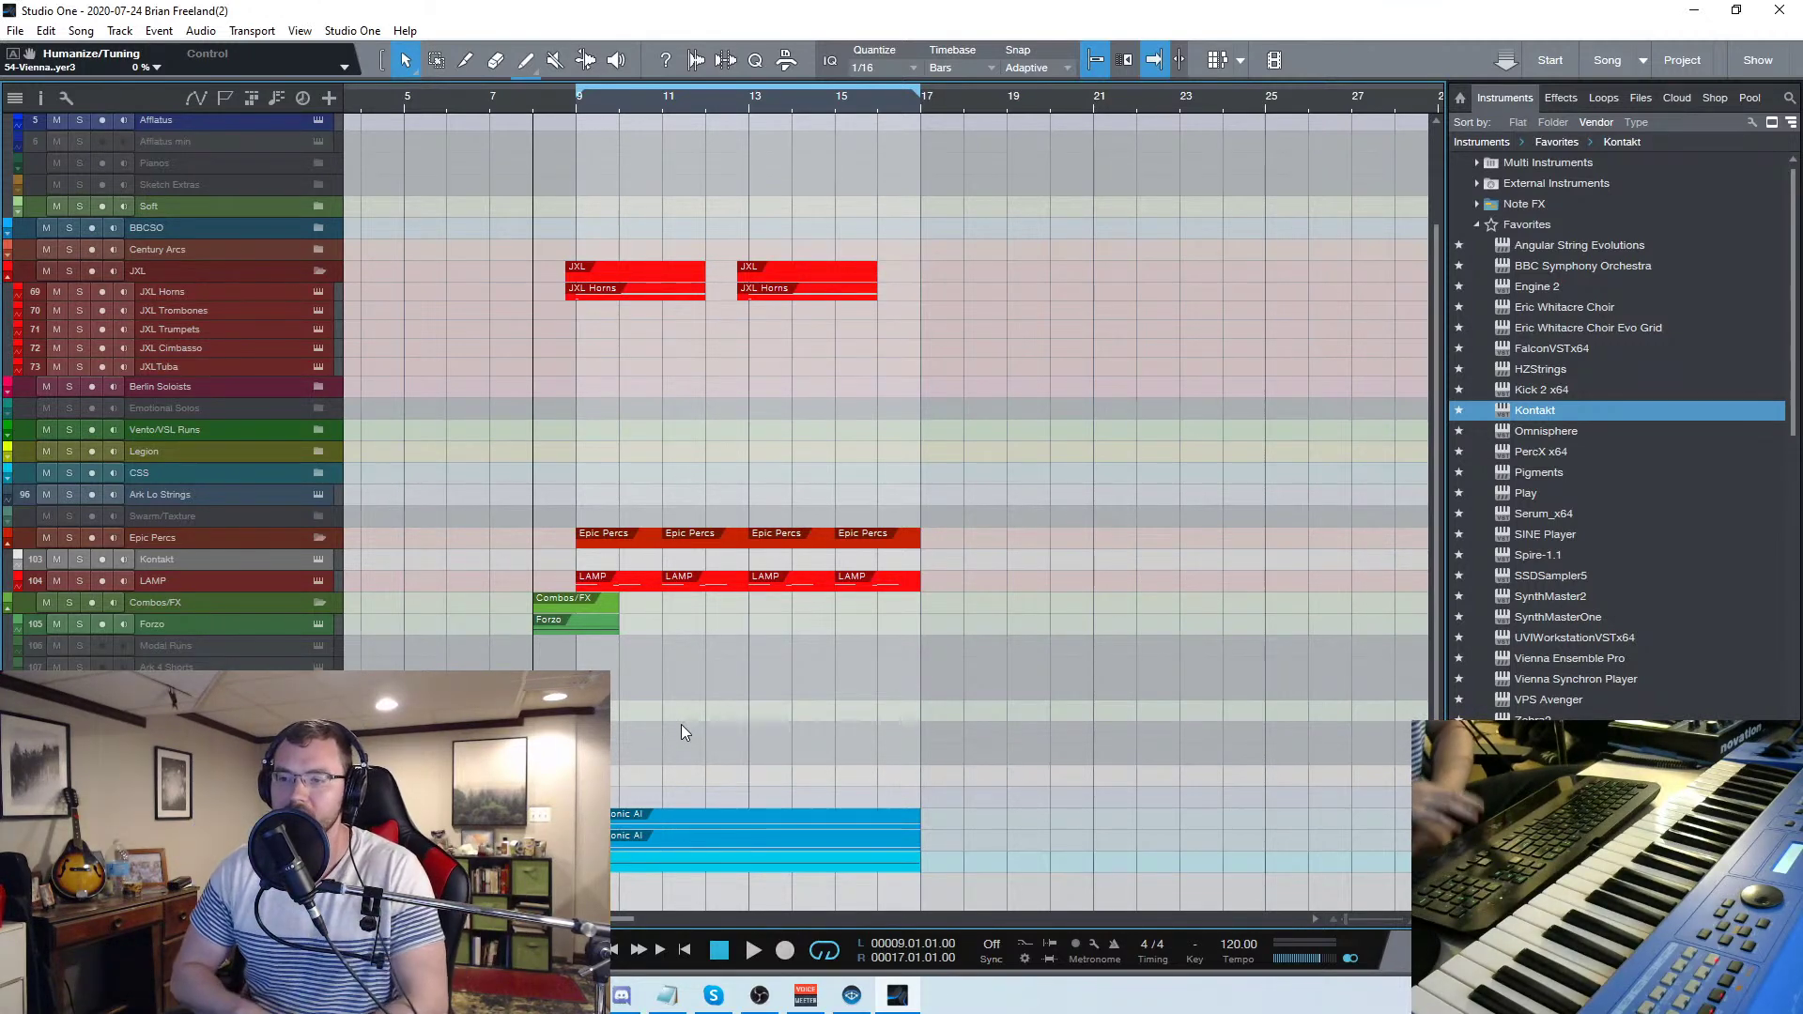
pyautogui.press('space')
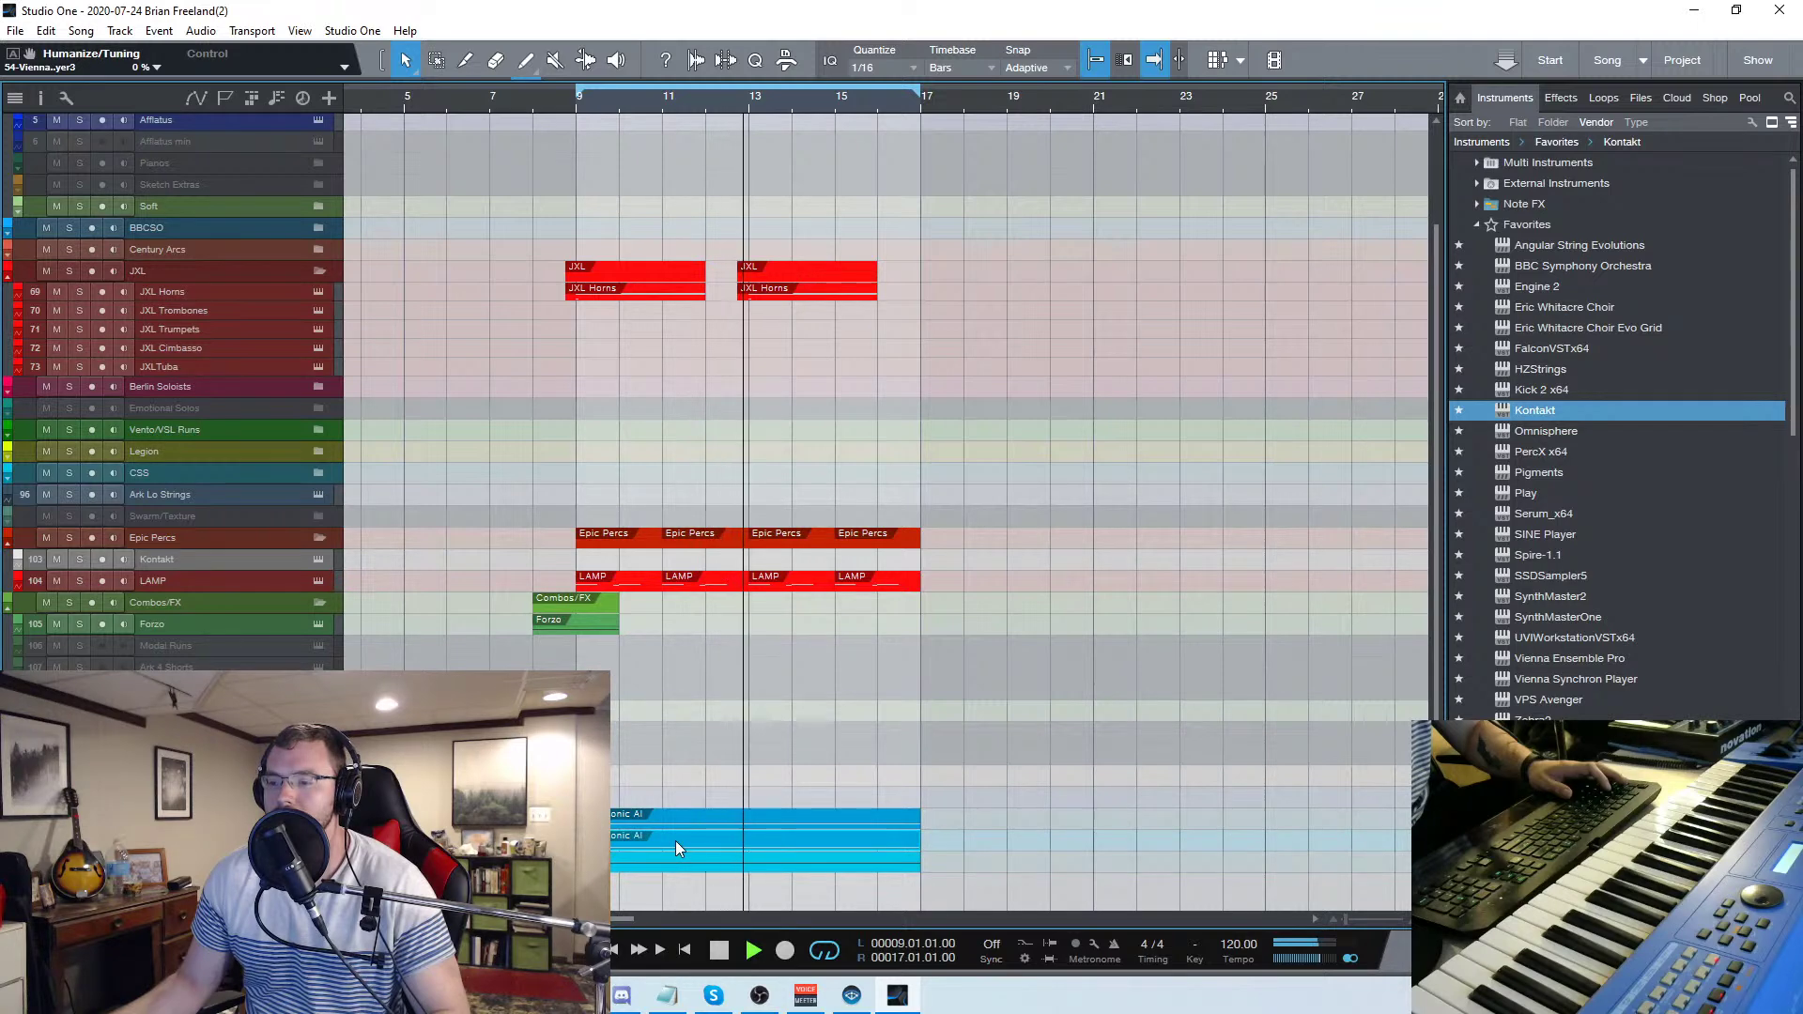
# Shorten the MAP note to four bars starting at bar 9, lower it to D3 and audition it from bar 9
pyautogui.doubleClick(668, 866)
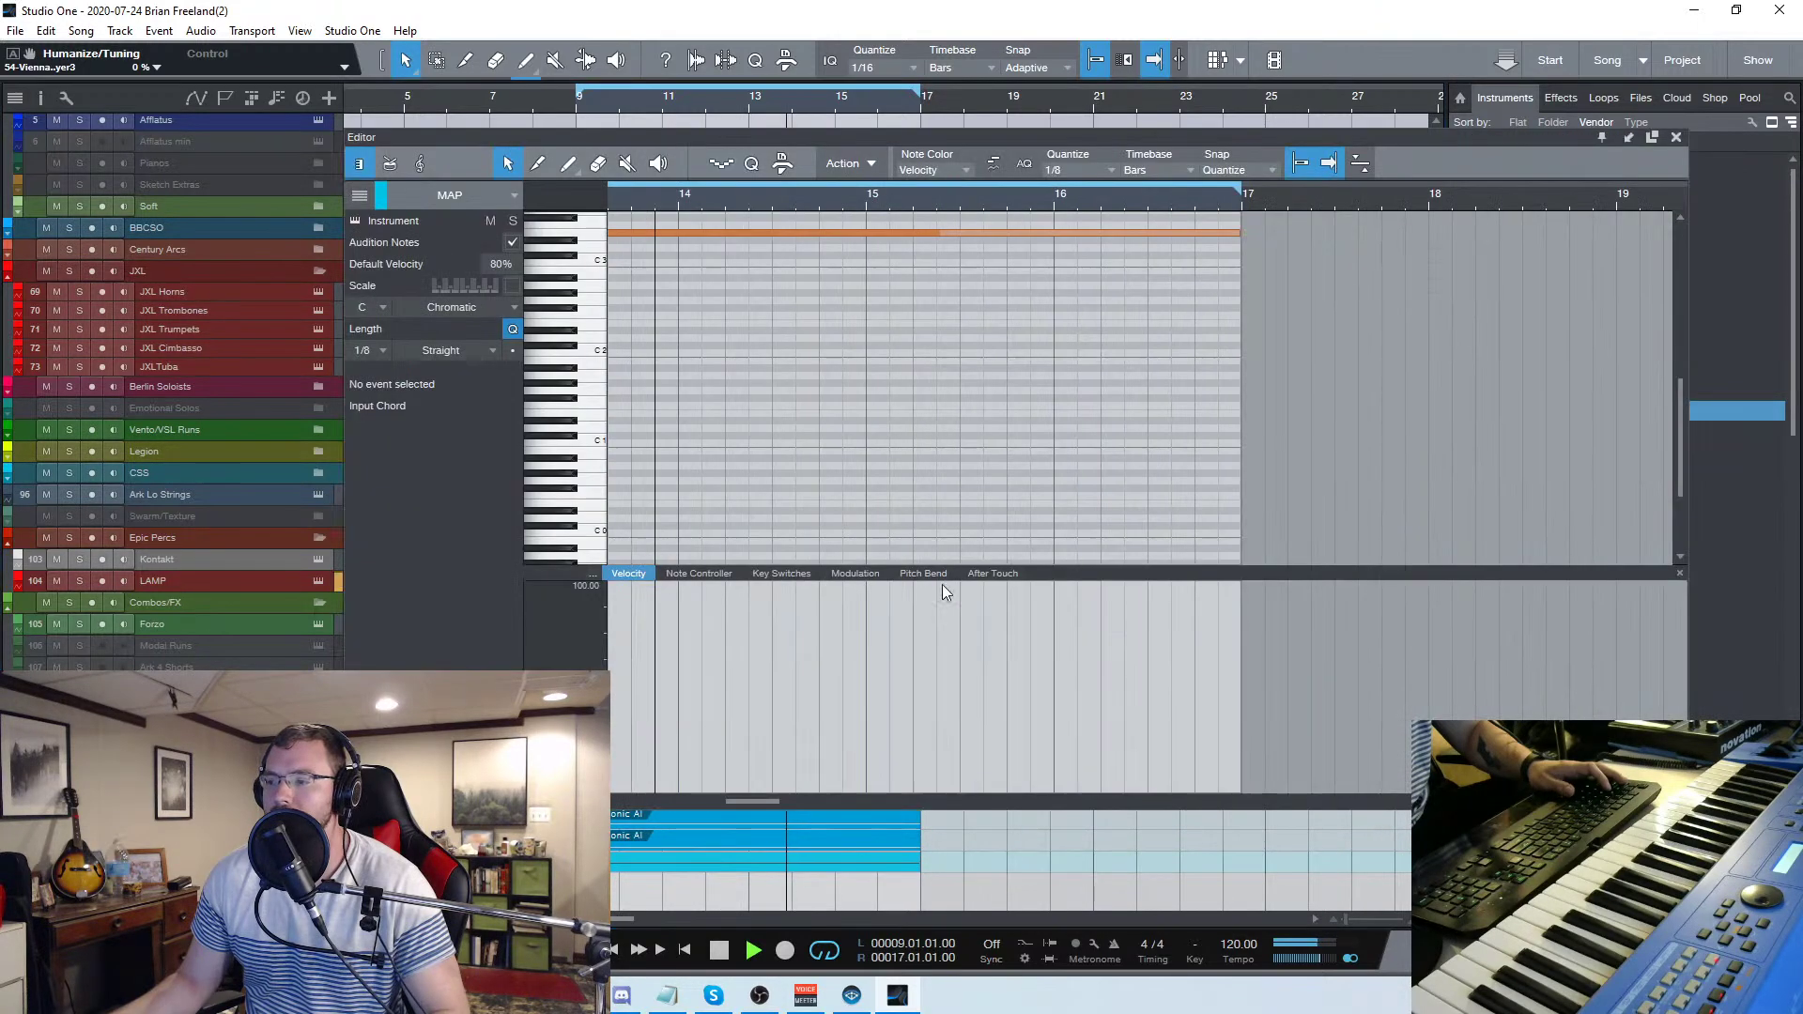
pyautogui.press('space')
pyautogui.press('w')
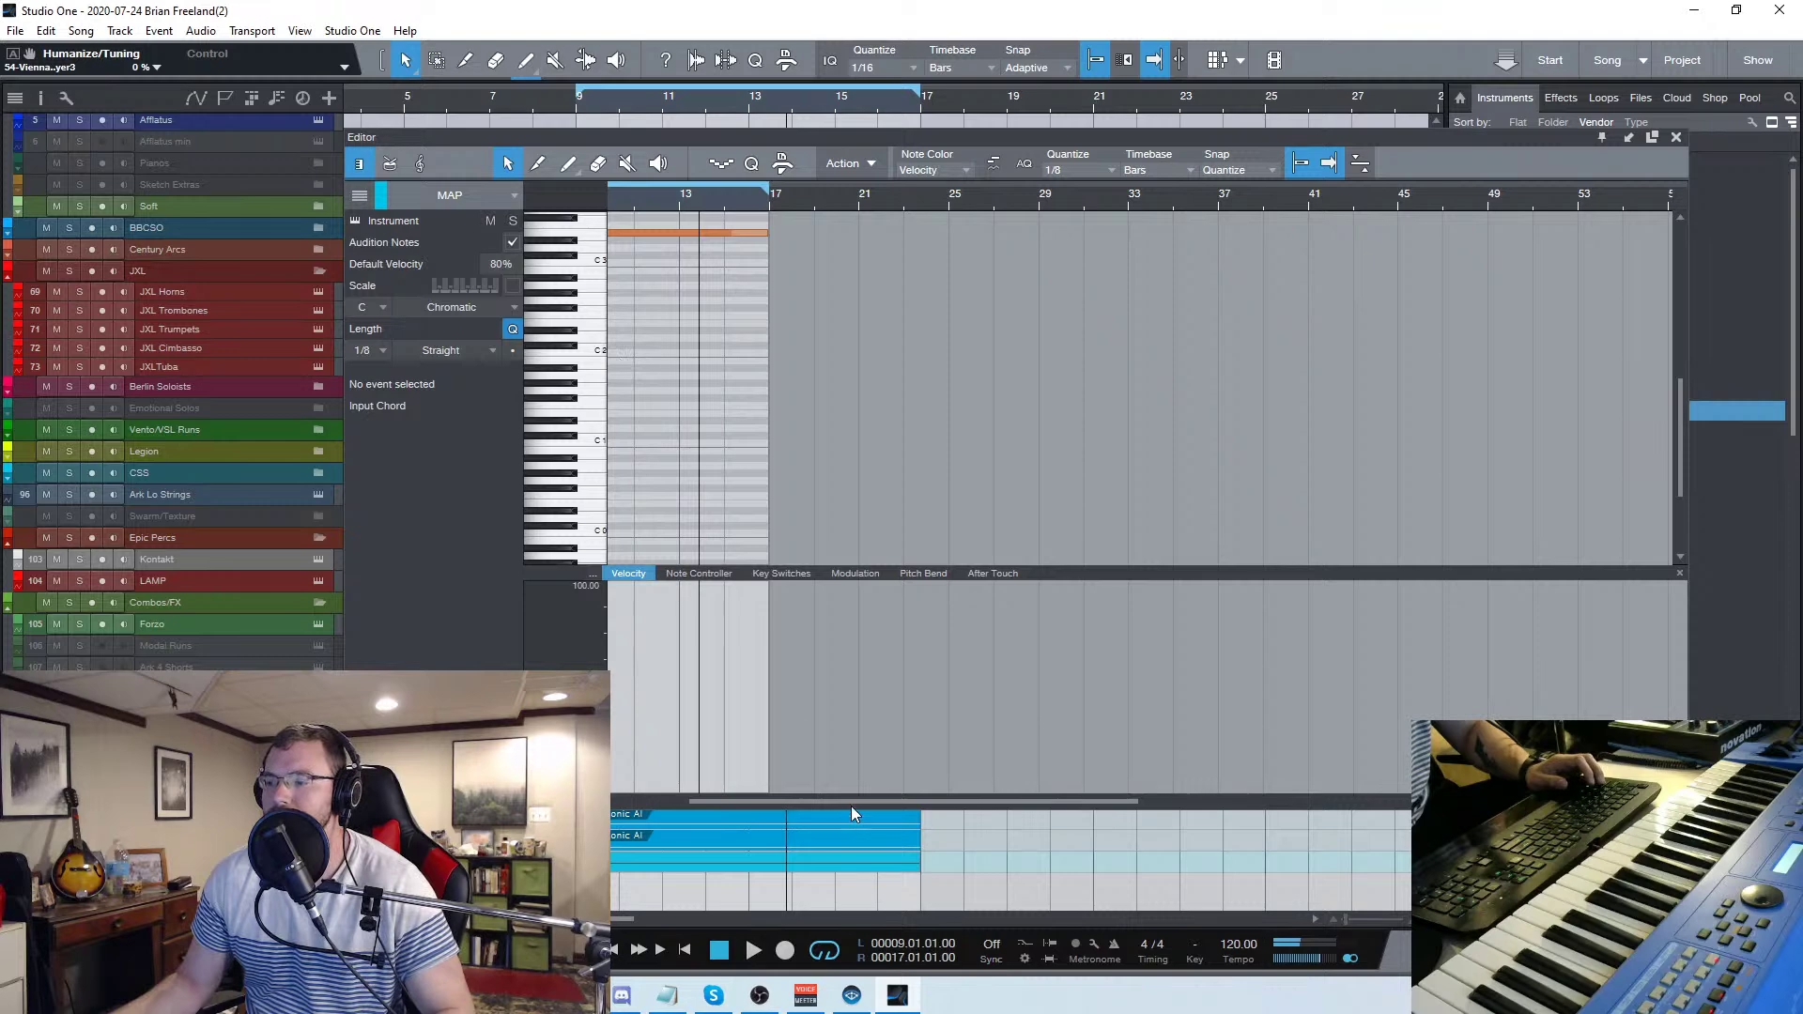
pyautogui.press('z')
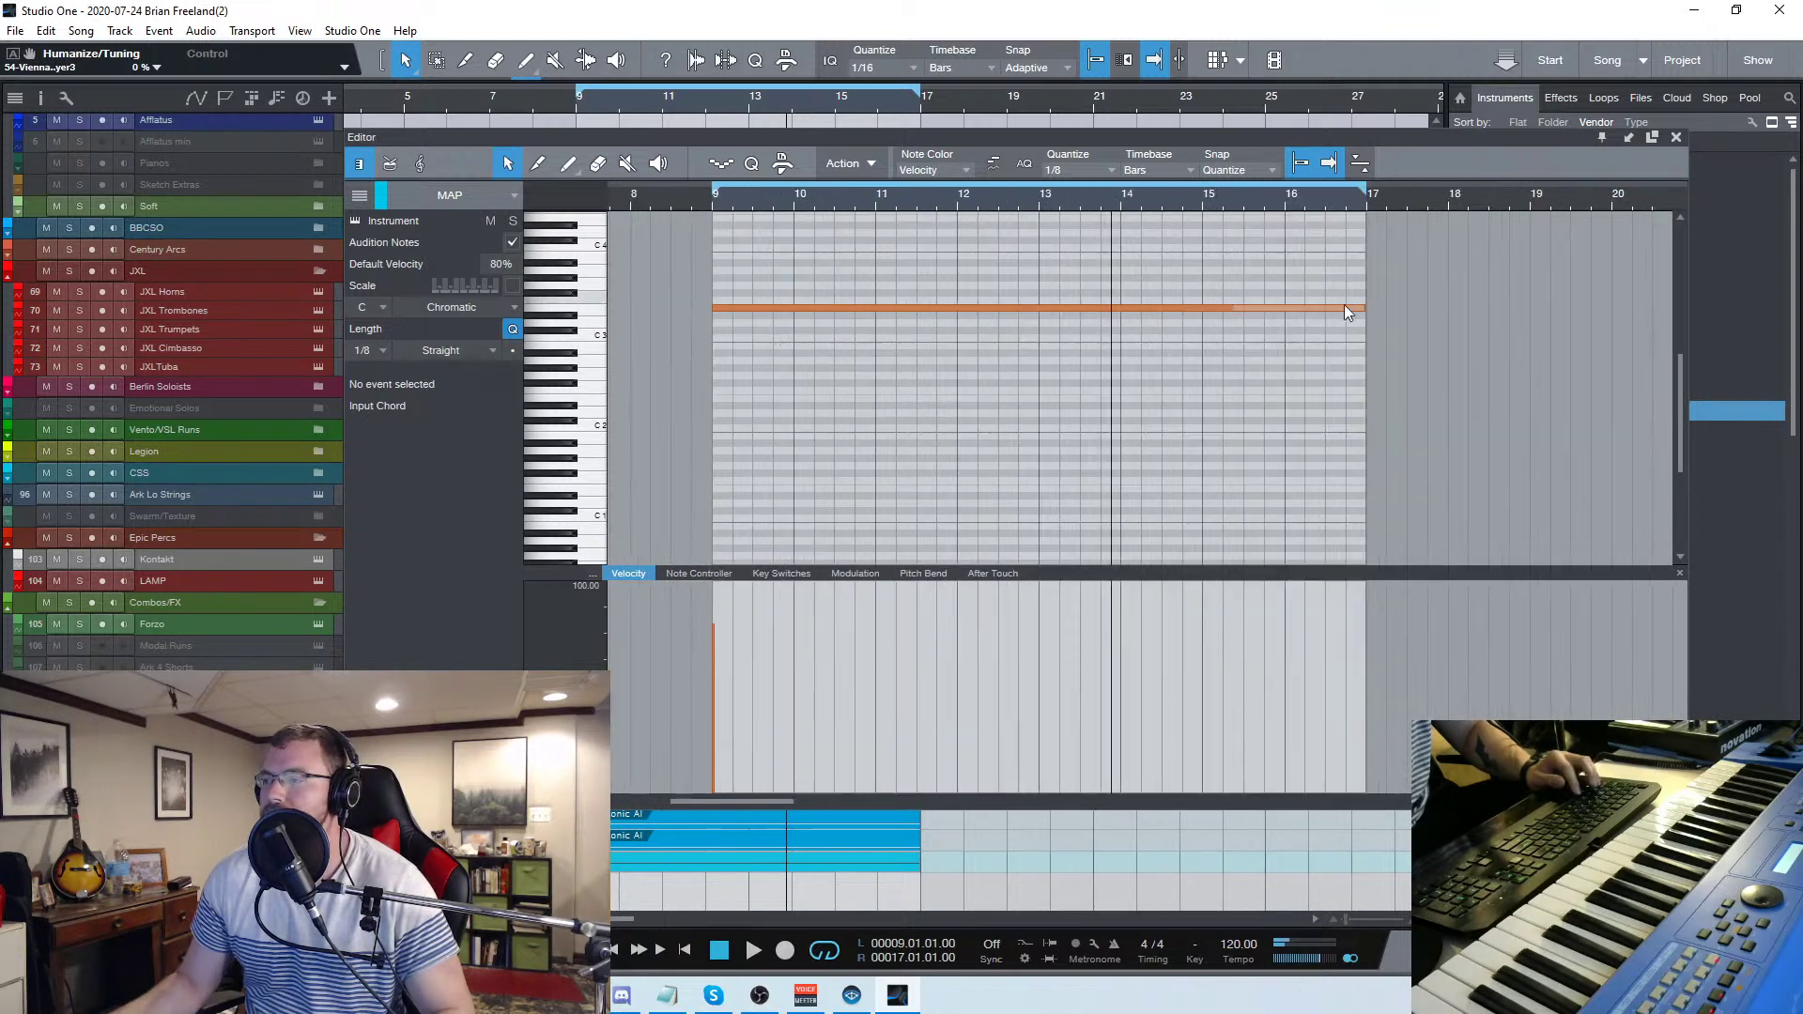
pyautogui.moveTo(1369, 308); pyautogui.dragTo(1038, 308)
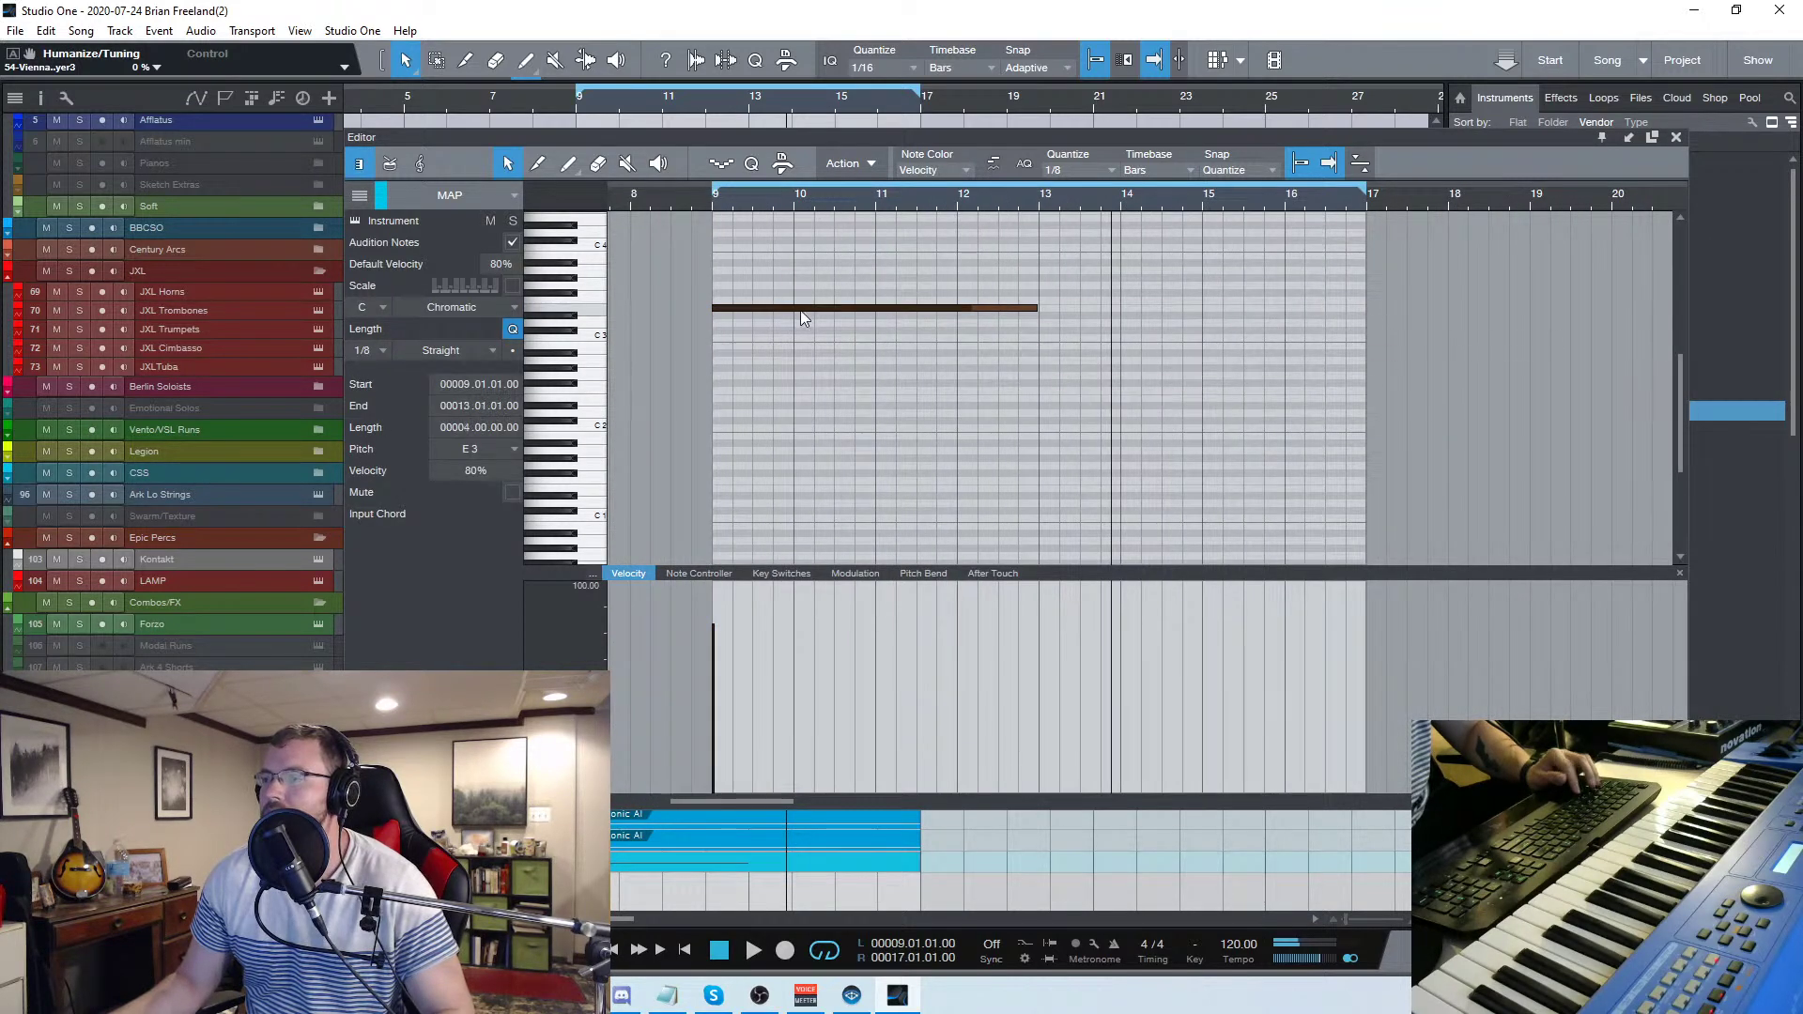
pyautogui.moveTo(757, 309); pyautogui.dragTo(763, 336)
pyautogui.click(715, 199)
pyautogui.press('space')
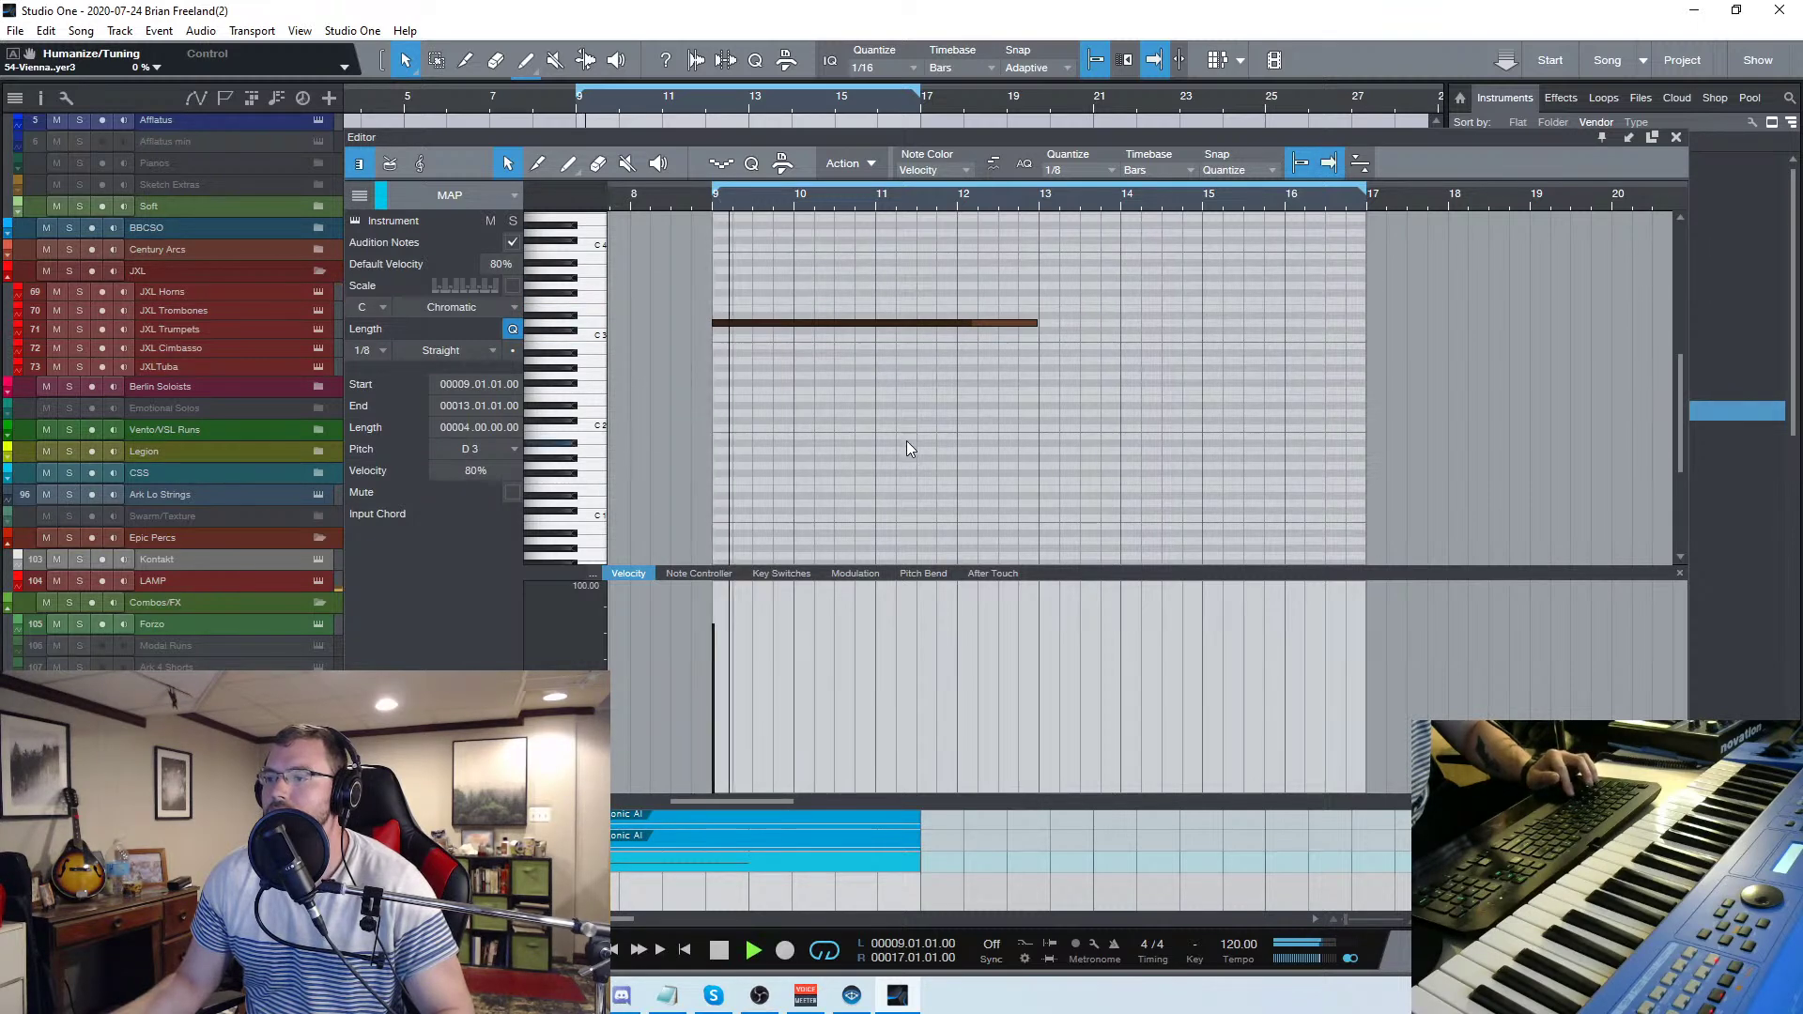
# Copy the four-bar D3 note in the MAP part to bar 13, then close the note editor and stop playback
pyautogui.moveTo(763, 323); pyautogui.dragTo(1102, 331)
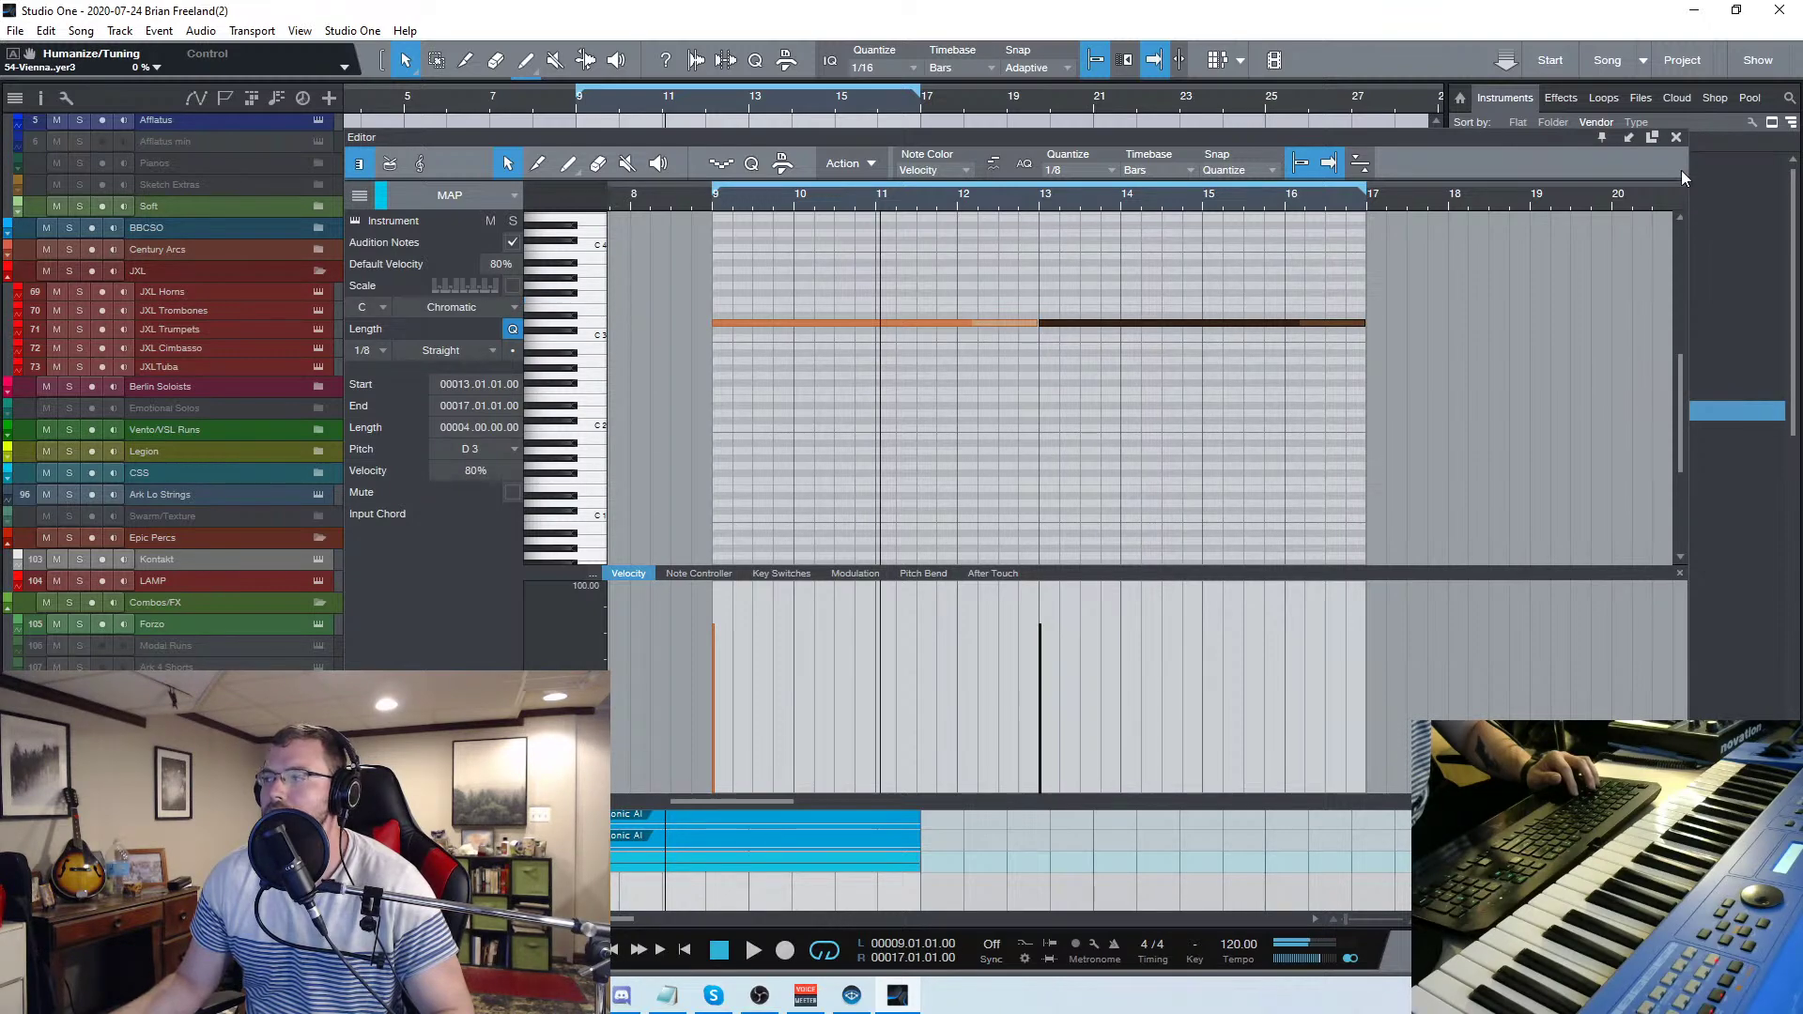
pyautogui.press('F2')
pyautogui.press('space')
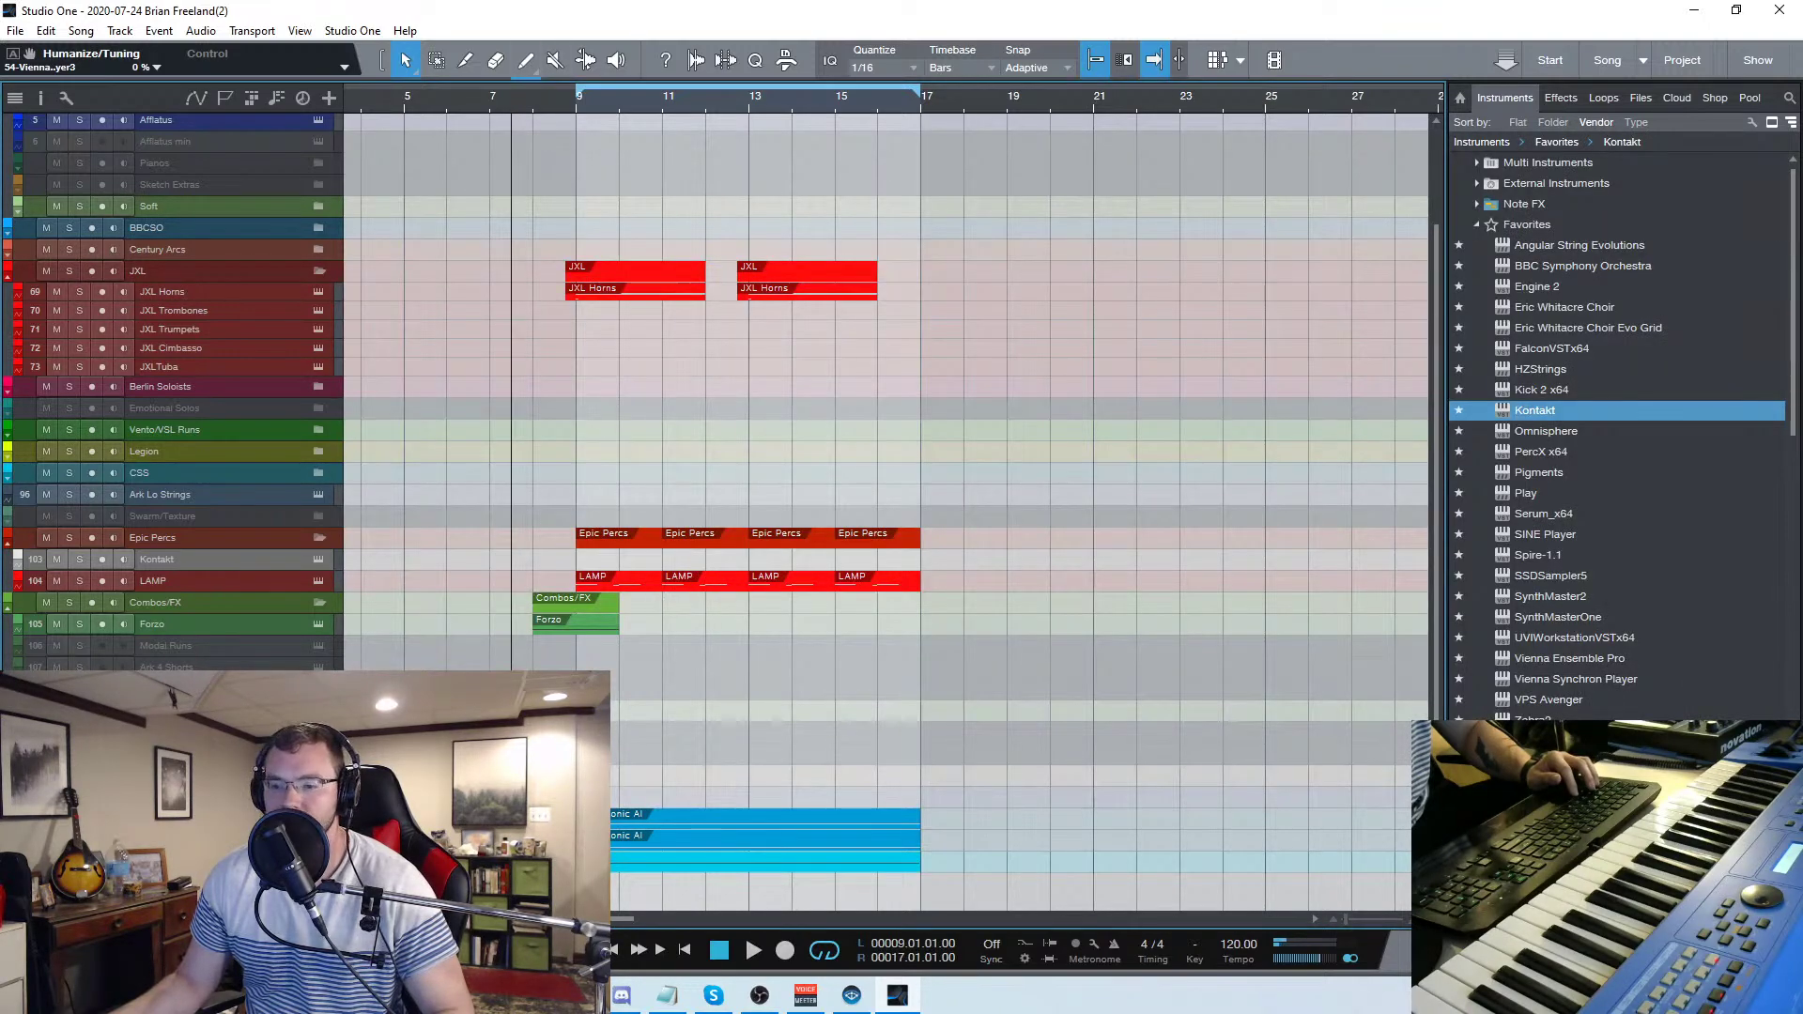
# Make a complete duplicate of the Symphonic AI track with its own instrument and save the song
pyautogui.rightClick(261, 350)
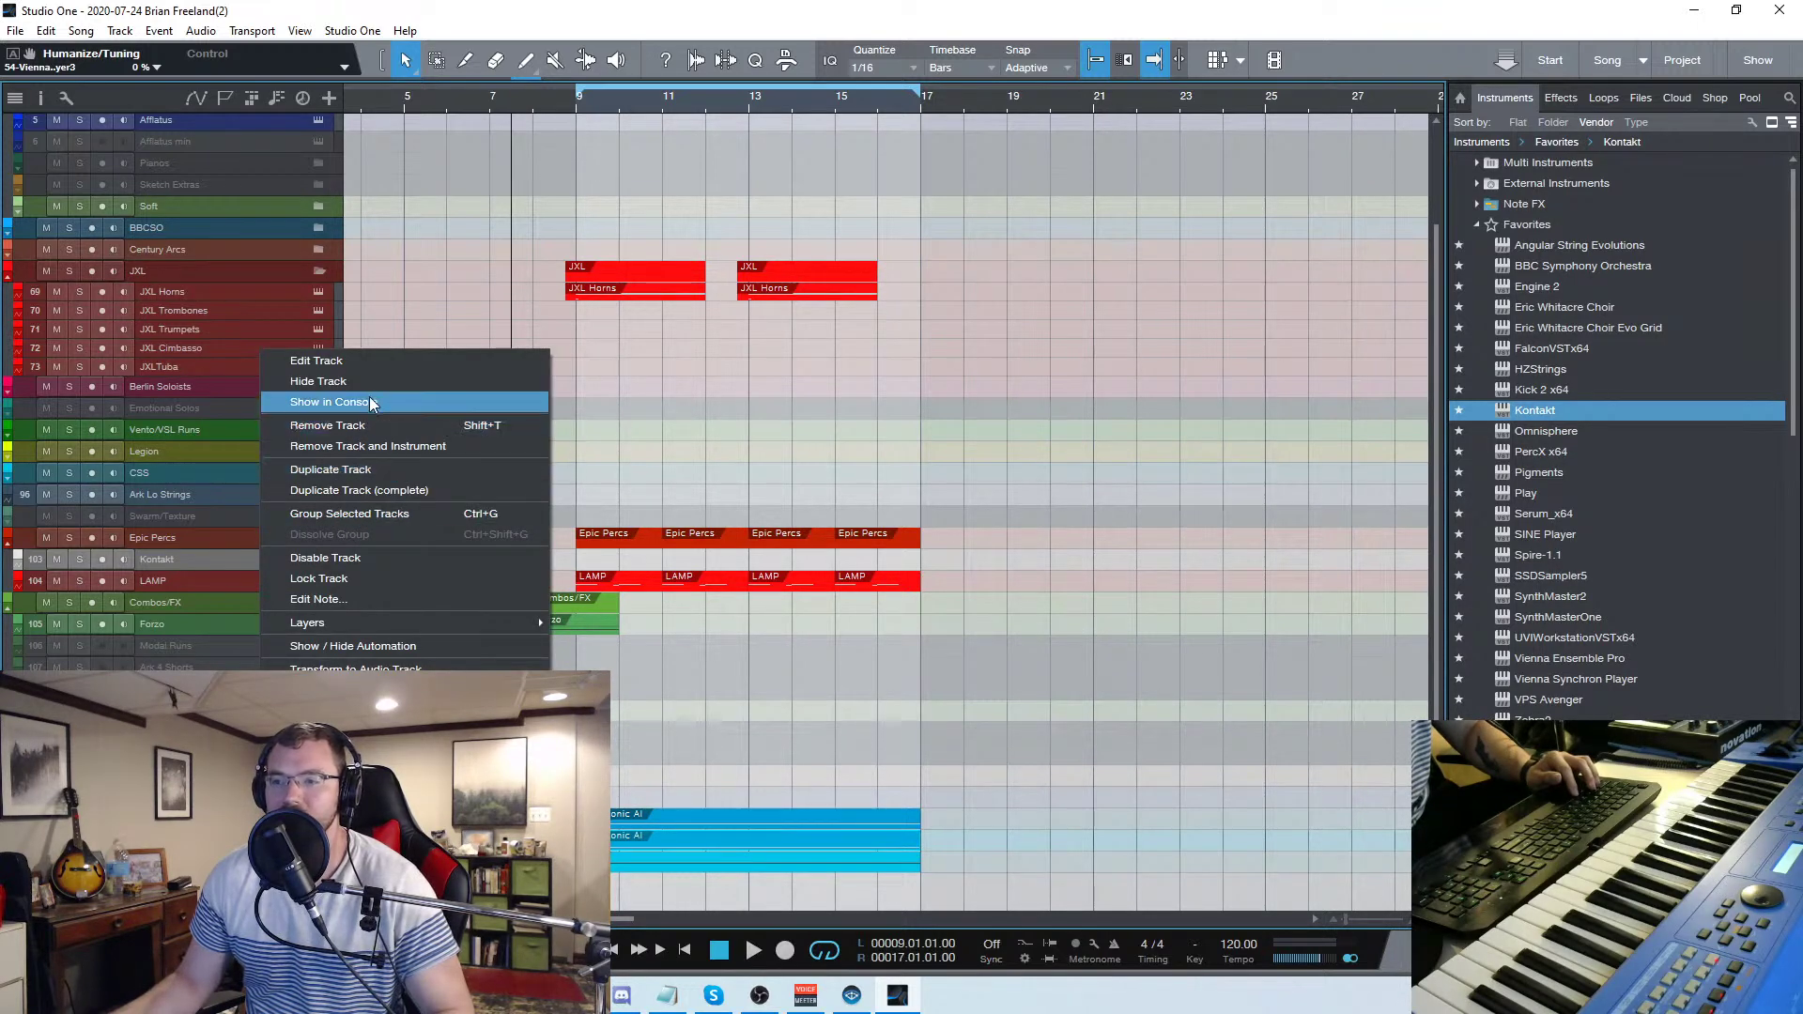
pyautogui.click(391, 491)
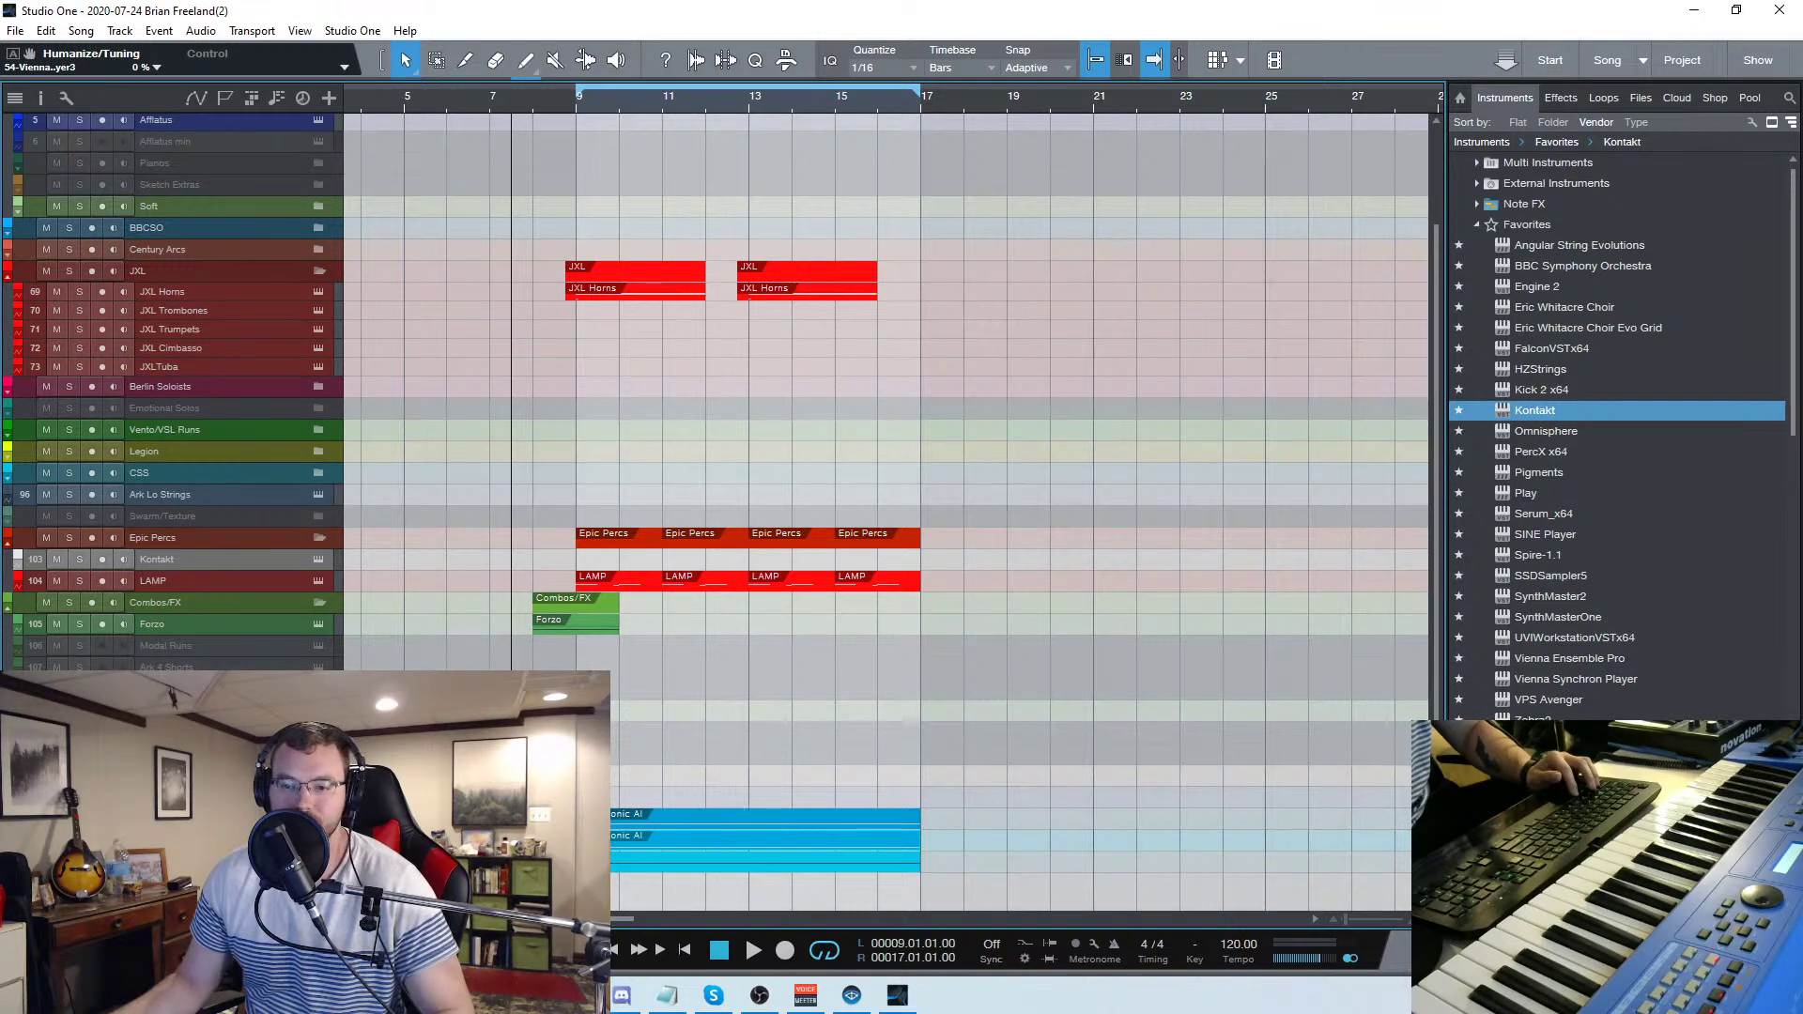
pyautogui.hotkey('ctrl', 's')
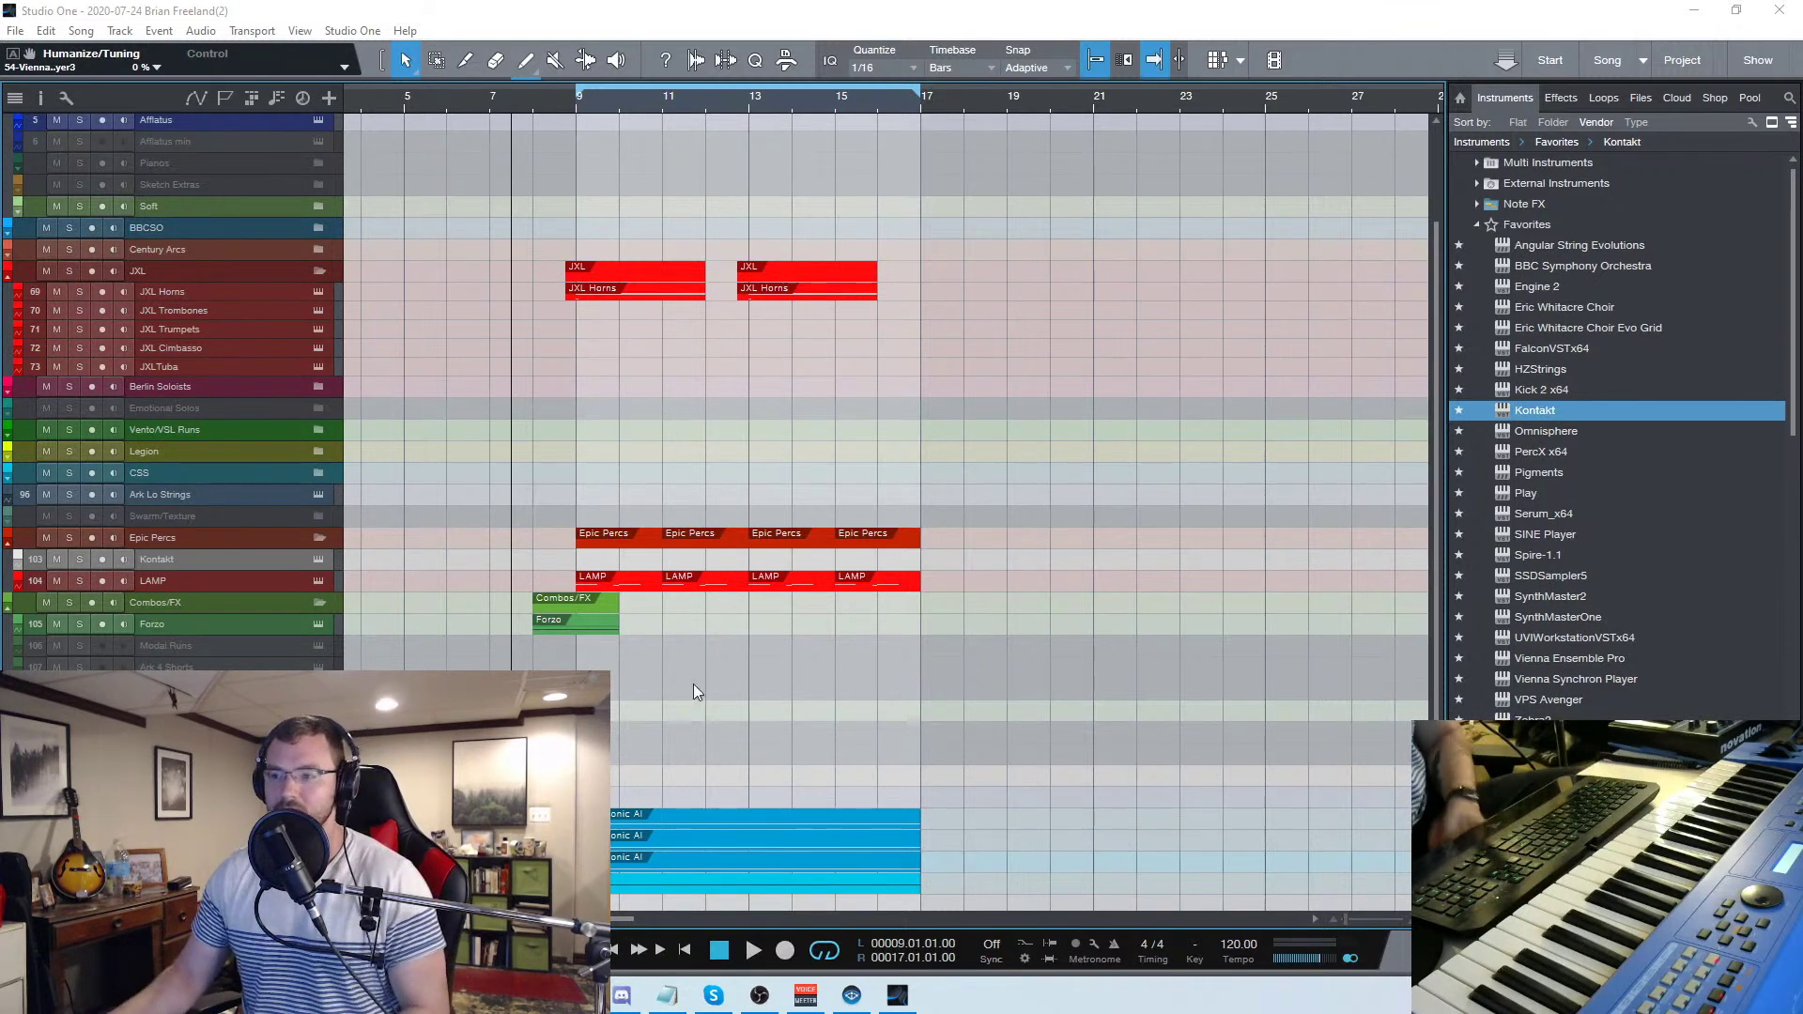
# Replace the Donkey And Kong preset in the duplicated Symphonic AI instrument with the percussive Godzilla preset
pyautogui.press('space')
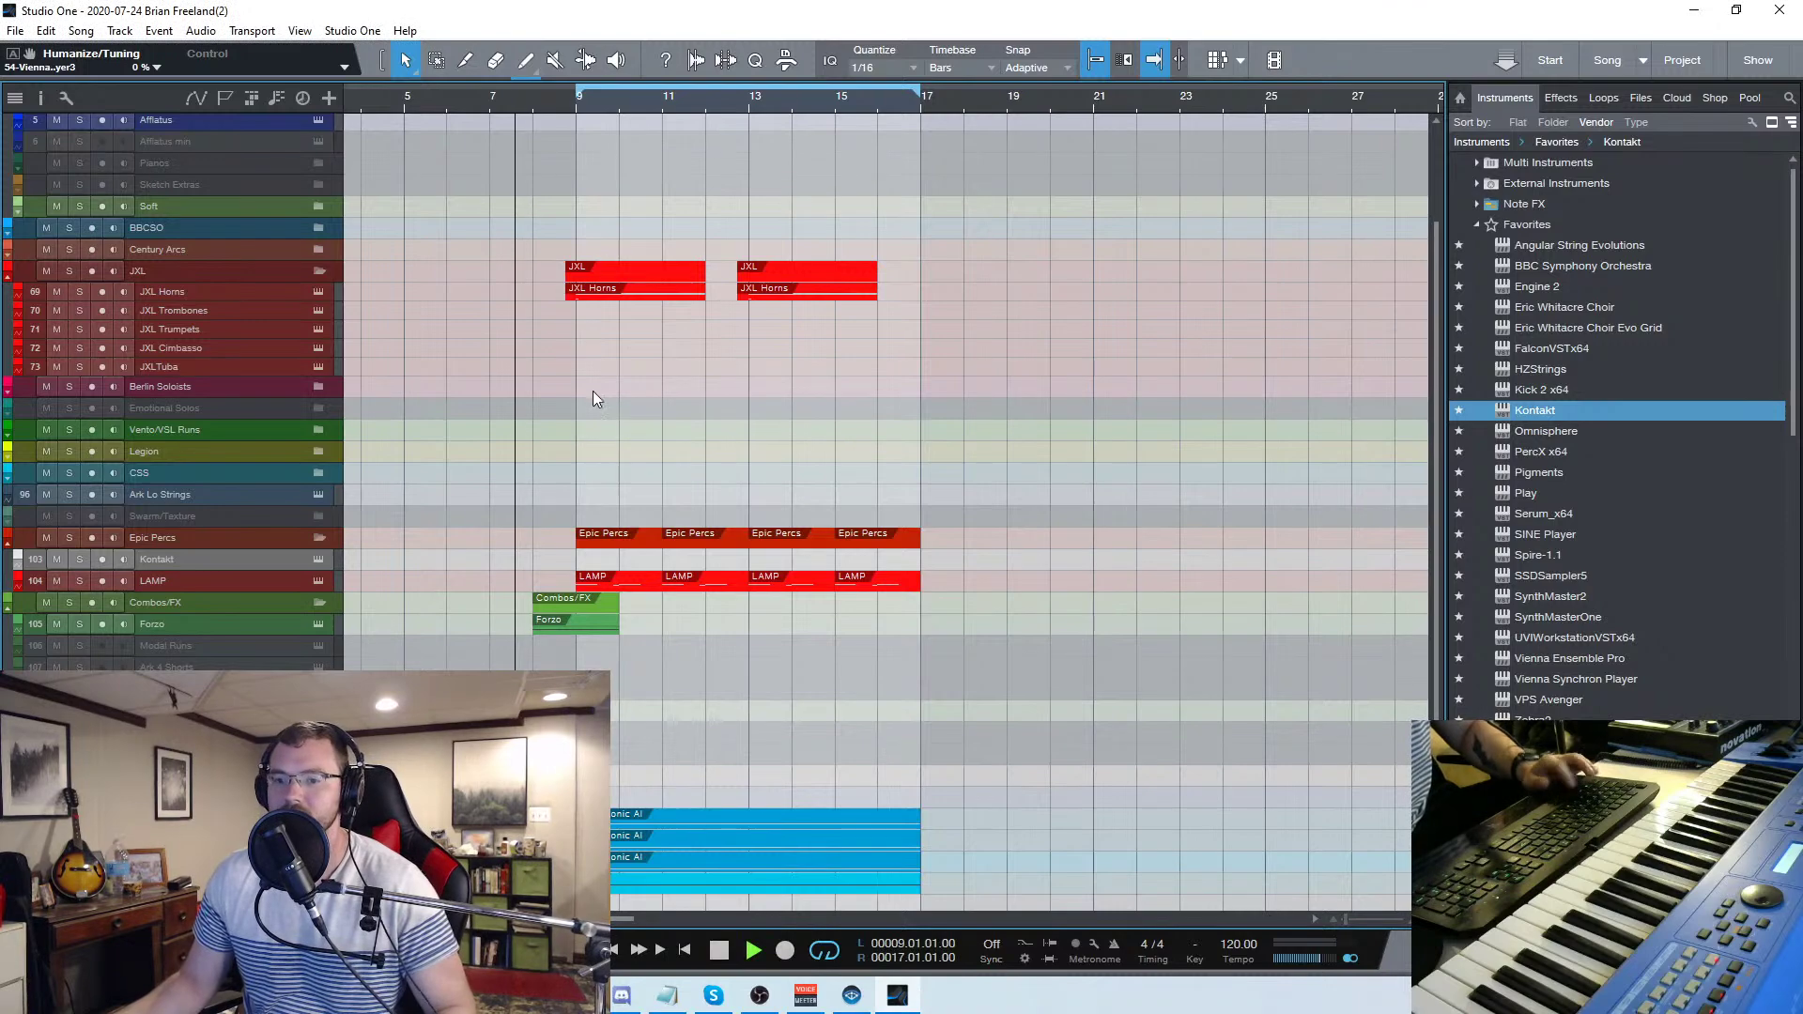
pyautogui.scroll(-1, 593, 383)
pyautogui.press('space')
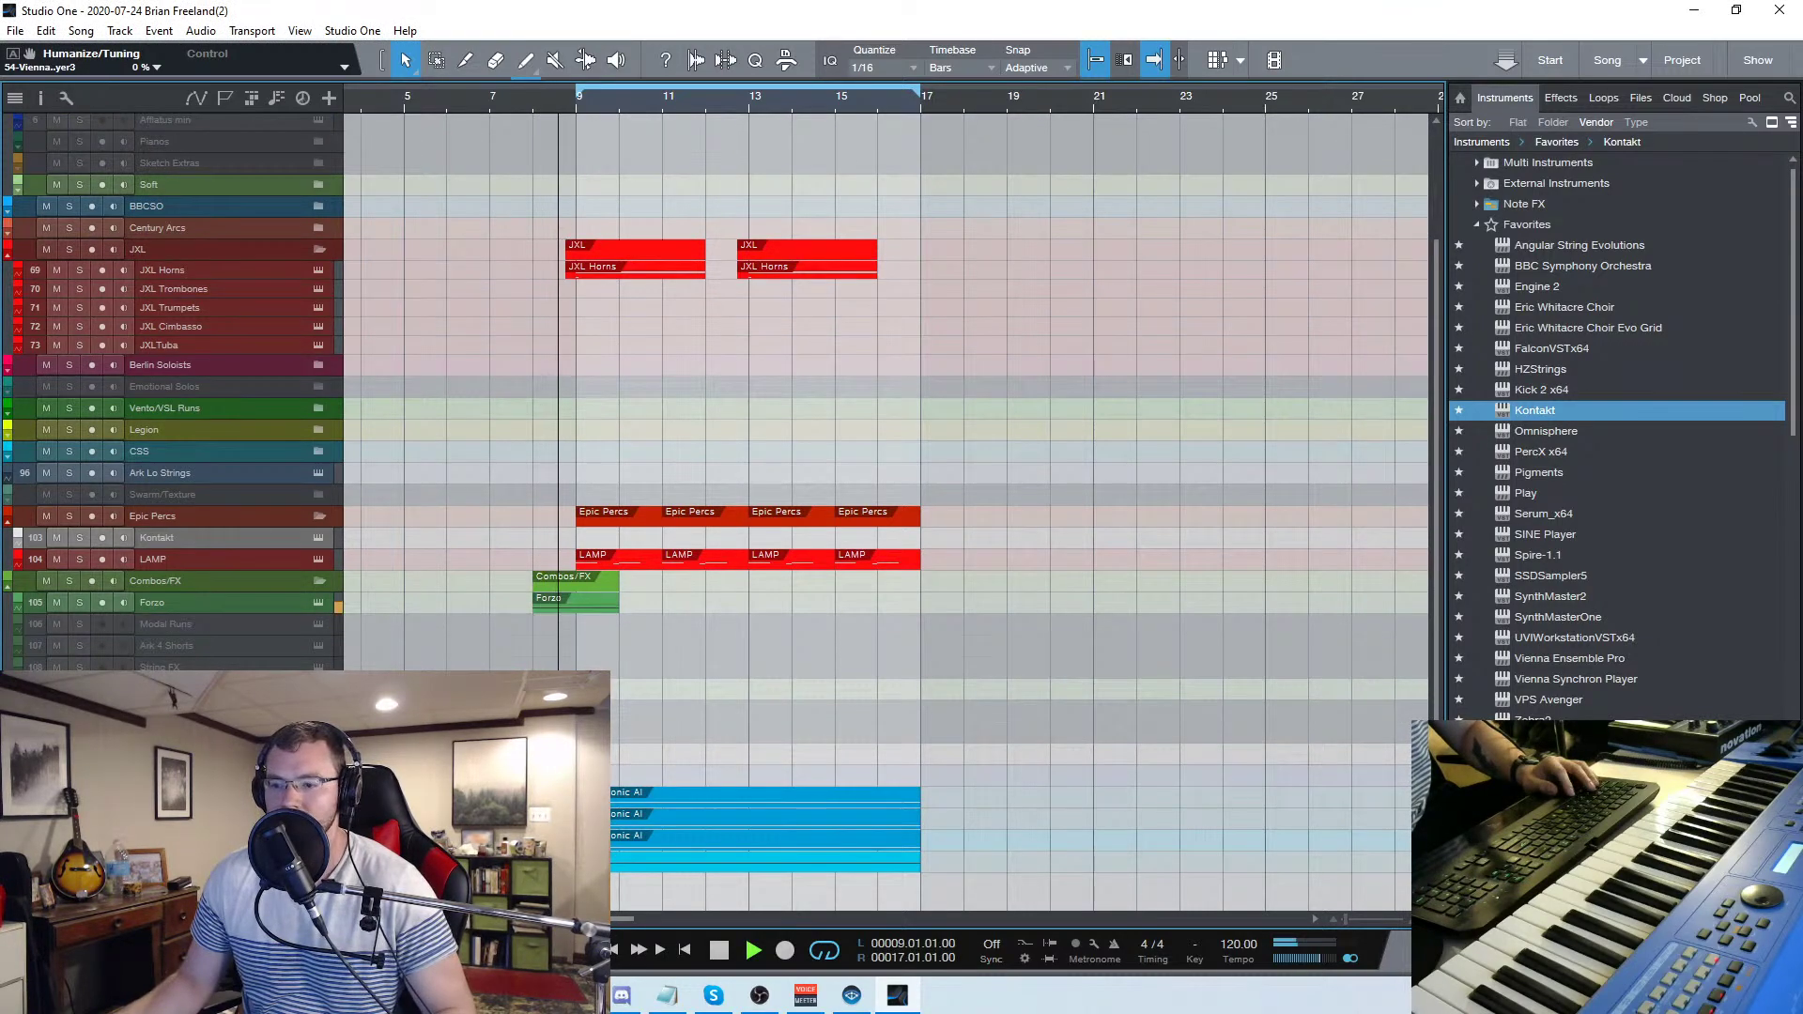
pyautogui.press('F11')
pyautogui.moveTo(920, 70); pyautogui.dragTo(904, 57)
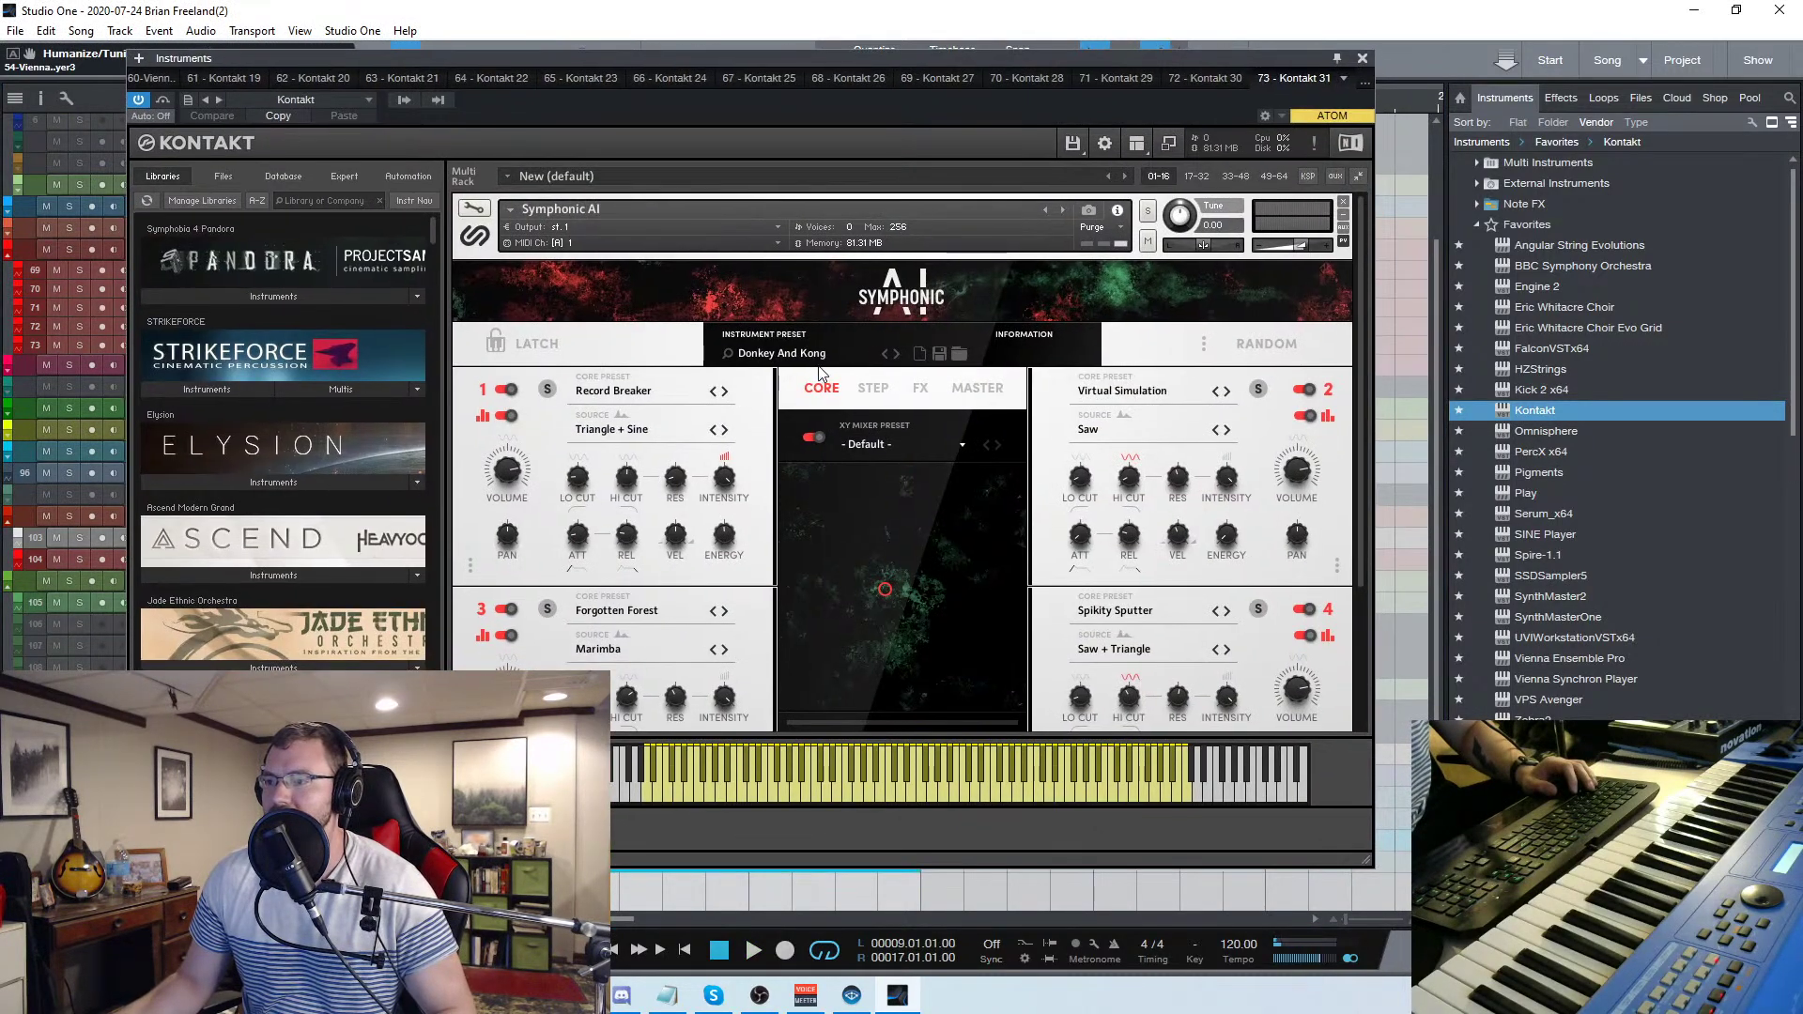
pyautogui.click(798, 357)
pyautogui.moveTo(1281, 516); pyautogui.dragTo(1289, 556)
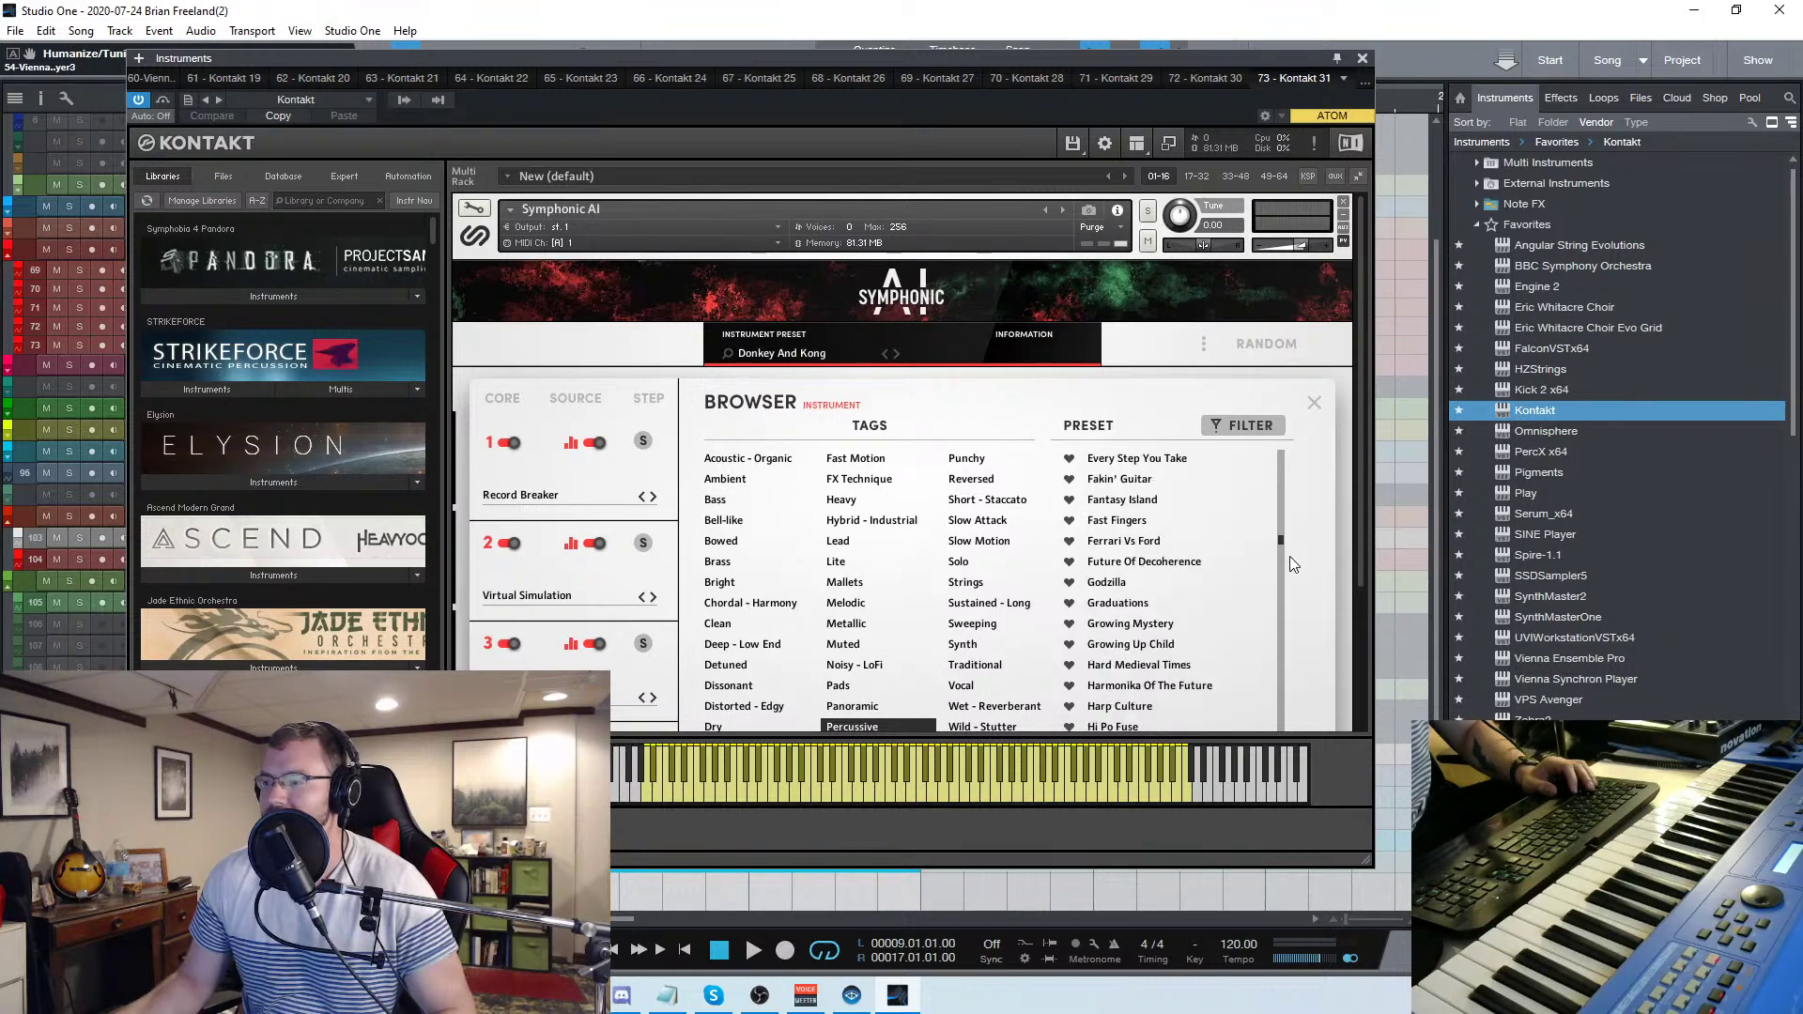
pyautogui.click(1165, 586)
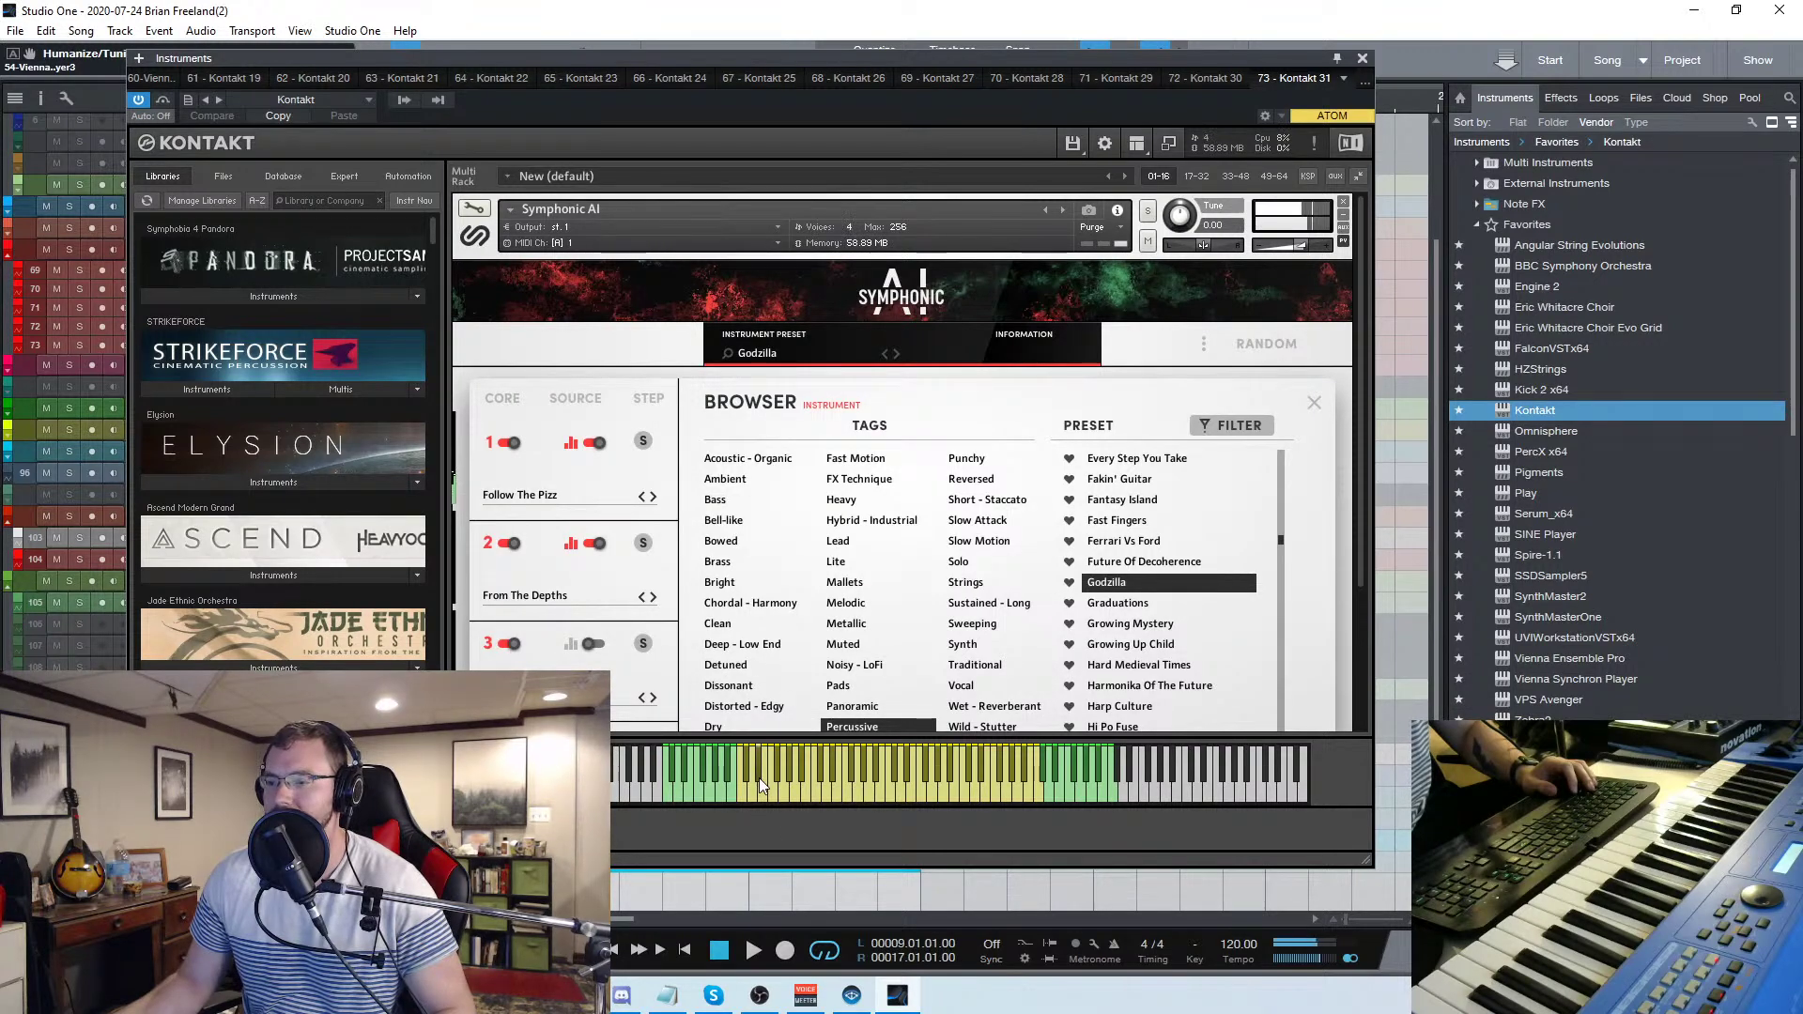
pyautogui.click(1363, 58)
# Transpose both four-bar notes of the Symphonic AI 3 part up to D#0 and play the arrangement from bar 8
pyautogui.click(535, 106)
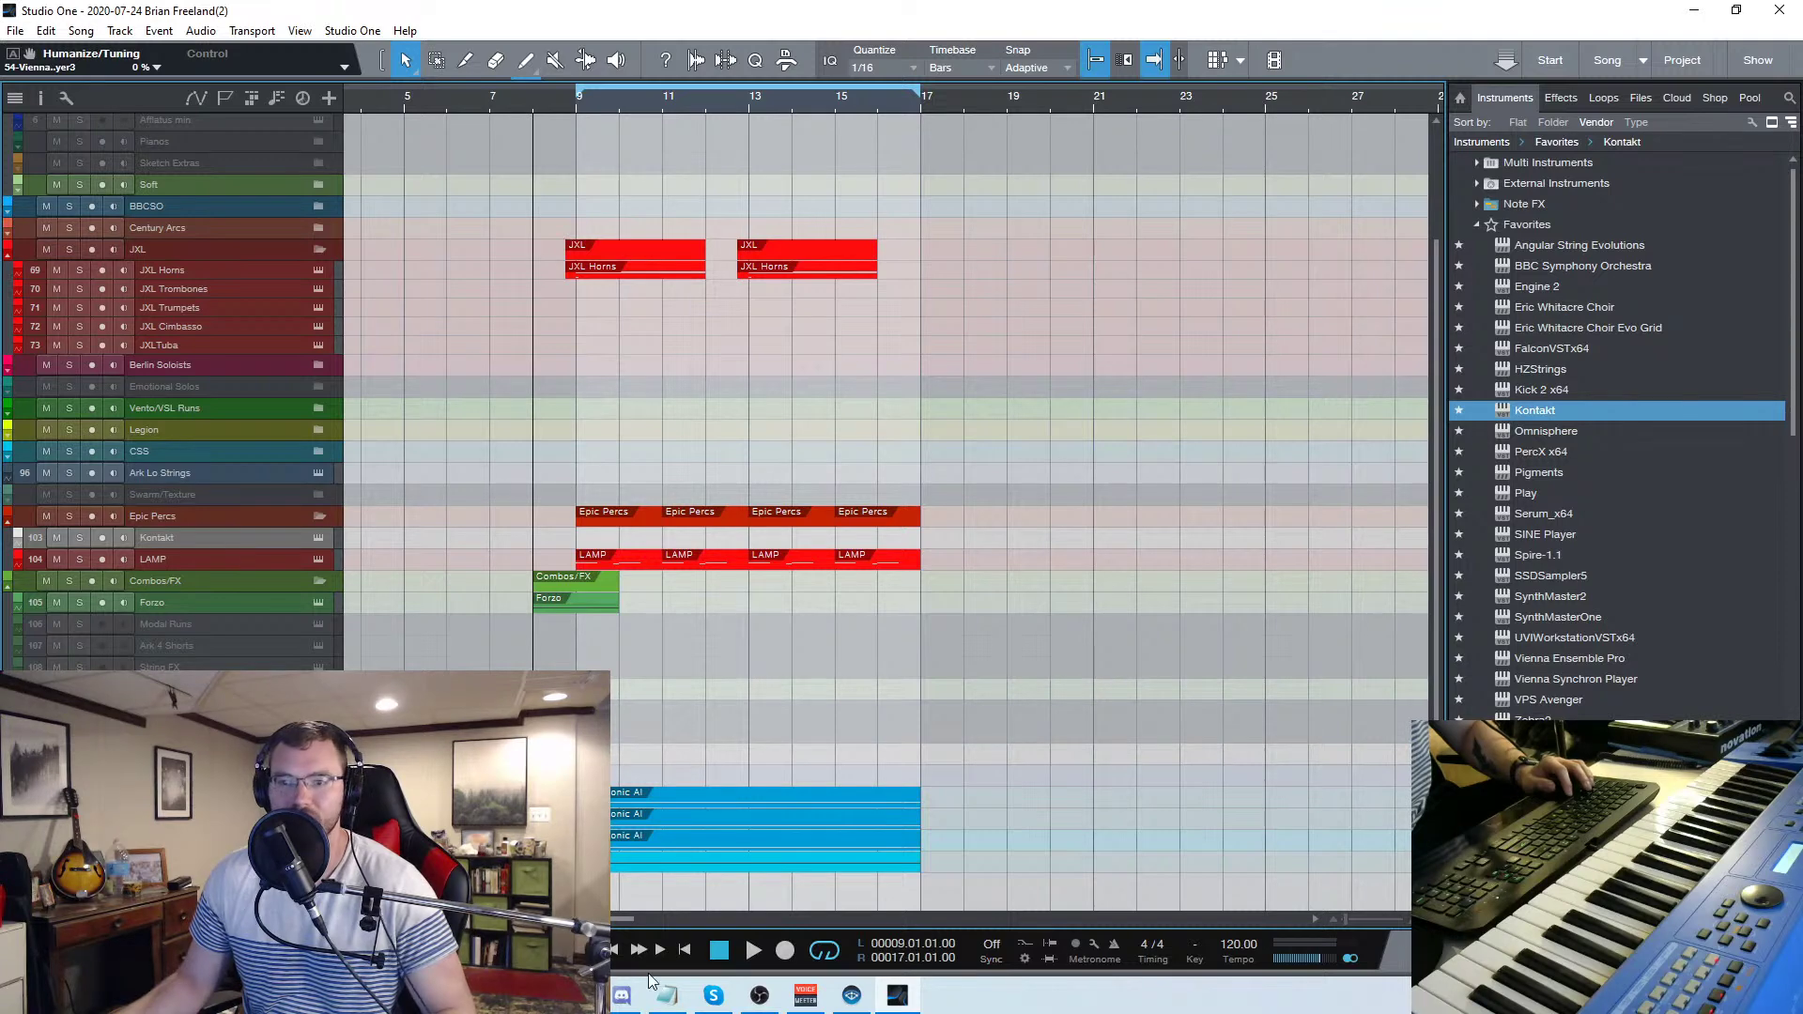
pyautogui.doubleClick(684, 849)
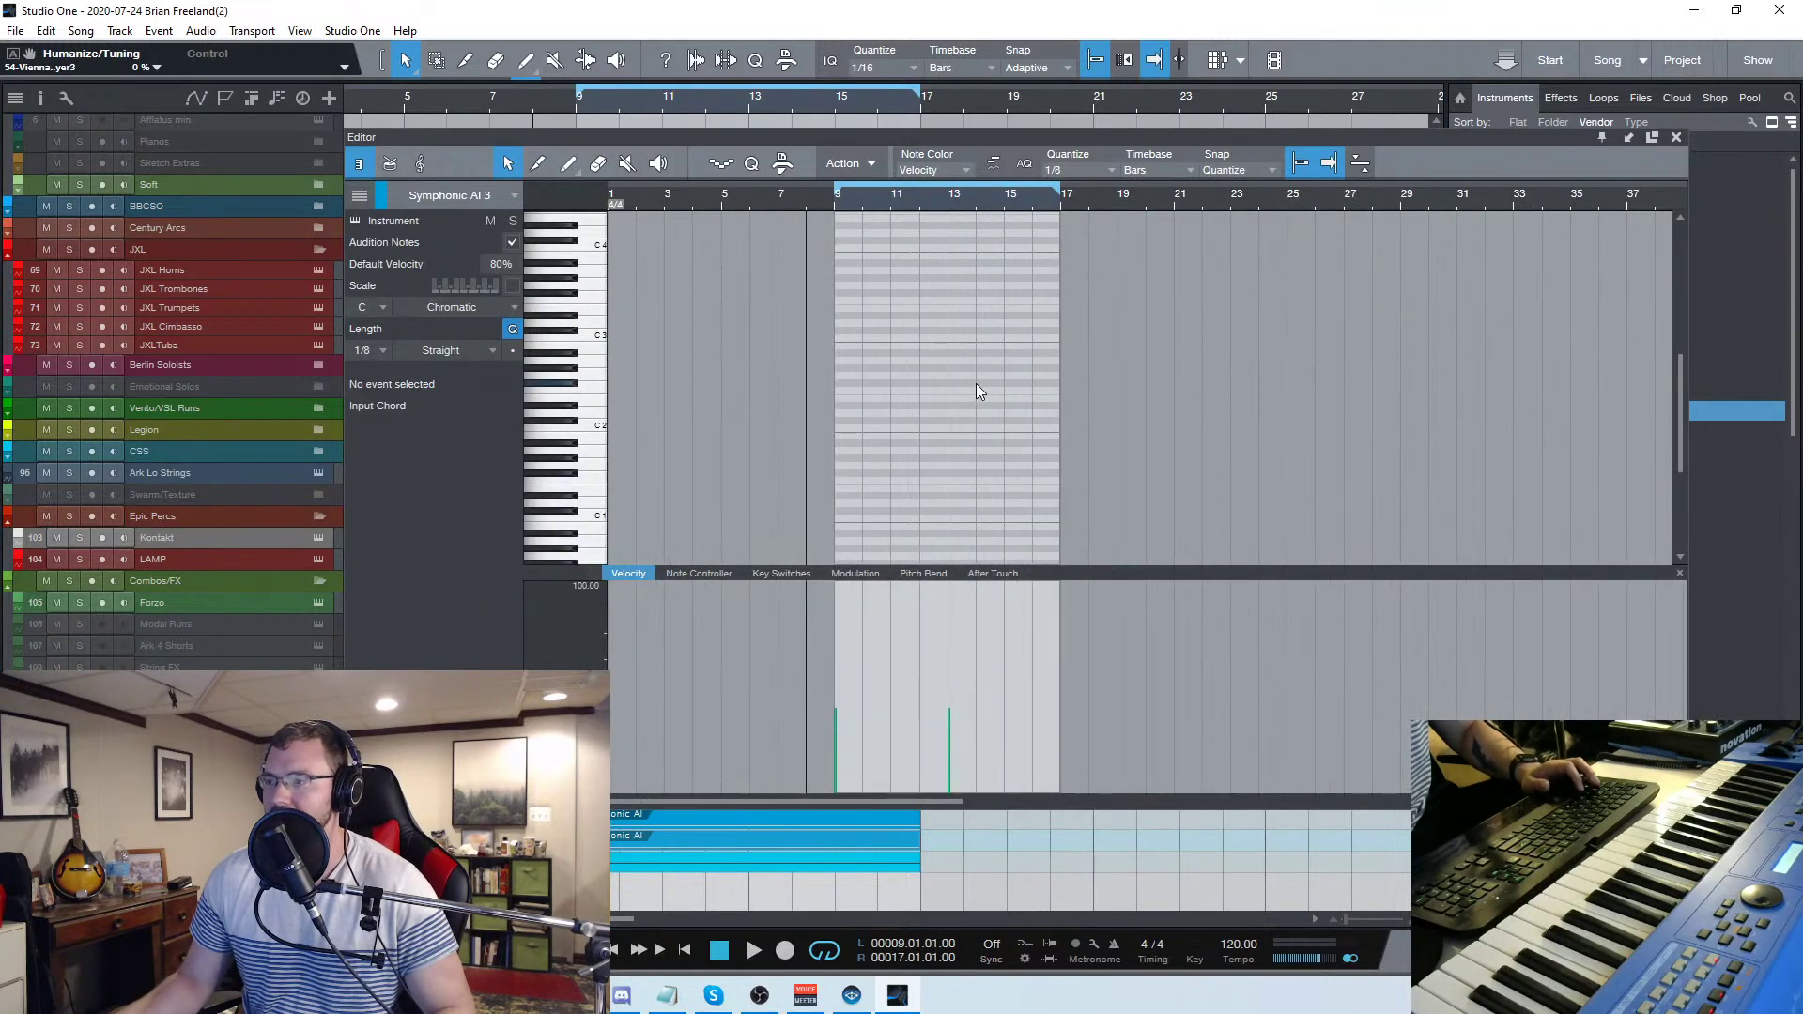
pyautogui.scroll(-5, 977, 391)
pyautogui.moveTo(910, 486); pyautogui.dragTo(1005, 366)
pyautogui.hotkey('shift', 'Up')
pyautogui.press('space')
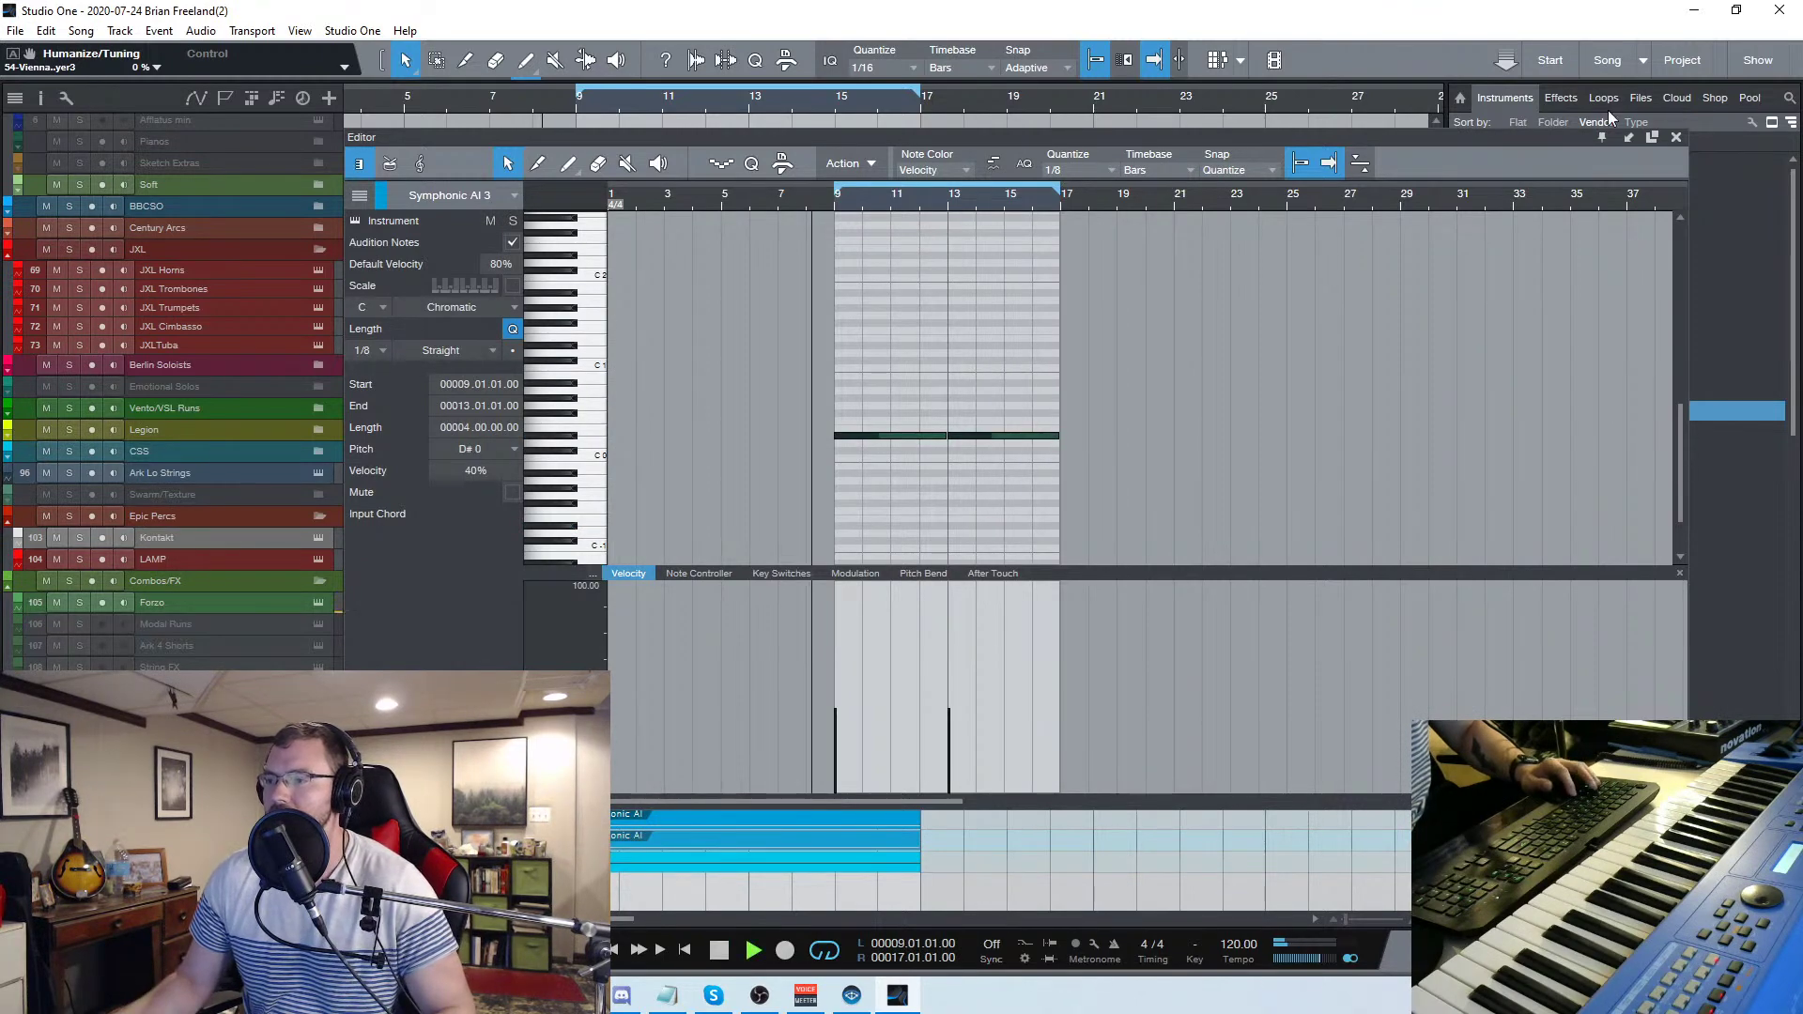
pyautogui.click(1679, 141)
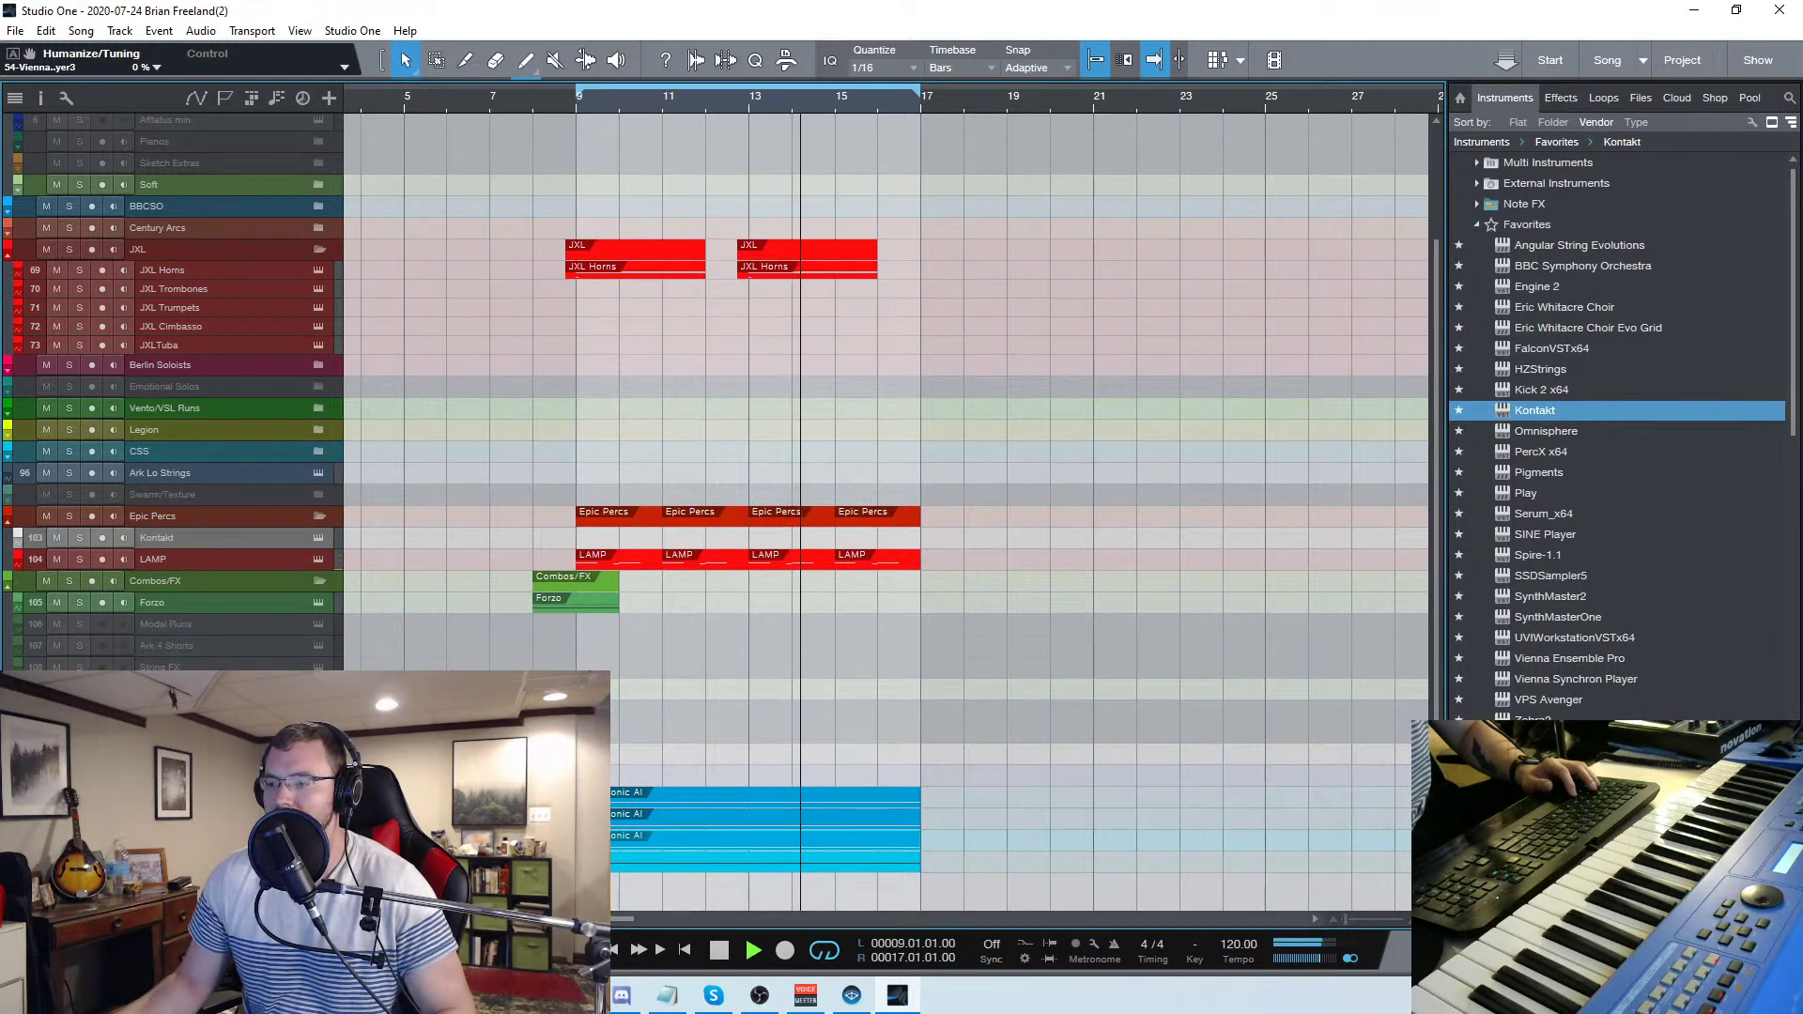
# Copy all LAMP, Symphonic AI and MAP parts of bars 9 to 17 so that the copies start at bar 17
pyautogui.hscroll(3, 612, 921)
pyautogui.moveTo(1002, 907); pyautogui.dragTo(567, 493)
pyautogui.moveTo(601, 848); pyautogui.dragTo(881, 845)
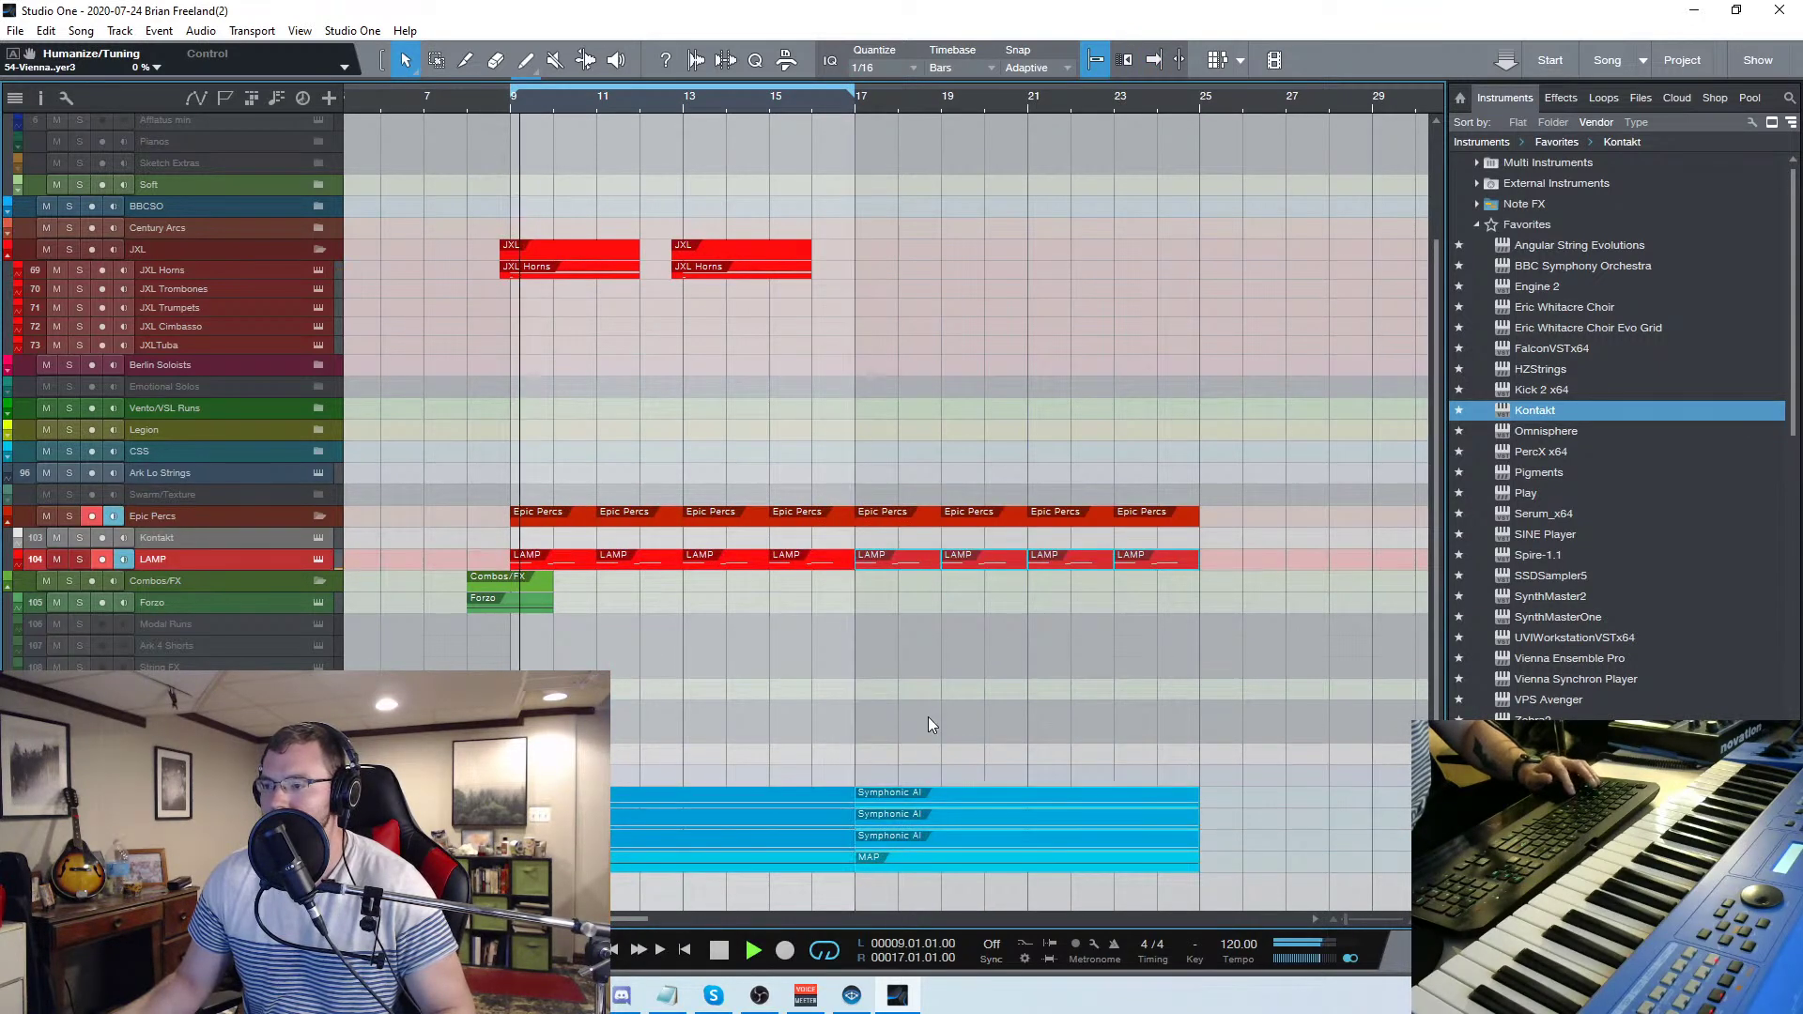
# Stop playback and copy both JXL Horns parts eight bars on, with the first copy starting just before bar 17
pyautogui.scroll(2, 838, 369)
pyautogui.press('space')
pyautogui.click(748, 441)
pyautogui.moveTo(749, 414); pyautogui.dragTo(881, 306)
pyautogui.click(951, 449)
# Copy the Forzo part from bar 8 to bar 16, keeping the original in place
pyautogui.scroll(-2, 499, 601)
pyautogui.moveTo(499, 601); pyautogui.dragTo(845, 603)
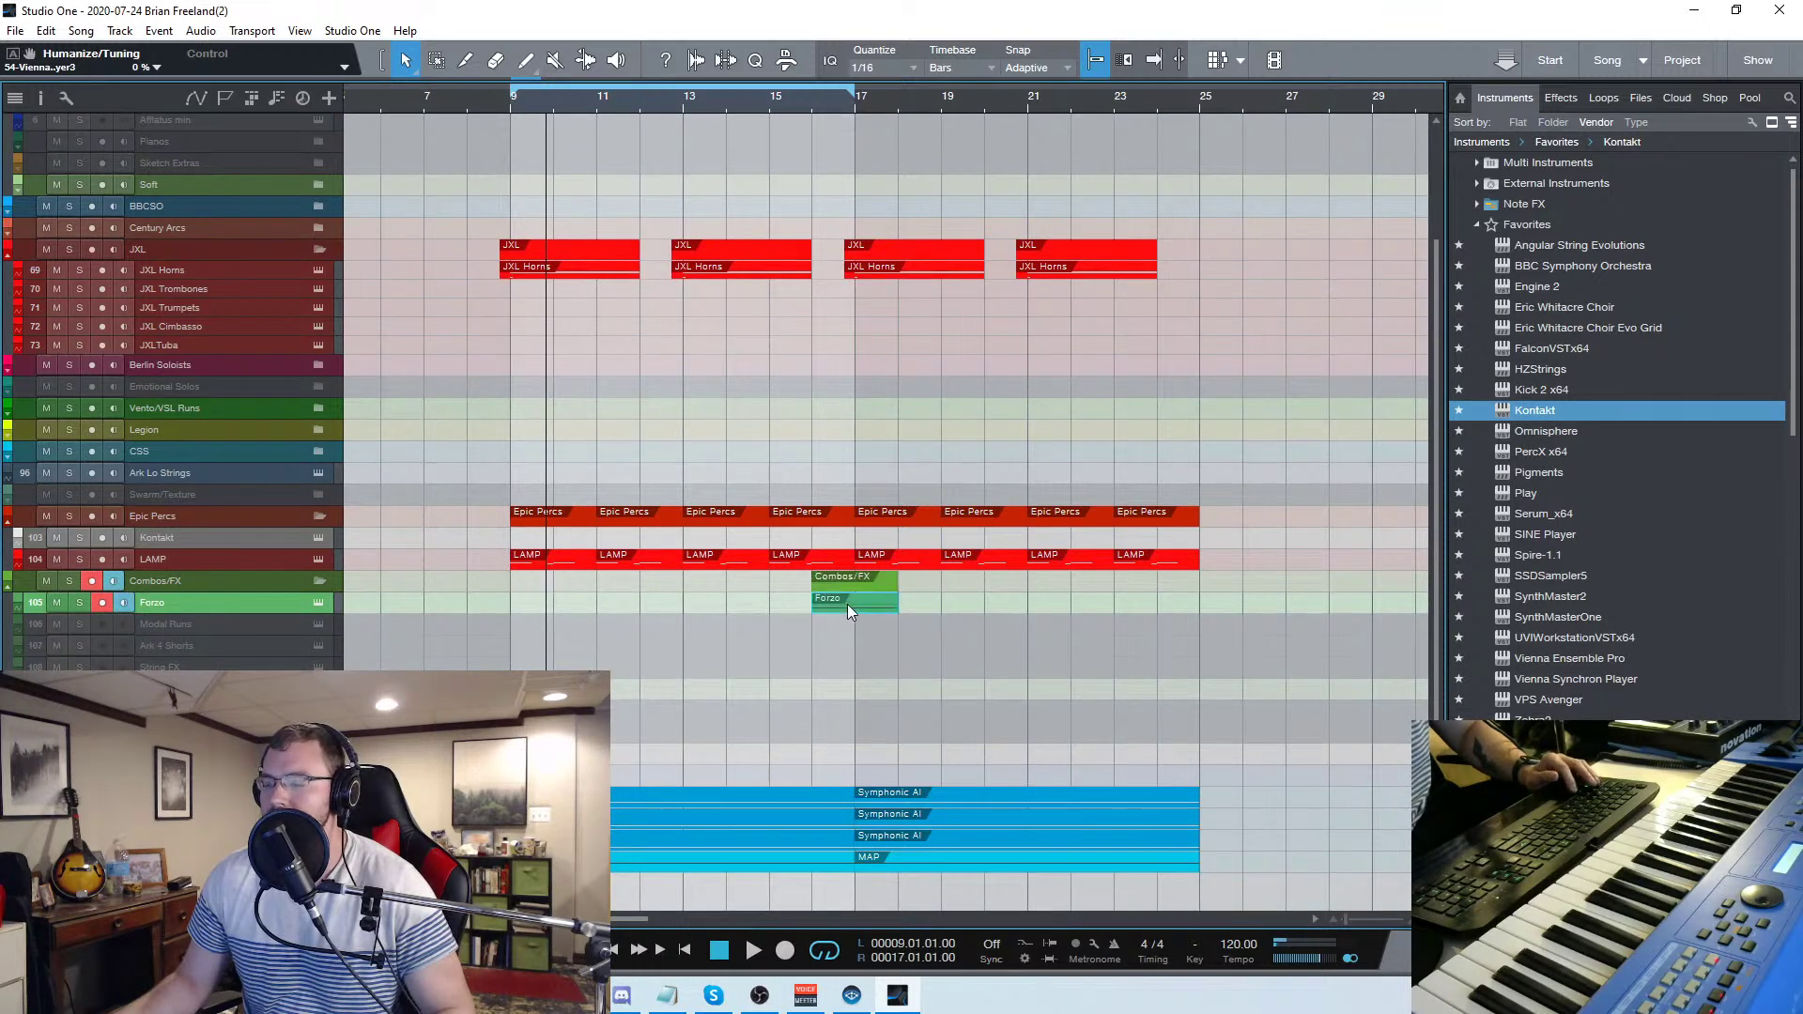
pyautogui.hotkey('ctrl', 'z')
pyautogui.moveTo(496, 610); pyautogui.dragTo(836, 595)
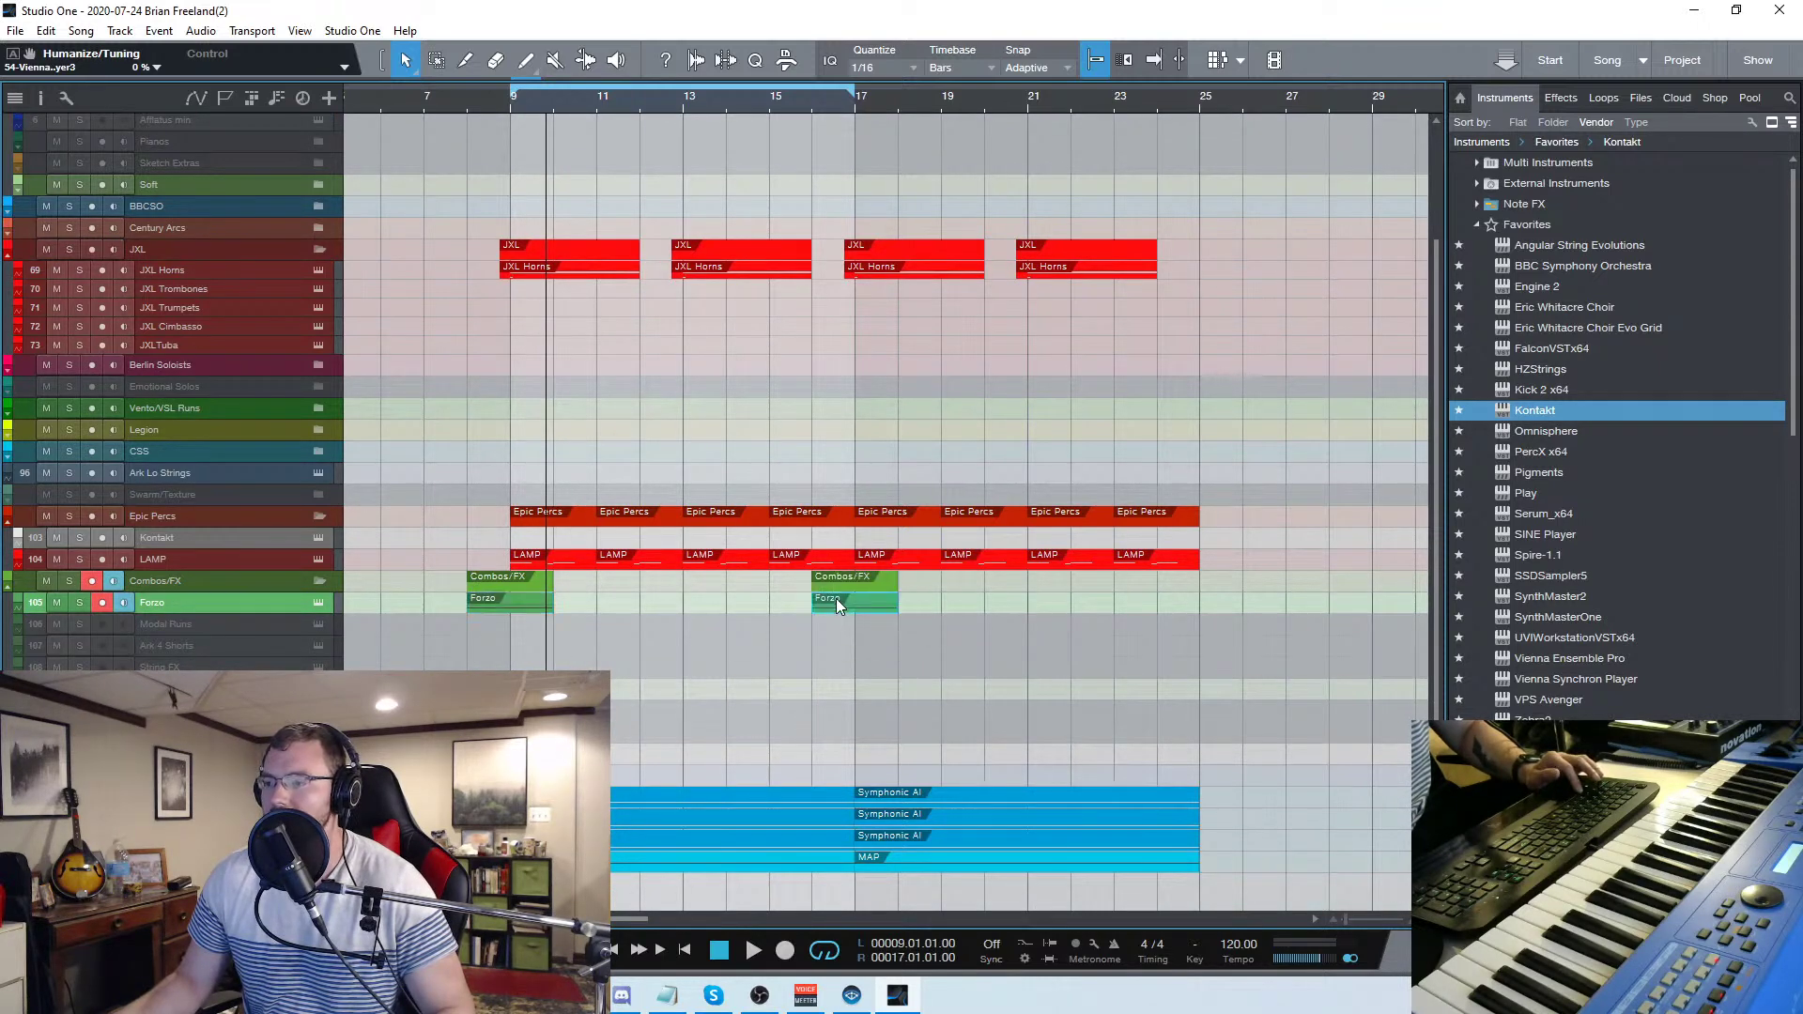
# Raise the modulation level of the Forzo parts at bars 8 and 16 to slightly above mid-range, auditioning from bar 8
pyautogui.doubleClick(842, 599)
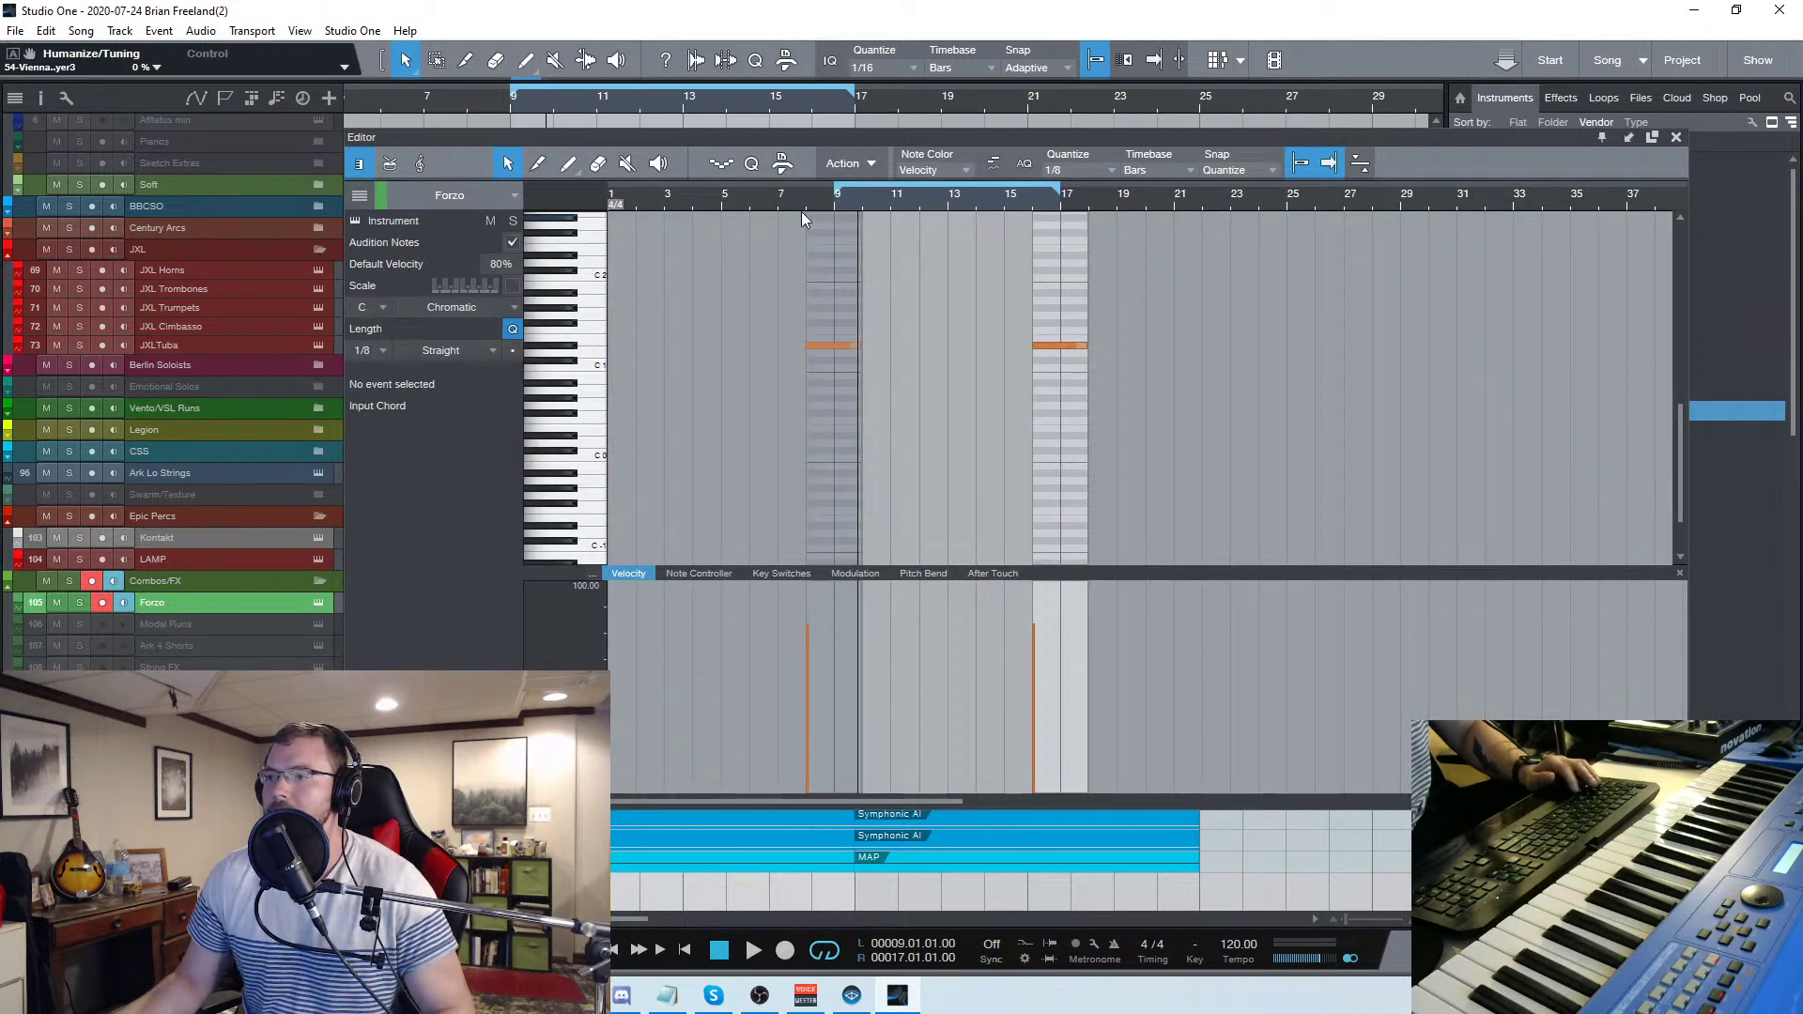
pyautogui.press('f')
pyautogui.press('e')
pyautogui.press('e')
pyautogui.press('space')
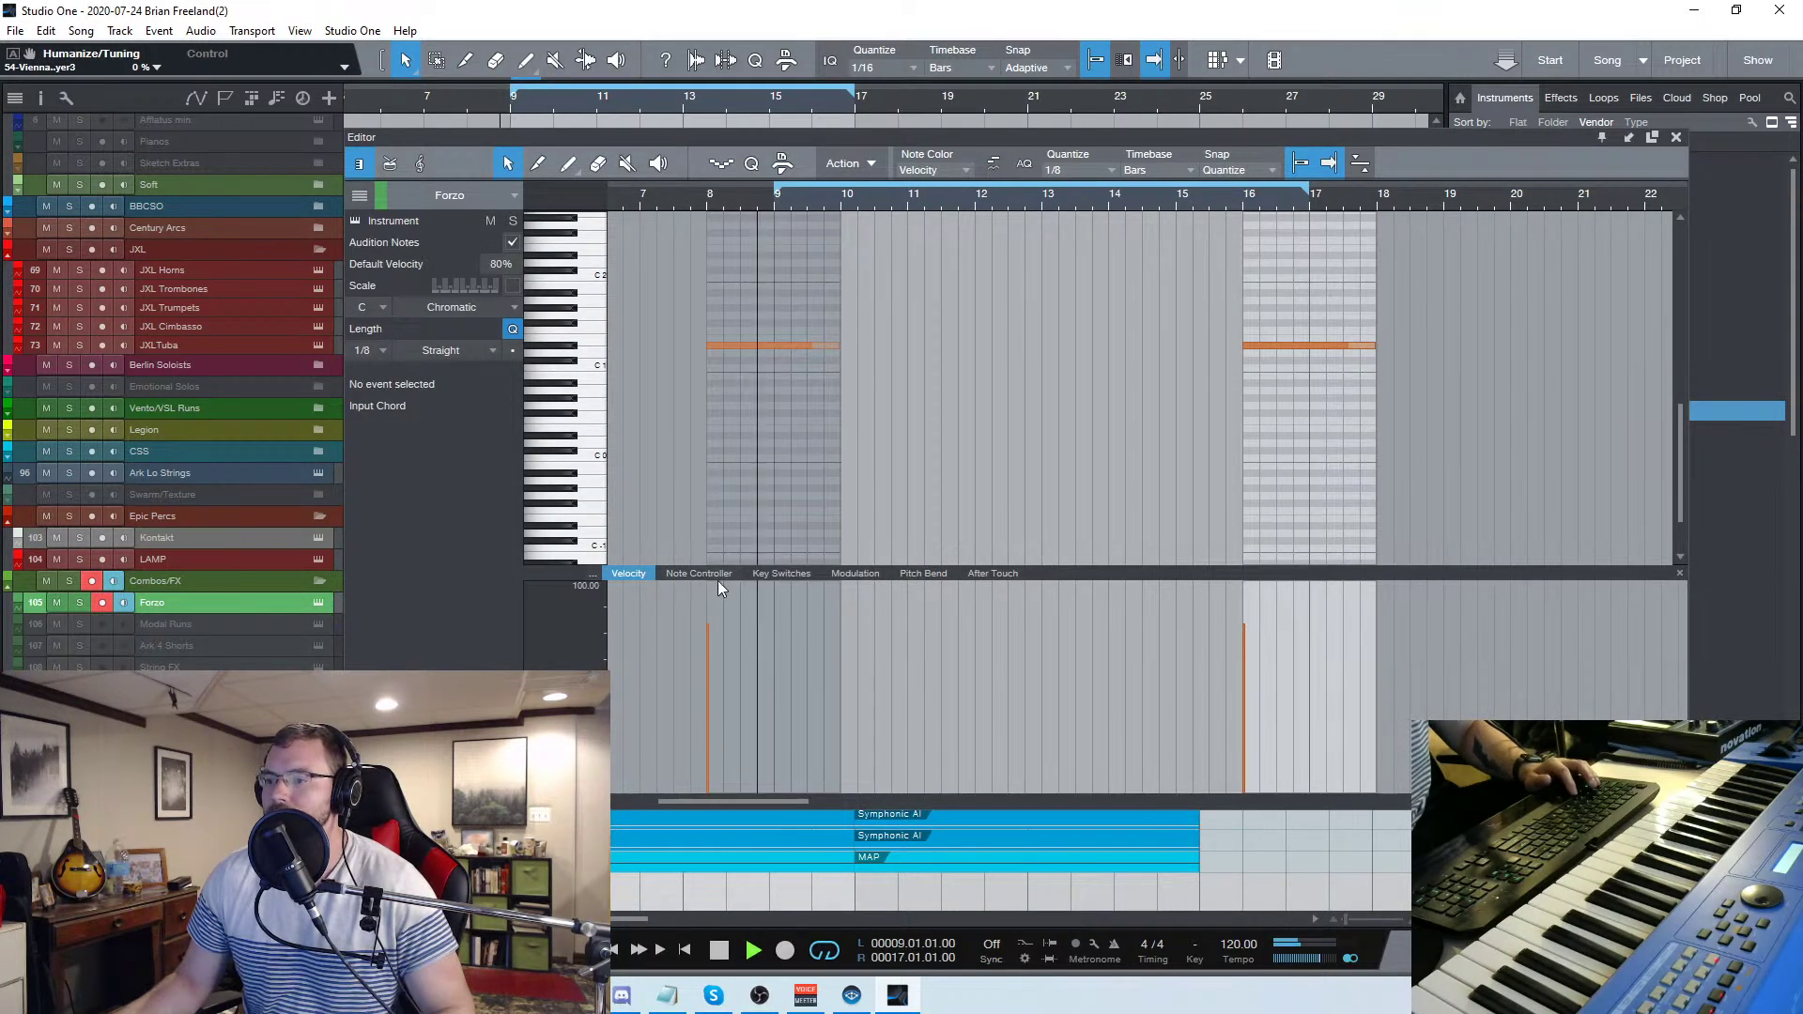
pyautogui.click(855, 573)
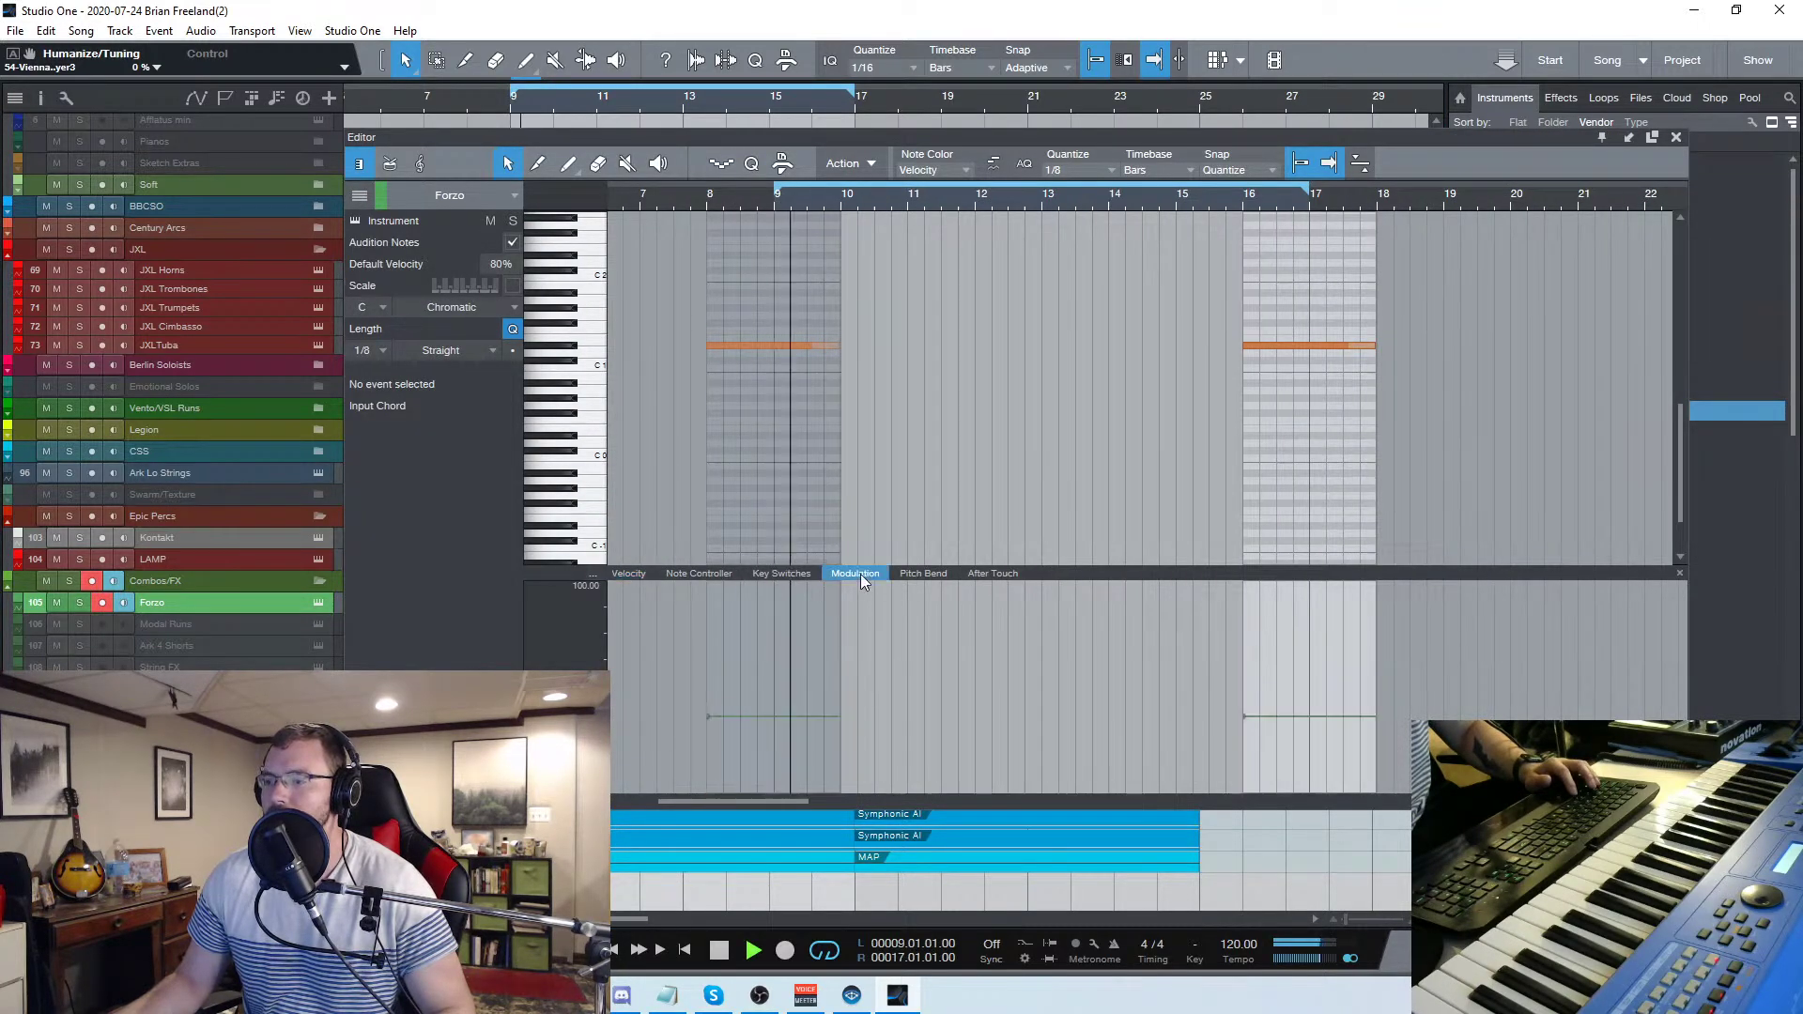
pyautogui.click(712, 670)
pyautogui.click(707, 199)
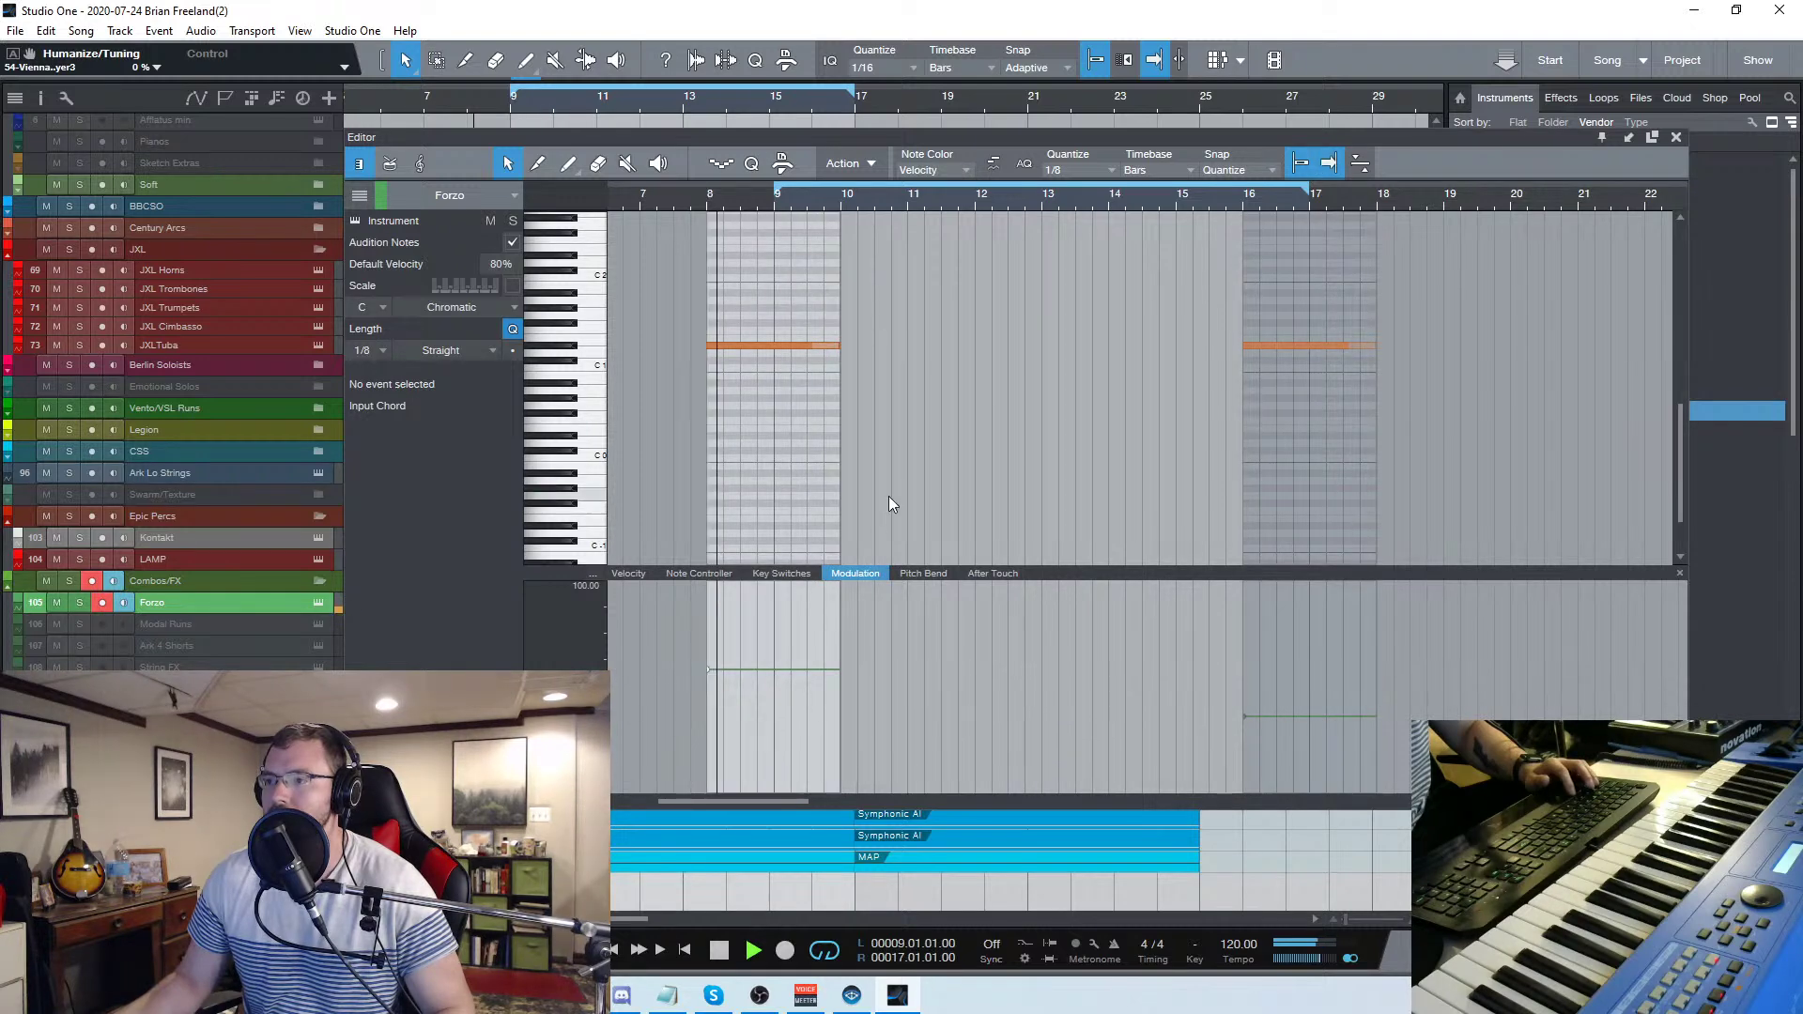
pyautogui.moveTo(1249, 721); pyautogui.dragTo(1248, 676)
pyautogui.press('space')
# Duplicate the Forzo note at bar 16 one octave lower to D#0, play it back and close the note editor
pyautogui.click(1305, 346)
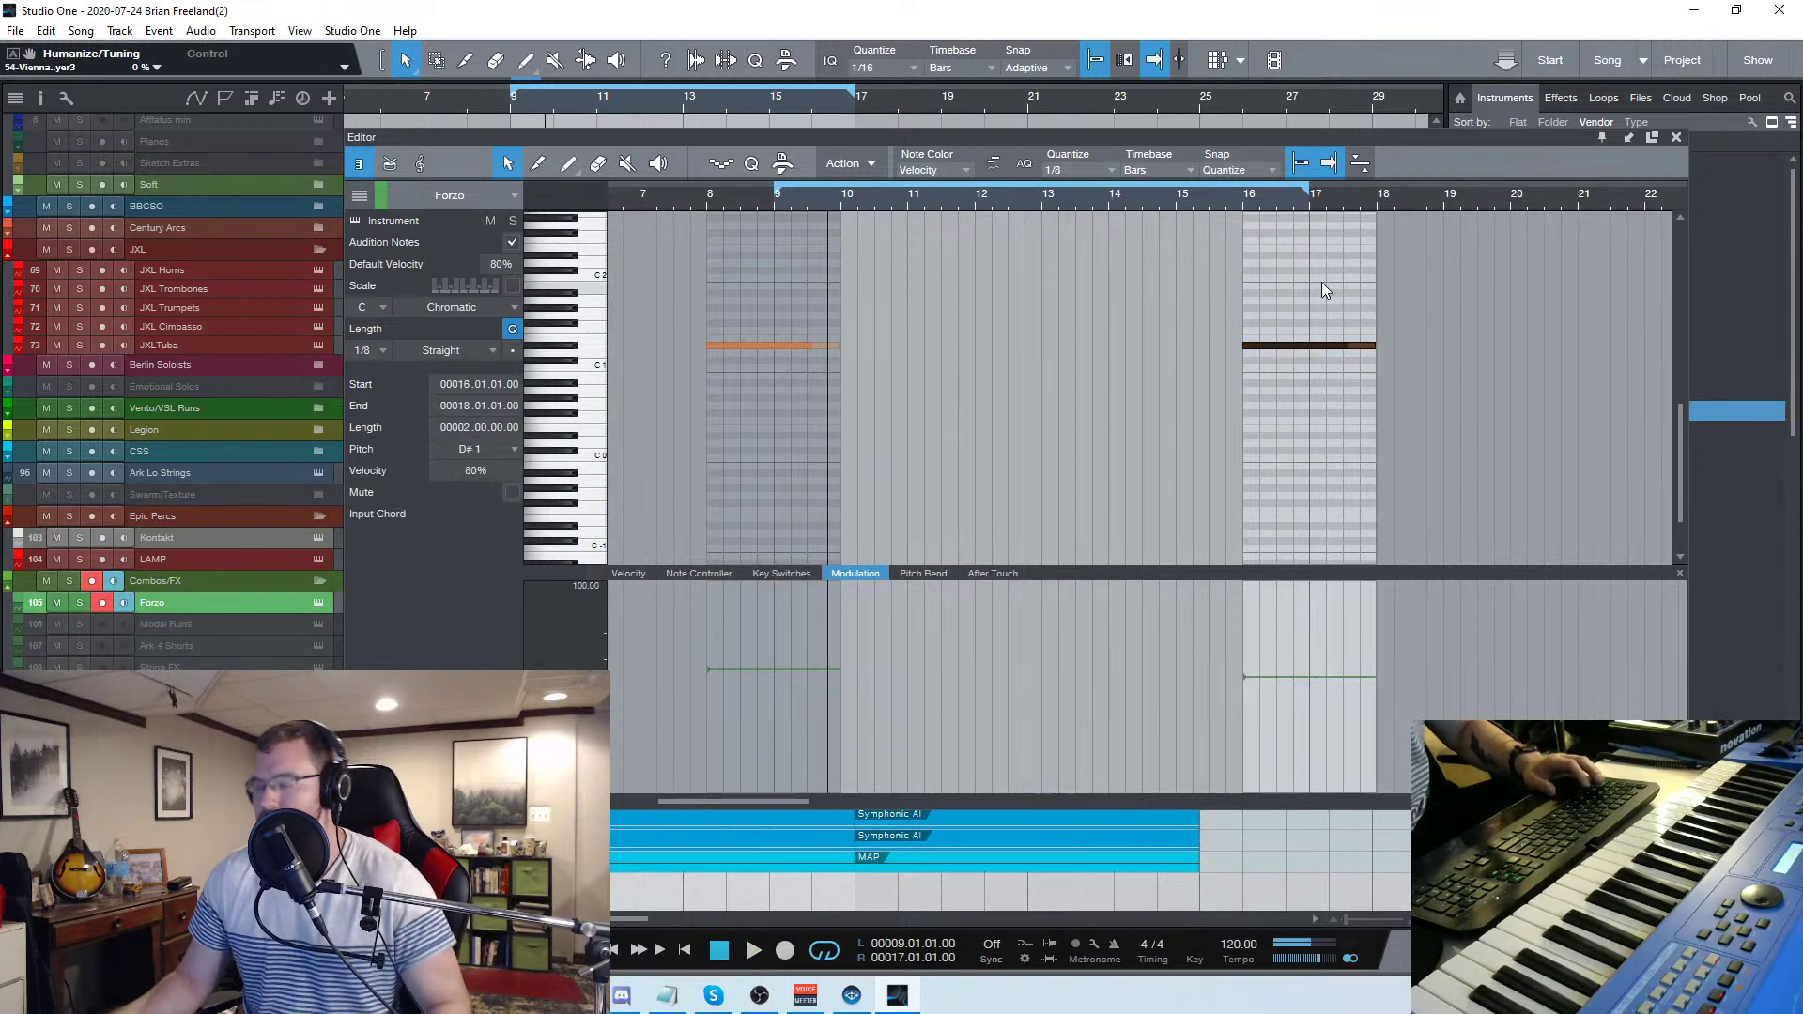
pyautogui.click(1242, 200)
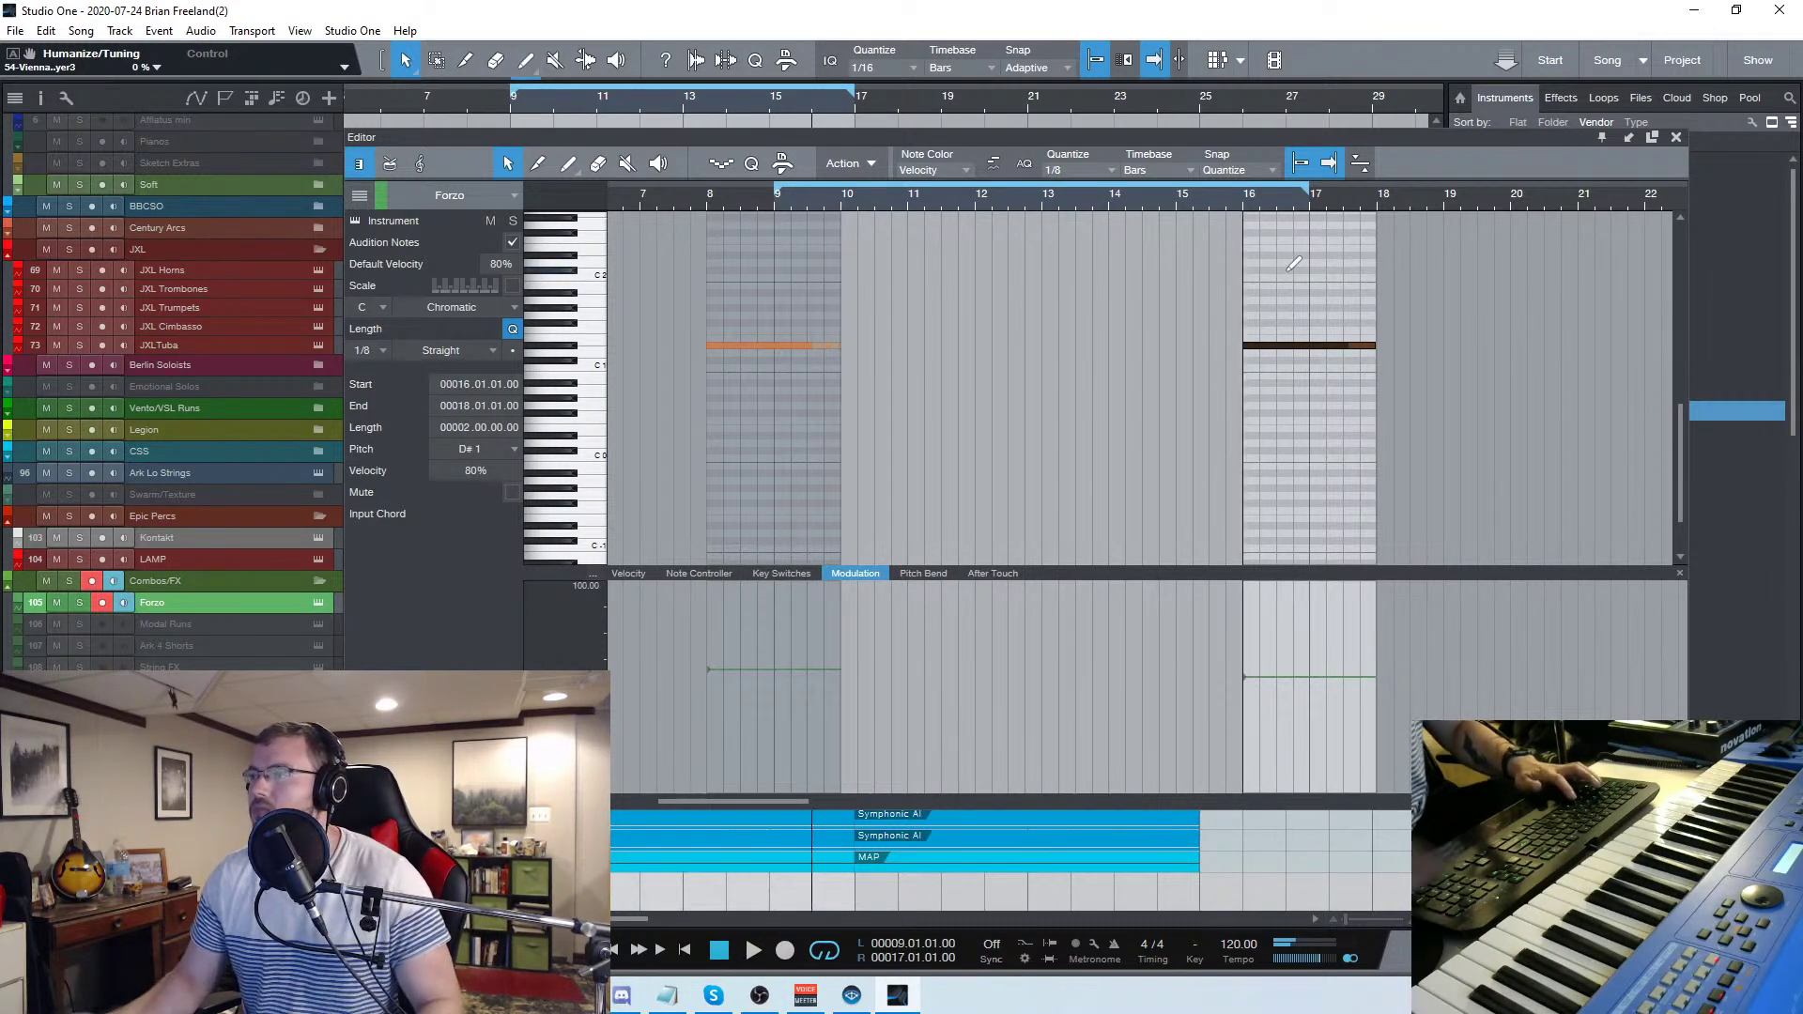
pyautogui.hotkey('ctrl', 'c')
pyautogui.hotkey('ctrl', 'v')
pyautogui.hotkey('shift', 'Down')
pyautogui.press('space')
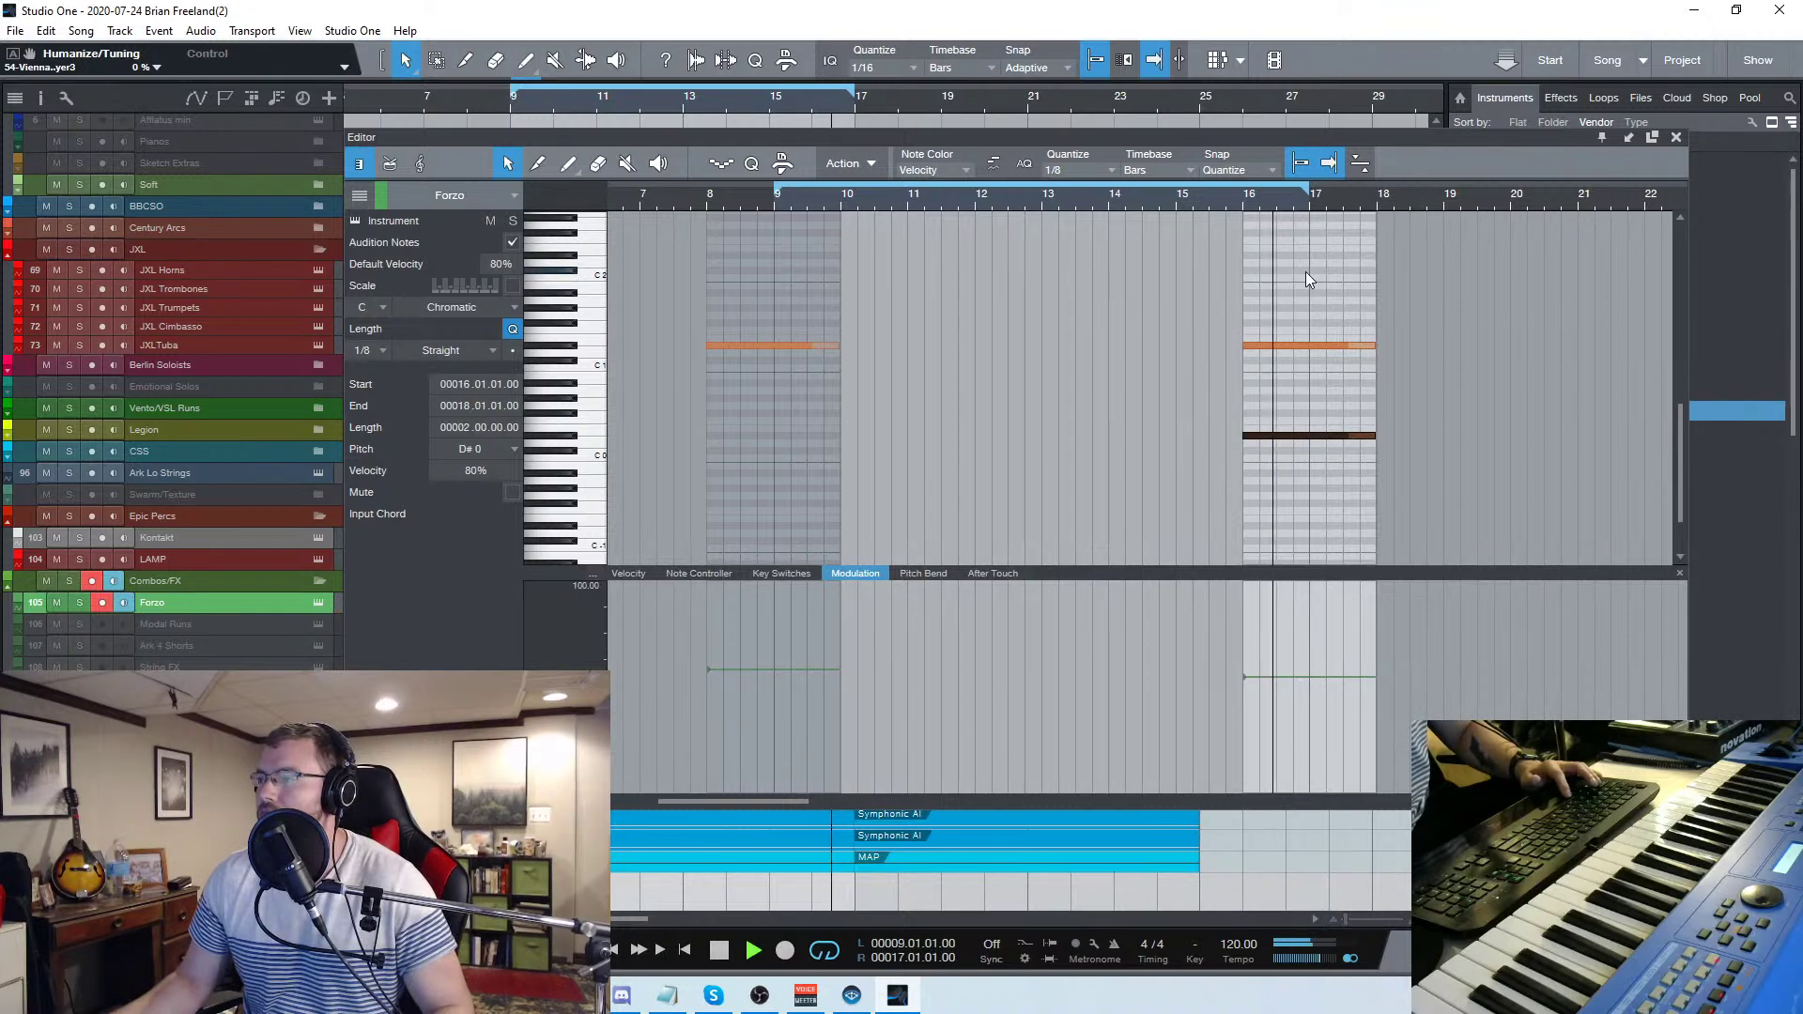
pyautogui.press('space')
pyautogui.click(1676, 137)
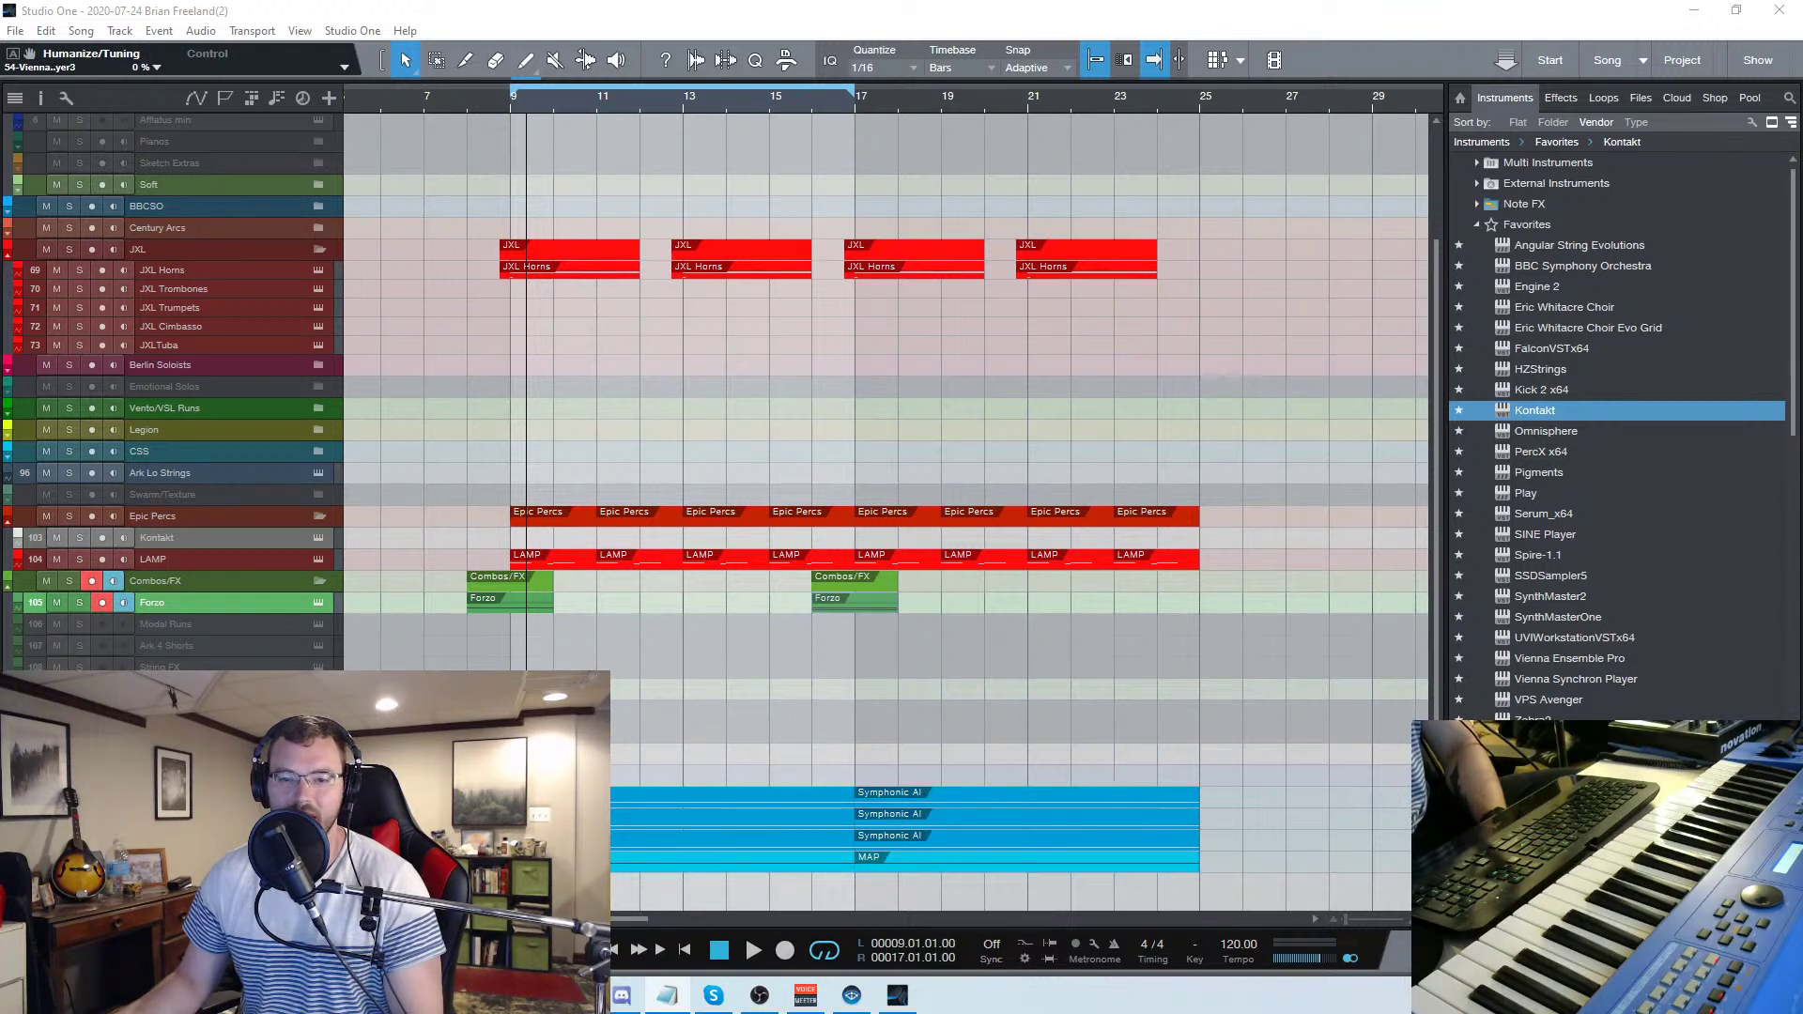
pyautogui.hotkey('alt', 'Tab')
pyautogui.moveTo(282, 123); pyautogui.dragTo(965, 39)
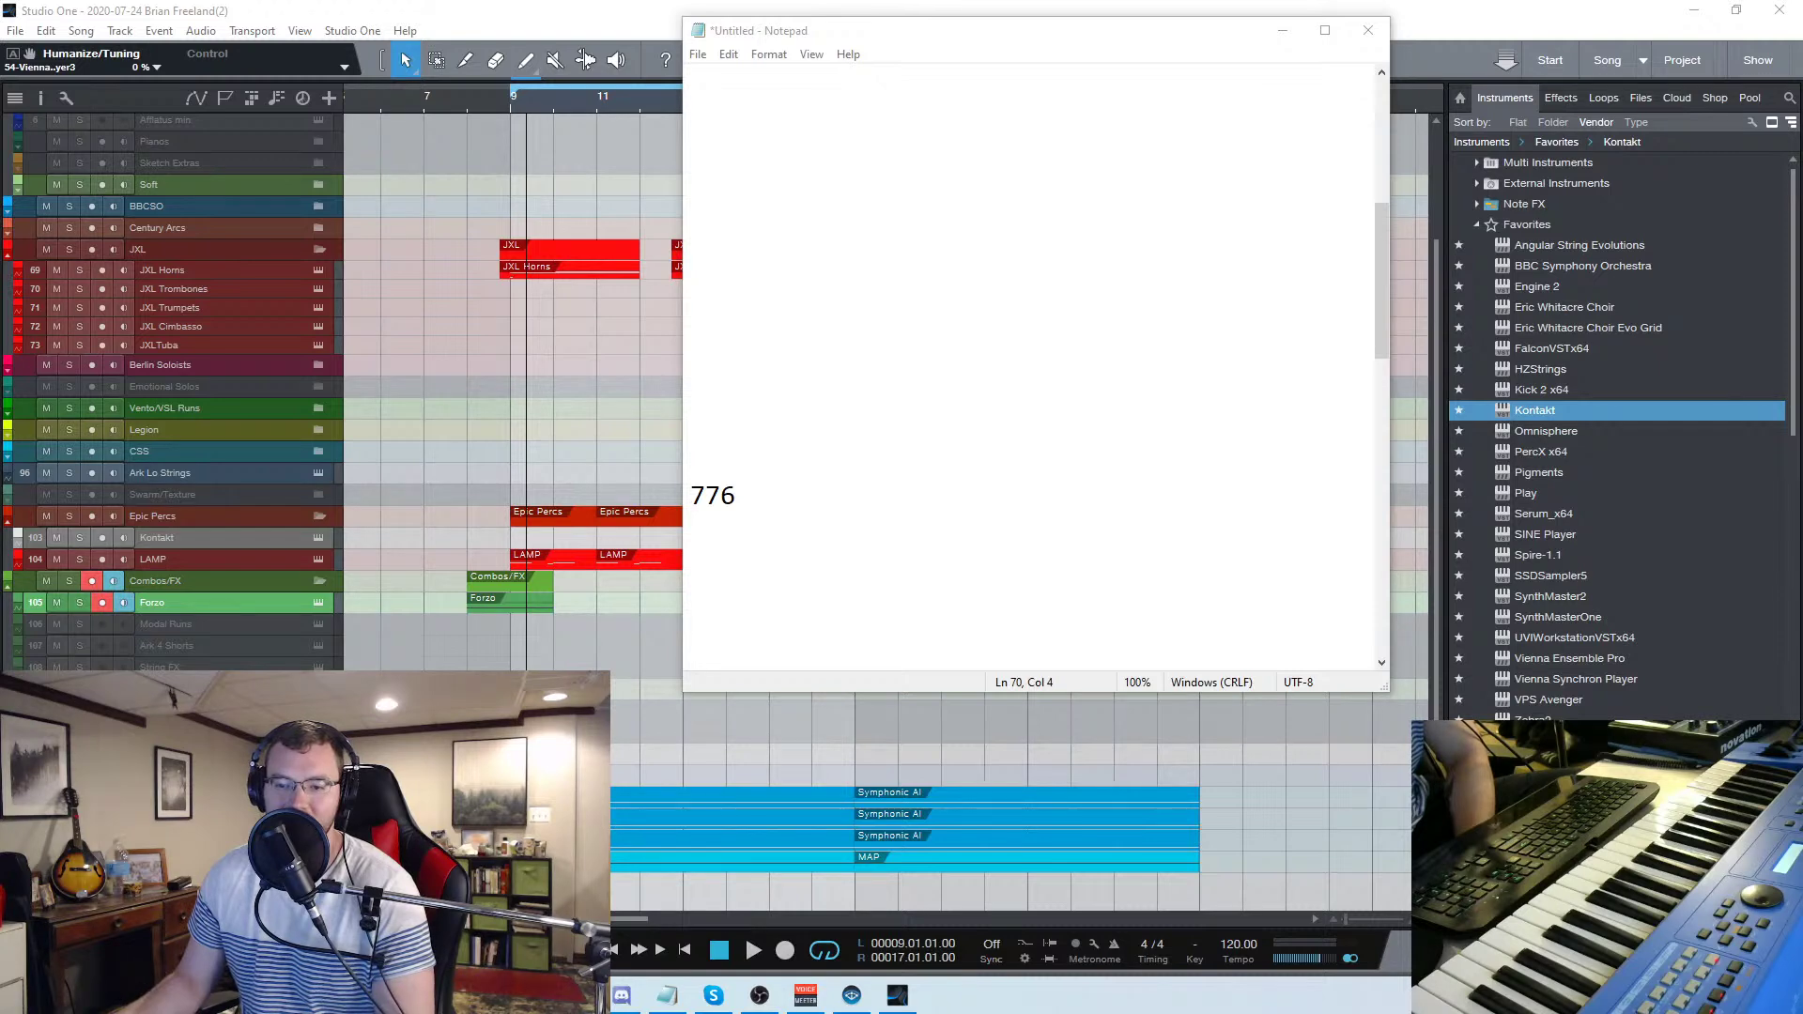
pyautogui.moveTo(1180, 17); pyautogui.dragTo(0, 230)
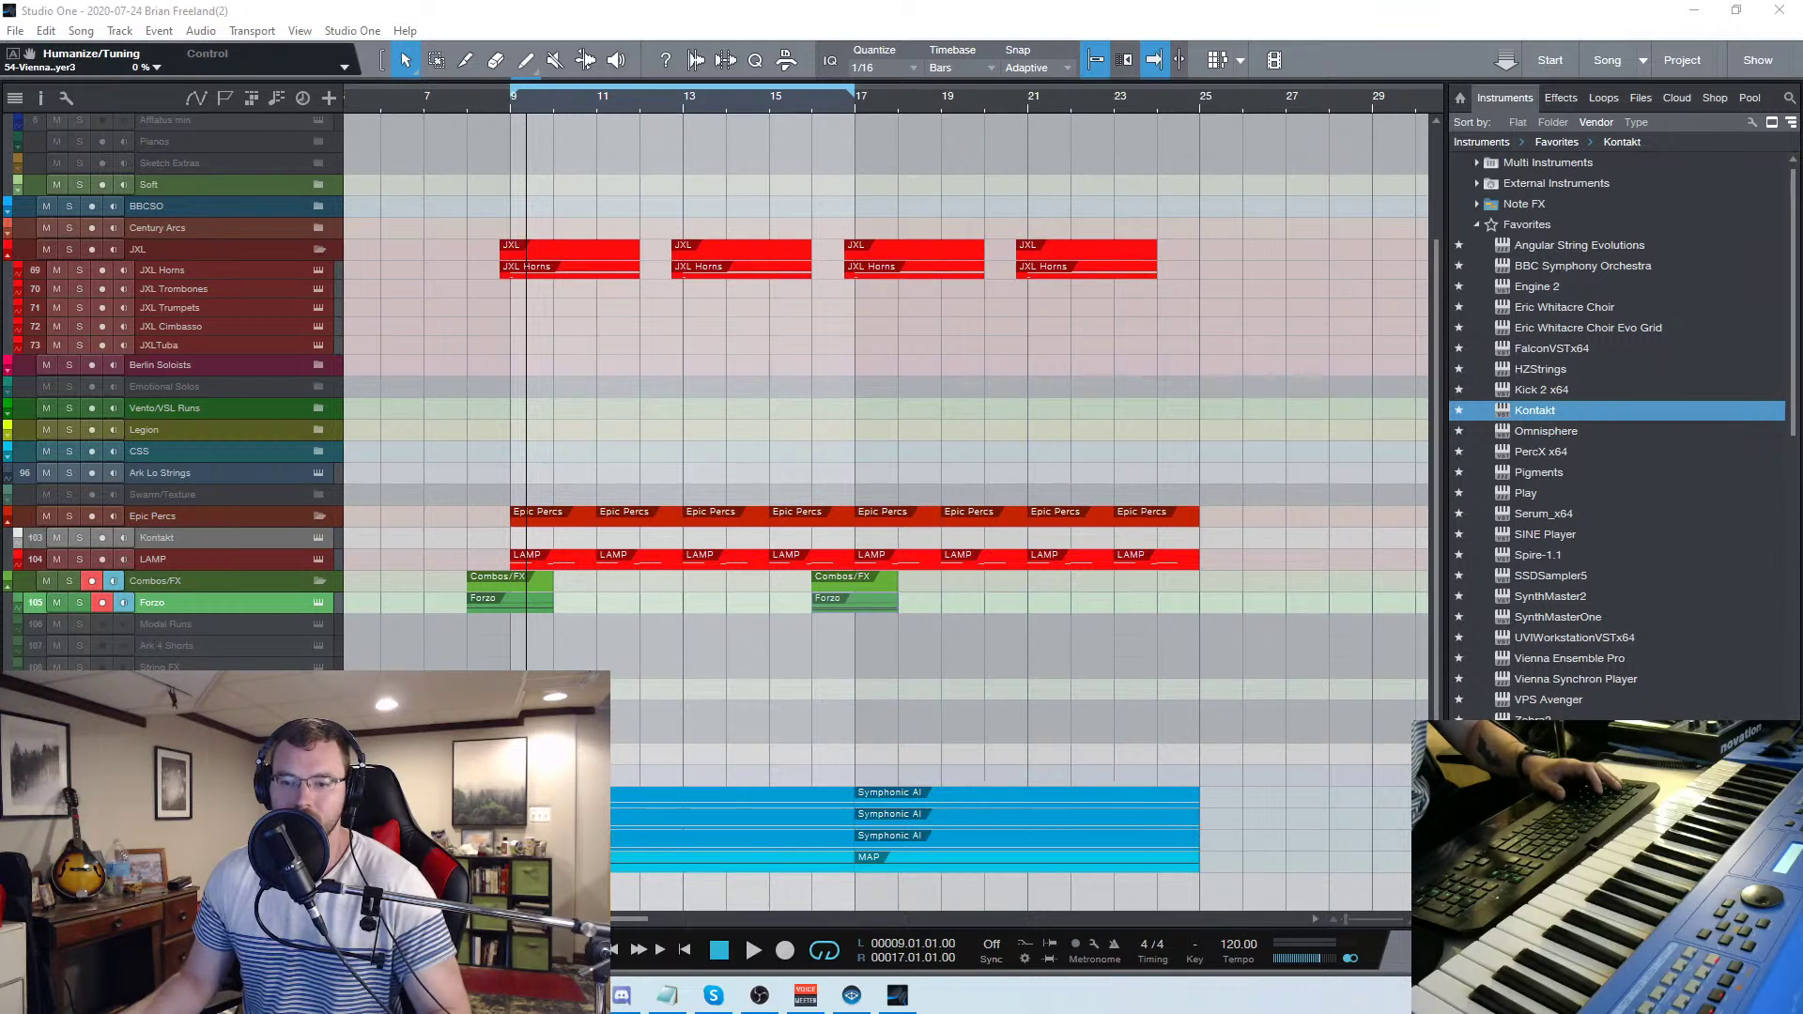
# Play back the arrangement from about bar 8 and return the playhead there
pyautogui.click(462, 103)
pyautogui.press('space')
pyautogui.hscroll(1, 646, 900)
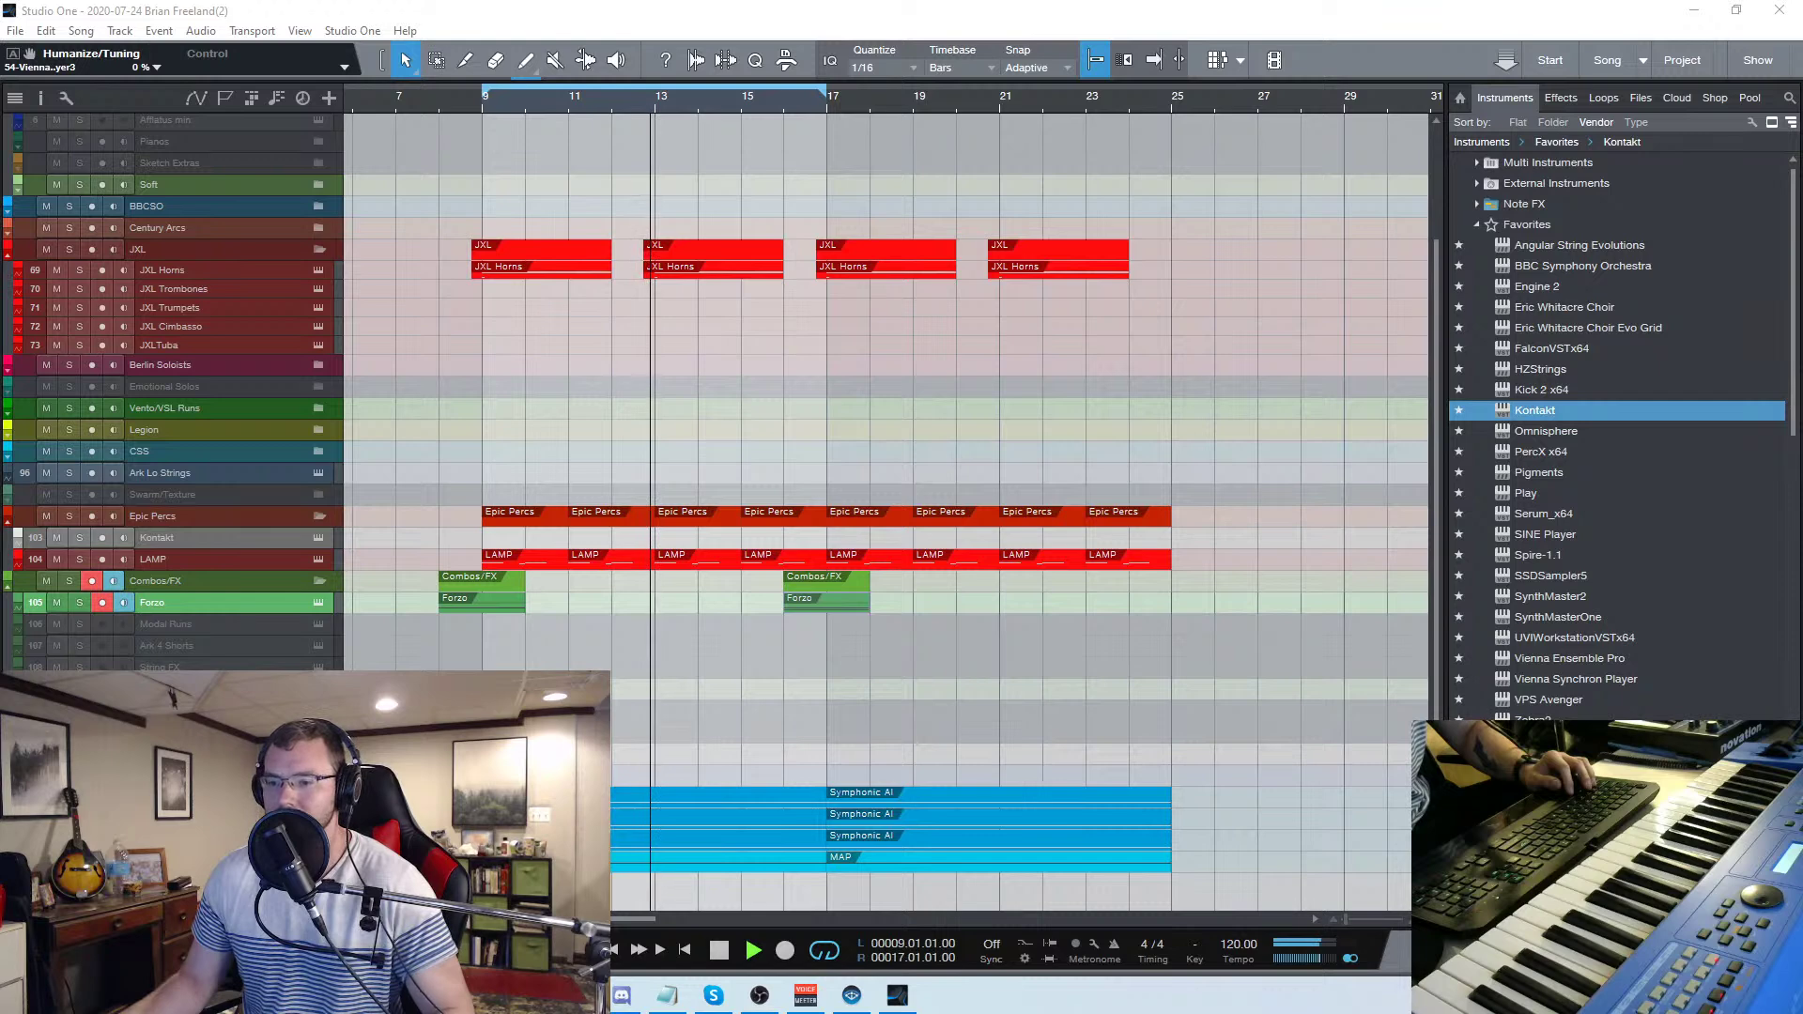
pyautogui.click(442, 102)
# Solo the Symphonic AI 3 track and open its parts in the note editor with the velocity lane shown
pyautogui.press('f')
pyautogui.doubleClick(614, 840)
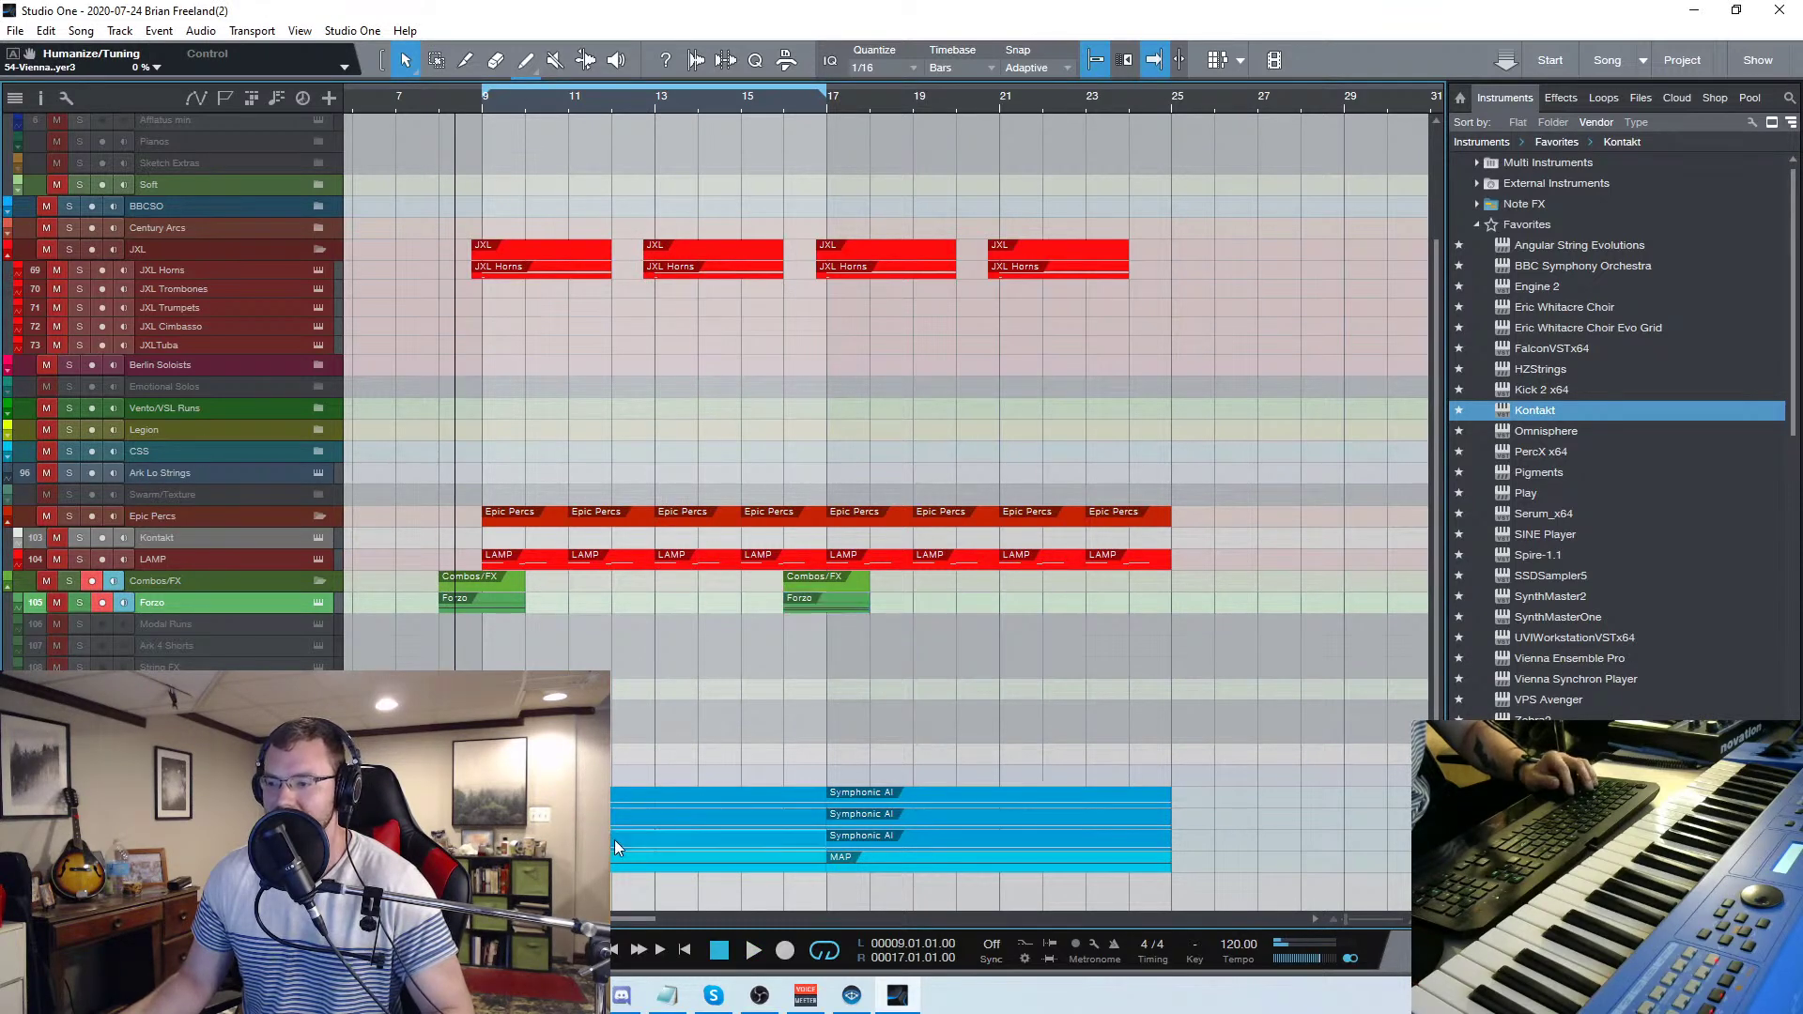
pyautogui.press('space')
pyautogui.press('w')
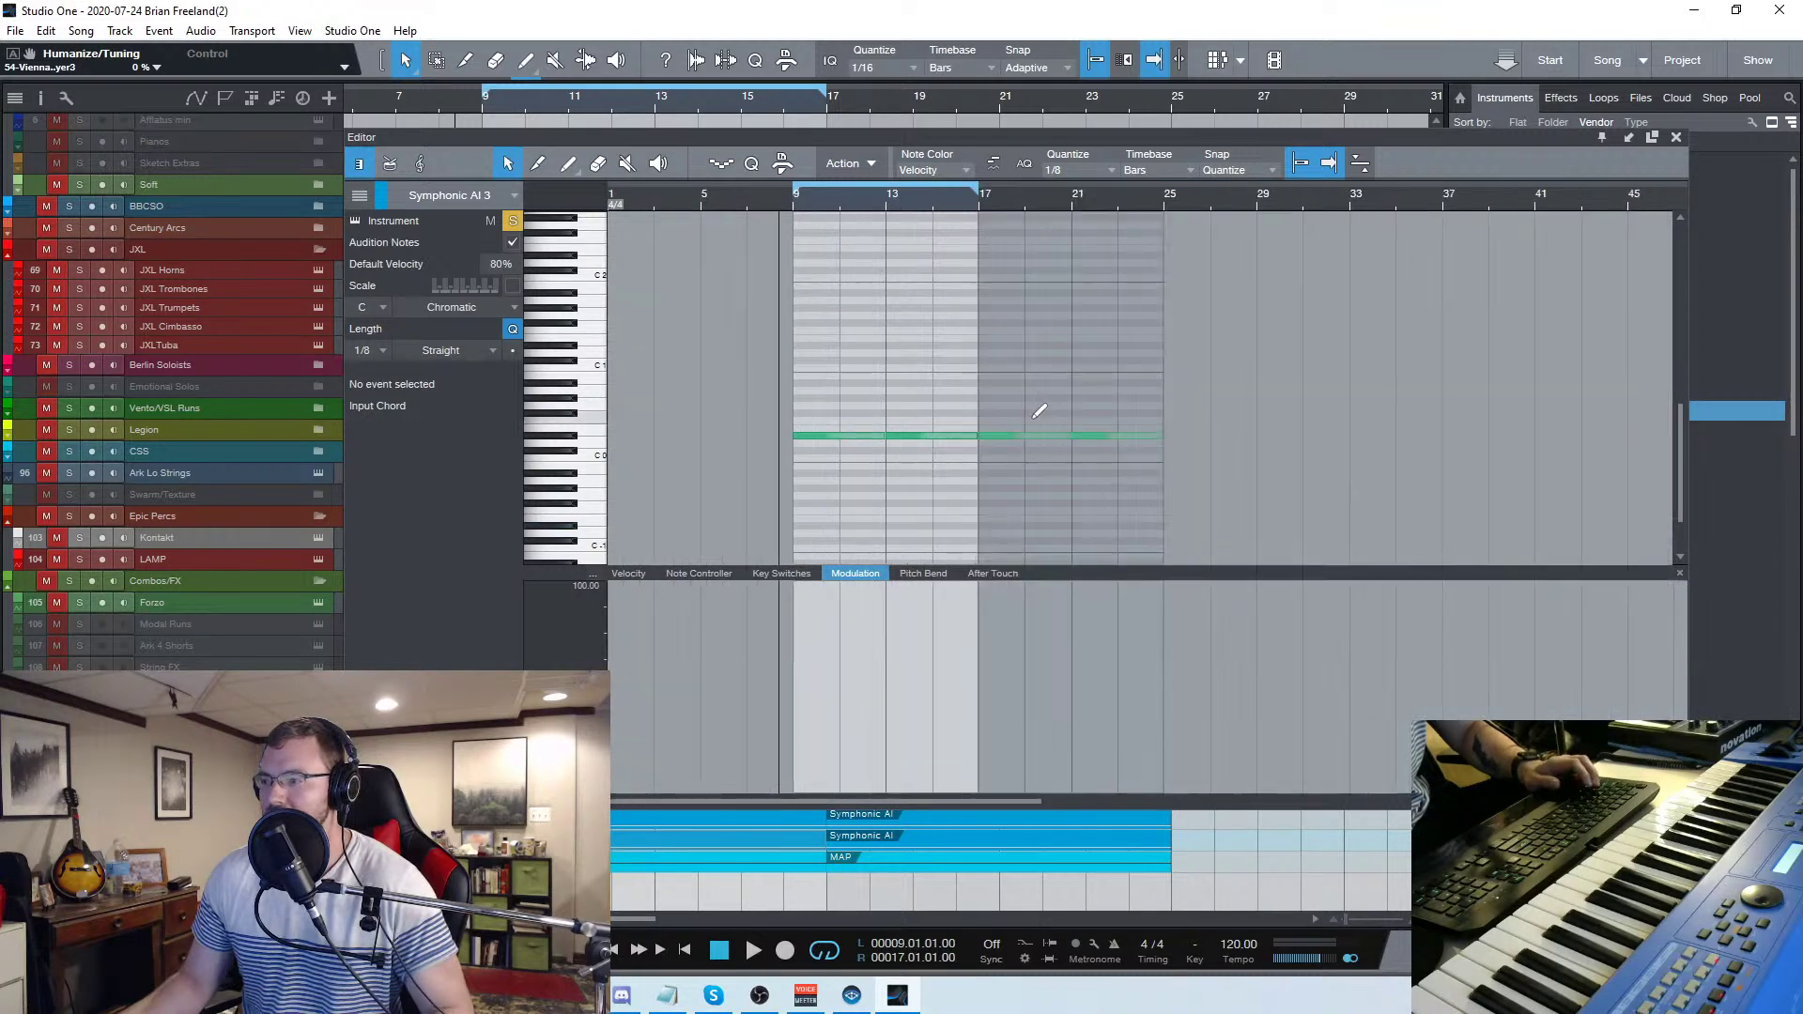
pyautogui.click(640, 575)
pyautogui.press('e')
# Raise the velocity of all Symphonic AI 3 notes from bar 9 to bar 25 to 97%, auditioning the change
pyautogui.moveTo(825, 510); pyautogui.dragTo(1228, 350)
pyautogui.press('space')
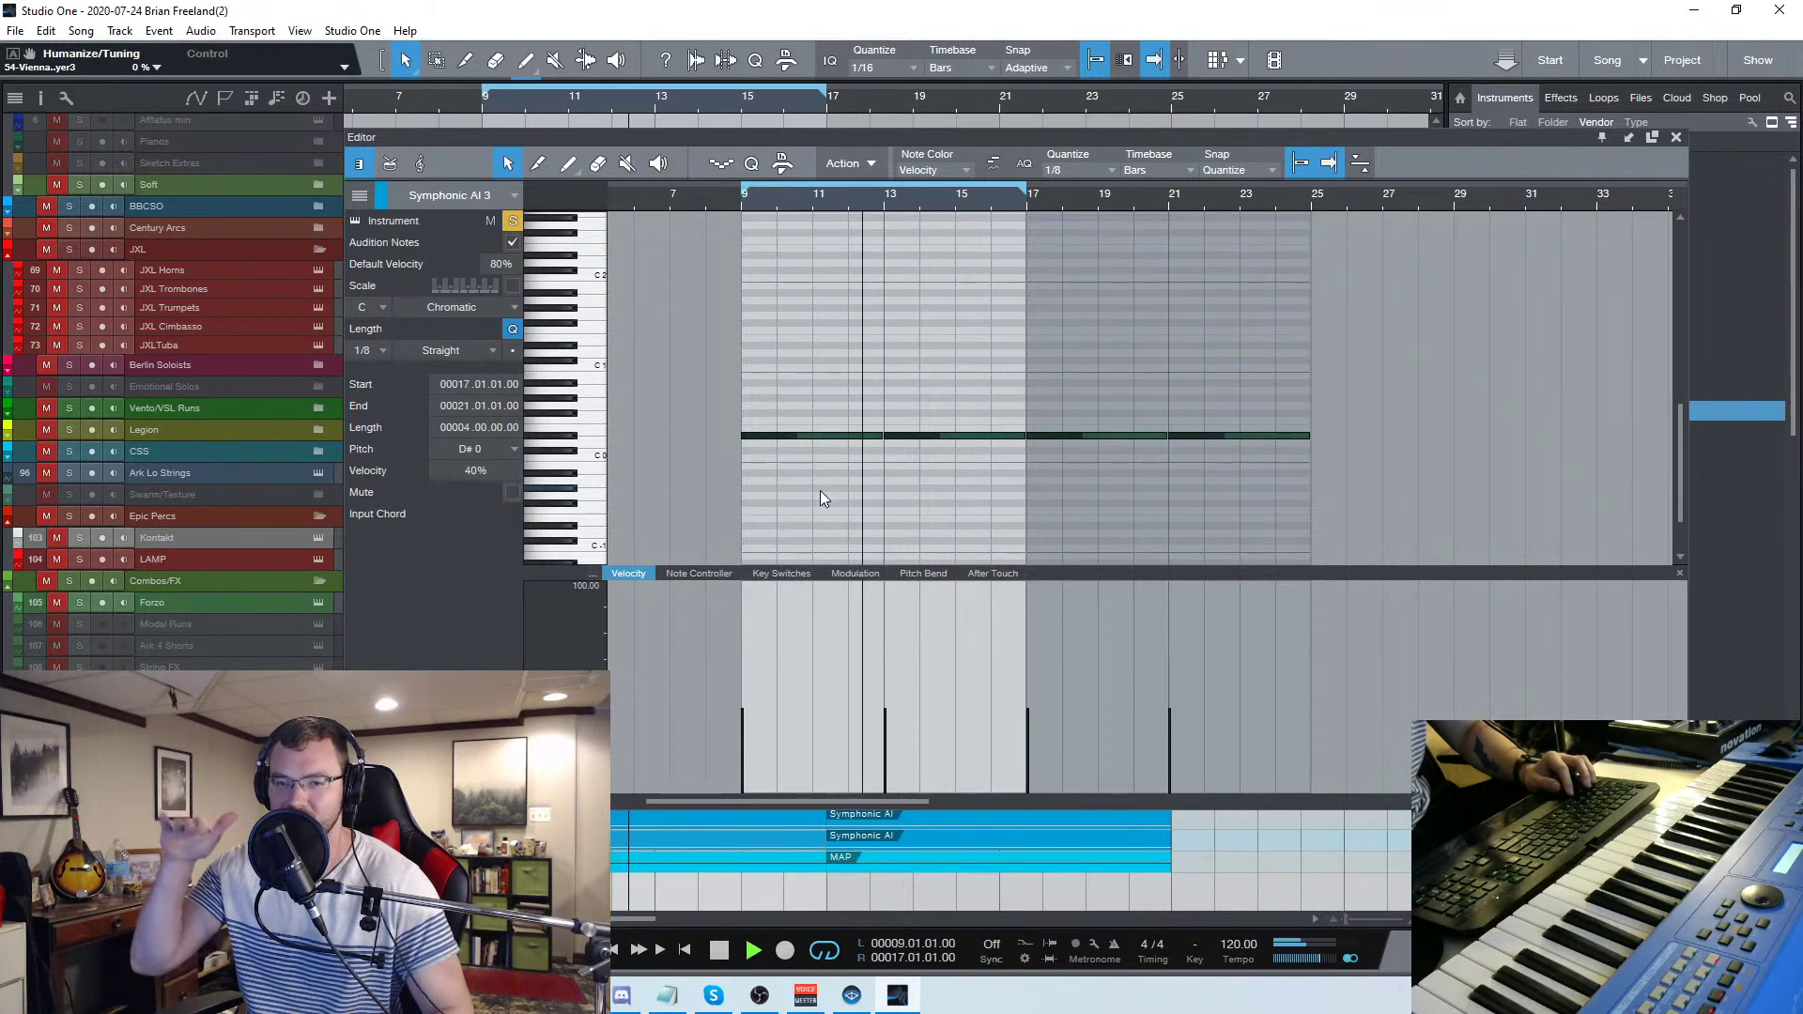
pyautogui.moveTo(884, 747); pyautogui.dragTo(888, 642)
pyautogui.press('space')
pyautogui.press('space')
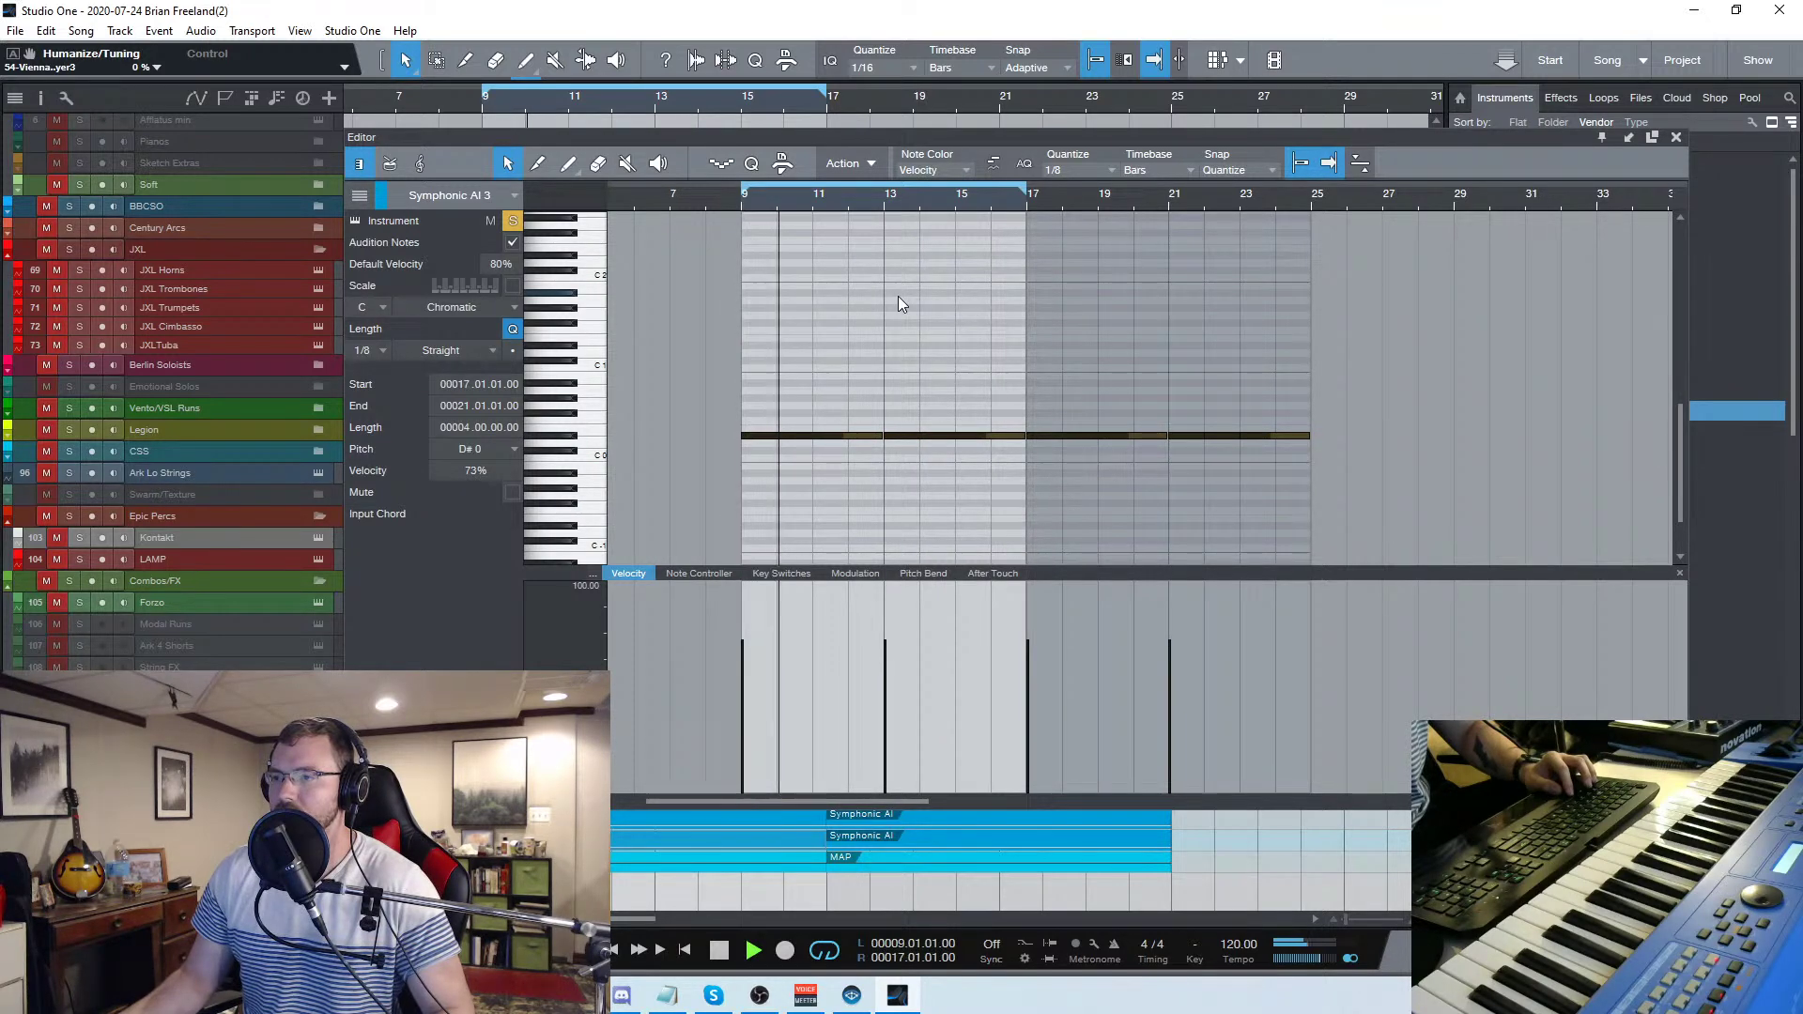
pyautogui.moveTo(900, 659); pyautogui.dragTo(886, 632)
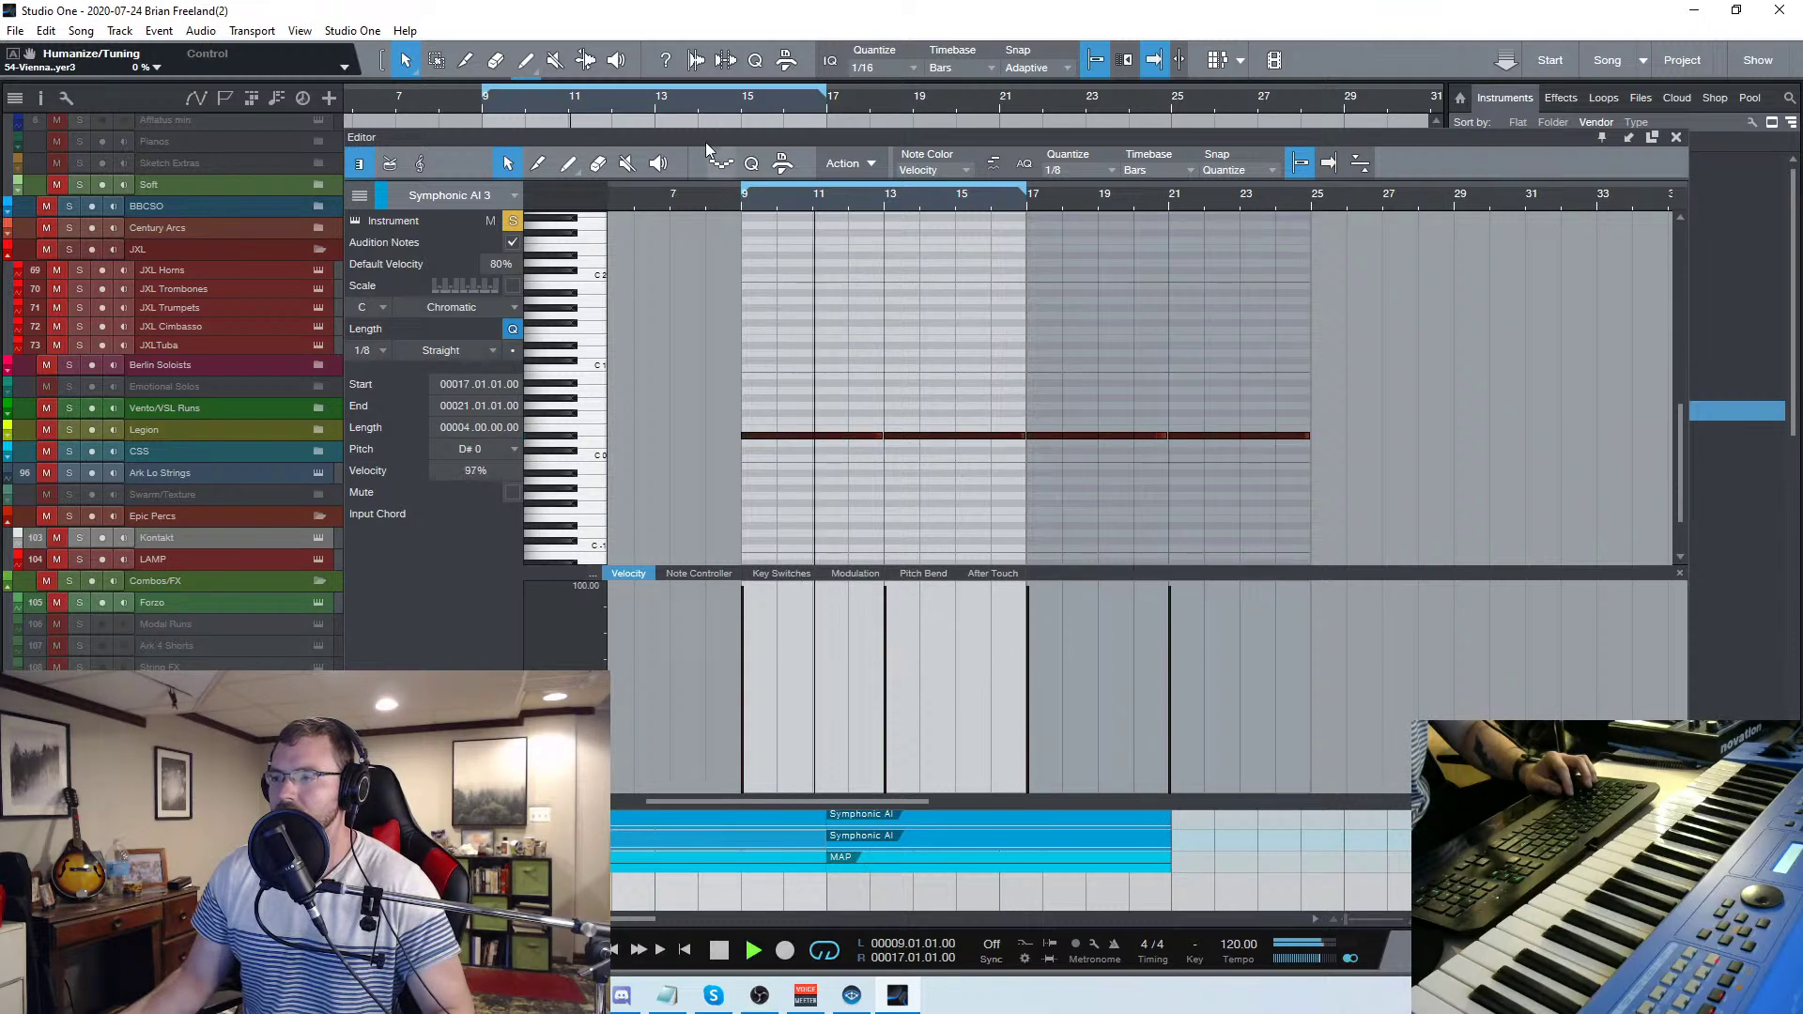
pyautogui.click(876, 282)
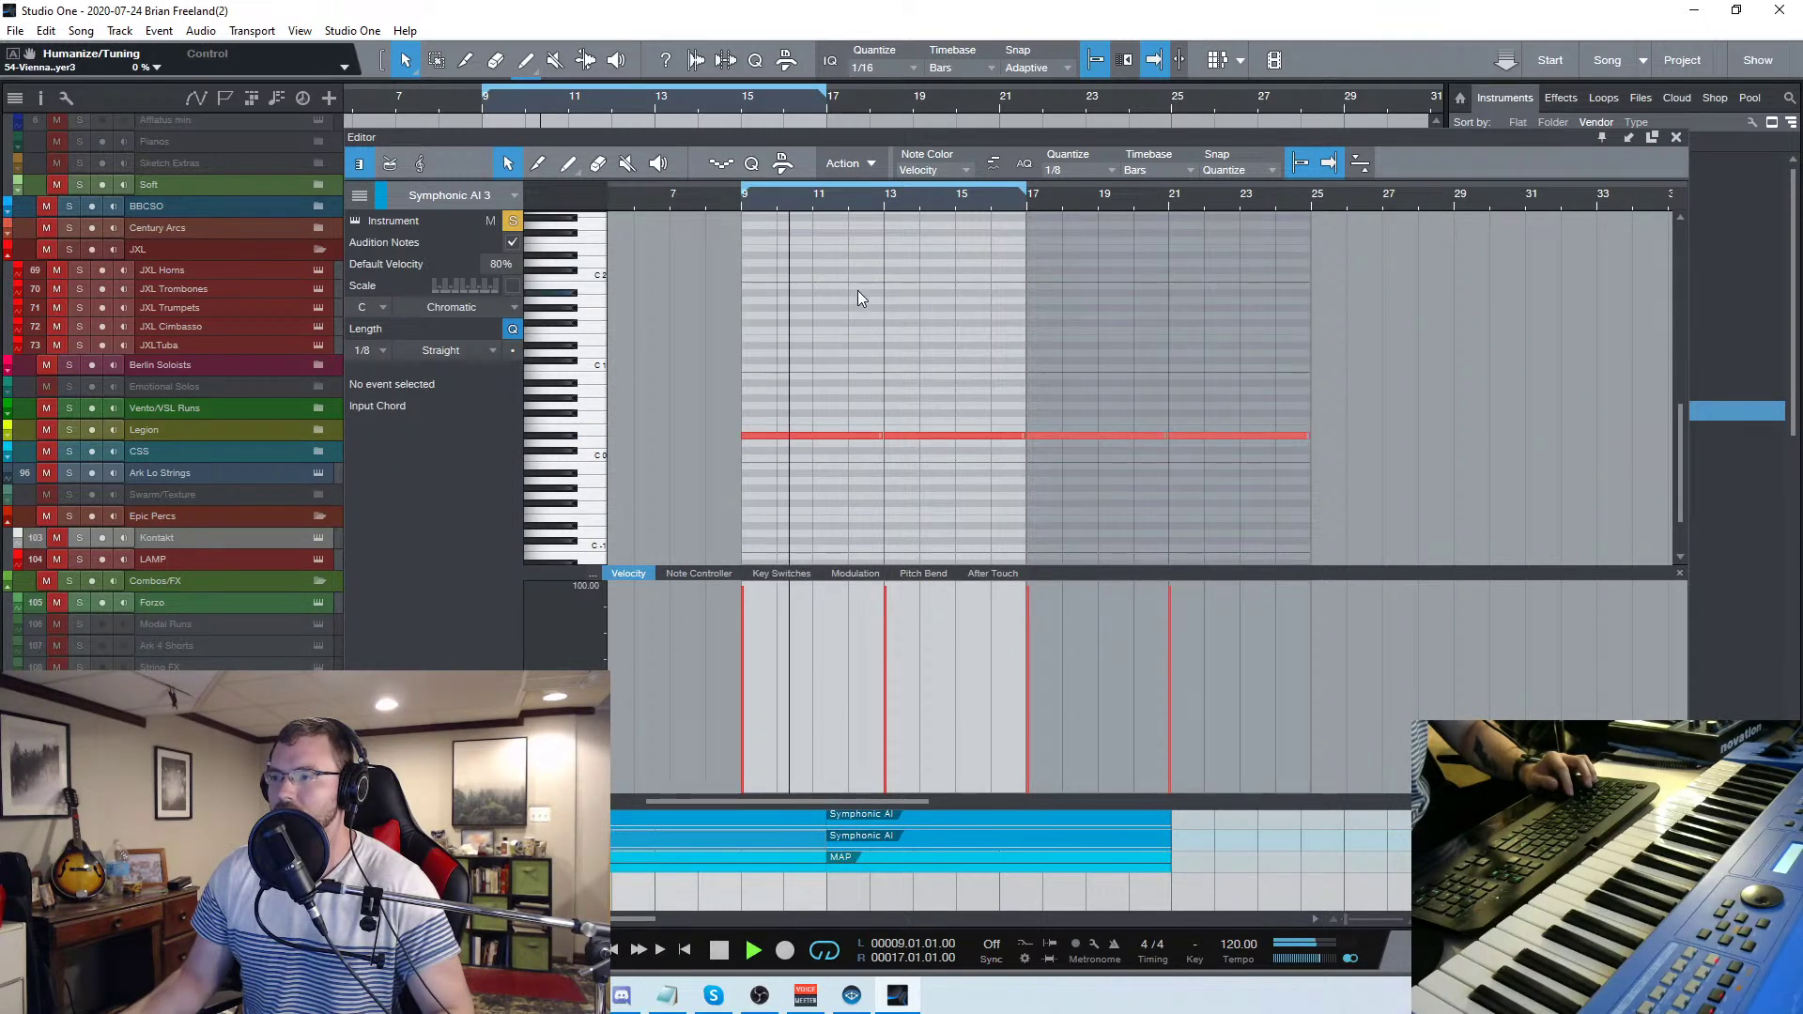
pyautogui.press('space')
# Duplicate the two Symphonic AI 3 notes of bars 17 to 25 one octave higher to D#1, audition them and close the editor
pyautogui.moveTo(1266, 467); pyautogui.dragTo(1057, 324)
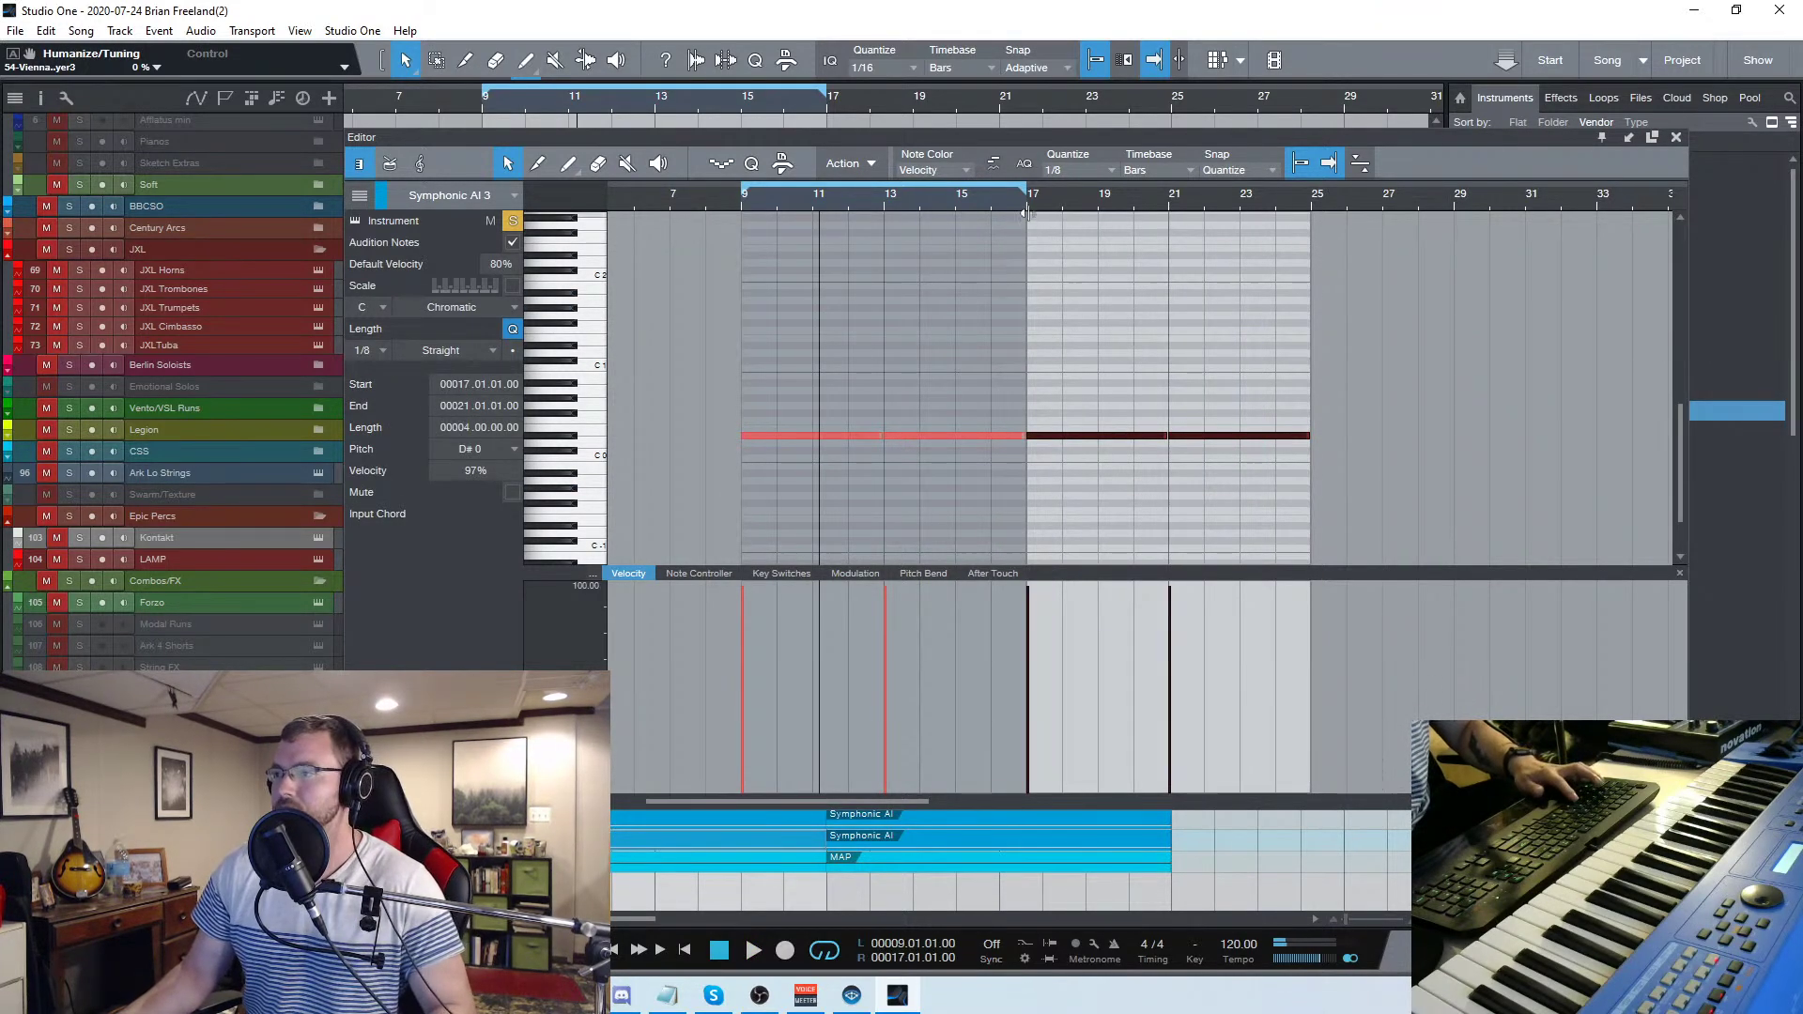
pyautogui.hotkey('shift', 'Up')
pyautogui.press('space')
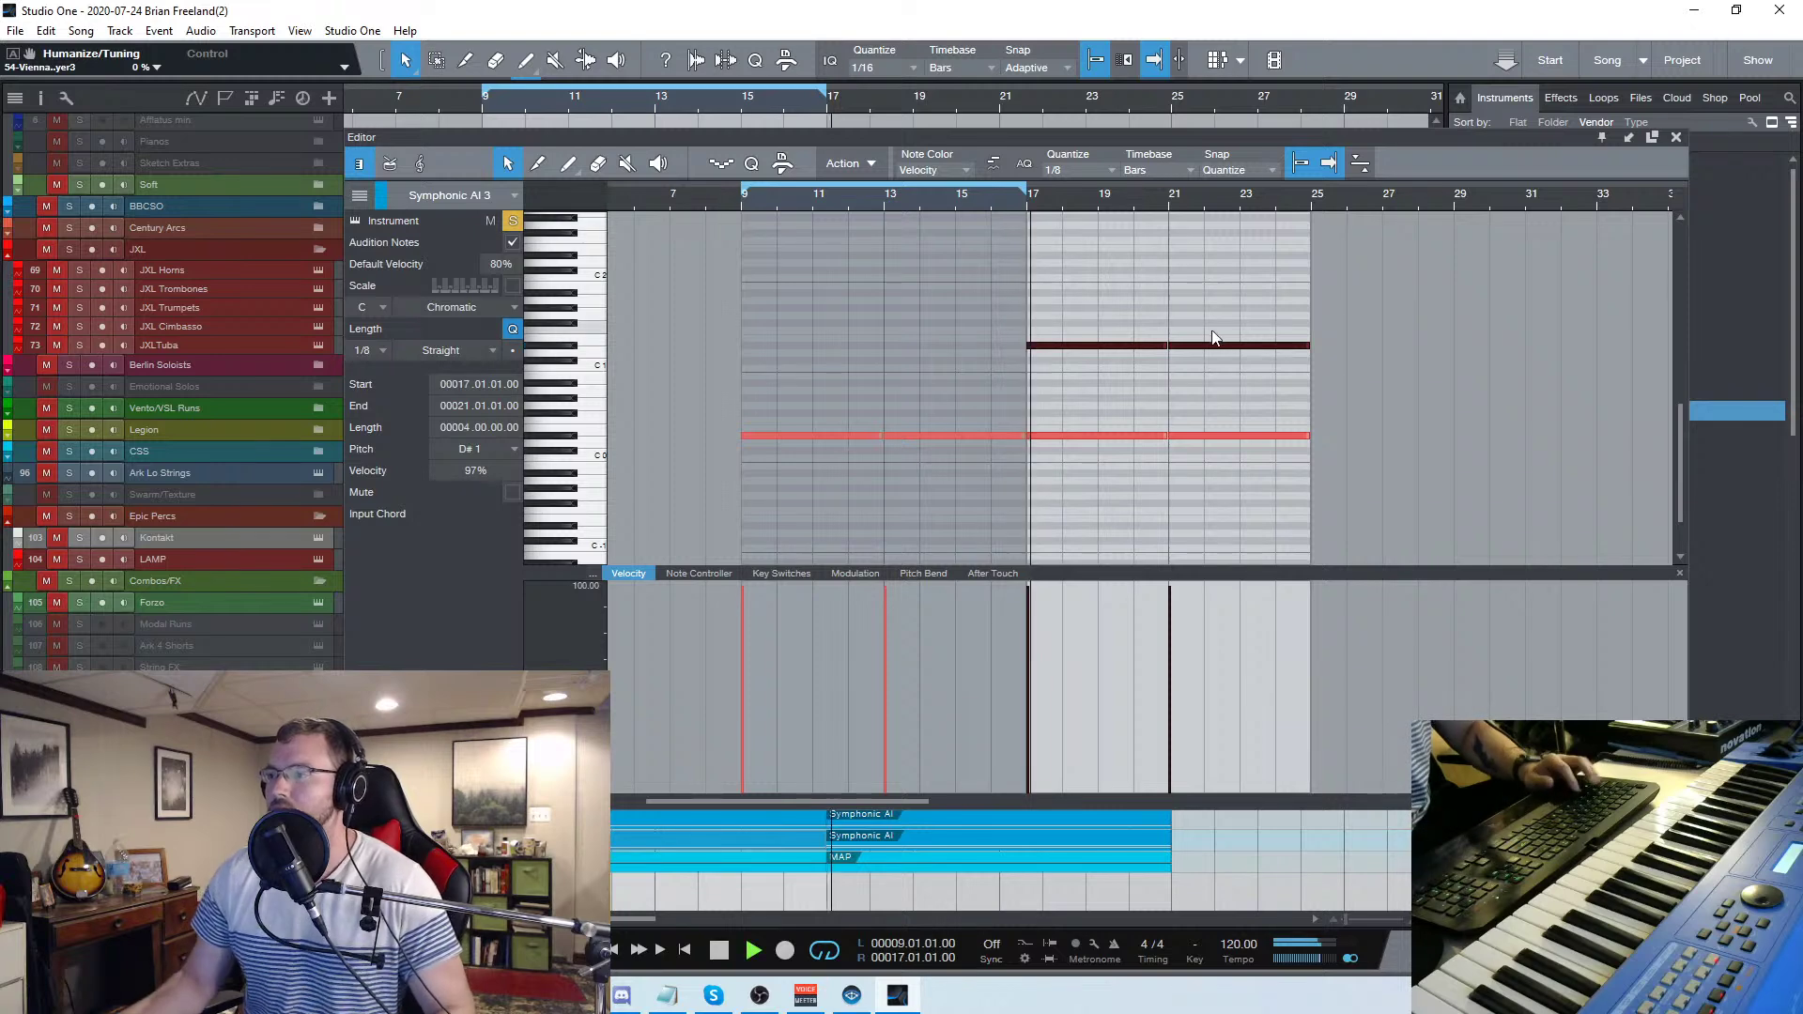
pyautogui.click(1214, 278)
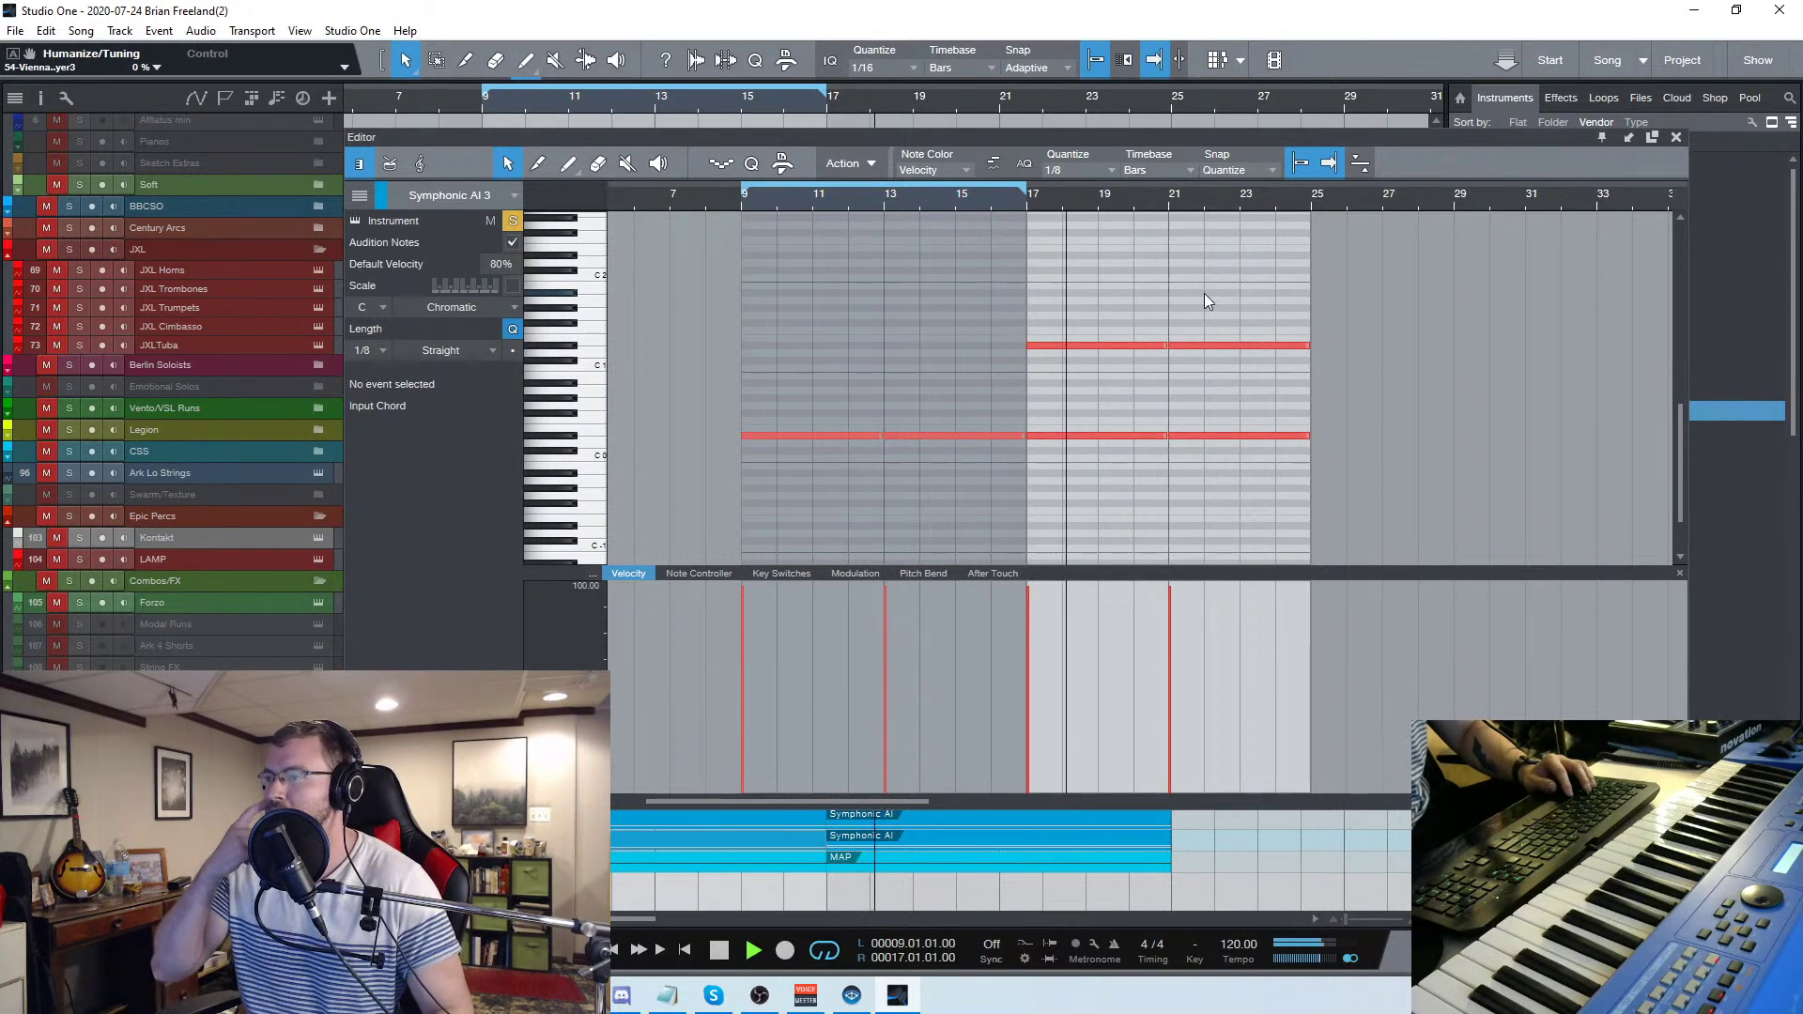
pyautogui.click(1677, 138)
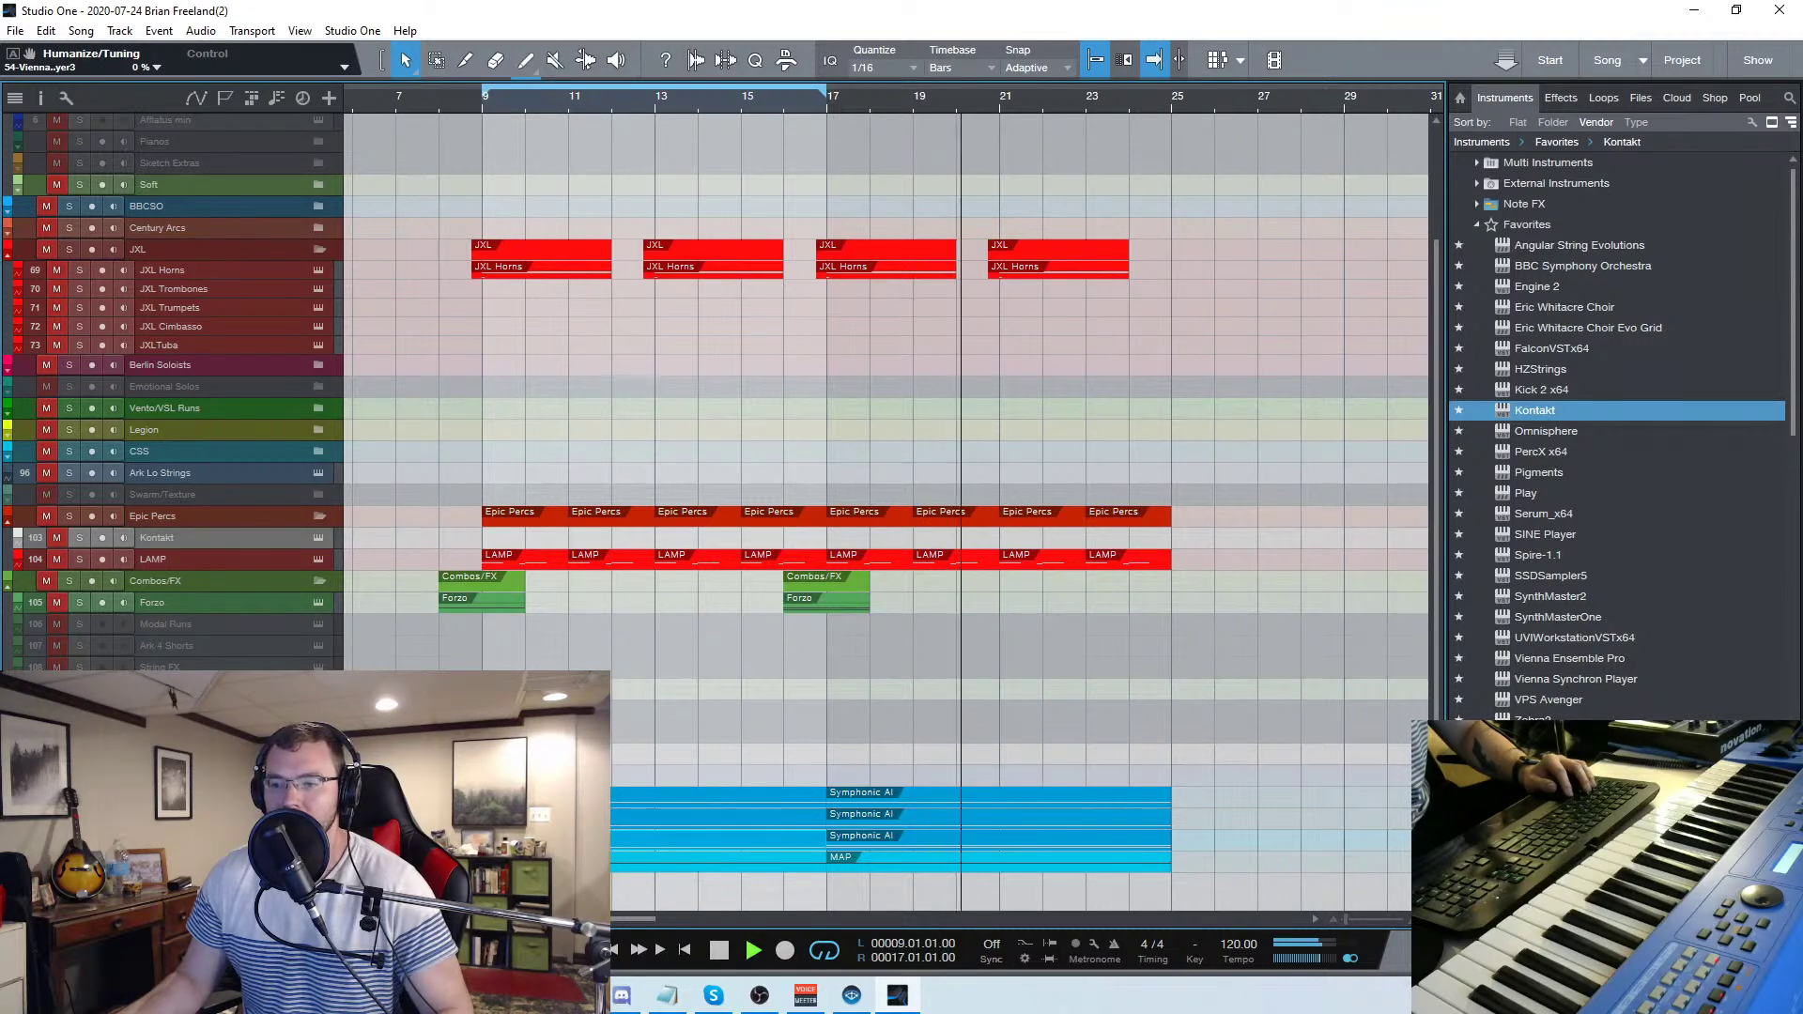
# Close the preset browser in the Symphonic AI Godzilla instrument with playback stopped, and save the song
pyautogui.click(894, 997)
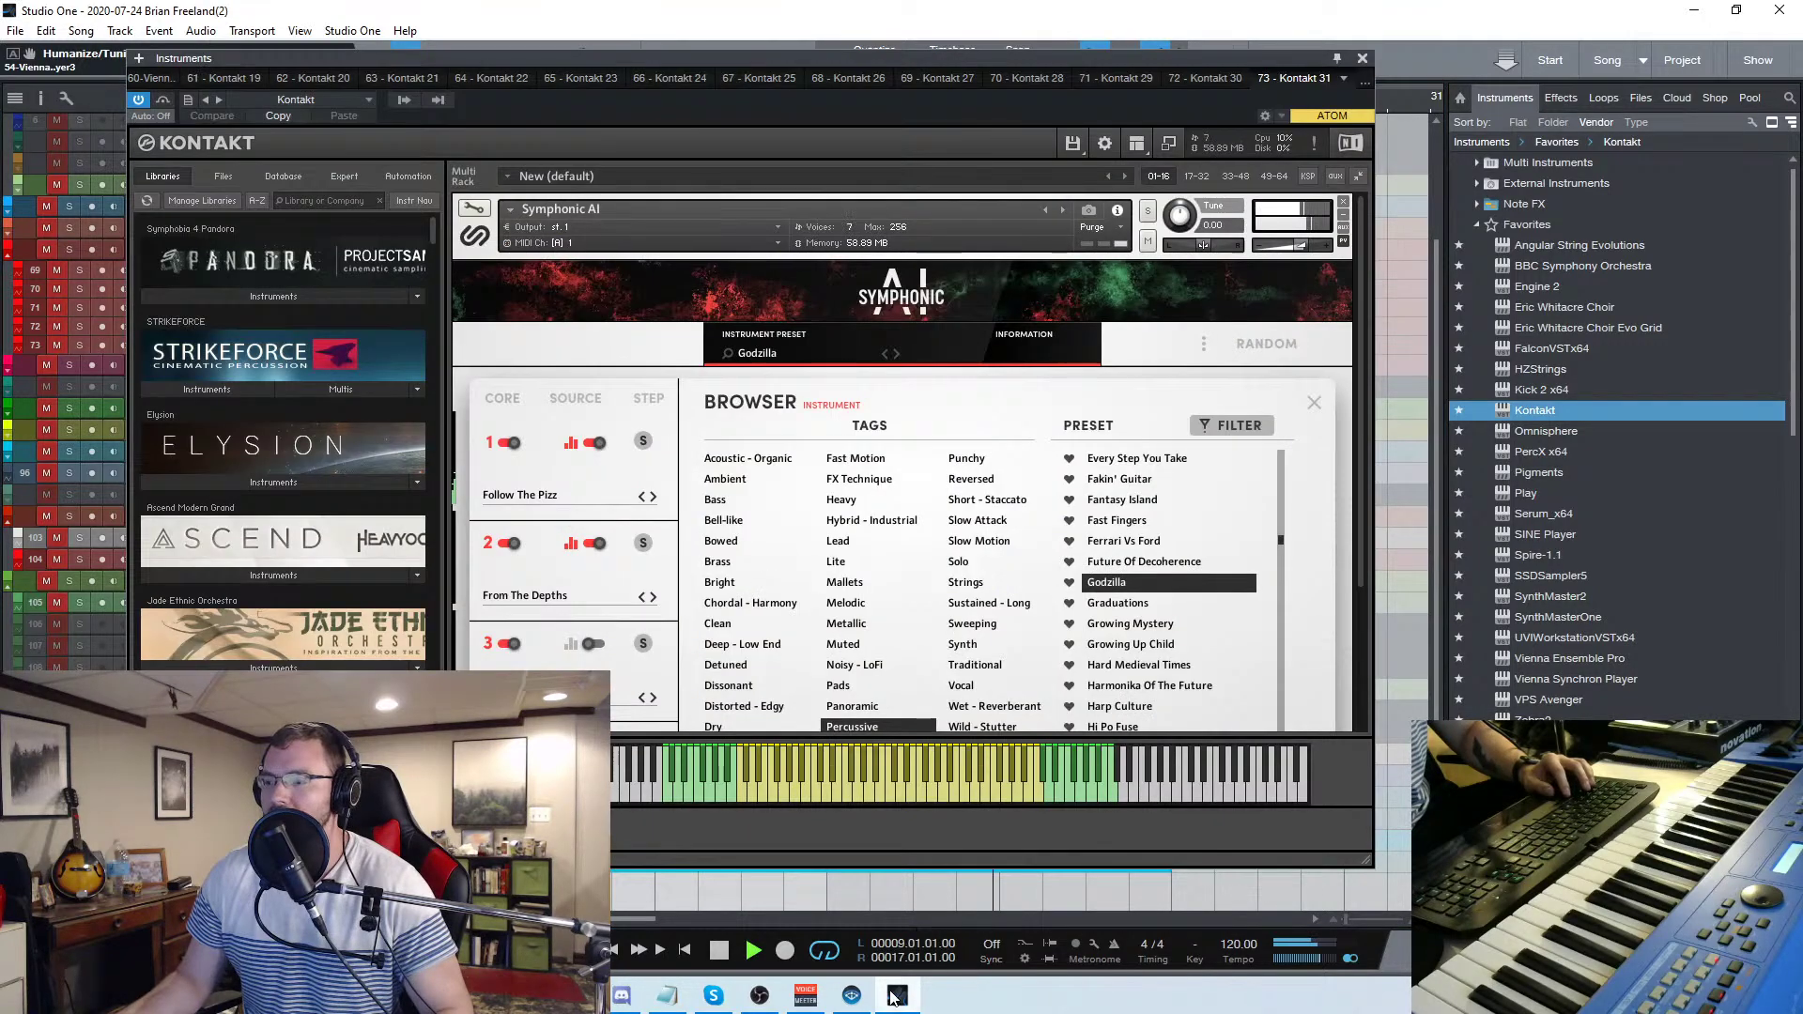
pyautogui.click(720, 951)
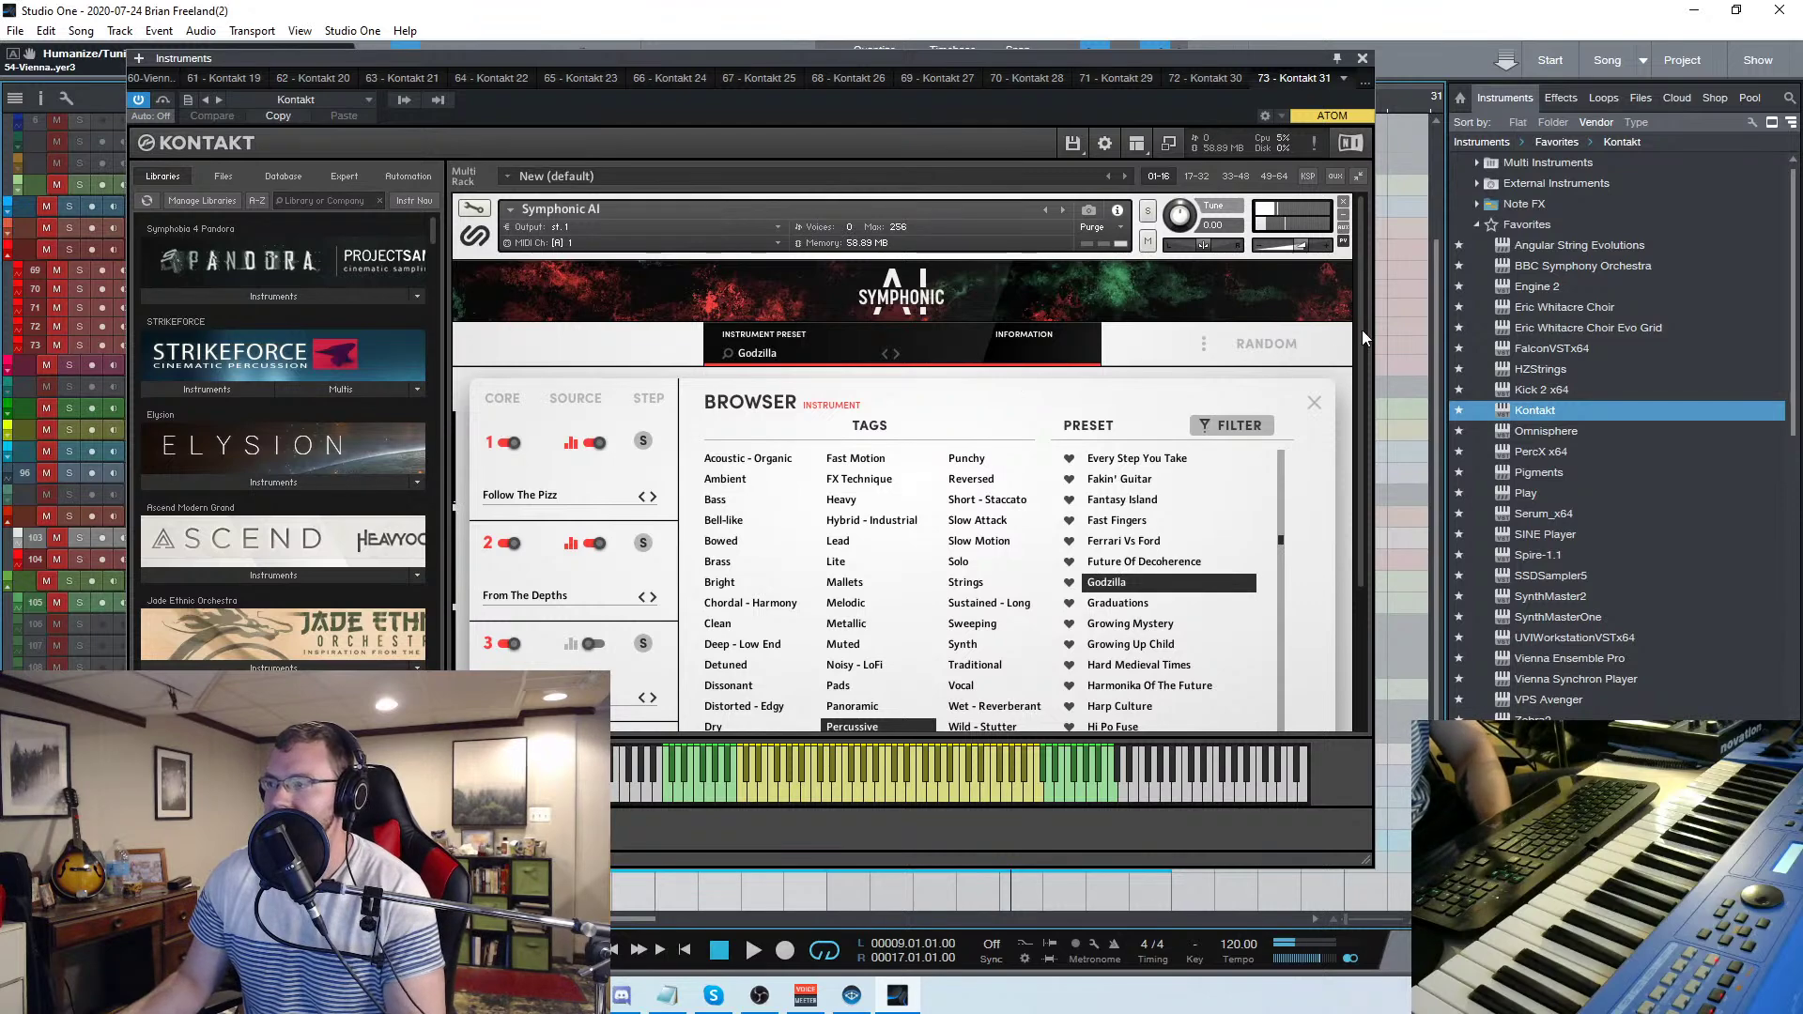
pyautogui.scroll(-2, 1352, 385)
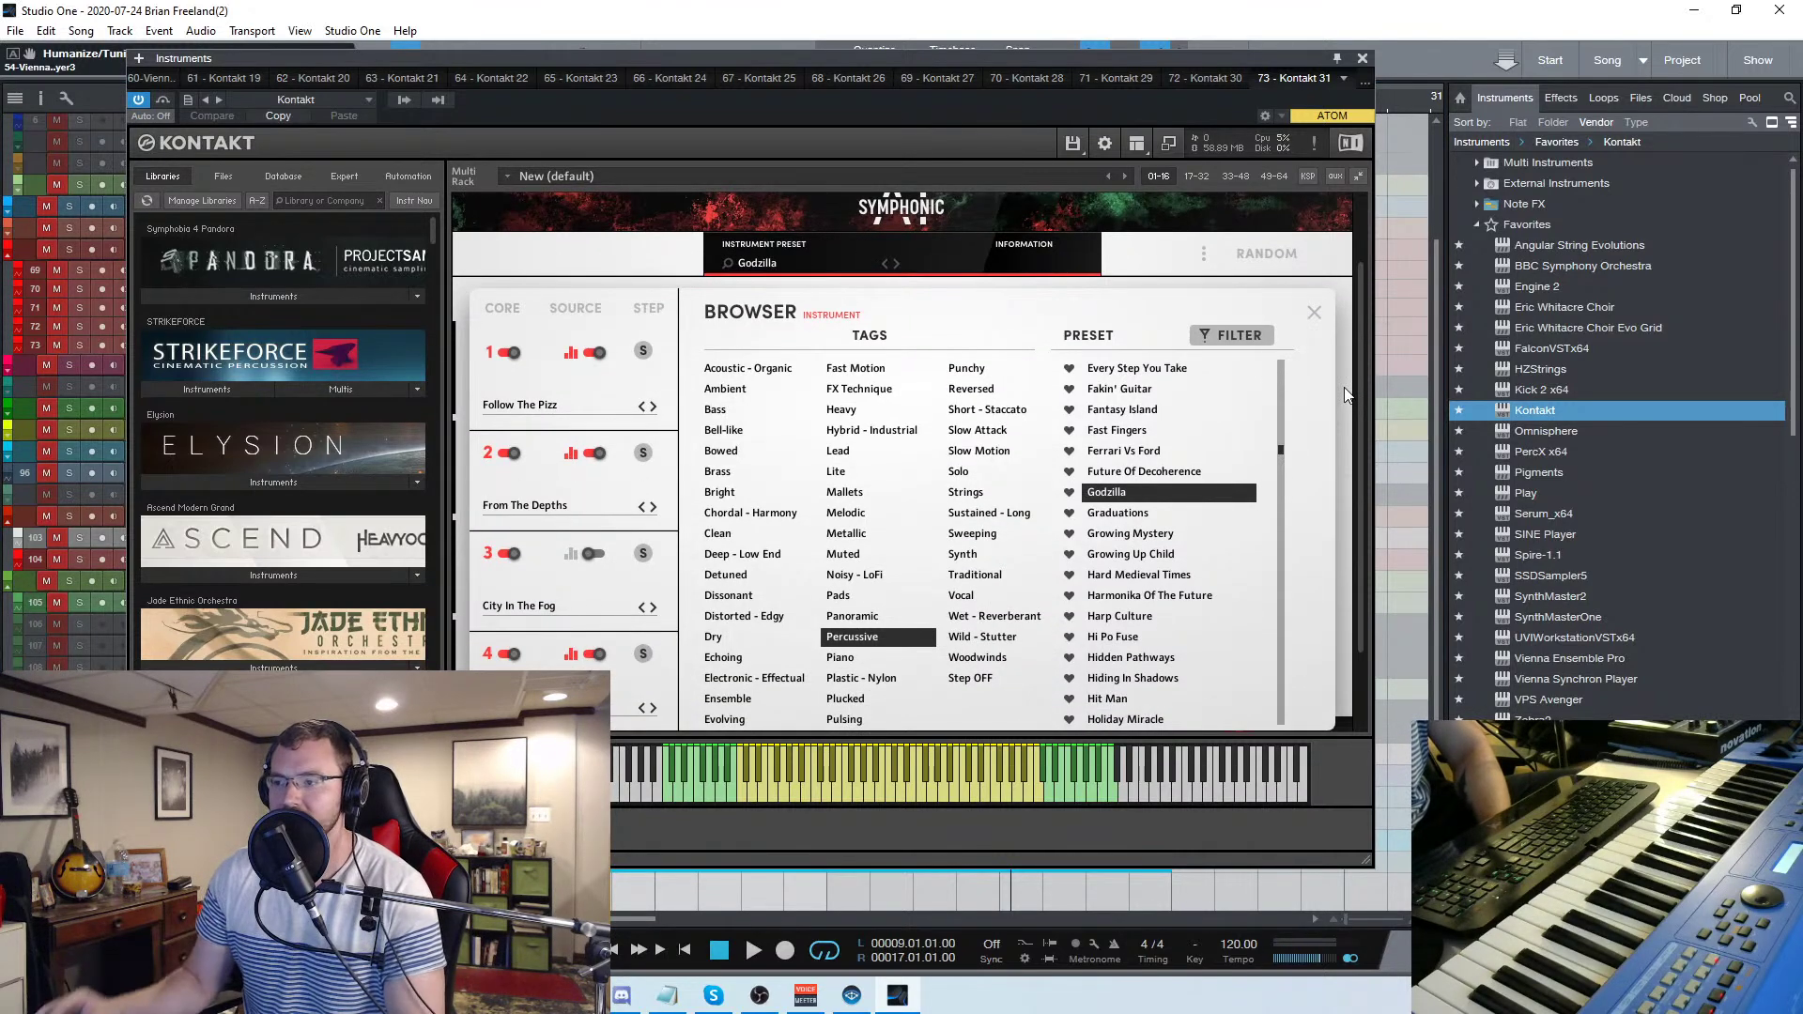
pyautogui.click(1316, 315)
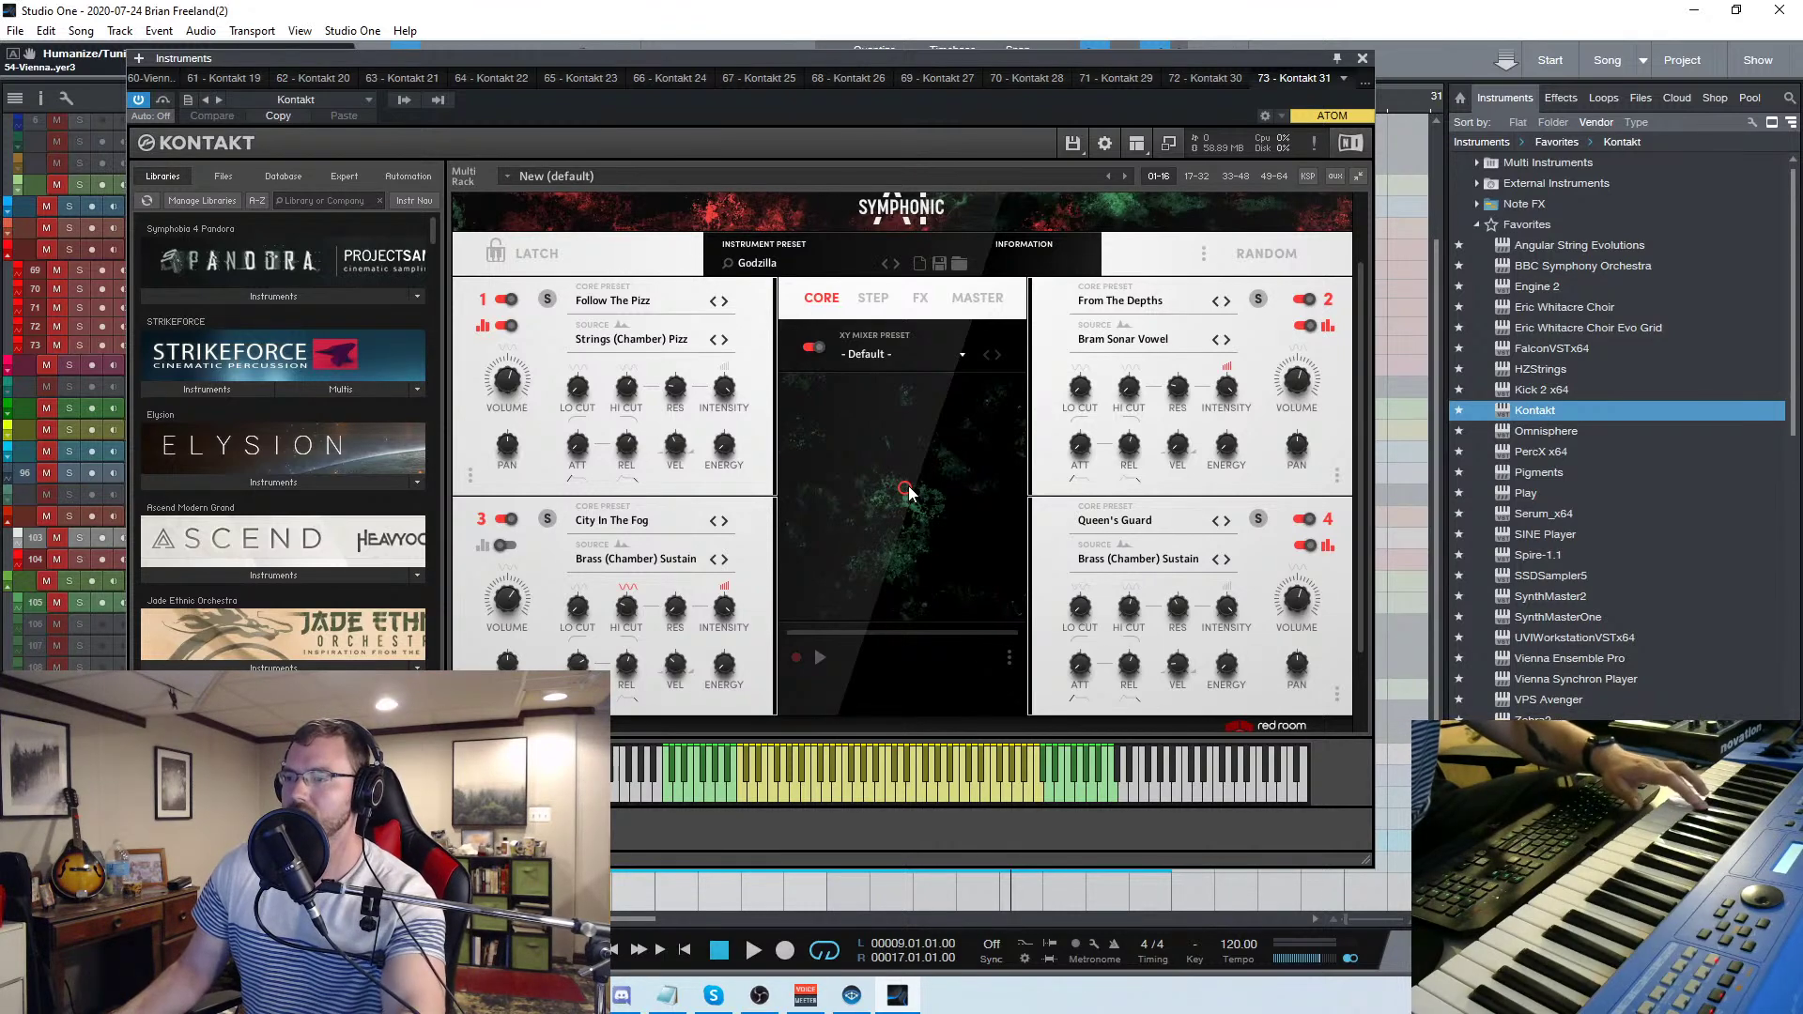
pyautogui.hotkey('ctrl', 's')
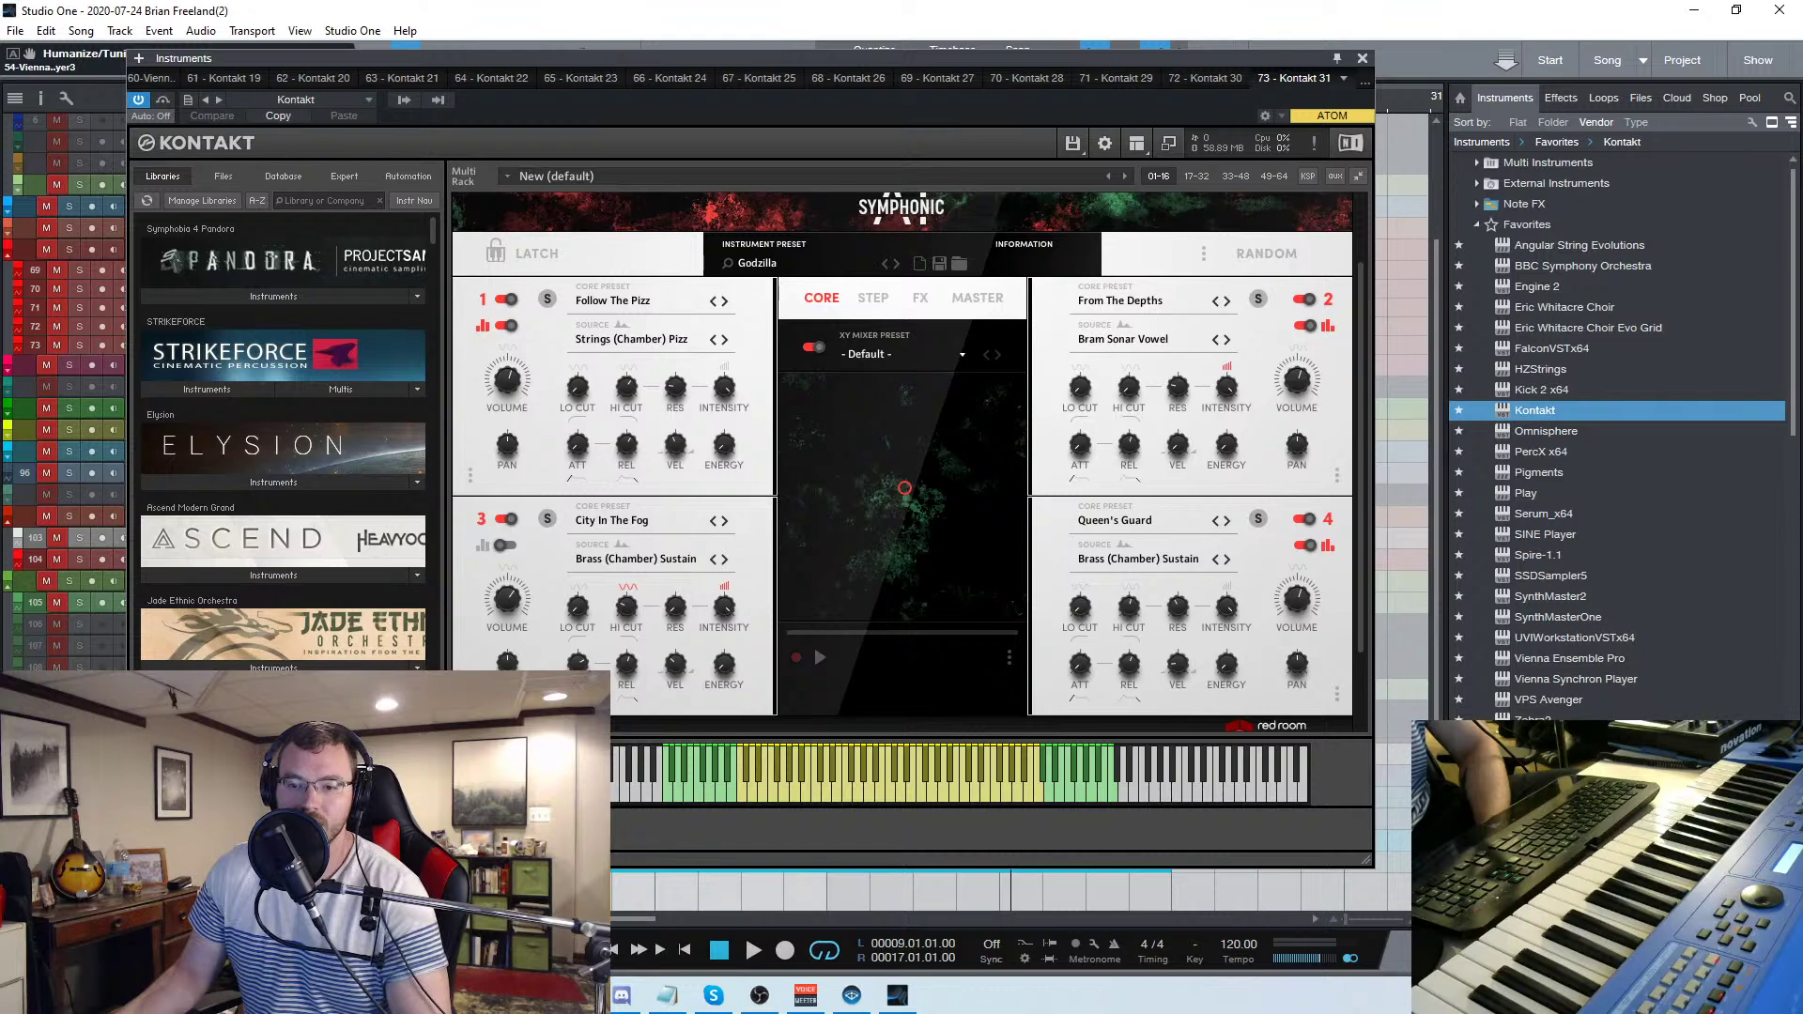
pyautogui.click(1362, 58)
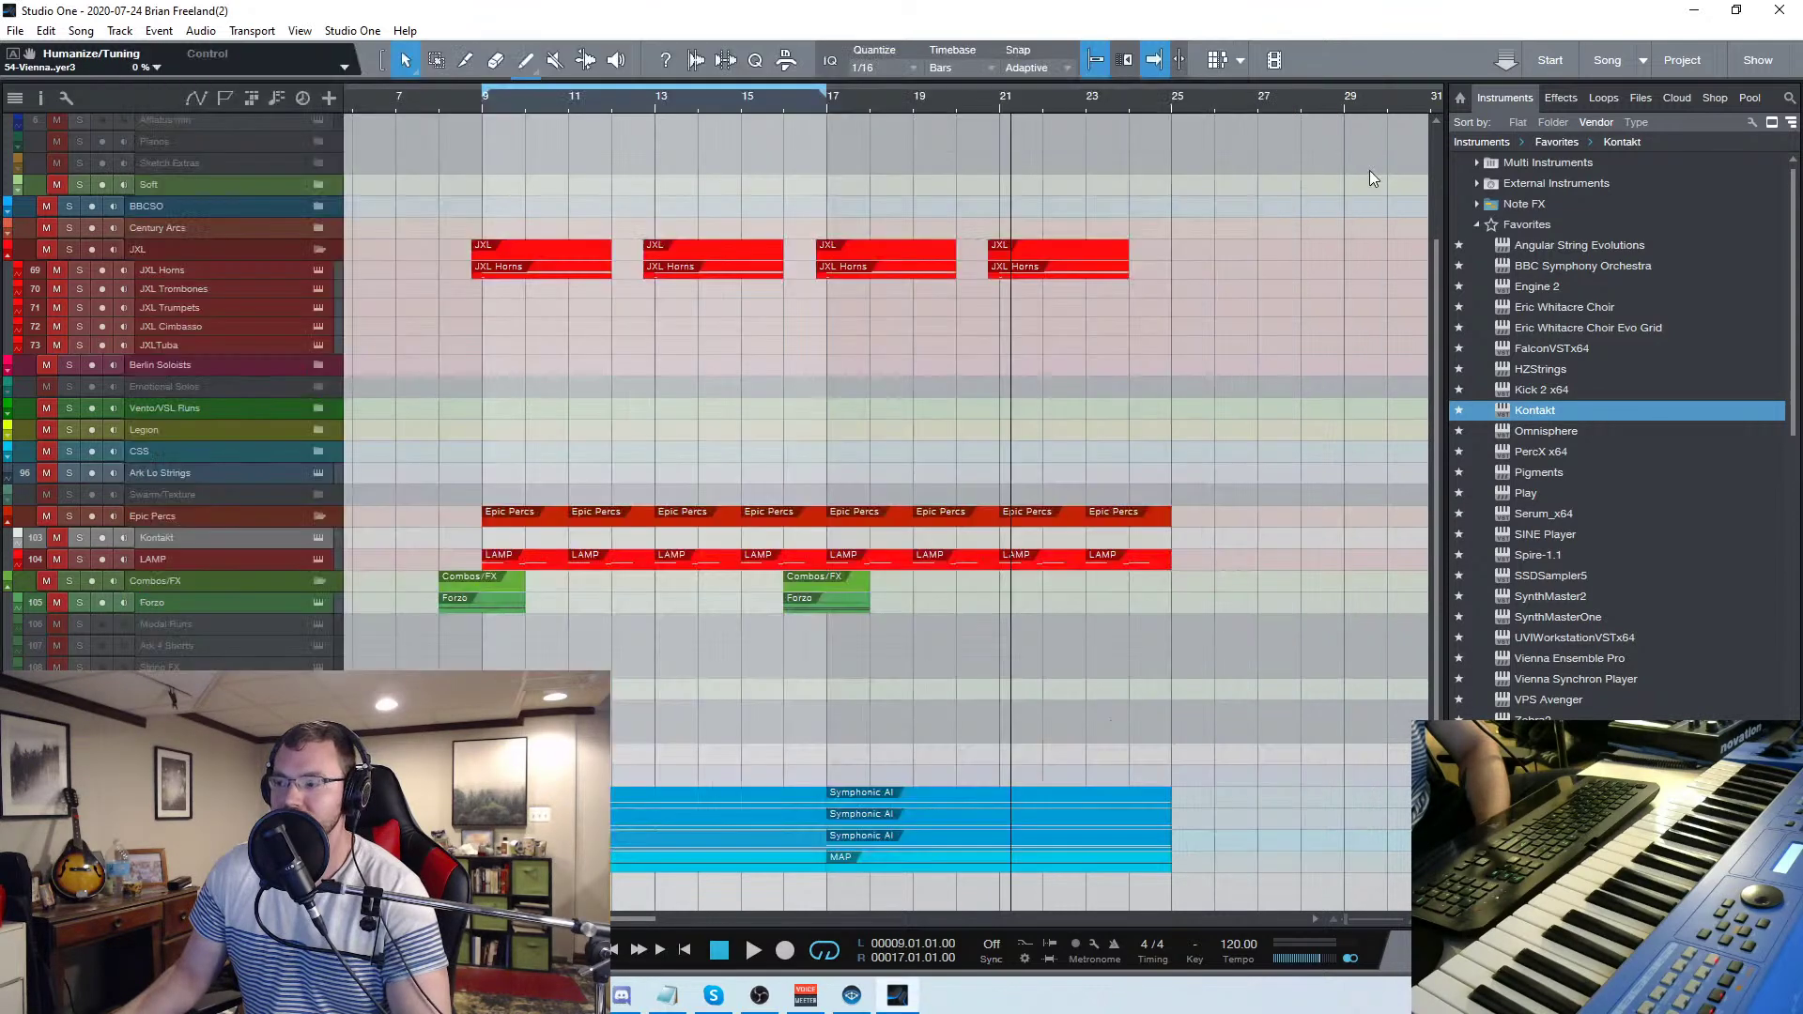
# Look through the beat options of the time signature without changing them, and place the playhead at bar 8
pyautogui.click(1144, 948)
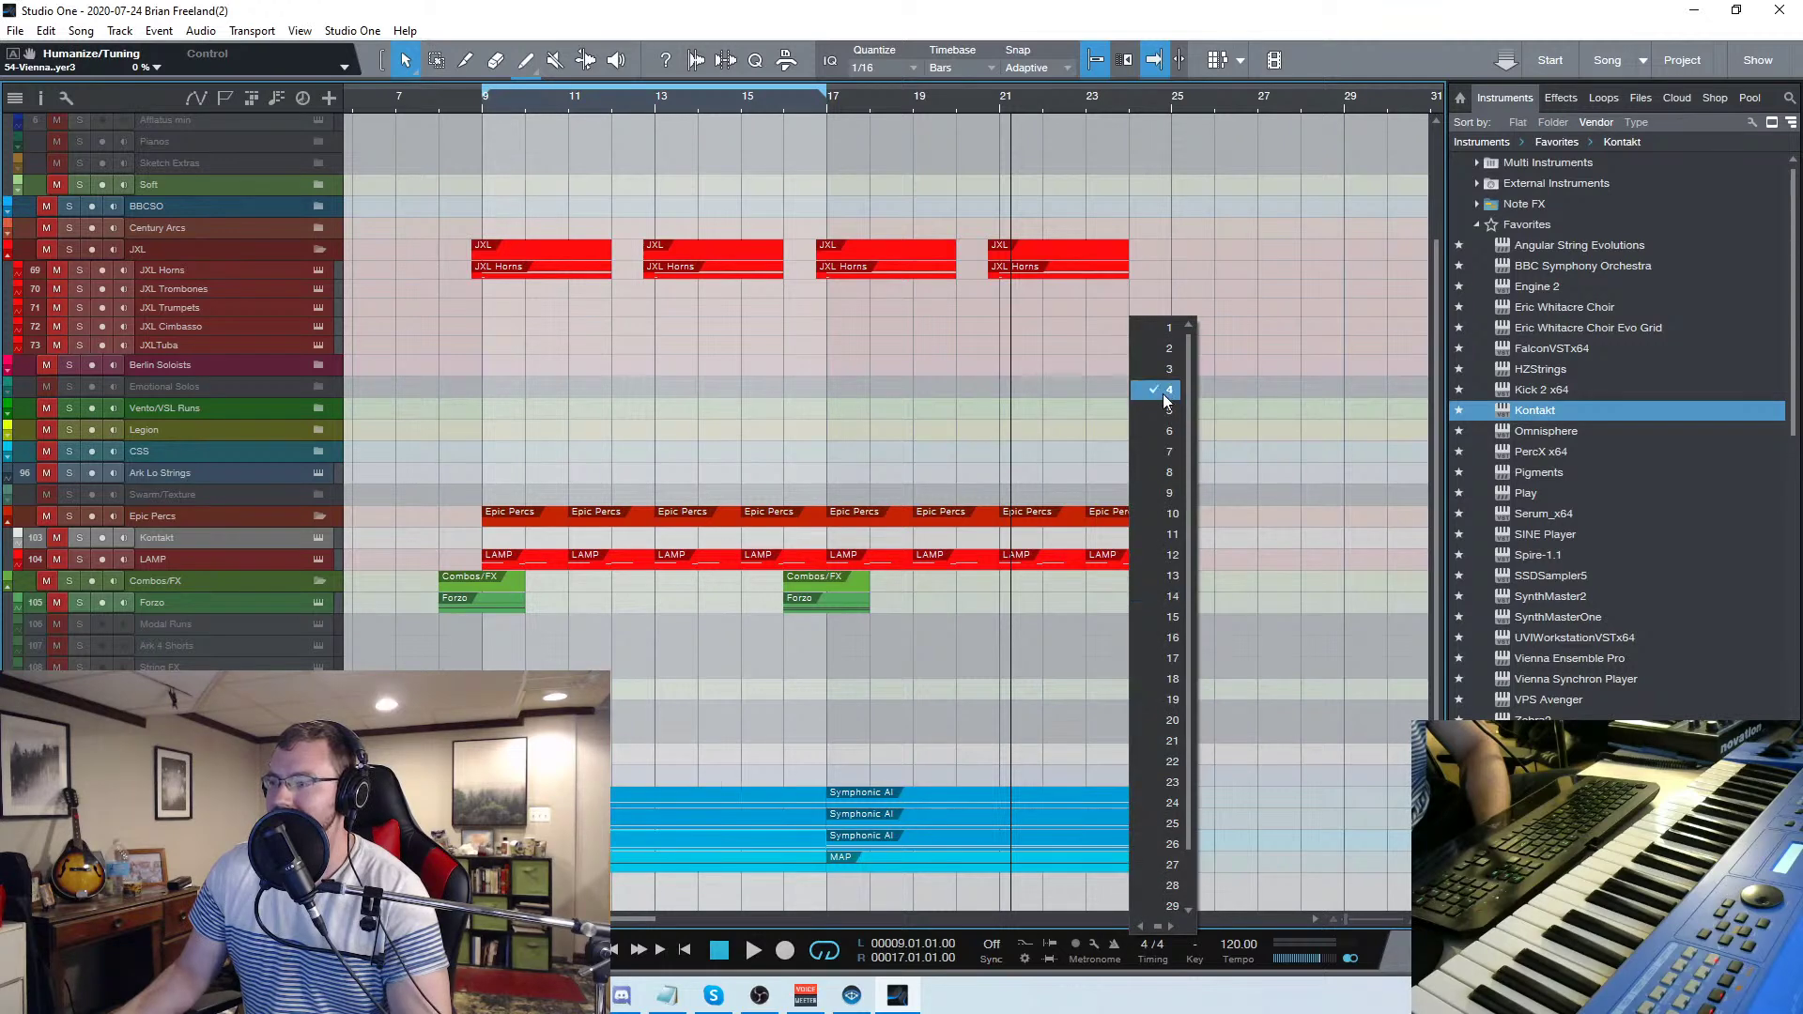
pyautogui.click(988, 78)
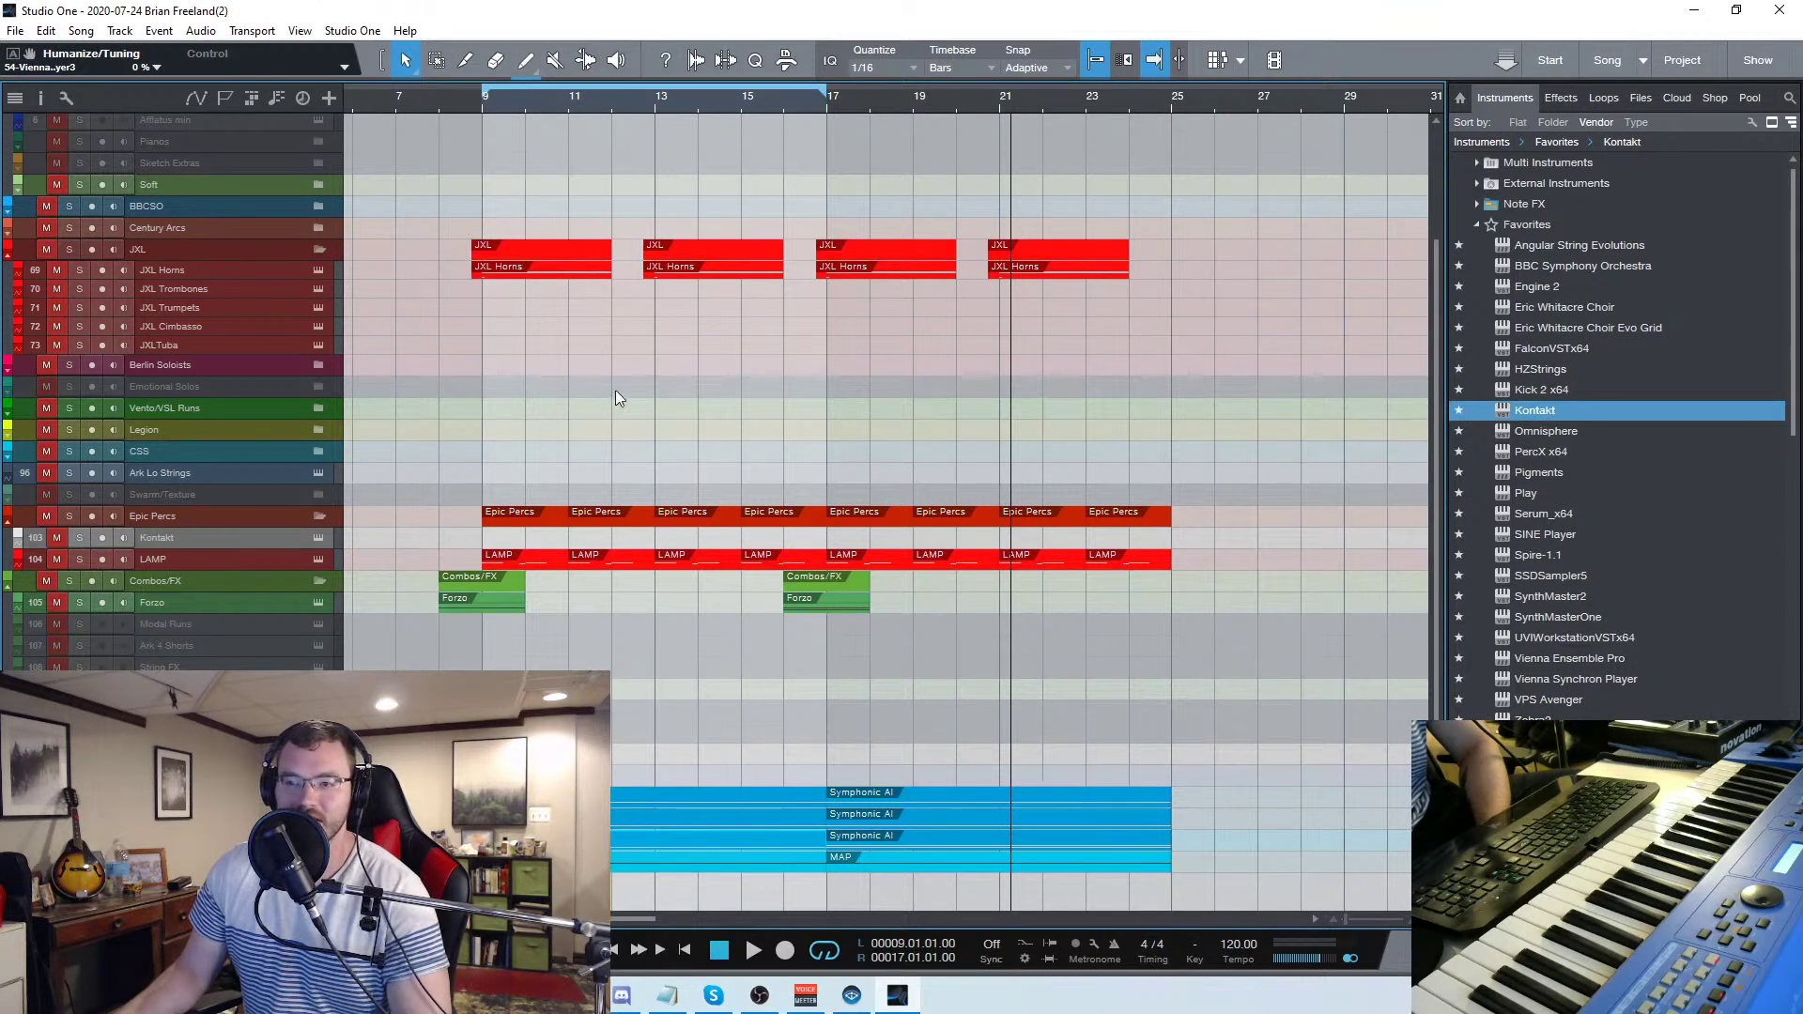
pyautogui.click(440, 104)
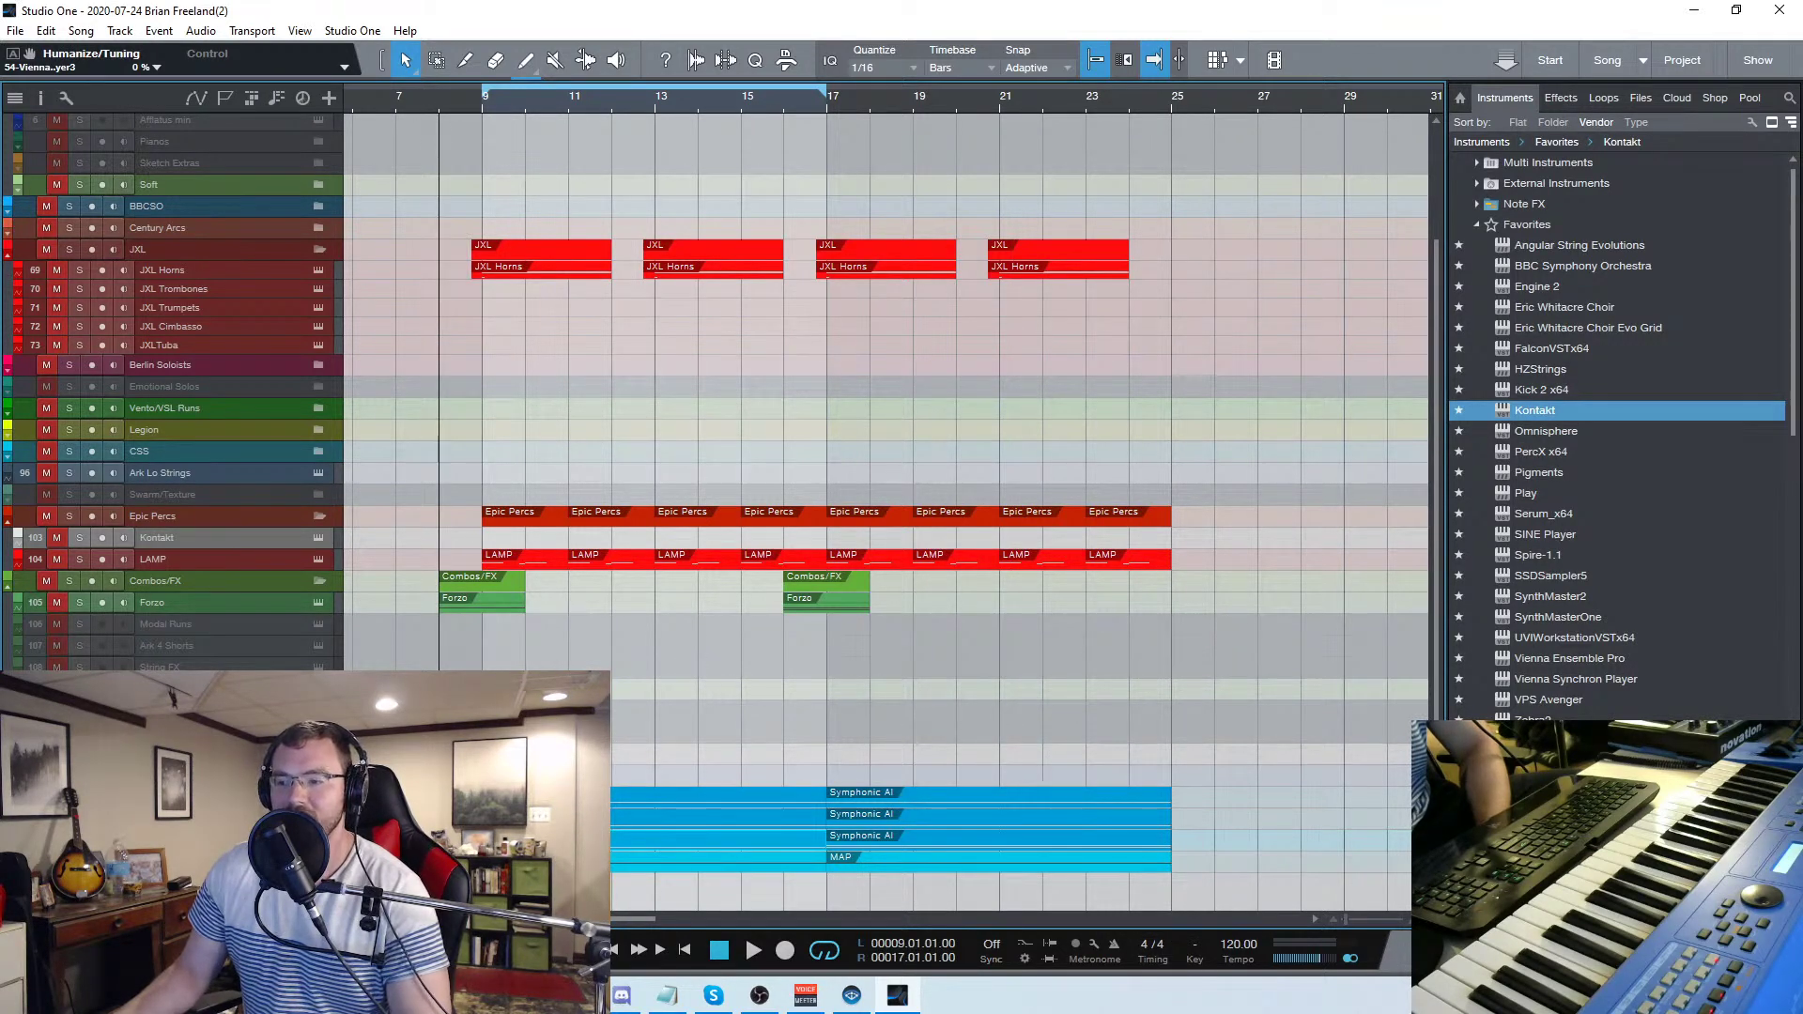
pyautogui.hscroll(-3, 734, 881)
pyautogui.hscroll(3, 734, 881)
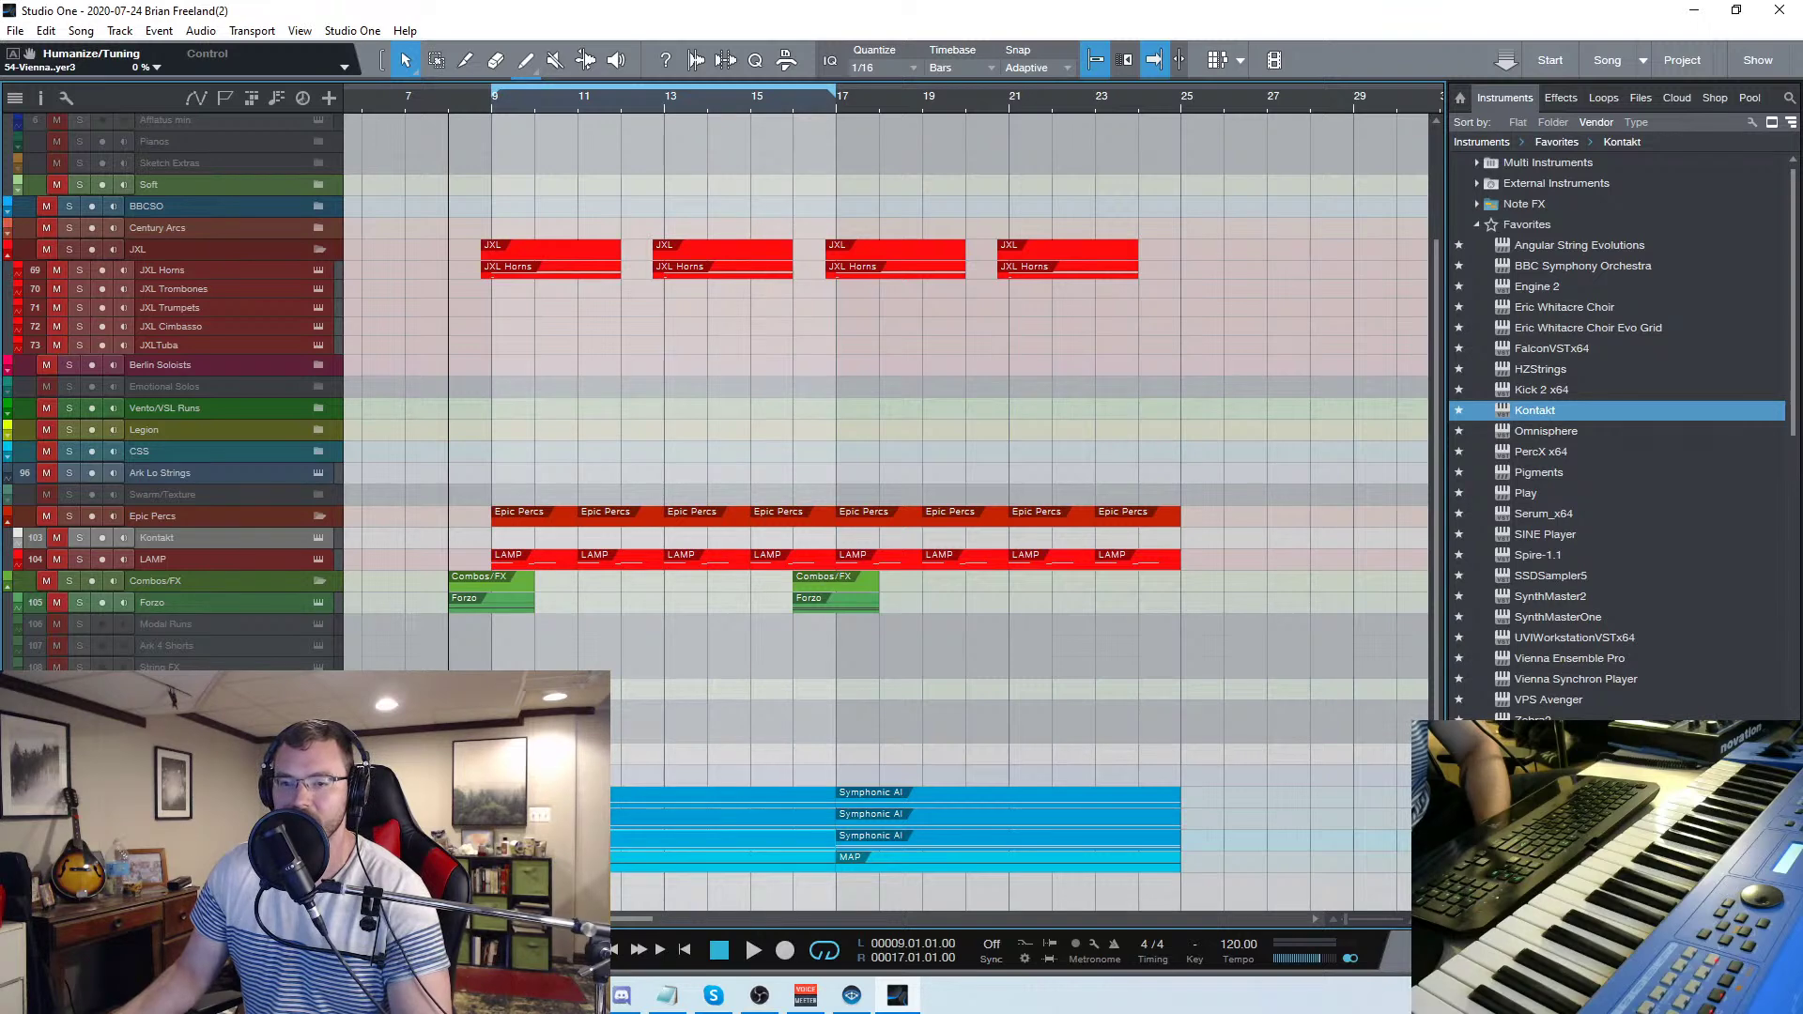
pyautogui.hscroll(-2, 883, 498)
pyautogui.hscroll(2, 883, 498)
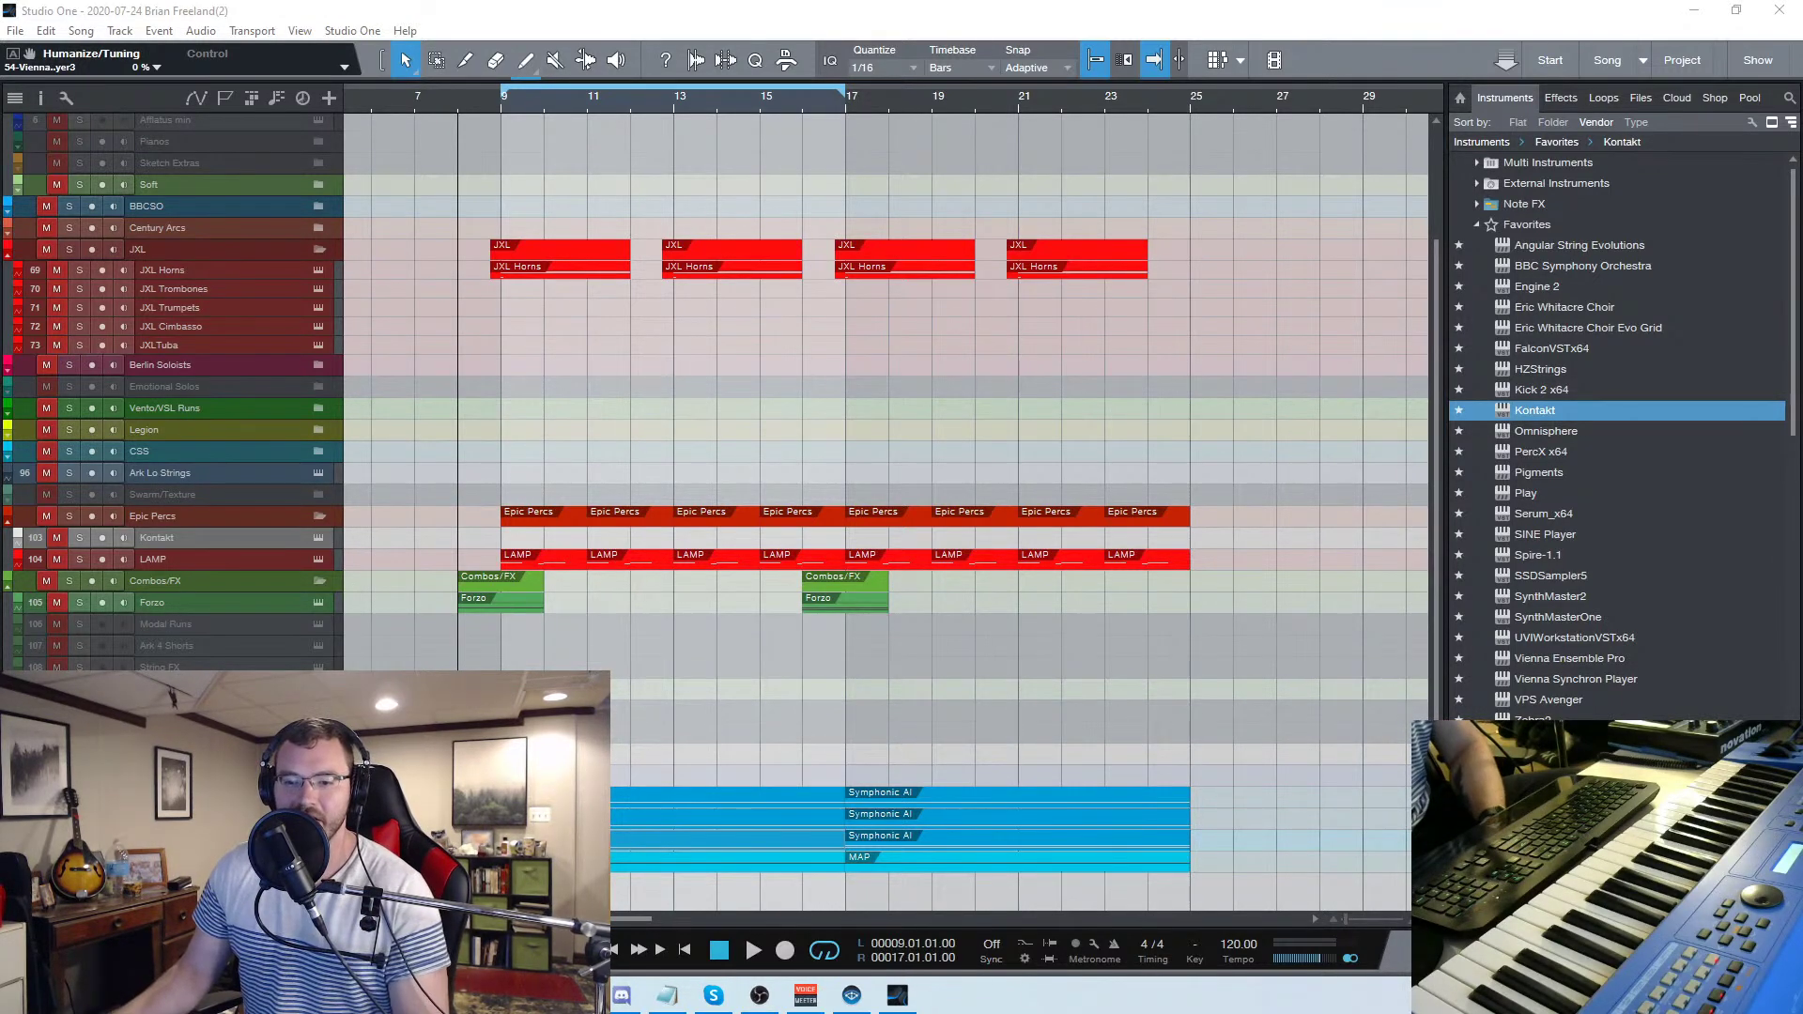
pyautogui.click(805, 994)
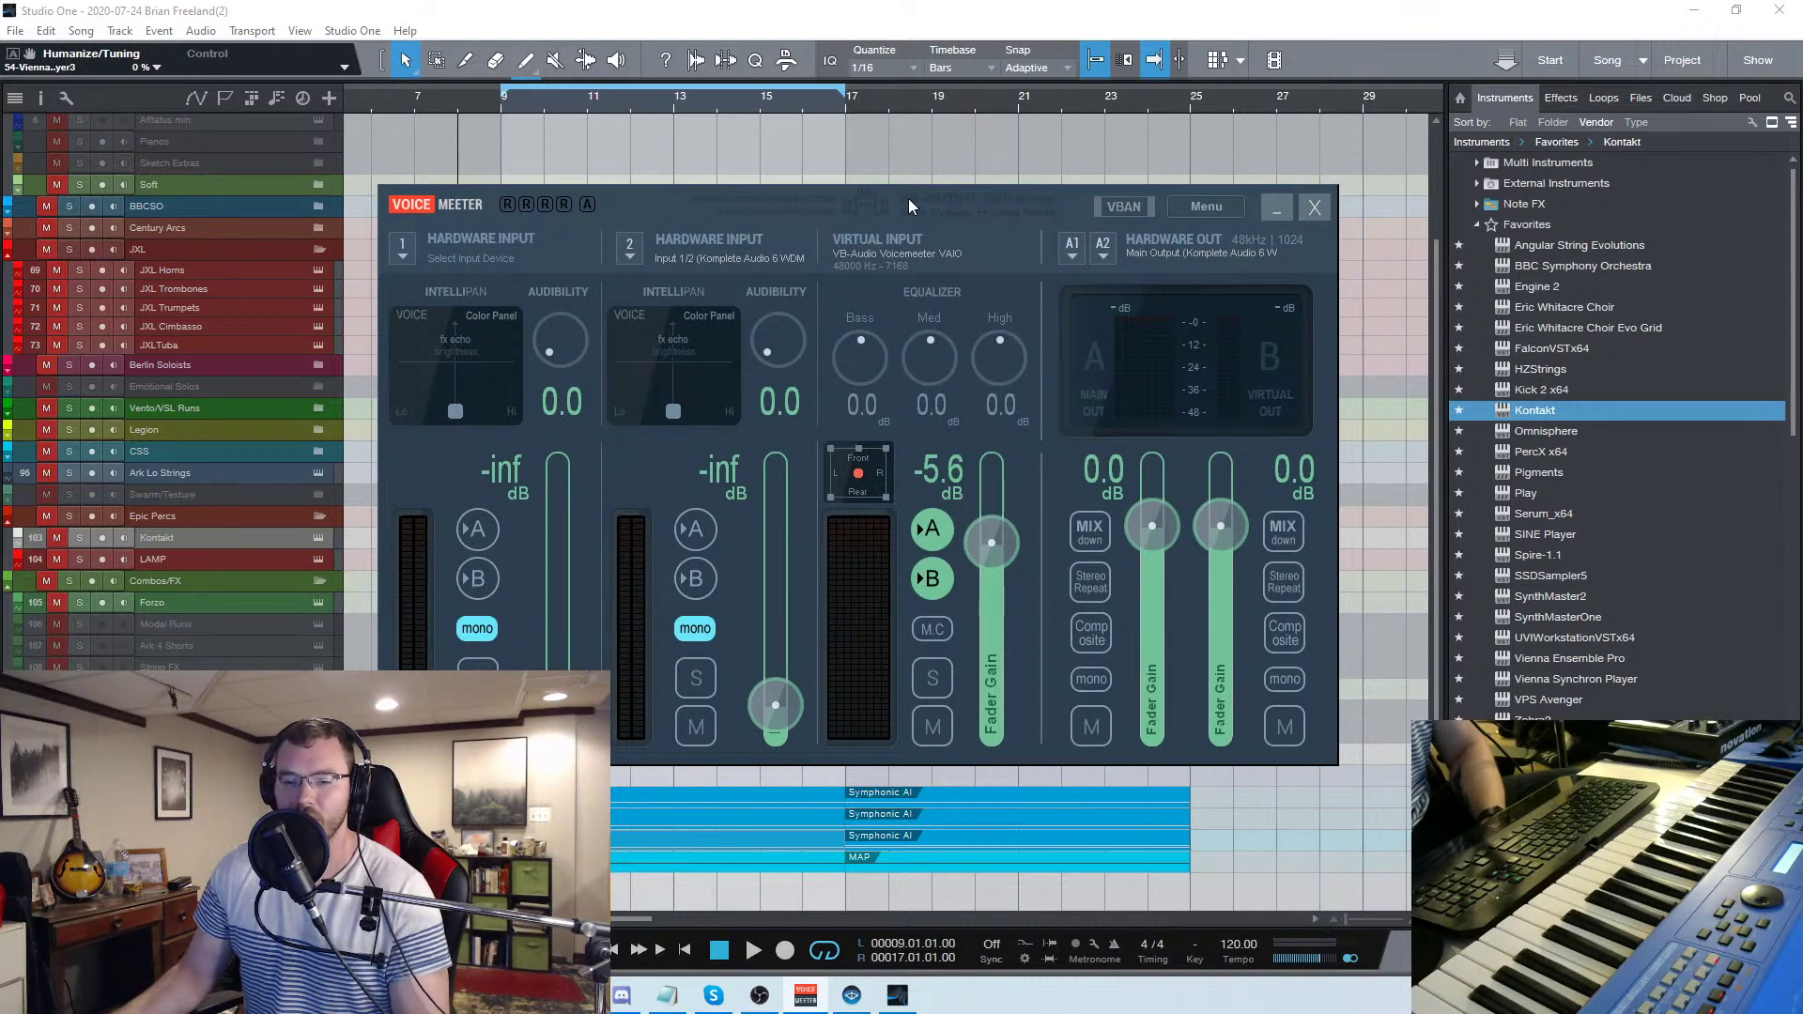
pyautogui.hotkey('alt', 'Tab')
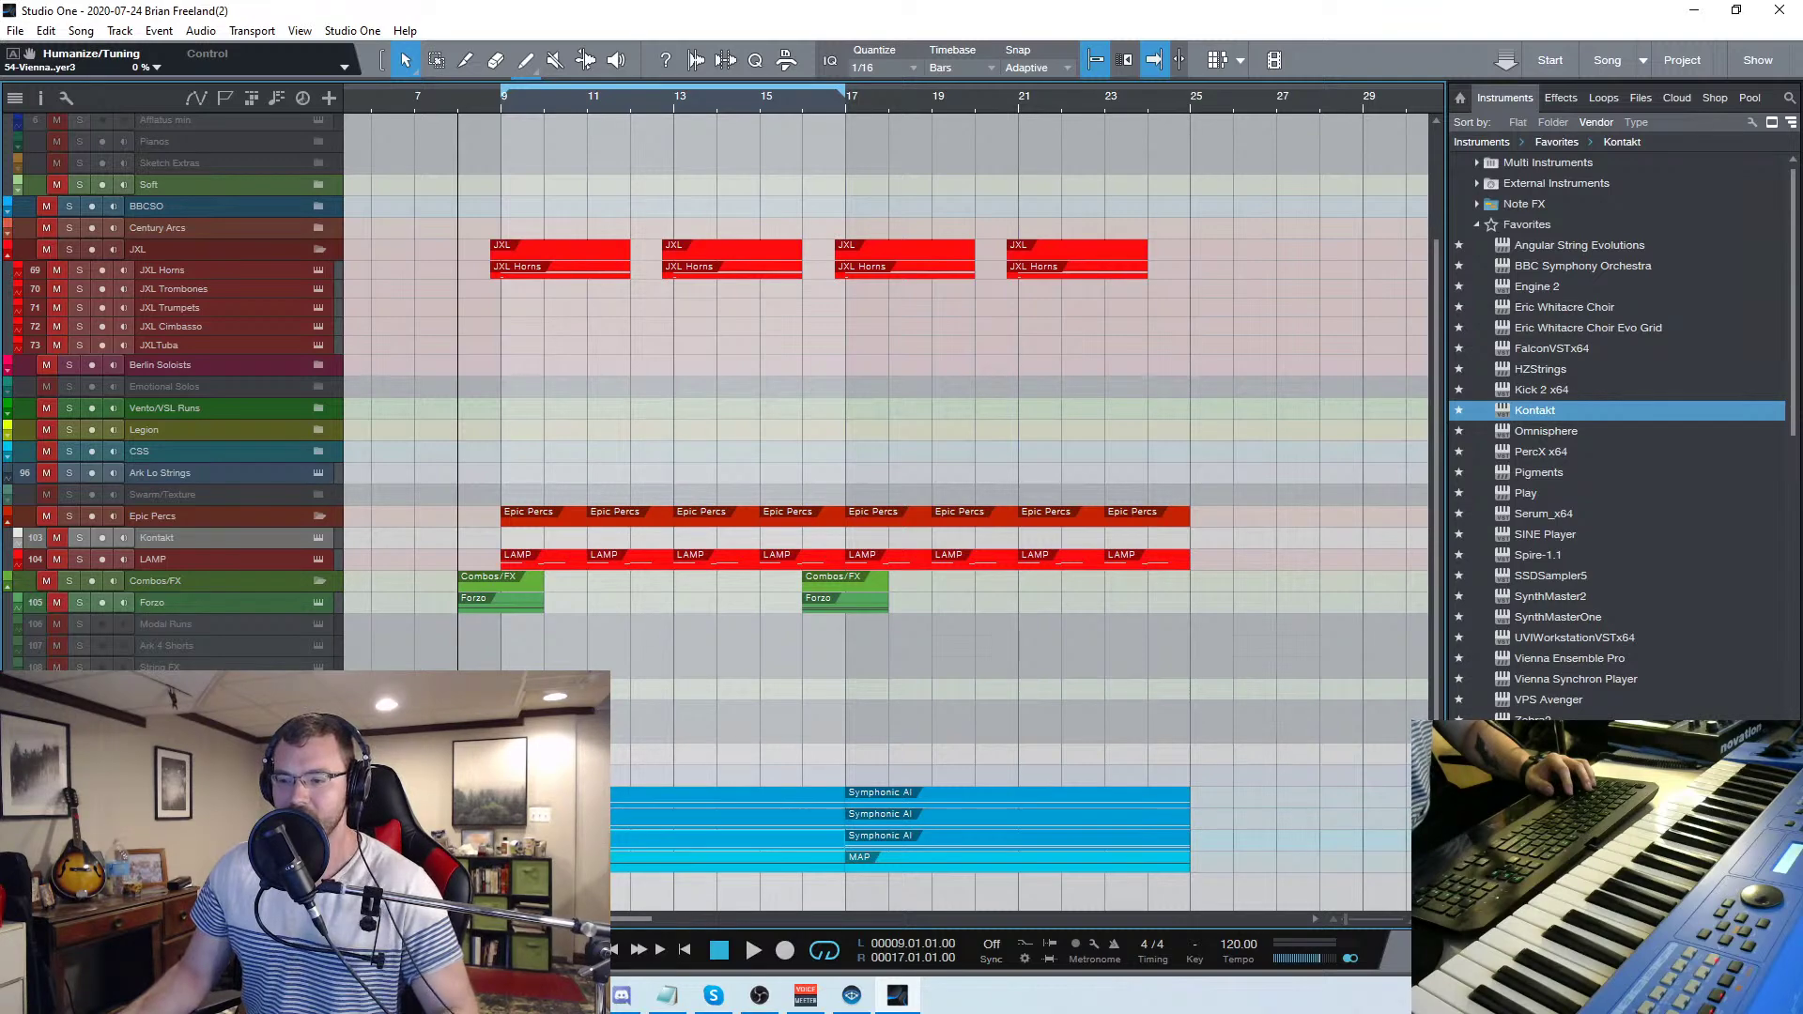
pyautogui.click(319, 837)
pyautogui.moveTo(710, 56); pyautogui.dragTo(770, 58)
pyautogui.moveTo(1418, 370); pyautogui.dragTo(1436, 79)
pyautogui.click(1420, 59)
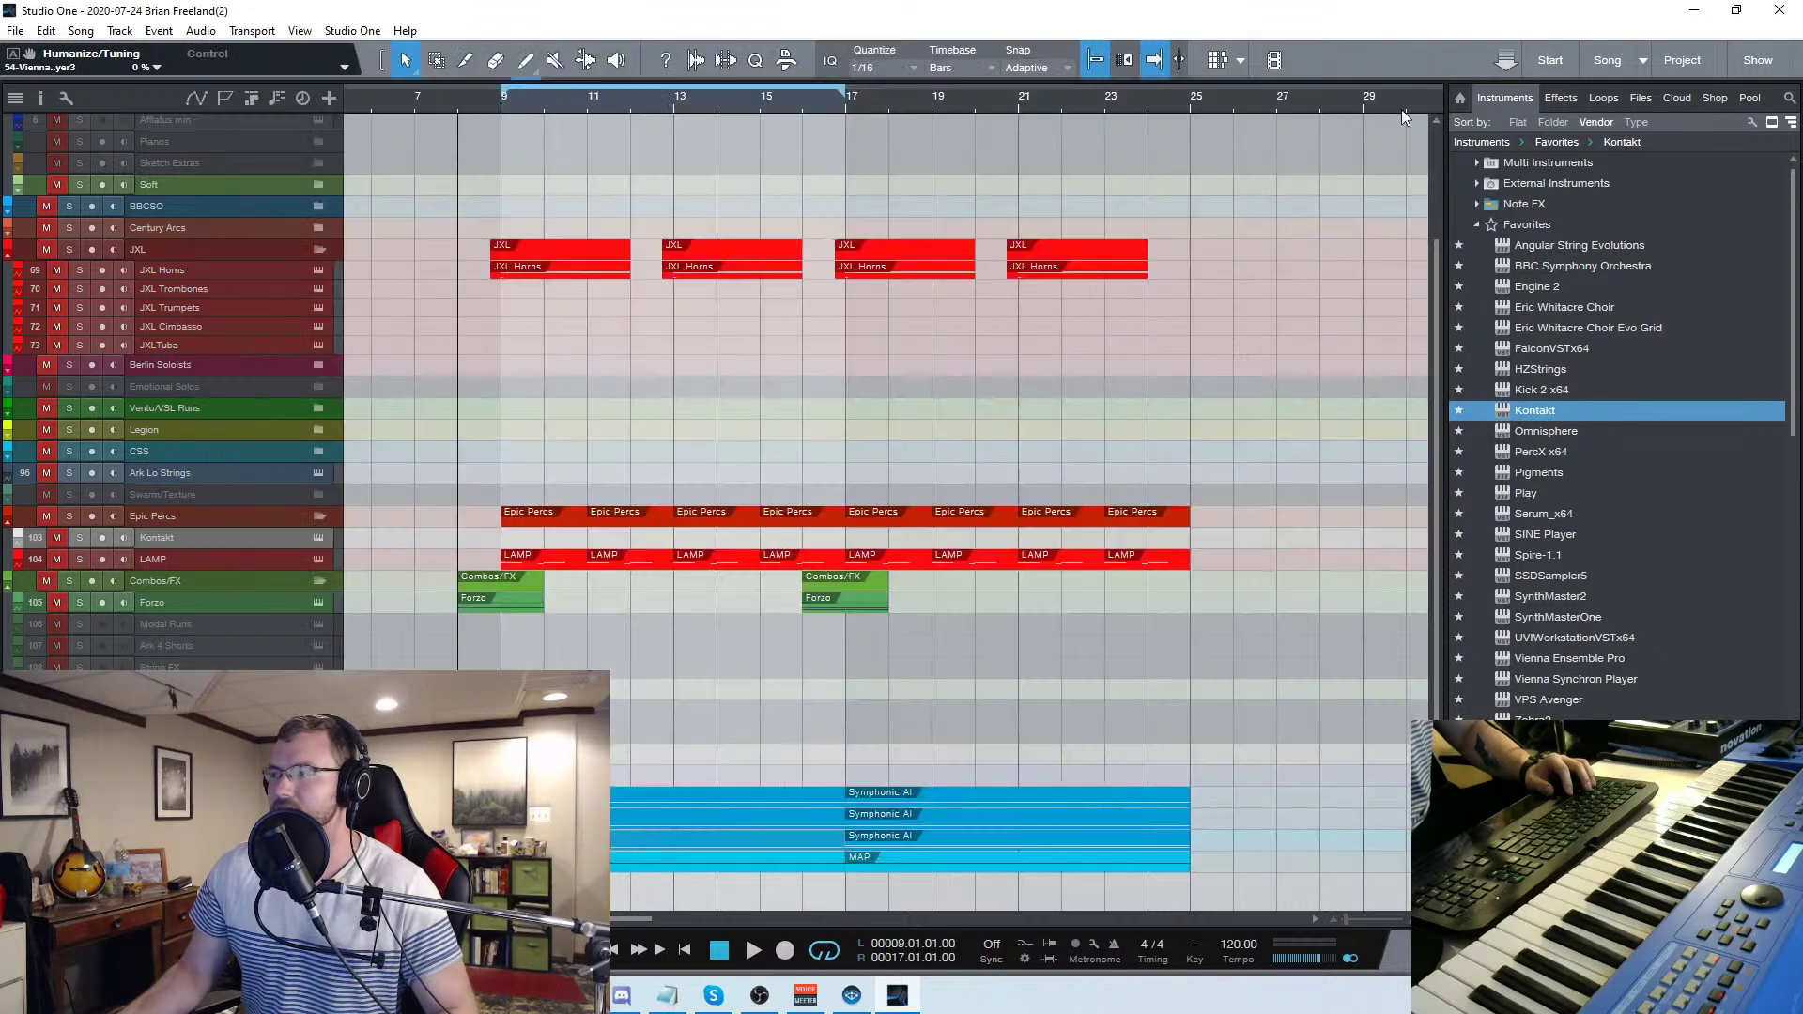
# Lower the velocity of the D#1 notes in Symphonic AI 3's bars 17 to 25 to about 7%, then delete those notes
pyautogui.doubleClick(904, 839)
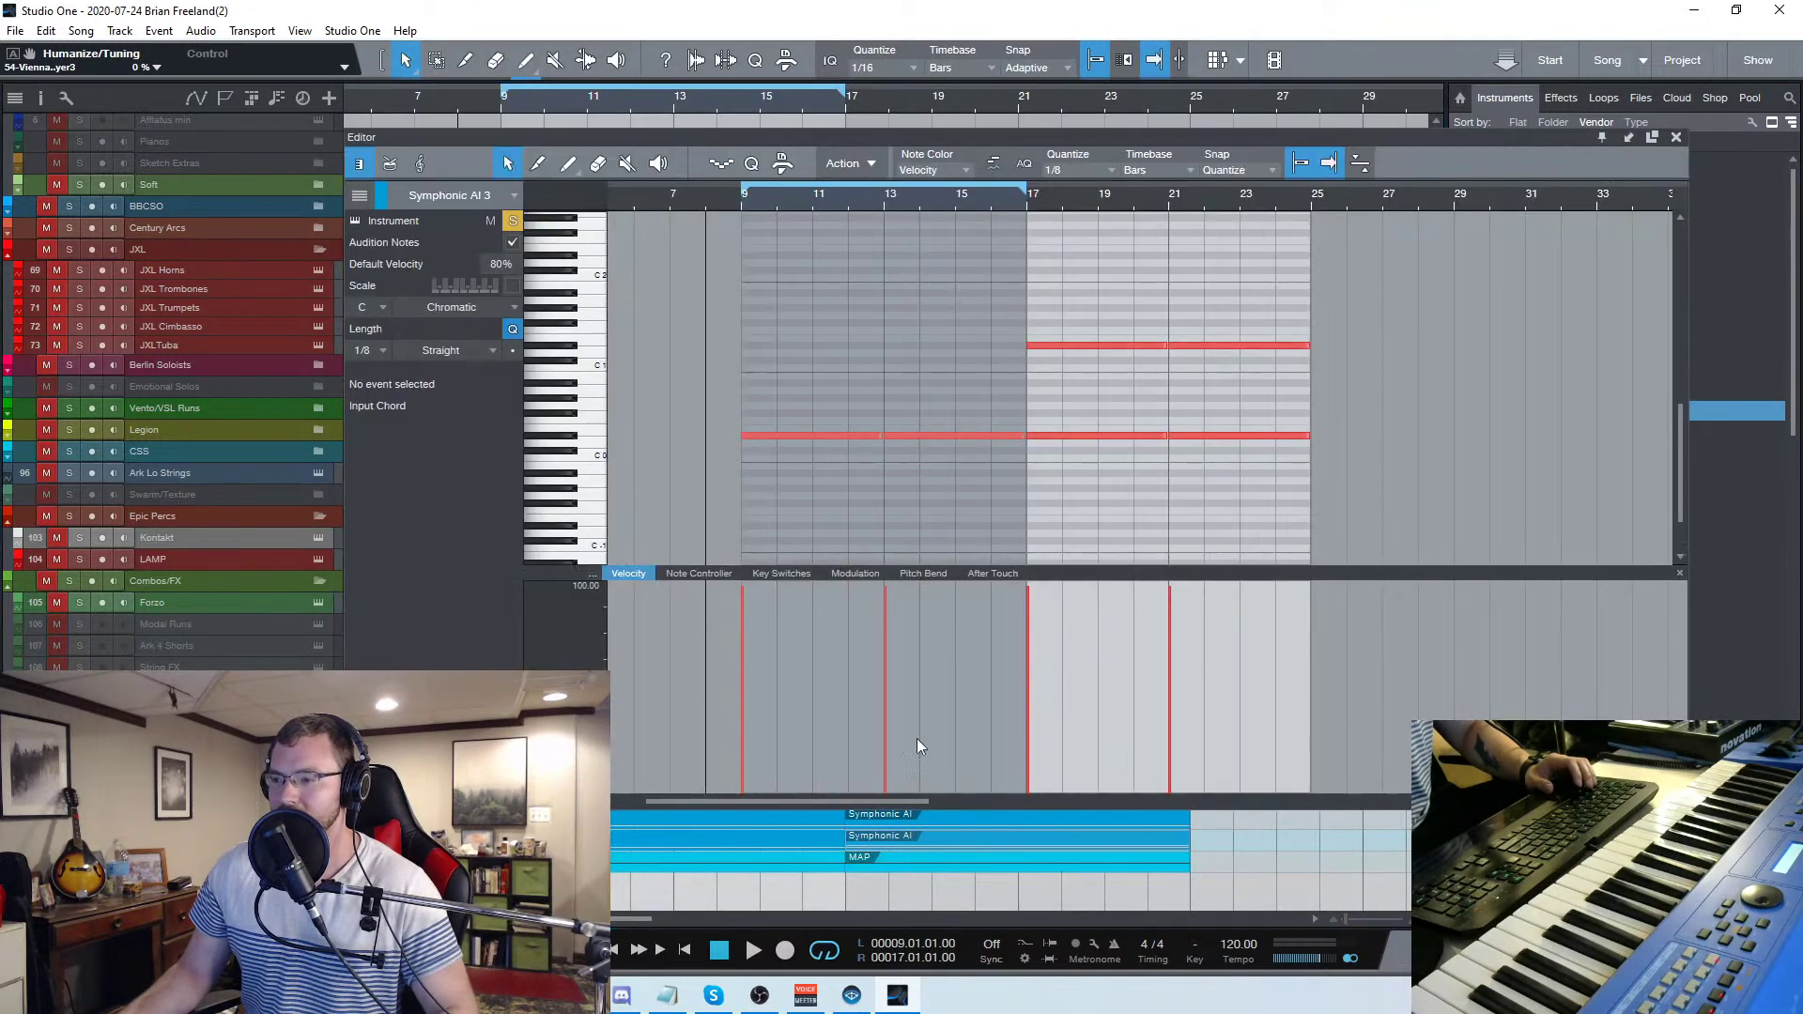
pyautogui.moveTo(1191, 340); pyautogui.dragTo(1212, 342)
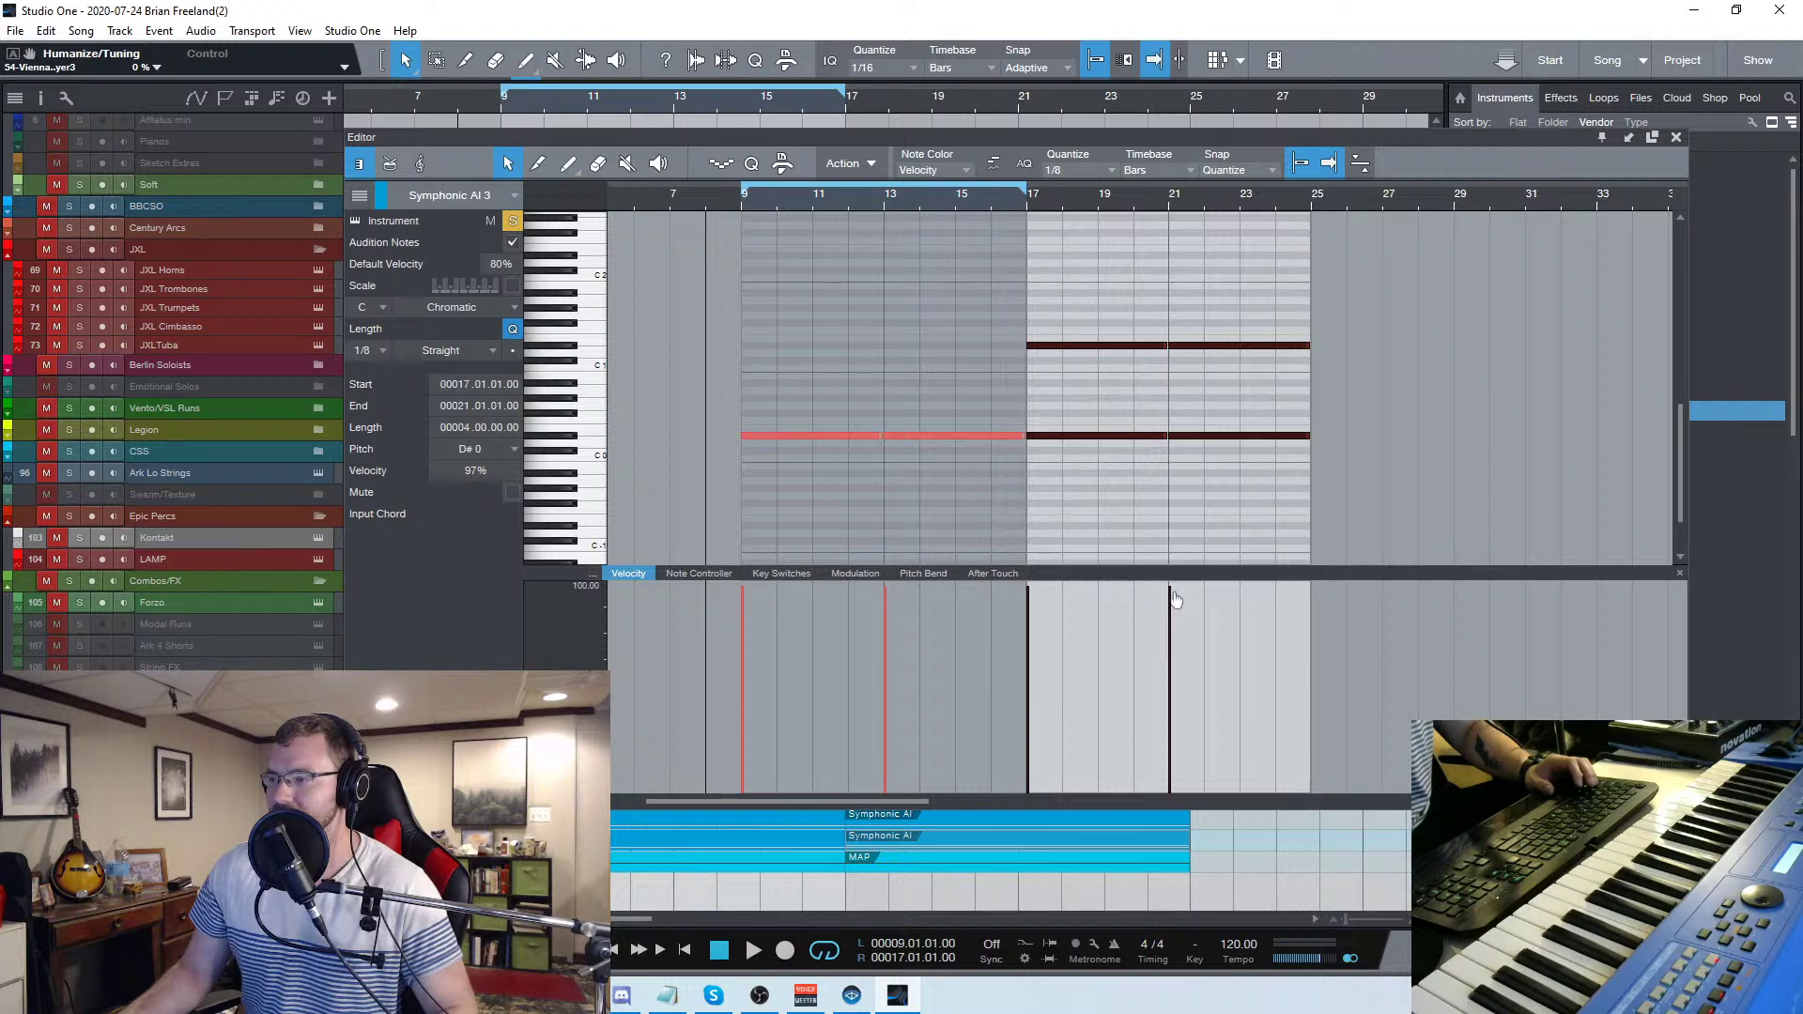
pyautogui.moveTo(1092, 325); pyautogui.dragTo(1287, 291)
pyautogui.moveTo(1176, 730); pyautogui.dragTo(1176, 805)
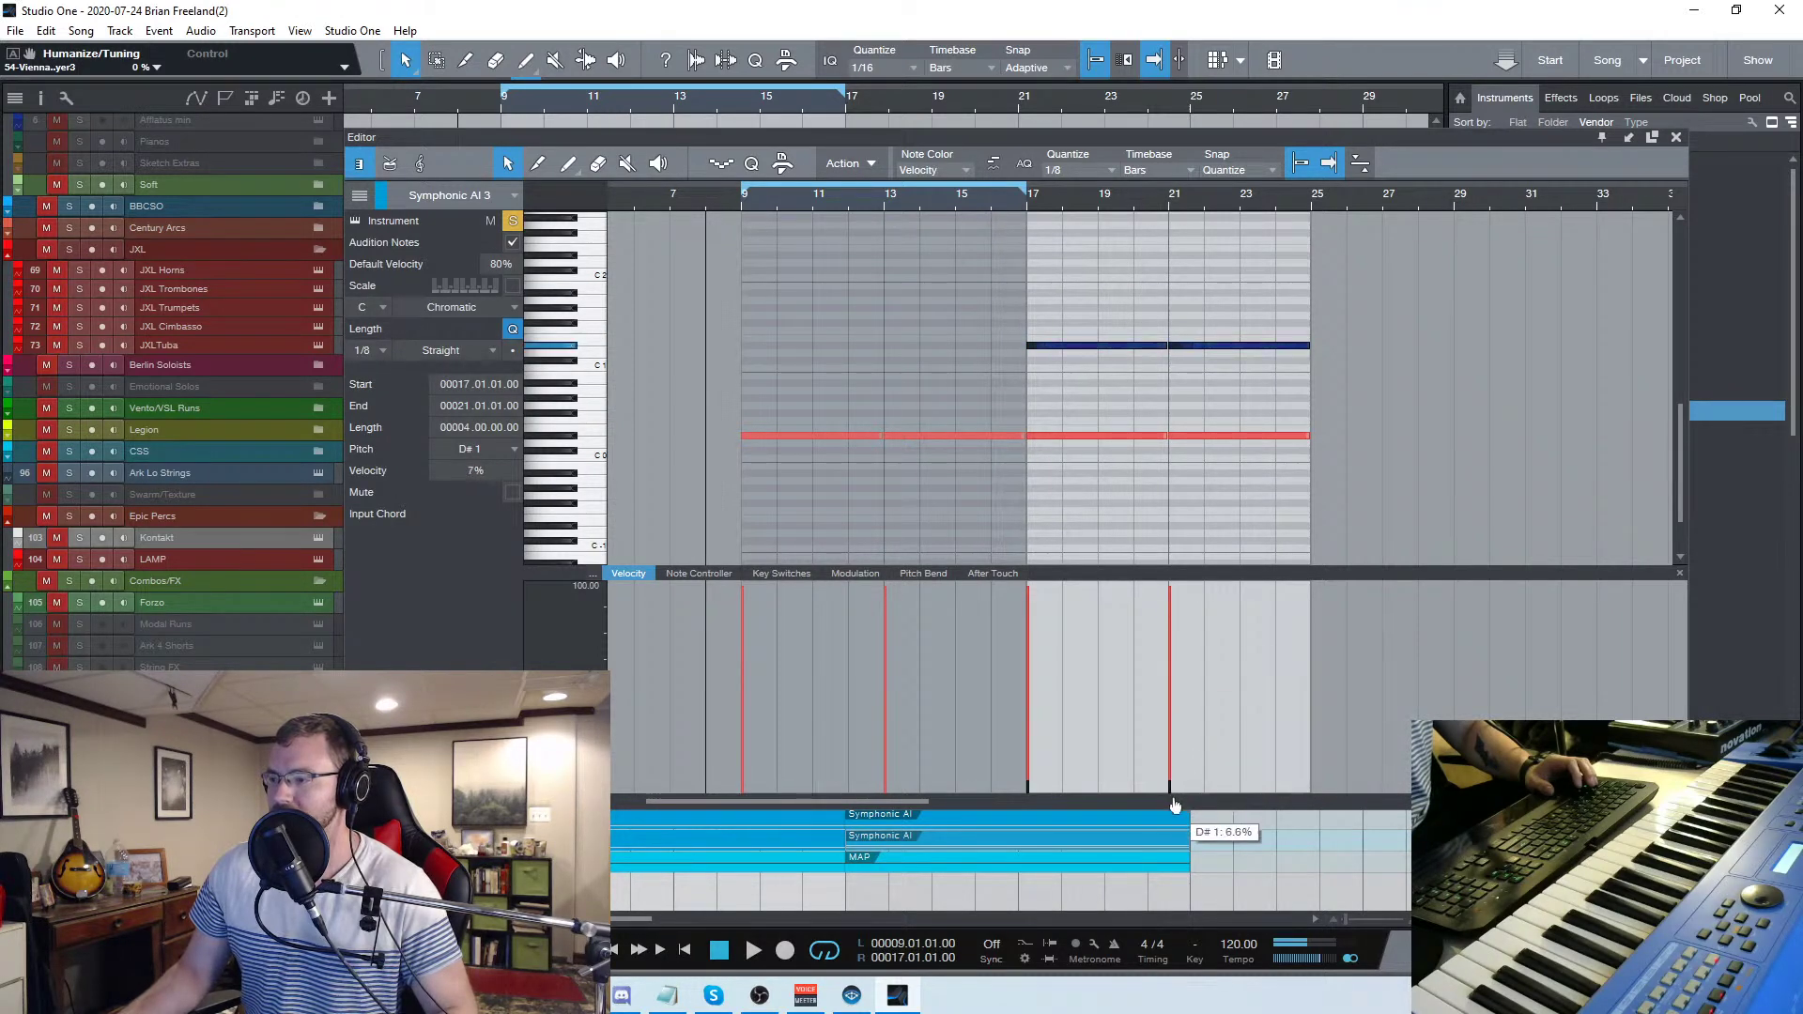
pyautogui.moveTo(1115, 408); pyautogui.dragTo(1215, 312)
pyautogui.press('Delete')
pyautogui.click(1673, 139)
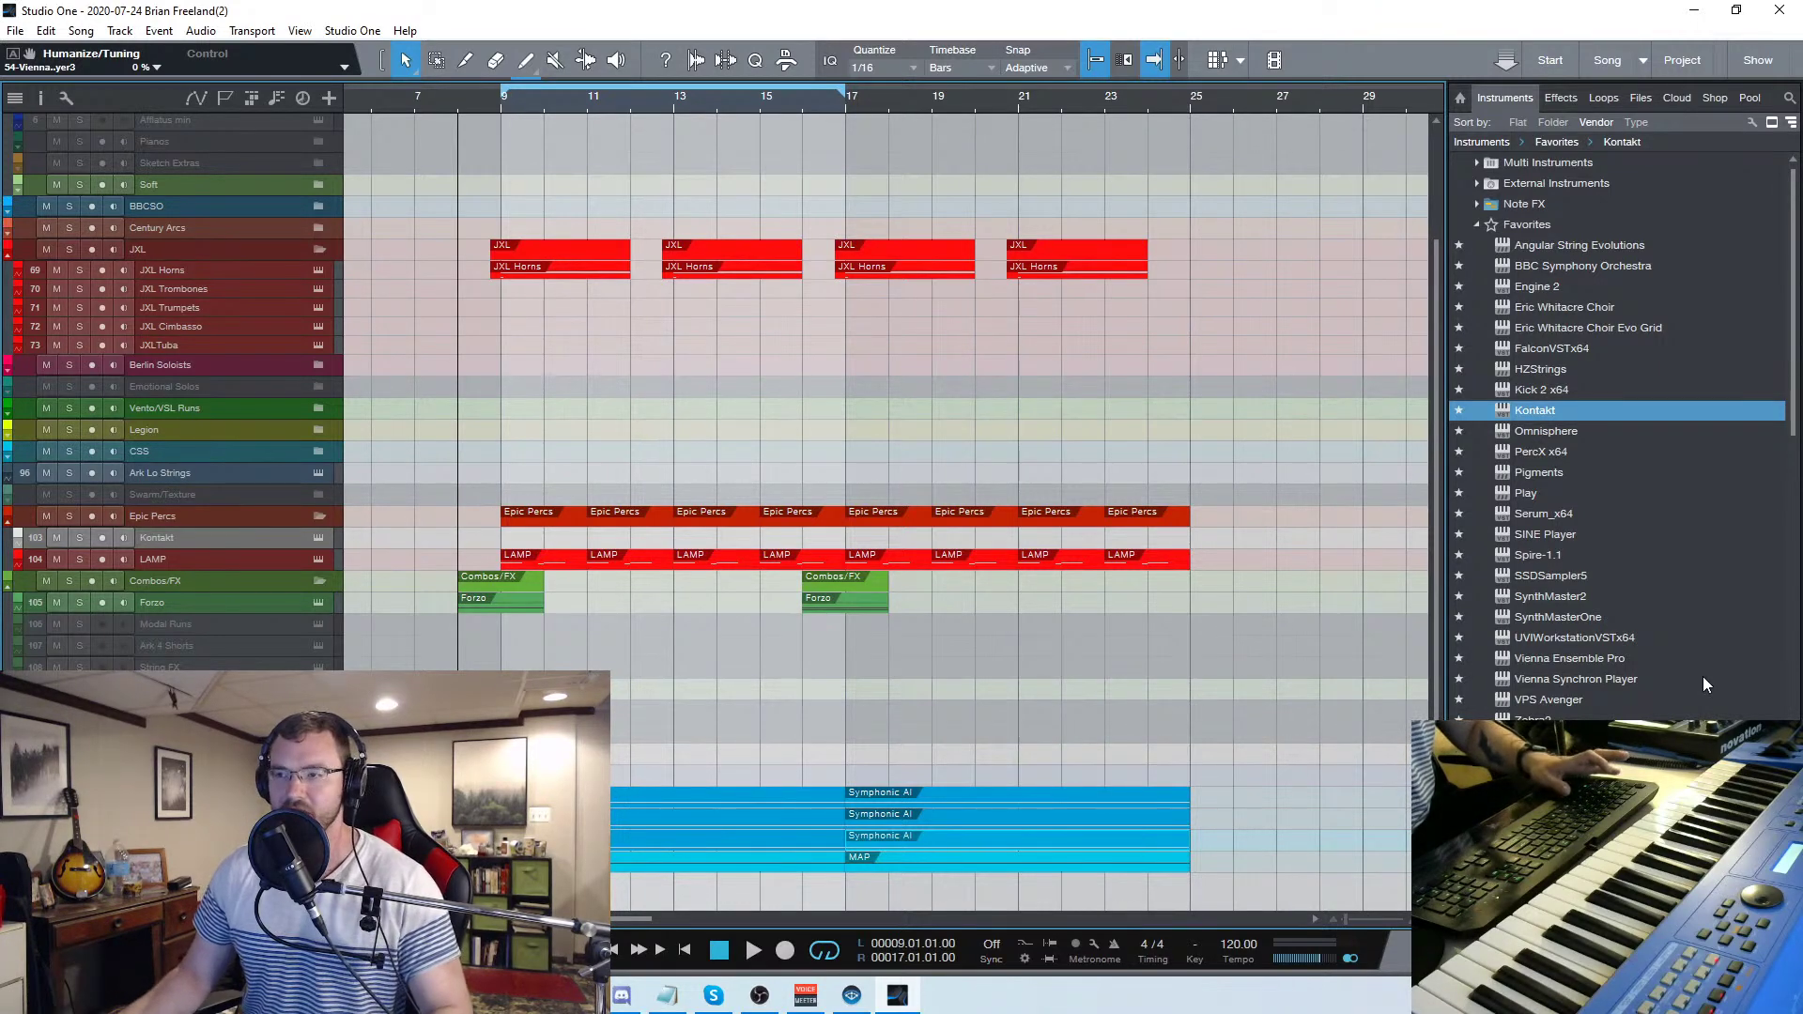
# Start playback and move the loop range to bars 17 to 25
pyautogui.press('space')
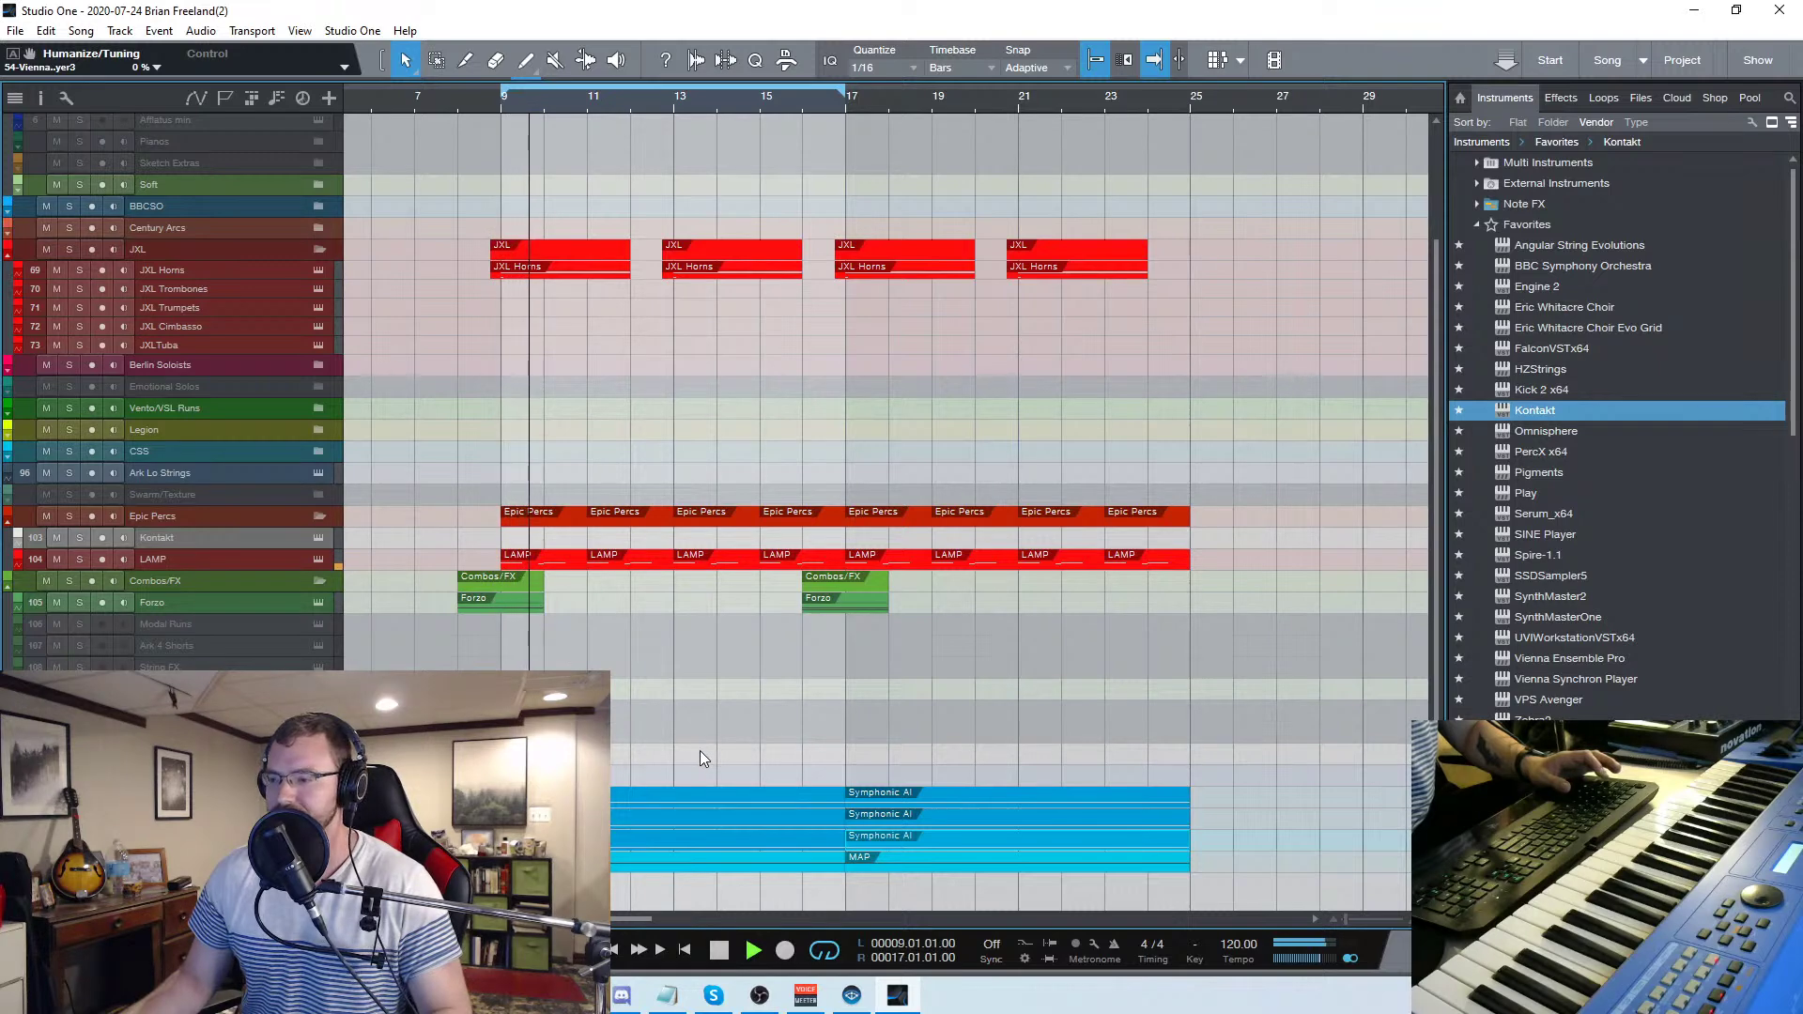
pyautogui.moveTo(844, 92); pyautogui.dragTo(1211, 176)
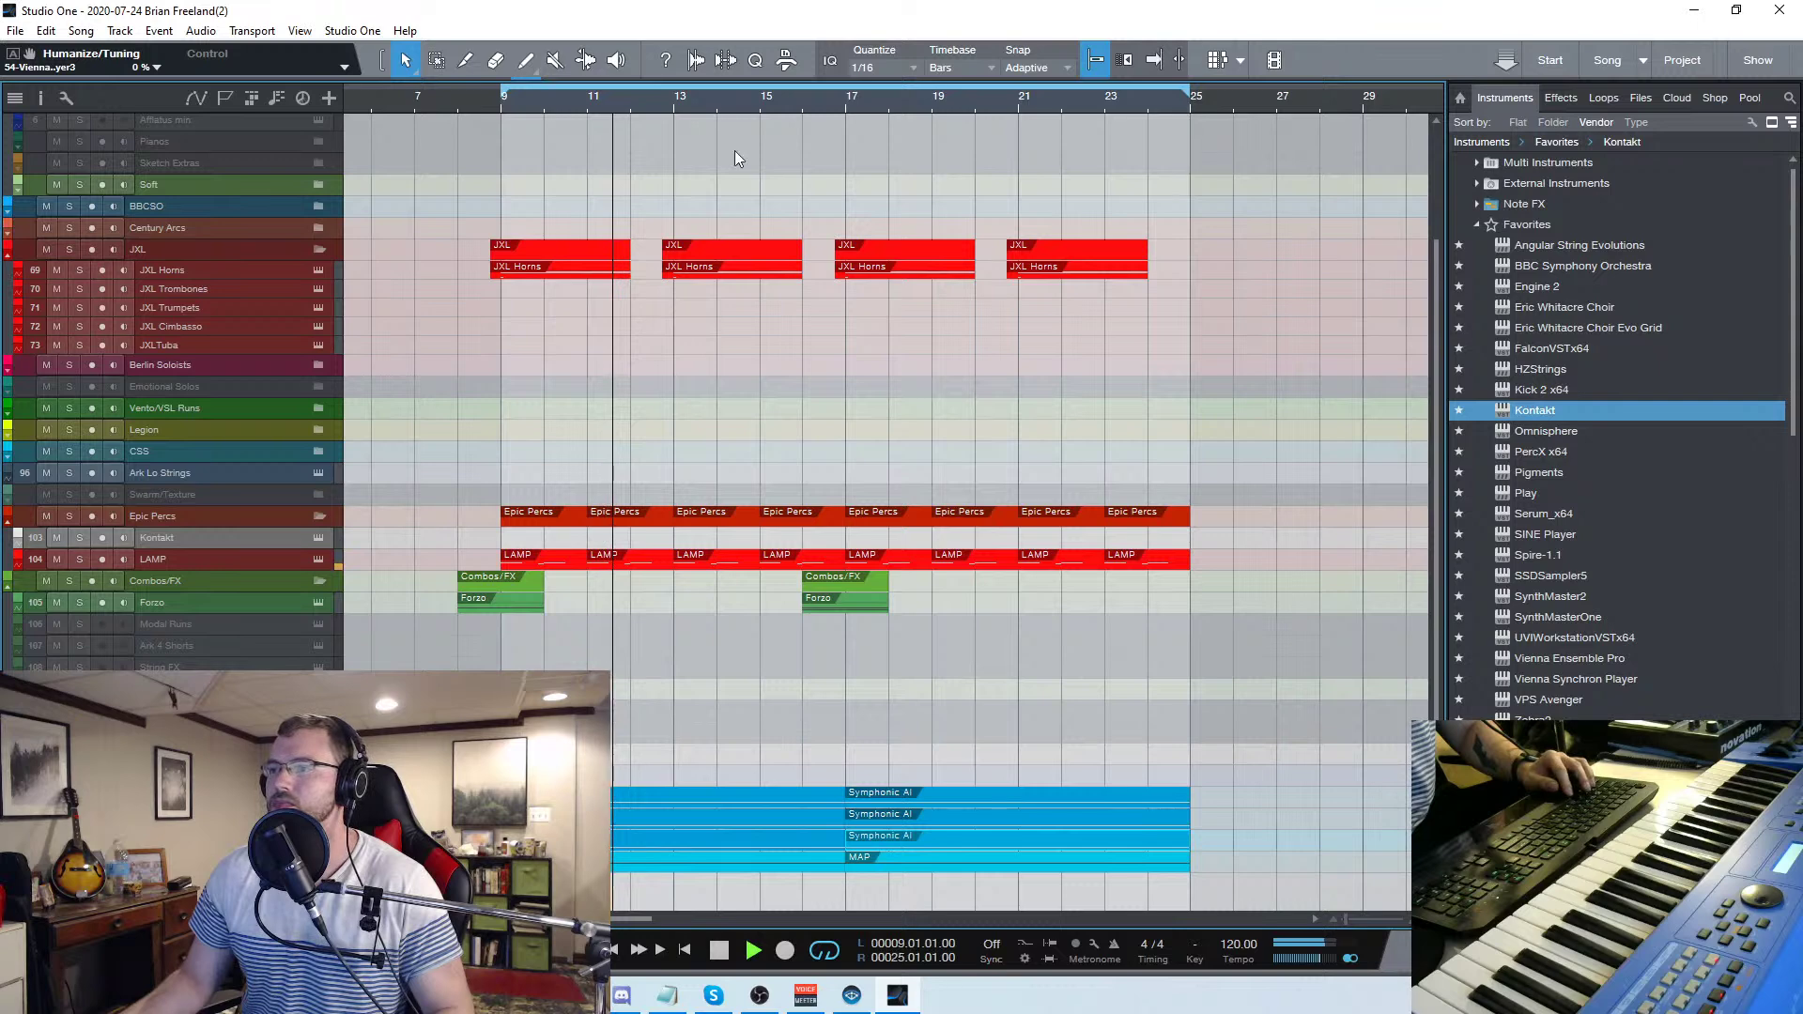
pyautogui.moveTo(496, 100); pyautogui.dragTo(845, 181)
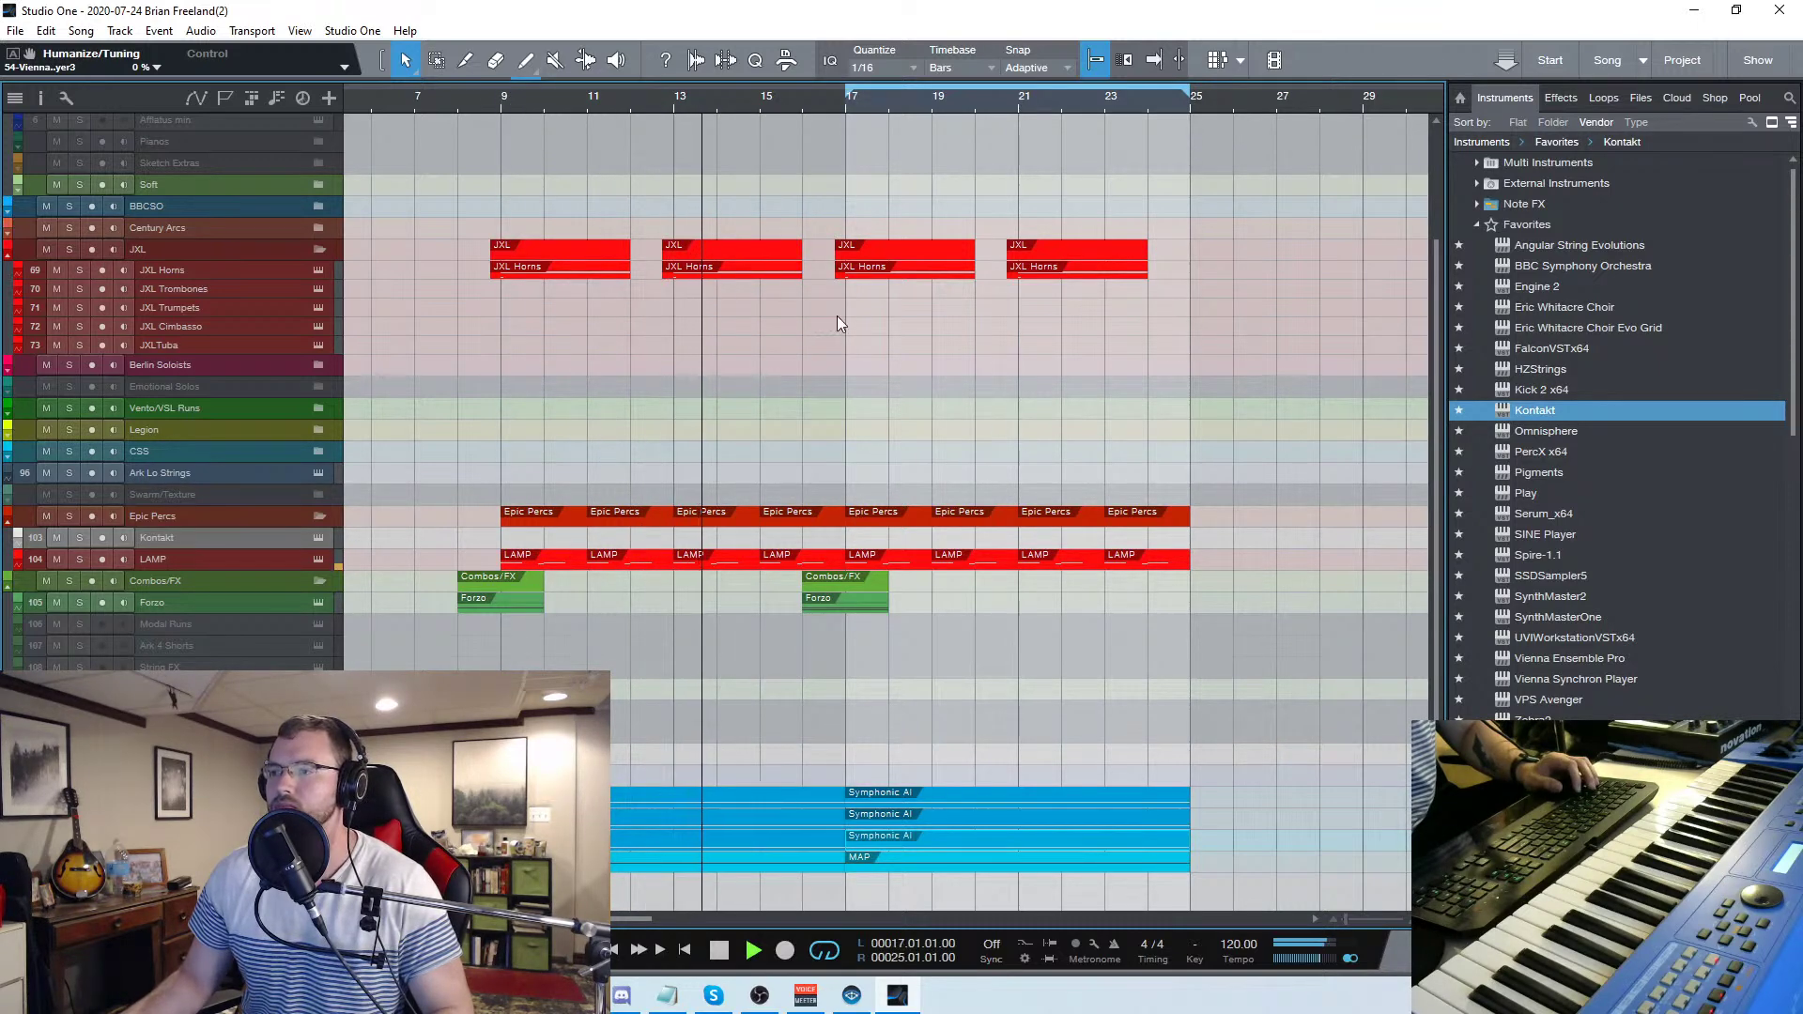
# Merge the last two JXL Horns events, covering bars 16 to 24, into one event
pyautogui.doubleClick(763, 269)
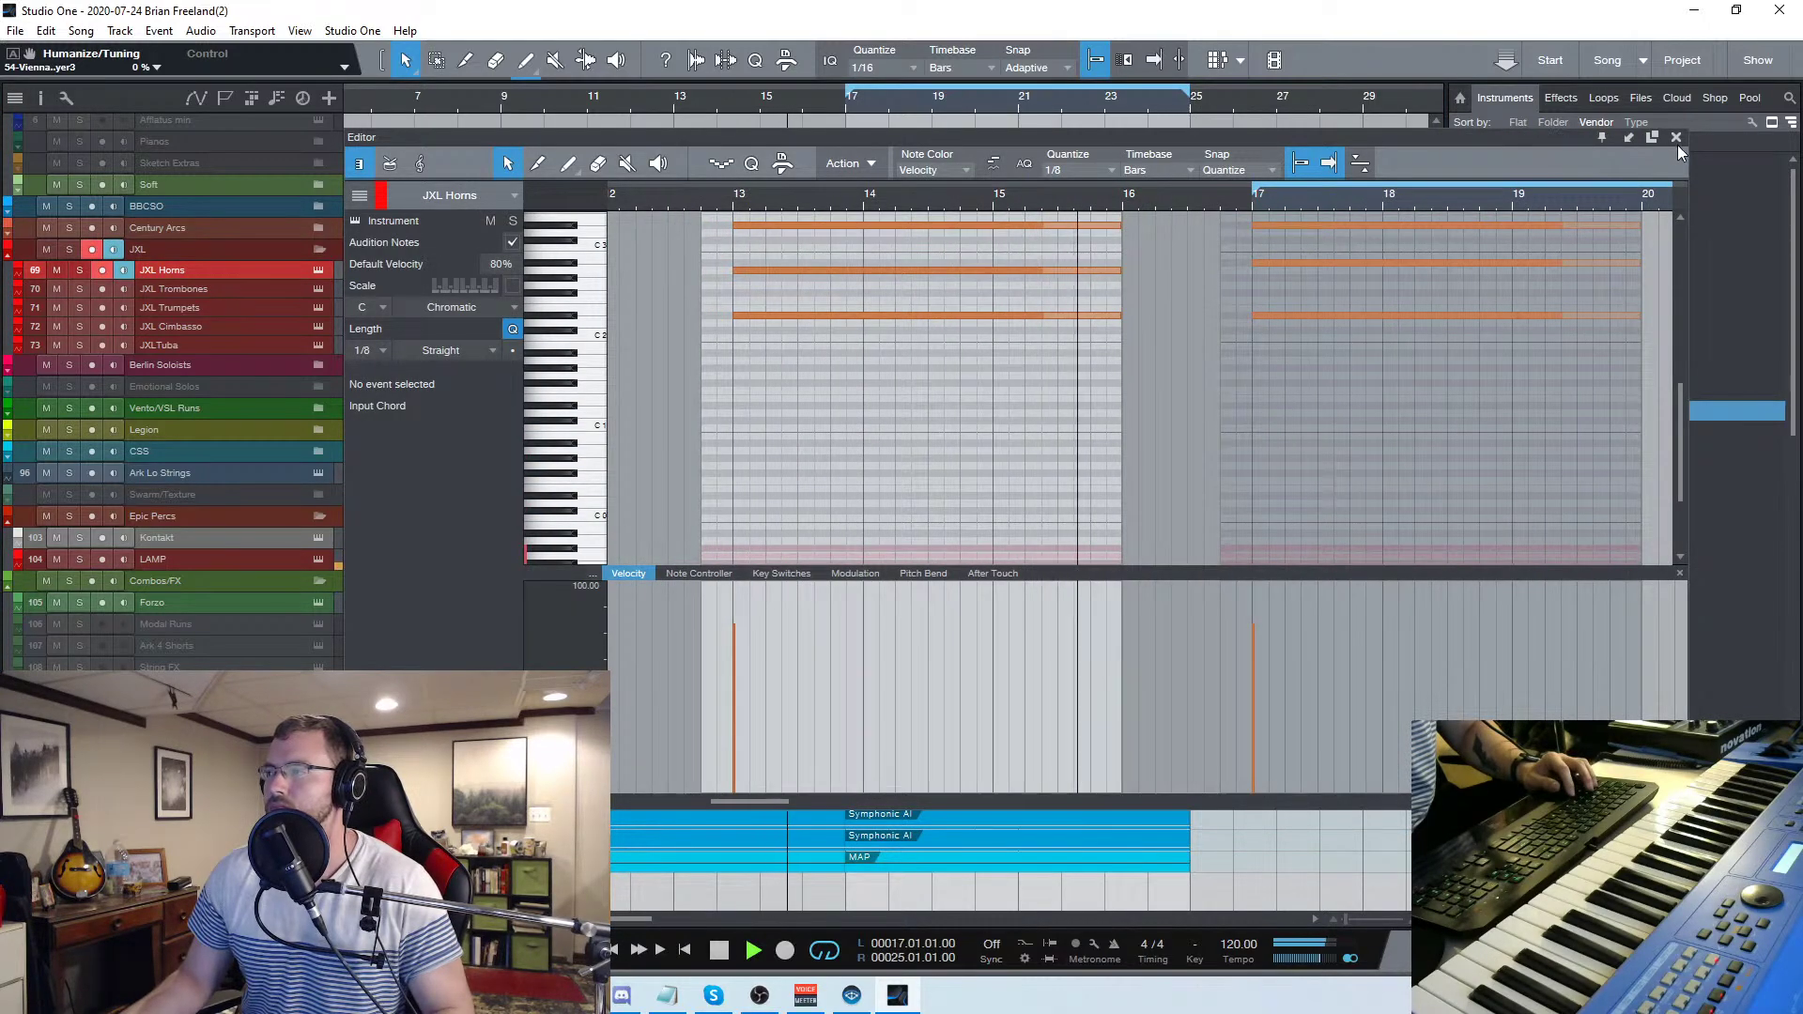
pyautogui.click(1676, 138)
pyautogui.keyDown('ctrl'); pyautogui.scroll(2, 986, 374); pyautogui.keyUp('ctrl')
pyautogui.moveTo(1157, 314); pyautogui.dragTo(914, 283)
pyautogui.press('g')
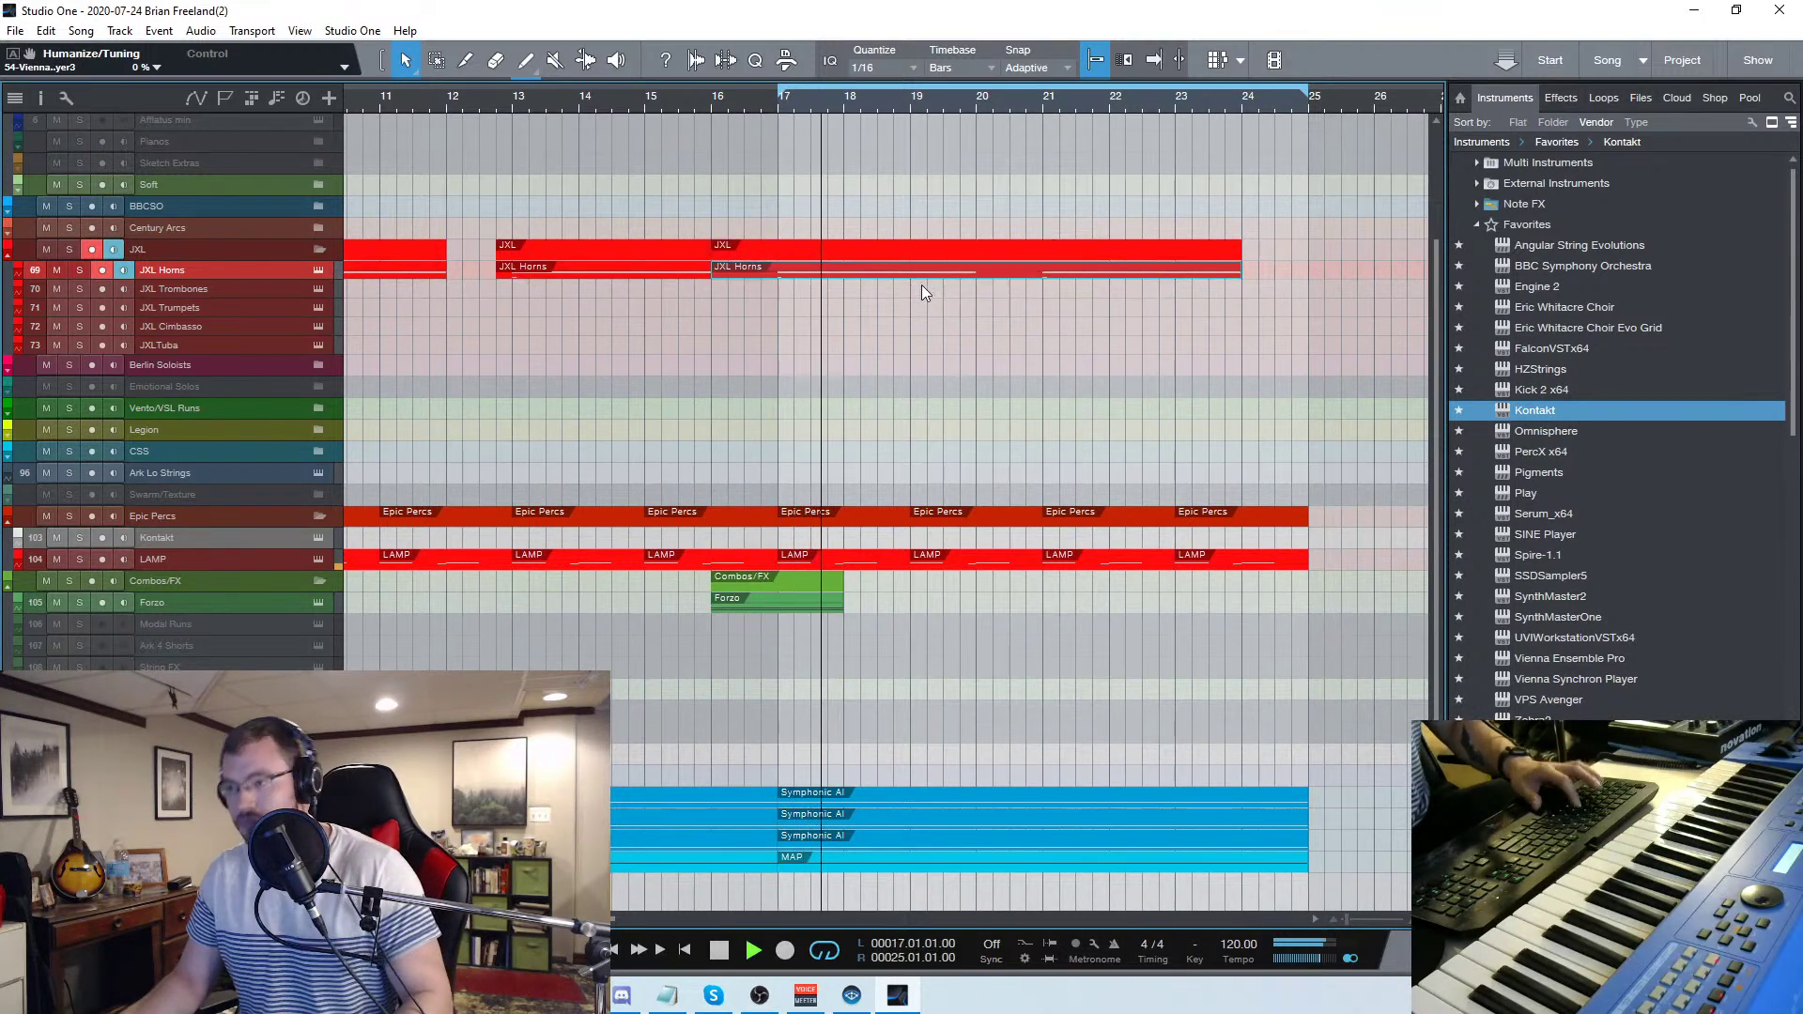
pyautogui.doubleClick(926, 271)
pyautogui.scroll(3, 1268, 405)
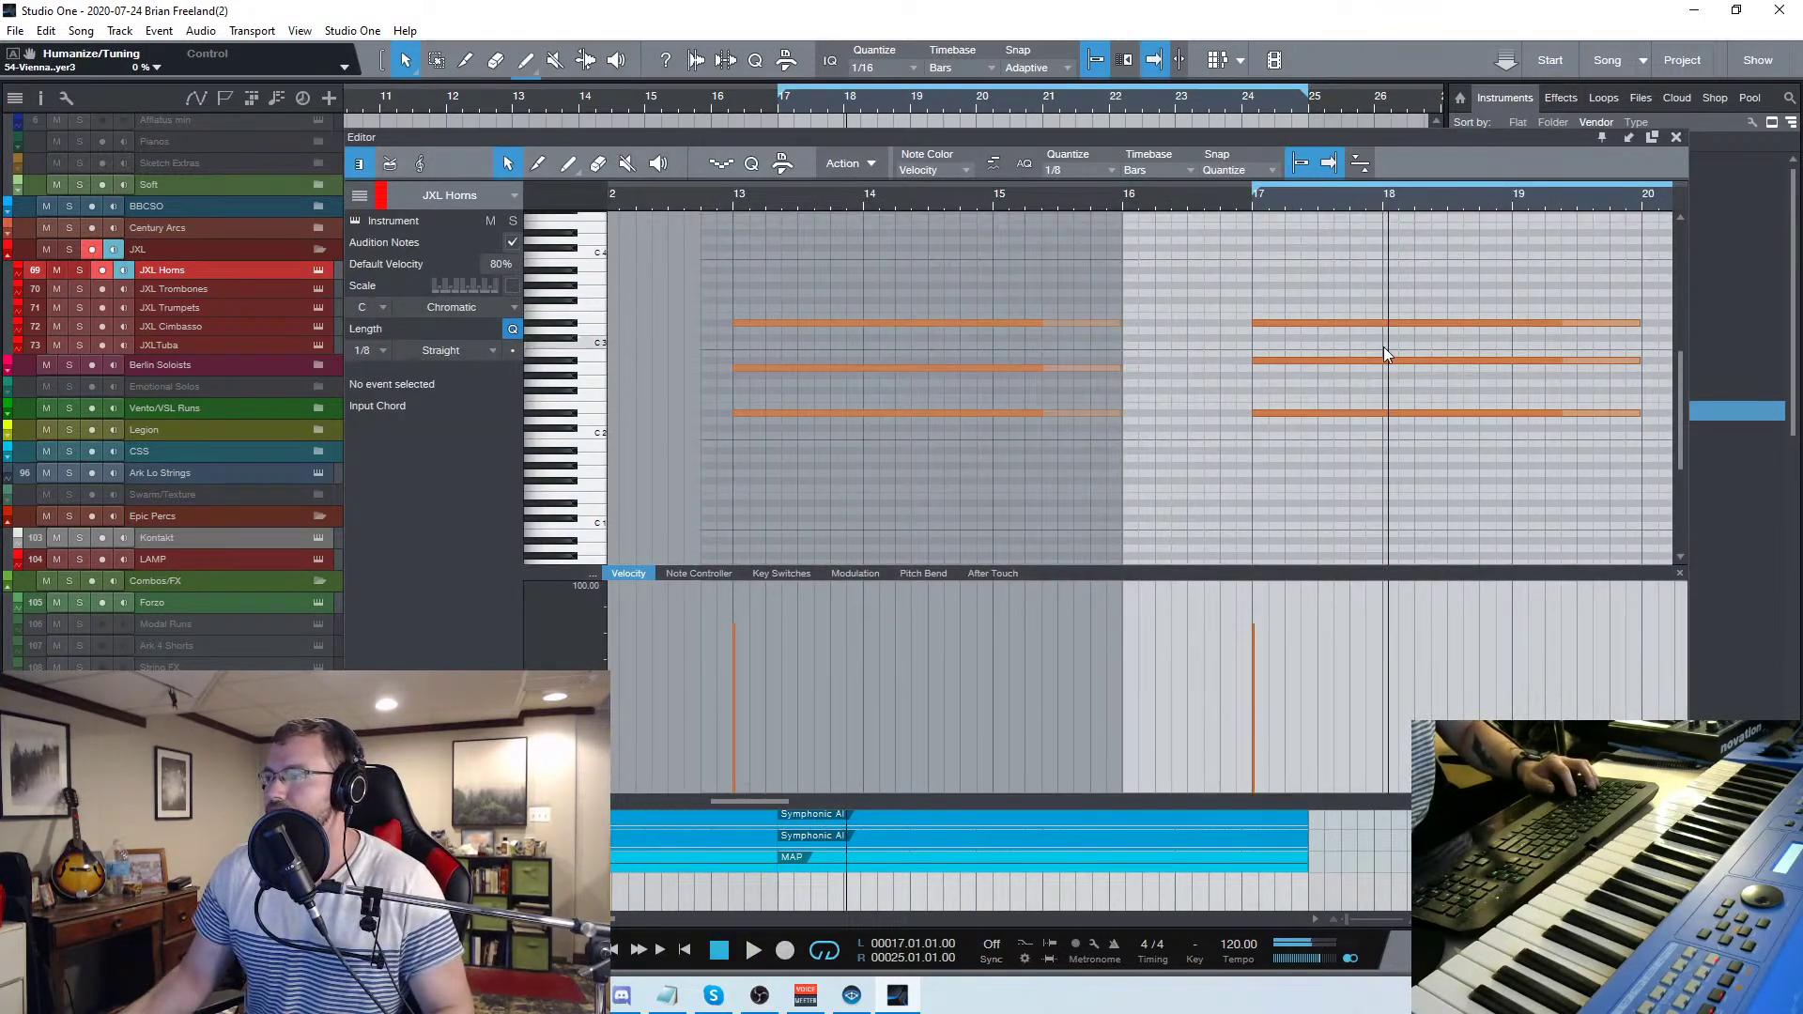
pyautogui.click(1677, 139)
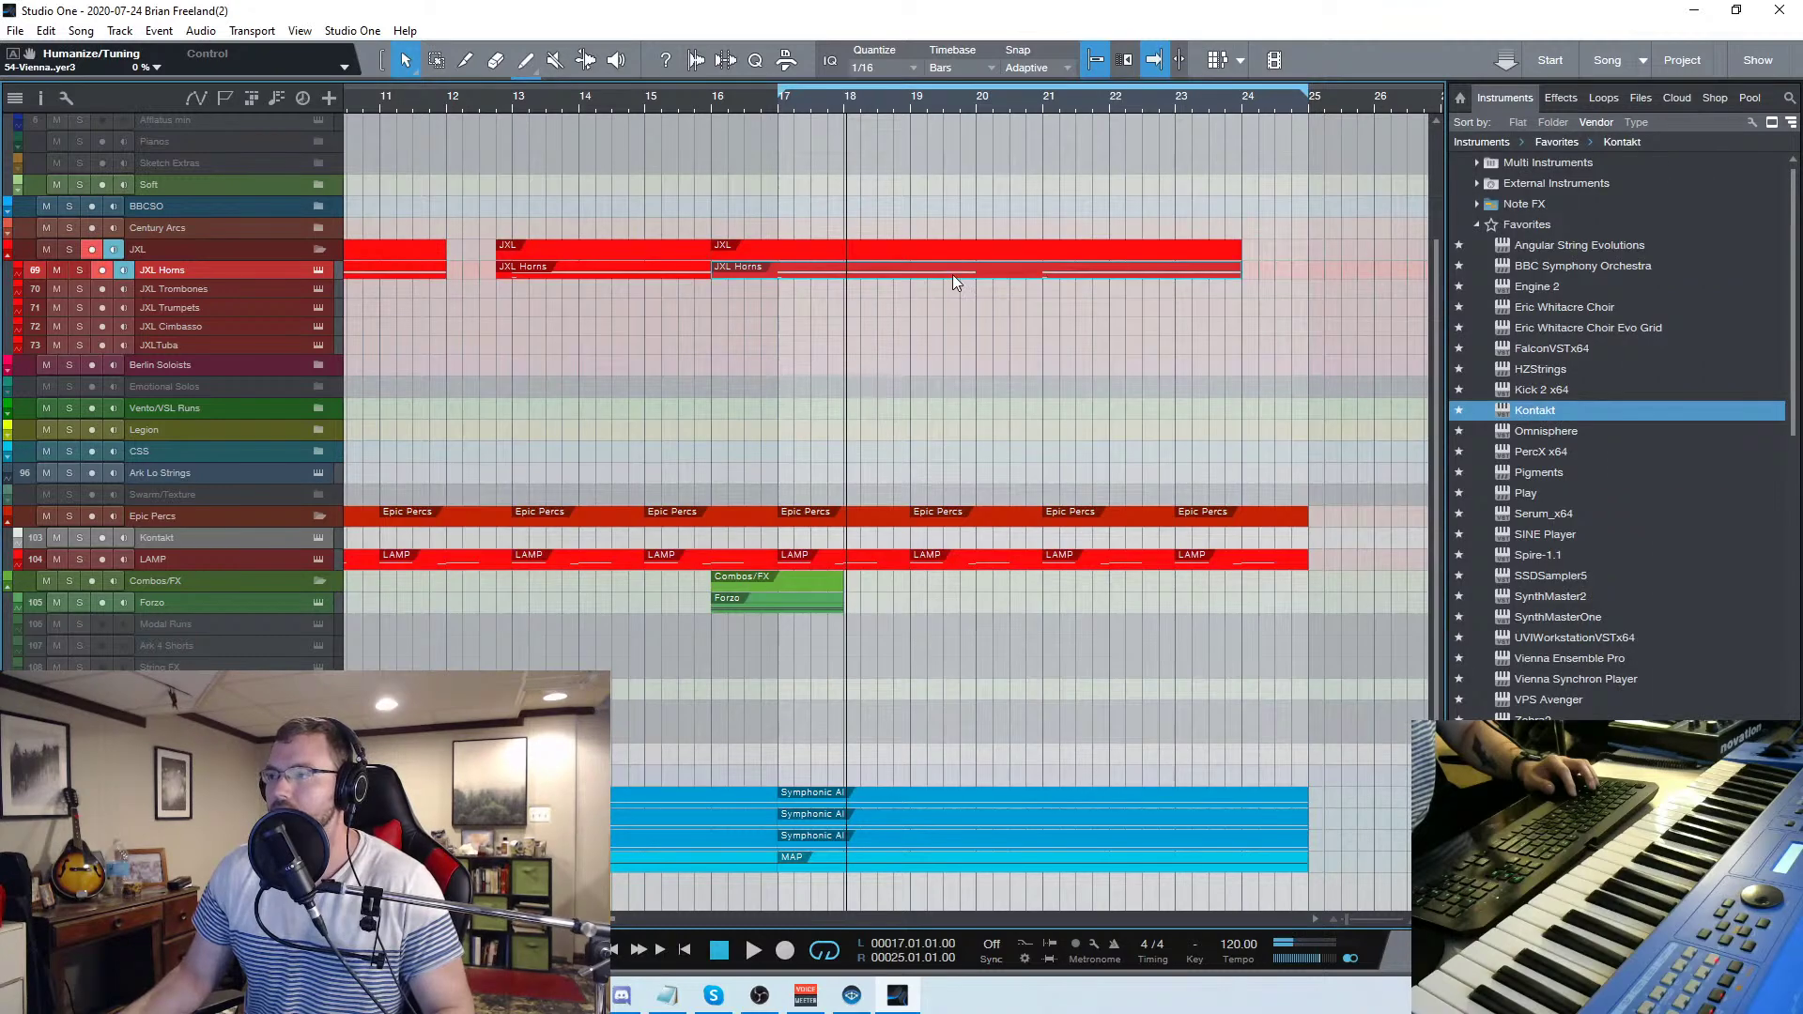
# Duplicate the merged JXL Horns event's two D#3 notes at bars 17 and 21 up to F#3, and play from bar 17
pyautogui.press('z')
pyautogui.doubleClick(803, 272)
pyautogui.scroll(2, 1119, 376)
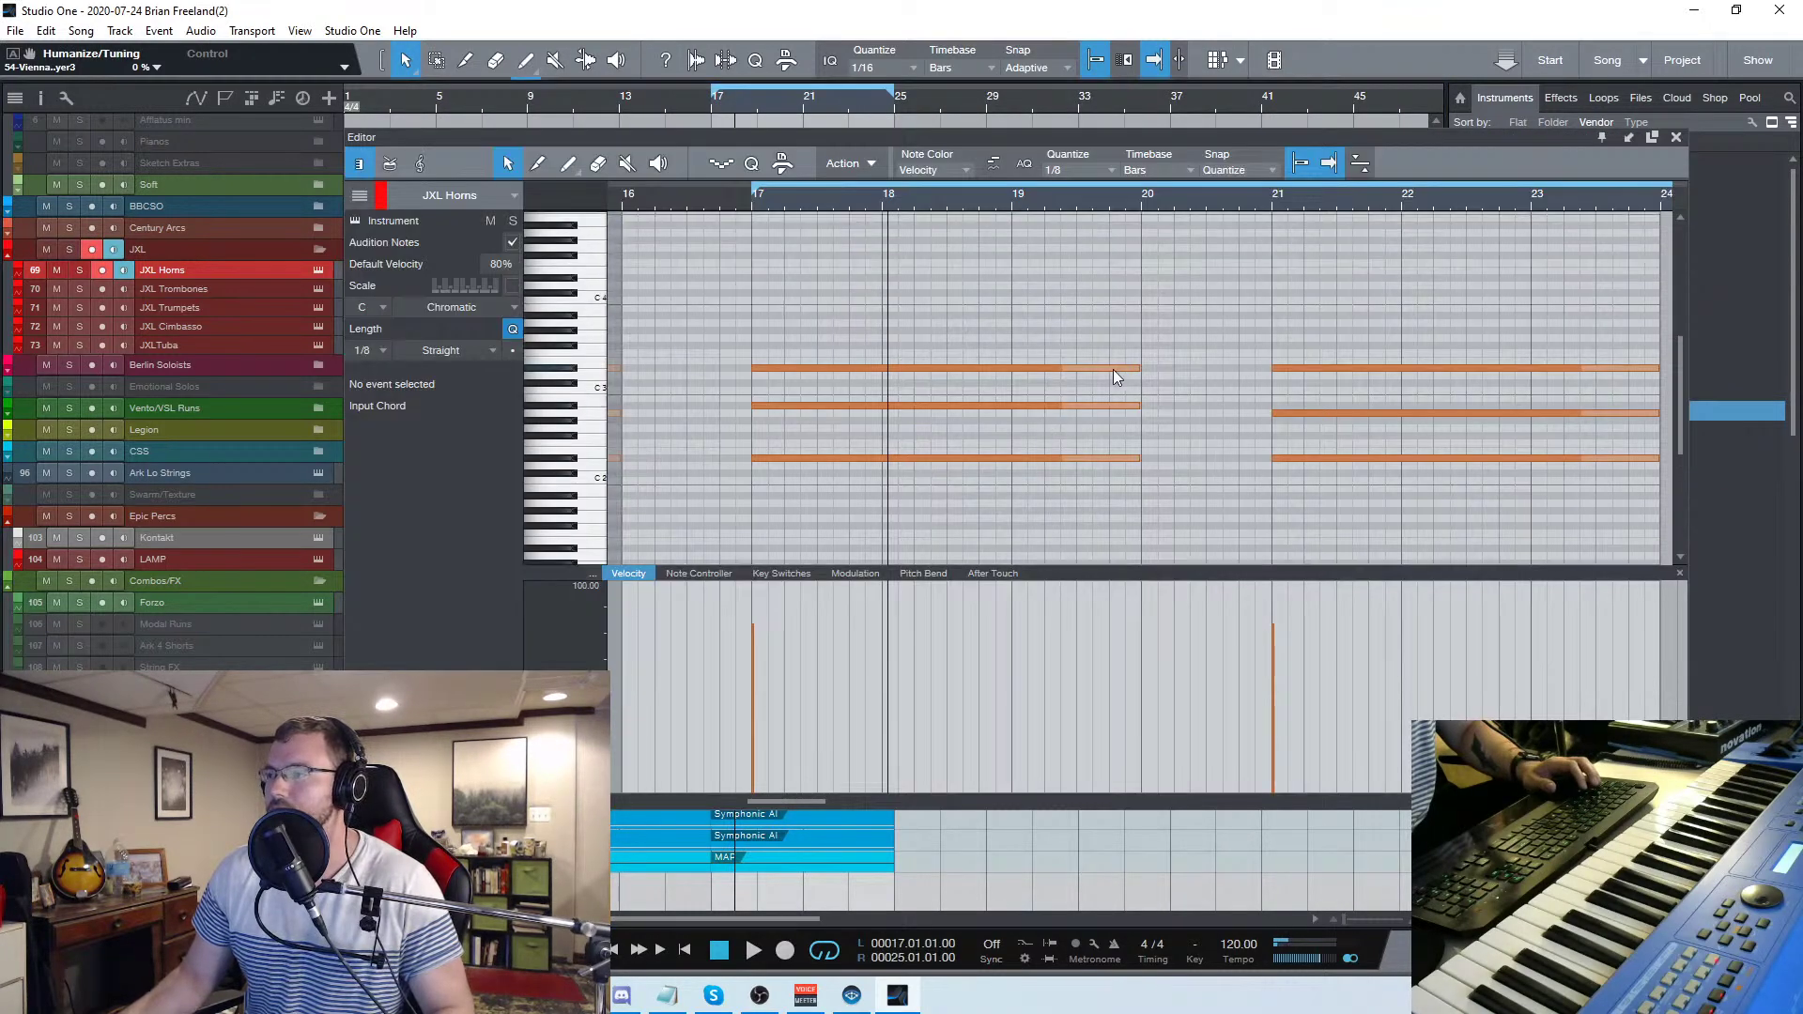
pyautogui.press('w')
pyautogui.moveTo(1119, 383); pyautogui.dragTo(1238, 325)
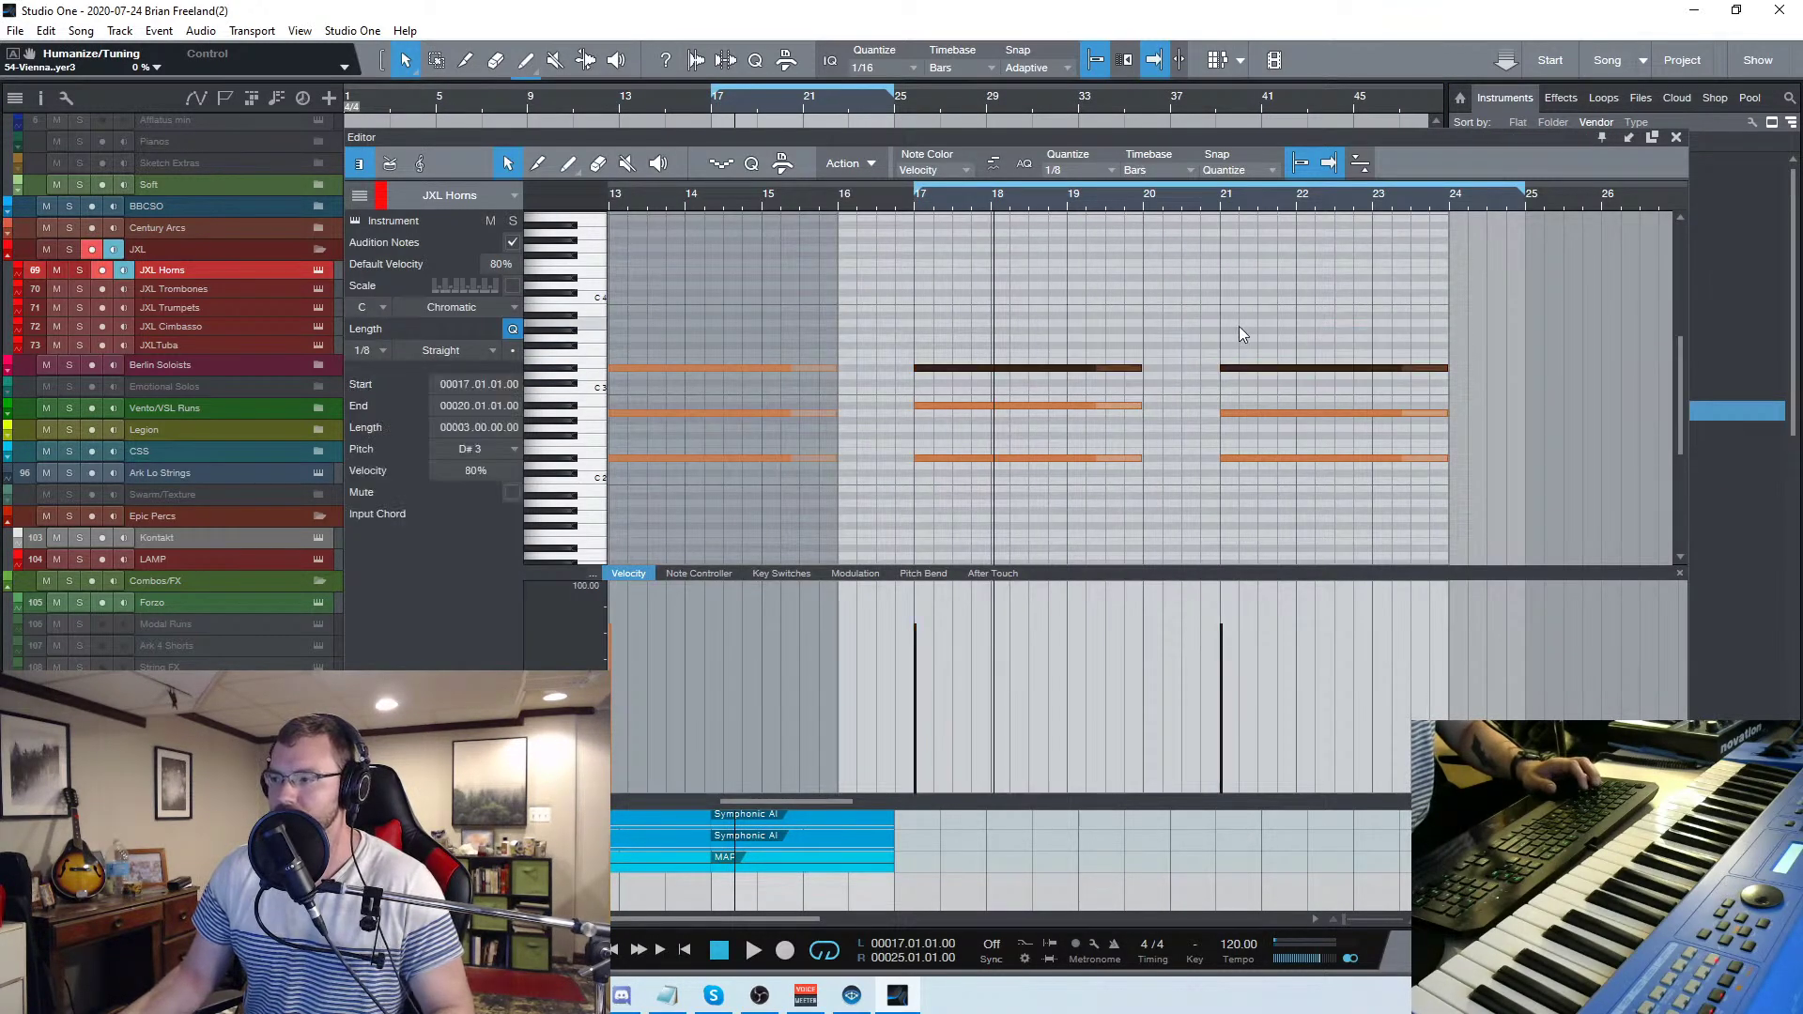
pyautogui.press('e')
pyautogui.press('e')
pyautogui.press('e')
pyautogui.click(917, 199)
pyautogui.moveTo(1086, 368); pyautogui.dragTo(1089, 354)
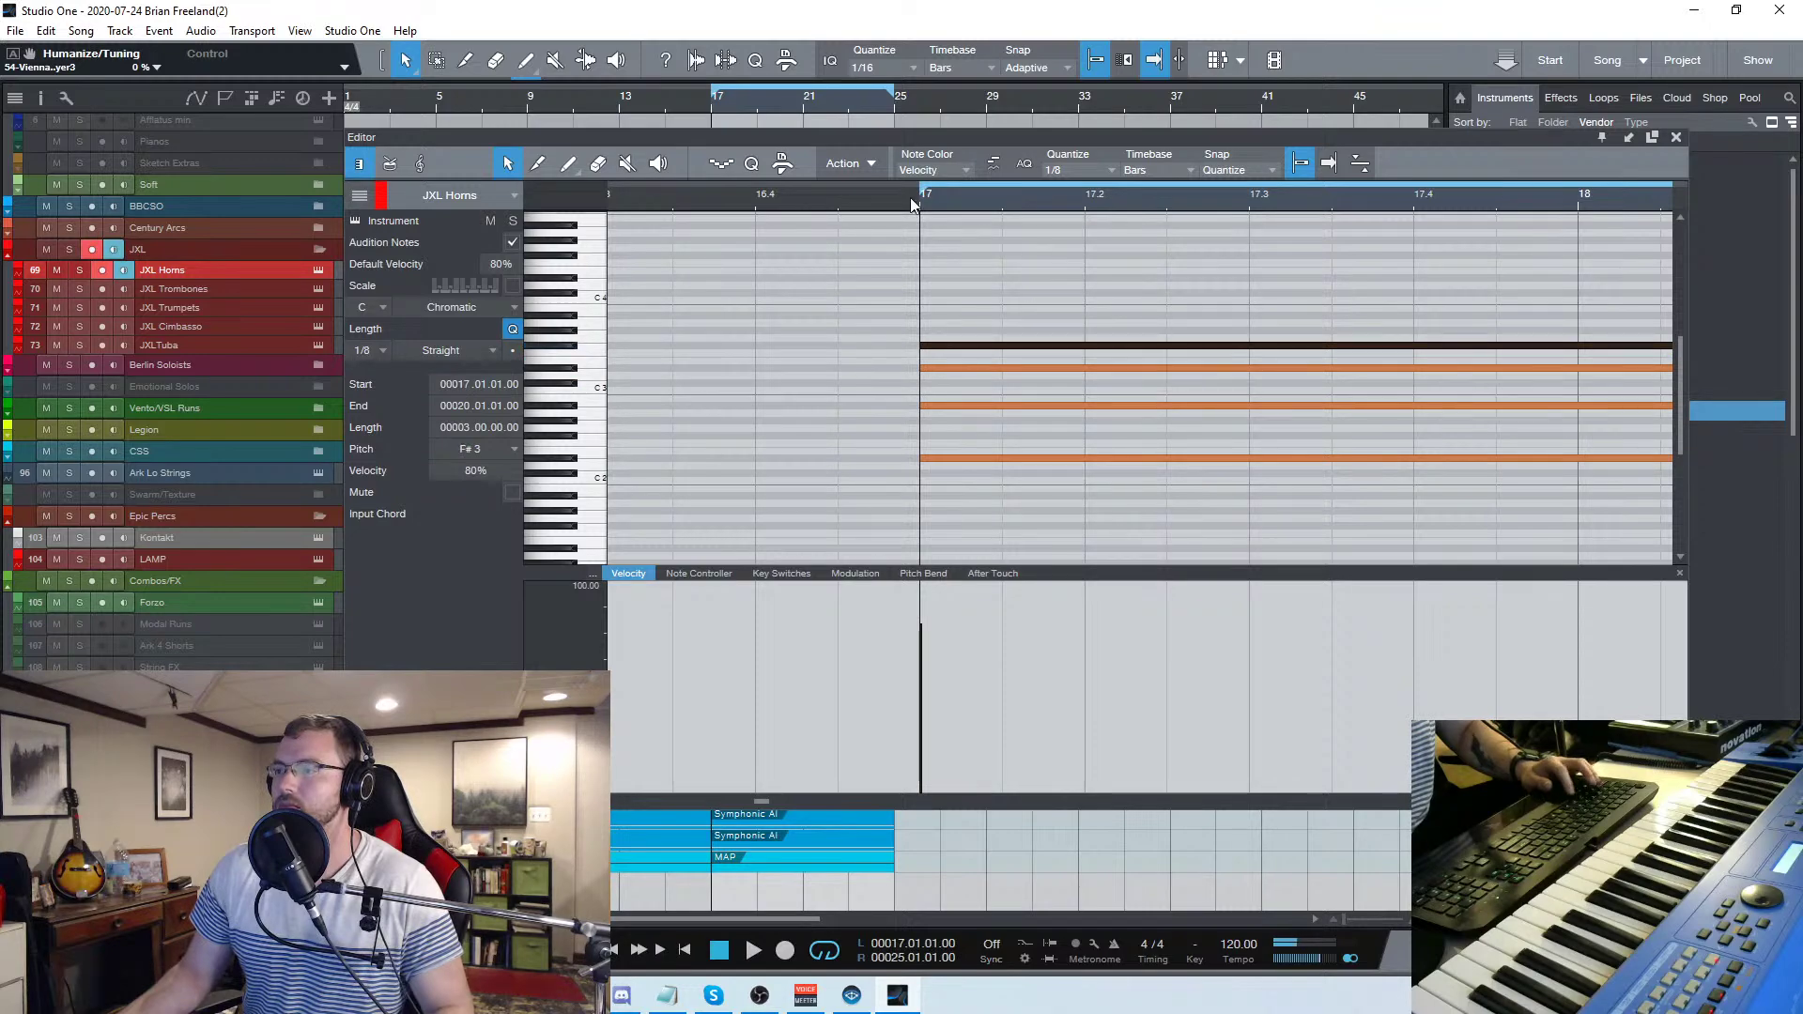
pyautogui.scroll(-5, 1110, 323)
pyautogui.click(1428, 282)
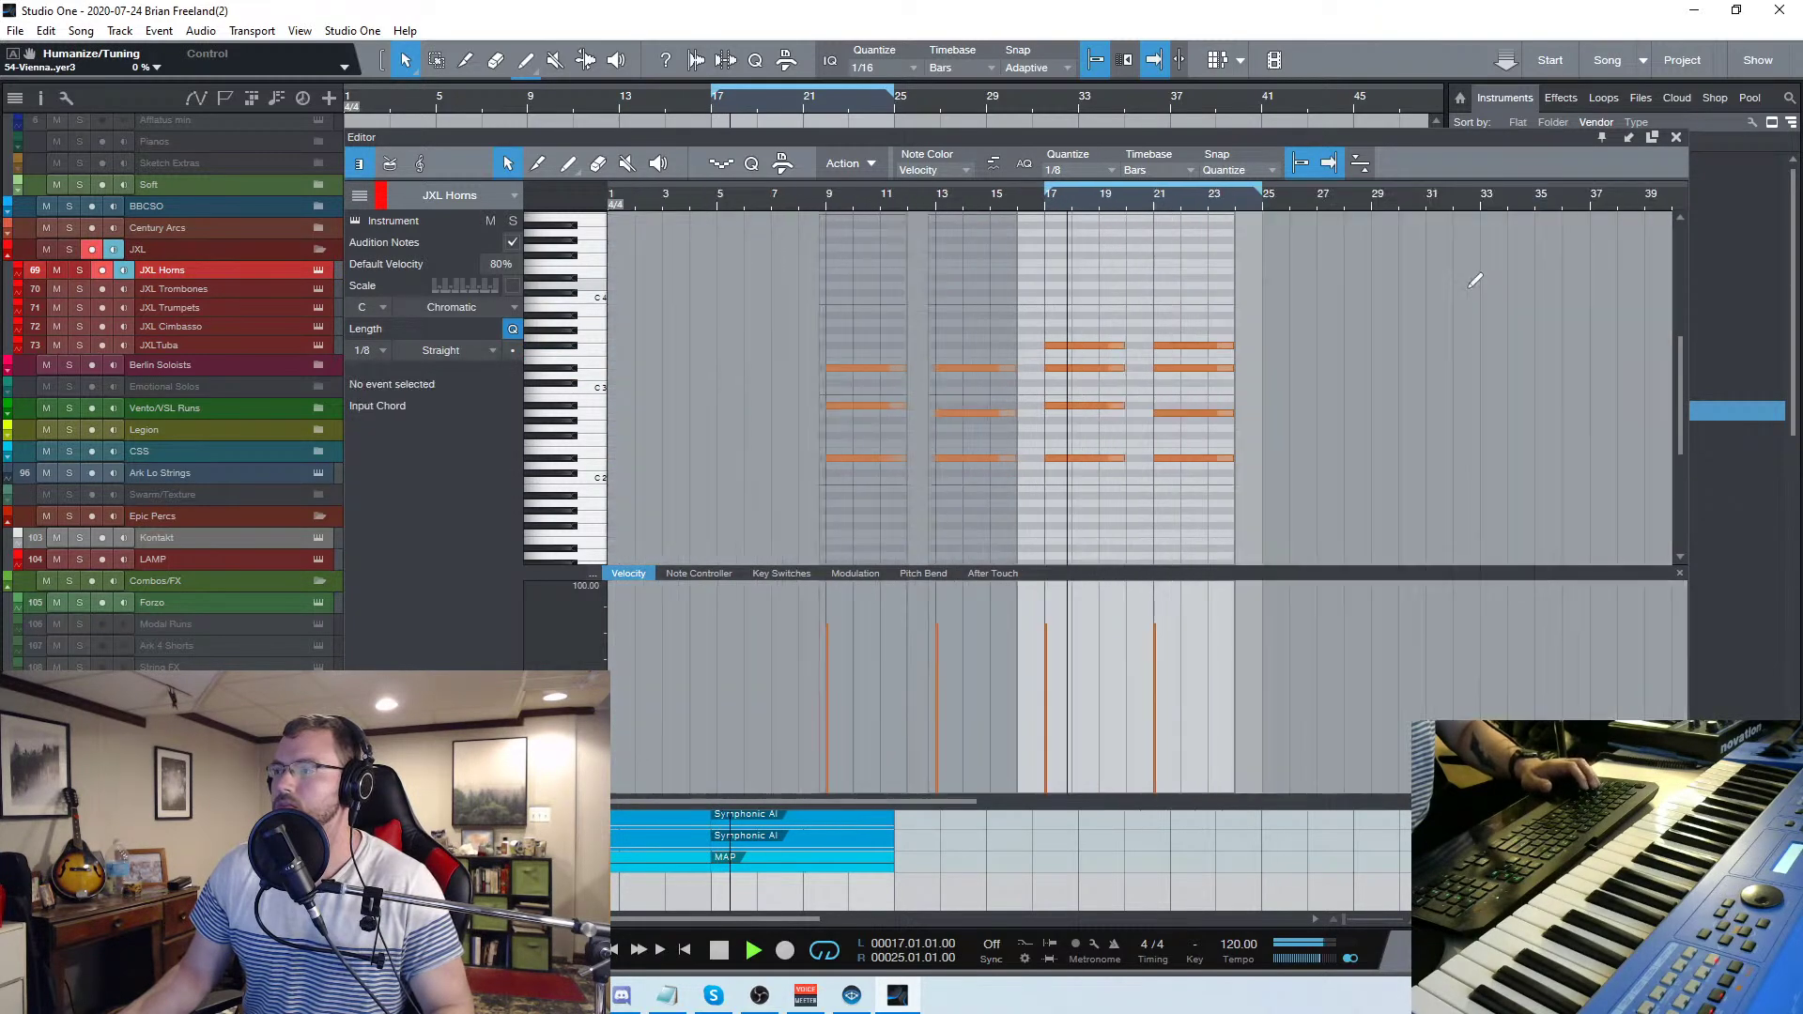
# Draw a one-bar G#3 note from bar 20 to bar 21 in the JXL Horns event
pyautogui.scroll(3, 1211, 344)
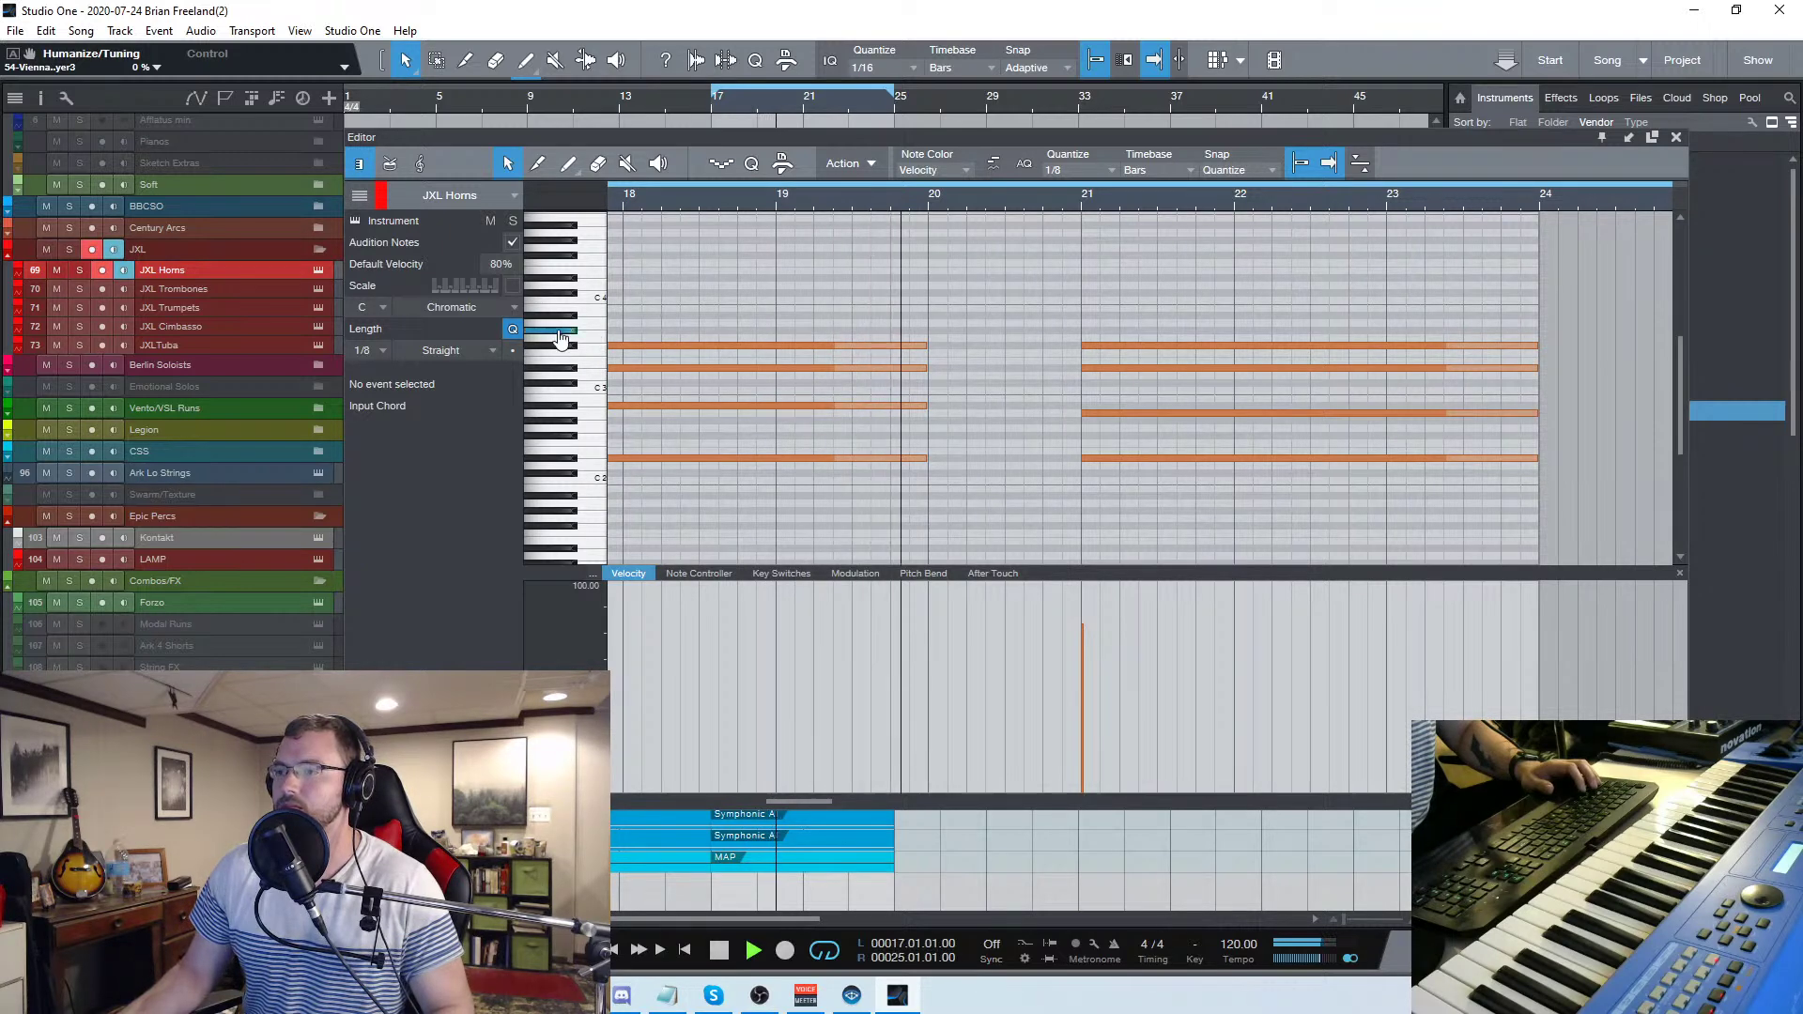
pyautogui.moveTo(929, 329); pyautogui.dragTo(1078, 329)
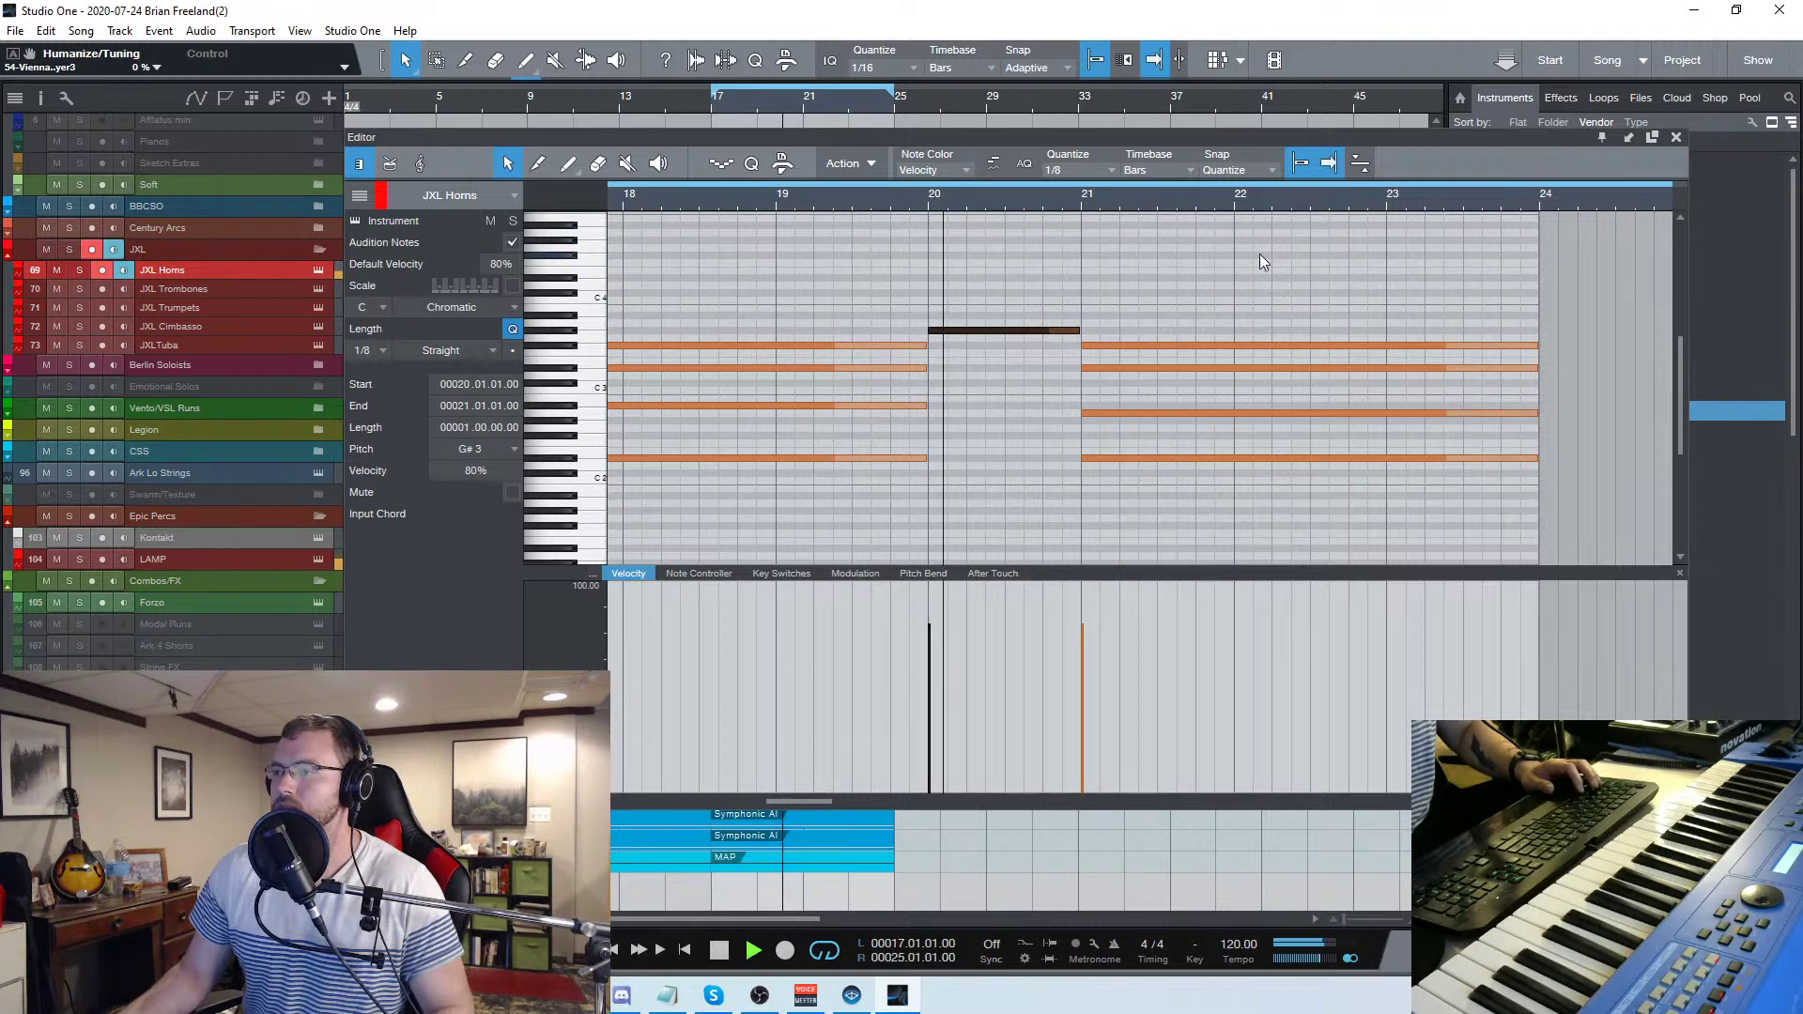
pyautogui.click(1302, 288)
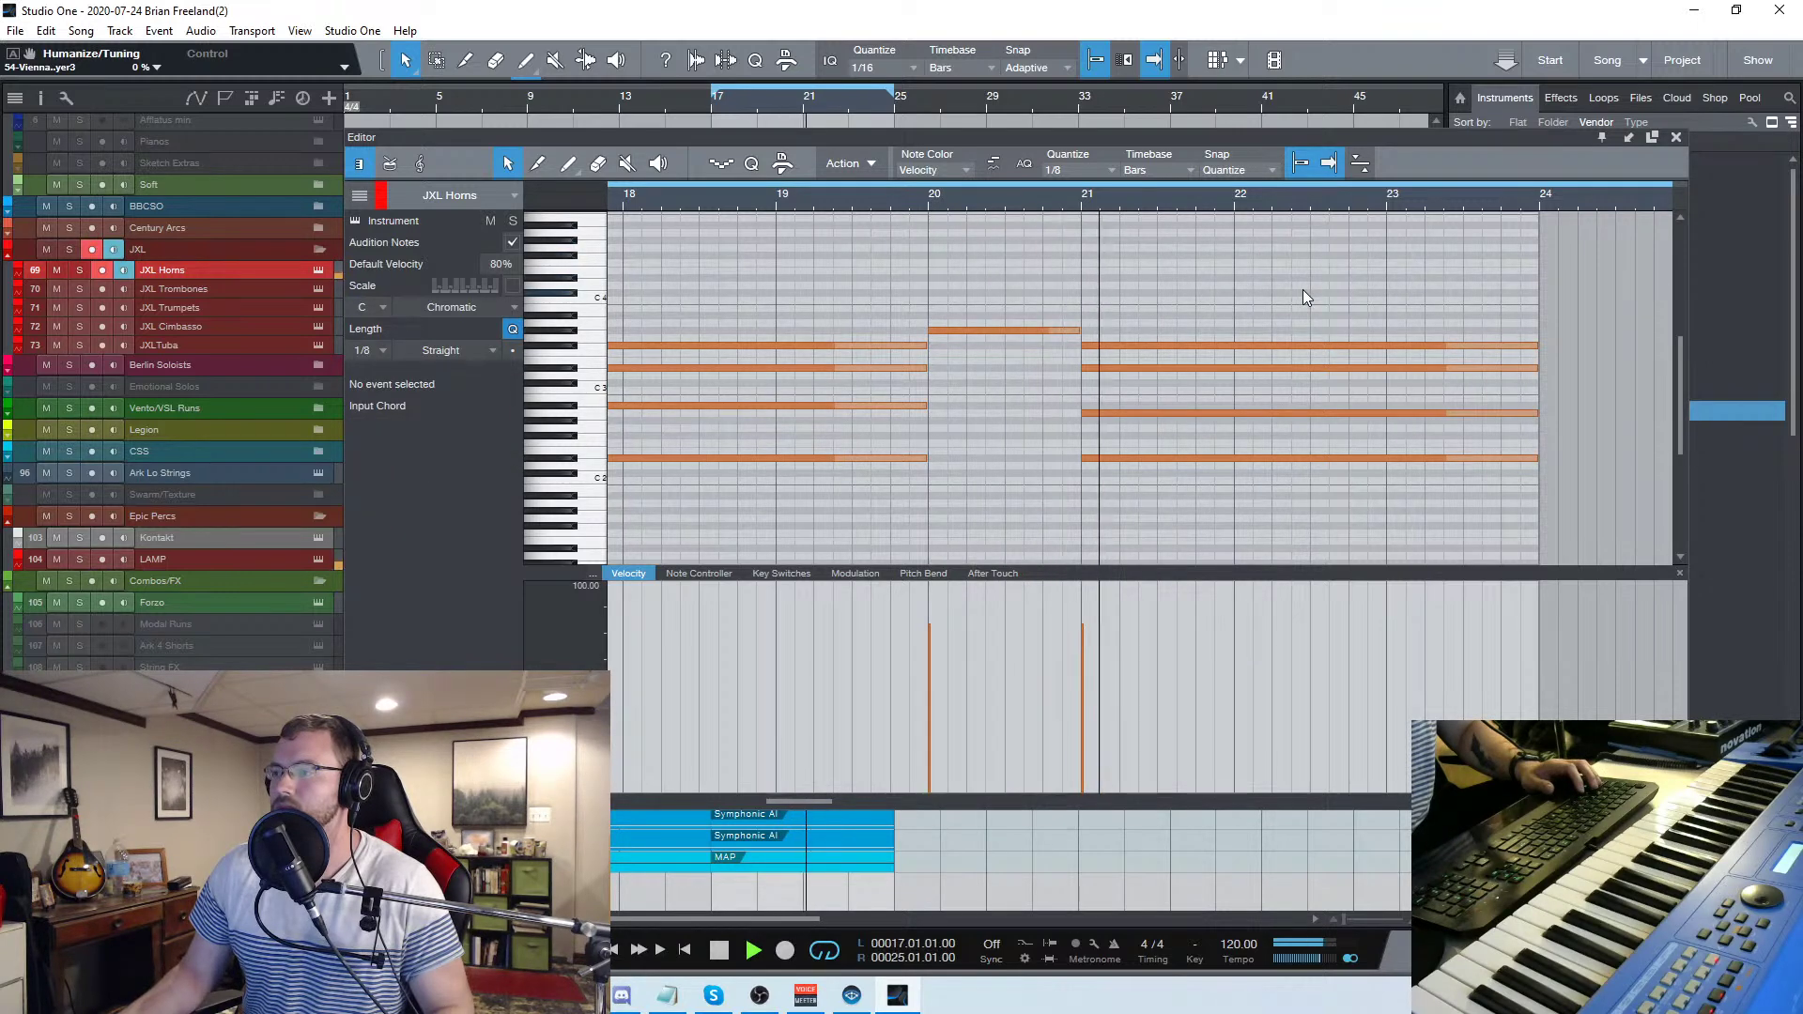
# Lower the F#3 note starting at bar 21 to F3 and audition it from bar 21
pyautogui.press('space')
pyautogui.moveTo(1204, 345); pyautogui.dragTo(1208, 352)
pyautogui.press('space')
pyautogui.click(1084, 200)
pyautogui.click(1277, 352)
pyautogui.click(1079, 205)
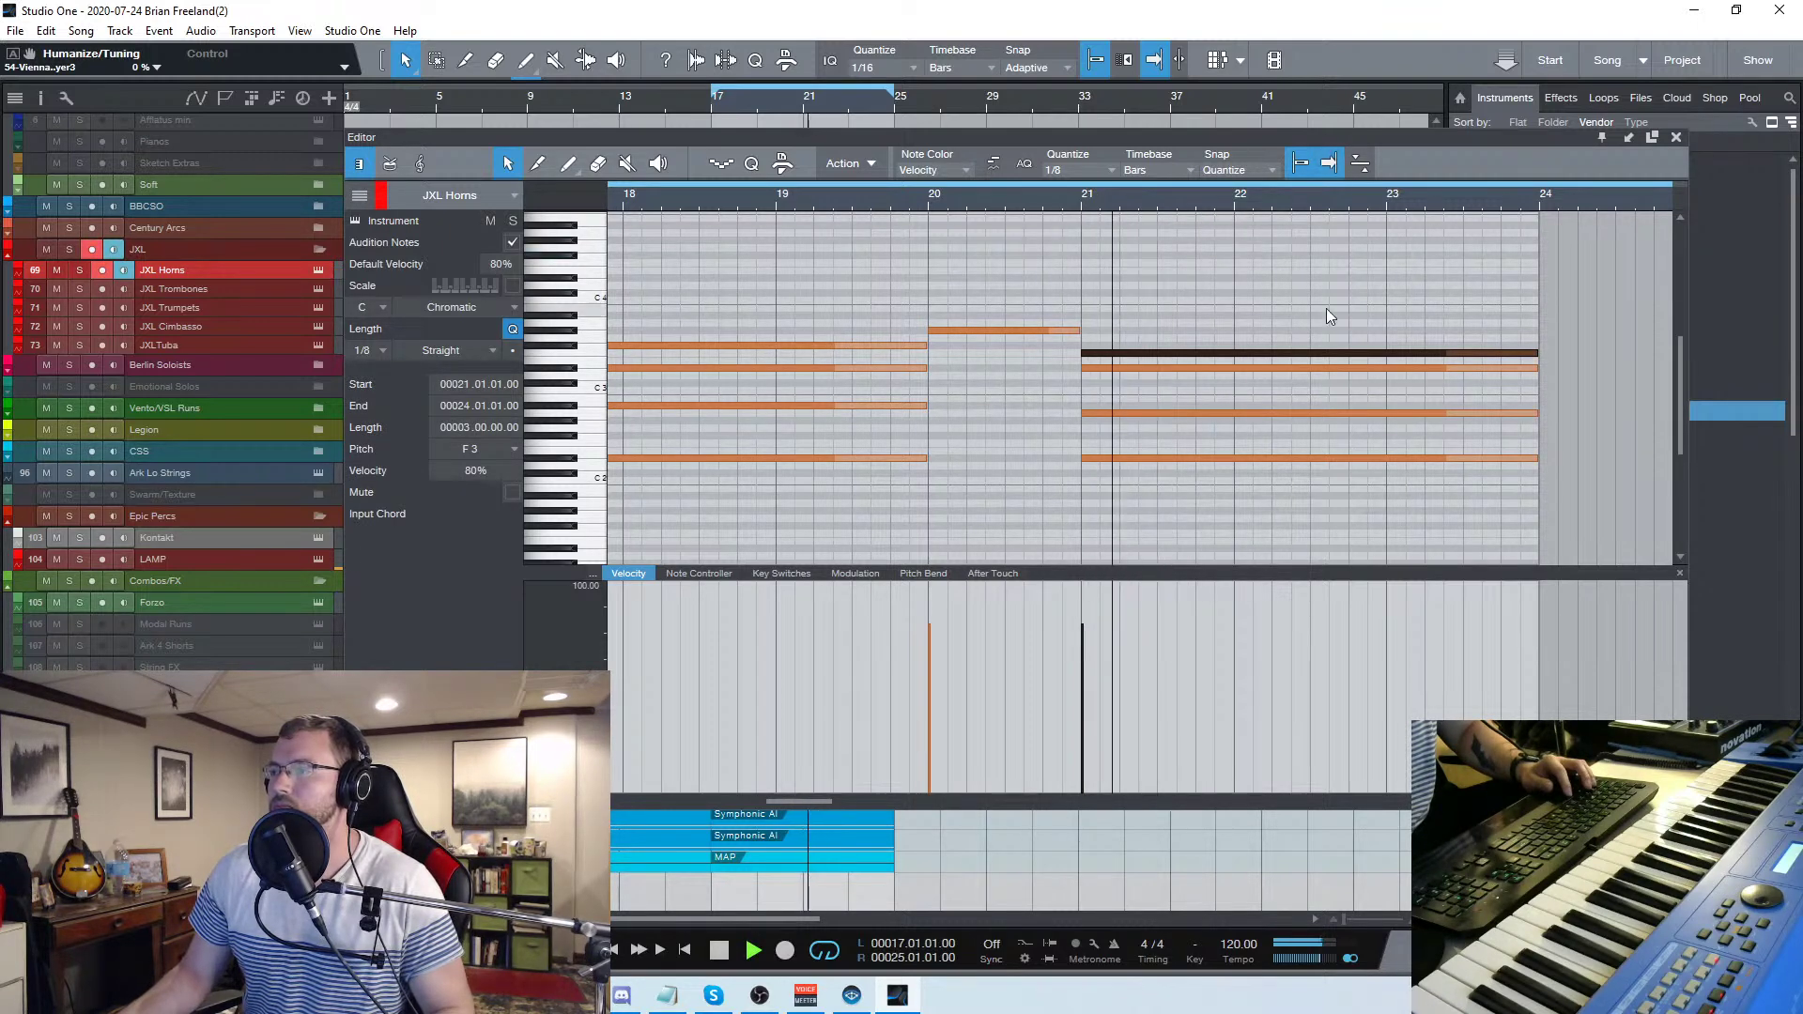
pyautogui.click(1333, 285)
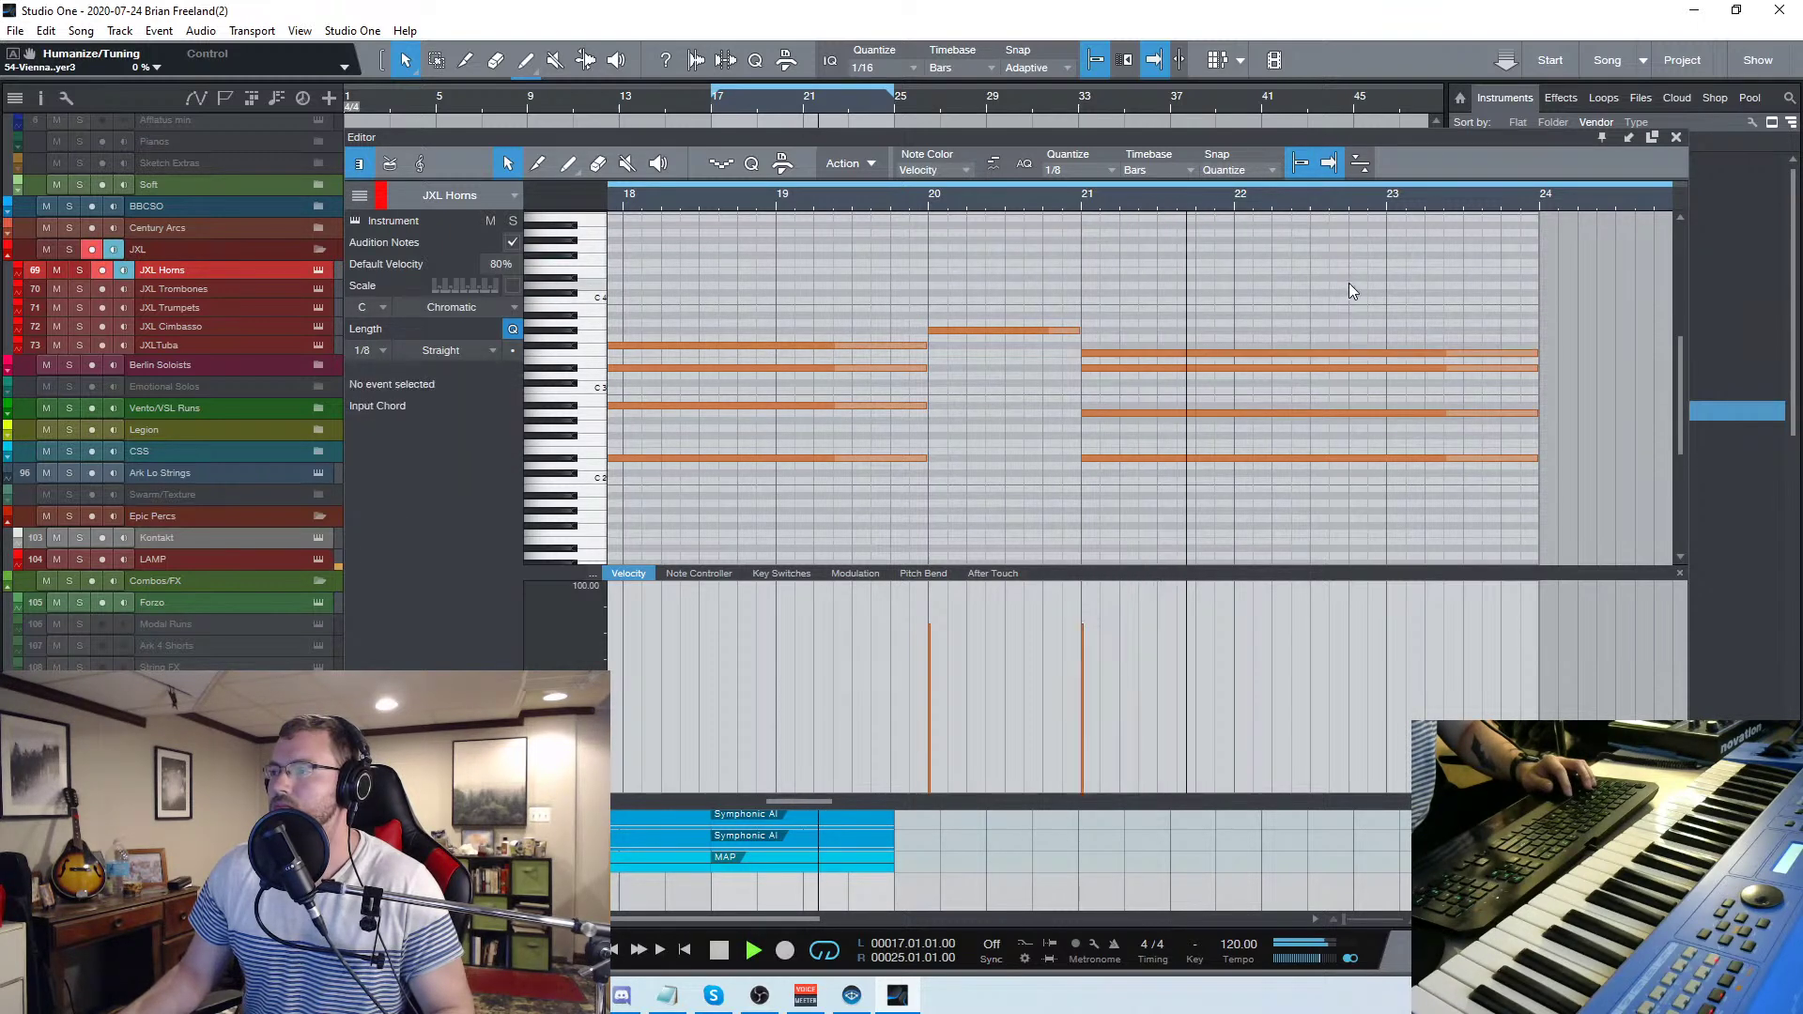
# Close the note editor, stop playback and extend the merged JXL Horns event to bar 25
pyautogui.click(1677, 137)
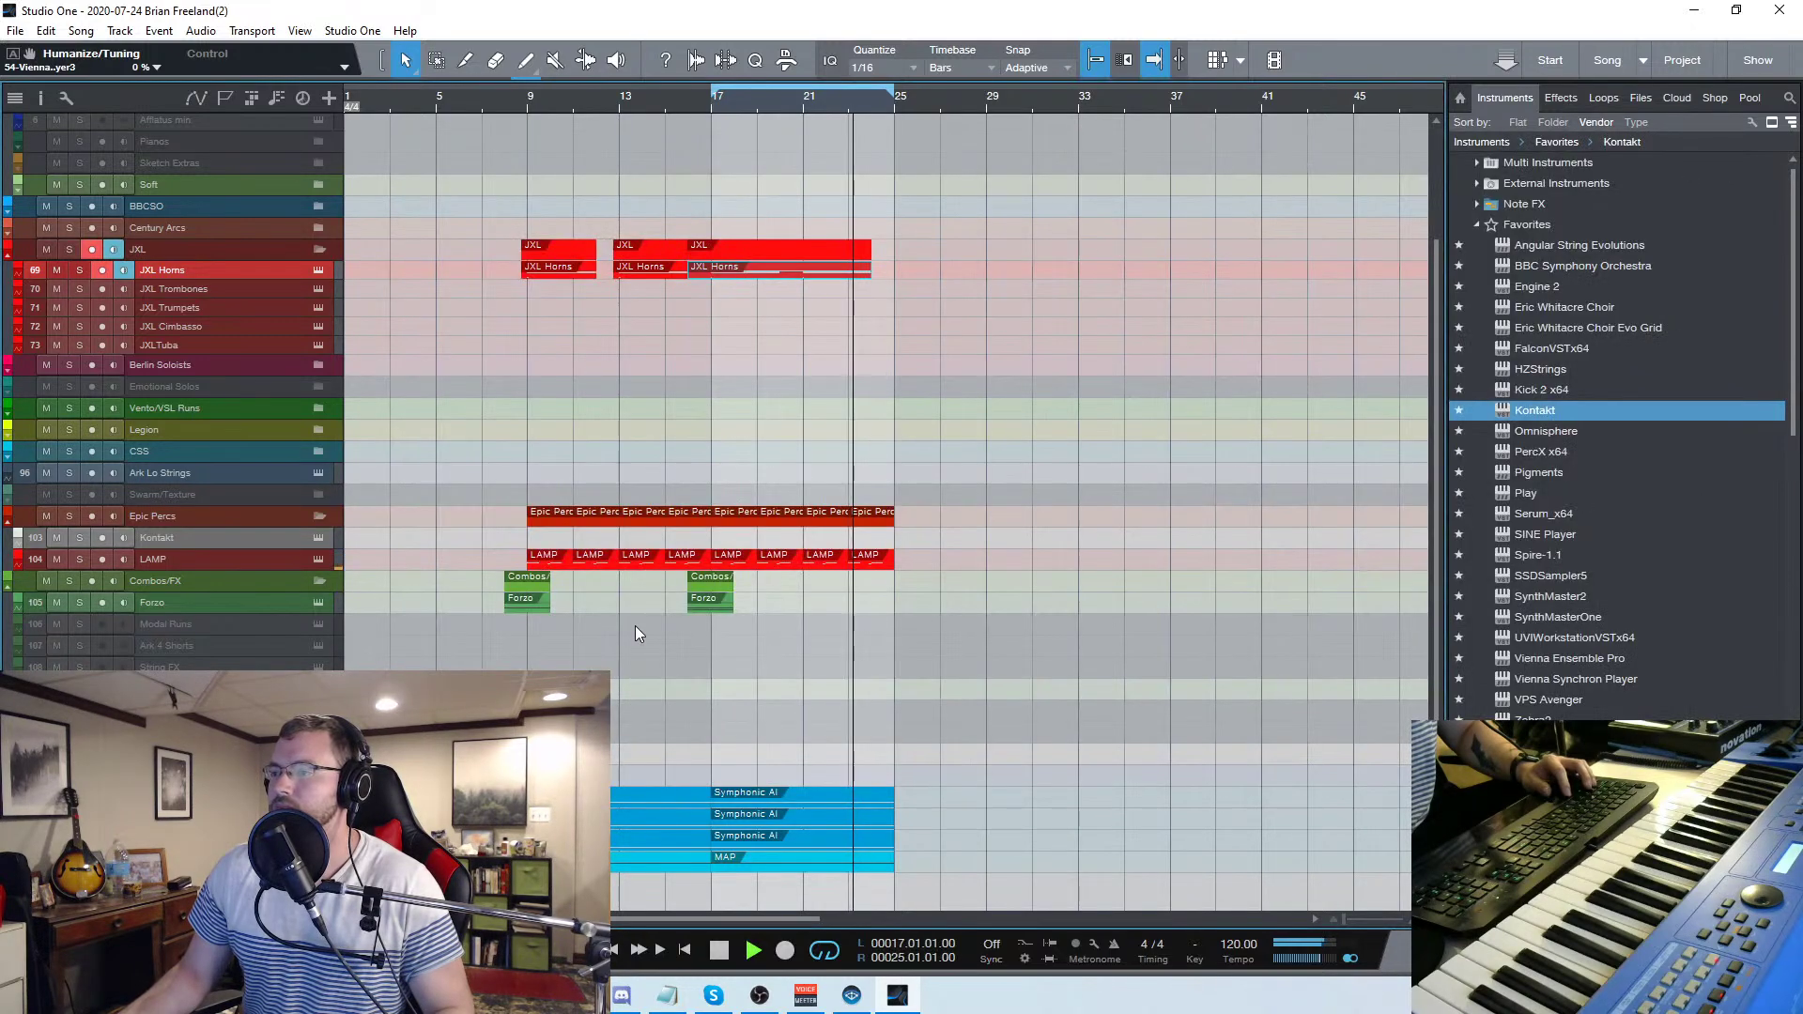
pyautogui.press('space')
pyautogui.moveTo(871, 278); pyautogui.dragTo(894, 278)
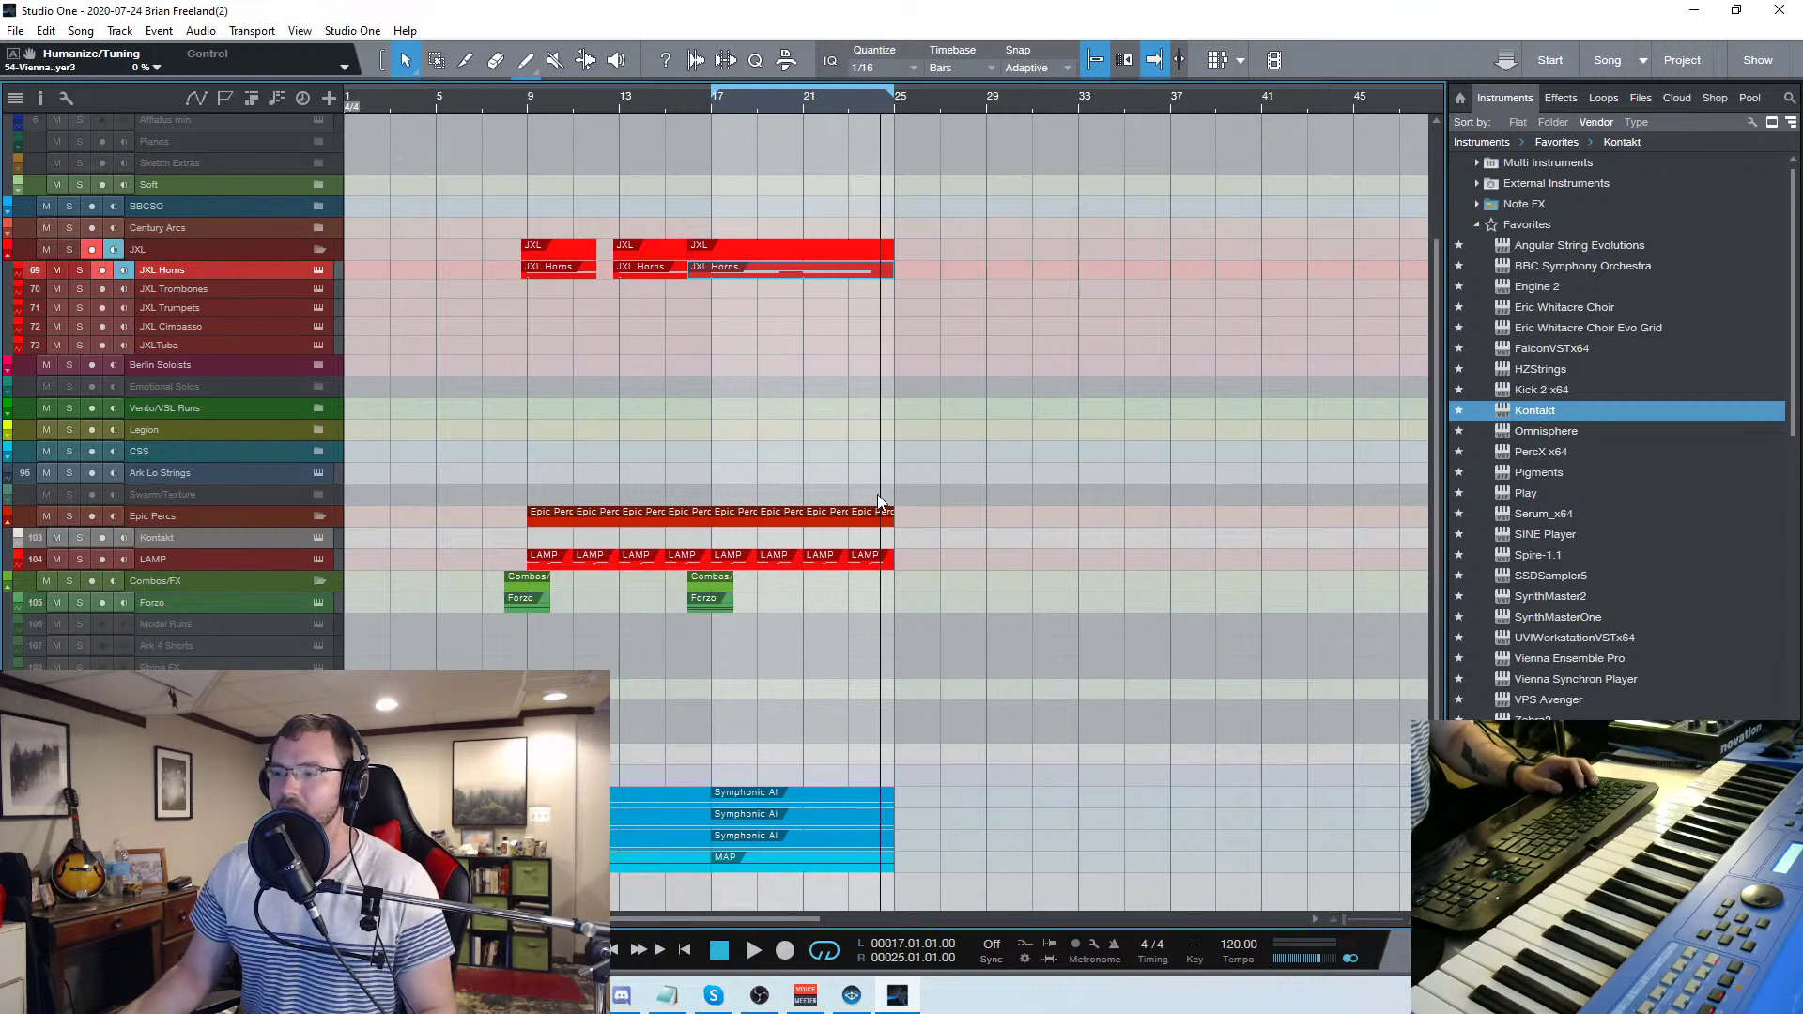
# Place the playhead at bar 16
pyautogui.hscroll(2, 658, 919)
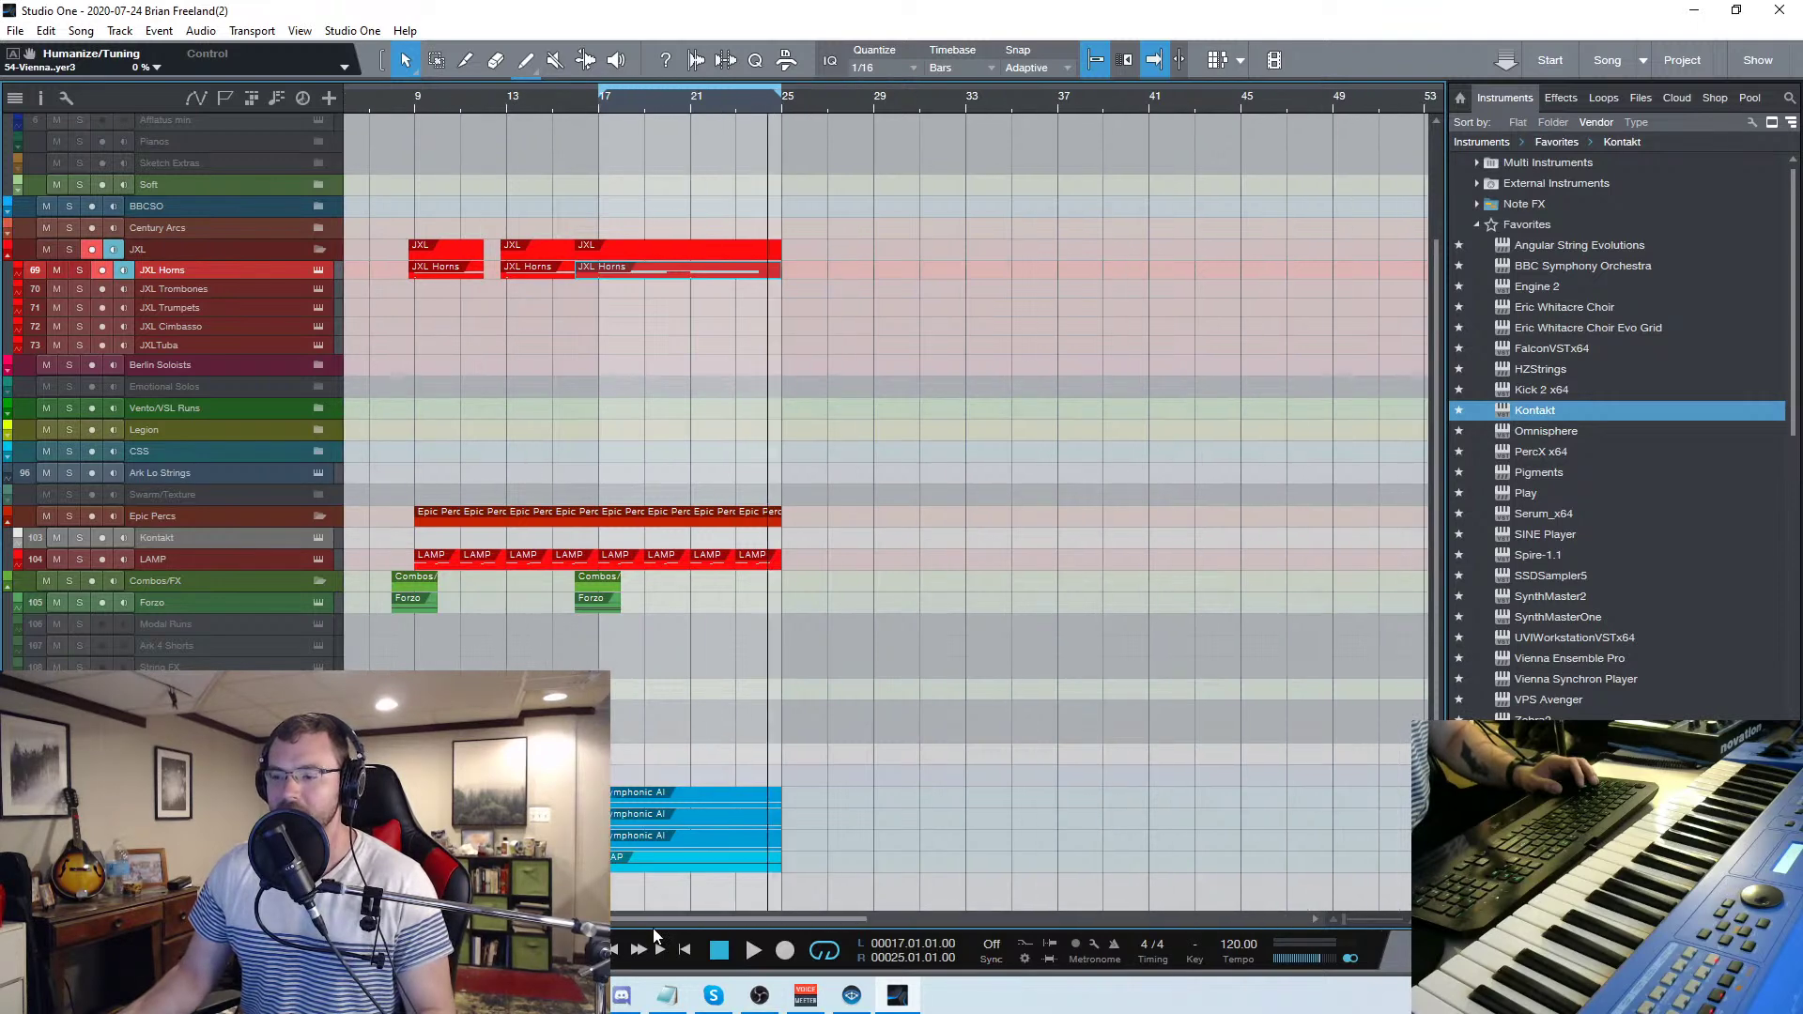
pyautogui.moveTo(623, 942); pyautogui.dragTo(620, 942)
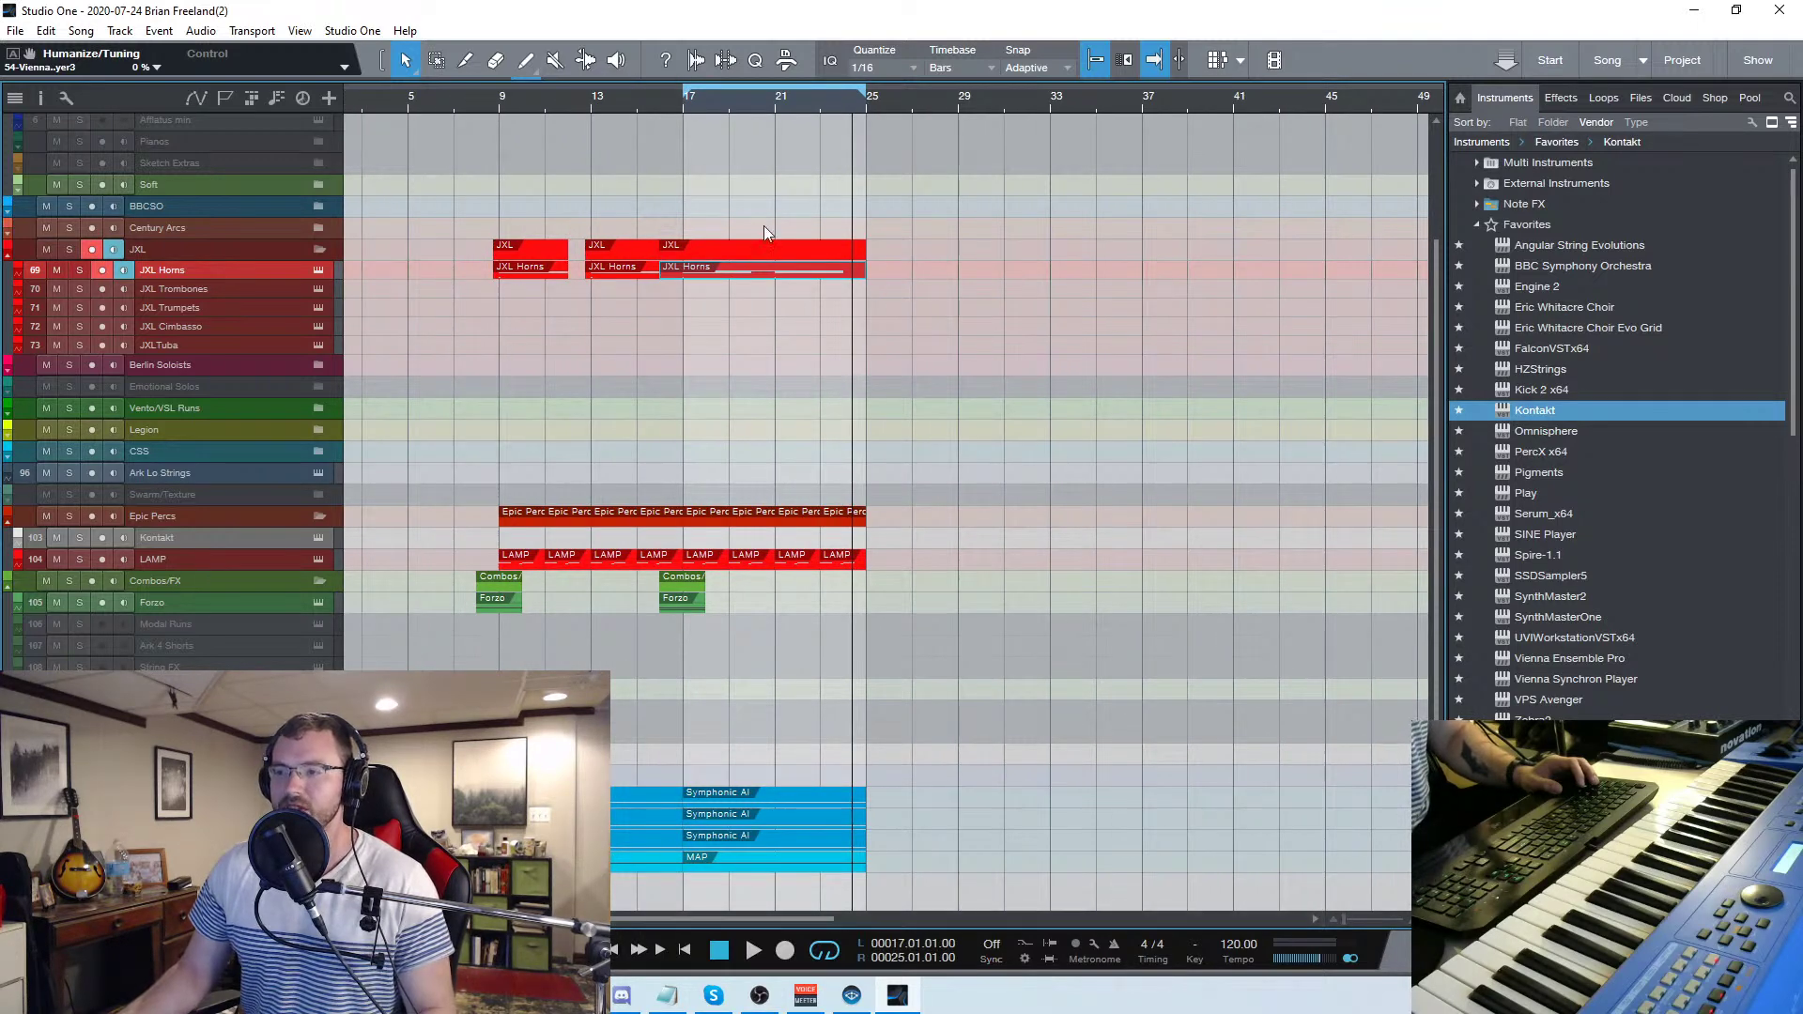
pyautogui.click(661, 103)
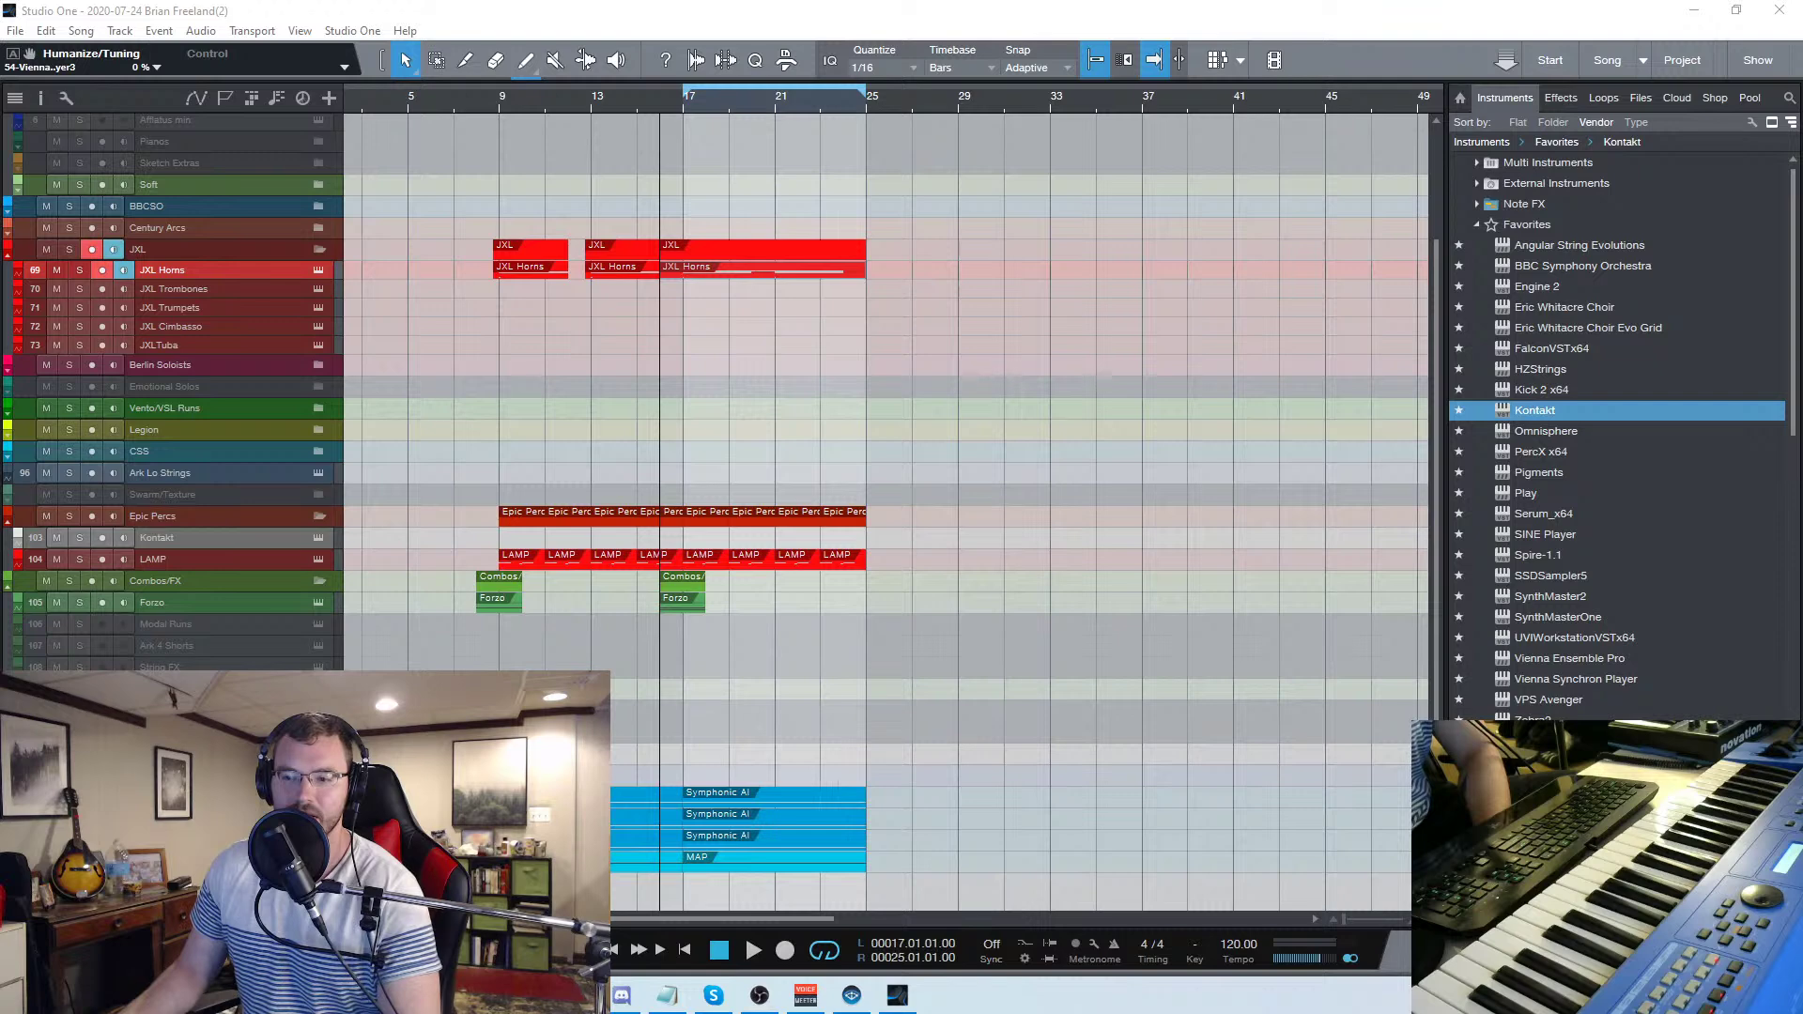
pyautogui.hscroll(-1, 887, 507)
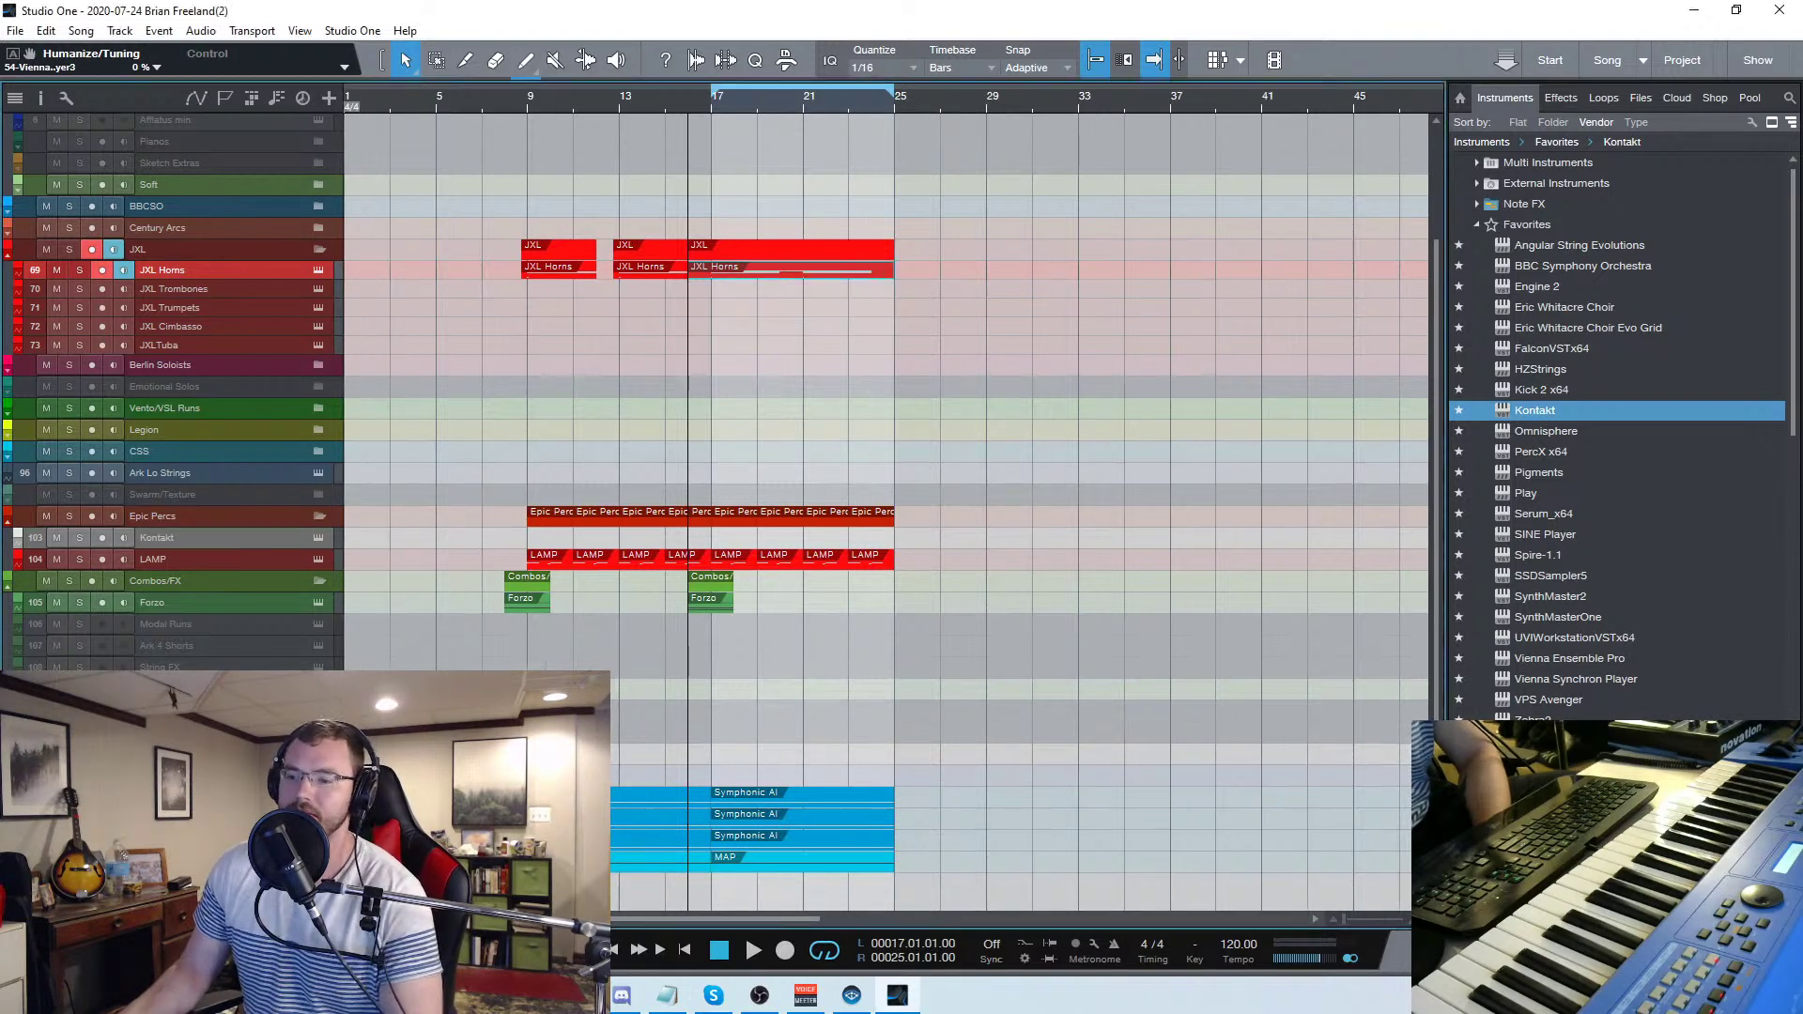
pyautogui.scroll(3, 460, 581)
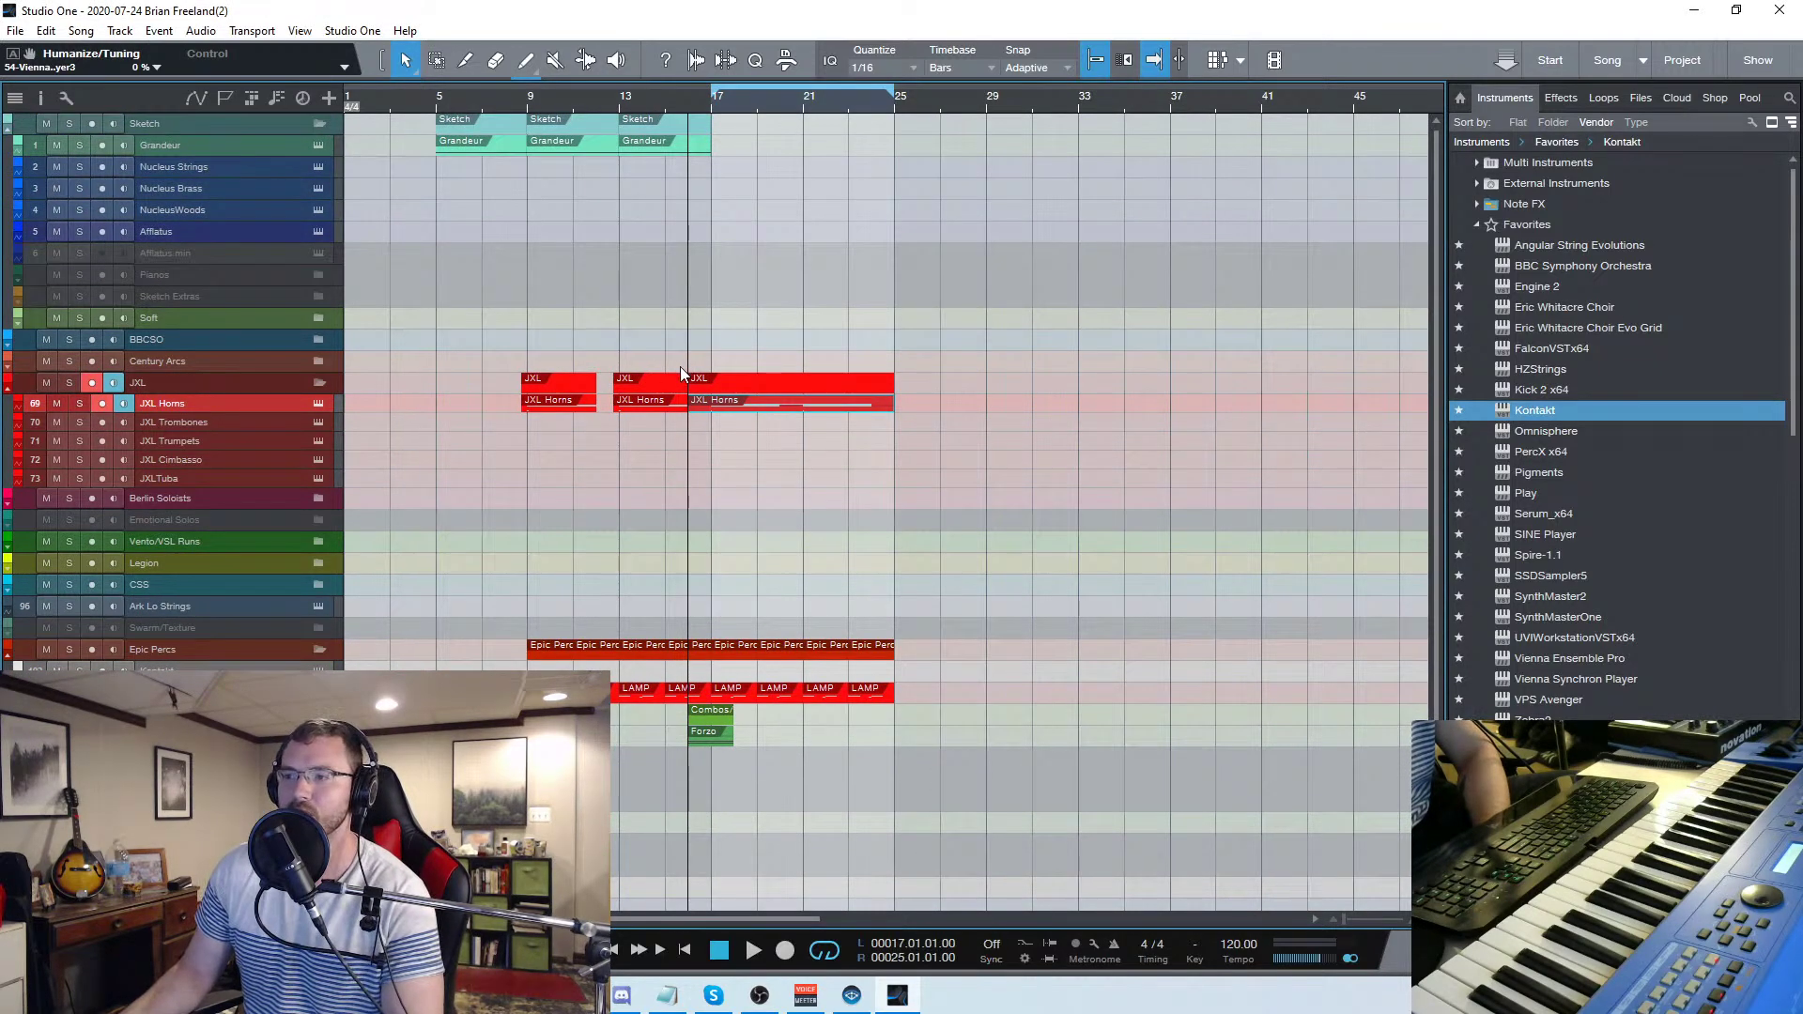
pyautogui.click(268, 126)
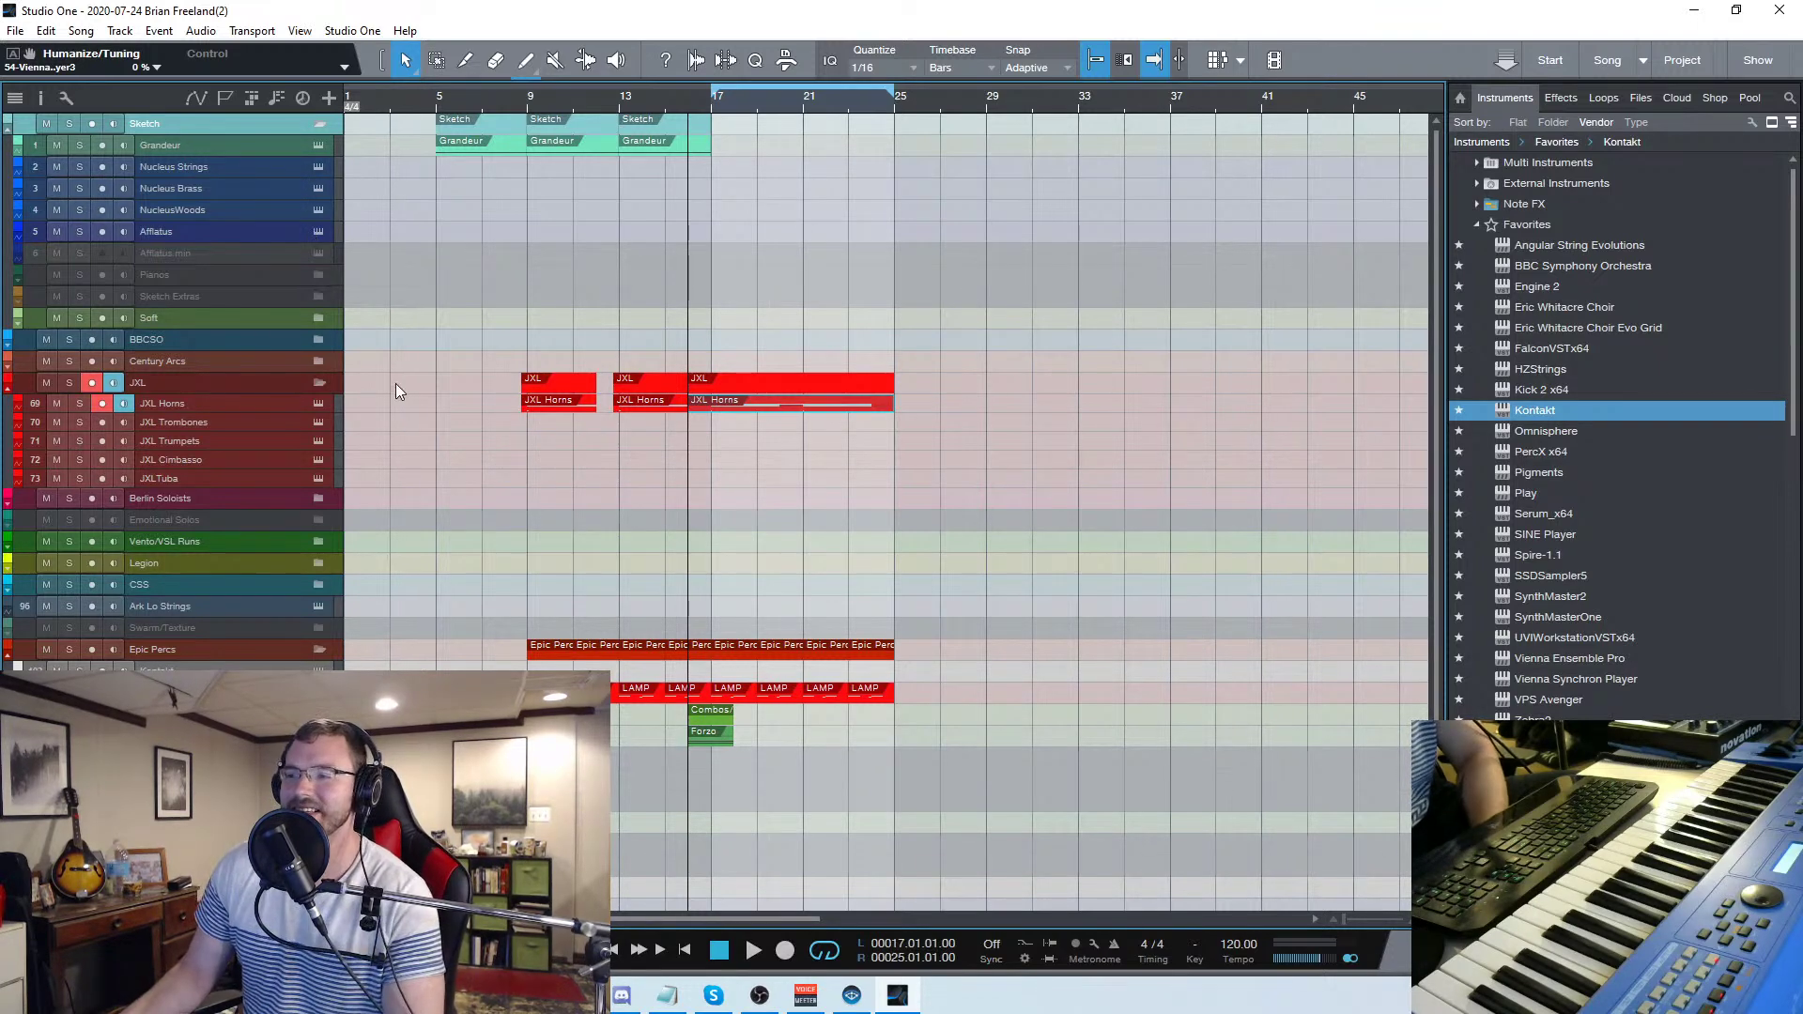
pyautogui.scroll(-3, 402, 427)
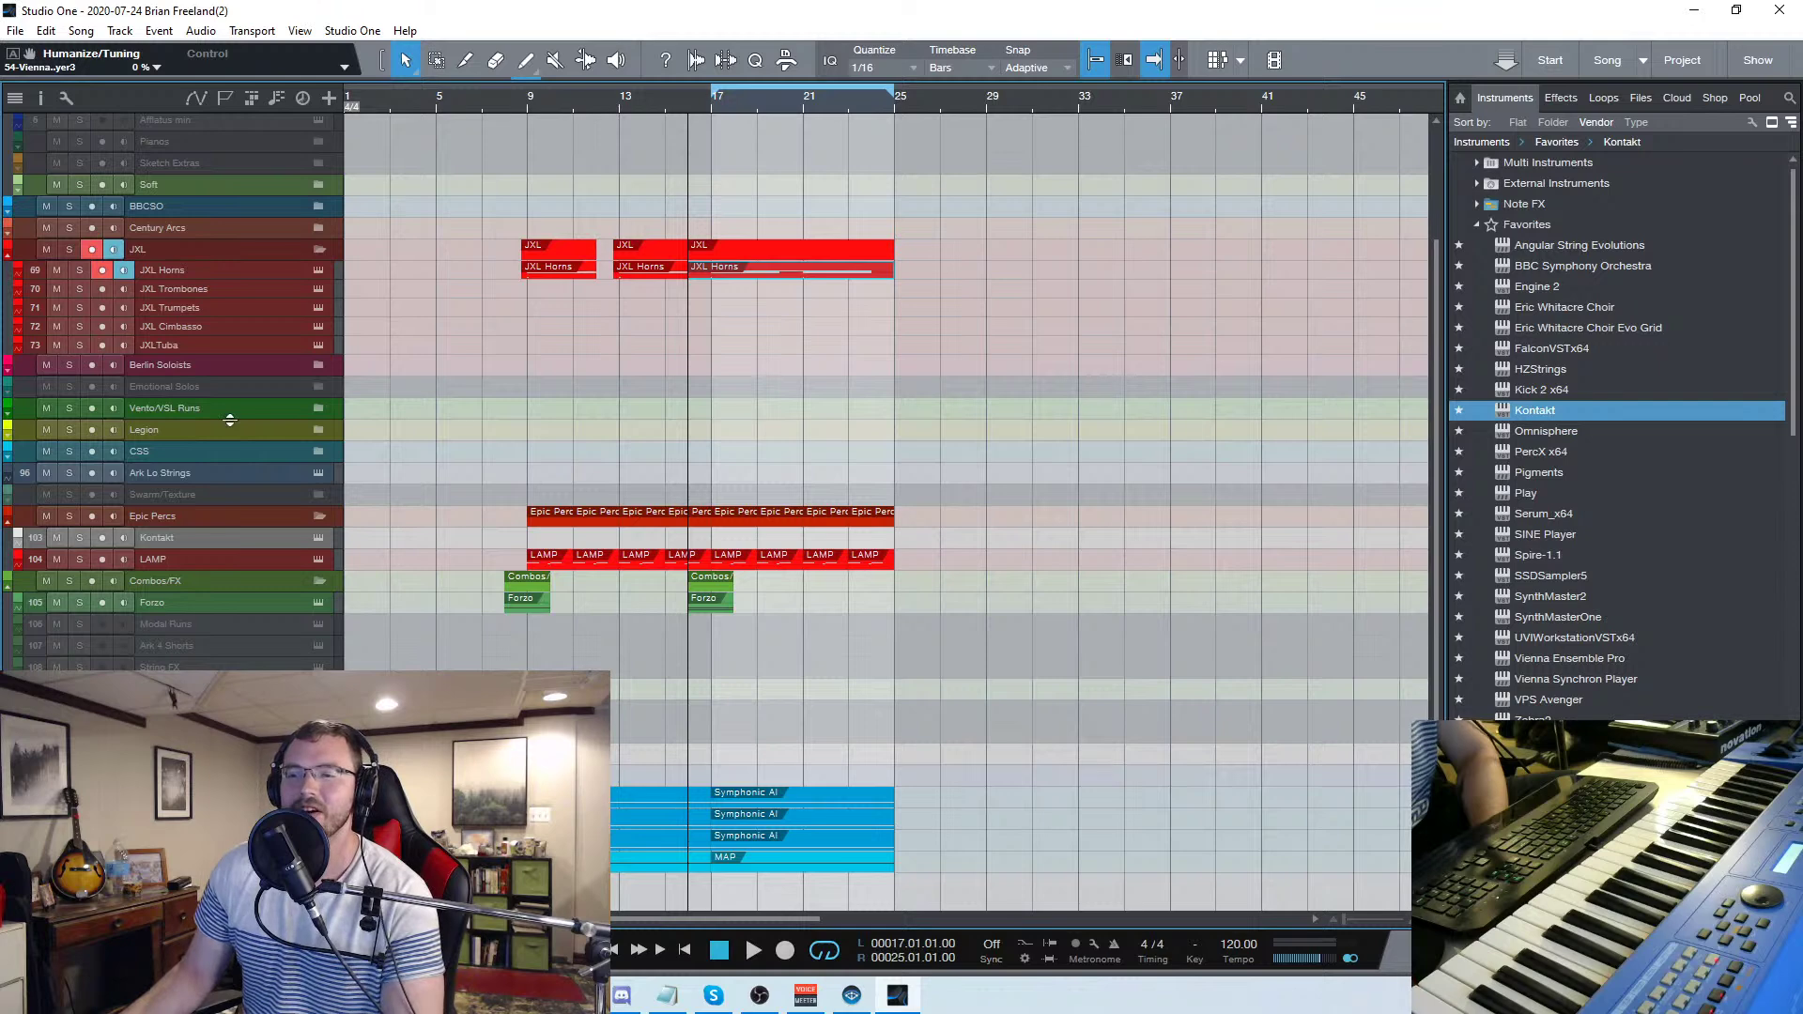
# Expand the CSS folder, inspect the CSS track's Cinematic Studio Strings articulations in Kontakt, and close the instrument window
pyautogui.click(262, 473)
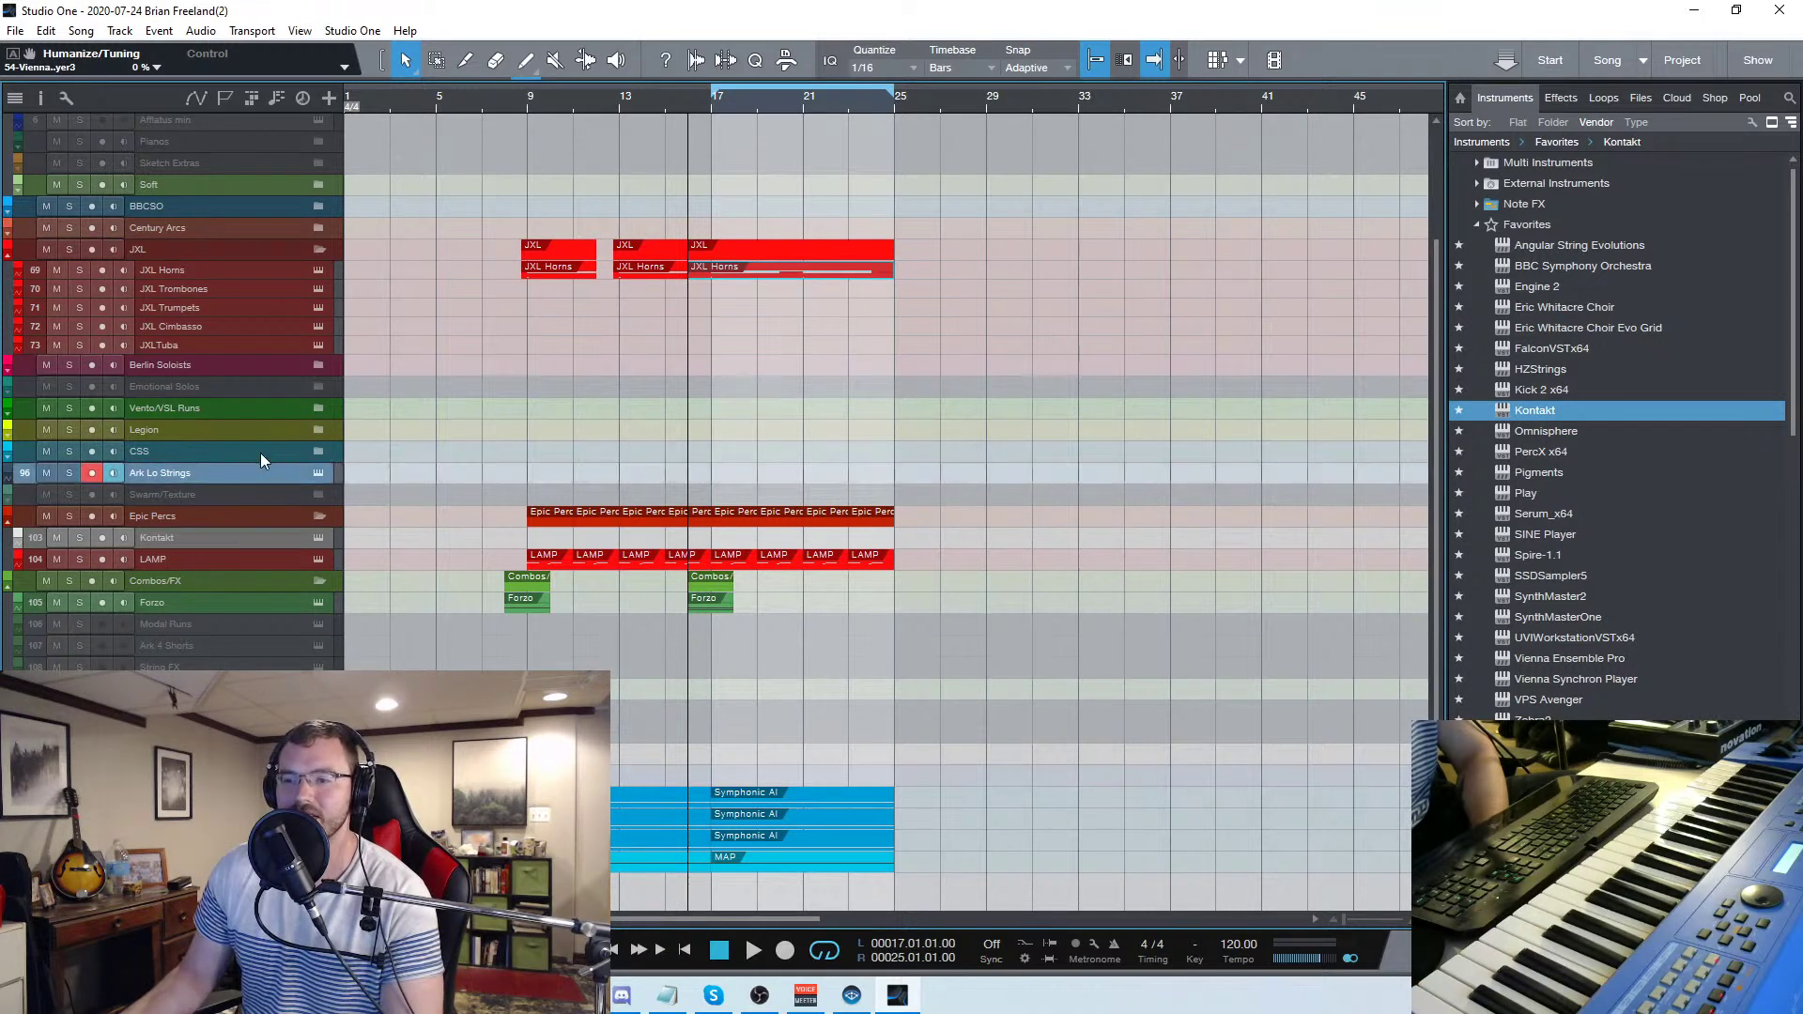
pyautogui.click(261, 453)
pyautogui.click(318, 451)
pyautogui.click(275, 474)
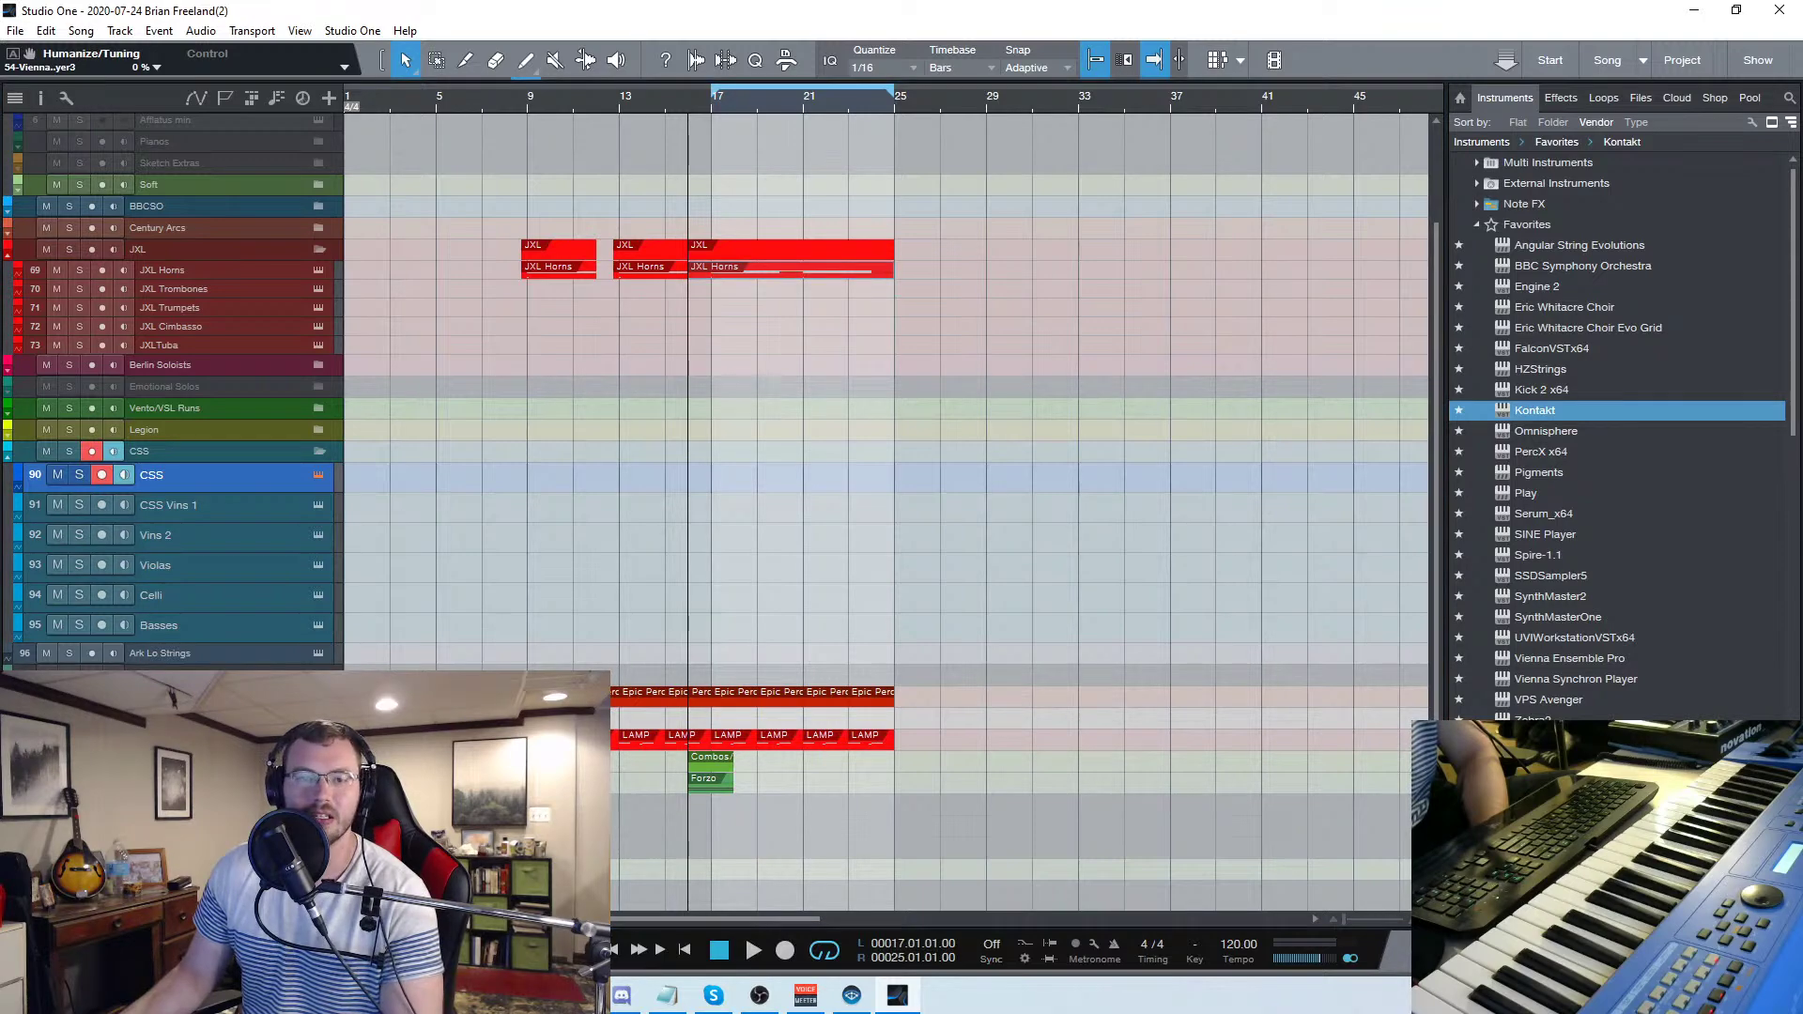
pyautogui.press('F11')
pyautogui.moveTo(1101, 58); pyautogui.dragTo(949, 42)
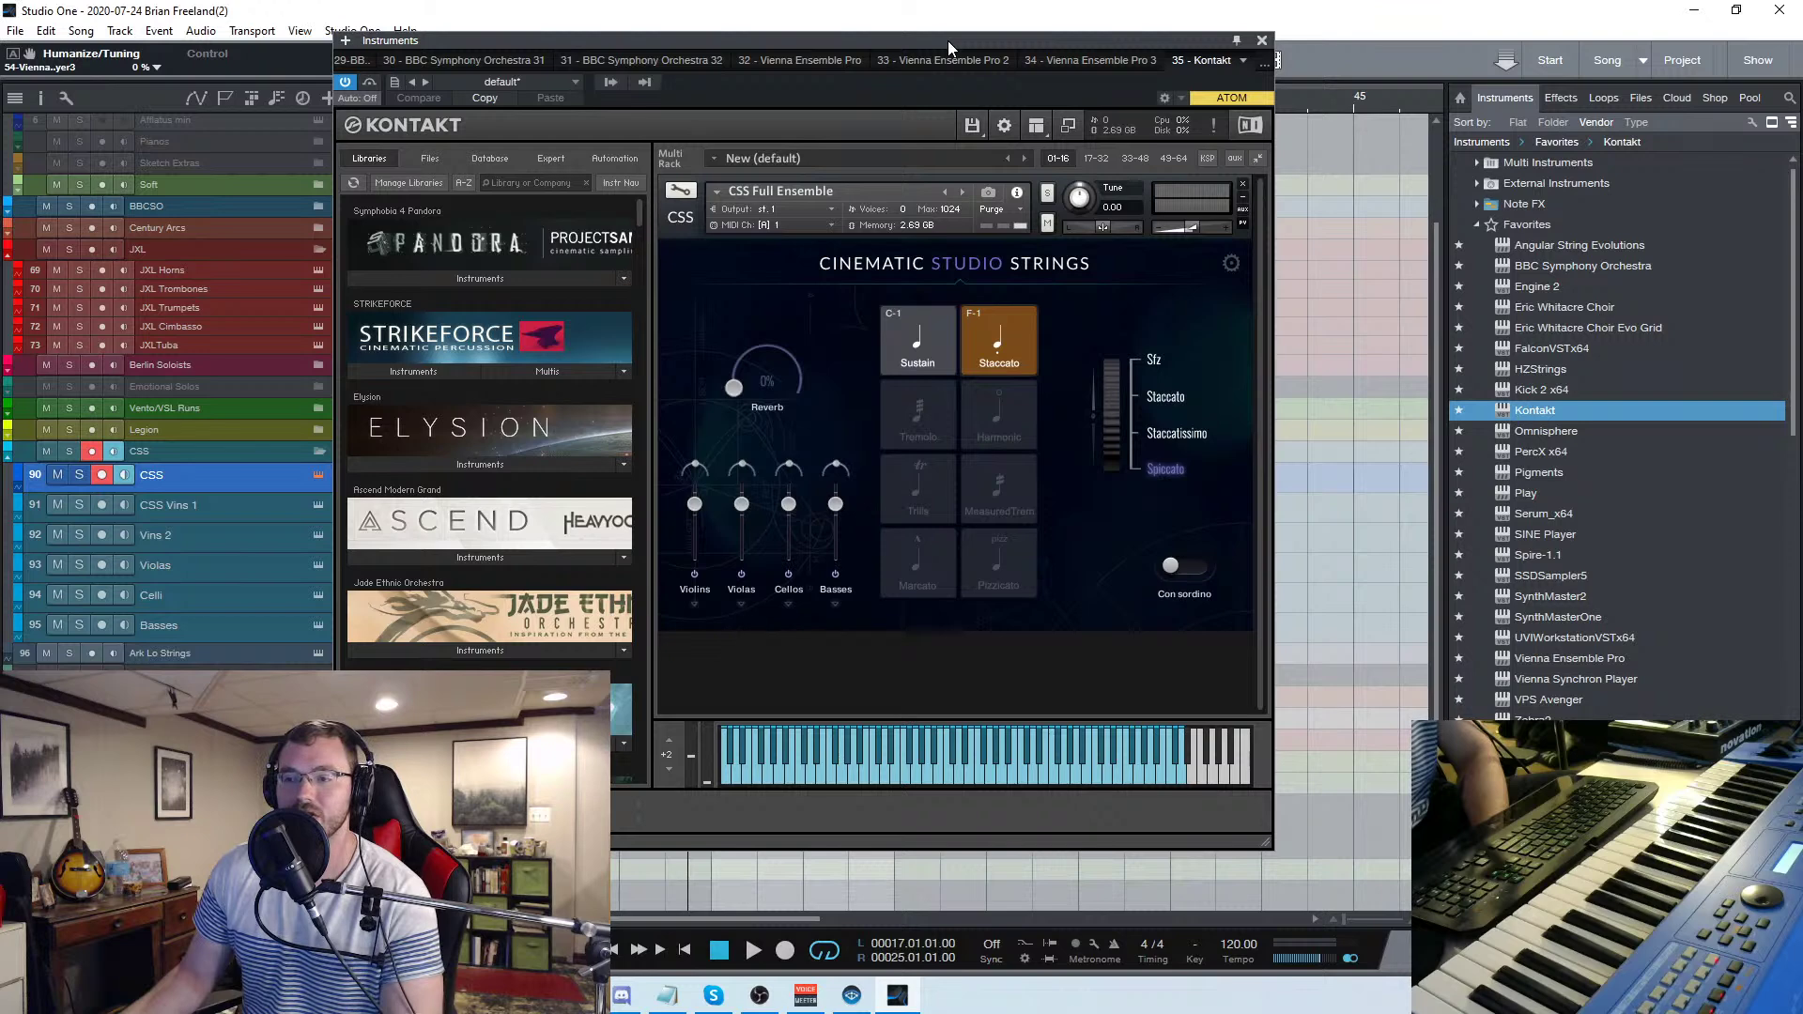
pyautogui.click(1262, 41)
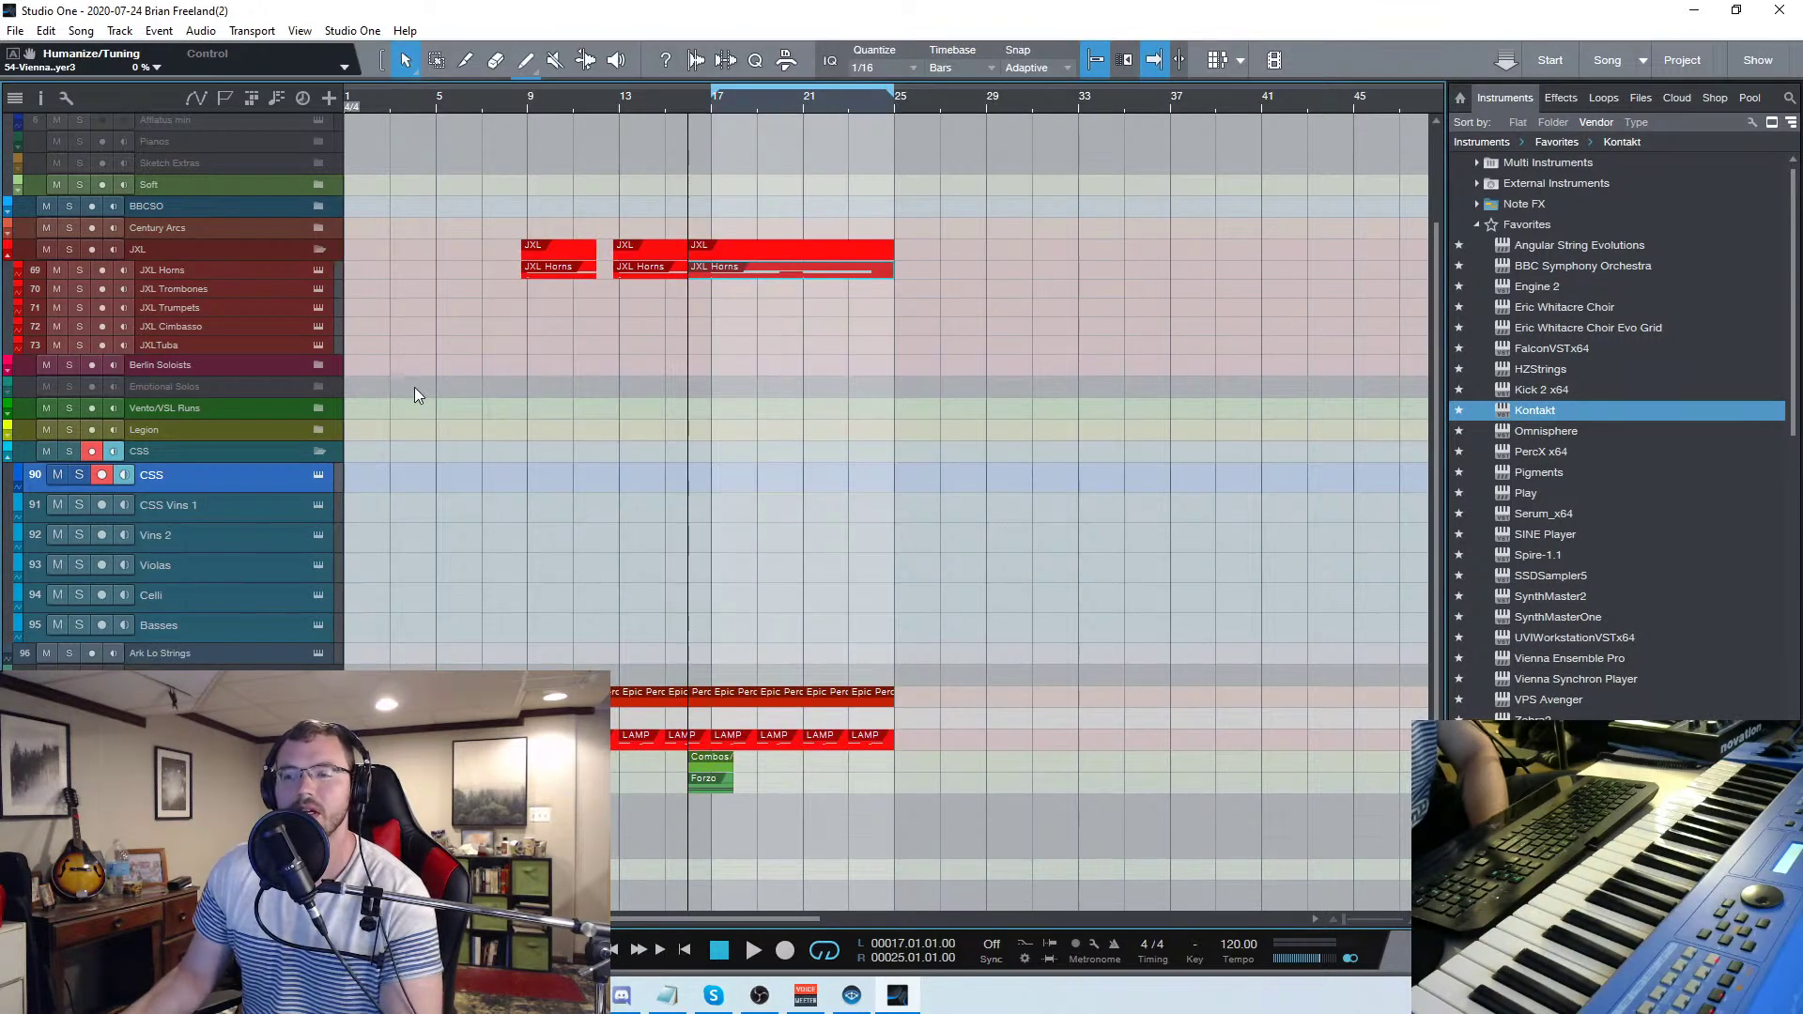
# Expand the BBCSO folder, inspect the Violins track's BBC Symphony Orchestra instrument, close its window and select the folder
pyautogui.scroll(3, 308, 406)
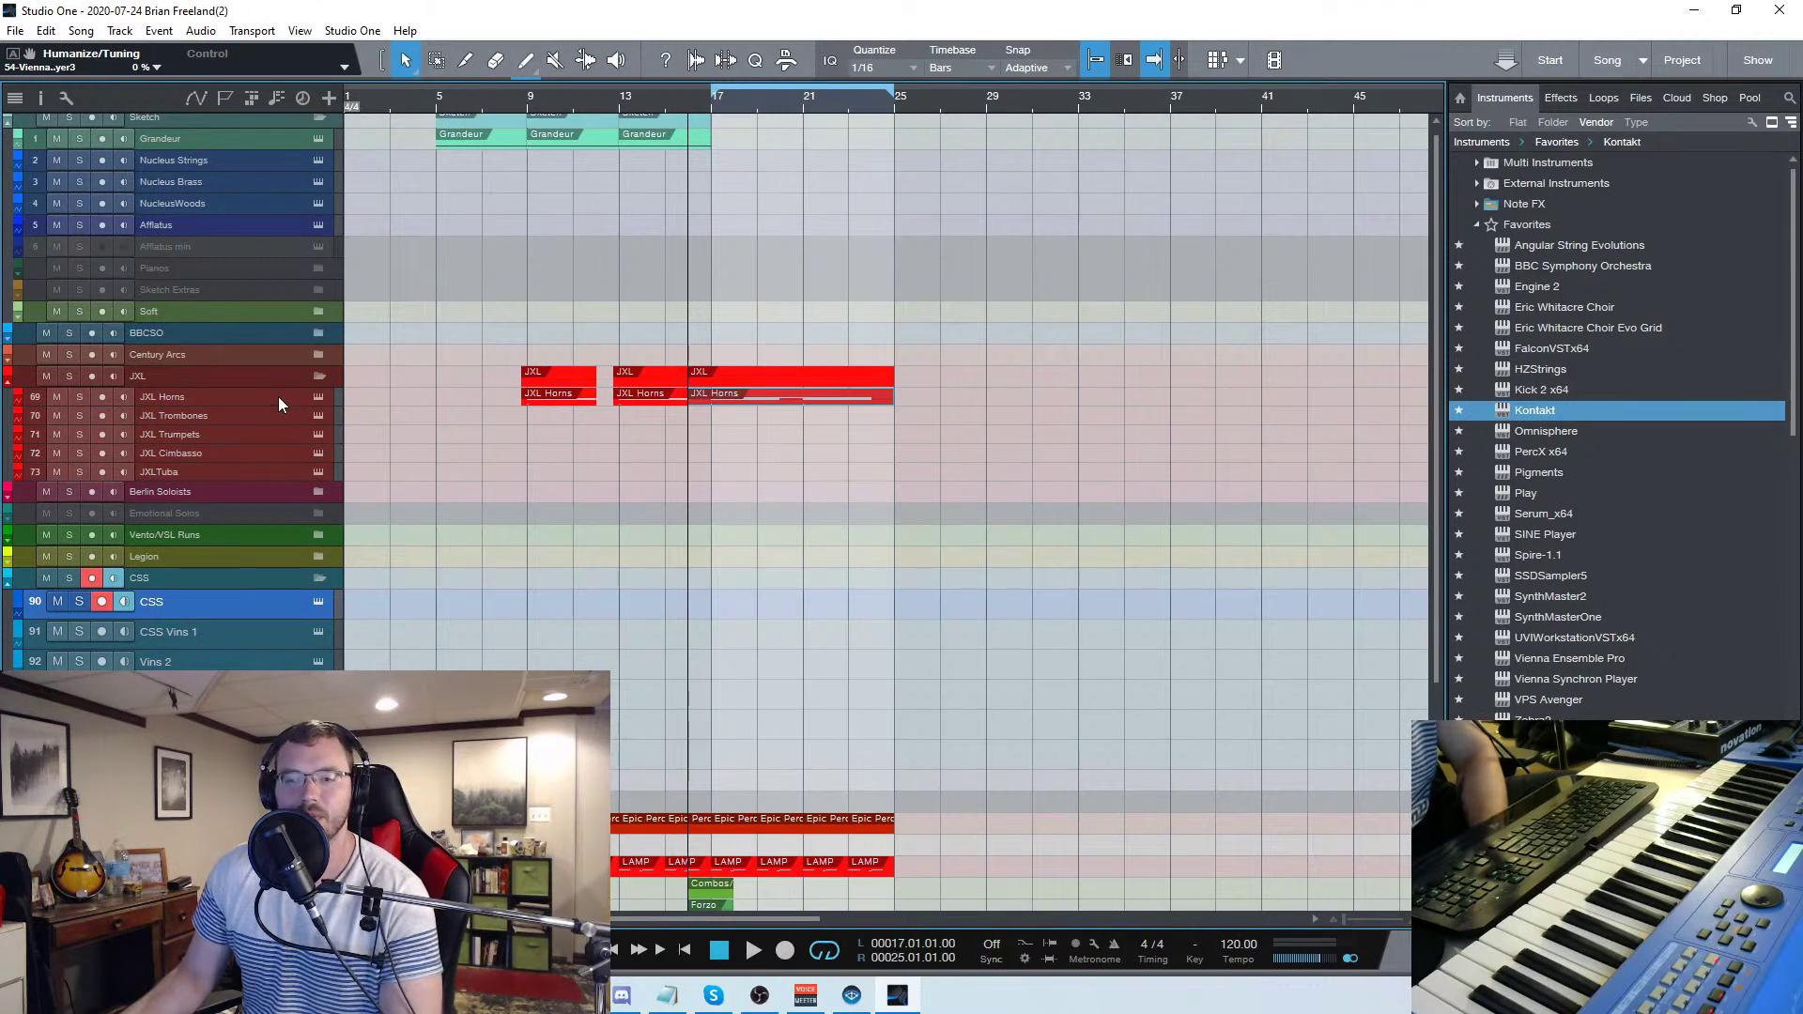
pyautogui.click(316, 397)
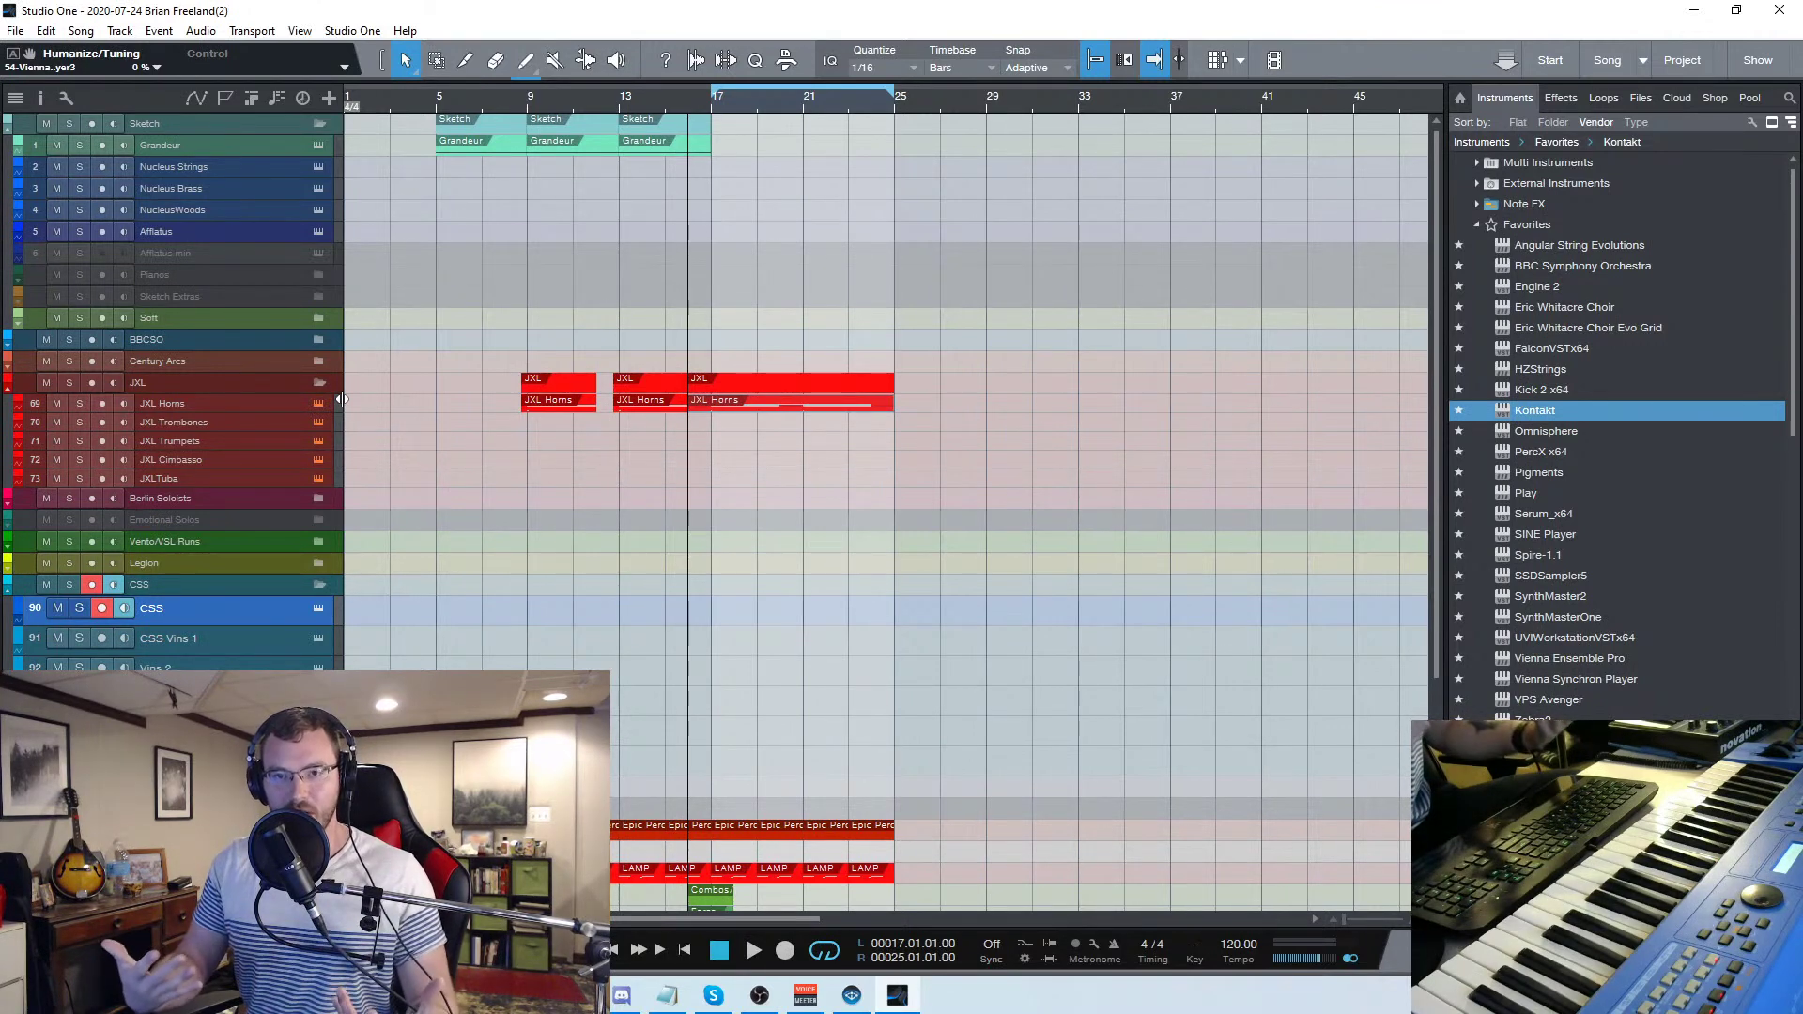
pyautogui.click(318, 339)
pyautogui.click(256, 364)
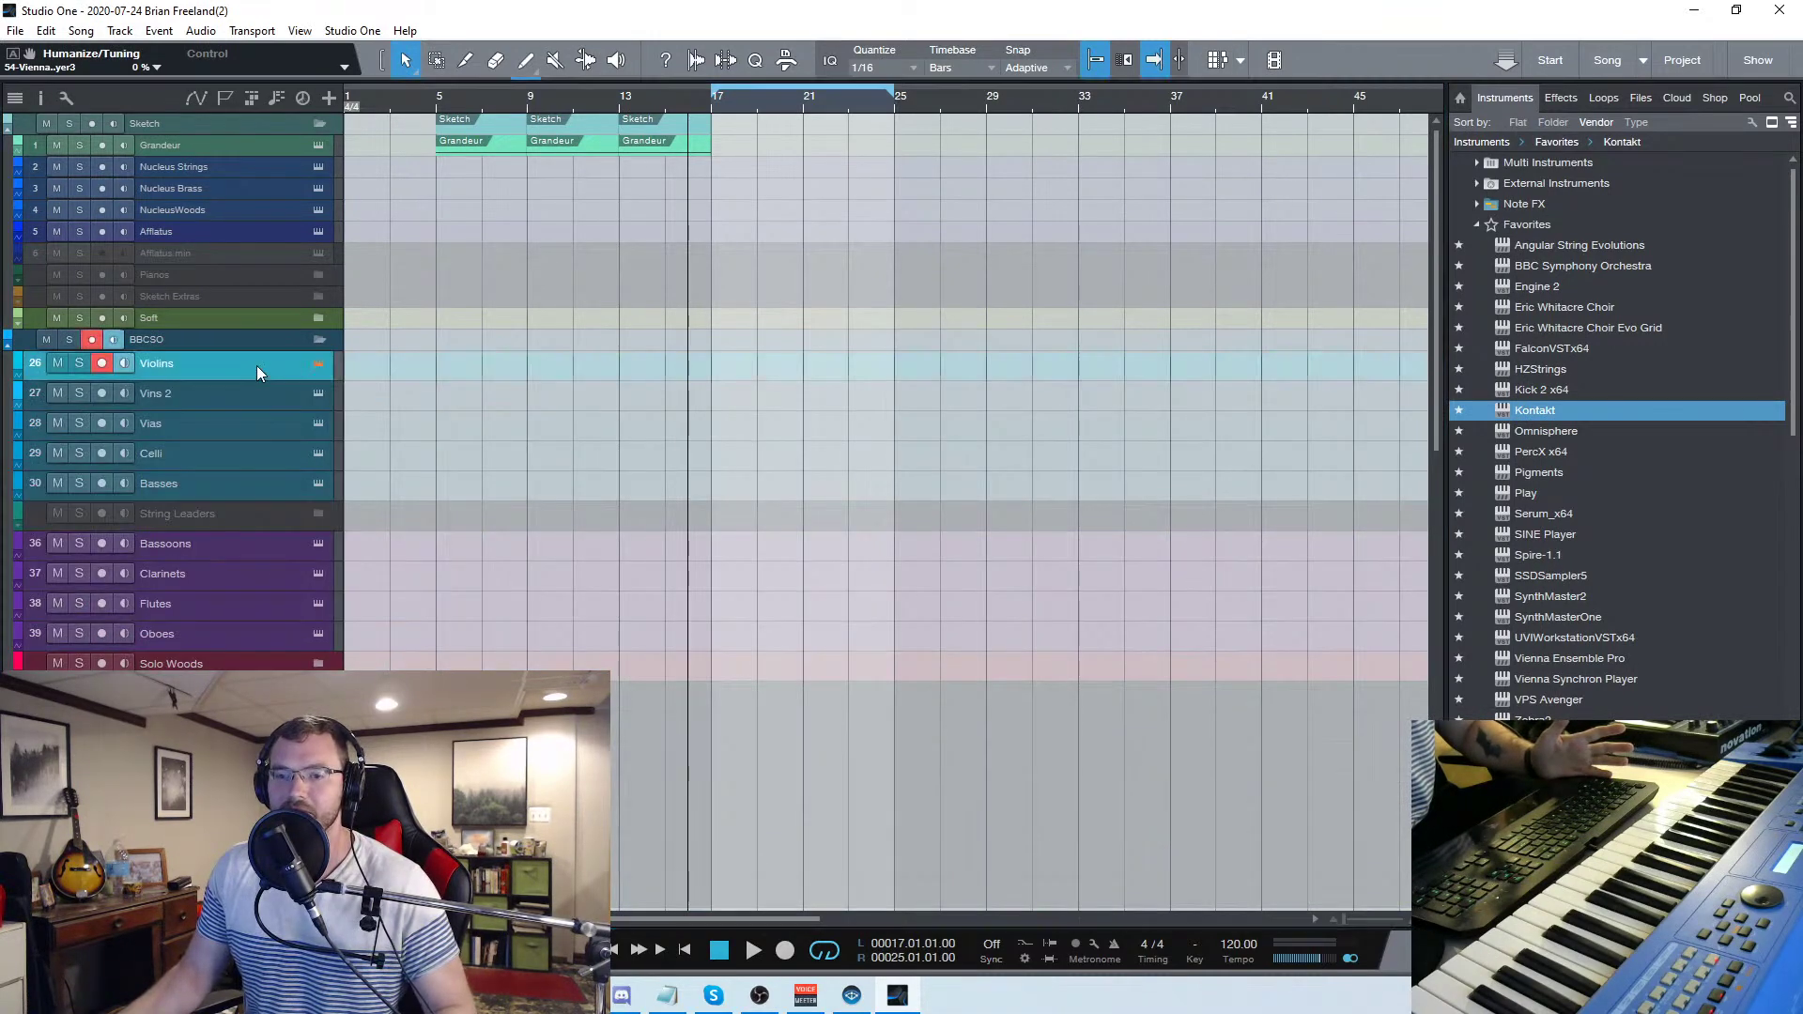
pyautogui.moveTo(0, 94); pyautogui.dragTo(830, 6)
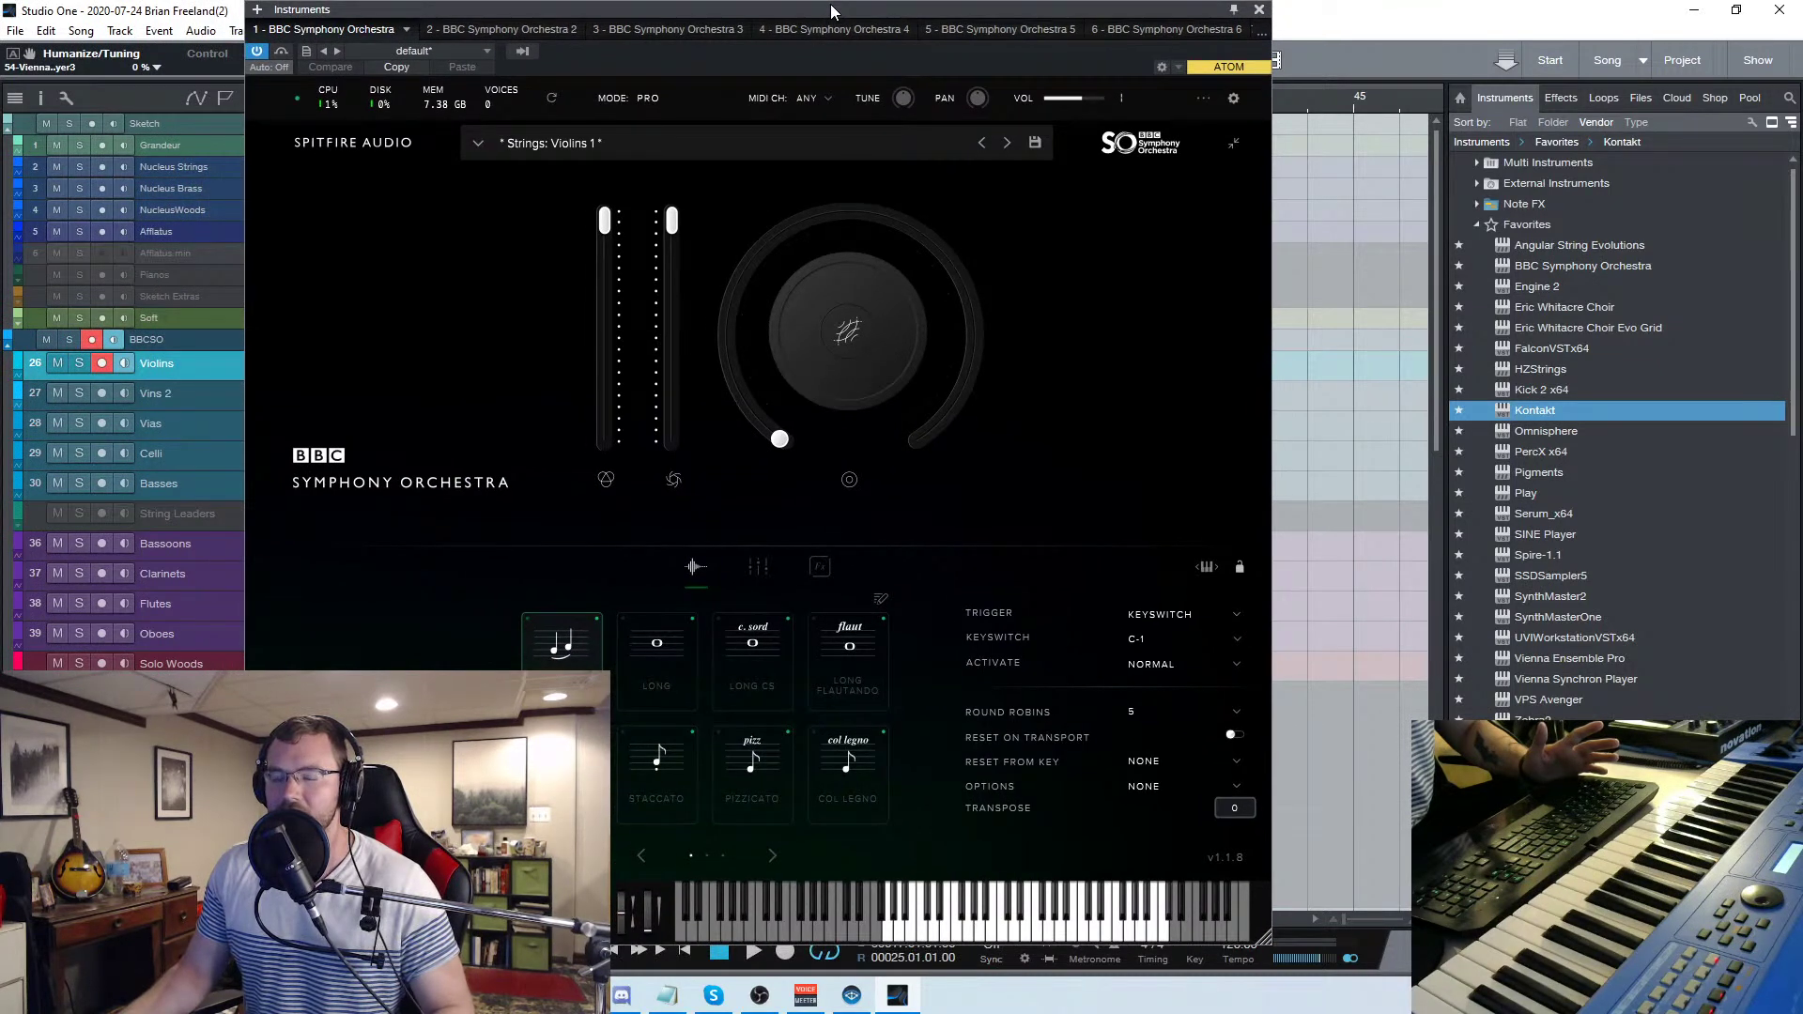
pyautogui.click(1259, 10)
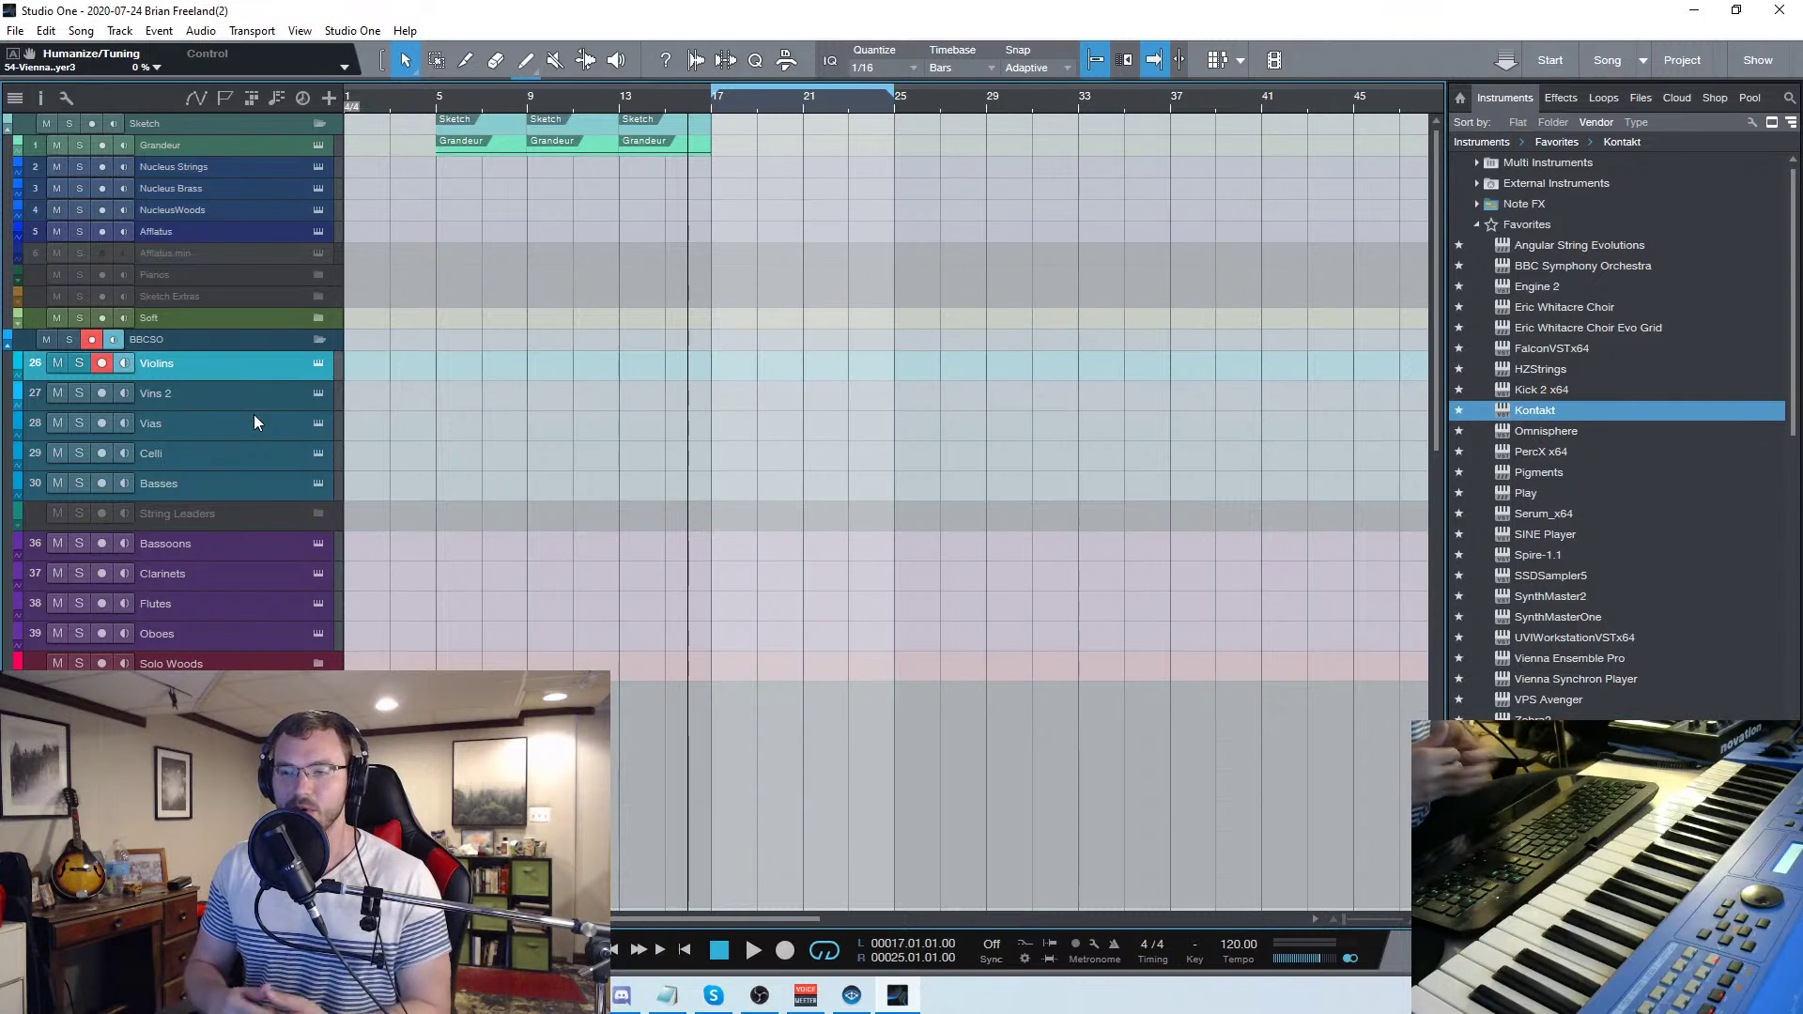
pyautogui.click(291, 342)
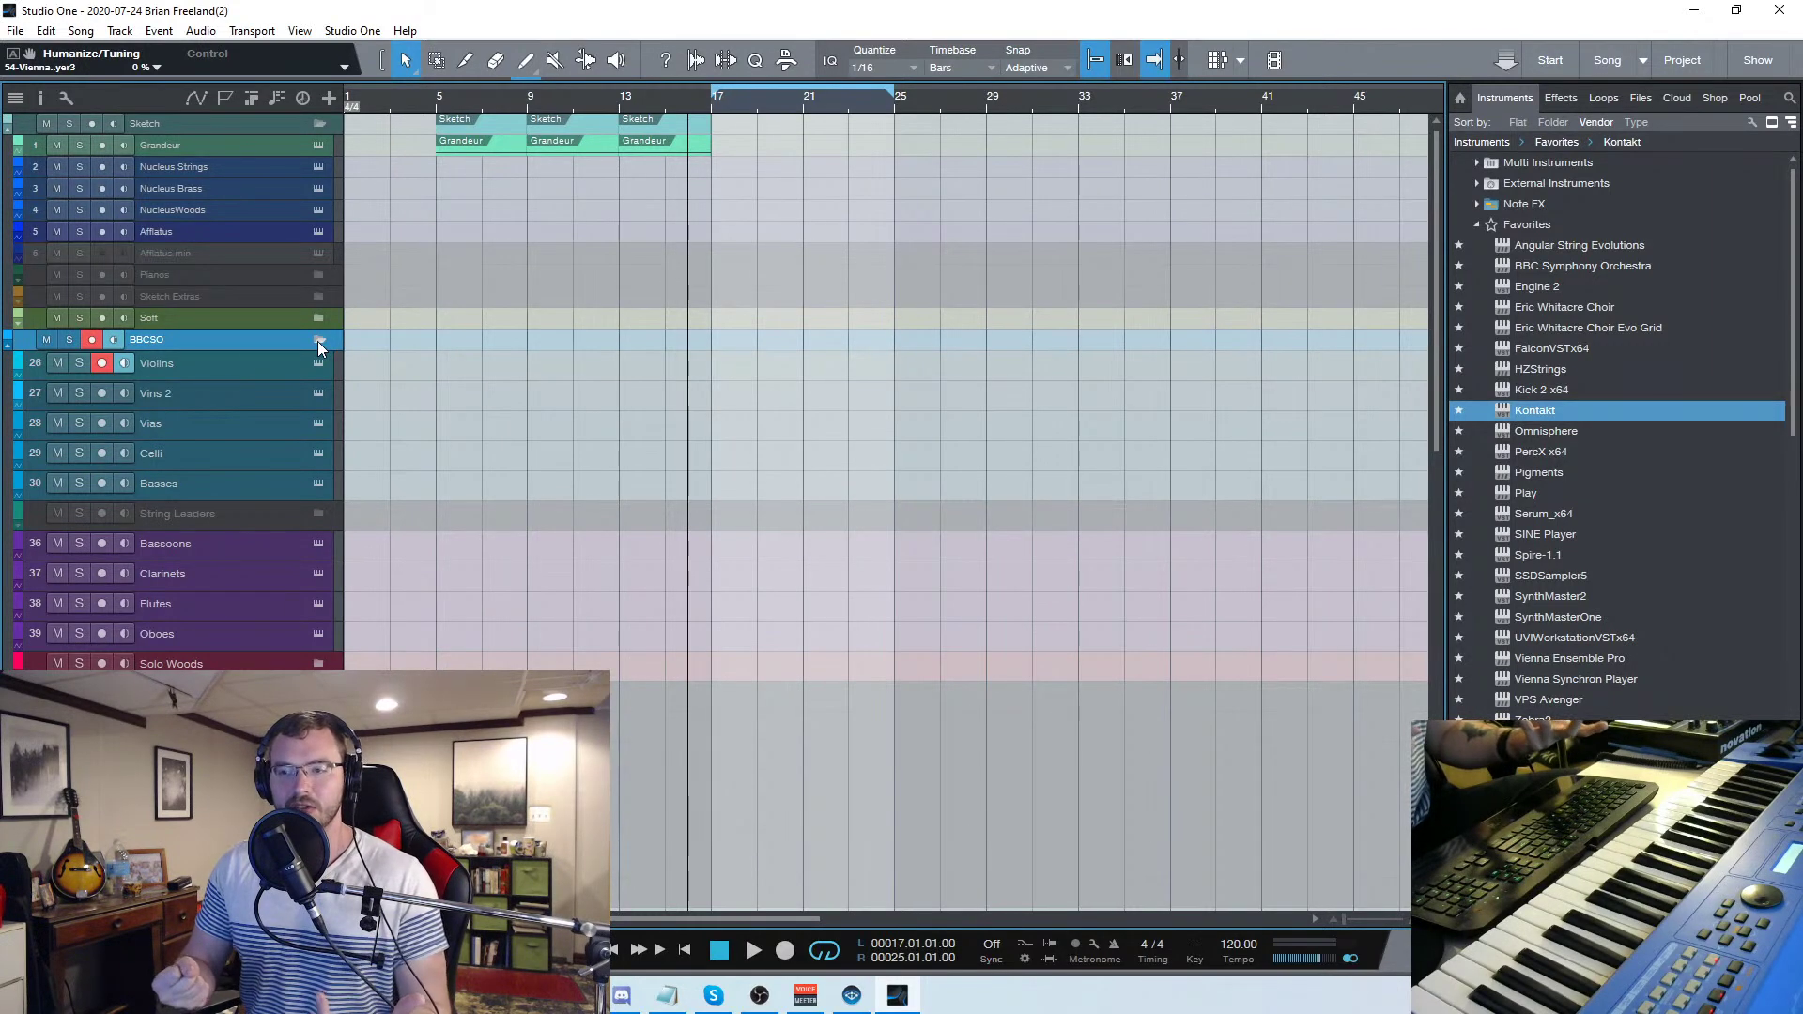
# Collapse the BBCSO folder, expand Century Arcs, select the String Arcs track and switch to Vienna Ensemble Pro to load 8Dio Century violins
pyautogui.click(318, 340)
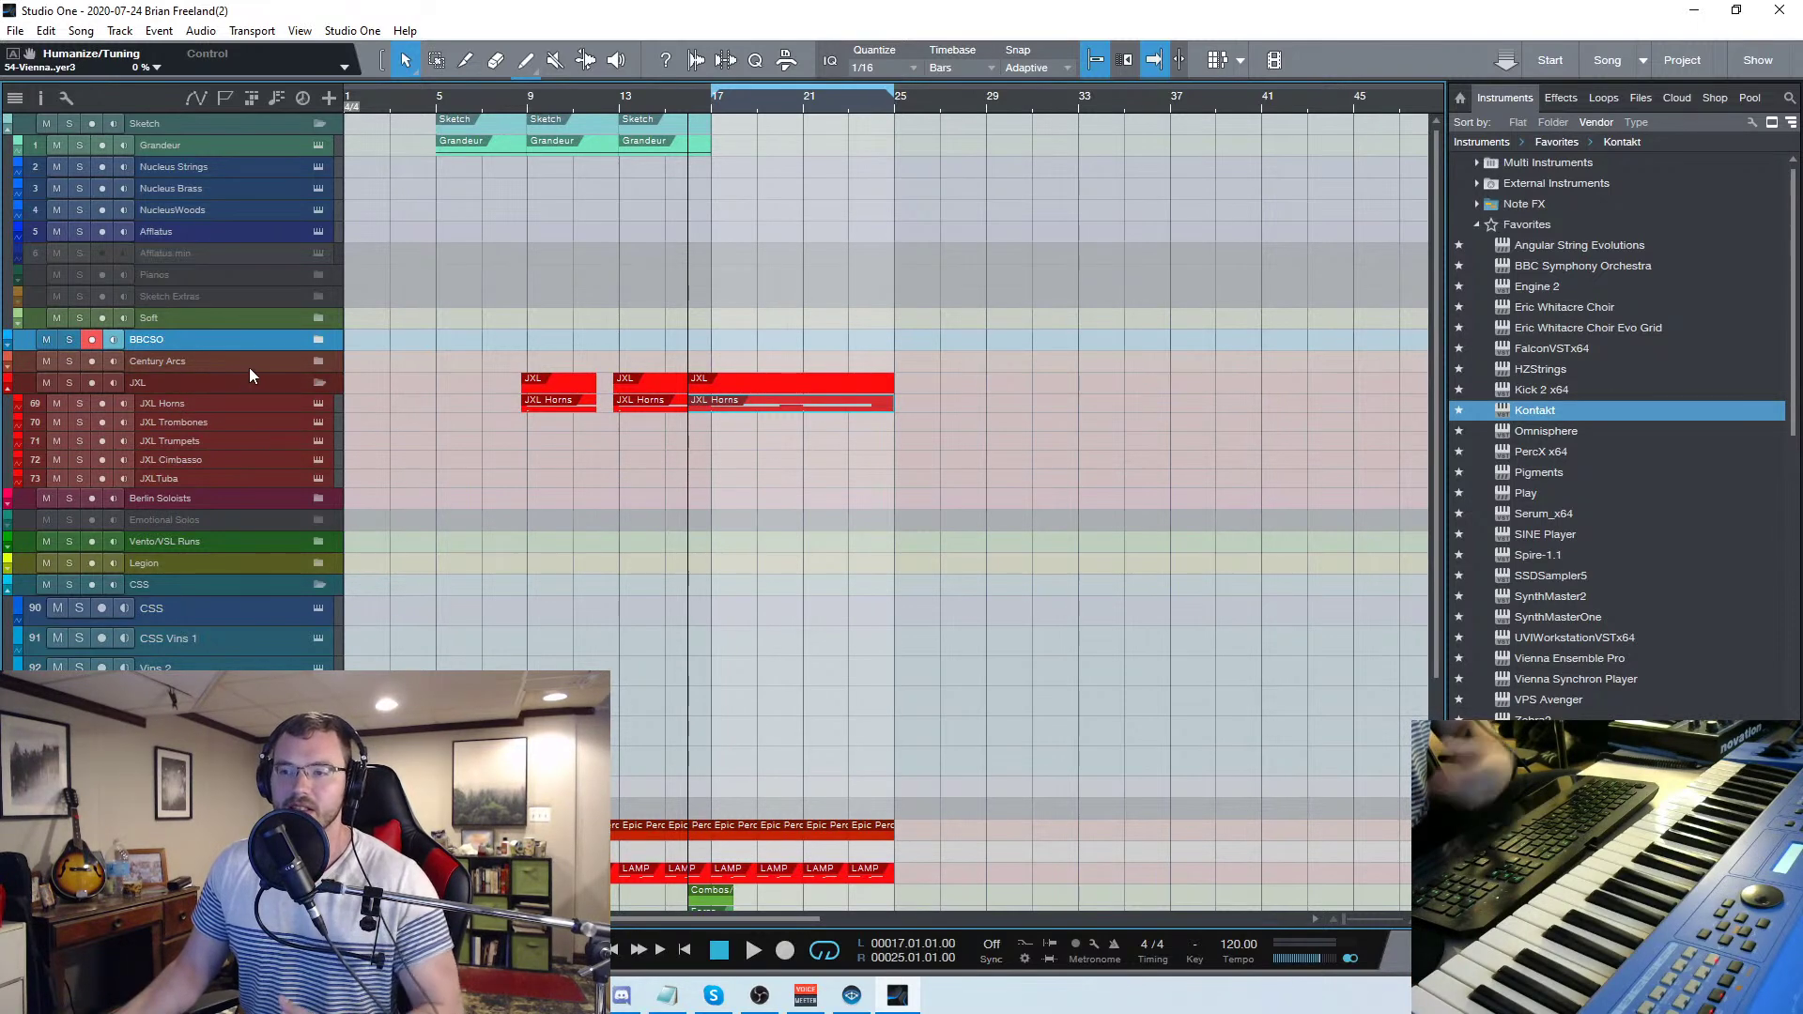
pyautogui.click(250, 368)
pyautogui.click(312, 362)
pyautogui.click(279, 413)
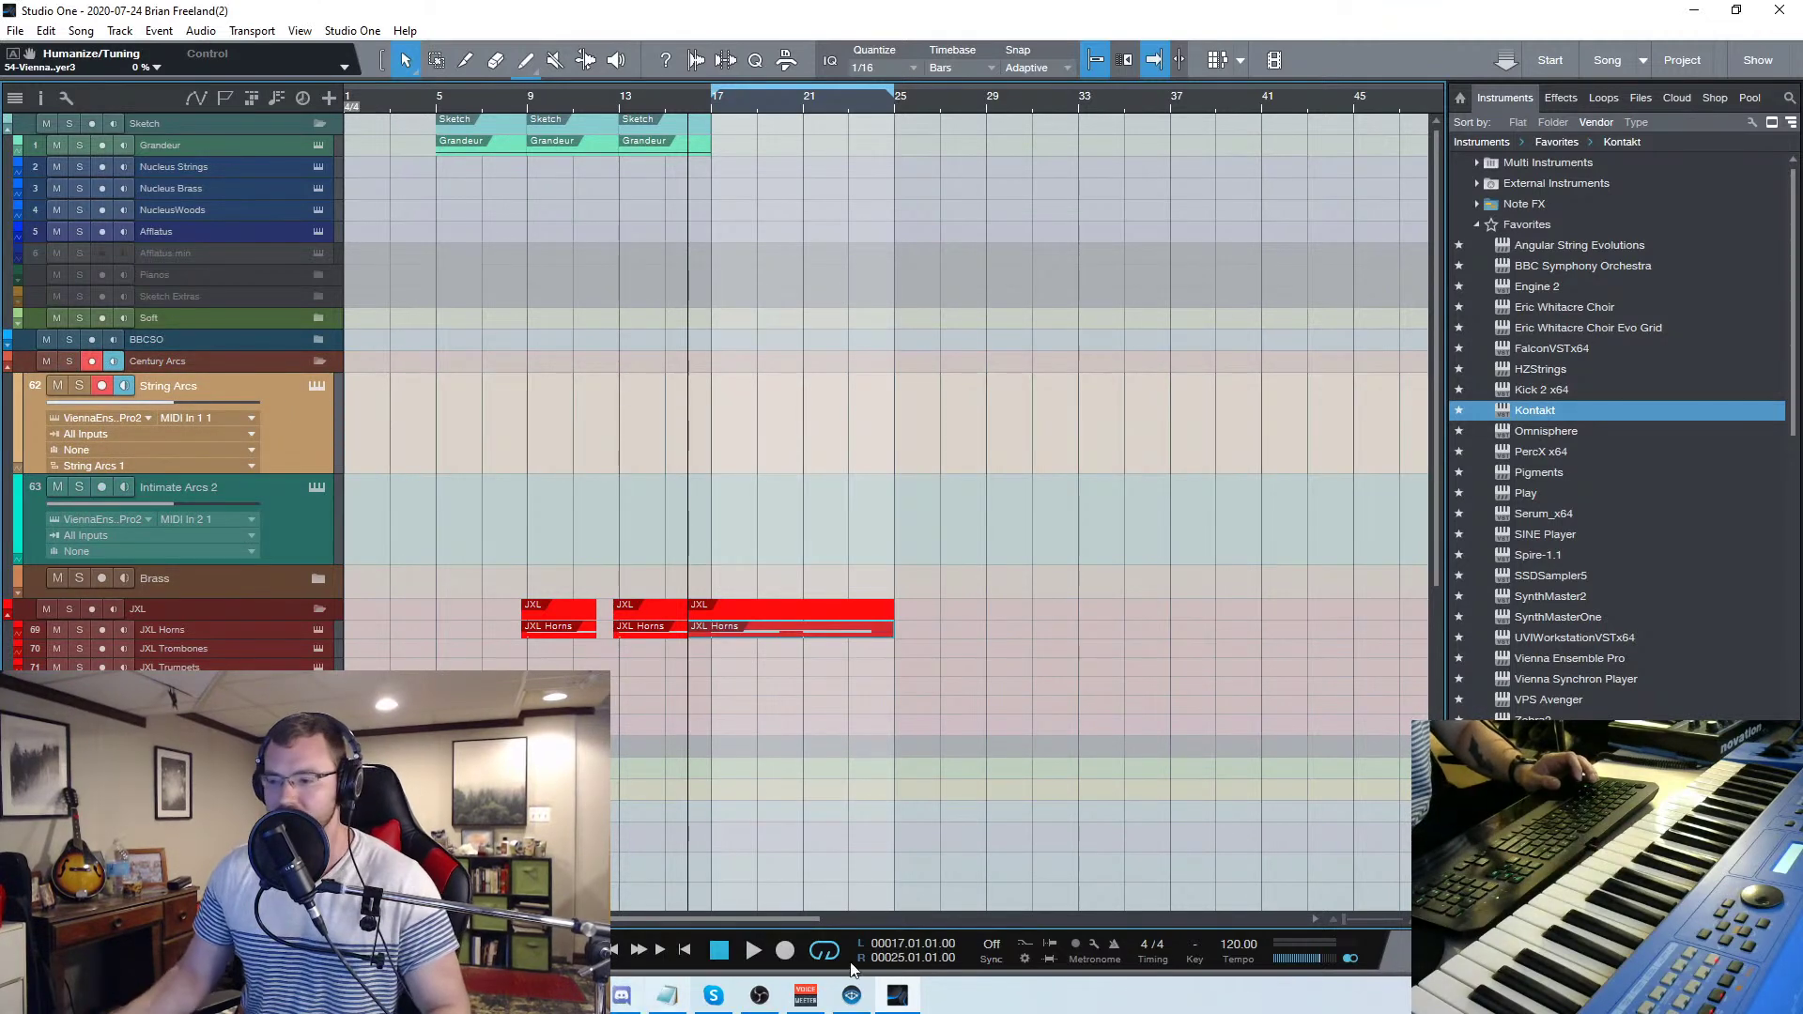
pyautogui.click(852, 996)
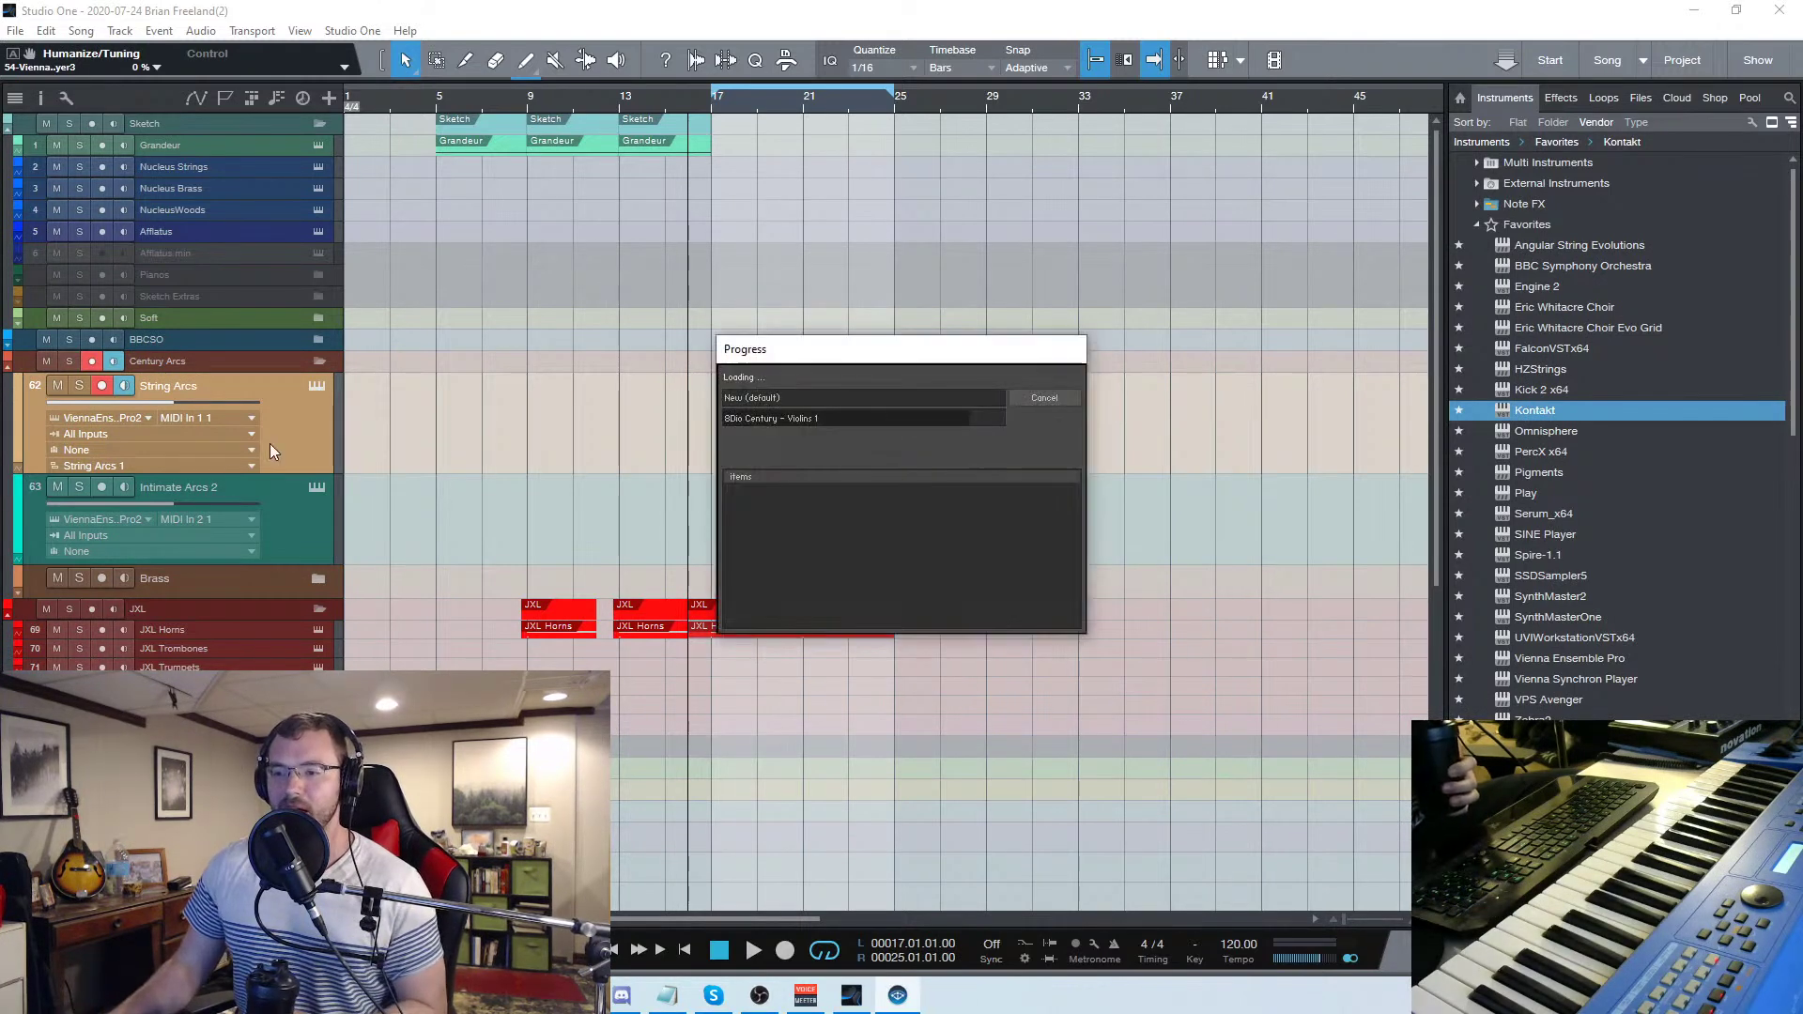
# Smooth the JXL Horns modulation curve from bar 20 to 21, with points at 10 on bar 20 and 32 on 20.4, and close the editor
pyautogui.click(262, 629)
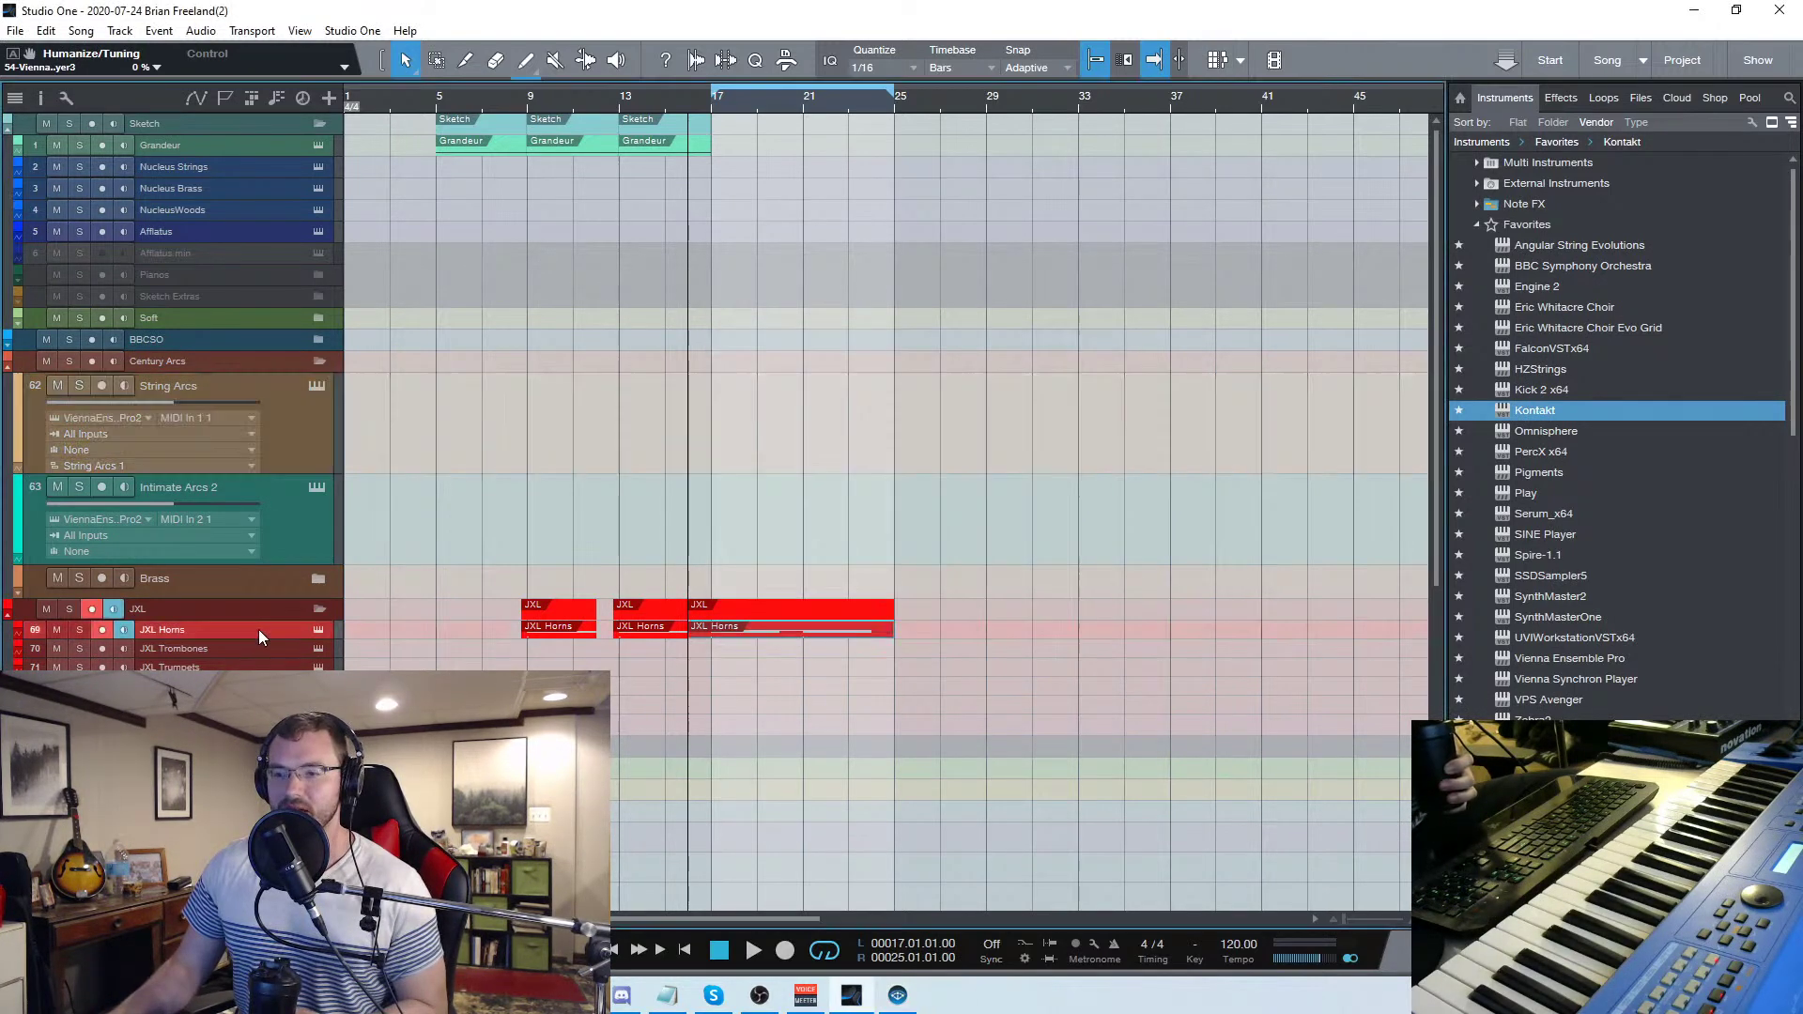
pyautogui.doubleClick(690, 627)
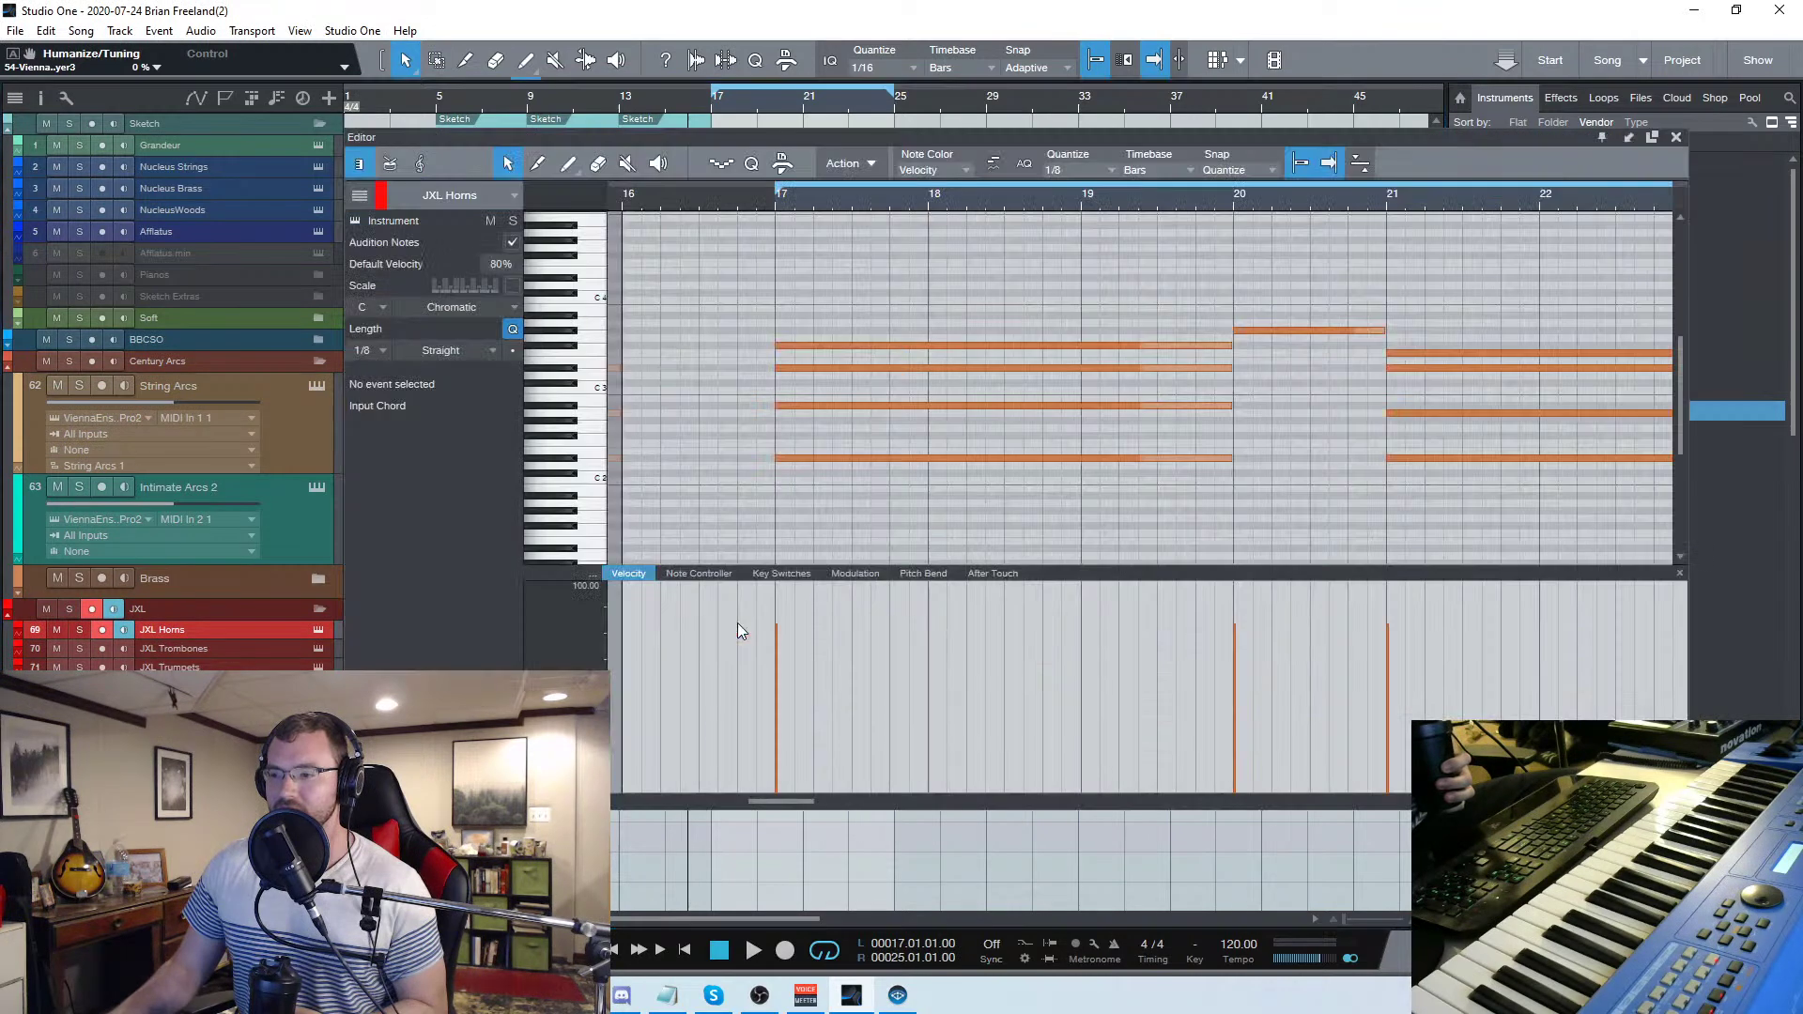
pyautogui.click(856, 573)
pyautogui.moveTo(779, 804); pyautogui.dragTo(792, 802)
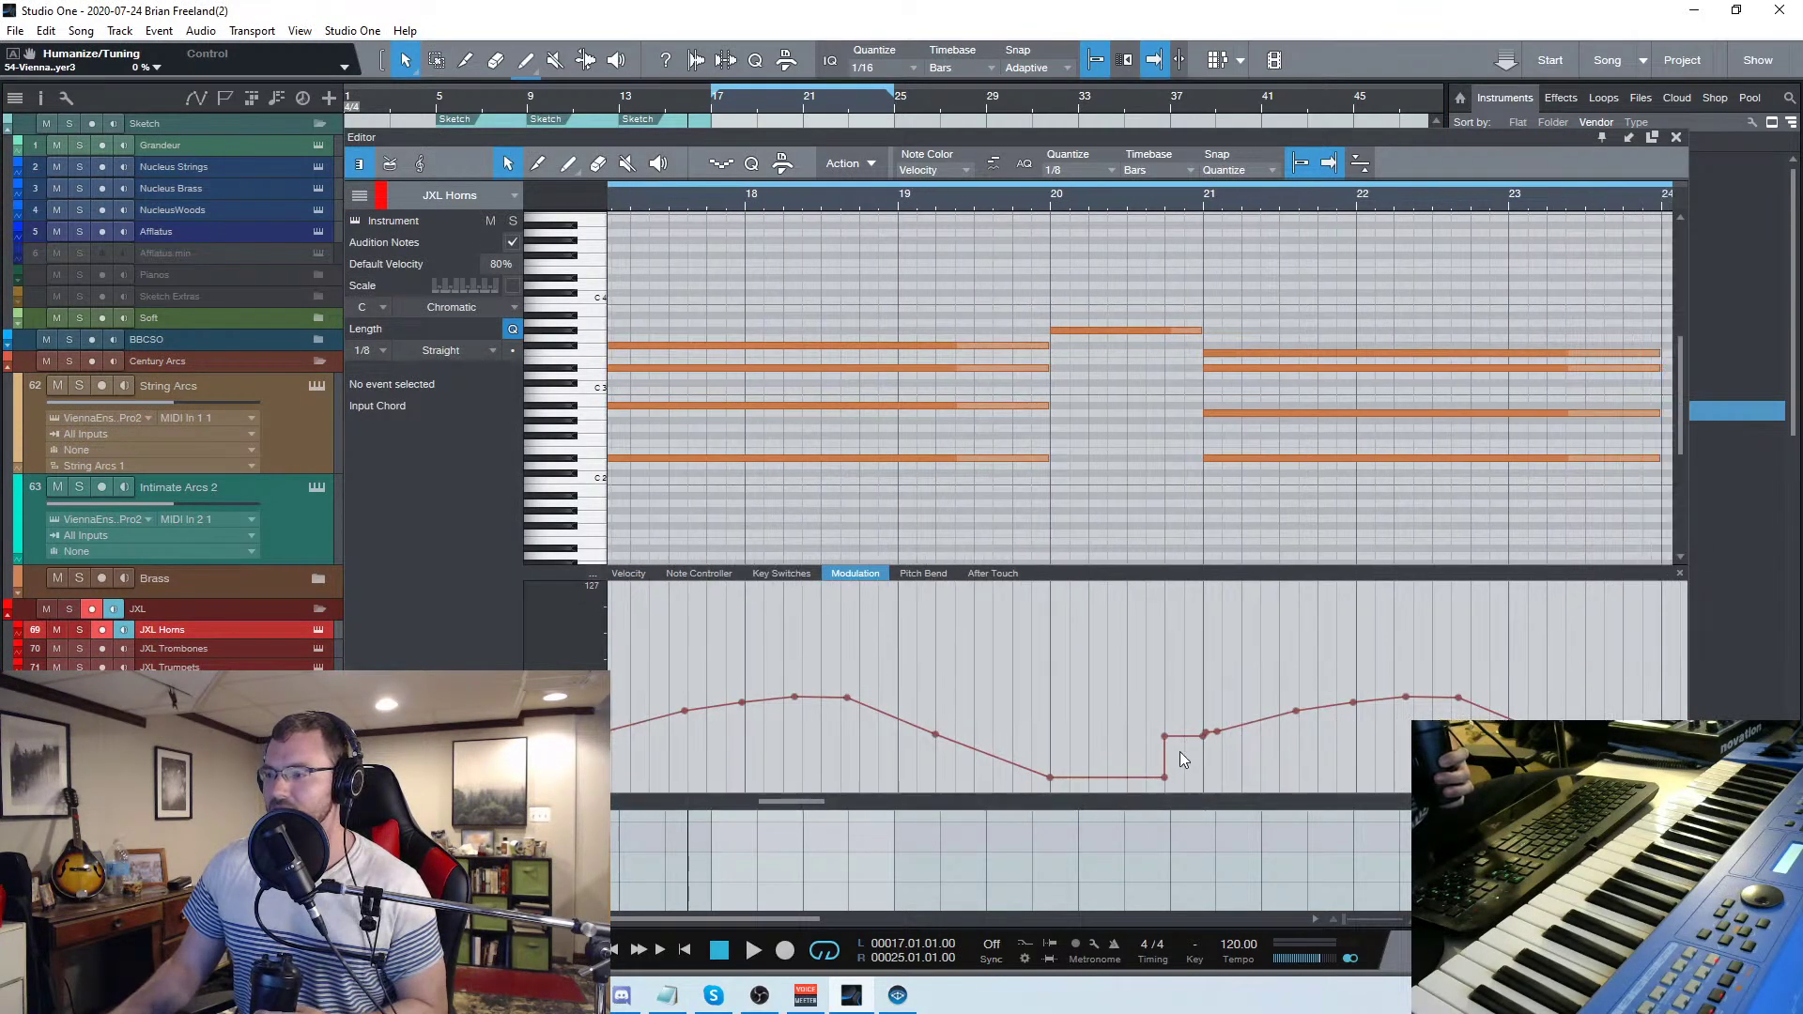
pyautogui.moveTo(1166, 781); pyautogui.dragTo(1165, 736)
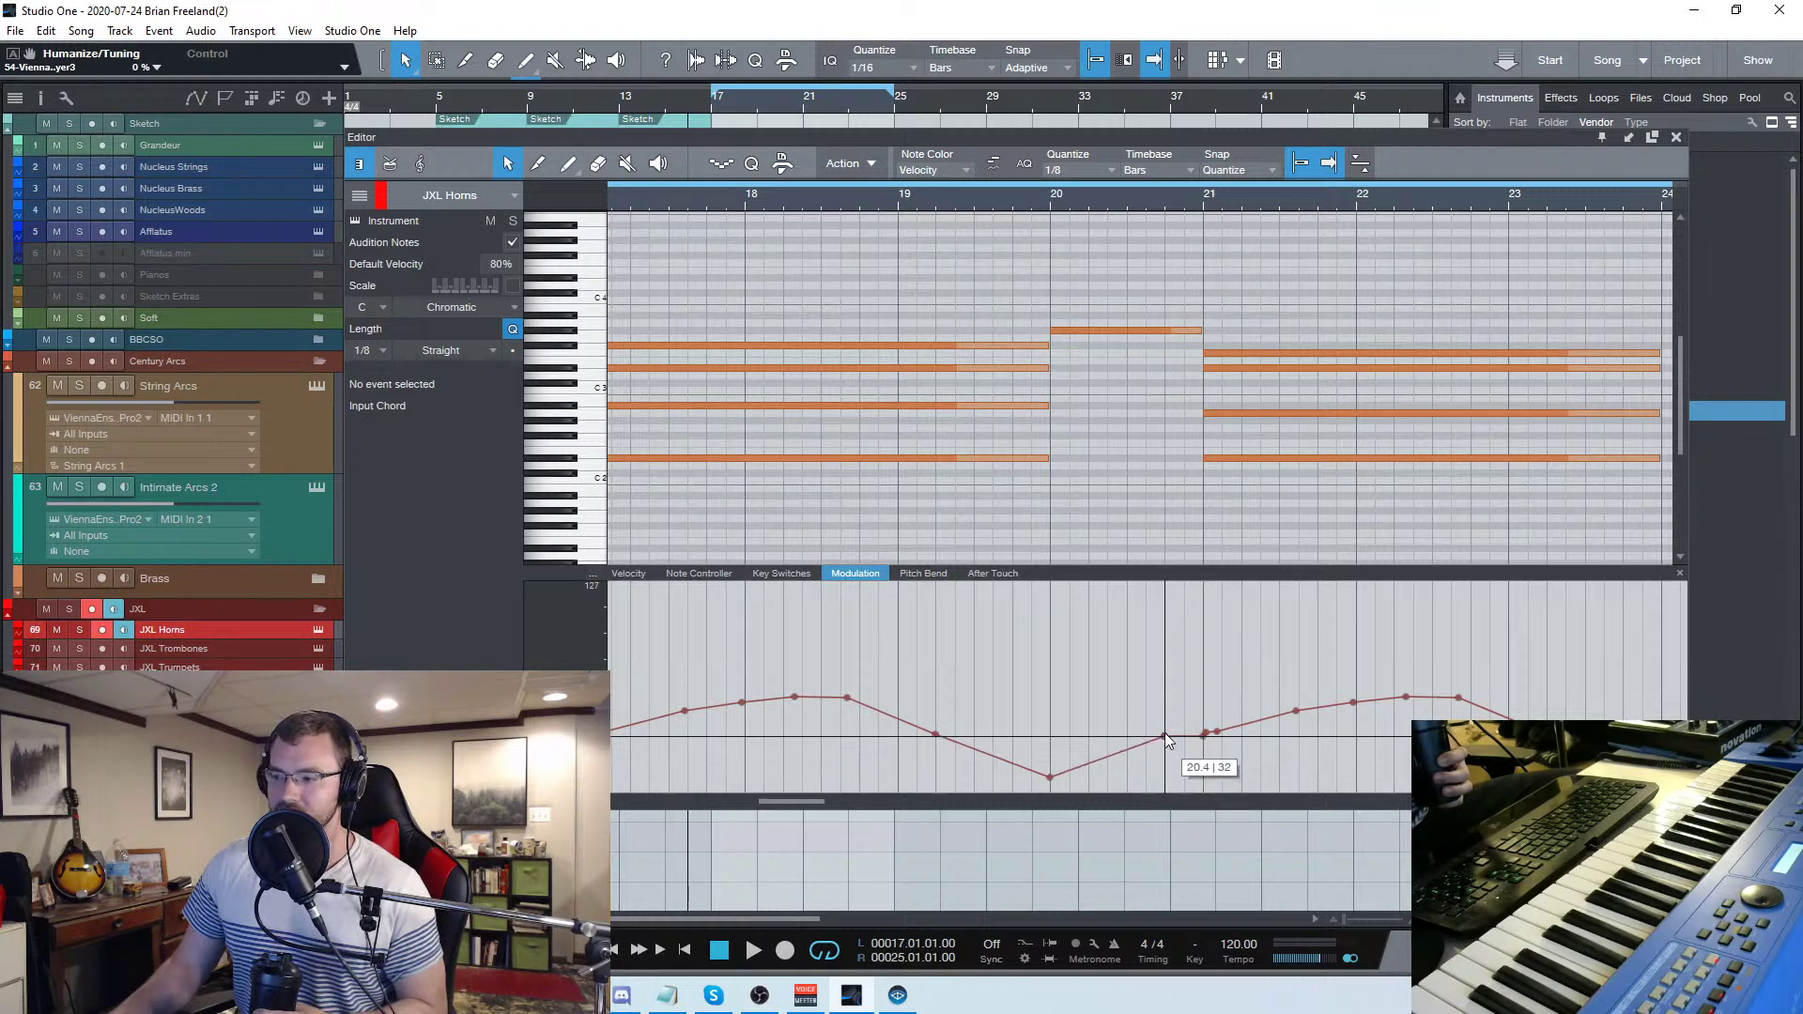
pyautogui.moveTo(1052, 779); pyautogui.dragTo(1050, 772)
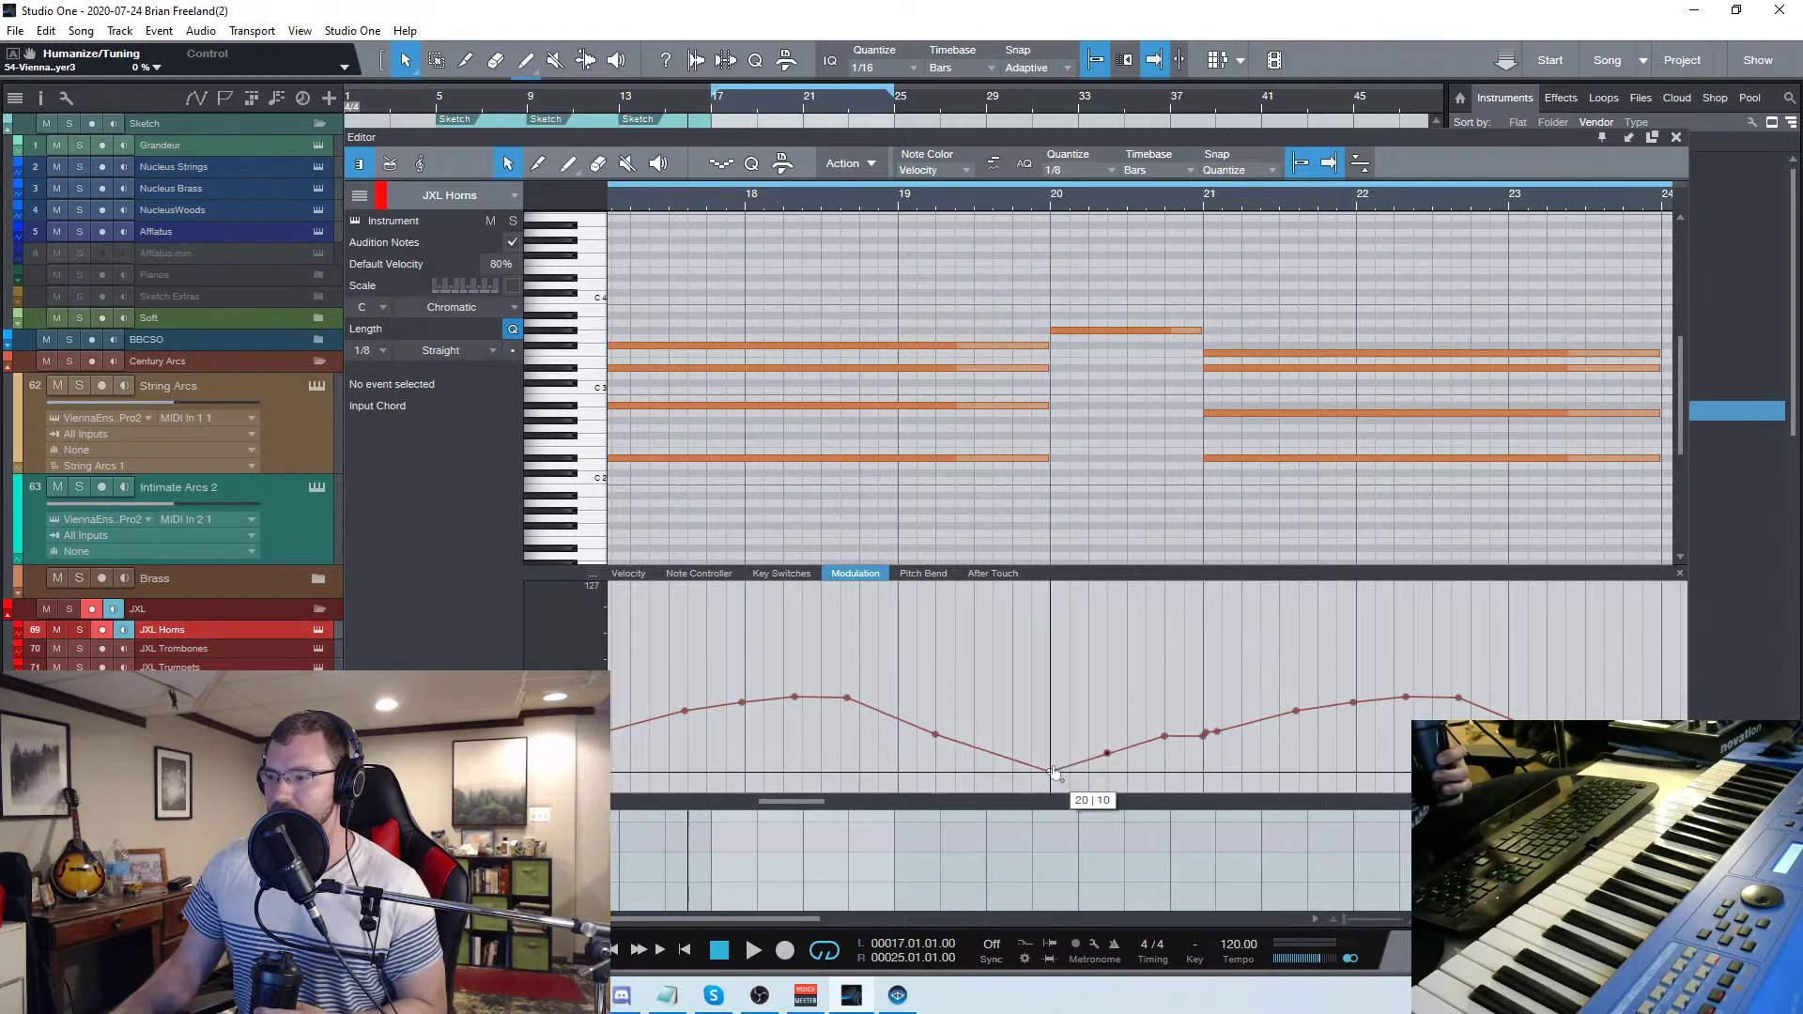
pyautogui.moveTo(1205, 736); pyautogui.dragTo(1205, 732)
pyautogui.click(1677, 137)
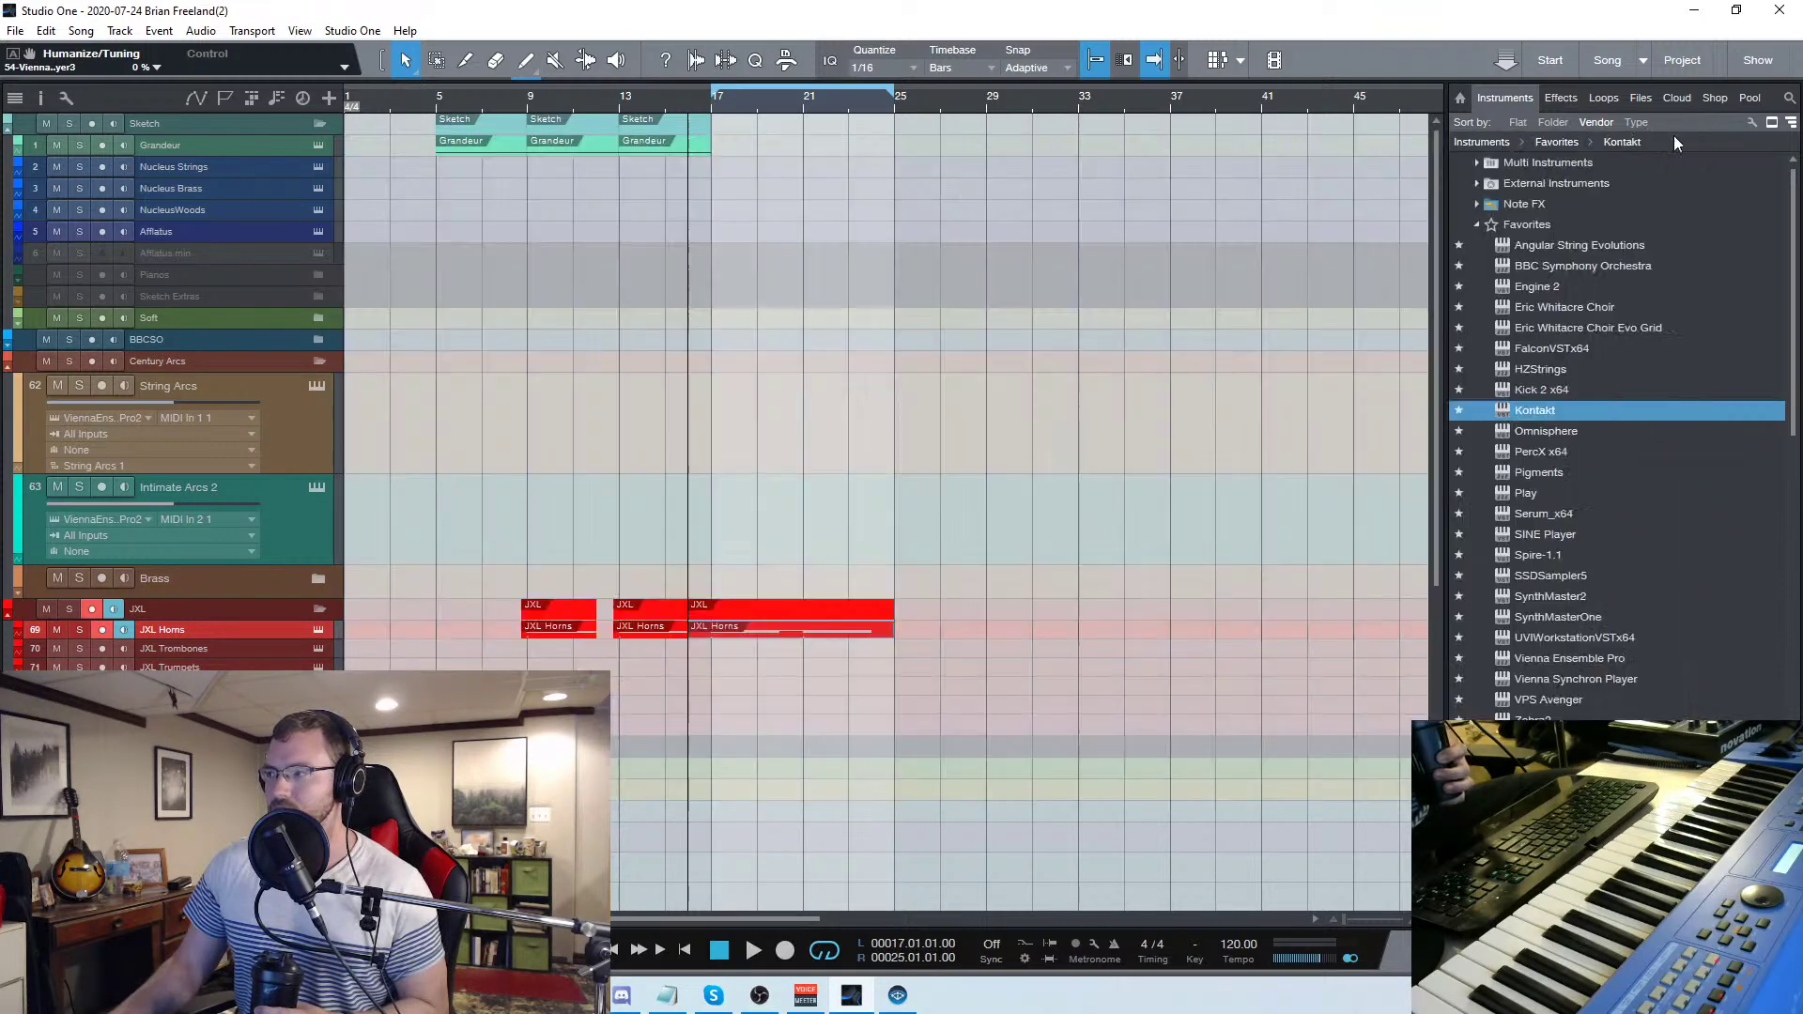
# Select the String Arcs track, show the Notepad list of favourite libraries and inspect The Grandeur piano in Kontakt
pyautogui.click(298, 413)
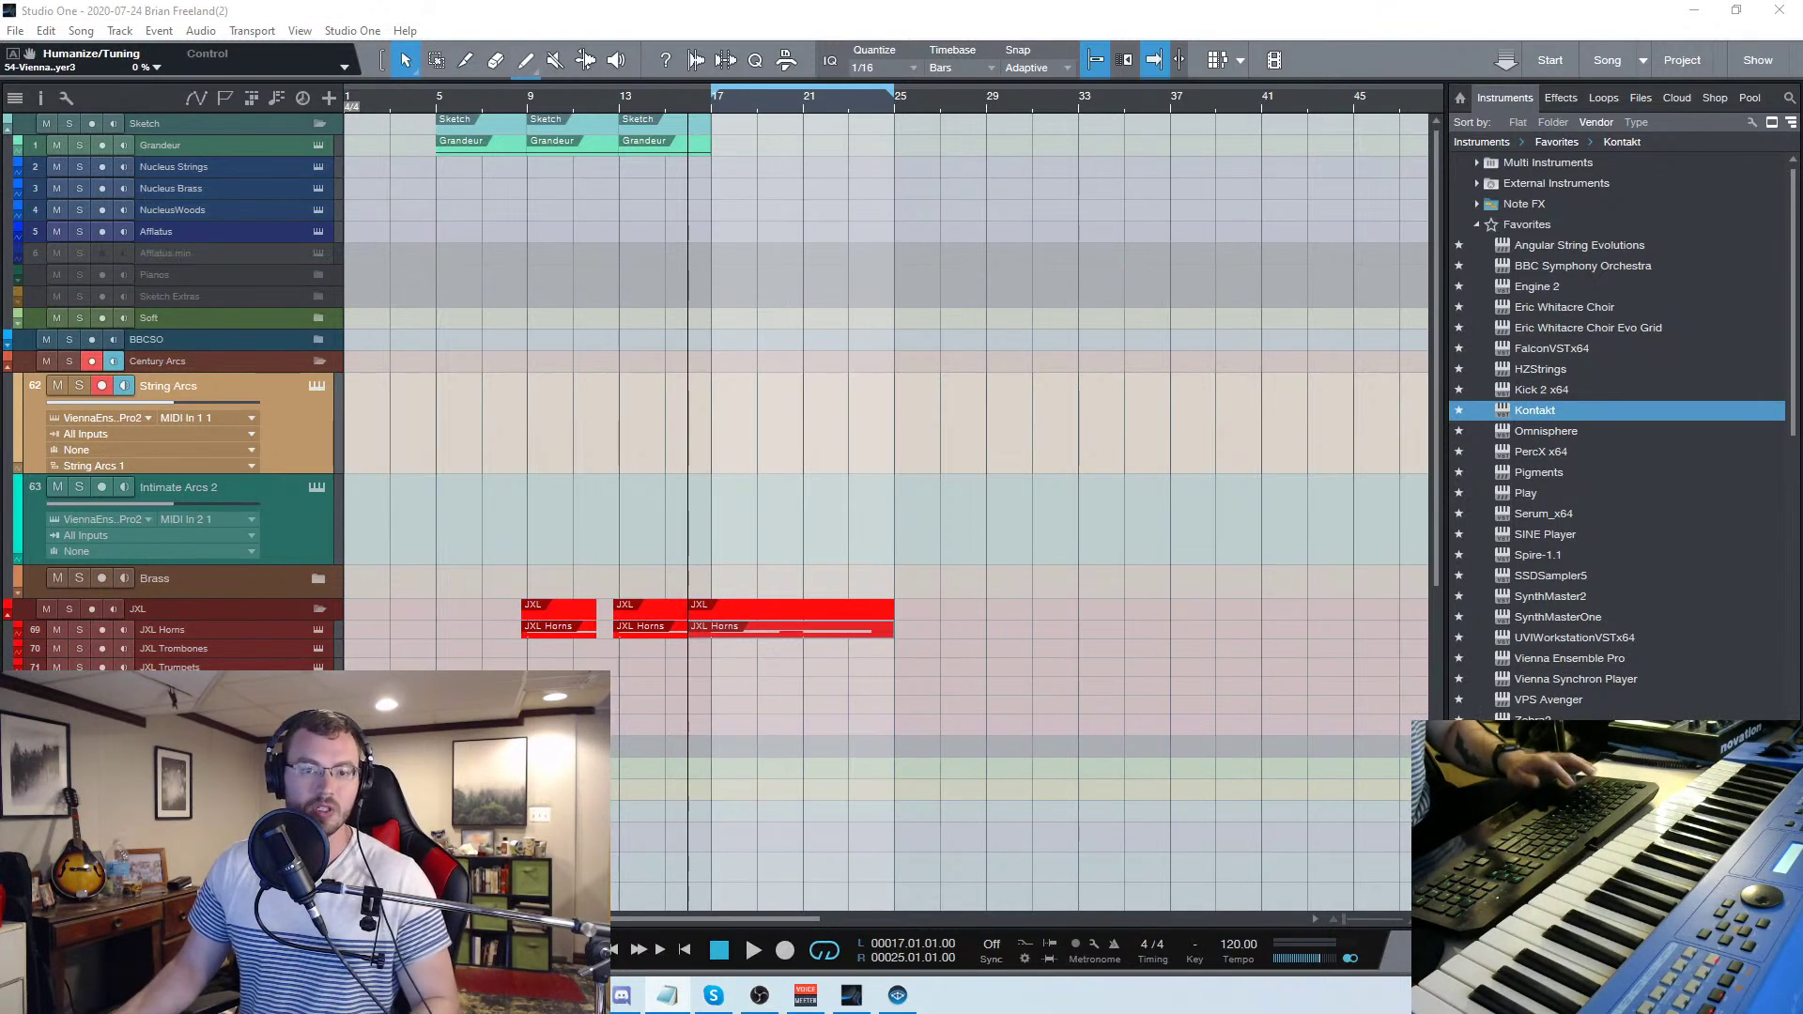
pyautogui.hotkey('alt', 'Tab')
pyautogui.moveTo(676, 174); pyautogui.dragTo(805, 205)
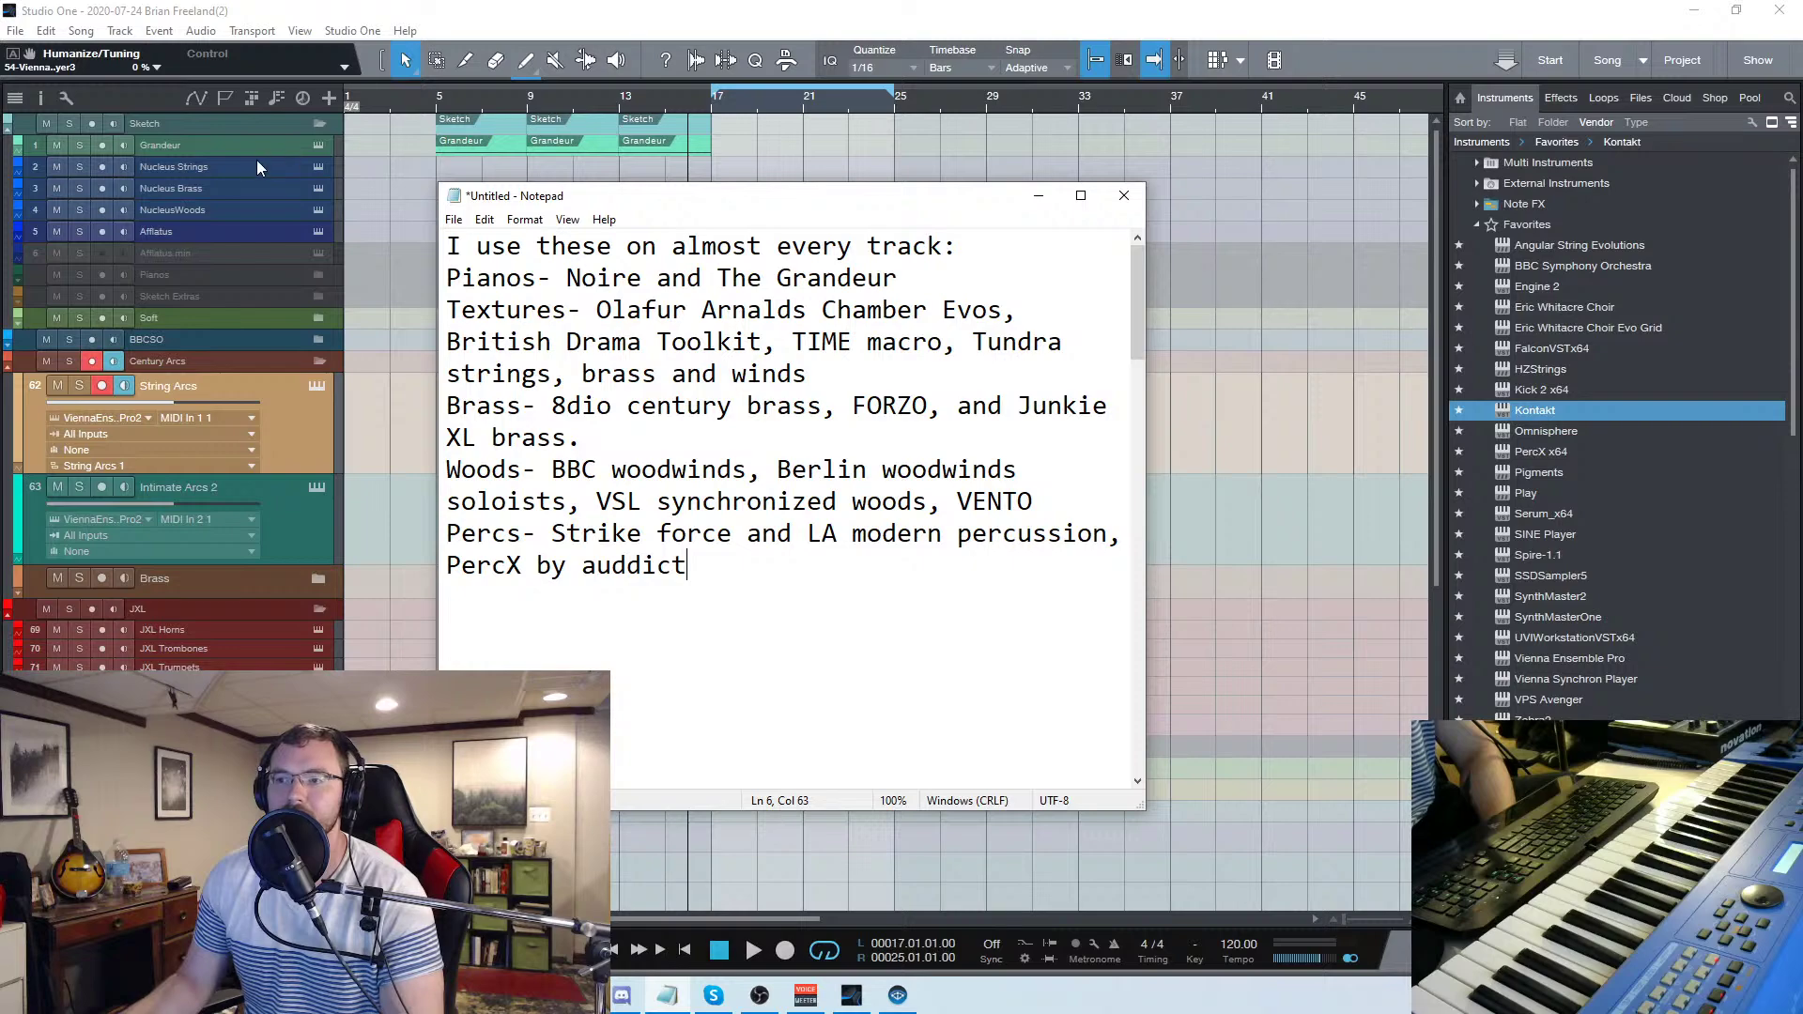
pyautogui.click(316, 145)
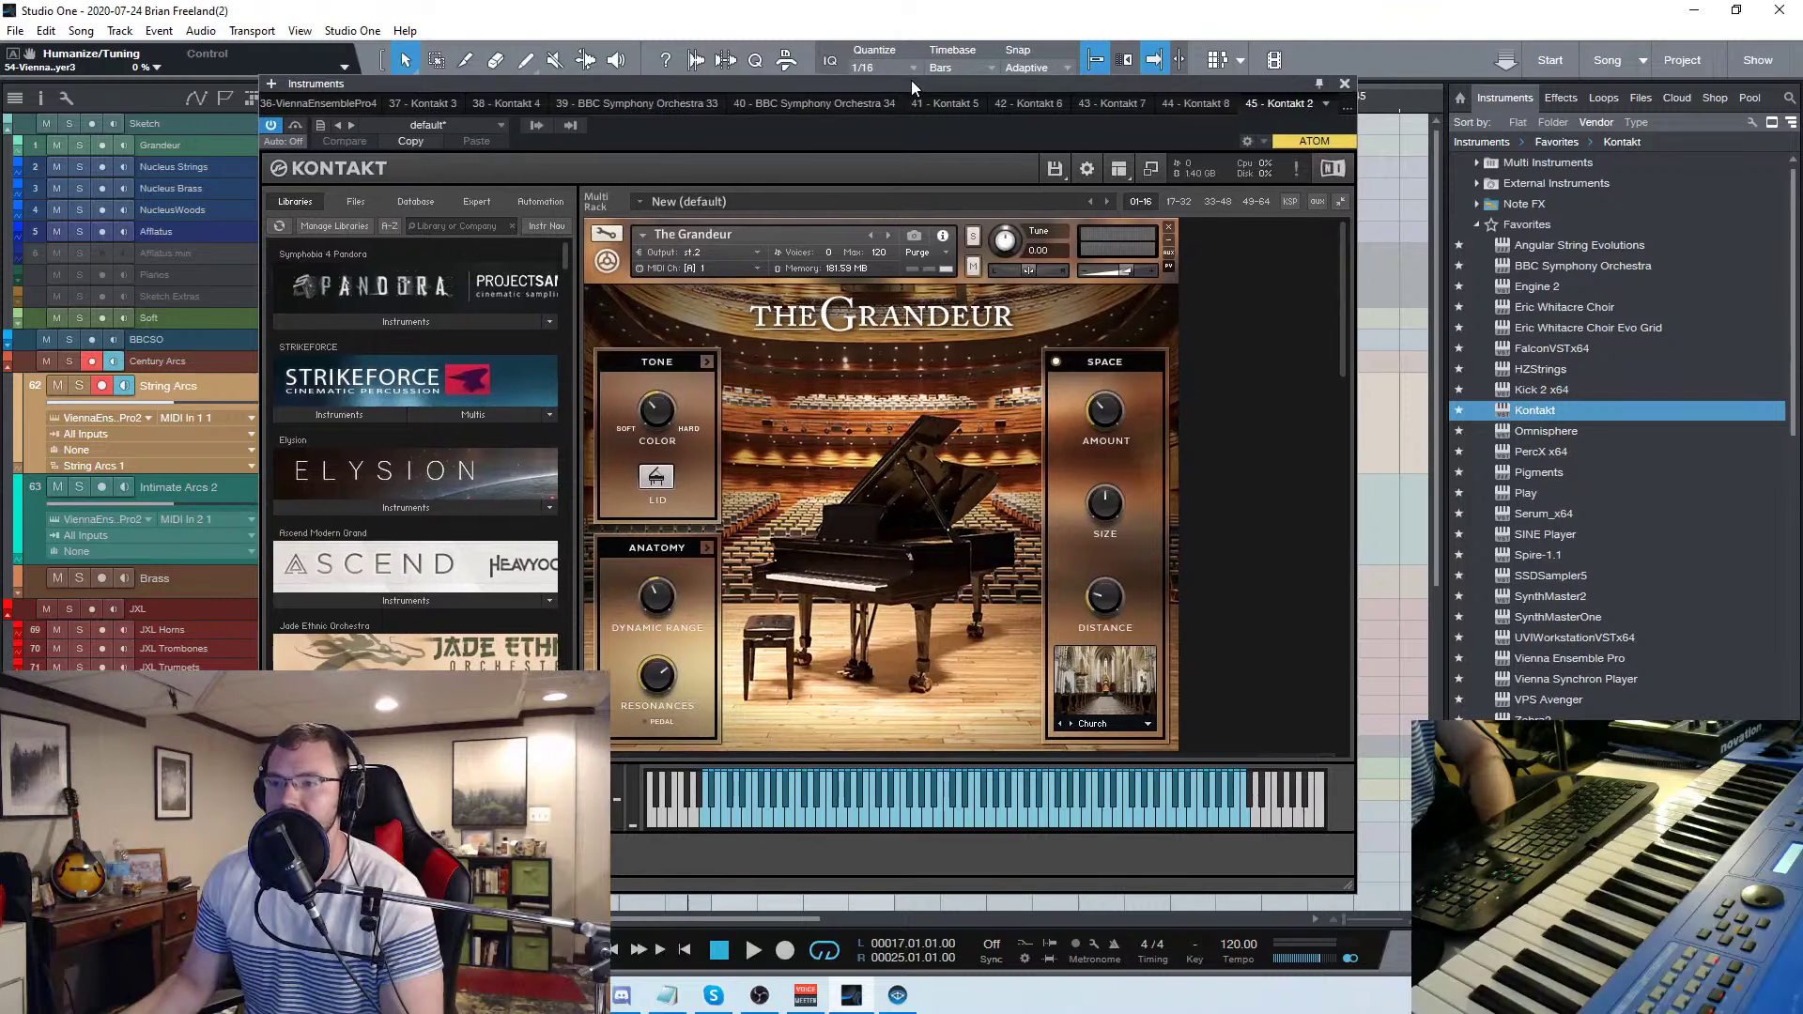
pyautogui.moveTo(911, 81); pyautogui.dragTo(0, 222)
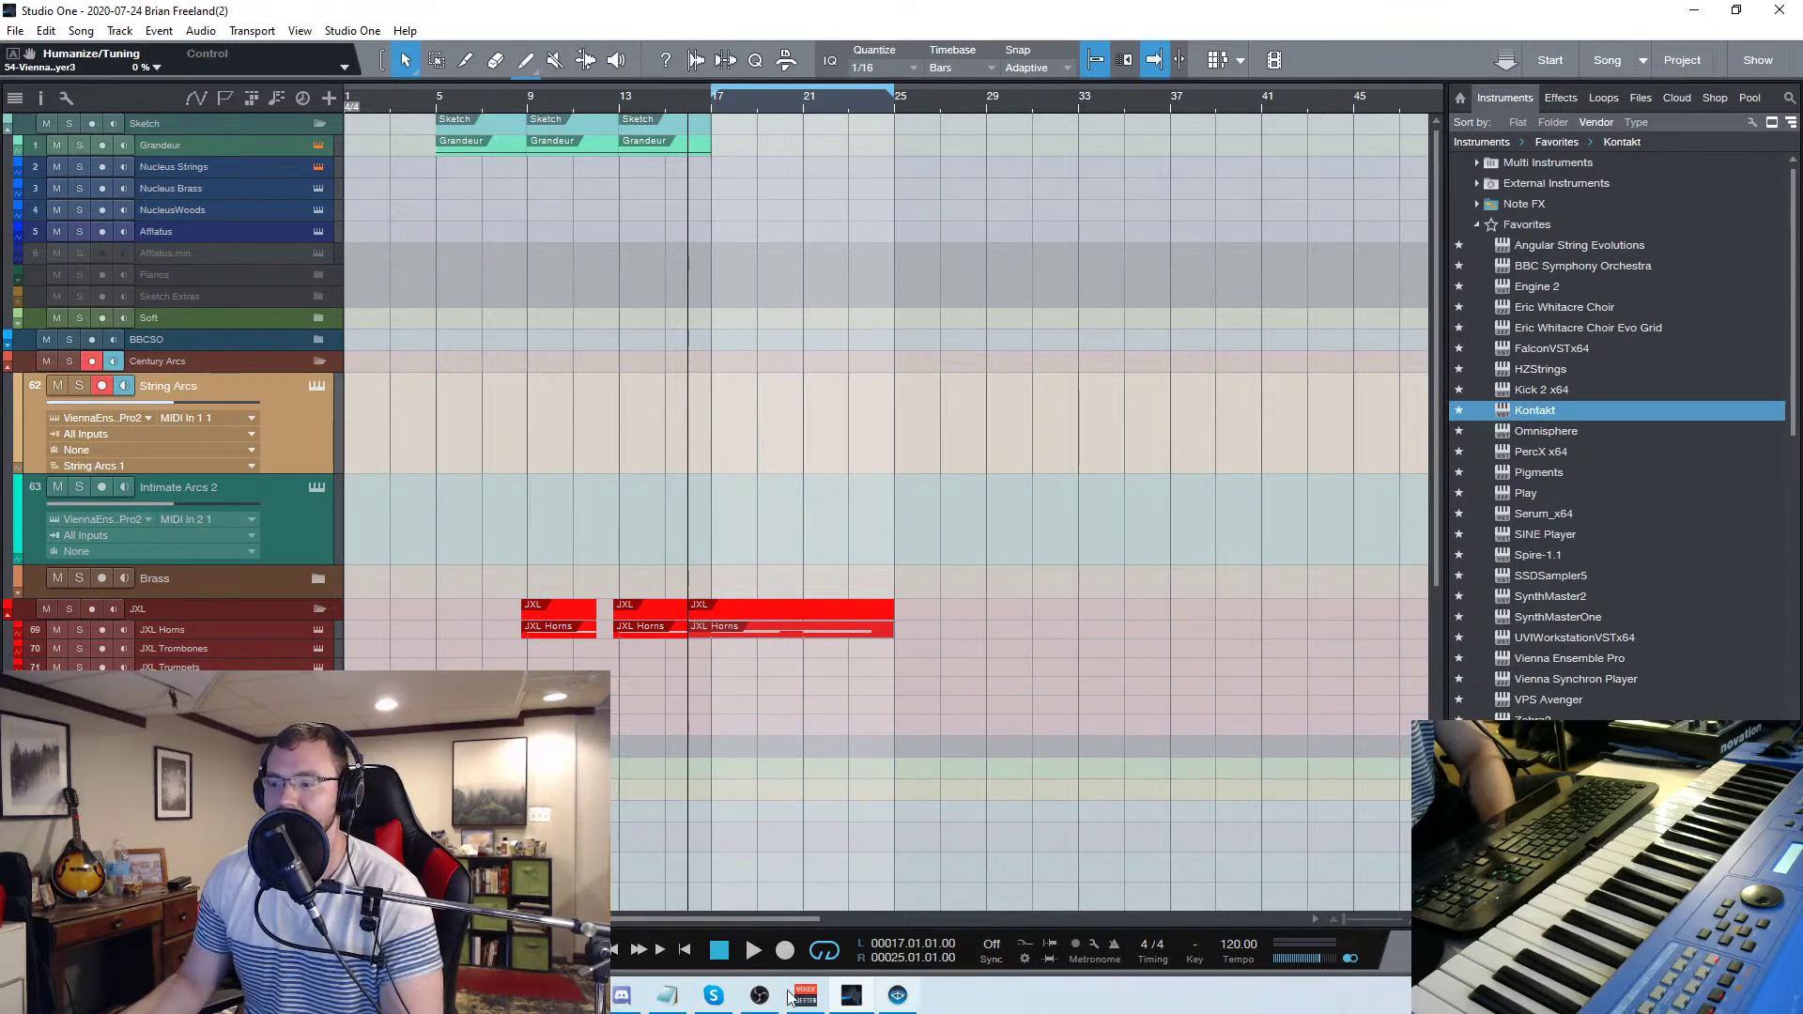
pyautogui.click(663, 997)
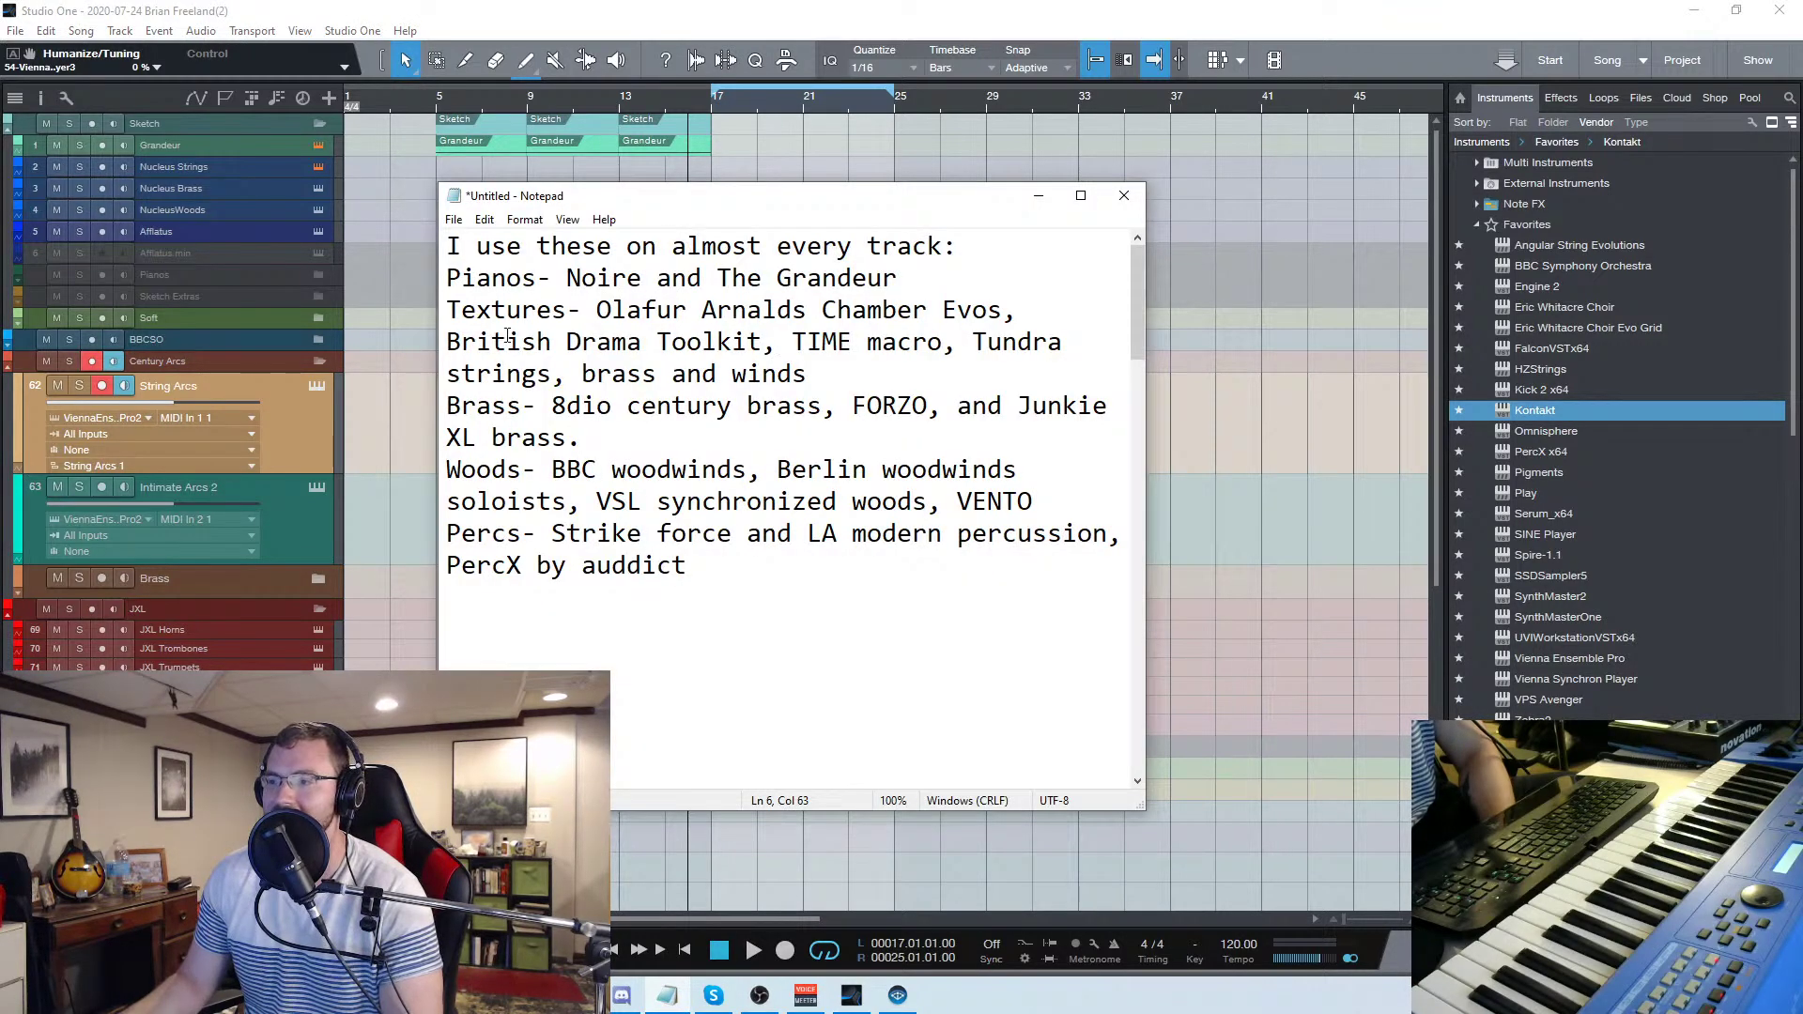
pyautogui.moveTo(790, 188); pyautogui.dragTo(835, 185)
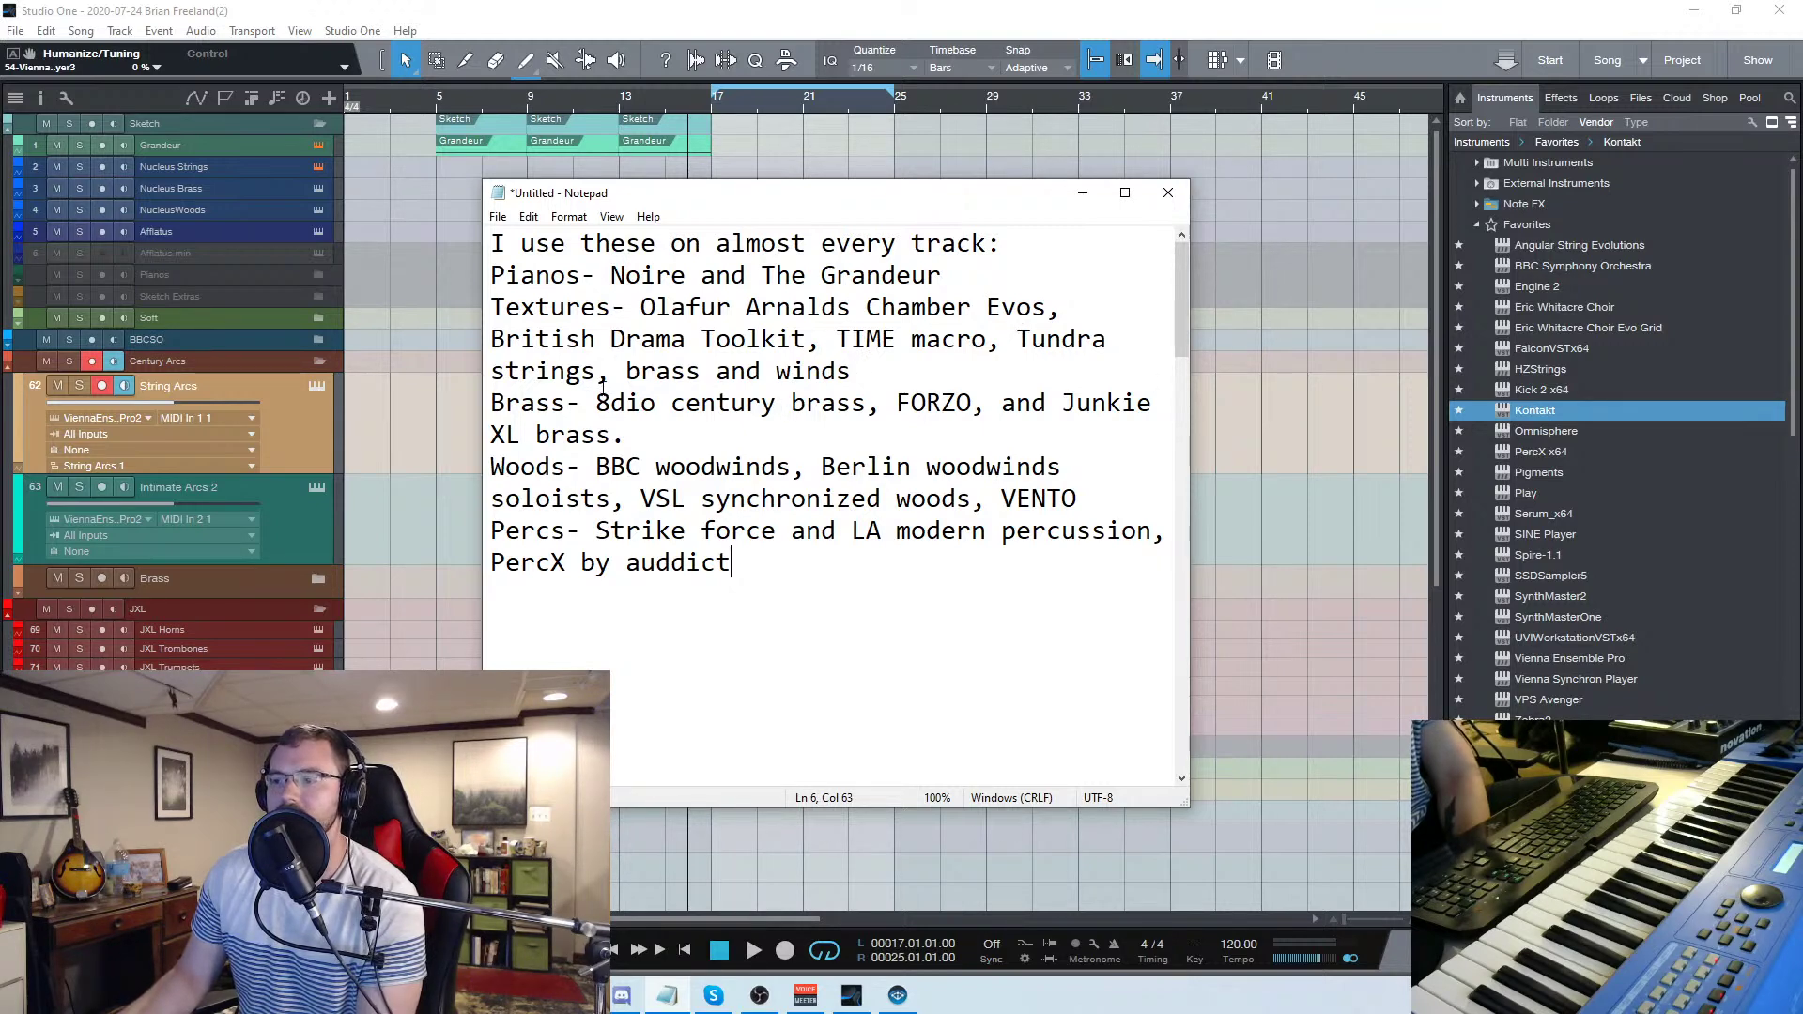
# Expand the Soft folder, audition the TIME Strings, Chamber EVO, BDT and Tundra Strings tracks, and recheck the Notepad list
pyautogui.click(317, 316)
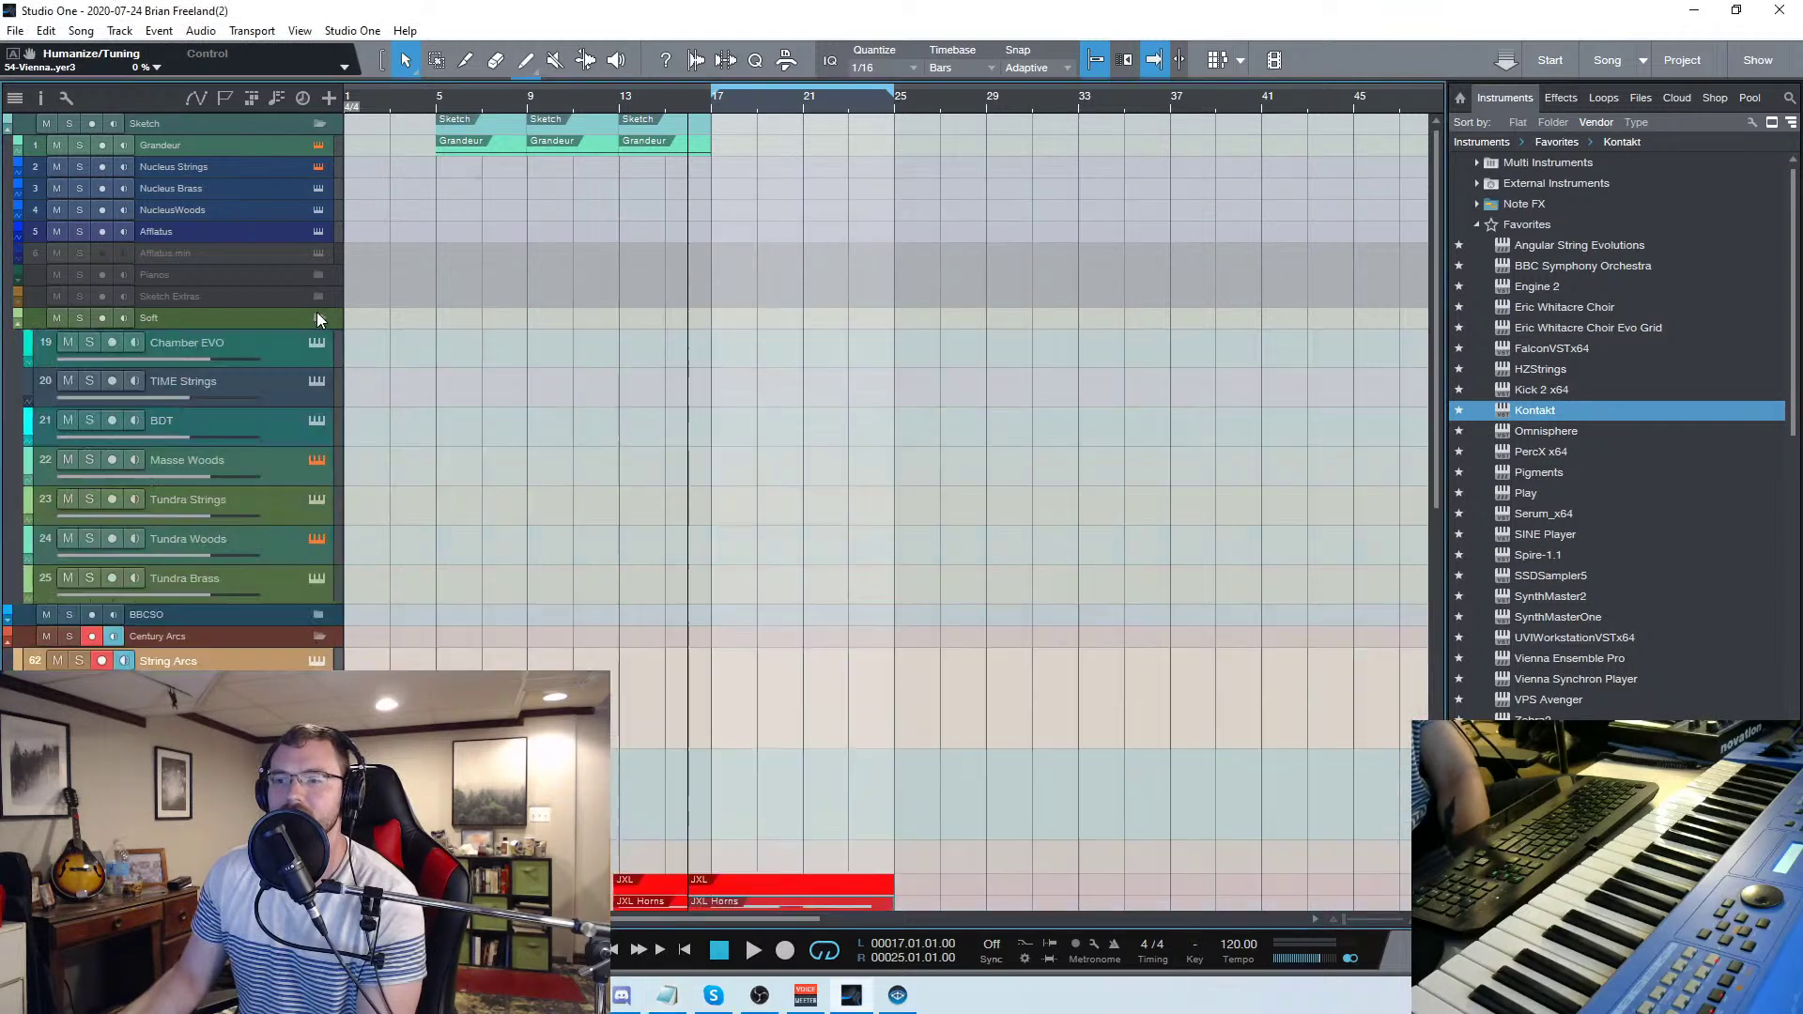
pyautogui.click(280, 378)
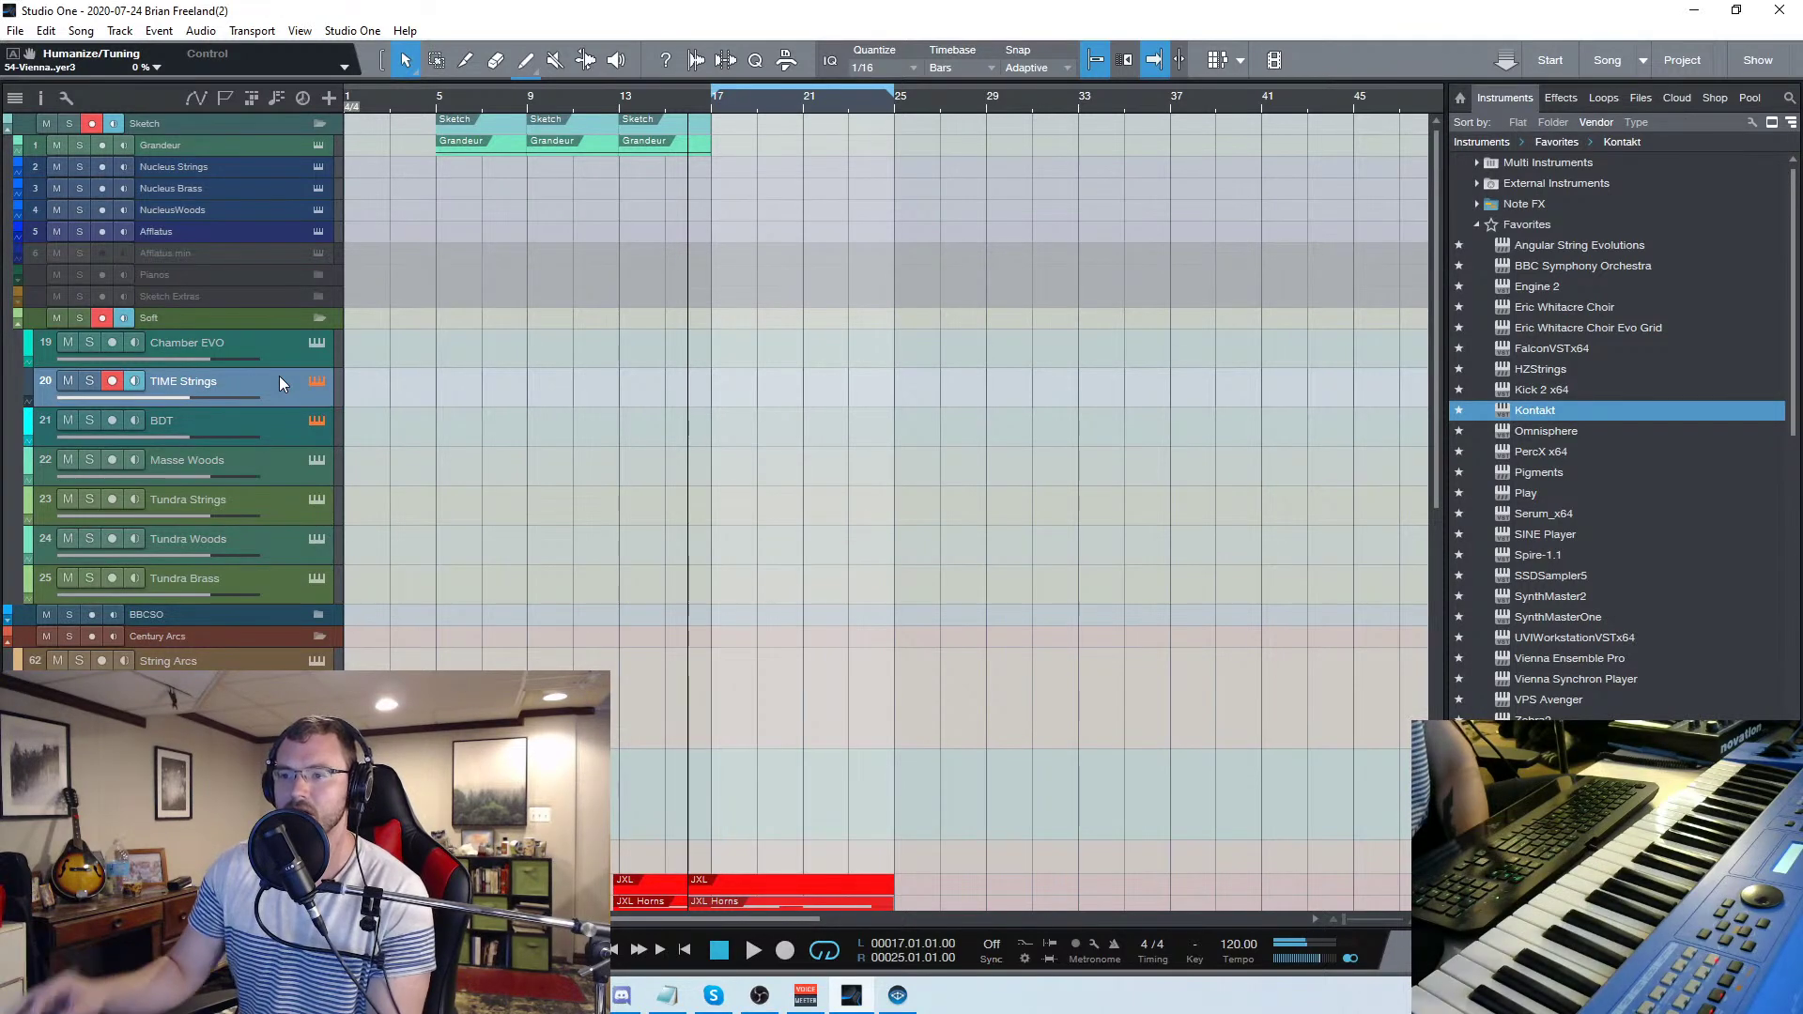
pyautogui.click(281, 353)
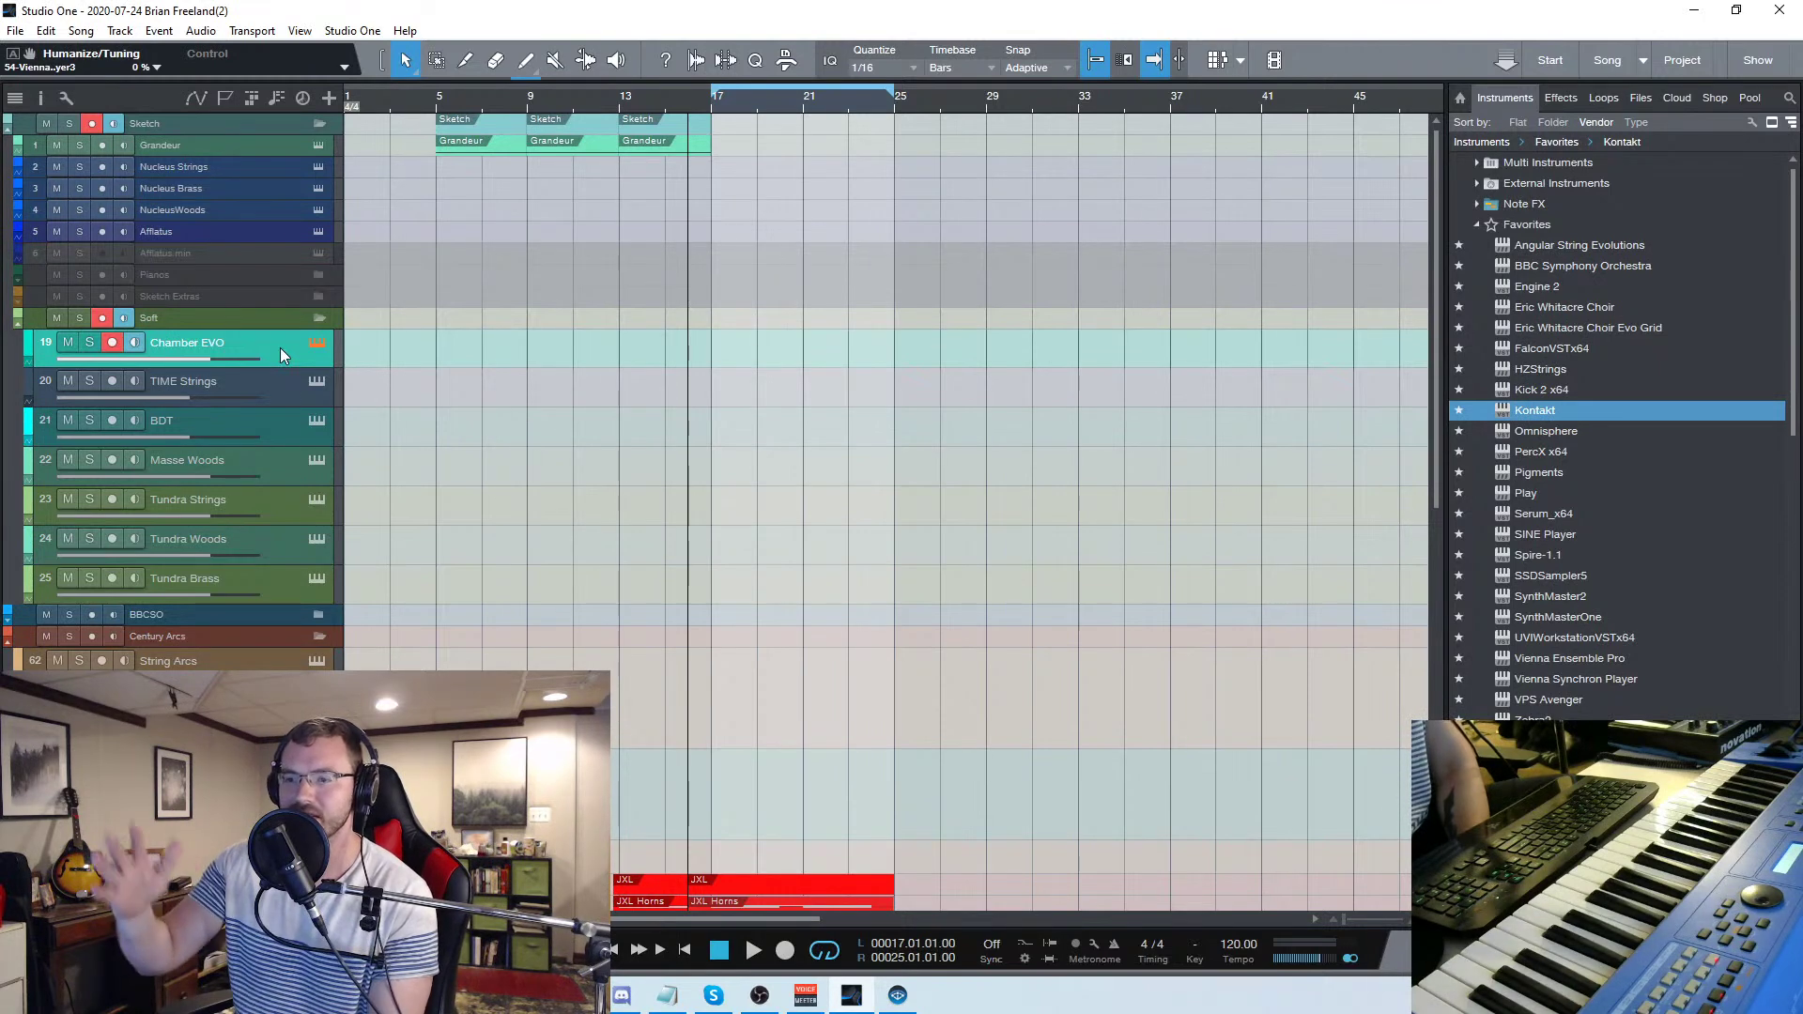
pyautogui.click(295, 424)
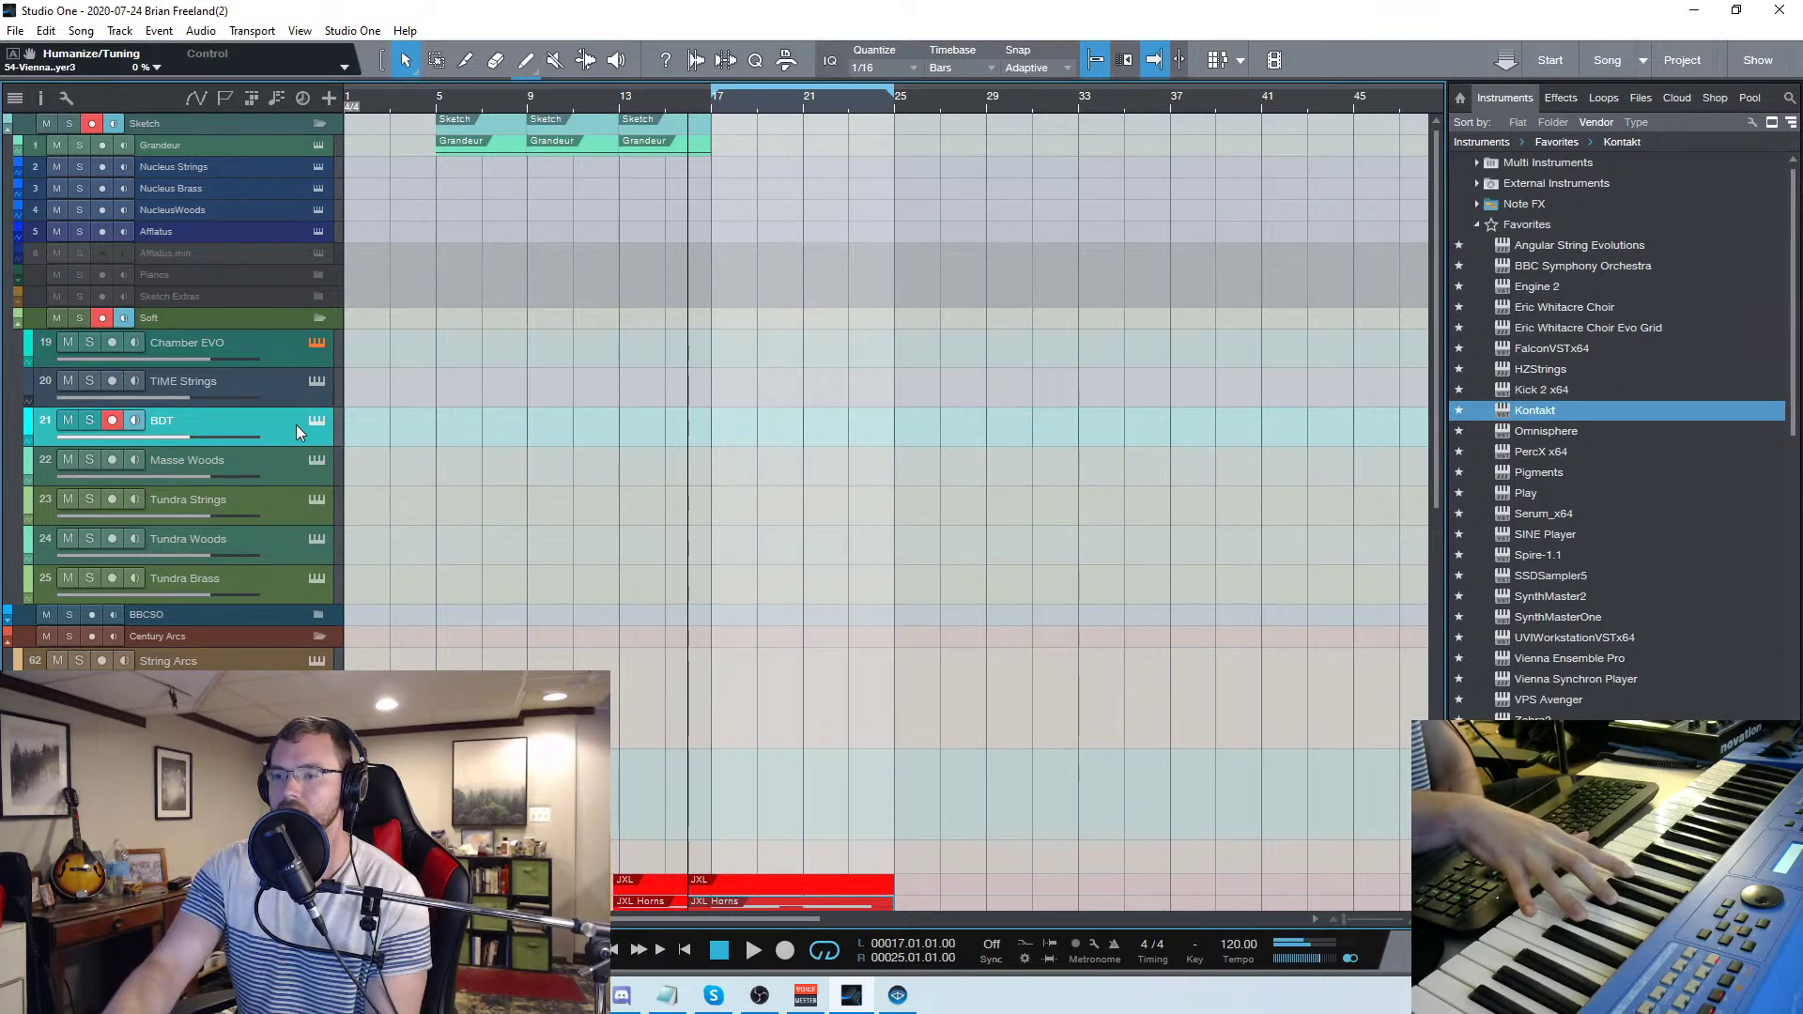
pyautogui.click(286, 504)
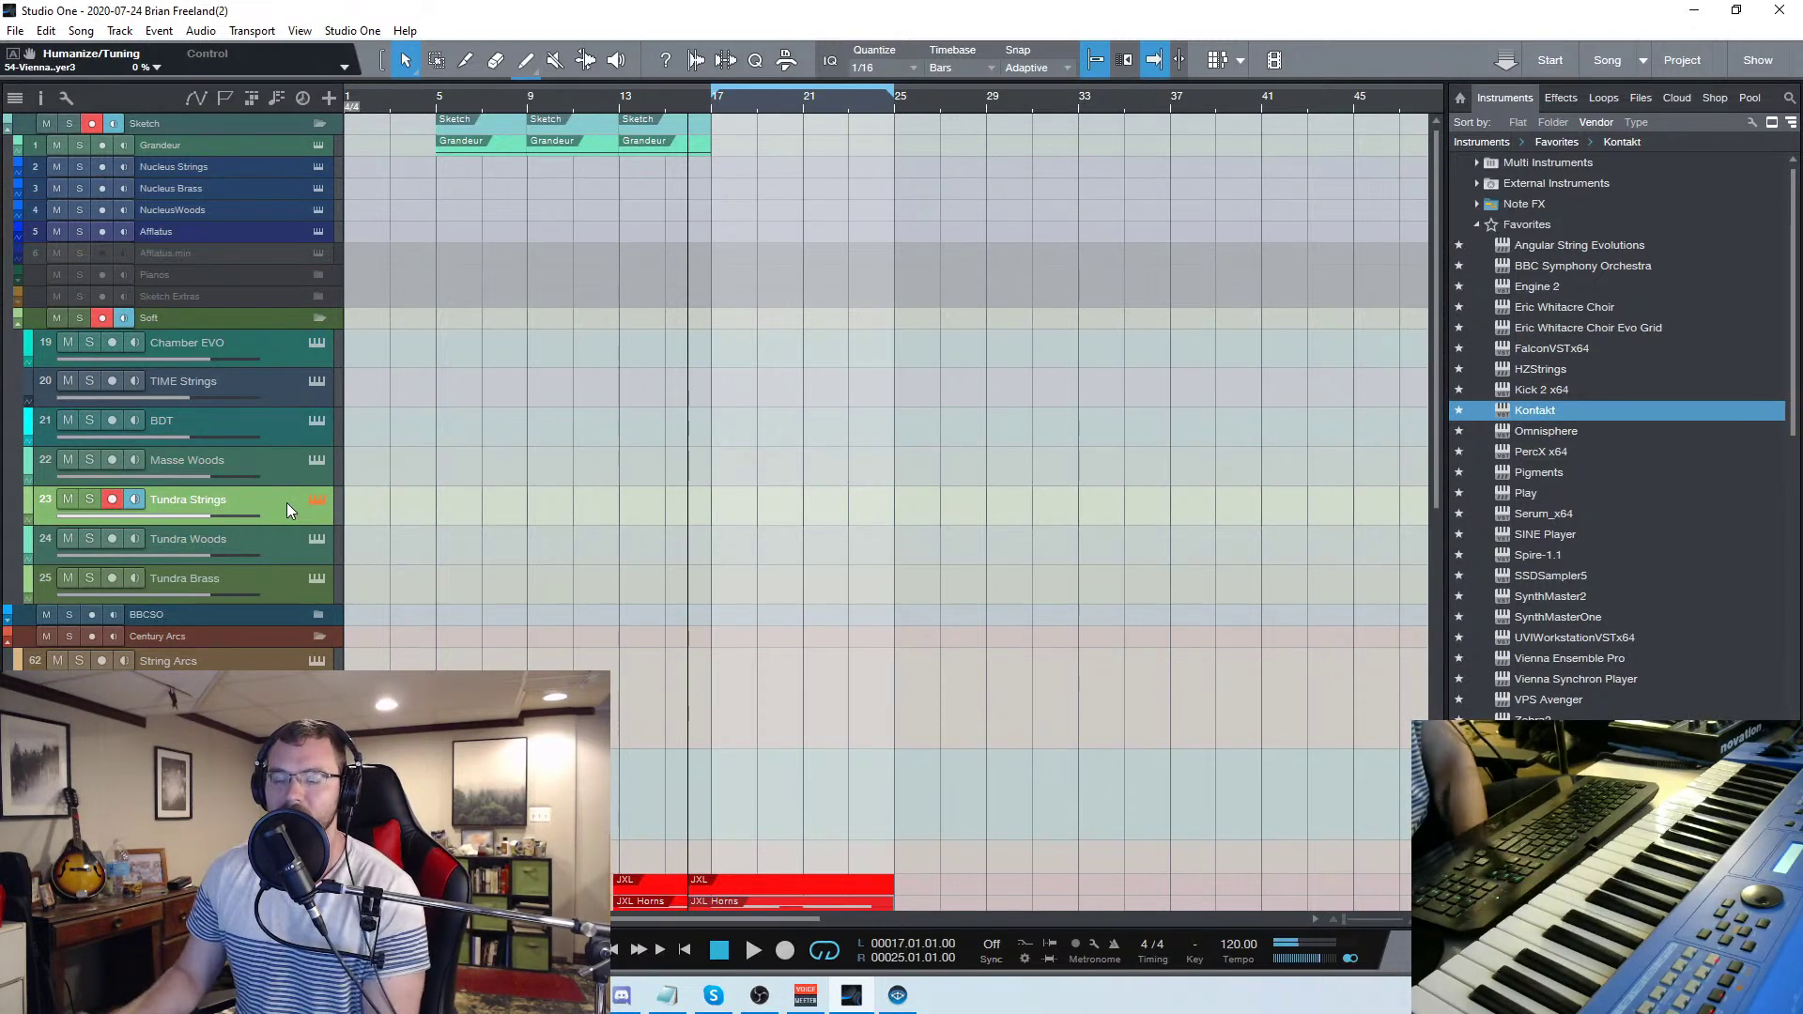
pyautogui.click(668, 995)
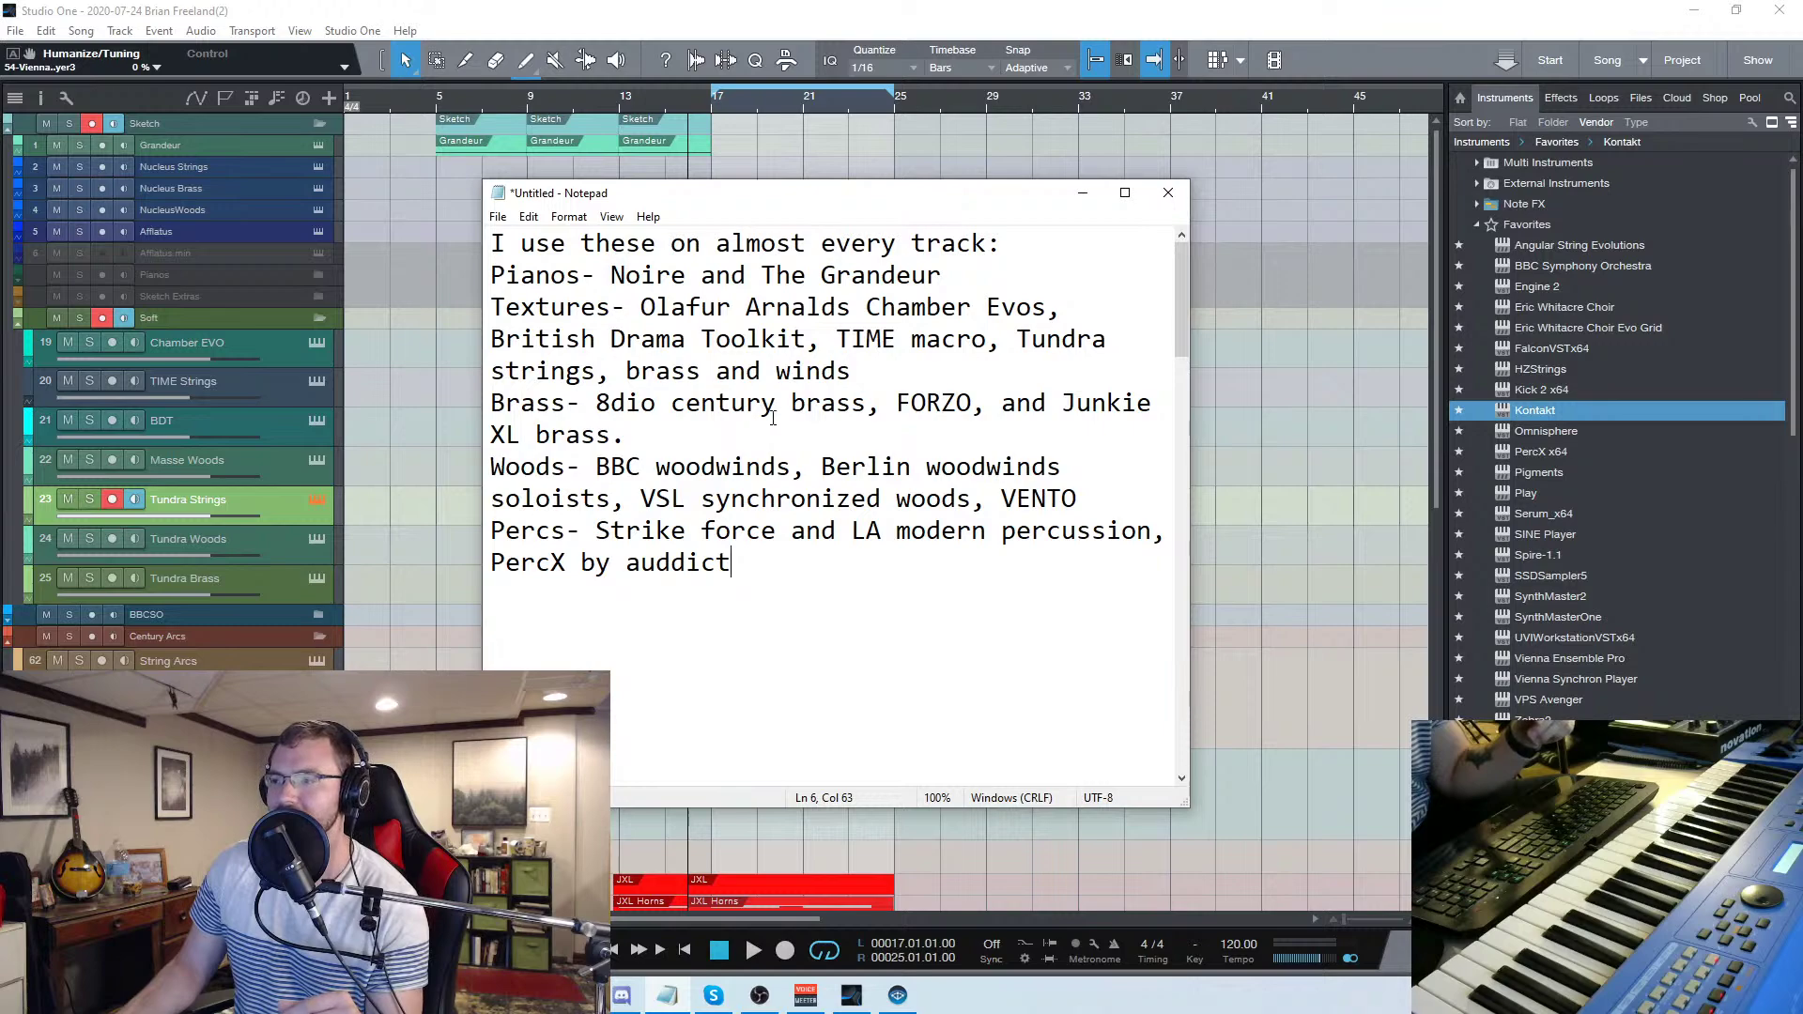
pyautogui.click(1083, 193)
# Solo the Forzo track in the Combos/FX folder and play its first event twice from just before bar 8
pyautogui.scroll(-10, 819, 476)
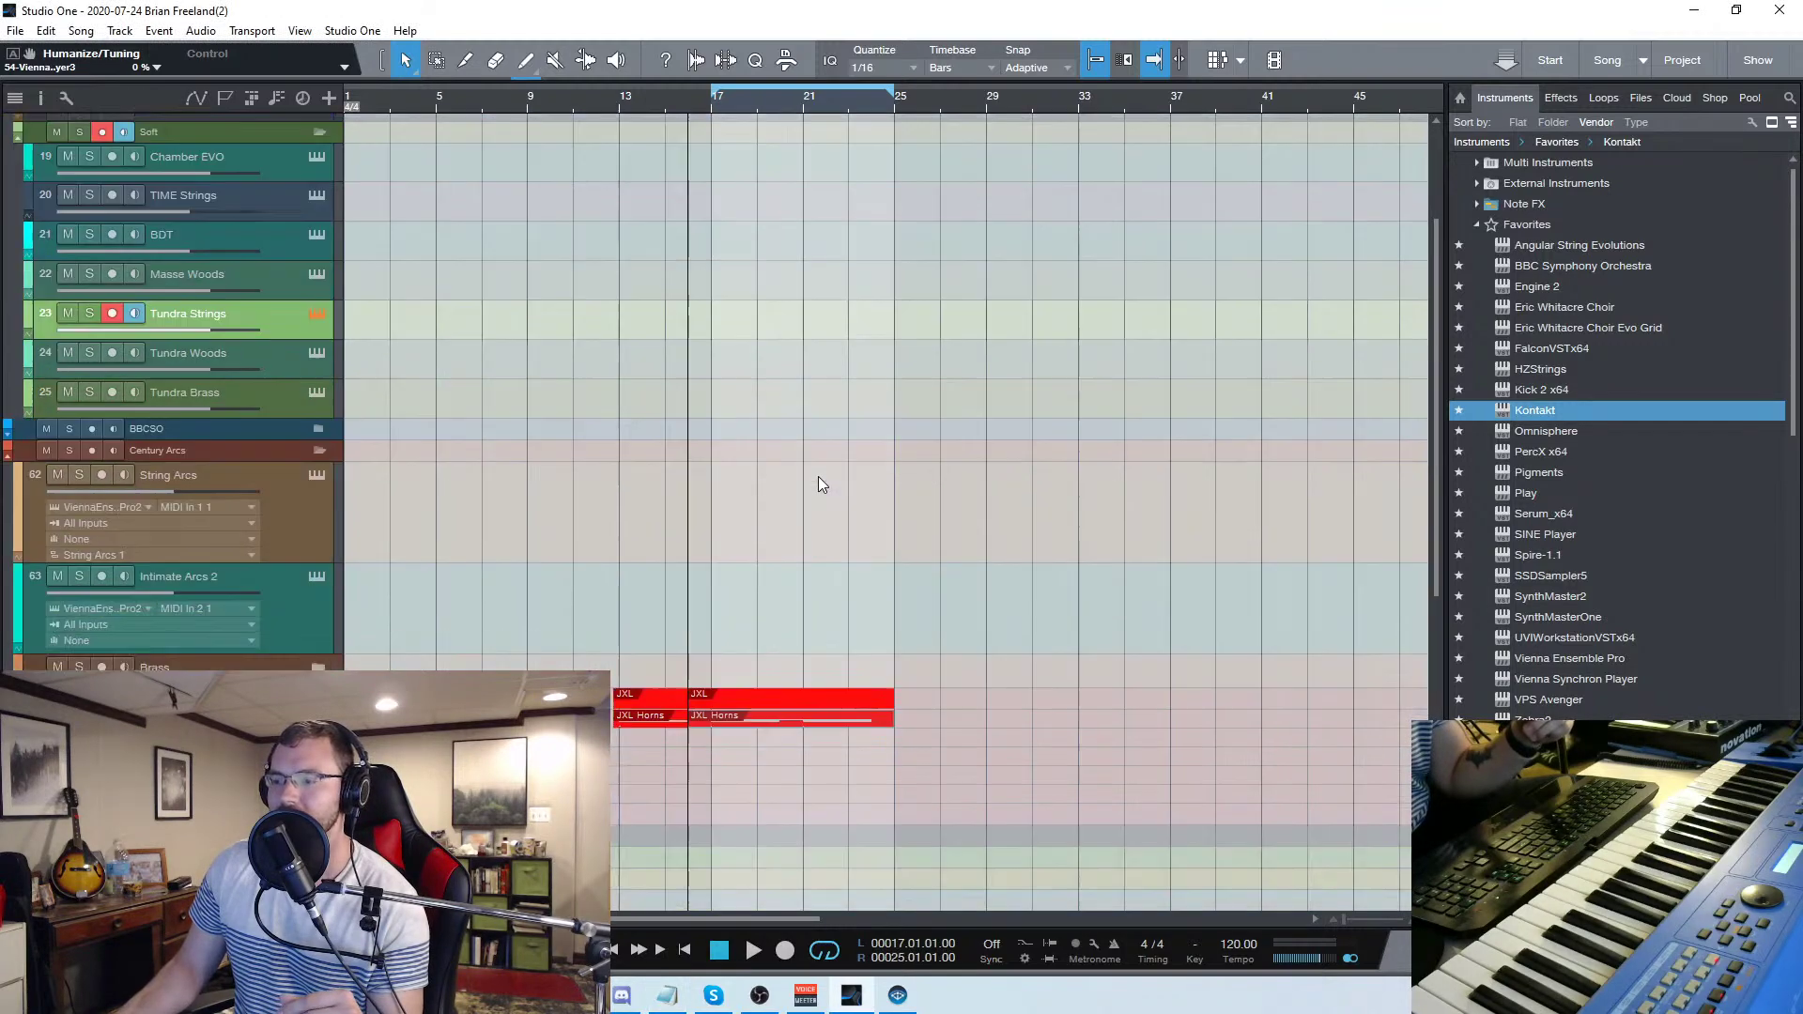
pyautogui.scroll(-3, 803, 664)
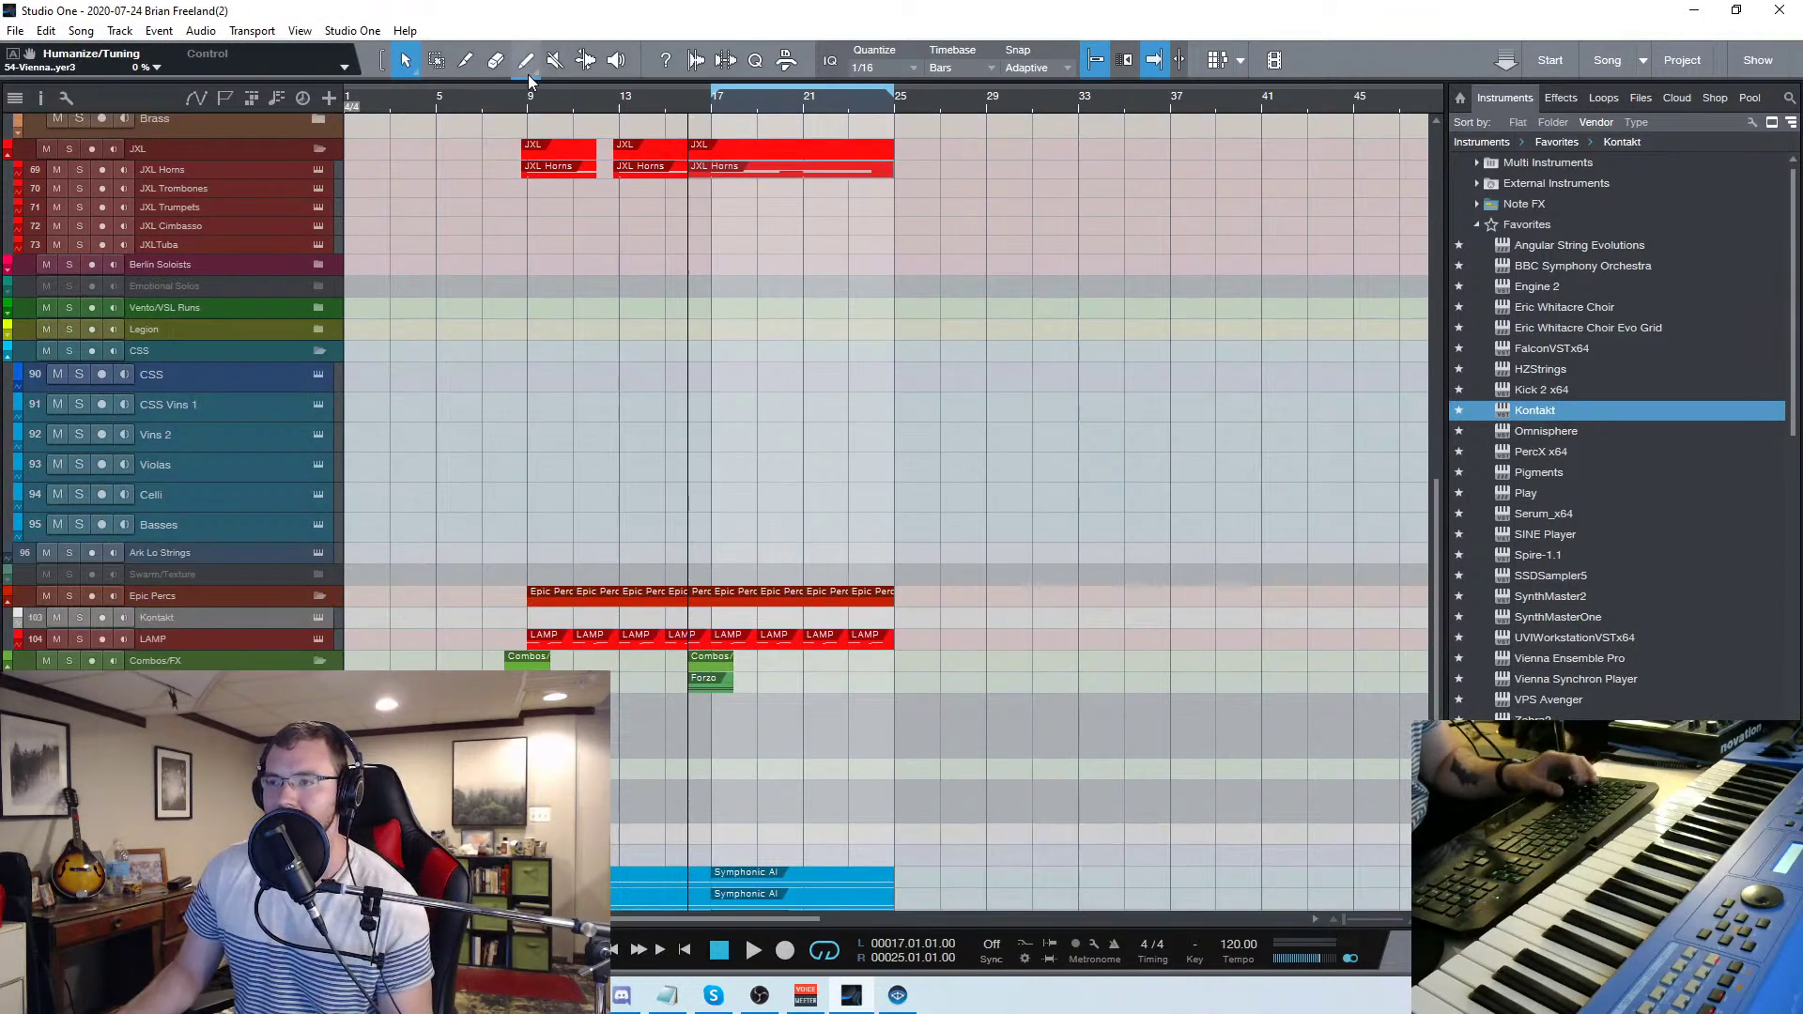
pyautogui.click(501, 108)
pyautogui.press('s')
pyautogui.press('space')
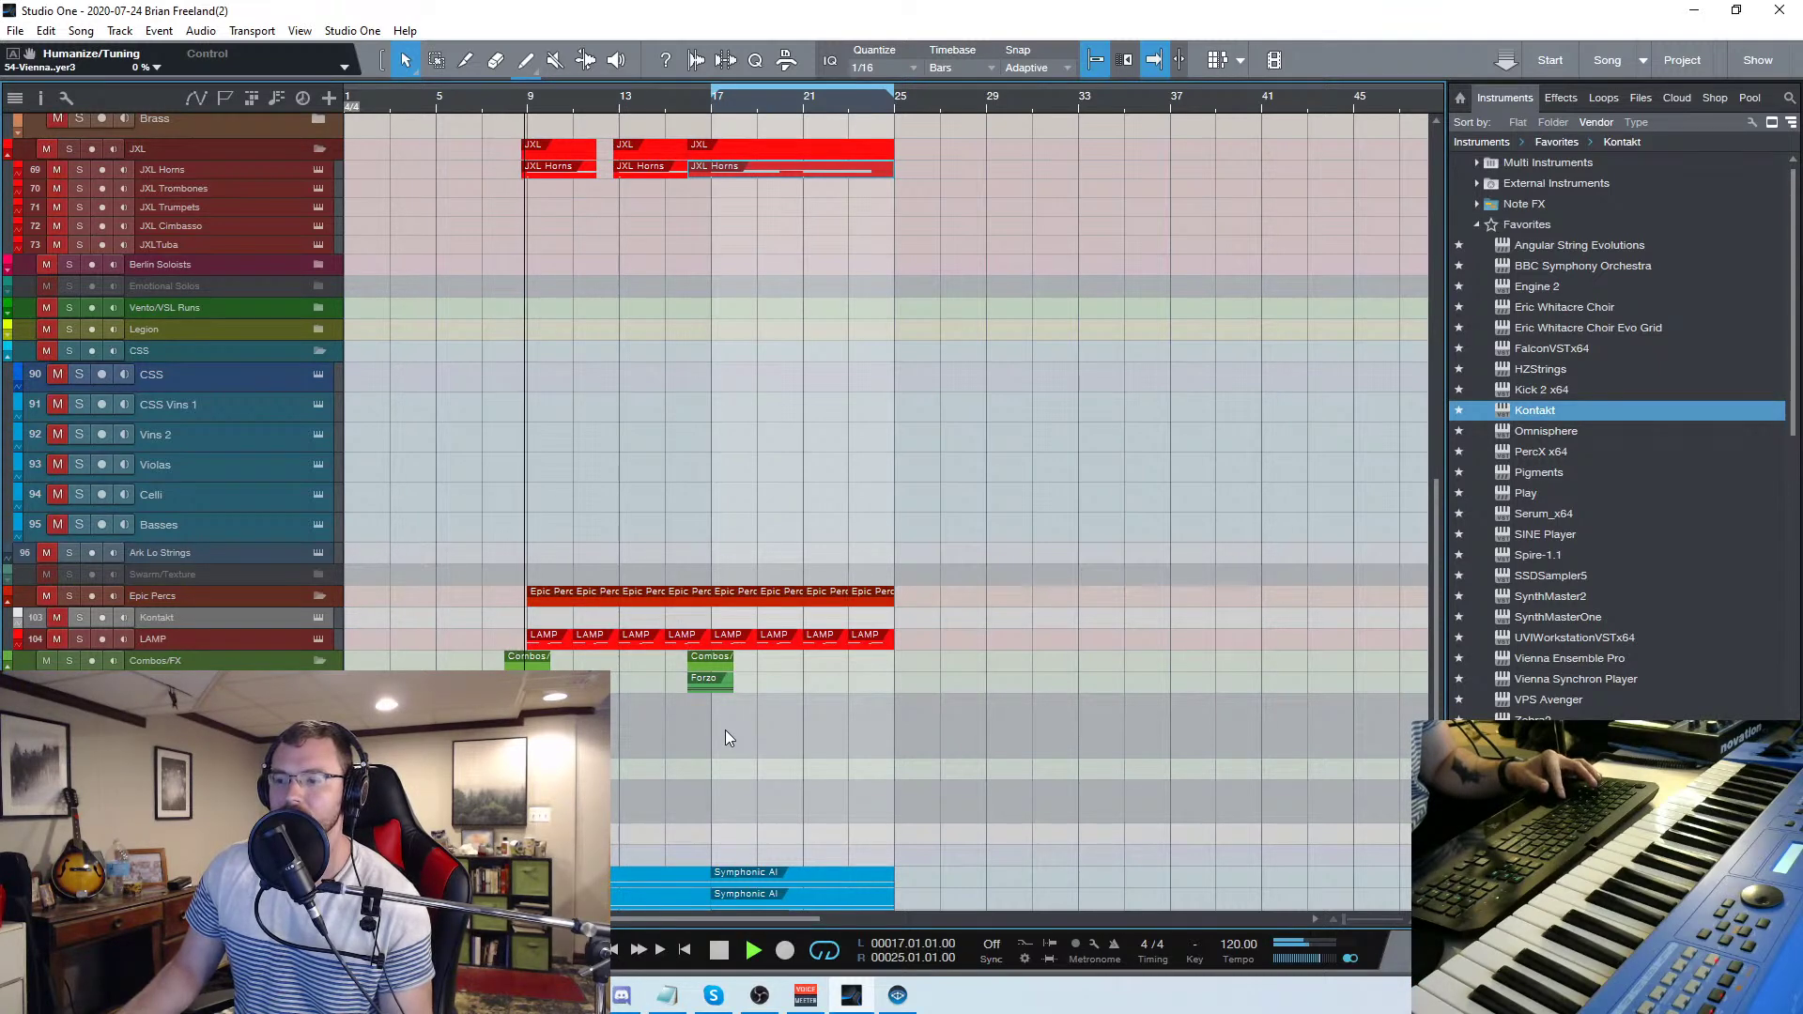
pyautogui.press('space')
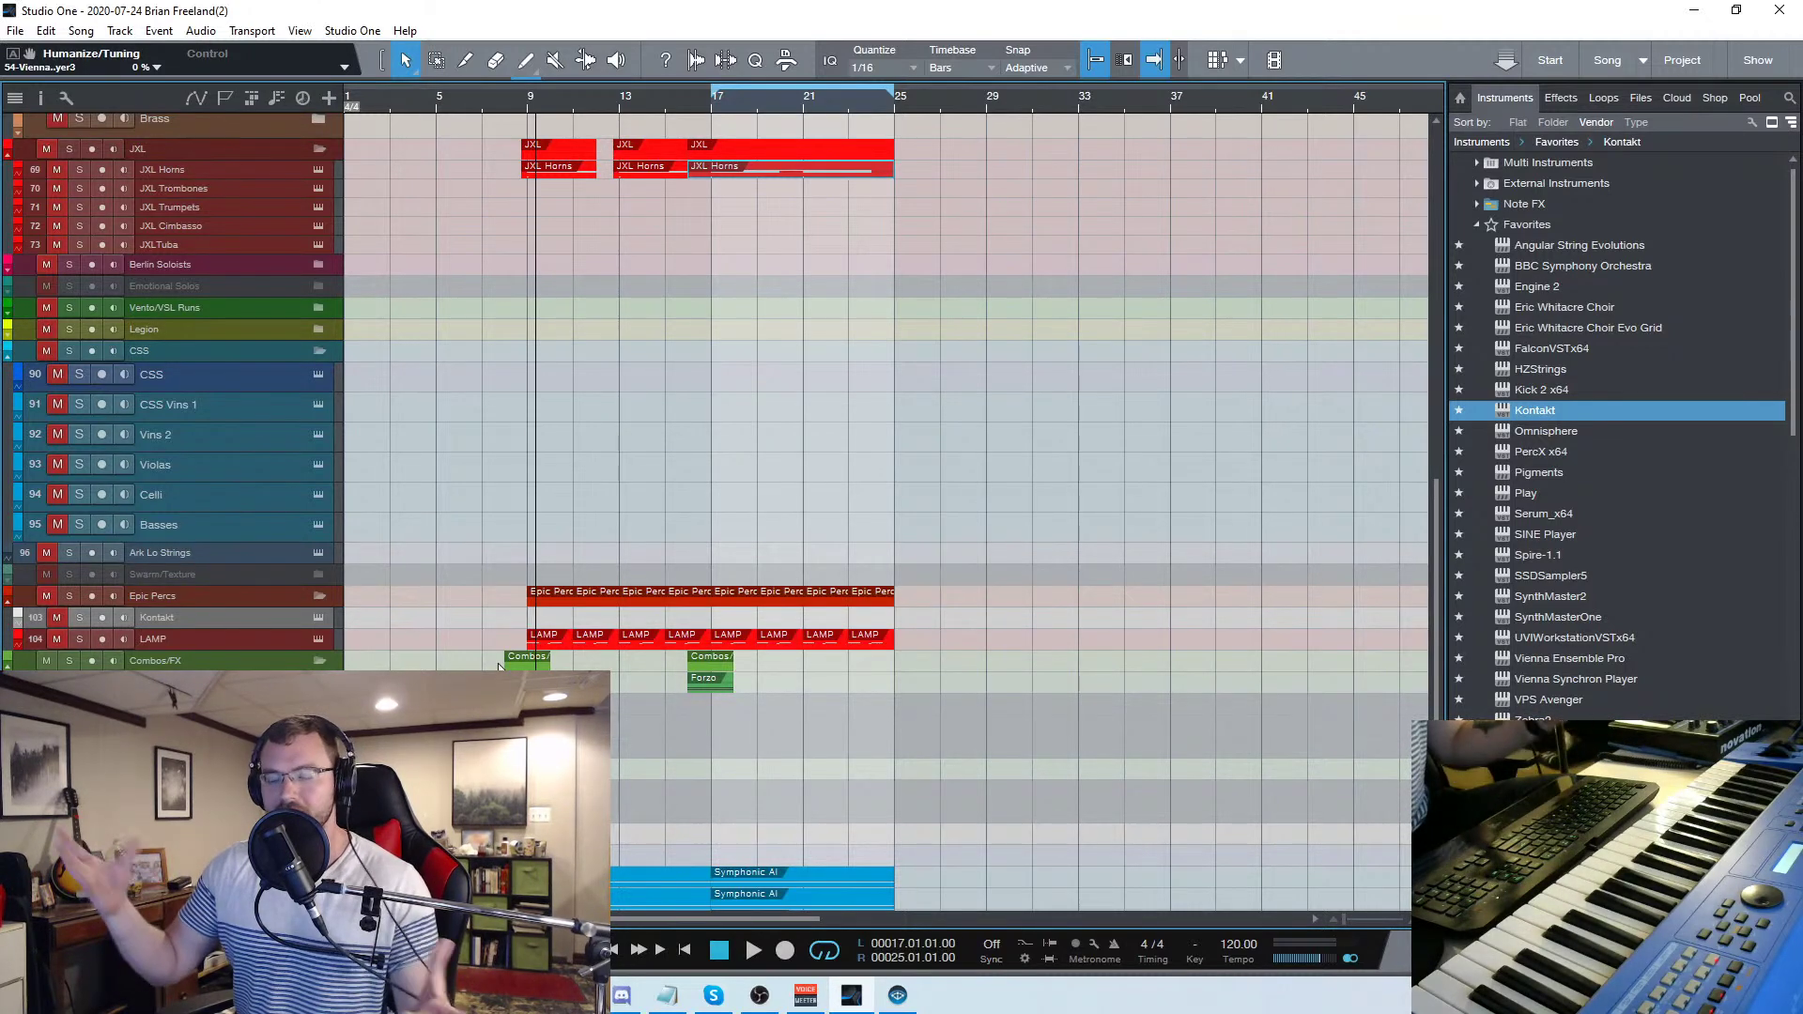
pyautogui.click(493, 104)
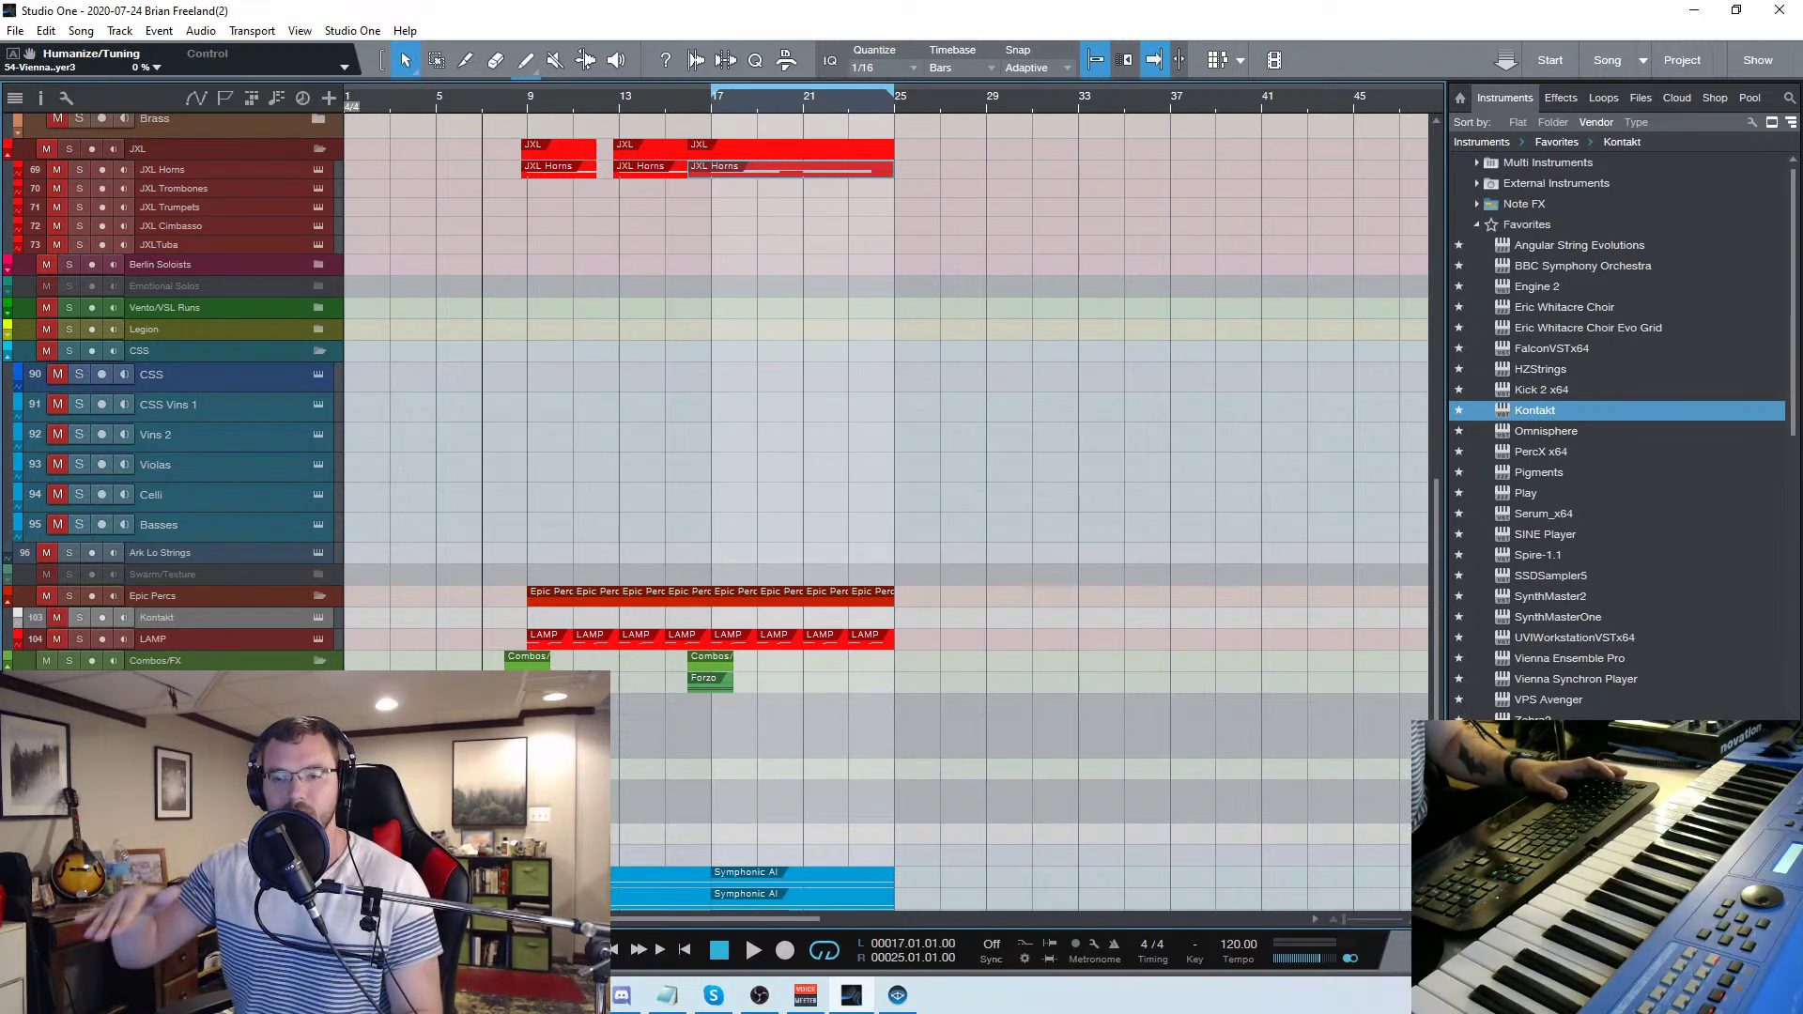
pyautogui.press('space')
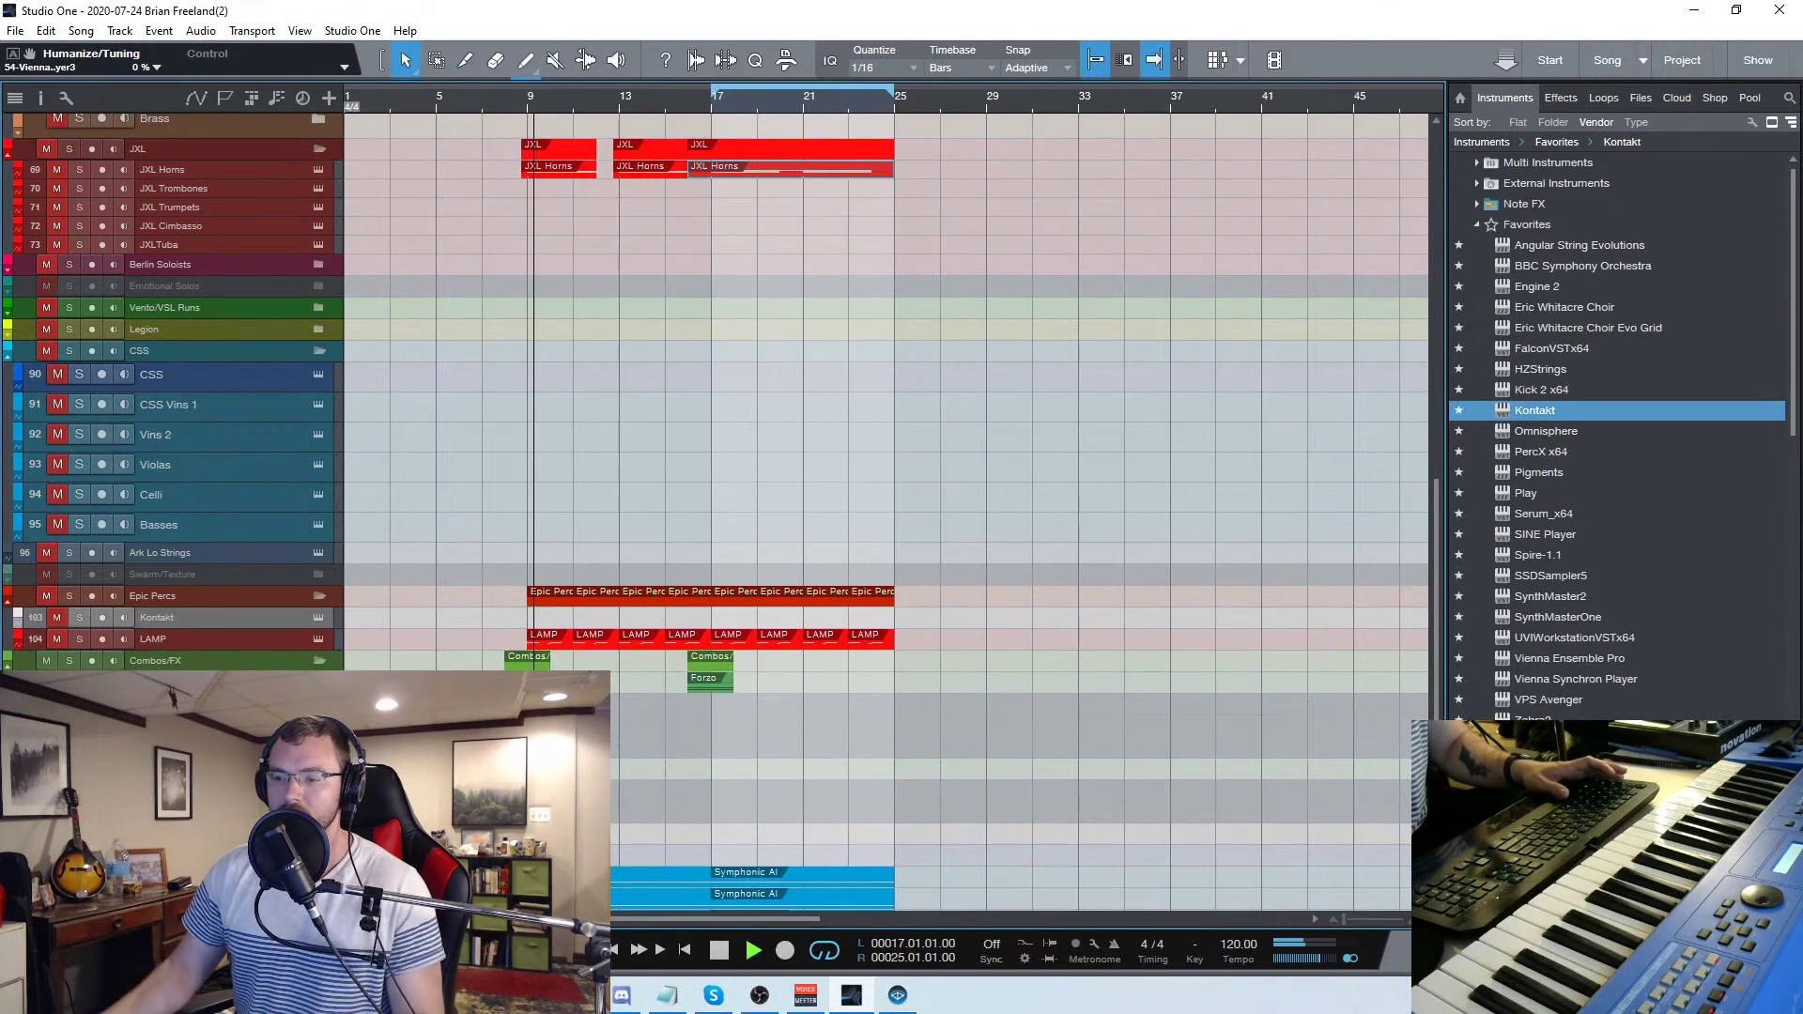
pyautogui.press('space')
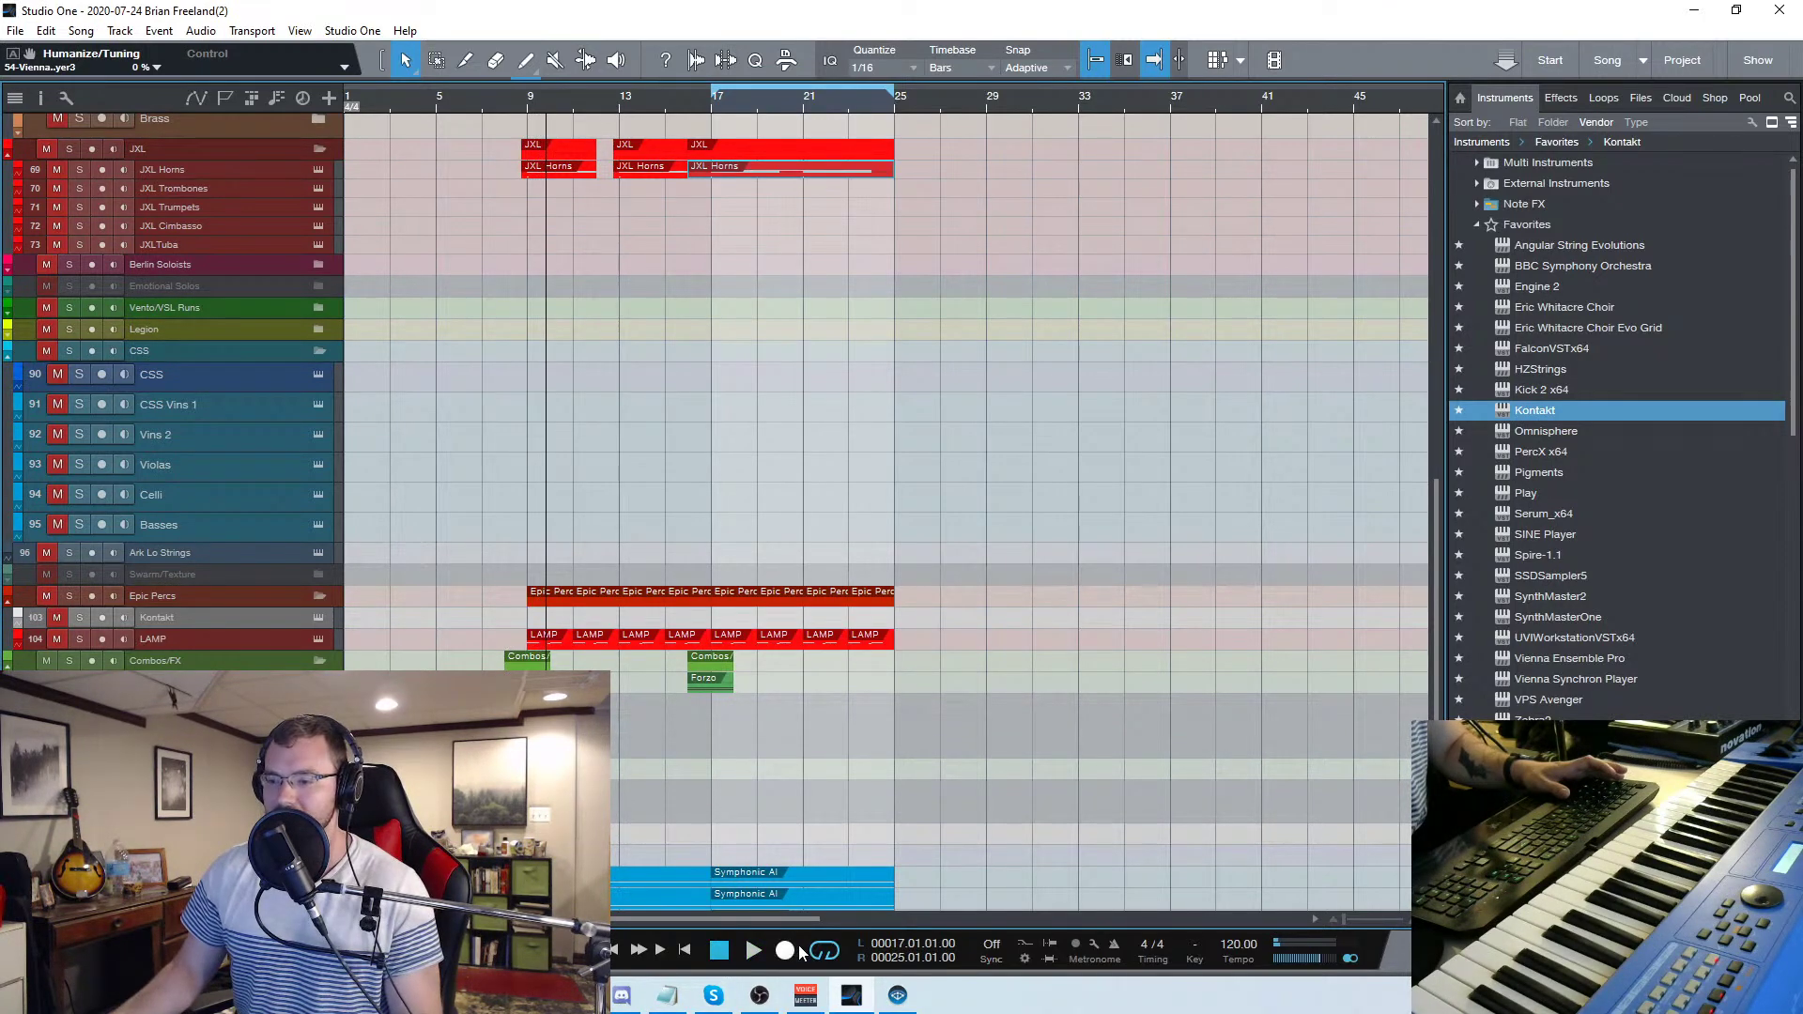
# Review the woodwind libraries in the Notepad list, hide it and look at Vienna Ensemble Pro
pyautogui.click(667, 995)
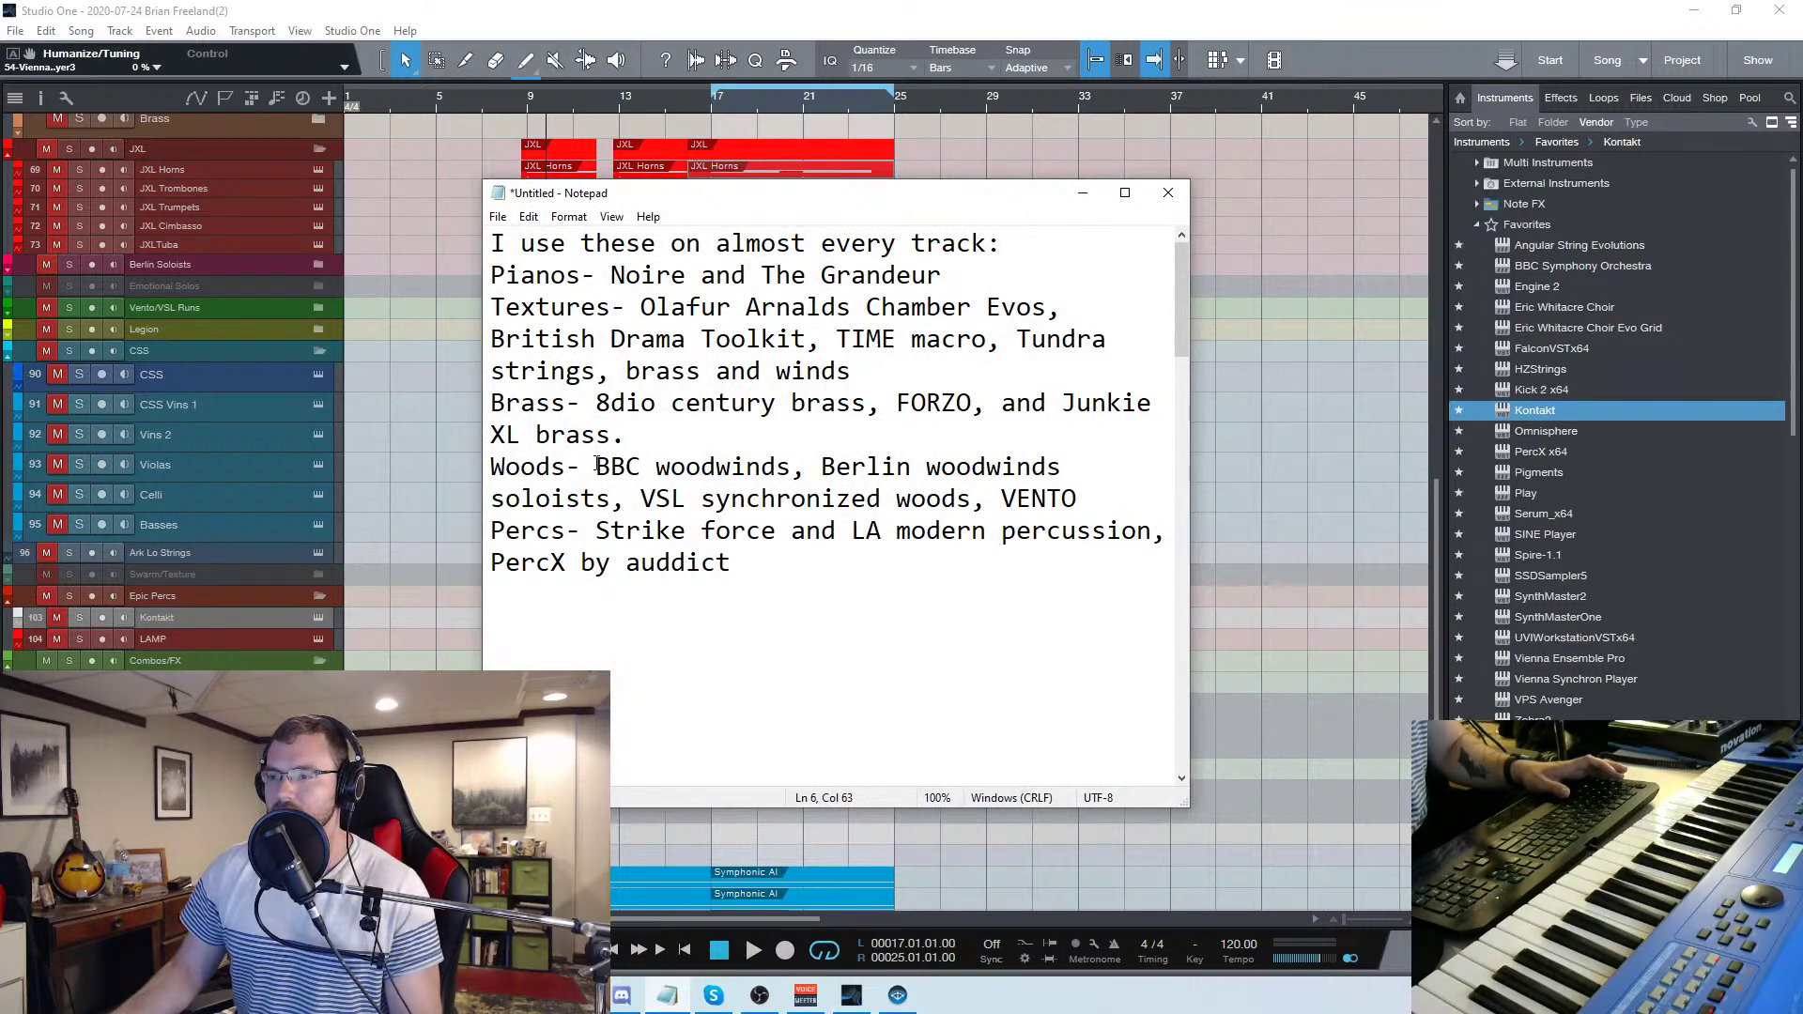
pyautogui.moveTo(878, 194); pyautogui.dragTo(855, 200)
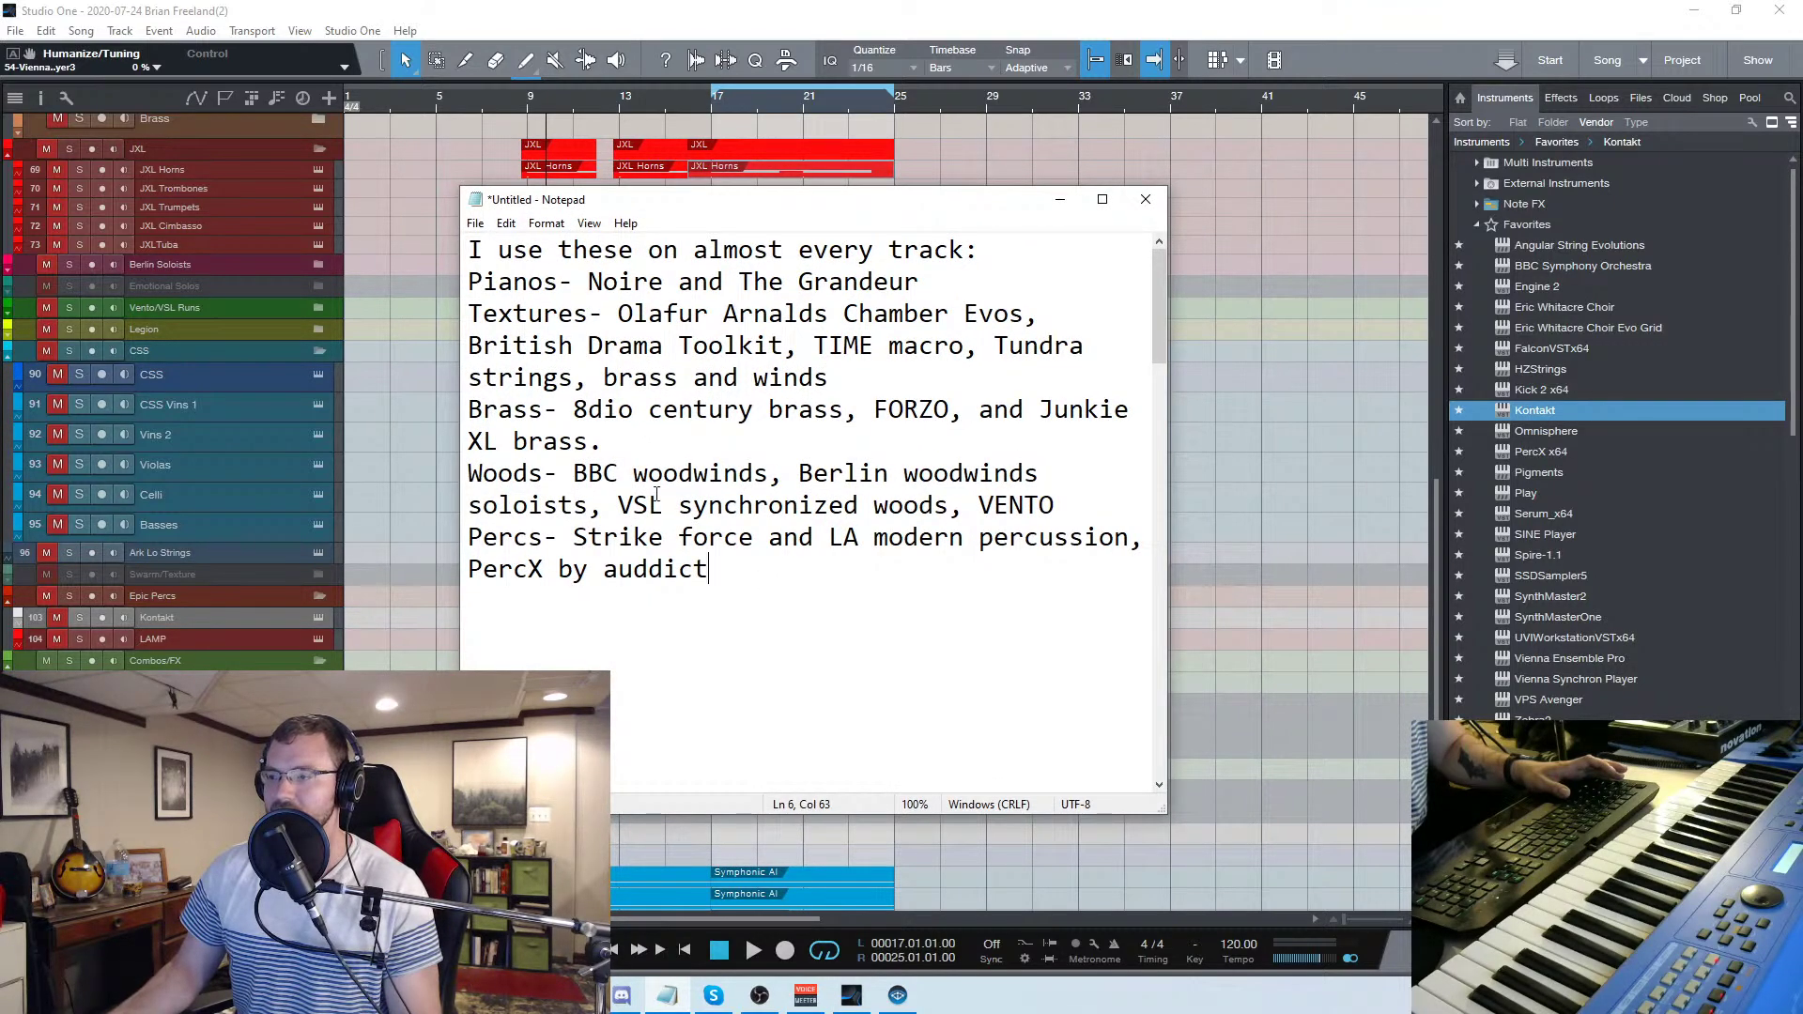
pyautogui.click(1061, 205)
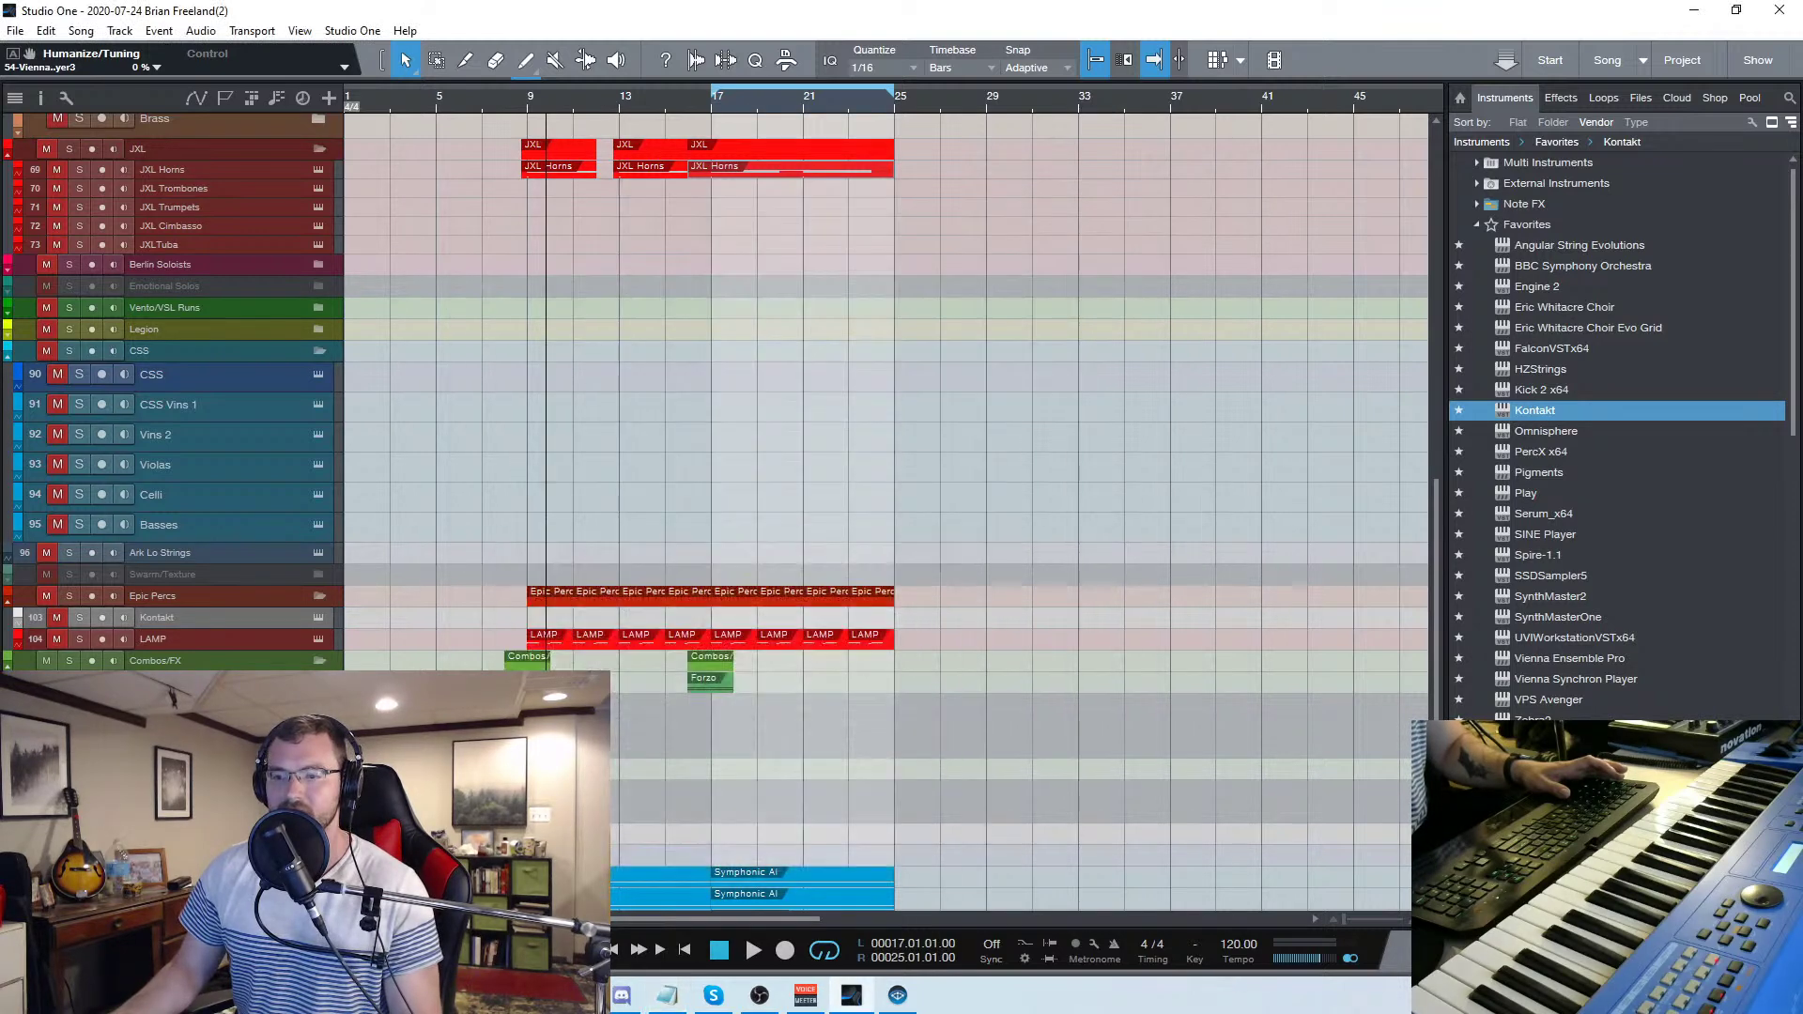
pyautogui.scroll(-2, 883, 395)
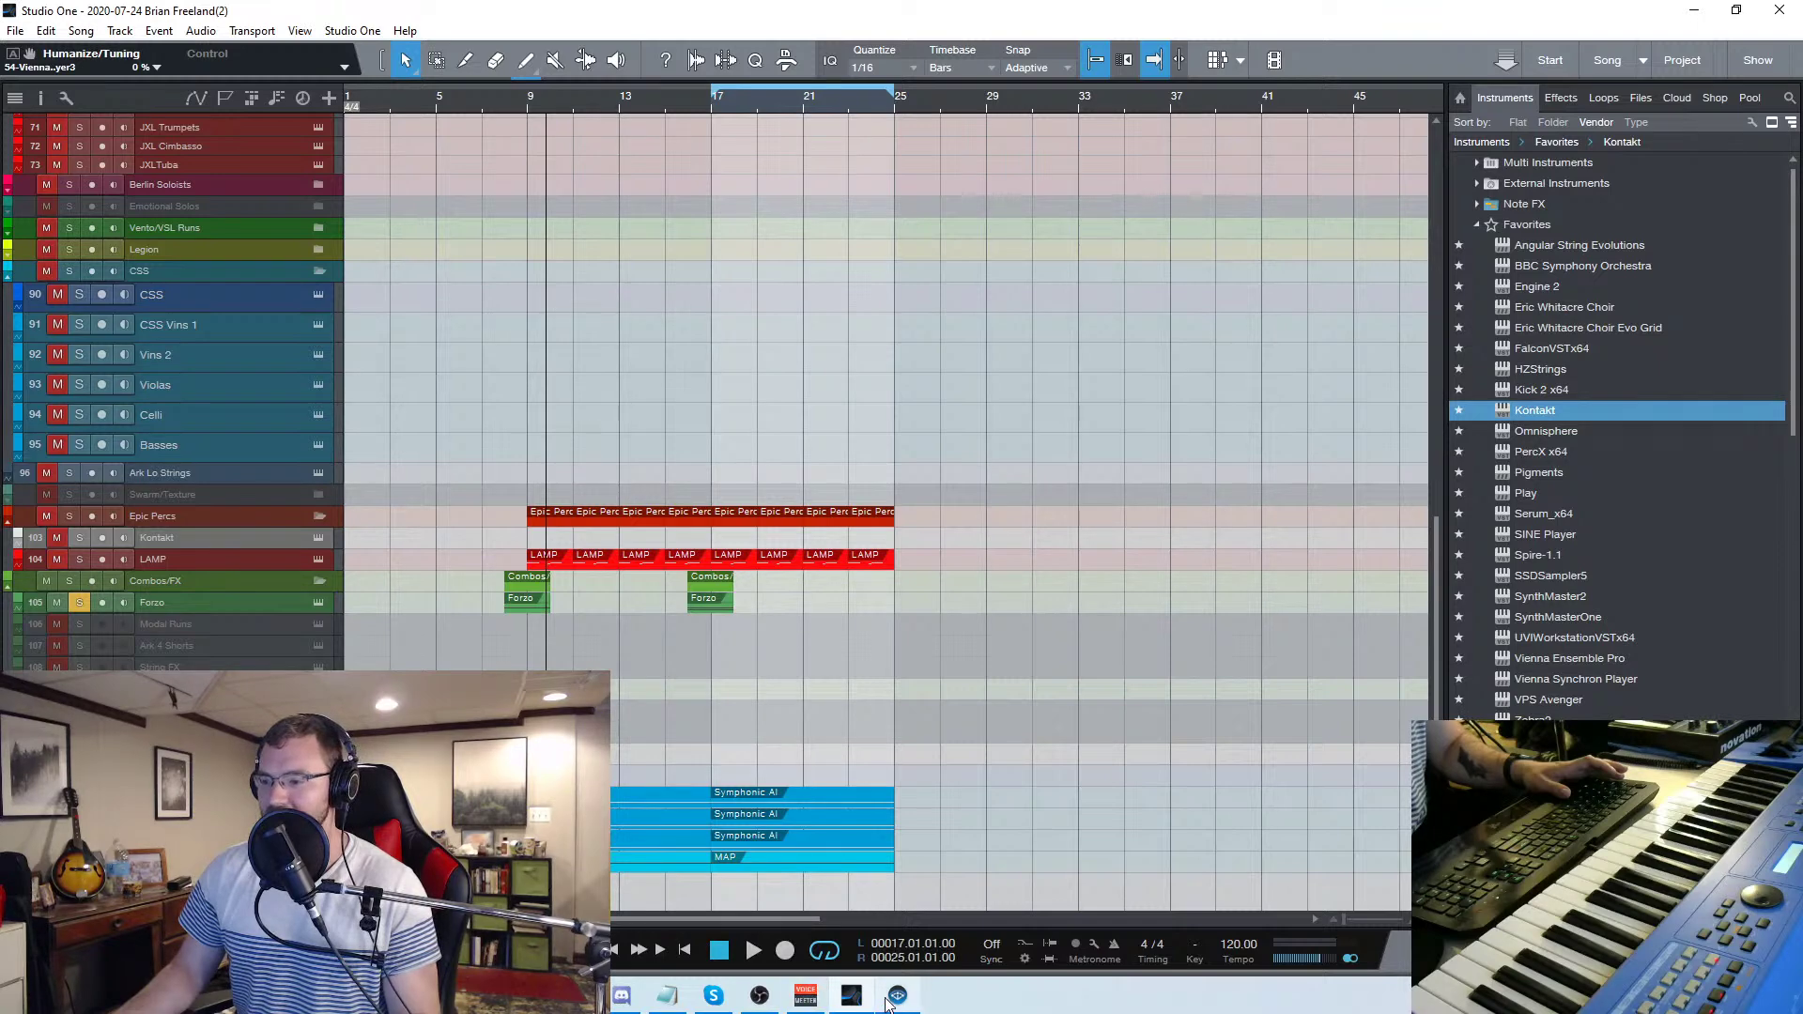
pyautogui.moveTo(896, 1004)
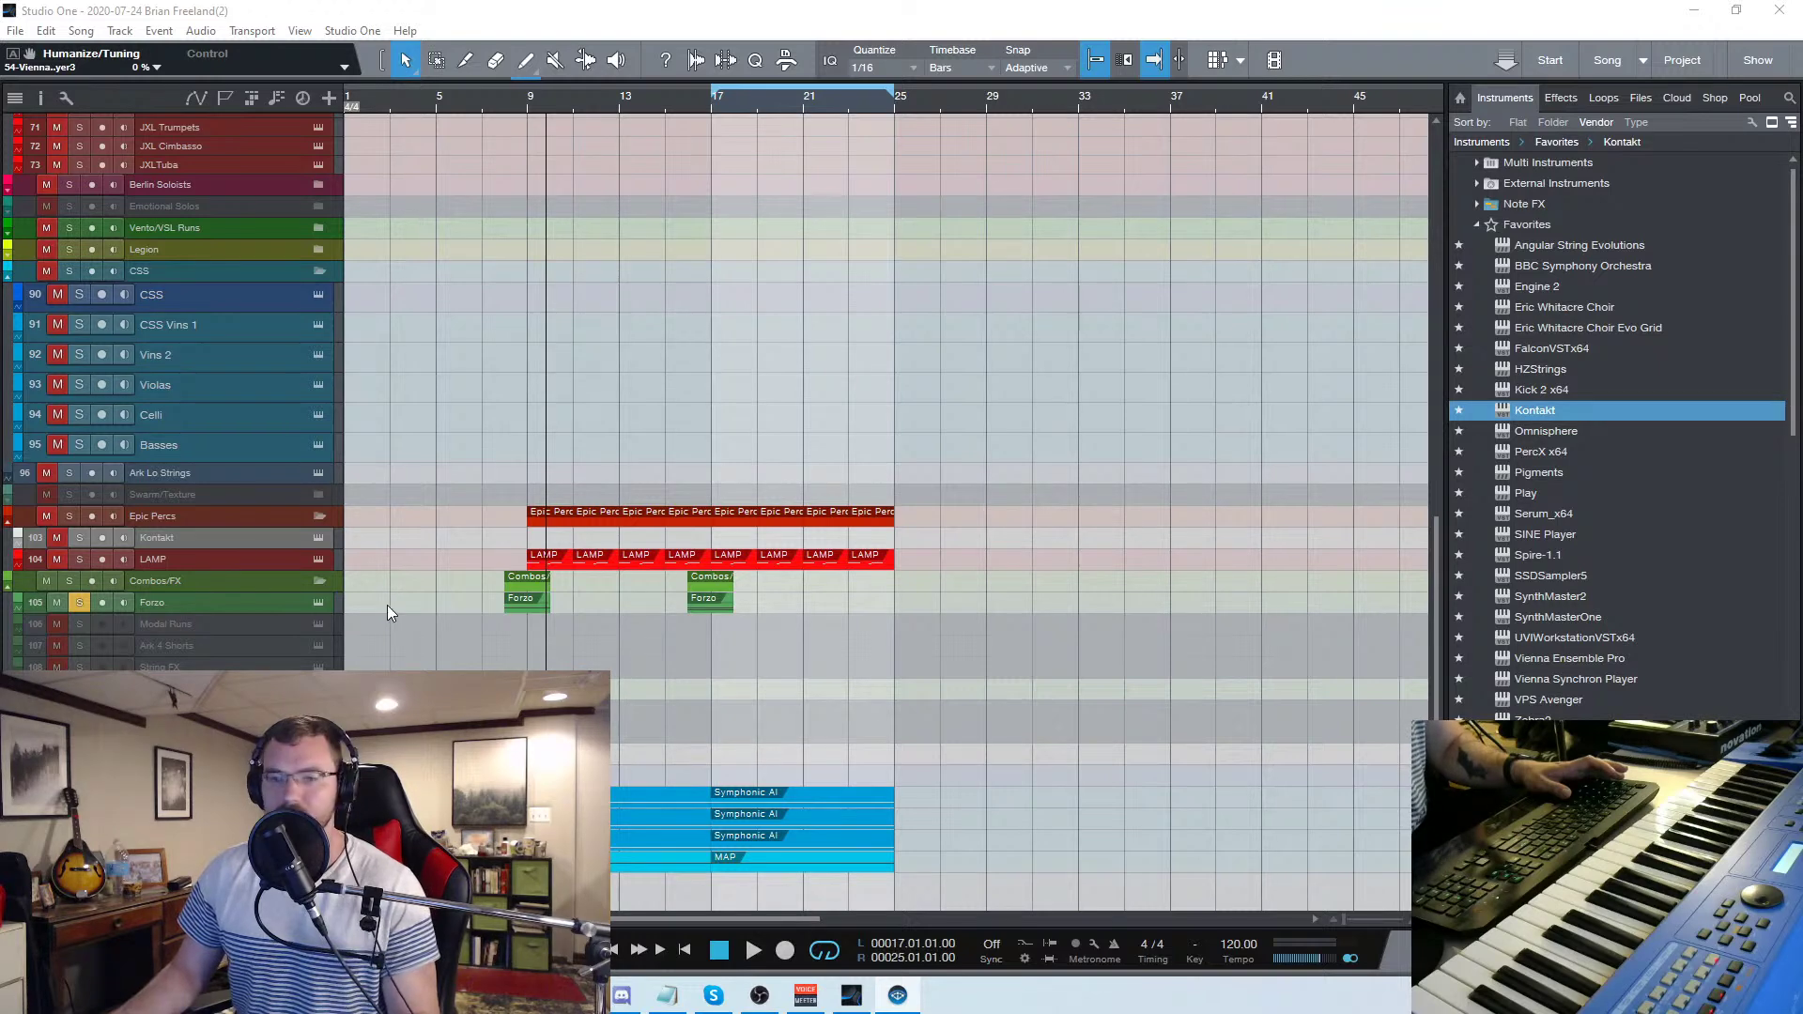
# Select and collapse the CSS folder track
pyautogui.scroll(2, 254, 283)
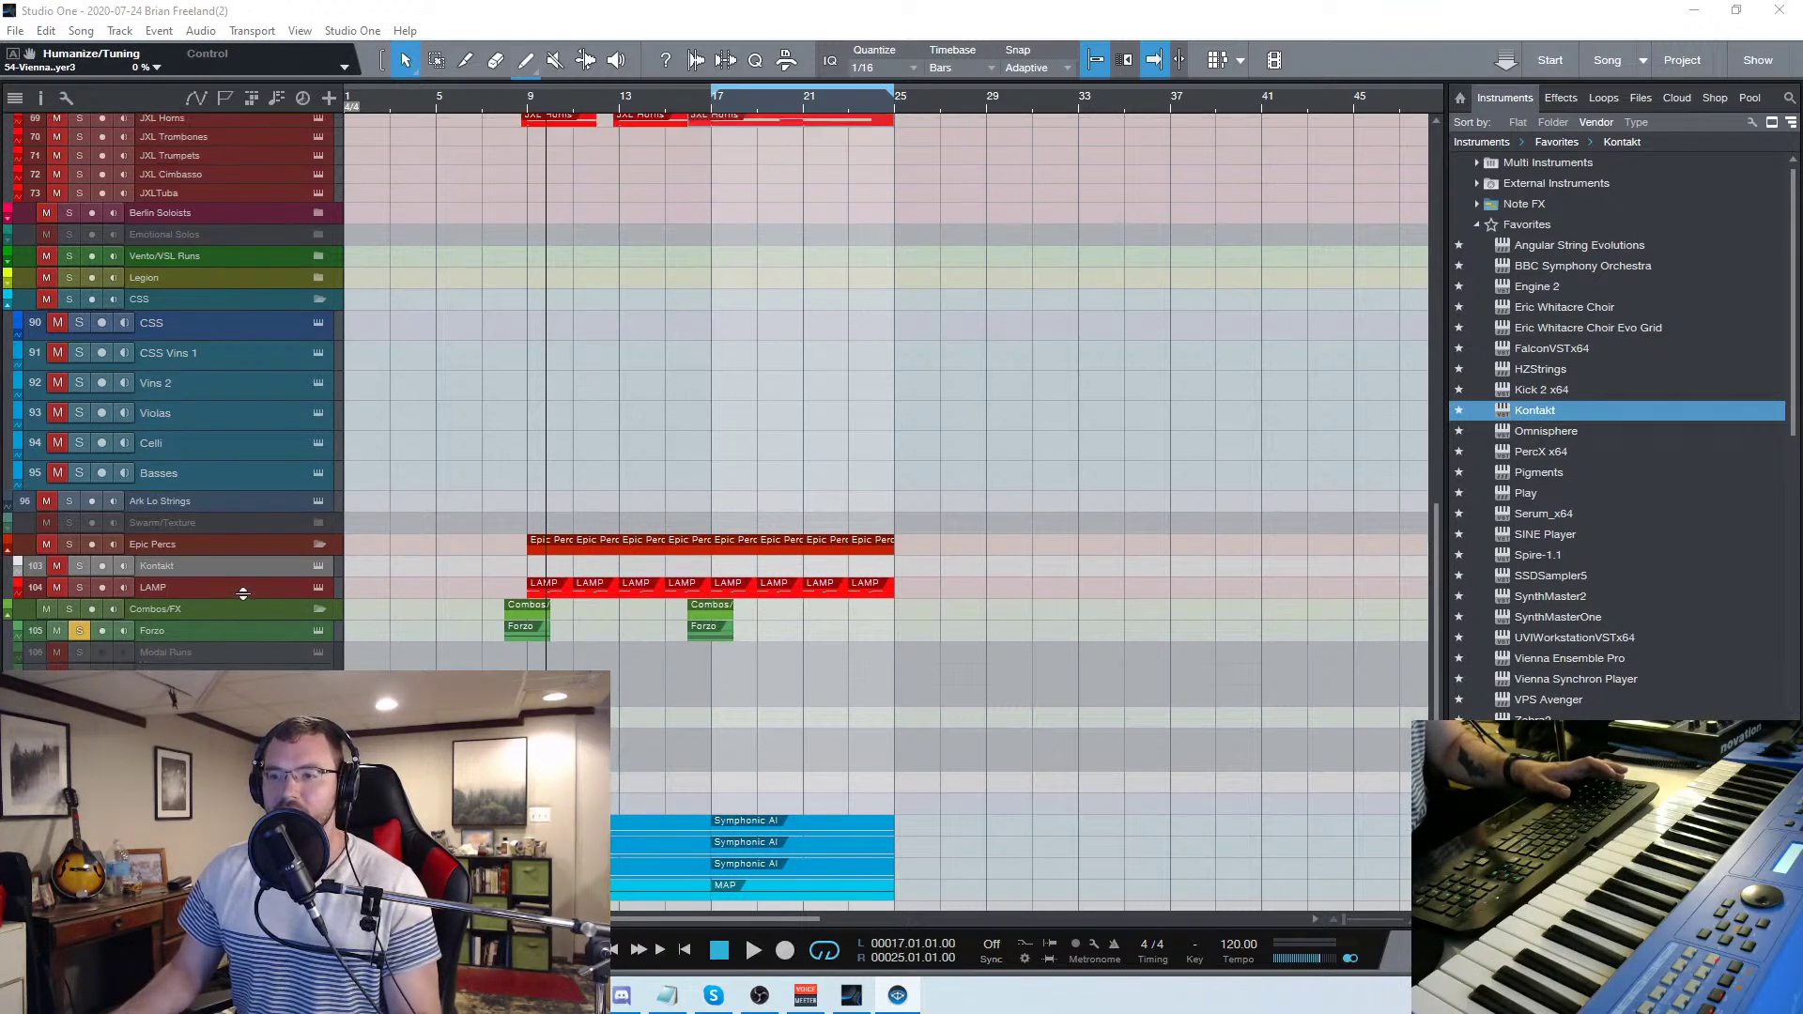
pyautogui.click(267, 297)
pyautogui.click(315, 299)
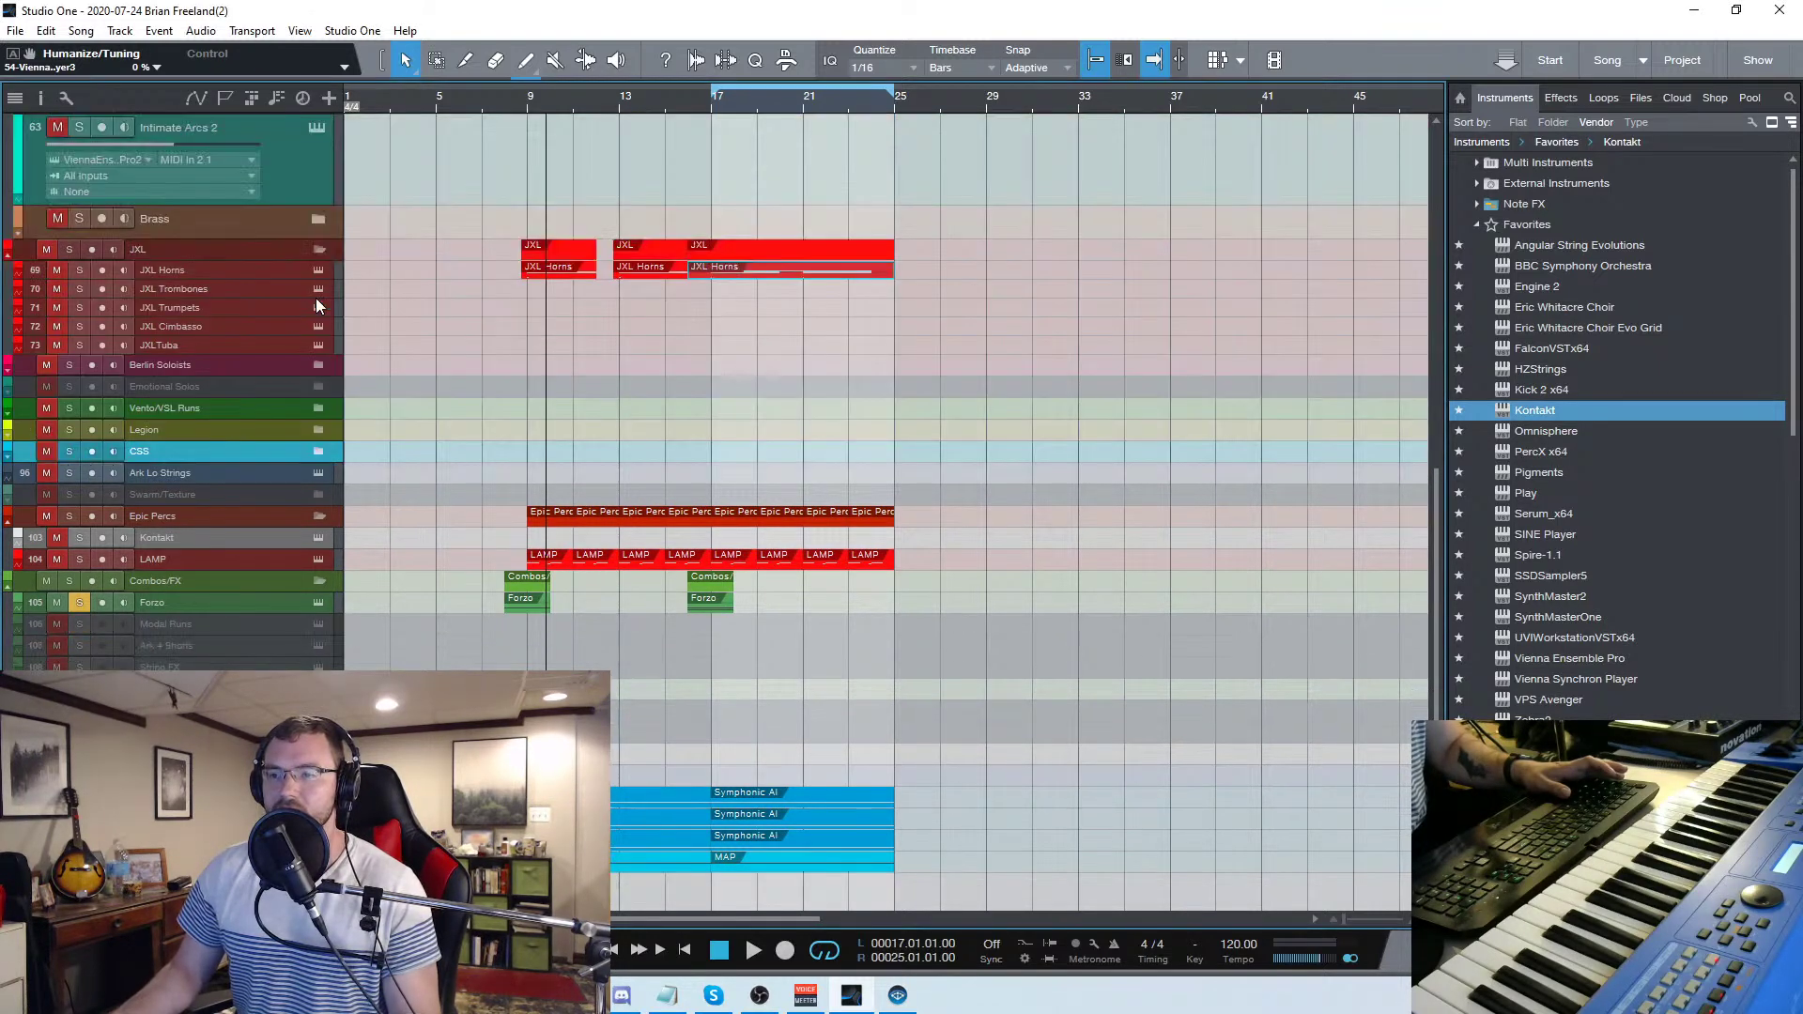
# Collapse the Epic Percs and Combos/FX folder tracks and expand the Berlin Soloists folder
pyautogui.click(321, 515)
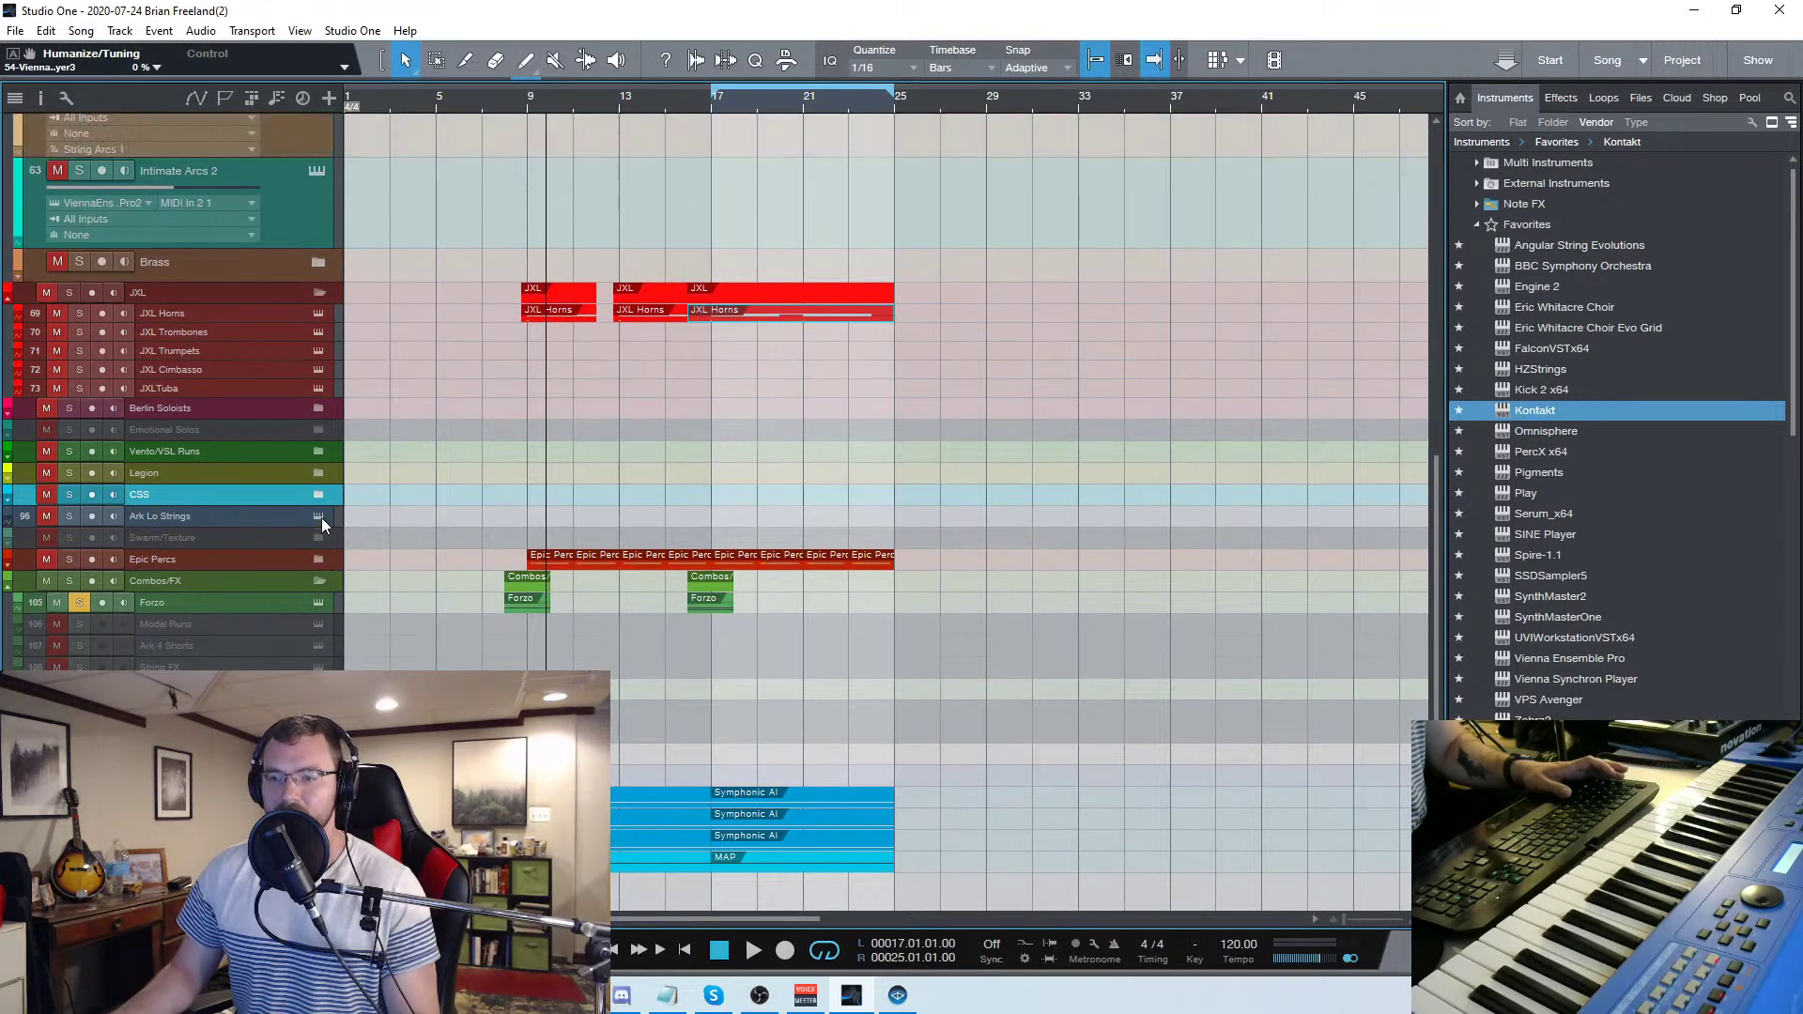
pyautogui.click(319, 580)
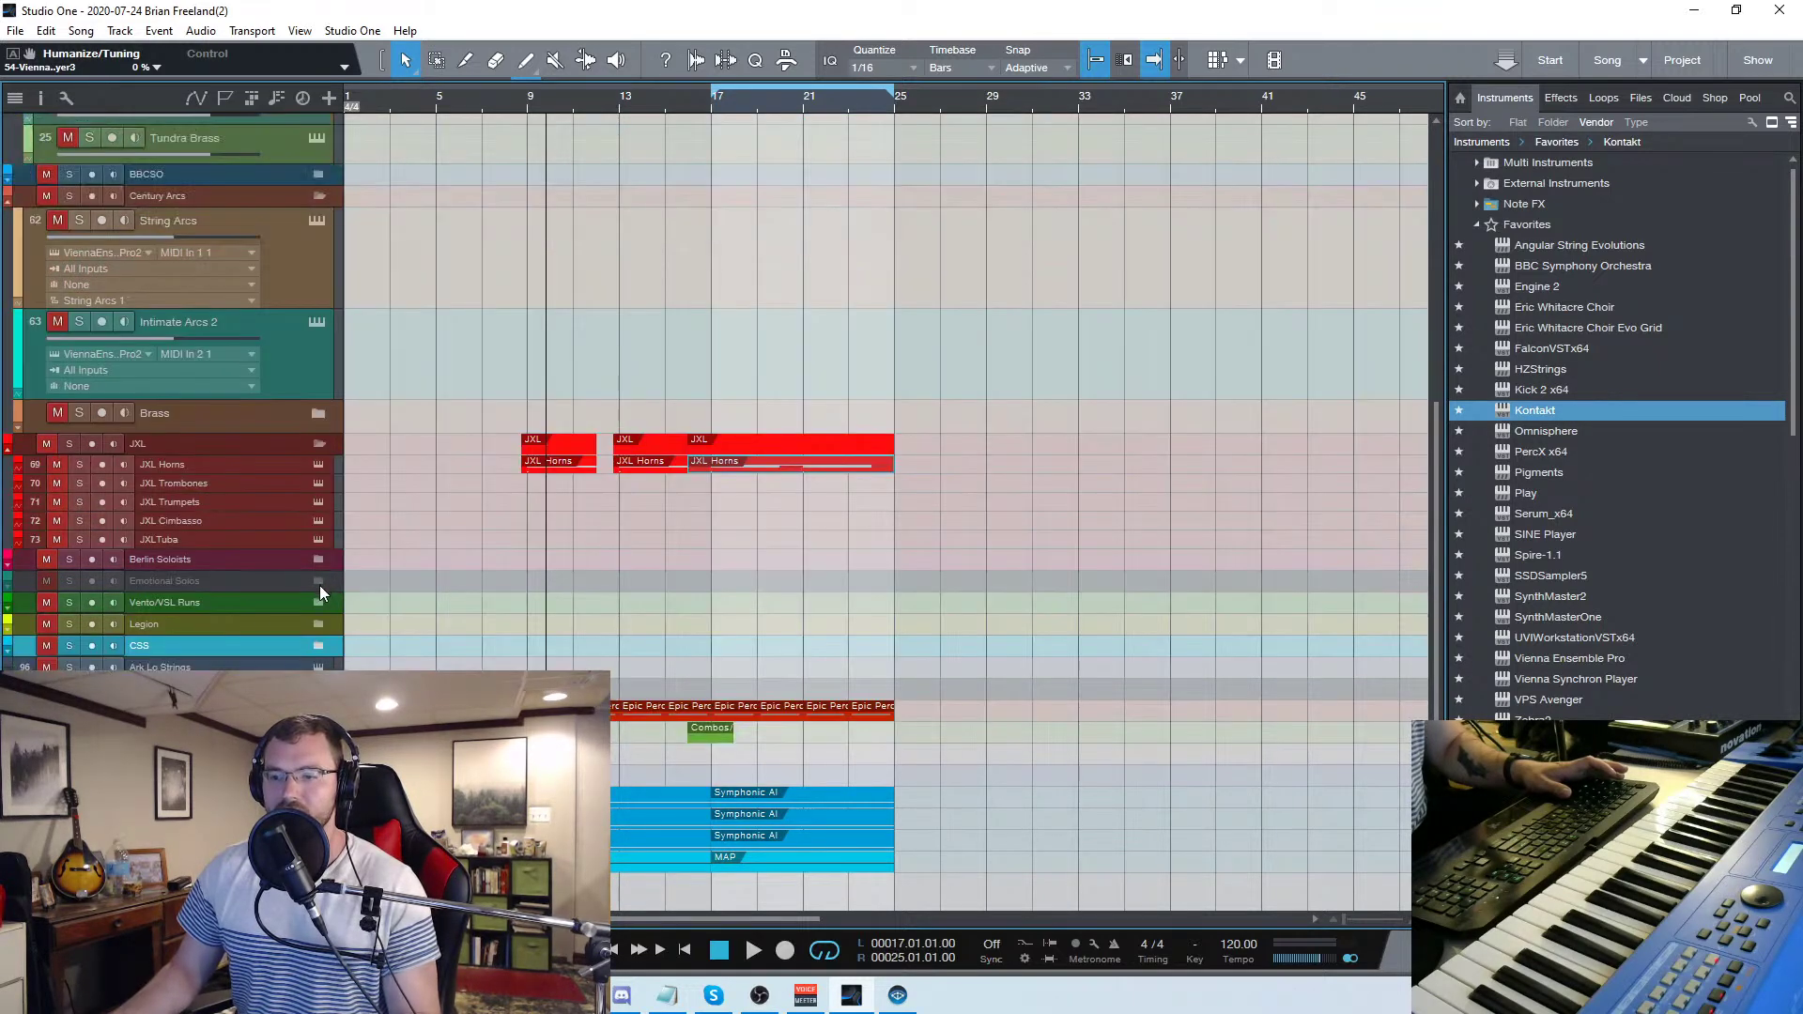
pyautogui.click(320, 560)
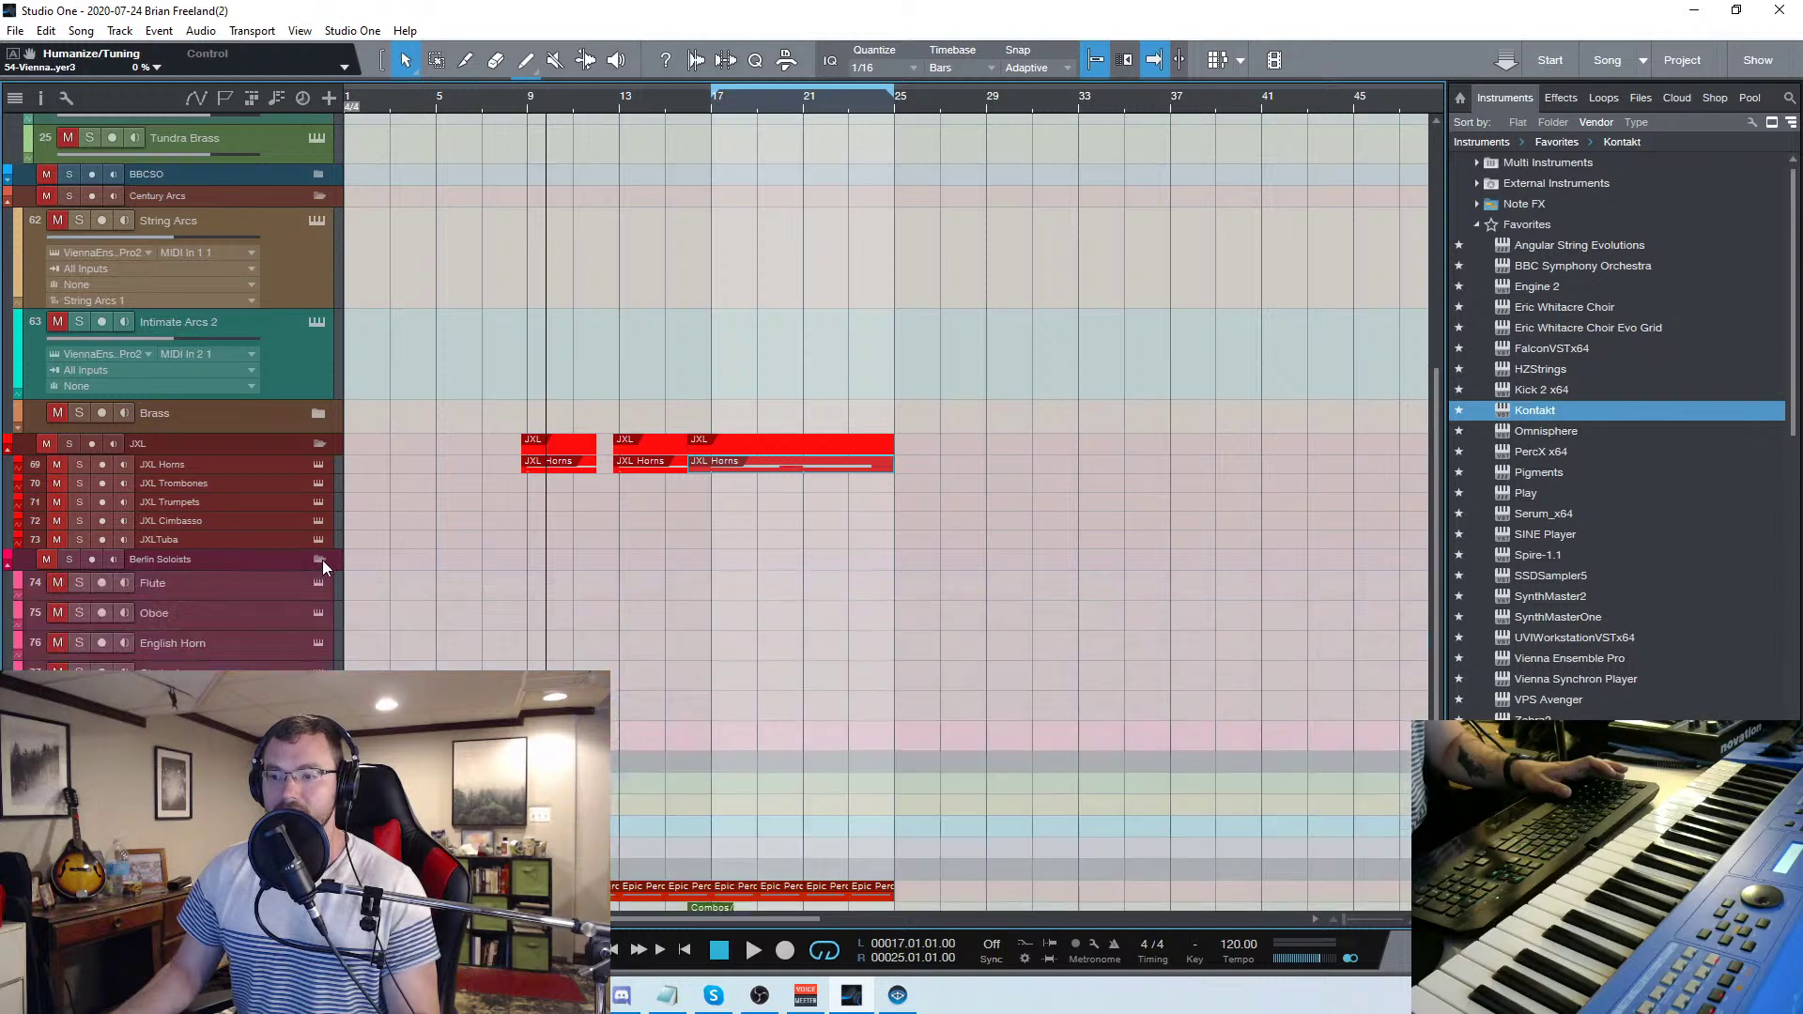
# Clear the active solo, select the Flute track in the Berlin Soloists folder for playing, and save the song
pyautogui.keyDown('alt'); pyautogui.click(55, 612); pyautogui.keyUp('alt')
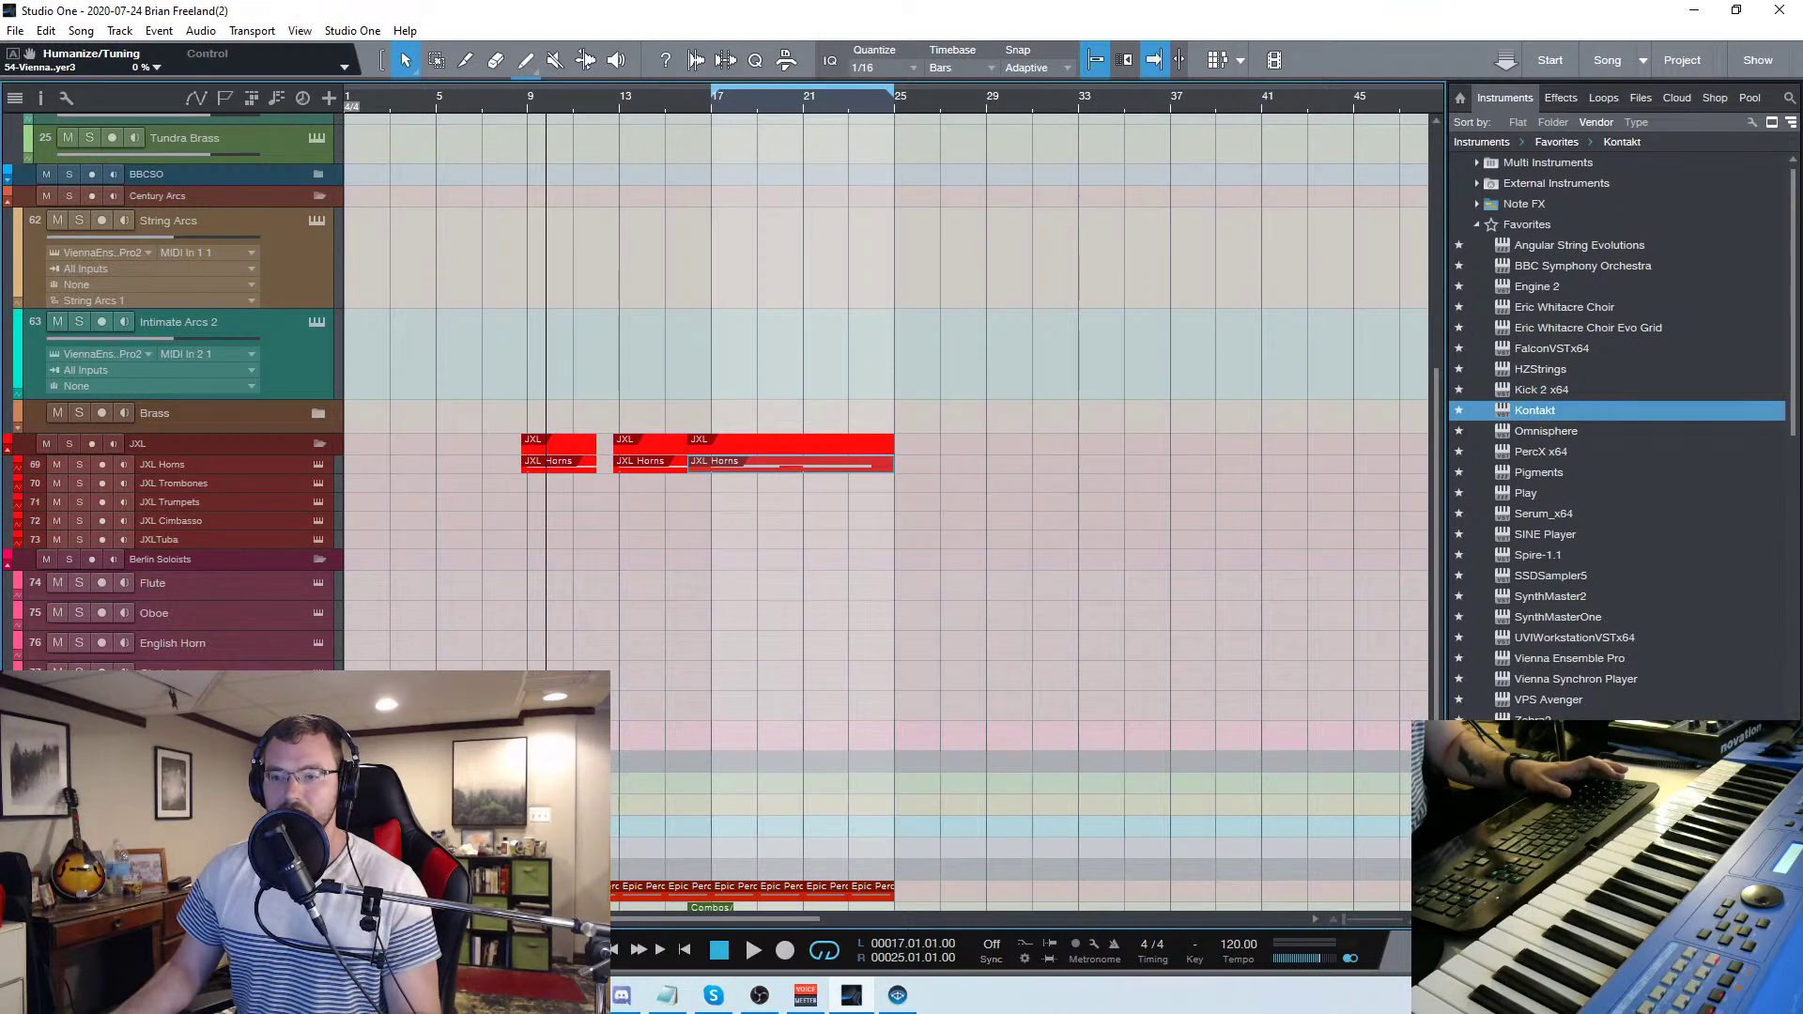
pyautogui.click(212, 581)
pyautogui.doubleClick(571, 465)
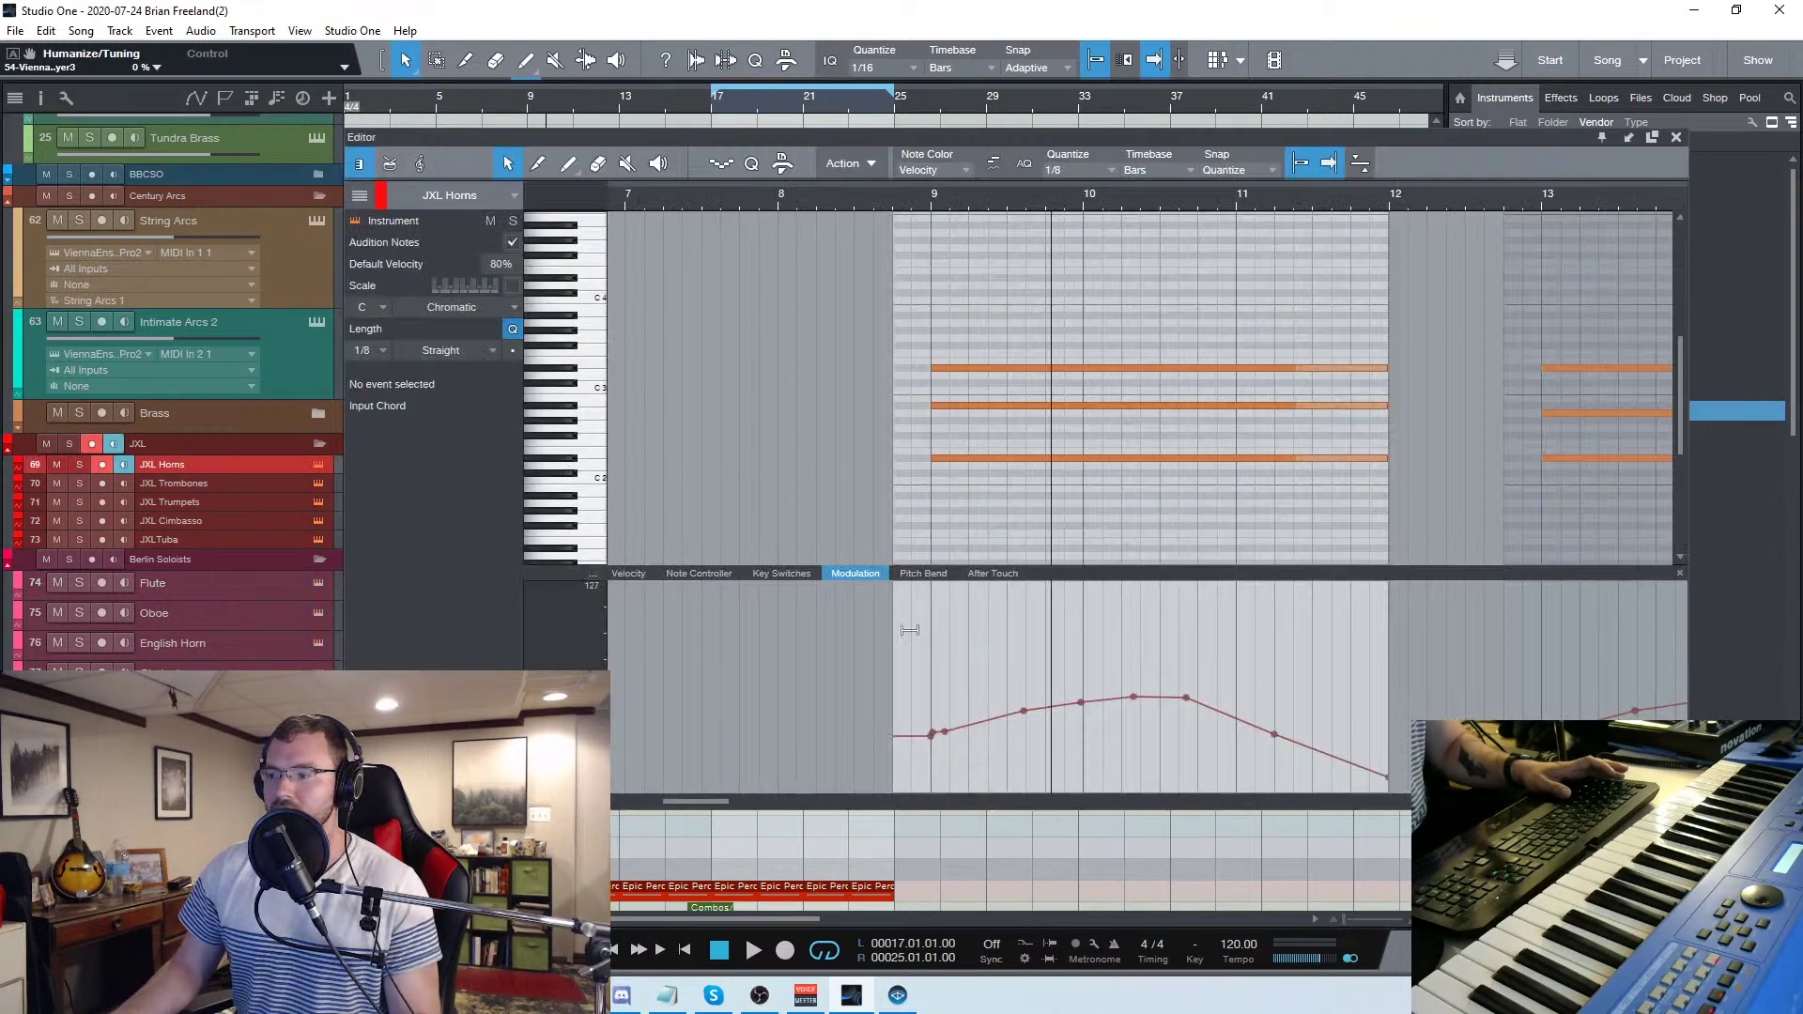
pyautogui.click(1674, 139)
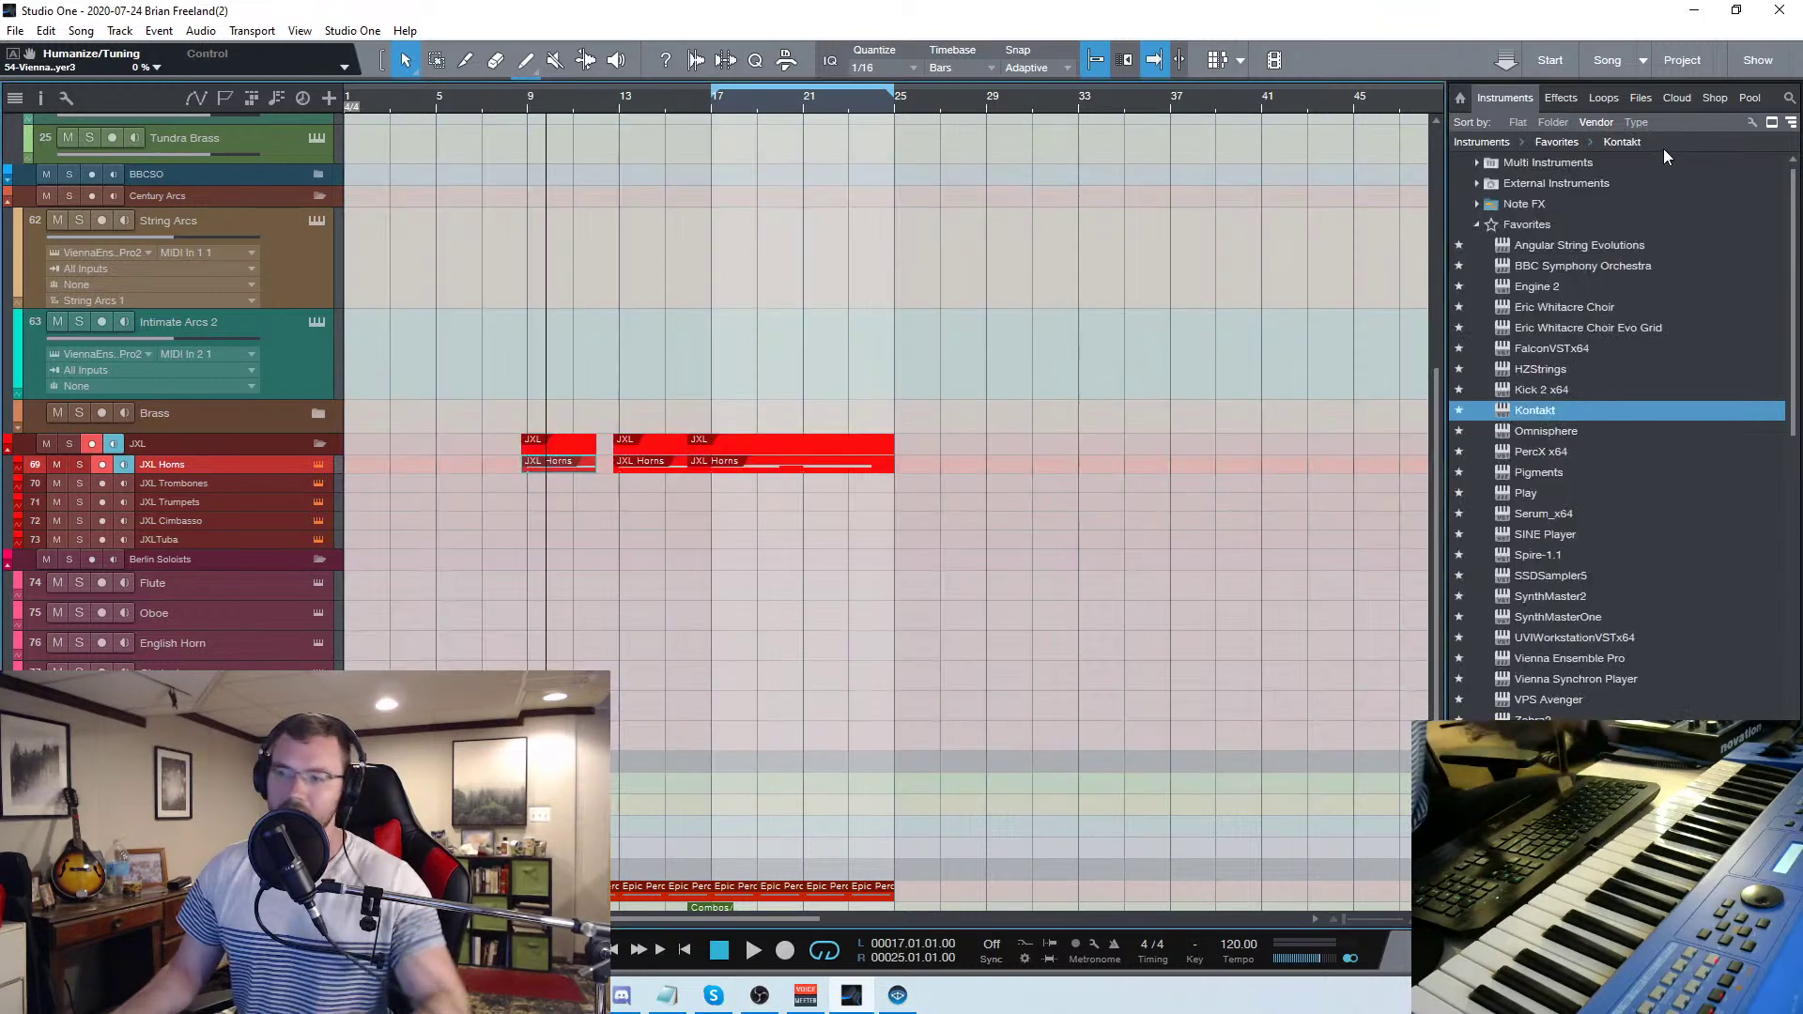
pyautogui.click(282, 590)
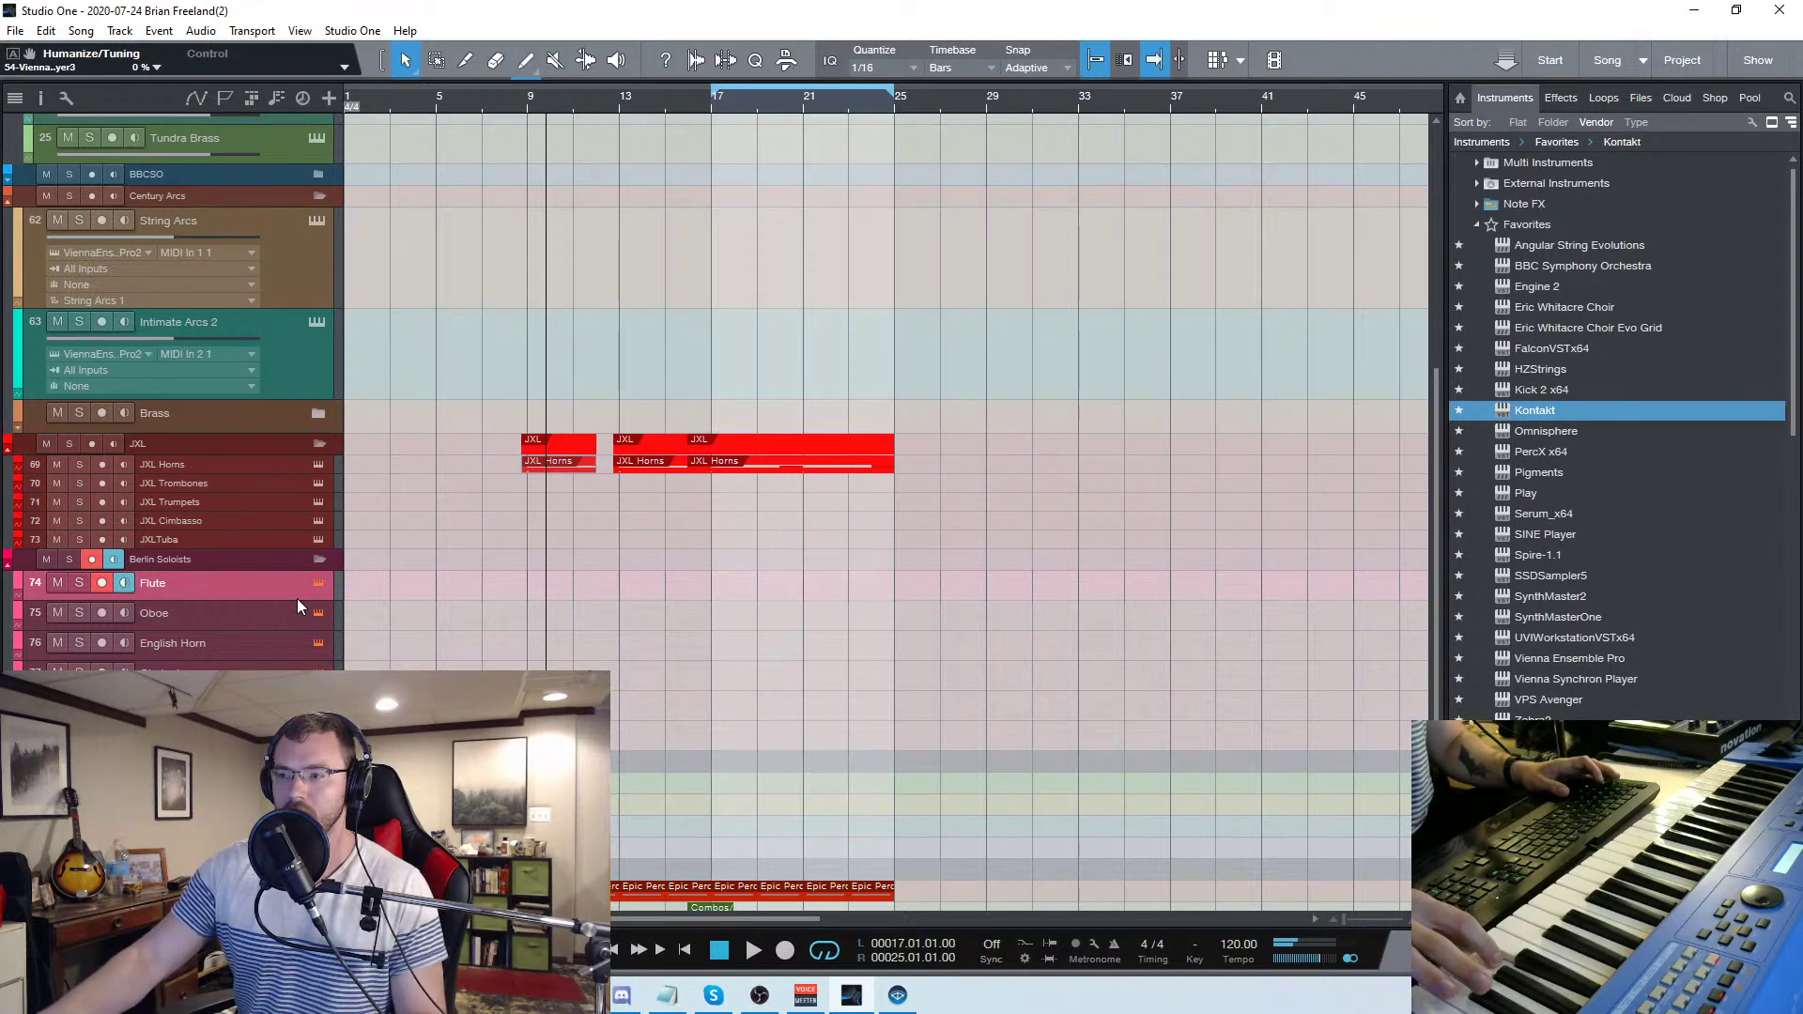
pyautogui.hotkey('ctrl', 's')
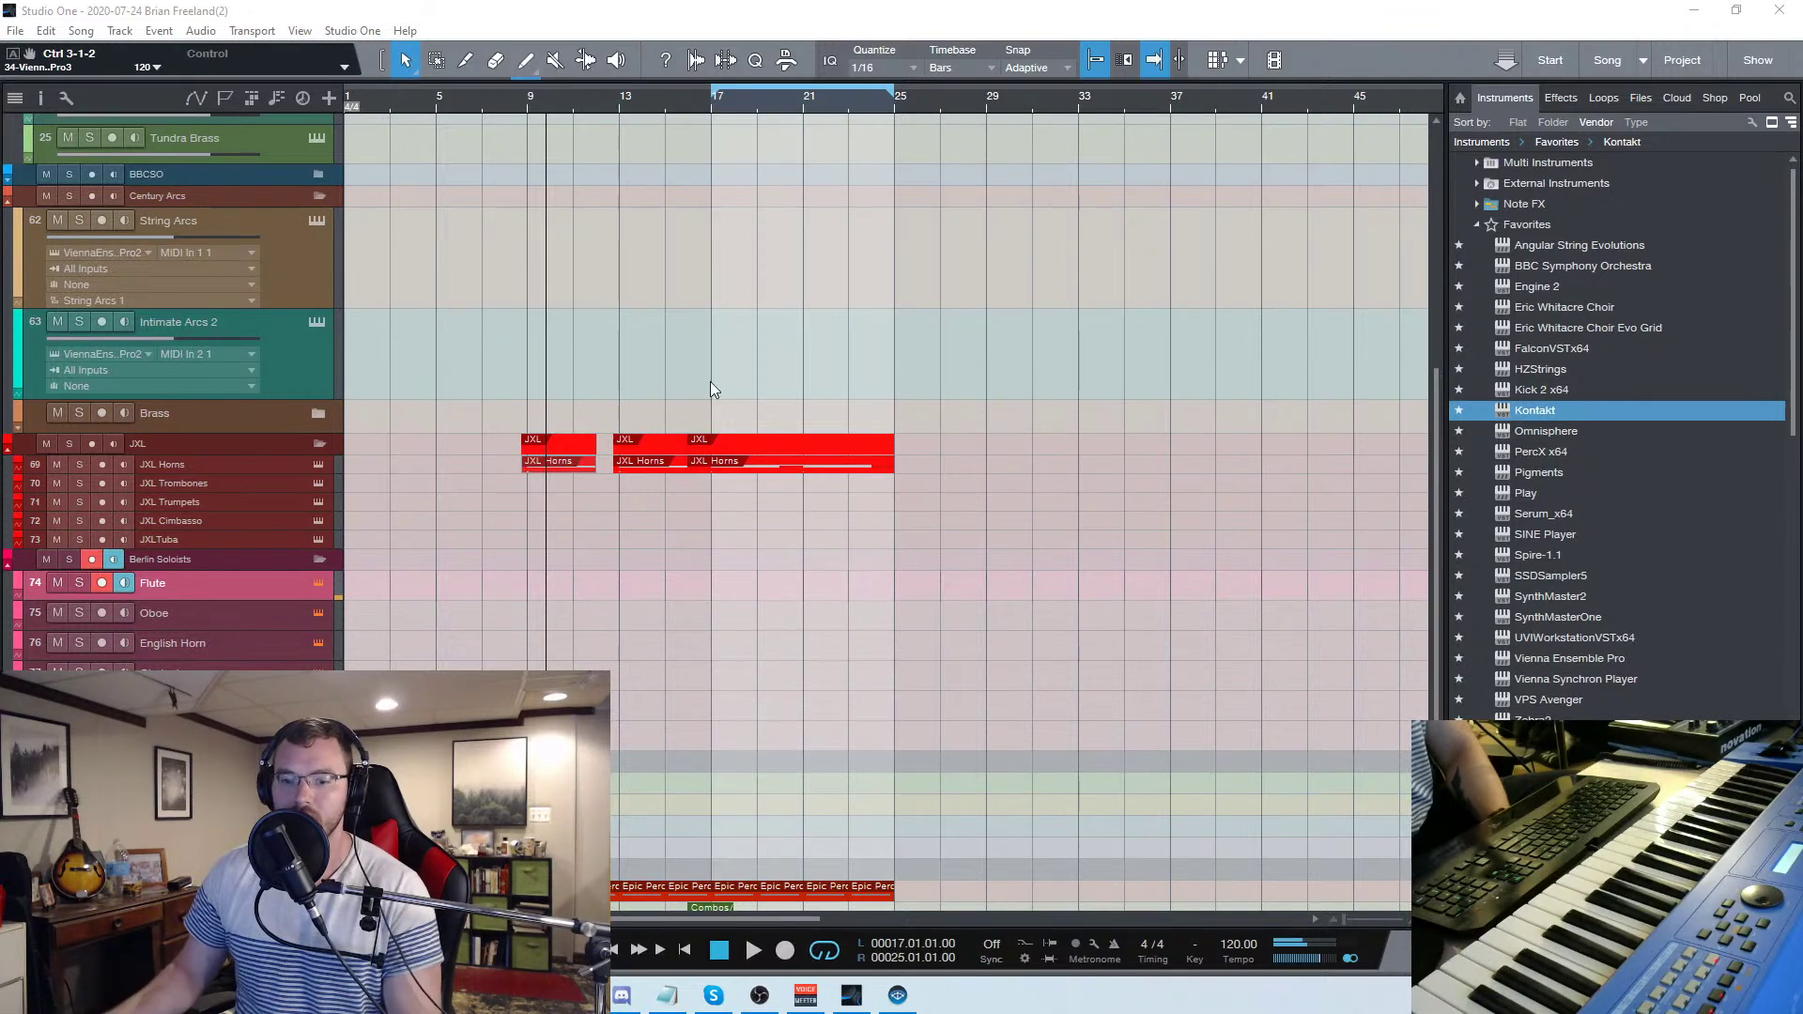
# Show the Notepad list to check the woodwind libraries, and hide it again
pyautogui.scroll(-3, 601, 623)
pyautogui.click(666, 994)
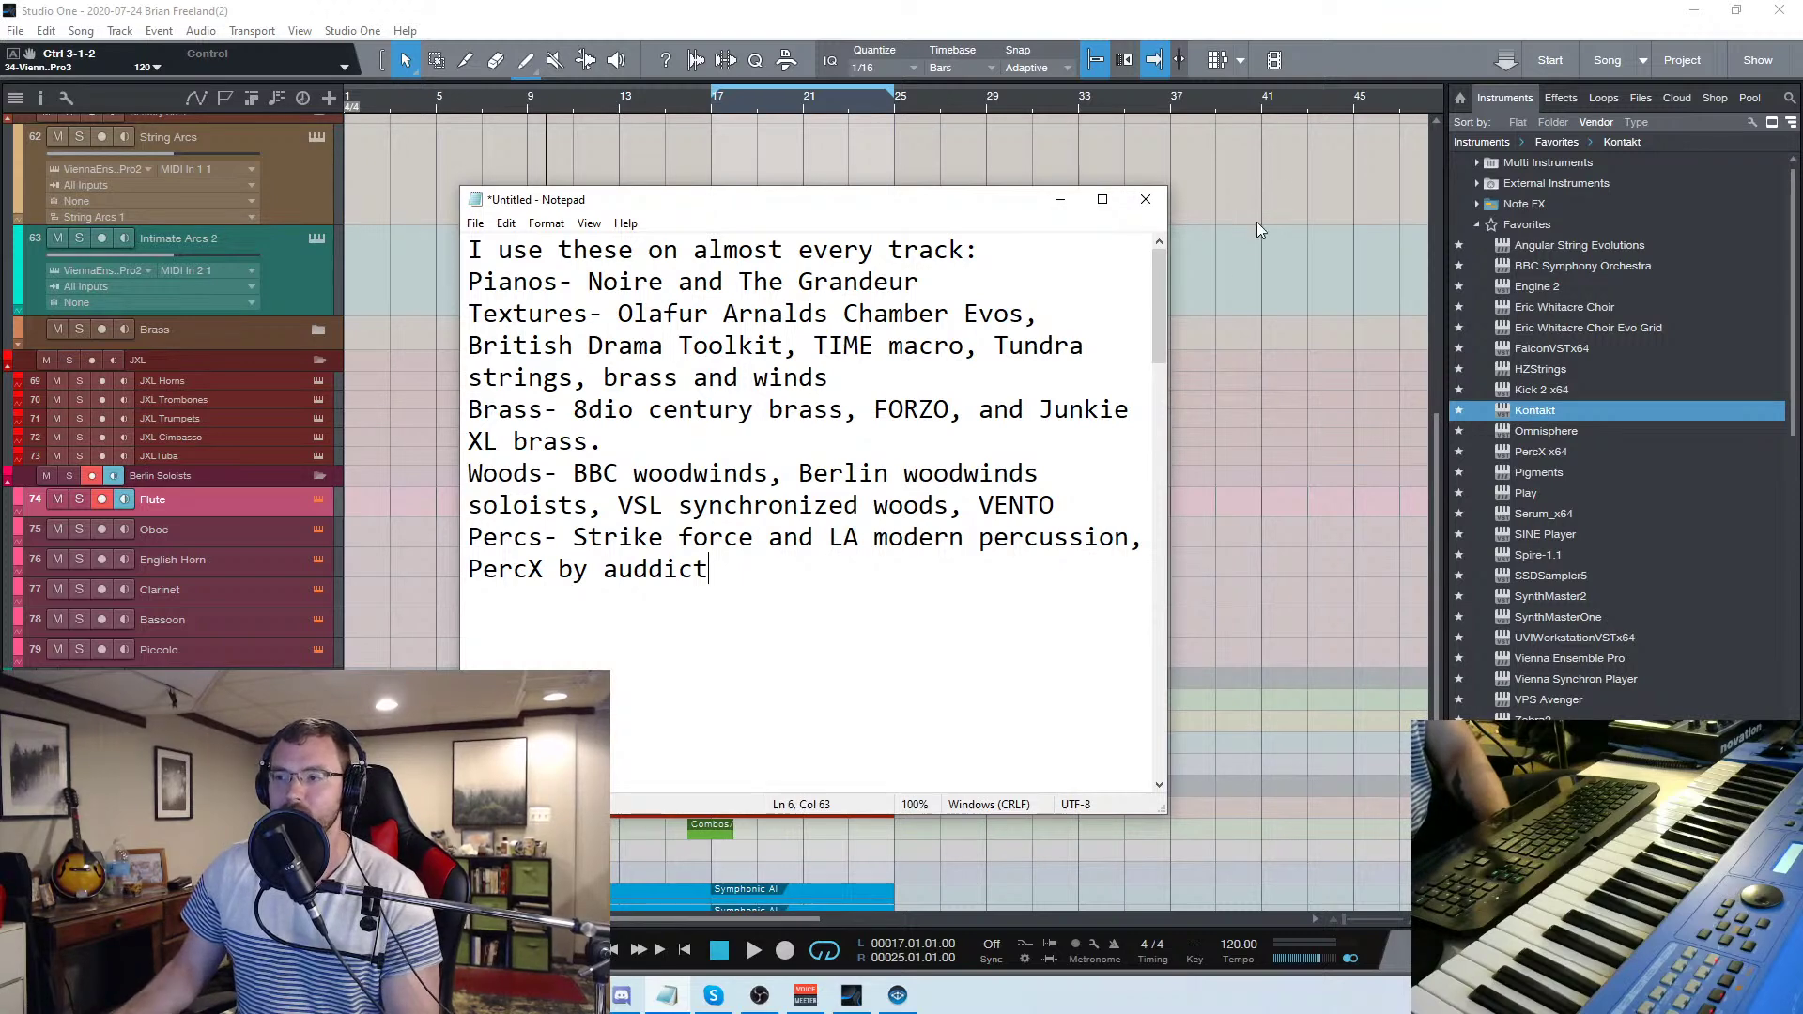
pyautogui.click(1059, 199)
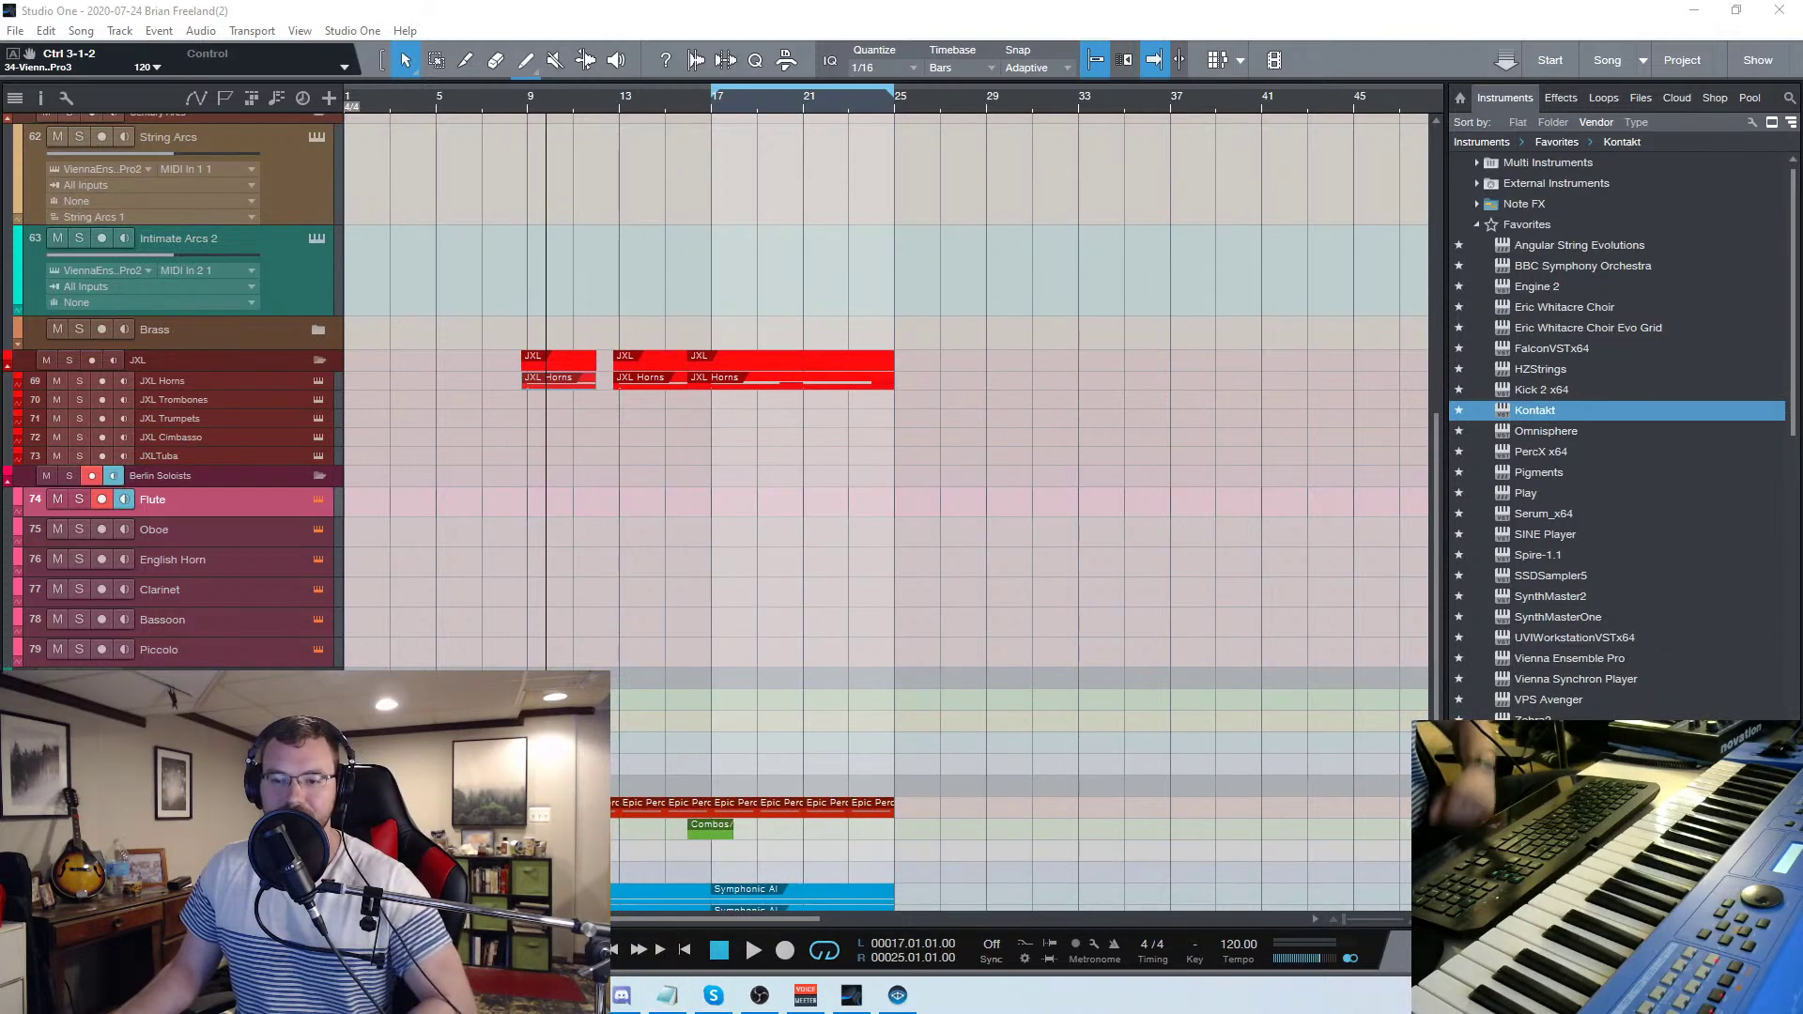
# Place the playhead at bar 8, expand the Vento/VSL Runs folder and select the Vento Hi track
pyautogui.click(507, 105)
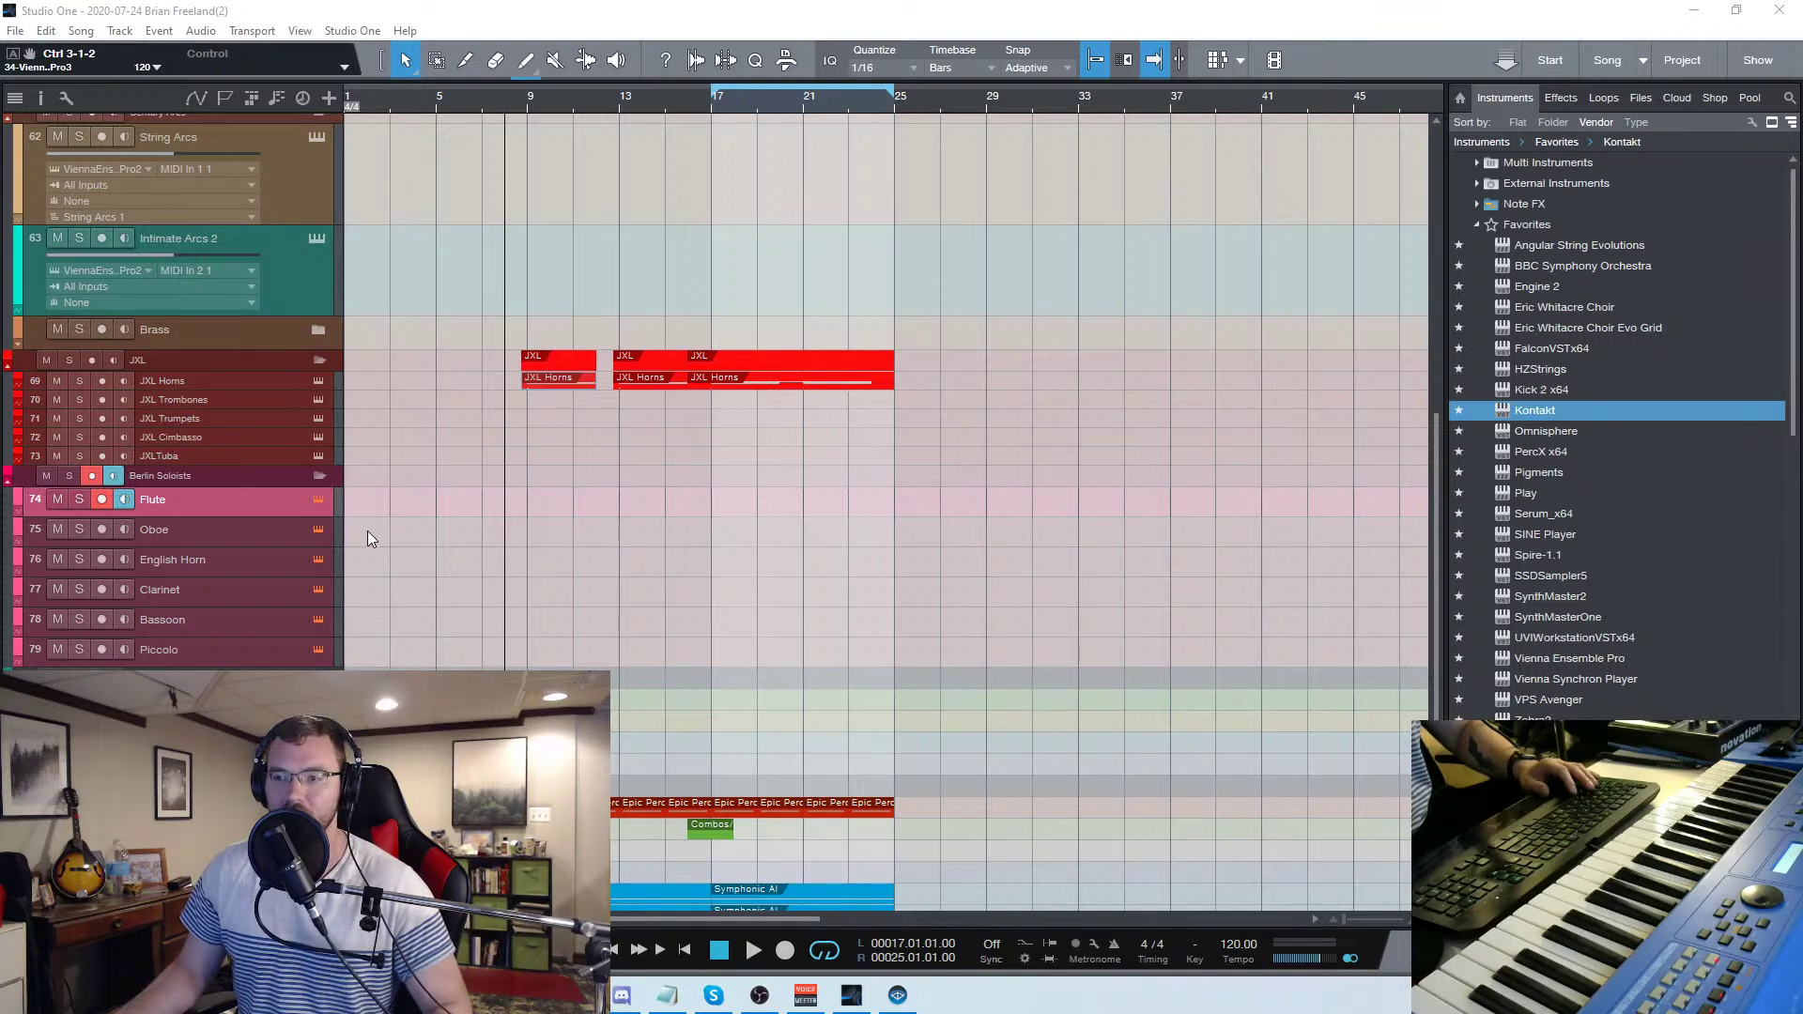
pyautogui.scroll(4, 348, 530)
pyautogui.scroll(-2, 347, 532)
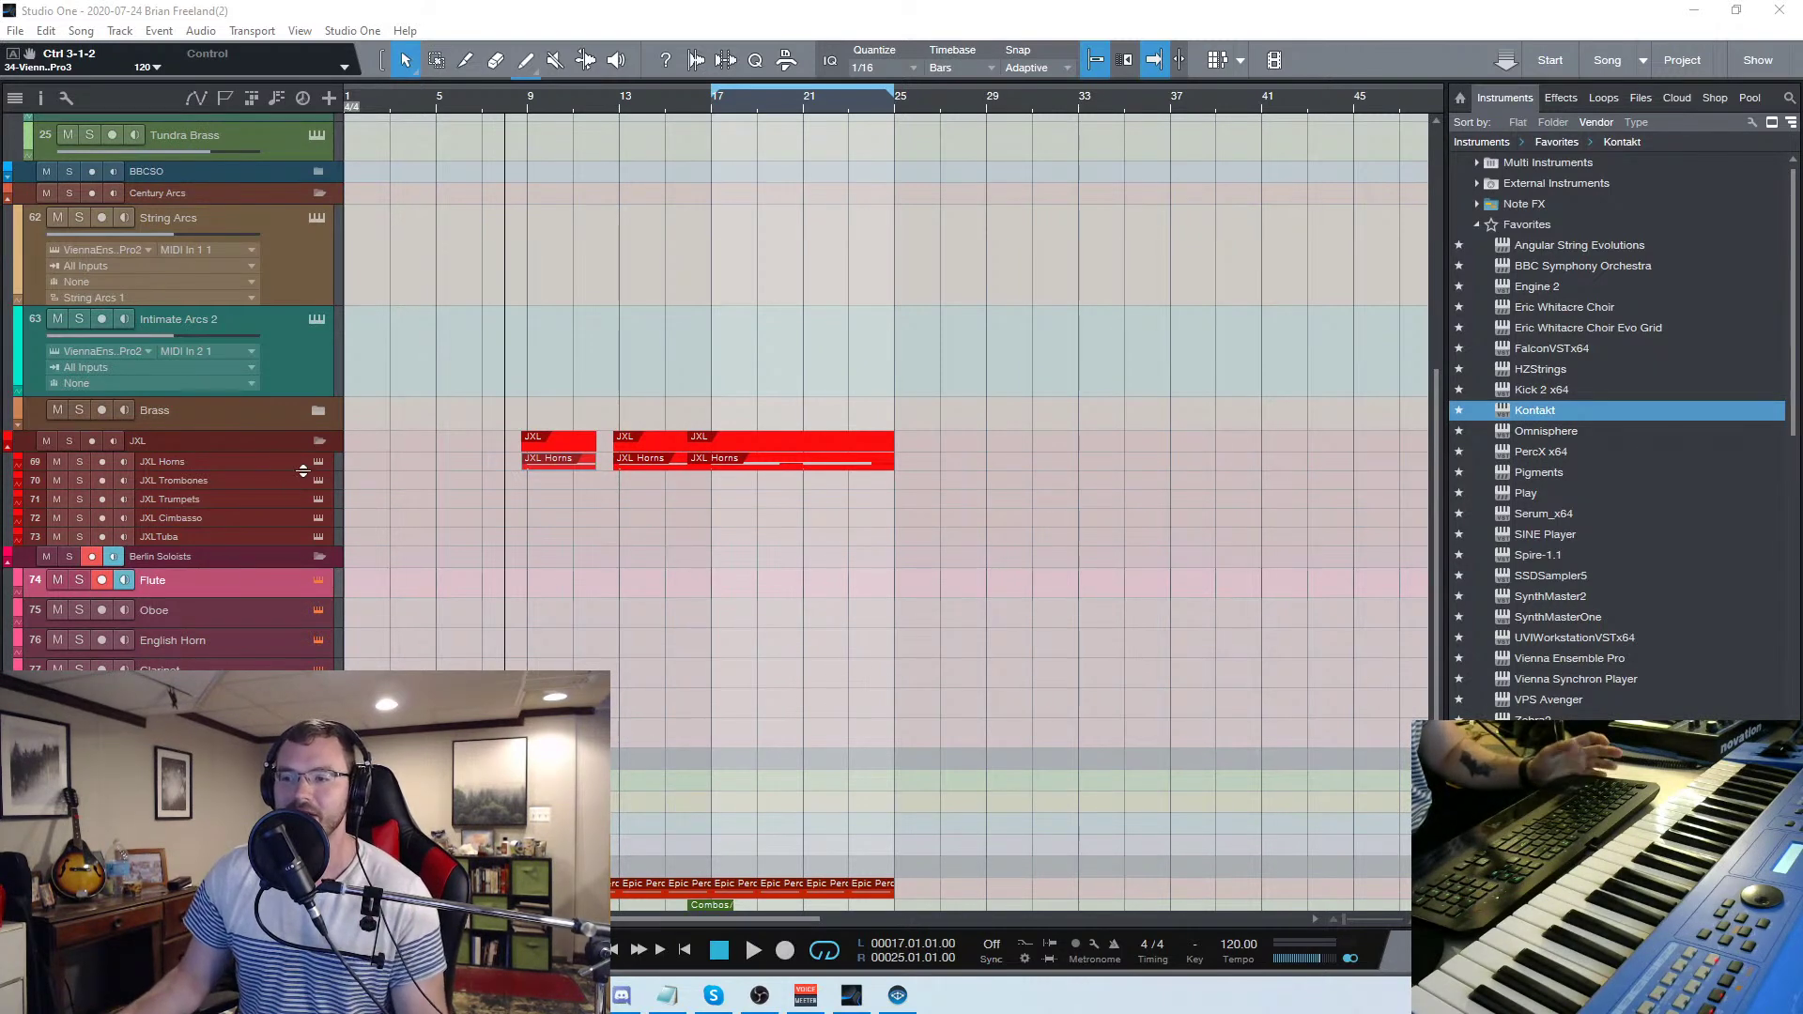
pyautogui.scroll(-4, 526, 615)
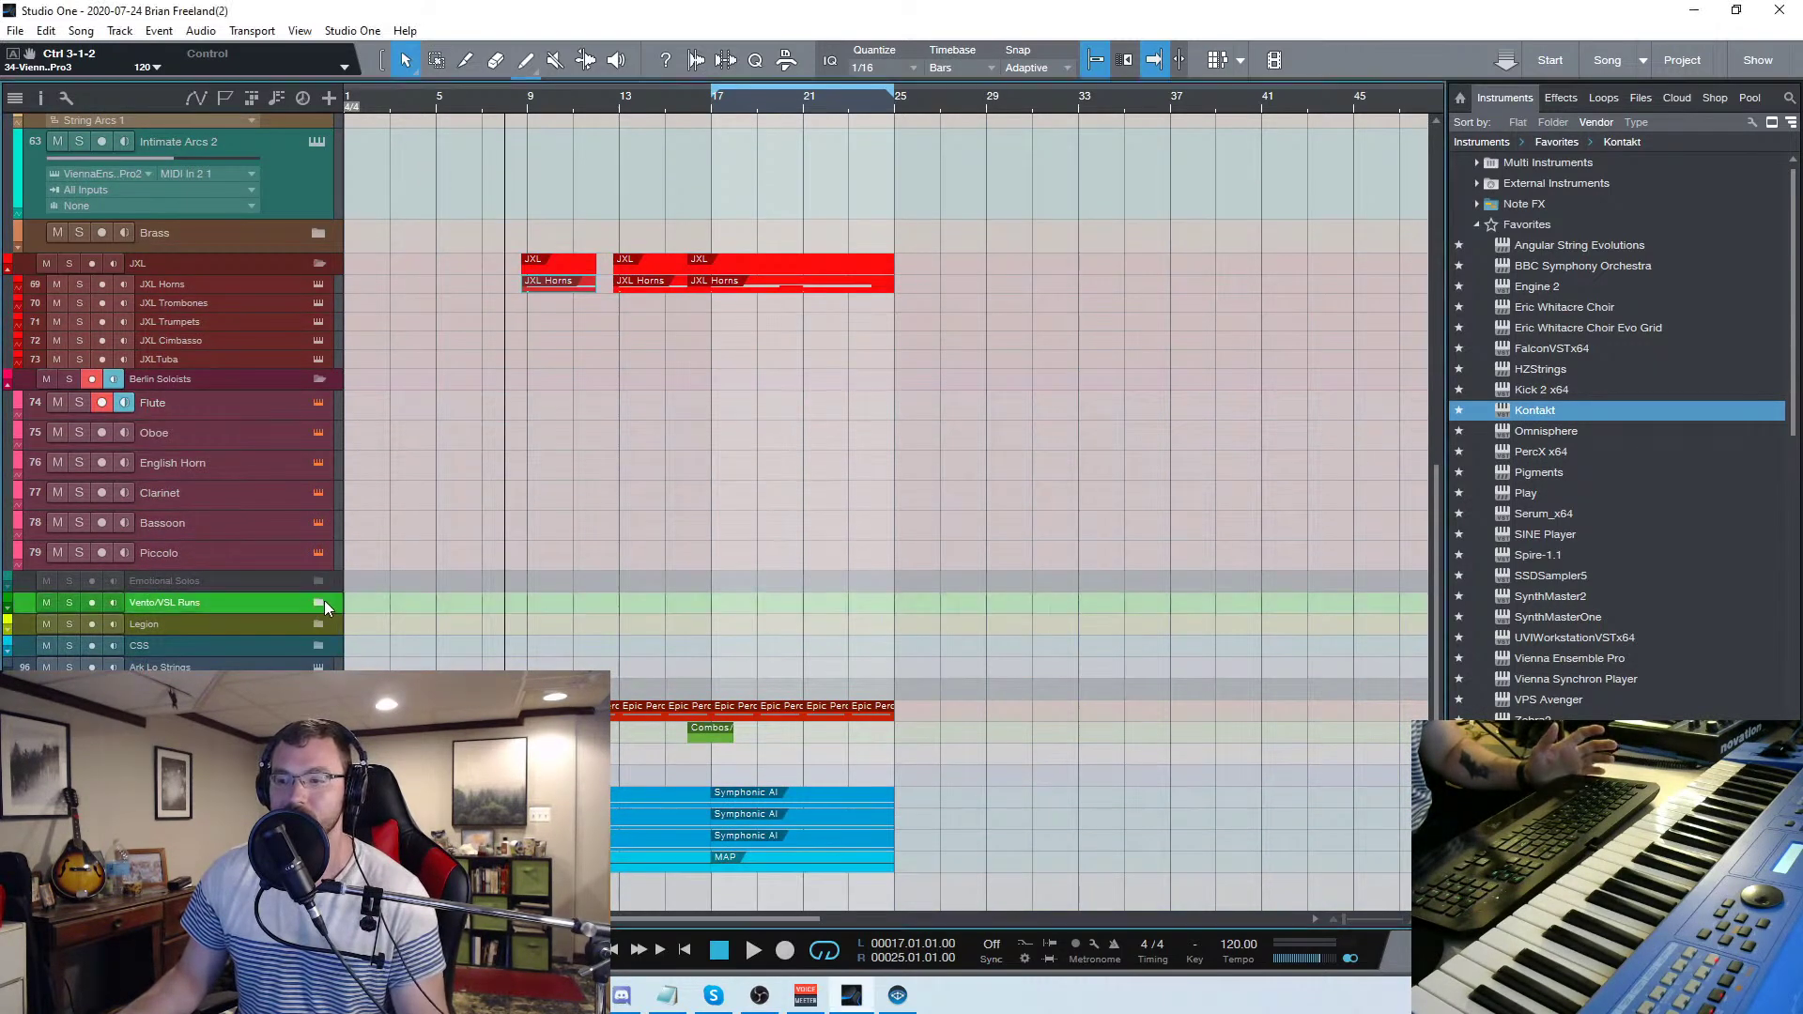
pyautogui.click(278, 623)
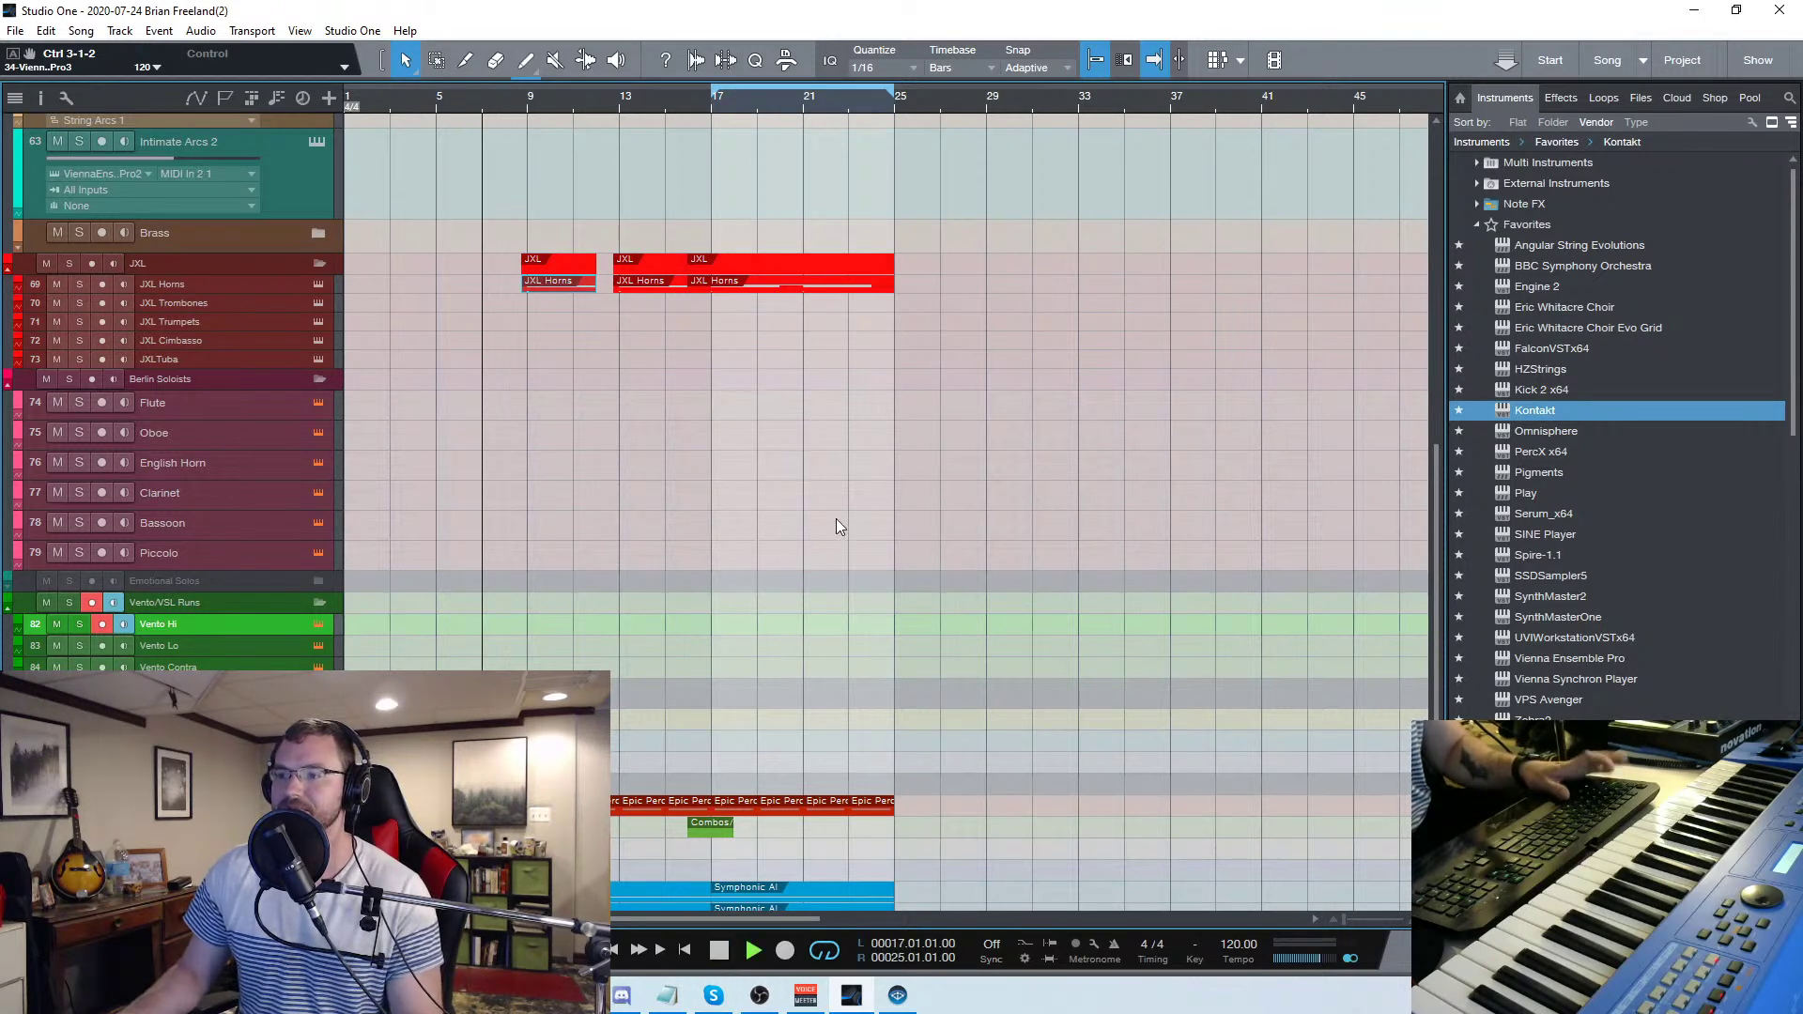
# Play on from bar 8, expand the Combos/FX folder and select the Model Runs track
pyautogui.scroll(-2, 762, 734)
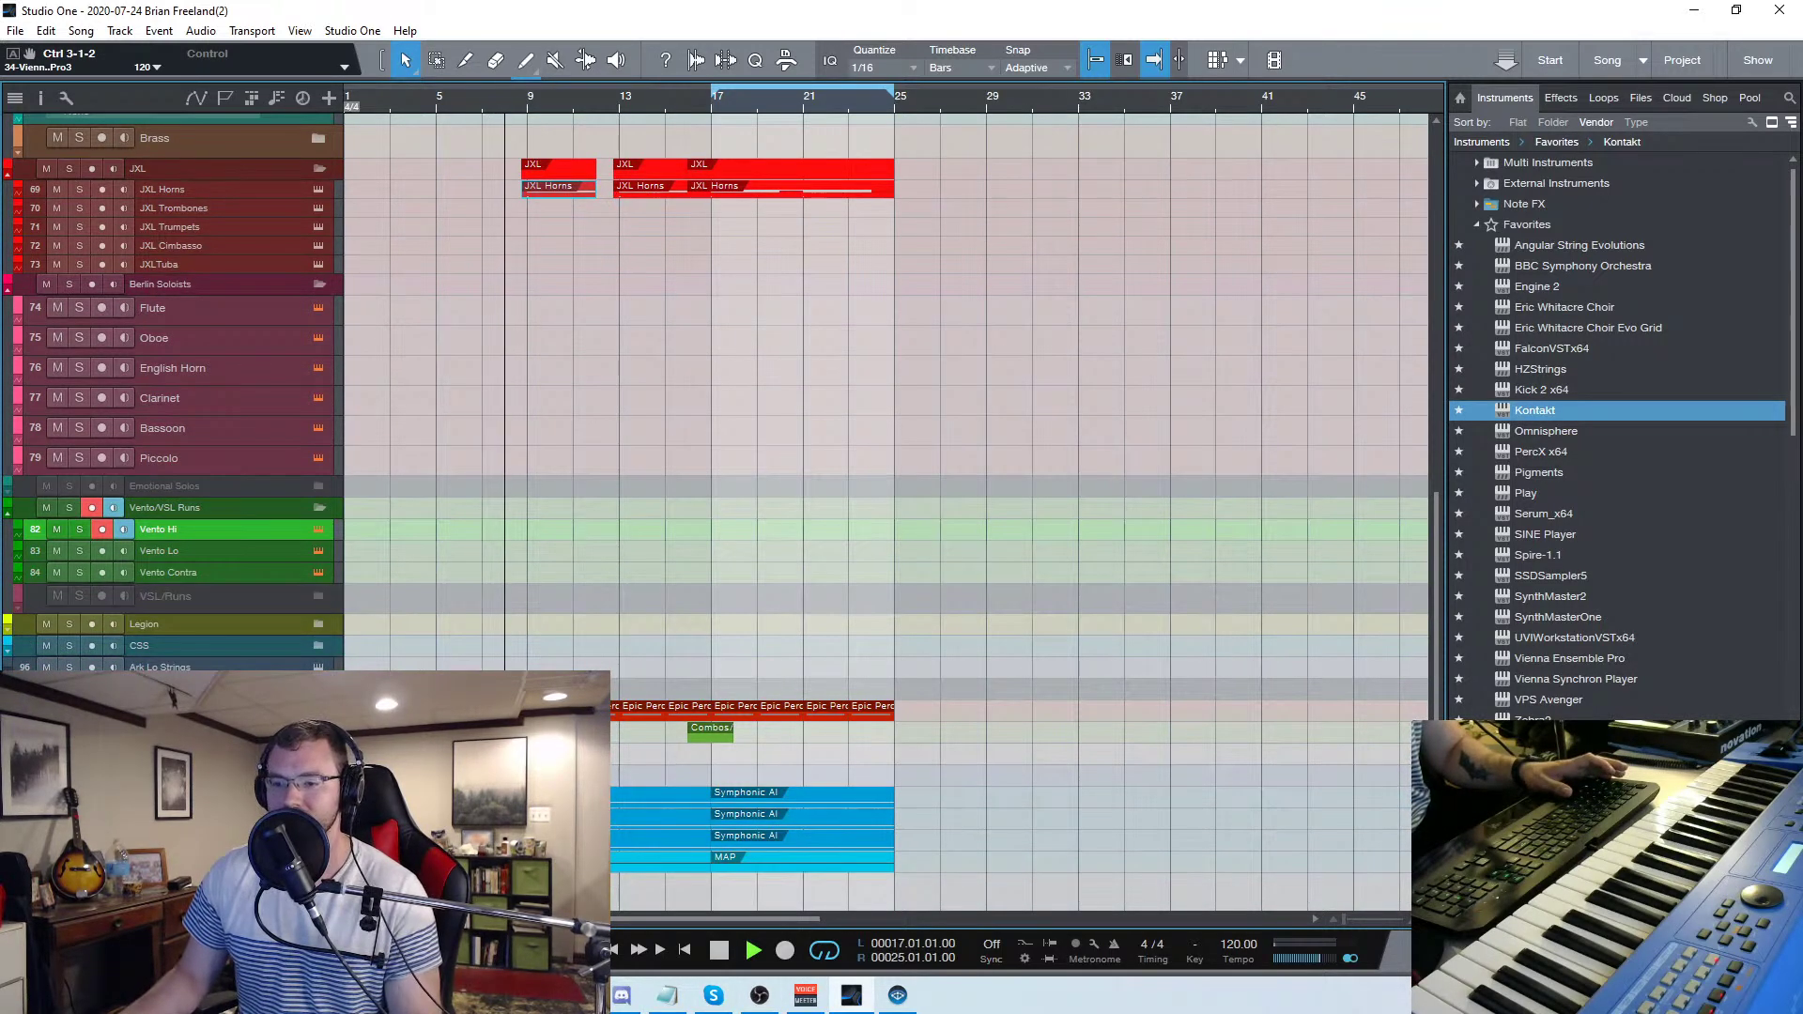
pyautogui.moveTo(678, 918)
pyautogui.mouseDown()
pyautogui.moveTo(699, 918)
pyautogui.moveTo(680, 916)
pyautogui.mouseUp()
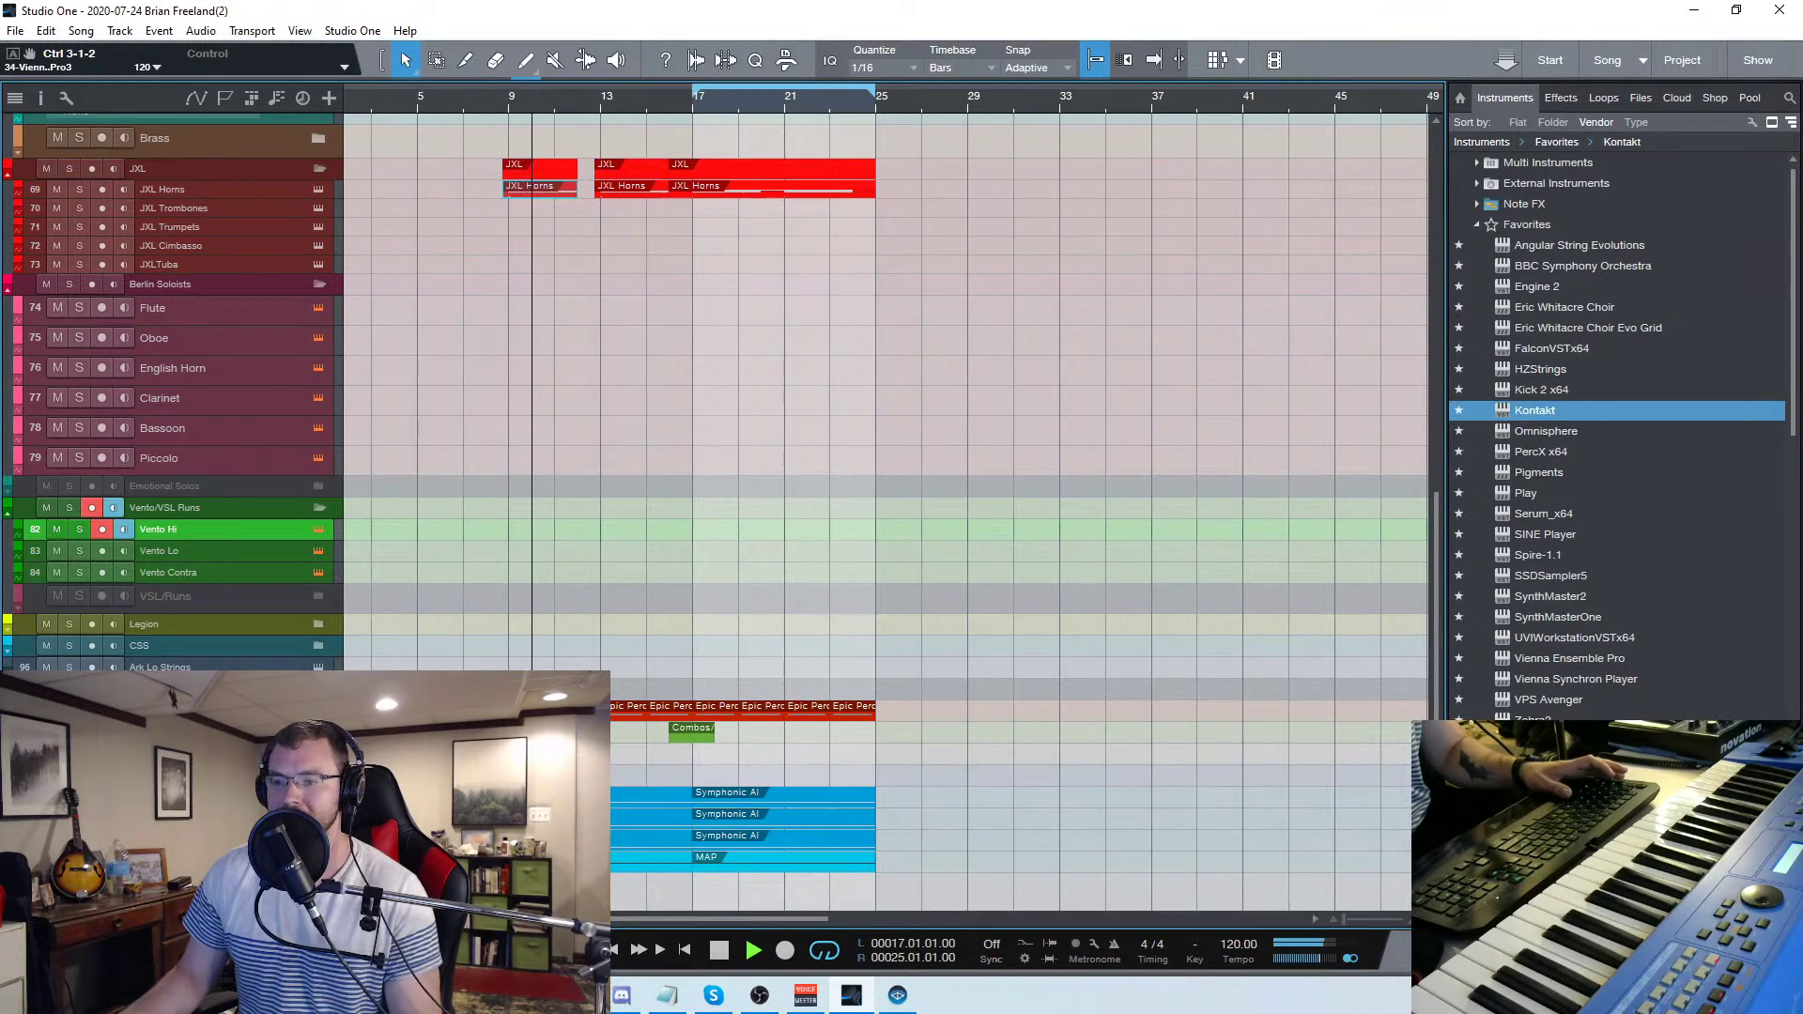
pyautogui.scroll(-3, 882, 394)
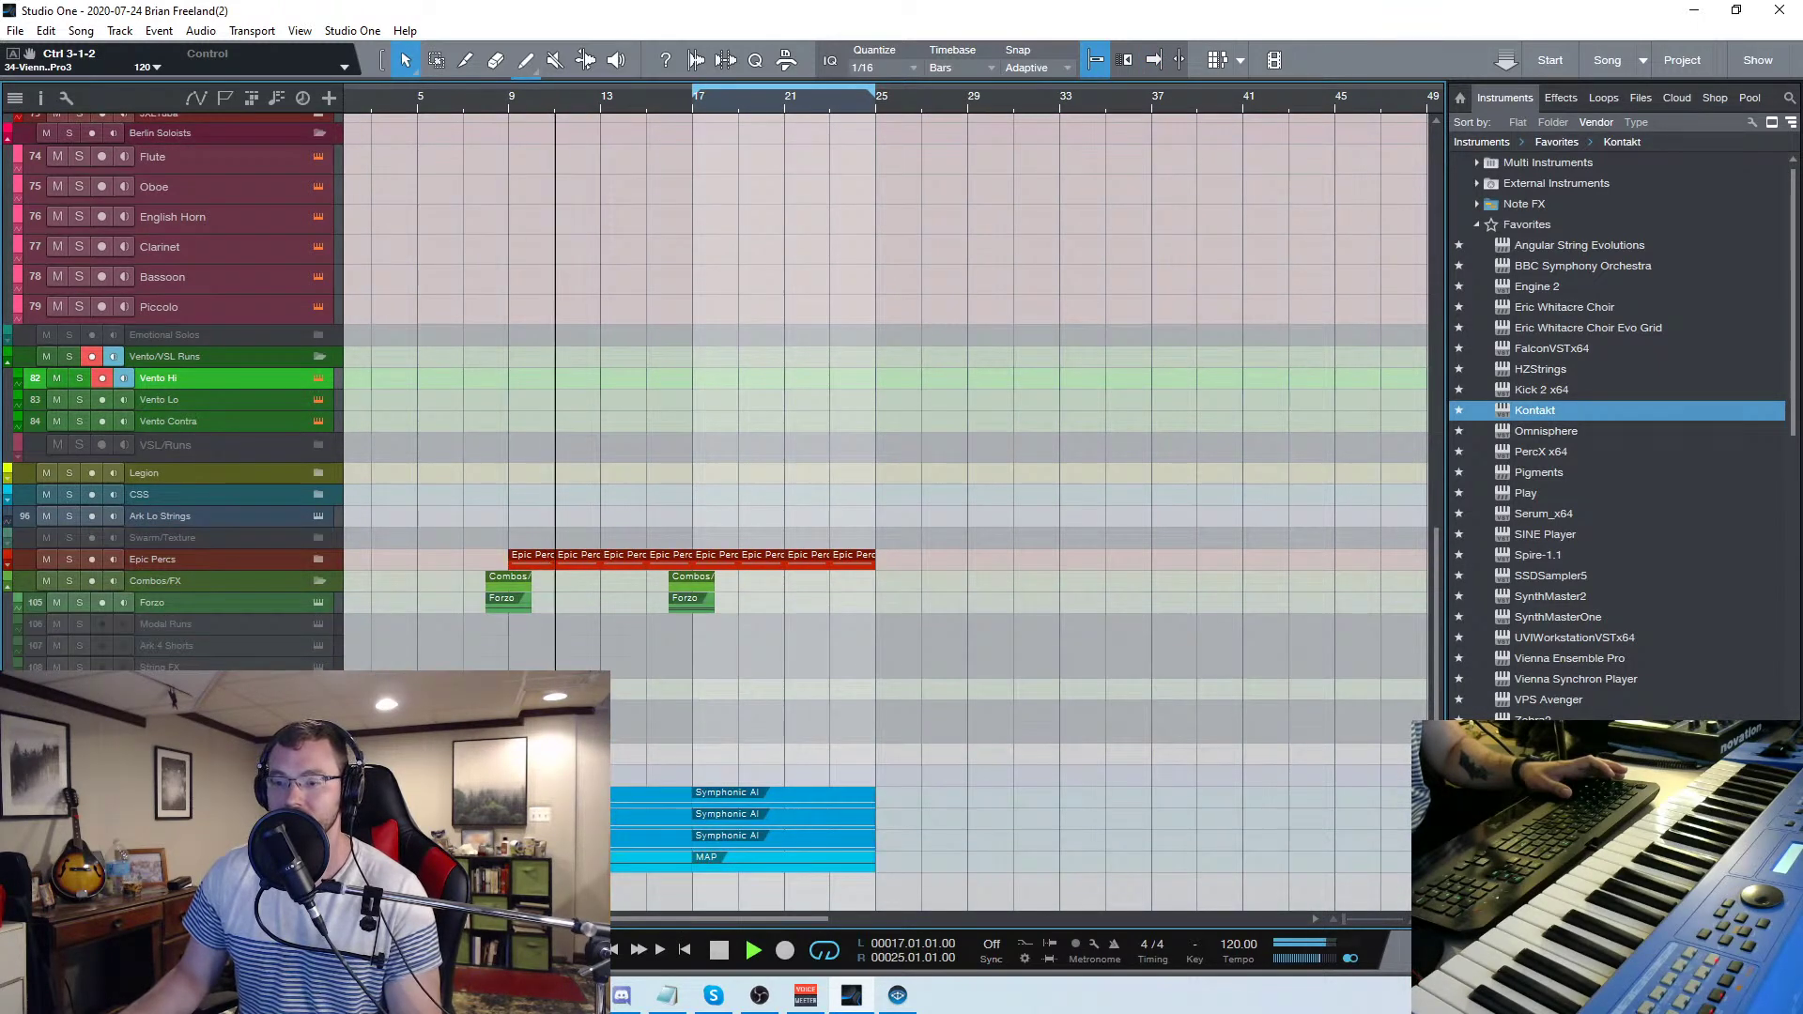
pyautogui.click(249, 666)
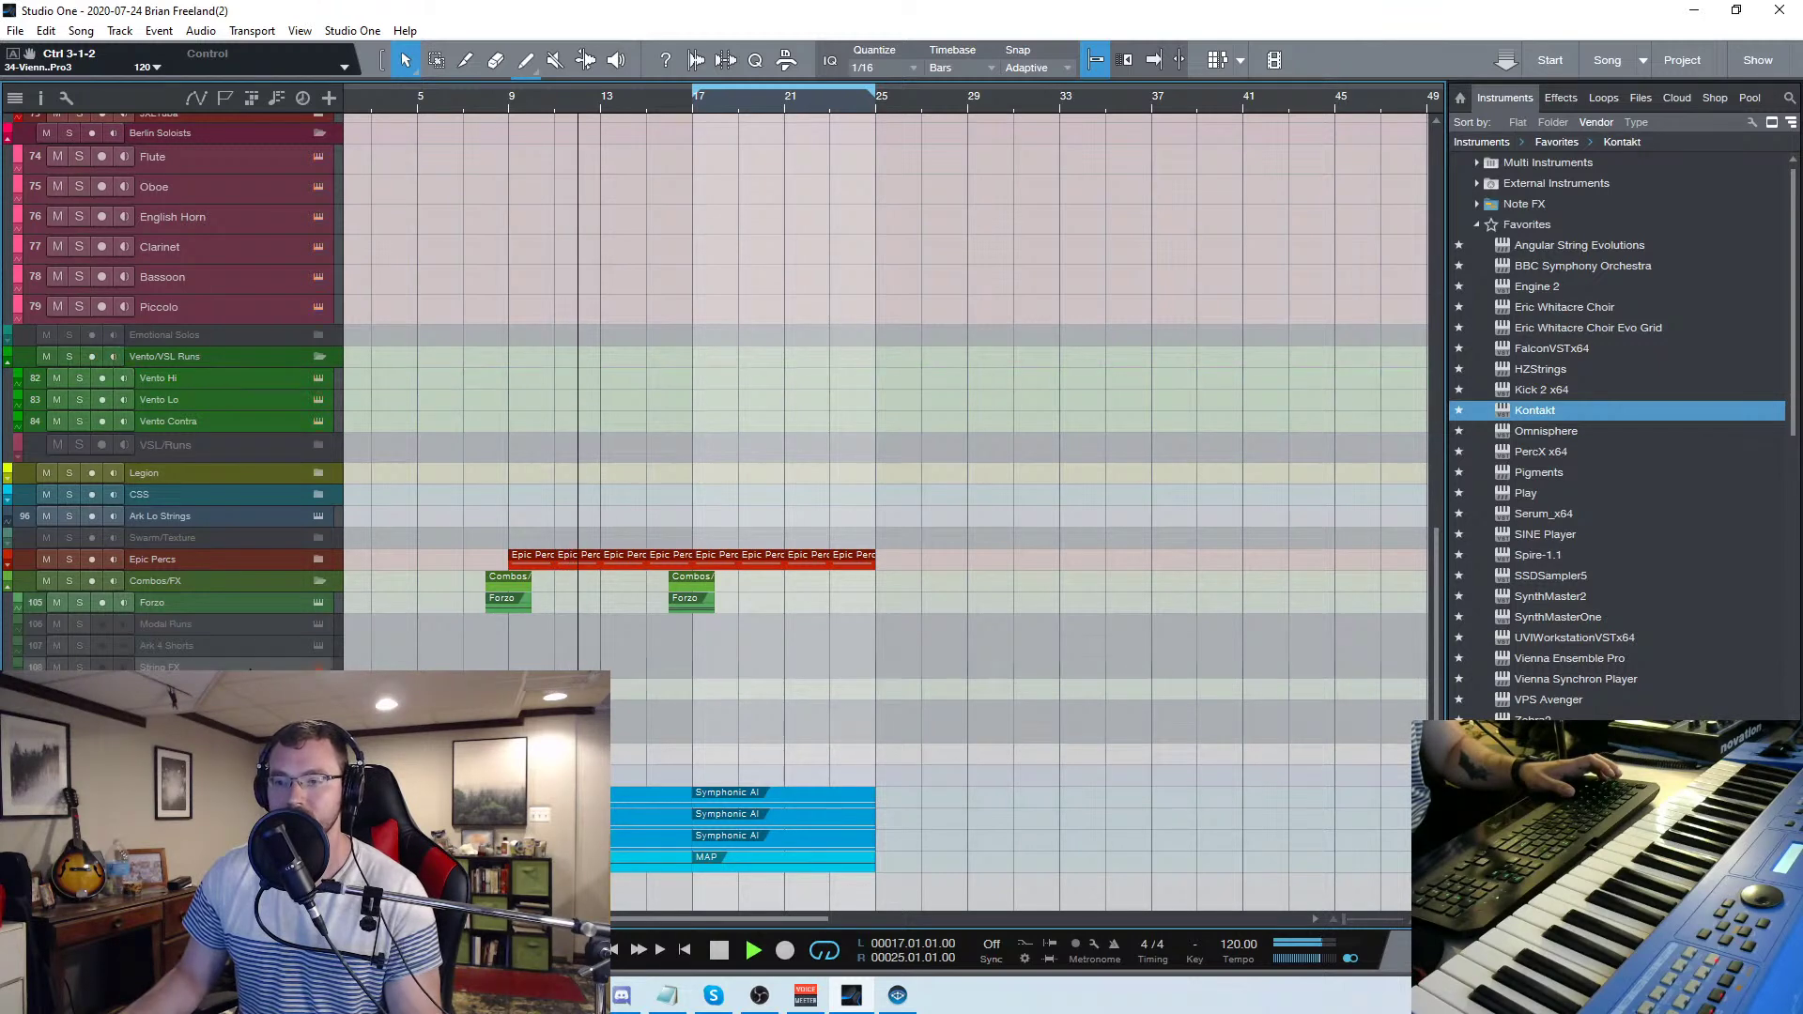
pyautogui.click(242, 624)
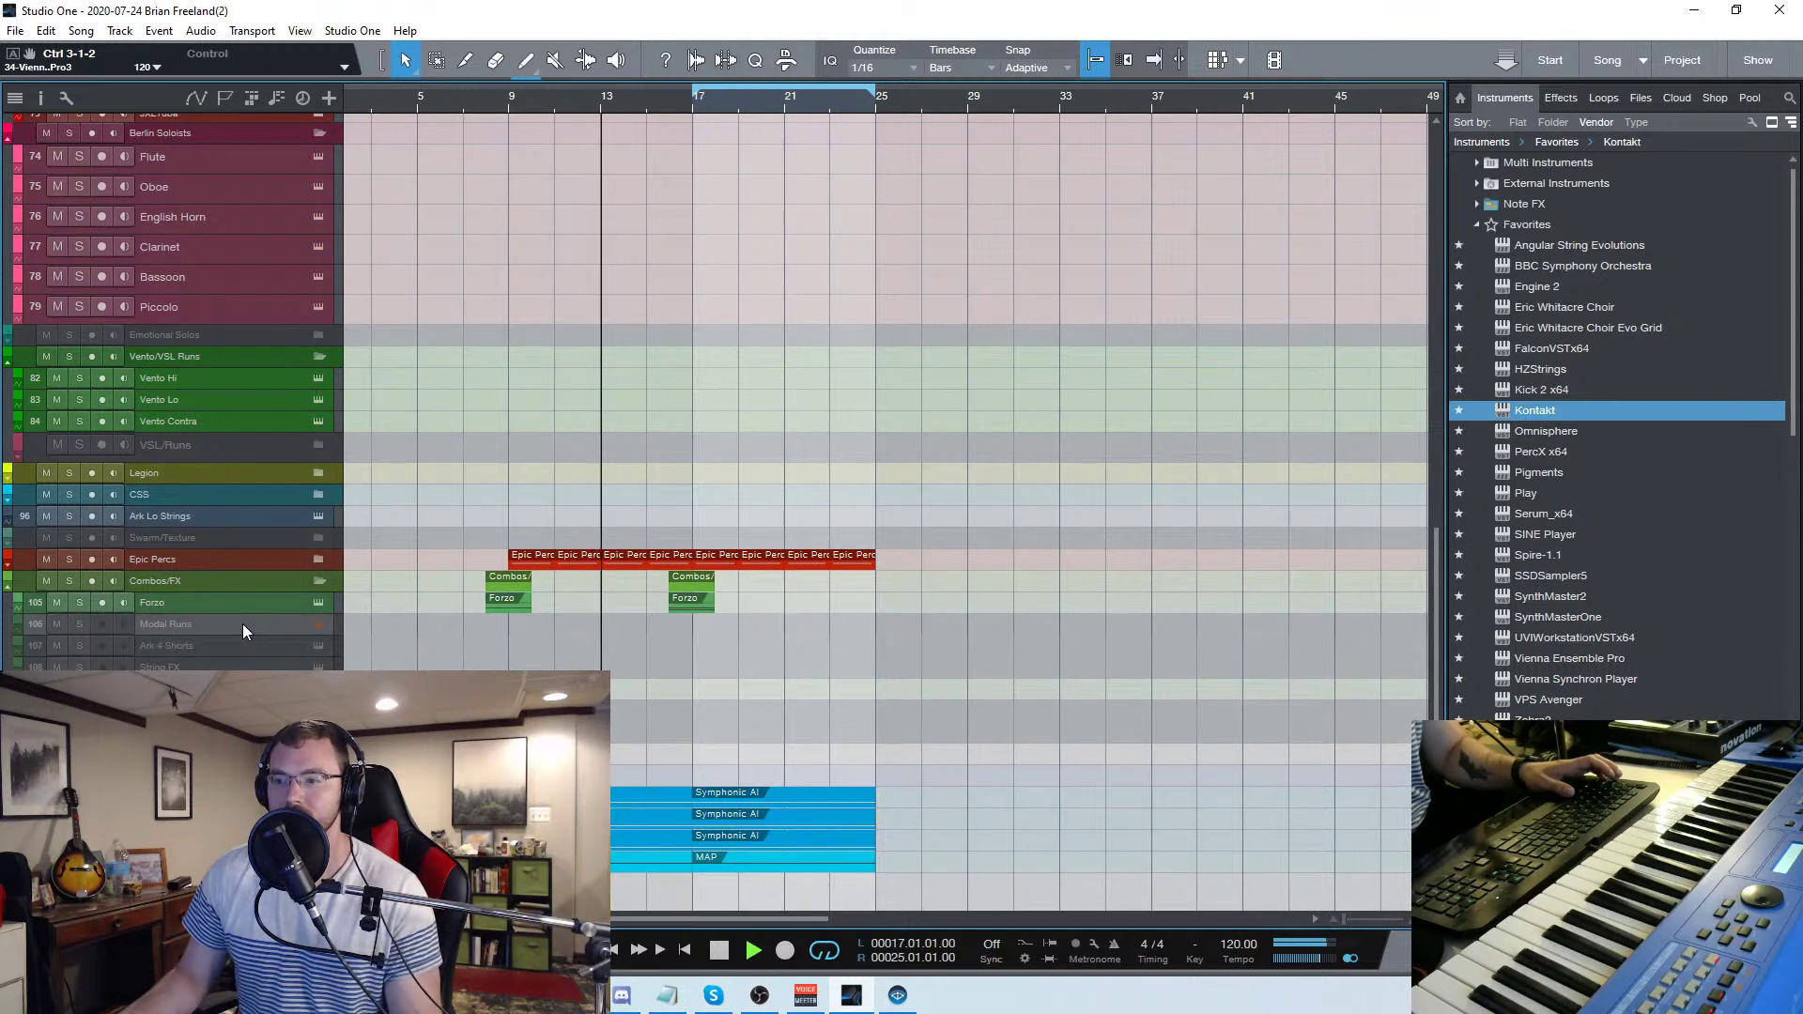
# Copy the JXL Horns event spanning bars 16 to 25 onto the JXL Trombones track and open the copy in the note editor
pyautogui.scroll(5, 898, 861)
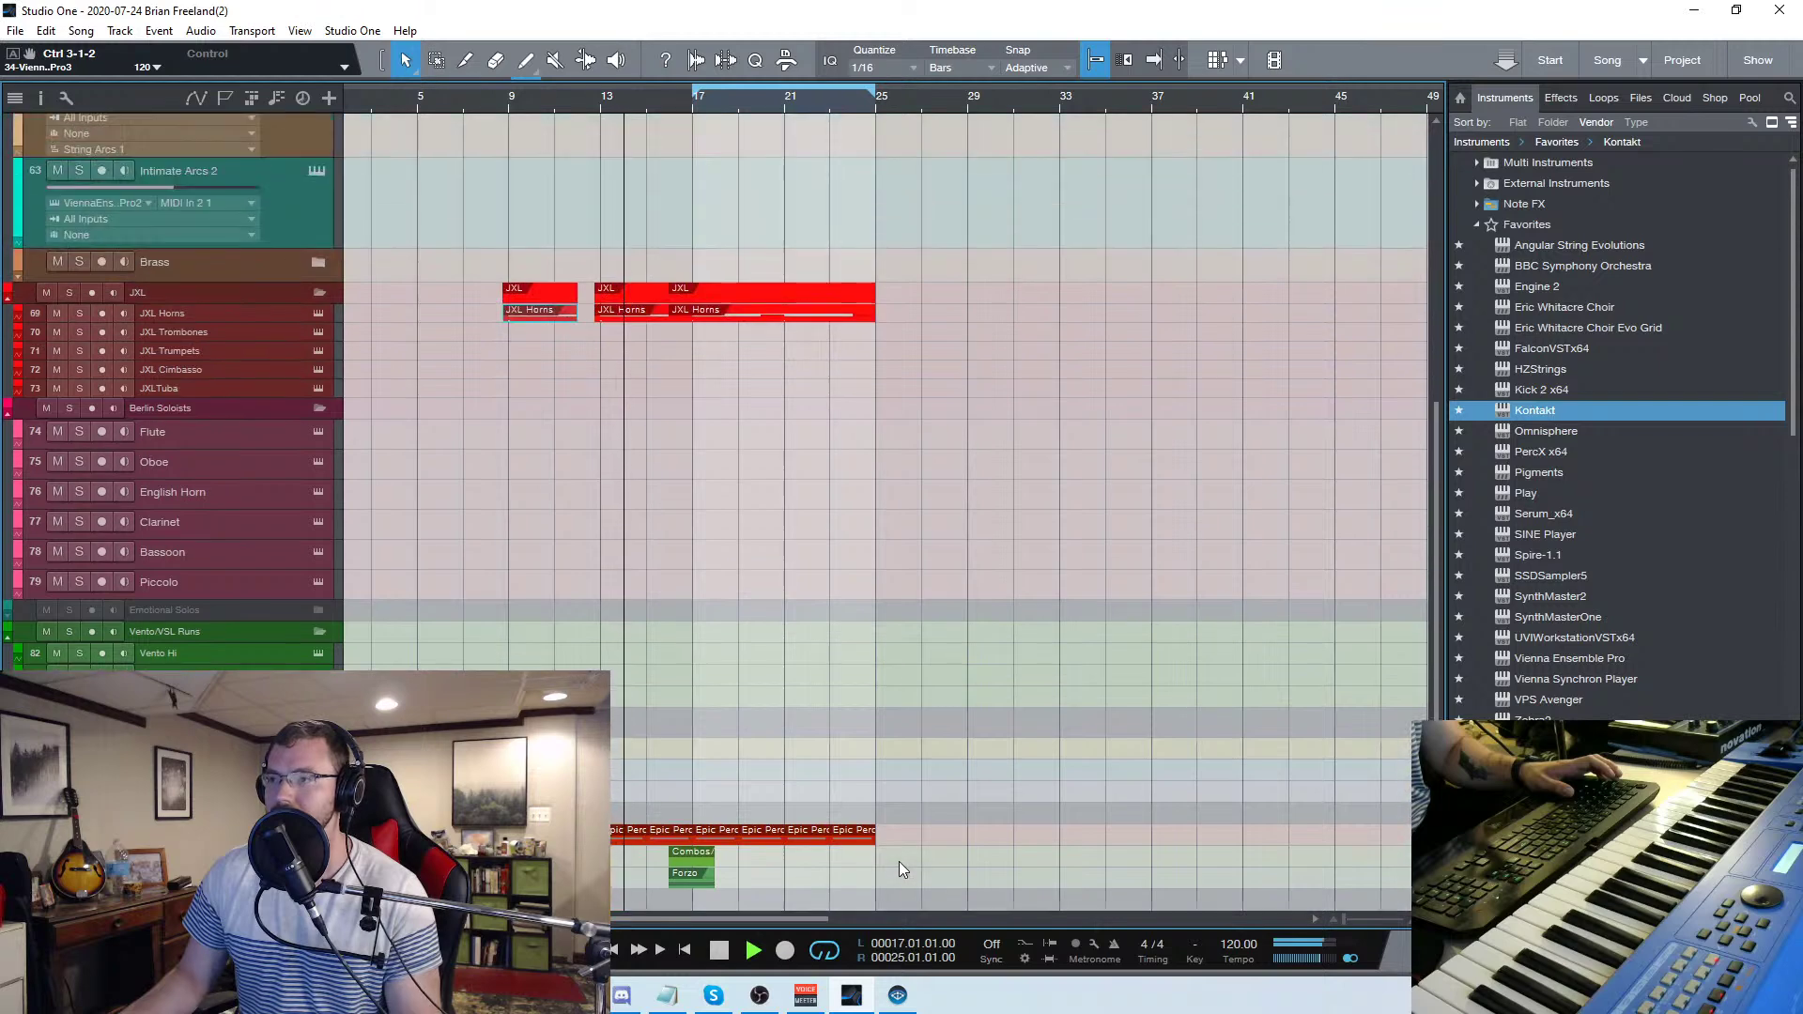
pyautogui.scroll(4, 898, 860)
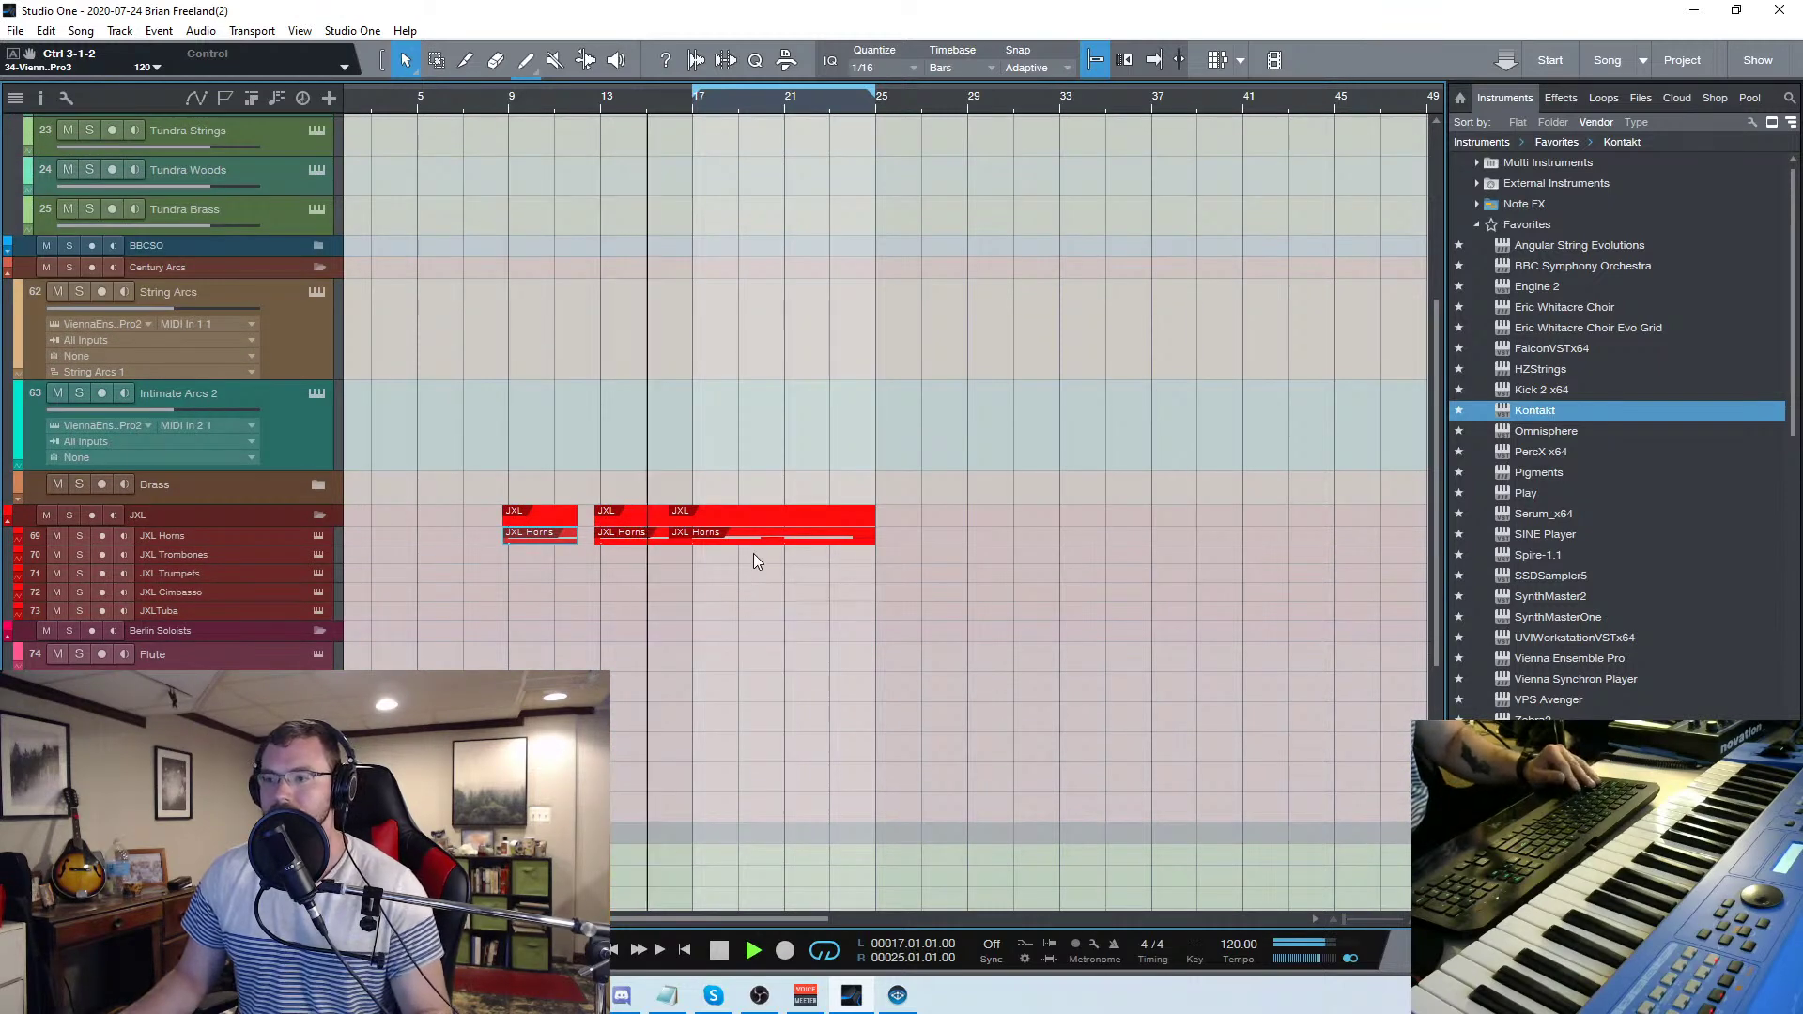
pyautogui.click(762, 562)
pyautogui.doubleClick(763, 565)
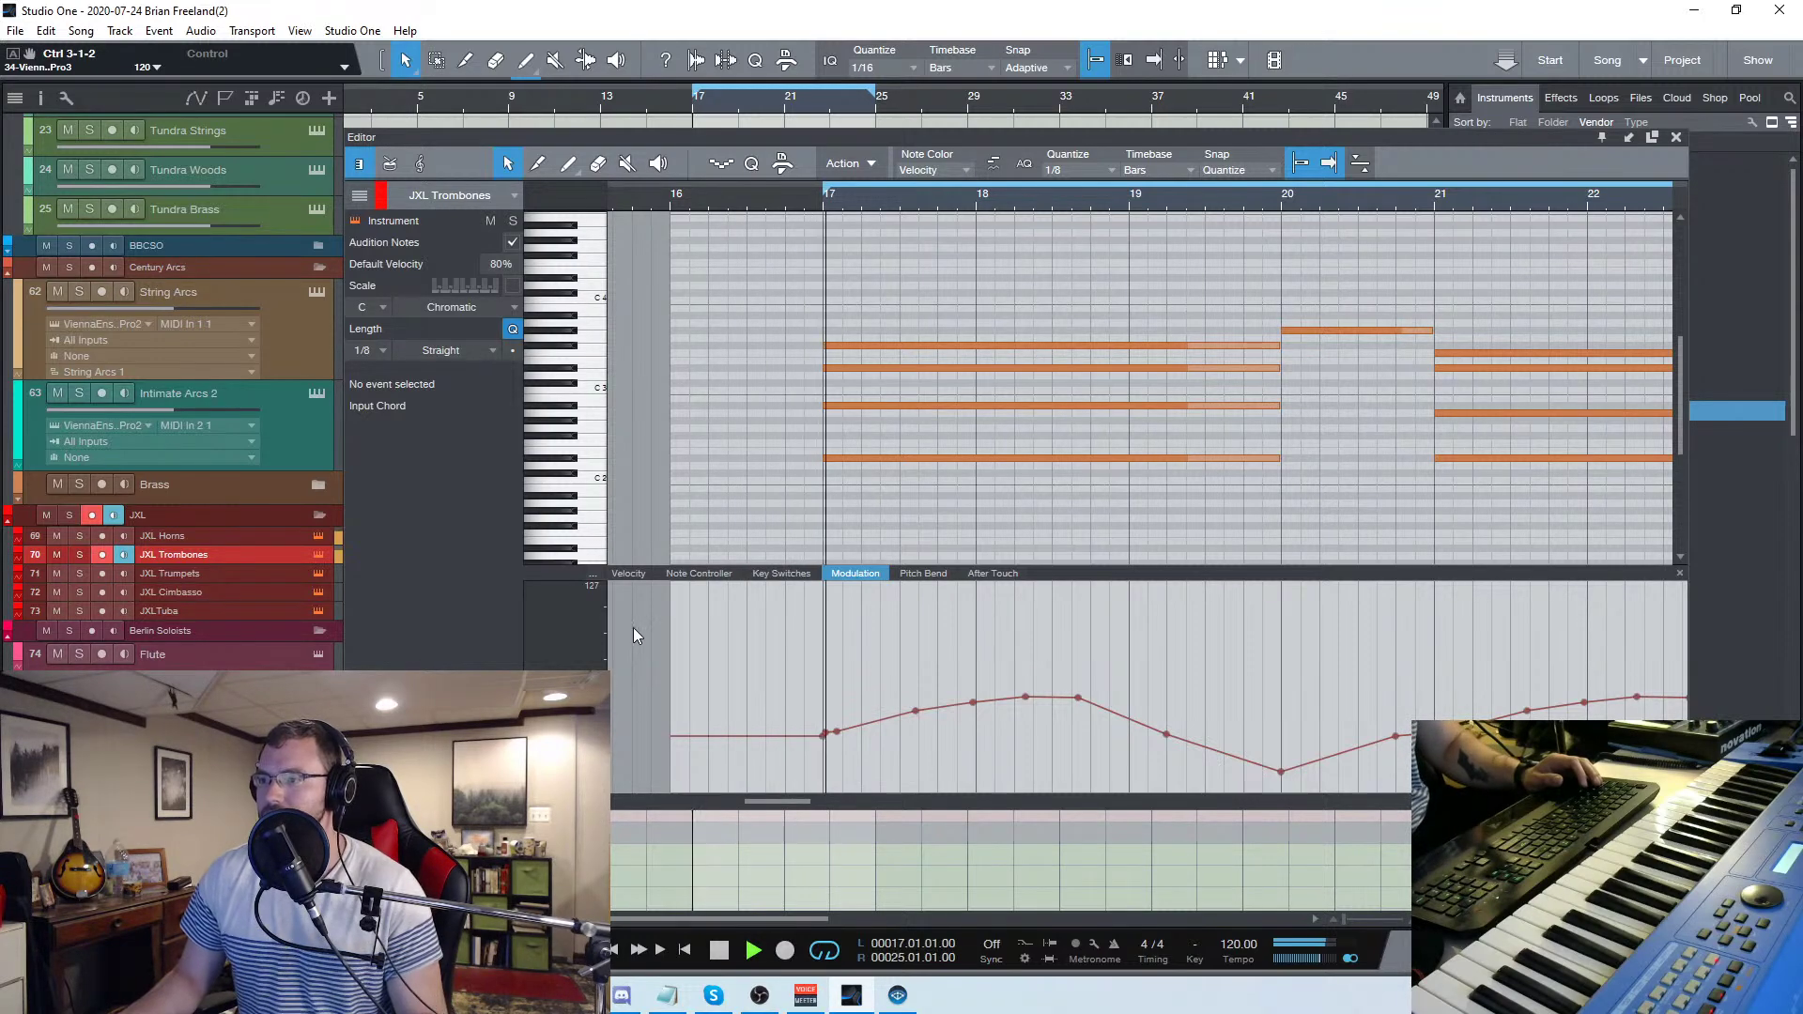
pyautogui.scroll(-5, 854, 513)
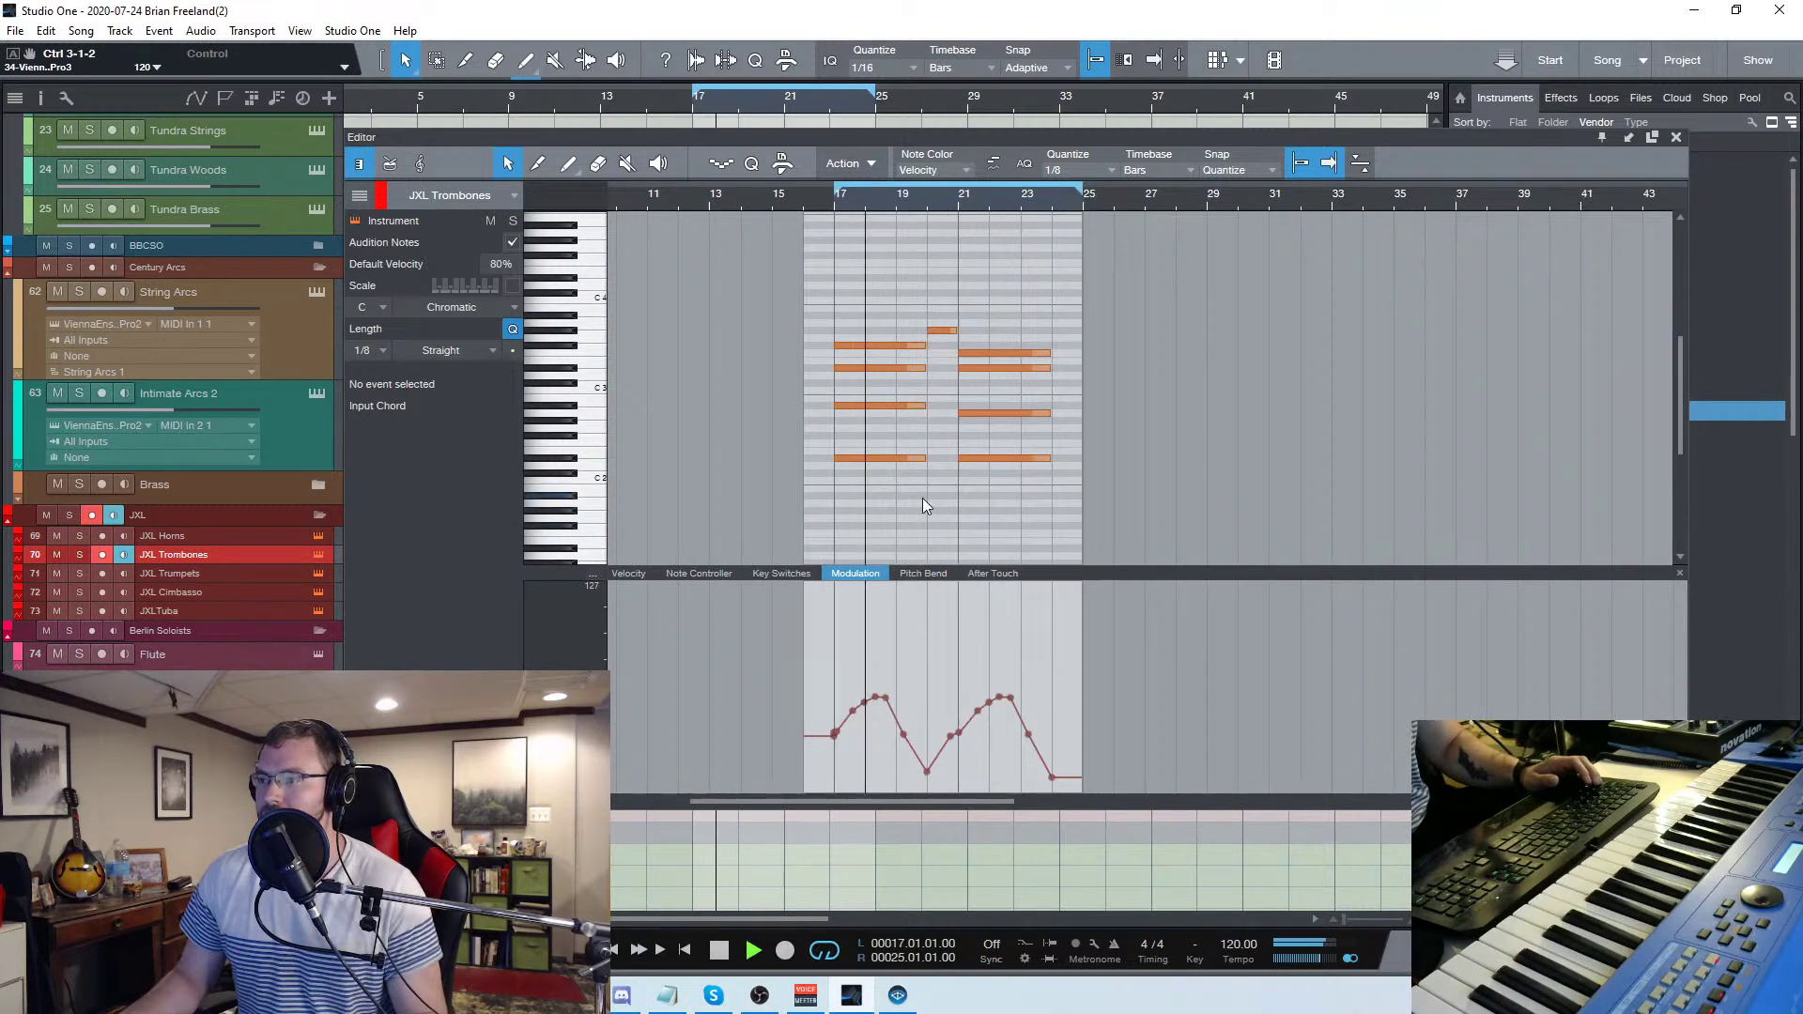
pyautogui.scroll(5, 922, 497)
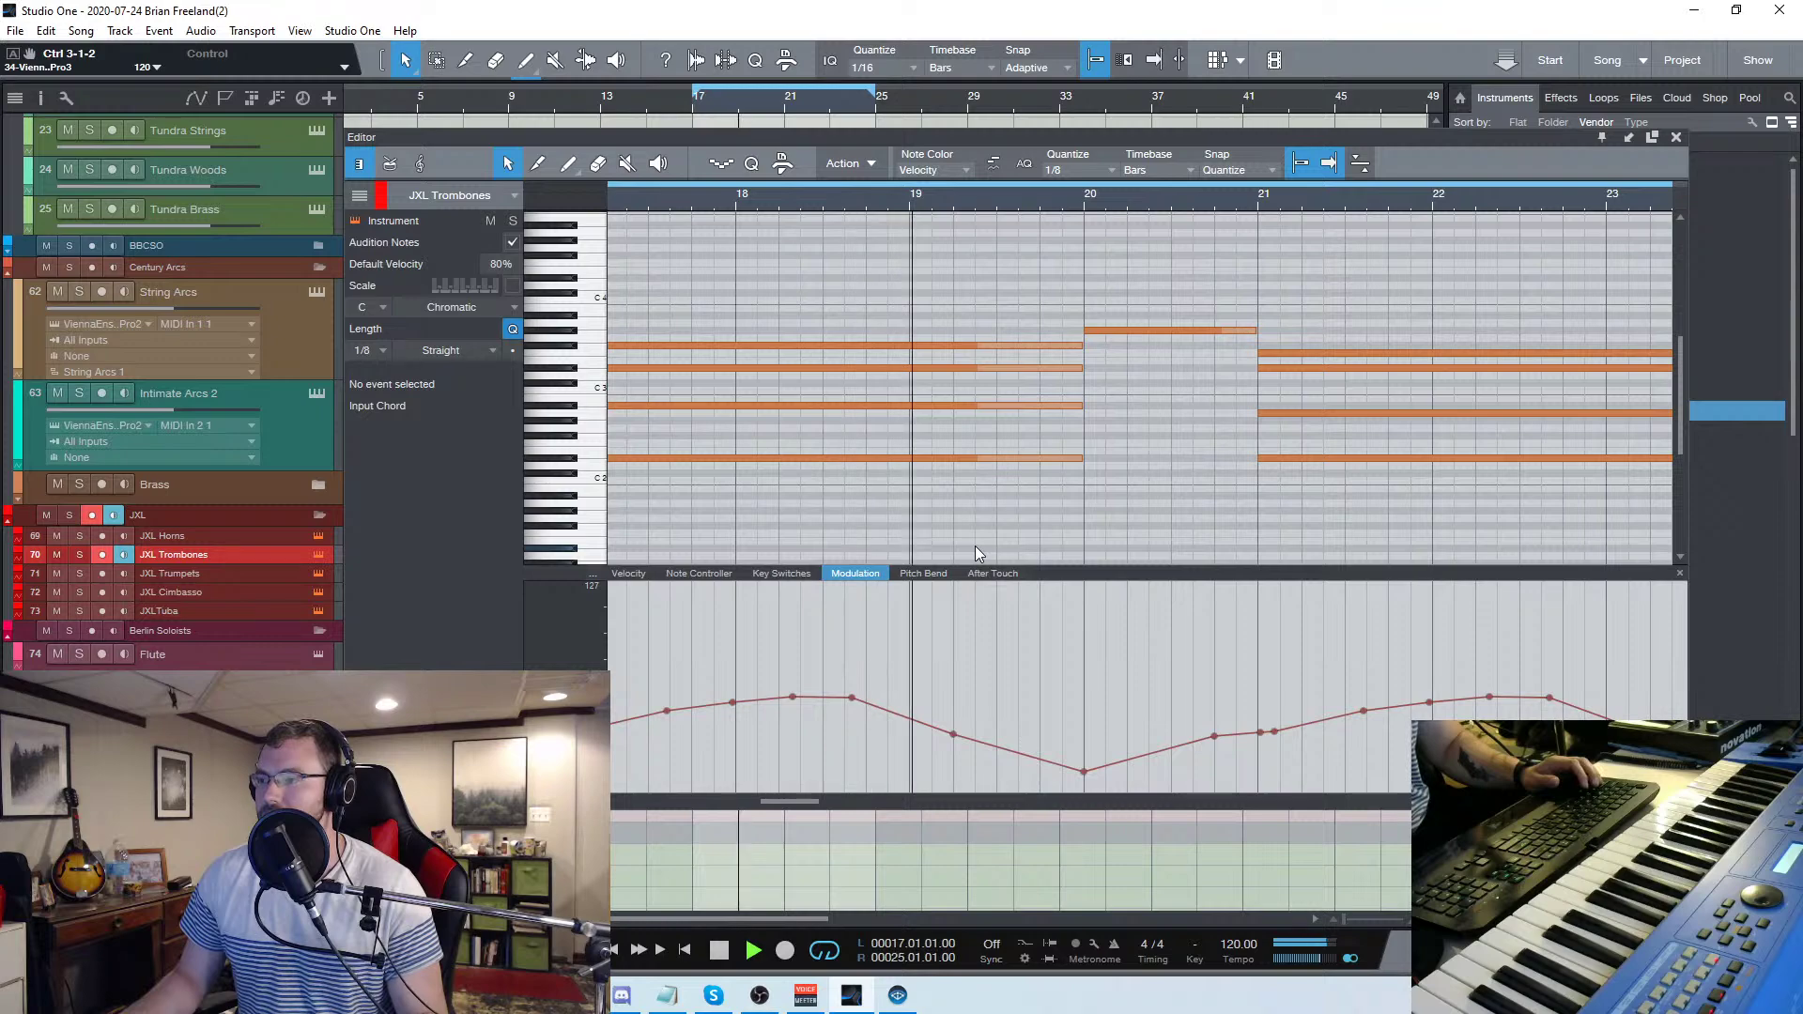
pyautogui.scroll(-2, 977, 540)
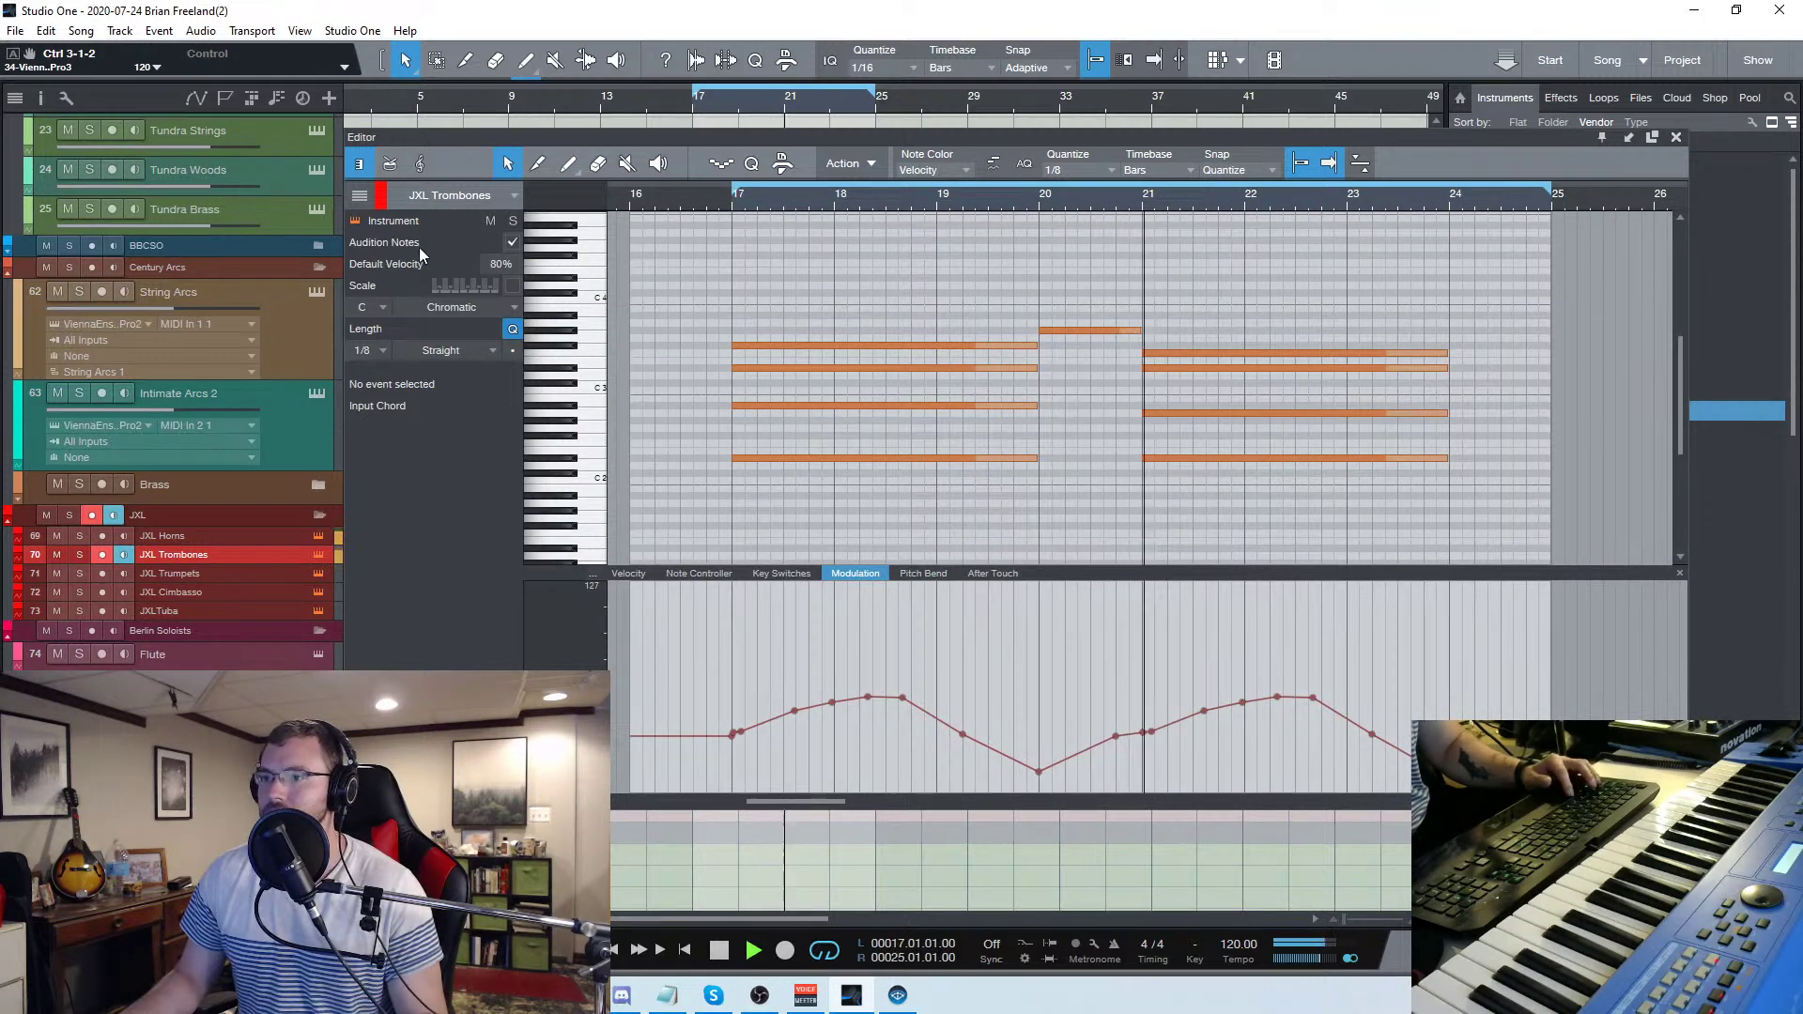
# Solo JXL Trombones, transpose all notes of the copied event down one octave and play it from bar 17
pyautogui.click(512, 220)
pyautogui.click(1041, 207)
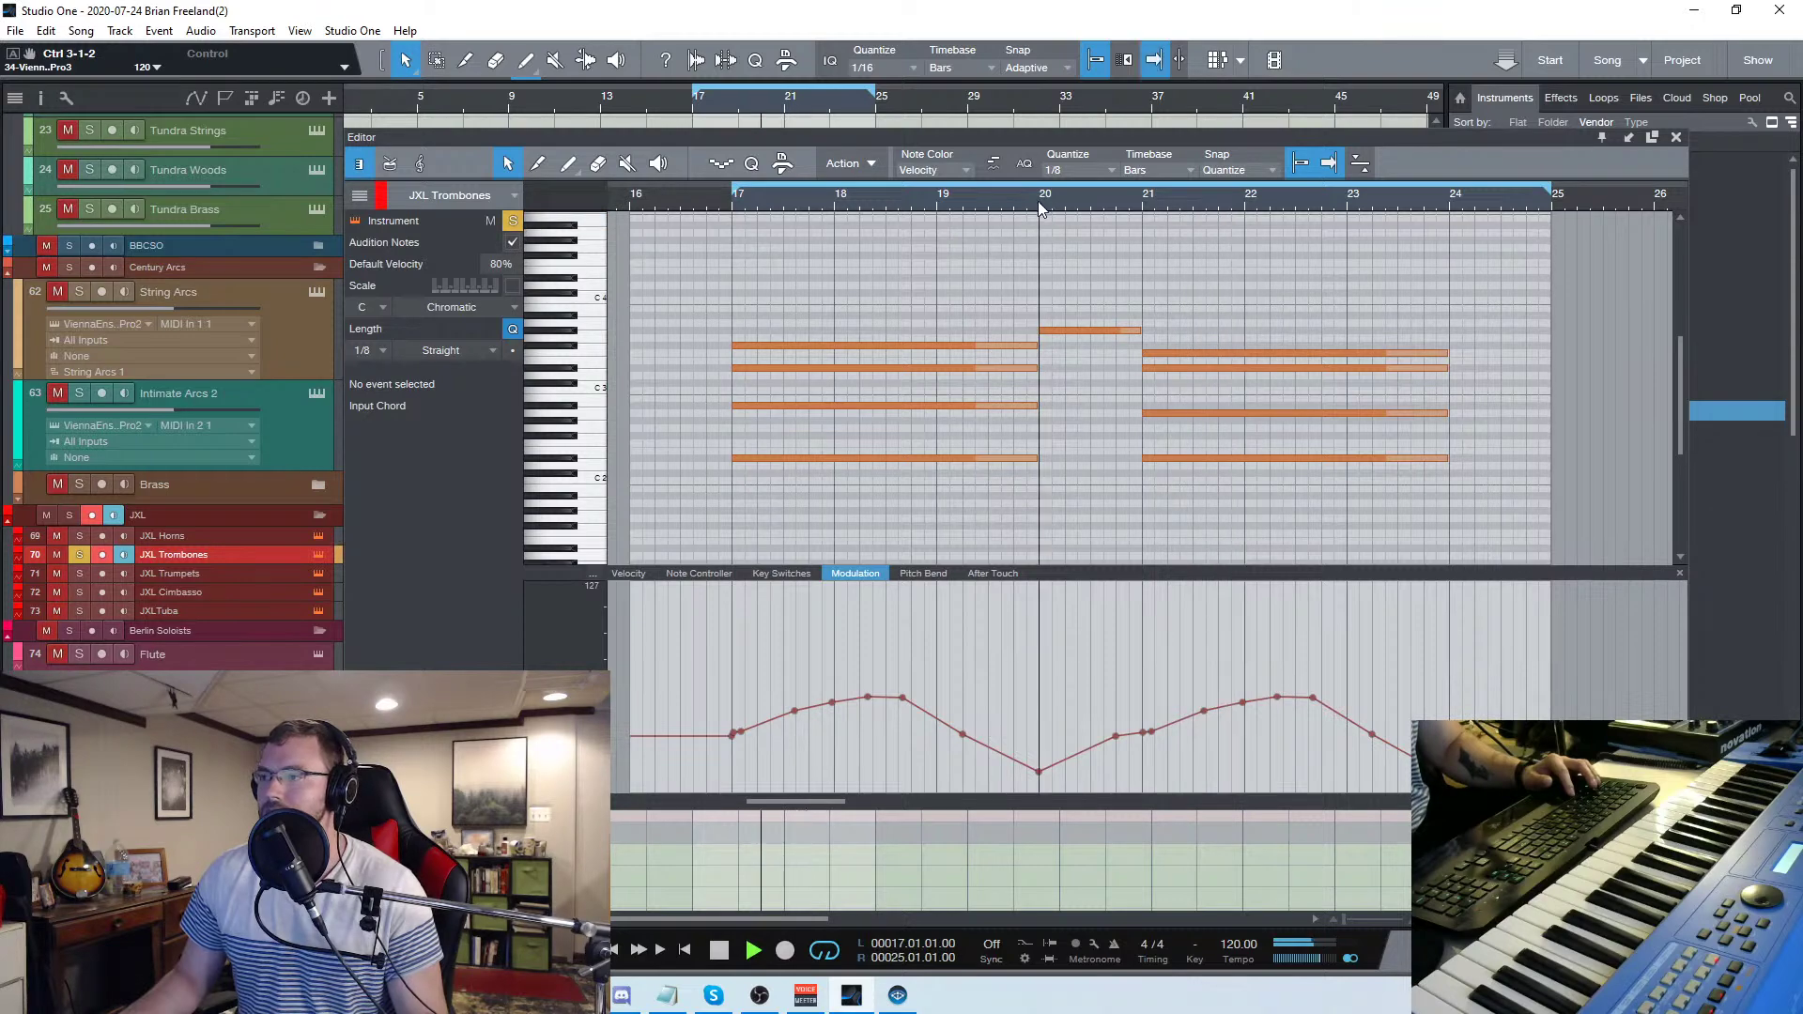
pyautogui.press('space')
pyautogui.moveTo(1369, 518); pyautogui.dragTo(804, 274)
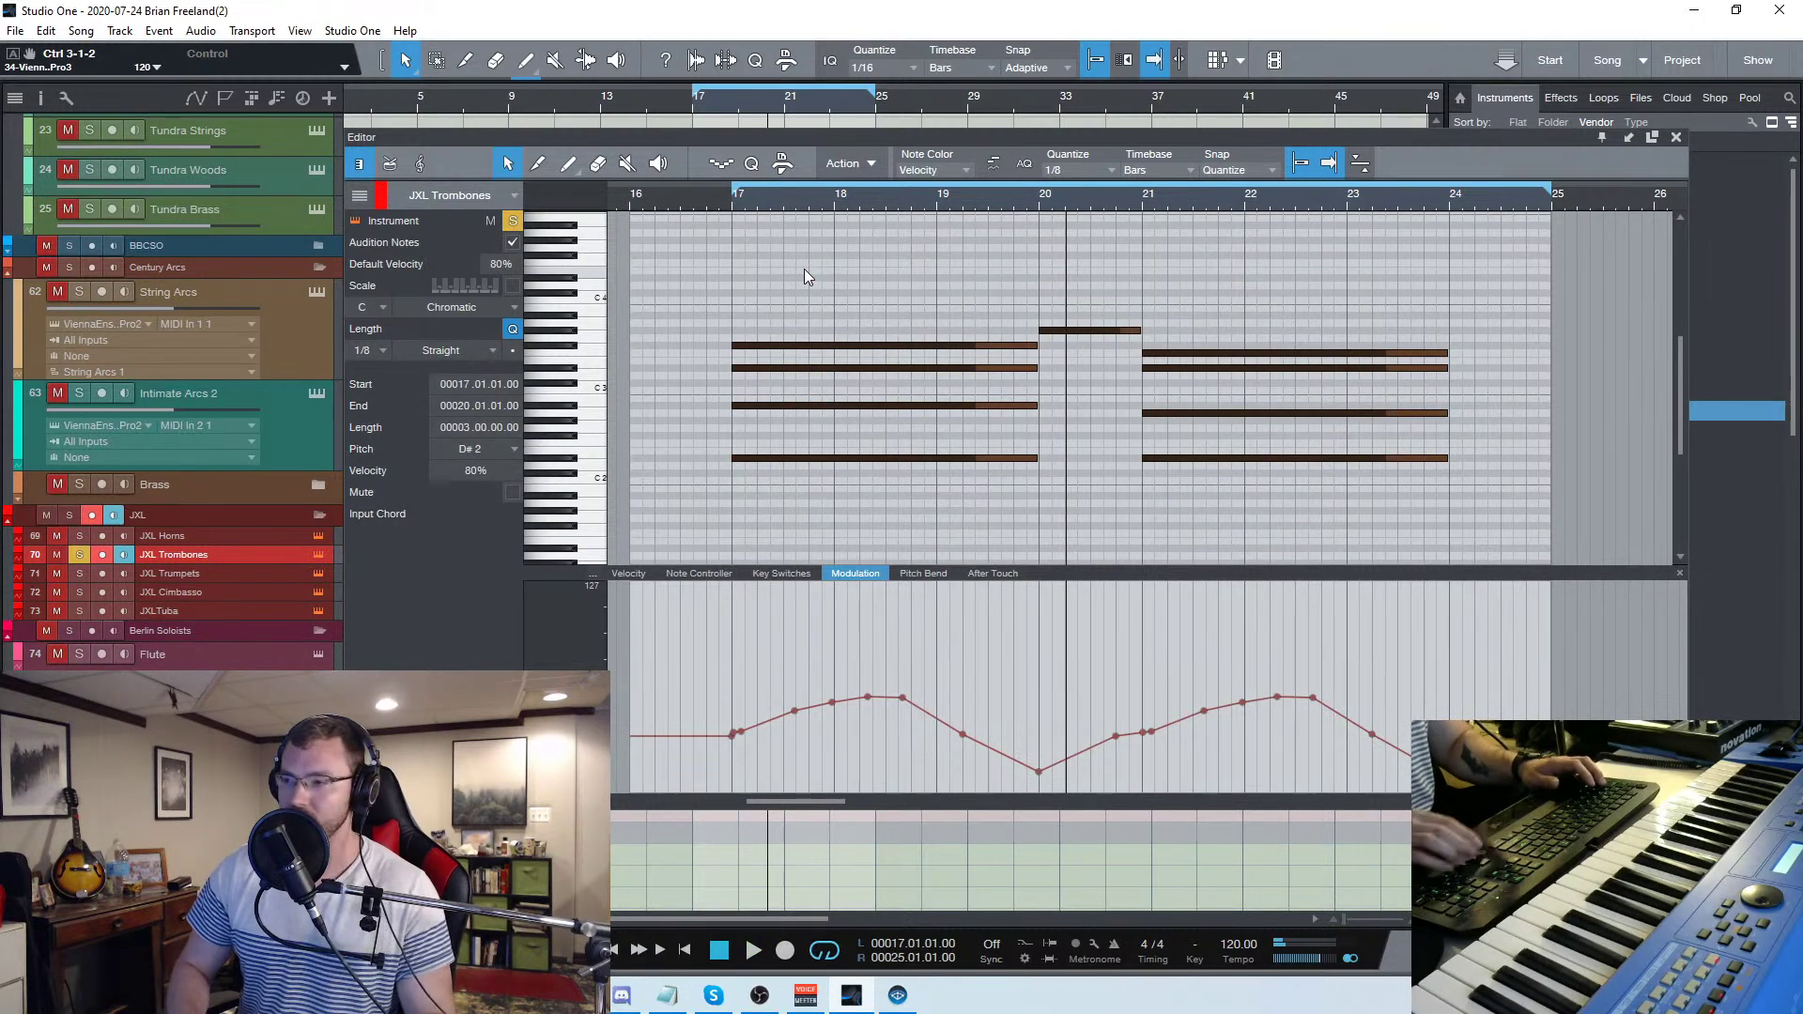
pyautogui.hotkey('shift', 'Down')
pyautogui.click(735, 206)
pyautogui.press('space')
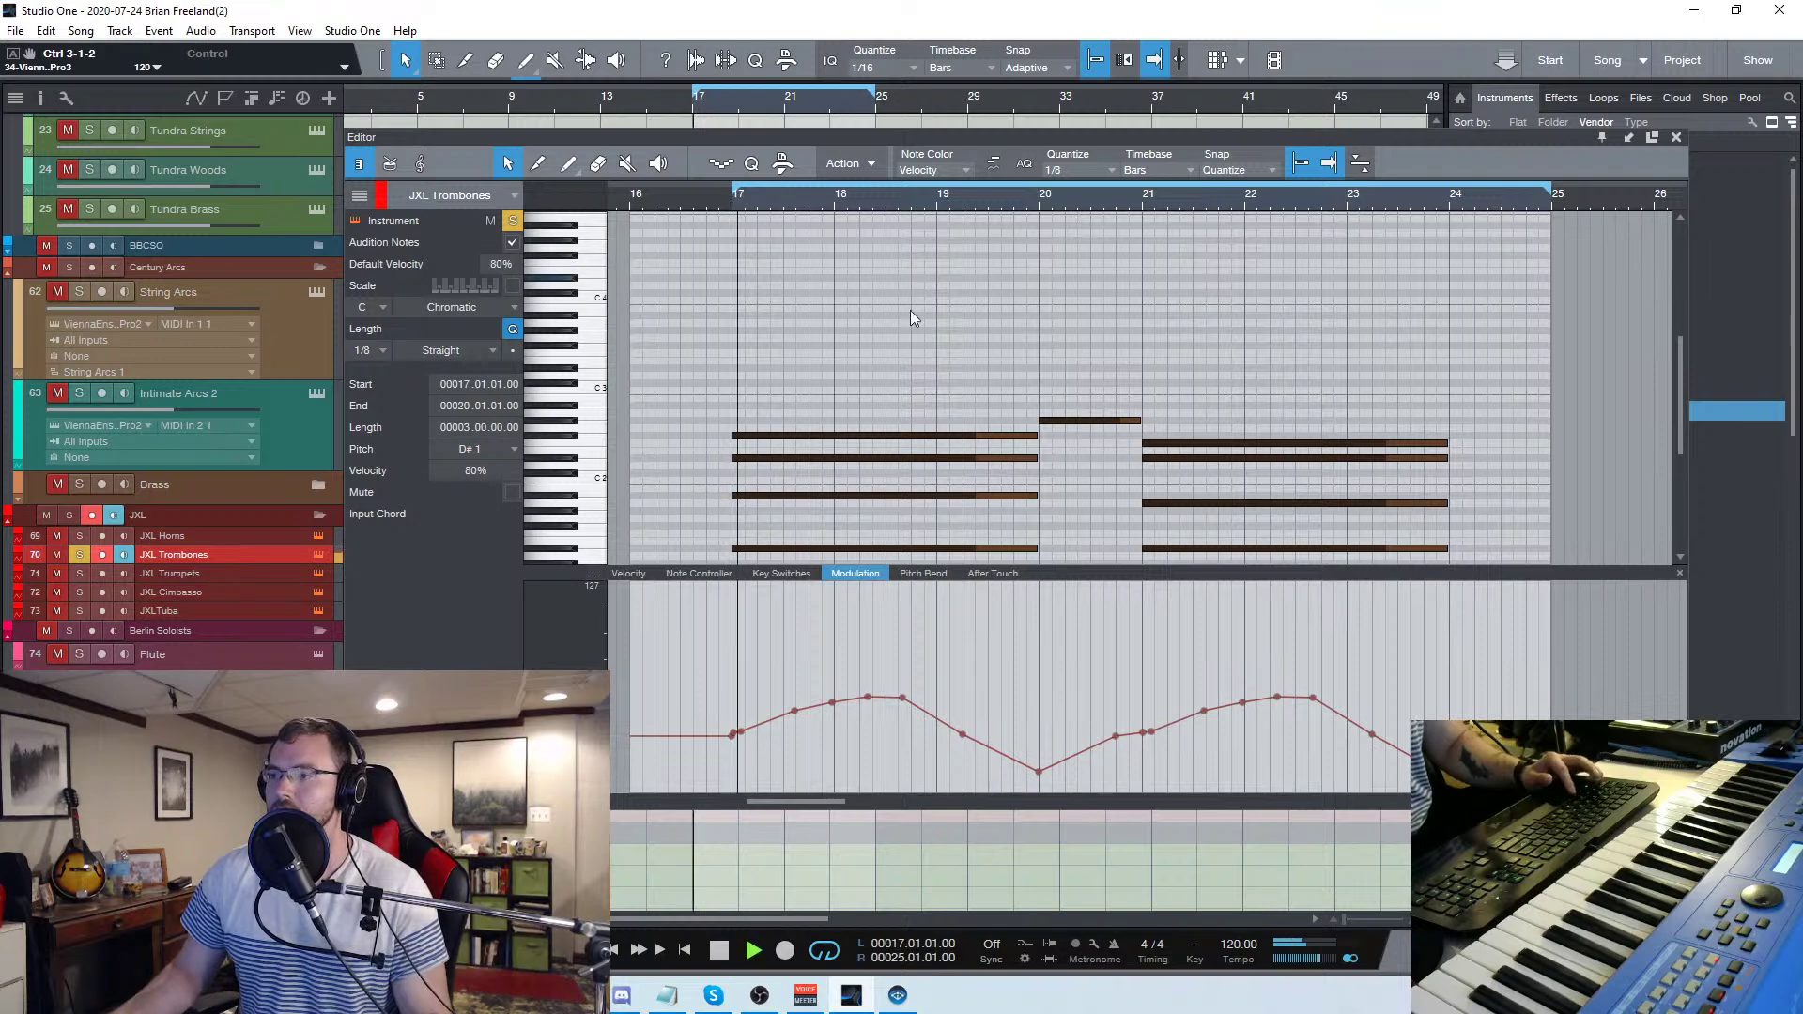
# Close the note editor and unsolo the JXL Trombones track to hear it with the full arrangement
pyautogui.click(1677, 139)
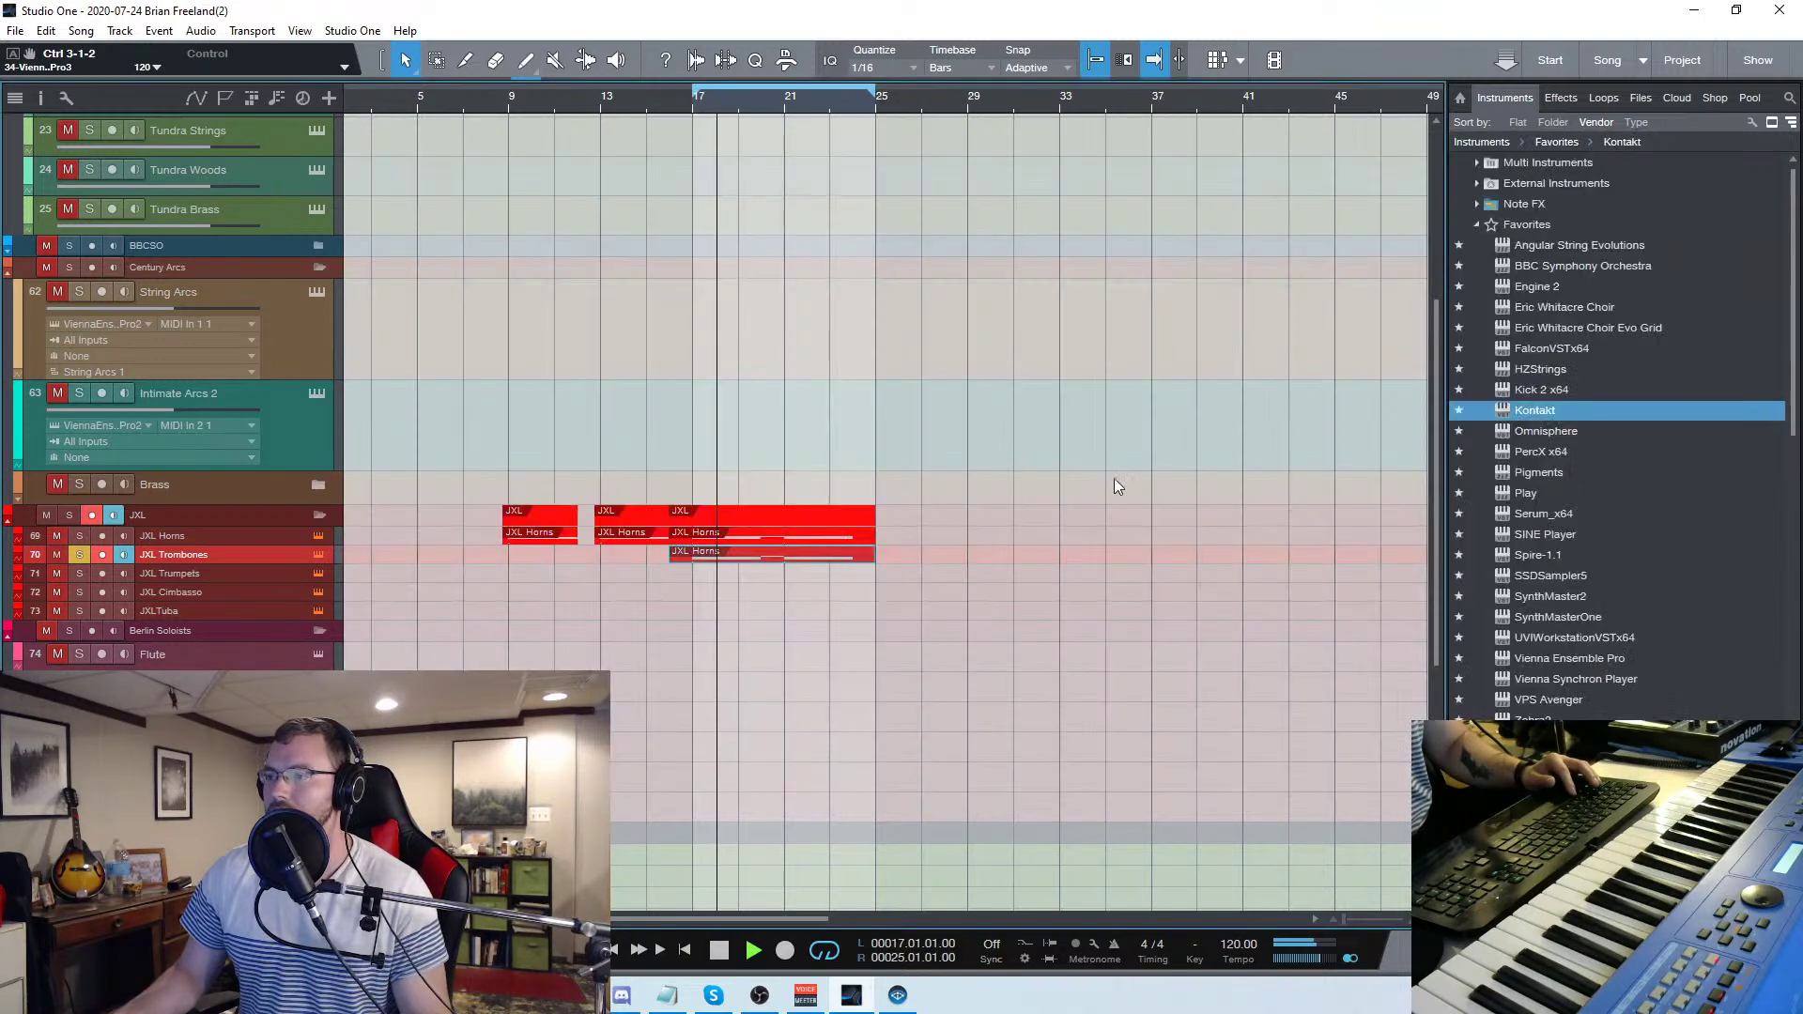
pyautogui.press('s')
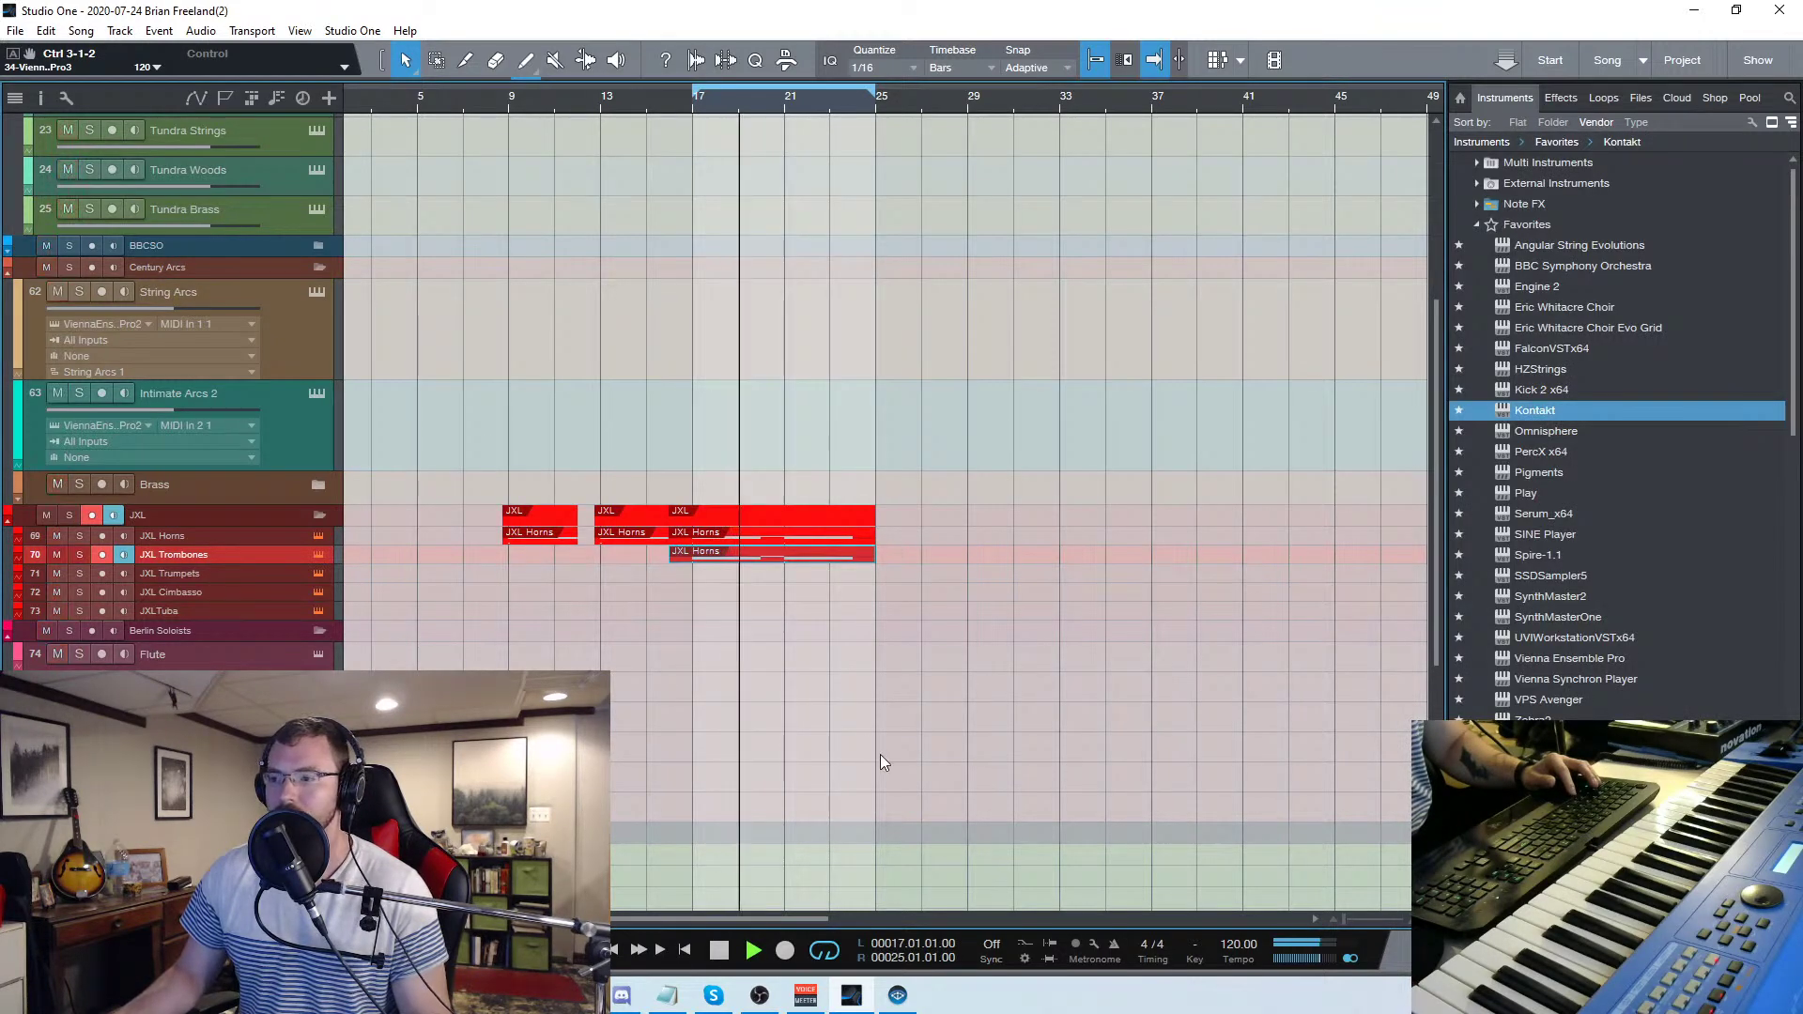
pyautogui.moveTo(746, 920); pyautogui.dragTo(736, 920)
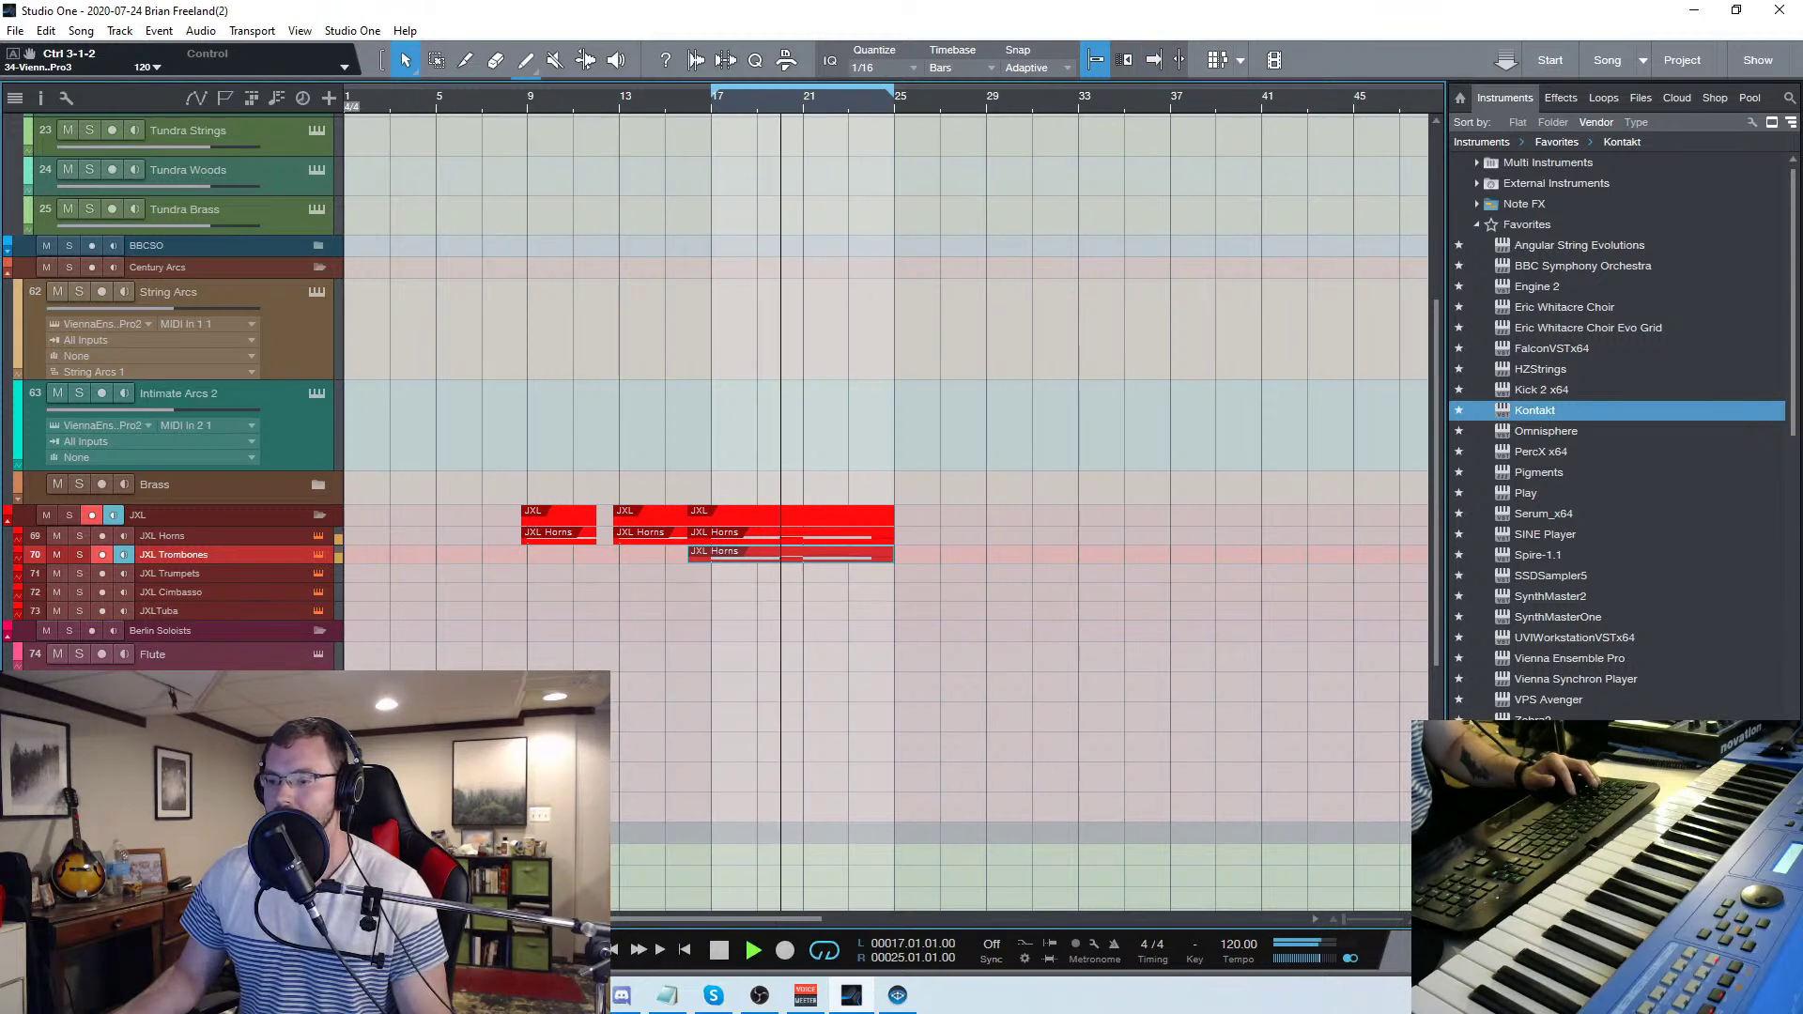
pyautogui.click(906, 949)
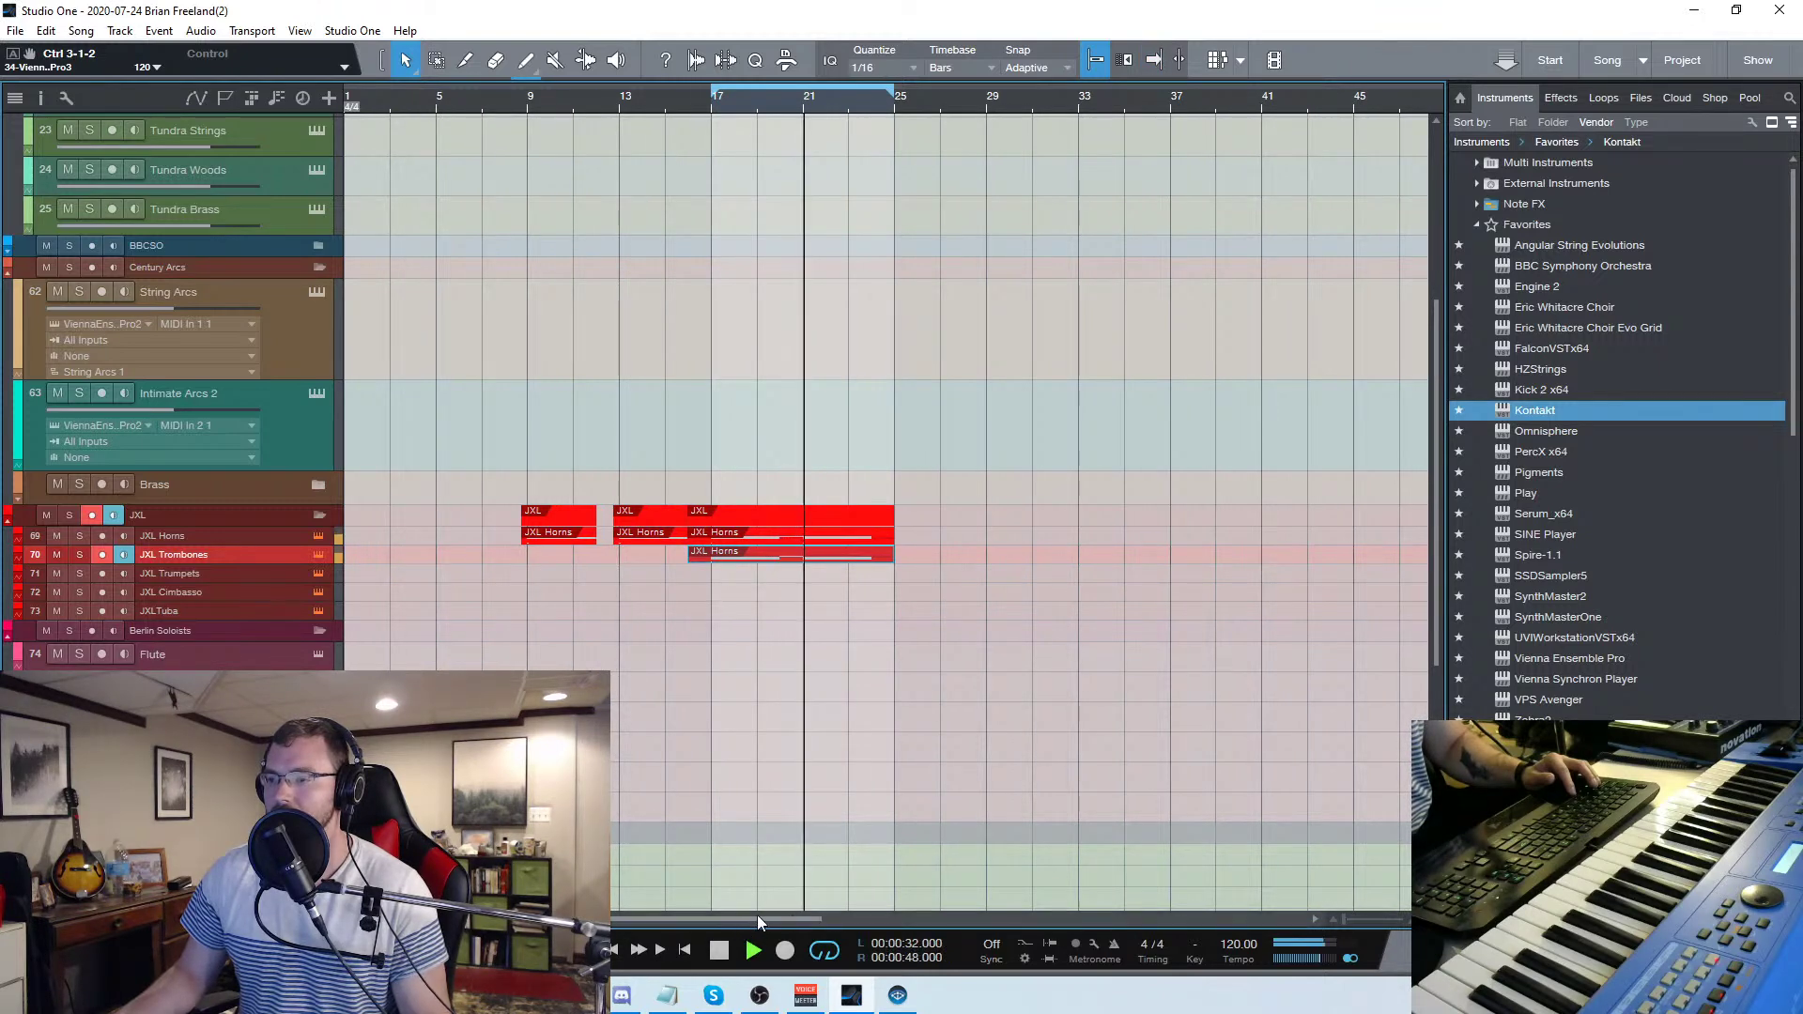
# Duplicate the MAP event that starts at bar 17 so the copy fills bars 25 to 33
pyautogui.scroll(-3, 956, 758)
pyautogui.scroll(-8, 1051, 734)
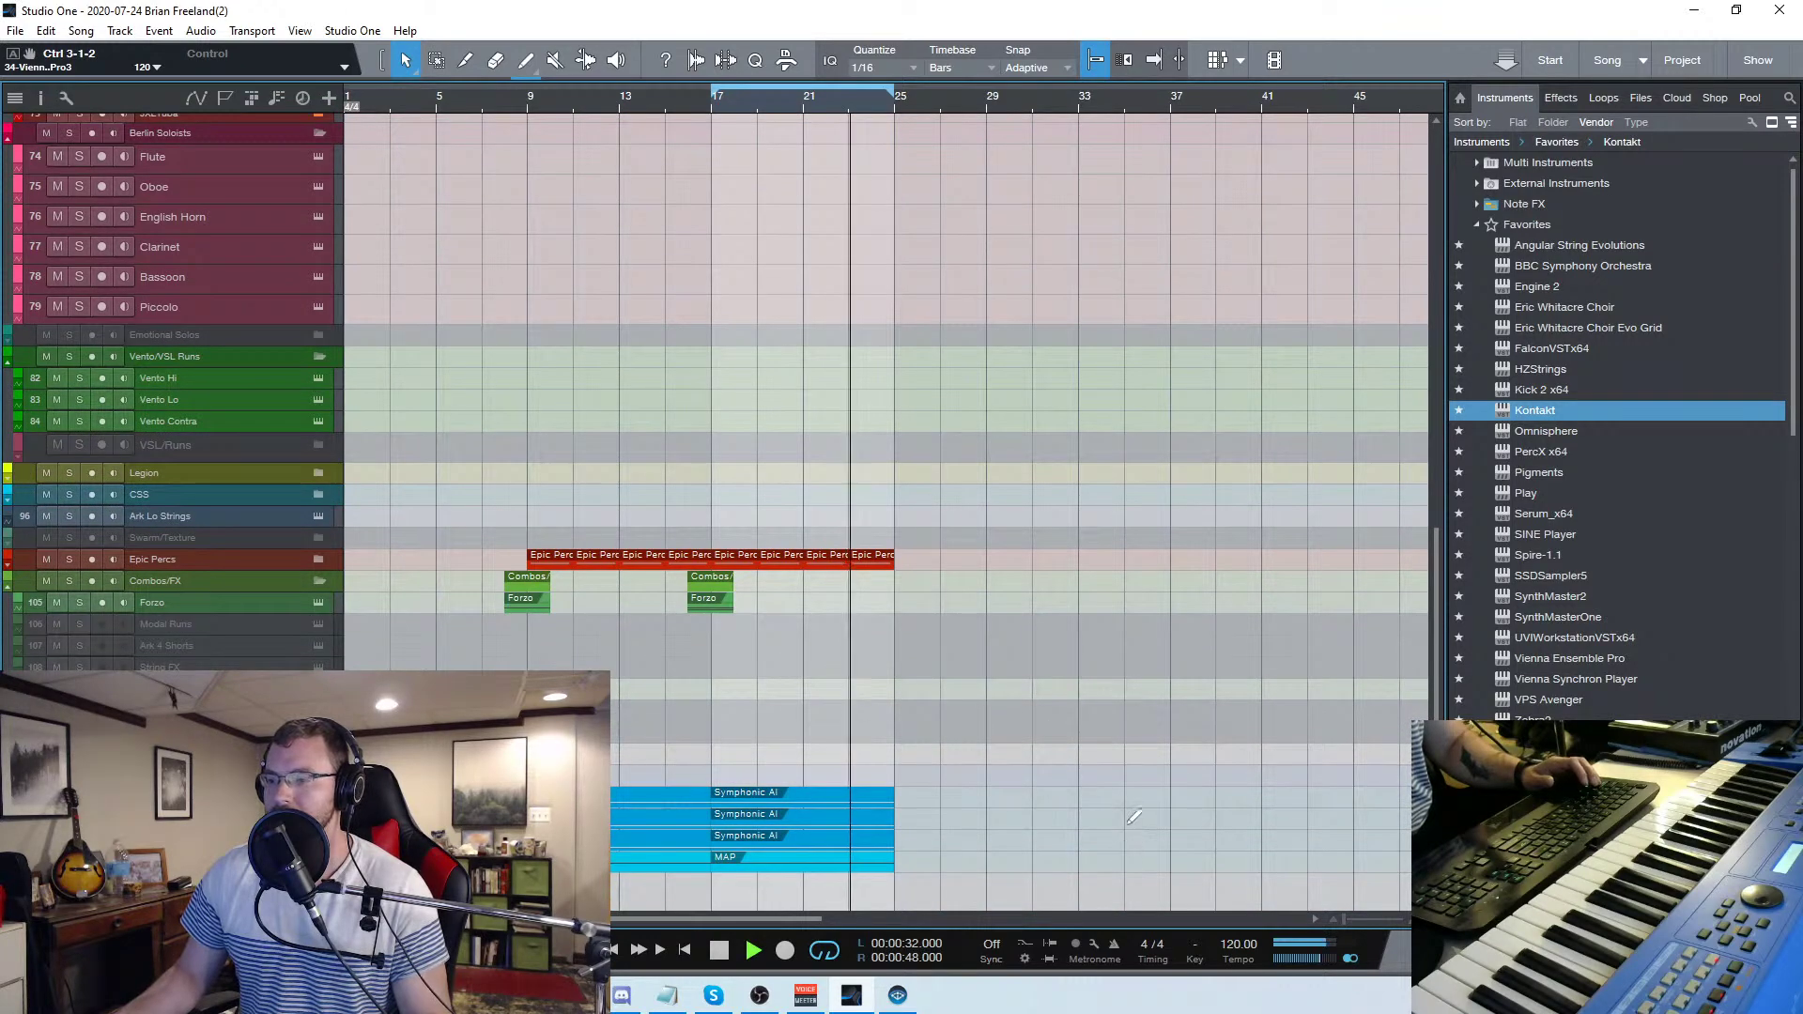
pyautogui.press('e')
pyautogui.press('e')
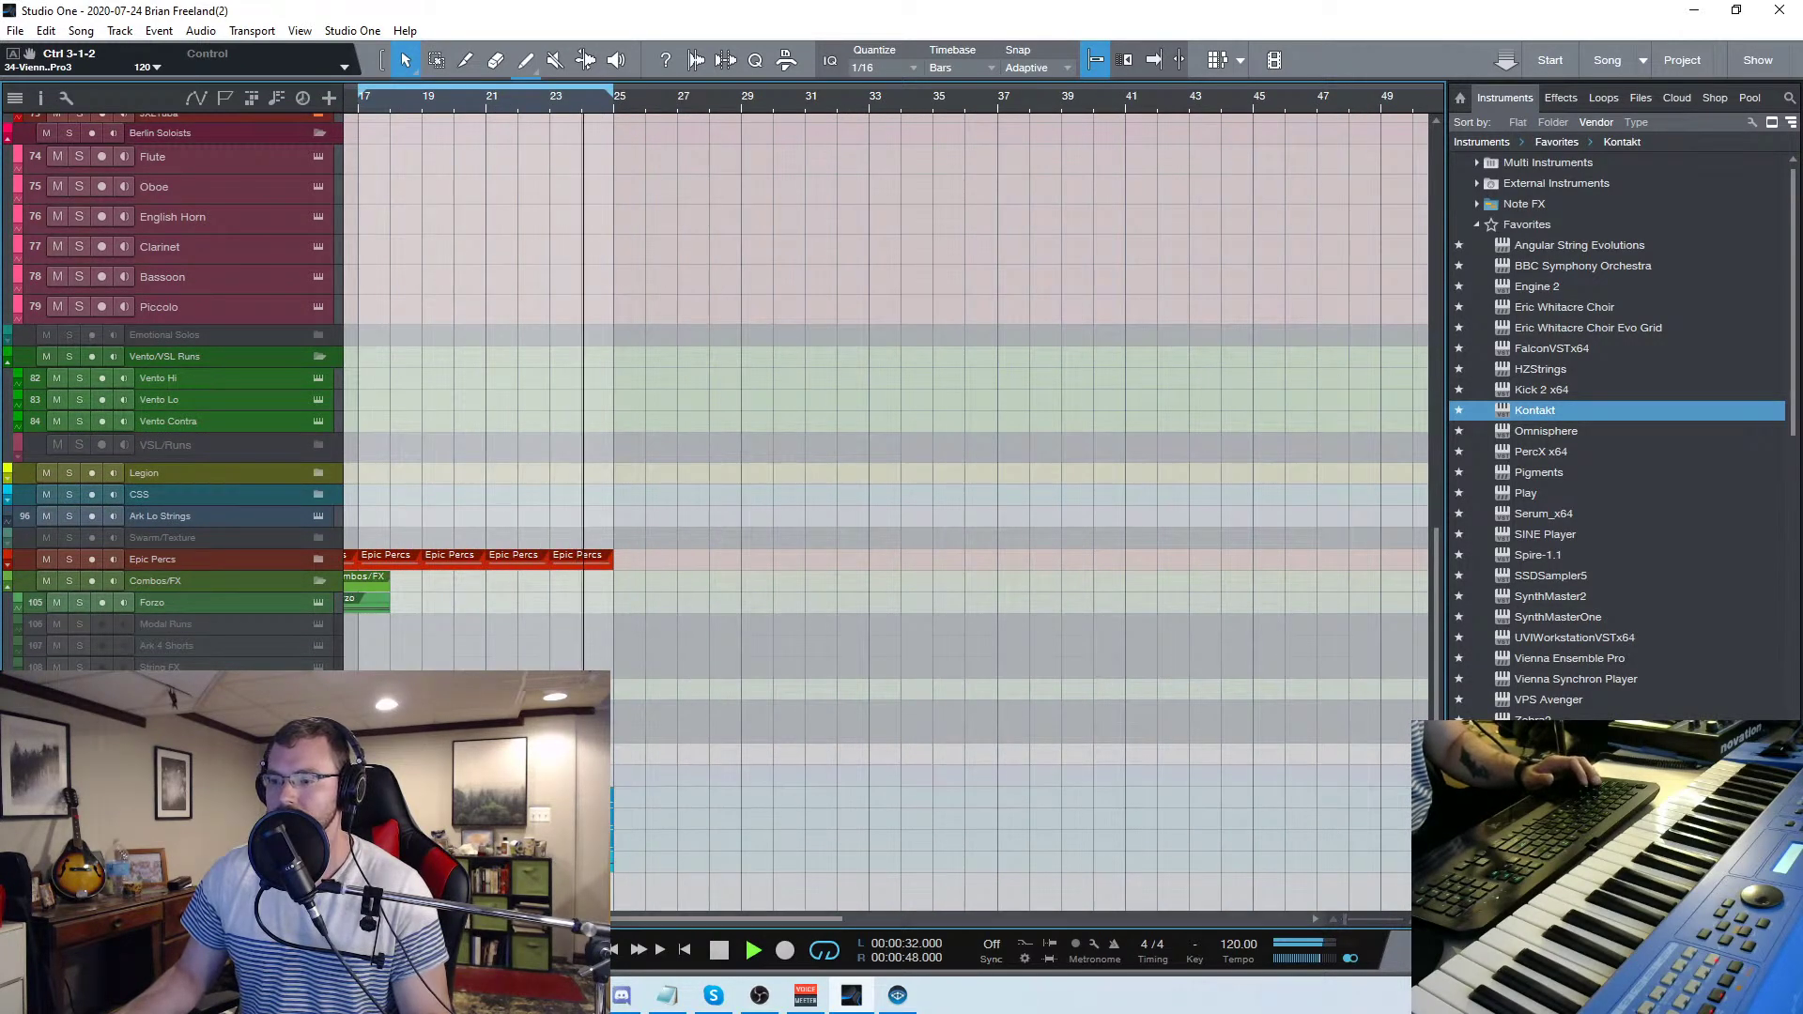
pyautogui.hscroll(-3, 551, 861)
pyautogui.moveTo(550, 861); pyautogui.dragTo(799, 874)
pyautogui.moveTo(758, 114); pyautogui.dragTo(714, 154)
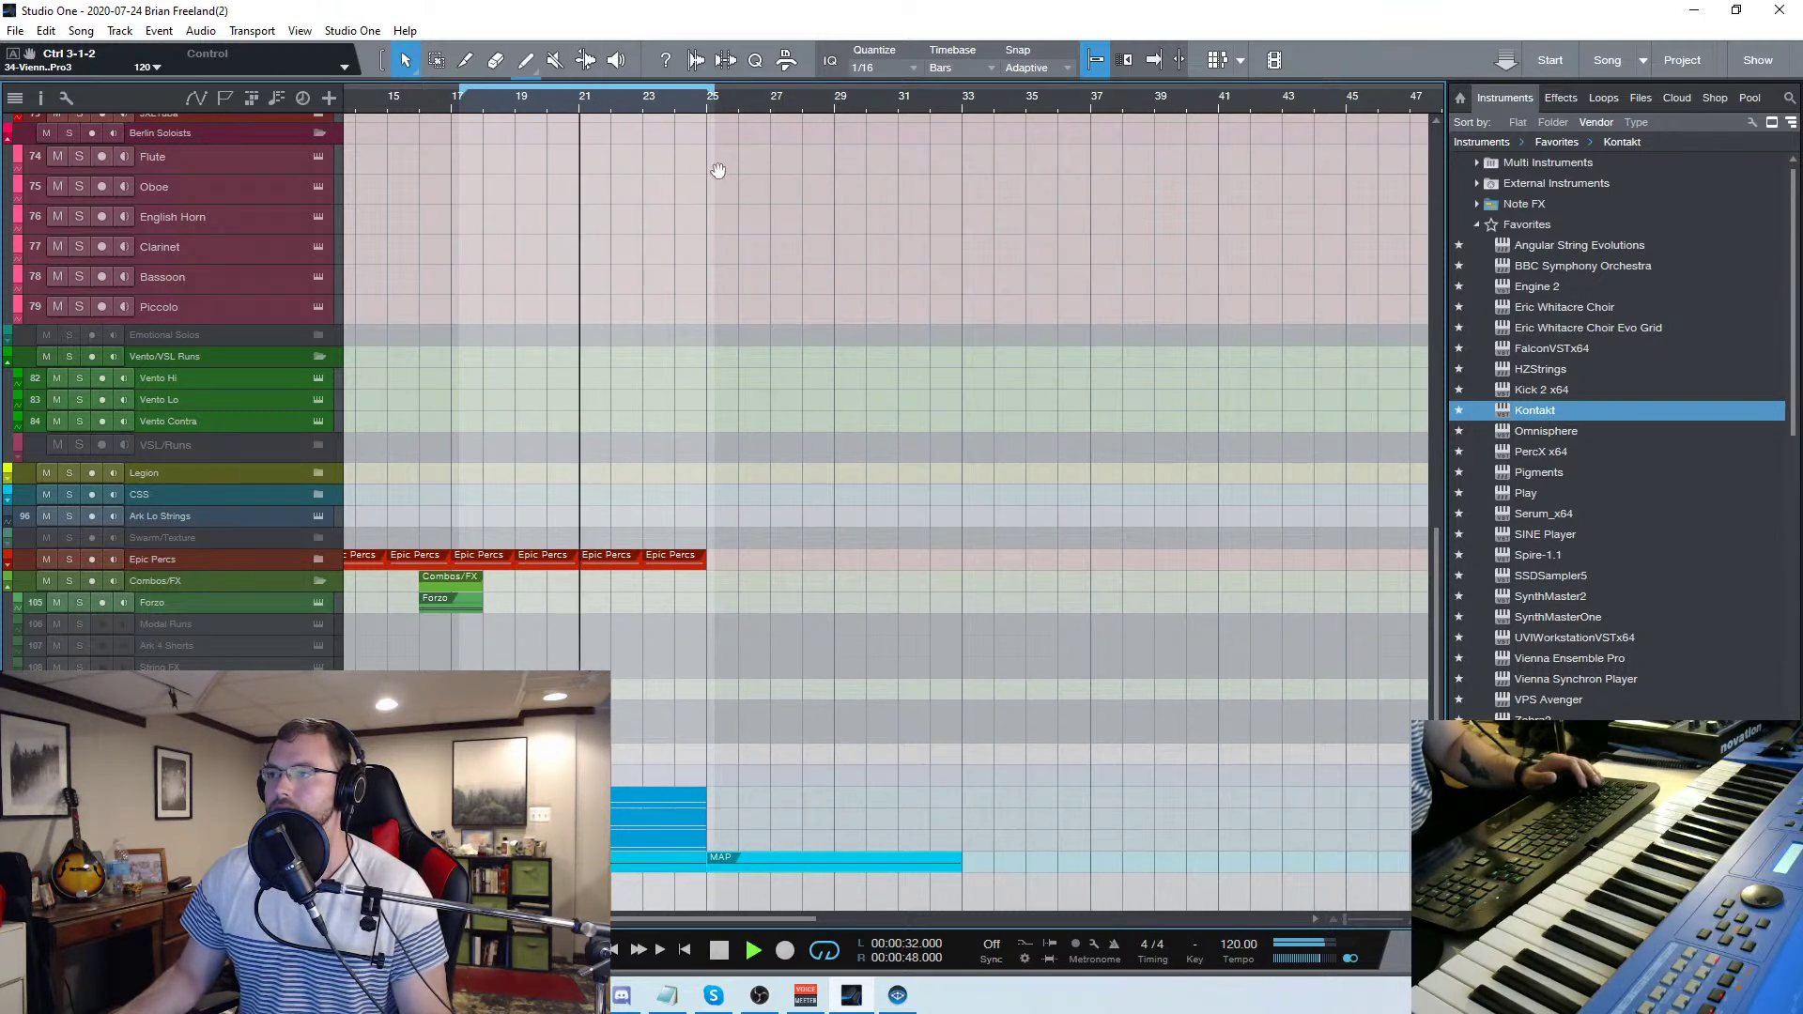
# Move the loop range to bars 25 to 33 and copy the MAP event at bar 25 onto a track higher up
pyautogui.moveTo(587, 90); pyautogui.dragTo(763, 101)
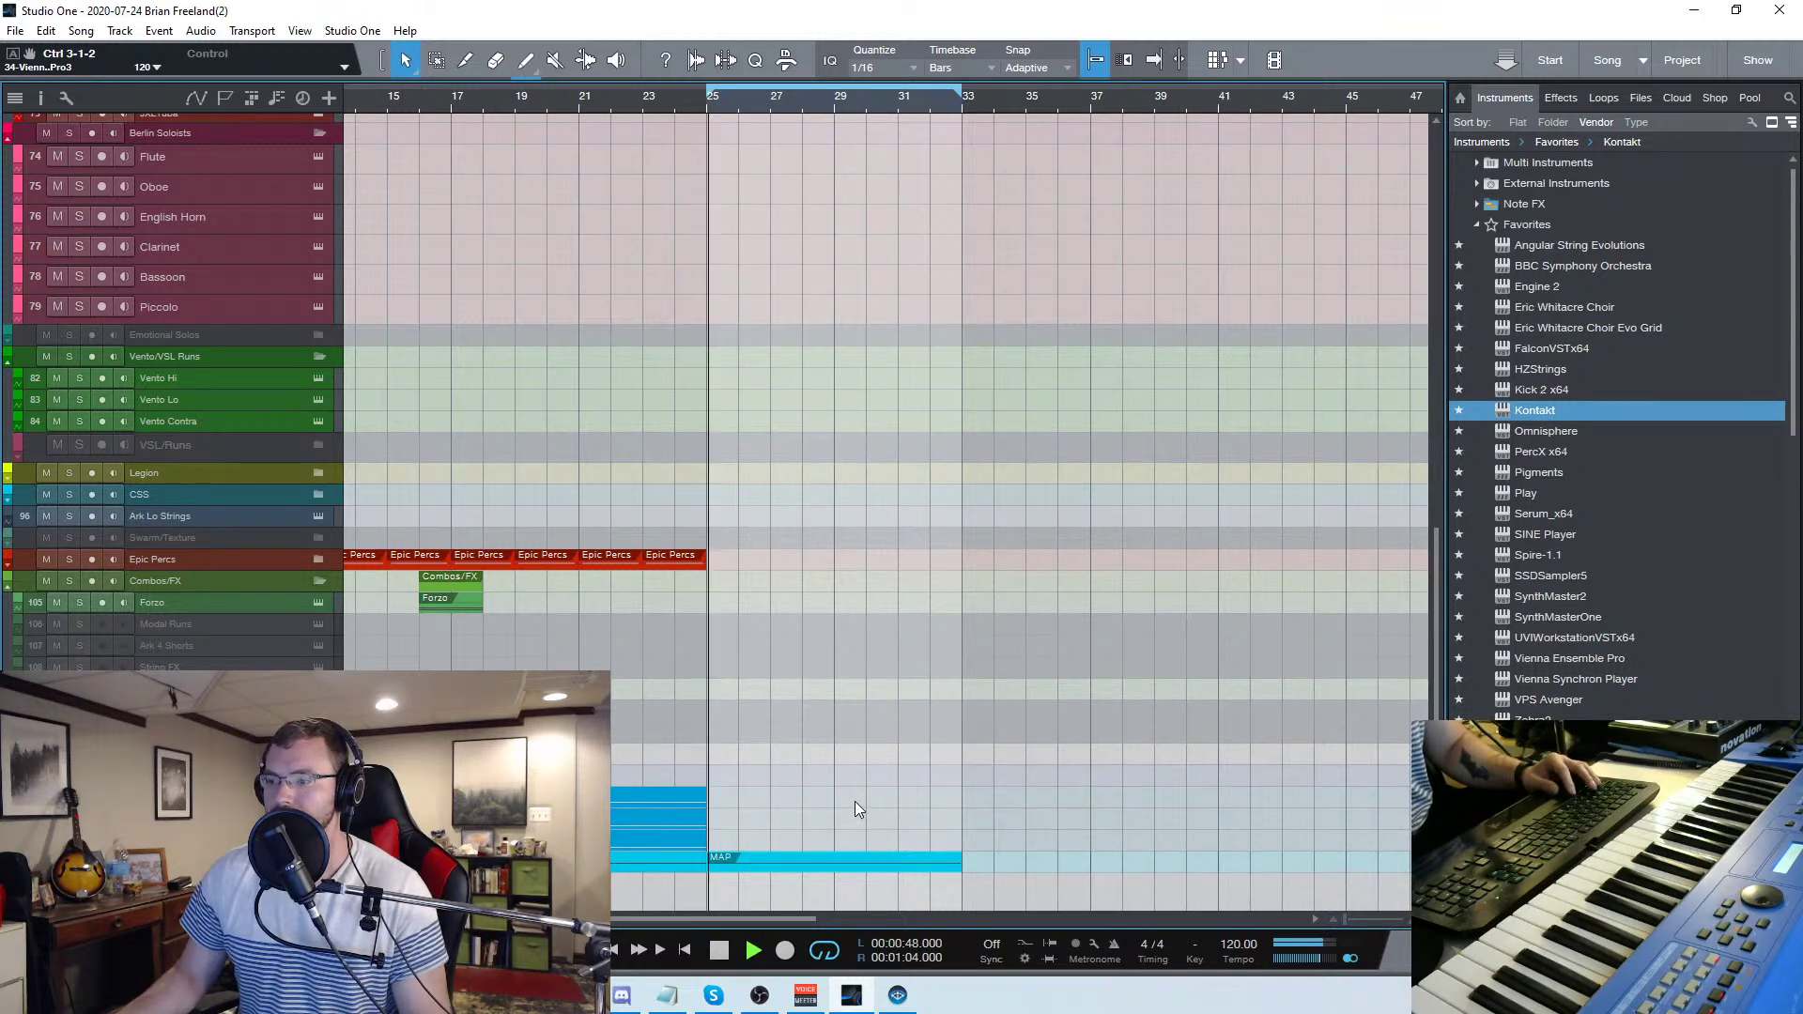
pyautogui.press('space')
pyautogui.moveTo(766, 864); pyautogui.dragTo(762, 814)
pyautogui.click(710, 107)
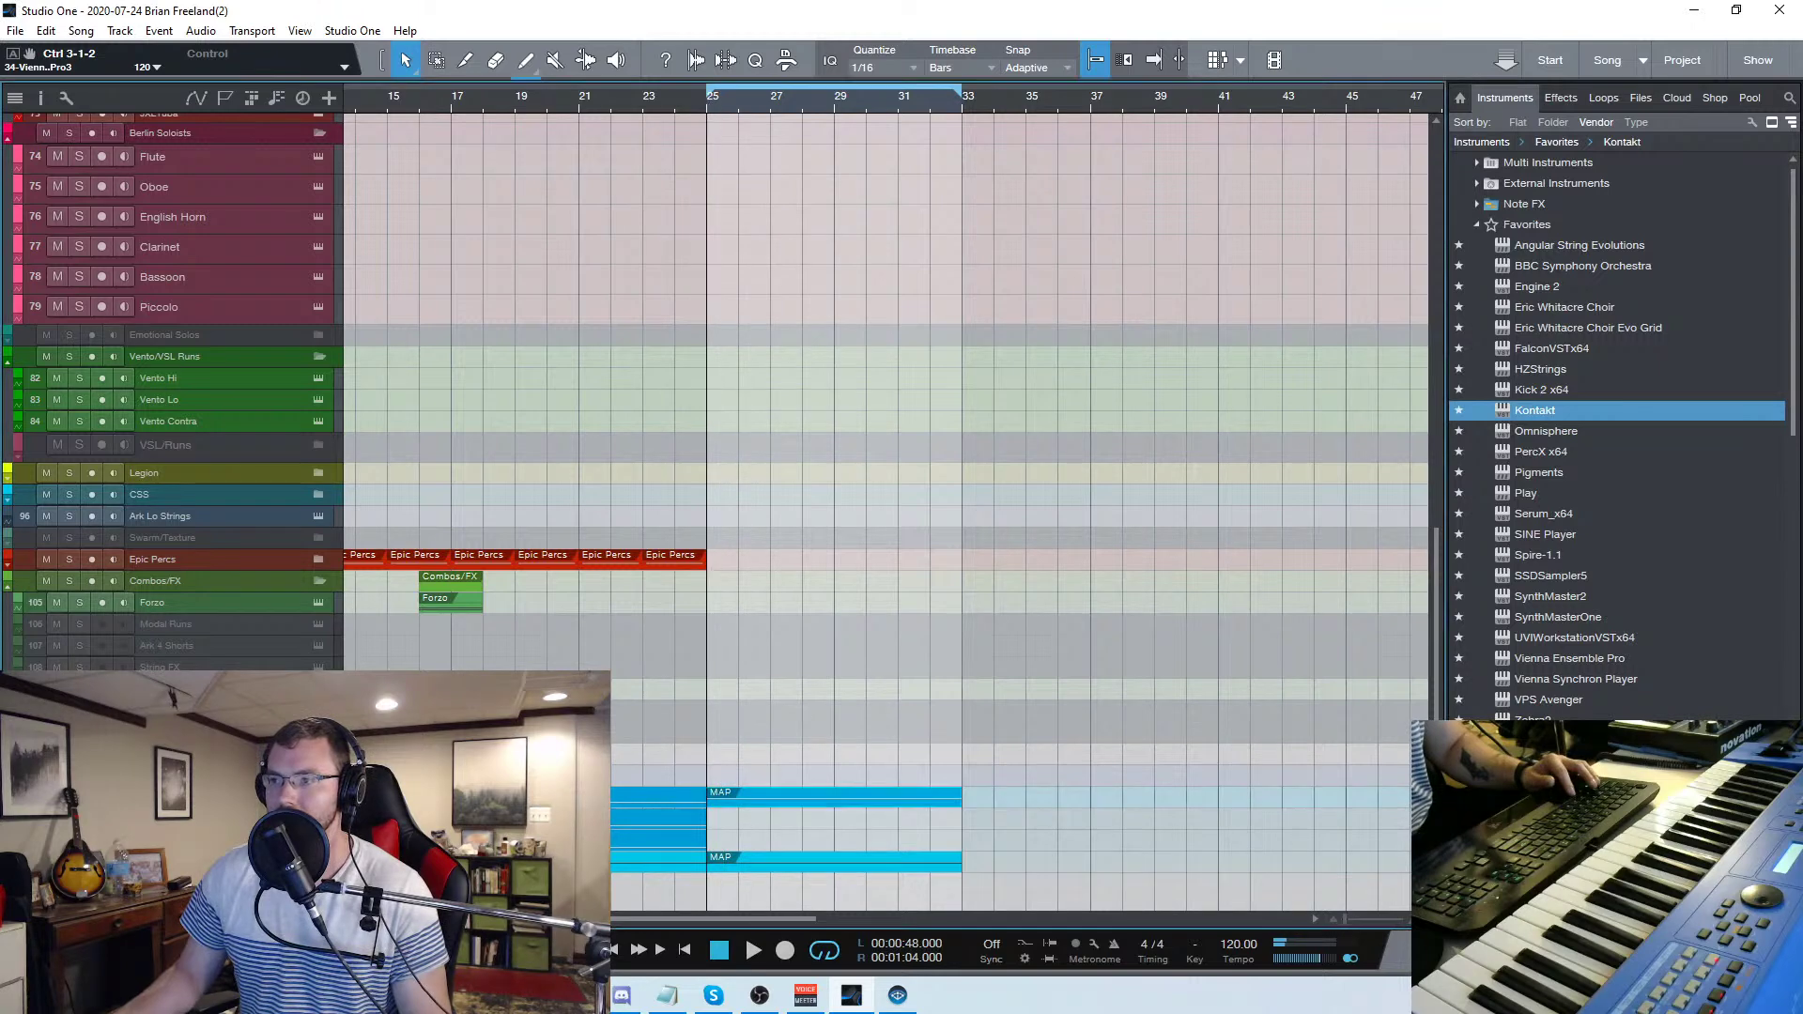
# Move the copied MAP event down to the Symphonic AI 3 track directly above the original, playing from bar 25 to compare tracks
pyautogui.moveTo(755, 803)
pyautogui.mouseDown()
pyautogui.moveTo(751, 843)
pyautogui.moveTo(773, 822)
pyautogui.mouseUp()
pyautogui.press('space')
pyautogui.press('space')
pyautogui.click(708, 103)
pyautogui.press('space')
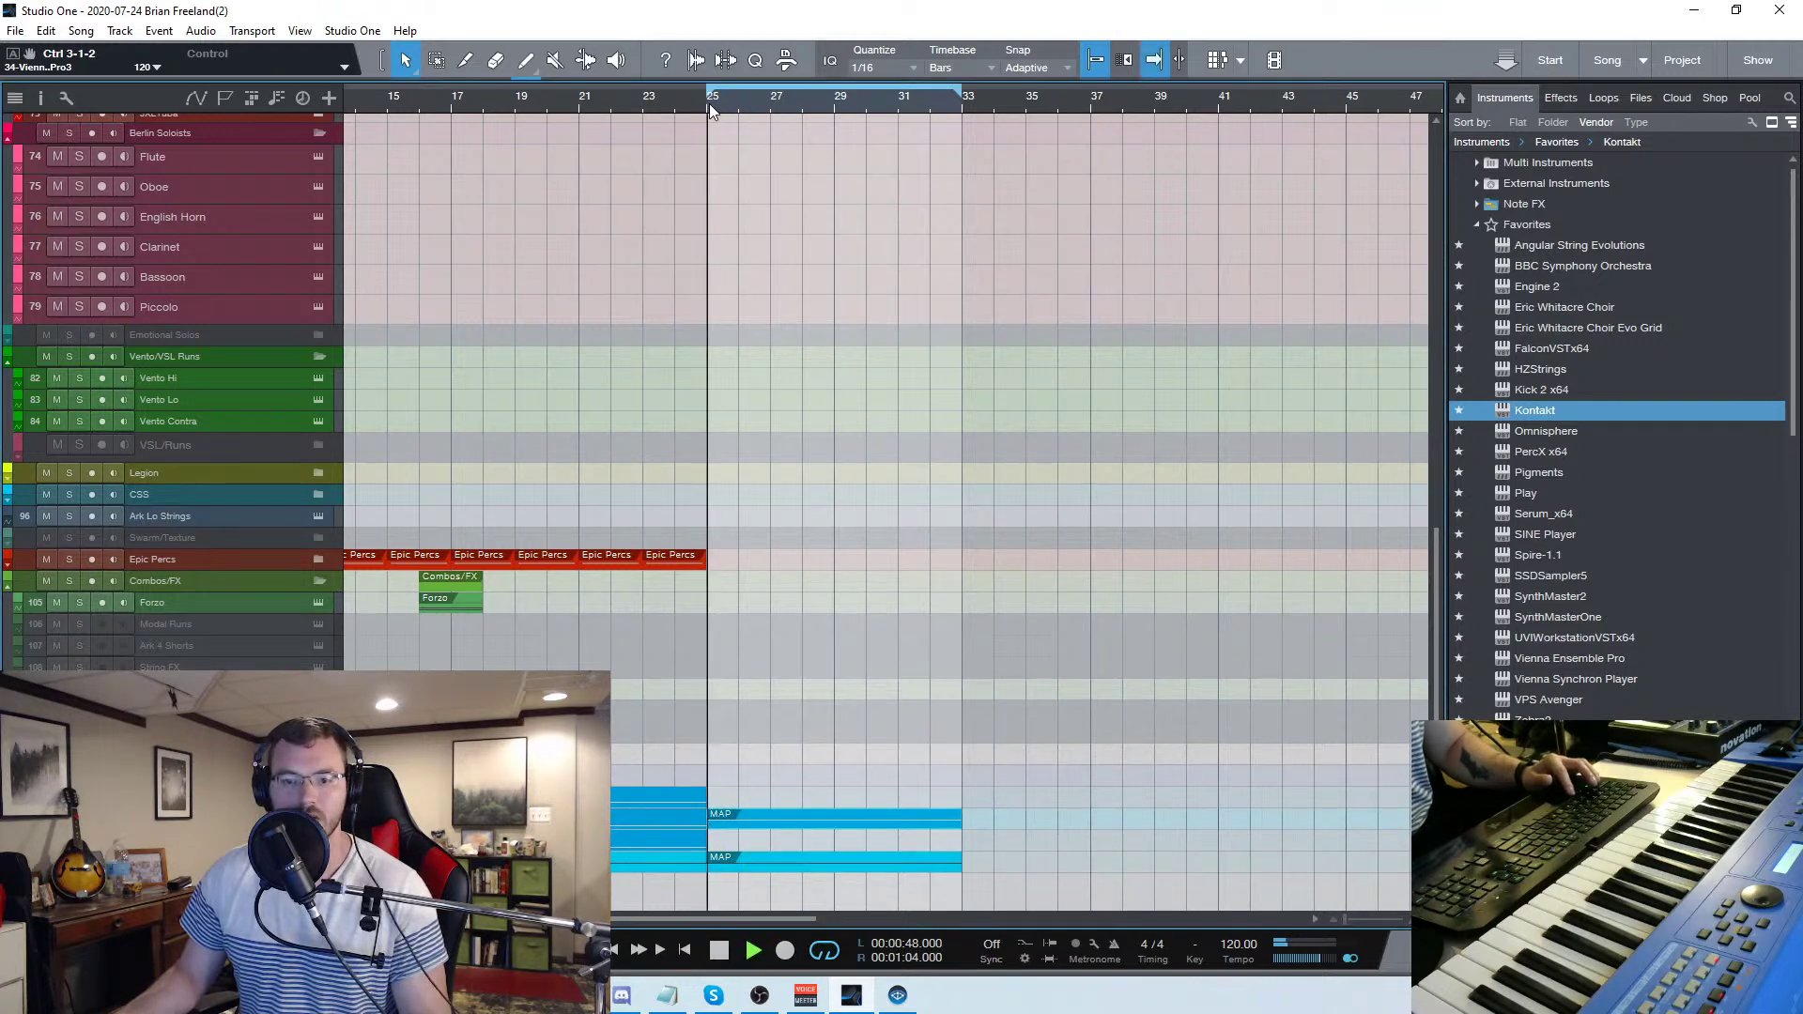
pyautogui.moveTo(756, 817); pyautogui.dragTo(768, 838)
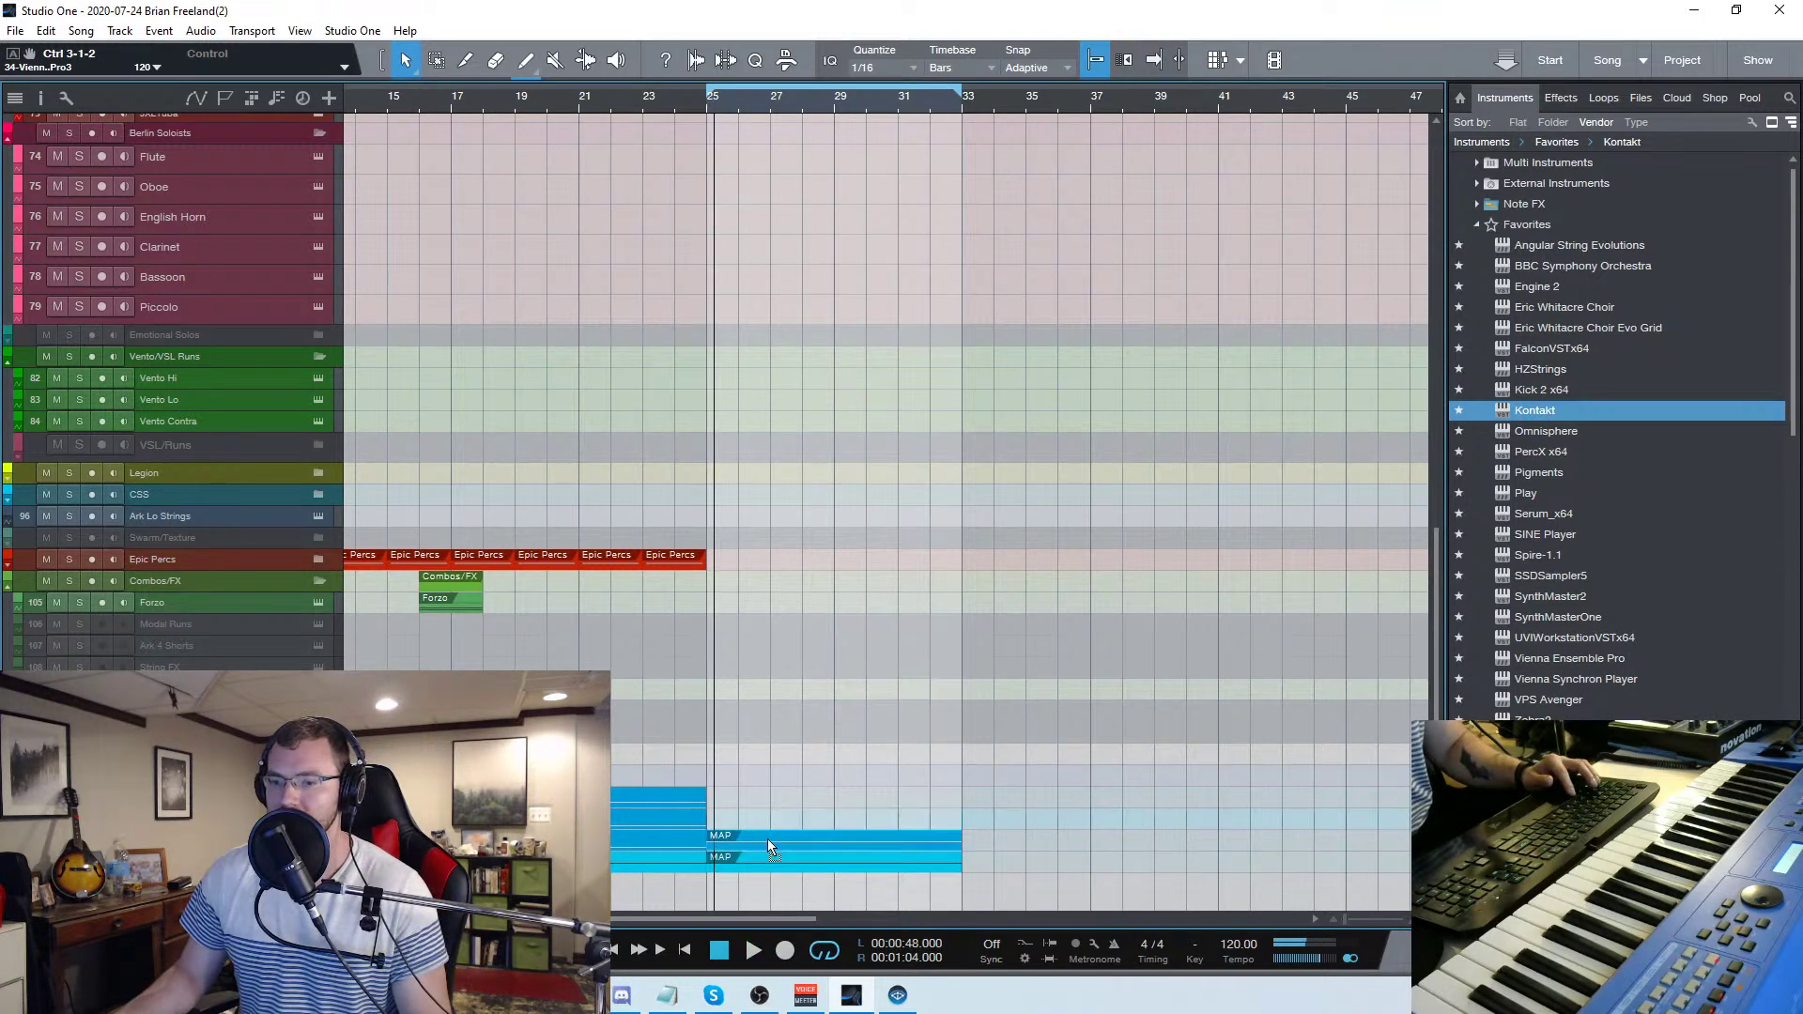
# Transpose all notes of the copied MAP event down one octave to D 2 in piano view and play the result
pyautogui.doubleClick(768, 838)
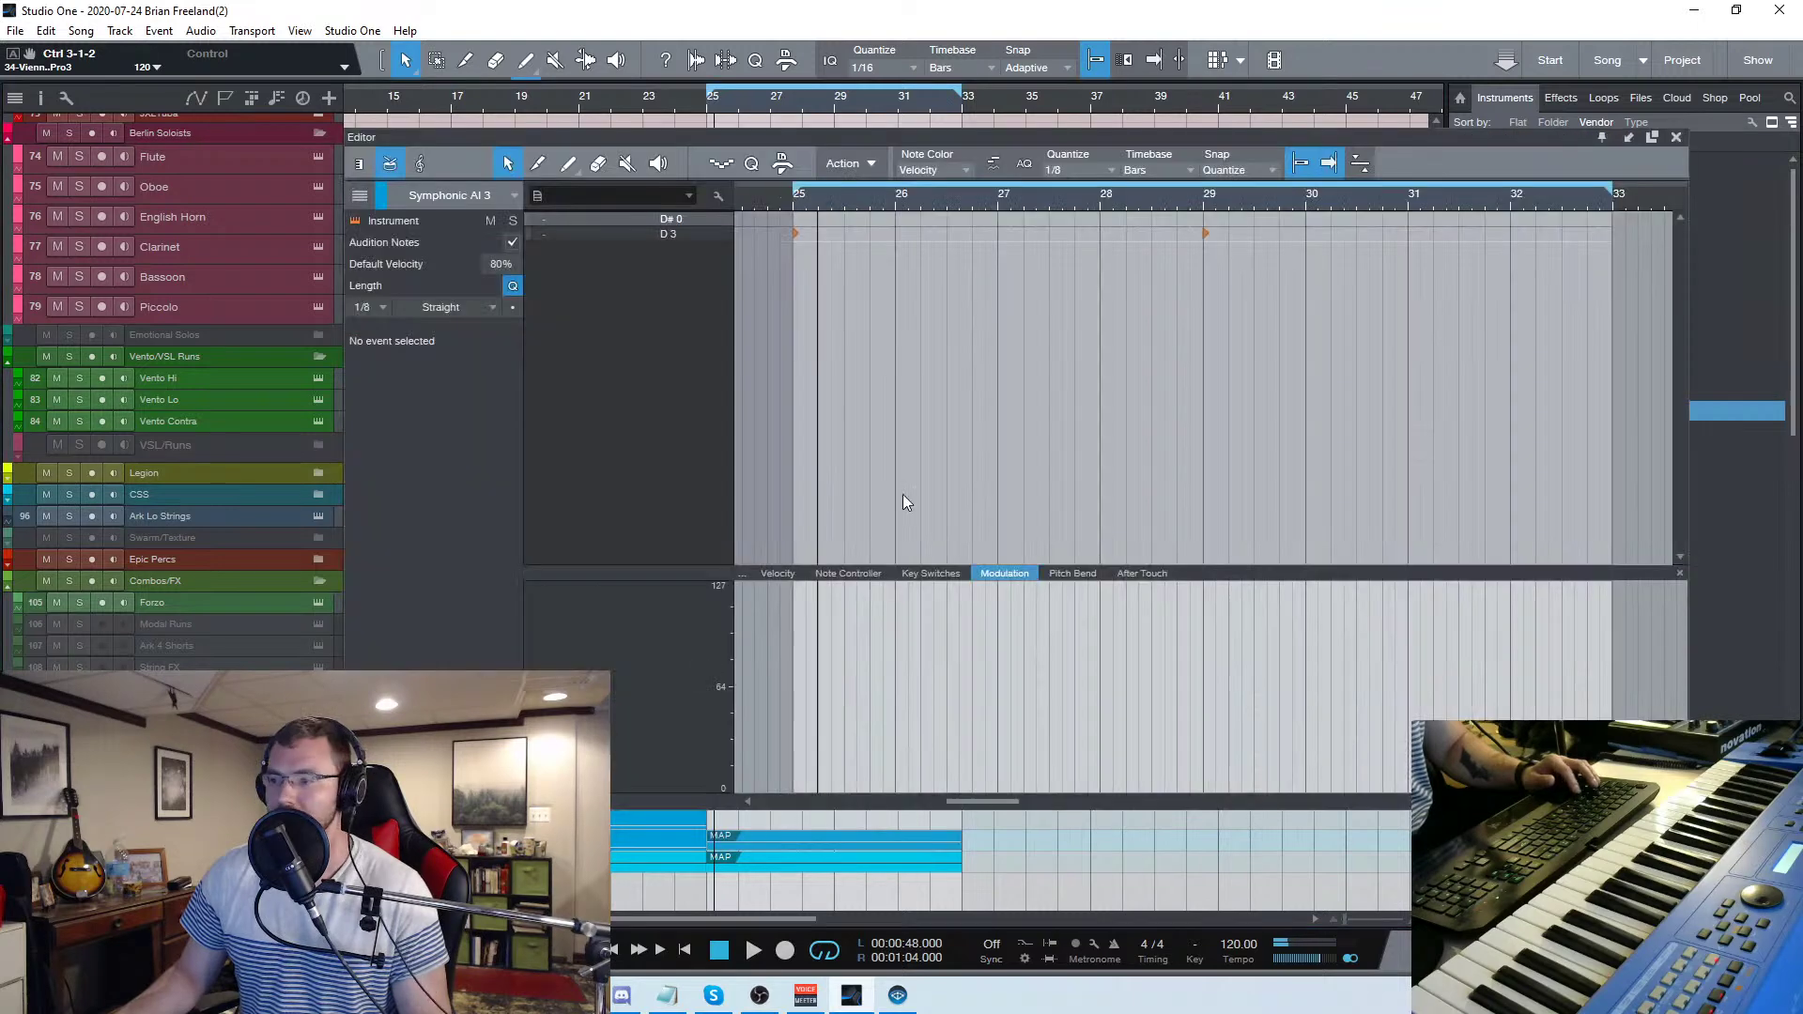
pyautogui.click(360, 198)
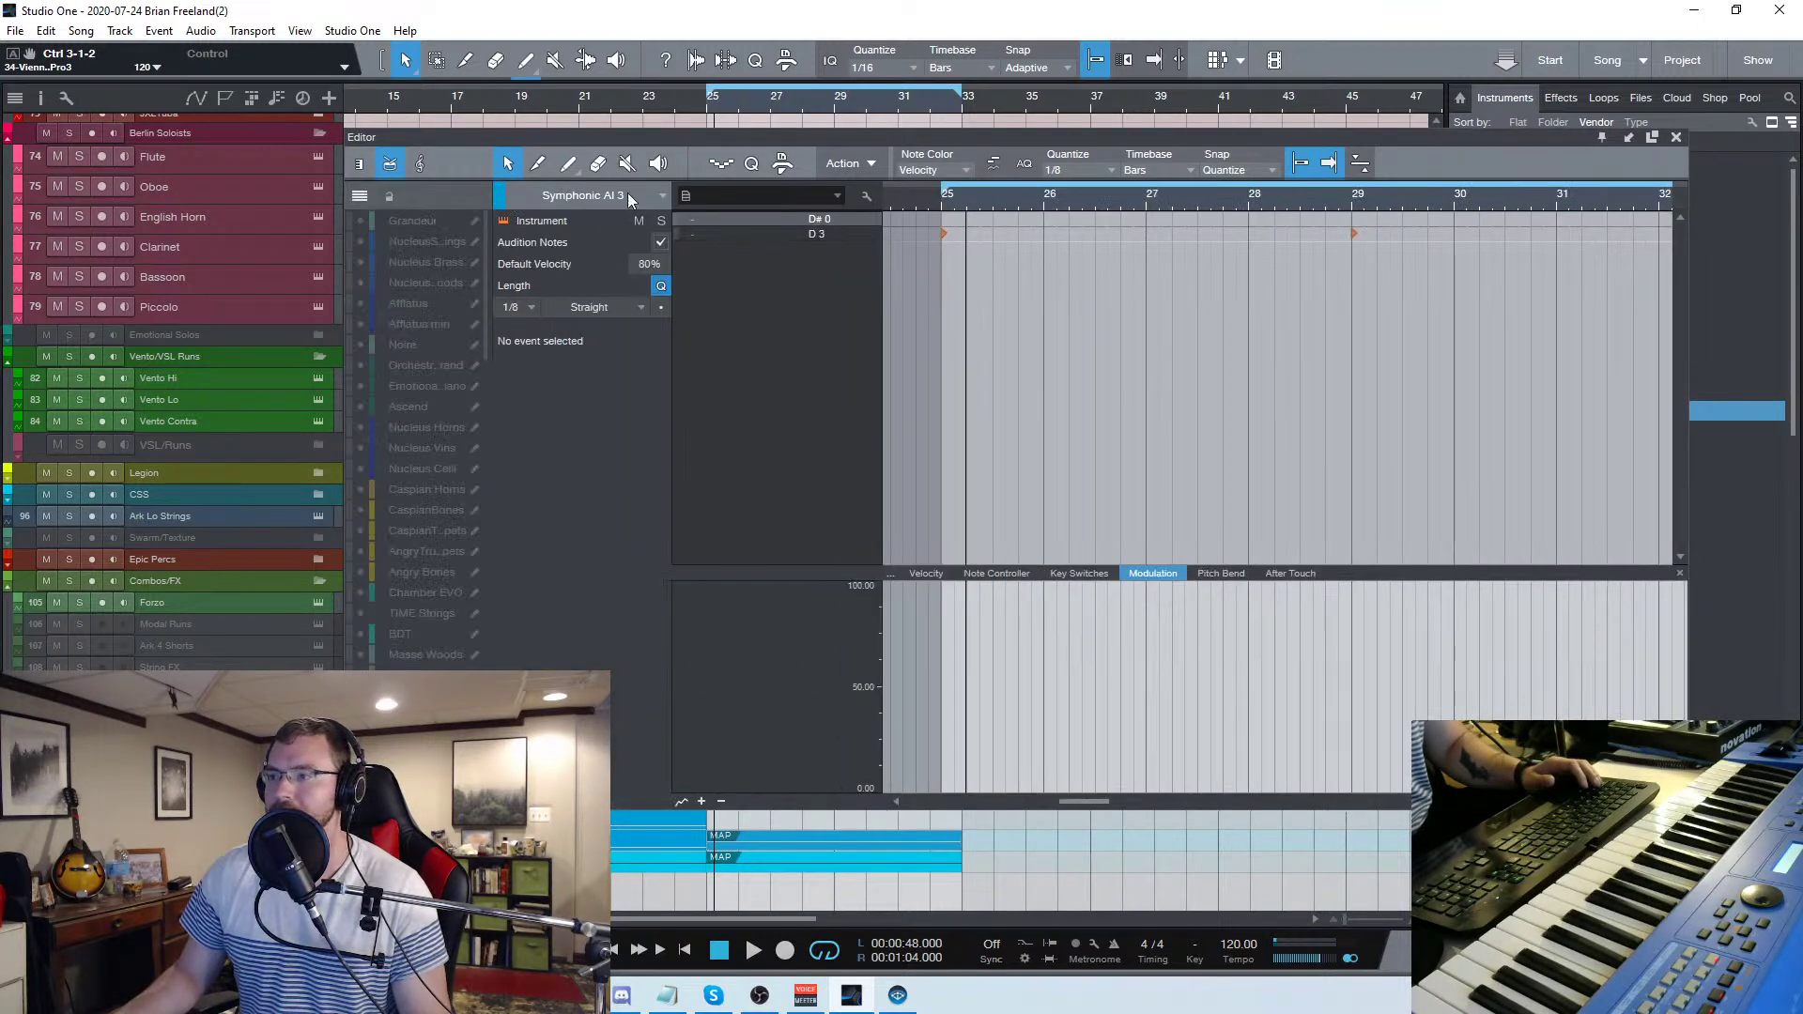
pyautogui.click(364, 167)
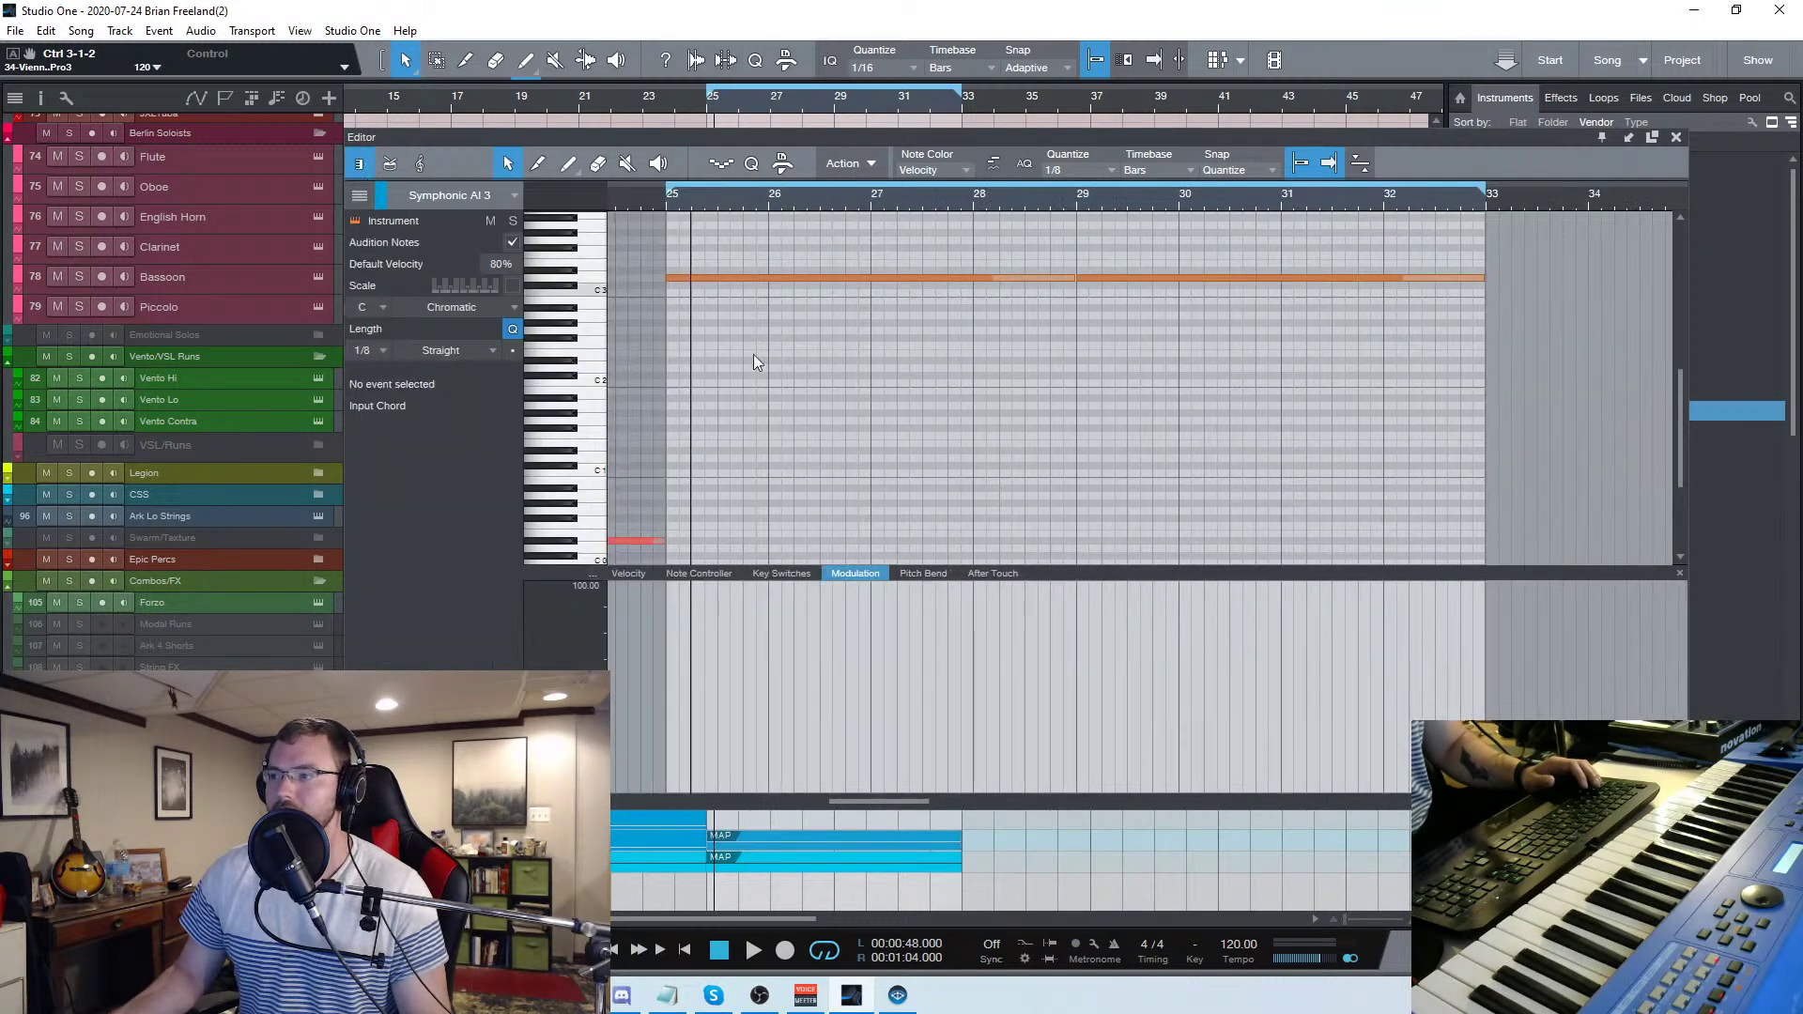
pyautogui.moveTo(909, 358); pyautogui.dragTo(1025, 255)
pyautogui.hotkey('shift', 'Down')
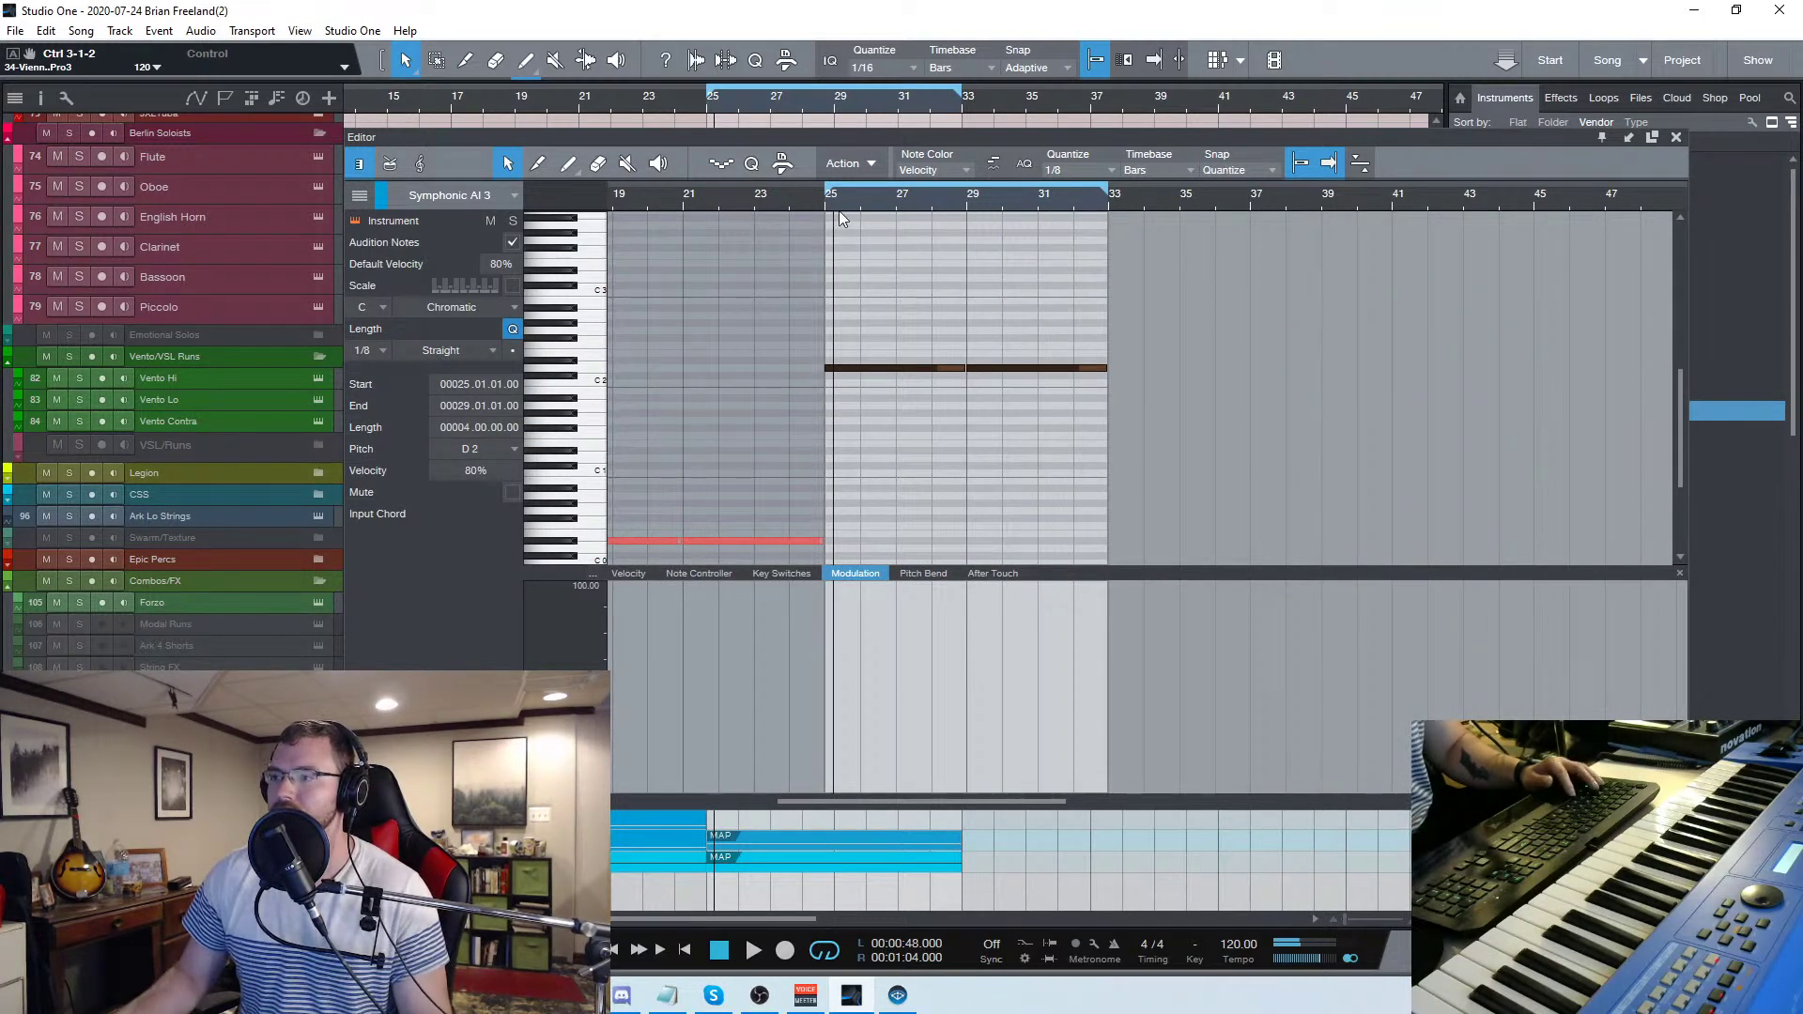
pyautogui.press('space')
pyautogui.click(1055, 291)
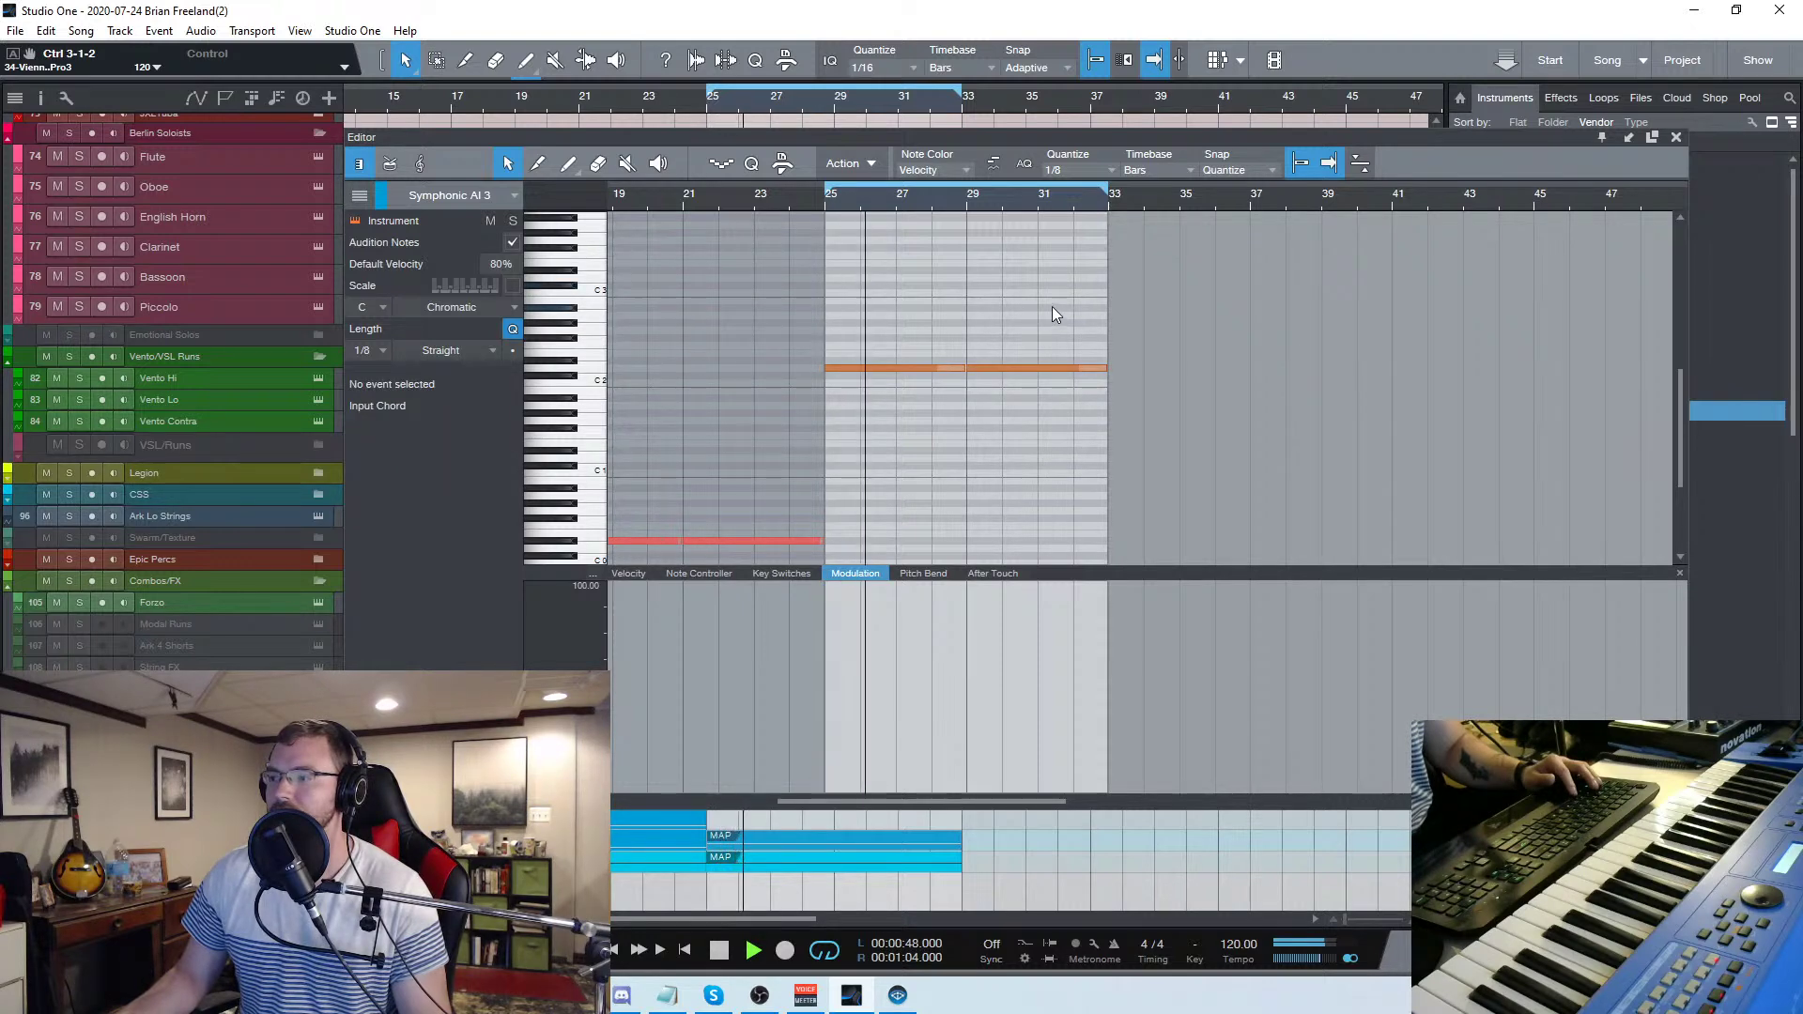
pyautogui.click(1676, 137)
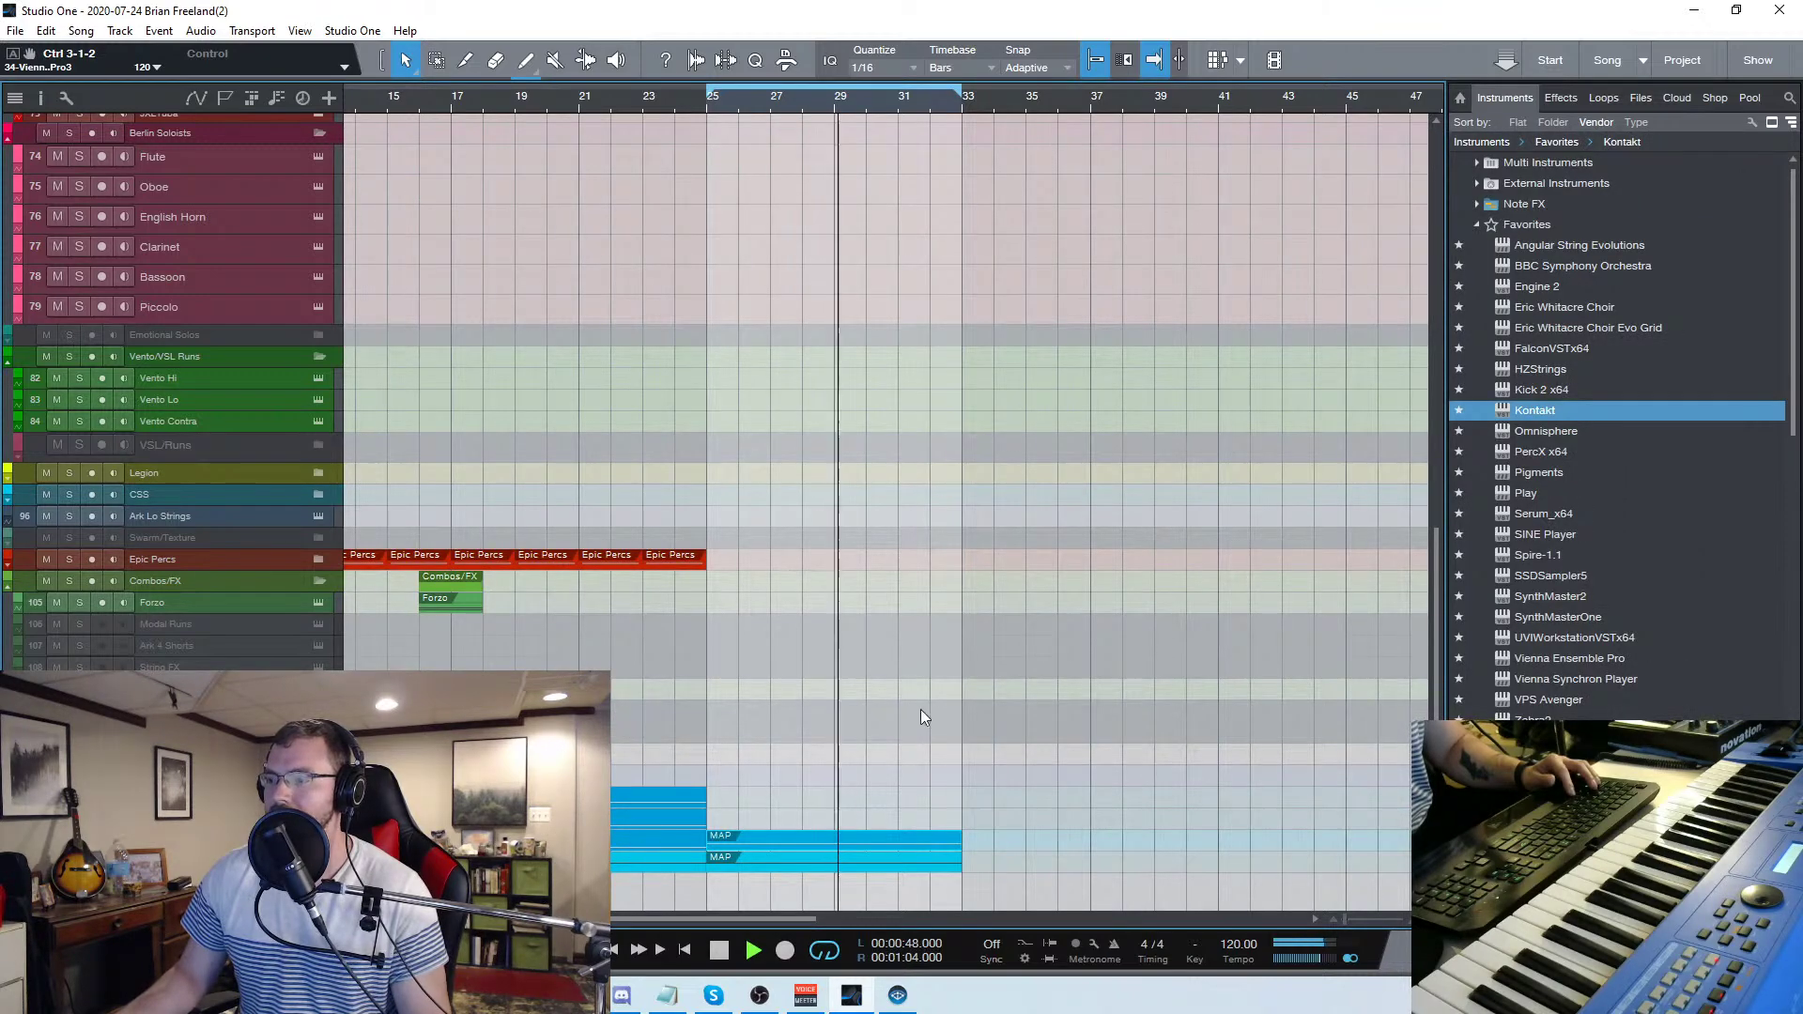
# Transpose the Symphonic AI 3 notes down two more octaves, raise them a semitone to D# 0 and play the loop
pyautogui.doubleClick(824, 840)
pyautogui.press('space')
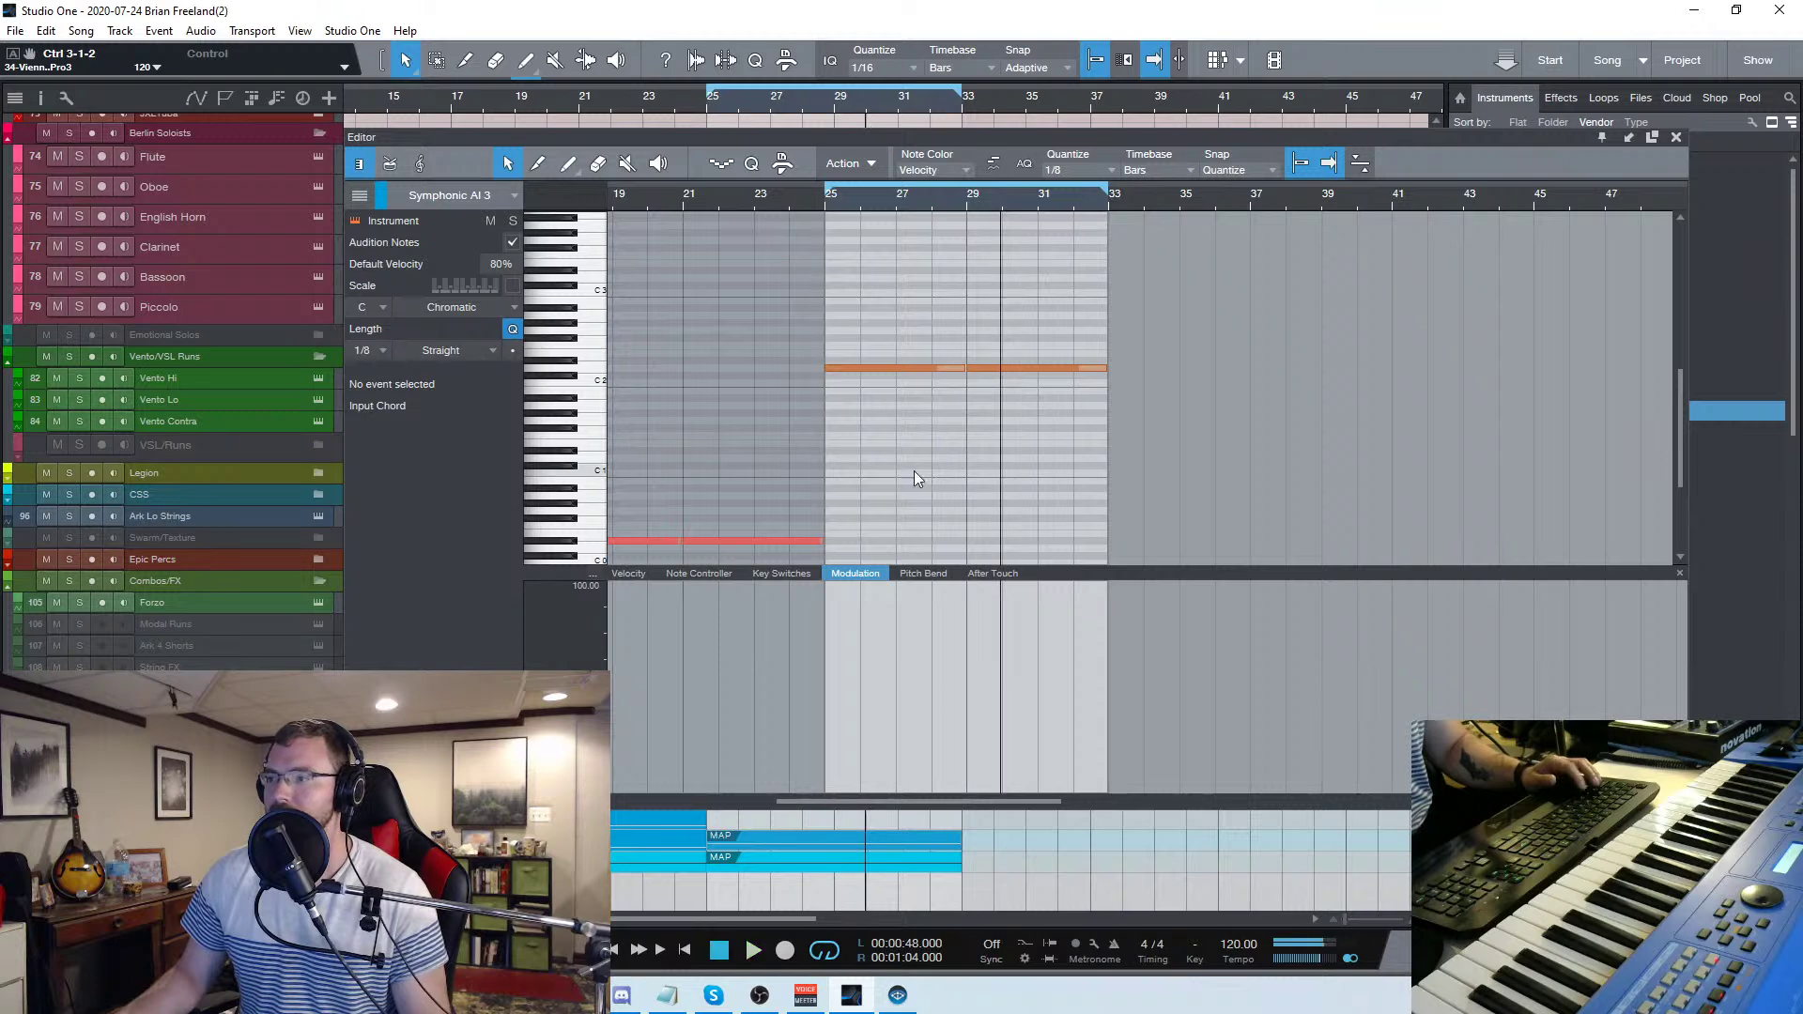
pyautogui.hotkey('shift', 'Down')
pyautogui.hotkey('shift', 'Down')
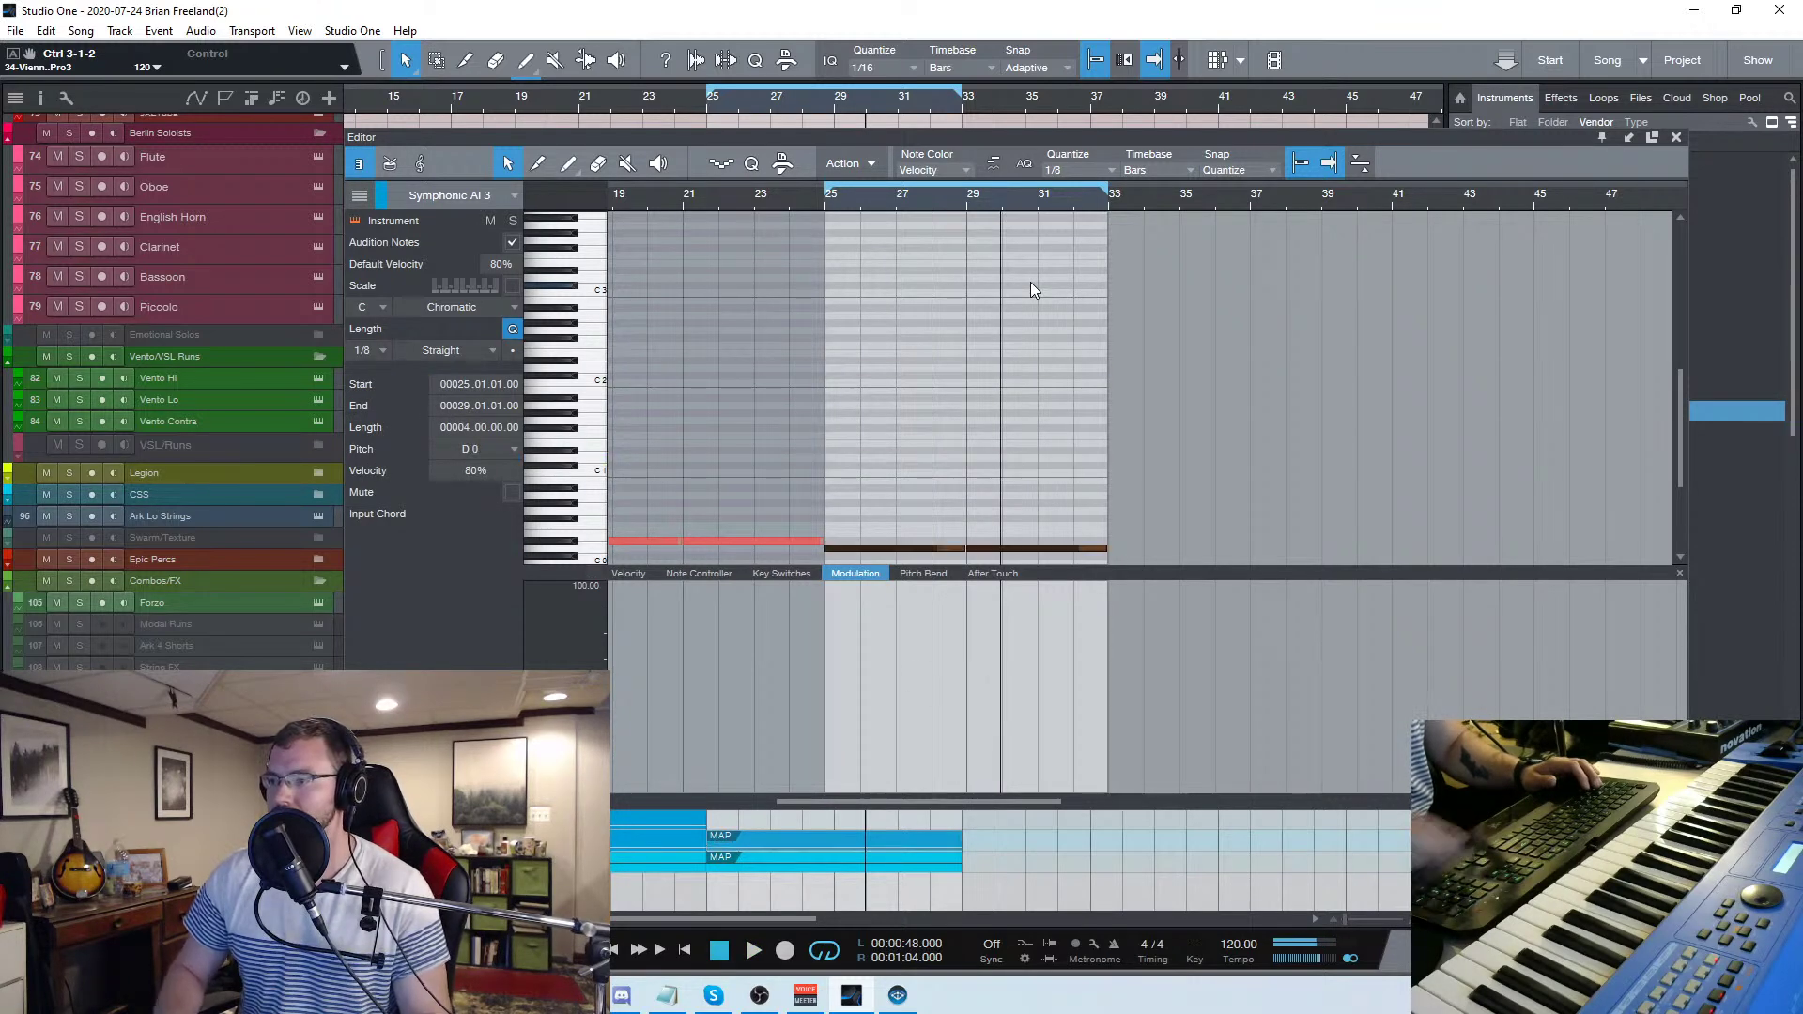
pyautogui.scroll(-1, 1029, 283)
pyautogui.moveTo(886, 518); pyautogui.dragTo(885, 510)
pyautogui.press('space')
pyautogui.click(1001, 318)
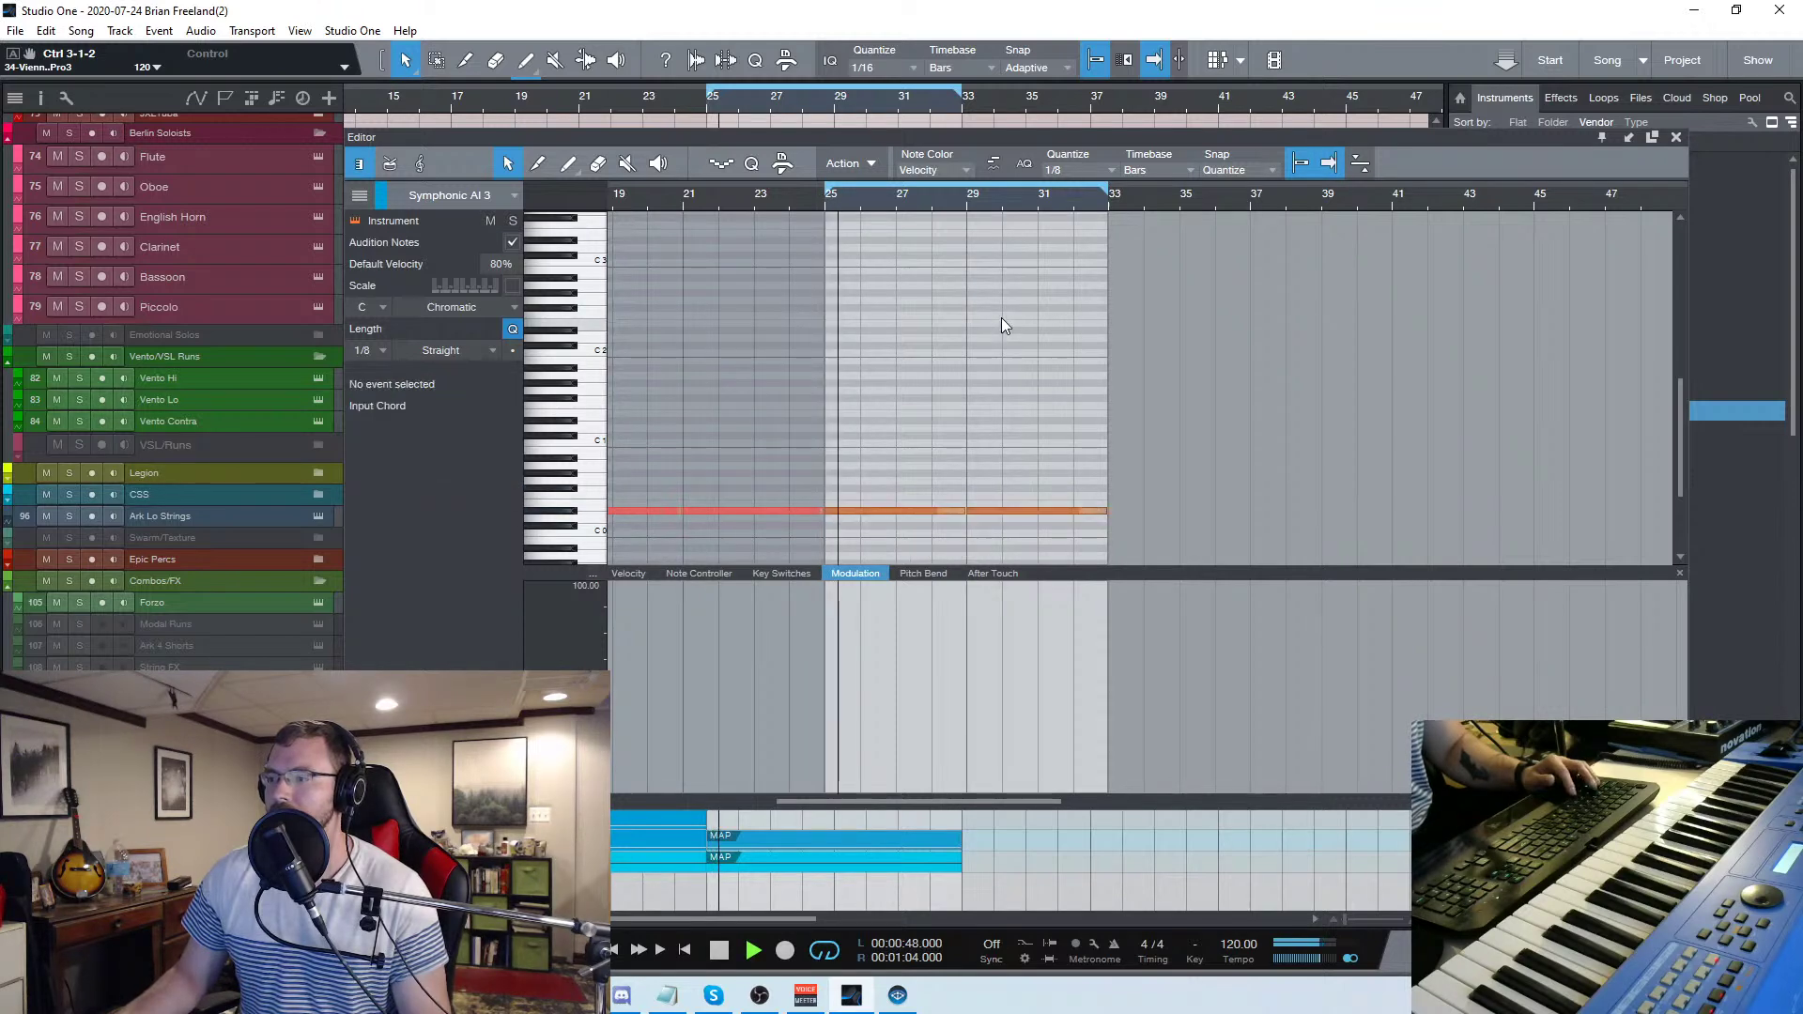
pyautogui.click(1677, 138)
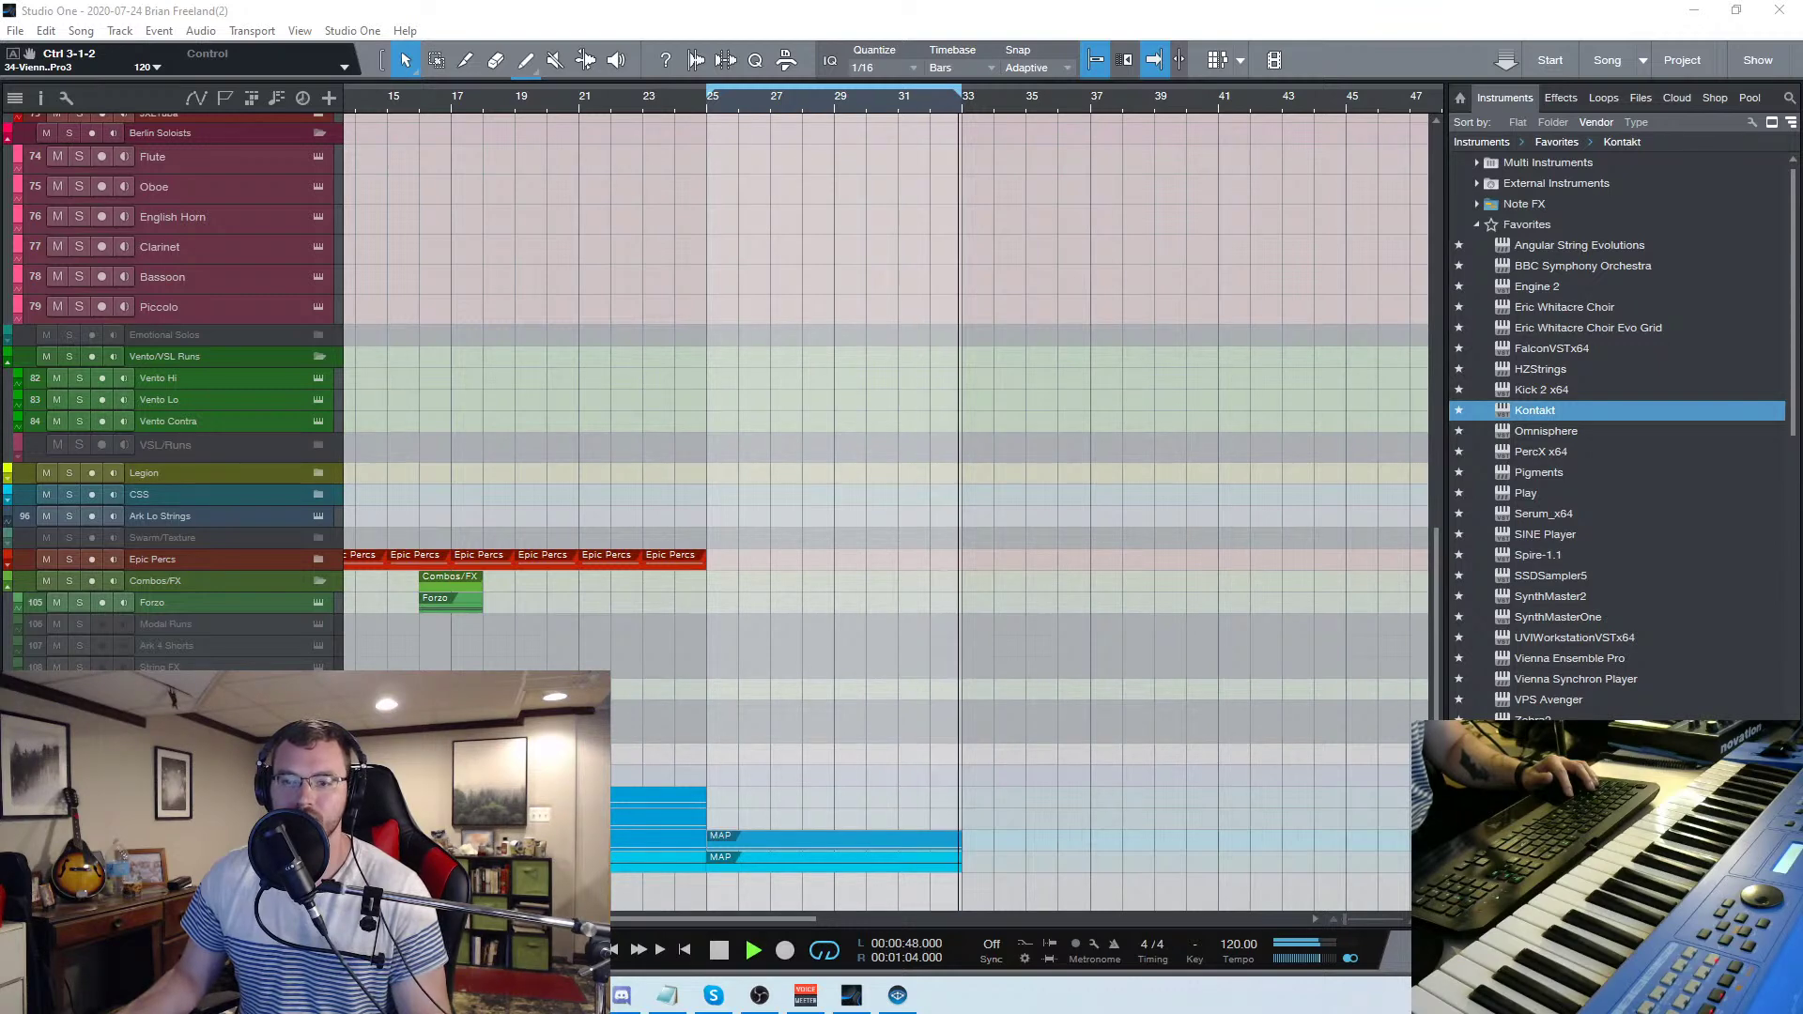
pyautogui.press('space')
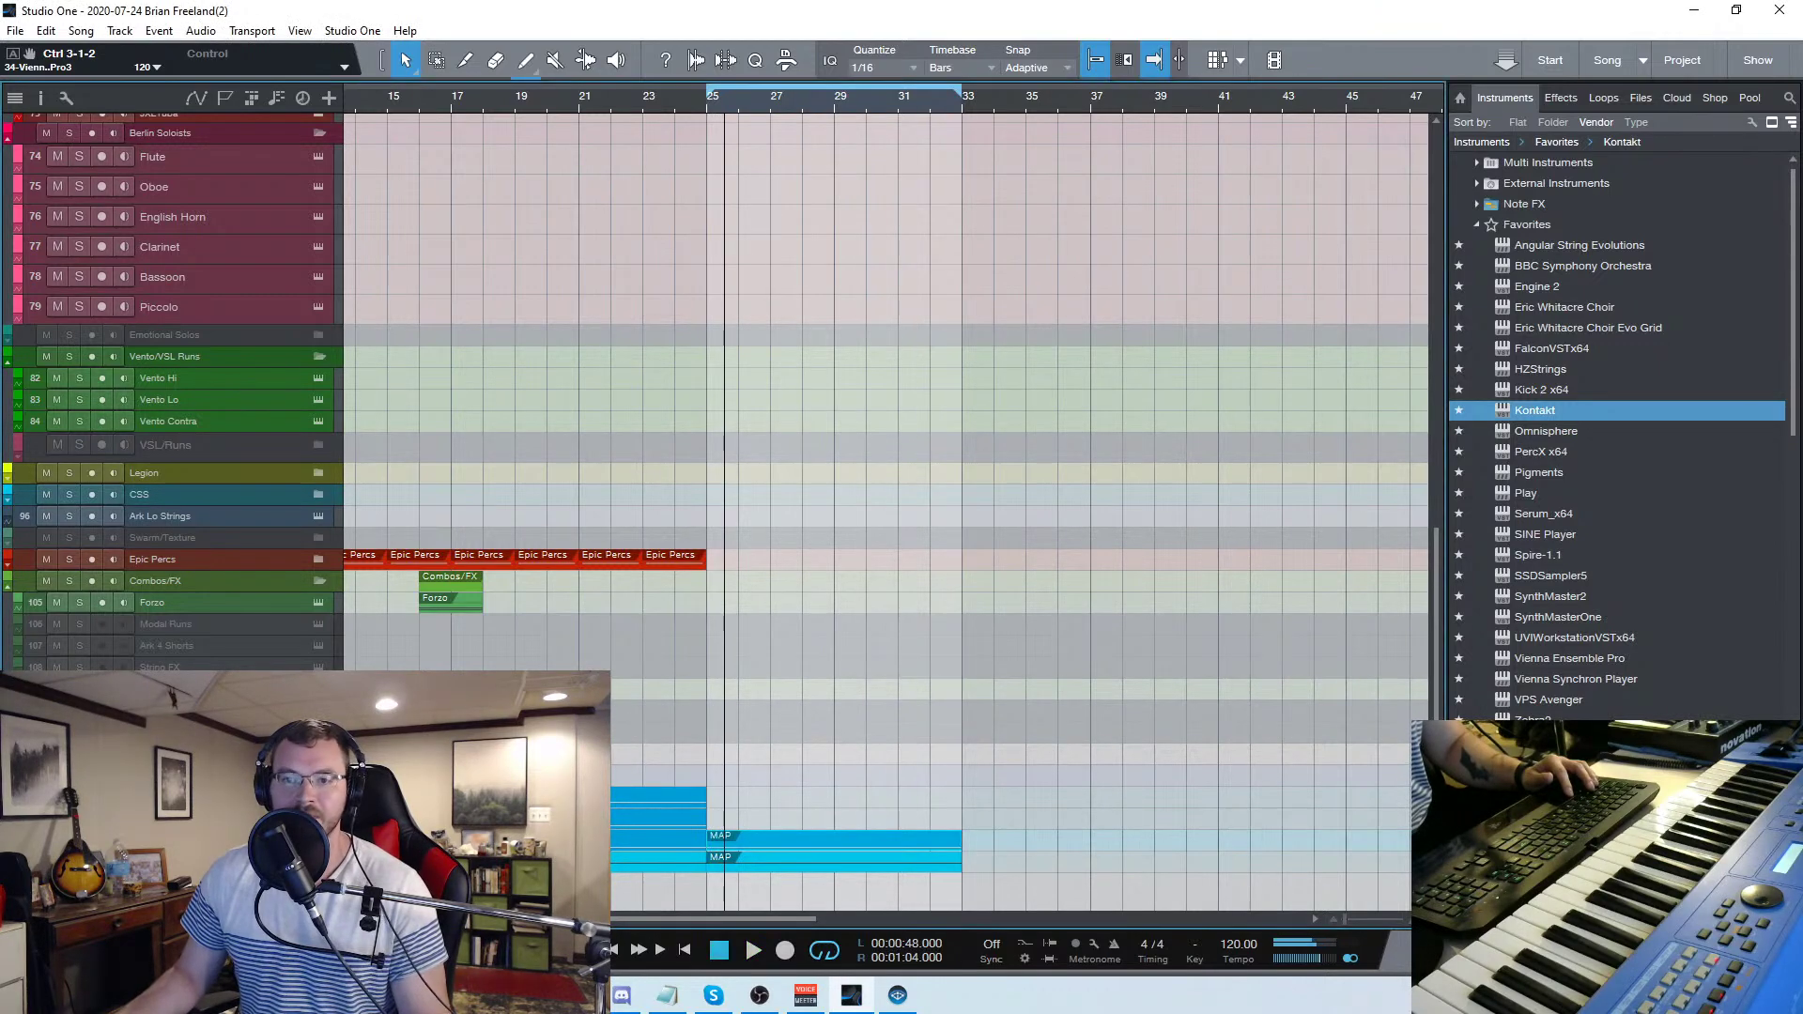
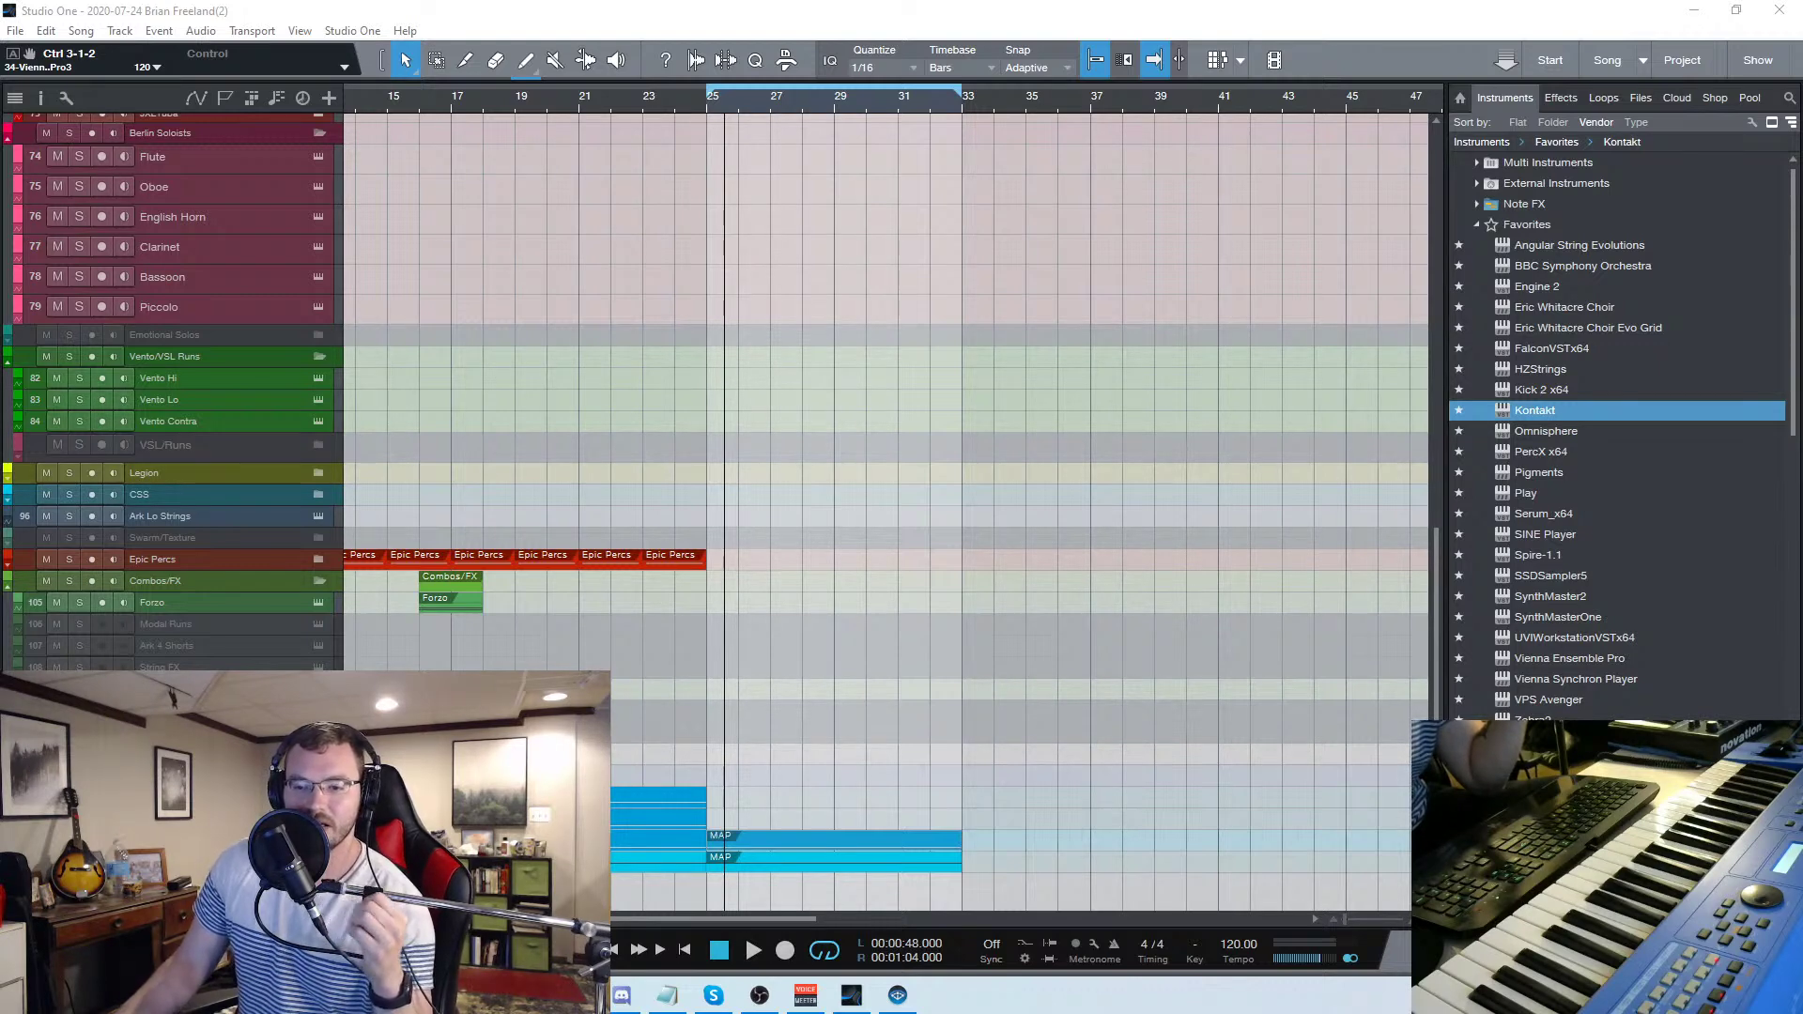
# Load the css eq less treble preset in the smartEQ2 insert on the CSS Vins 1 mixer channel
pyautogui.click(642, 103)
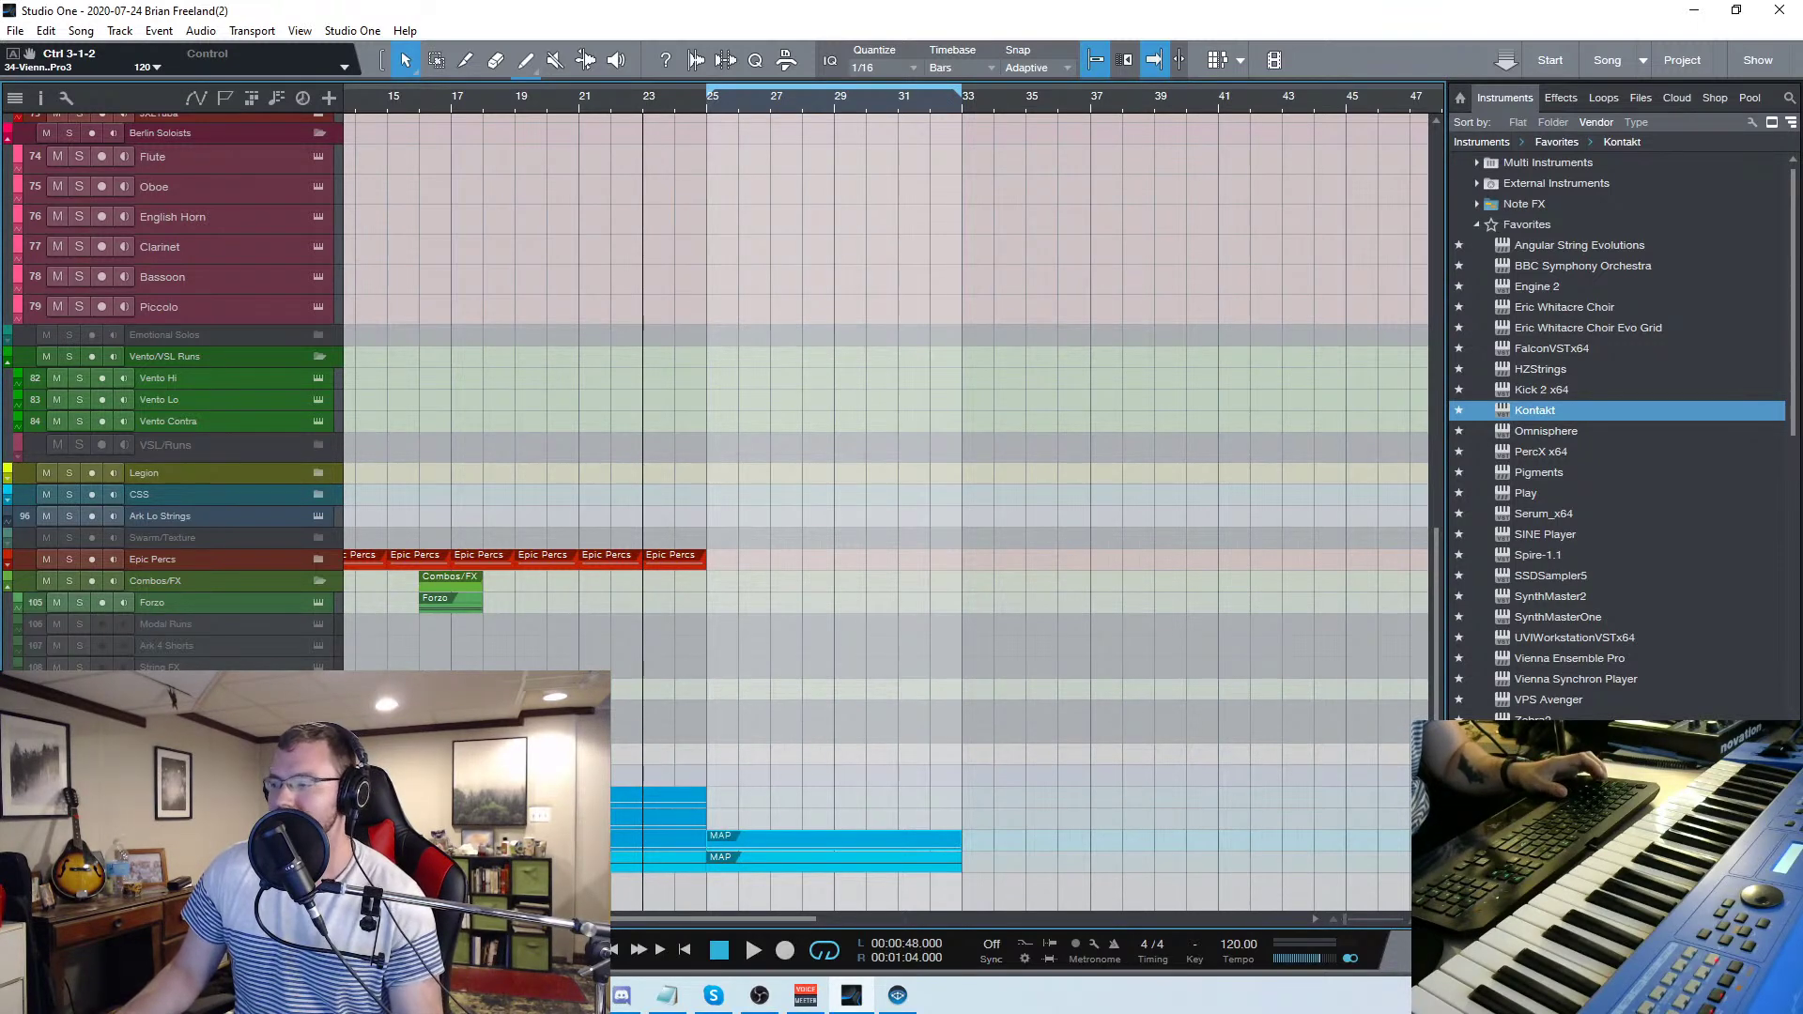
pyautogui.press('F3')
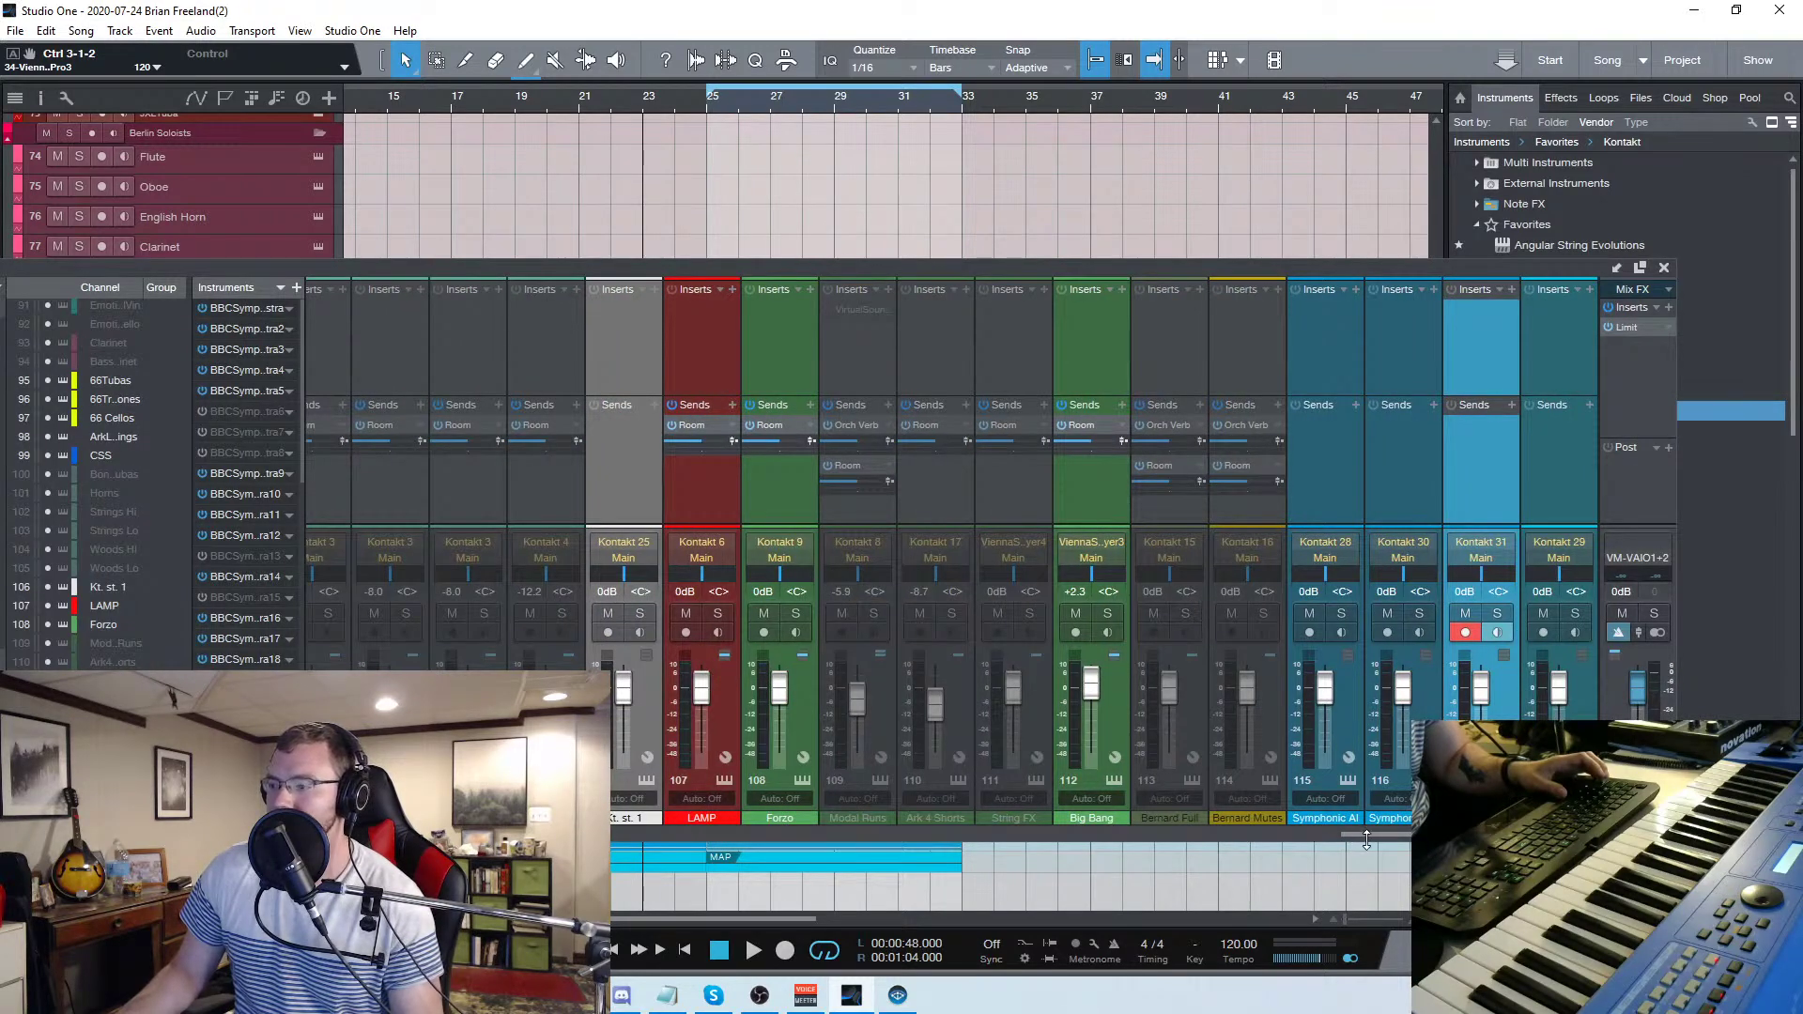
pyautogui.moveTo(1374, 832); pyautogui.dragTo(1012, 836)
pyautogui.moveTo(926, 838); pyautogui.dragTo(966, 838)
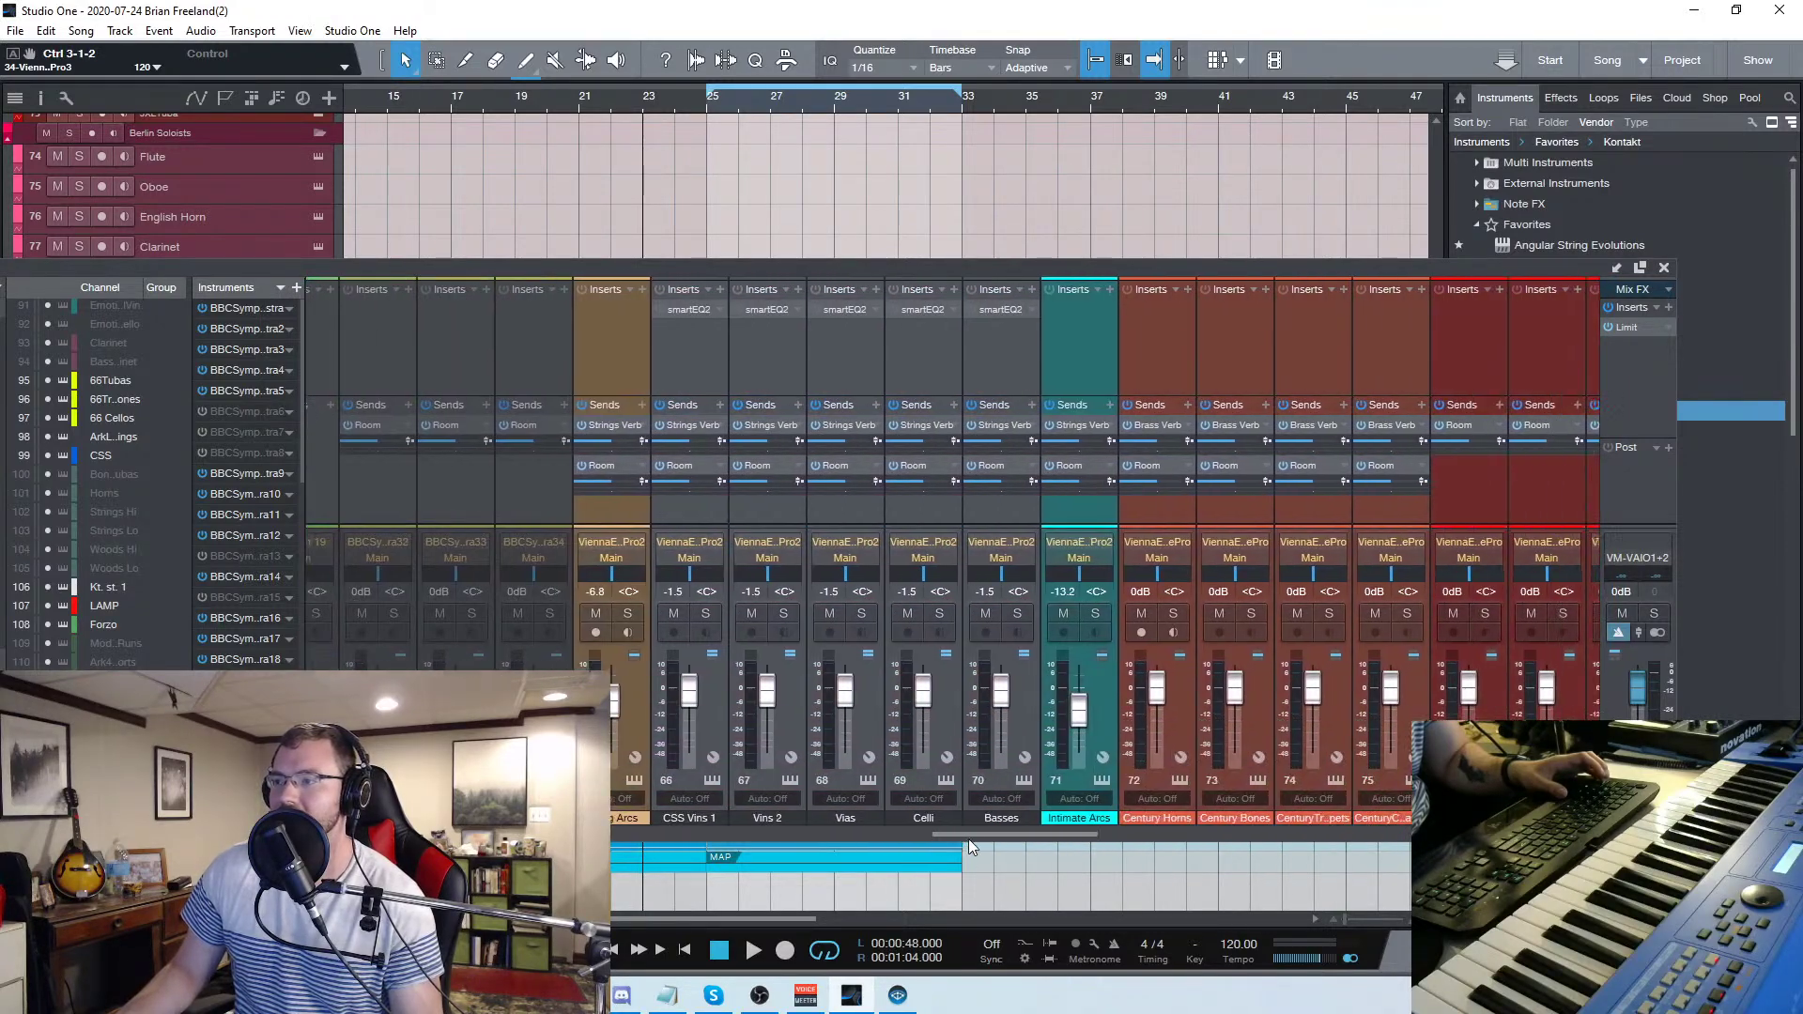
pyautogui.click(655, 309)
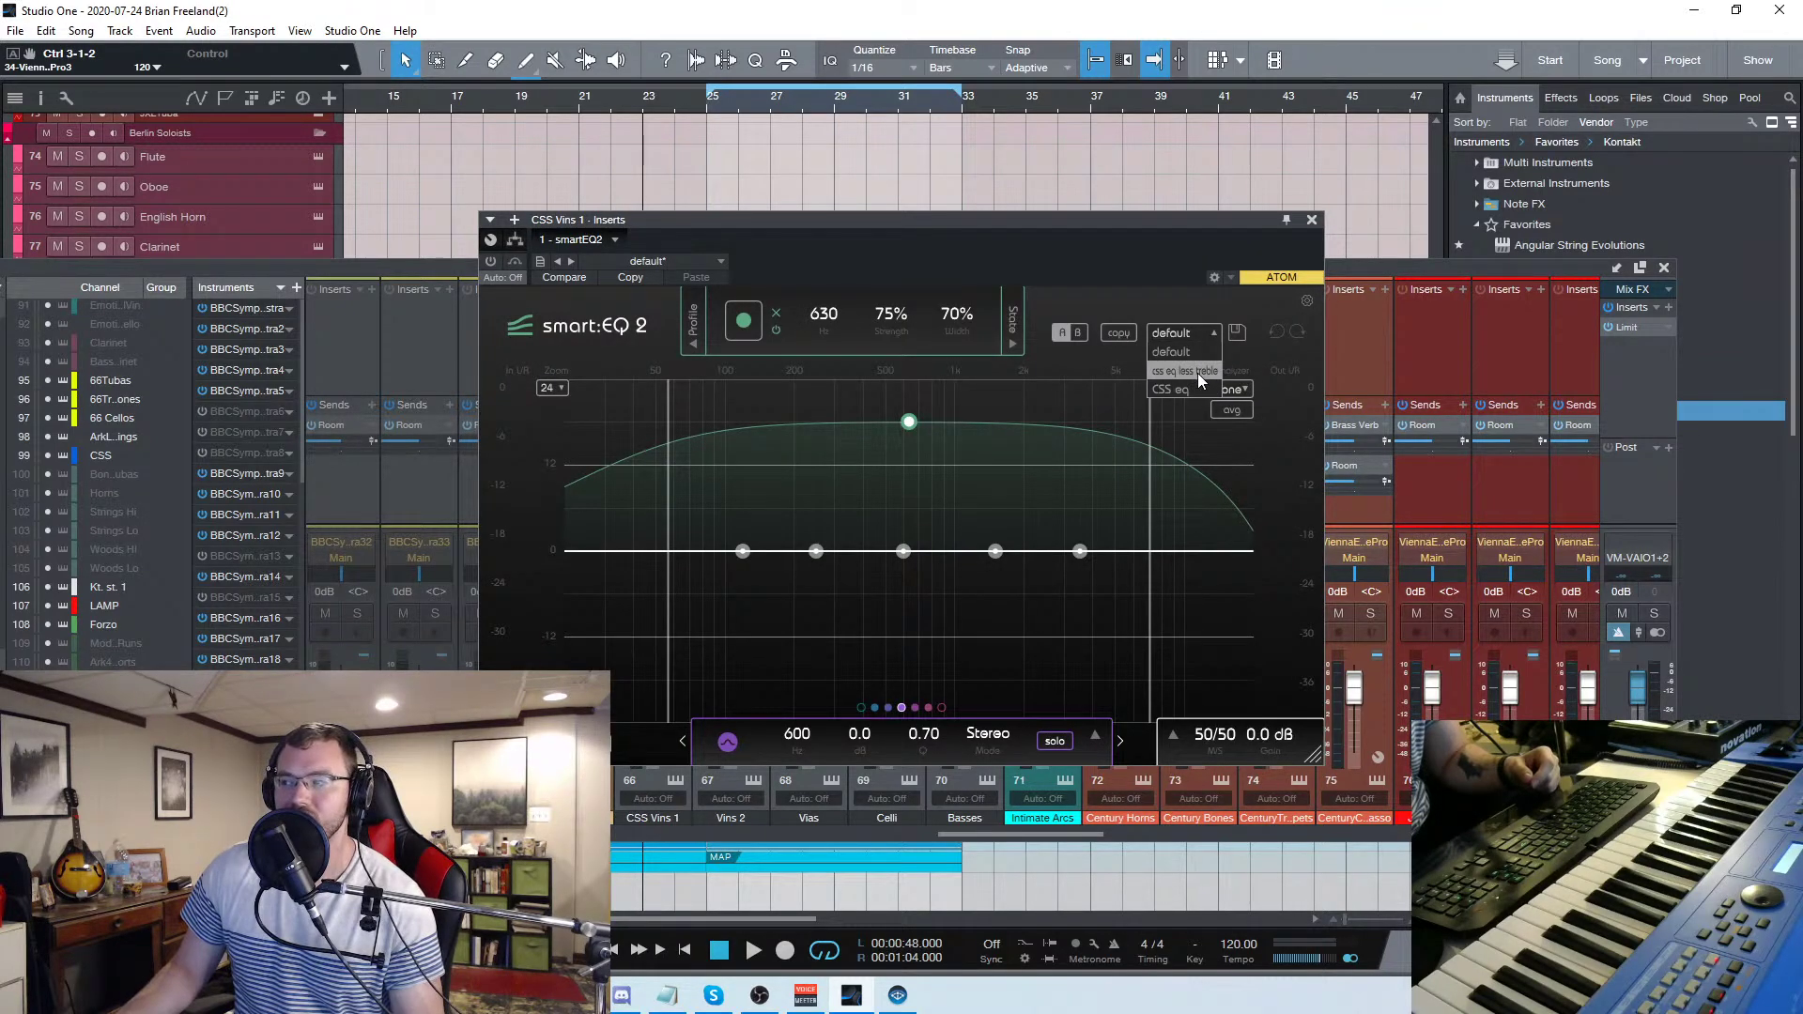
pyautogui.click(1198, 372)
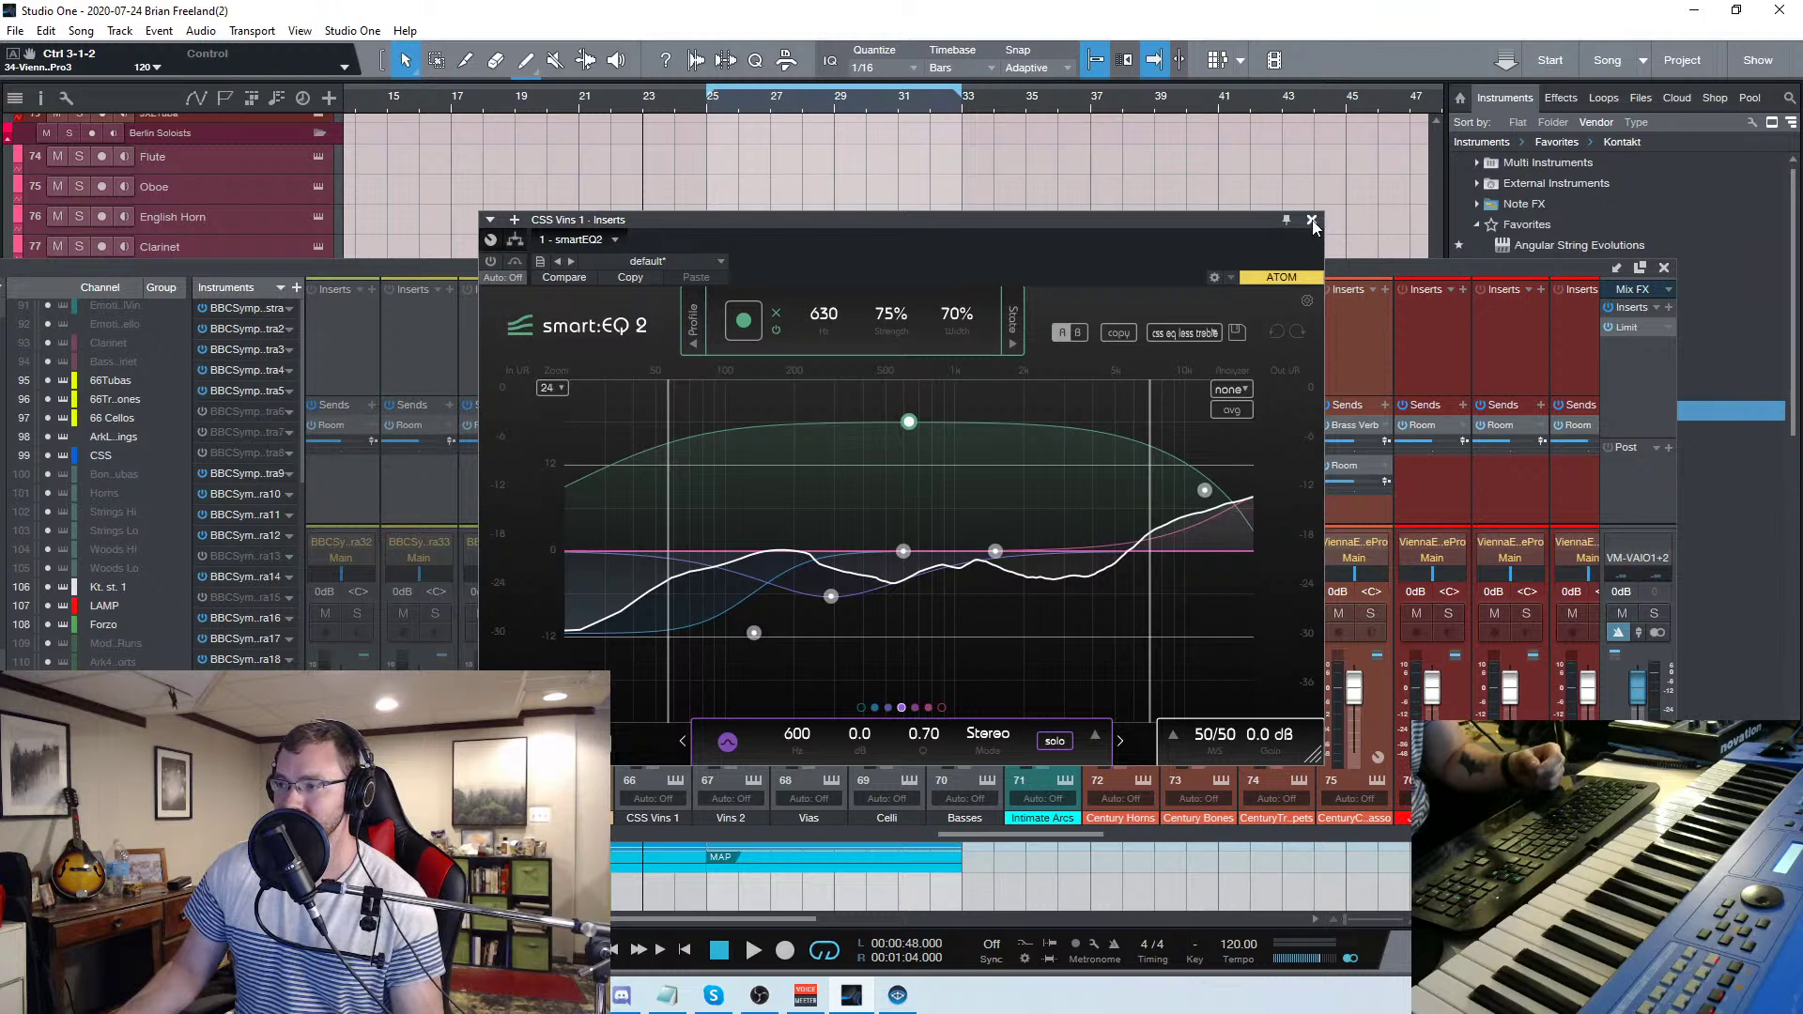
pyautogui.moveTo(977, 219); pyautogui.dragTo(1096, 155)
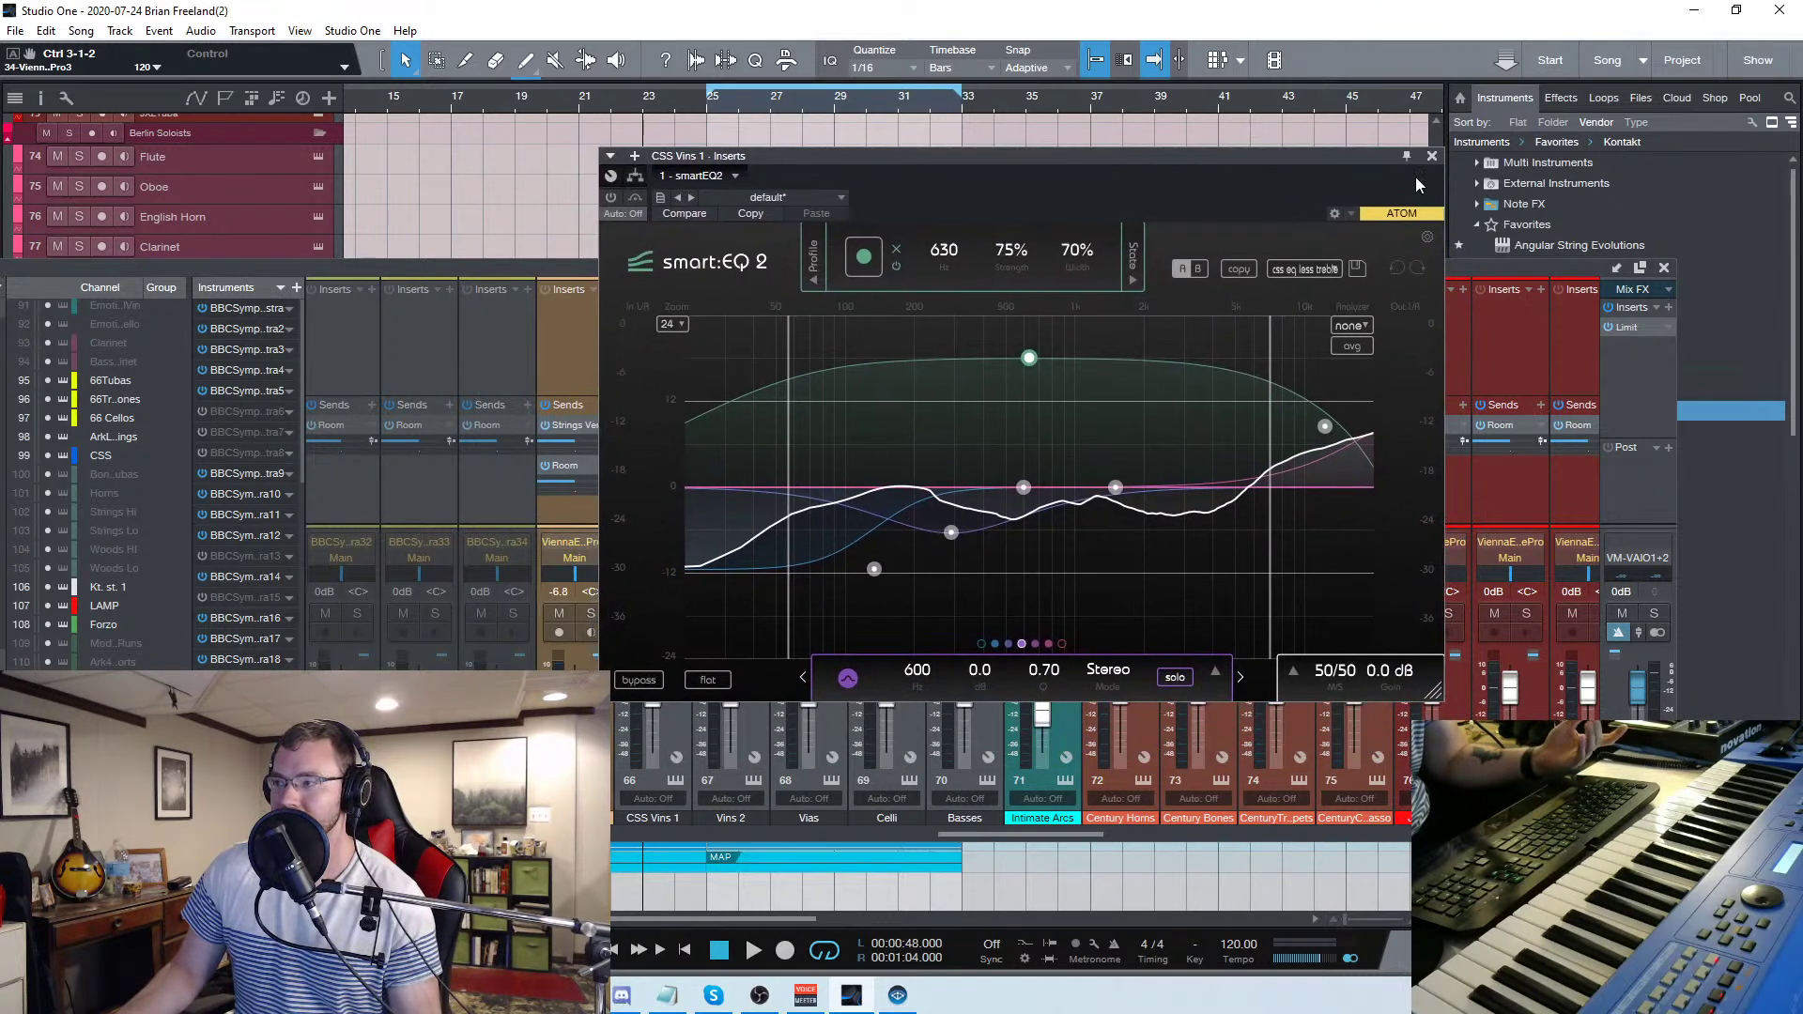
pyautogui.click(1431, 157)
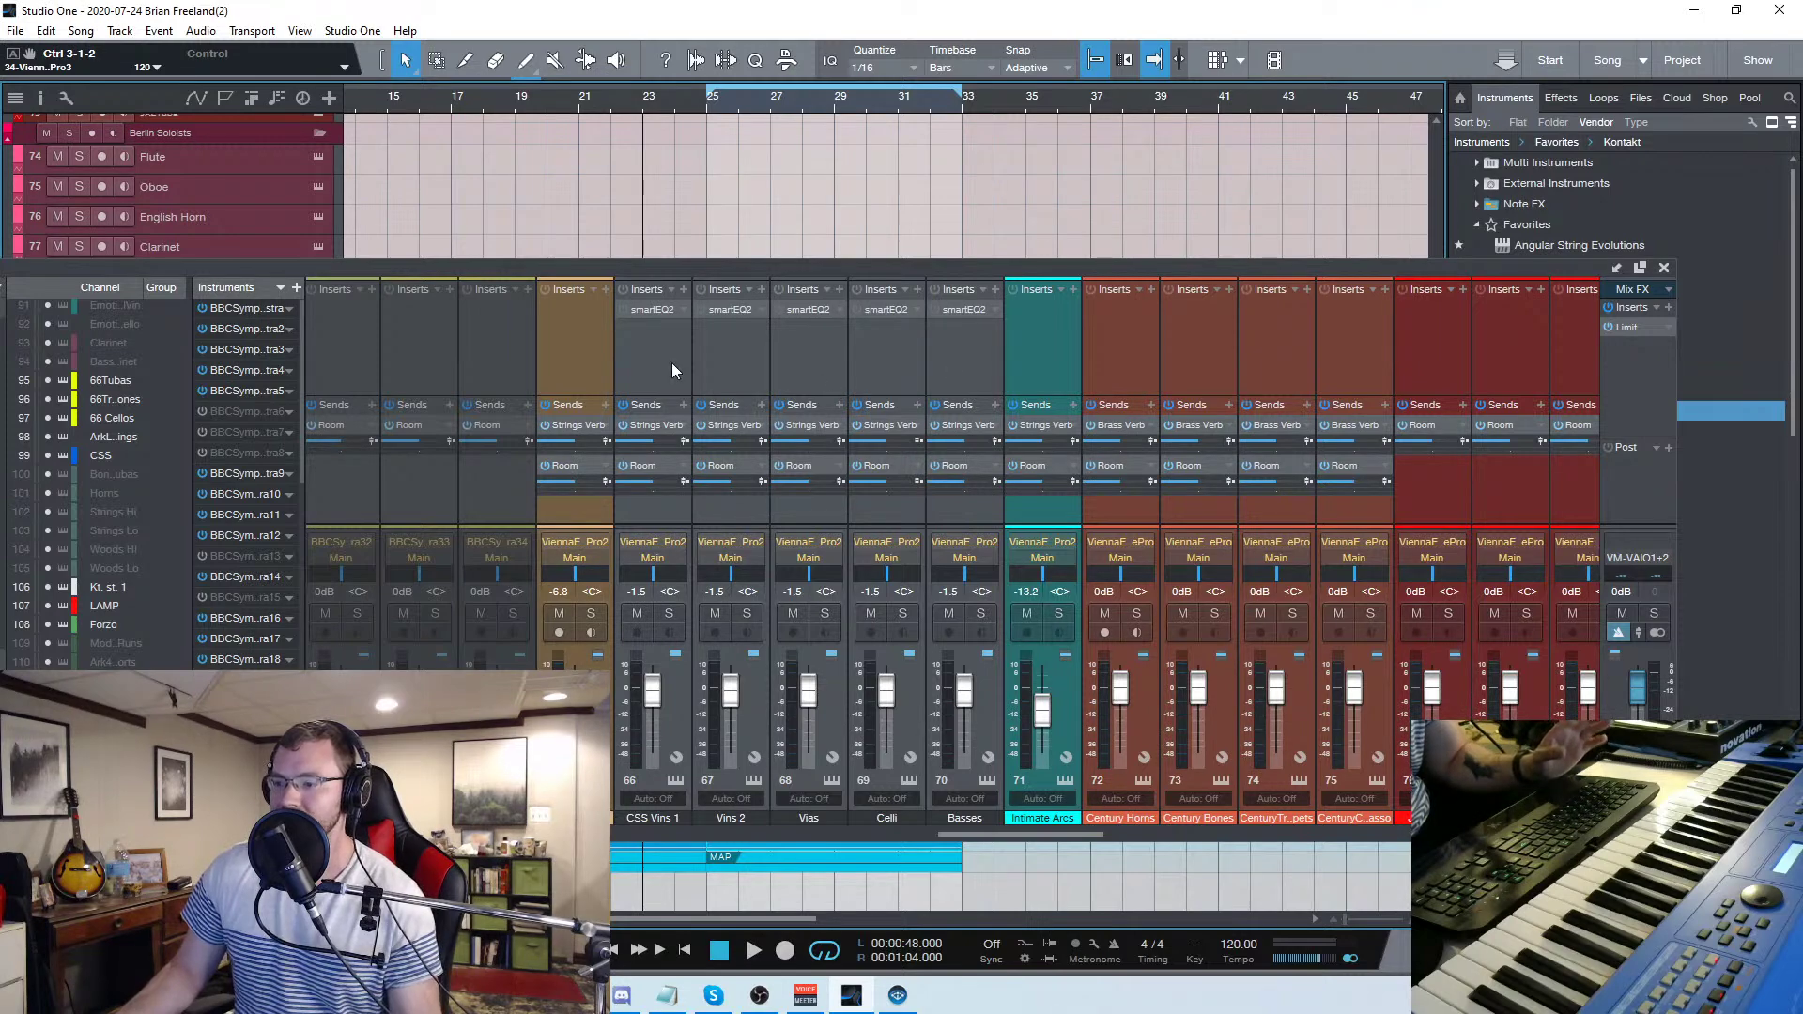
pyautogui.moveTo(1017, 272); pyautogui.dragTo(991, 259)
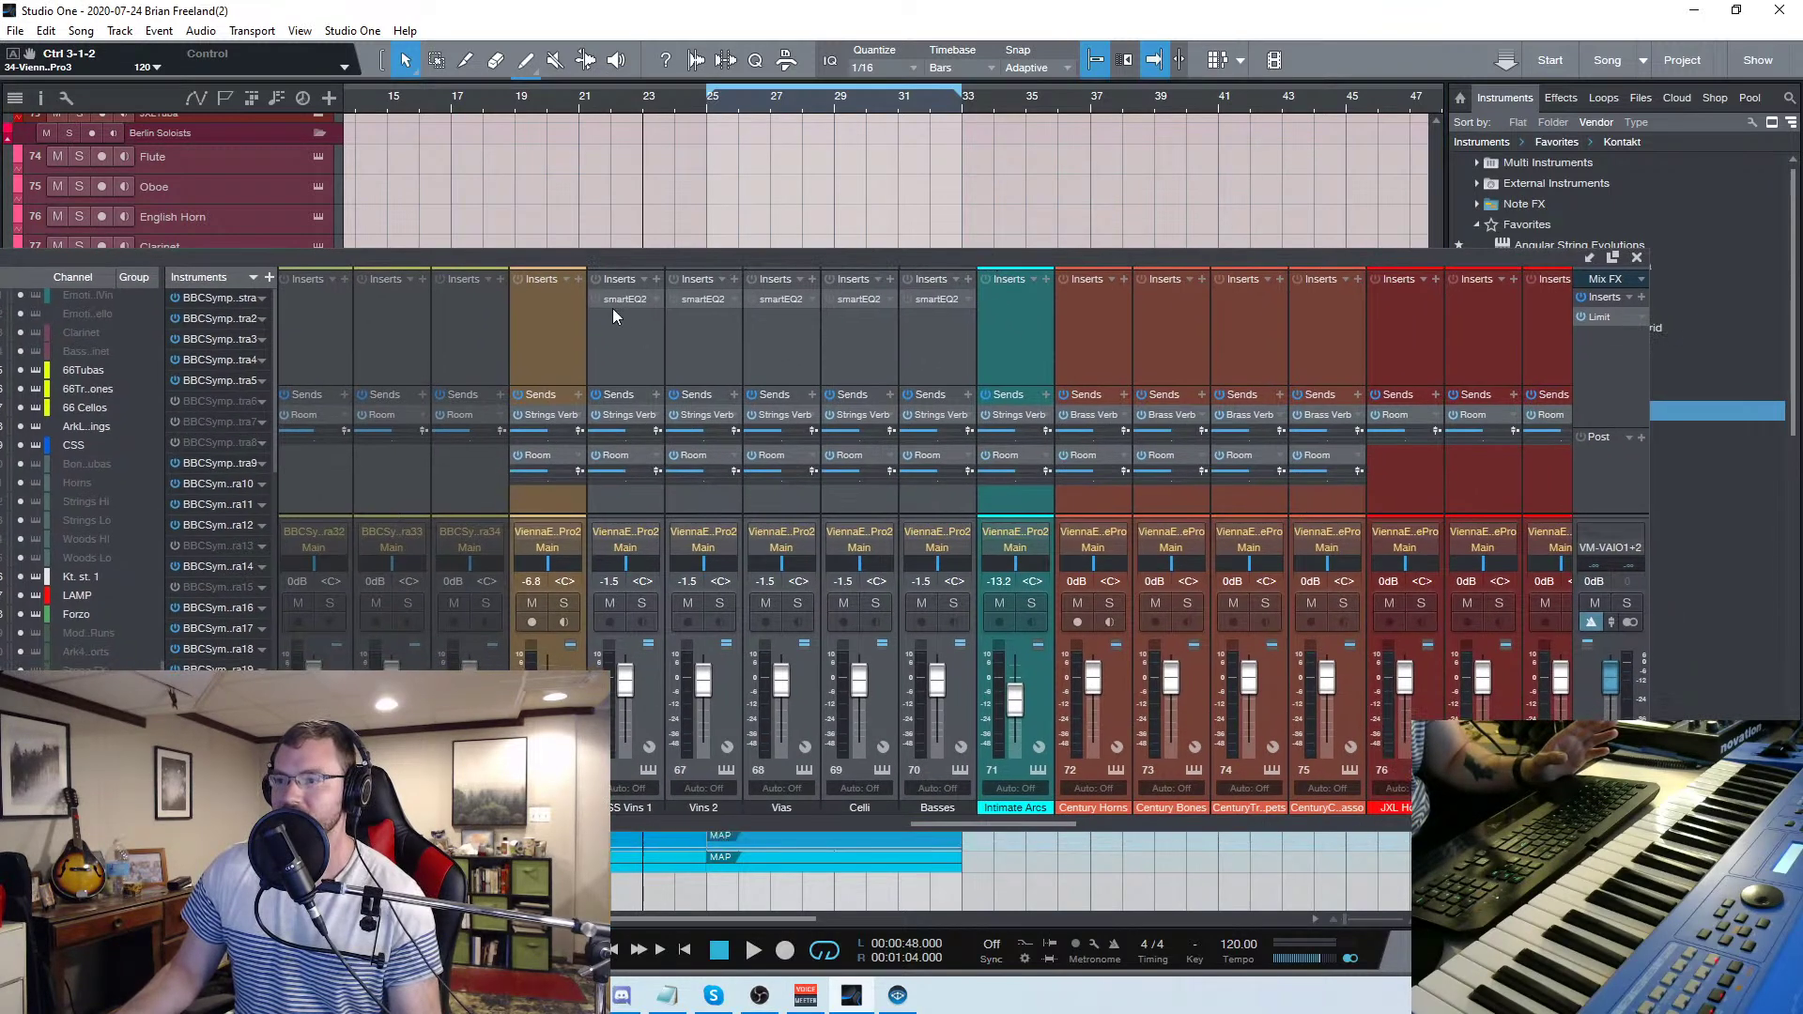
pyautogui.click(1637, 257)
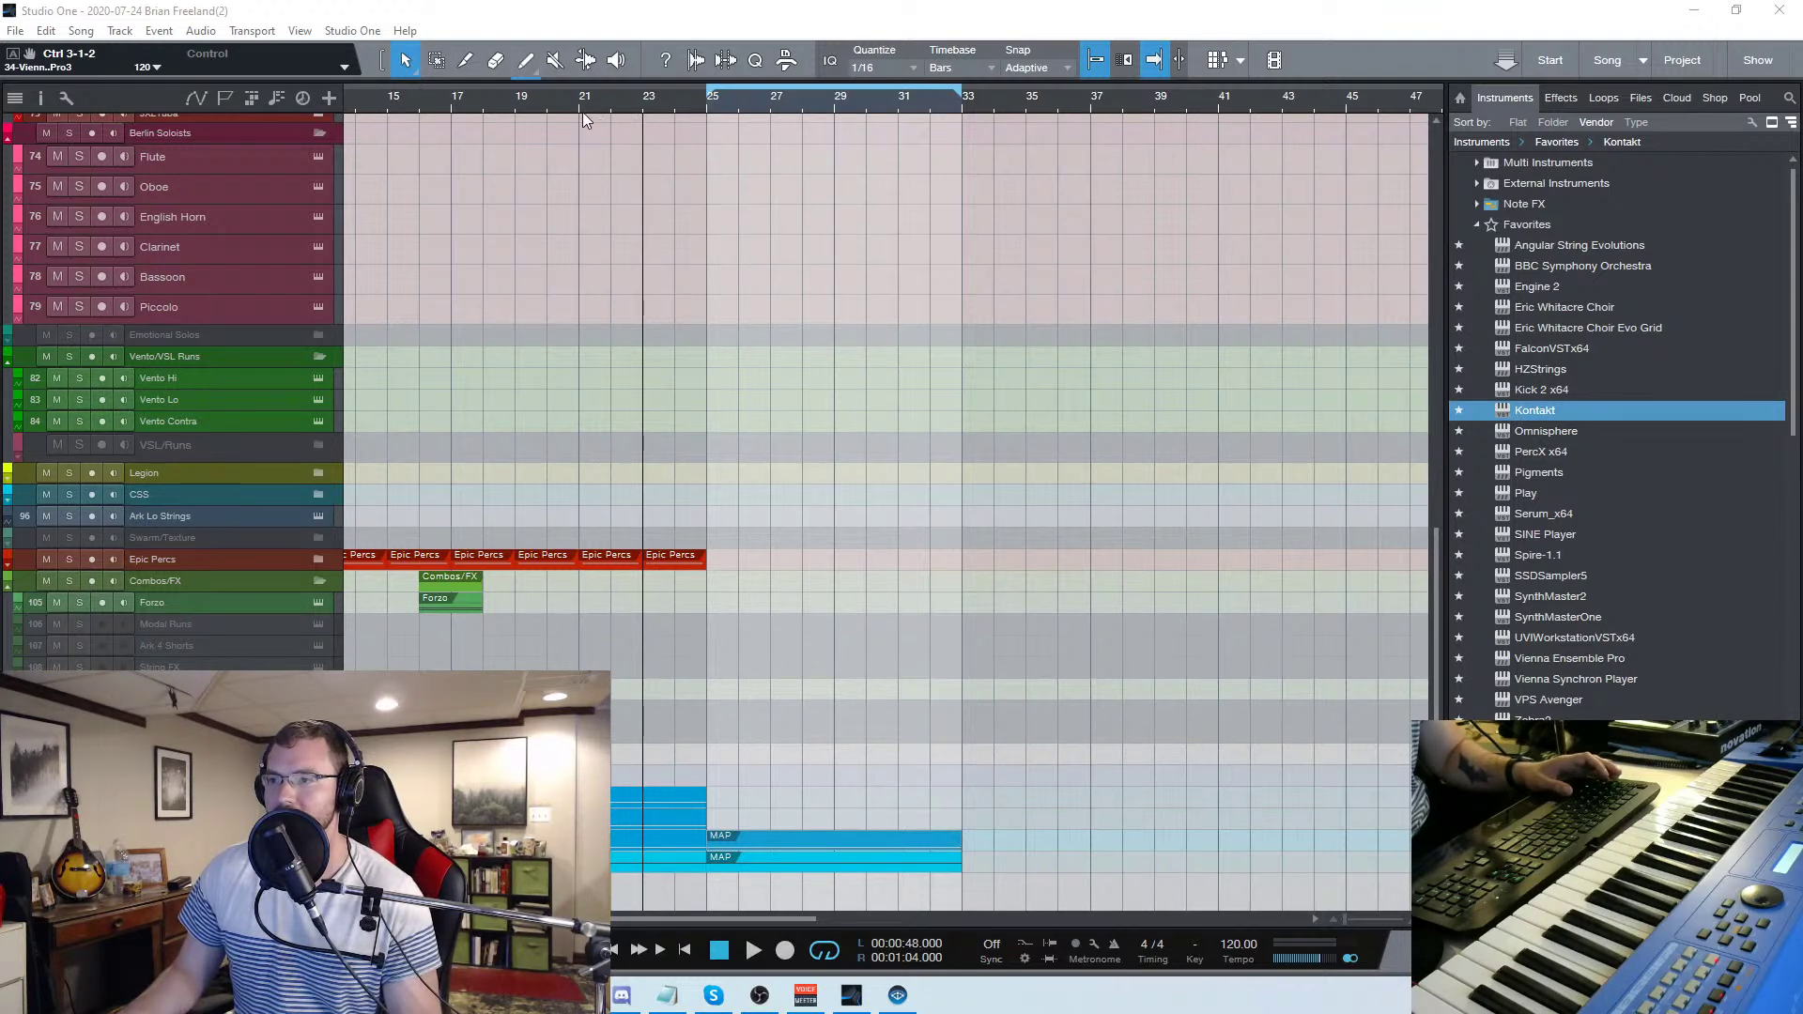
# Play the arrangement from bar 23 and add a Spire-1.1 instrument from the favourites to the song
pyautogui.moveTo(735, 917); pyautogui.dragTo(757, 927)
pyautogui.press('space')
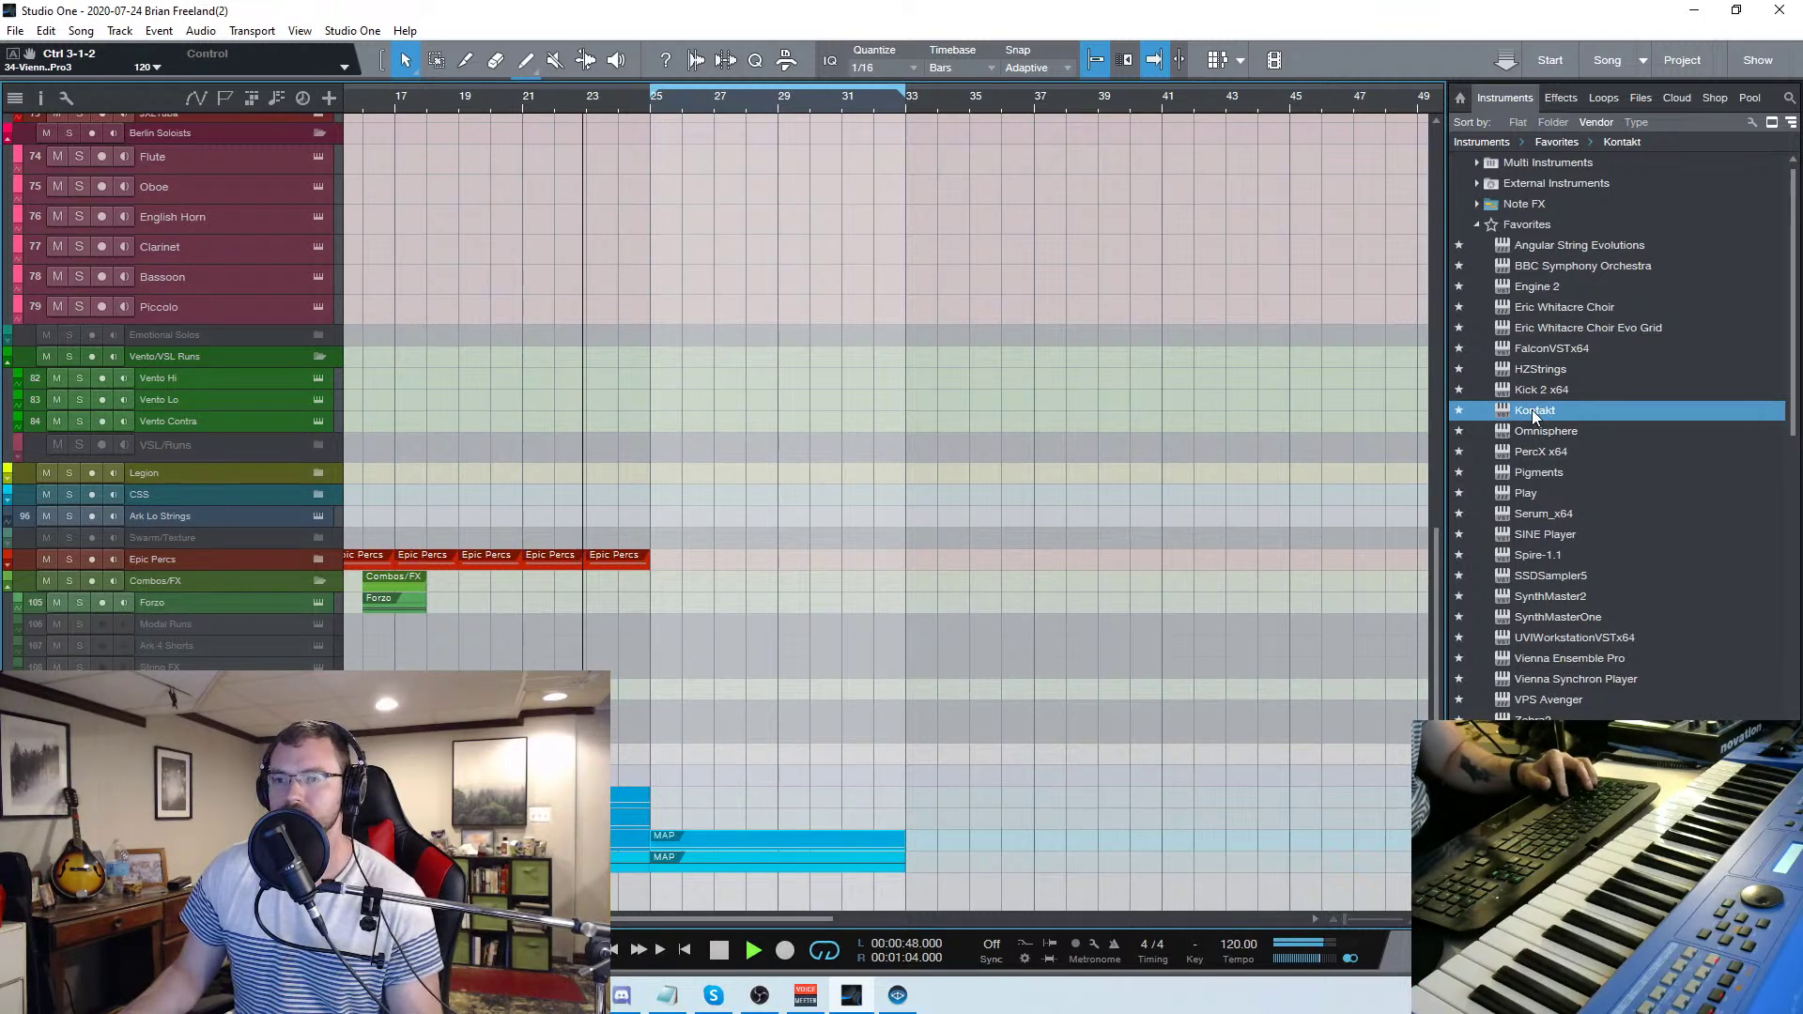
pyautogui.press('space')
pyautogui.scroll(-1, 1558, 549)
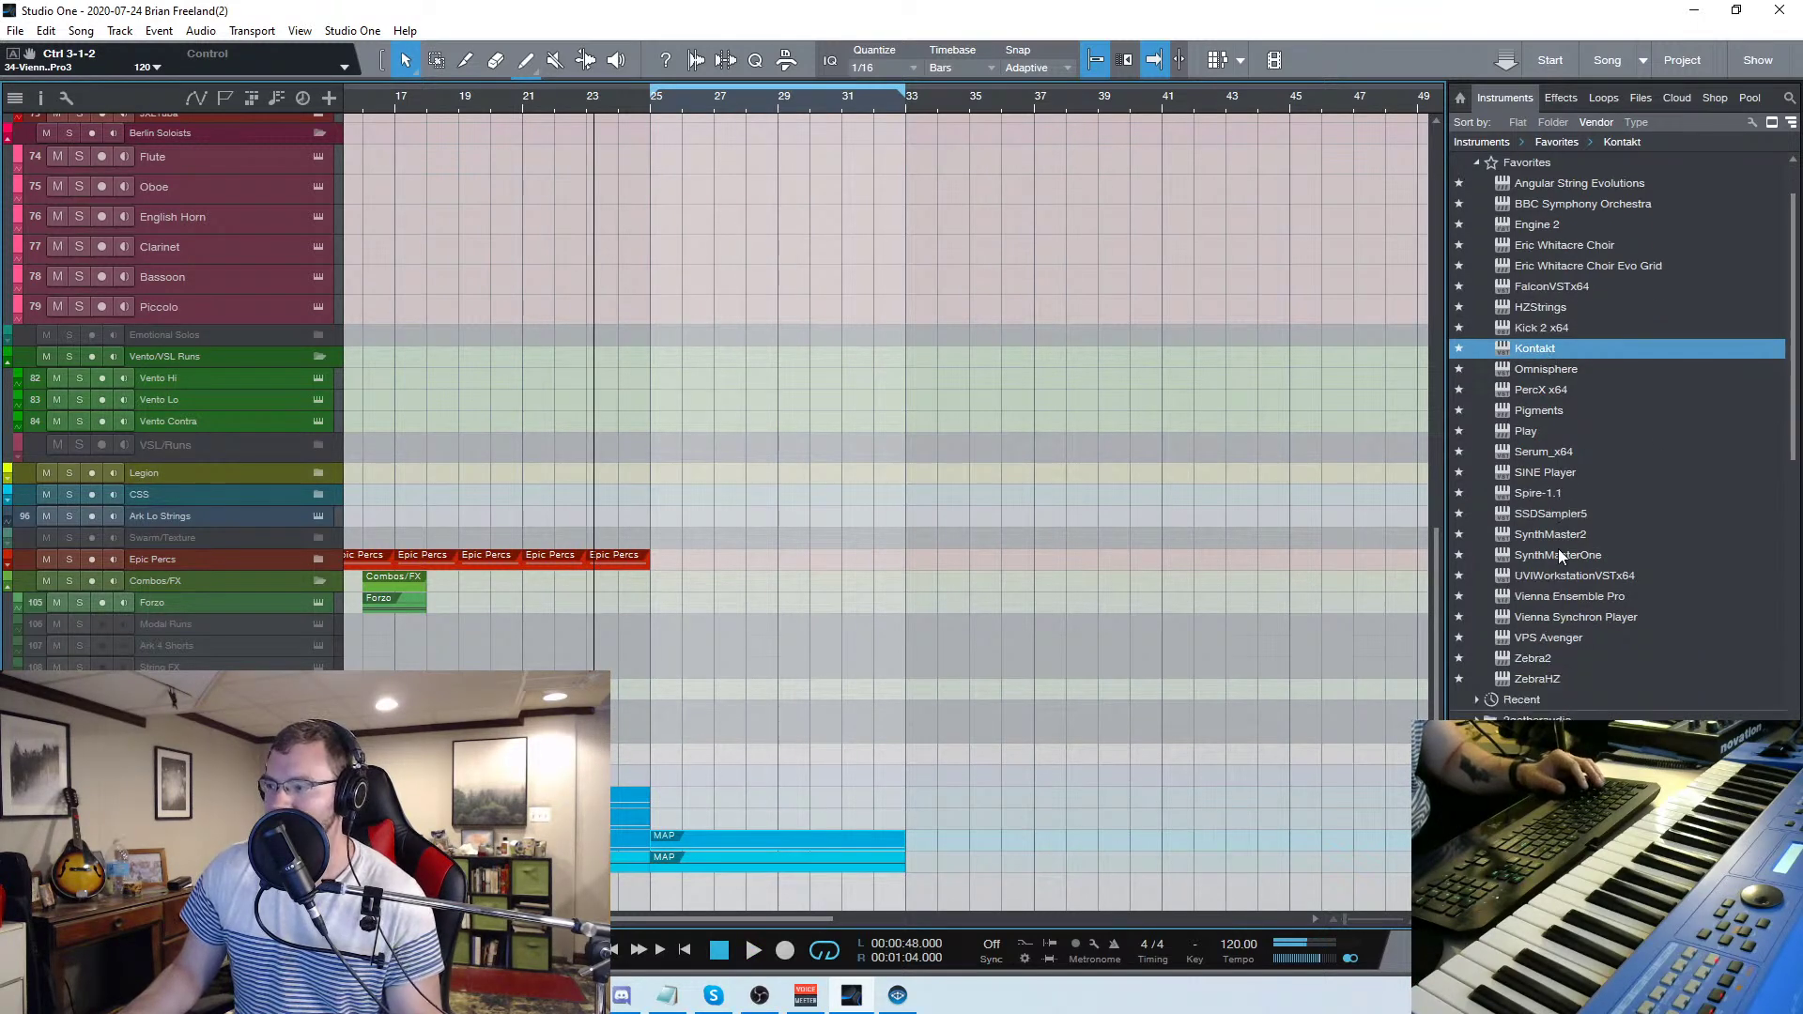
pyautogui.click(1536, 494)
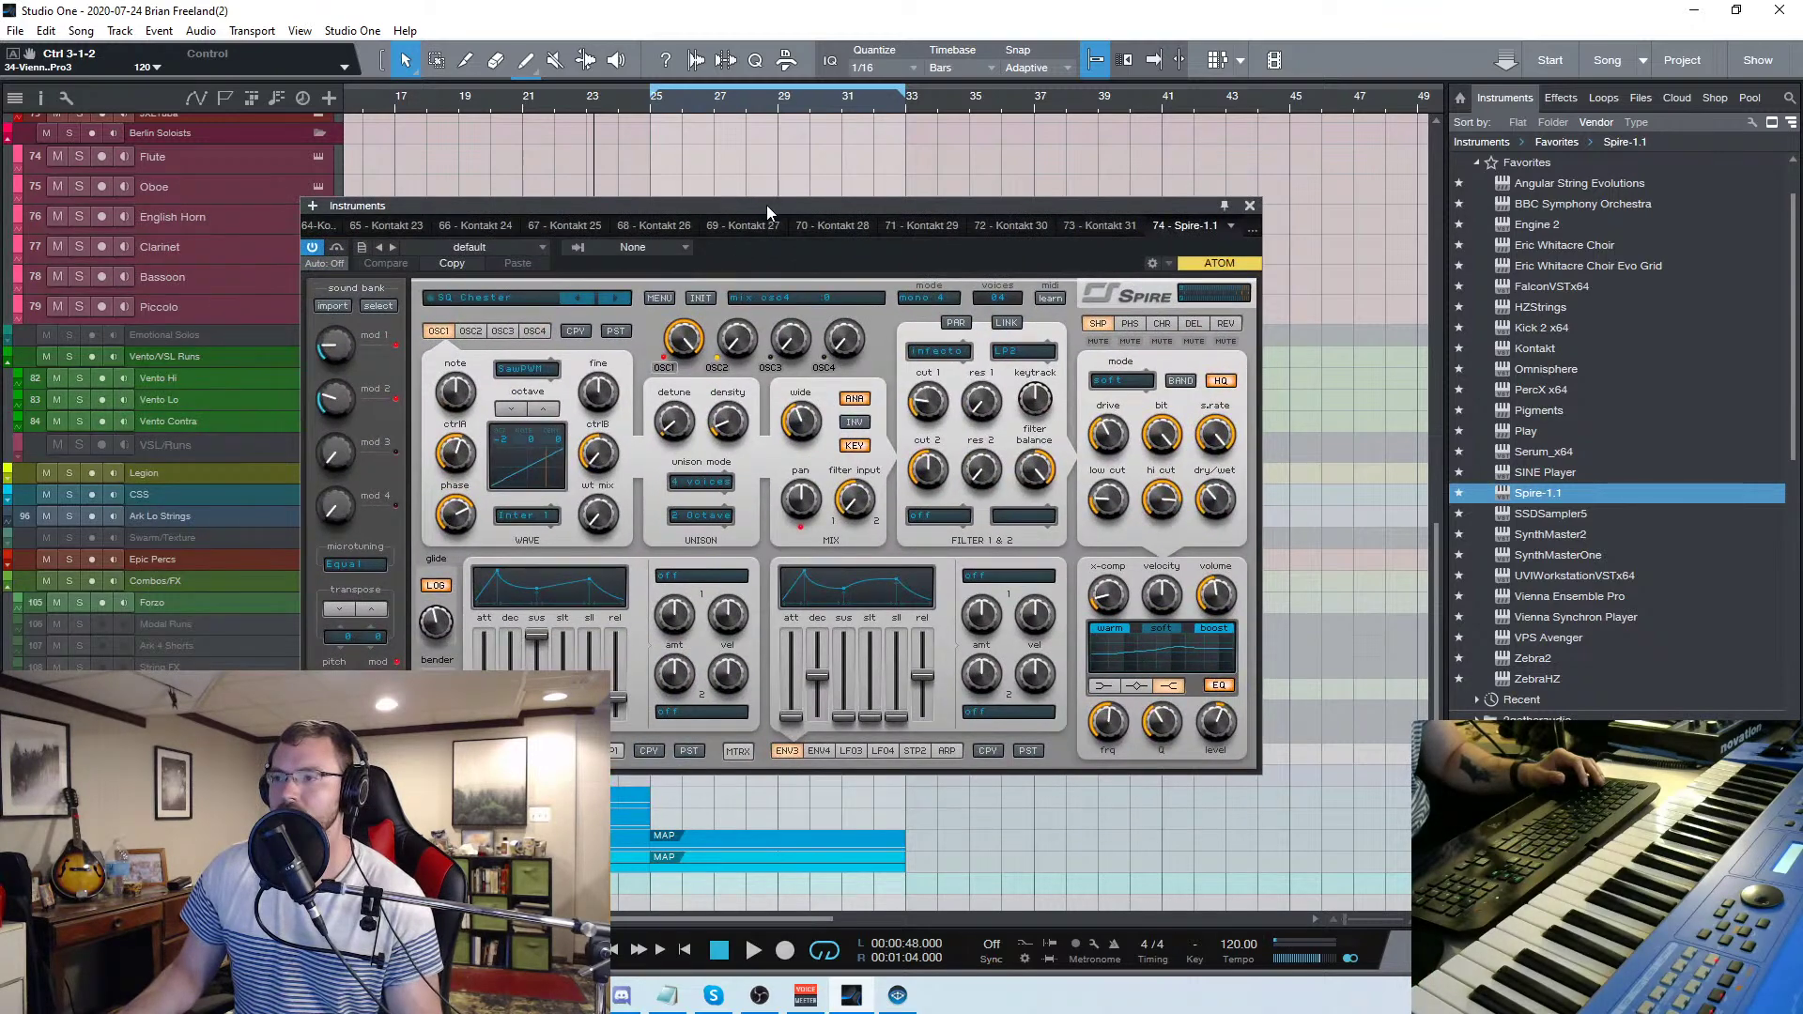
pyautogui.moveTo(766, 205); pyautogui.dragTo(776, 213)
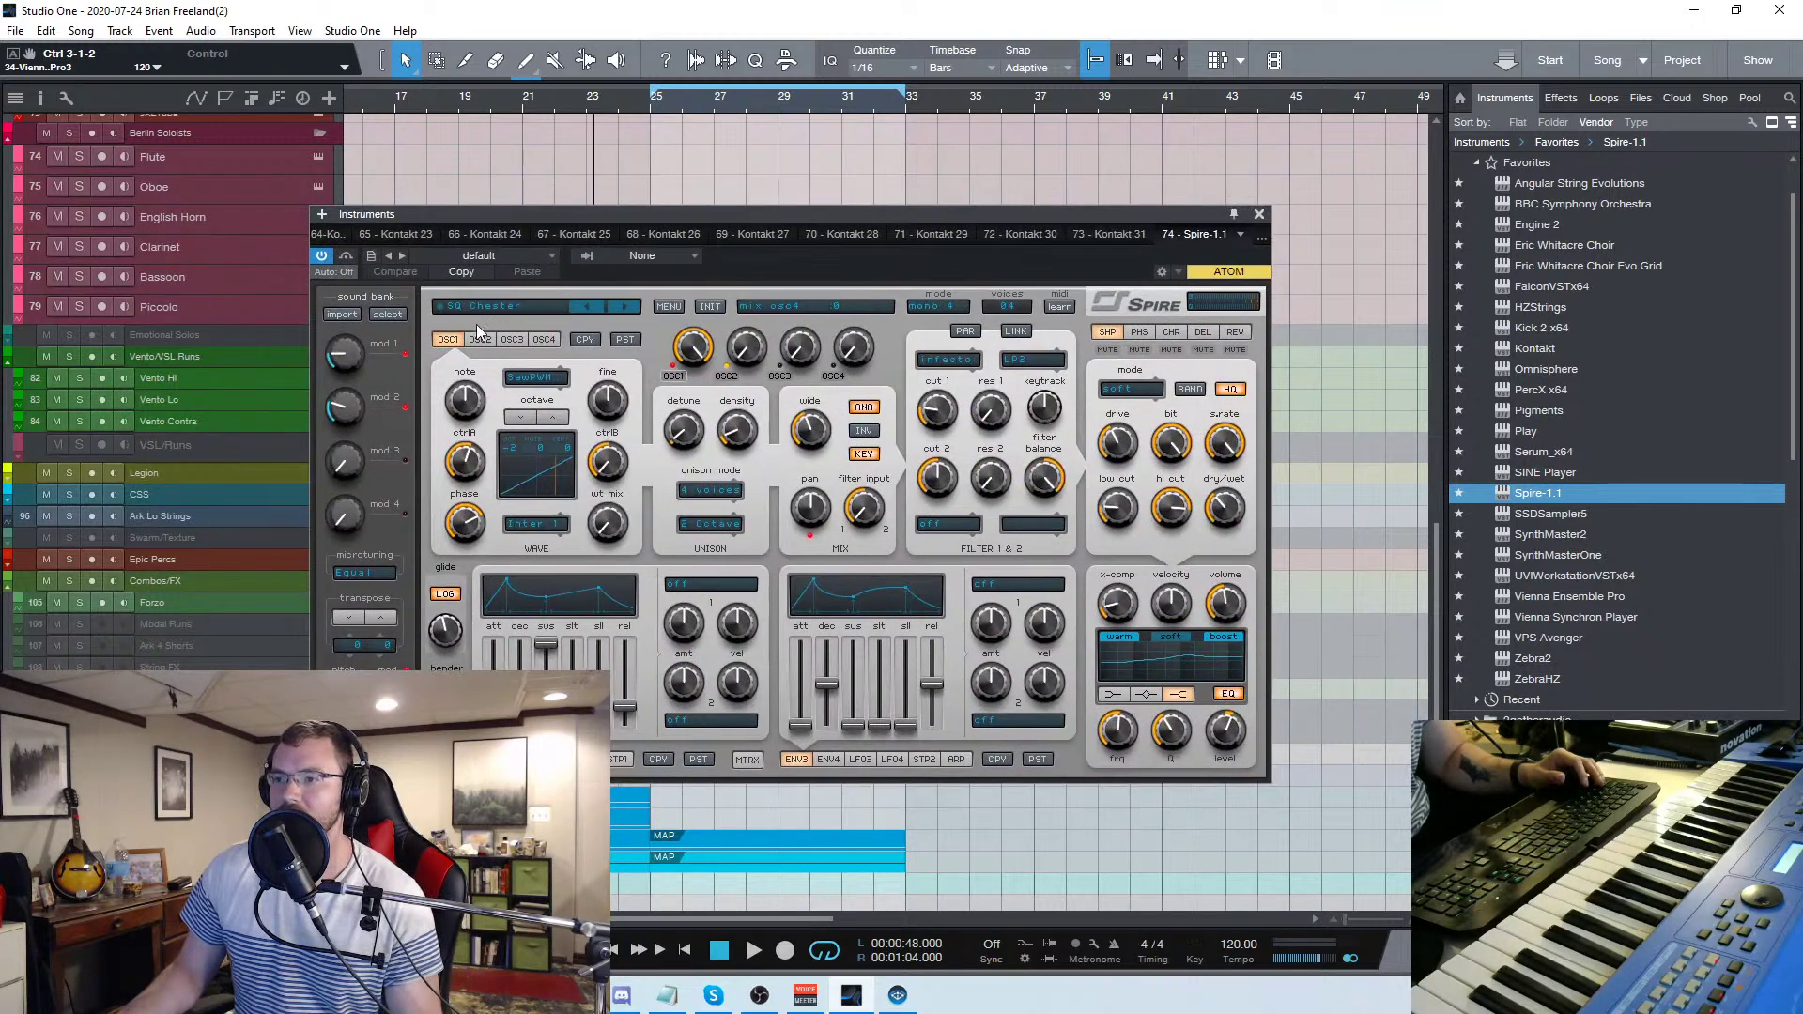
# Audition the PL Another One preset in Spire, switch to the following noise saw preset and close the instrument window
pyautogui.click(488, 307)
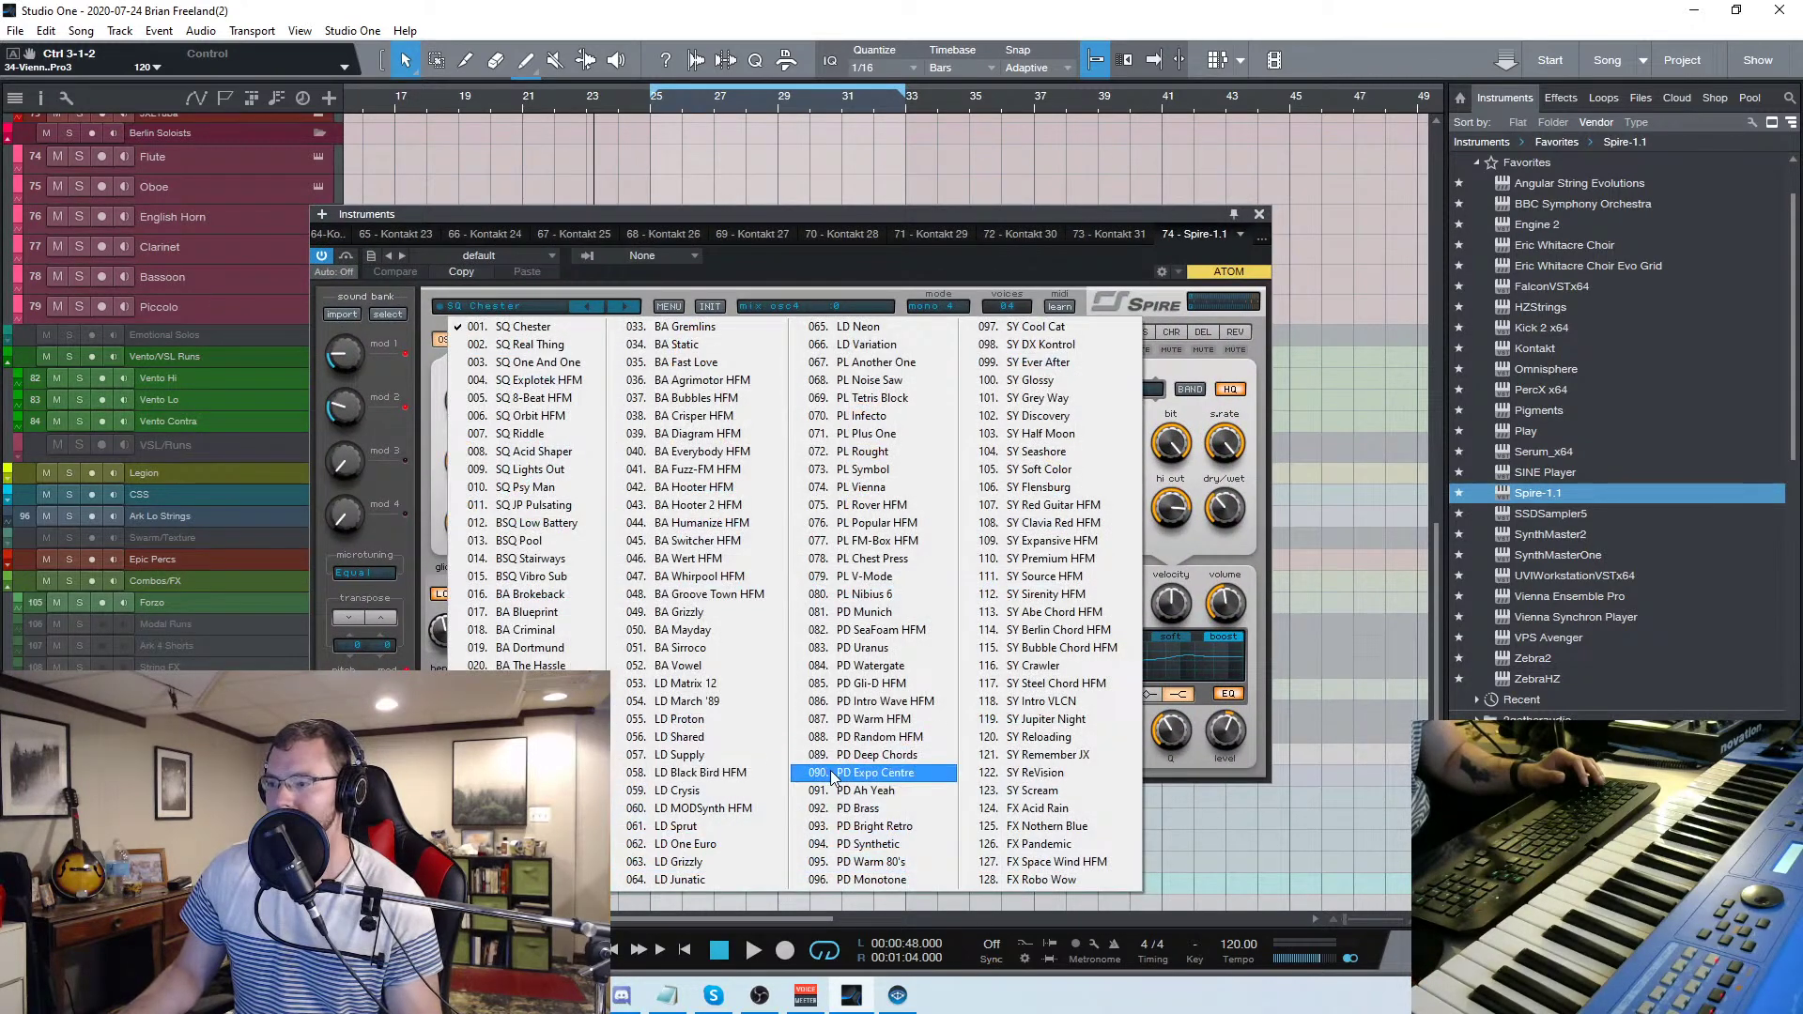
pyautogui.click(881, 370)
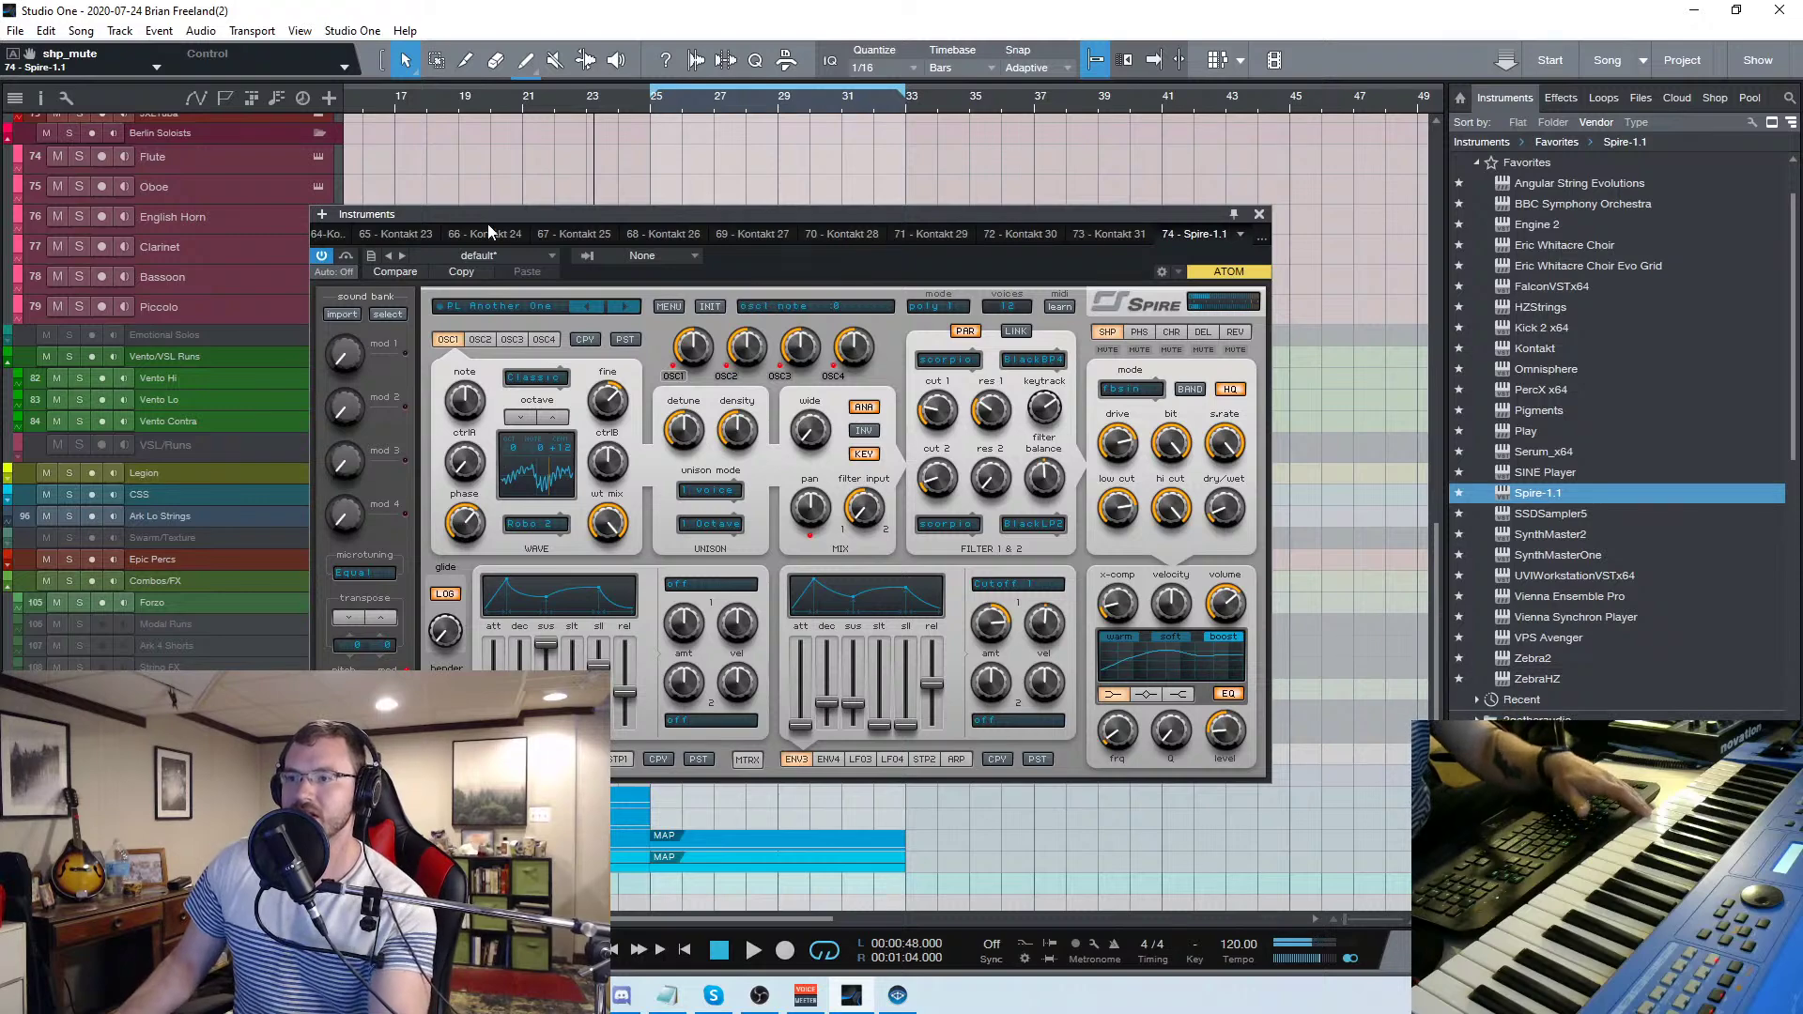
pyautogui.click(623, 307)
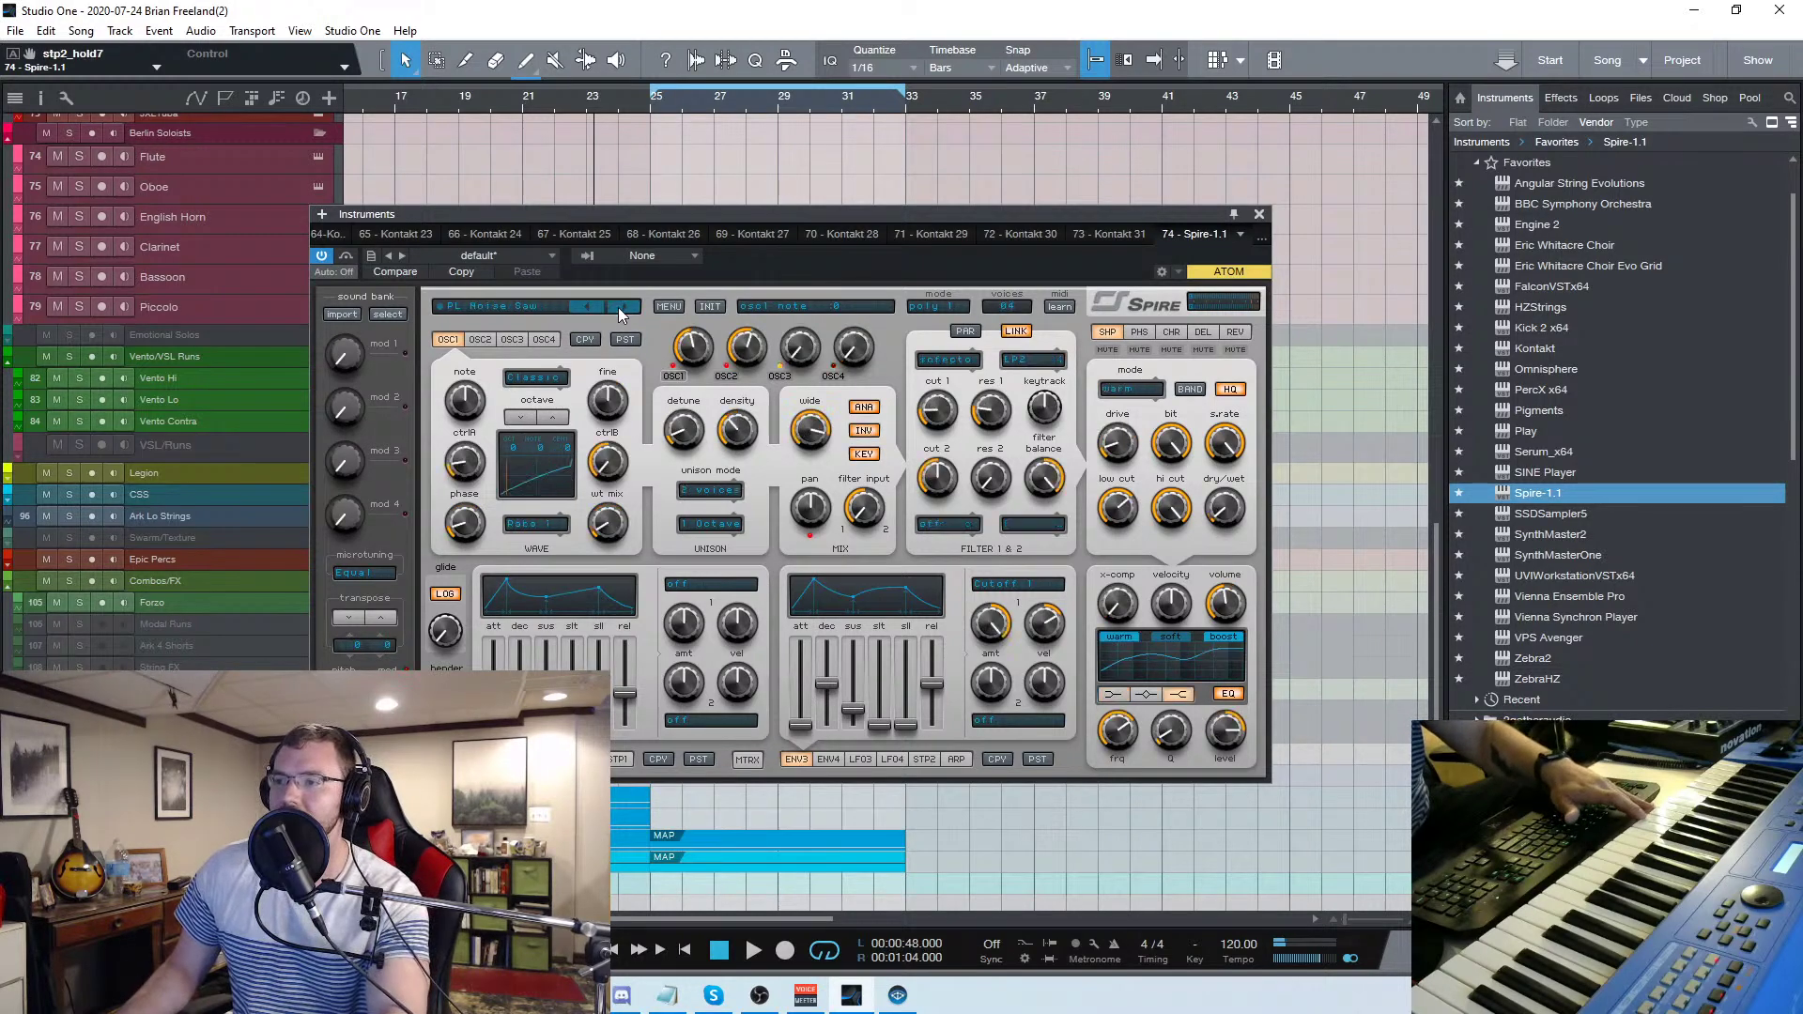
pyautogui.click(1260, 214)
# Create an empty event on the Spire-1.1 track spanning bars 25 to 33 and open it in the note editor
pyautogui.scroll(-1, 846, 563)
pyautogui.moveTo(654, 862); pyautogui.dragTo(905, 864)
pyautogui.doubleClick(734, 866)
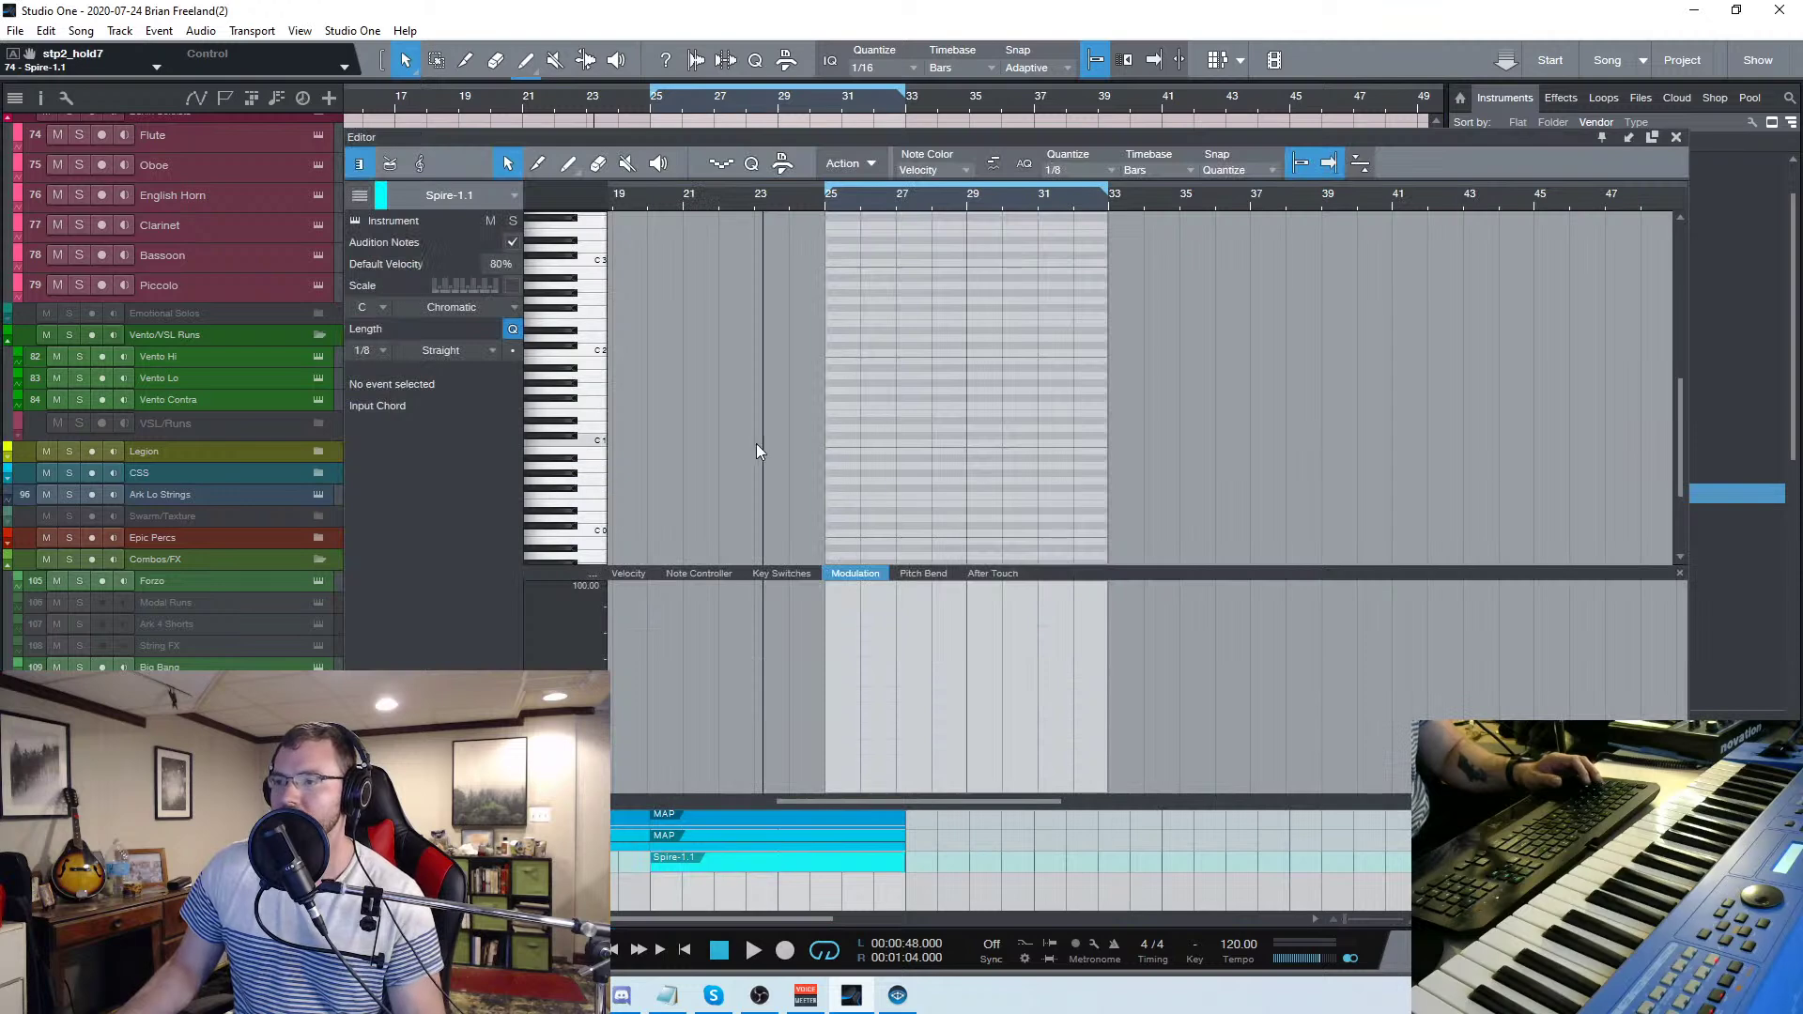
# Add an eighth-length note at the start of bar 25, lower its velocity to 4% and move it up to D#2
pyautogui.click(584, 437)
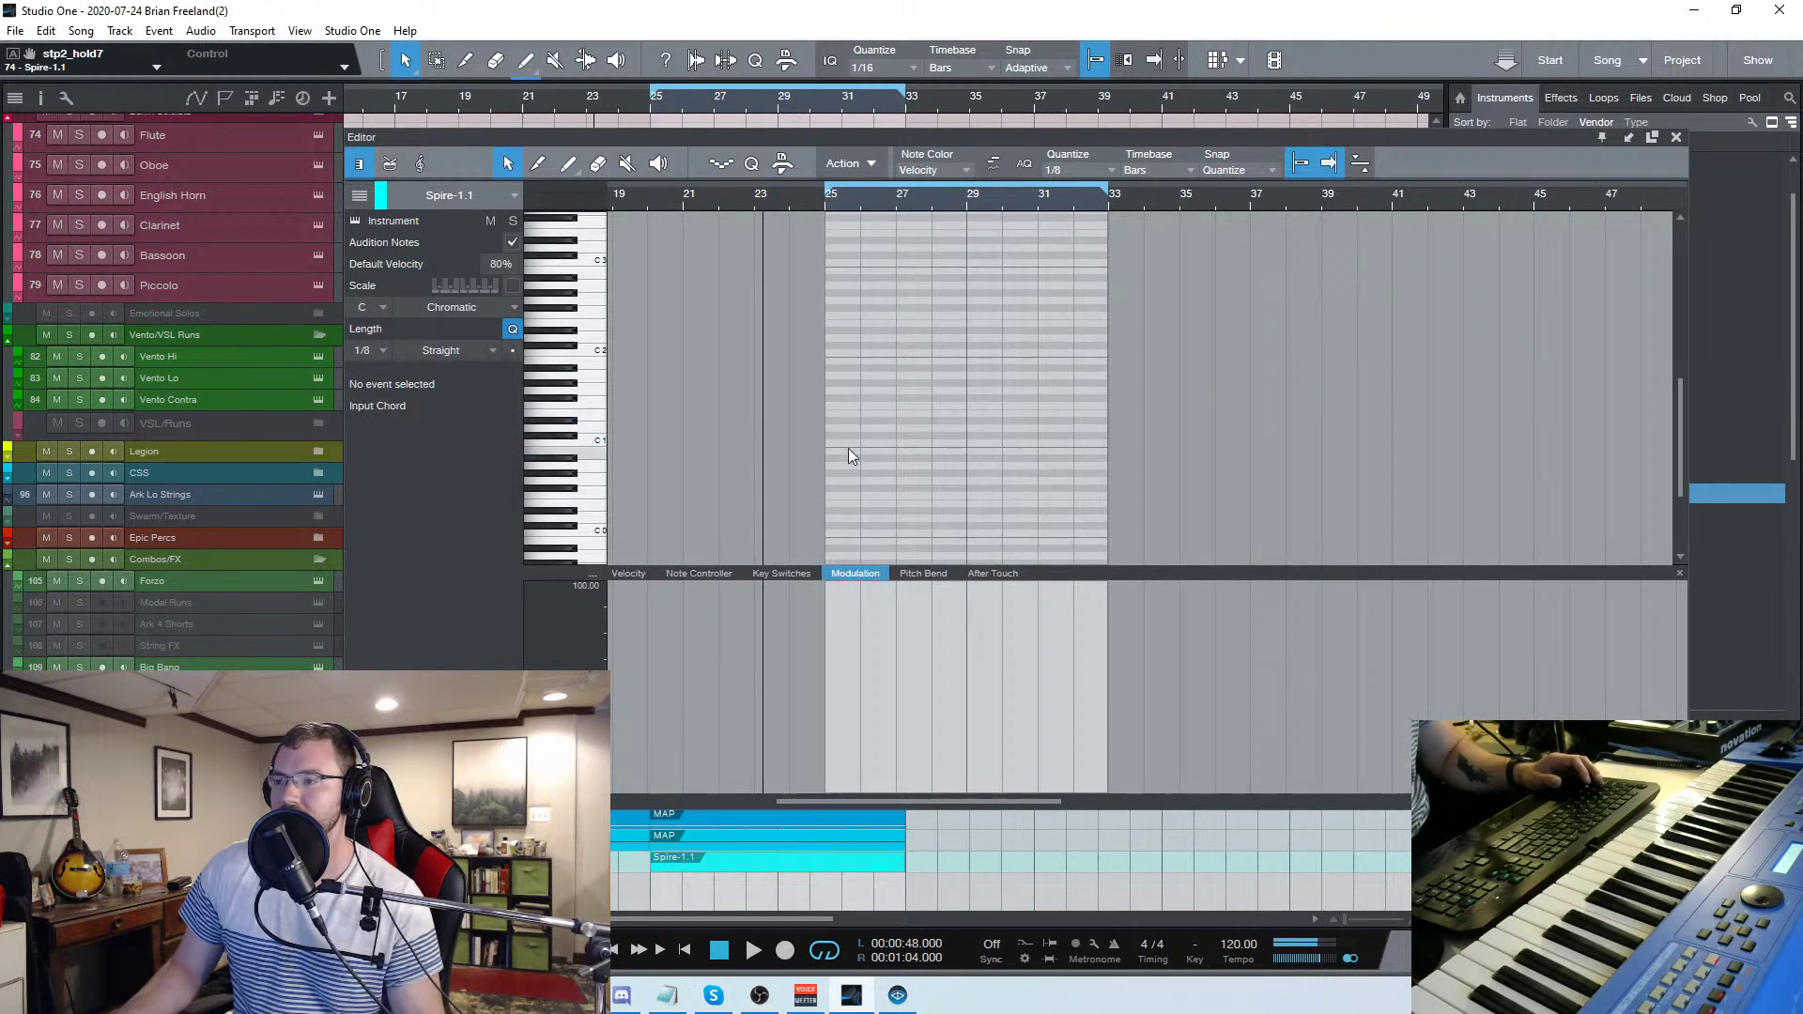
pyautogui.click(834, 421)
pyautogui.scroll(3, 835, 421)
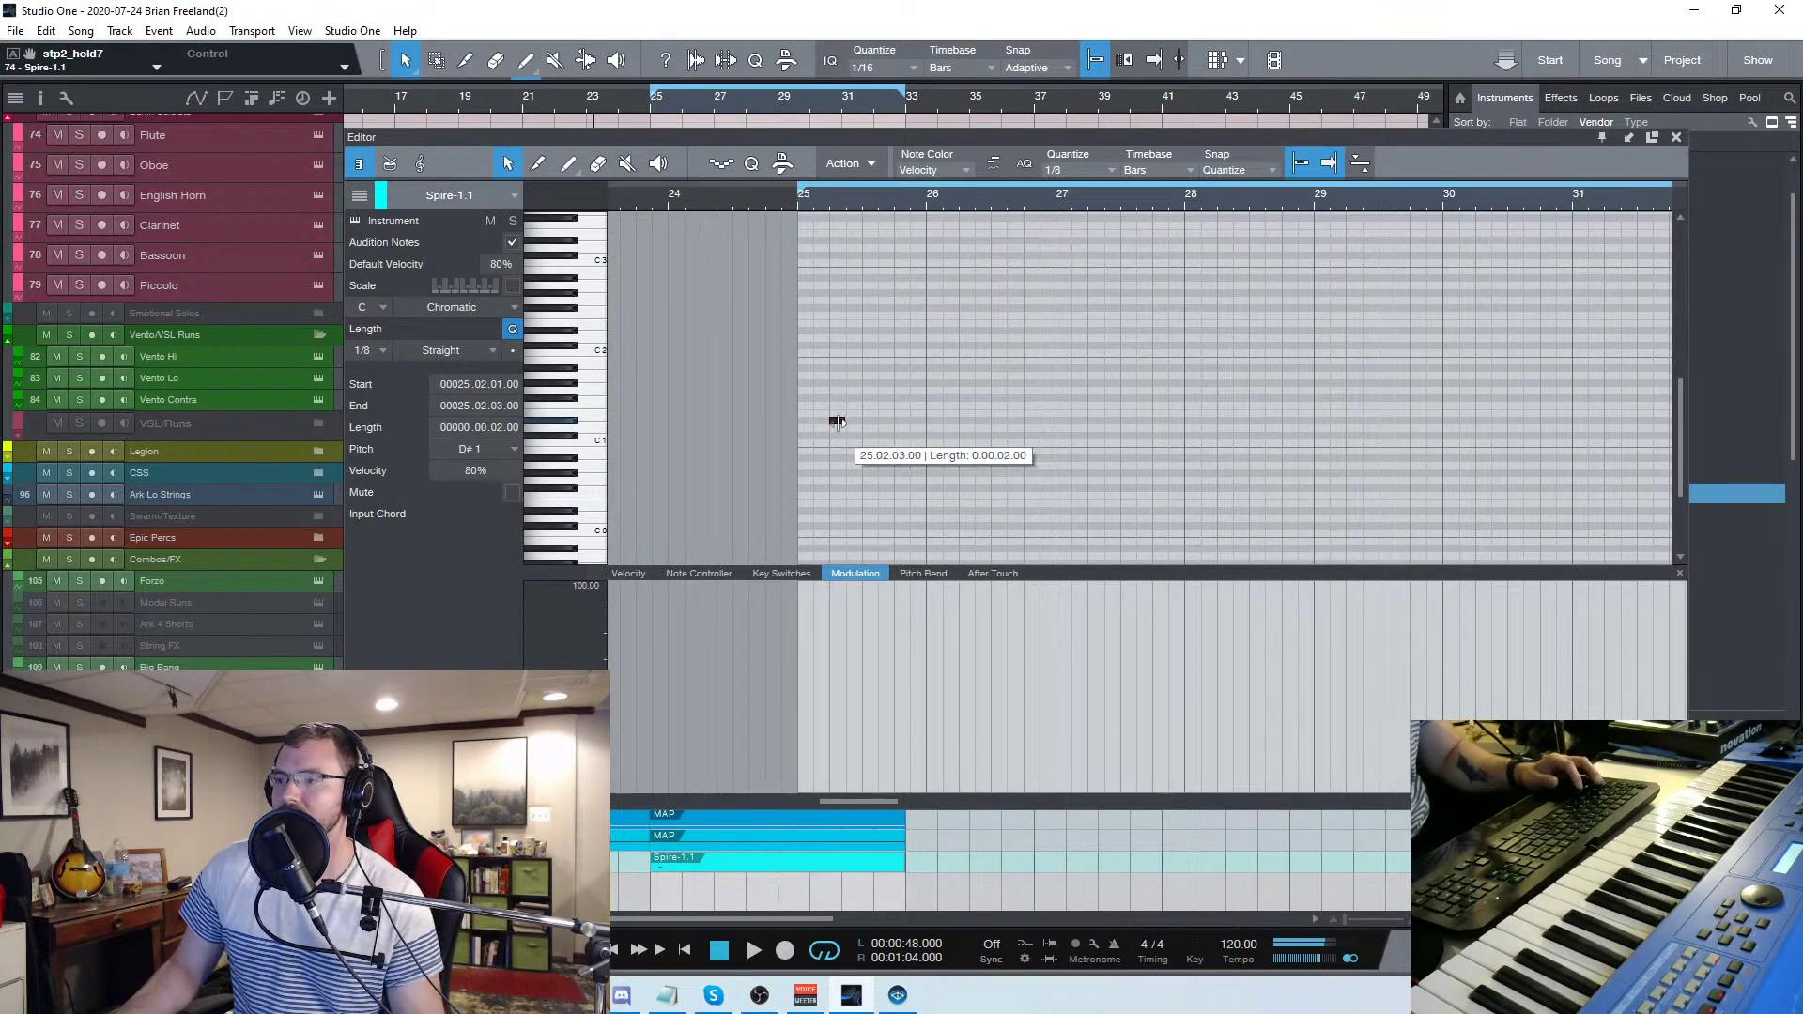
pyautogui.click(806, 421)
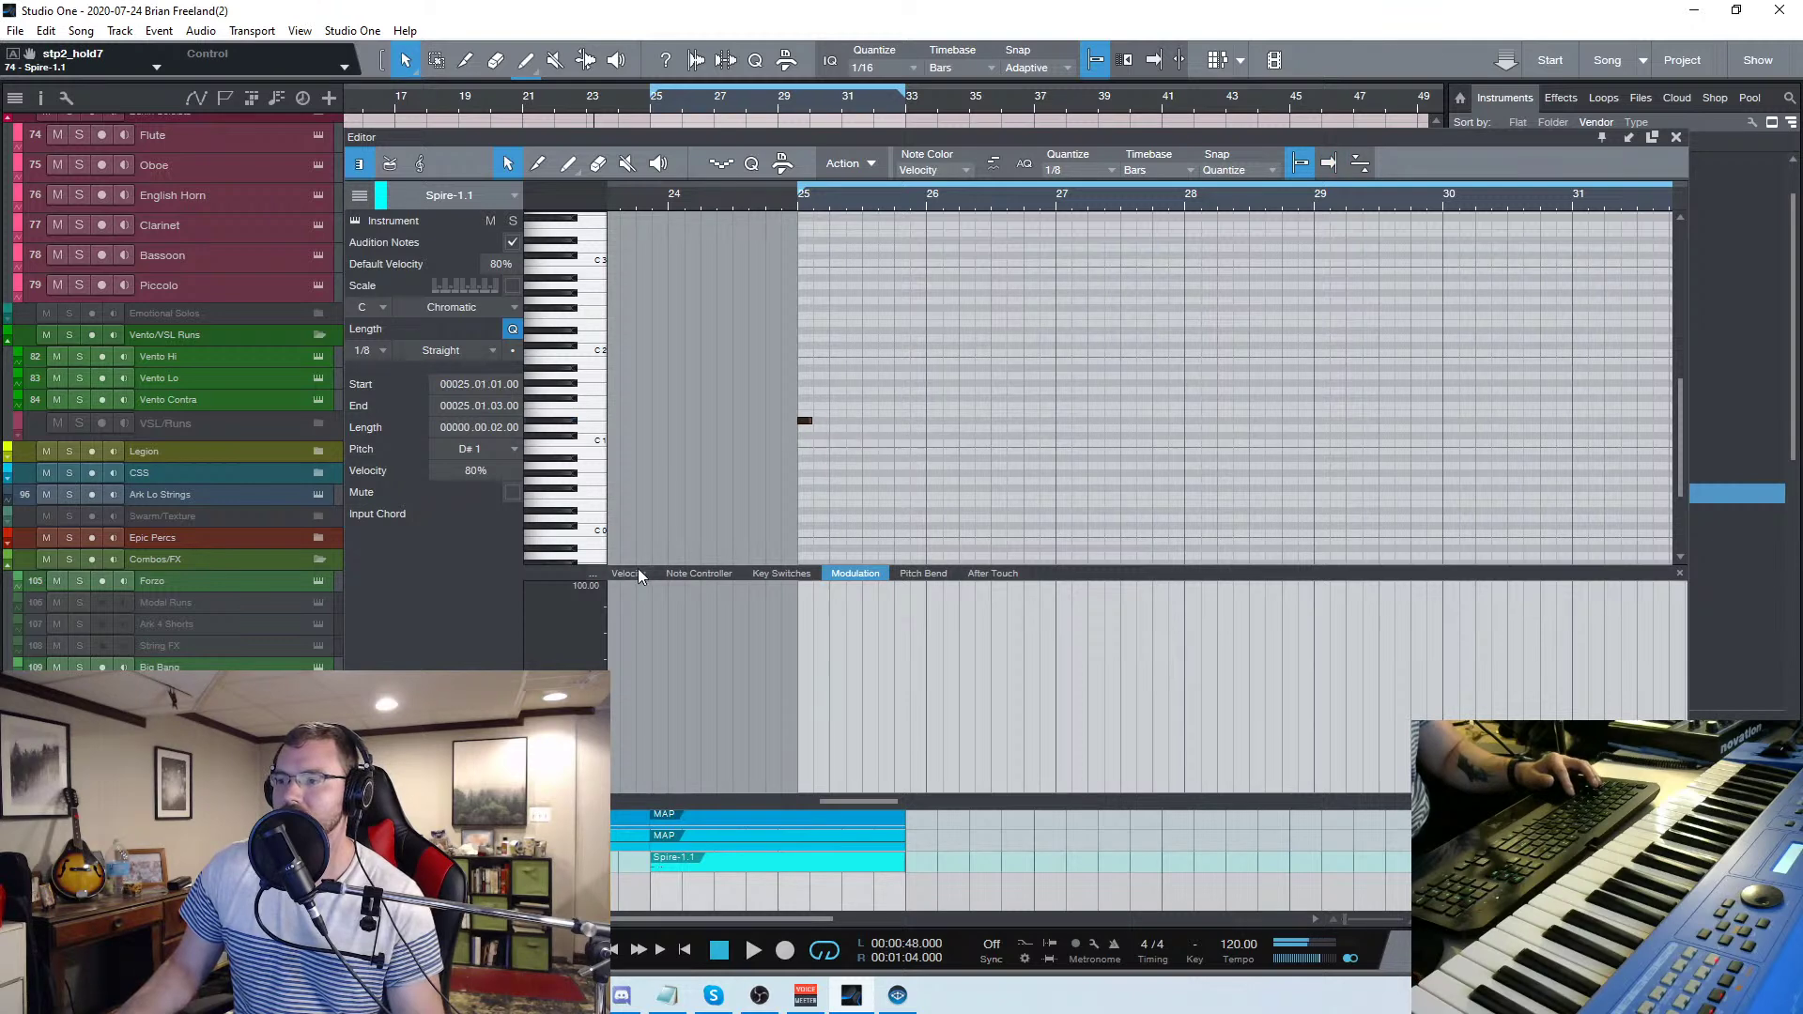
pyautogui.moveTo(798, 648); pyautogui.dragTo(803, 794)
pyautogui.moveTo(804, 421); pyautogui.dragTo(805, 330)
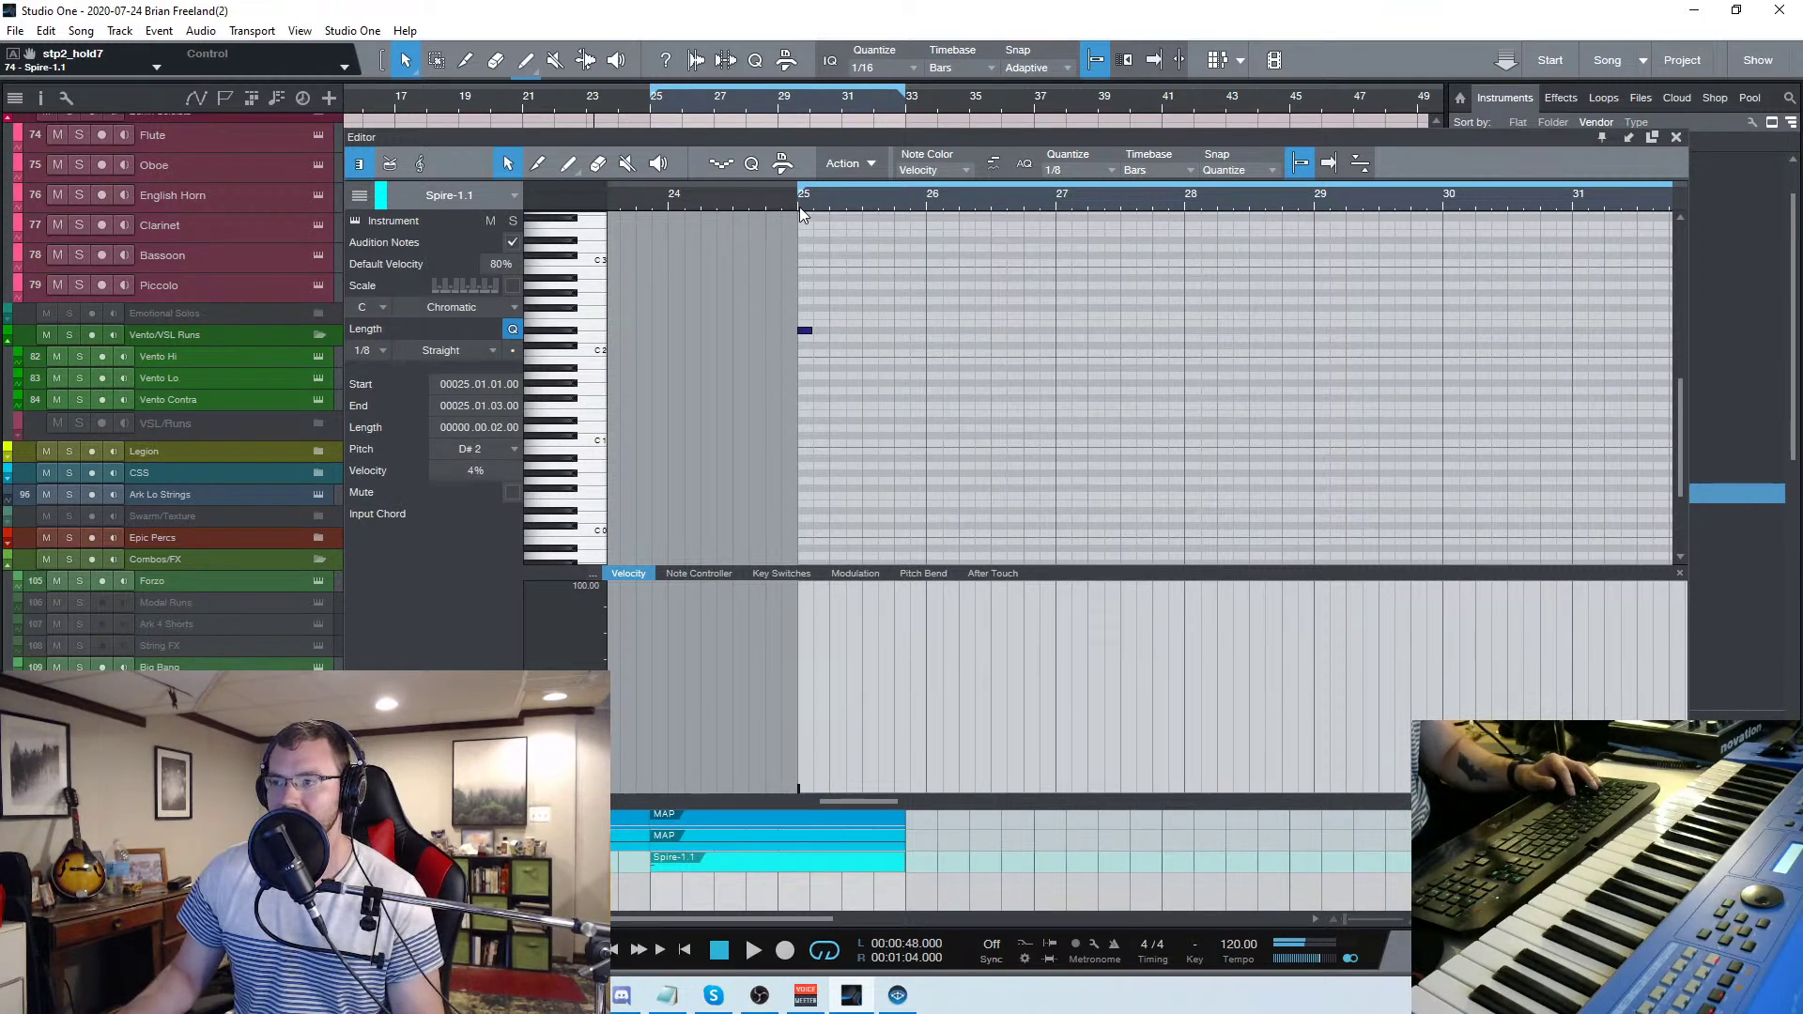
# Play the song from bar 25 to hear the quiet D#2 note in context, and close the note editor
pyautogui.scroll(2, 950, 408)
pyautogui.press('space')
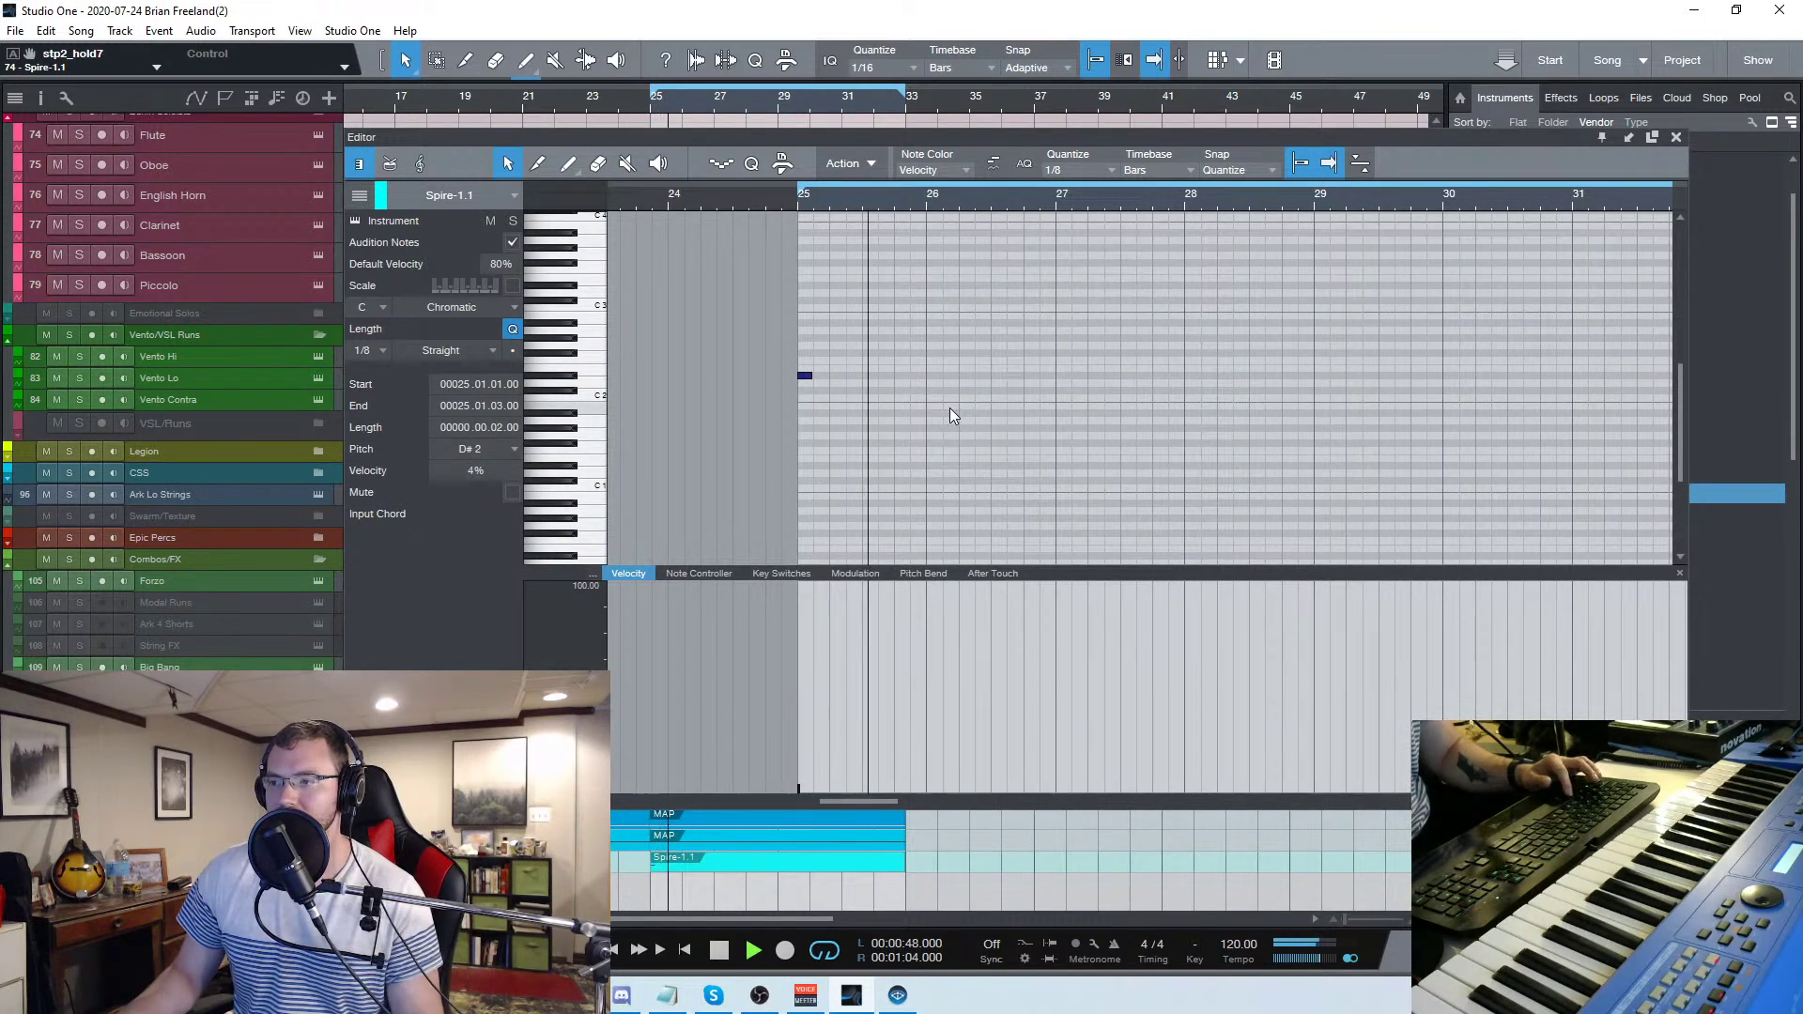
pyautogui.press('space')
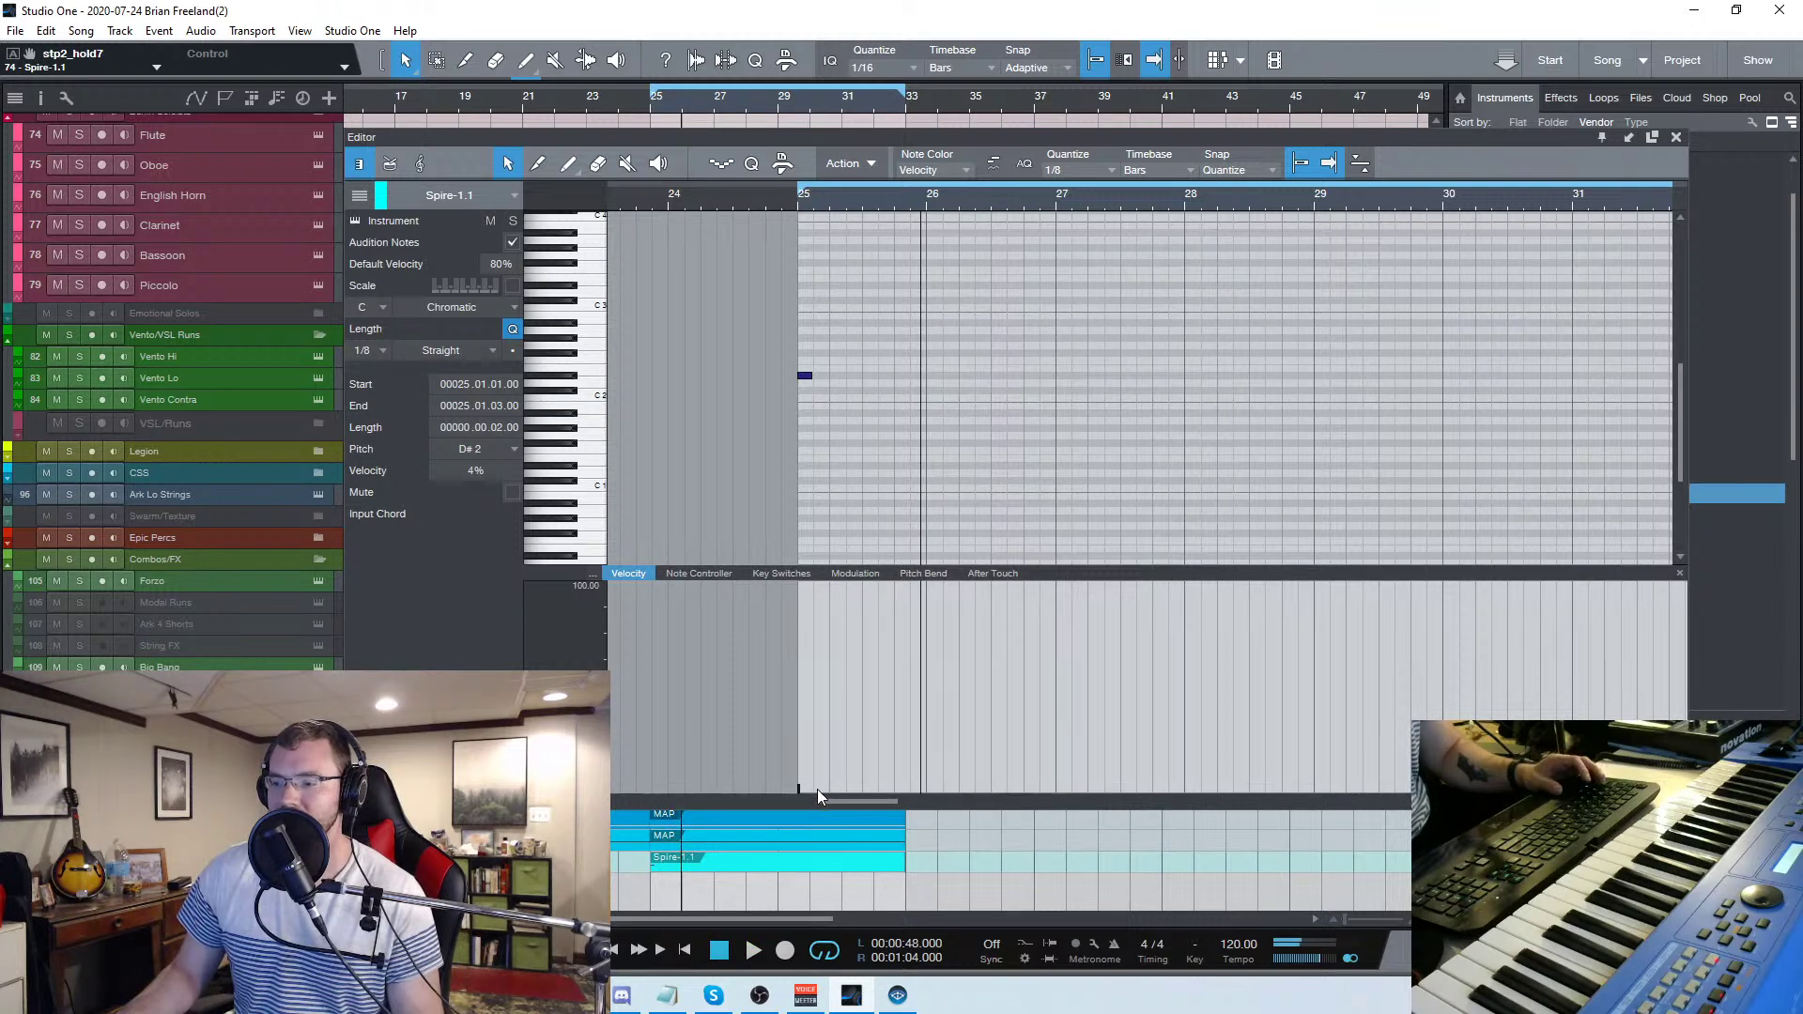
pyautogui.moveTo(802, 793)
pyautogui.mouseDown()
pyautogui.moveTo(820, 601)
pyautogui.moveTo(815, 798)
pyautogui.mouseUp()
pyautogui.press('space')
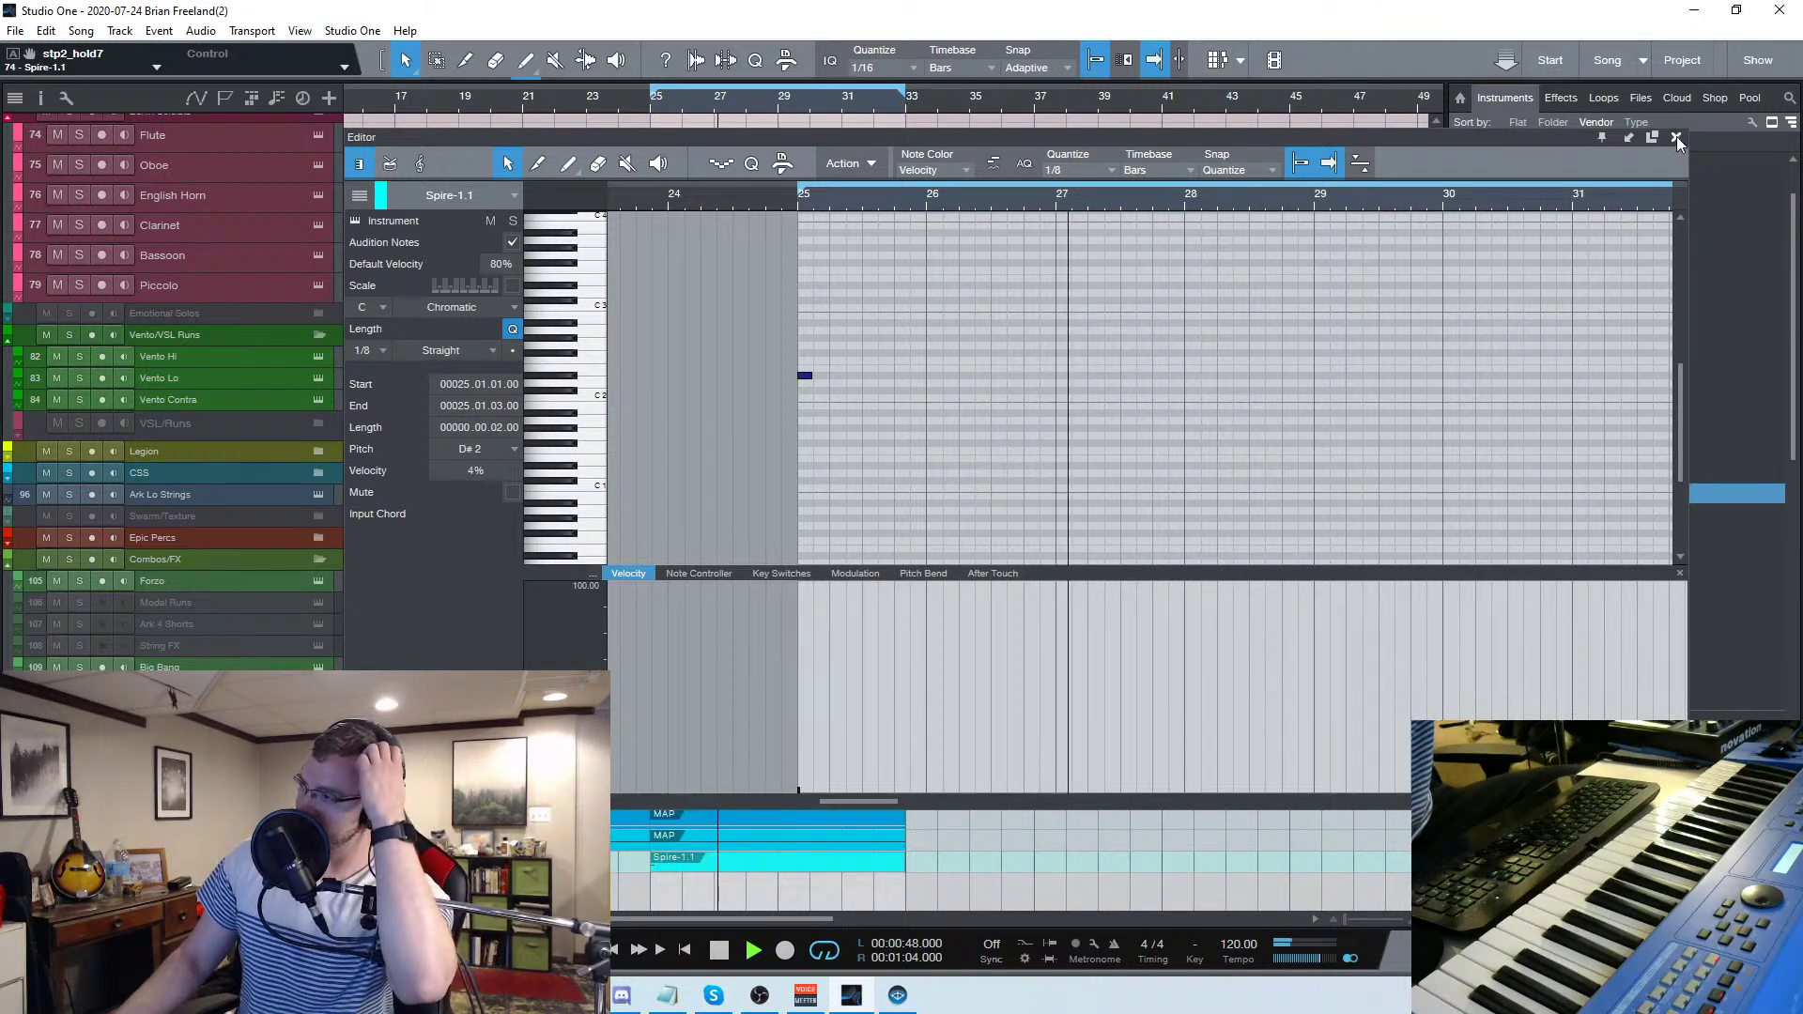
pyautogui.click(1676, 137)
pyautogui.press('space')
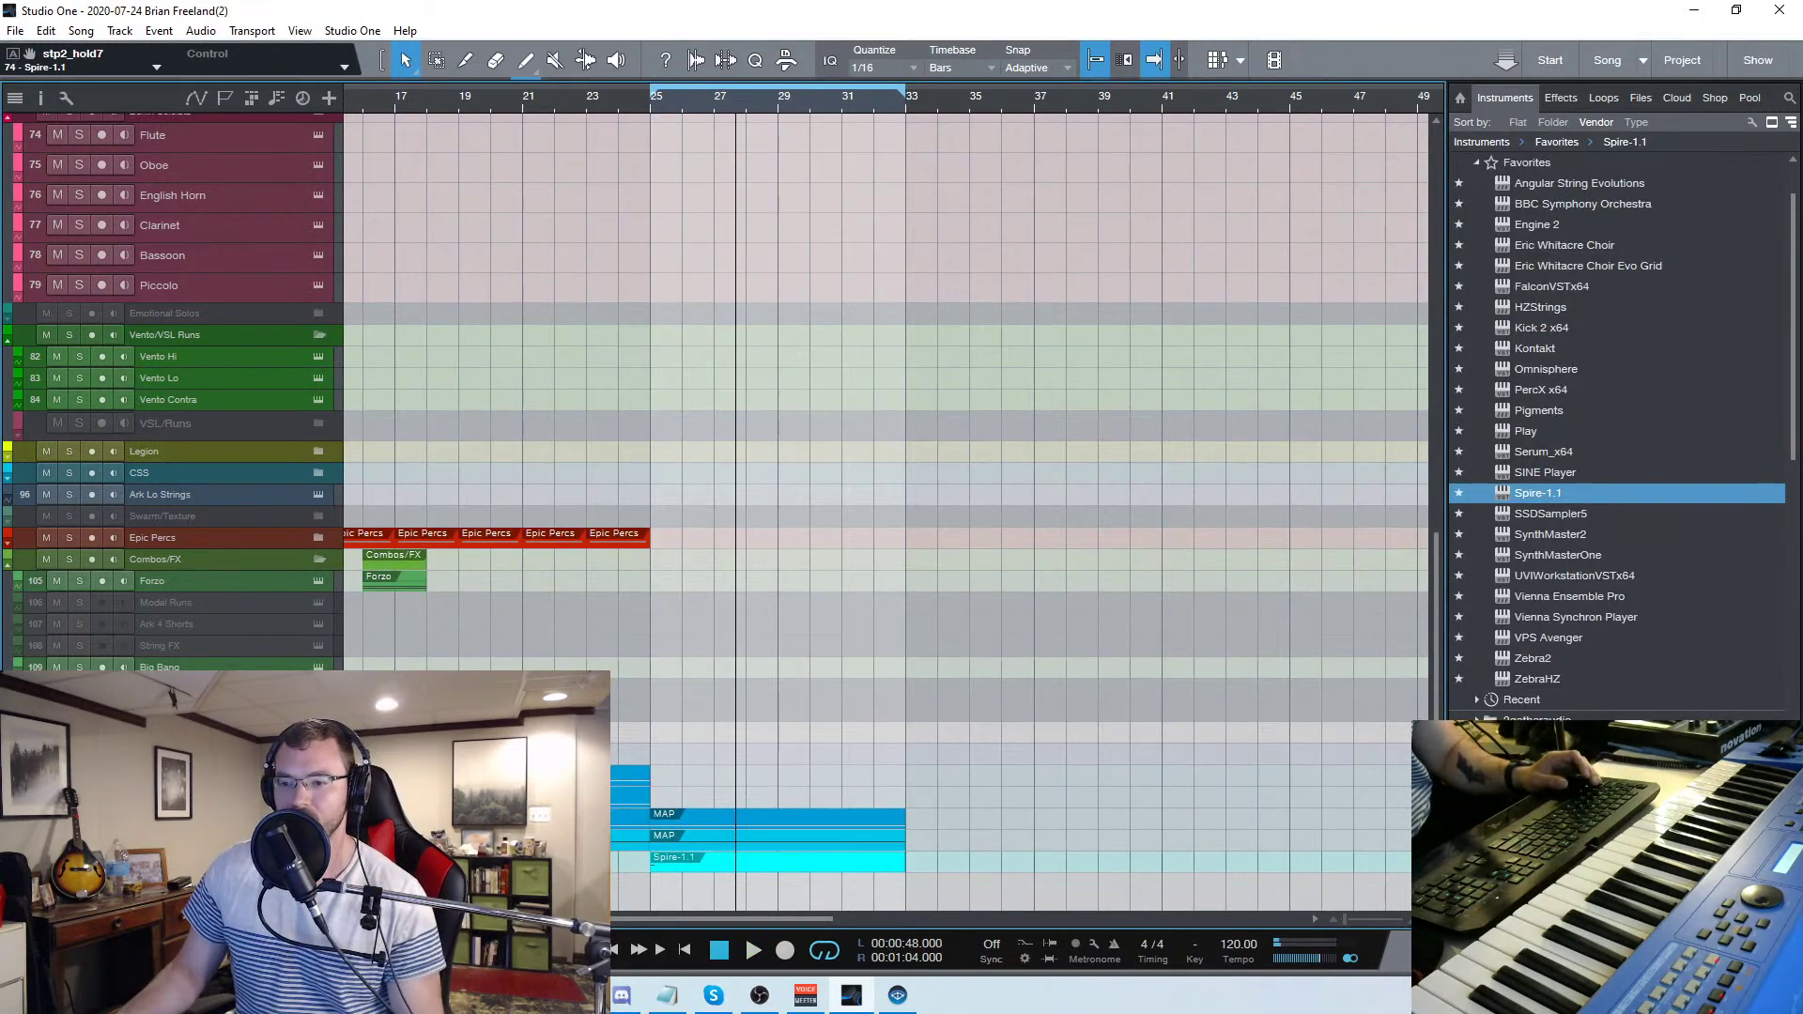
# Open the Spire-1.1 instrument, step forward through its presets to PL Infecto and close the instrument window
pyautogui.press('F11')
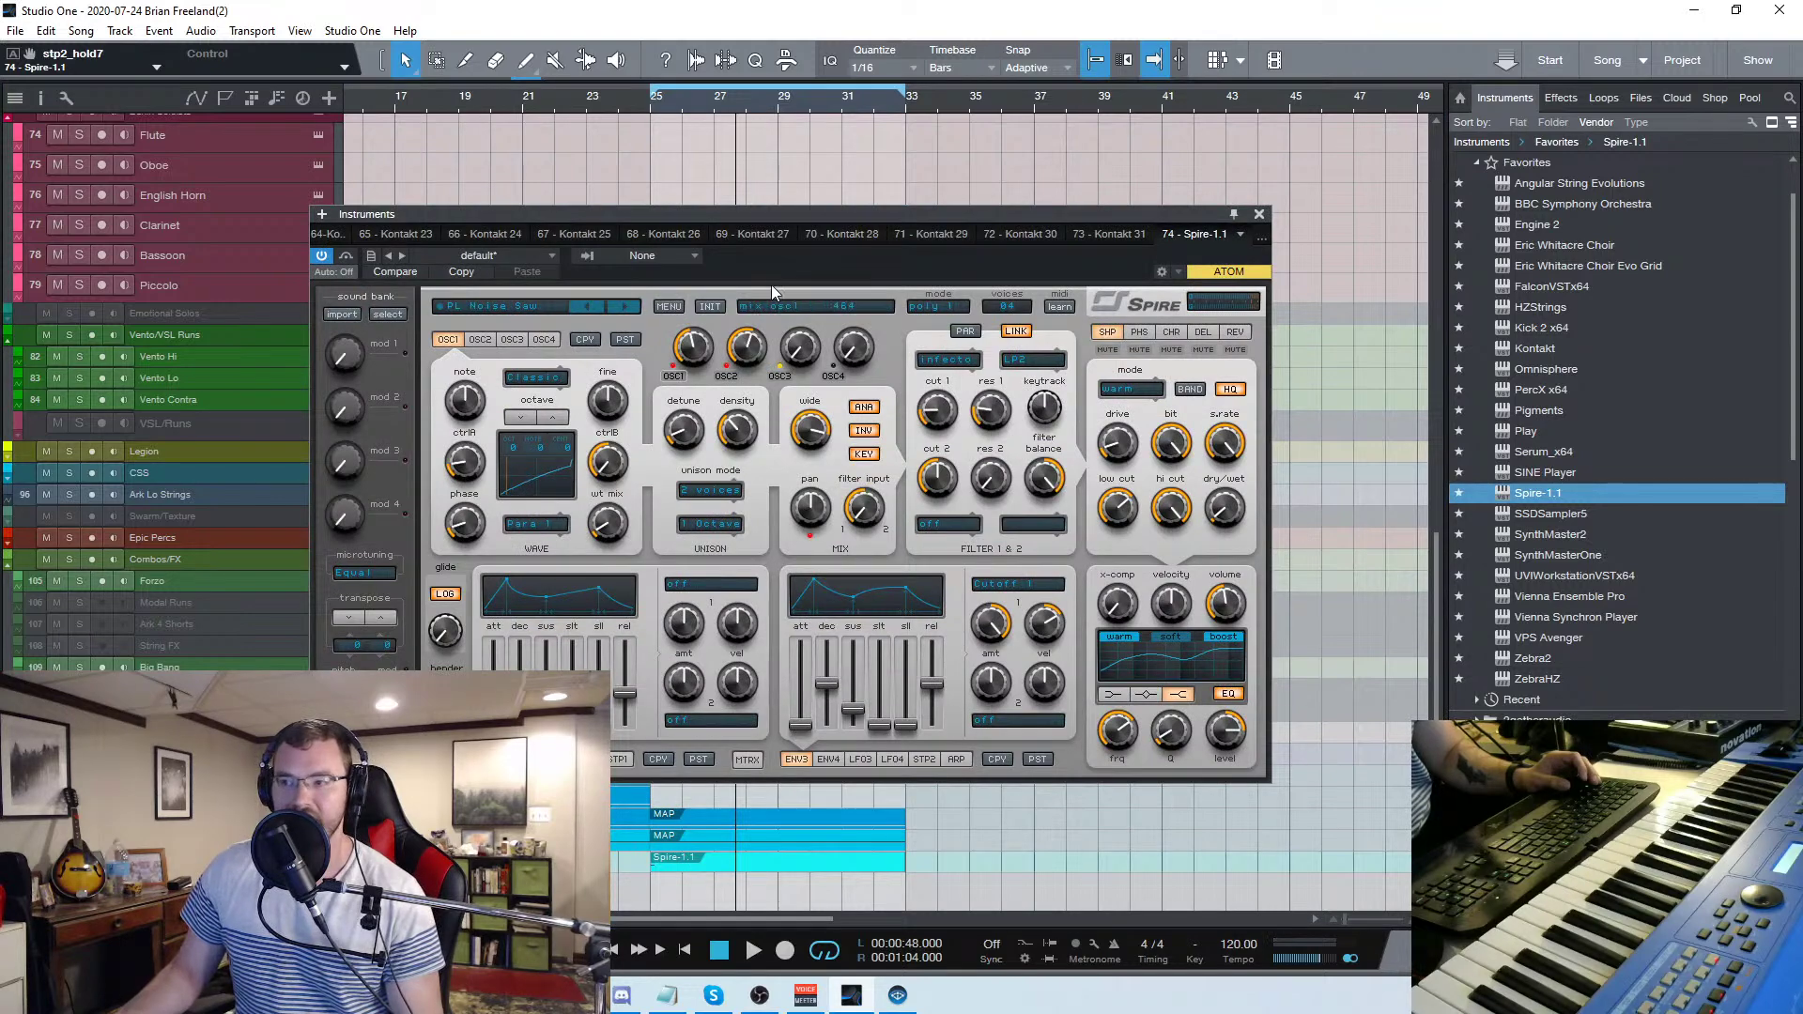
pyautogui.click(615, 310)
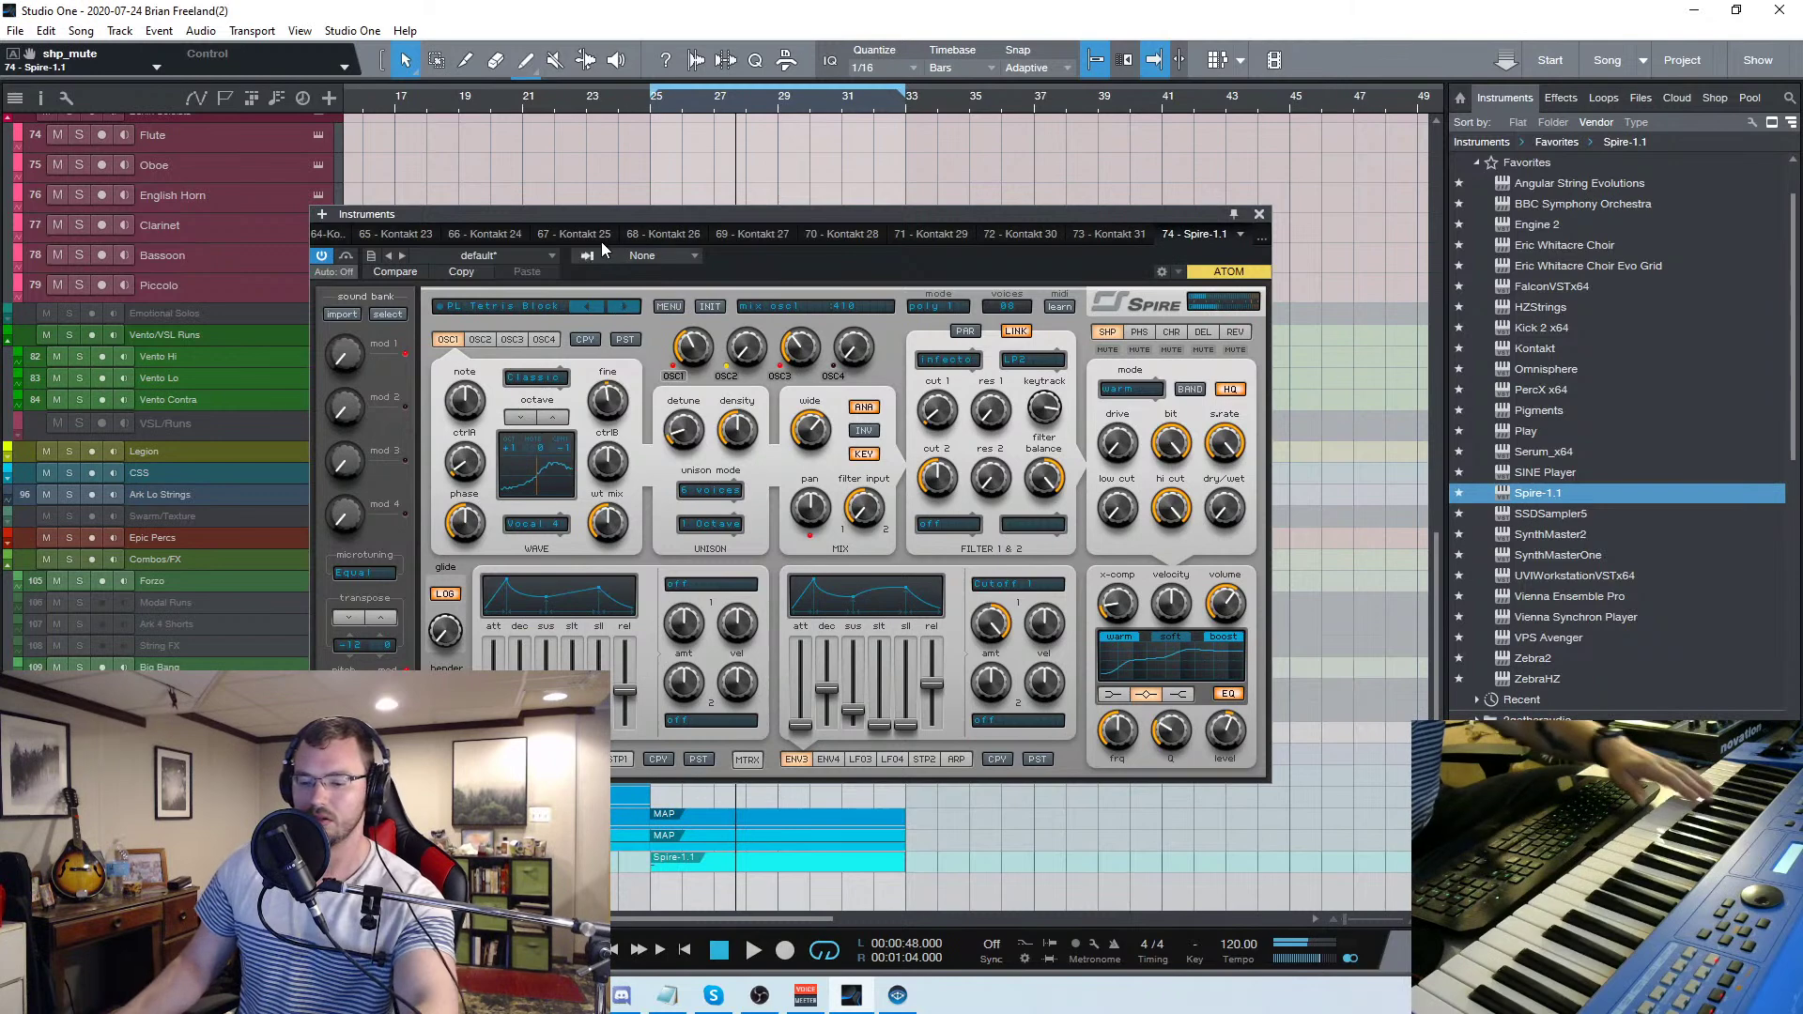
pyautogui.click(626, 307)
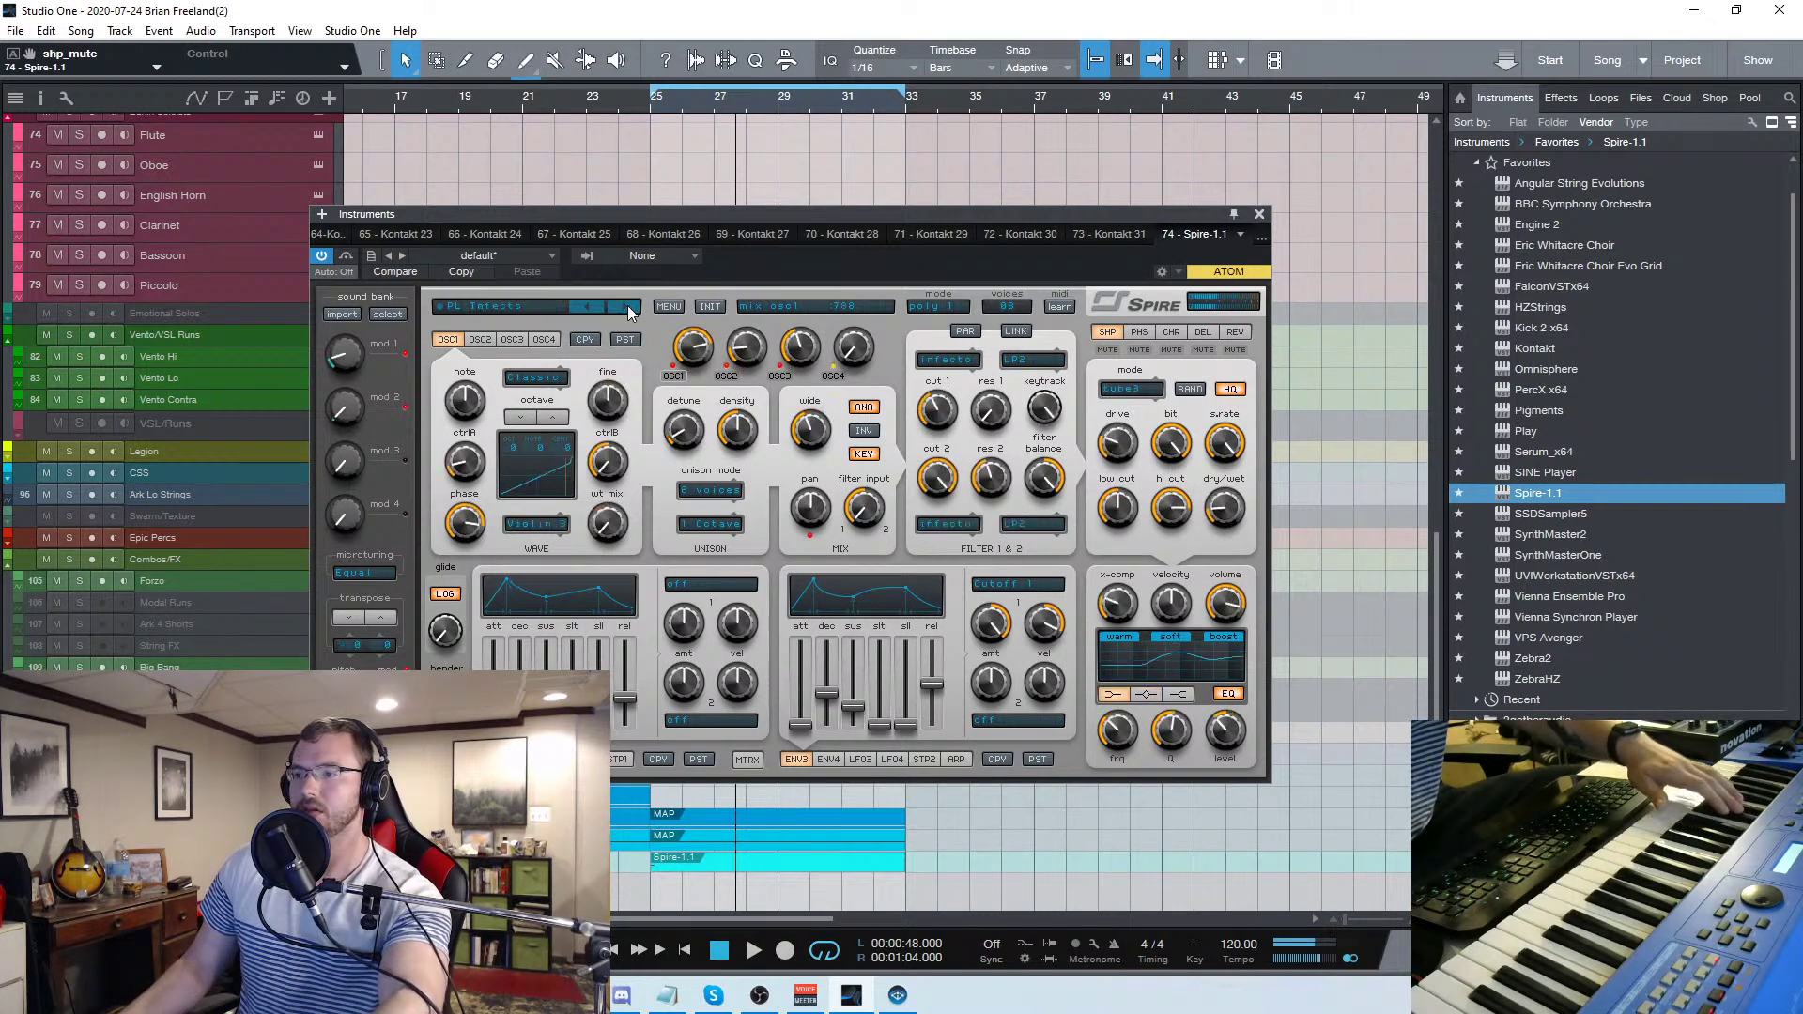
pyautogui.click(1259, 214)
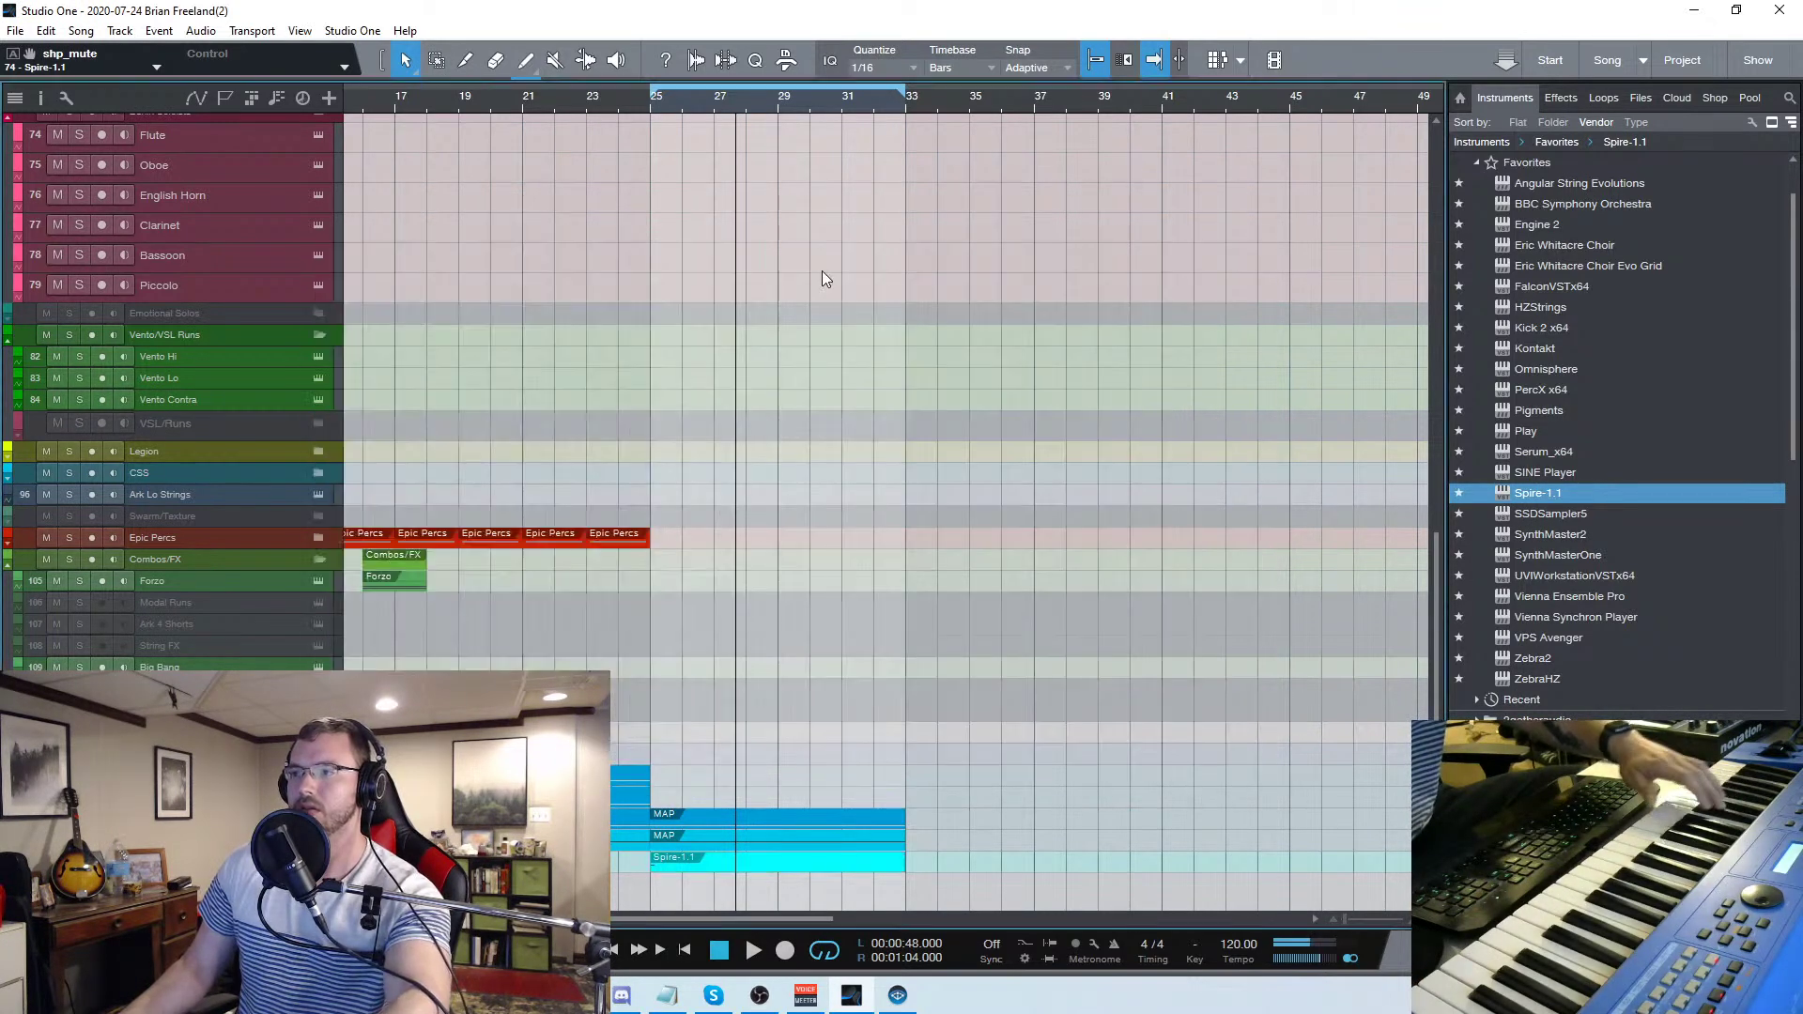
# Set the playback position to bar 17 and open the JXL Horns event in the note editor
pyautogui.click(635, 108)
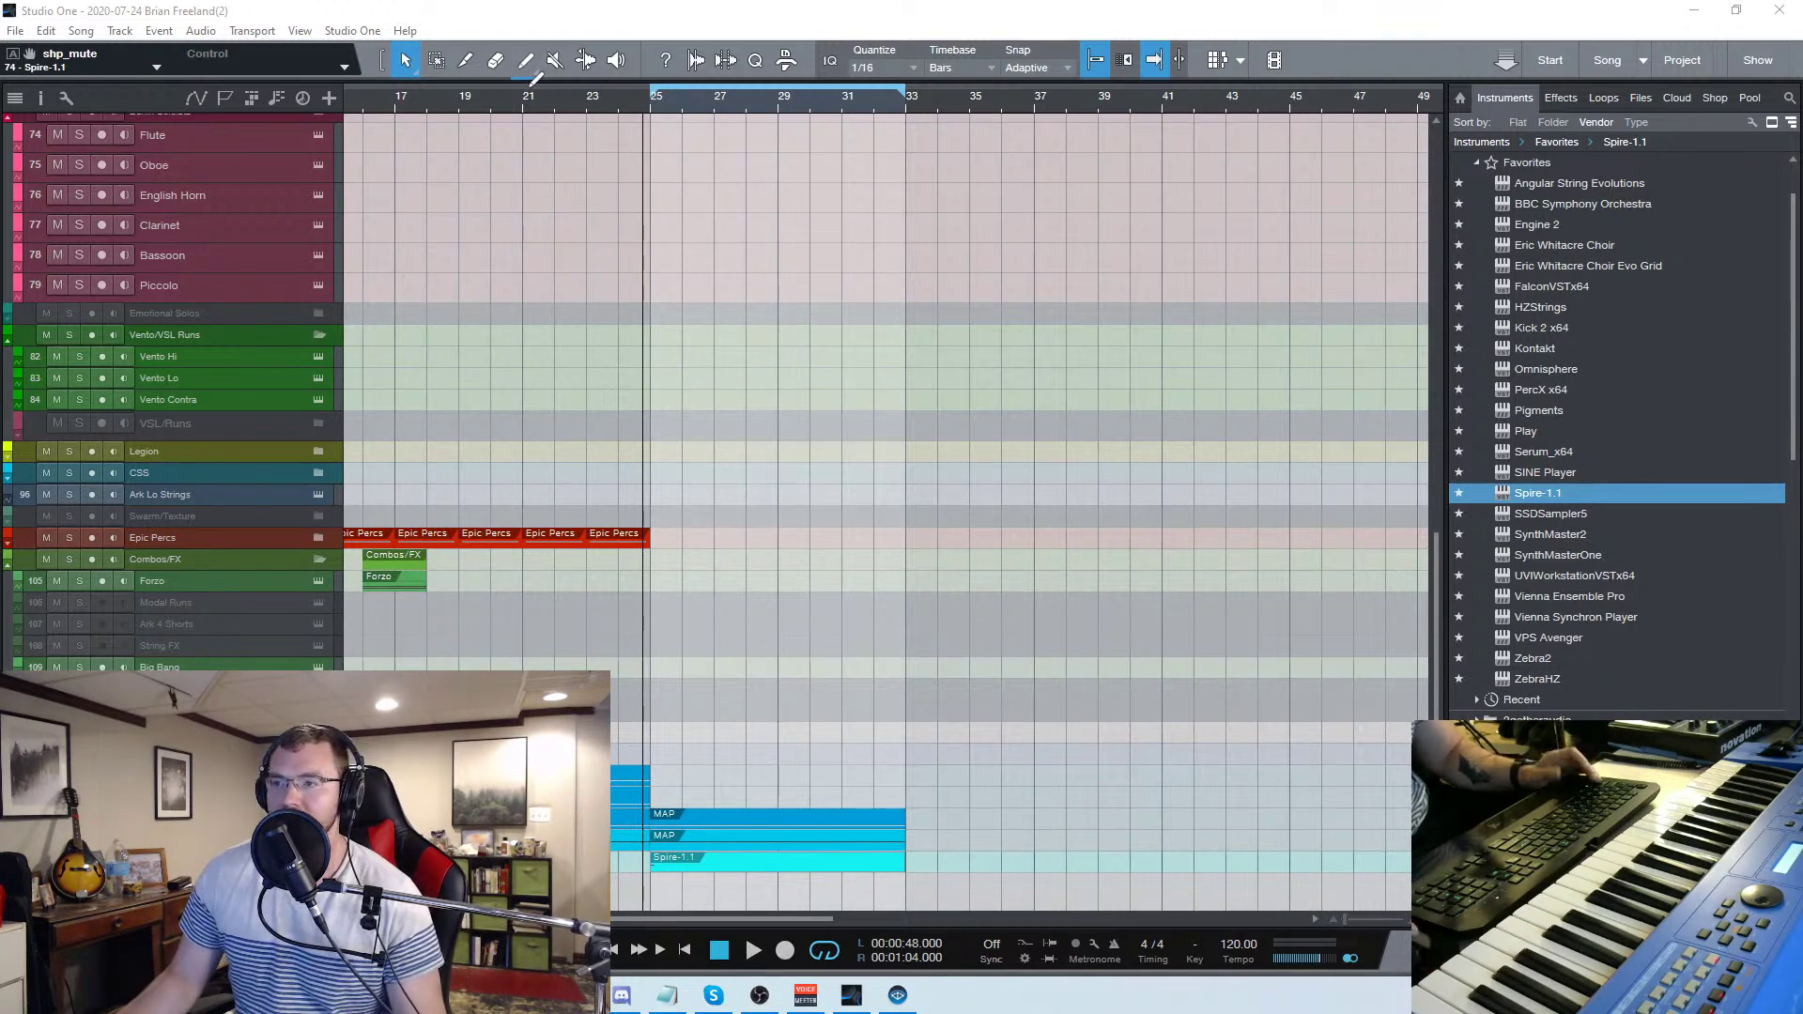
pyautogui.click(391, 103)
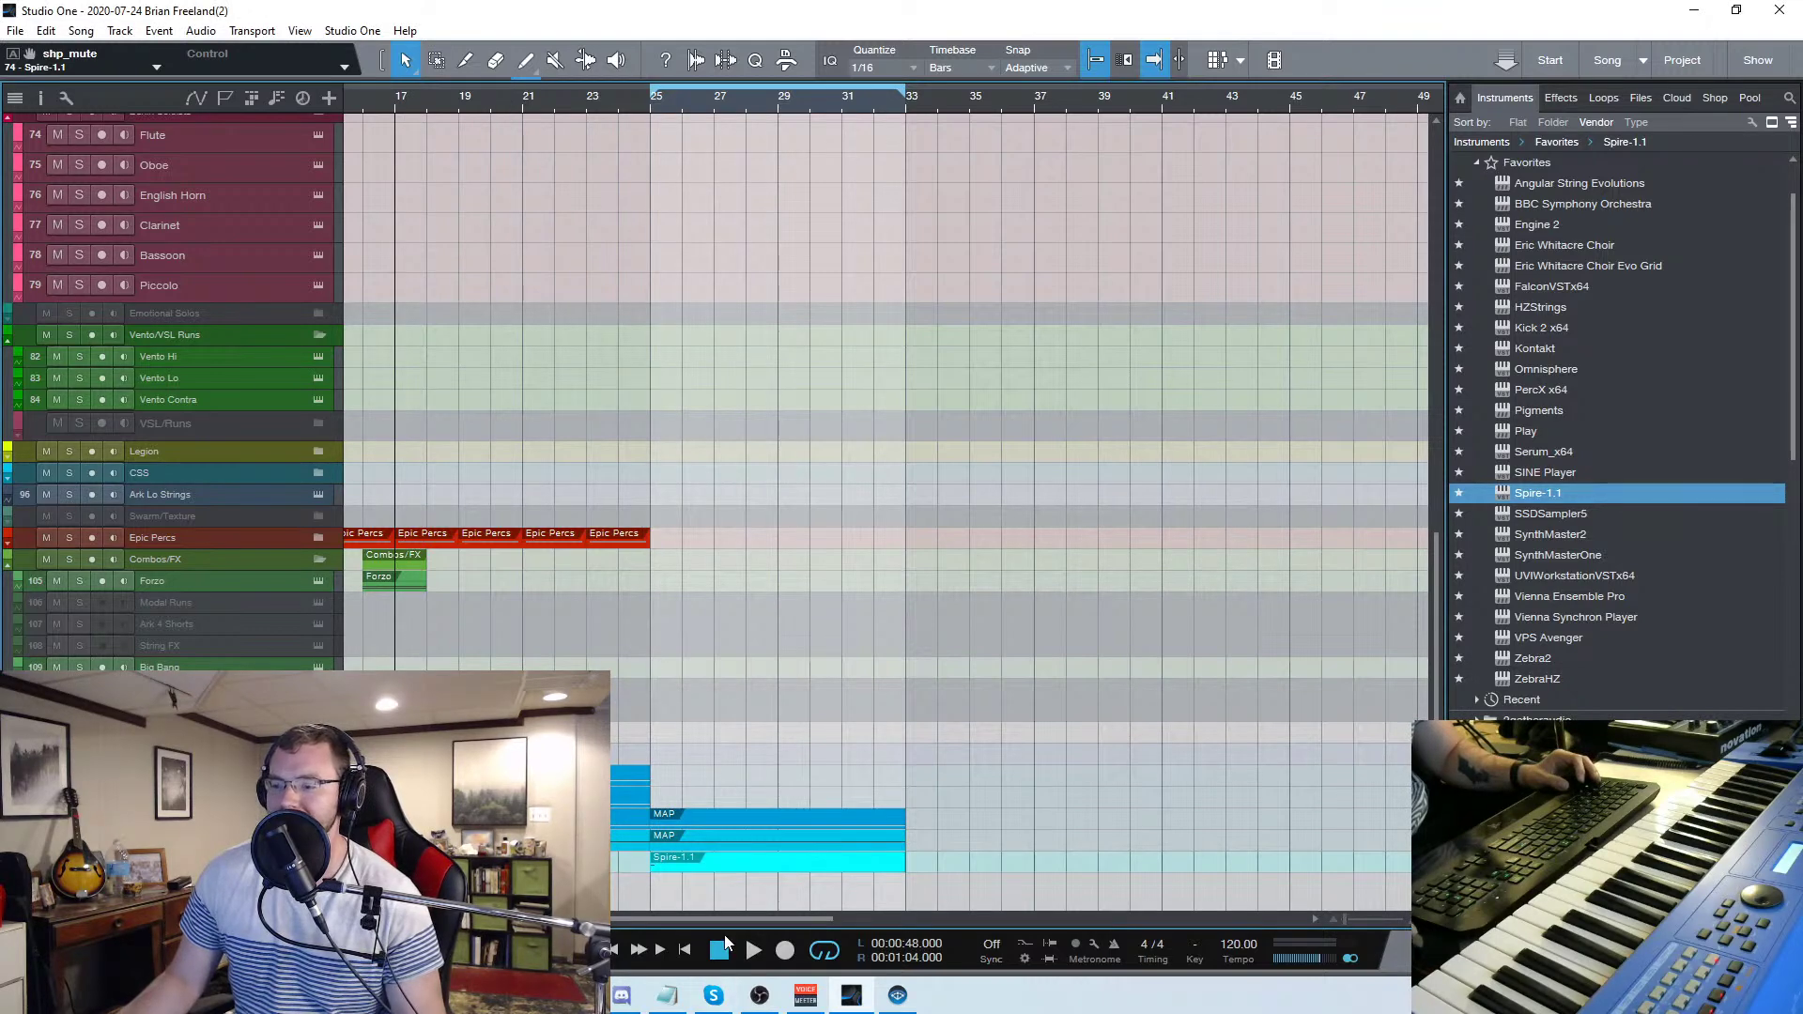
pyautogui.moveTo(735, 914)
pyautogui.mouseDown()
pyautogui.moveTo(706, 916)
pyautogui.moveTo(746, 915)
pyautogui.mouseUp()
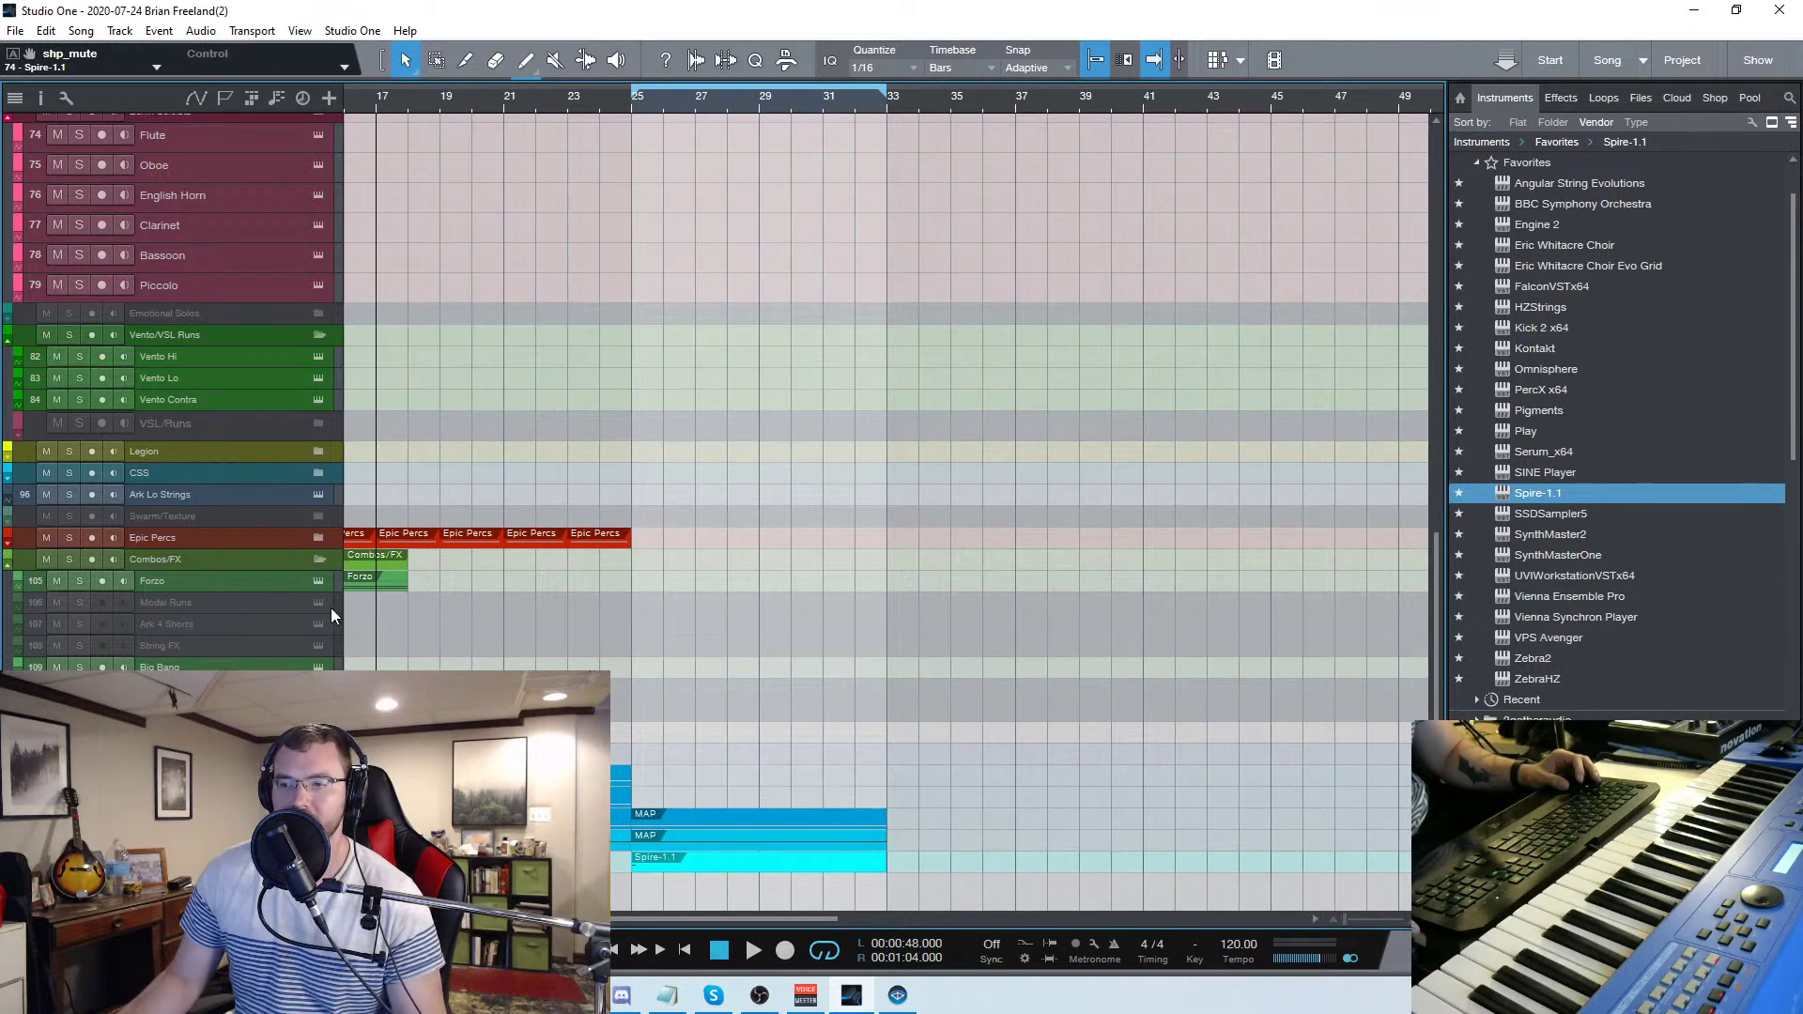
pyautogui.scroll(5, 207, 404)
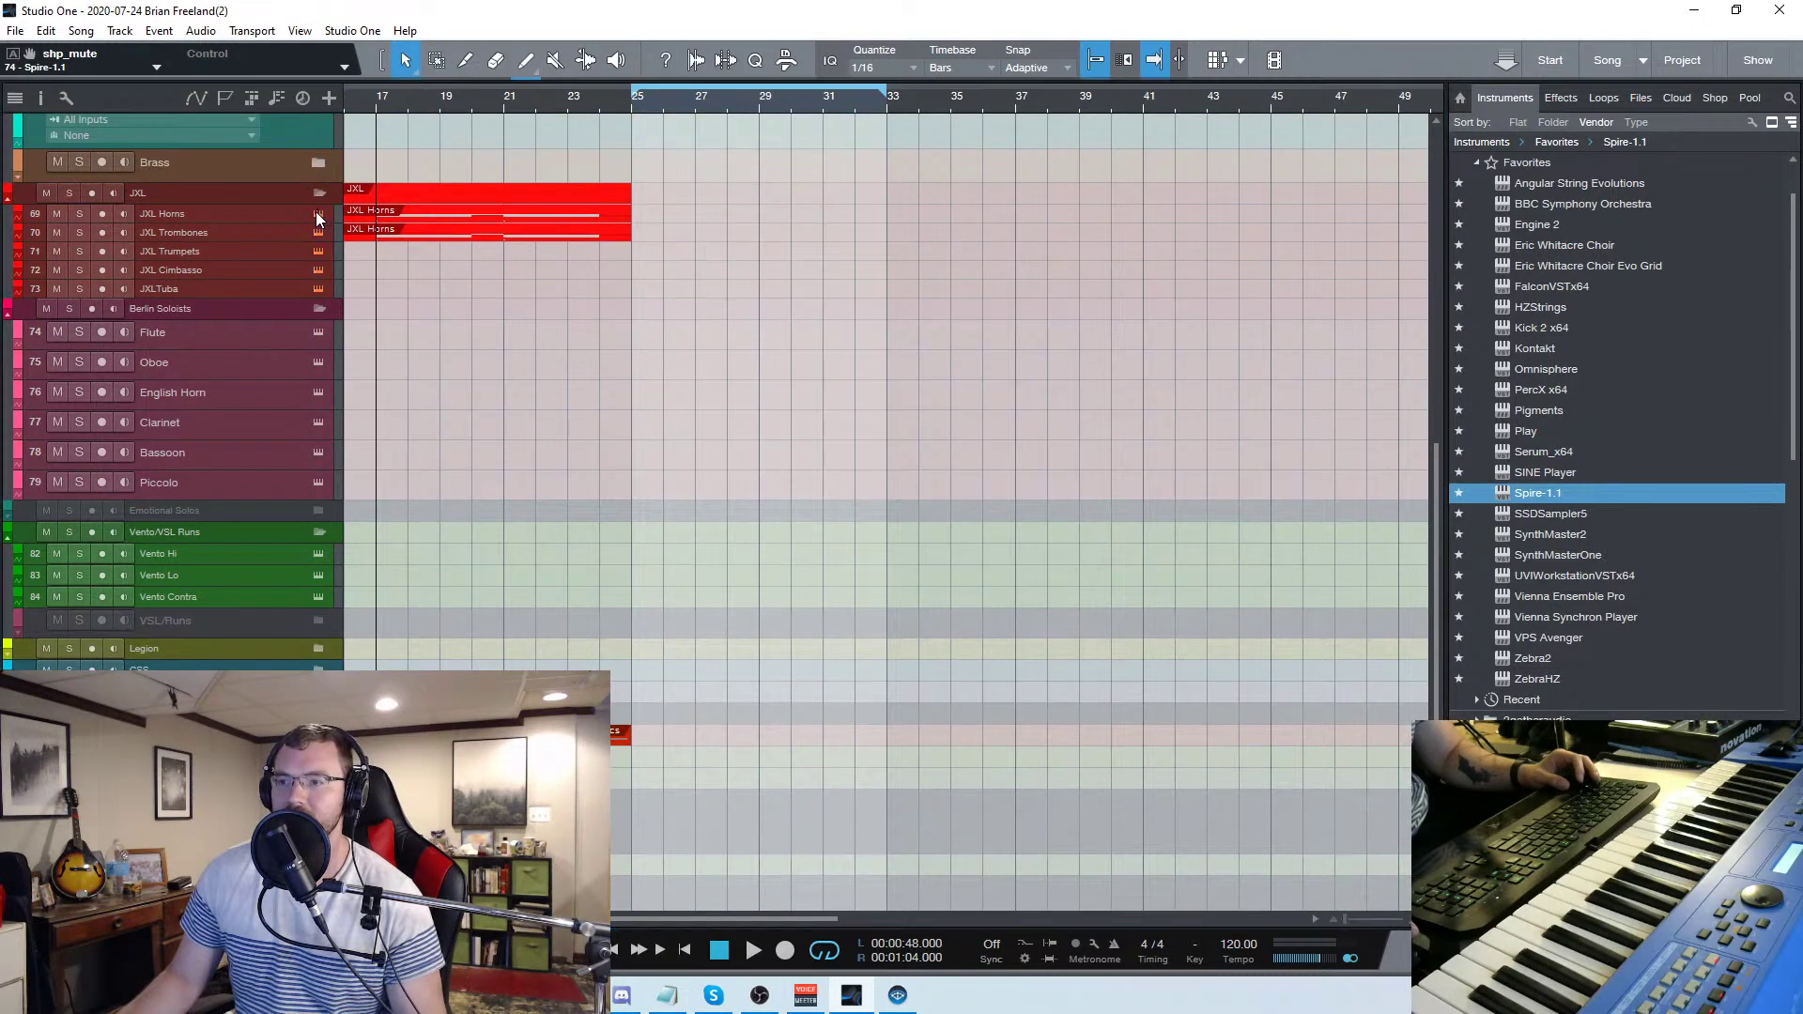
pyautogui.click(430, 220)
pyautogui.doubleClick(429, 224)
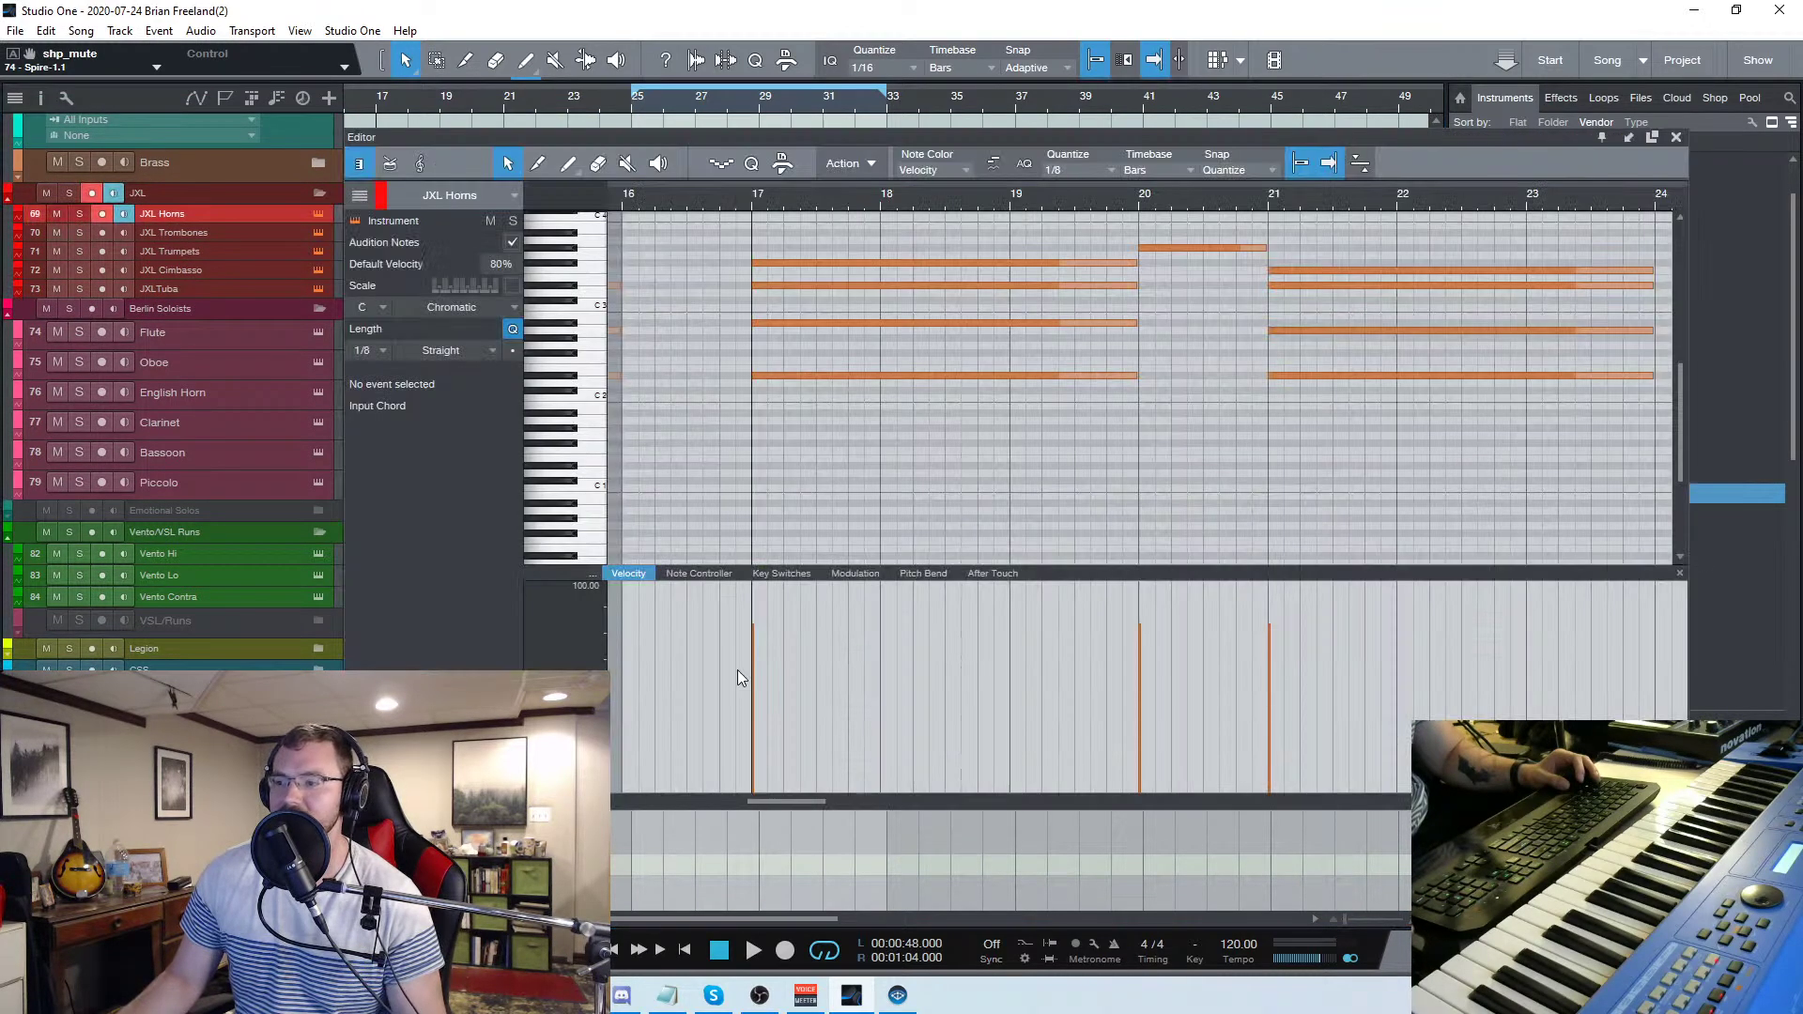
# Examine the key switches available for the JXL Horns' Sus articulation at bar 17, and close the note editor
pyautogui.click(785, 573)
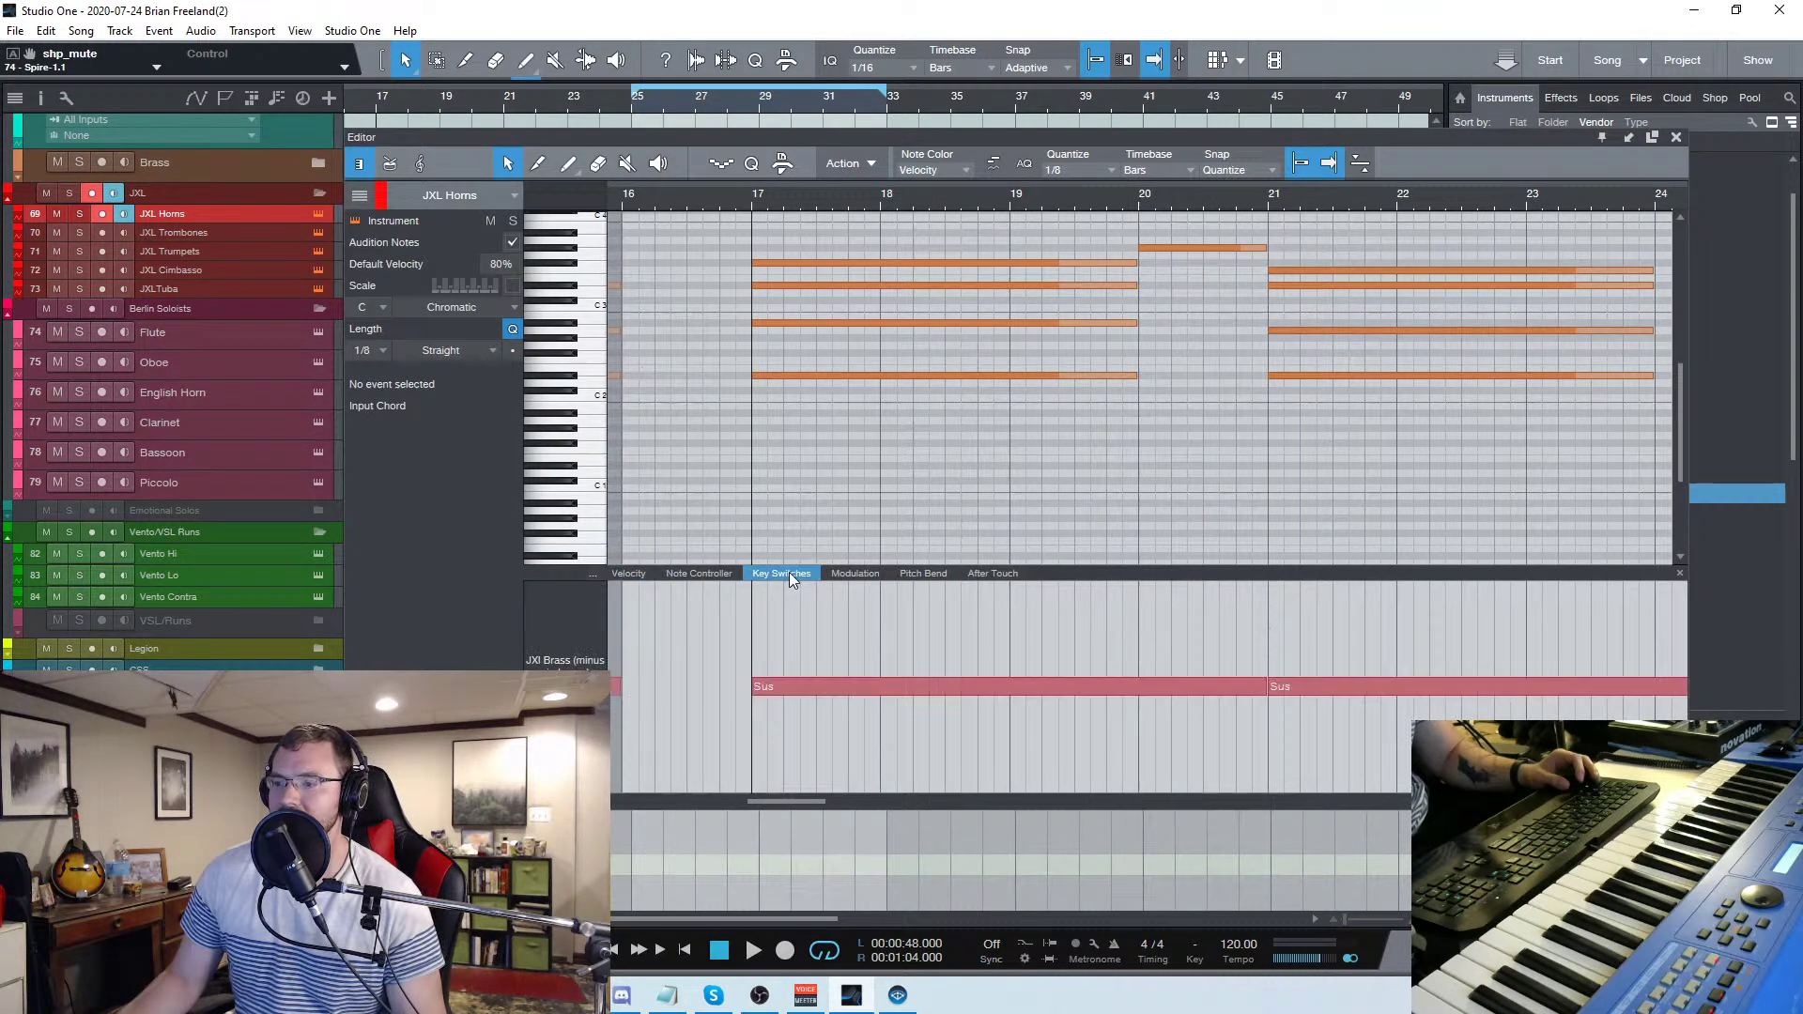
pyautogui.click(770, 688)
pyautogui.rightClick(770, 687)
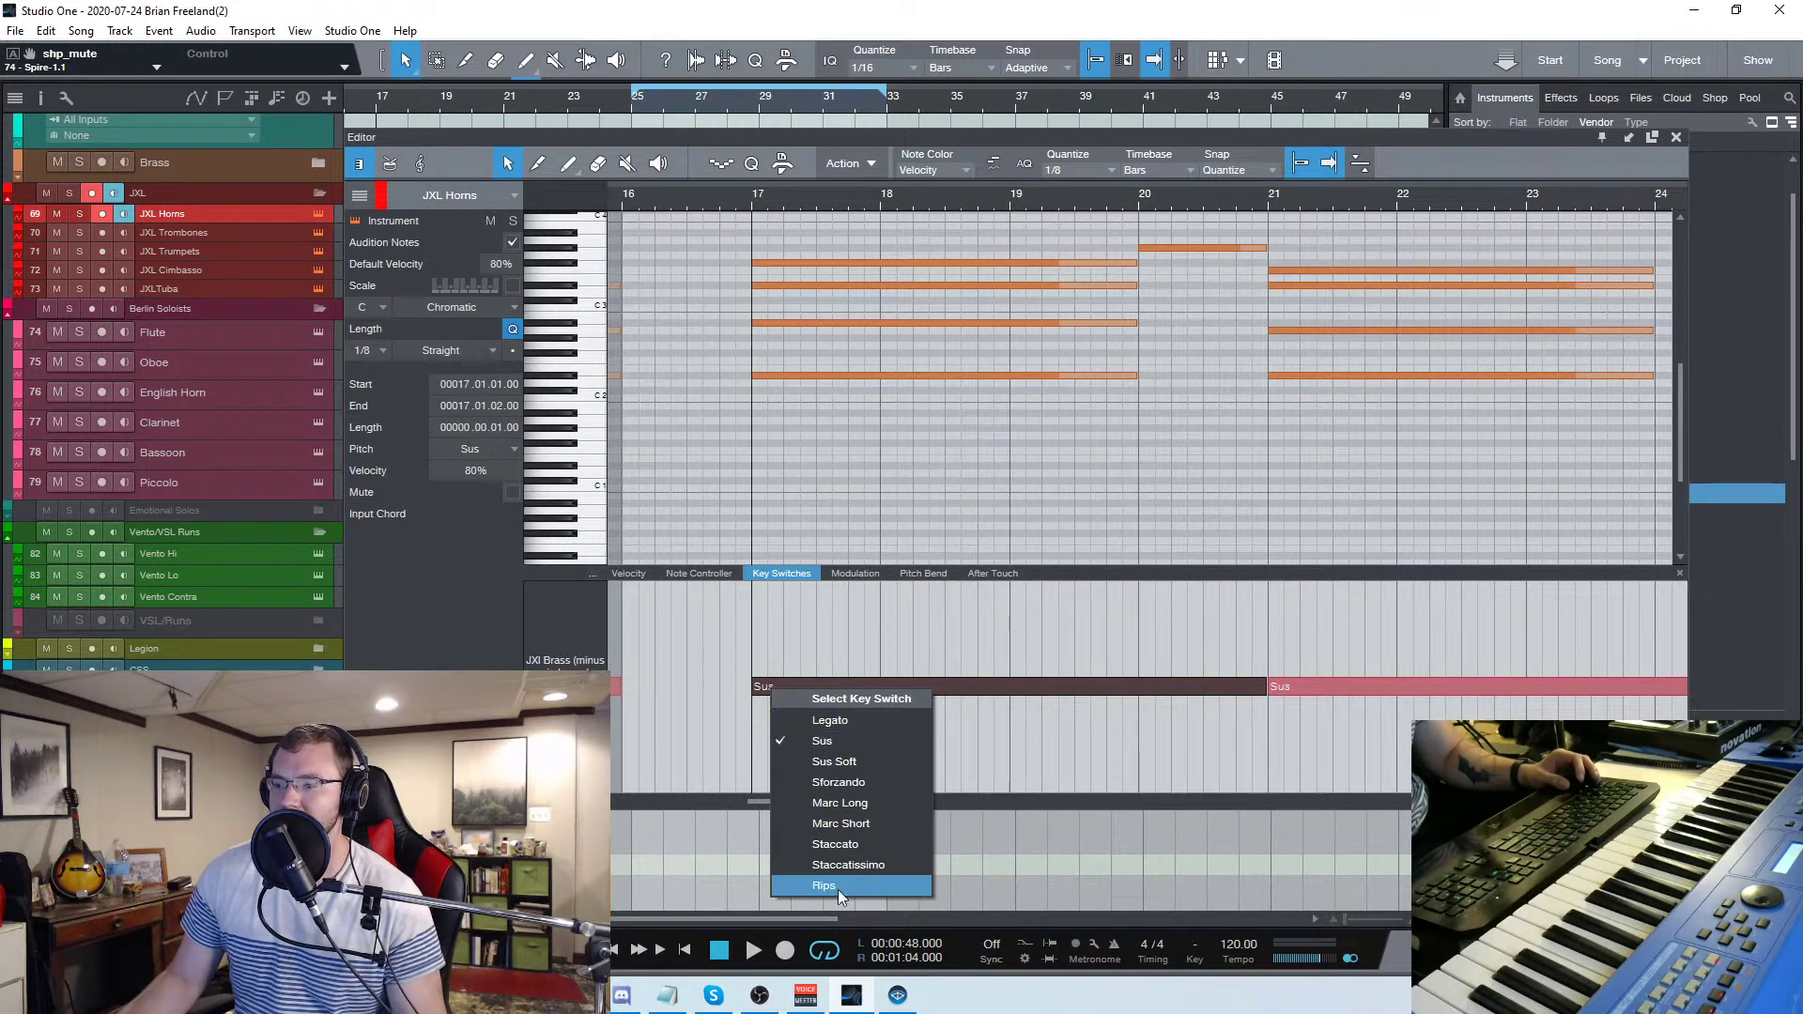
pyautogui.click(927, 137)
pyautogui.moveTo(939, 139); pyautogui.dragTo(877, 139)
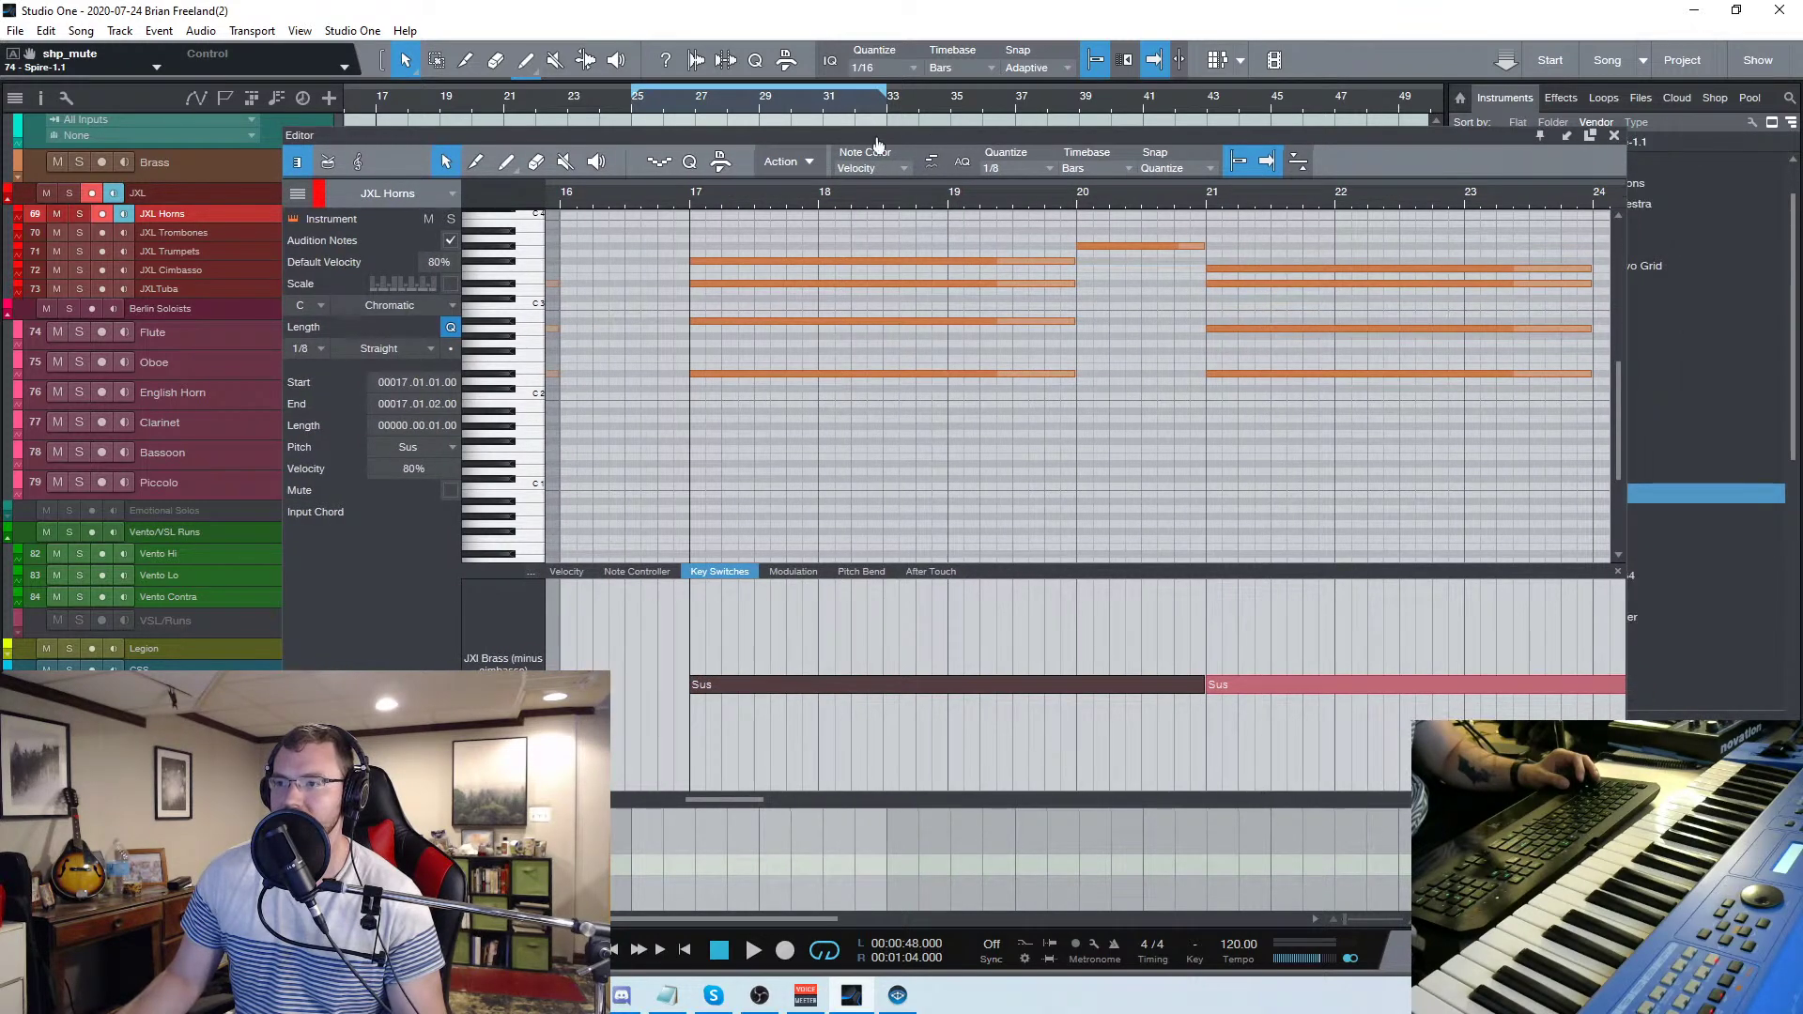
pyautogui.click(1615, 135)
# Set the playback position just before bar 25 and reopen the Spire-1.1 event in the note editor
pyautogui.scroll(-3, 650, 392)
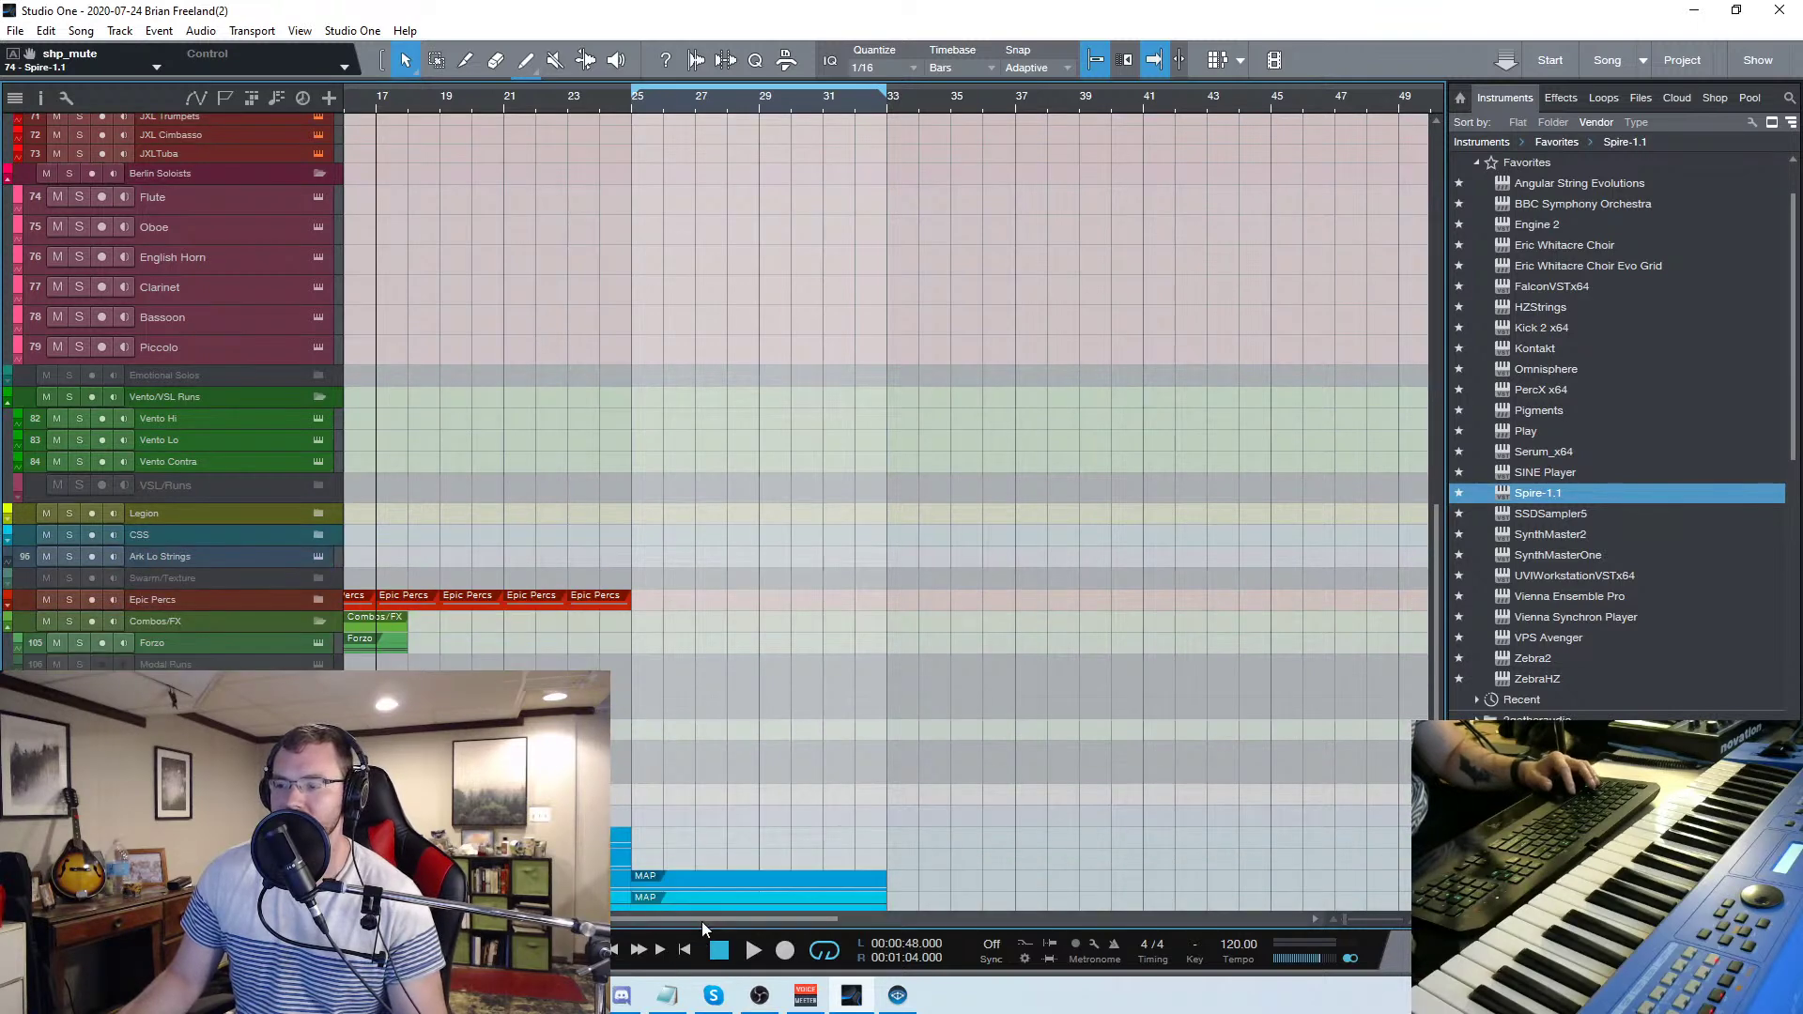
pyautogui.moveTo(702, 922); pyautogui.dragTo(685, 919)
pyautogui.scroll(-1, 737, 798)
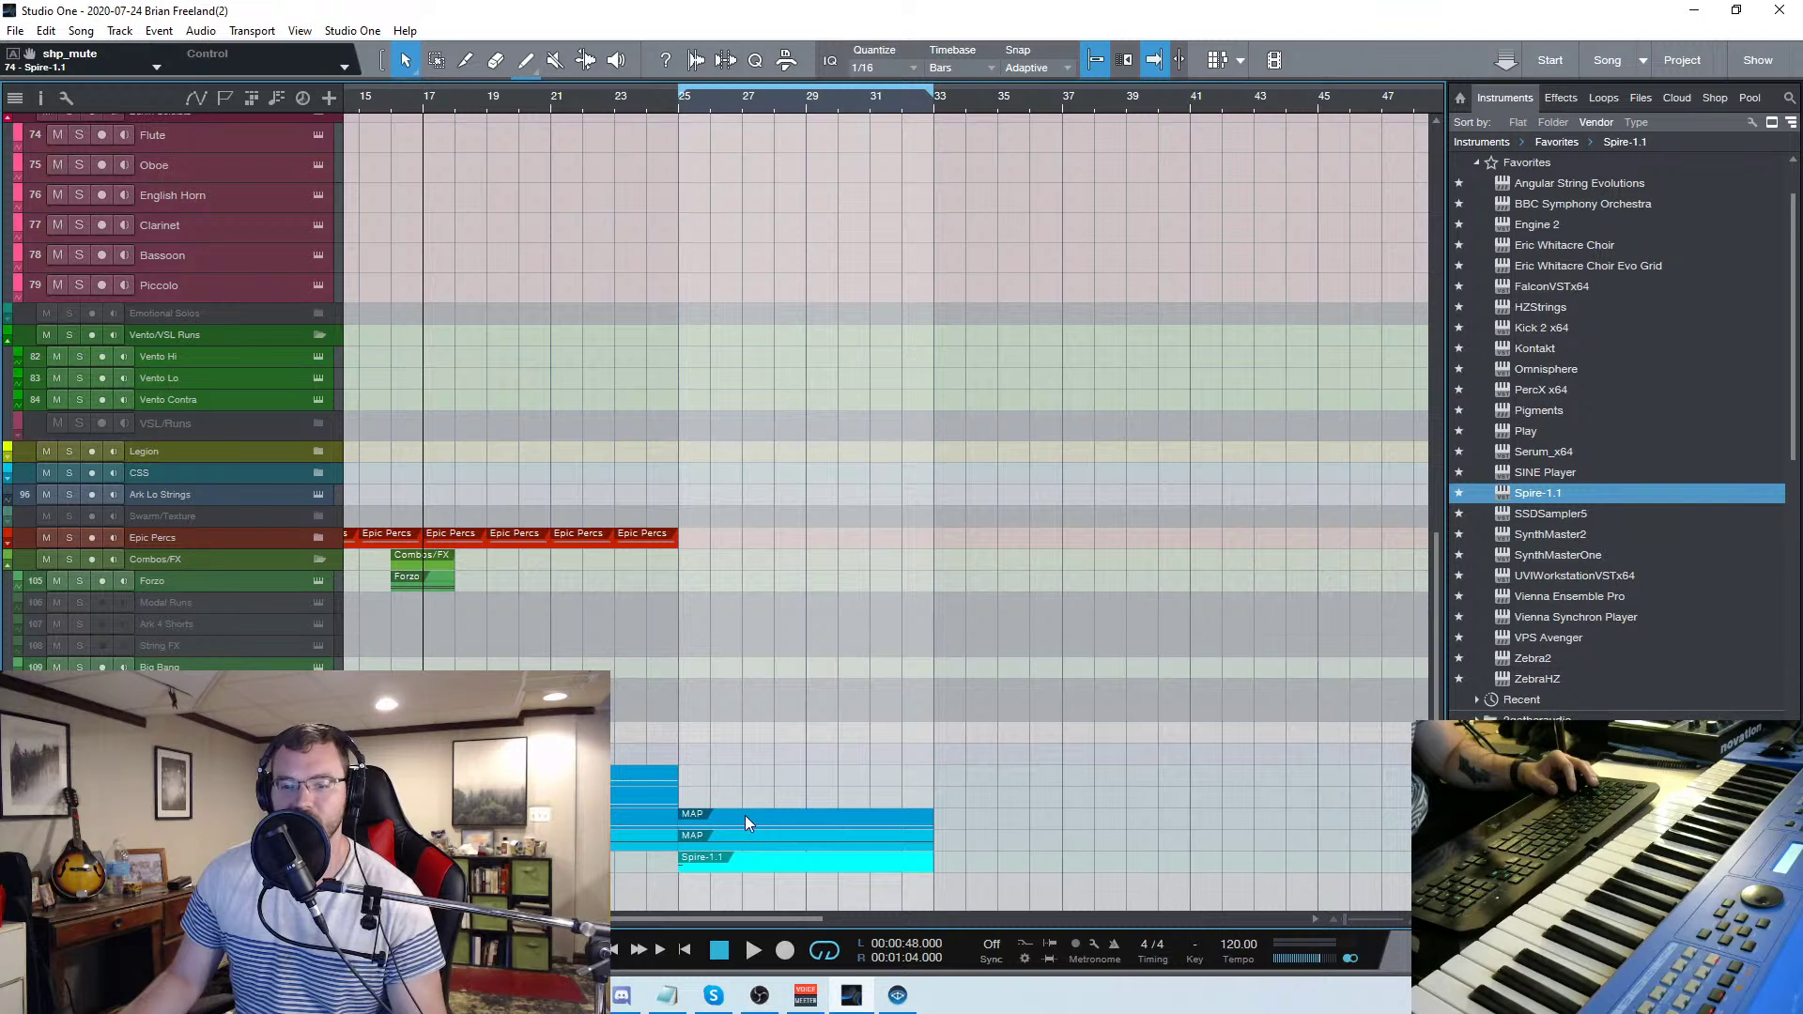
pyautogui.click(645, 100)
pyautogui.moveTo(639, 920); pyautogui.dragTo(685, 916)
pyautogui.doubleClick(657, 864)
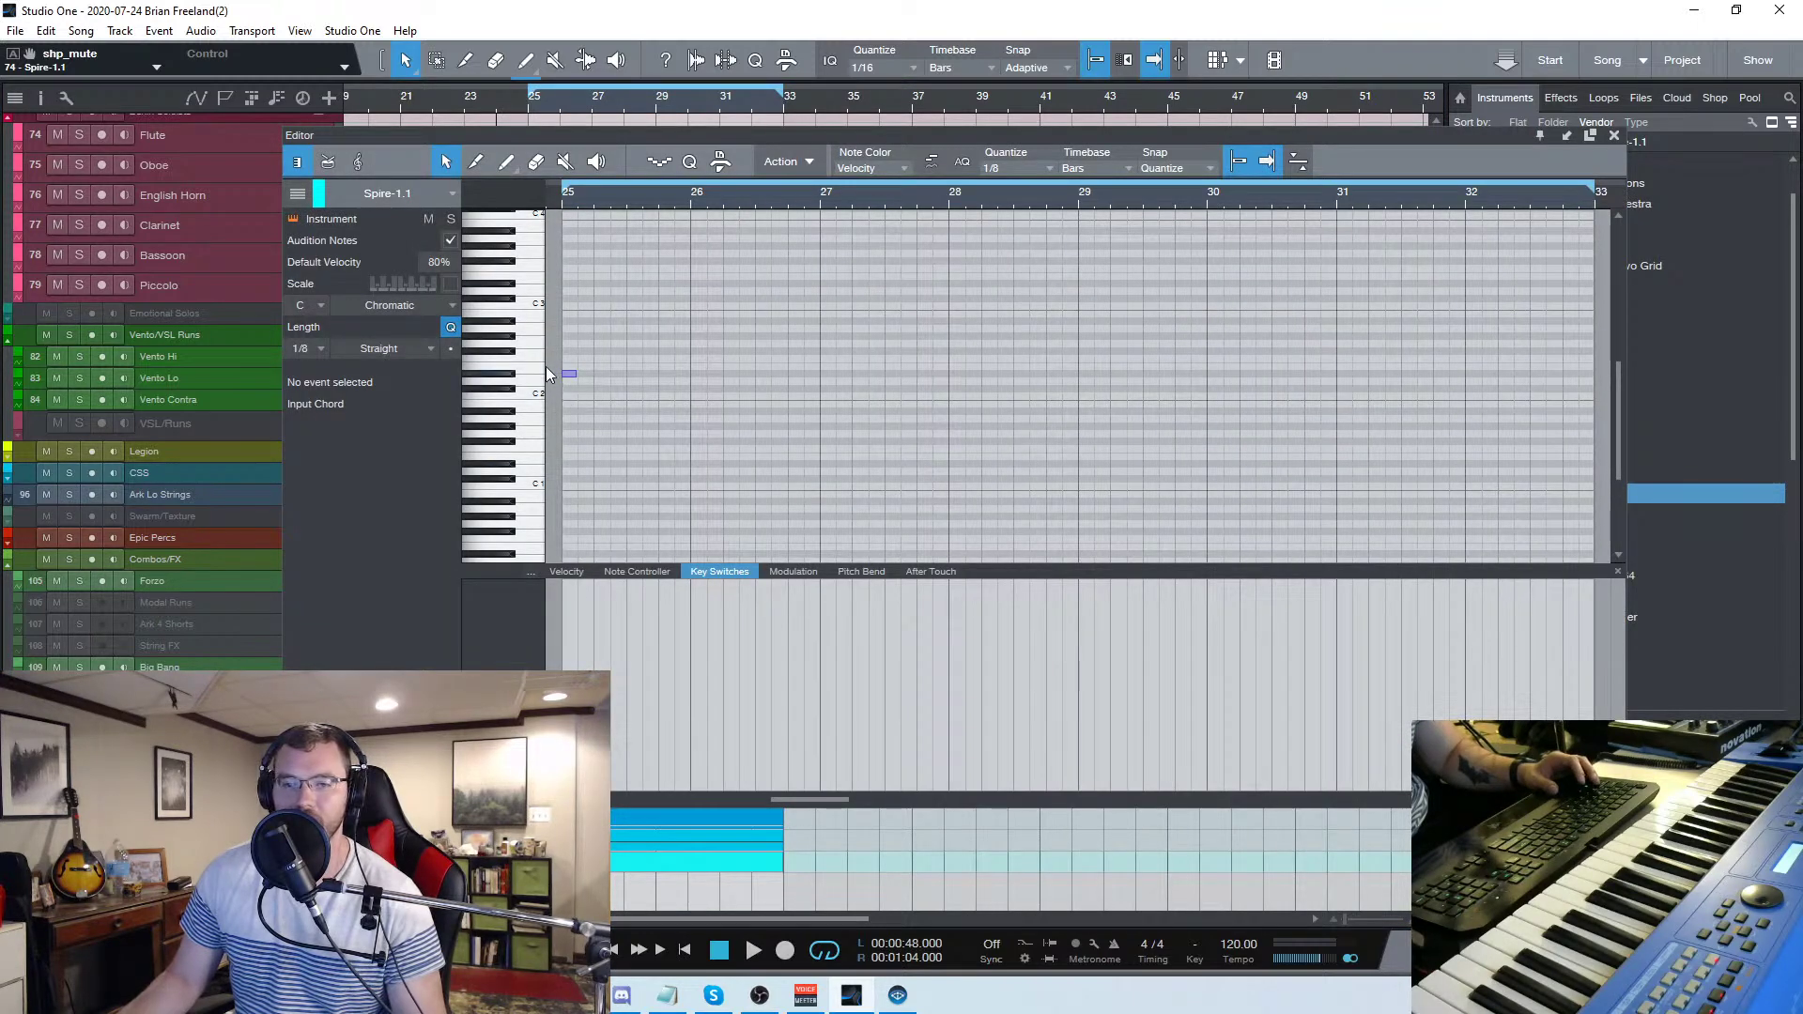
# Add an F2 note at 25.01.03 directly after the first Spire note and lower its velocity to 3%
pyautogui.scroll(2, 544, 521)
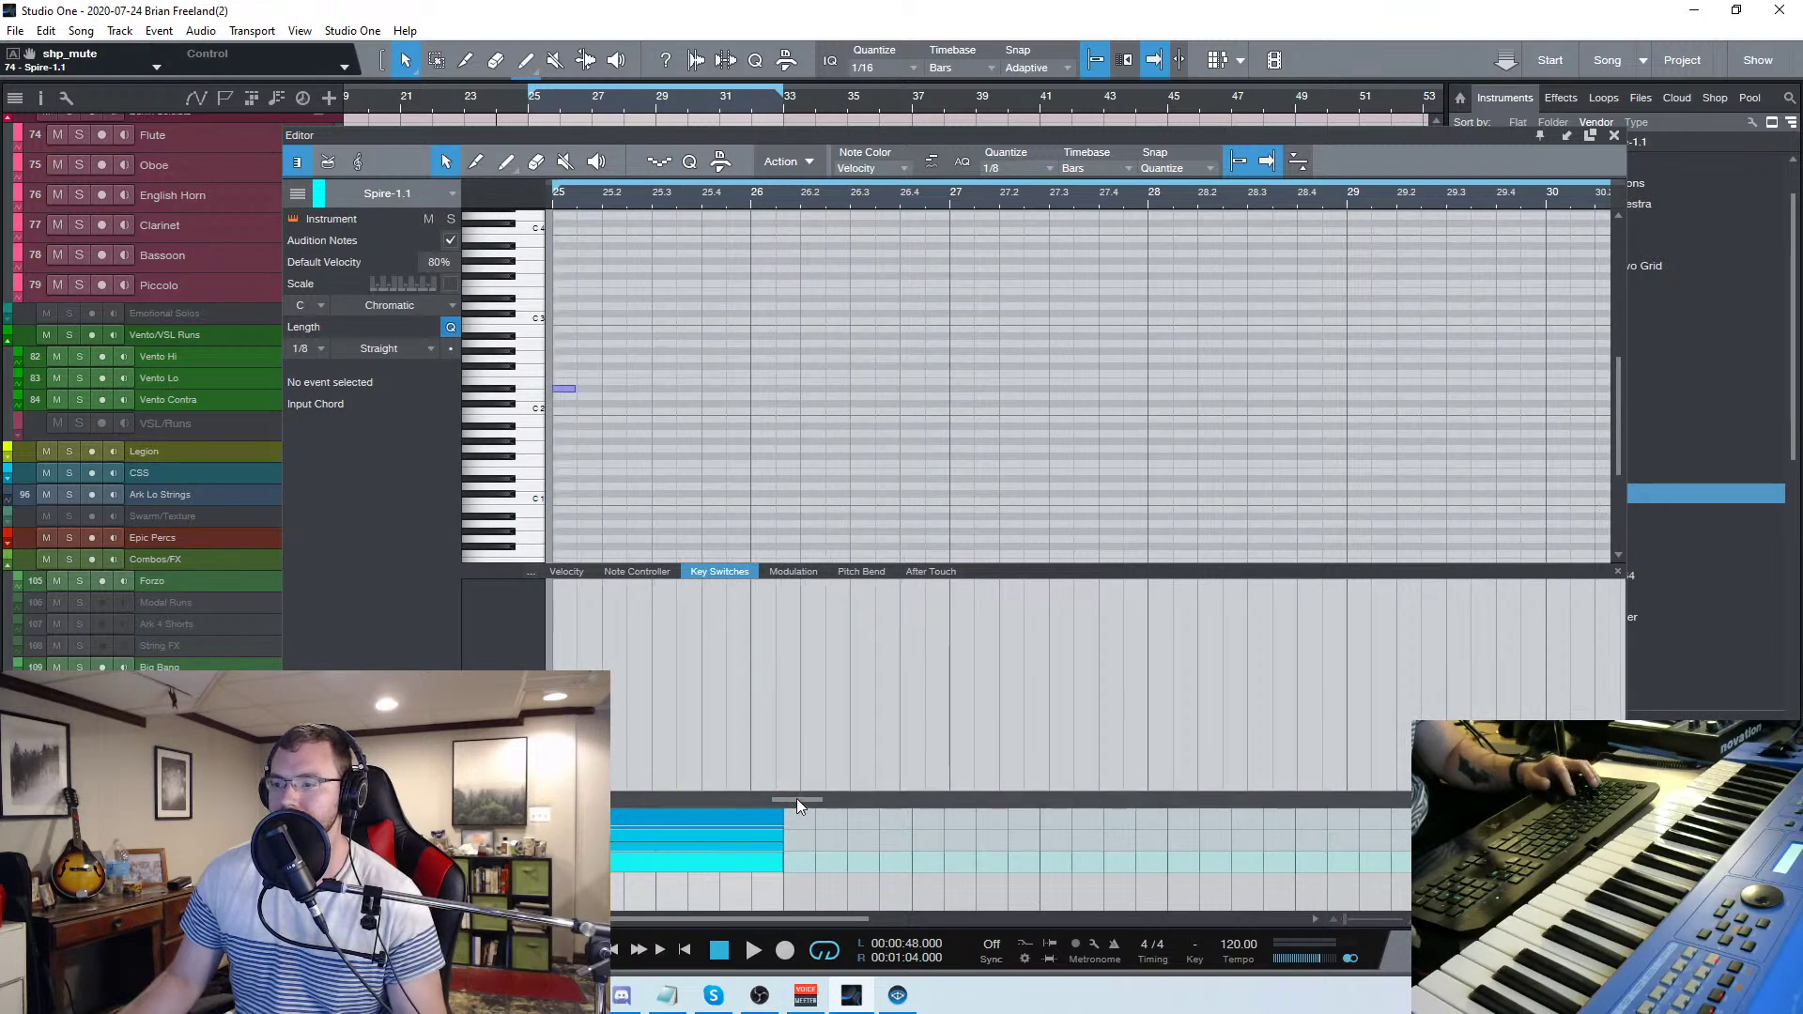
pyautogui.scroll(2, 791, 800)
pyautogui.click(716, 373)
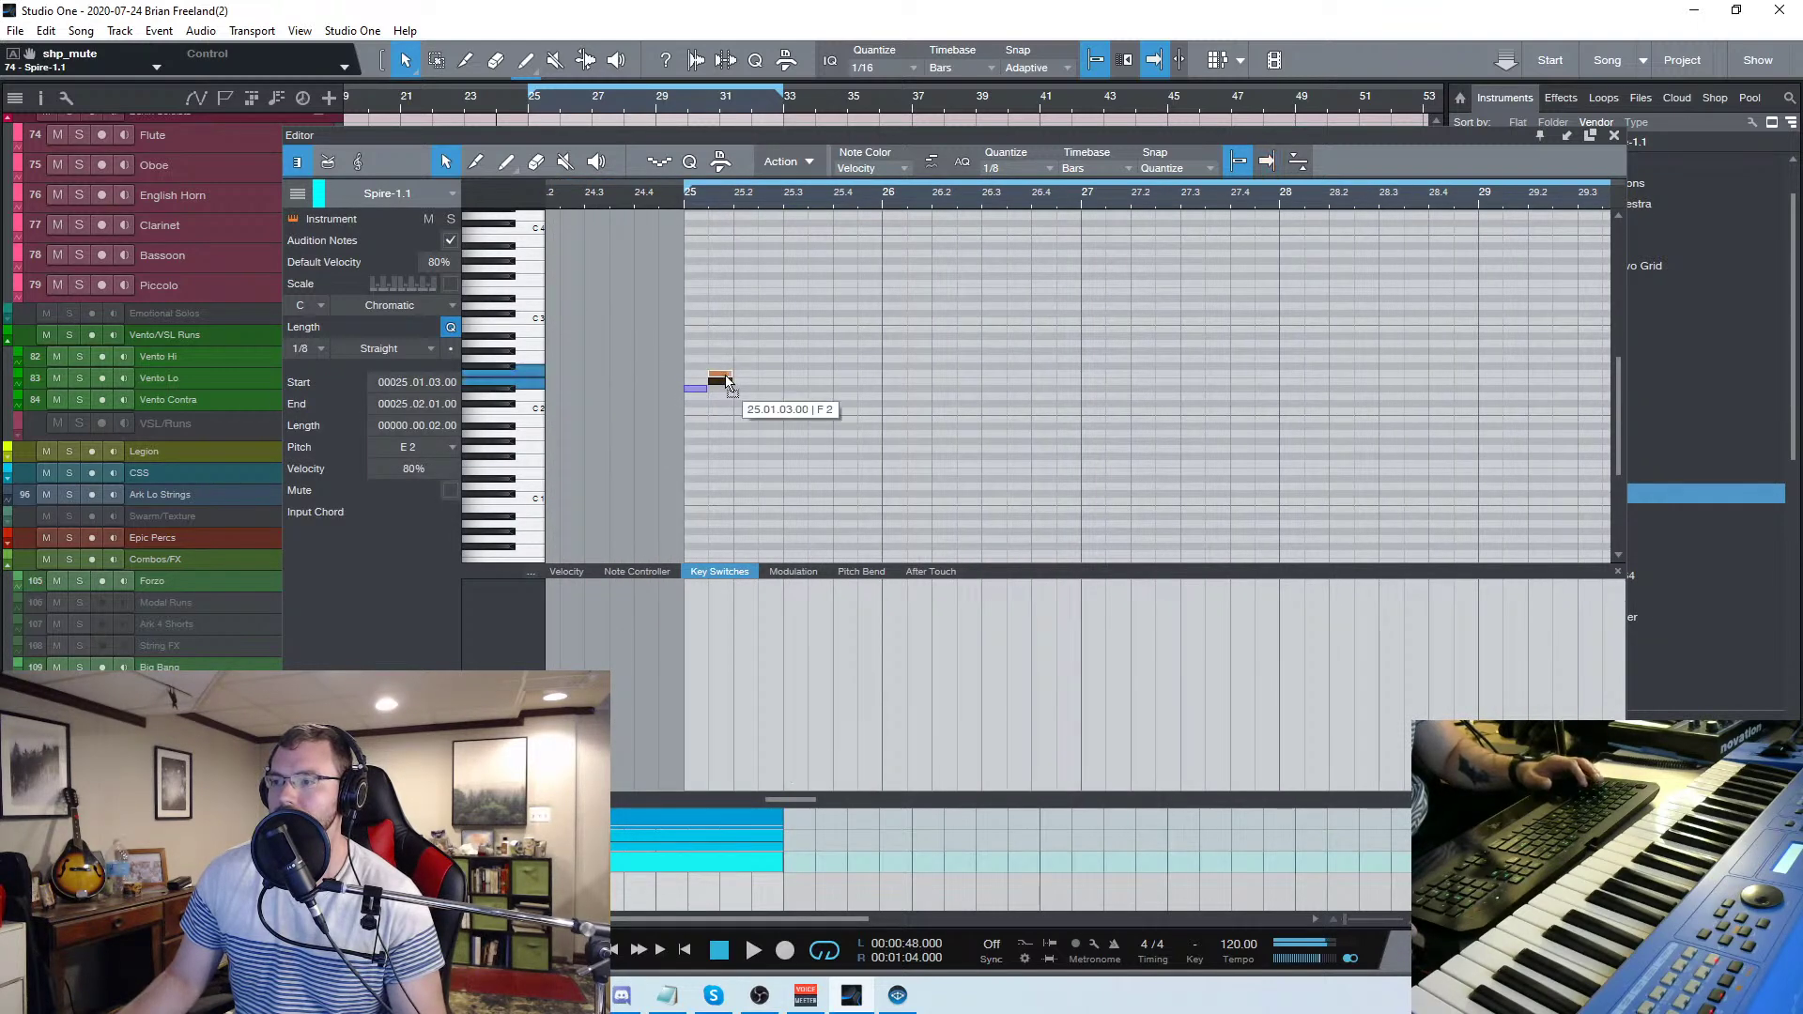
pyautogui.click(589, 573)
pyautogui.moveTo(711, 635); pyautogui.dragTo(714, 811)
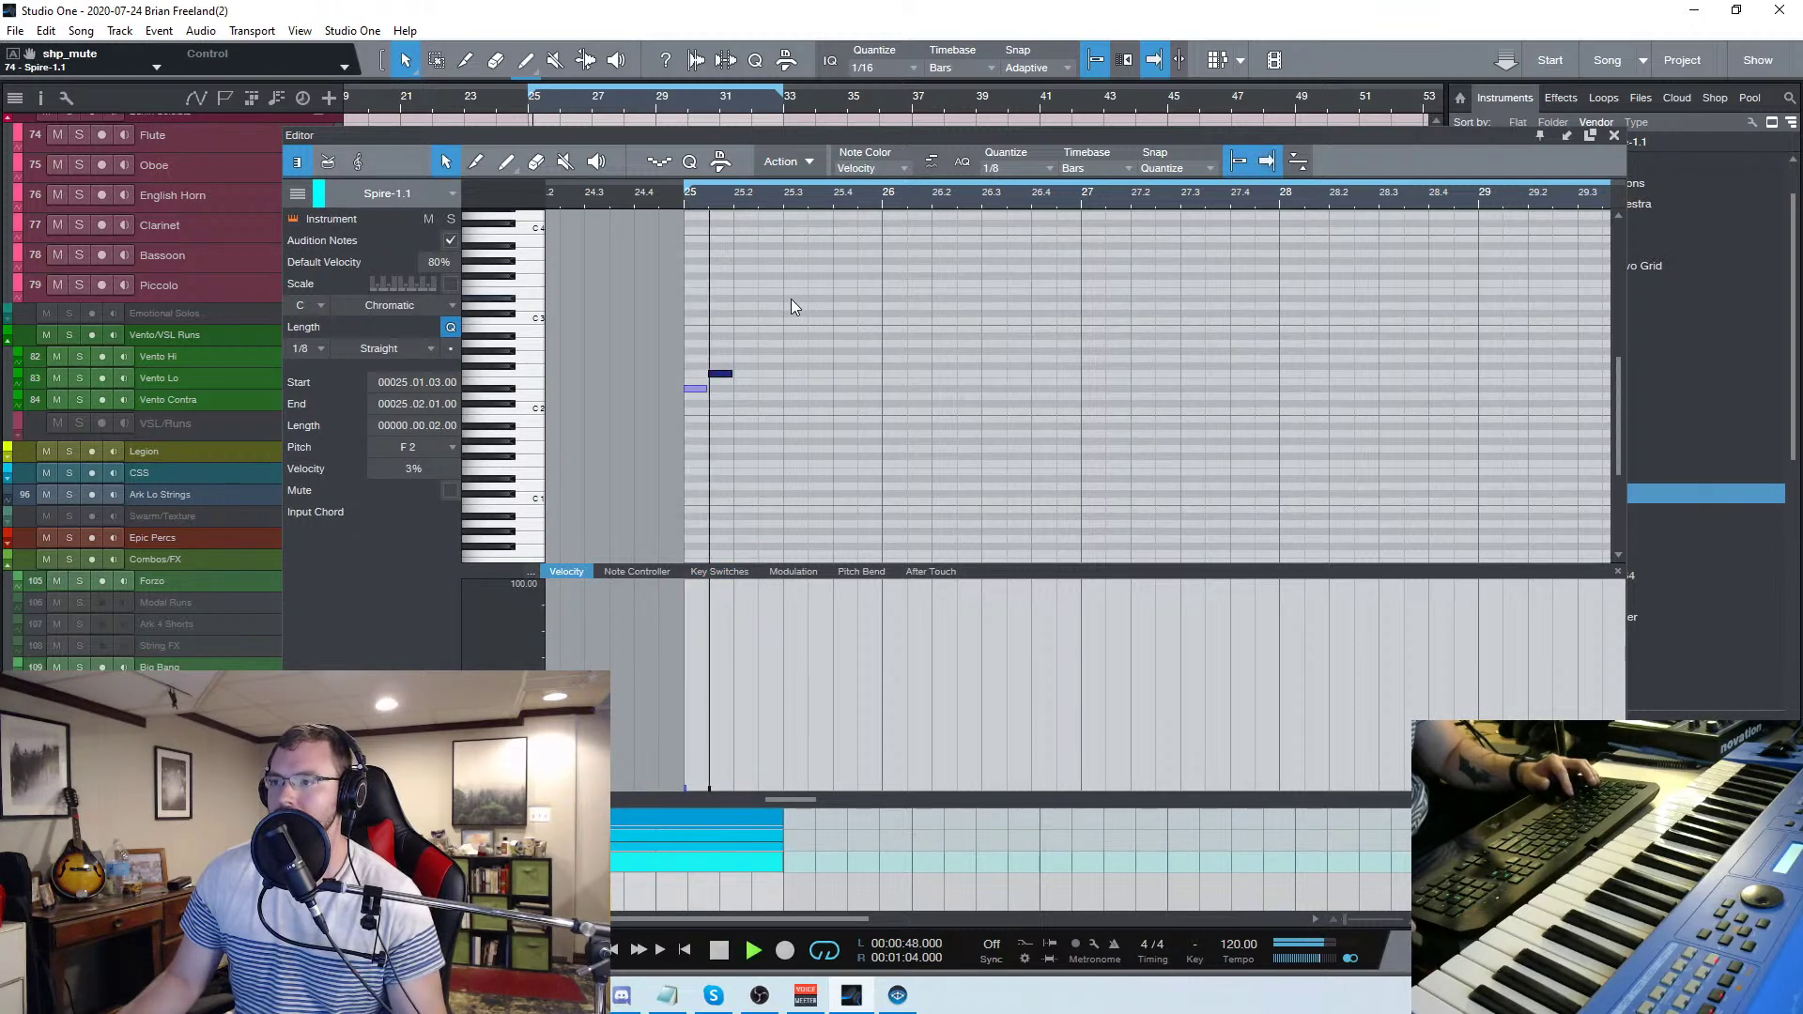
# Raise the first Spire note in bar 25 to F#2 and set the editor's quantize value to 1/16
pyautogui.scroll(3, 688, 389)
pyautogui.moveTo(723, 389); pyautogui.dragTo(732, 368)
pyautogui.click(752, 374)
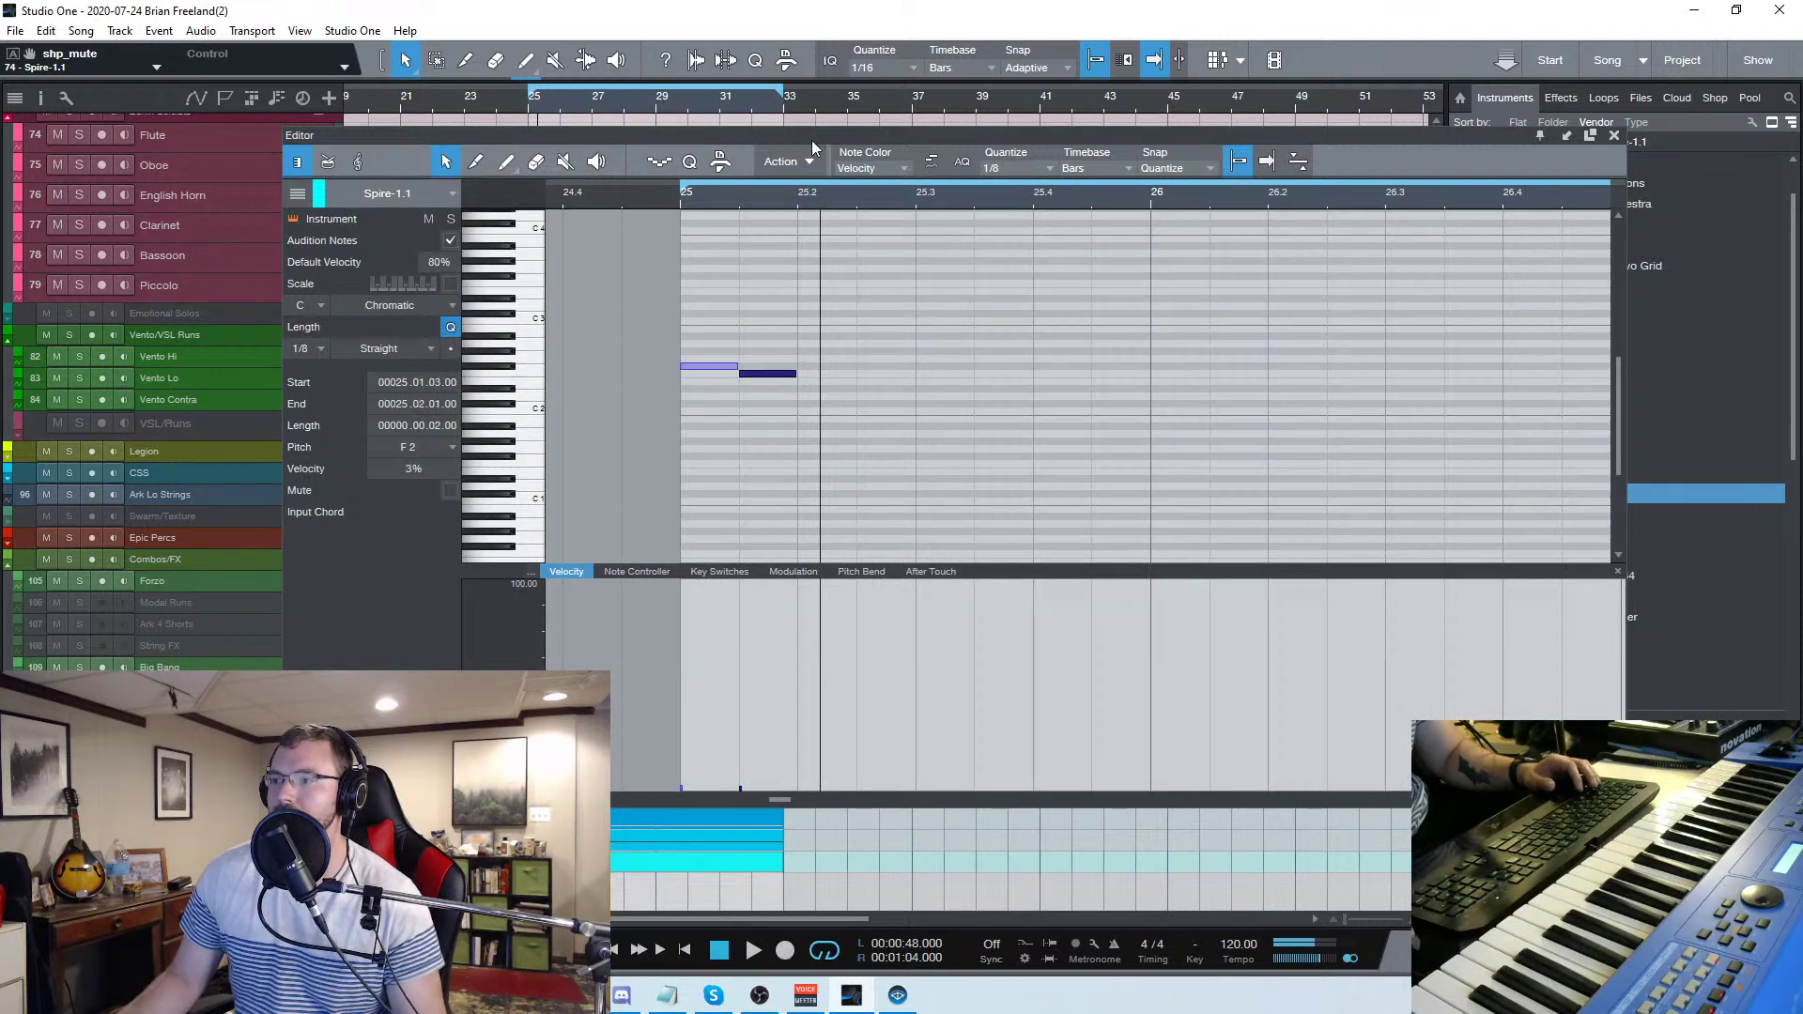
pyautogui.click(1021, 169)
pyautogui.click(1195, 197)
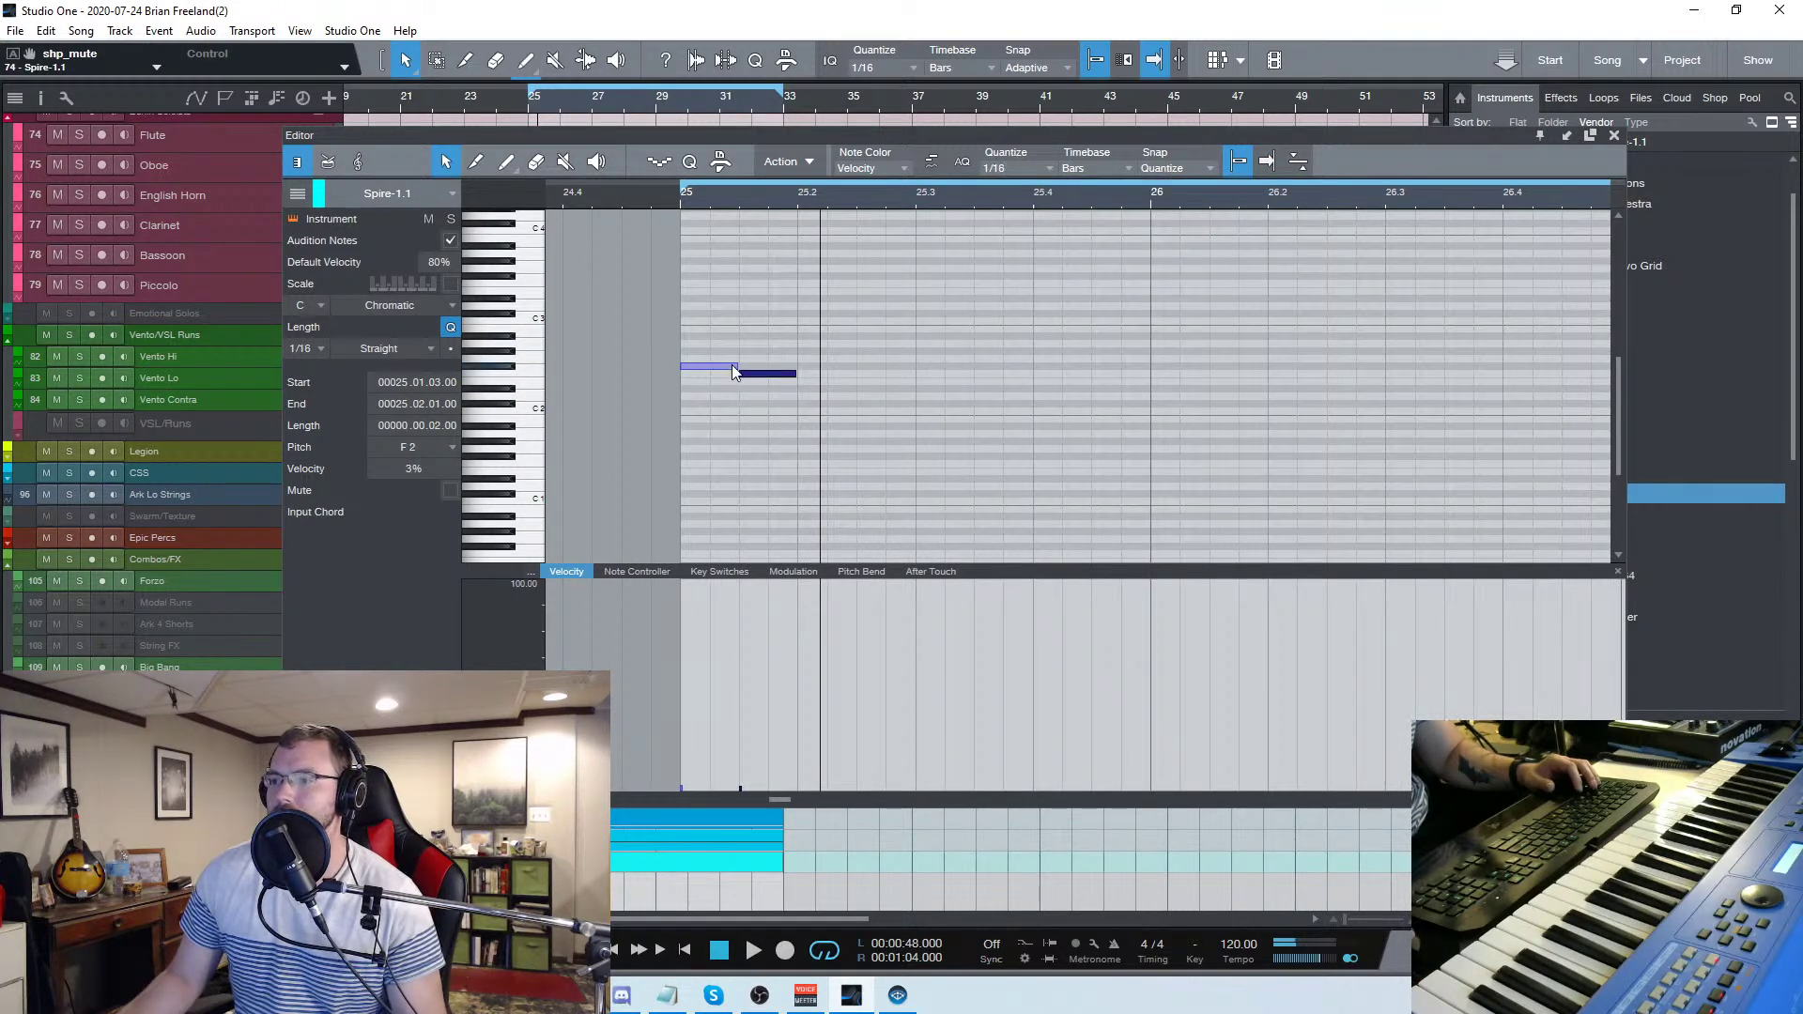
# Rework the phrase at the start of bar 25 into three descending sixteenth notes: F#2, F2 and D#2
pyautogui.moveTo(737, 368)
pyautogui.mouseDown()
pyautogui.moveTo(710, 368)
pyautogui.moveTo(738, 372)
pyautogui.mouseUp()
pyautogui.press('Delete')
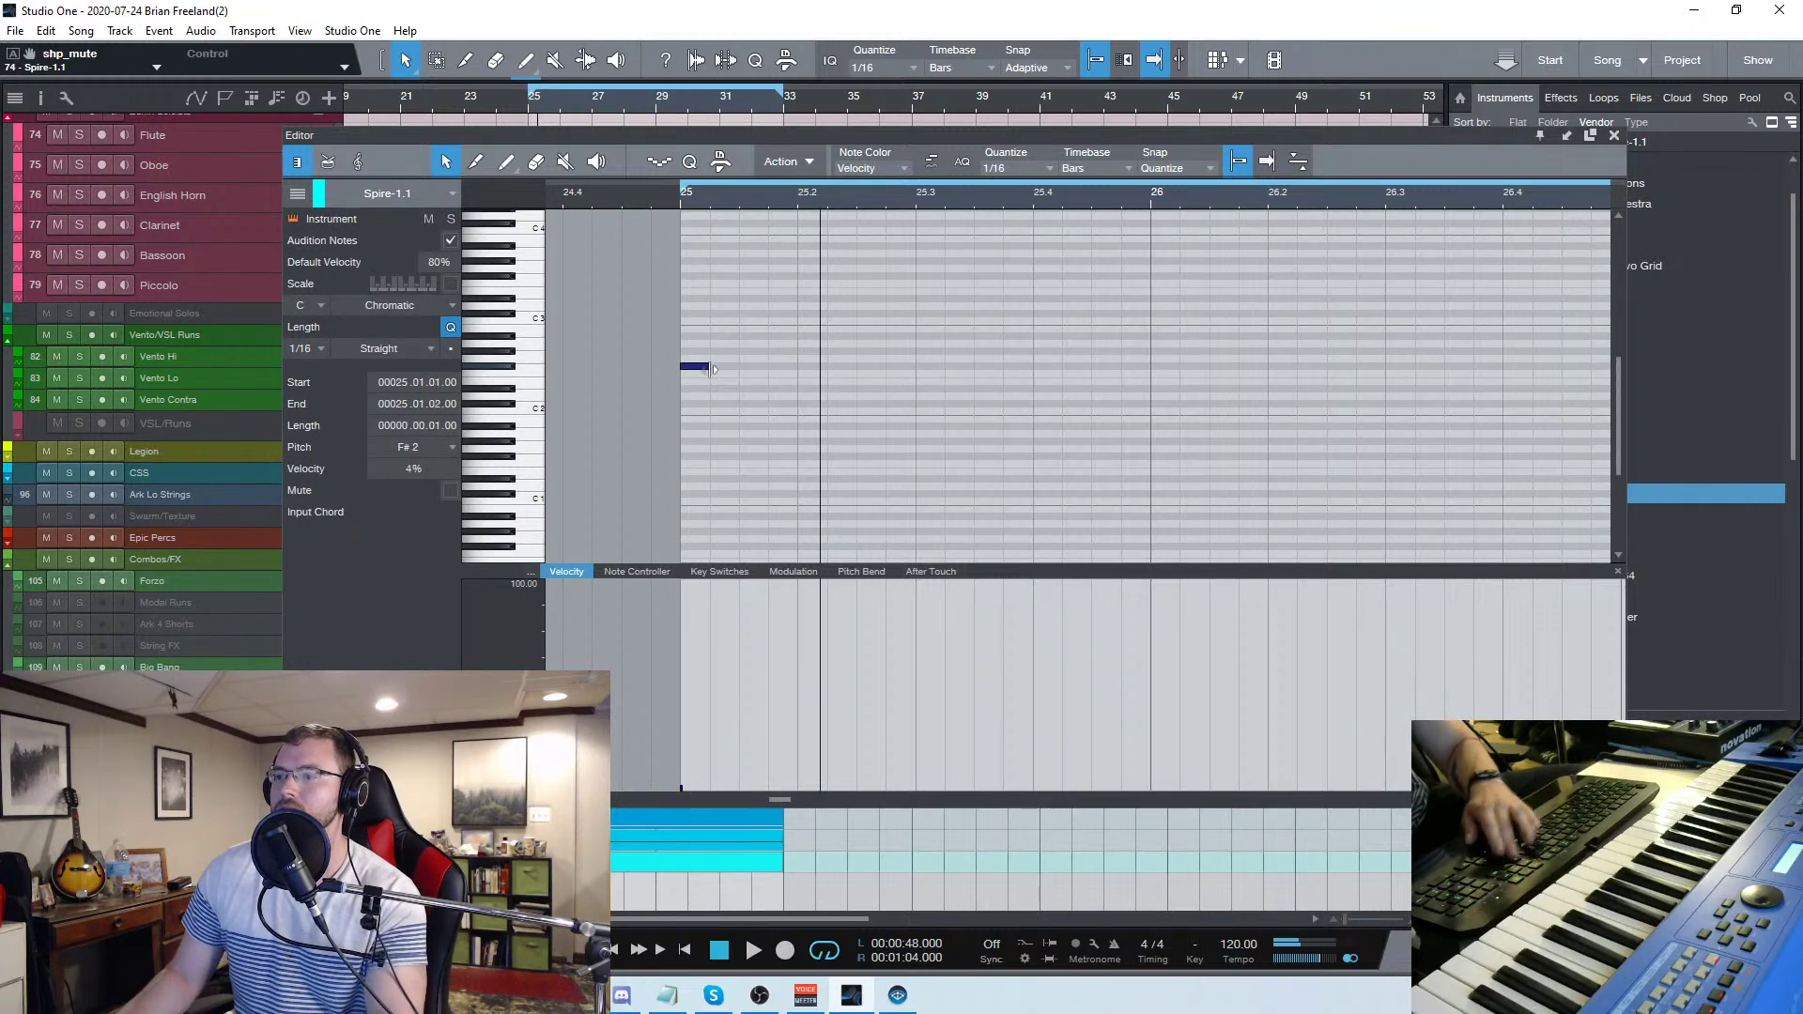
pyautogui.press('super')
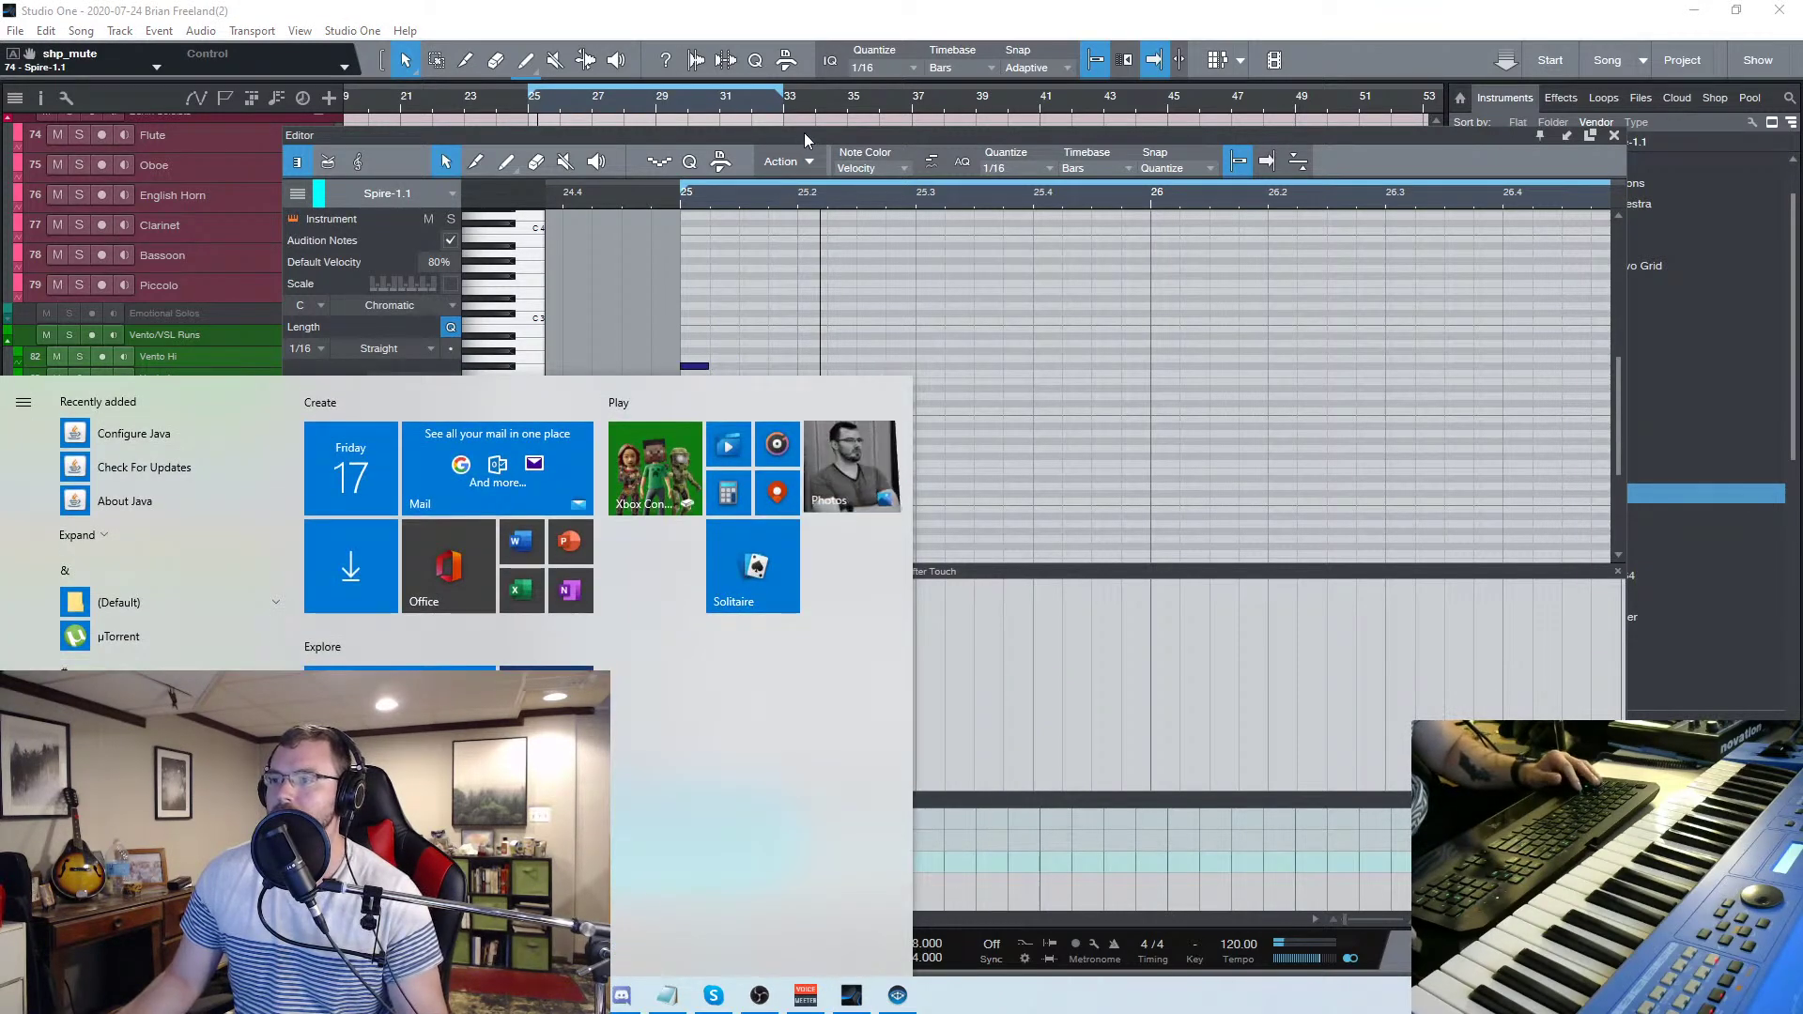
pyautogui.click(805, 126)
pyautogui.moveTo(697, 368); pyautogui.dragTo(751, 394)
pyautogui.click(681, 193)
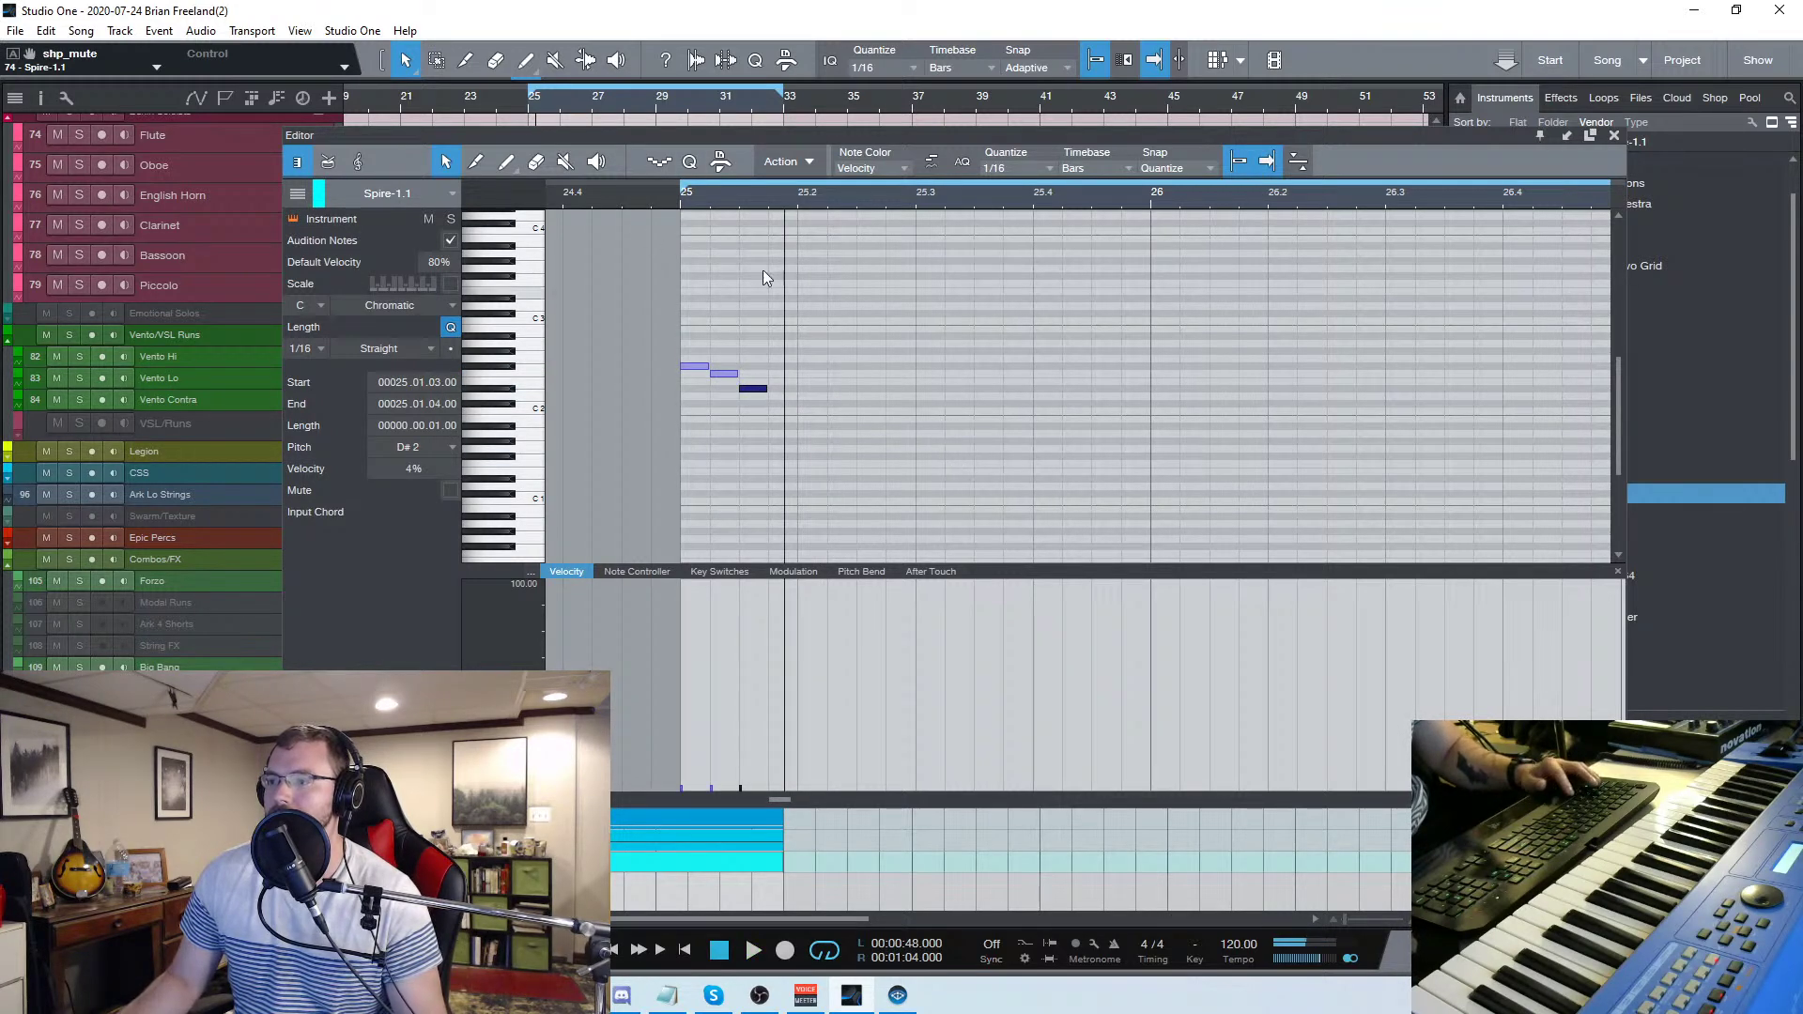
# Transpose the three notes up one octave to start on F#3, and play them from bar 25
pyautogui.click(685, 195)
pyautogui.moveTo(886, 482); pyautogui.dragTo(699, 306)
pyautogui.hotkey('shift', 'Up')
pyautogui.scroll(-2, 743, 324)
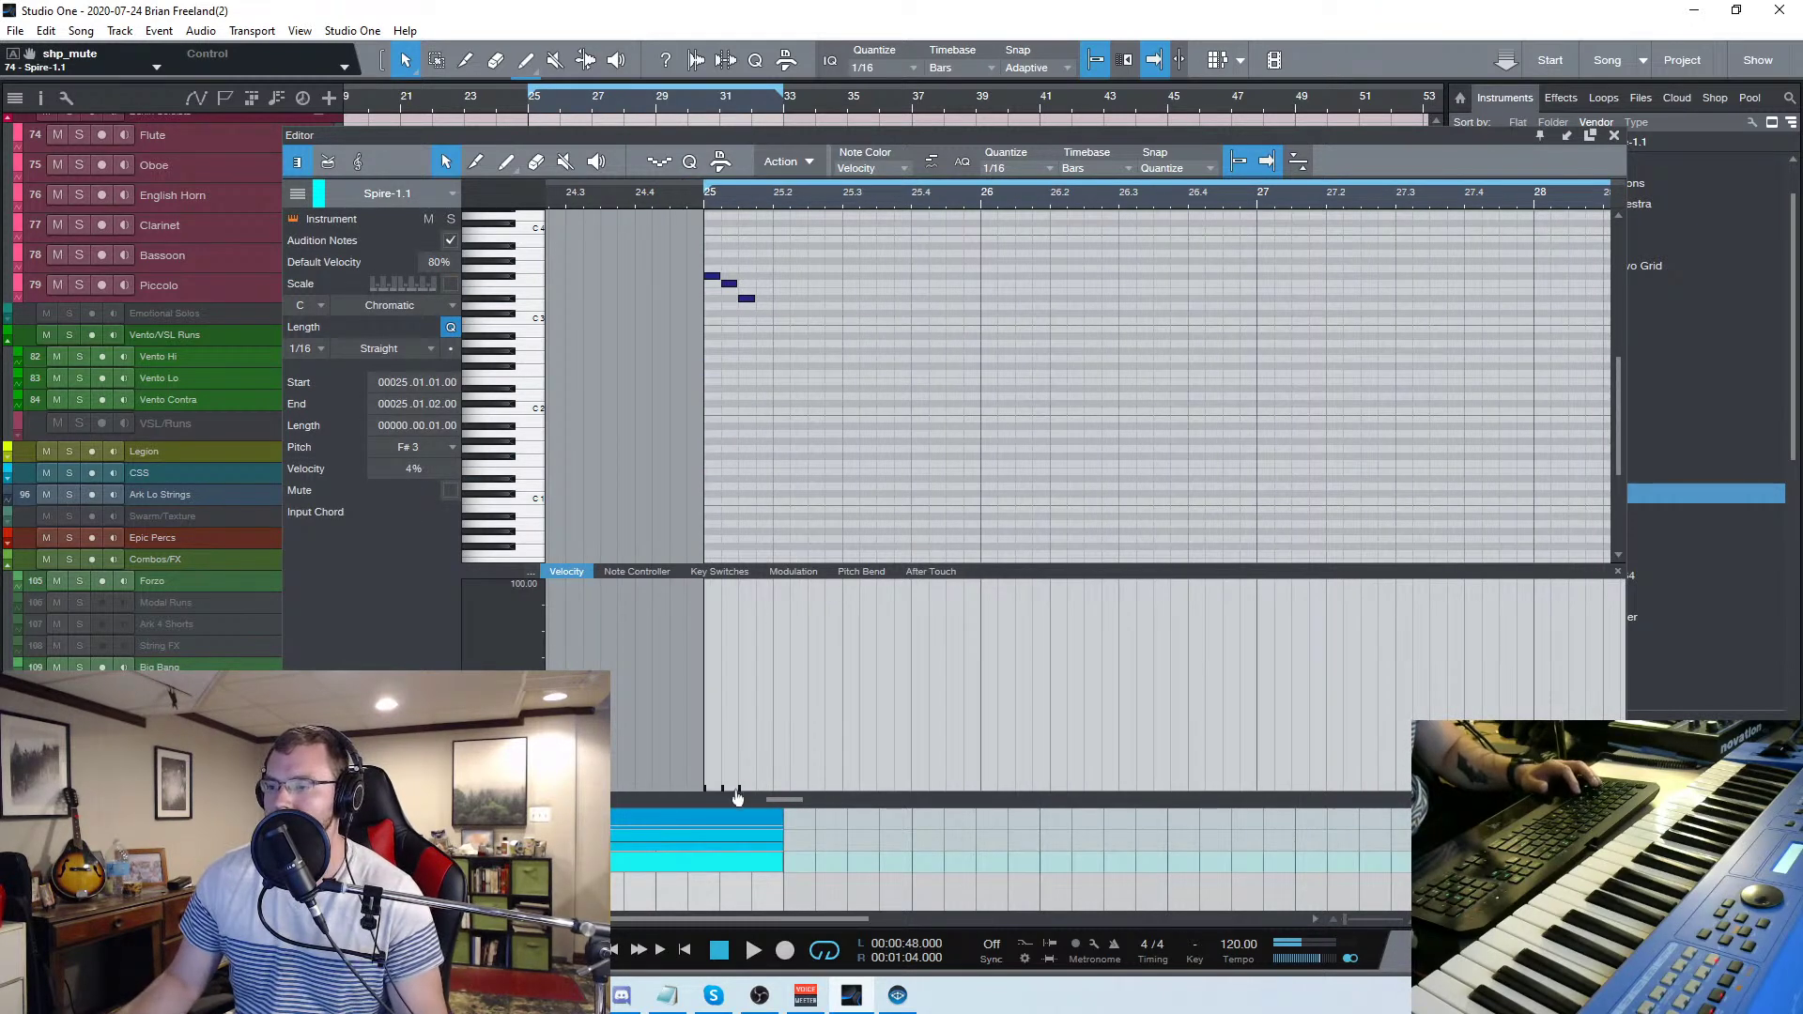
pyautogui.press('space')
pyautogui.click(859, 369)
pyautogui.click(566, 198)
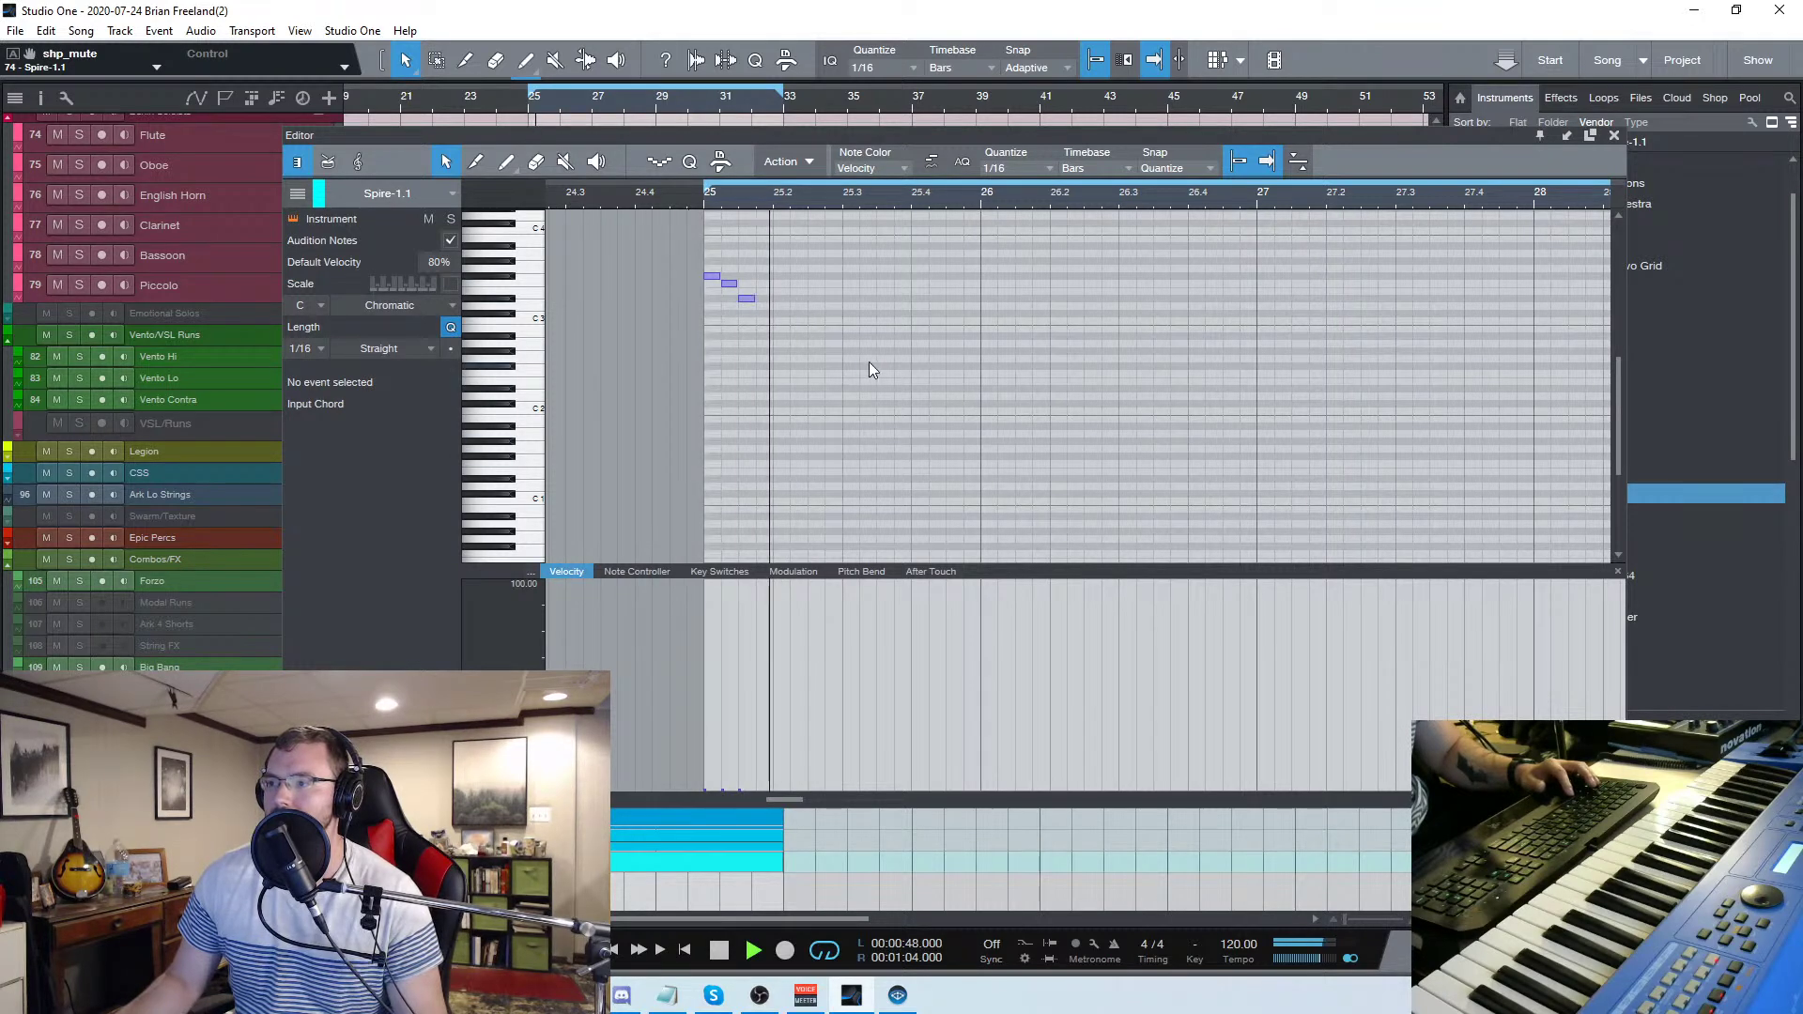
# Transpose the three-note pattern down two octaves so it starts on F#1
pyautogui.moveTo(870, 371); pyautogui.dragTo(679, 212)
pyautogui.hotkey('shift', 'Down')
pyautogui.hotkey('shift', 'Down')
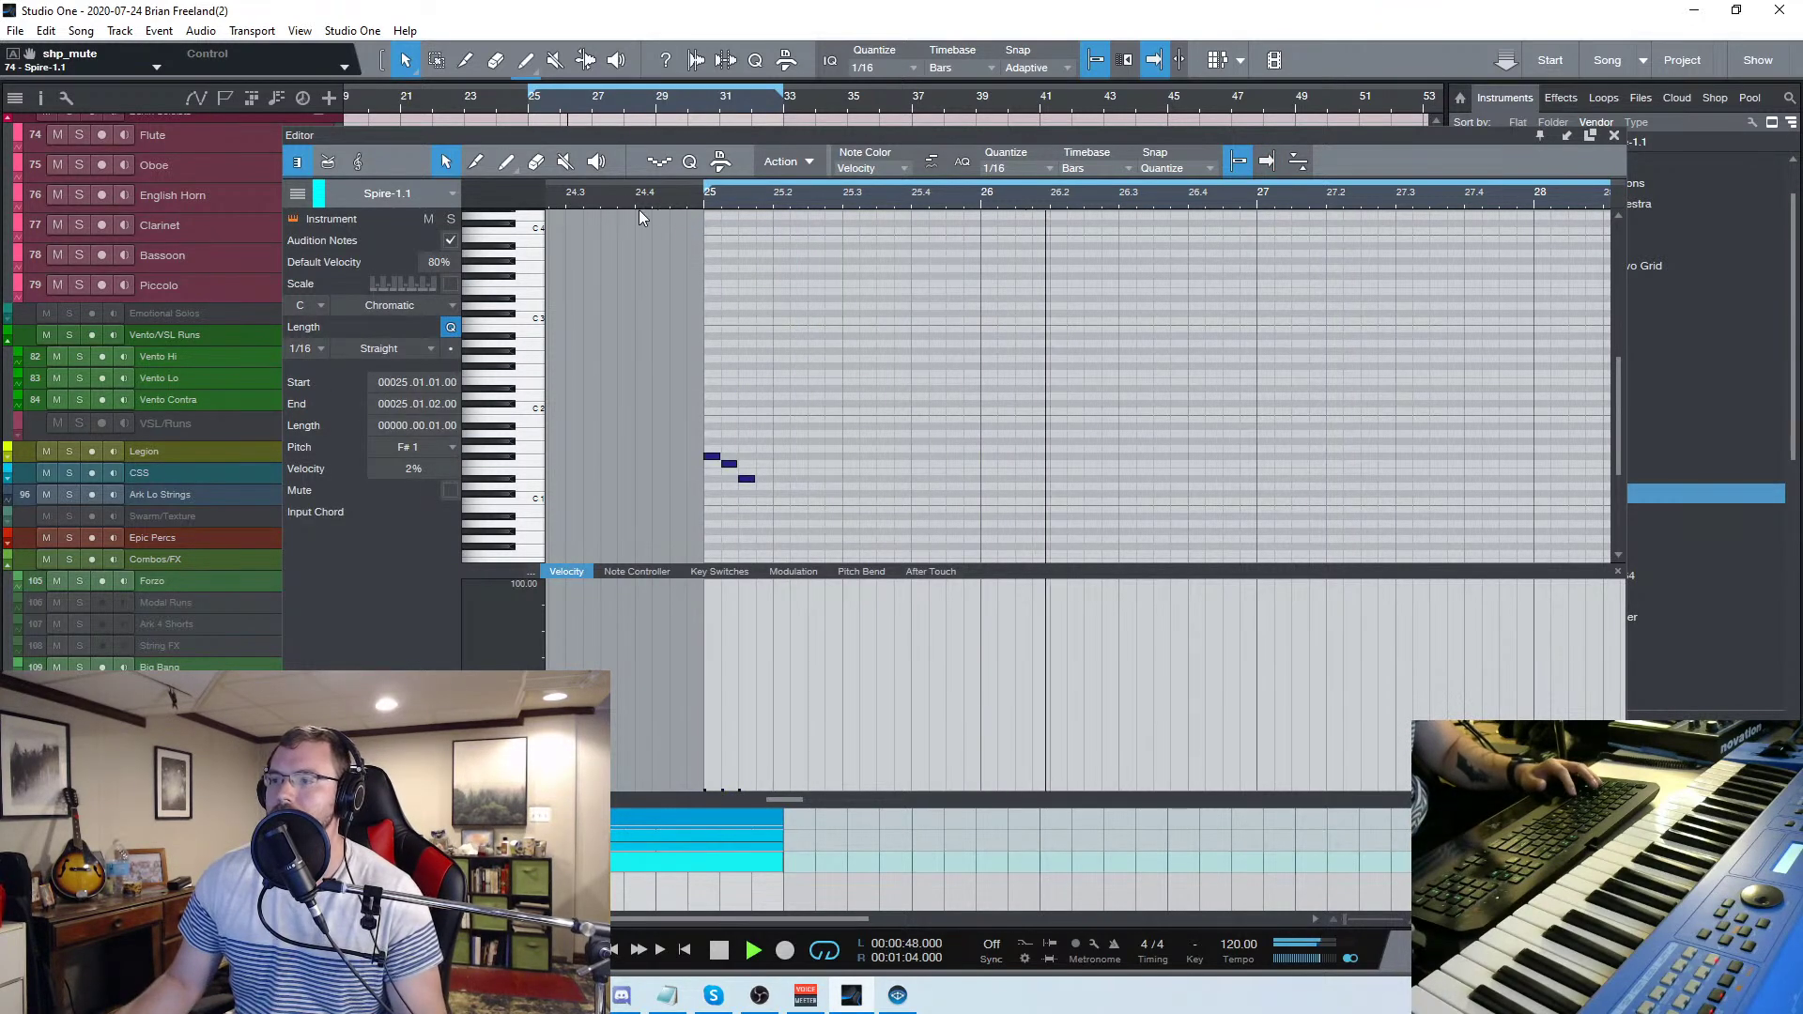
# Duplicate the three-note pattern so it occurs on all four beats of bar 25, and select all its notes
pyautogui.click(960, 414)
pyautogui.moveTo(842, 520); pyautogui.dragTo(923, 469)
pyautogui.moveTo(1081, 518); pyautogui.dragTo(690, 381)
# Using the Line paint shape, draw a low velocity ramp rising to beat 3 and falling to the end of bar 25, and audition it
pyautogui.click(509, 178)
pyautogui.click(522, 191)
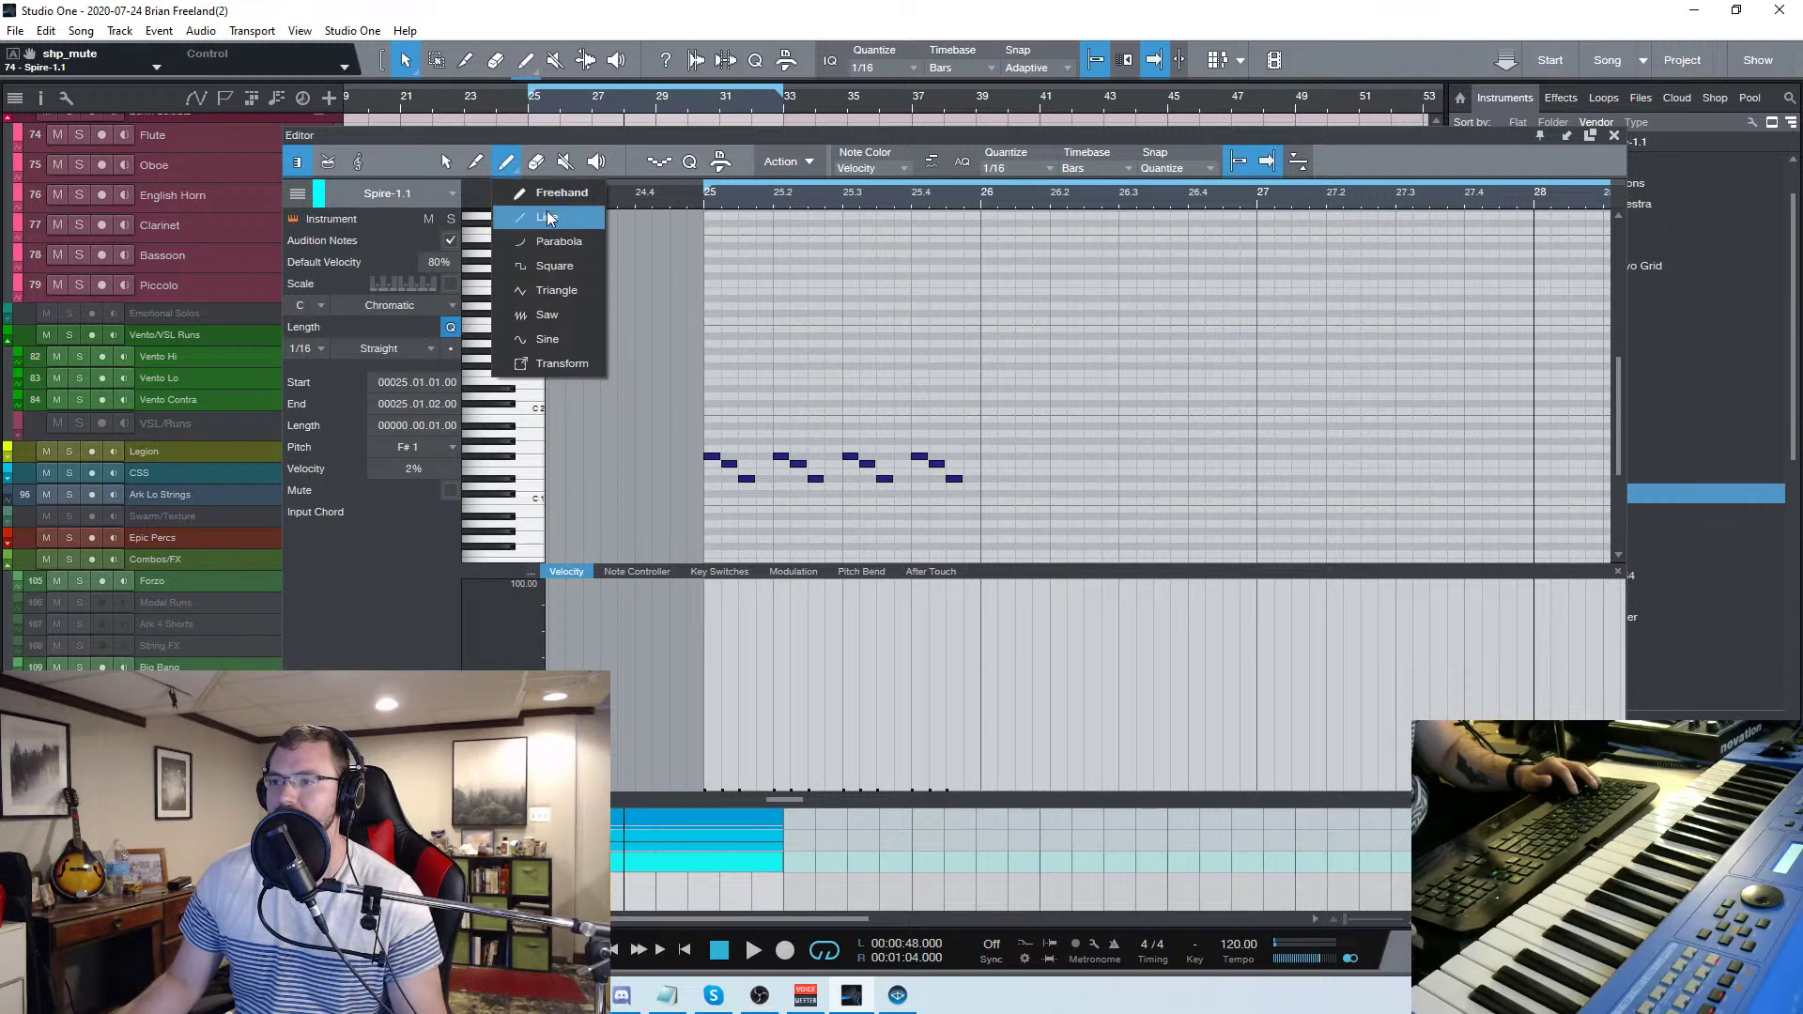
pyautogui.click(547, 217)
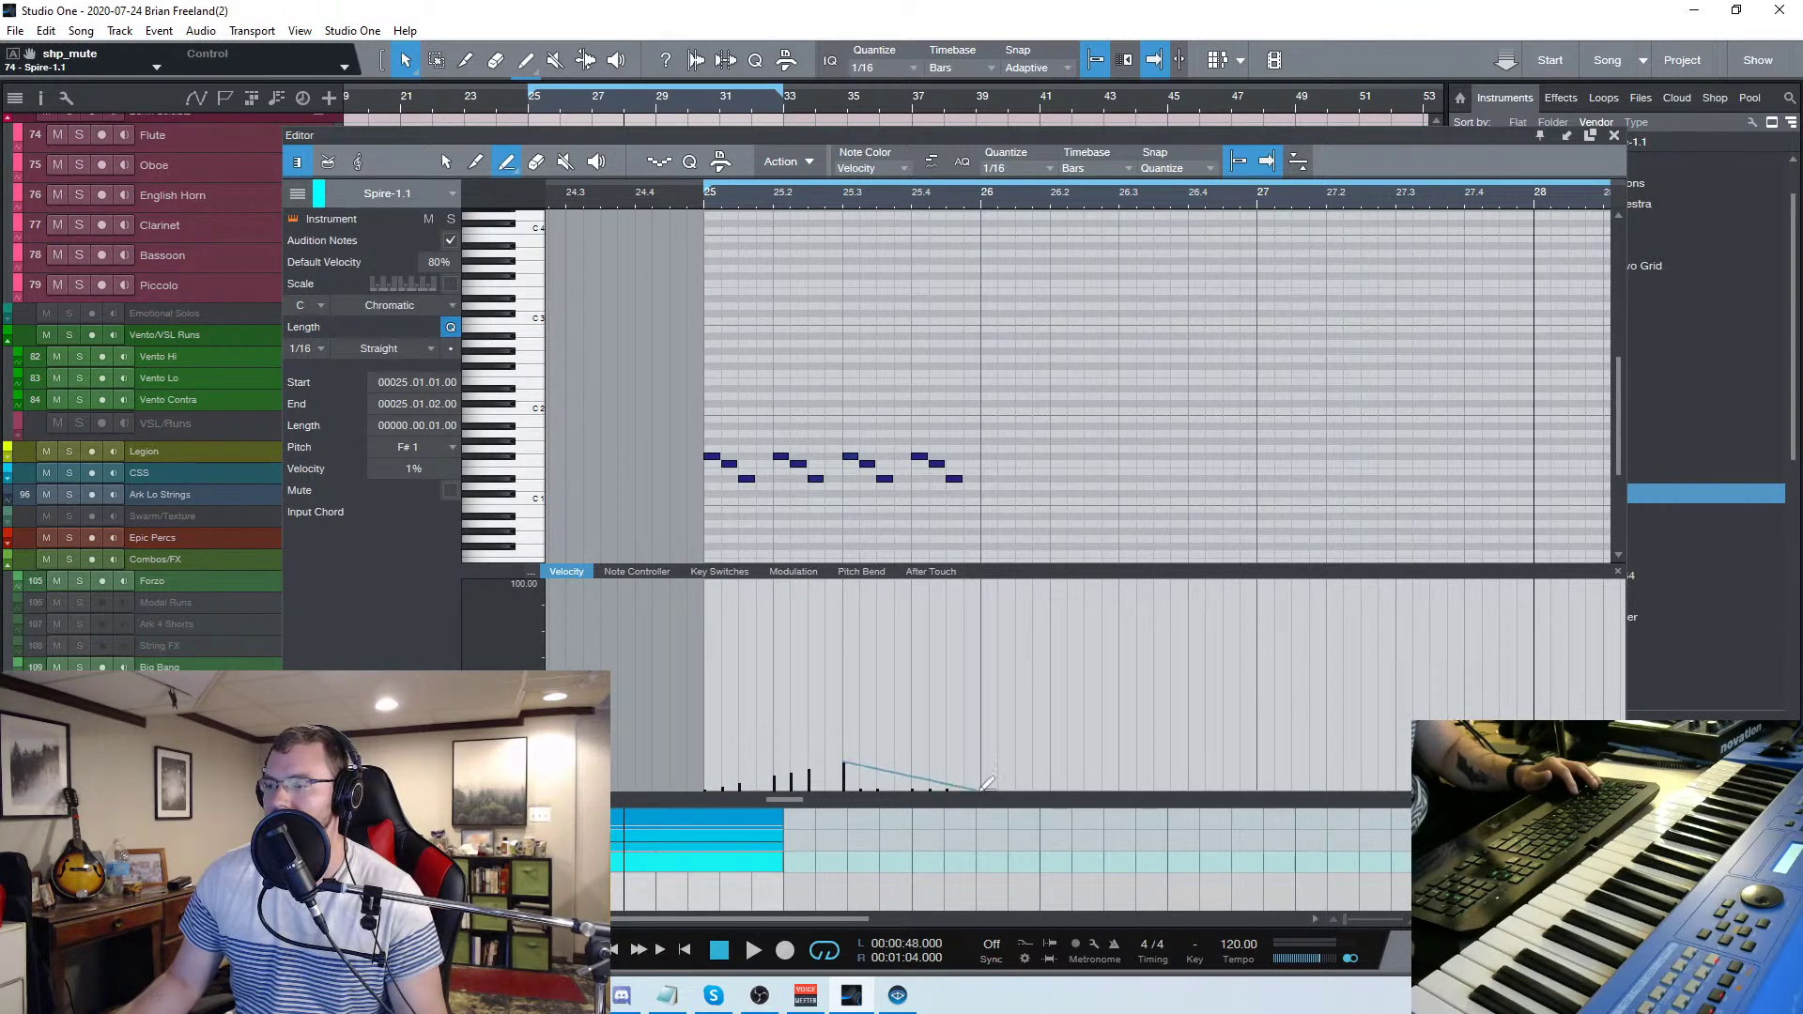
pyautogui.press('space')
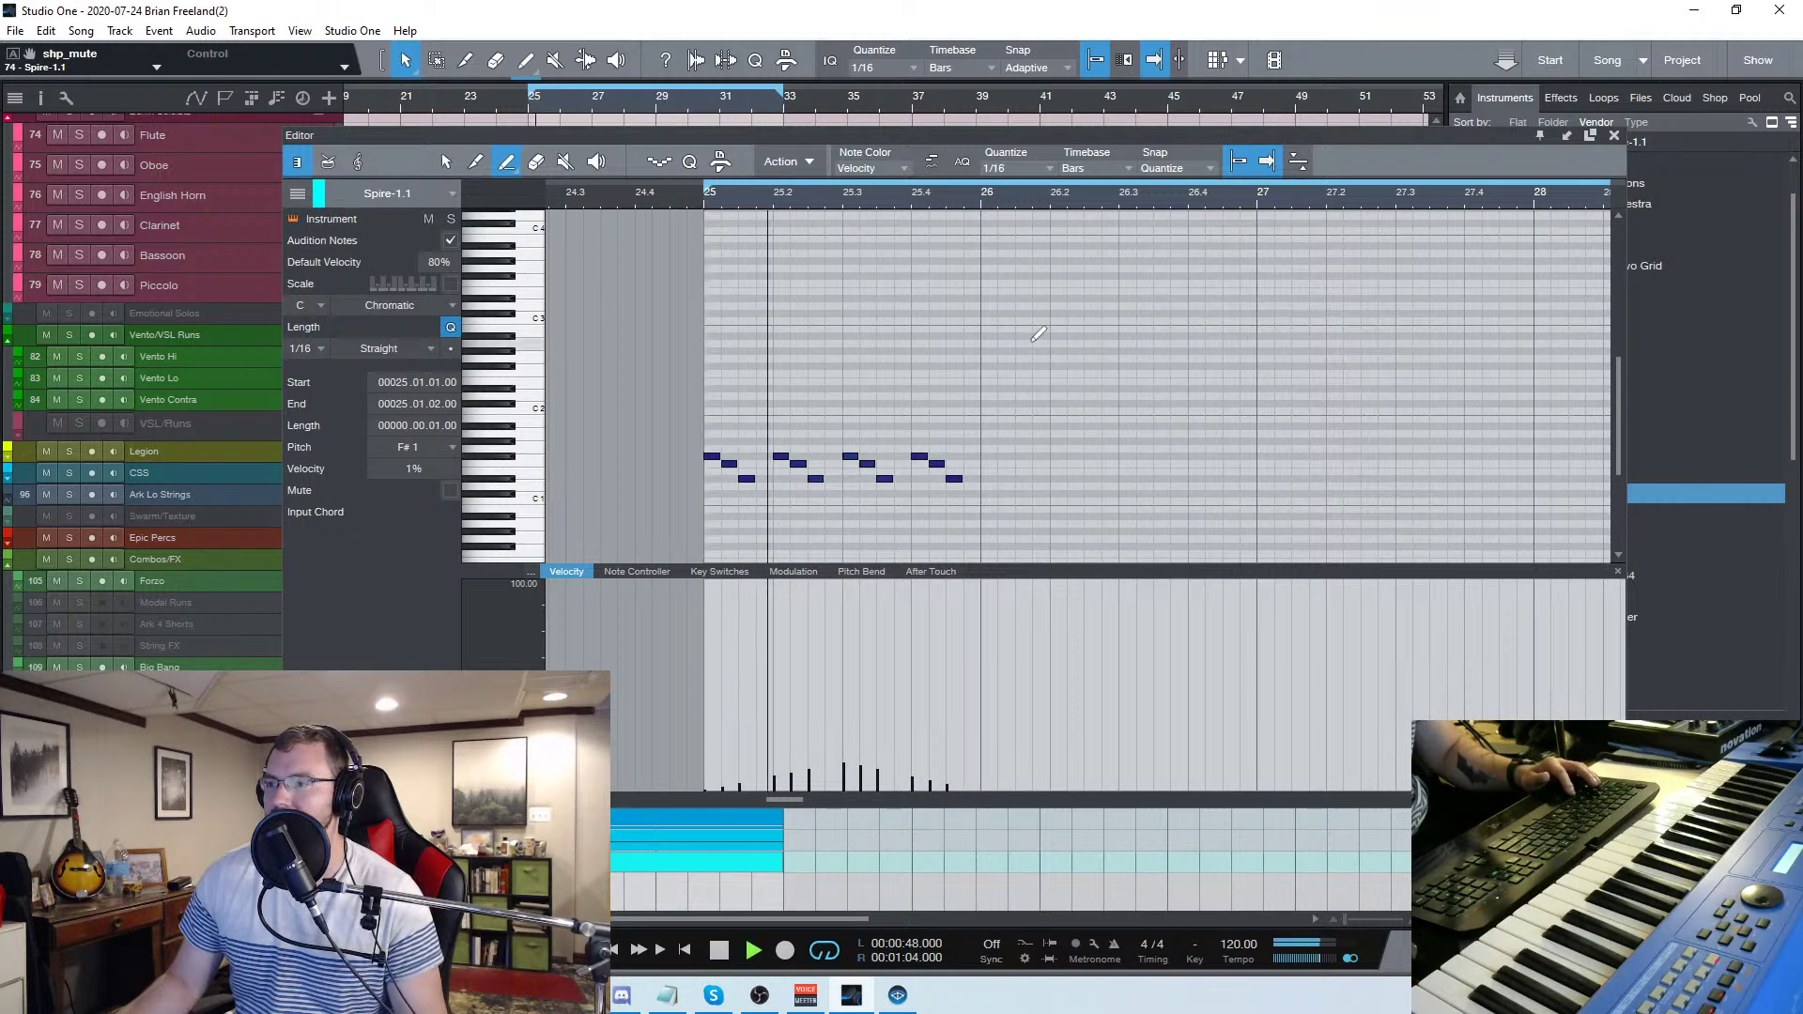
pyautogui.press('1')
pyautogui.press('space')
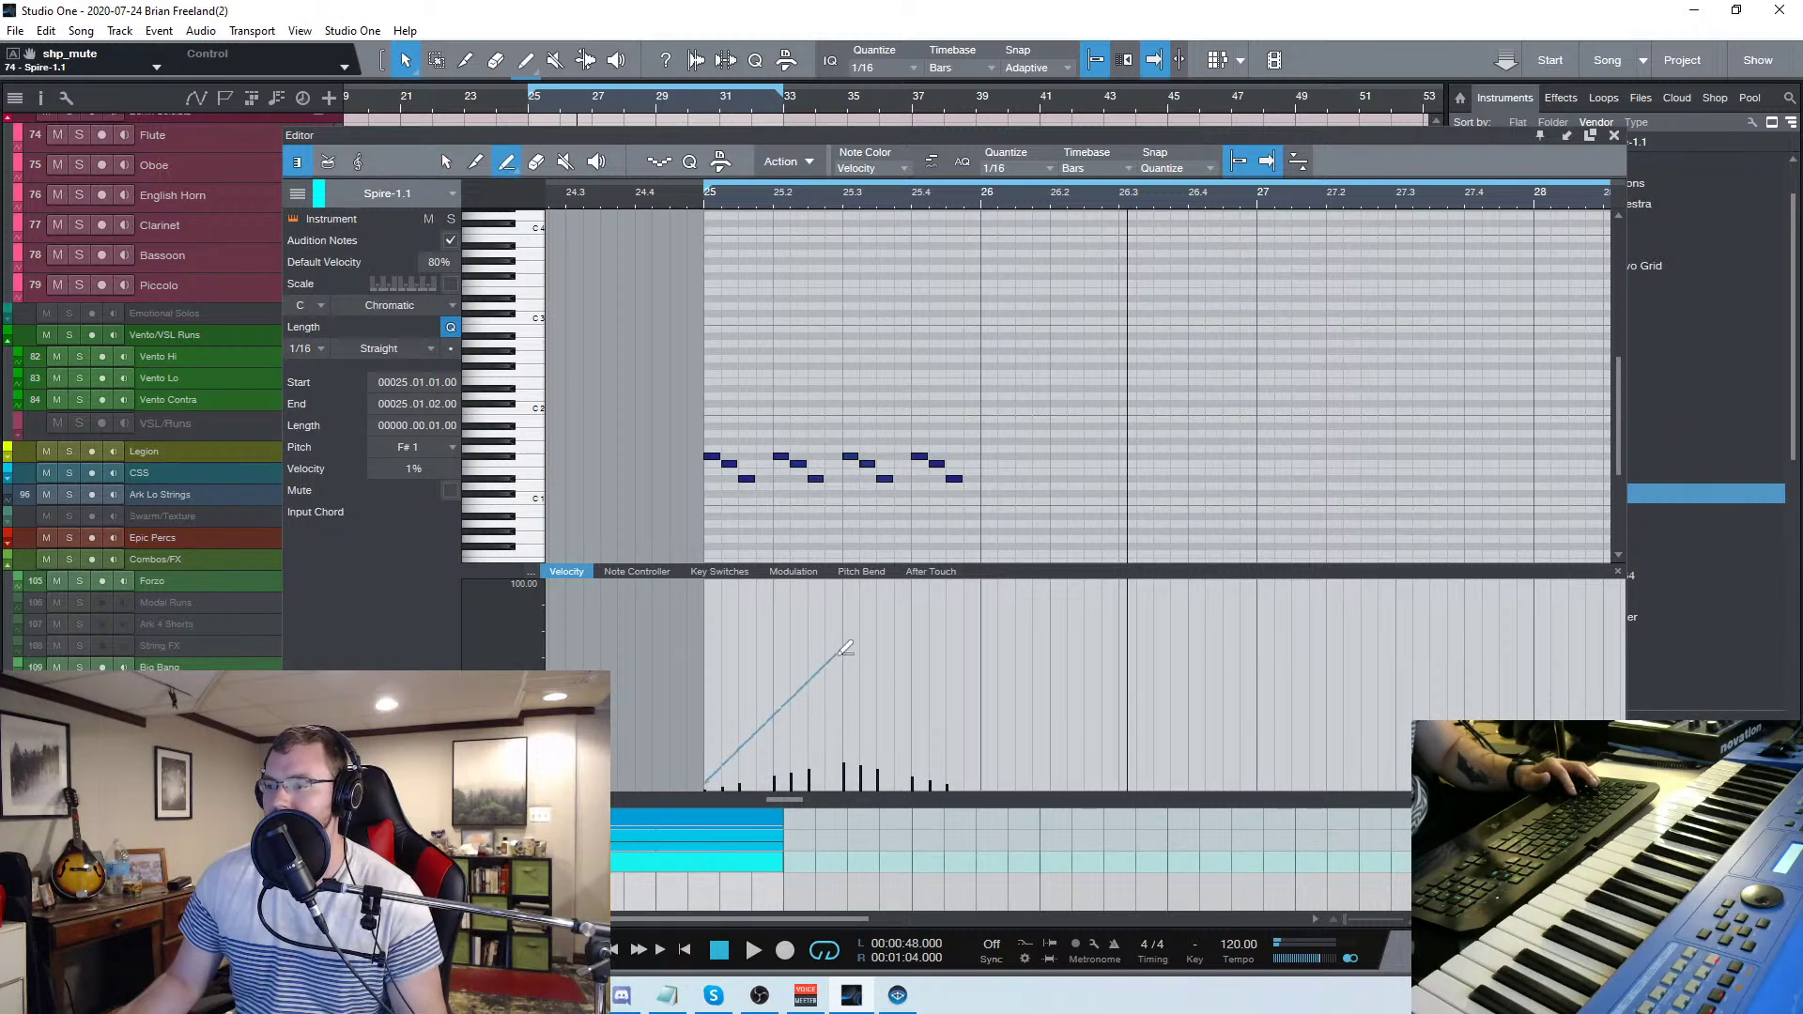
# Try a much steeper velocity rise and fall over the pattern in bar 25 and play it back
pyautogui.moveTo(1008, 757); pyautogui.dragTo(1009, 758)
pyautogui.click(700, 202)
pyautogui.press('space')
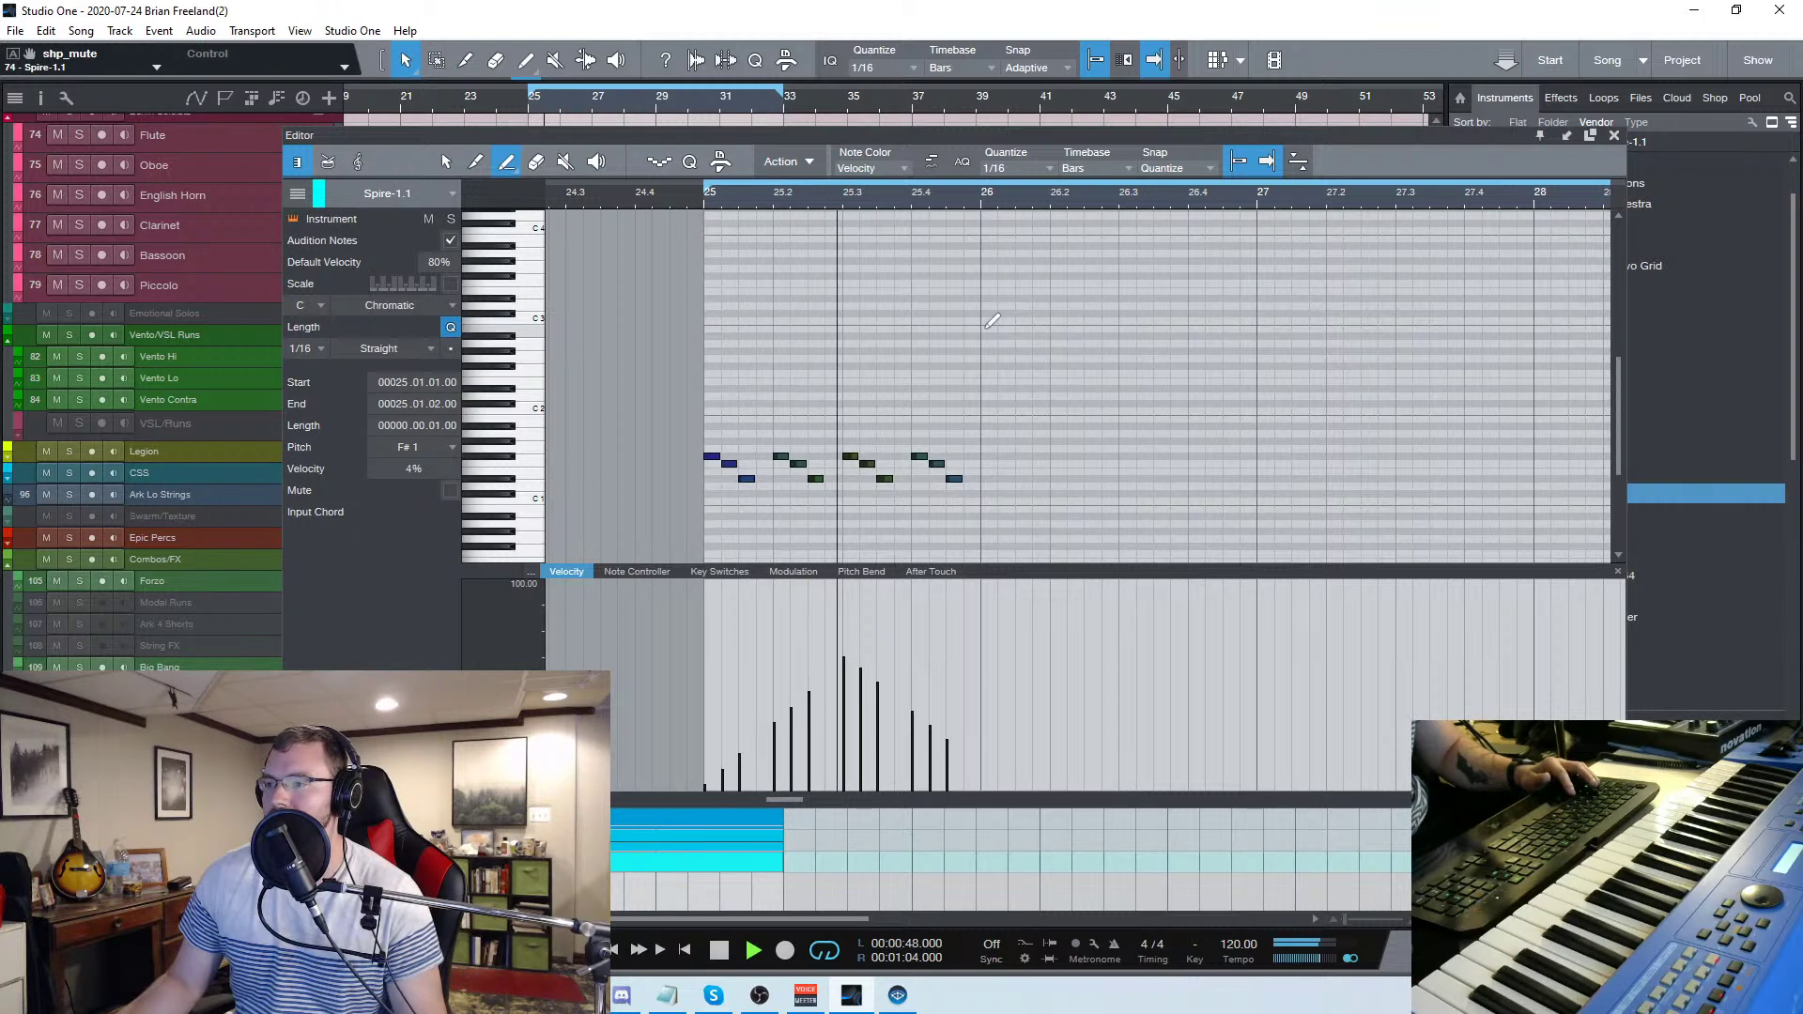
pyautogui.press('space')
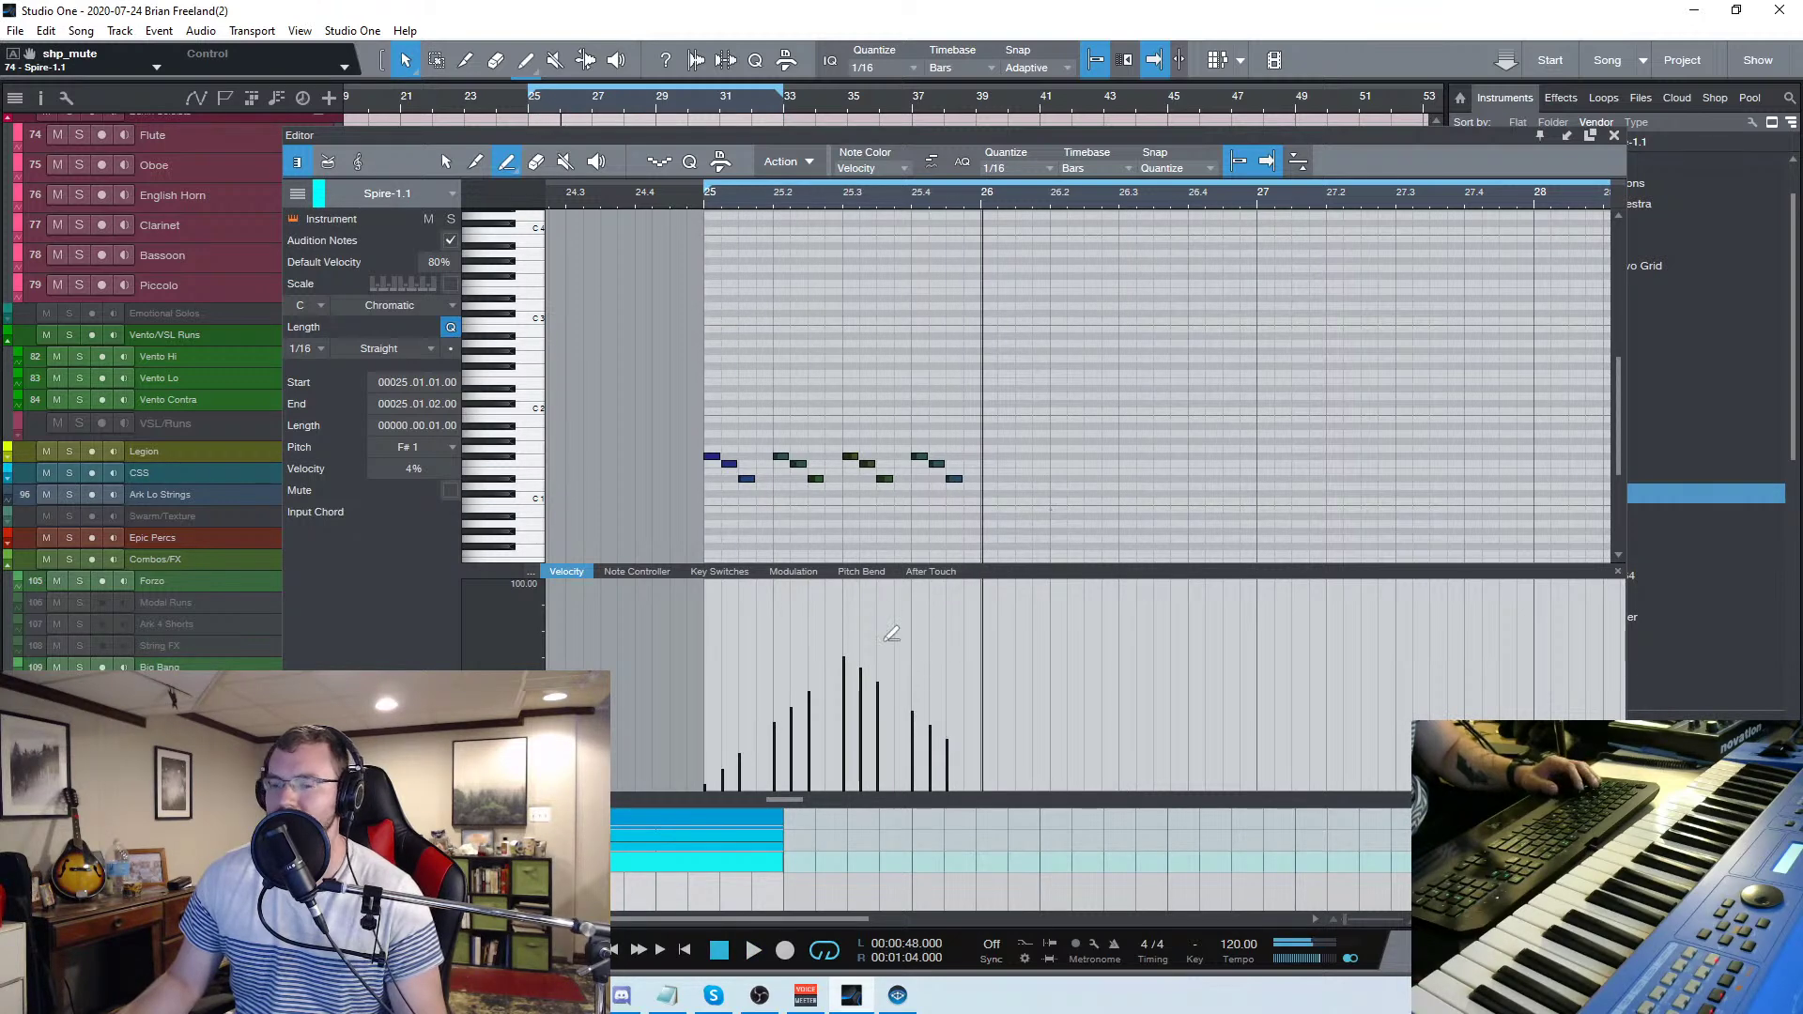
# Undo the steeper velocity ramps on the pattern
pyautogui.click(707, 201)
pyautogui.hotkey('ctrl', 'z')
pyautogui.hotkey('ctrl', 'z')
pyautogui.hotkey('ctrl', 'z')
pyautogui.hotkey('ctrl', 'z')
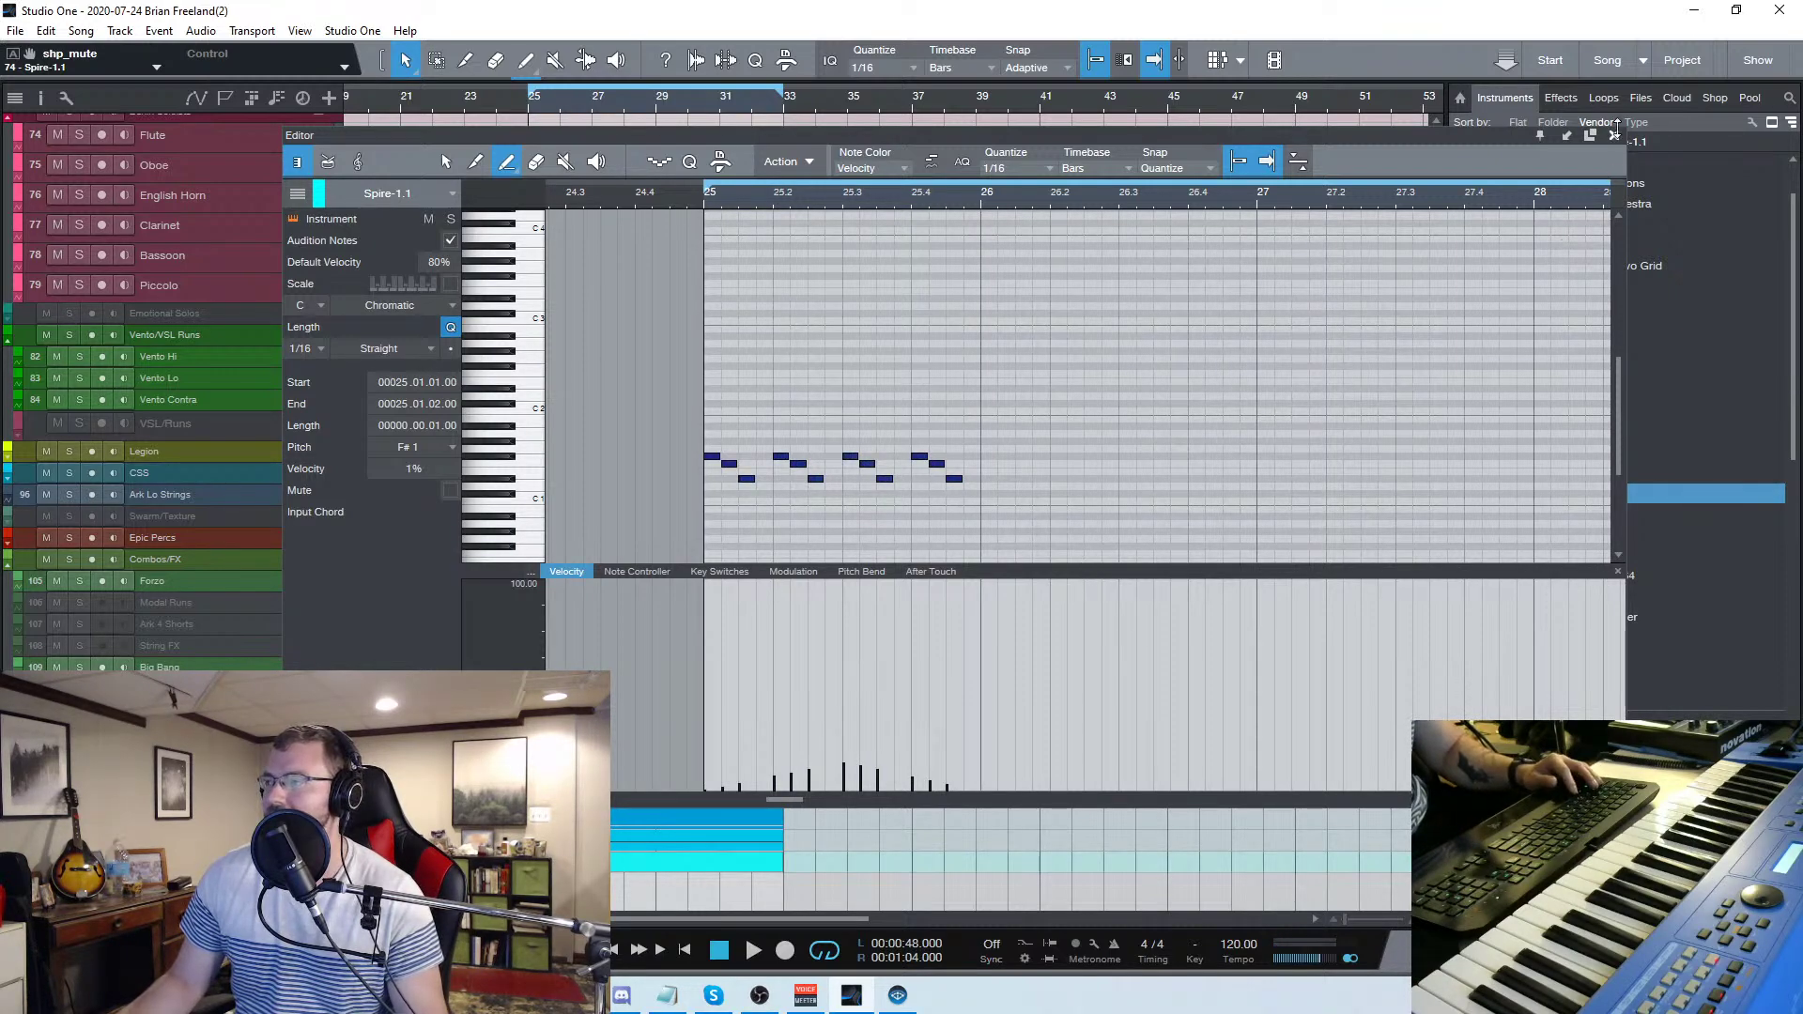
# Close the note editor, load the next preset in the Spire instrument, and start playback of the part
pyautogui.click(1614, 135)
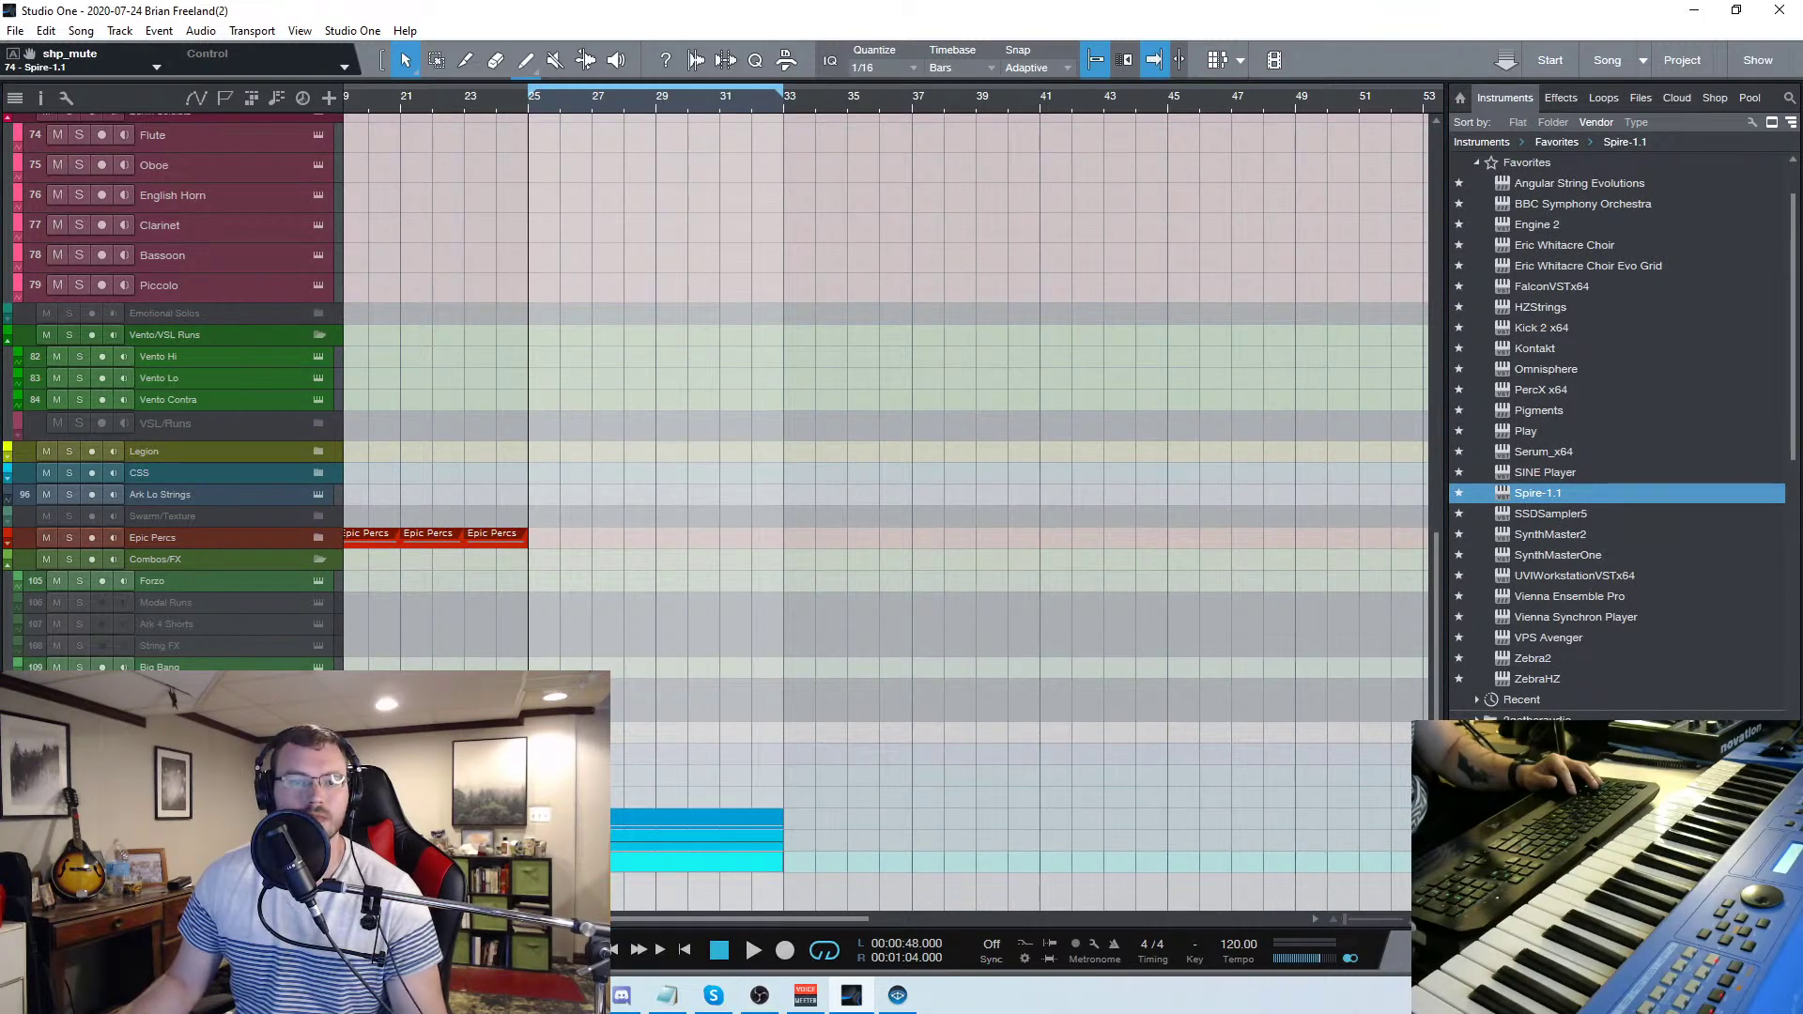
pyautogui.press('F11')
pyautogui.moveTo(470, 203); pyautogui.dragTo(860, 175)
pyautogui.click(715, 267)
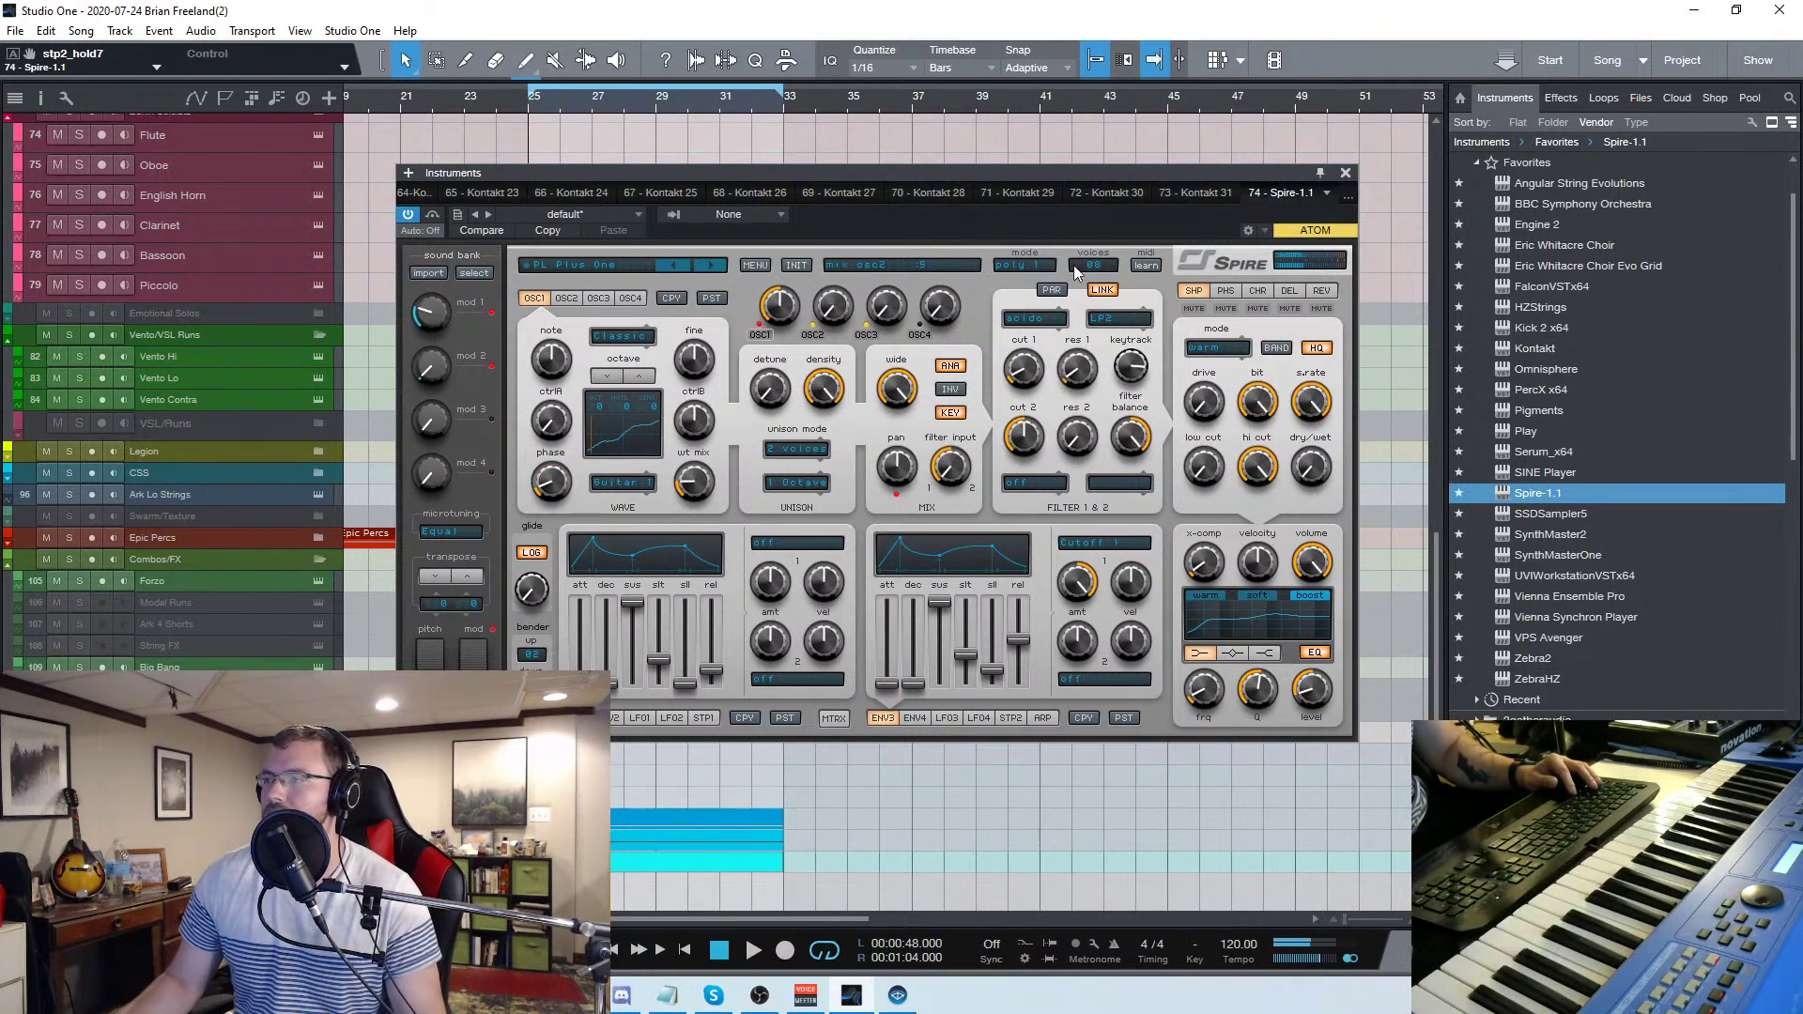
pyautogui.click(1345, 172)
pyautogui.press('space')
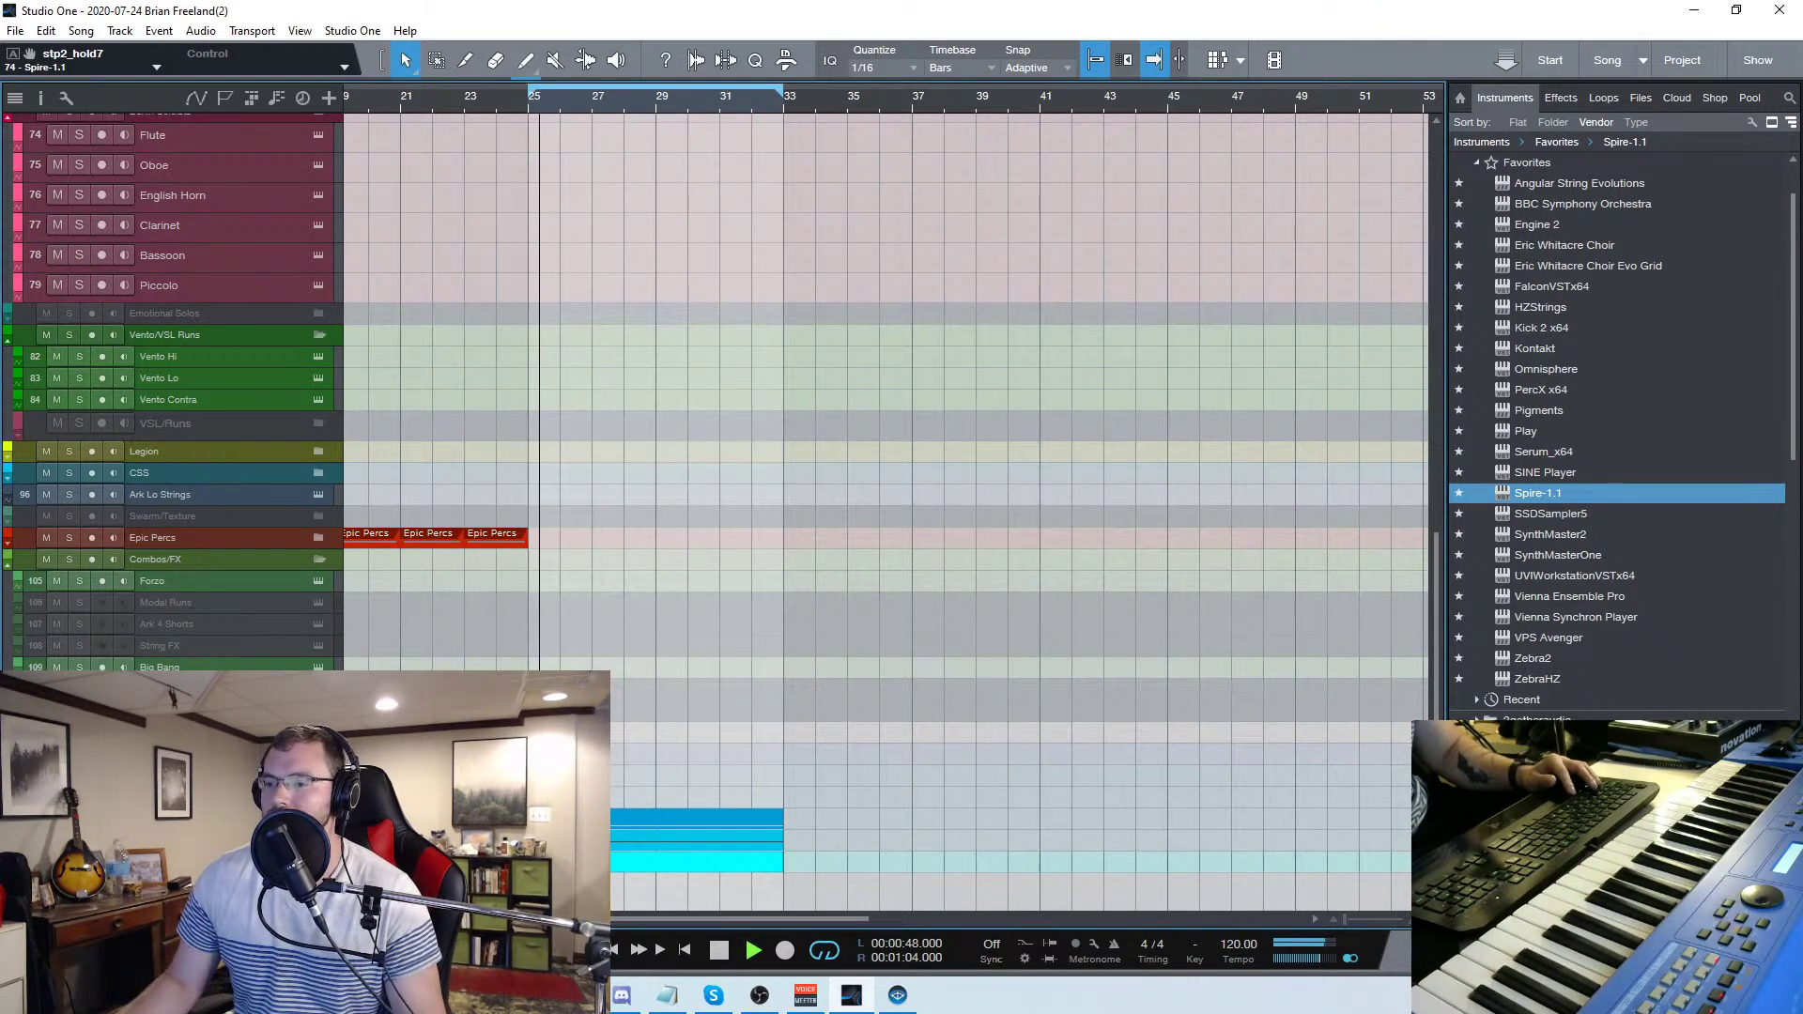
# Step forward through Spire's presets to Popular HFM while the part plays
pyautogui.press('F11')
pyautogui.click(719, 266)
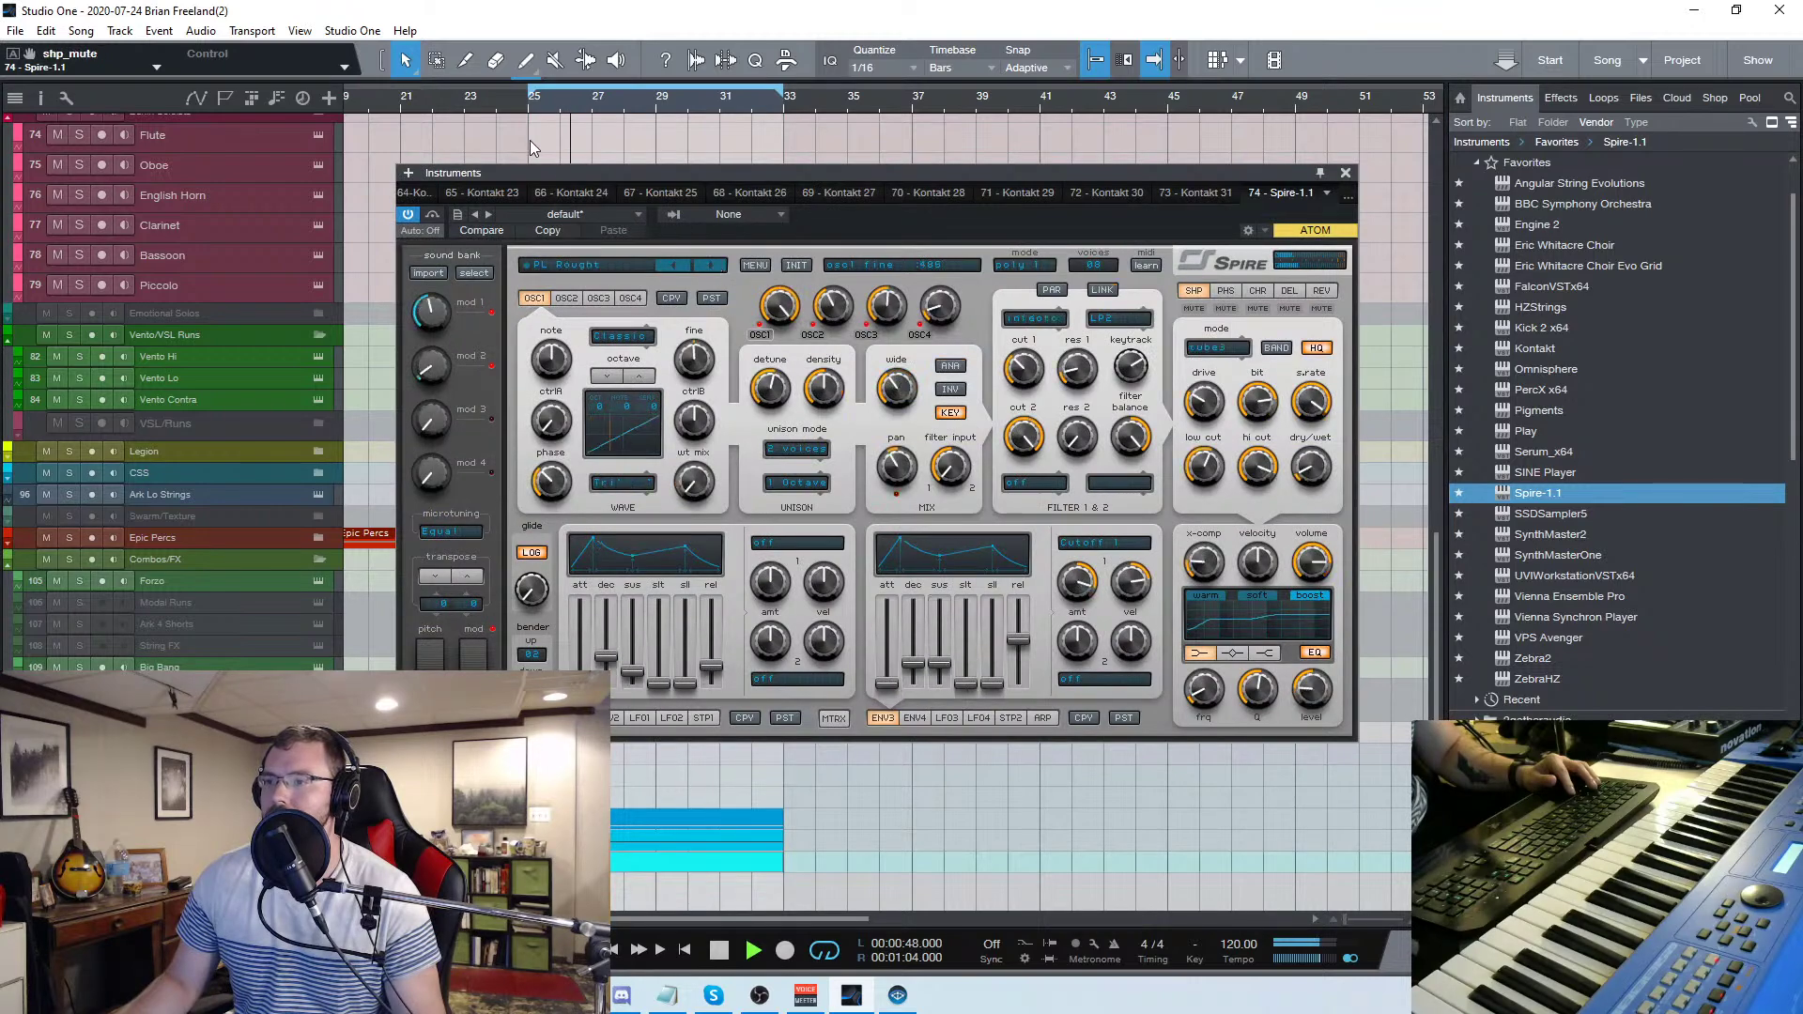
pyautogui.click(712, 267)
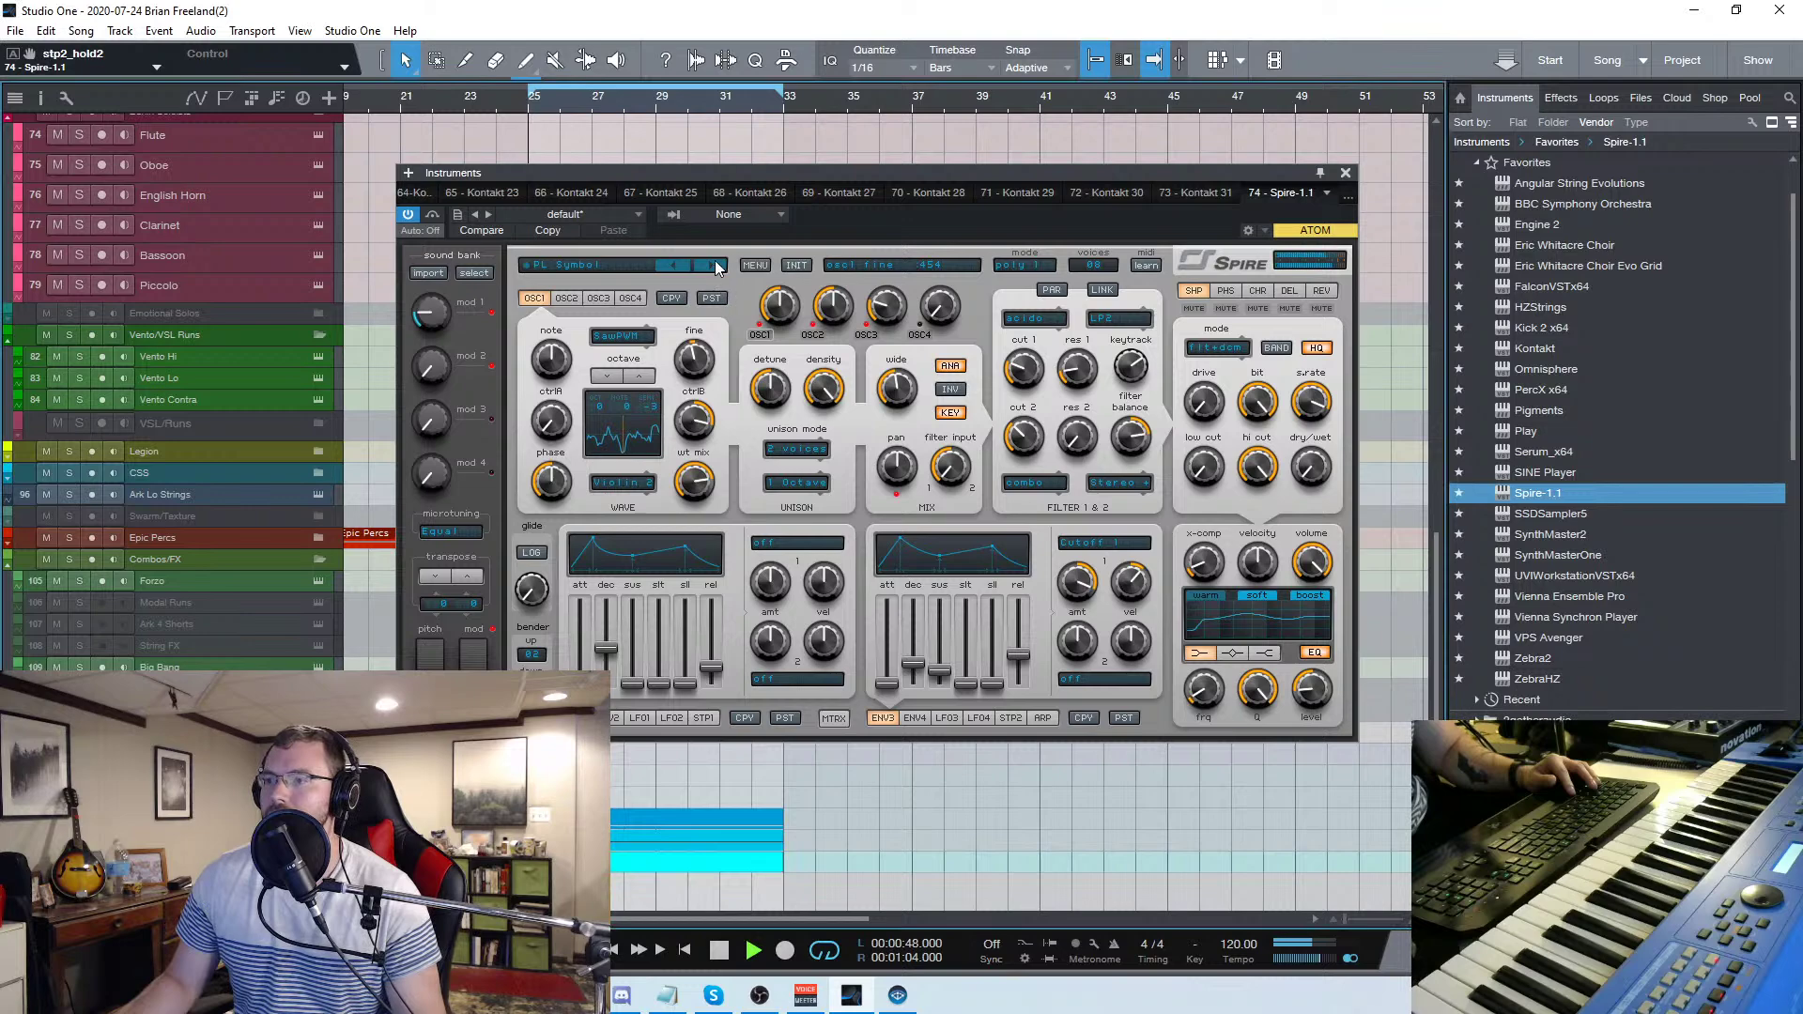
pyautogui.click(716, 266)
pyautogui.click(713, 266)
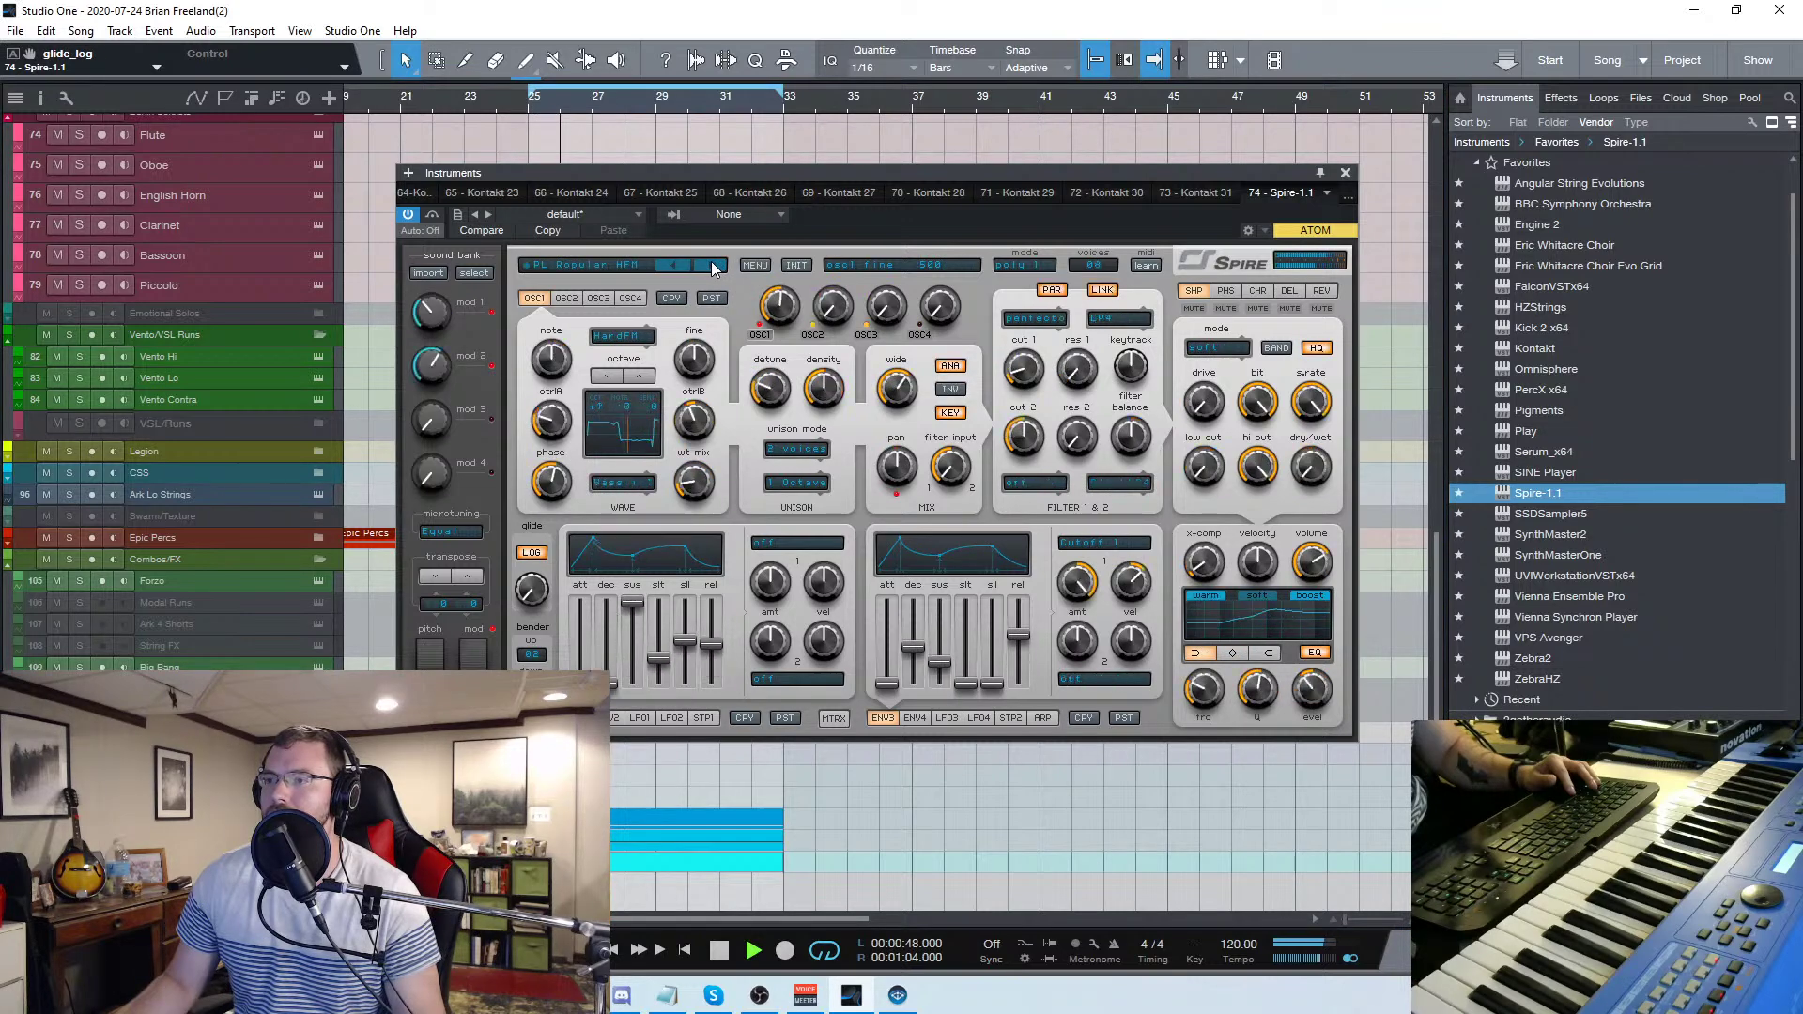
pyautogui.click(1346, 174)
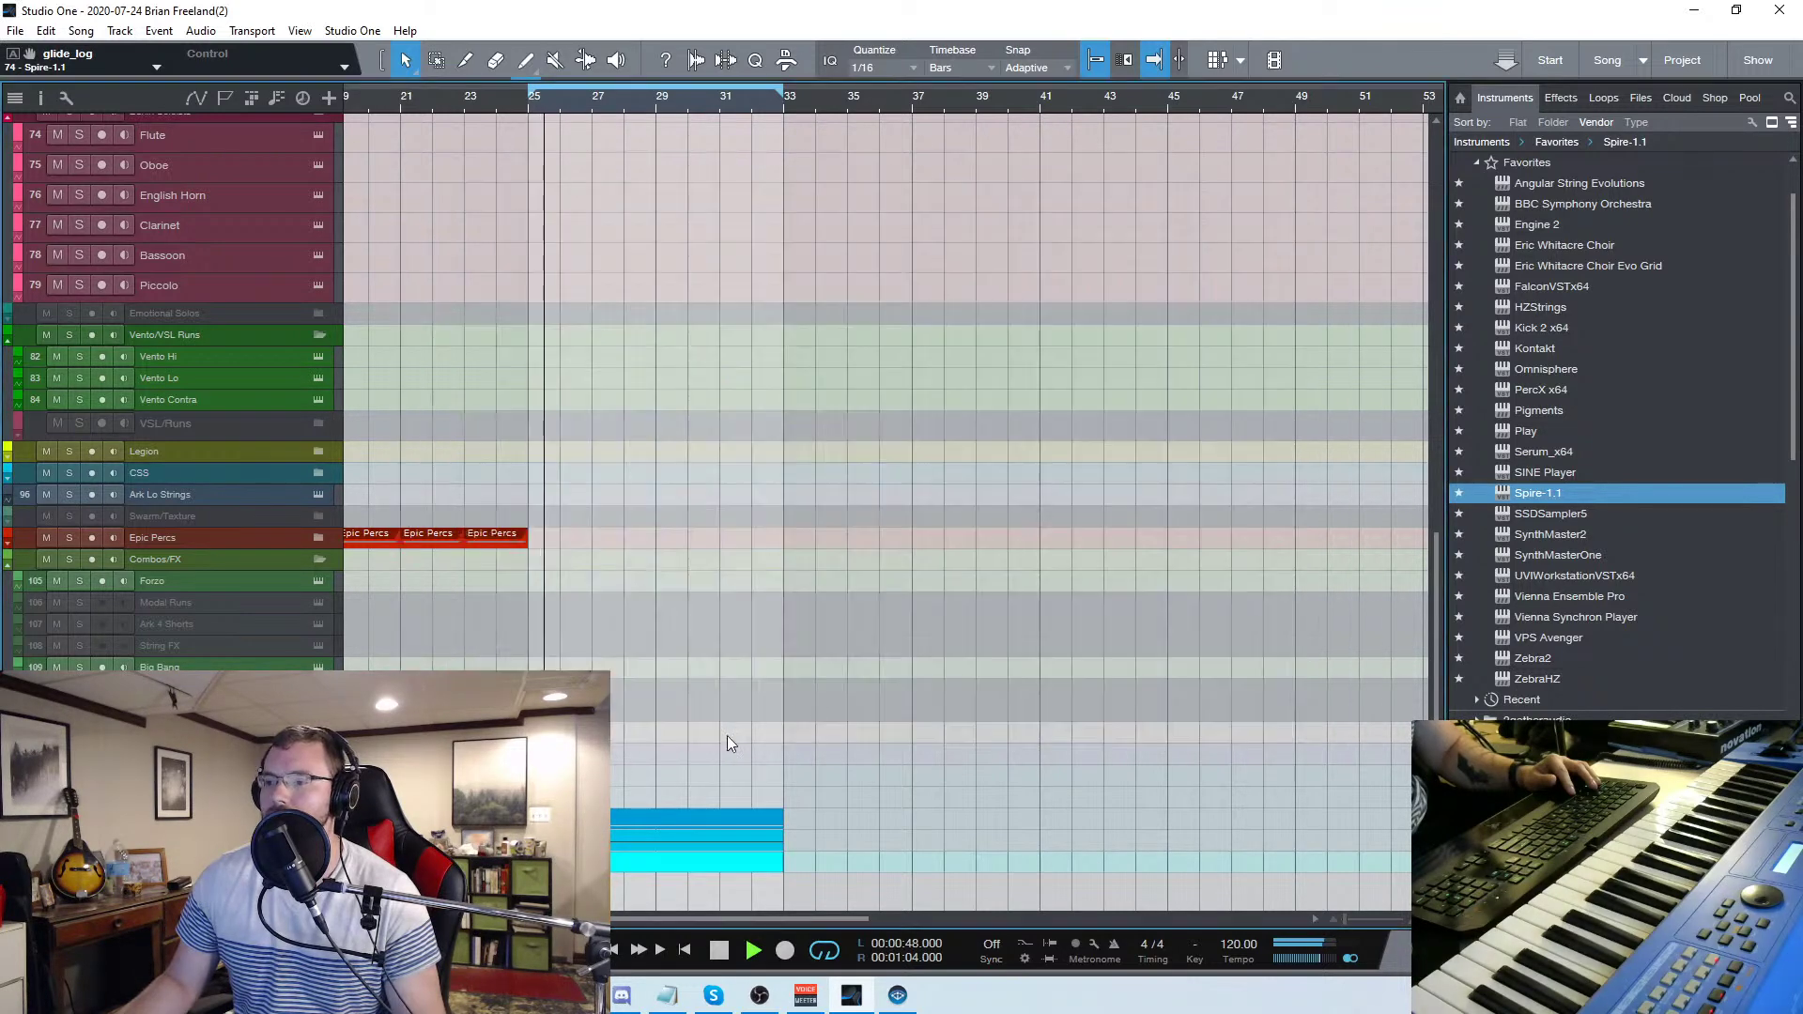
# Reopen the Spire part in the note editor, switch to the Arrow tool and remove the stray F0 note in bar 26
pyautogui.doubleClick(776, 724)
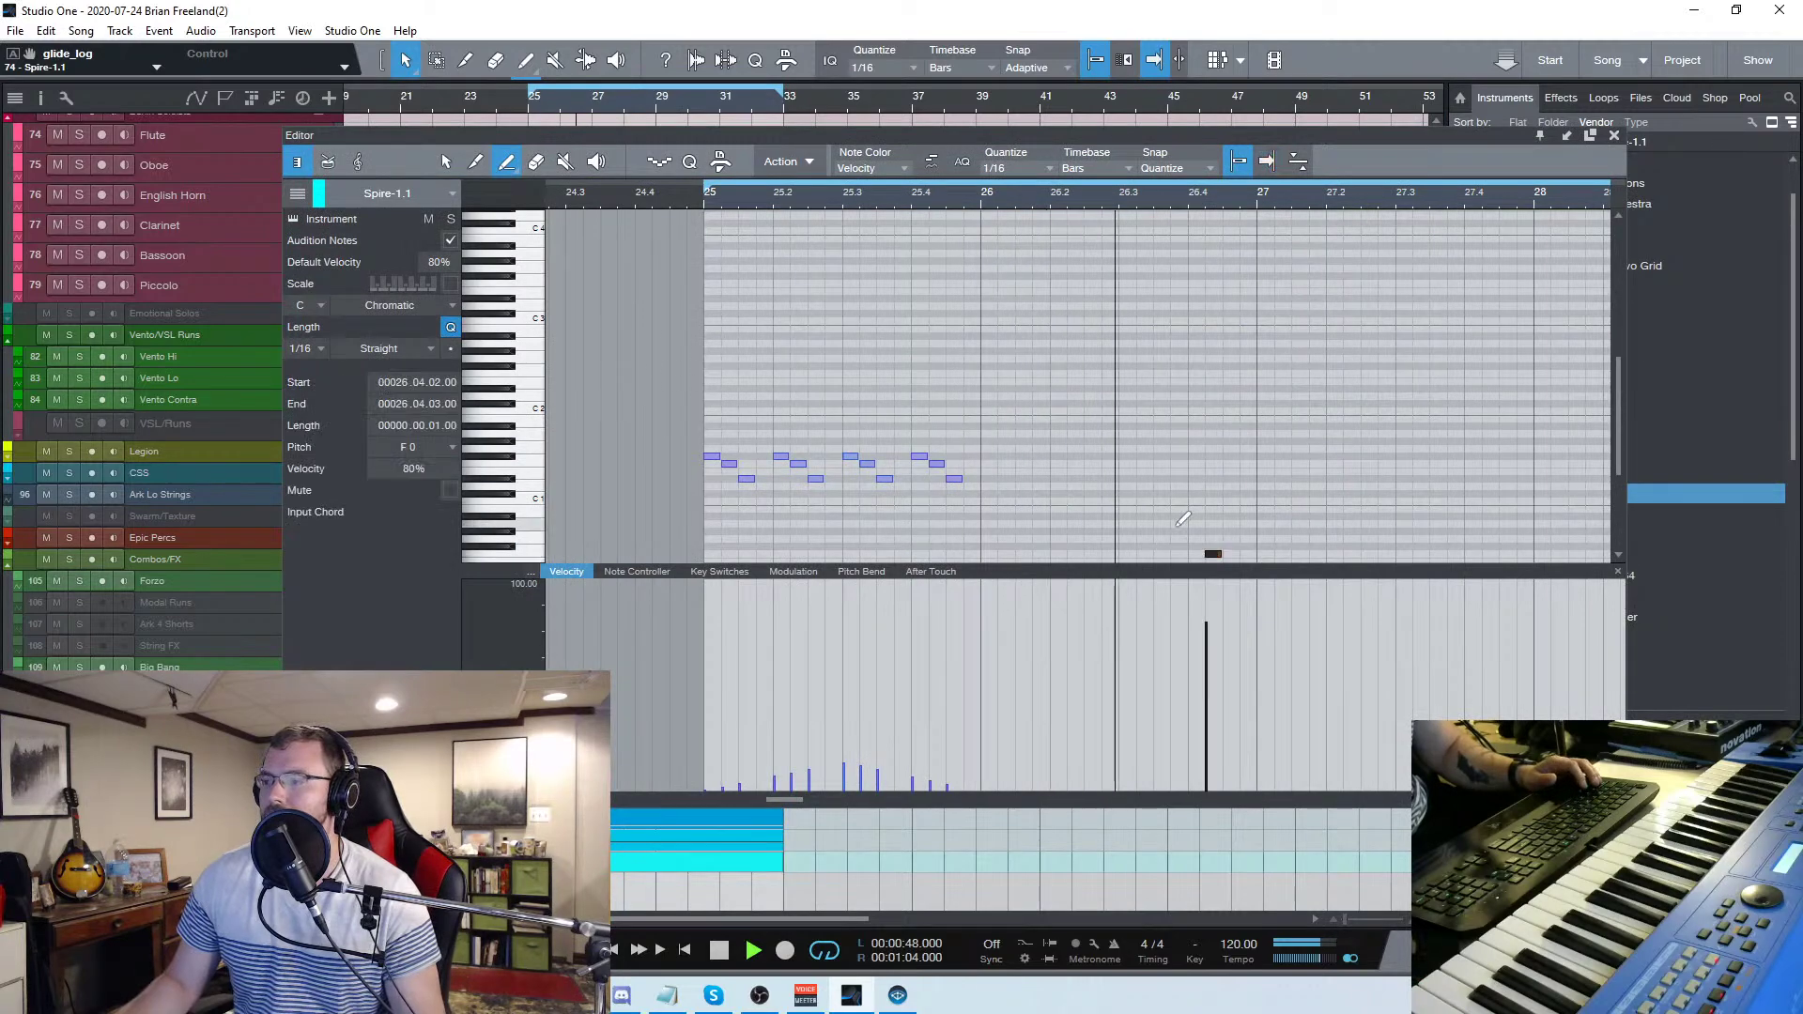
pyautogui.scroll(-2, 1155, 385)
pyautogui.rightClick(1308, 503)
pyautogui.click(1343, 512)
pyautogui.moveTo(1310, 549)
pyautogui.mouseDown()
pyautogui.moveTo(1161, 487)
pyautogui.moveTo(872, 421)
pyautogui.mouseUp()
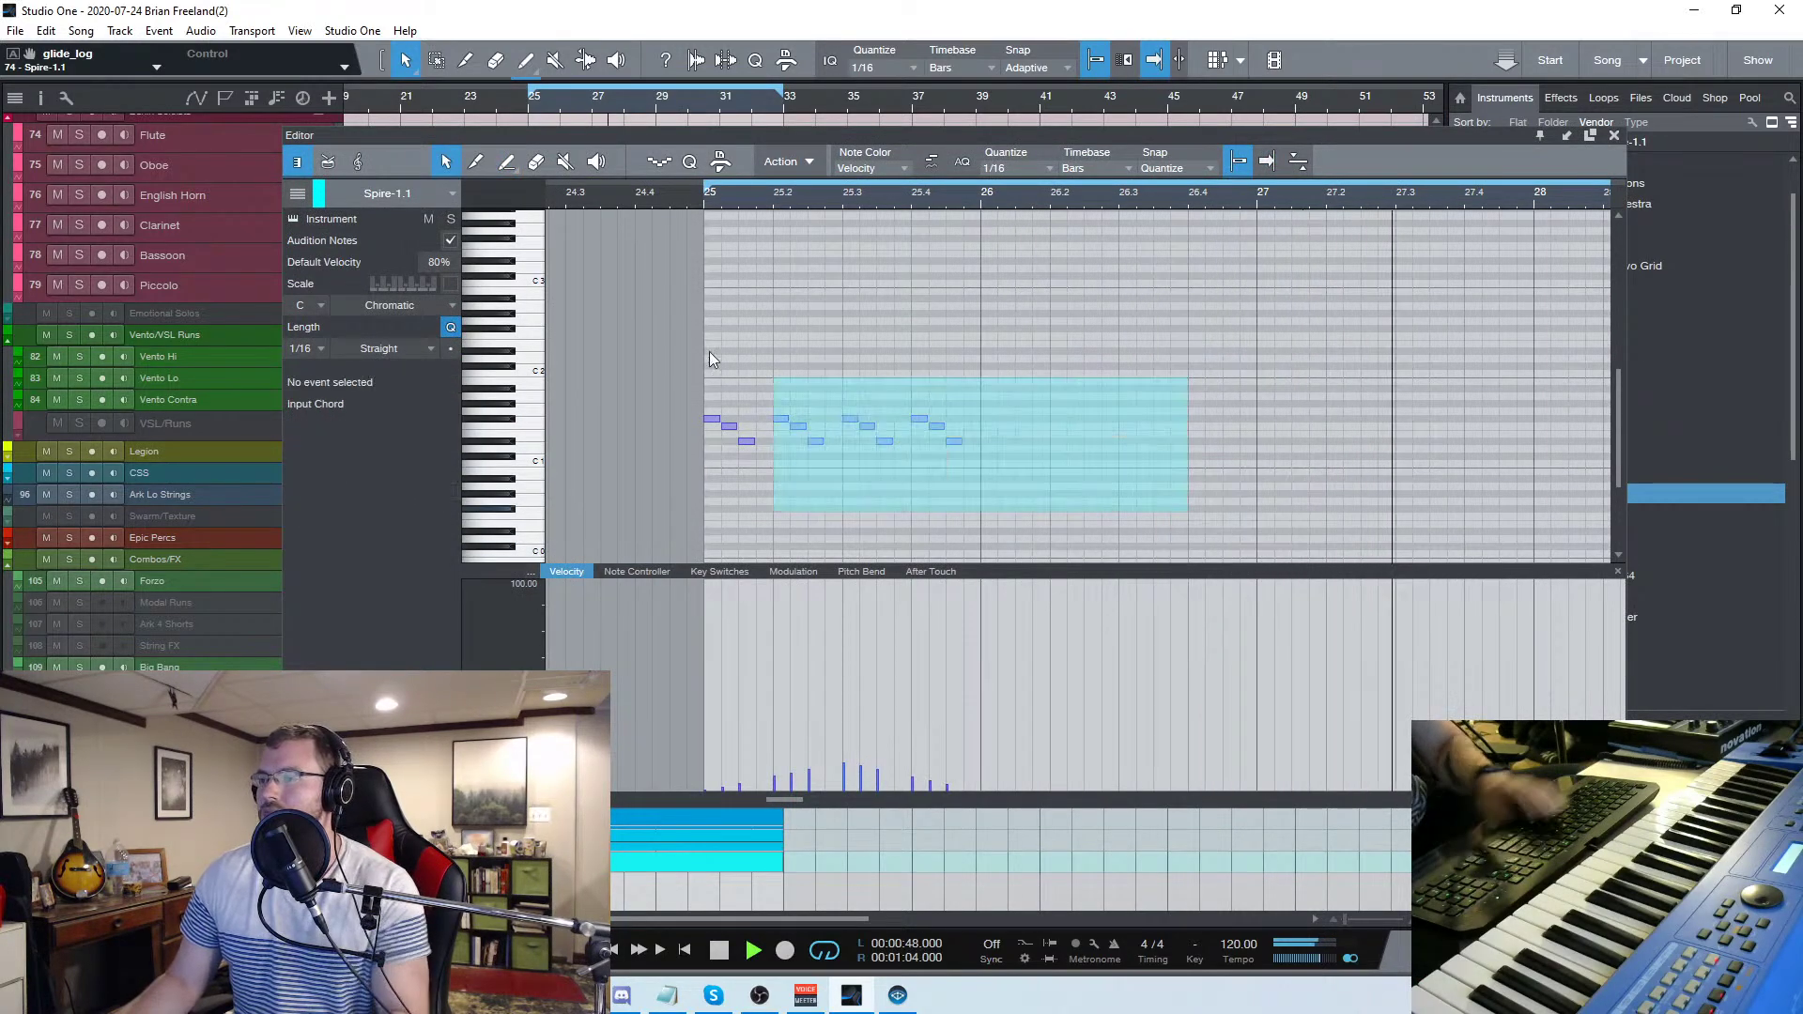
pyautogui.press('Delete')
# Transpose all notes of the Spire pattern up two octaves so it starts on F#3
pyautogui.hotkey('ctrl', 'a')
pyautogui.hotkey('shift', 'Up')
pyautogui.hotkey('shift', 'Up')
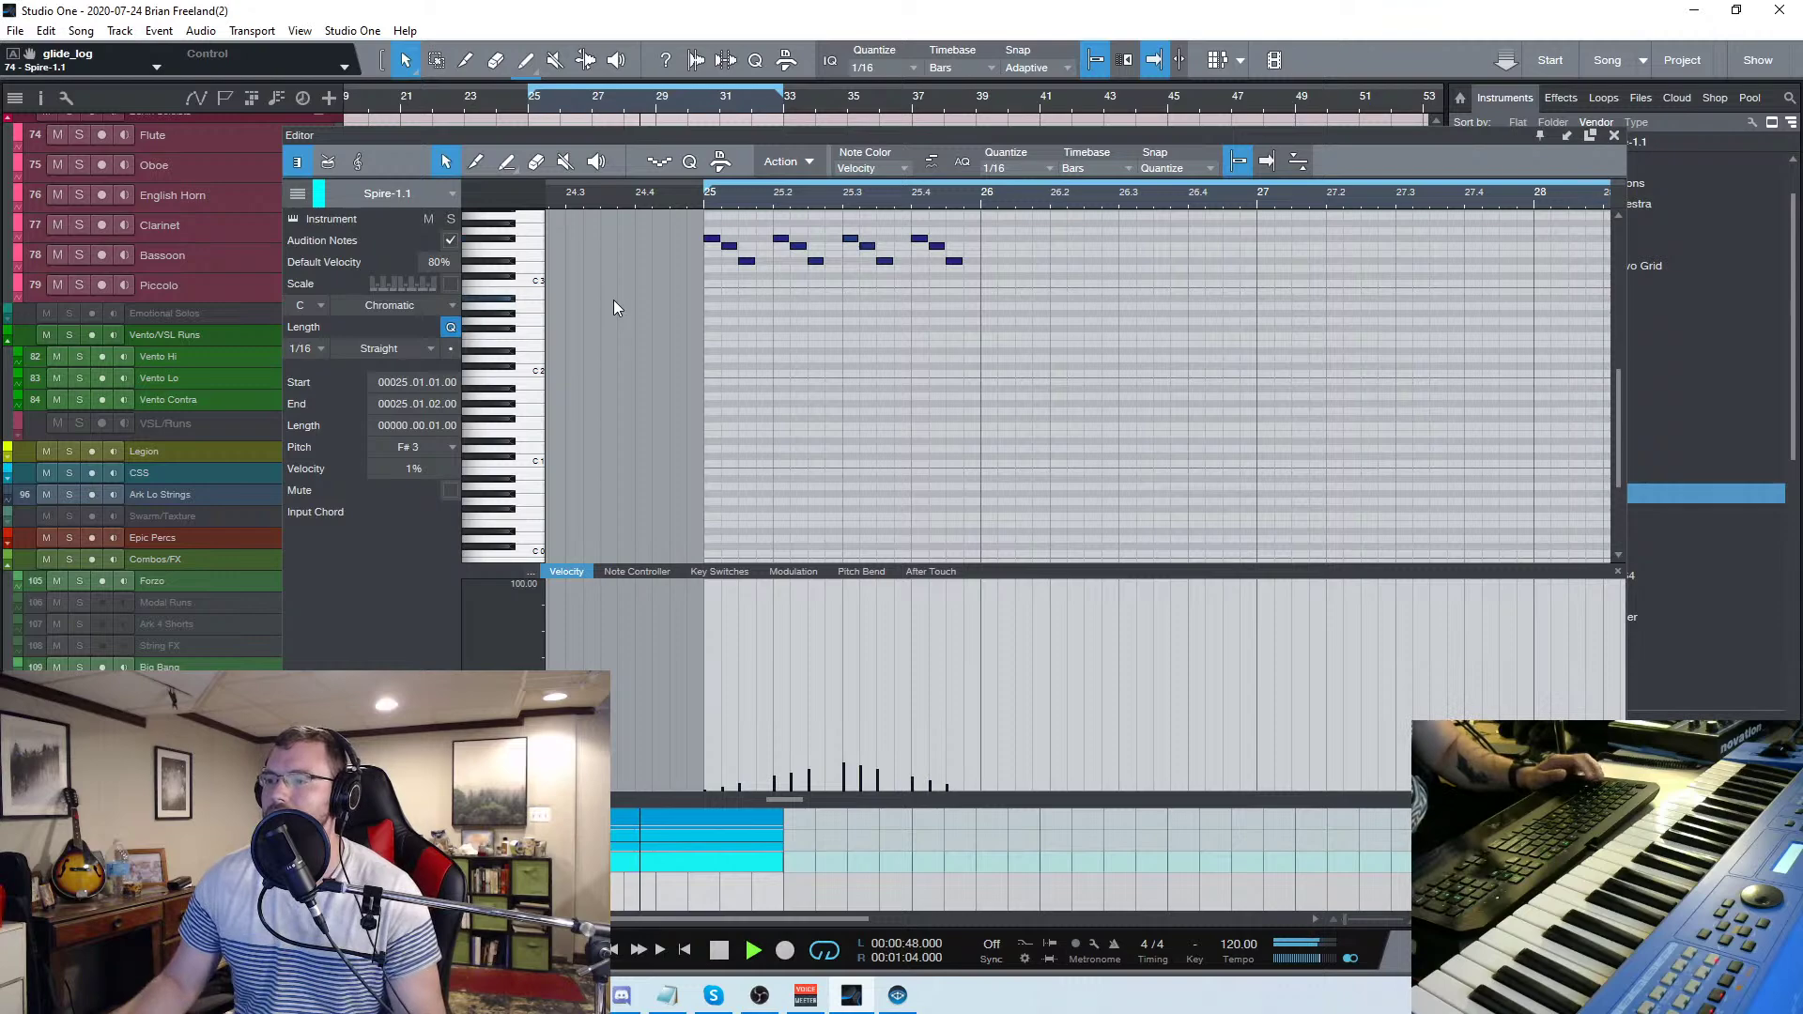
pyautogui.click(1042, 355)
pyautogui.scroll(1, 1056, 362)
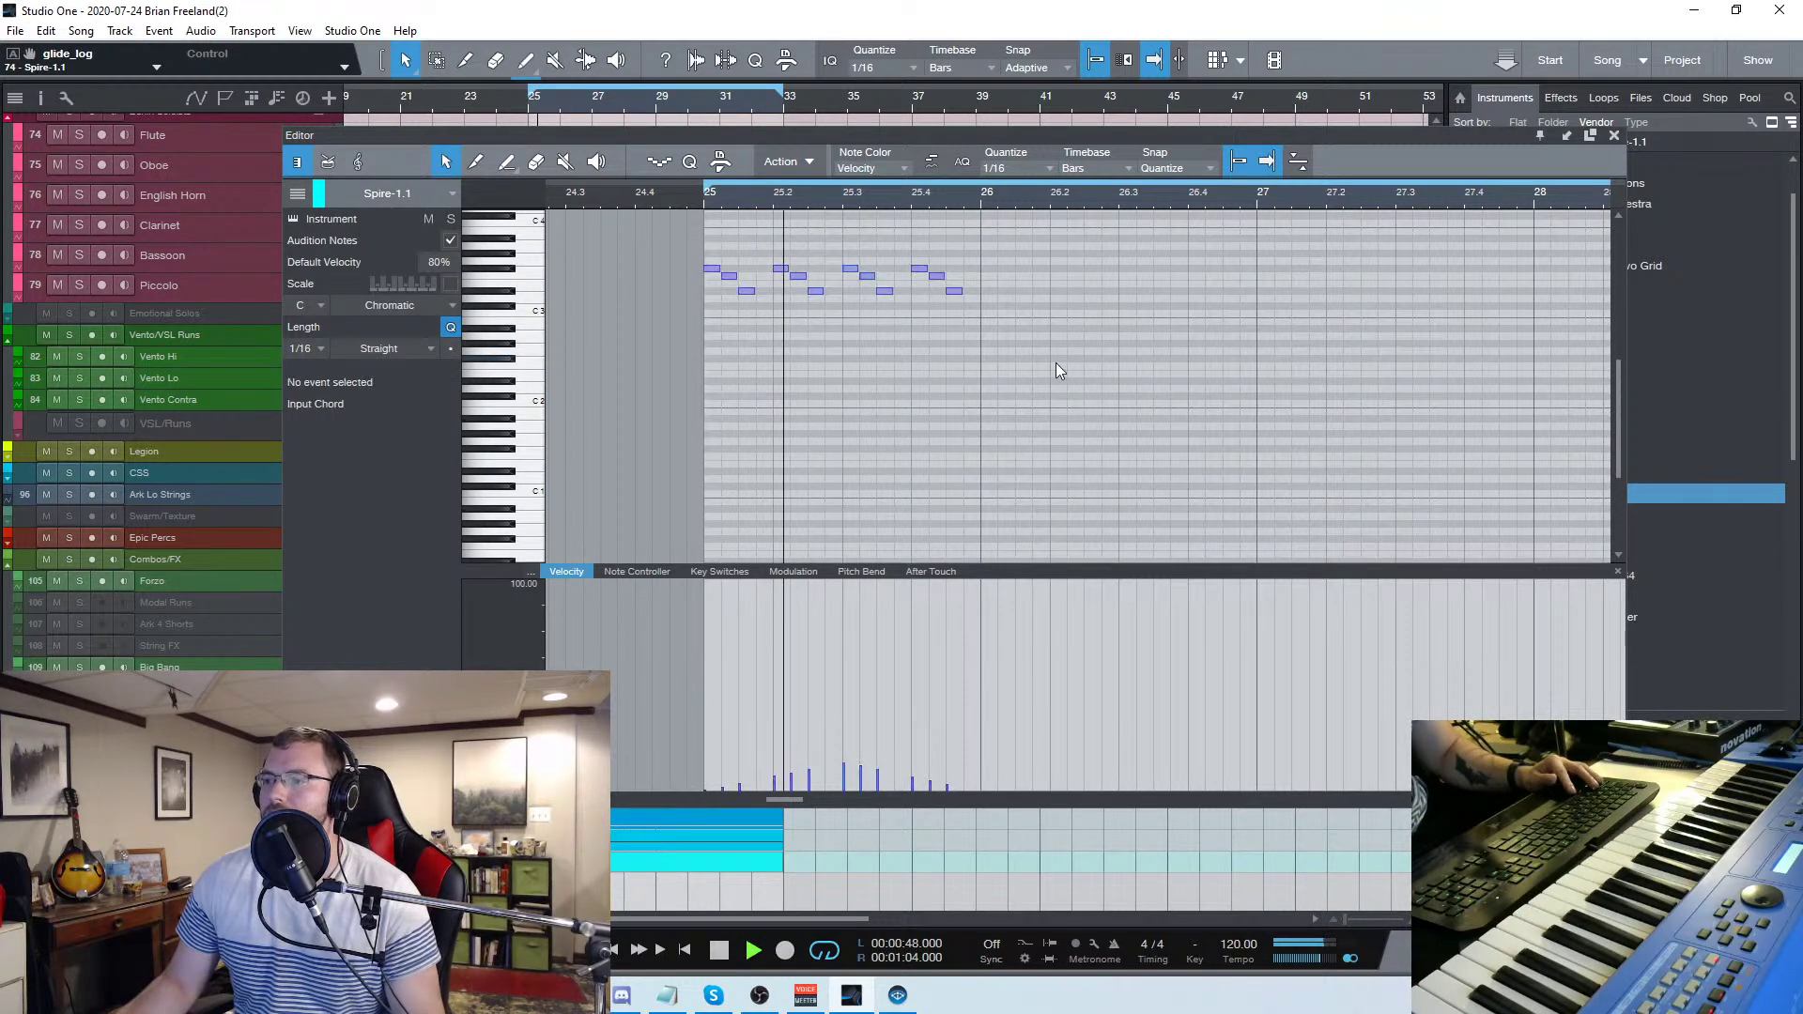
# Close the note editor, review the current Spire preset's controls, and play the part from bar 25
pyautogui.click(1614, 136)
pyautogui.press('F11')
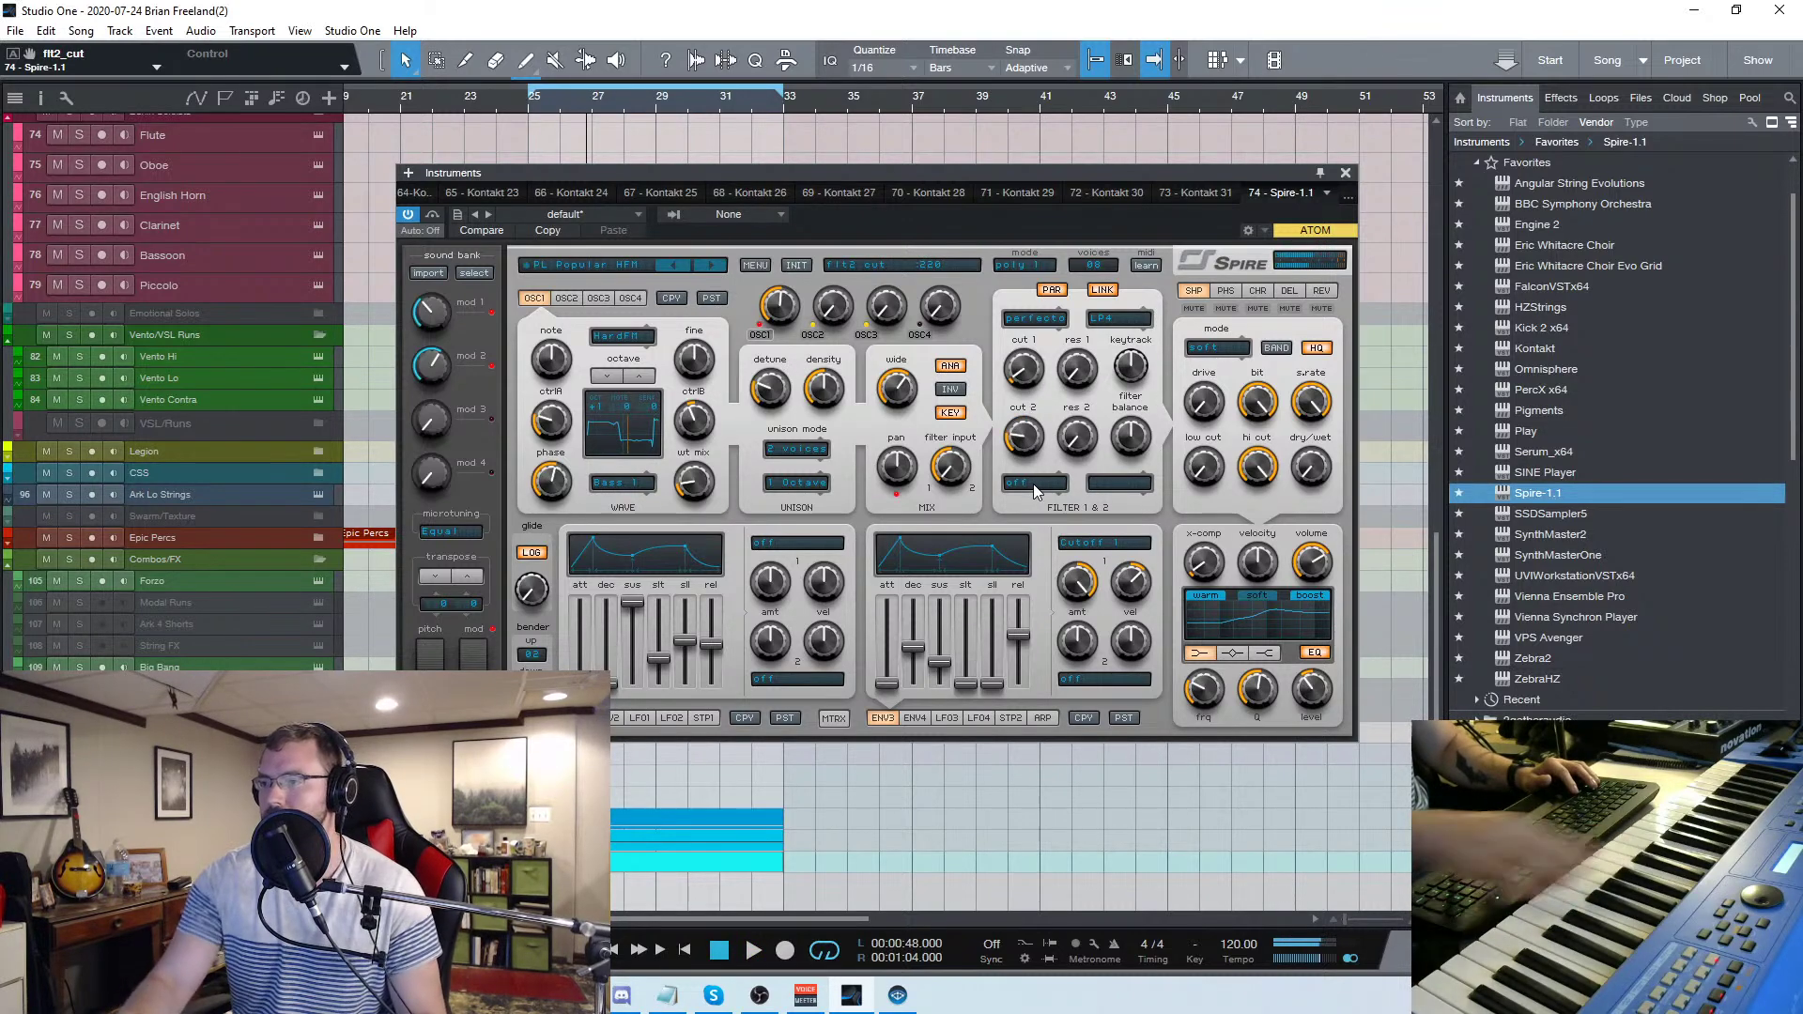
pyautogui.click(1346, 172)
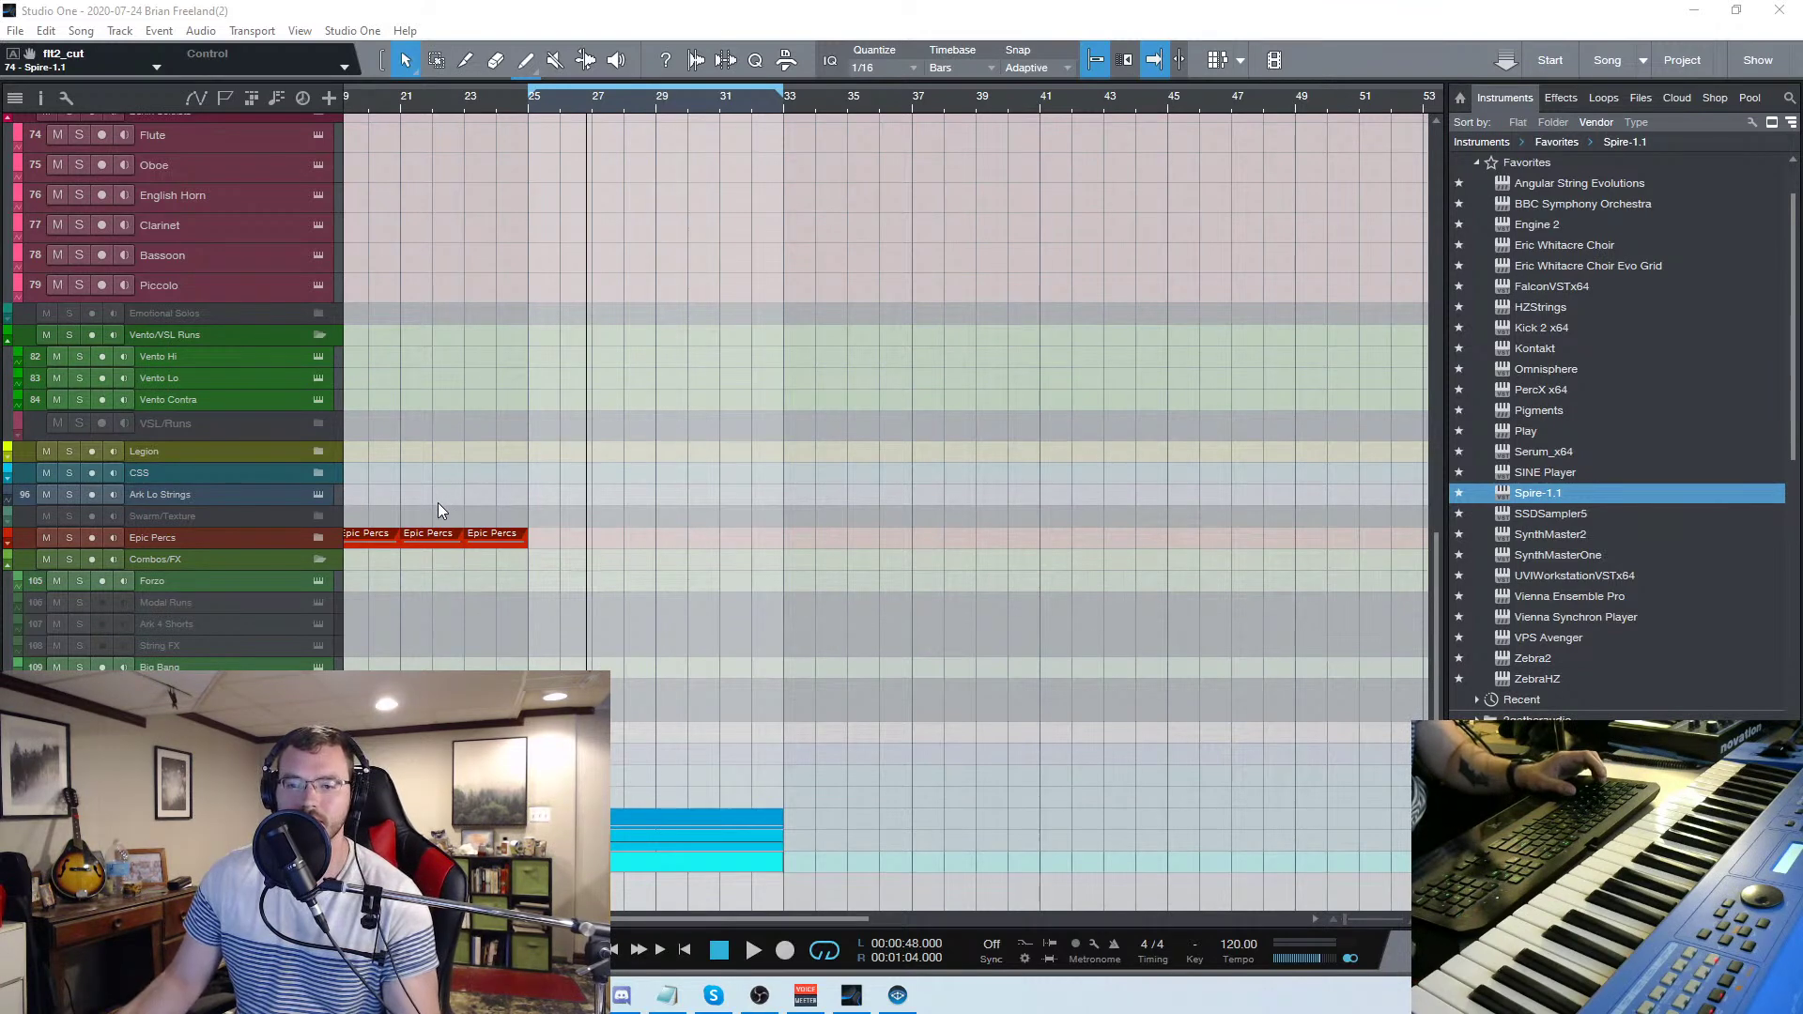
pyautogui.click(527, 102)
pyautogui.press('space')
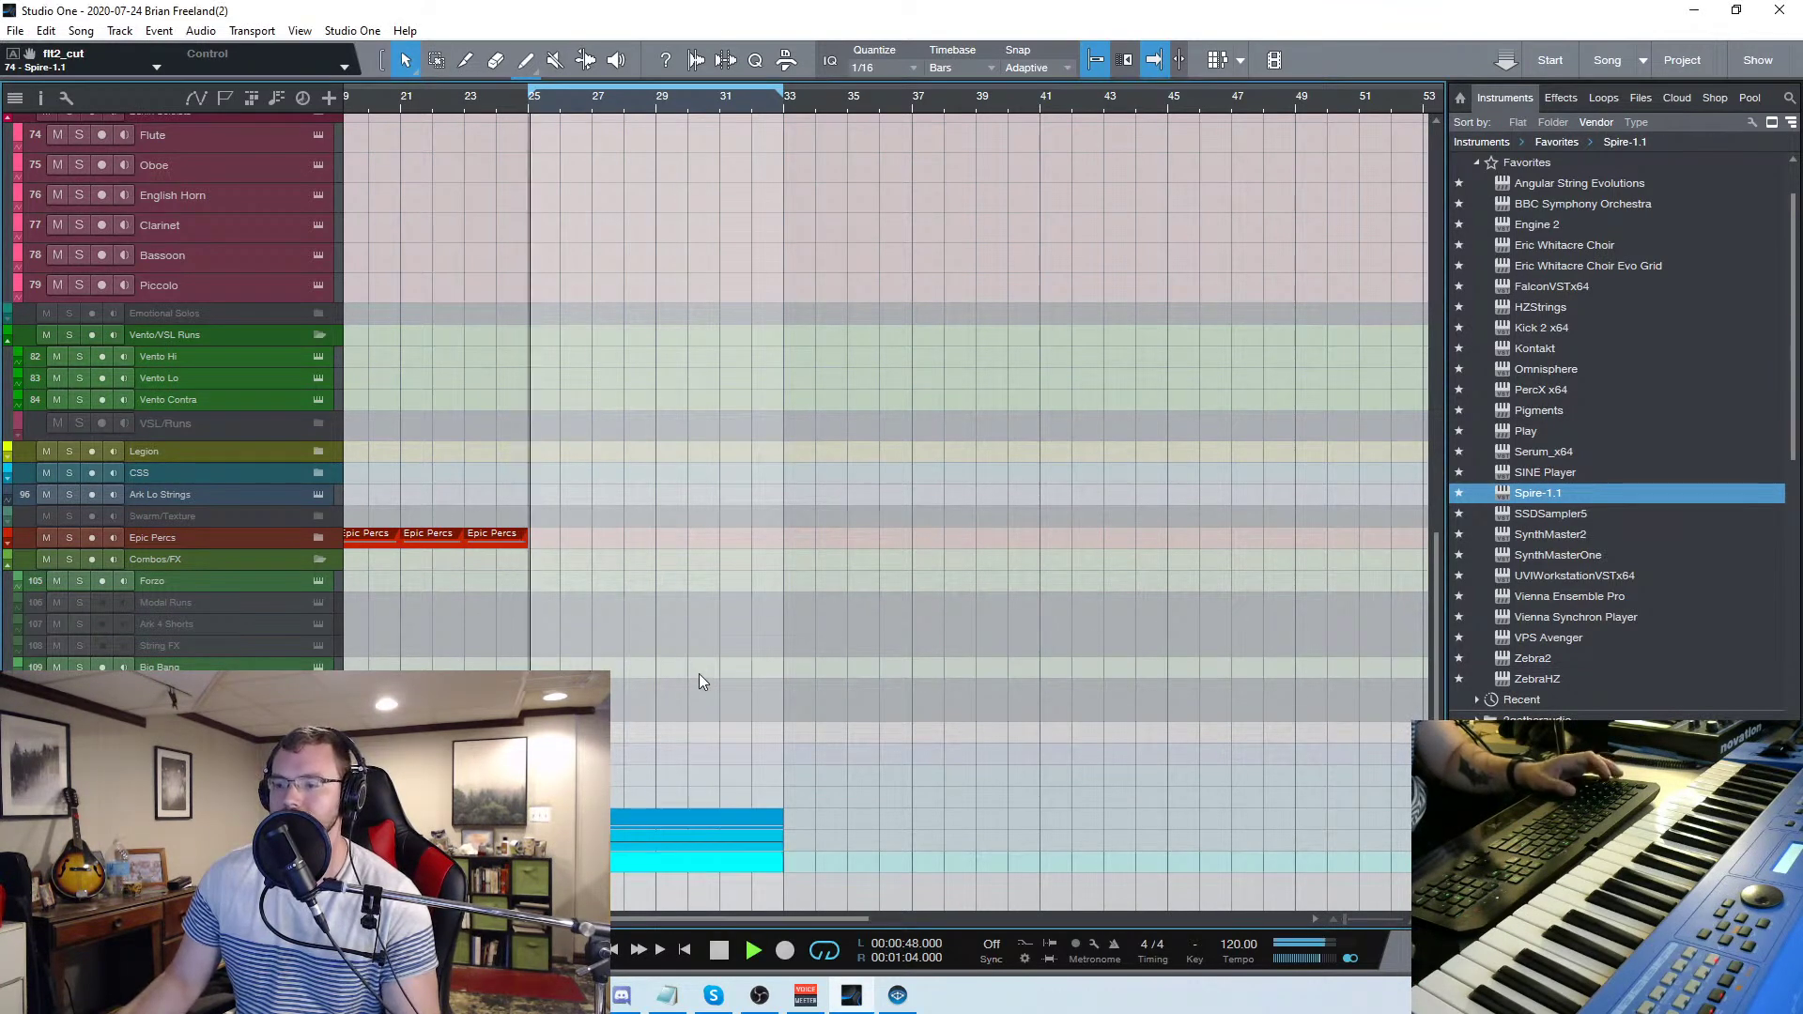
# Step forward through Spire's presets to V-Mode during playback and close the instrument window
pyautogui.press('F11')
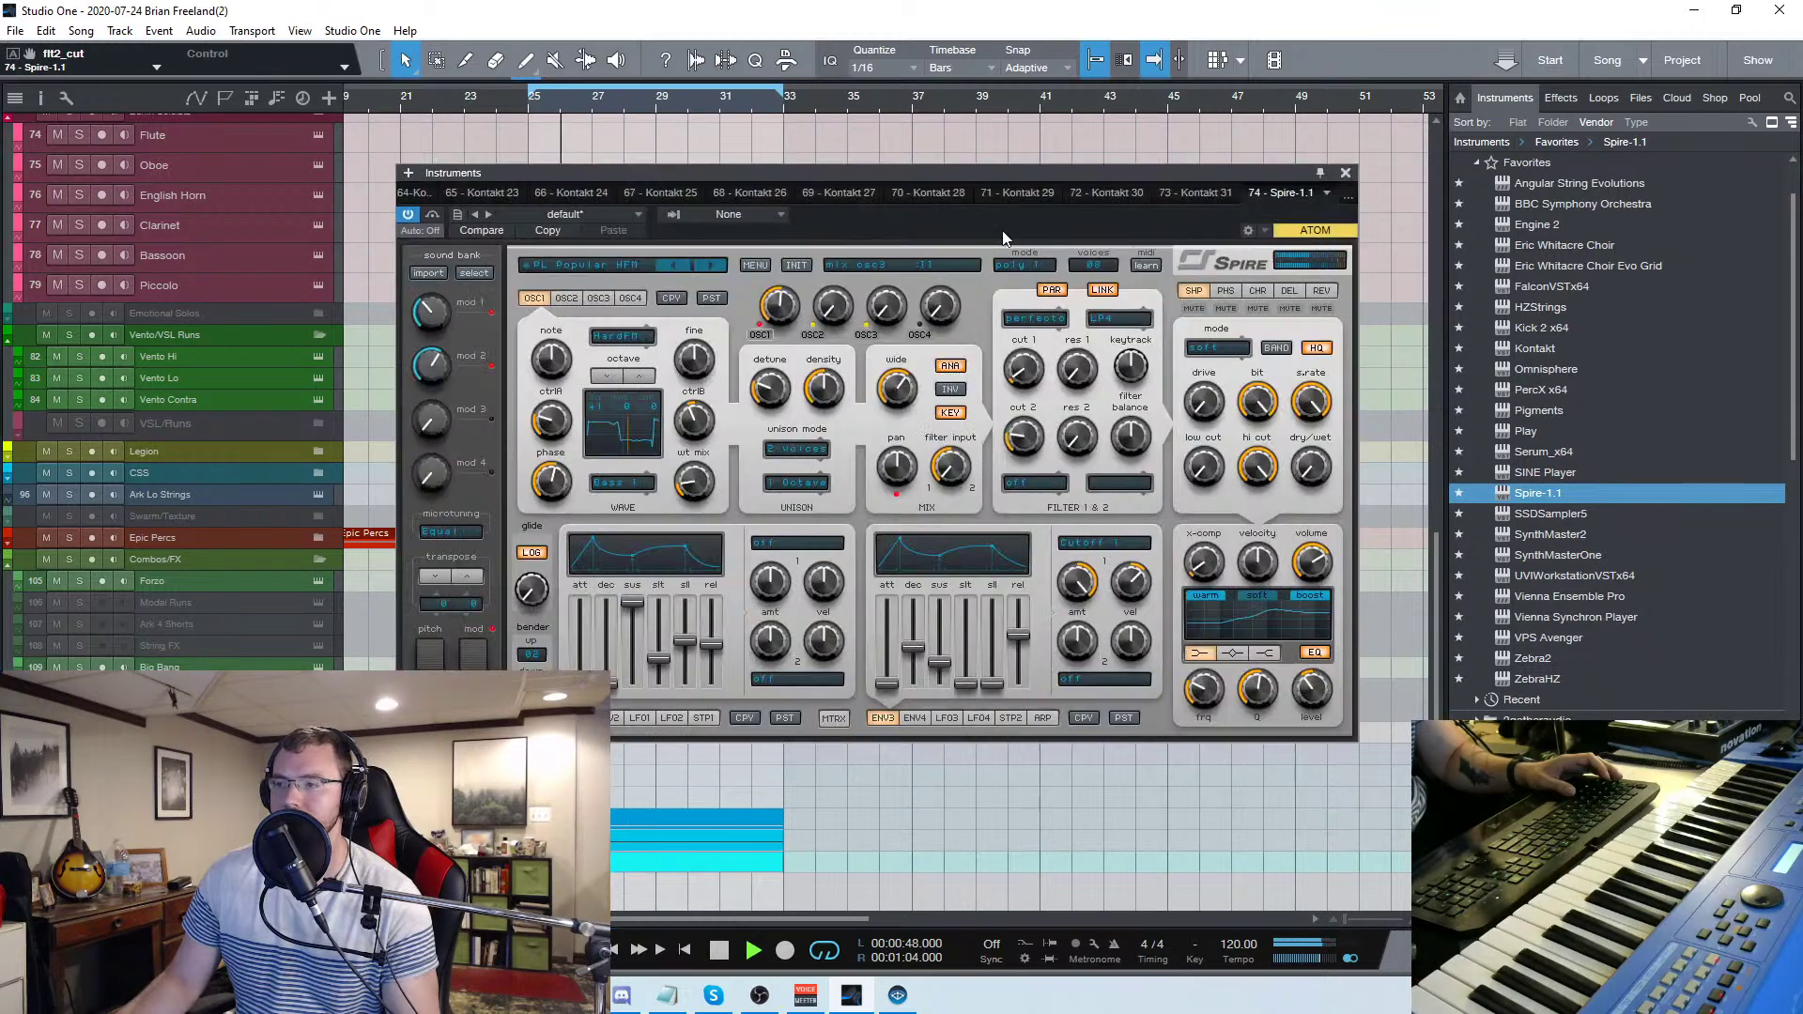
pyautogui.click(710, 266)
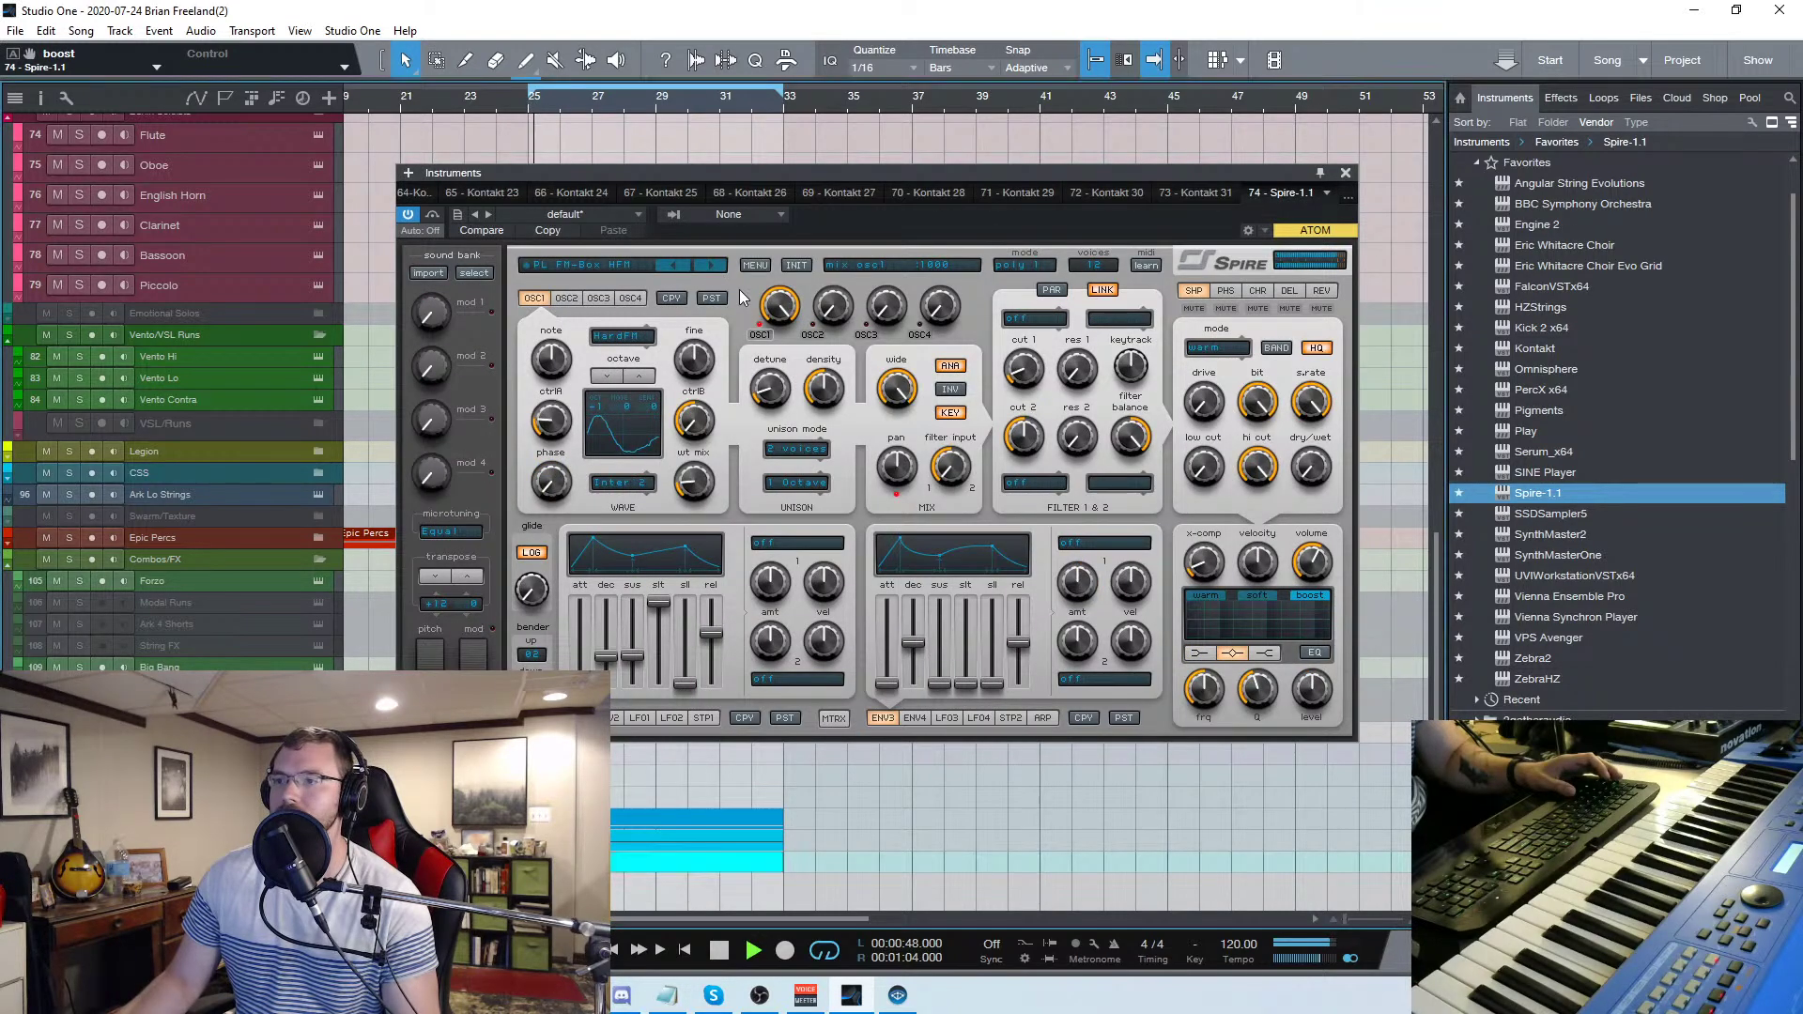
pyautogui.click(712, 266)
pyautogui.click(712, 265)
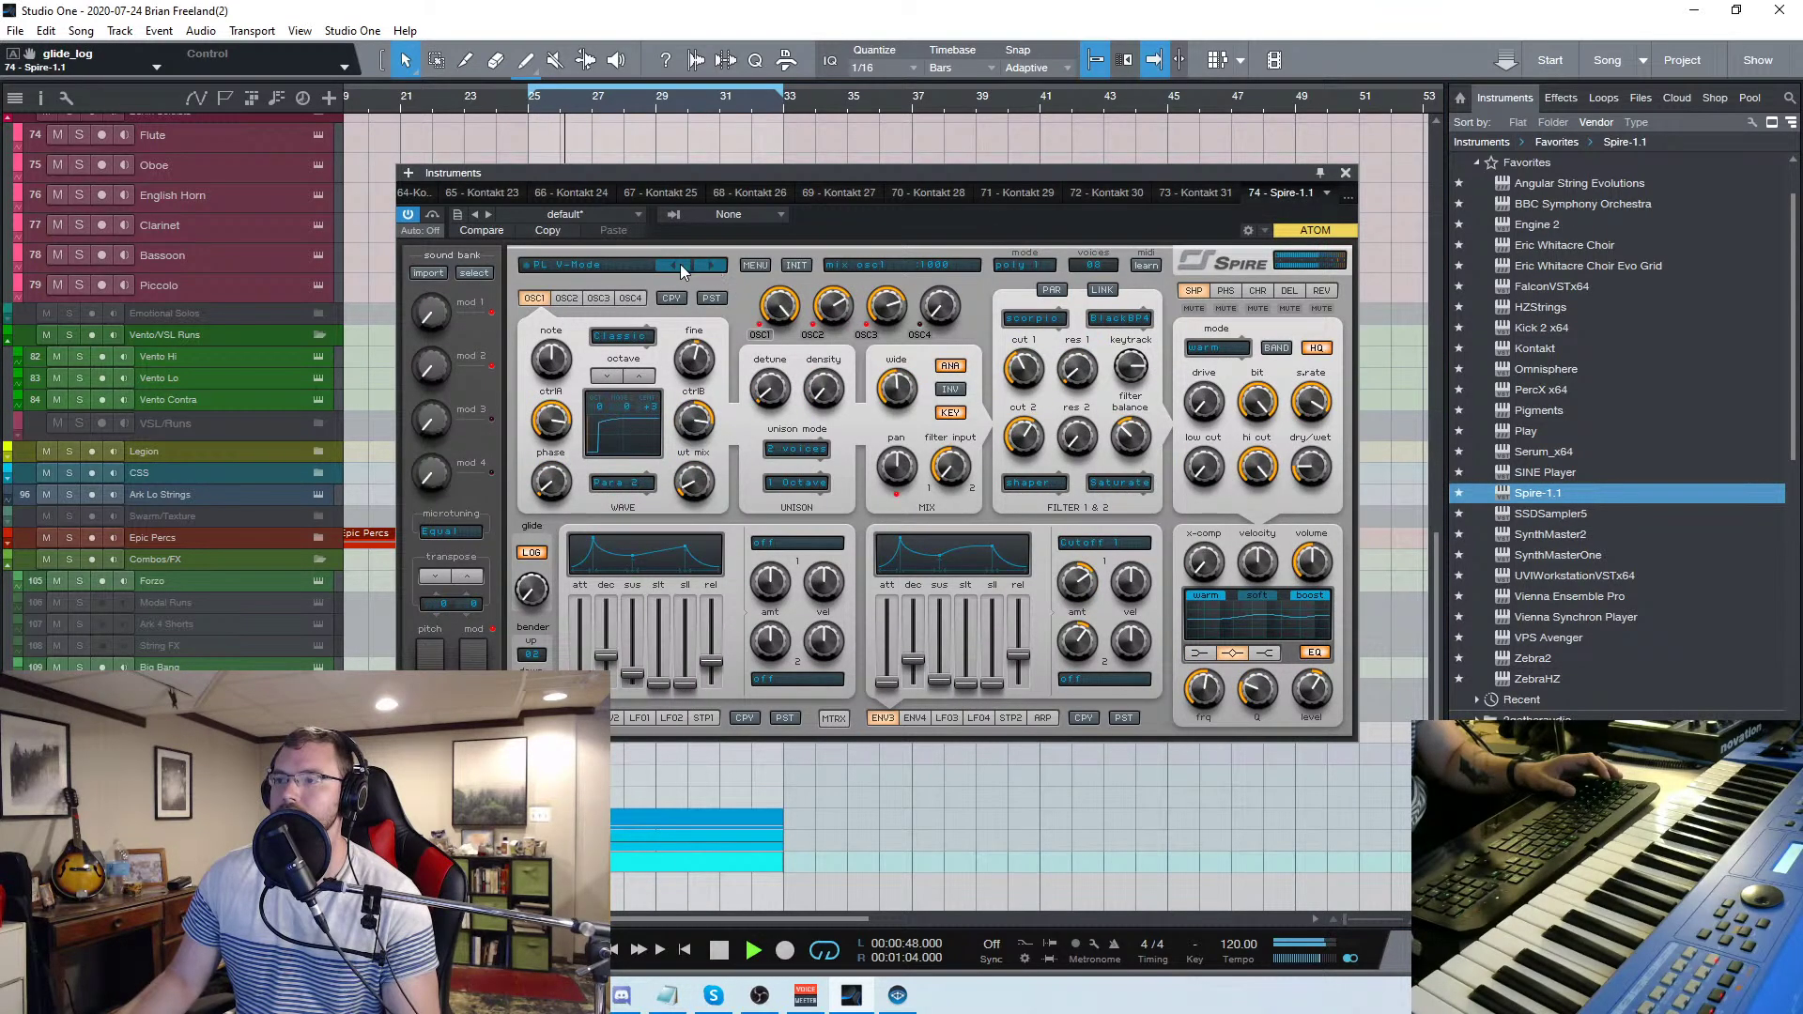
pyautogui.click(1345, 173)
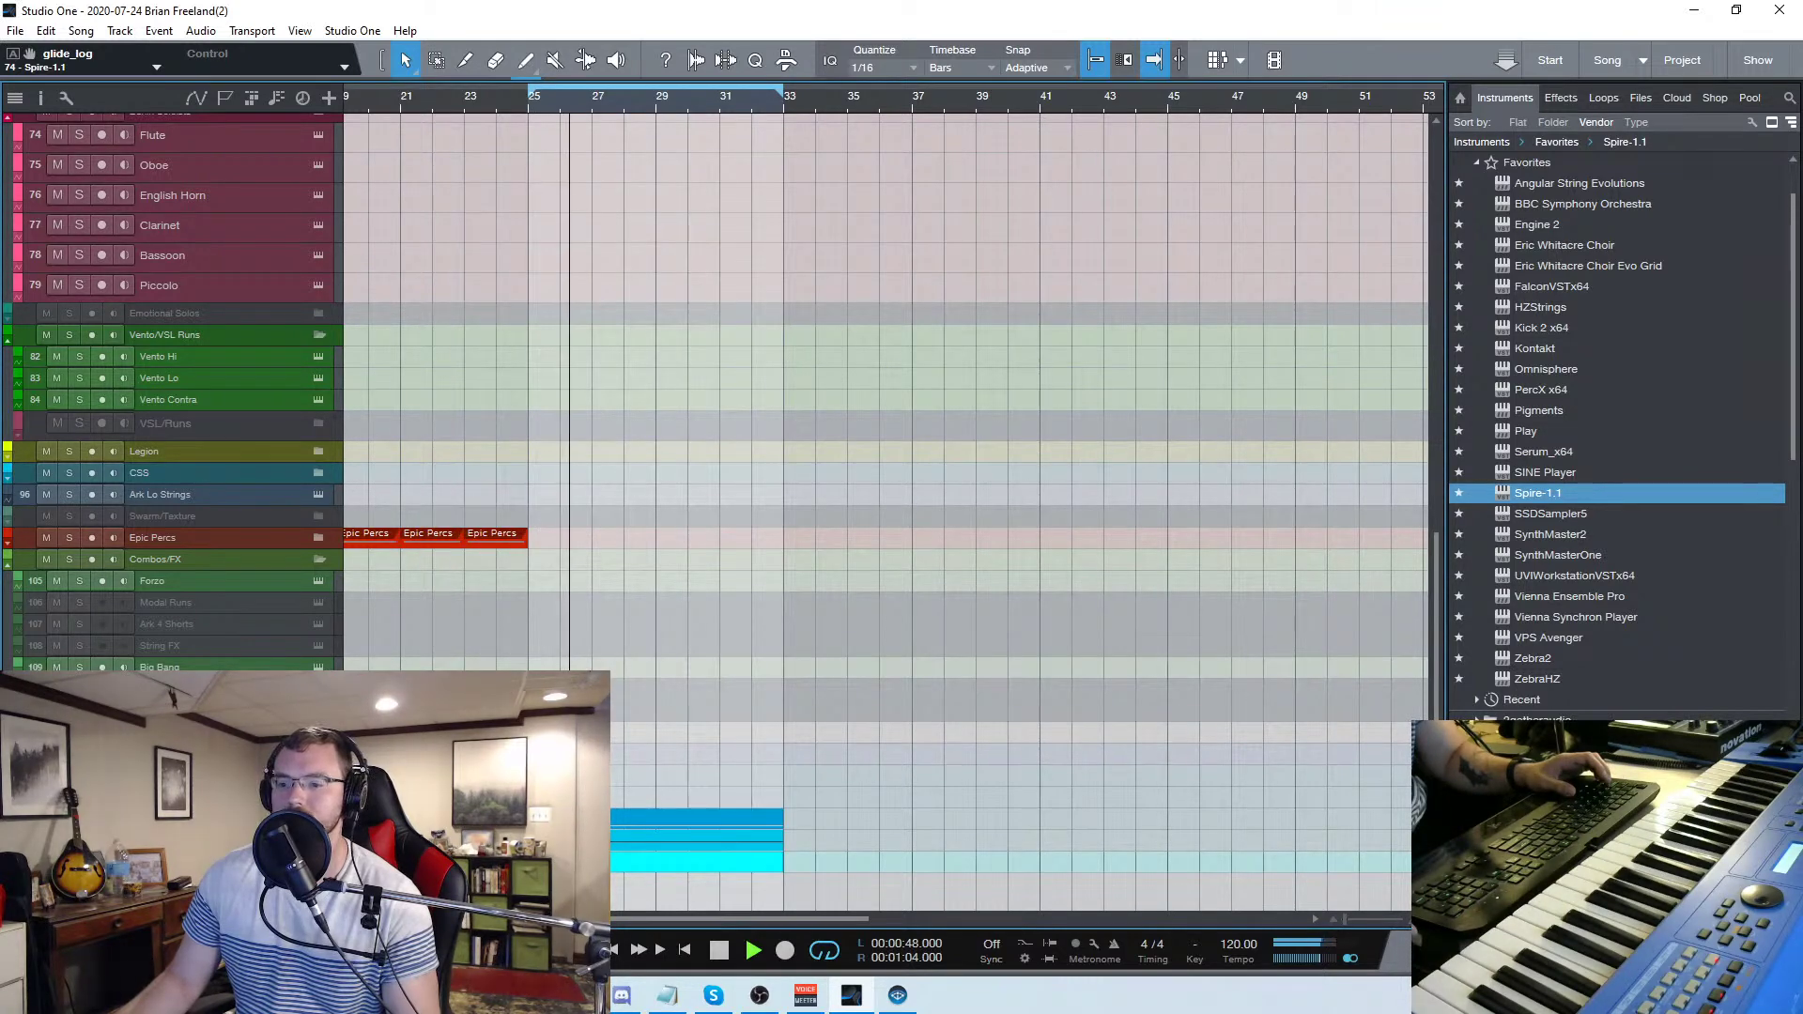
pyautogui.hotkey('shift', 'F11')
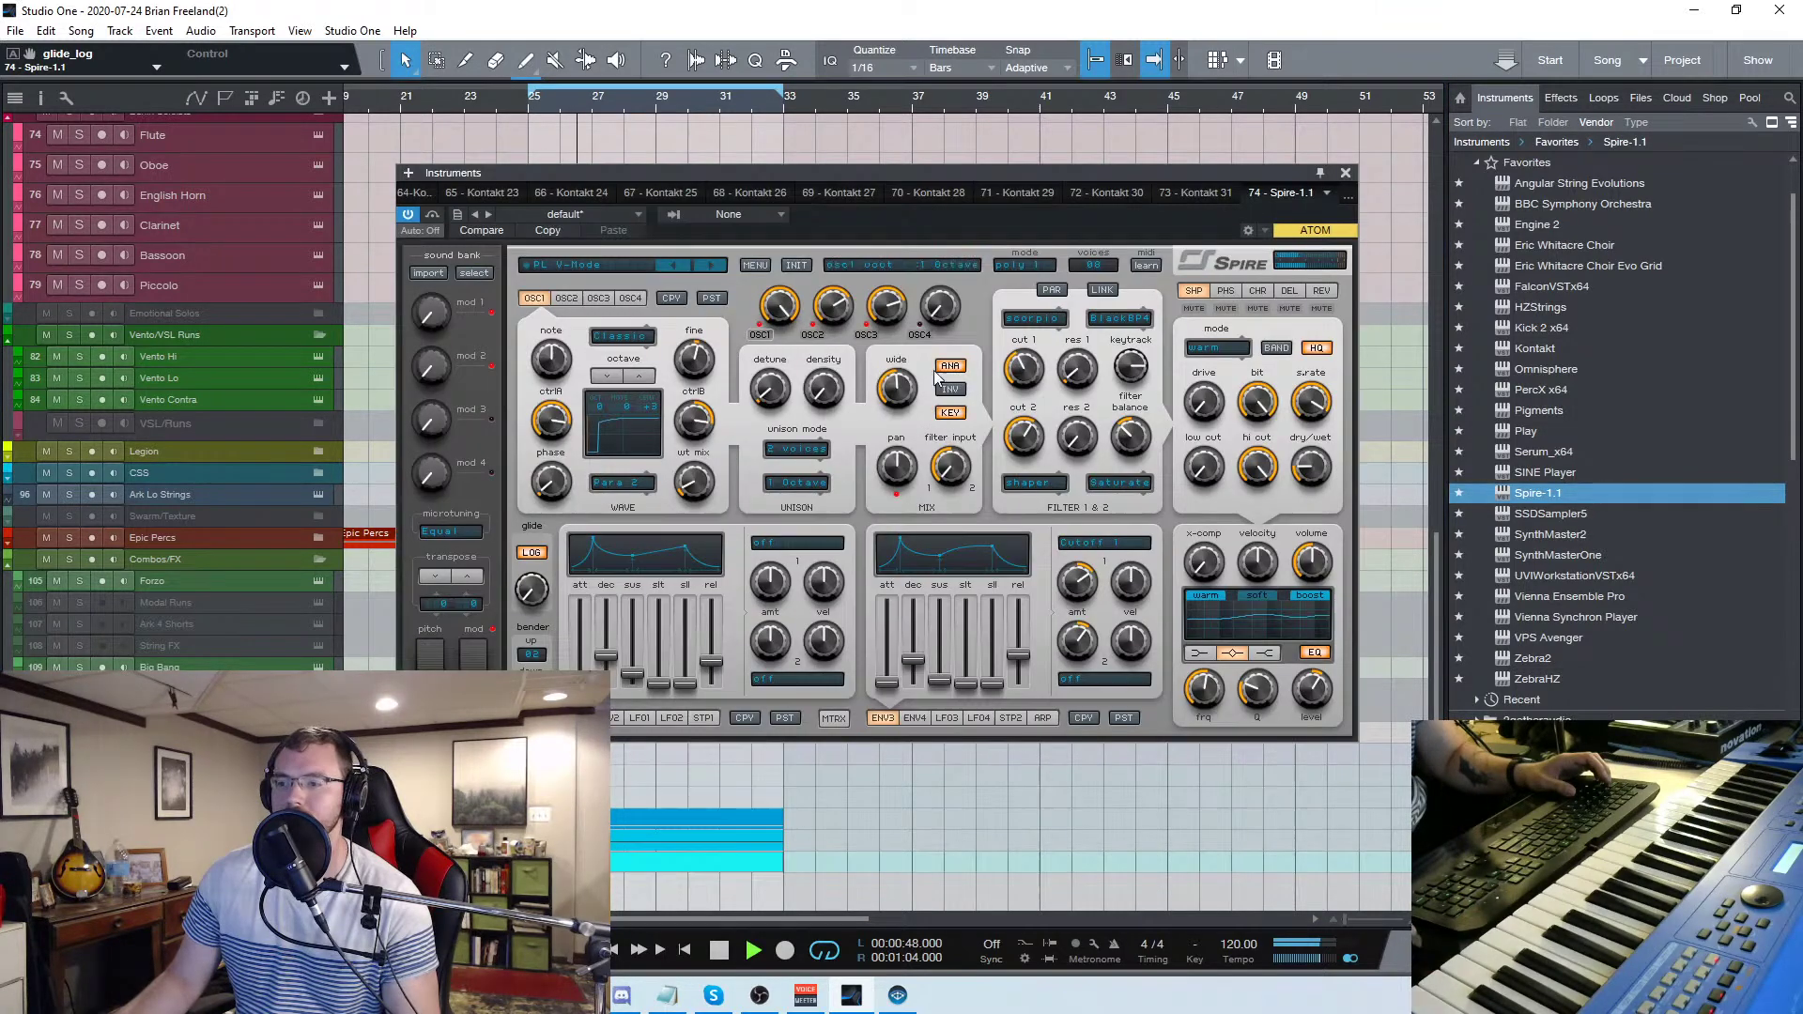
pyautogui.click(1344, 173)
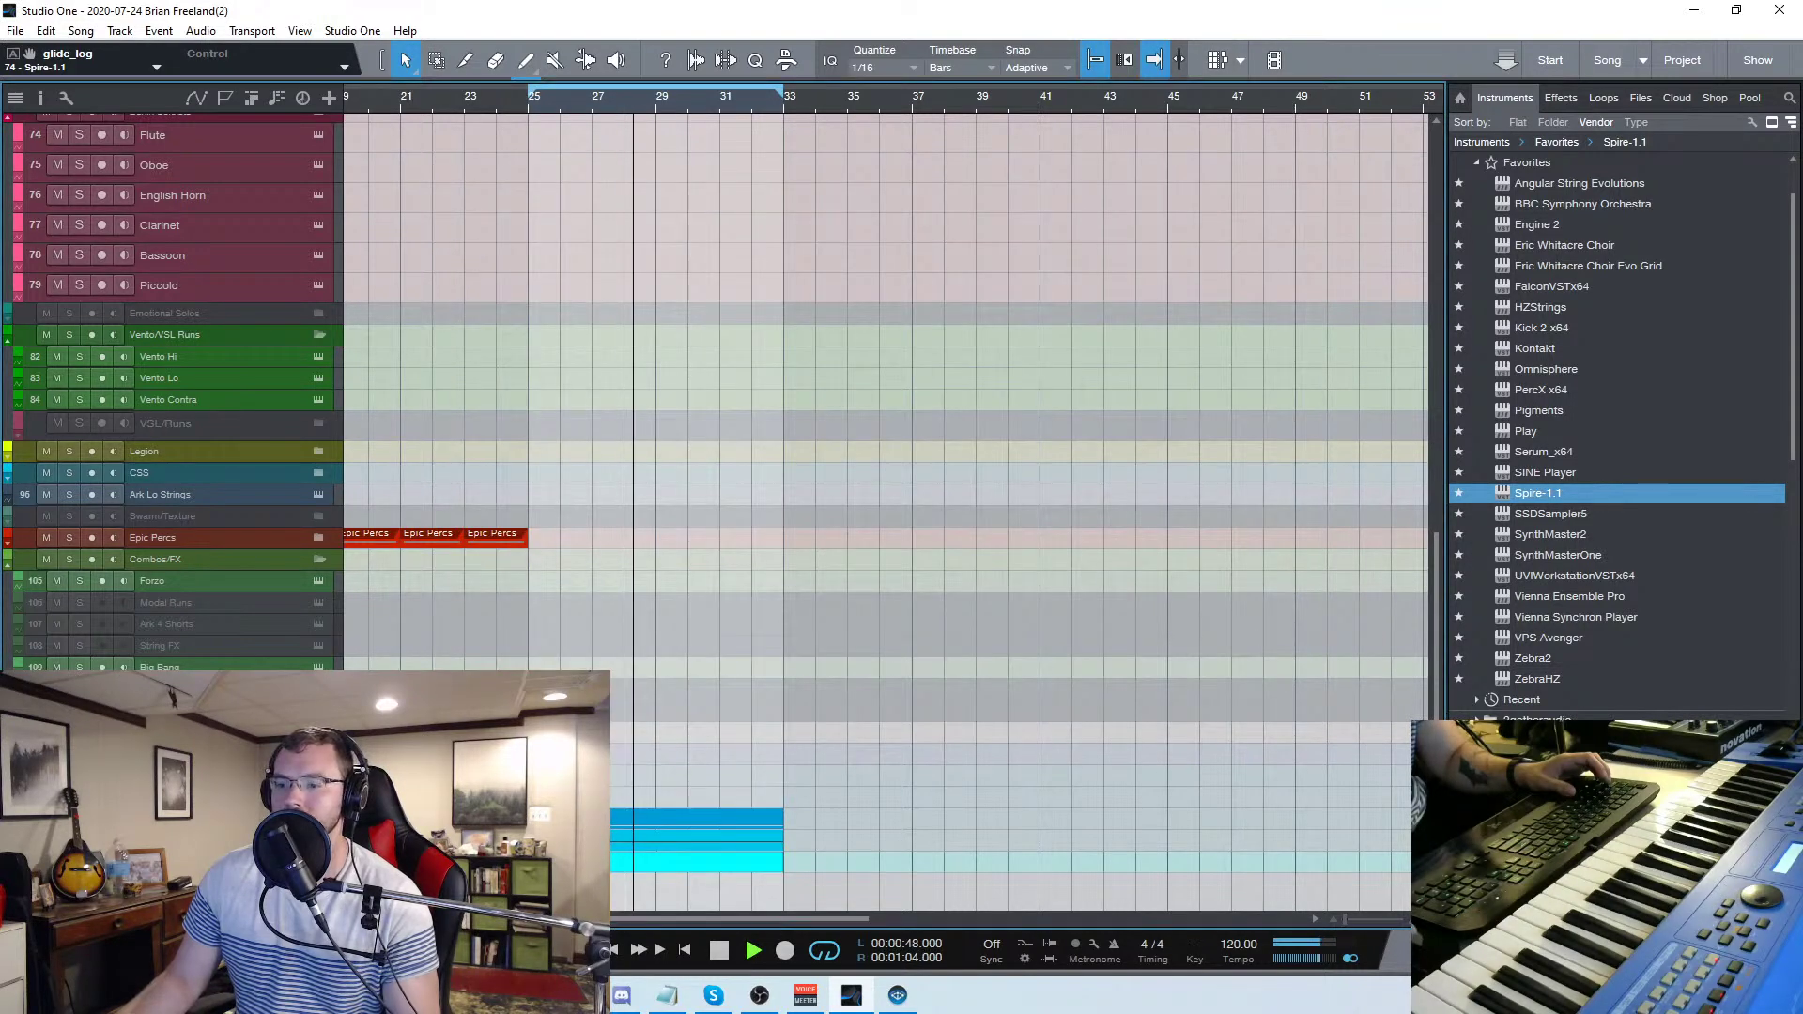
# Add MeldaProduction's MBandPass as an insert effect on the Spire channel in the mixer
pyautogui.press('F3')
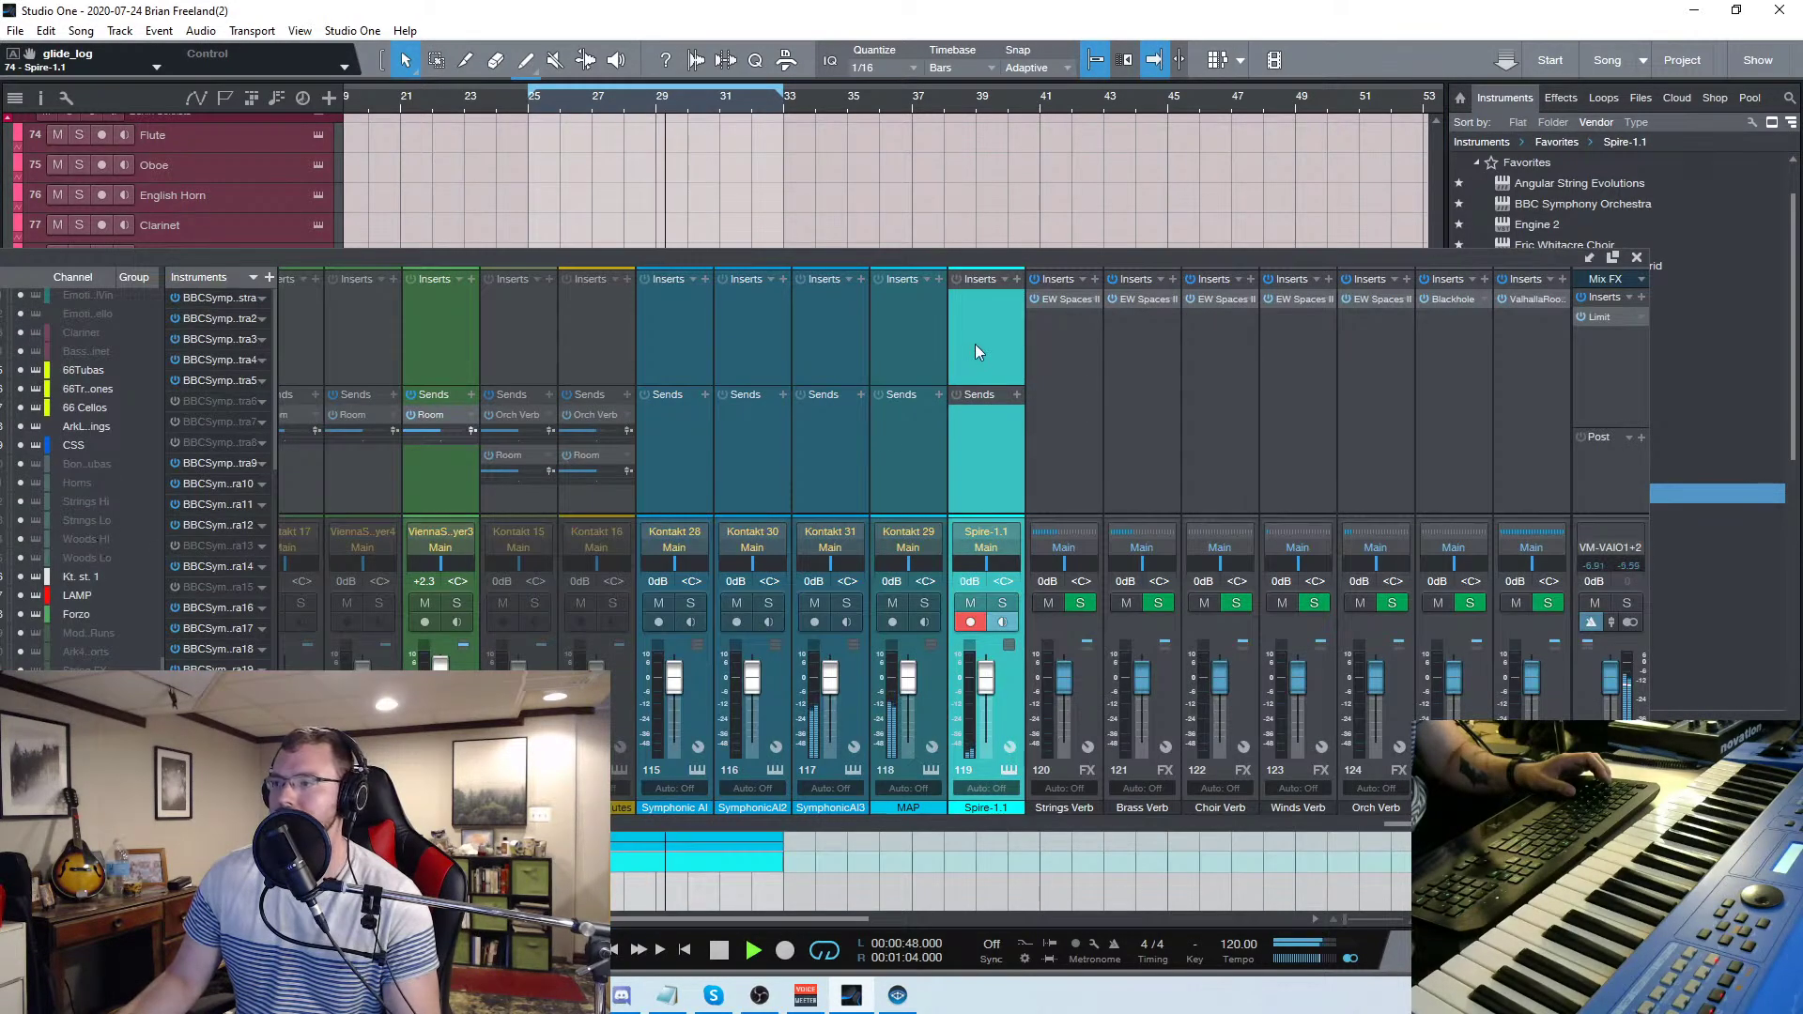
pyautogui.click(1016, 281)
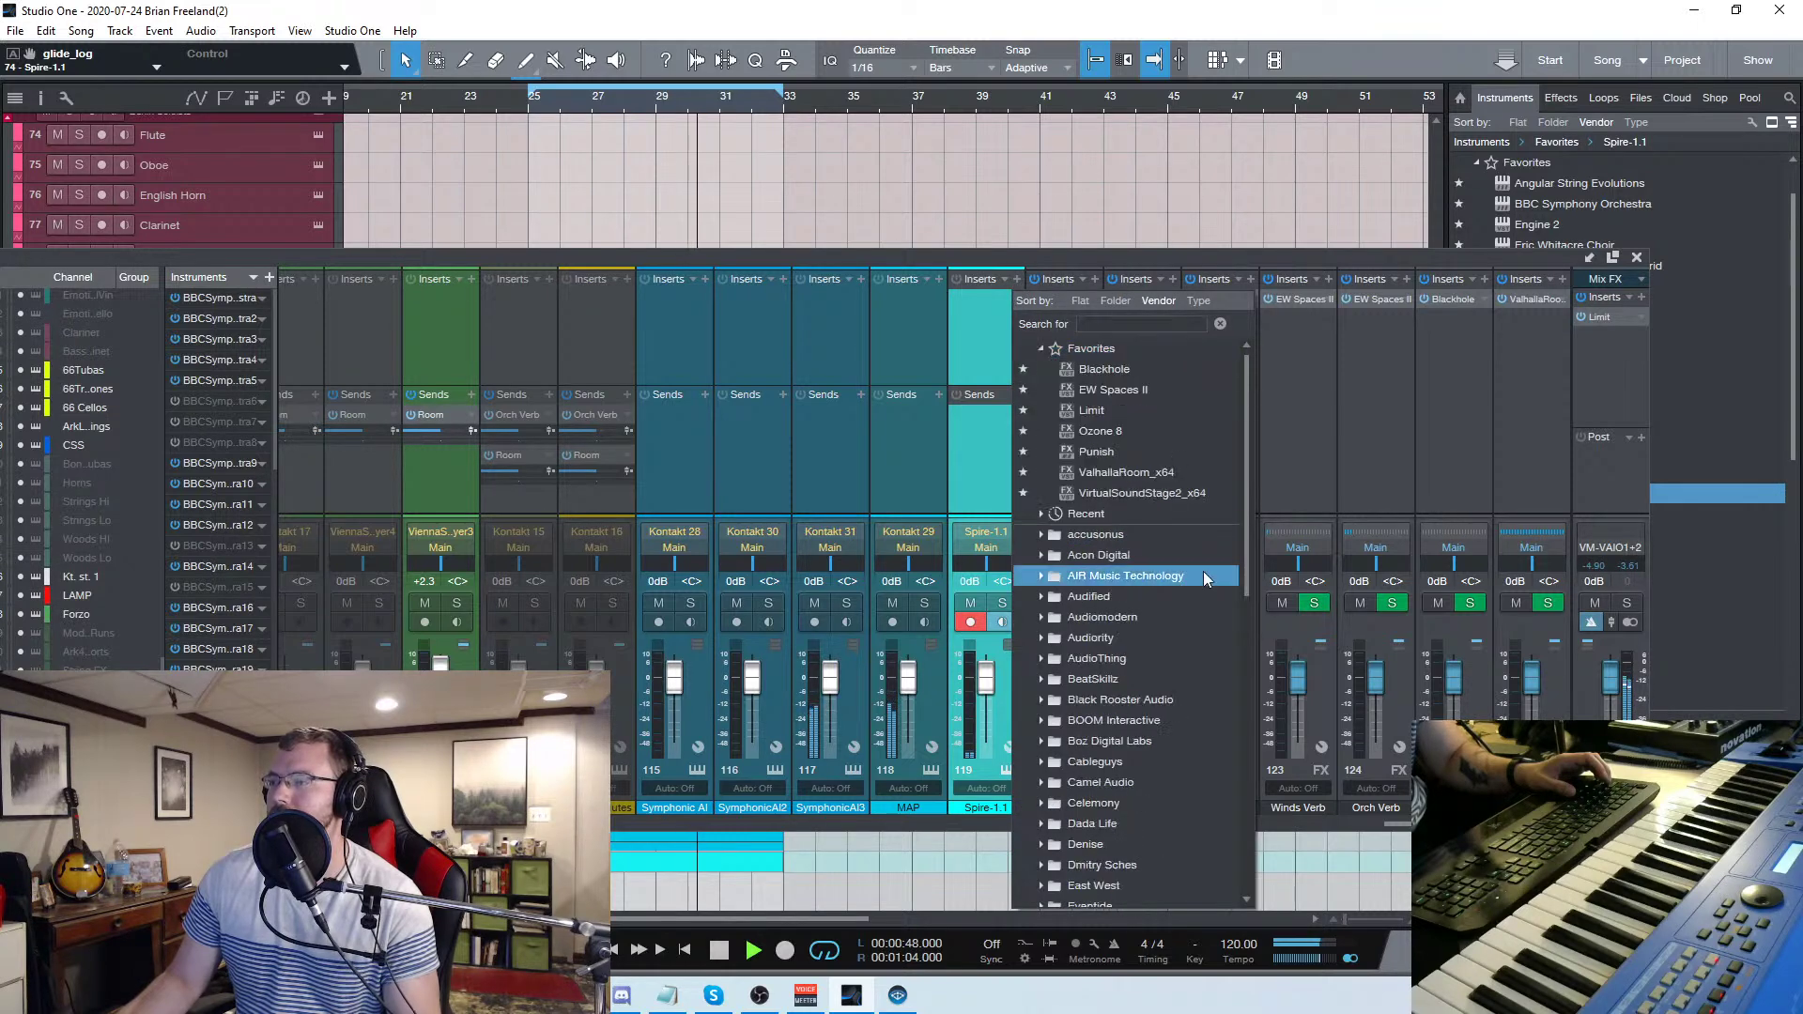
pyautogui.scroll(-3, 1178, 667)
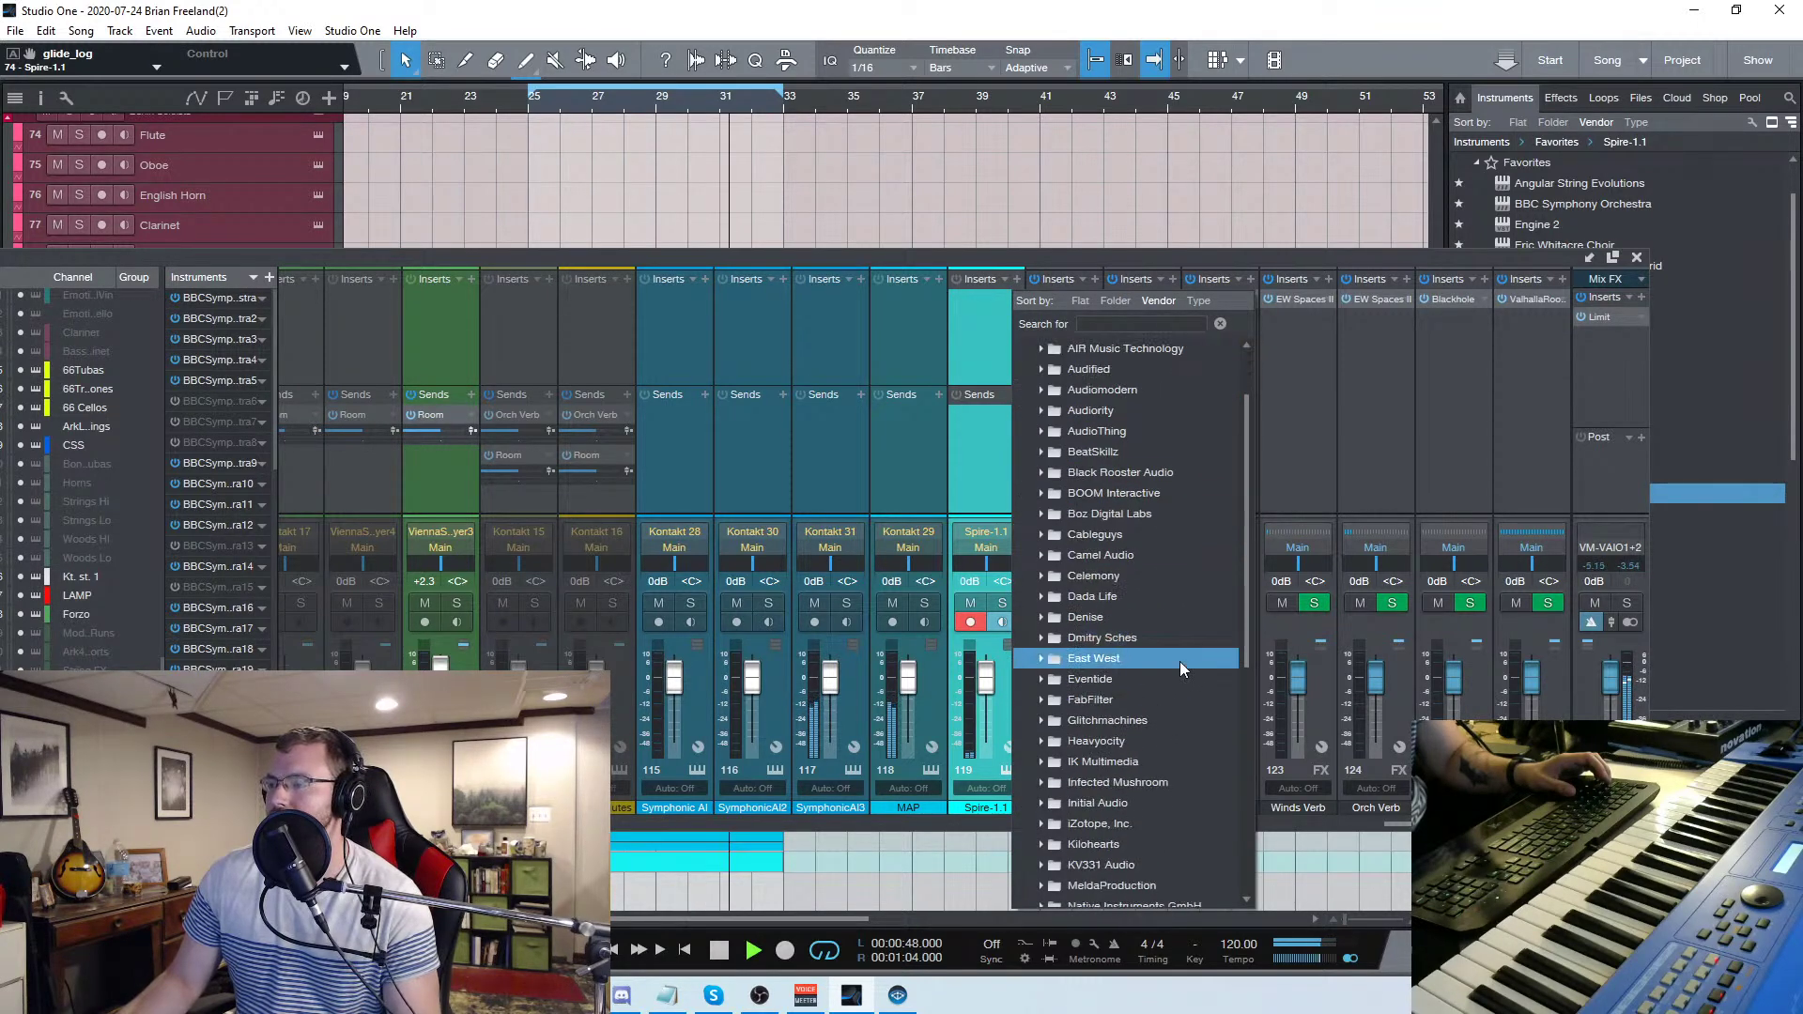
pyautogui.moveTo(1238, 535); pyautogui.dragTo(1247, 788)
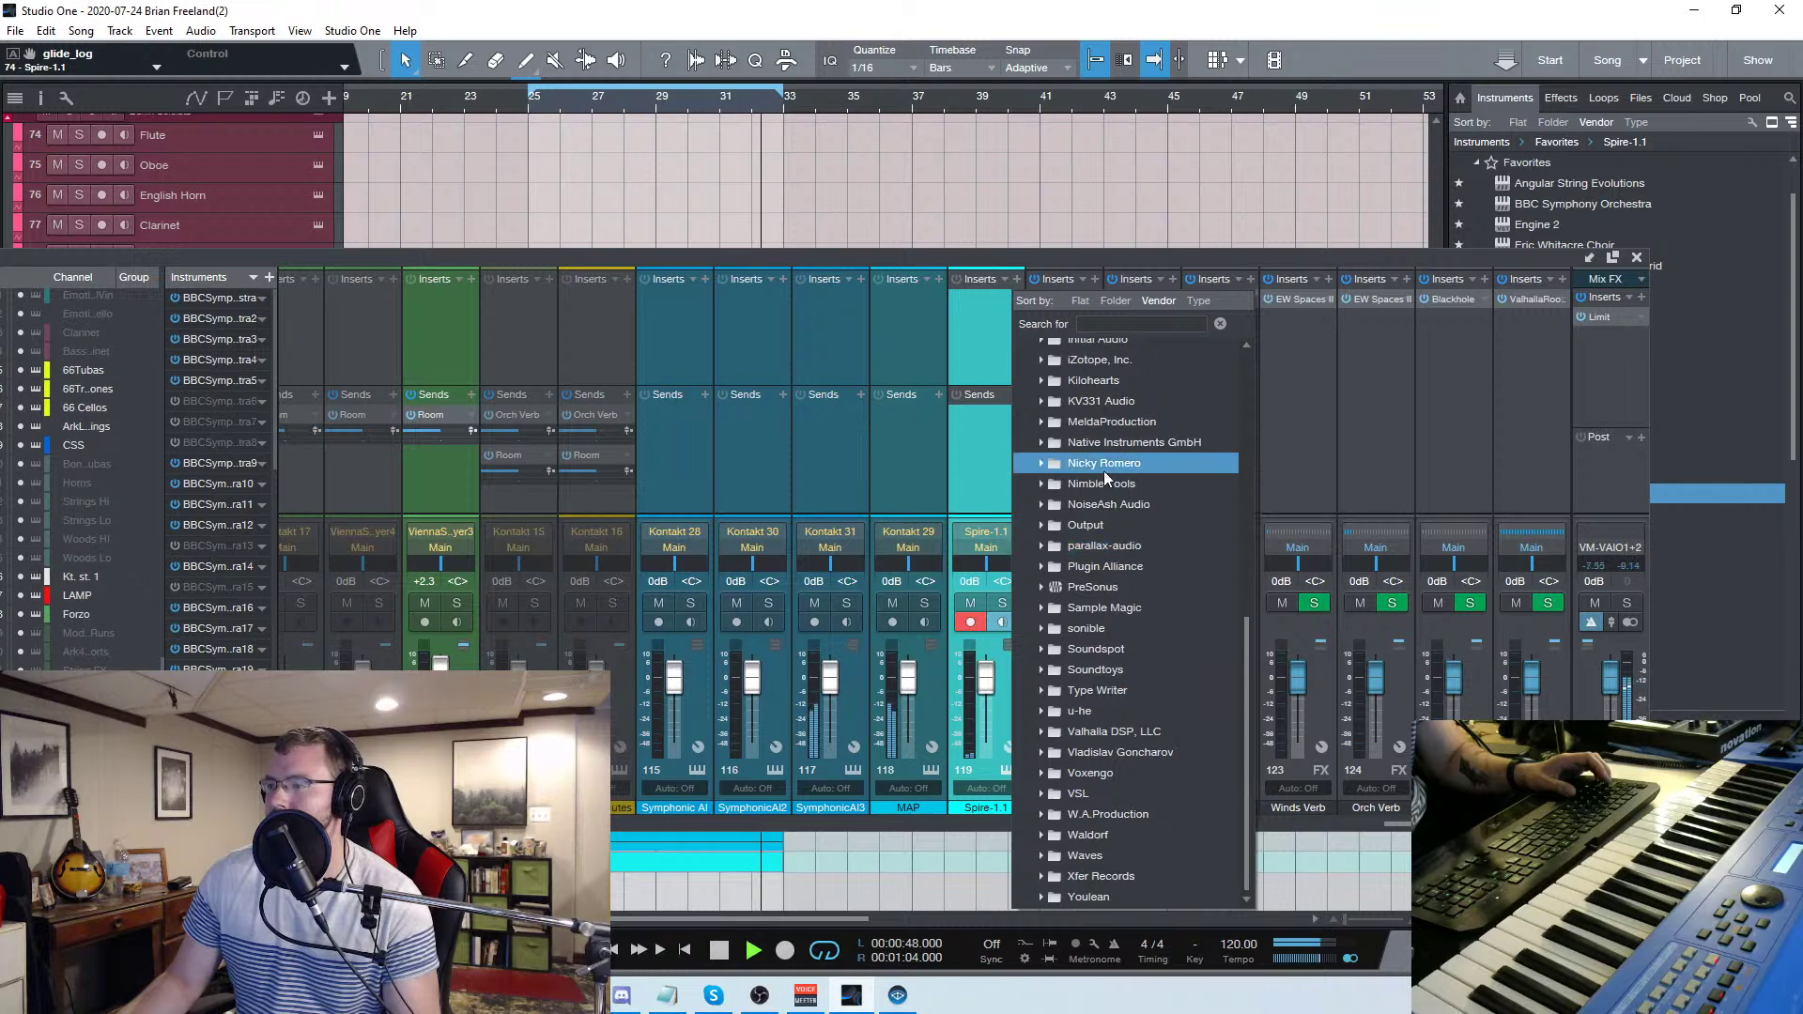
pyautogui.click(1114, 423)
pyautogui.scroll(-5, 1182, 702)
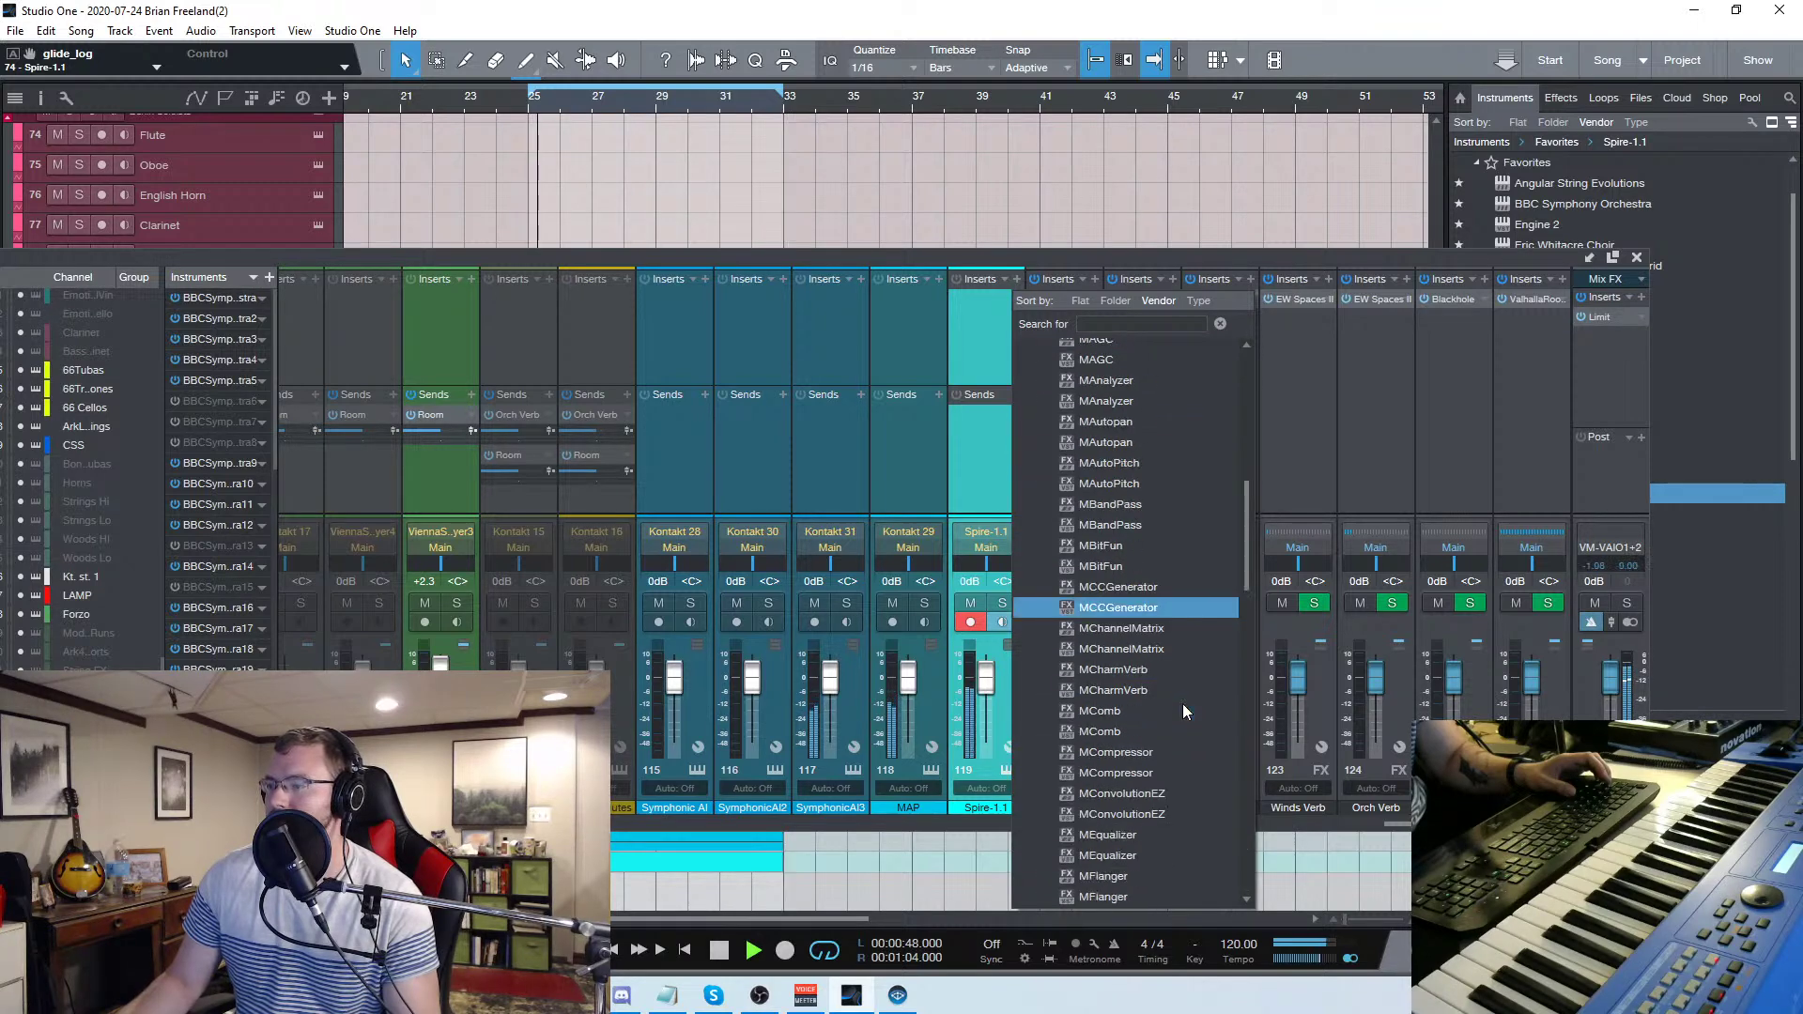
pyautogui.scroll(4, 1177, 706)
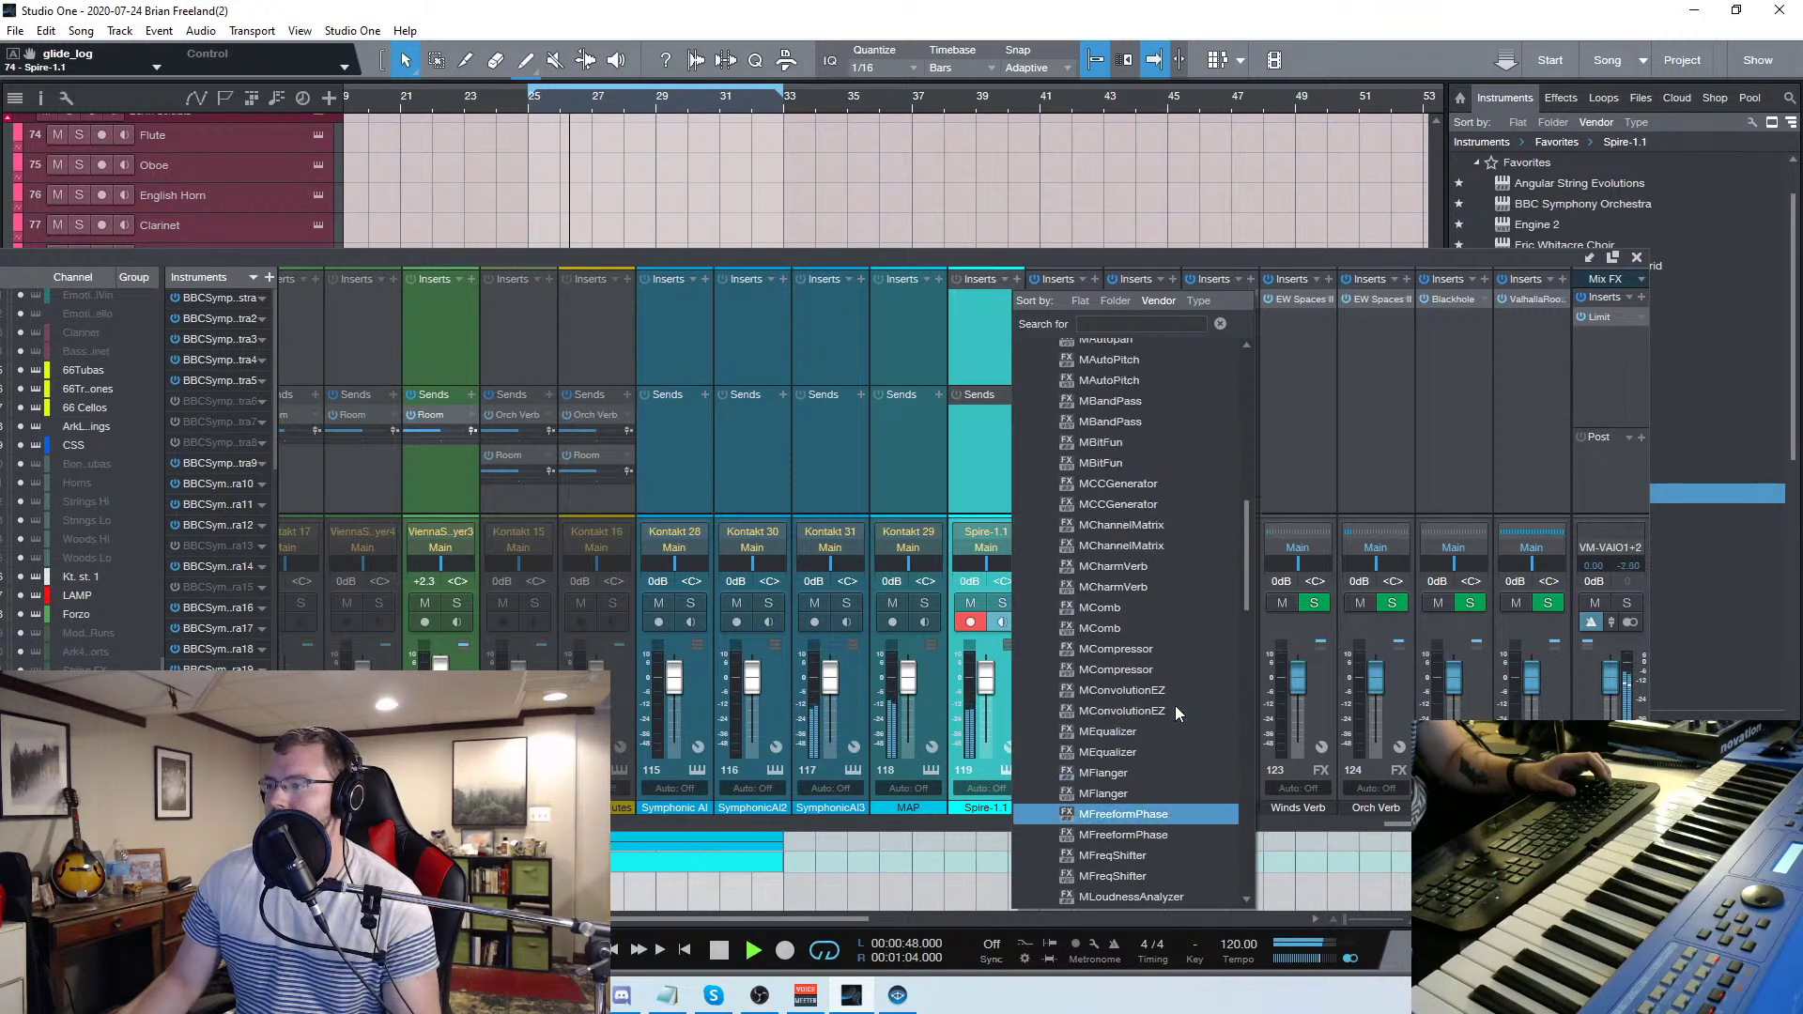
pyautogui.click(1118, 525)
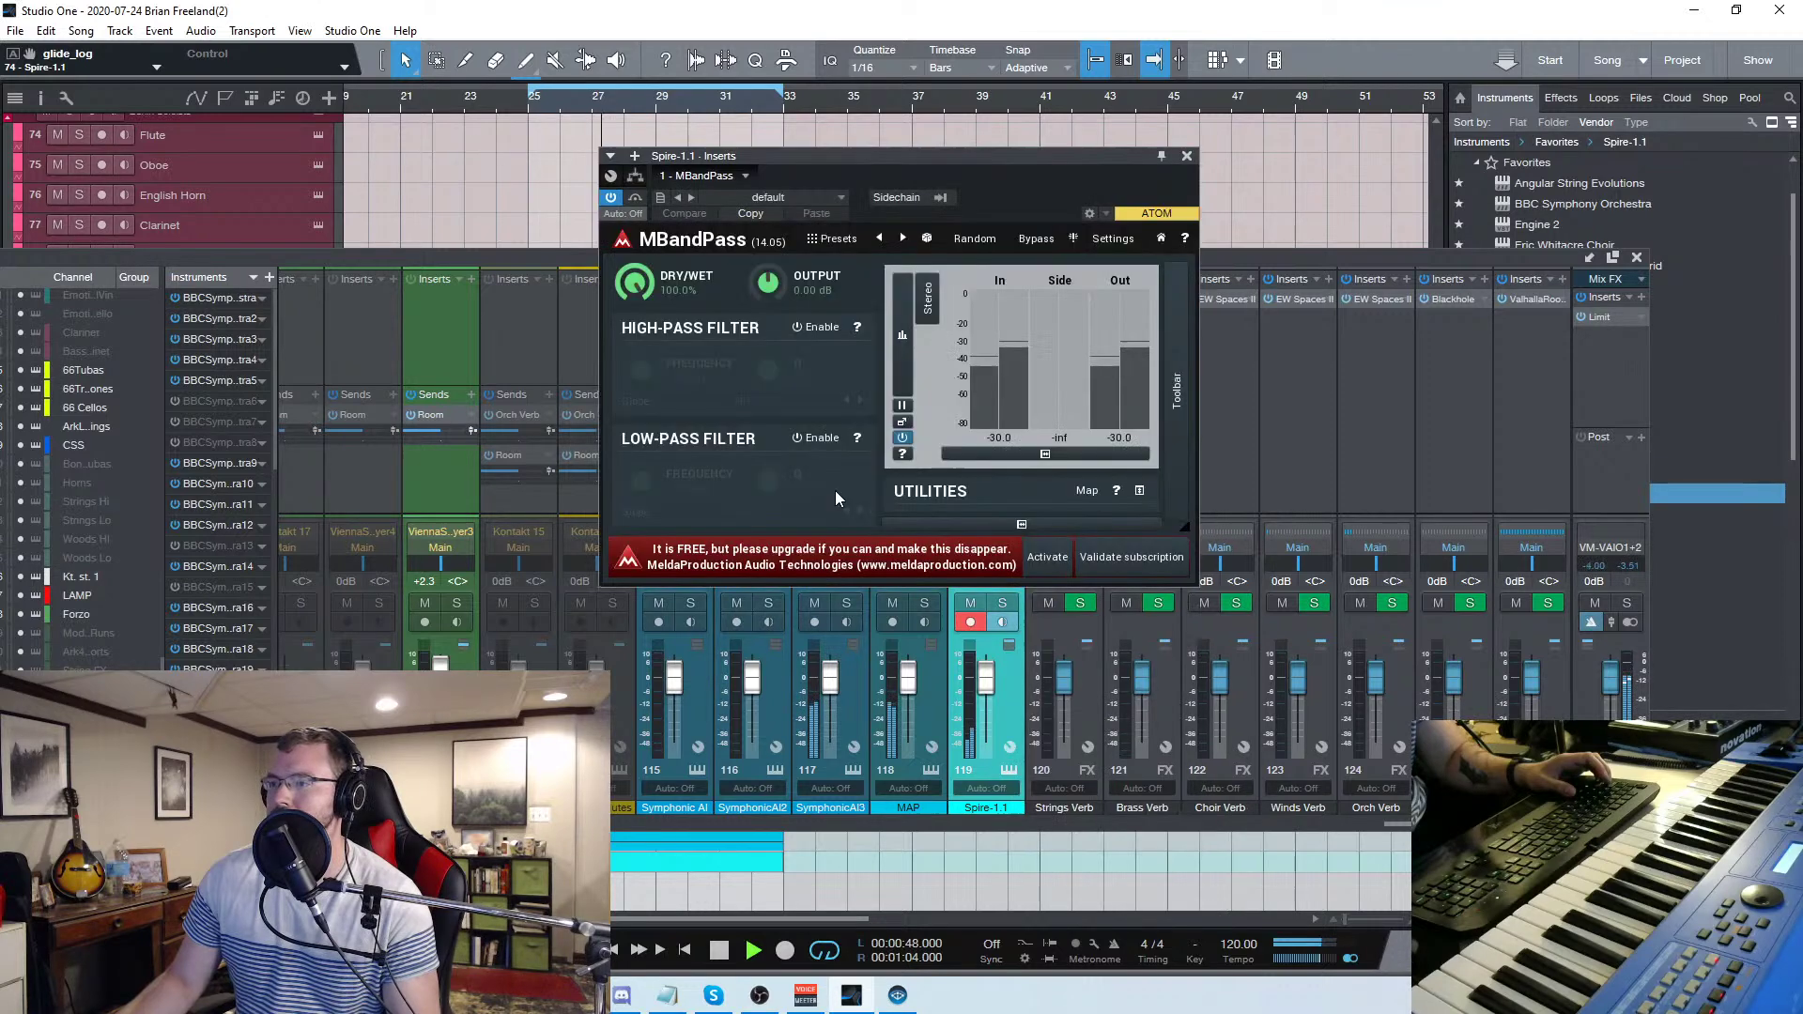
# Enable MBandPass's low-pass filter at 198.2 Hz, play from bar 25, and close the effect window and mixer
pyautogui.click(815, 438)
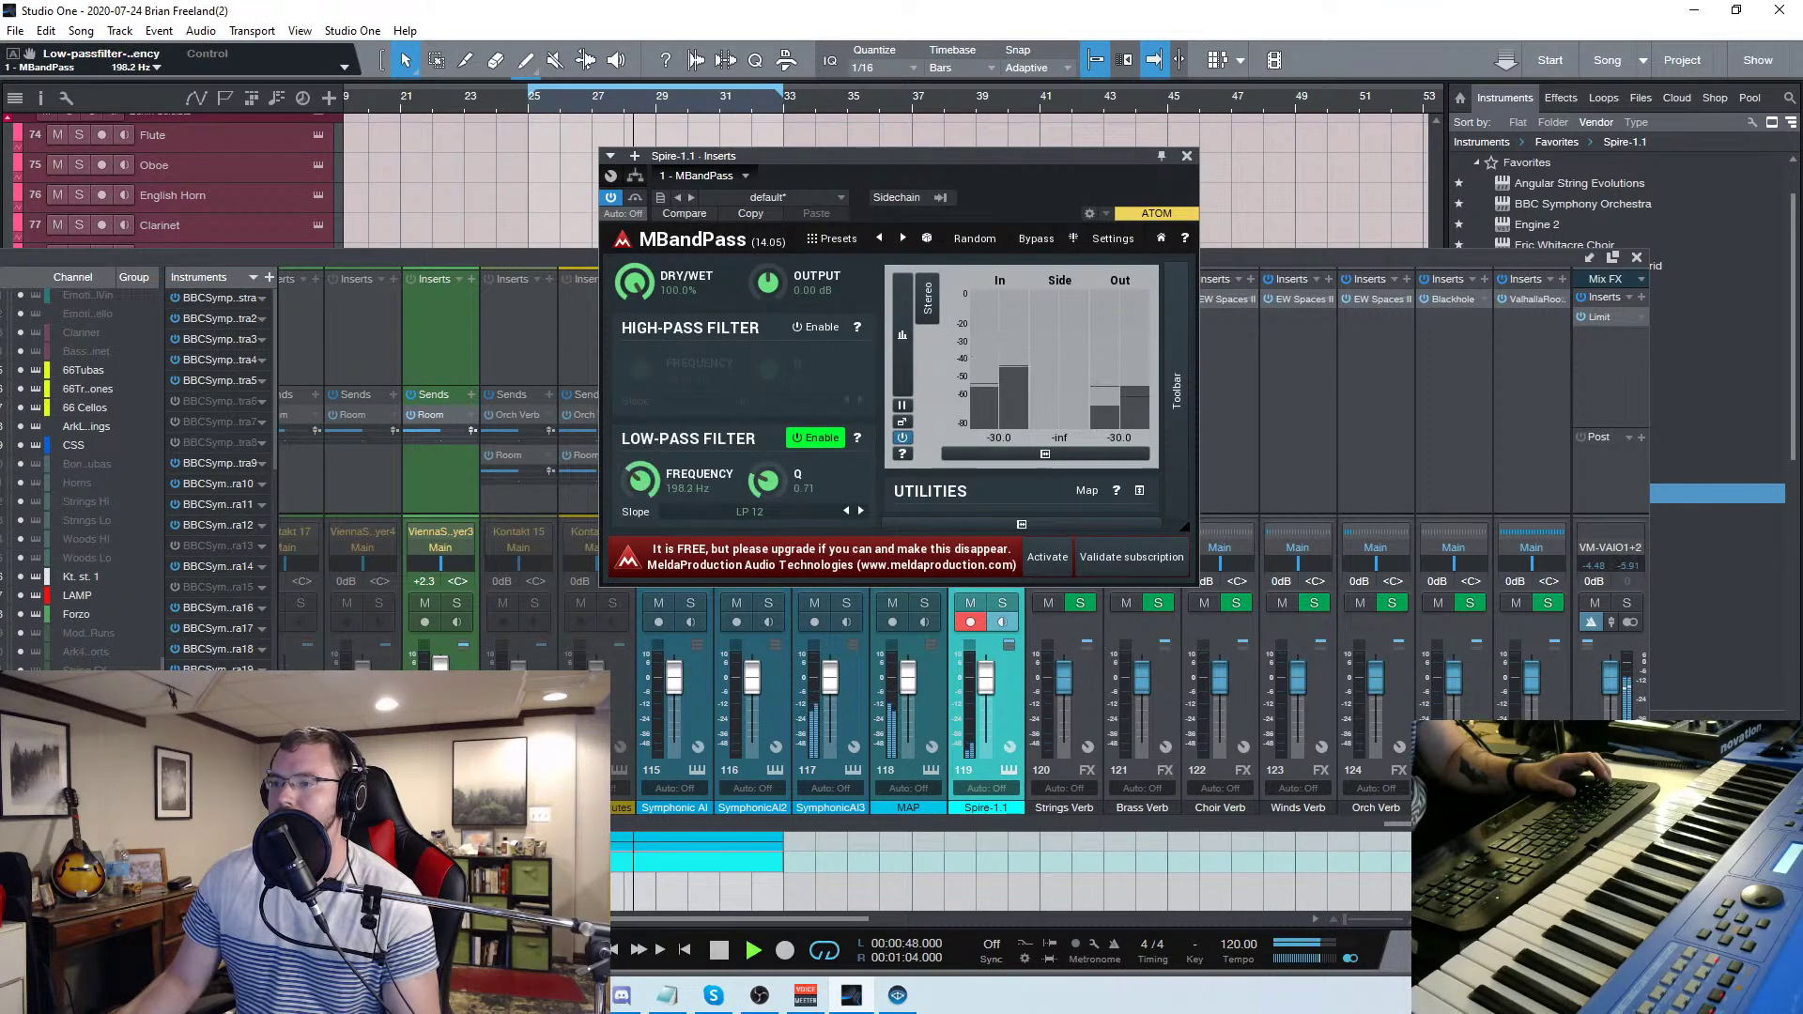
pyautogui.click(530, 112)
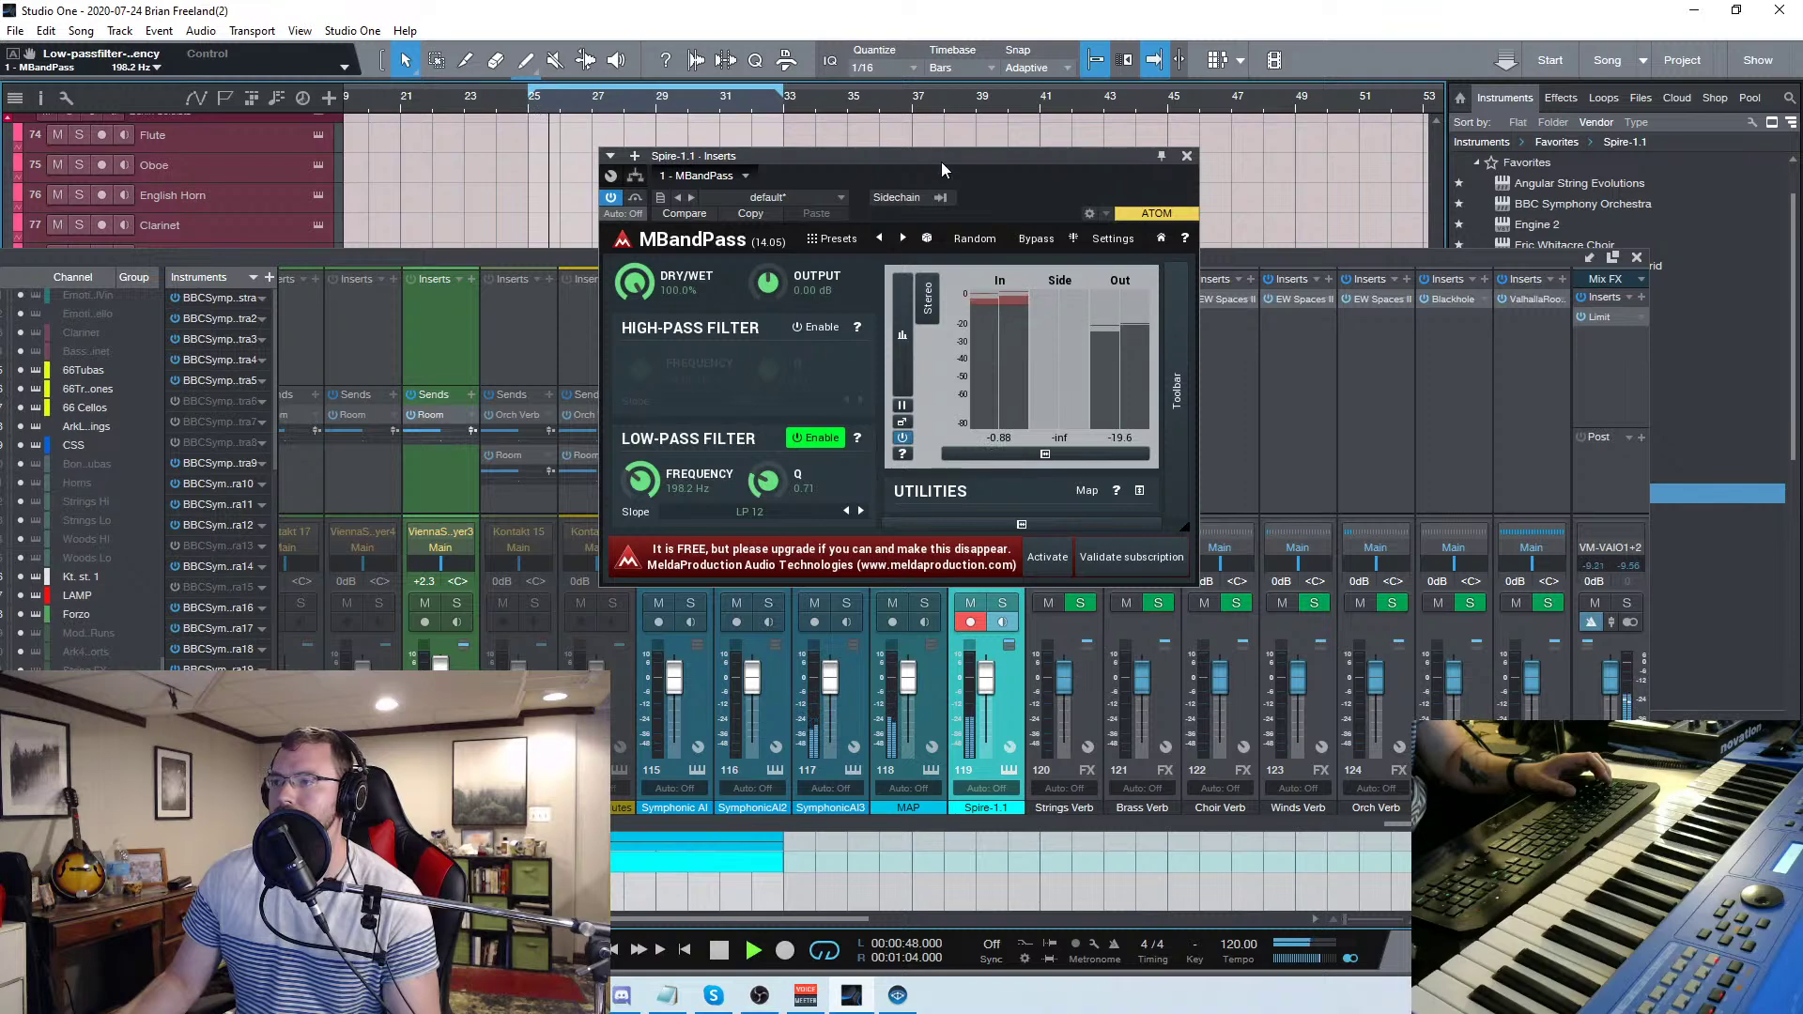
pyautogui.moveTo(941, 167); pyautogui.dragTo(931, 208)
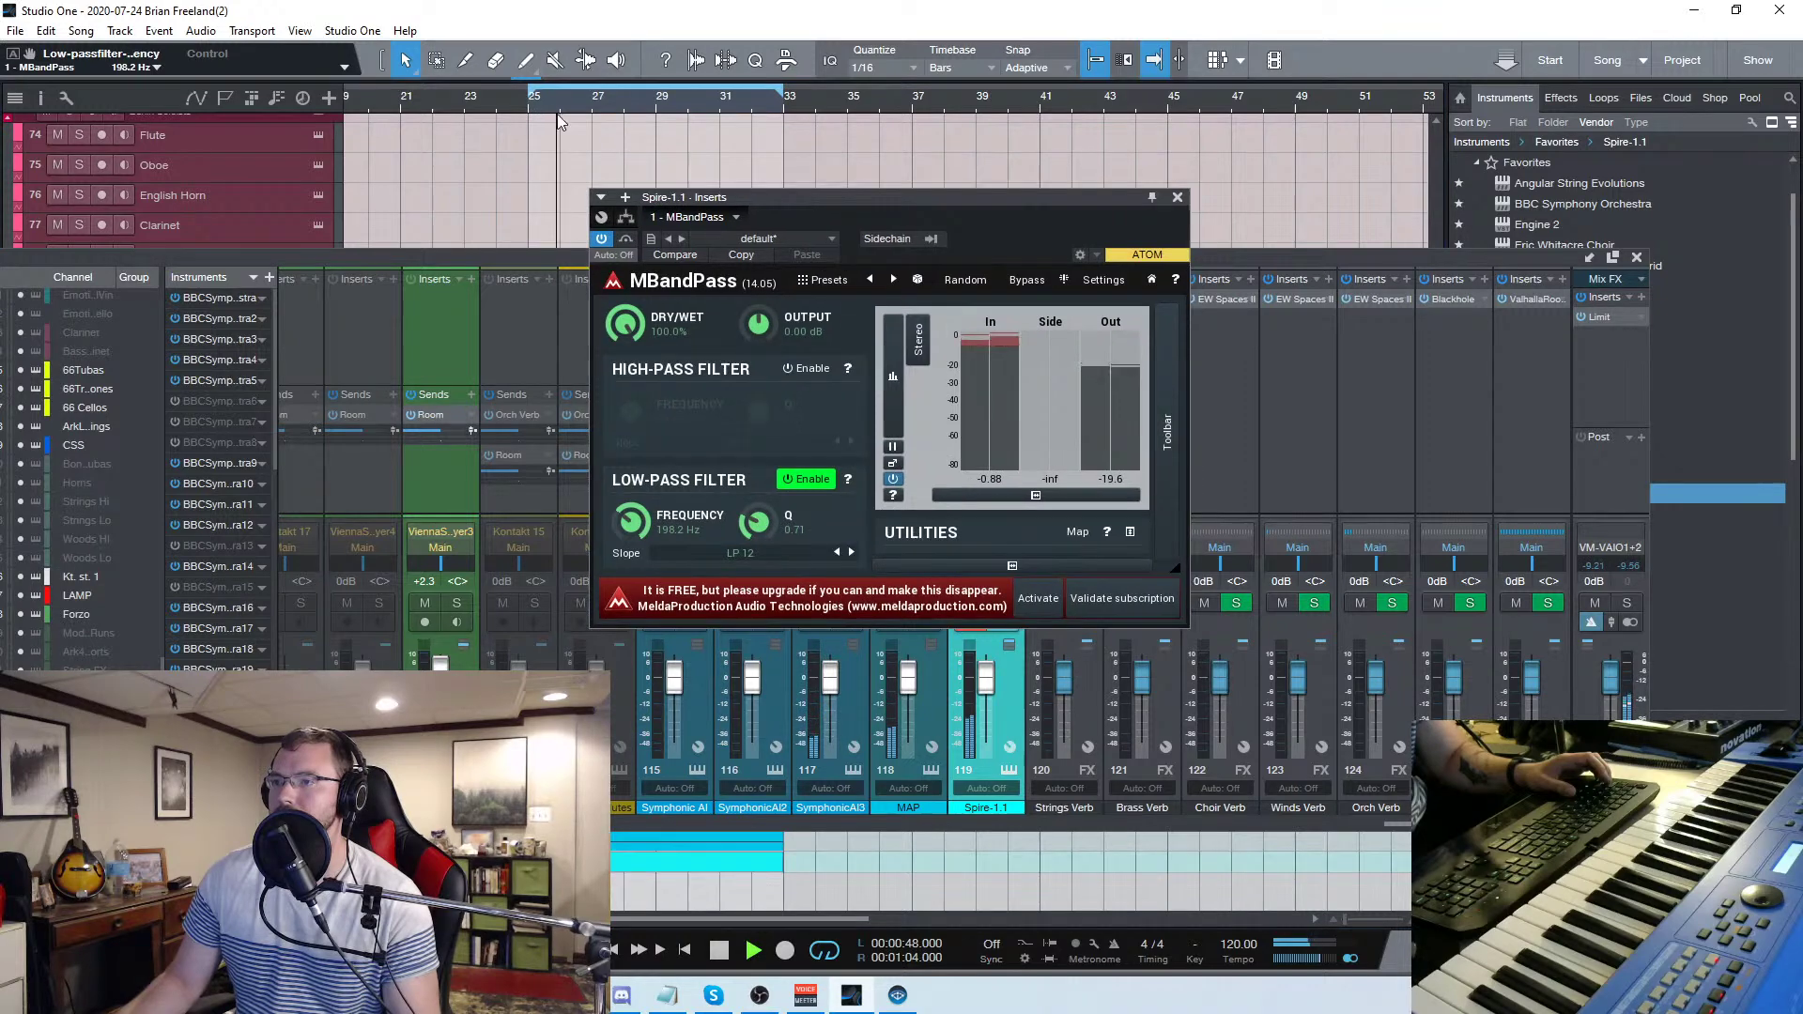
pyautogui.click(1177, 198)
pyautogui.click(1637, 257)
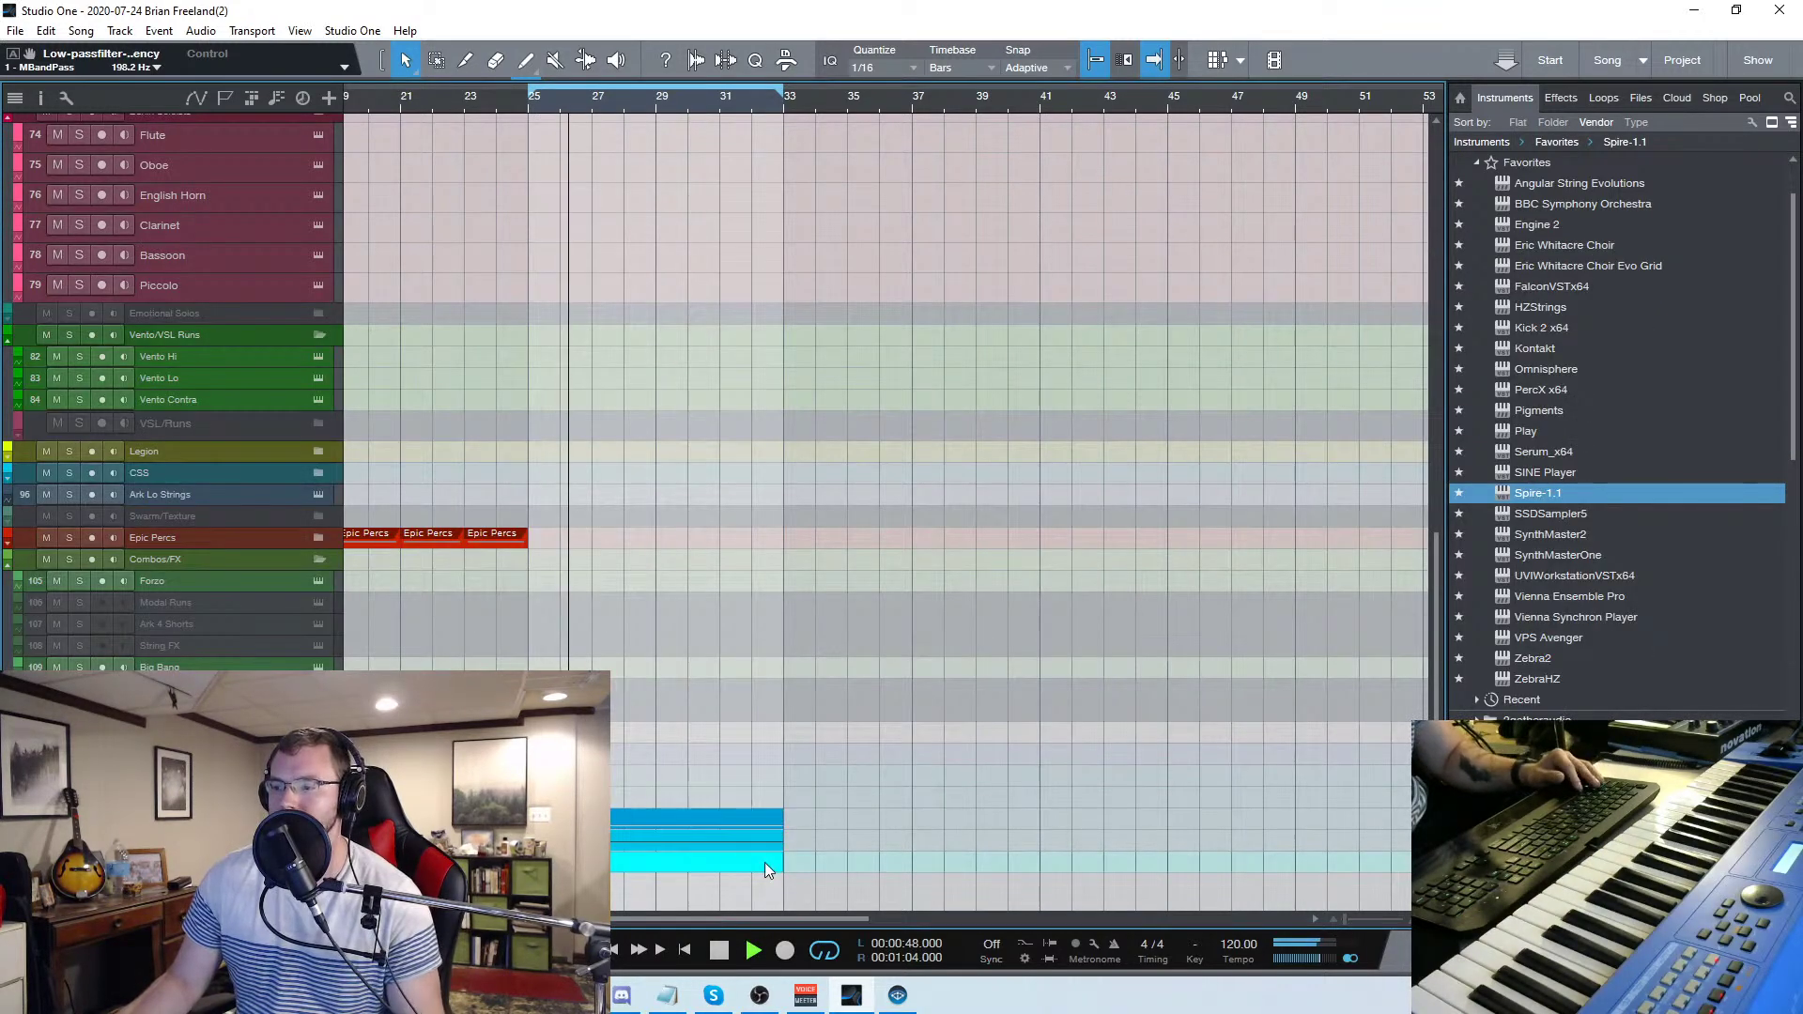
# Repeat the Spire pattern at bar 29 and transpose all its notes down an octave so it starts on F#2
pyautogui.moveTo(1539, 493); pyautogui.dragTo(698, 856)
pyautogui.doubleClick(698, 856)
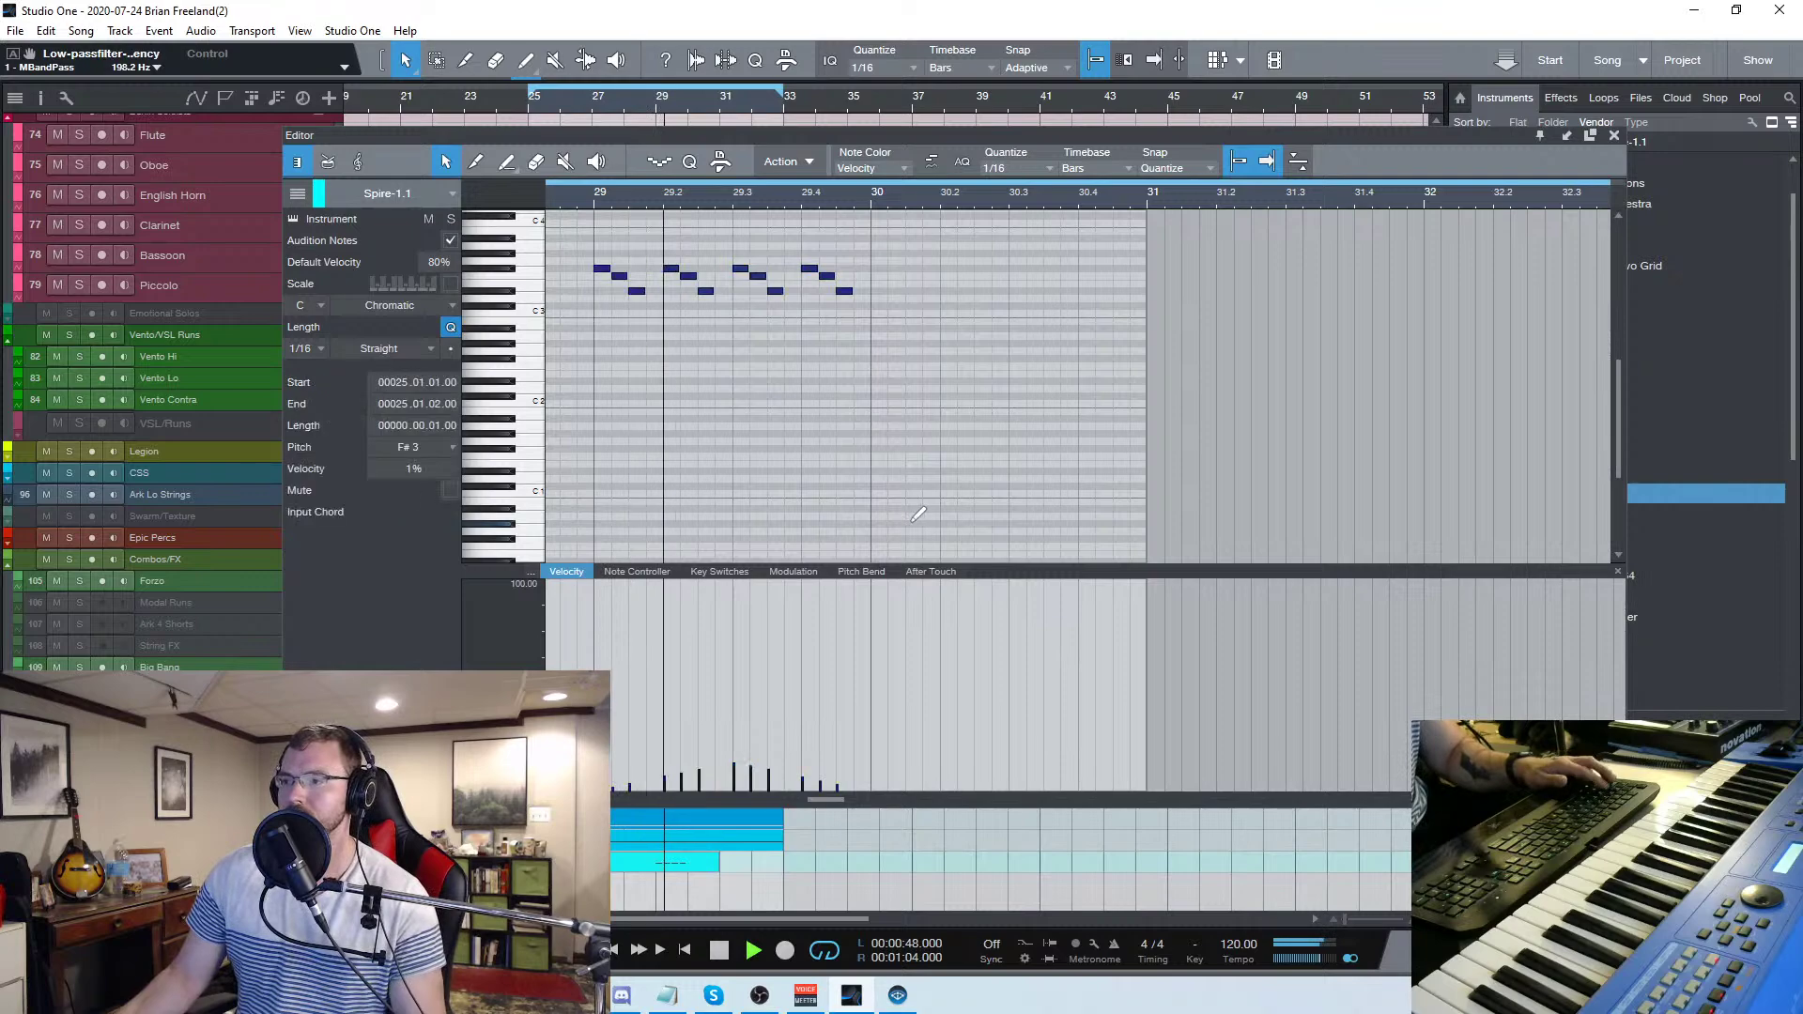
pyautogui.hotkey('shift', 'Down')
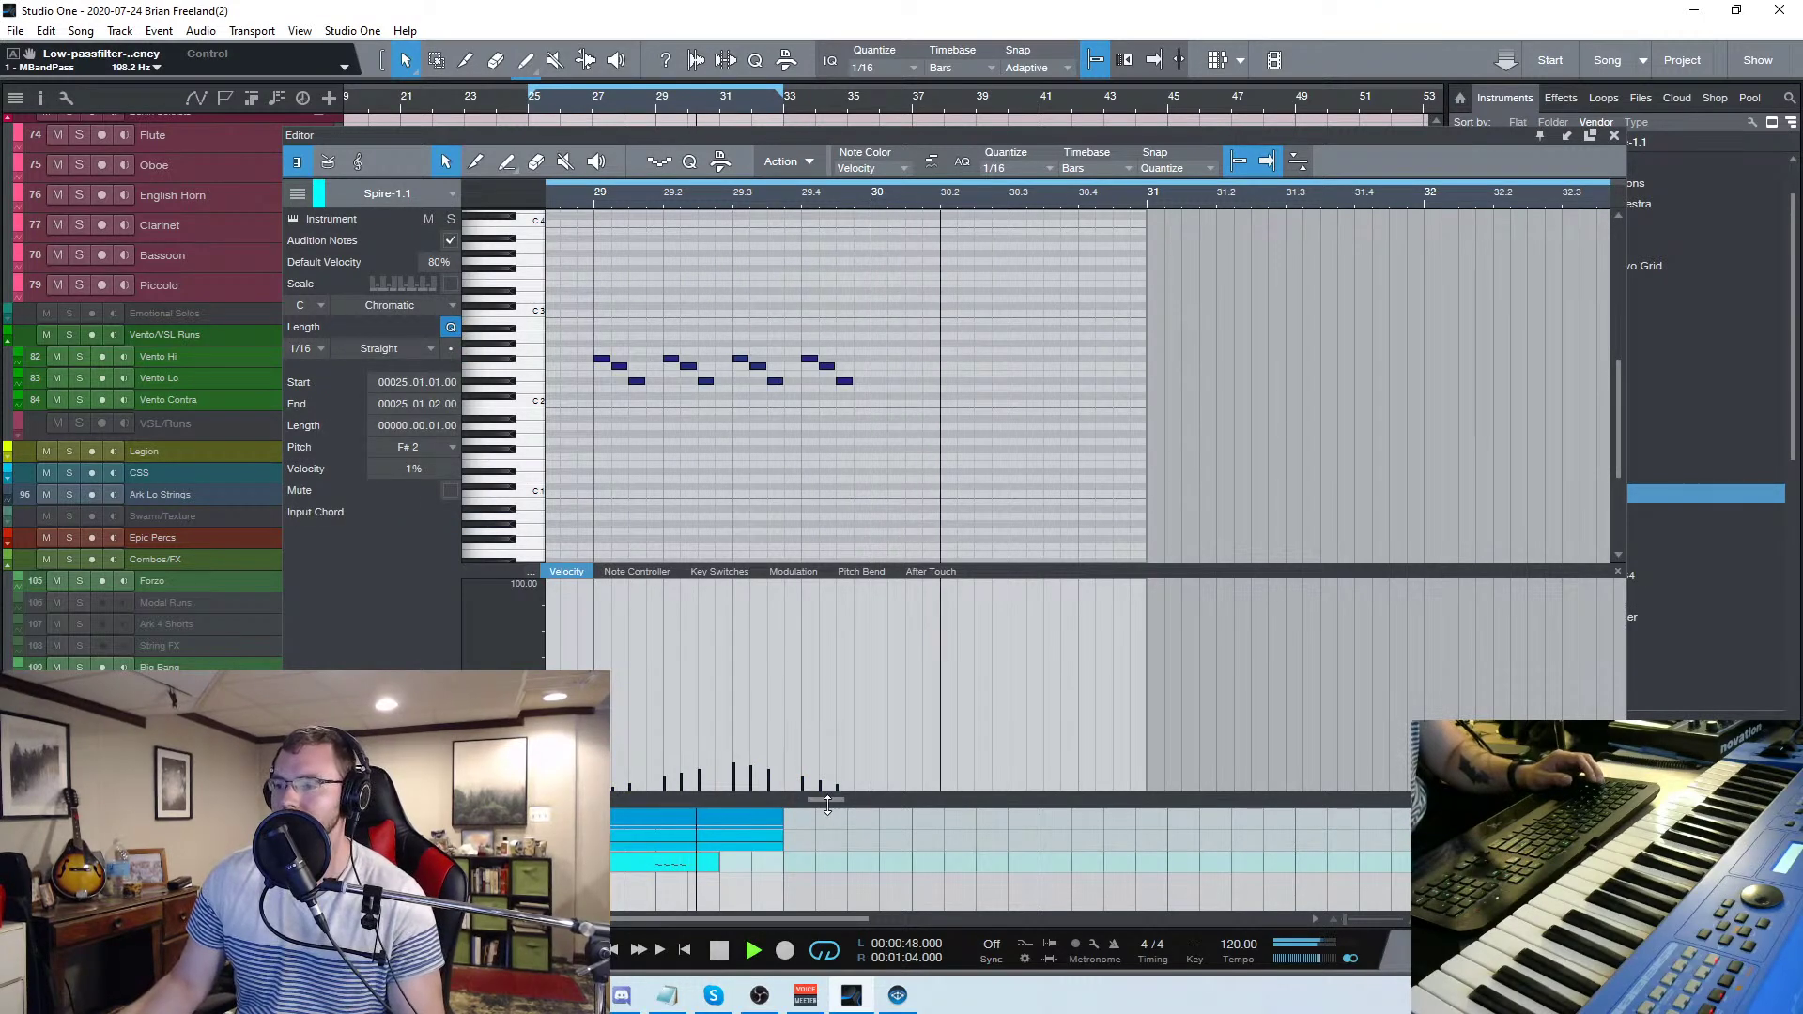
pyautogui.moveTo(834, 804); pyautogui.dragTo(802, 806)
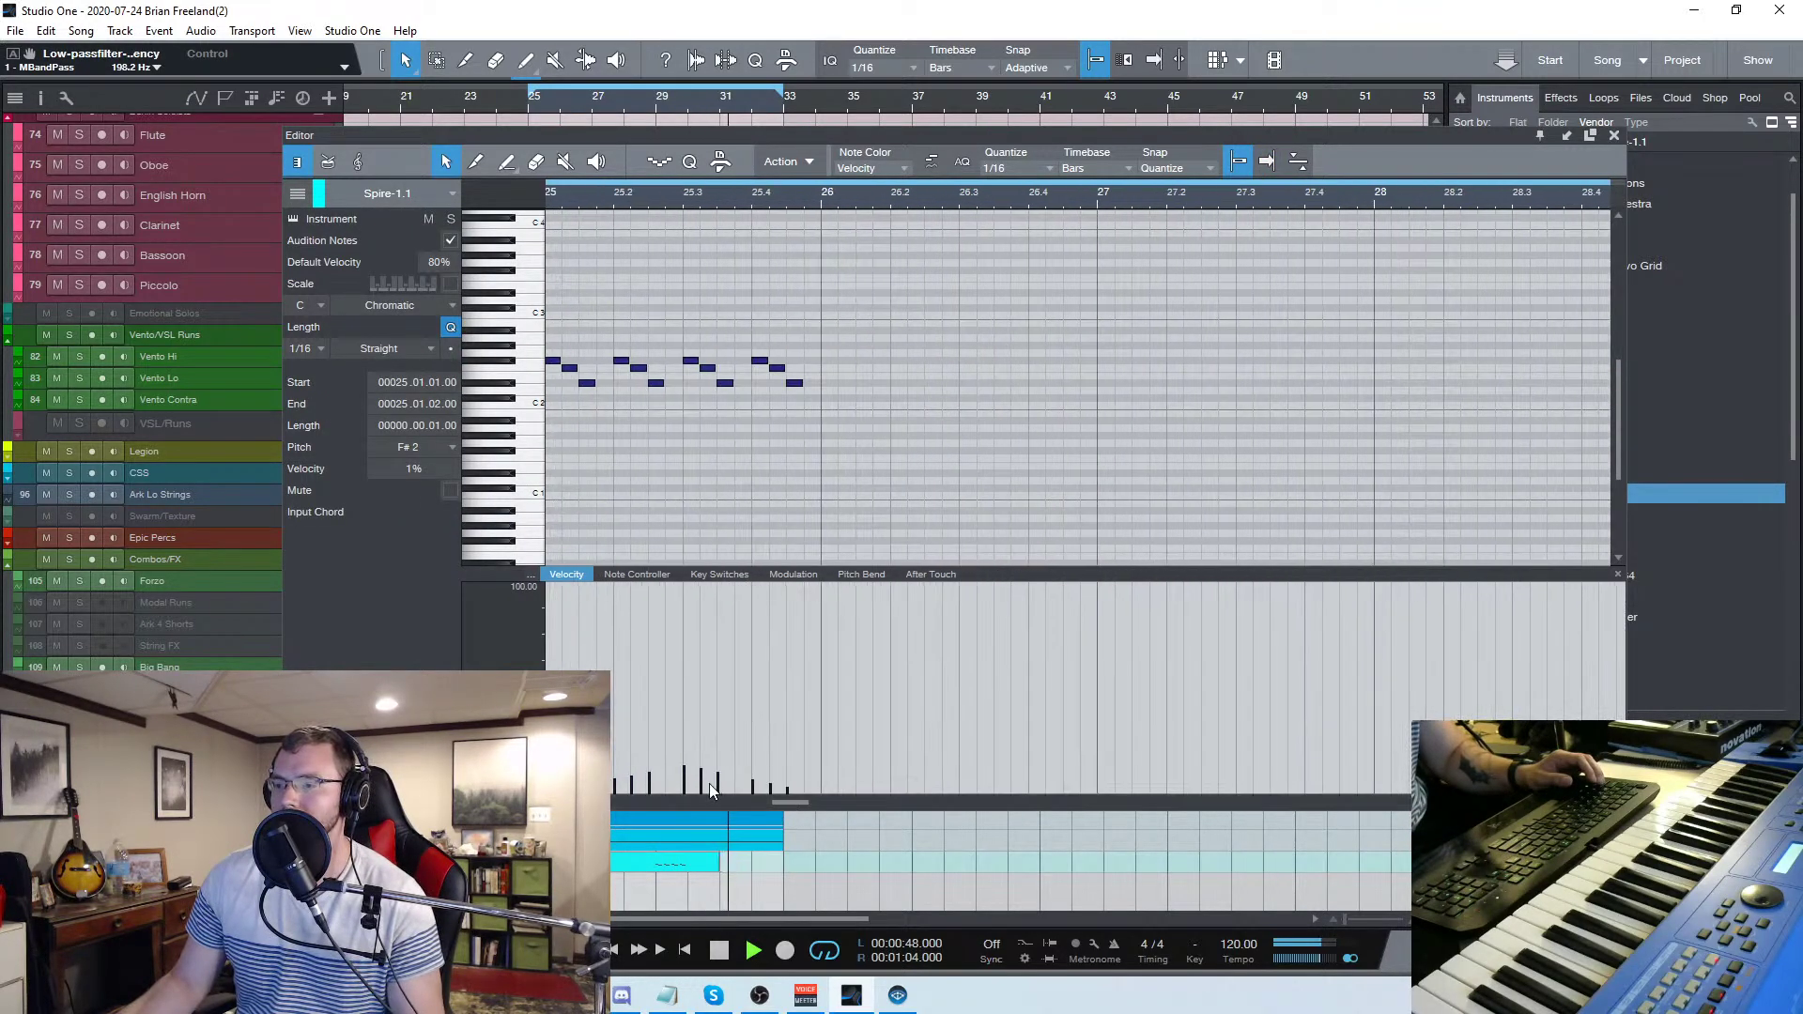
# Raise the velocities of all Spire notes together, bringing the first note to 14%, and play from bar 25
pyautogui.moveTo(687, 786); pyautogui.dragTo(689, 758)
pyautogui.scroll(-2, 741, 695)
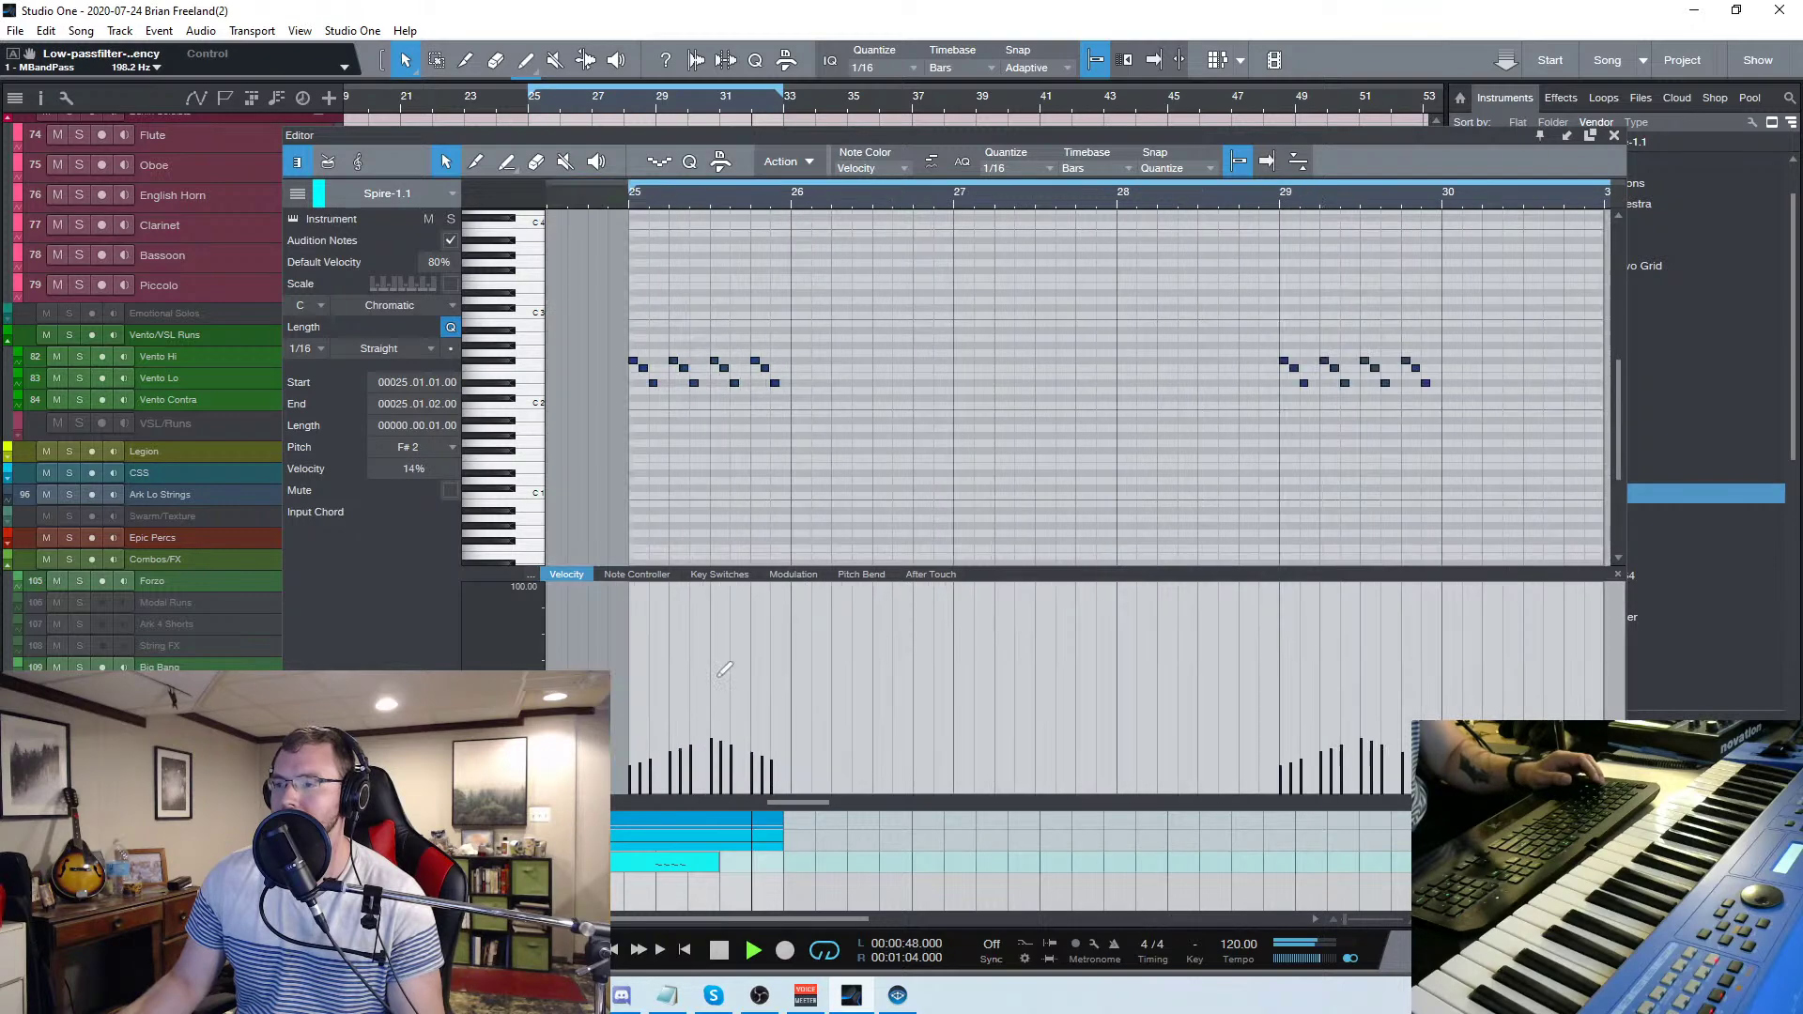
pyautogui.click(633, 202)
pyautogui.press('f')
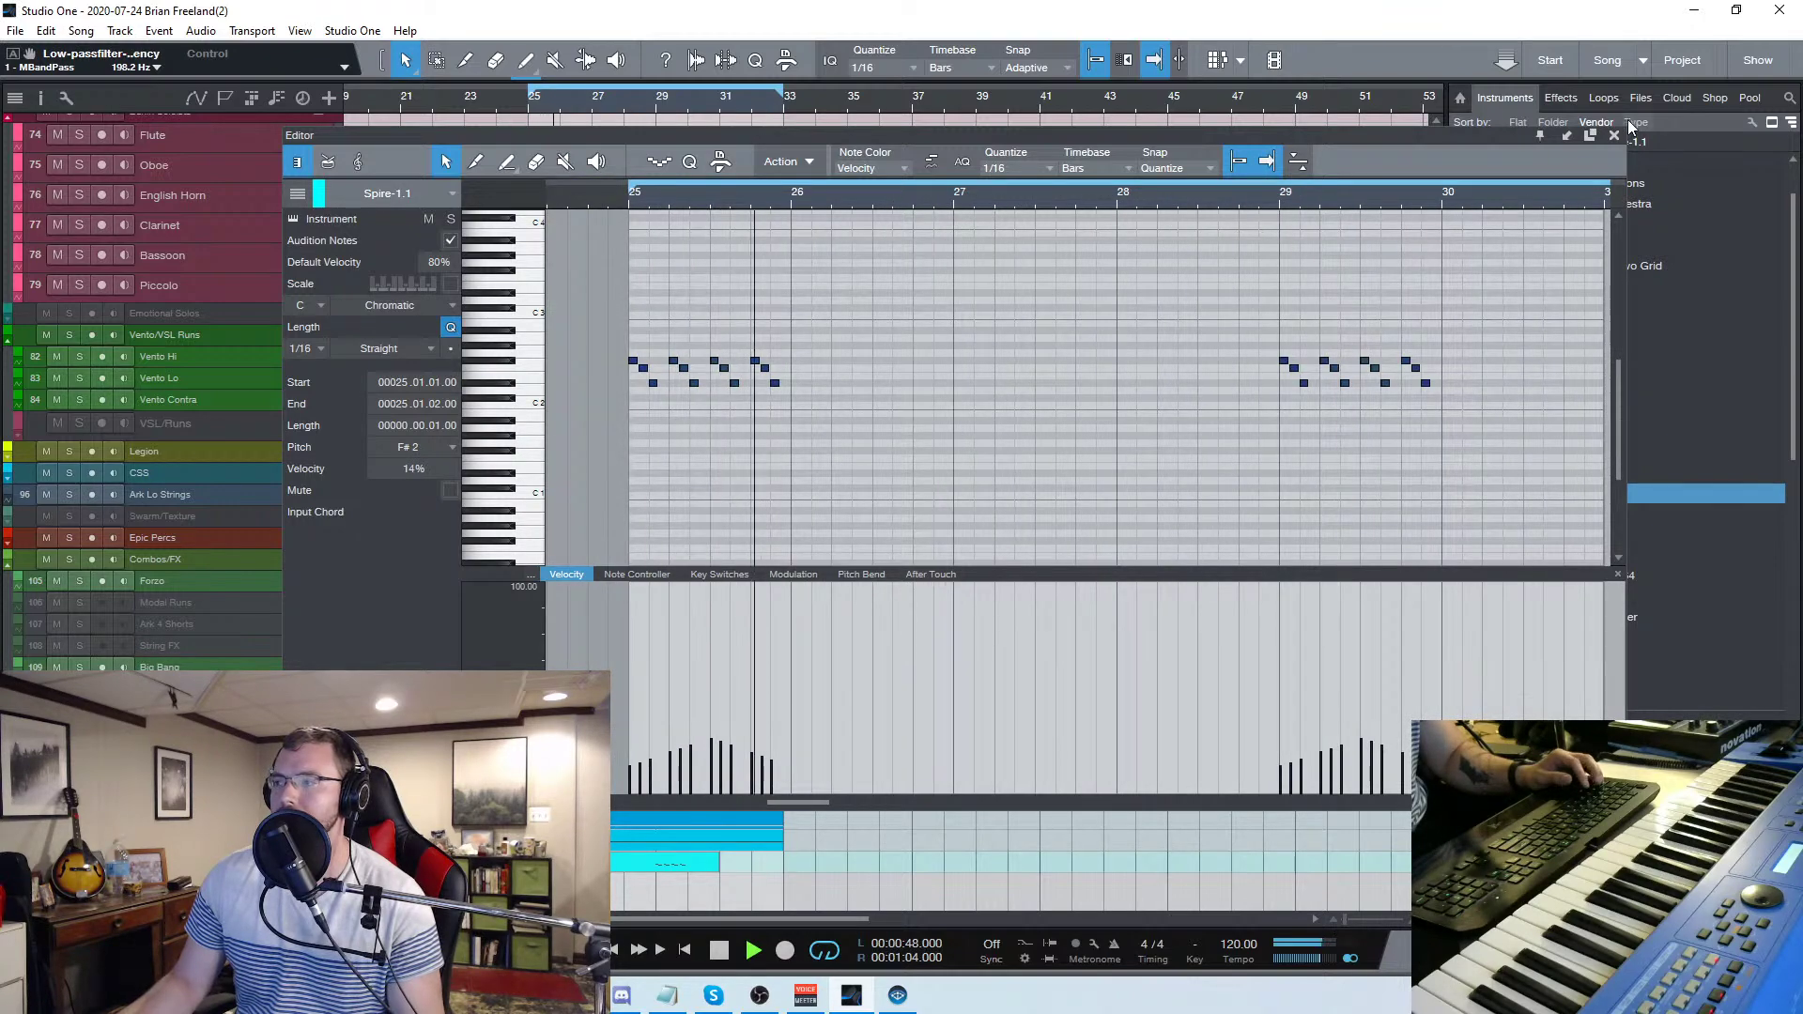
pyautogui.click(1148, 370)
# Close the note editor, stop playback and extend the Spire part to bar 33
pyautogui.click(1614, 135)
pyautogui.press('space')
pyautogui.moveTo(719, 864); pyautogui.dragTo(783, 891)
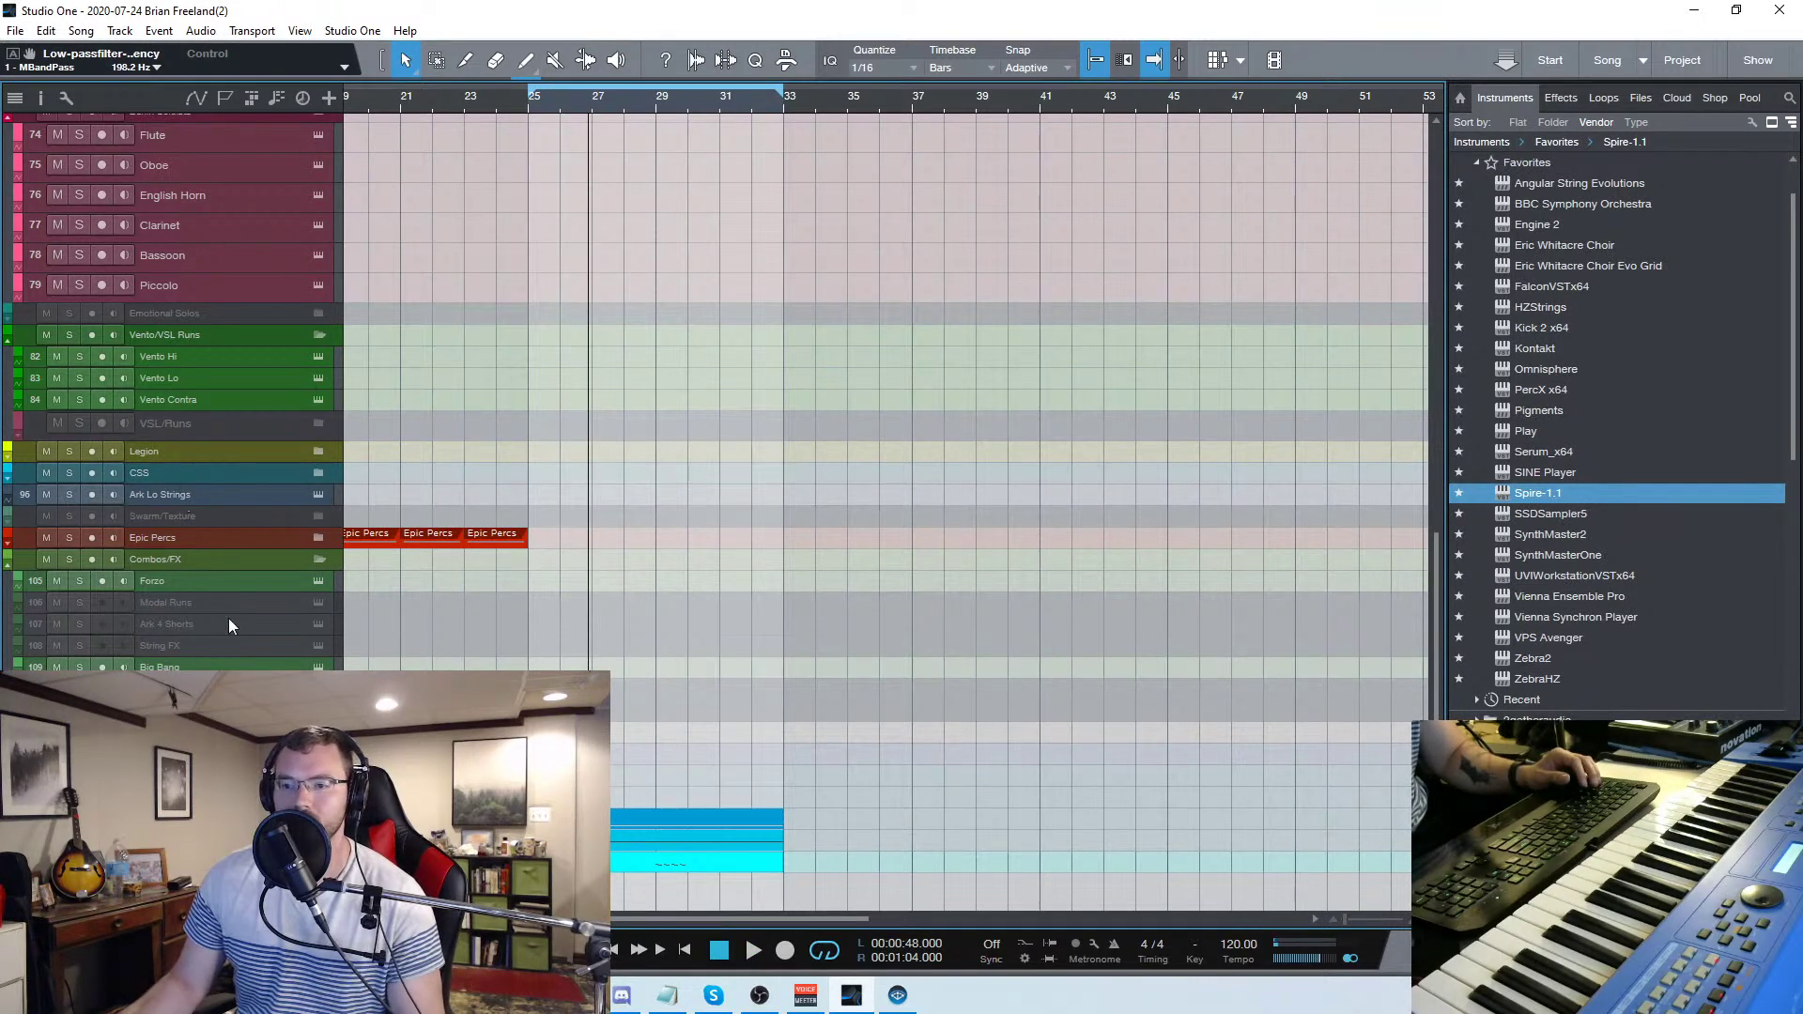
# Create a Forzo part from bar 26 to bar 29, play from bar 25, open the part for note editing and stop
pyautogui.moveTo(533, 578)
pyautogui.mouseDown()
pyautogui.moveTo(644, 588)
pyautogui.moveTo(586, 588)
pyautogui.mouseUp()
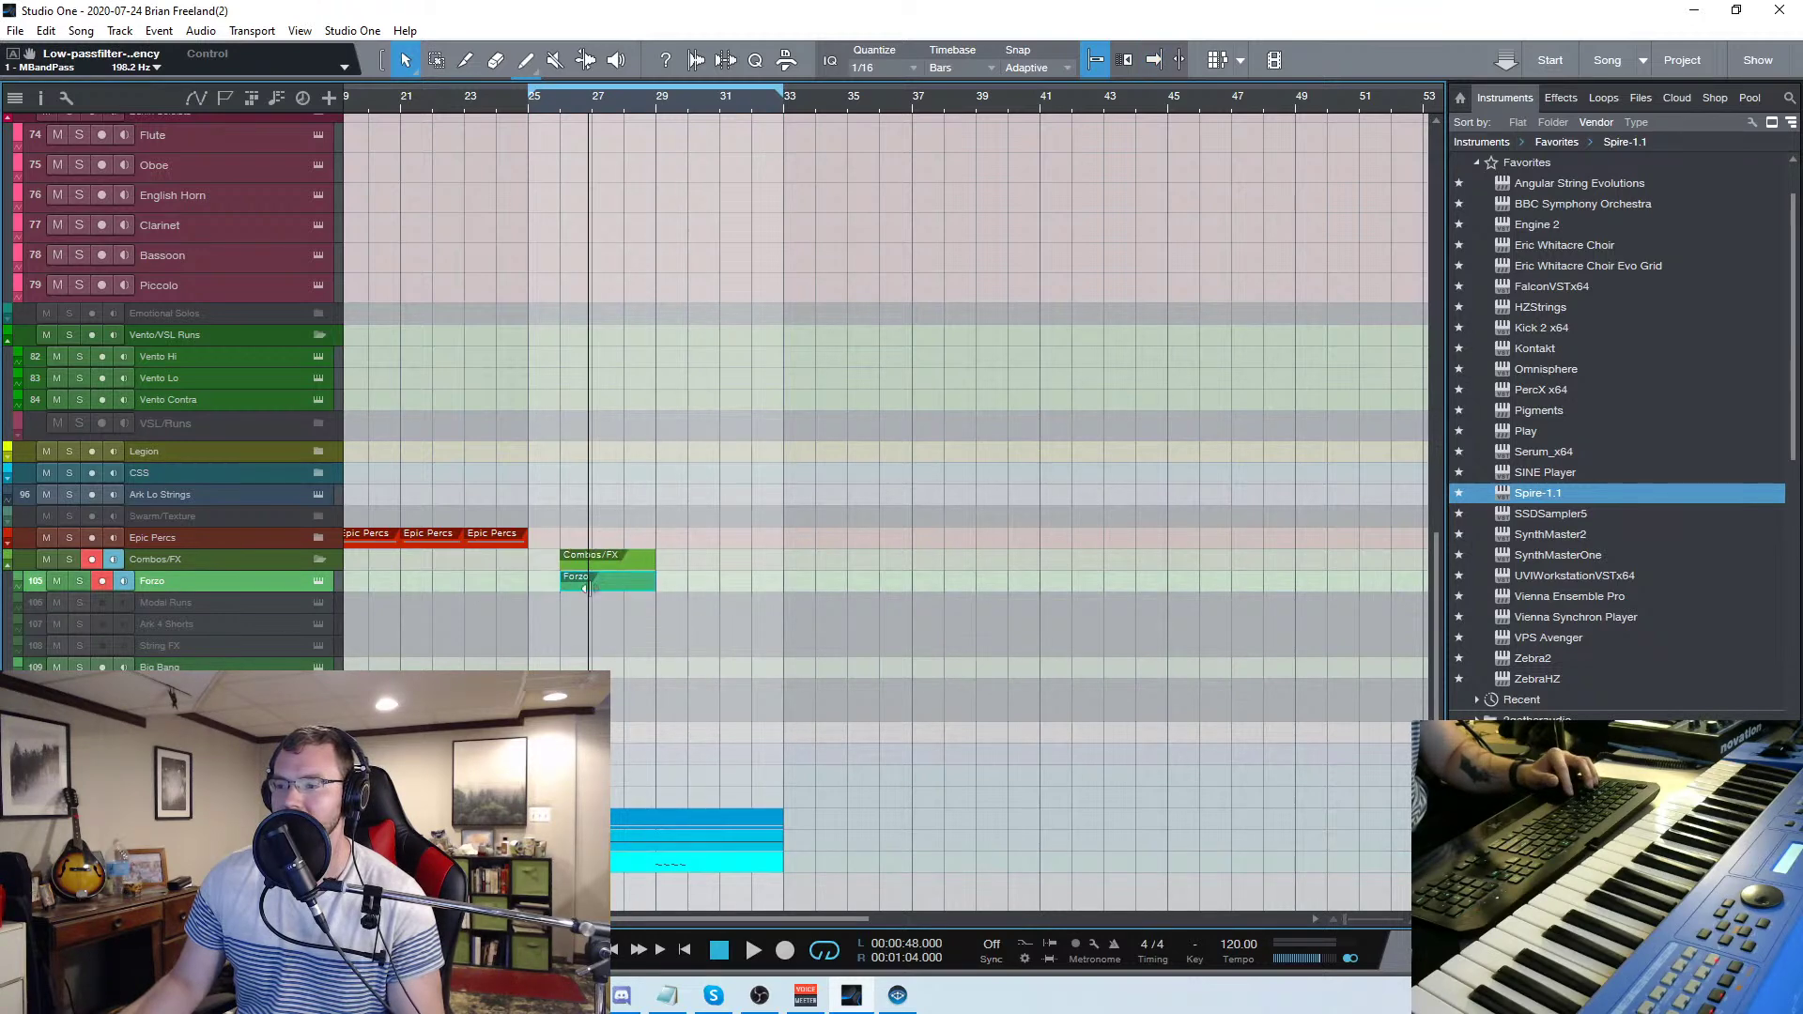
pyautogui.click(528, 109)
pyautogui.press('space')
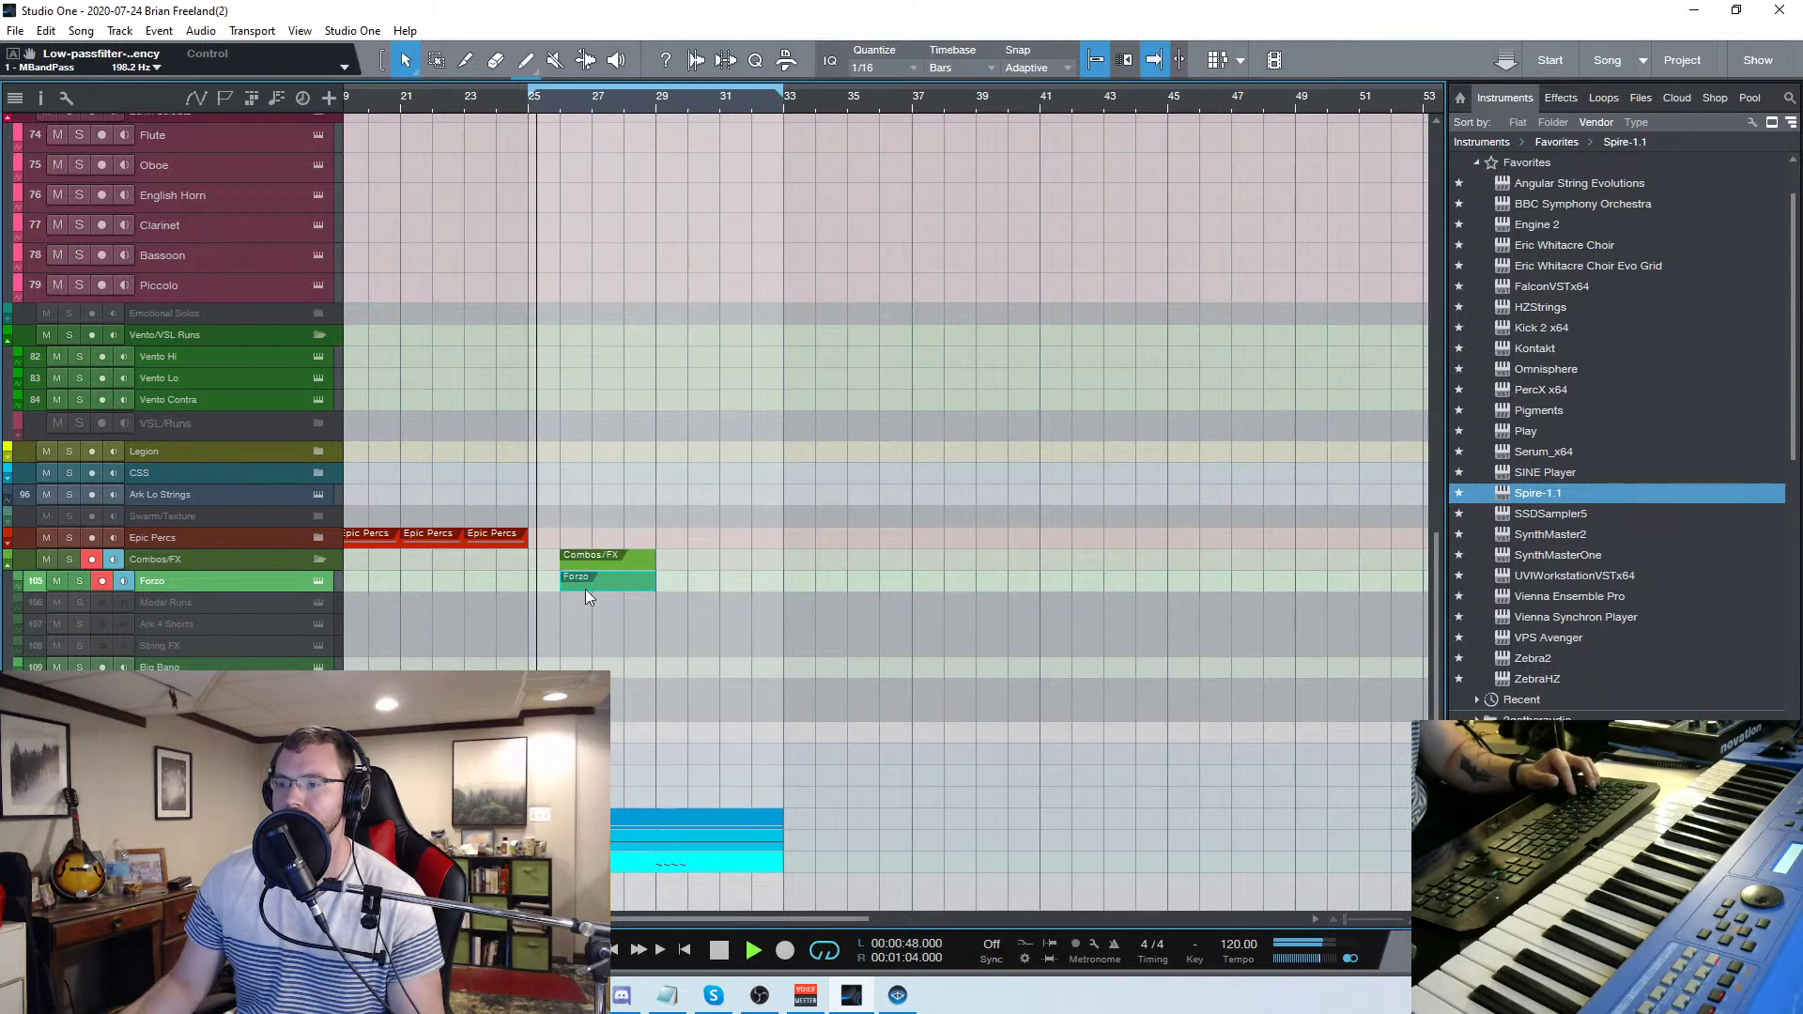
pyautogui.doubleClick(622, 583)
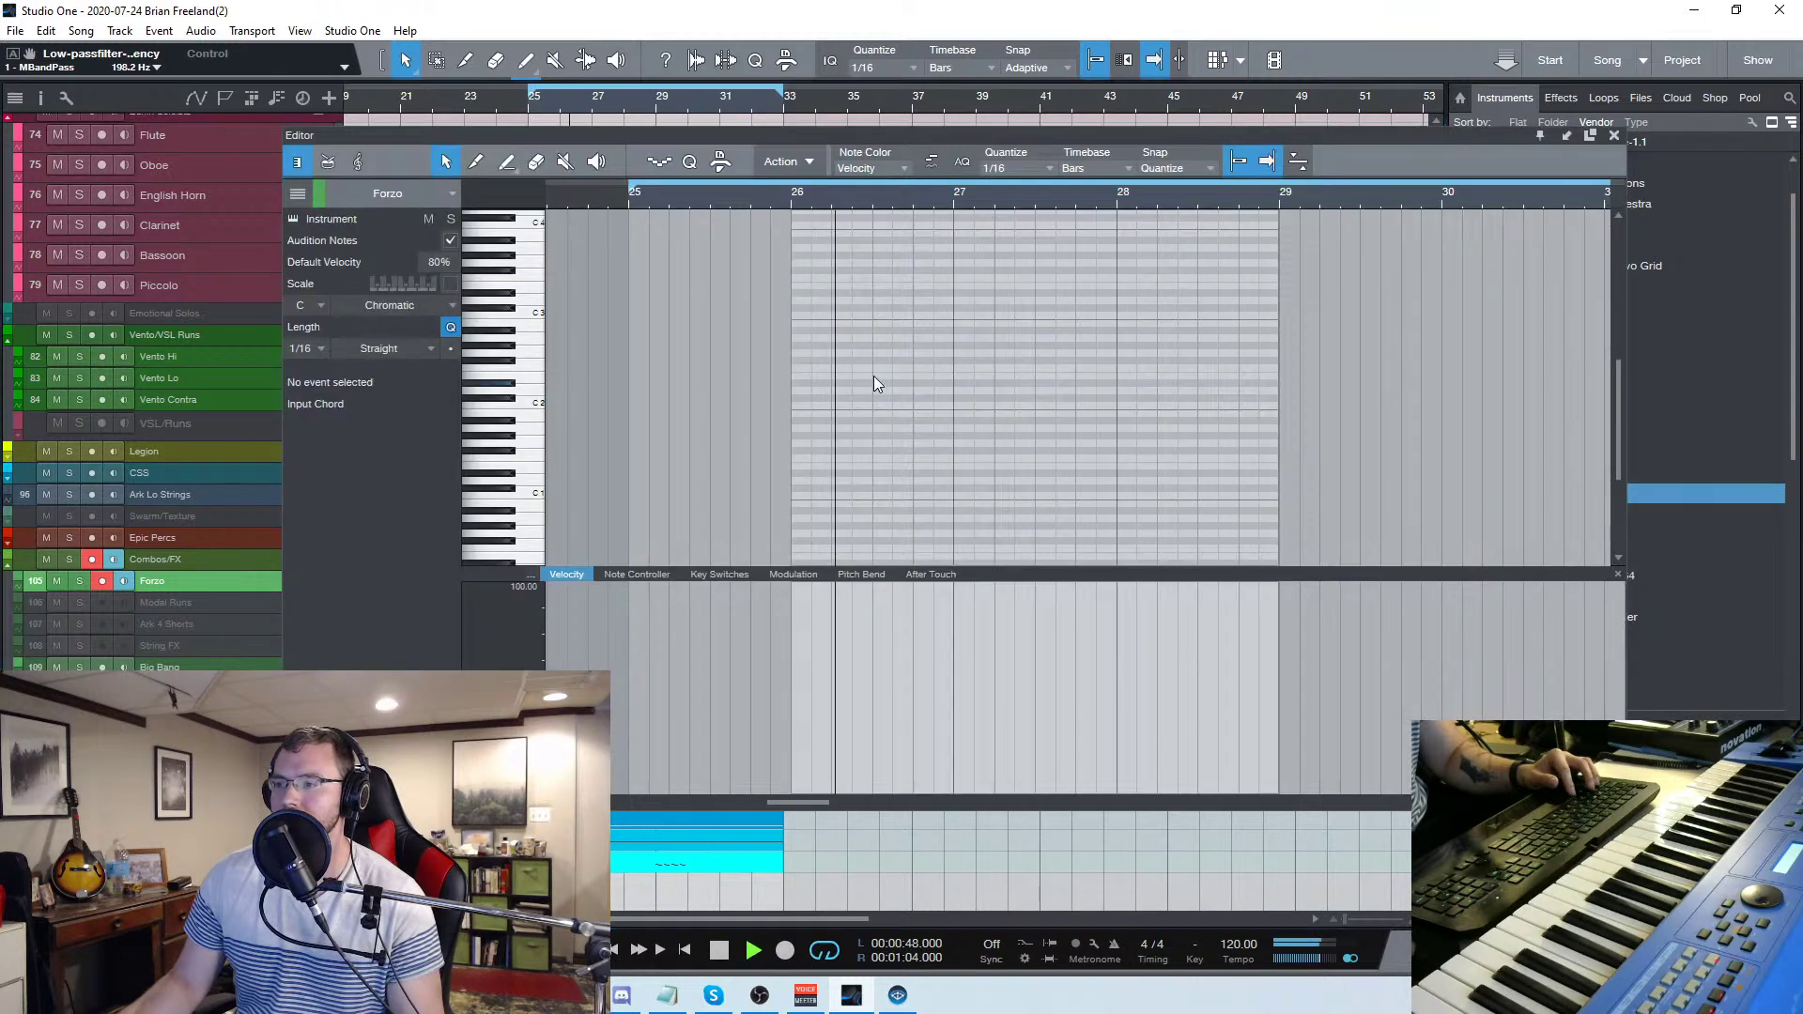
pyautogui.press('space')
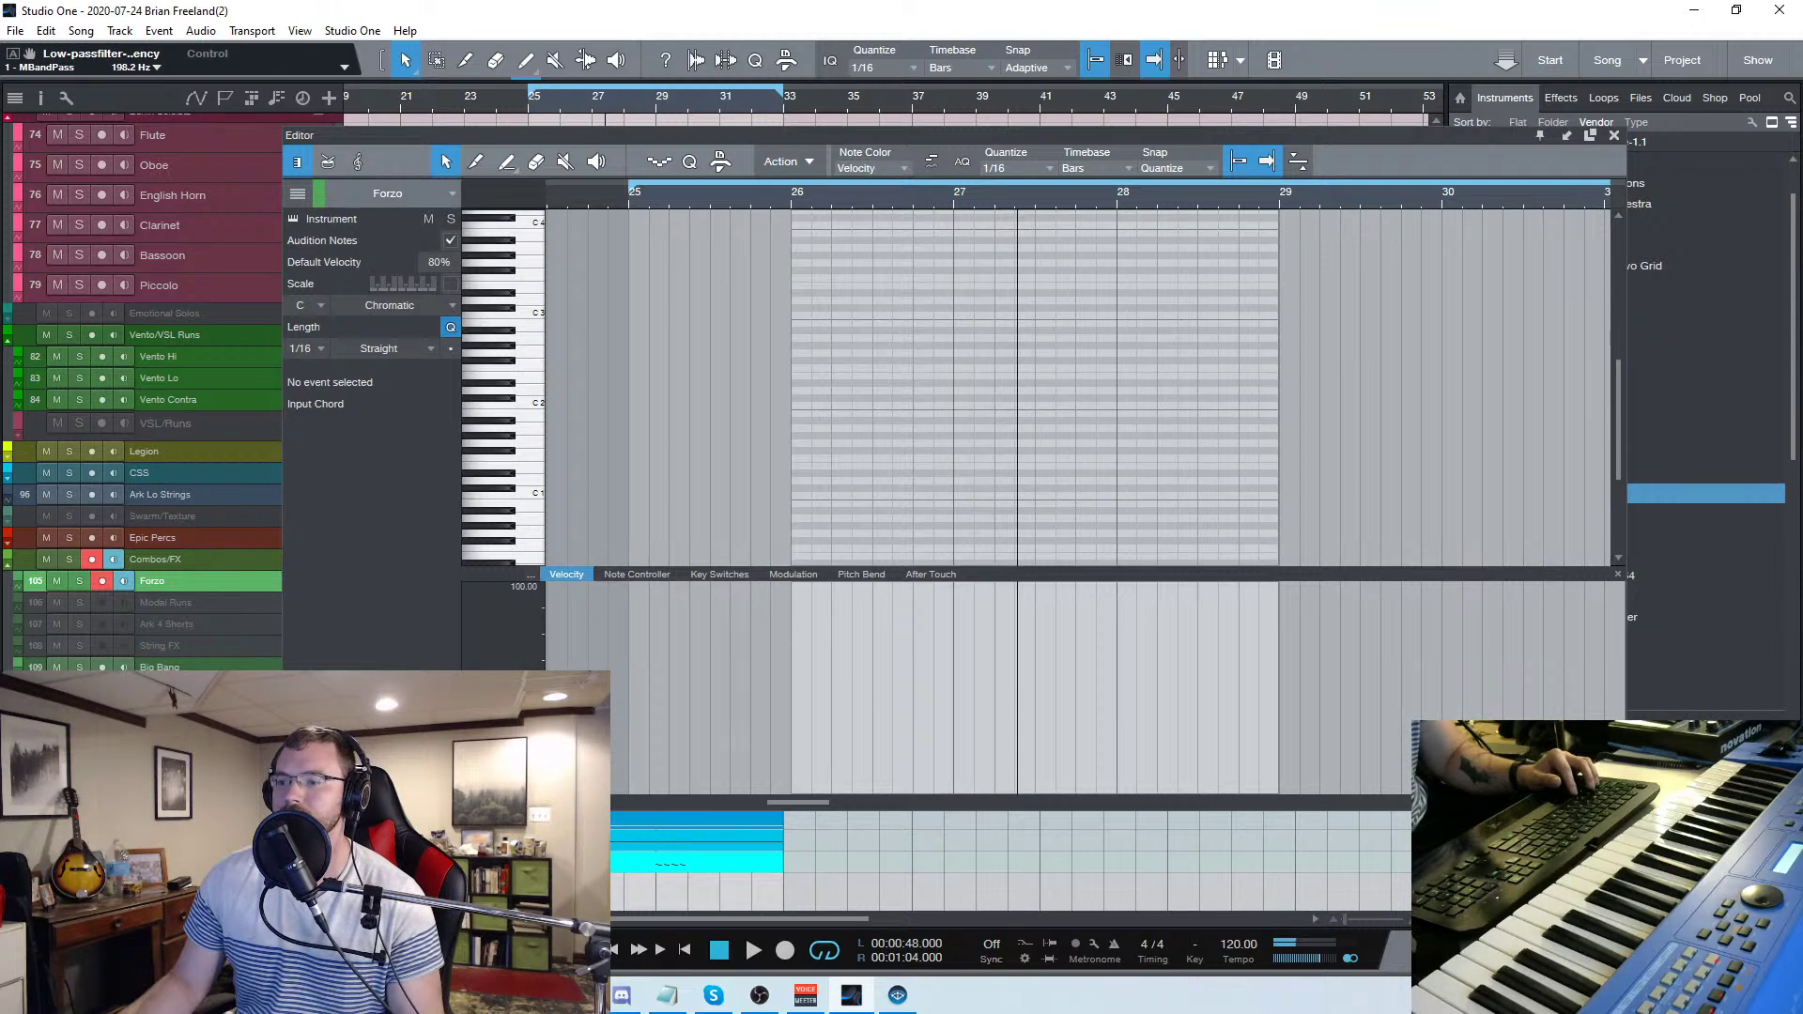
# Insert a Crescendo (A 6) articulation note at bar 26 in the drum view and return to the piano view
pyautogui.click(328, 163)
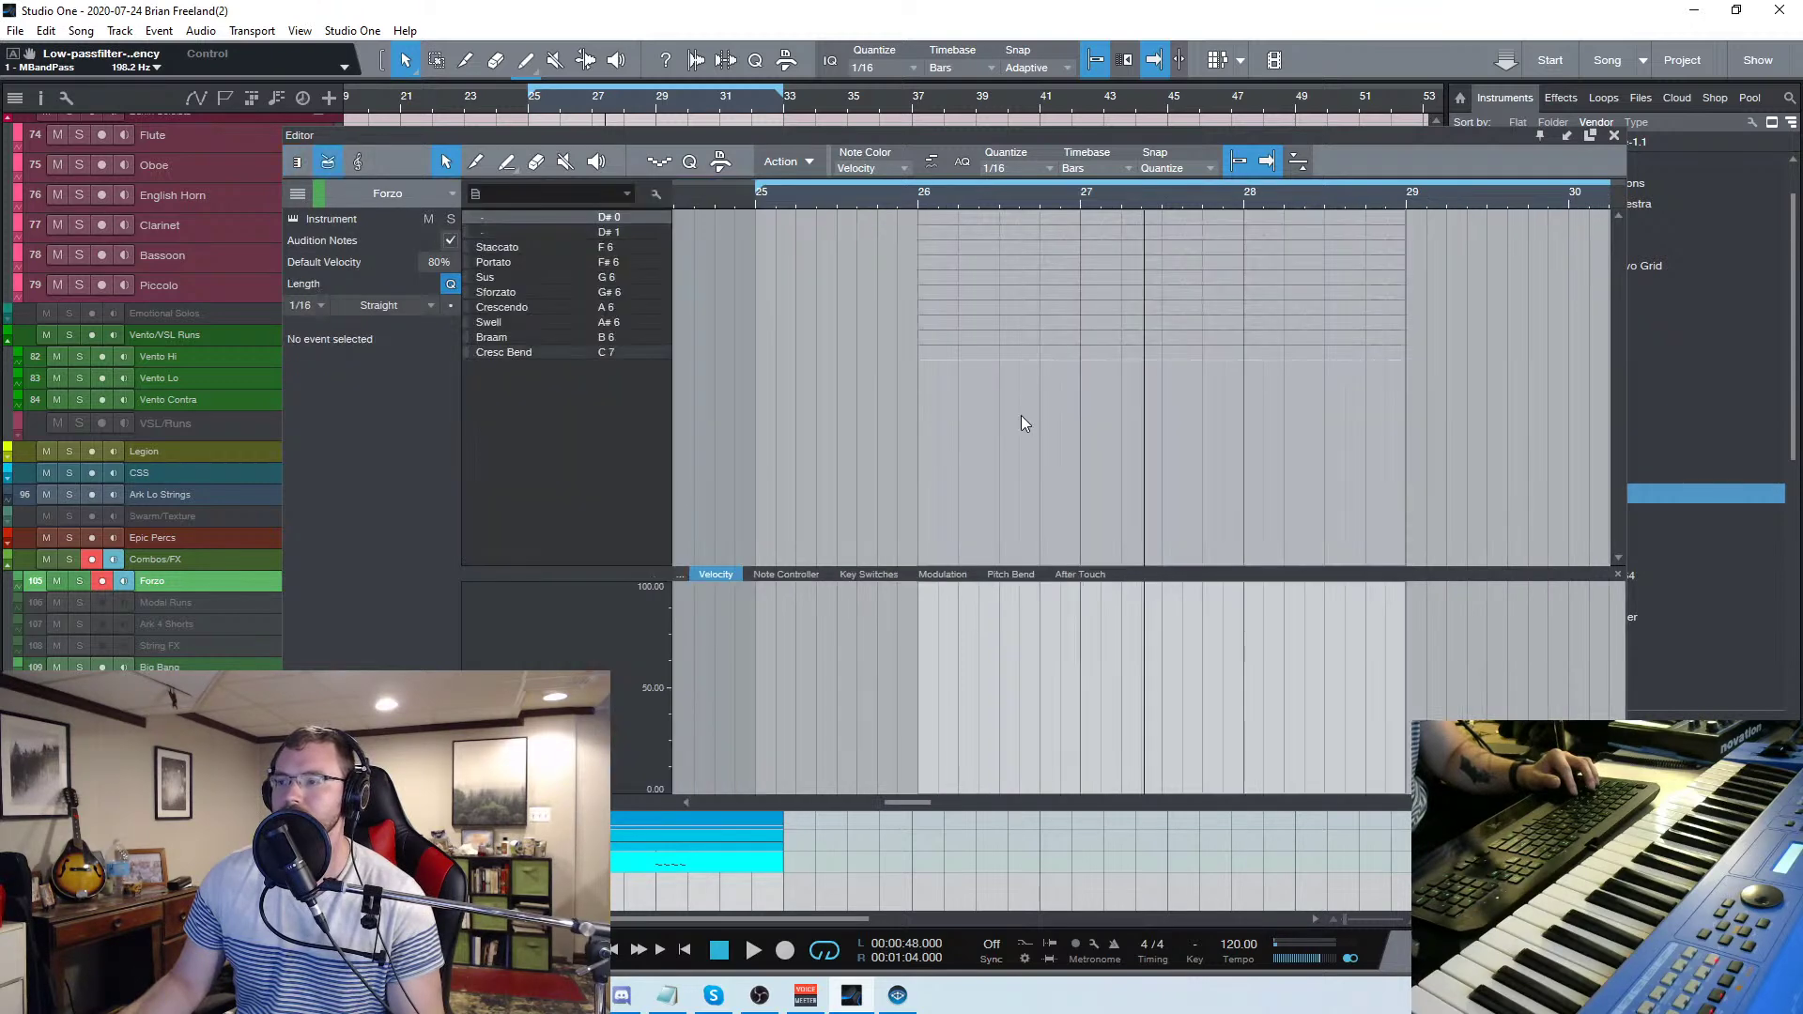
pyautogui.click(921, 306)
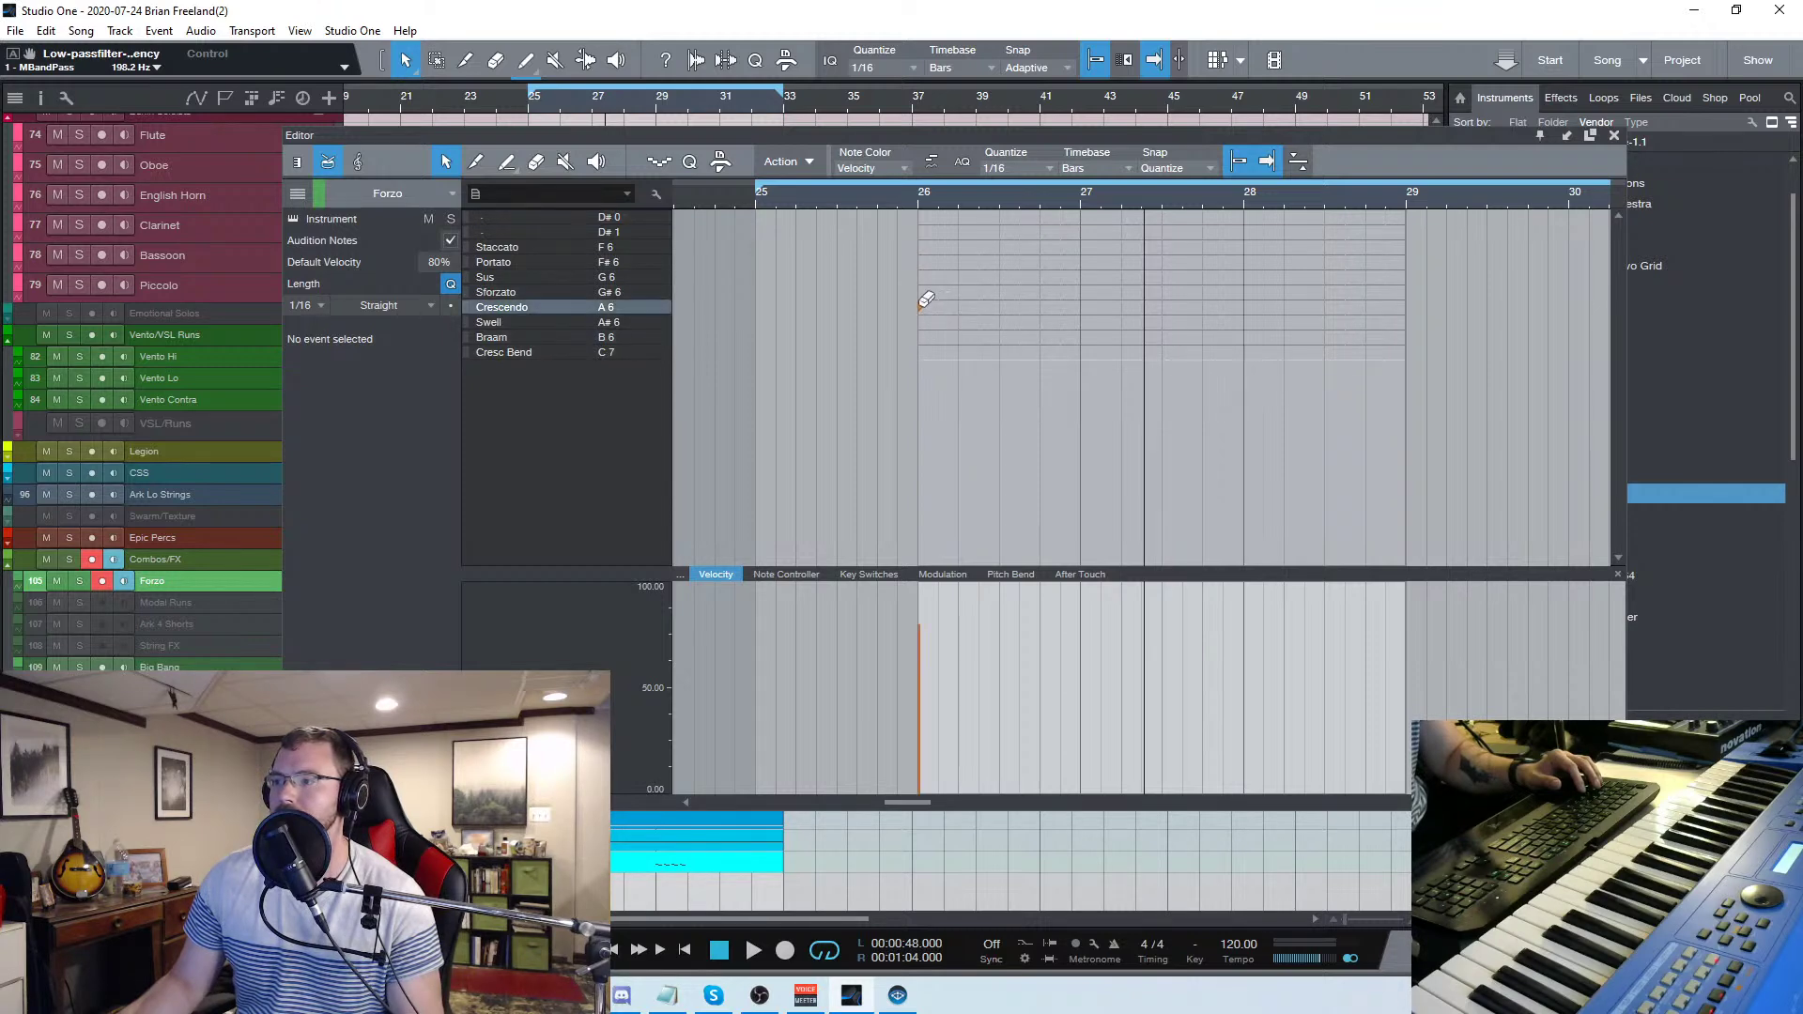
pyautogui.click(295, 161)
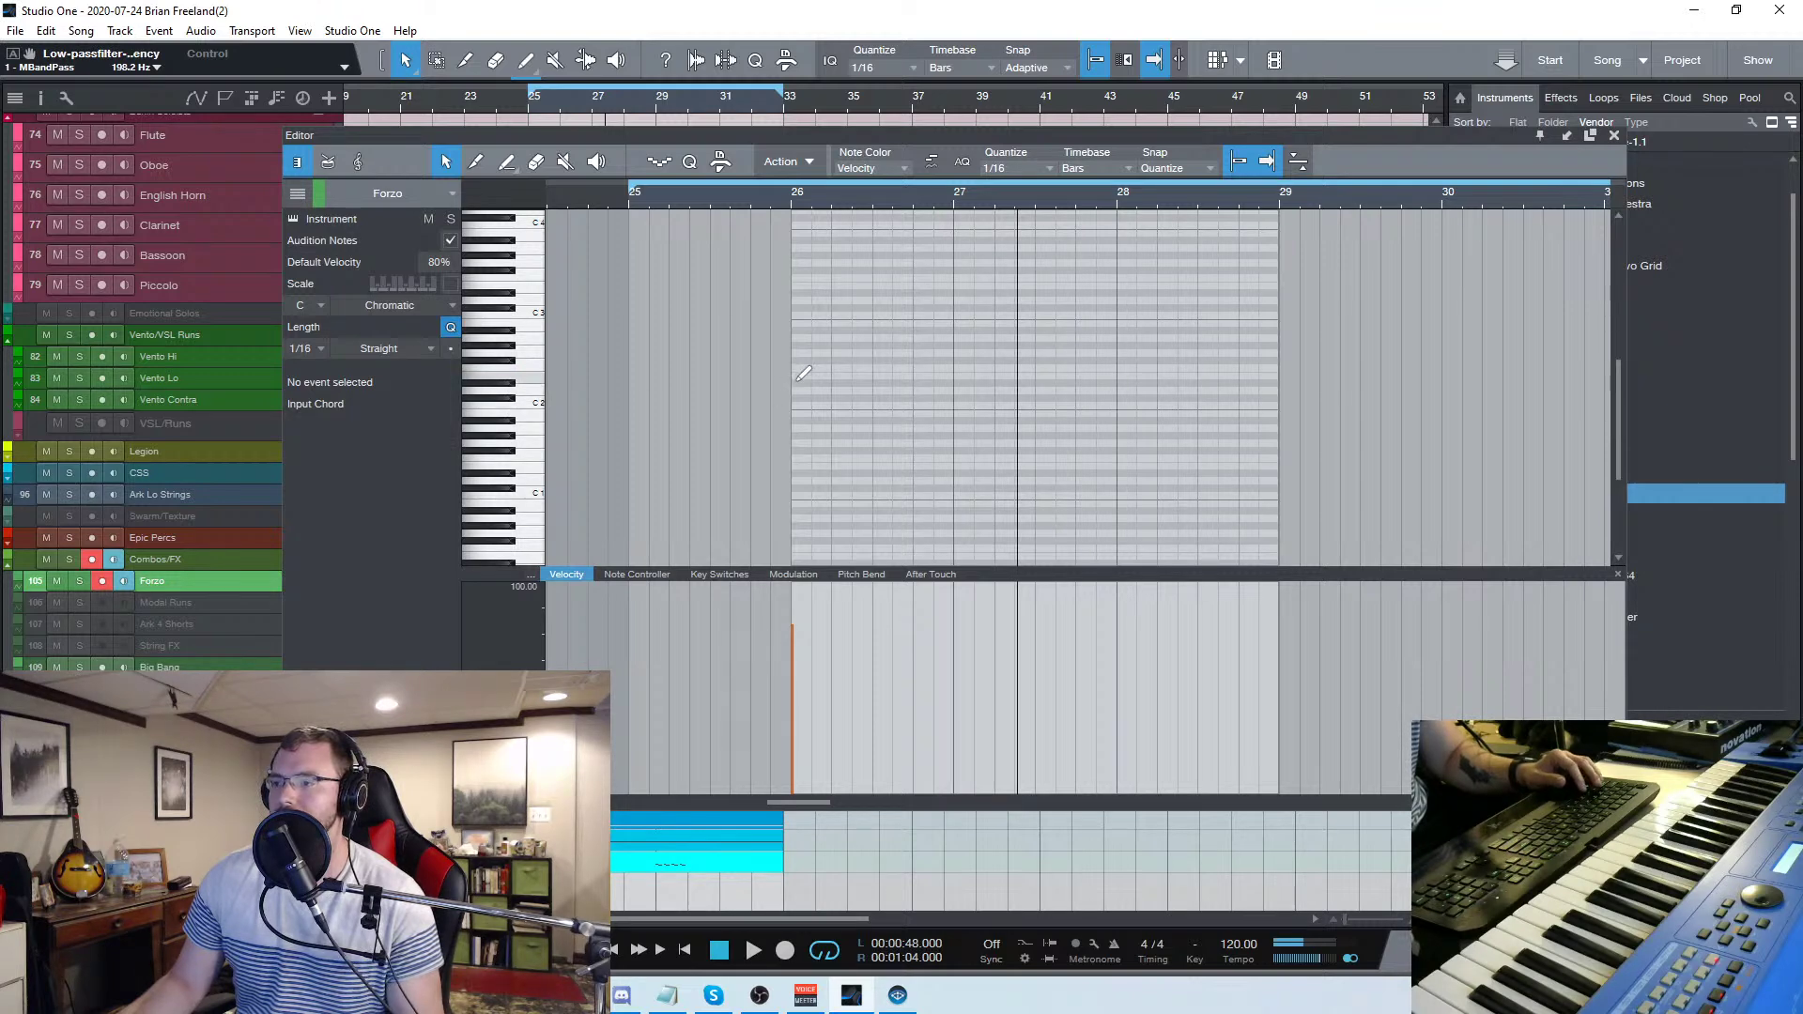
# Add a two-bar D#1 note from bar 26 to 28 in the Forzo part and duplicate it an octave lower on D#0
pyautogui.moveTo(1124, 374); pyautogui.dragTo(1116, 383)
pyautogui.moveTo(1095, 462); pyautogui.dragTo(886, 315)
pyautogui.hotkey('shift', 'Down')
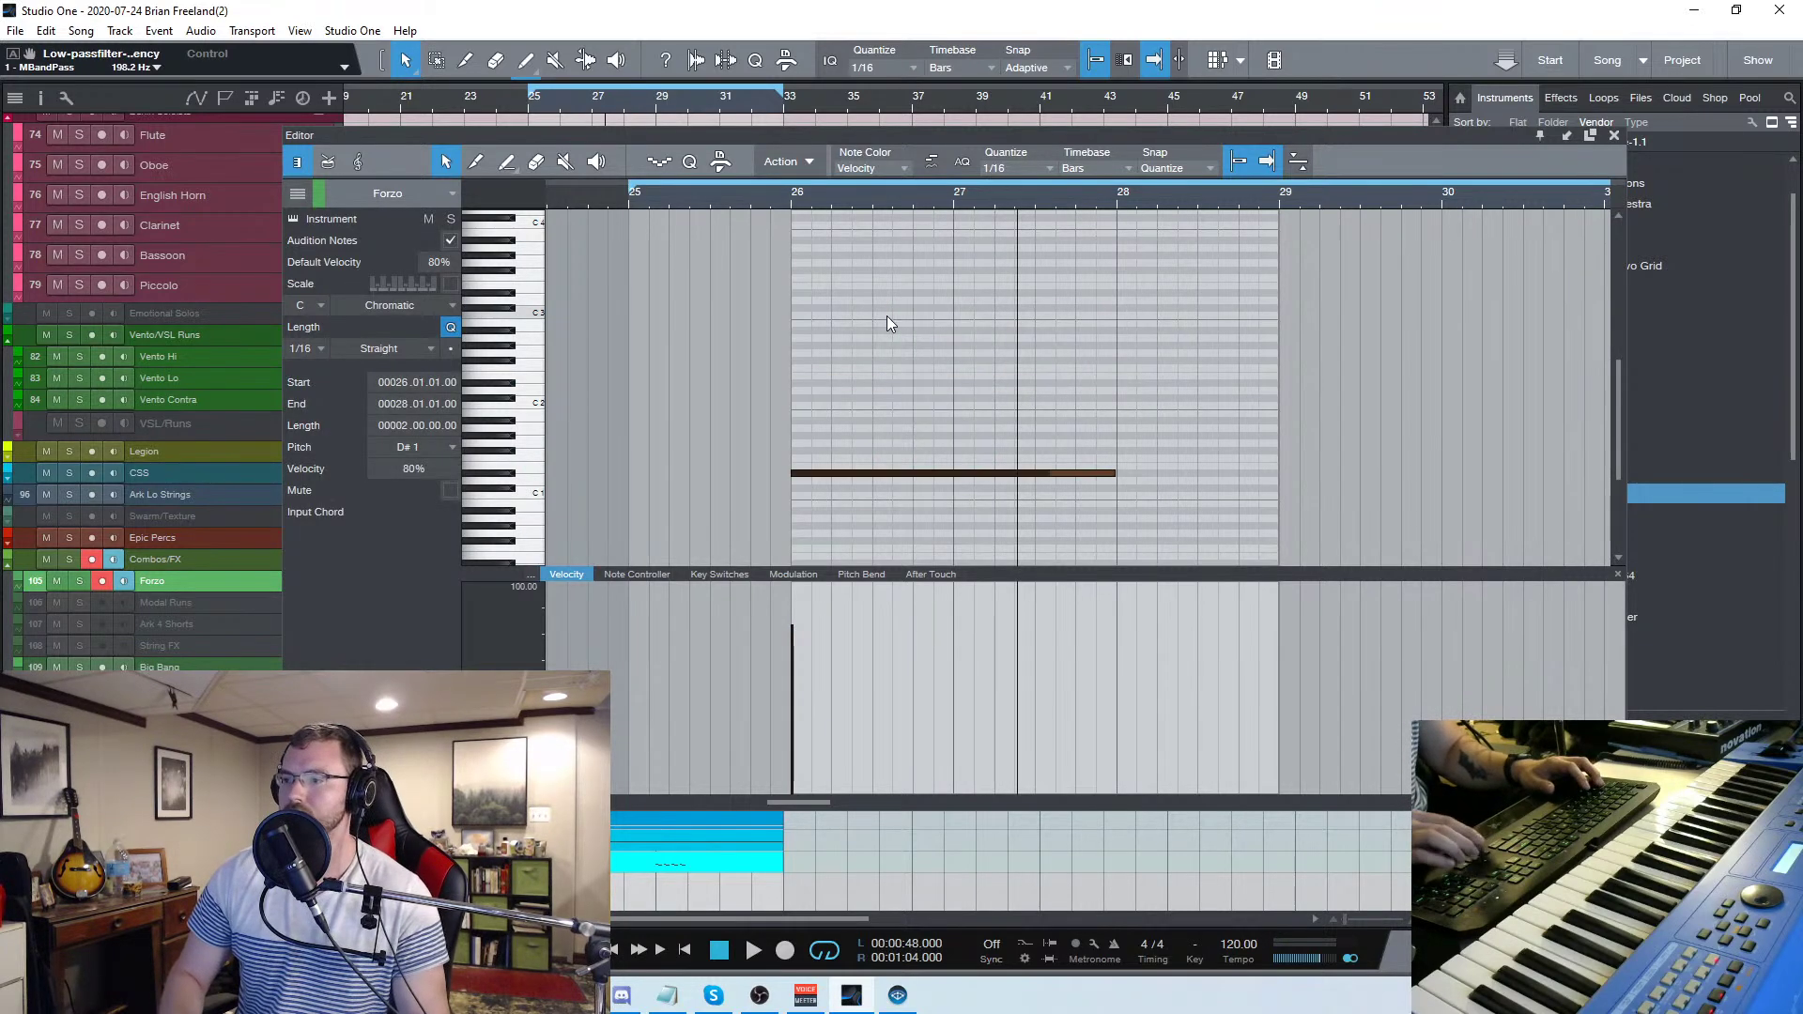
pyautogui.hotkey('ctrl', 'c')
pyautogui.hotkey('ctrl', 'v')
pyautogui.hotkey('shift', 'Down')
# Play the Forzo crescendo from bar 25 and deselect its notes
pyautogui.press('space')
pyautogui.click(629, 202)
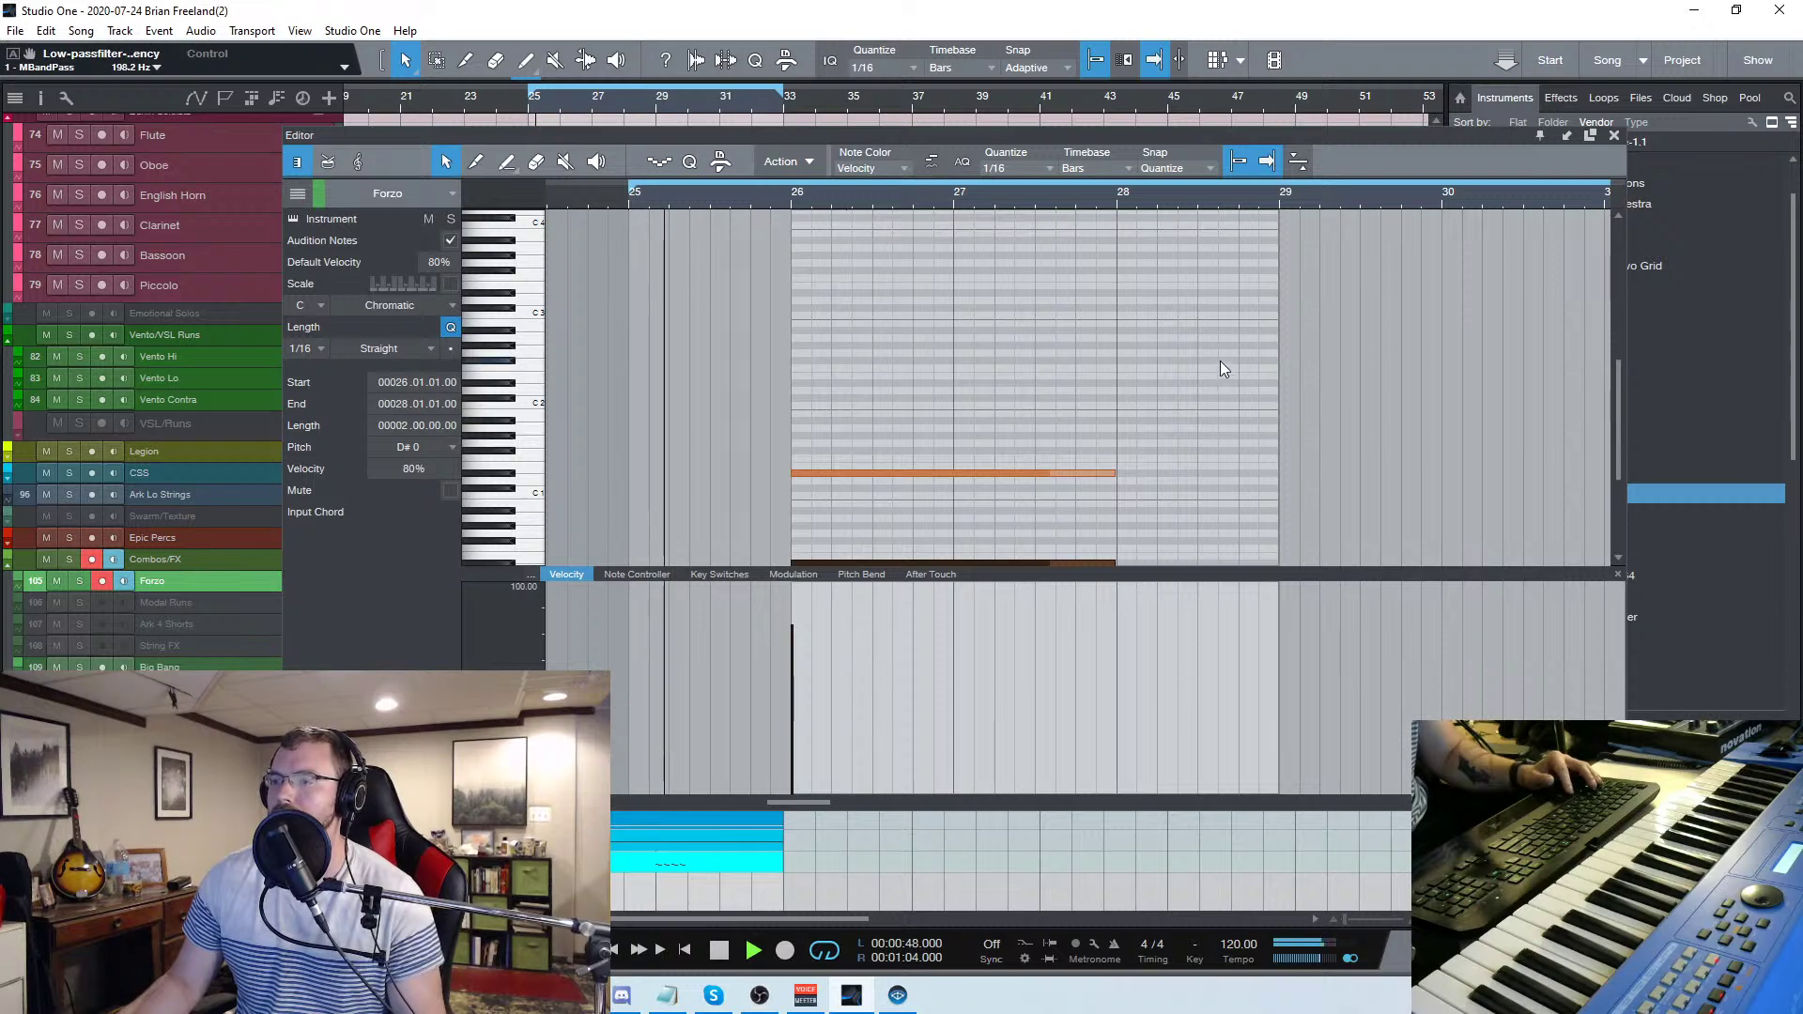
pyautogui.click(1220, 361)
pyautogui.scroll(-2, 1283, 345)
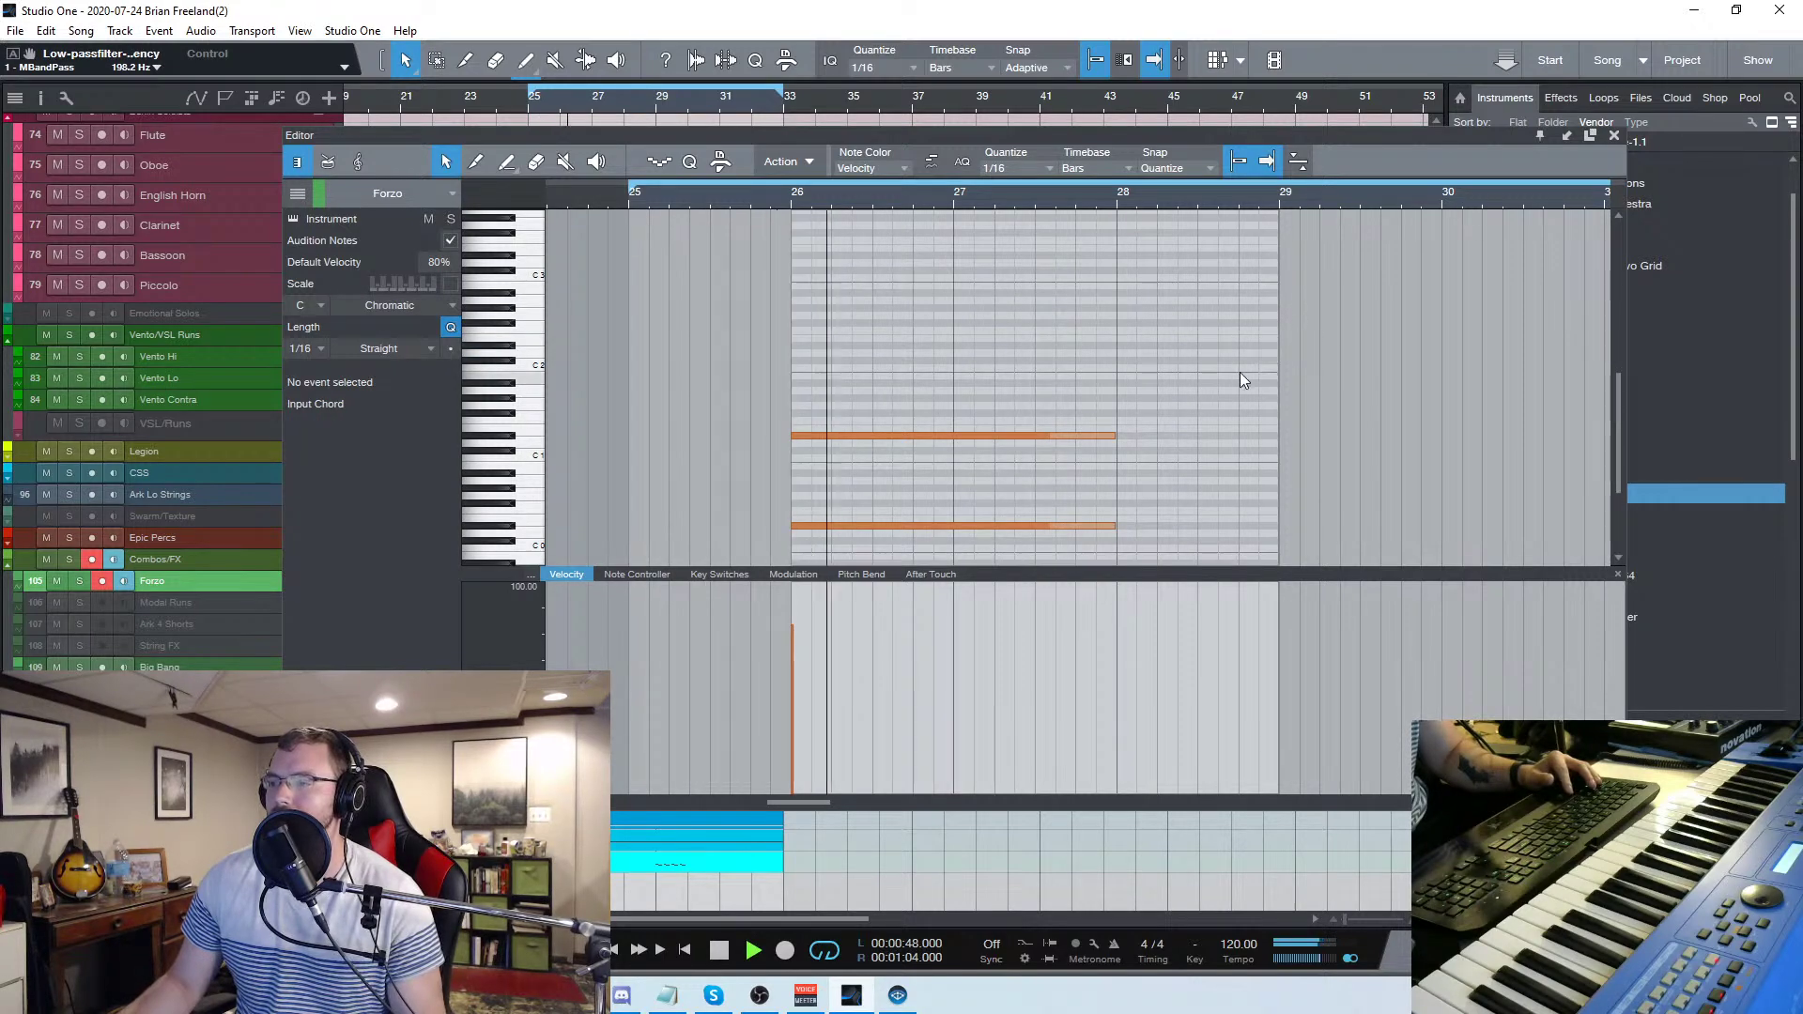
# Close the note editor, copy the Forzo part to bars 30–33, and play from about bar 21
pyautogui.click(1615, 136)
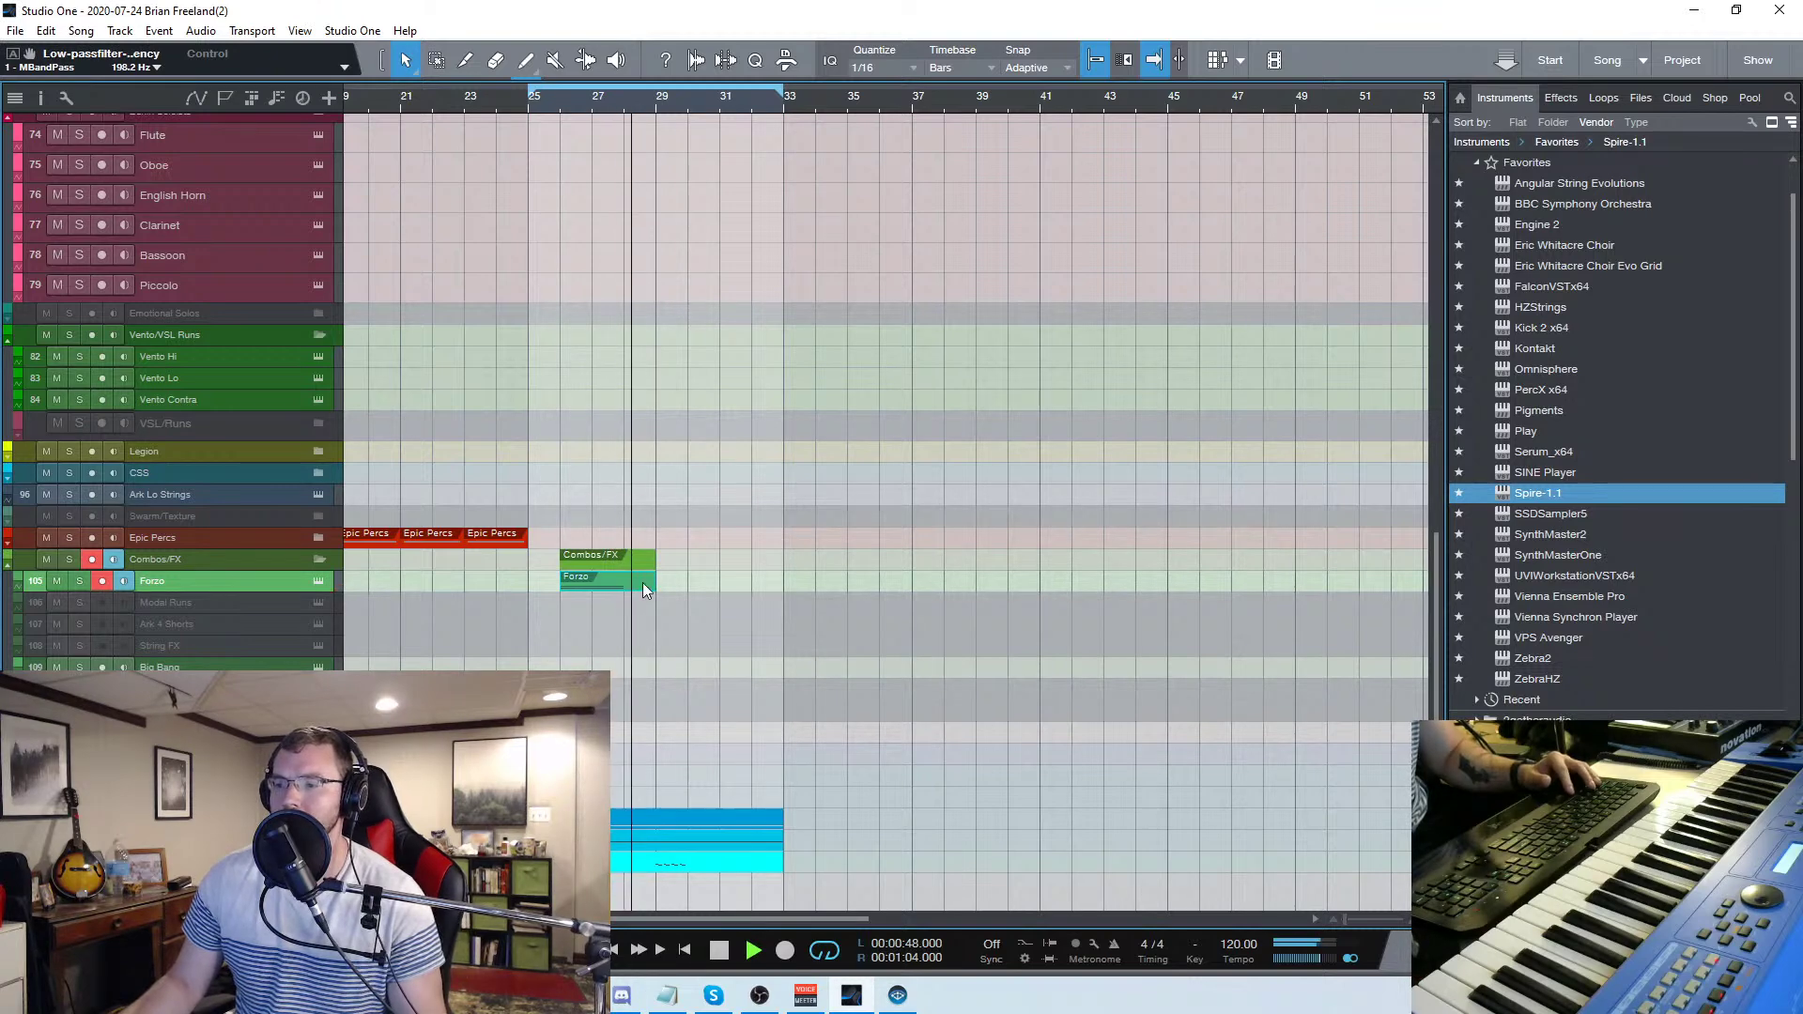
pyautogui.moveTo(611, 587); pyautogui.dragTo(763, 597)
pyautogui.click(397, 98)
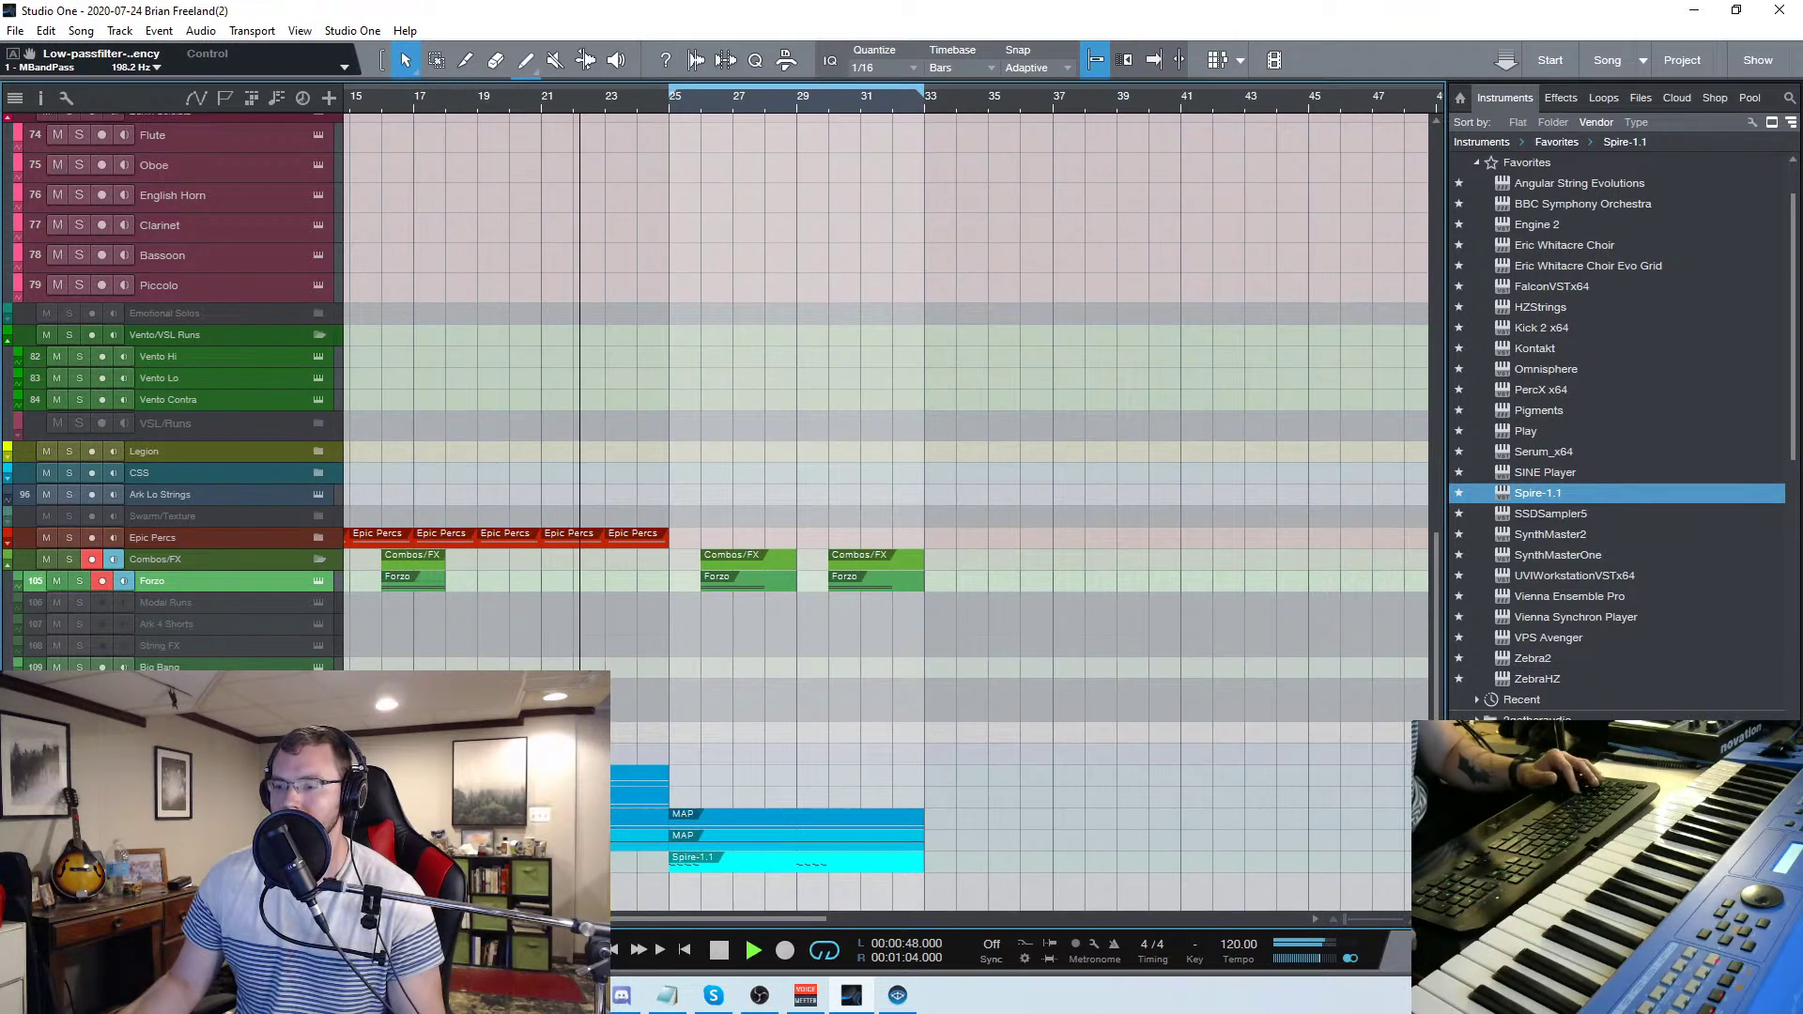
# Copy the Symphonic AI parts to bars 25–33 above the MAP part
pyautogui.moveTo(713, 815)
pyautogui.mouseDown()
pyautogui.moveTo(724, 789)
pyautogui.moveTo(751, 798)
pyautogui.moveTo(723, 817)
pyautogui.mouseUp()
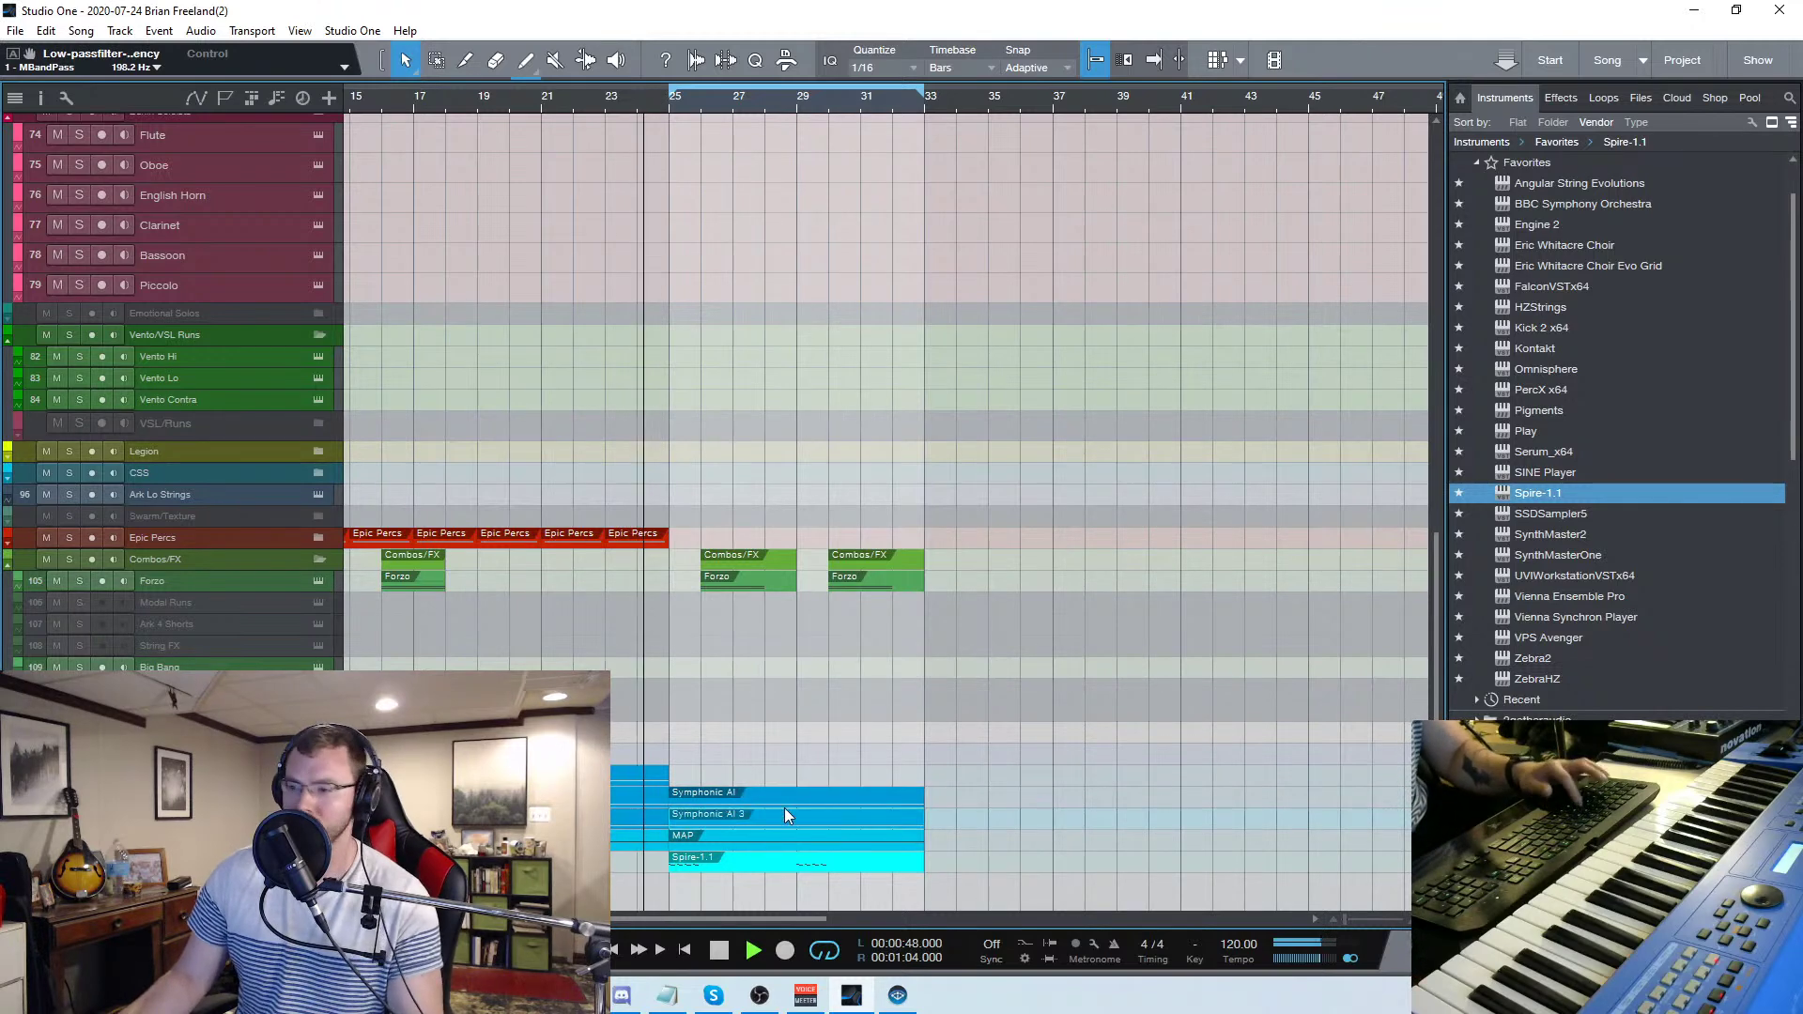
pyautogui.click(744, 840)
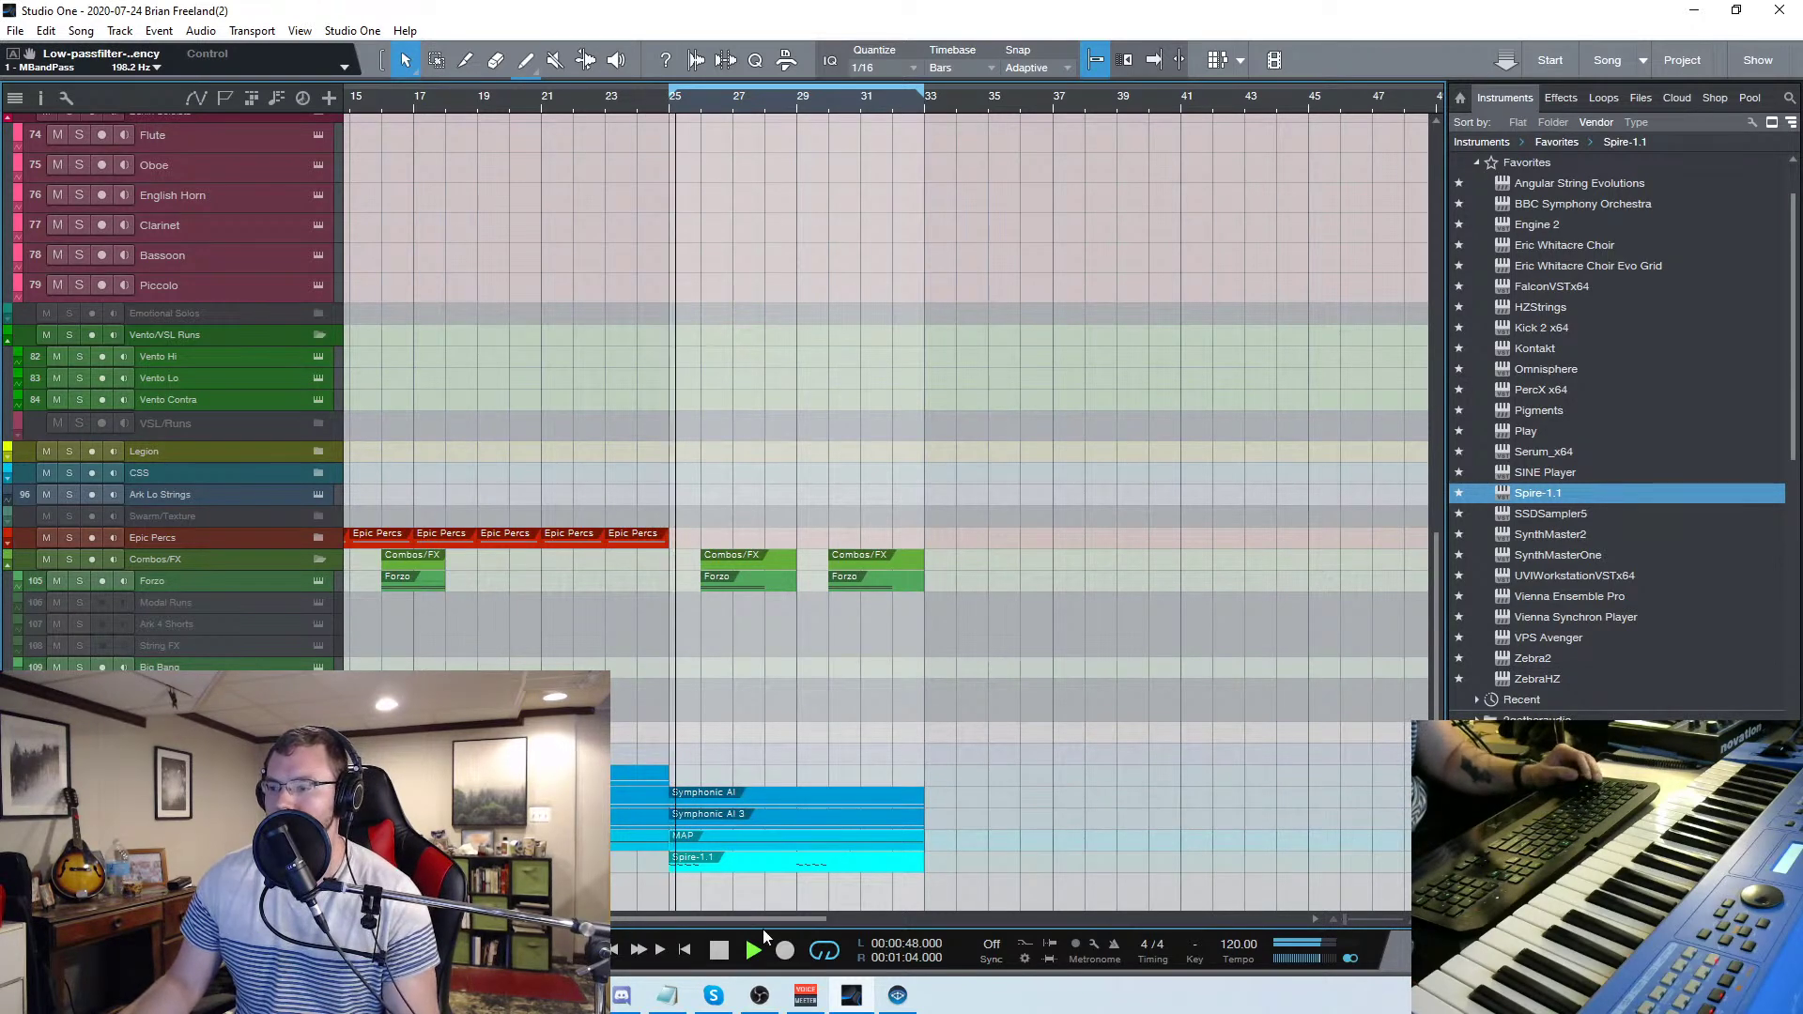
pyautogui.hscroll(1, 772, 920)
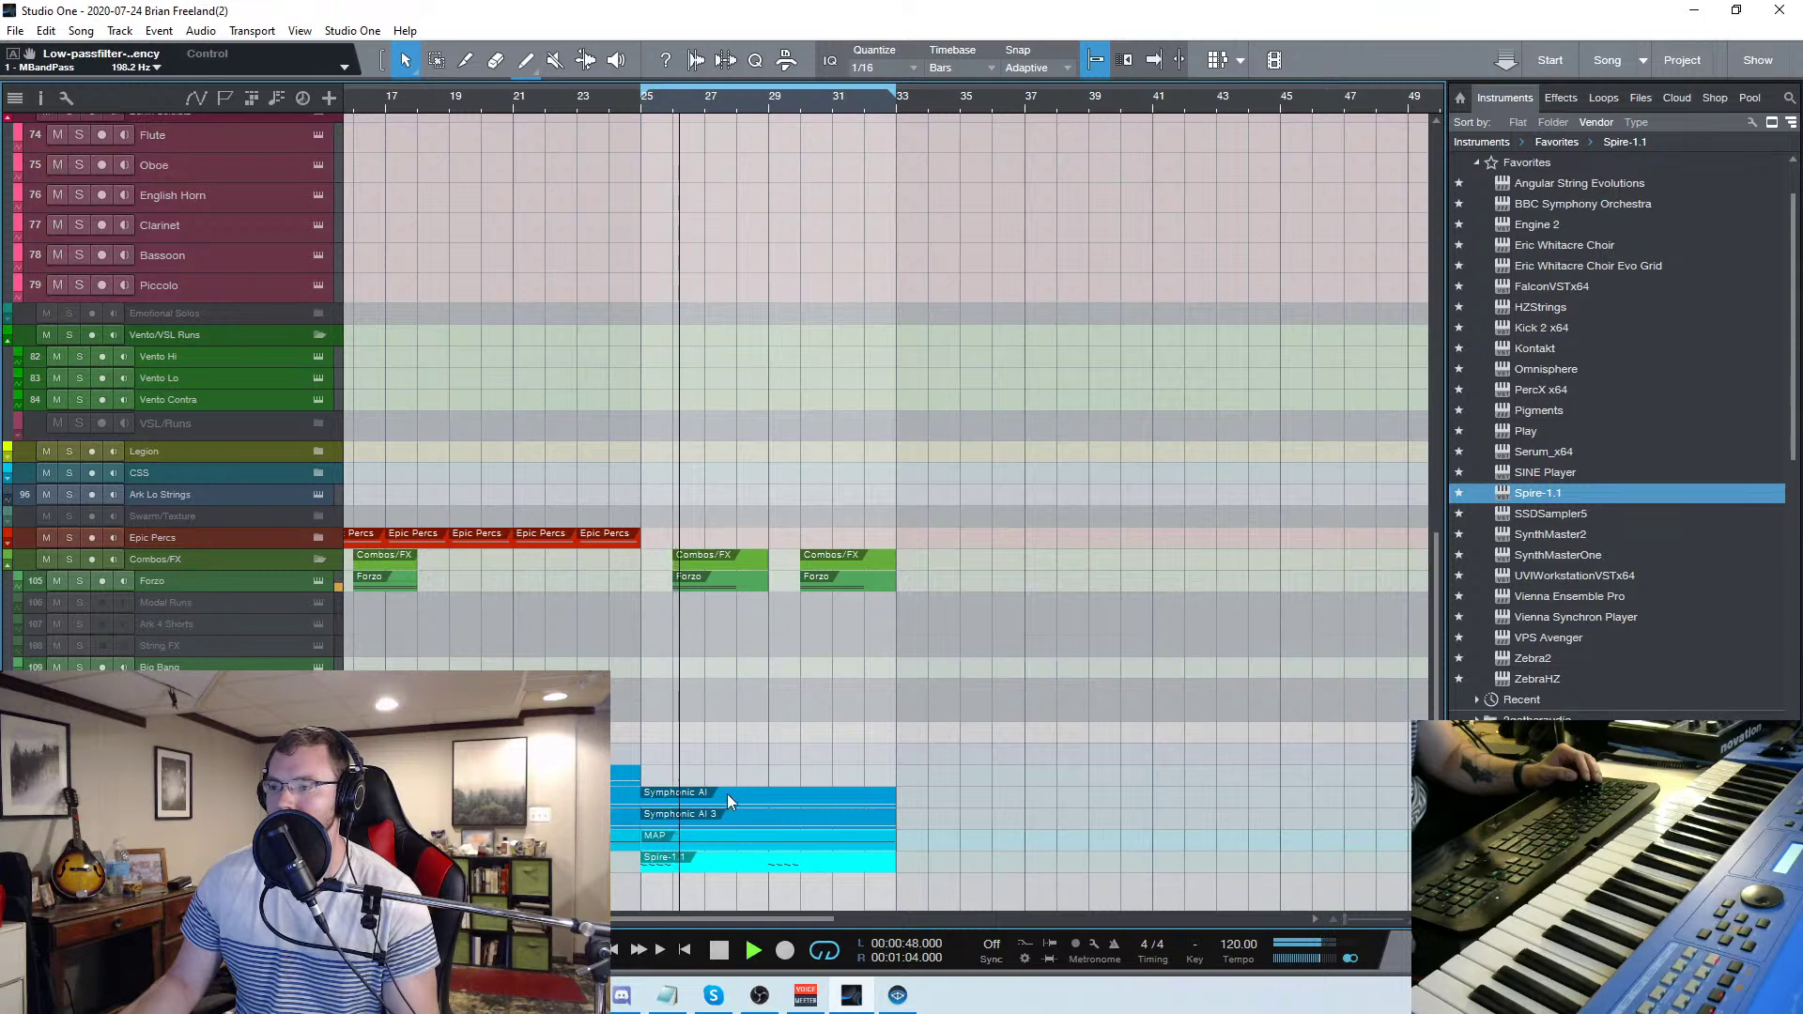
# Transpose the Symphonic AI 2 notes in bars 25–33 down an octave to D#-1 and close the note editor
pyautogui.scroll(2, 764, 723)
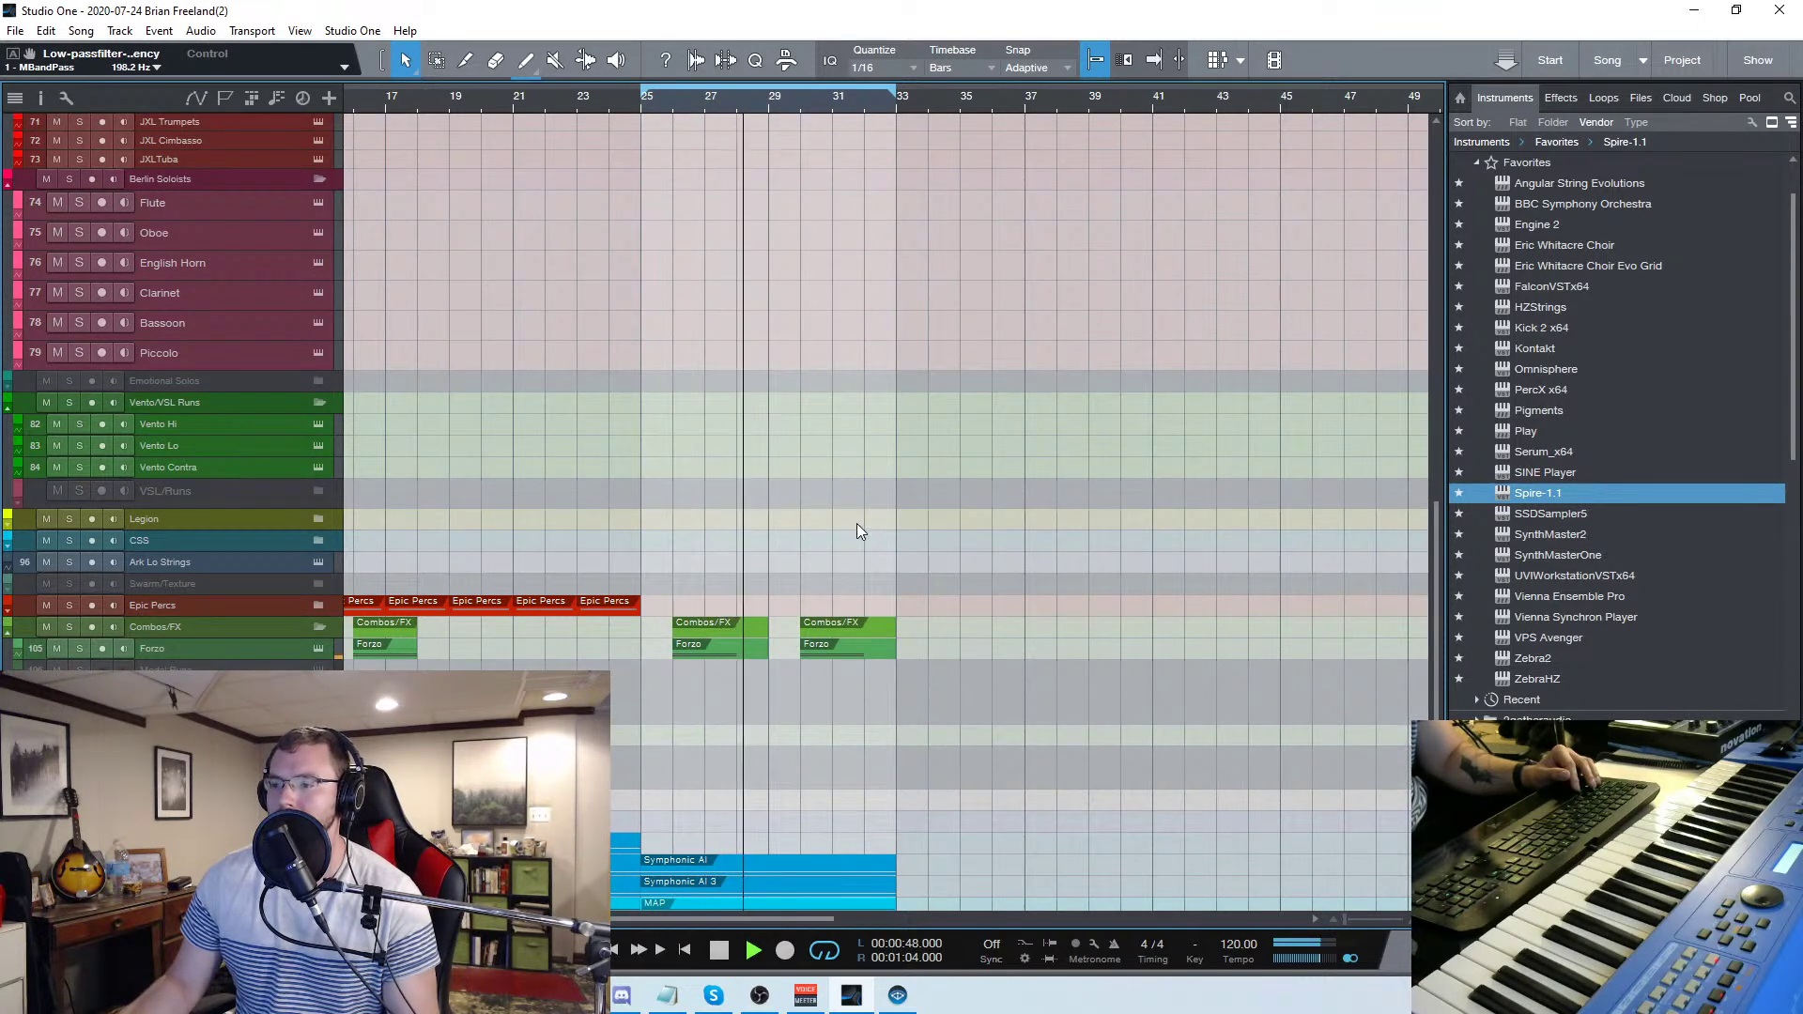
pyautogui.scroll(-2, 857, 522)
pyautogui.doubleClick(742, 797)
pyautogui.moveTo(949, 536); pyautogui.dragTo(1135, 400)
pyautogui.hotkey('shift', 'Down')
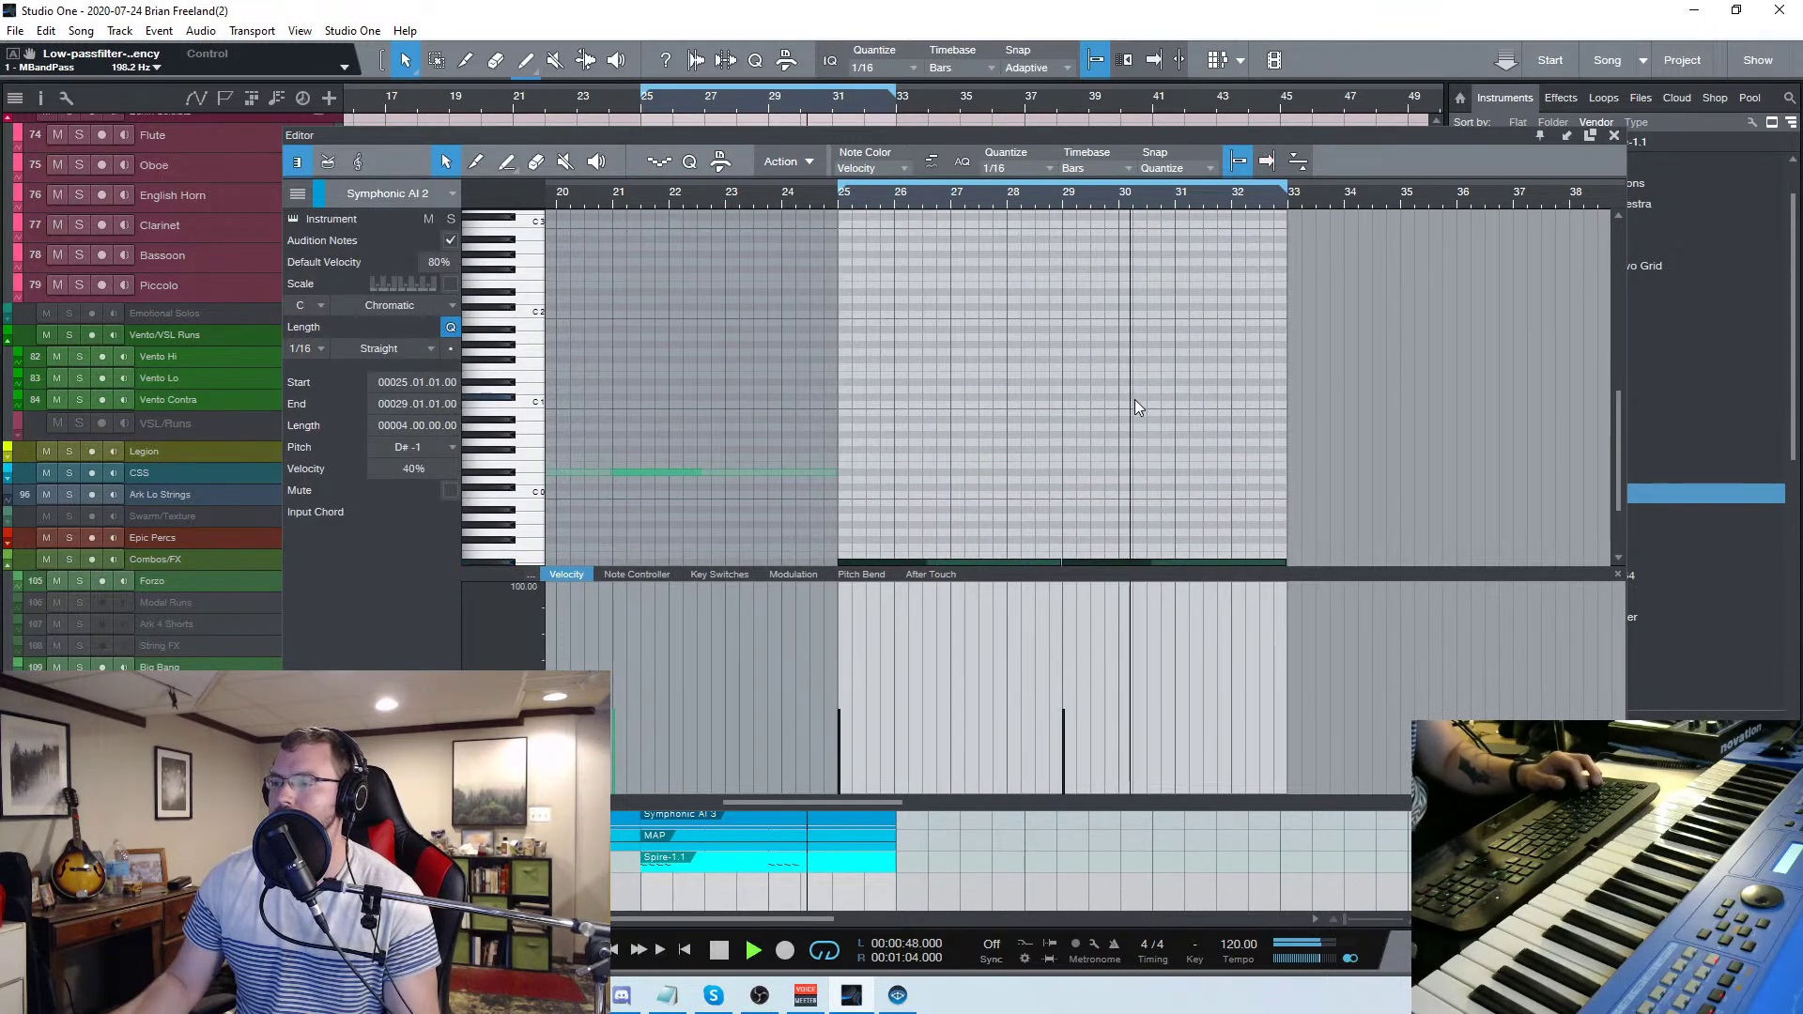
pyautogui.press('f')
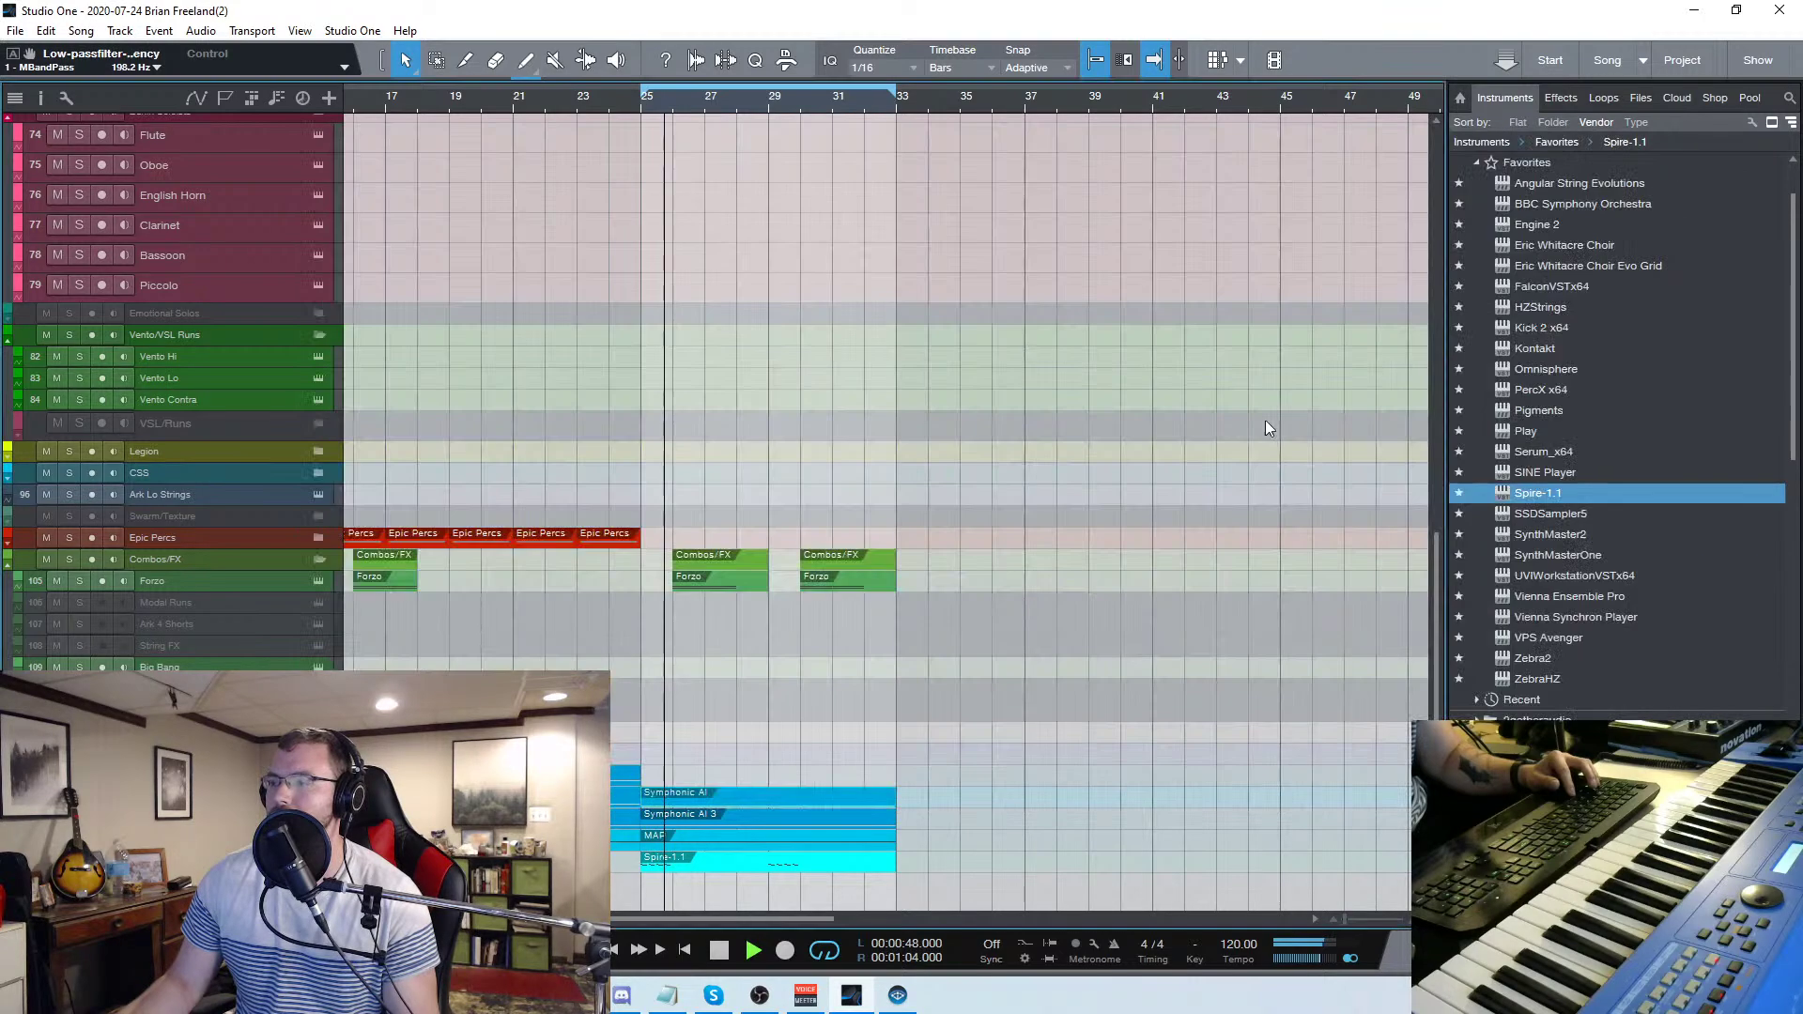
# Close the note editor, move the Symphonic AI part at bars 25–33 up one track, and play from bar 25
pyautogui.click(1614, 135)
pyautogui.press('space')
pyautogui.moveTo(695, 795); pyautogui.dragTo(696, 747)
pyautogui.click(640, 104)
pyautogui.press('space')
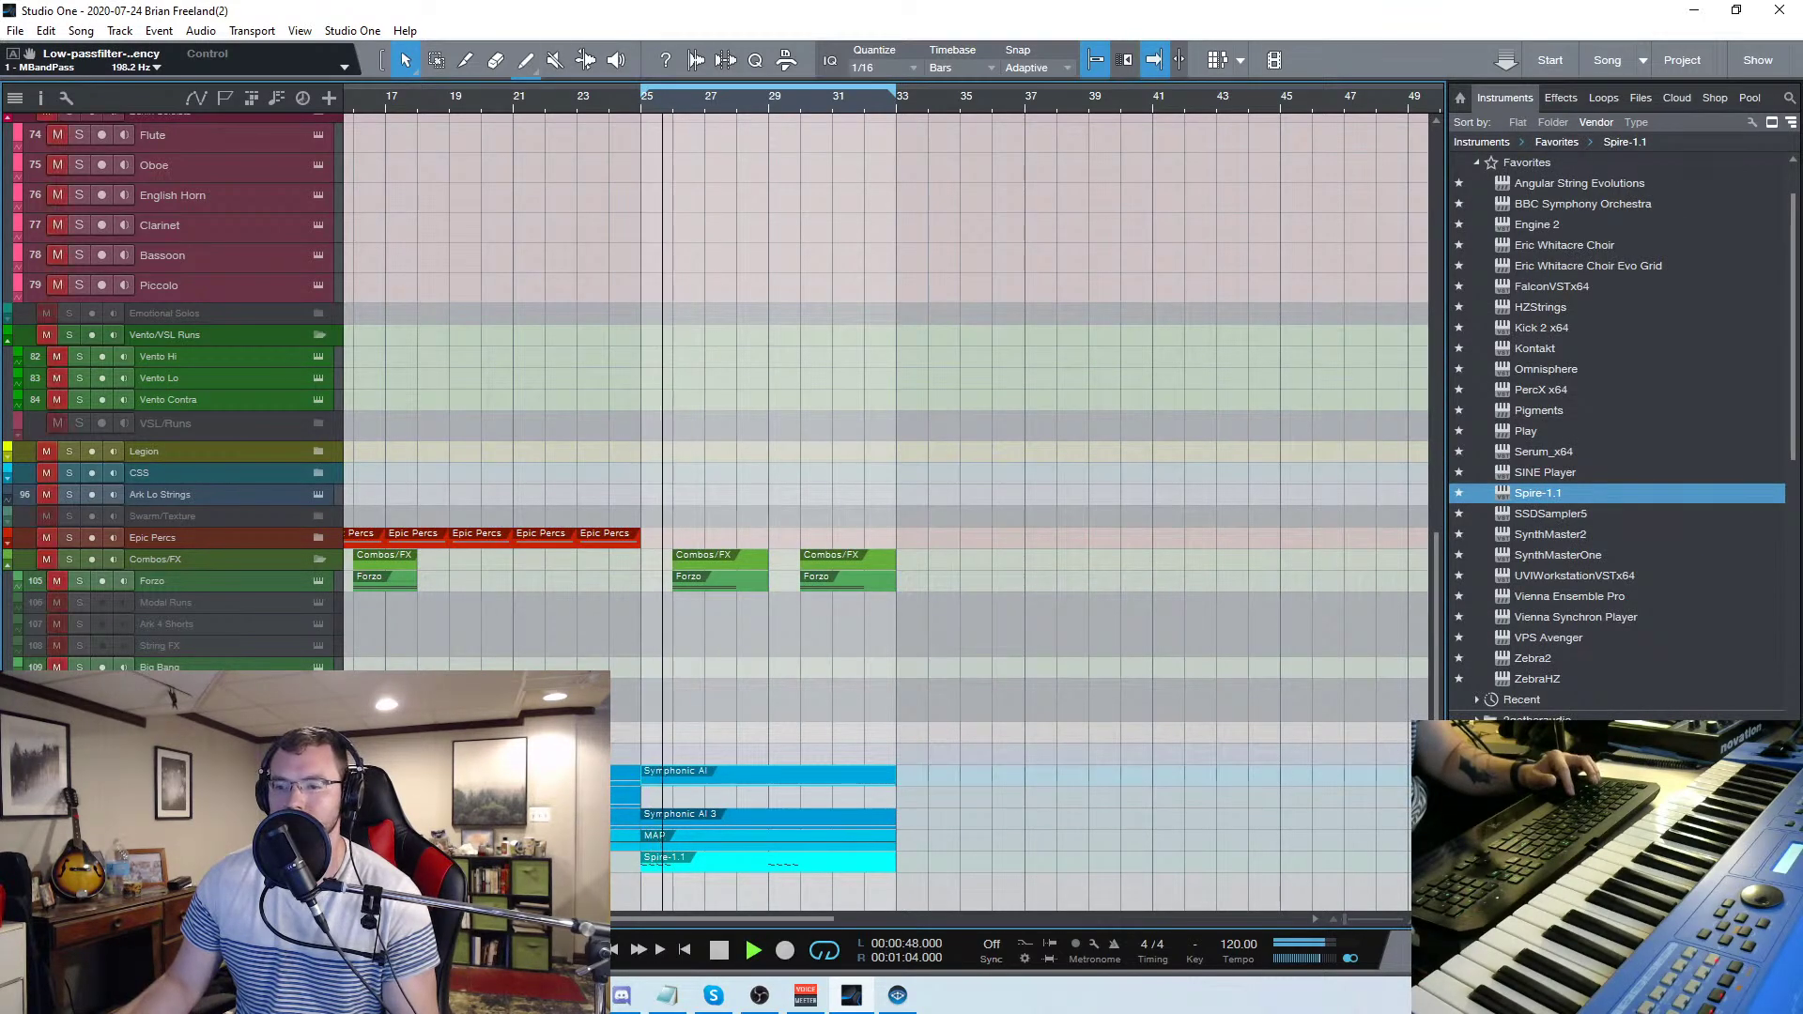
# Transpose the moved Symphonic AI part's notes up an octave, raise their velocities slightly, and close the note editor
pyautogui.doubleClick(718, 780)
pyautogui.hotkey('shift', 'Up')
pyautogui.click(837, 210)
pyautogui.moveTo(840, 742); pyautogui.dragTo(845, 704)
pyautogui.click(835, 204)
pyautogui.click(1614, 135)
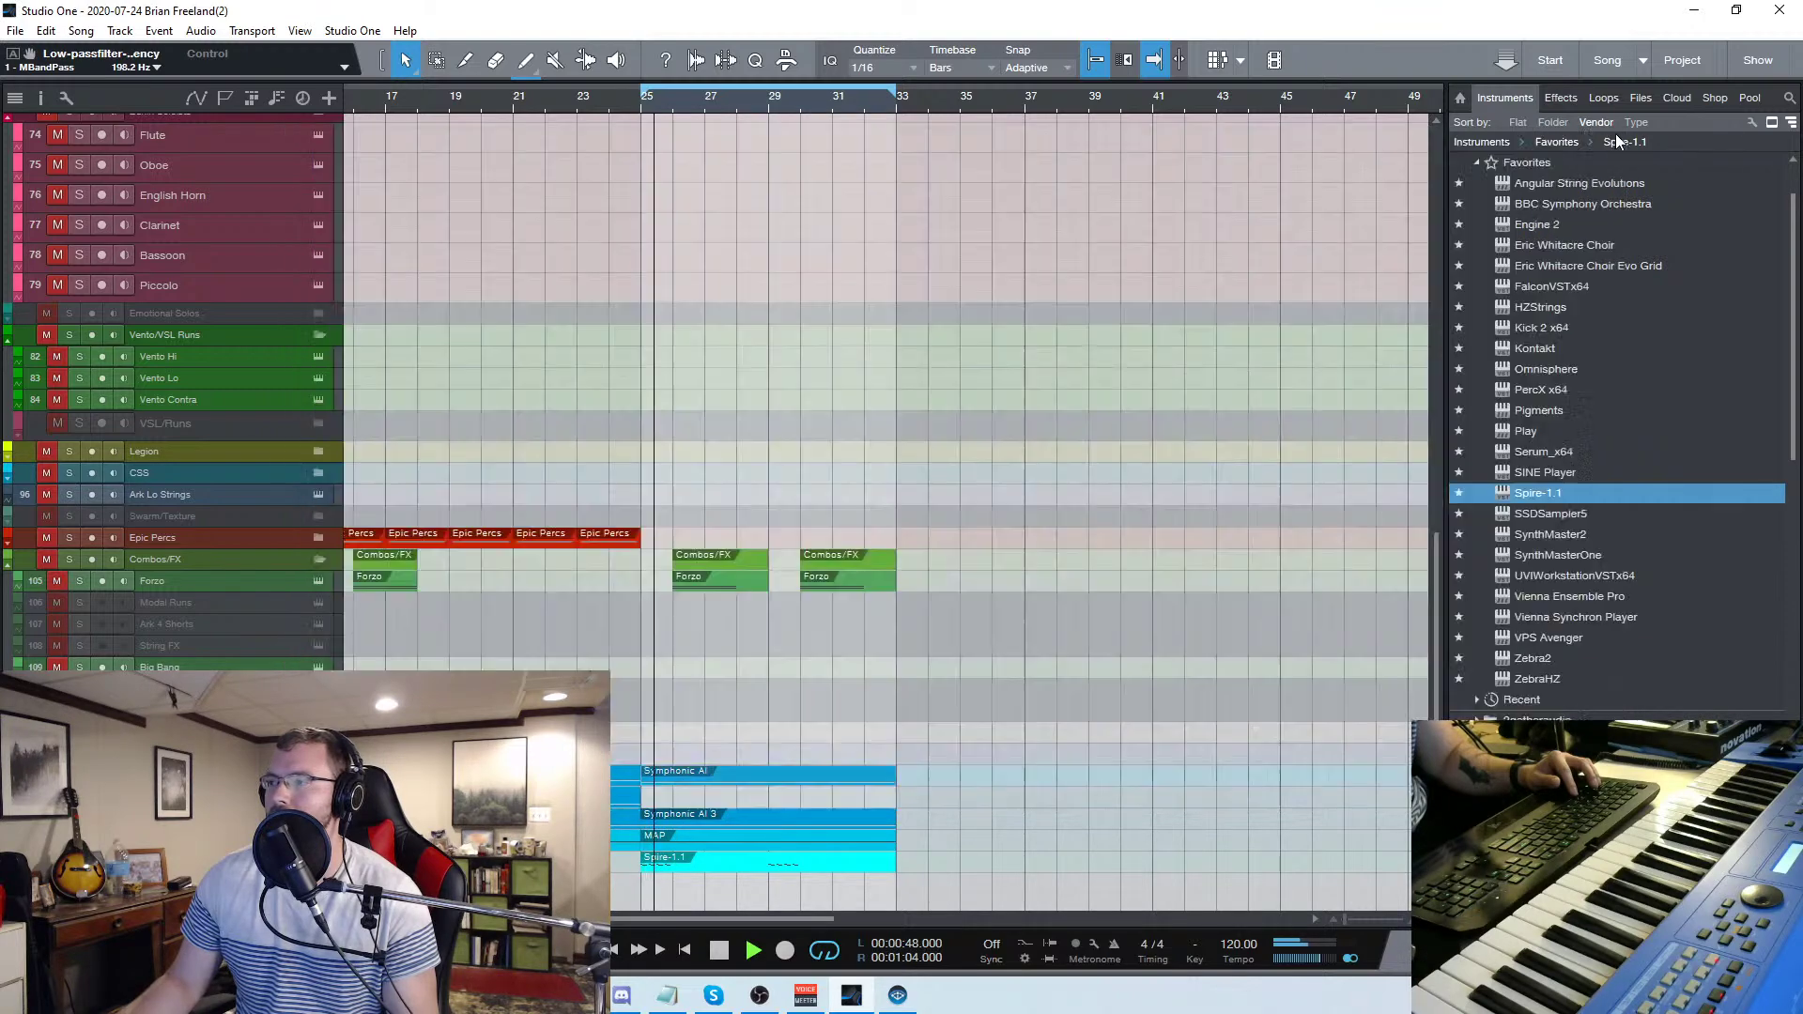
# Play the song from about bar 23 through the new section and save it
pyautogui.click(595, 99)
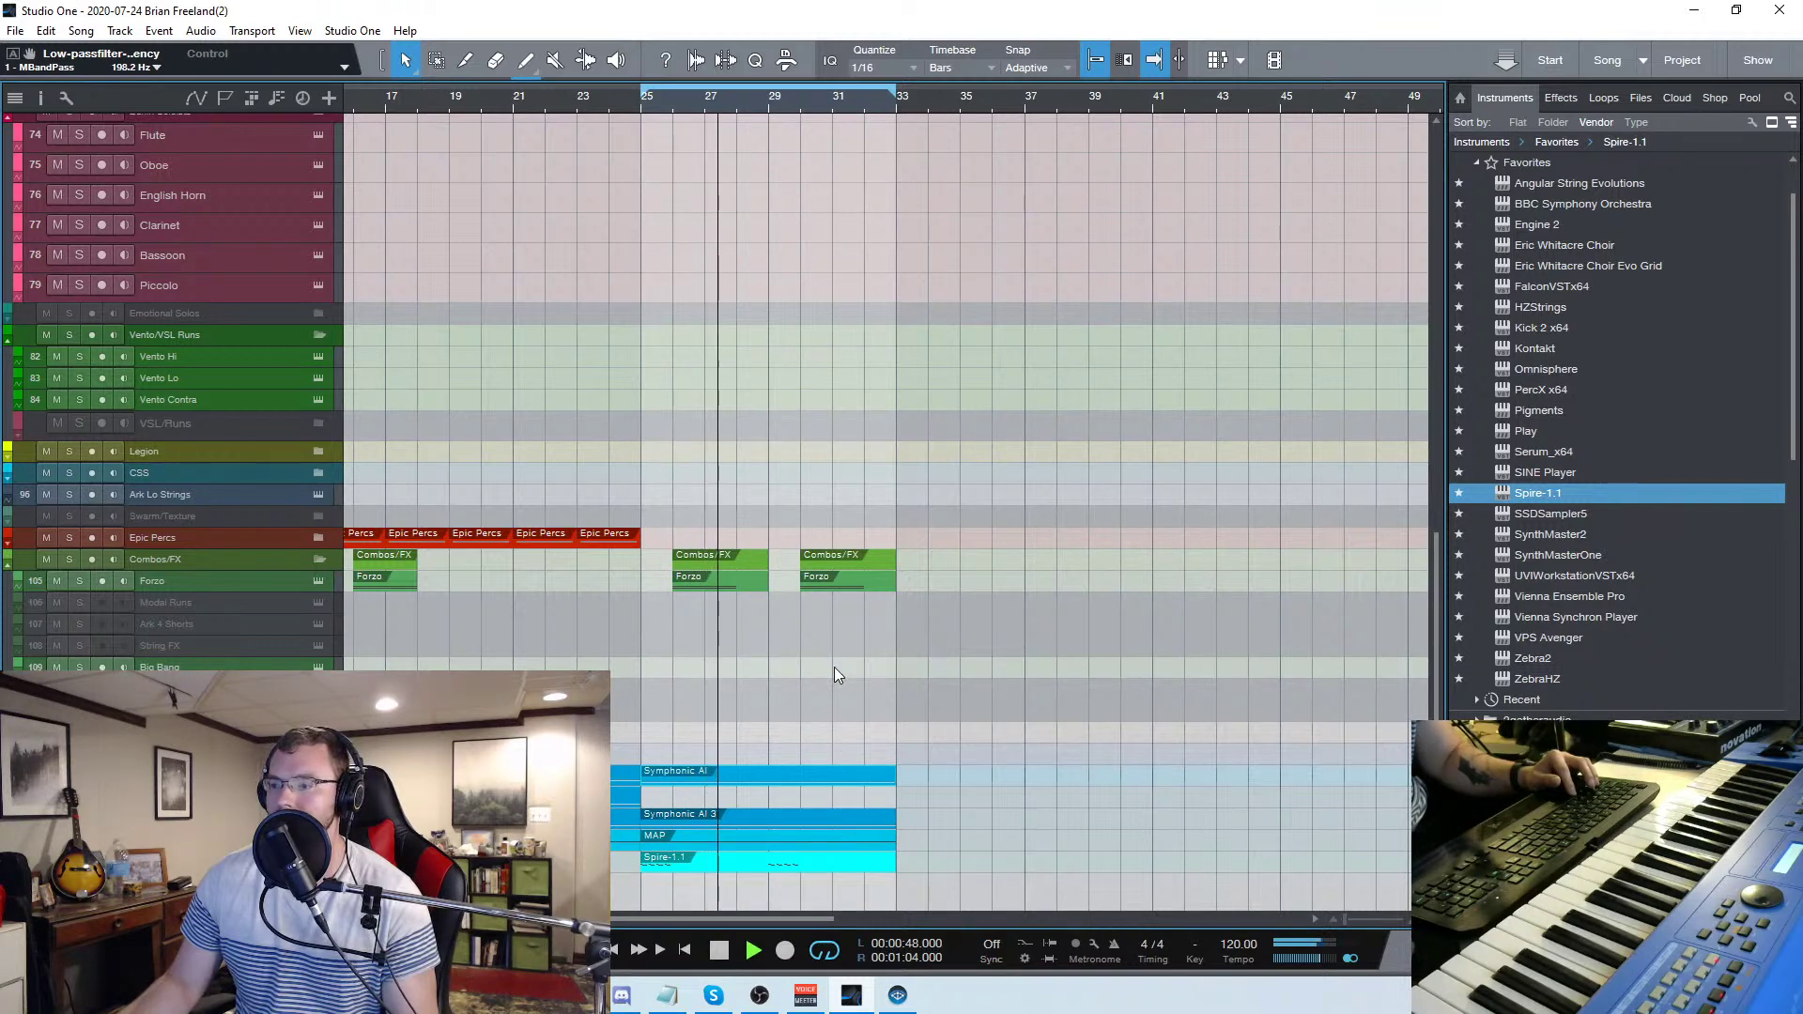
pyautogui.scroll(3, 834, 678)
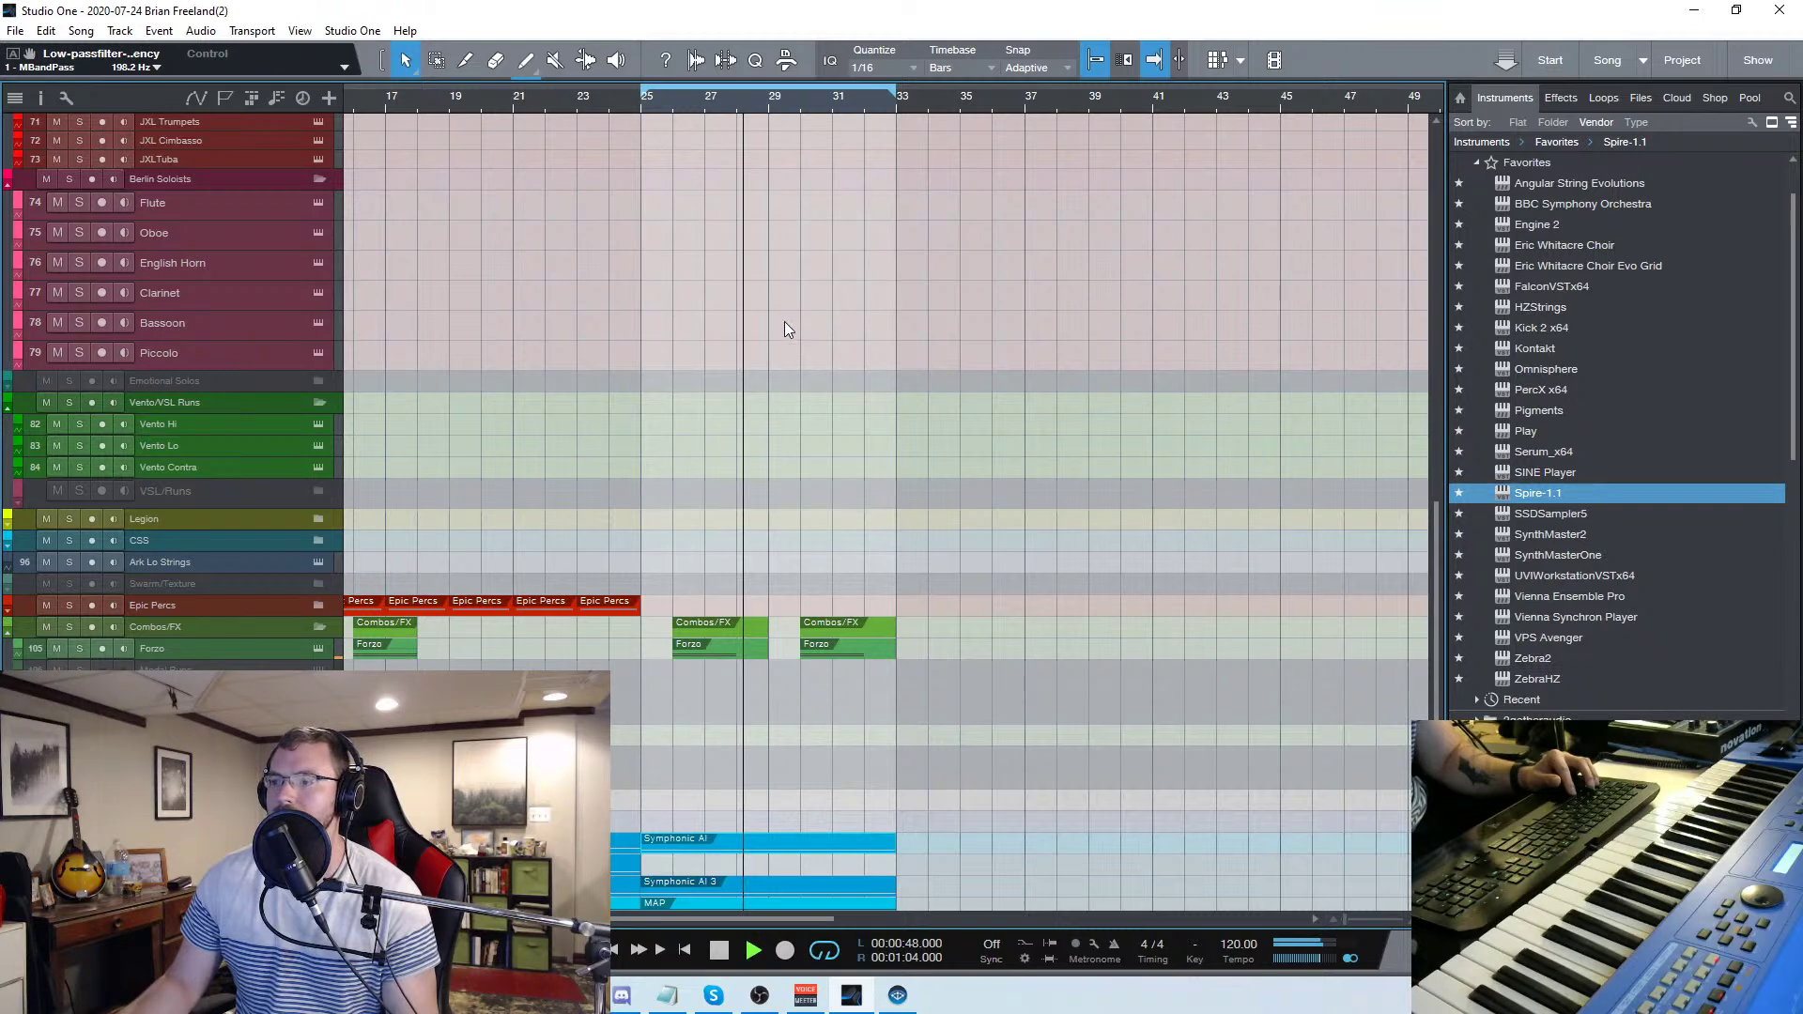
pyautogui.hotkey('ctrl', 's')
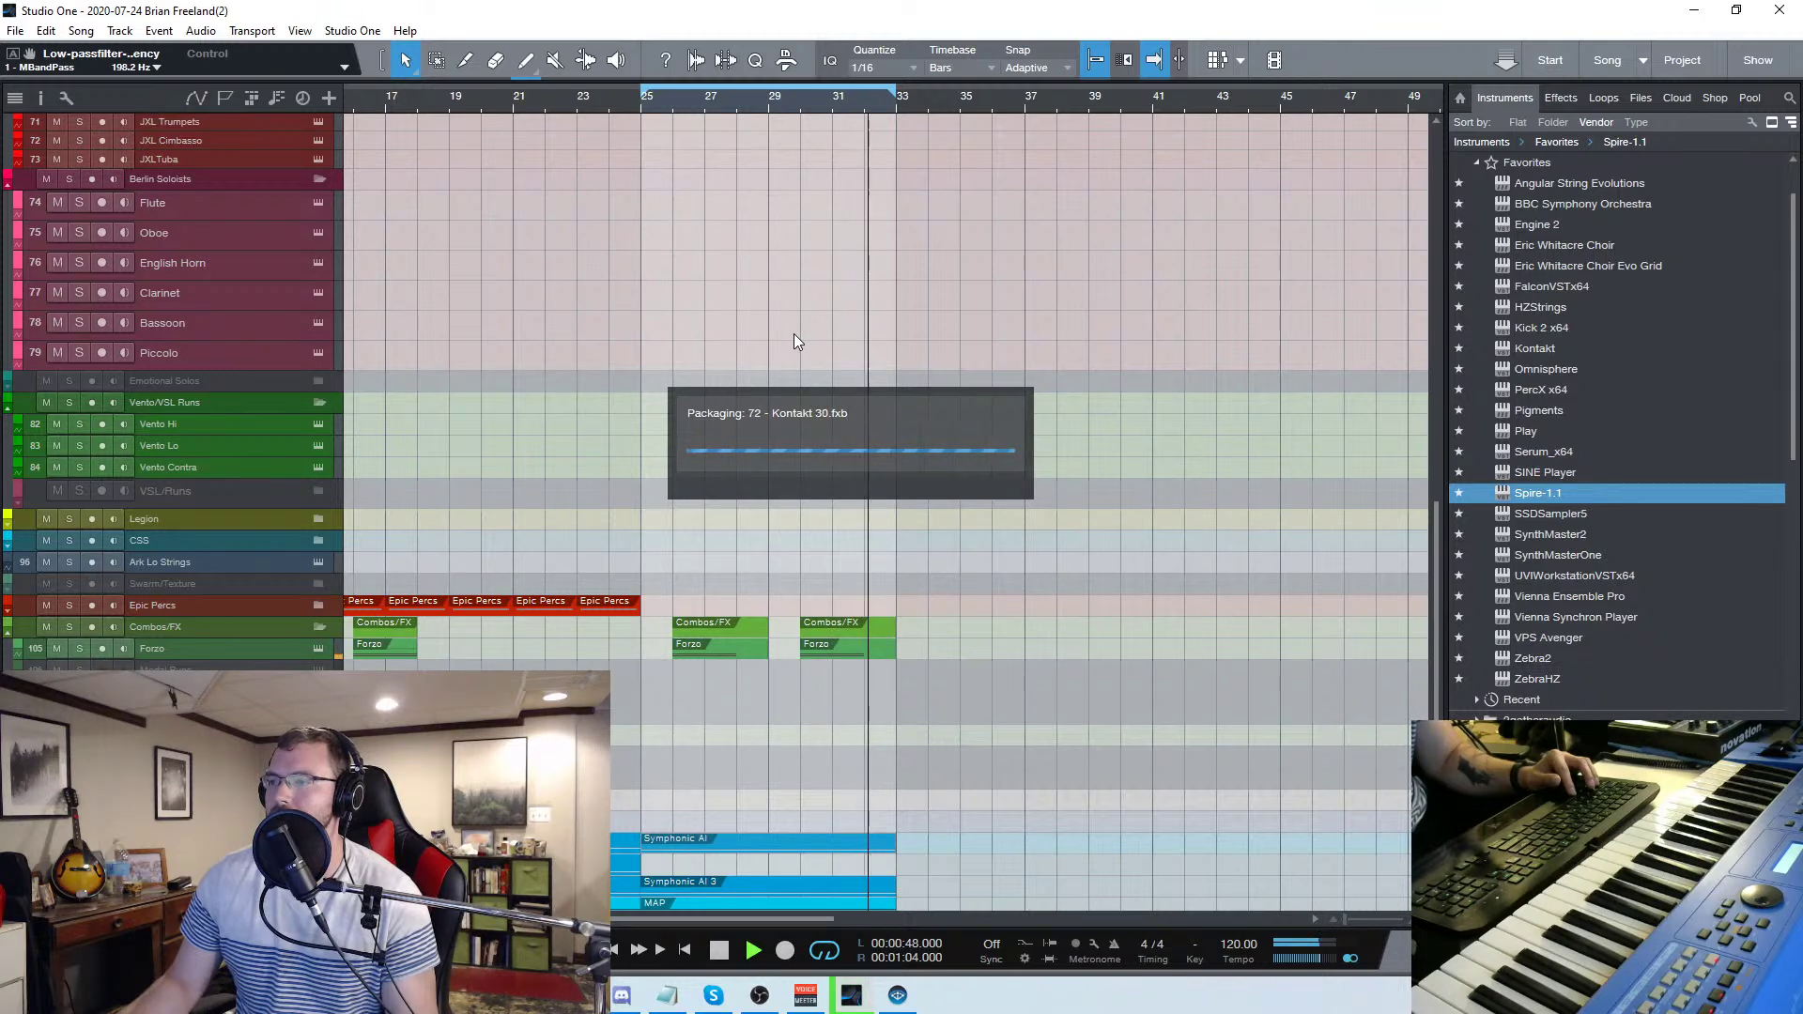
pyautogui.press('space')
# Copy the Forzo, Symphonic AI, MAP and Spire parts from bars 25–33 to bars 33–41 and move the loop range there
pyautogui.scroll(-3, 792, 333)
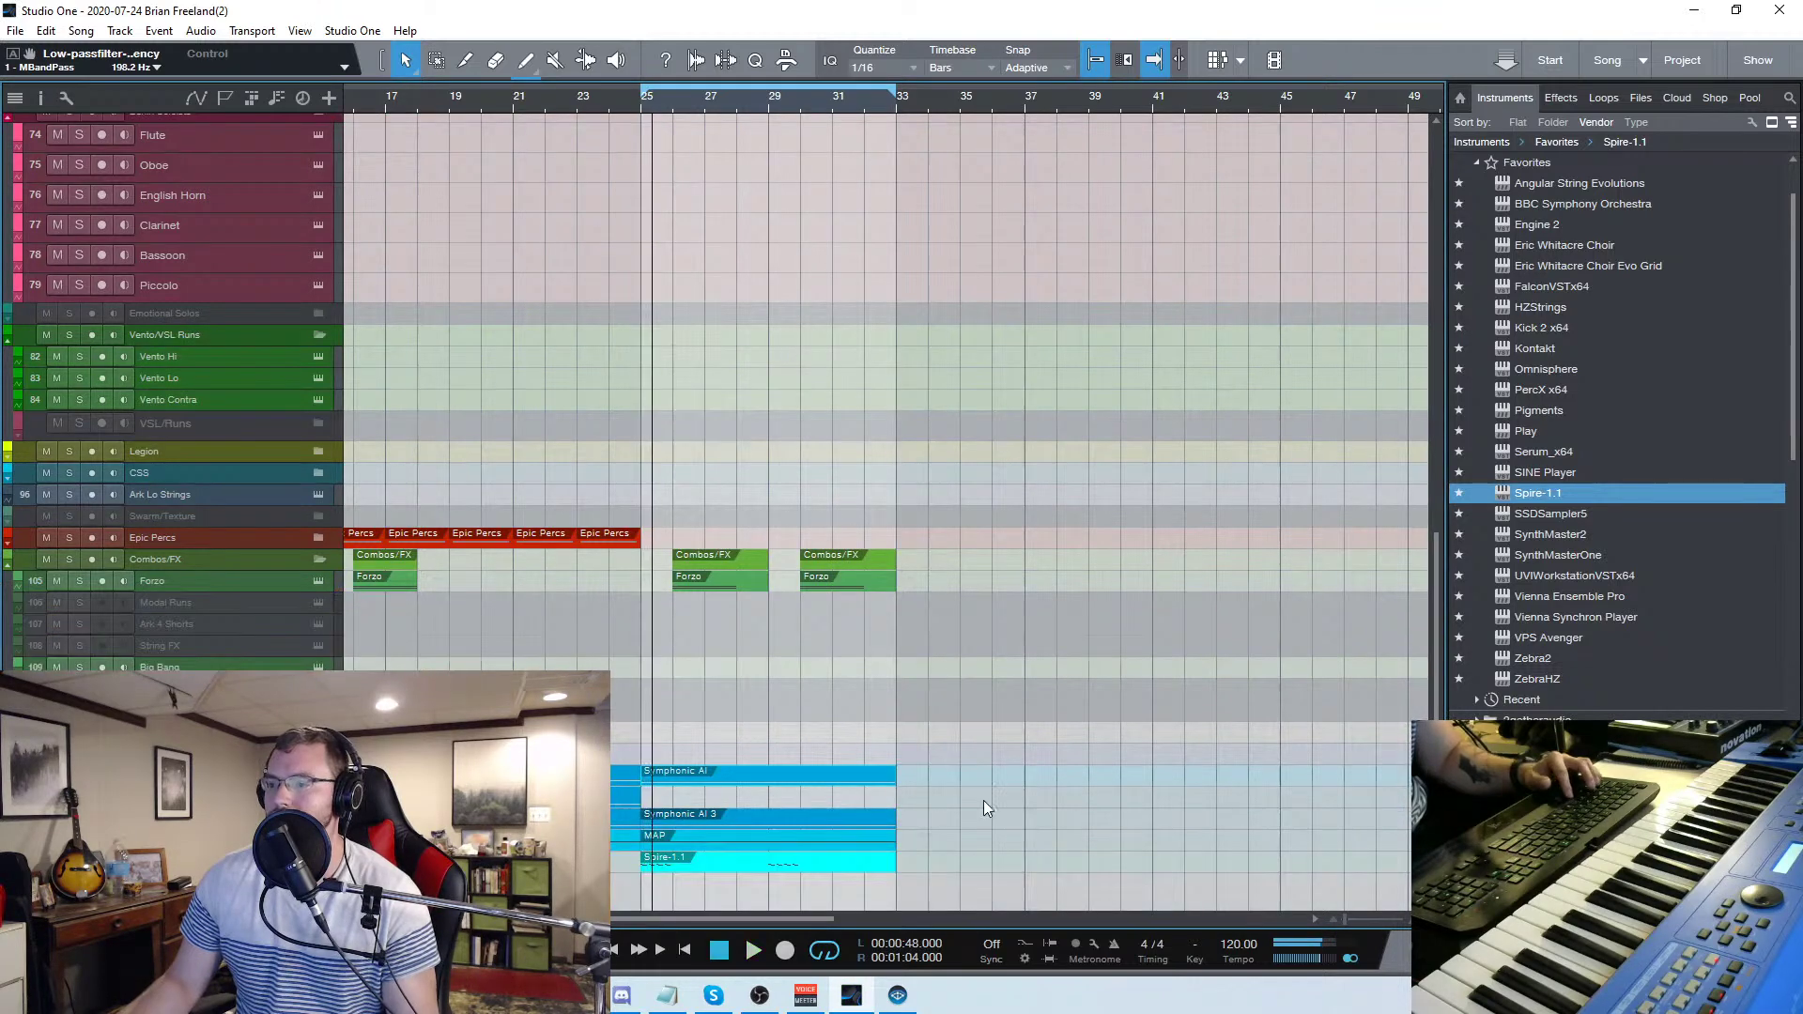
pyautogui.moveTo(1024, 890); pyautogui.dragTo(684, 451)
pyautogui.moveTo(684, 857); pyautogui.dragTo(937, 857)
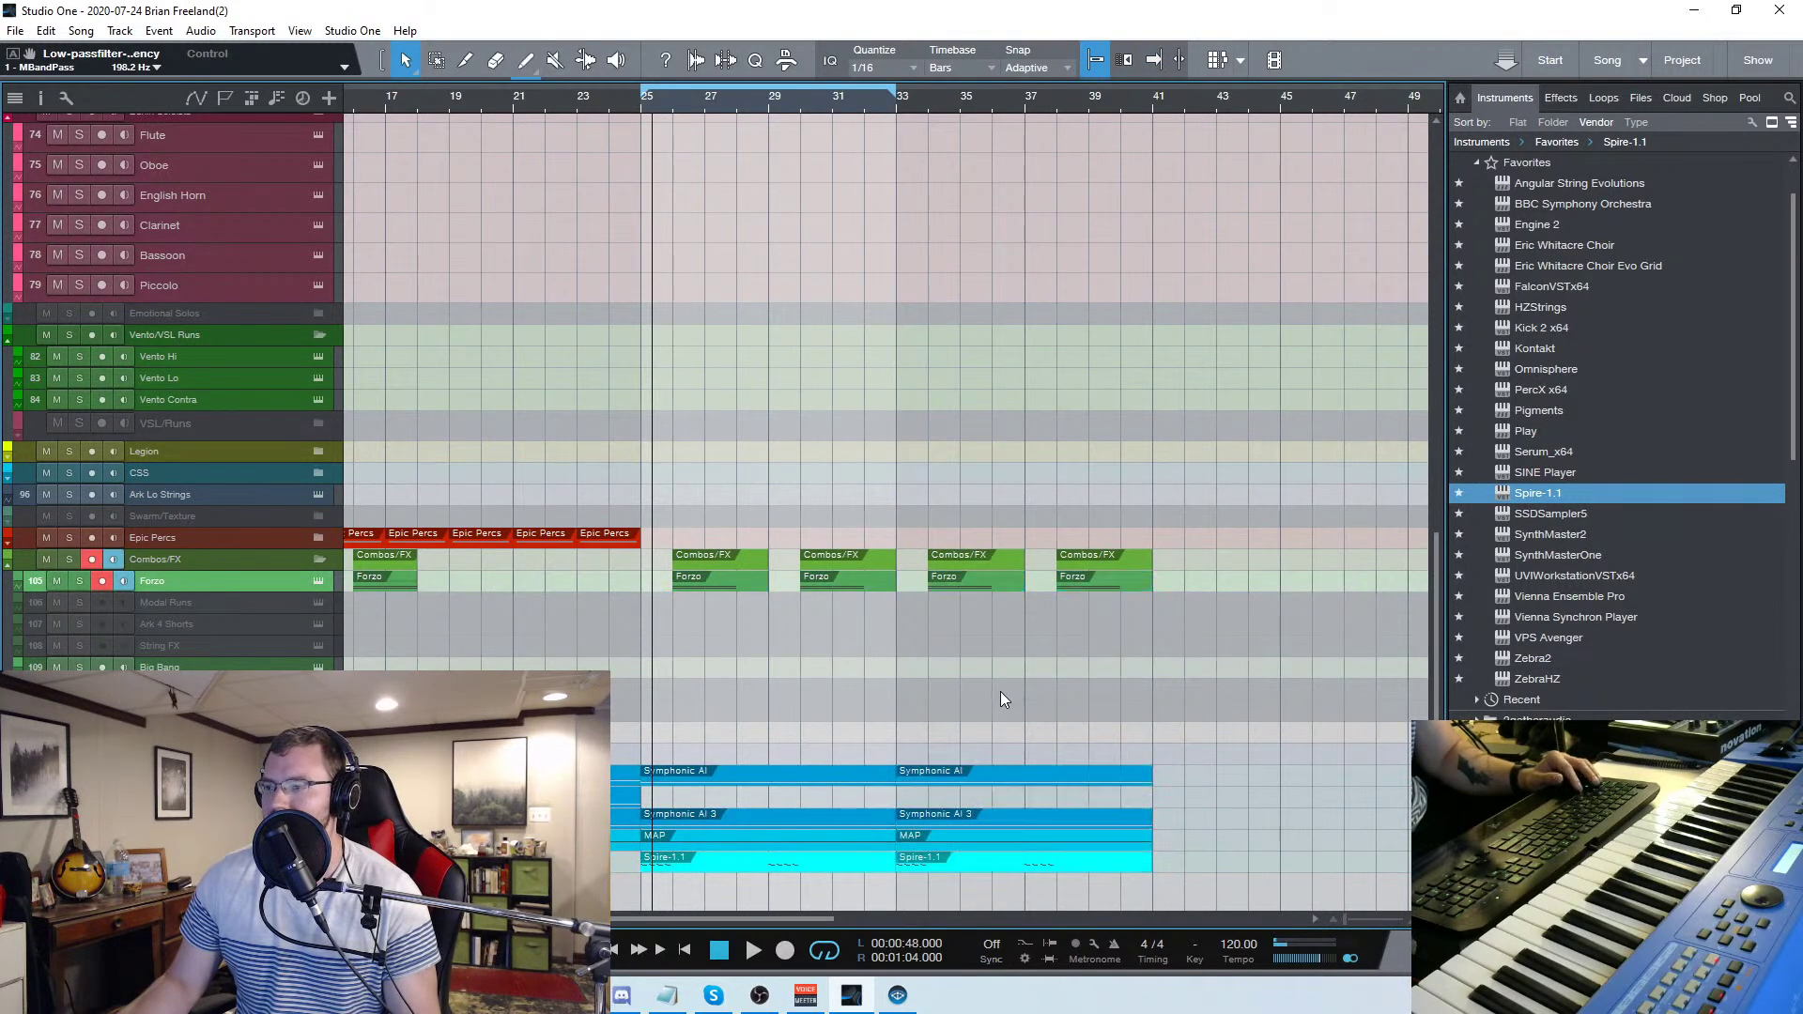
pyautogui.moveTo(730, 106); pyautogui.dragTo(991, 117)
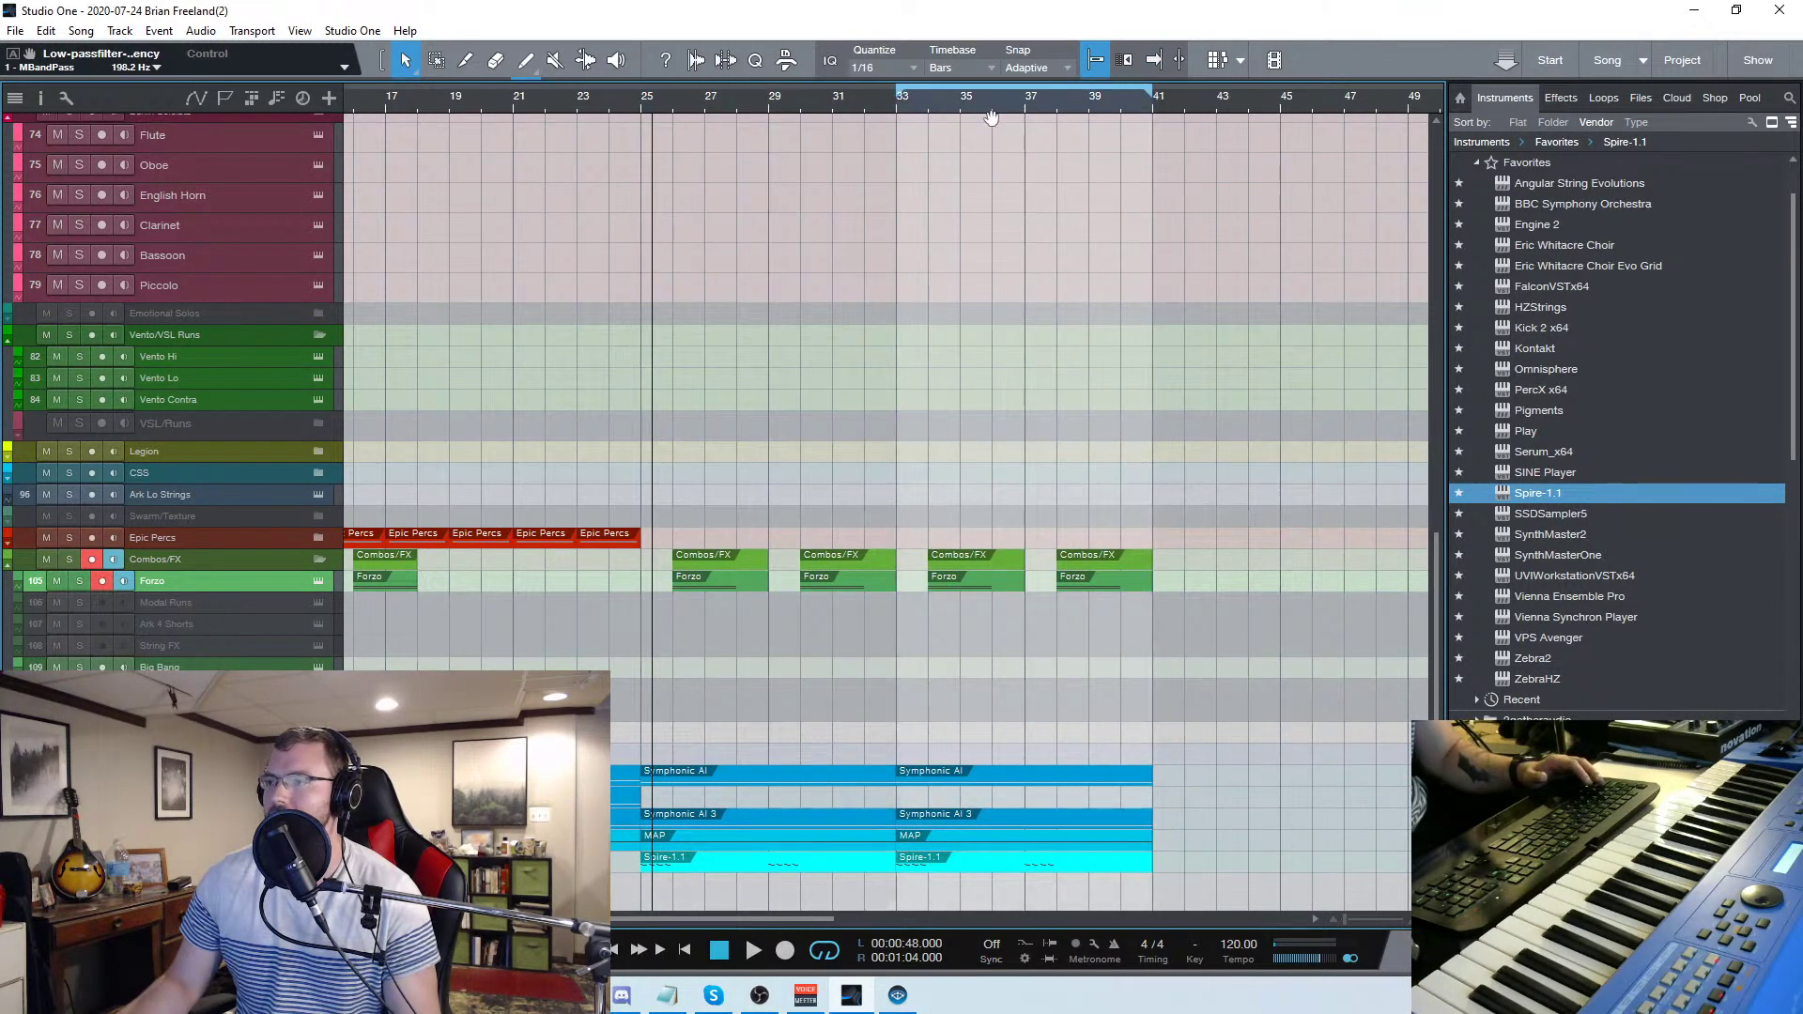
# Copy the Spire part at bars 33–41 to the BBCSO Celli track and play from bar 33
pyautogui.click(981, 854)
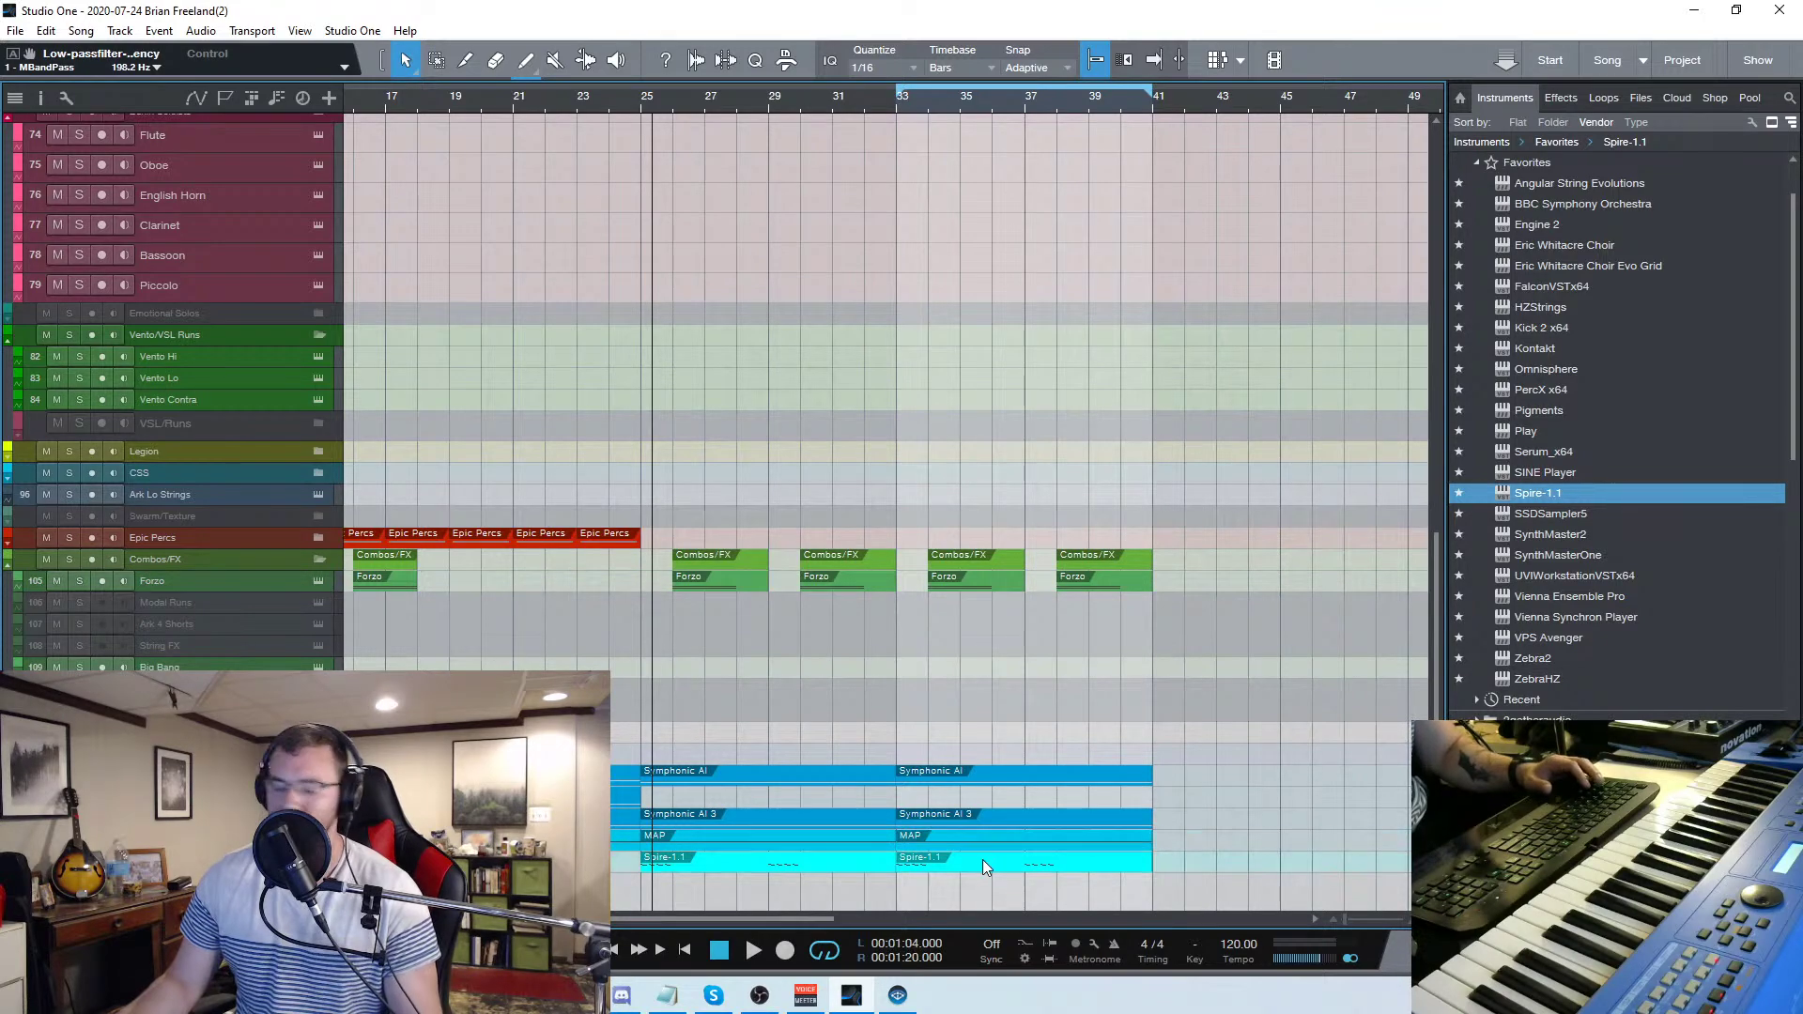
pyautogui.scroll(15, 262, 414)
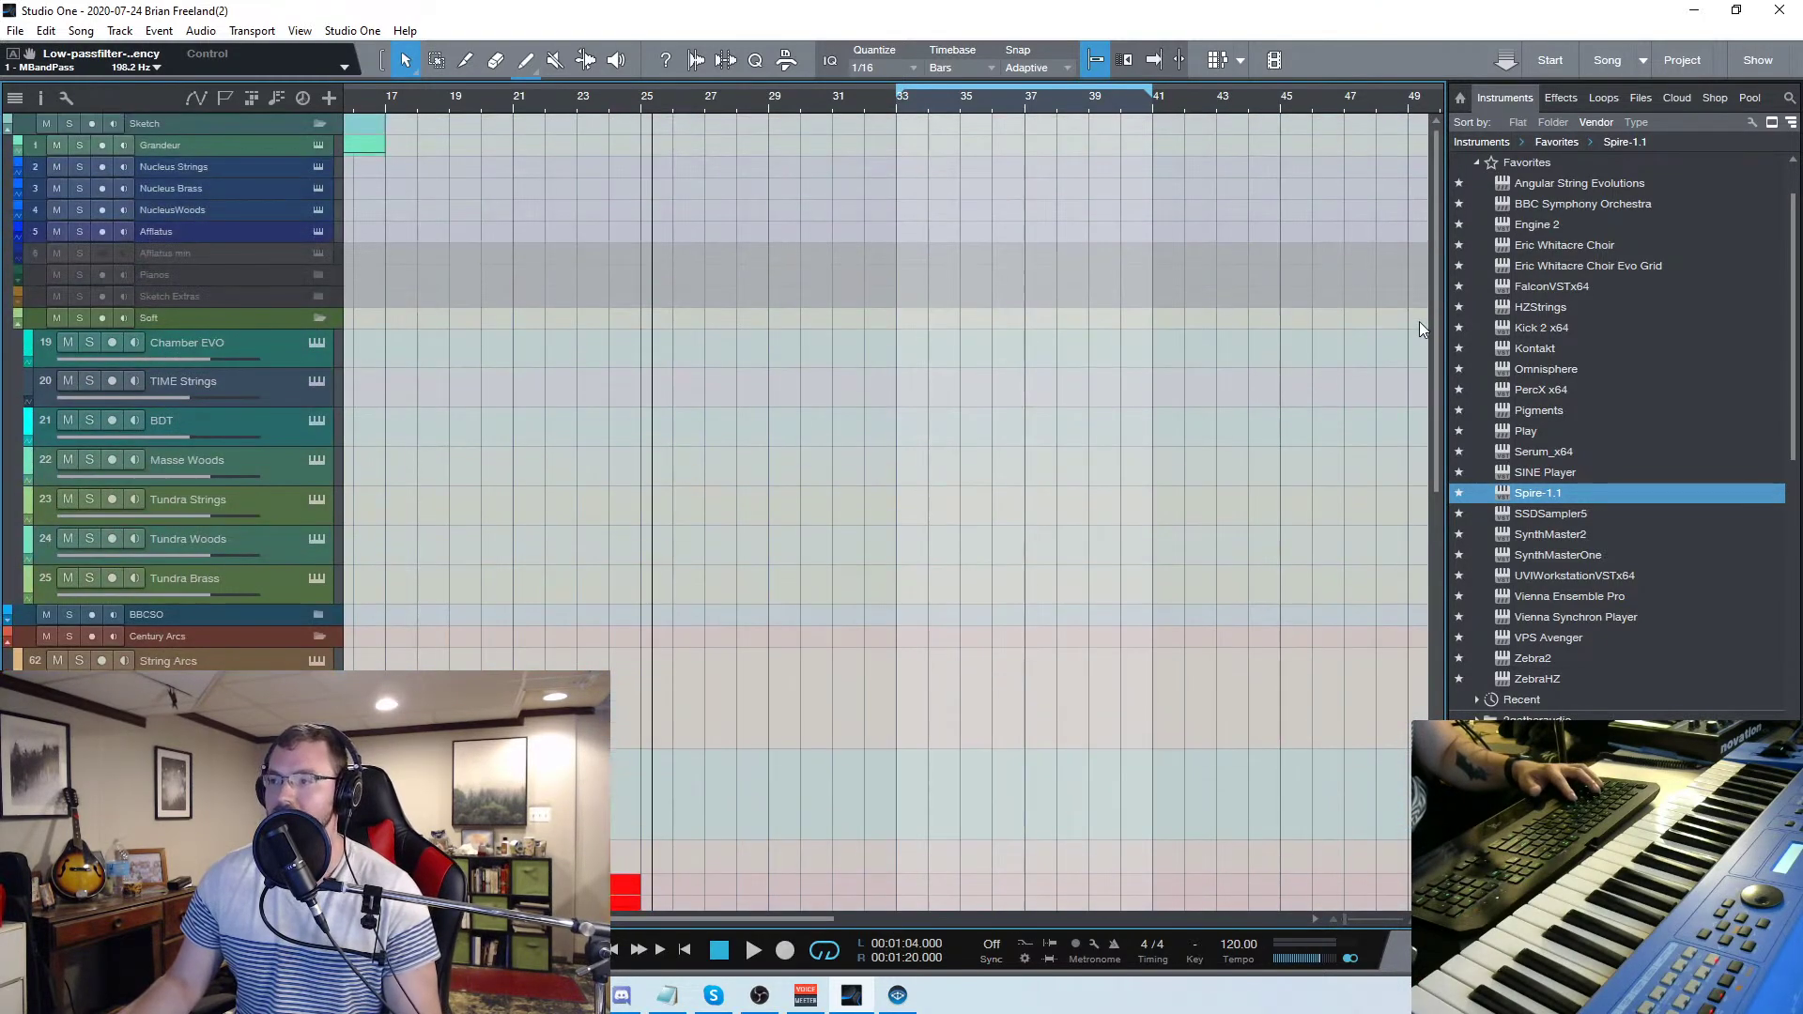
pyautogui.scroll(2, 261, 414)
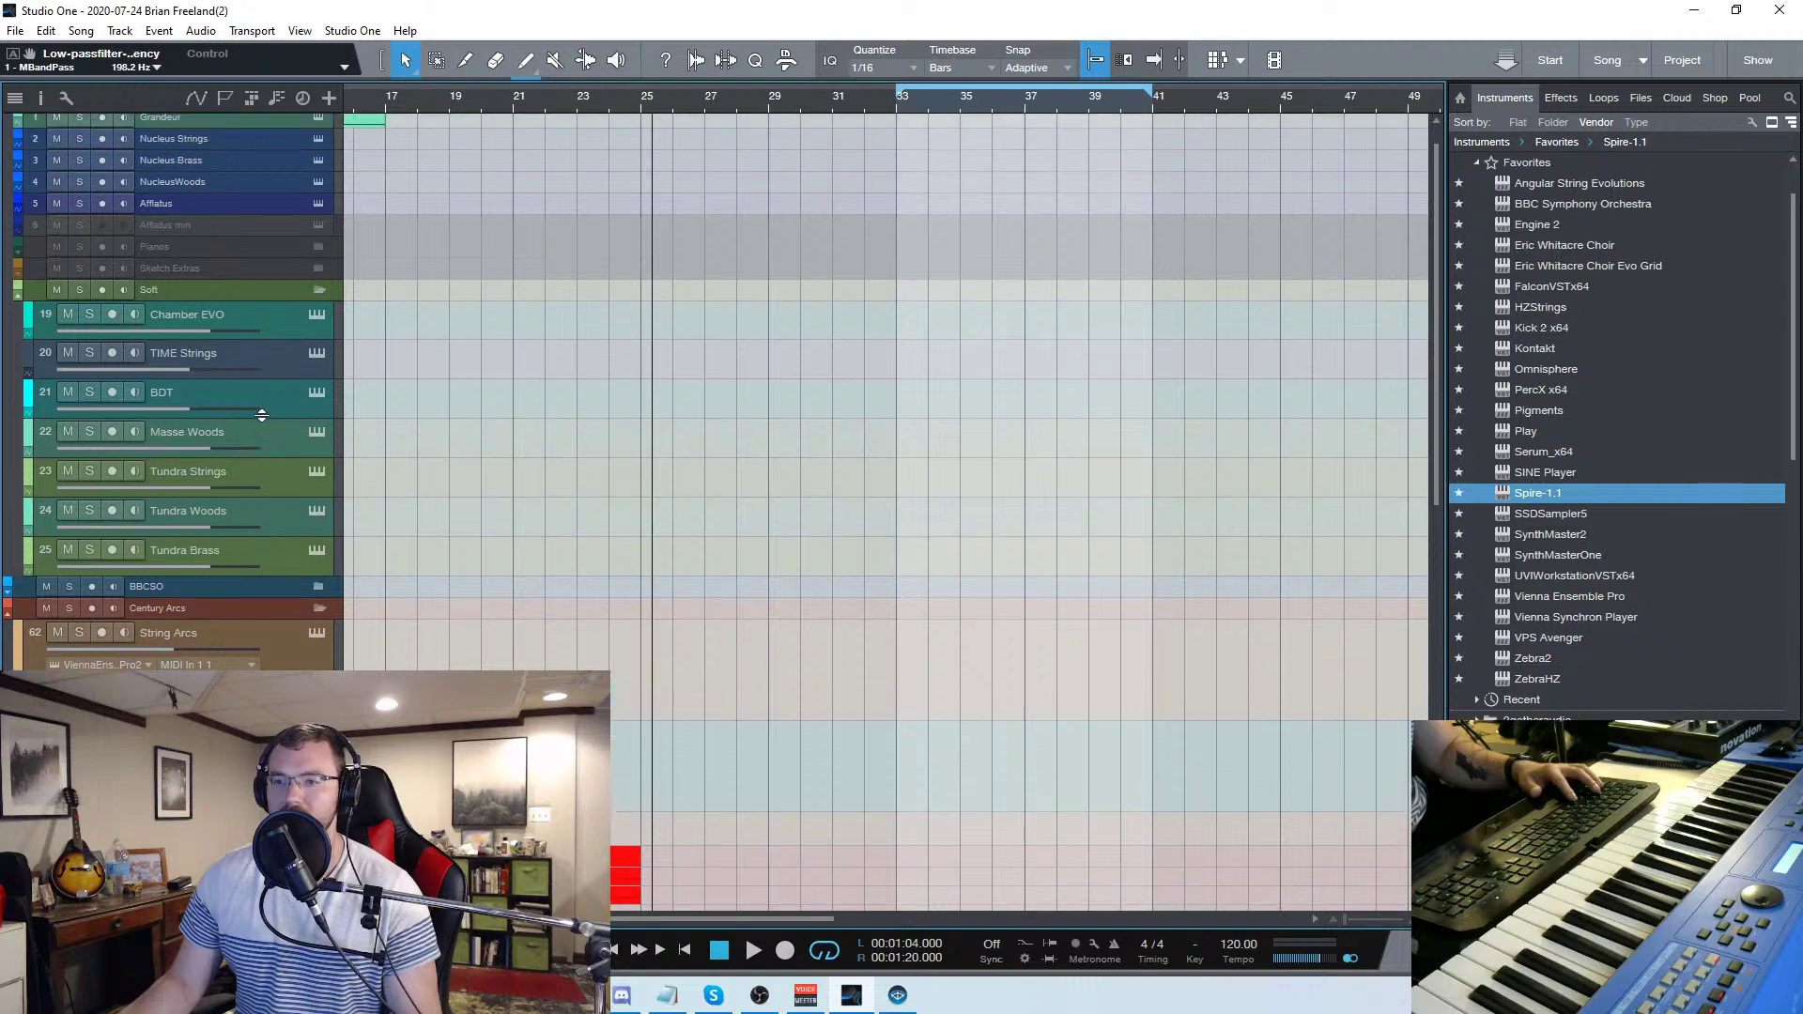
pyautogui.scroll(-4, 261, 421)
pyautogui.click(317, 445)
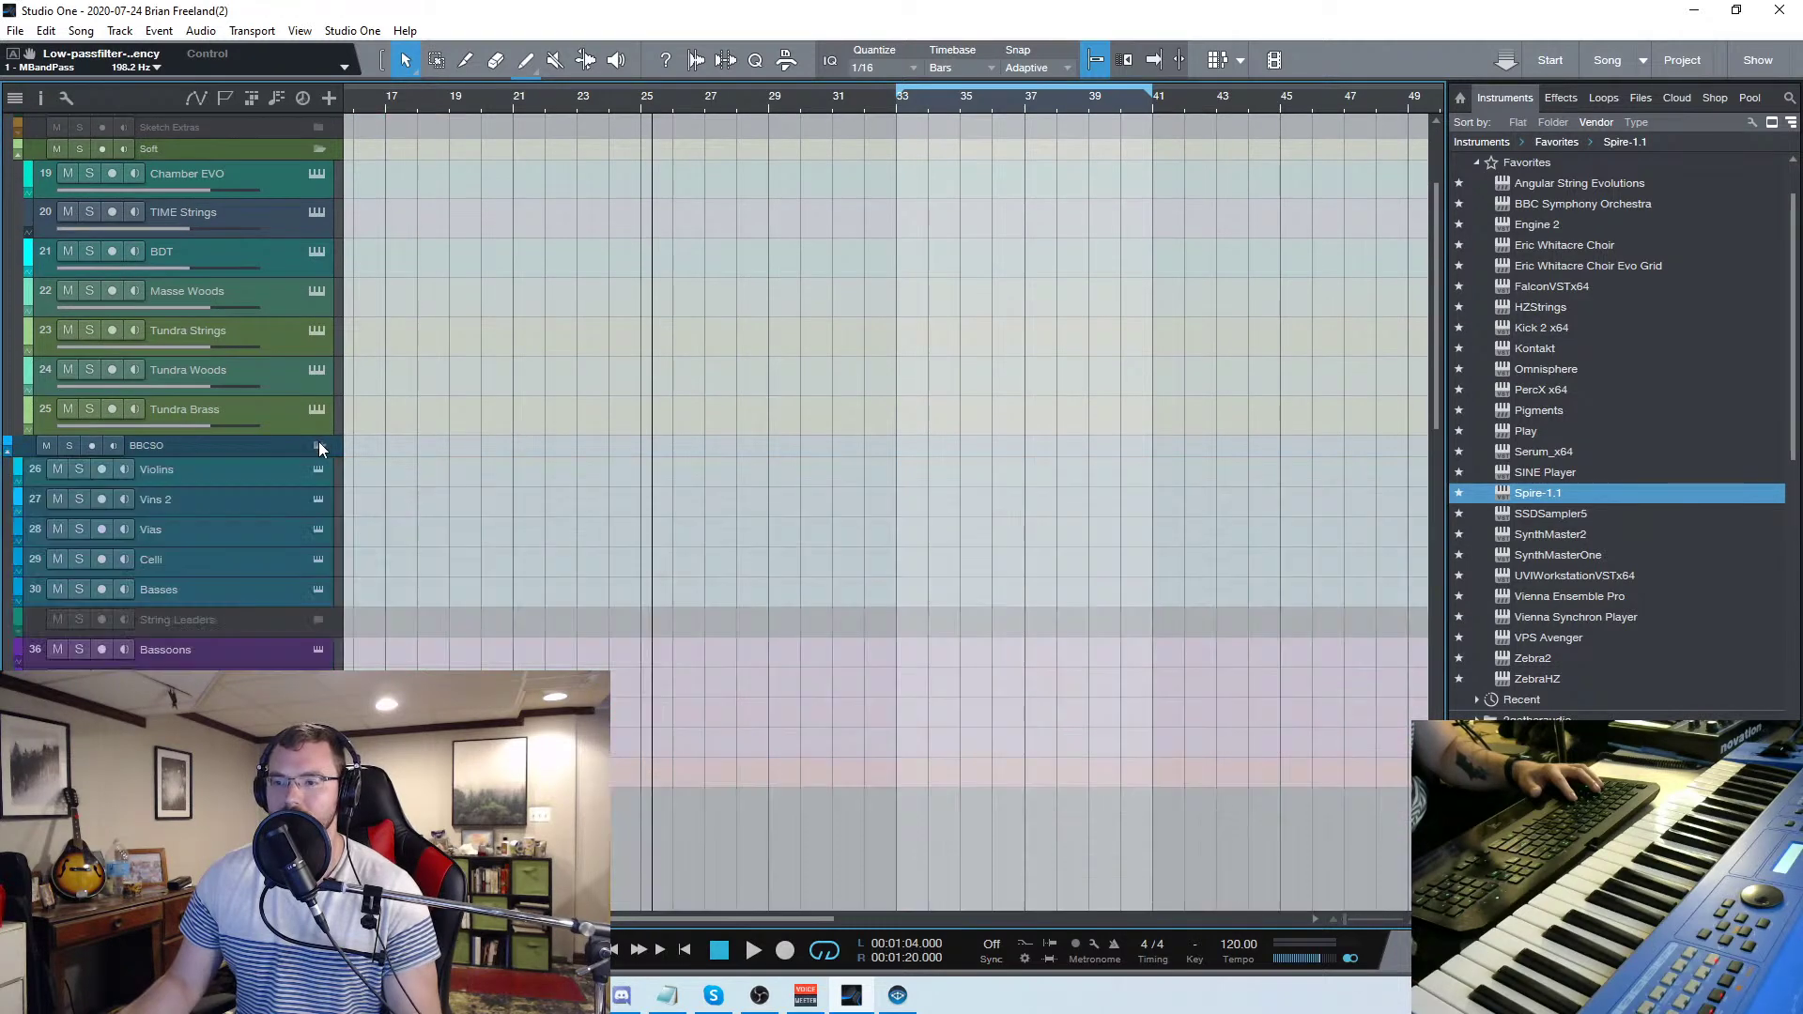
pyautogui.scroll(-3, 317, 448)
pyautogui.click(289, 447)
pyautogui.click(896, 103)
pyautogui.press('KP_Multiply')
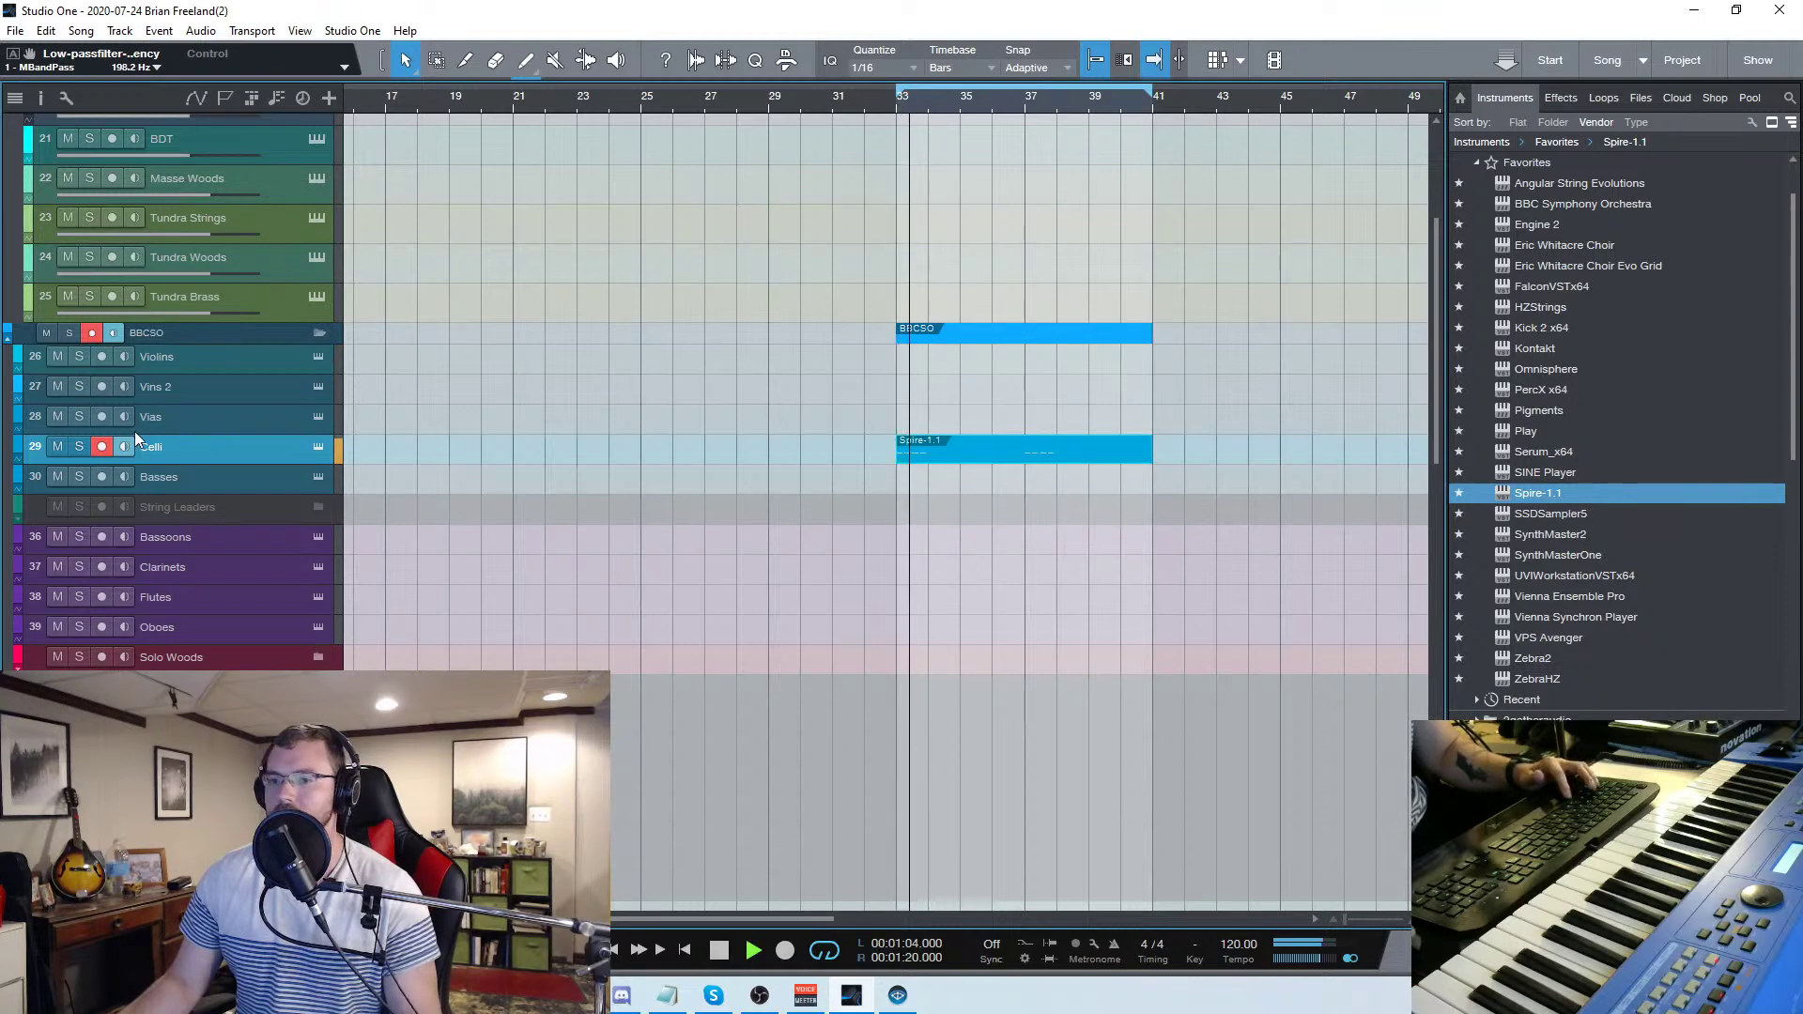
# Solo the Celli track, set its part's quantize grid to 1/32, and shorten all its notes to 1/32 length
pyautogui.click(79, 446)
pyautogui.press('space')
pyautogui.doubleClick(1052, 449)
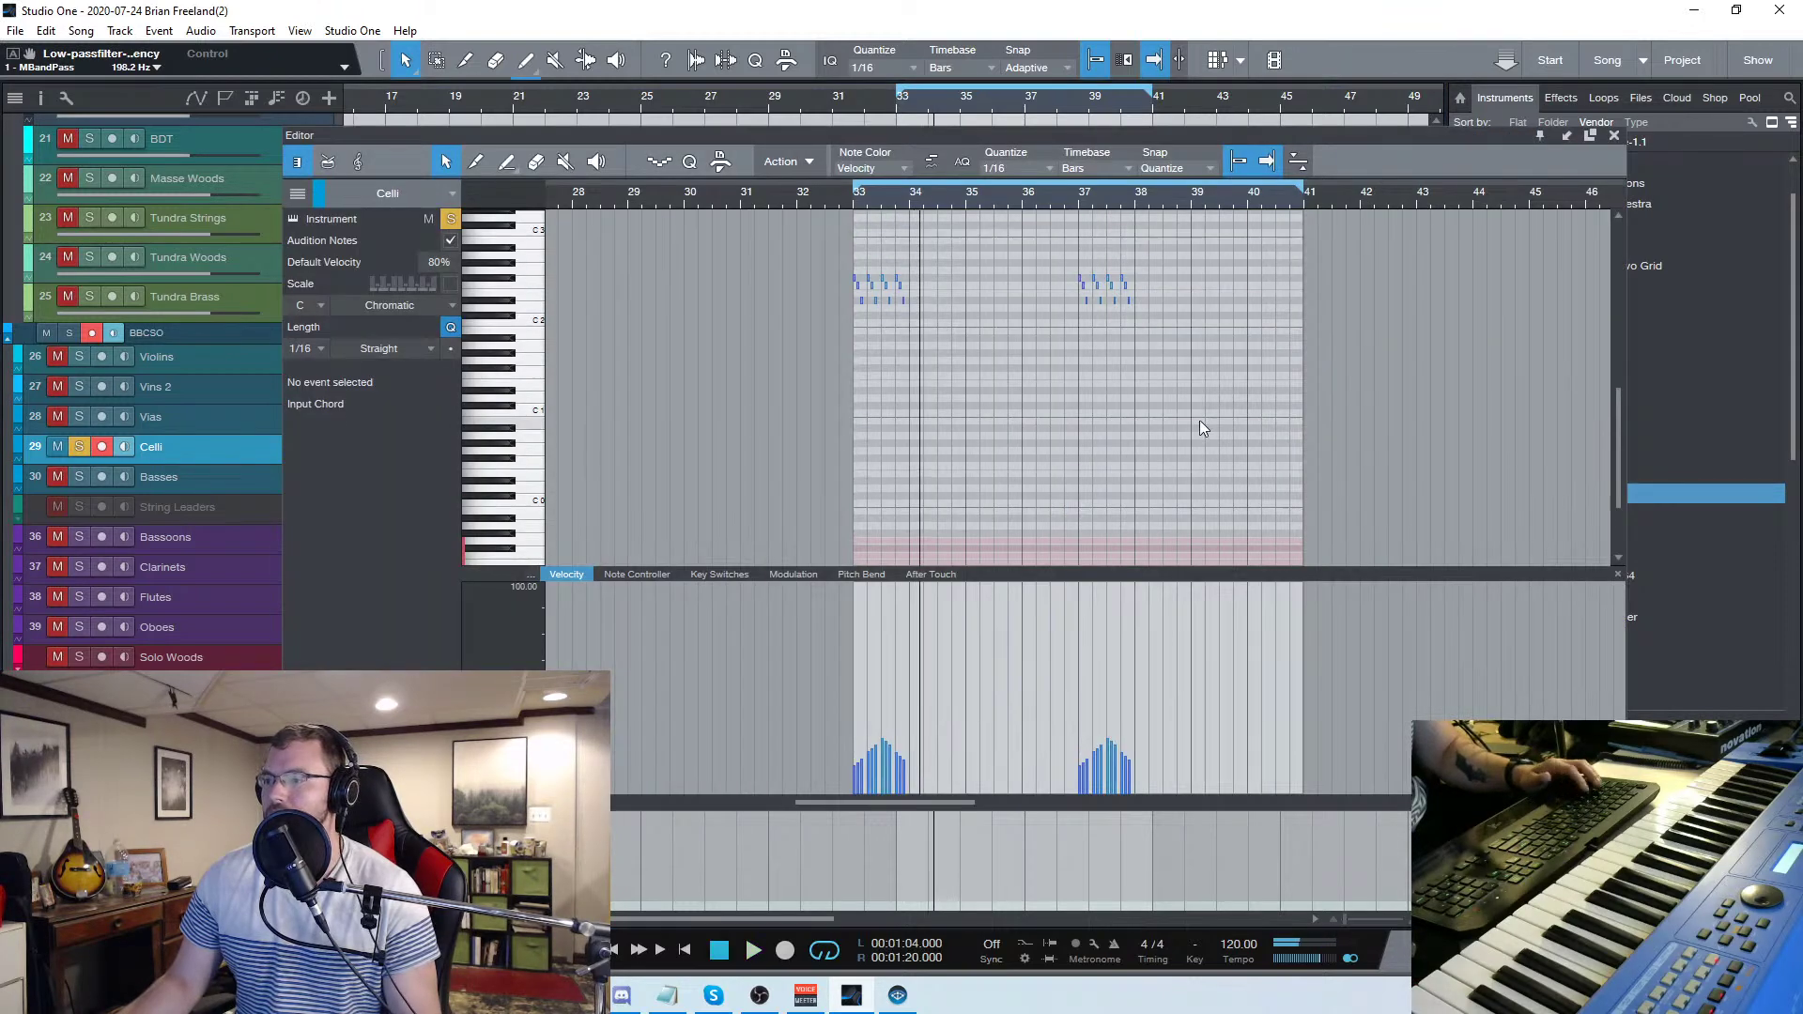
pyautogui.hotkey('ctrl', 'a')
pyautogui.hotkey('shift', 's')
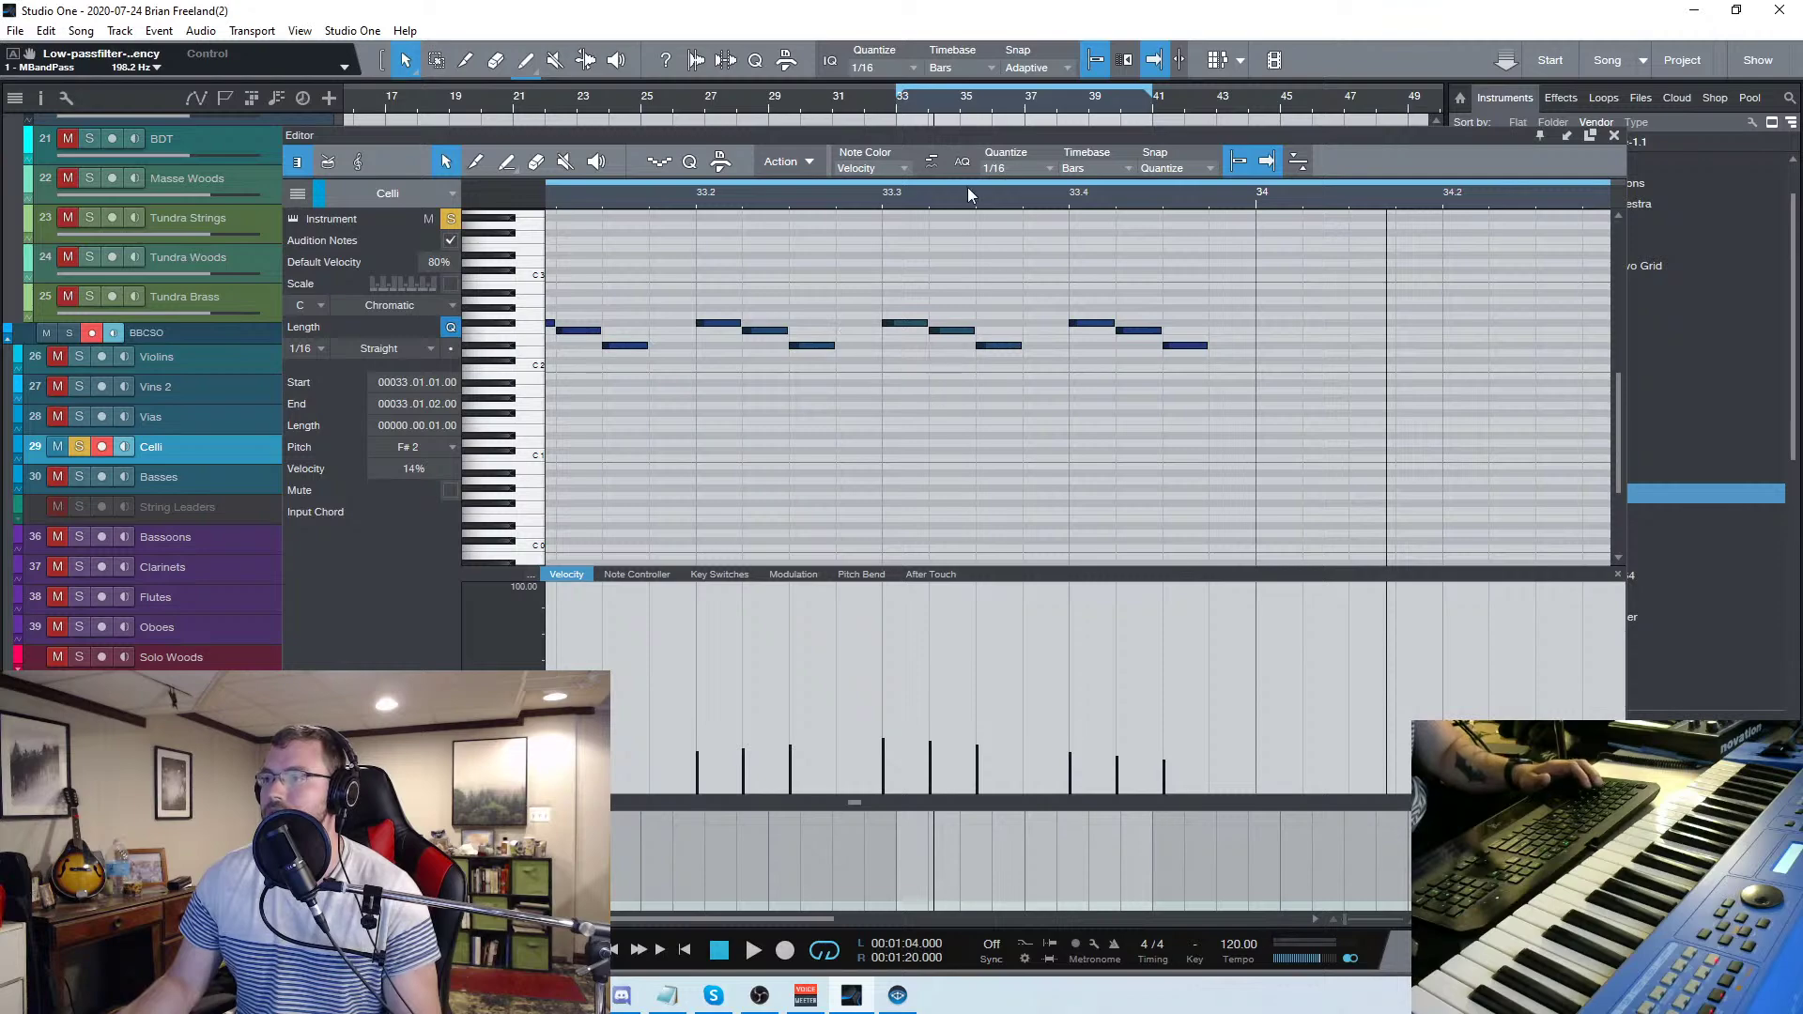
pyautogui.click(1033, 172)
pyautogui.click(1240, 199)
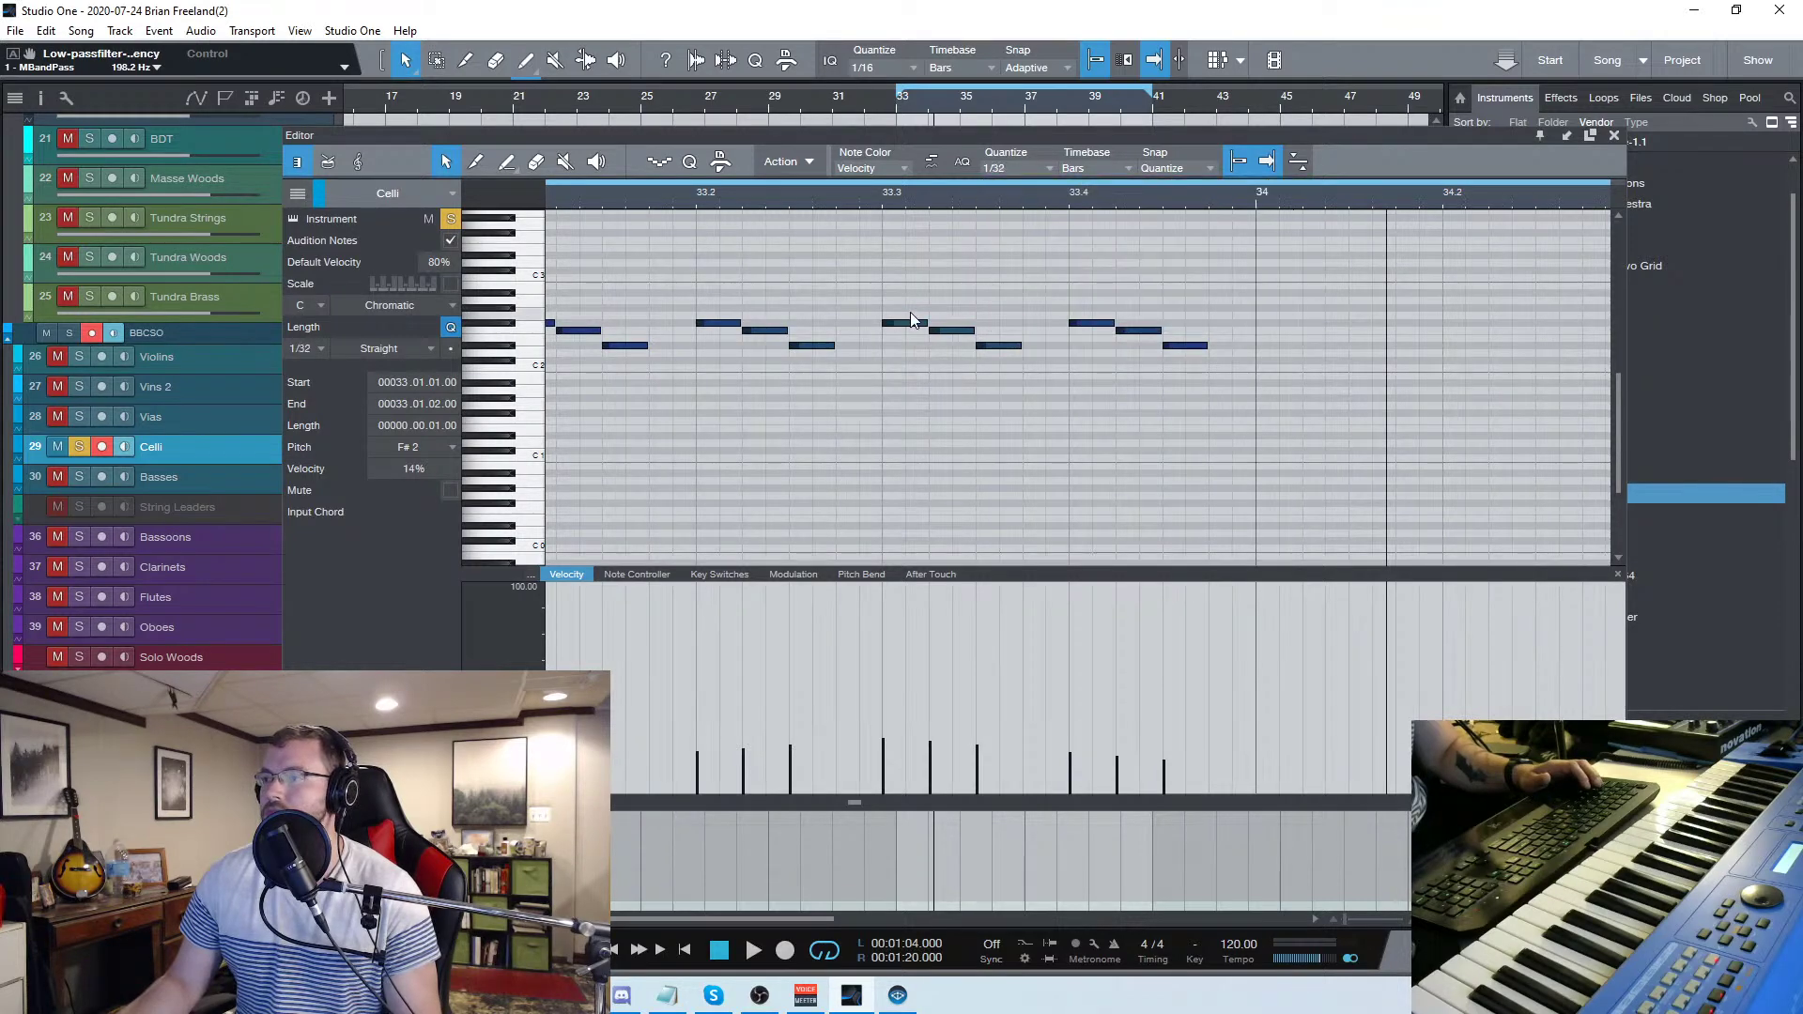
pyautogui.moveTo(928, 325); pyautogui.dragTo(905, 325)
pyautogui.hotkey('shift', 's')
# Play the shortened Celli notes from bar 33 and close the note editor
pyautogui.click(831, 197)
pyautogui.press('space')
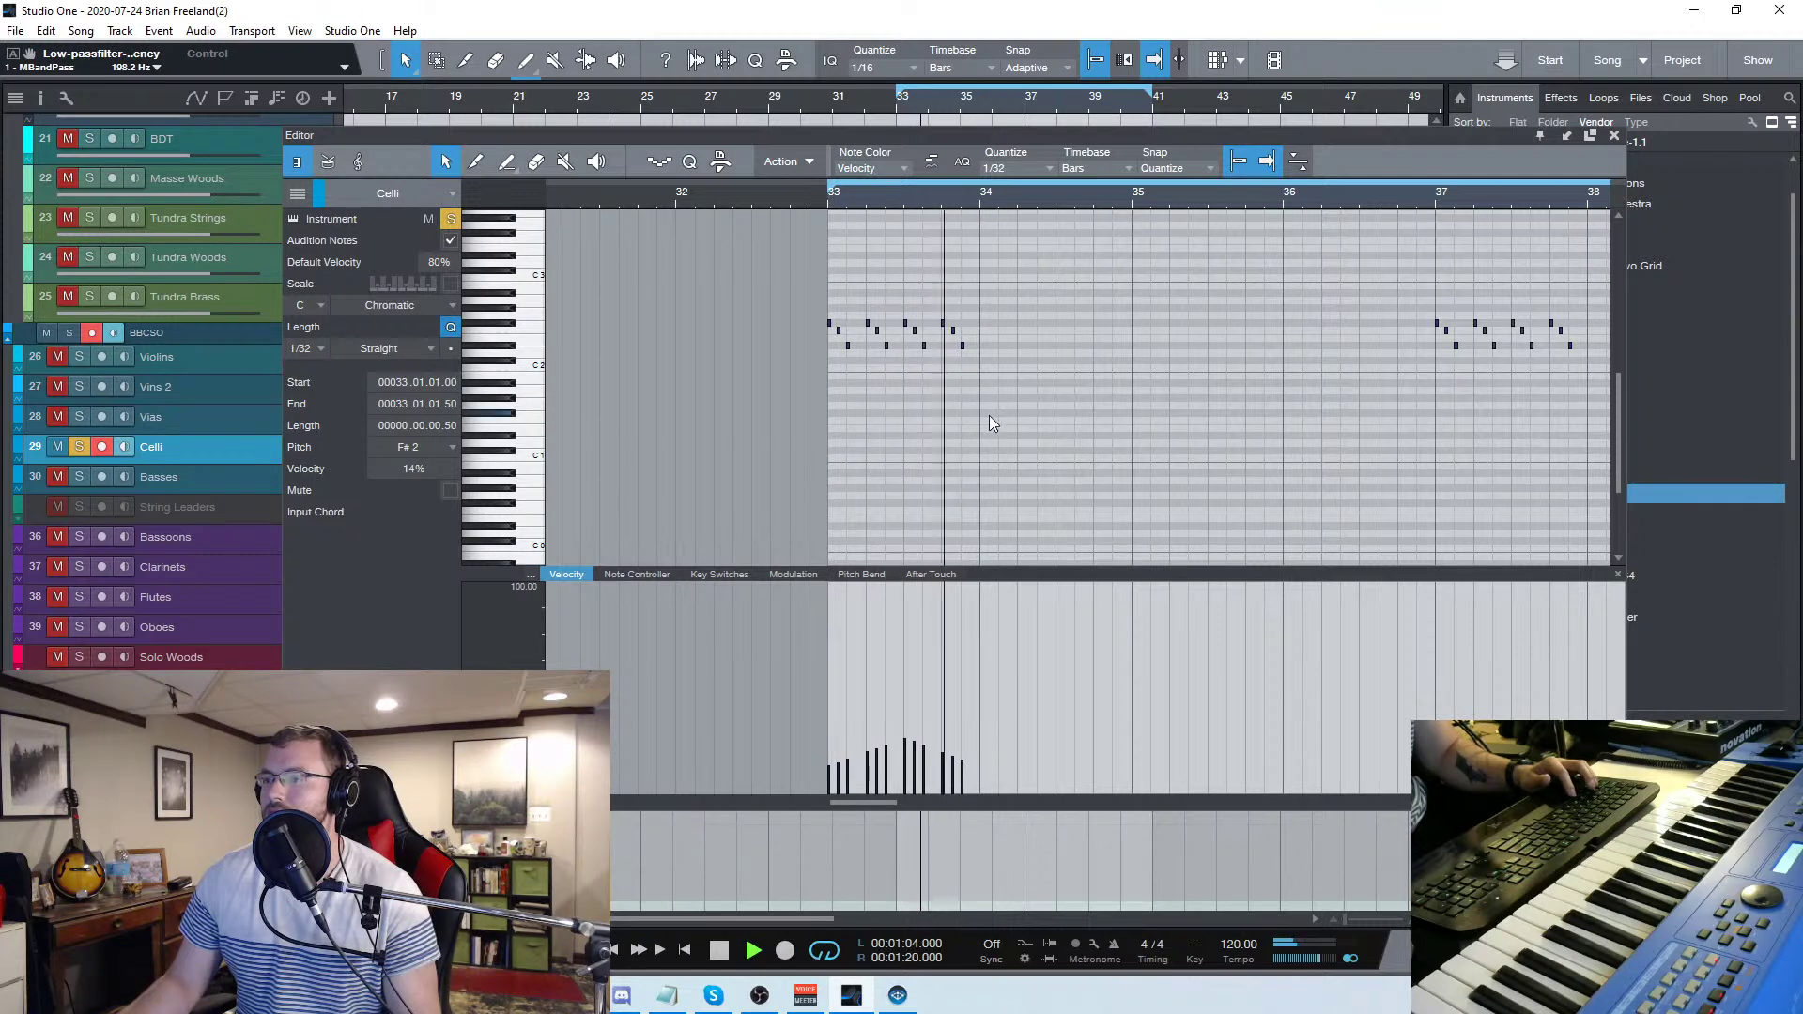
pyautogui.press('z')
pyautogui.press('space')
pyautogui.click(1615, 136)
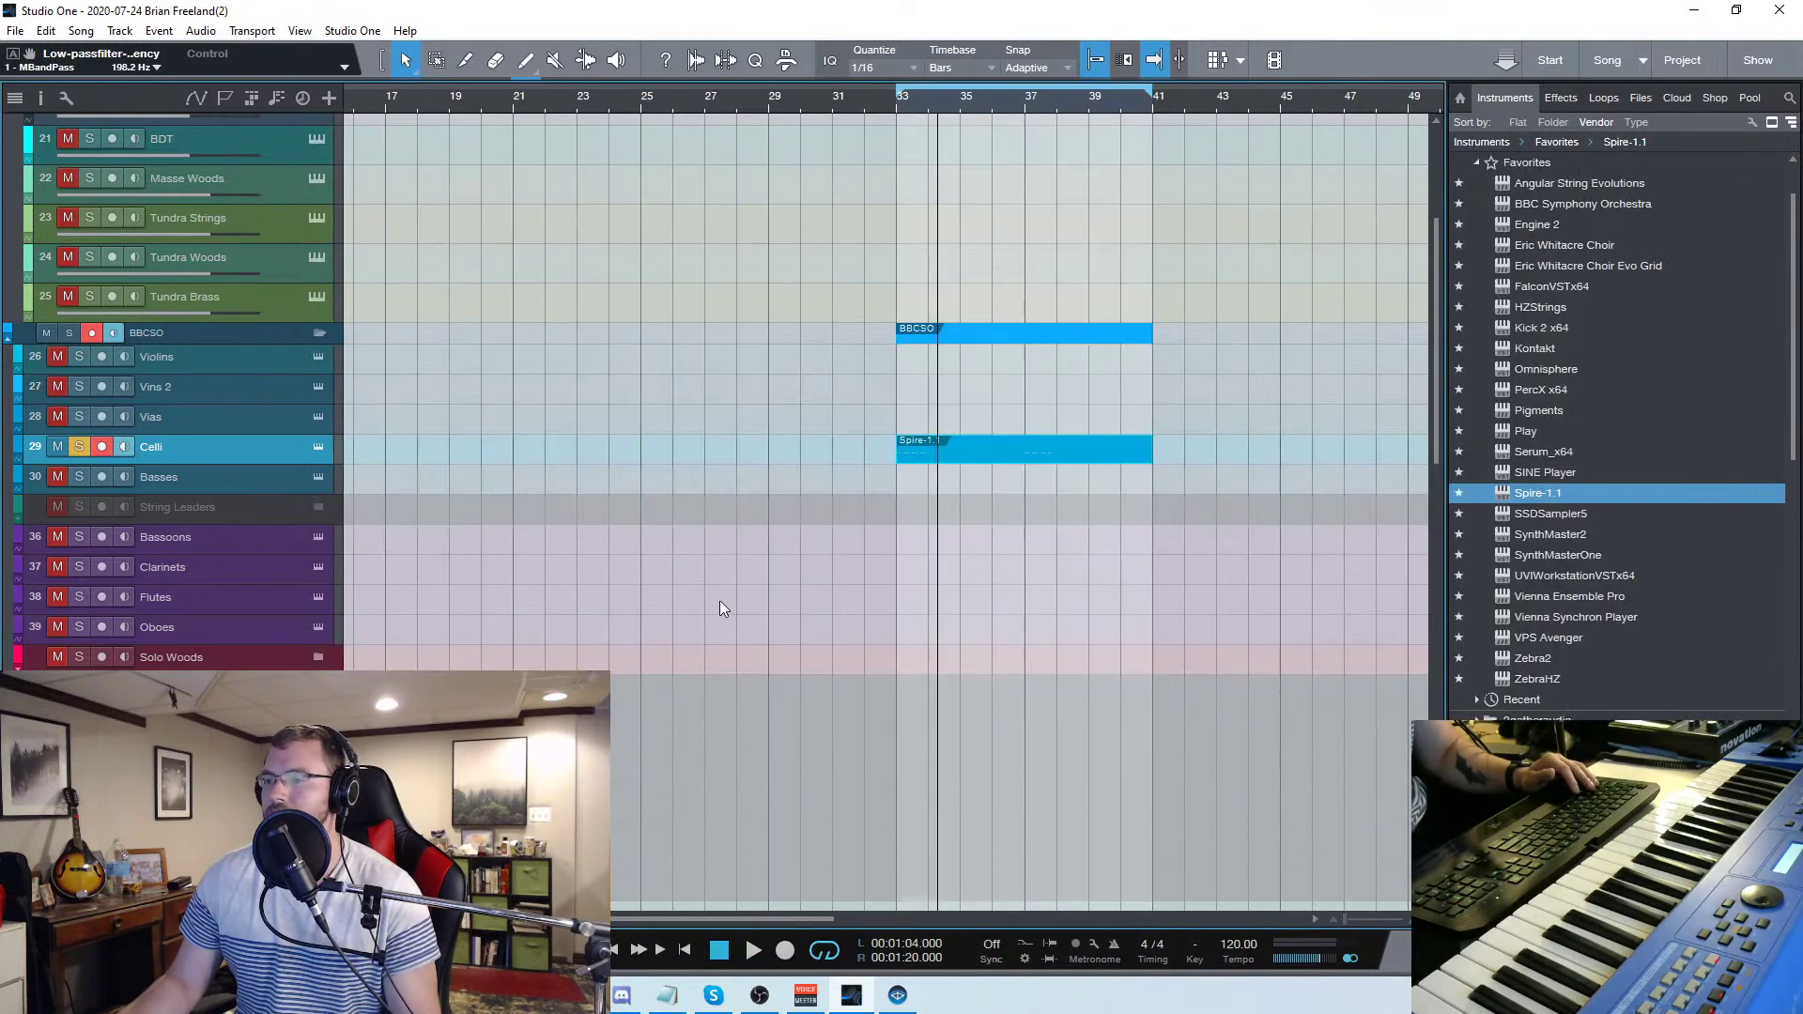
# Copy the Celli part to the Vlas track, solo Vlas, and open the copy in the note editor during playback
pyautogui.moveTo(1000, 458); pyautogui.dragTo(1001, 419)
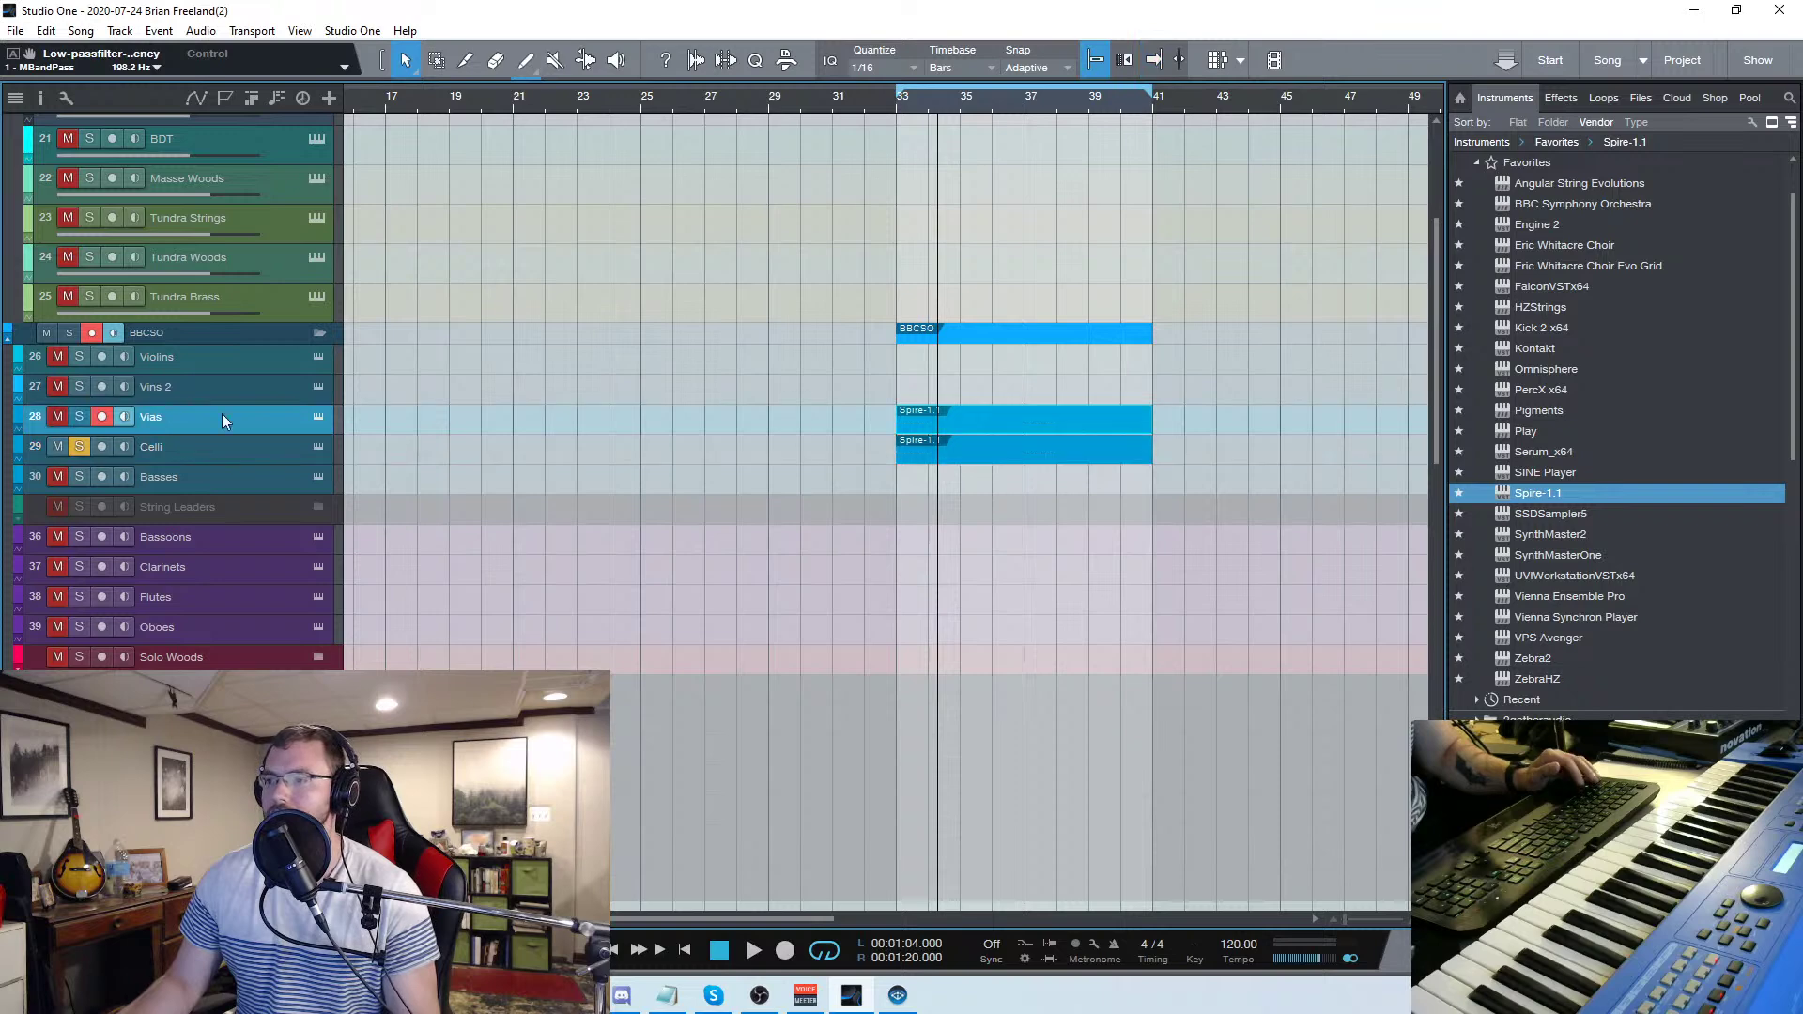
pyautogui.press('space')
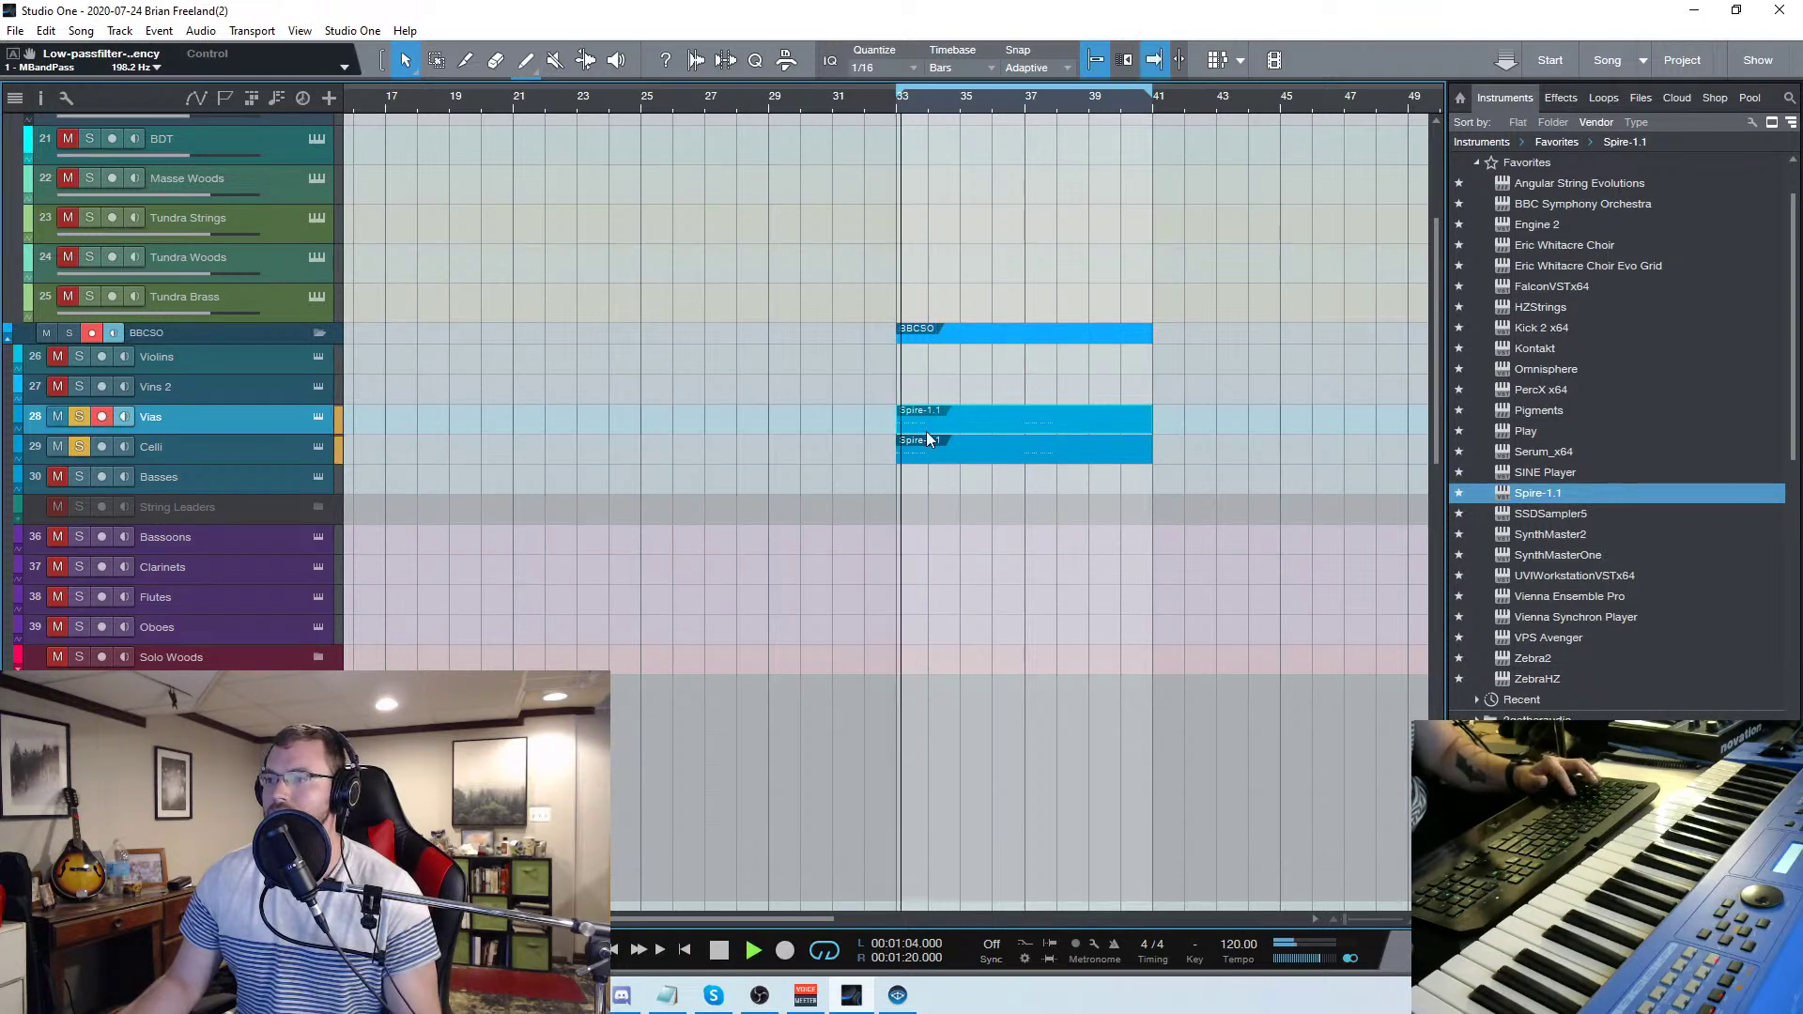
pyautogui.doubleClick(926, 419)
pyautogui.press('z')
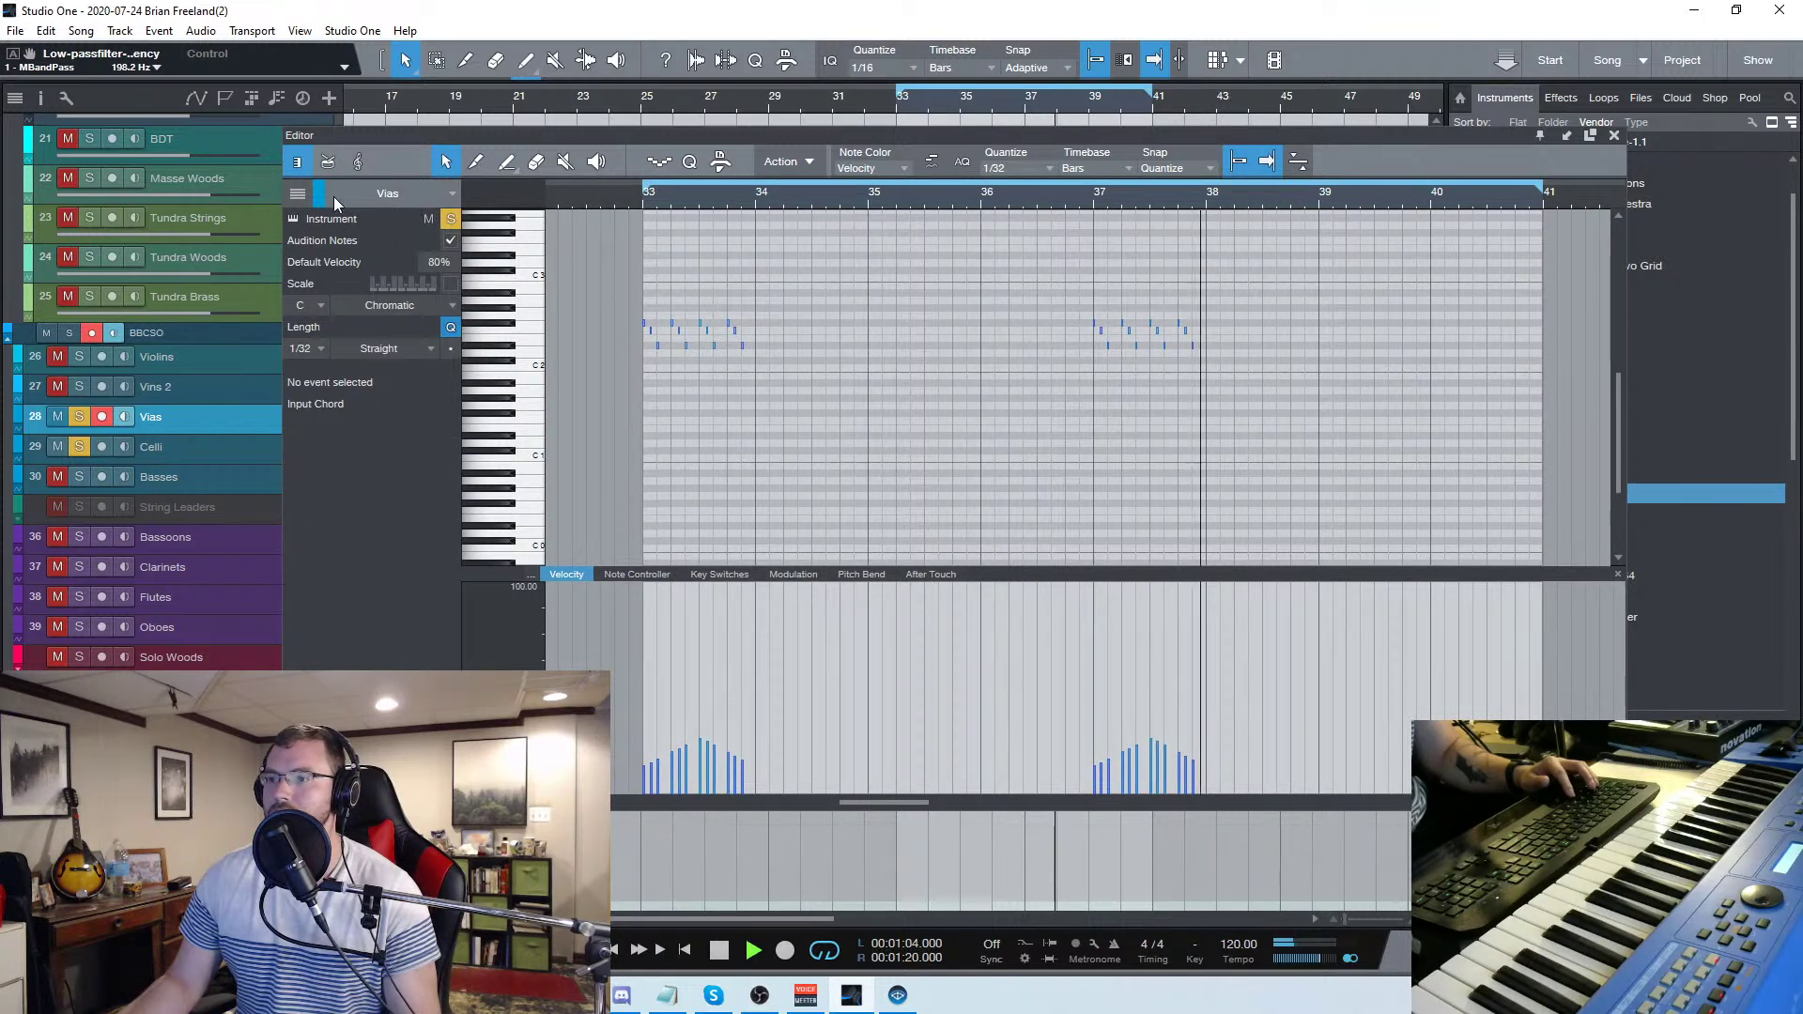
# Close the note editor, unsolo Vlas and Celli, and play all tracks from about bar 32
pyautogui.press('F2')
pyautogui.click(876, 101)
pyautogui.press('space')
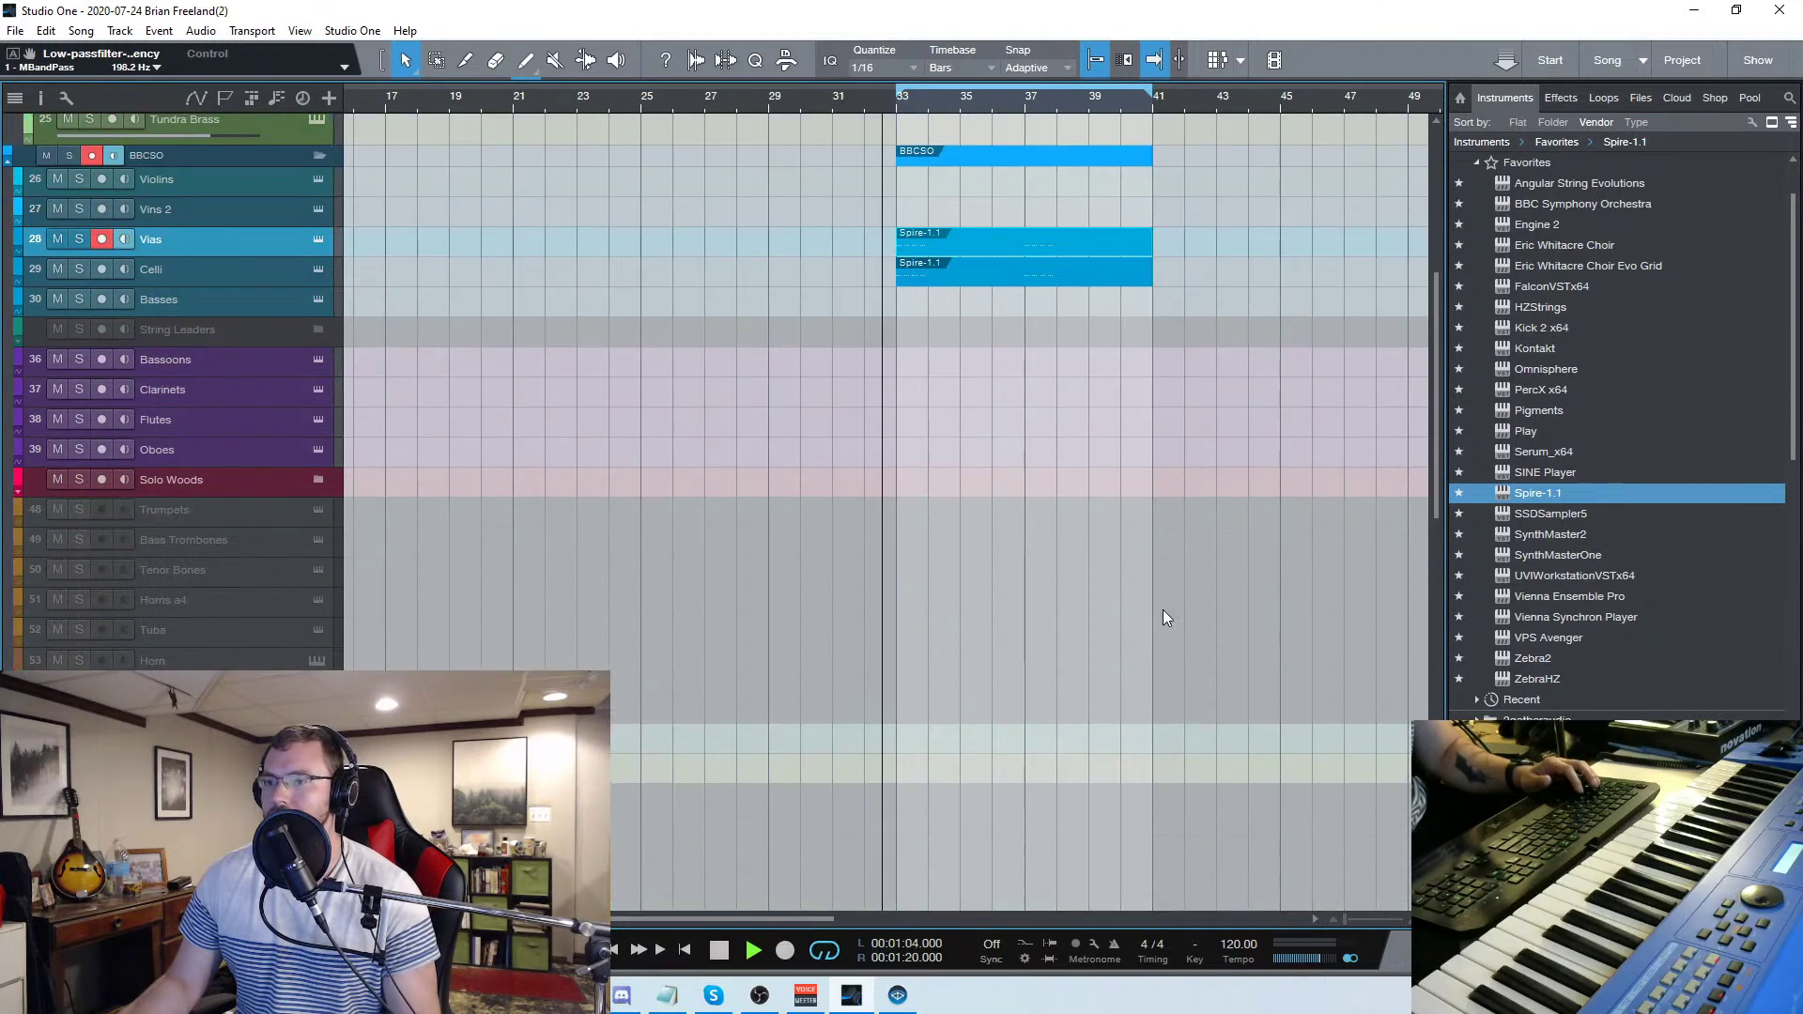
# Copy the two JXL Horns parts from the previous section to bars 32–41 and play from bar 32
pyautogui.scroll(-15, 1143, 615)
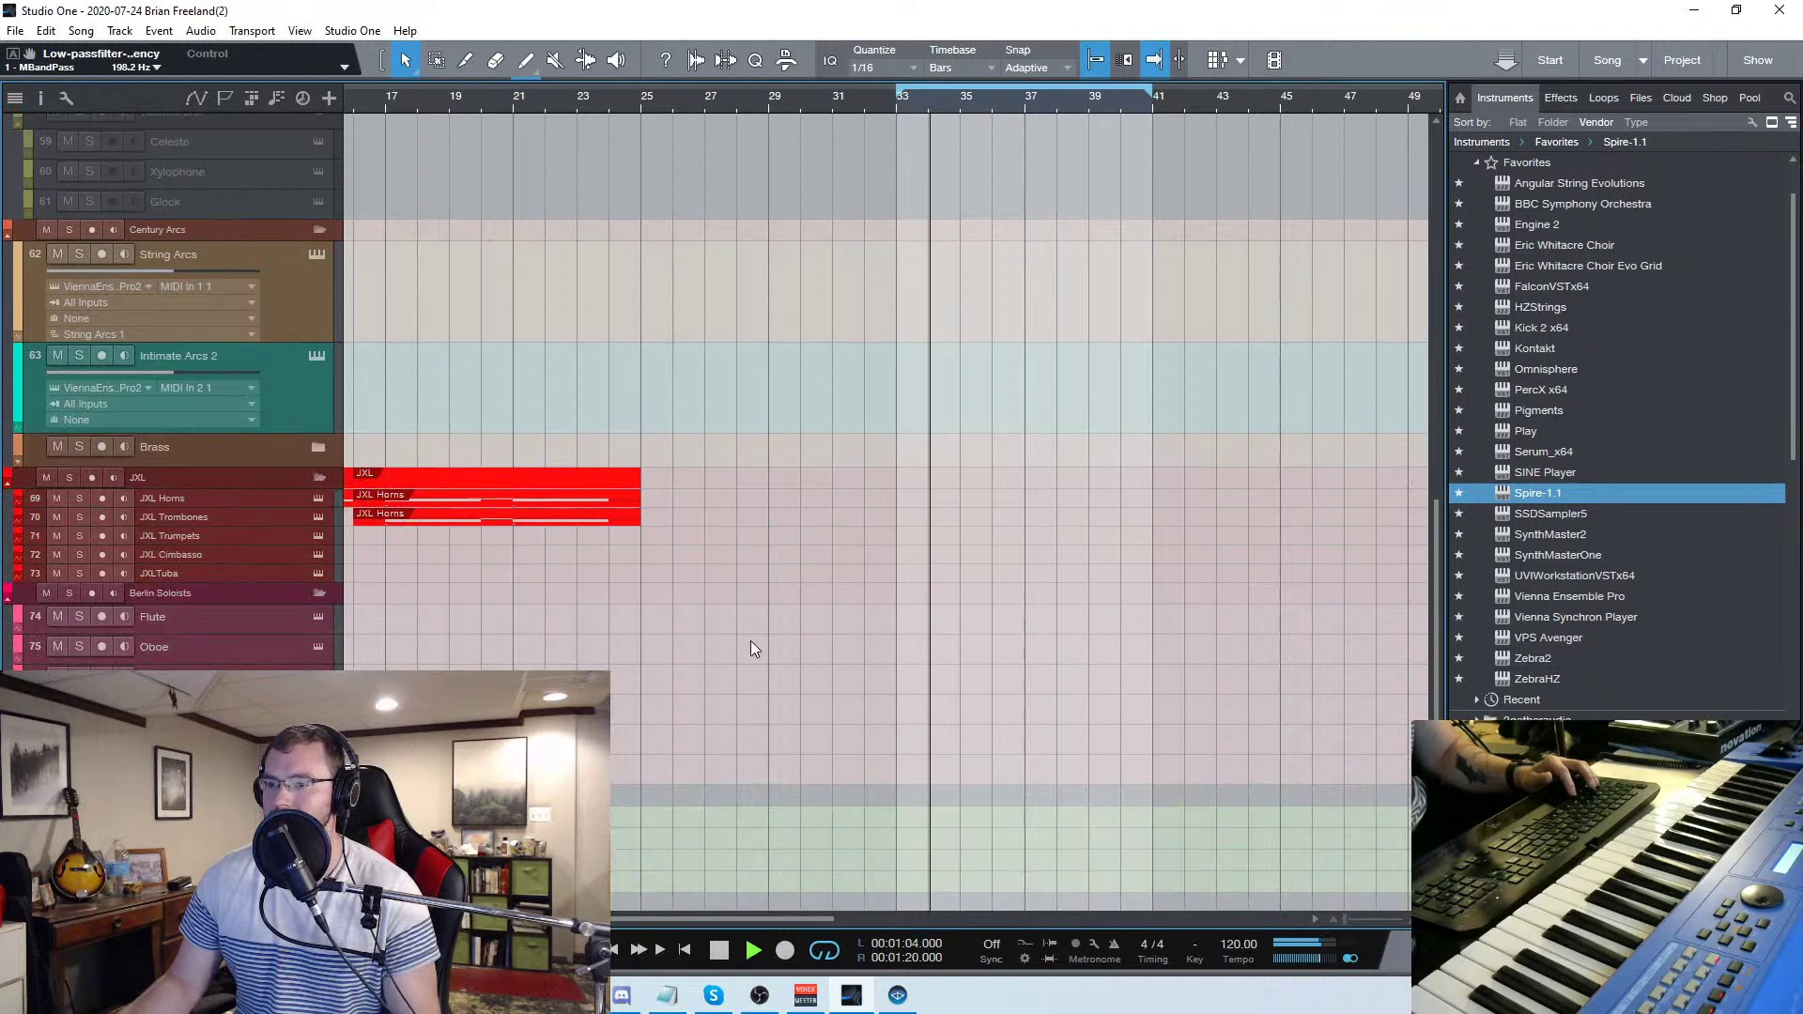
pyautogui.moveTo(393, 563); pyautogui.dragTo(932, 504)
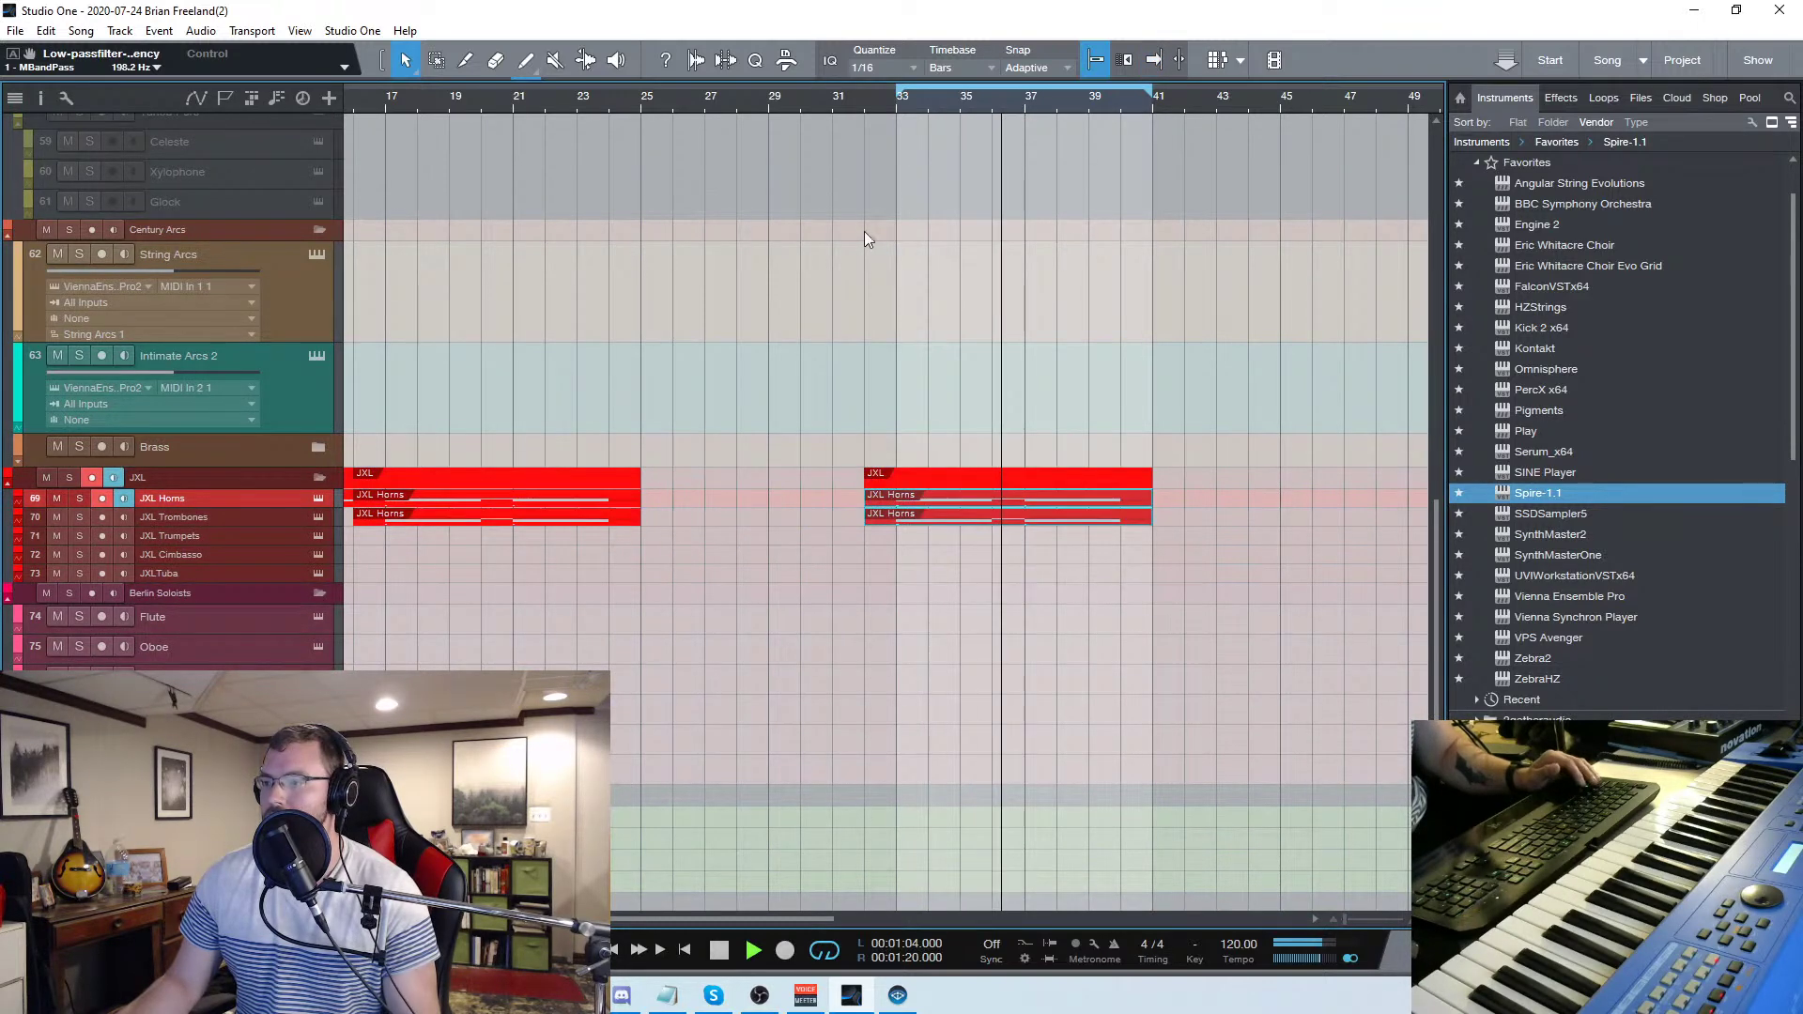
pyautogui.click(864, 105)
# Move the JXL Trombones track's part to bars 40–49 and copy the JXL Horns track's part to the same bars
pyautogui.moveTo(777, 920); pyautogui.dragTo(808, 922)
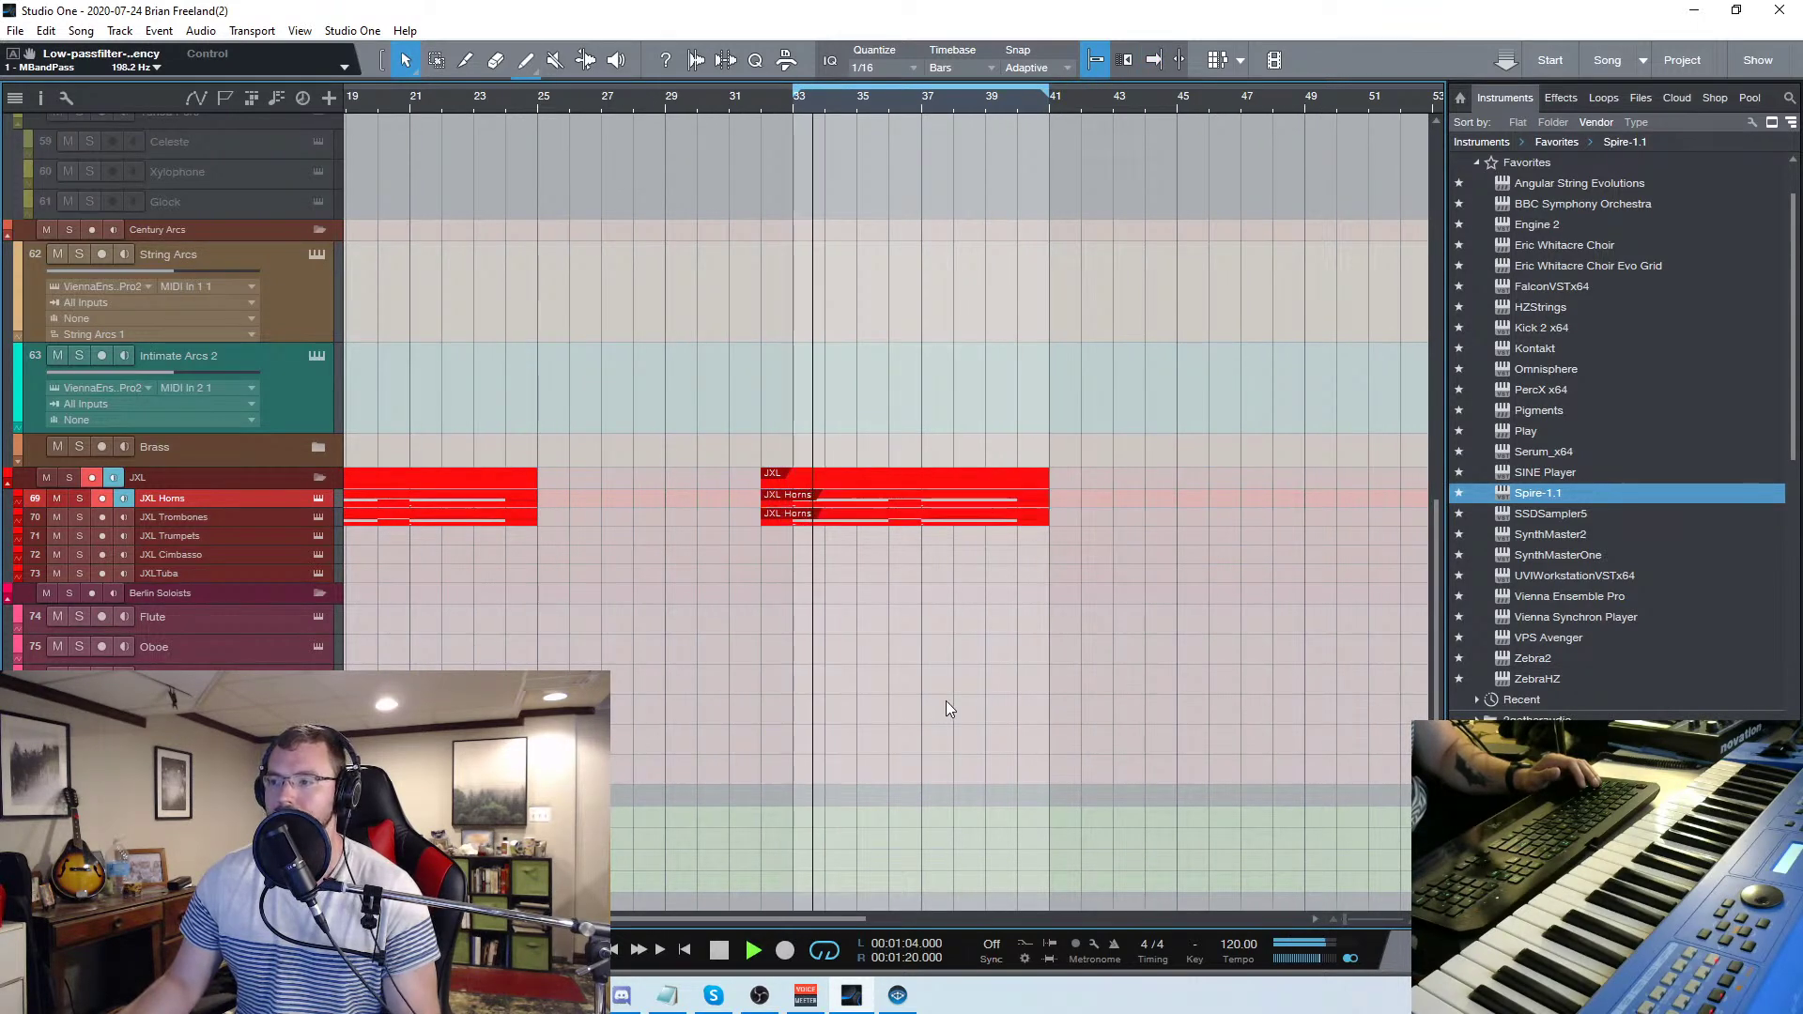
pyautogui.moveTo(753, 916); pyautogui.dragTo(791, 918)
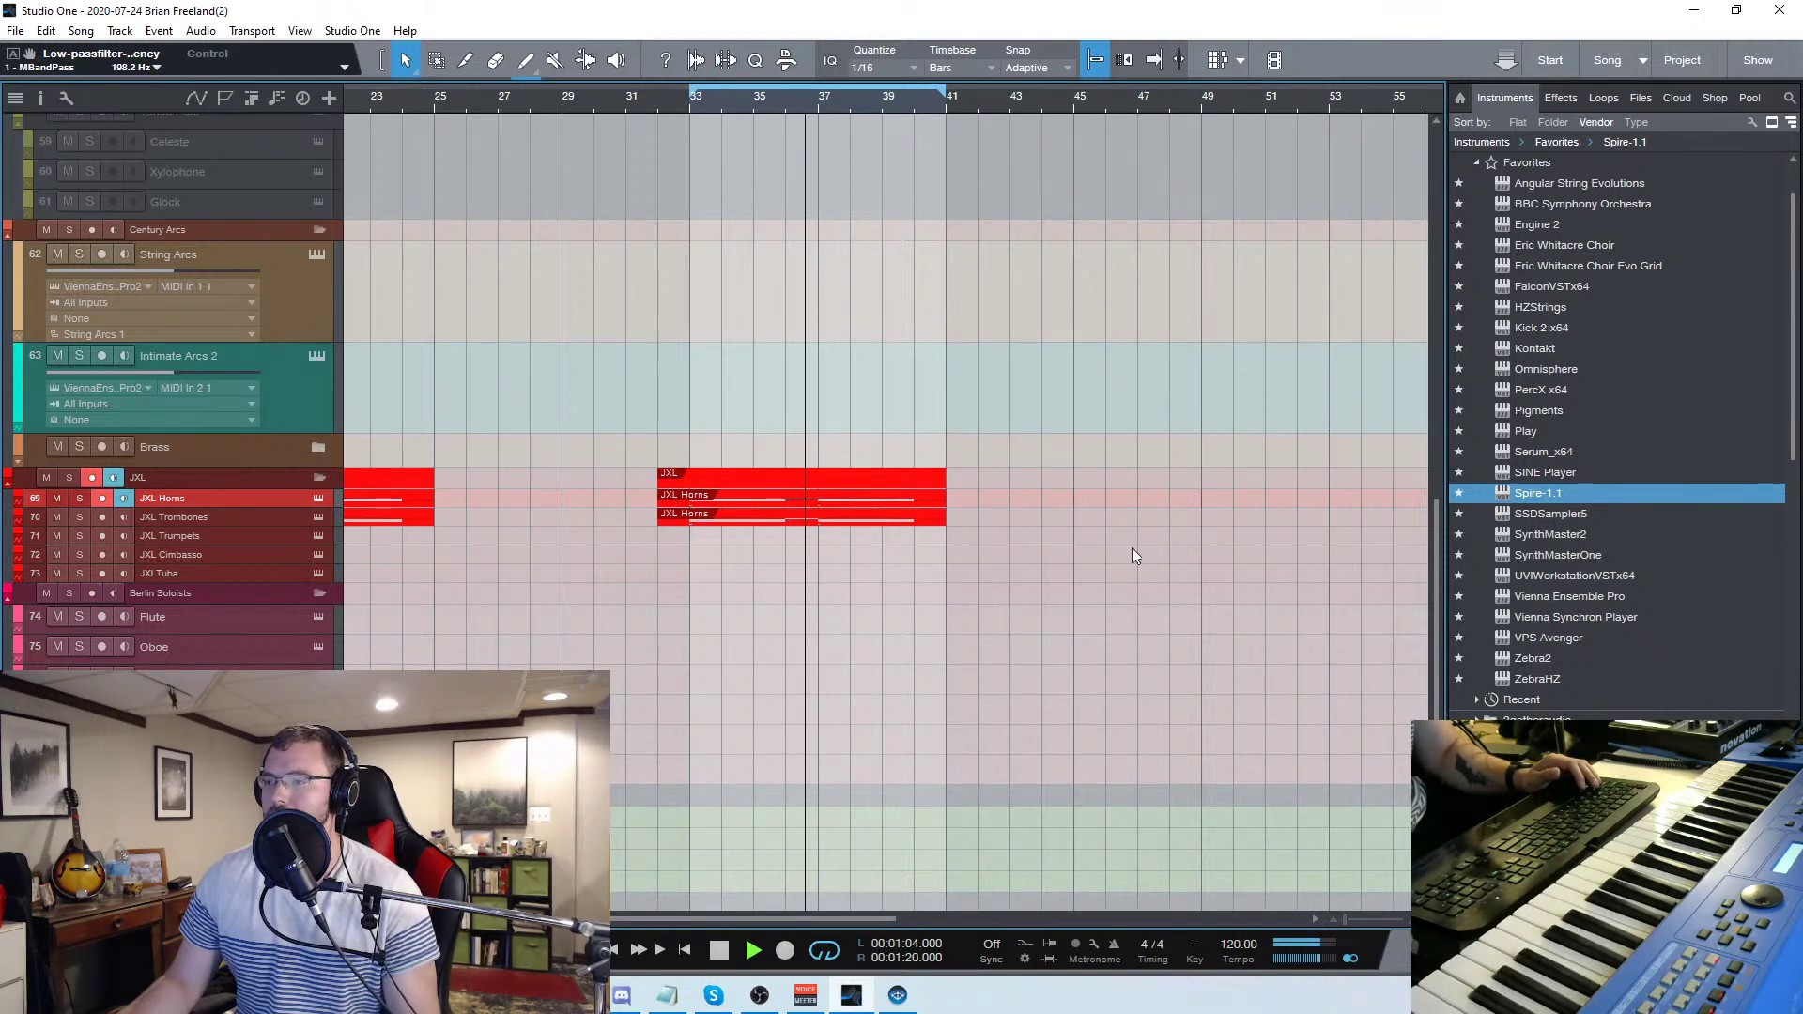
pyautogui.moveTo(1434, 532)
pyautogui.mouseDown()
pyautogui.moveTo(1435, 575)
pyautogui.moveTo(1422, 539)
pyautogui.mouseUp()
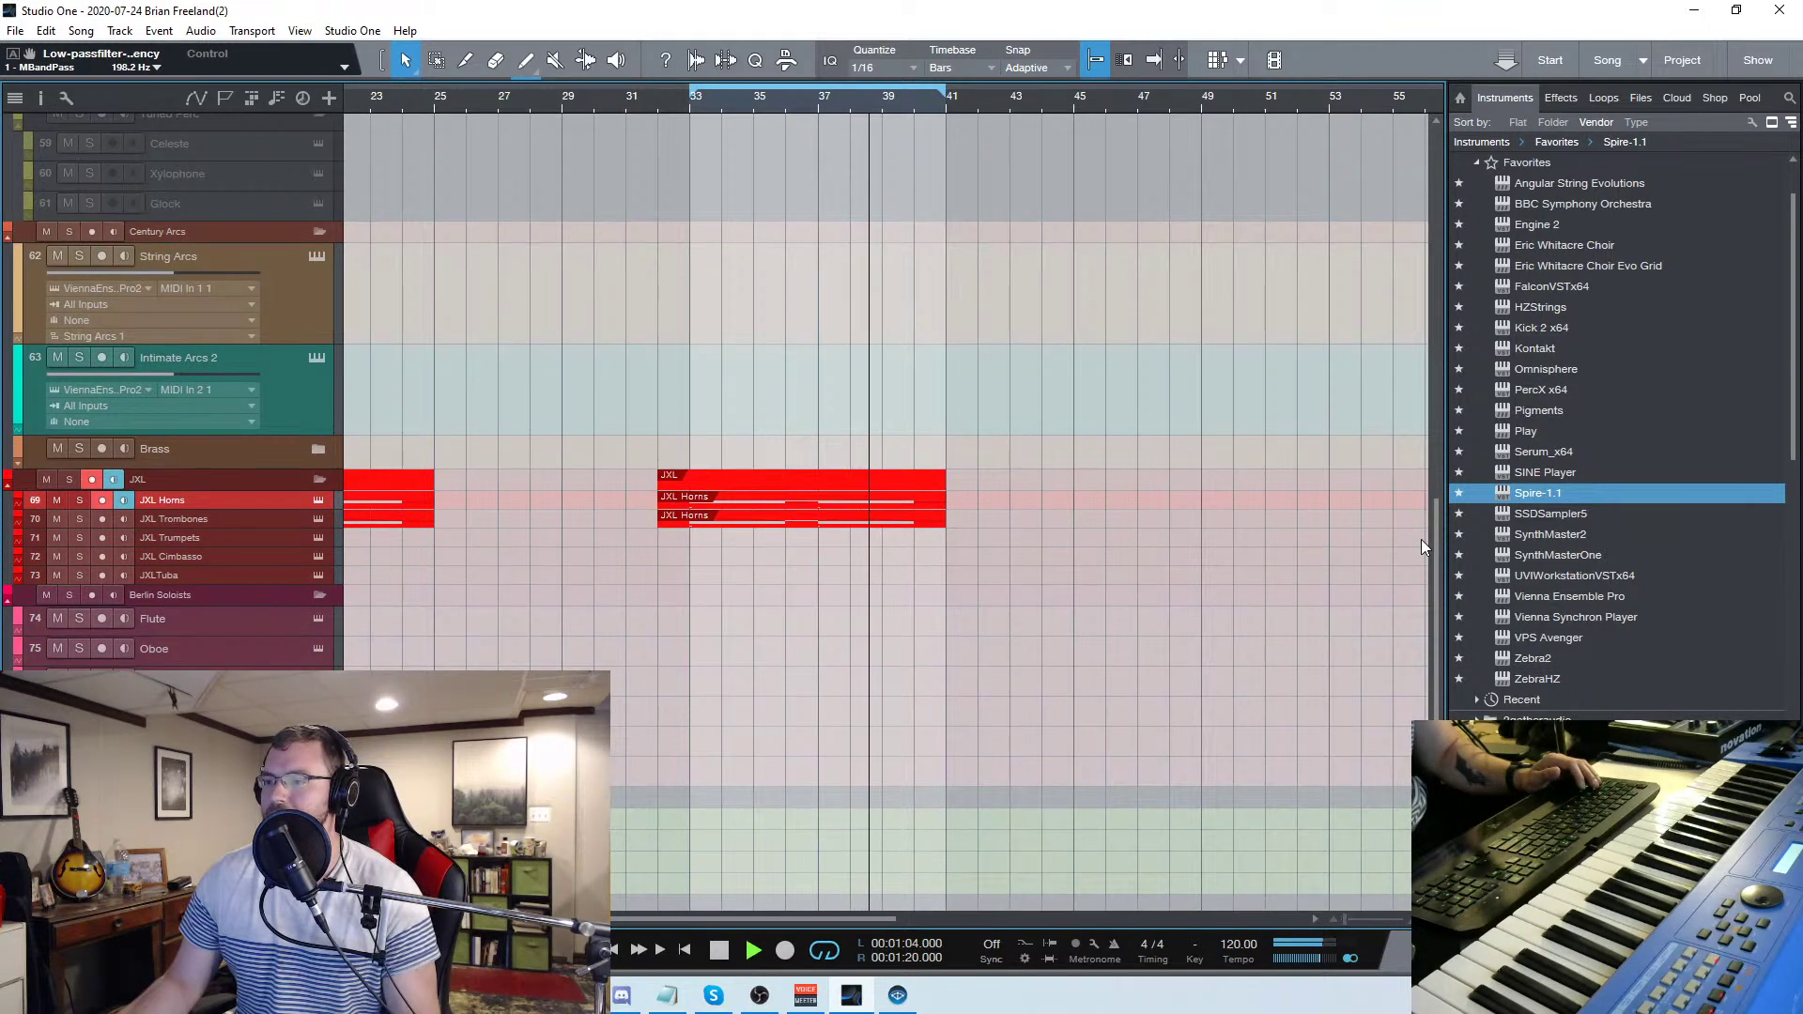
pyautogui.moveTo(1422, 539); pyautogui.dragTo(1224, 578)
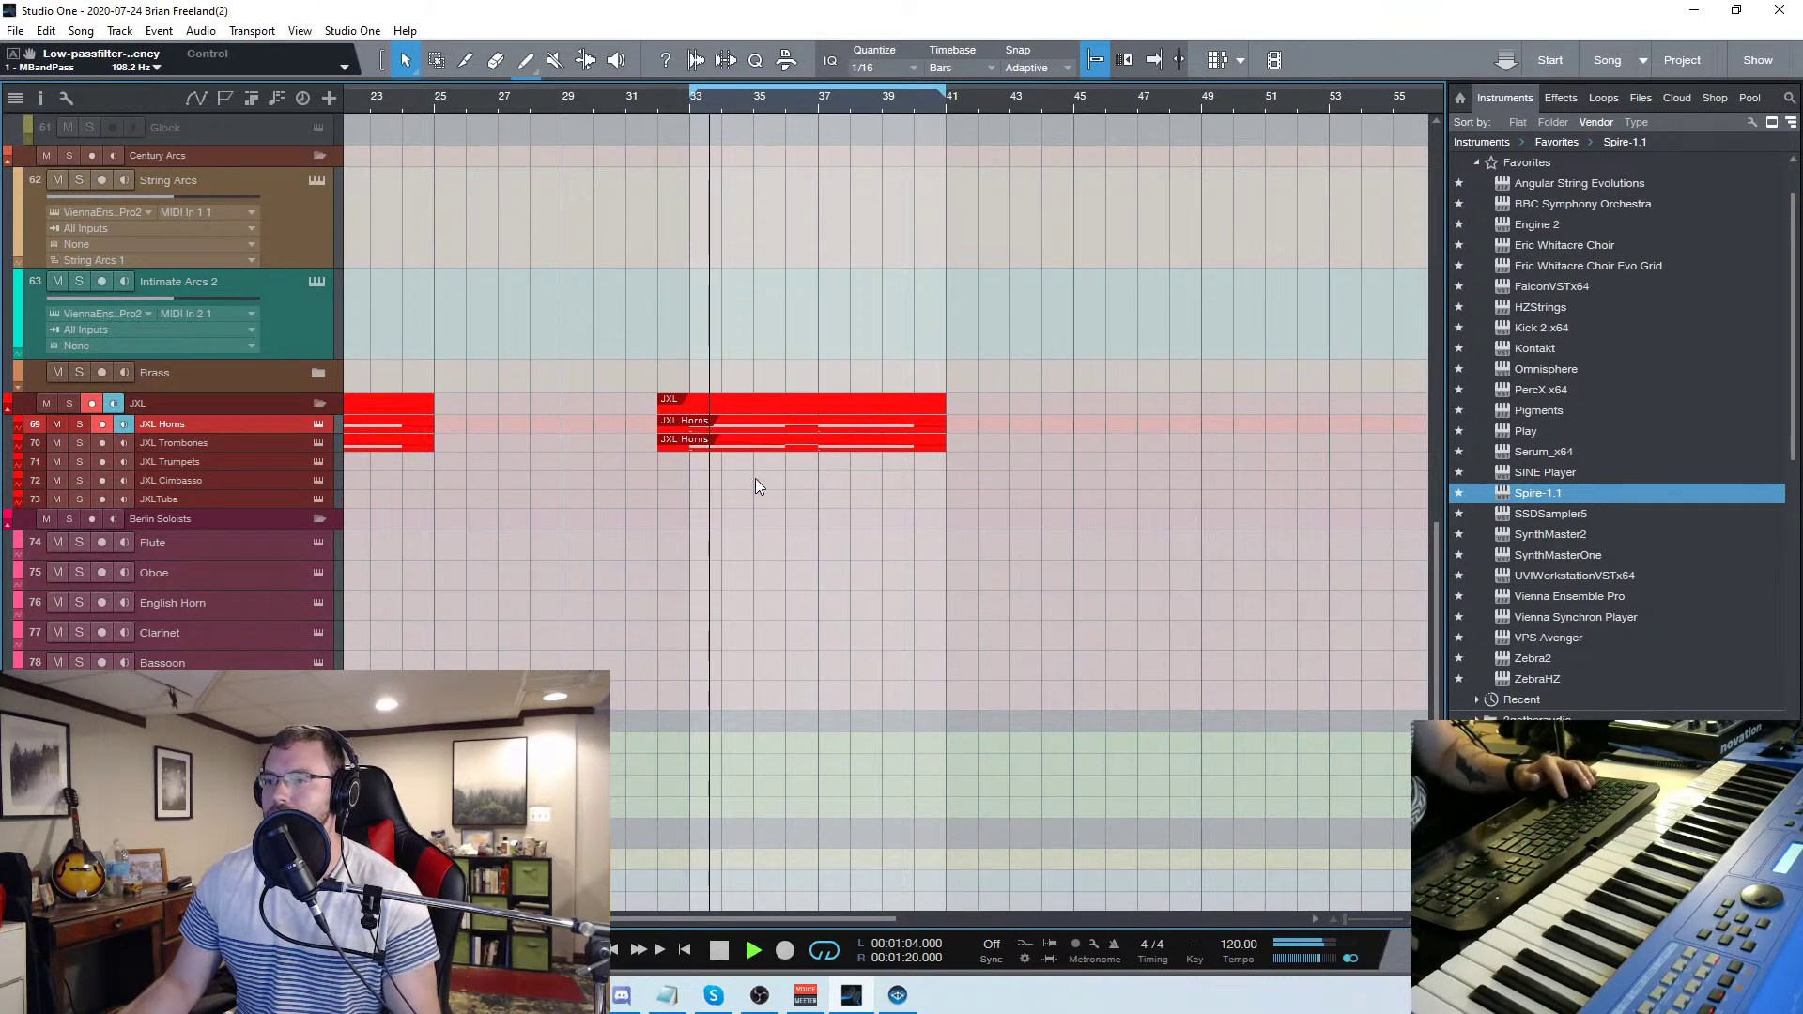
pyautogui.click(731, 445)
pyautogui.moveTo(729, 448); pyautogui.dragTo(963, 458)
pyautogui.moveTo(690, 426); pyautogui.dragTo(943, 422)
# Extend the loop range to bar 49 and copy the JXL Horns part at bars 40–49 to the String Arcs track
pyautogui.moveTo(944, 91); pyautogui.dragTo(1203, 171)
pyautogui.scroll(3, 1085, 498)
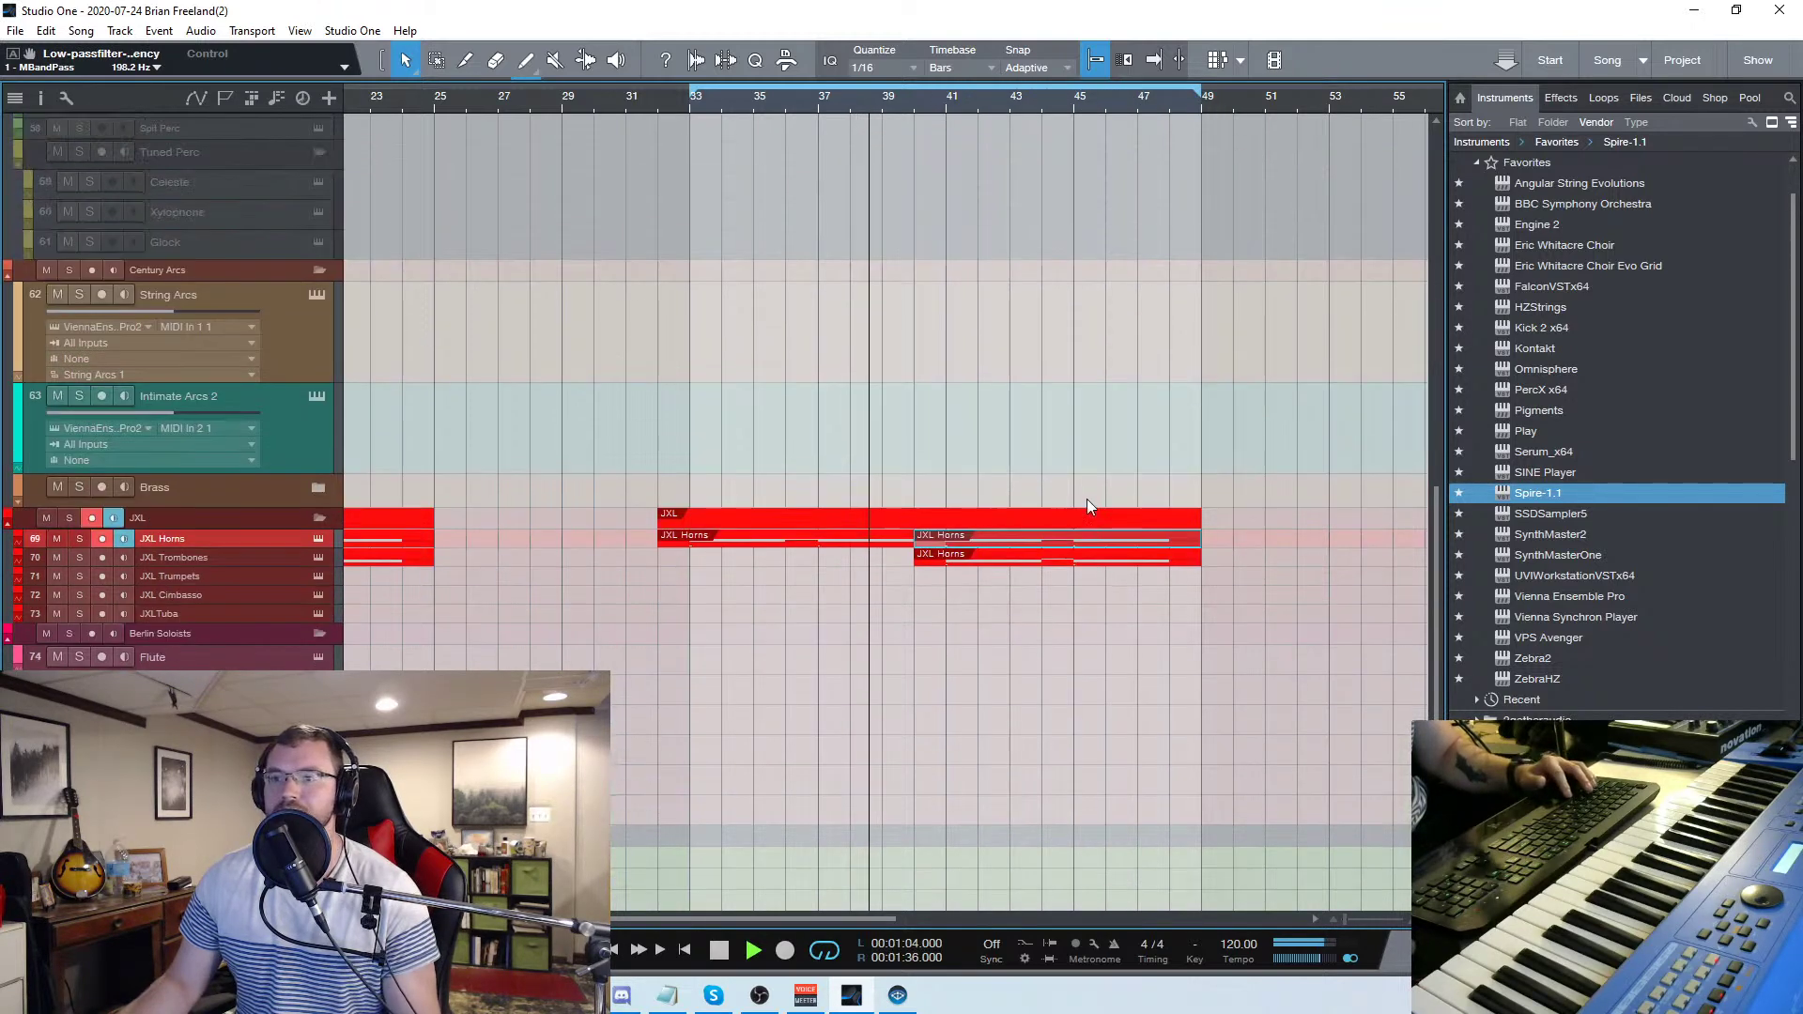
pyautogui.moveTo(997, 548); pyautogui.dragTo(991, 340)
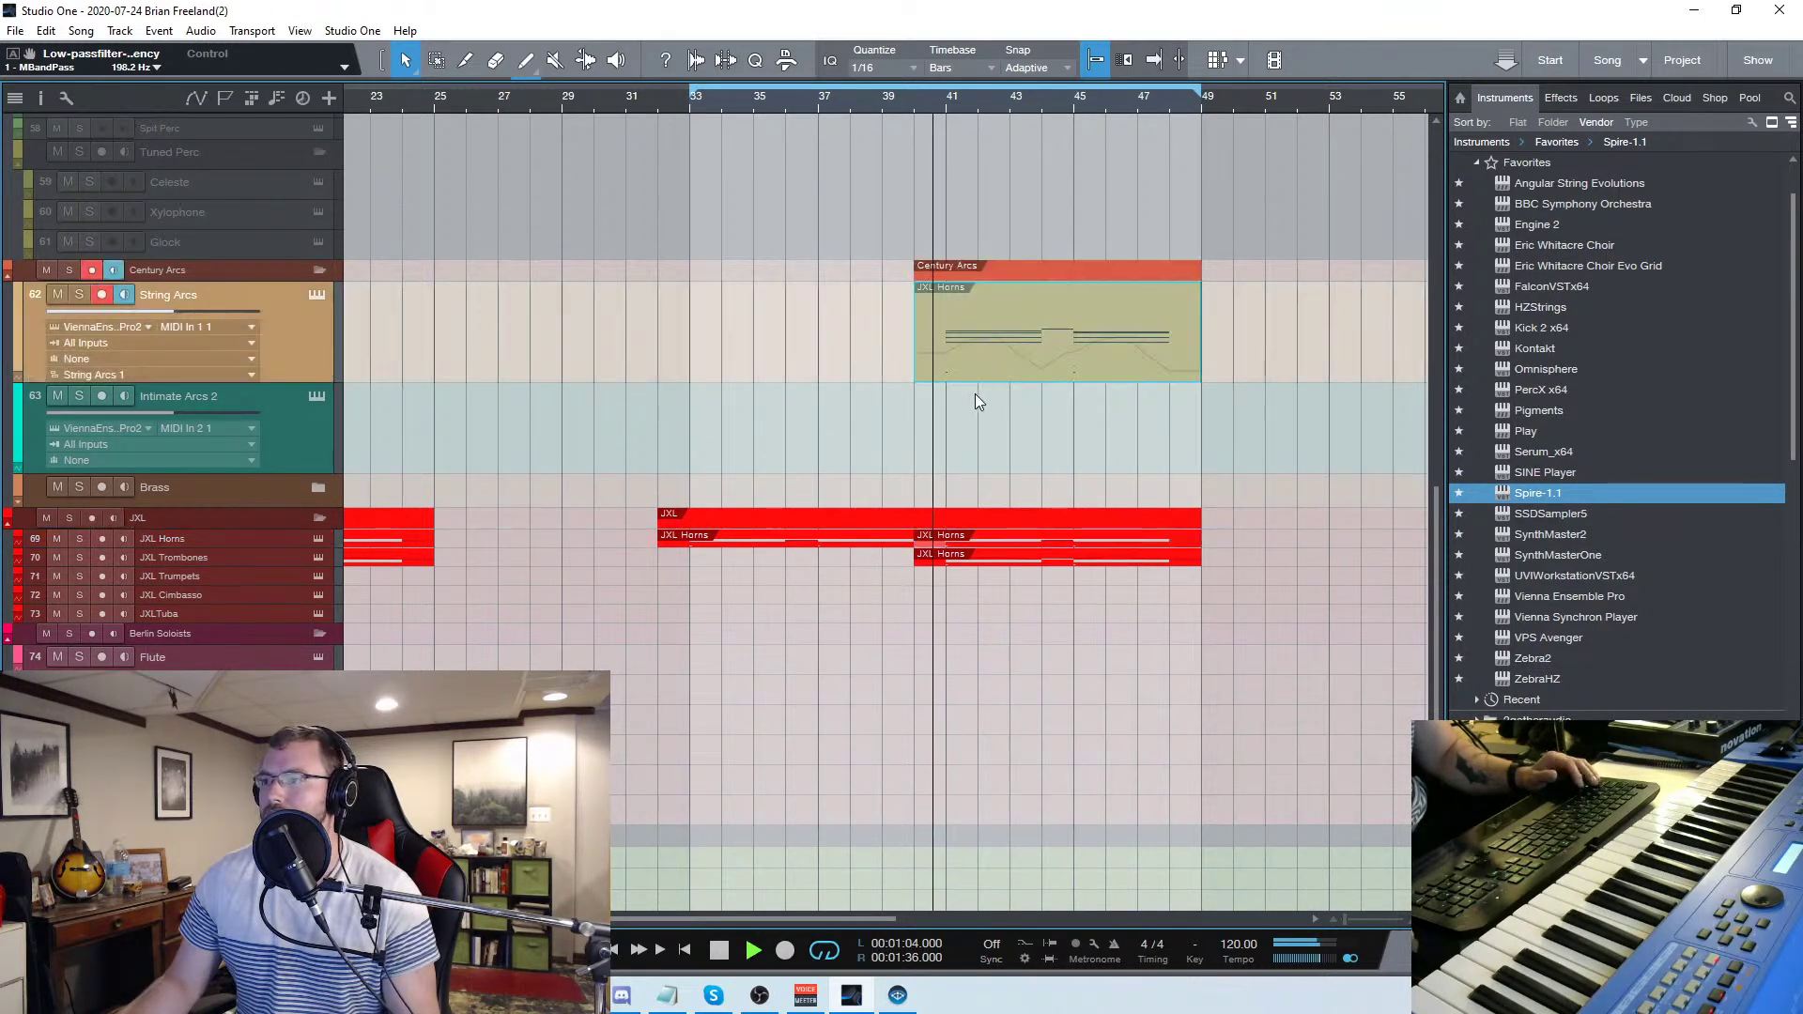
# Lower the velocities of all String Arcs notes to about 45%, close the note editor, and play from bar 32
pyautogui.doubleClick(1050, 342)
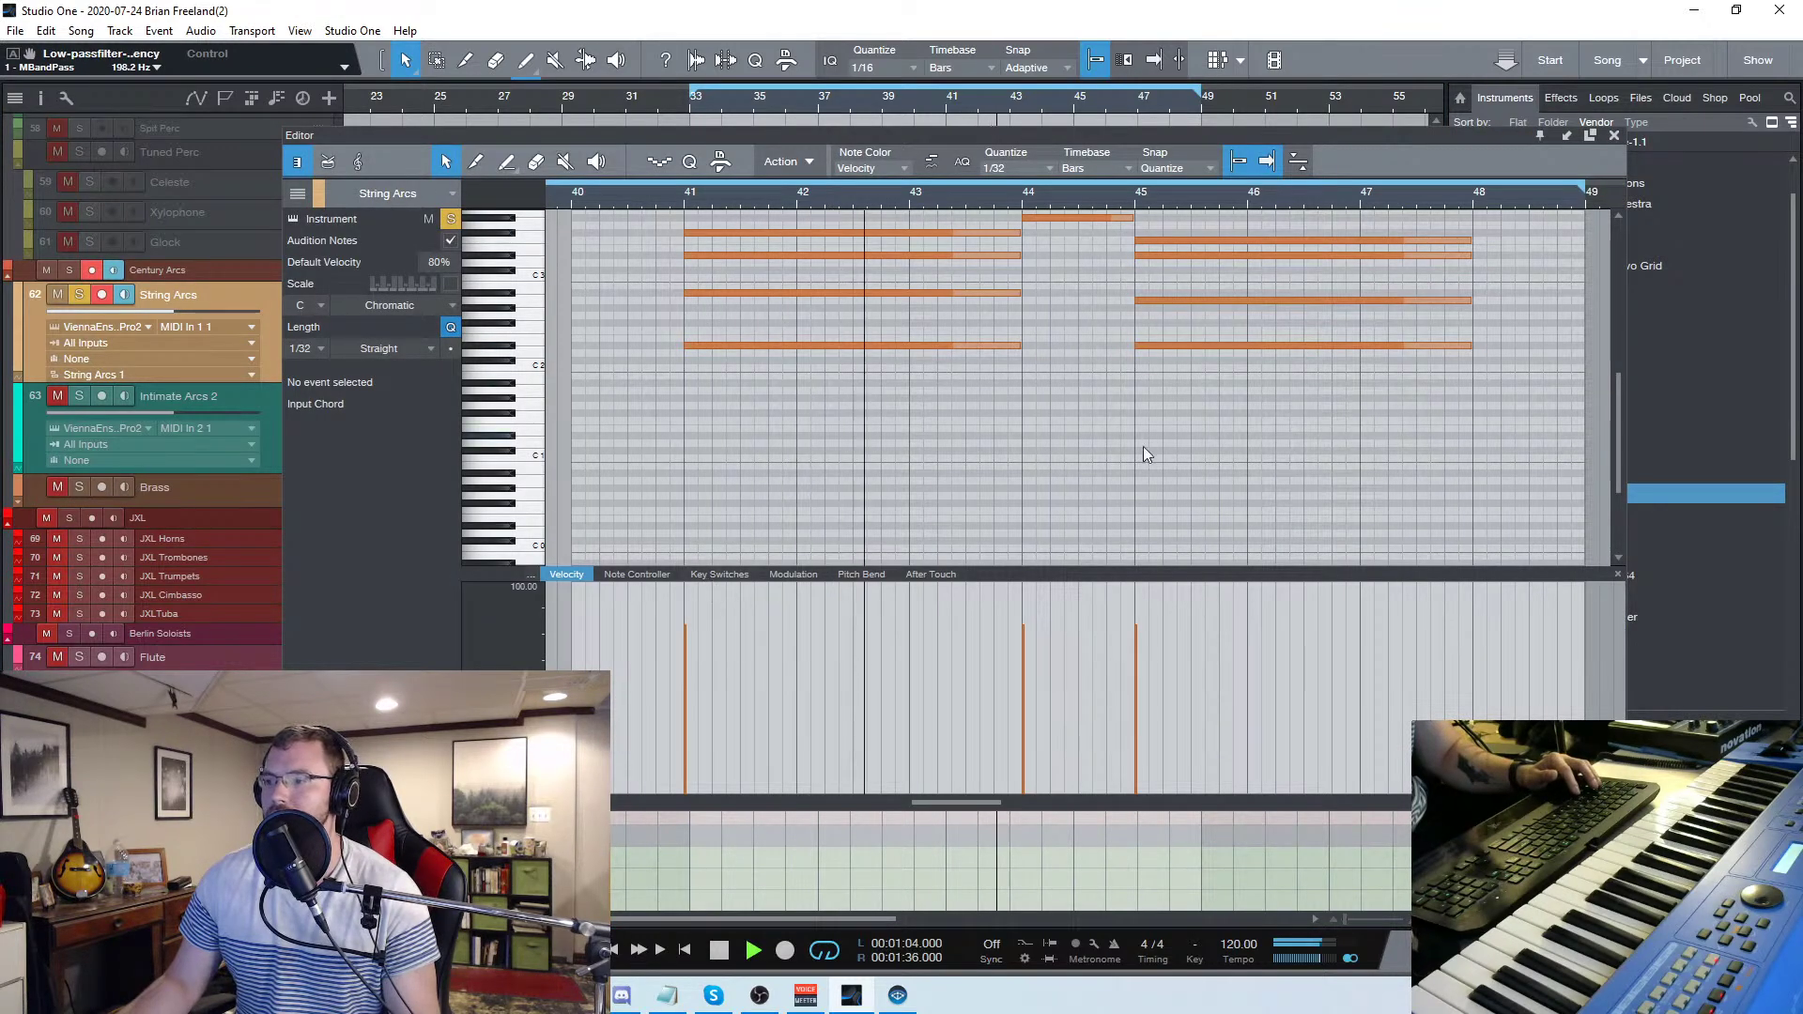
pyautogui.hotkey('ctrl', 'a')
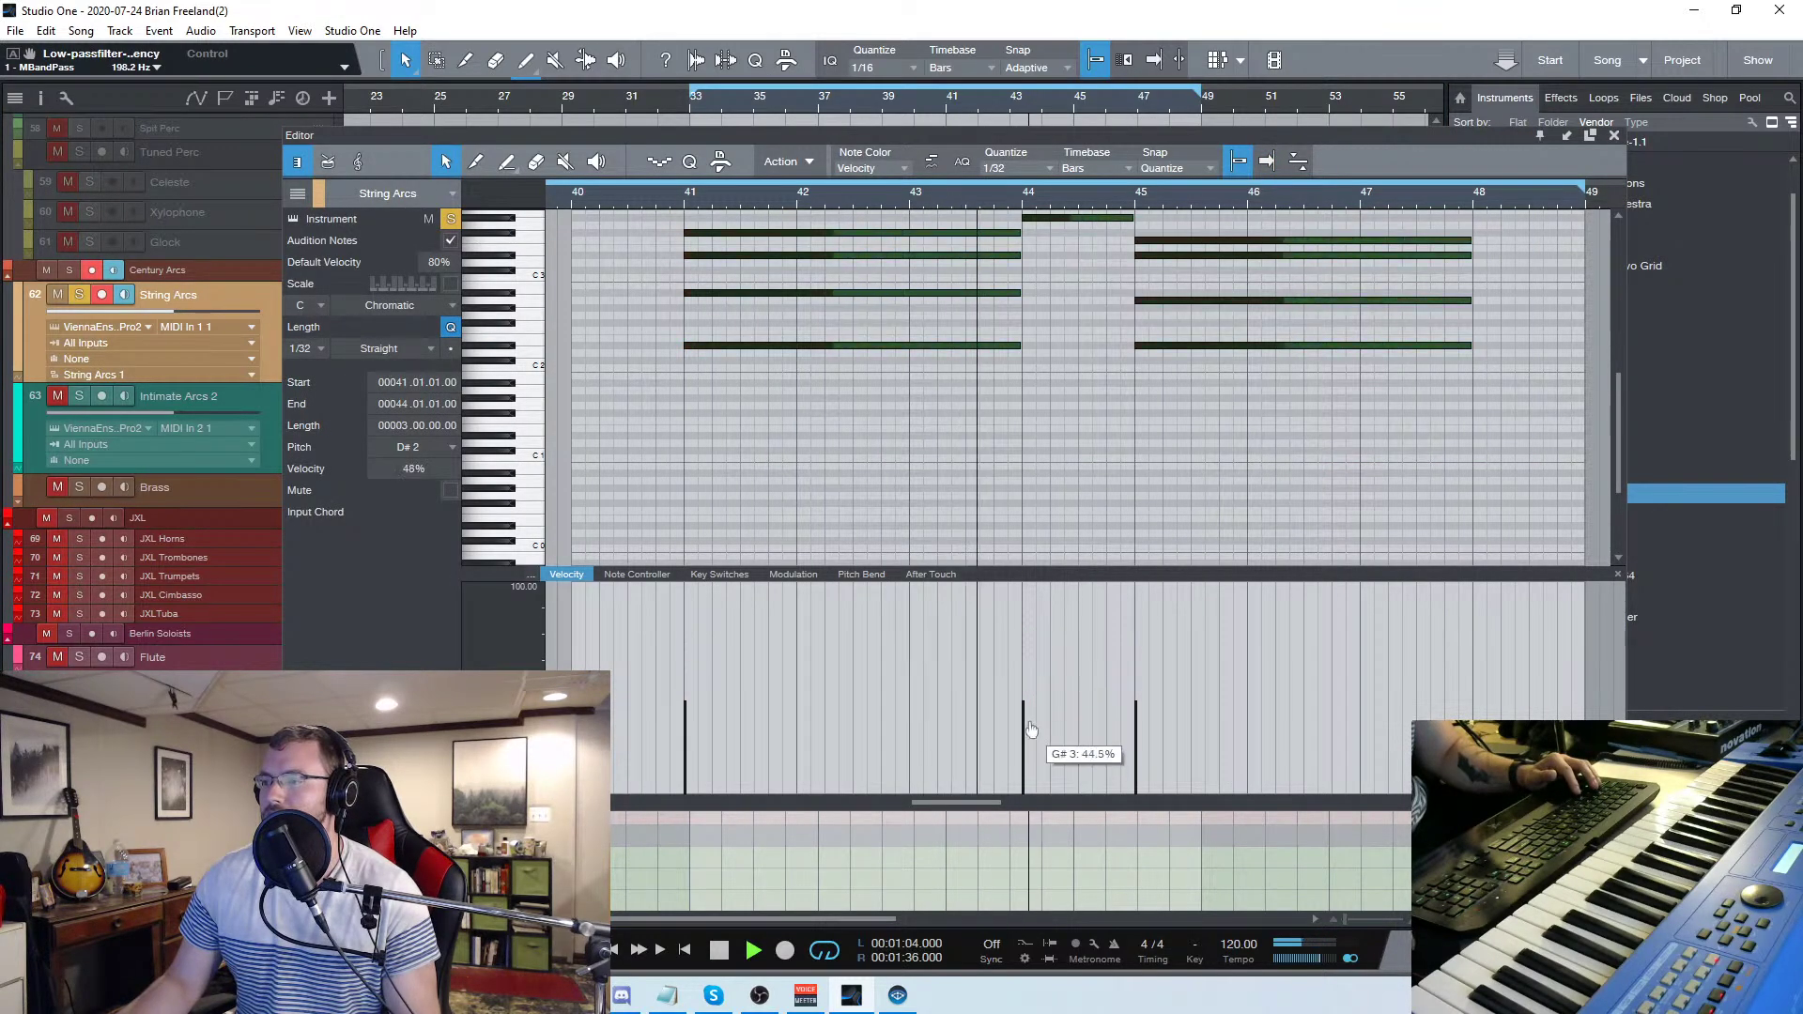
pyautogui.click(1396, 451)
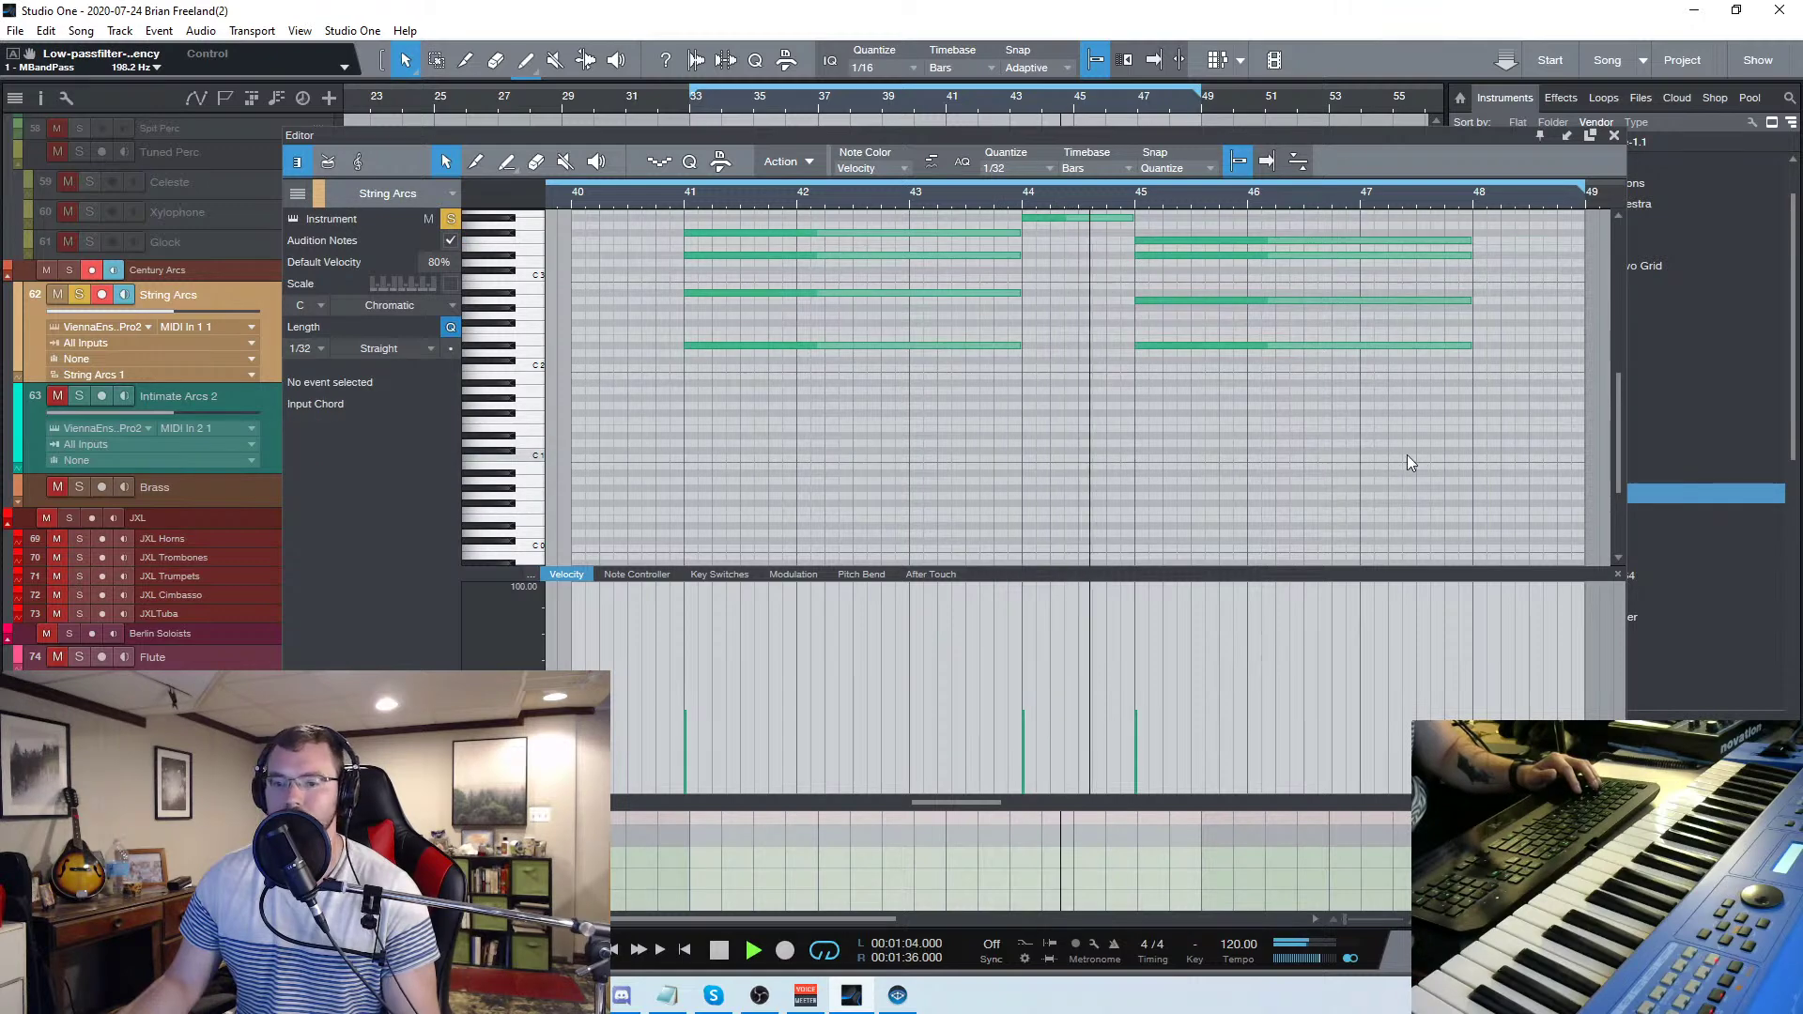
pyautogui.click(1614, 136)
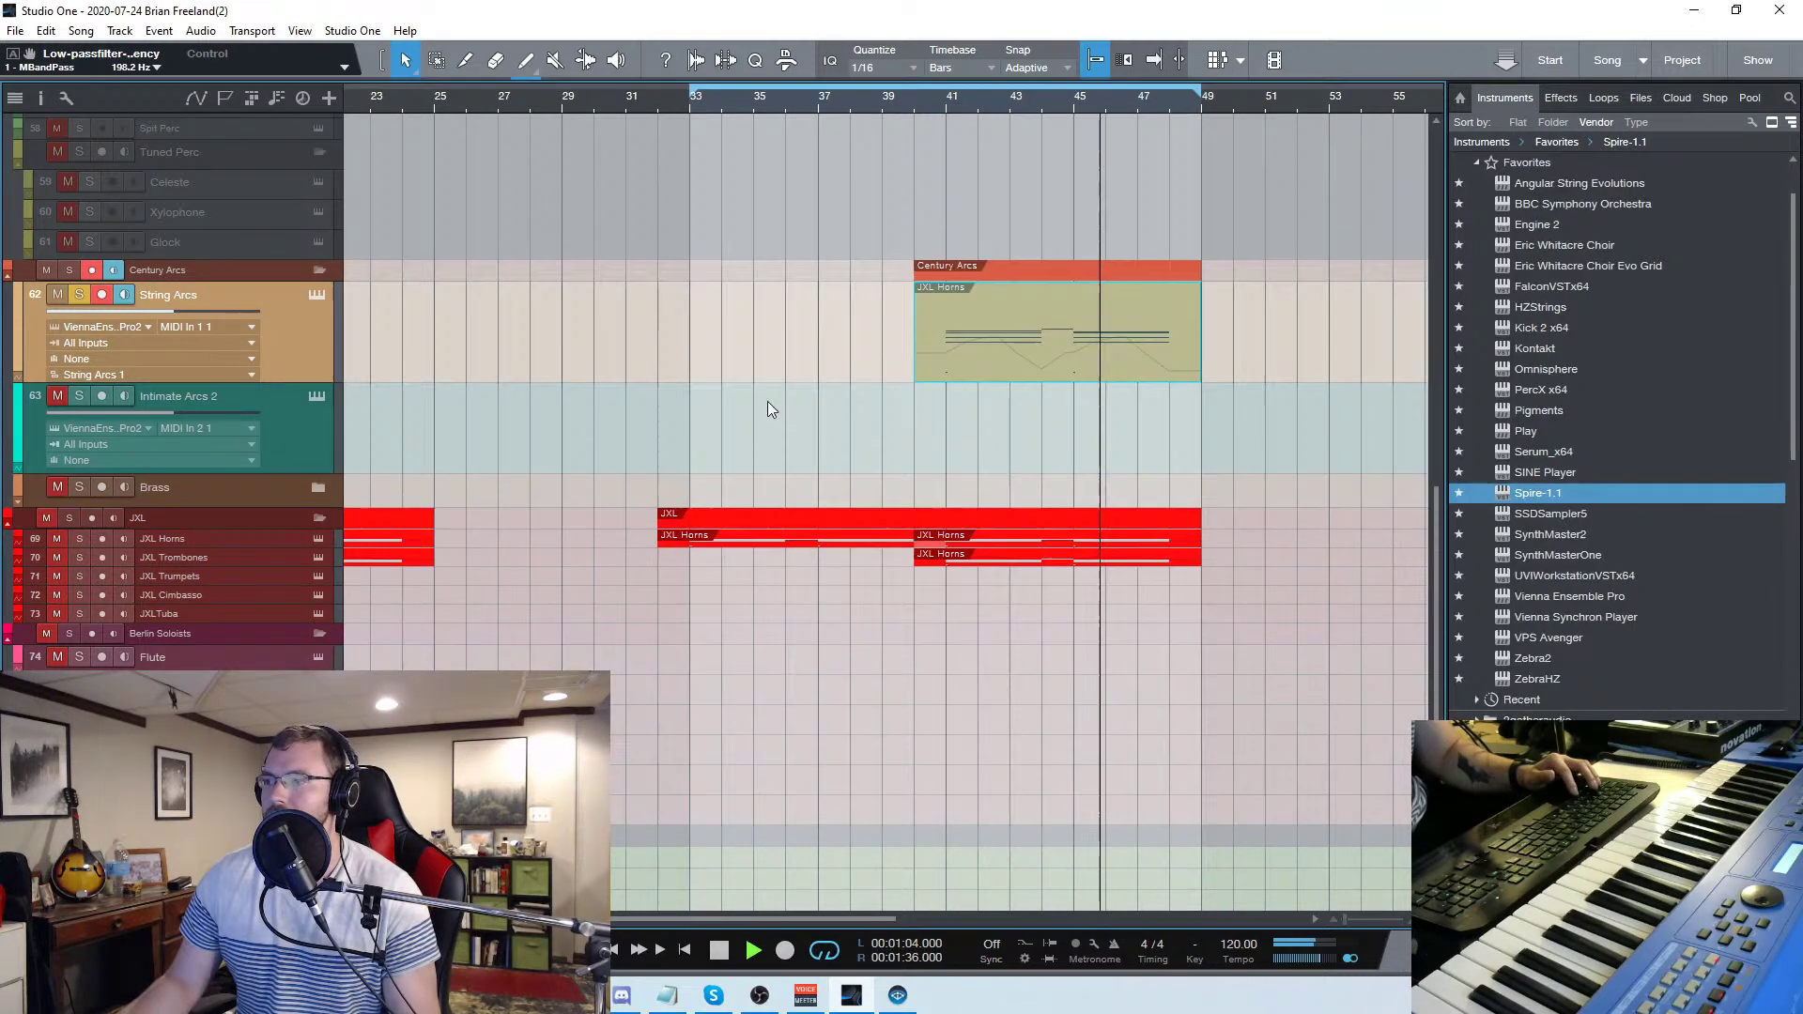
pyautogui.click(660, 107)
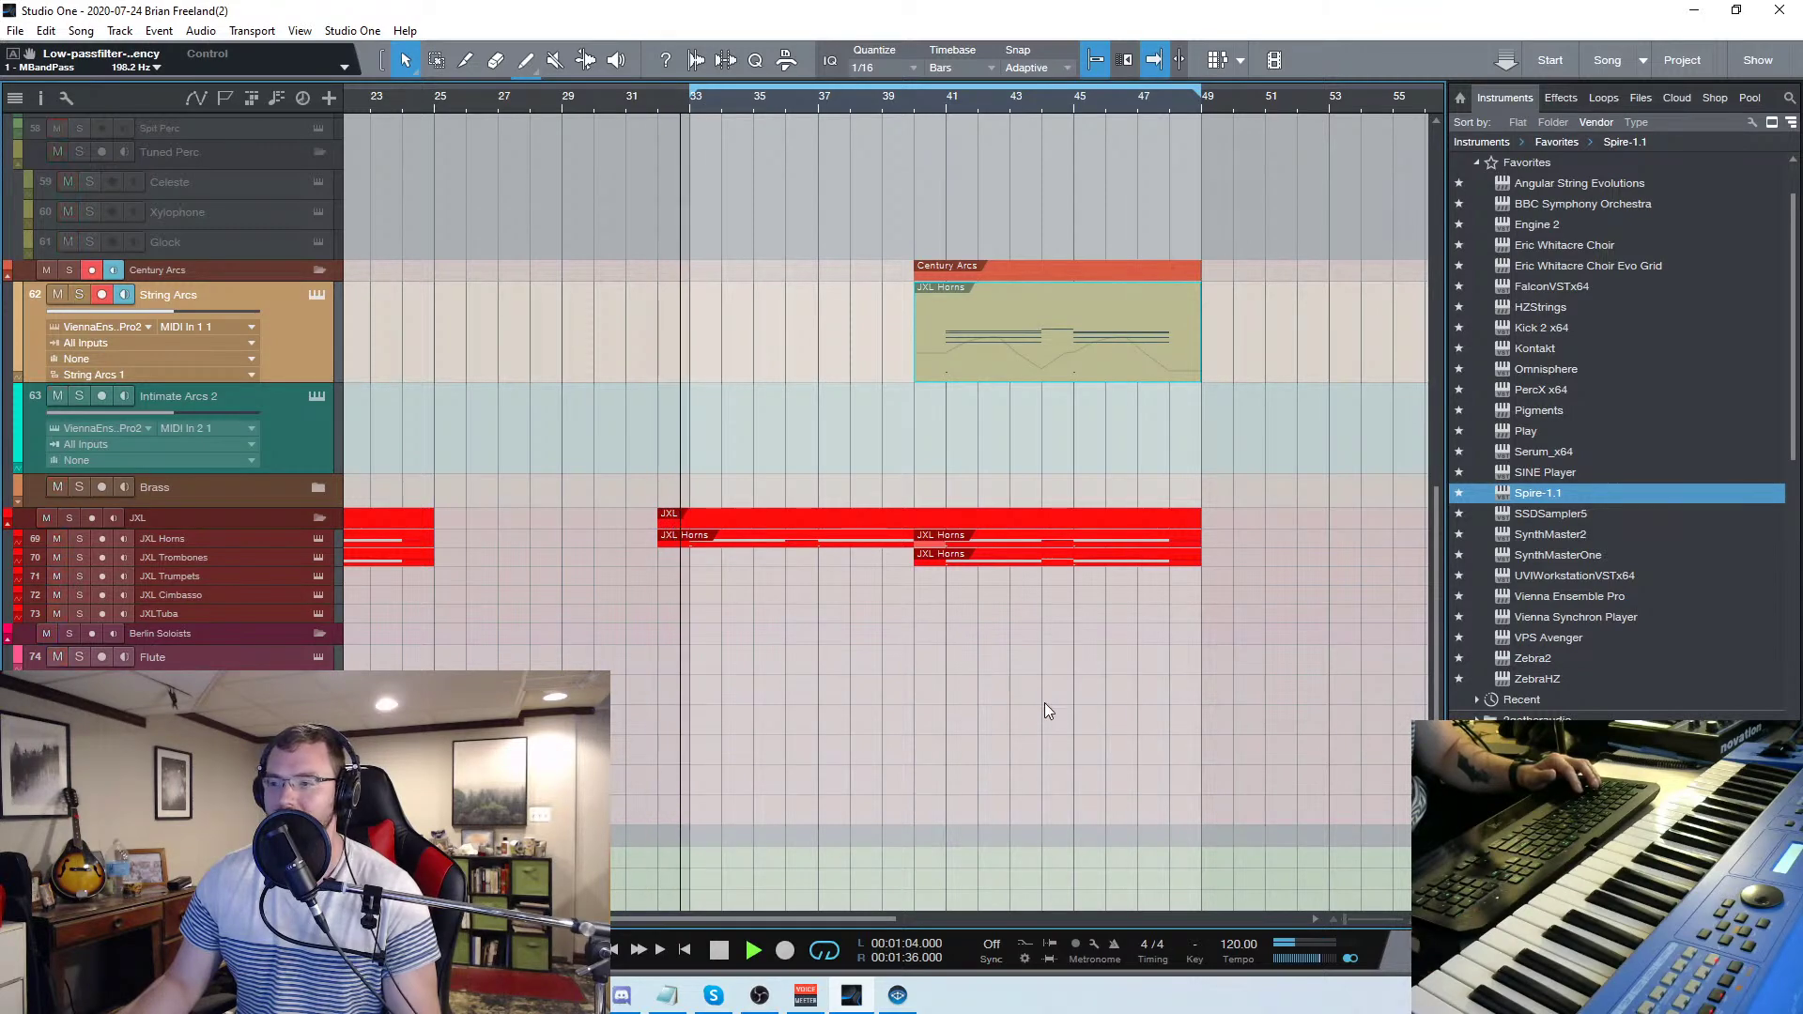
# Copy the Forzo, Symphonic AI, MAP and Spire-1.1 parts from bars 33–41 to bars 41–49
pyautogui.scroll(-5, 1040, 723)
pyautogui.scroll(-4, 1084, 731)
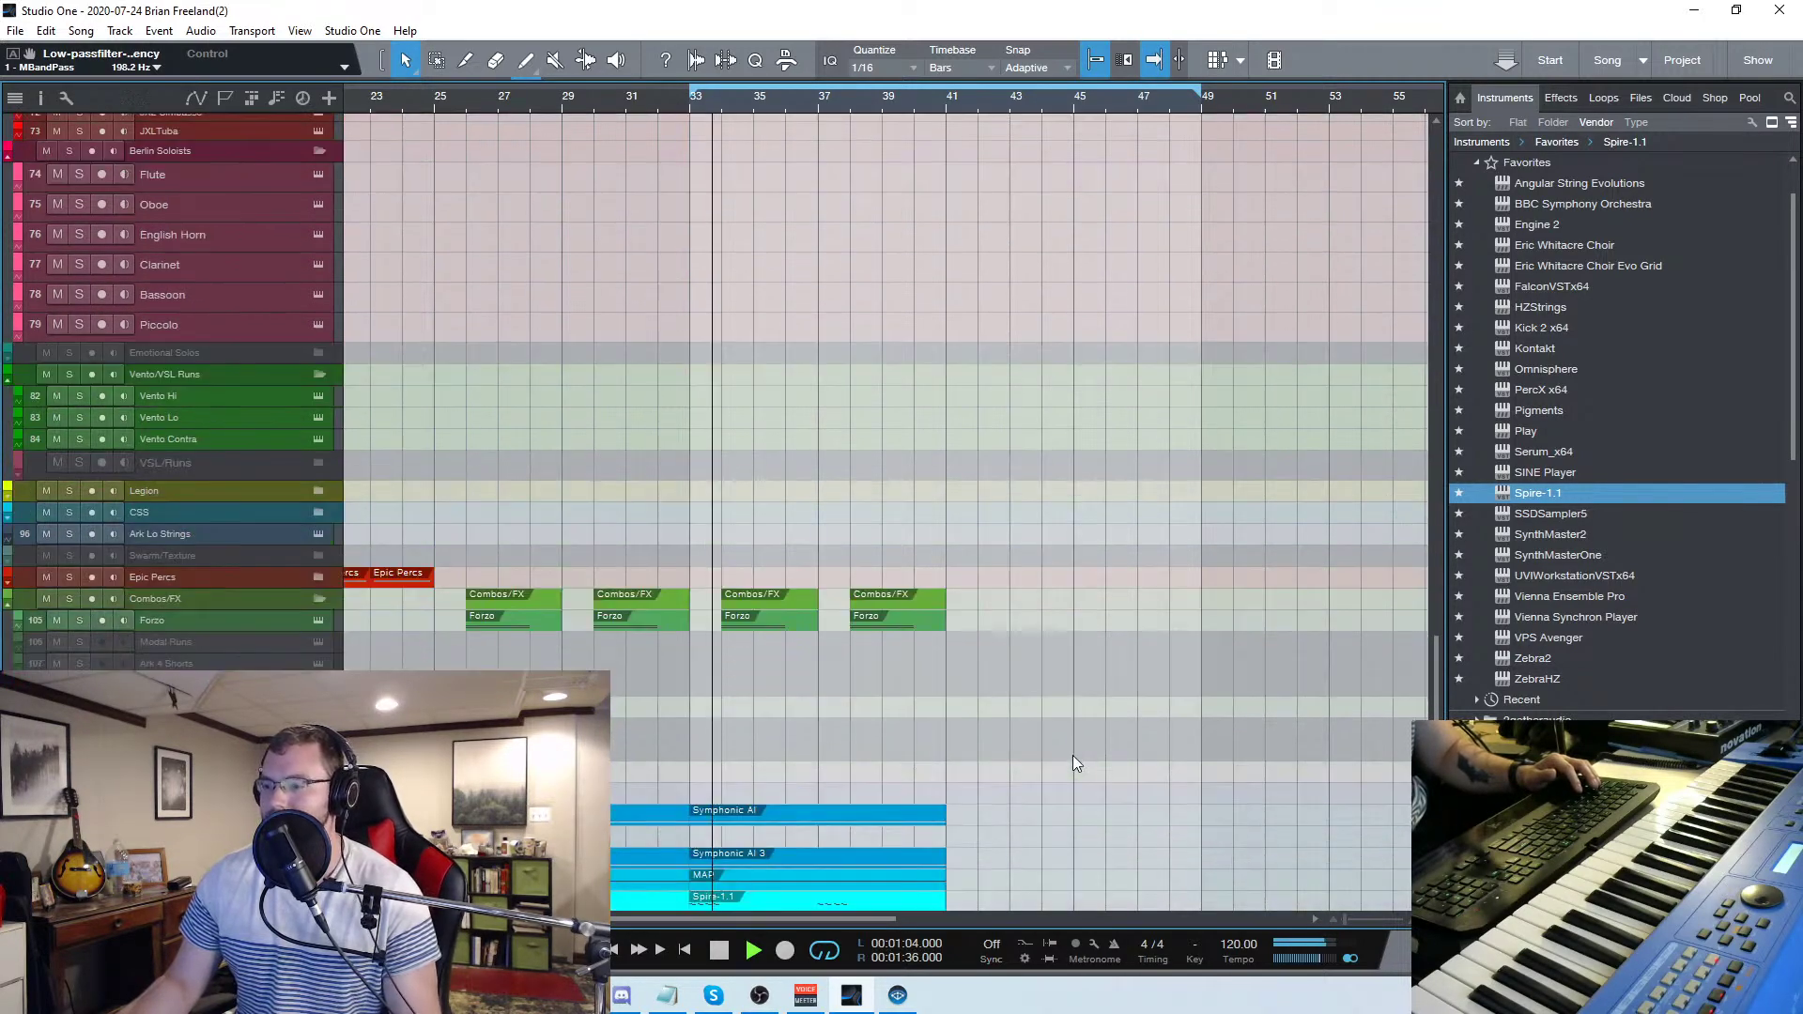
pyautogui.moveTo(1084, 881); pyautogui.dragTo(710, 520)
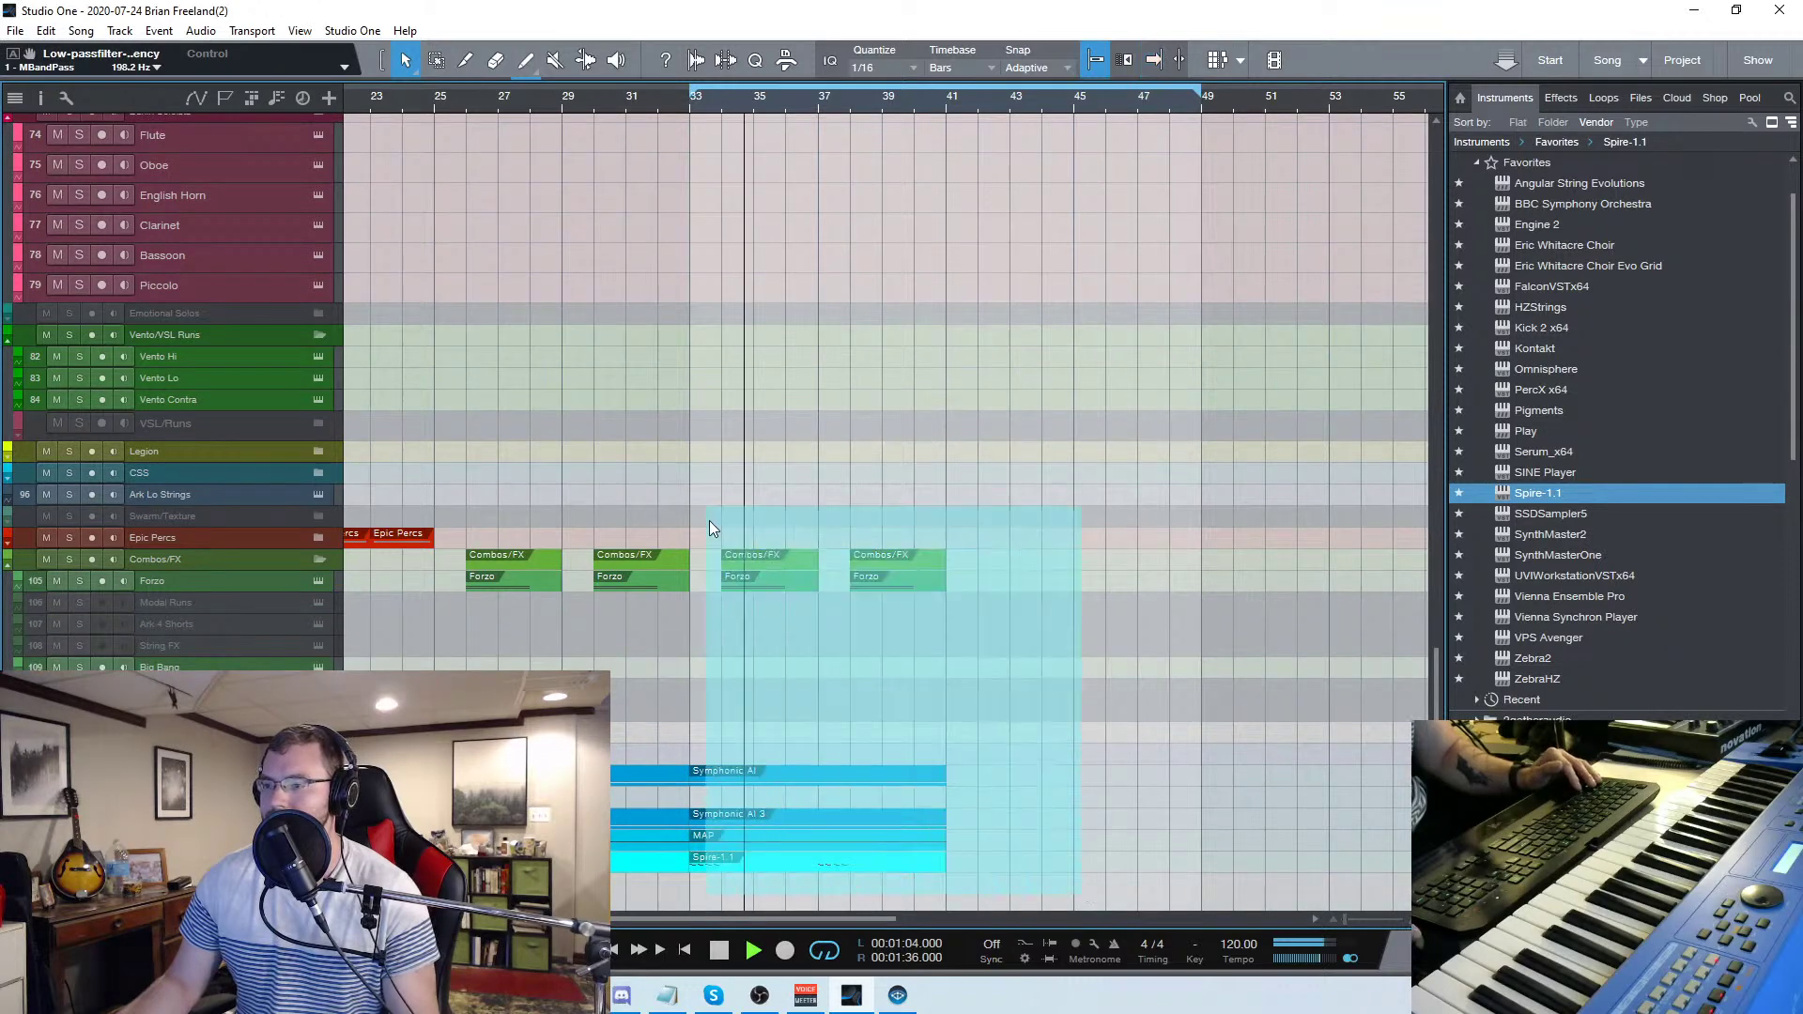
pyautogui.moveTo(716, 863); pyautogui.dragTo(1005, 868)
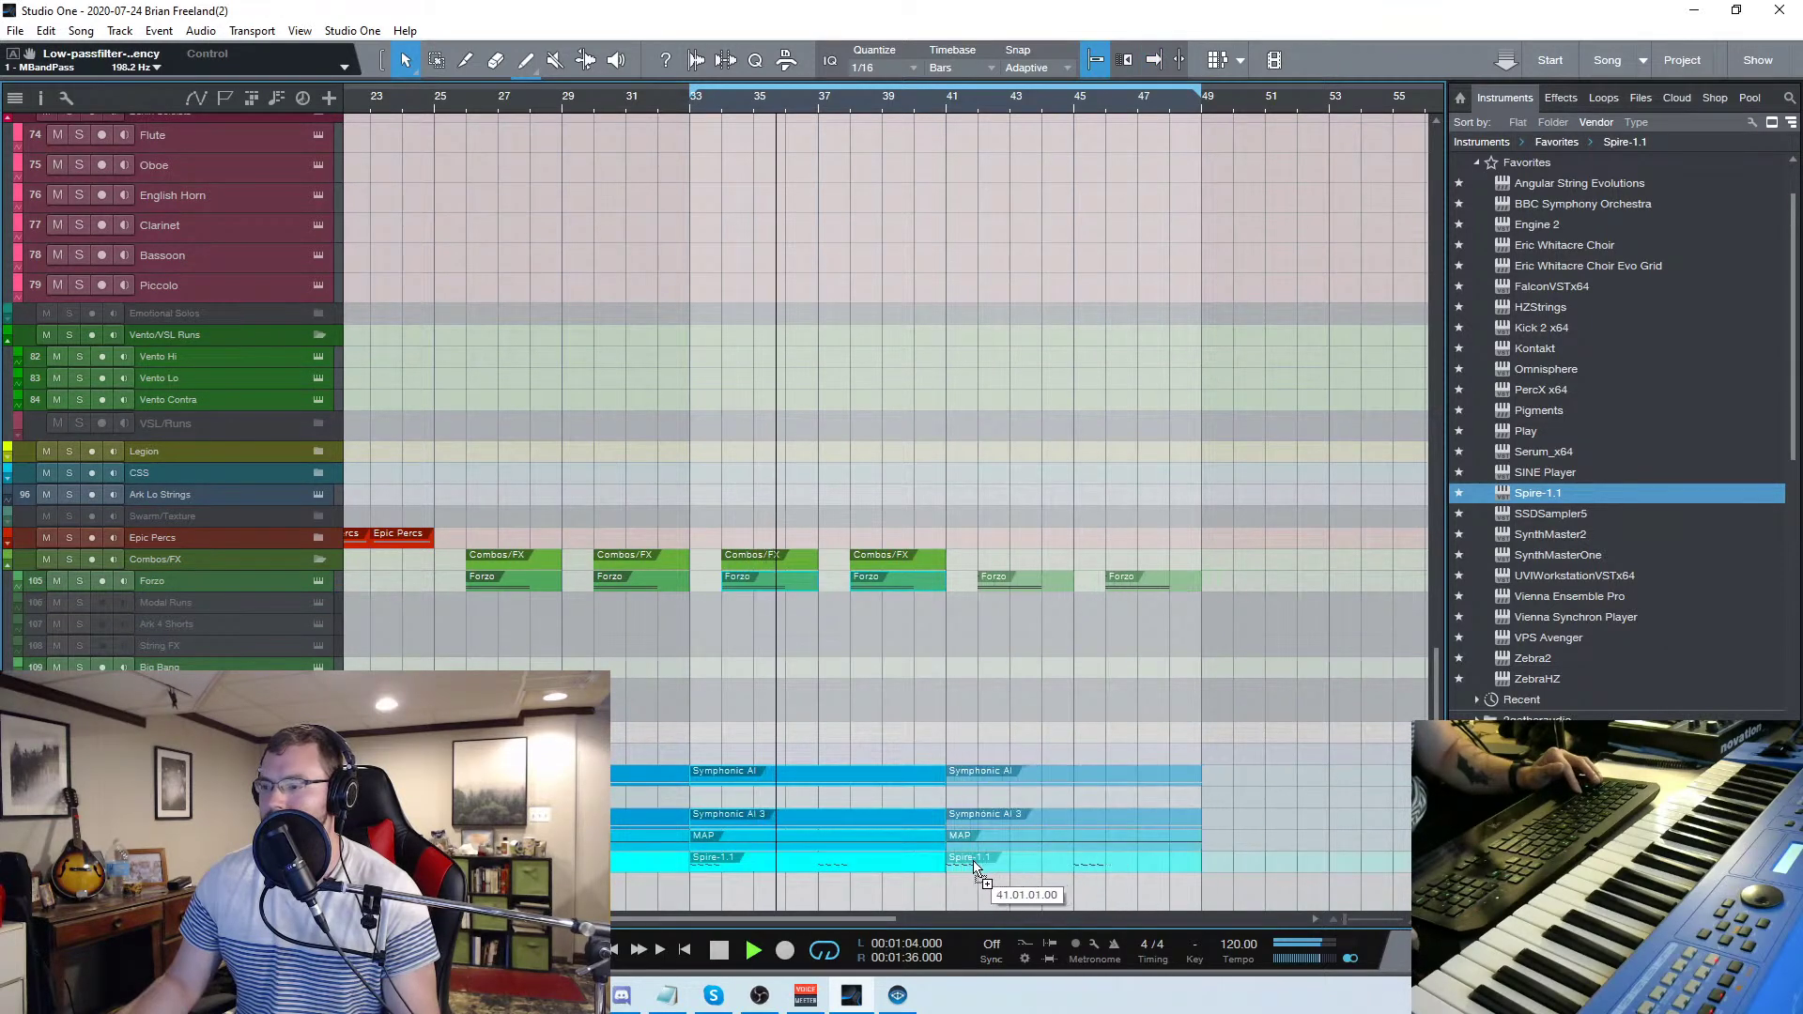
# Open the new Spire-1.1 part at bar 41 in piano view and transpose all its notes up one octave
pyautogui.doubleClick(1010, 868)
pyautogui.keyDown('ctrl'); pyautogui.scroll(-3, 1234, 375); pyautogui.keyUp('ctrl')
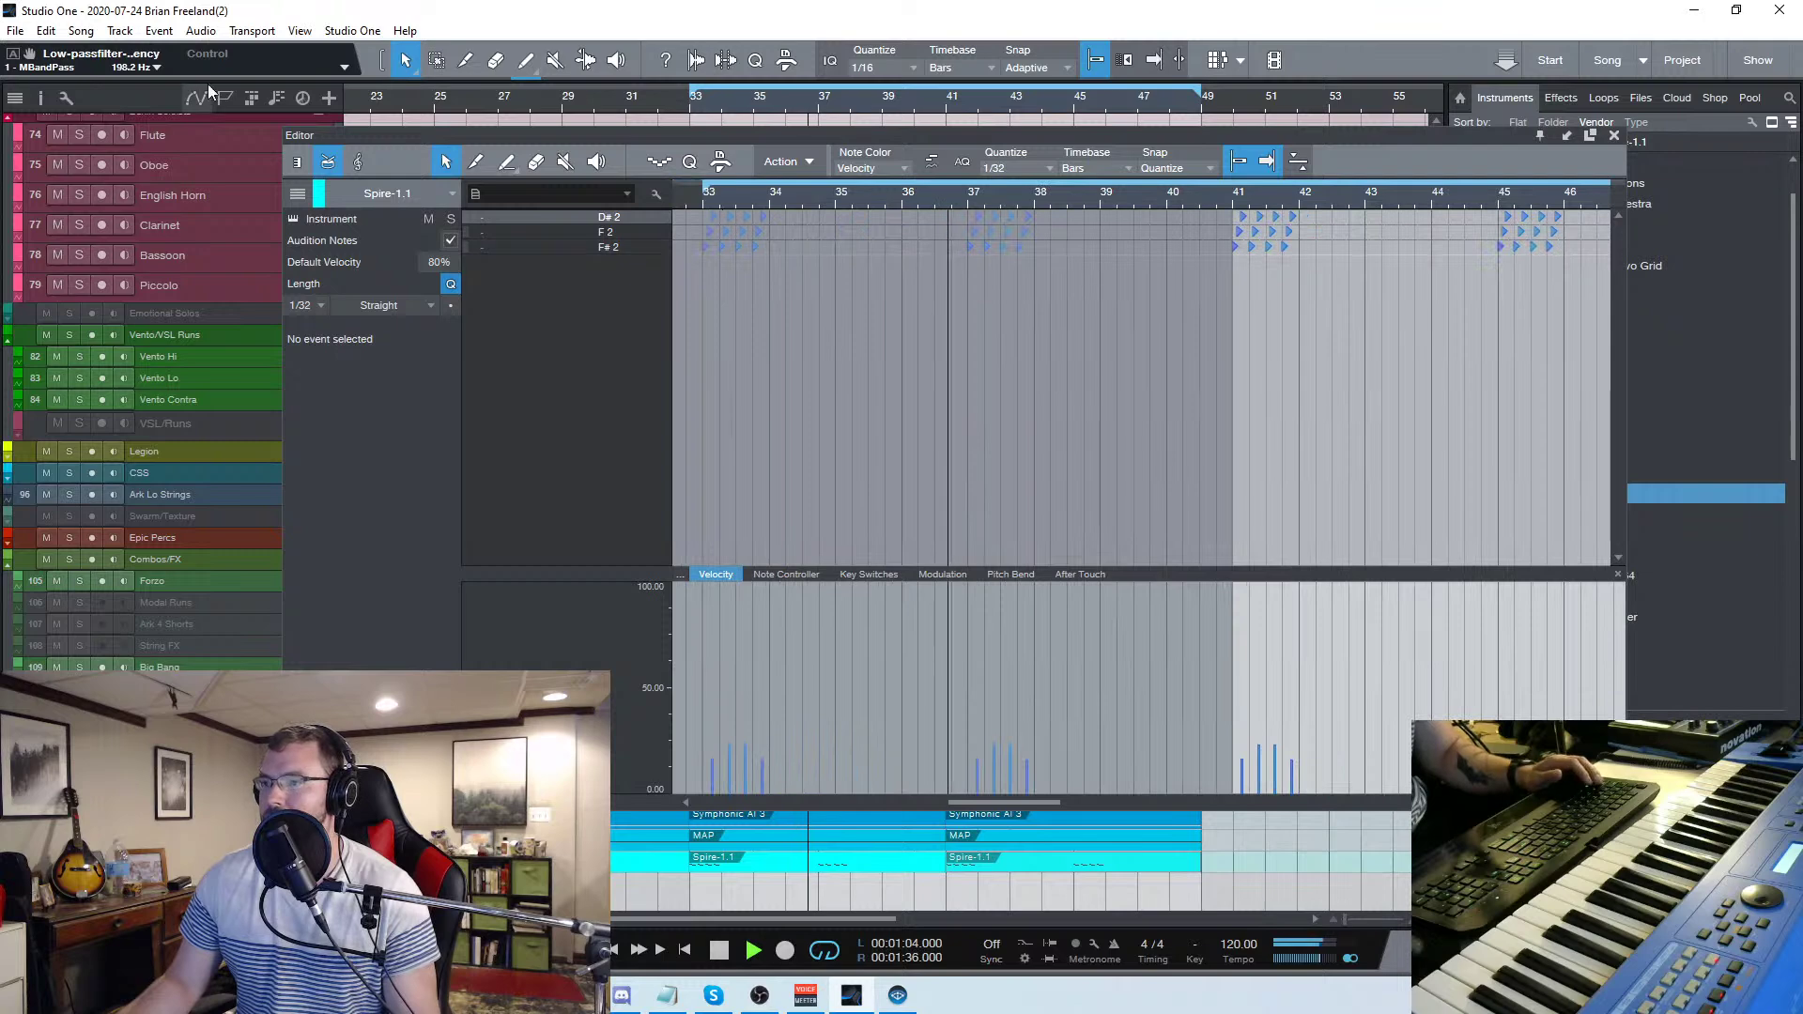
pyautogui.click(319, 205)
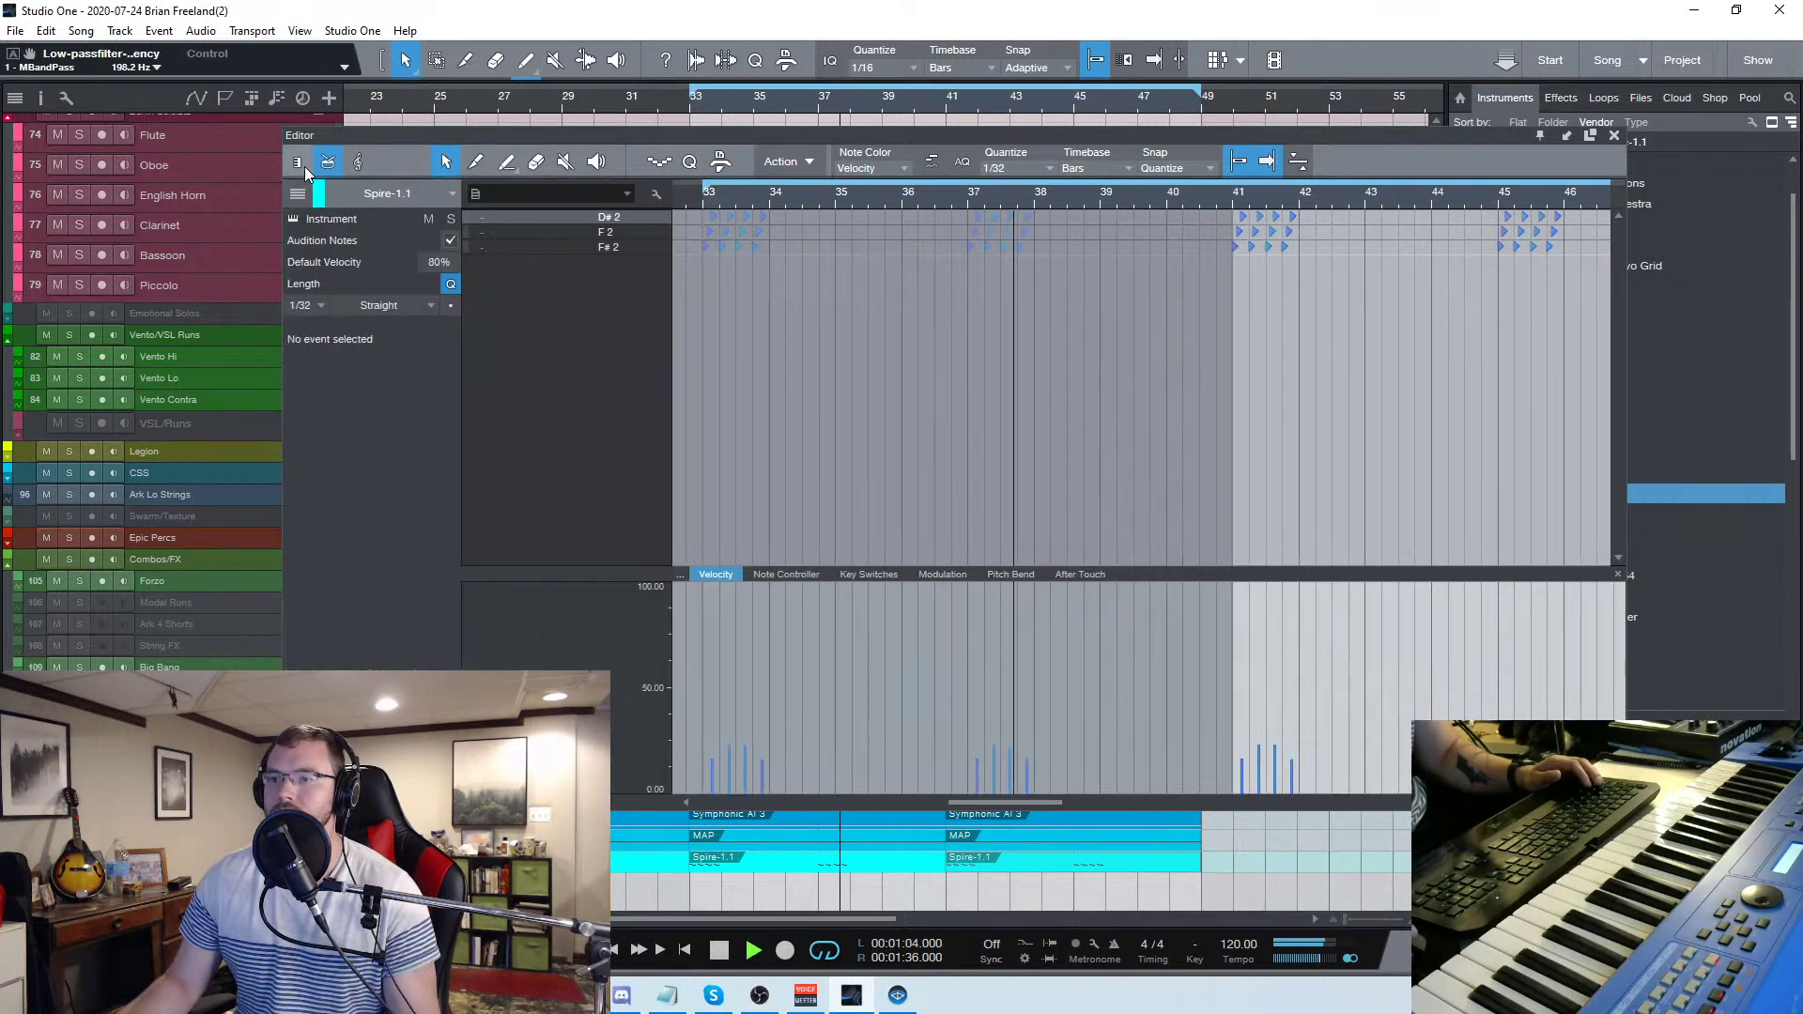
pyautogui.click(297, 161)
pyautogui.scroll(2, 1255, 377)
pyautogui.scroll(-2, 1408, 422)
pyautogui.moveTo(1513, 484); pyautogui.dragTo(1074, 291)
pyautogui.moveTo(1454, 479); pyautogui.dragTo(1059, 319)
pyautogui.hotkey('shift', 'Up')
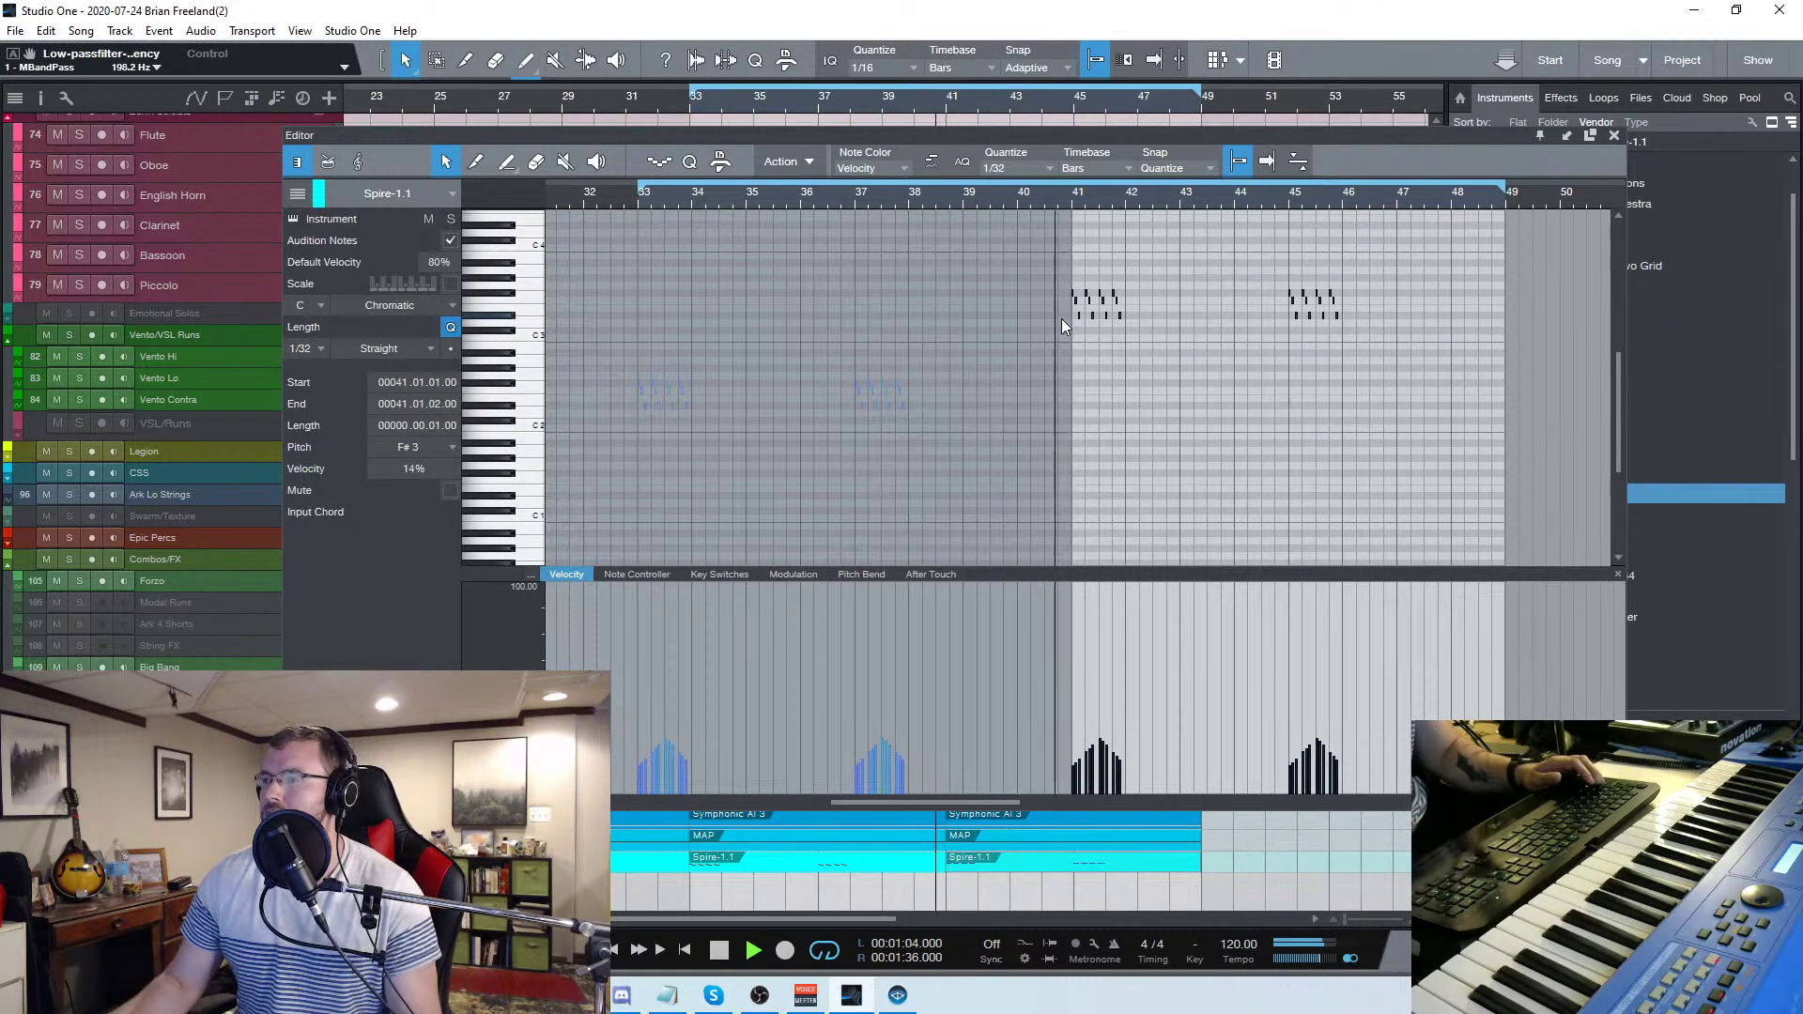
# Raise the velocities of all Spire-1.1 notes in bars 41–49 together, bringing the first note to 29%
pyautogui.scroll(3, 1349, 723)
pyautogui.moveTo(1288, 779); pyautogui.dragTo(1288, 749)
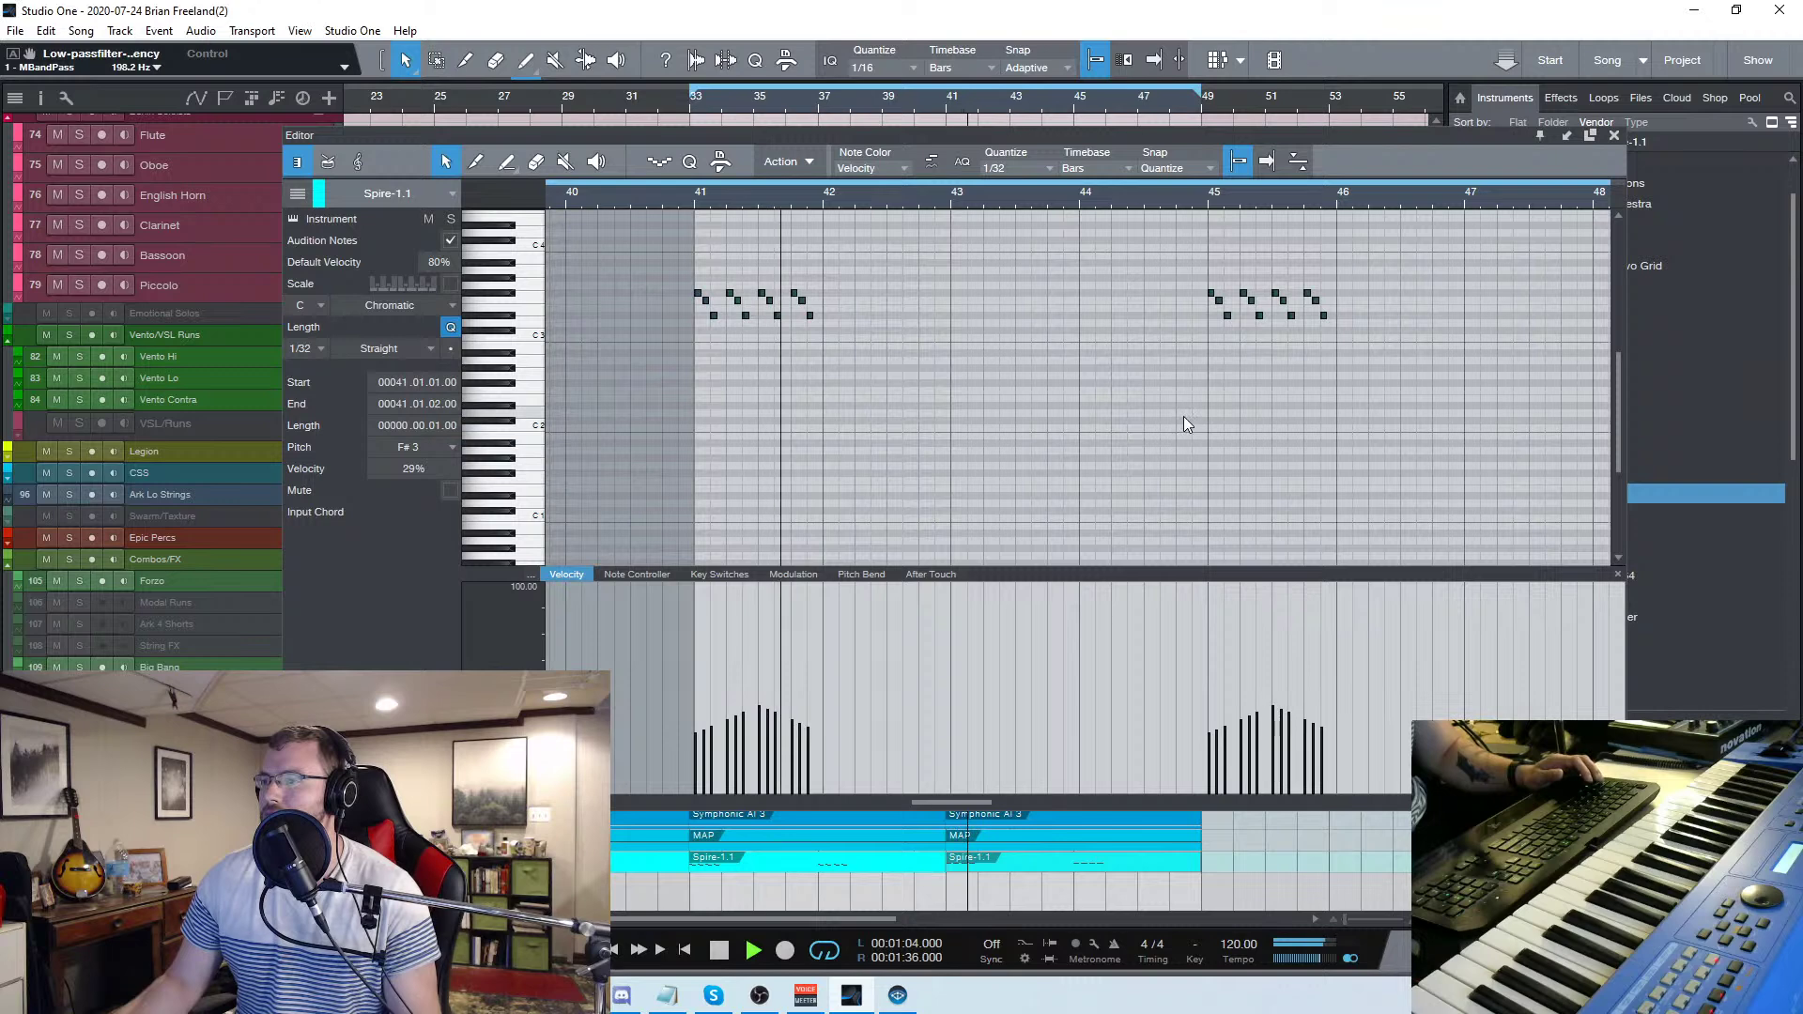
pyautogui.click(1184, 415)
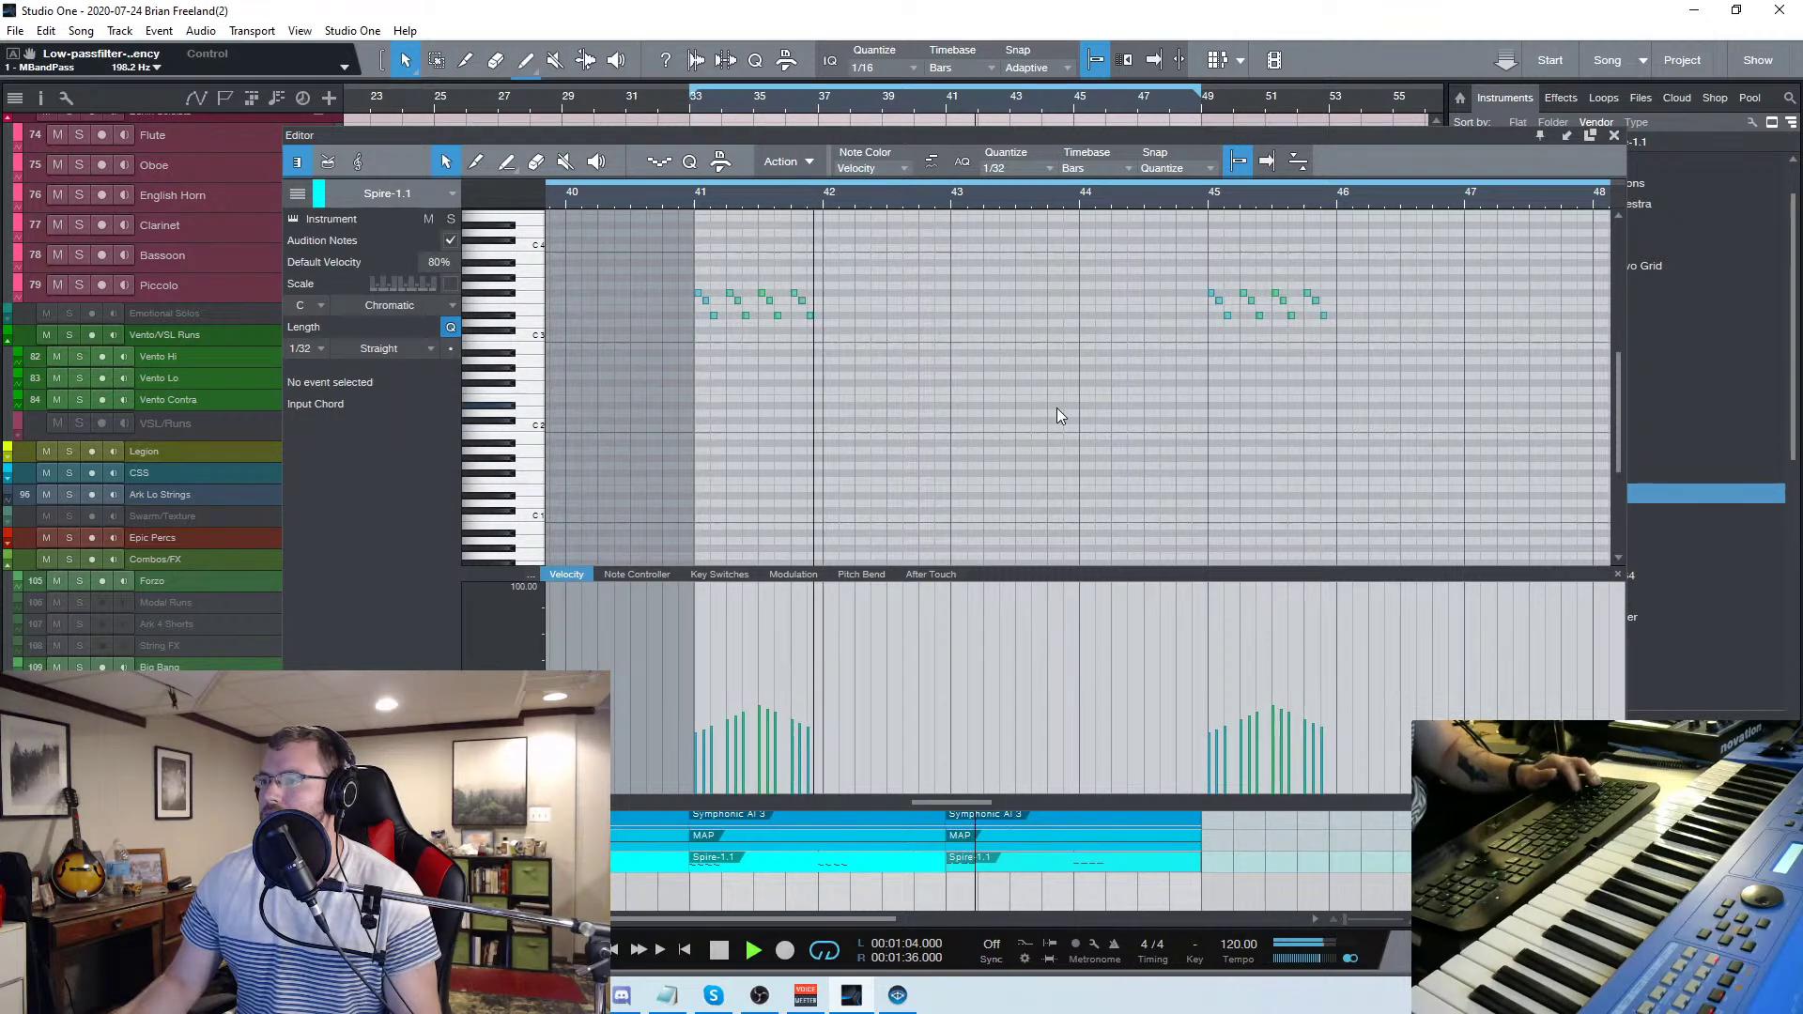
# Copy the one-bar Spire-1.1 note figure to bars 43 and 47
pyautogui.moveTo(1074, 393); pyautogui.dragTo(961, 298)
pyautogui.press('f')
pyautogui.click(1174, 405)
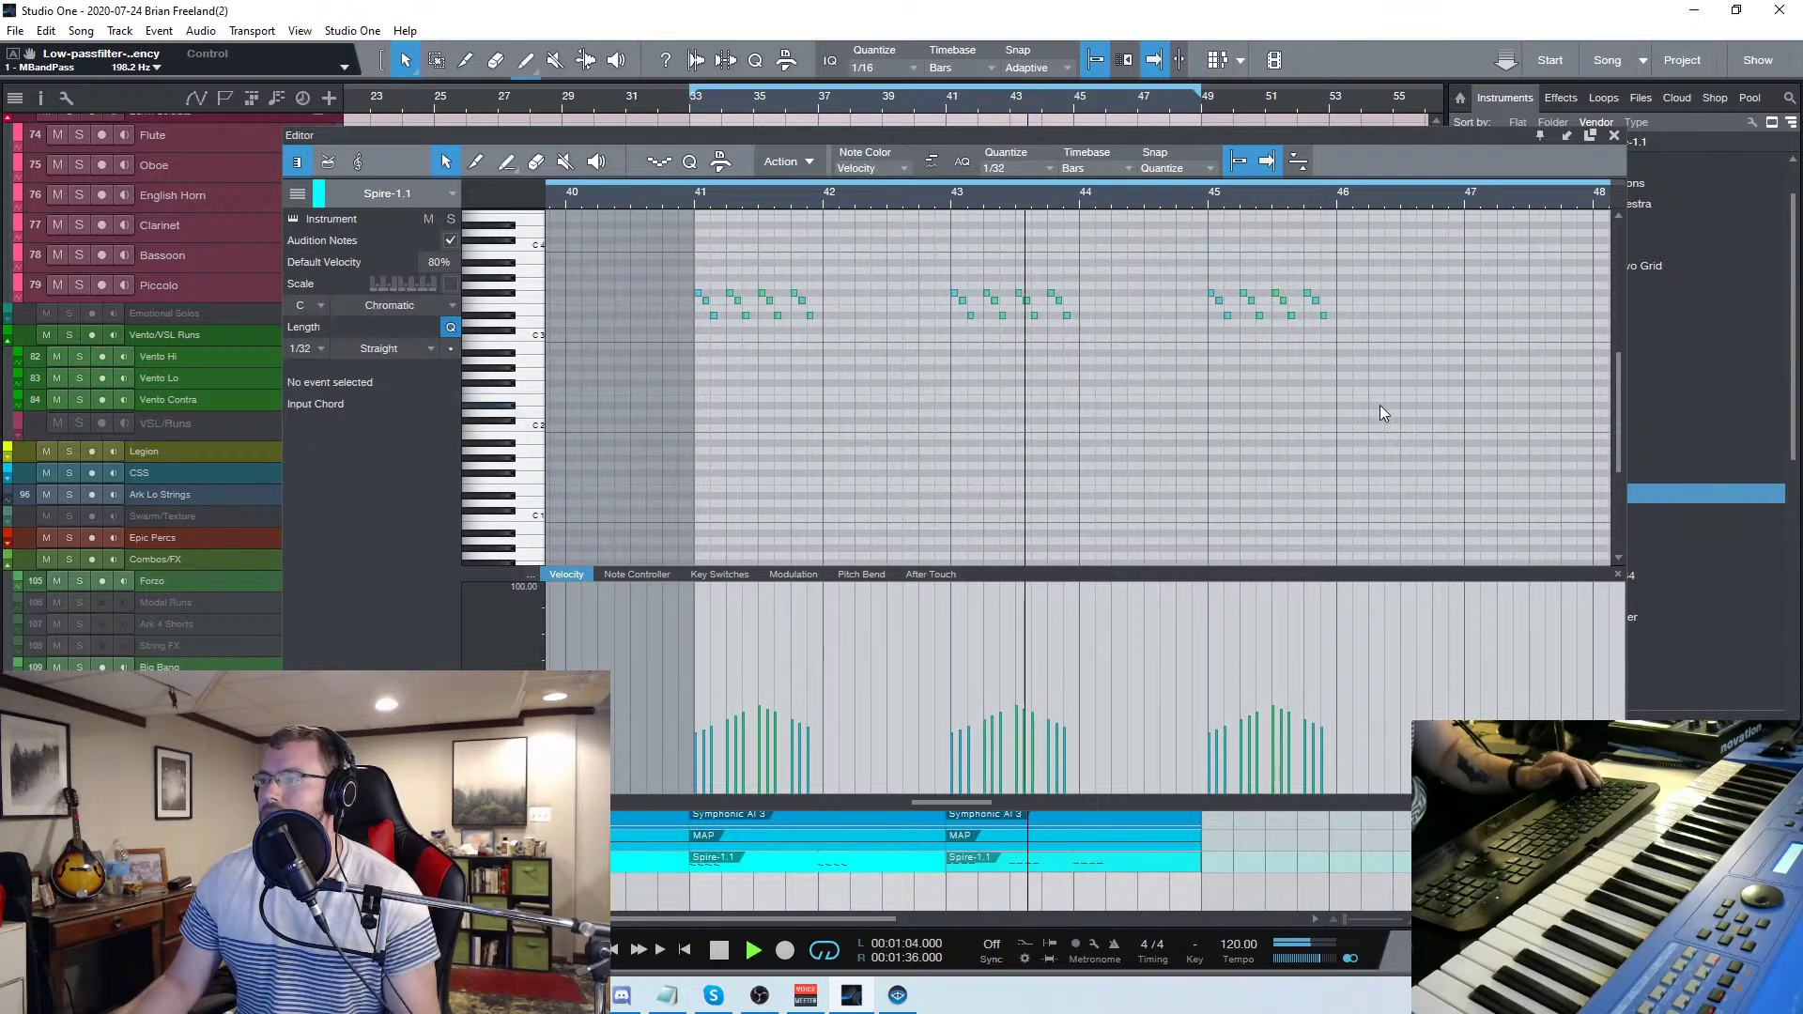
pyautogui.moveTo(1412, 415); pyautogui.dragTo(941, 223)
pyautogui.scroll(-3, 1186, 281)
pyautogui.scroll(3, 1151, 293)
pyautogui.moveTo(1071, 298); pyautogui.dragTo(1447, 300)
pyautogui.scroll(-2, 1406, 413)
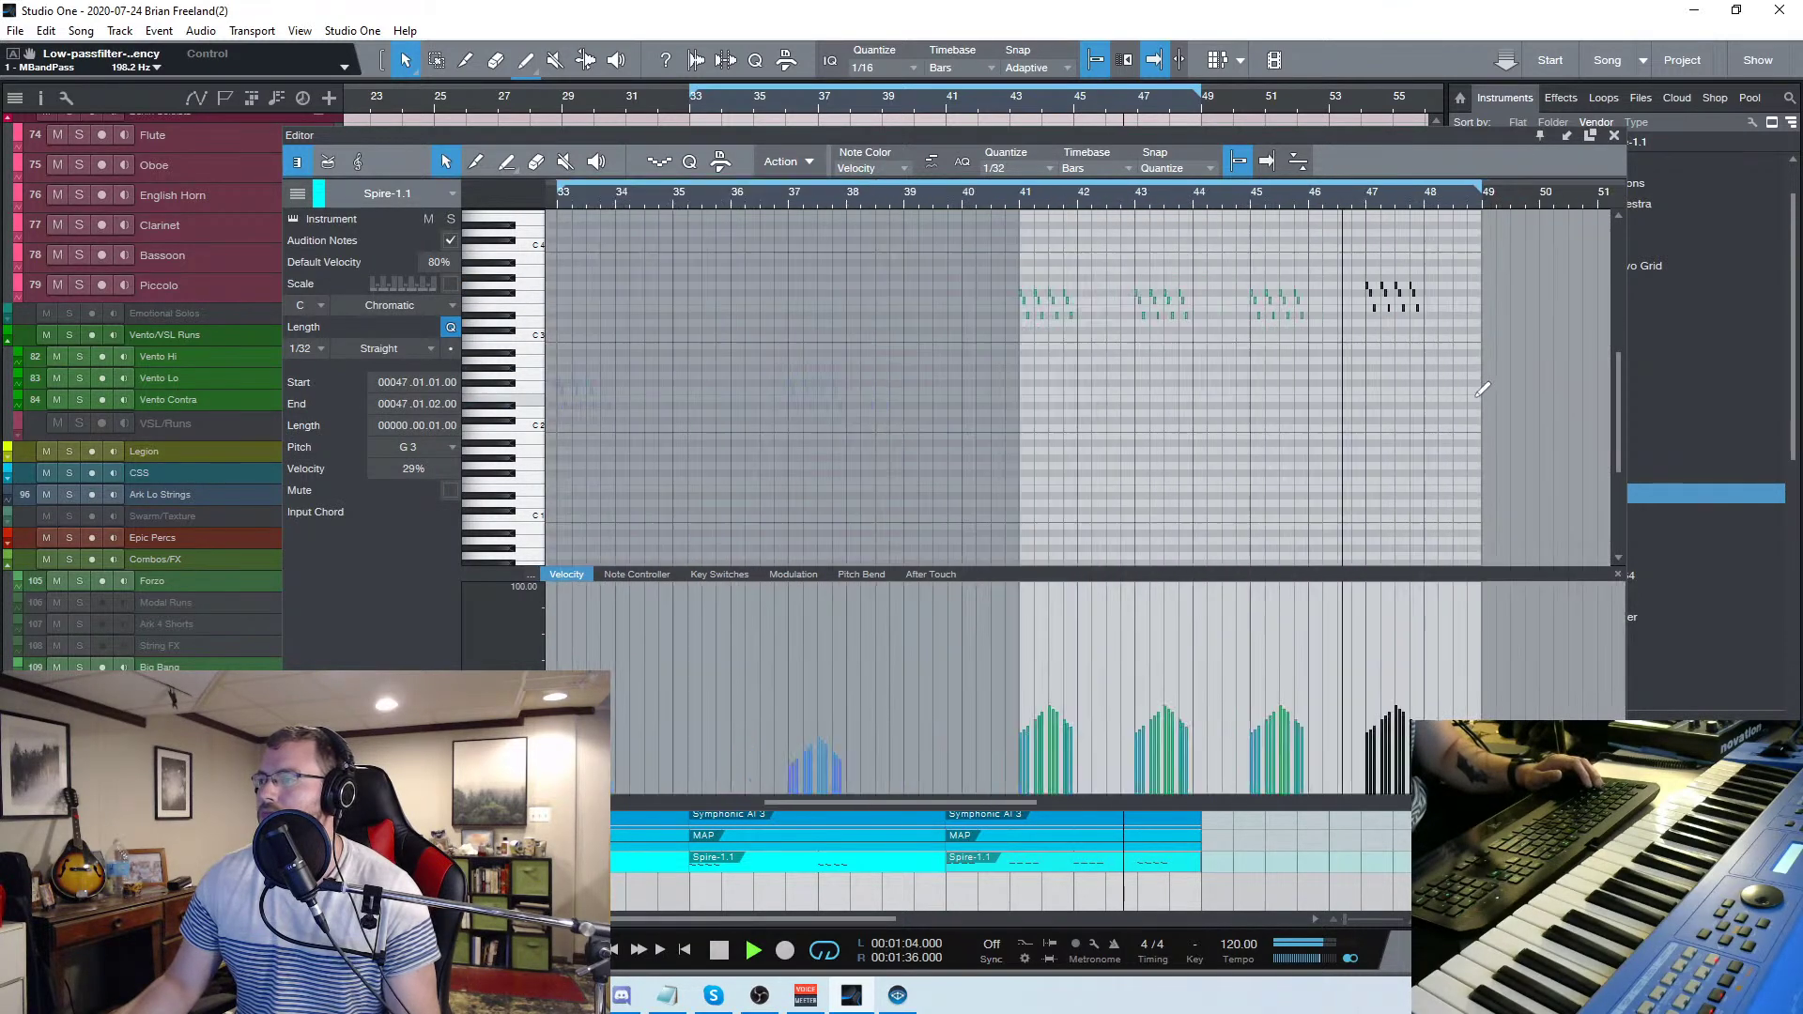
pyautogui.scroll(2, 1427, 385)
pyautogui.click(1440, 370)
# Add a D3 note at 47.01.04 to the Spire-1.1 figure in bar 47
pyautogui.scroll(3, 1475, 375)
pyautogui.moveTo(1395, 414); pyautogui.dragTo(865, 199)
pyautogui.press('space')
pyautogui.moveTo(875, 284); pyautogui.dragTo(939, 324)
pyautogui.click(918, 316)
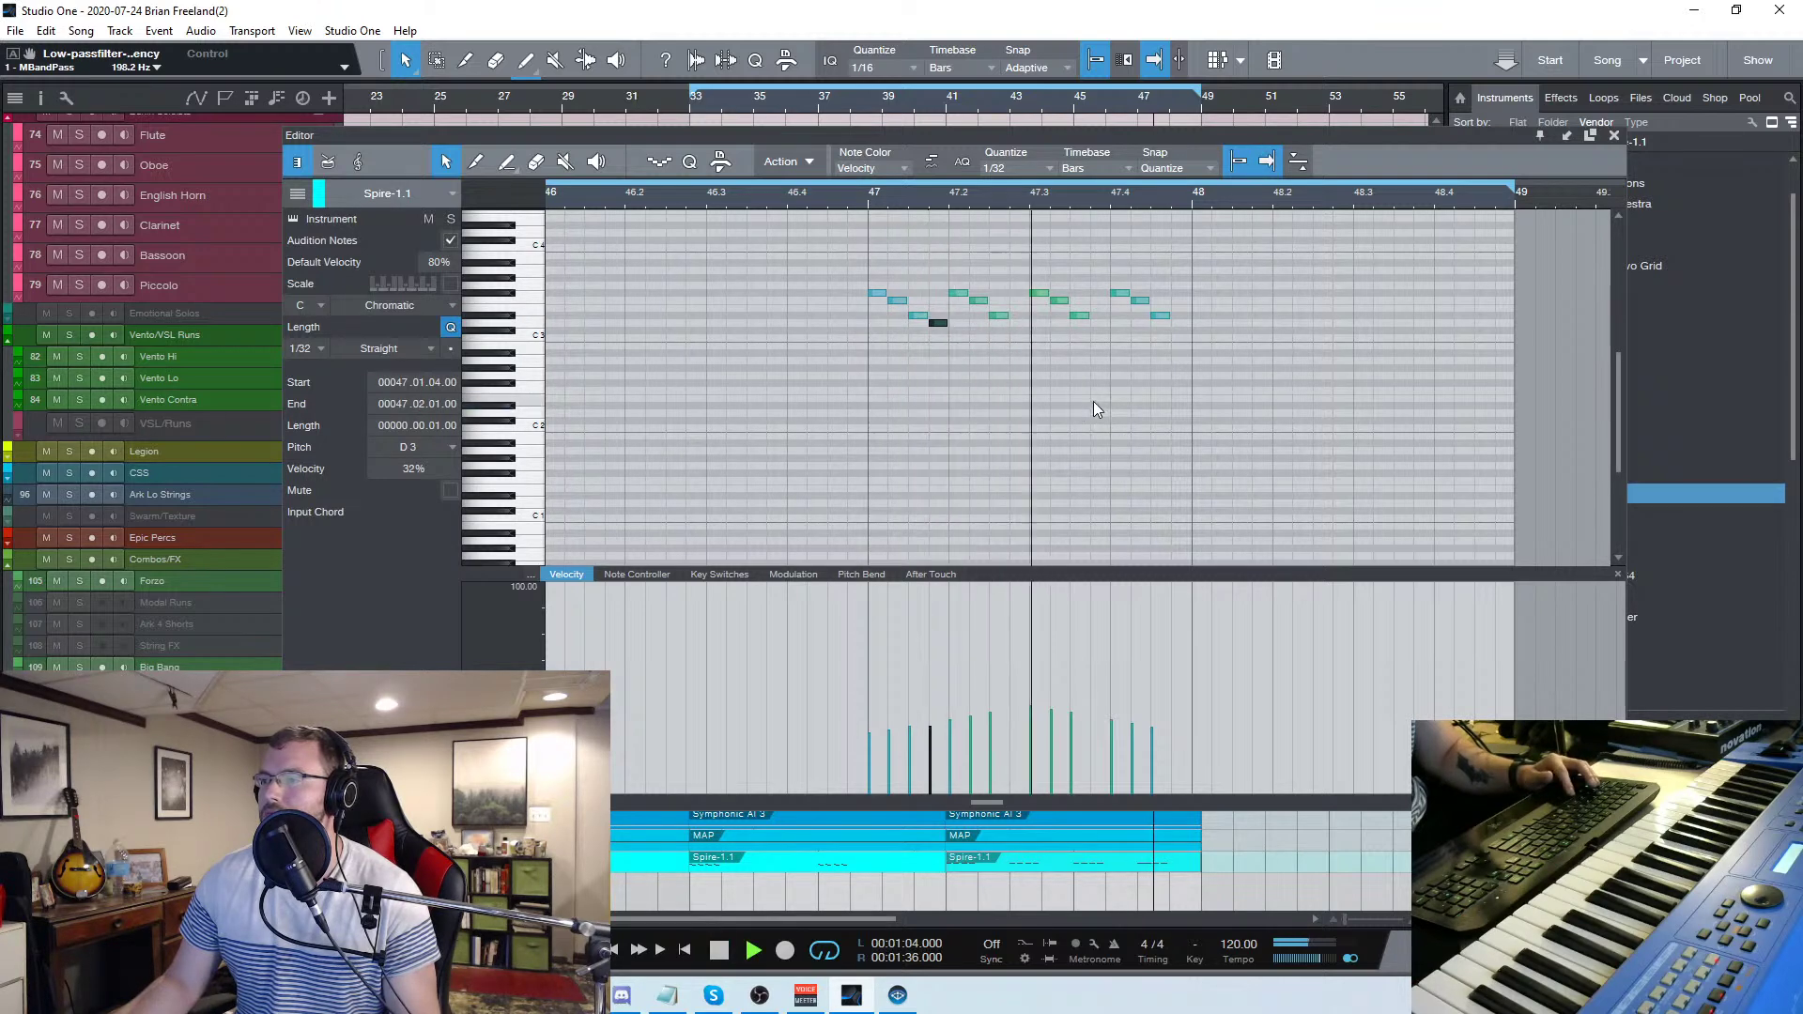
# Duplicate the Spire-1.1 notes of bar 47 to bar 48, then copy both bars' notes and close the note editor
pyautogui.press('space')
pyautogui.moveTo(1310, 405); pyautogui.dragTo(1195, 294)
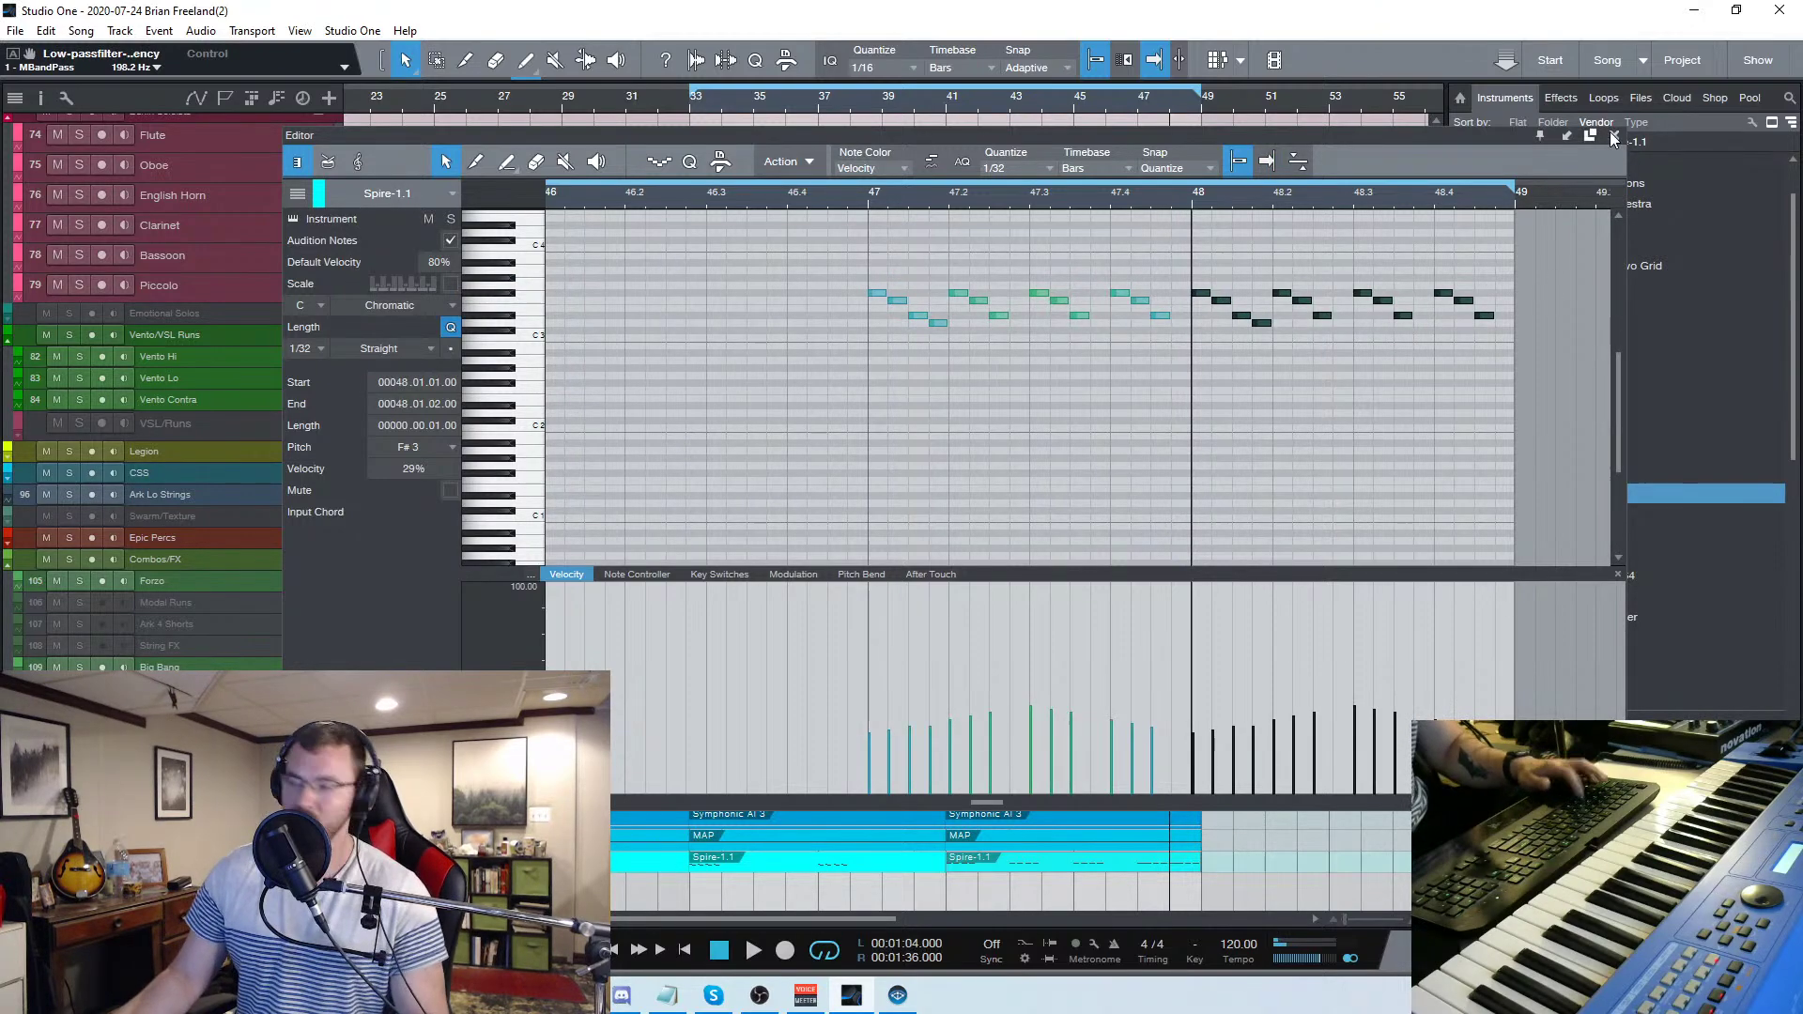
pyautogui.moveTo(1521, 447); pyautogui.dragTo(865, 206)
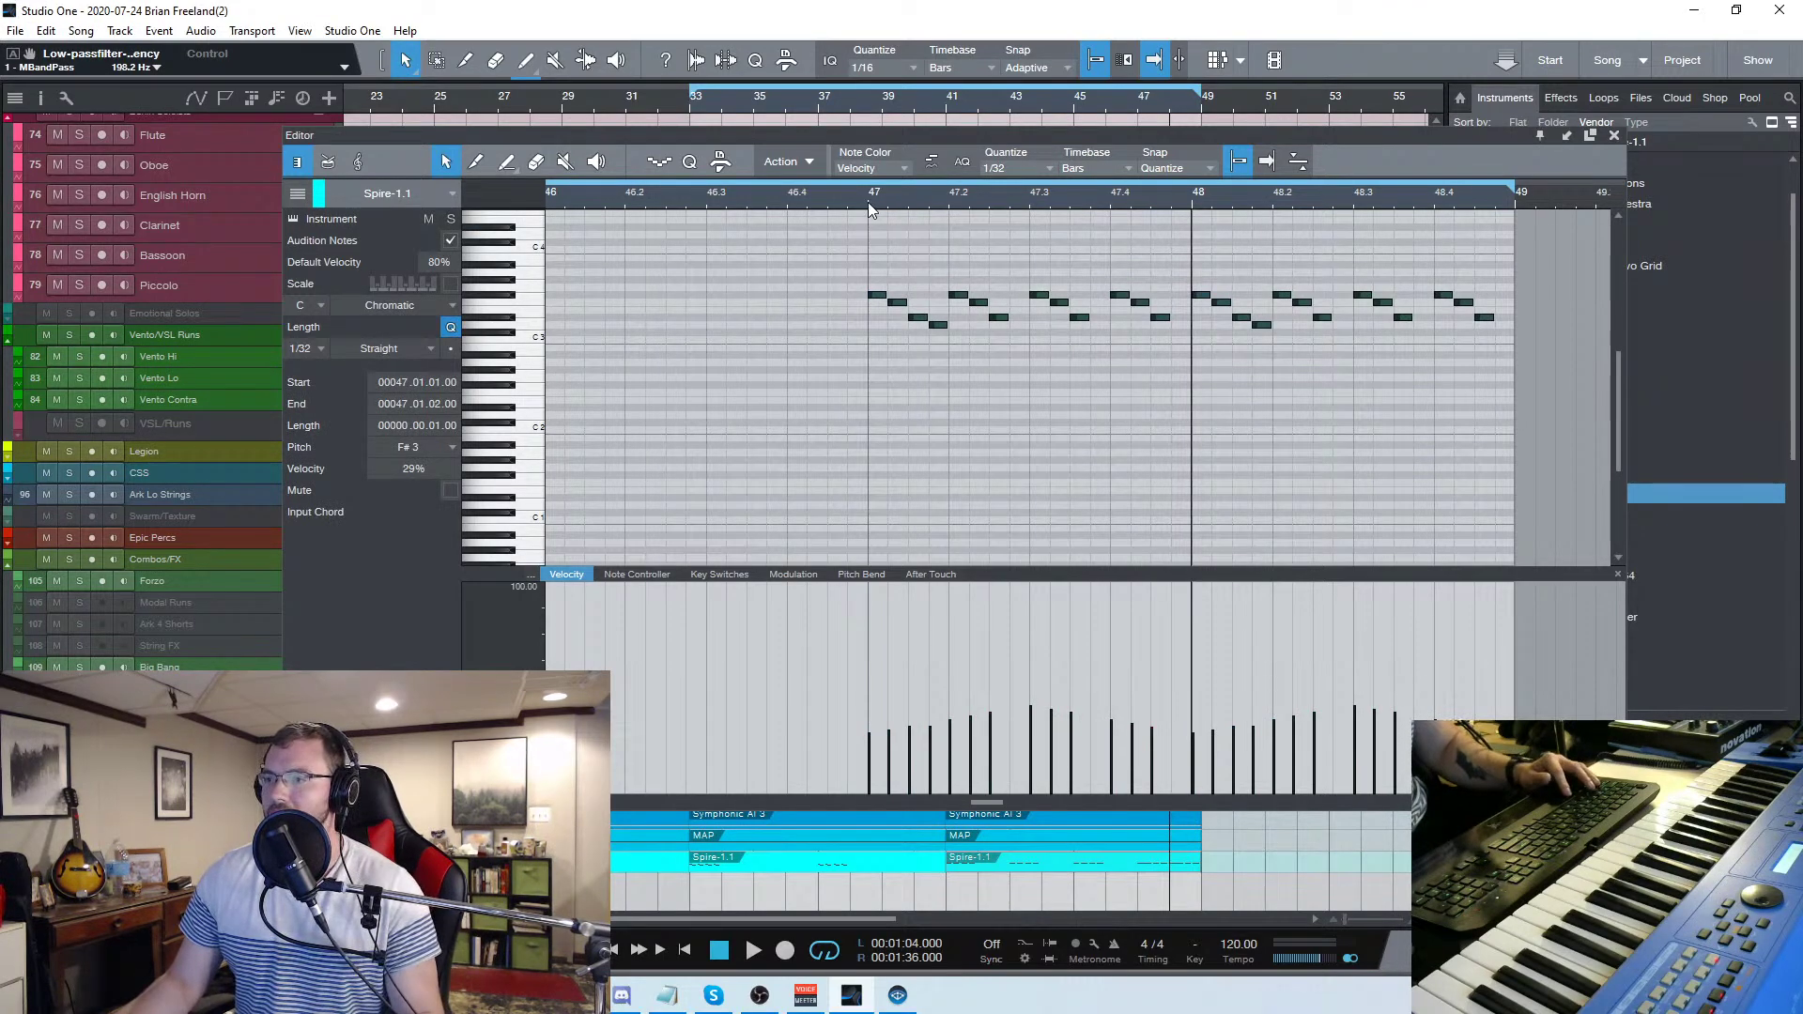
pyautogui.click(1614, 135)
# Copy the BBCSO Vlas and Celli parts from bars 33–41 to bars 41–49
pyautogui.scroll(8, 933, 295)
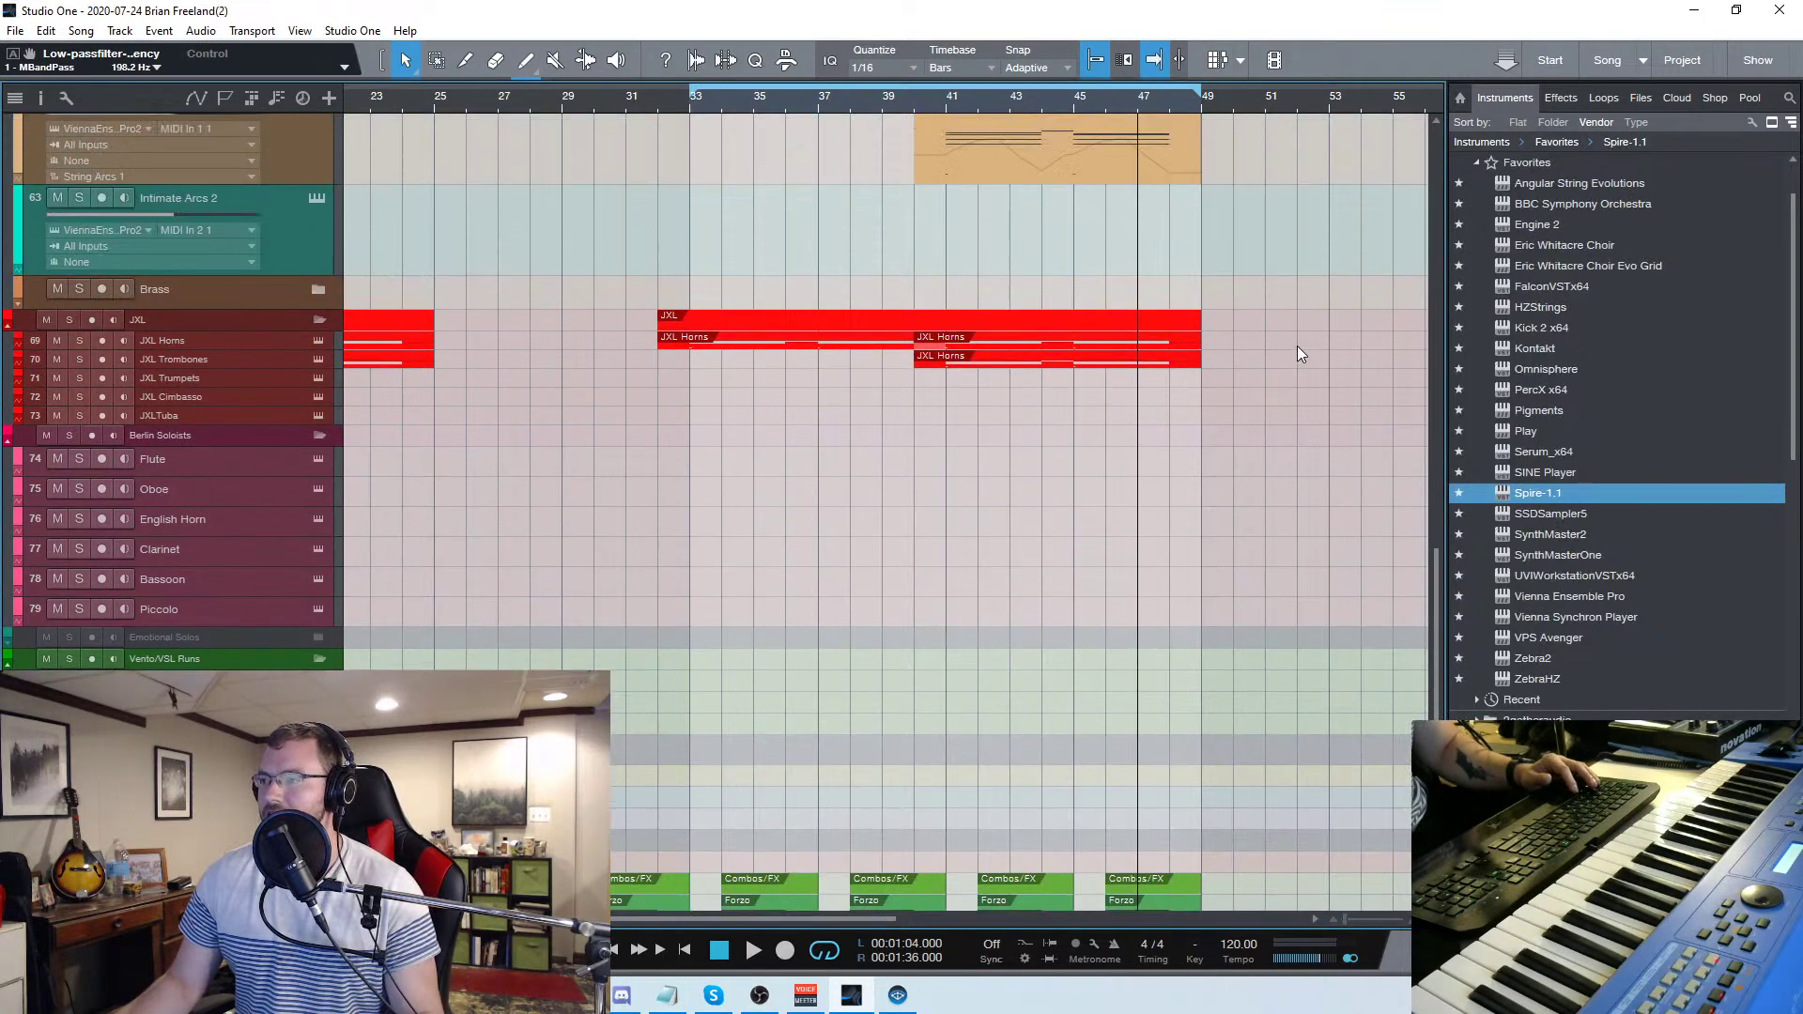
pyautogui.scroll(10, 1315, 358)
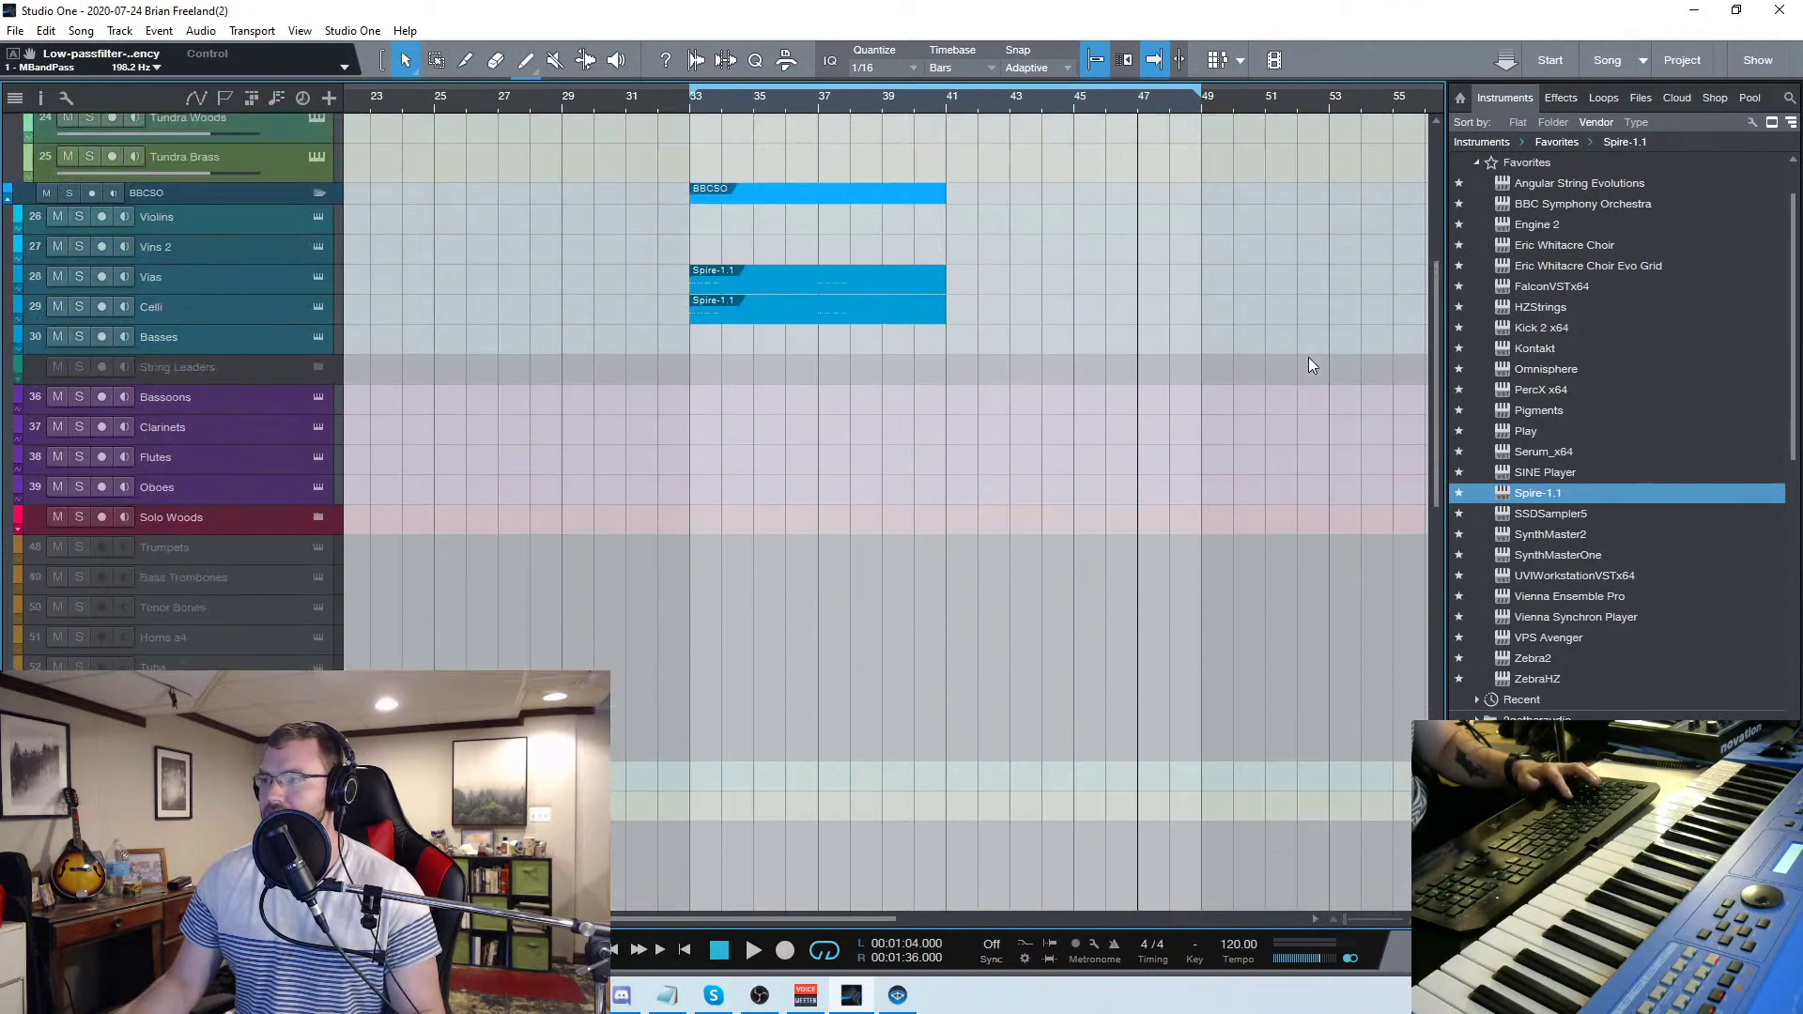
pyautogui.moveTo(779, 409); pyautogui.dragTo(1000, 388)
# Create a part on the BBCSO Violins track at bars 47–49, paste the copied Spire-1.1 notes into it and play
pyautogui.click(203, 372)
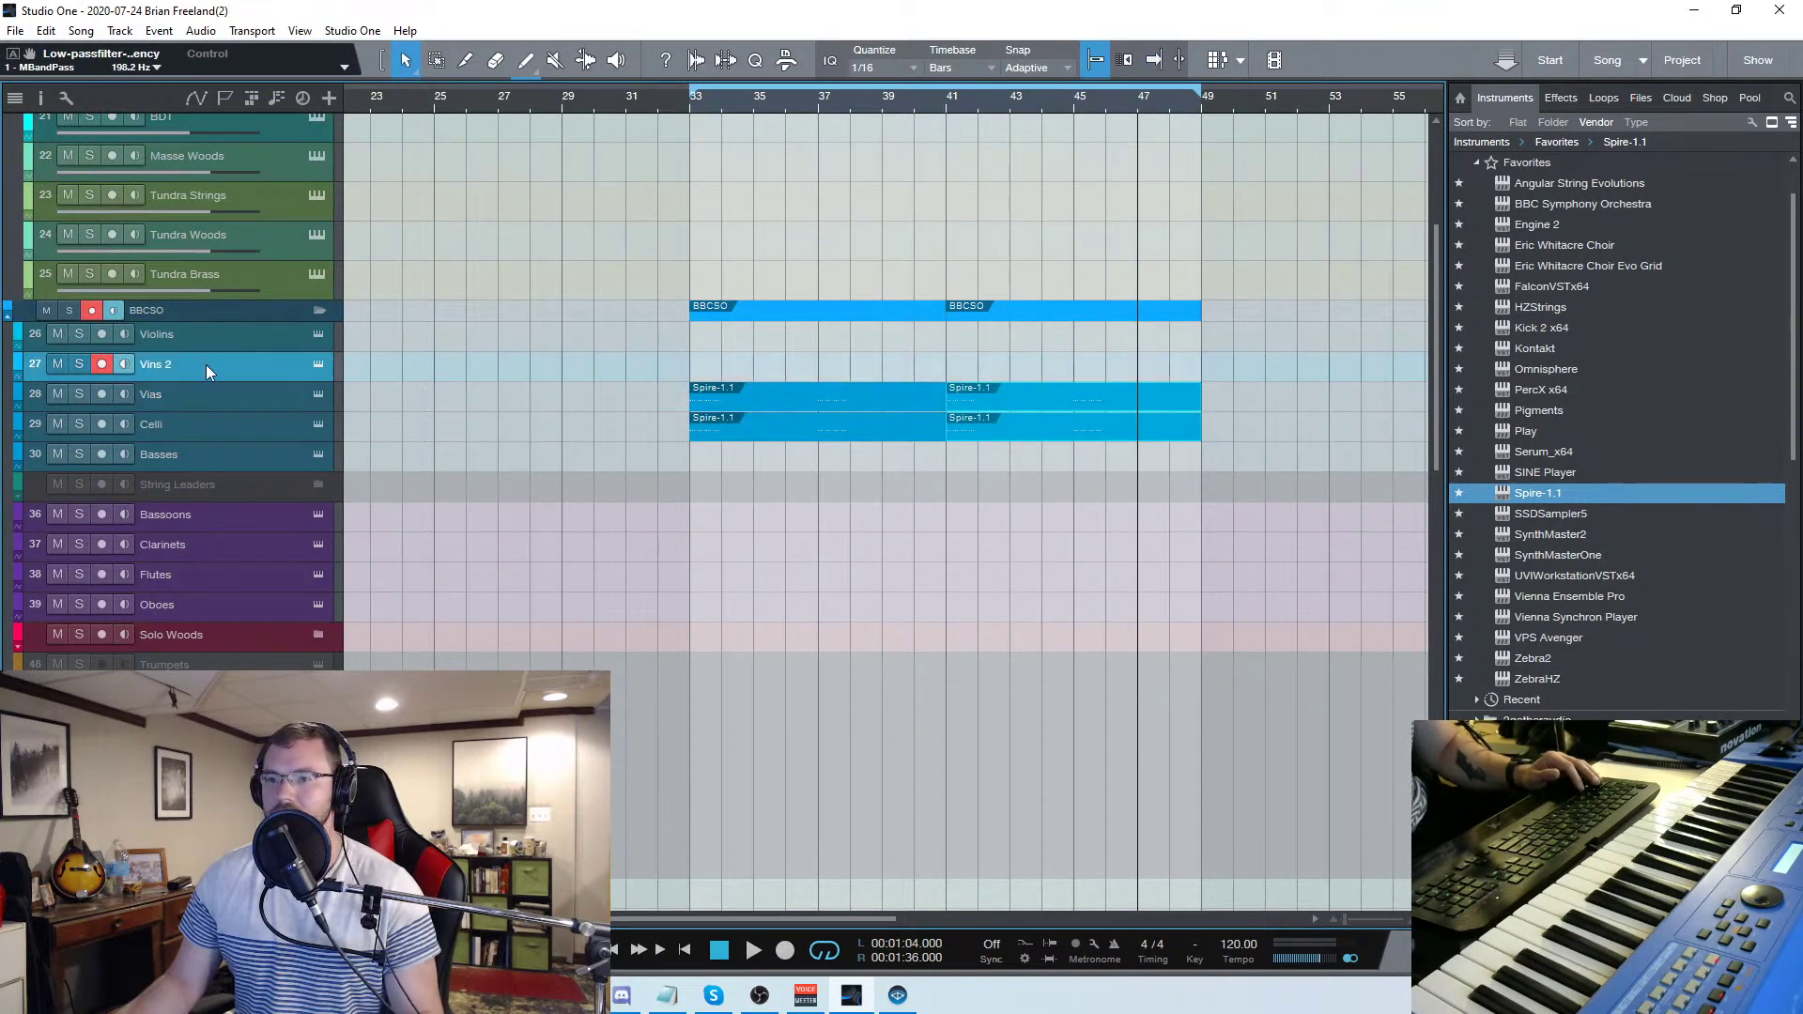
pyautogui.click(277, 336)
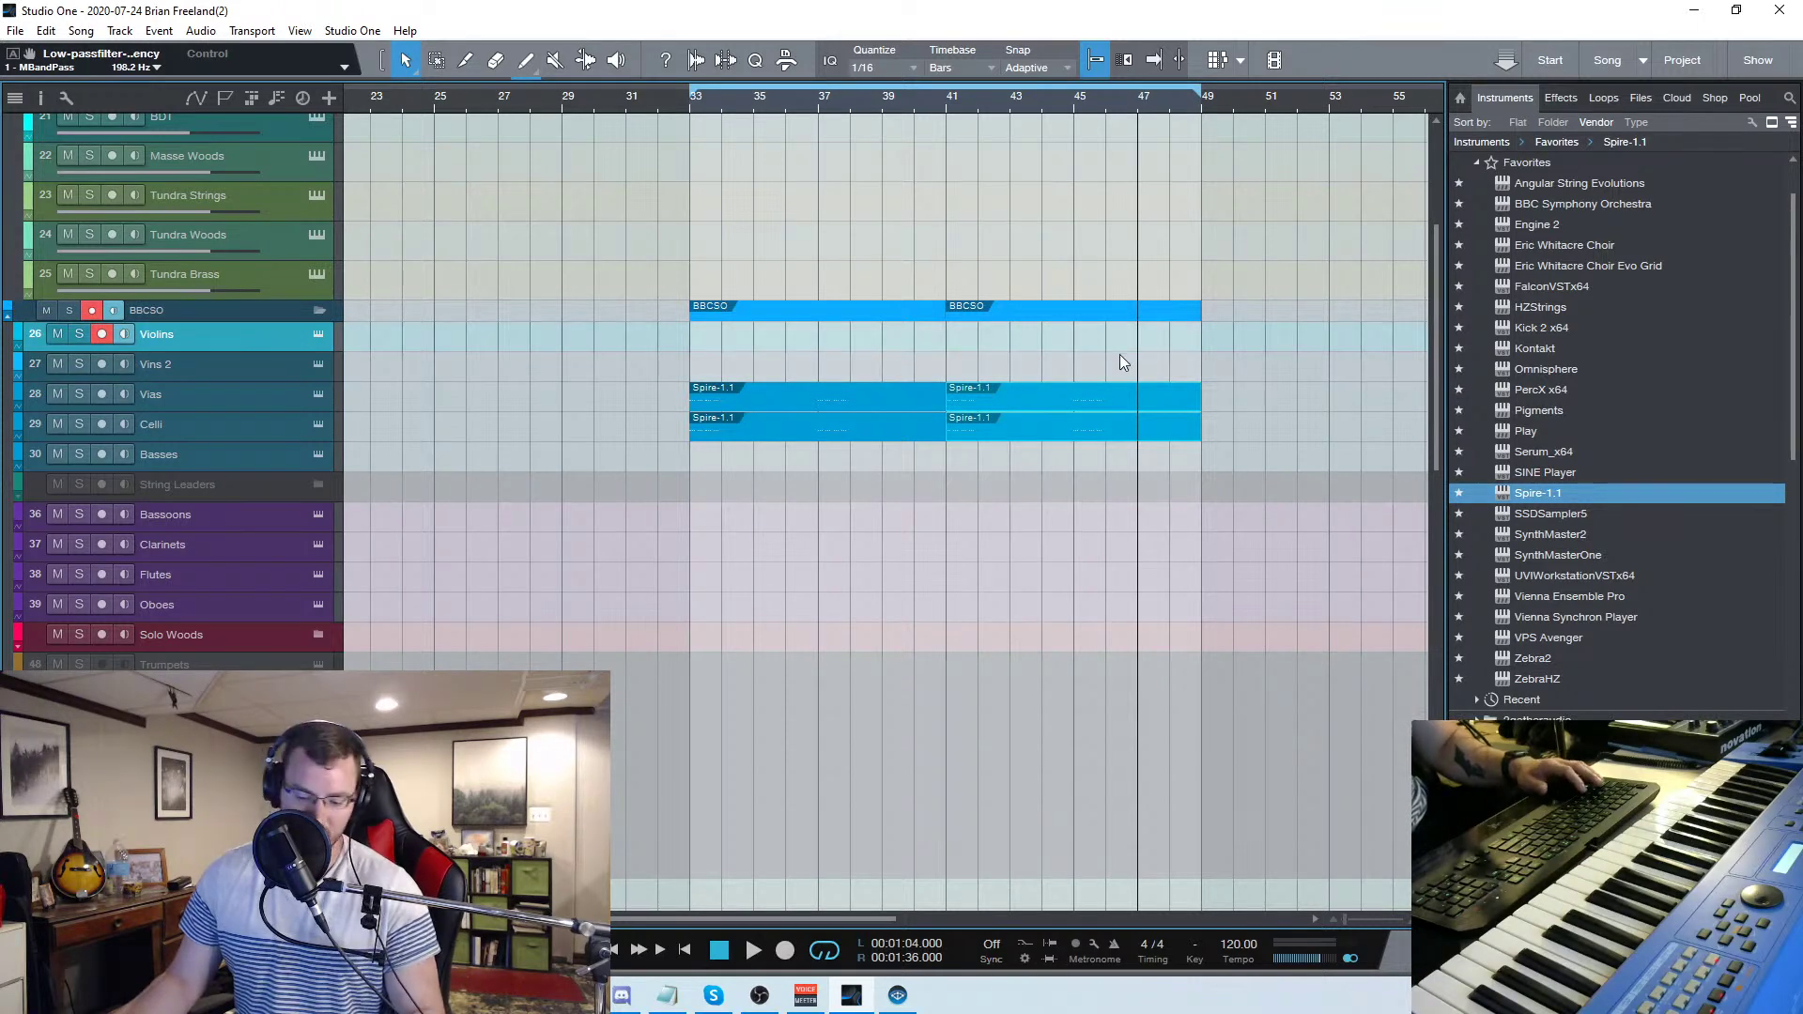
pyautogui.moveTo(1157, 342); pyautogui.dragTo(1199, 345)
pyautogui.doubleClick(1174, 344)
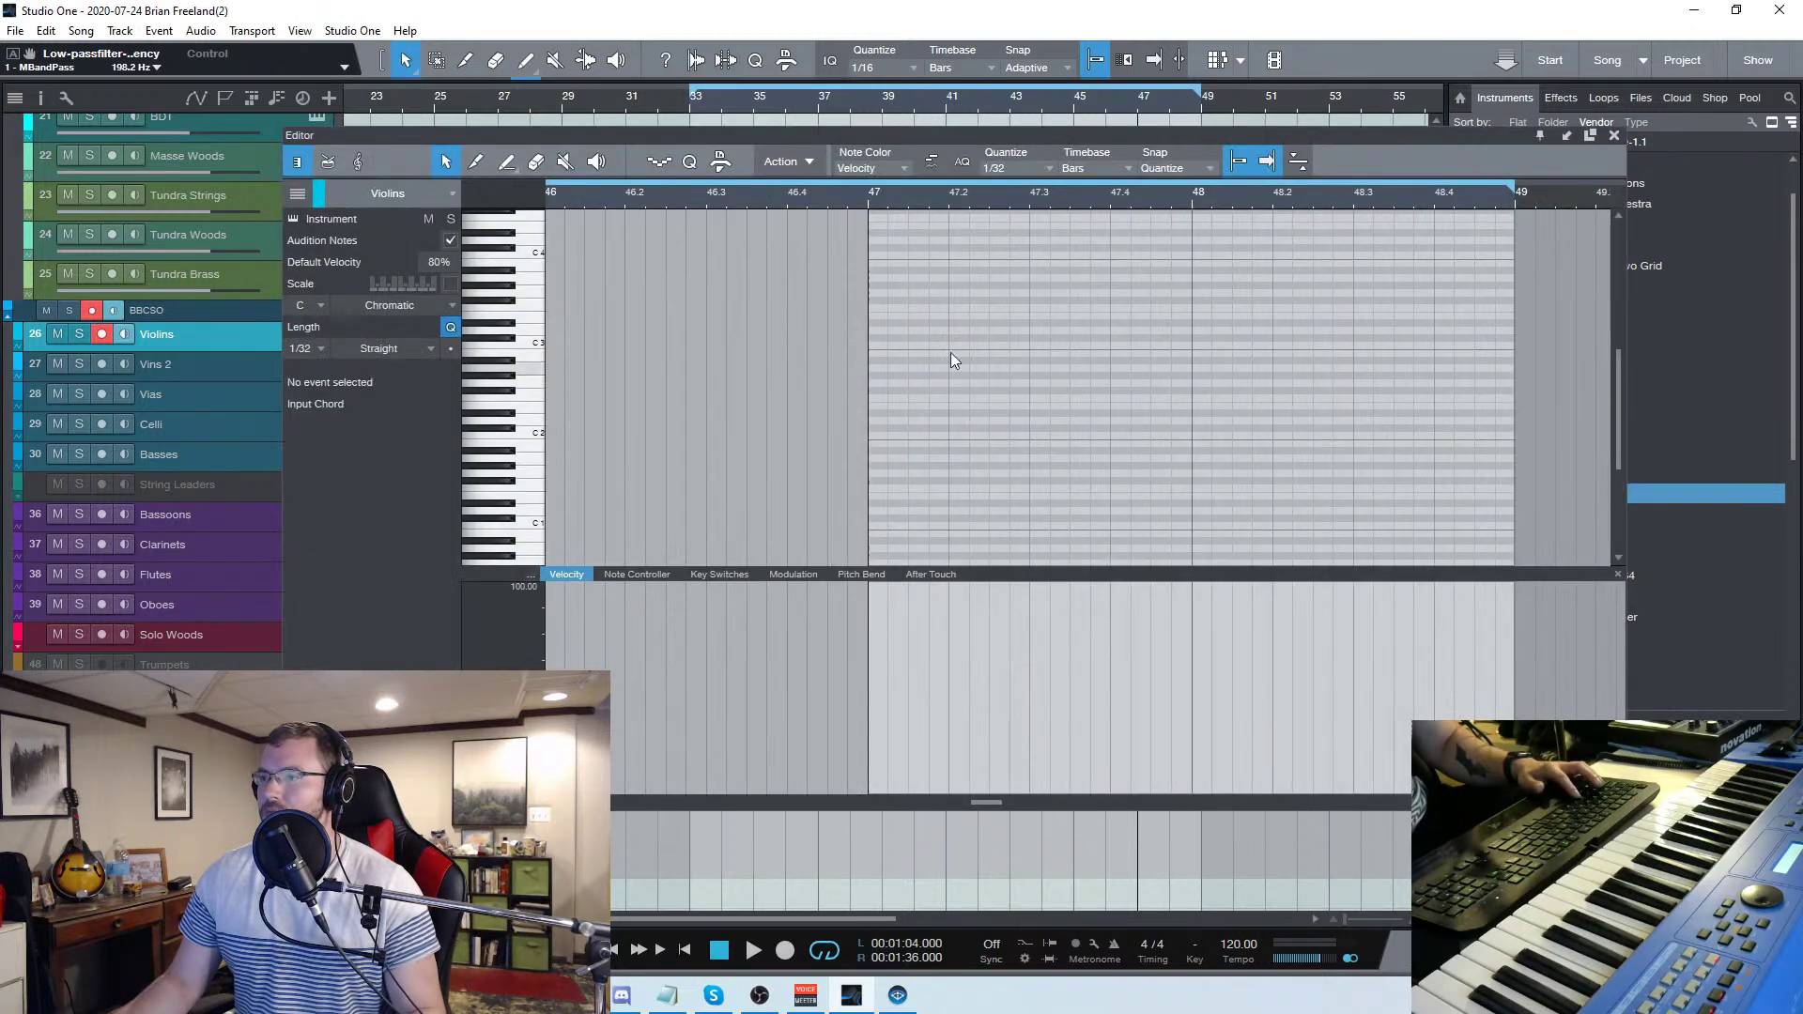
pyautogui.hotkey('ctrl', 'v')
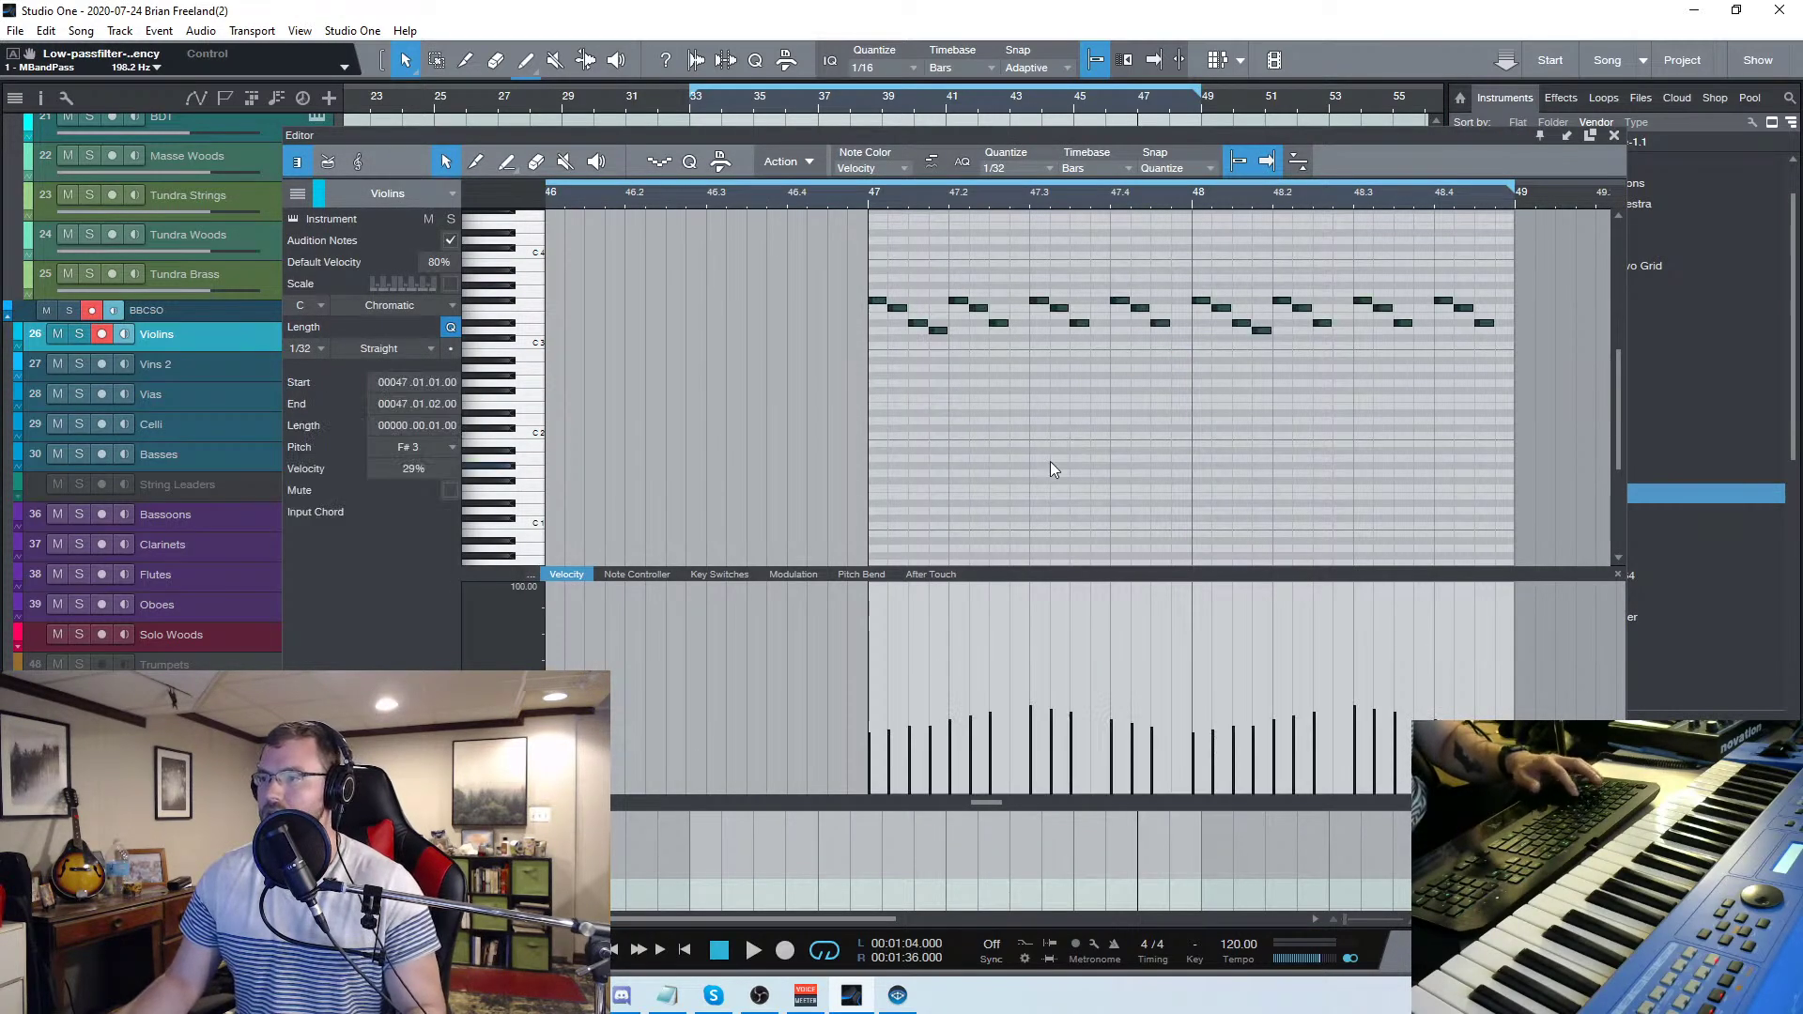
pyautogui.press('space')
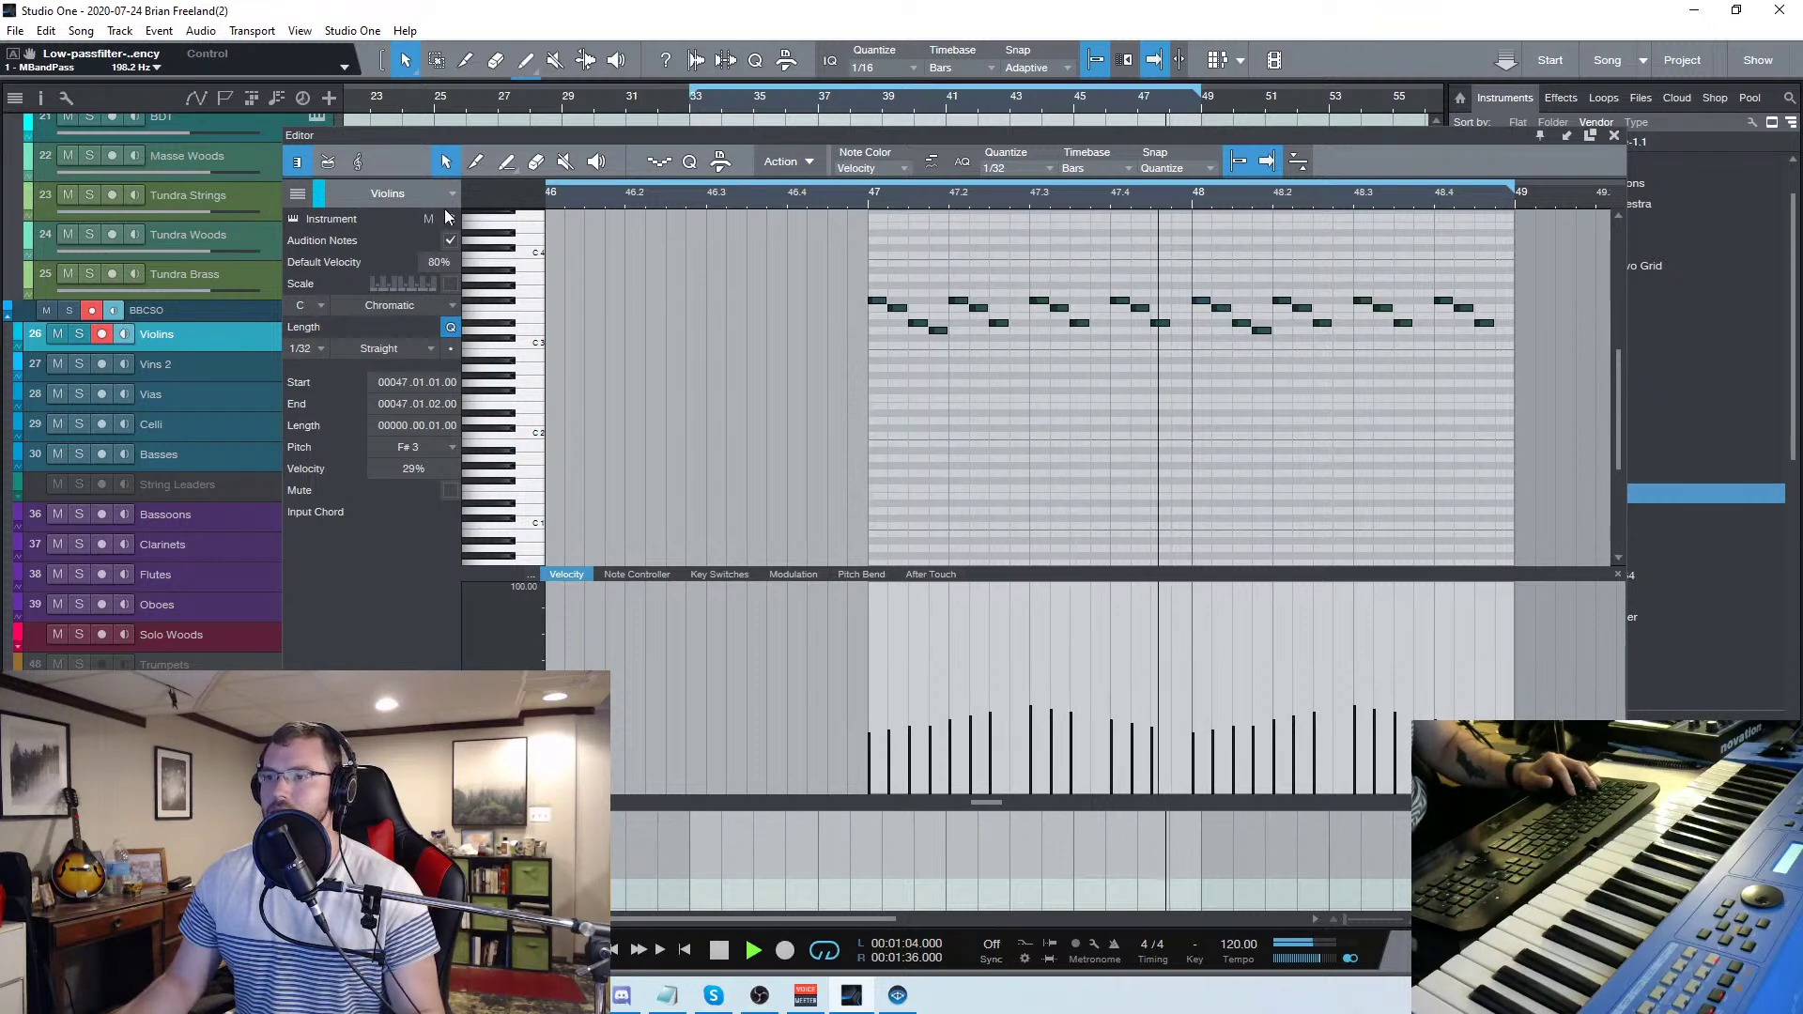
# Add a Spiccato key switch spanning bars 47–49 of the Violins part and play it back
pyautogui.click(328, 161)
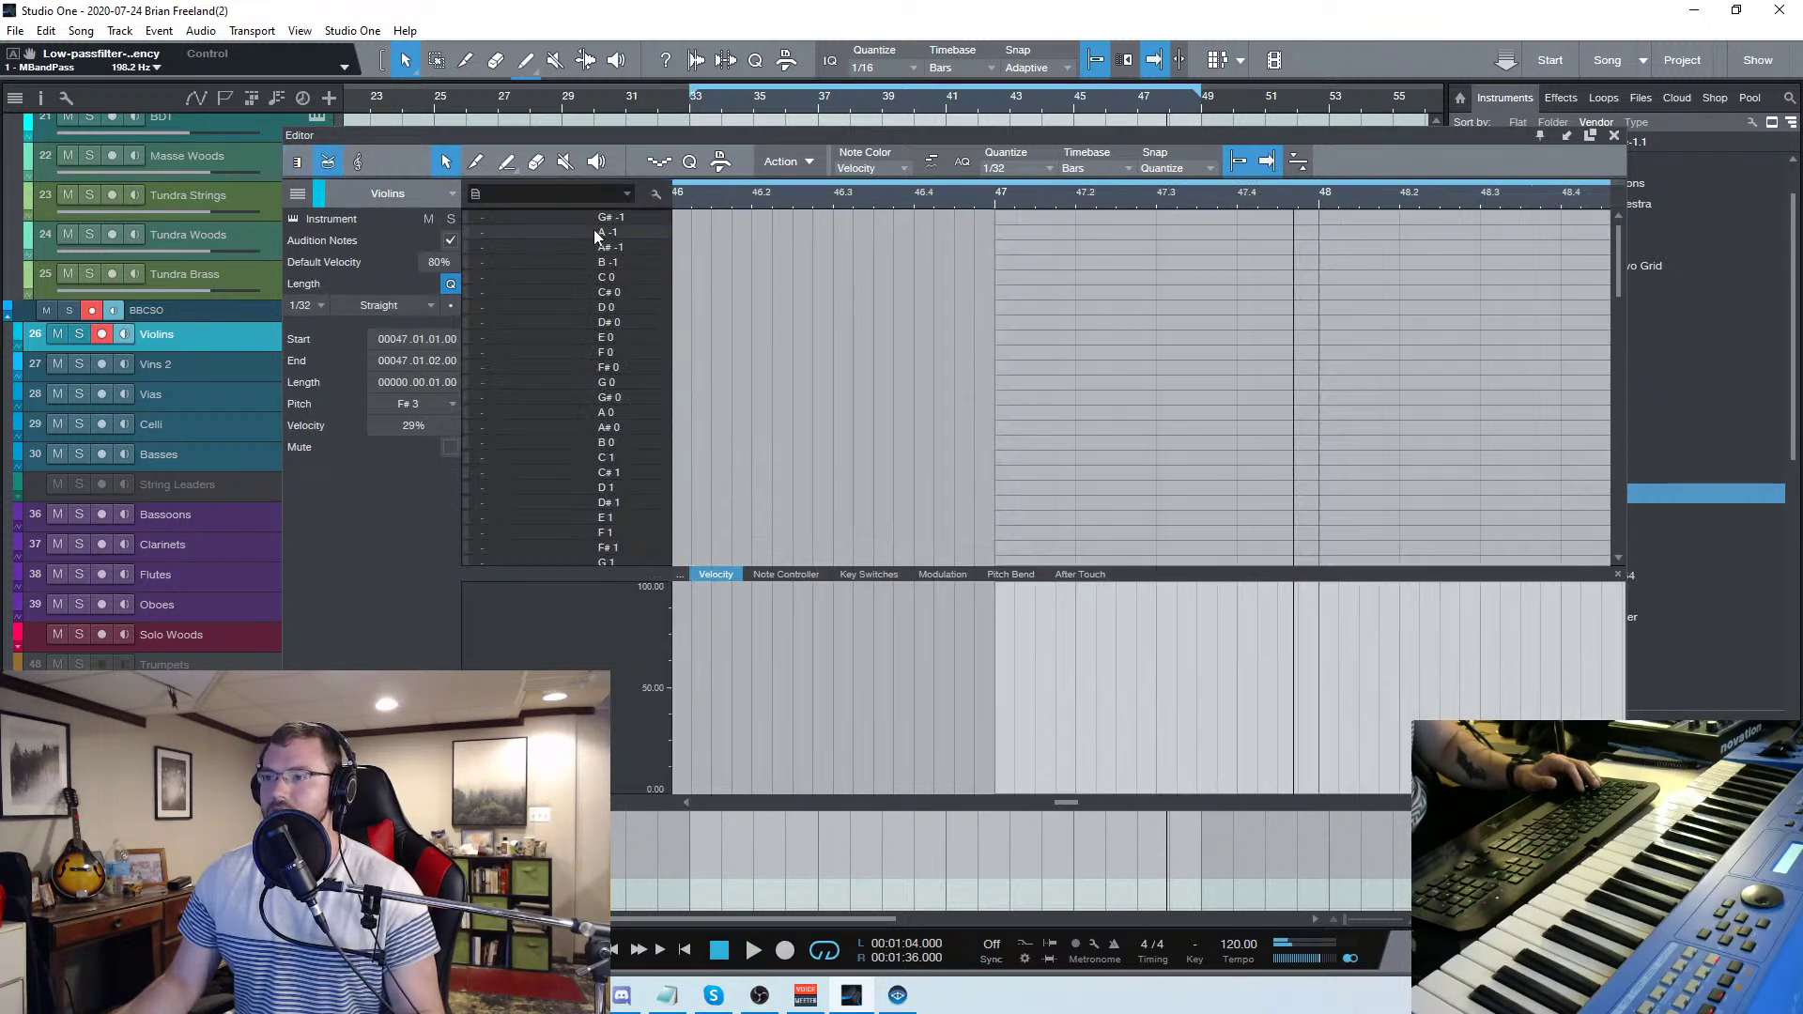
pyautogui.click(697, 575)
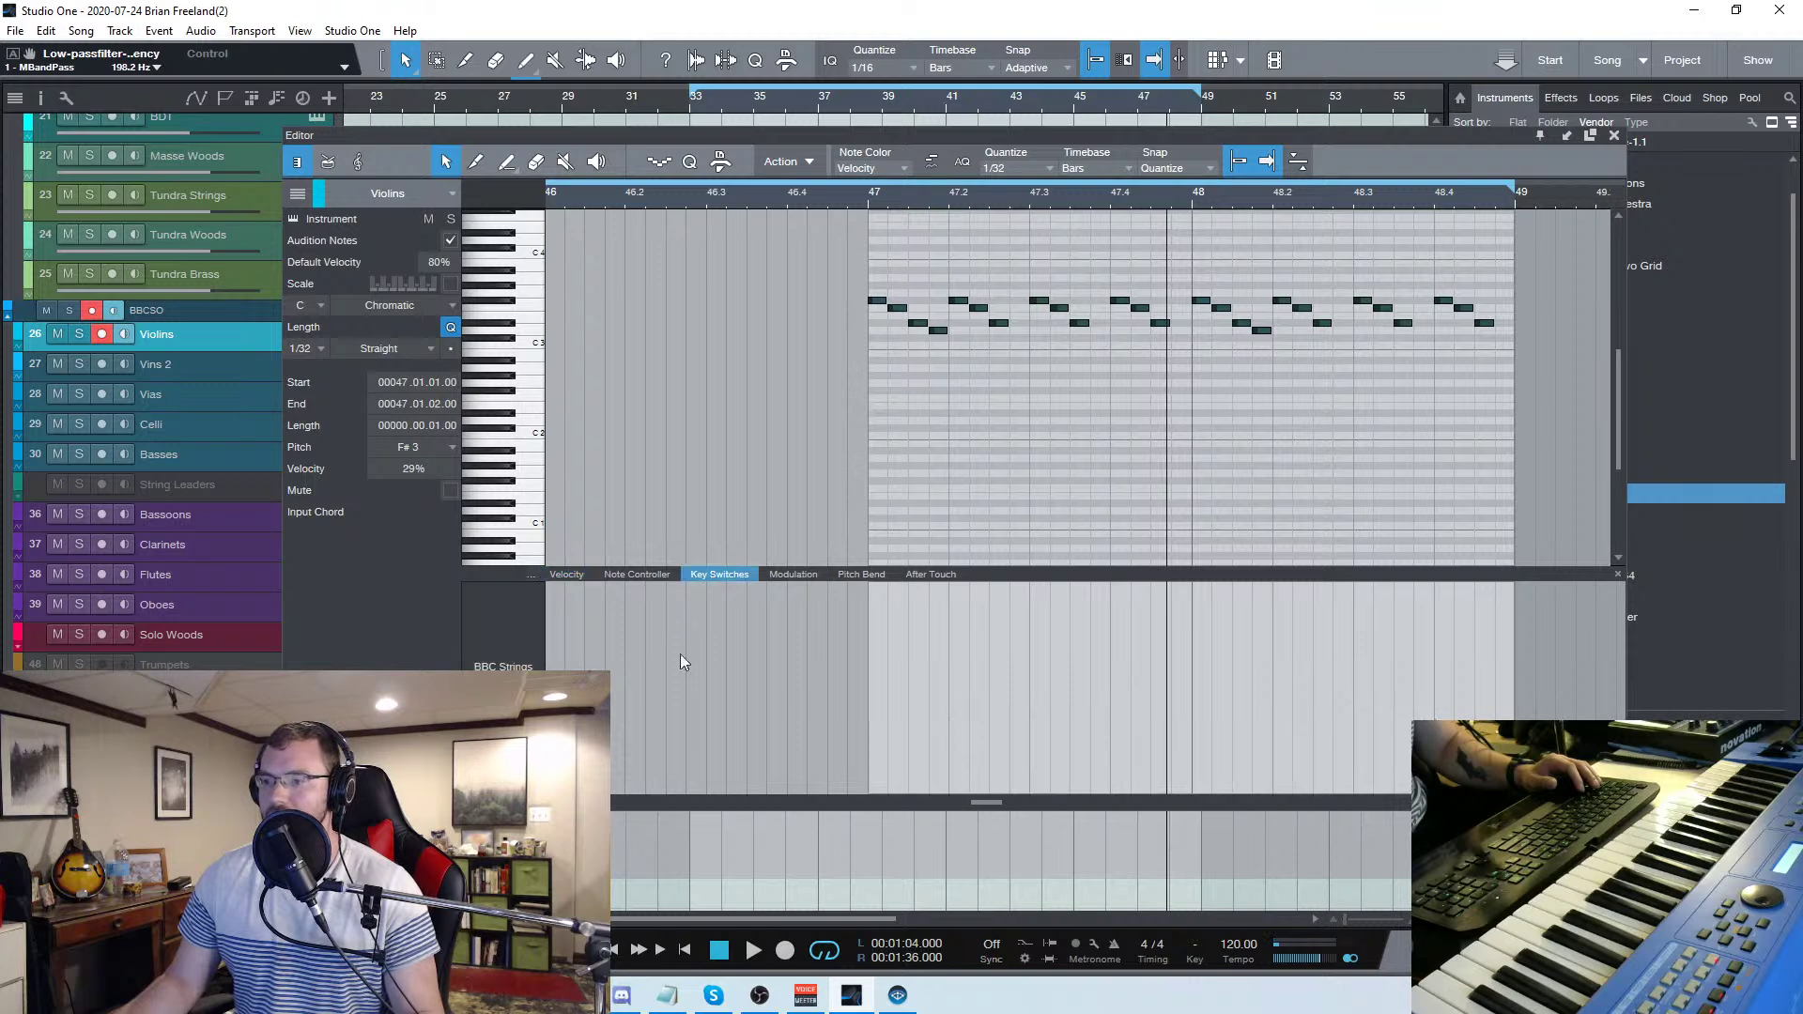
pyautogui.click(873, 680)
pyautogui.doubleClick(870, 684)
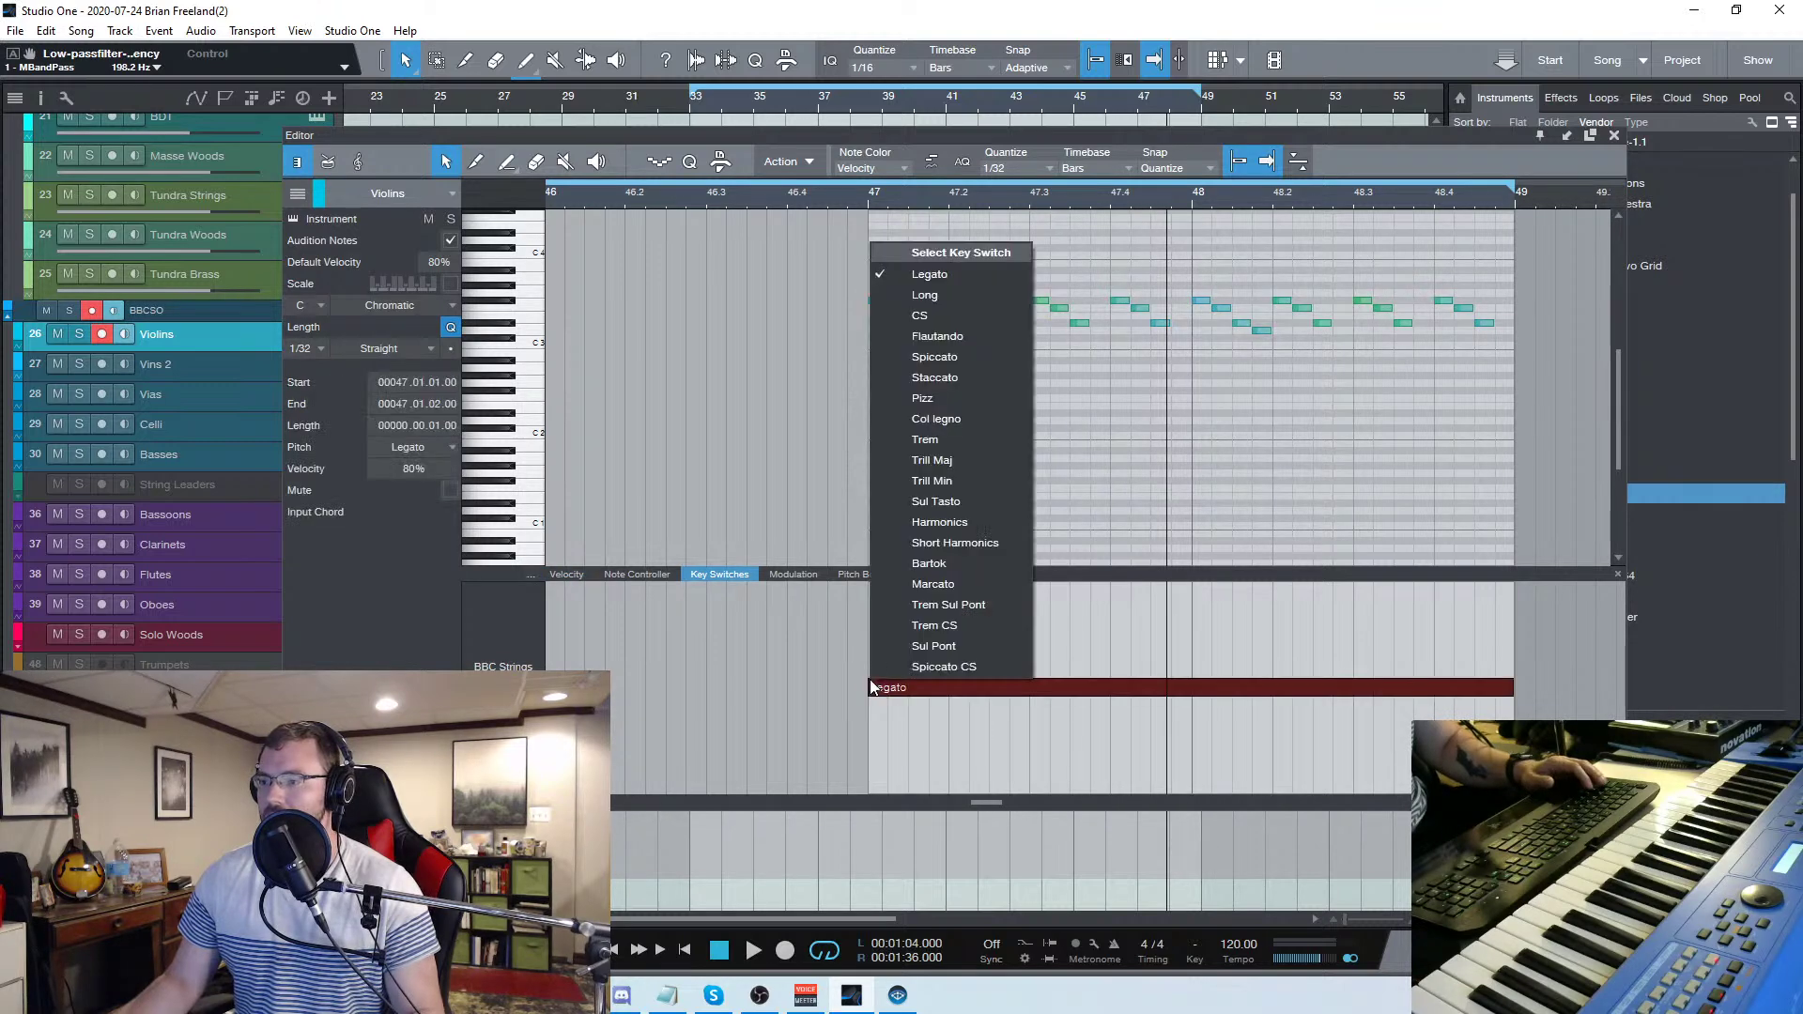
pyautogui.click(935, 358)
pyautogui.press('space')
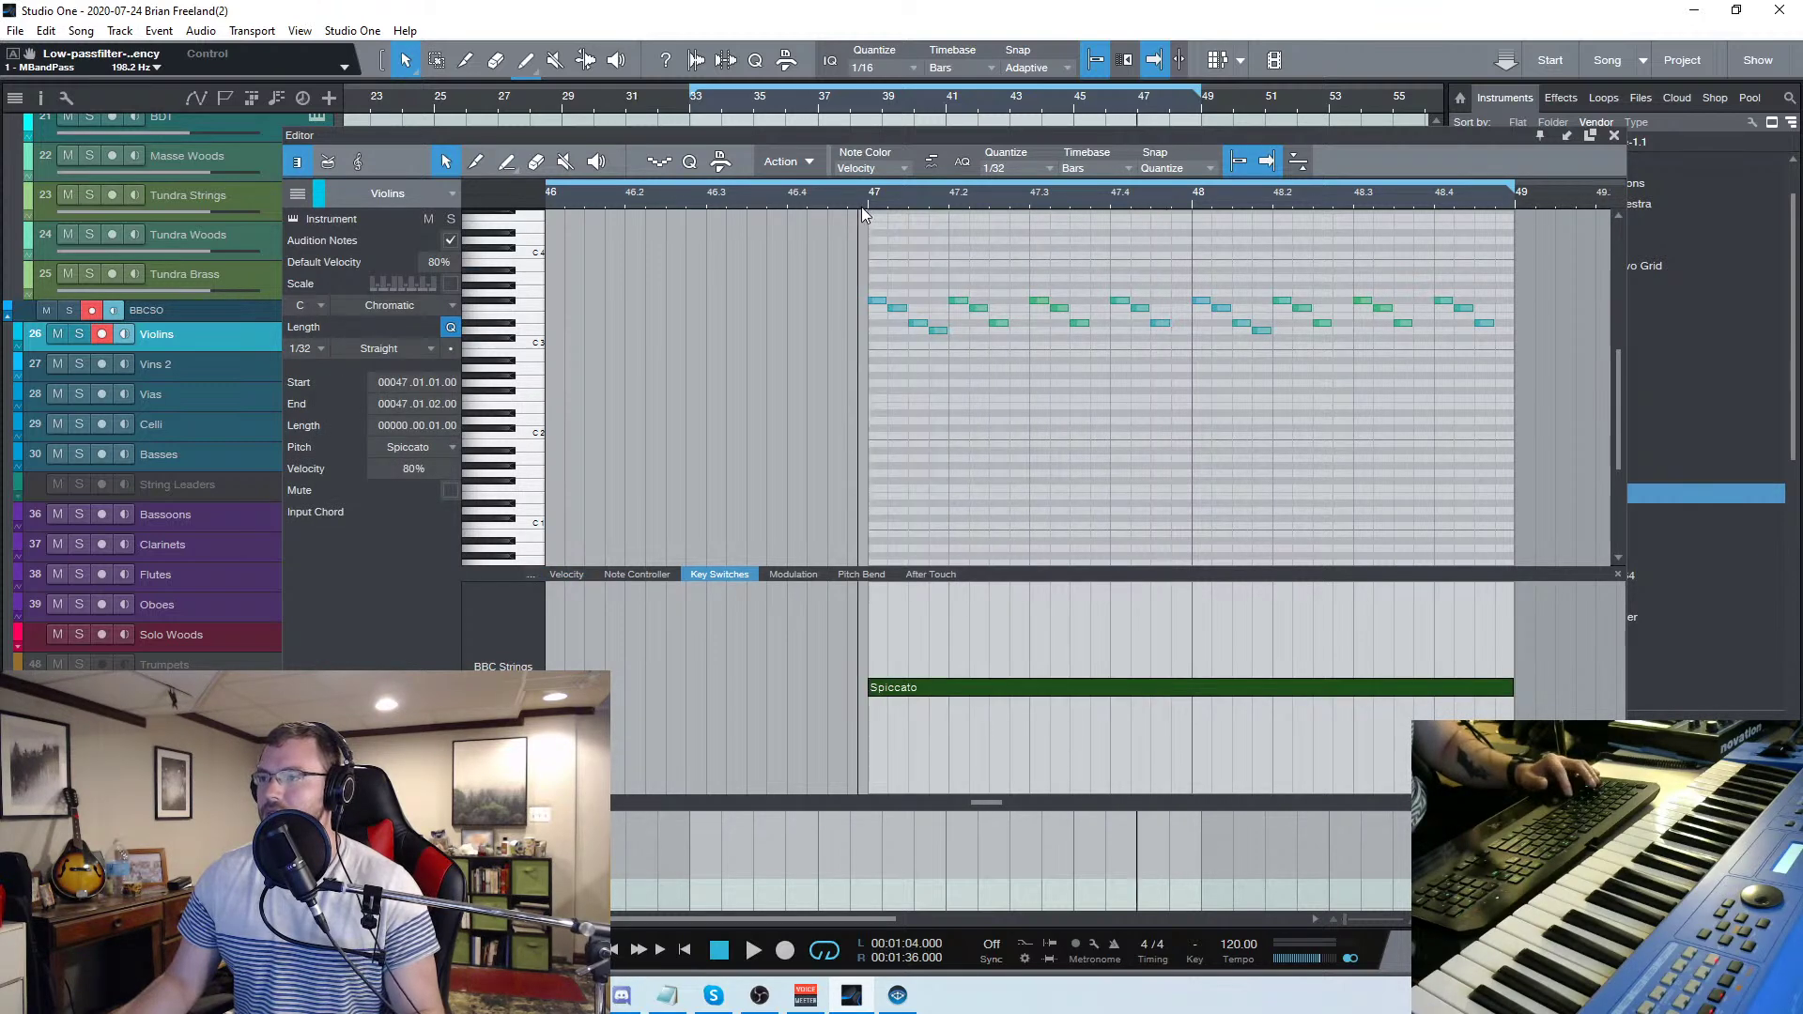
# Close the note editor and copy the Violins part at bars 47–49 to the Vins 2, Vlas and Celli tracks
pyautogui.click(1613, 135)
pyautogui.scroll(2, 1164, 371)
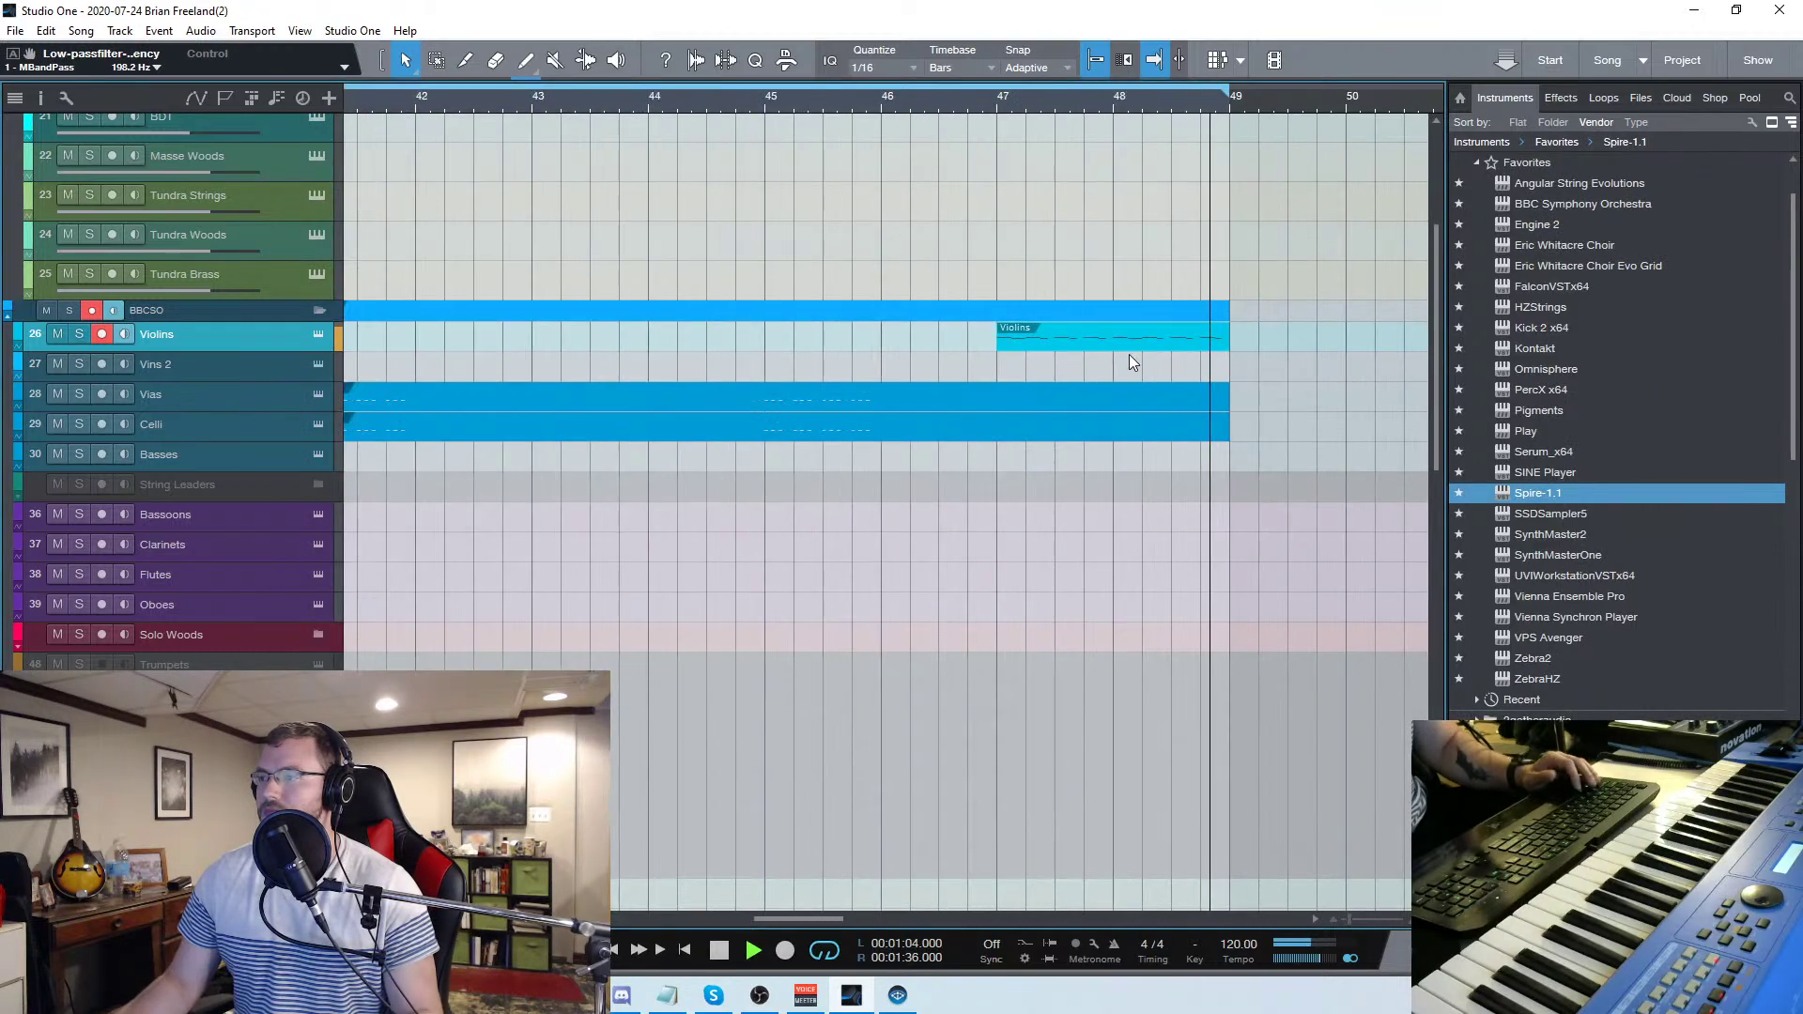
pyautogui.scroll(-3, 1114, 367)
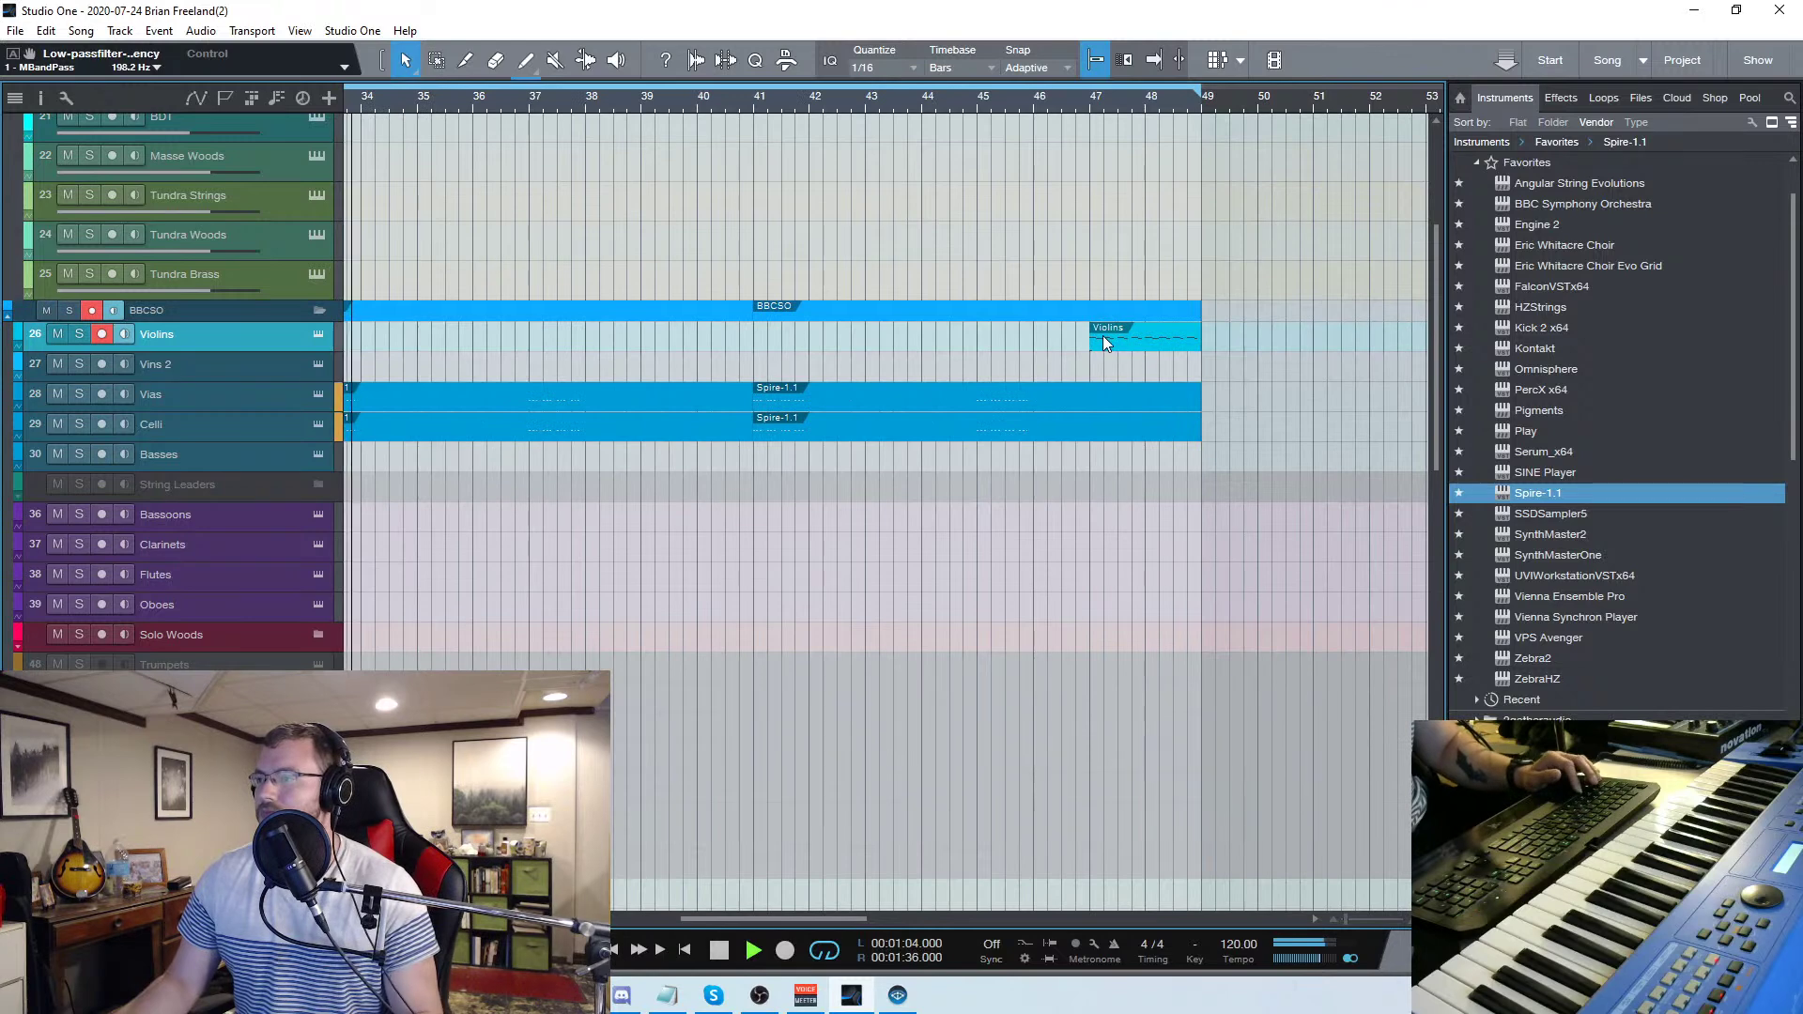
pyautogui.moveTo(1116, 371); pyautogui.dragTo(1125, 428)
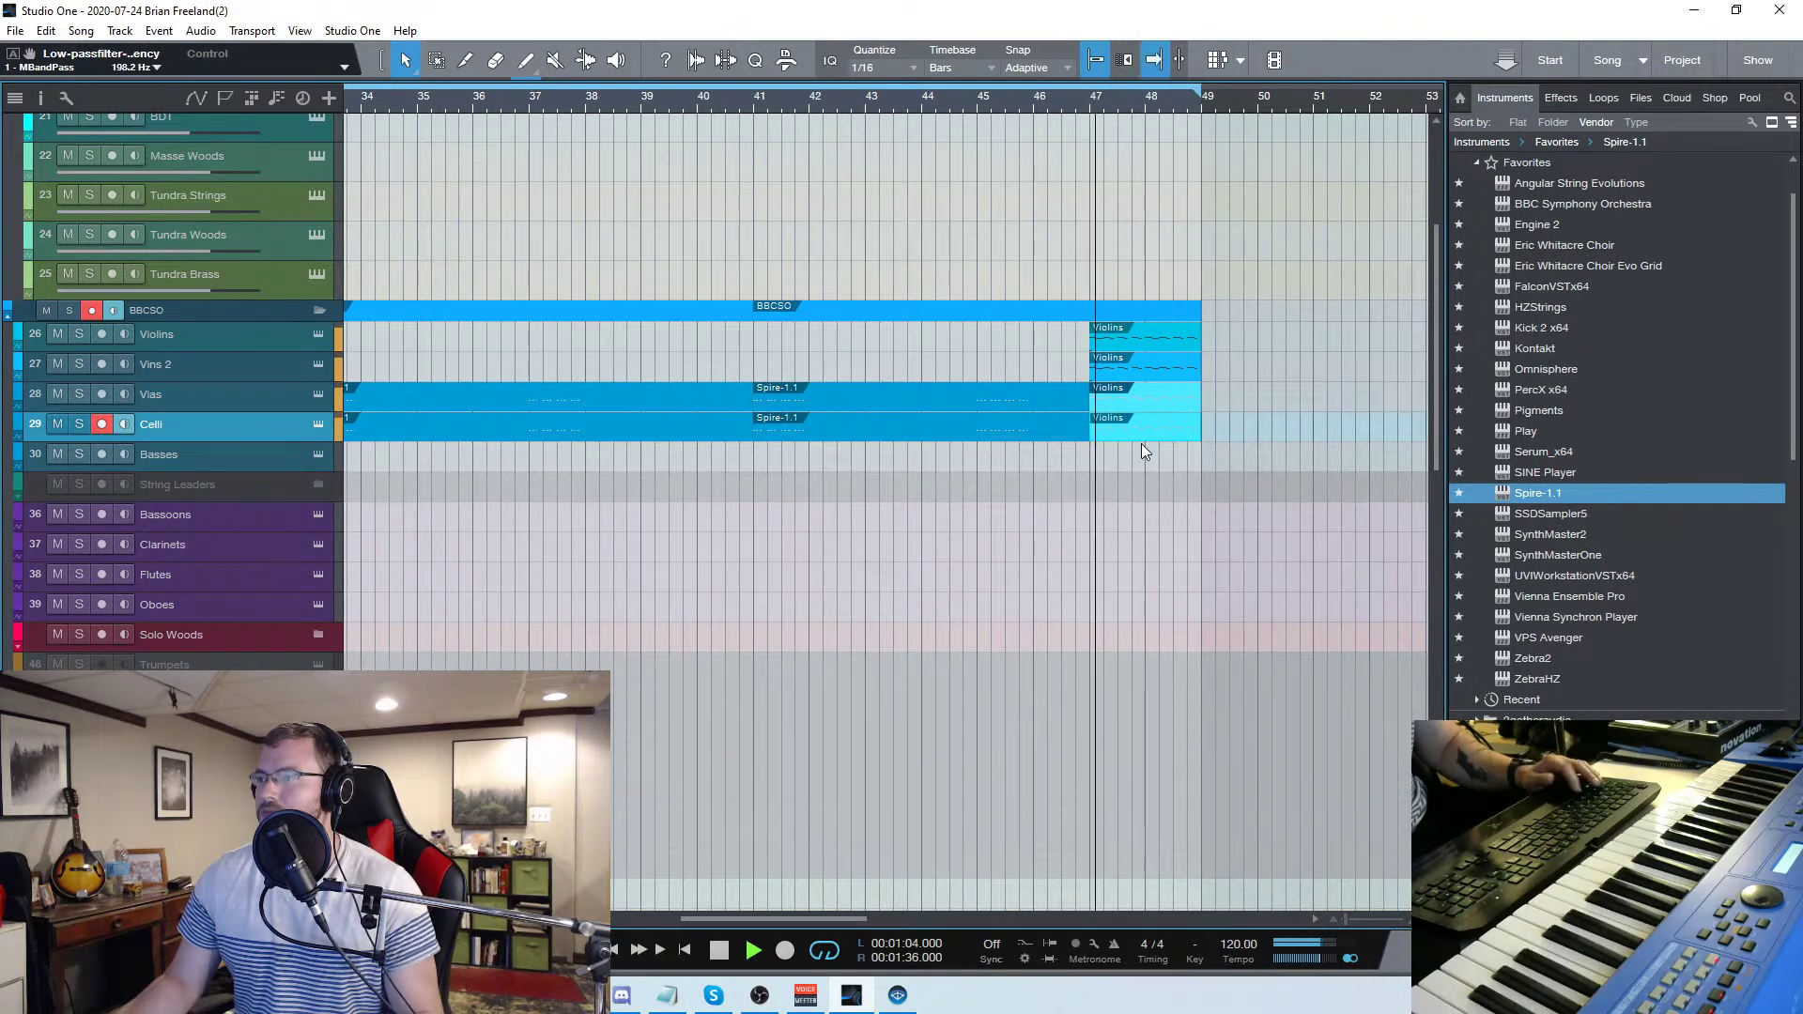
# Transpose the Celli notes at bars 47–49 down one octave, starting on F#2, and close the note editor
pyautogui.doubleClick(1125, 431)
pyautogui.scroll(-3, 1127, 430)
pyautogui.moveTo(1408, 424); pyautogui.dragTo(1003, 235)
pyautogui.hotkey('shift', 'Down')
pyautogui.hotkey('shift', 'Down')
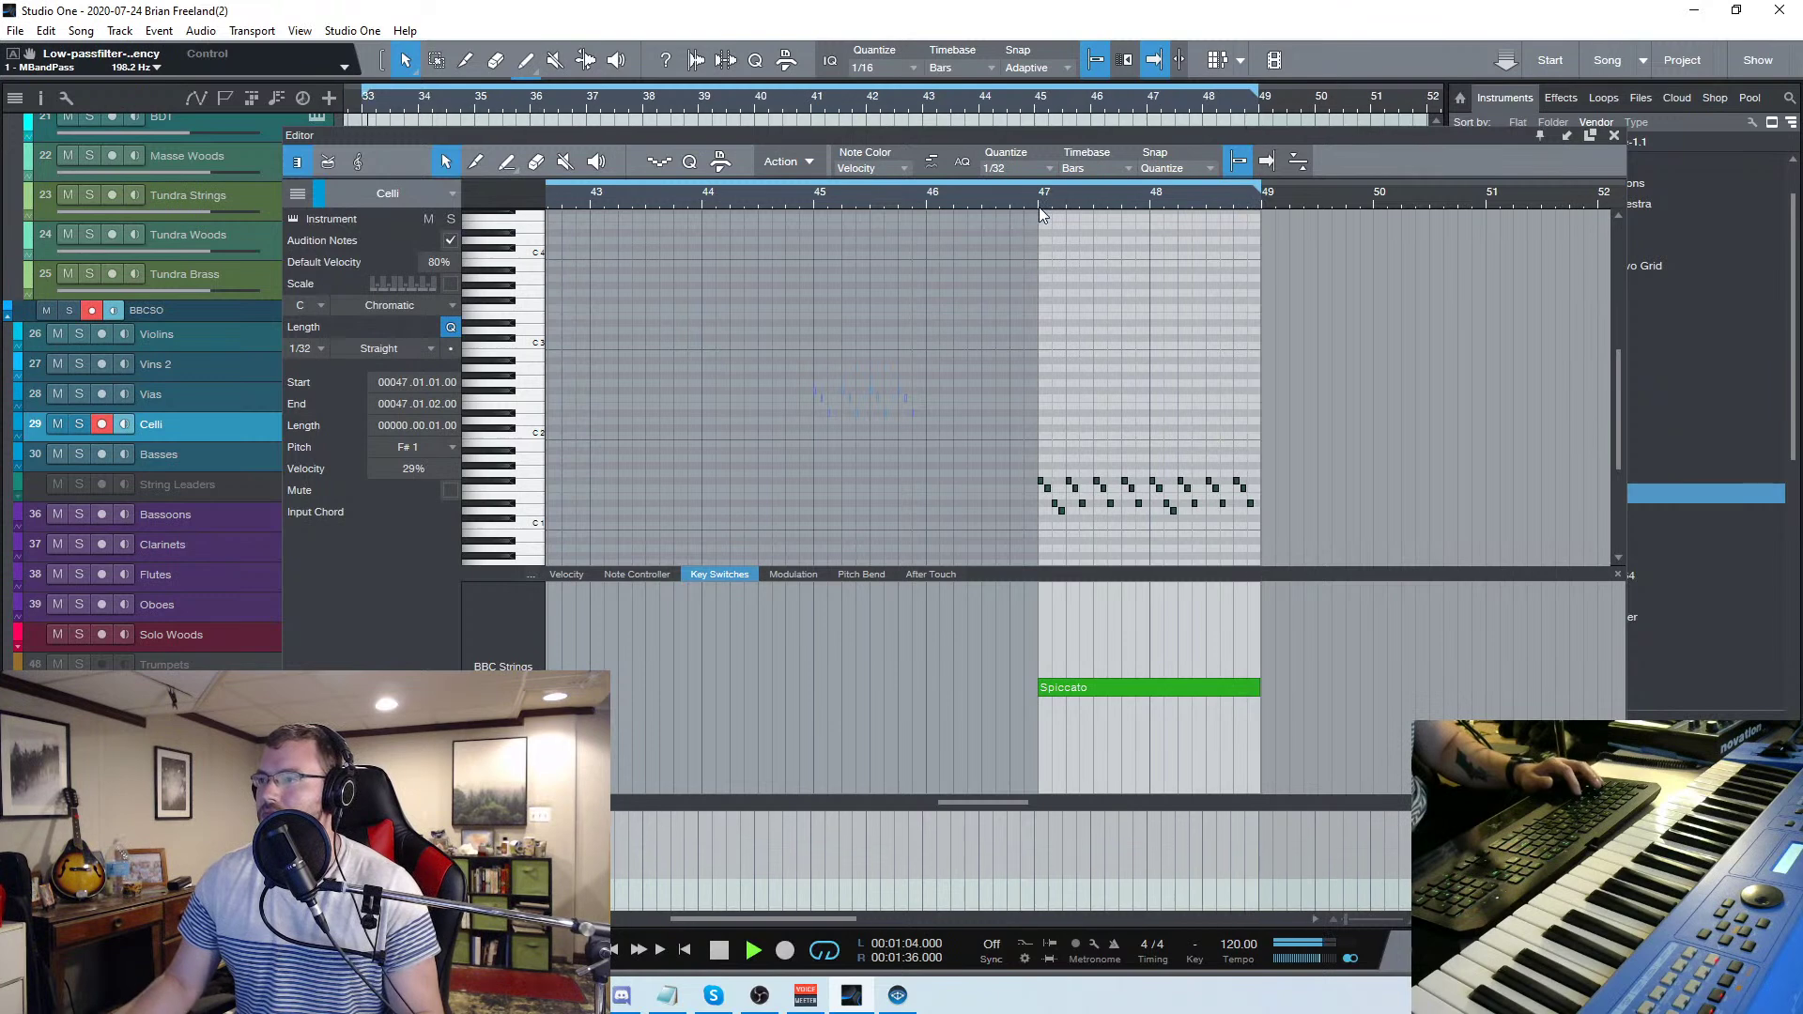
pyautogui.scroll(2, 1200, 403)
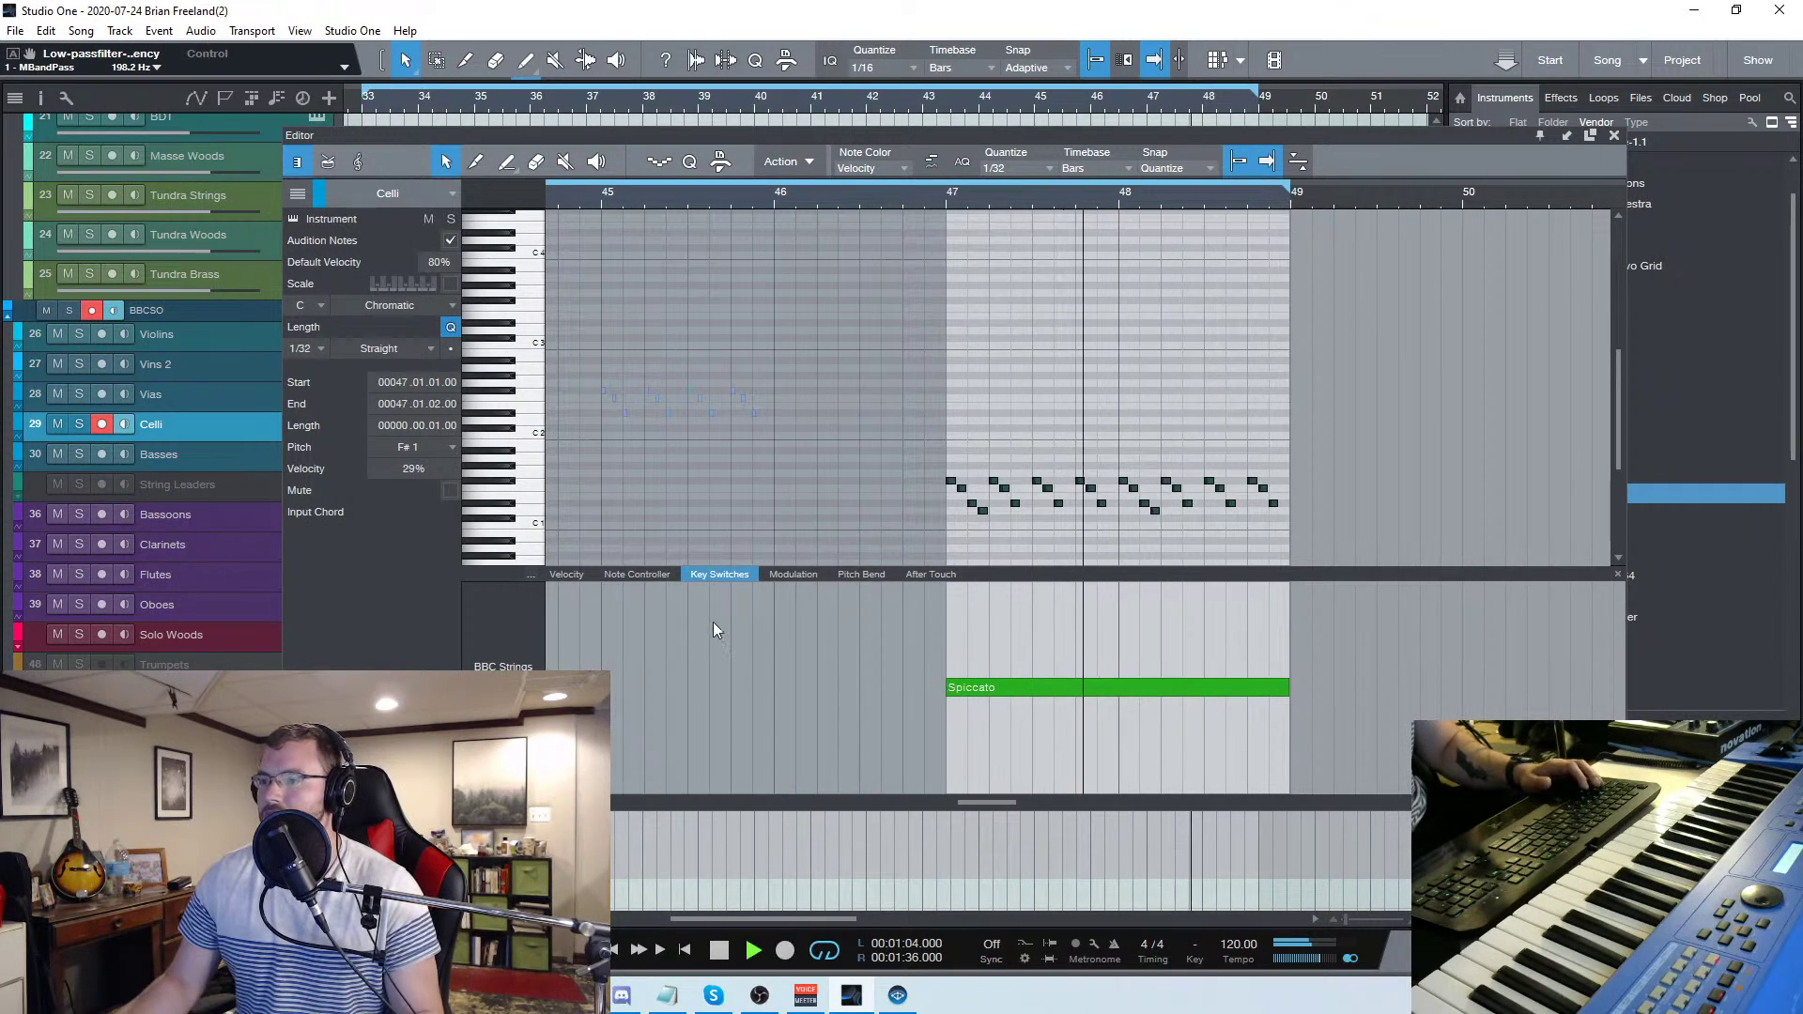
pyautogui.moveTo(1341, 530); pyautogui.dragTo(909, 395)
pyautogui.hotkey('shift', 'Up')
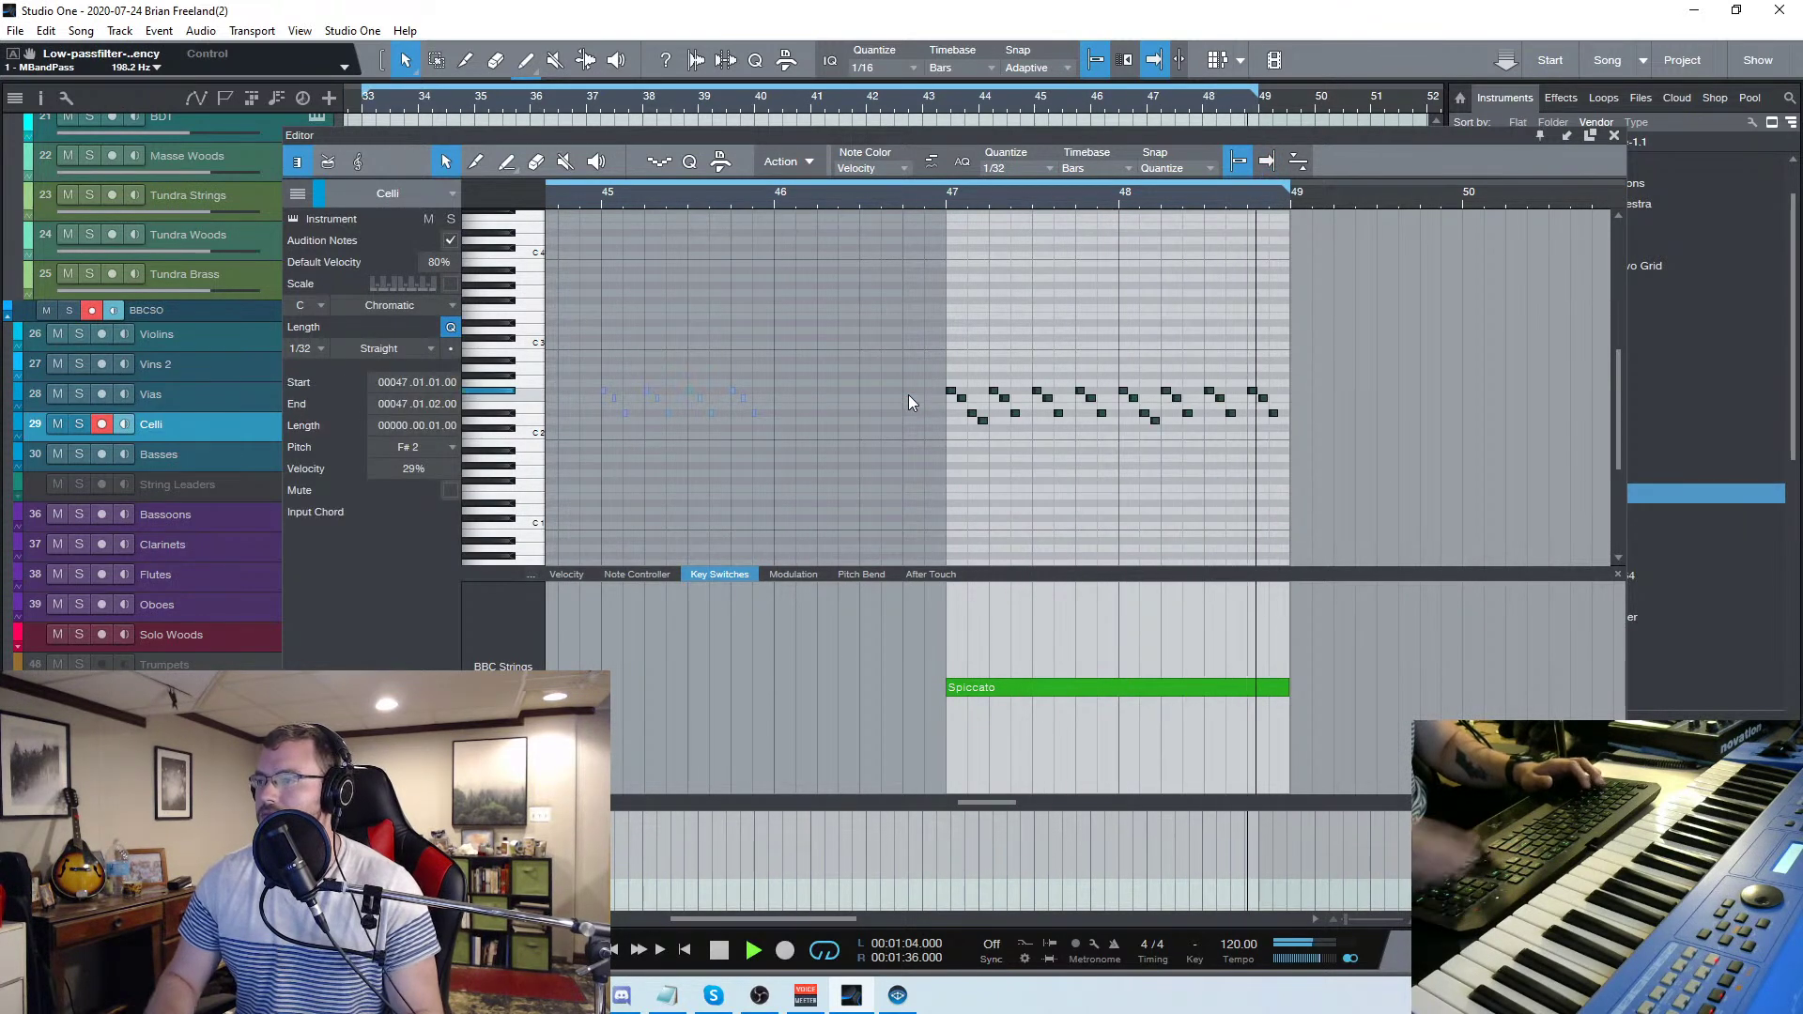
pyautogui.click(1615, 135)
# Open the mixer, bring the last channels into view and open the Limit plug-in on the Main channel
pyautogui.scroll(-4, 738, 329)
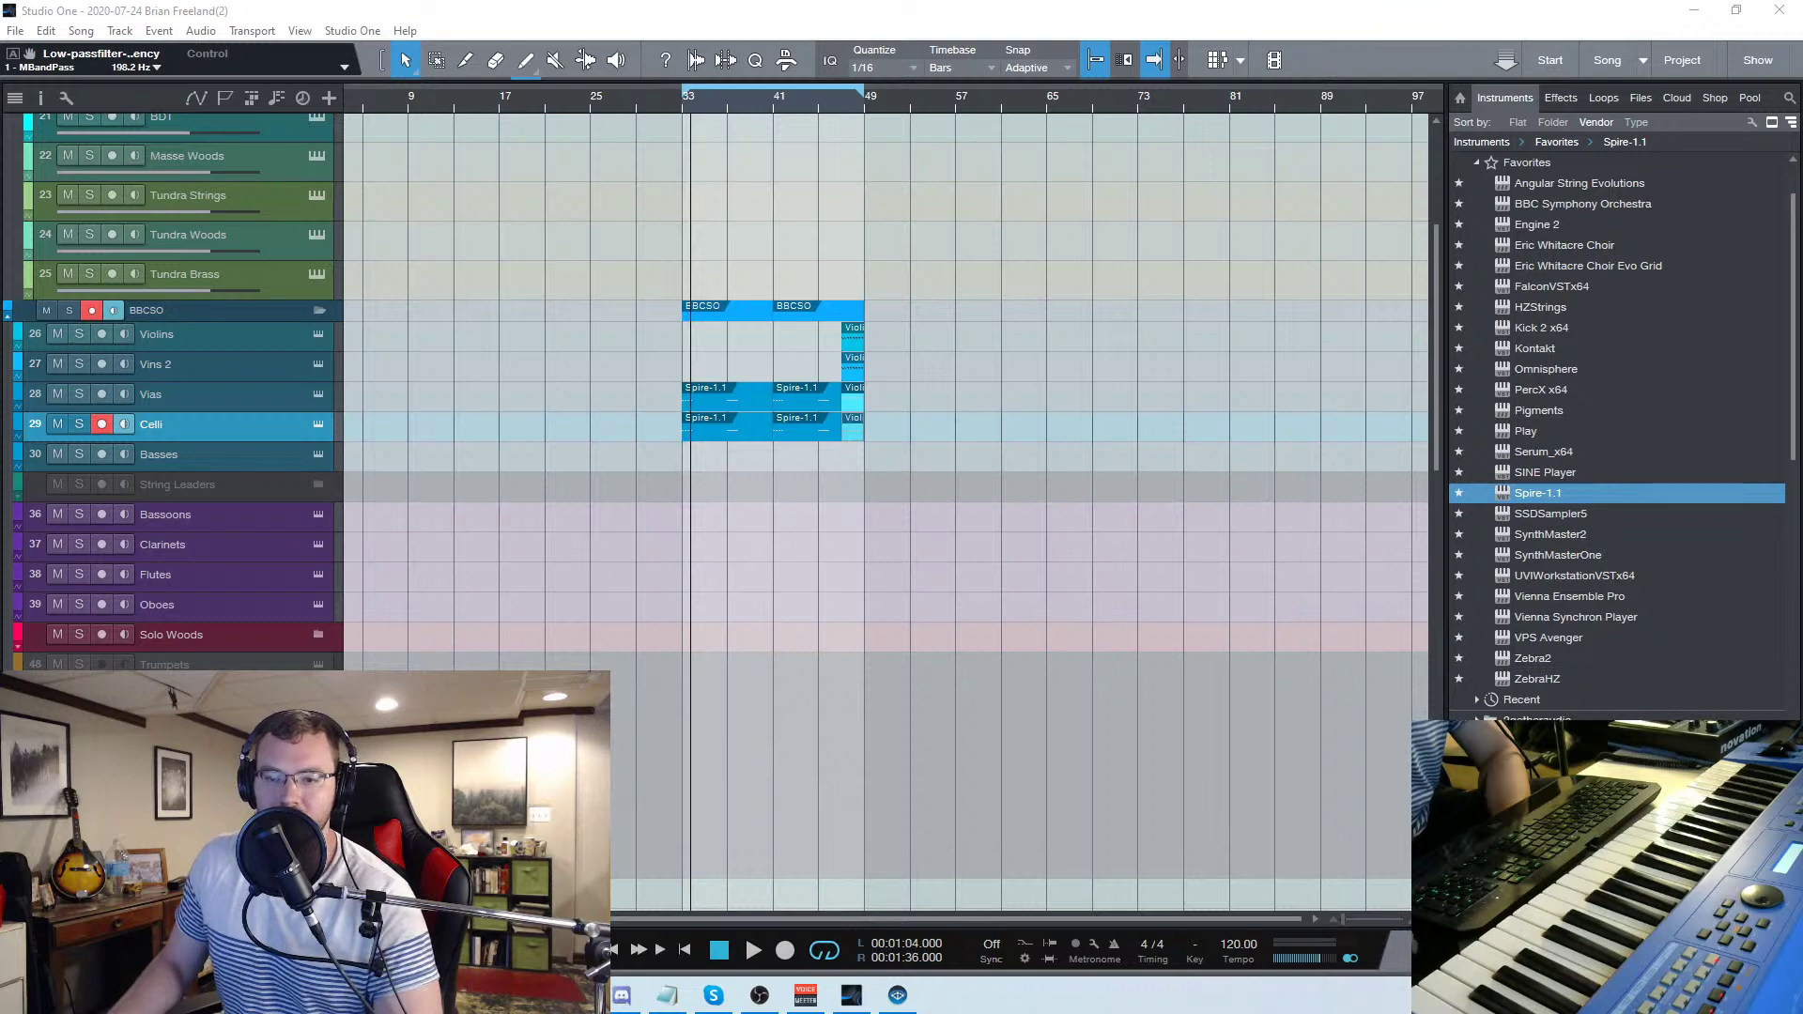
pyautogui.press('F3')
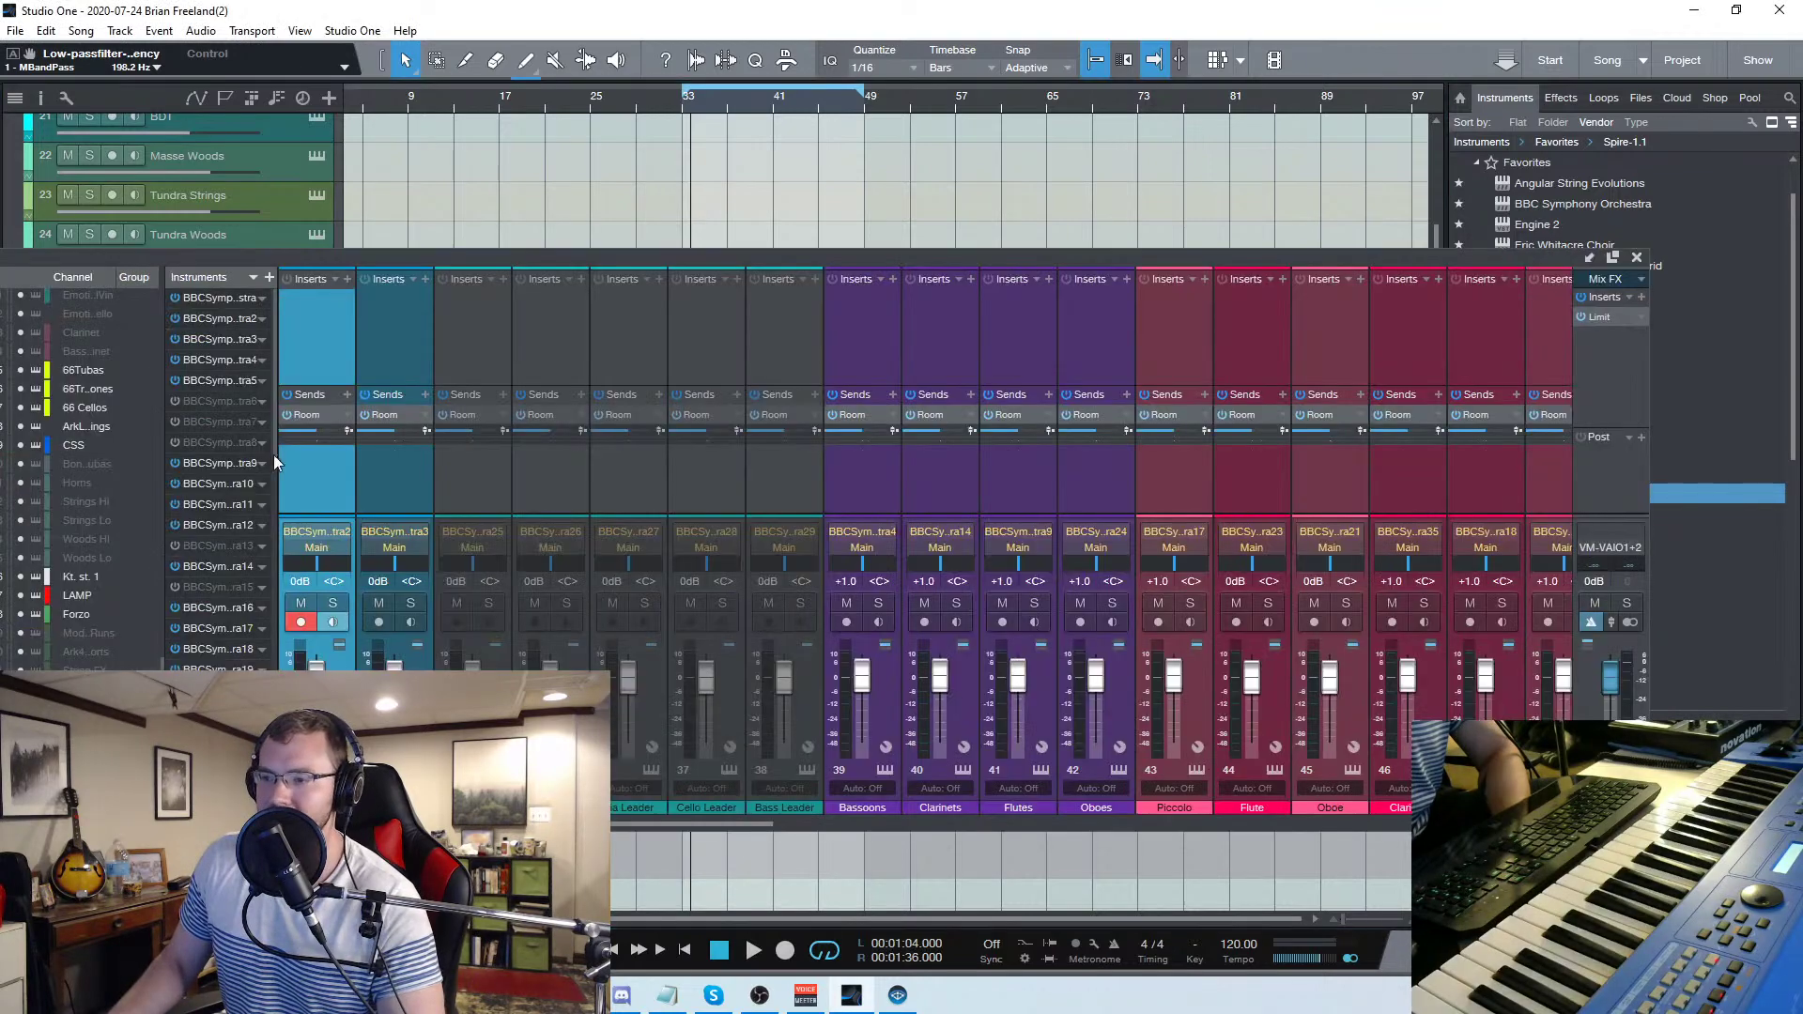
pyautogui.moveTo(766, 258); pyautogui.dragTo(746, 250)
pyautogui.moveTo(640, 815); pyautogui.dragTo(1343, 819)
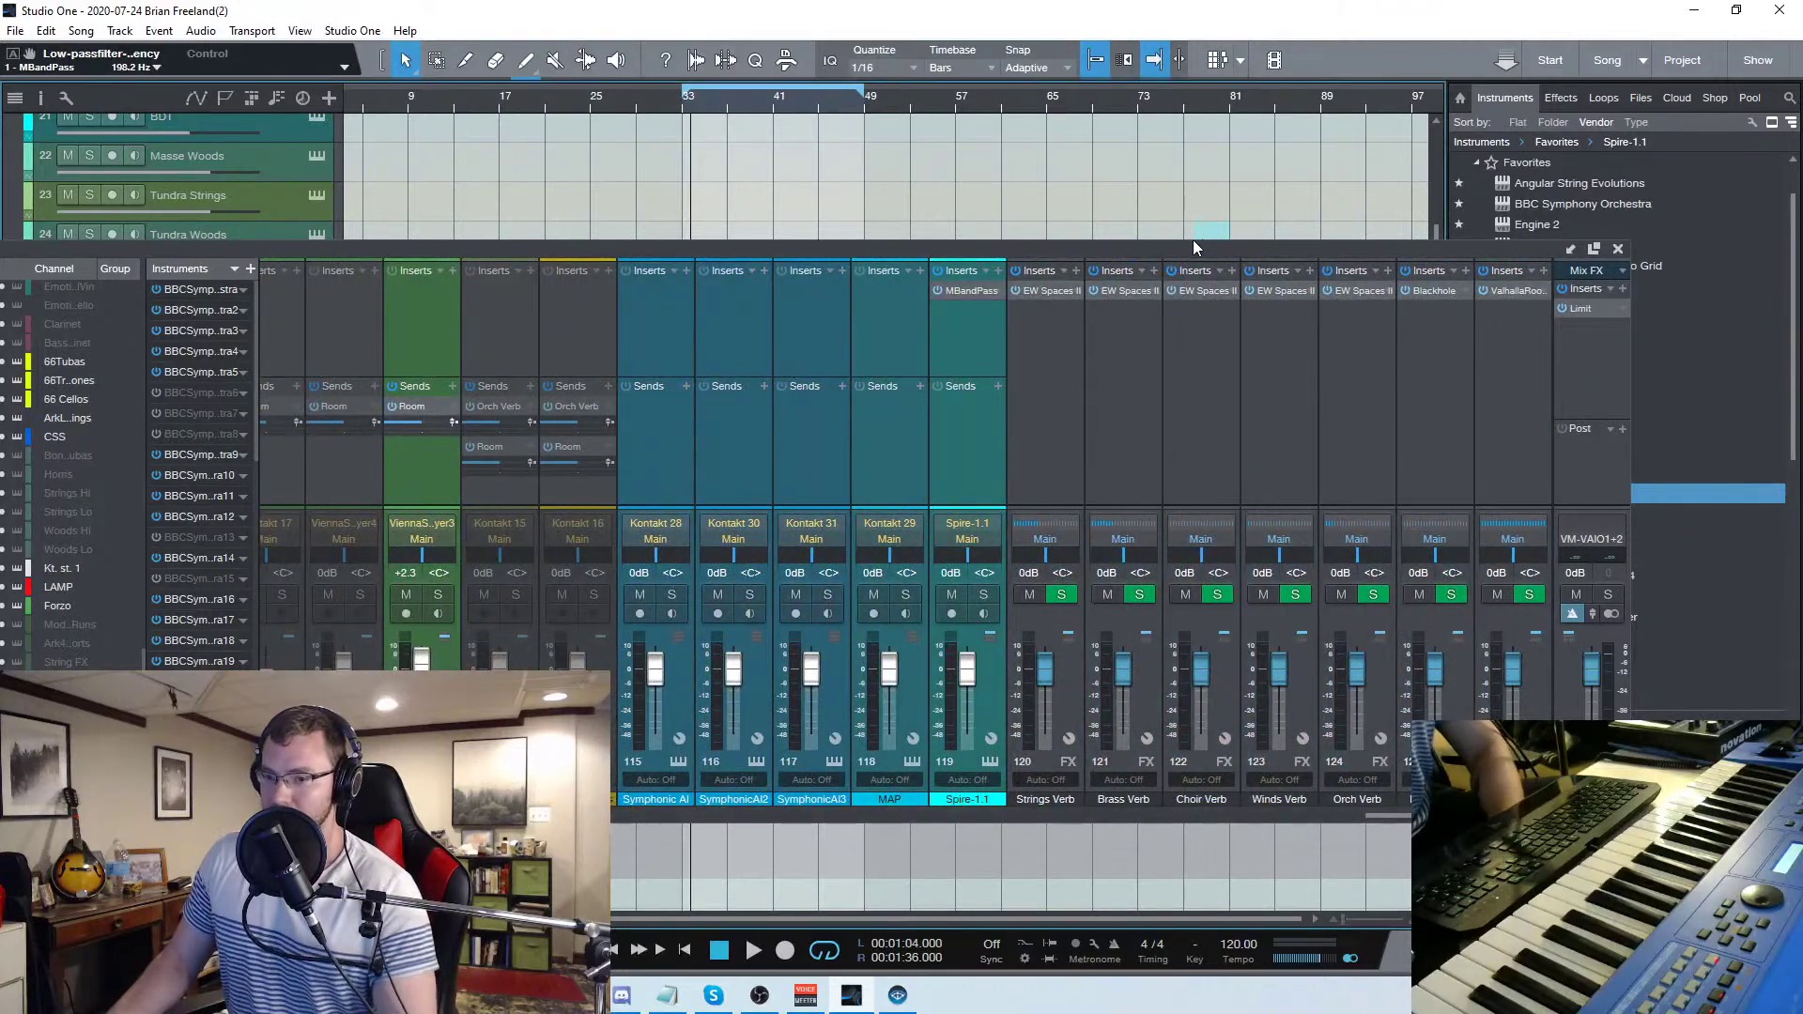
pyautogui.moveTo(1203, 257); pyautogui.dragTo(881, 148)
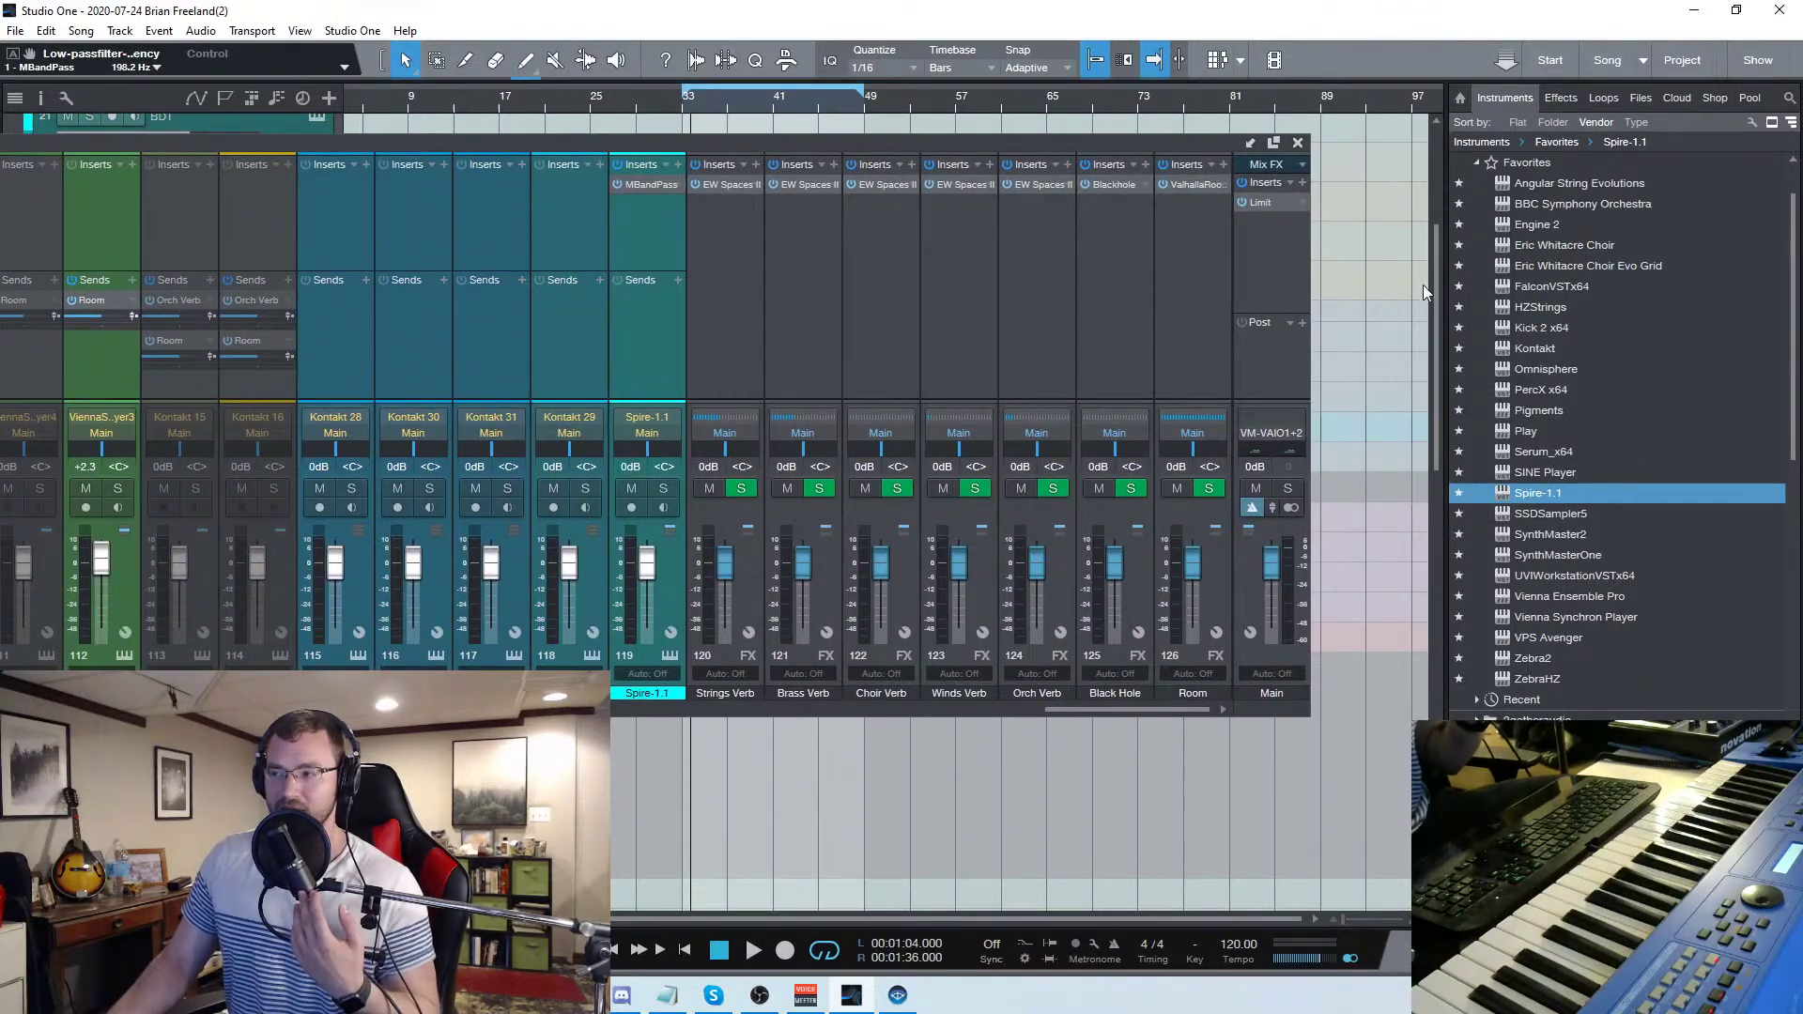
pyautogui.click(1301, 203)
pyautogui.click(1260, 204)
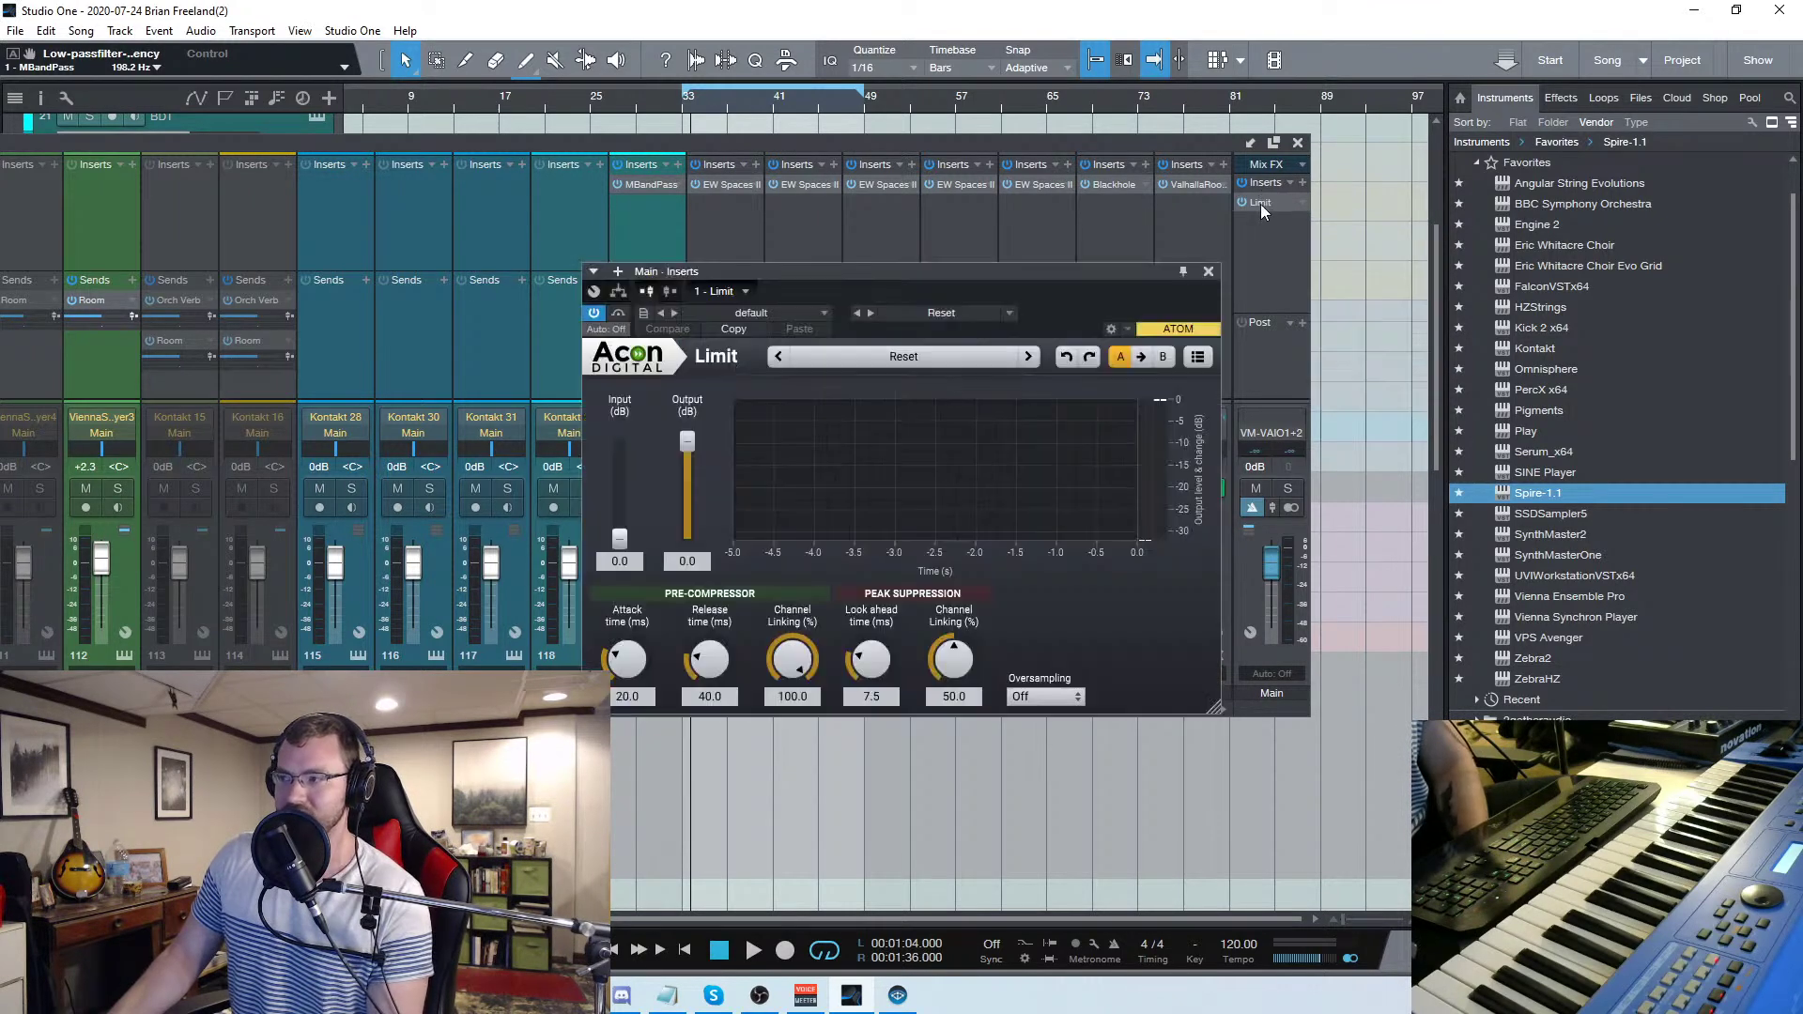
# Close the Limit plug-in and the mixer, and place the playback cursor at bar 33
pyautogui.click(1209, 272)
pyautogui.click(1298, 143)
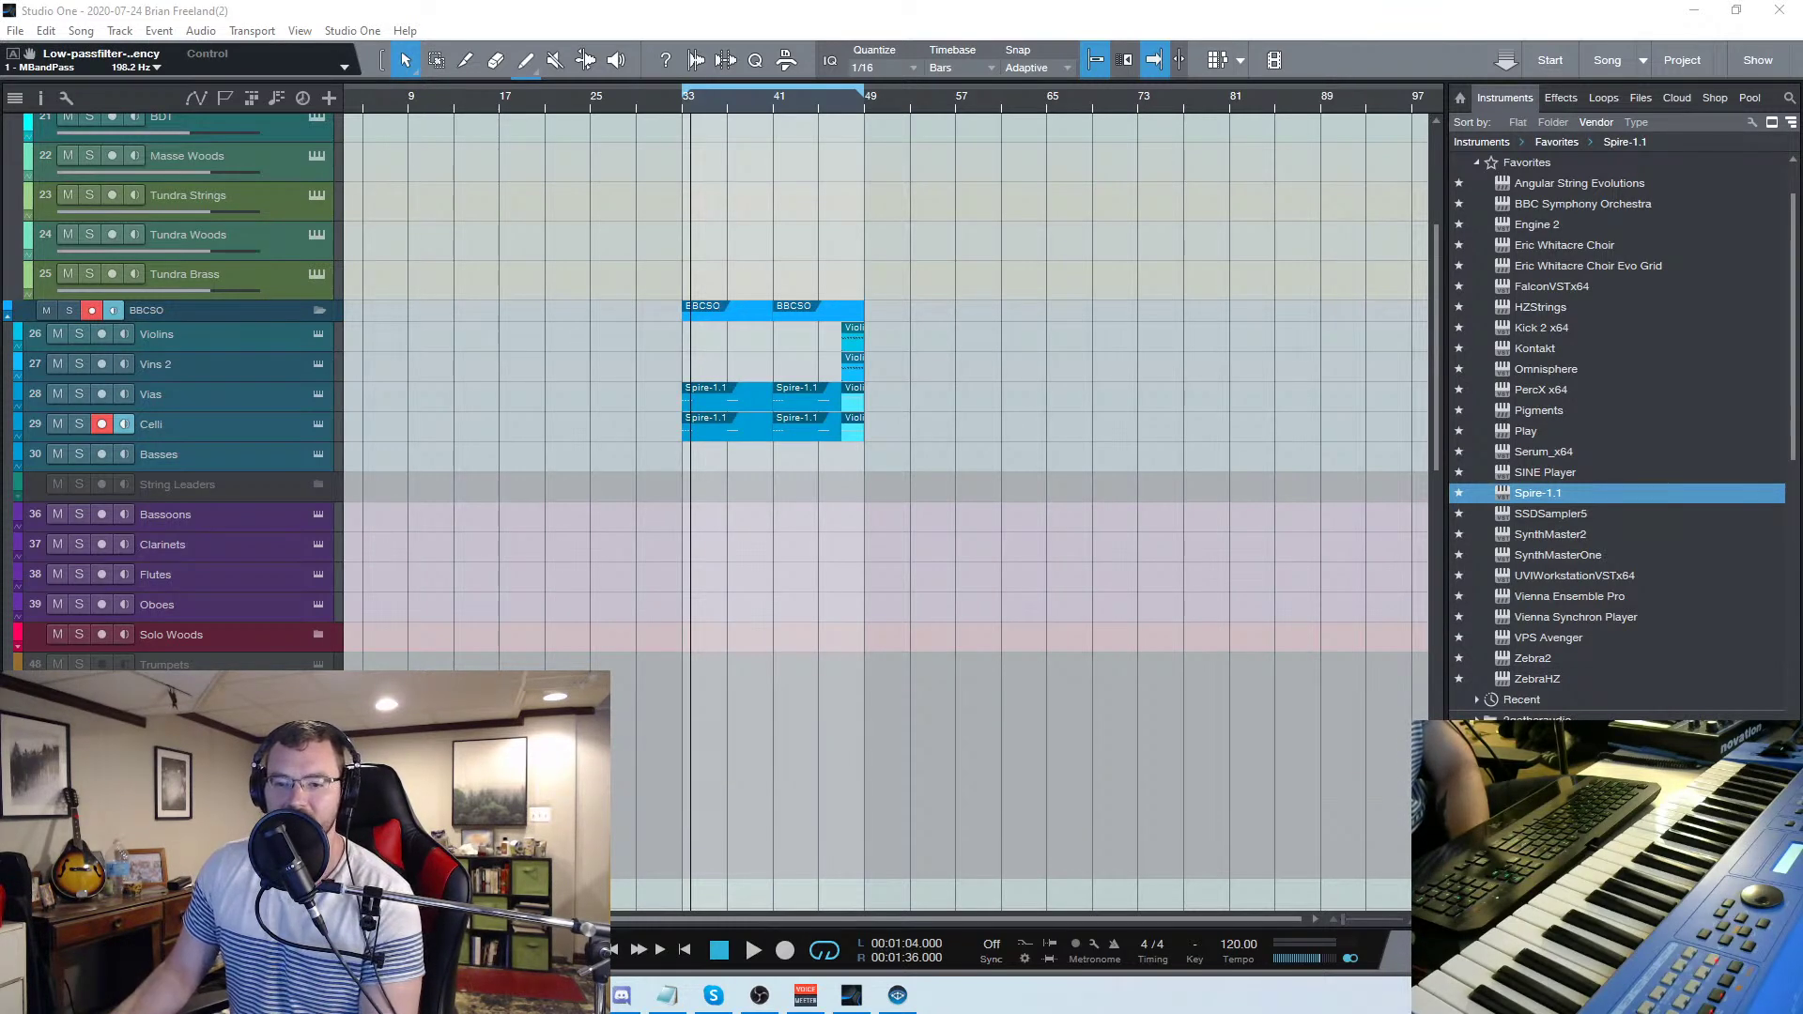
pyautogui.moveTo(729, 918); pyautogui.dragTo(624, 920)
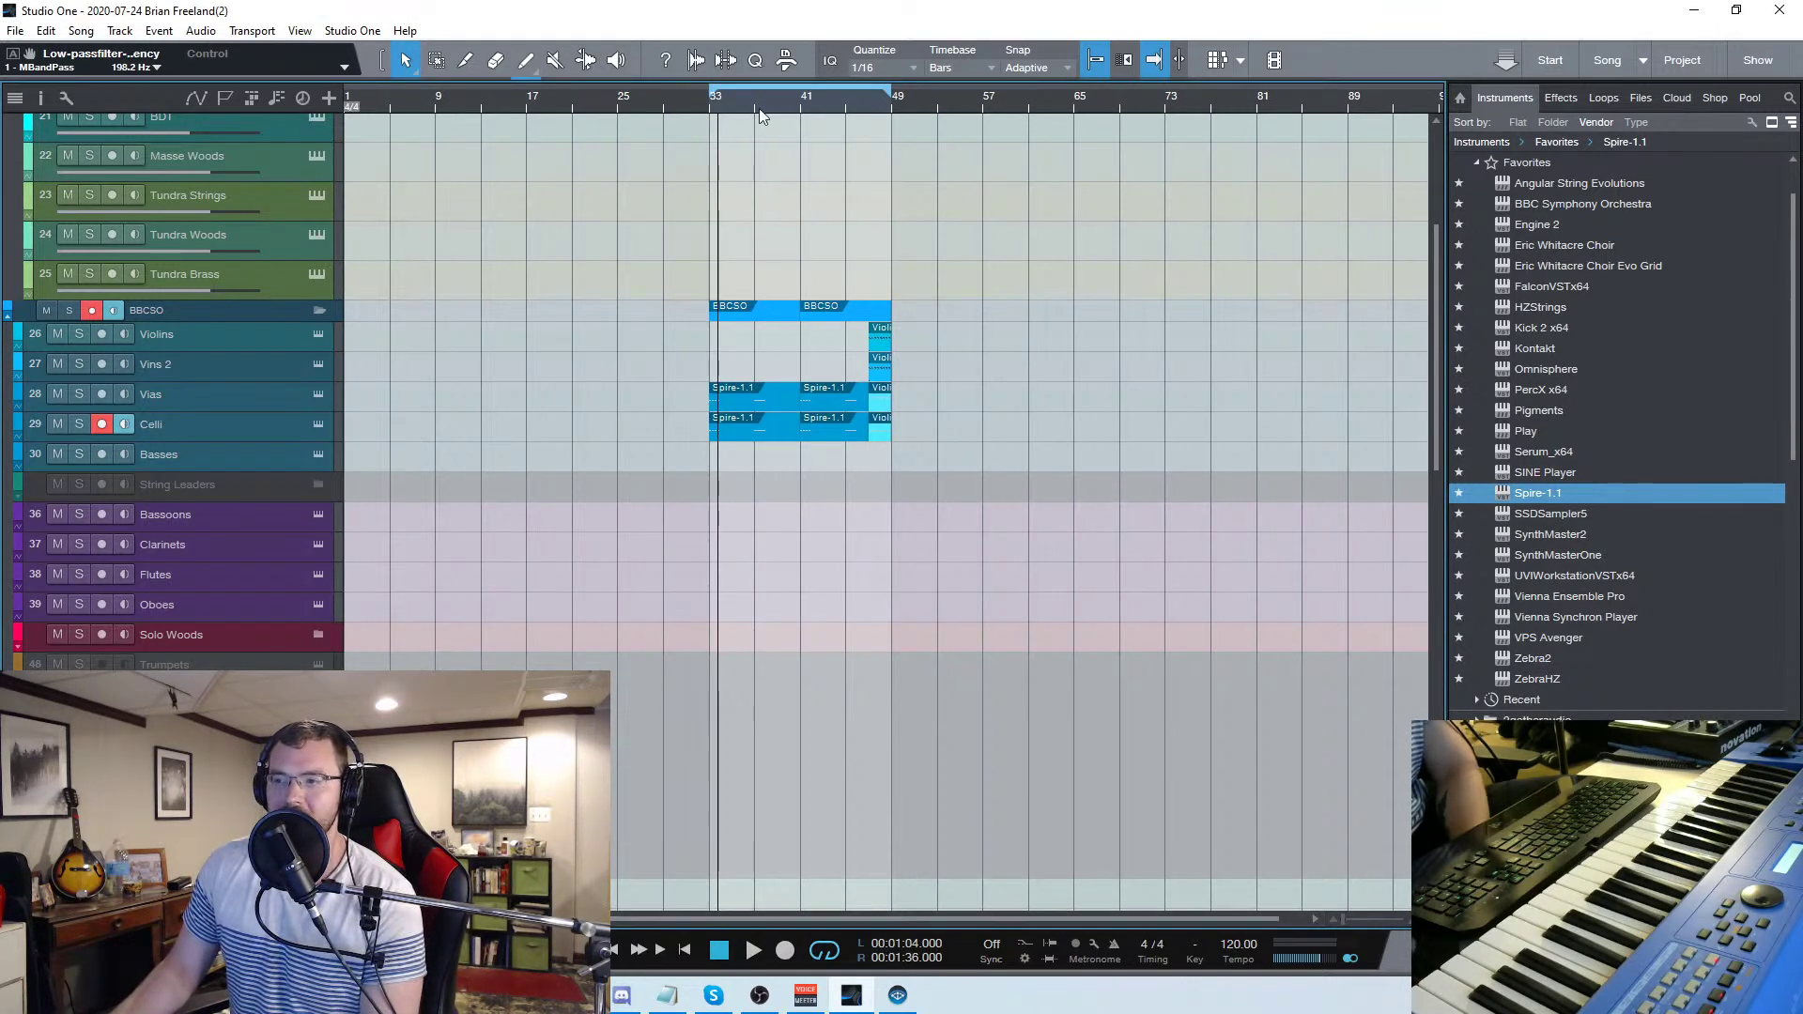
pyautogui.click(711, 108)
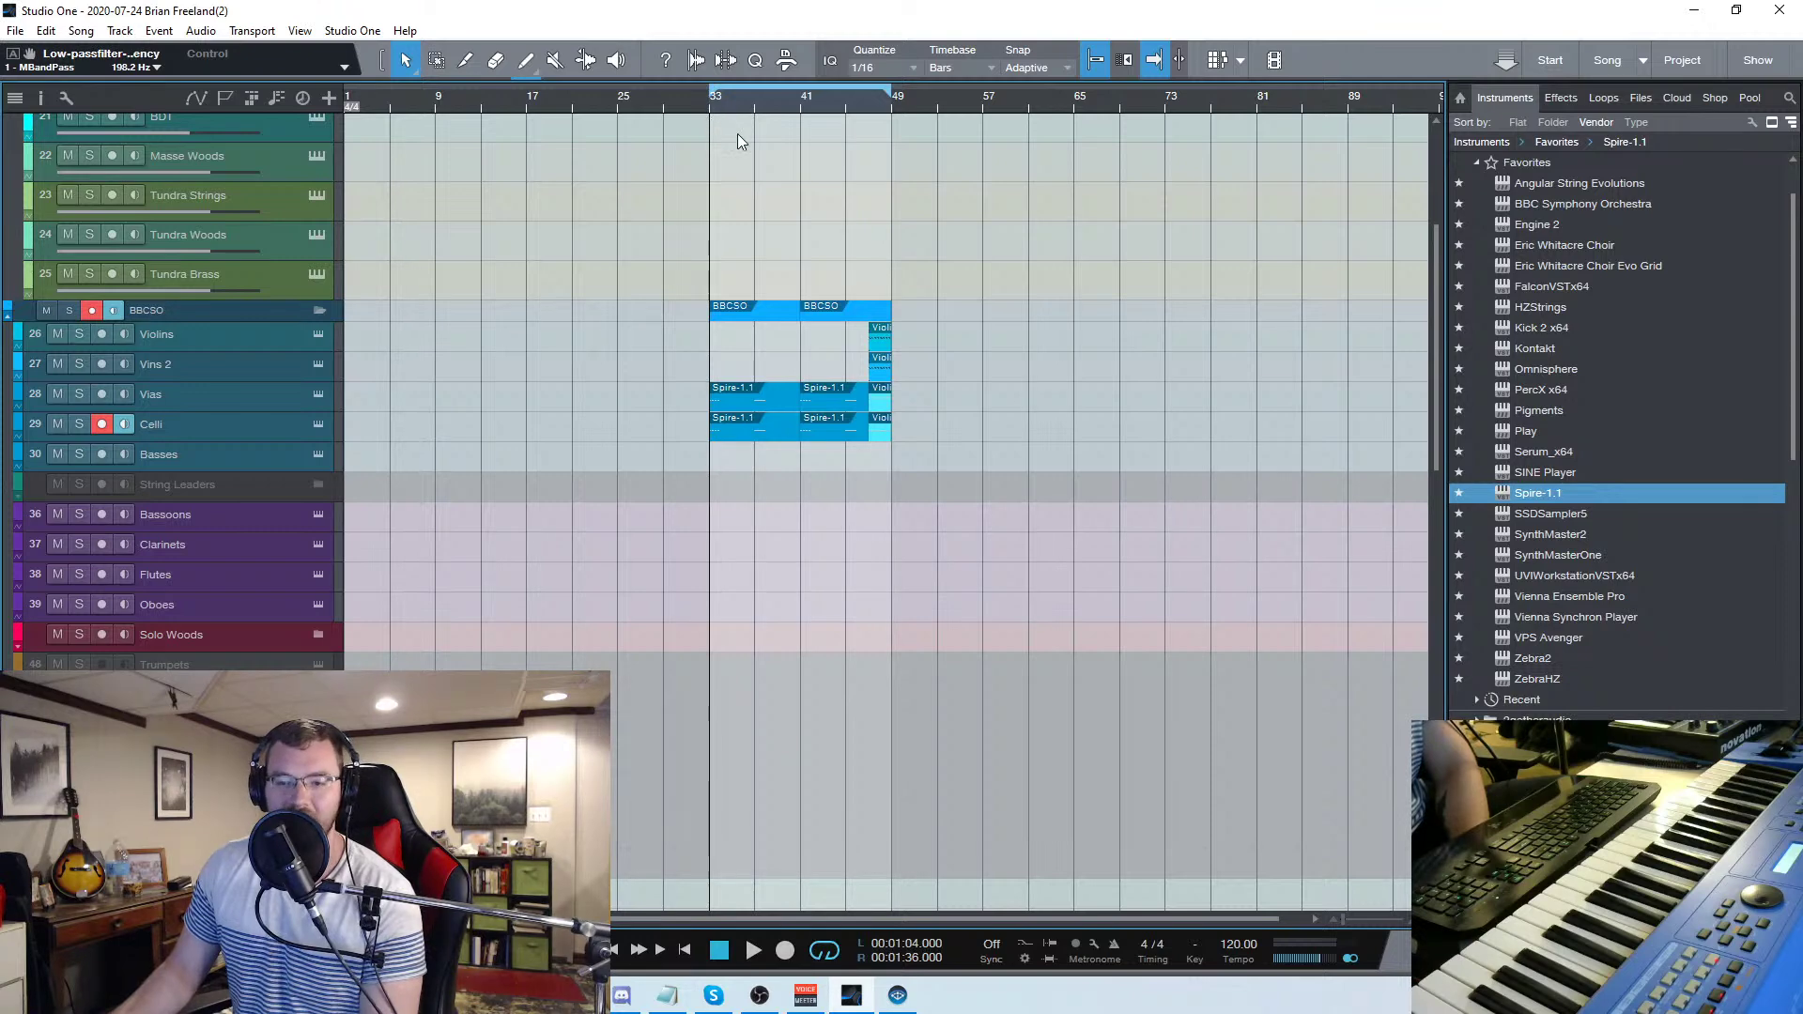
# Select the Basses track in the BBCSO folder and look over the tracks further down the arrangement
pyautogui.rightClick(744, 157)
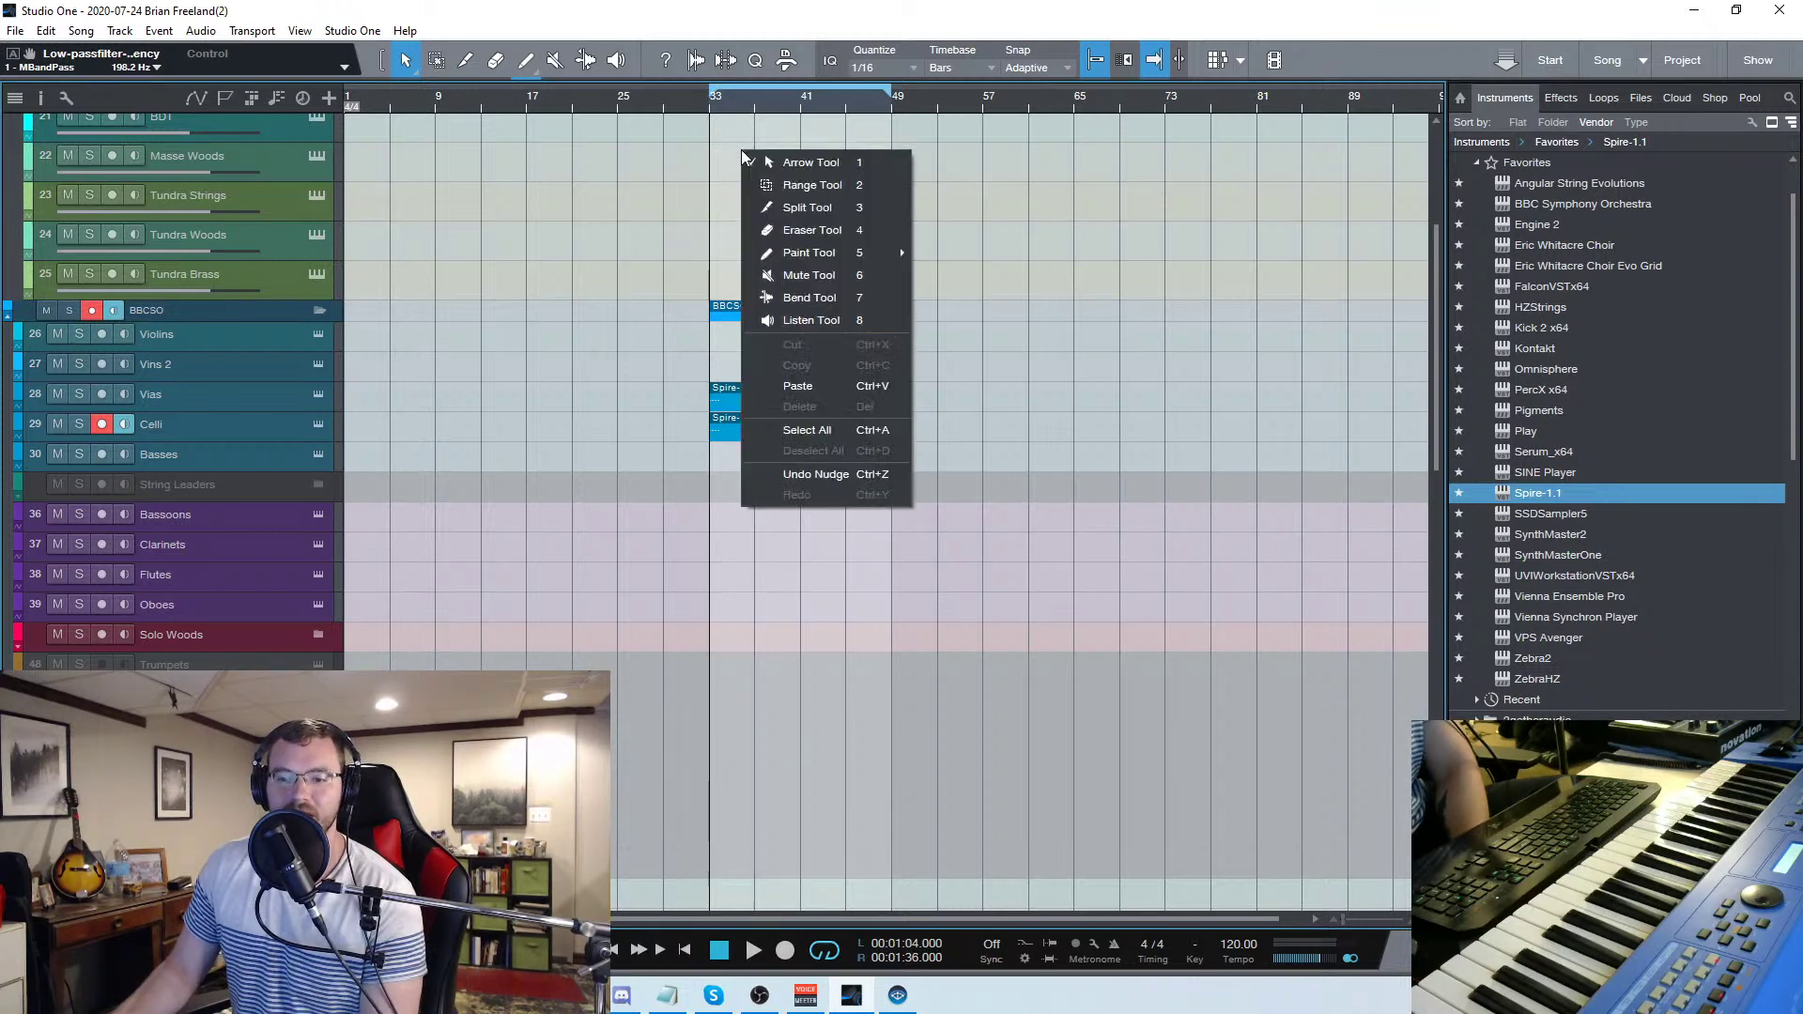
pyautogui.hotkey('ctrl', 'v')
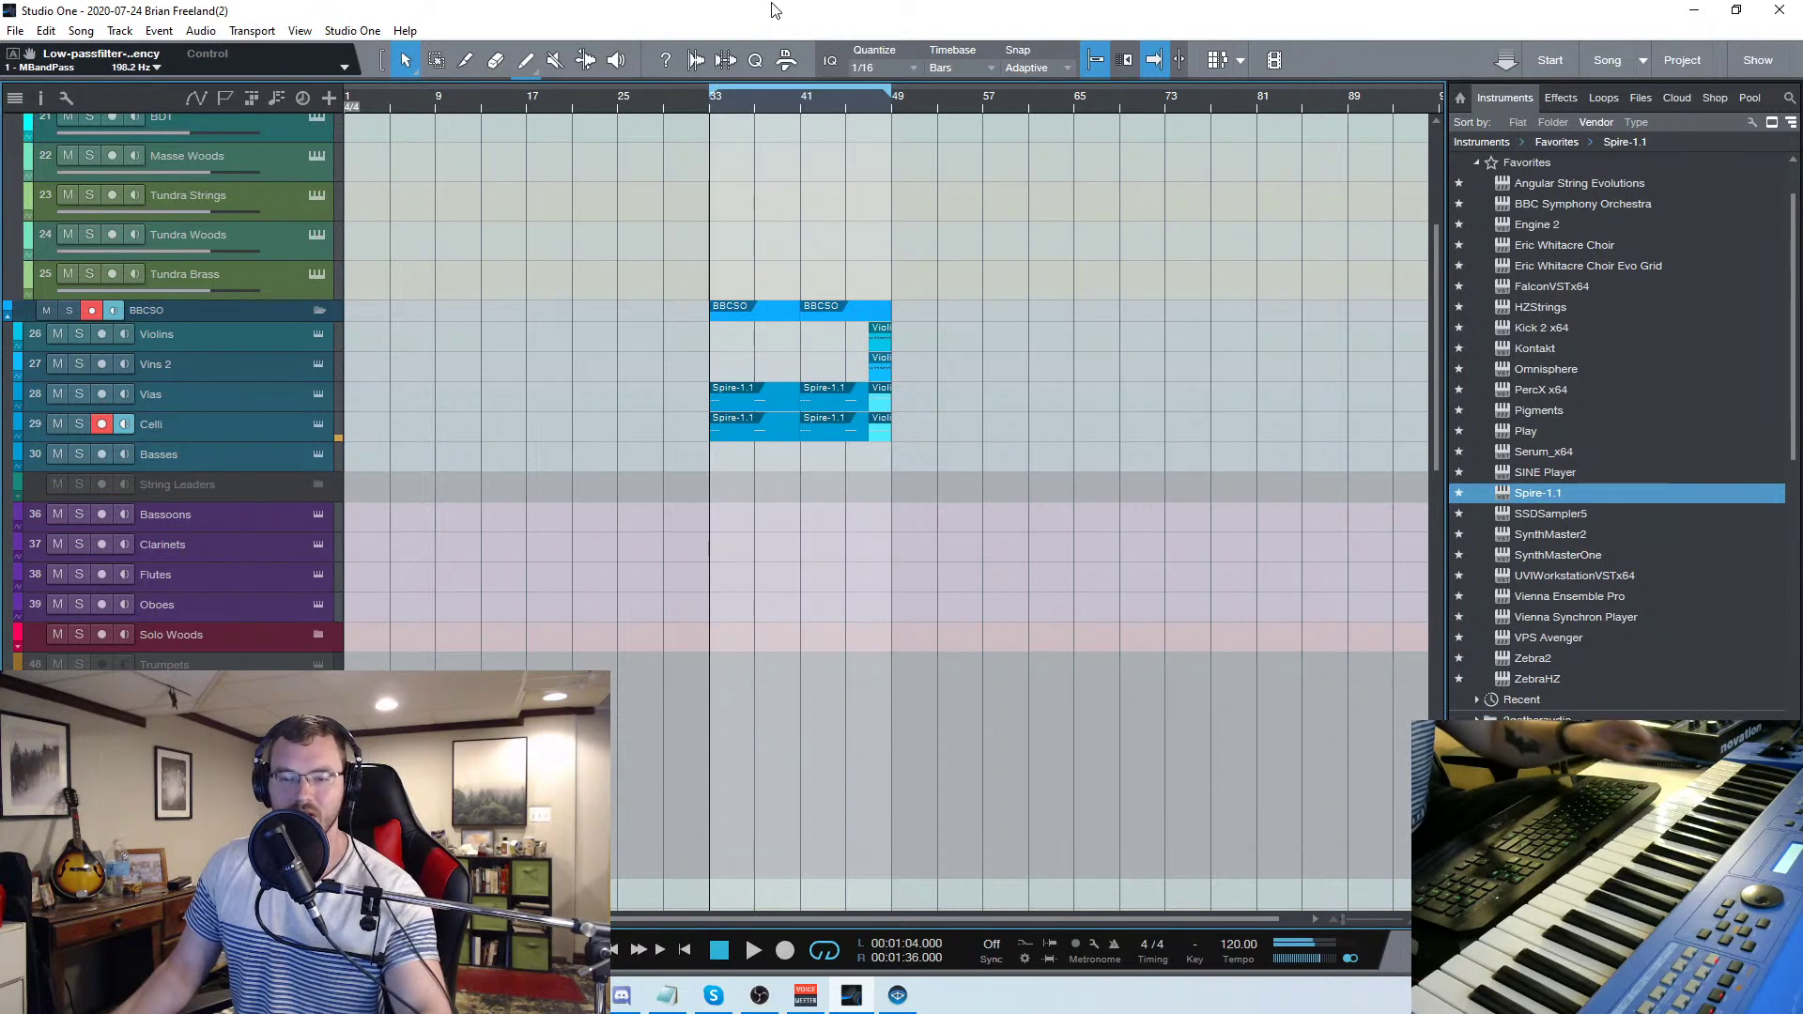
pyautogui.click(276, 458)
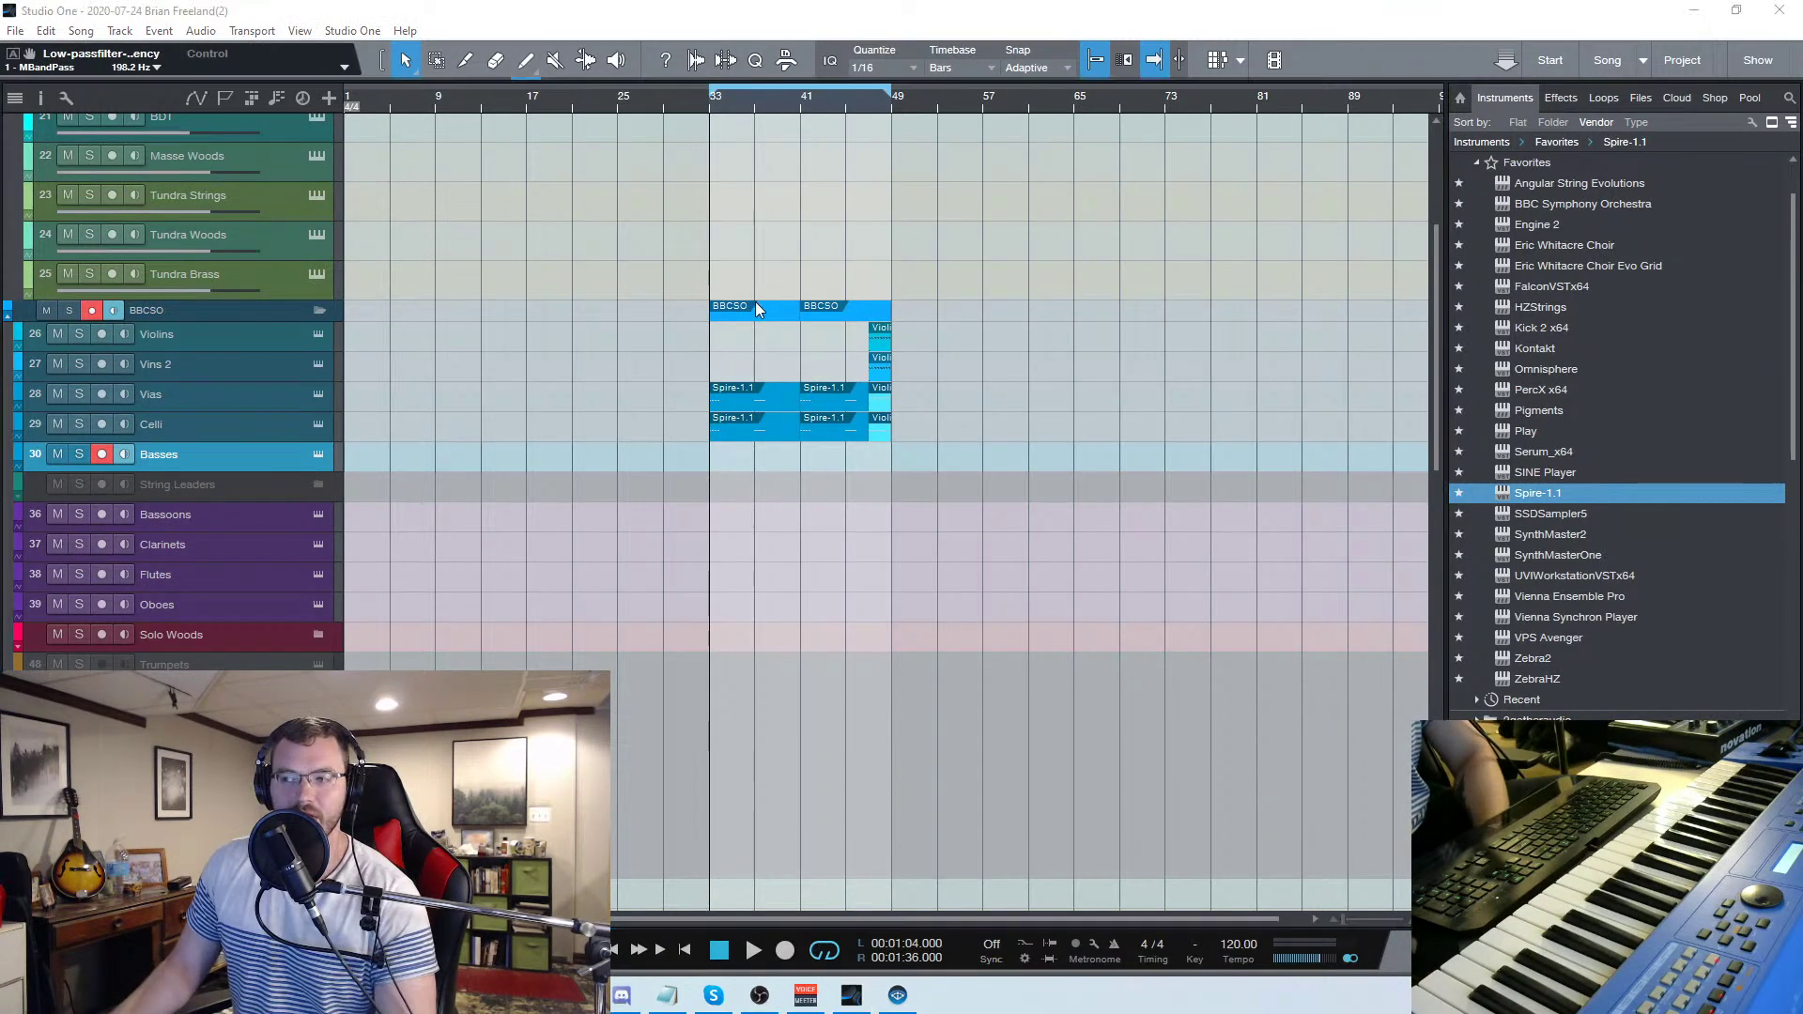
pyautogui.scroll(-3, 793, 300)
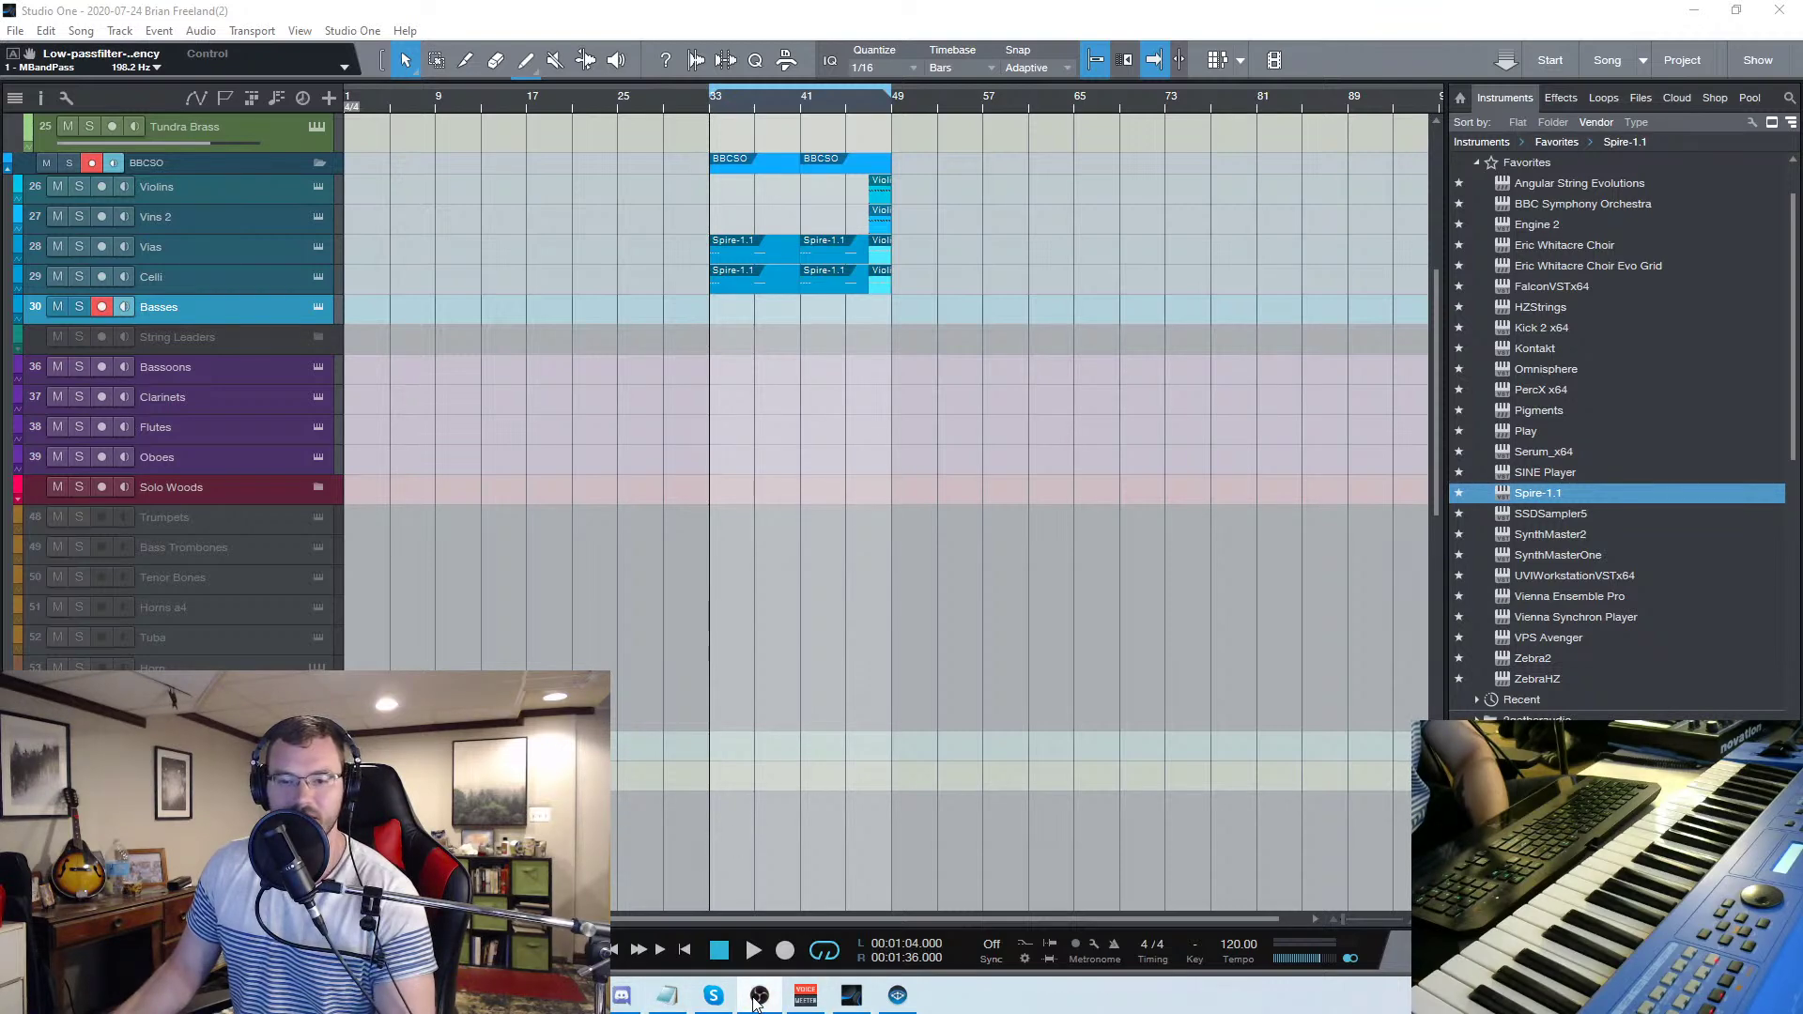
pyautogui.scroll(-10, 679, 761)
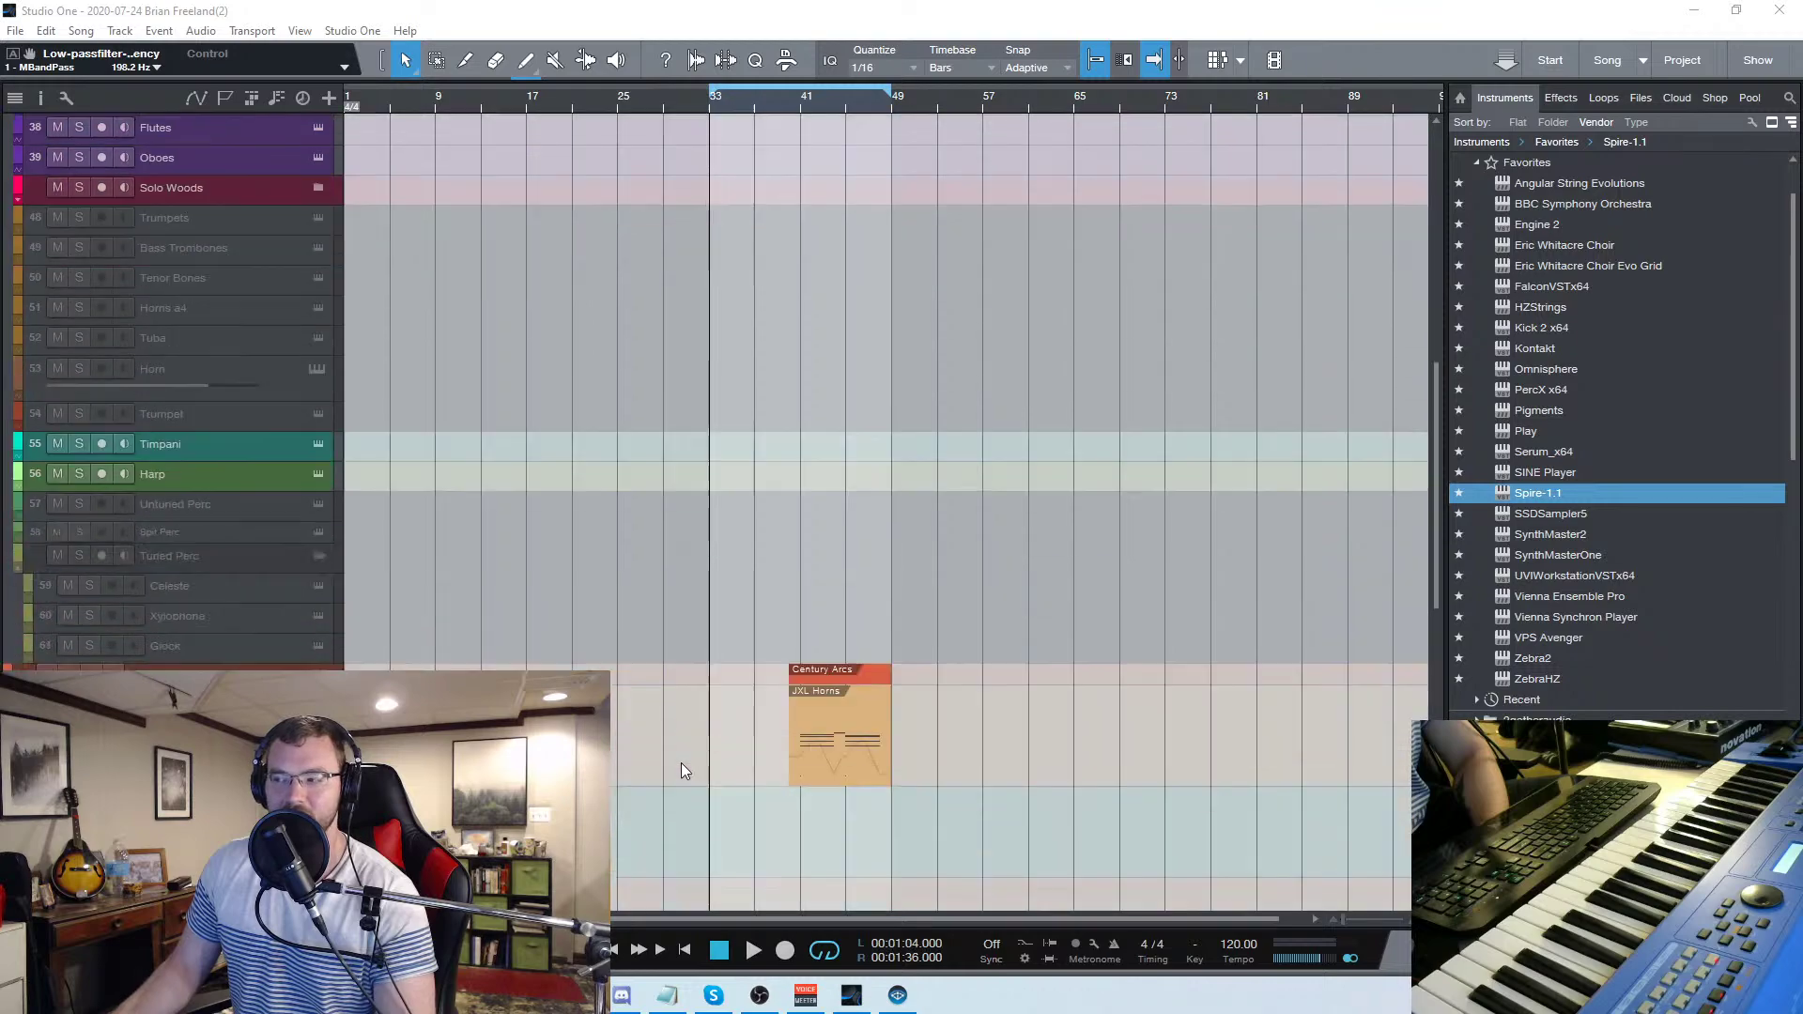
pyautogui.scroll(-10, 680, 762)
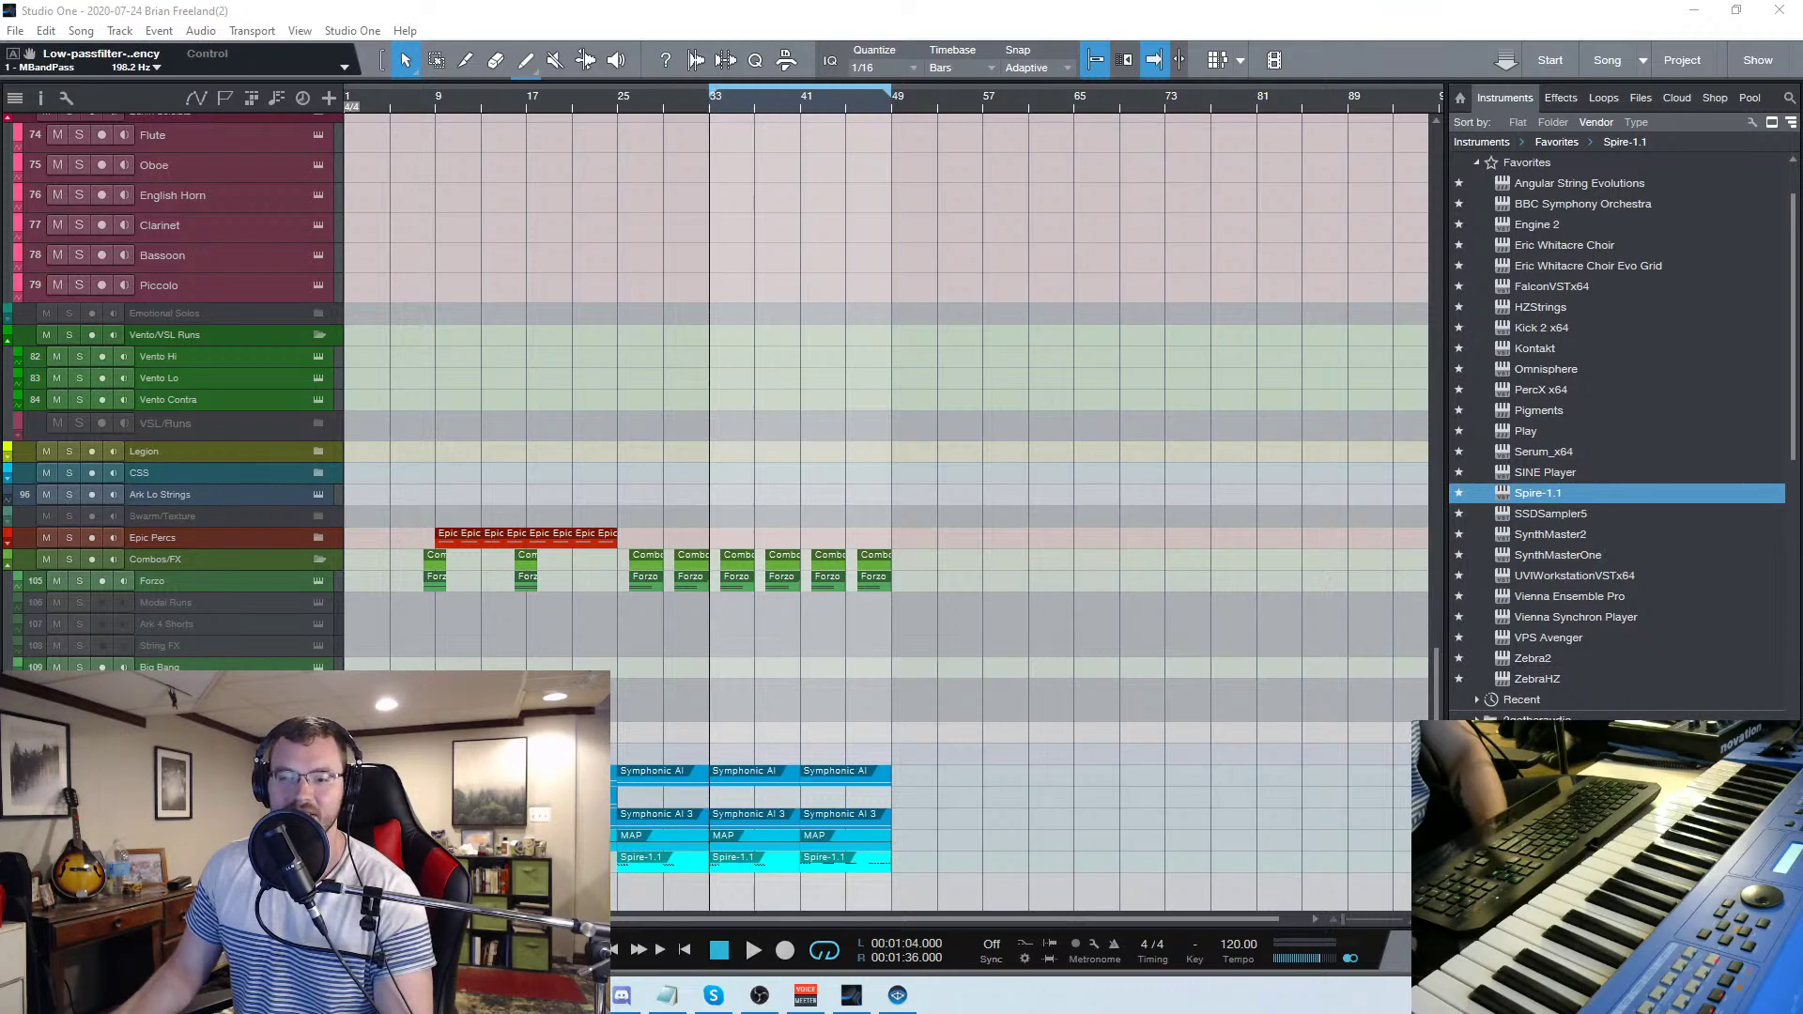
# Look through the mixer's orchestral channels, including their sends, inserts and fader levels, and close the mixer
pyautogui.press('F3')
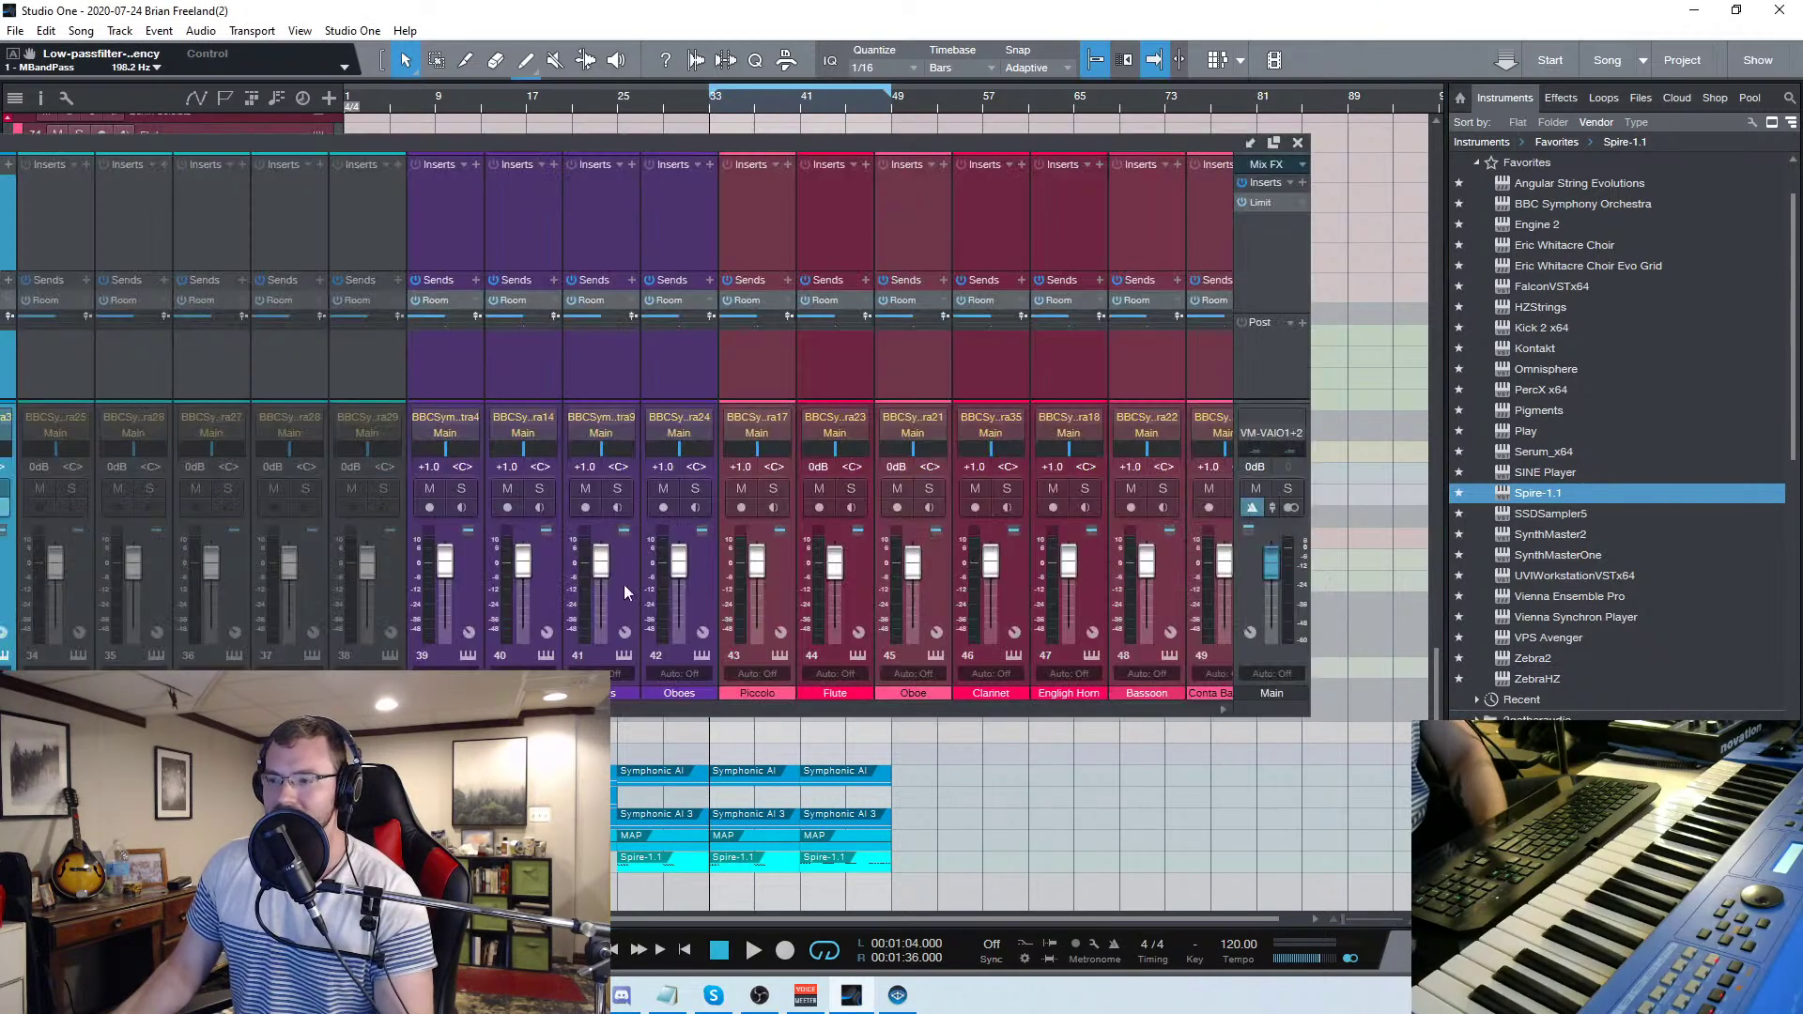
pyautogui.moveTo(627, 141); pyautogui.dragTo(791, 156)
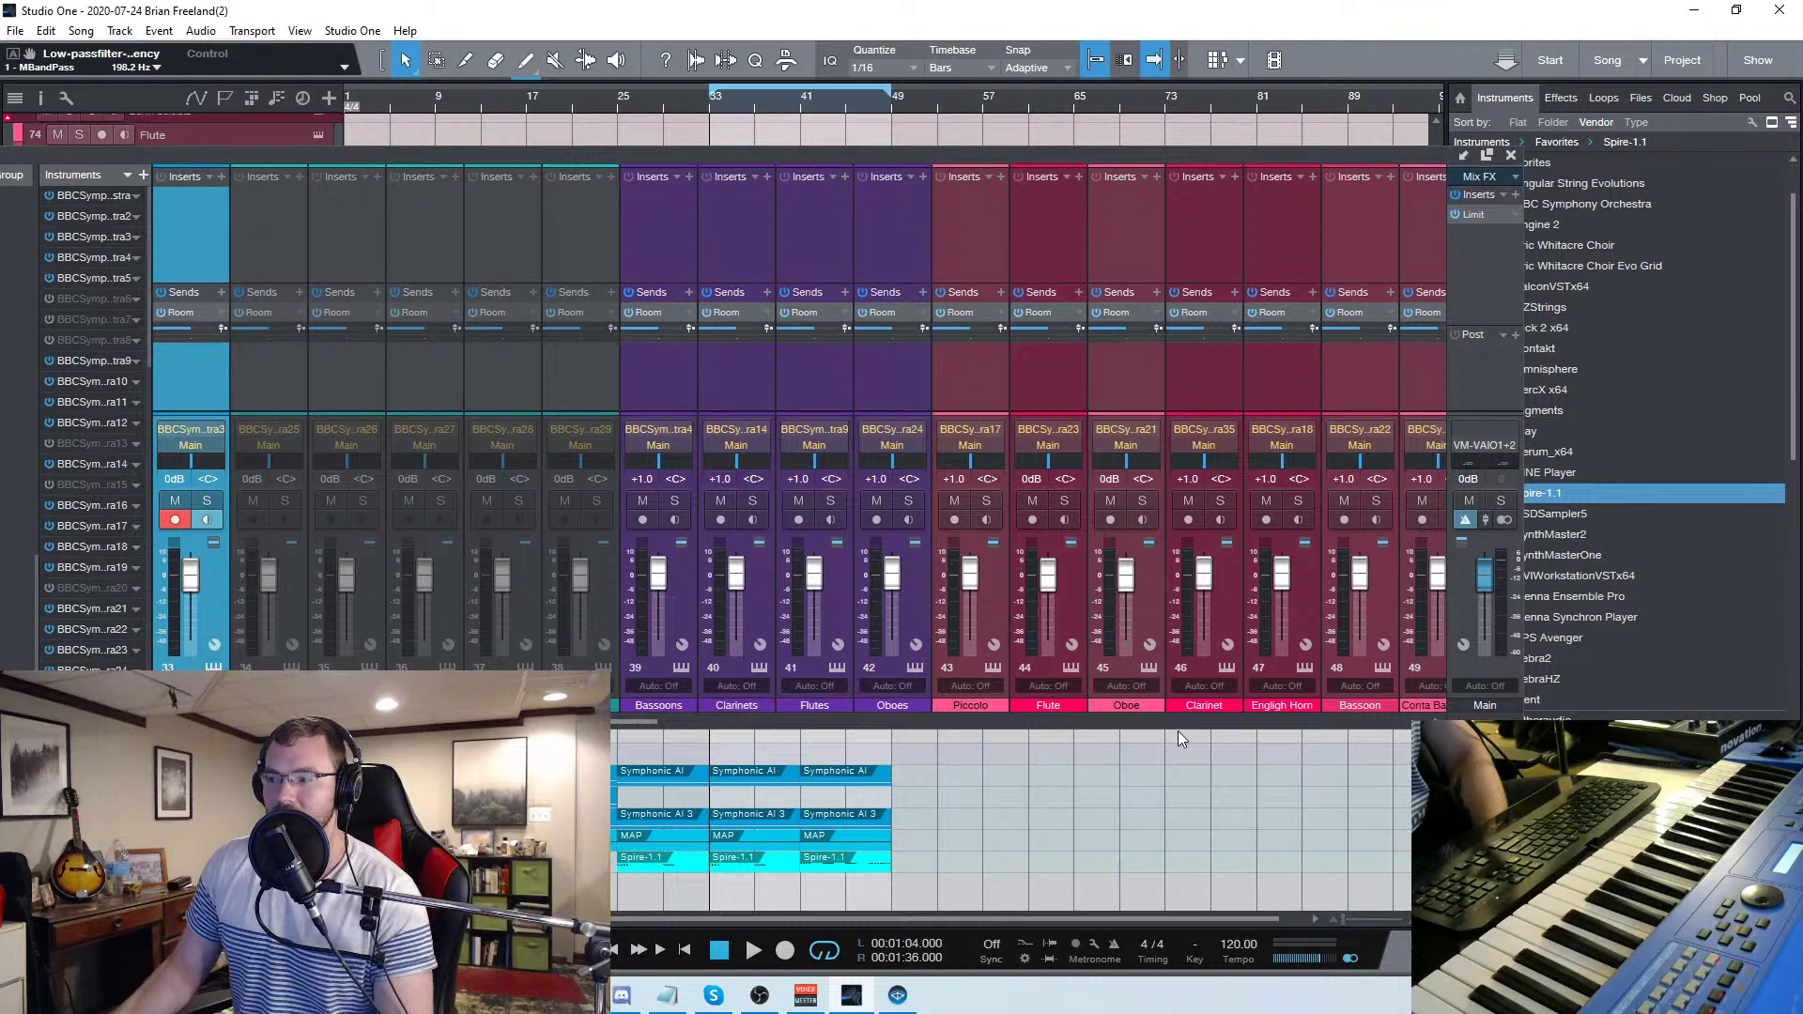
pyautogui.hscroll(-5, 635, 724)
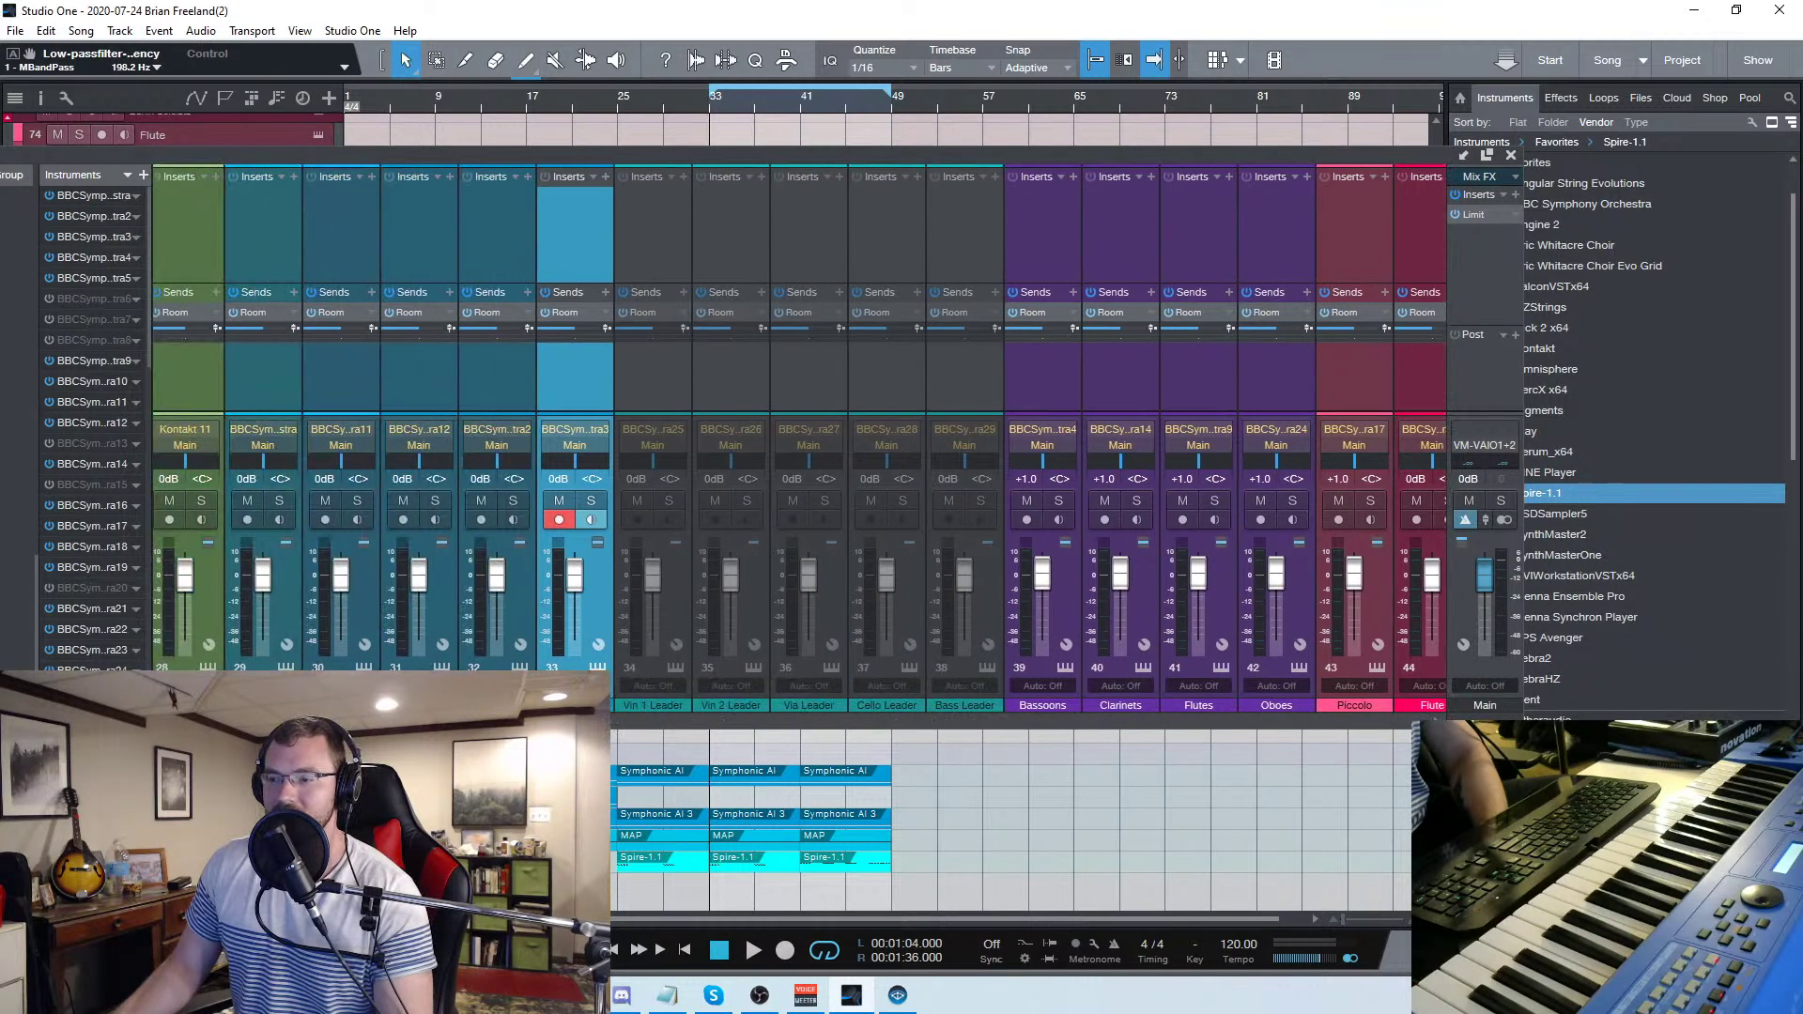
pyautogui.hscroll(-6, 635, 724)
pyautogui.hscroll(-20, 634, 724)
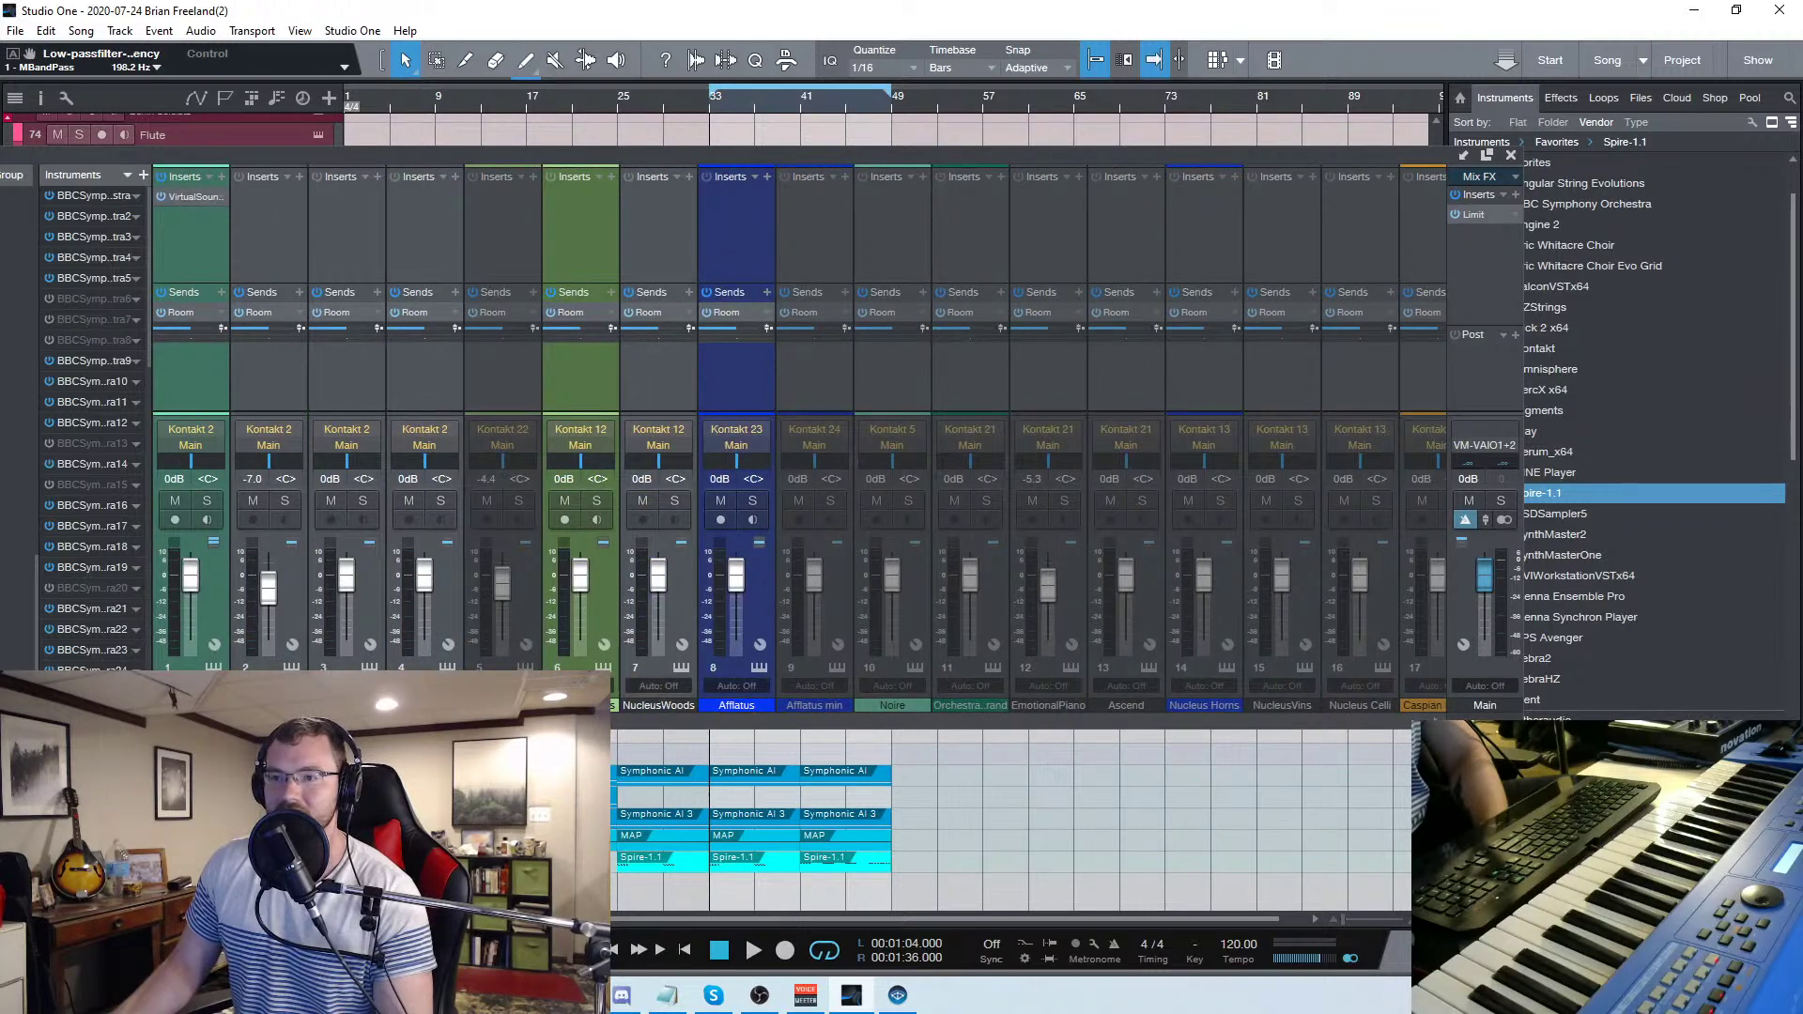
pyautogui.hscroll(20, 658, 697)
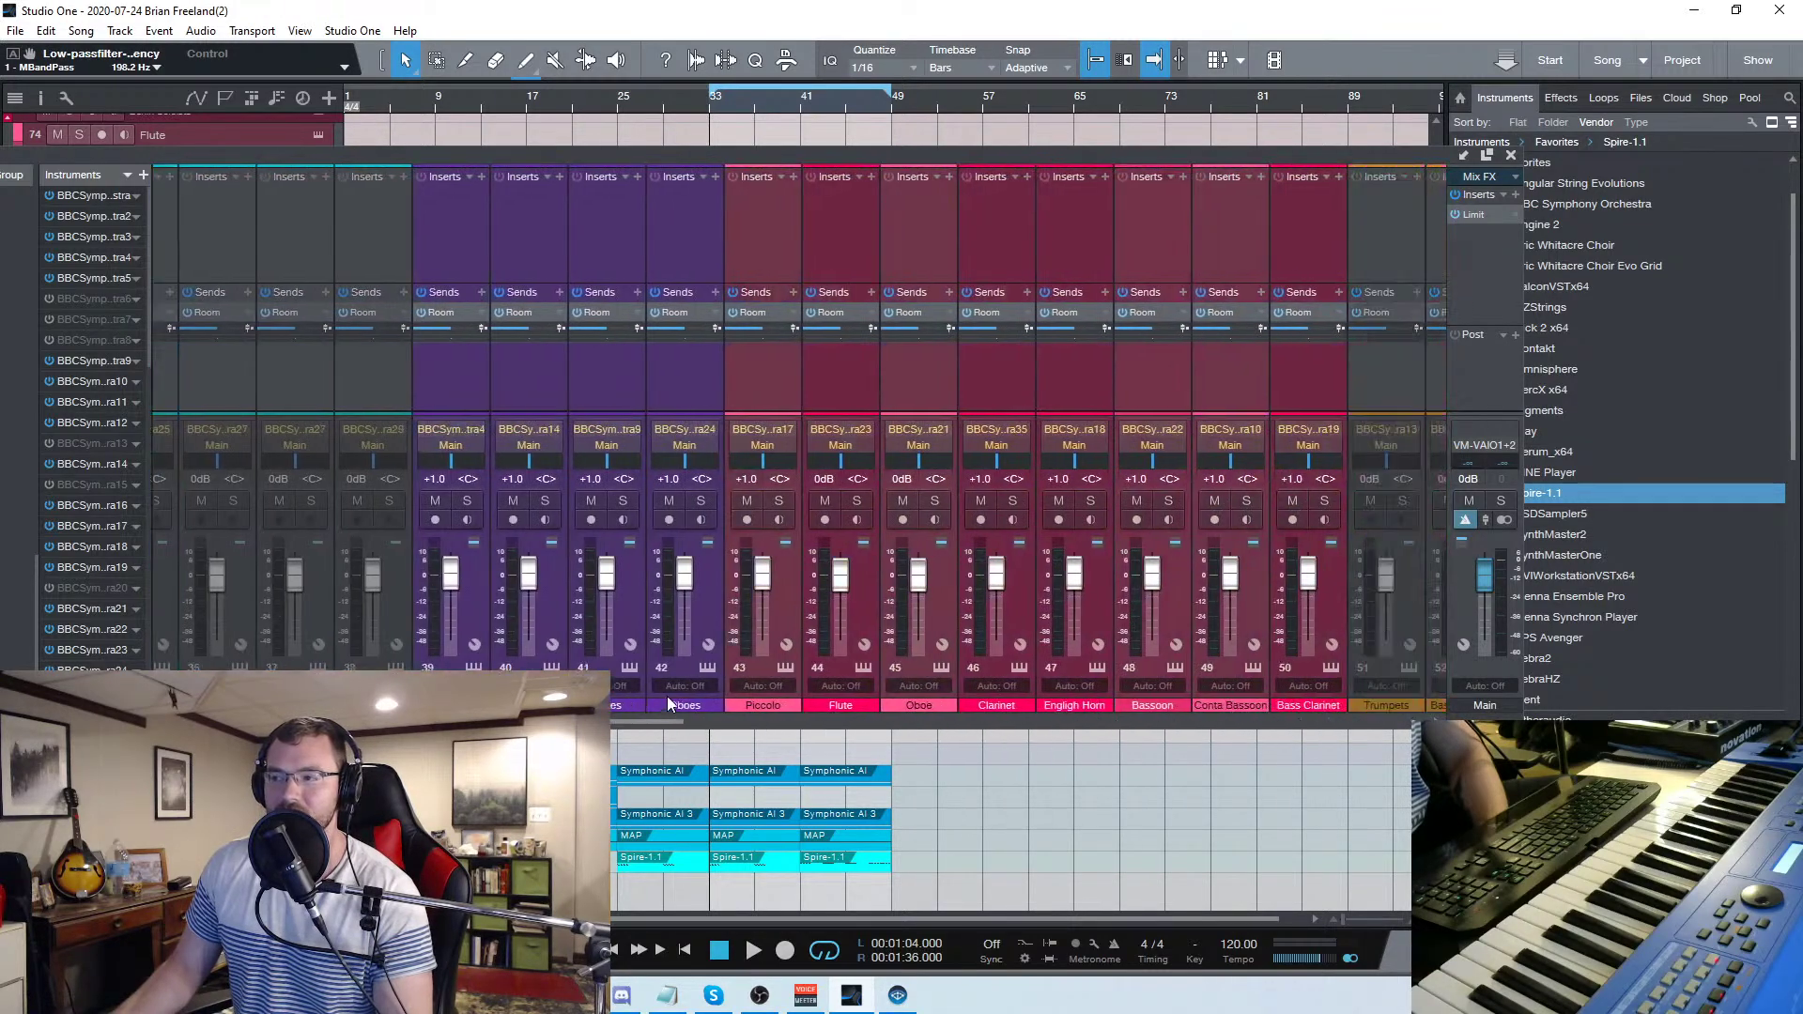
pyautogui.moveTo(757, 689); pyautogui.dragTo(909, 708)
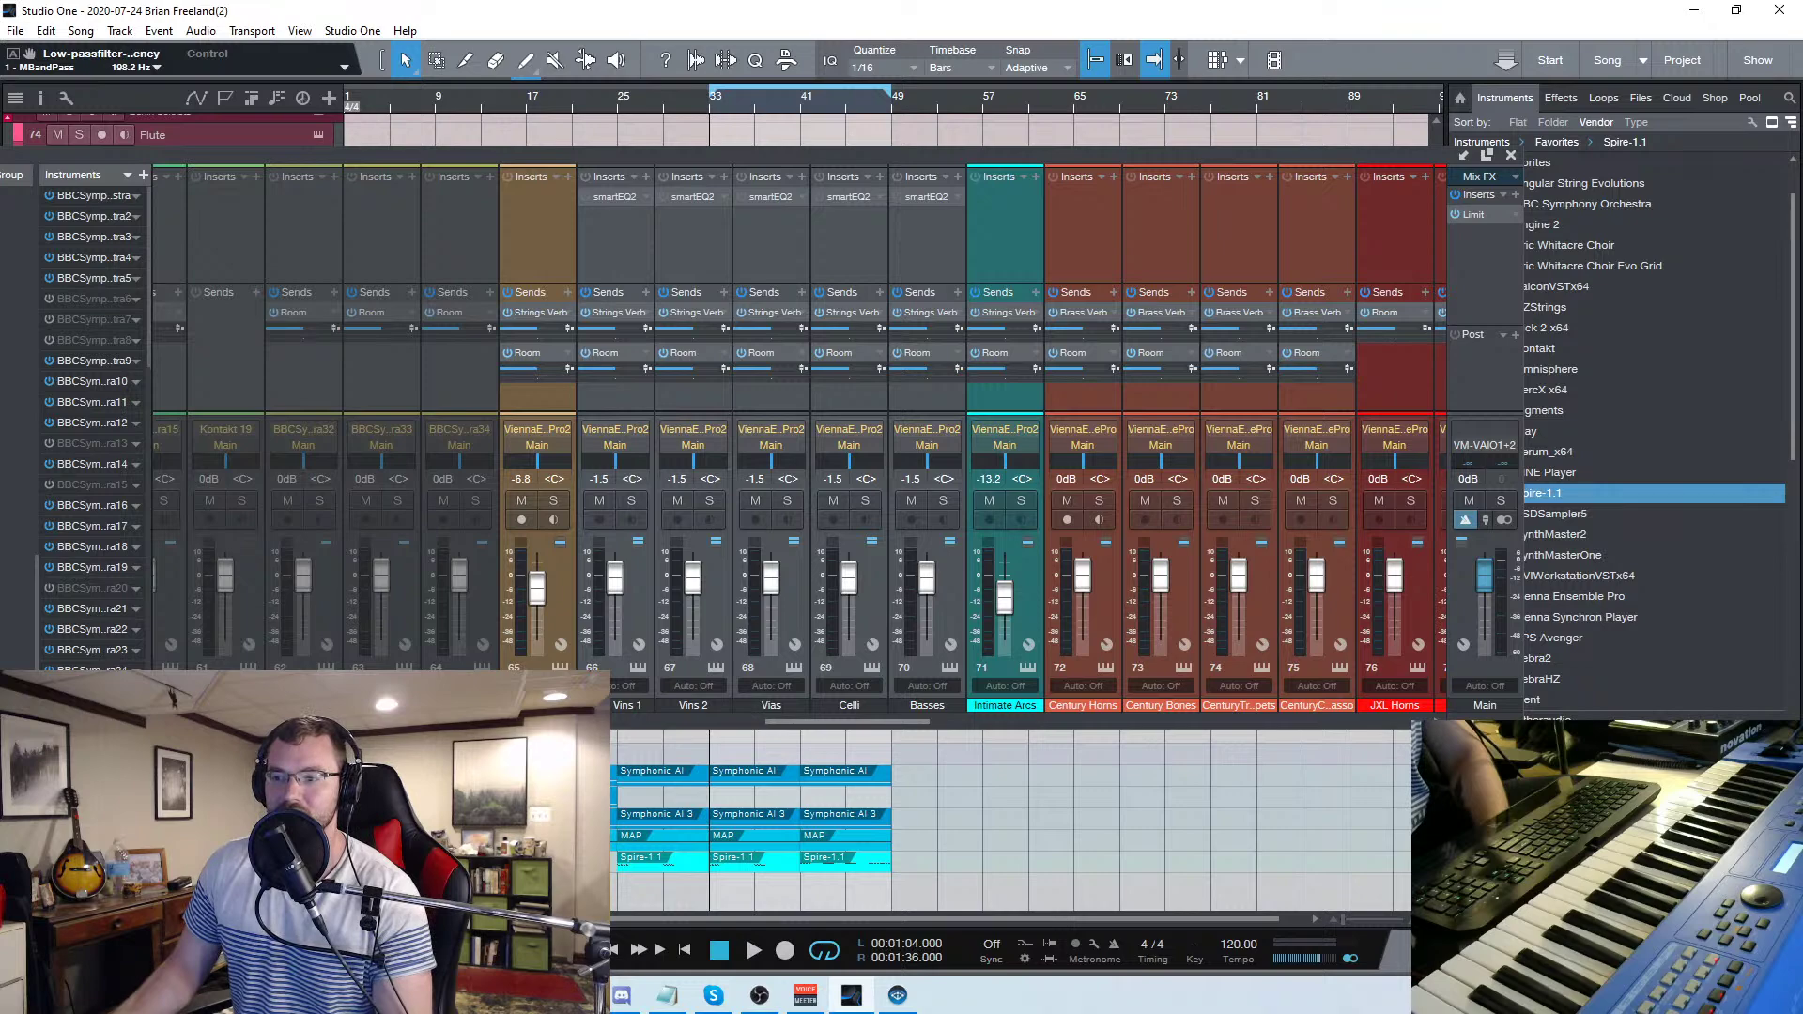
pyautogui.moveTo(786, 724); pyautogui.dragTo(251, 566)
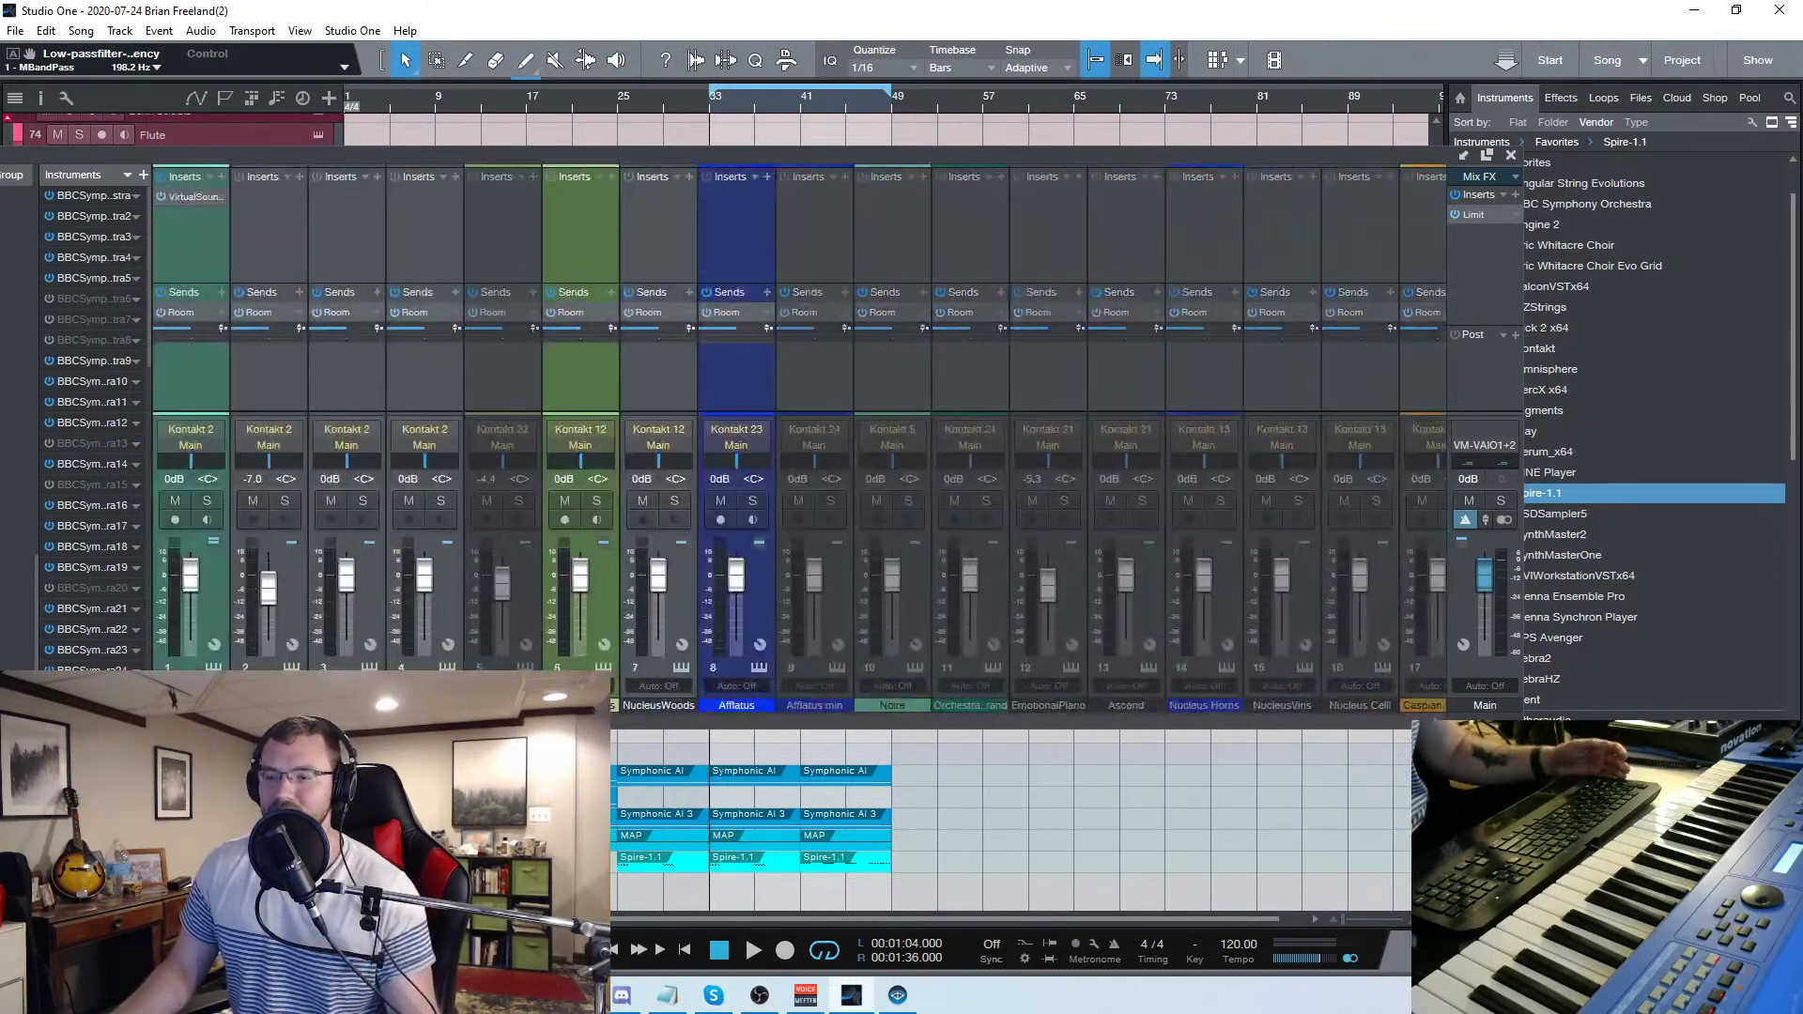
pyautogui.moveTo(650, 143); pyautogui.dragTo(738, 188)
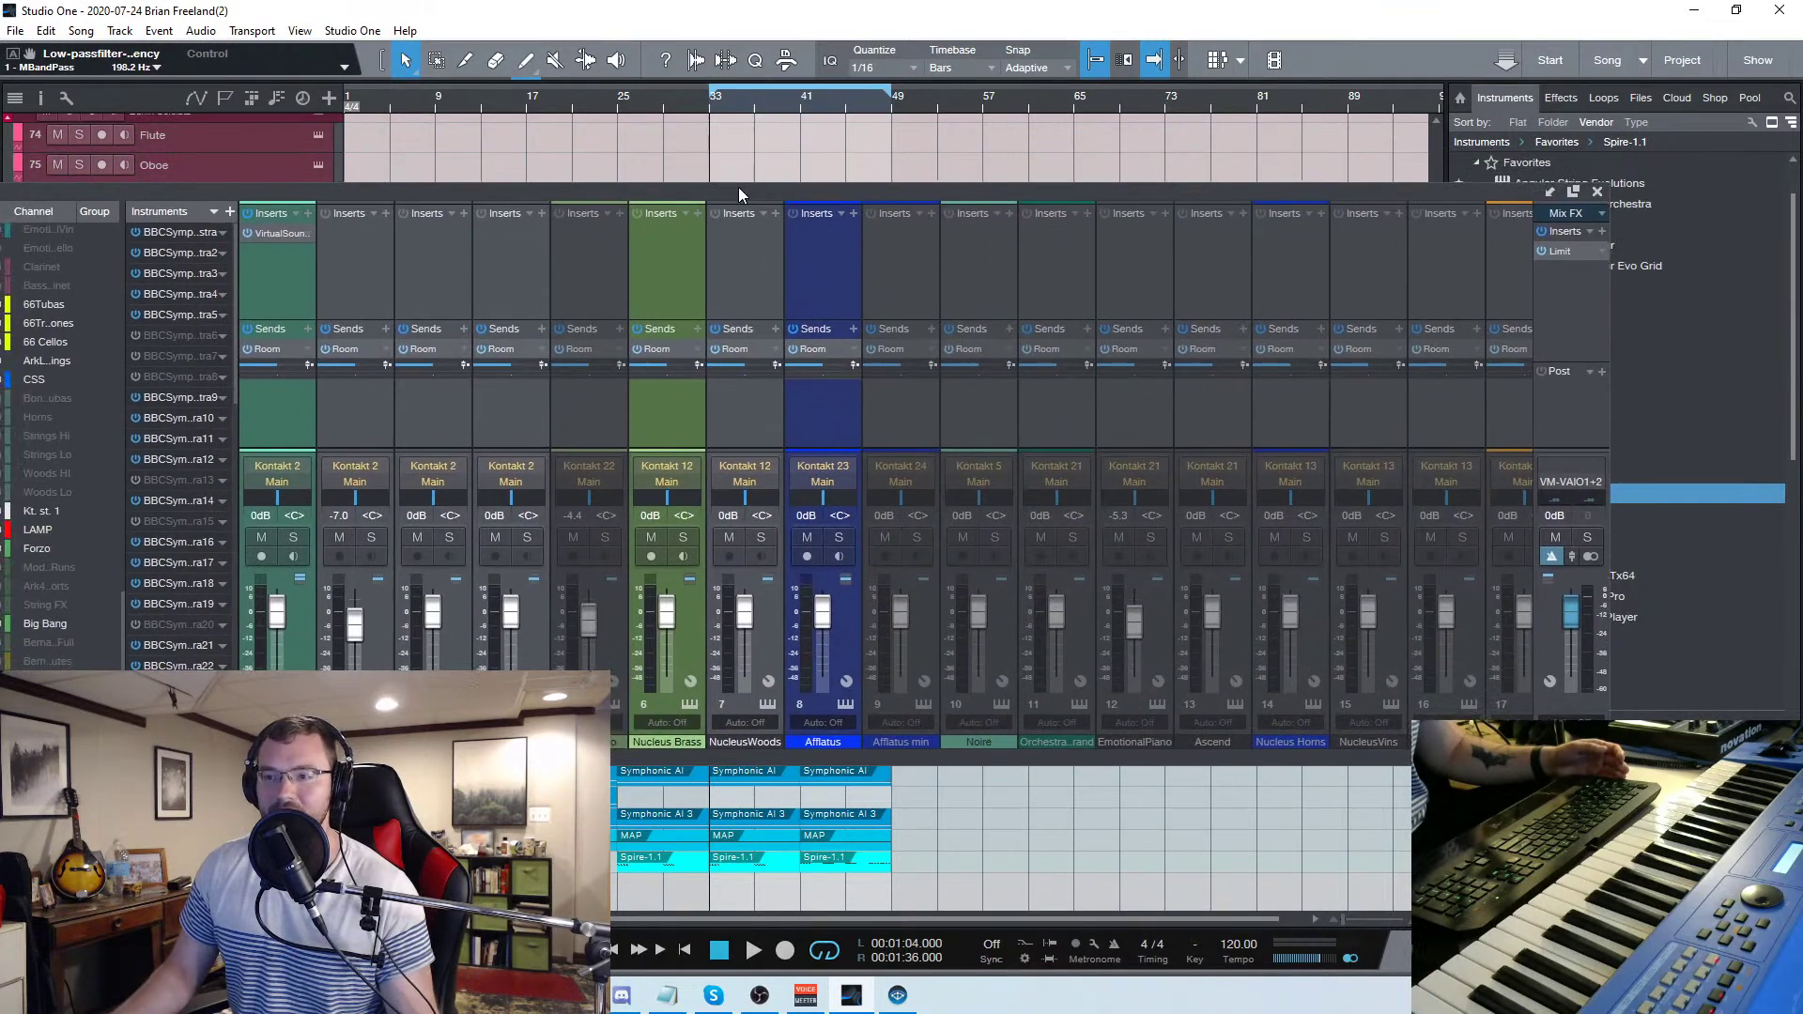
pyautogui.hscroll(10, 885, 474)
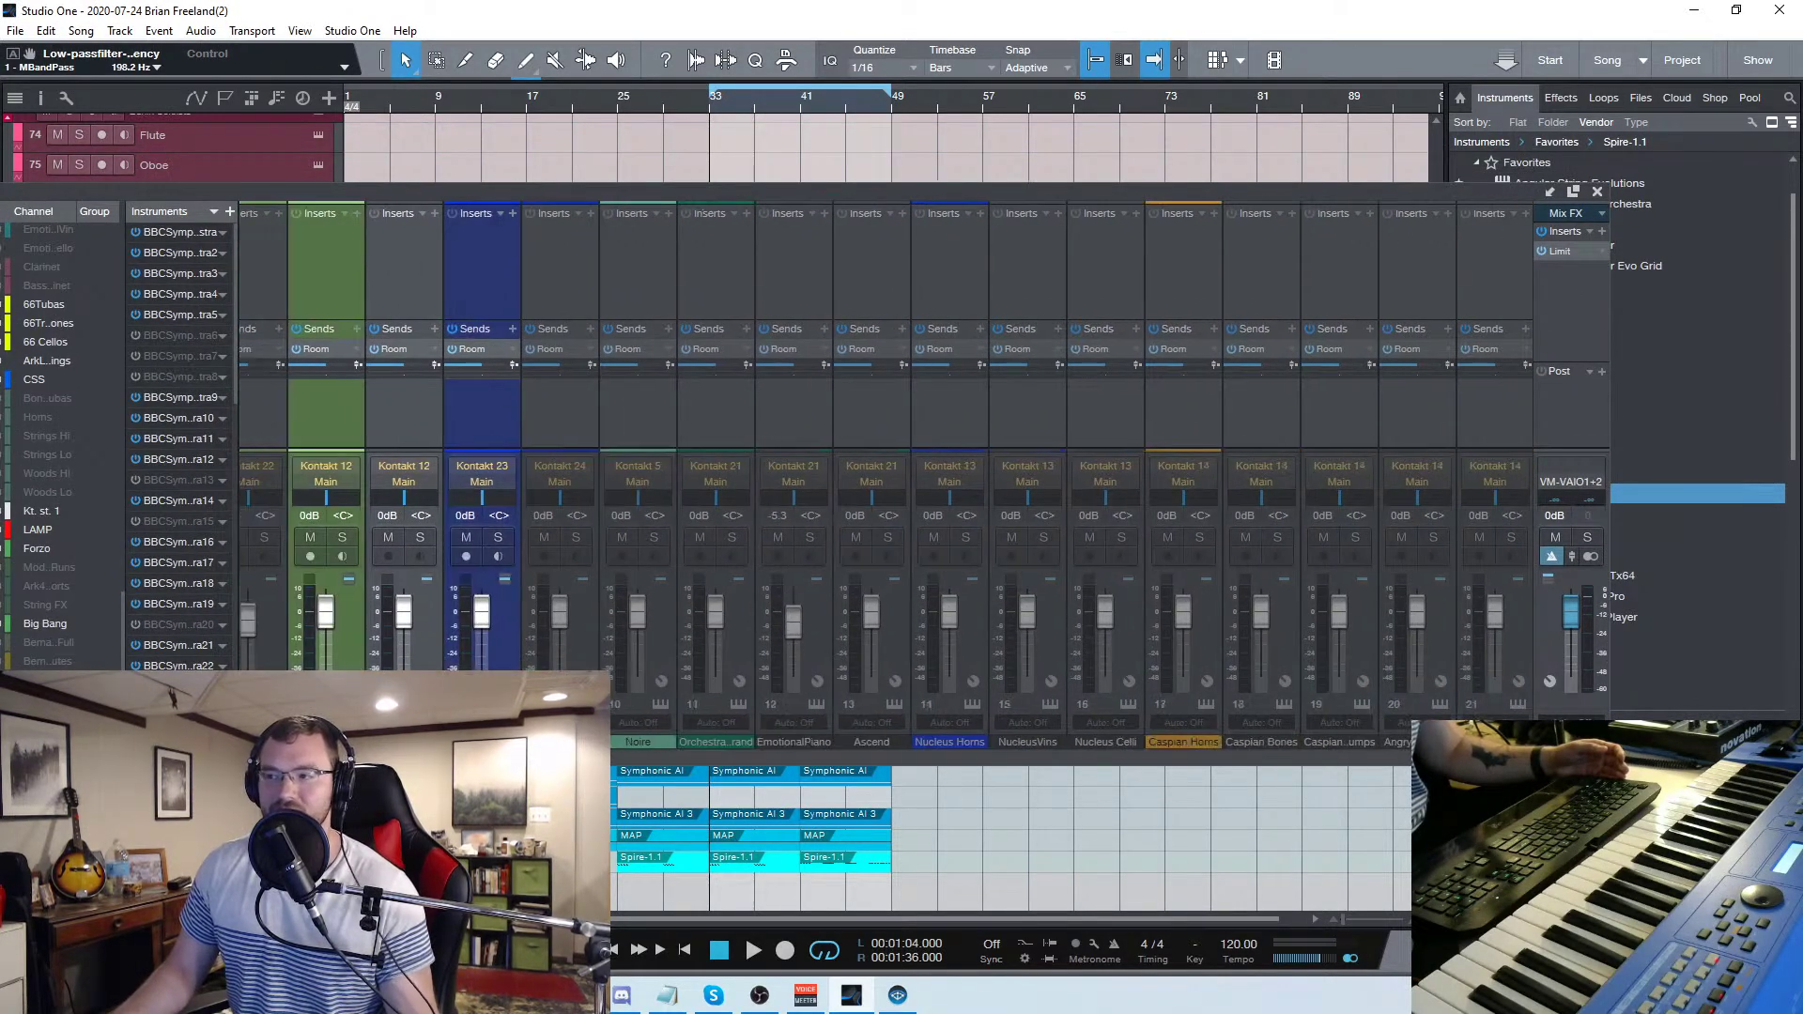
pyautogui.hscroll(2, 886, 474)
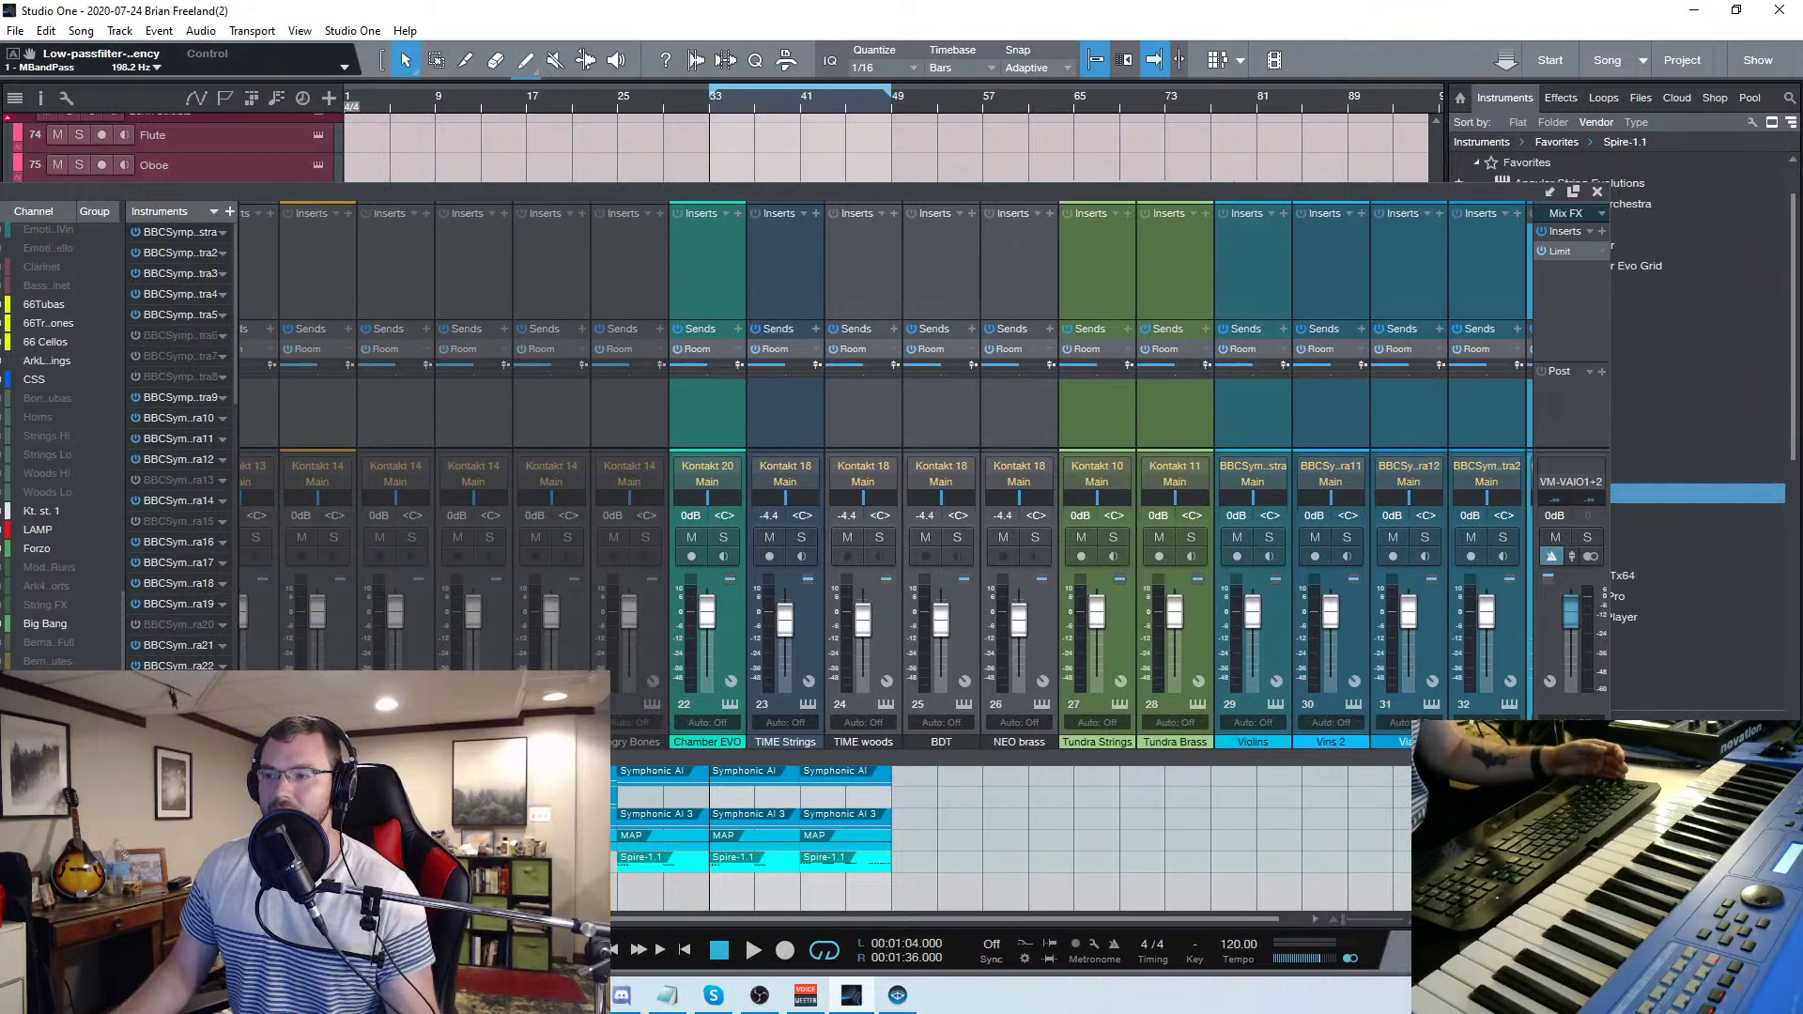
pyautogui.hscroll(1, 886, 474)
pyautogui.hscroll(-4, 886, 469)
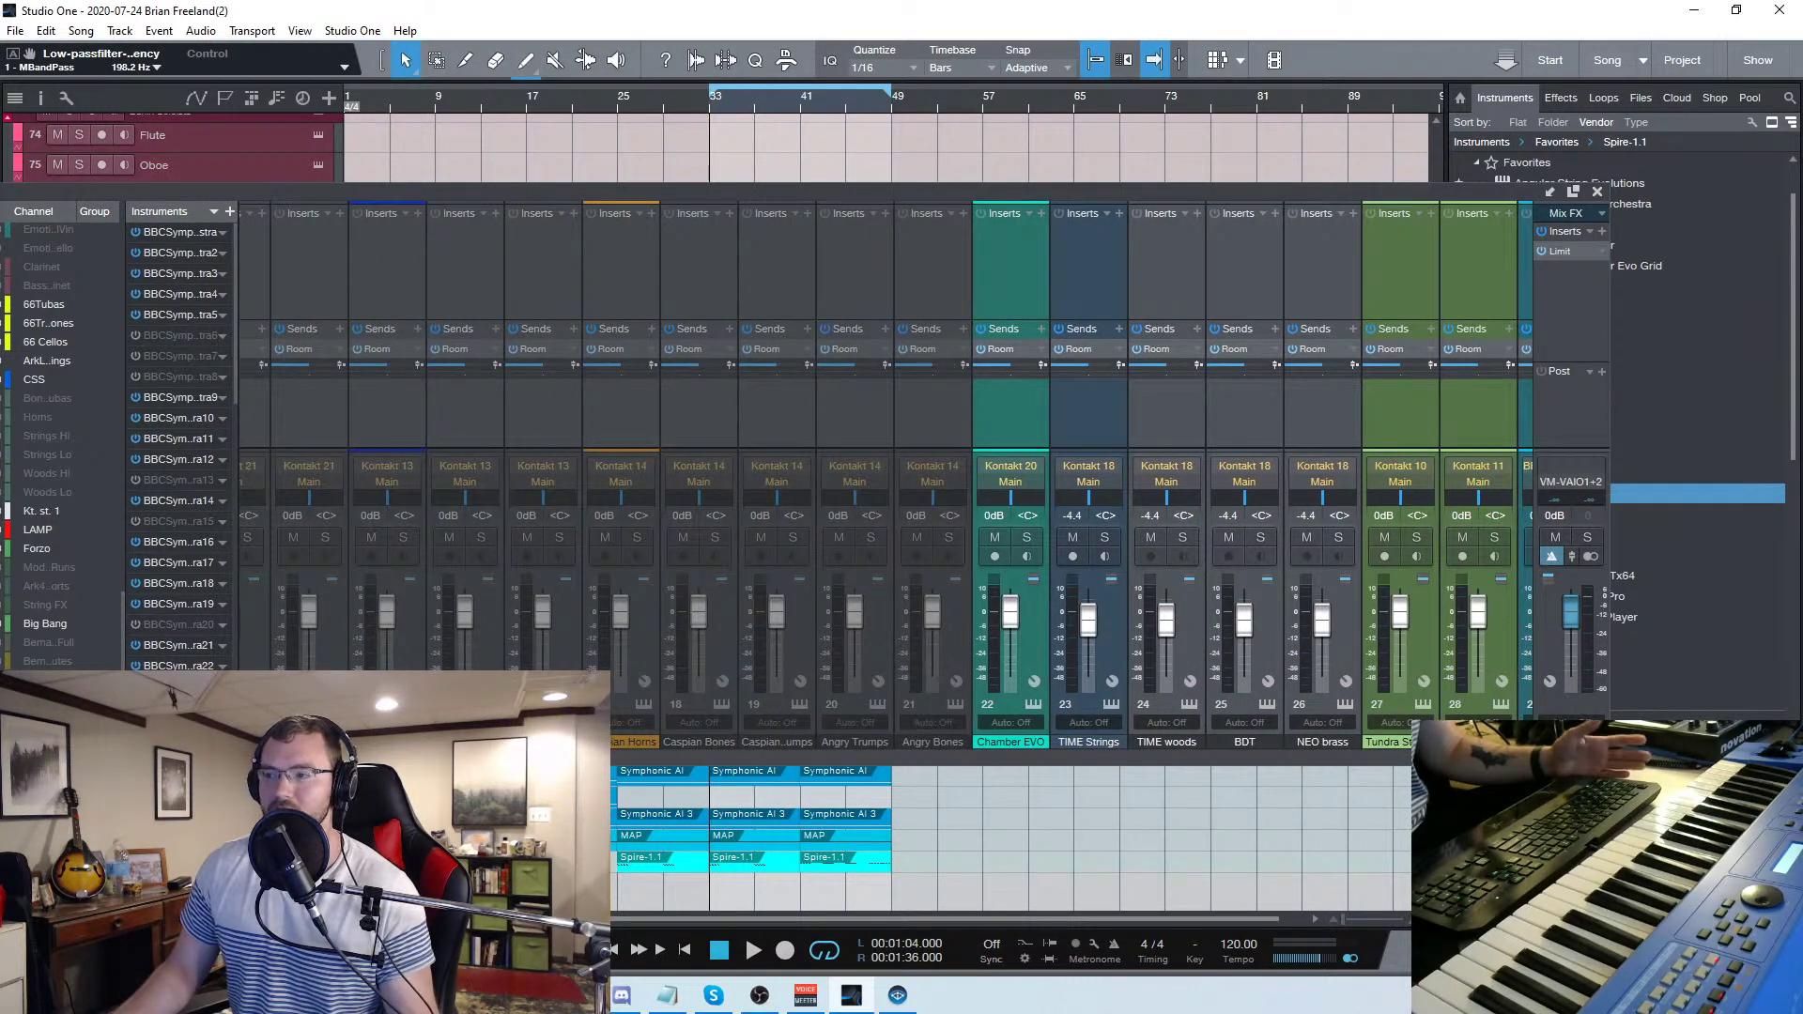
pyautogui.hscroll(3, 1033, 470)
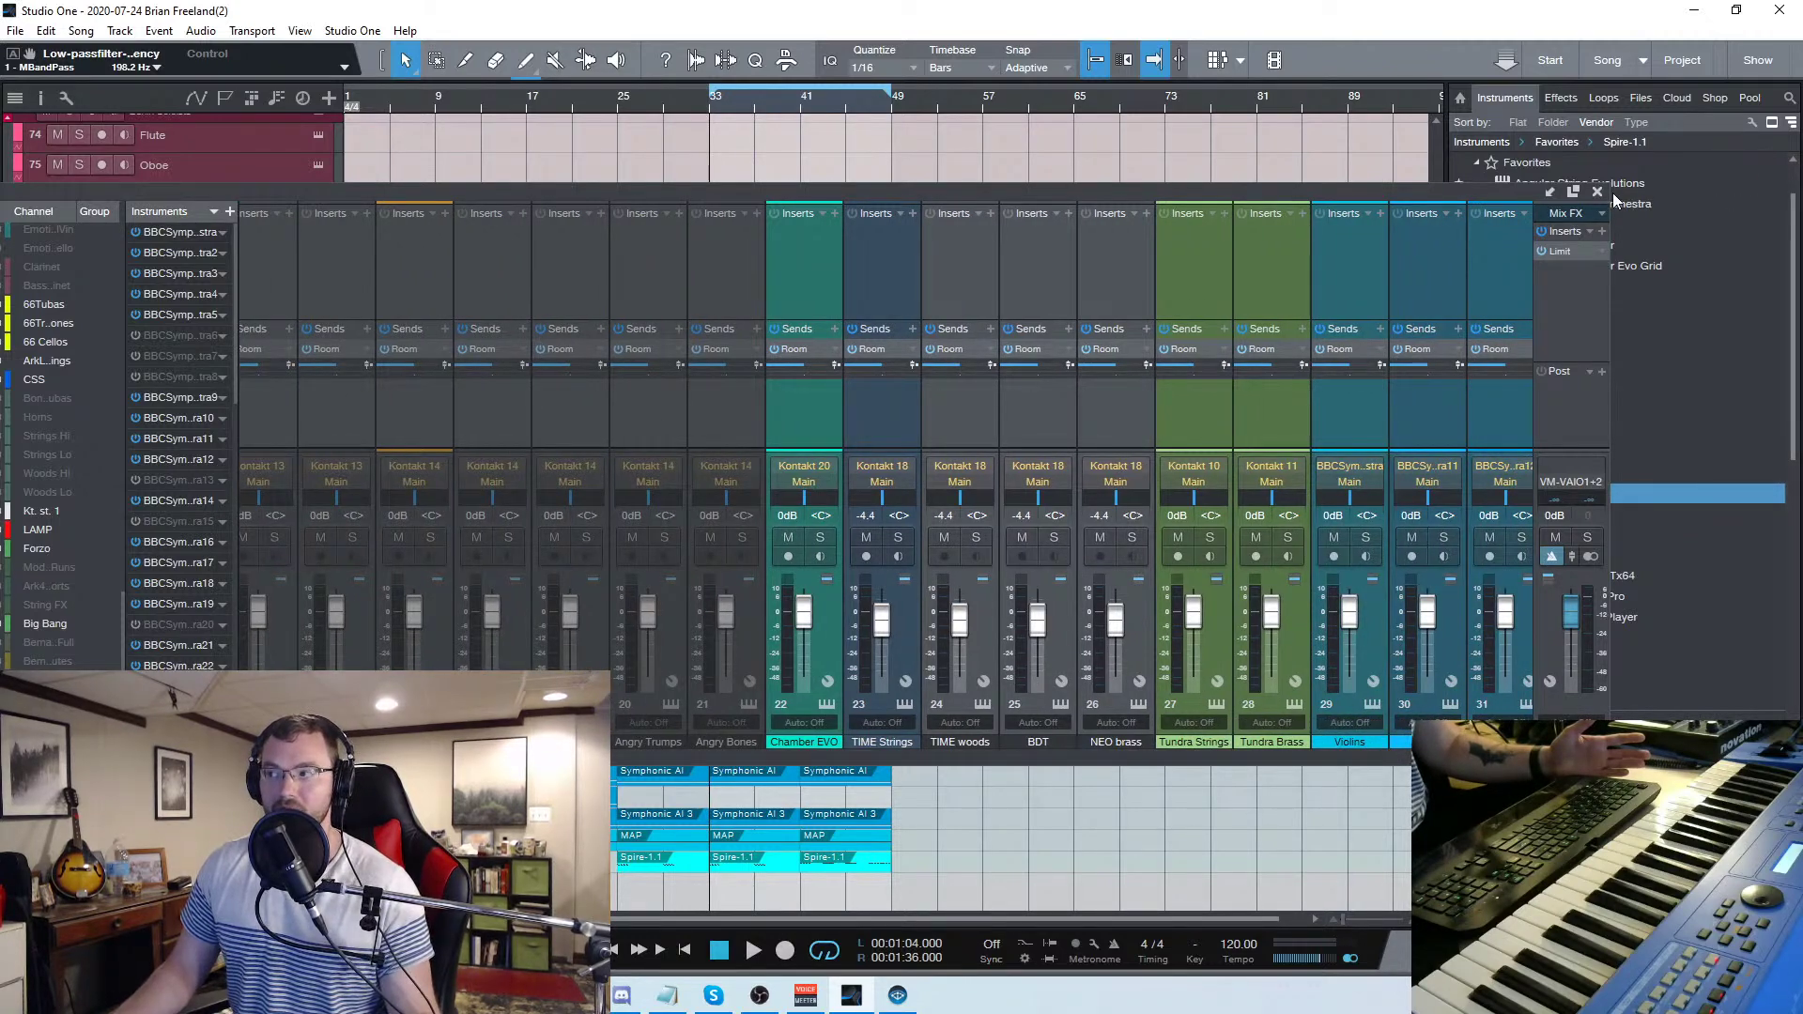
pyautogui.moveTo(530, 759); pyautogui.dragTo(1521, 763)
pyautogui.click(1599, 192)
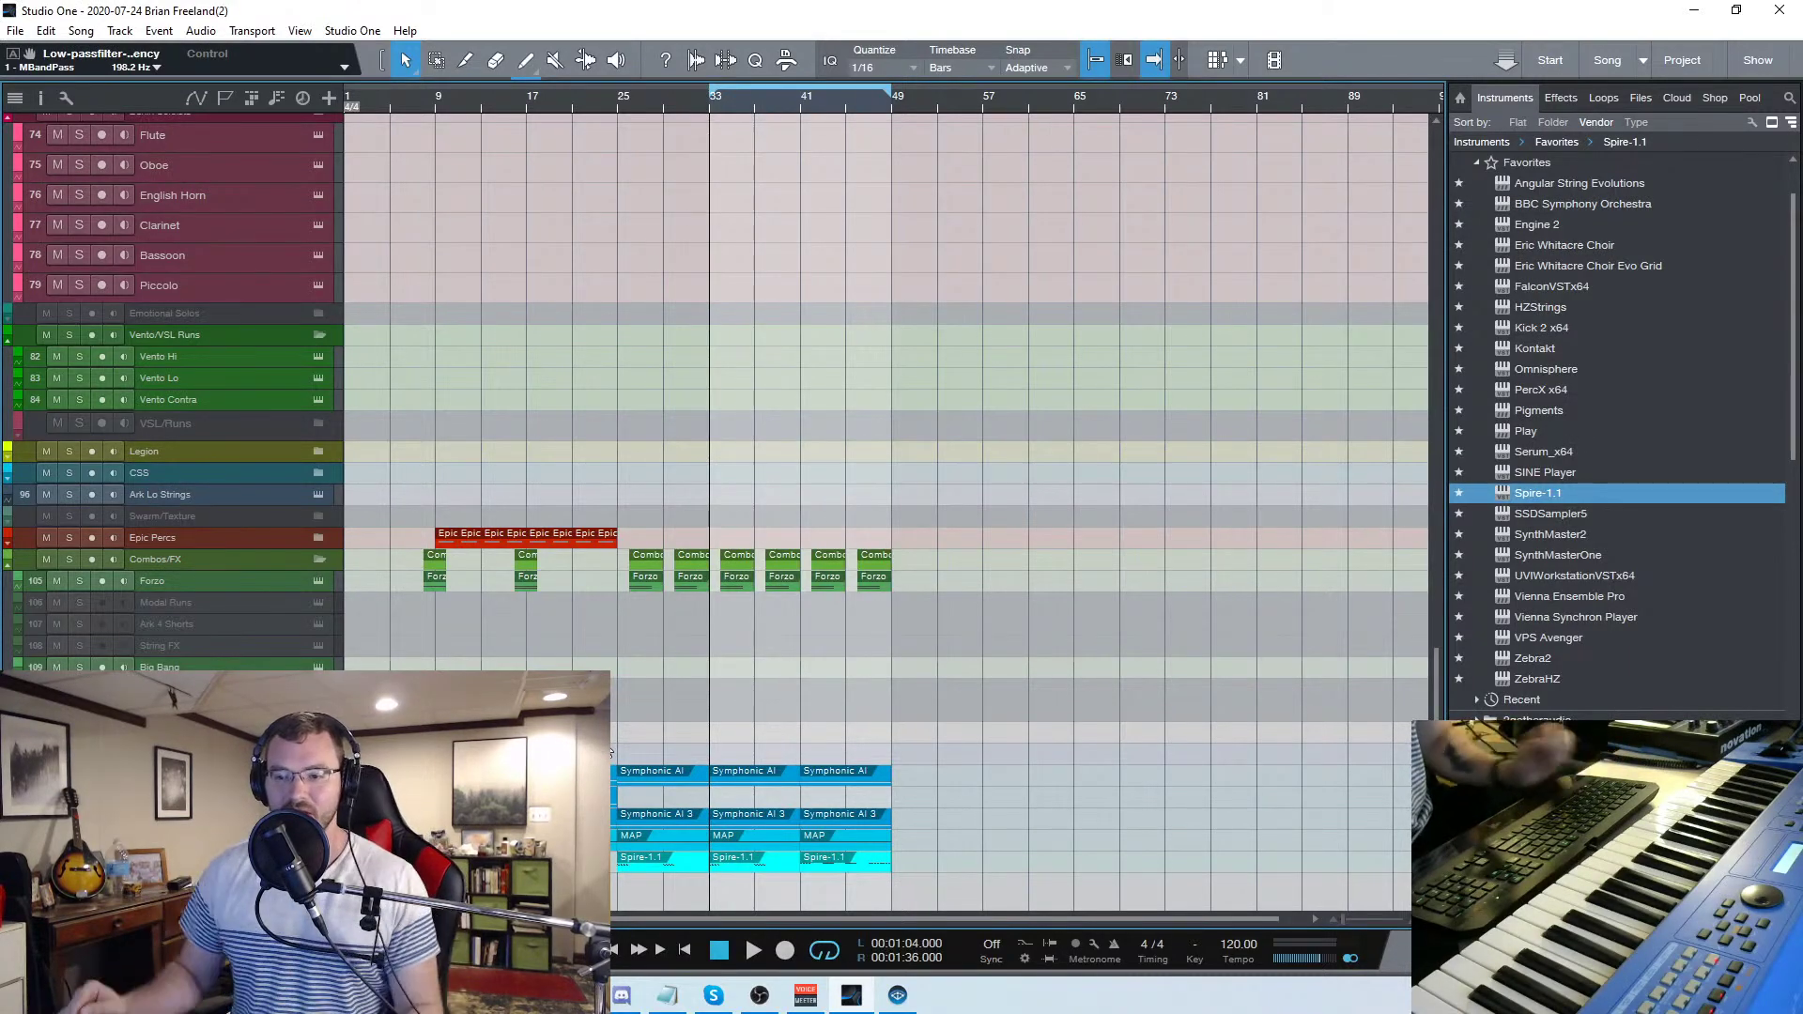
pyautogui.press('F3')
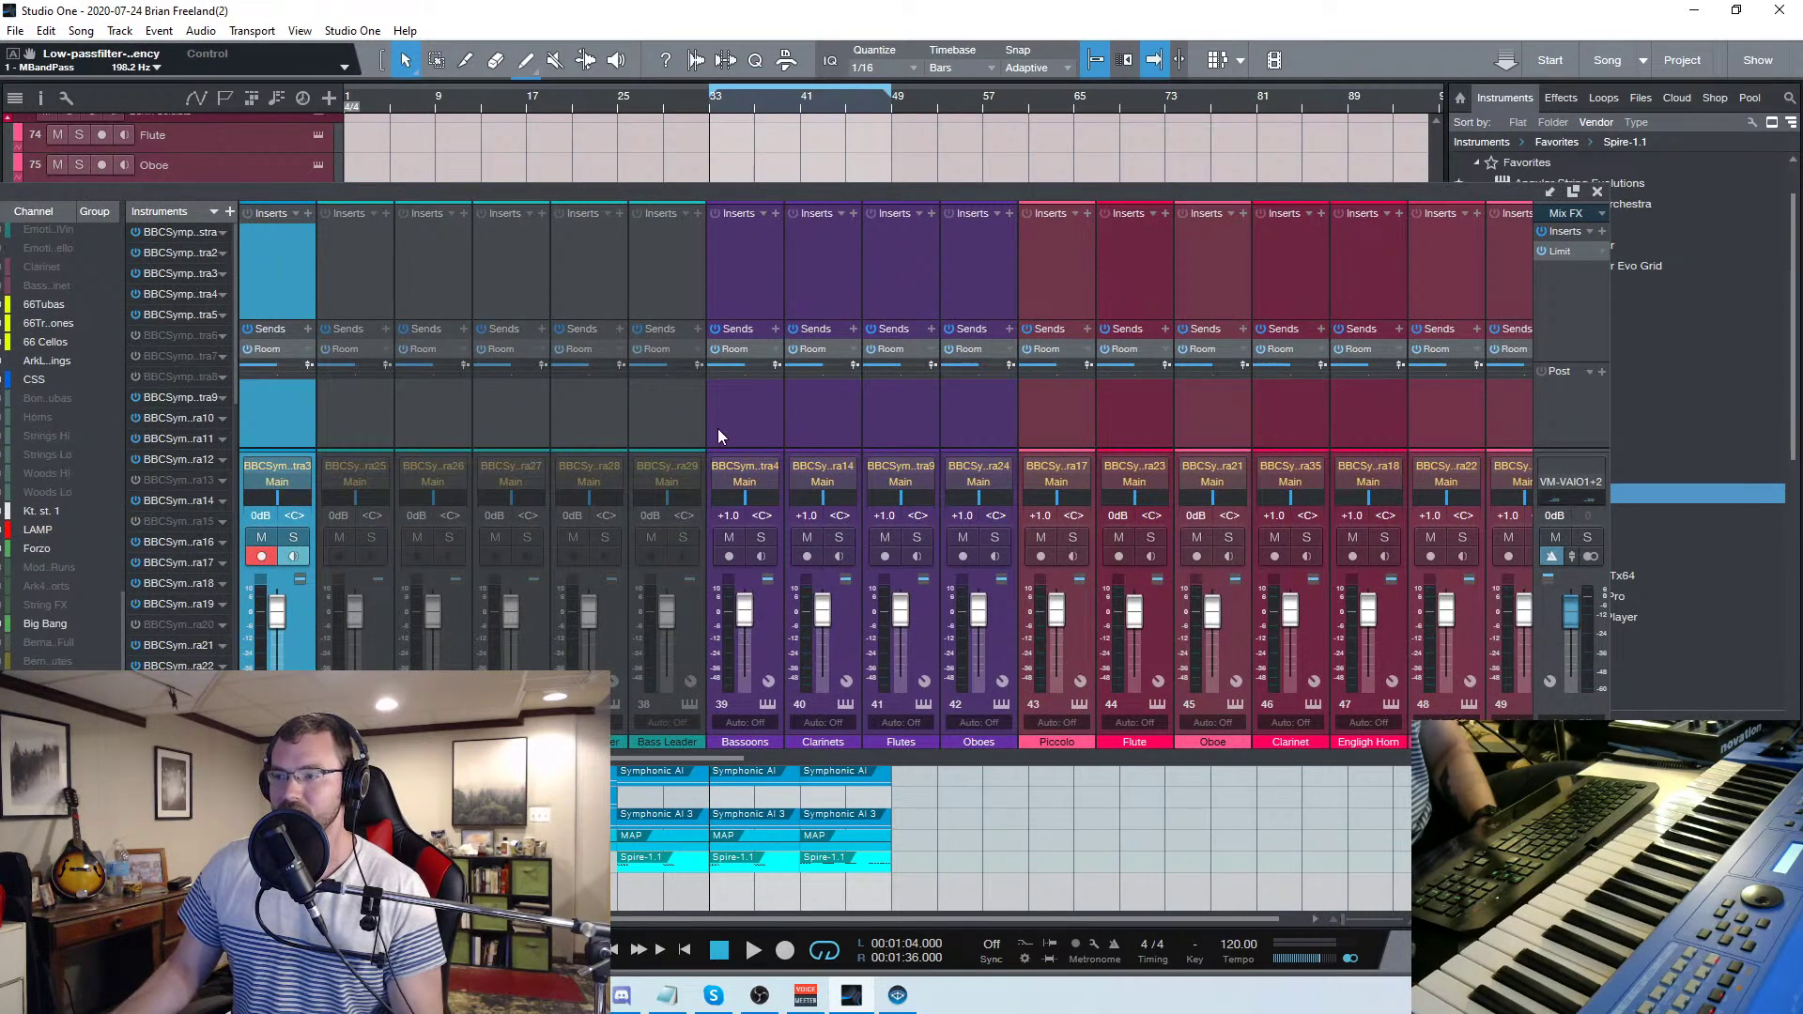
pyautogui.click(1598, 192)
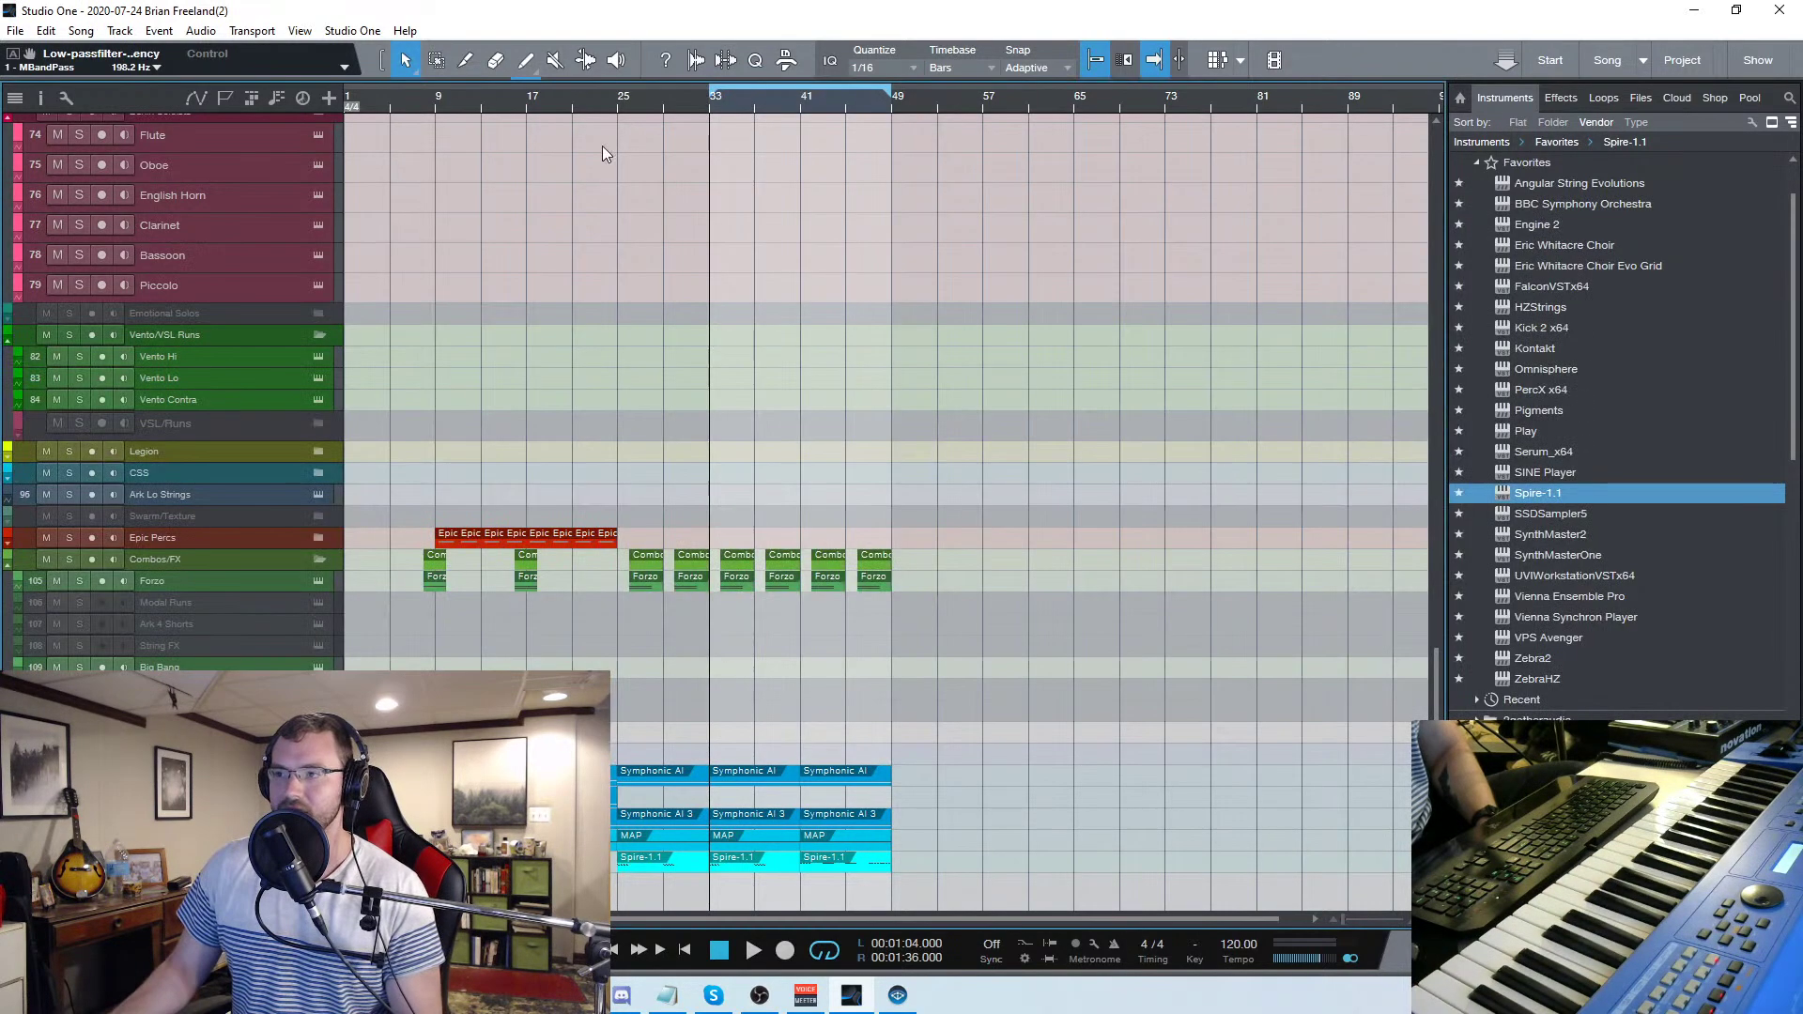
# Start playback from the beginning of the song and extend the loop range's start back to bar 1
pyautogui.click(426, 107)
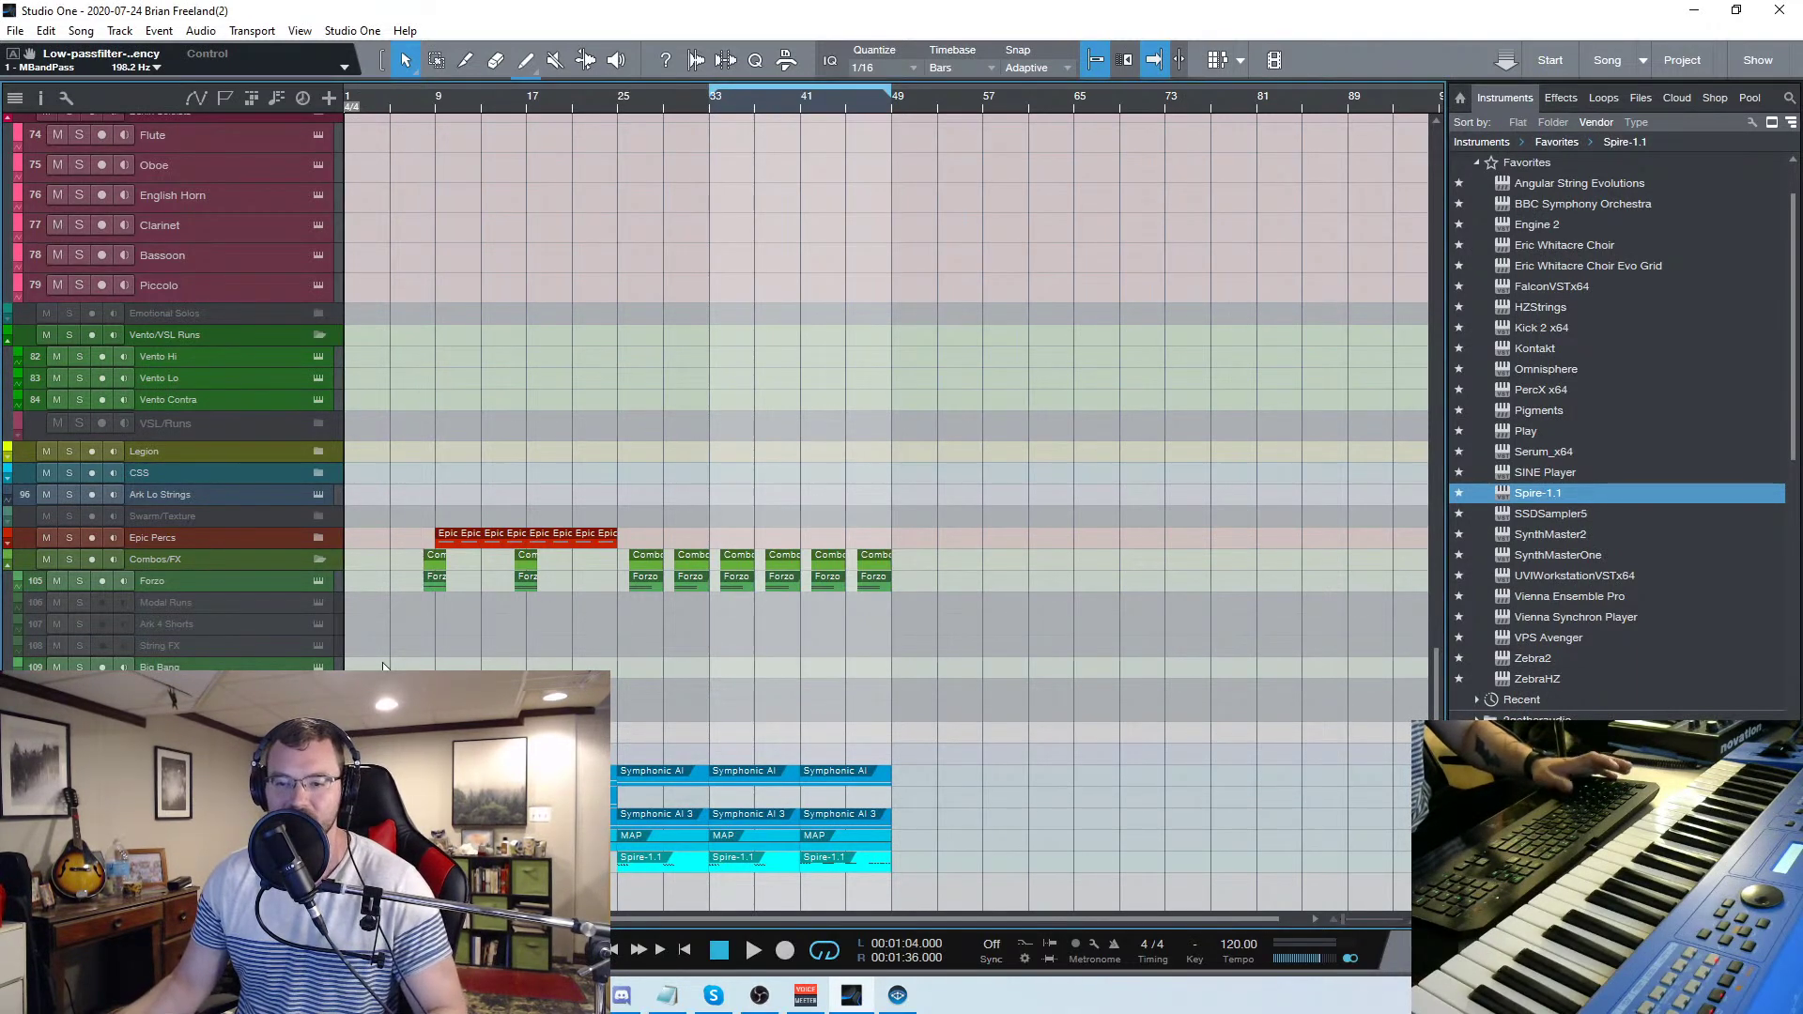
pyautogui.press('space')
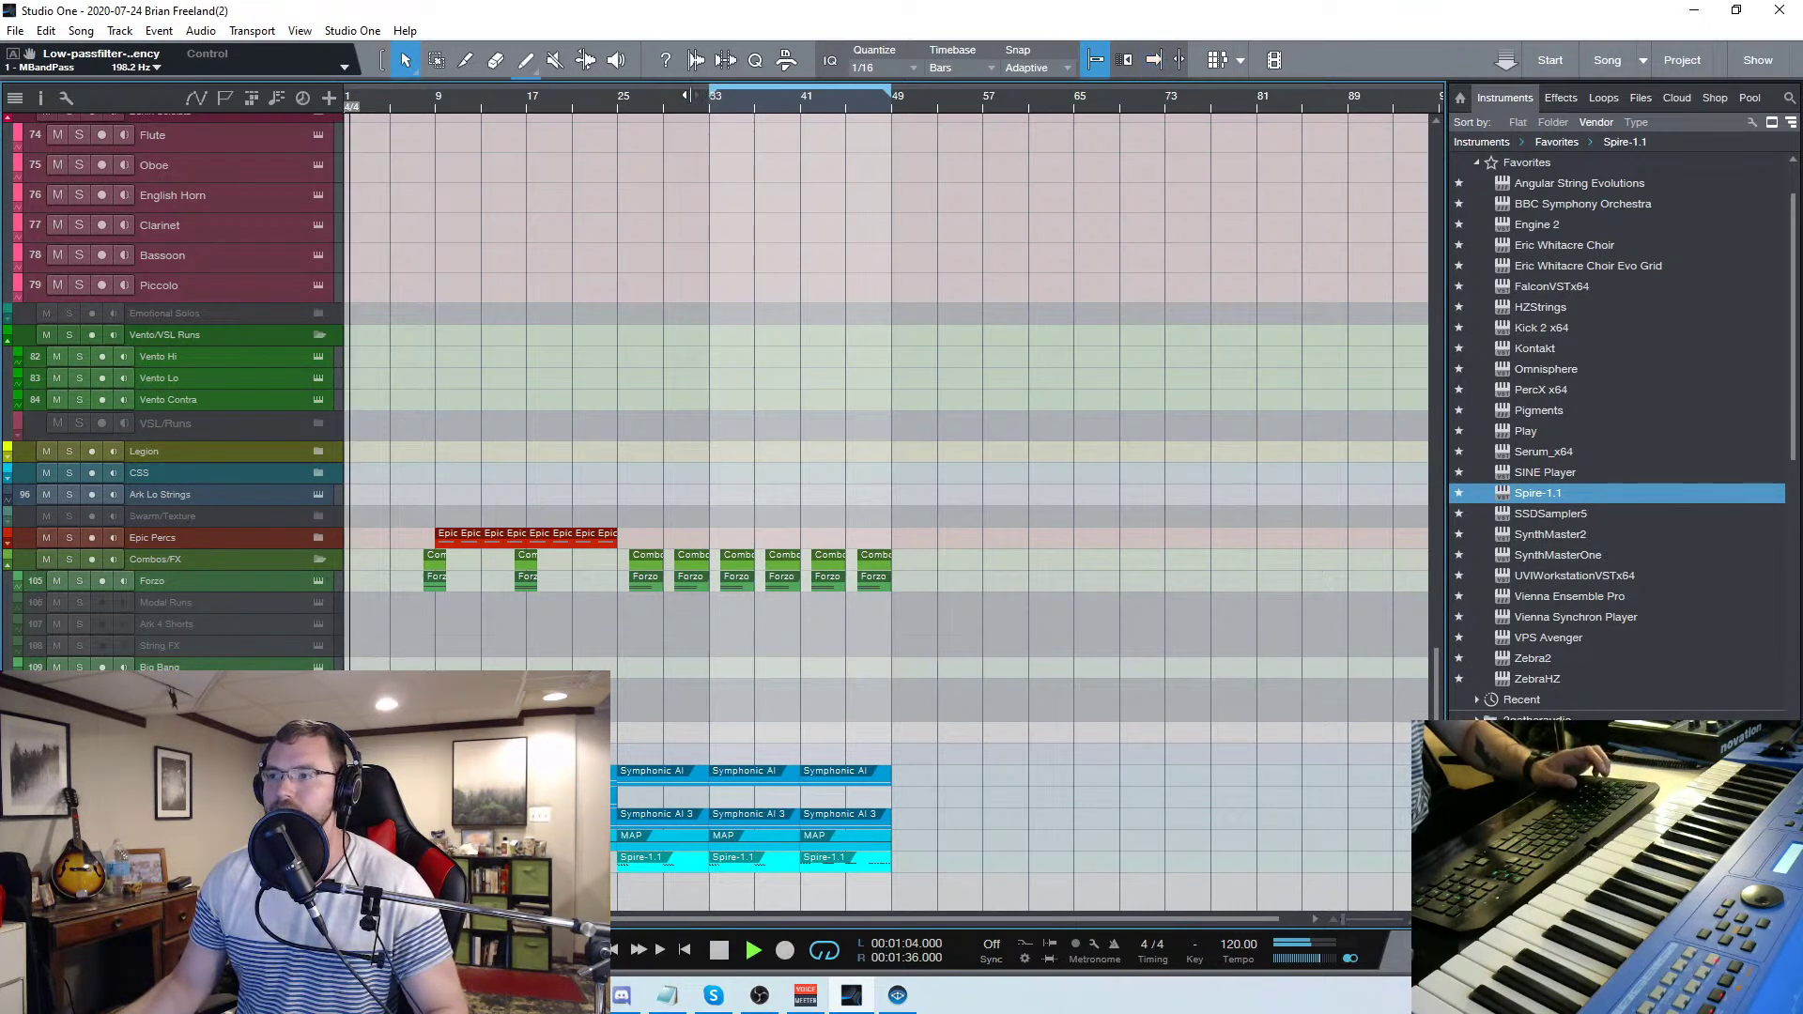
pyautogui.moveTo(709, 95); pyautogui.dragTo(347, 95)
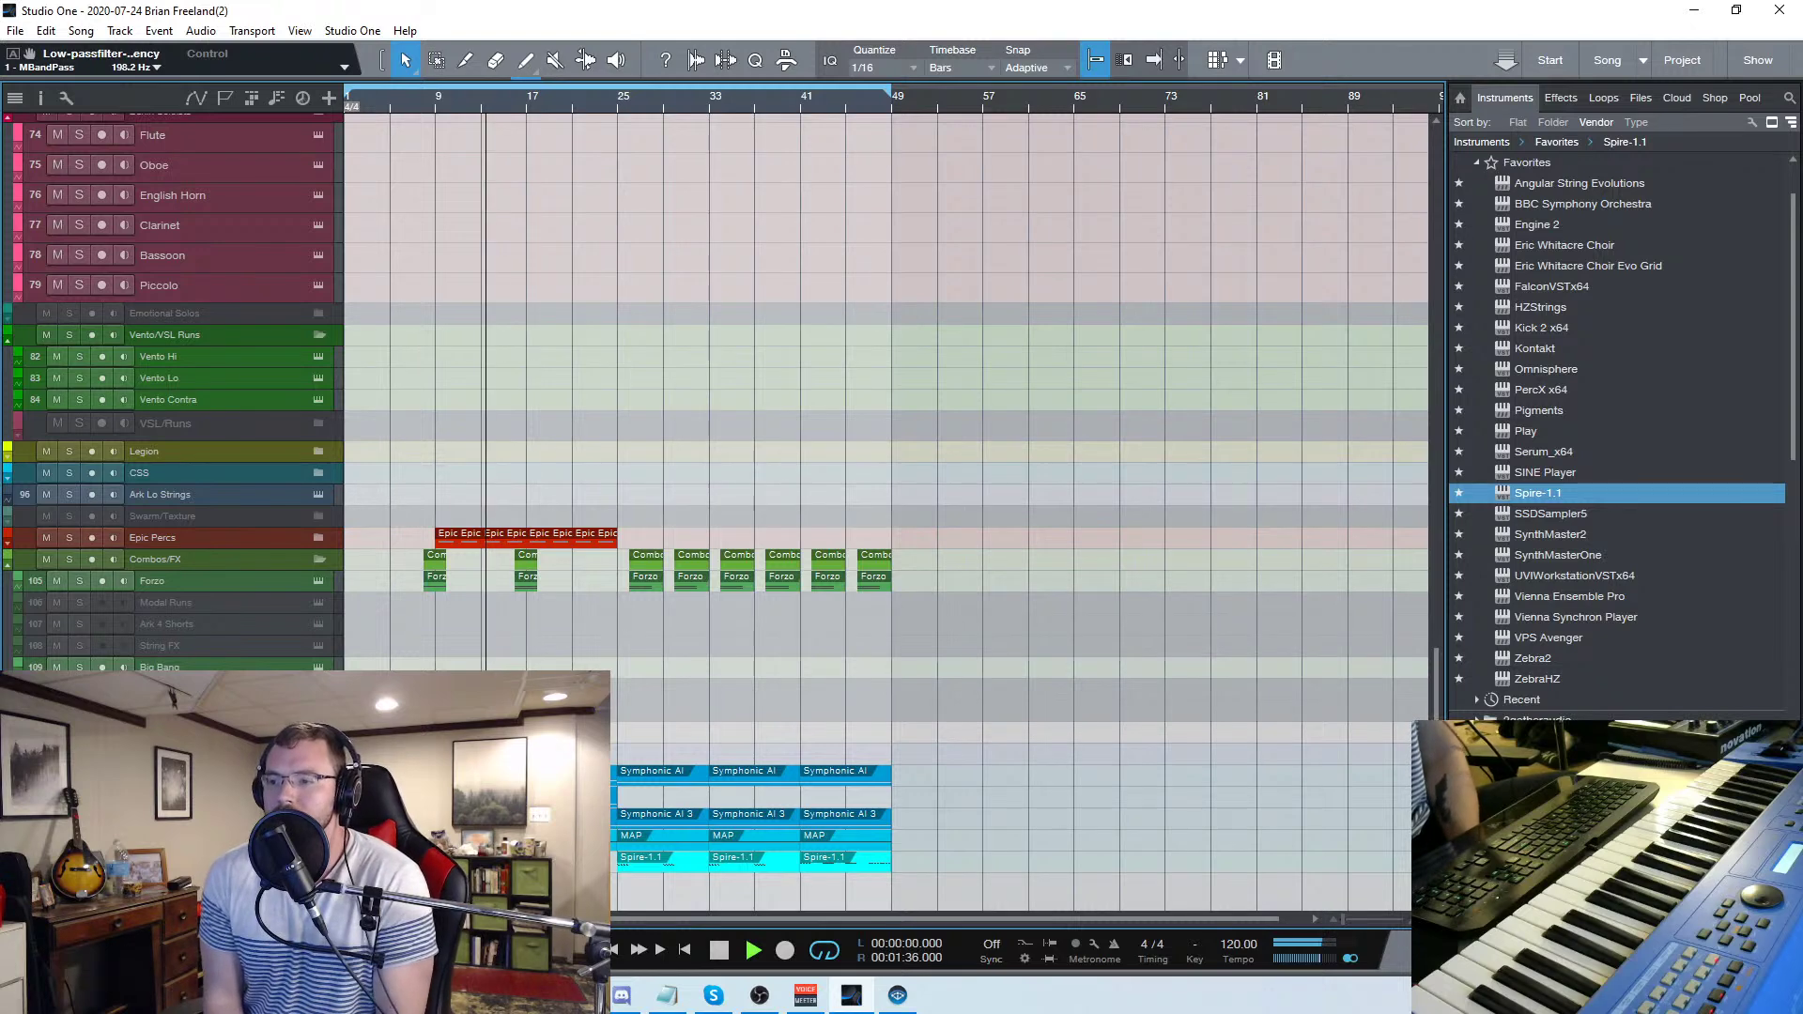
# Copy the Epic Percs events at bars 9–25 so the copies start at bar 33
pyautogui.moveTo(655, 547); pyautogui.dragTo(438, 482)
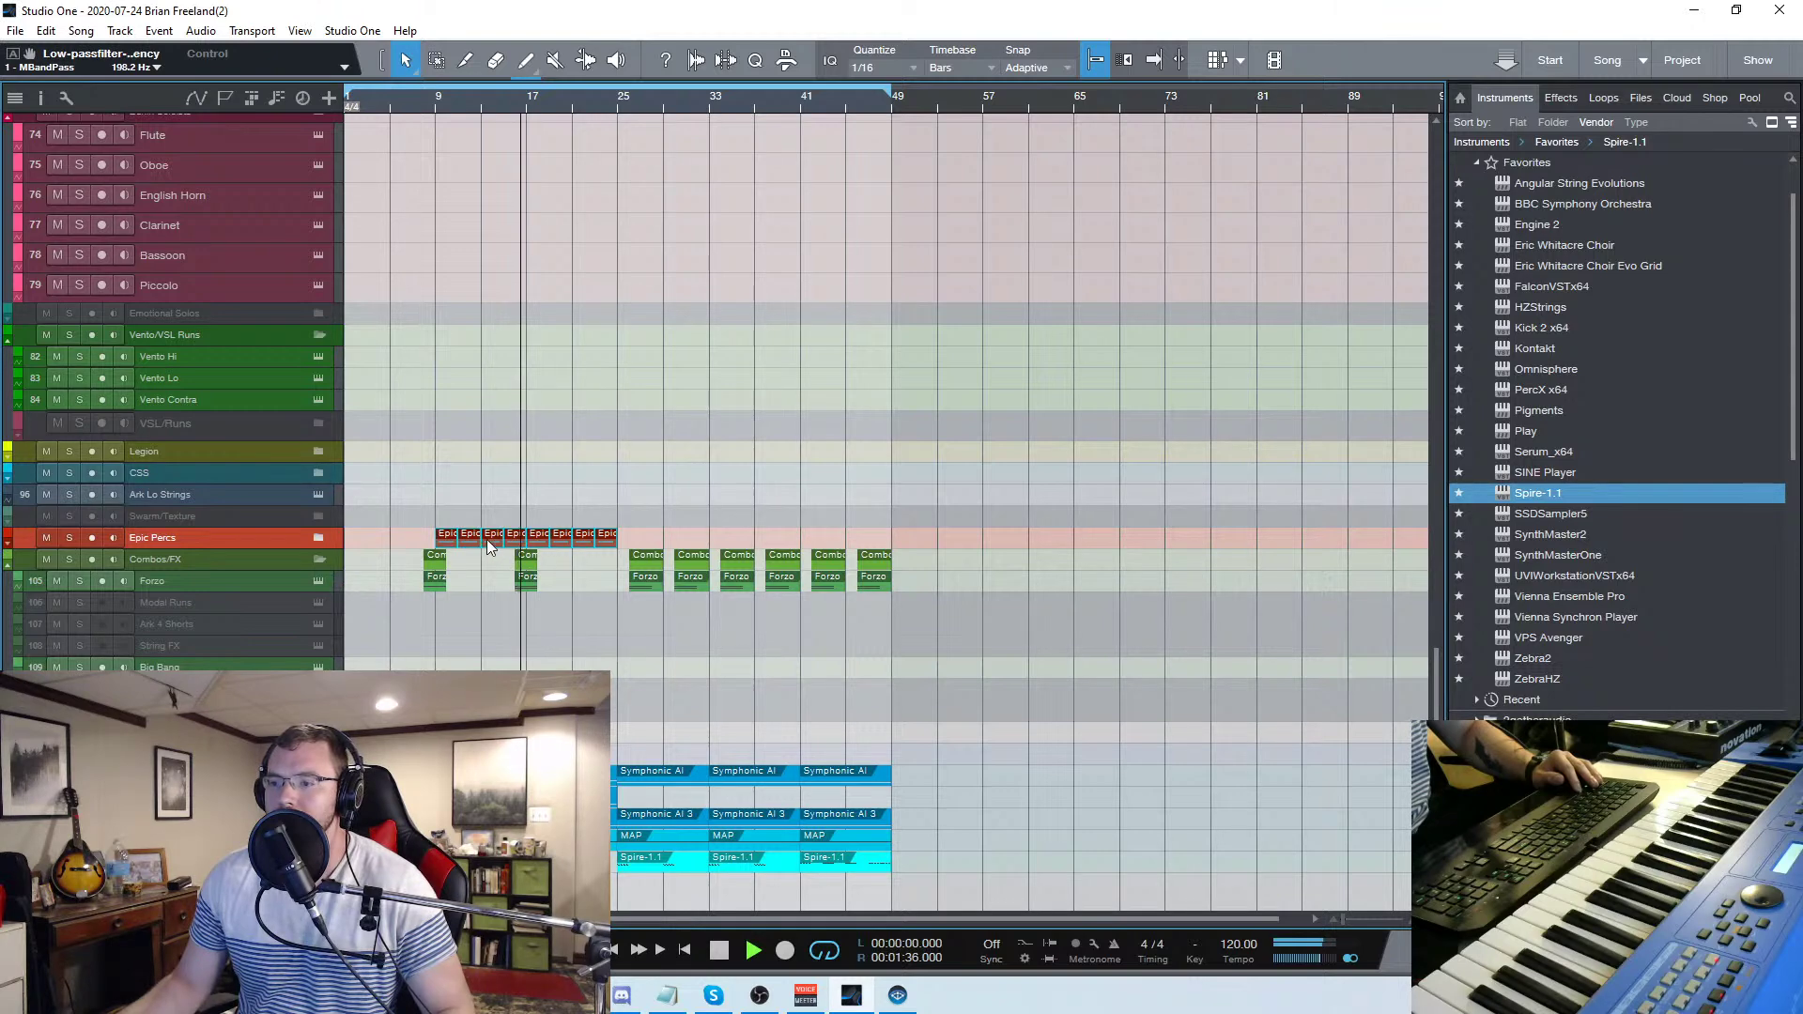
pyautogui.moveTo(444, 541); pyautogui.dragTo(717, 549)
pyautogui.click(758, 484)
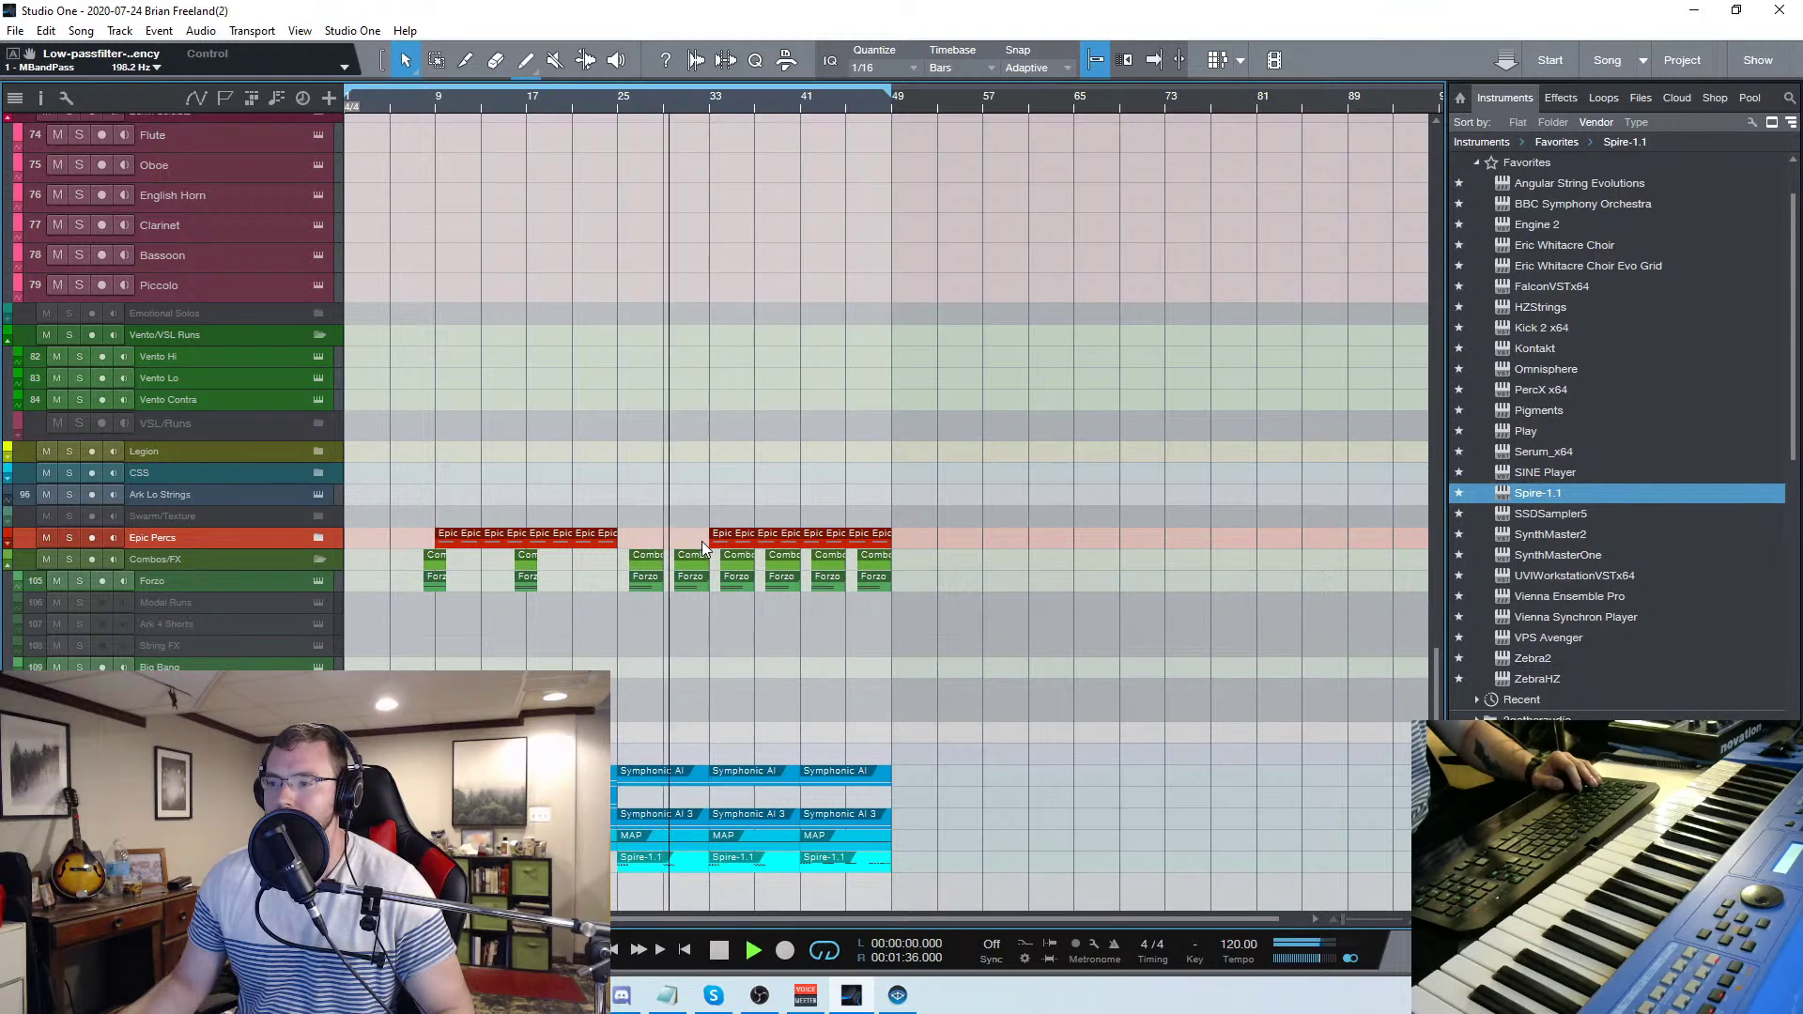
# Extend the loop range's end past bar 49 to 00:02:22.000
pyautogui.hscroll(1, 646, 919)
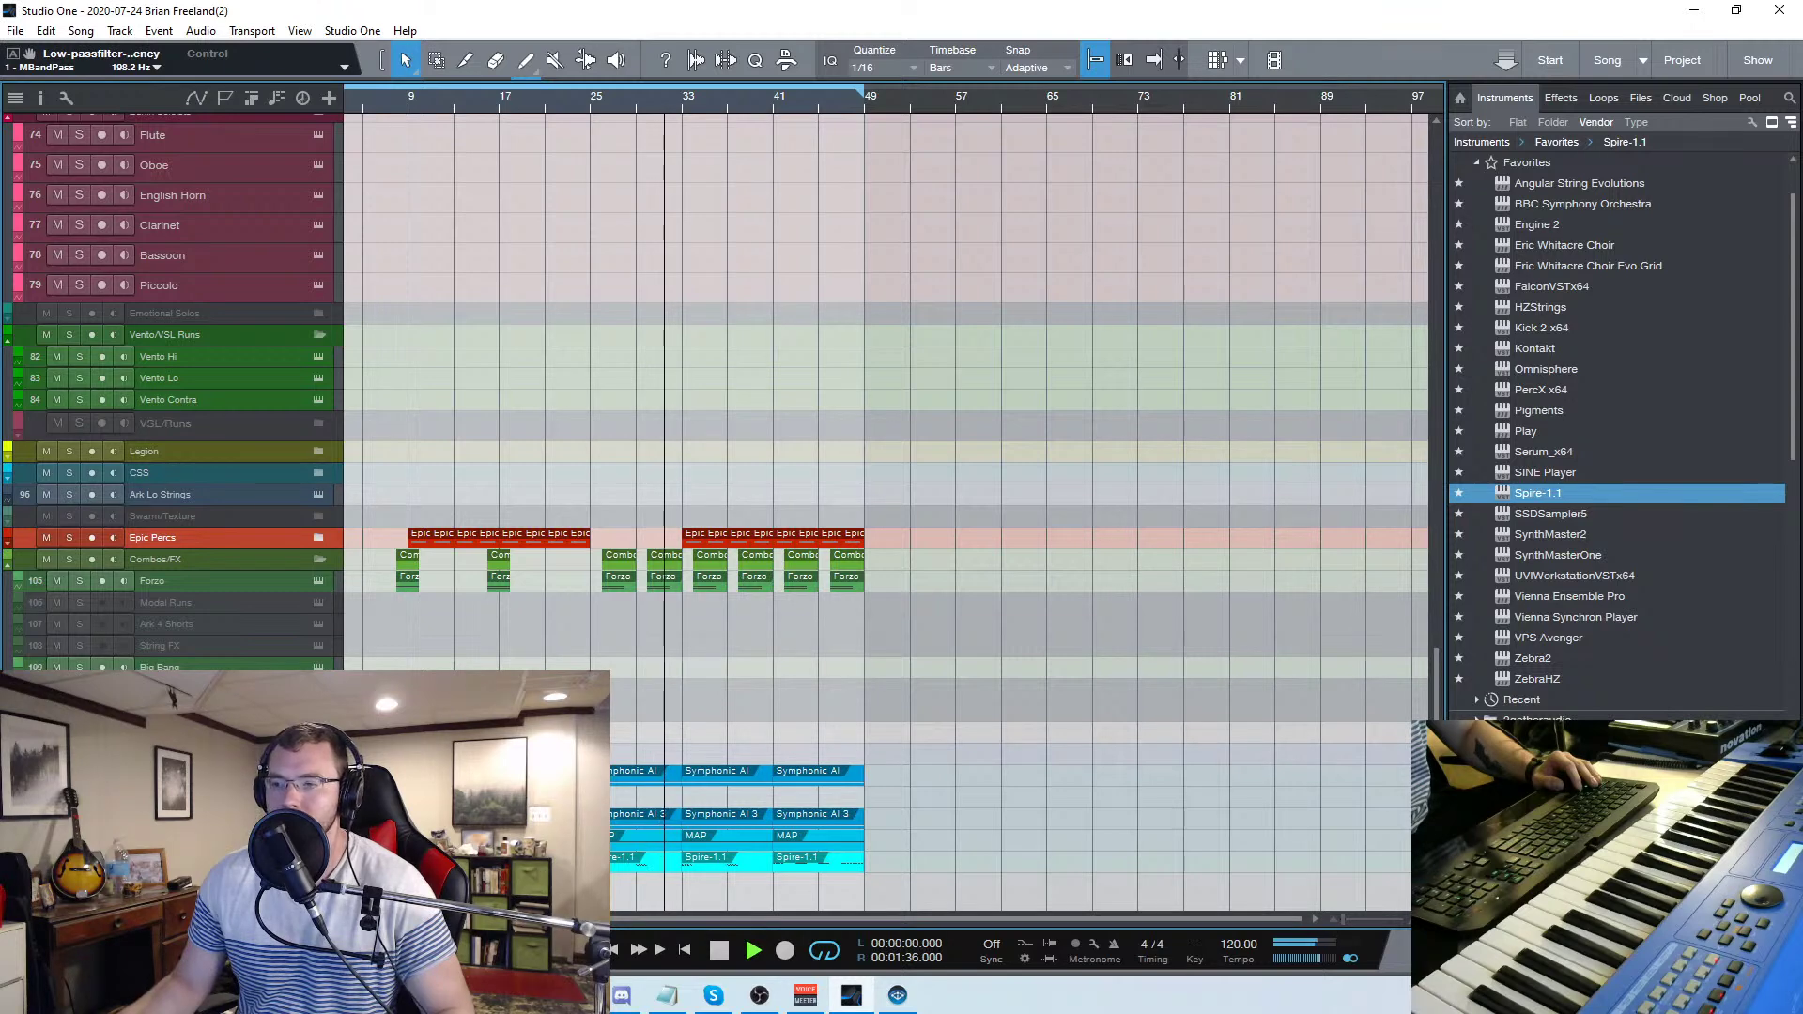
pyautogui.hscroll(-1, 663, 785)
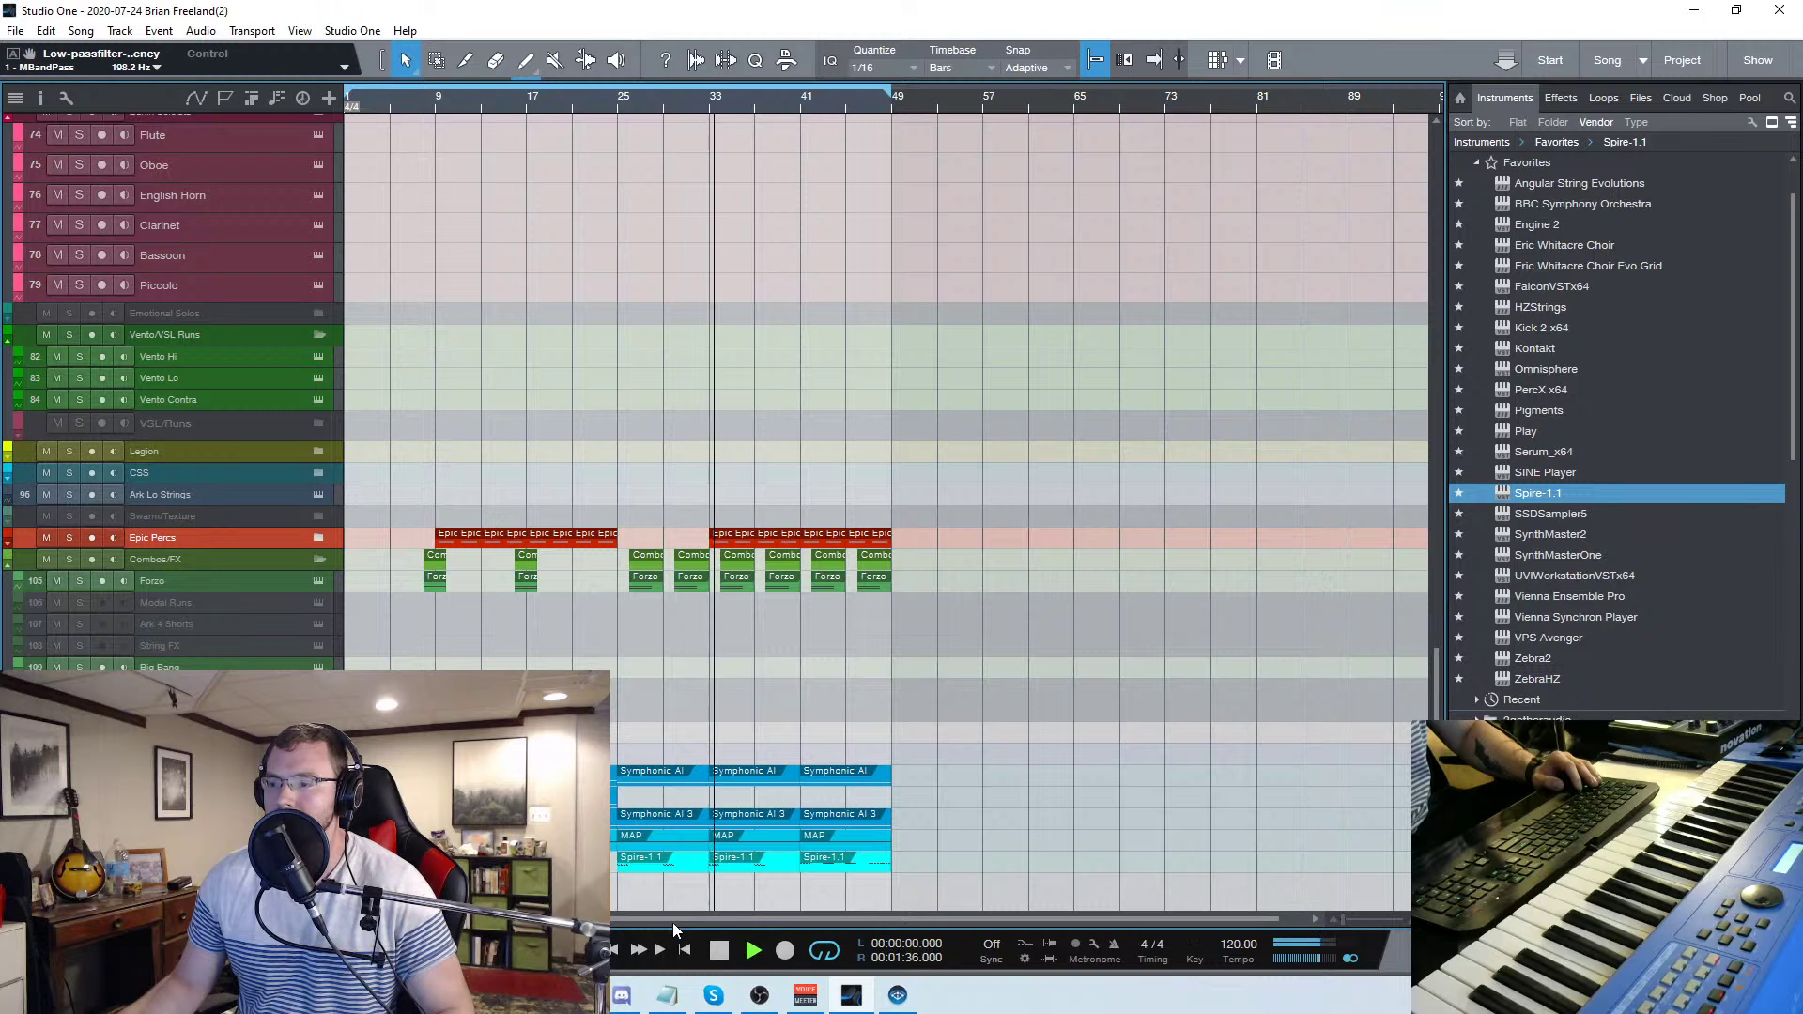
pyautogui.hscroll(1, 672, 922)
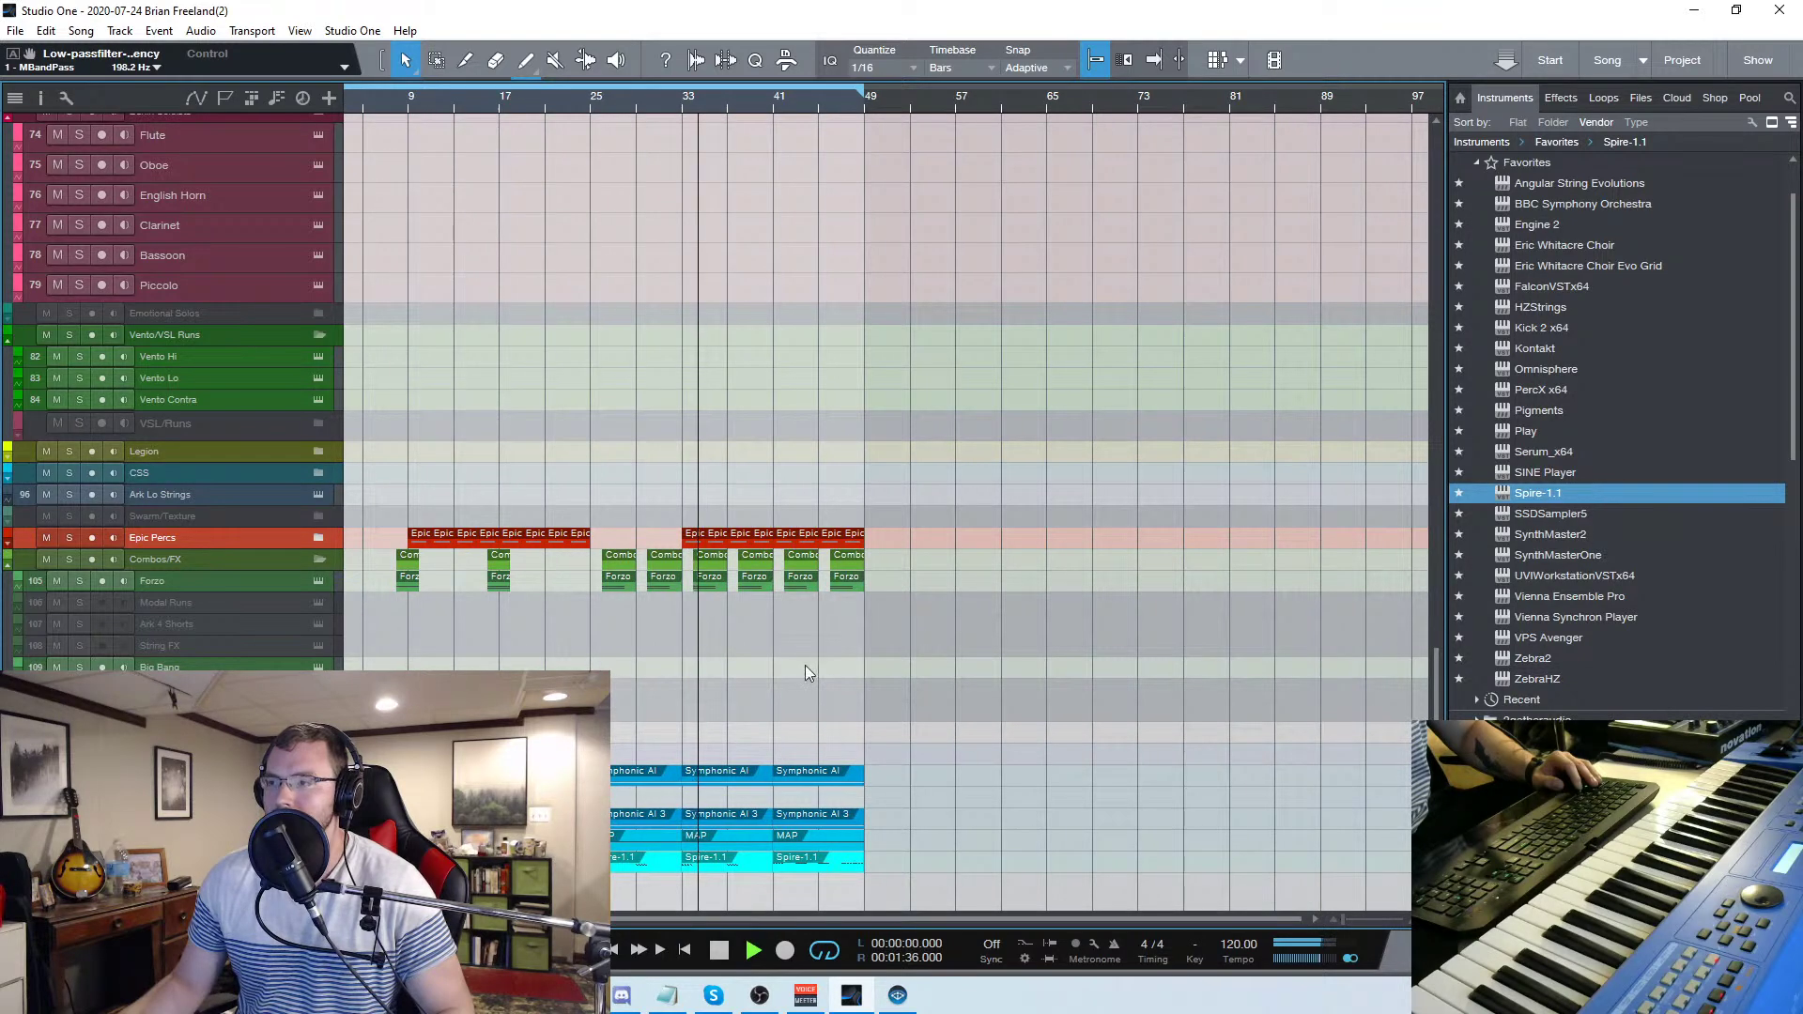
pyautogui.moveTo(866, 92); pyautogui.dragTo(1124, 126)
# Move the last Forzo event to start at bar 47 and open it in the note editor
pyautogui.scroll(3, 883, 618)
pyautogui.click(769, 589)
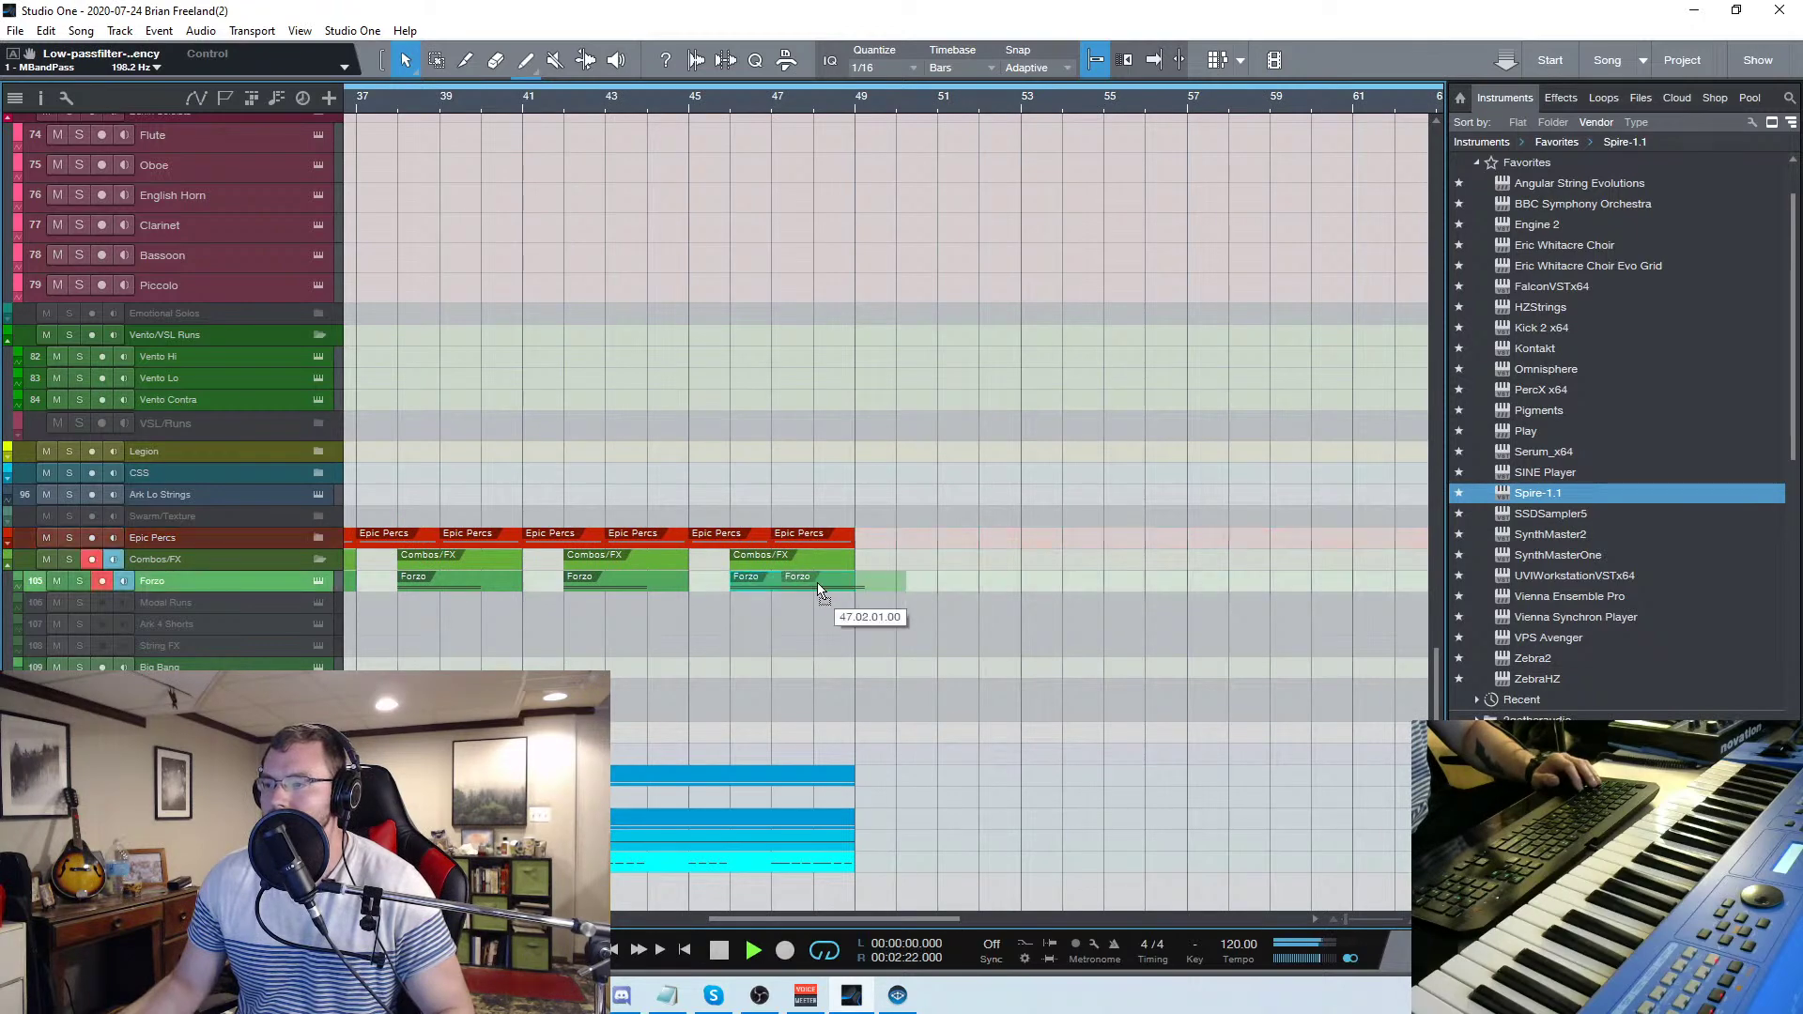
pyautogui.doubleClick(809, 584)
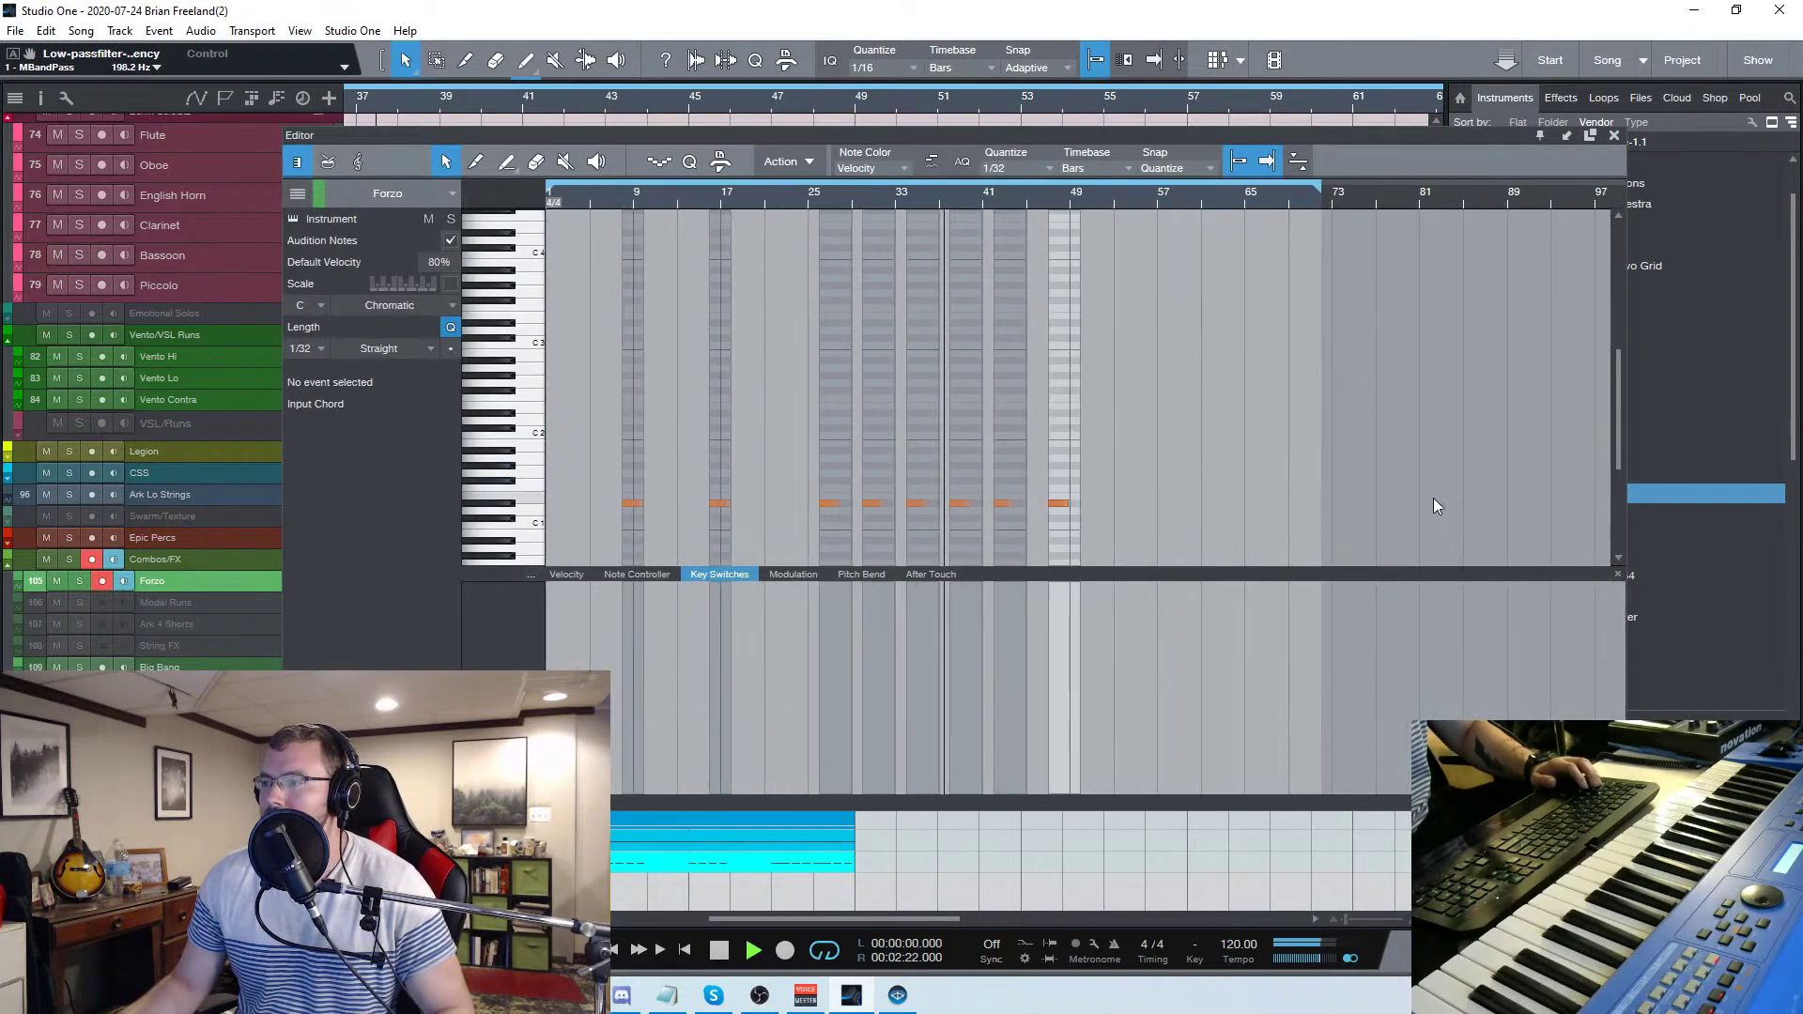
# Add copies of the D#1 note at D#2 and D#3 to the Forzo event at bar 47 and close the editor
pyautogui.moveTo(938, 804); pyautogui.dragTo(996, 796)
pyautogui.scroll(-3, 1095, 471)
pyautogui.moveTo(1063, 507); pyautogui.dragTo(1082, 414)
pyautogui.click(959, 426)
pyautogui.click(956, 414)
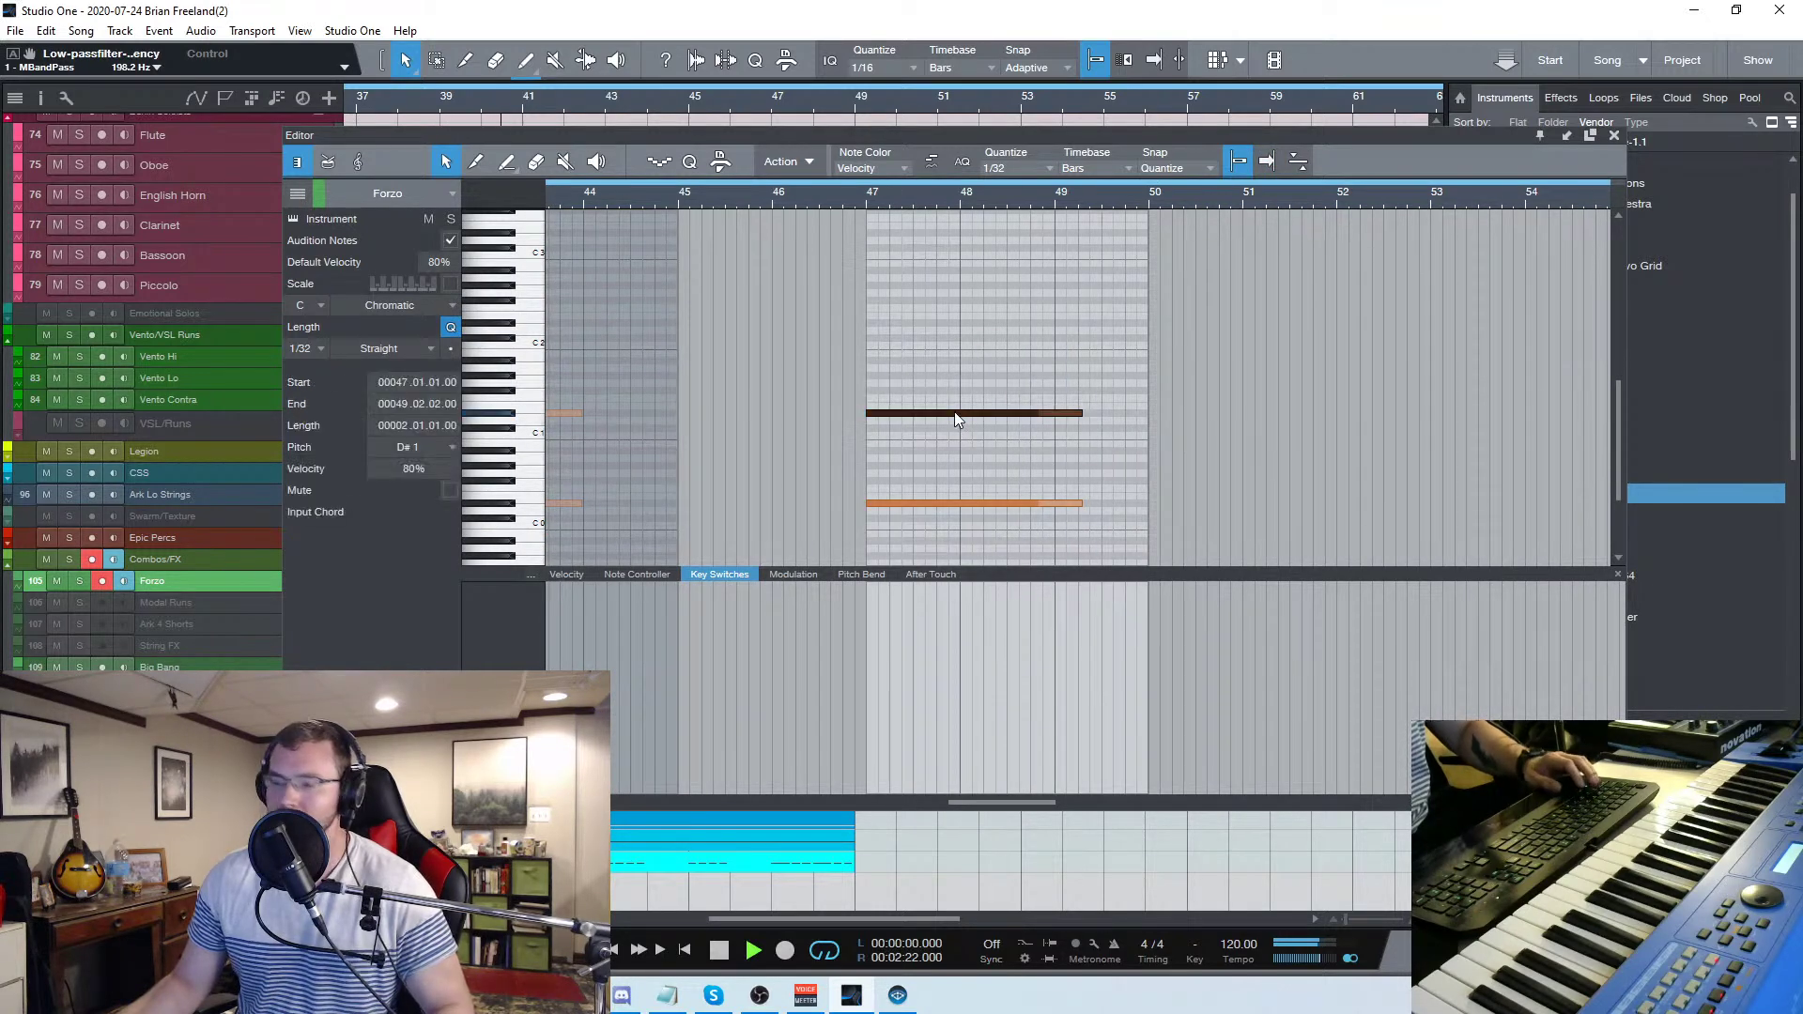
pyautogui.press('f')
pyautogui.press('space')
pyautogui.click(865, 202)
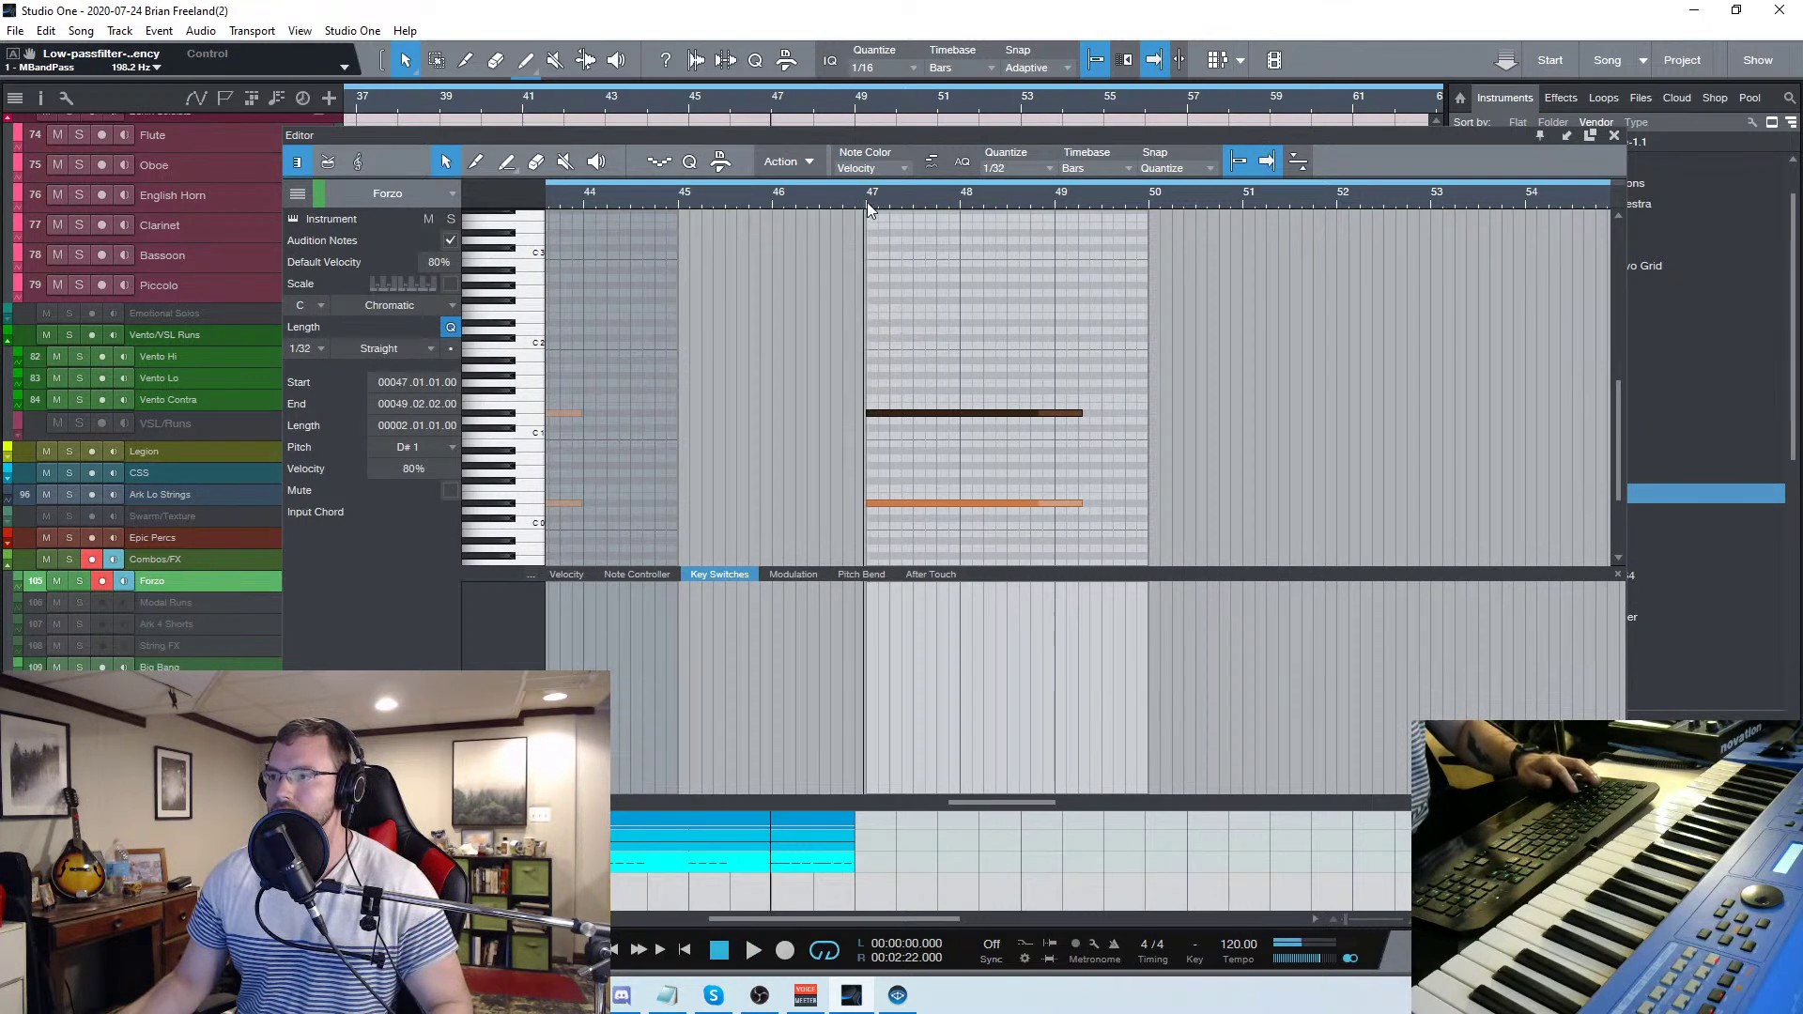
pyautogui.hotkey('shift', 'Up')
pyautogui.hotkey('shift', 'Up')
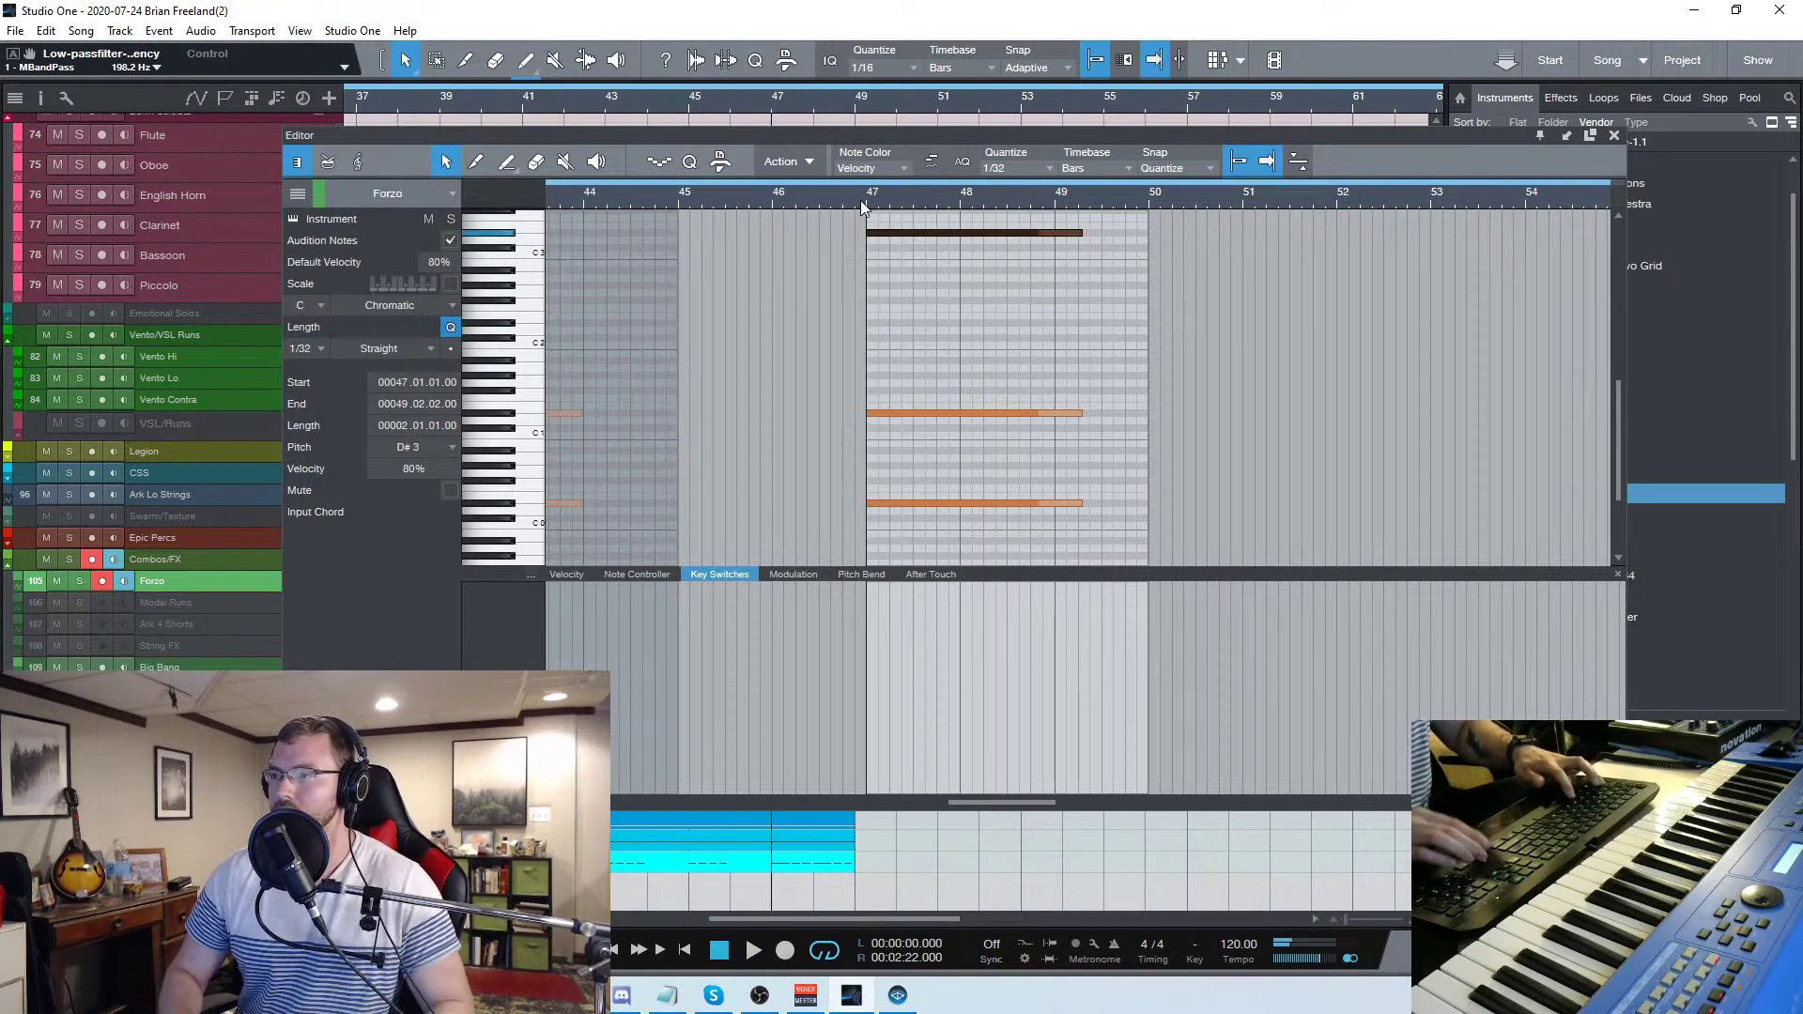
pyautogui.hotkey('shift', 'Down')
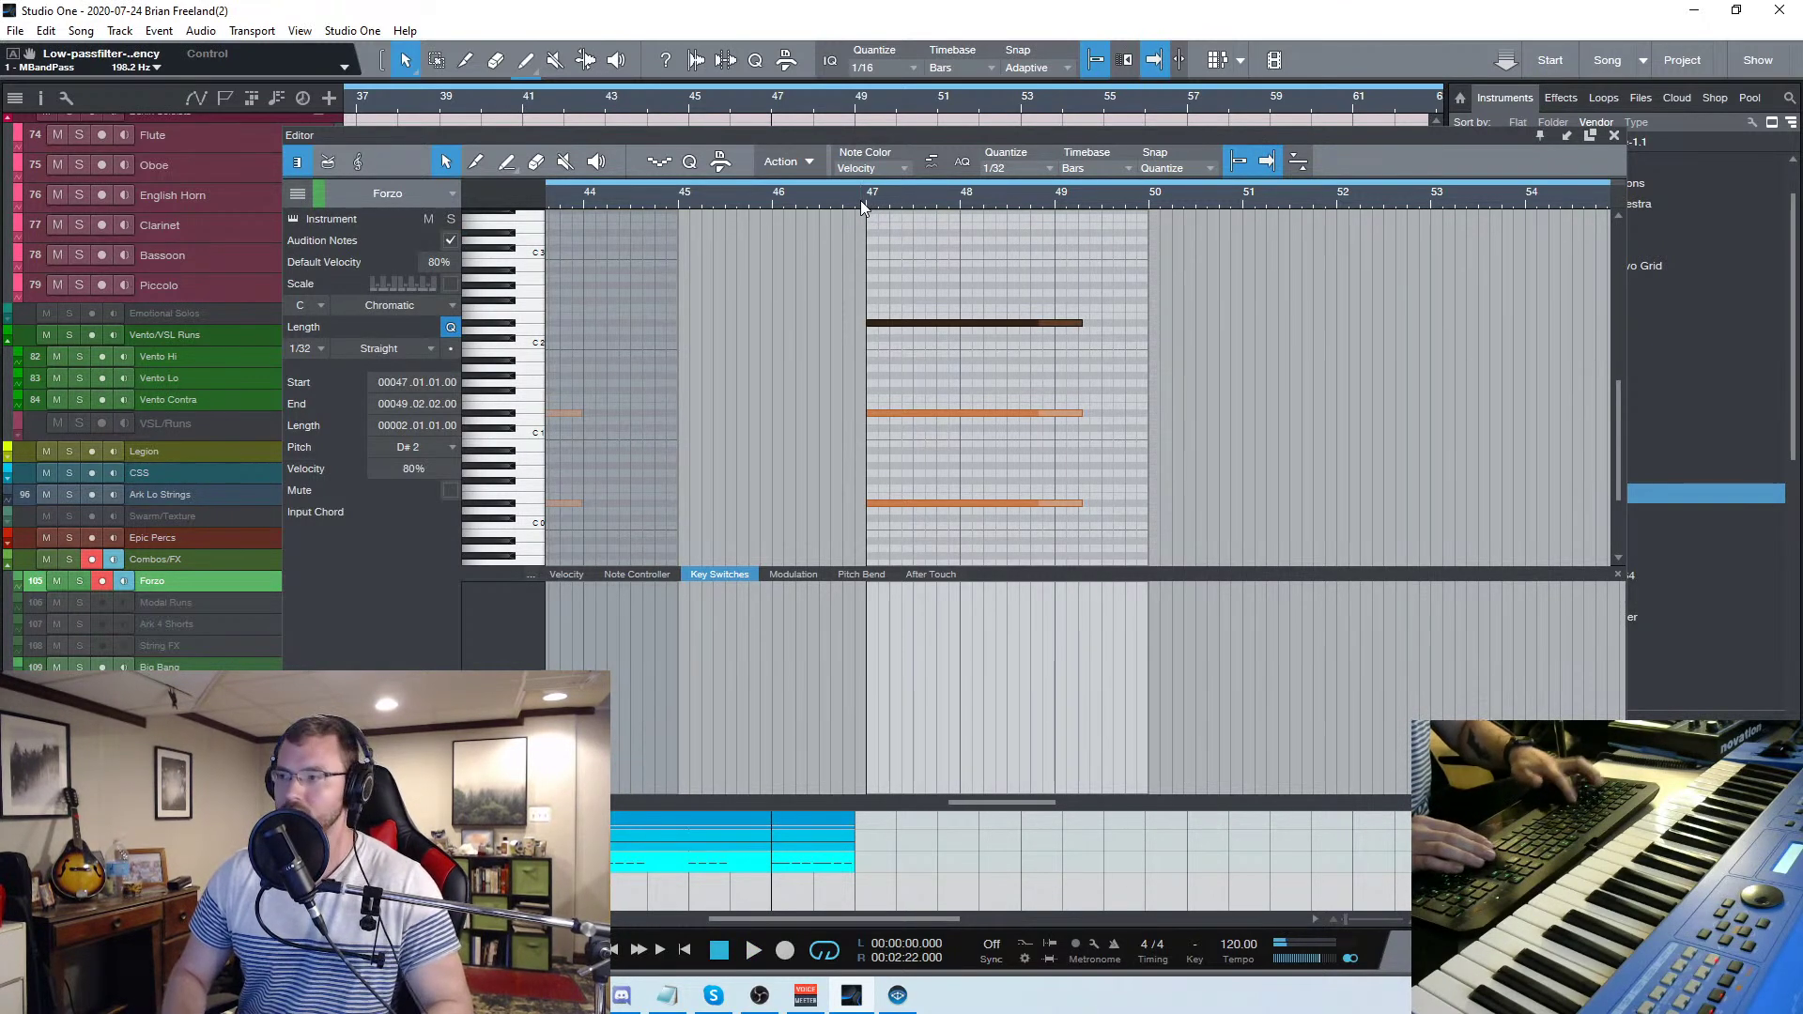
pyautogui.hotkey('shift', 'Up')
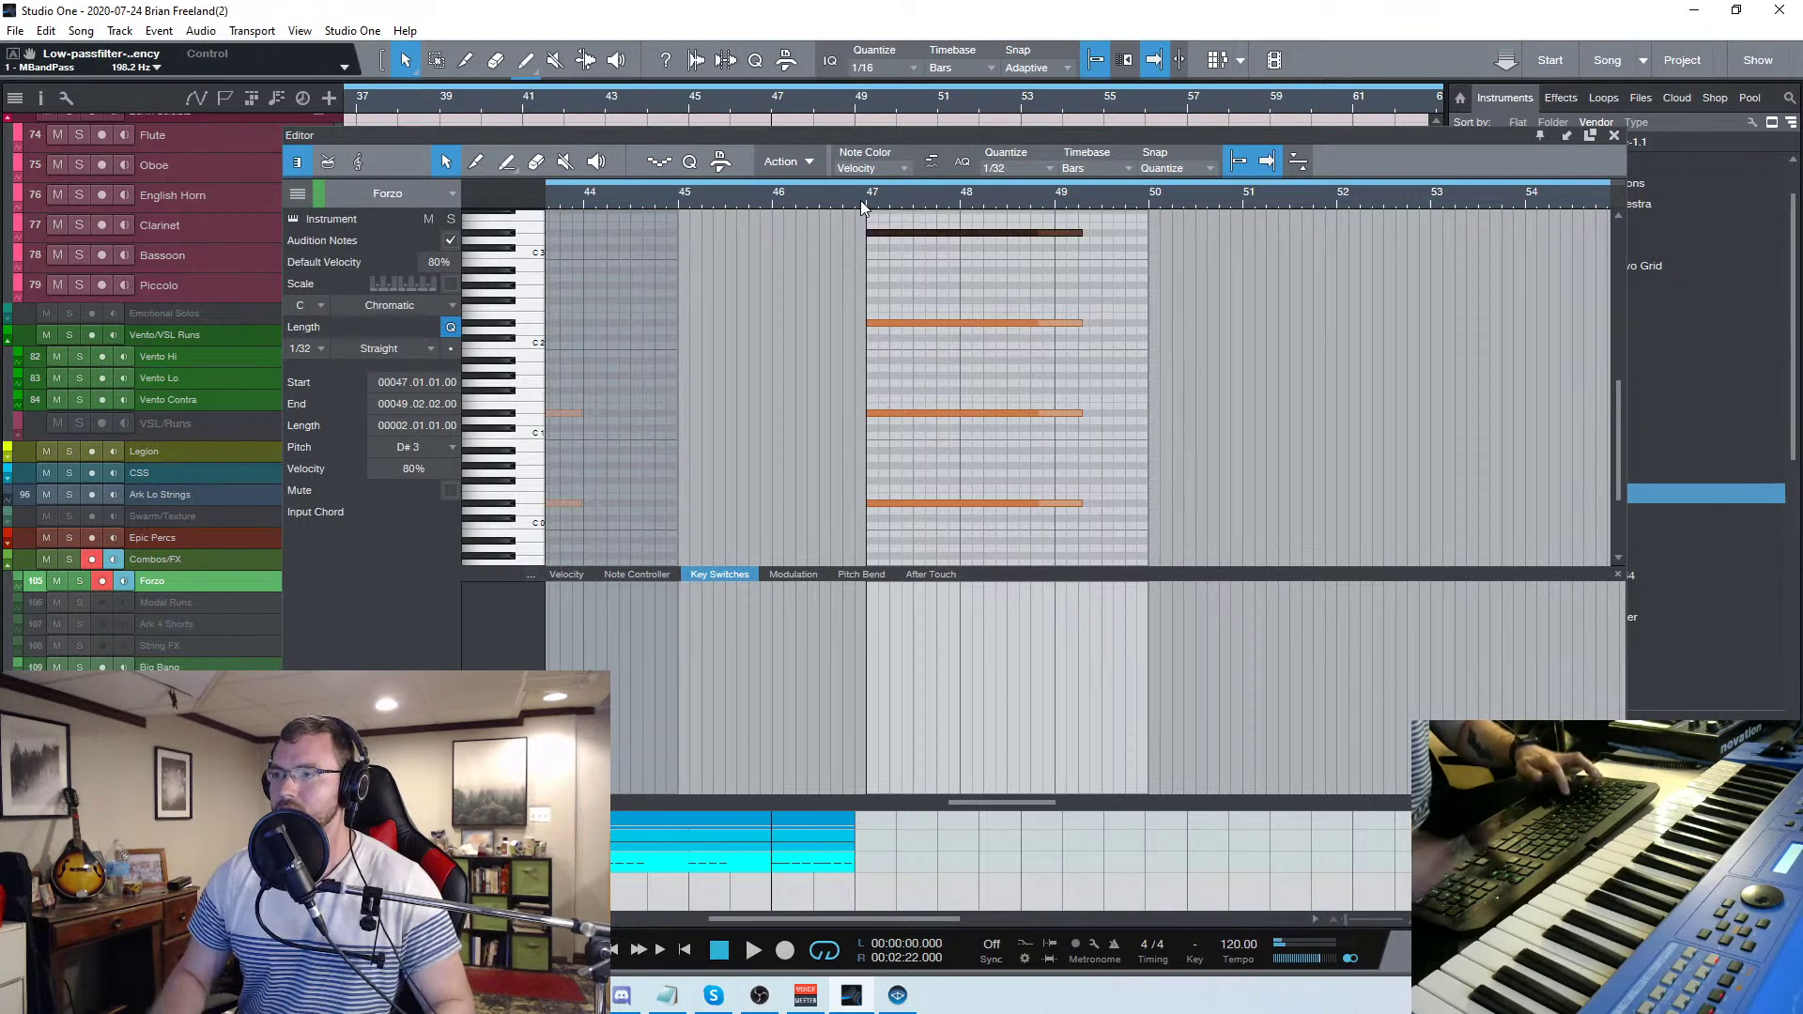
pyautogui.click(1614, 135)
# Play the arrangement from bar 37 to check the Forzo hit at bar 47
pyautogui.click(355, 105)
pyautogui.press('space')
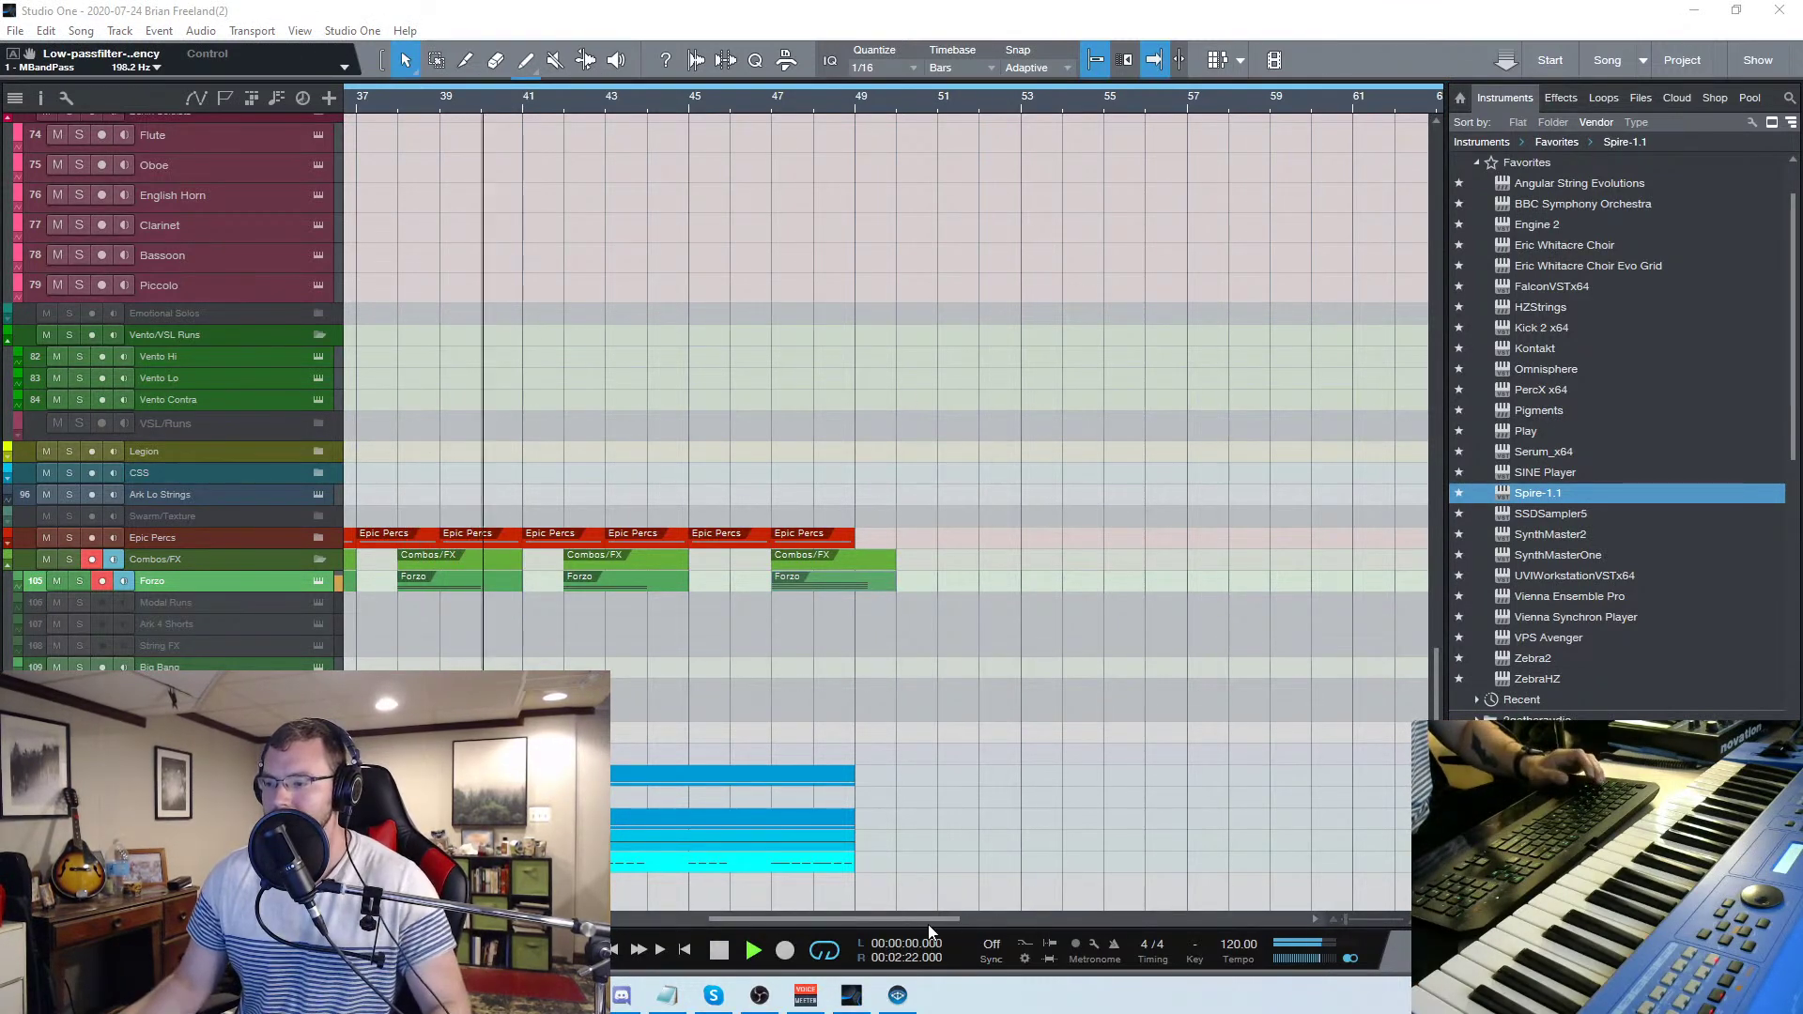
pyautogui.moveTo(931, 917); pyautogui.dragTo(917, 917)
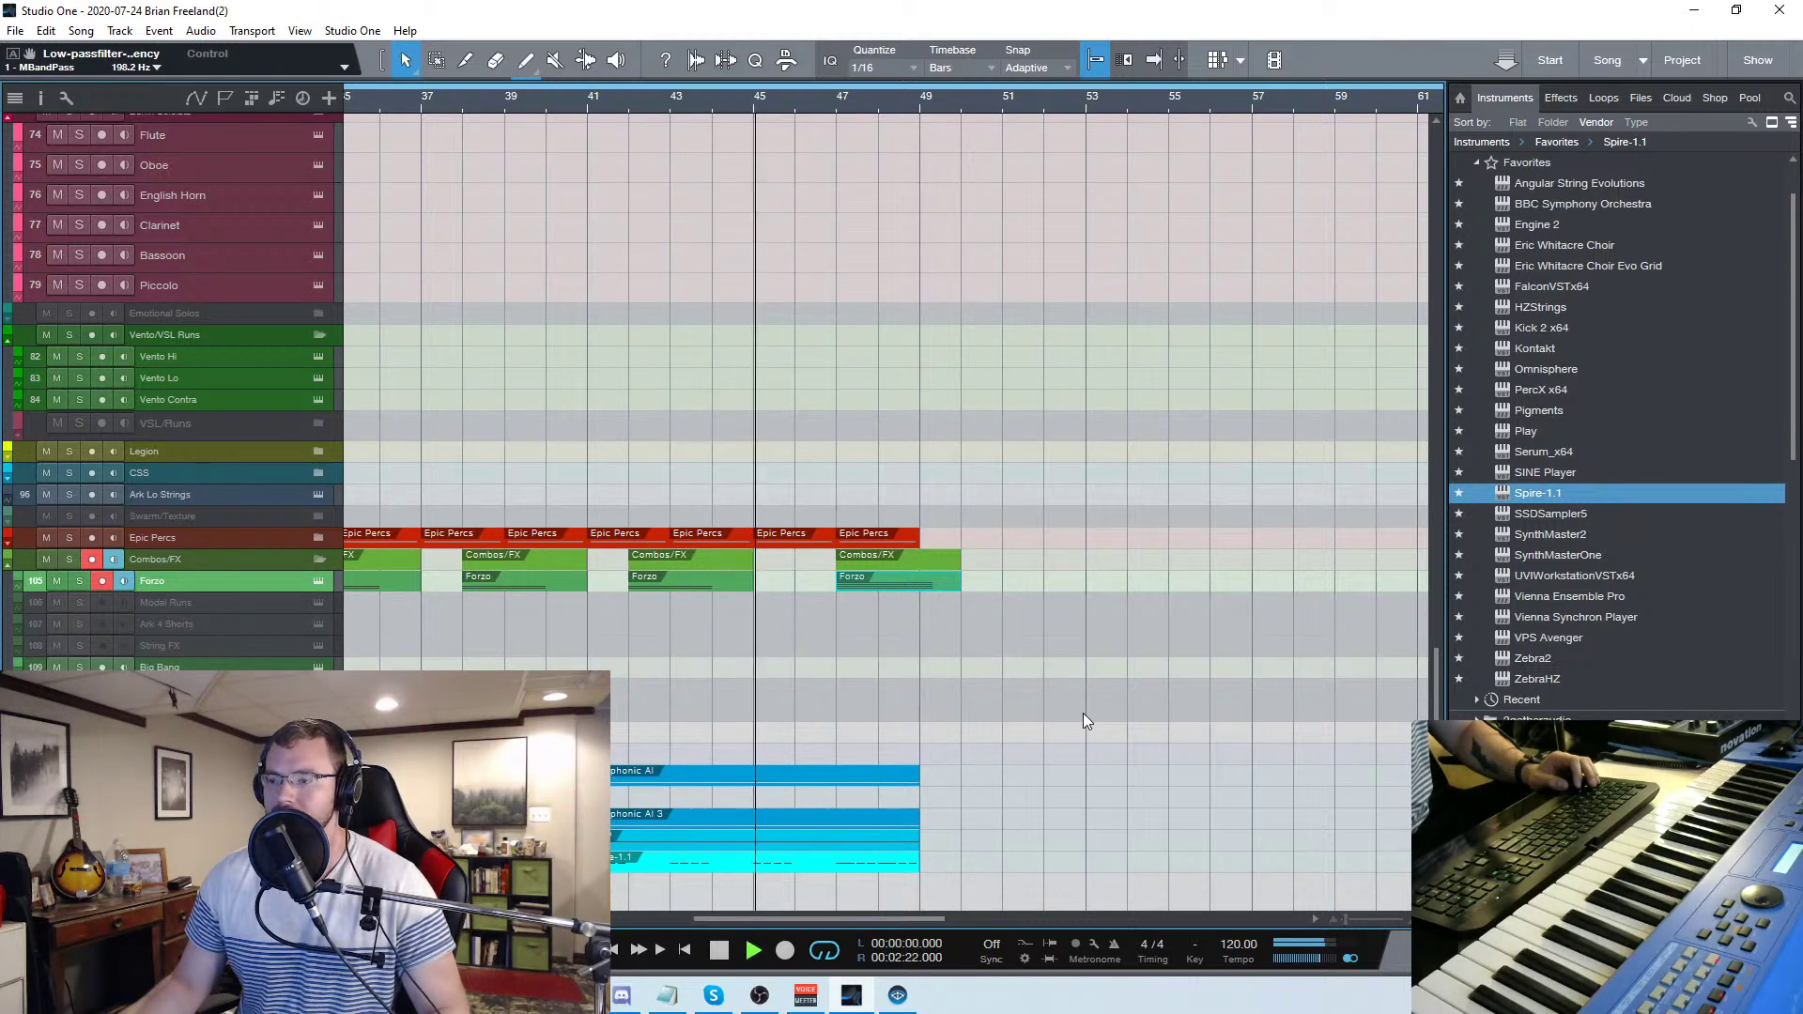
pyautogui.moveTo(892, 921); pyautogui.dragTo(935, 922)
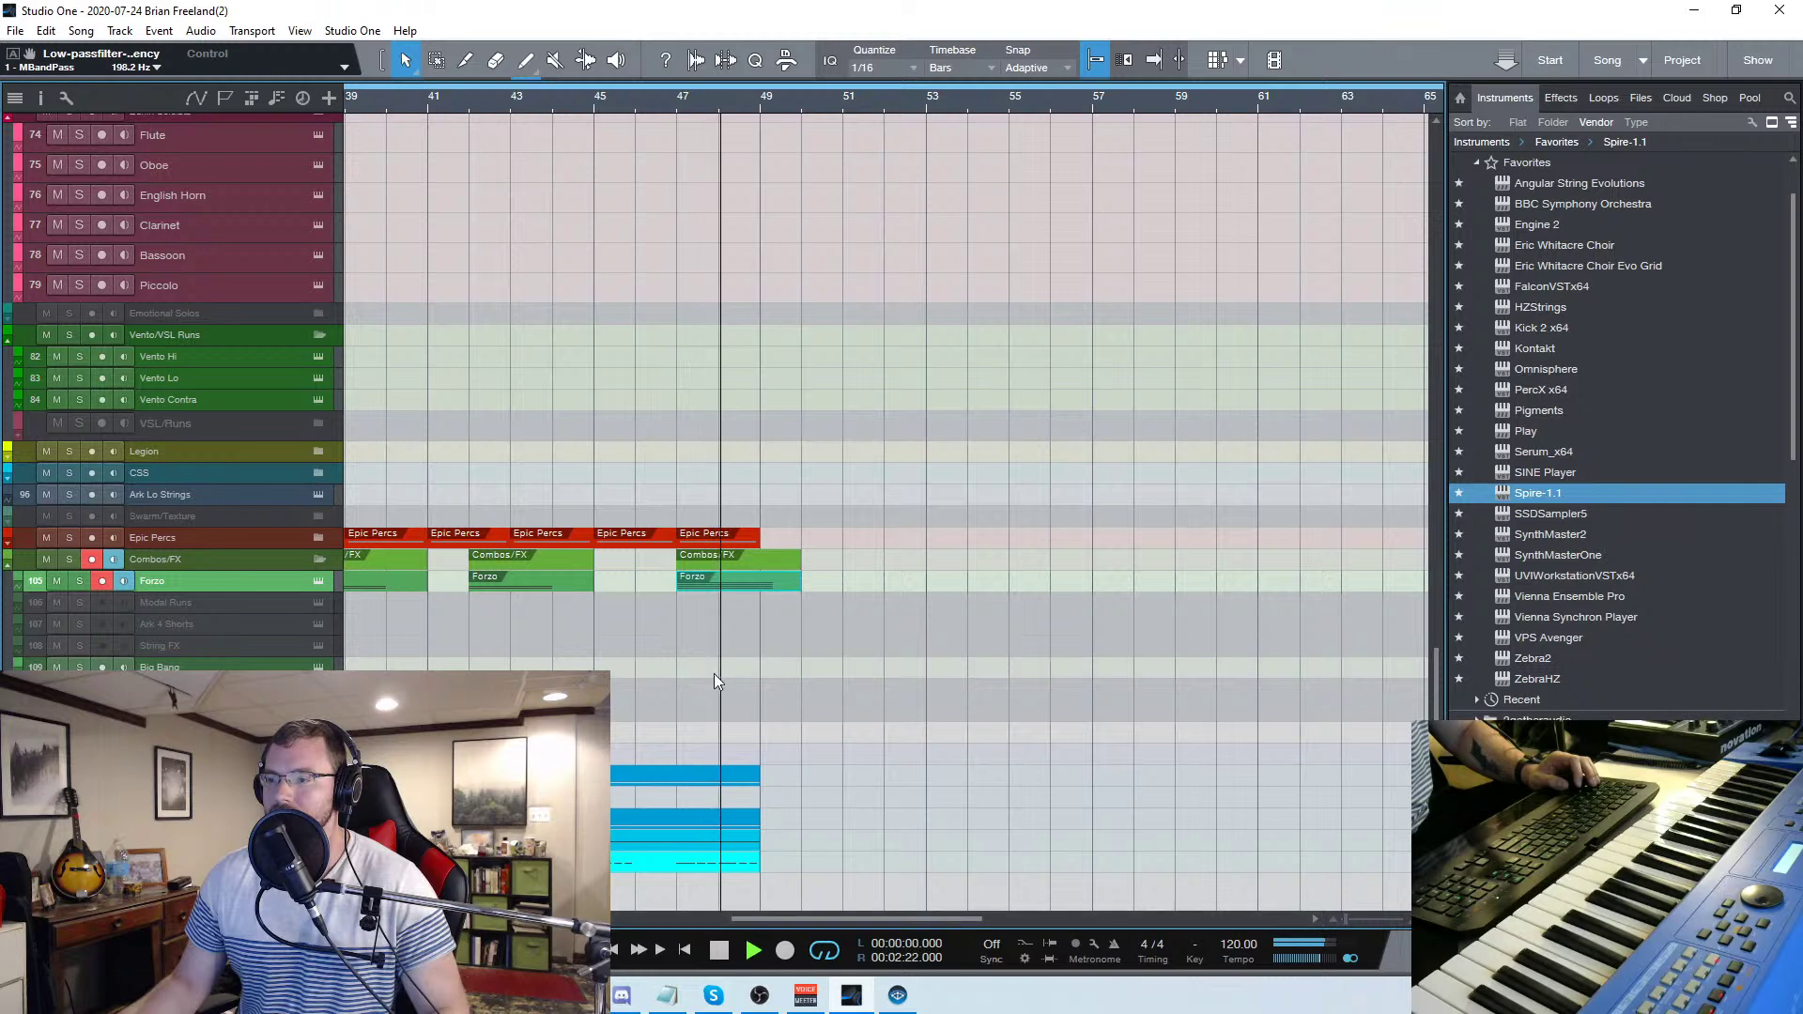
# Move the last Forzo event to start at bar 48 and play the arrangement from bar 41
pyautogui.moveTo(701, 578); pyautogui.dragTo(743, 579)
pyautogui.press('space')
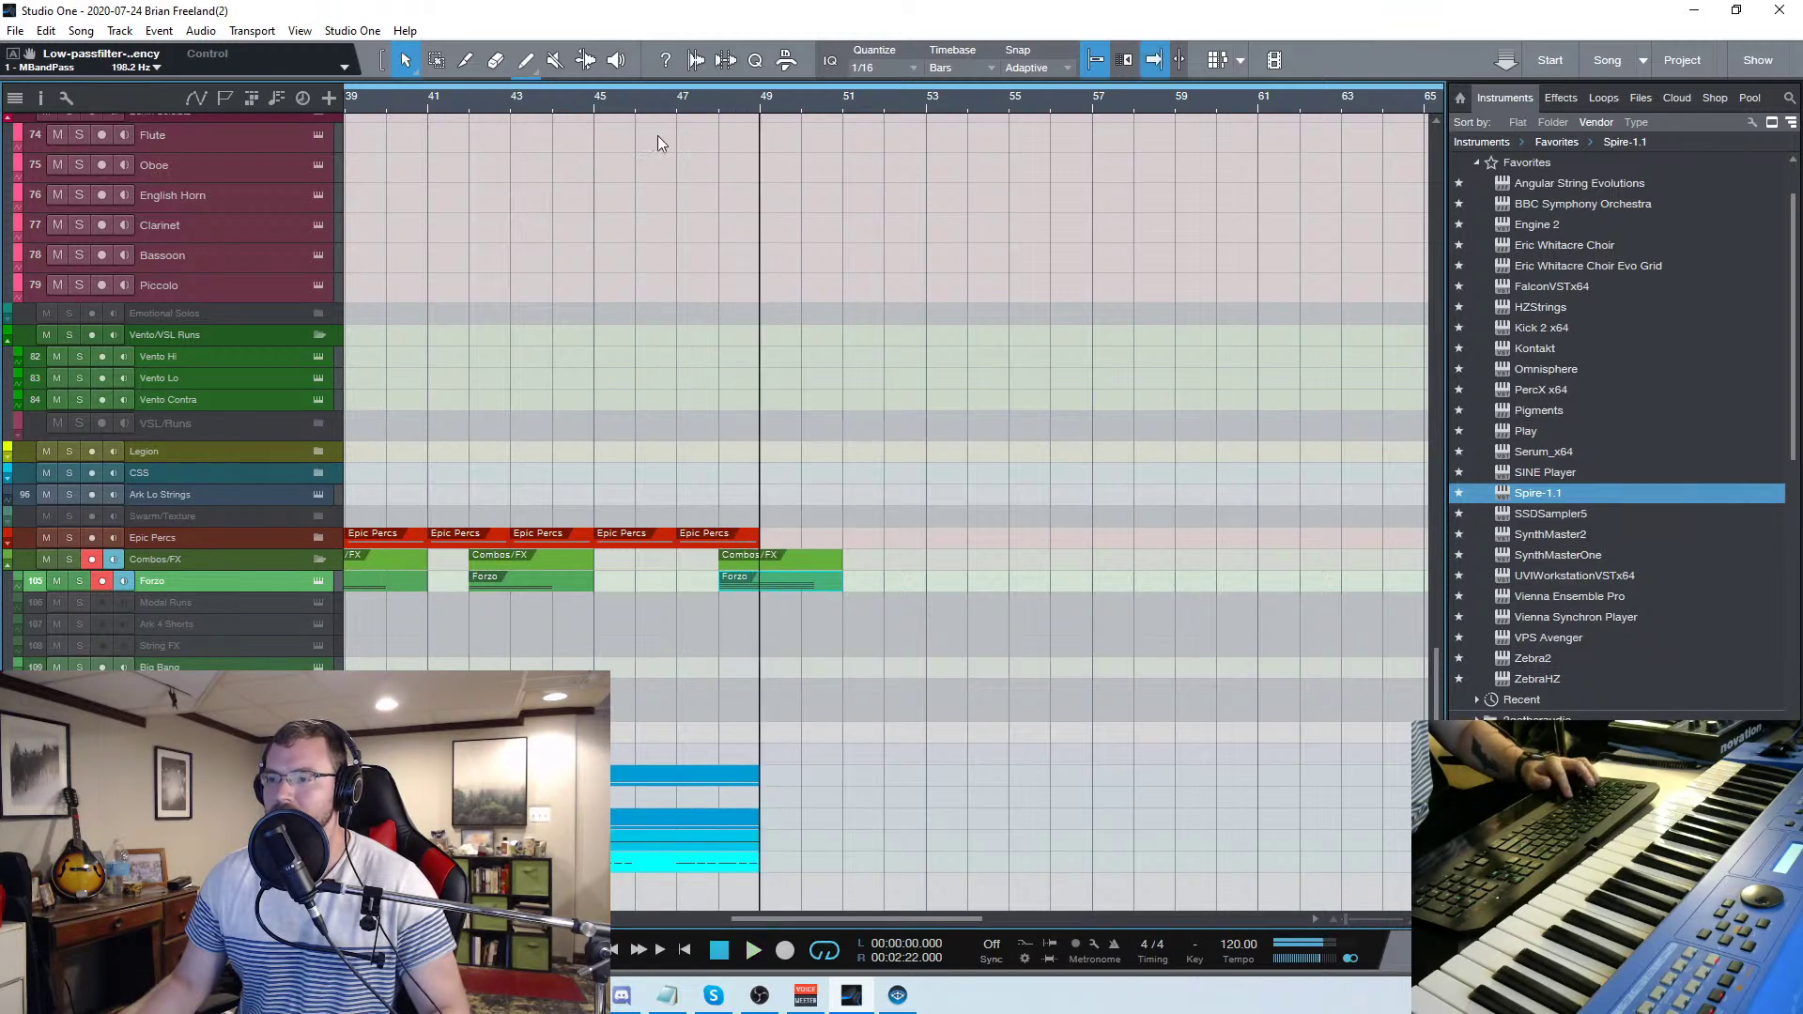
pyautogui.click(599, 103)
pyautogui.click(425, 109)
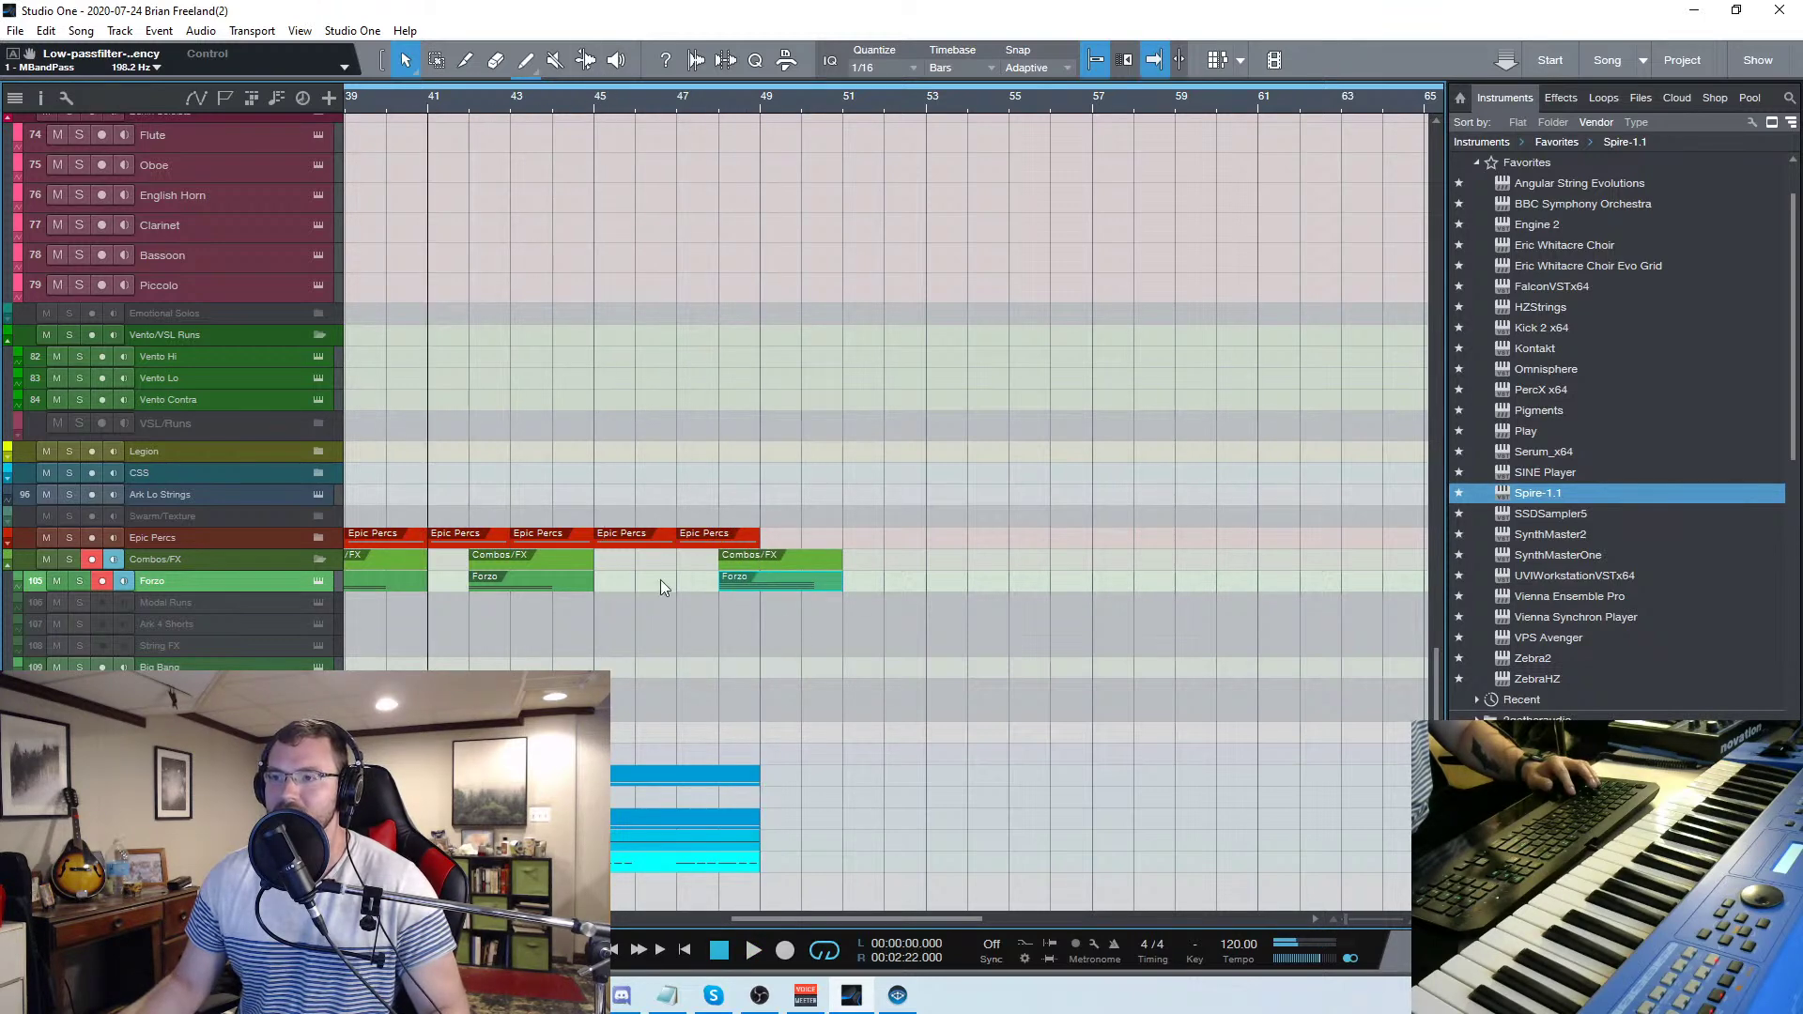
pyautogui.press('space')
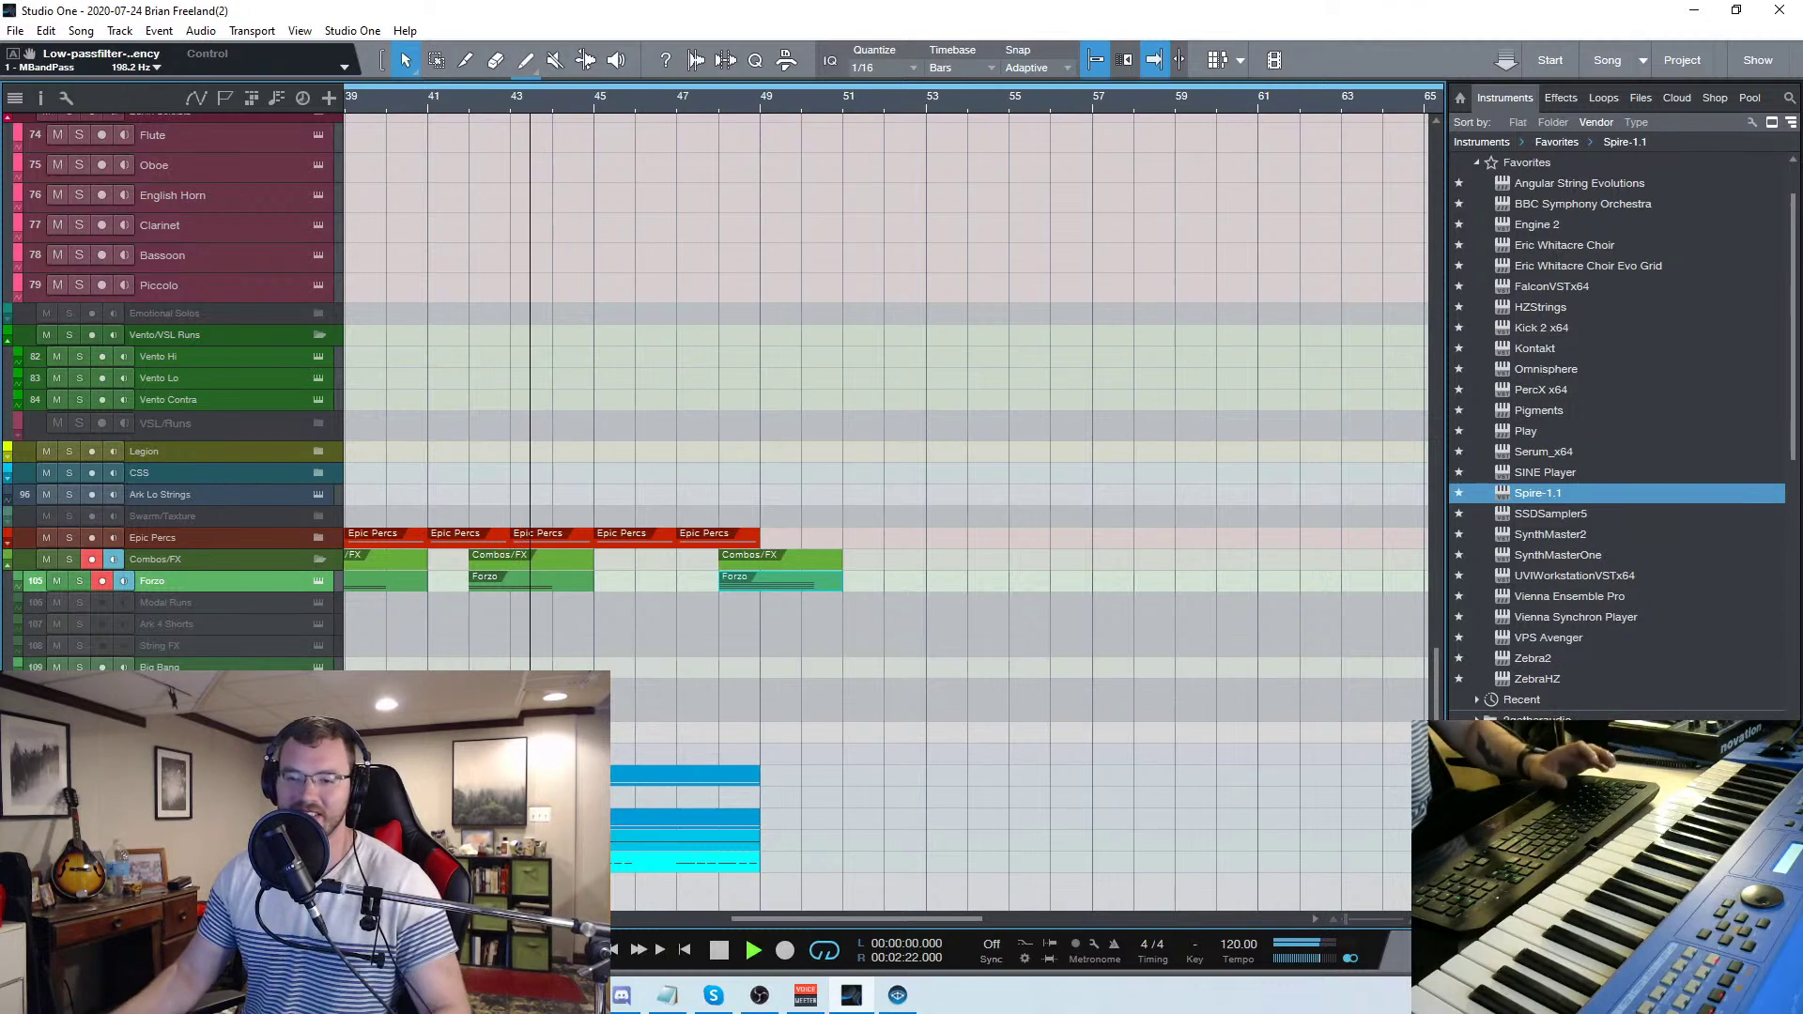
# Stop playback and look at the untitled note in Notepad
pyautogui.click(667, 998)
pyautogui.click(1060, 199)
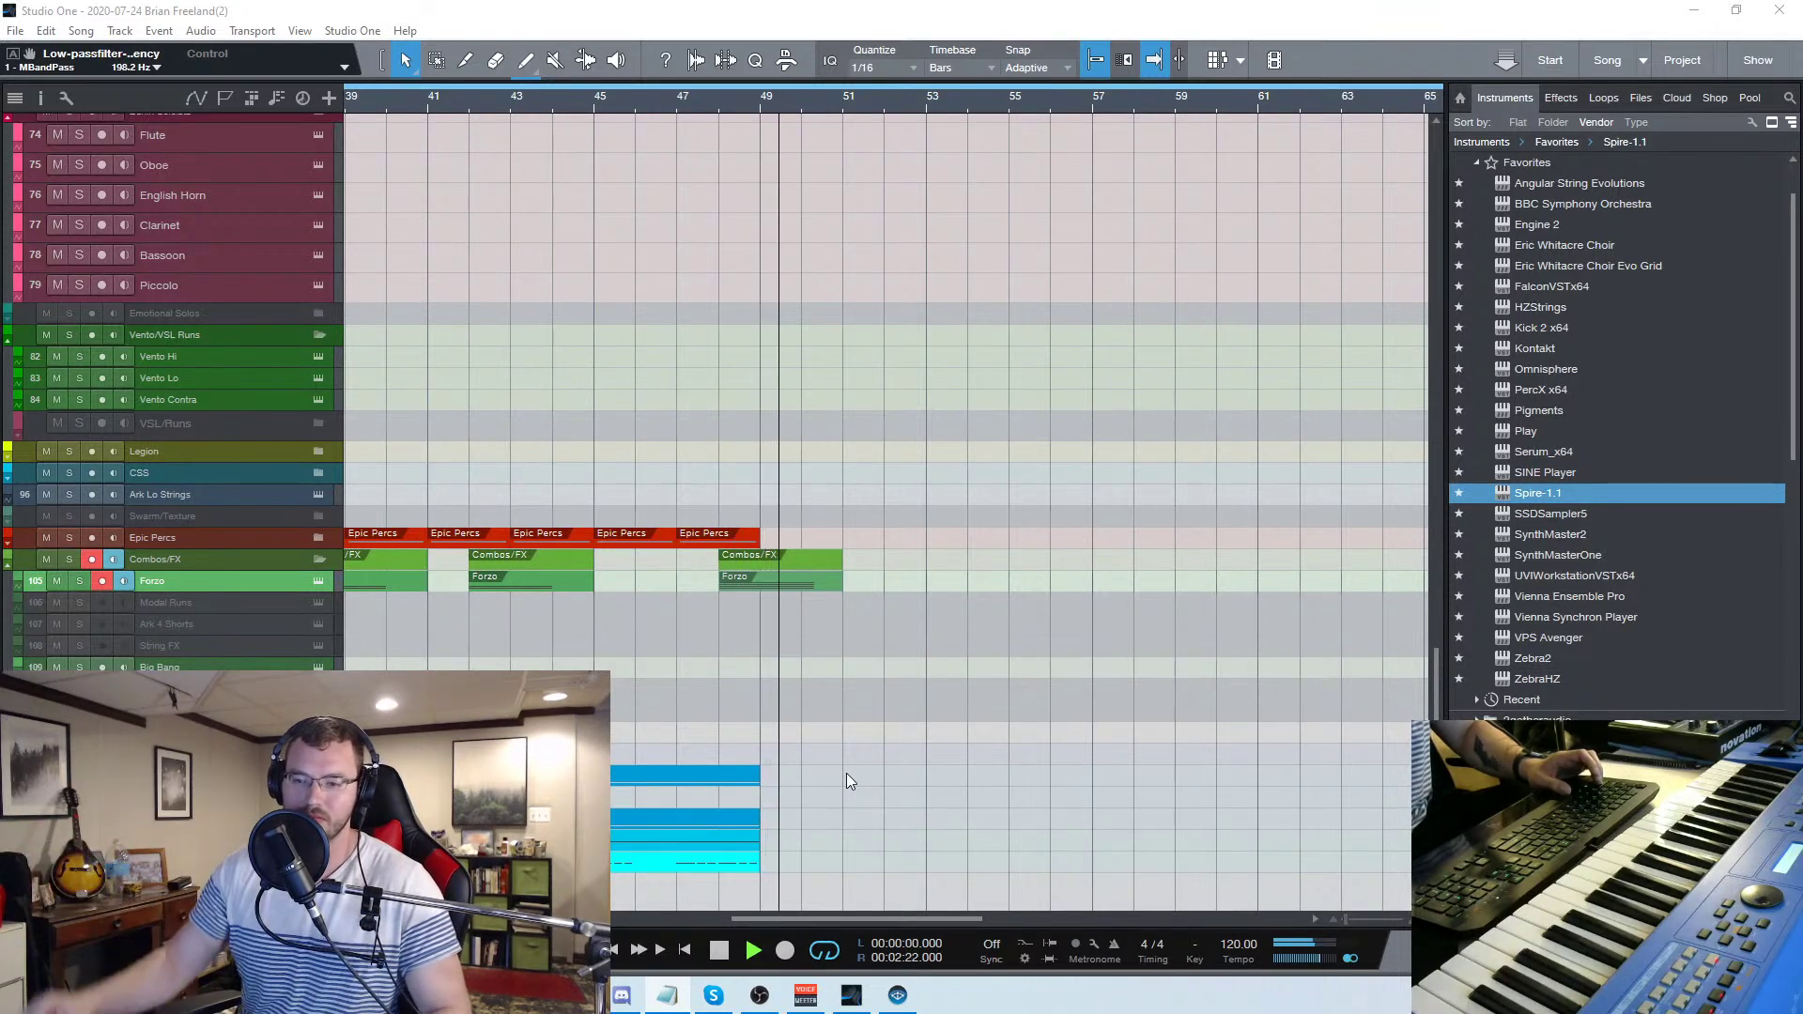
pyautogui.click(721, 950)
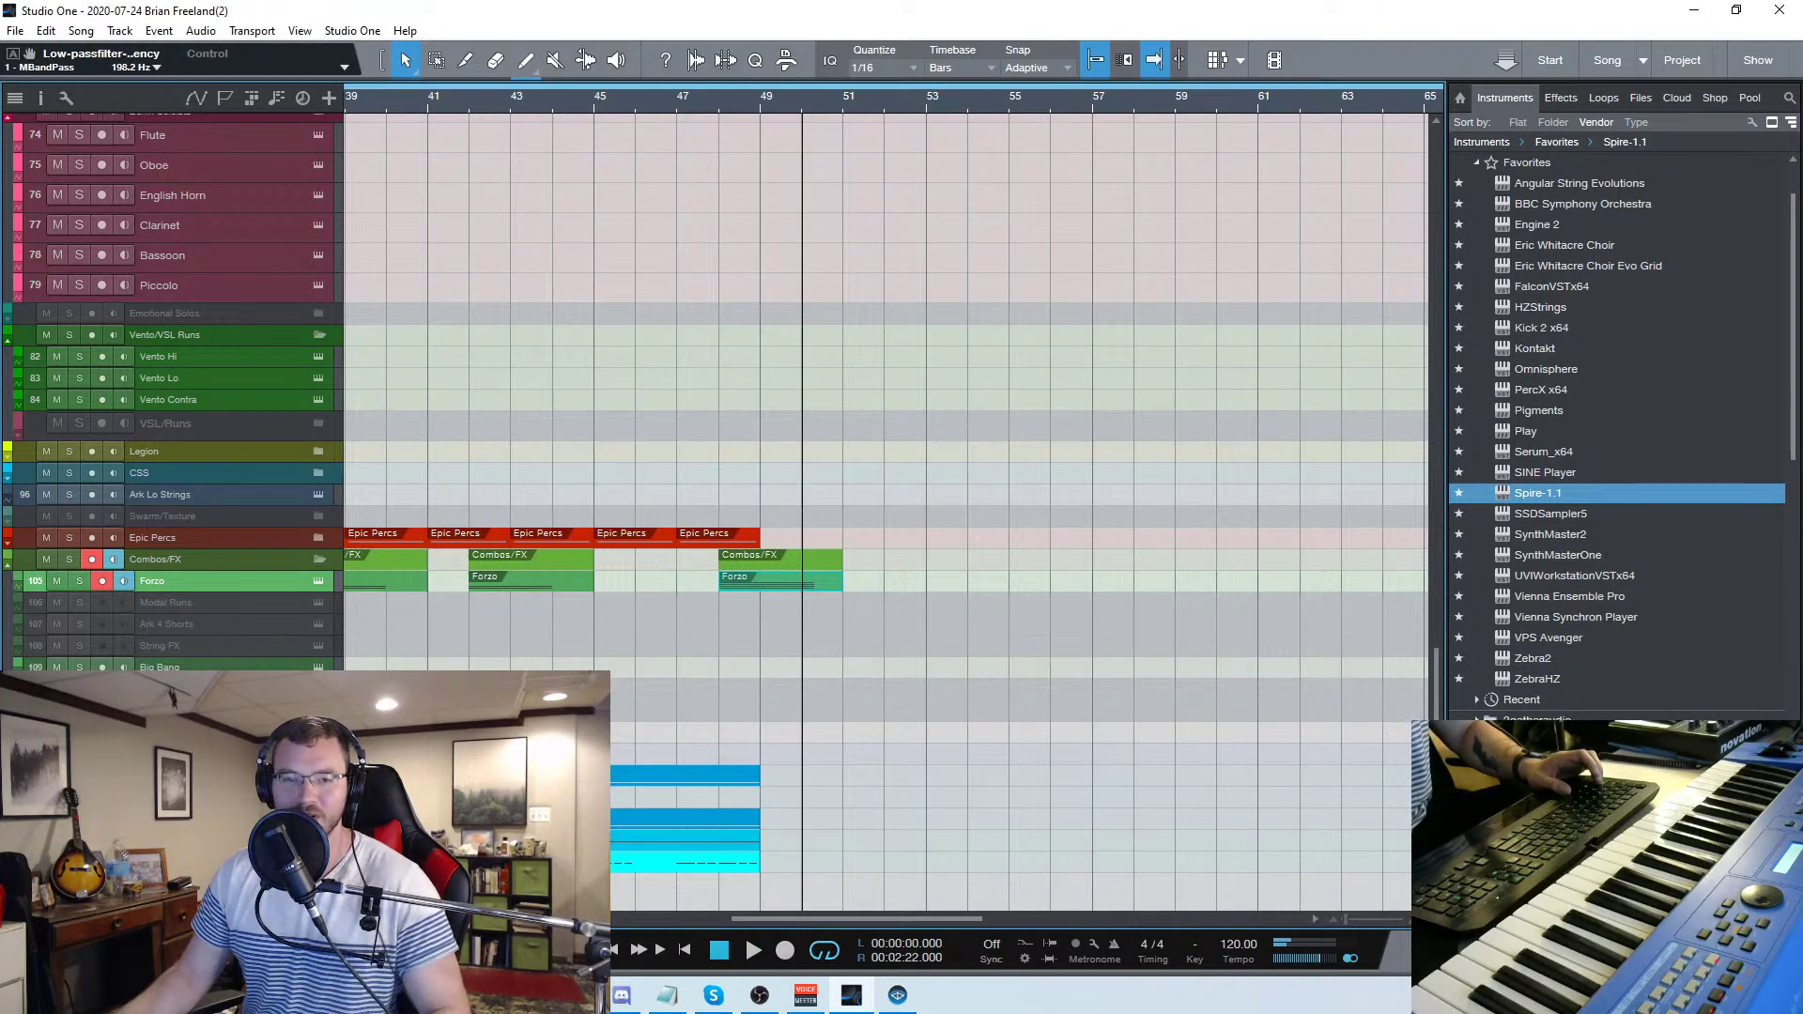
pyautogui.click(666, 996)
pyautogui.moveTo(686, 174); pyautogui.dragTo(1033, 206)
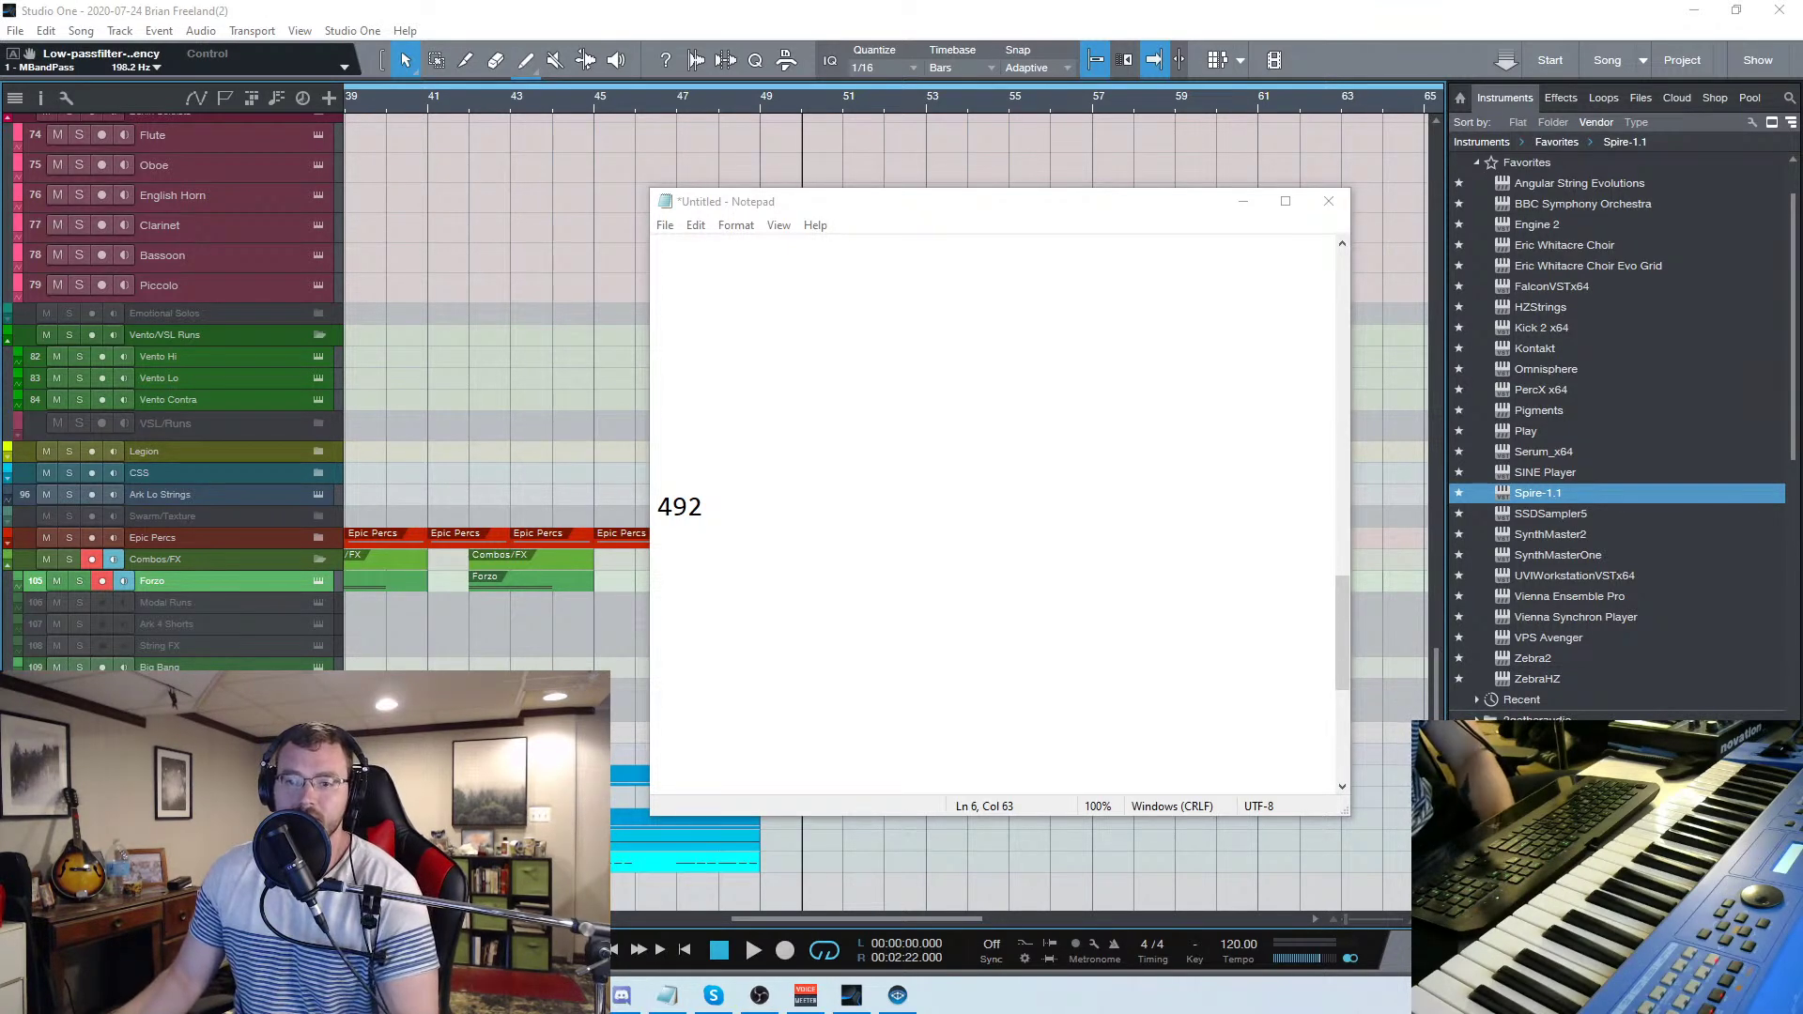
pyautogui.scroll(1, 498, 395)
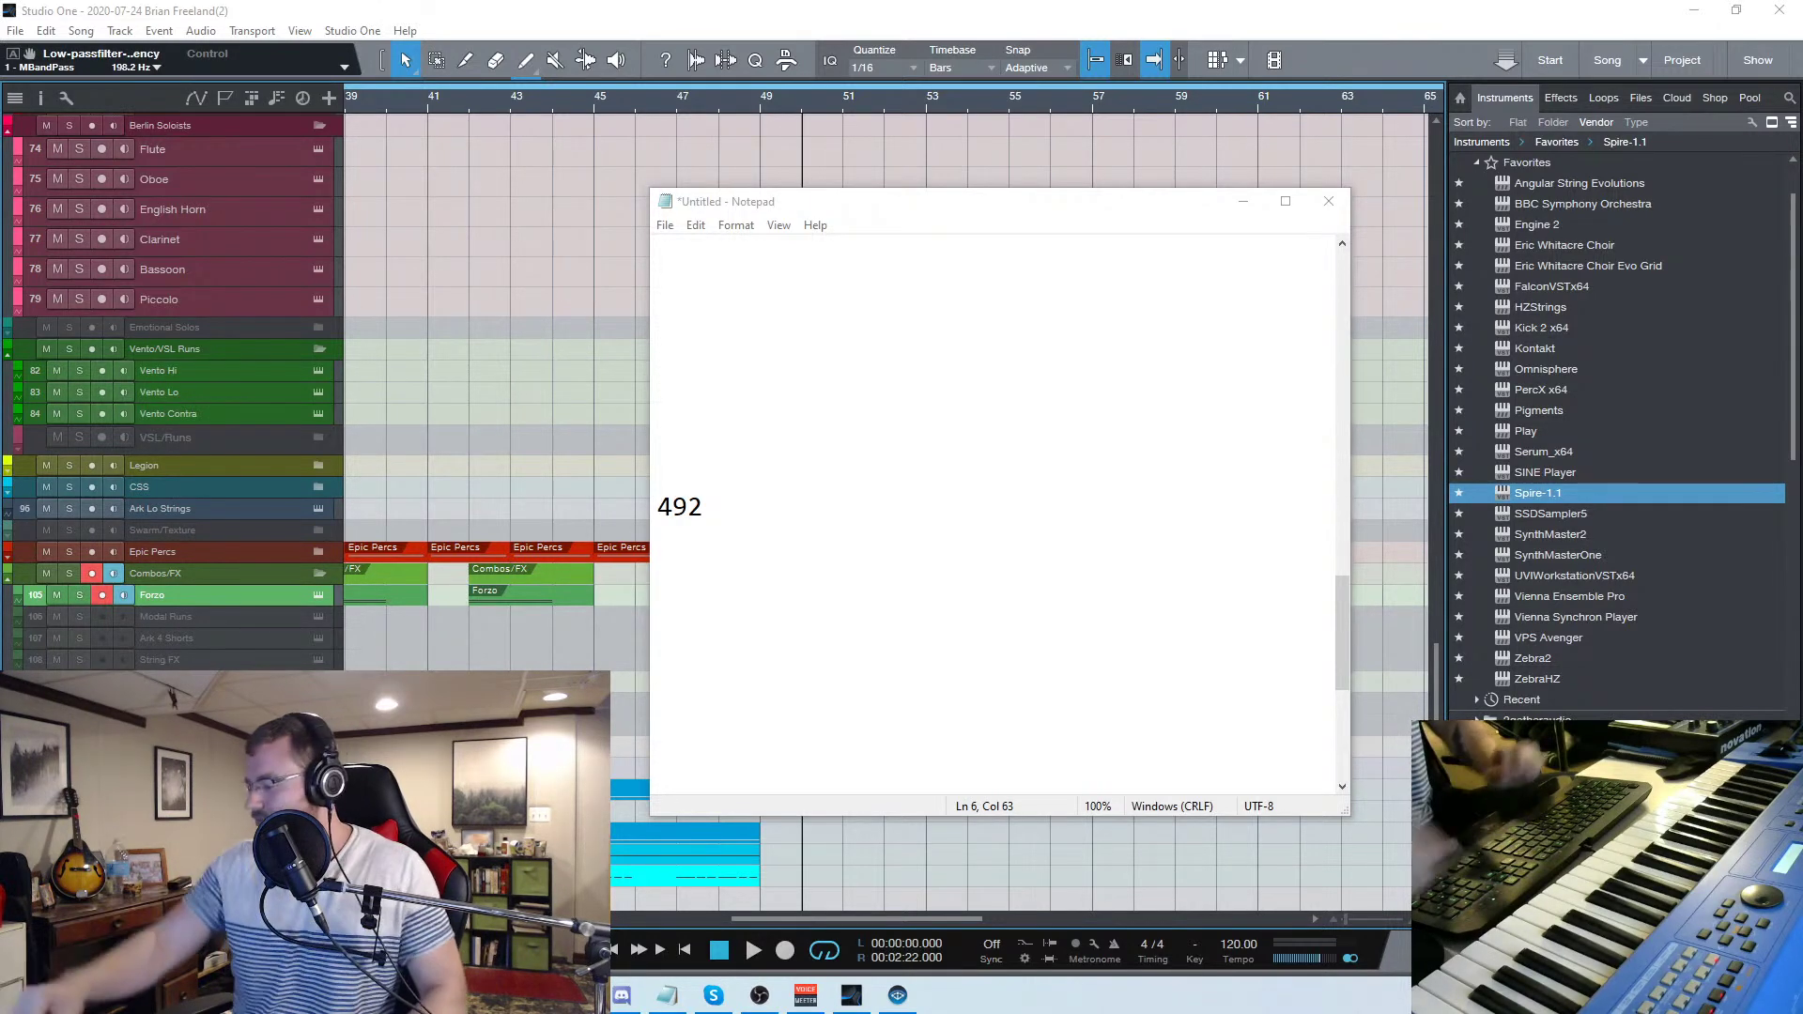
pyautogui.click(1012, 180)
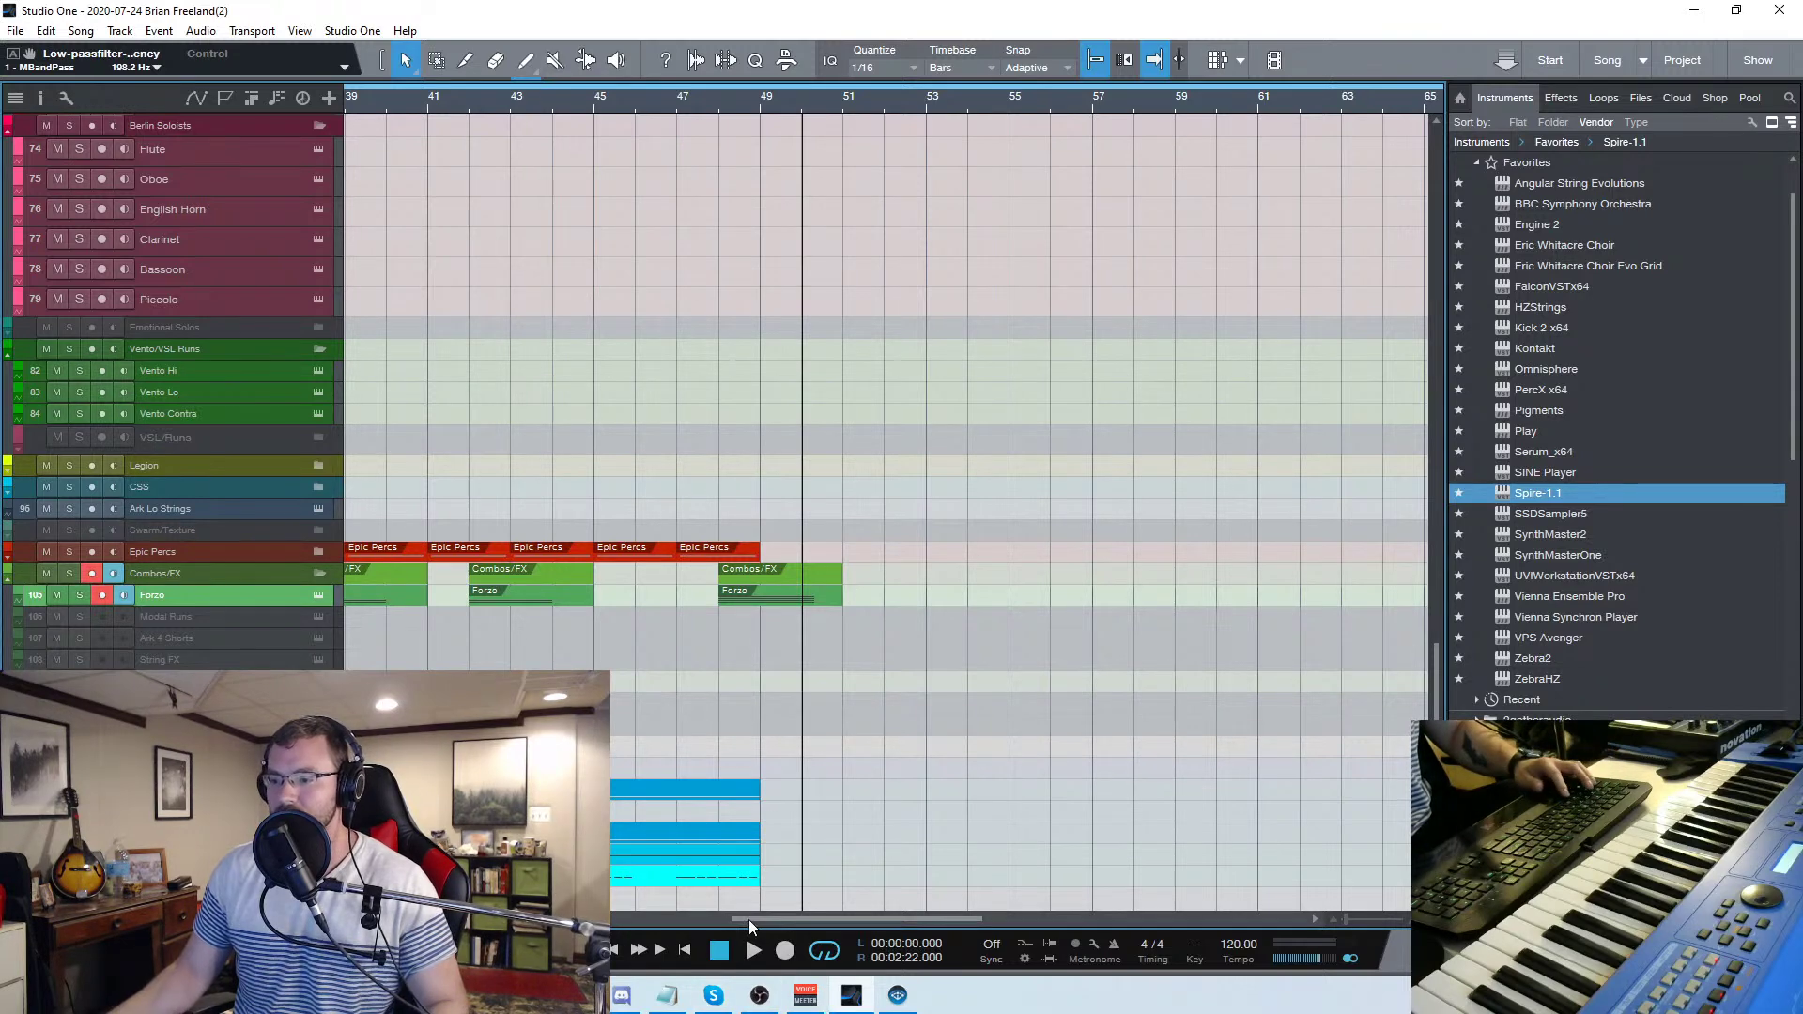
# Shorten the loop range's end to bar 65 (00:02:08.000) and place the playback cursor at bar 49
pyautogui.press('w')
pyautogui.press('w')
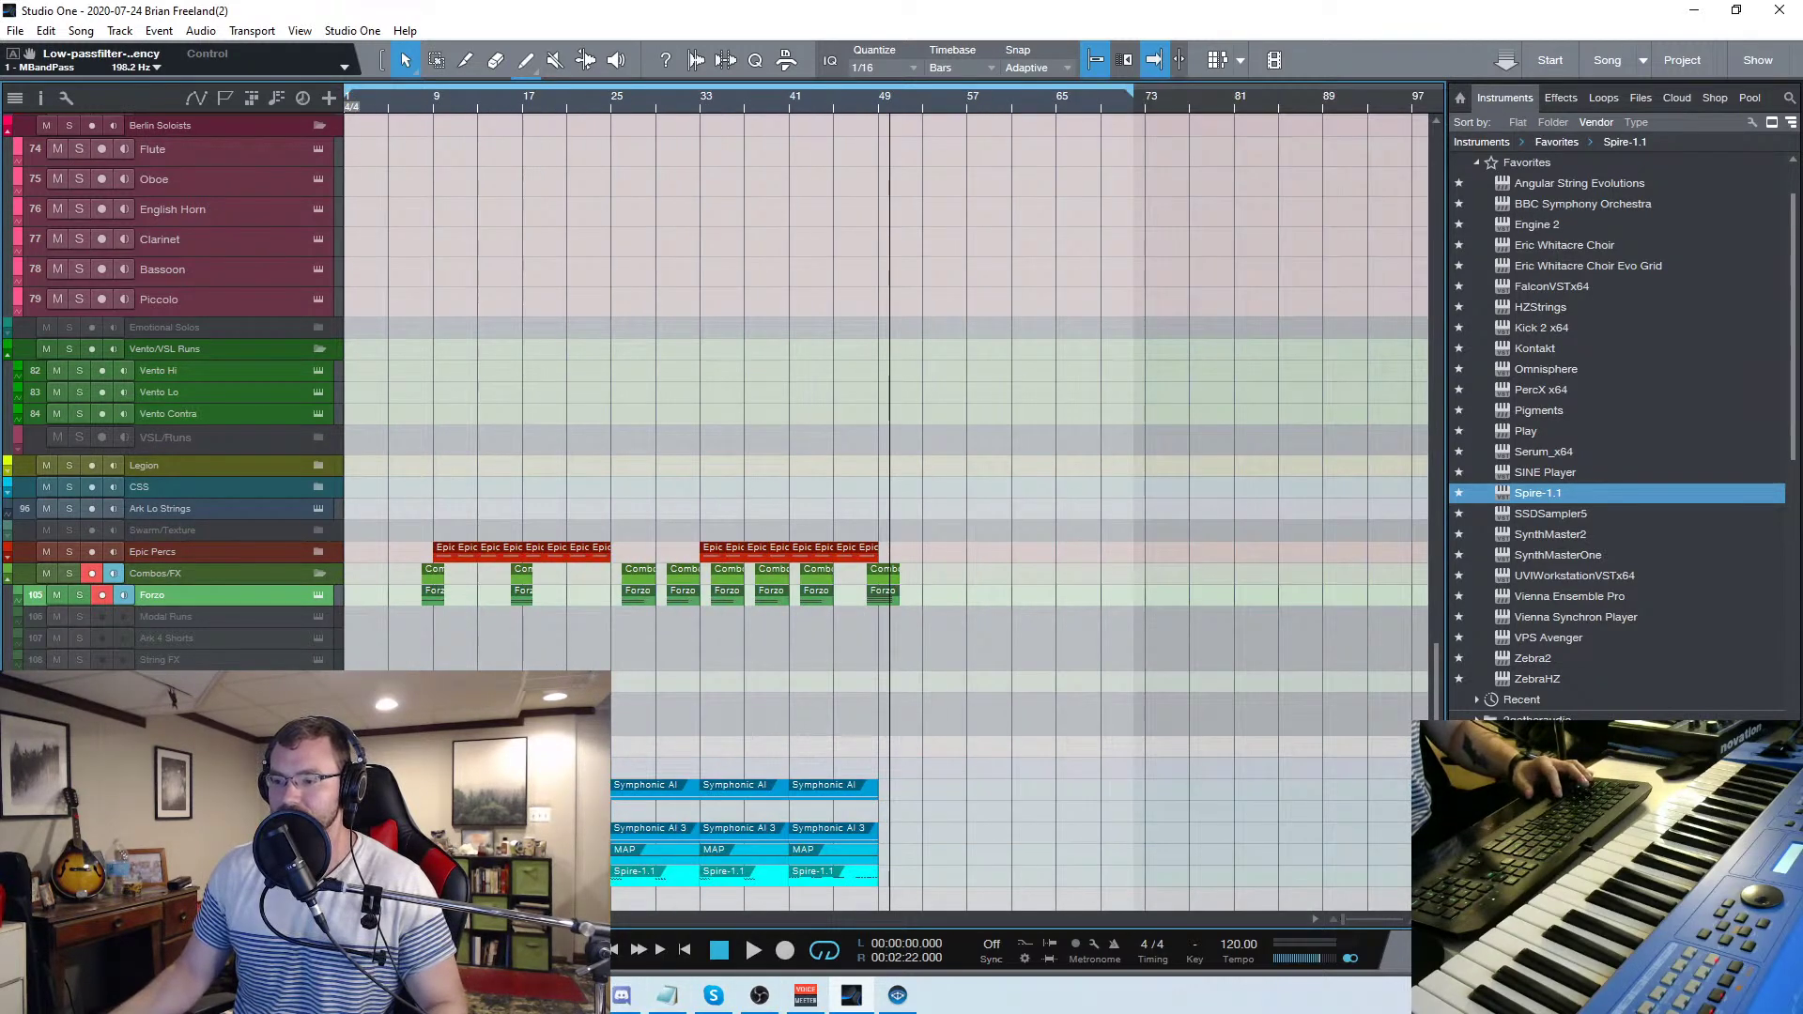
pyautogui.scroll(-1, 551, 665)
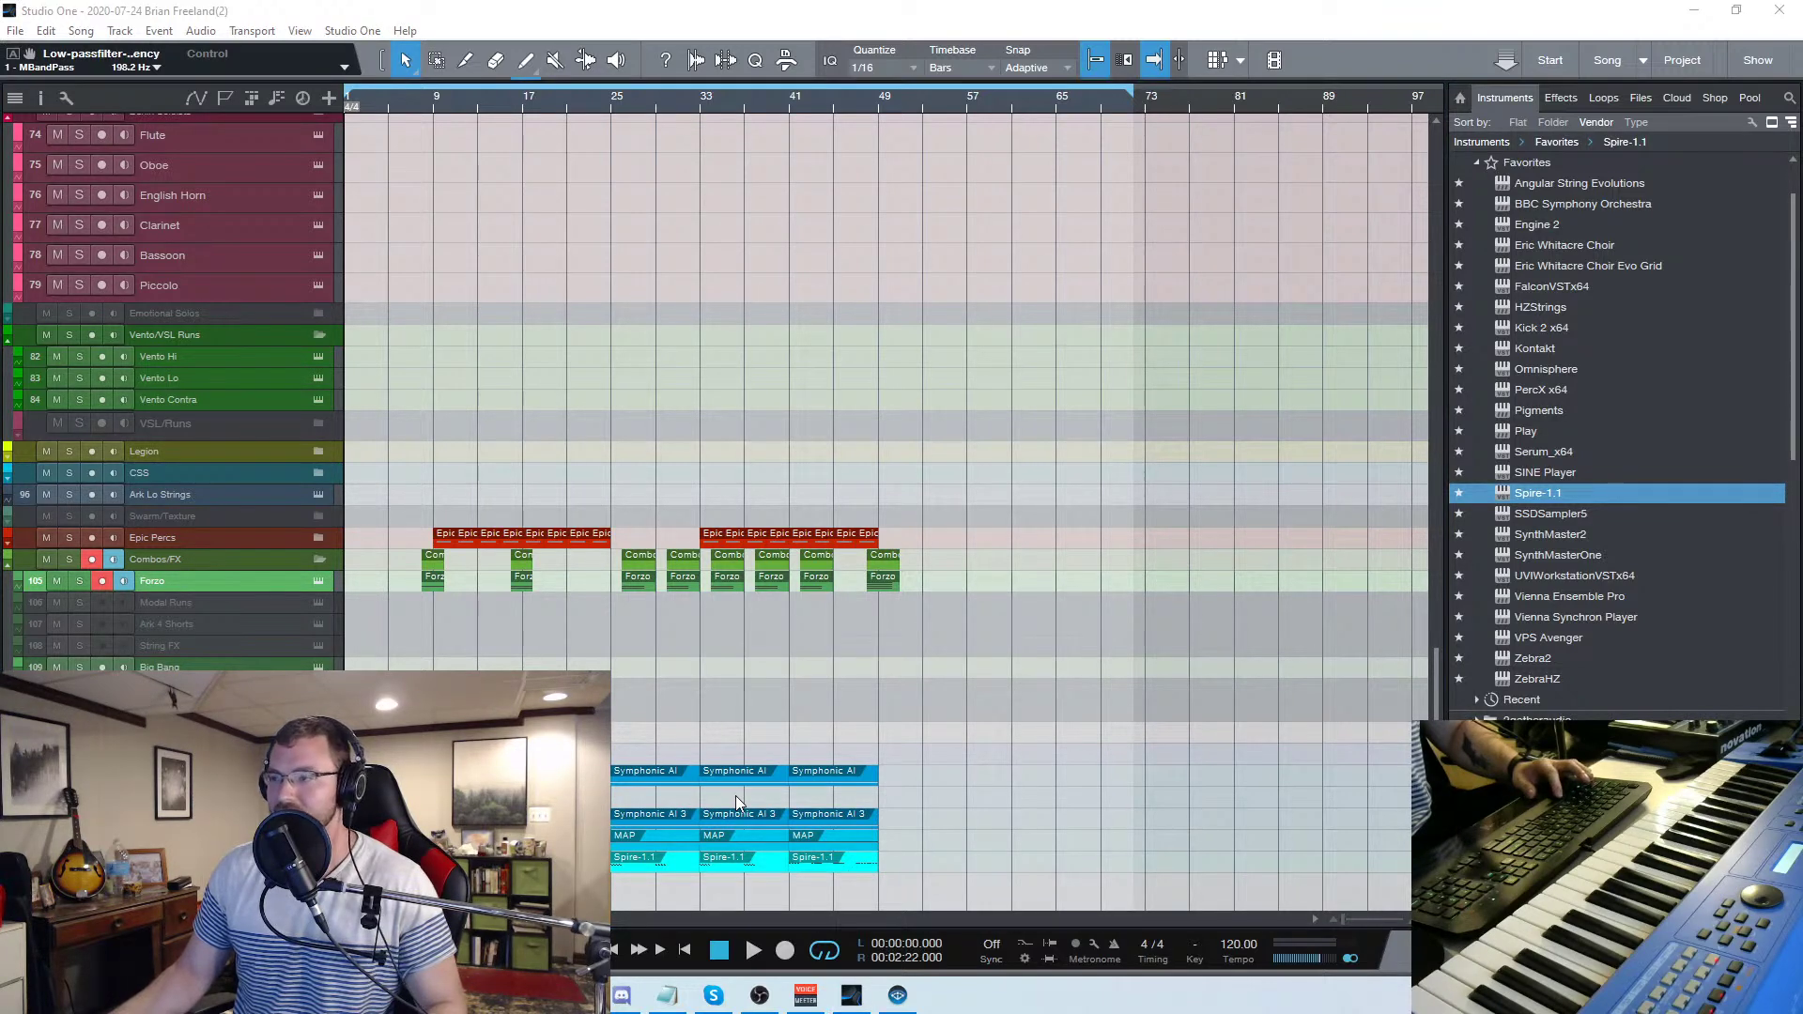
pyautogui.moveTo(1144, 83); pyautogui.dragTo(1054, 96)
pyautogui.click(878, 109)
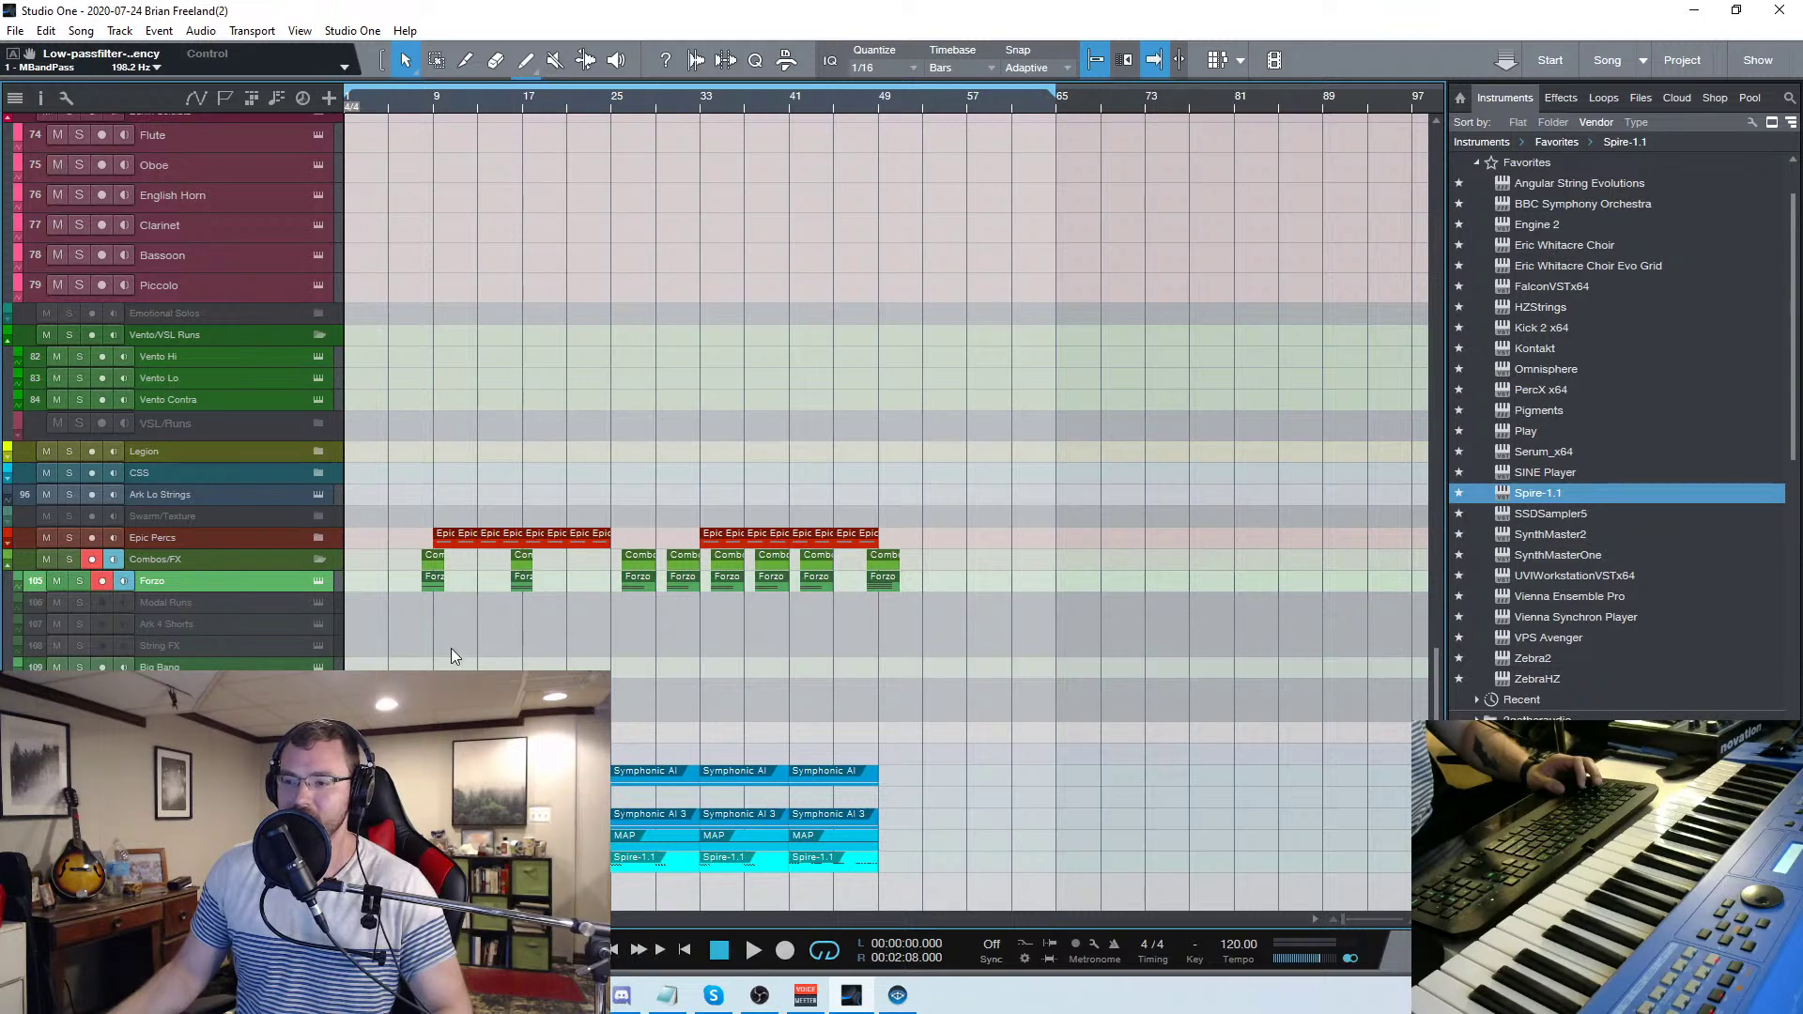
# Play the song from bar 5 and open the Symphonic AI instrument, closing its preset browser
pyautogui.click(387, 105)
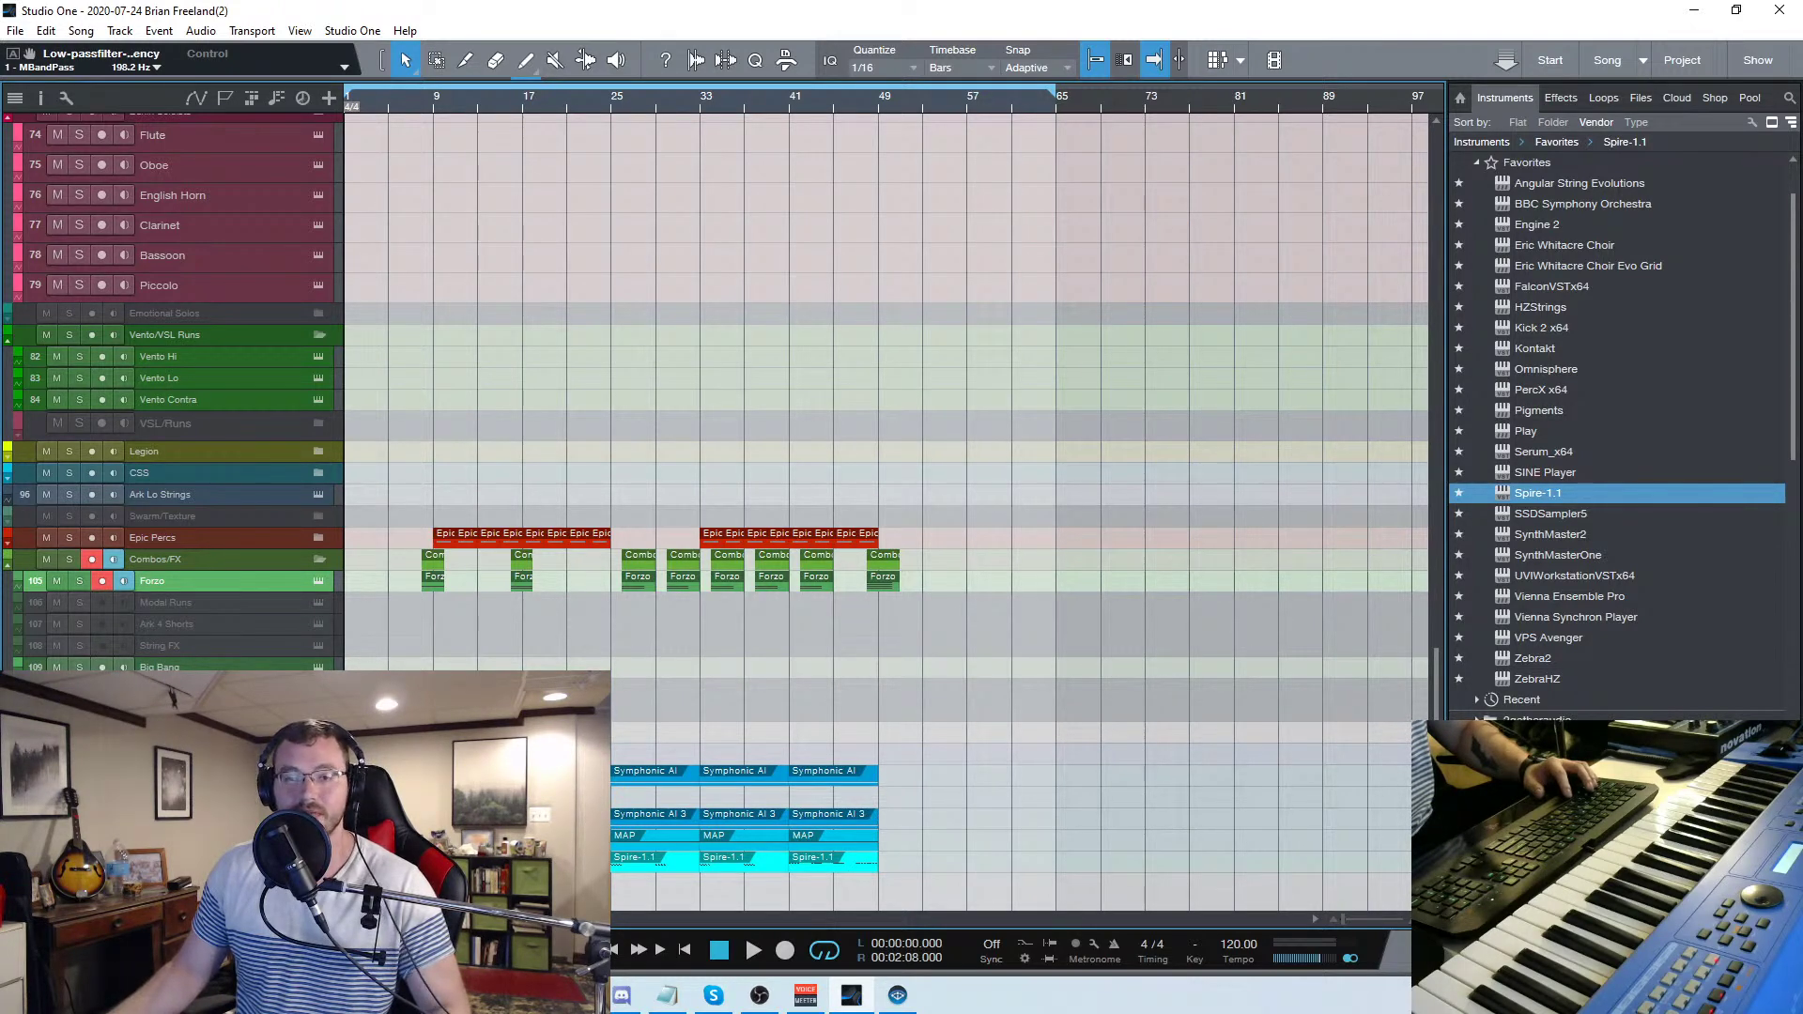
pyautogui.press('space')
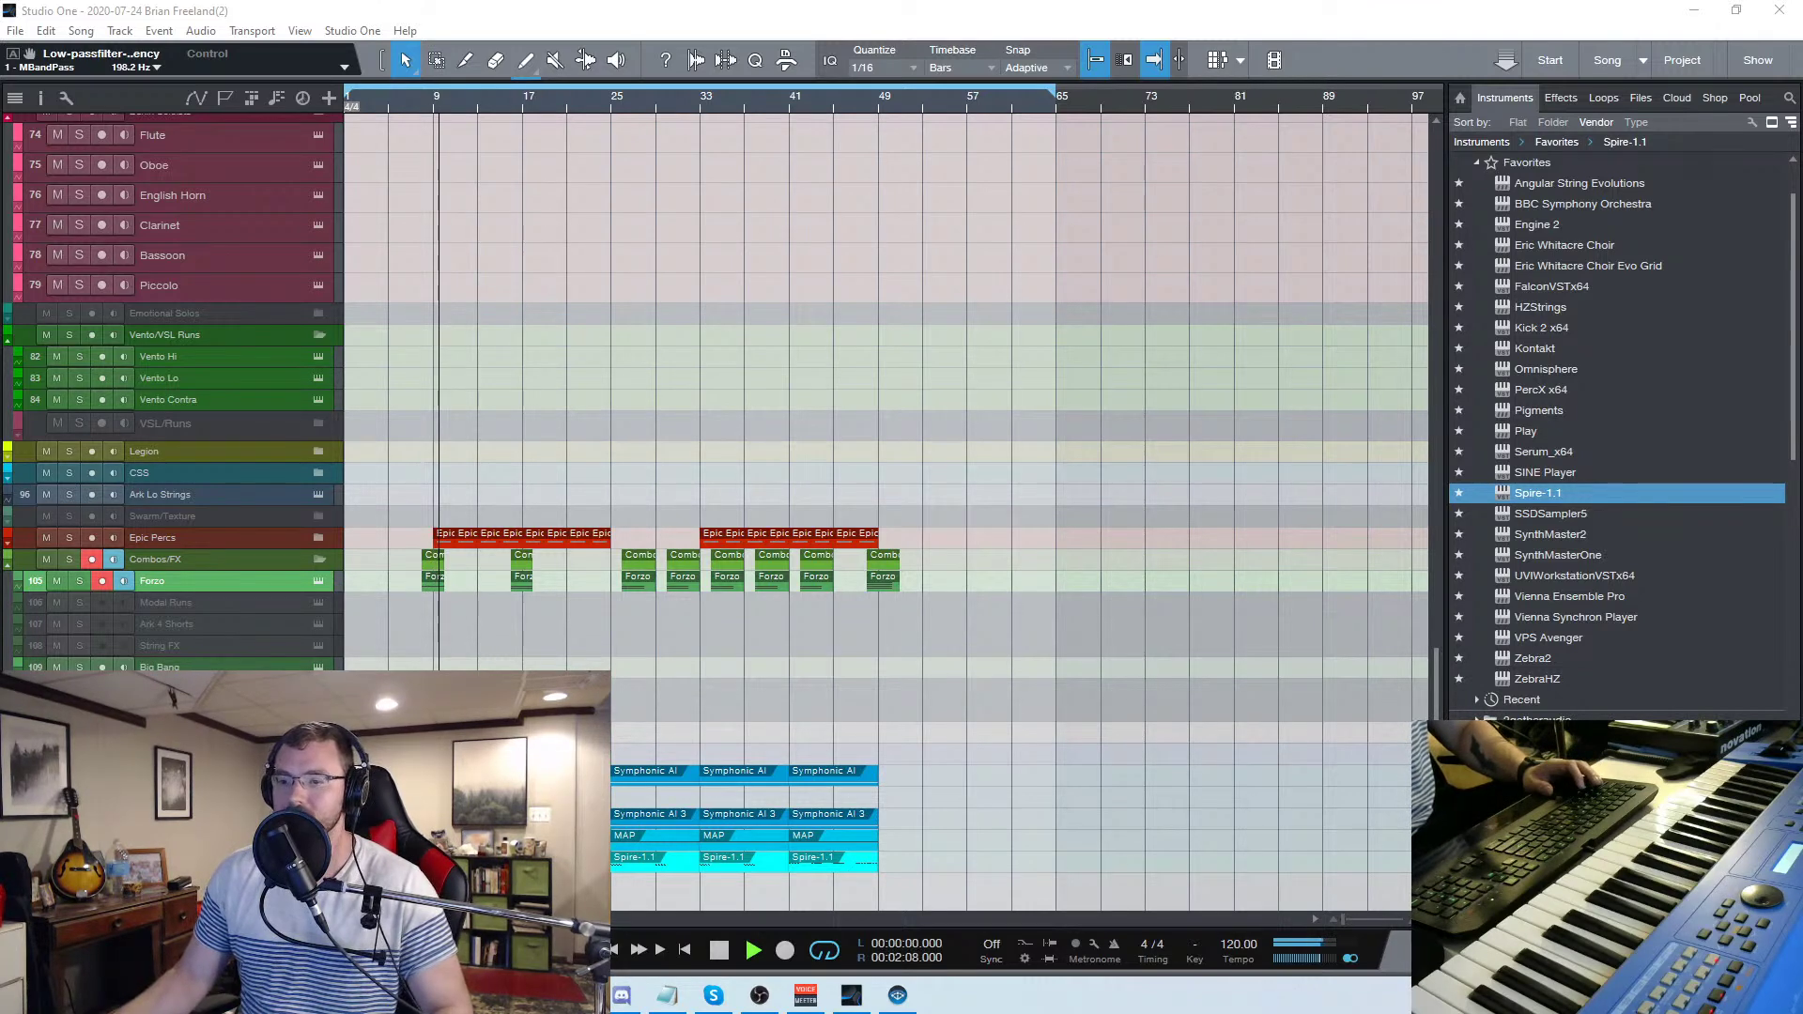
pyautogui.click(188, 797)
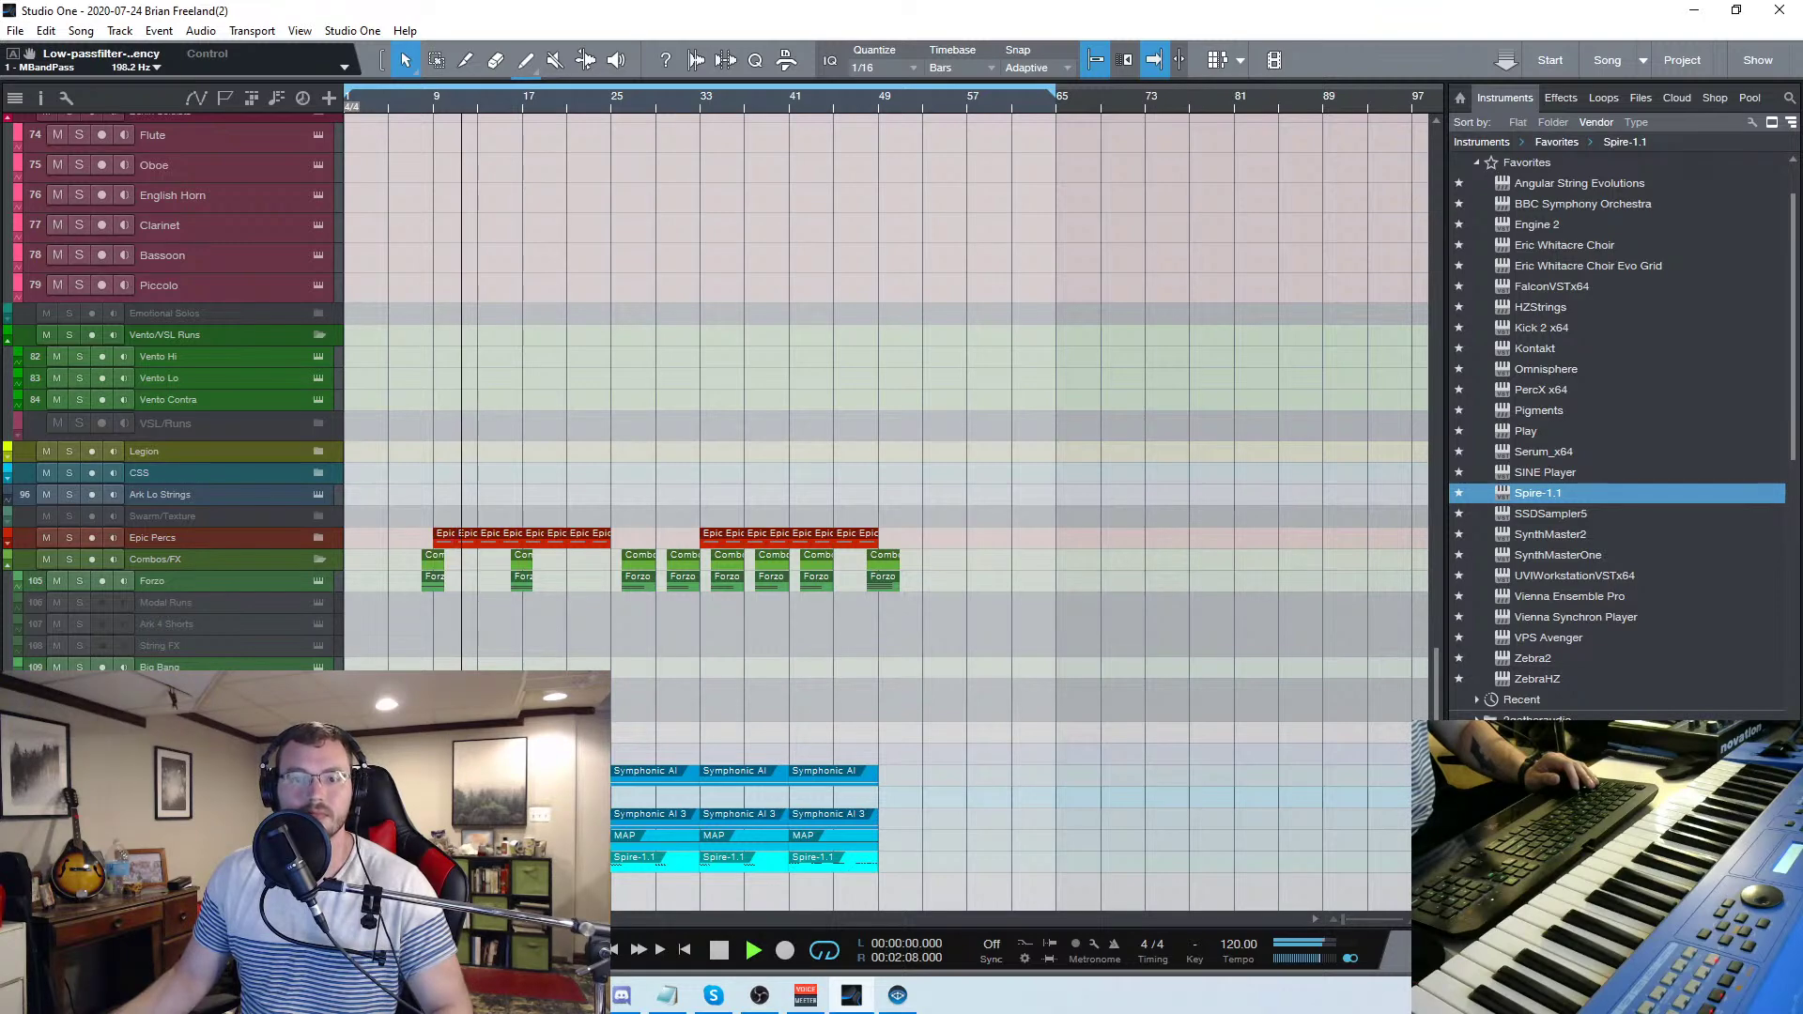
pyautogui.press('F11')
pyautogui.moveTo(1165, 99); pyautogui.dragTo(1027, 66)
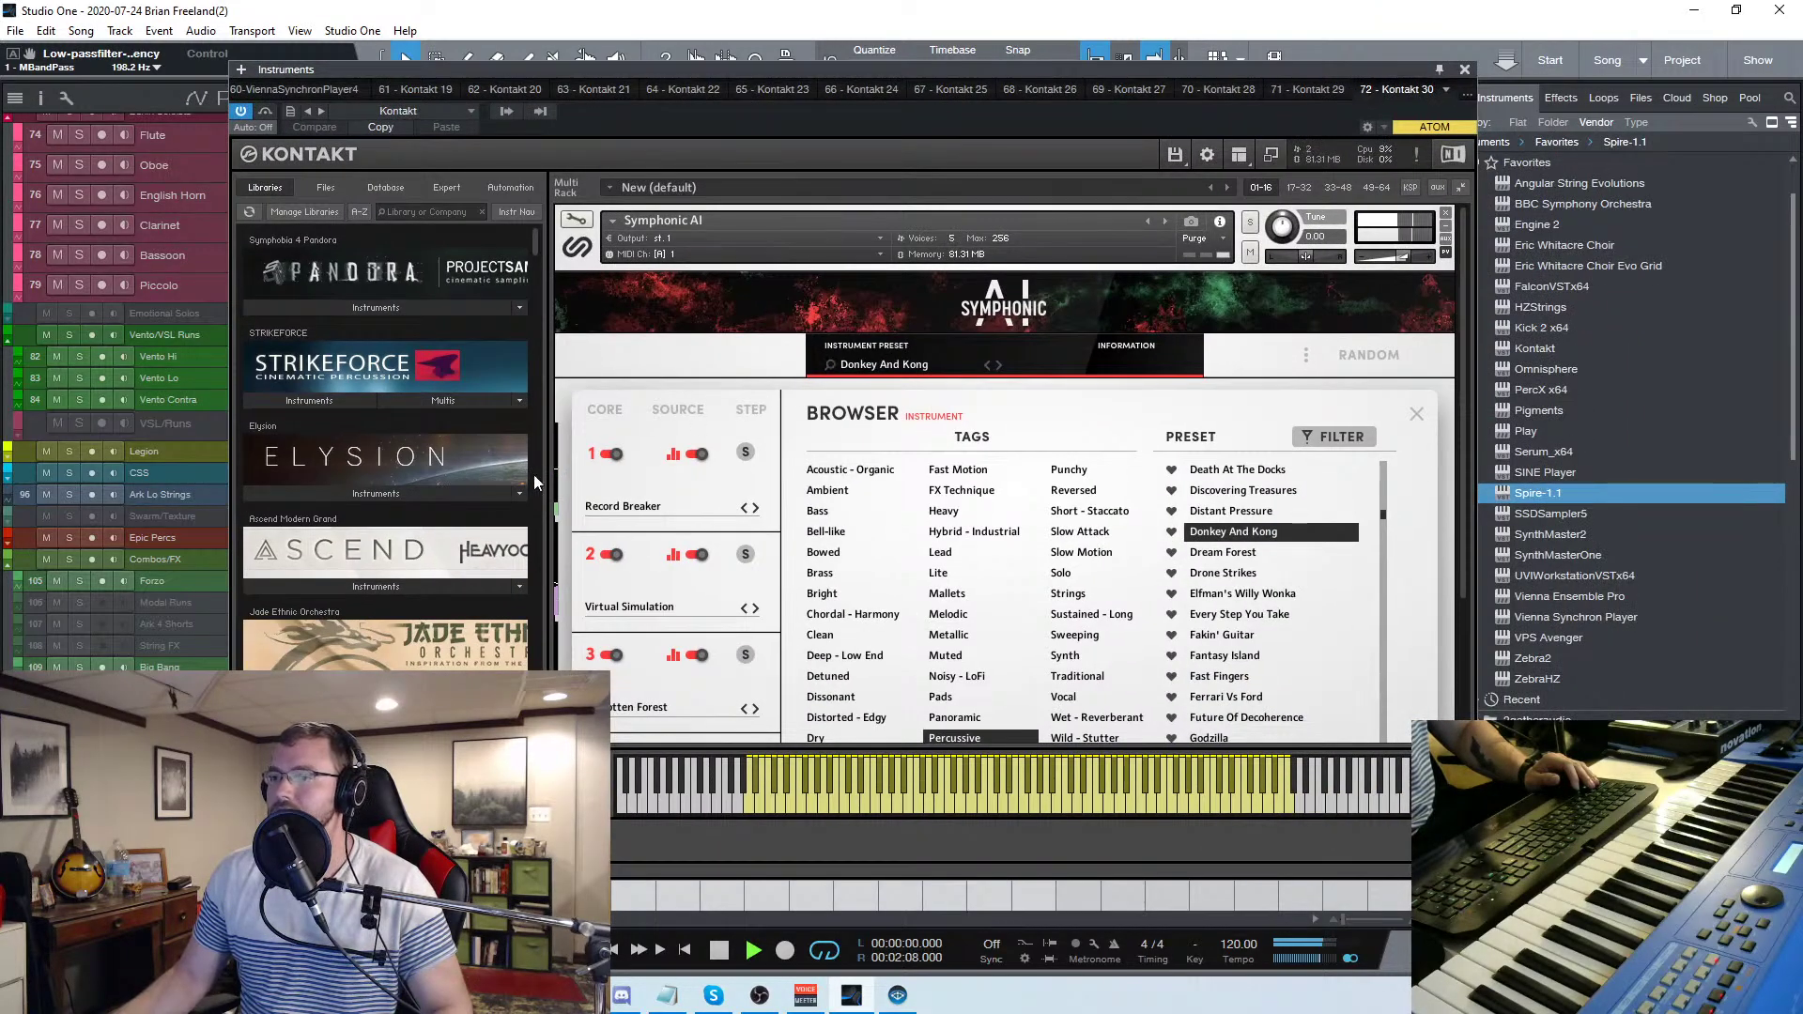
pyautogui.click(1417, 414)
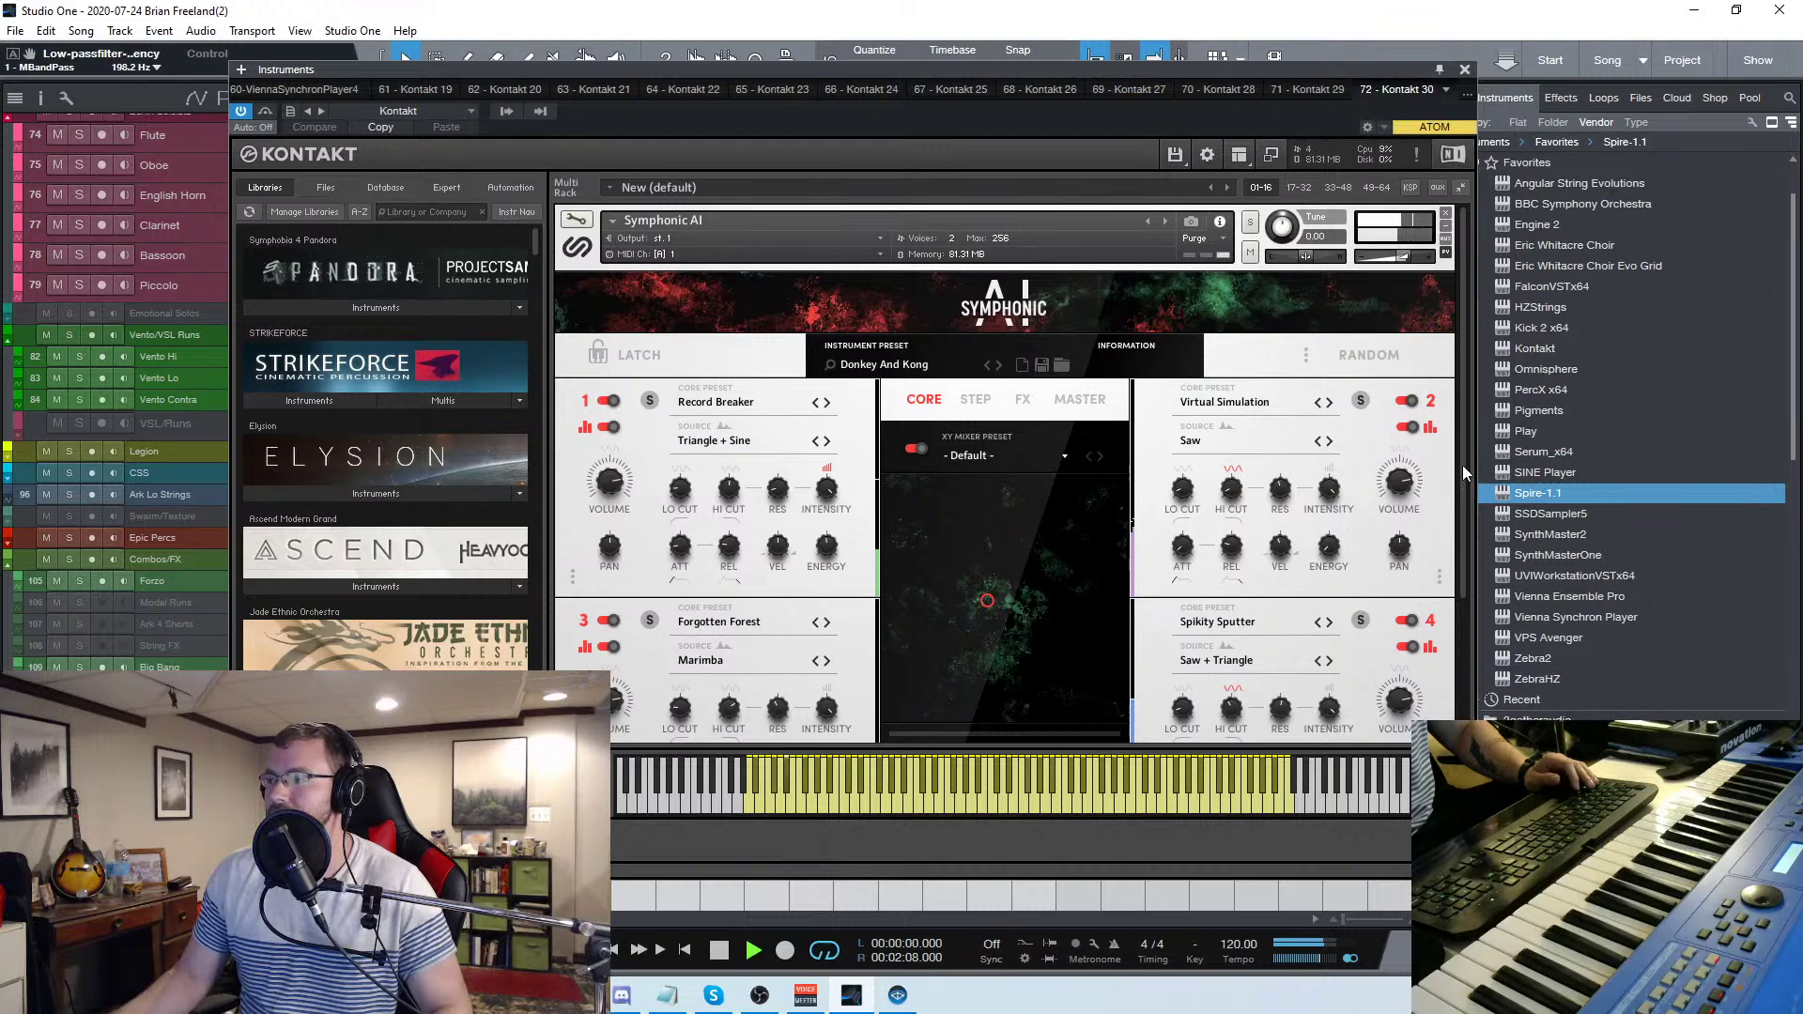
# Move the Symphonic AI XY mixer point toward the pad's upper-right corner and stop playback
pyautogui.scroll(-1, 1453, 524)
pyautogui.moveTo(983, 526); pyautogui.dragTo(1108, 425)
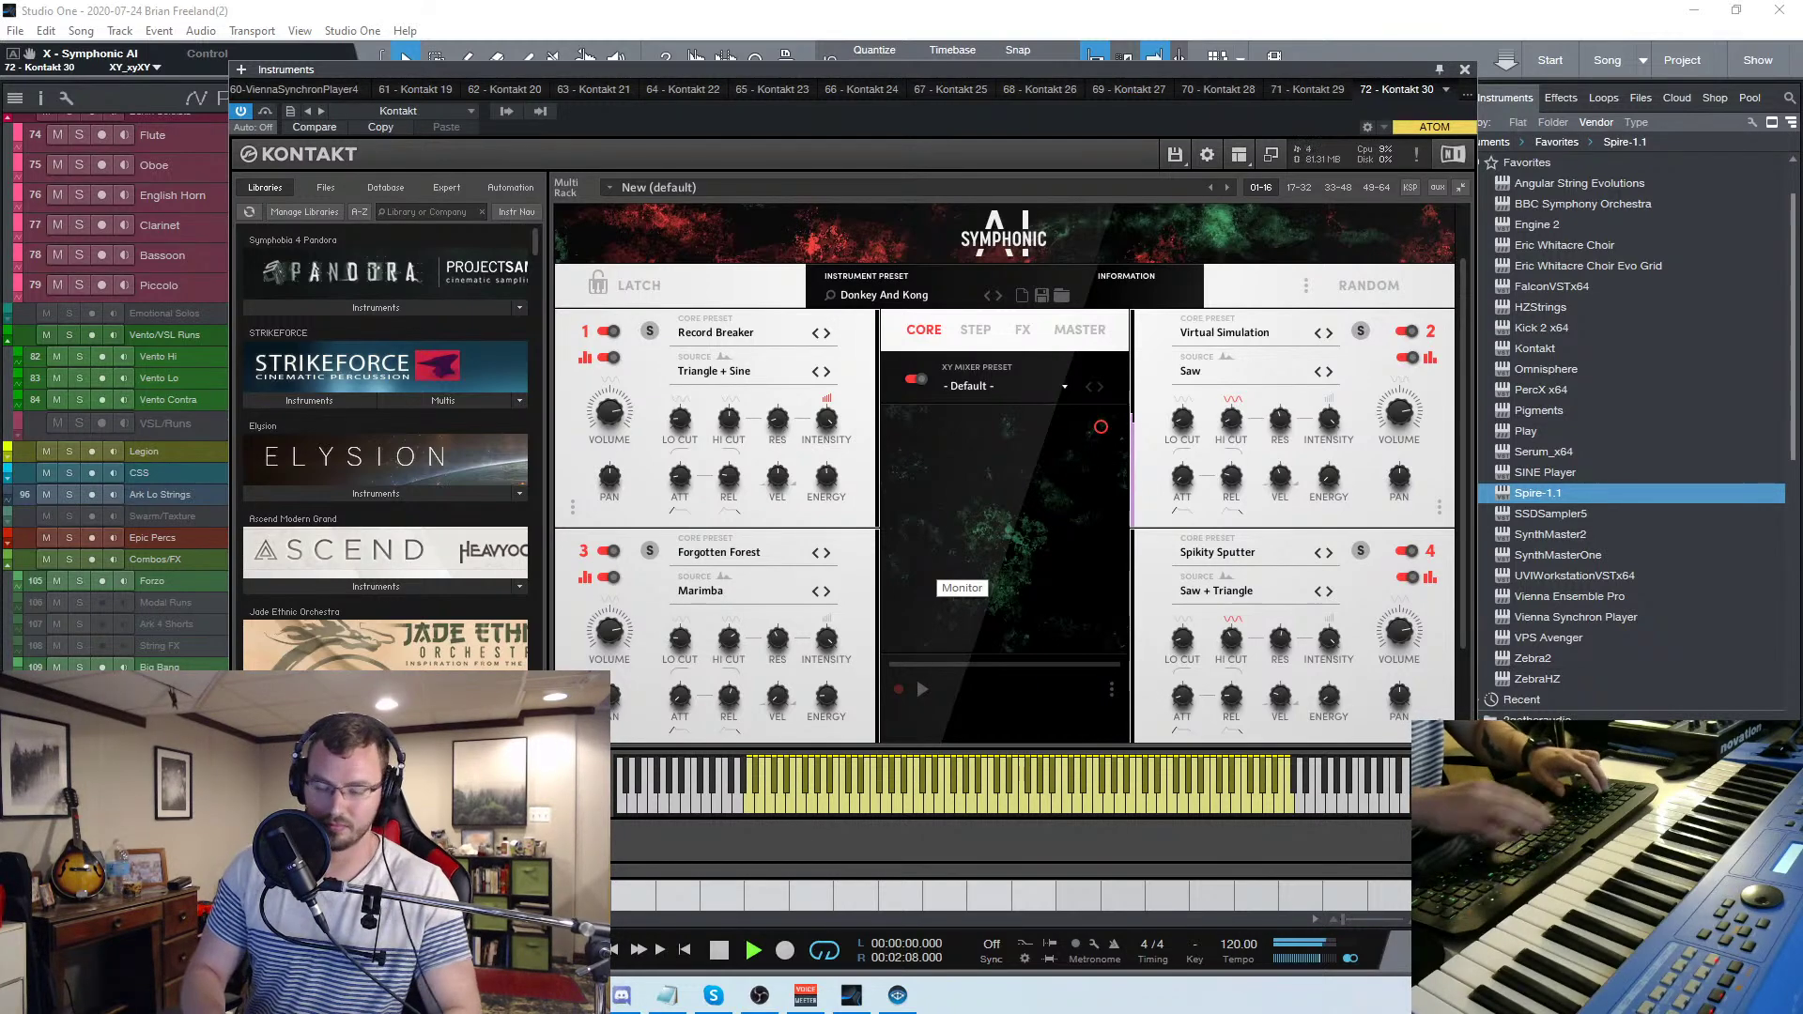
pyautogui.click(719, 950)
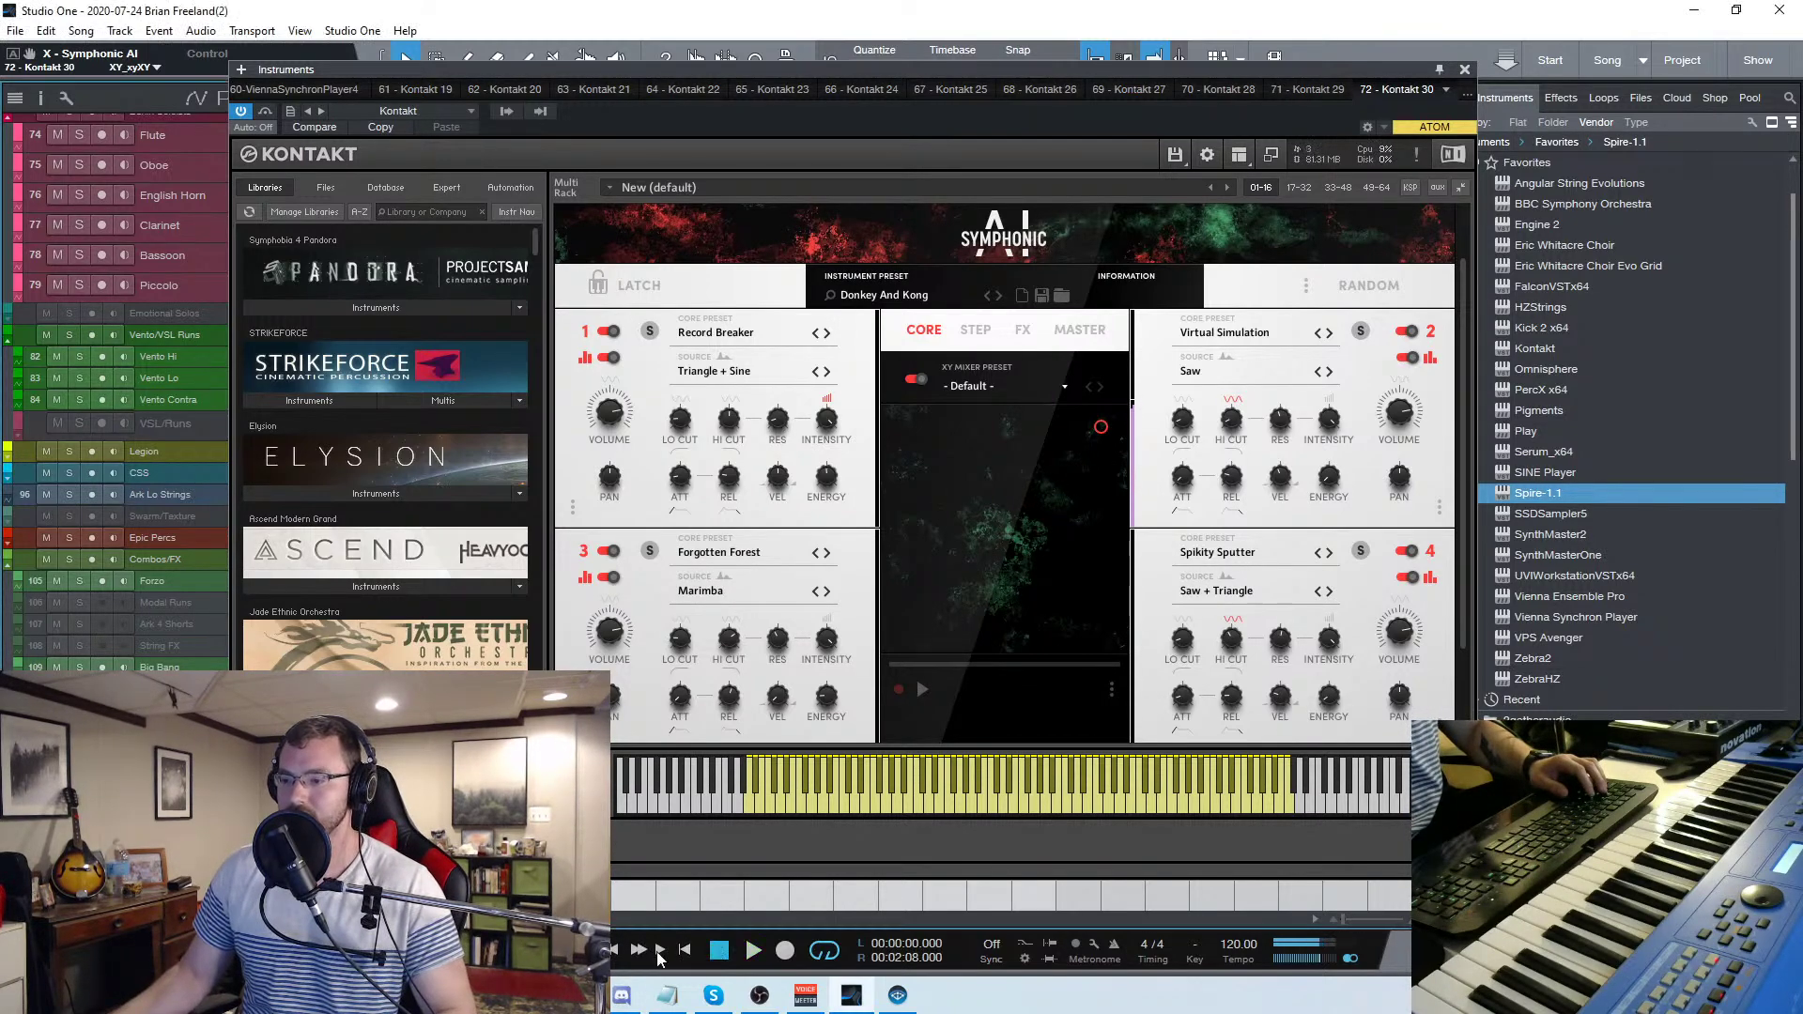
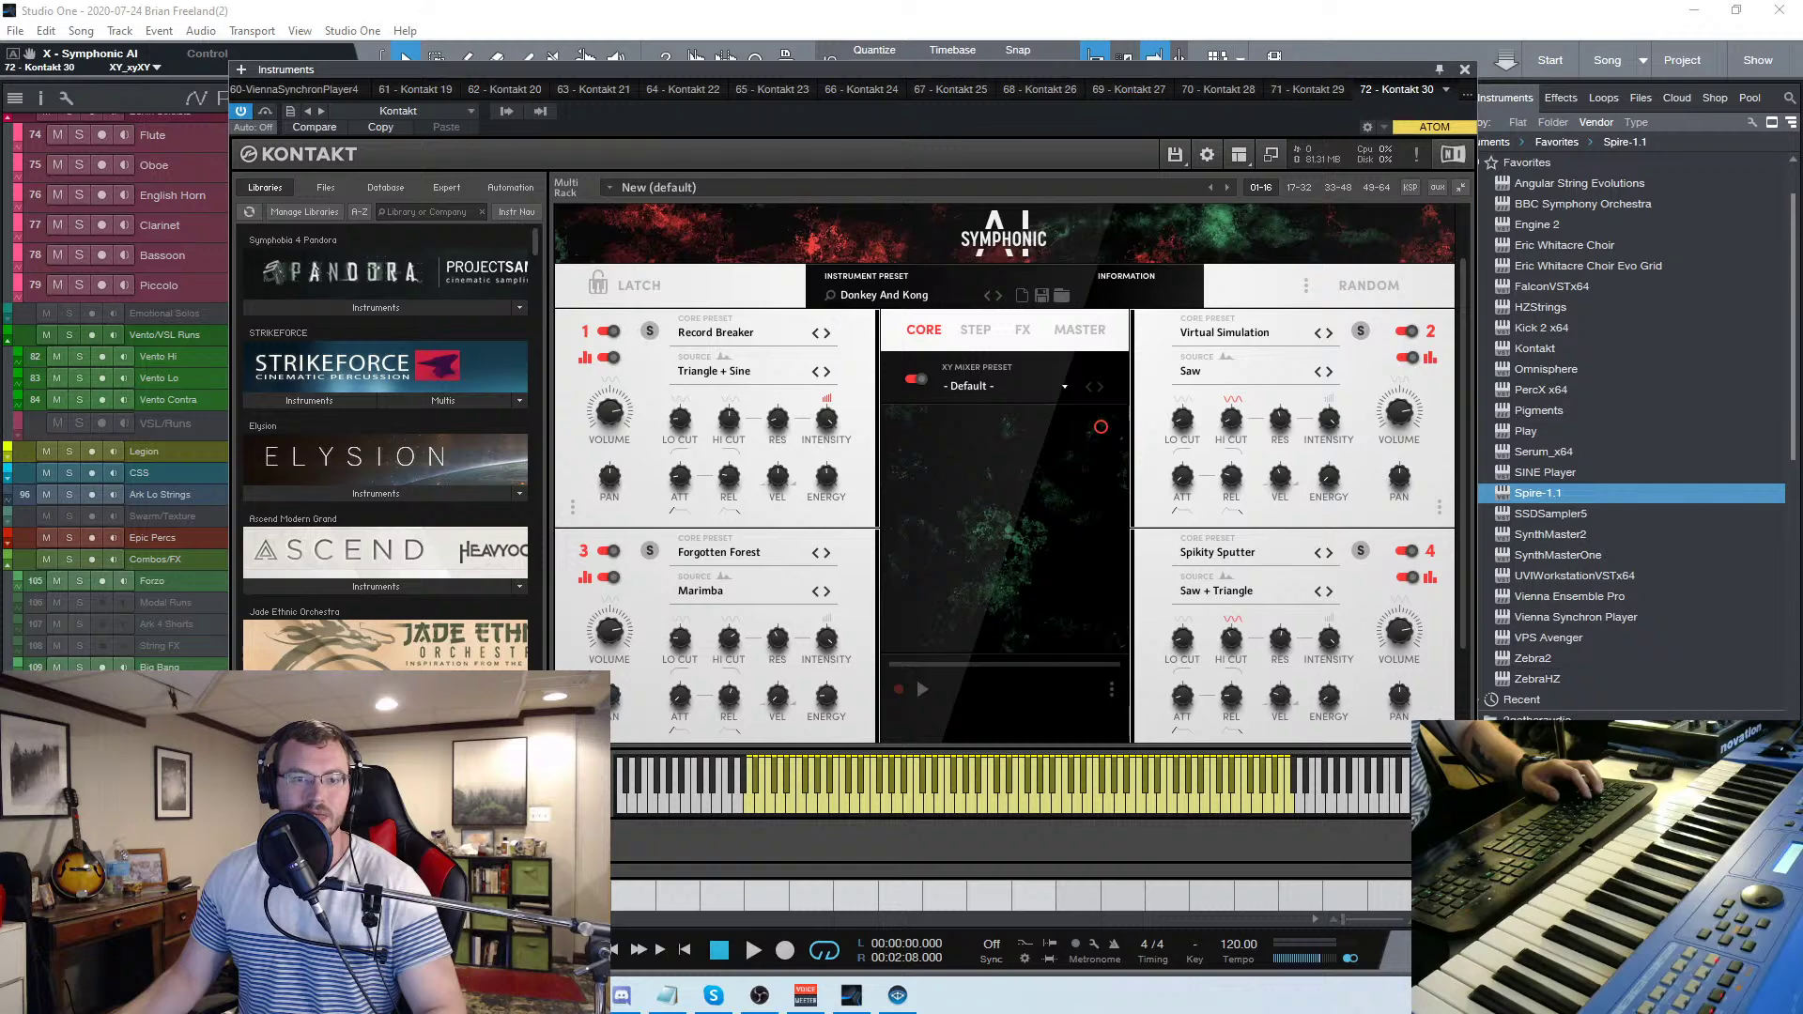
# Switch to the Facebook browser window, reduce it from full size and move it out of the way
pyautogui.hotkey('alt', 'Tab')
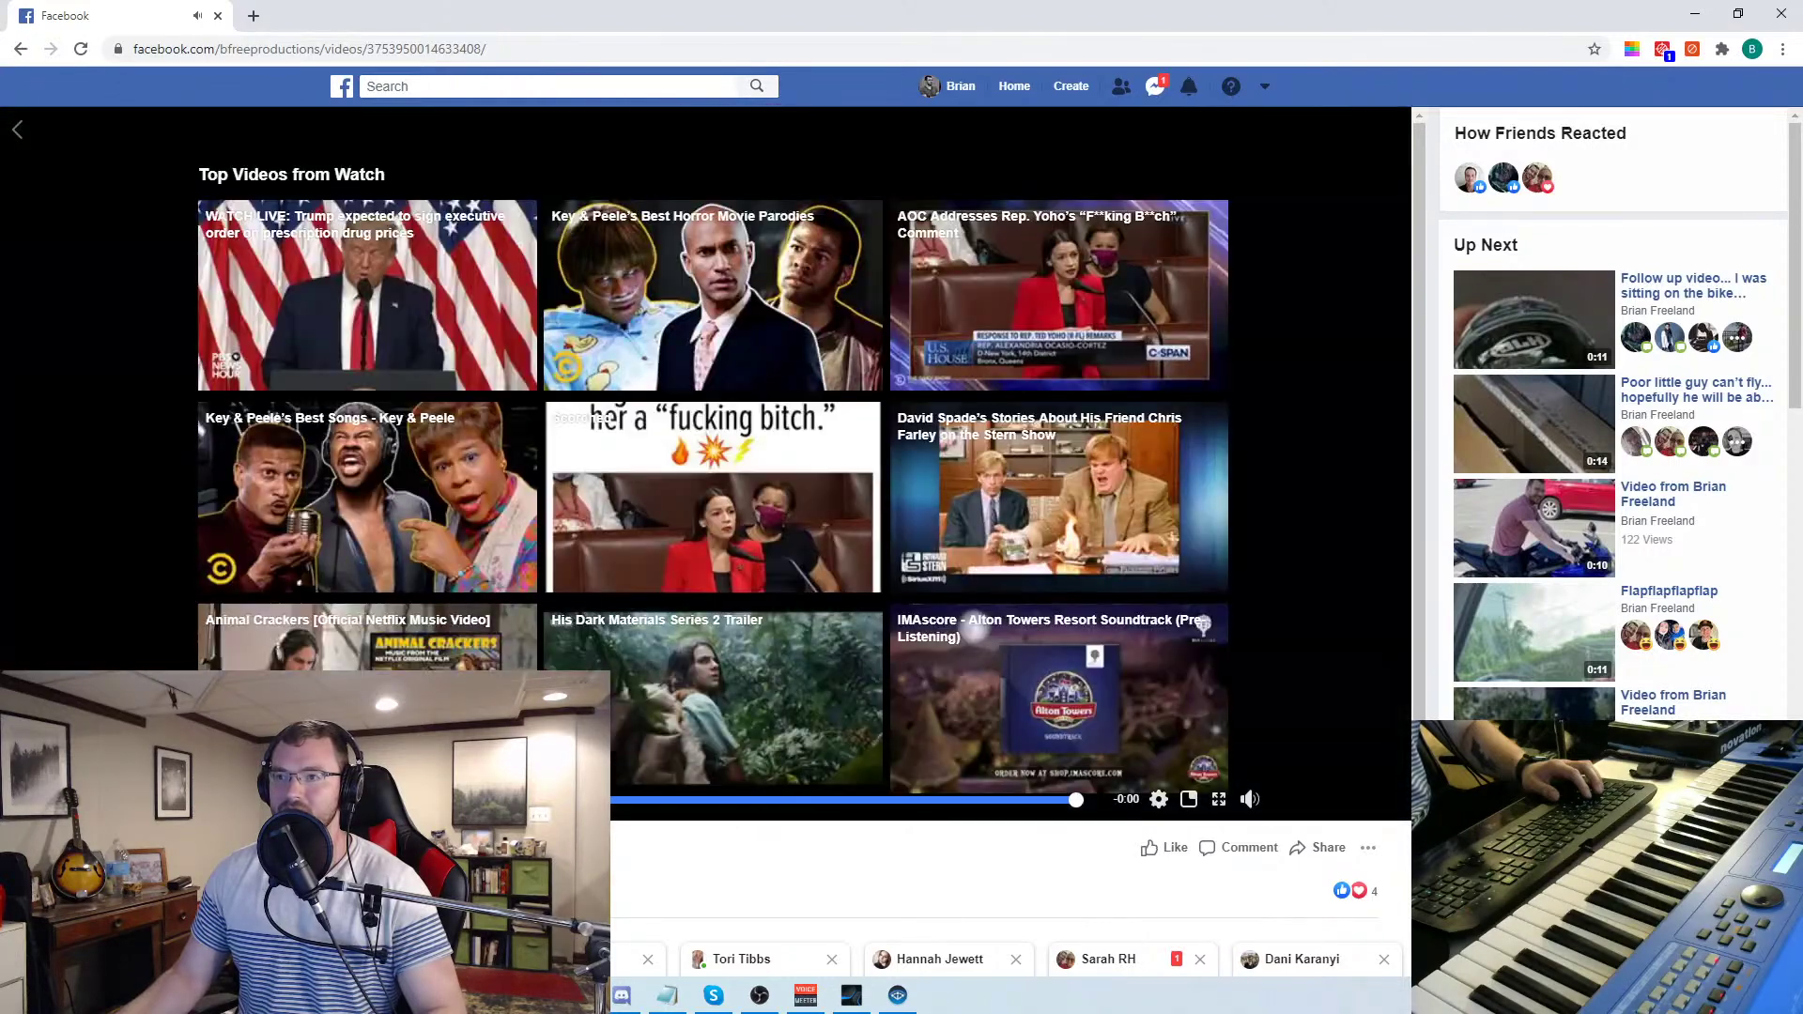
pyautogui.click(1738, 13)
pyautogui.moveTo(888, 88); pyautogui.dragTo(0, 98)
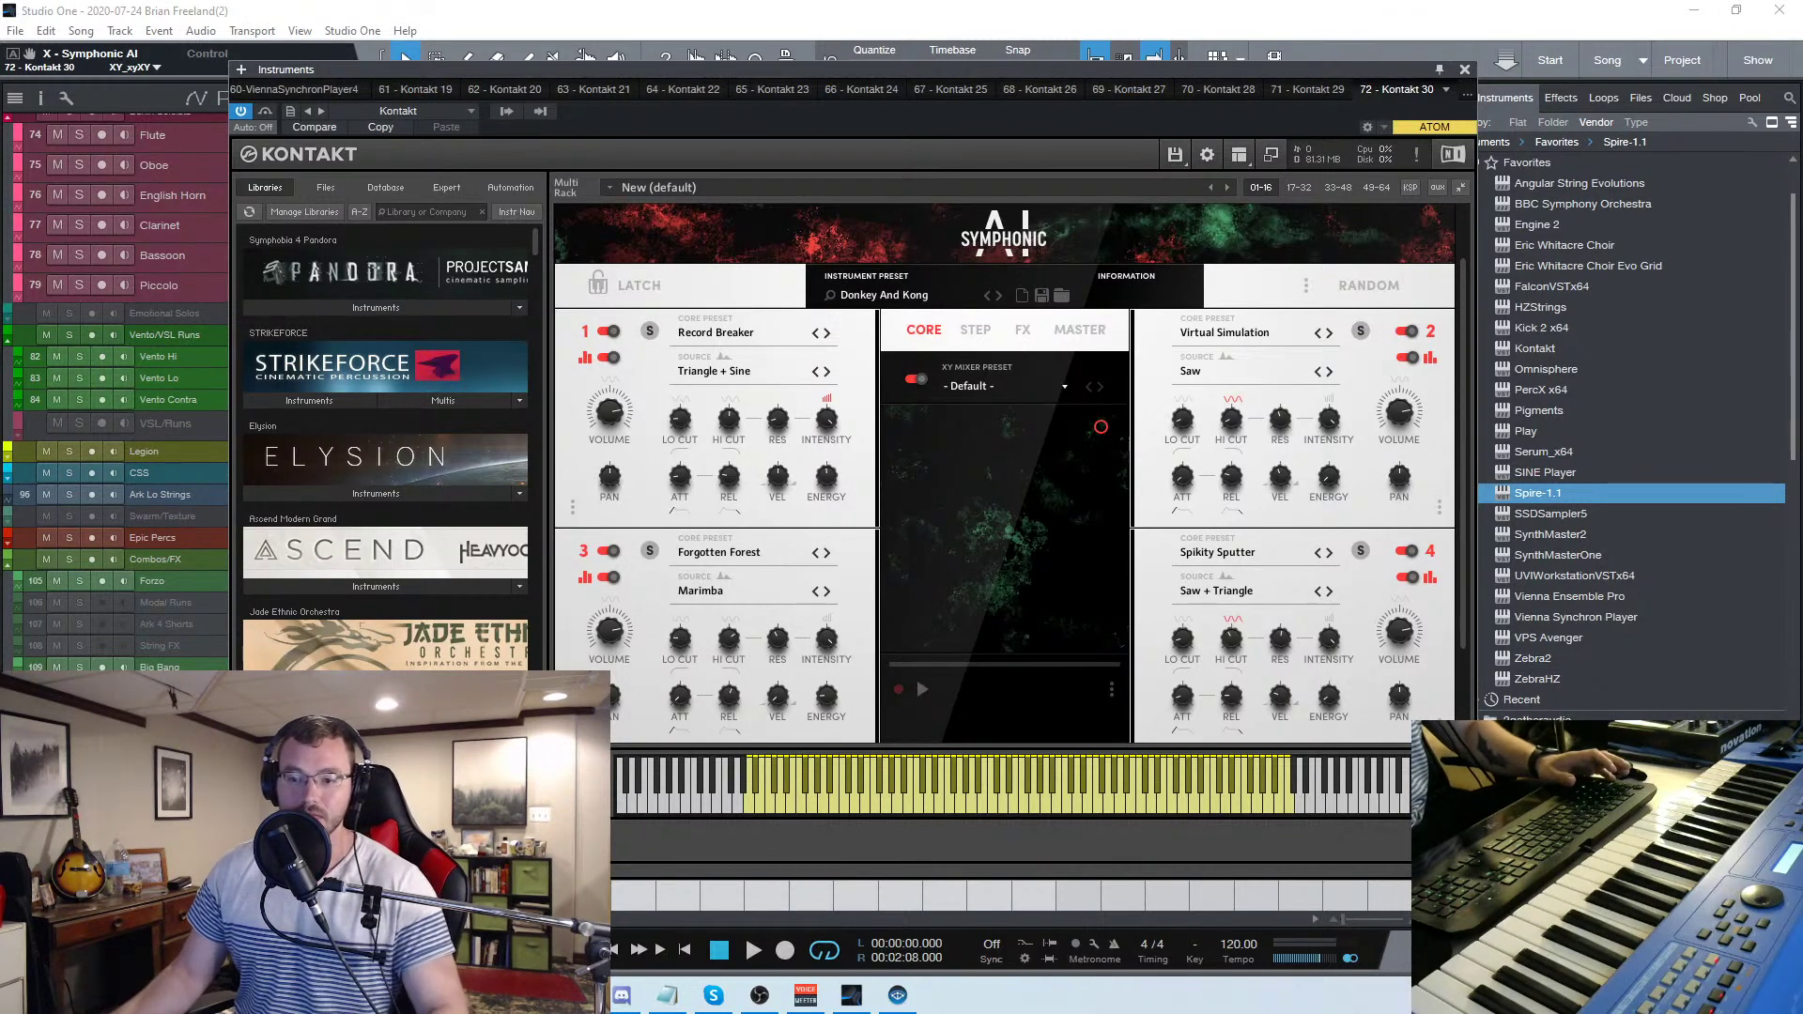
# View the rest of the untitled Notepad note and put its window away
pyautogui.click(667, 996)
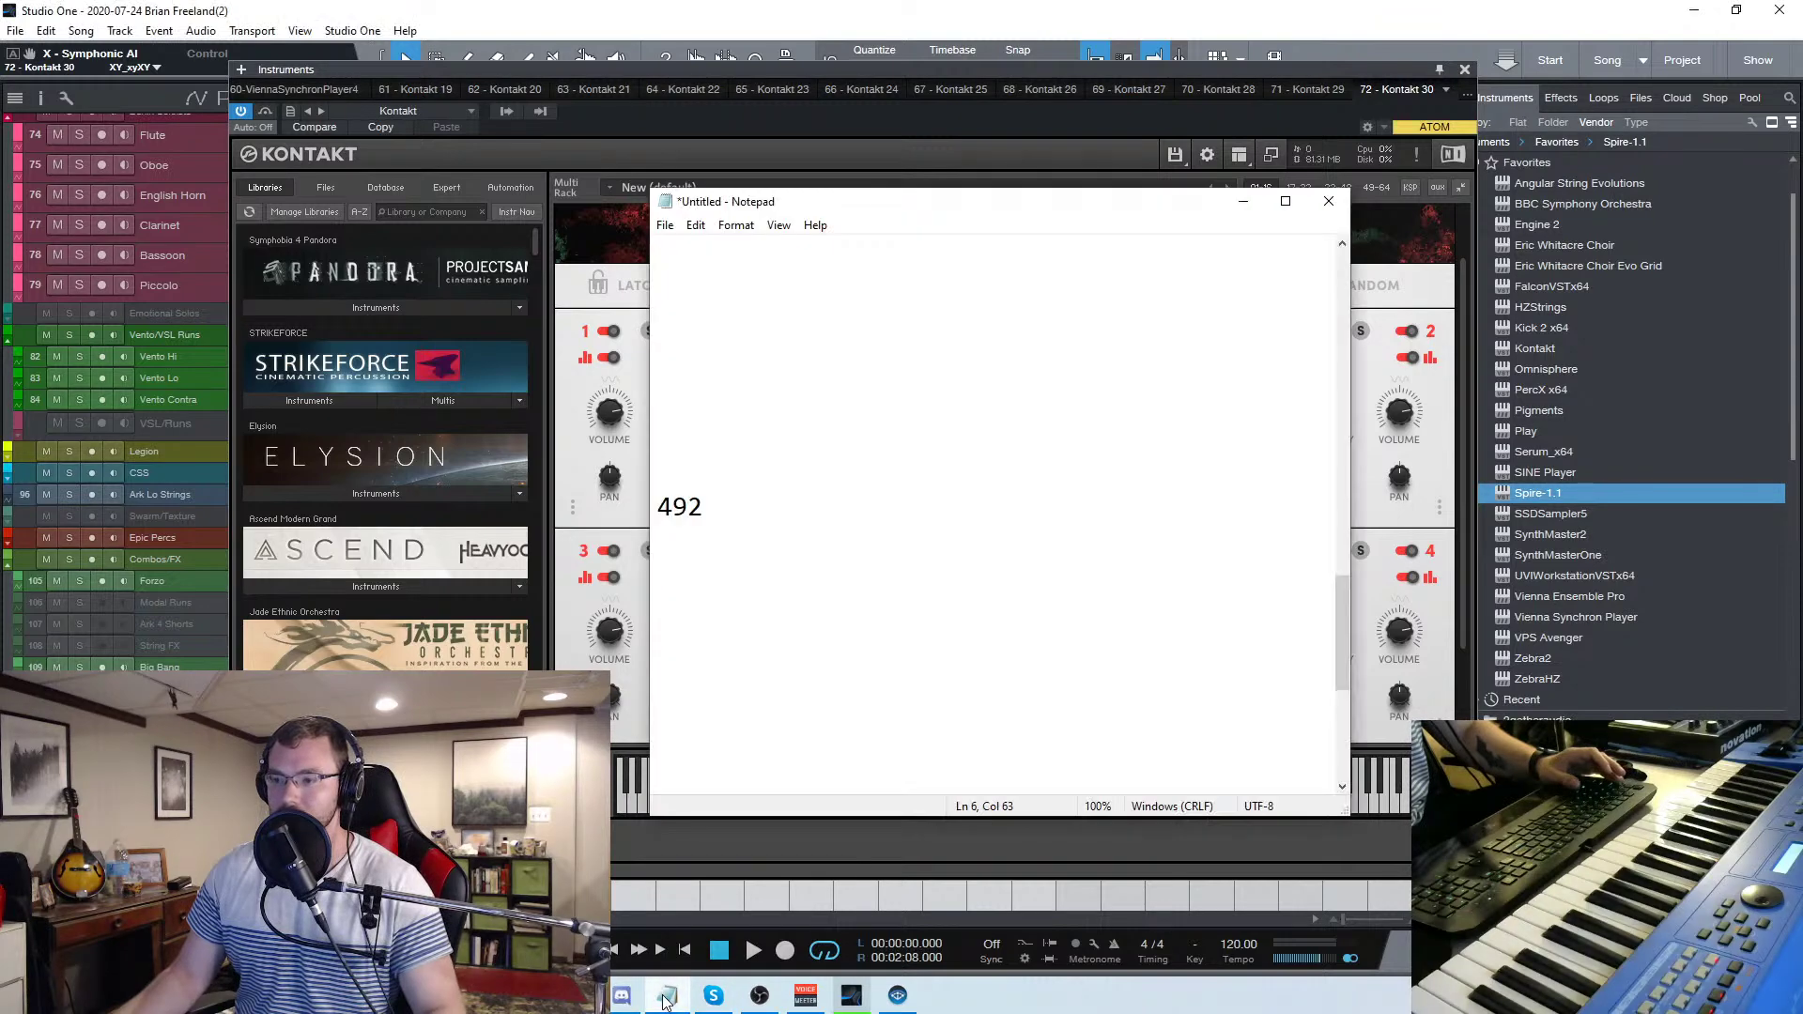
pyautogui.moveTo(1048, 202); pyautogui.dragTo(867, 151)
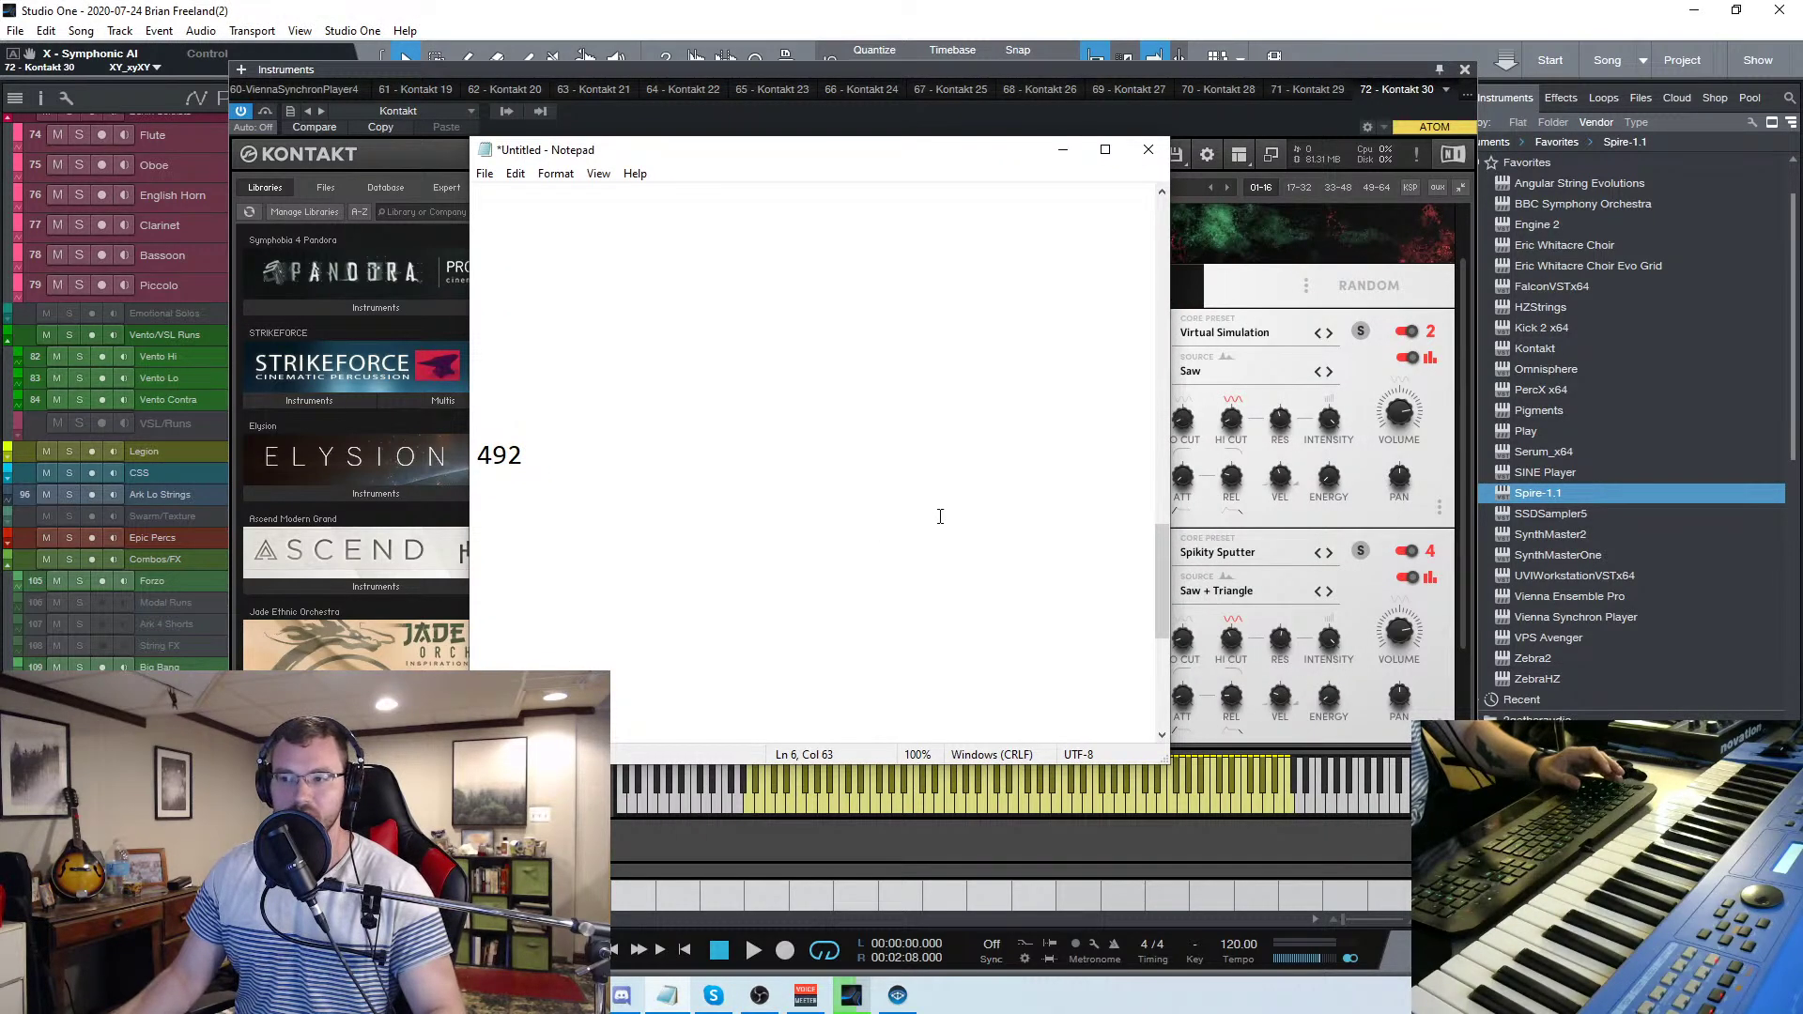
pyautogui.scroll(-3, 943, 516)
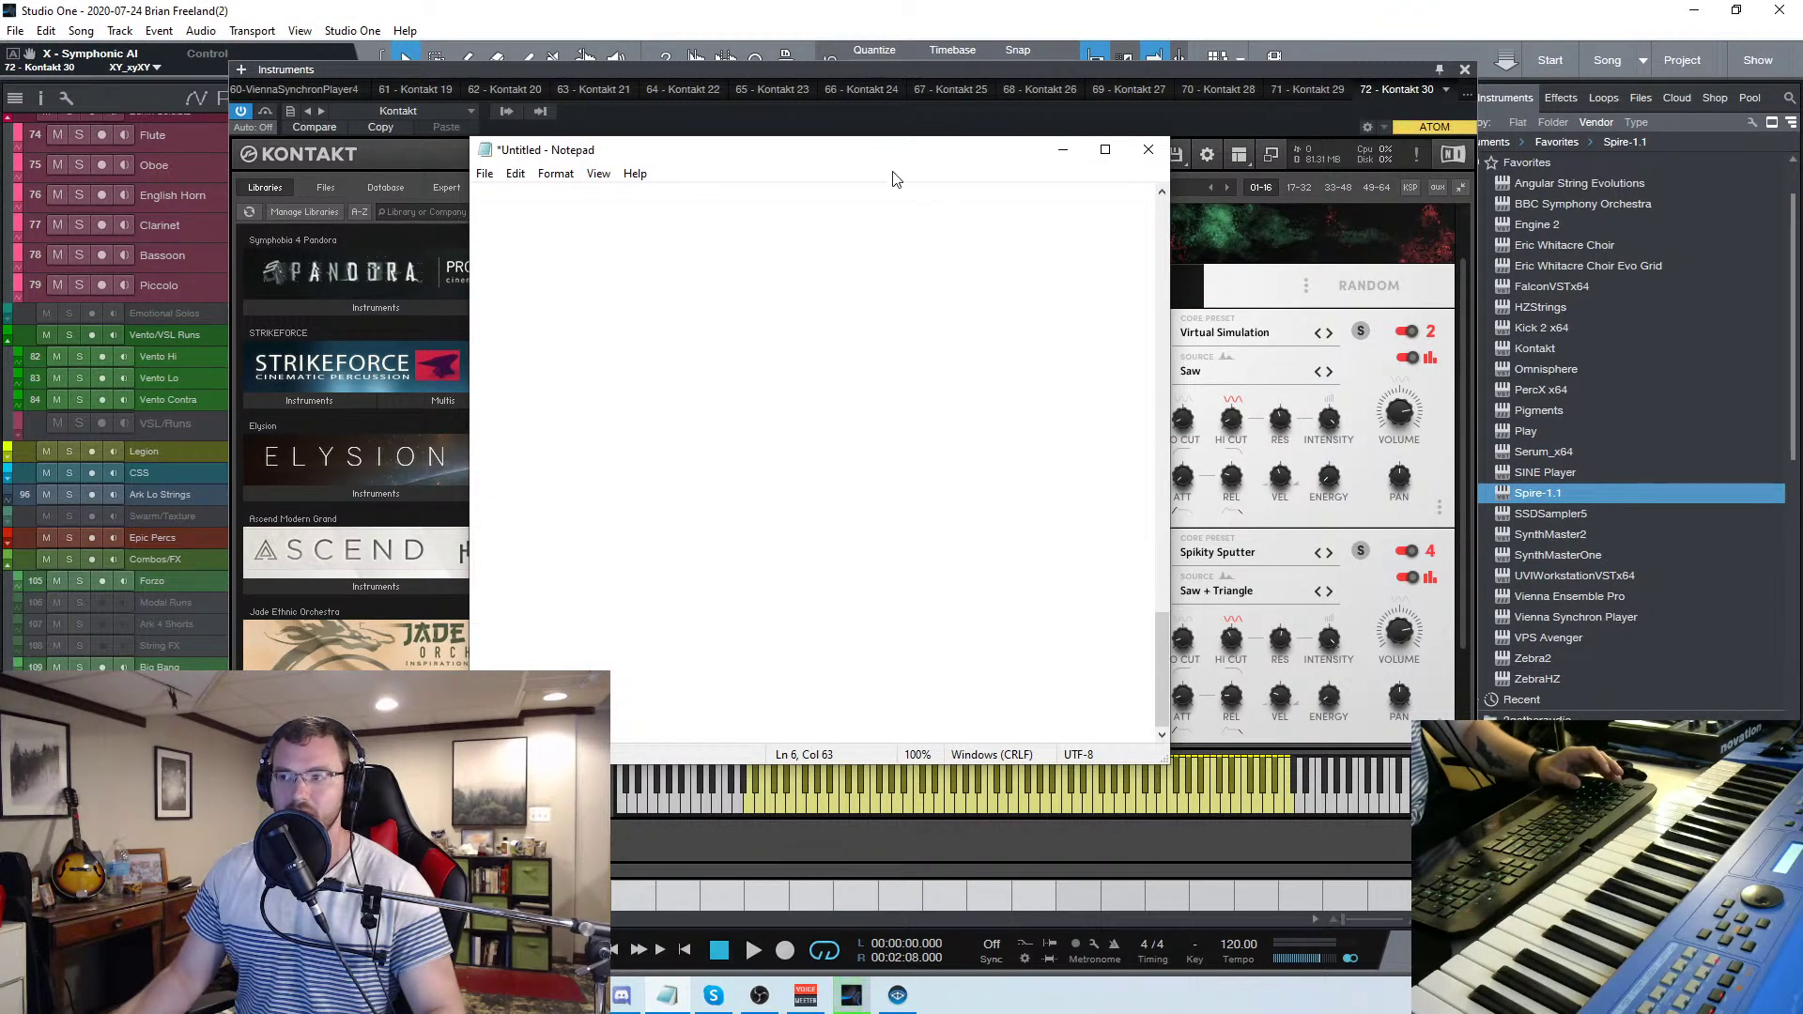
pyautogui.moveTo(892, 152); pyautogui.dragTo(1080, 172)
pyautogui.click(1256, 168)
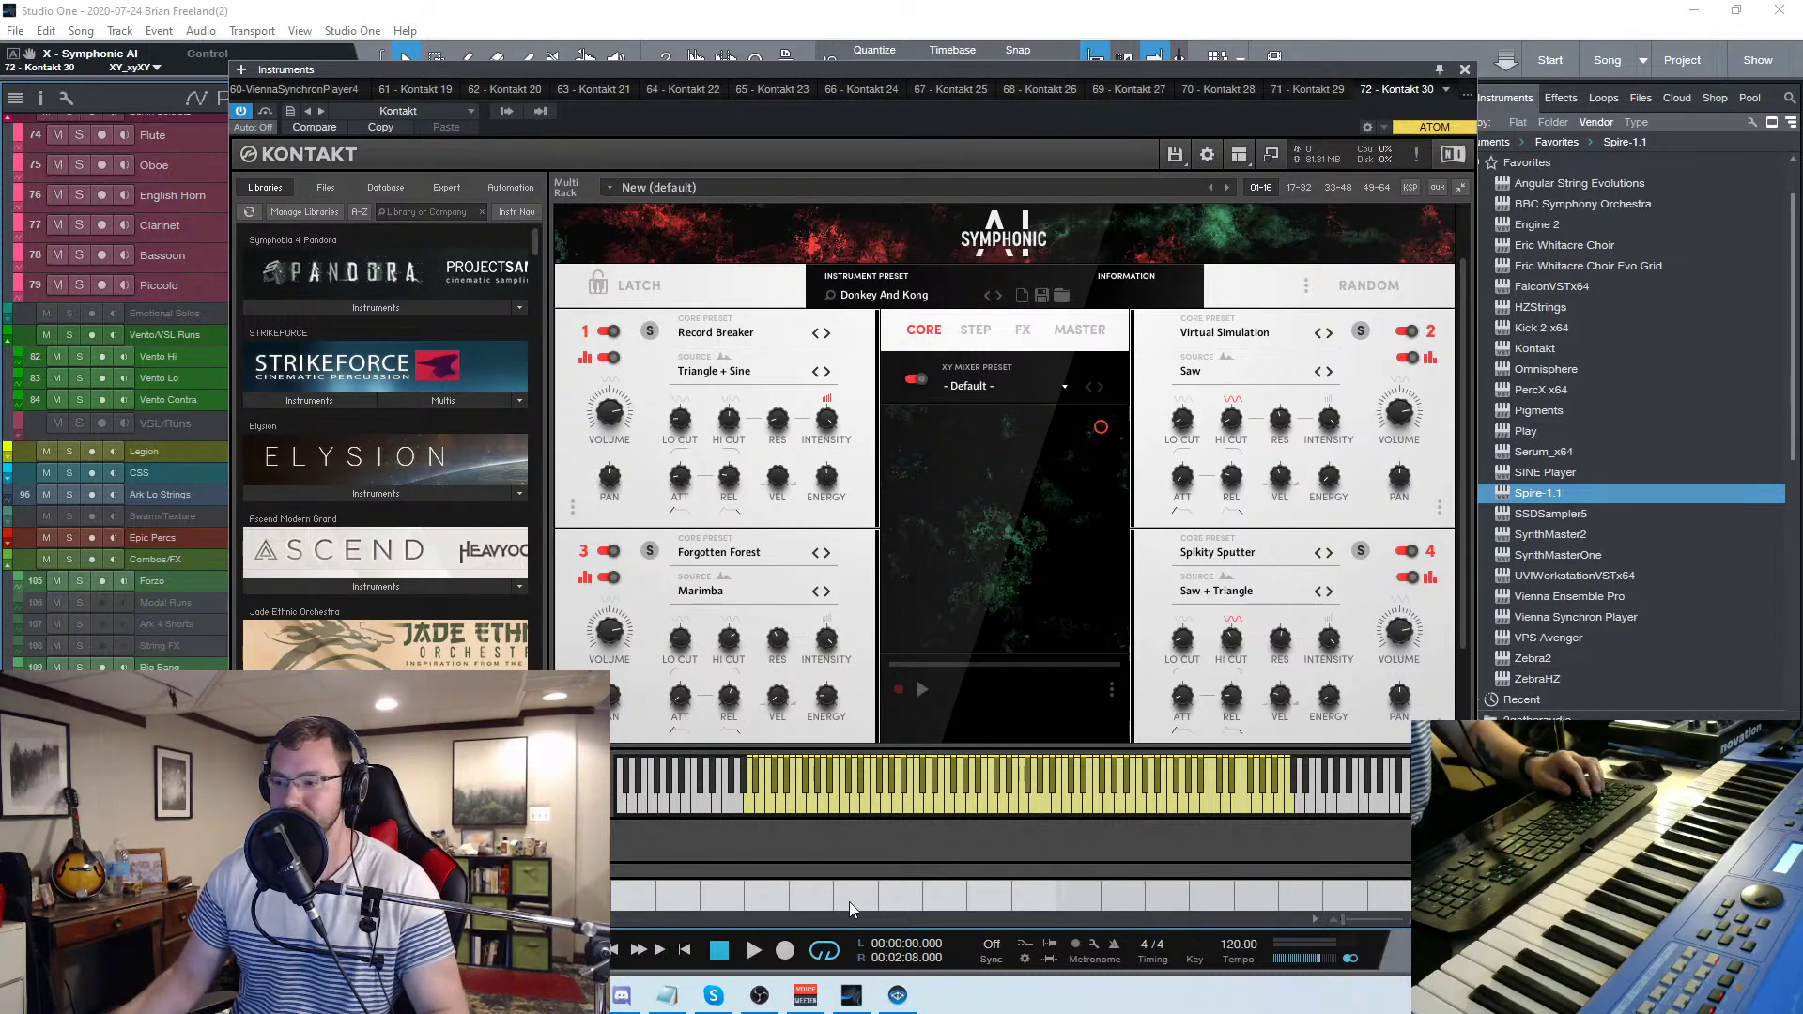
# Bring the browser window with the Facebook photo back in front of the song
pyautogui.moveTo(683, 926)
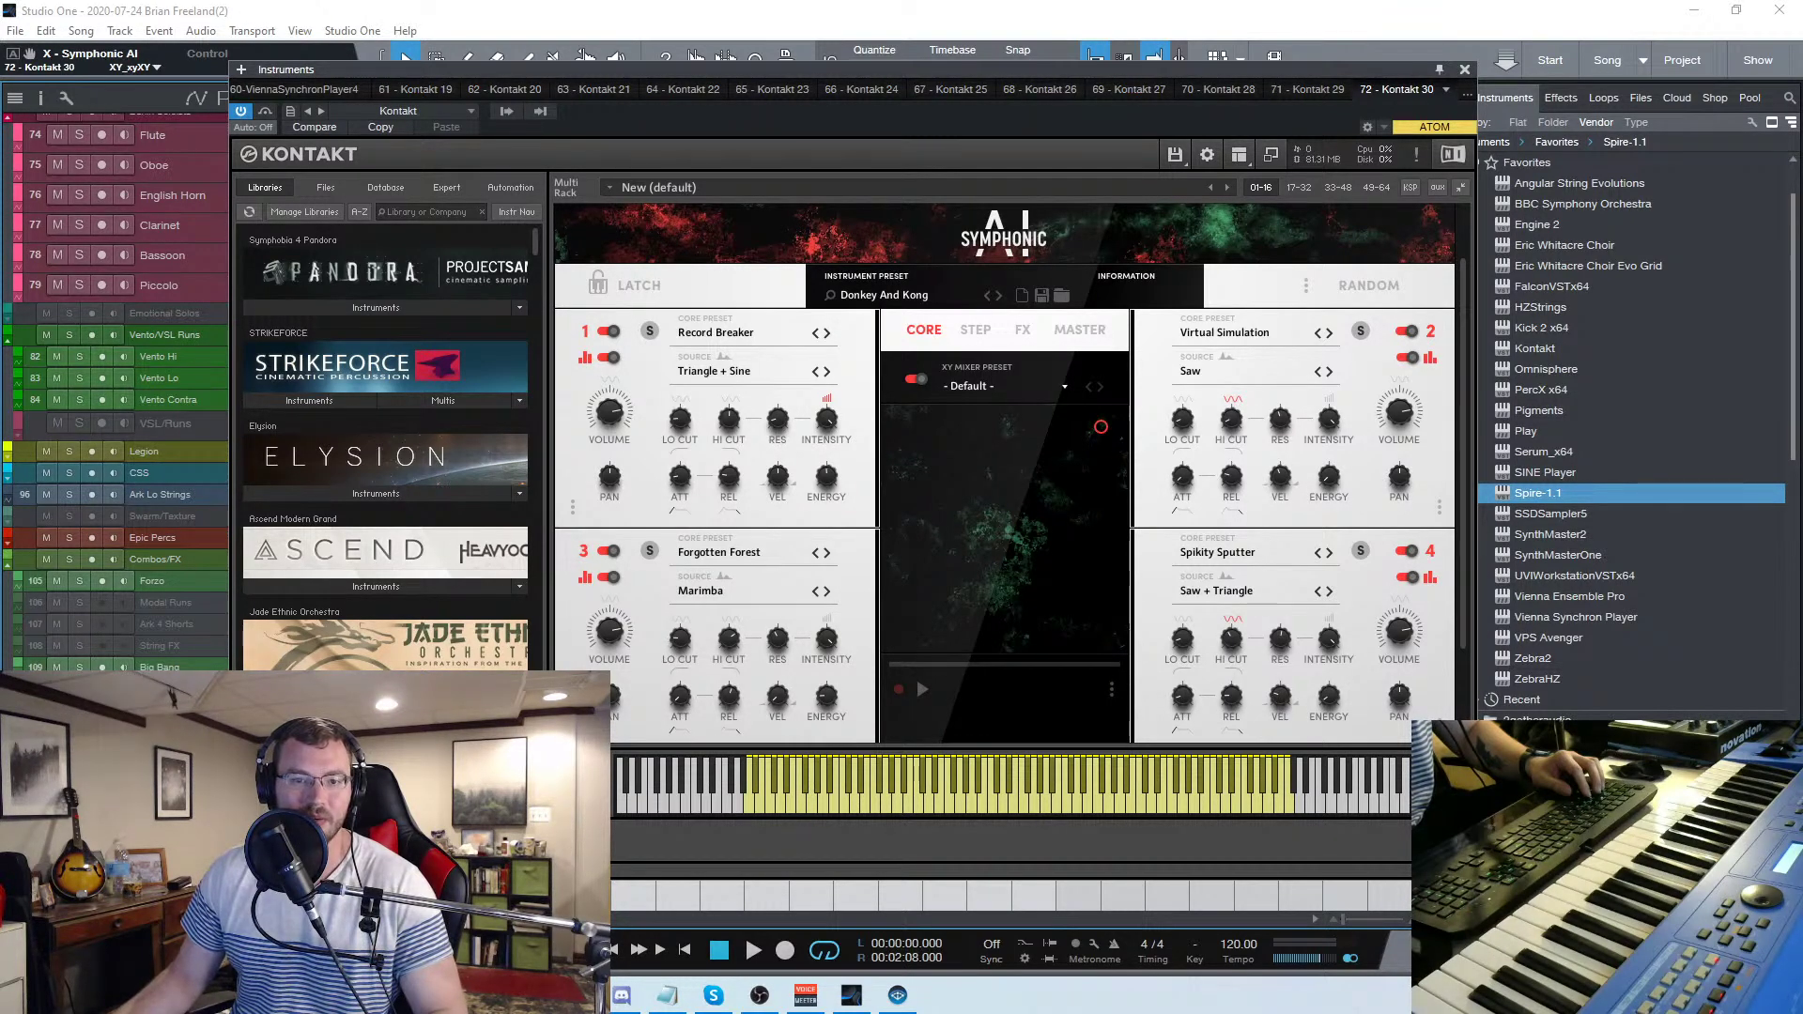
pyautogui.moveTo(0, 89); pyautogui.dragTo(932, 43)
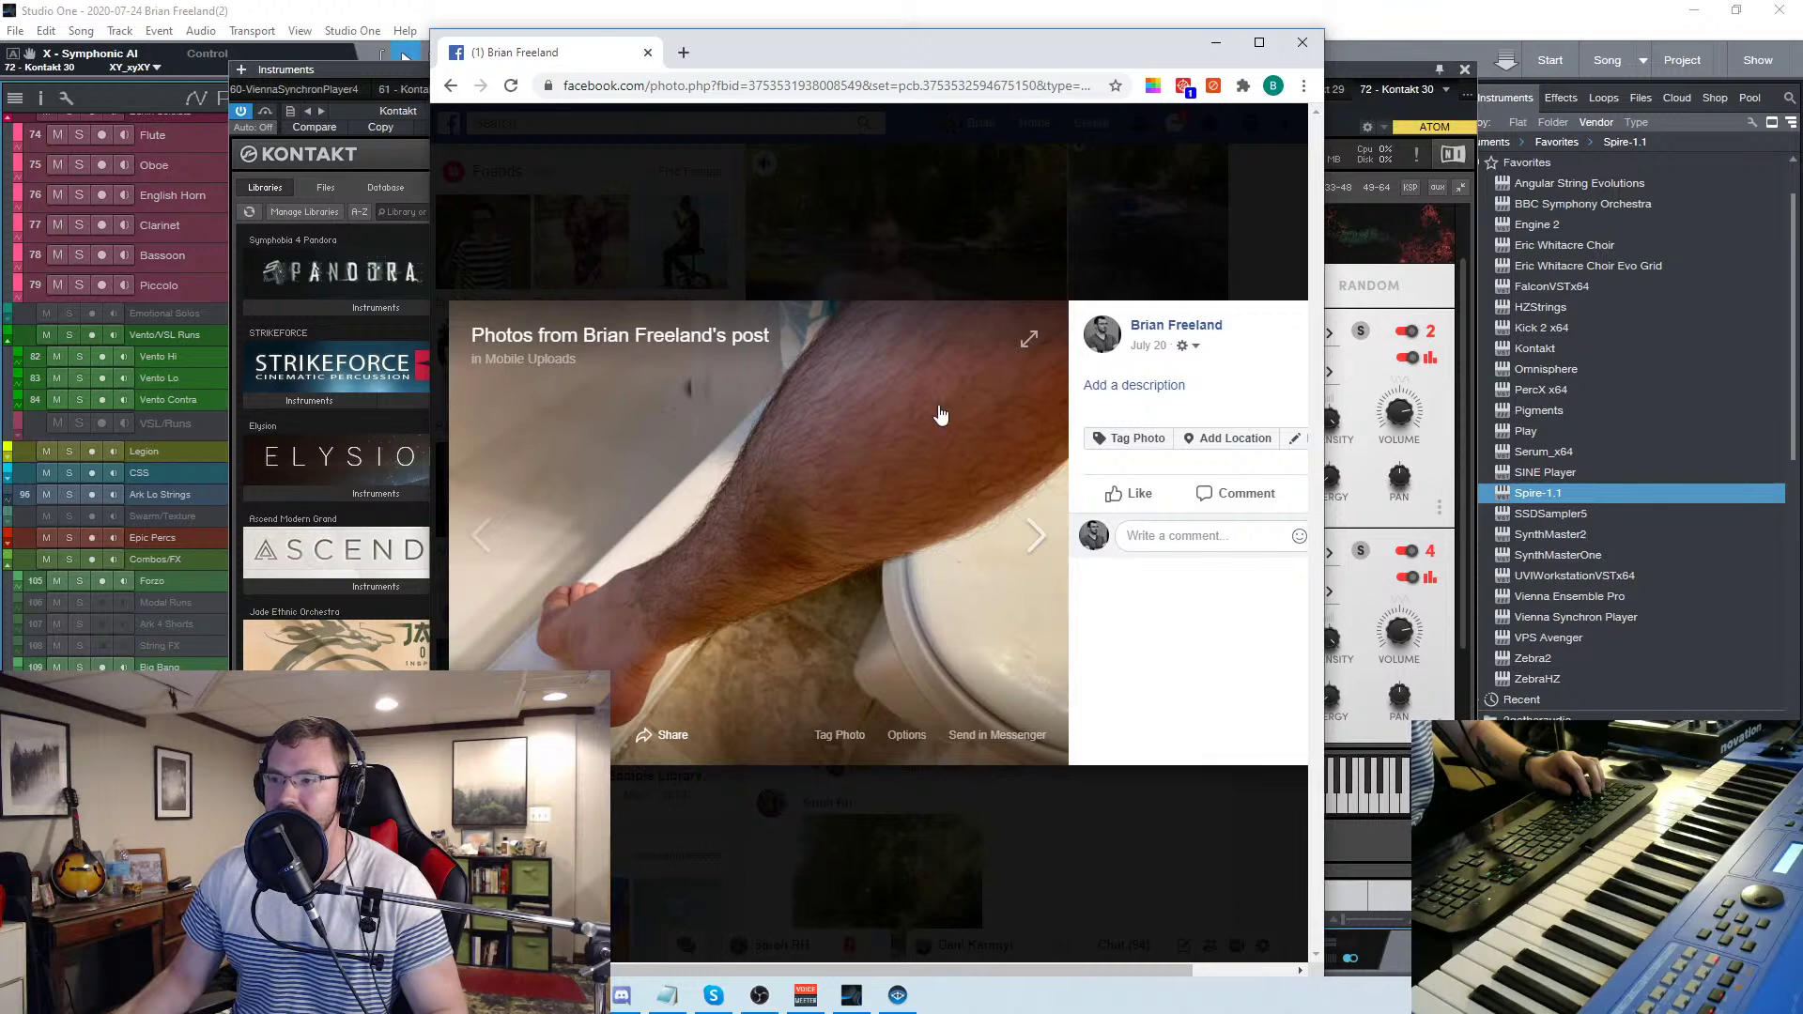
# Move the Facebook photo window away, view the Facebook motorcycle video at full size and put that window away
pyautogui.moveTo(918, 53); pyautogui.dragTo(0, 56)
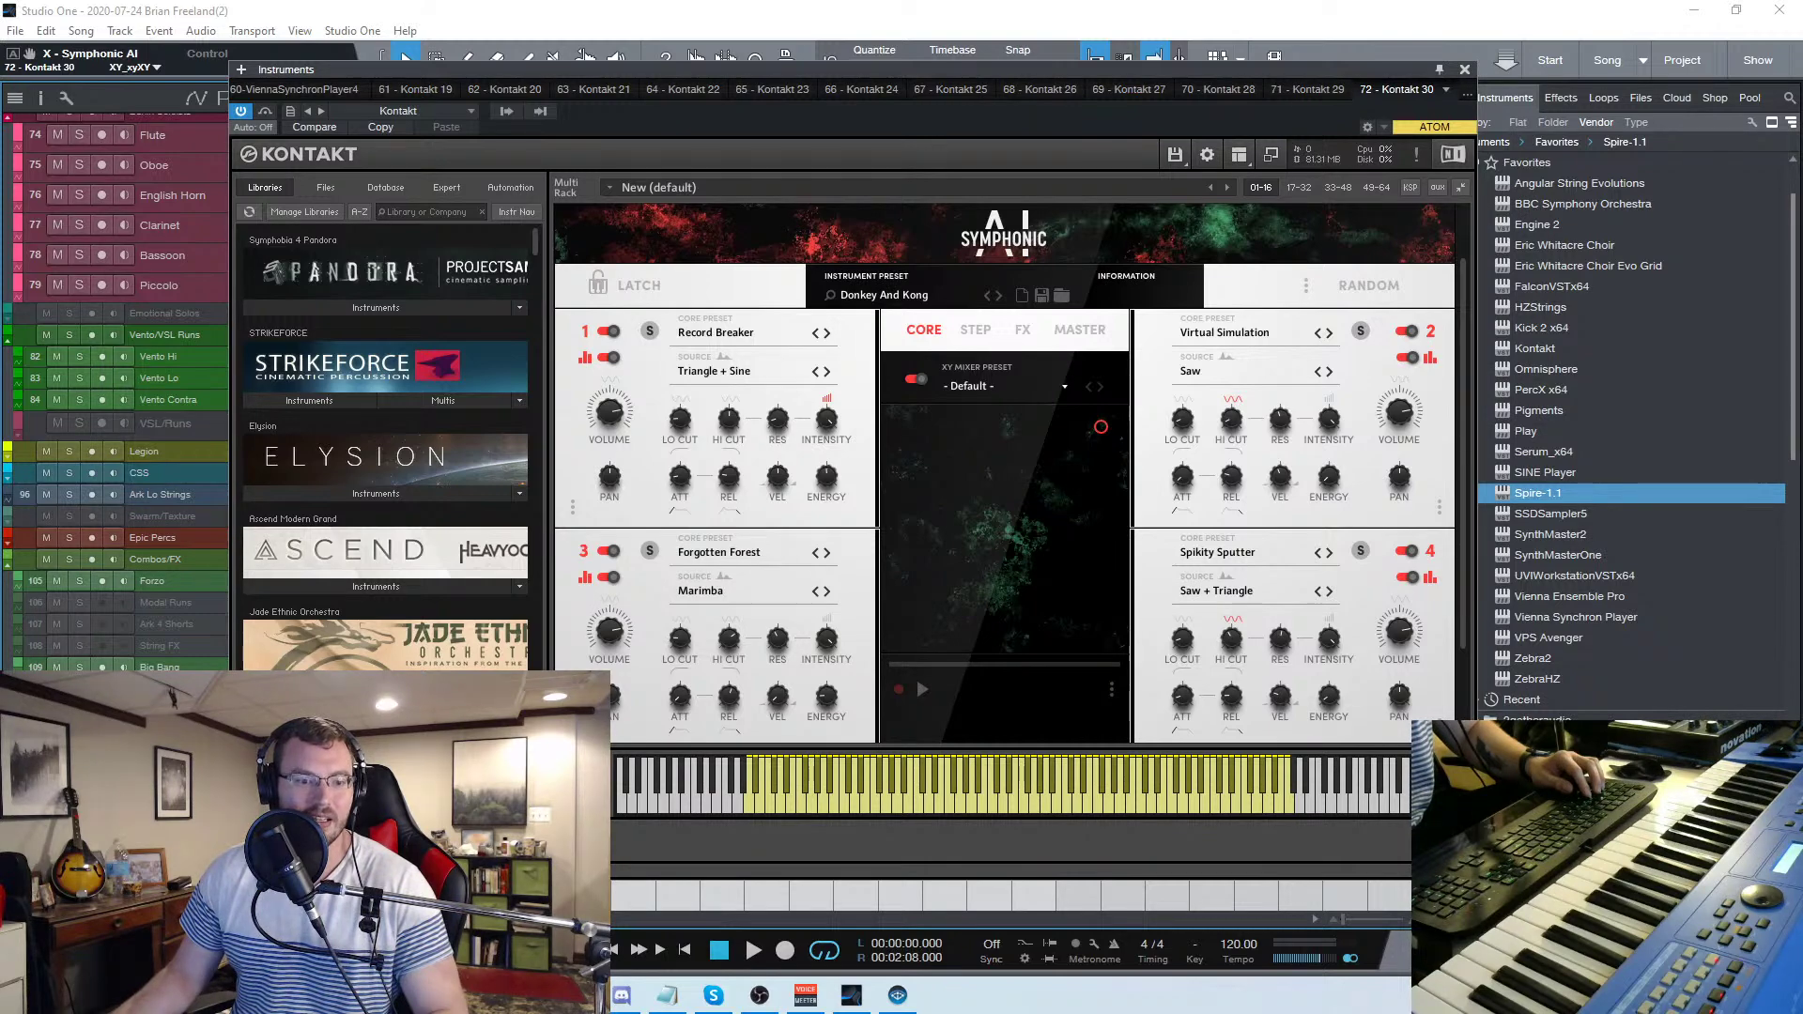
pyautogui.hotkey('alt', 'Tab')
pyautogui.moveTo(576, 76); pyautogui.dragTo(708, 69)
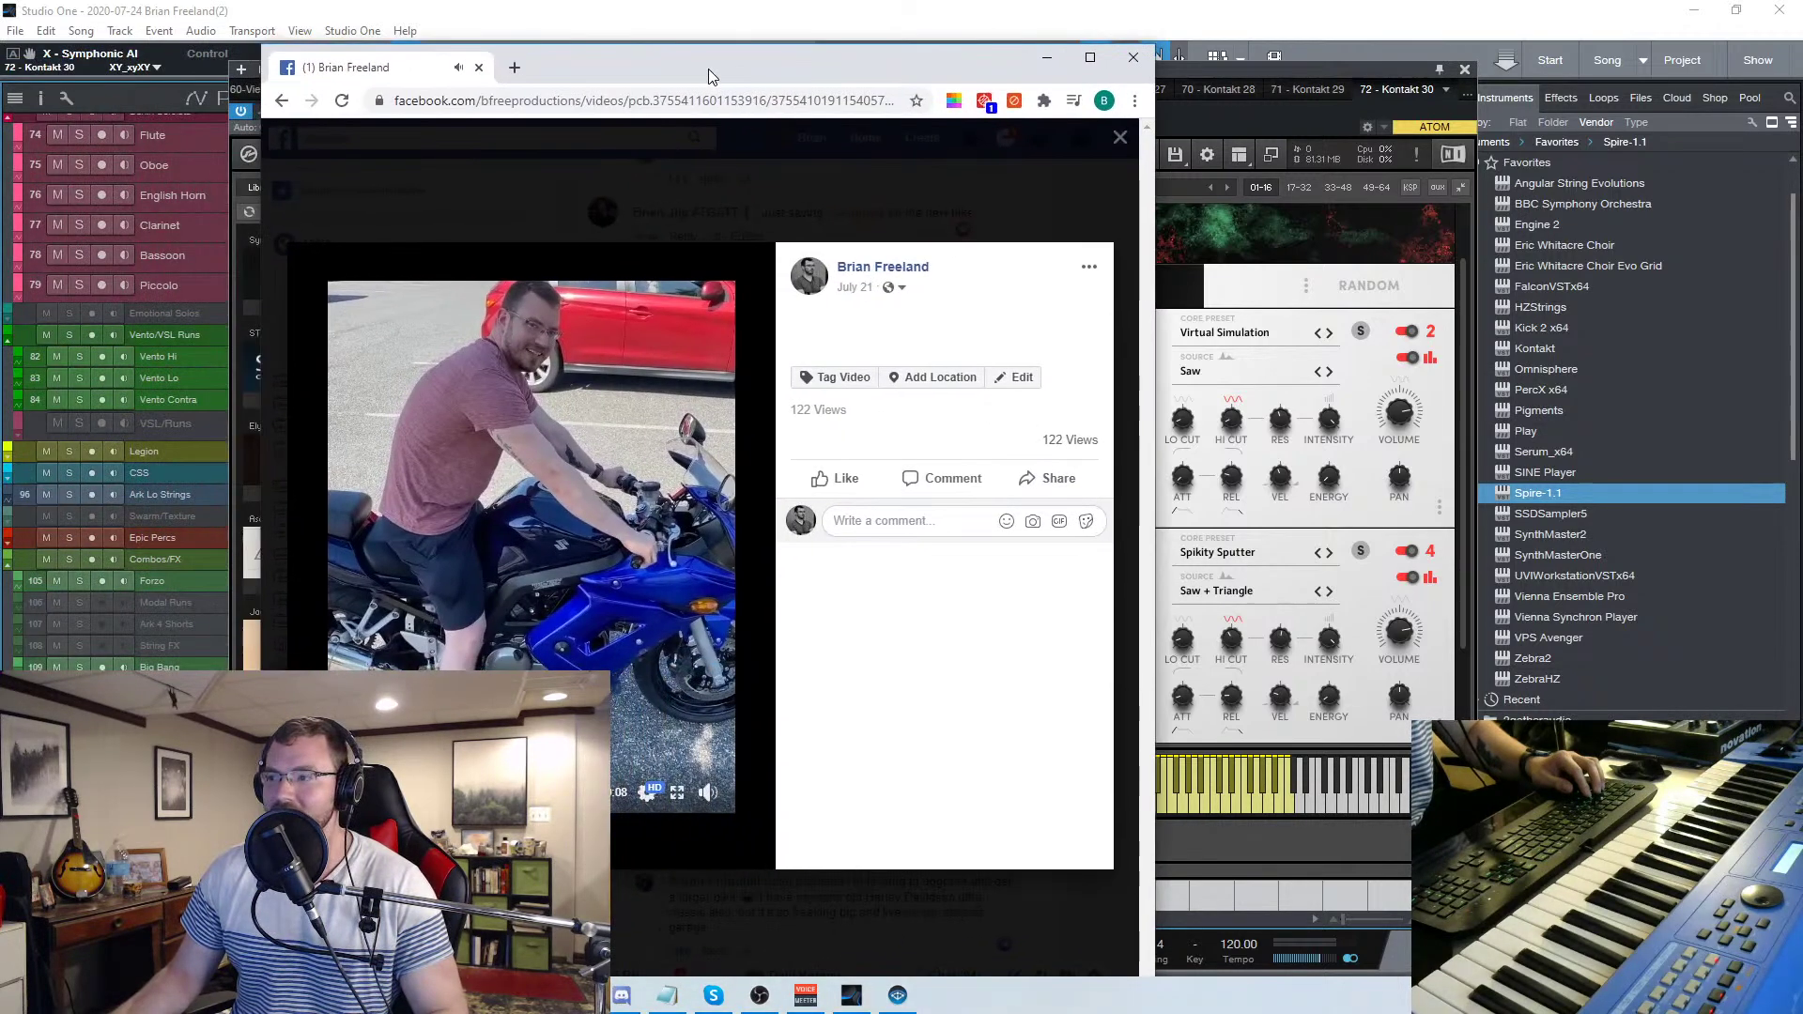
pyautogui.click(1090, 57)
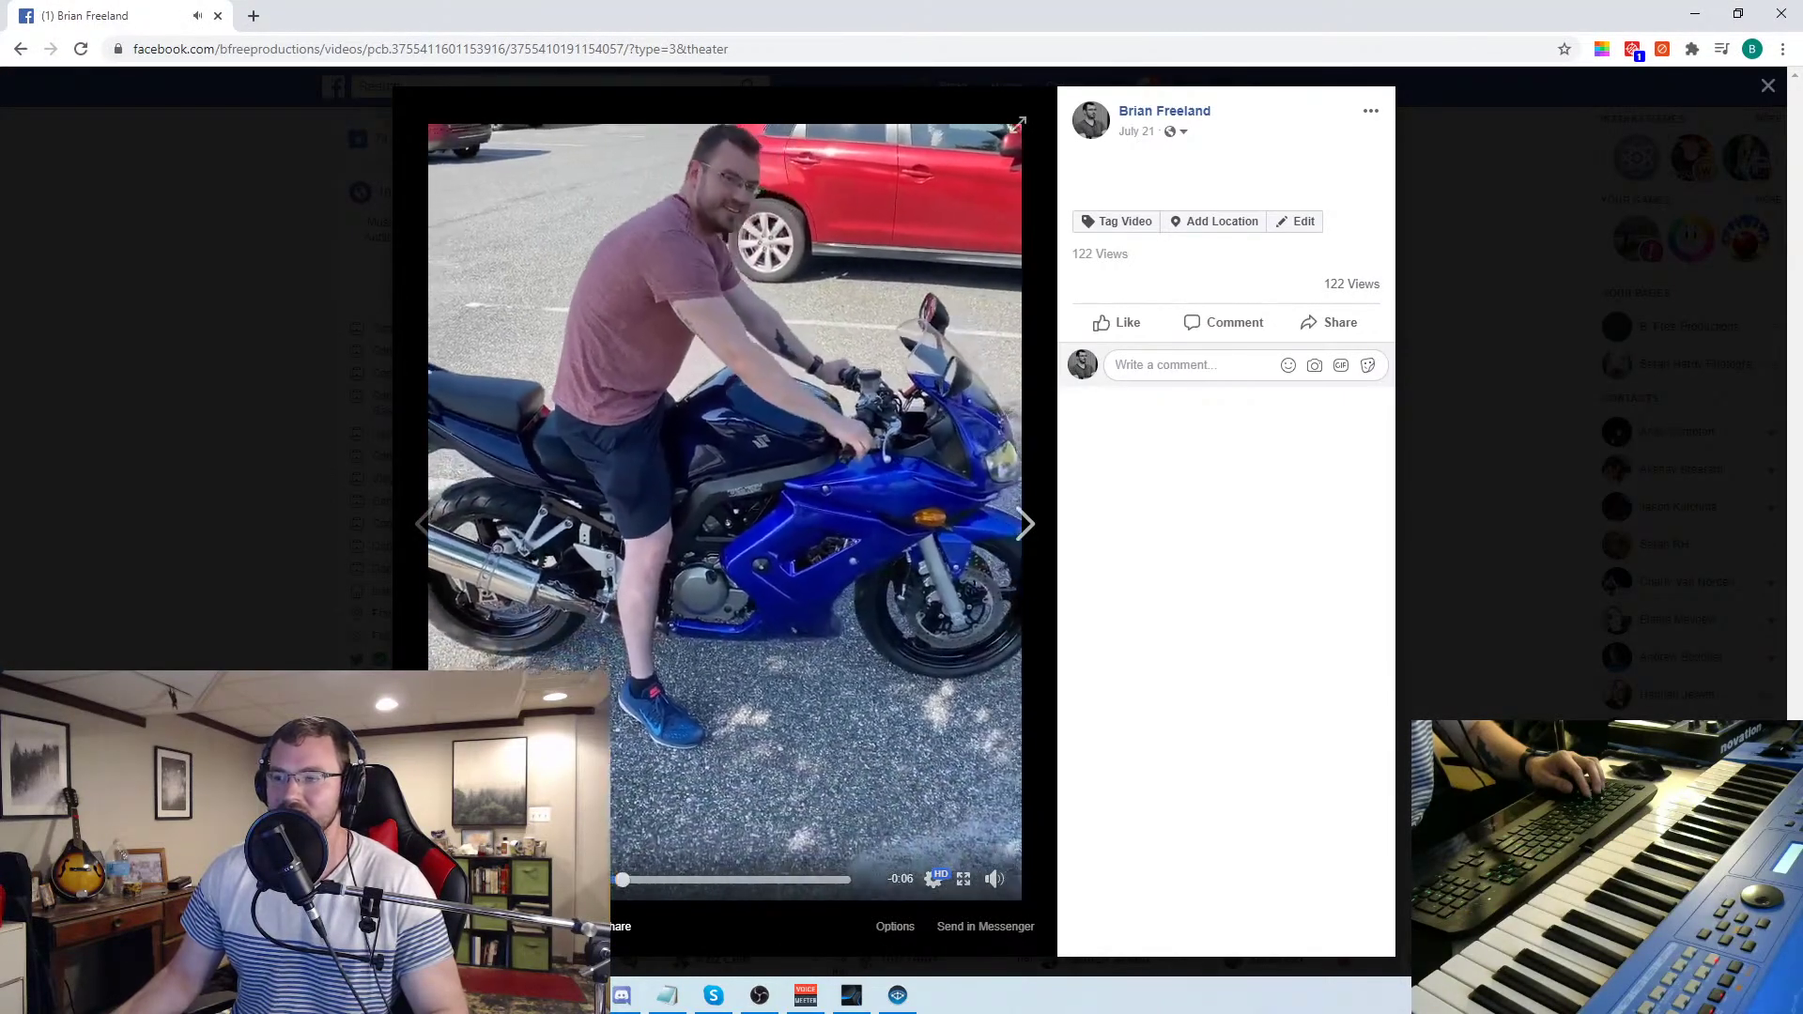
pyautogui.click(1739, 13)
pyautogui.click(1019, 68)
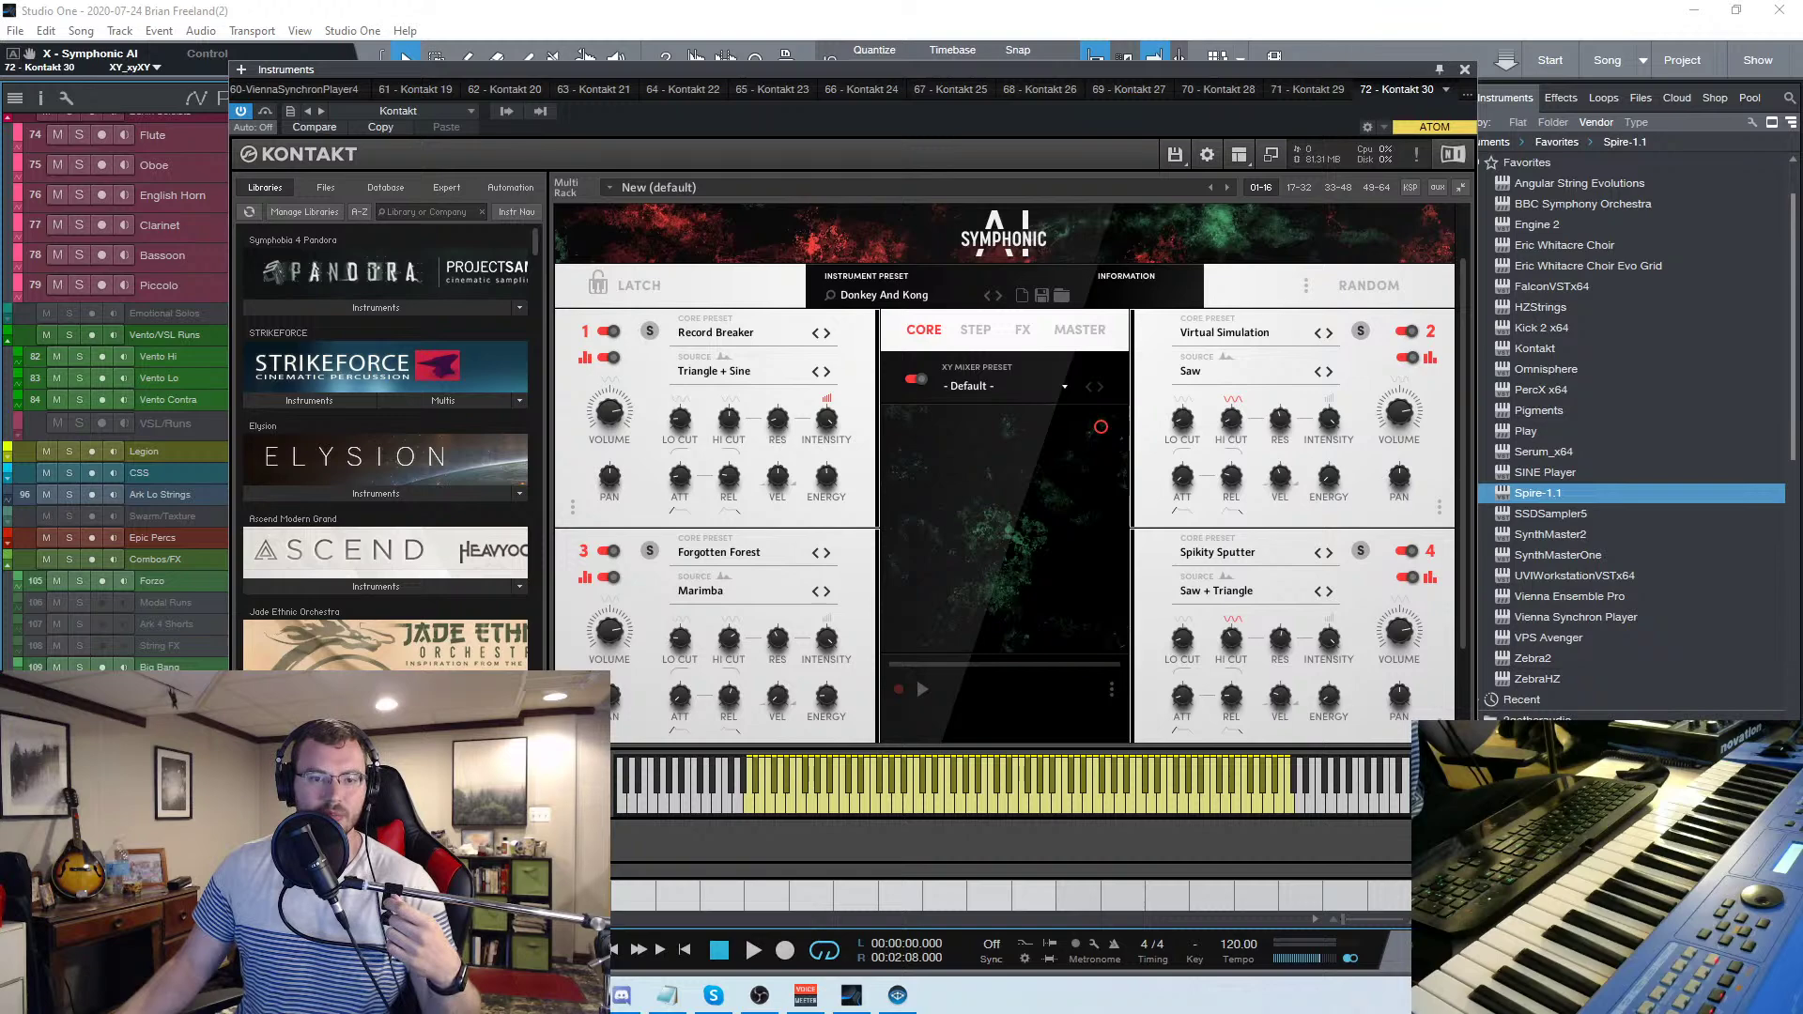
# View the dog drawing and dog photo on Facebook at full size, and move the browser window off the song
pyautogui.moveTo(549, 2); pyautogui.dragTo(449, 2)
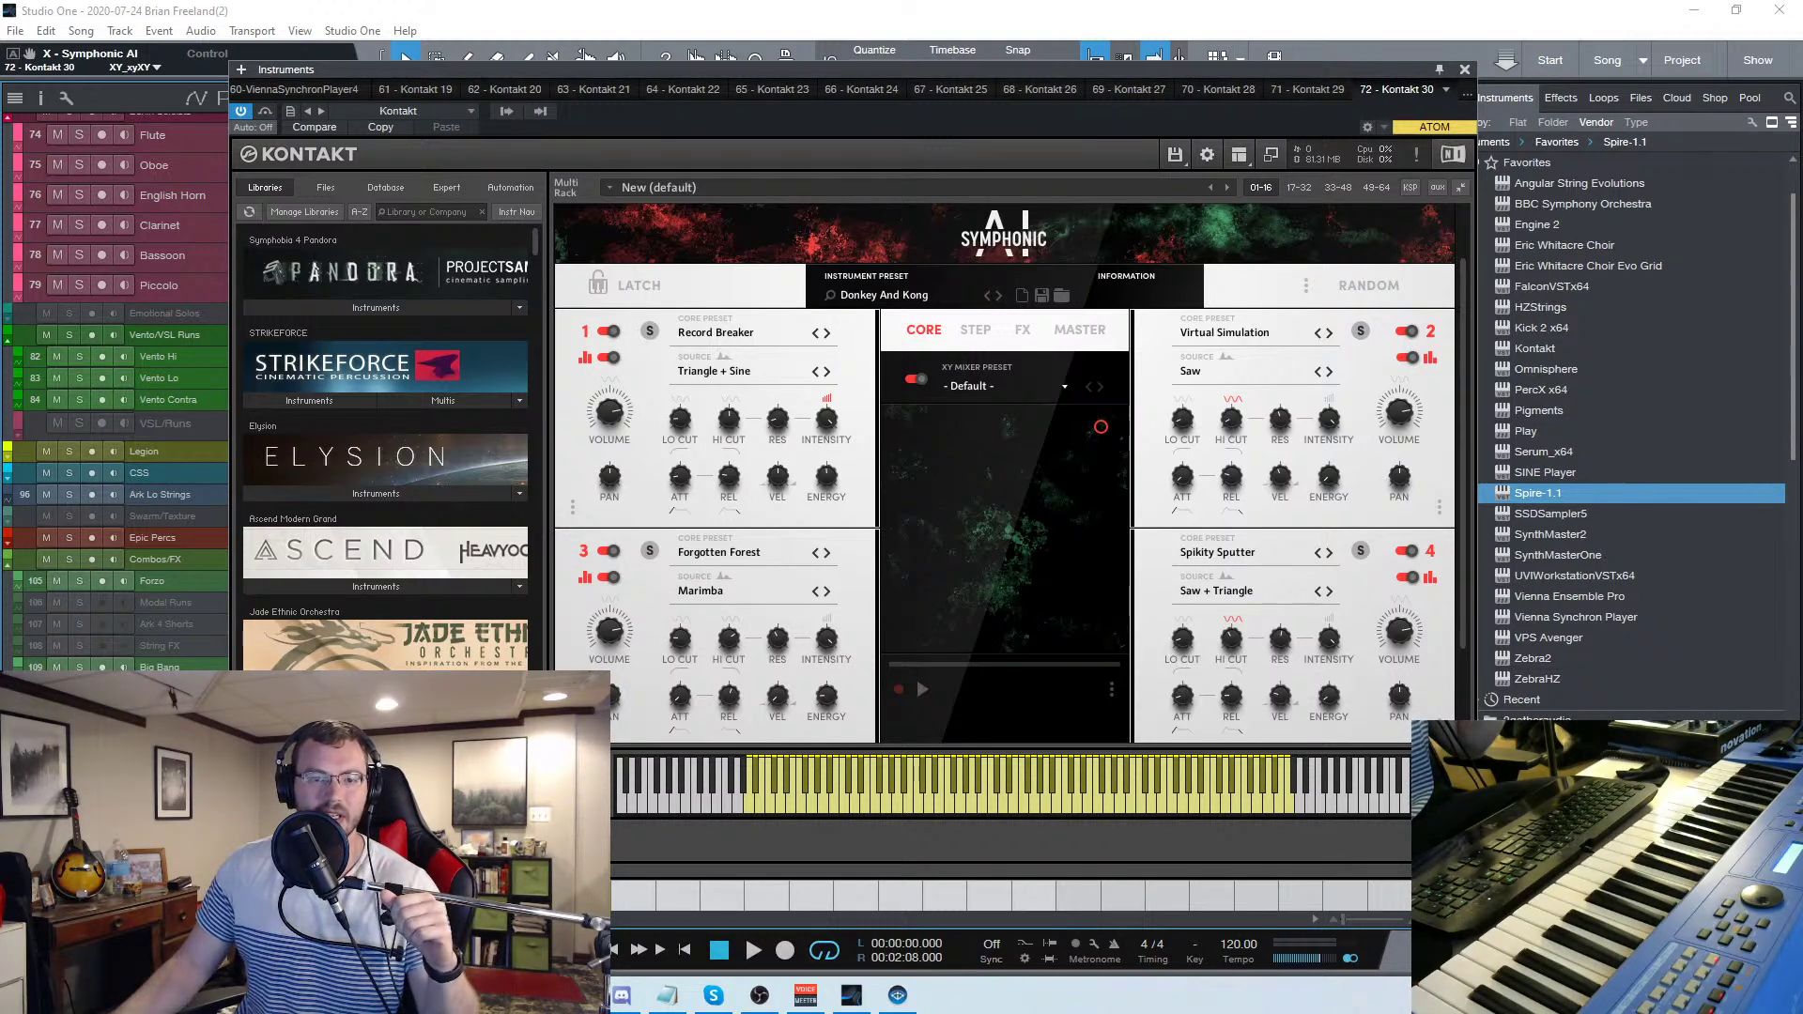
pyautogui.moveTo(0, 122); pyautogui.dragTo(403, 124)
pyautogui.doubleClick(403, 124)
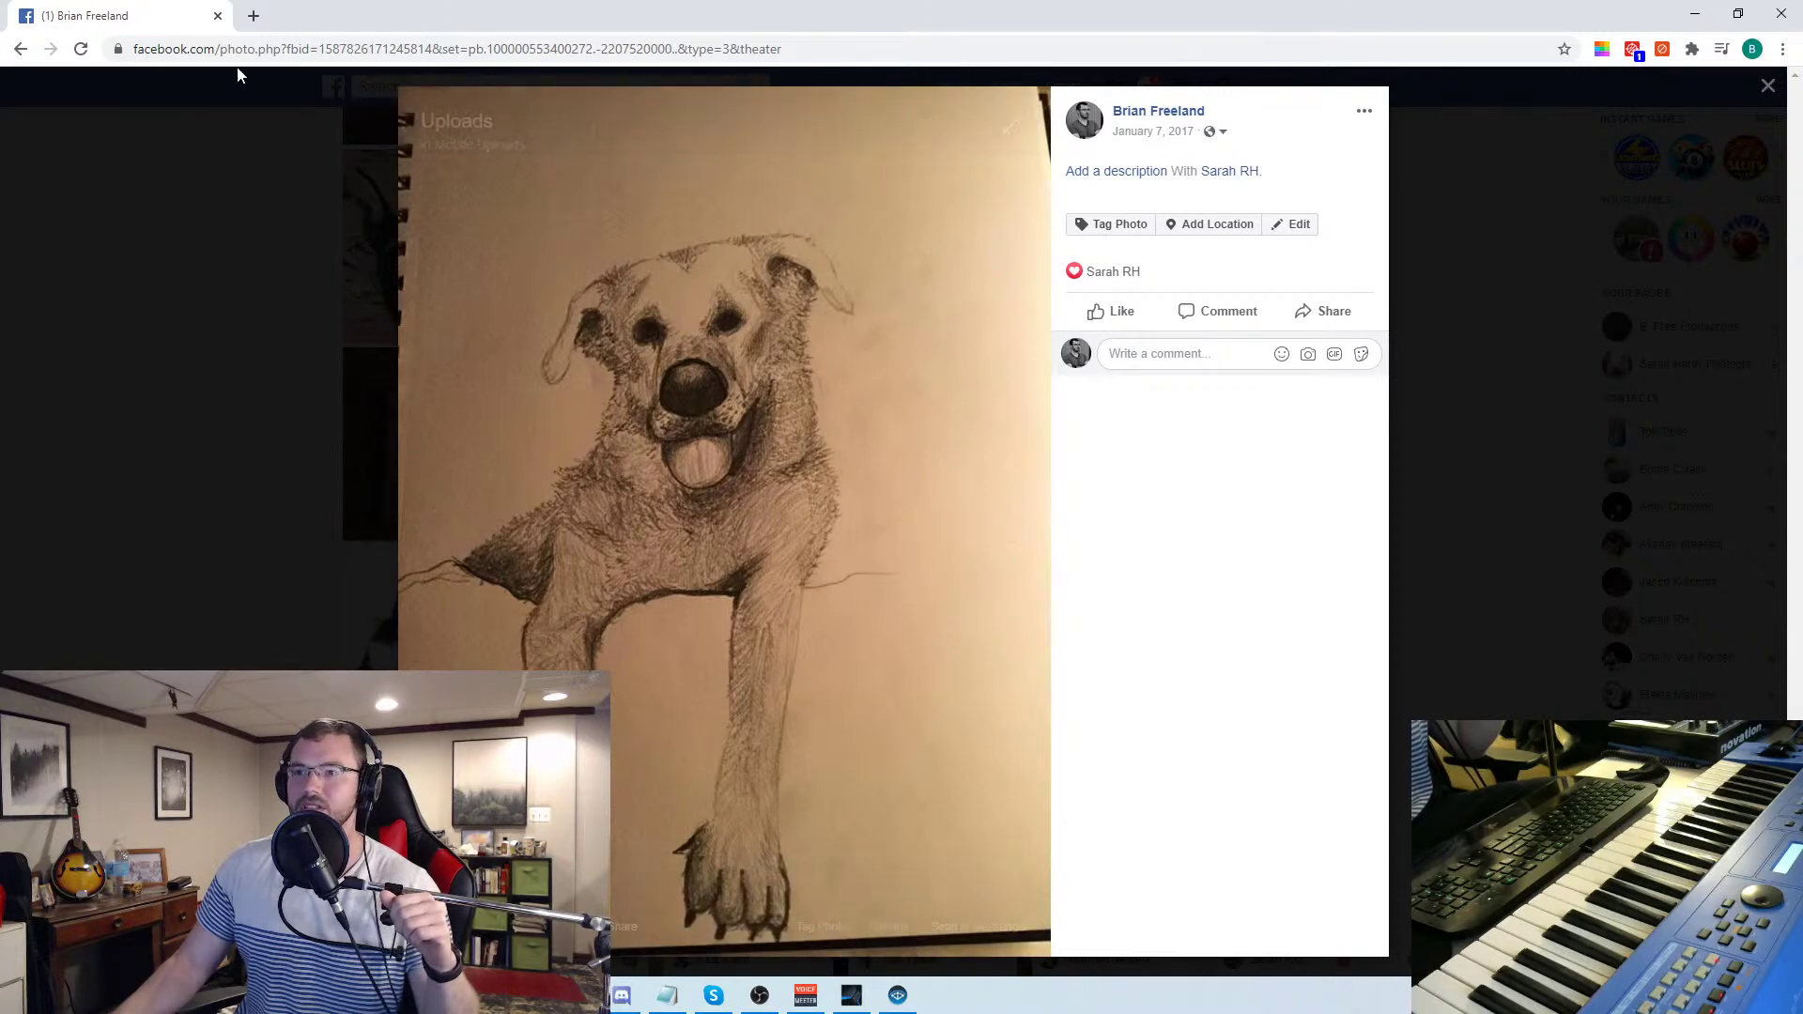
pyautogui.hotkey('alt', 'Tab')
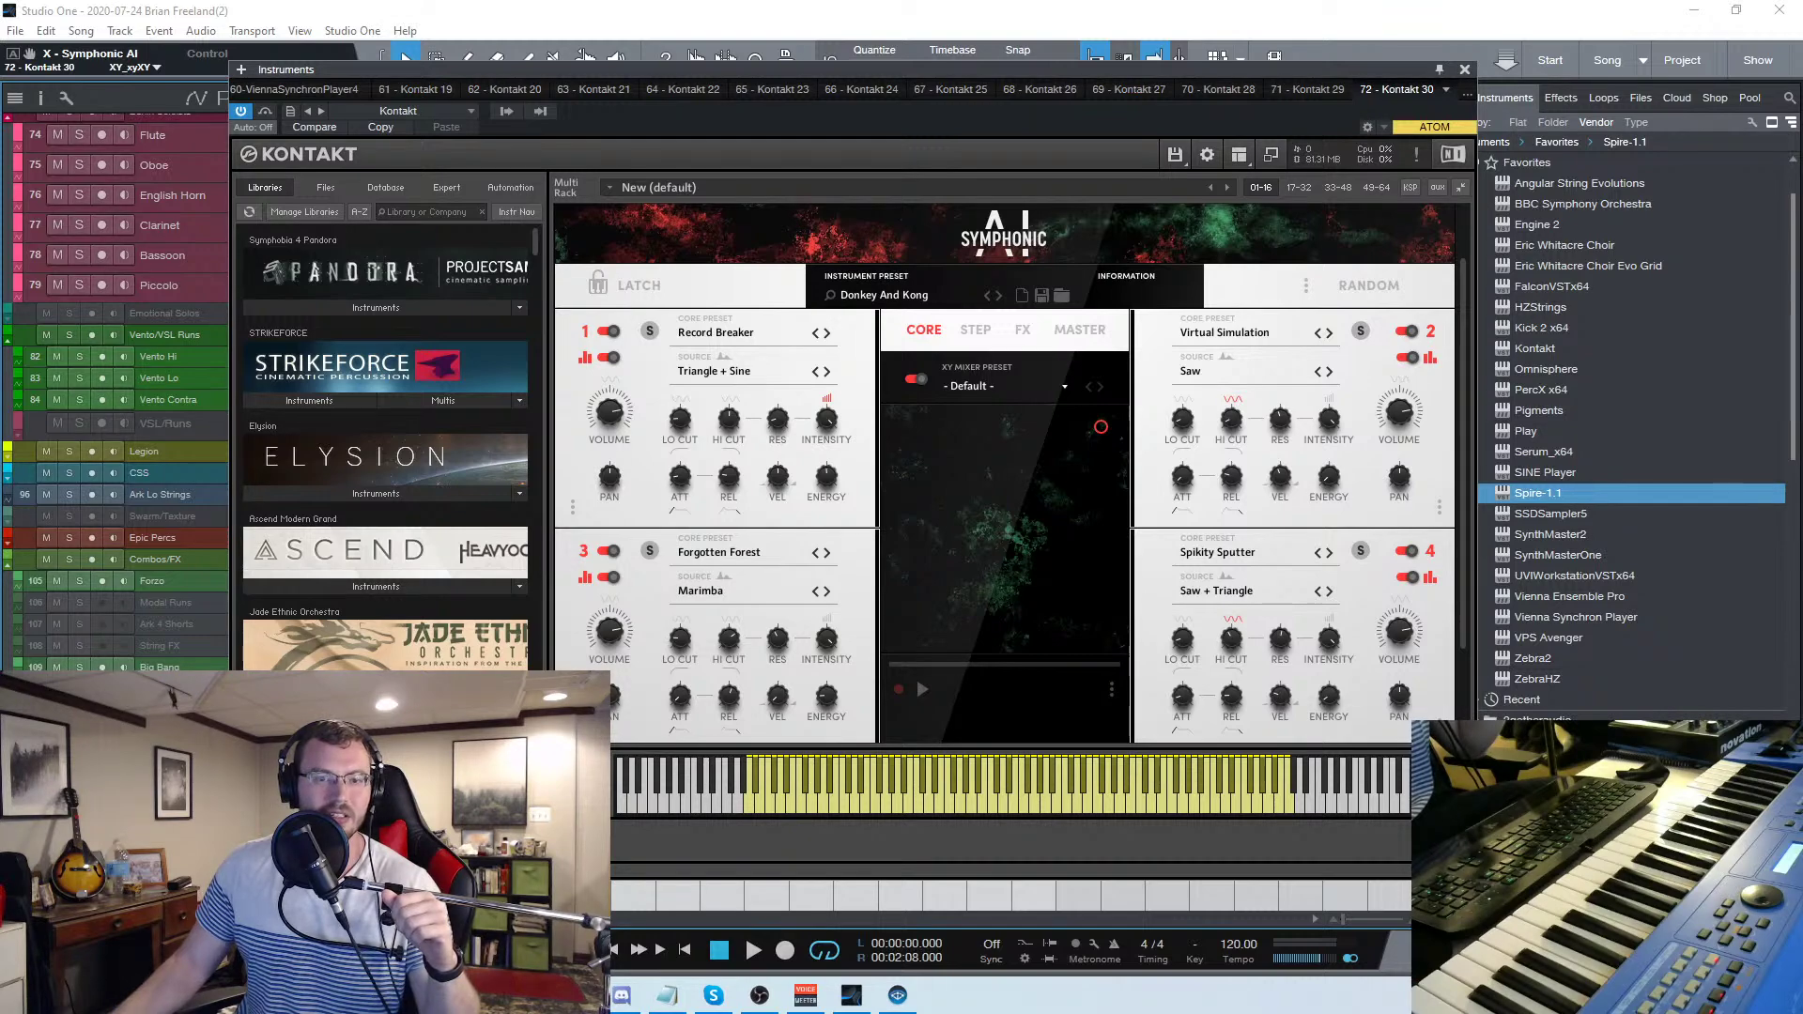
pyautogui.moveTo(0, 246); pyautogui.dragTo(601, 2)
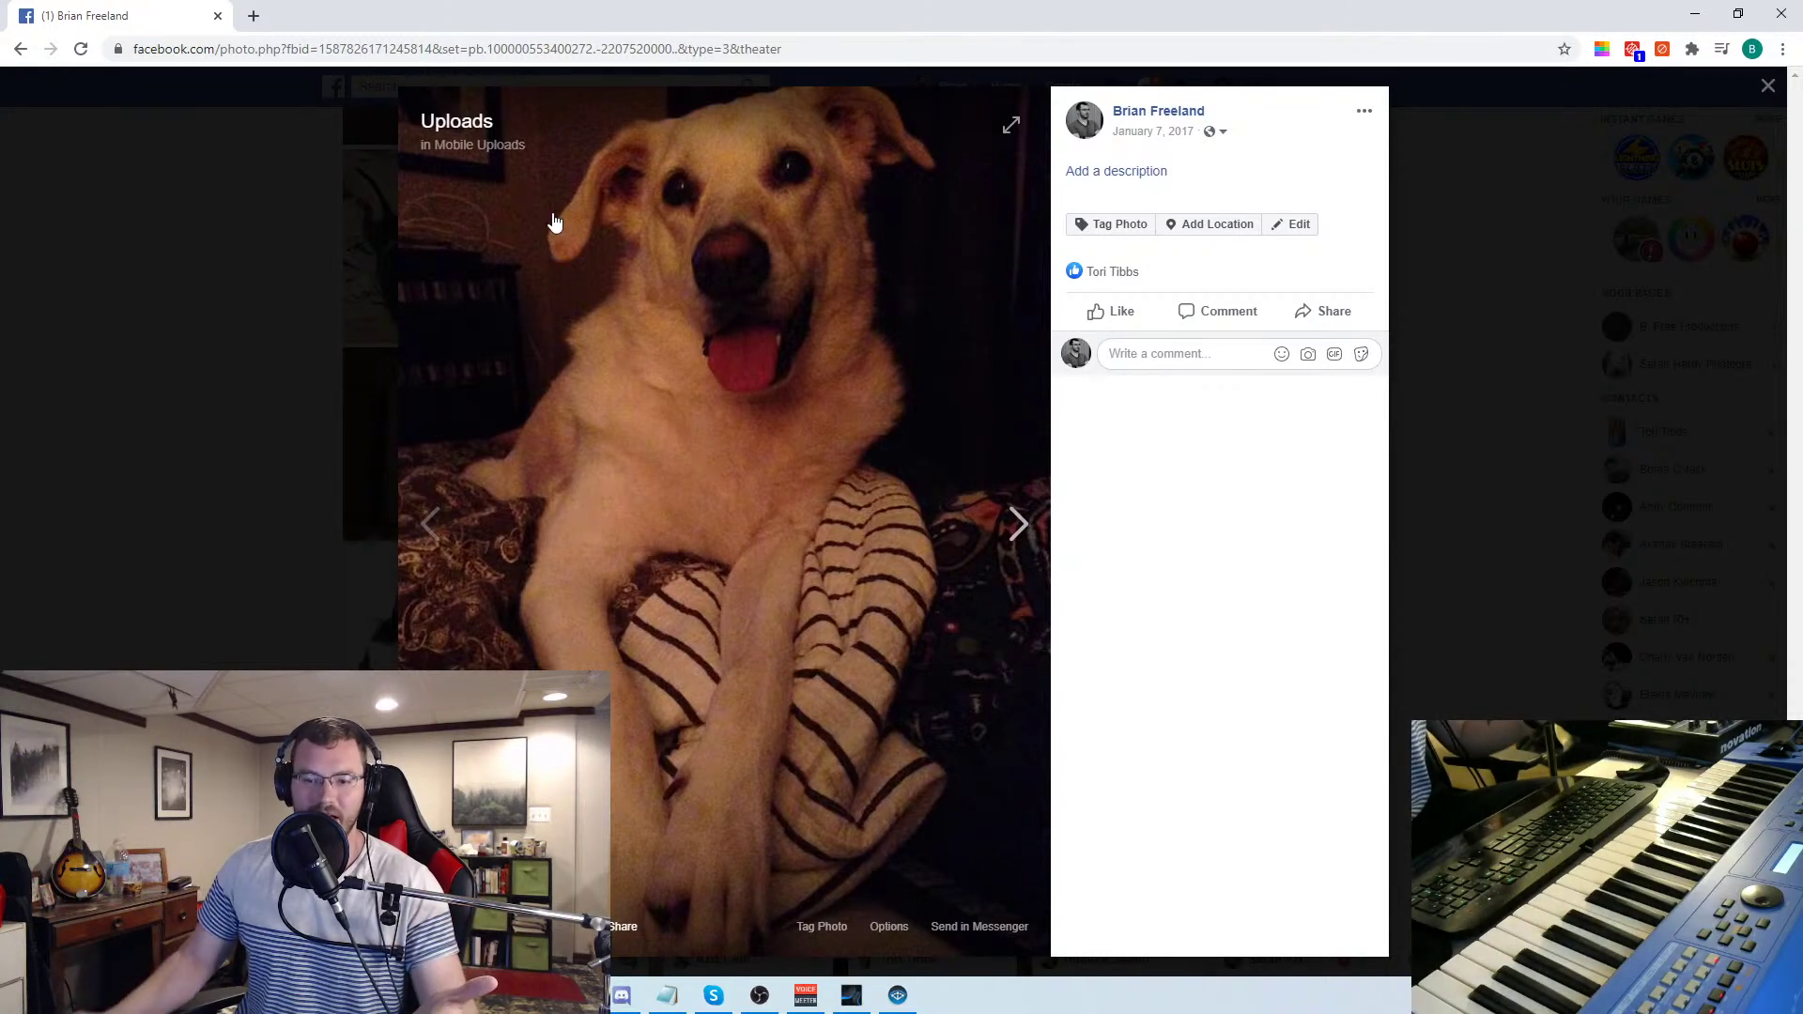
pyautogui.moveTo(193, 8); pyautogui.dragTo(0, 94)
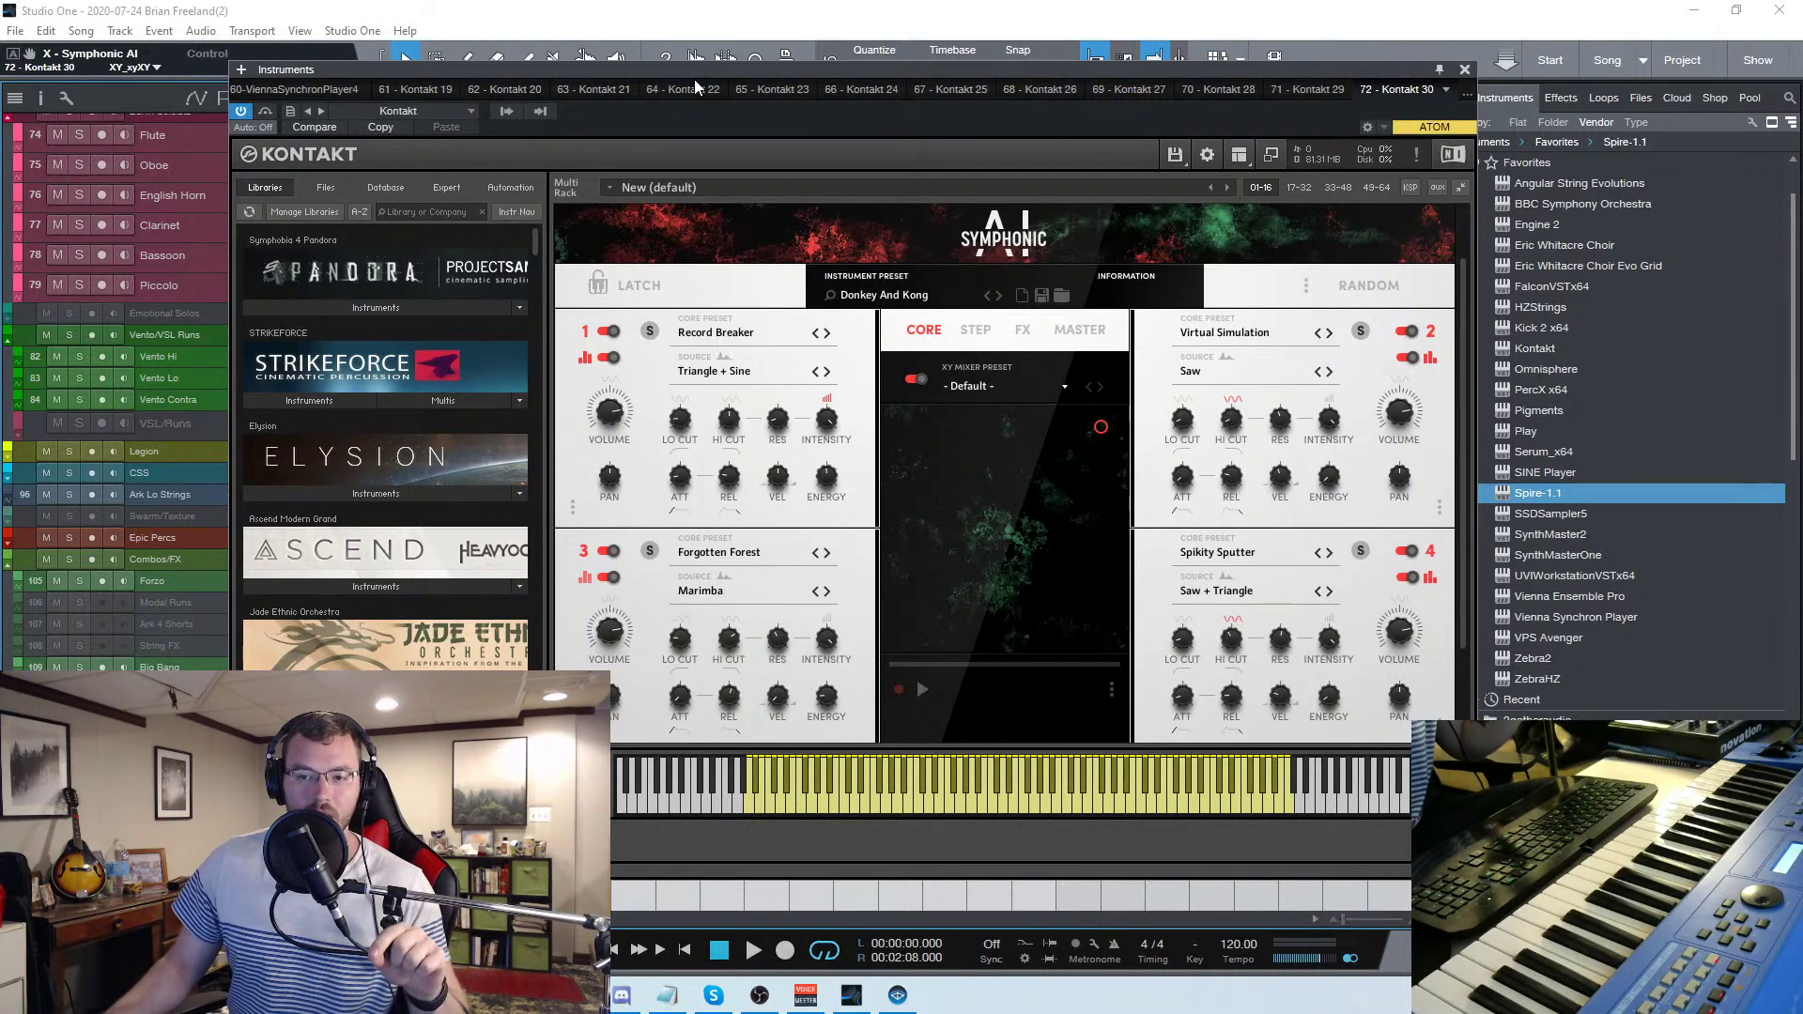
pyautogui.moveTo(814, 81); pyautogui.dragTo(1097, 55)
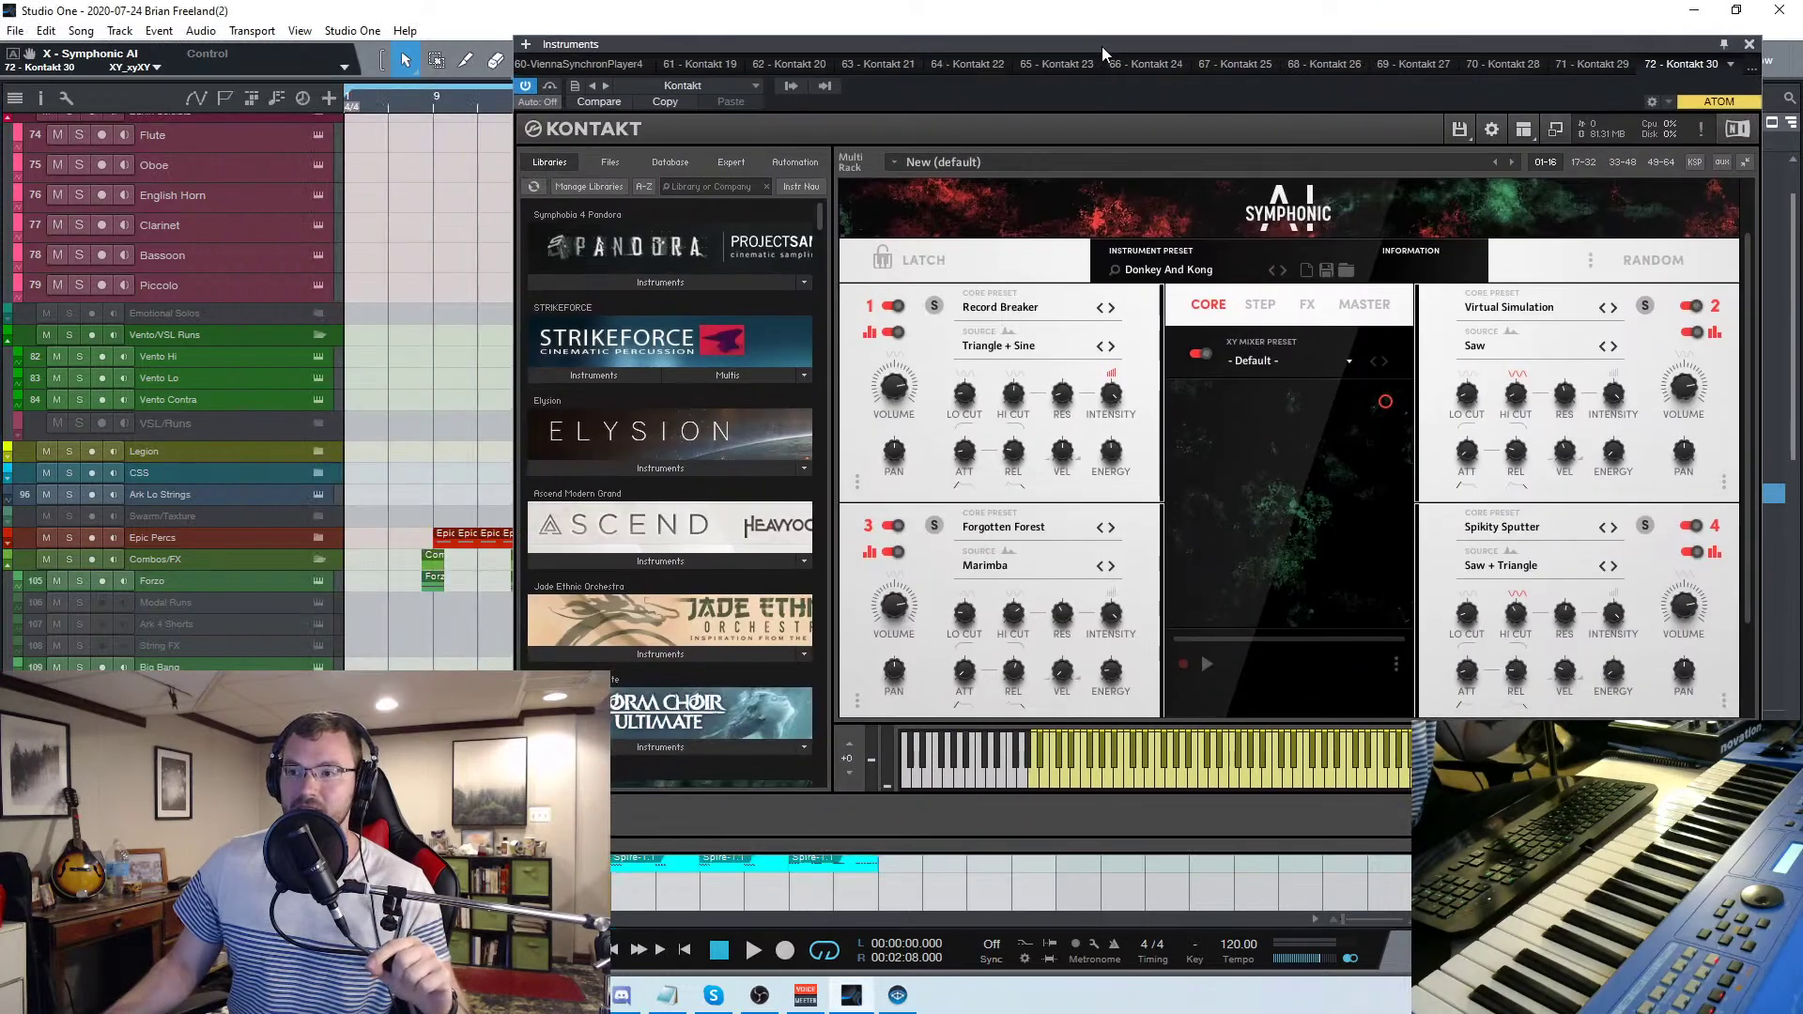
pyautogui.click(806, 997)
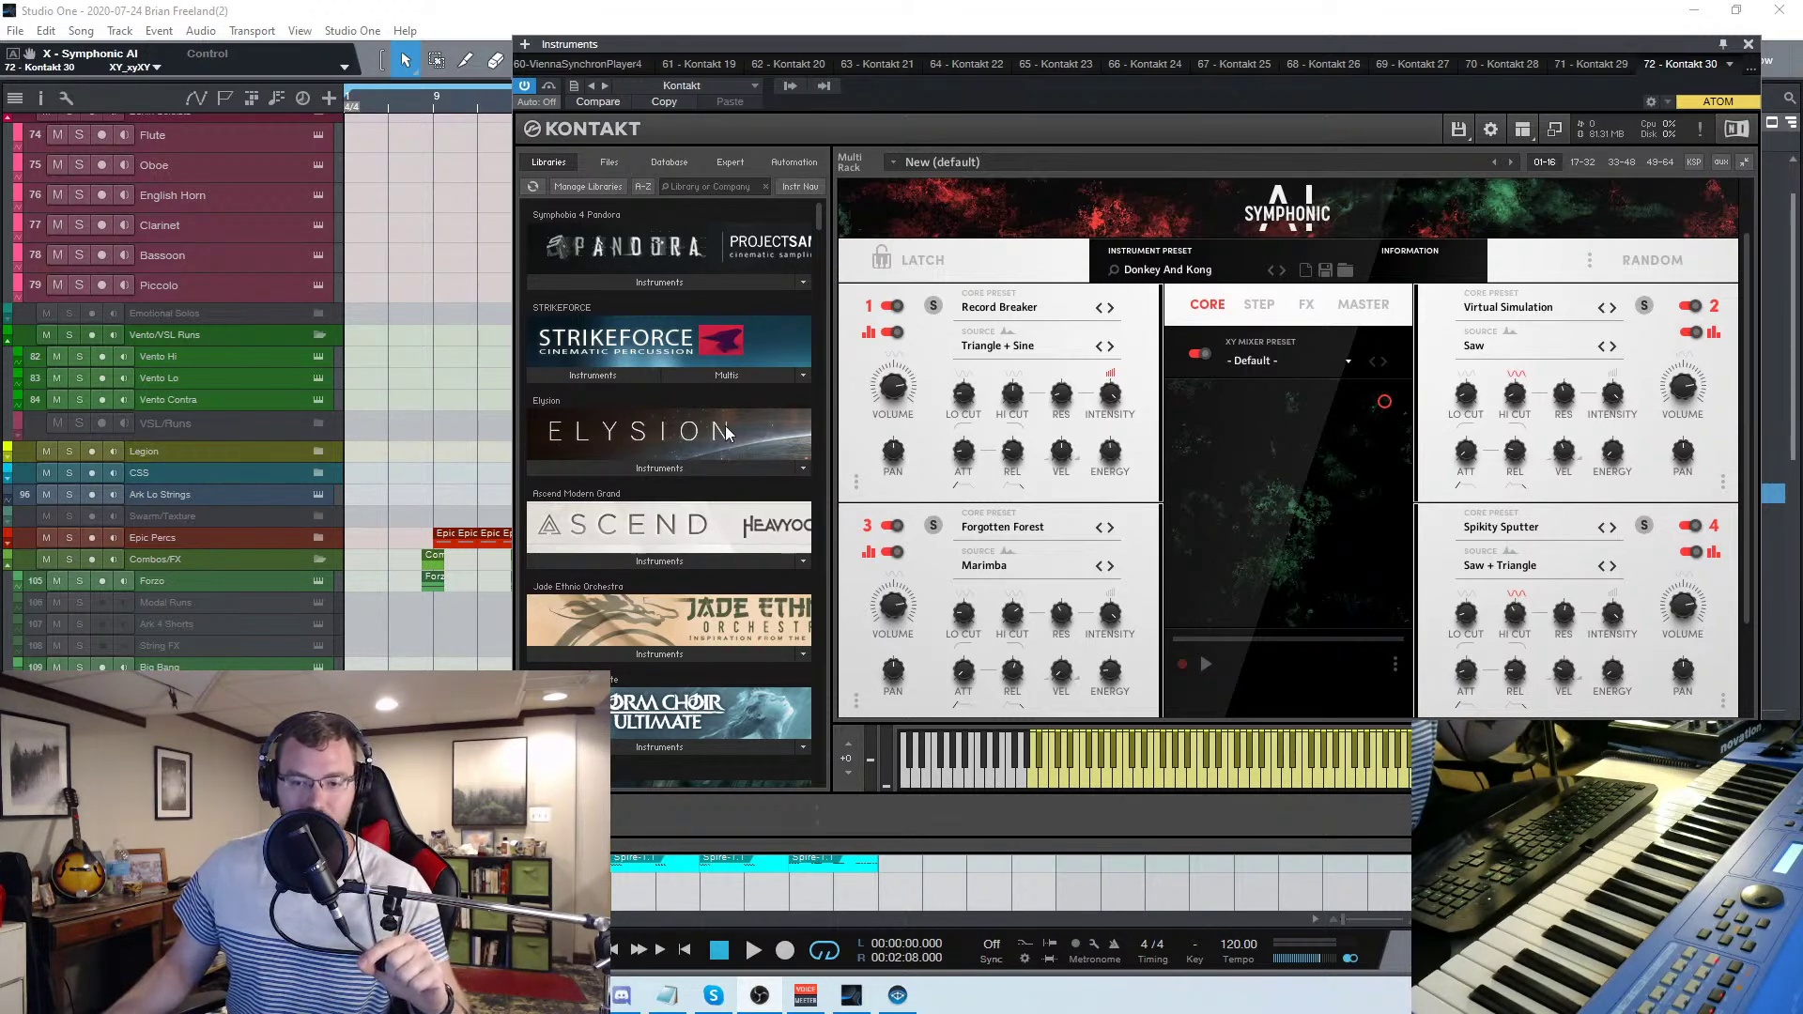
pyautogui.moveTo(986, 34); pyautogui.dragTo(826, 36)
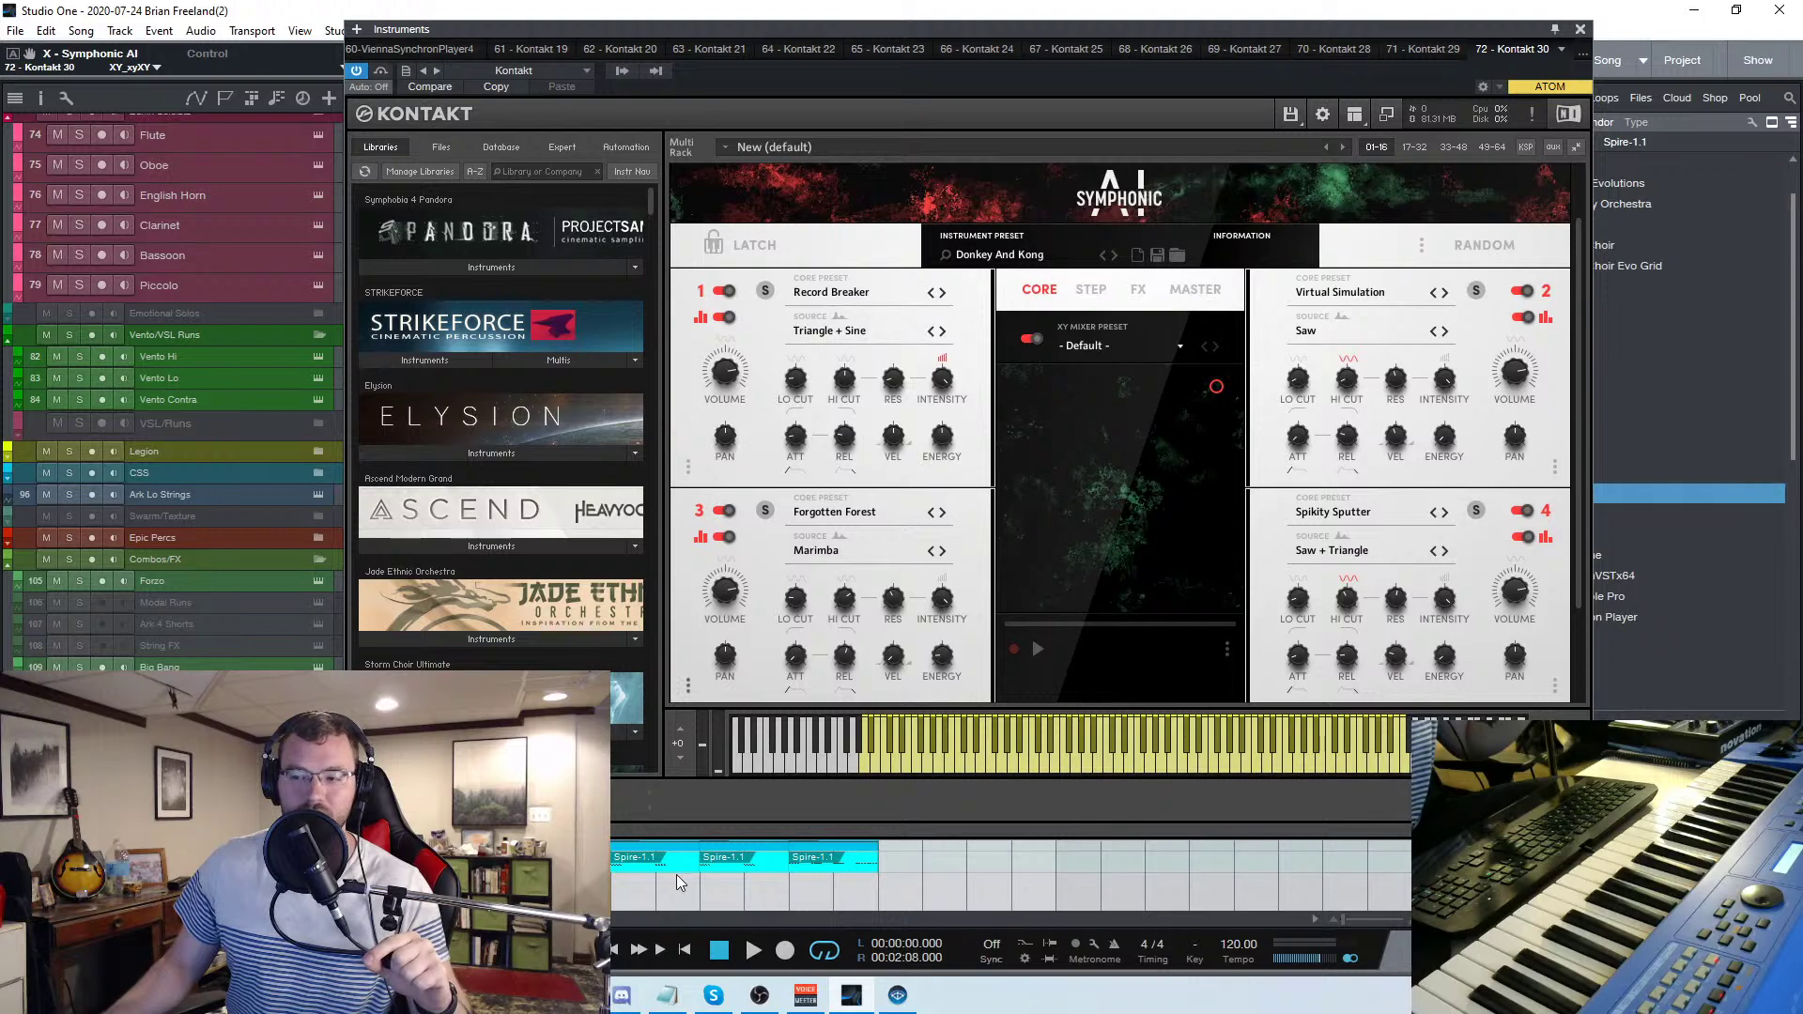
pyautogui.moveTo(575, 994)
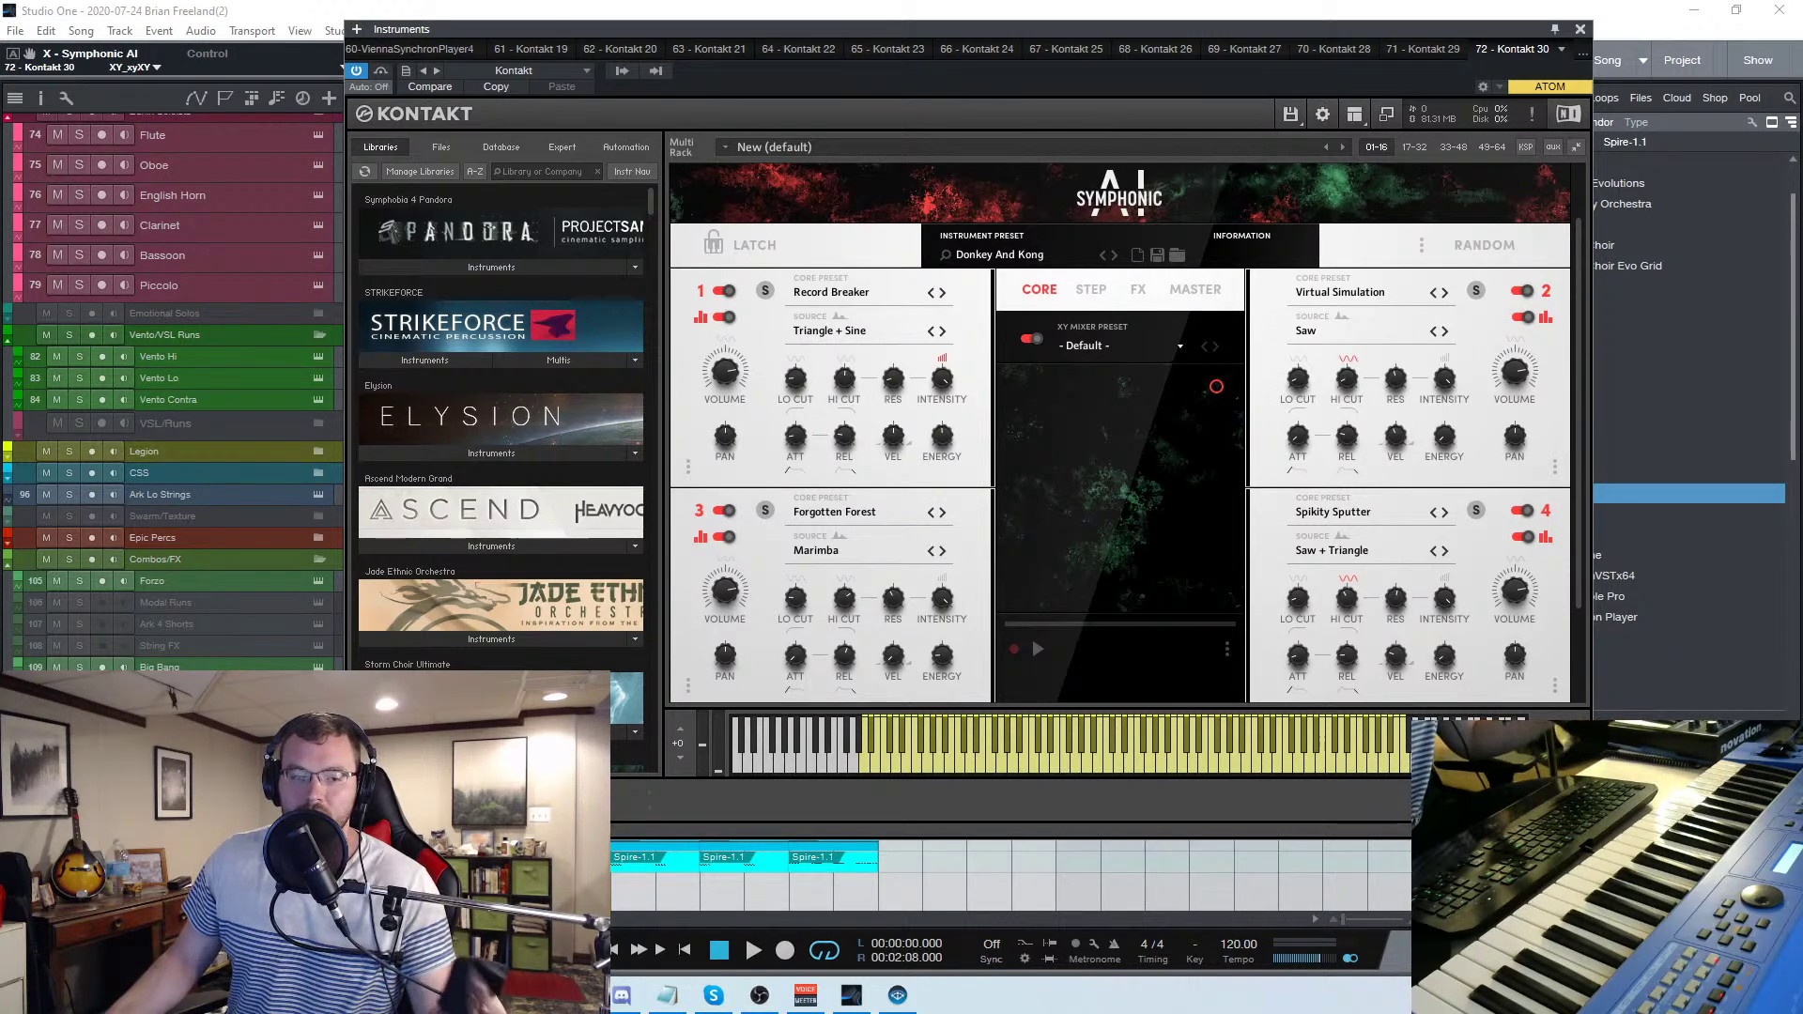
pyautogui.moveTo(891, 33); pyautogui.dragTo(881, 37)
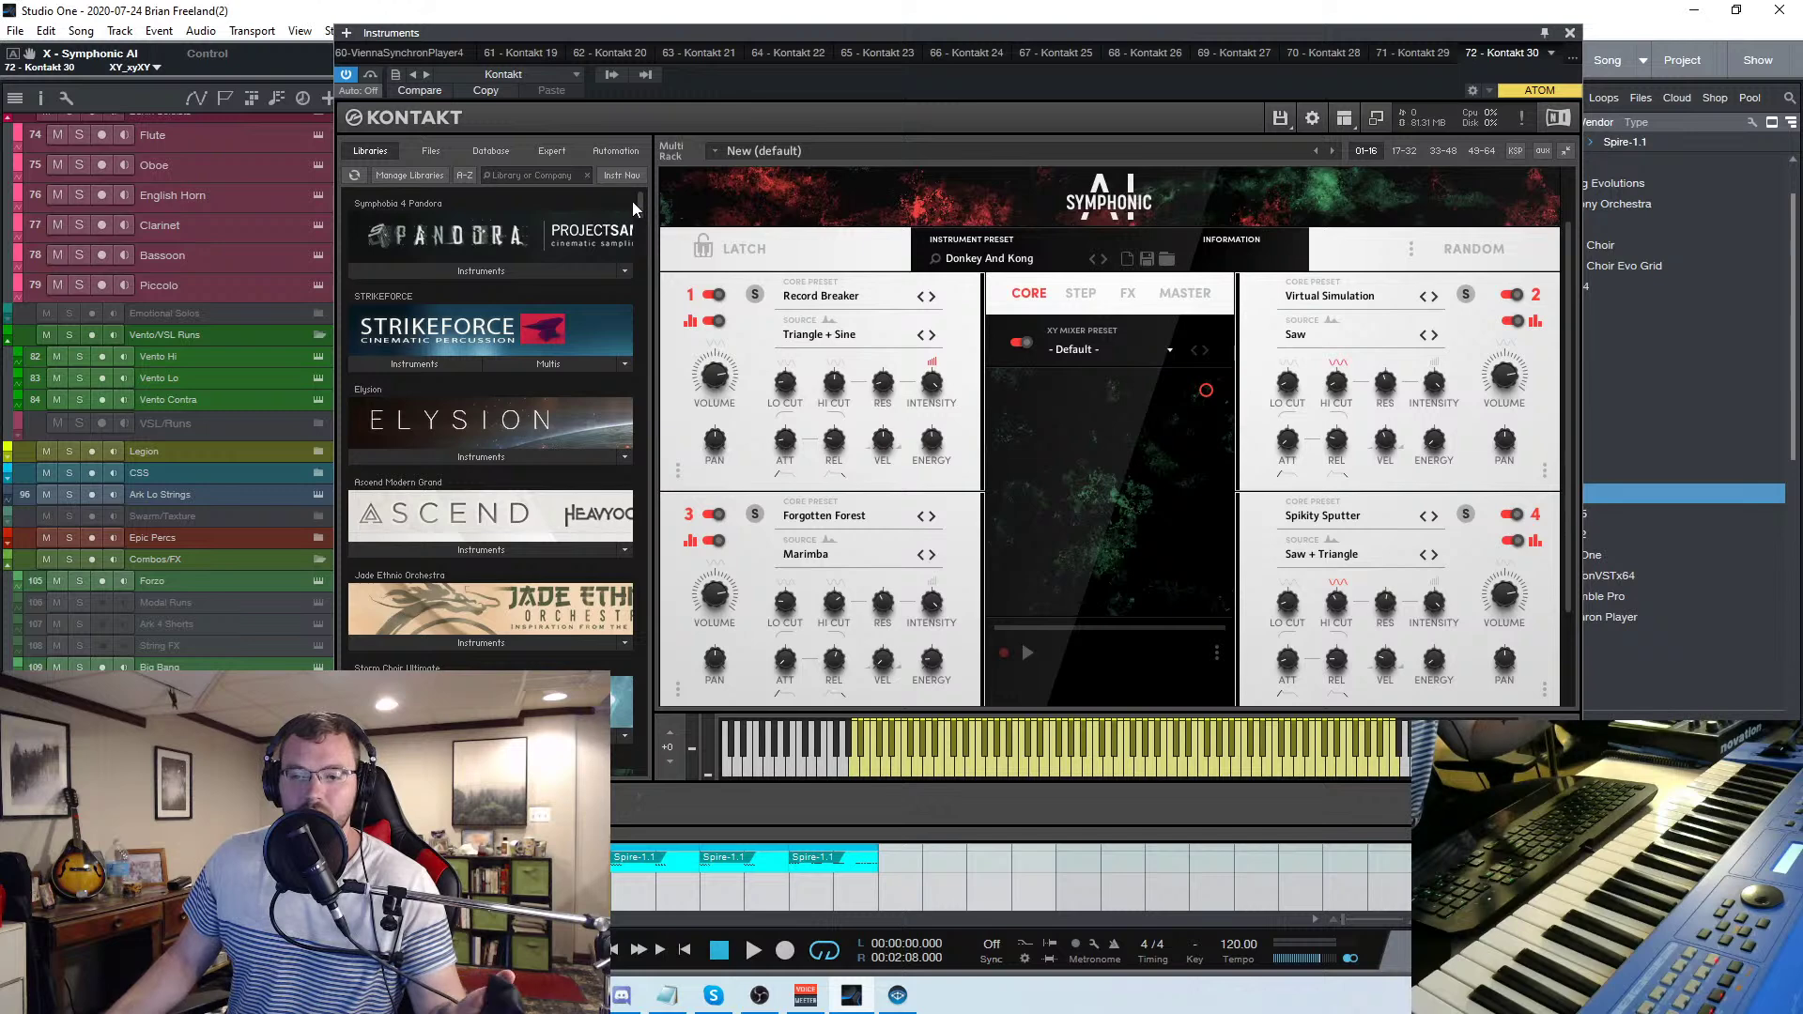
pyautogui.moveTo(843, 37); pyautogui.dragTo(858, 52)
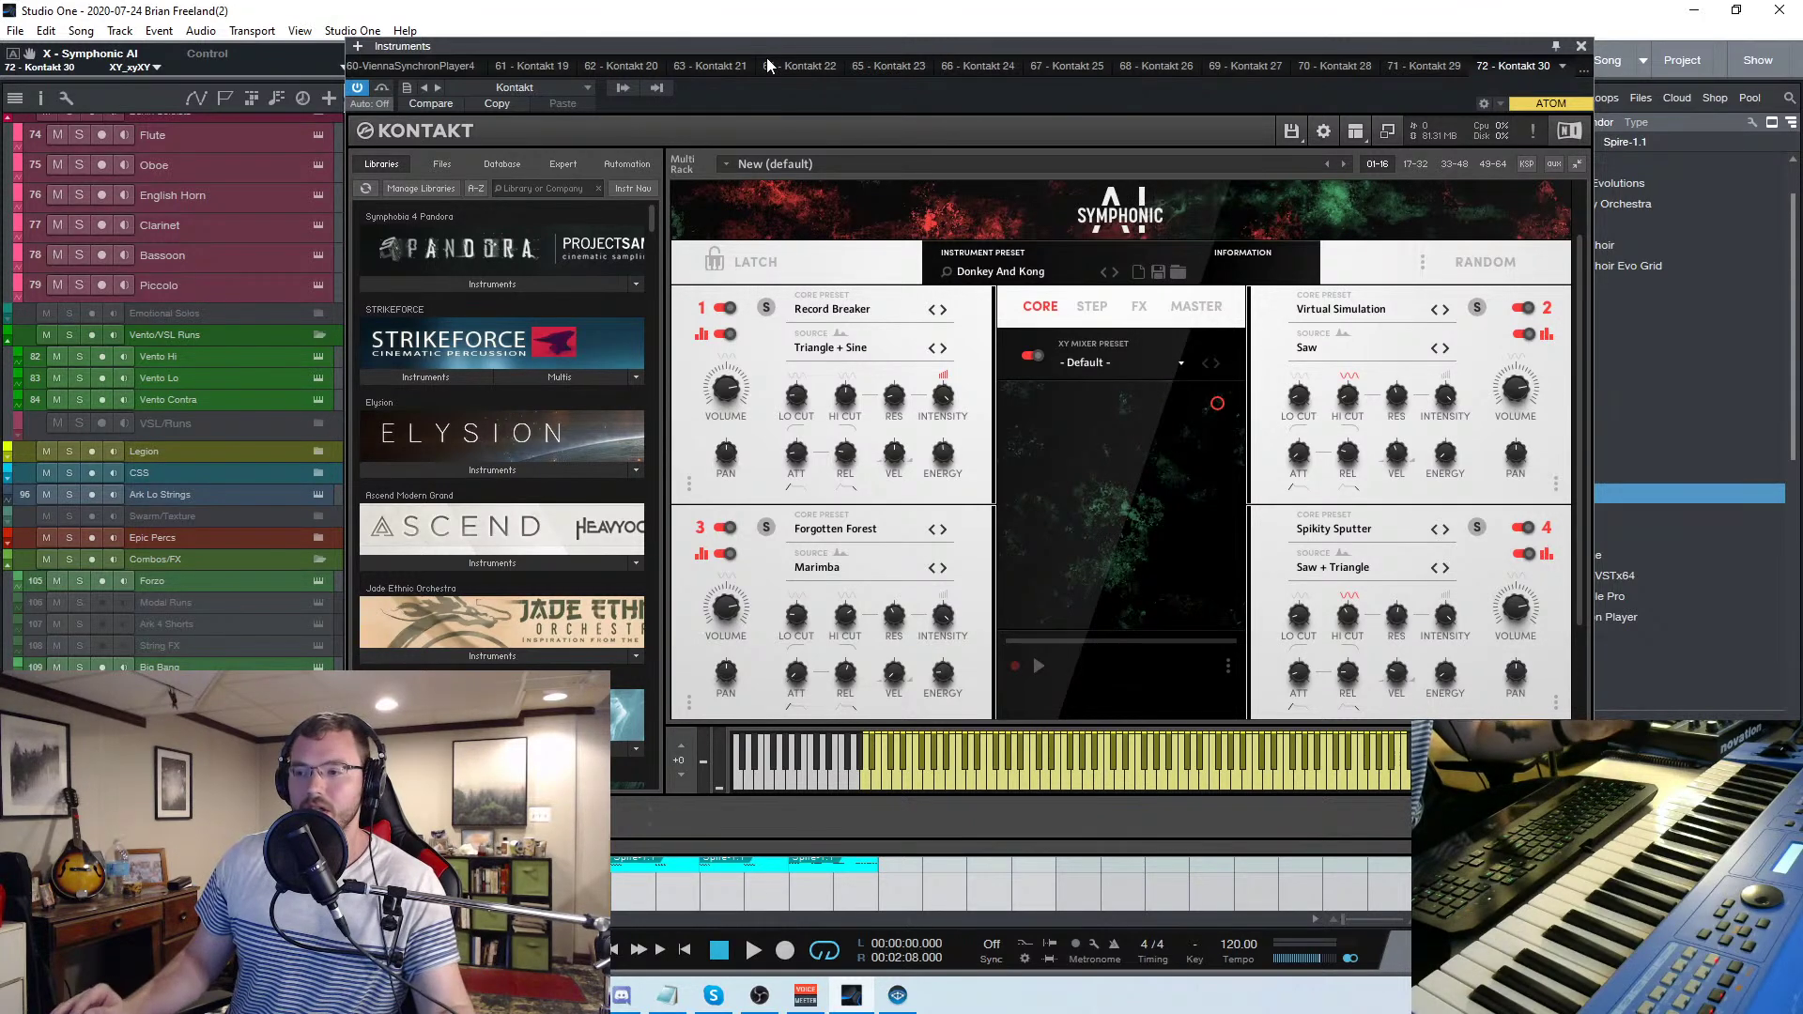
# Show Kontakt's Quick-Load instrument folders alongside its library list, and hide the Quick-Load catalogue again
pyautogui.hotkey('ctrl', 'f')
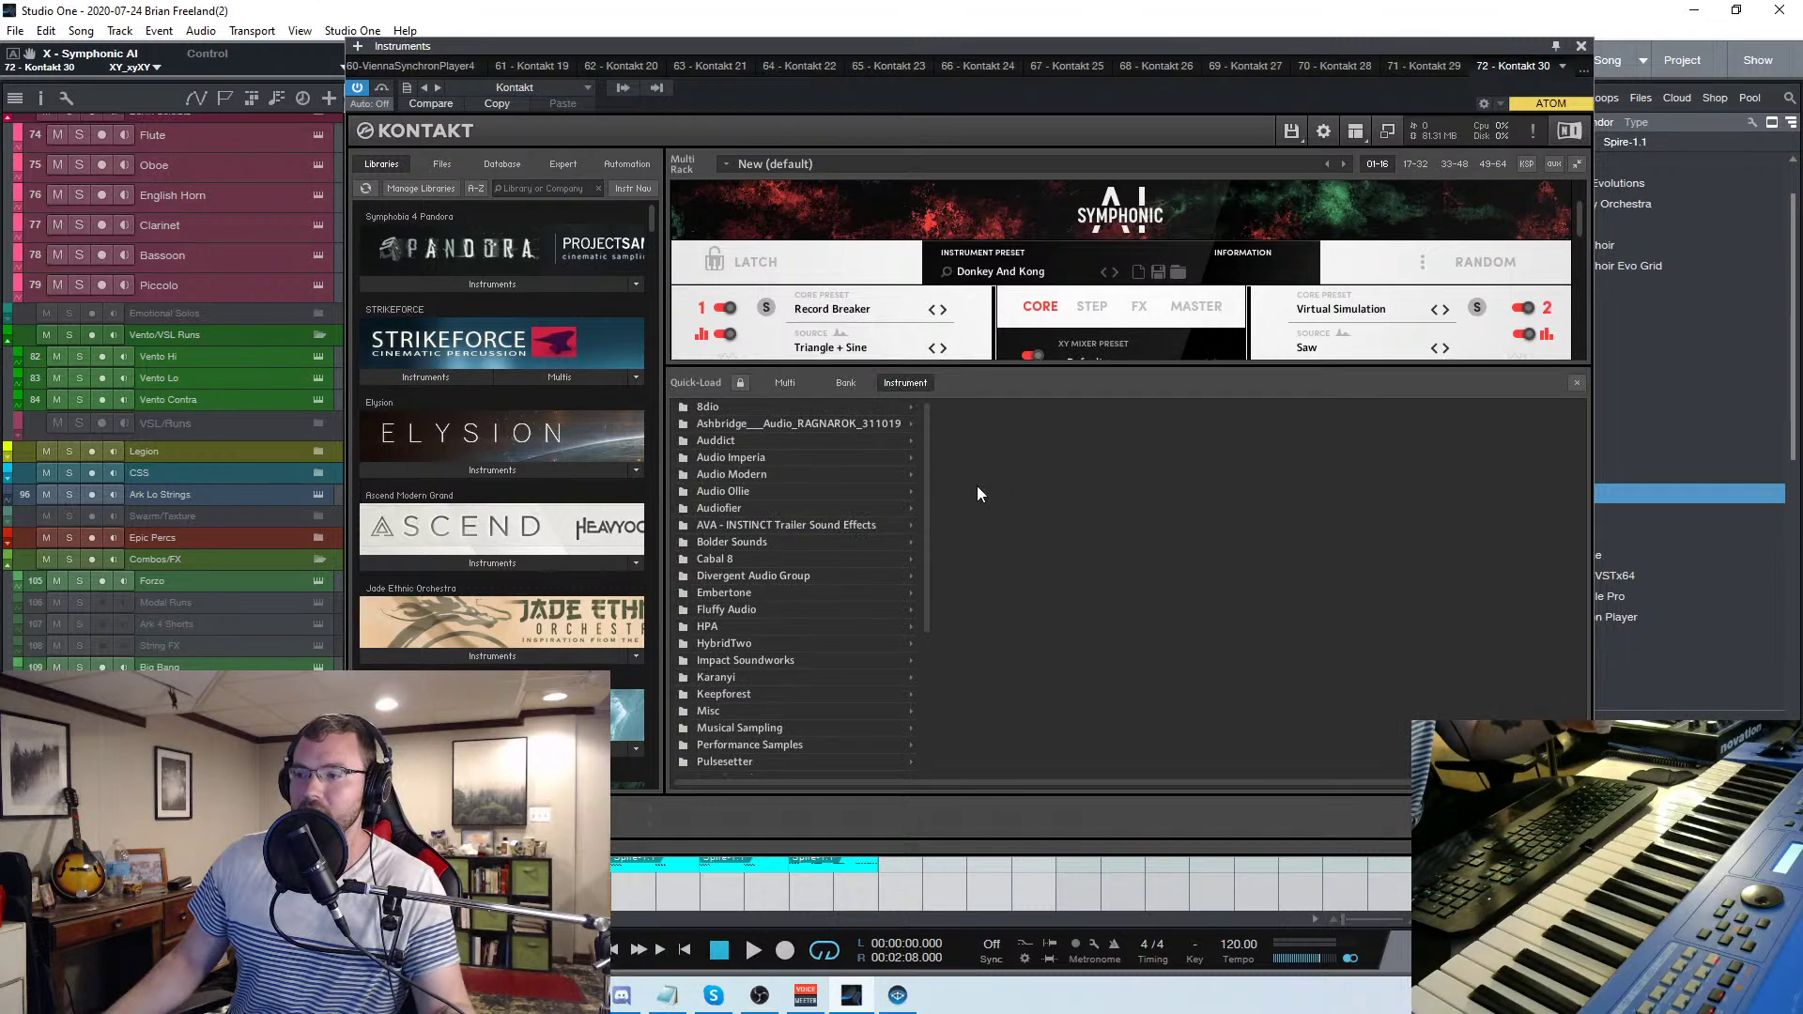
pyautogui.click(442, 164)
pyautogui.click(381, 163)
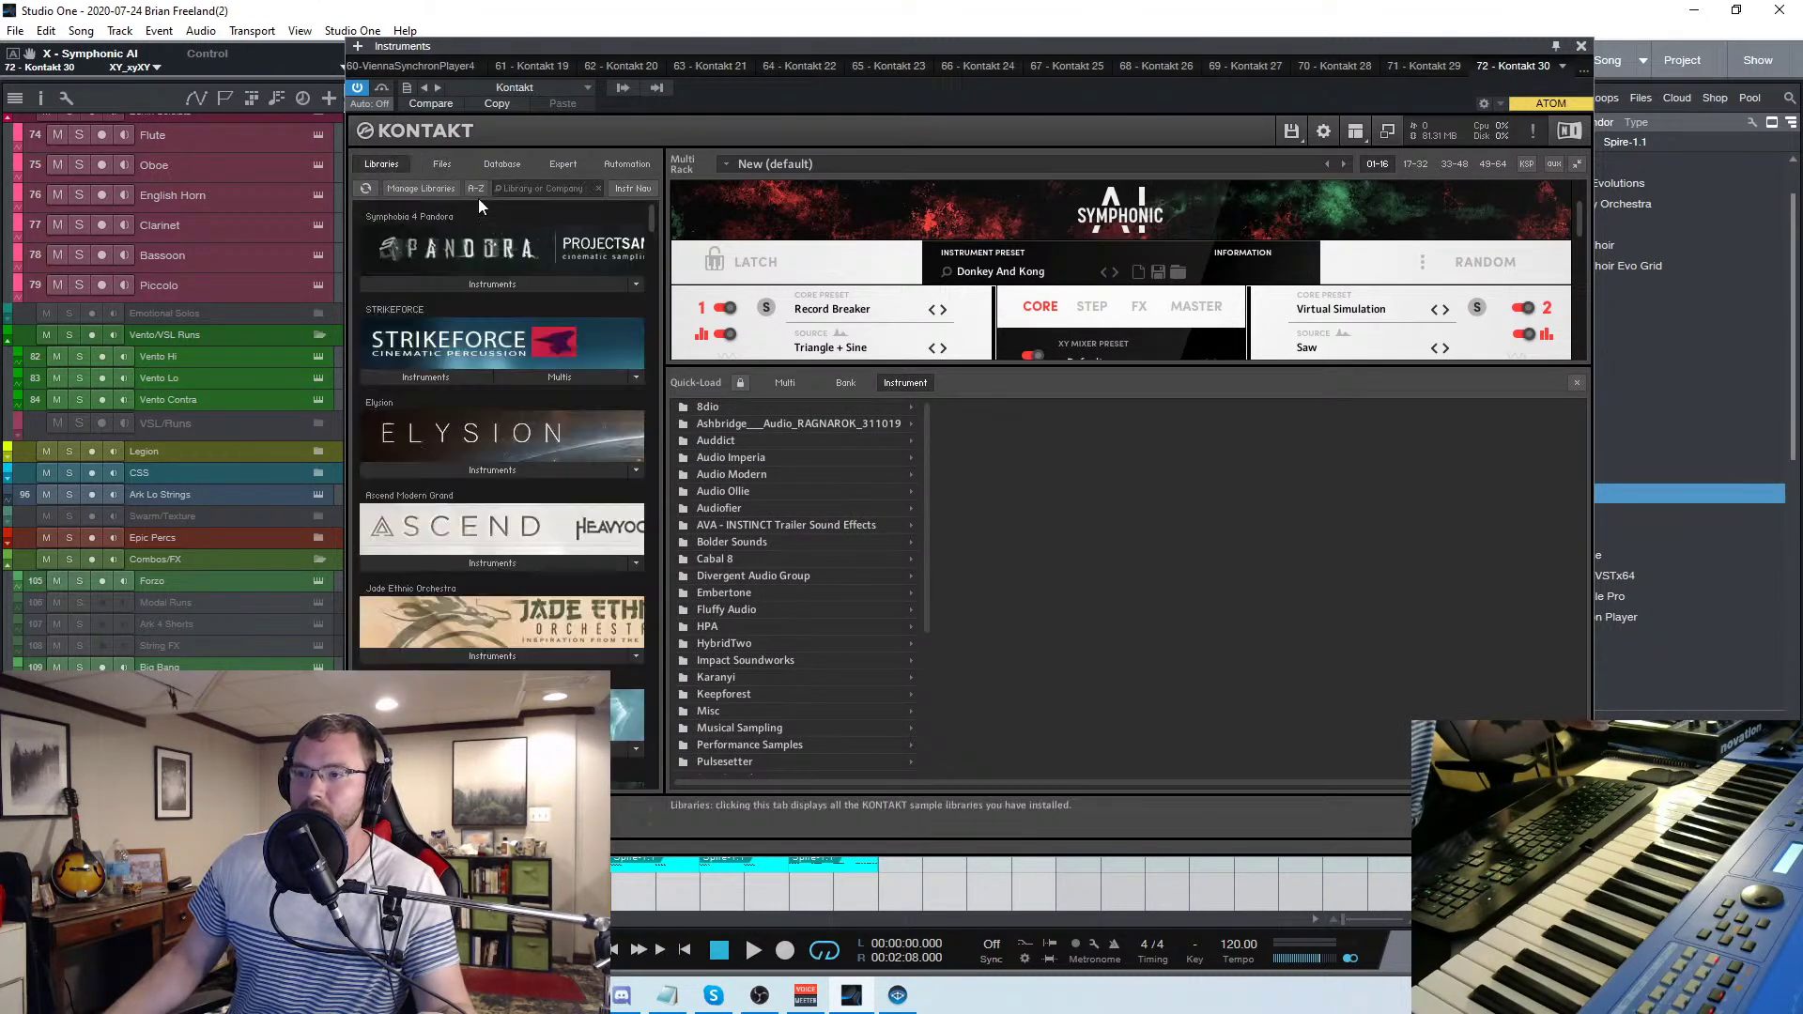
pyautogui.moveTo(1133, 49); pyautogui.dragTo(1112, 38)
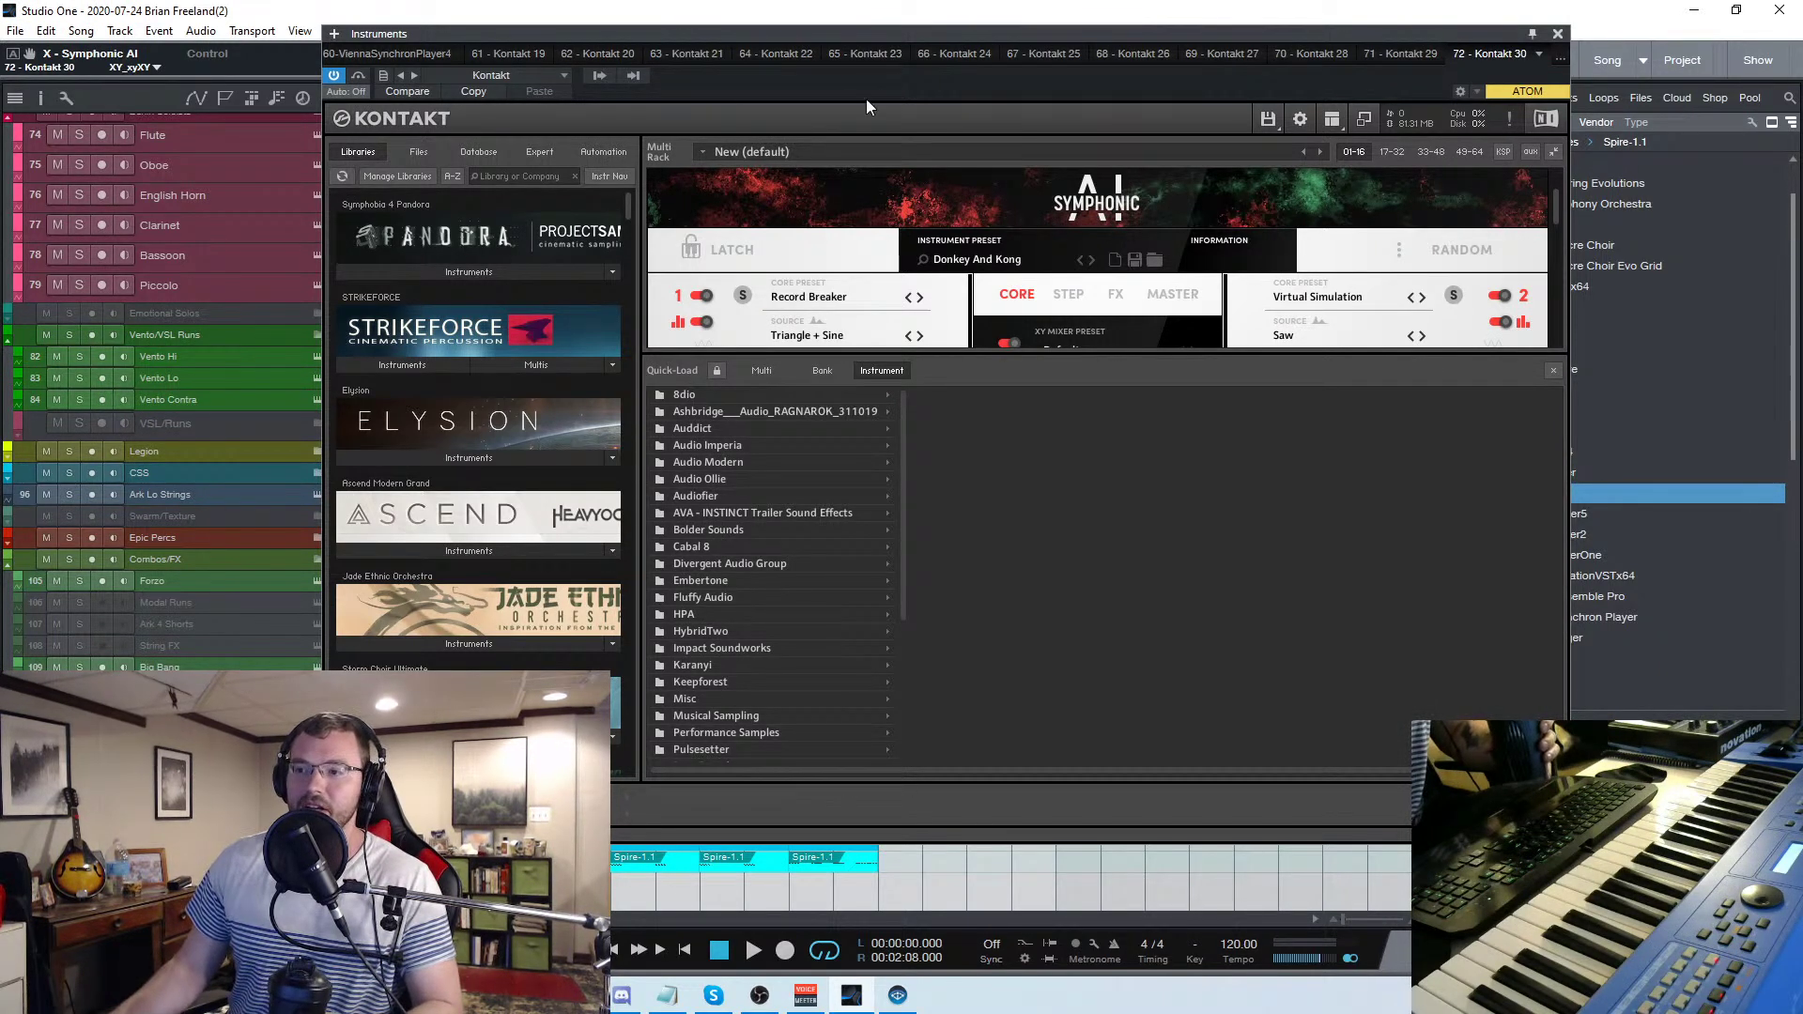
pyautogui.moveTo(856, 35); pyautogui.dragTo(877, 39)
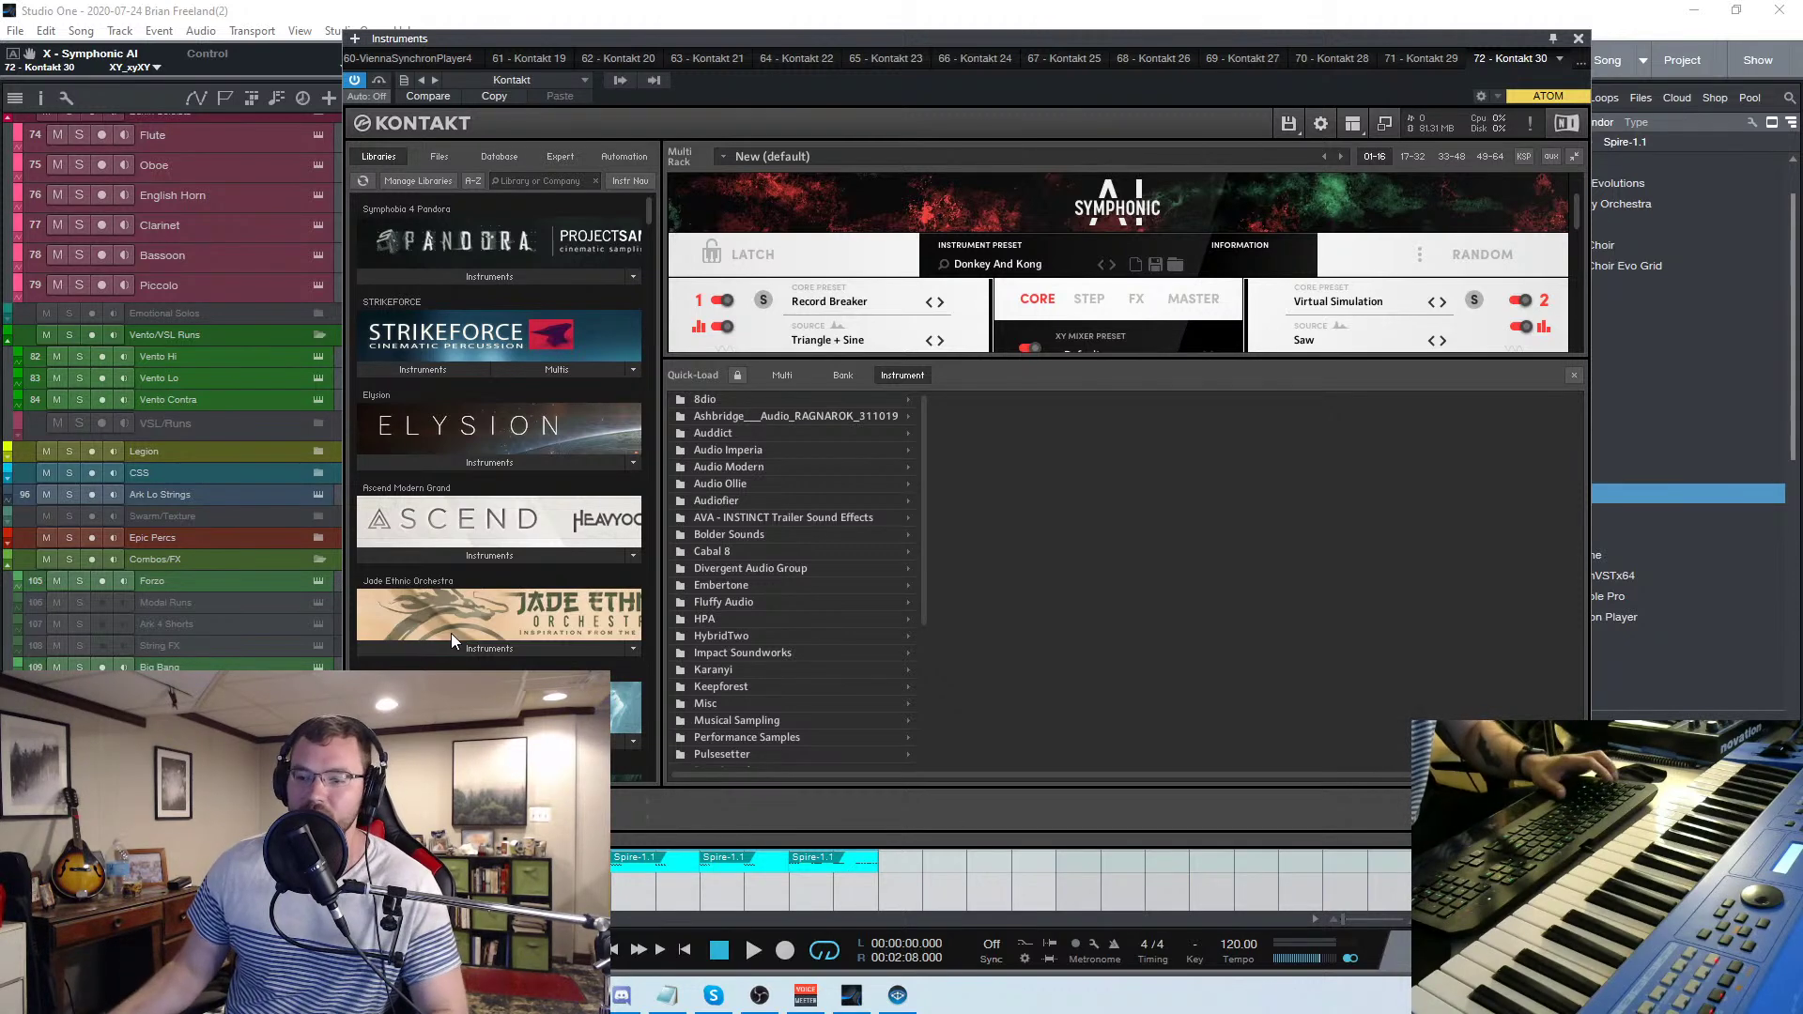
pyautogui.moveTo(1071, 41); pyautogui.dragTo(1035, 46)
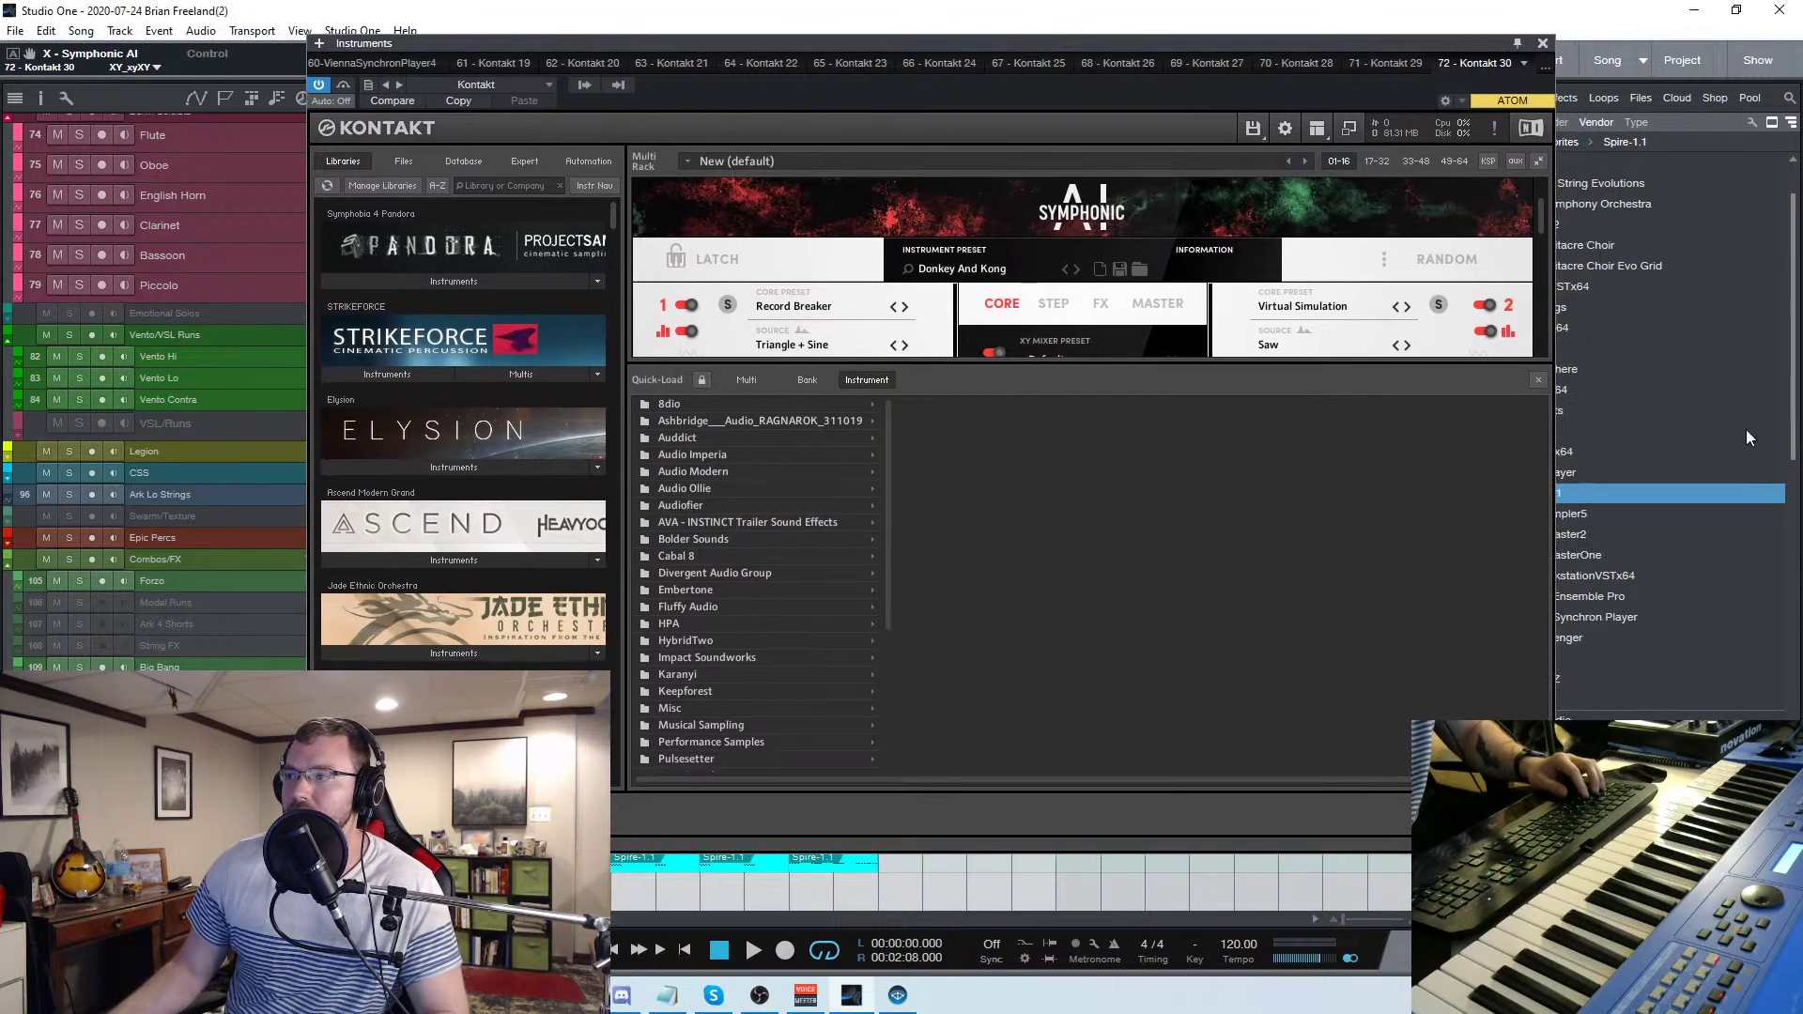
pyautogui.click(1537, 382)
# Reposition the Kontakt window with the Symphonic AI instrument and close it
pyautogui.moveTo(945, 42); pyautogui.dragTo(838, 56)
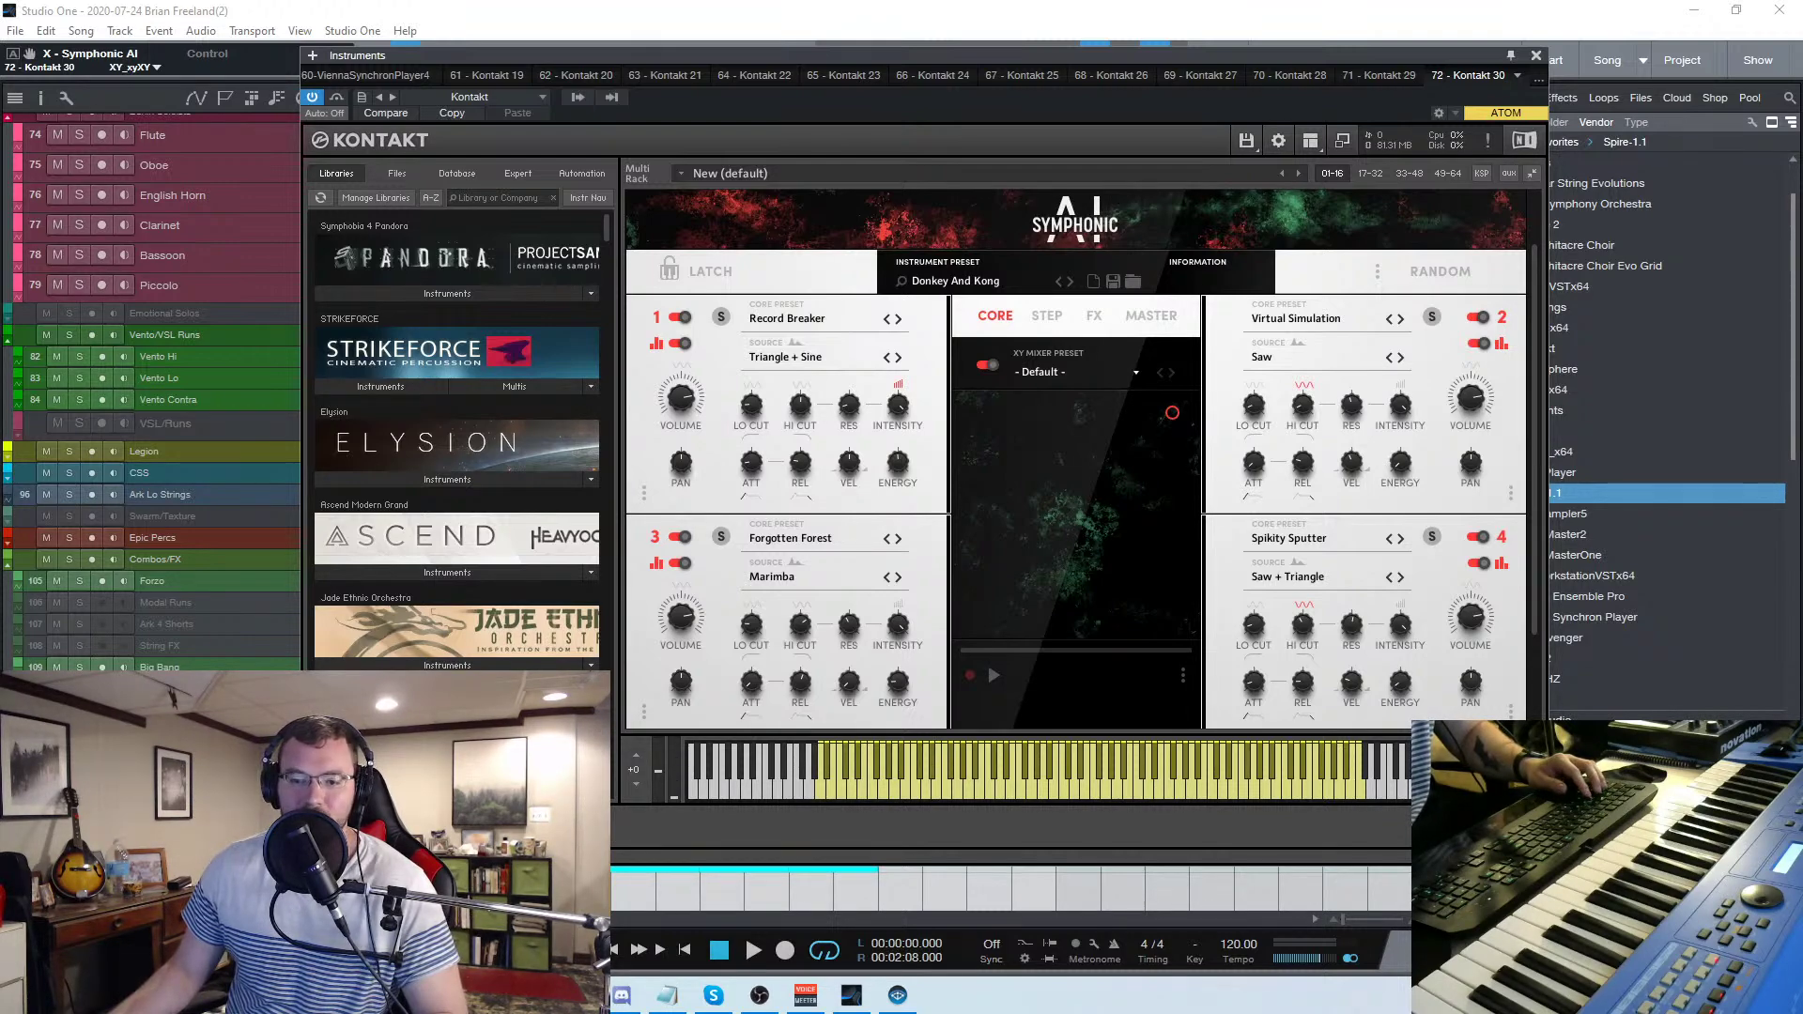
pyautogui.moveTo(775, 56)
pyautogui.mouseDown()
pyautogui.moveTo(817, 82)
pyautogui.moveTo(772, 68)
pyautogui.mouseUp()
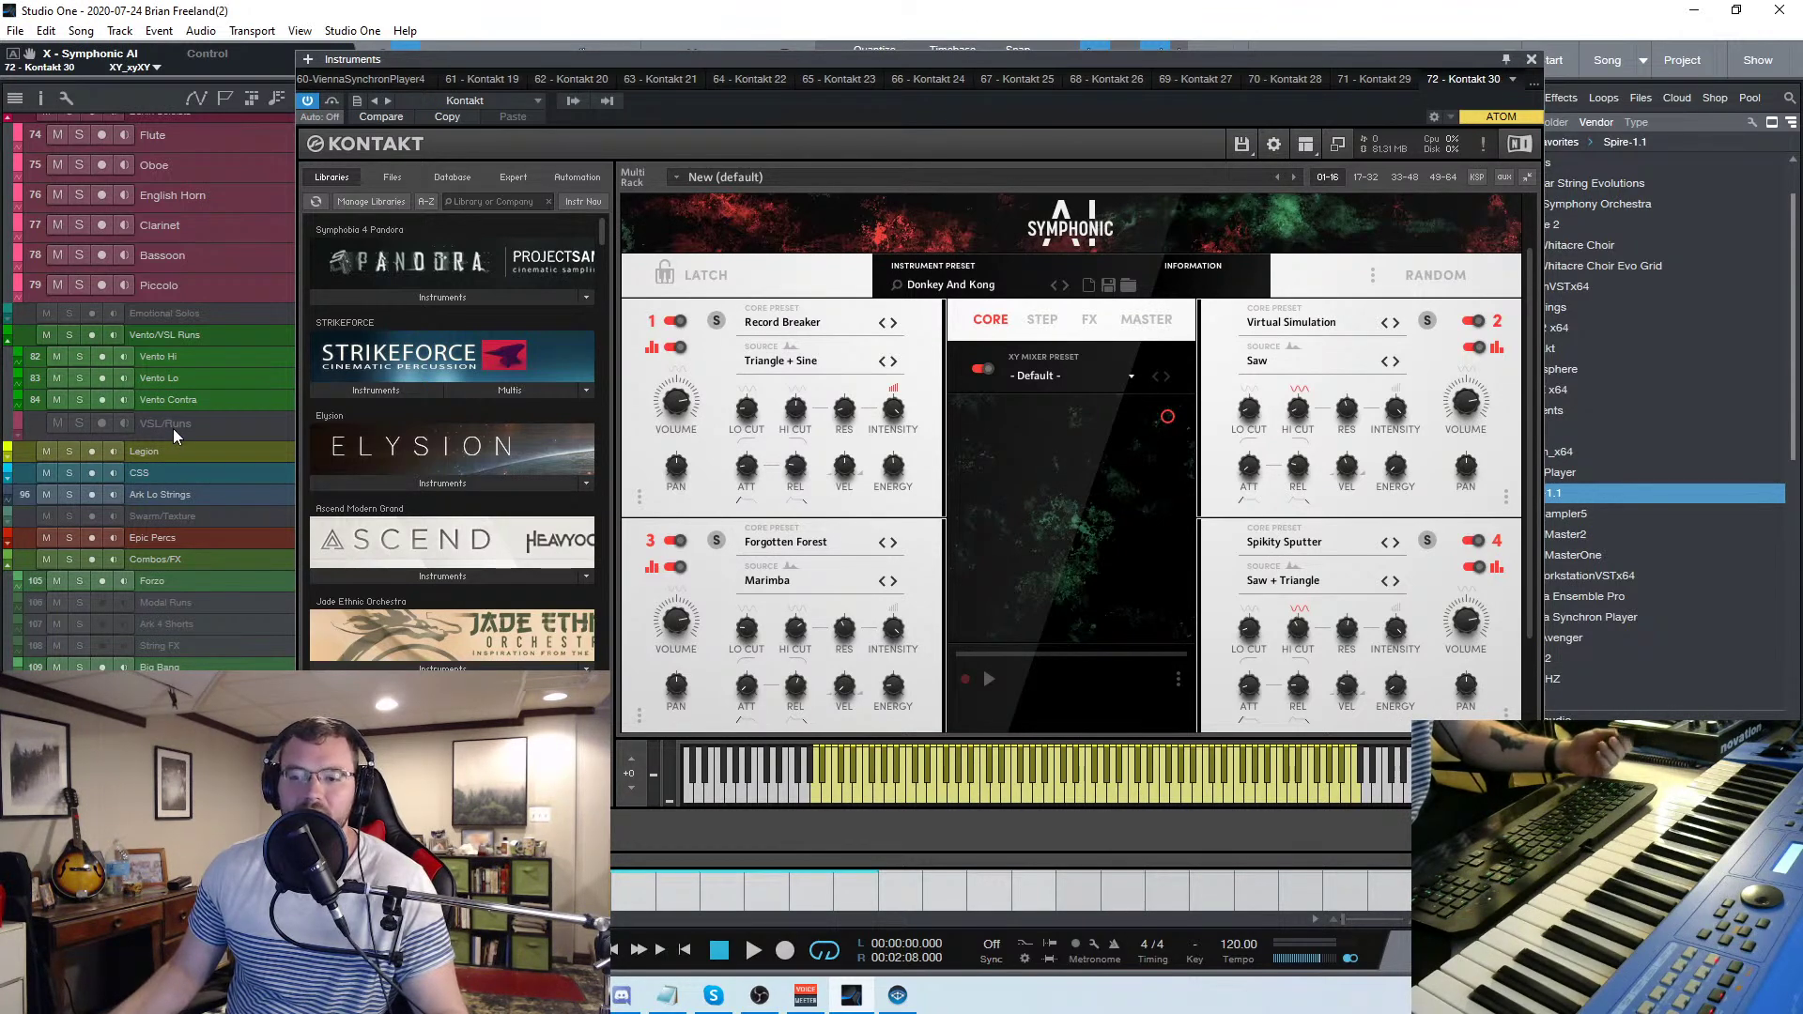
pyautogui.click(1531, 60)
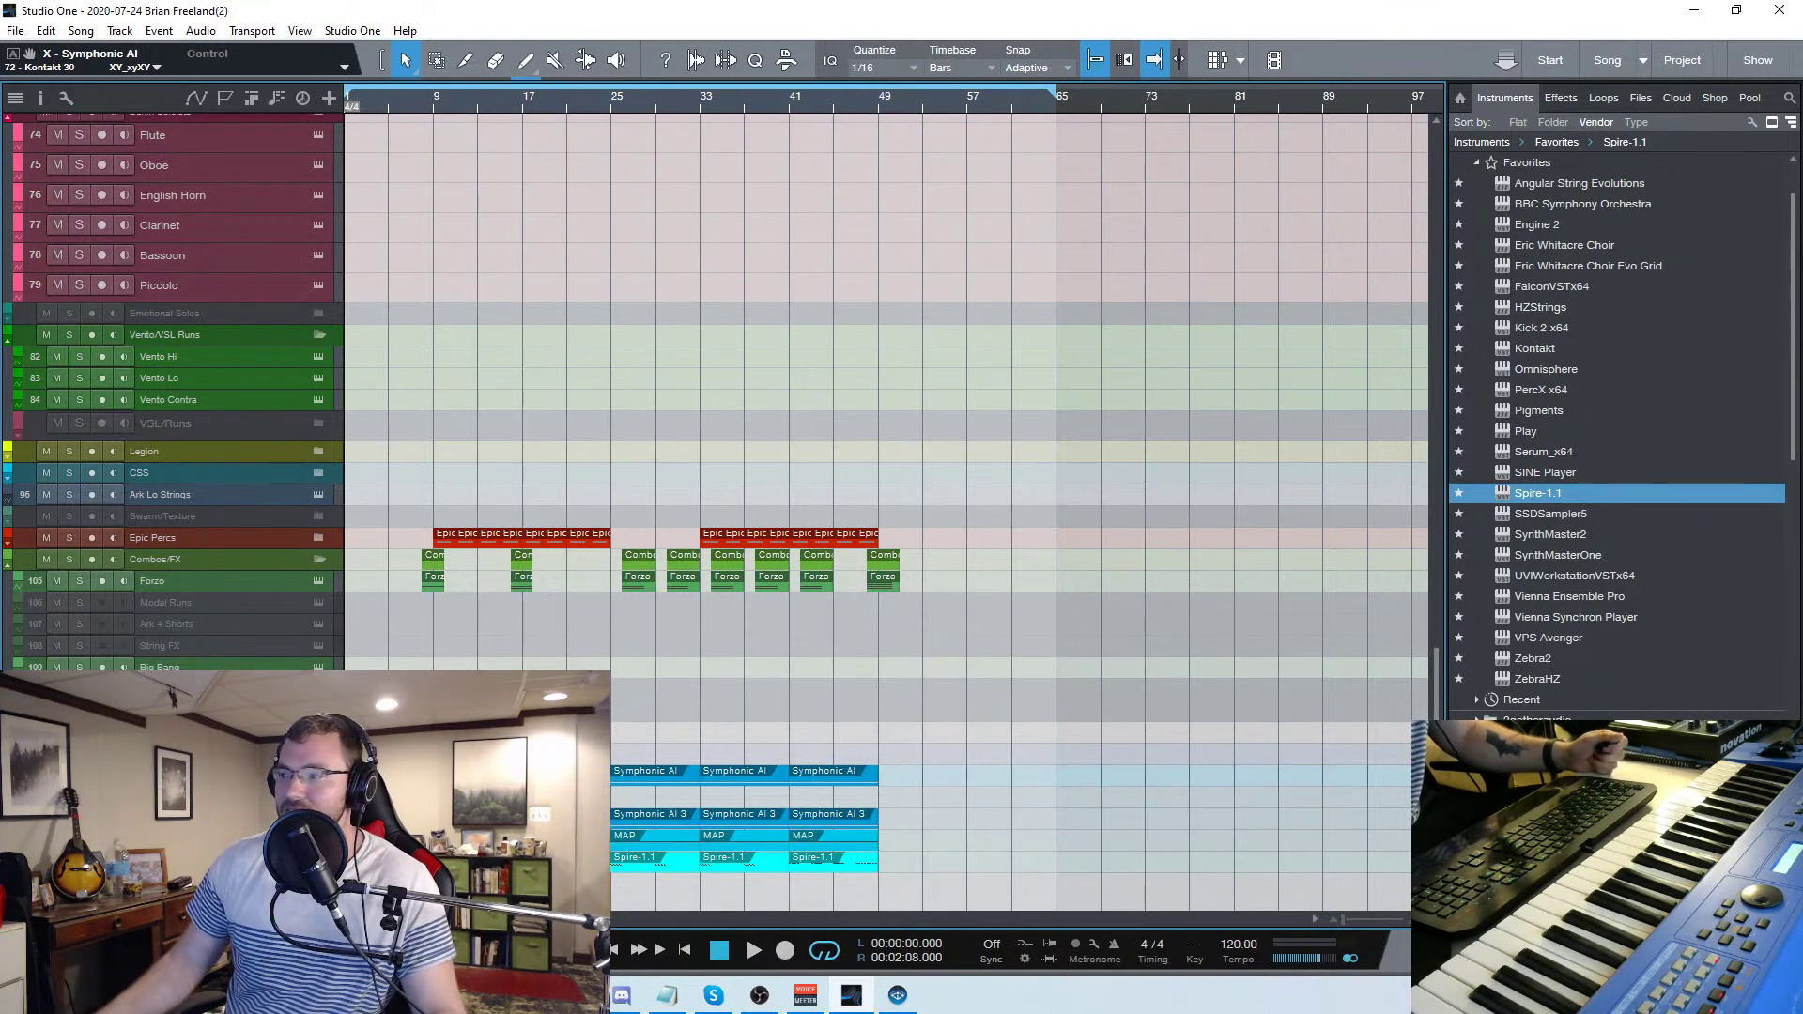
# Load Komplete Kontrol from the Native Instruments GmbH folder and look through its library's type and character tags
pyautogui.scroll(-2, 1598, 566)
pyautogui.scroll(3, 1592, 571)
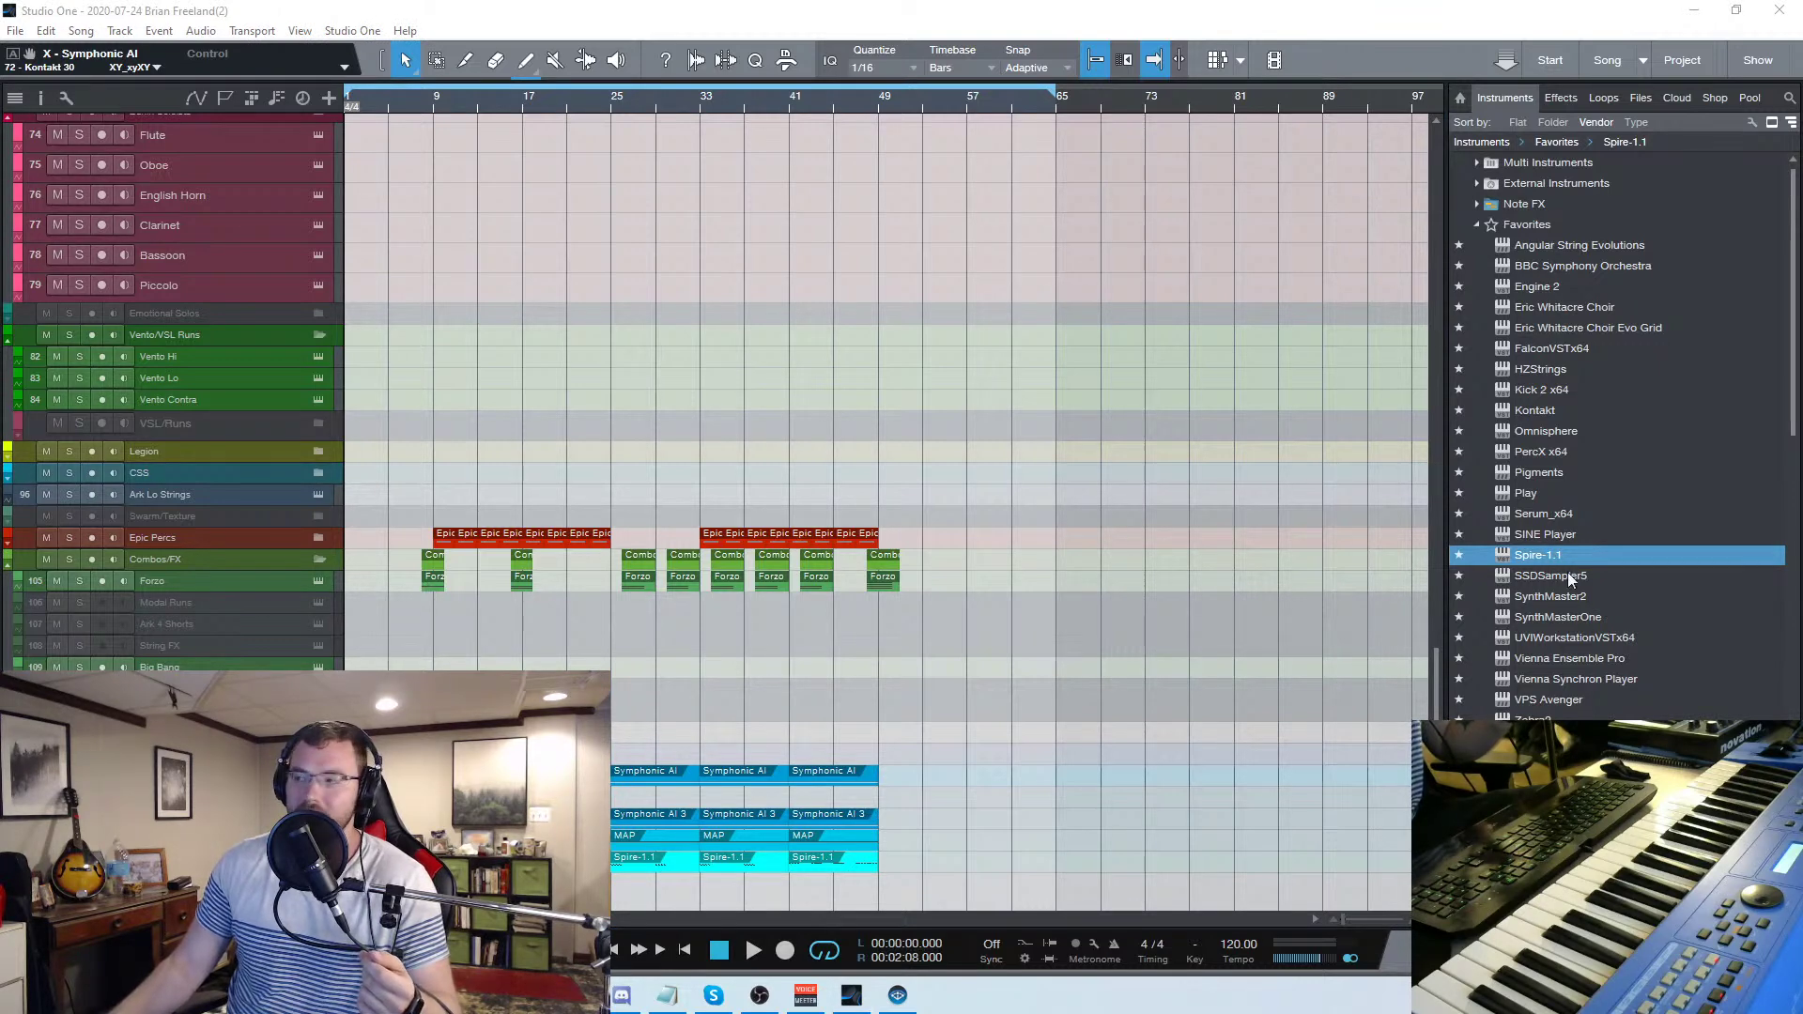
pyautogui.scroll(-10, 1533, 605)
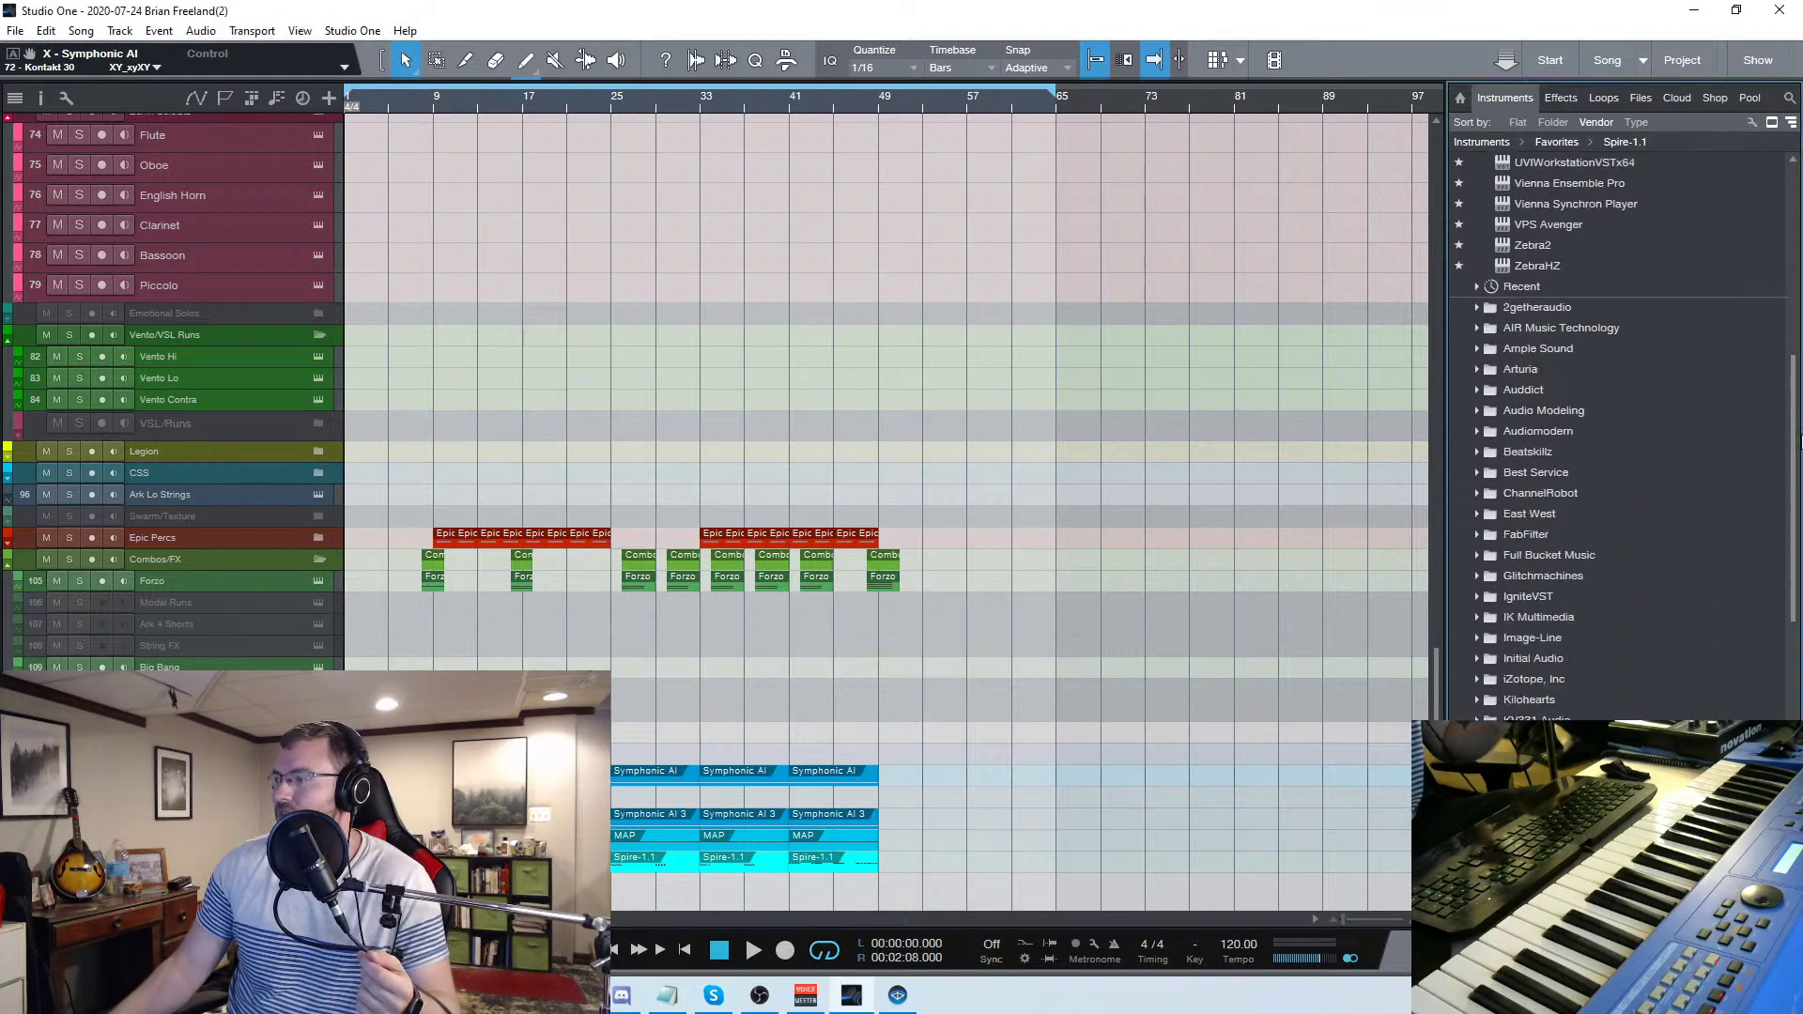
pyautogui.scroll(-2, 1693, 580)
pyautogui.click(1477, 648)
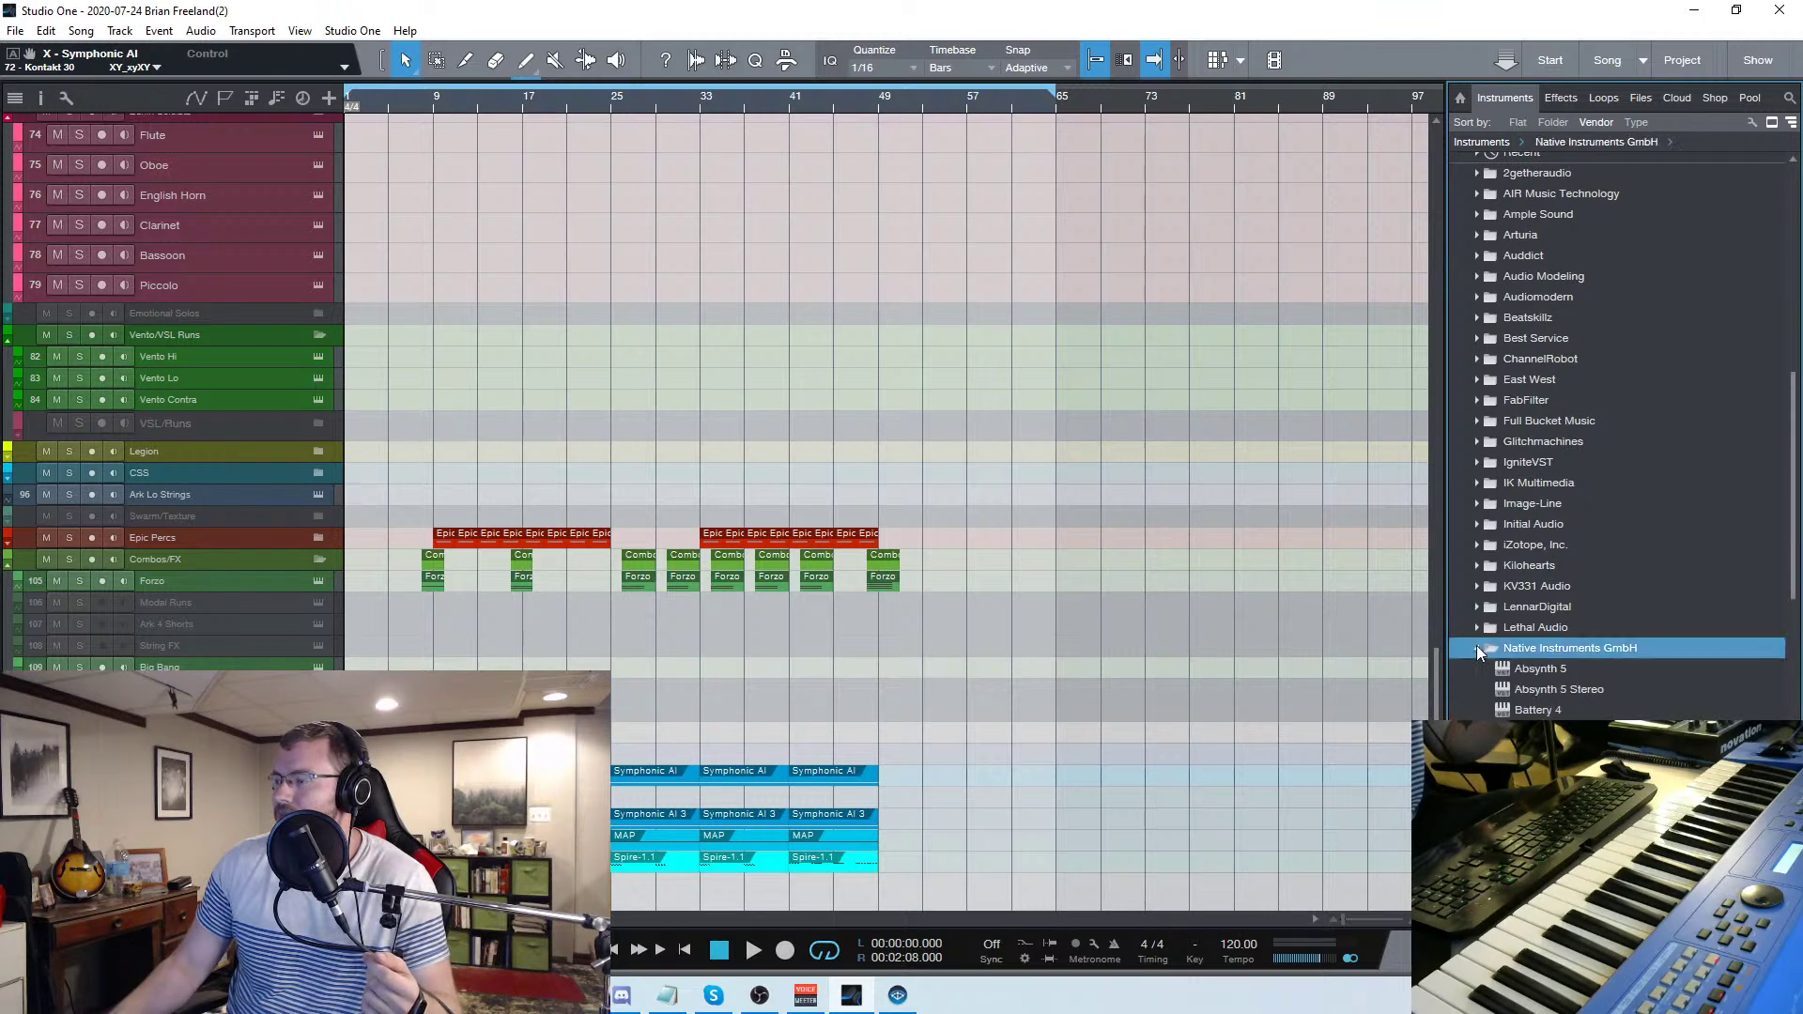
pyautogui.scroll(-2, 1488, 648)
pyautogui.click(1552, 671)
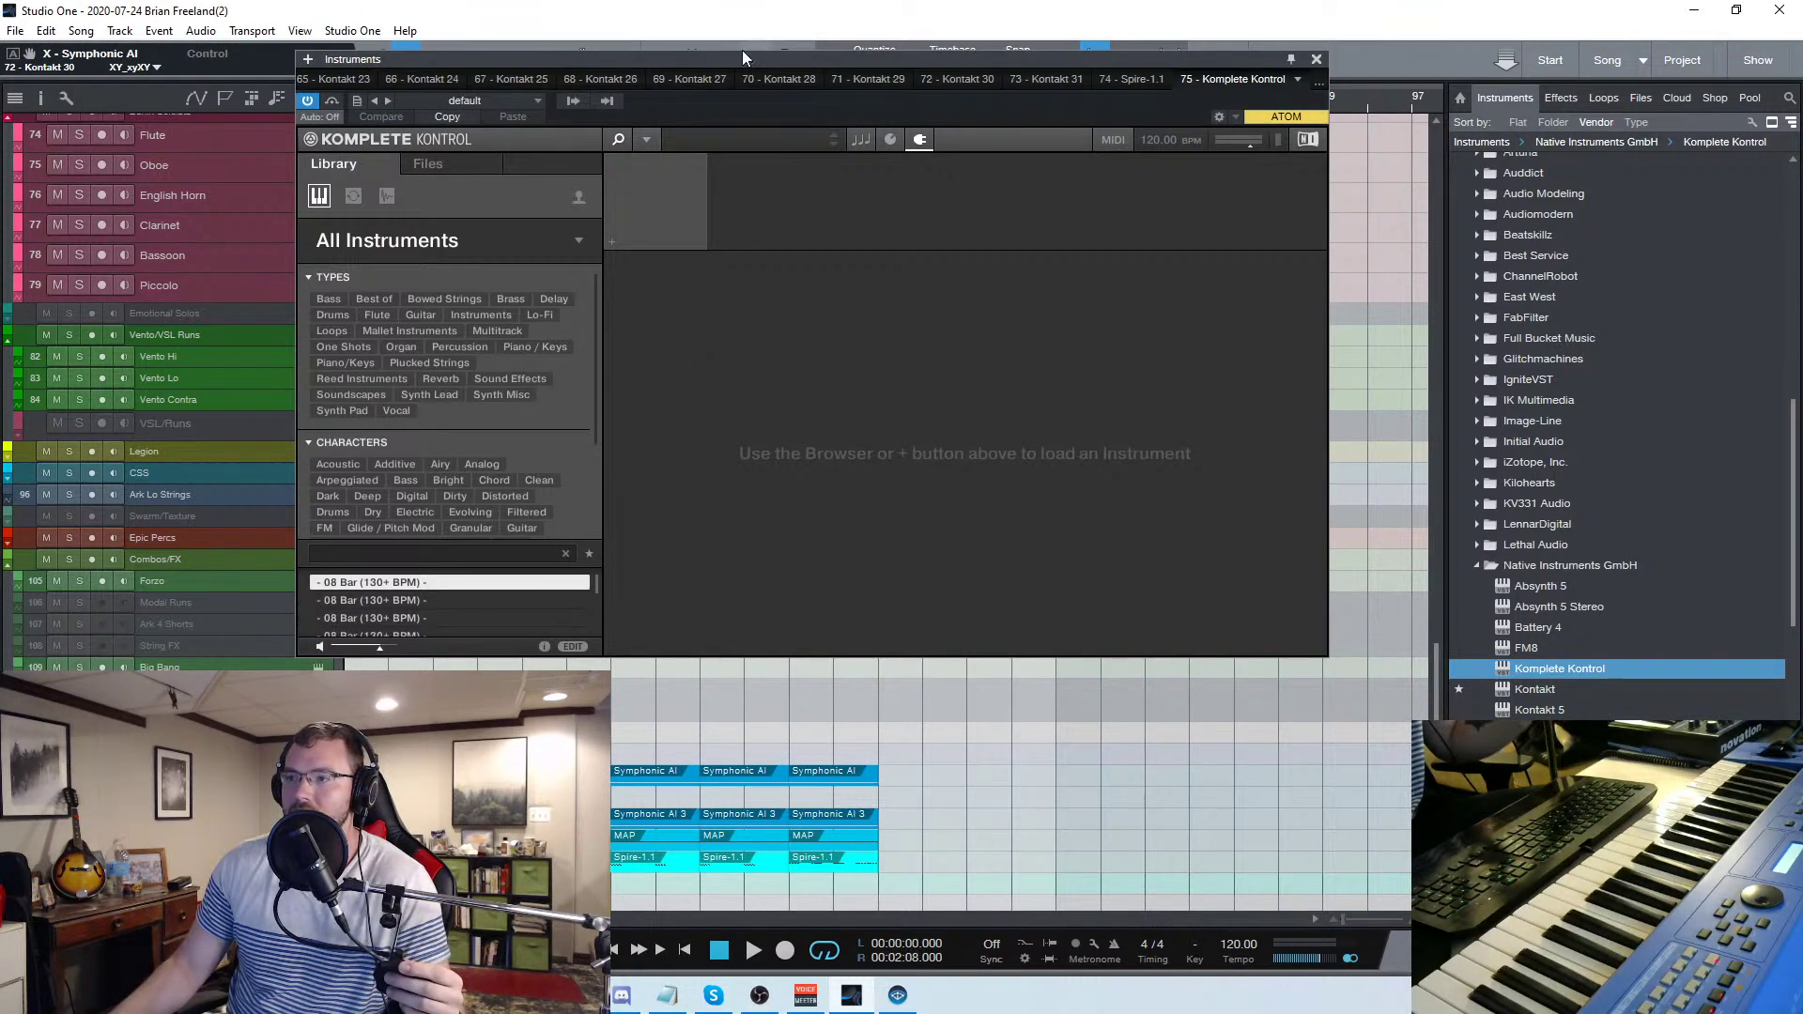
pyautogui.moveTo(742, 54); pyautogui.dragTo(804, 132)
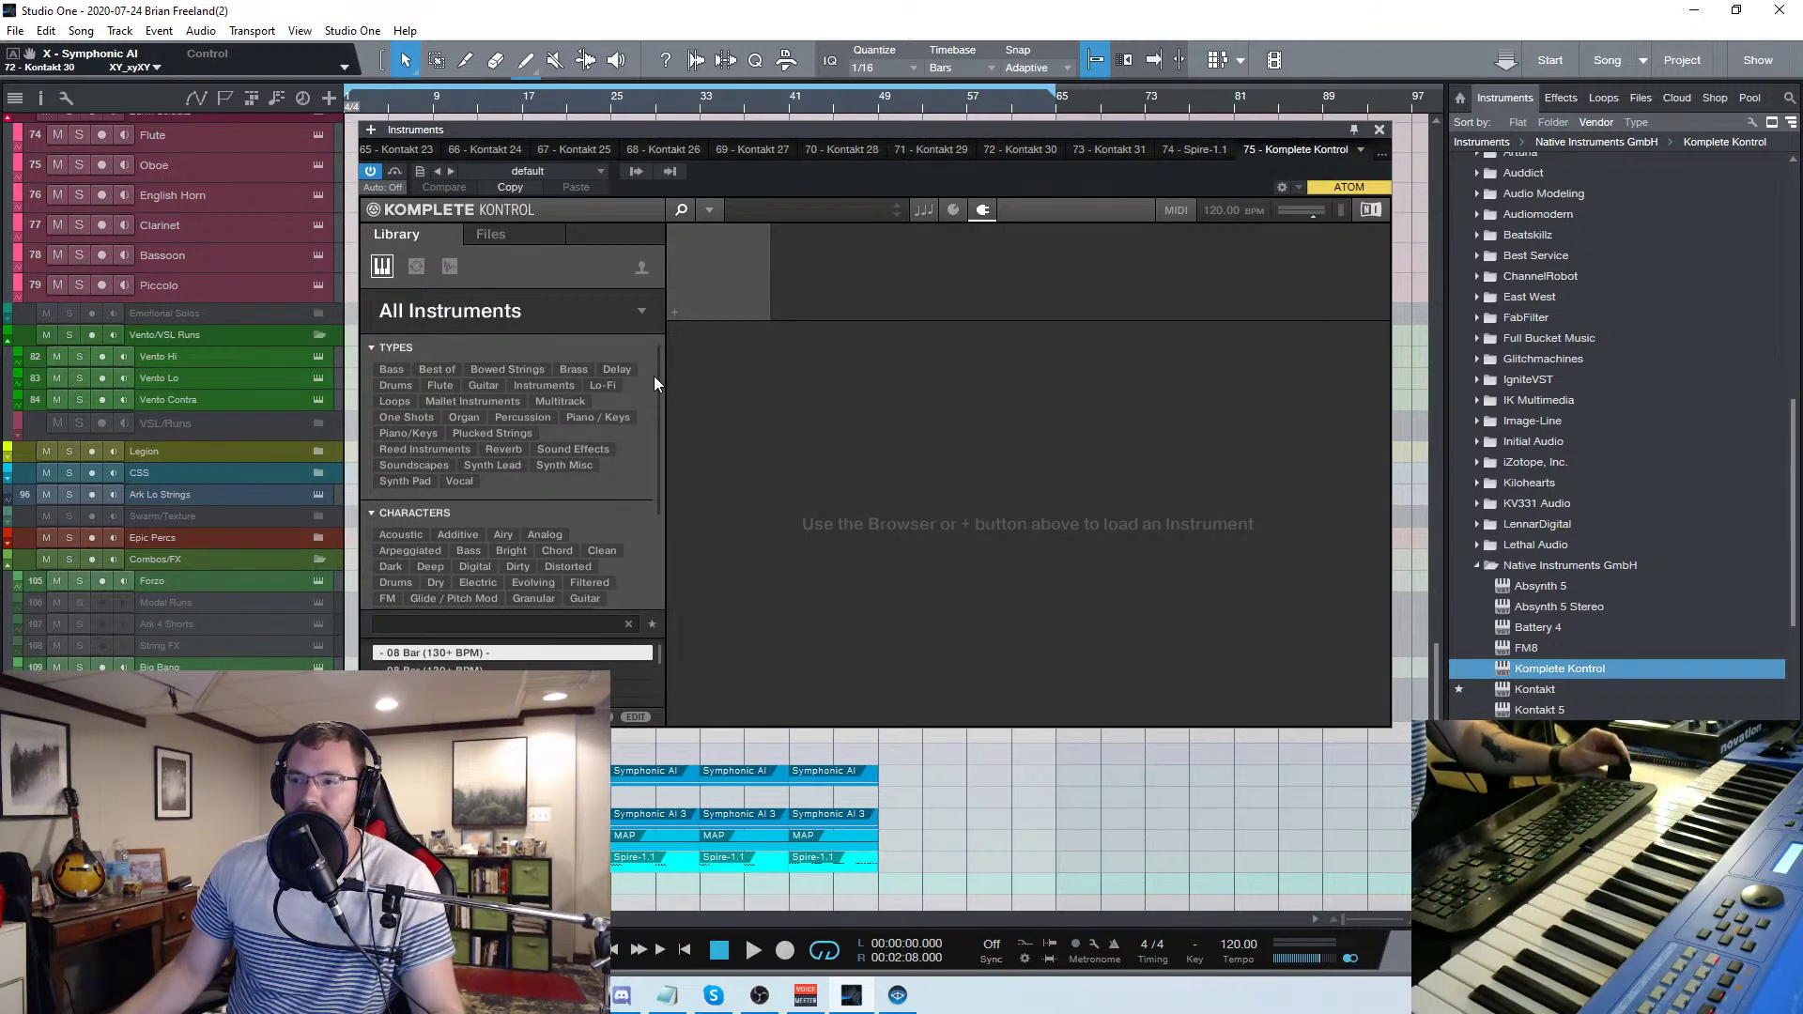
pyautogui.scroll(-2, 651, 374)
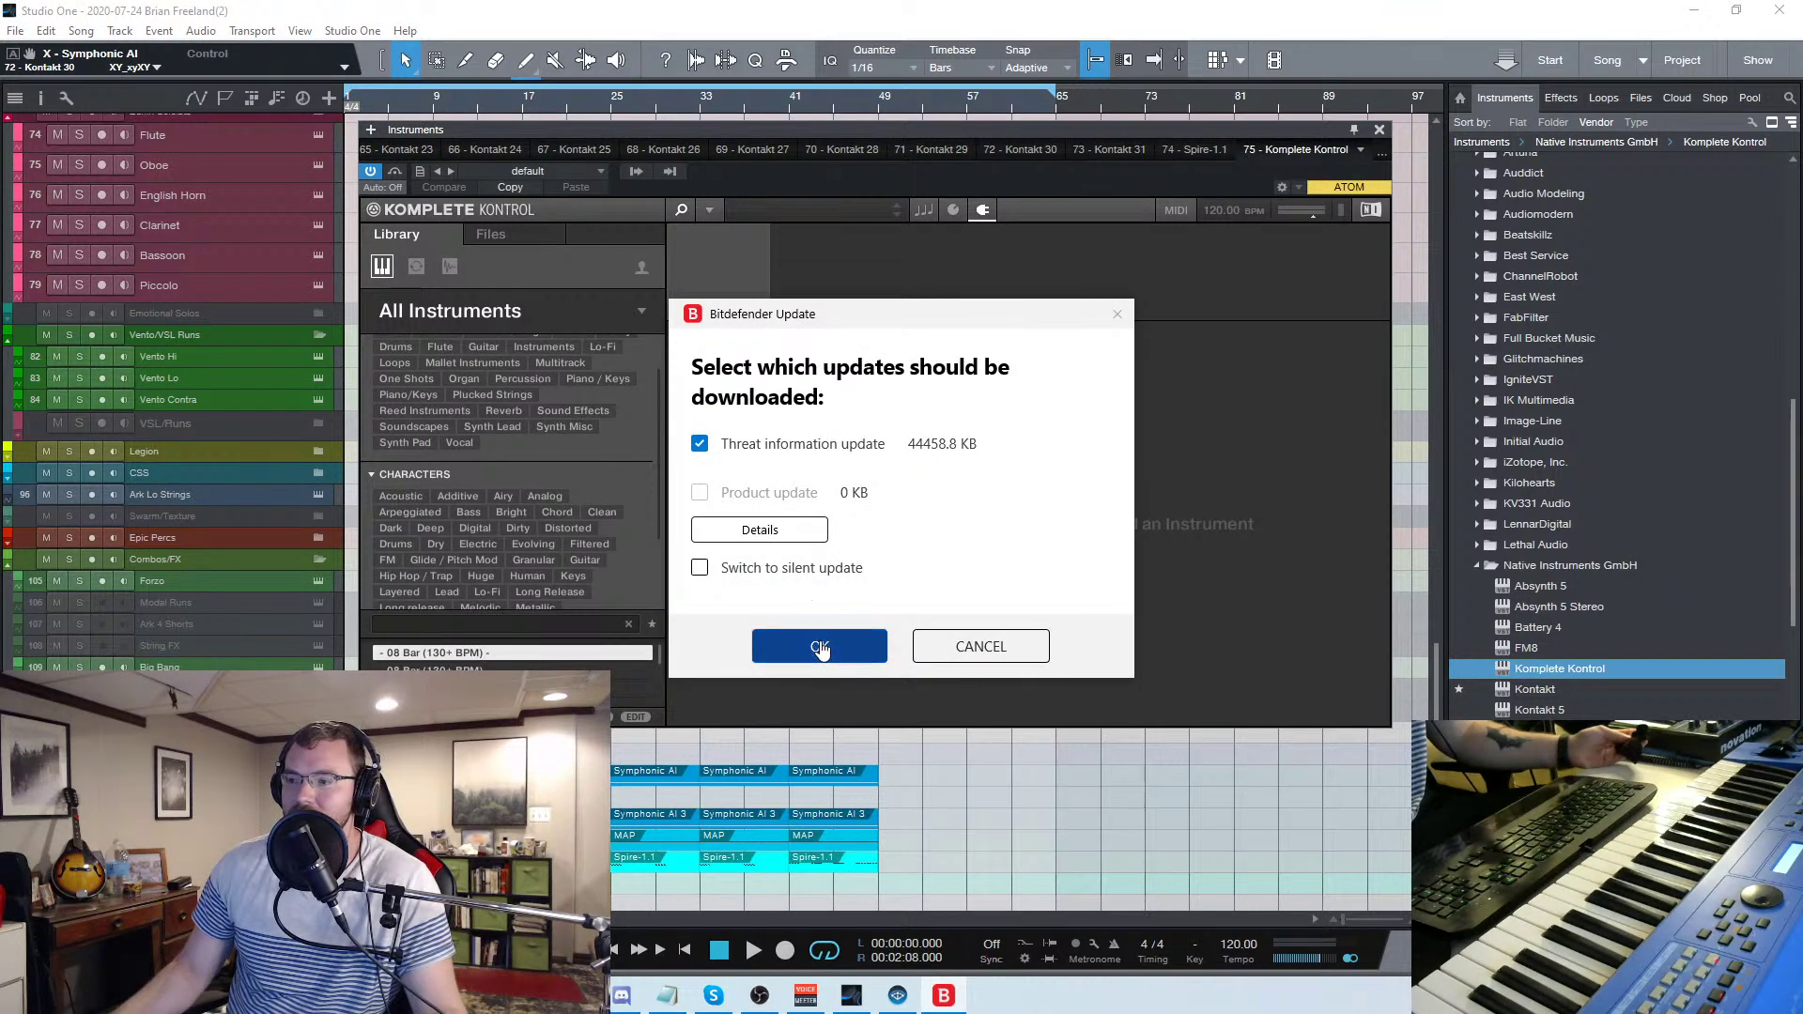
# Accept the Bitdefender threat information update and close the Komplete Kontrol window
pyautogui.click(817, 645)
pyautogui.moveTo(794, 125)
pyautogui.mouseDown()
pyautogui.moveTo(808, 133)
pyautogui.moveTo(780, 128)
pyautogui.mouseUp()
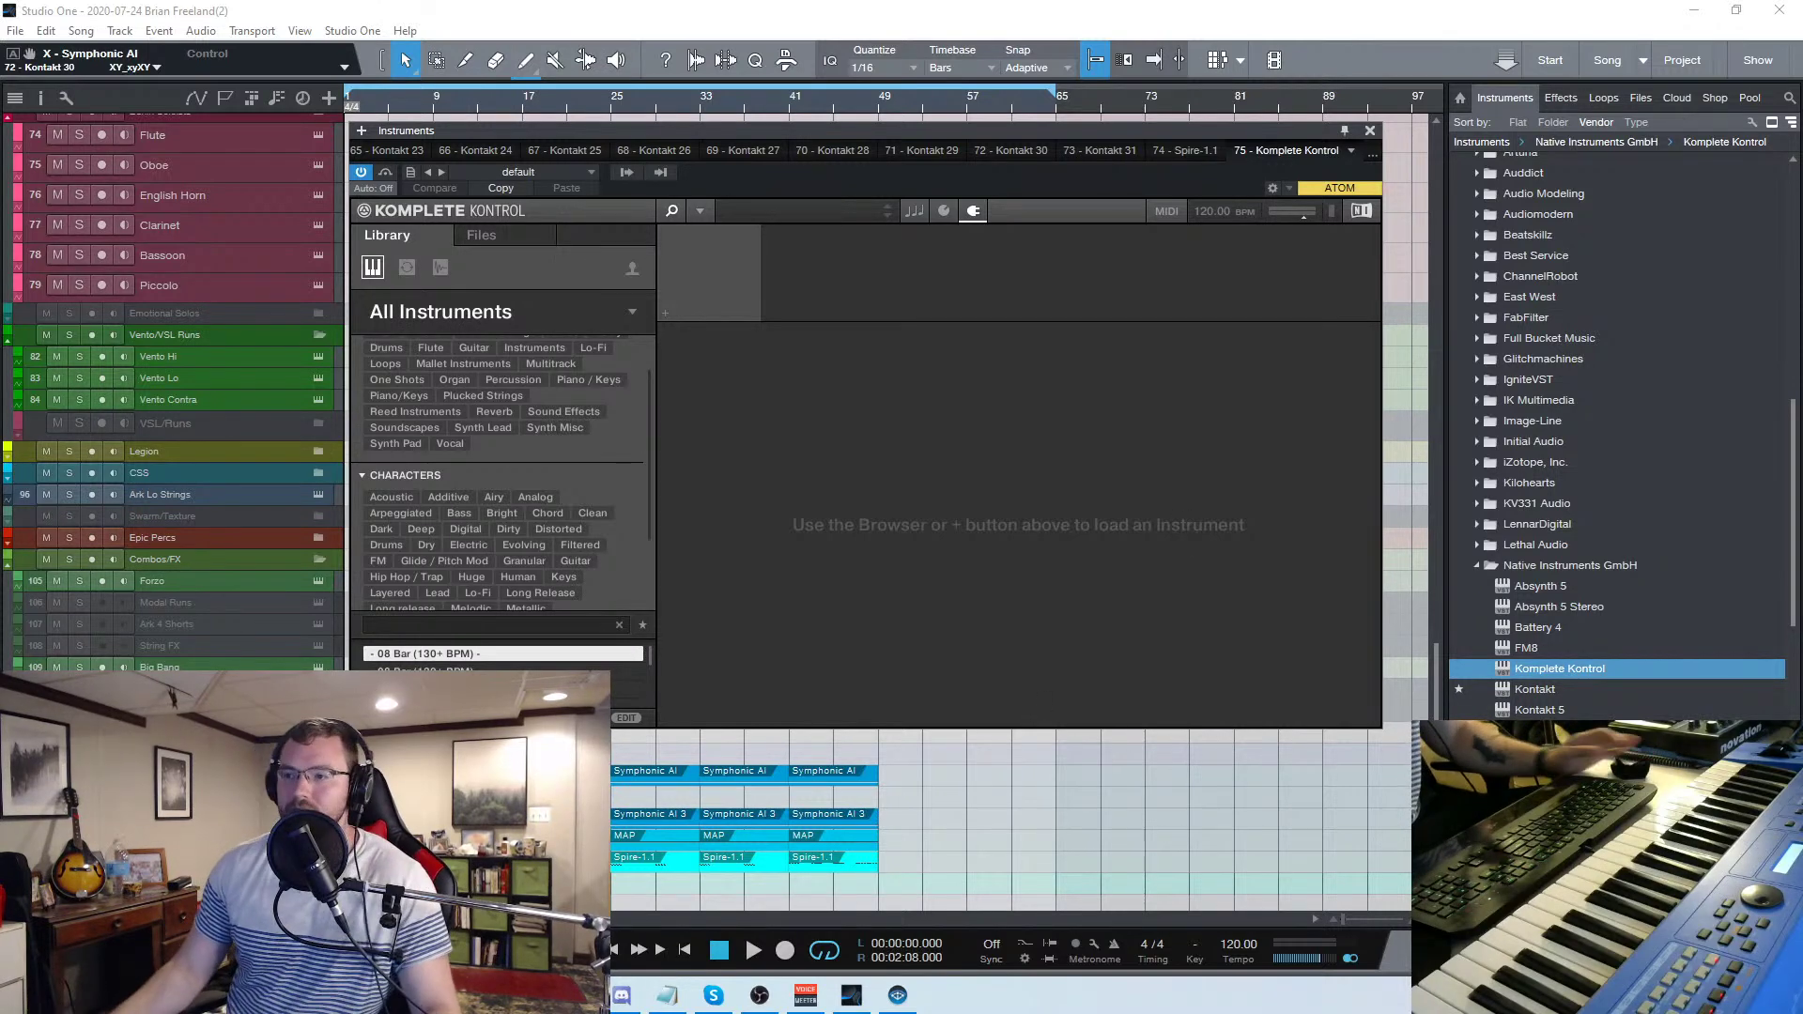
pyautogui.click(1370, 130)
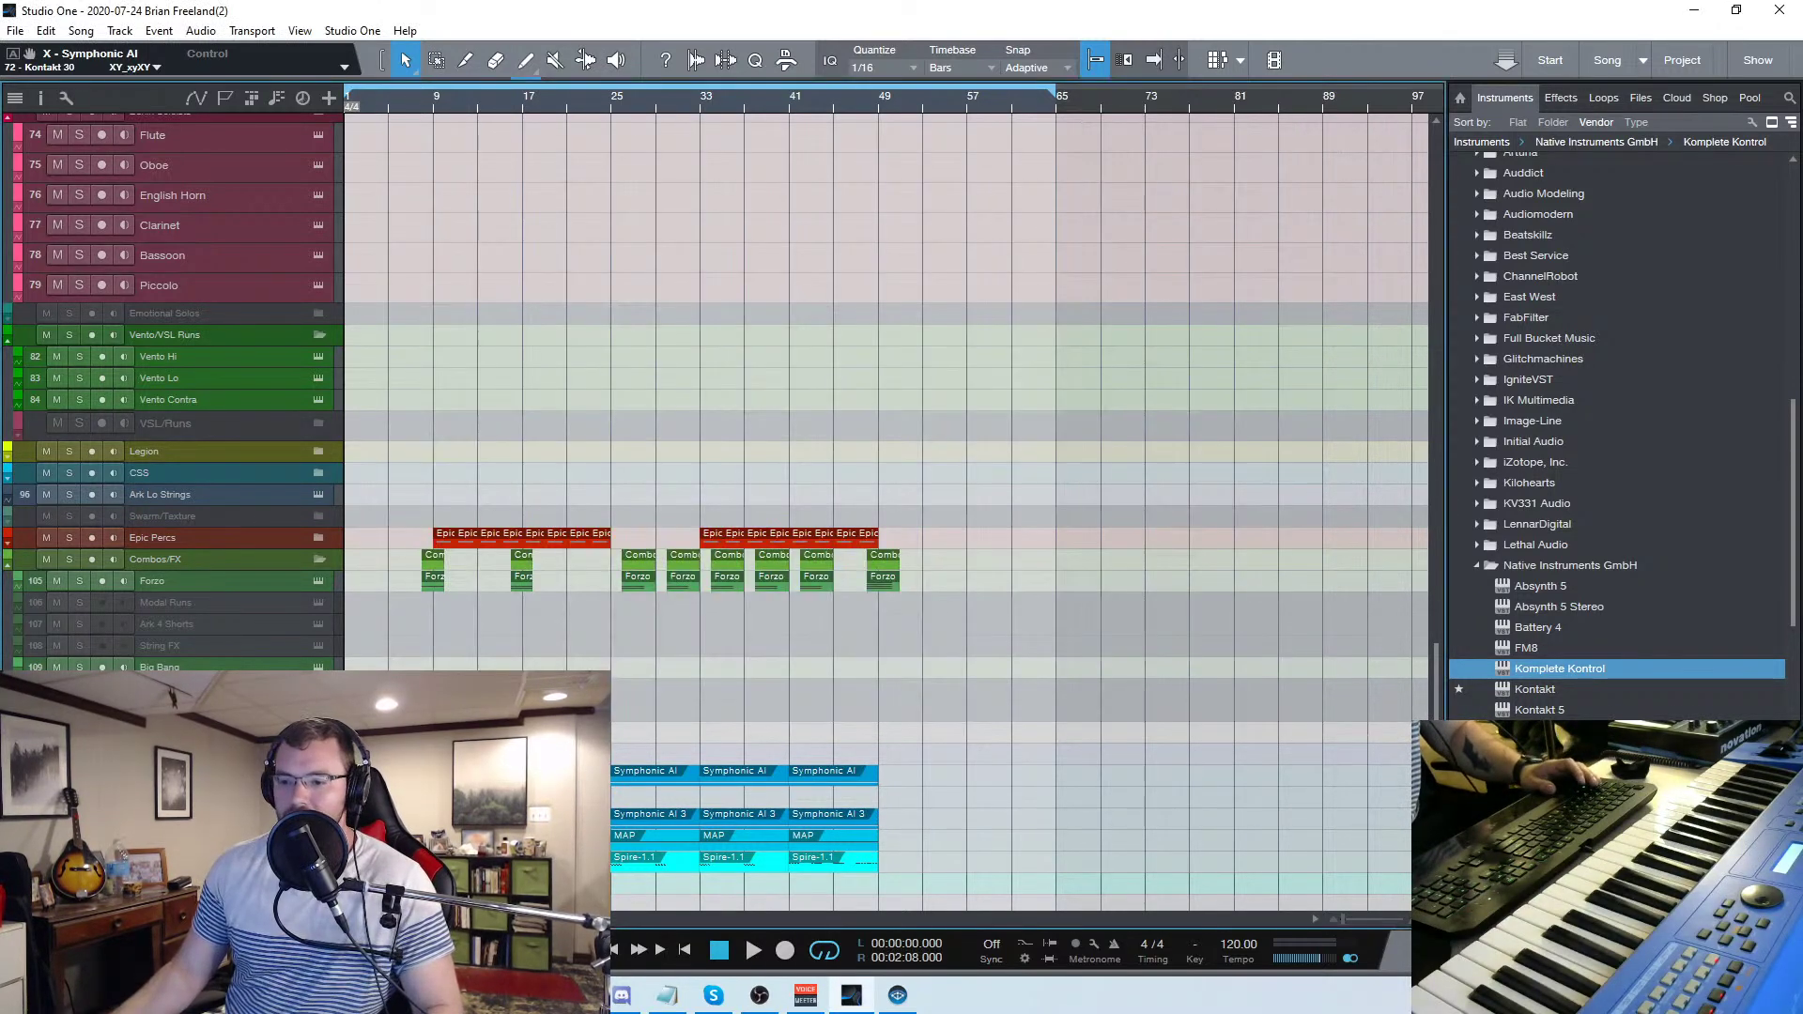
# Rescale the arrangement to show more tracks at once and bring the Century Arcs and JXL brass parts into view
pyautogui.press('e')
pyautogui.press('e')
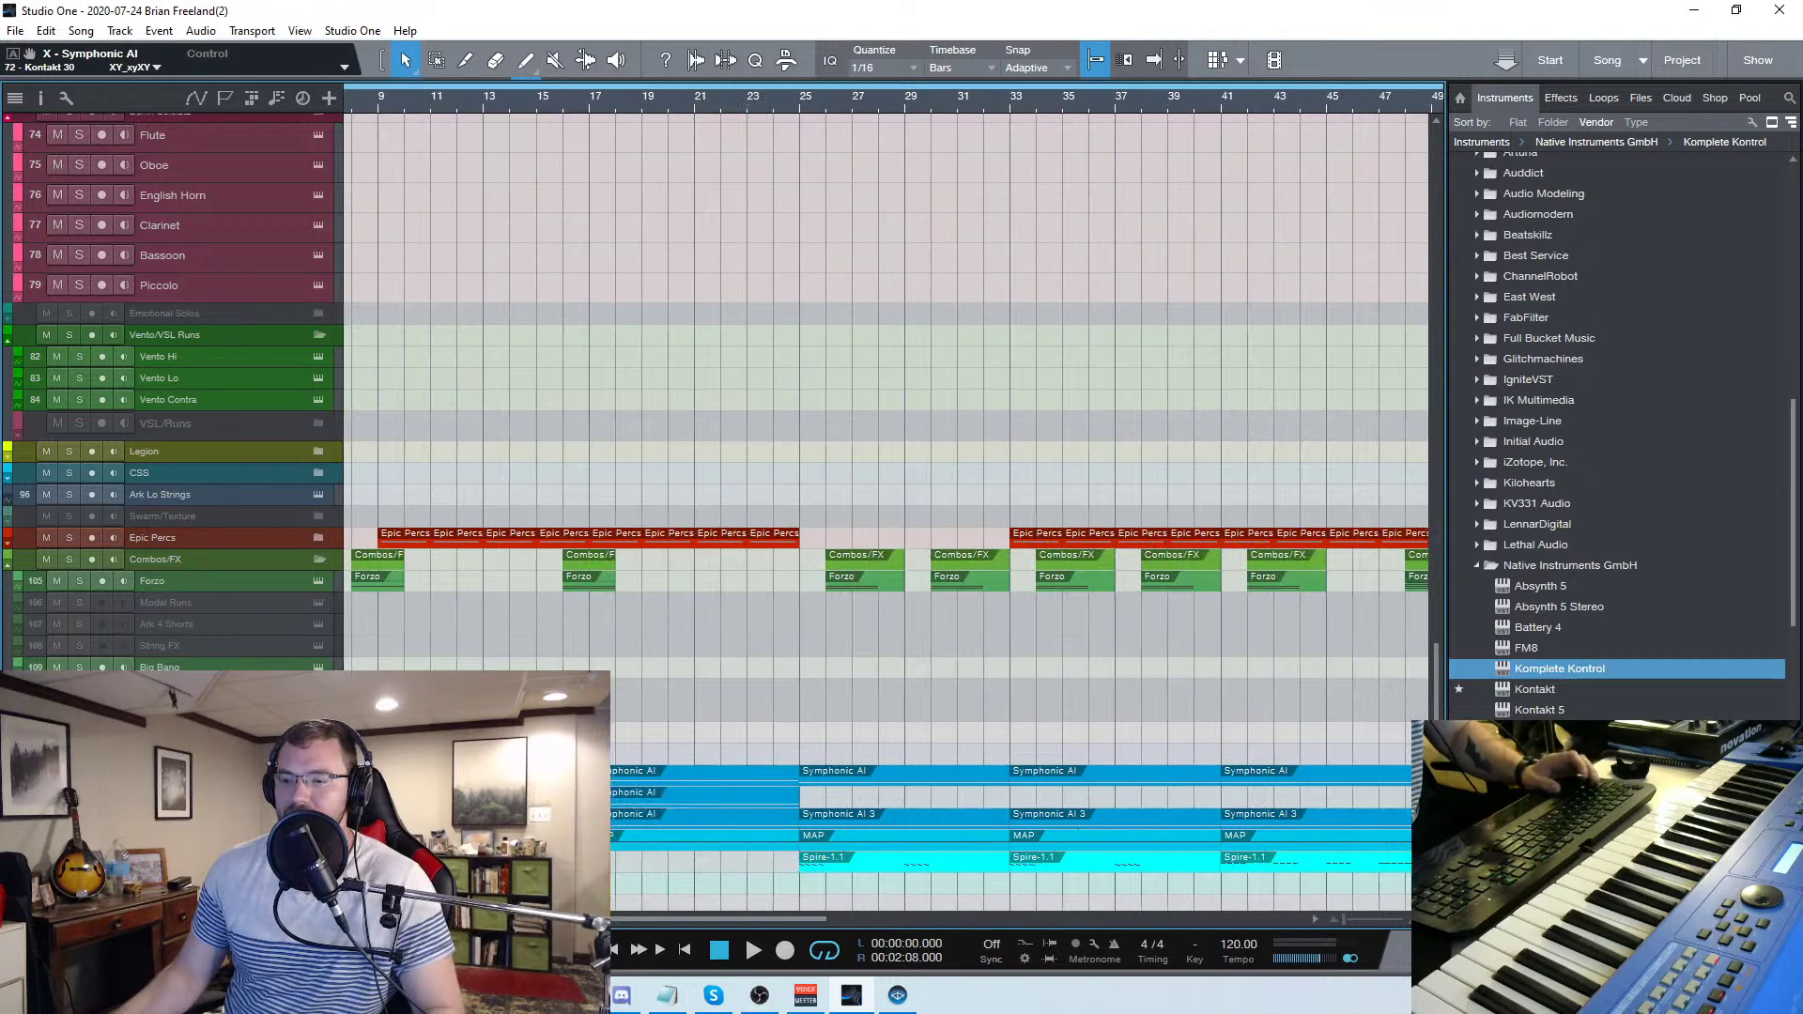
pyautogui.scroll(-1, 463, 606)
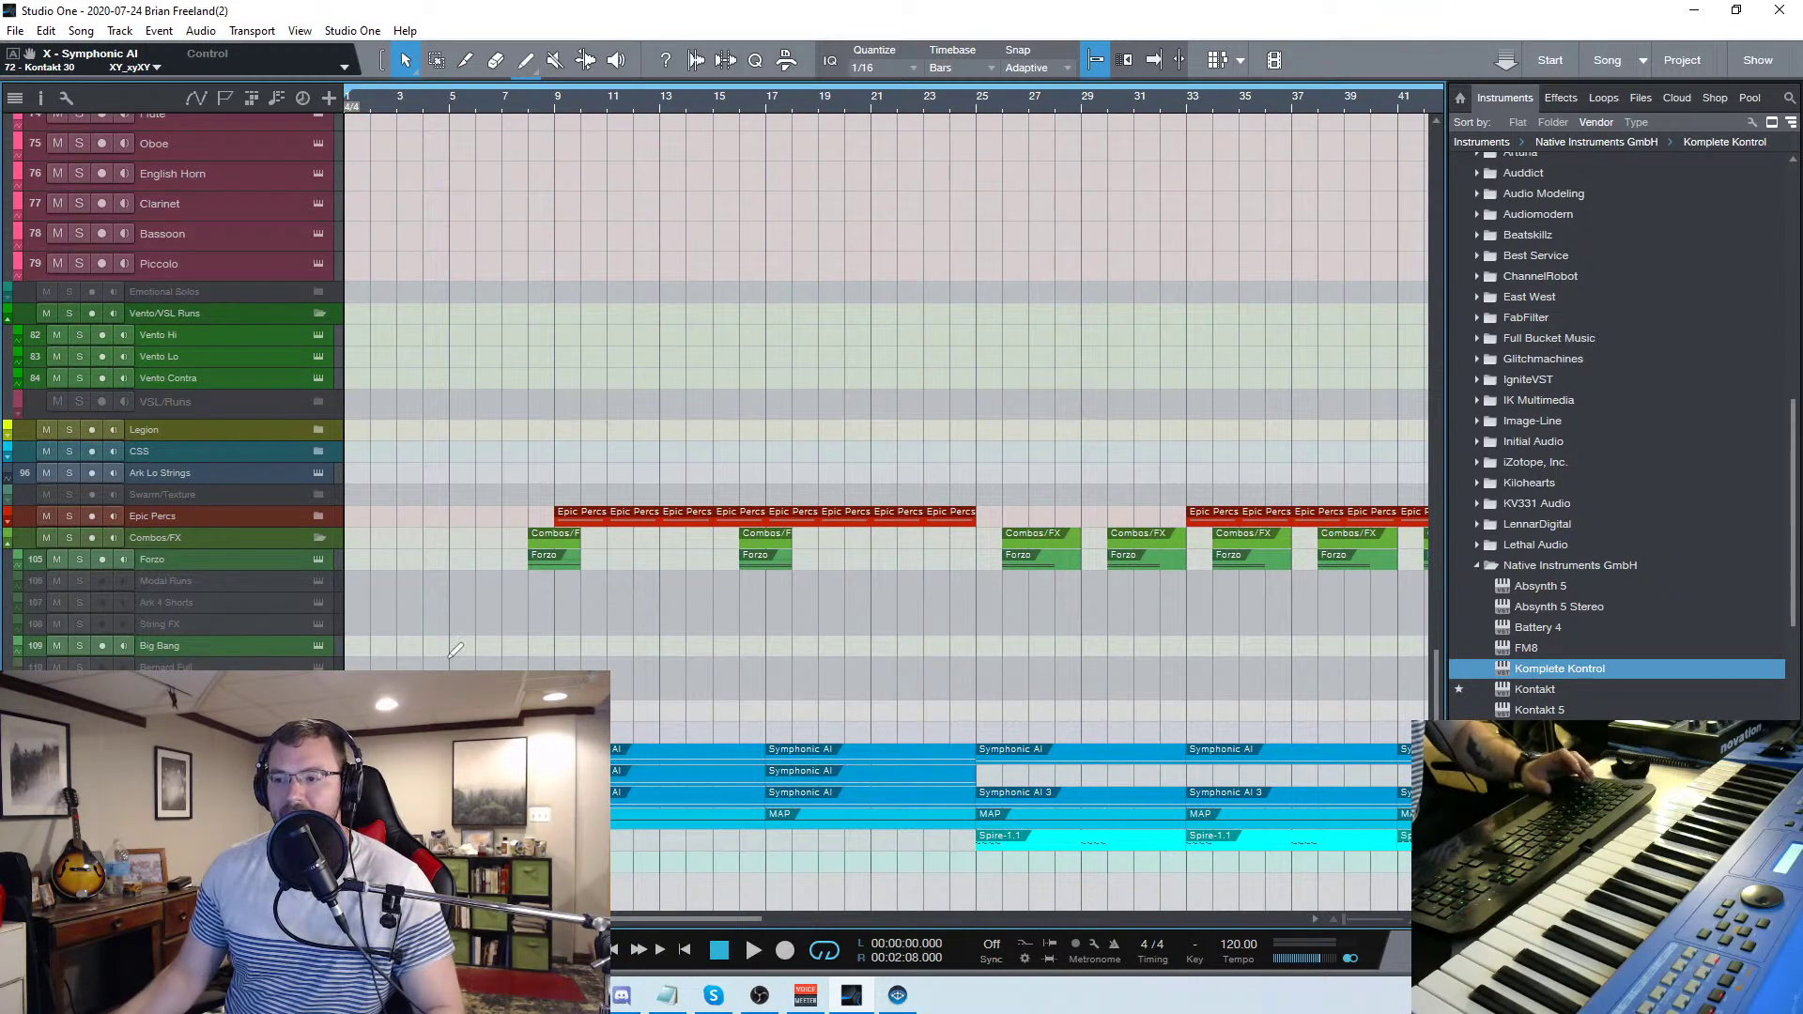
pyautogui.hotkey('shift', 'w')
pyautogui.press('w')
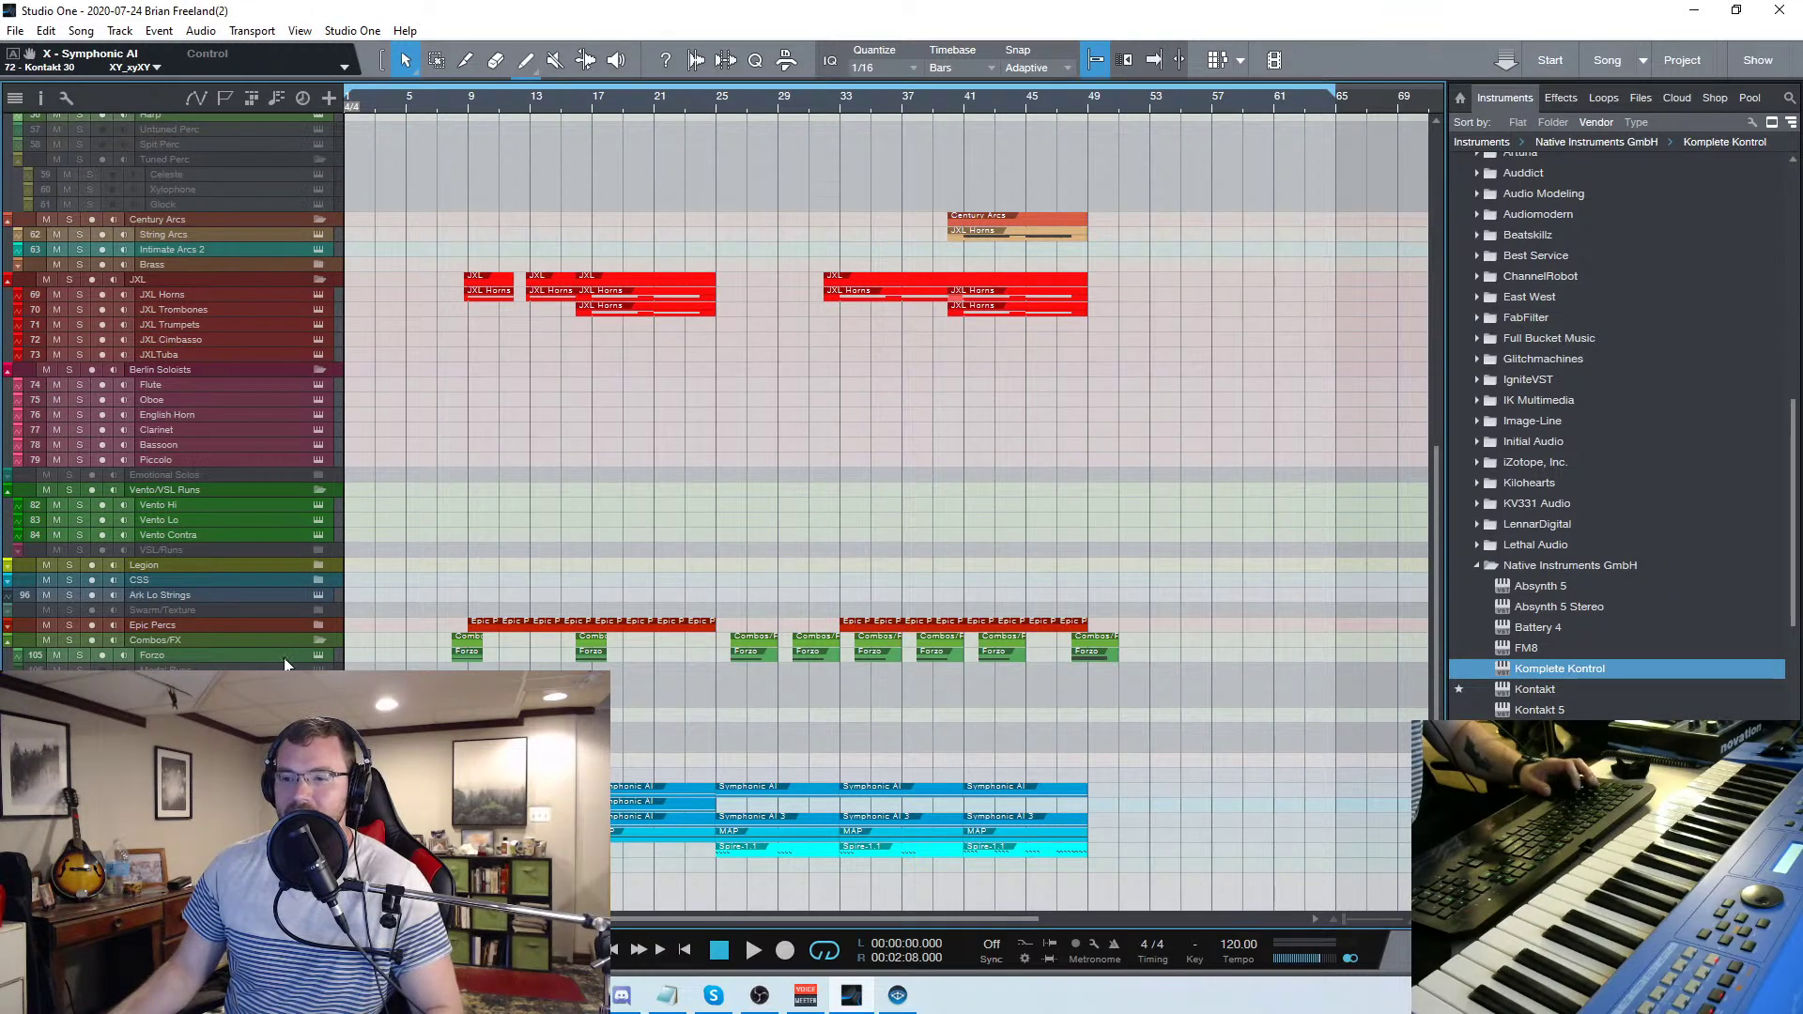
pyautogui.scroll(3, 318, 640)
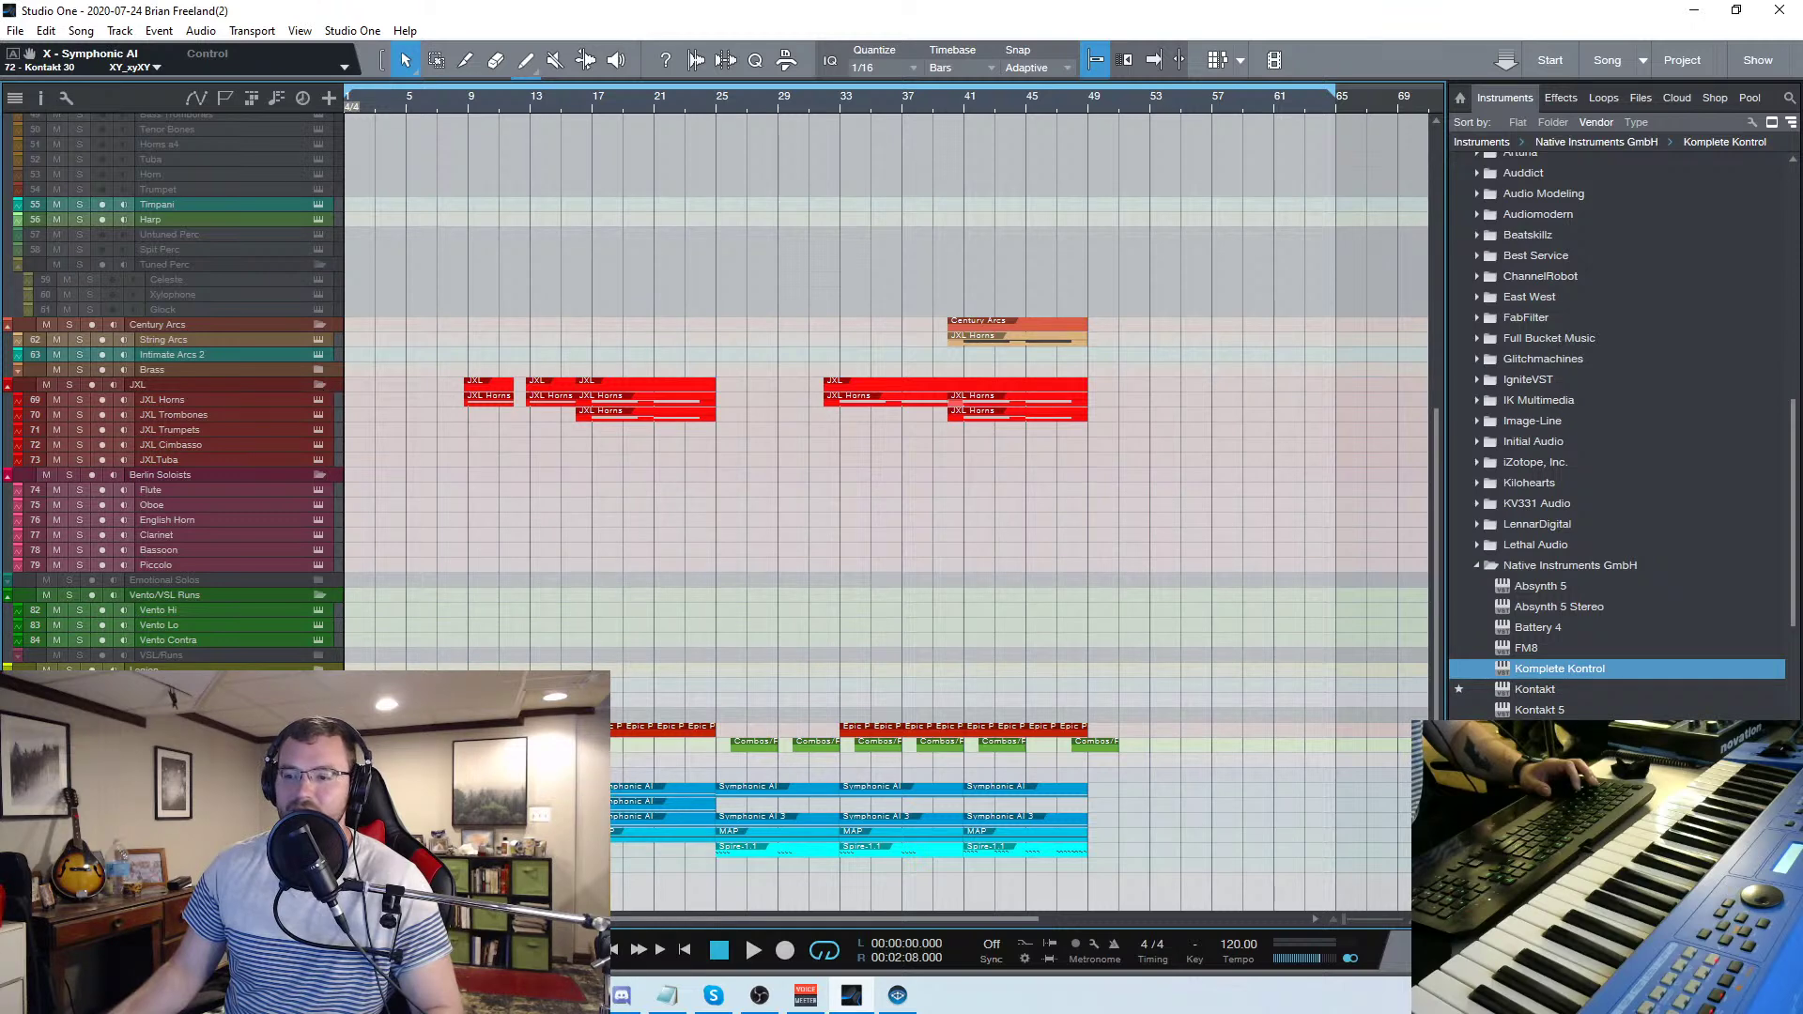
# Bring the lower tracks of the arrangement into view and briefly play the song from the start
pyautogui.click(319, 745)
pyautogui.scroll(-3, 479, 644)
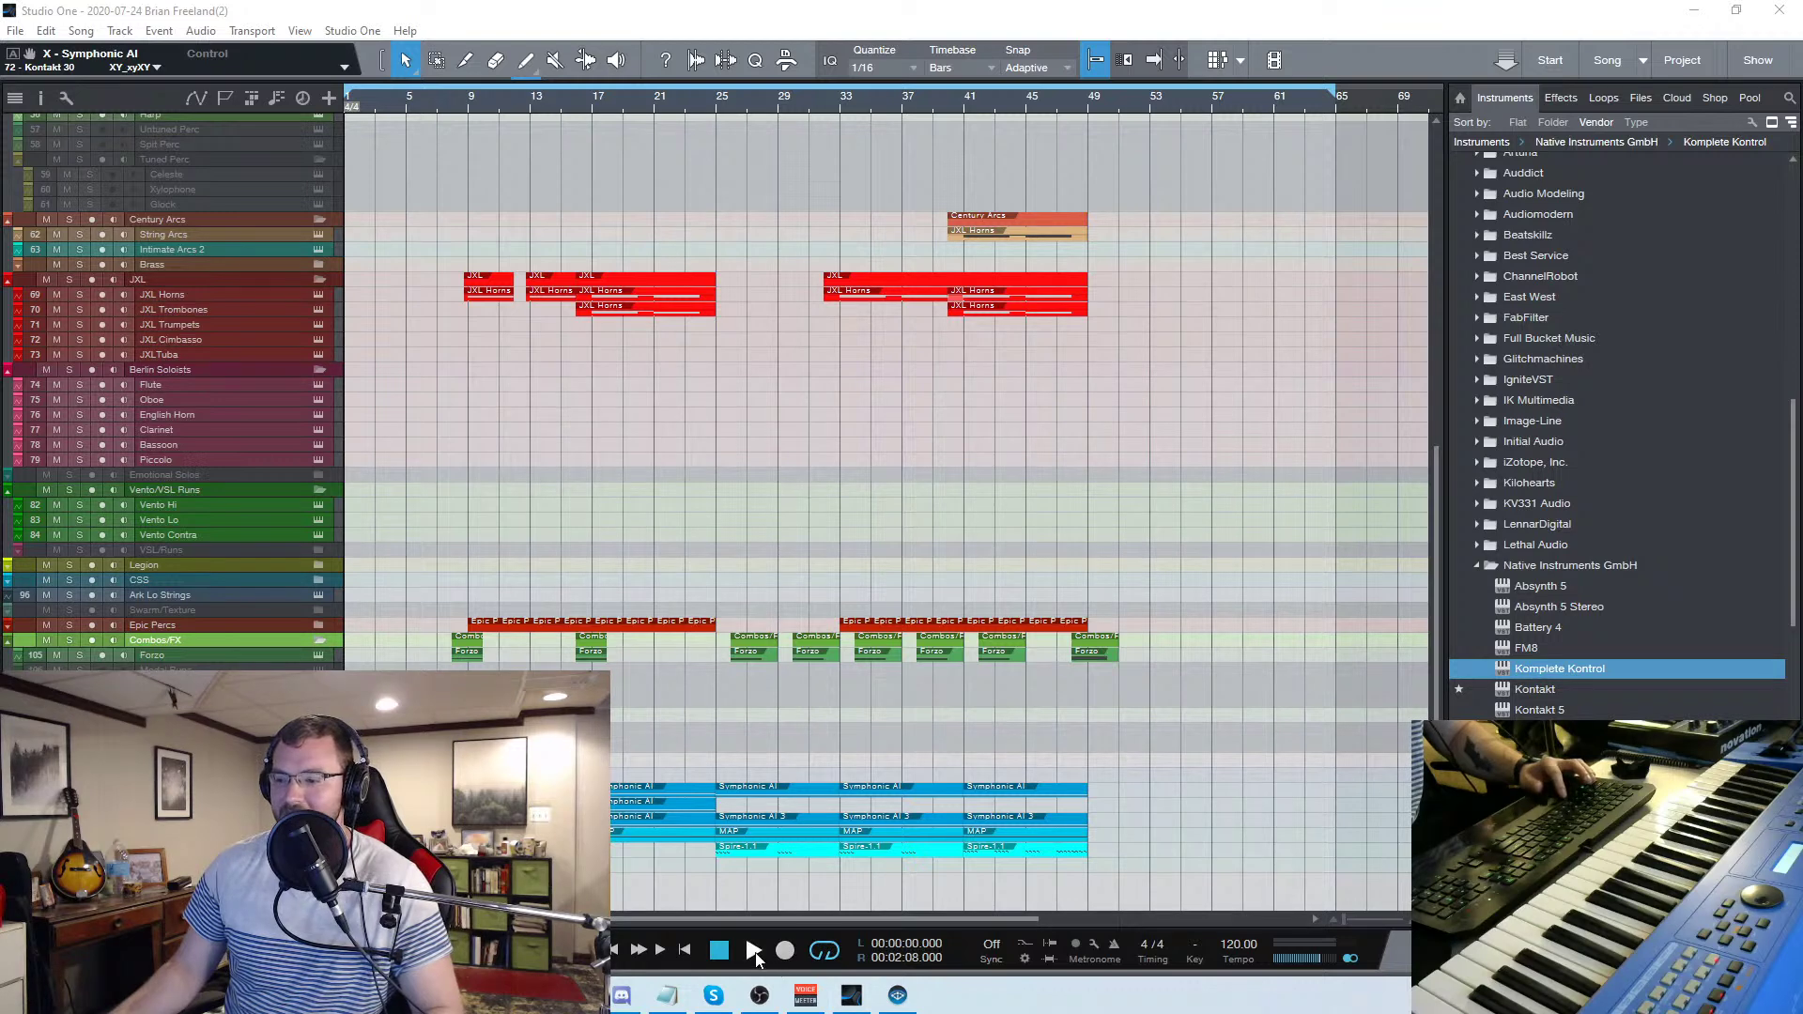
pyautogui.press('space')
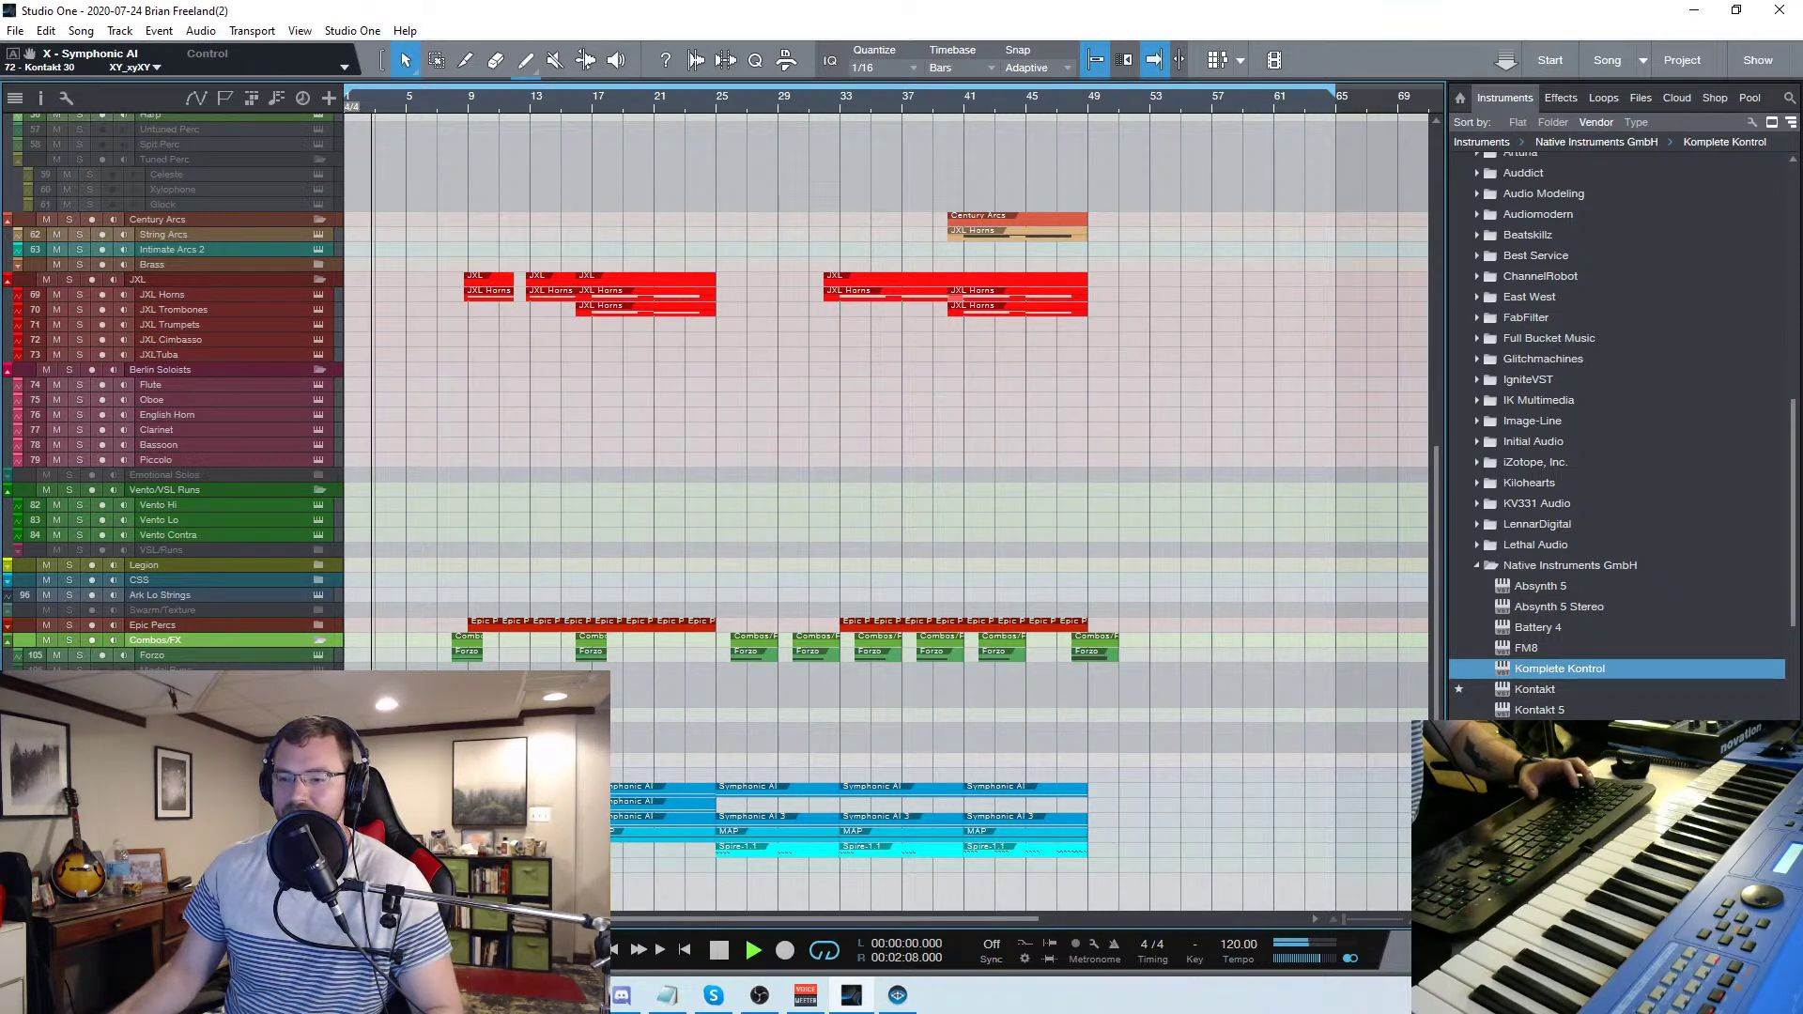
pyautogui.click(718, 948)
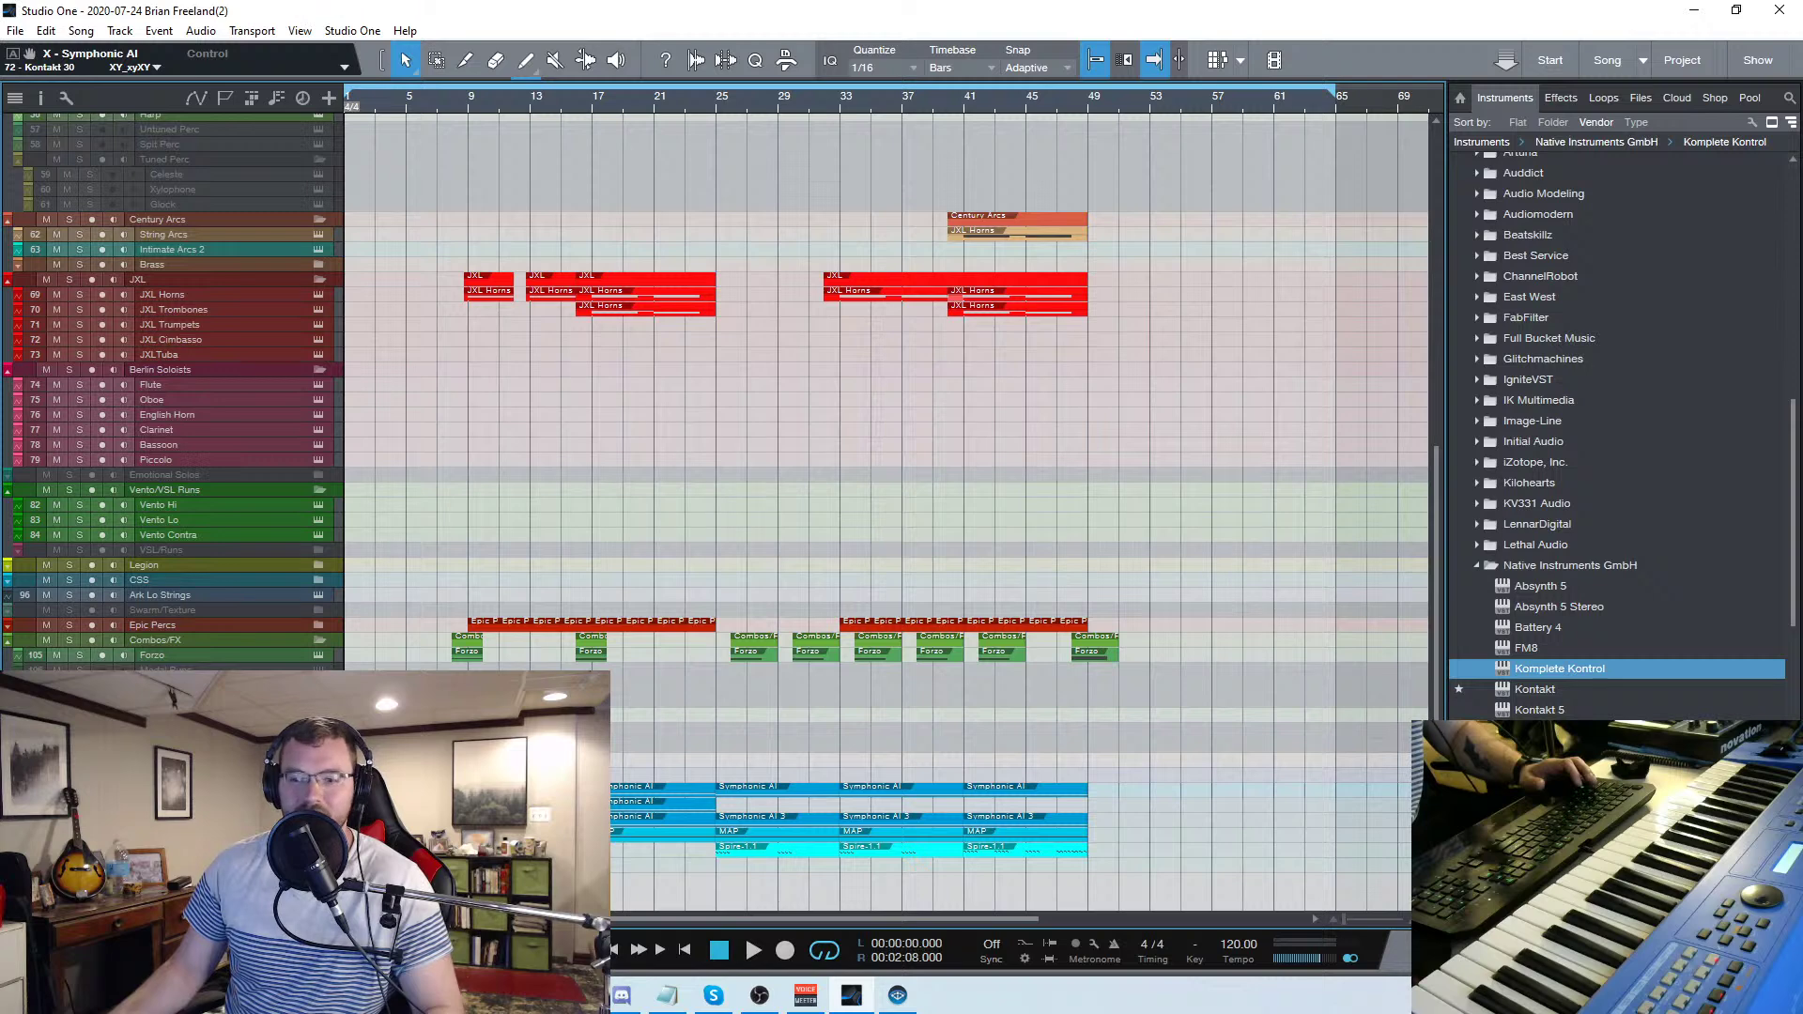
pyautogui.moveTo(1259, 789); pyautogui.dragTo(601, 813)
pyautogui.click(762, 997)
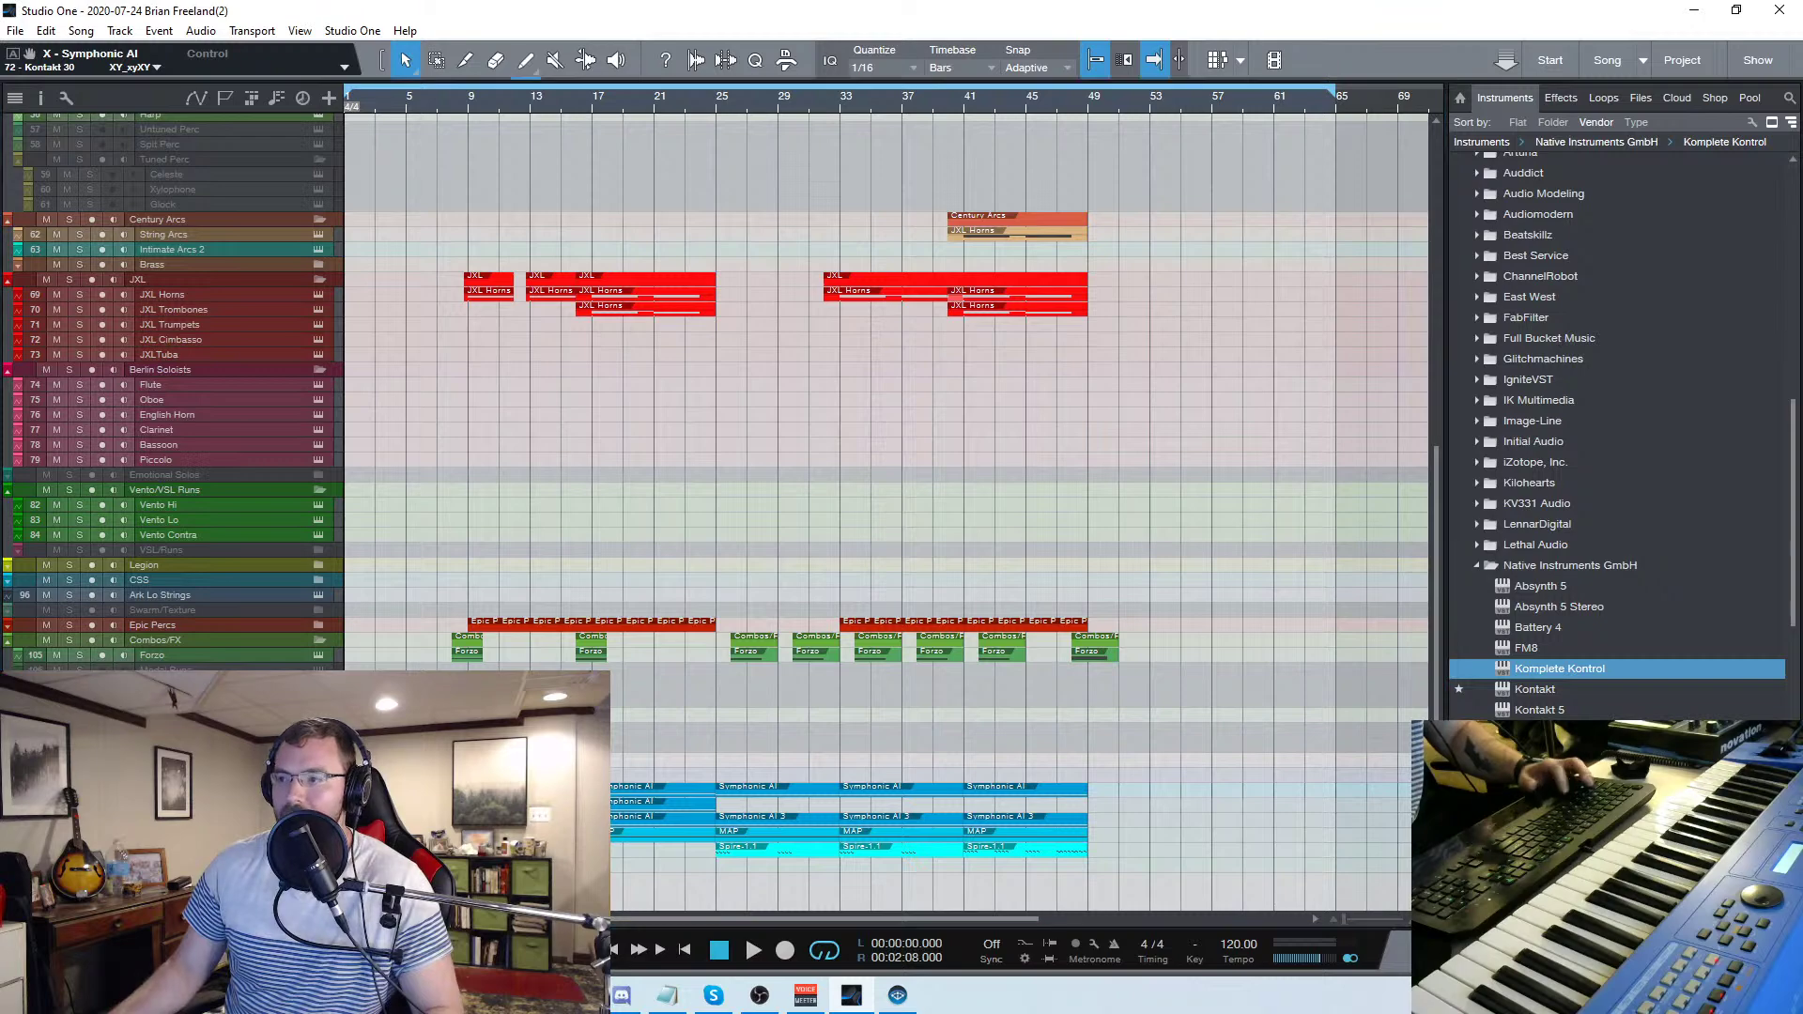
# Play the song while sweeping the XY mixer of the American Booty patch to its upper corner and back to centre, and close Kontakt
pyautogui.press('F11')
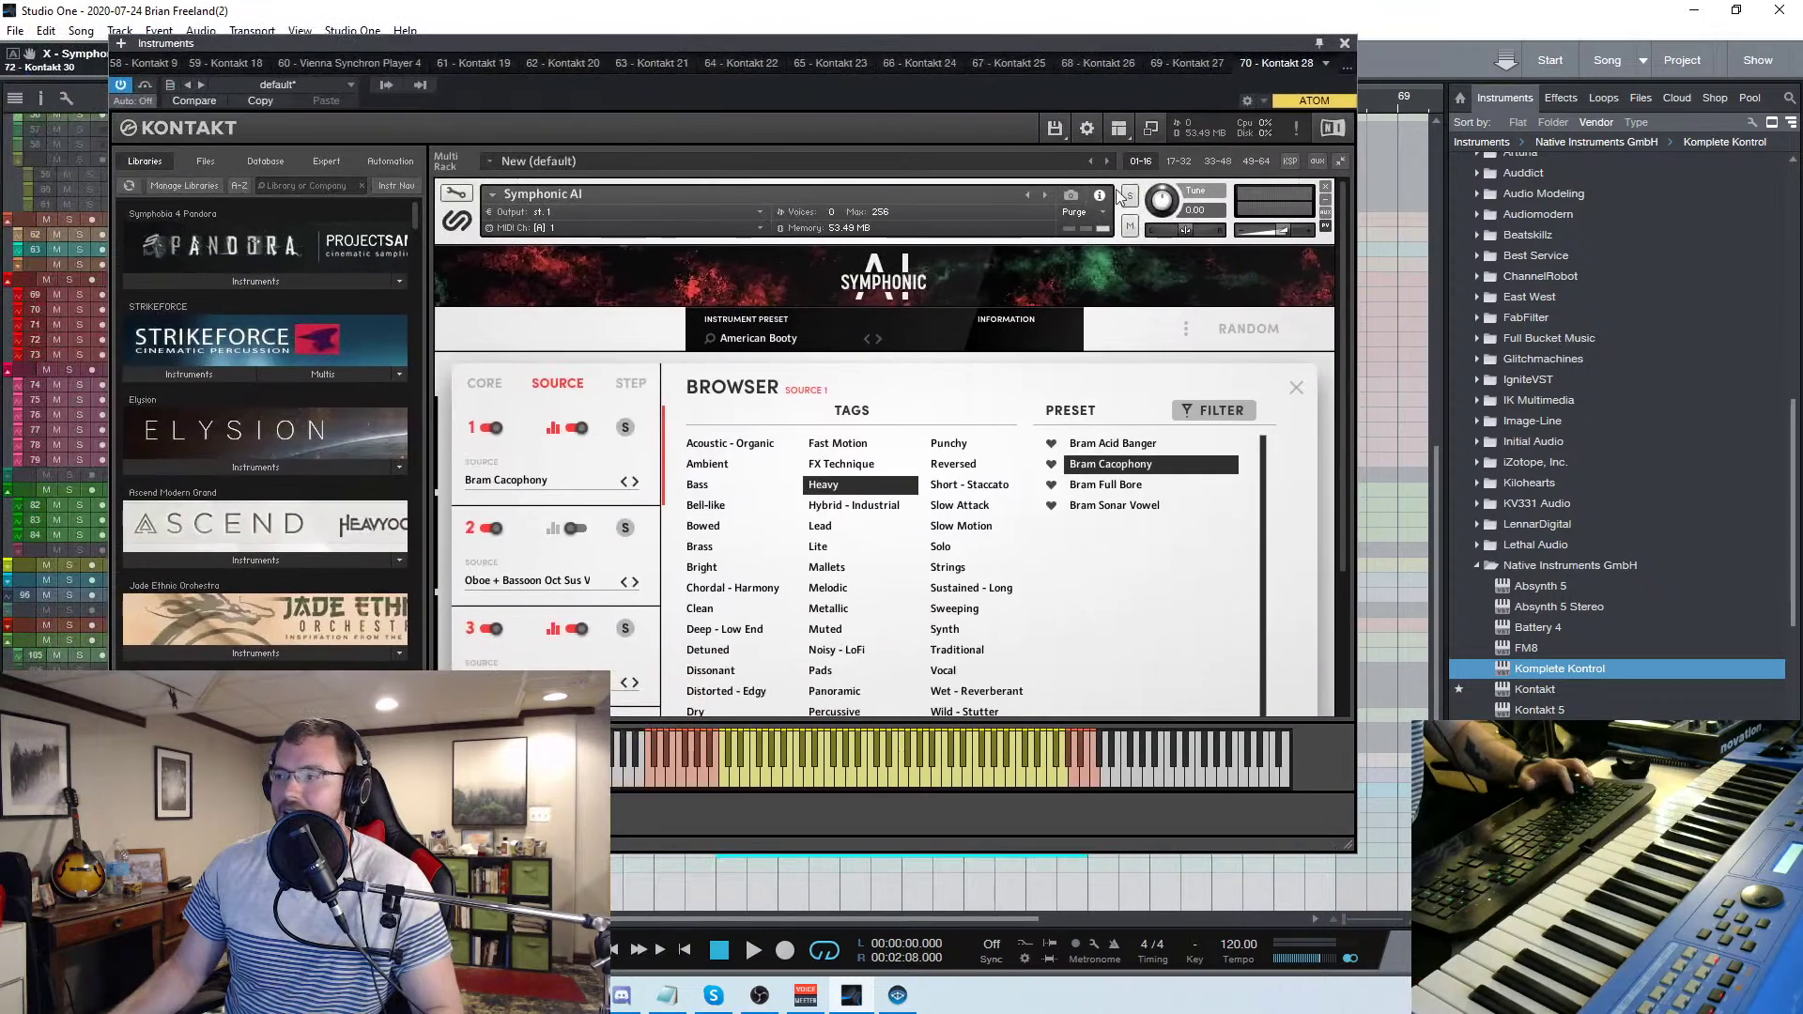
pyautogui.click(1296, 387)
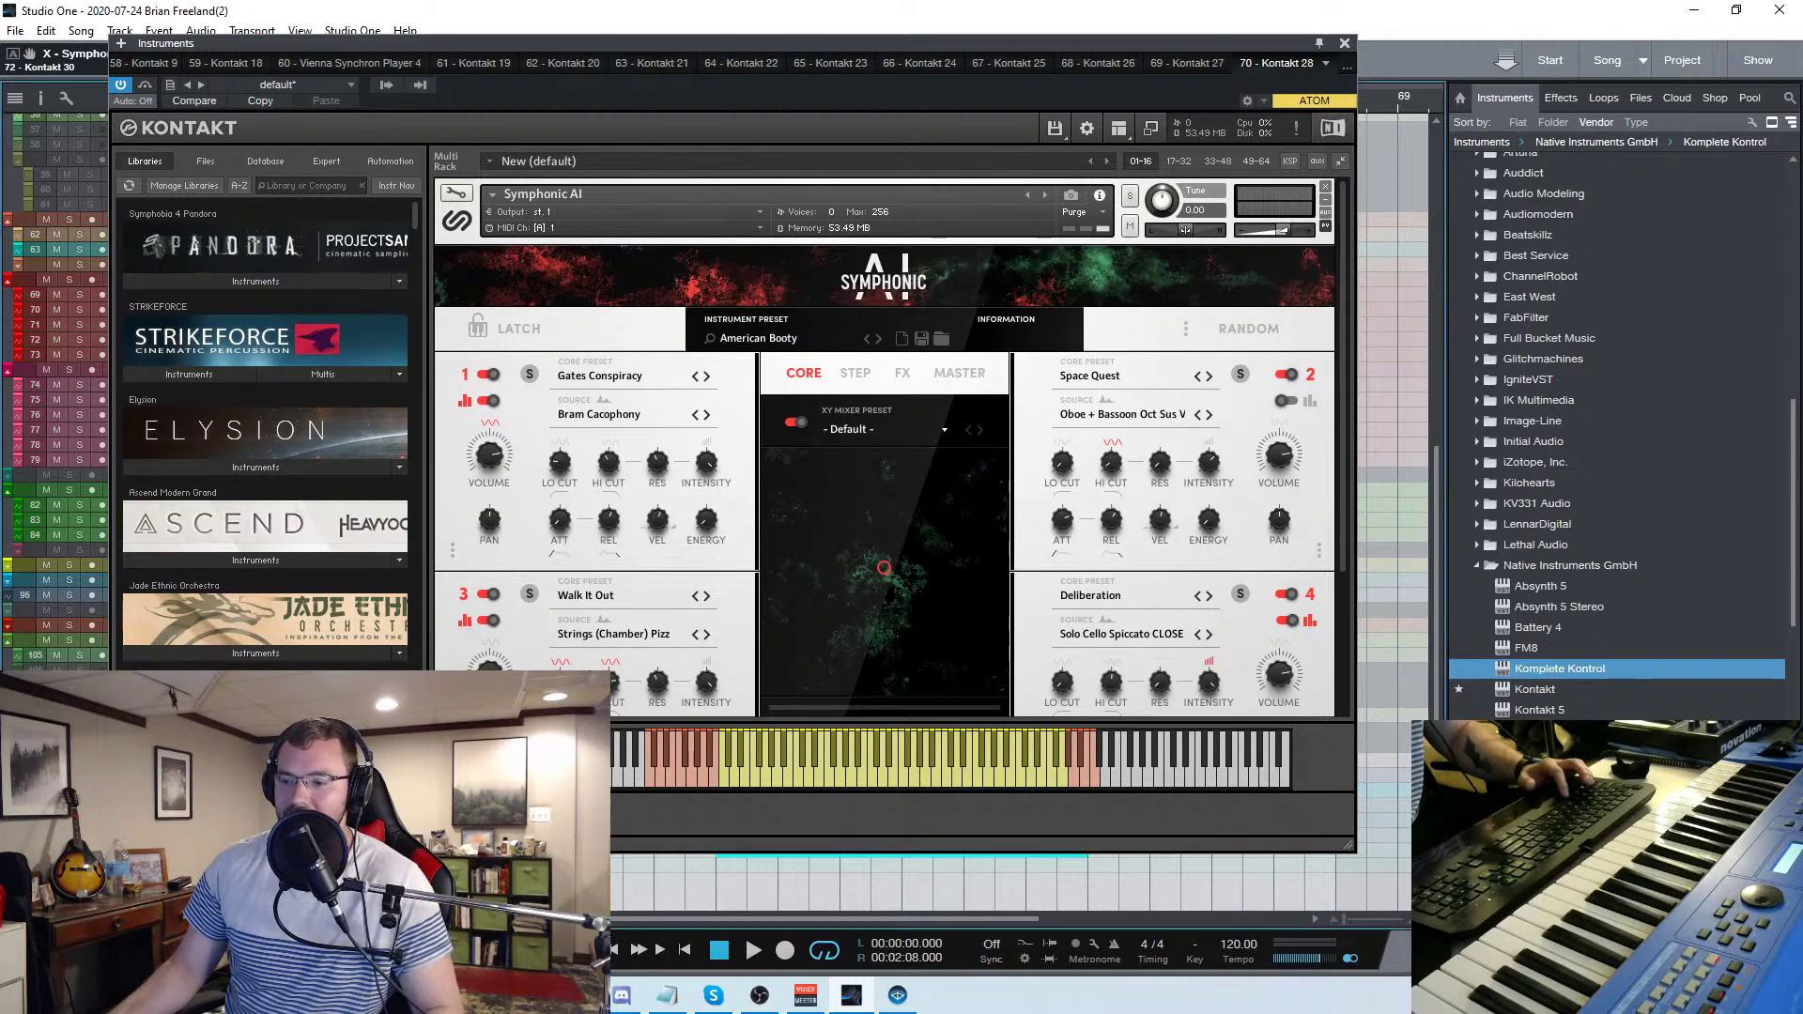
pyautogui.click(752, 953)
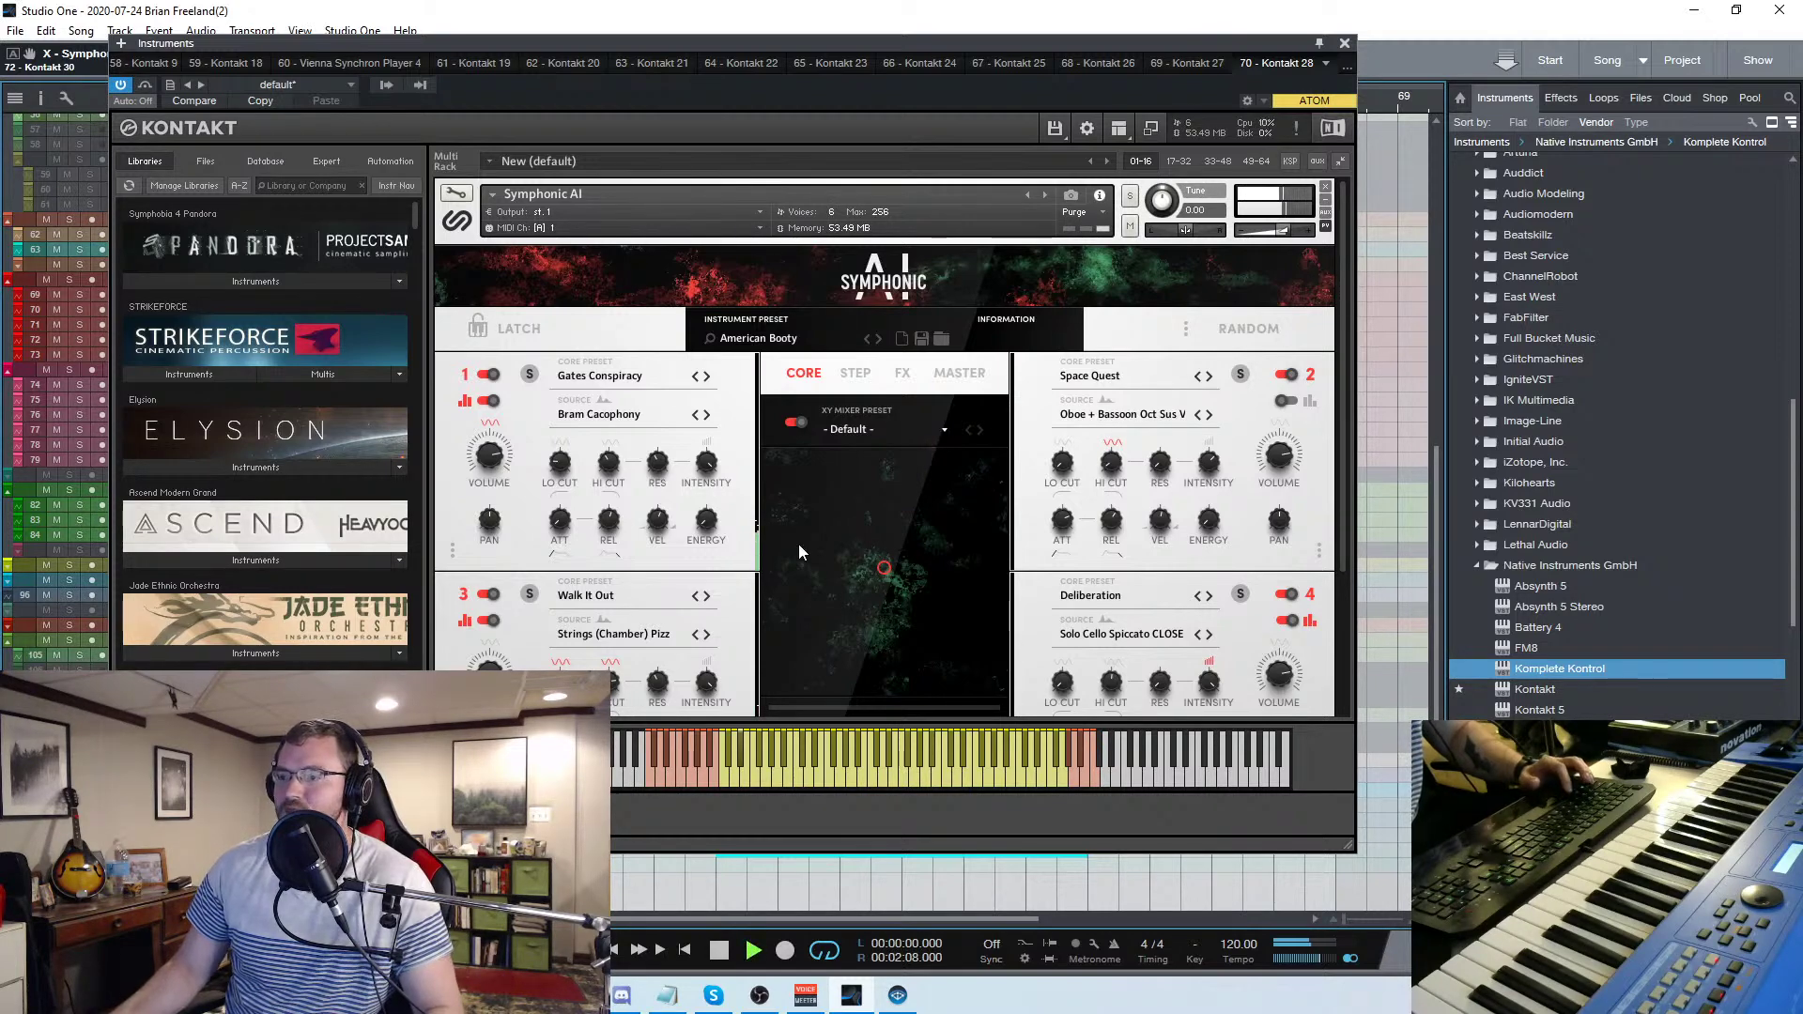
pyautogui.moveTo(884, 576); pyautogui.dragTo(804, 460)
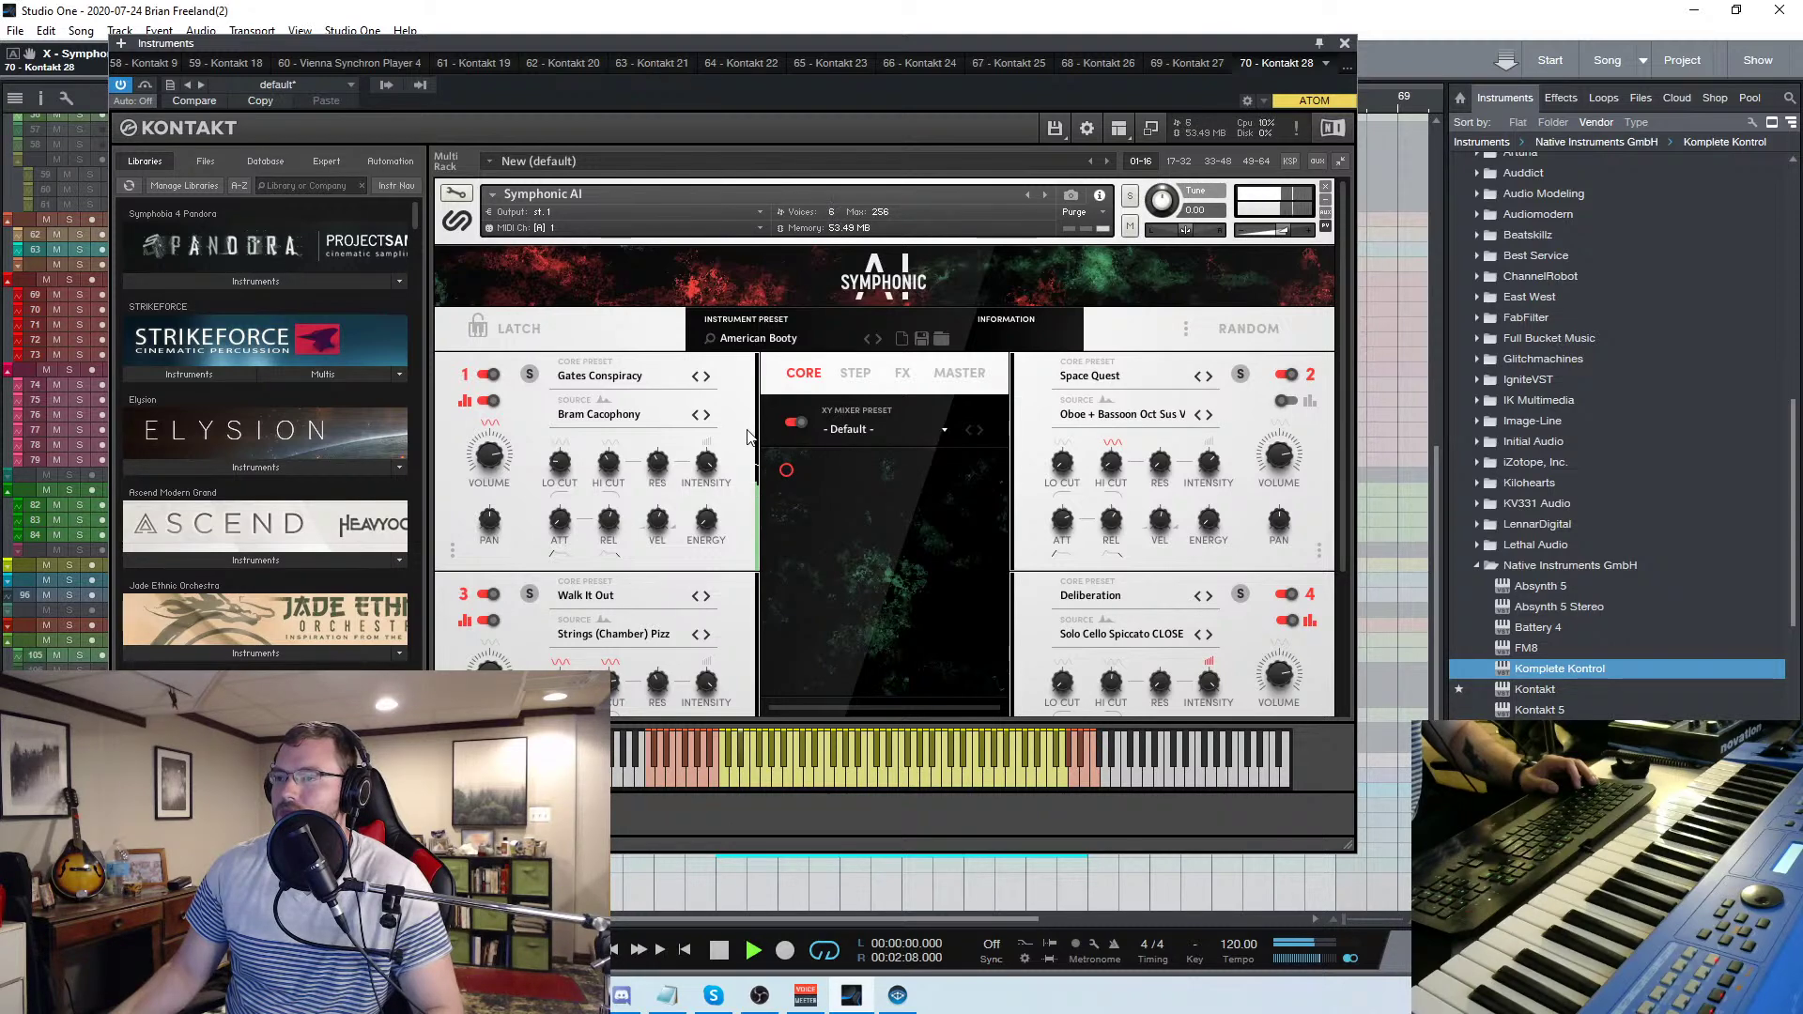
pyautogui.moveTo(962, 439); pyautogui.dragTo(889, 573)
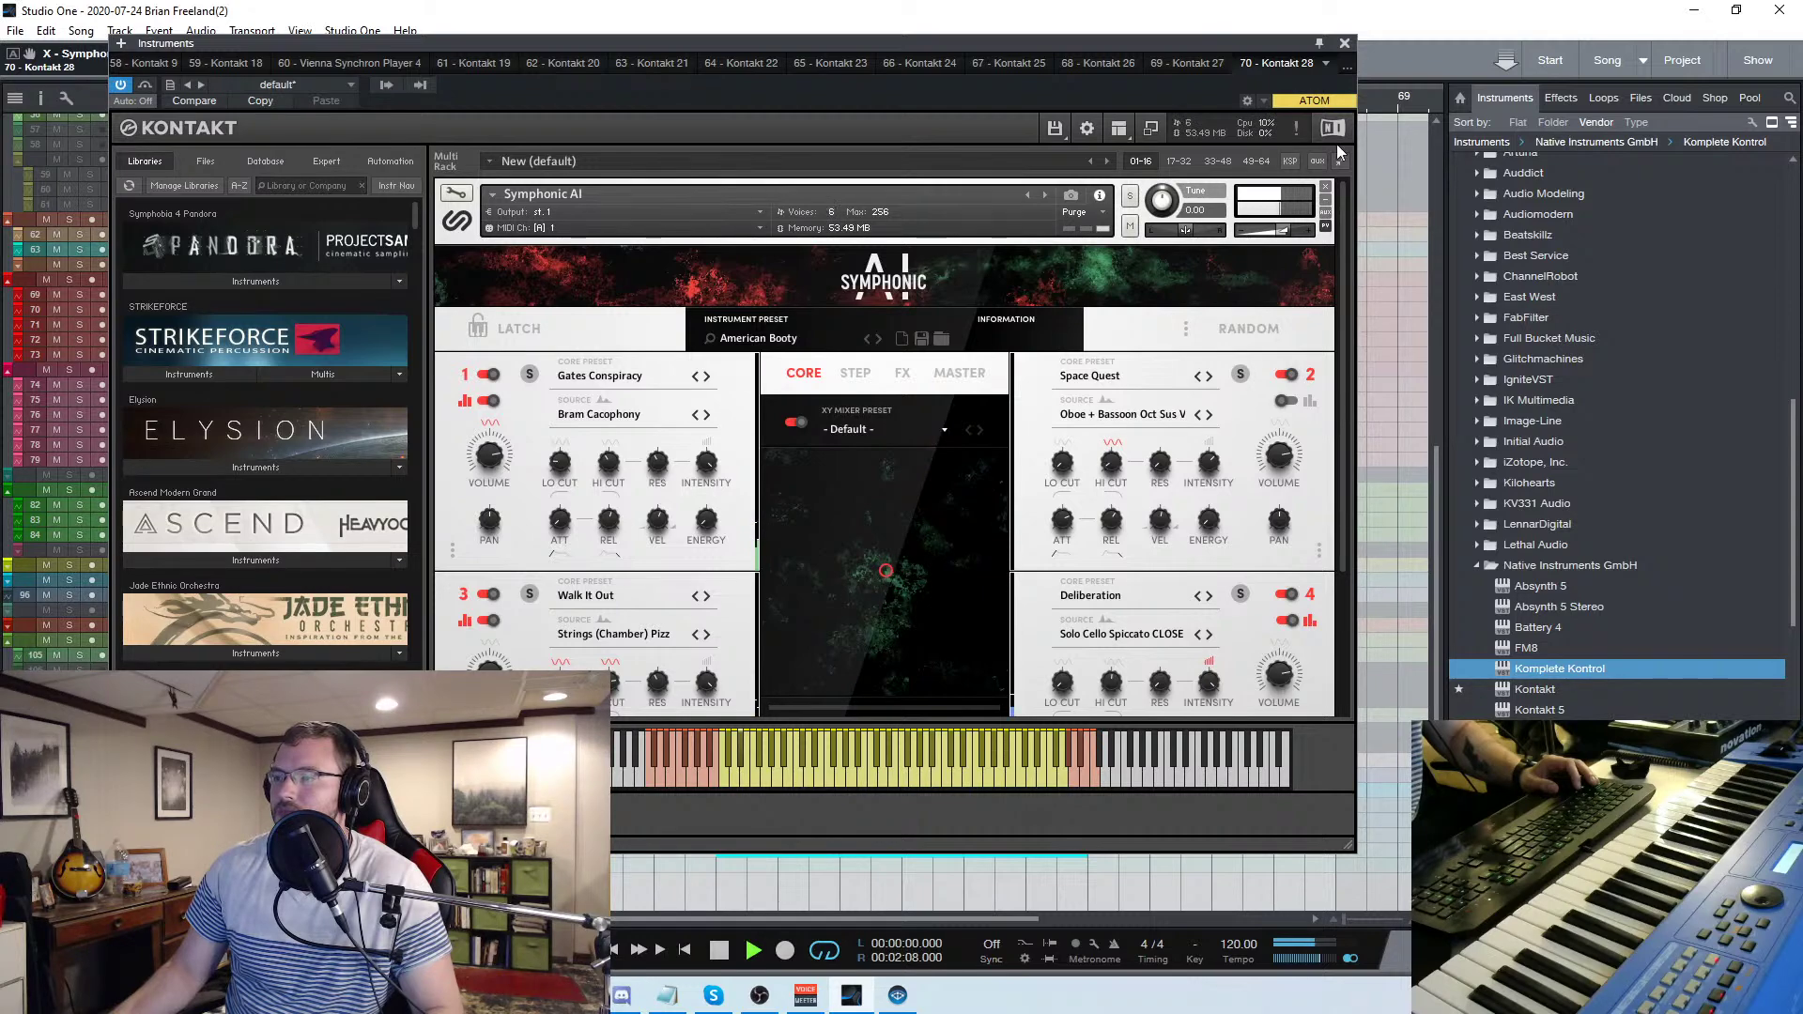
pyautogui.click(1345, 43)
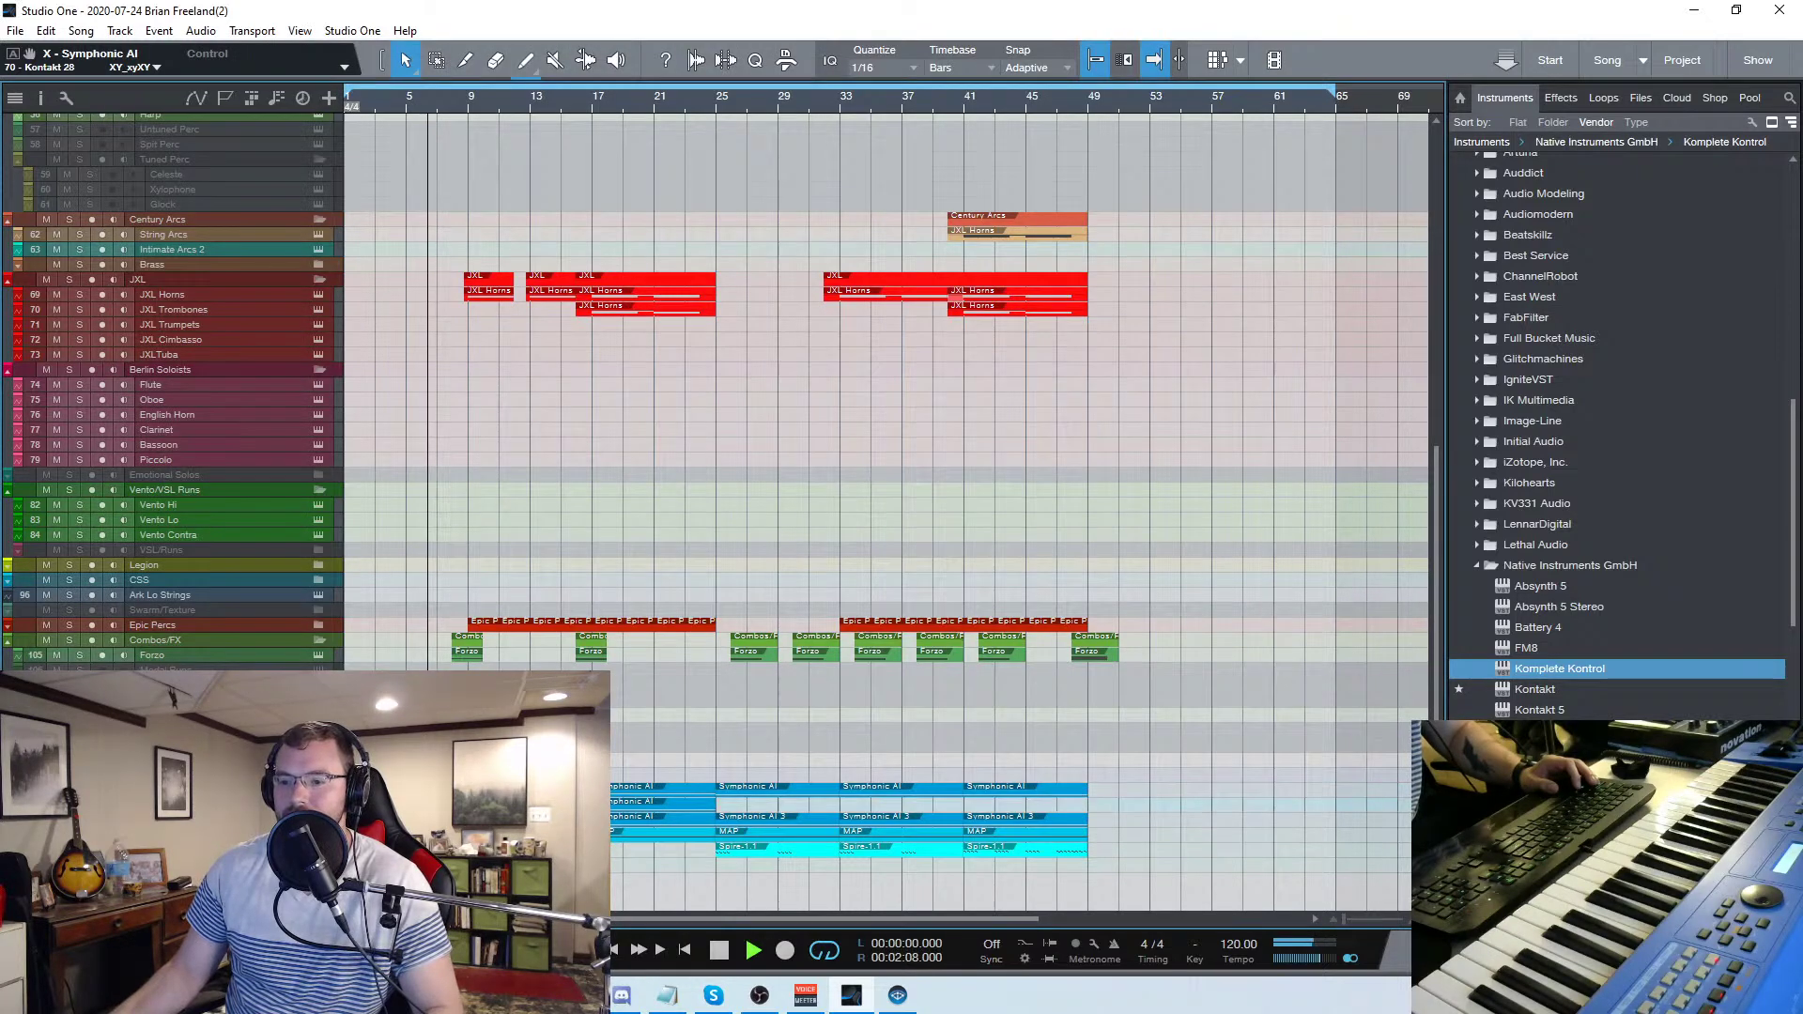
# Show the Donkey And Kong patch playing in the Kontakt 30 instrument and close its window
pyautogui.press('F11')
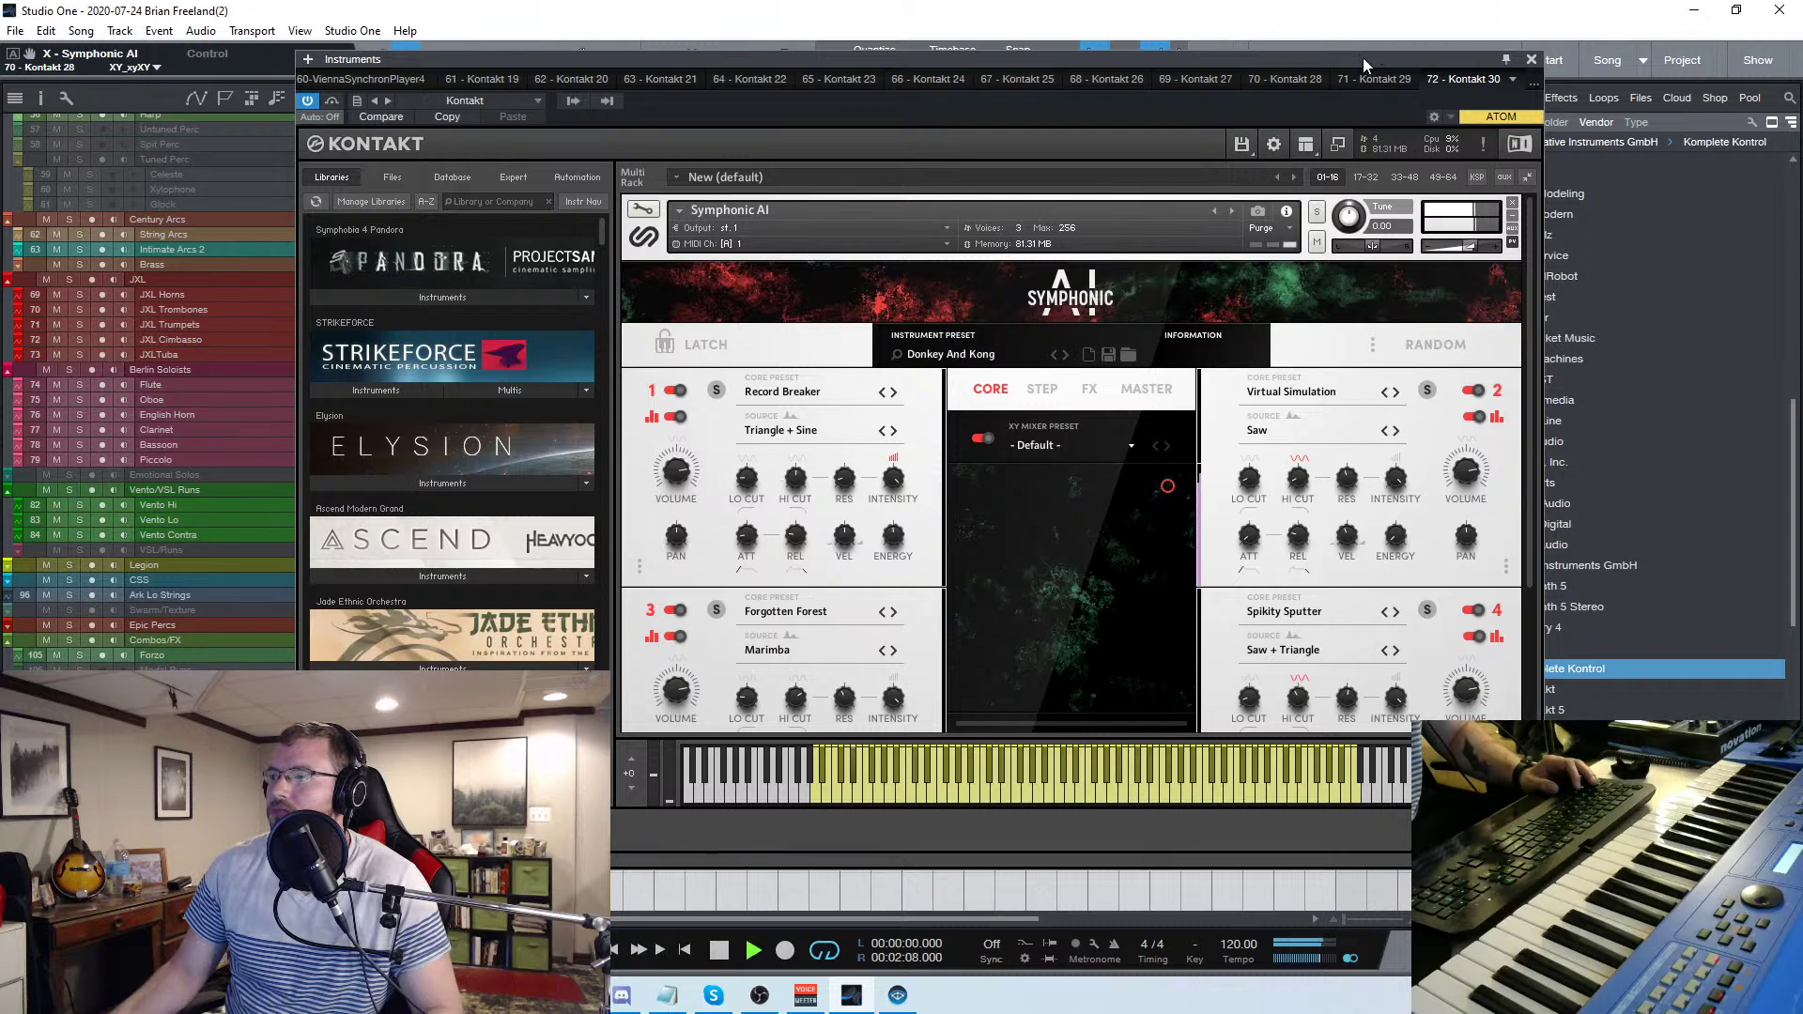
pyautogui.moveTo(1361, 59); pyautogui.dragTo(1386, 62)
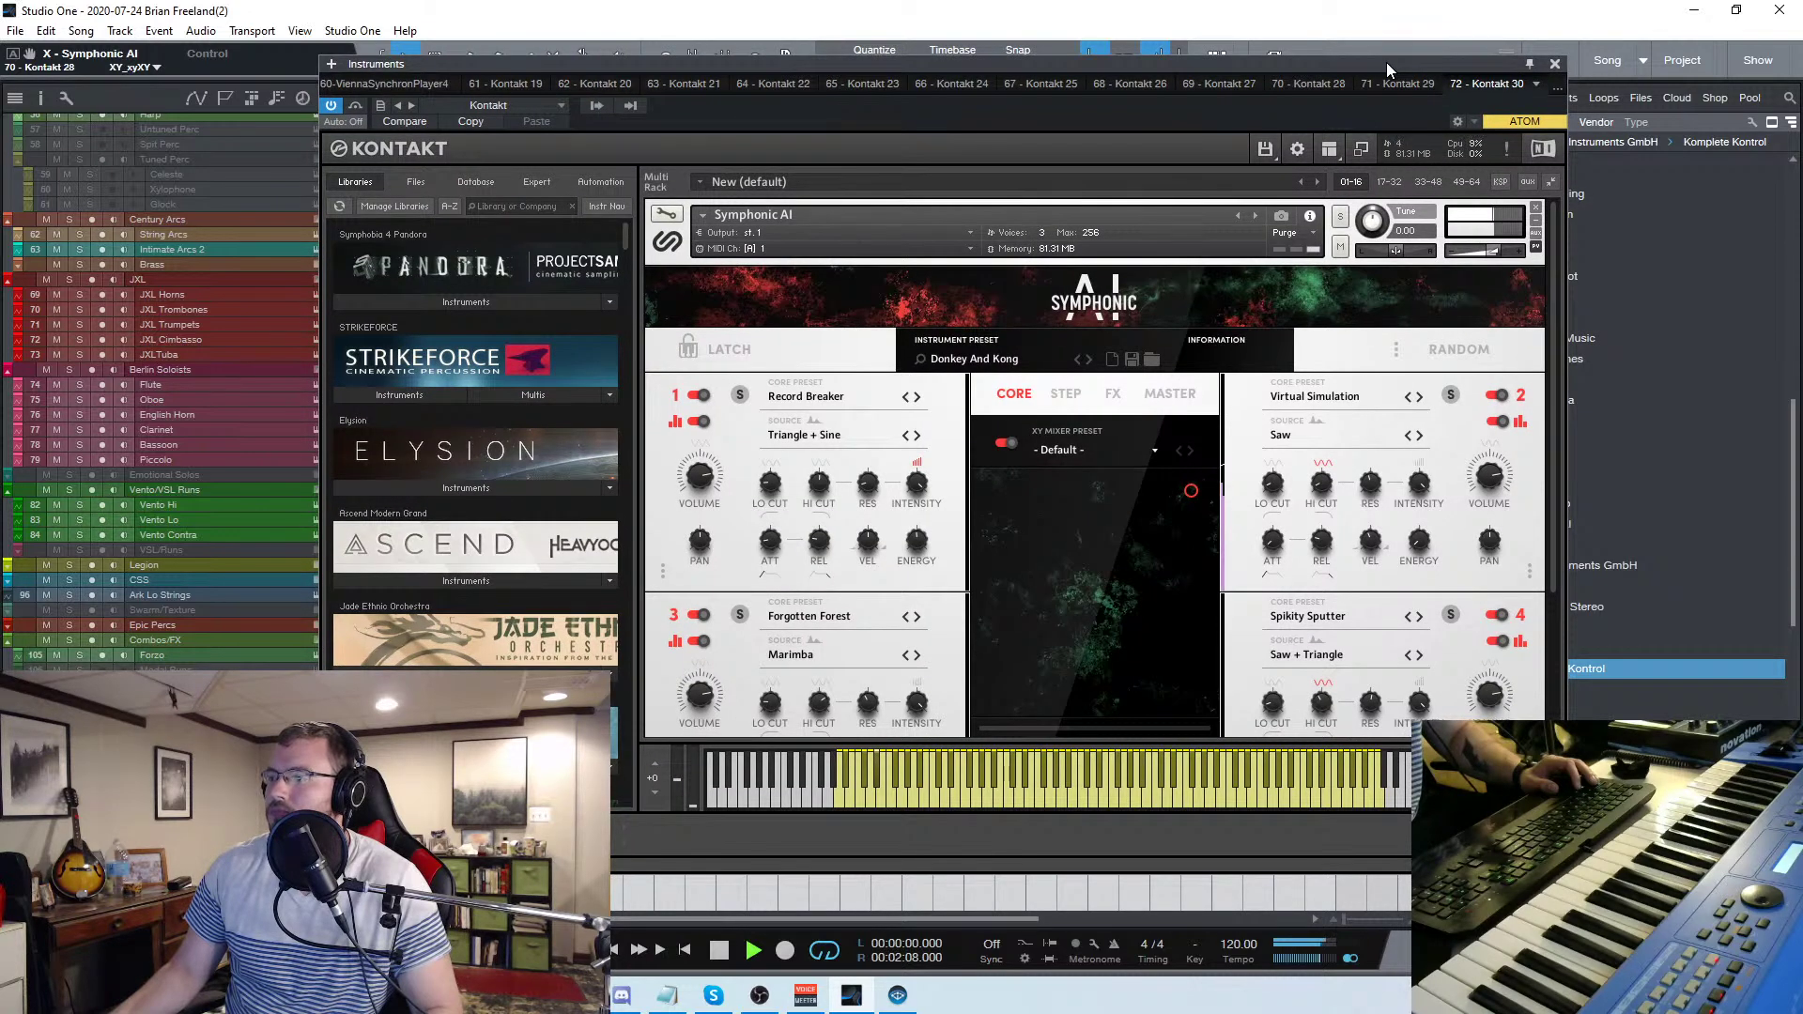
pyautogui.click(1555, 65)
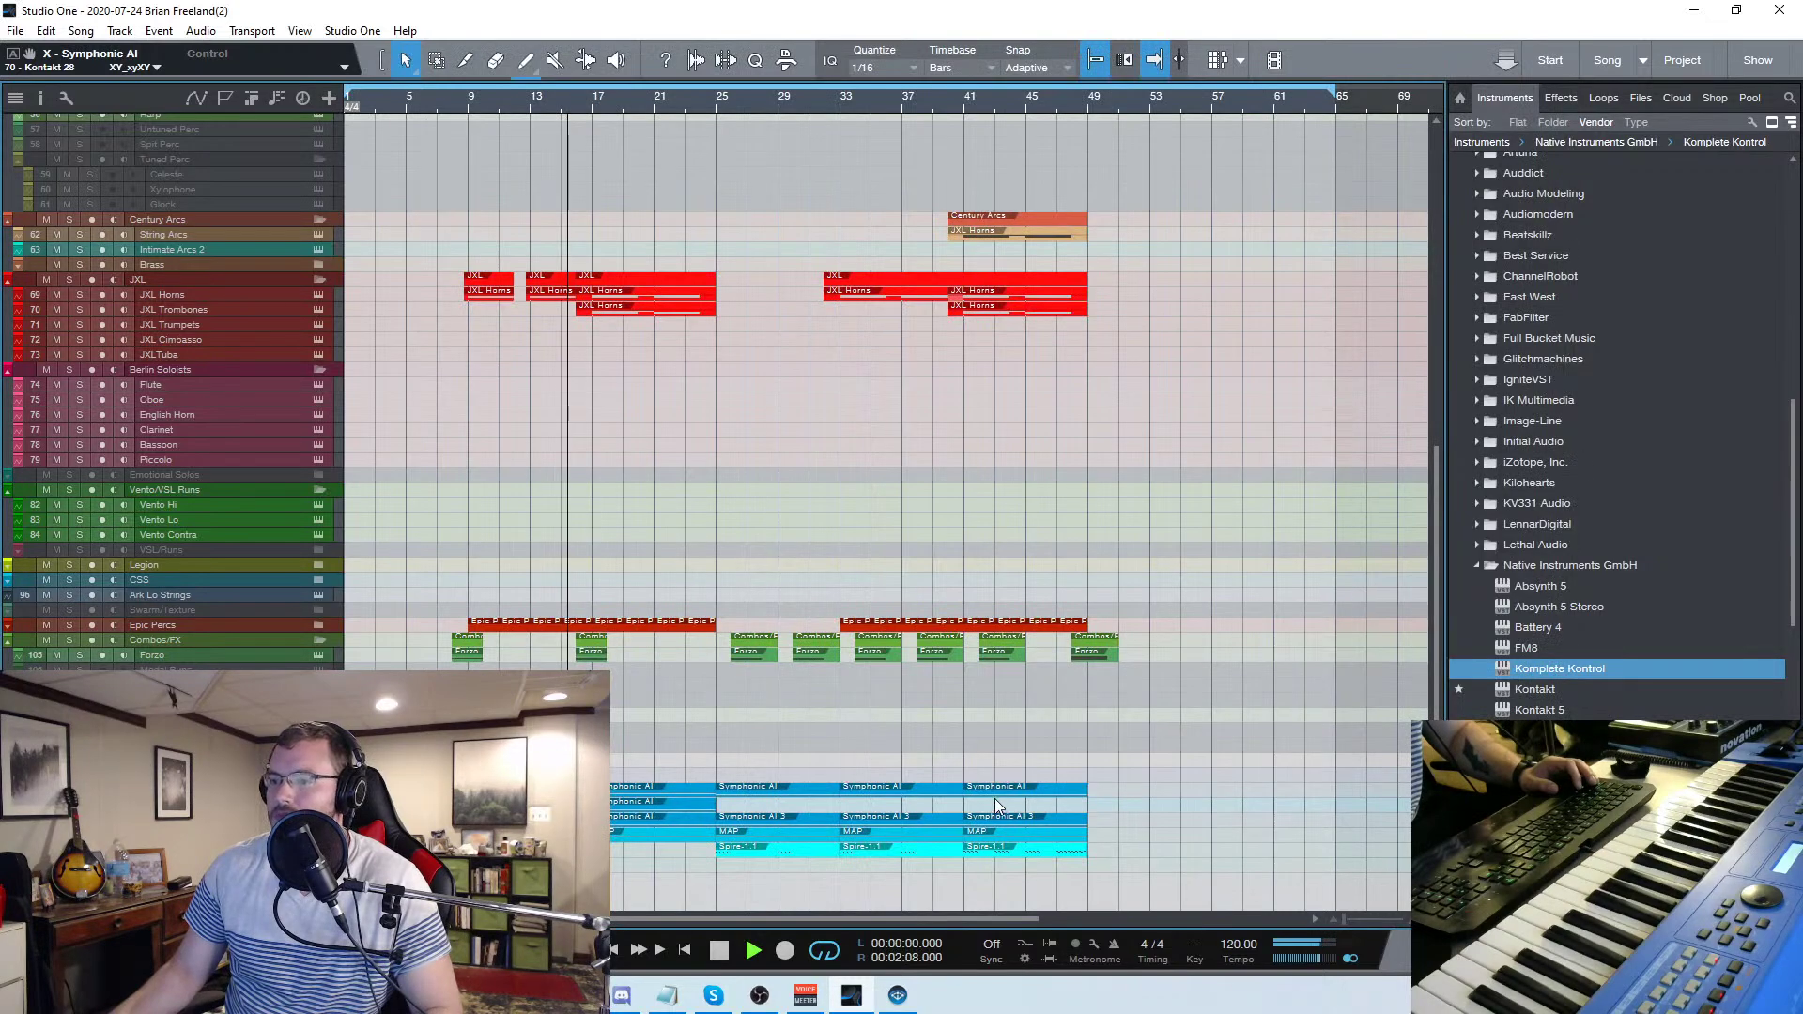
# Select the parts across the arrangement's tracks and open them together in the note editor, enlarged around the playing bars
pyautogui.moveTo(1241, 874); pyautogui.dragTo(662, 689)
pyautogui.scroll(-5, 662, 689)
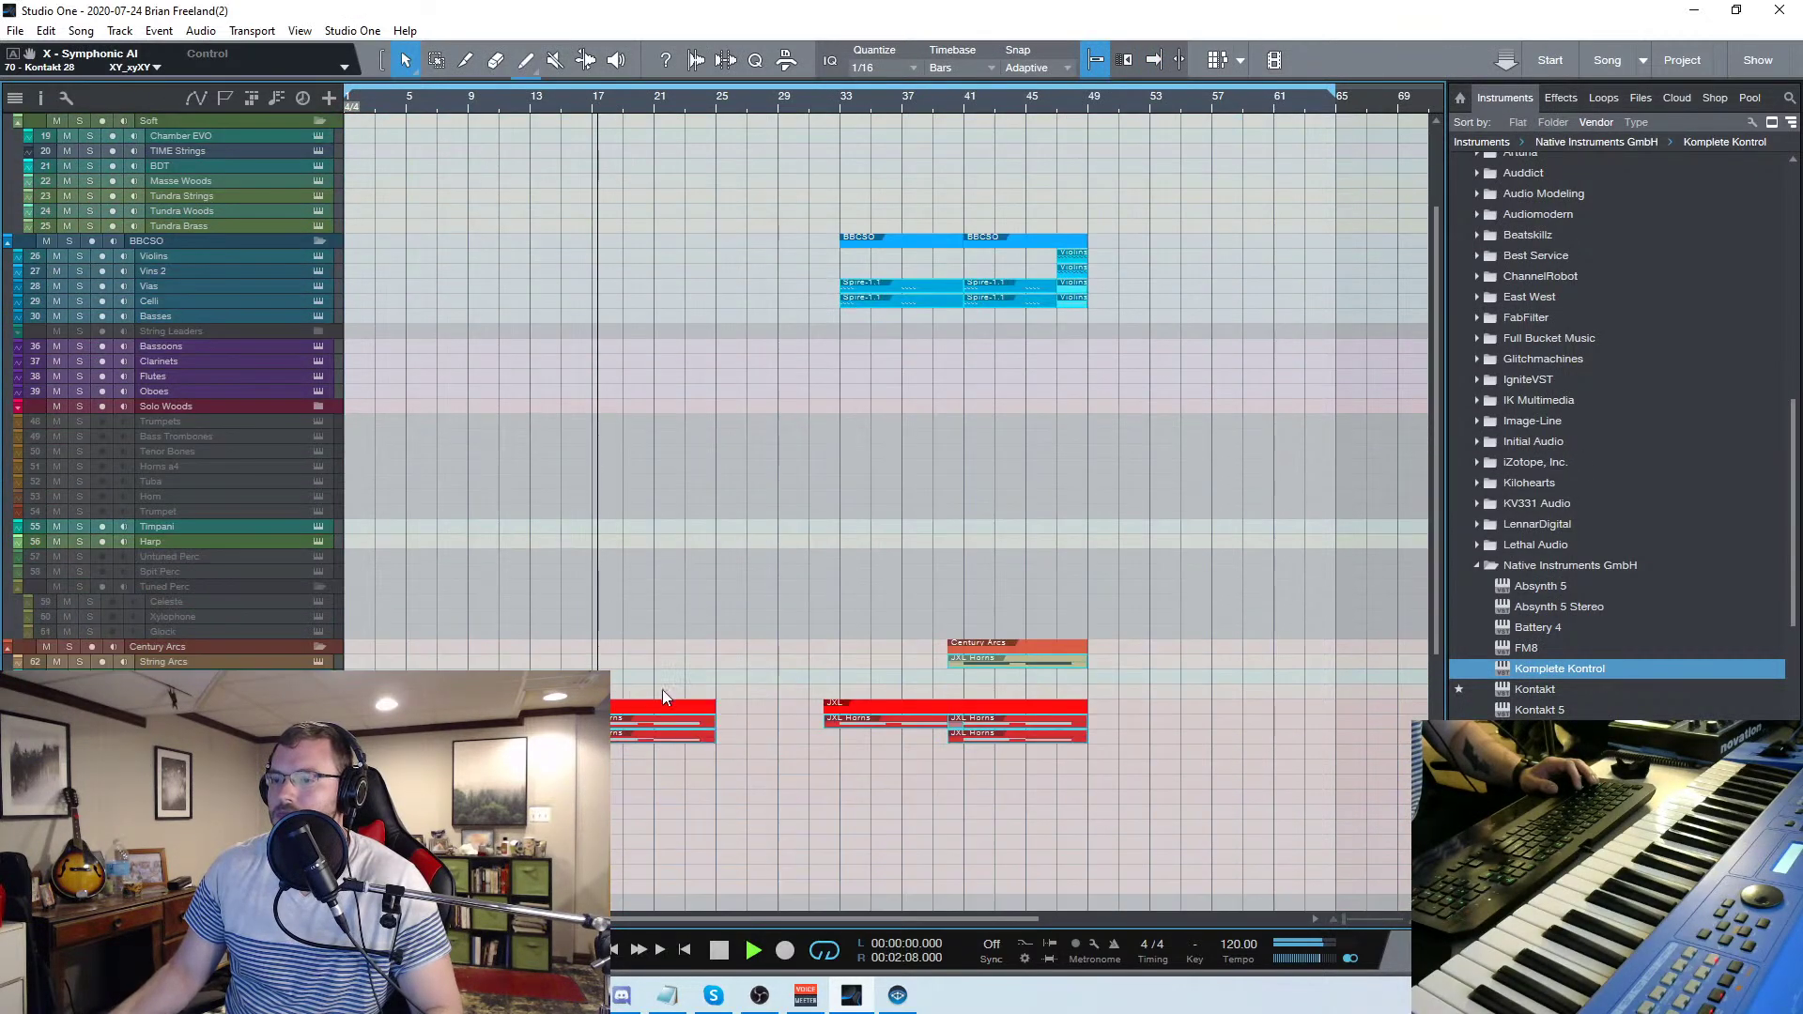
pyautogui.doubleClick(613, 611)
pyautogui.scroll(-2, 868, 459)
pyautogui.scroll(-2, 871, 462)
pyautogui.scroll(-4, 872, 459)
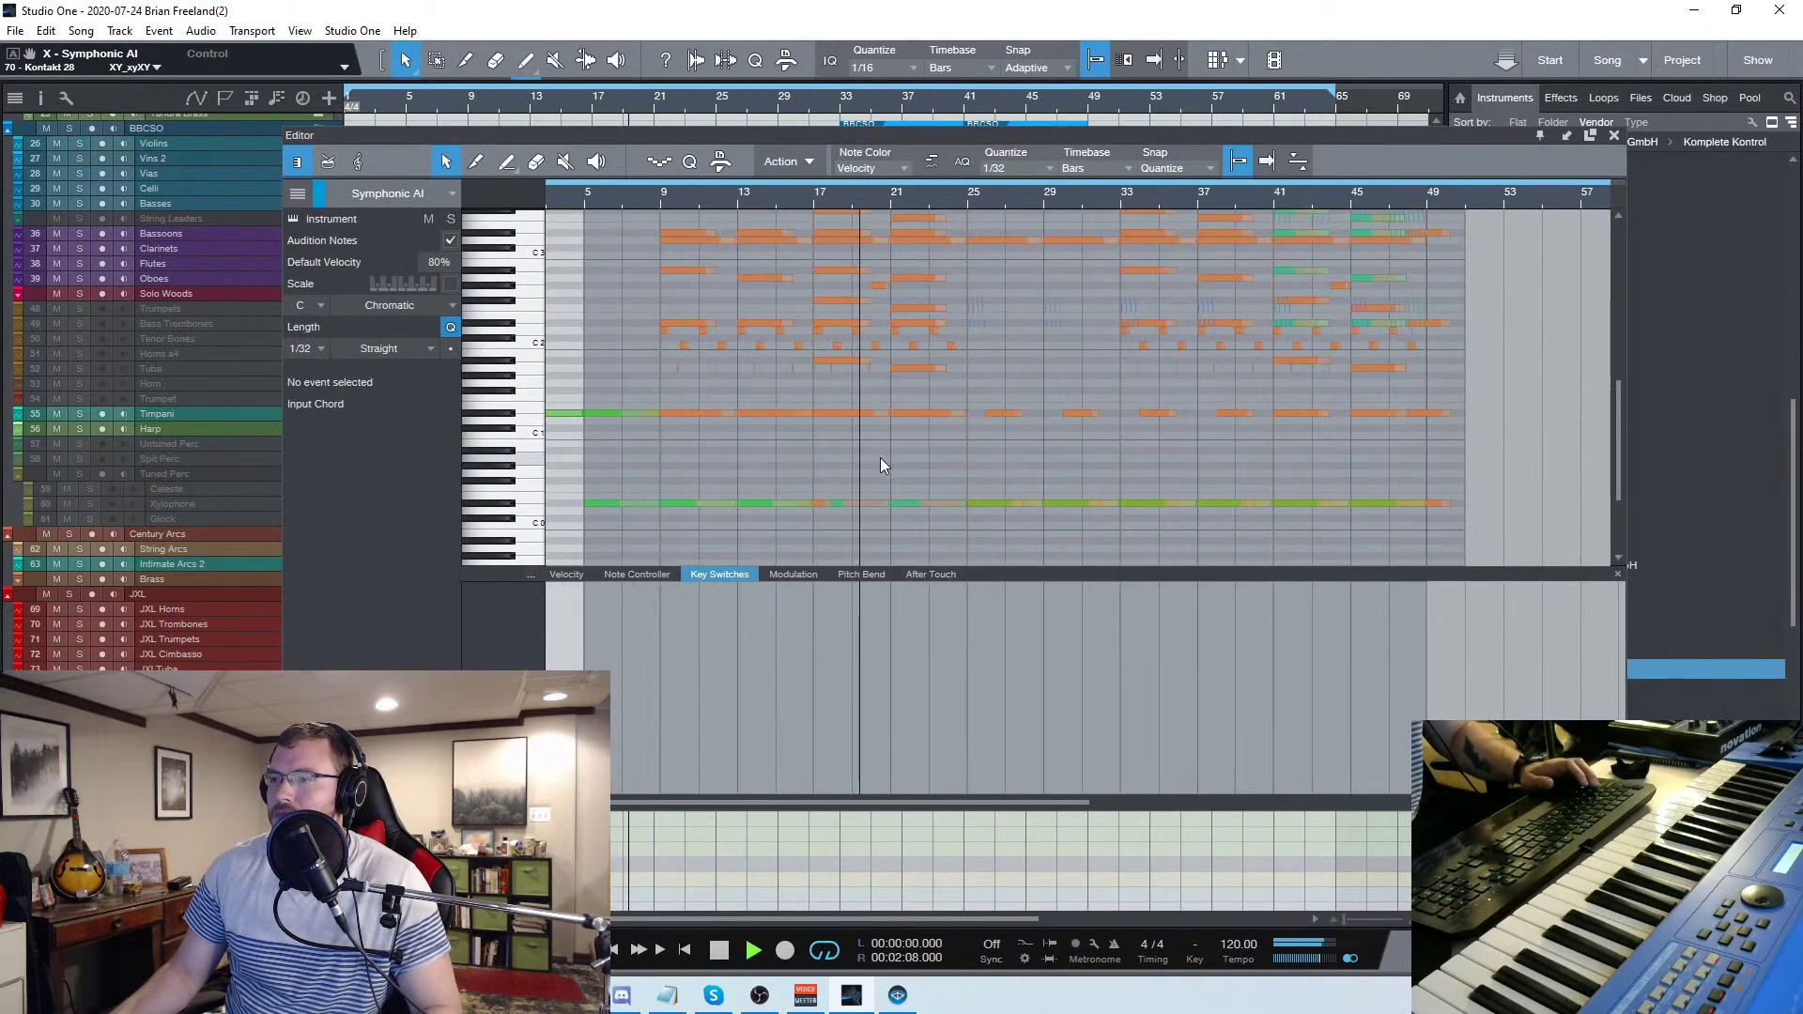
pyautogui.scroll(1, 962, 419)
pyautogui.scroll(4, 965, 419)
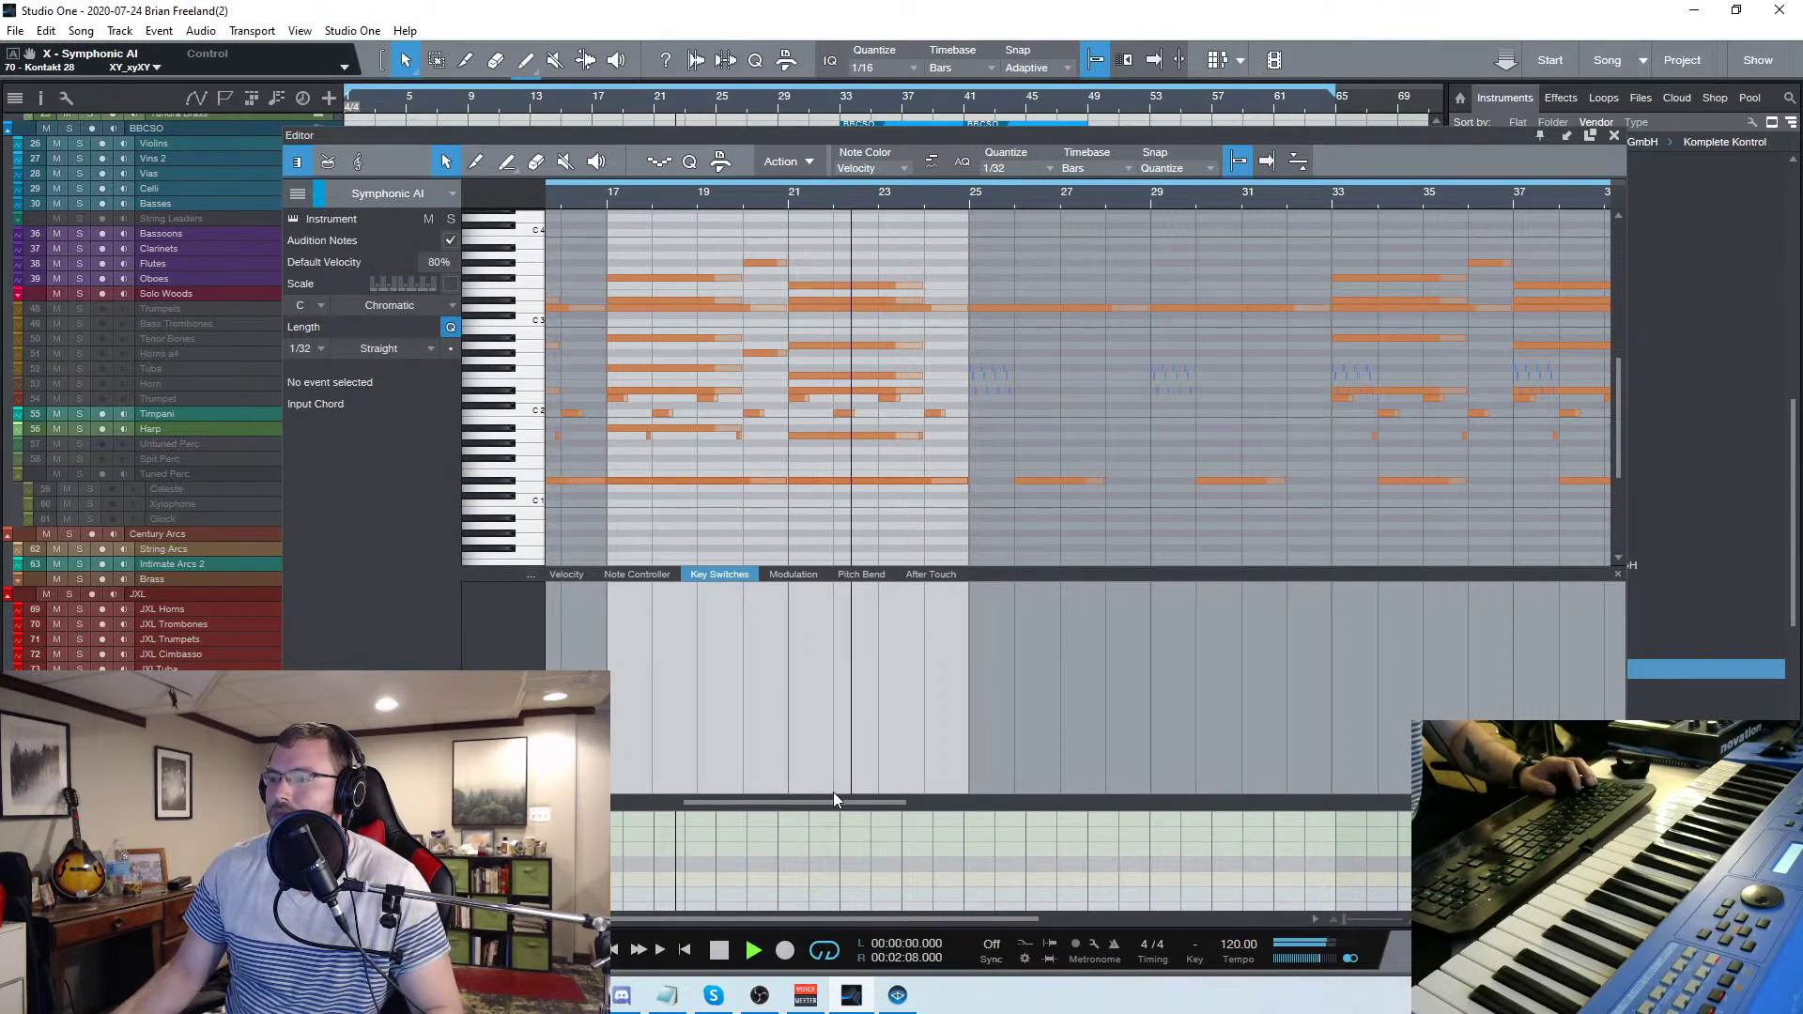
# Follow the playback through the combined notes up to the end of the parts around bar 49, and close the note editor
pyautogui.moveTo(843, 804); pyautogui.dragTo(894, 809)
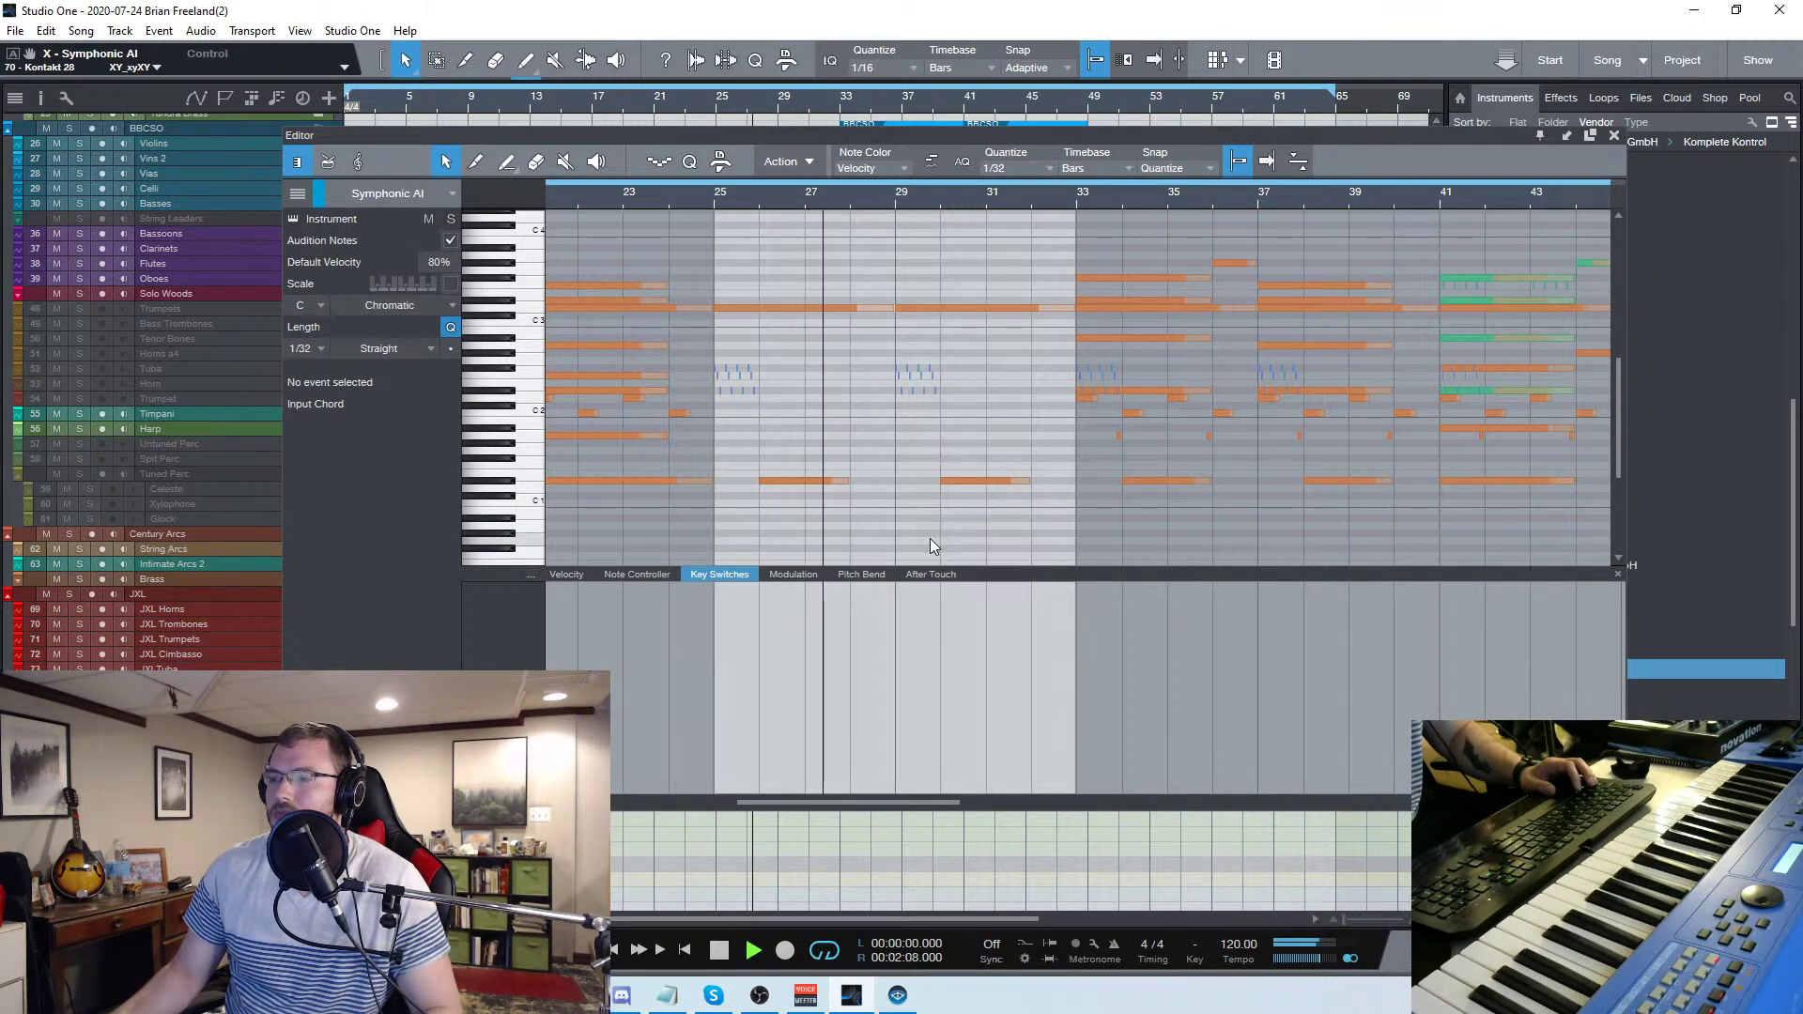
pyautogui.moveTo(881, 800); pyautogui.dragTo(925, 806)
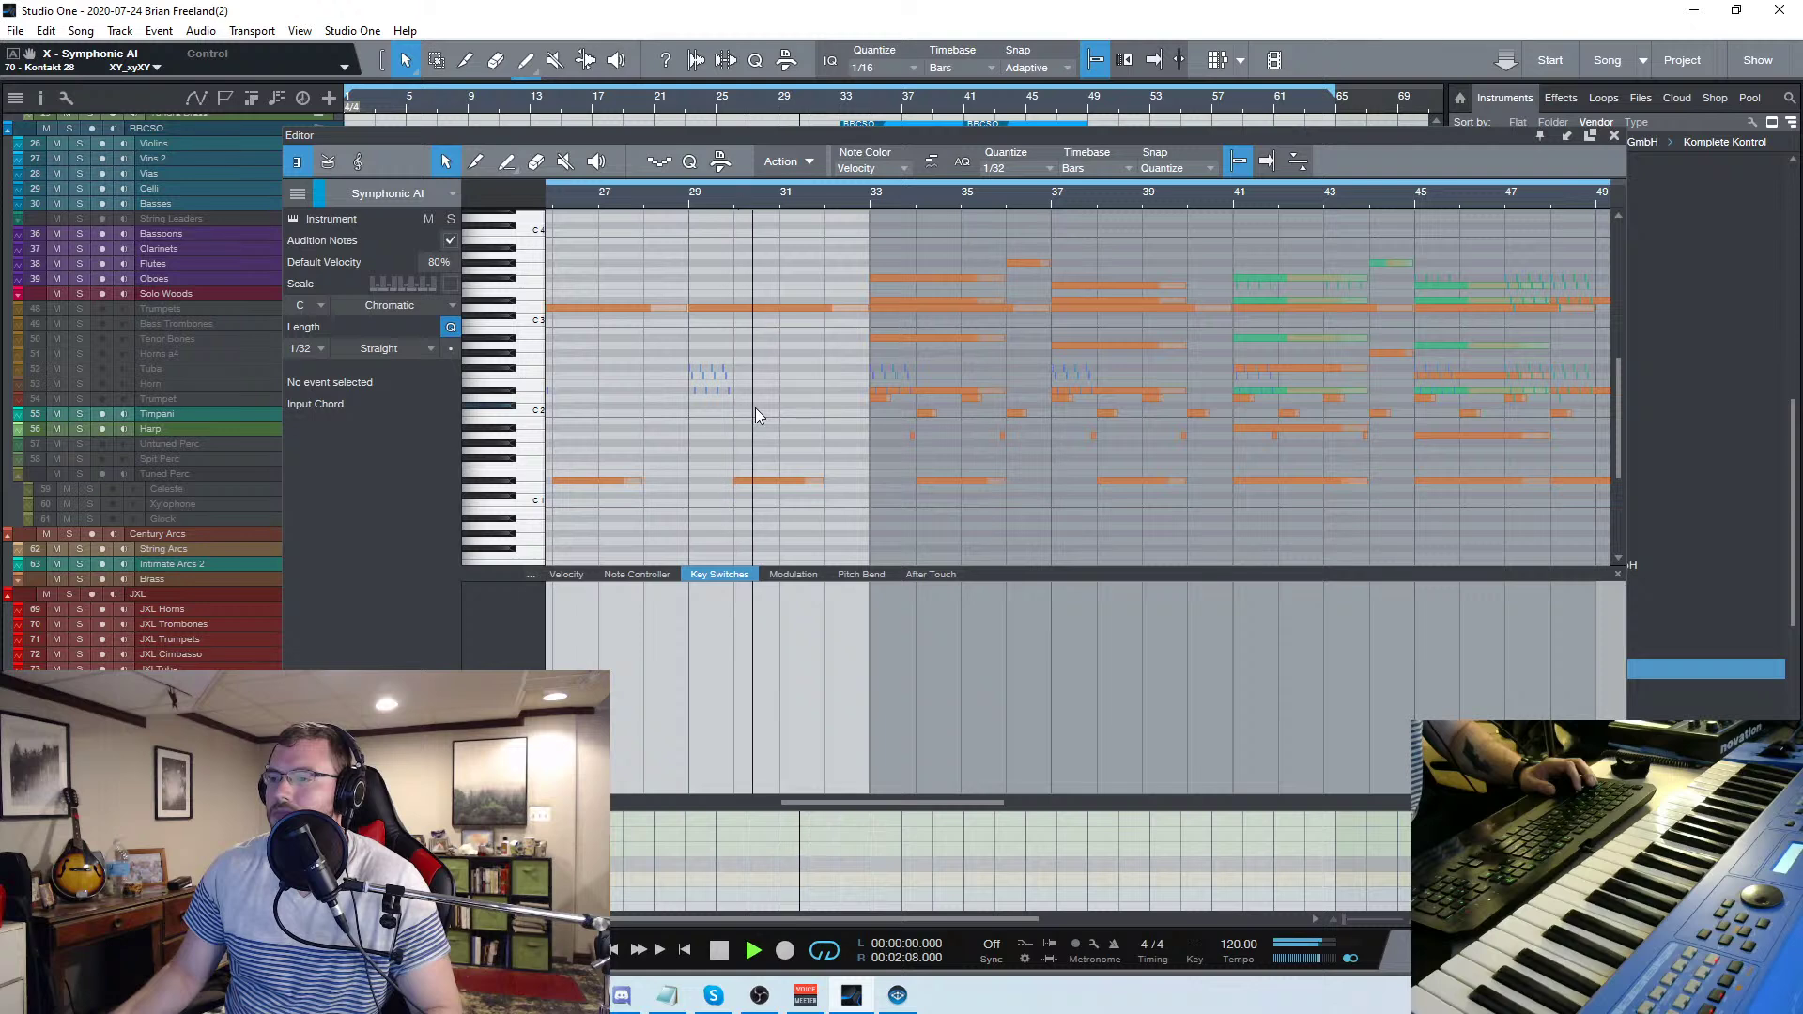
pyautogui.moveTo(872, 804); pyautogui.dragTo(915, 807)
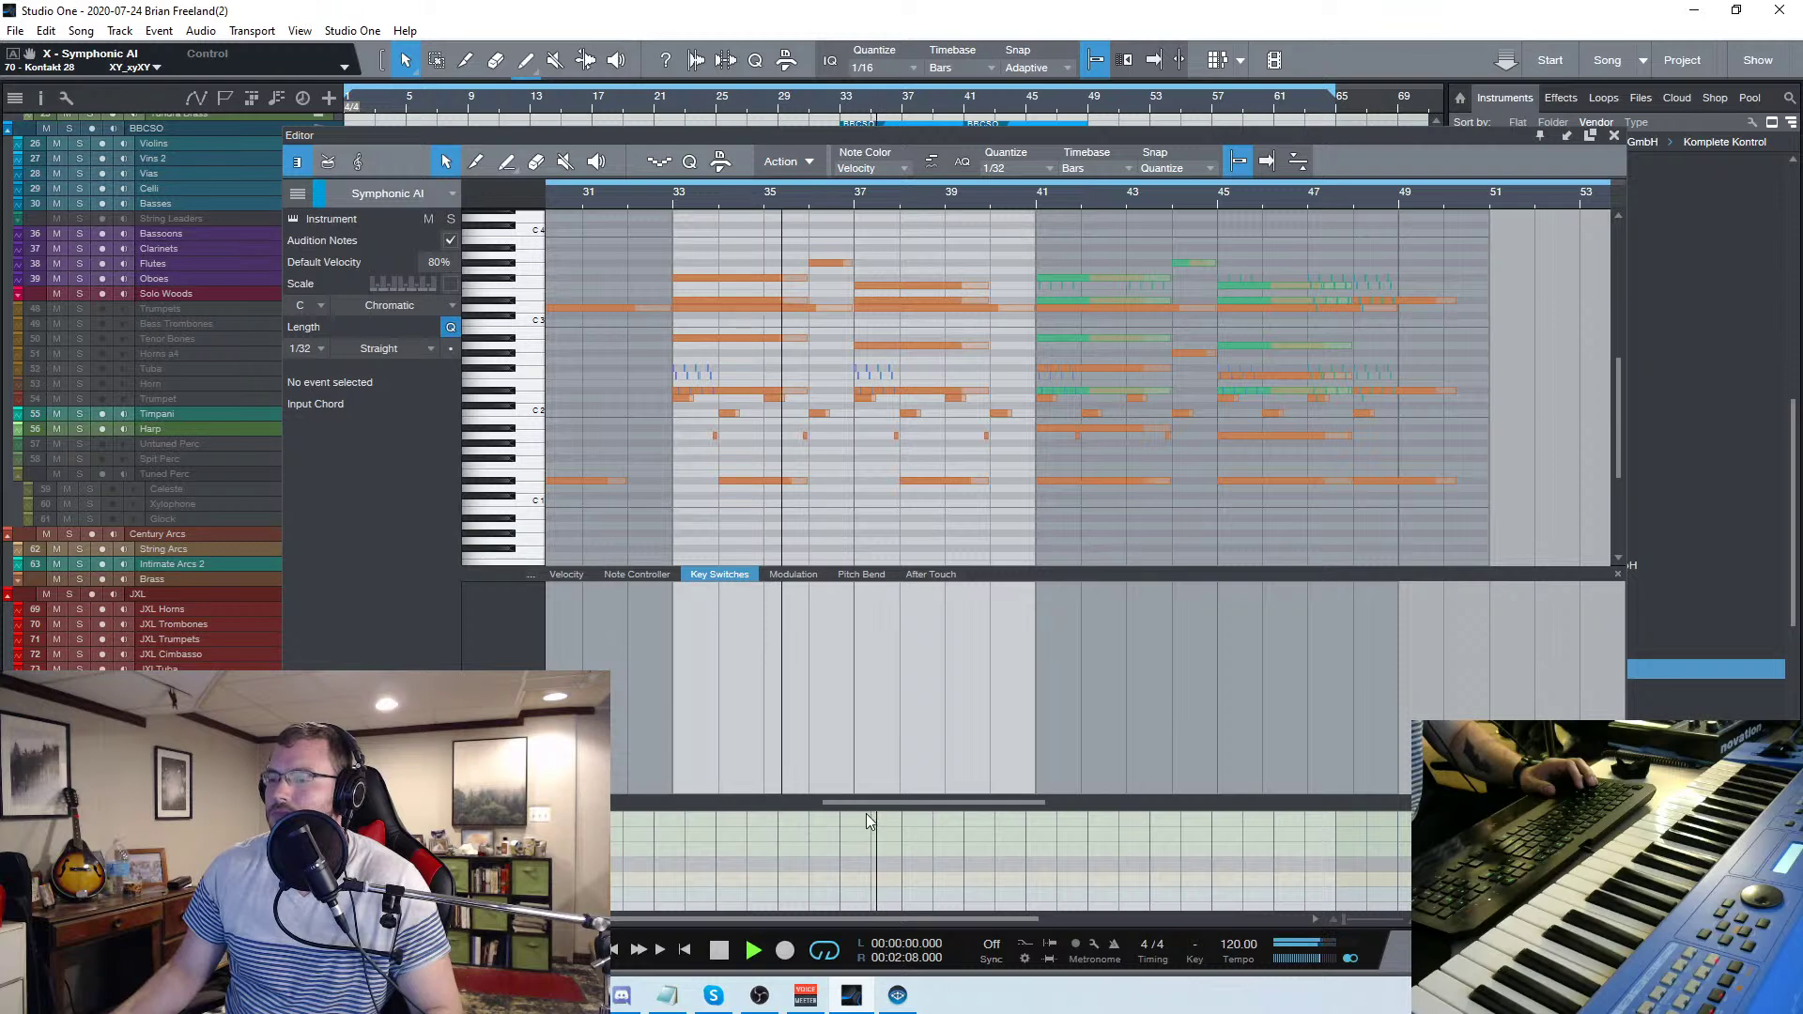
pyautogui.moveTo(871, 804); pyautogui.dragTo(911, 808)
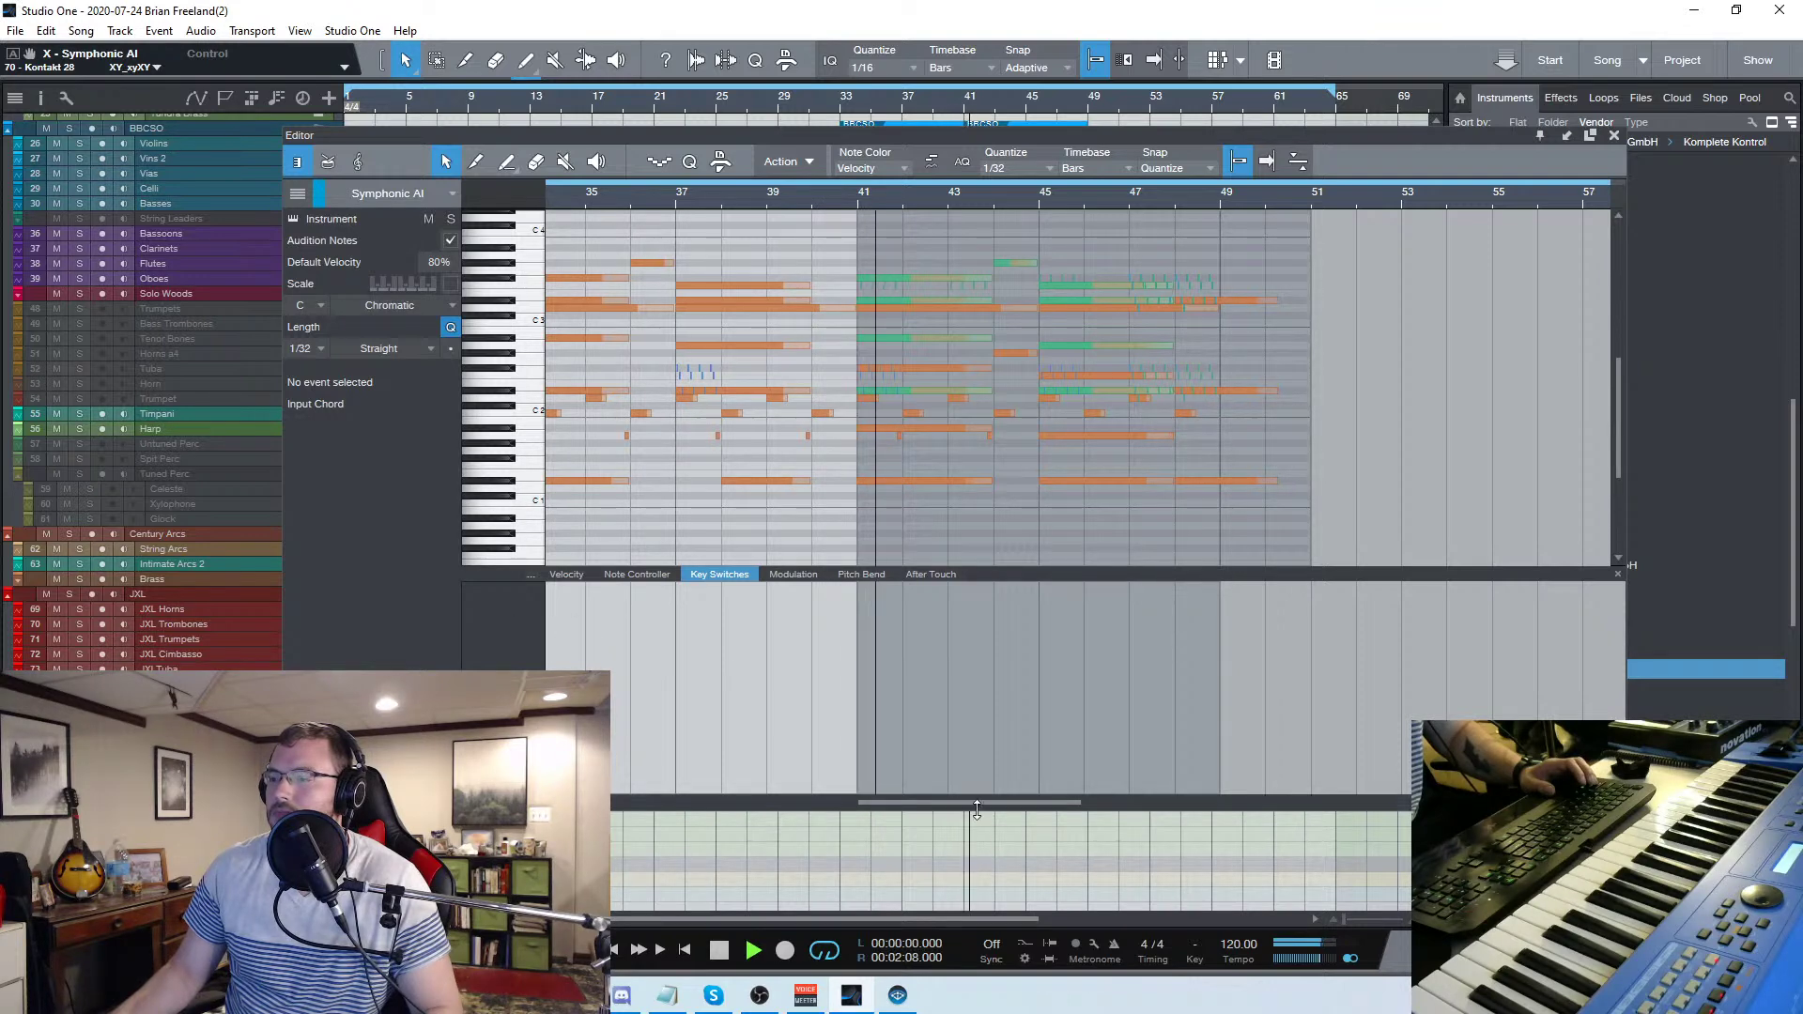
pyautogui.moveTo(978, 802); pyautogui.dragTo(1020, 805)
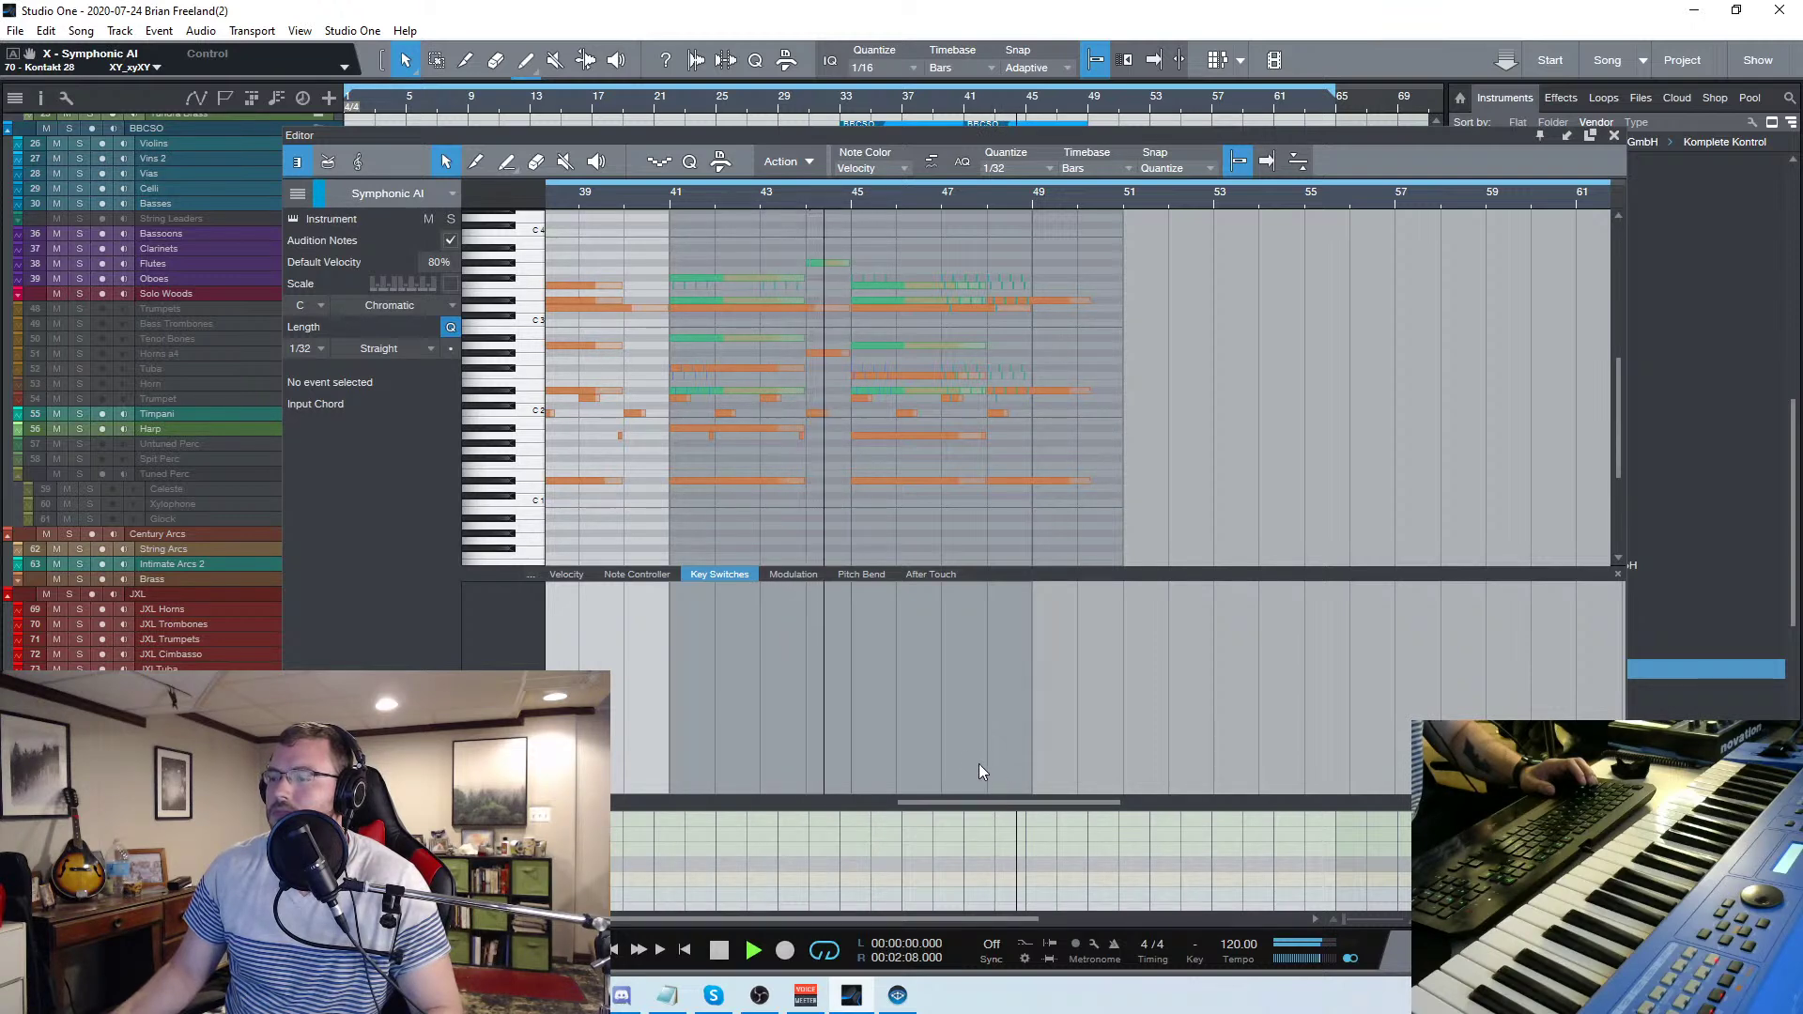
pyautogui.moveTo(976, 802); pyautogui.dragTo(999, 808)
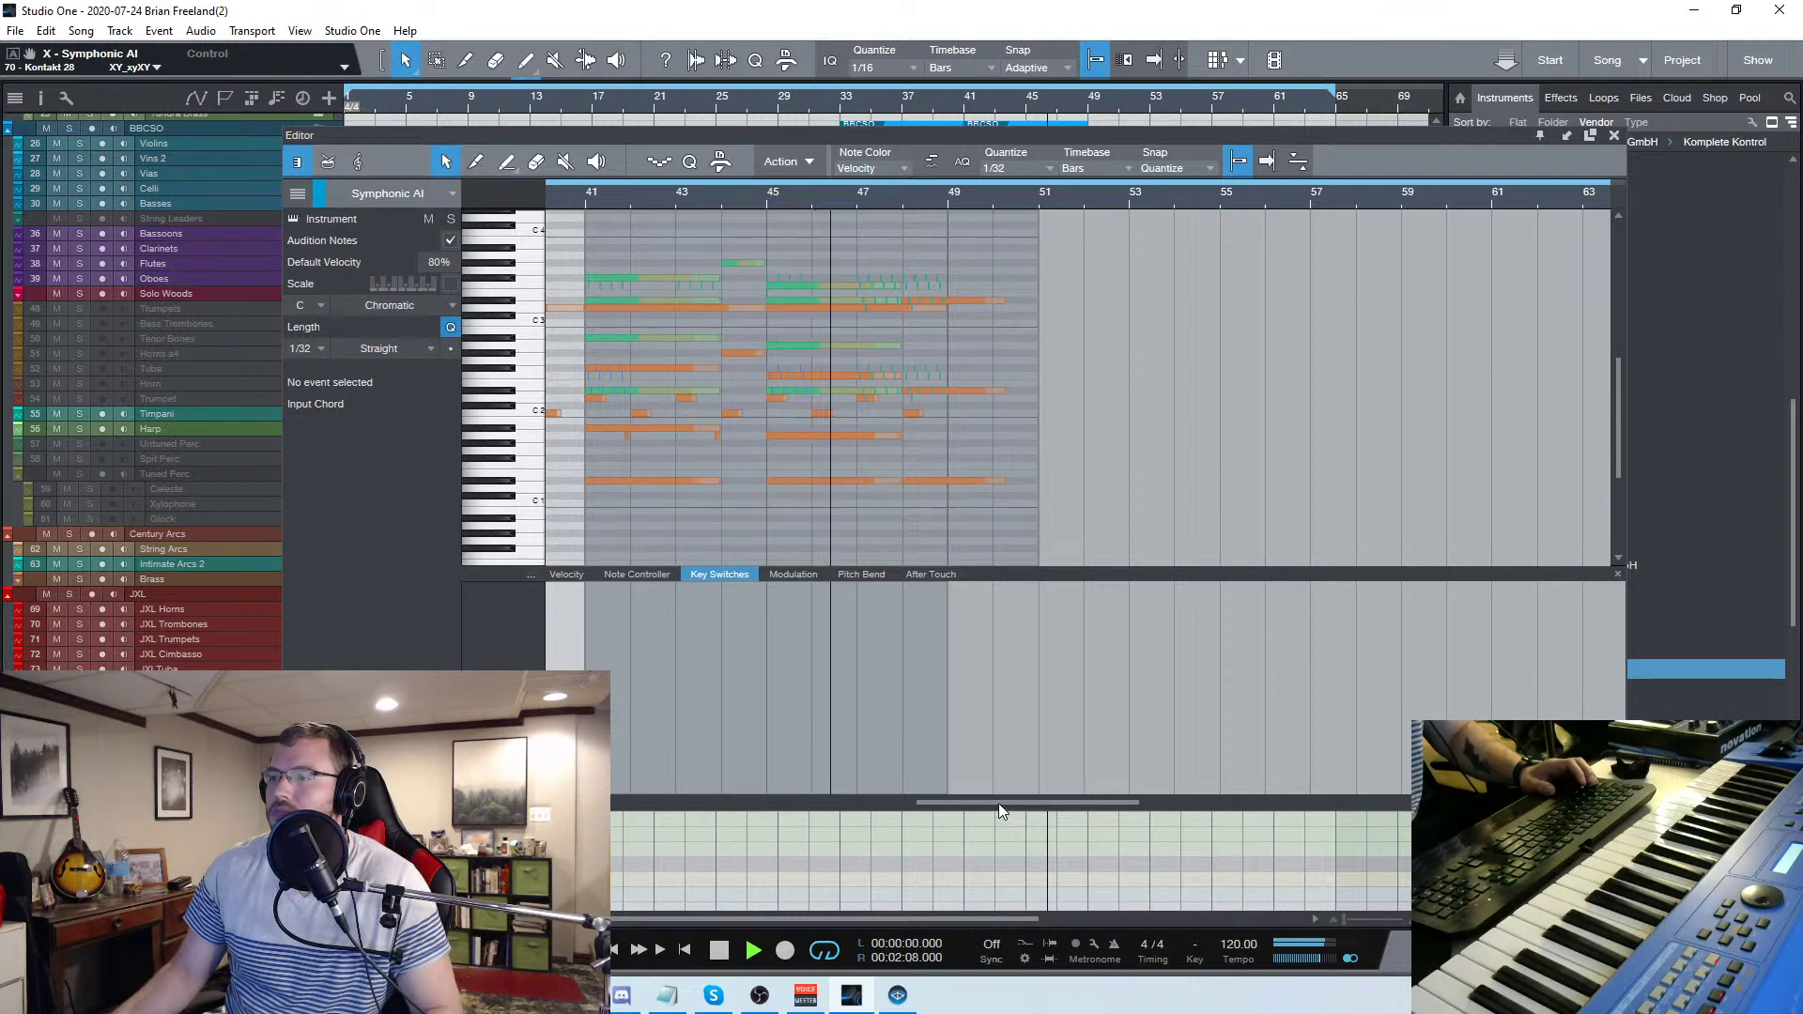
pyautogui.moveTo(988, 803); pyautogui.dragTo(1021, 810)
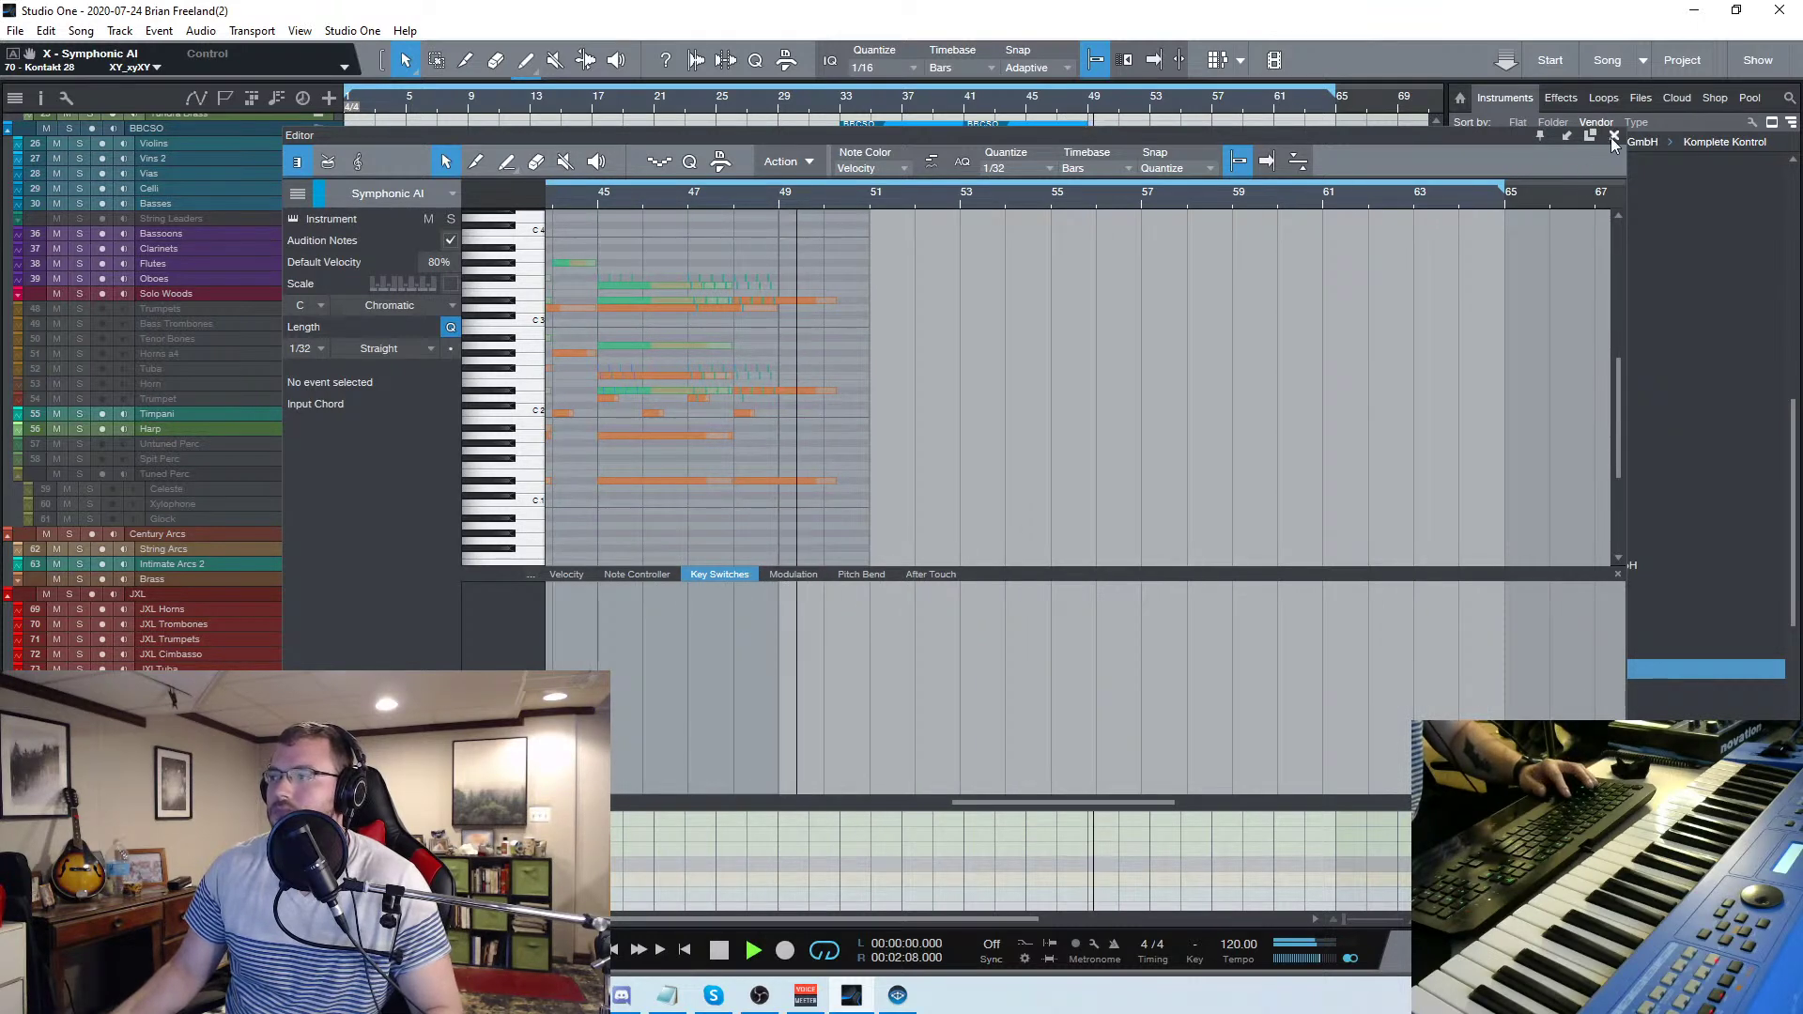
pyautogui.click(1614, 136)
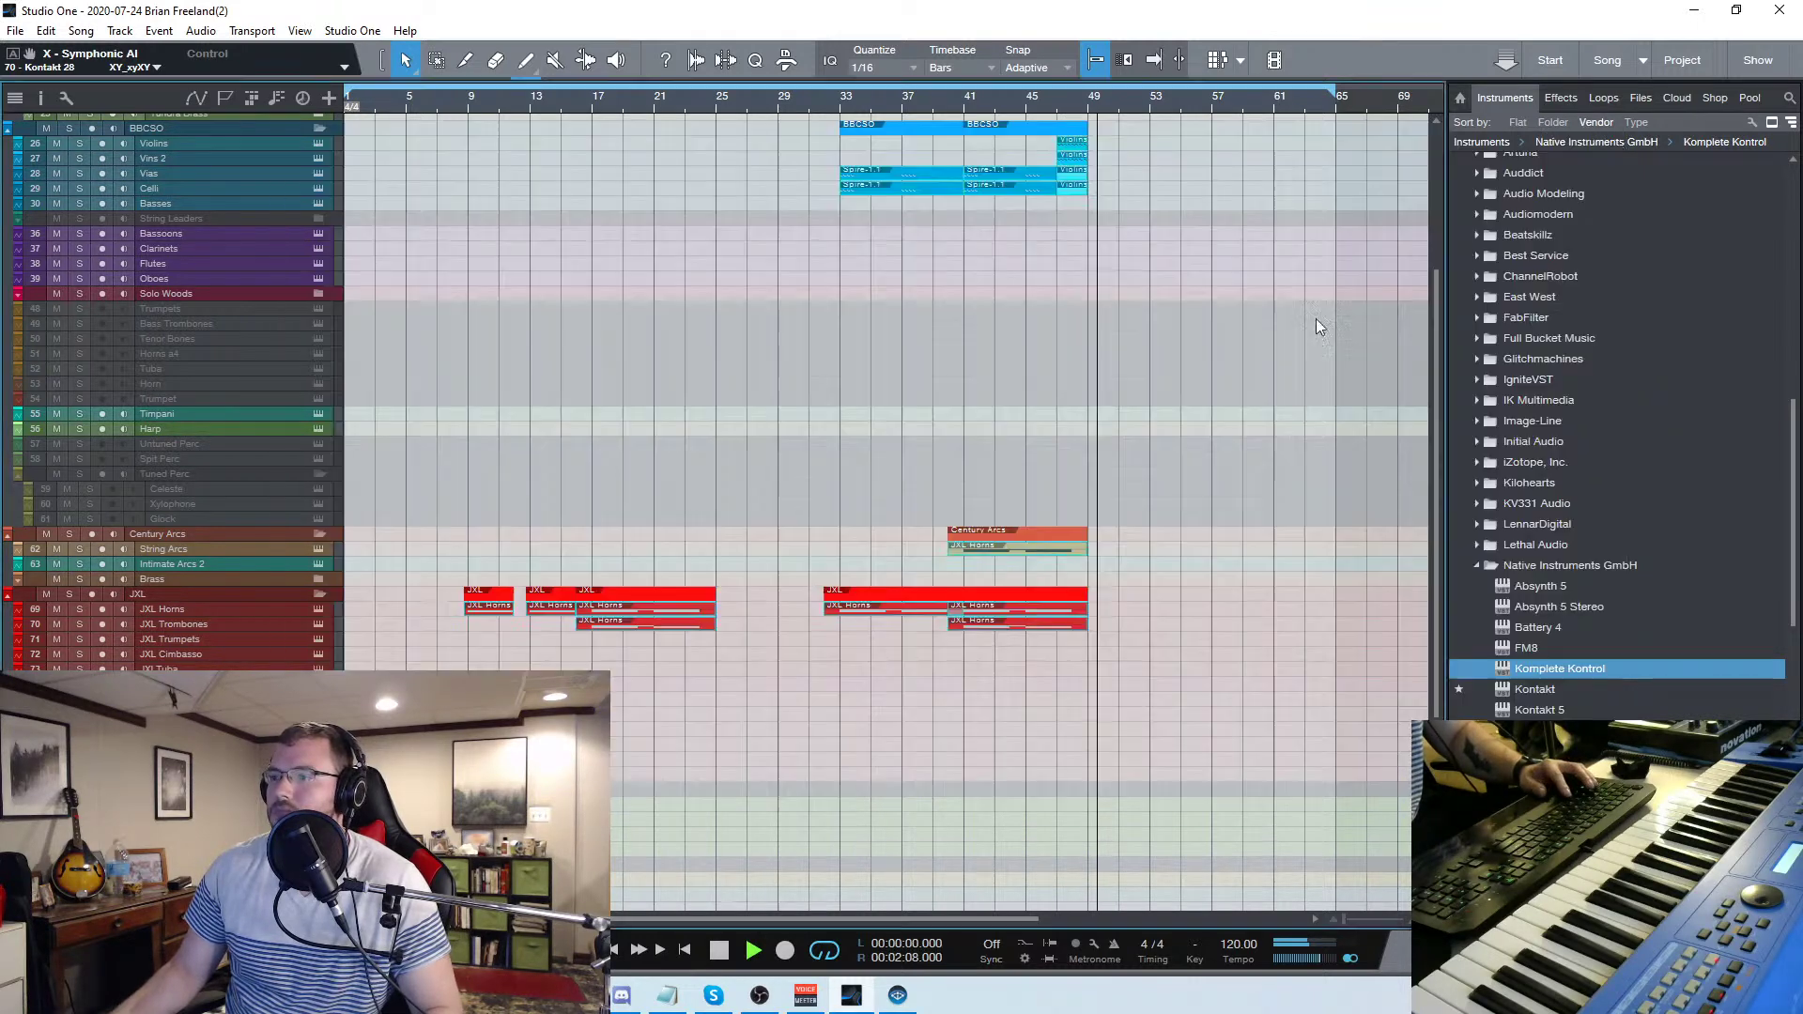
# Stop playback and save the song
pyautogui.click(723, 952)
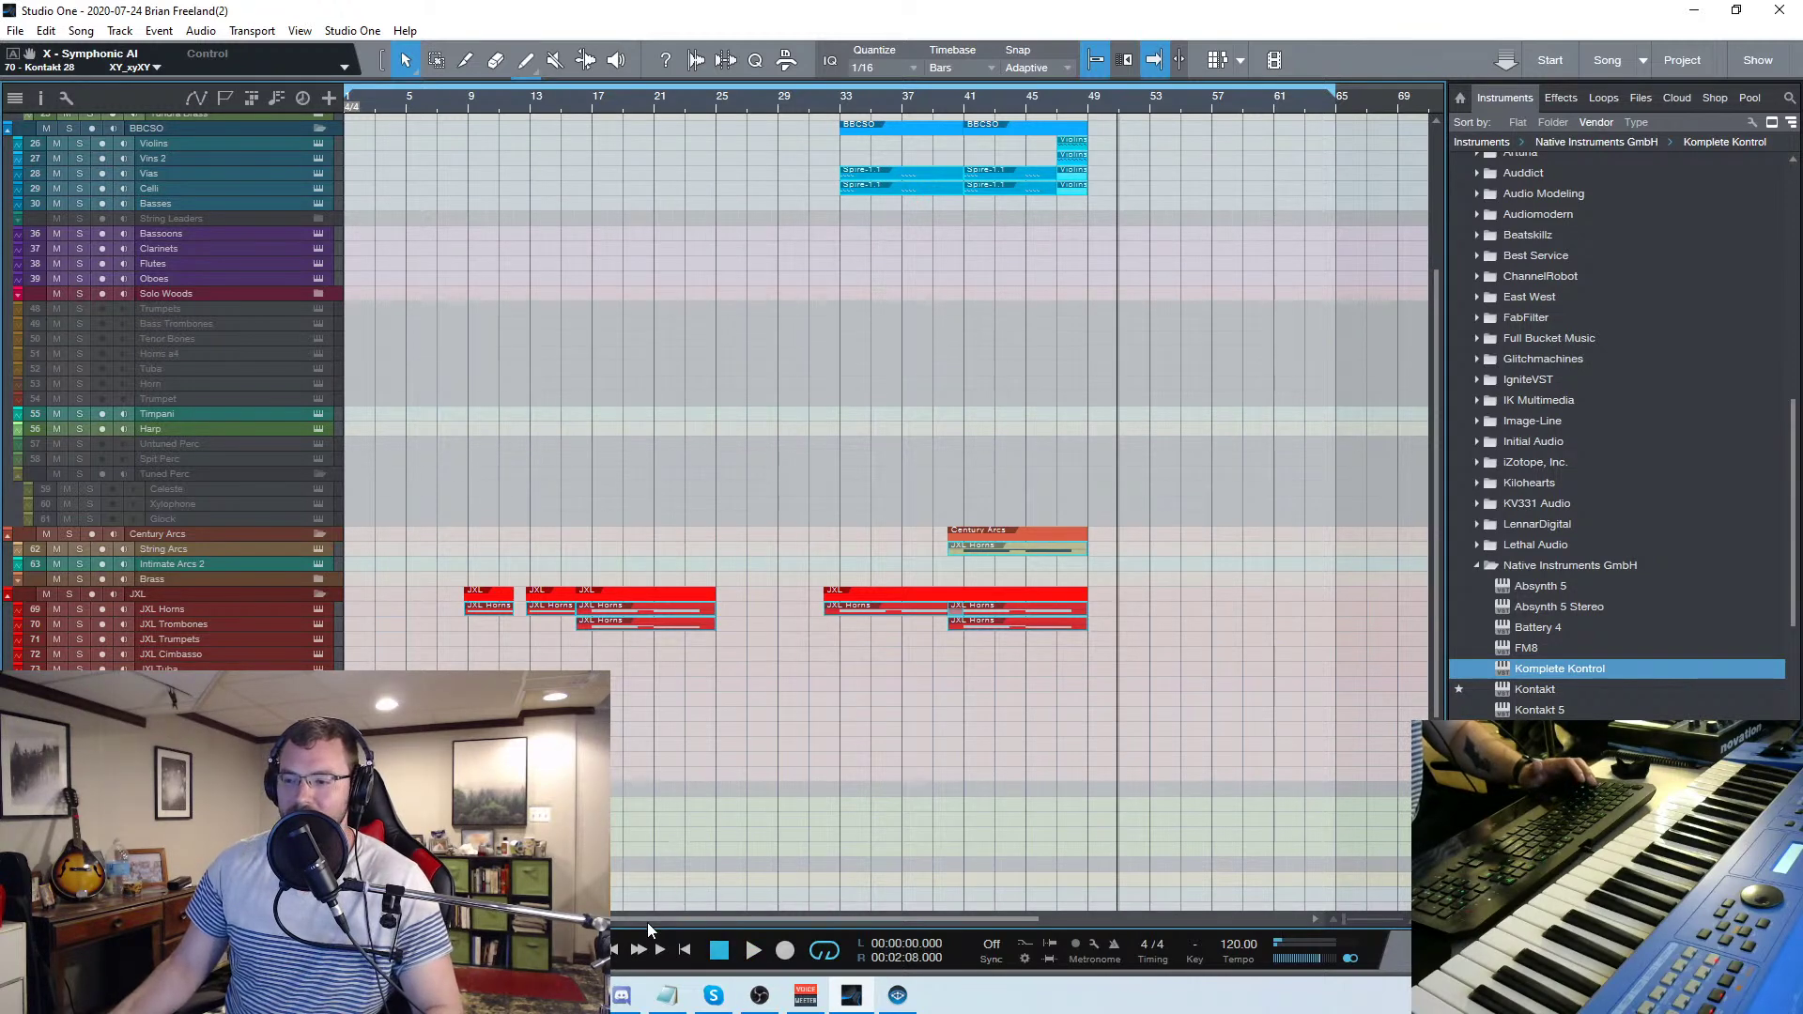
pyautogui.scroll(-6, 413, 650)
pyautogui.scroll(-1, 480, 662)
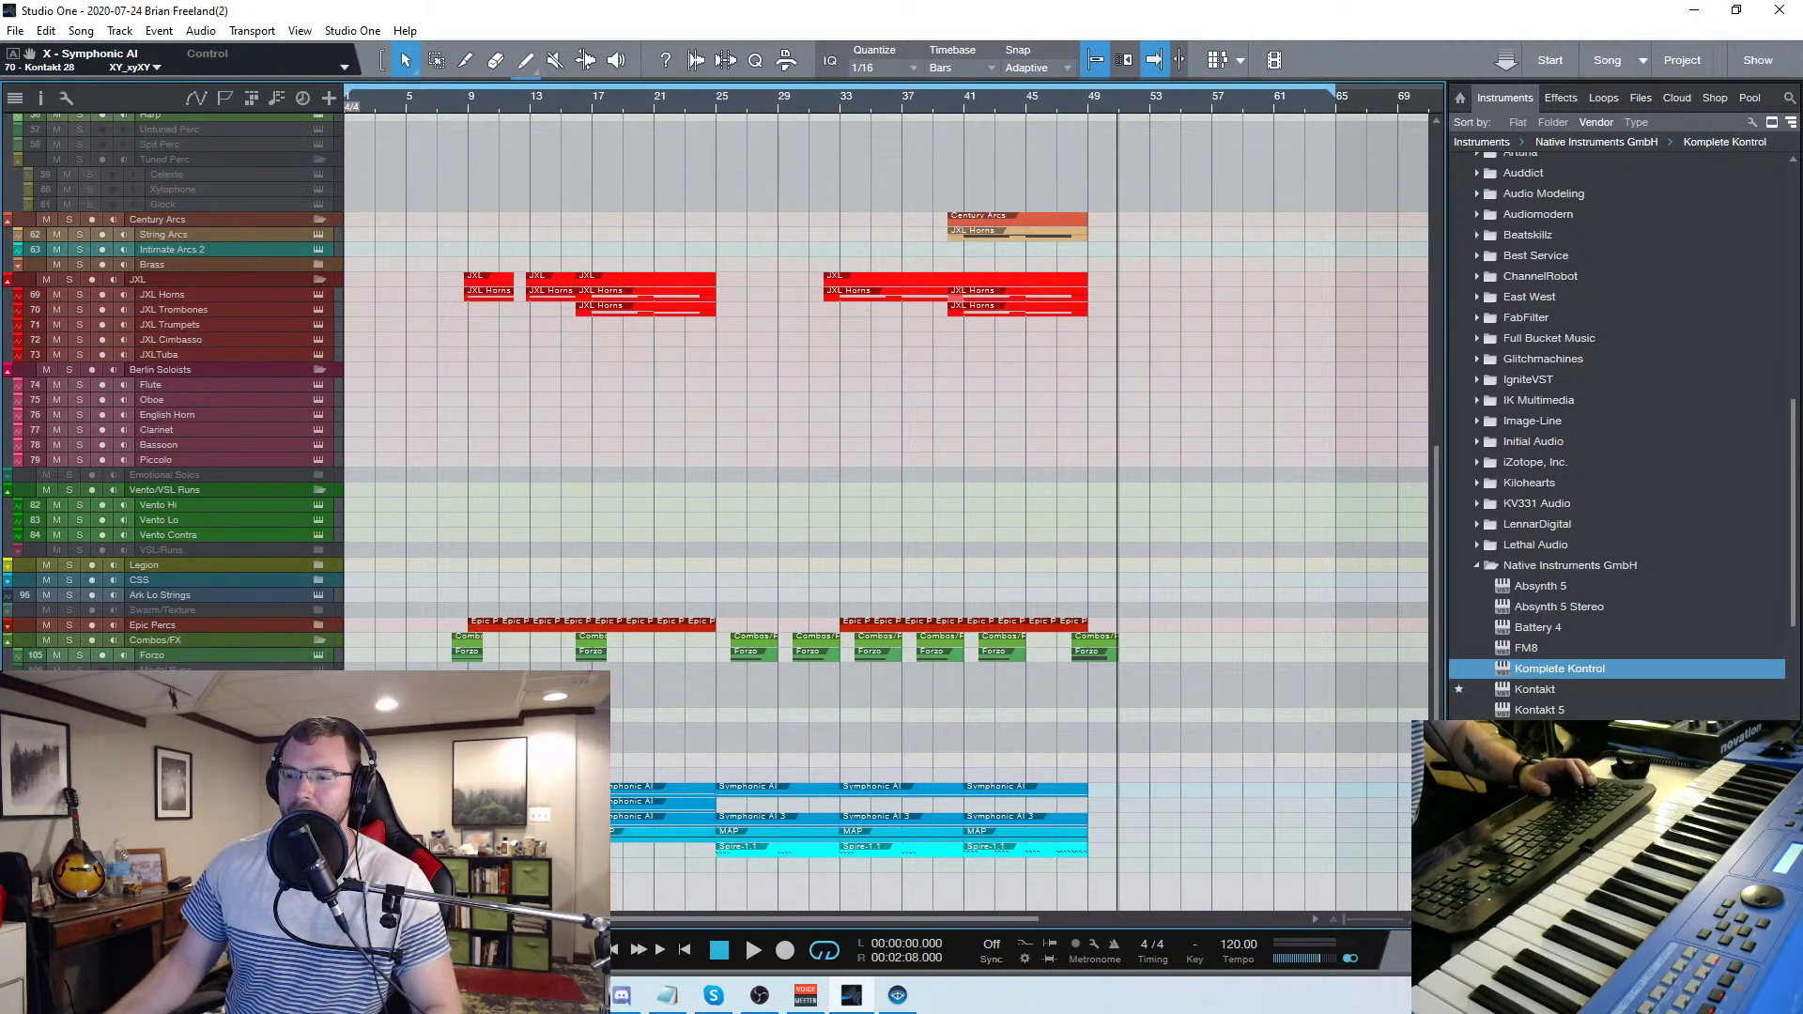
pyautogui.hotkey('ctrl', 's')
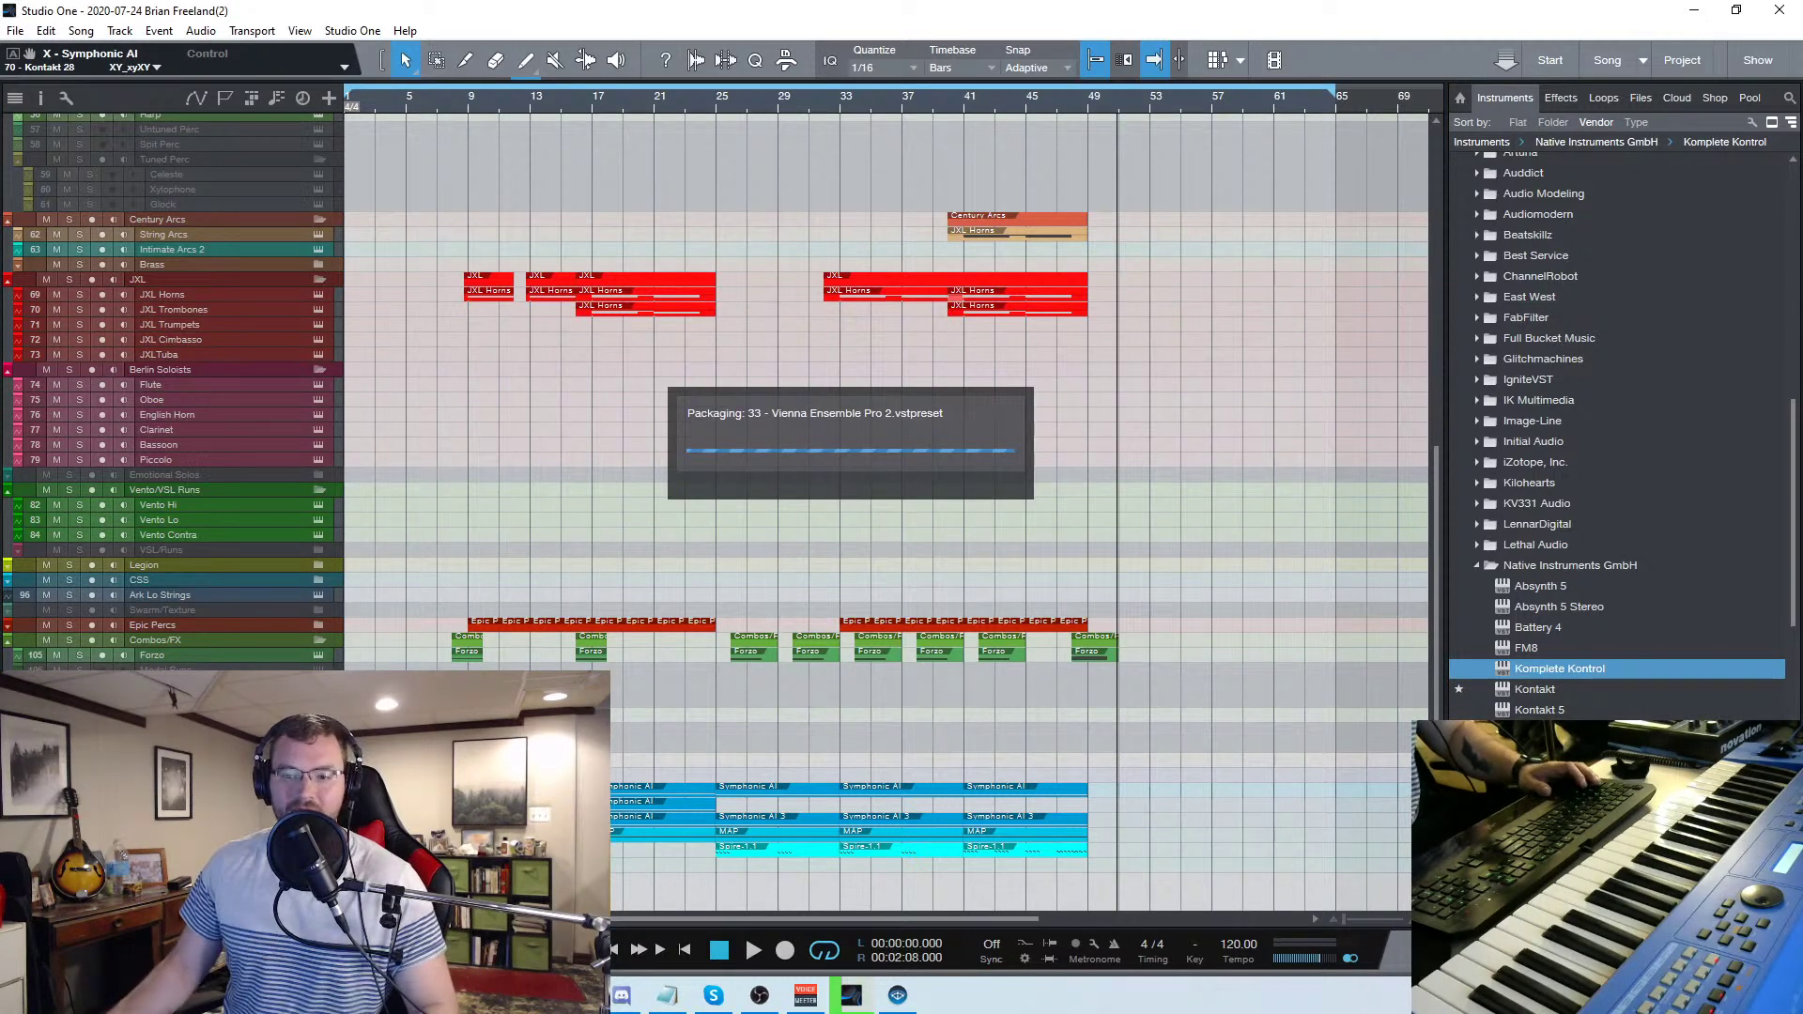